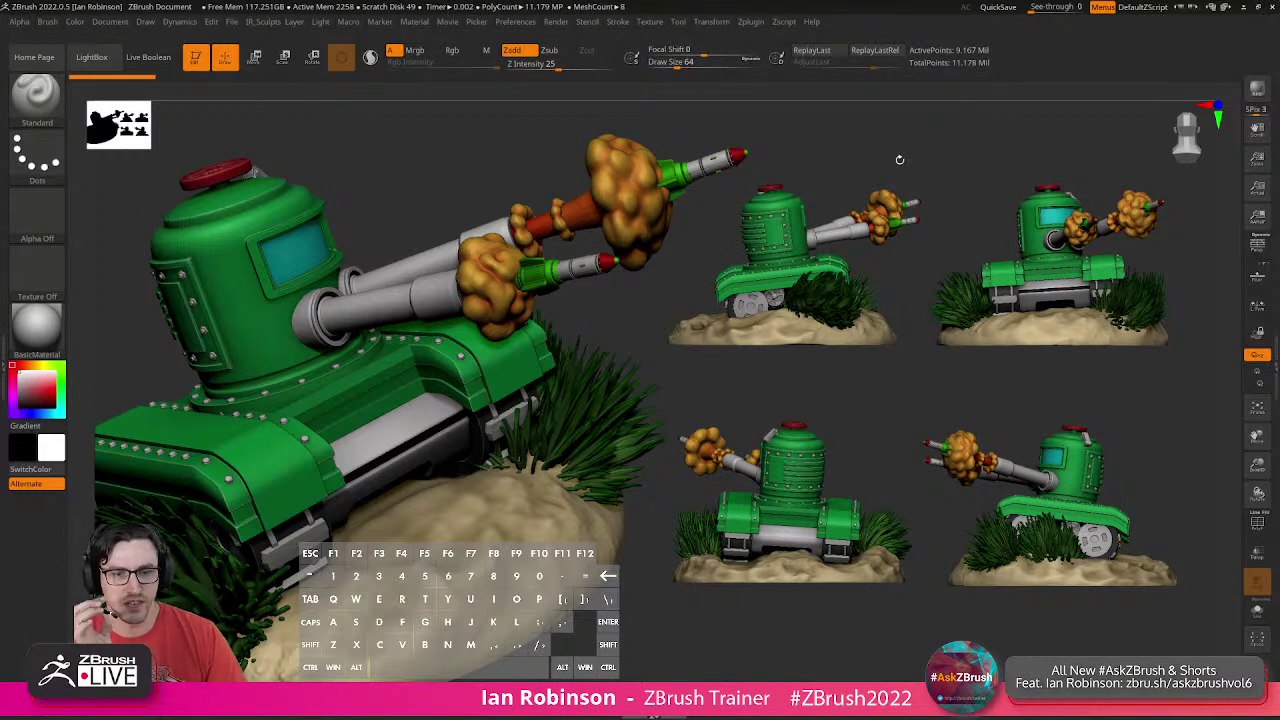
Clear the extra tank views from the canvas and examine the remaining tank model from several sides.
{"action": "left_click_drag", "start_coordinate": [900, 155], "coordinate": [886, 163]}
{"action": "key", "text": "ctrl+n"}
{"action": "left_click_drag", "start_coordinate": [900, 241], "coordinate": [908, 440], "text": "alt"}
{"action": "left_click_drag", "start_coordinate": [990, 340], "coordinate": [836, 265], "text": "alt"}
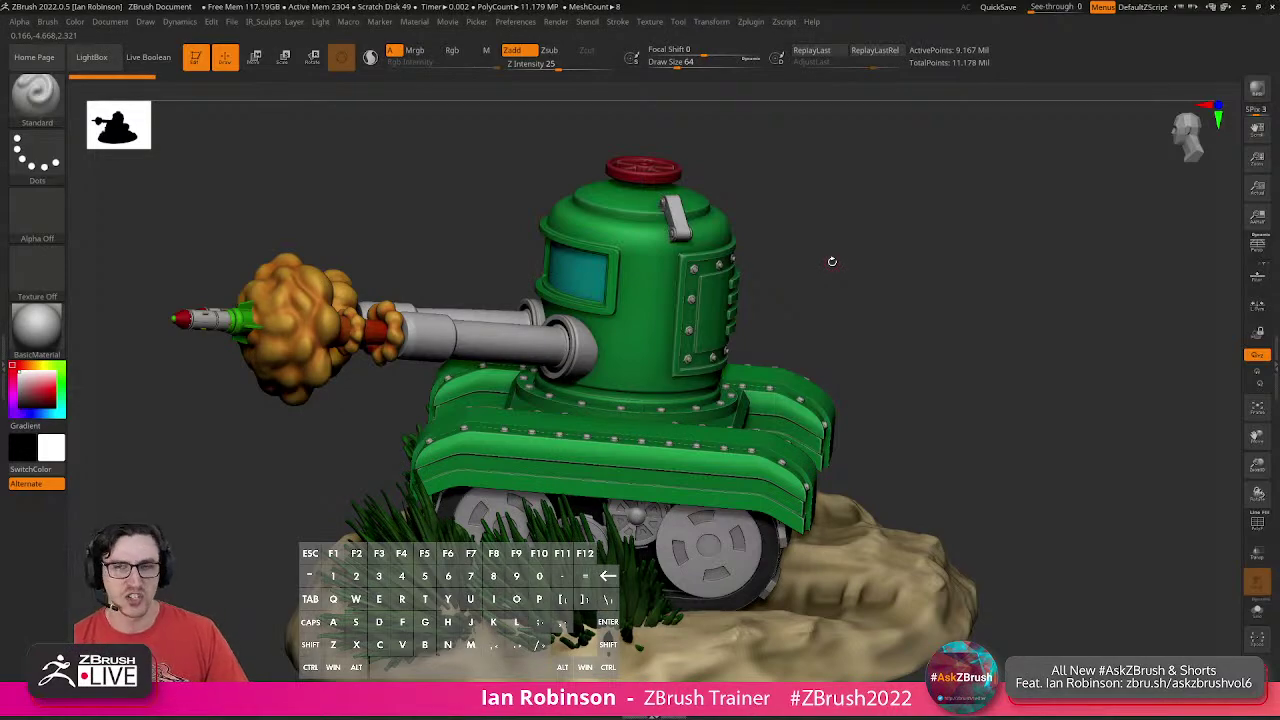
{"action": "mouse_move", "coordinate": [849, 260]}
{"action": "left_mouse_down"}
{"action": "mouse_move", "coordinate": [943, 271]}
{"action": "mouse_move", "coordinate": [971, 280]}
{"action": "mouse_move", "coordinate": [980, 302]}
{"action": "mouse_move", "coordinate": [852, 242]}
{"action": "left_mouse_up"}
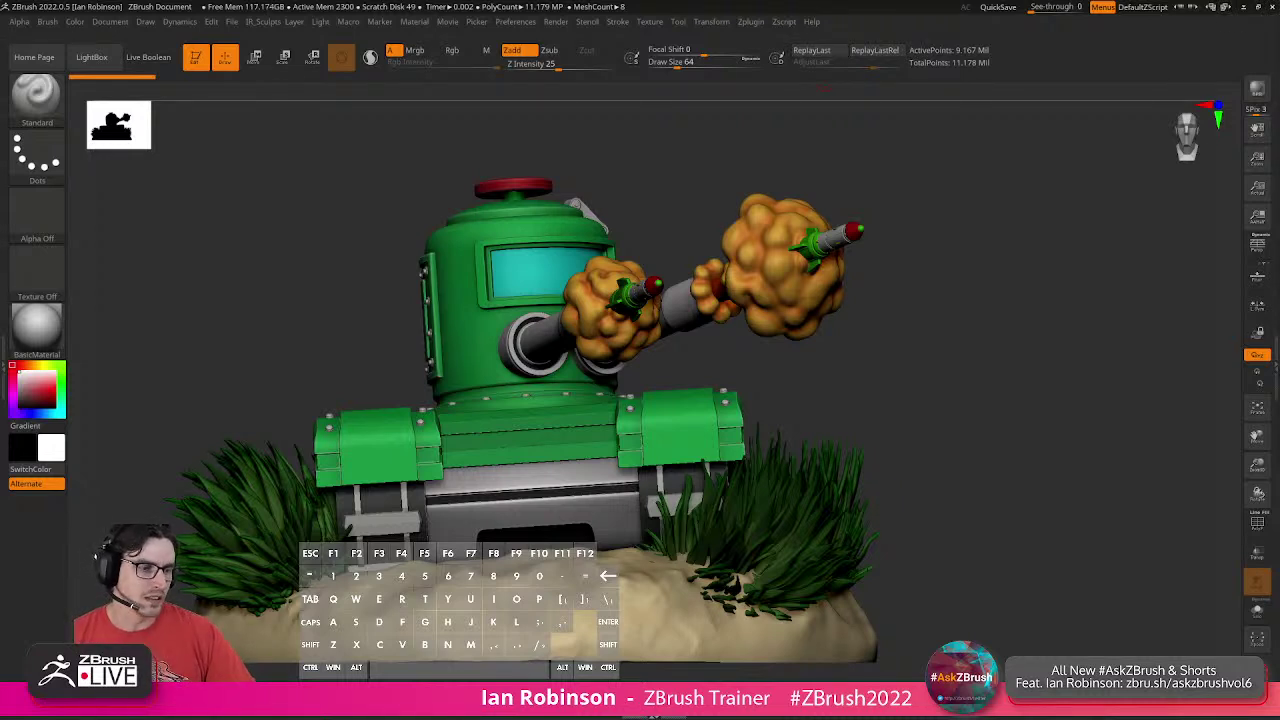
{"action": "key", "text": "ctrl"}
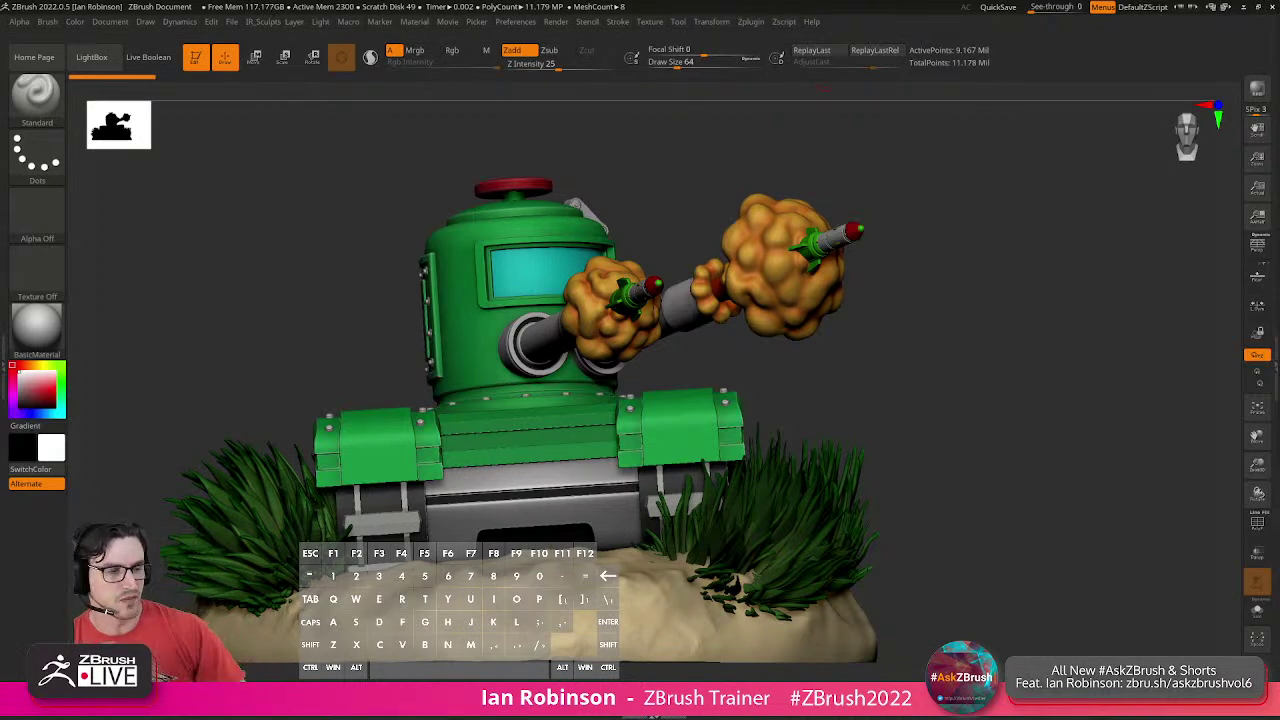
{"action": "left_click_drag", "start_coordinate": [1020, 260], "coordinate": [1106, 347]}
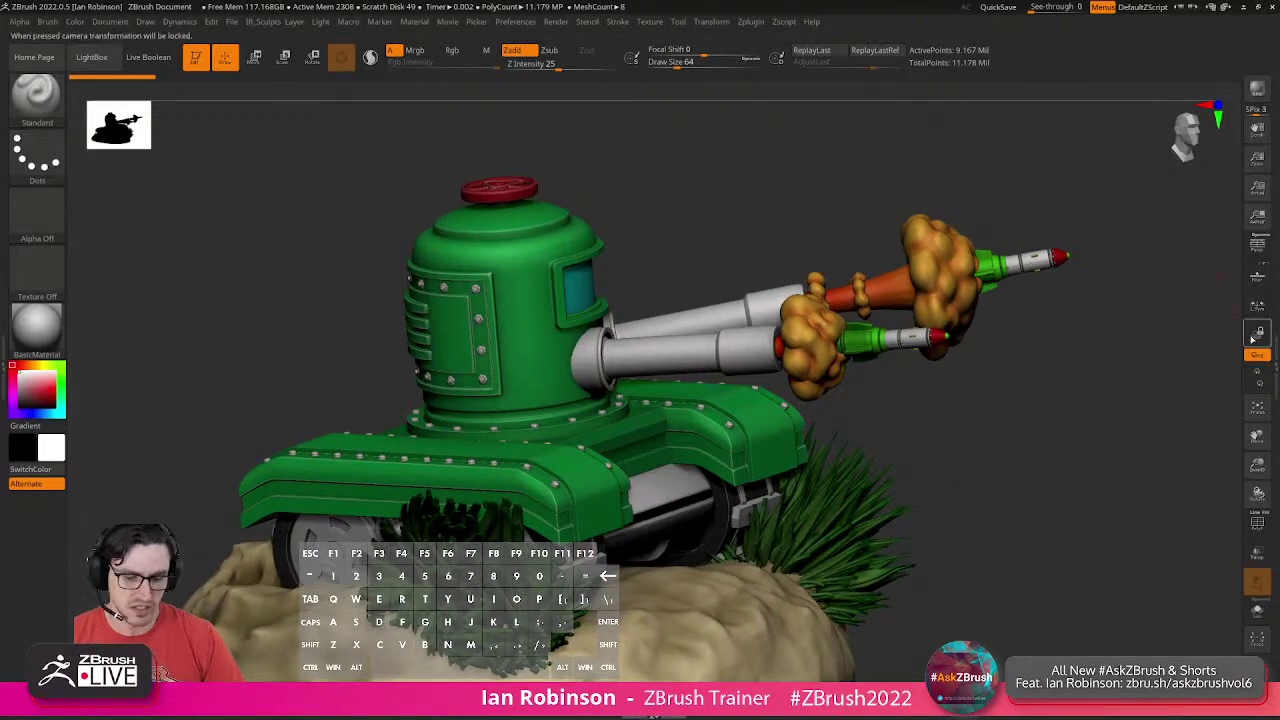
Hide the base, grass and explosion subtools so that only the green armour and the tank's mechanical parts show.
{"action": "left_click_drag", "start_coordinate": [1274, 343], "coordinate": [1129, 289]}
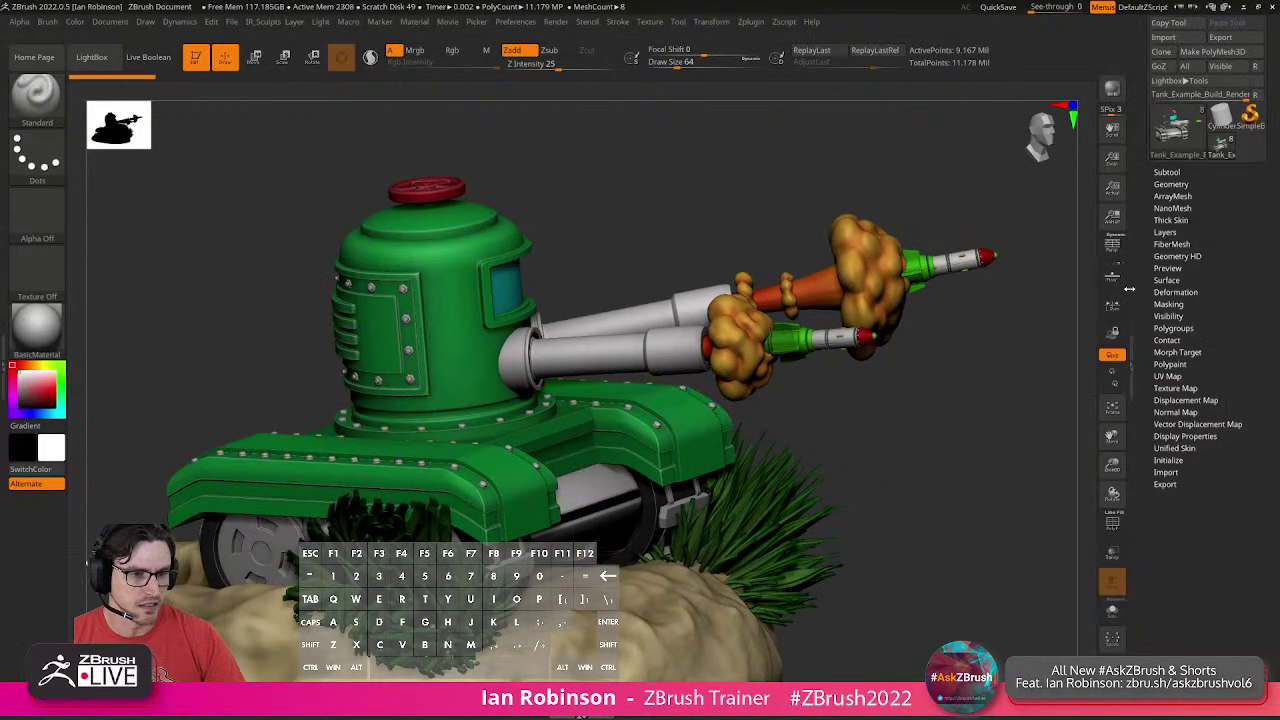
{"action": "left_click", "coordinate": [1169, 173]}
{"action": "left_click", "coordinate": [1259, 243]}
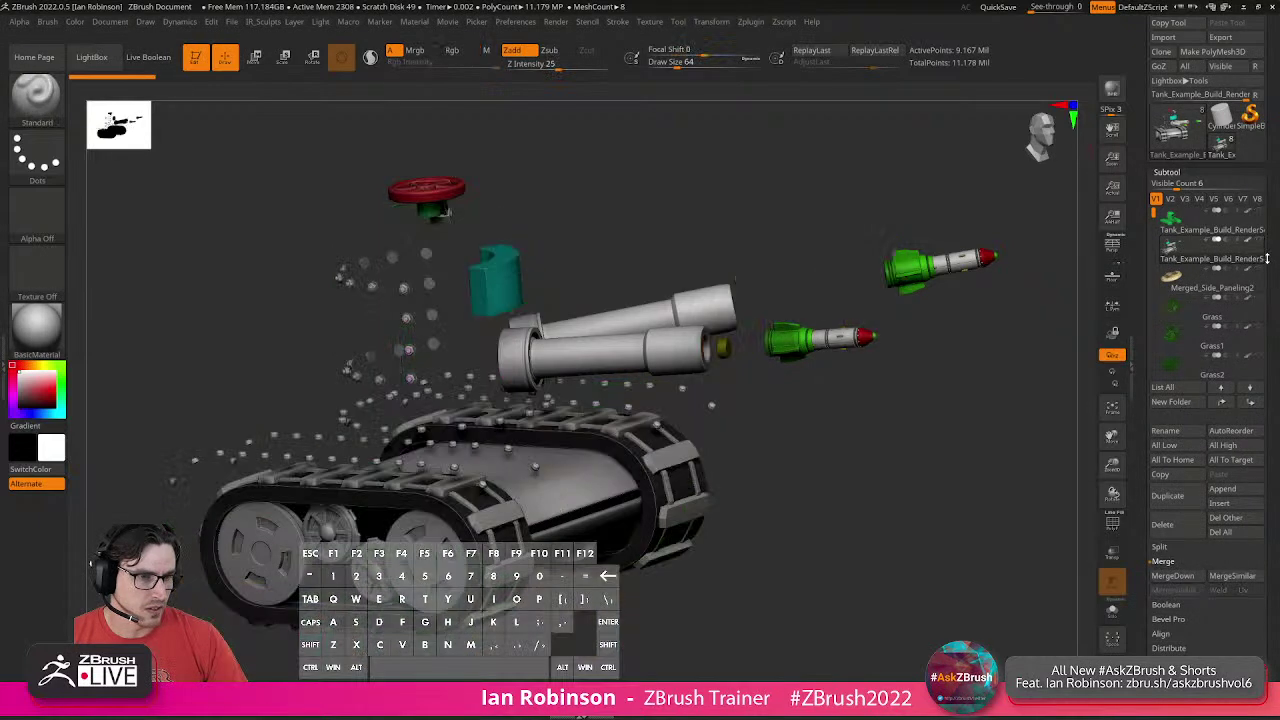
{"action": "left_click", "coordinate": [1259, 211]}
{"action": "left_click_drag", "start_coordinate": [1057, 368], "coordinate": [960, 350], "text": "alt"}
{"action": "scroll", "coordinate": [1155, 217], "scroll_direction": "down", "scroll_amount": 1}
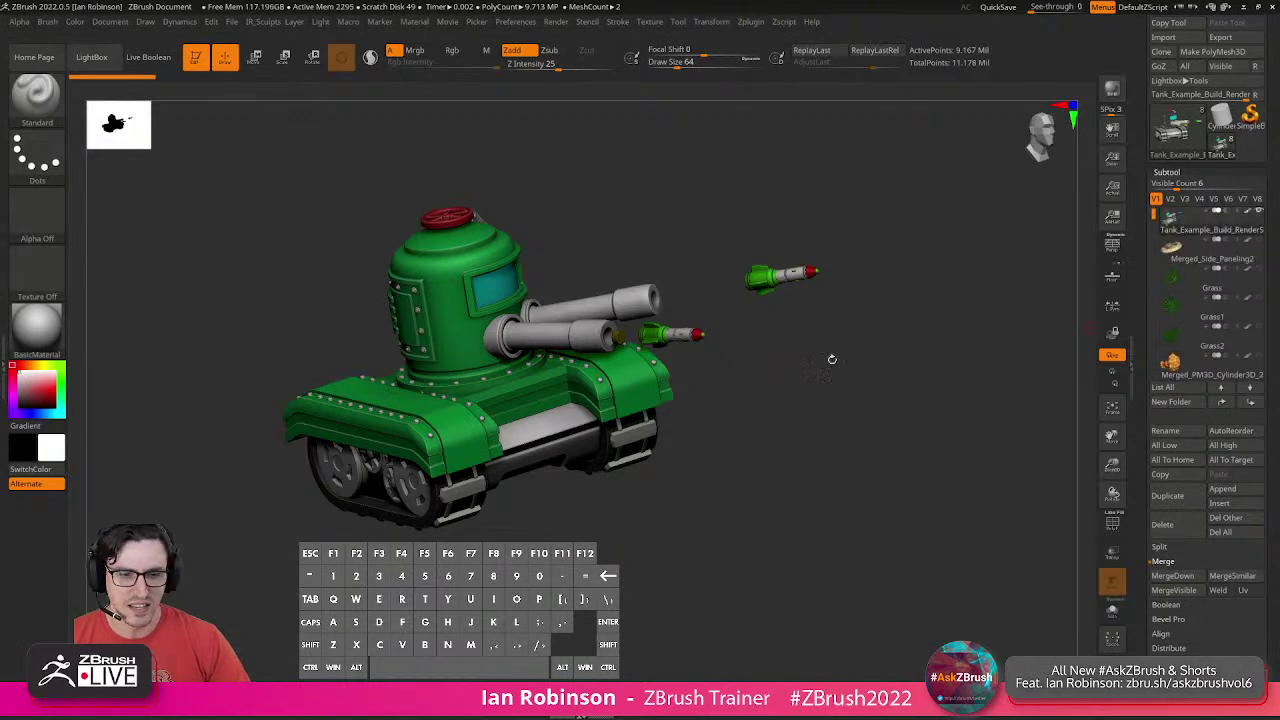
{"action": "left_click_drag", "start_coordinate": [887, 275], "coordinate": [850, 272]}
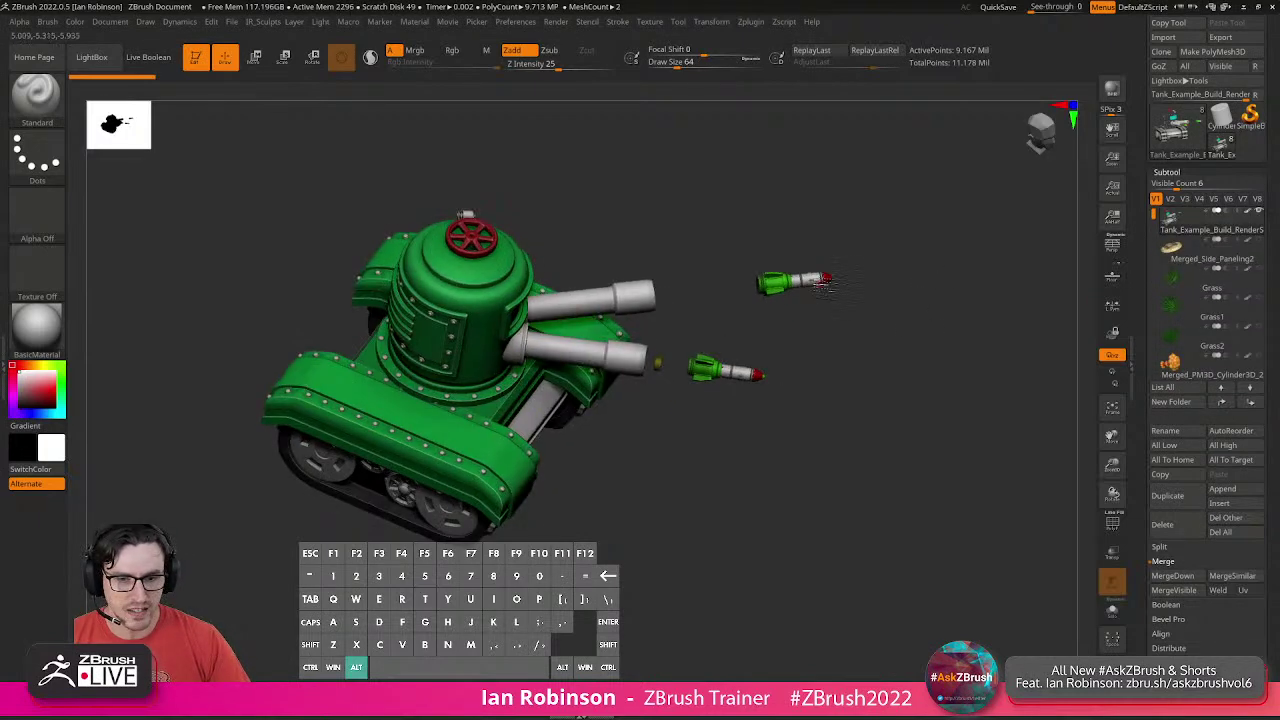
Hide the two rockets and the small loose piece in front of the cannon barrels with the SelectLasso brush.
{"action": "left_click", "coordinate": [43, 108], "text": "ctrl+shift"}
{"action": "left_click", "coordinate": [629, 155]}
{"action": "mouse_move", "coordinate": [930, 250]}
{"action": "left_mouse_down", "text": "ctrl+shift"}
{"action": "mouse_move", "coordinate": [740, 268]}
{"action": "mouse_move", "coordinate": [680, 322]}
{"action": "mouse_move", "coordinate": [660, 358]}
{"action": "mouse_move", "coordinate": [805, 430]}
{"action": "left_mouse_up", "text": "ctrl+shift"}
{"action": "left_click_drag", "start_coordinate": [895, 345], "coordinate": [892, 343], "text": "ctrl+alt+shift"}
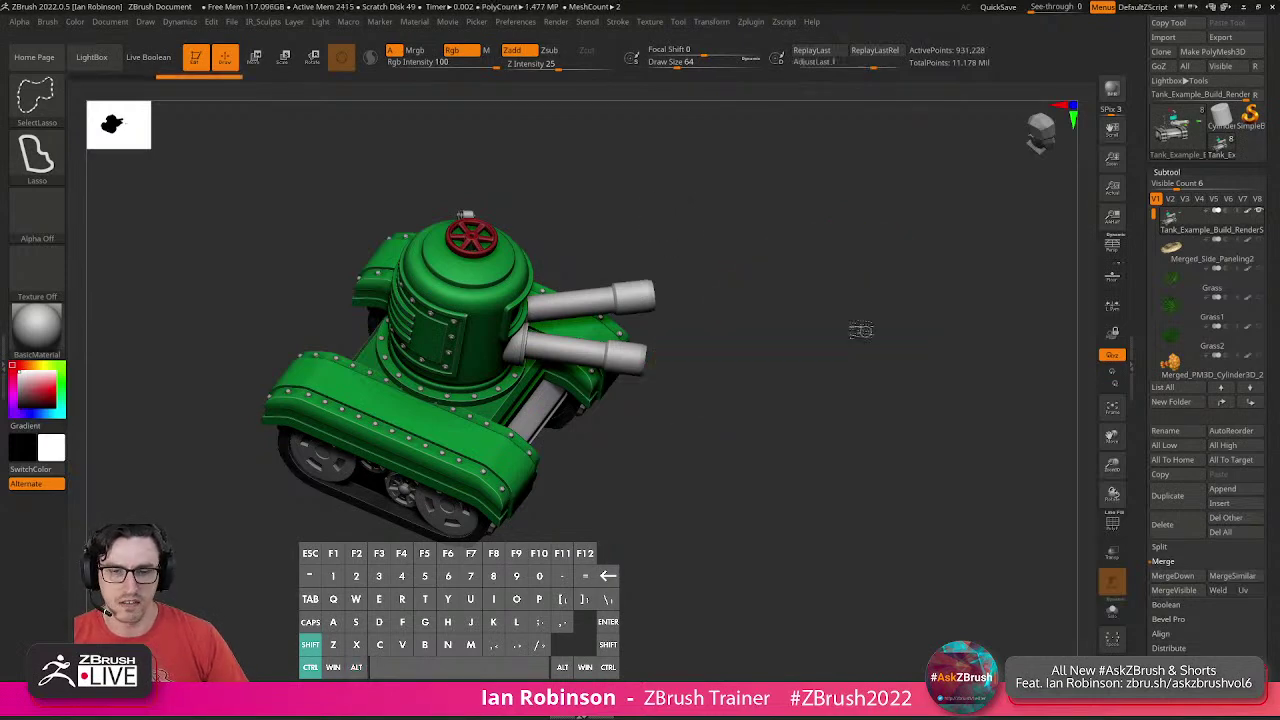
Examine the tank's turret, fenders, wheels and cannons from all sides, including the polygroups with the PolyFrame display.
{"action": "mouse_move", "coordinate": [834, 297]}
{"action": "left_mouse_down"}
{"action": "mouse_move", "coordinate": [820, 243]}
{"action": "mouse_move", "coordinate": [824, 293]}
{"action": "mouse_move", "coordinate": [851, 240]}
{"action": "mouse_move", "coordinate": [821, 278]}
{"action": "mouse_move", "coordinate": [870, 298]}
{"action": "mouse_move", "coordinate": [871, 286]}
{"action": "mouse_move", "coordinate": [946, 289]}
{"action": "mouse_move", "coordinate": [894, 320]}
{"action": "mouse_move", "coordinate": [918, 325]}
{"action": "mouse_move", "coordinate": [857, 218]}
{"action": "left_mouse_up"}
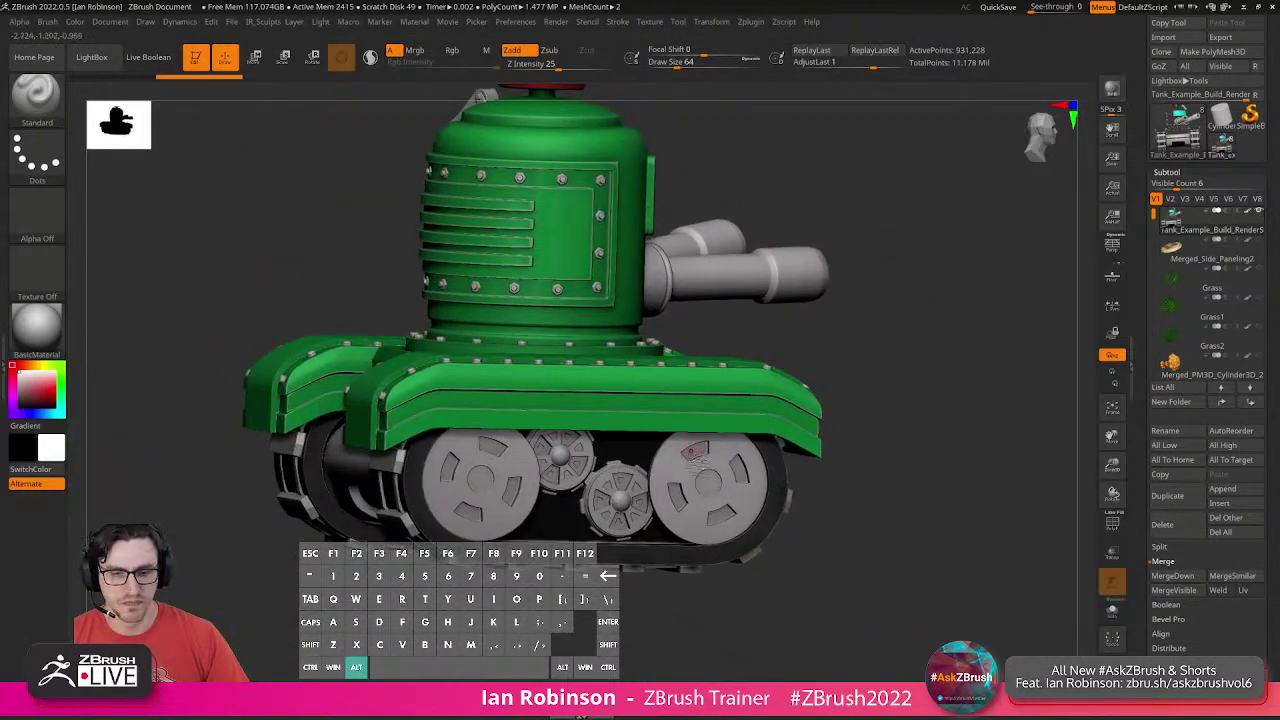
{"action": "key", "text": "shift+f"}
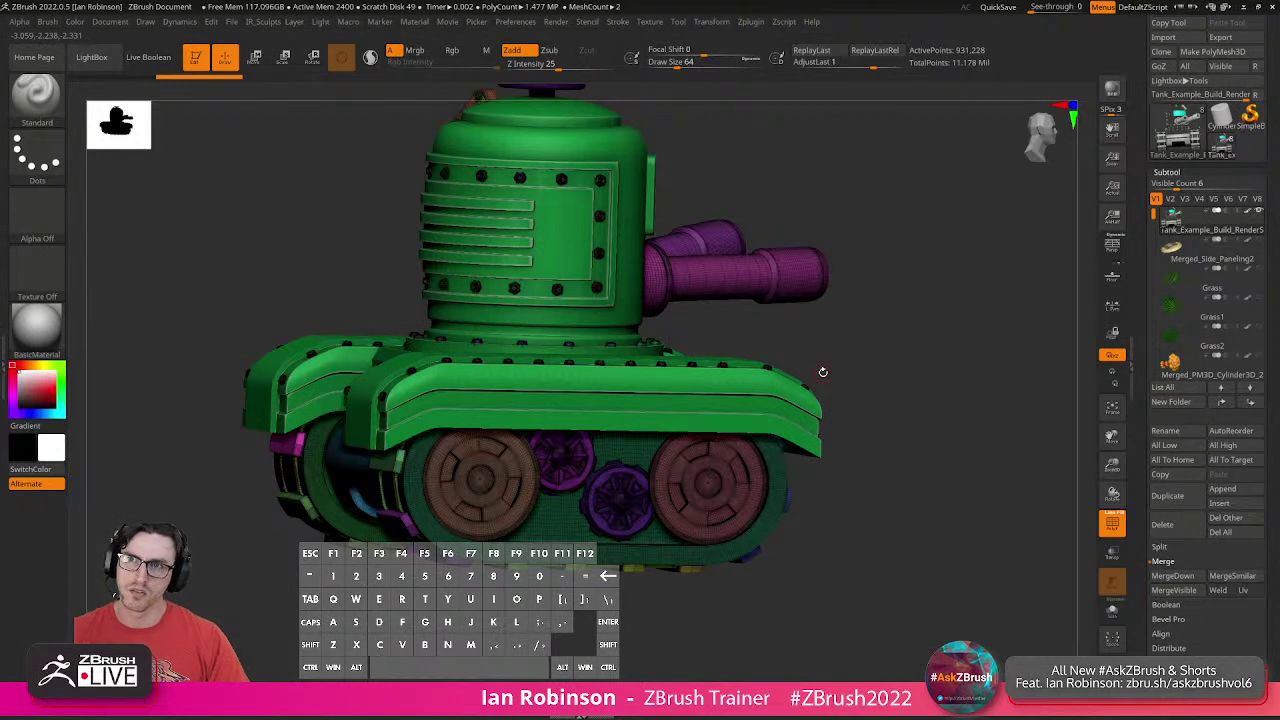
{"action": "mouse_move", "coordinate": [859, 379]}
{"action": "left_mouse_down", "text": "alt"}
{"action": "mouse_move", "coordinate": [851, 361]}
{"action": "mouse_move", "coordinate": [814, 394]}
{"action": "mouse_move", "coordinate": [837, 391]}
{"action": "mouse_move", "coordinate": [829, 383]}
{"action": "mouse_move", "coordinate": [829, 397]}
{"action": "mouse_move", "coordinate": [870, 394]}
{"action": "left_mouse_up", "text": "alt"}
{"action": "left_click_drag", "start_coordinate": [855, 480], "coordinate": [620, 456]}
{"action": "mouse_move", "coordinate": [905, 345]}
{"action": "left_mouse_down"}
{"action": "mouse_move", "coordinate": [903, 360]}
{"action": "mouse_move", "coordinate": [889, 335]}
{"action": "left_mouse_up"}
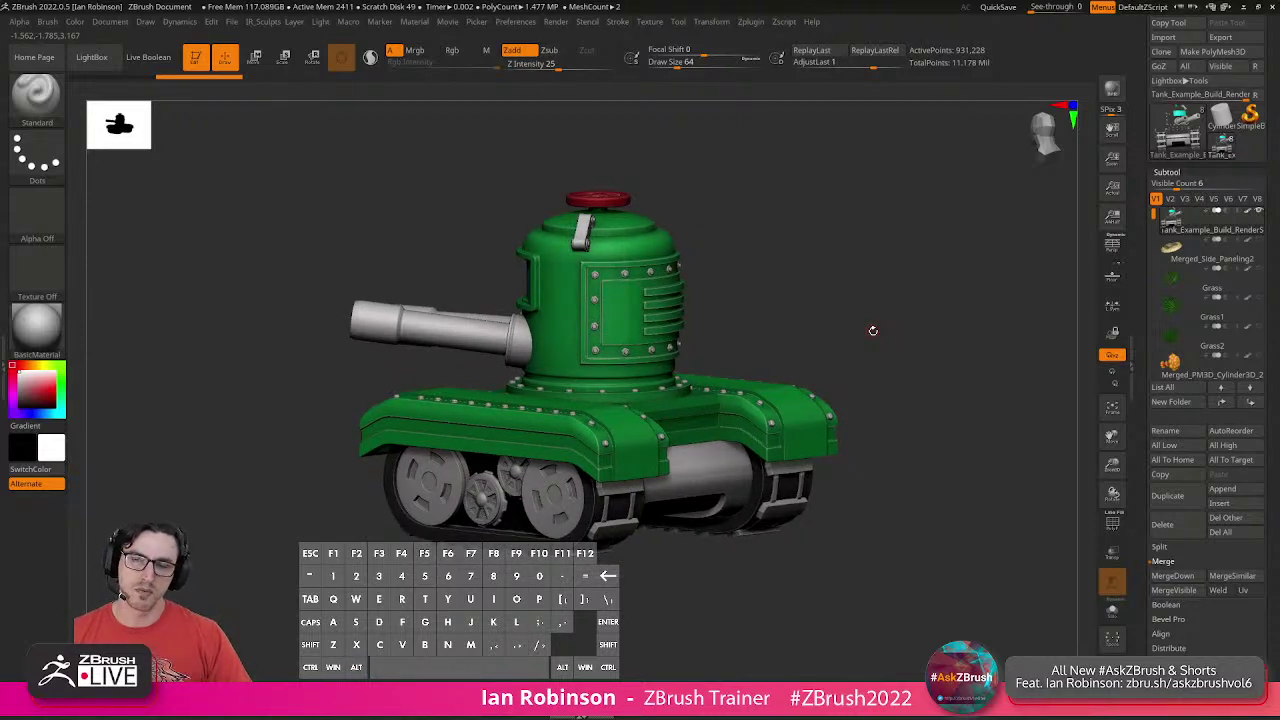
{"action": "left_click_drag", "start_coordinate": [868, 329], "coordinate": [800, 317]}
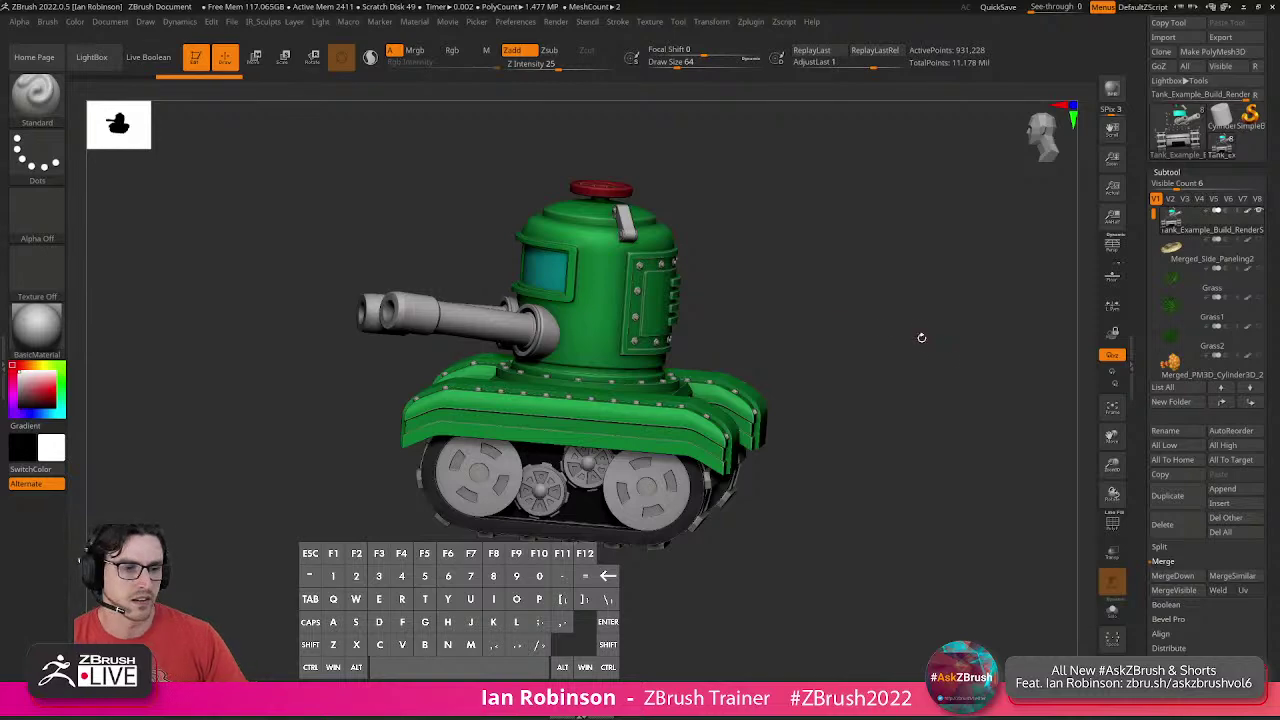
{"action": "left_click_drag", "start_coordinate": [822, 308], "coordinate": [891, 306]}
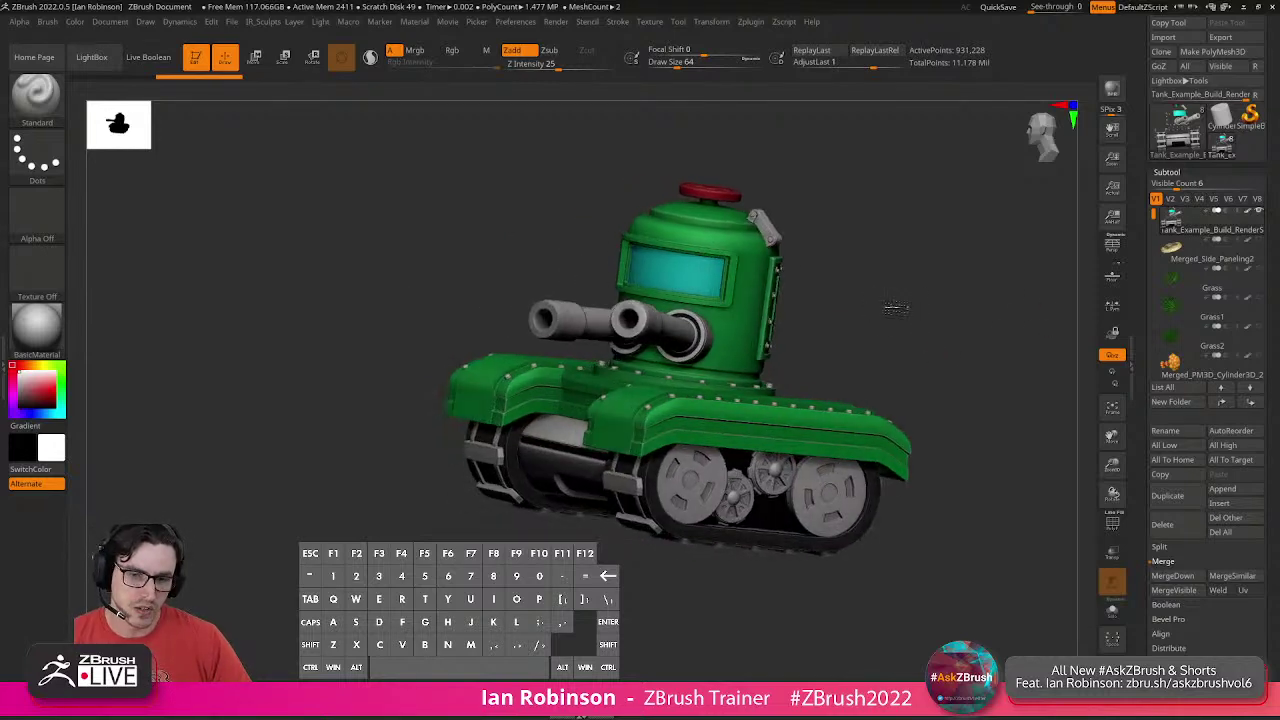
Show the rocky base, grass and explosion subtools again and unhide the rockets to restore the complete scene.
{"action": "left_click_drag", "start_coordinate": [1004, 273], "coordinate": [978, 321], "text": "alt"}
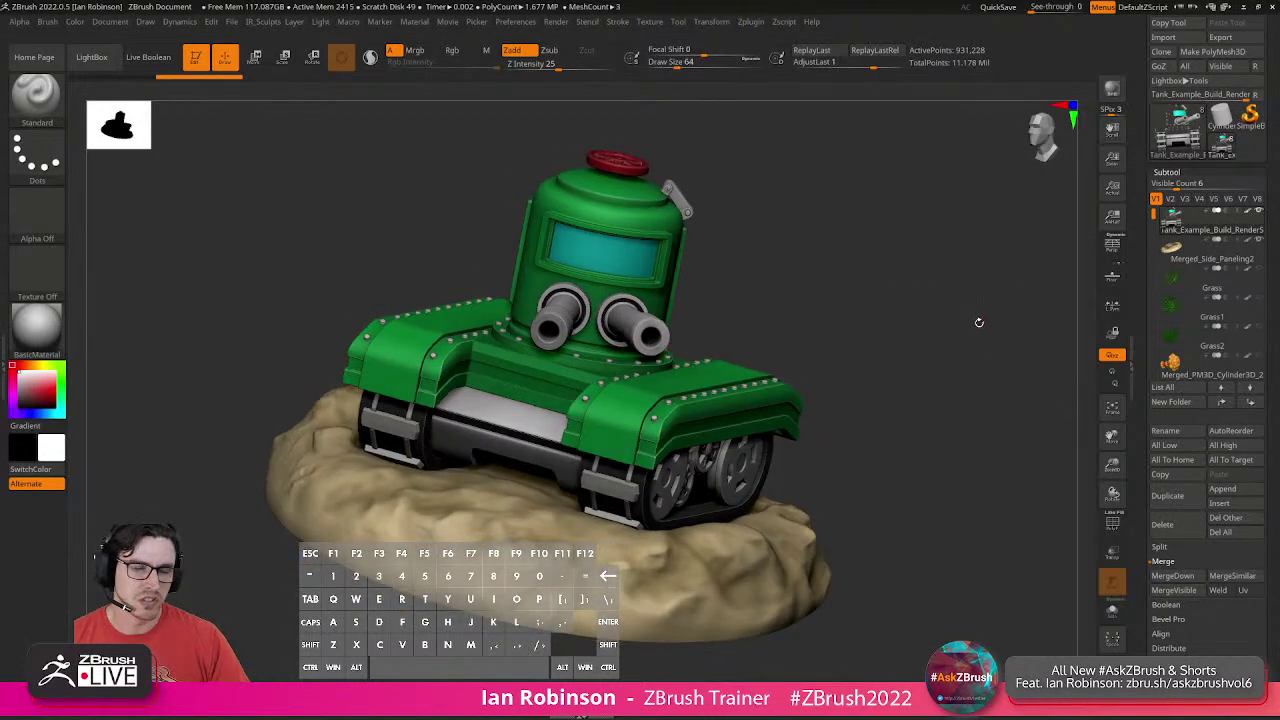
{"action": "left_click", "coordinate": [1260, 269]}
{"action": "left_click", "coordinate": [1260, 298]}
{"action": "left_click", "coordinate": [1260, 327]}
{"action": "left_click_drag", "start_coordinate": [966, 268], "coordinate": [922, 248]}
{"action": "left_click", "coordinate": [1260, 356]}
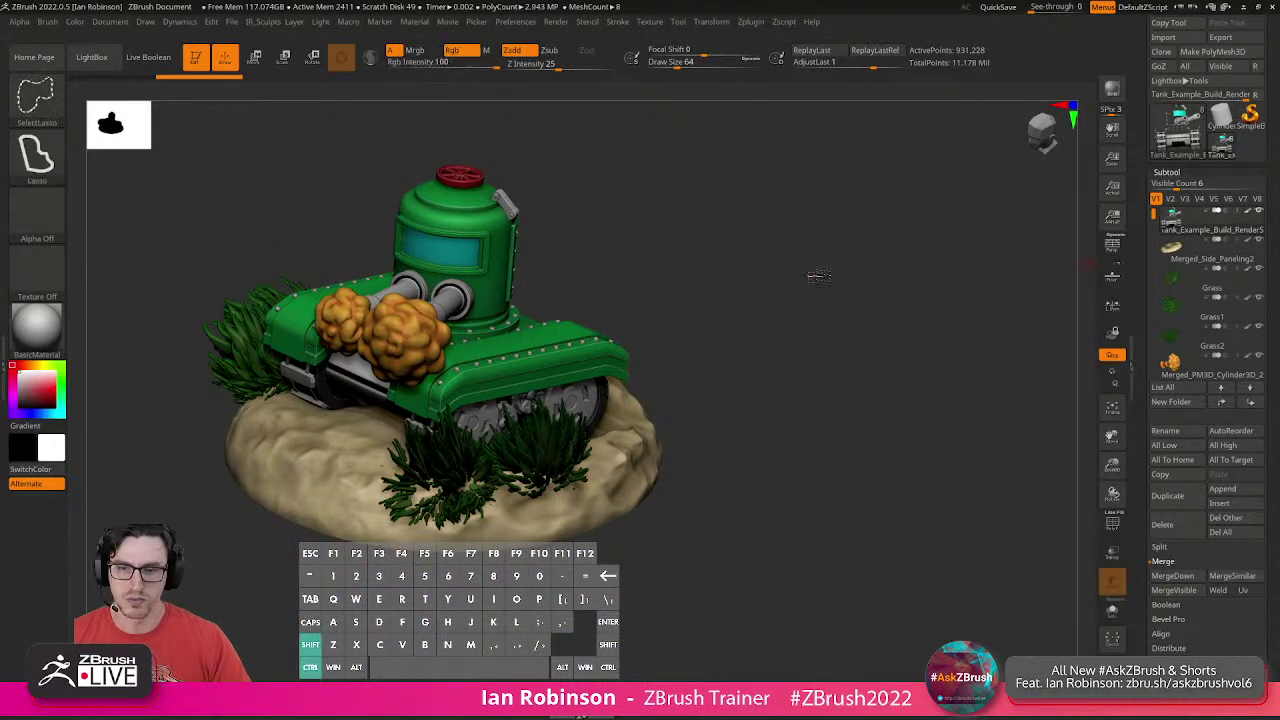
{"action": "left_click", "coordinate": [818, 274], "text": "ctrl+shift"}
{"action": "left_click_drag", "start_coordinate": [801, 300], "coordinate": [854, 344]}
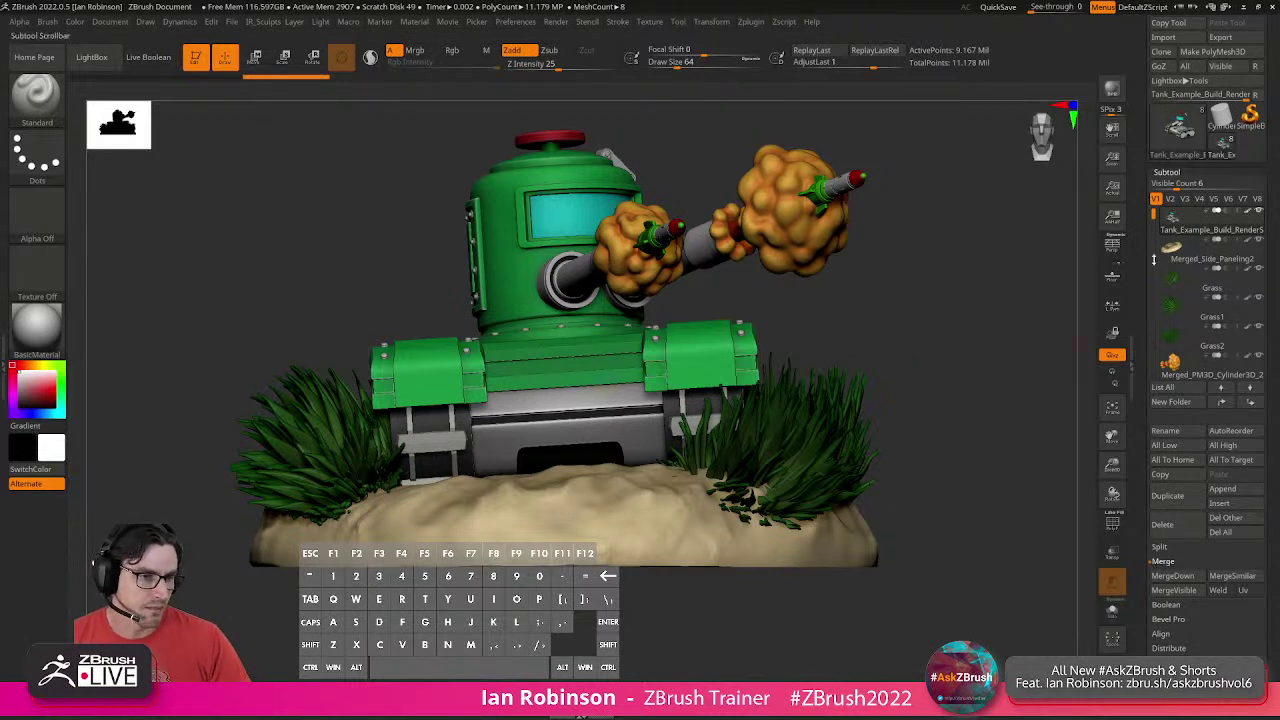
Switch to the Cylinder3D primitive, turn on its PolyFrame display and frame it on the canvas.
{"action": "left_click", "coordinate": [1221, 118]}
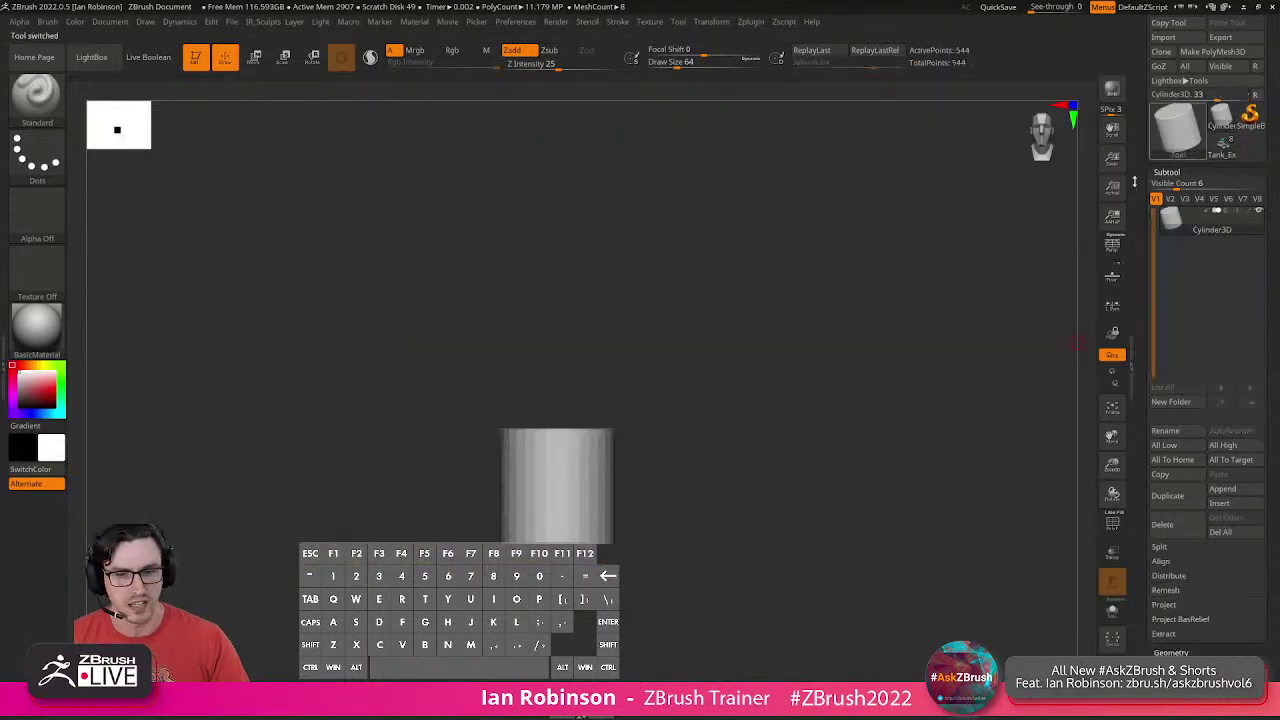
{"action": "left_click_drag", "start_coordinate": [889, 300], "coordinate": [807, 274], "text": "alt"}
{"action": "mouse_move", "coordinate": [1160, 228]}
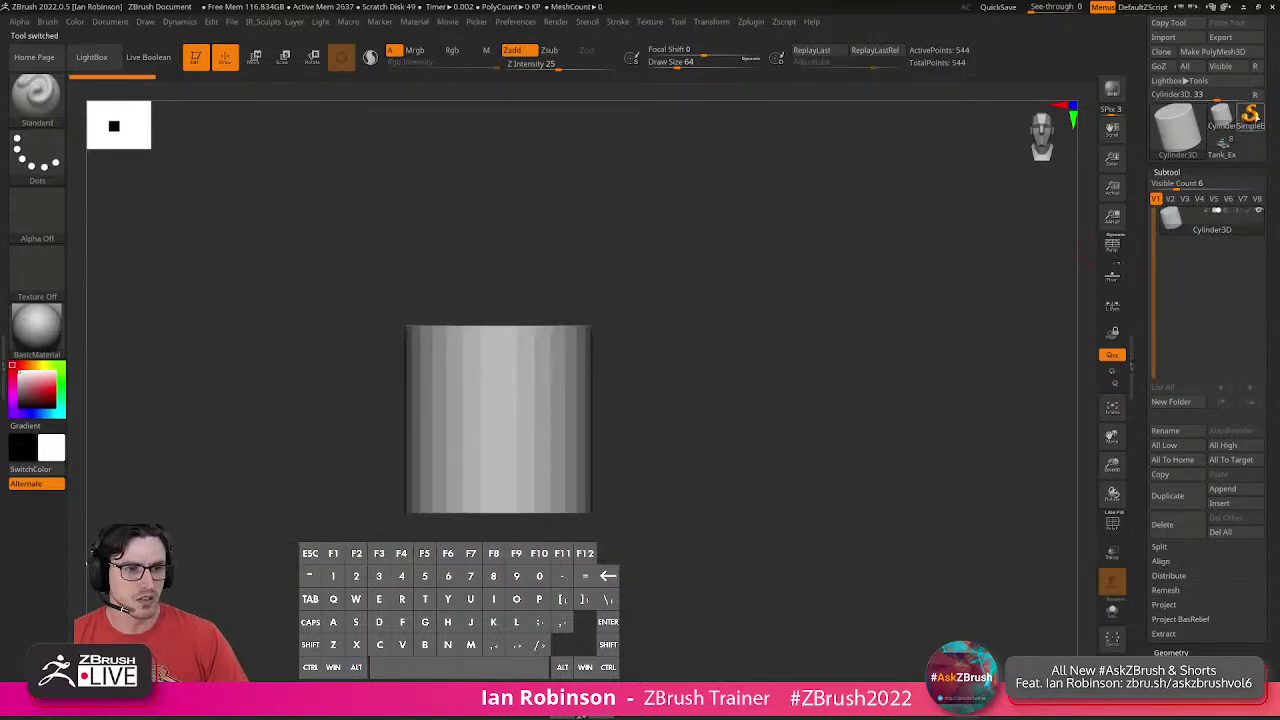
{"action": "mouse_move", "coordinate": [1251, 119]}
{"action": "mouse_move", "coordinate": [1199, 125]}
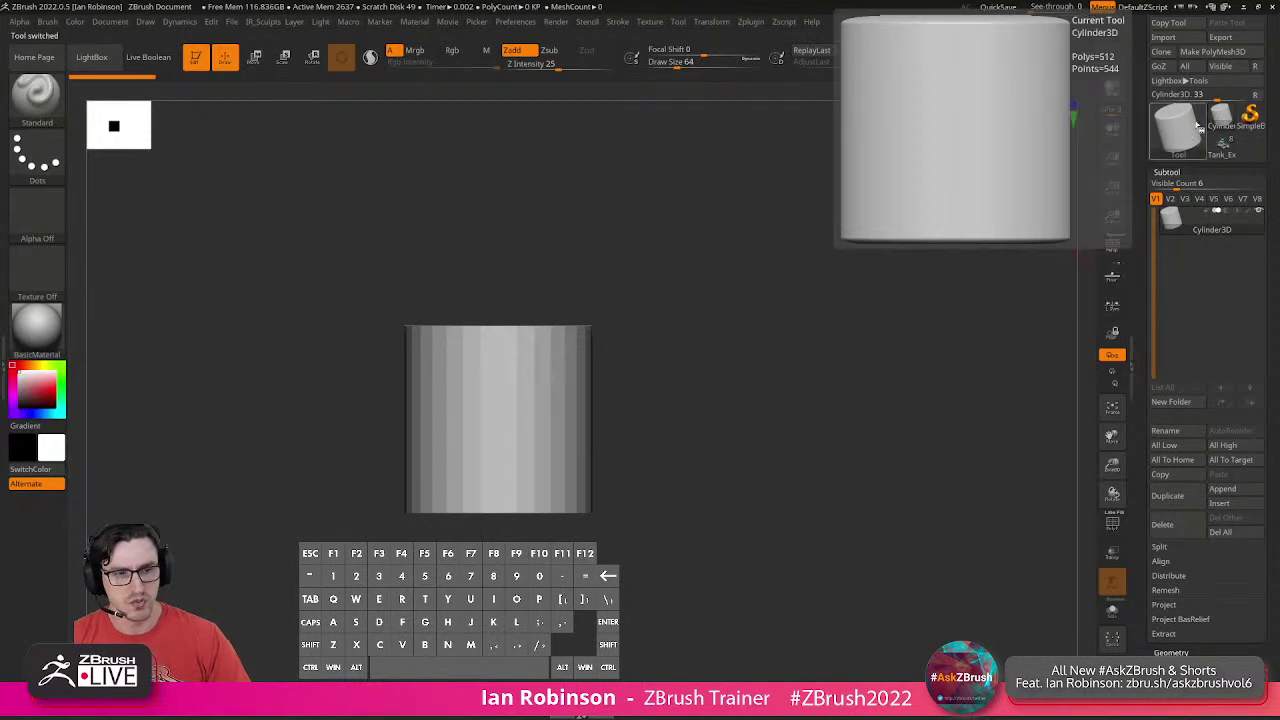
{"action": "key", "text": "shift+f"}
{"action": "key", "text": "f"}
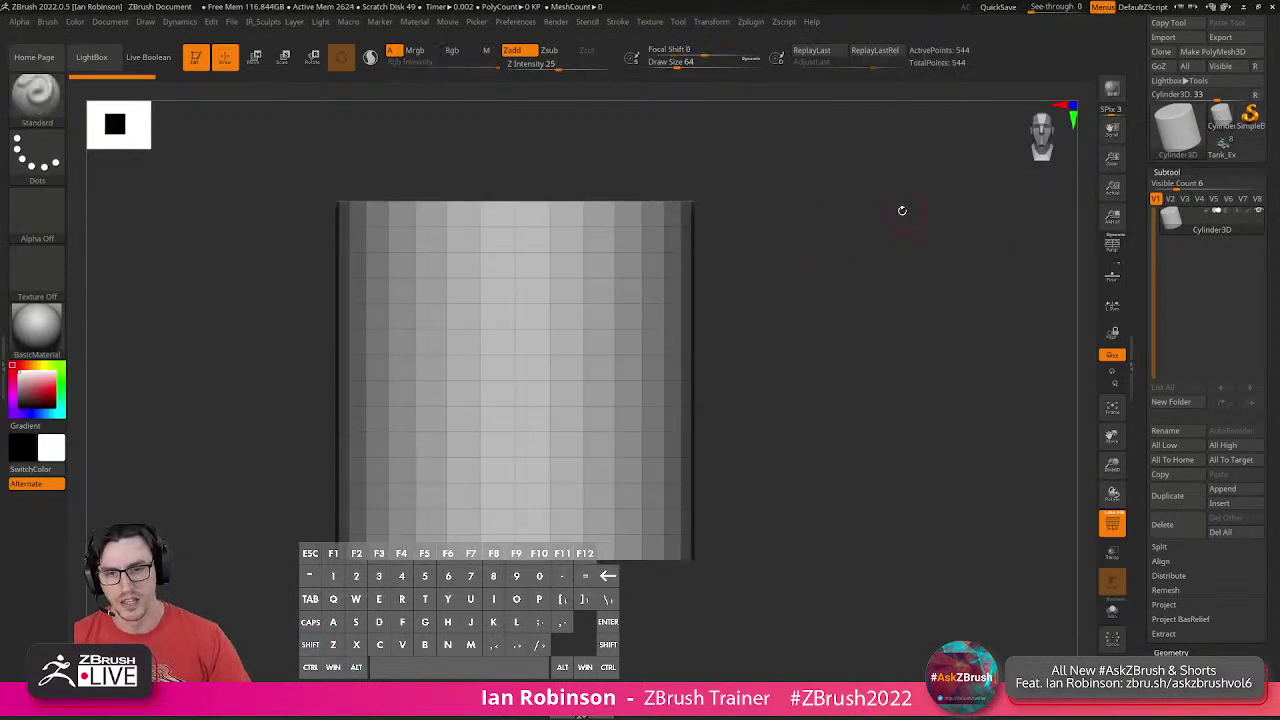
Examine the polygon layout on the cylinder's cap and sides, toggling the PolyFrame display.
{"action": "left_click_drag", "start_coordinate": [903, 210], "coordinate": [889, 252]}
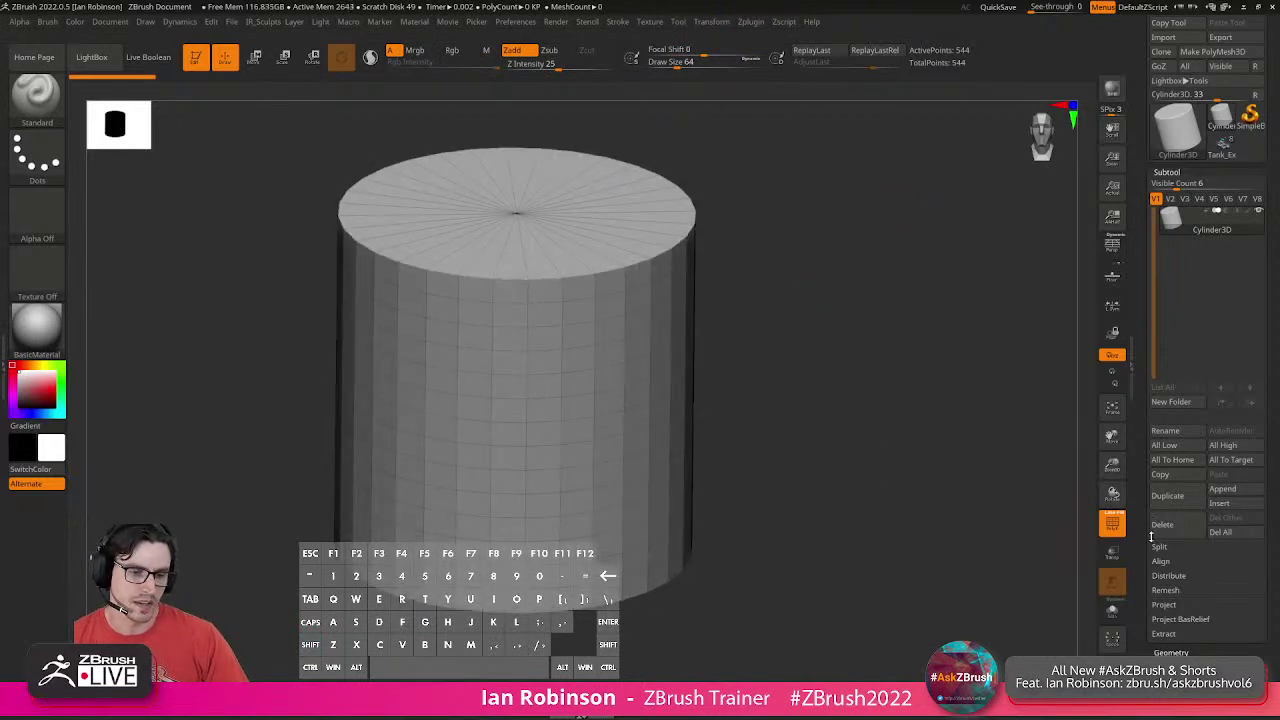
{"action": "left_click", "coordinate": [1112, 522]}
{"action": "left_click", "coordinate": [1112, 522]}
{"action": "left_click_drag", "start_coordinate": [850, 364], "coordinate": [853, 374]}
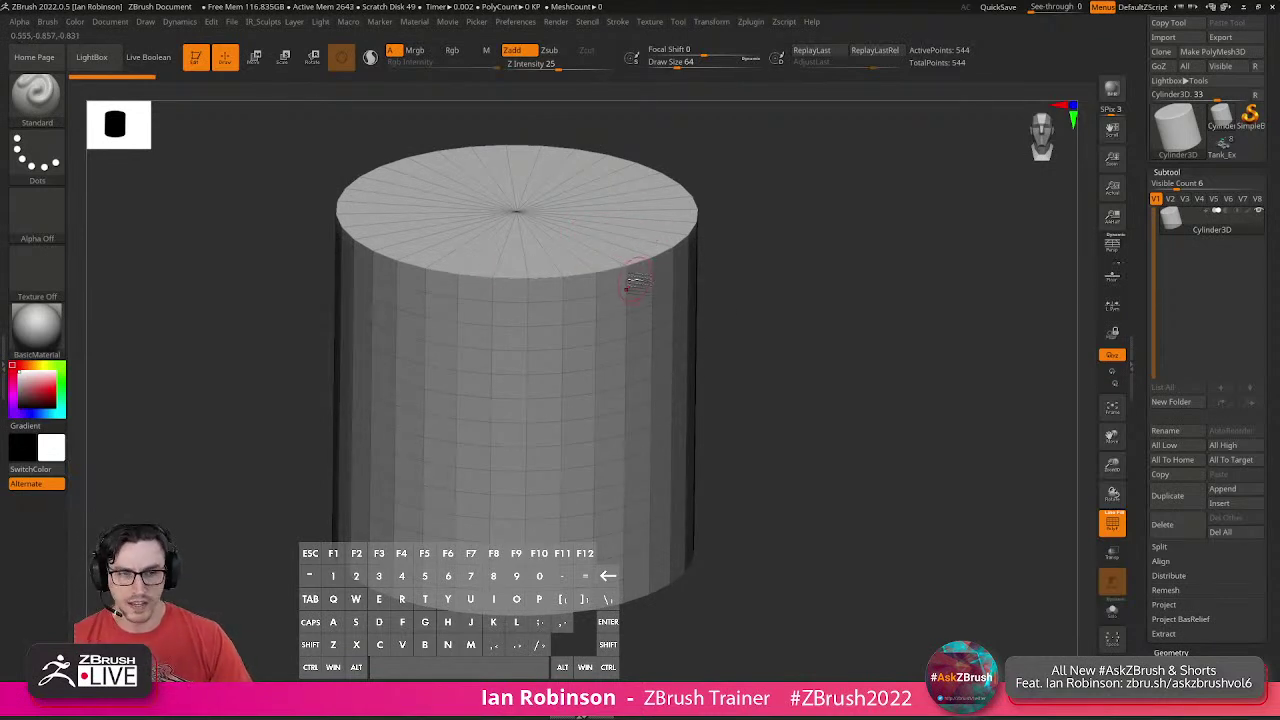
{"action": "left_click_drag", "start_coordinate": [837, 275], "coordinate": [836, 265]}
{"action": "left_click_drag", "start_coordinate": [836, 265], "coordinate": [835, 268], "text": "shift"}
Open the cylinder's Initialize settings and set HDivide to 18.
{"action": "left_click", "coordinate": [1166, 173]}
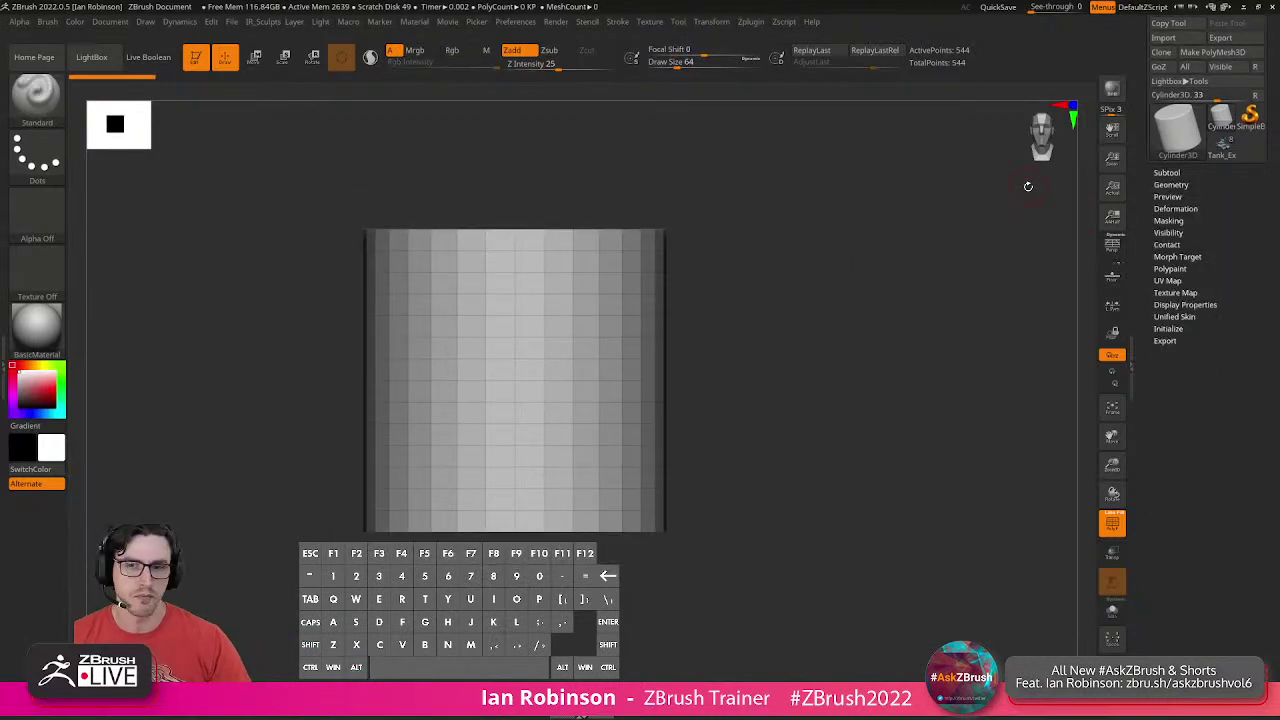
{"action": "left_click_drag", "start_coordinate": [562, 207], "coordinate": [866, 294]}
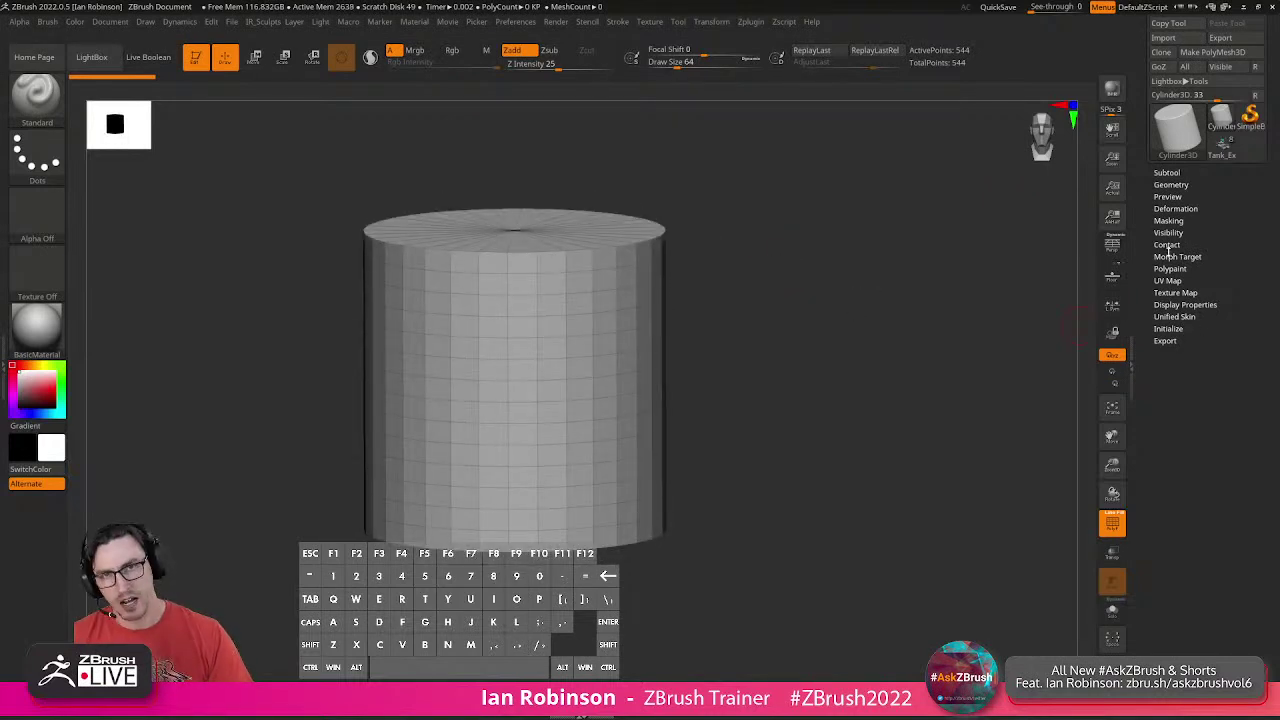
{"action": "left_click", "coordinate": [1172, 330]}
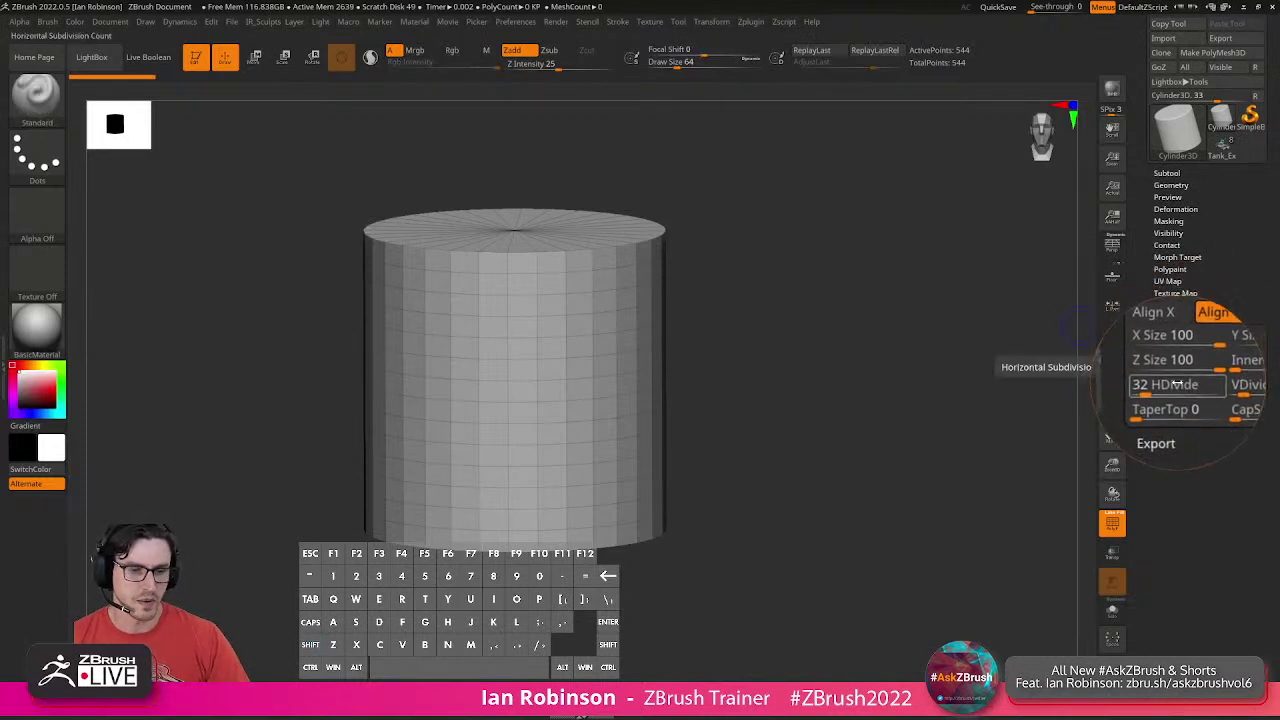
{"action": "mouse_move", "coordinate": [1163, 385]}
{"action": "left_mouse_down"}
{"action": "mouse_move", "coordinate": [1175, 382]}
{"action": "mouse_move", "coordinate": [1155, 383]}
{"action": "left_mouse_up"}
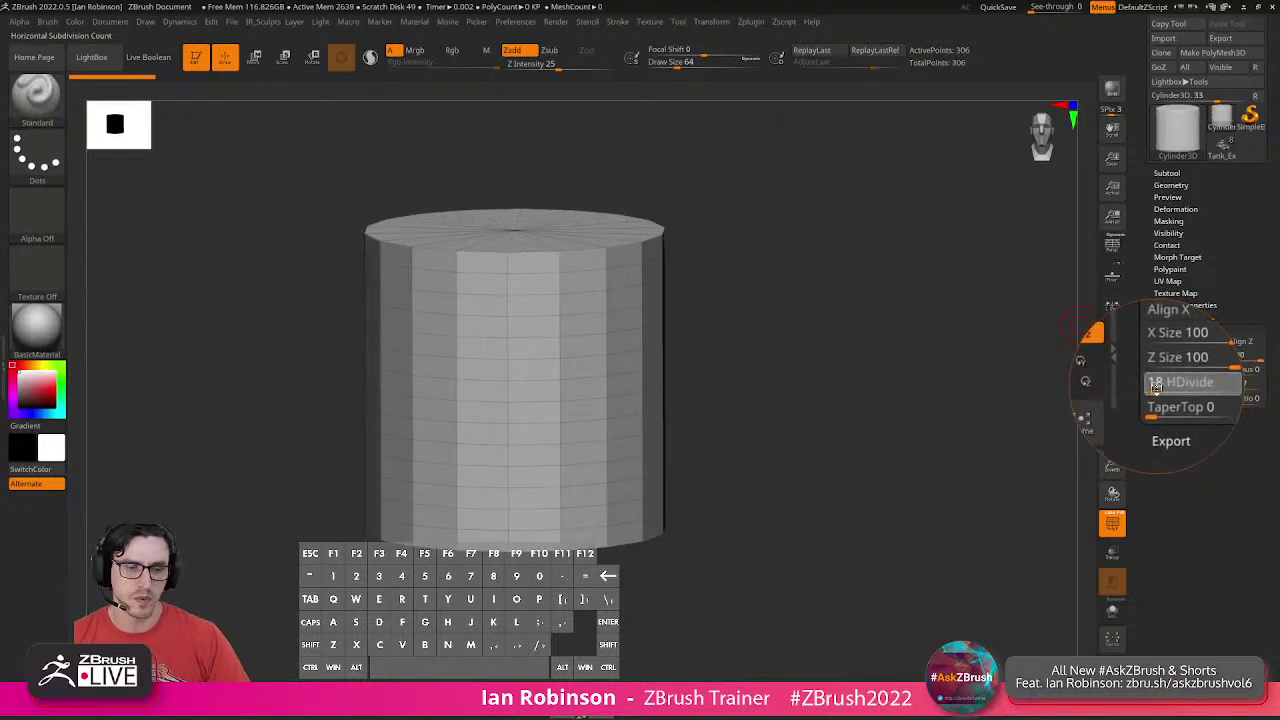
{"action": "left_click_drag", "start_coordinate": [1155, 383], "coordinate": [1157, 384]}
{"action": "key", "text": "alt"}
{"action": "key", "text": "alt"}
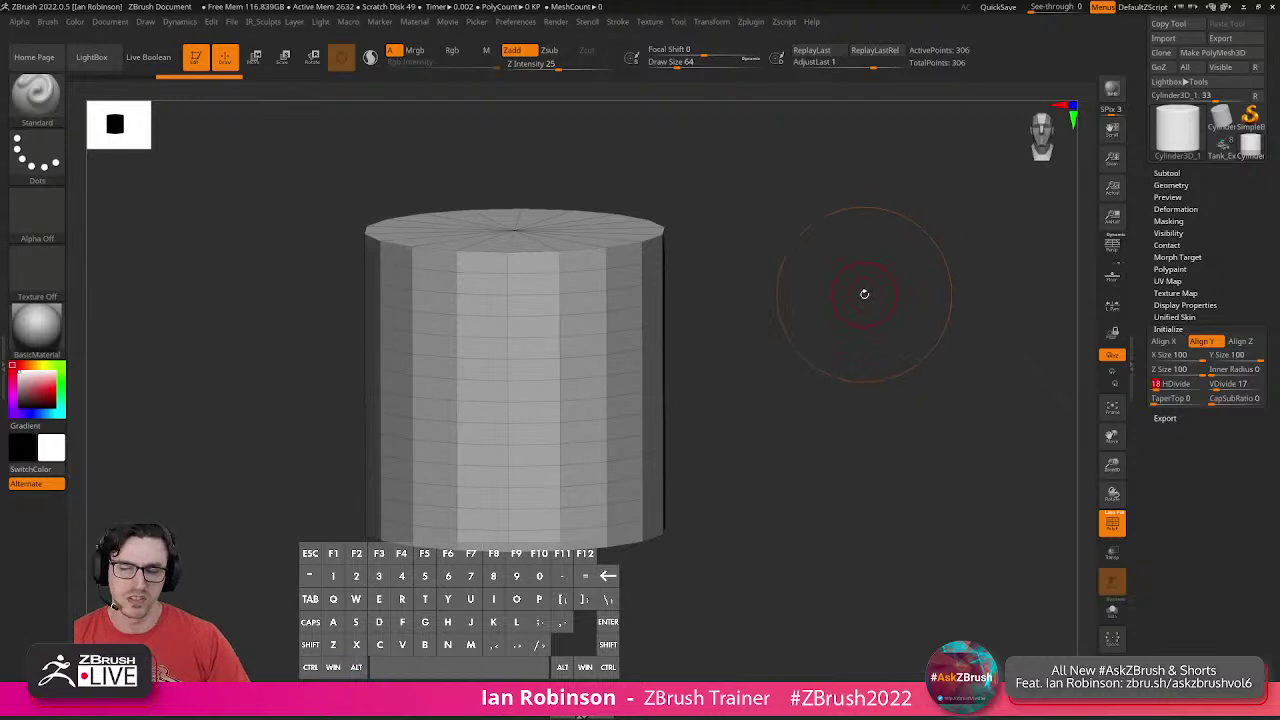
Set the cylinder's horizontal subdivisions (HDivide) to 16 and check the side segments.
{"action": "mouse_move", "coordinate": [873, 284]}
{"action": "left_mouse_down", "text": "alt"}
{"action": "mouse_move", "coordinate": [861, 297]}
{"action": "mouse_move", "coordinate": [870, 332]}
{"action": "mouse_move", "coordinate": [856, 287]}
{"action": "left_mouse_up", "text": "alt"}
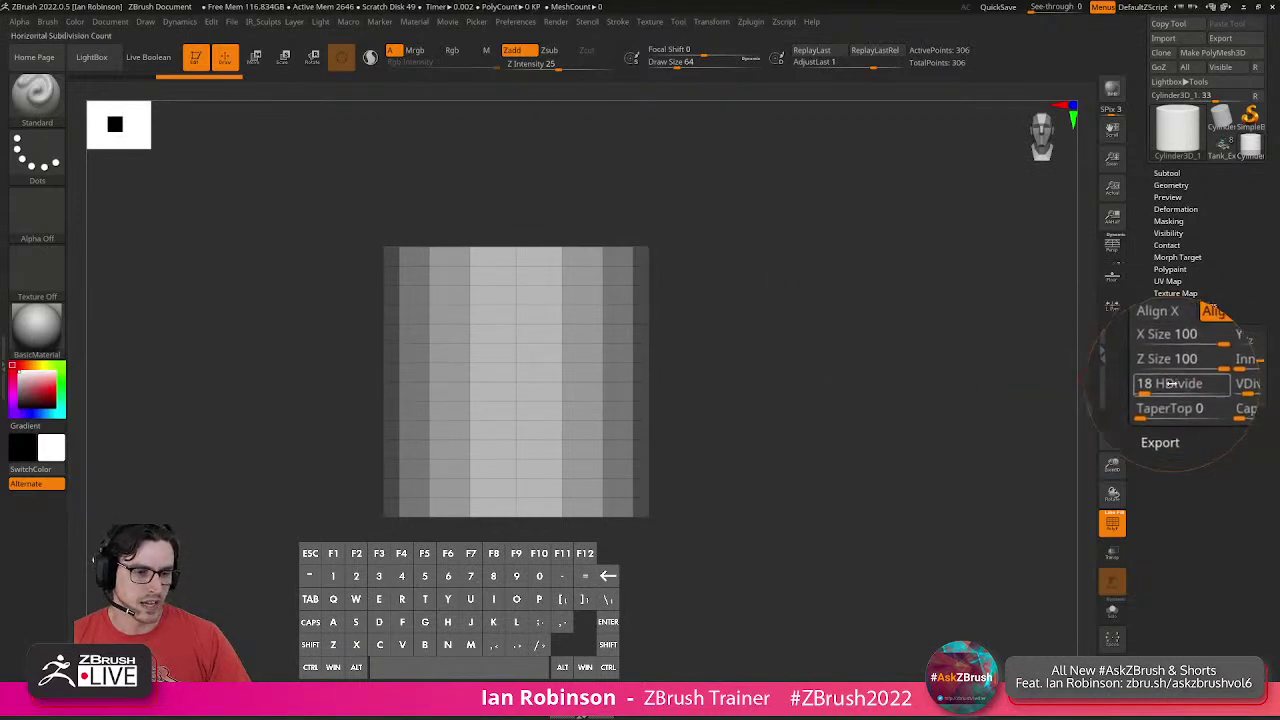
{"action": "left_click_drag", "start_coordinate": [1178, 387], "coordinate": [1164, 387]}
{"action": "left_click_drag", "start_coordinate": [797, 283], "coordinate": [800, 289]}
{"action": "mouse_move", "coordinate": [735, 172]}
{"action": "left_mouse_down", "text": "ctrl+shift"}
{"action": "mouse_move", "coordinate": [573, 566]}
{"action": "mouse_move", "coordinate": [544, 580]}
{"action": "left_mouse_up", "text": "ctrl+shift"}
{"action": "left_click_drag", "start_coordinate": [768, 398], "coordinate": [851, 406]}
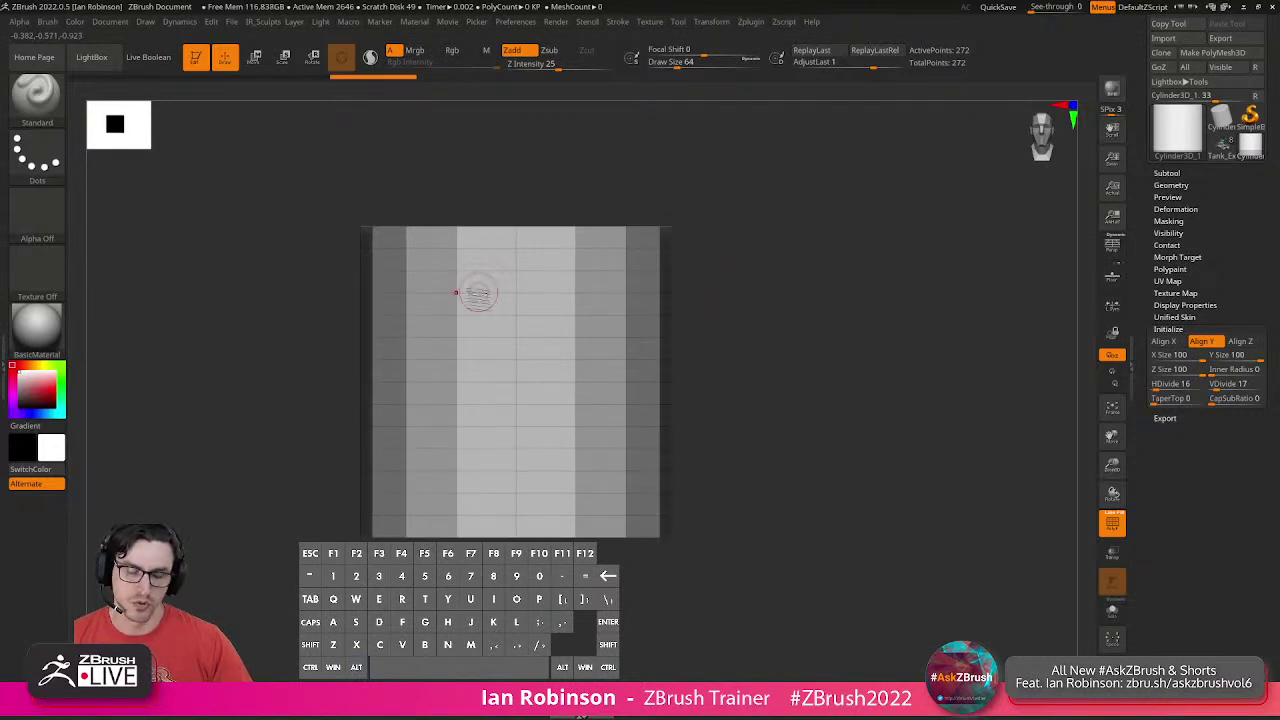
Set the cylinder's vertical subdivisions (VDivide) to 4 and inspect its top cap and sides.
{"action": "left_click_drag", "start_coordinate": [1224, 386], "coordinate": [1213, 387]}
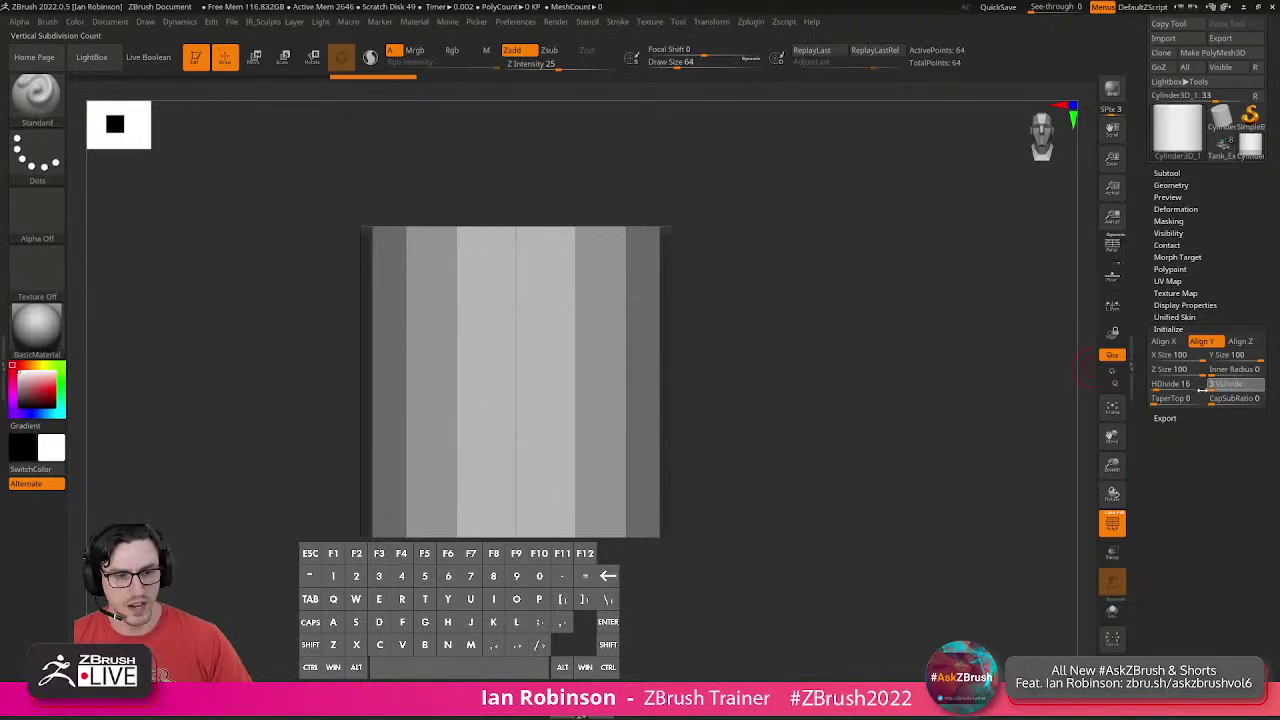
{"action": "left_click_drag", "start_coordinate": [952, 329], "coordinate": [948, 364]}
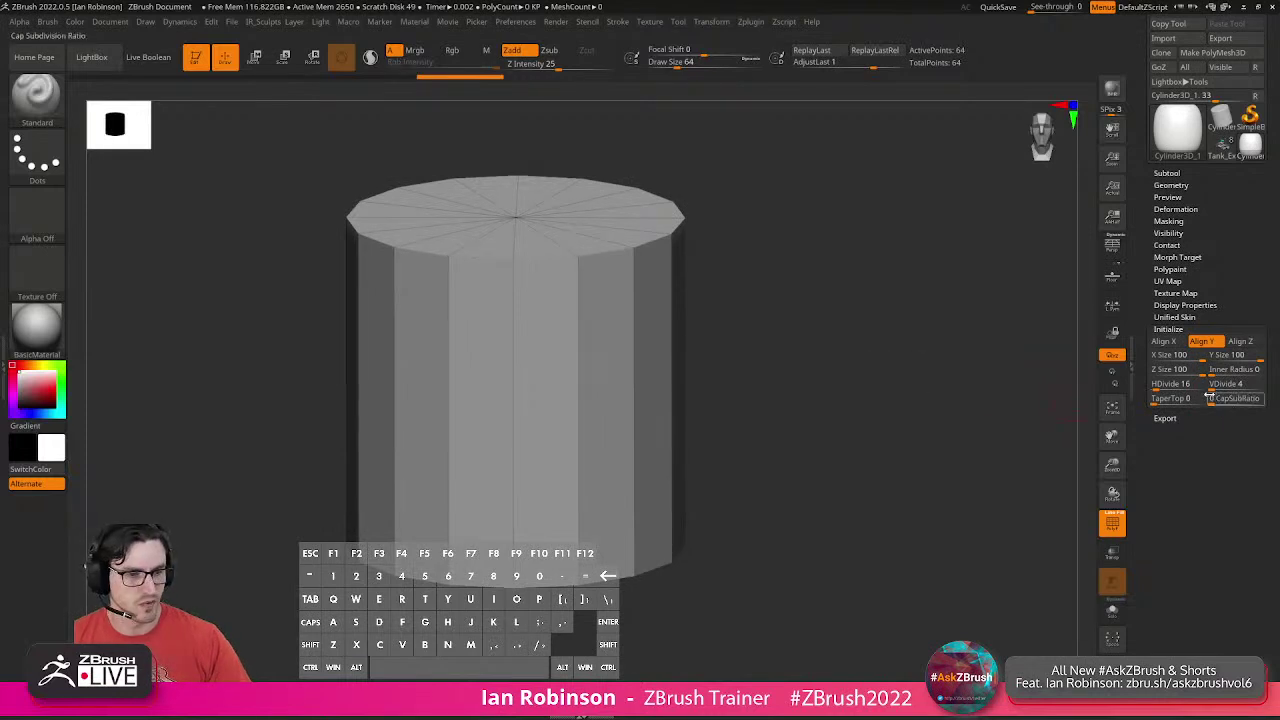
{"action": "mouse_move", "coordinate": [874, 380]}
{"action": "left_mouse_down"}
{"action": "mouse_move", "coordinate": [897, 391]}
{"action": "mouse_move", "coordinate": [866, 386]}
{"action": "mouse_move", "coordinate": [869, 363]}
{"action": "mouse_move", "coordinate": [914, 351]}
{"action": "left_mouse_up"}
{"action": "key", "text": "shift"}
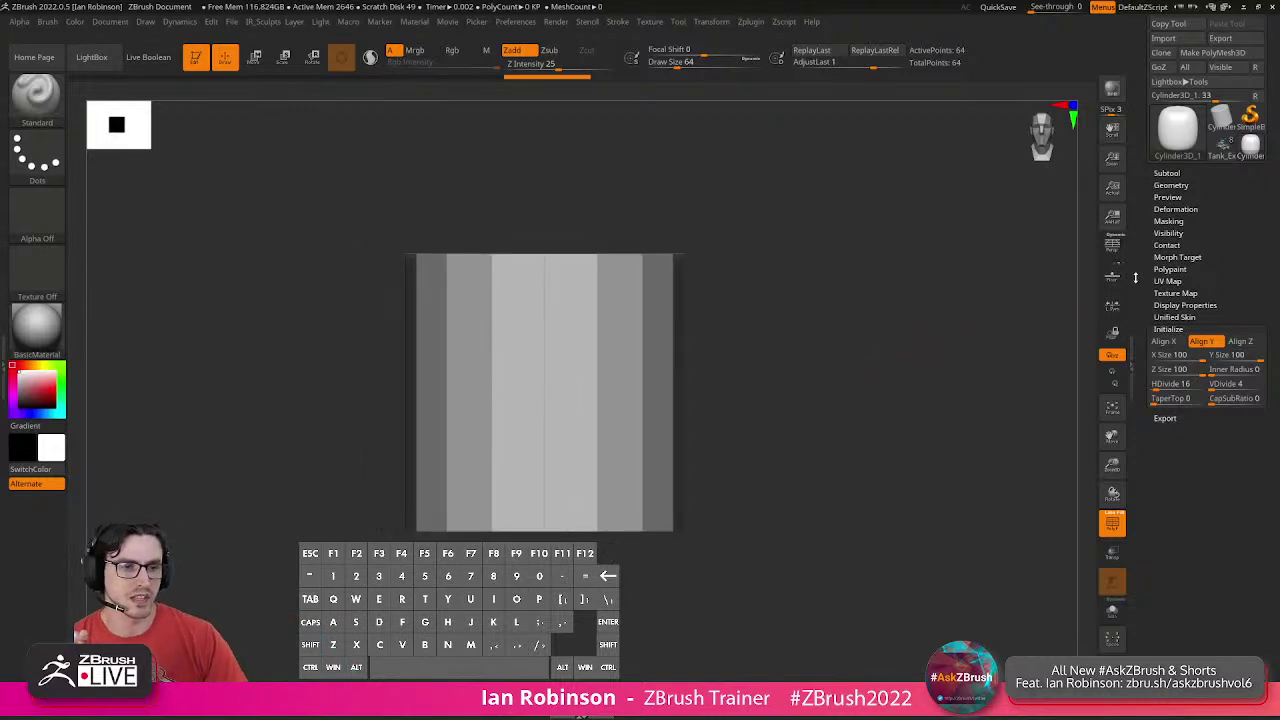
{"action": "left_click_drag", "start_coordinate": [918, 229], "coordinate": [931, 260]}
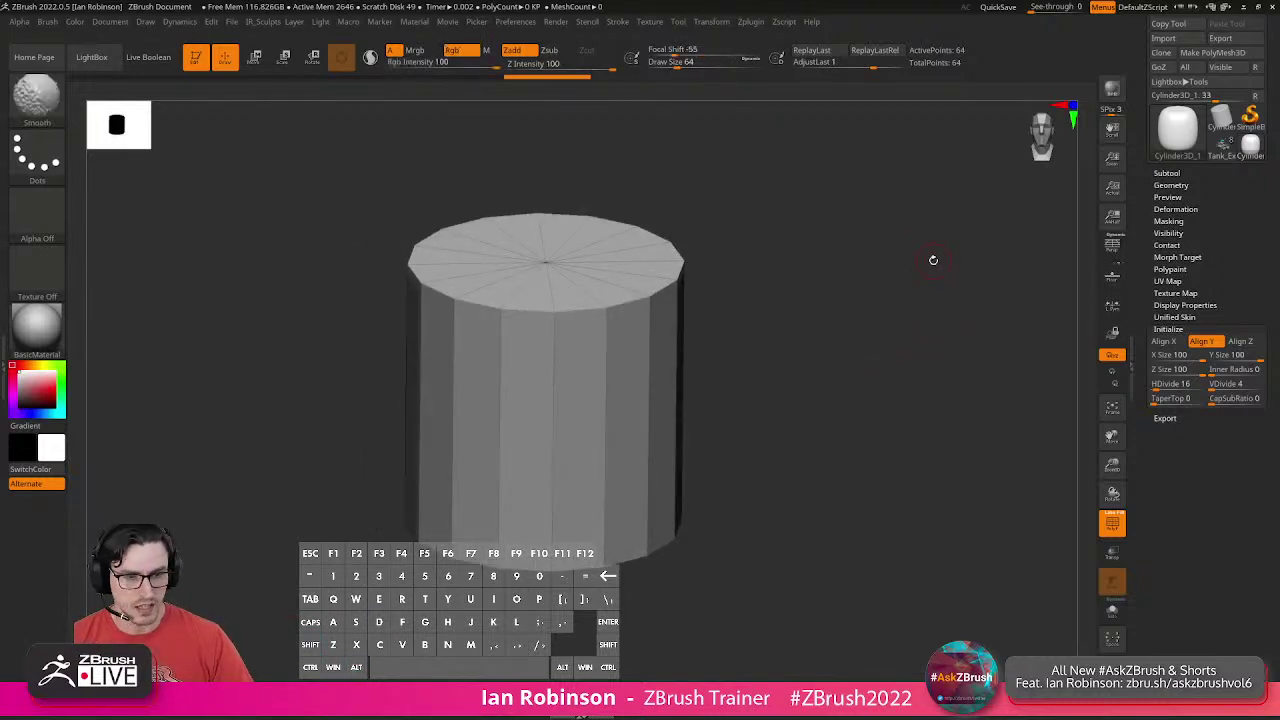
{"action": "scroll", "coordinate": [1240, 93], "scroll_direction": "up", "scroll_amount": 1}
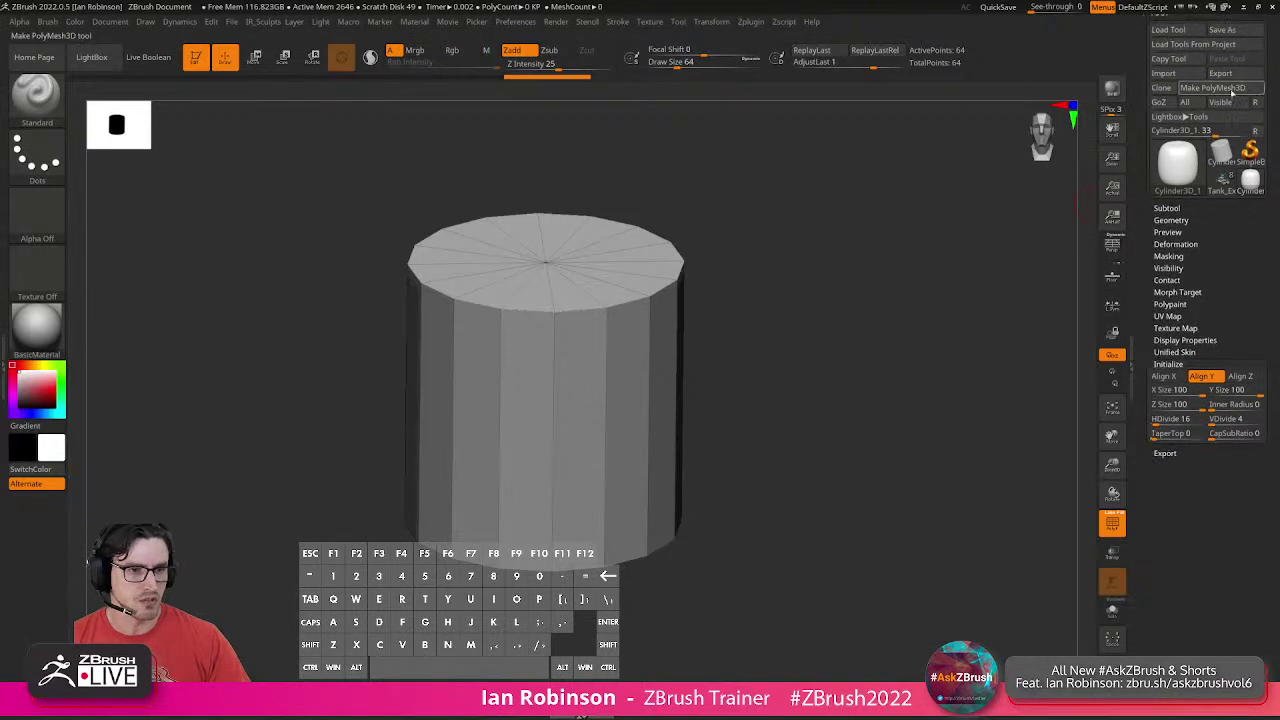
Convert the cylinder into a PolyMesh3D and switch back to the parametric Cylinder3D primitive.
{"action": "left_click", "coordinate": [1234, 88]}
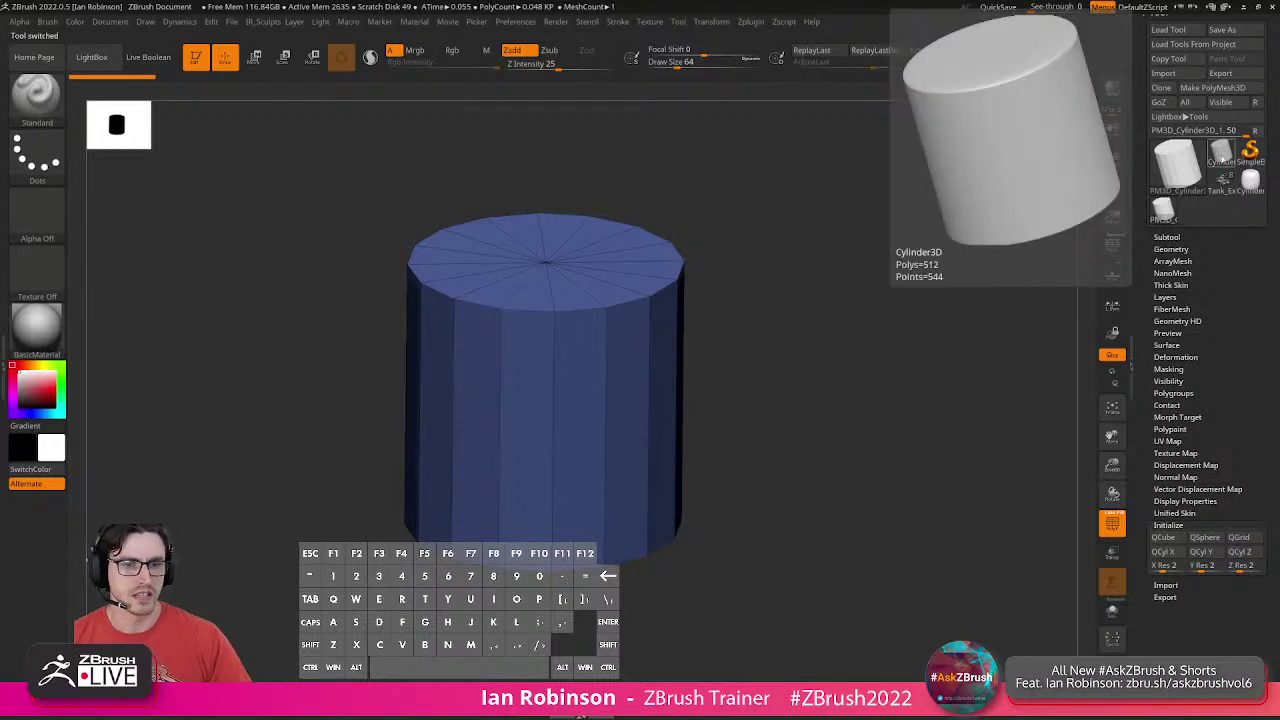
{"action": "left_click", "coordinate": [1220, 155]}
{"action": "left_click", "coordinate": [1250, 180]}
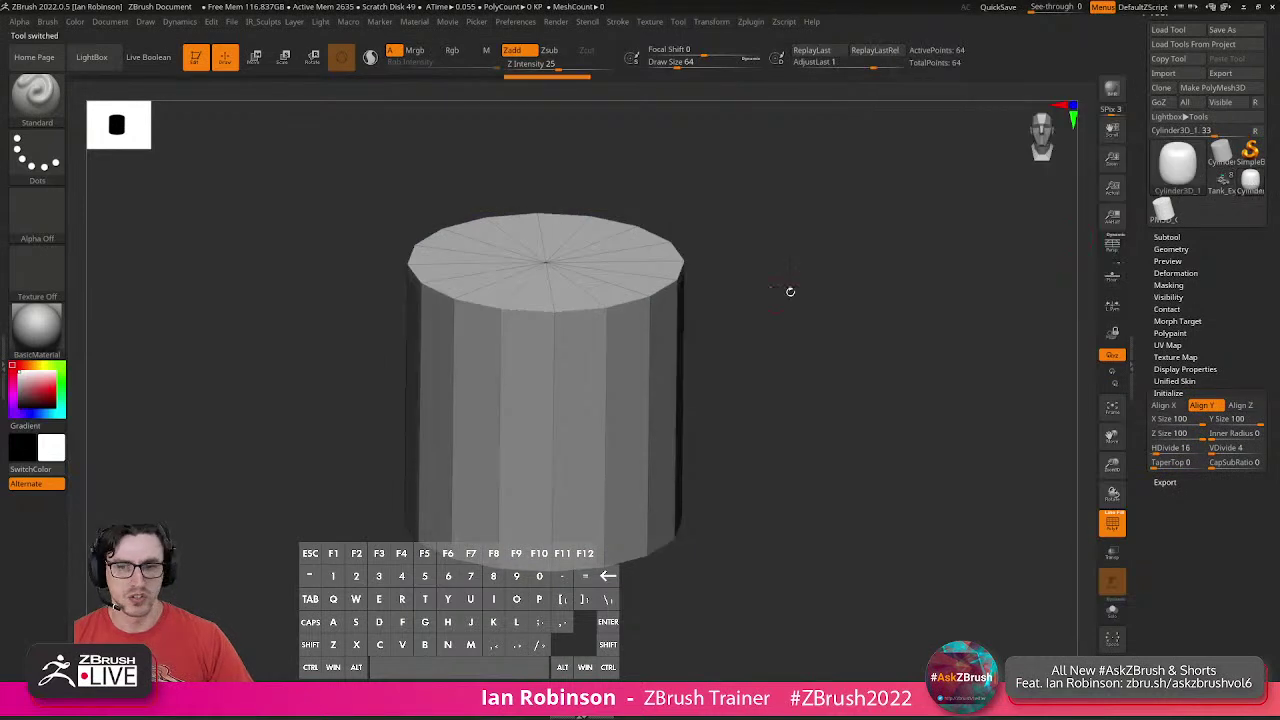
Check the primitive's horizontal segments and cap, and convert the cylinder into an editable PolyMesh3D.
{"action": "left_click_drag", "start_coordinate": [774, 294], "coordinate": [893, 293]}
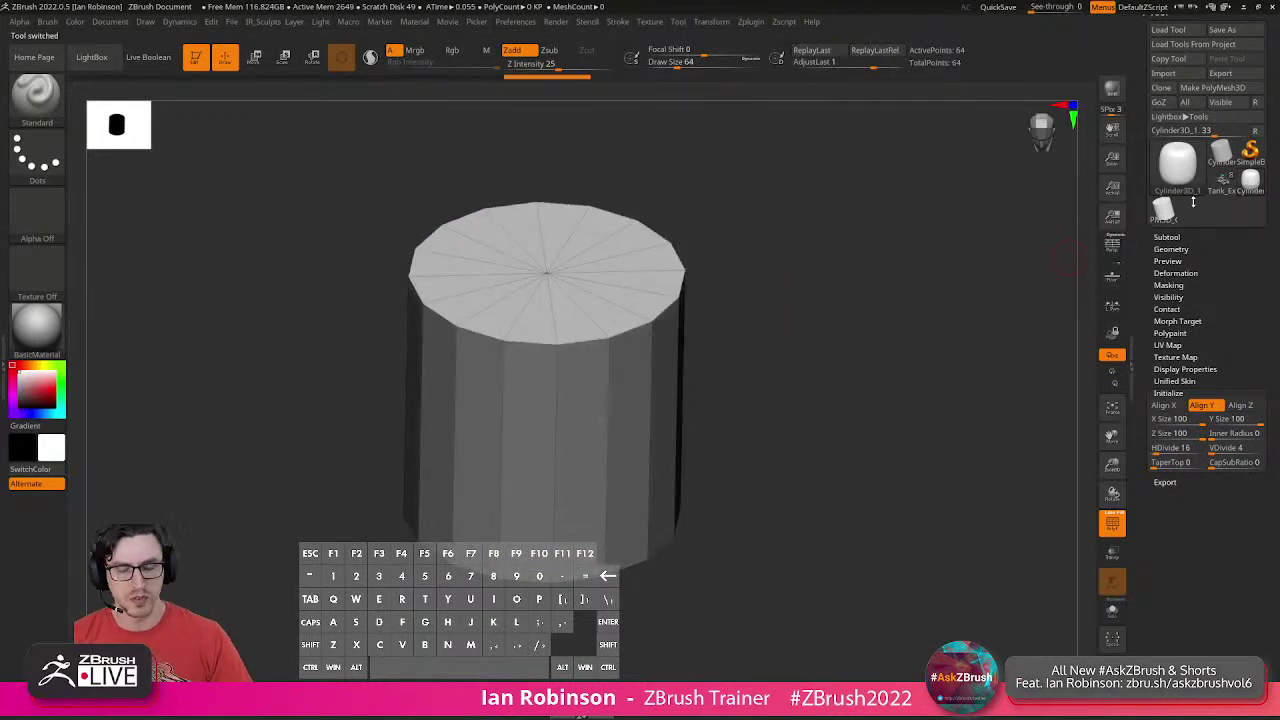
{"action": "mouse_move", "coordinate": [1157, 449]}
{"action": "left_mouse_down"}
{"action": "mouse_move", "coordinate": [1185, 449]}
{"action": "mouse_move", "coordinate": [1156, 449]}
{"action": "left_mouse_up"}
{"action": "left_click", "coordinate": [1156, 451]}
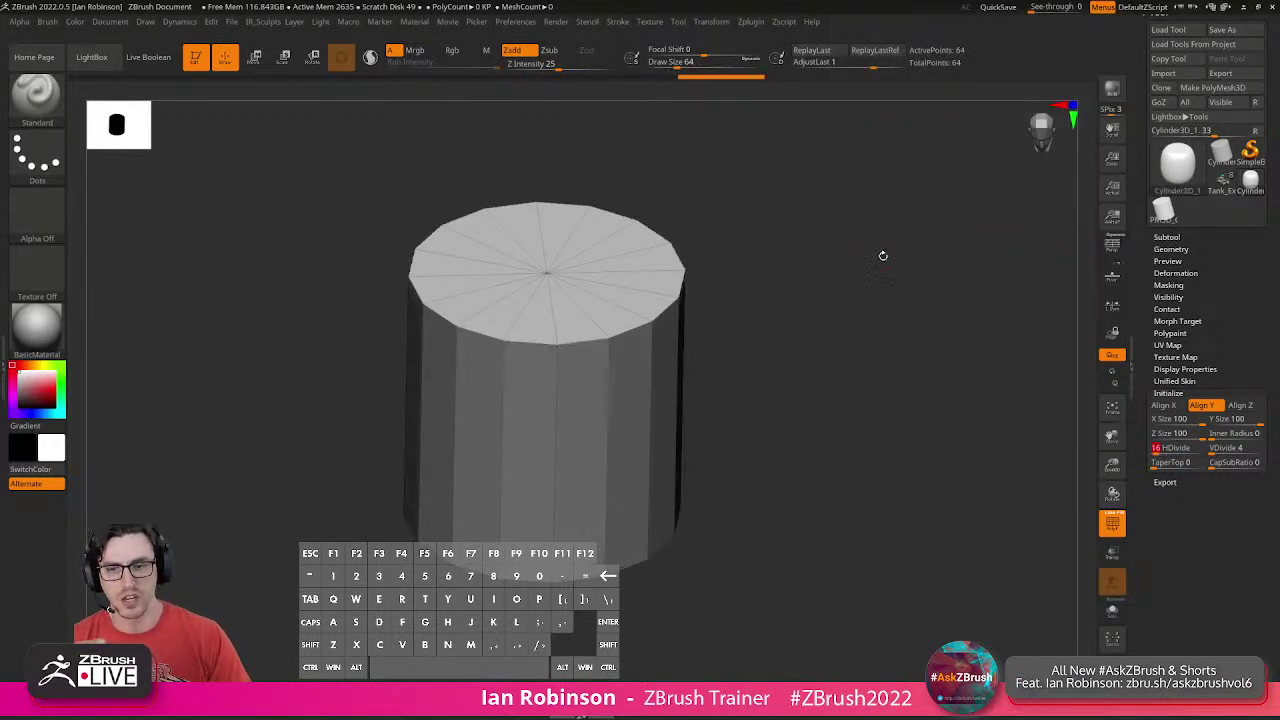
{"action": "left_click_drag", "start_coordinate": [874, 293], "coordinate": [1033, 287]}
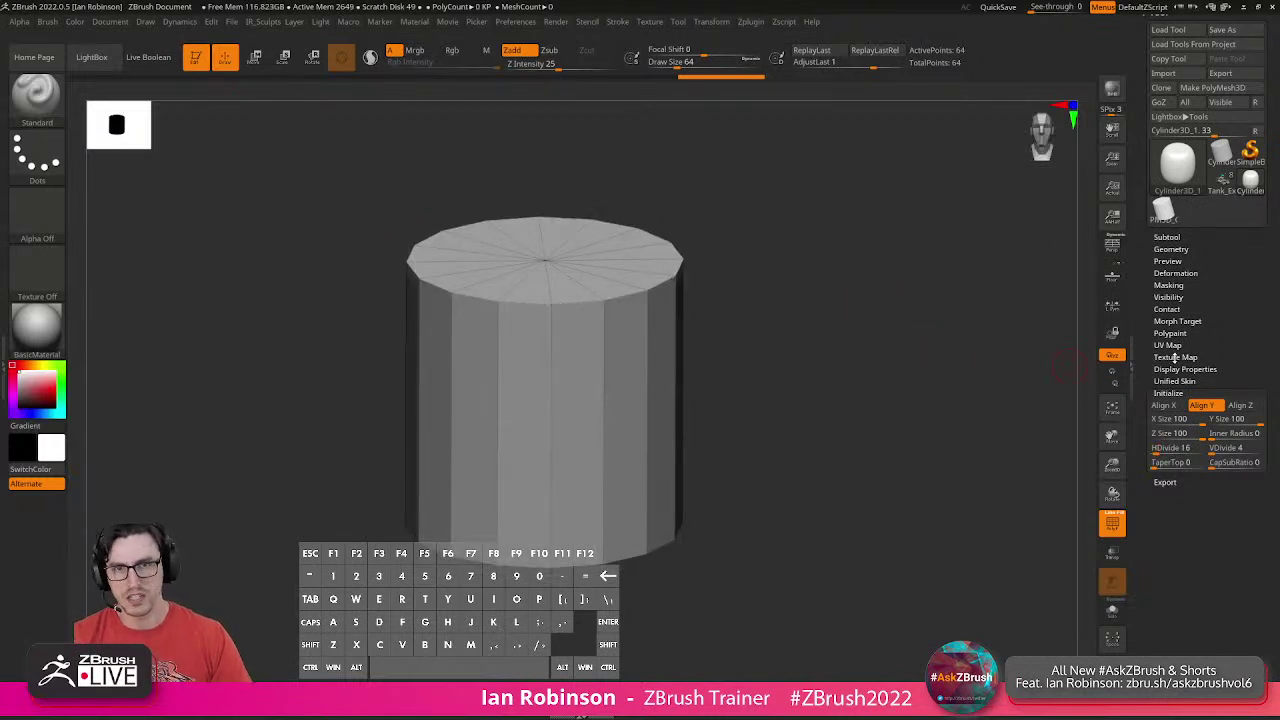
{"action": "left_click_drag", "start_coordinate": [793, 372], "coordinate": [786, 359]}
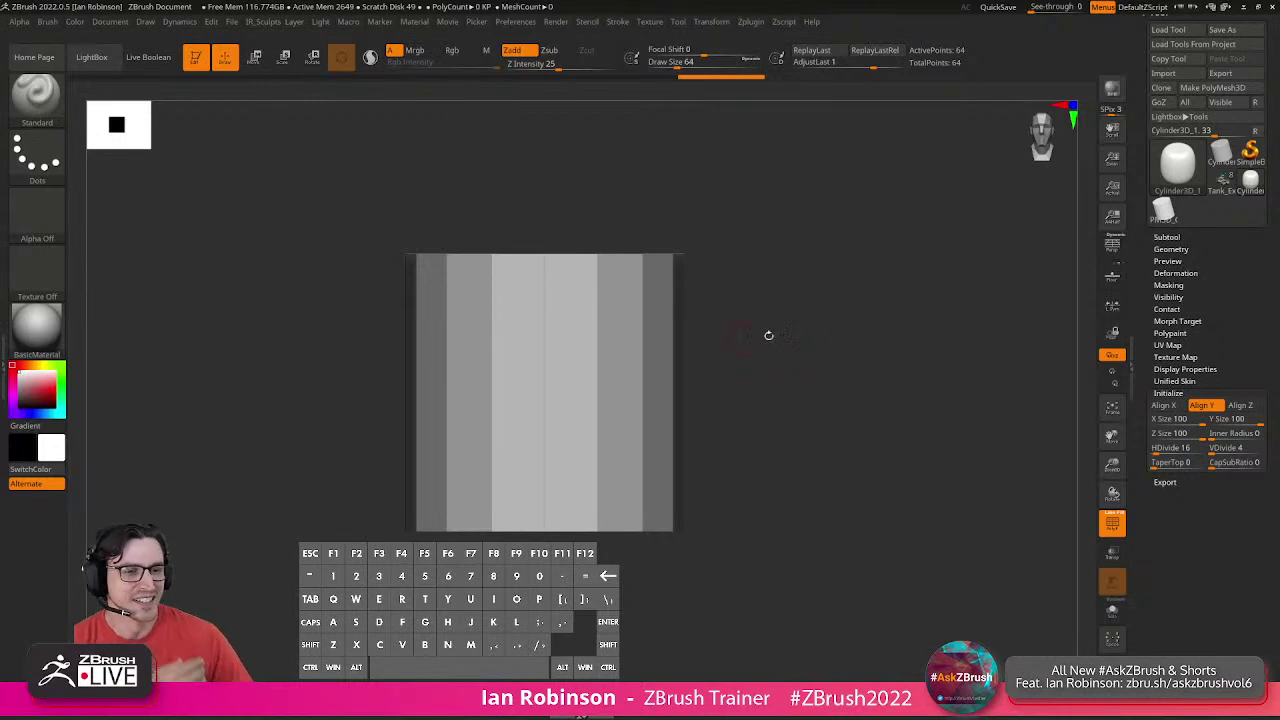
{"action": "left_click", "coordinate": [1213, 88]}
{"action": "mouse_move", "coordinate": [897, 283]}
{"action": "left_mouse_down"}
{"action": "mouse_move", "coordinate": [900, 310]}
{"action": "mouse_move", "coordinate": [898, 295]}
{"action": "left_mouse_up"}
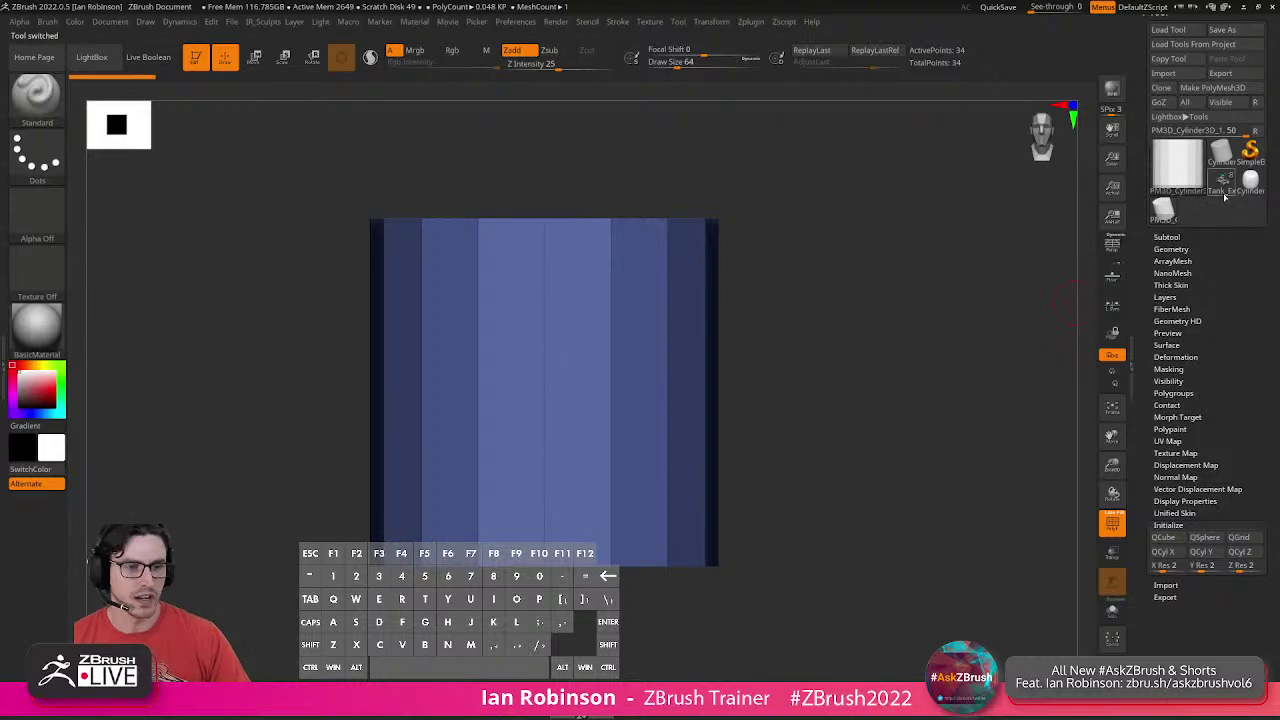
Switch to the finished tank model, scale it down without PolyFrame, and snapshot it onto the upper canvas as a reference.
{"action": "left_click", "coordinate": [1221, 188]}
{"action": "left_click", "coordinate": [1221, 190]}
{"action": "key", "text": "f"}
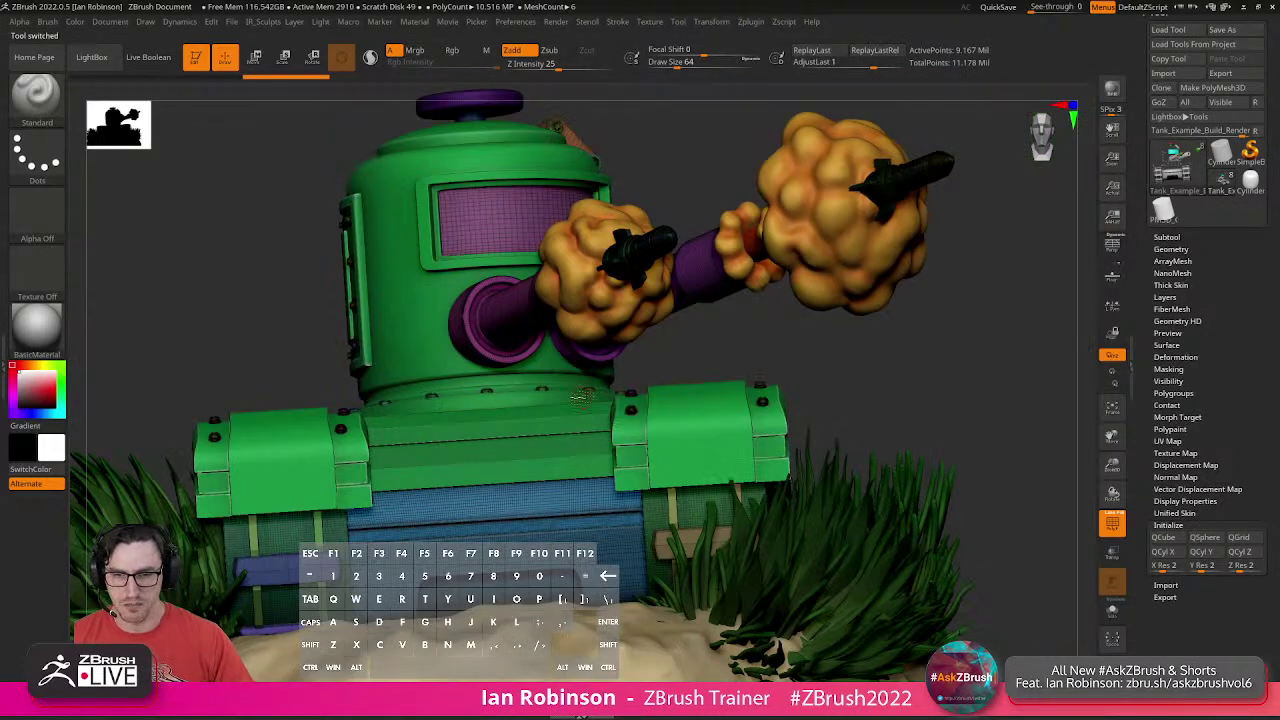
{"action": "key", "text": "f"}
{"action": "left_click_drag", "start_coordinate": [792, 411], "coordinate": [583, 360], "text": "alt"}
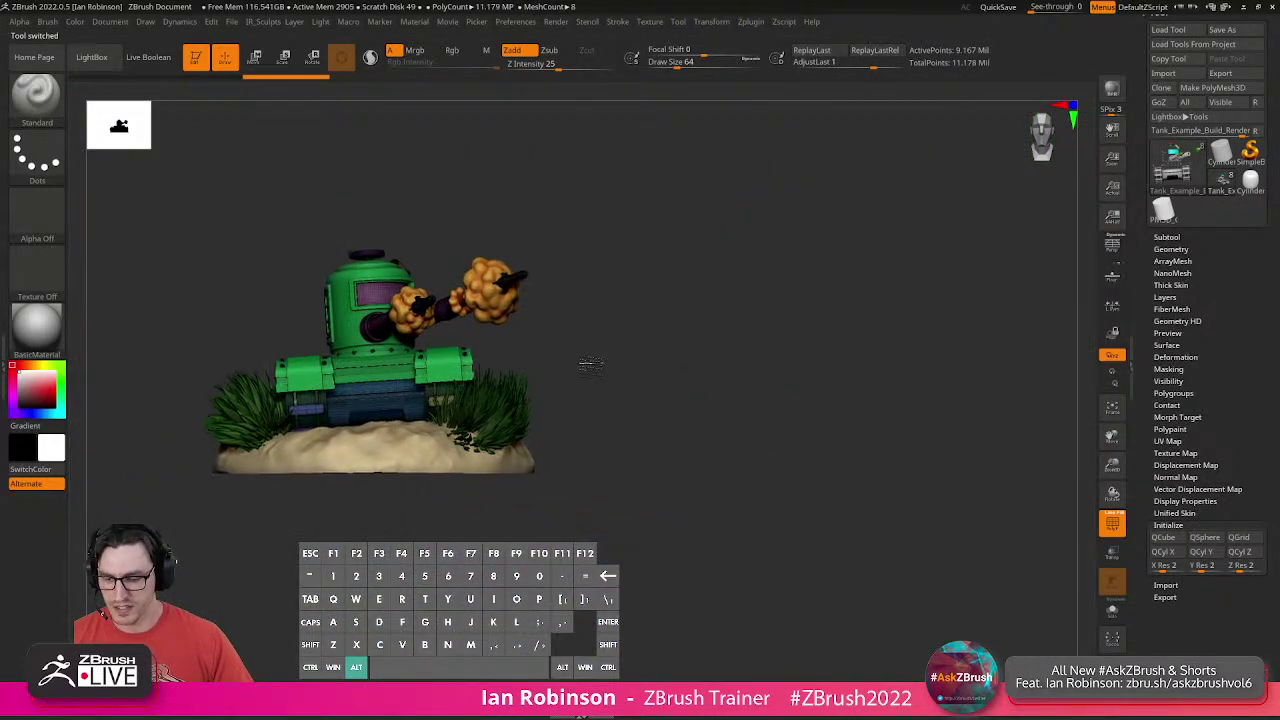
{"action": "key", "text": "shift+f"}
{"action": "left_click_drag", "start_coordinate": [680, 380], "coordinate": [901, 464]}
{"action": "key", "text": "shift+s"}
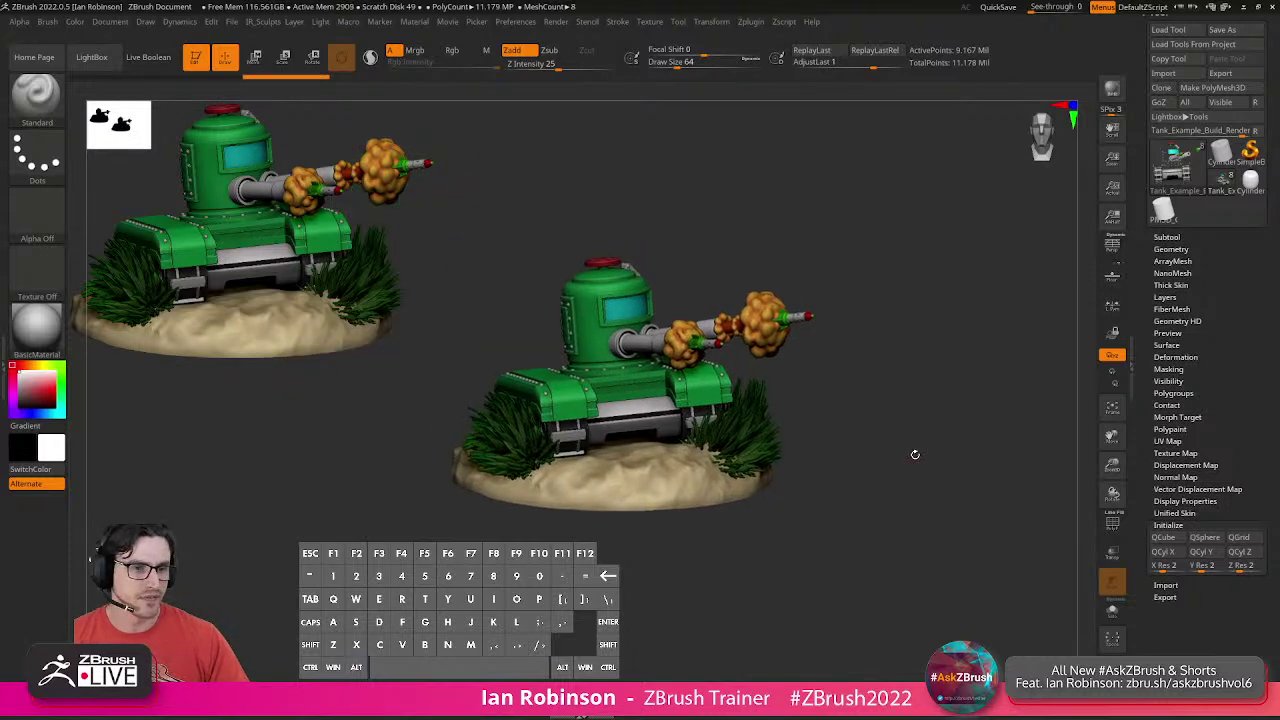
Switch to the polymesh cylinder with PolyFrame displayed and rotate it -90 degrees with the gizmo so it lies on its side.
{"action": "left_click", "coordinate": [1162, 208]}
{"action": "left_click_drag", "start_coordinate": [900, 266], "coordinate": [829, 249], "text": "alt"}
{"action": "key", "text": "shift+f"}
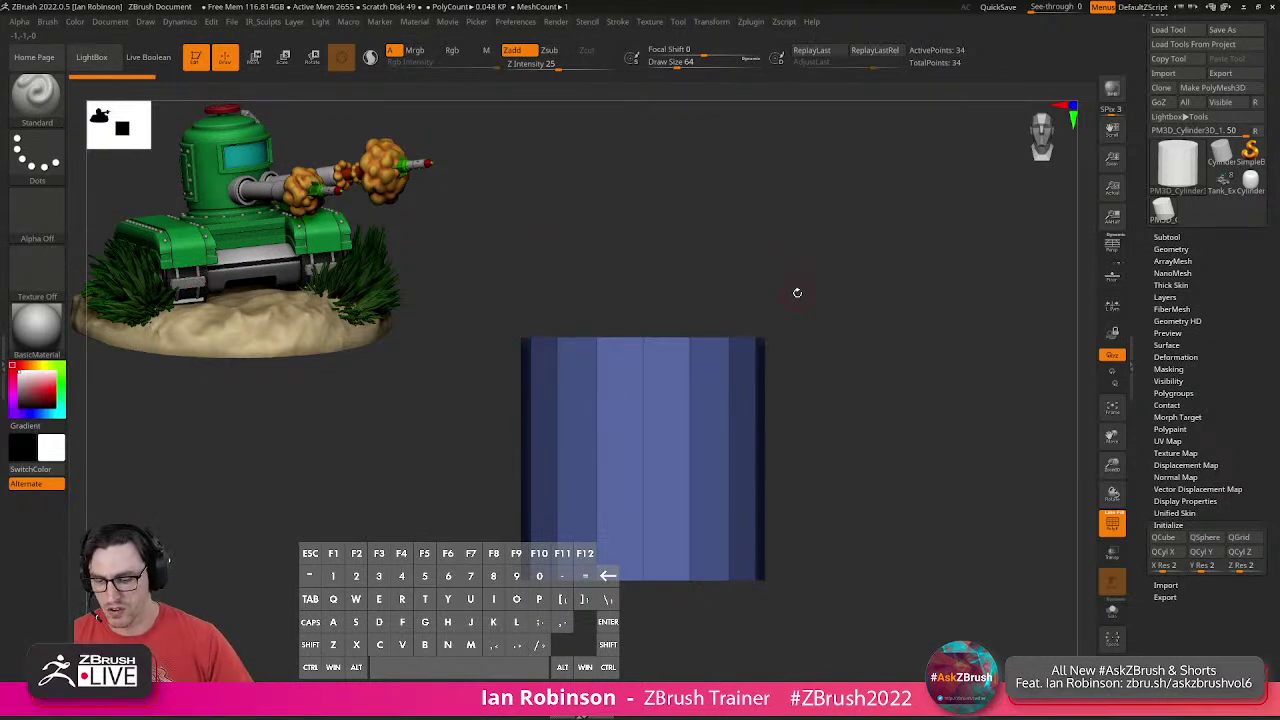
{"action": "key", "text": "w"}
{"action": "key", "text": "p"}
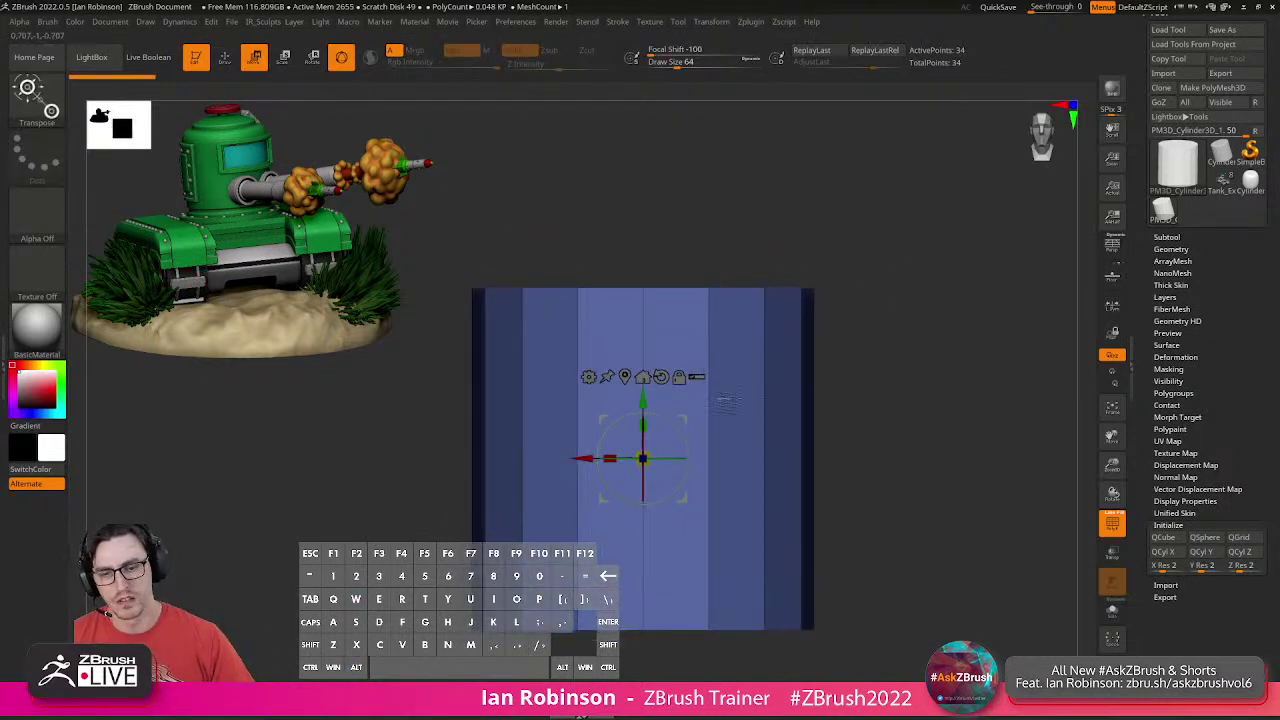
{"action": "left_click_drag", "start_coordinate": [663, 417], "coordinate": [683, 472]}
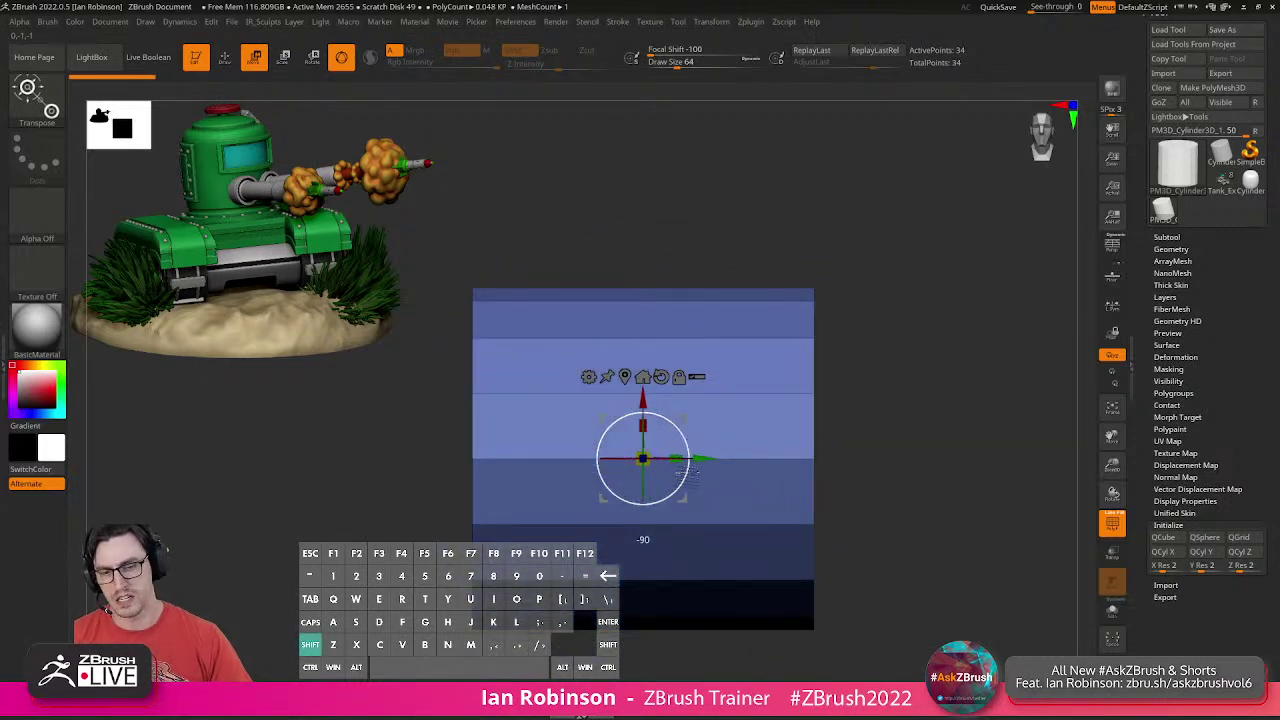
Shorten the cylinder along its length axis with the gizmo and face its round end cap.
{"action": "key", "text": "q"}
{"action": "mouse_move", "coordinate": [900, 451]}
{"action": "left_mouse_down", "text": "alt"}
{"action": "mouse_move", "coordinate": [857, 403]}
{"action": "mouse_move", "coordinate": [875, 426]}
{"action": "mouse_move", "coordinate": [863, 417]}
{"action": "left_mouse_up", "text": "alt"}
{"action": "key", "text": "w"}
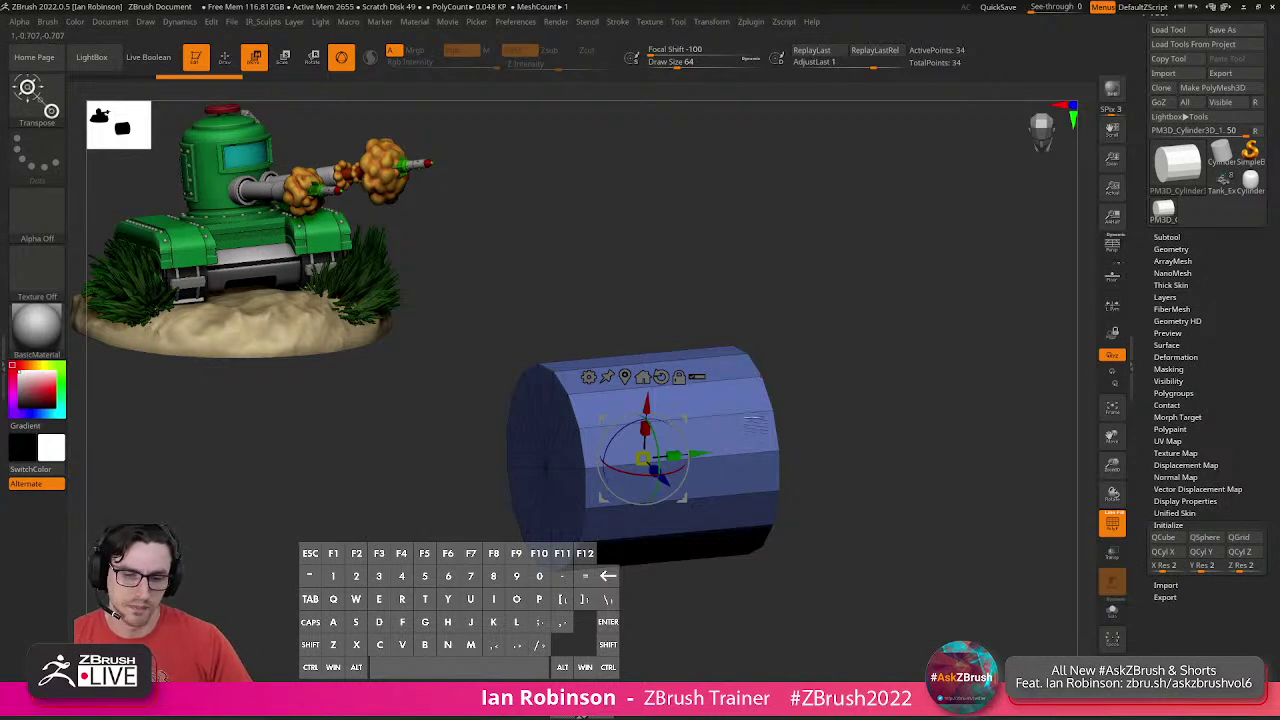
{"action": "left_click_drag", "start_coordinate": [702, 455], "coordinate": [675, 457]}
{"action": "key", "text": "q"}
{"action": "mouse_move", "coordinate": [794, 434]}
{"action": "left_mouse_down", "text": "shift"}
{"action": "mouse_move", "coordinate": [823, 420]}
{"action": "mouse_move", "coordinate": [752, 399]}
{"action": "left_mouse_up", "text": "shift"}
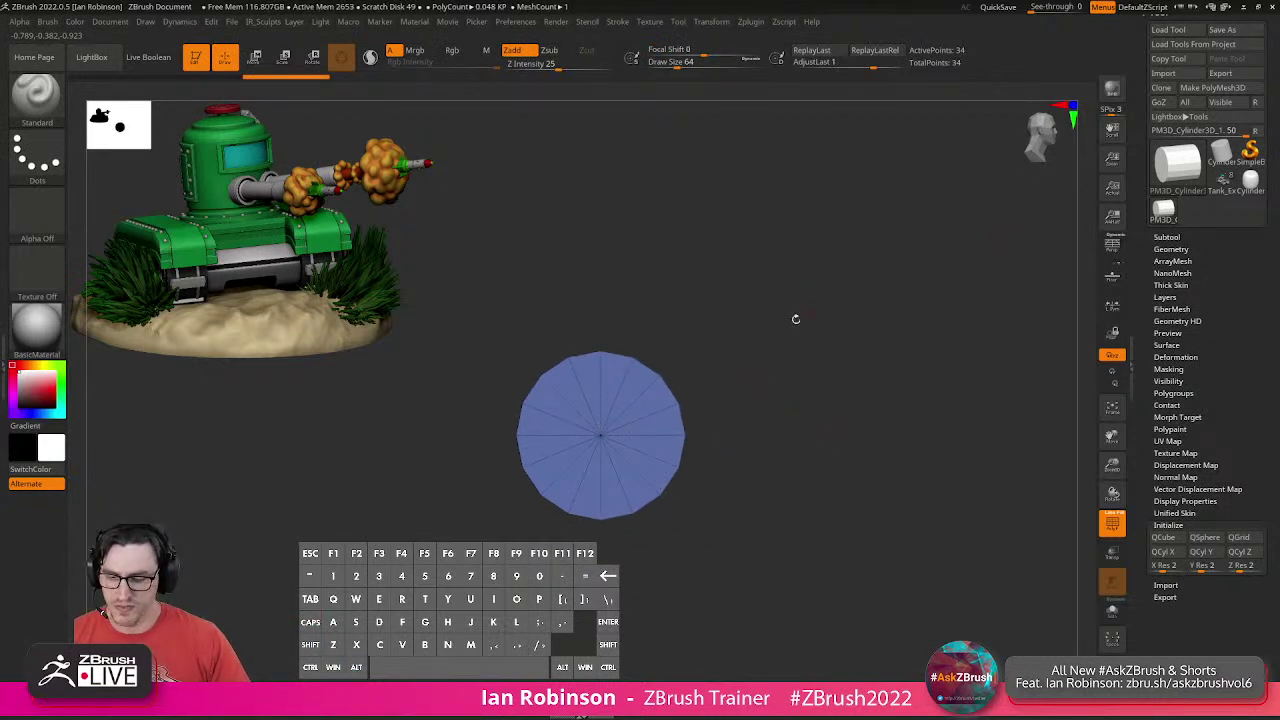
Apply the Extender deformer and stretch the cylinder sideways into a long, round-ended tank track shape.
{"action": "key", "text": "w"}
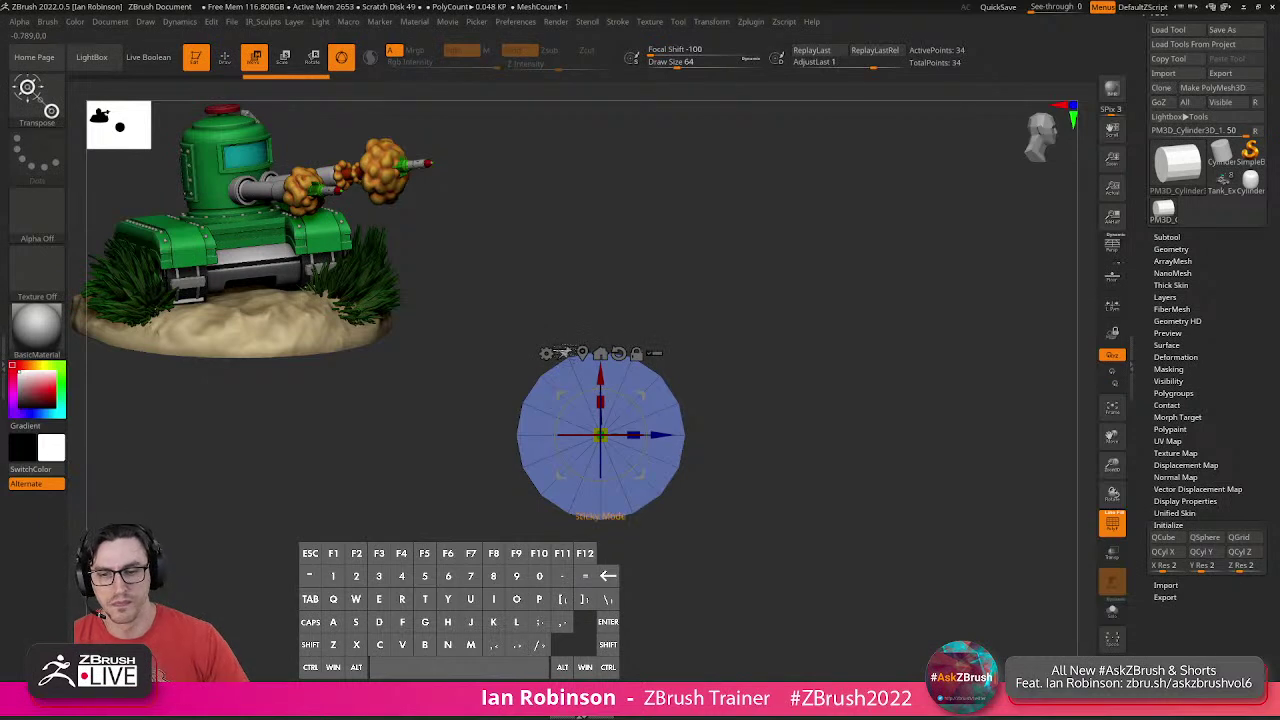
{"action": "left_click", "coordinate": [546, 353]}
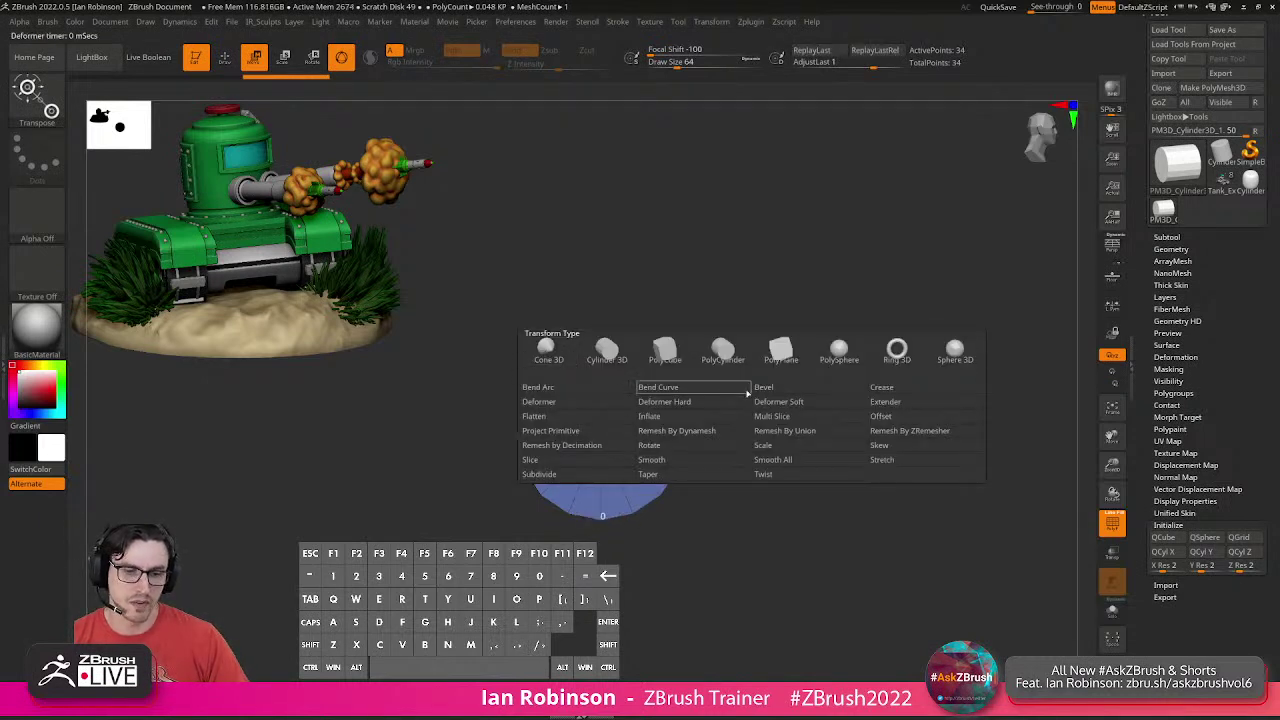
{"action": "left_click", "coordinate": [895, 402]}
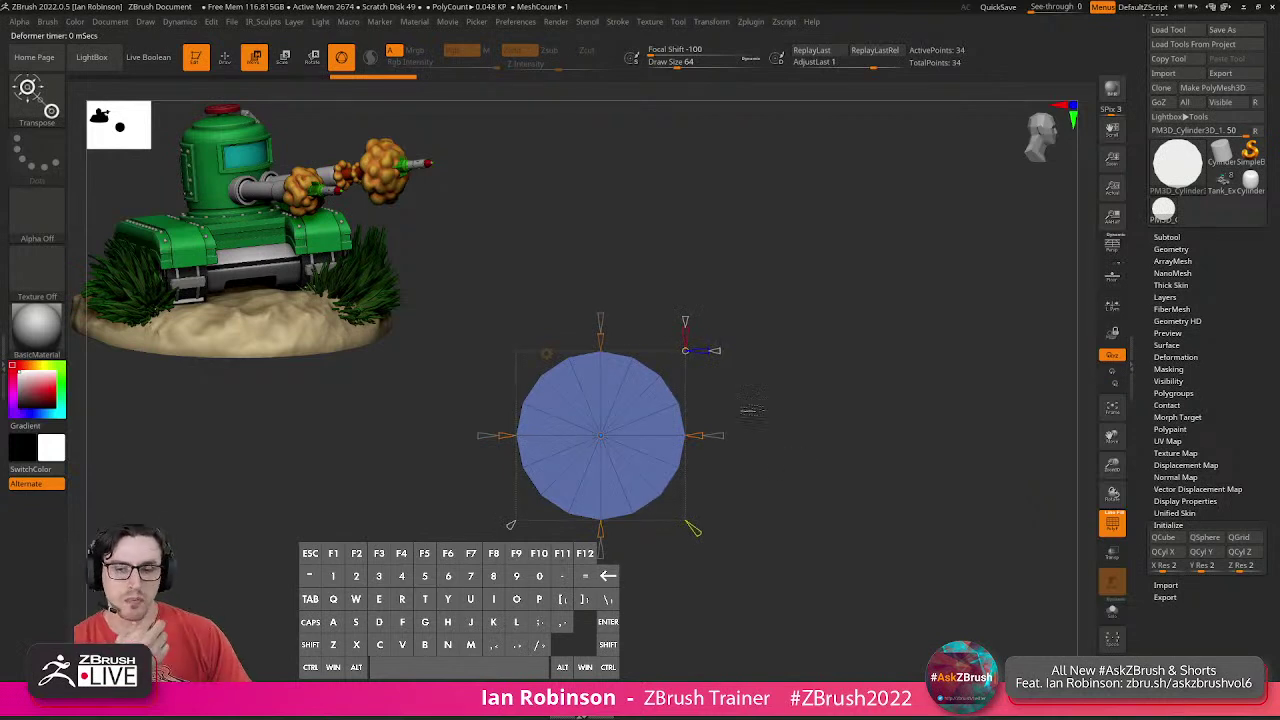
{"action": "left_click_drag", "start_coordinate": [836, 374], "coordinate": [823, 399]}
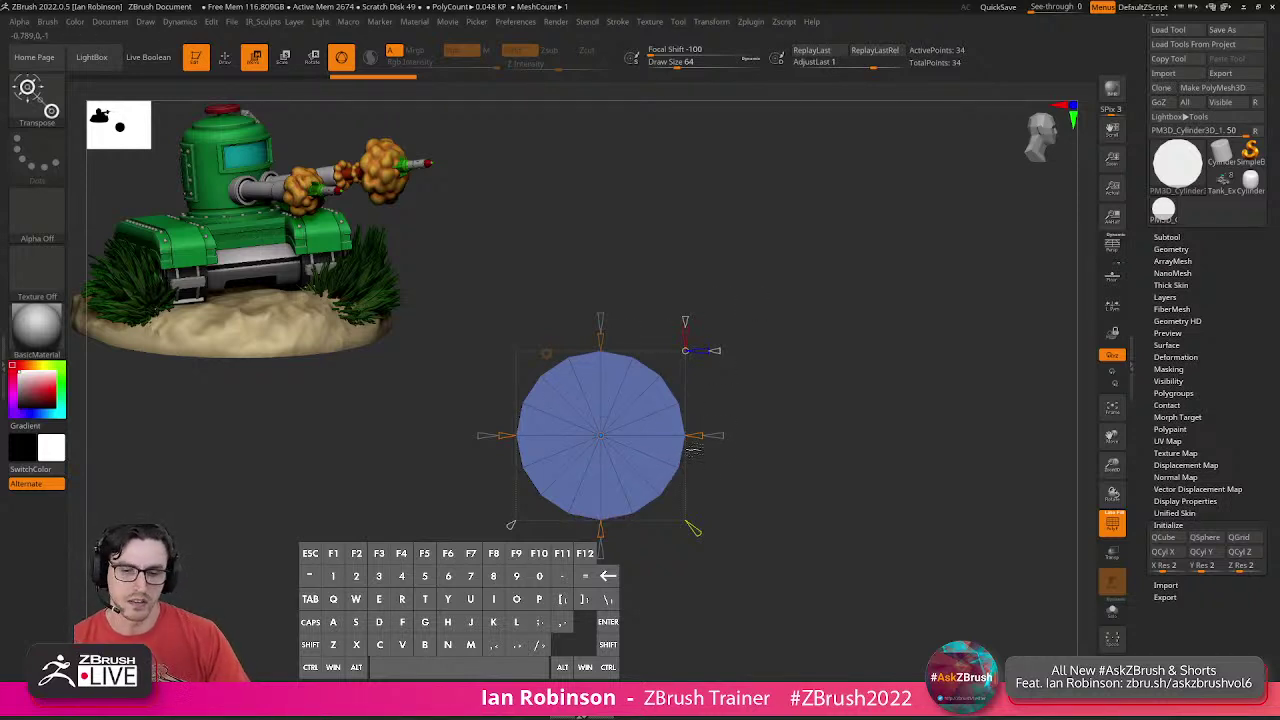
{"action": "left_click_drag", "start_coordinate": [710, 436], "coordinate": [765, 436]}
{"action": "left_click_drag", "start_coordinate": [835, 365], "coordinate": [868, 394]}
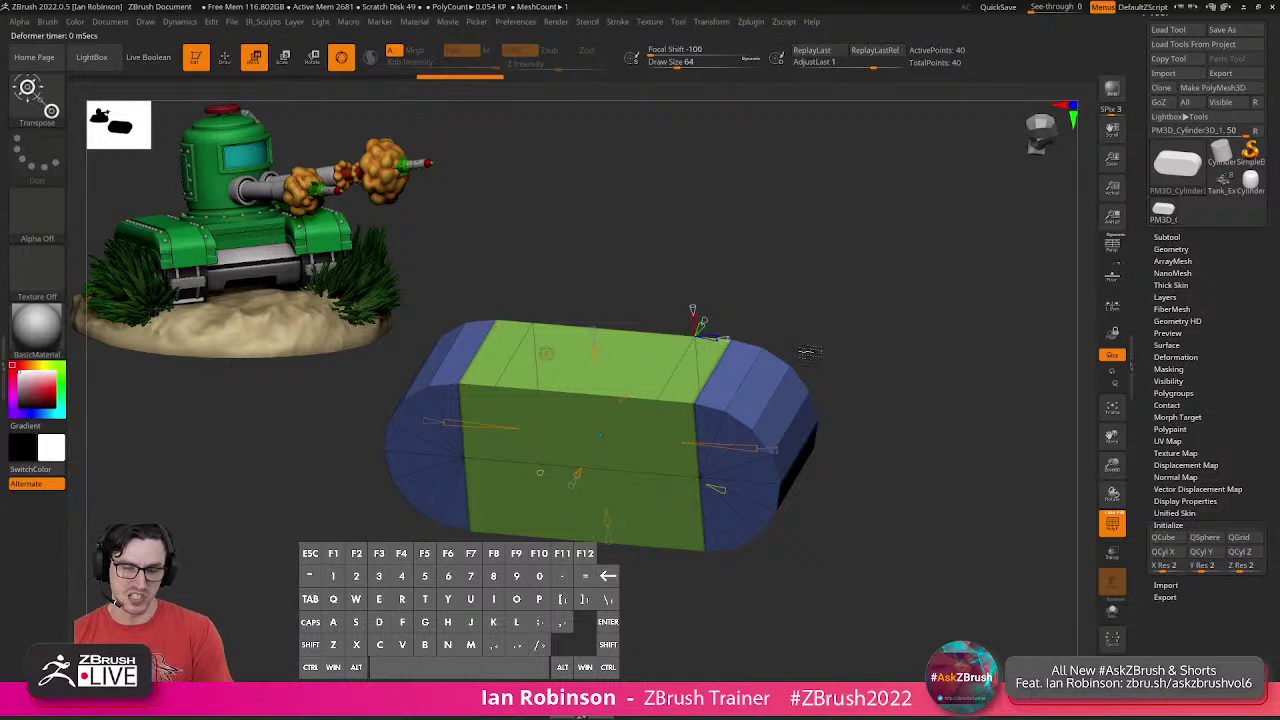
Examine the extended track shape from several angles and accept the Extender deformation.
{"action": "left_click_drag", "start_coordinate": [845, 285], "coordinate": [867, 330]}
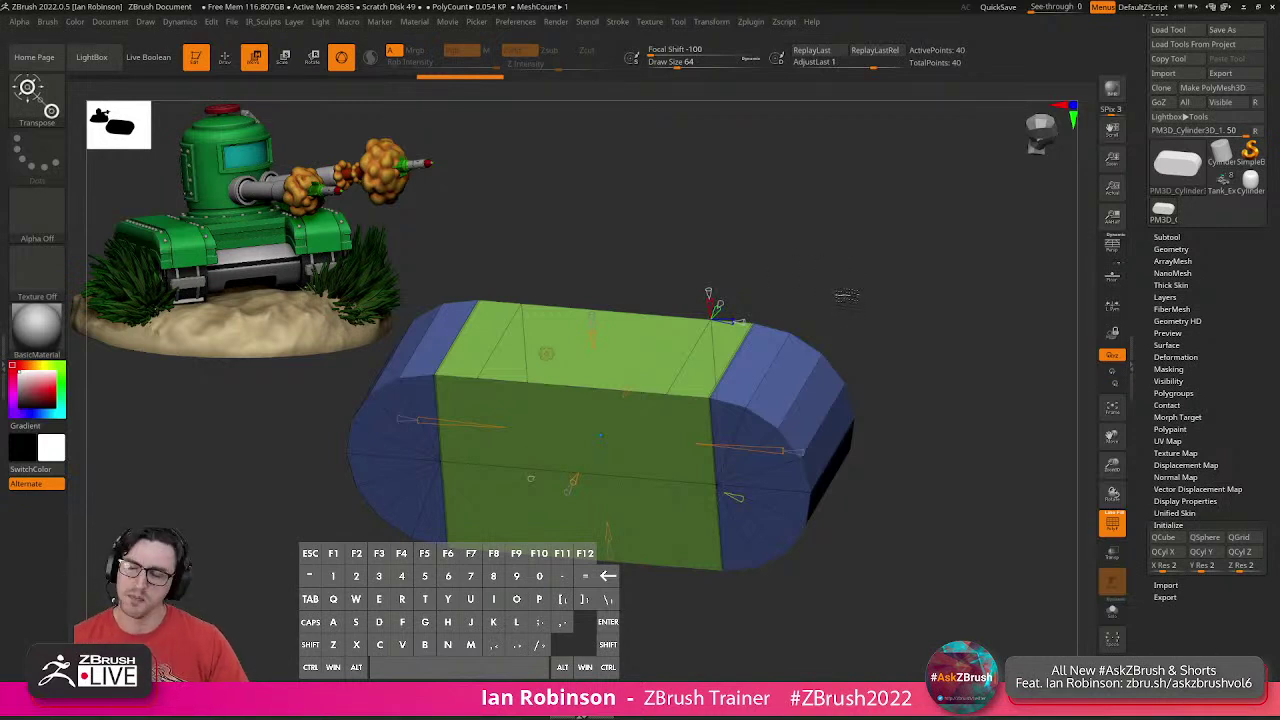
{"action": "left_click_drag", "start_coordinate": [845, 295], "coordinate": [885, 317]}
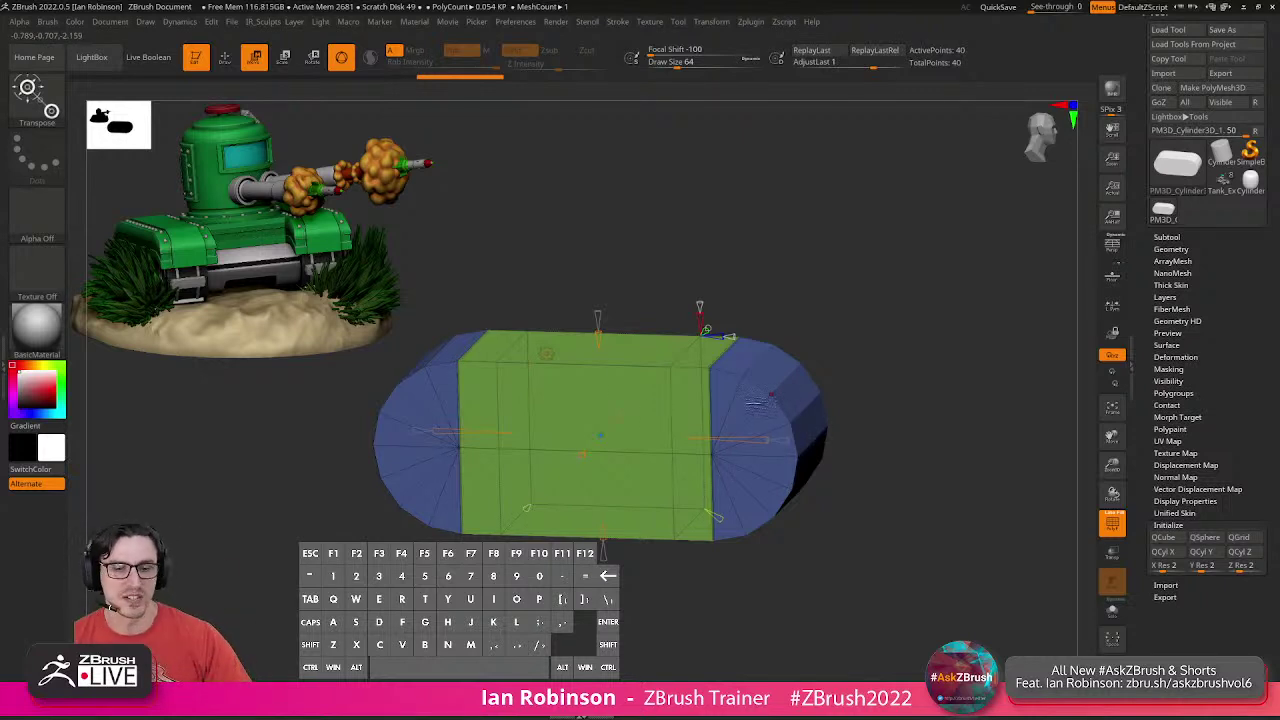
{"action": "left_click_drag", "start_coordinate": [857, 360], "coordinate": [855, 371], "text": "alt"}
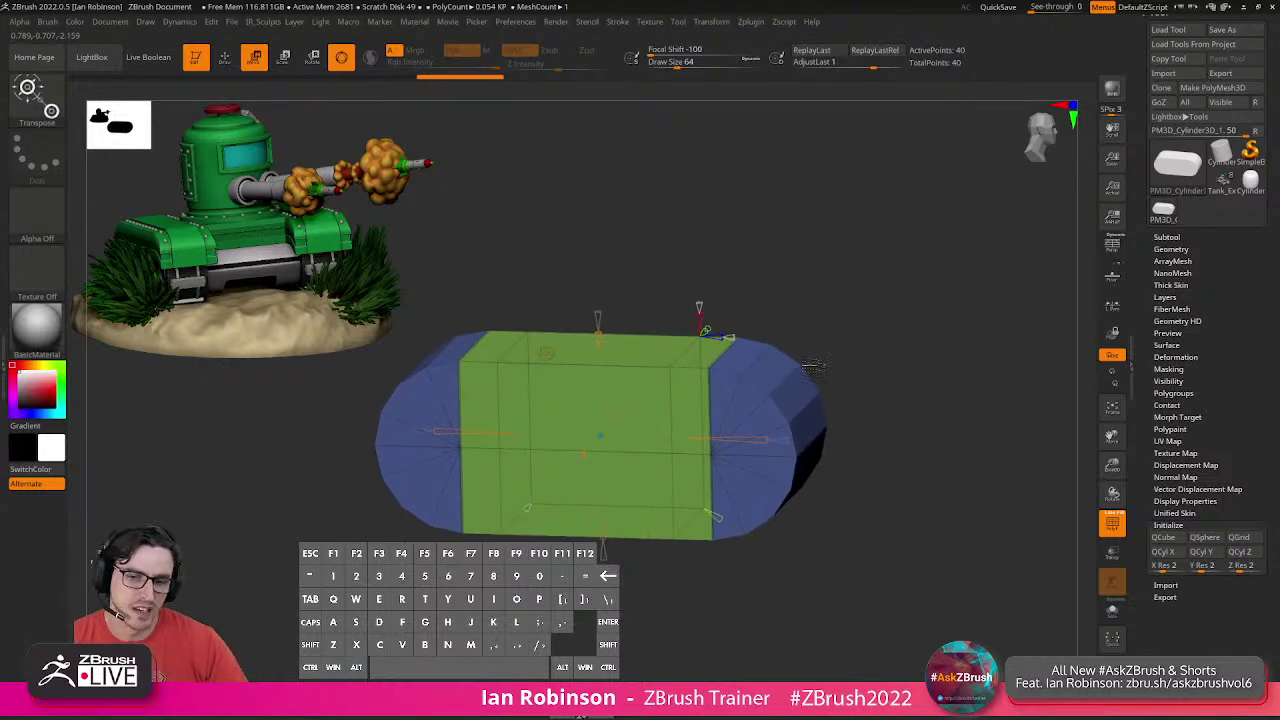
{"action": "left_click", "coordinate": [545, 353]}
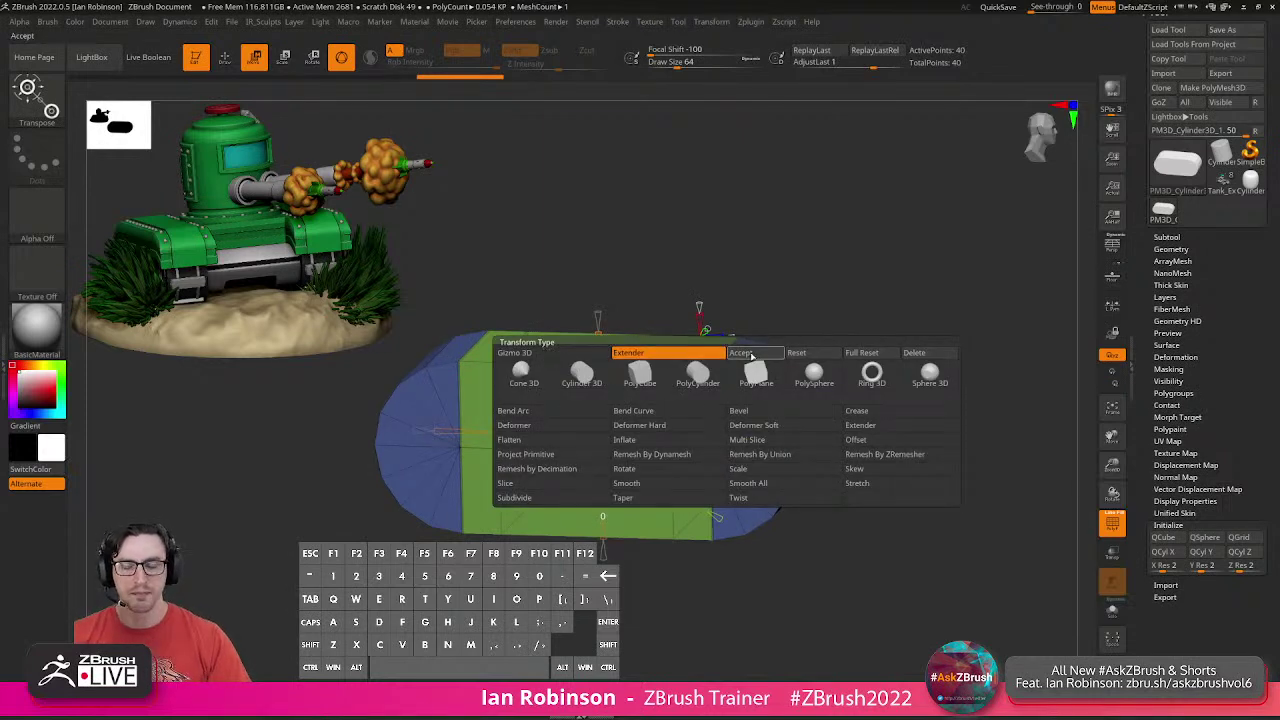
{"action": "left_click", "coordinate": [752, 356]}
{"action": "left_click_drag", "start_coordinate": [932, 326], "coordinate": [846, 374]}
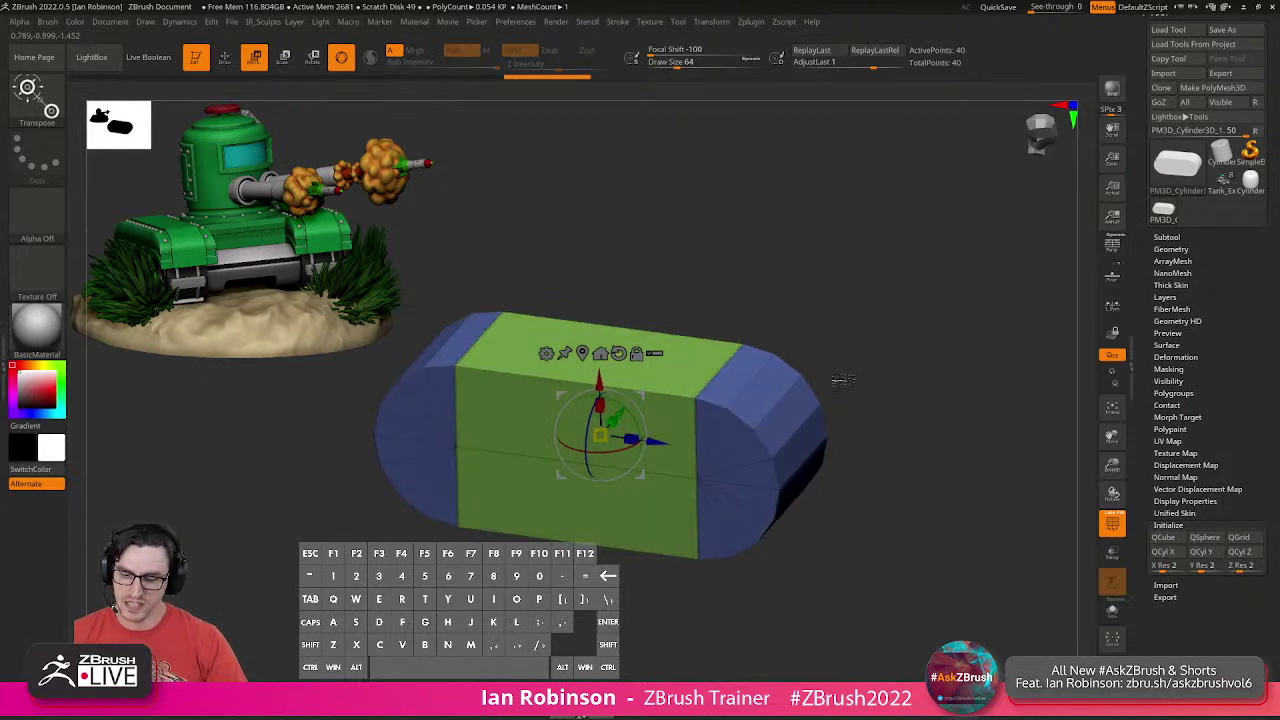
Undo and redo the Extender deformation to compare the original cylinder with the extended track shape.
{"action": "key", "text": "ctrl+z"}
{"action": "key", "text": "ctrl+z"}
{"action": "key", "text": "ctrl+z"}
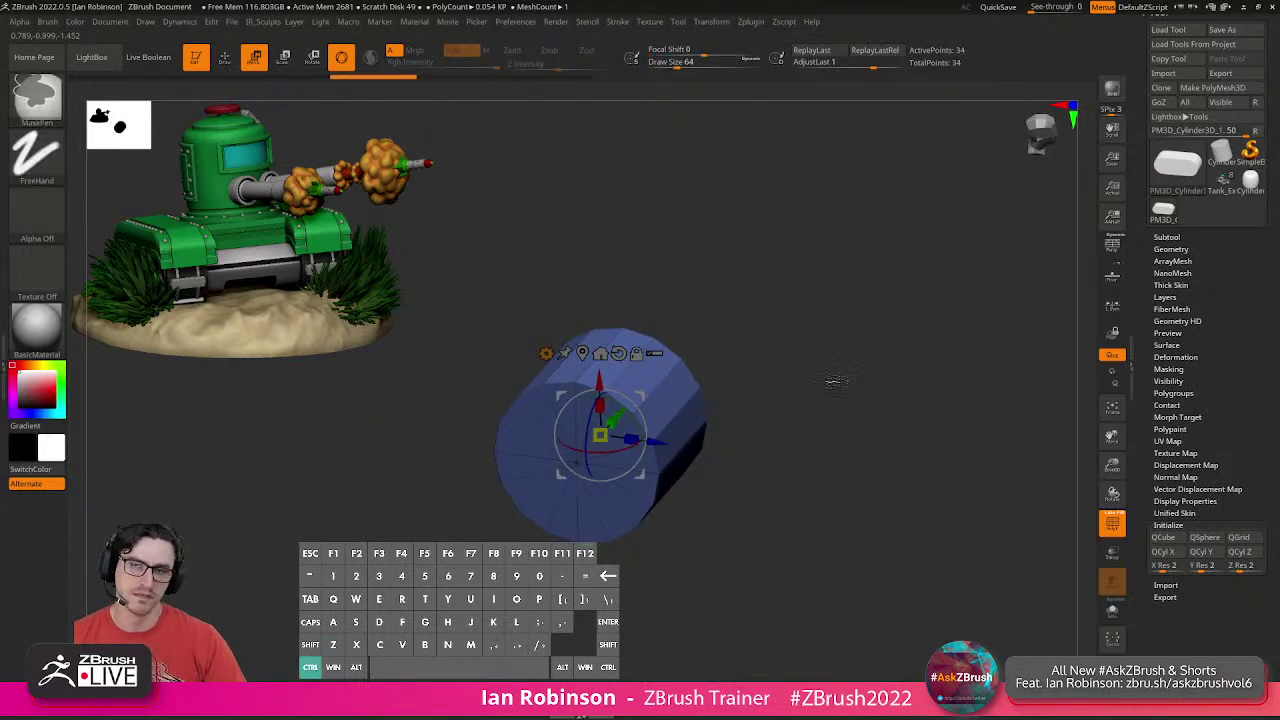
{"action": "key", "text": "ctrl+shift+z"}
{"action": "key", "text": "ctrl+z"}
{"action": "key", "text": "ctrl+shift+z"}
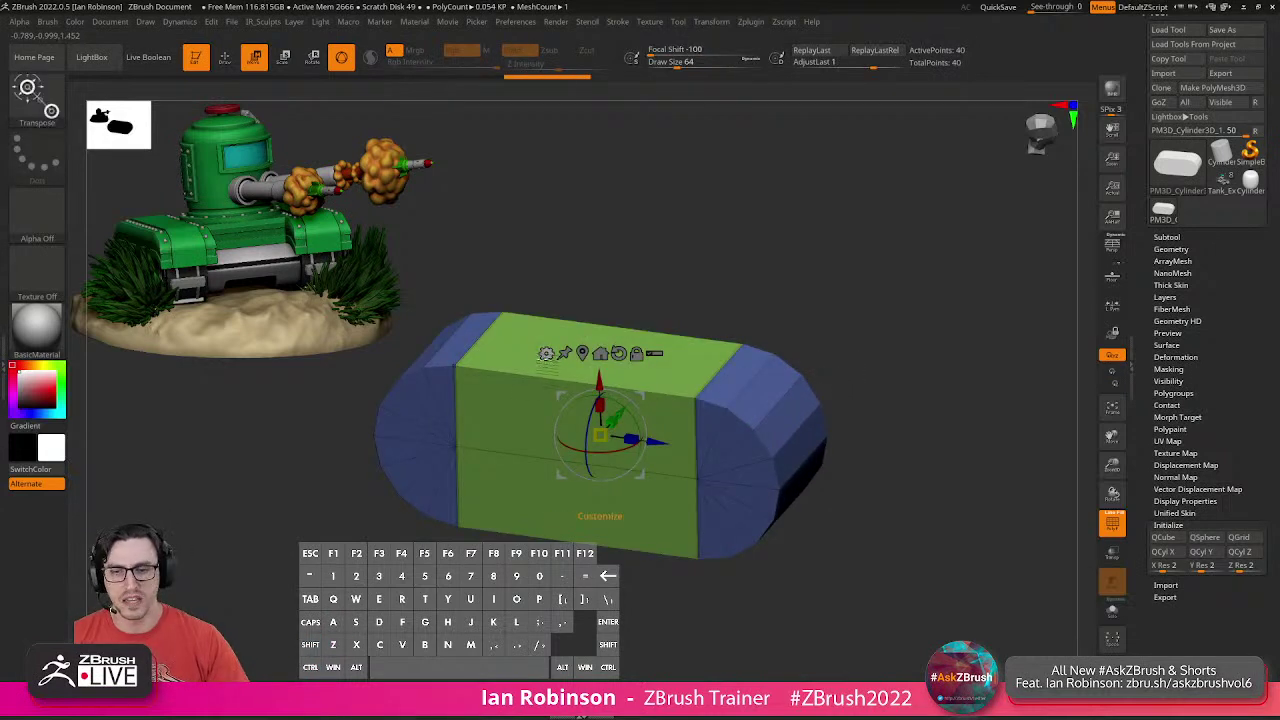
Return to Draw mode and merge the whole track shape into a single polygroup.
{"action": "left_click", "coordinate": [546, 353]}
{"action": "mouse_move", "coordinate": [812, 312]}
{"action": "left_mouse_down"}
{"action": "mouse_move", "coordinate": [835, 340]}
{"action": "mouse_move", "coordinate": [845, 328]}
{"action": "mouse_move", "coordinate": [823, 334]}
{"action": "mouse_move", "coordinate": [877, 330]}
{"action": "left_mouse_up"}
{"action": "key", "text": "q"}
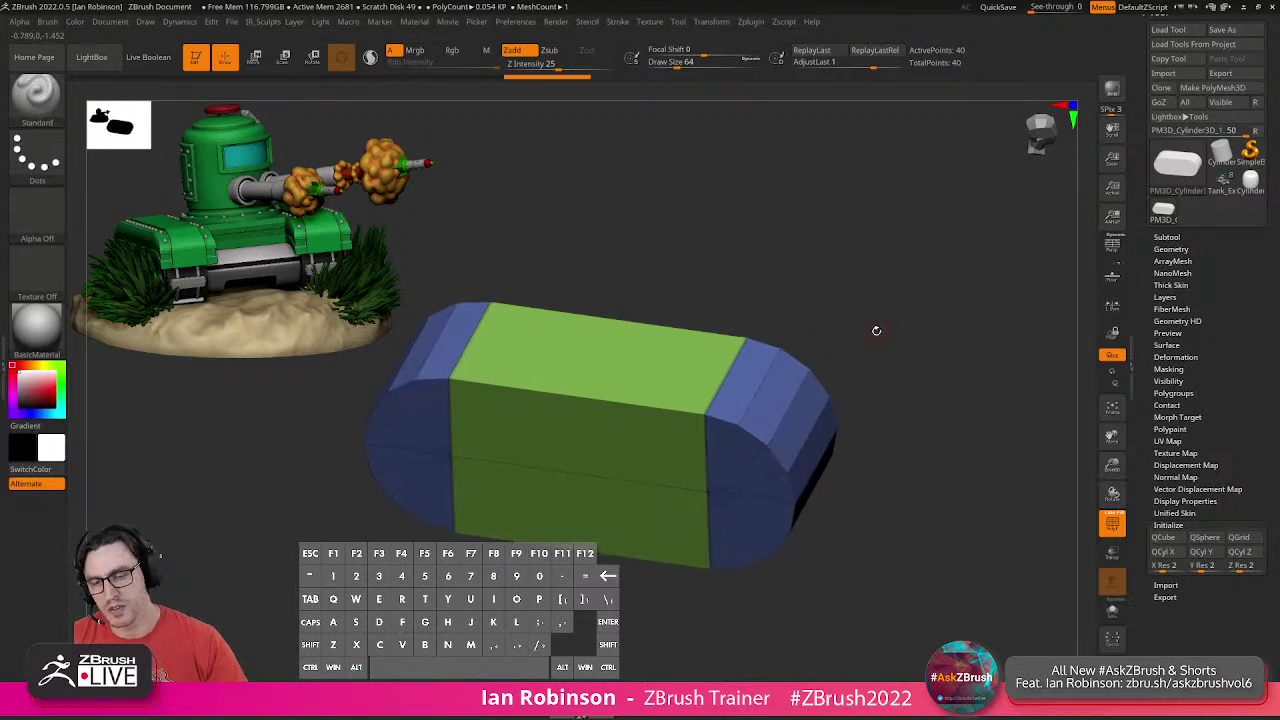
{"action": "key", "text": "ctrl+w"}
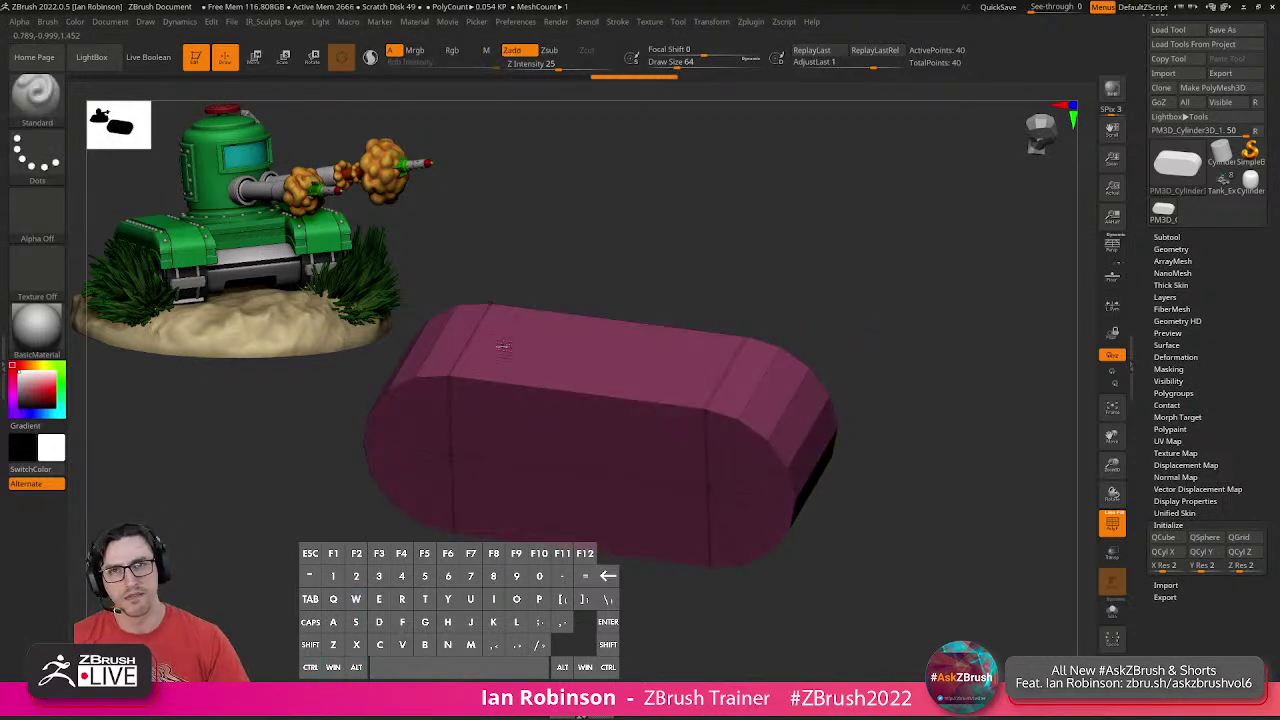
Inspect the creased edges where the round ends meet the middle section and remove all creases with UnCreaseAll.
{"action": "left_click_drag", "start_coordinate": [777, 286], "coordinate": [718, 395]}
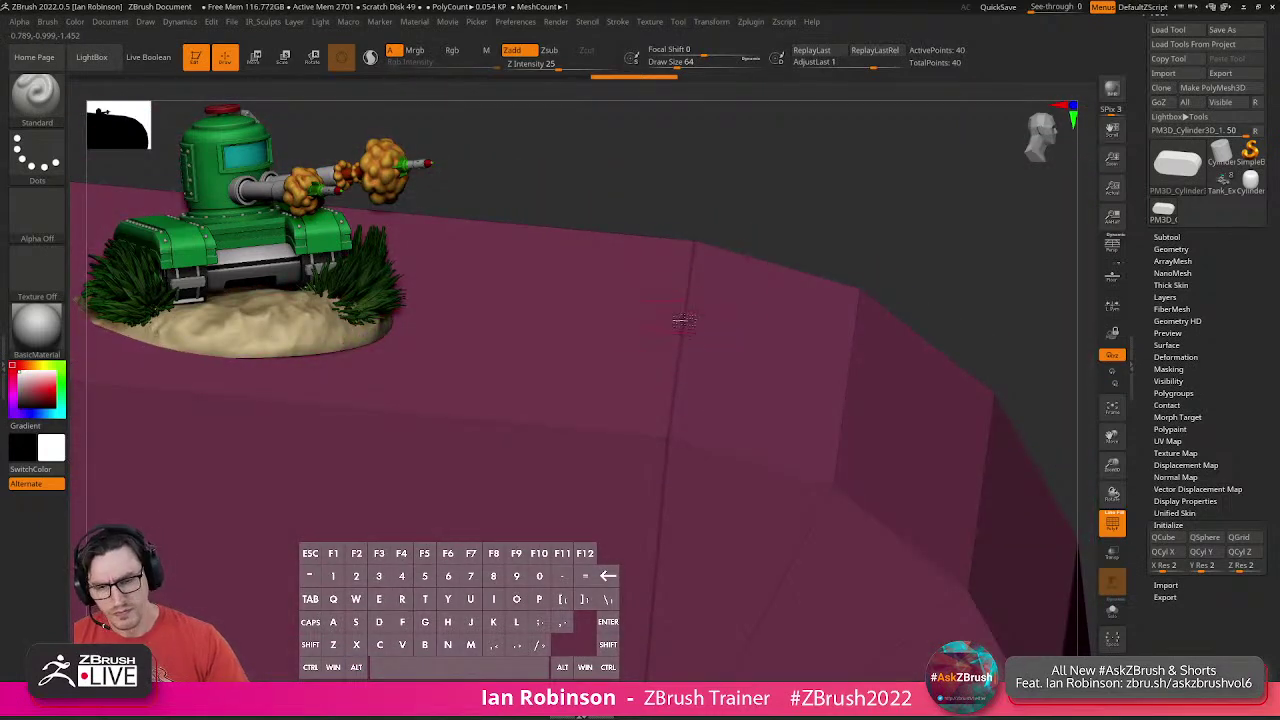
{"action": "right_click_drag", "start_coordinate": [667, 400], "coordinate": [871, 357], "text": "alt"}
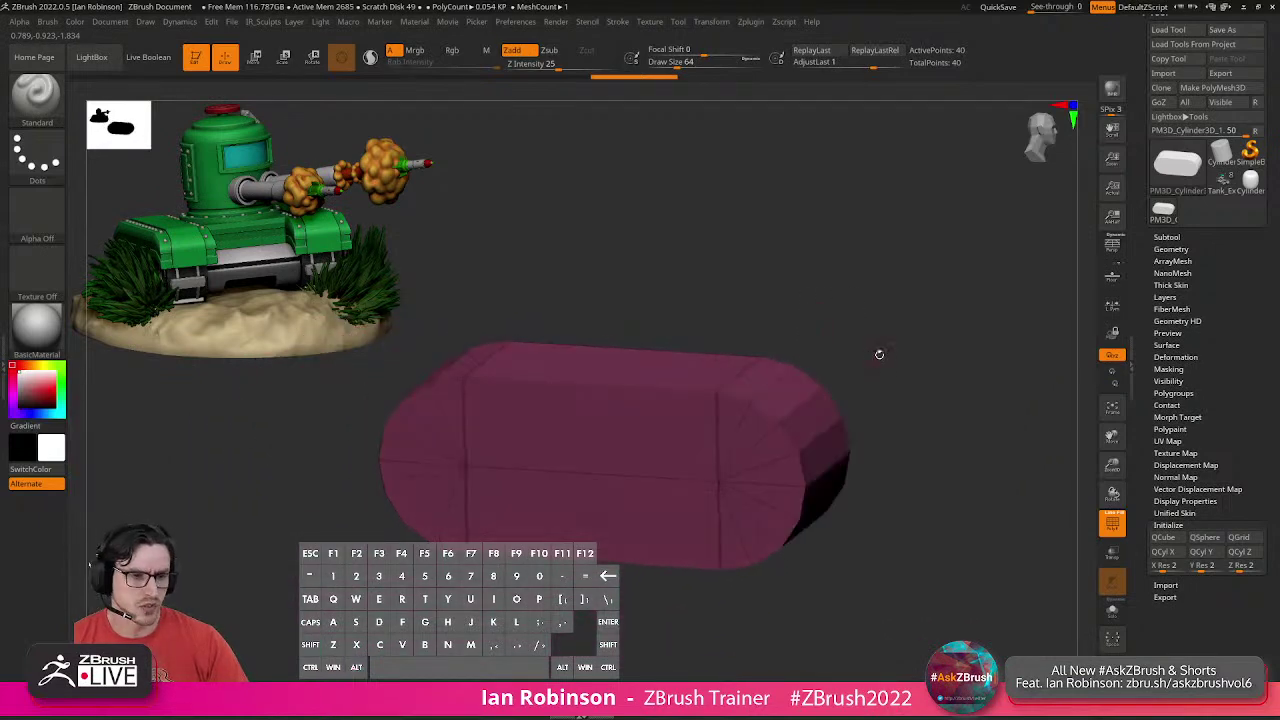
{"action": "left_click", "coordinate": [1176, 249]}
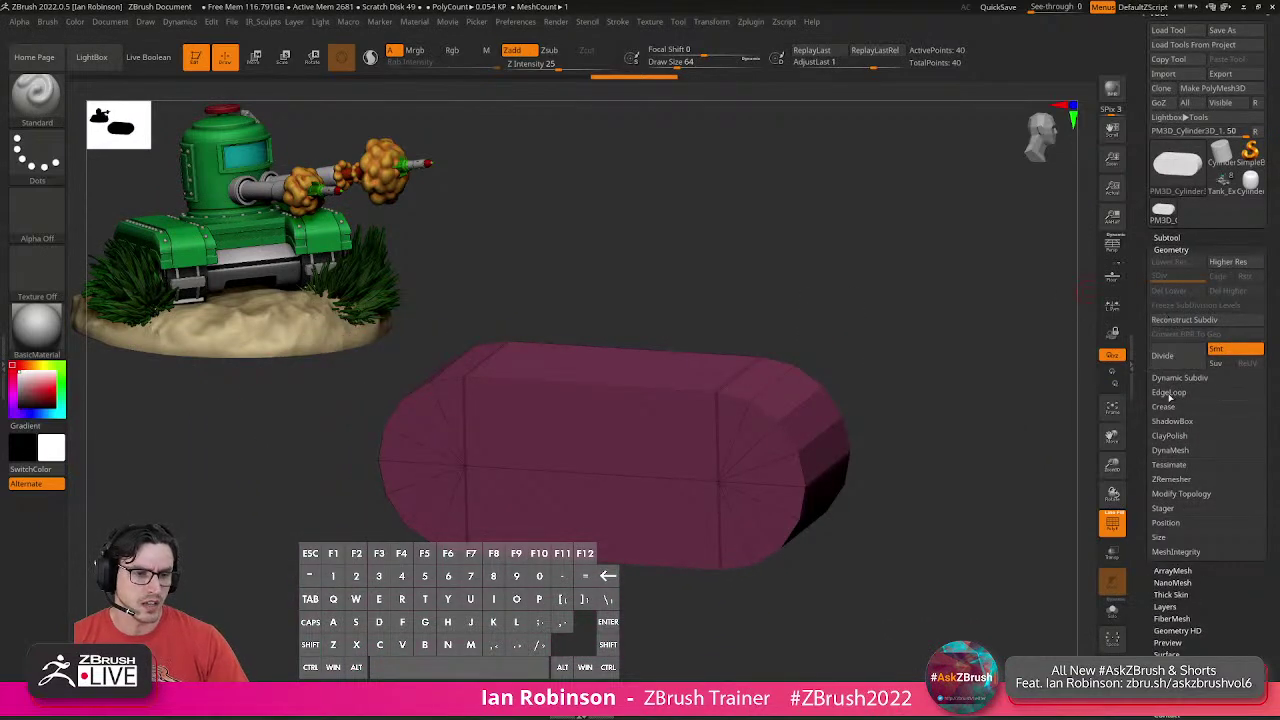
{"action": "left_click", "coordinate": [1166, 406]}
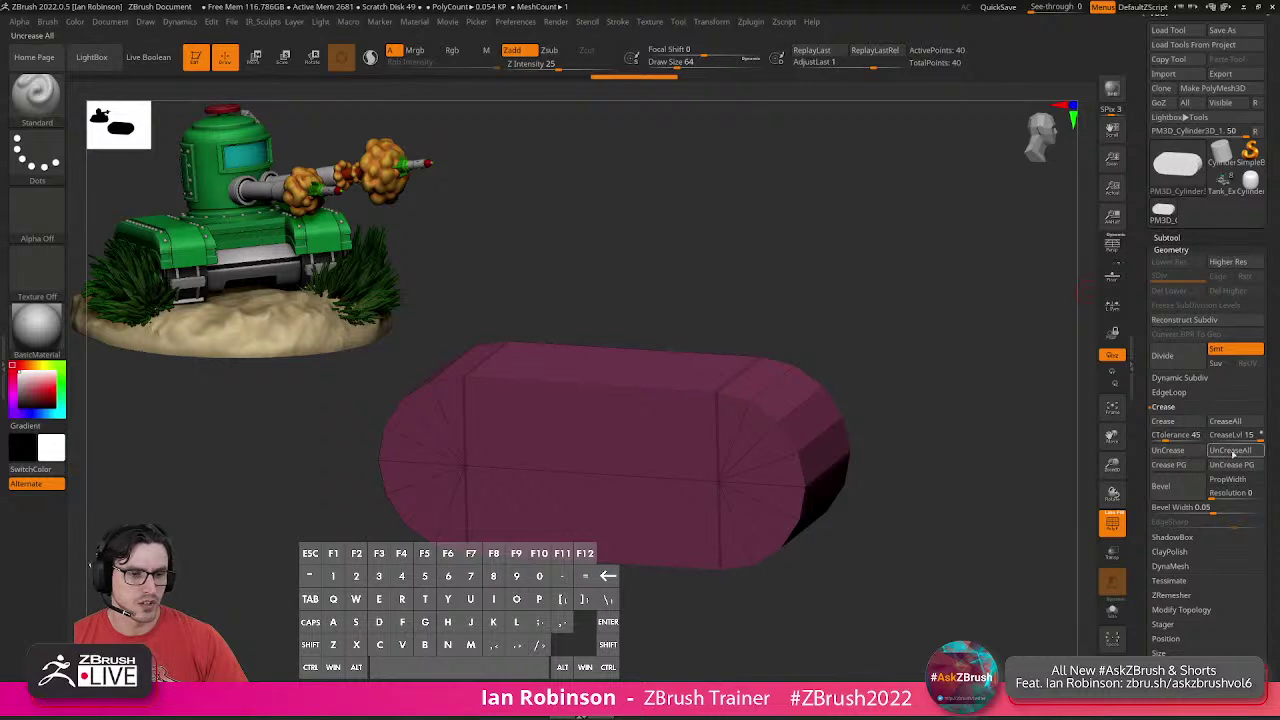
{"action": "right_click_drag", "start_coordinate": [974, 429], "coordinate": [903, 408], "text": "alt"}
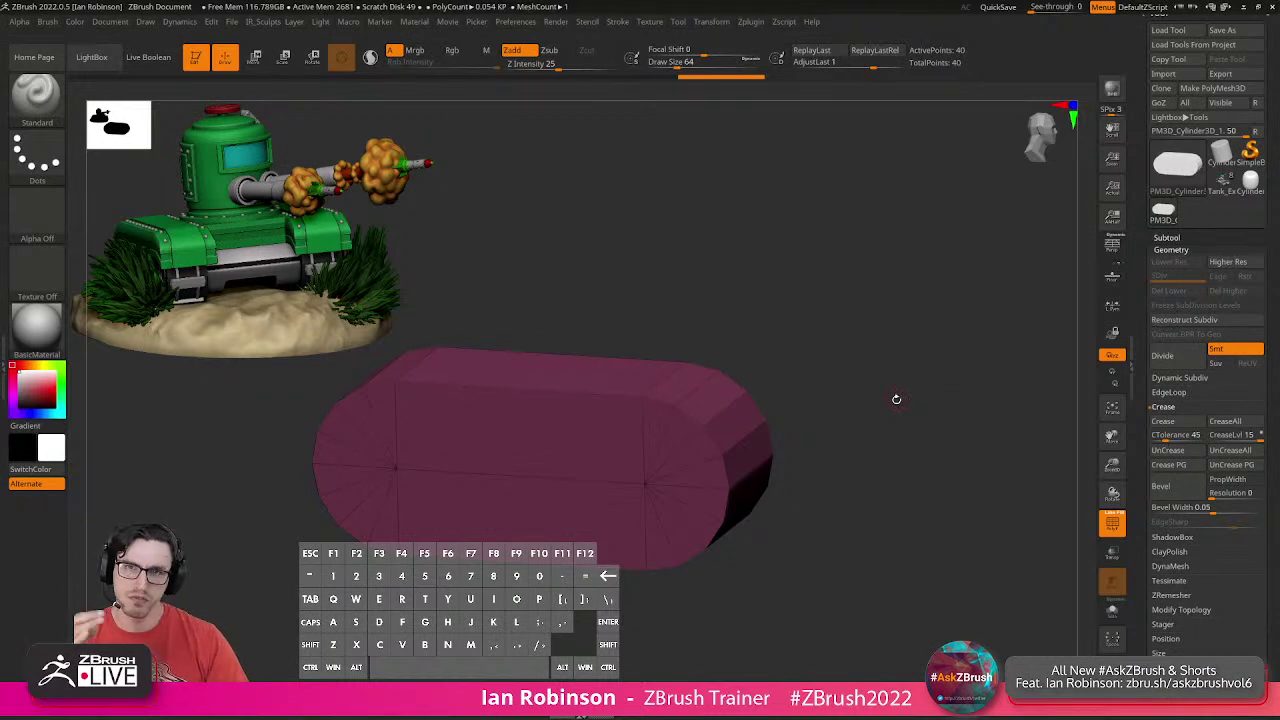
{"action": "right_click_drag", "start_coordinate": [881, 395], "coordinate": [886, 398]}
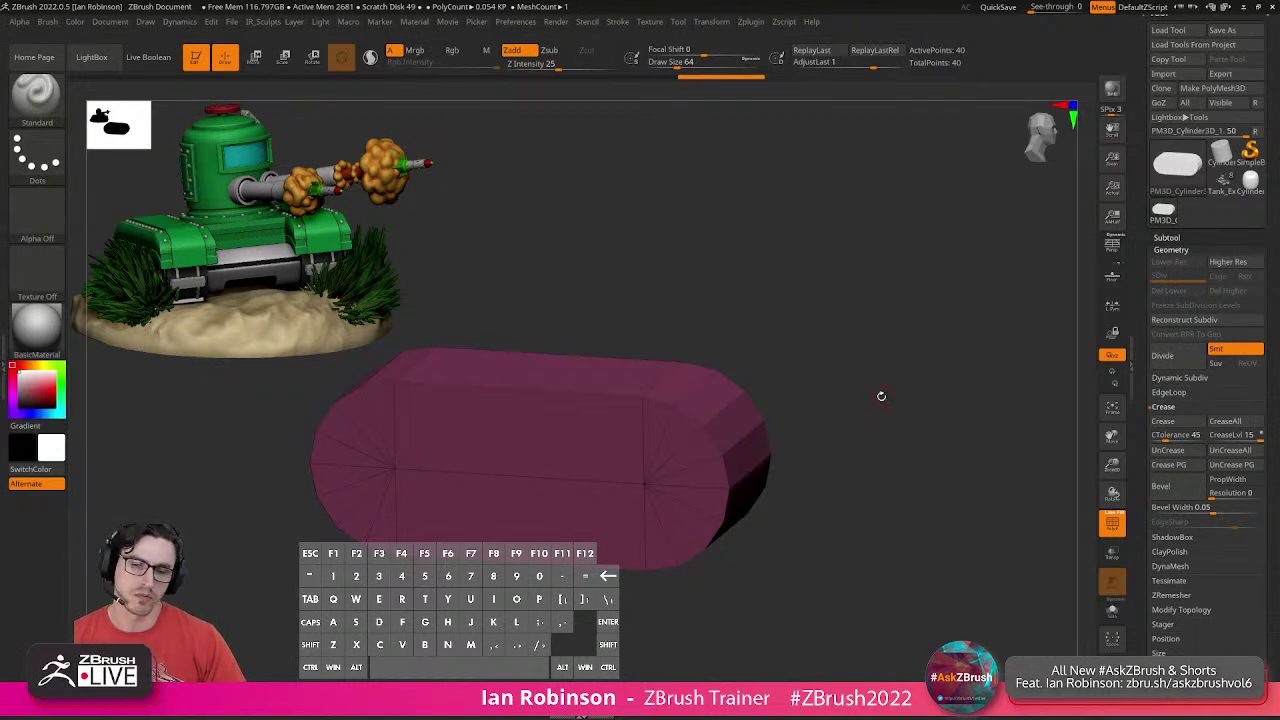
Select the ZModeler brush for editing the track shape's polygons and edges.
{"action": "mouse_move", "coordinate": [874, 395]}
{"action": "left_mouse_down"}
{"action": "mouse_move", "coordinate": [900, 400]}
{"action": "mouse_move", "coordinate": [903, 423]}
{"action": "mouse_move", "coordinate": [871, 403]}
{"action": "left_mouse_up"}
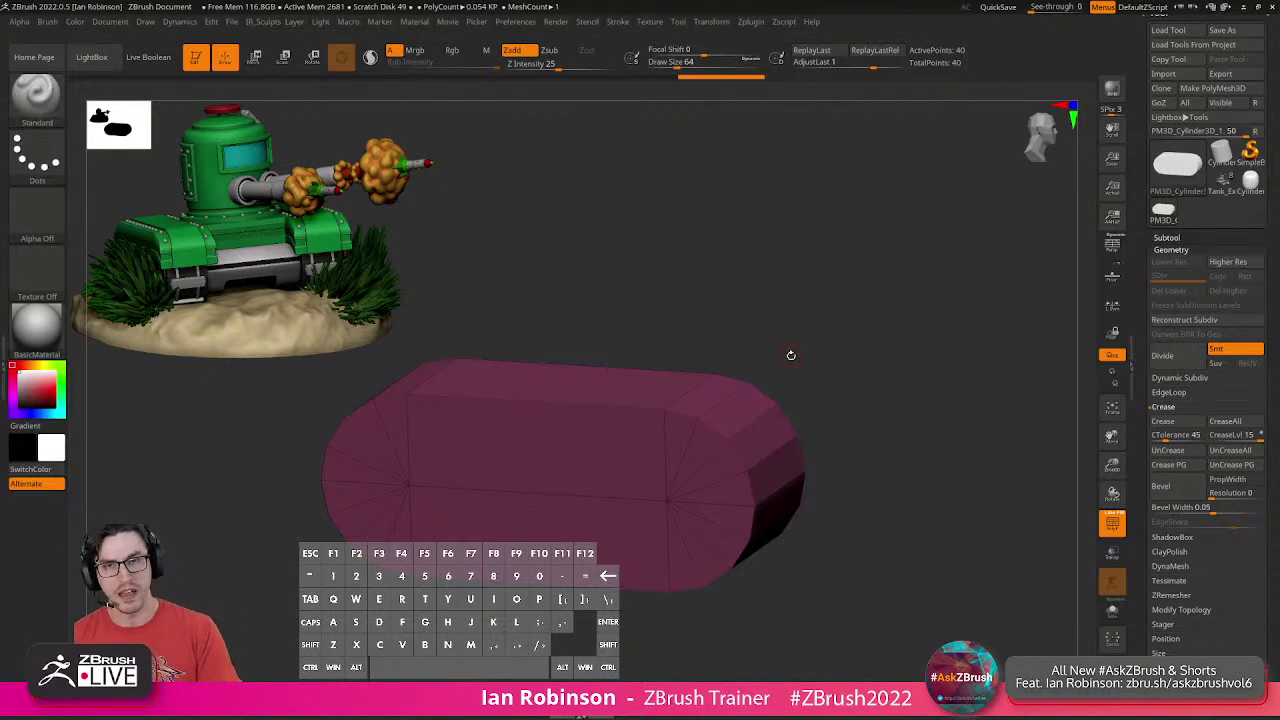
{"action": "key", "text": "b"}
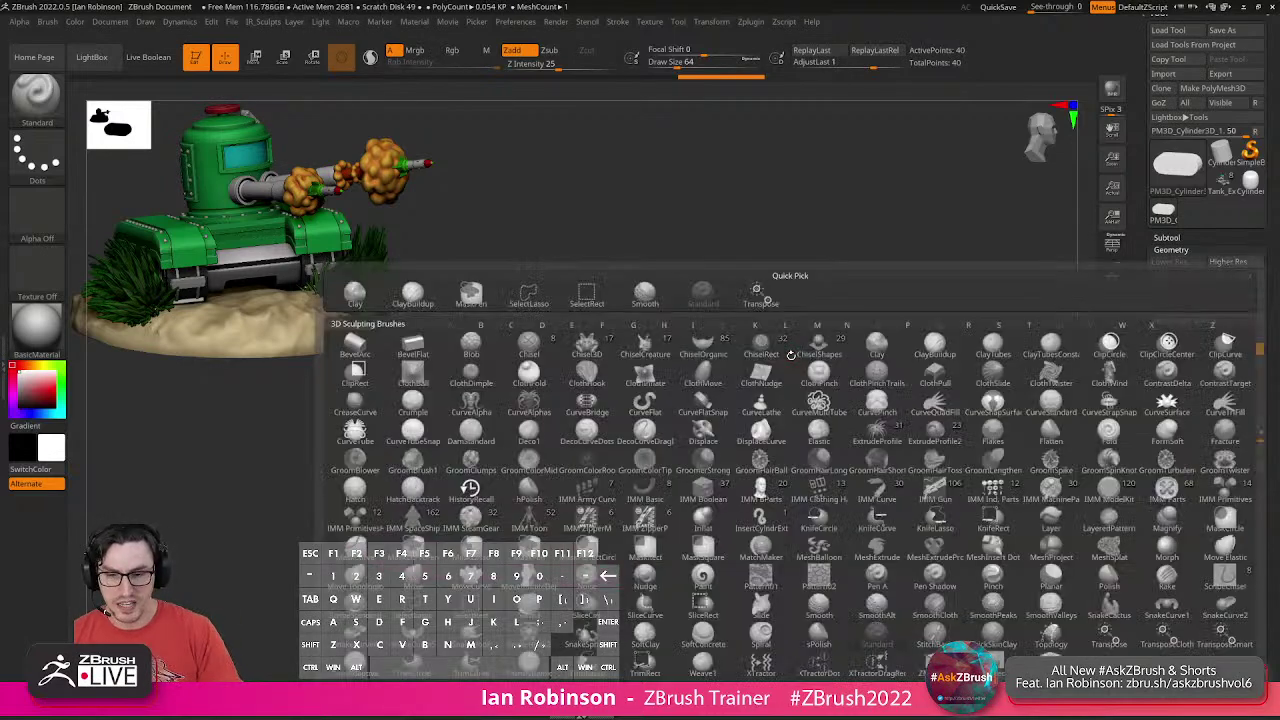
{"action": "left_click", "coordinate": [783, 355]}
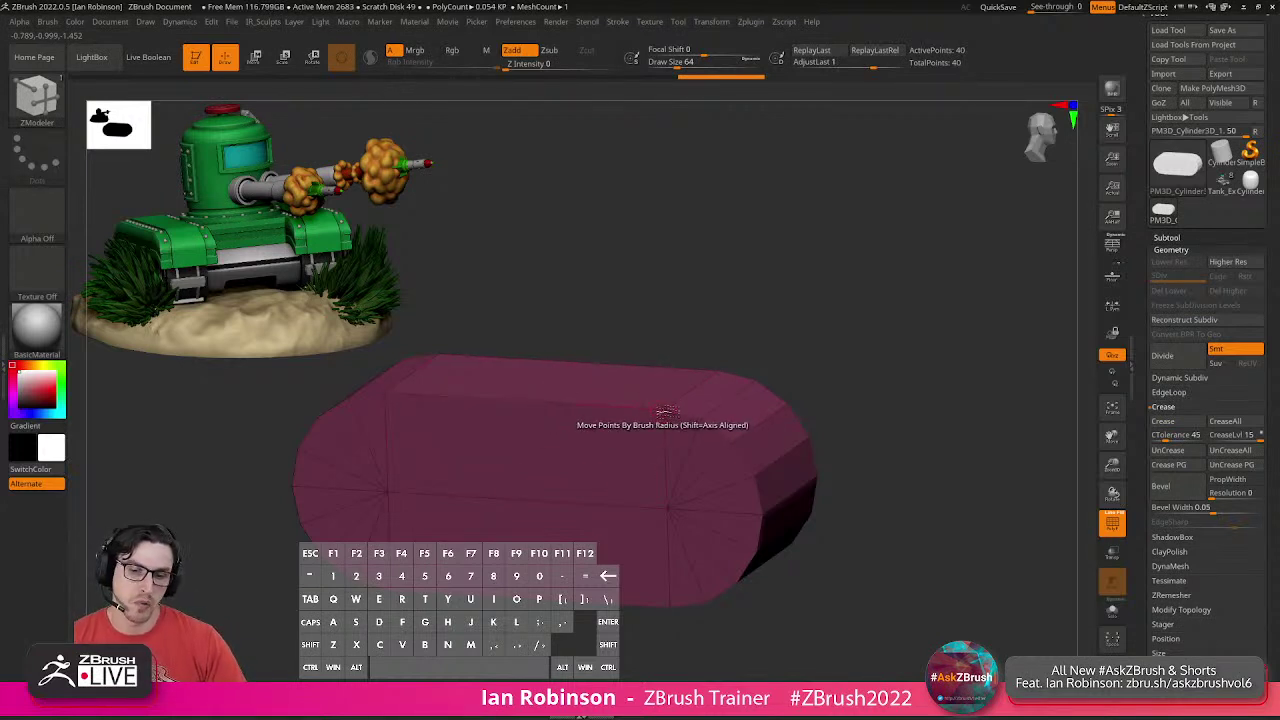
Examine the ZModeler actions available for the track shape's polygons, edges and points.
{"action": "key", "text": "space"}
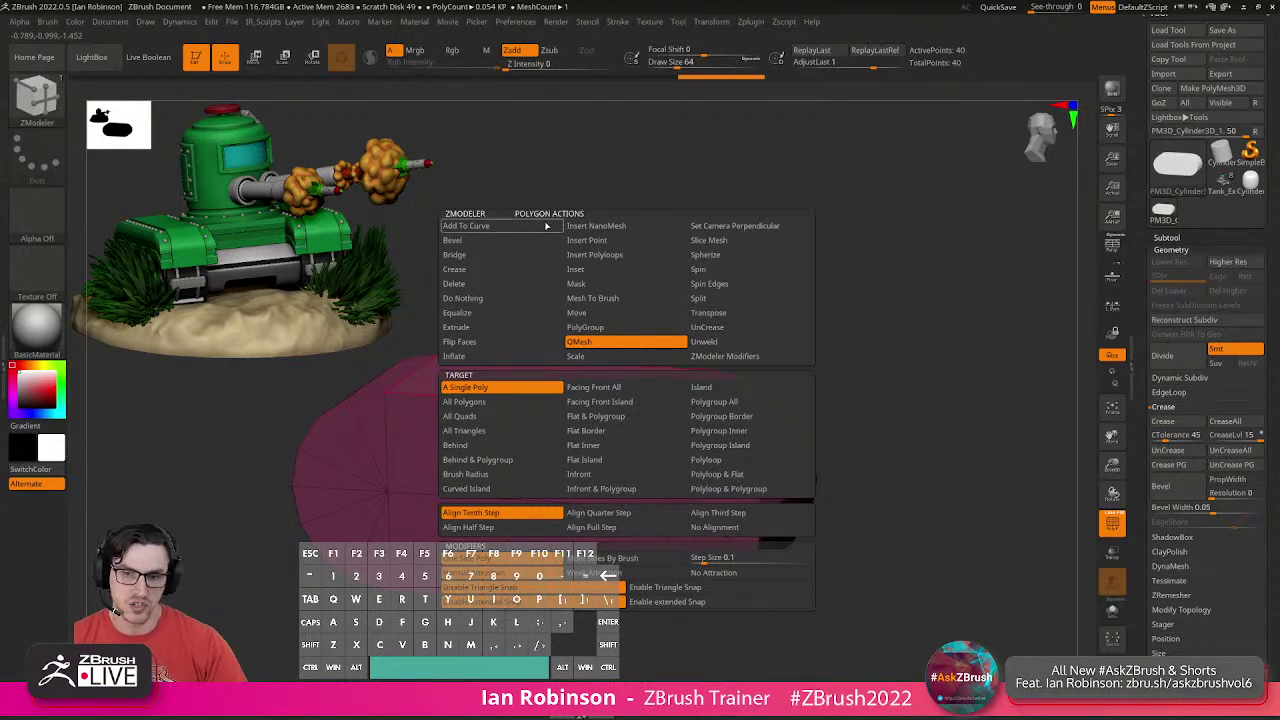
{"action": "key", "text": "space"}
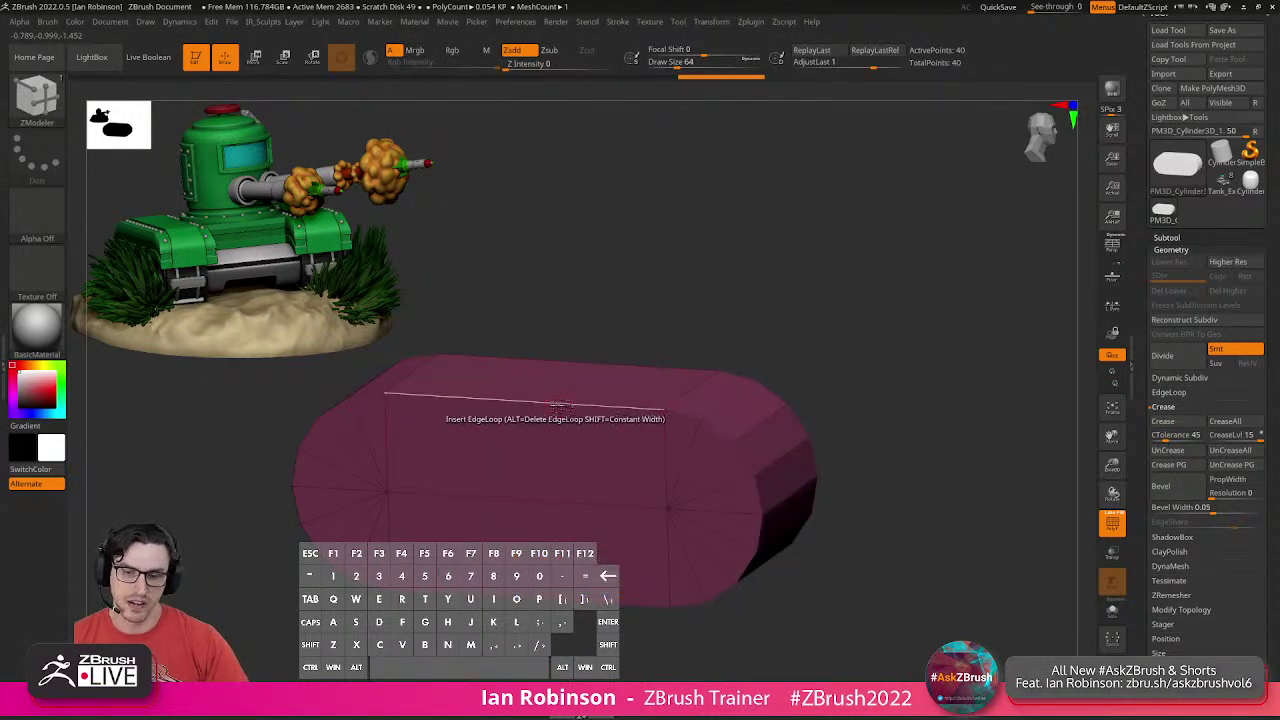
{"action": "key", "text": "space"}
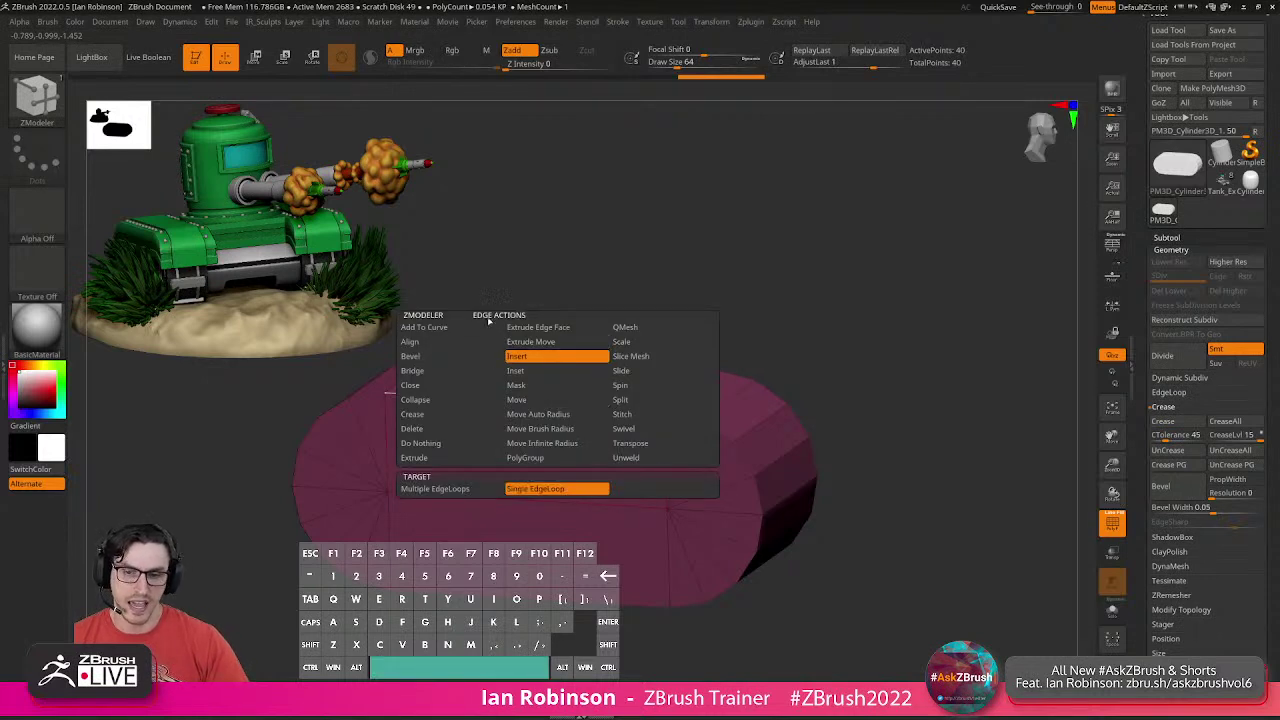
{"action": "left_click", "coordinate": [540, 428]}
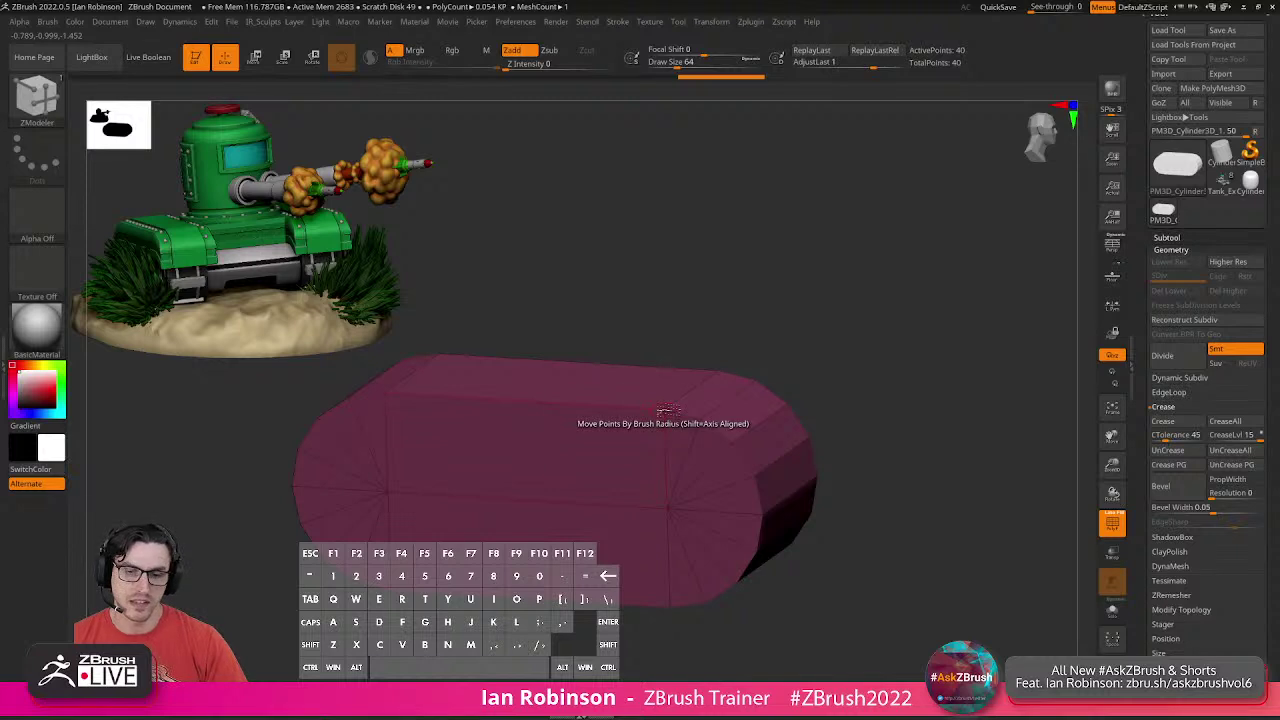
{"action": "key", "text": "space"}
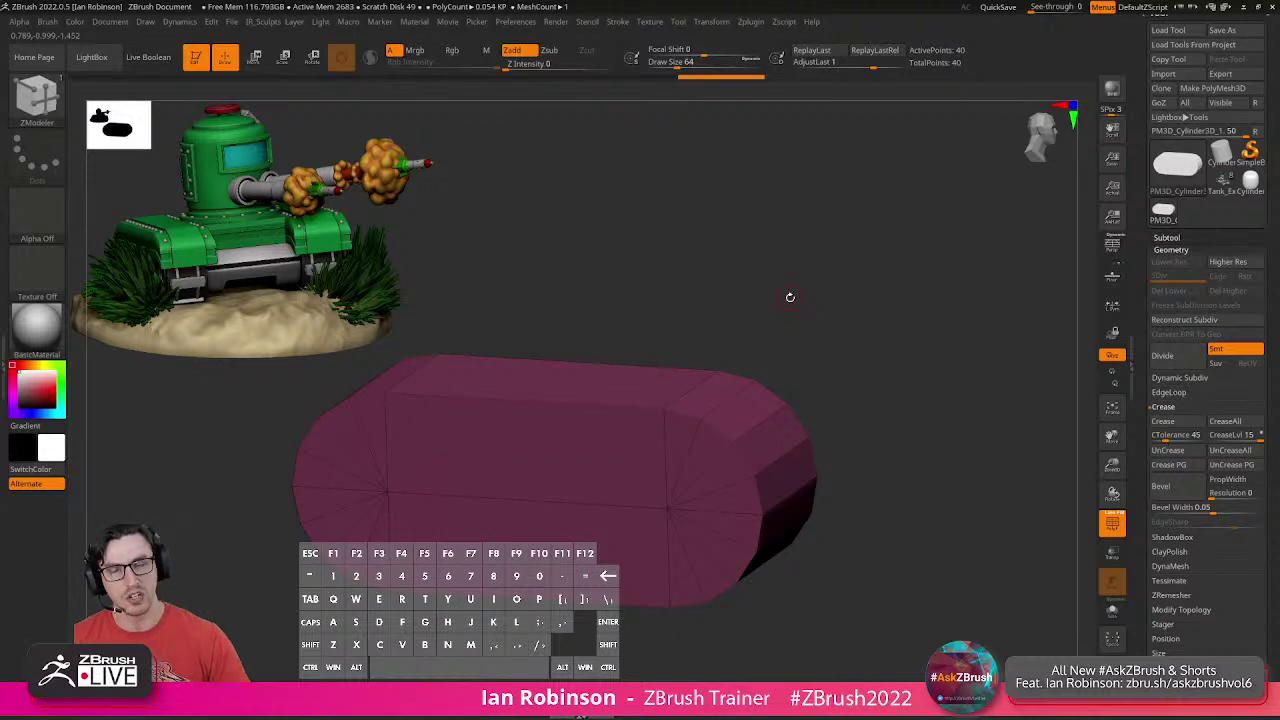
Insert five evenly spaced edge loops across the track's straight middle section, using the Multiple EdgeLoops target with Keep Polygroup.
{"action": "left_click_drag", "start_coordinate": [793, 317], "coordinate": [738, 324], "text": "alt"}
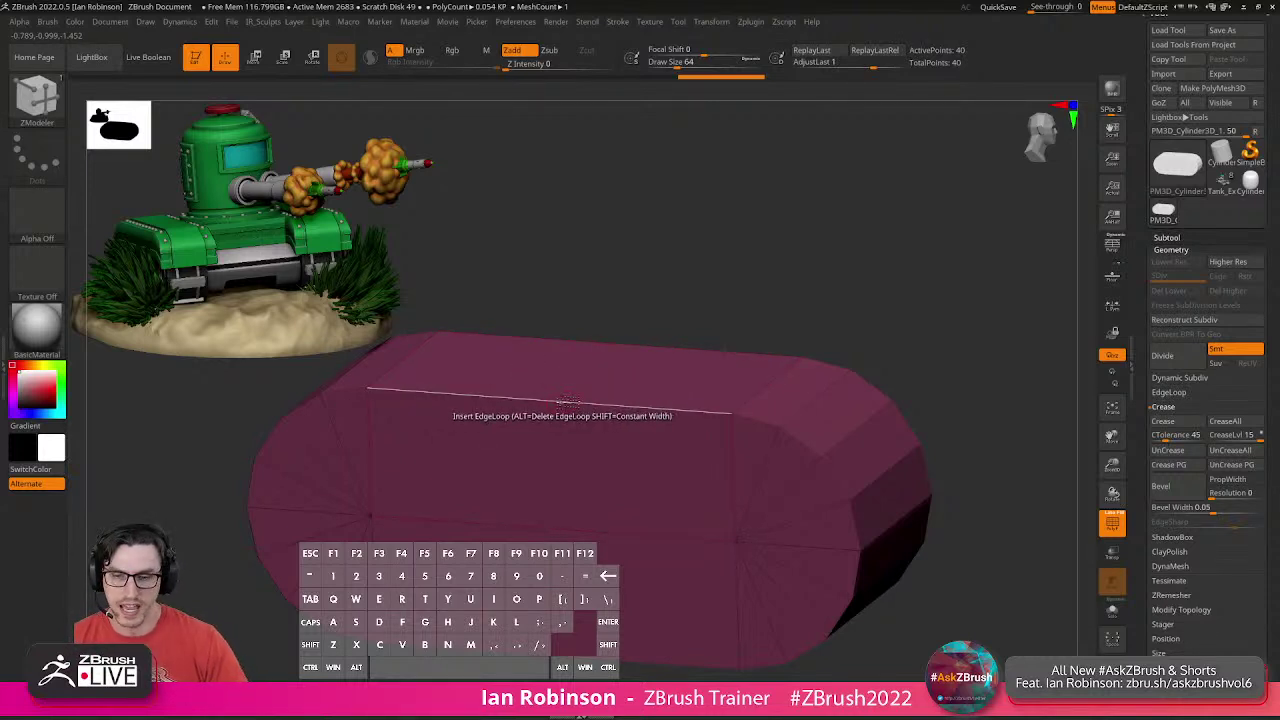
{"action": "key", "text": "space"}
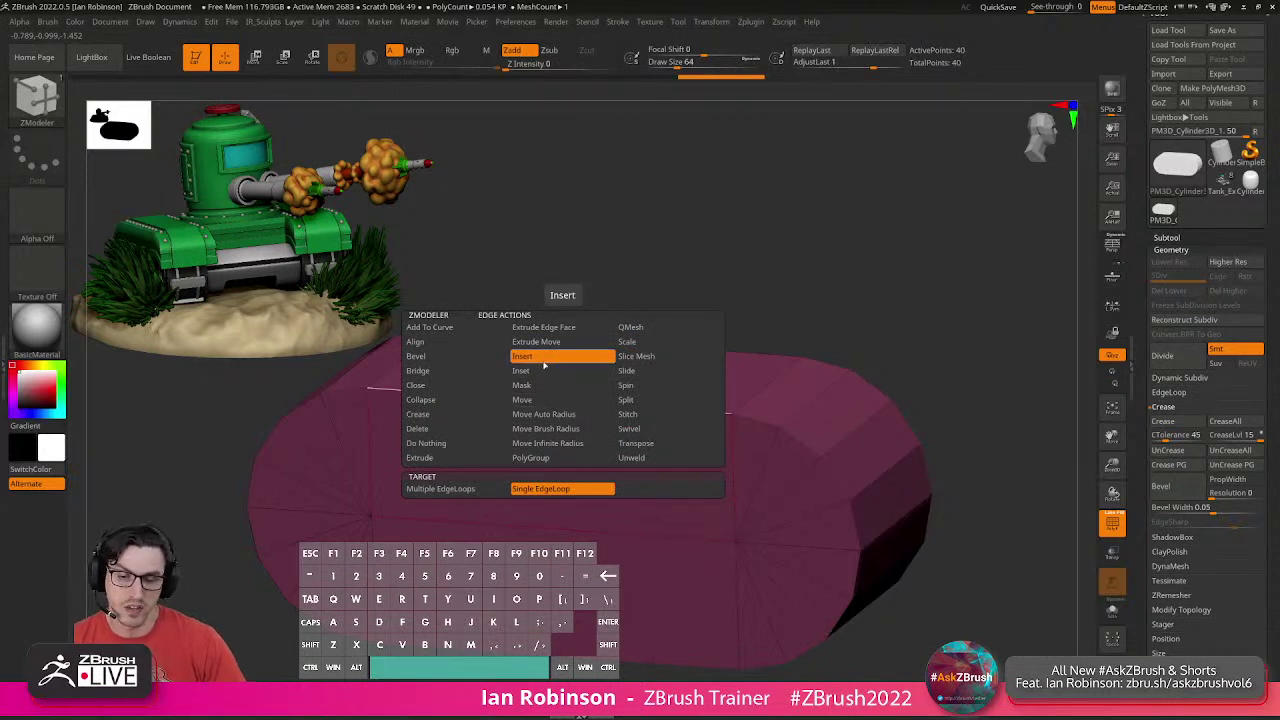
{"action": "left_click", "coordinate": [459, 490]}
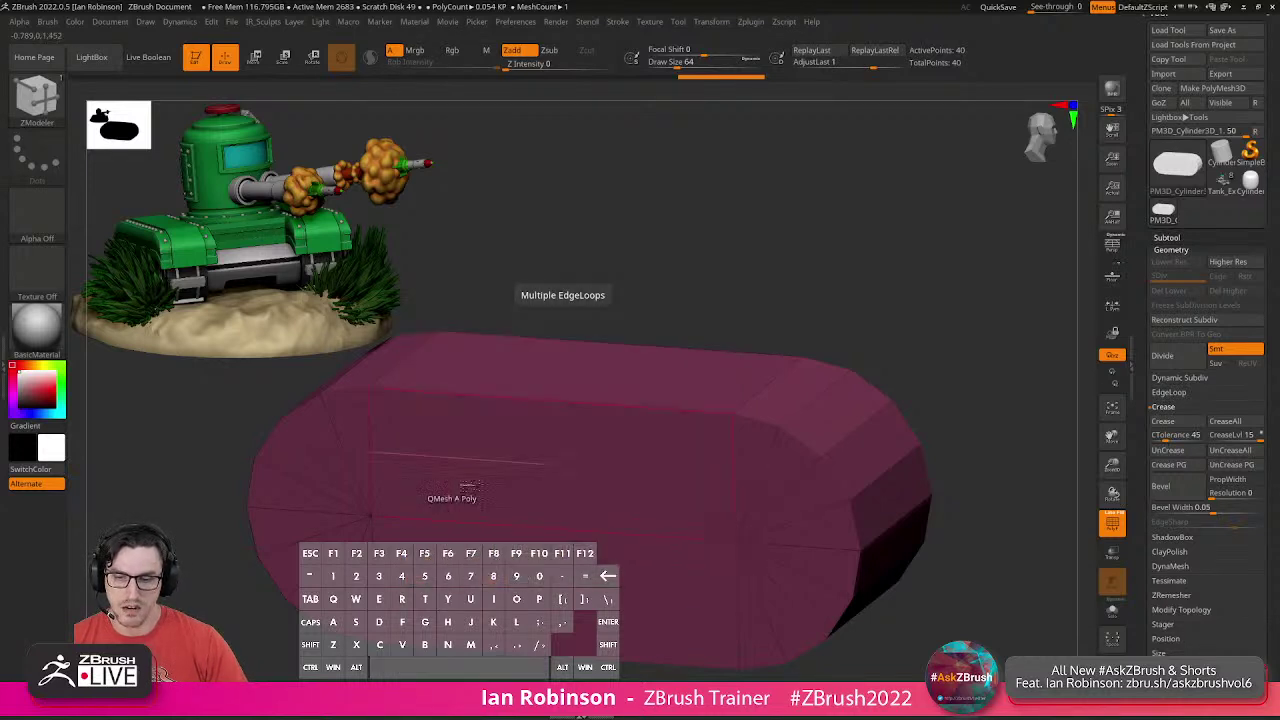
{"action": "left_click_drag", "start_coordinate": [555, 406], "coordinate": [532, 425]}
{"action": "key", "text": "space"}
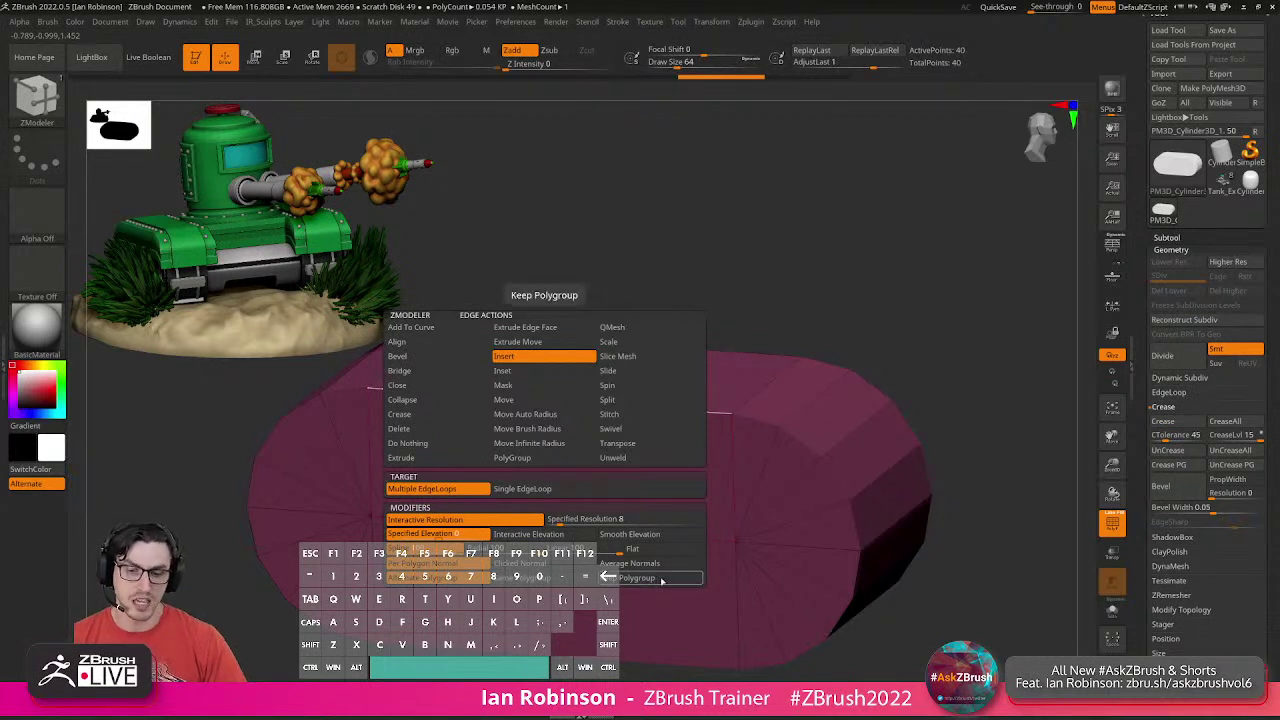
{"action": "left_click", "coordinate": [661, 580]}
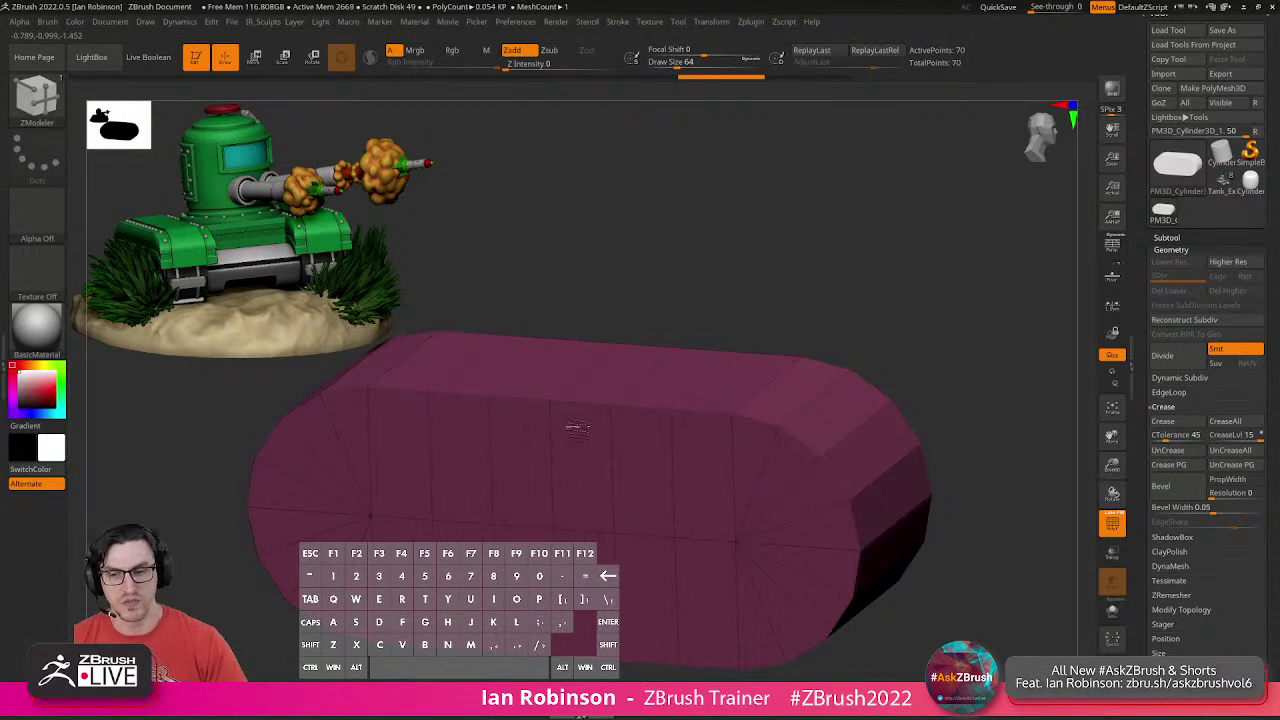
{"action": "left_click", "coordinate": [577, 427]}
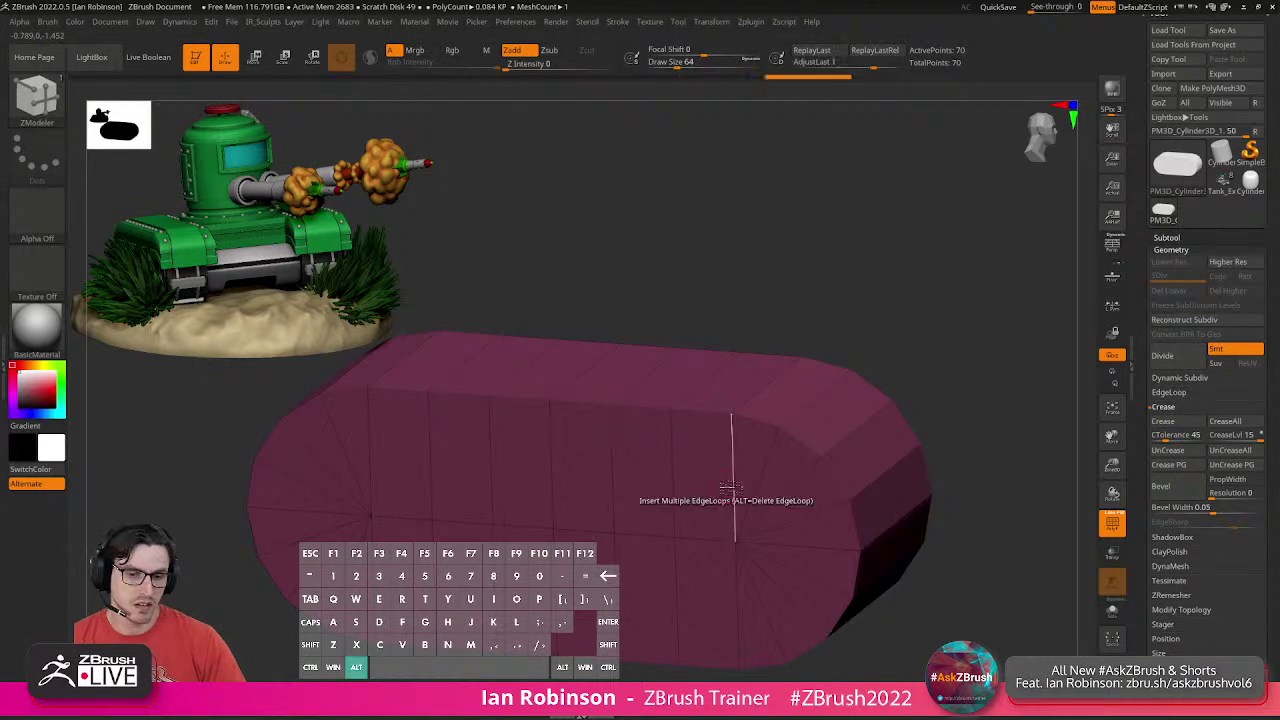
Face the narrow end of the track and move the track sideways, well clear of the centre.
{"action": "left_click_drag", "start_coordinate": [908, 508], "coordinate": [966, 525]}
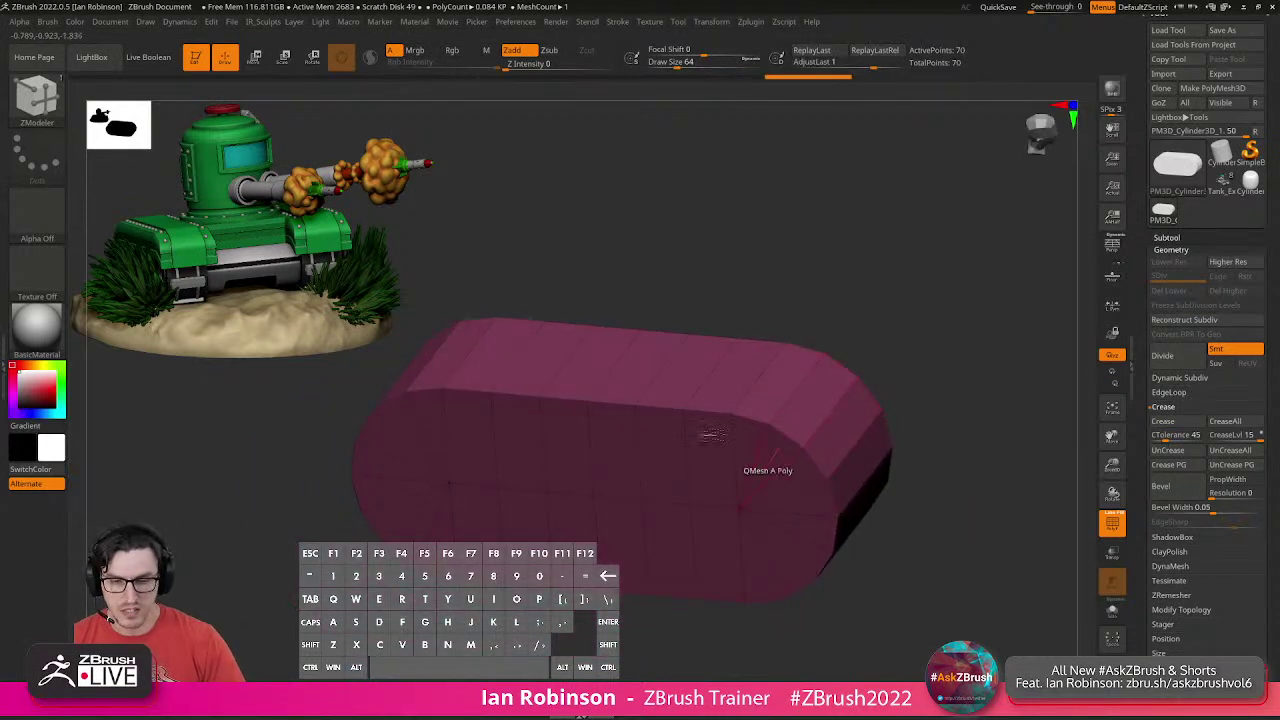
{"action": "left_click_drag", "start_coordinate": [914, 345], "coordinate": [763, 329], "text": "alt"}
{"action": "key", "text": "w"}
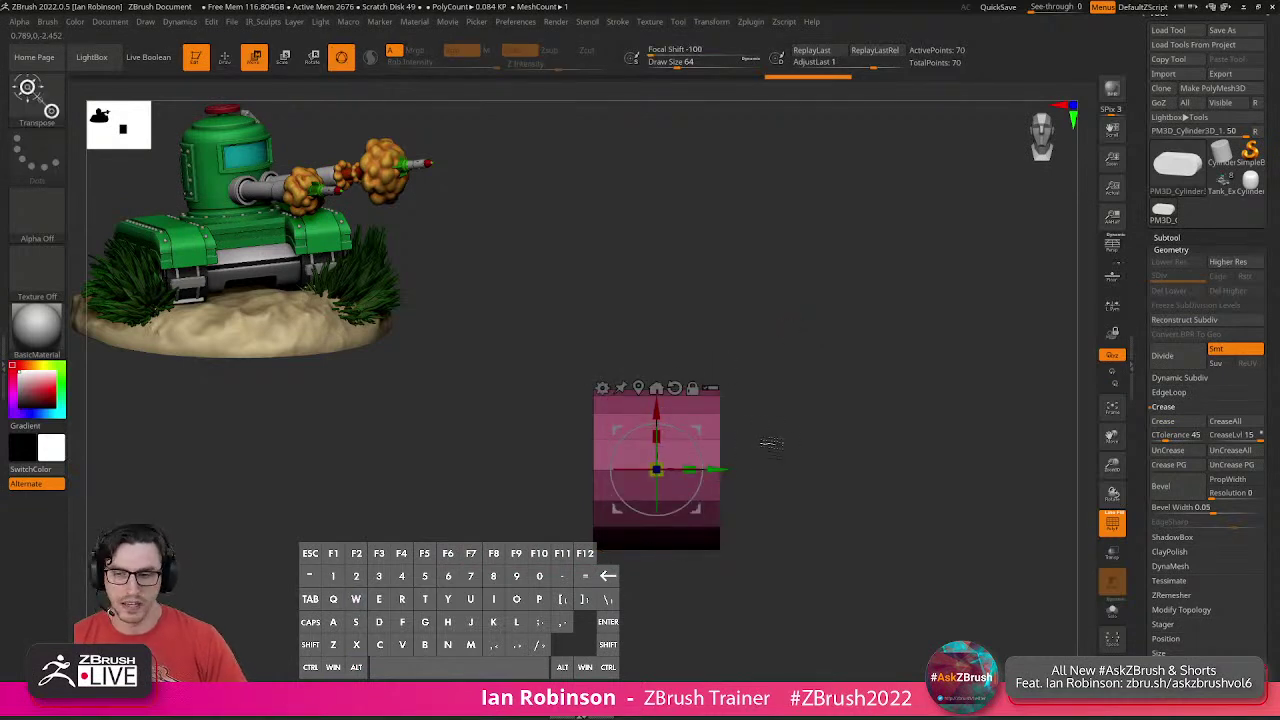
{"action": "left_click_drag", "start_coordinate": [722, 469], "coordinate": [530, 475]}
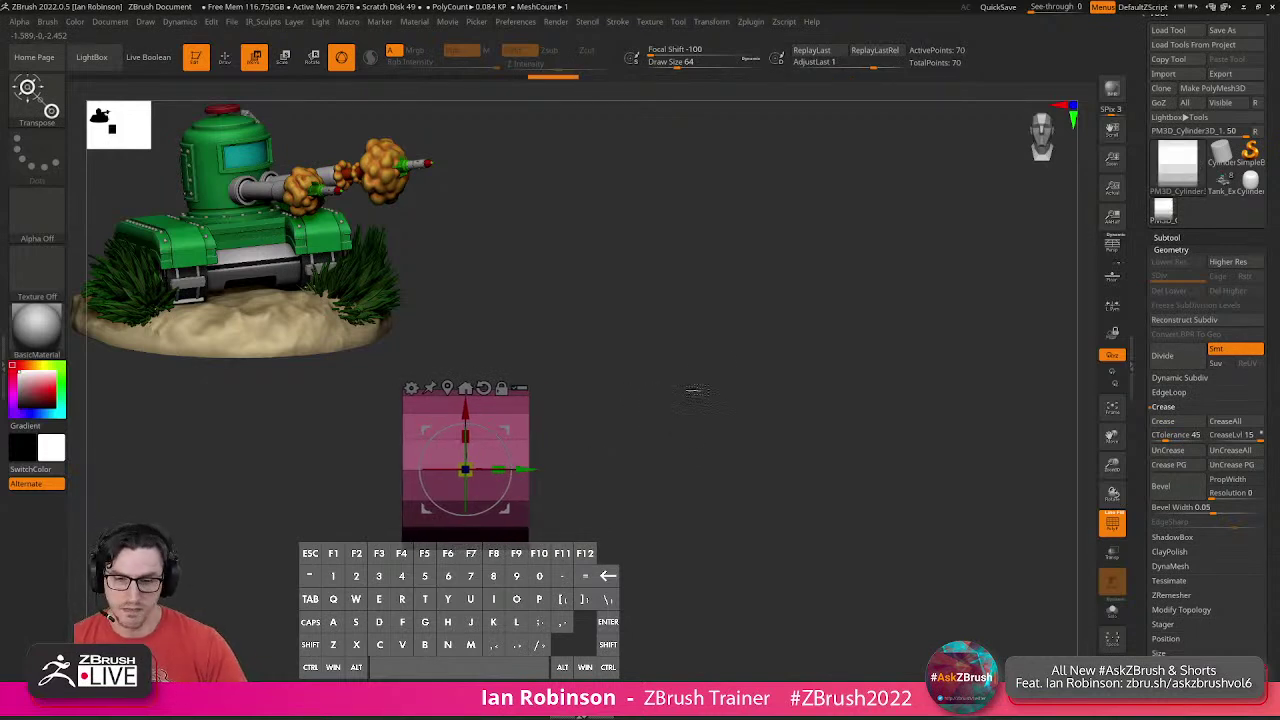
Create the opposite track with Mirror And Weld and return to Draw mode.
{"action": "left_click", "coordinate": [1175, 249]}
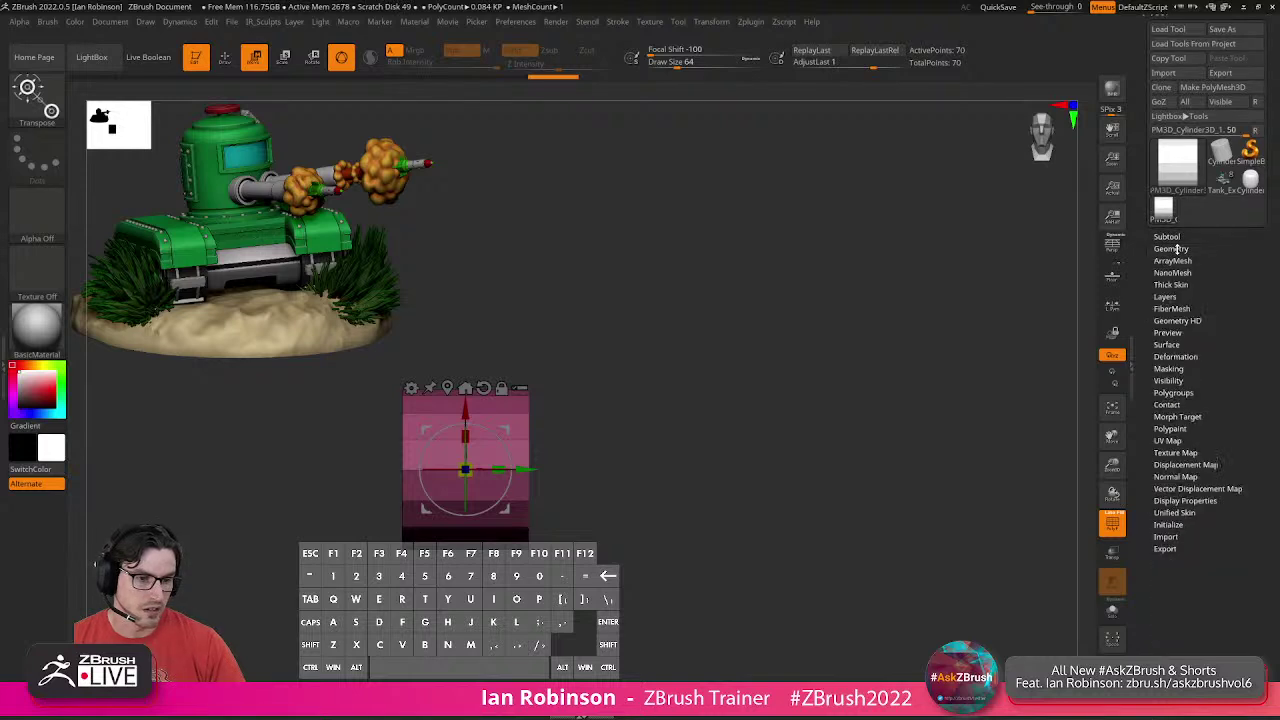
{"action": "left_click", "coordinate": [1175, 249]}
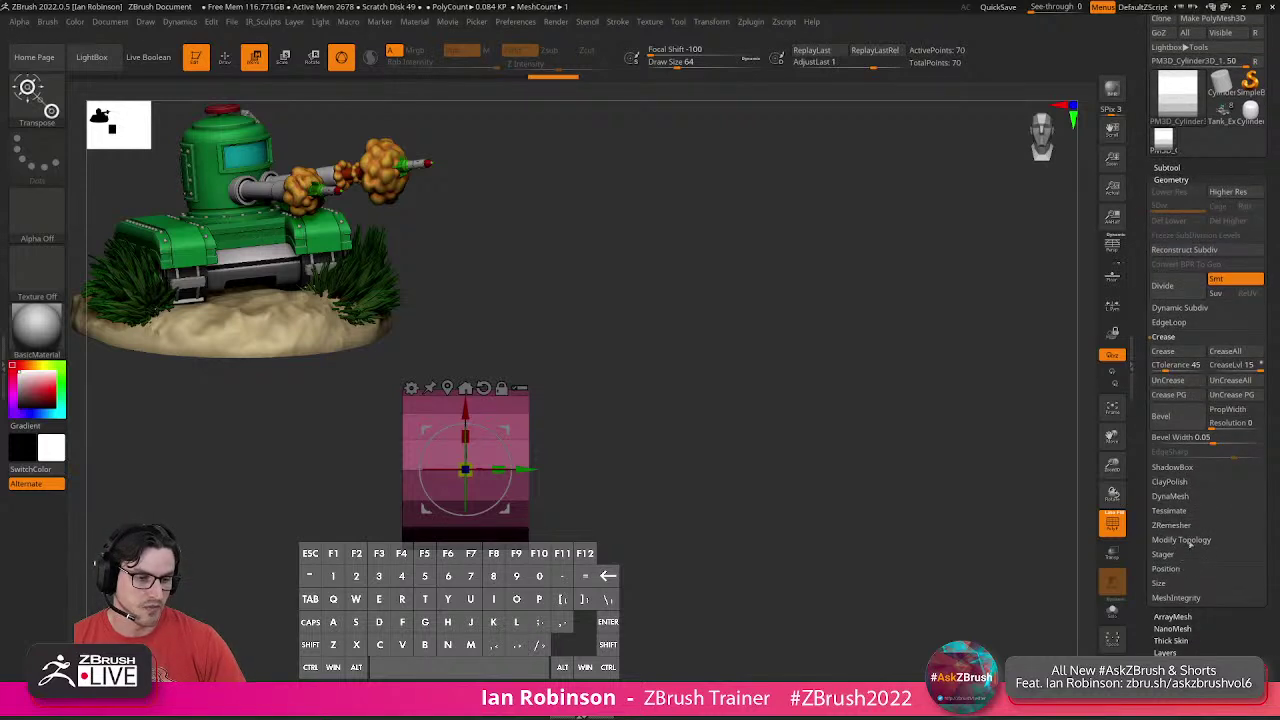
{"action": "left_click", "coordinate": [1180, 469]}
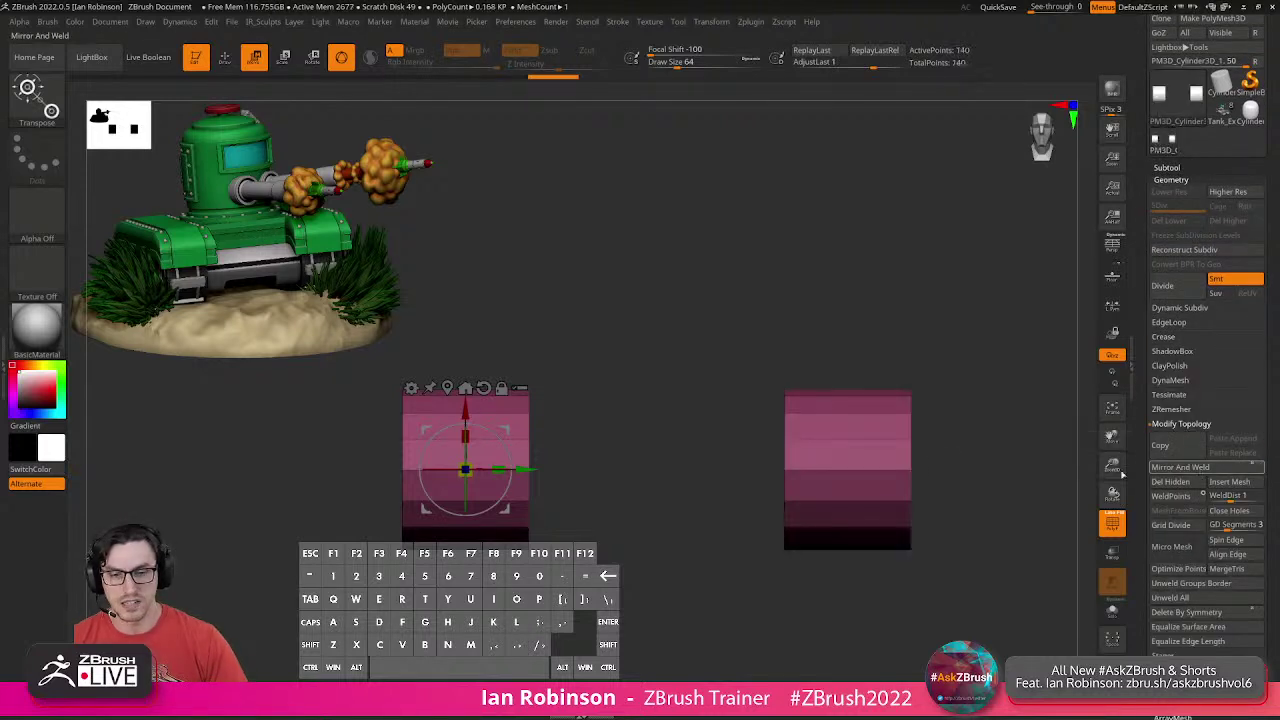
{"action": "mouse_move", "coordinate": [735, 357]}
{"action": "left_mouse_down"}
{"action": "mouse_move", "coordinate": [714, 409]}
{"action": "mouse_move", "coordinate": [665, 441]}
{"action": "mouse_move", "coordinate": [677, 429]}
{"action": "mouse_move", "coordinate": [700, 437]}
{"action": "left_mouse_up"}
{"action": "key", "text": "q"}
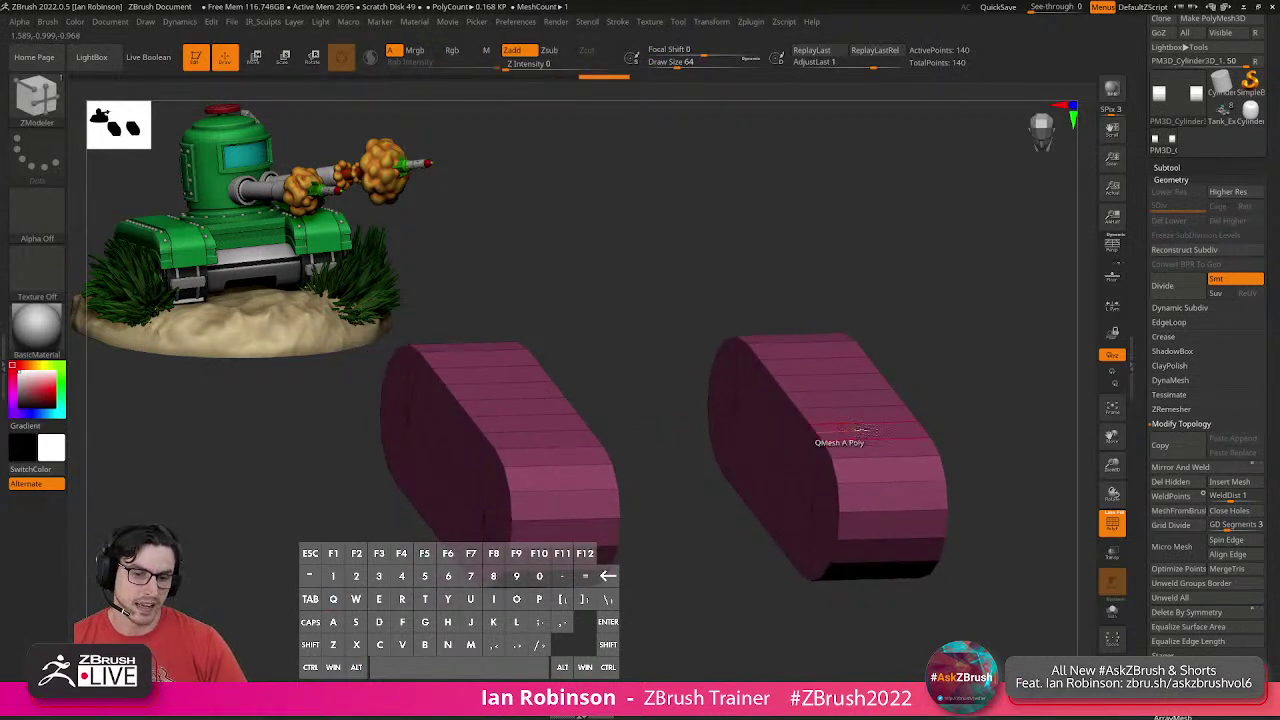
Set the ZModeler polygon action to Inset with Polygroup All as its target and try it on the track's side face.
{"action": "left_click_drag", "start_coordinate": [658, 455], "coordinate": [628, 451], "text": "shift"}
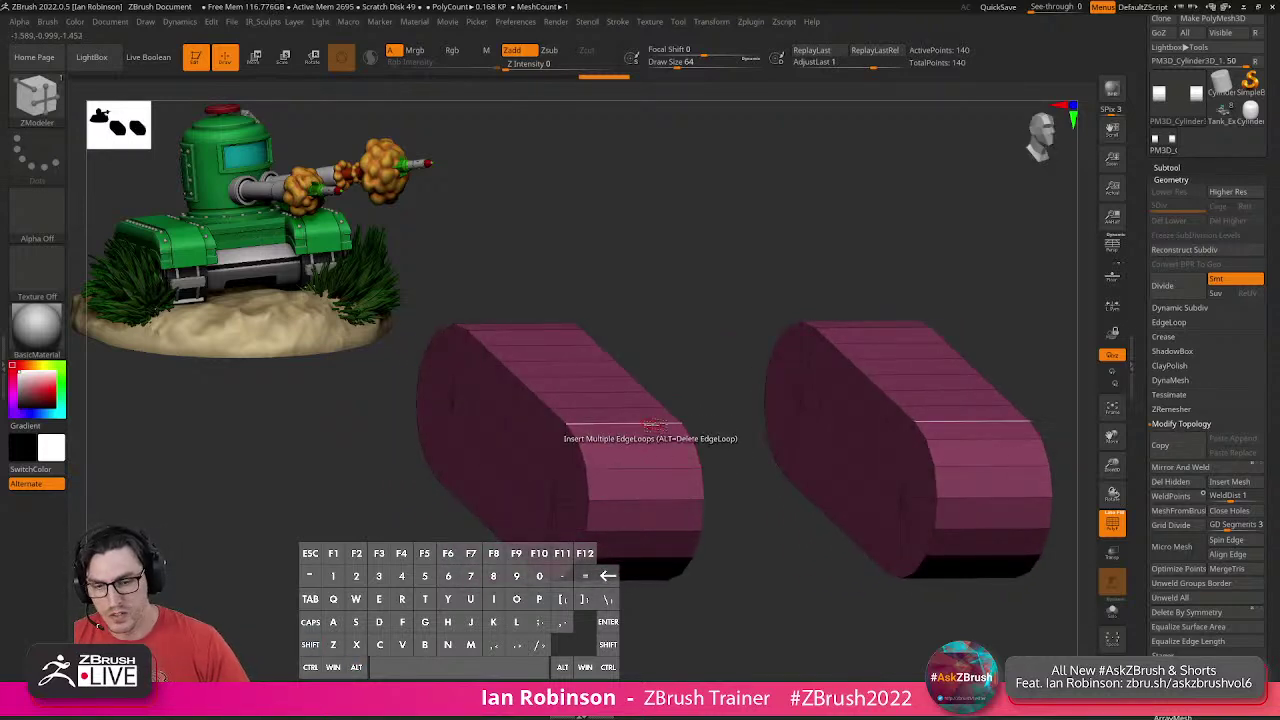
{"action": "left_click_drag", "start_coordinate": [683, 398], "coordinate": [690, 402]}
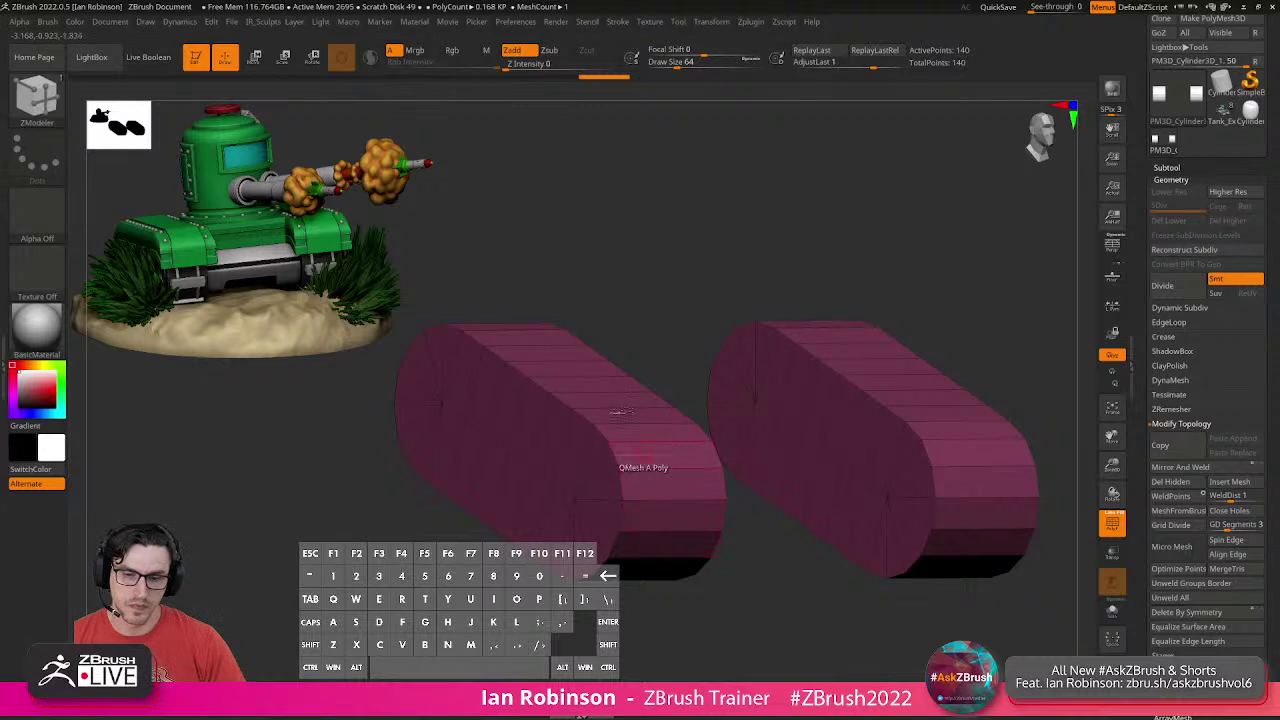
{"action": "left_click_drag", "start_coordinate": [647, 350], "coordinate": [675, 352]}
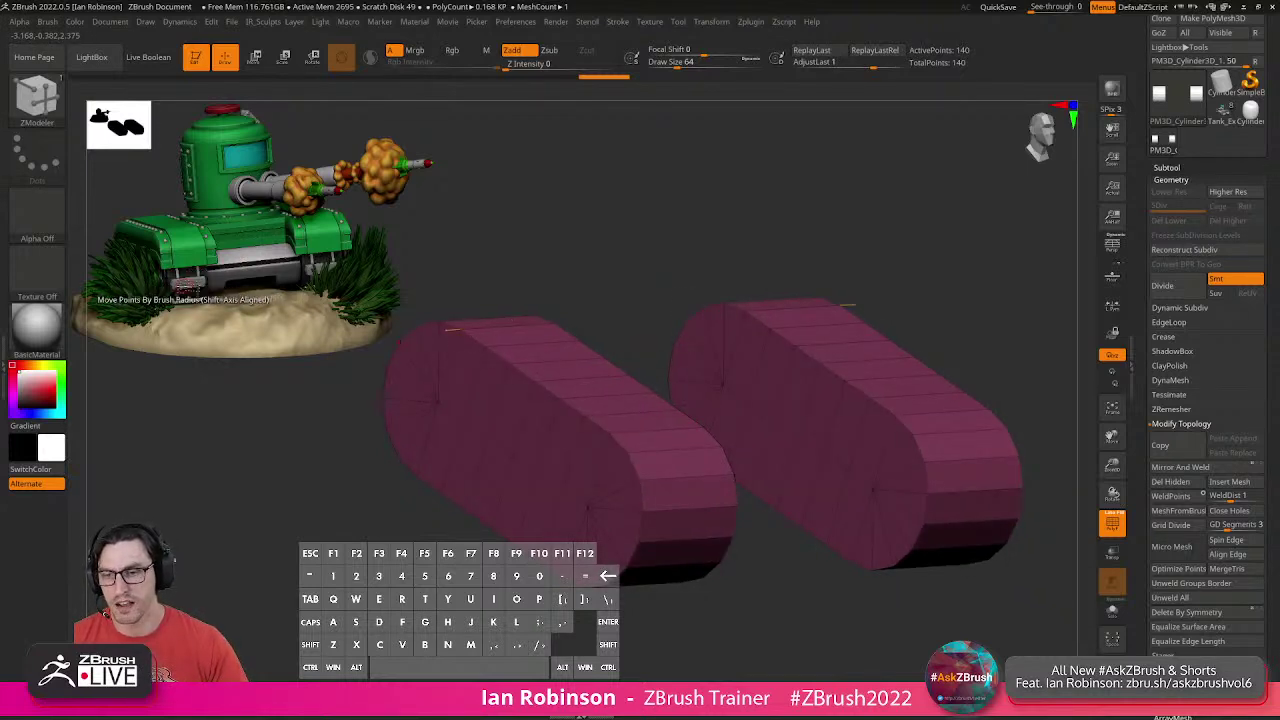
{"action": "key", "text": "shift+m"}
{"action": "left_click_drag", "start_coordinate": [588, 293], "coordinate": [604, 295]}
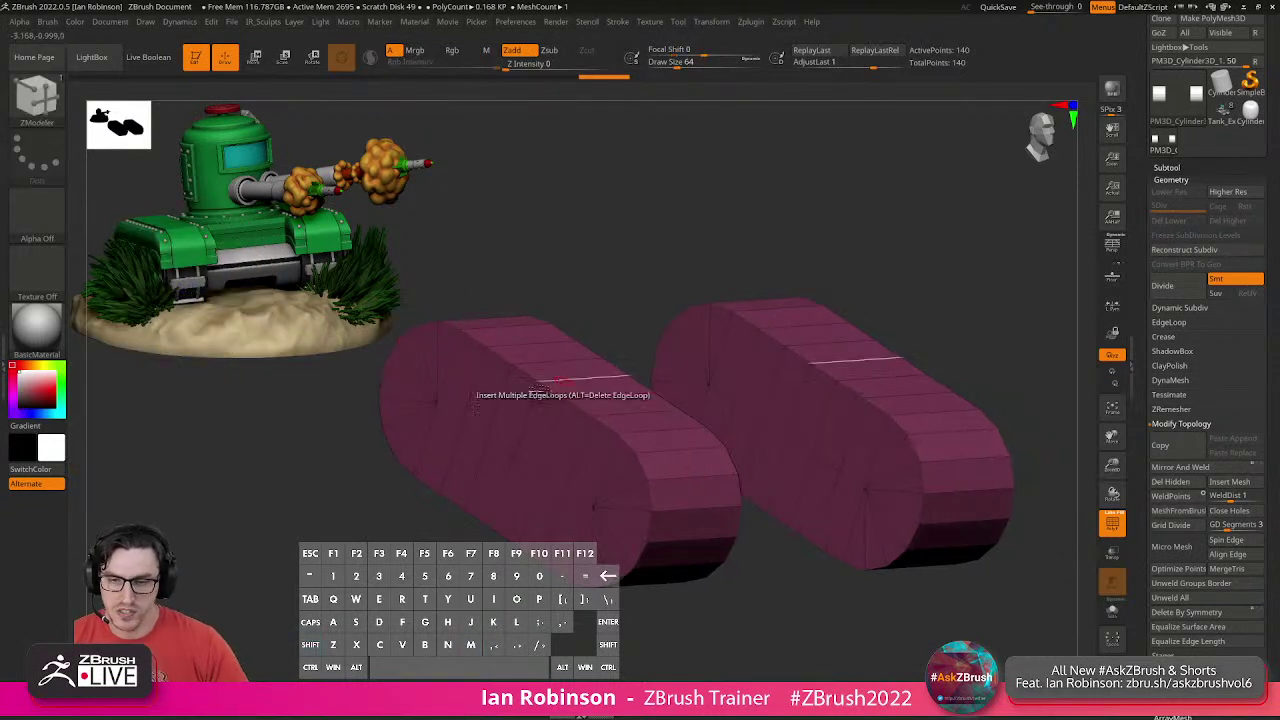
{"action": "key", "text": "space"}
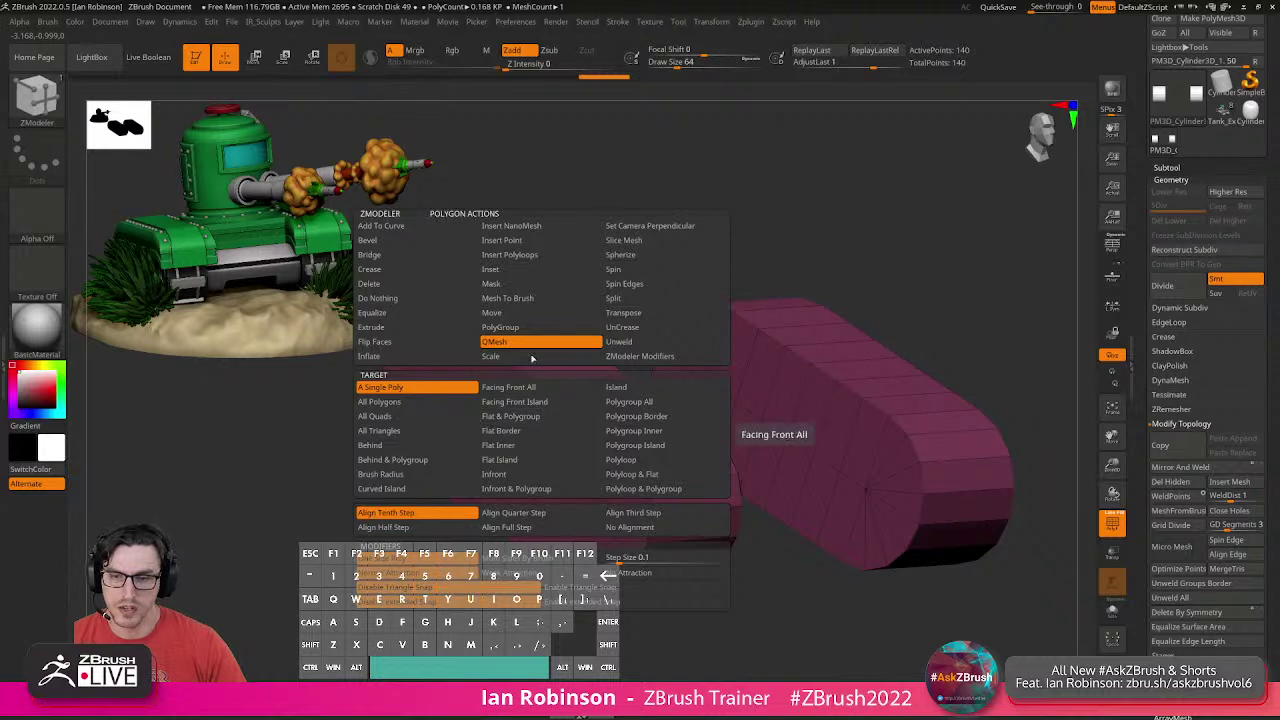
{"action": "left_click", "coordinate": [513, 270]}
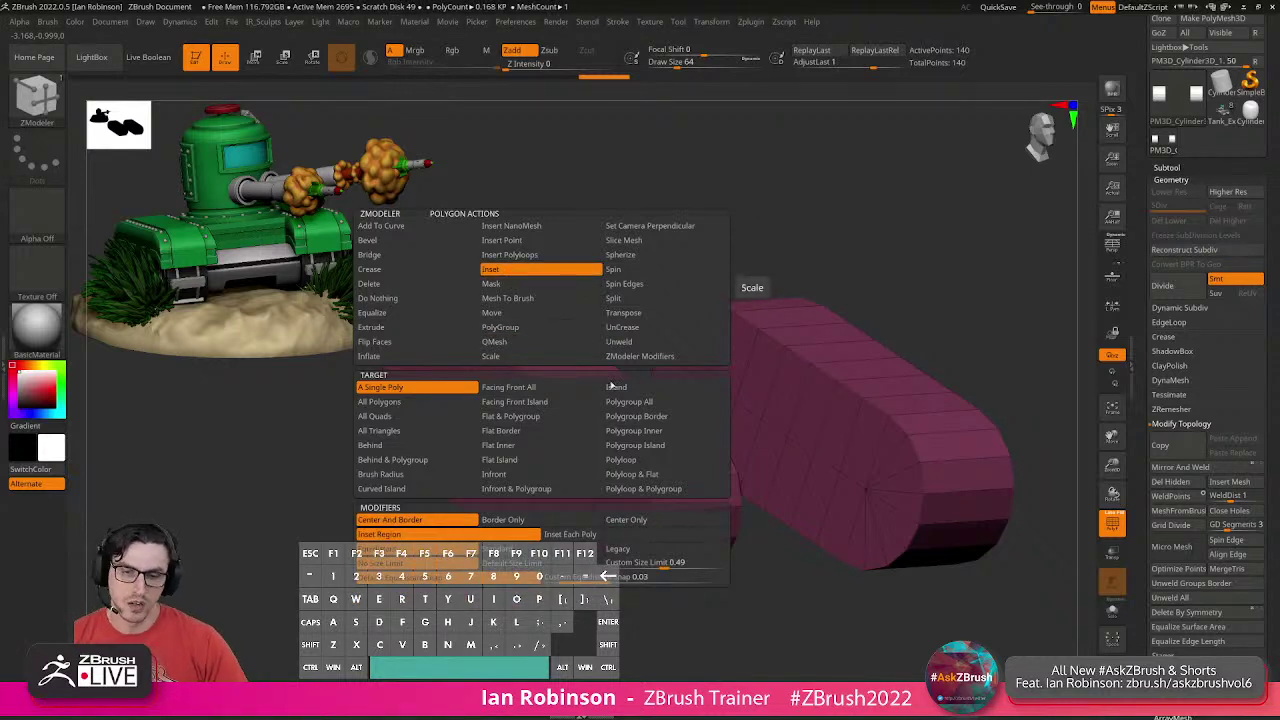
{"action": "left_click", "coordinate": [633, 403]}
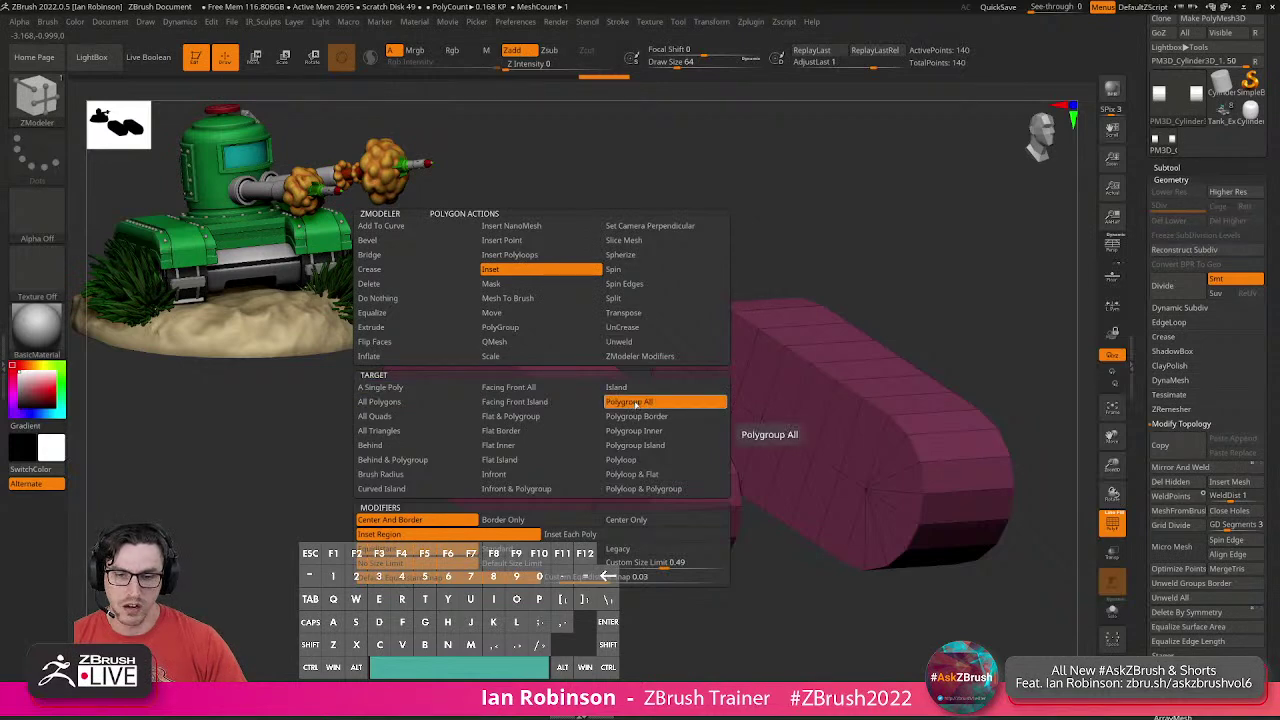
{"action": "left_click_drag", "start_coordinate": [553, 408], "coordinate": [553, 411]}
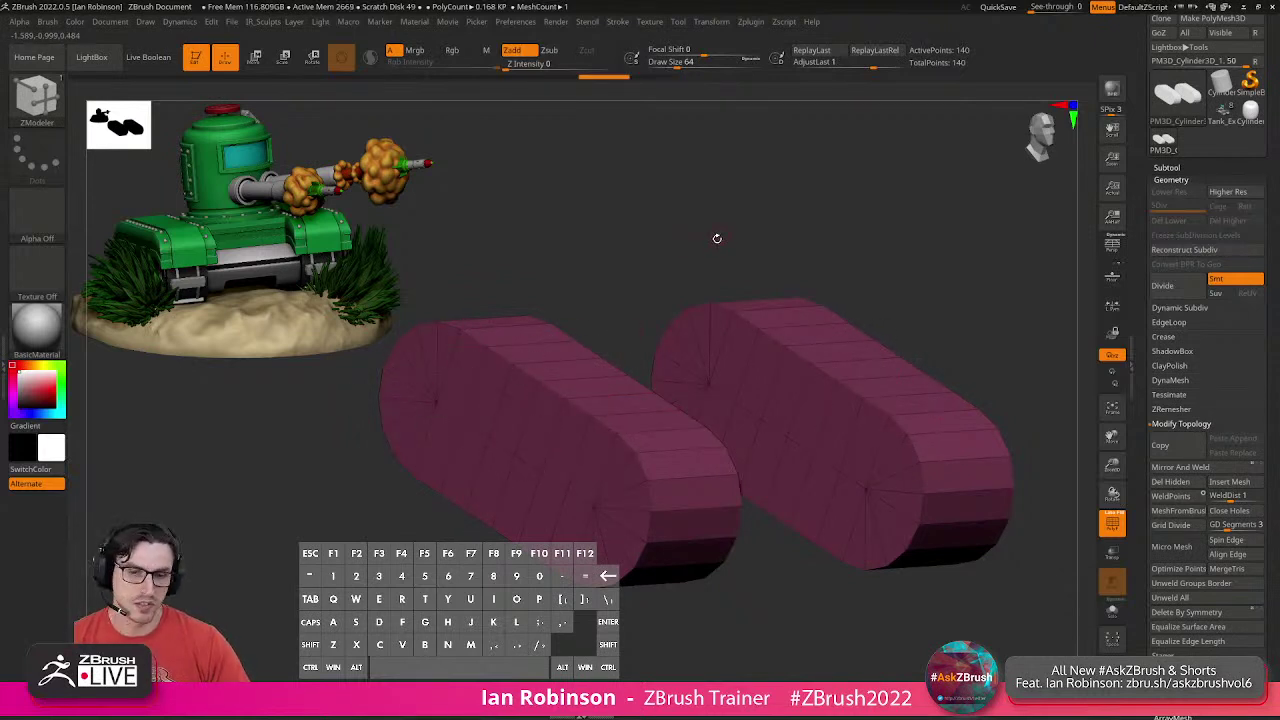
Try splitting both tracks into polygroups with Groups By Normals, and revert them to a single polygroup.
{"action": "left_click", "coordinate": [1178, 180]}
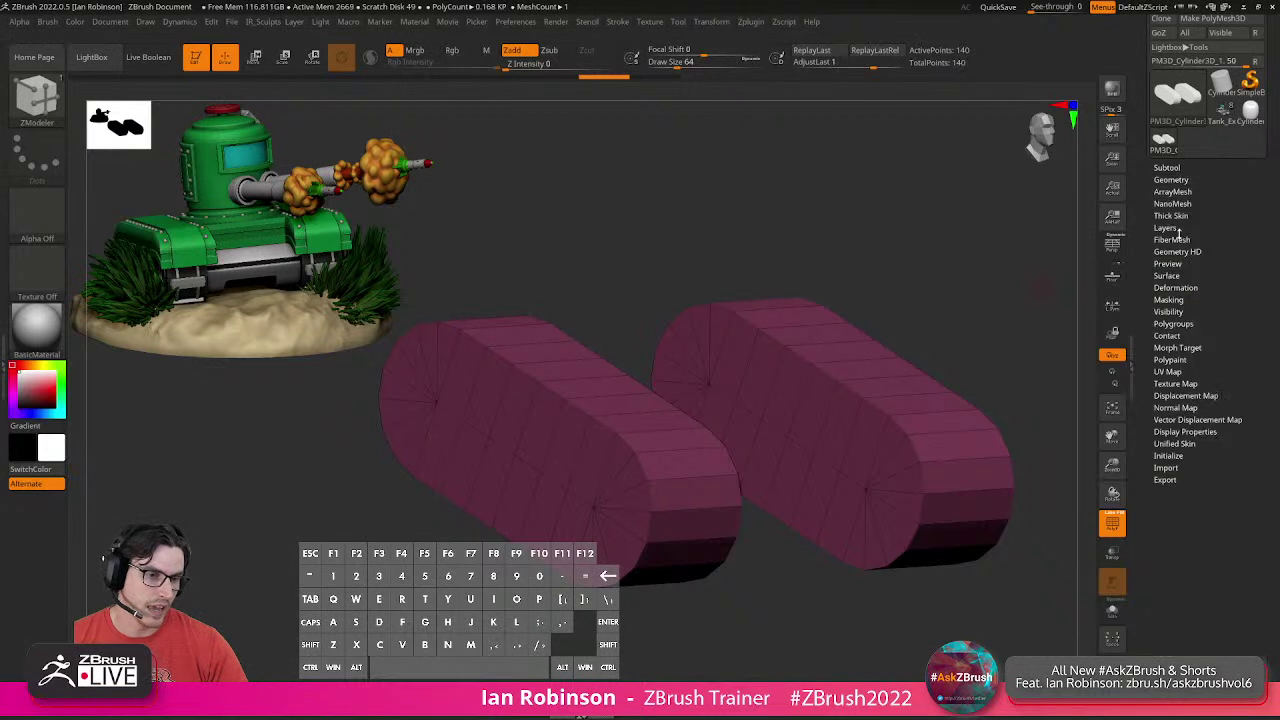
{"action": "left_click", "coordinate": [1174, 323]}
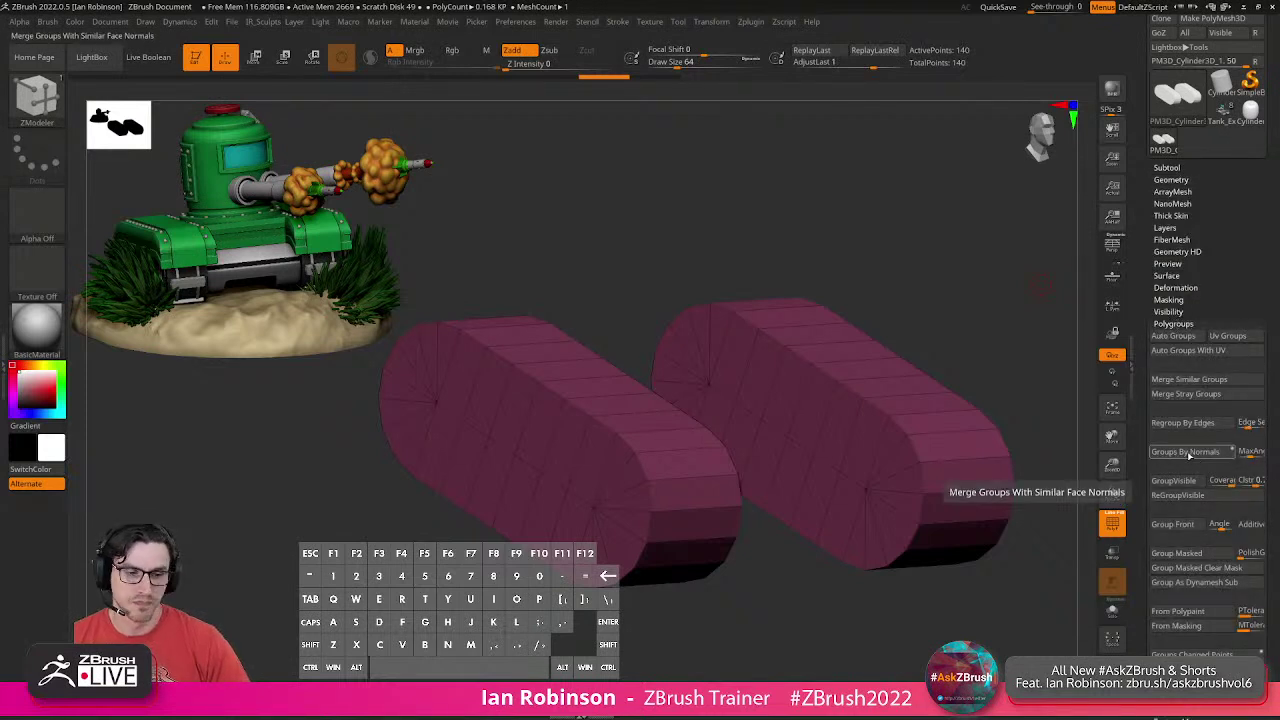
{"action": "left_click", "coordinate": [1188, 454]}
{"action": "left_click_drag", "start_coordinate": [1040, 420], "coordinate": [776, 309], "text": "shift"}
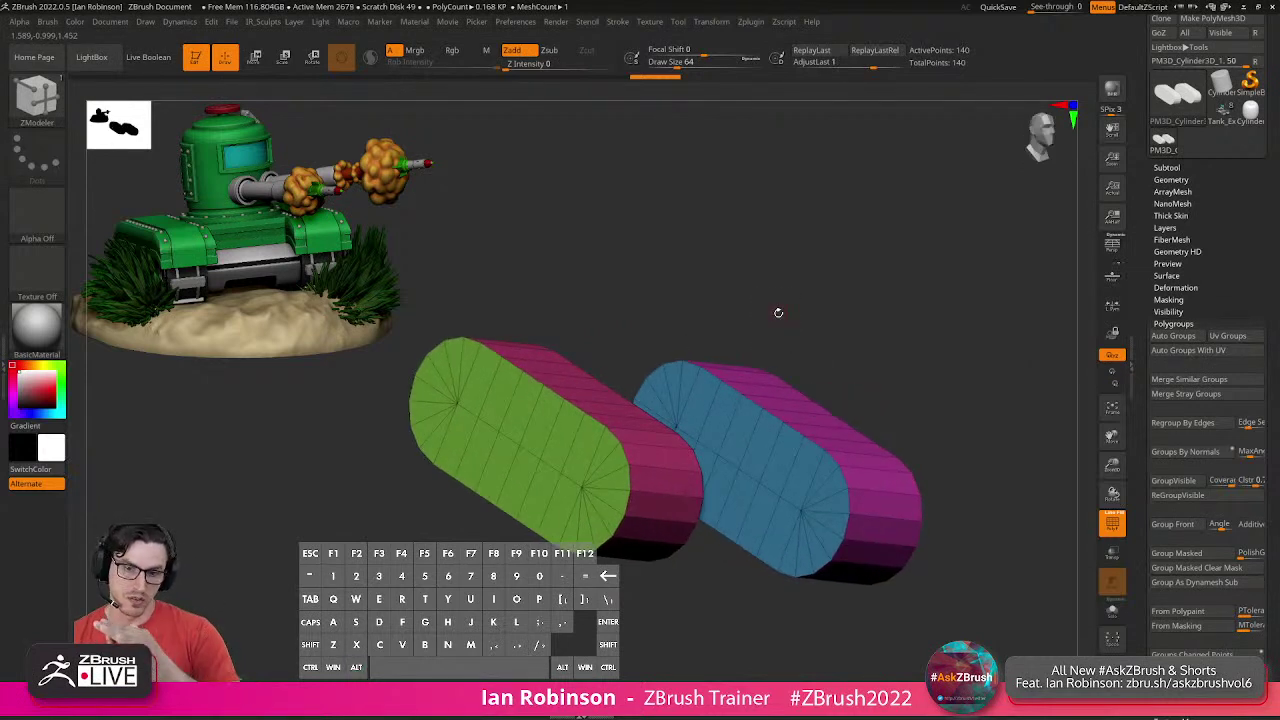
{"action": "key", "text": "ctrl+w"}
{"action": "left_click_drag", "start_coordinate": [706, 309], "coordinate": [700, 327], "text": "alt"}
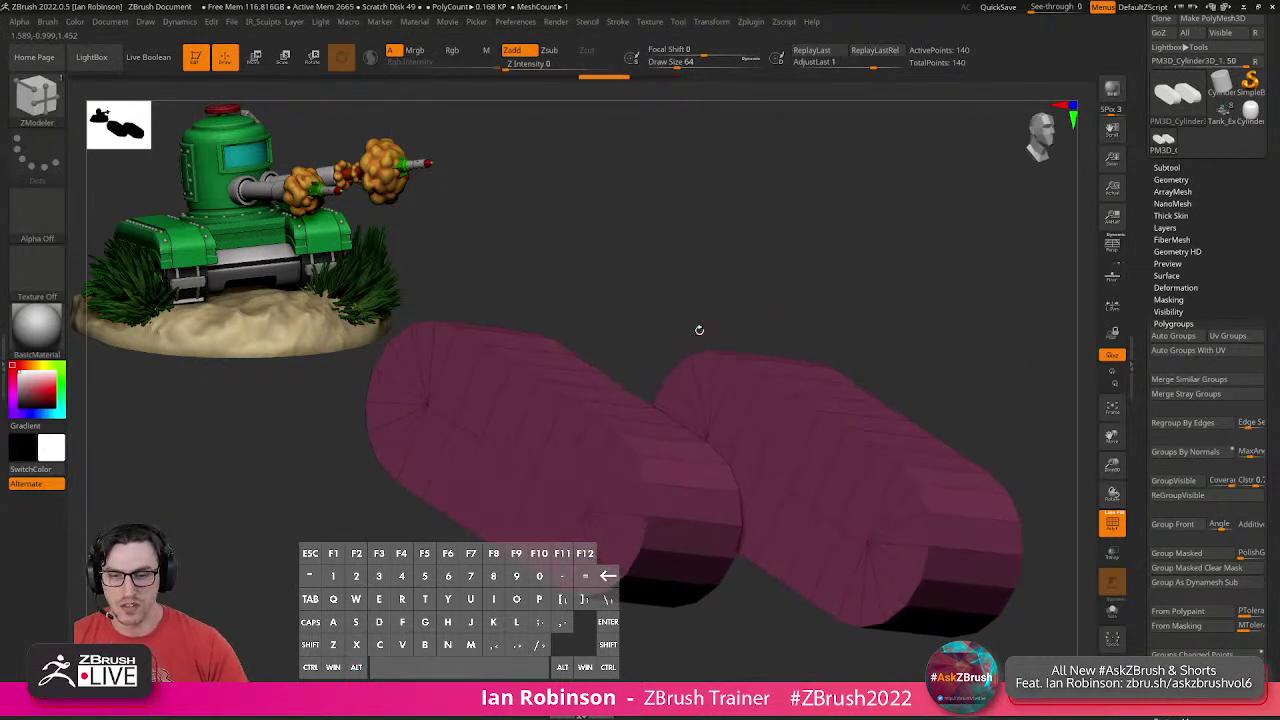
Mark the track's flat outer side as a temporary polygroup and inset it as one region with a narrow border.
{"action": "mouse_move", "coordinate": [540, 405]}
{"action": "left_mouse_down"}
{"action": "mouse_move", "coordinate": [430, 380]}
{"action": "mouse_move", "coordinate": [395, 395]}
{"action": "mouse_move", "coordinate": [415, 470]}
{"action": "mouse_move", "coordinate": [530, 540]}
{"action": "mouse_move", "coordinate": [595, 560]}
{"action": "mouse_move", "coordinate": [585, 532]}
{"action": "mouse_move", "coordinate": [630, 490]}
{"action": "mouse_move", "coordinate": [580, 440]}
{"action": "mouse_move", "coordinate": [420, 346]}
{"action": "mouse_move", "coordinate": [405, 385]}
{"action": "left_mouse_up"}
{"action": "mouse_move", "coordinate": [640, 286]}
{"action": "left_mouse_down"}
{"action": "mouse_move", "coordinate": [603, 302]}
{"action": "mouse_move", "coordinate": [640, 289]}
{"action": "mouse_move", "coordinate": [641, 318]}
{"action": "left_mouse_up"}
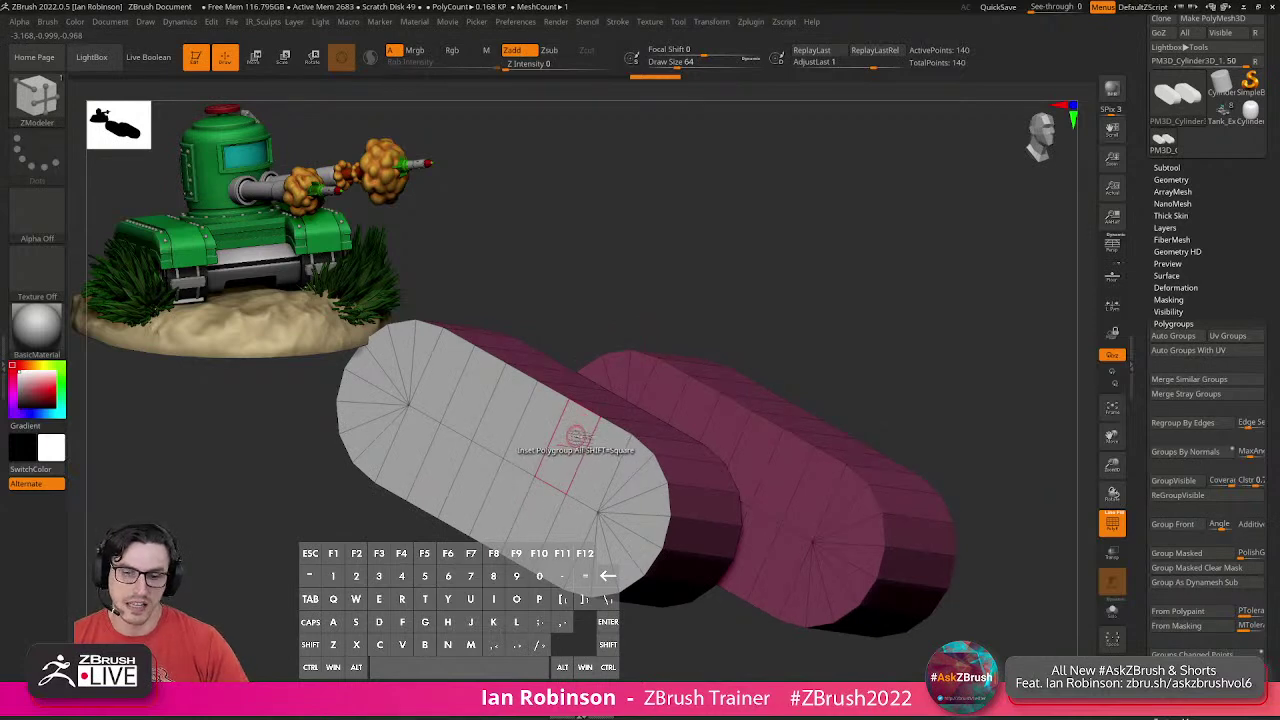
{"action": "key", "text": "space"}
{"action": "left_click", "coordinate": [653, 403]}
{"action": "left_click_drag", "start_coordinate": [583, 437], "coordinate": [565, 450]}
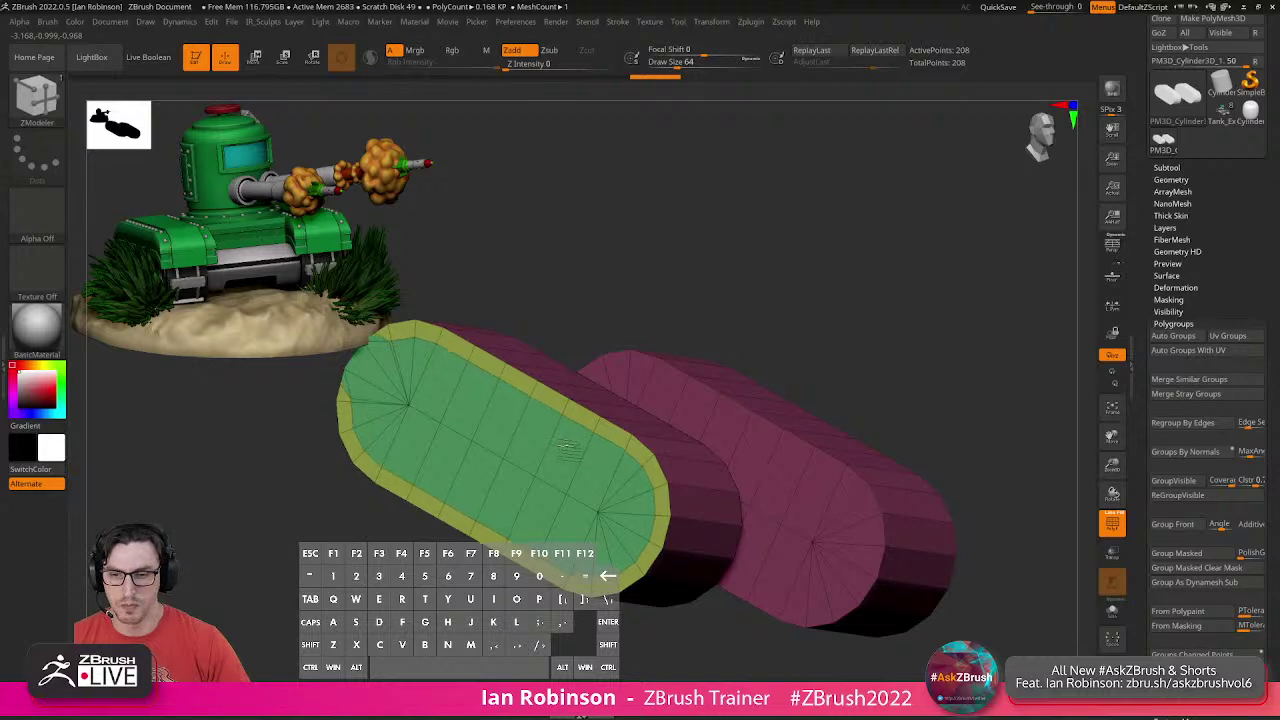
Undo the uneven inset on the track's outer side, returning to the temporary polygroup selection.
{"action": "left_click_drag", "start_coordinate": [585, 311], "coordinate": [656, 320], "text": "alt"}
{"action": "right_click_drag", "start_coordinate": [424, 362], "coordinate": [495, 403], "text": "alt"}
{"action": "left_click_drag", "start_coordinate": [495, 403], "coordinate": [450, 390]}
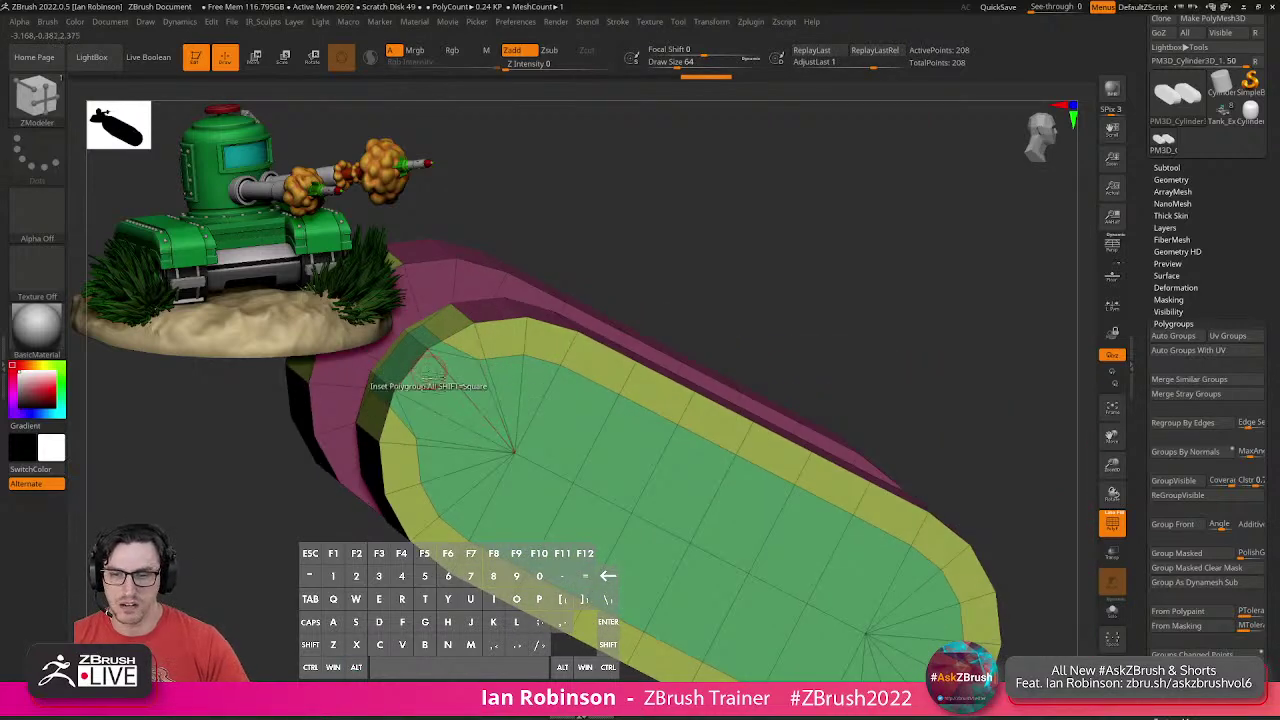
{"action": "key", "text": "ctrl+z"}
{"action": "mouse_move", "coordinate": [460, 325]}
{"action": "left_mouse_down", "text": "alt"}
{"action": "mouse_move", "coordinate": [420, 341]}
{"action": "mouse_move", "coordinate": [378, 403]}
{"action": "left_mouse_up", "text": "alt"}
{"action": "left_click", "coordinate": [700, 444]}
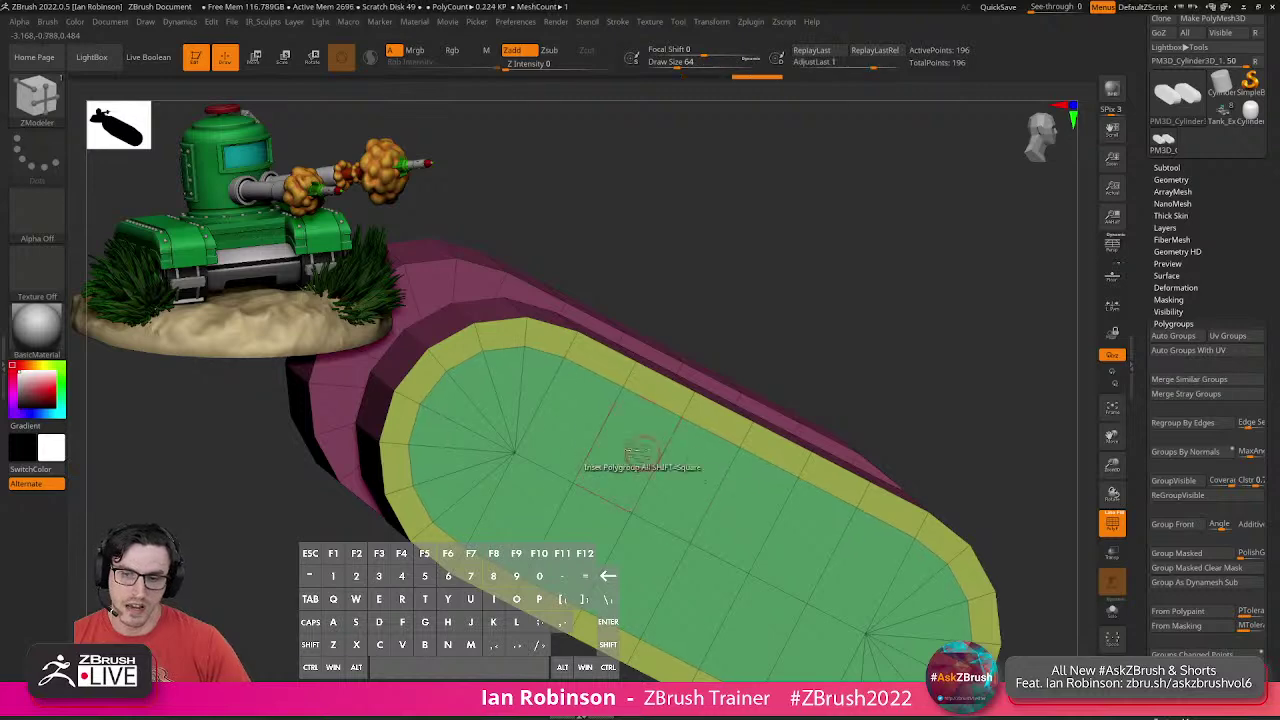
{"action": "key", "text": "ctrl+z"}
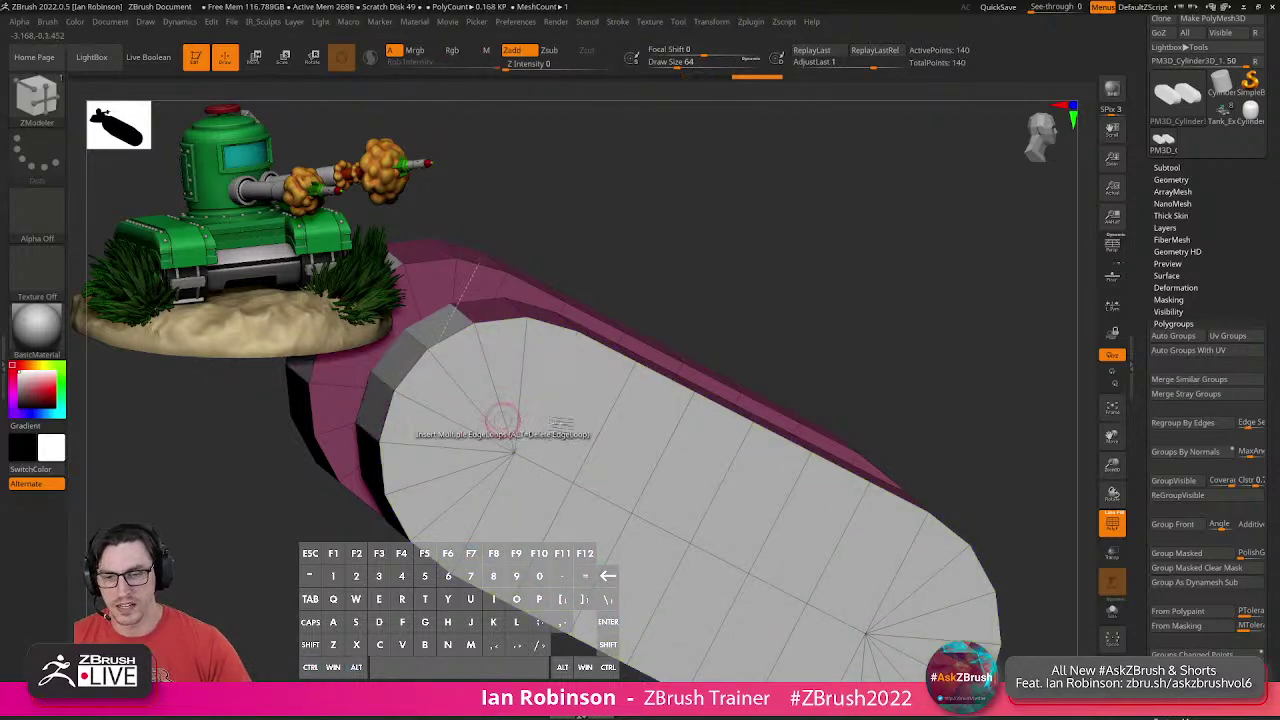
Redo the inset on the track's flat outer side as one region with a narrow, even border.
{"action": "right_click_drag", "start_coordinate": [466, 415], "coordinate": [683, 435]}
{"action": "left_click_drag", "start_coordinate": [683, 435], "coordinate": [615, 437]}
{"action": "right_click_drag", "start_coordinate": [507, 395], "coordinate": [680, 400]}
{"action": "key", "text": "ctrl+z"}
{"action": "right_click_drag", "start_coordinate": [440, 330], "coordinate": [703, 498]}
{"action": "left_click", "coordinate": [703, 498]}
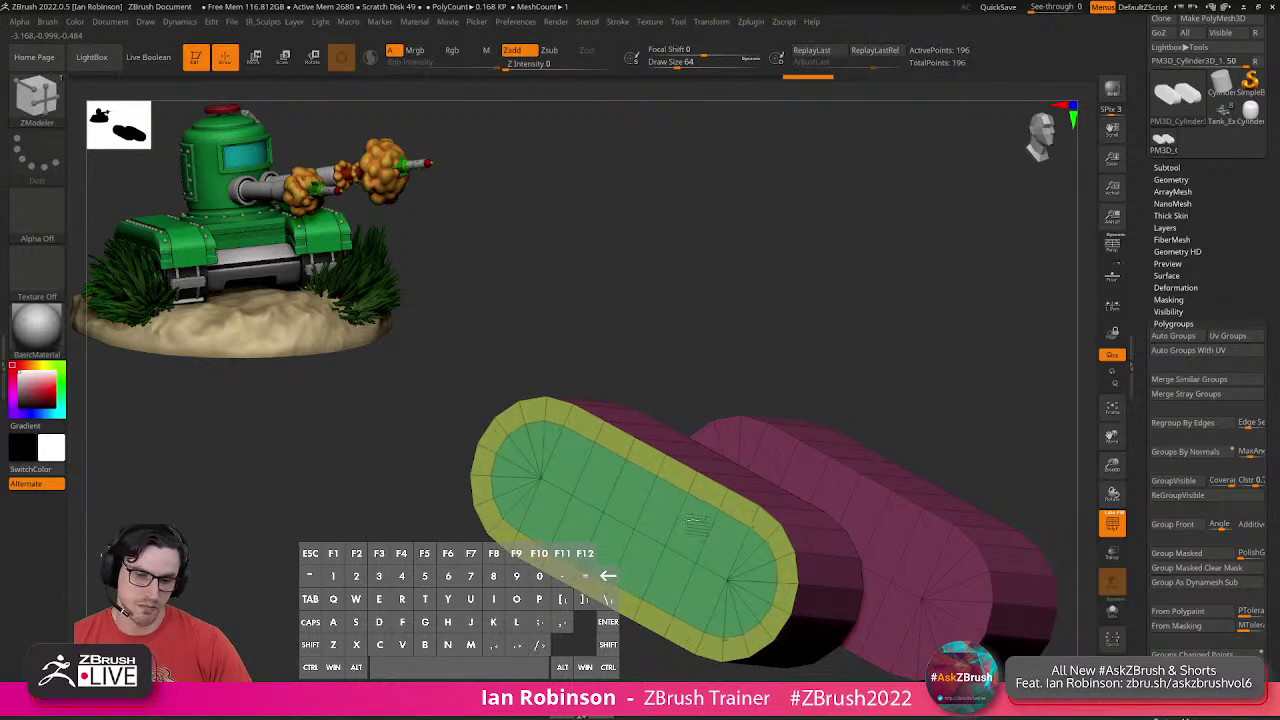
Set the ZModeler polygon action to QMesh with Polygroup All and push the inset face into the track as a recess.
{"action": "right_click_drag", "start_coordinate": [697, 521], "coordinate": [751, 283]}
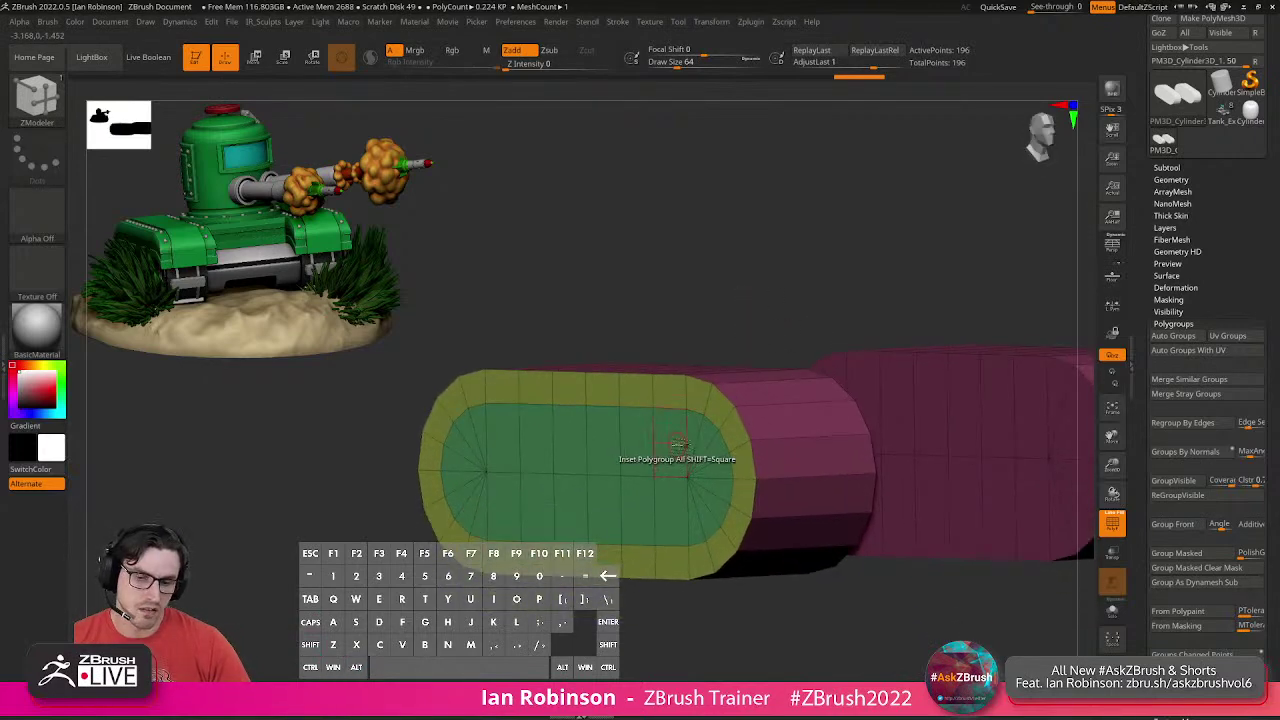
{"action": "key", "text": "space"}
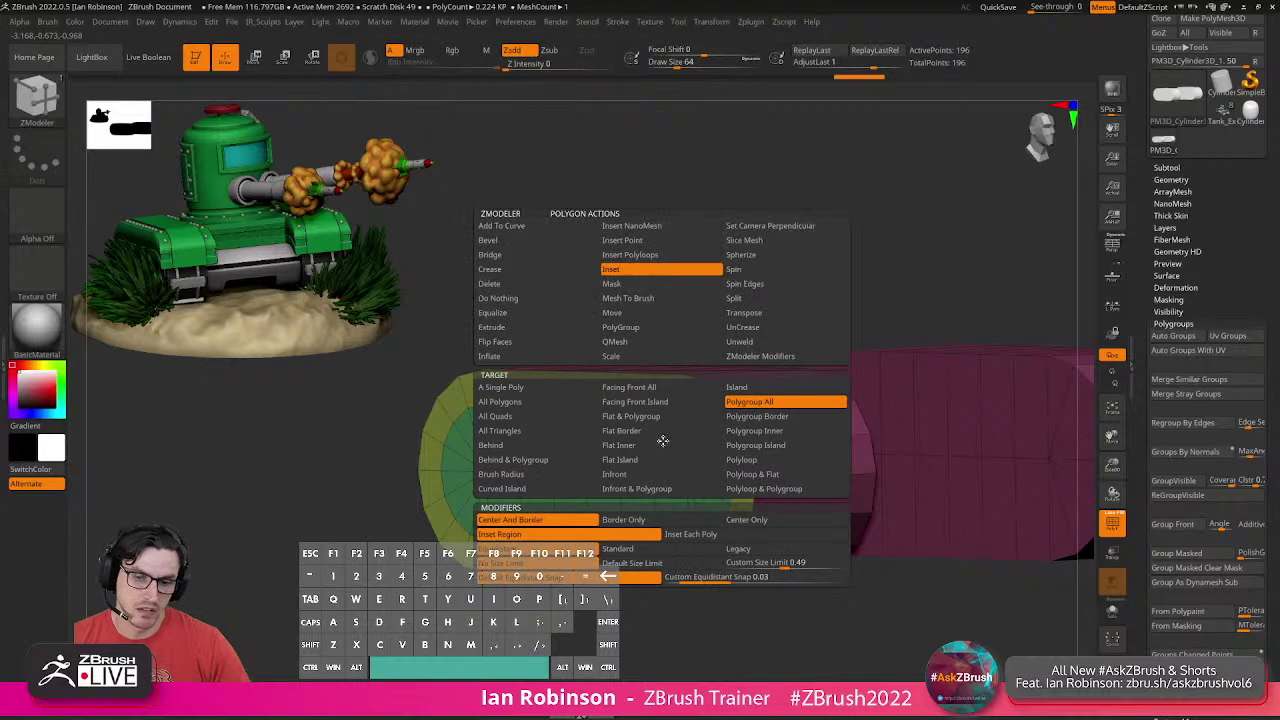
{"action": "left_click", "coordinate": [626, 345]}
{"action": "left_click", "coordinate": [749, 401]}
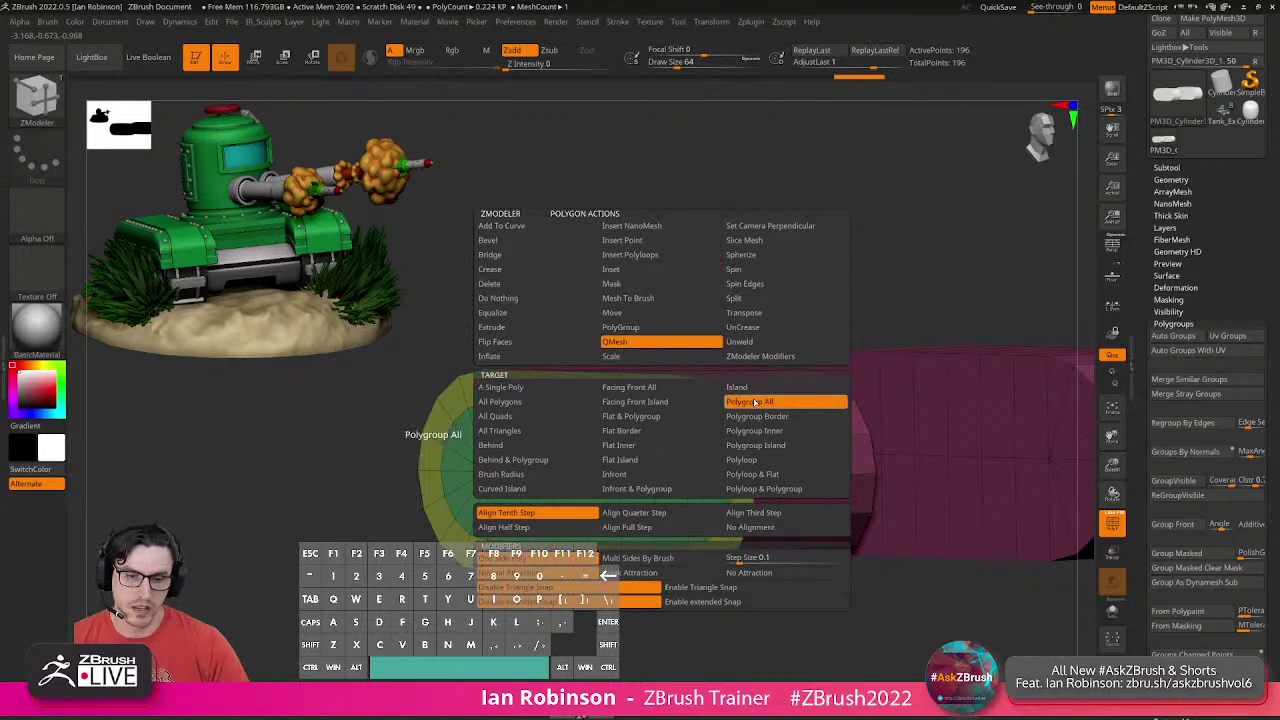
{"action": "right_click_drag", "start_coordinate": [725, 309], "coordinate": [660, 445]}
{"action": "left_click_drag", "start_coordinate": [655, 455], "coordinate": [691, 446]}
Reduce the brush Draw Size to about 5.9.
{"action": "left_click_drag", "start_coordinate": [848, 349], "coordinate": [721, 292], "text": "alt"}
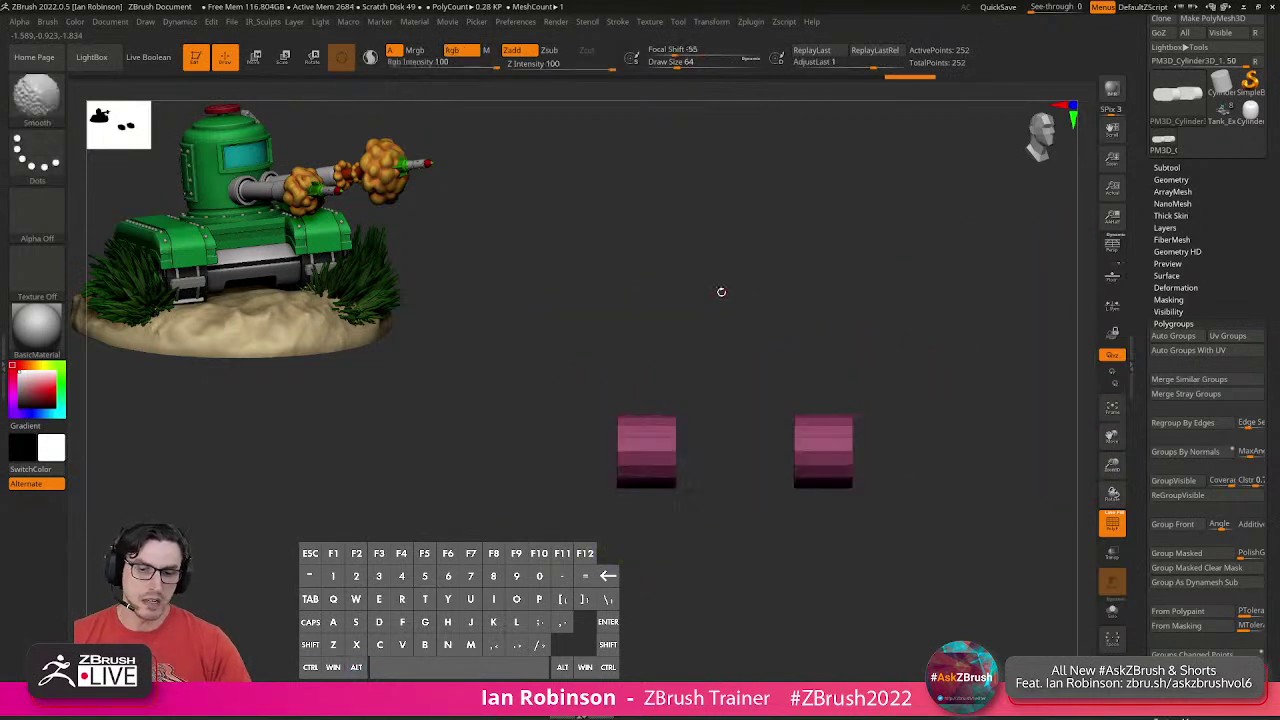
{"action": "right_click_drag", "start_coordinate": [721, 291], "coordinate": [725, 335], "text": "alt"}
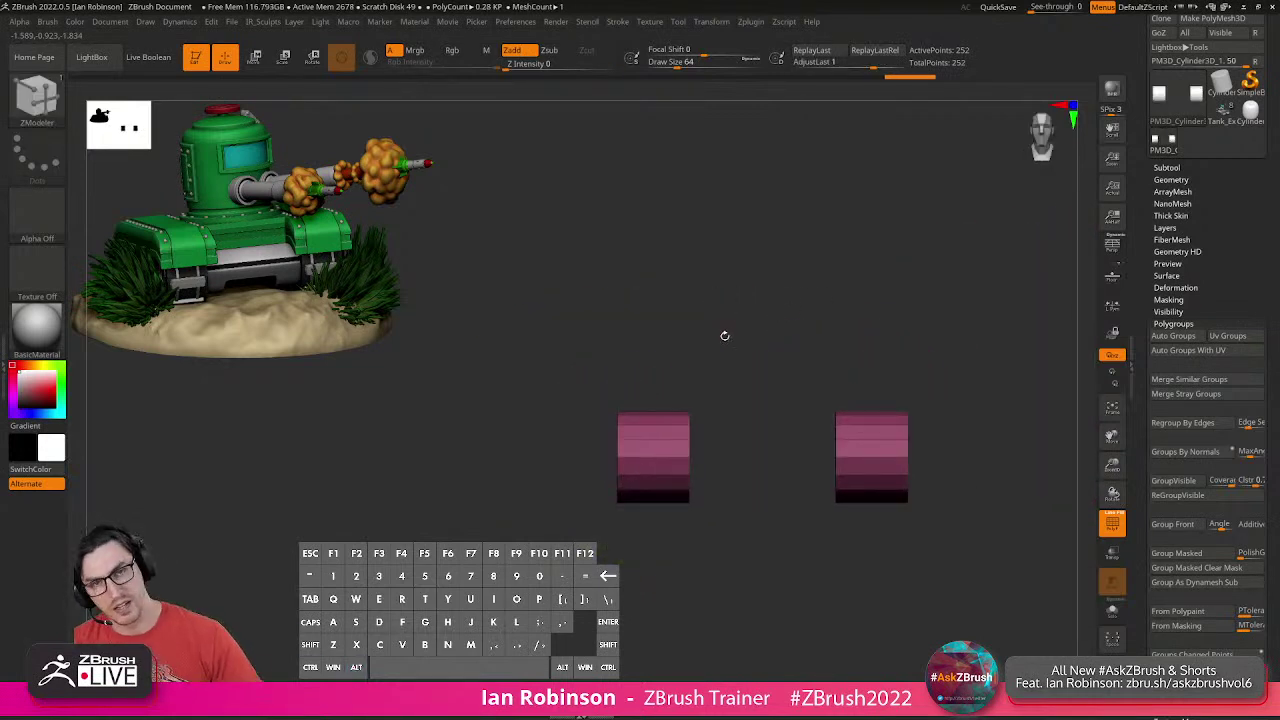
{"action": "key", "text": "space"}
{"action": "left_click_drag", "start_coordinate": [731, 338], "coordinate": [713, 329]}
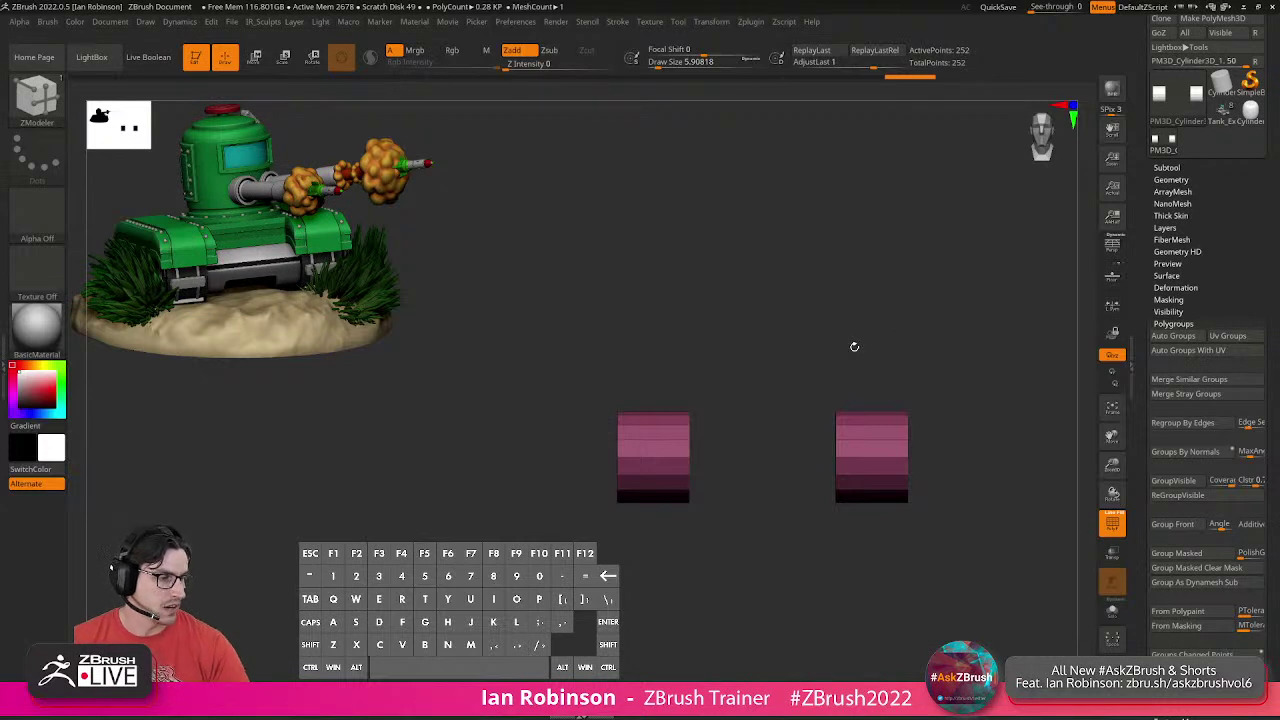
Set the ZModeler edge action to Crease with EdgeLoop Complete as its target.
{"action": "left_click_drag", "start_coordinate": [812, 340], "coordinate": [745, 332]}
{"action": "key", "text": "space"}
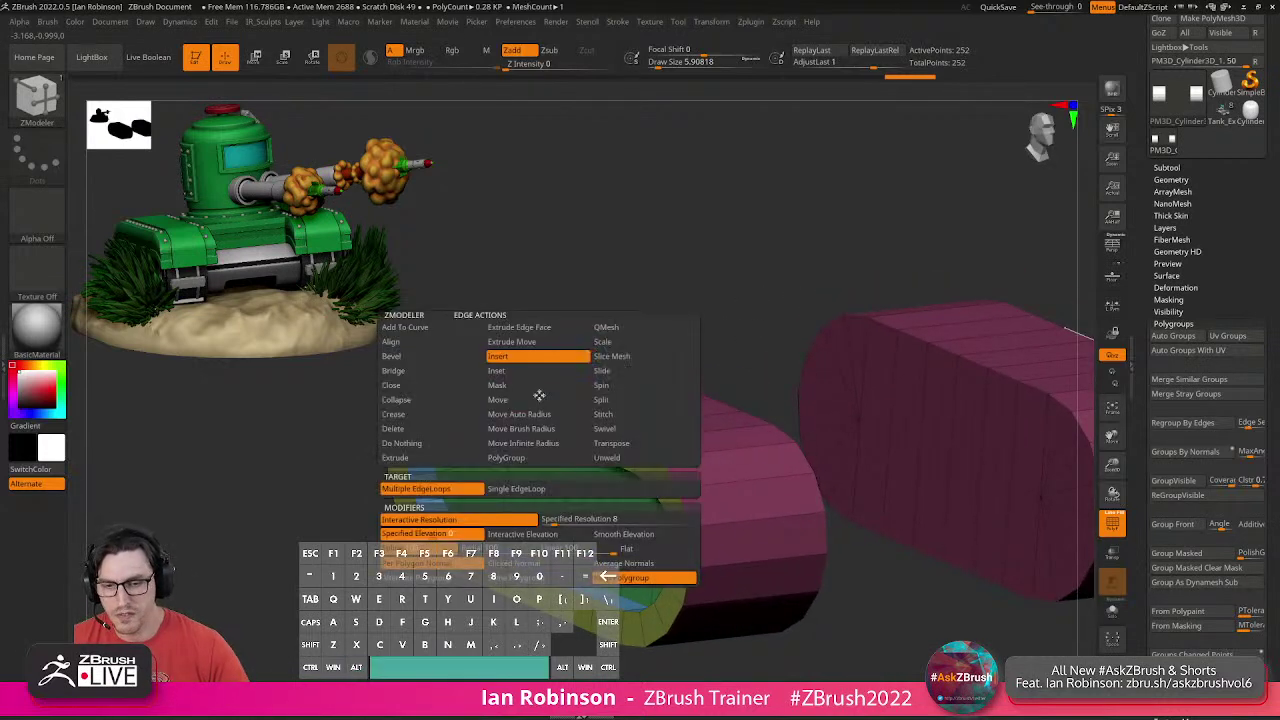
{"action": "left_click", "coordinate": [433, 414]}
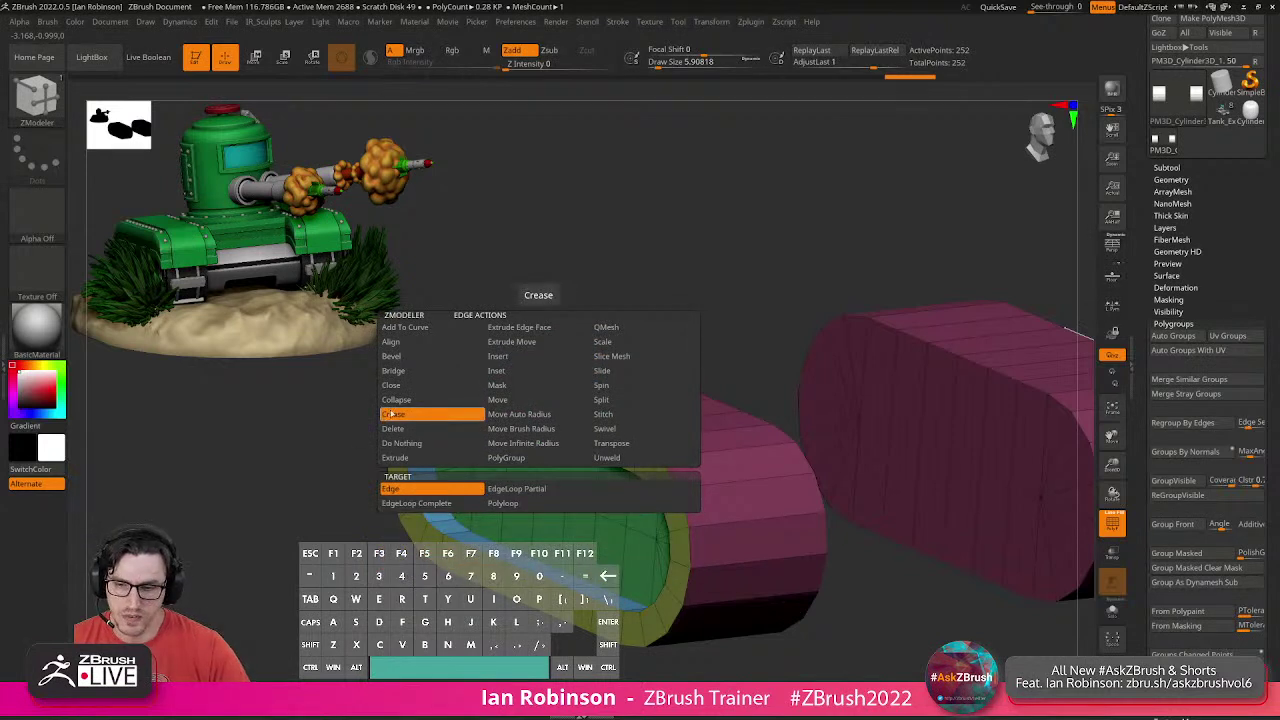
{"action": "key", "text": "space"}
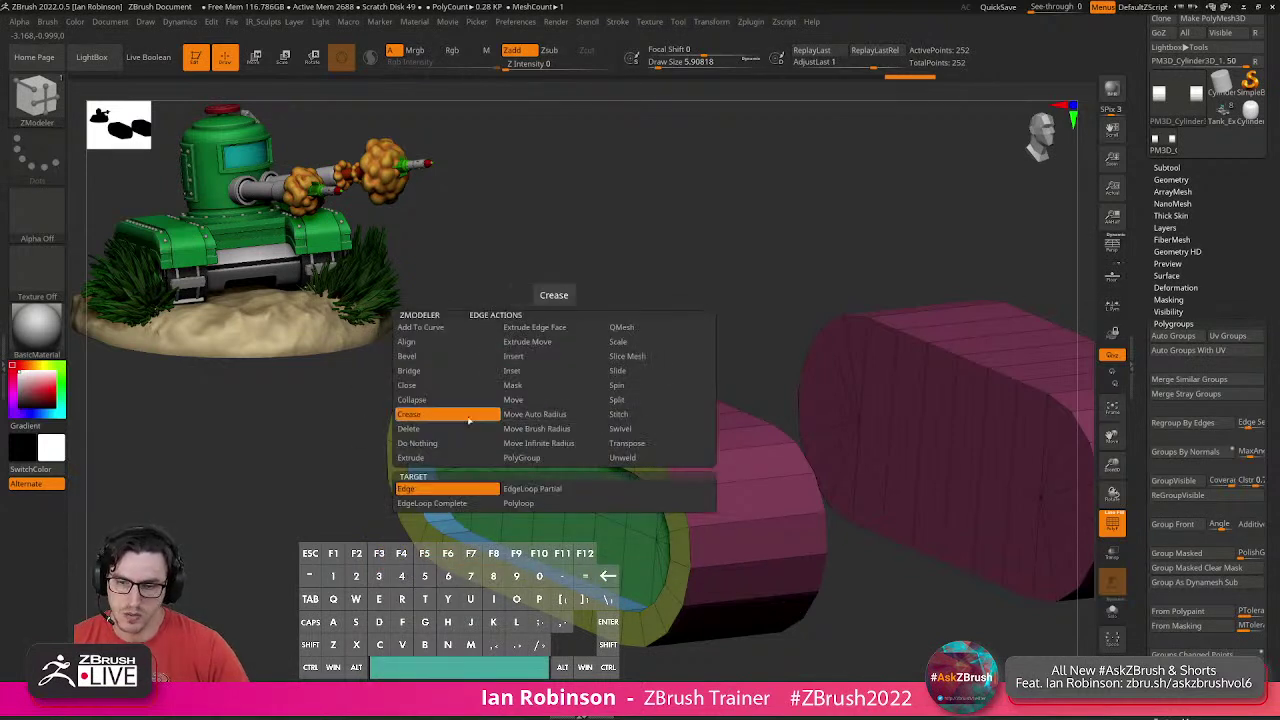
{"action": "left_click", "coordinate": [440, 503]}
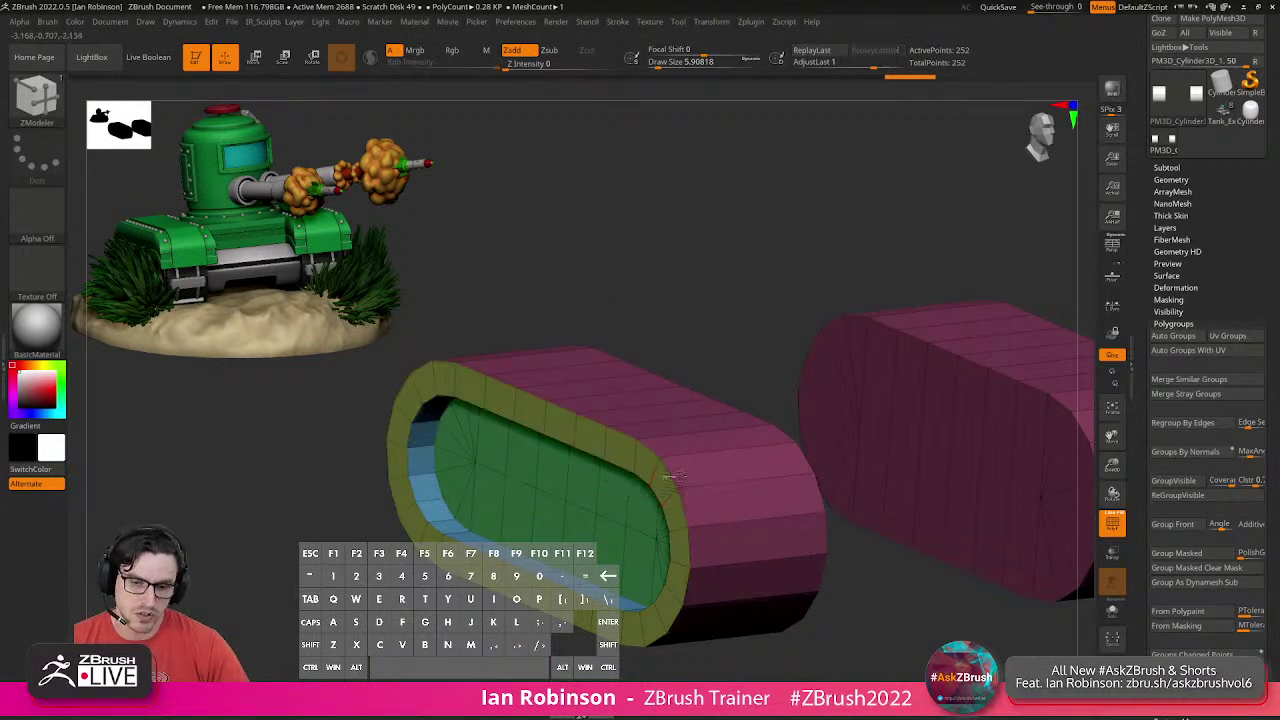
Turn on Dynamic Subdivision to preview the tracks smoothed.
{"action": "left_click", "coordinate": [1176, 181]}
{"action": "left_click", "coordinate": [1179, 309]}
{"action": "left_click", "coordinate": [1166, 323]}
{"action": "left_click_drag", "start_coordinate": [752, 280], "coordinate": [833, 272], "text": "alt"}
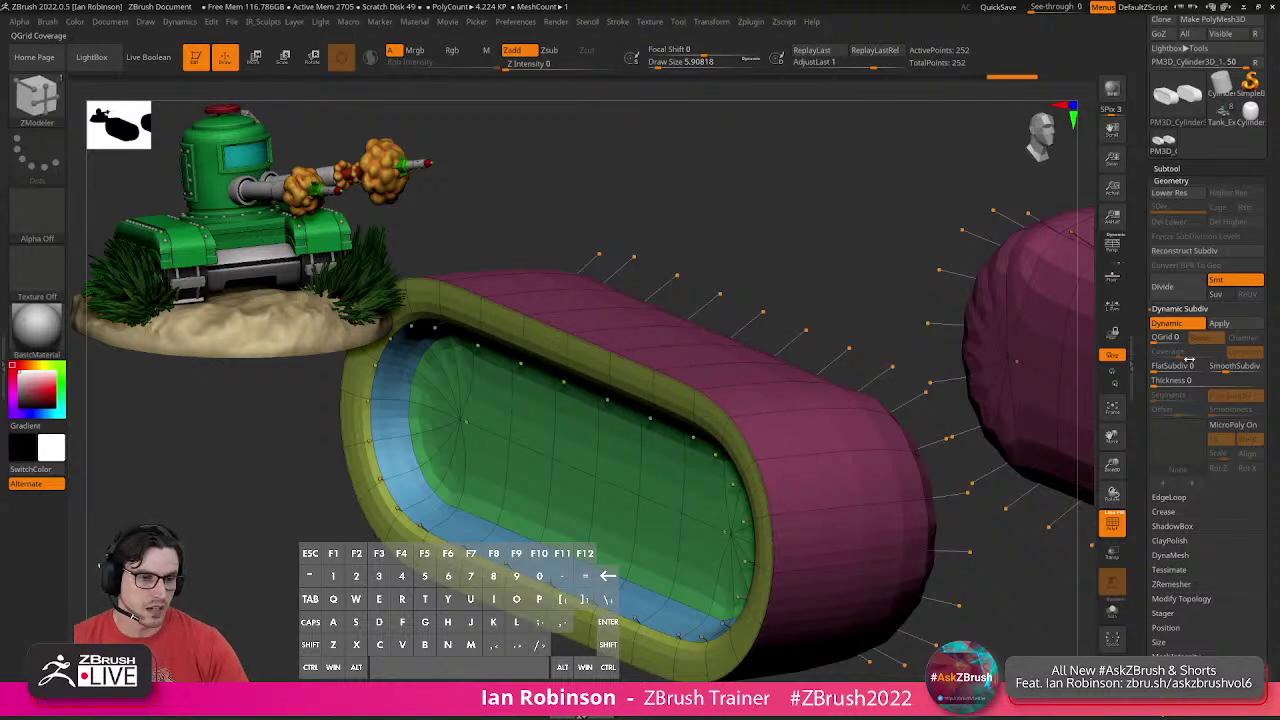
Lower the tracks' crease level to 3 in the Crease settings.
{"action": "left_click", "coordinate": [1191, 309]}
{"action": "left_click", "coordinate": [1178, 338]}
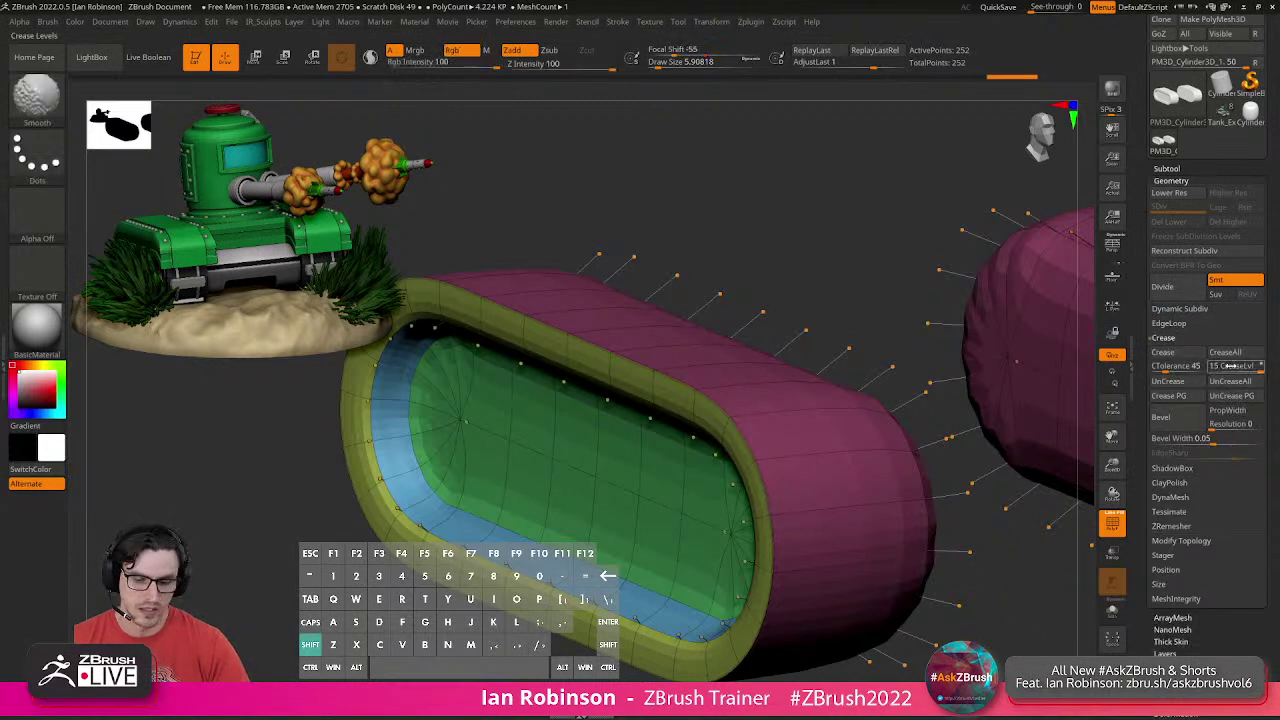
{"action": "key", "text": "shift+m"}
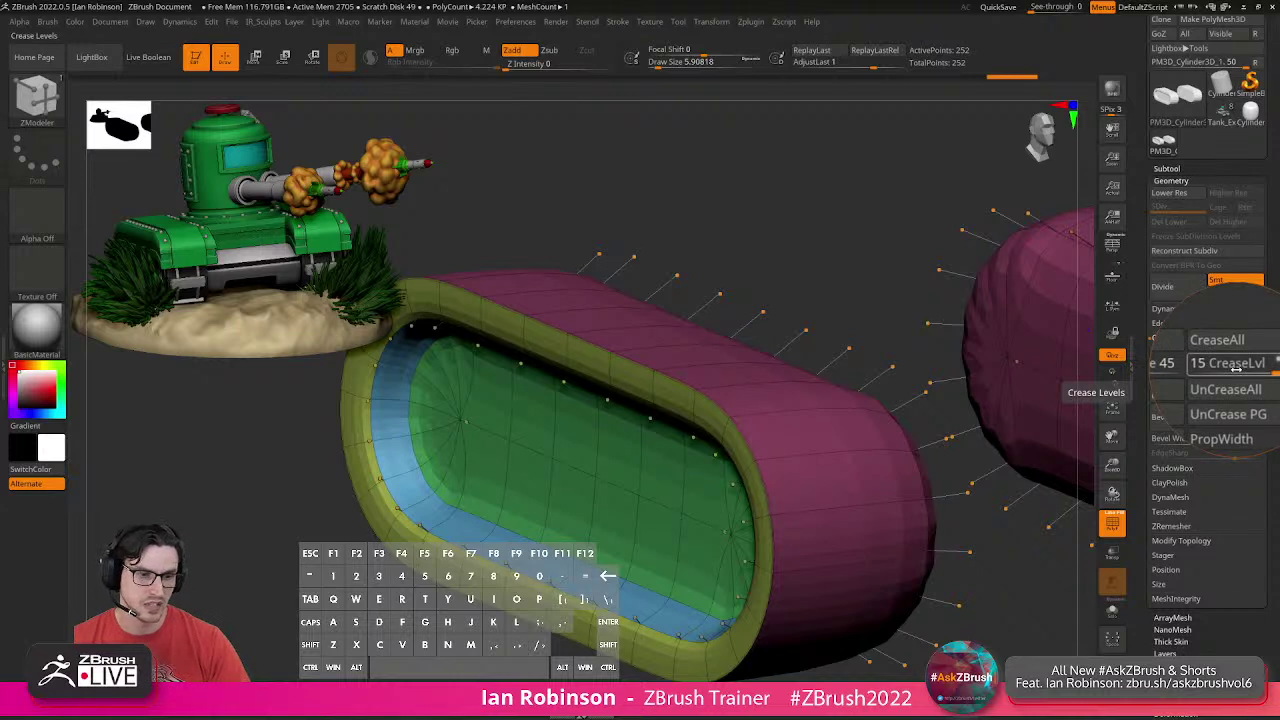
{"action": "key", "text": "shift"}
{"action": "left_click_drag", "start_coordinate": [1253, 371], "coordinate": [1219, 367]}
{"action": "key", "text": "alt"}
Toggle Dynamic Subdivision off and on, try applying it as real subdivision levels, and undo the conversion.
{"action": "key", "text": "shift+d"}
{"action": "left_click", "coordinate": [1186, 308]}
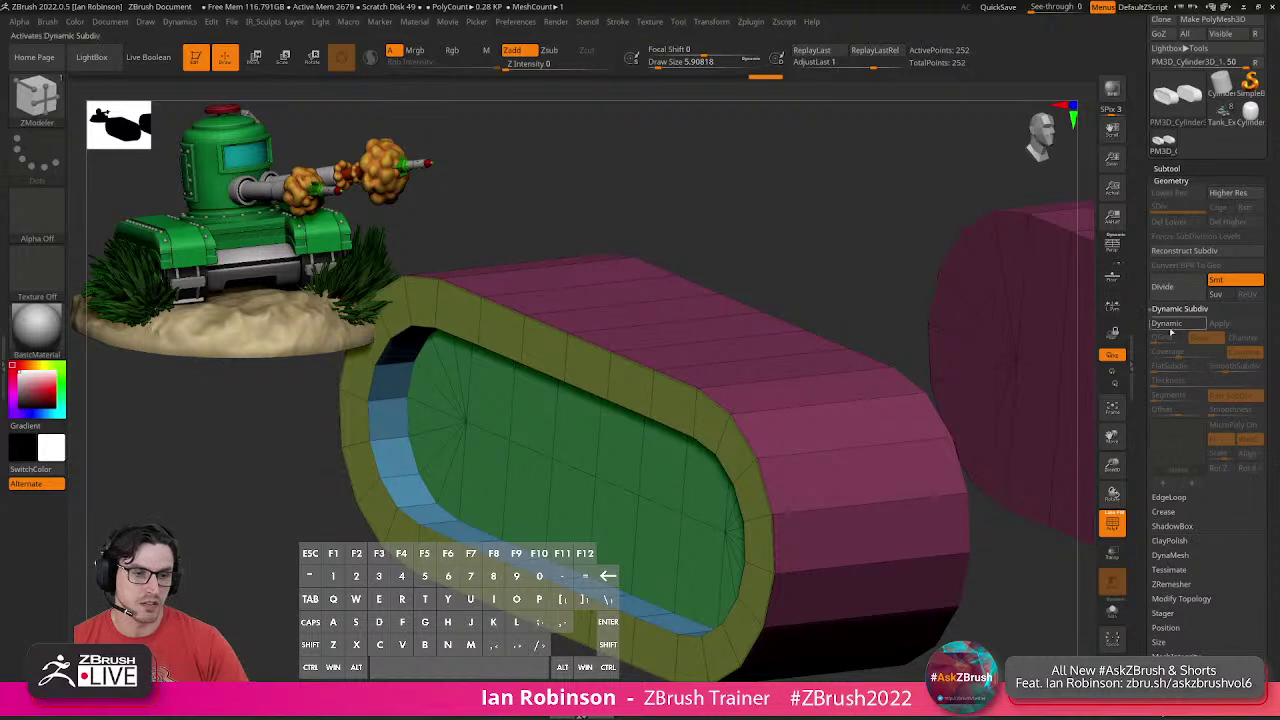
{"action": "left_click", "coordinate": [1176, 324]}
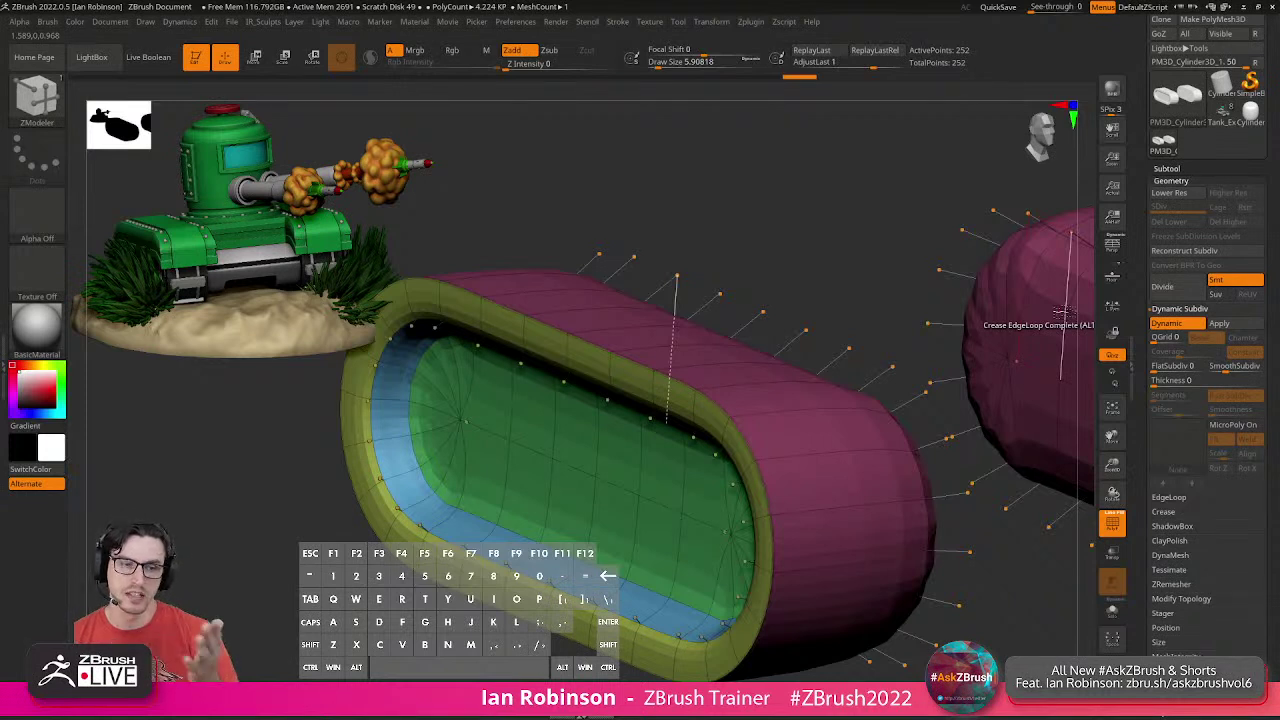
{"action": "left_click", "coordinate": [1222, 324]}
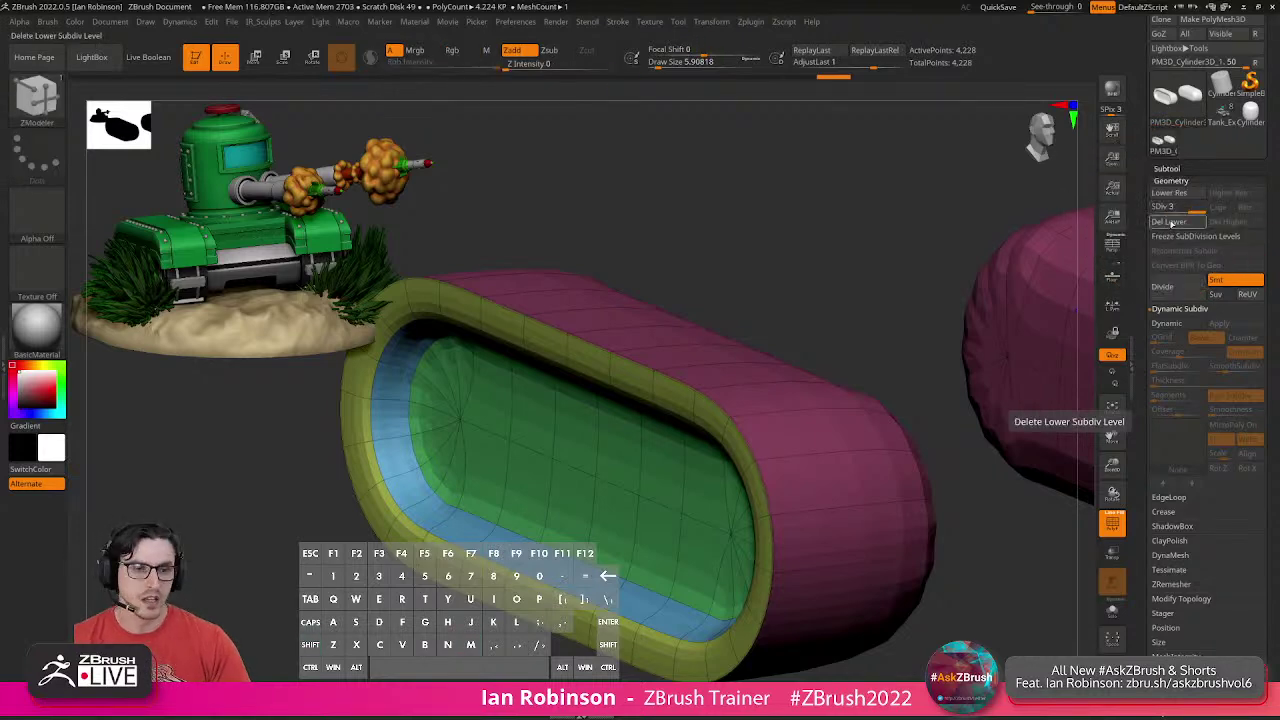
{"action": "key", "text": "ctrl+z"}
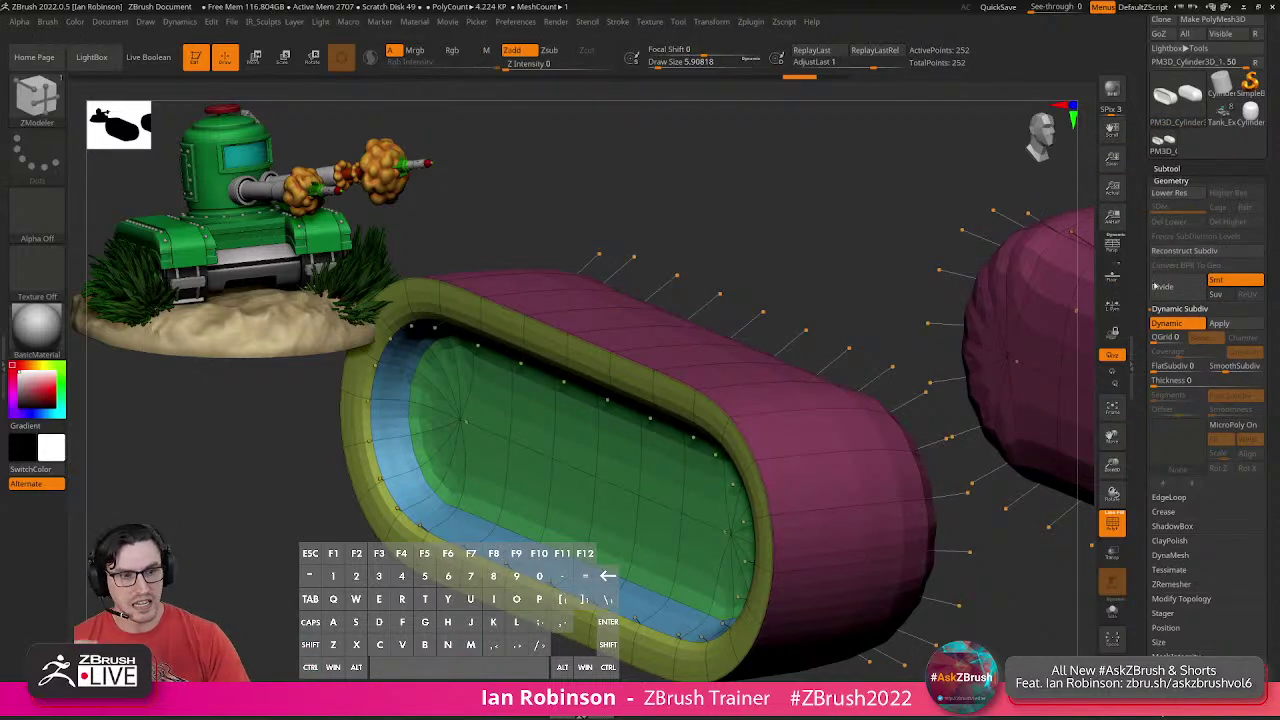
Try crease levels 2 and 1 on the smoothed track and compare its rim.
{"action": "left_click", "coordinate": [1162, 513]}
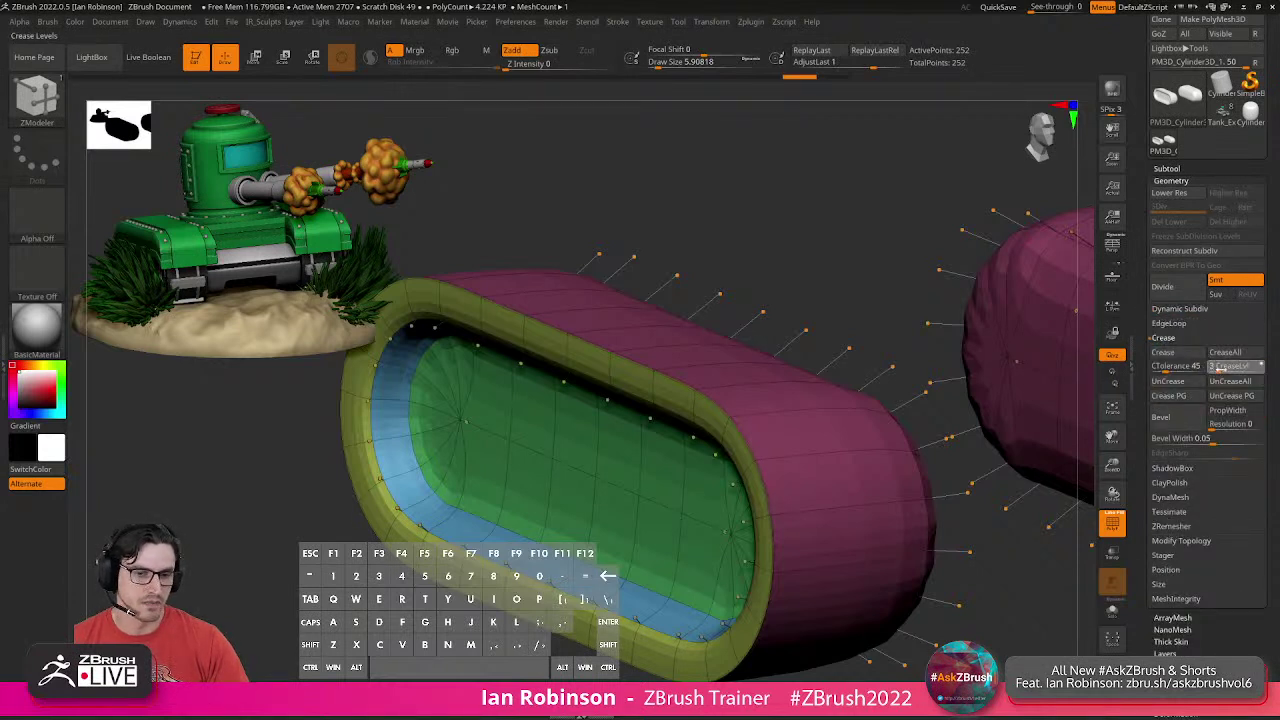
{"action": "left_click_drag", "start_coordinate": [1221, 370], "coordinate": [1216, 368]}
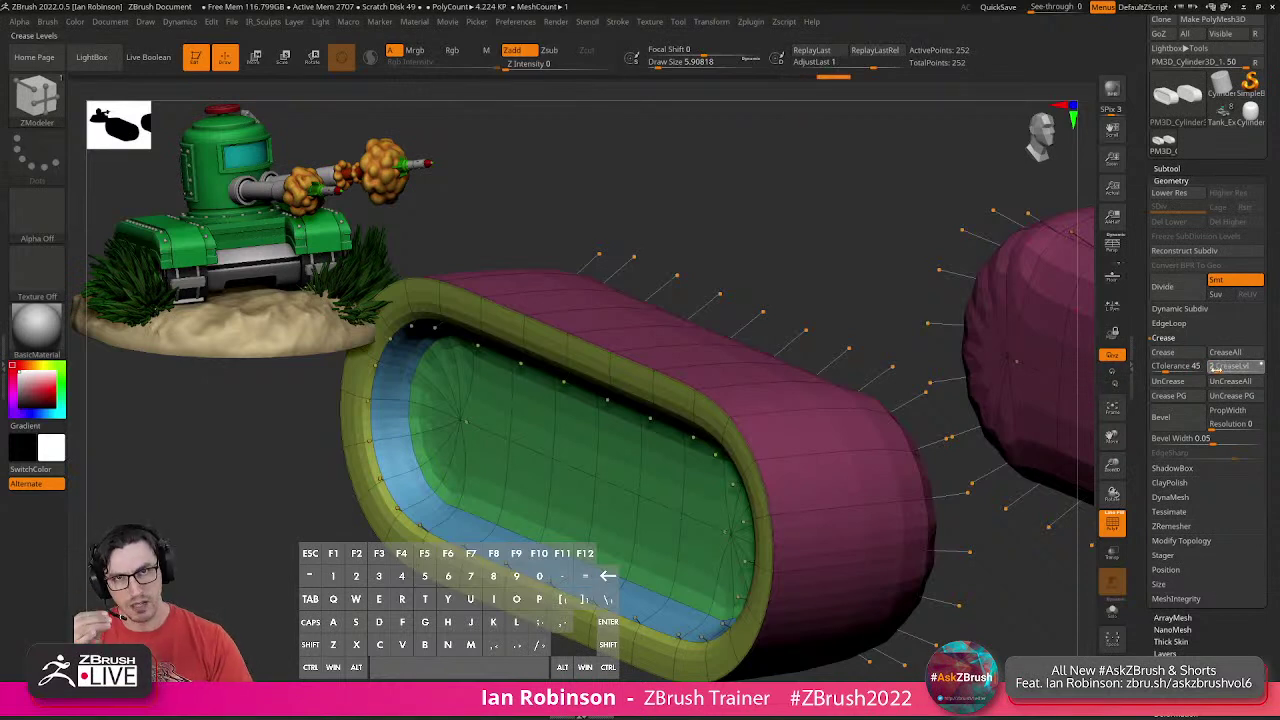
{"action": "left_click_drag", "start_coordinate": [1216, 369], "coordinate": [1213, 369]}
{"action": "mouse_move", "coordinate": [842, 284]}
{"action": "left_mouse_down"}
{"action": "mouse_move", "coordinate": [861, 280]}
{"action": "mouse_move", "coordinate": [838, 278]}
{"action": "left_mouse_up"}
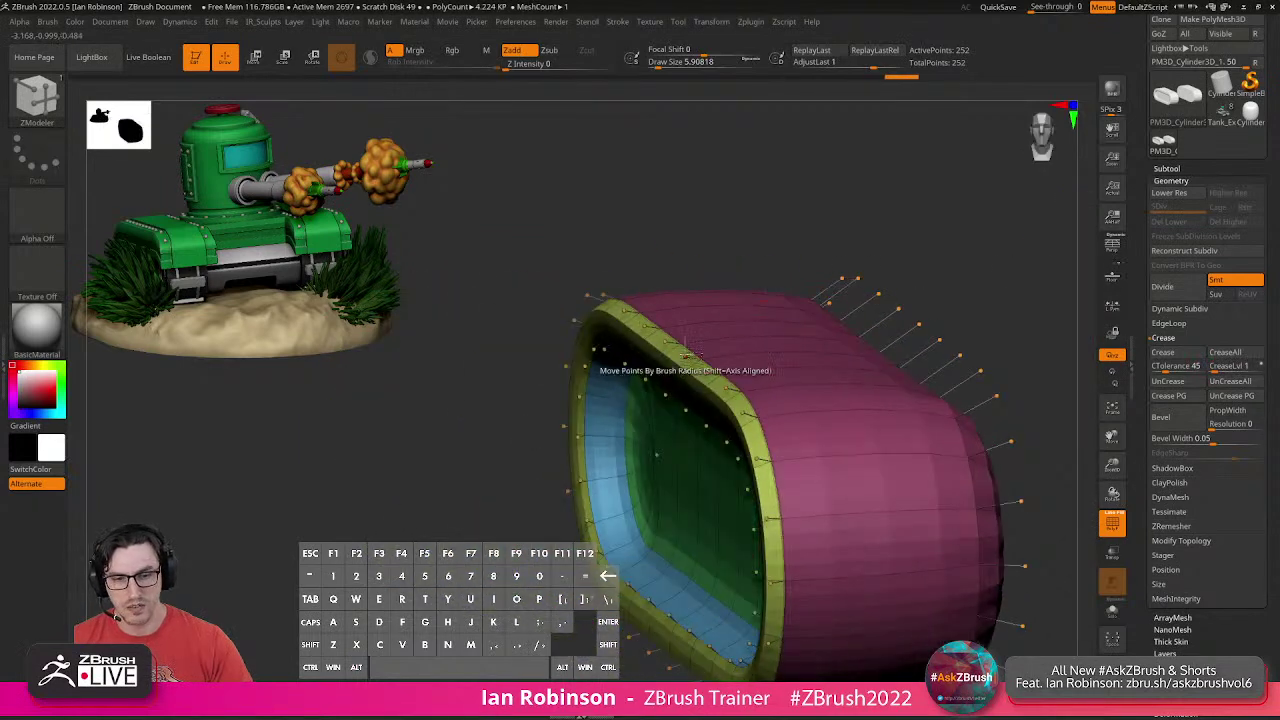
Restore the crease level to 15 and turn off the Dynamic Subdivision preview.
{"action": "left_click", "coordinate": [1215, 369]}
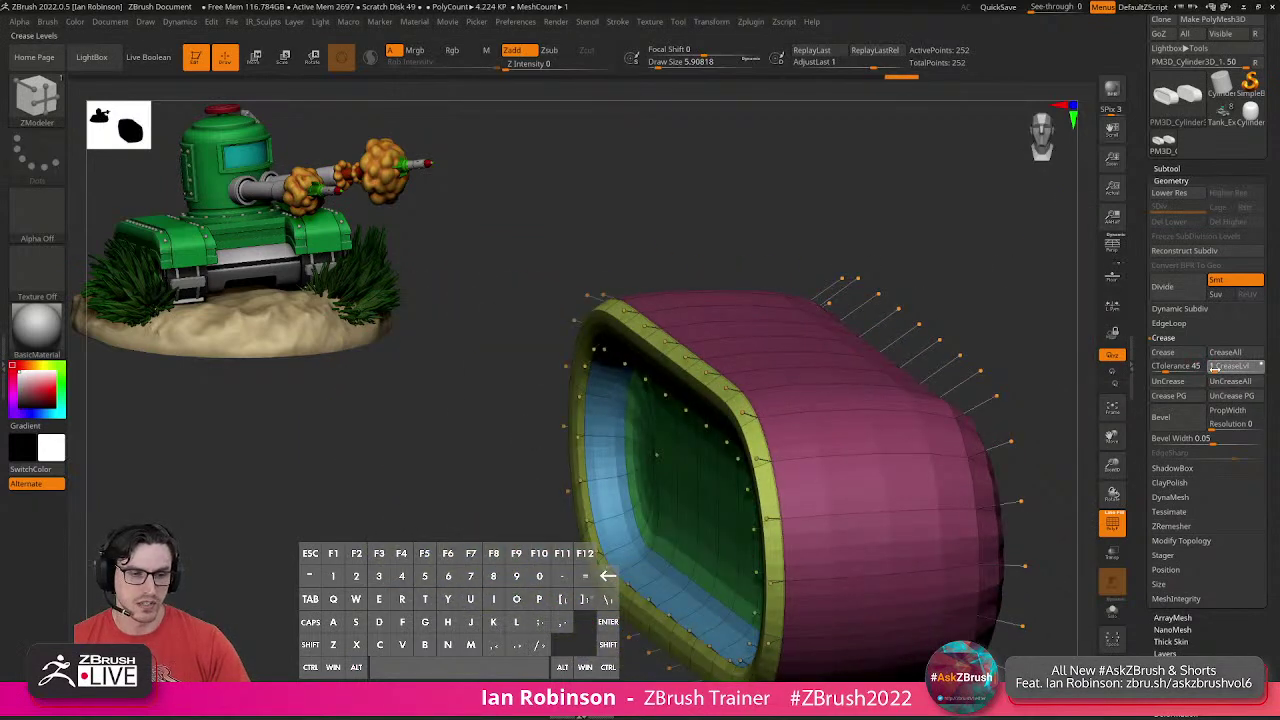
{"action": "left_click_drag", "start_coordinate": [1216, 369], "coordinate": [1218, 369]}
{"action": "right_click_drag", "start_coordinate": [656, 319], "coordinate": [808, 381], "text": "alt"}
{"action": "left_click", "coordinate": [1217, 370]}
{"action": "left_click_drag", "start_coordinate": [1243, 367], "coordinate": [1261, 367]}
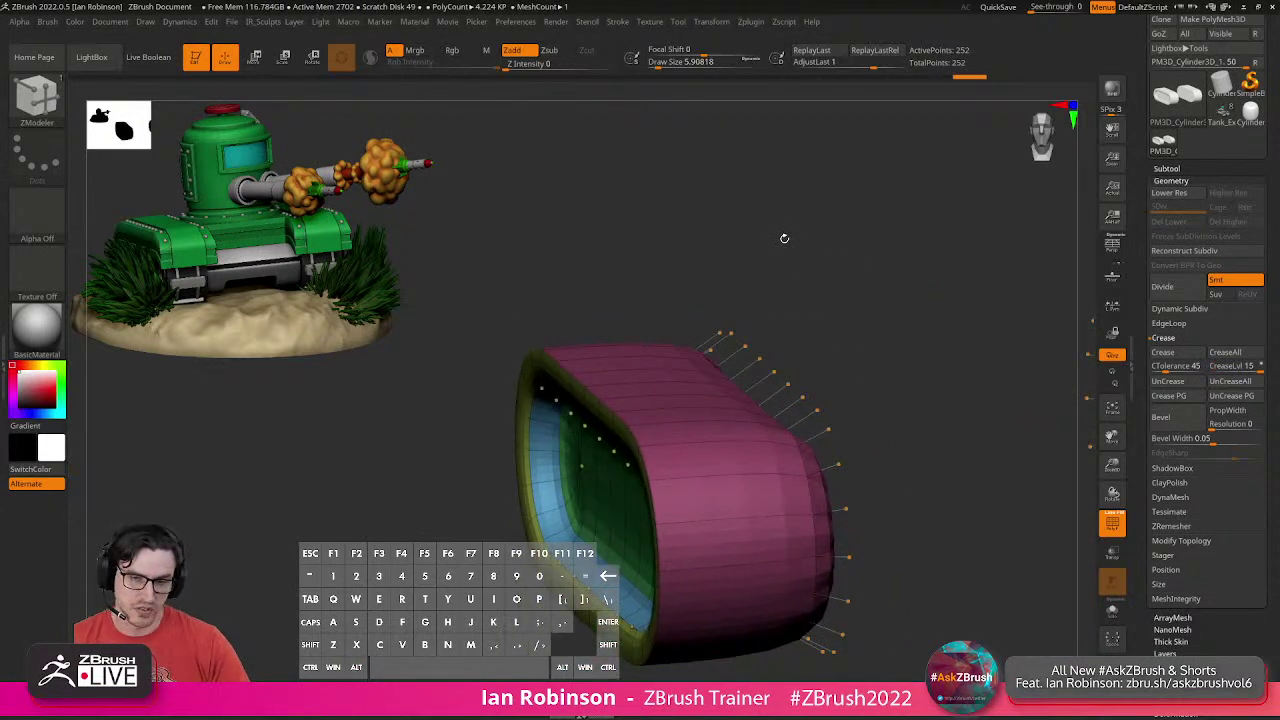
{"action": "key", "text": "shift"}
{"action": "key", "text": "shift+d"}
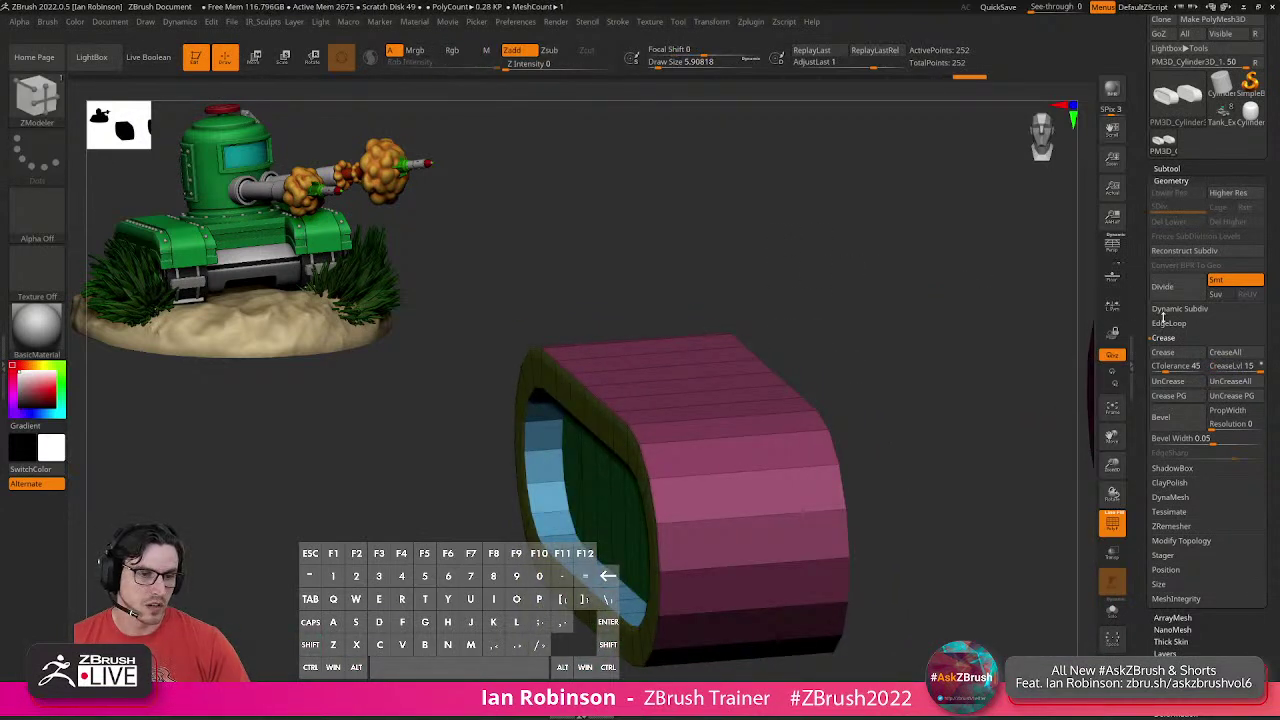
{"action": "left_click", "coordinate": [1181, 311]}
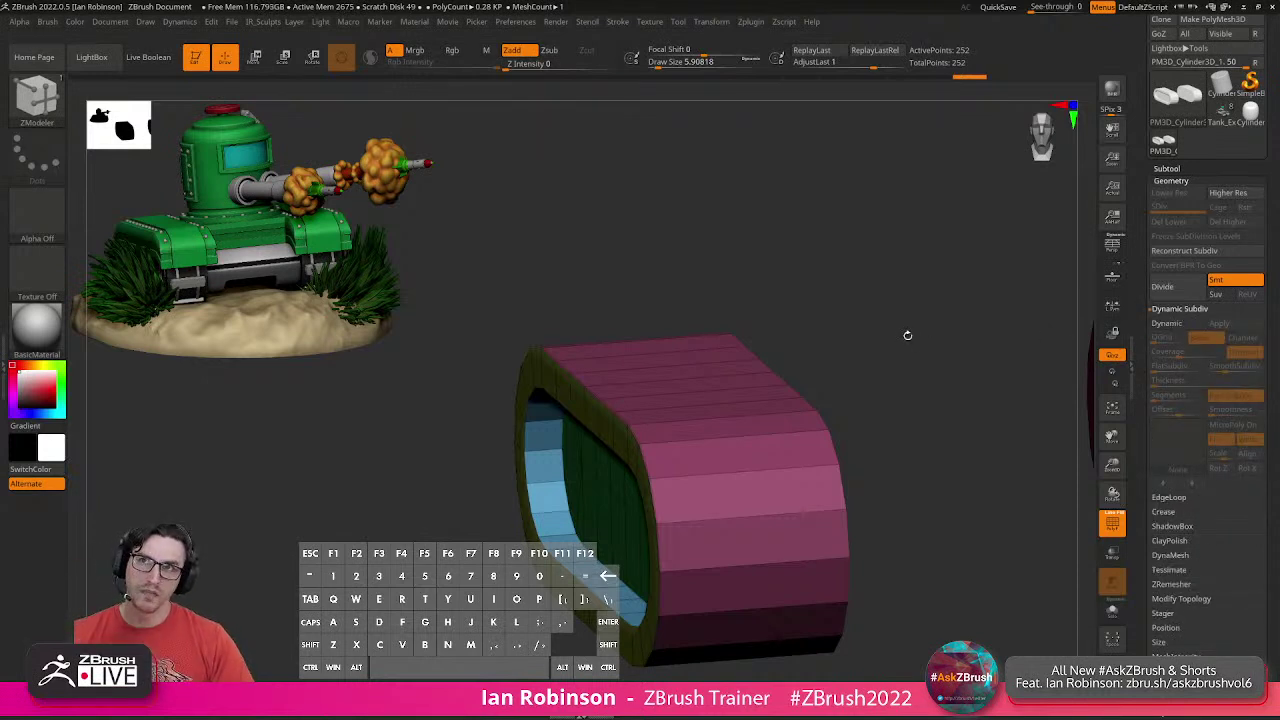
Insert a Sphere3D as a new subtool between the two tracks.
{"action": "left_click_drag", "start_coordinate": [882, 327], "coordinate": [777, 294]}
{"action": "left_click_drag", "start_coordinate": [866, 263], "coordinate": [563, 266]}
{"action": "mouse_move", "coordinate": [665, 299]}
{"action": "left_mouse_down"}
{"action": "mouse_move", "coordinate": [640, 280]}
{"action": "mouse_move", "coordinate": [661, 280]}
{"action": "left_mouse_up"}
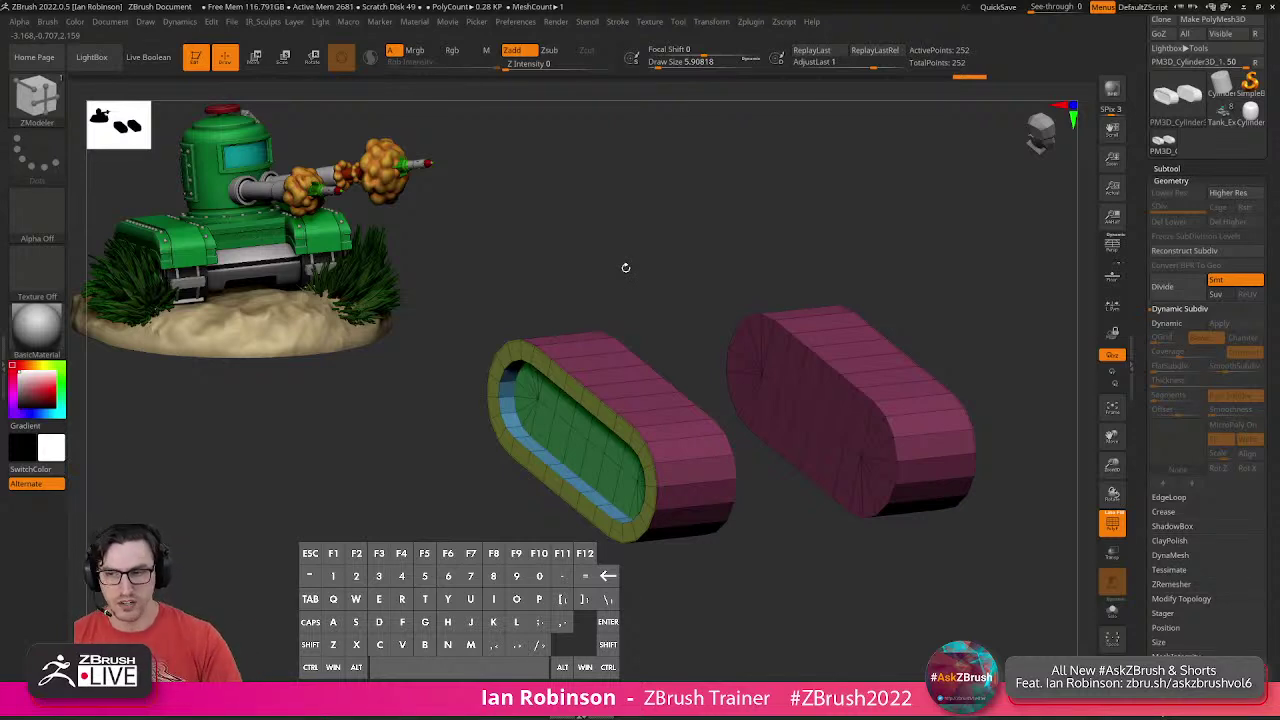
{"action": "left_click_drag", "start_coordinate": [706, 249], "coordinate": [650, 262], "text": "alt"}
{"action": "left_click_drag", "start_coordinate": [798, 263], "coordinate": [696, 430]}
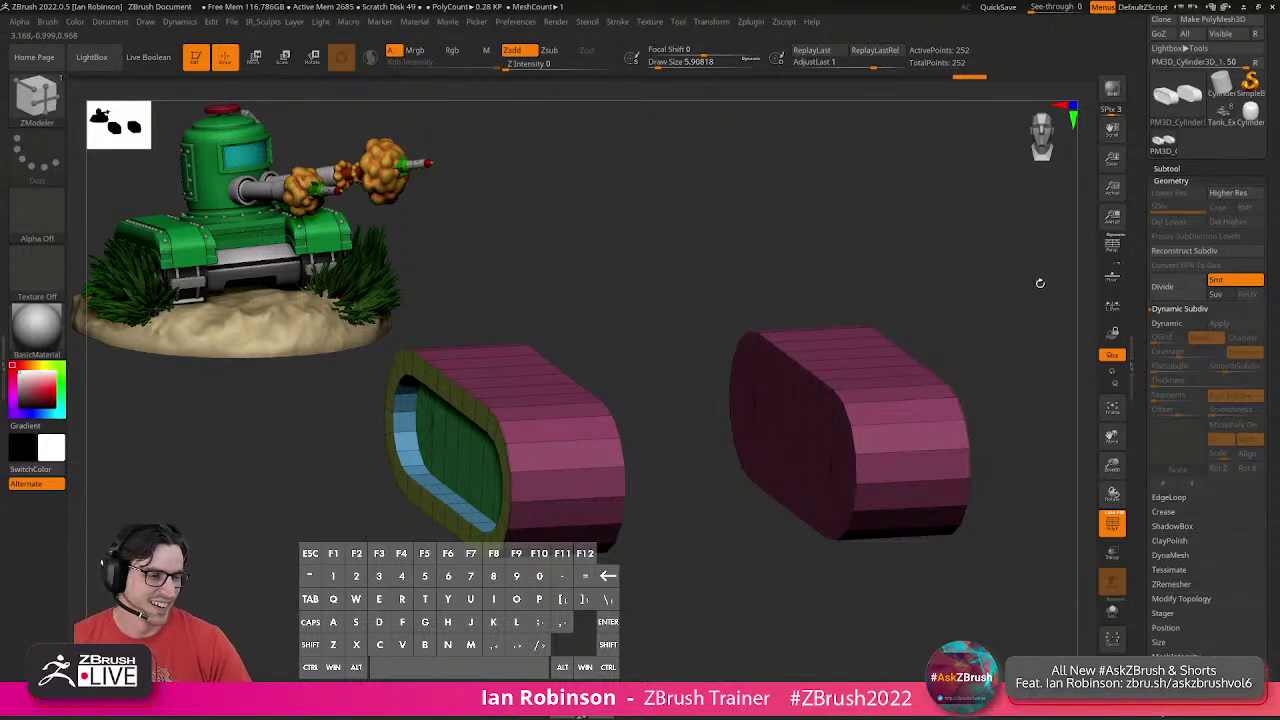
{"action": "left_click", "coordinate": [1170, 168]}
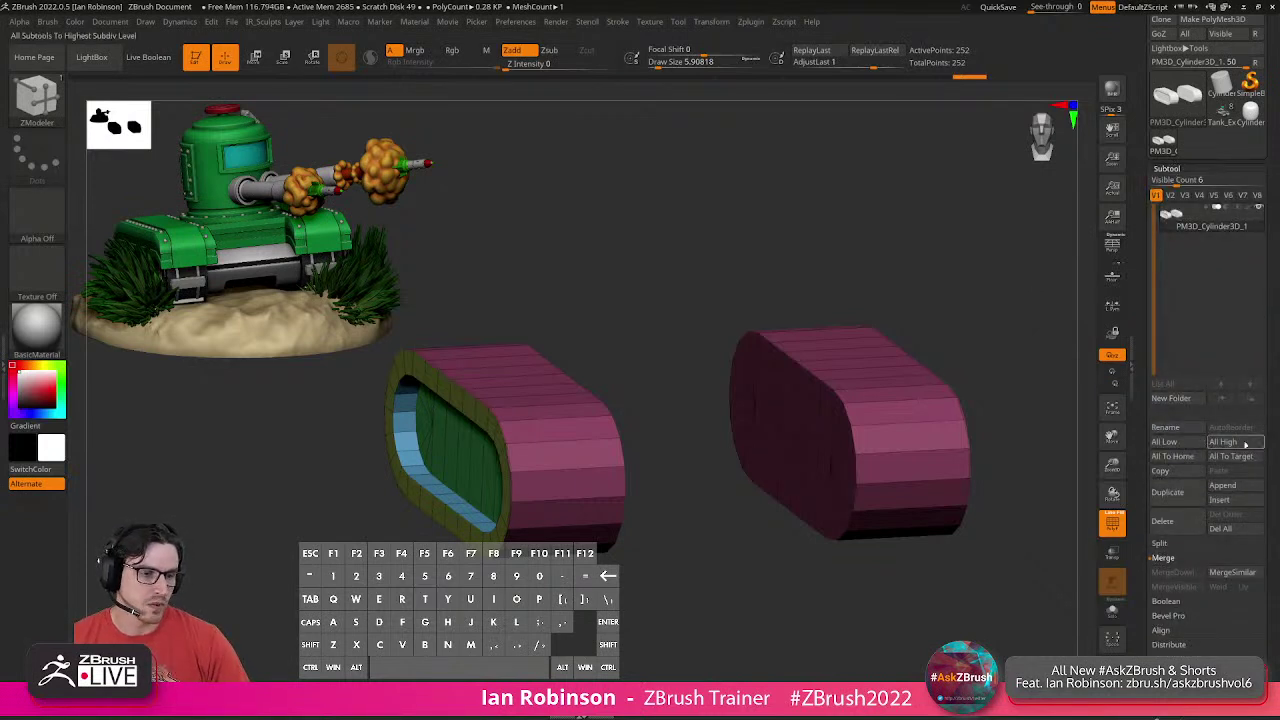
{"action": "left_click", "coordinate": [1219, 499]}
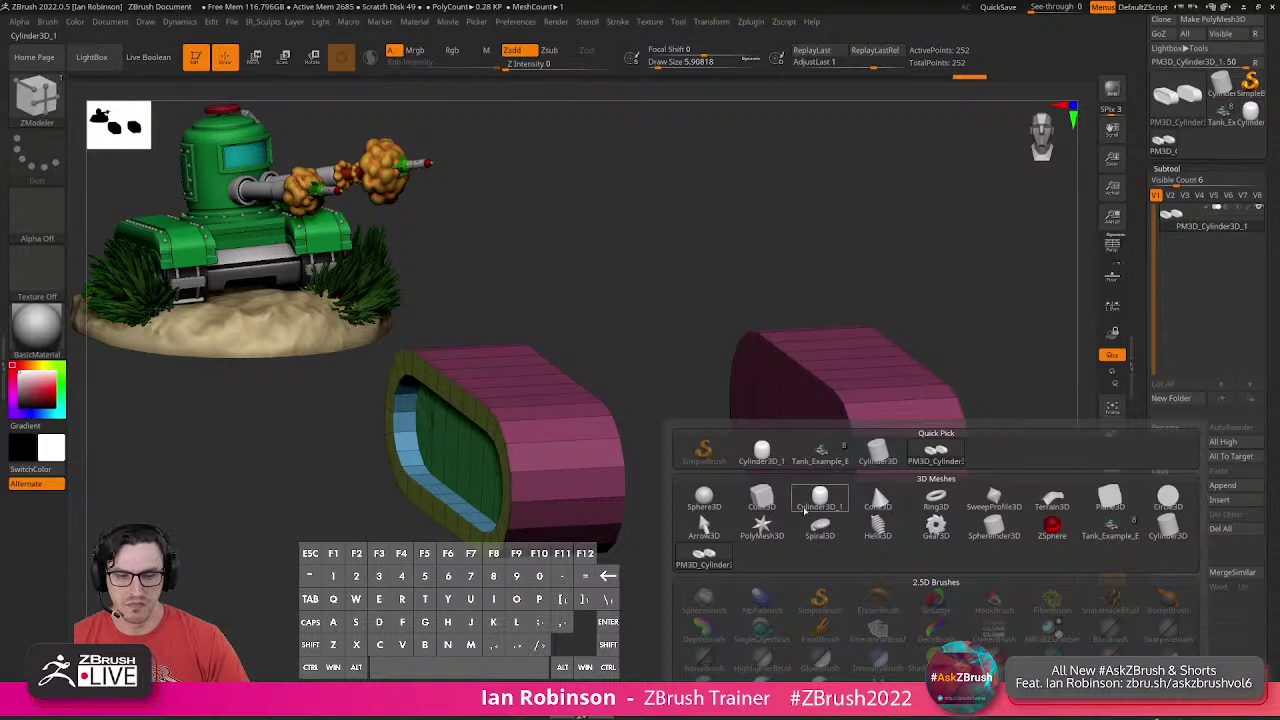
{"action": "left_click", "coordinate": [705, 503]}
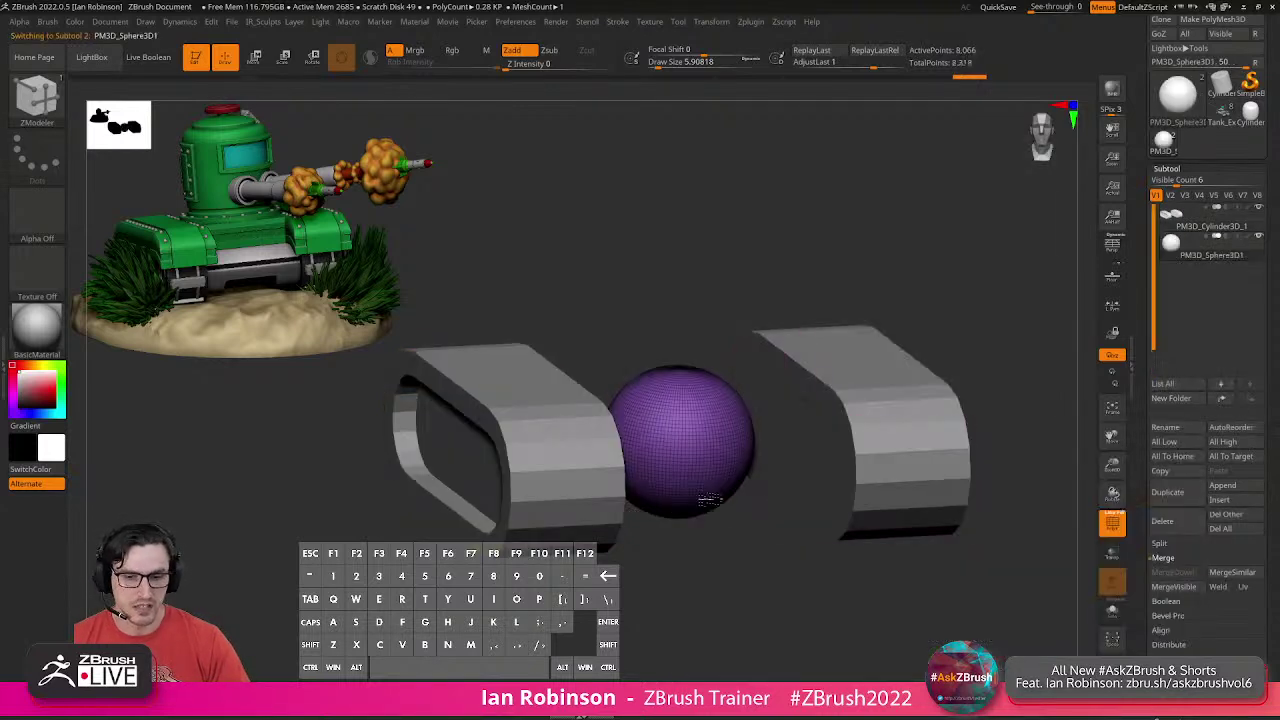
Try replacing the sphere with an initialized QCube at X, Y and Z Res 2, and undo the replacement.
{"action": "left_click_drag", "start_coordinate": [763, 540], "coordinate": [696, 514]}
{"action": "left_click_drag", "start_coordinate": [654, 311], "coordinate": [709, 337], "text": "alt"}
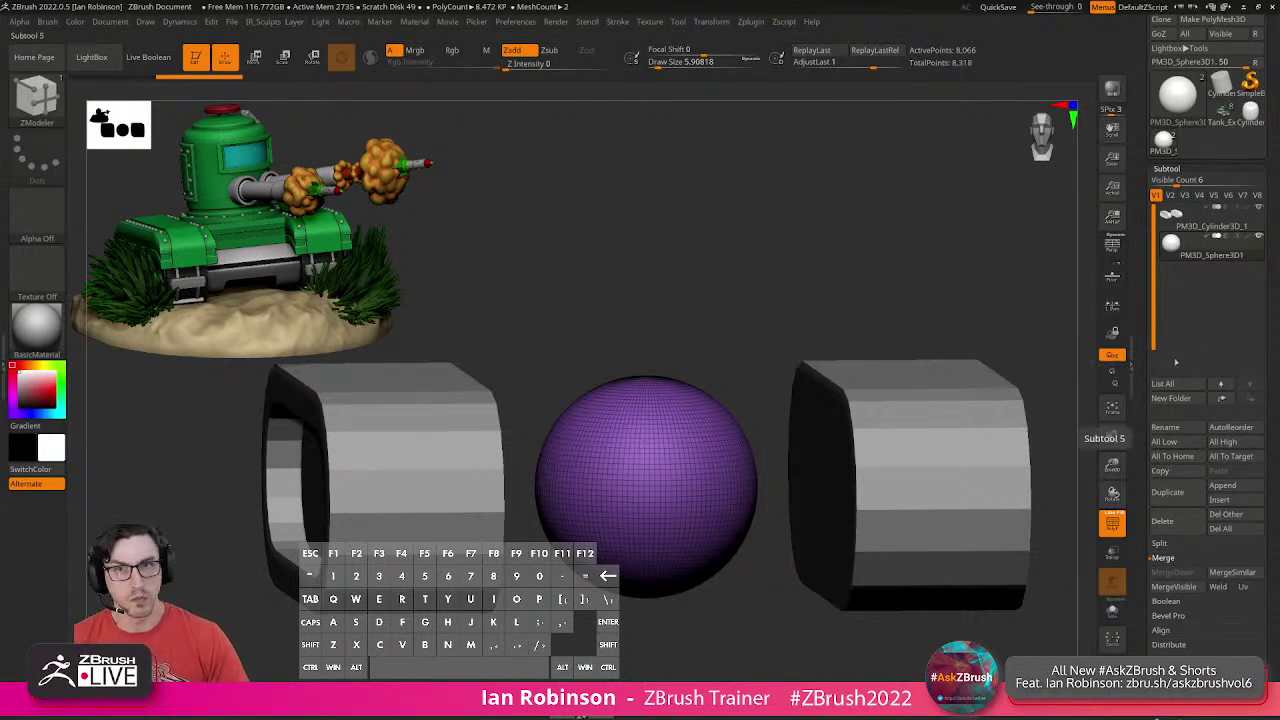
{"action": "scroll", "coordinate": [1212, 365], "scroll_direction": "down", "scroll_amount": 10}
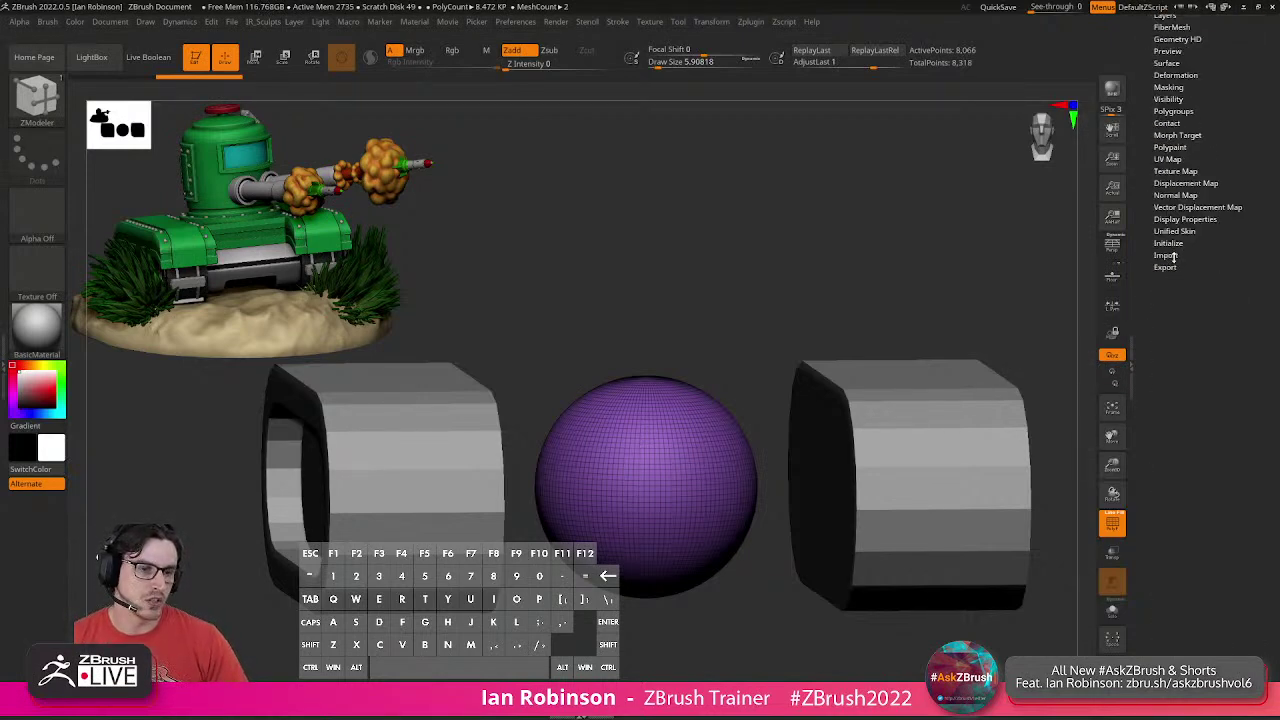
{"action": "left_click", "coordinate": [1170, 244]}
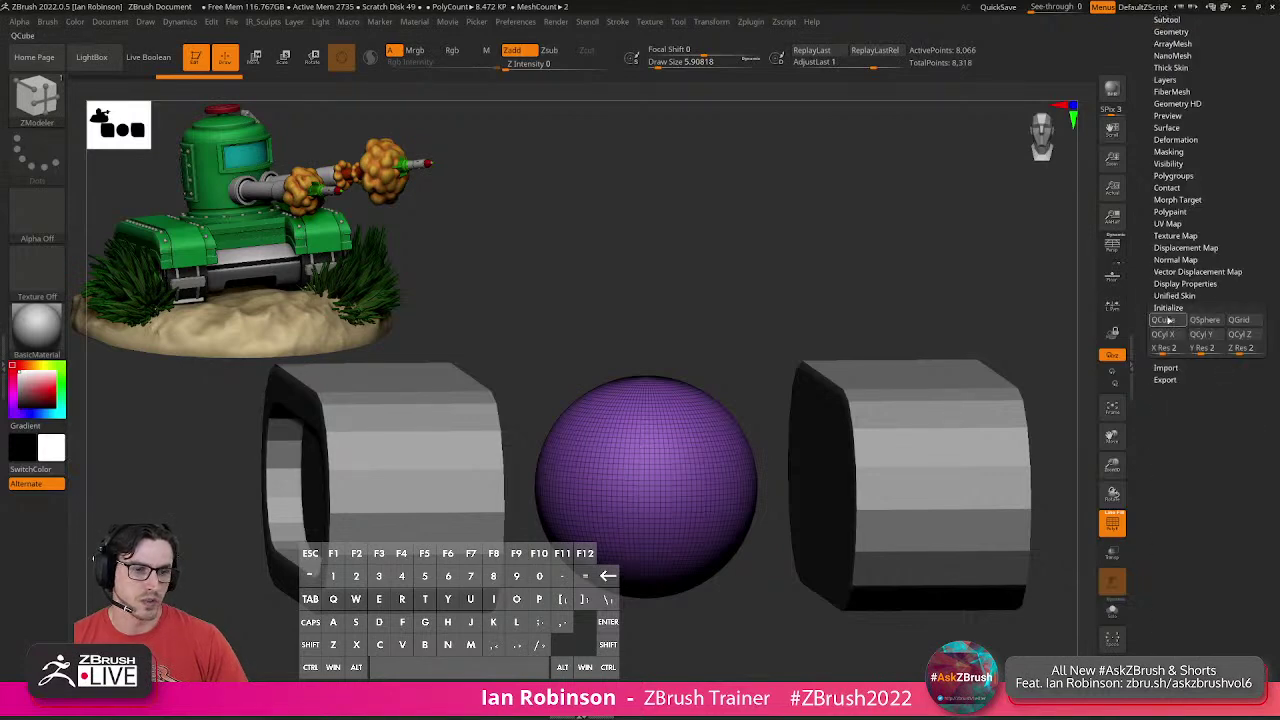
{"action": "left_click", "coordinate": [1163, 320]}
{"action": "left_click_drag", "start_coordinate": [766, 300], "coordinate": [700, 309]}
{"action": "left_click_drag", "start_coordinate": [751, 249], "coordinate": [737, 259]}
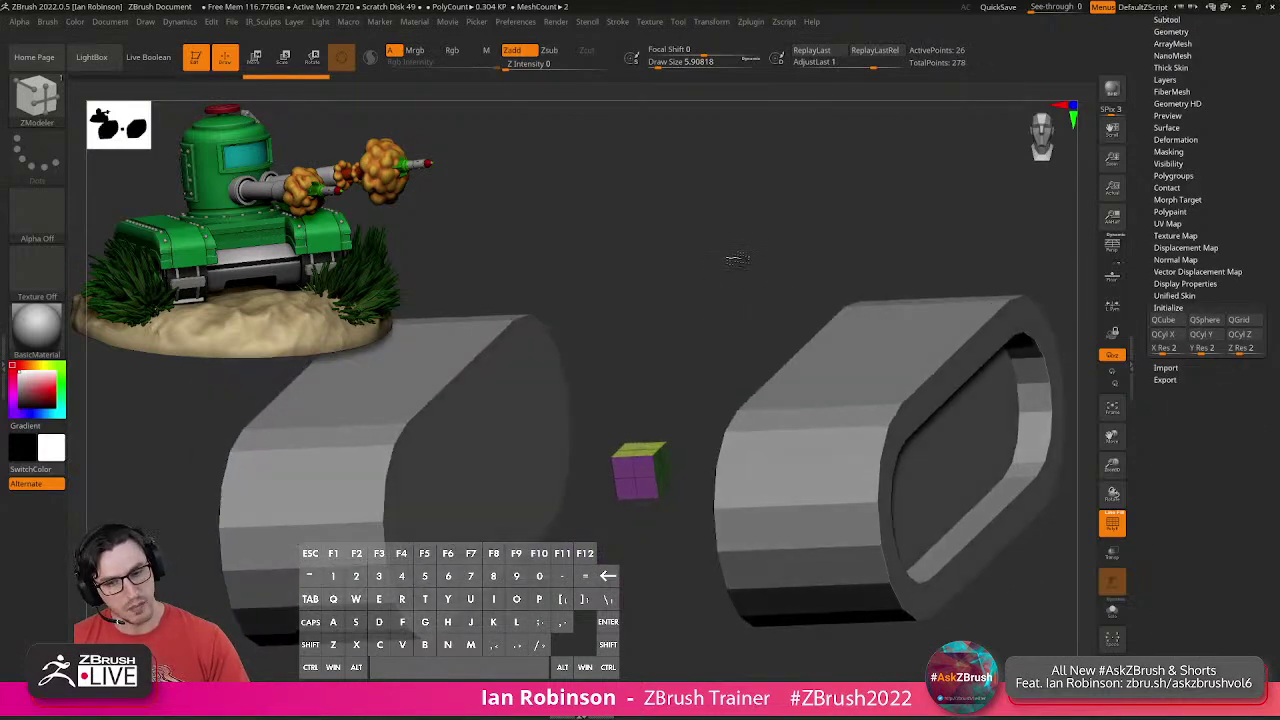
{"action": "left_click_drag", "start_coordinate": [689, 345], "coordinate": [682, 316], "text": "alt"}
{"action": "key", "text": "ctrl+z"}
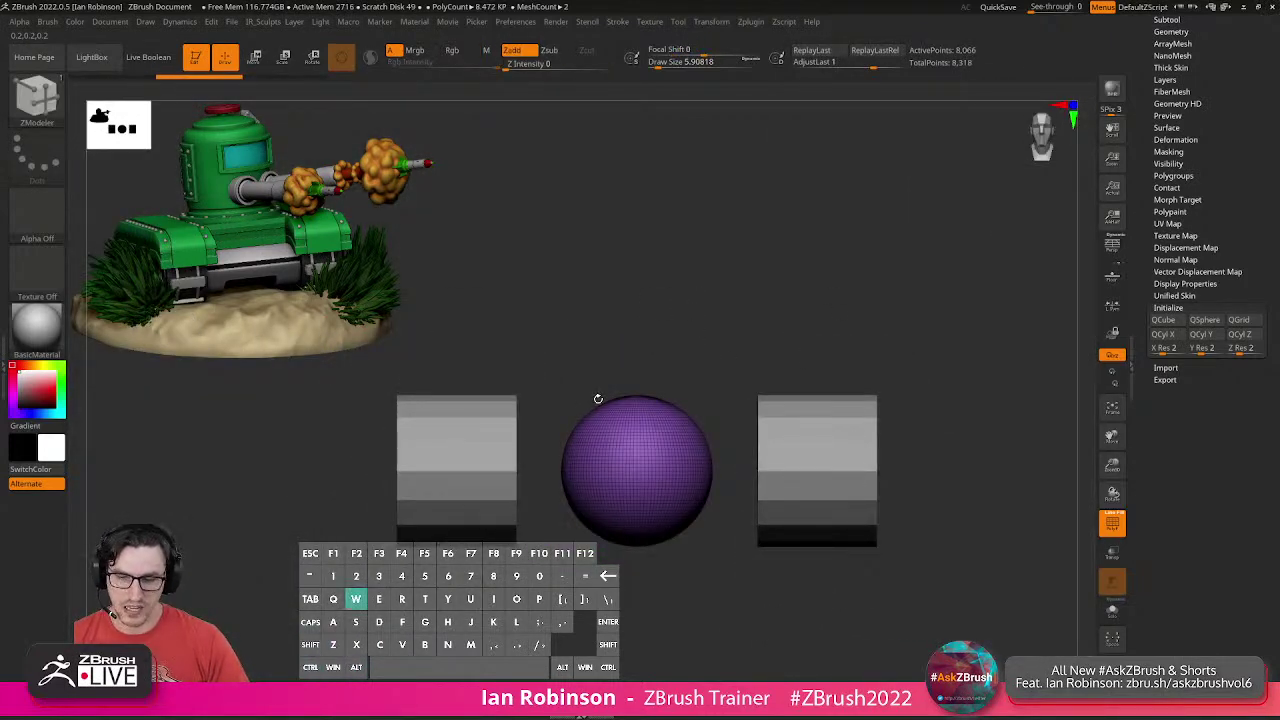
Replace the sphere between the tracks with a PolyCube primitive from the gizmo's transform types.
{"action": "key", "text": "w"}
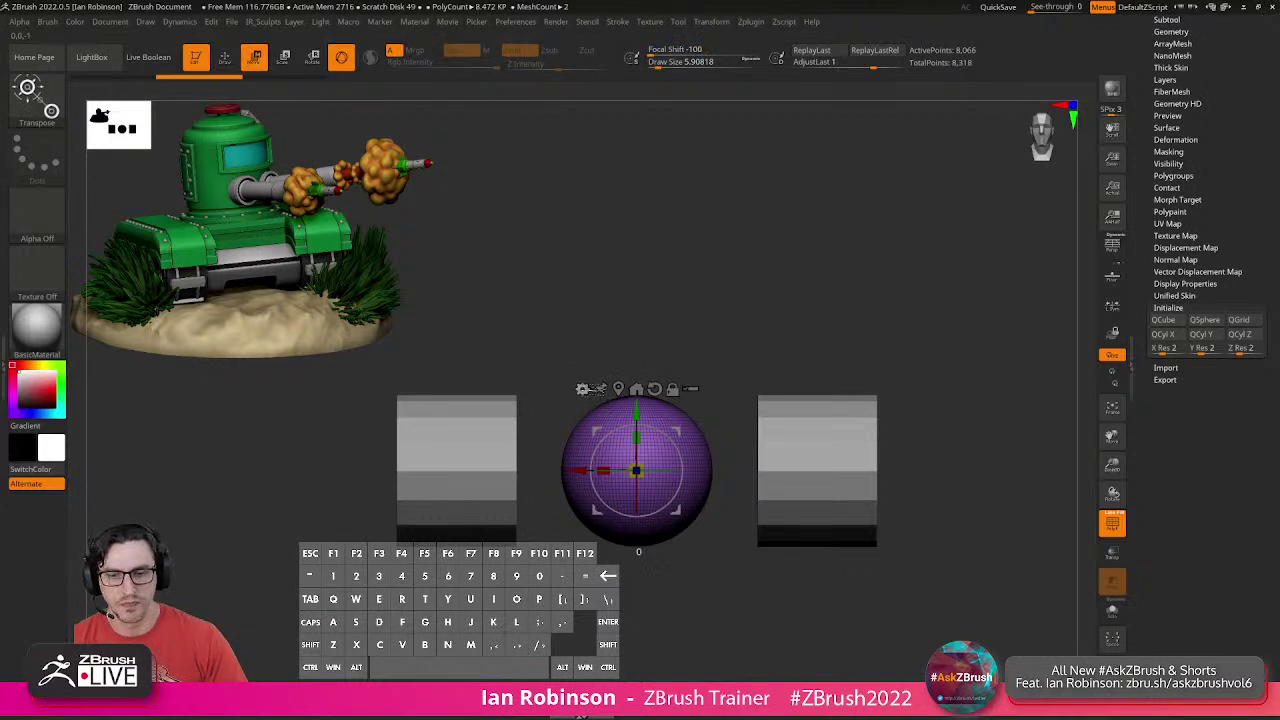
{"action": "left_click", "coordinate": [583, 389]}
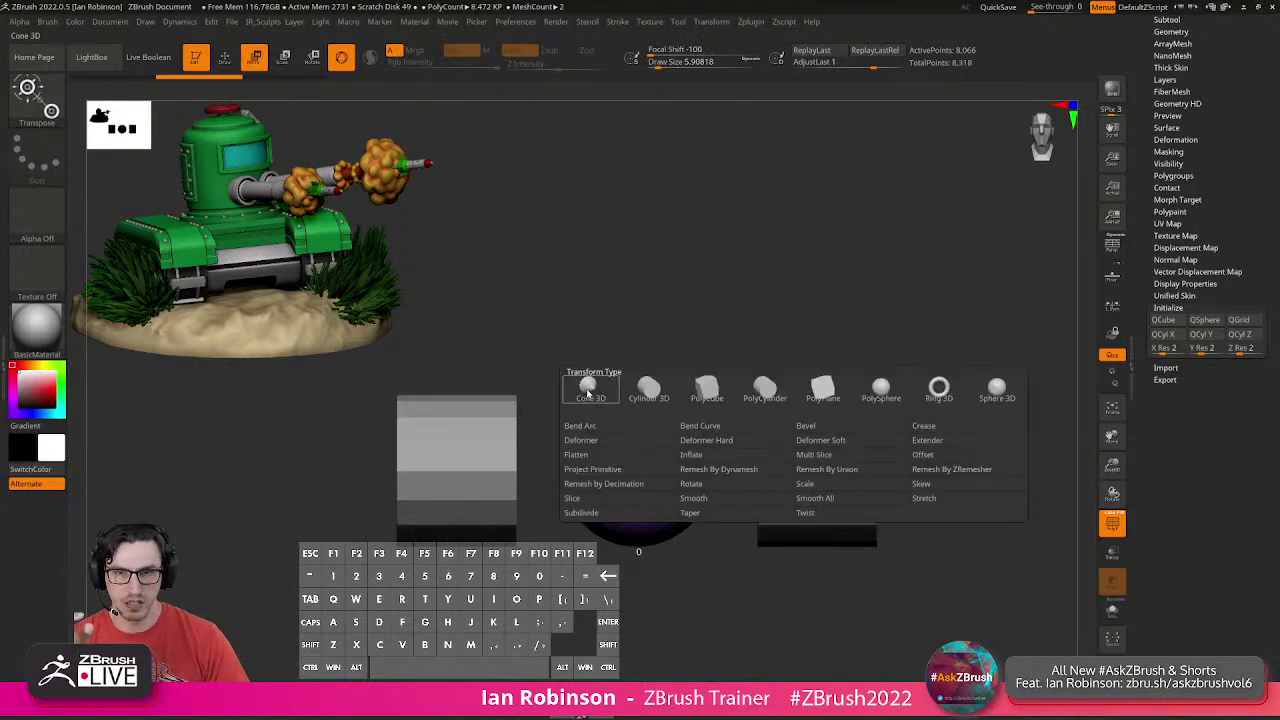
{"action": "left_click", "coordinate": [722, 397]}
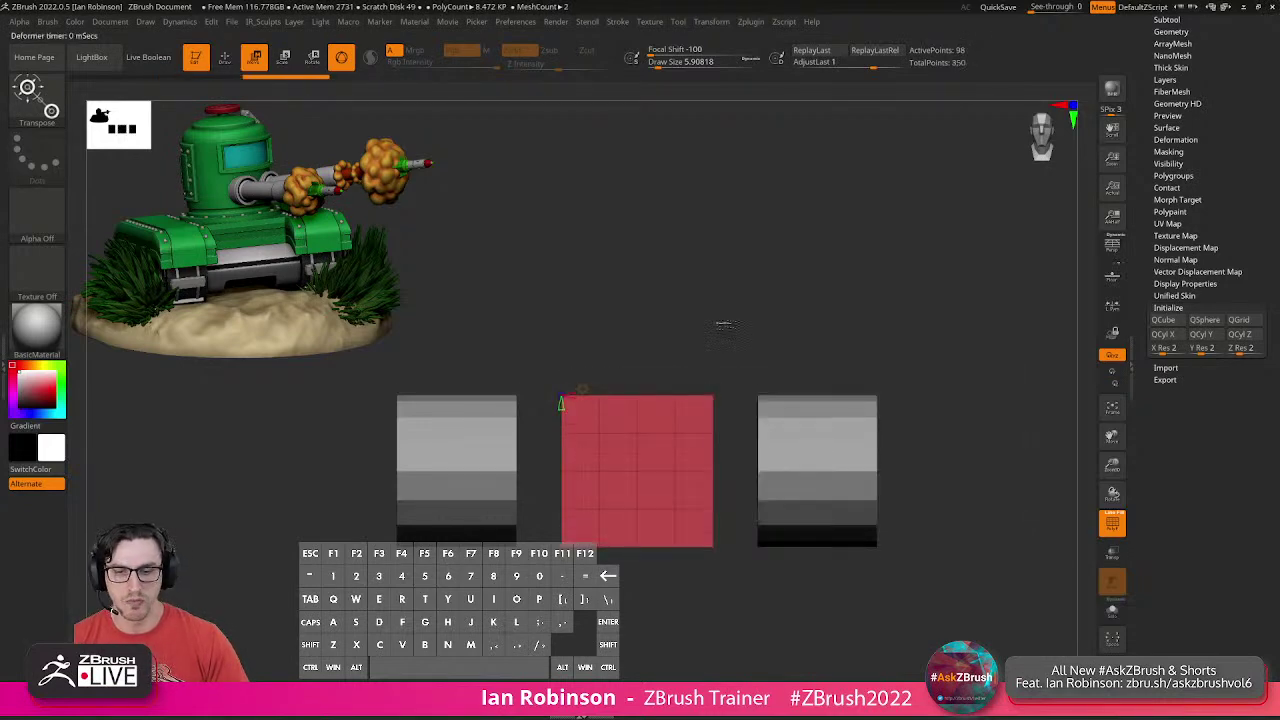
{"action": "left_click_drag", "start_coordinate": [738, 382], "coordinate": [733, 348]}
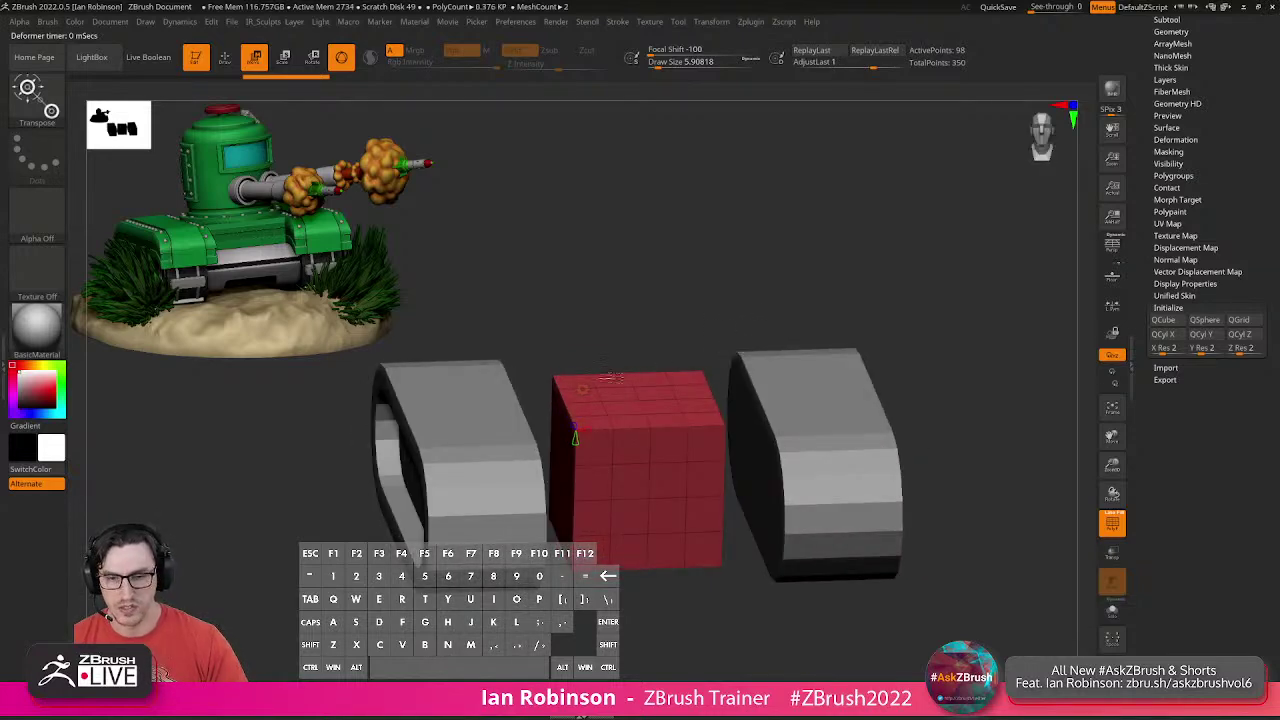
{"action": "left_click_drag", "start_coordinate": [638, 352], "coordinate": [604, 358]}
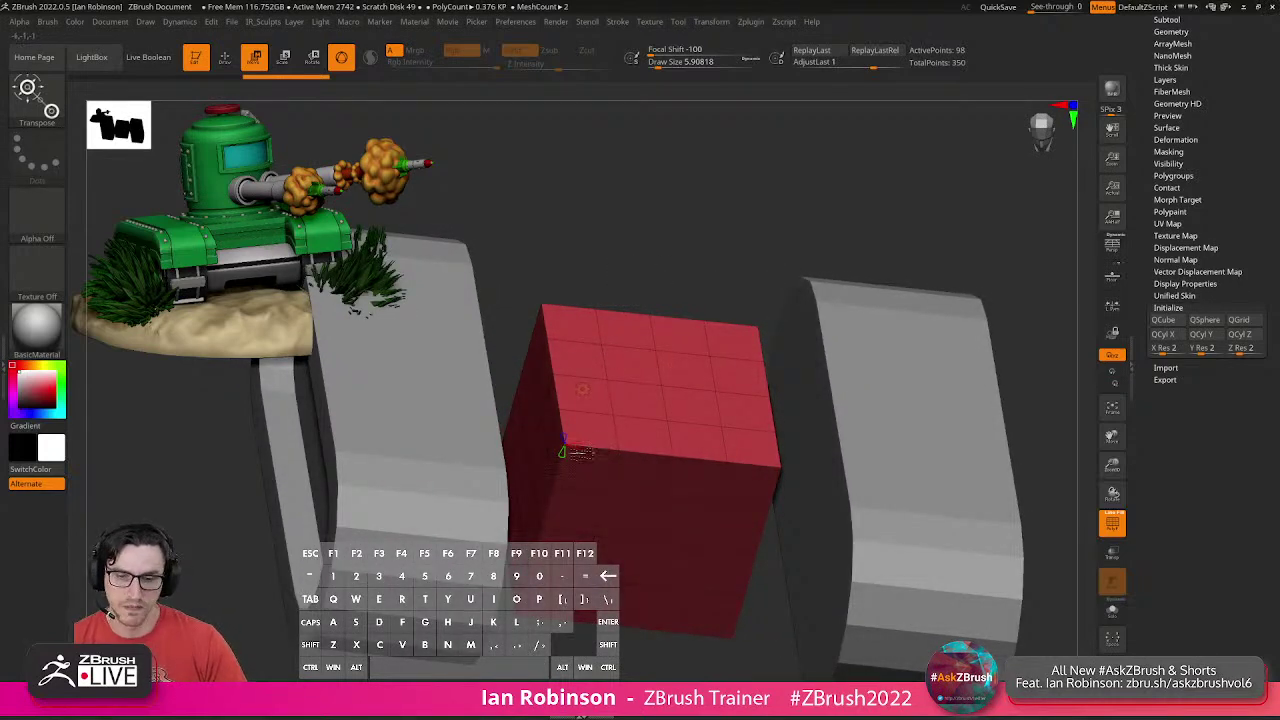
Reduce the cube's vertical divisions to a single segment, with four segments across its width and depth.
{"action": "mouse_move", "coordinate": [583, 445]}
{"action": "left_mouse_down"}
{"action": "mouse_move", "coordinate": [565, 455]}
{"action": "mouse_move", "coordinate": [565, 437]}
{"action": "mouse_move", "coordinate": [563, 449]}
{"action": "left_mouse_up"}
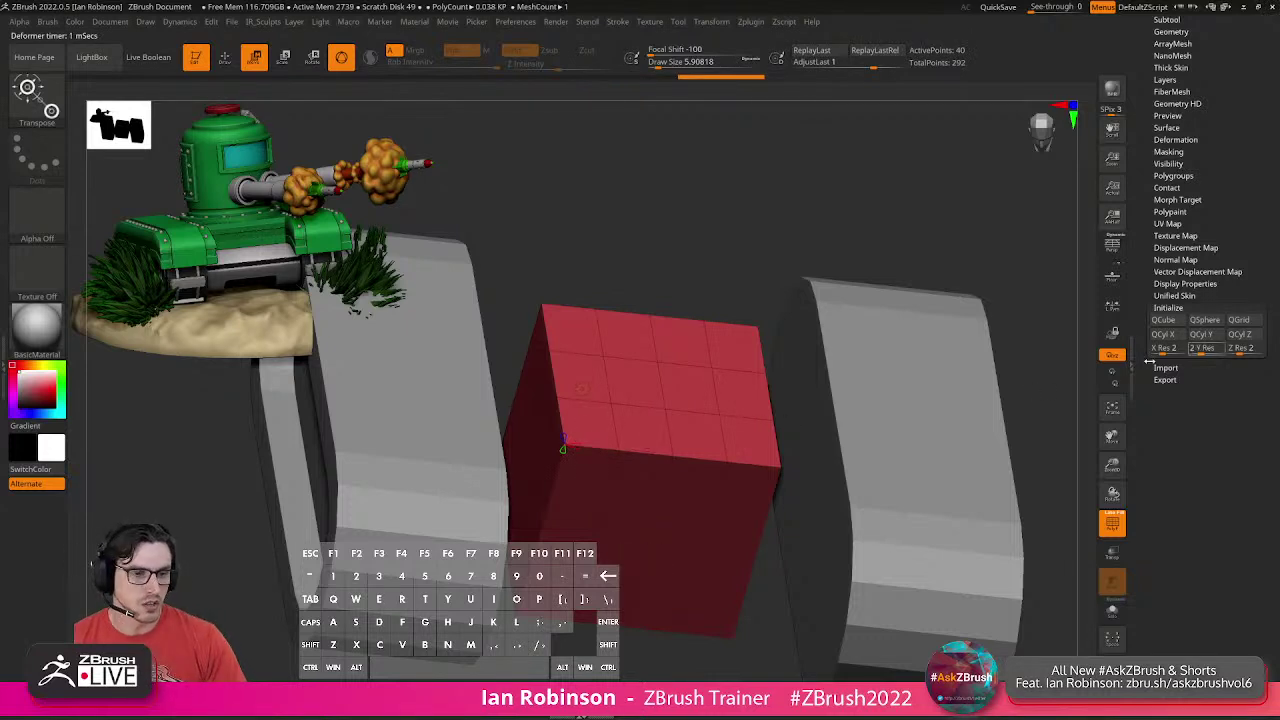
{"action": "left_click_drag", "start_coordinate": [566, 438], "coordinate": [565, 438]}
{"action": "mouse_move", "coordinate": [706, 310]}
{"action": "left_mouse_down", "text": "alt"}
{"action": "mouse_move", "coordinate": [683, 294]}
{"action": "mouse_move", "coordinate": [694, 280]}
{"action": "left_mouse_up", "text": "alt"}
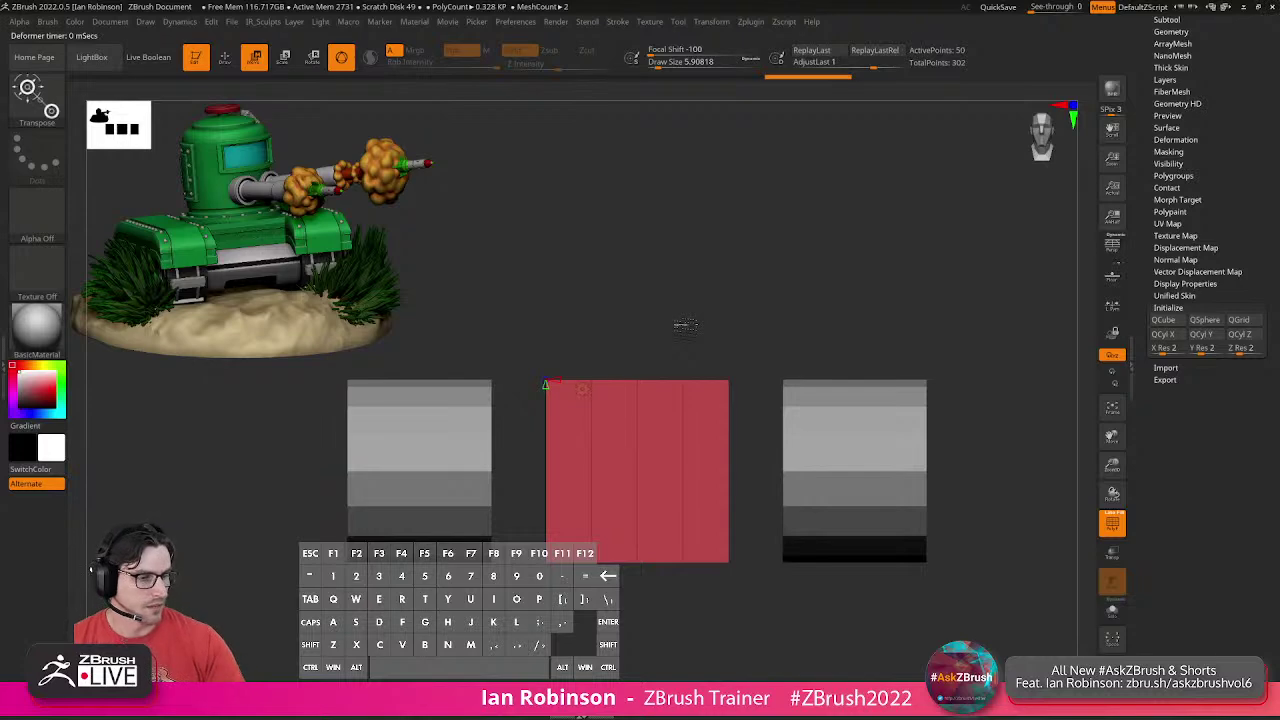
{"action": "mouse_move", "coordinate": [563, 311]}
{"action": "left_mouse_down", "text": "alt"}
{"action": "mouse_move", "coordinate": [621, 316]}
{"action": "mouse_move", "coordinate": [660, 300]}
{"action": "left_mouse_up", "text": "alt"}
{"action": "key", "text": "q"}
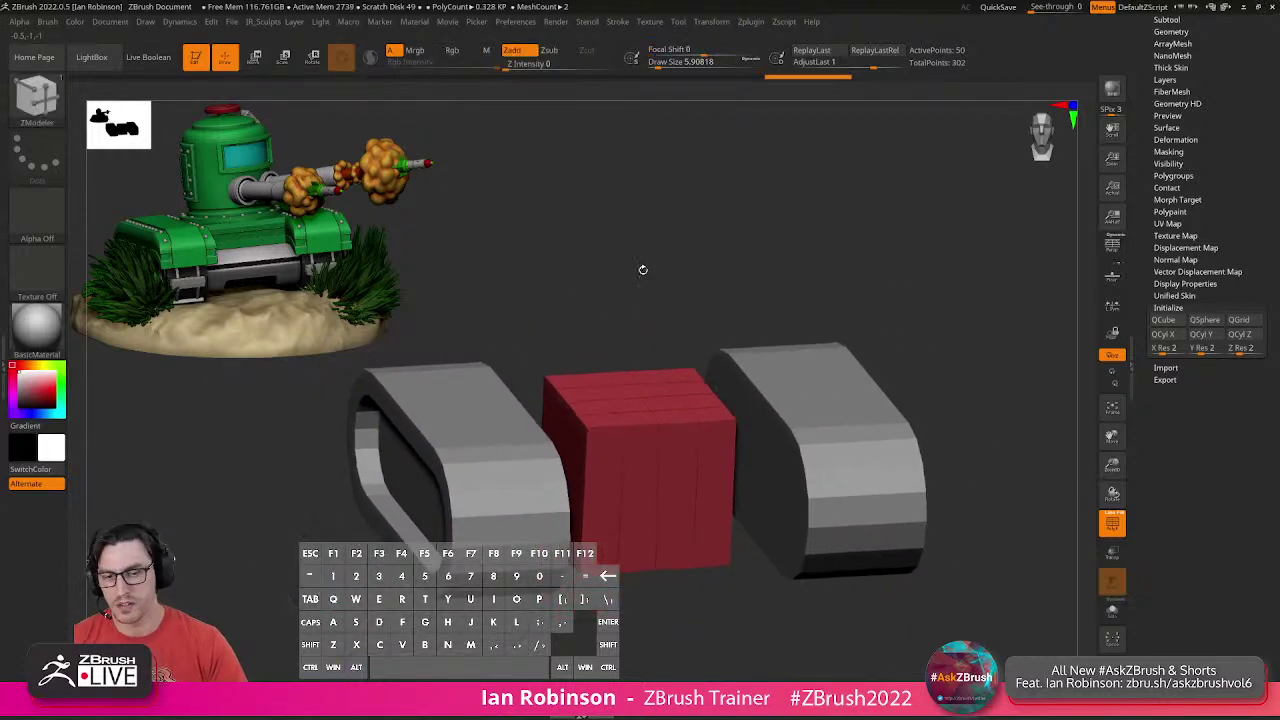
Leave the primitive's editing mode and scale the cube into a wide, flat body filling the gap between the tracks.
{"action": "key", "text": "w"}
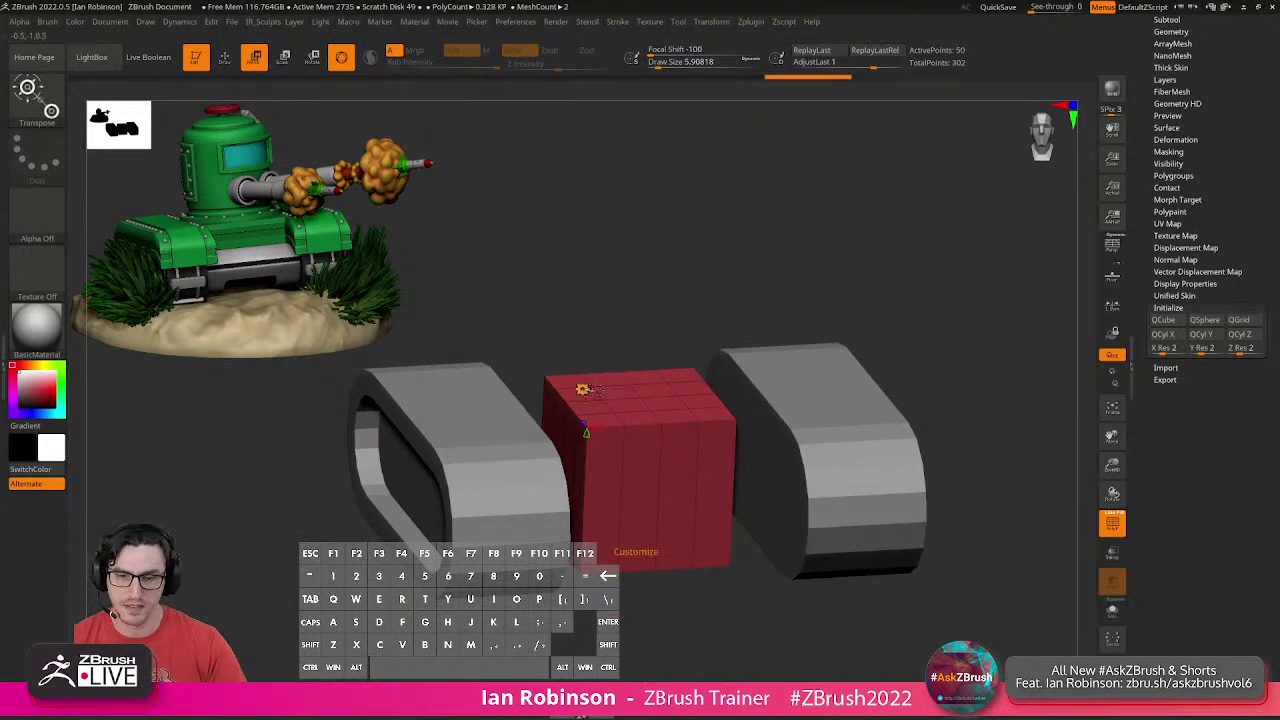
{"action": "left_click", "coordinate": [583, 389]}
{"action": "left_click", "coordinate": [593, 392]}
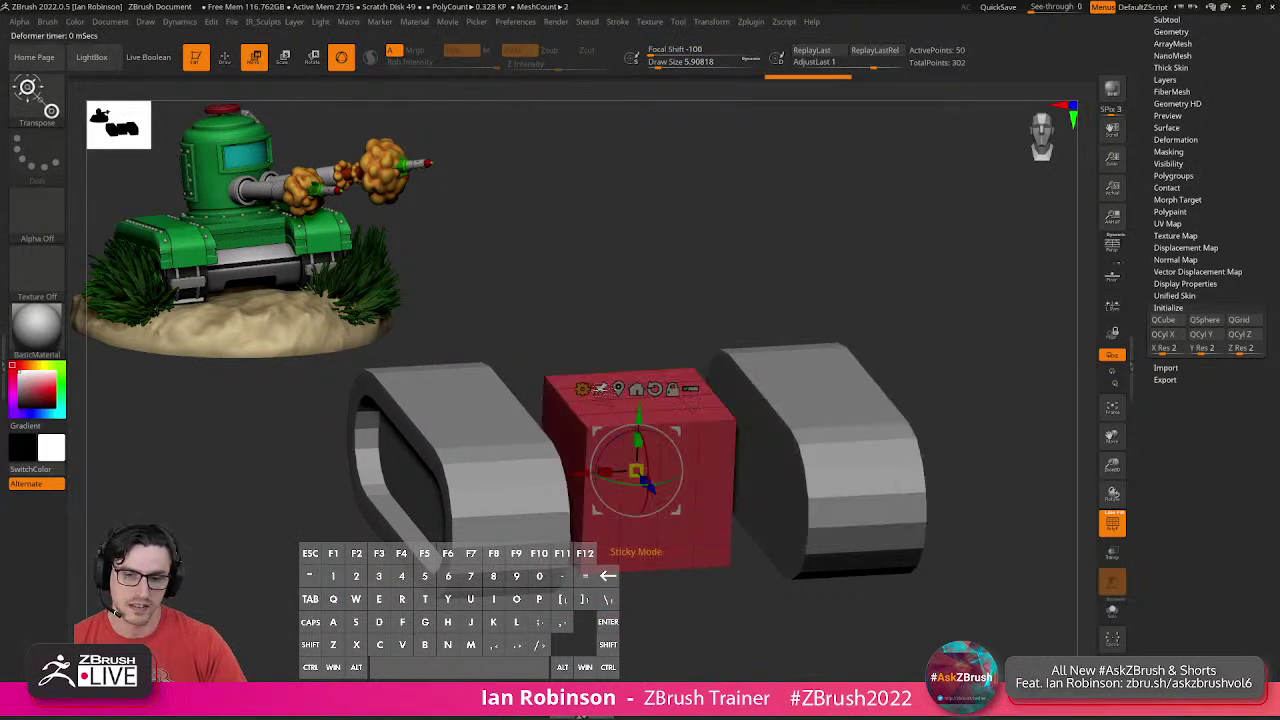
{"action": "left_click_drag", "start_coordinate": [634, 478], "coordinate": [546, 487]}
{"action": "right_click_drag", "start_coordinate": [624, 370], "coordinate": [628, 482]}
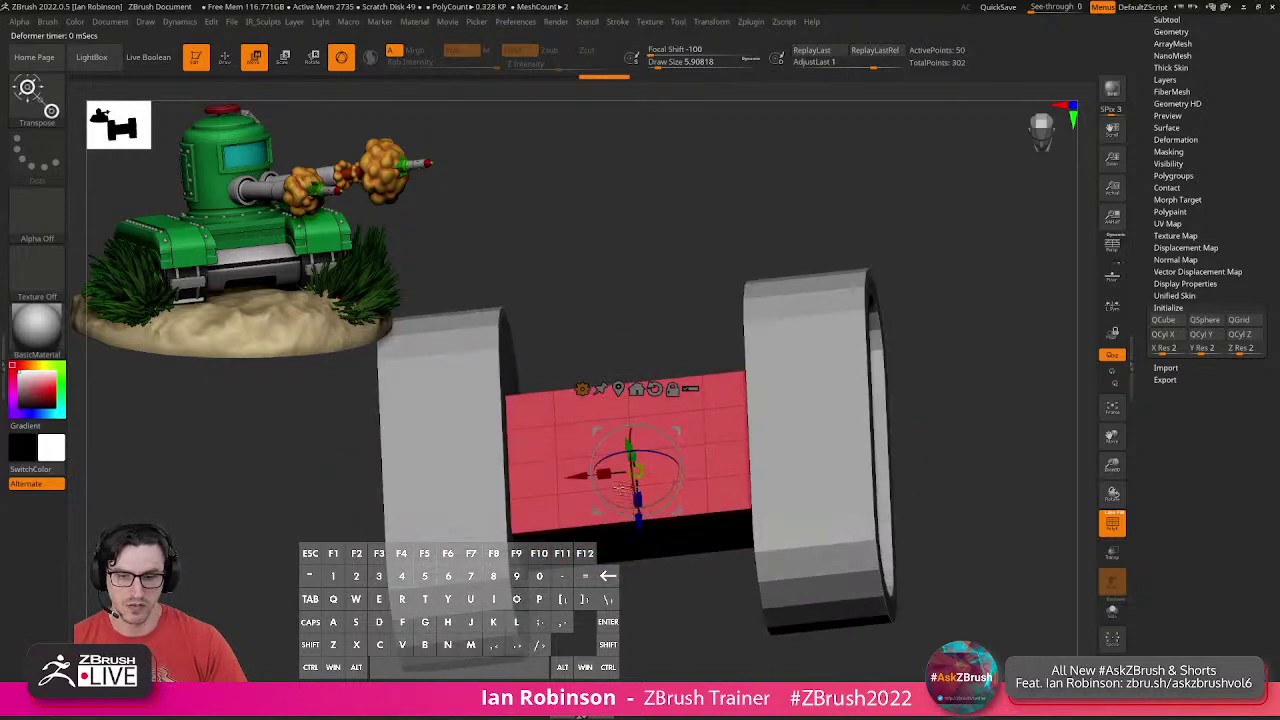
{"action": "right_click_drag", "start_coordinate": [662, 430], "coordinate": [651, 346]}
{"action": "left_click_drag", "start_coordinate": [633, 501], "coordinate": [632, 532]}
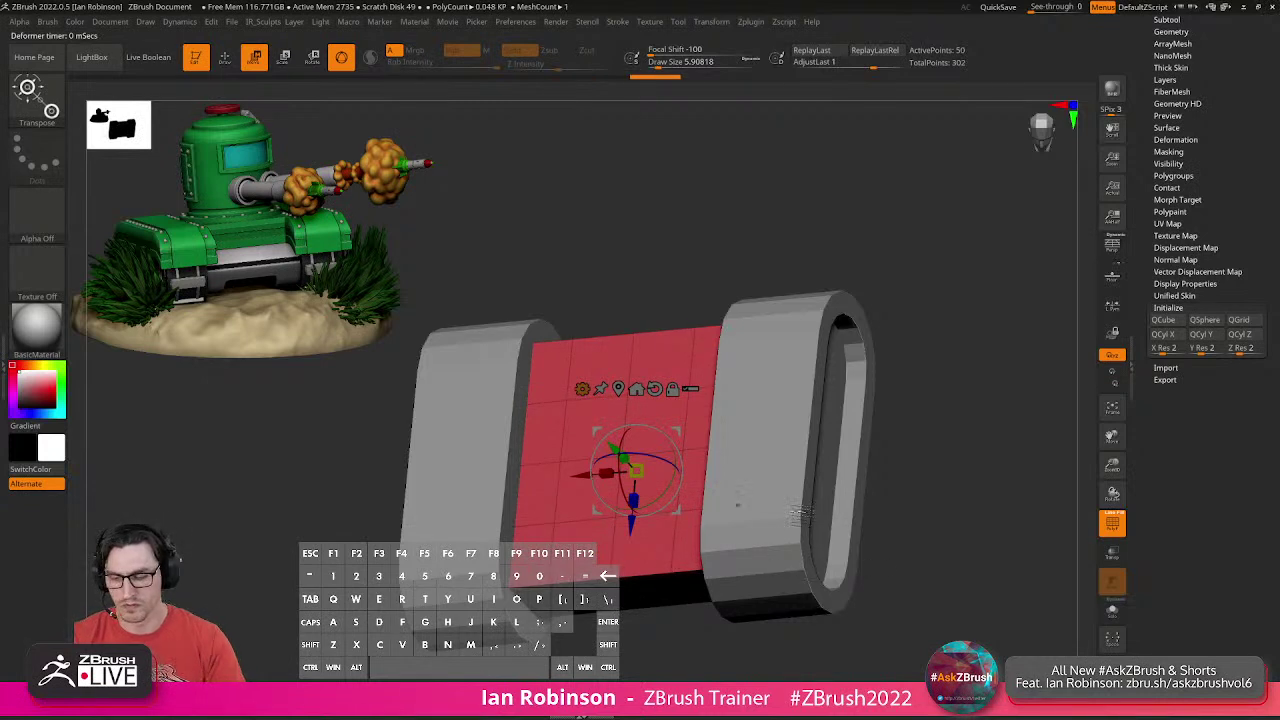
{"action": "right_click_drag", "start_coordinate": [962, 348], "coordinate": [975, 384], "text": "alt"}
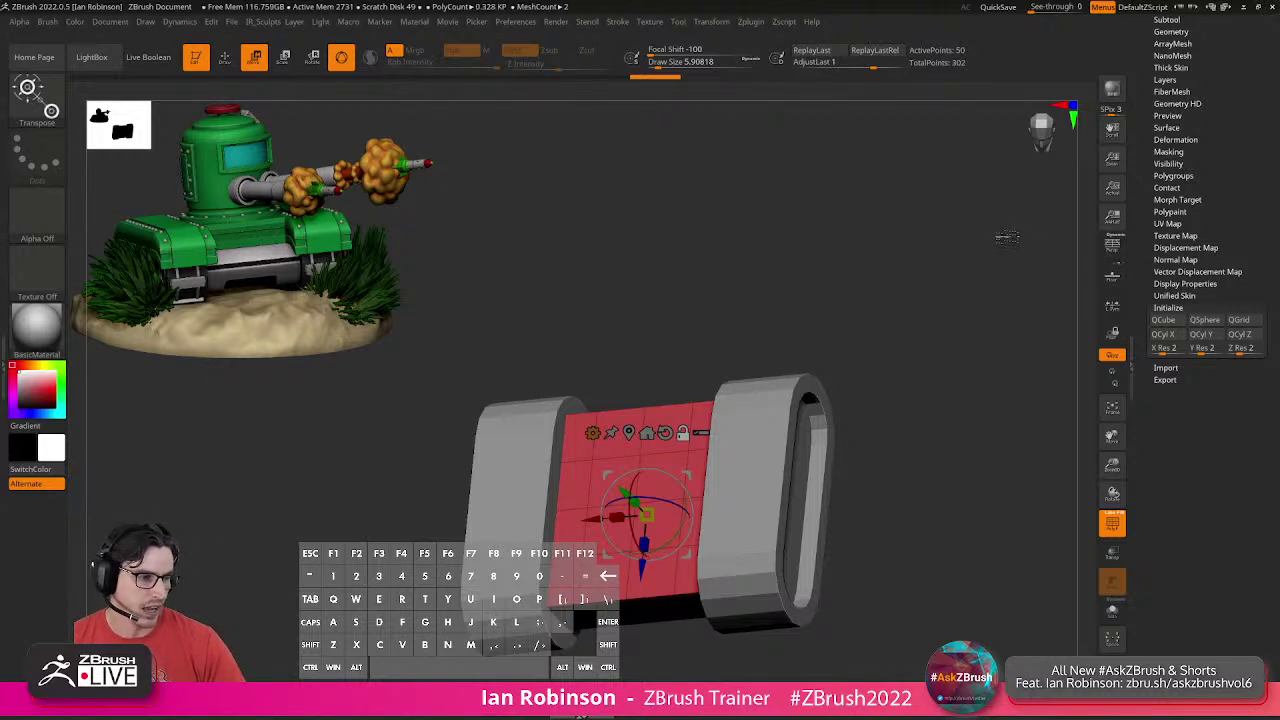
{"action": "mouse_move", "coordinate": [858, 277]}
{"action": "left_mouse_down"}
{"action": "mouse_move", "coordinate": [846, 282]}
{"action": "mouse_move", "coordinate": [862, 263]}
{"action": "left_mouse_up"}
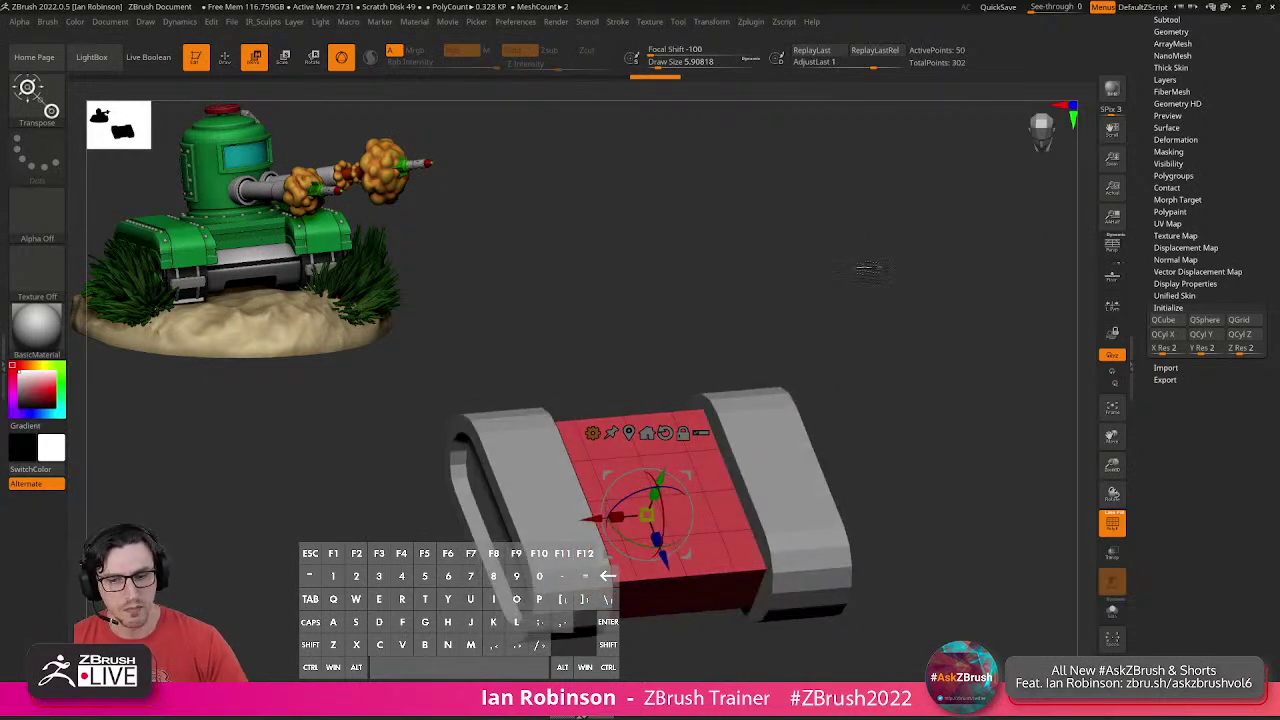
{"action": "key", "text": "q"}
{"action": "mouse_move", "coordinate": [808, 337]}
{"action": "left_mouse_down"}
{"action": "mouse_move", "coordinate": [849, 324]}
{"action": "mouse_move", "coordinate": [878, 341]}
{"action": "mouse_move", "coordinate": [866, 314]}
{"action": "mouse_move", "coordinate": [829, 297]}
{"action": "mouse_move", "coordinate": [851, 326]}
{"action": "mouse_move", "coordinate": [855, 311]}
{"action": "mouse_move", "coordinate": [849, 325]}
{"action": "left_mouse_up"}
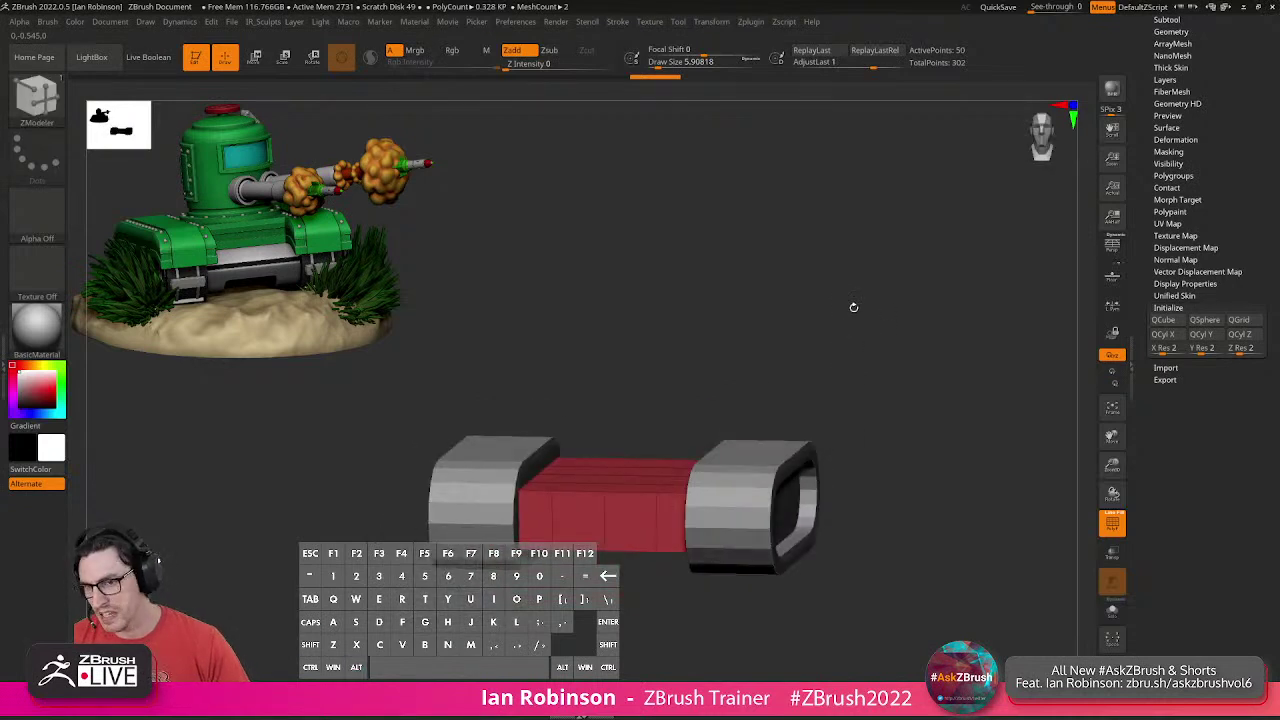
{"action": "left_click_drag", "start_coordinate": [690, 428], "coordinate": [635, 461], "text": "alt"}
{"action": "left_click_drag", "start_coordinate": [806, 350], "coordinate": [834, 337], "text": "alt"}
Select the tracks subtool and begin saving the tool in a new LiveStream_Version folder inside Stylized_Tanks.
{"action": "scroll", "coordinate": [1178, 130], "scroll_direction": "up", "scroll_amount": 3}
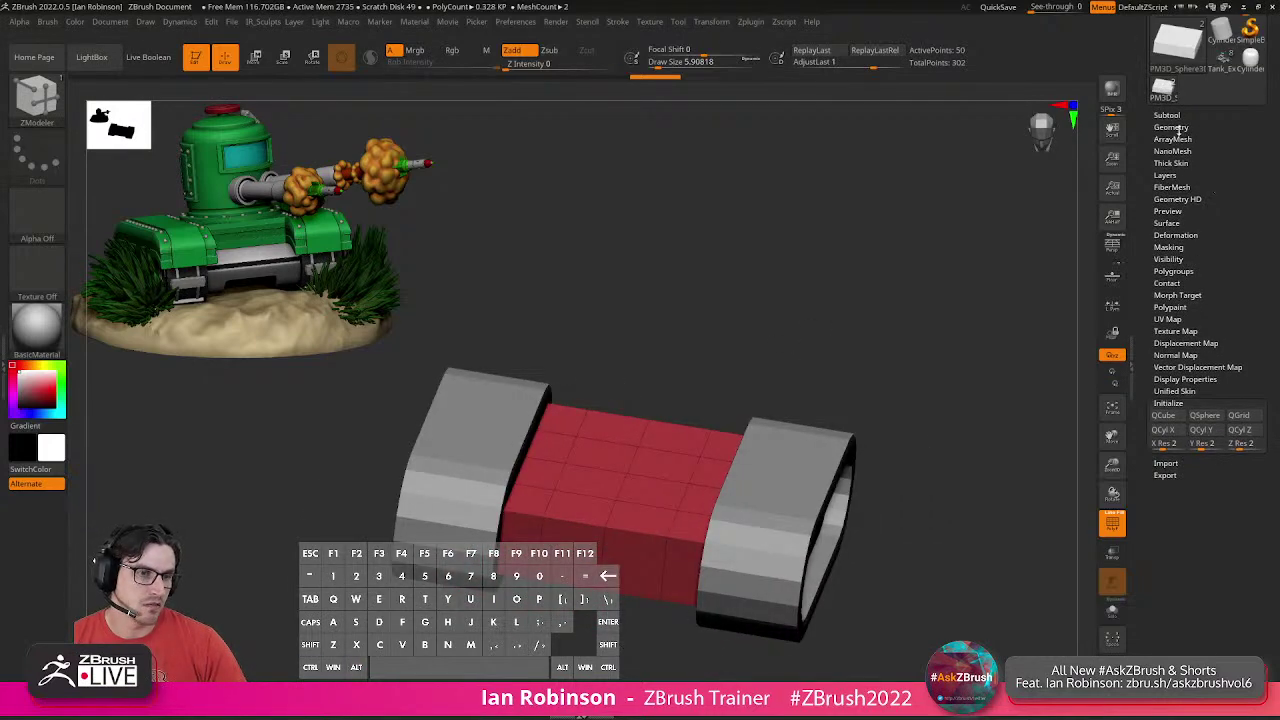
{"action": "left_click", "coordinate": [1178, 127]}
{"action": "left_click", "coordinate": [1168, 116]}
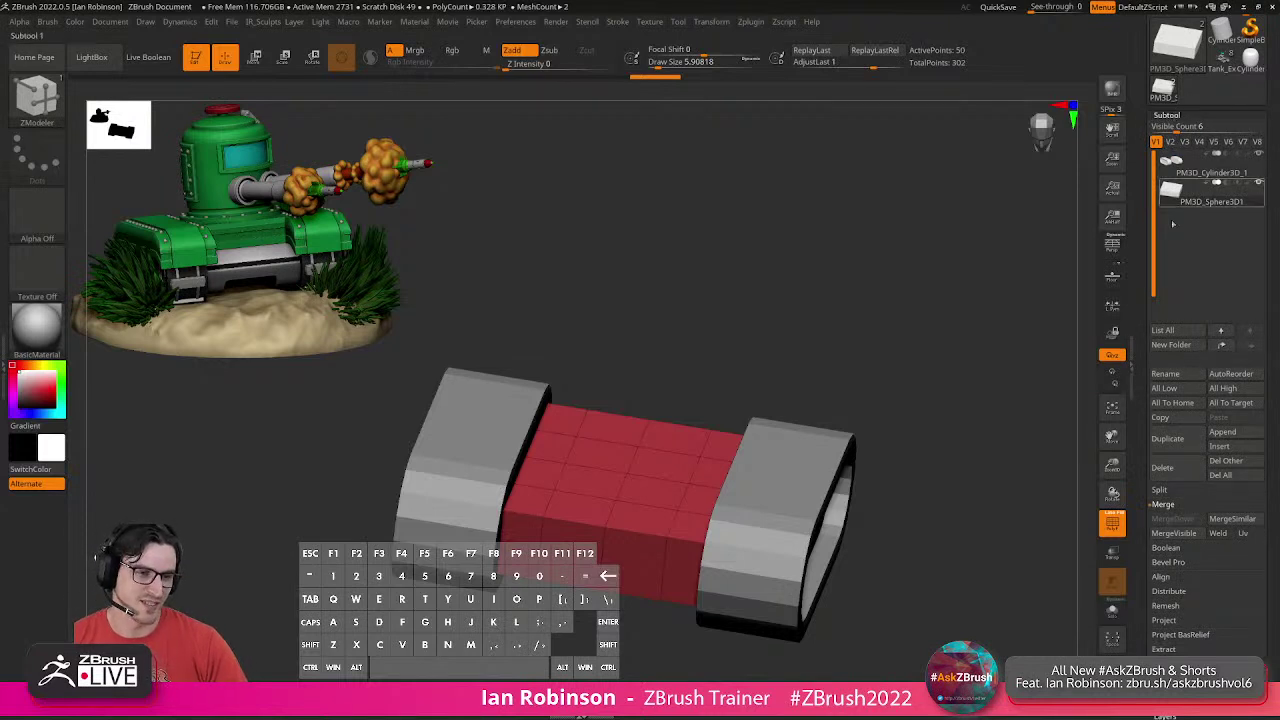
{"action": "left_click", "coordinate": [1205, 175]}
{"action": "scroll", "coordinate": [1238, 120], "scroll_direction": "up", "scroll_amount": 3}
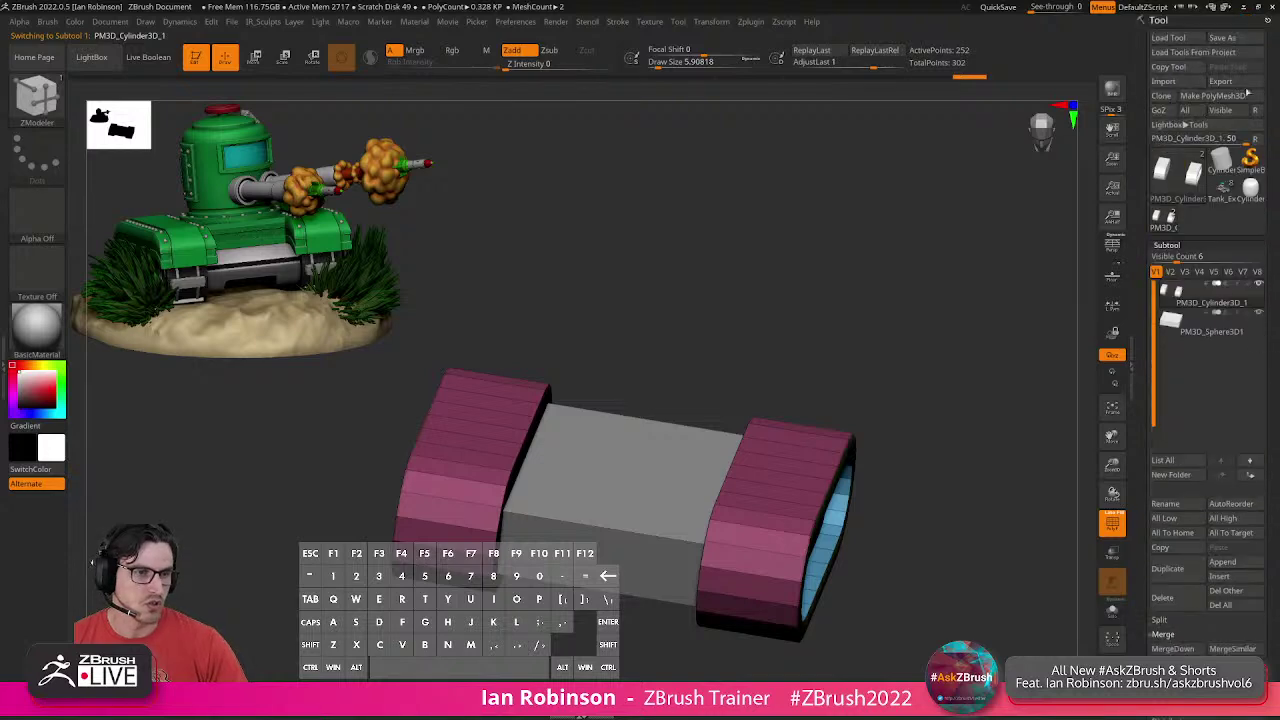
{"action": "left_click", "coordinate": [1240, 42]}
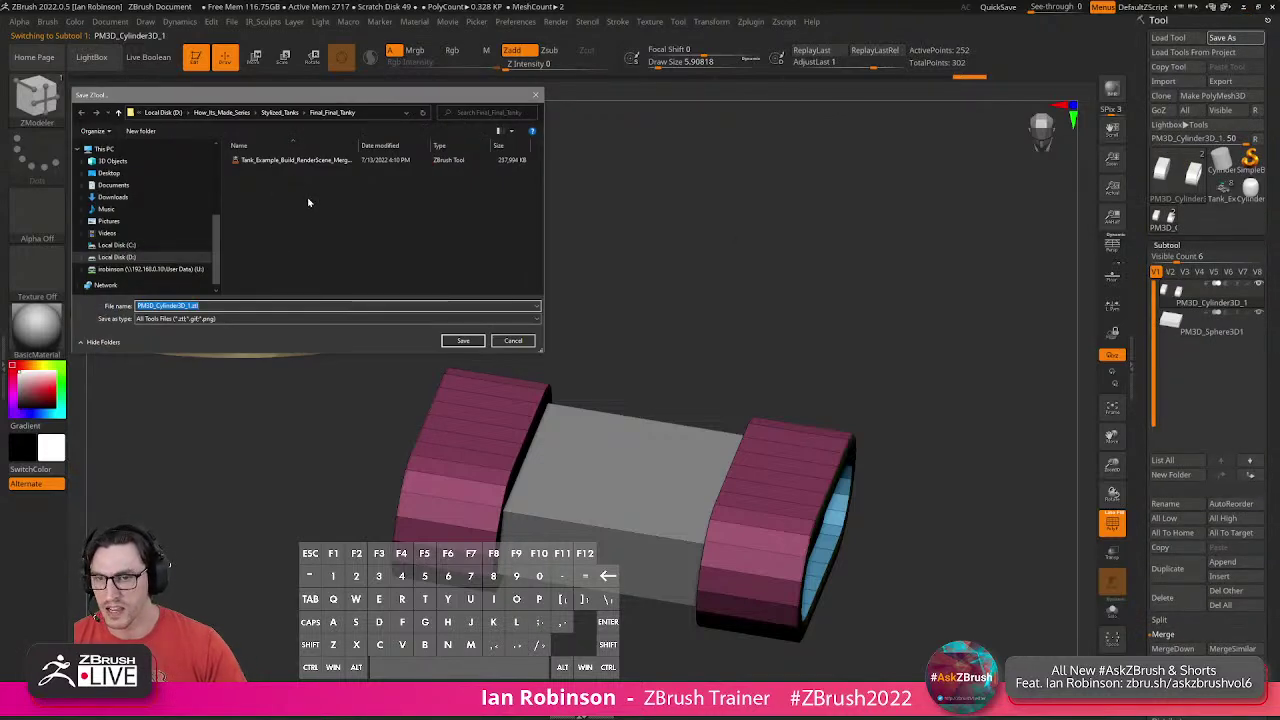
{"action": "left_click", "coordinate": [272, 113]}
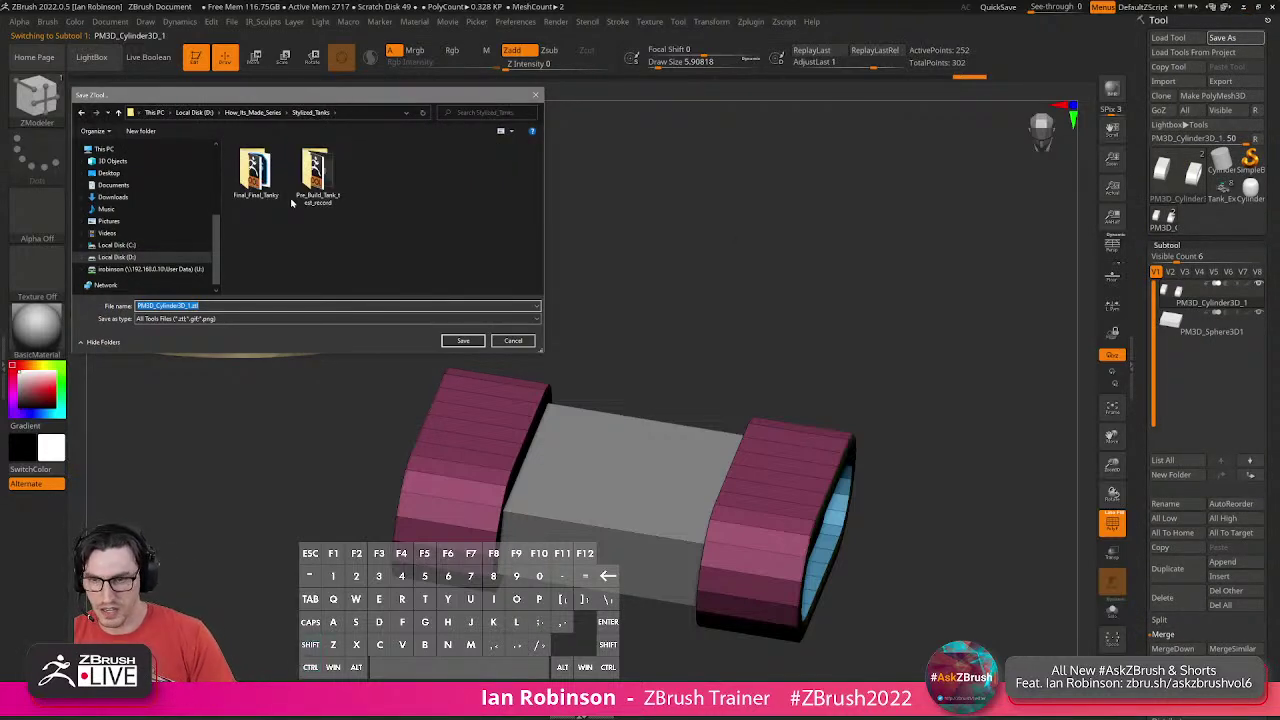
{"action": "key", "text": "ctrl+shift+n"}
{"action": "type", "text": "Live"}
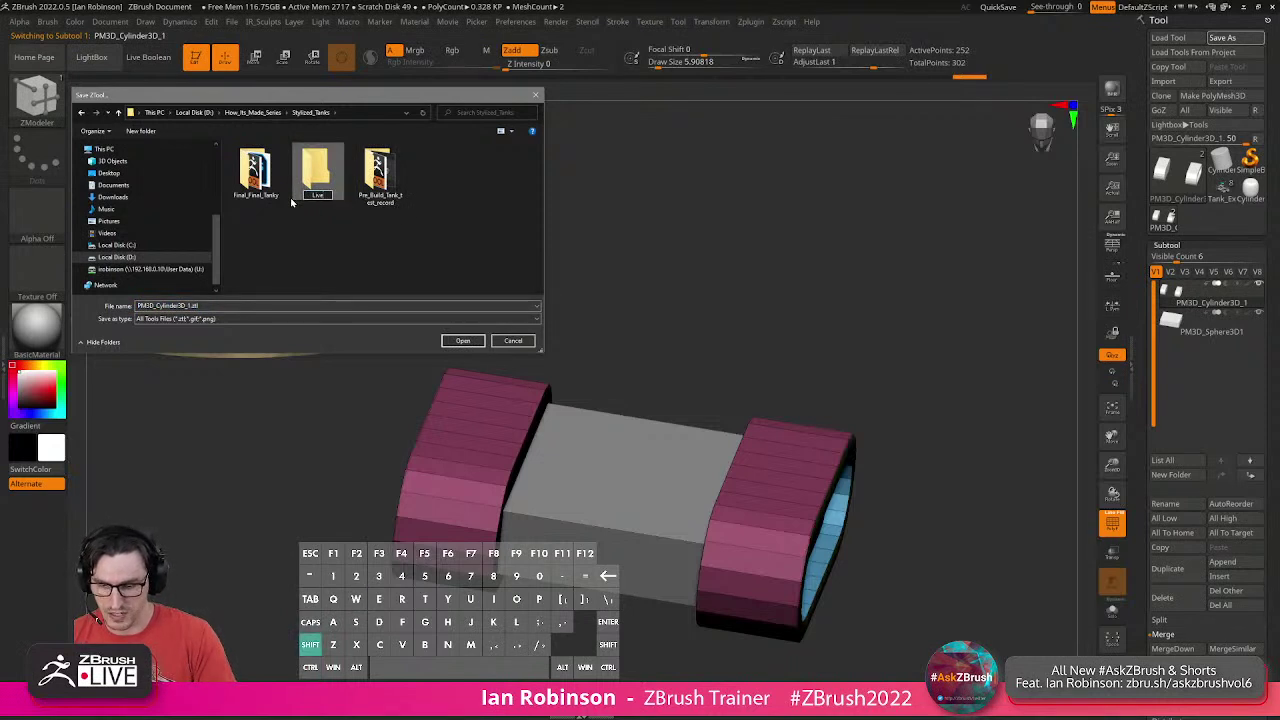
{"action": "type", "text": "Stream_Version"}
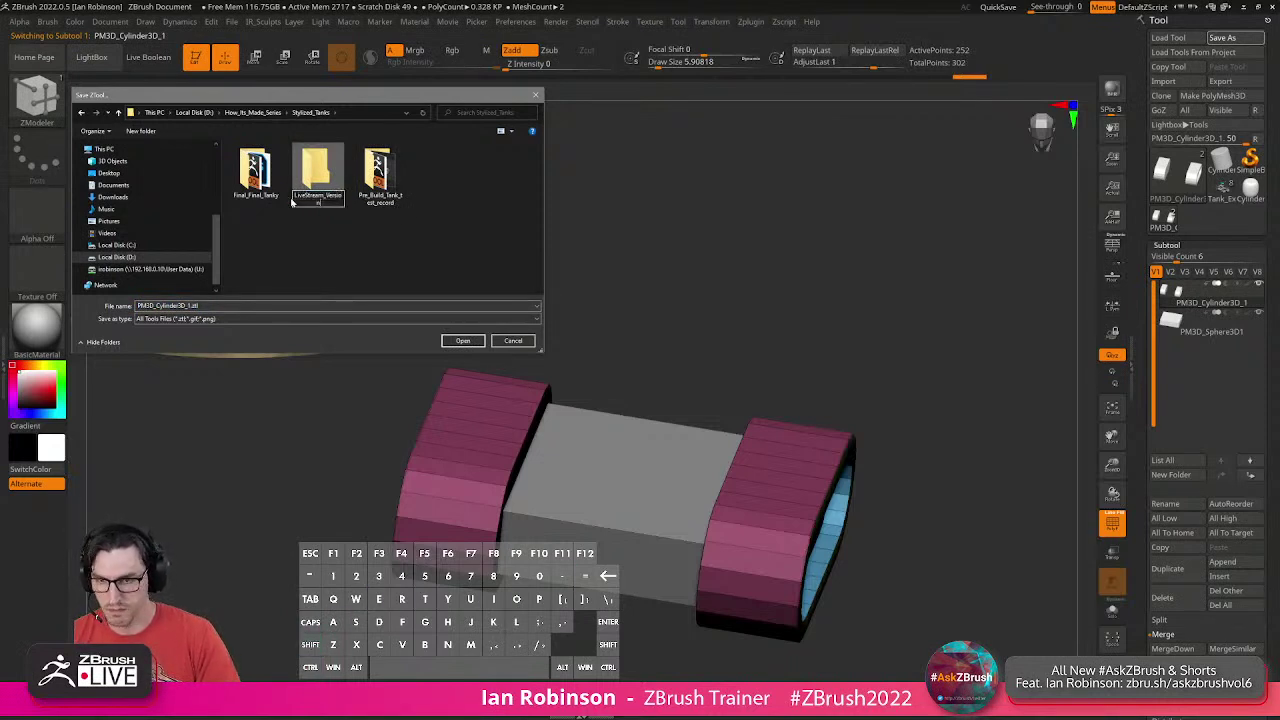
{"action": "key", "text": "Return"}
{"action": "double_click", "coordinate": [293, 200]}
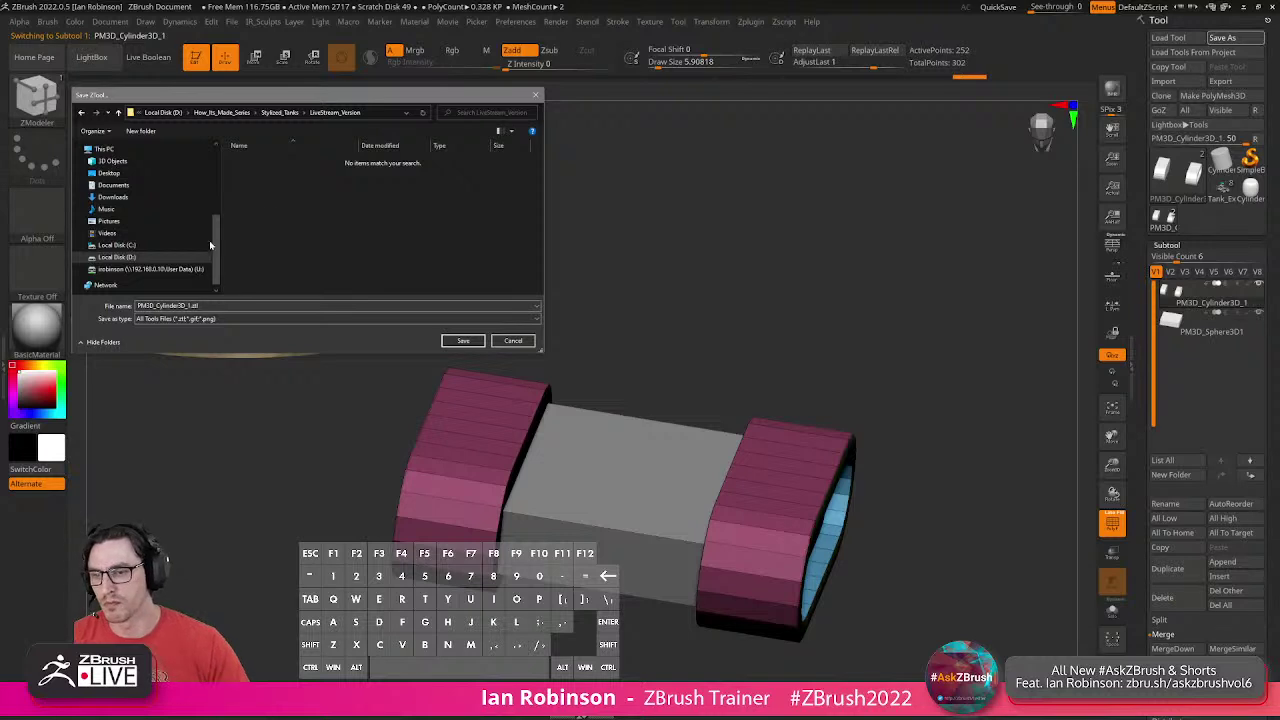
Save the tool under the file name Tank_BlockOut_01.
{"action": "type", "text": "Tank_BlockO"}
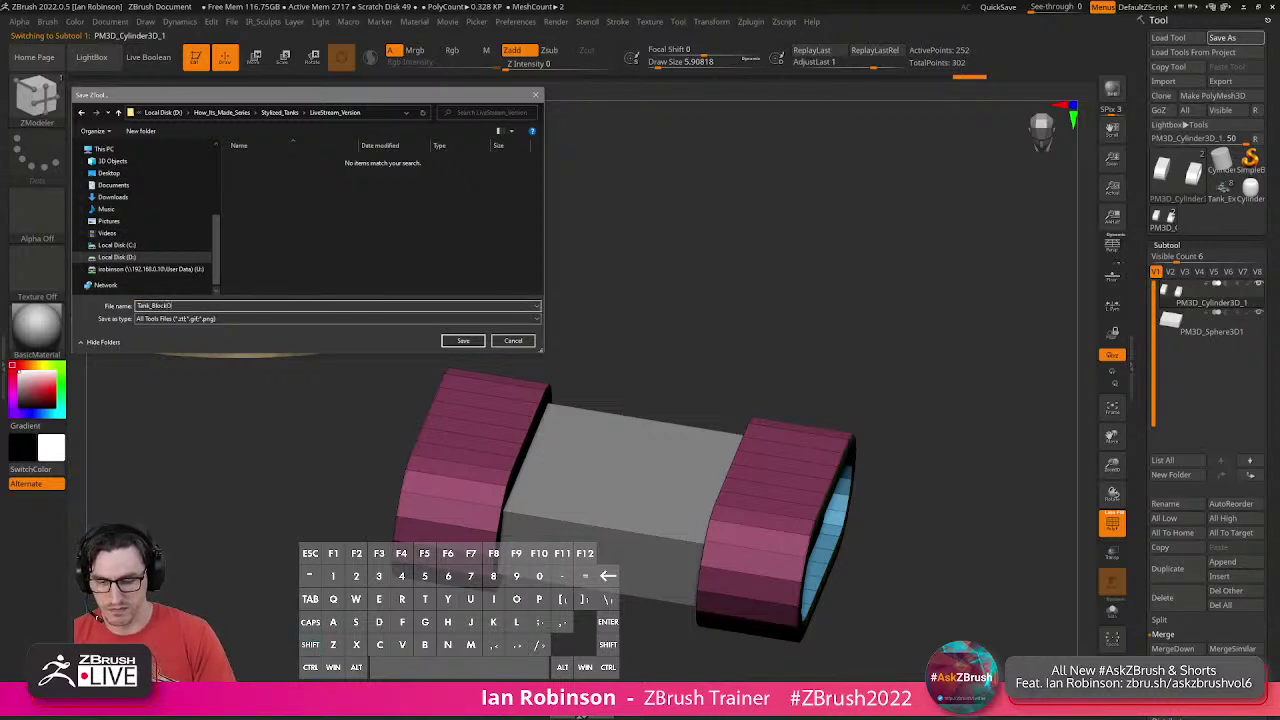
{"action": "type", "text": "ut_"}
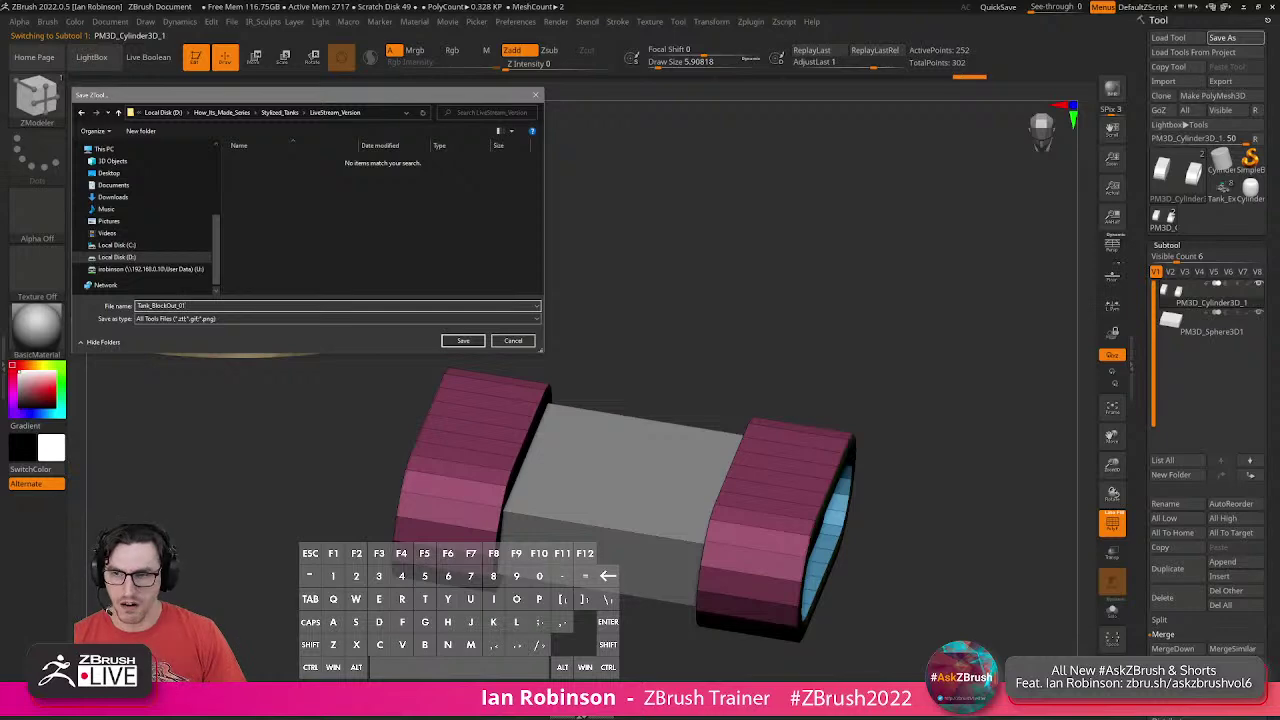
{"action": "type", "text": "01"}
{"action": "key", "text": "Return"}
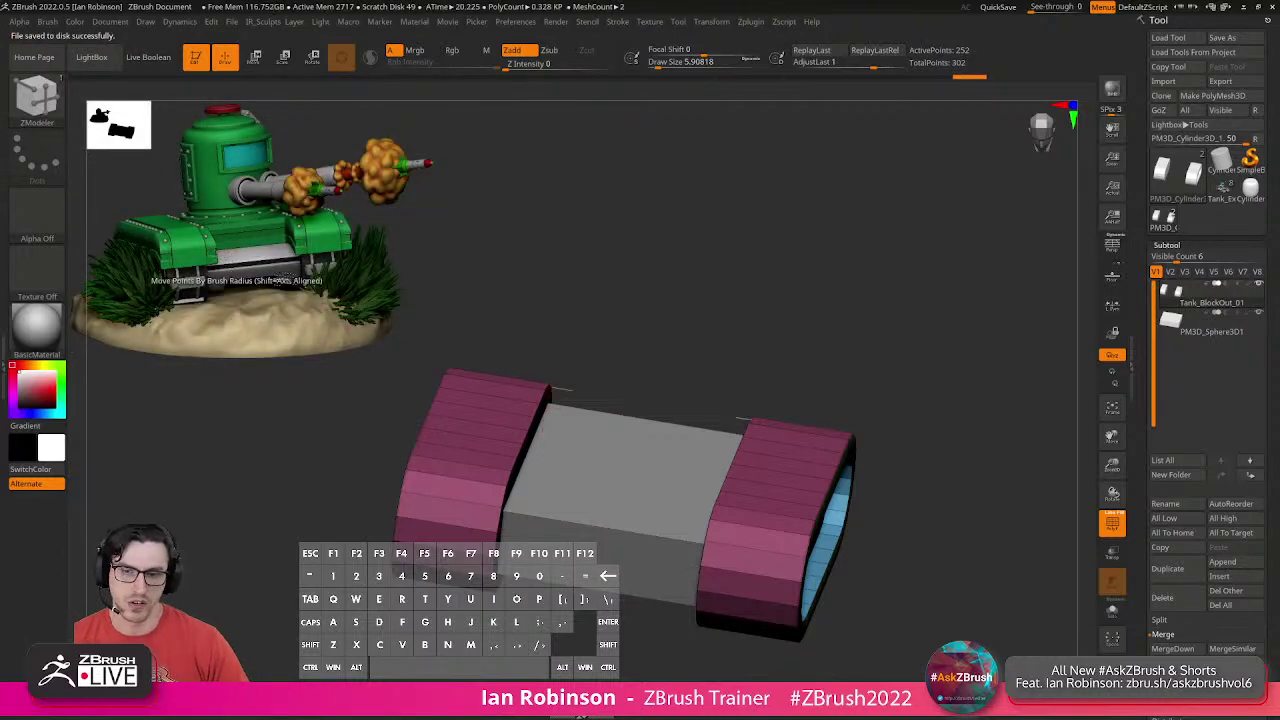
Select the flat cube between the tracks and rename its subtool to Base.
{"action": "left_click_drag", "start_coordinate": [736, 286], "coordinate": [720, 289]}
{"action": "left_click_drag", "start_coordinate": [818, 348], "coordinate": [812, 343]}
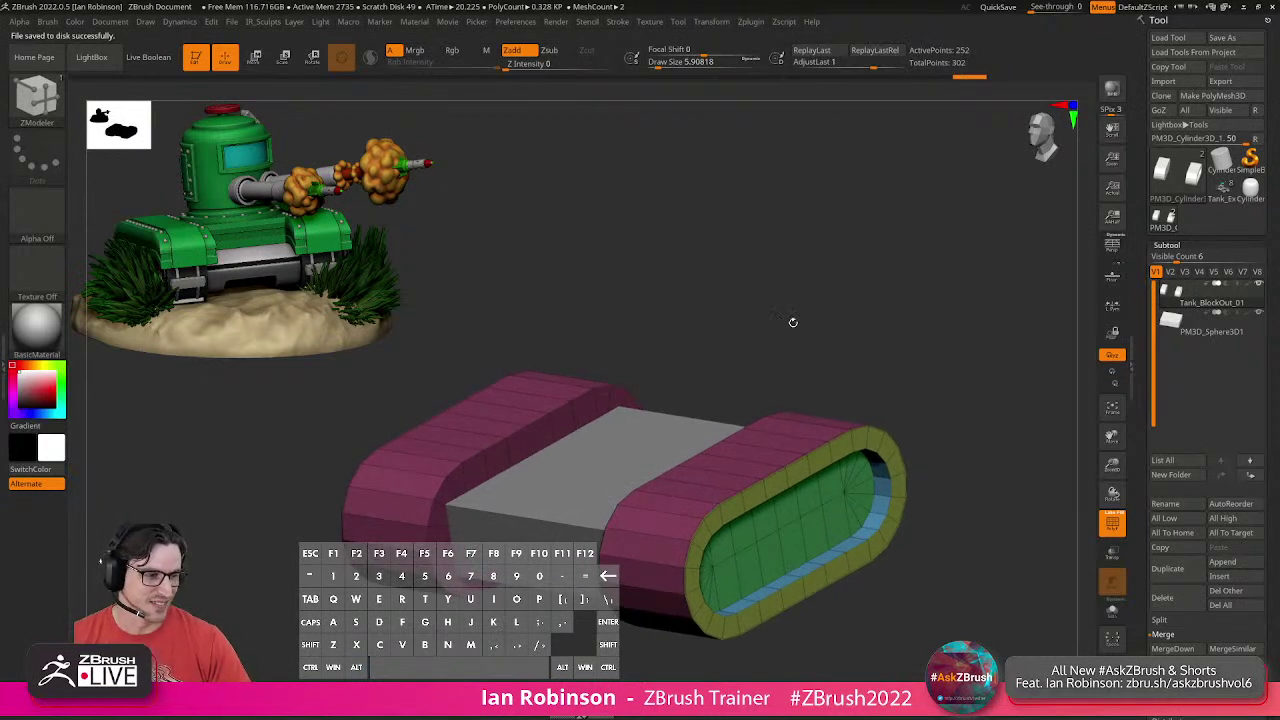
{"action": "left_click_drag", "start_coordinate": [796, 333], "coordinate": [814, 343]}
{"action": "left_click", "coordinate": [669, 430], "text": "alt"}
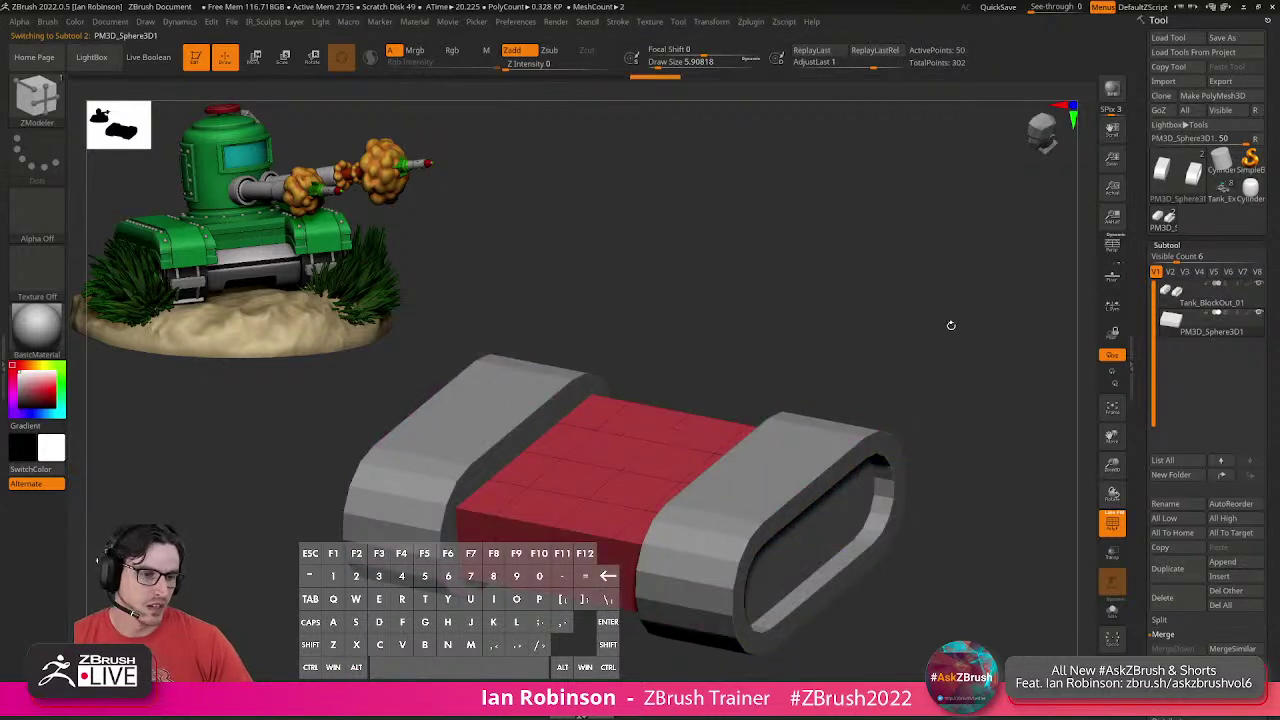
{"action": "left_click", "coordinate": [1183, 505]}
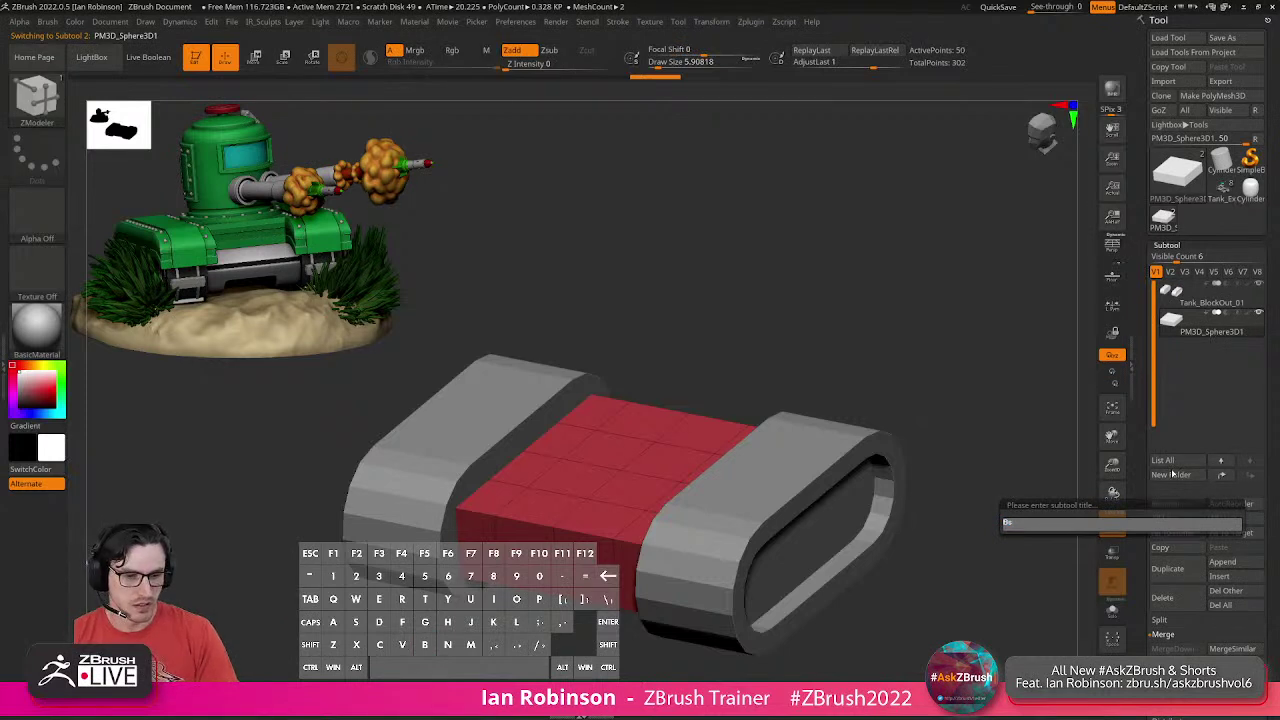
{"action": "type", "text": "Base"}
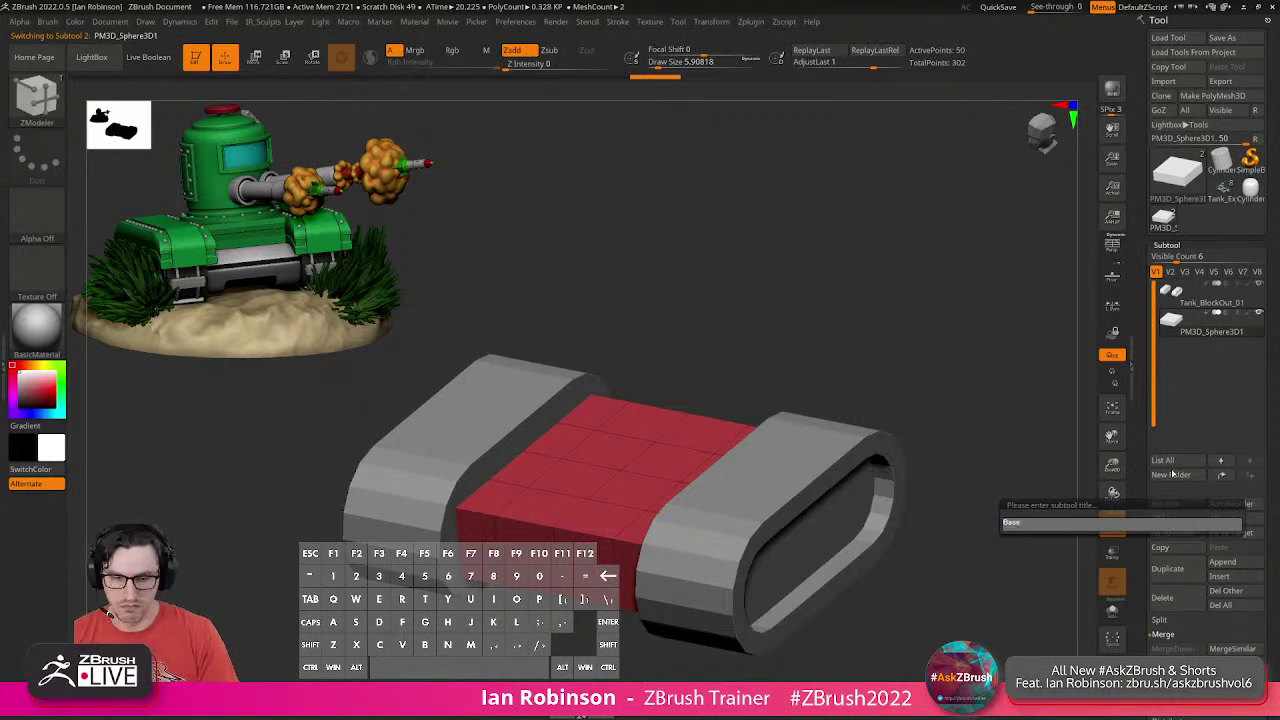
{"action": "key", "text": "Return"}
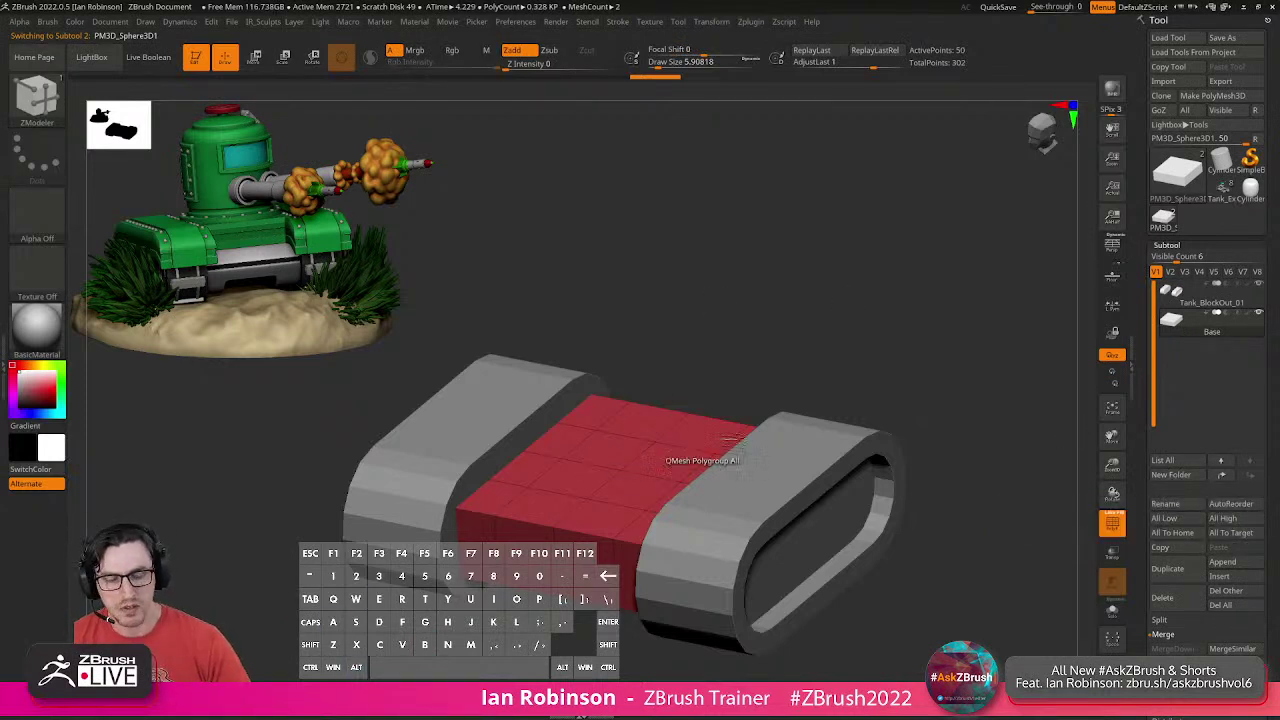
Duplicate the Base subtool and raise the copy so it sits on top of the original body.
{"action": "key", "text": "ctrl+shift"}
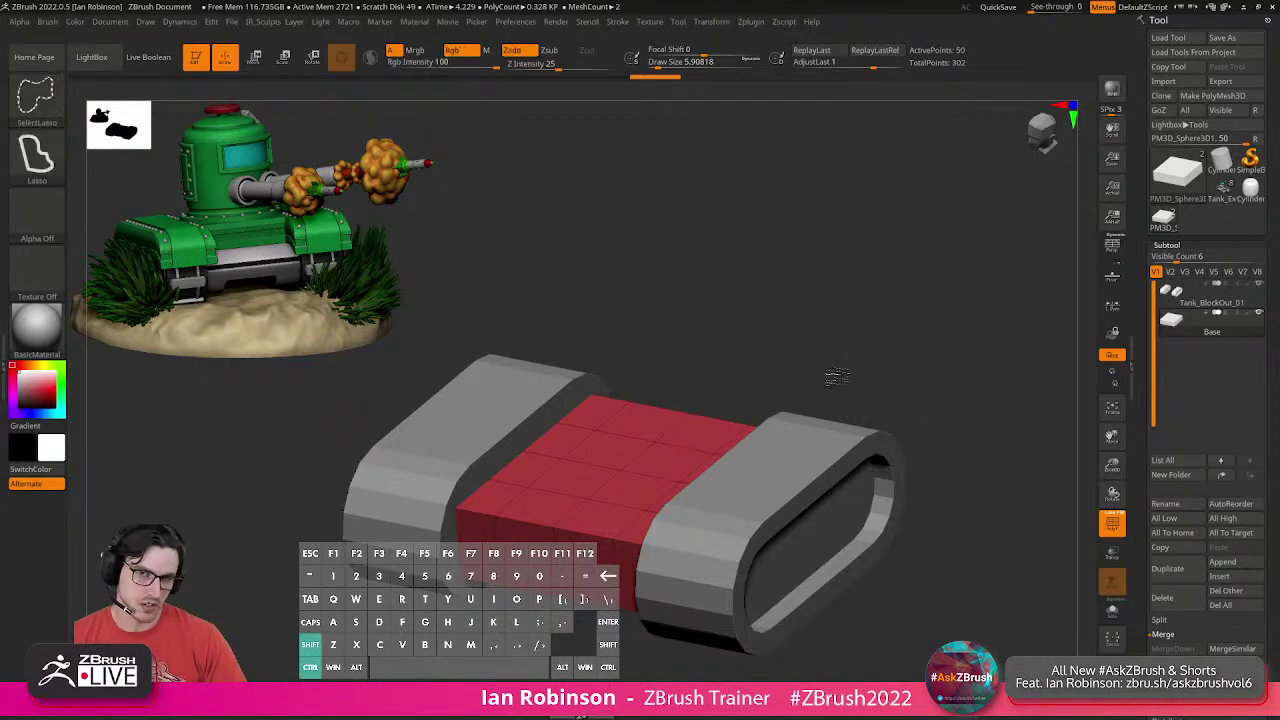
{"action": "key", "text": "ctrl+shift+d"}
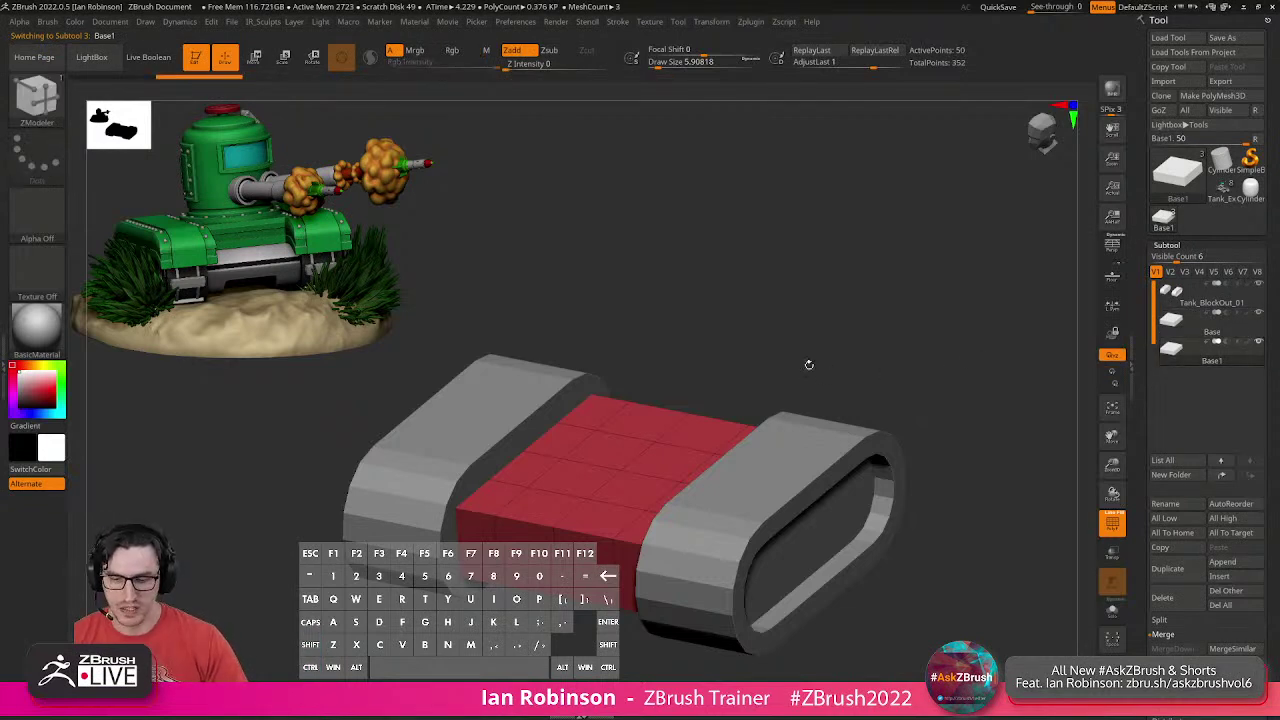
{"action": "key", "text": "w"}
{"action": "mouse_move", "coordinate": [620, 445]}
{"action": "left_mouse_down"}
{"action": "mouse_move", "coordinate": [624, 302]}
{"action": "mouse_move", "coordinate": [616, 384]}
{"action": "mouse_move", "coordinate": [639, 388]}
{"action": "mouse_move", "coordinate": [642, 440]}
{"action": "left_mouse_up"}
{"action": "left_click_drag", "start_coordinate": [829, 321], "coordinate": [828, 385]}
{"action": "mouse_move", "coordinate": [600, 463]}
{"action": "left_mouse_down"}
{"action": "mouse_move", "coordinate": [621, 452]}
{"action": "mouse_move", "coordinate": [610, 454]}
{"action": "left_mouse_up"}
{"action": "left_click_drag", "start_coordinate": [868, 318], "coordinate": [892, 298]}
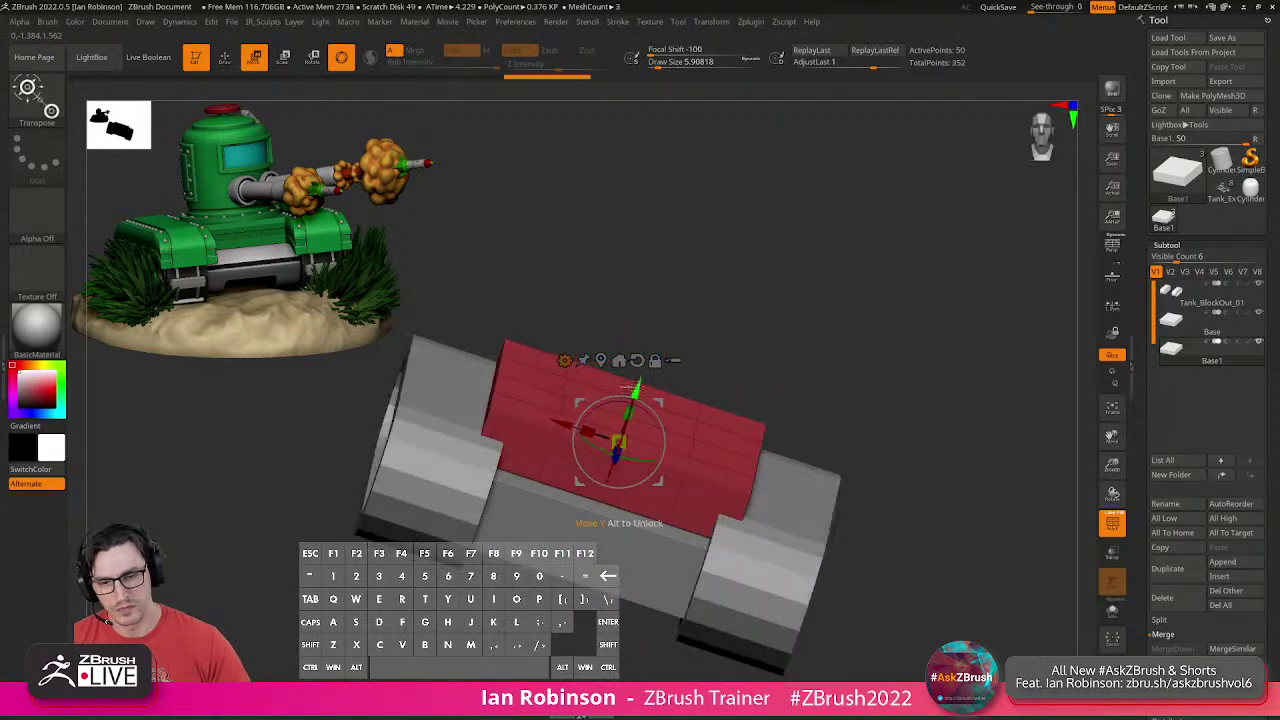
{"action": "left_click_drag", "start_coordinate": [640, 385], "coordinate": [639, 390]}
{"action": "left_click_drag", "start_coordinate": [587, 436], "coordinate": [622, 446]}
Scale the raised copy down slightly in height.
{"action": "key", "text": "q"}
{"action": "mouse_move", "coordinate": [806, 371]}
{"action": "left_mouse_down"}
{"action": "mouse_move", "coordinate": [803, 400]}
{"action": "mouse_move", "coordinate": [846, 423]}
{"action": "mouse_move", "coordinate": [832, 423]}
{"action": "mouse_move", "coordinate": [803, 360]}
{"action": "mouse_move", "coordinate": [879, 345]}
{"action": "mouse_move", "coordinate": [818, 342]}
{"action": "mouse_move", "coordinate": [807, 294]}
{"action": "mouse_move", "coordinate": [852, 285]}
{"action": "mouse_move", "coordinate": [834, 282]}
{"action": "left_mouse_up"}
{"action": "key", "text": "shift"}
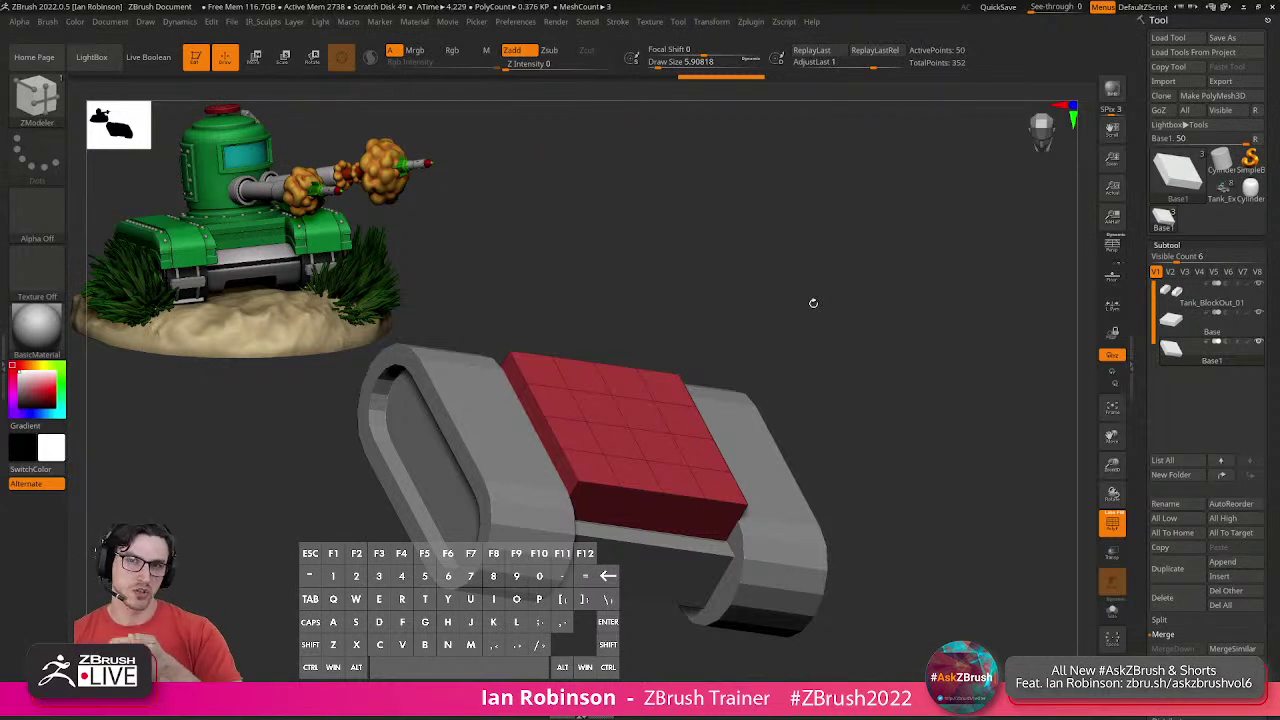
{"action": "left_click_drag", "start_coordinate": [801, 303], "coordinate": [780, 298]}
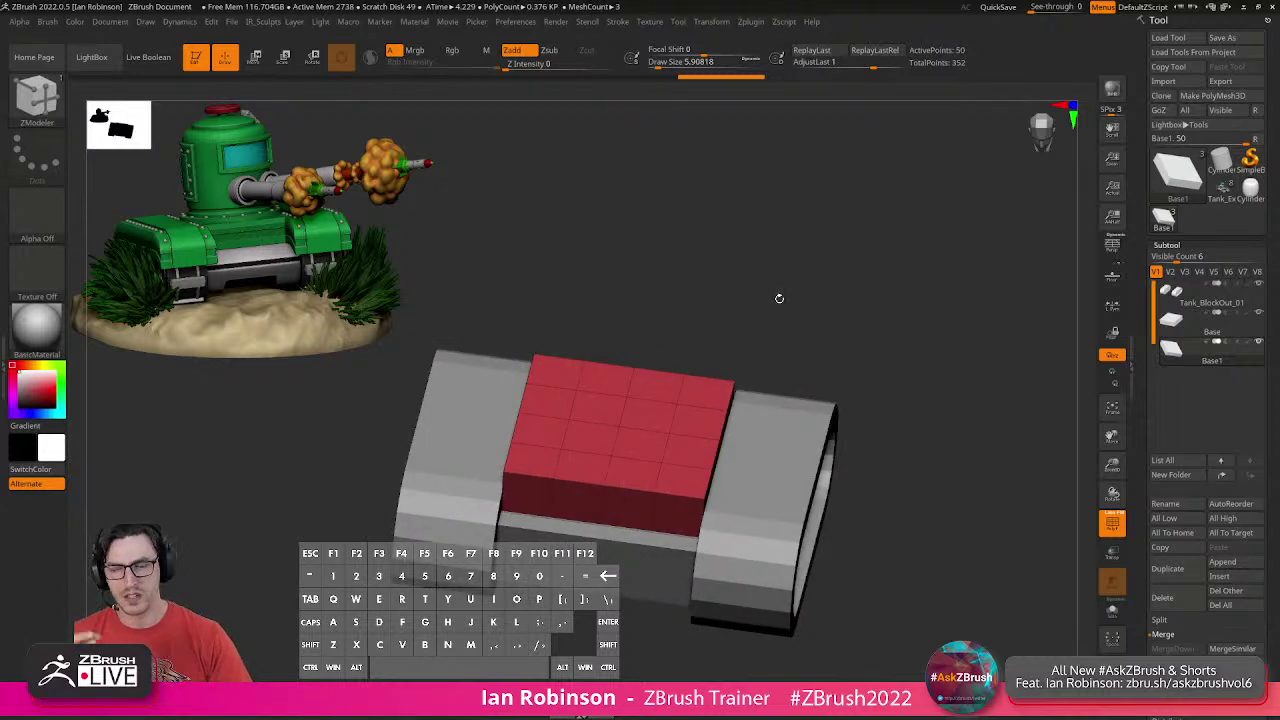
{"action": "left_click_drag", "start_coordinate": [804, 317], "coordinate": [670, 415]}
{"action": "key", "text": "w"}
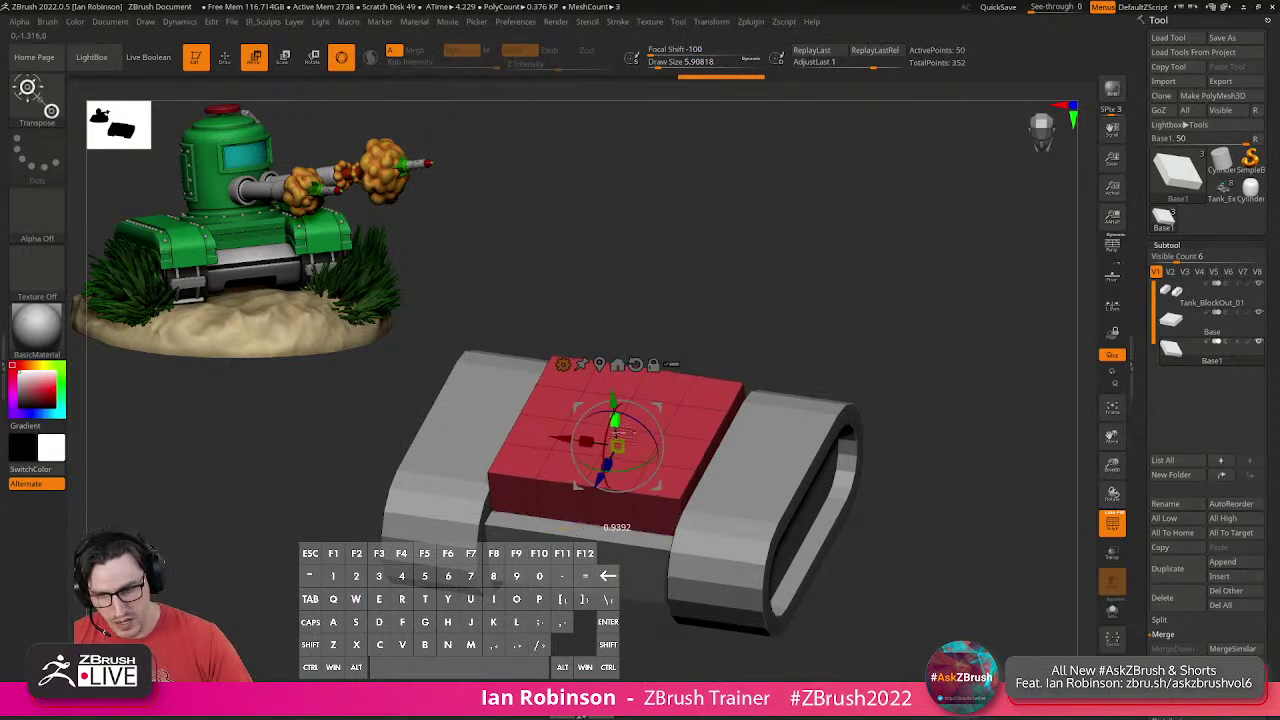
{"action": "key", "text": "q"}
Set ZModeler's edge action to Insert Multiple EdgeLoops and add two horizontal edge loops around the raised block's sides.
{"action": "mouse_move", "coordinate": [790, 322]}
{"action": "left_mouse_down"}
{"action": "mouse_move", "coordinate": [802, 316]}
{"action": "mouse_move", "coordinate": [817, 346]}
{"action": "mouse_move", "coordinate": [805, 385]}
{"action": "left_mouse_up"}
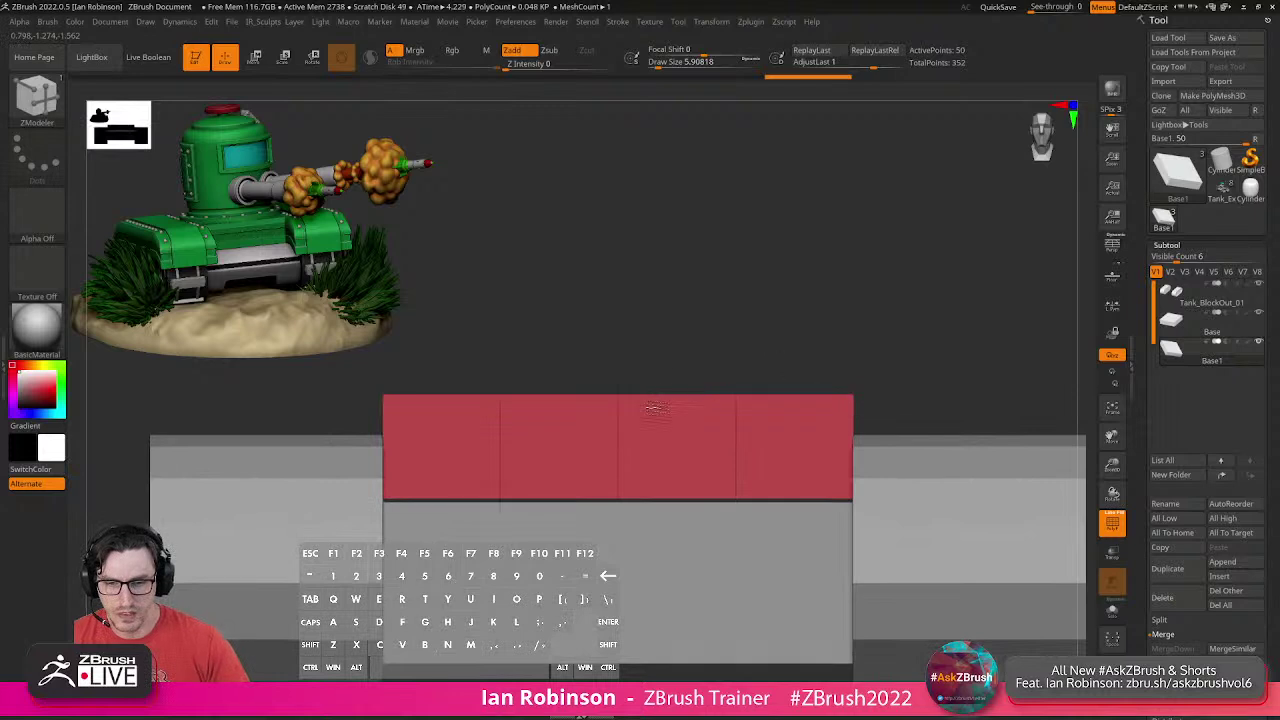
{"action": "key", "text": "space"}
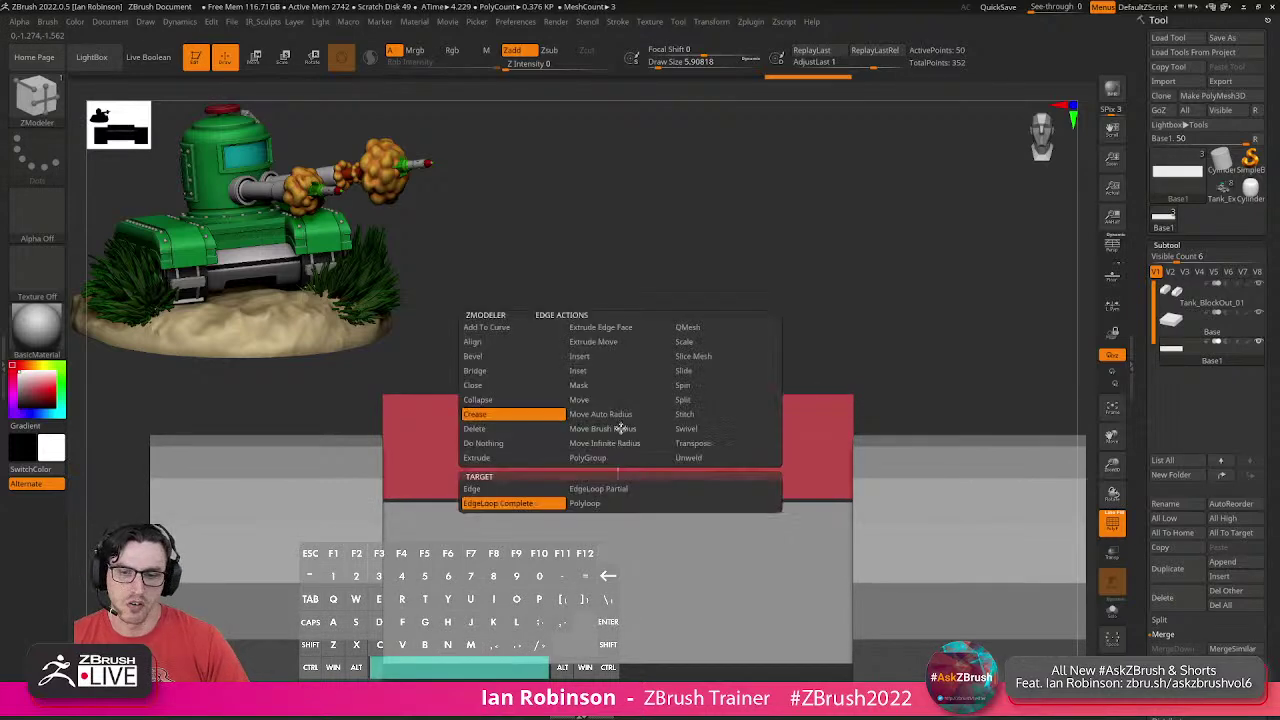
{"action": "left_click", "coordinate": [598, 358]}
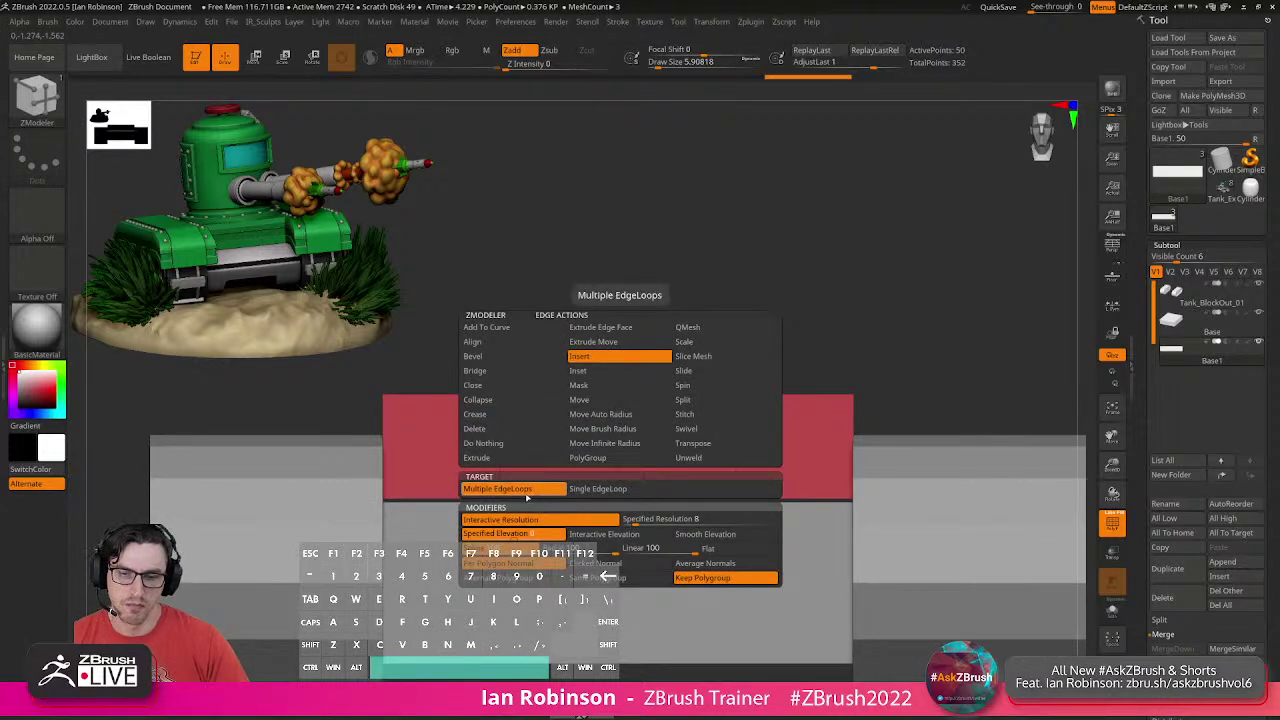
{"action": "left_click_drag", "start_coordinate": [618, 456], "coordinate": [624, 462]}
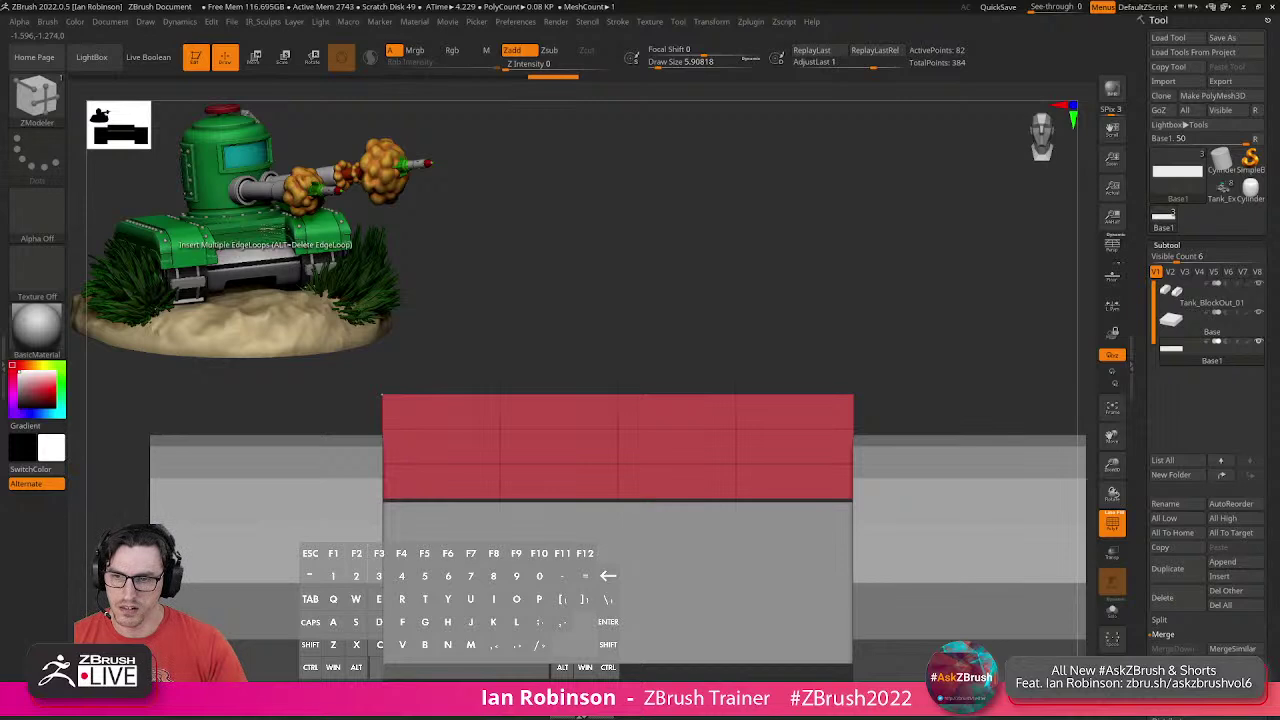
{"action": "key", "text": "shift"}
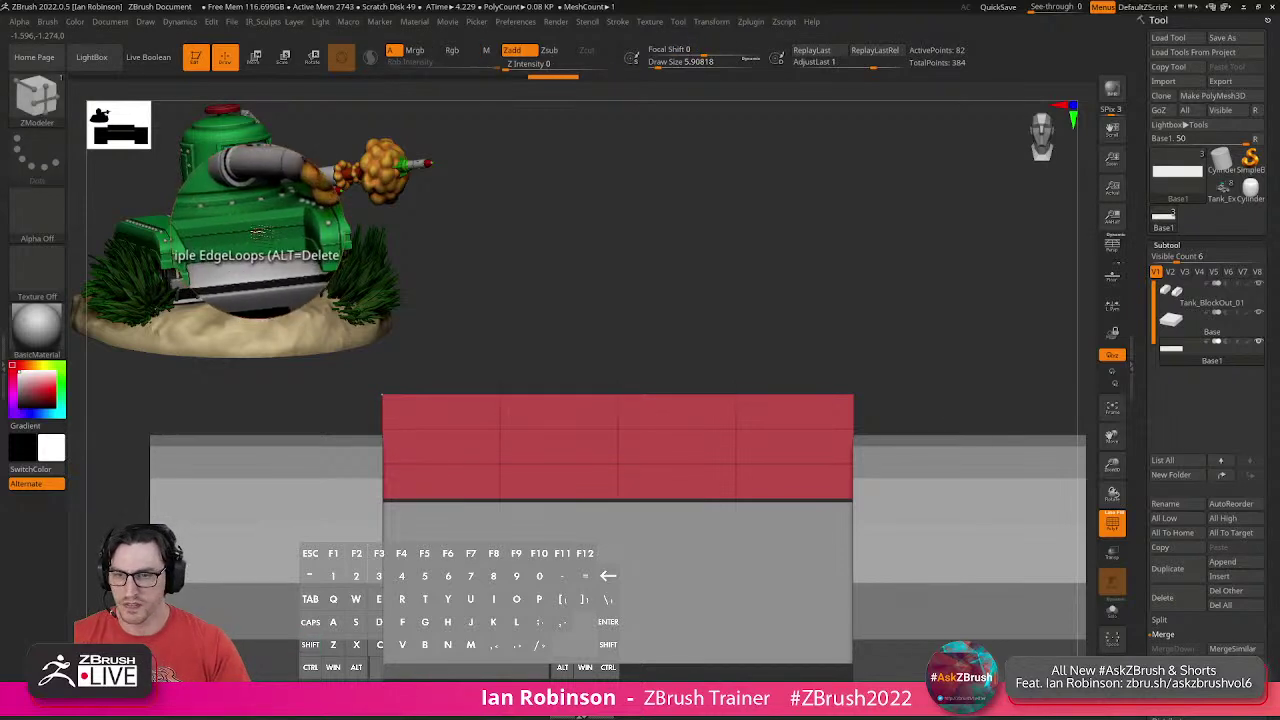
{"action": "key", "text": "shift"}
{"action": "key", "text": "b"}
{"action": "key", "text": "z"}
{"action": "key", "text": "m"}
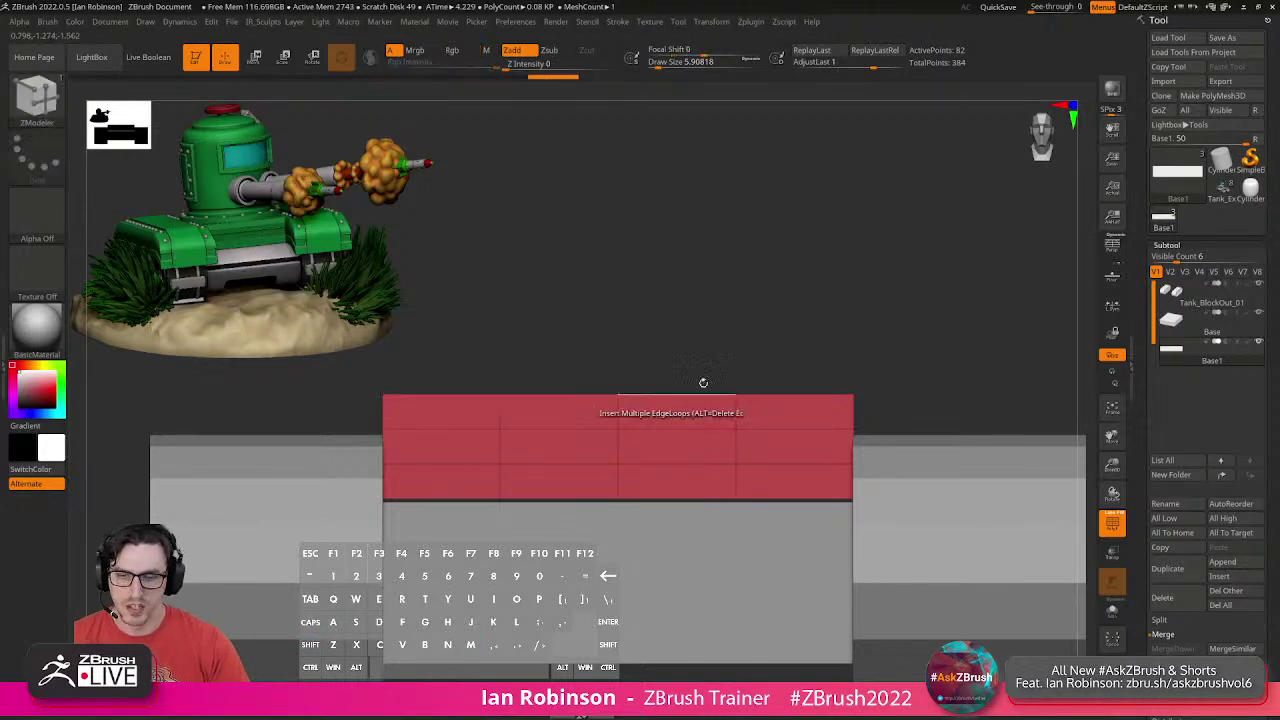
Isolate the raised block, assign its middle band of side polygons a new polygroup by polyloop, and show all subtools again.
{"action": "mouse_move", "coordinate": [909, 394]}
{"action": "left_mouse_down"}
{"action": "mouse_move", "coordinate": [829, 323]}
{"action": "mouse_move", "coordinate": [866, 323]}
{"action": "mouse_move", "coordinate": [797, 371]}
{"action": "left_mouse_up"}
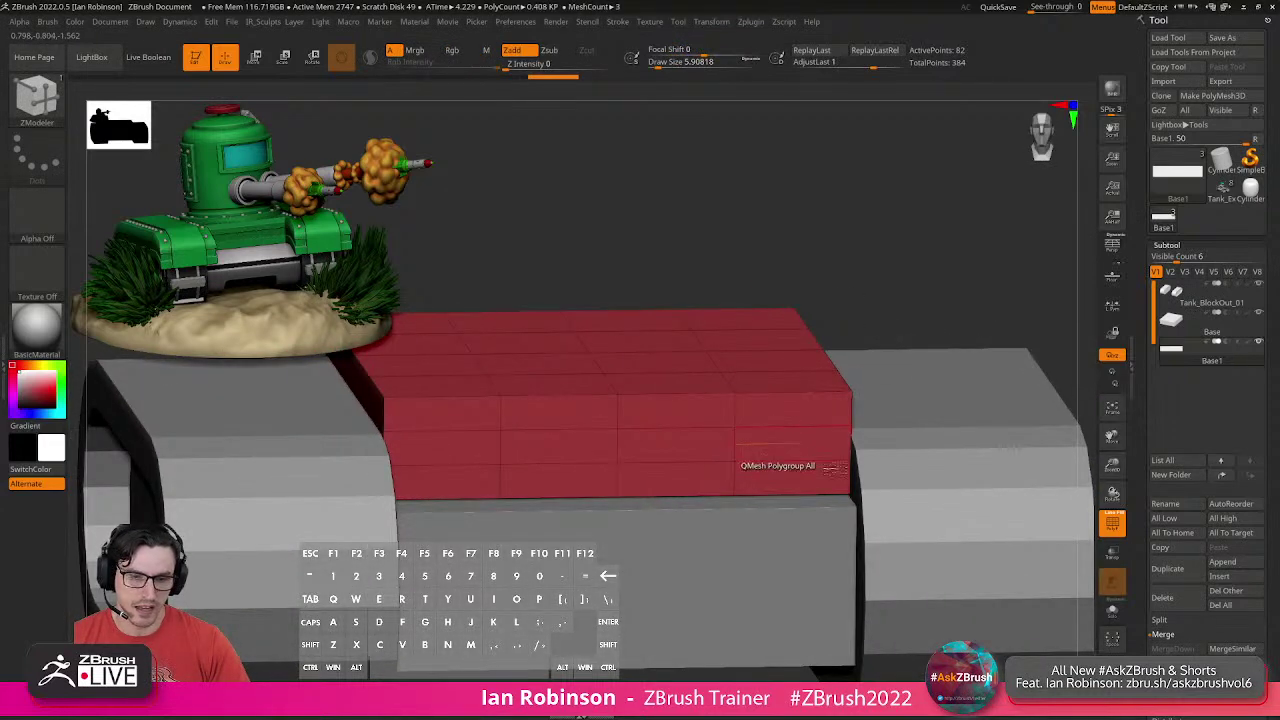
{"action": "left_click", "coordinate": [1112, 611]}
{"action": "left_click_drag", "start_coordinate": [942, 410], "coordinate": [874, 442]}
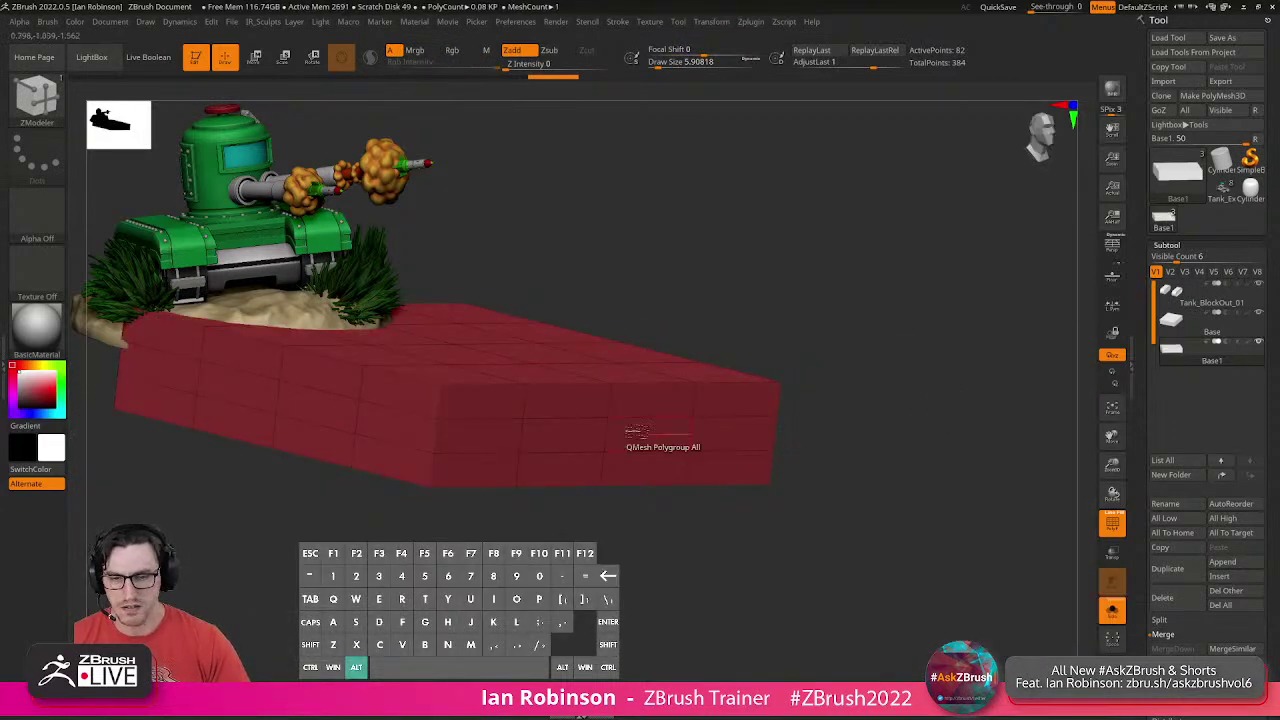
{"action": "key", "text": "space"}
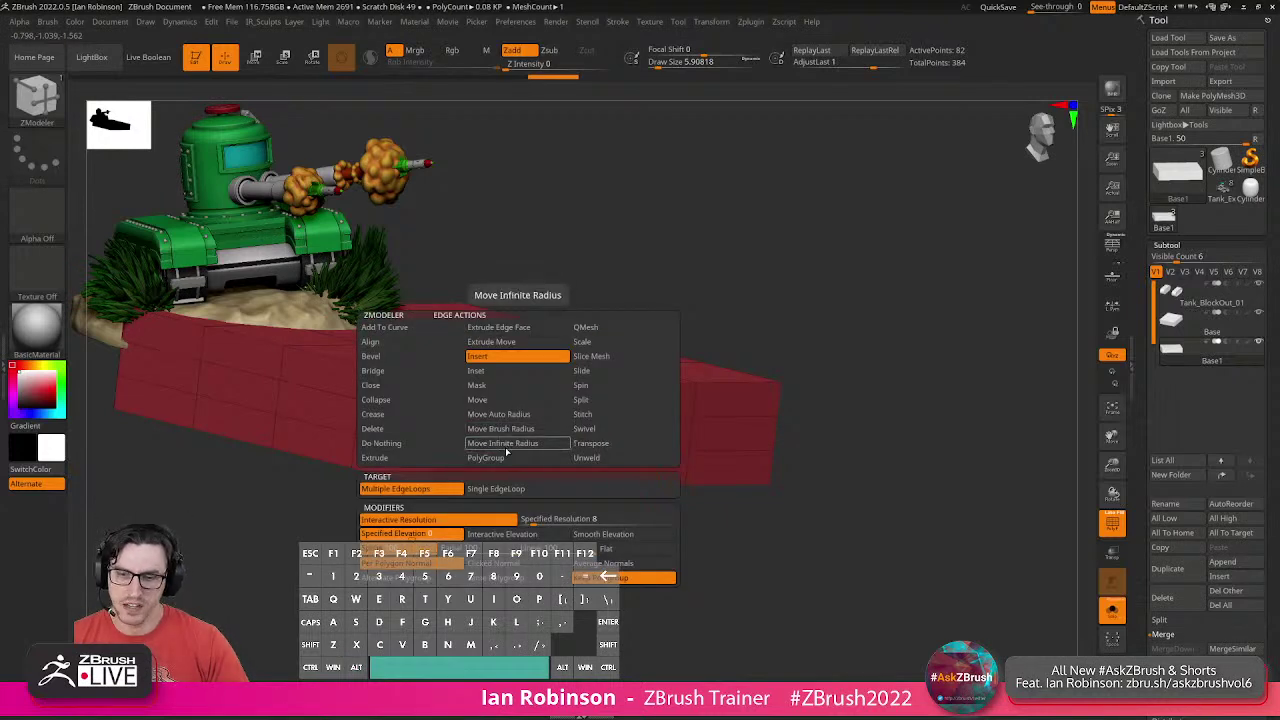
{"action": "left_click", "coordinate": [500, 457]}
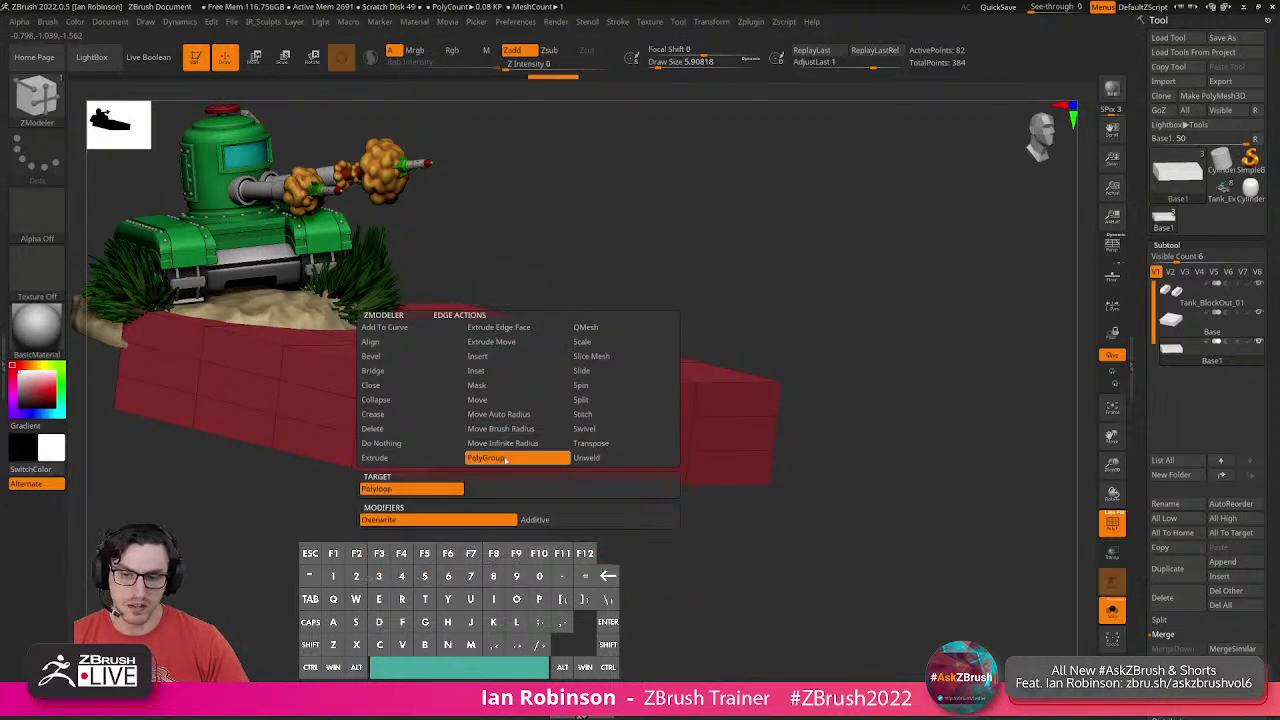
{"action": "left_click", "coordinate": [522, 436]}
{"action": "mouse_move", "coordinate": [613, 566]}
{"action": "left_mouse_down", "text": "shift"}
{"action": "mouse_move", "coordinate": [686, 577]}
{"action": "mouse_move", "coordinate": [654, 574]}
{"action": "mouse_move", "coordinate": [677, 591]}
{"action": "mouse_move", "coordinate": [663, 589]}
{"action": "mouse_move", "coordinate": [670, 578]}
{"action": "mouse_move", "coordinate": [735, 590]}
{"action": "left_mouse_up", "text": "shift"}
{"action": "left_click", "coordinate": [1107, 613]}
{"action": "left_click_drag", "start_coordinate": [921, 364], "coordinate": [751, 371], "text": "alt"}
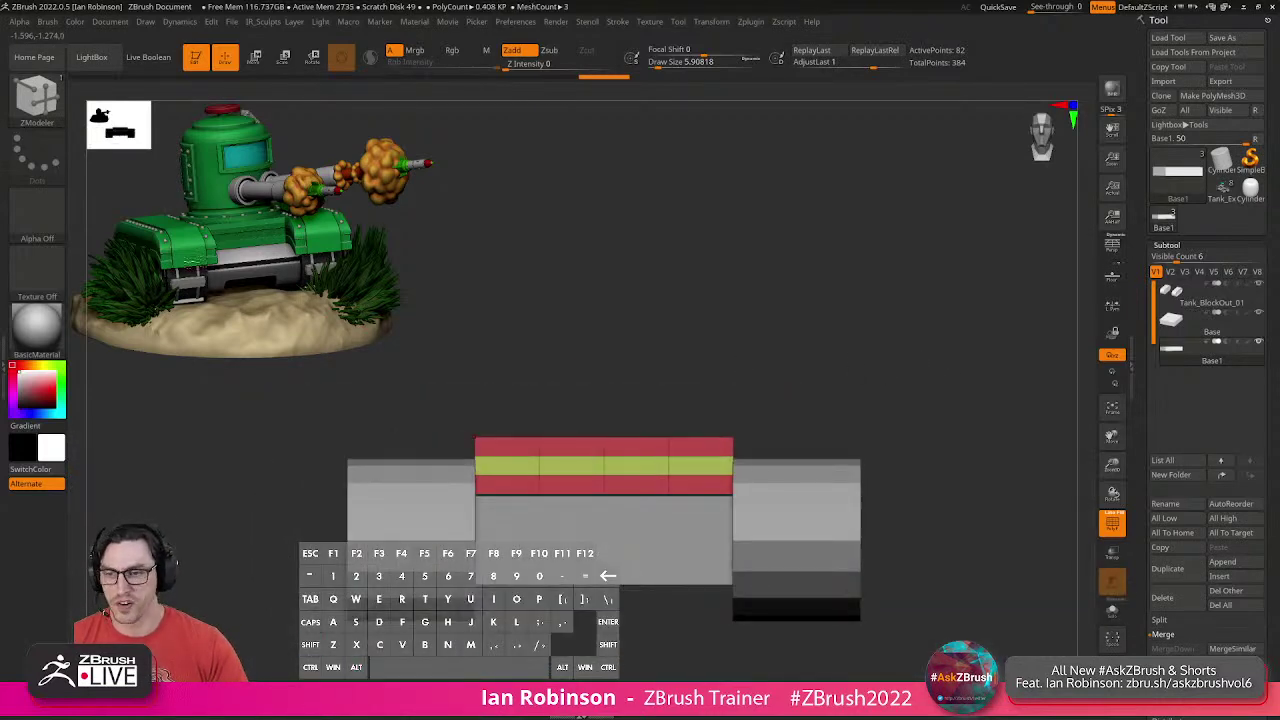
Rename the raised block's subtool to Top_Shell.
{"action": "left_click_drag", "start_coordinate": [684, 307], "coordinate": [670, 320]}
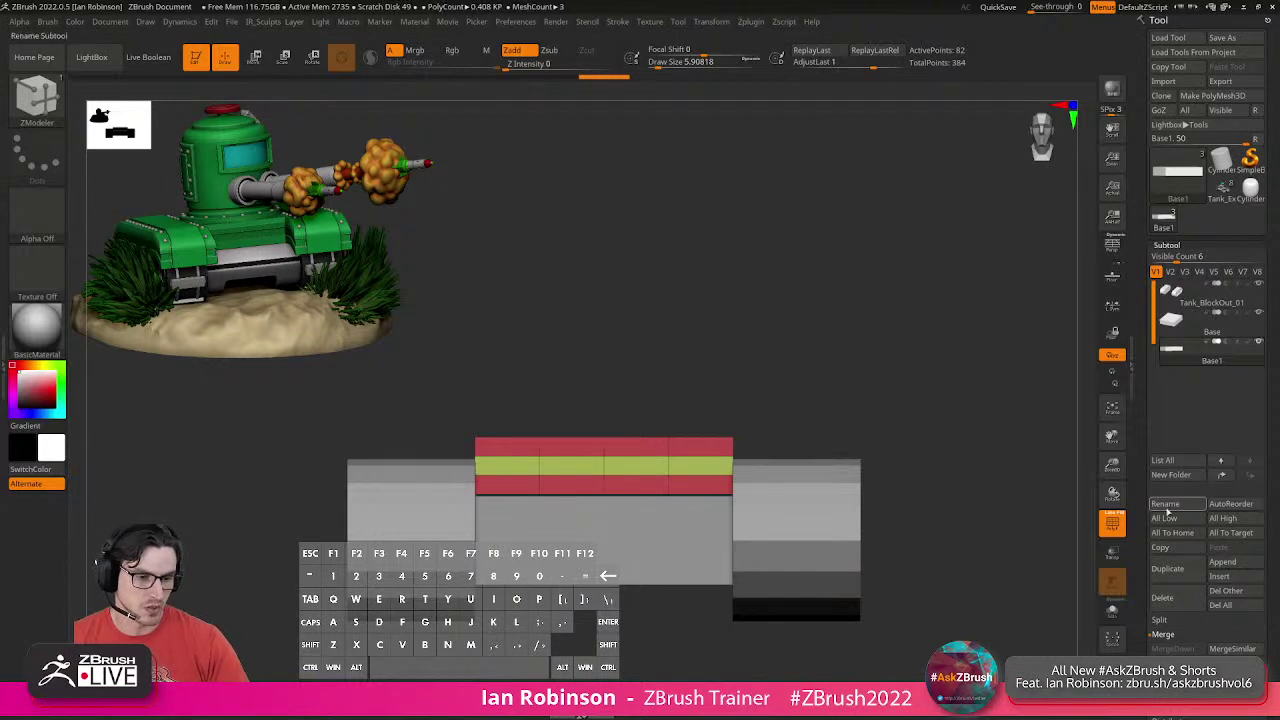
{"action": "left_click", "coordinate": [1166, 504]}
{"action": "type", "text": "Top_"}
{"action": "type", "text": "B"}
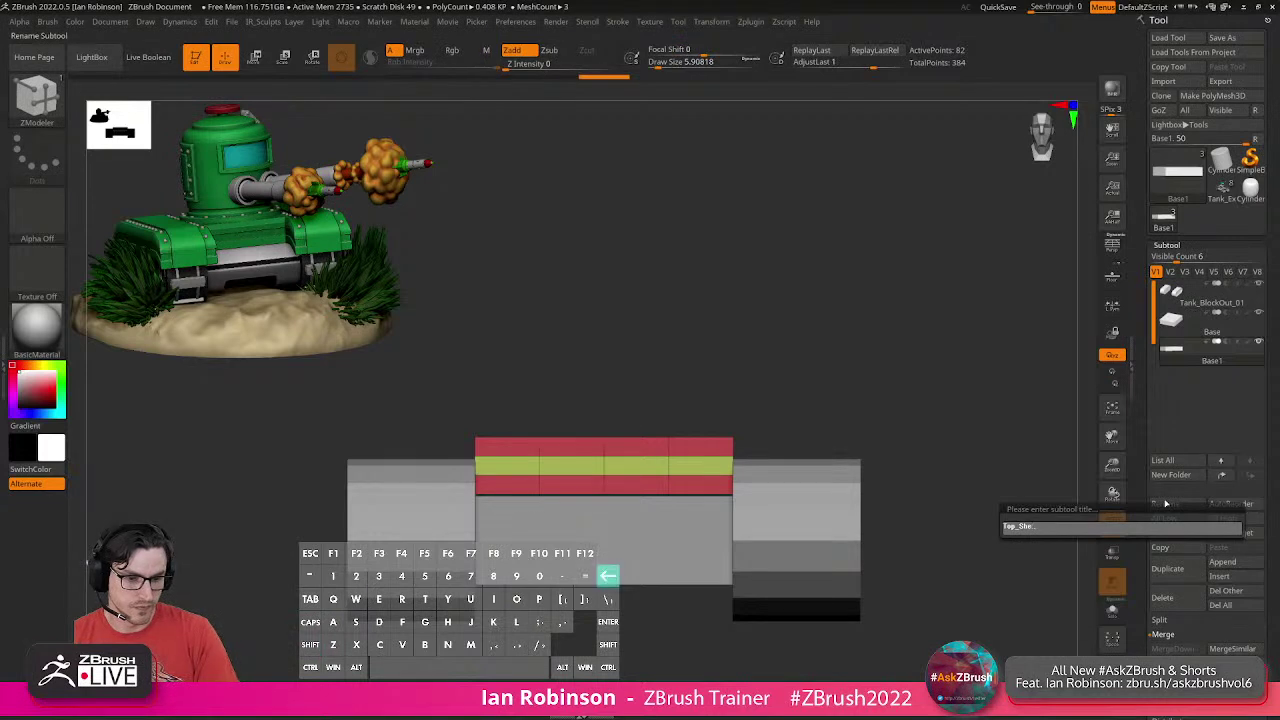
{"action": "type", "text": "hell"}
{"action": "key", "text": "Return"}
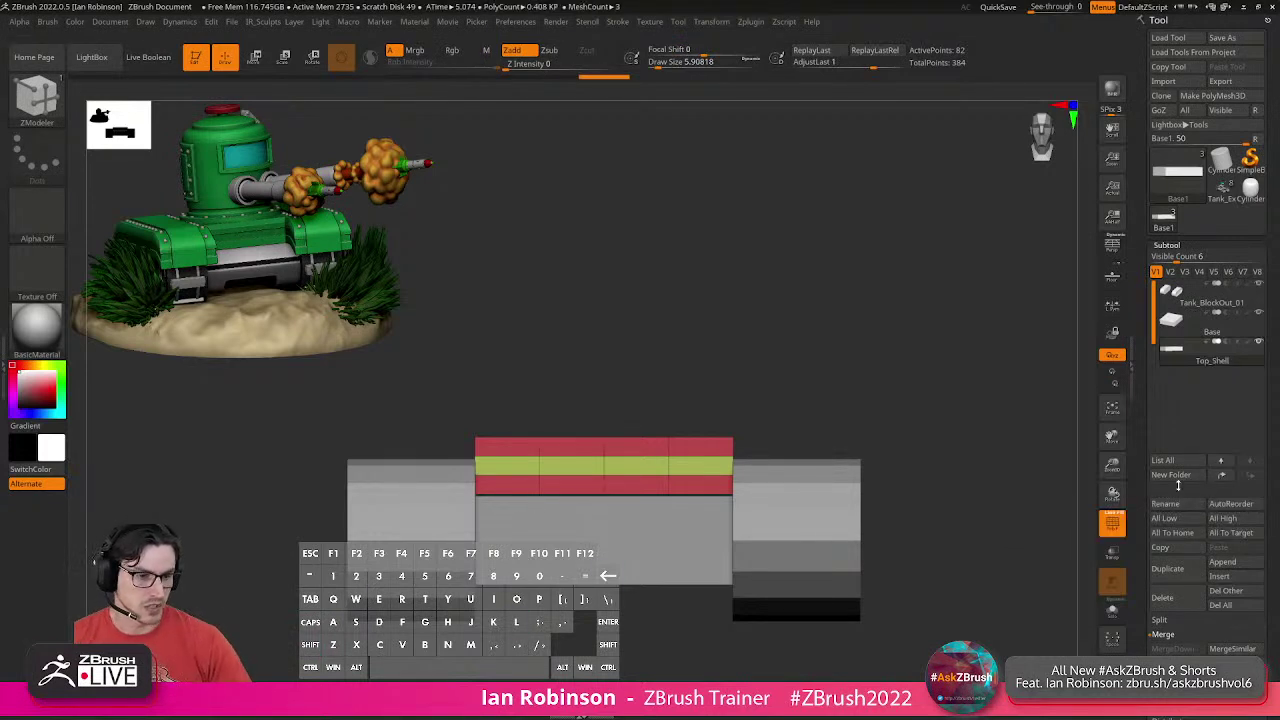
Duplicate the Top_Shell subtool and rename the copy to Tread_Frame.
{"action": "key", "text": "ctrl+shift"}
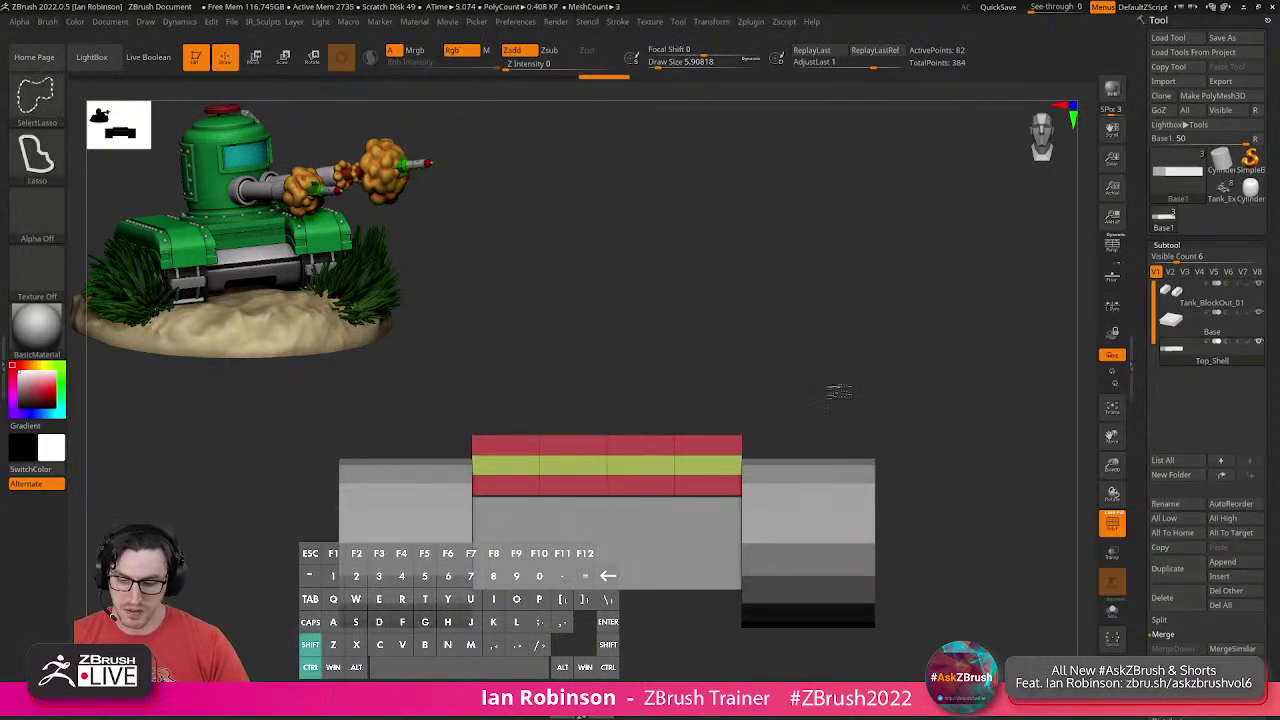
{"action": "key", "text": "ctrl+shift+d"}
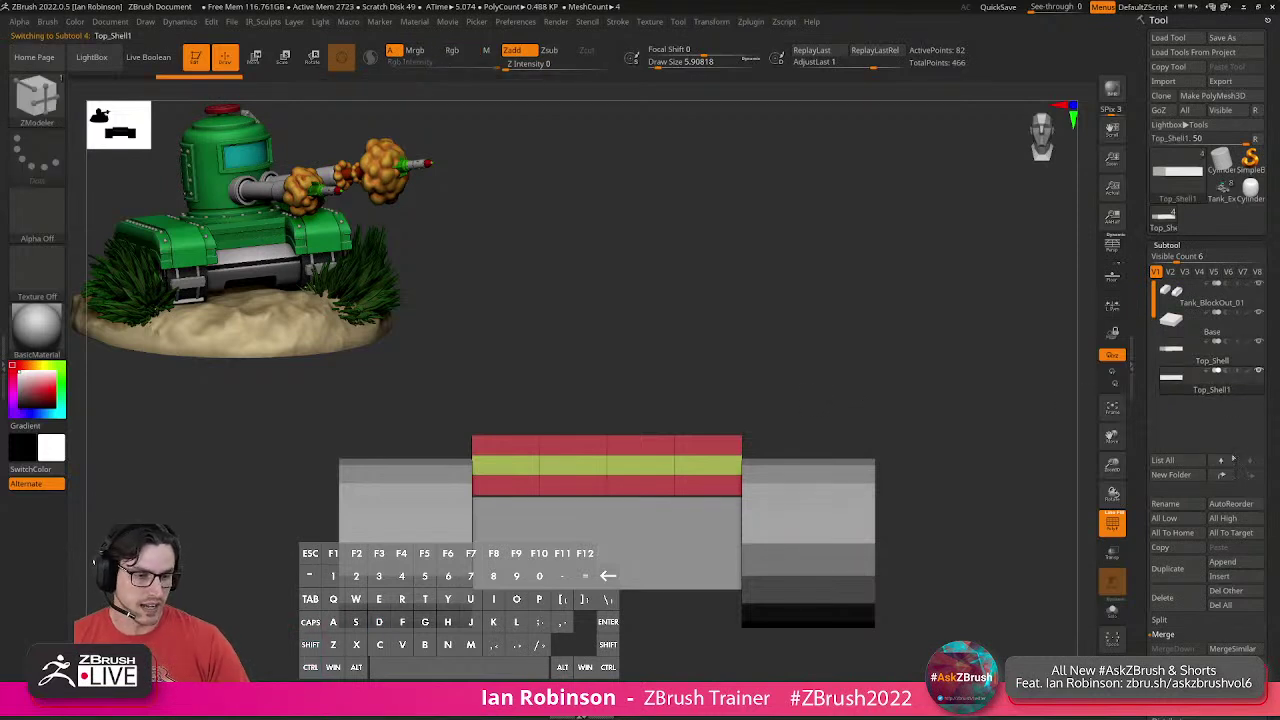
{"action": "left_click", "coordinate": [1172, 505]}
{"action": "type", "text": "Tread_Frame"}
{"action": "key", "text": "Return"}
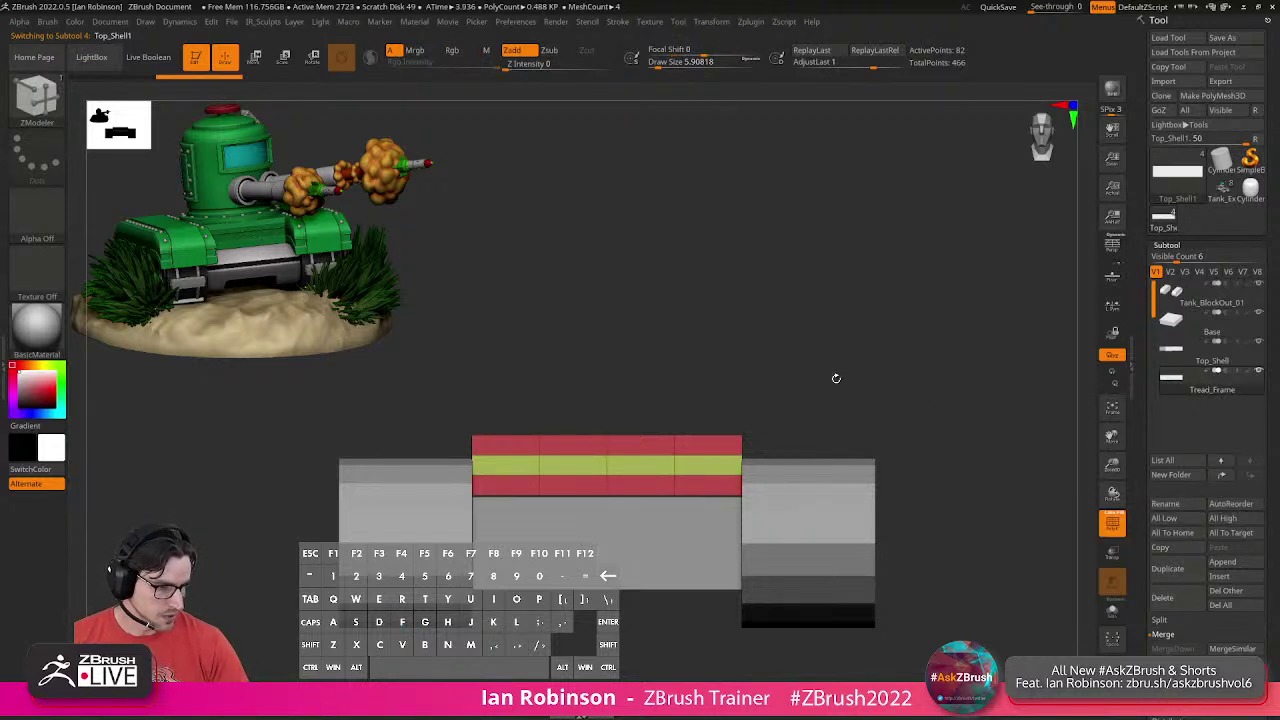
Try merging all of Tread_Frame's polygons into a single polygroup, and undo it.
{"action": "left_click_drag", "start_coordinate": [814, 349], "coordinate": [770, 370], "text": "alt"}
{"action": "key", "text": "ctrl+w"}
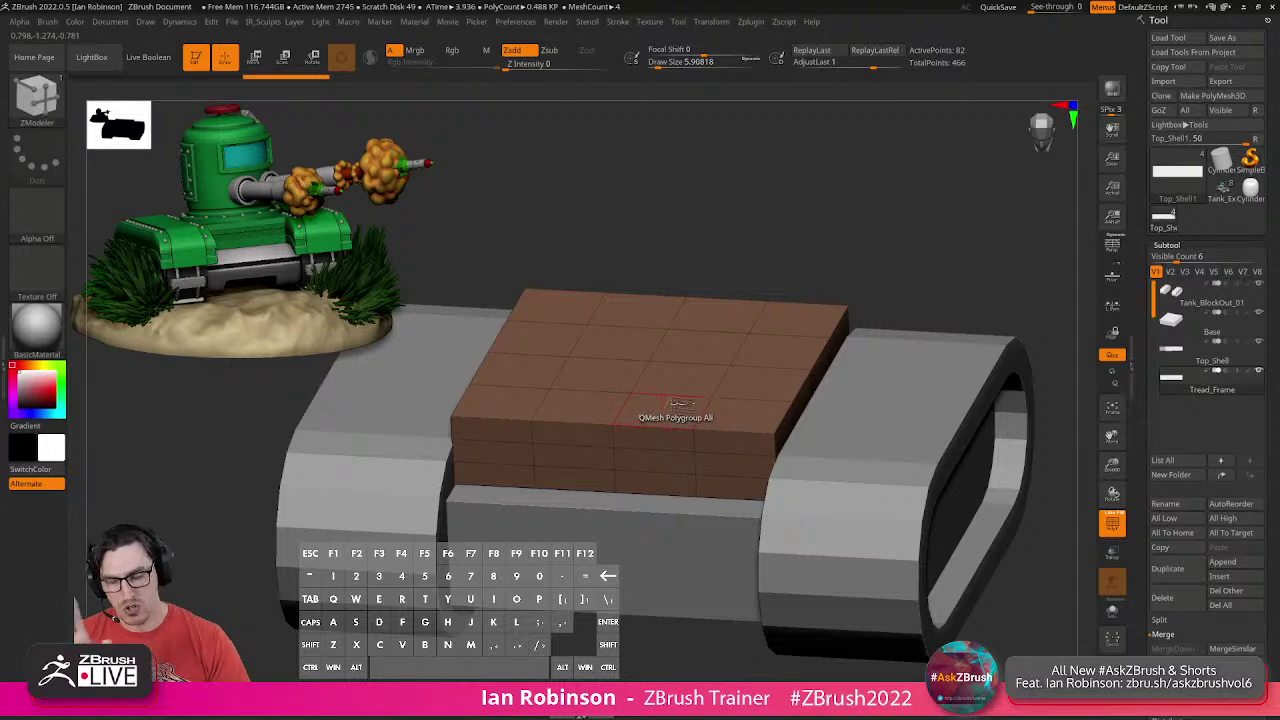
{"action": "key", "text": "ctrl+z"}
{"action": "left_click_drag", "start_coordinate": [846, 267], "coordinate": [902, 287]}
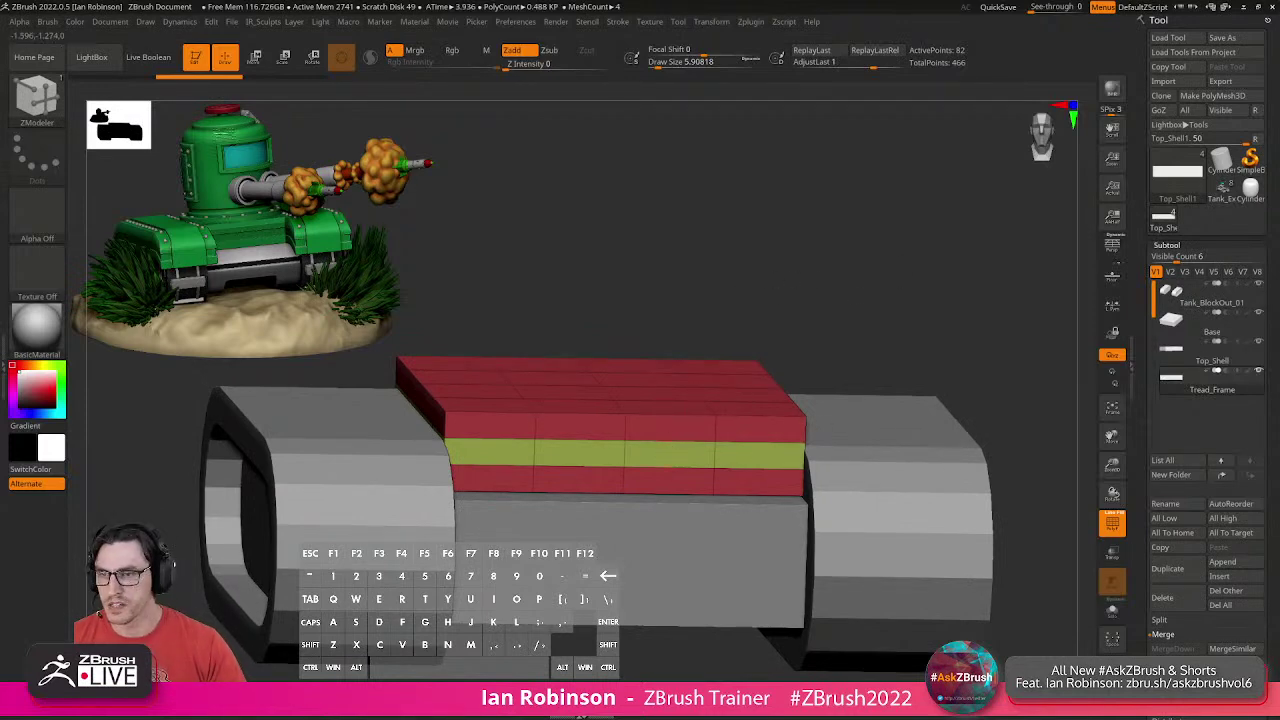
{"action": "left_click", "coordinate": [40, 100]}
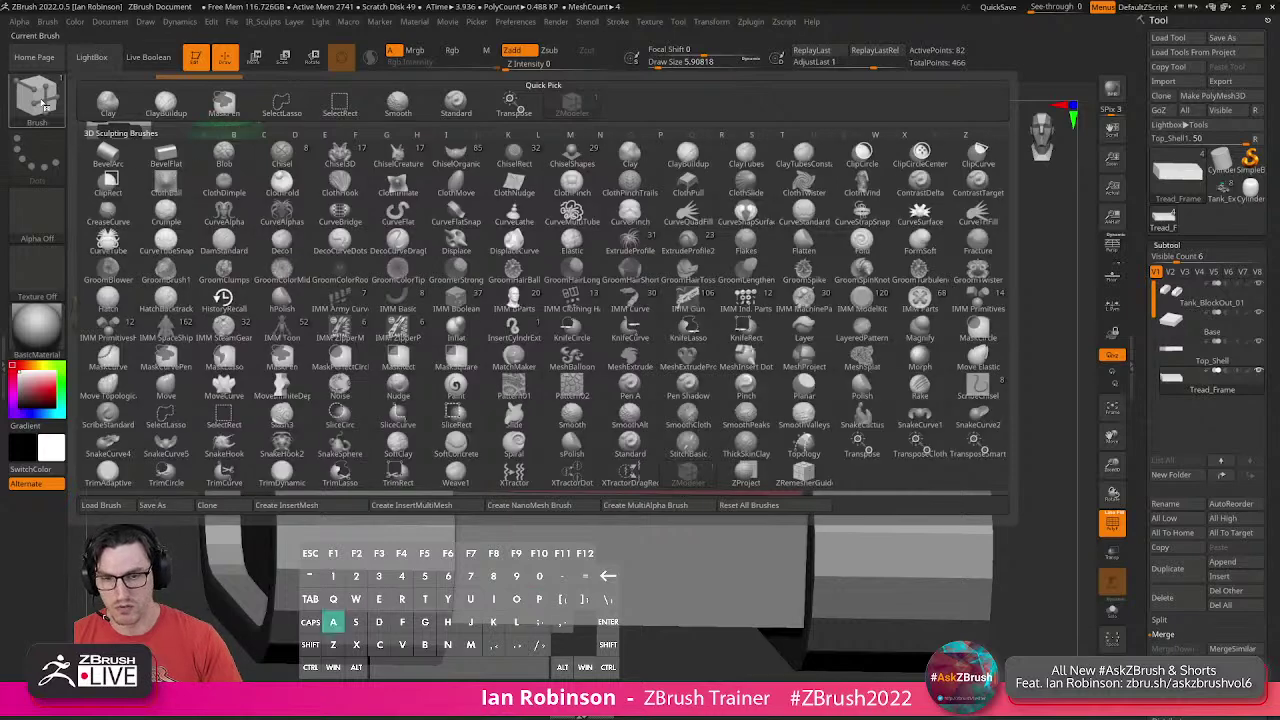
{"action": "key", "text": "b"}
{"action": "key", "text": "p"}
{"action": "key", "text": "a"}
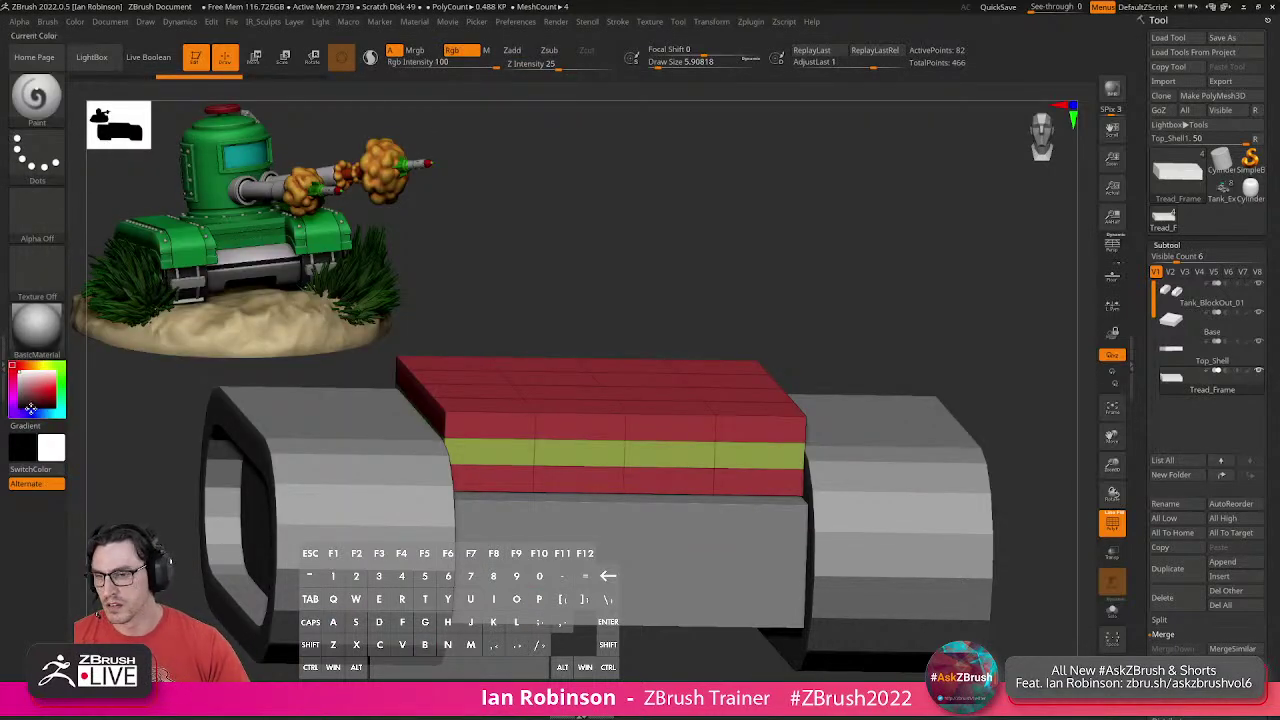
{"action": "key", "text": "b"}
{"action": "key", "text": "z"}
{"action": "key", "text": "m"}
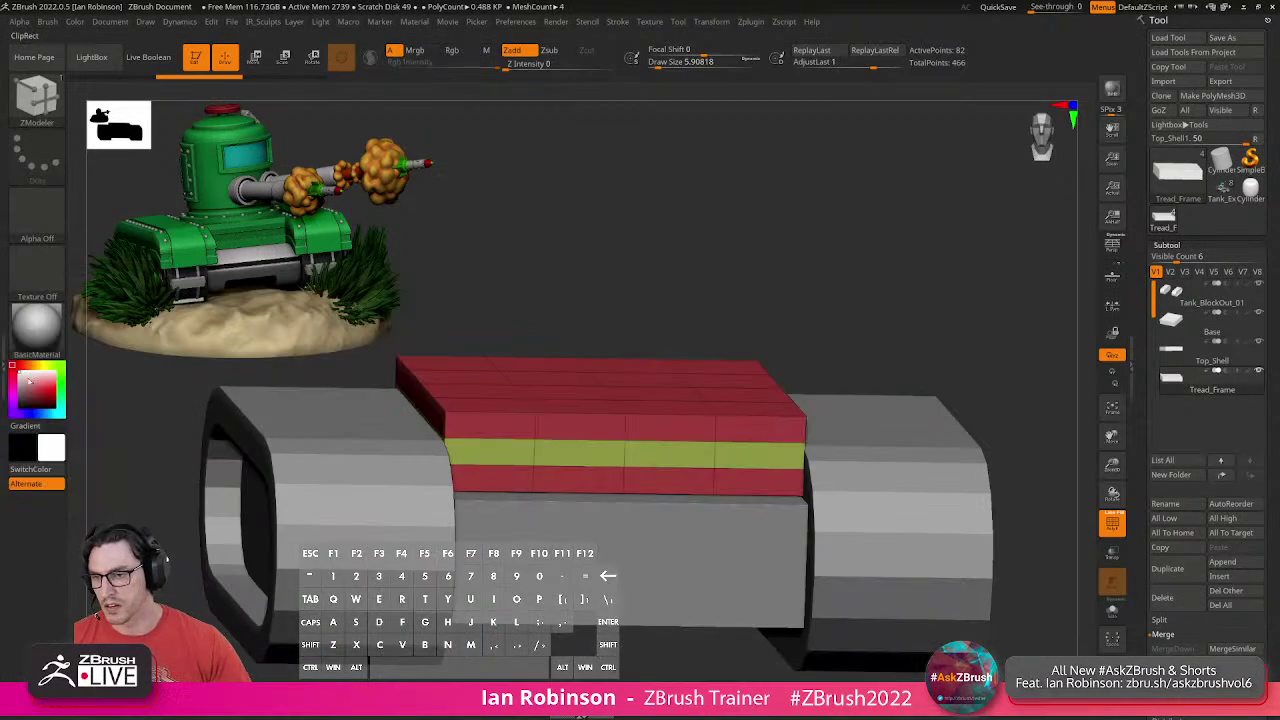
Regroup the whole Tread_Frame block as one polygroup once more, and undo the regrouping.
{"action": "mouse_move", "coordinate": [726, 255]}
{"action": "left_mouse_down", "text": "alt"}
{"action": "mouse_move", "coordinate": [717, 246]}
{"action": "mouse_move", "coordinate": [751, 254]}
{"action": "left_mouse_up", "text": "alt"}
{"action": "key", "text": "ctrl+w"}
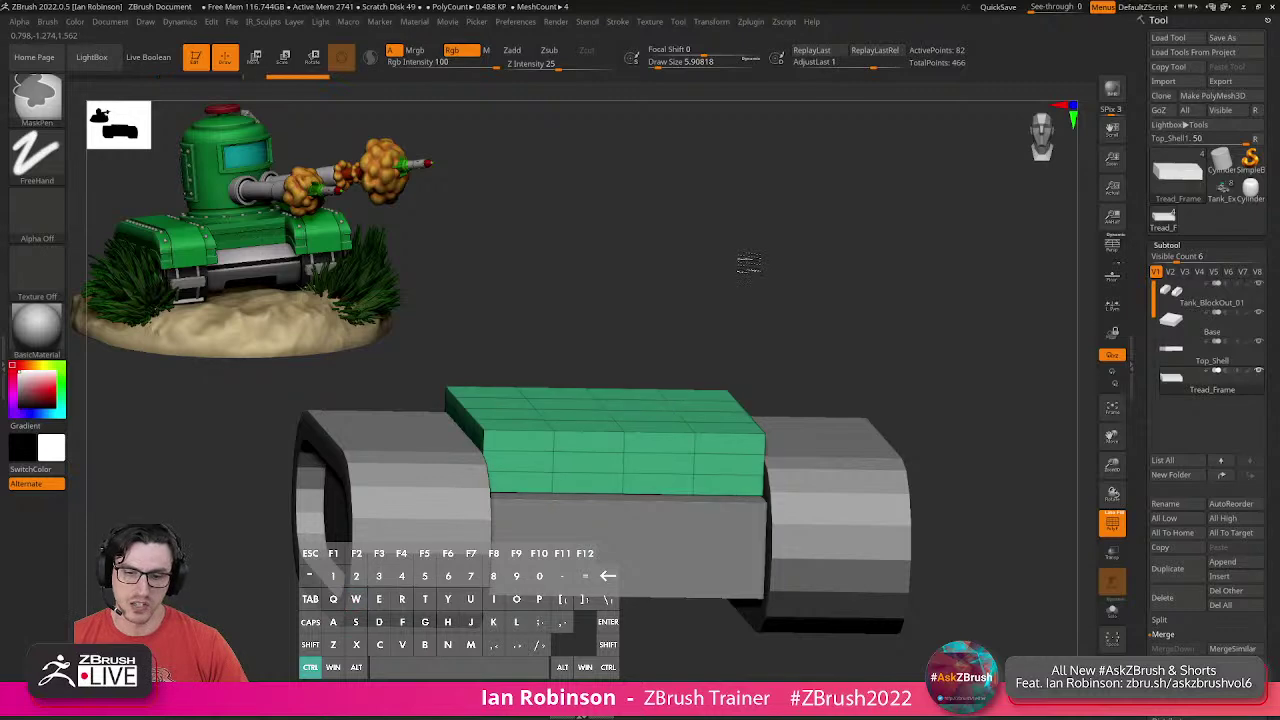
{"action": "key", "text": "ctrl+z"}
{"action": "left_click_drag", "start_coordinate": [743, 257], "coordinate": [812, 318], "text": "shift"}
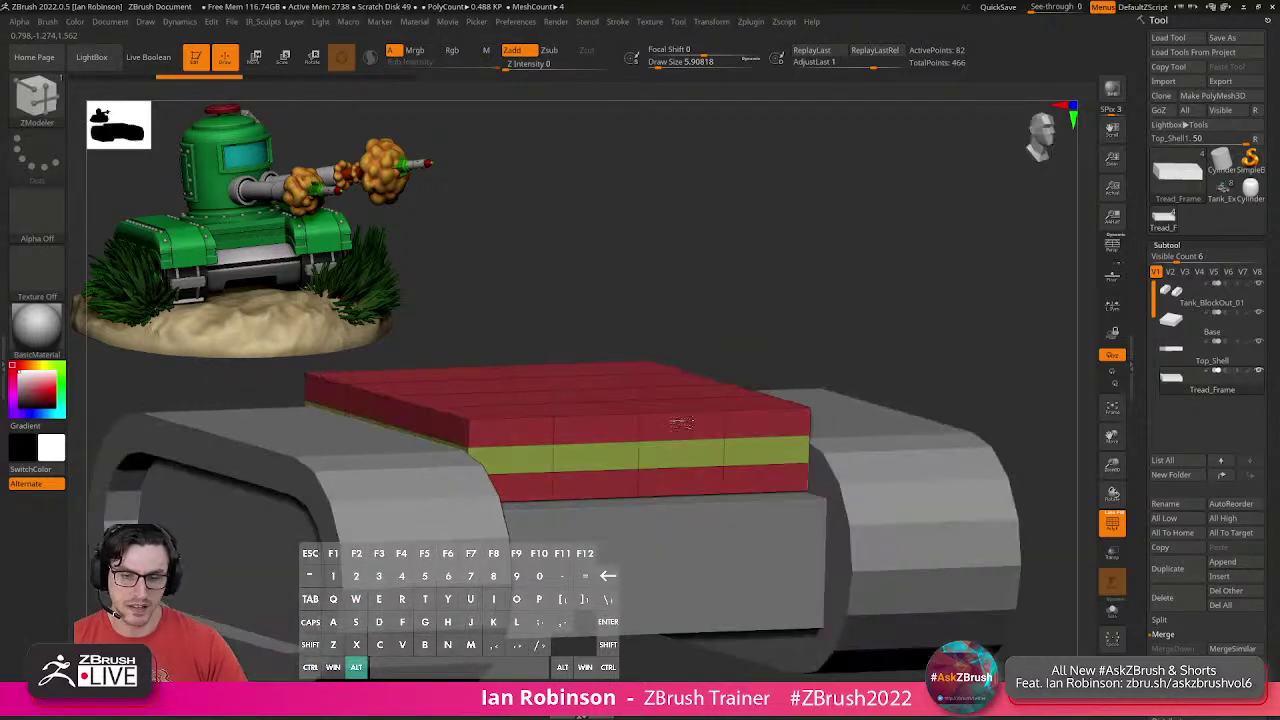
Try adding the upper row of Tread_Frame's side faces to the green middle band's polygroup, and undo it.
{"action": "right_click_drag", "start_coordinate": [650, 448], "coordinate": [605, 482], "text": "alt"}
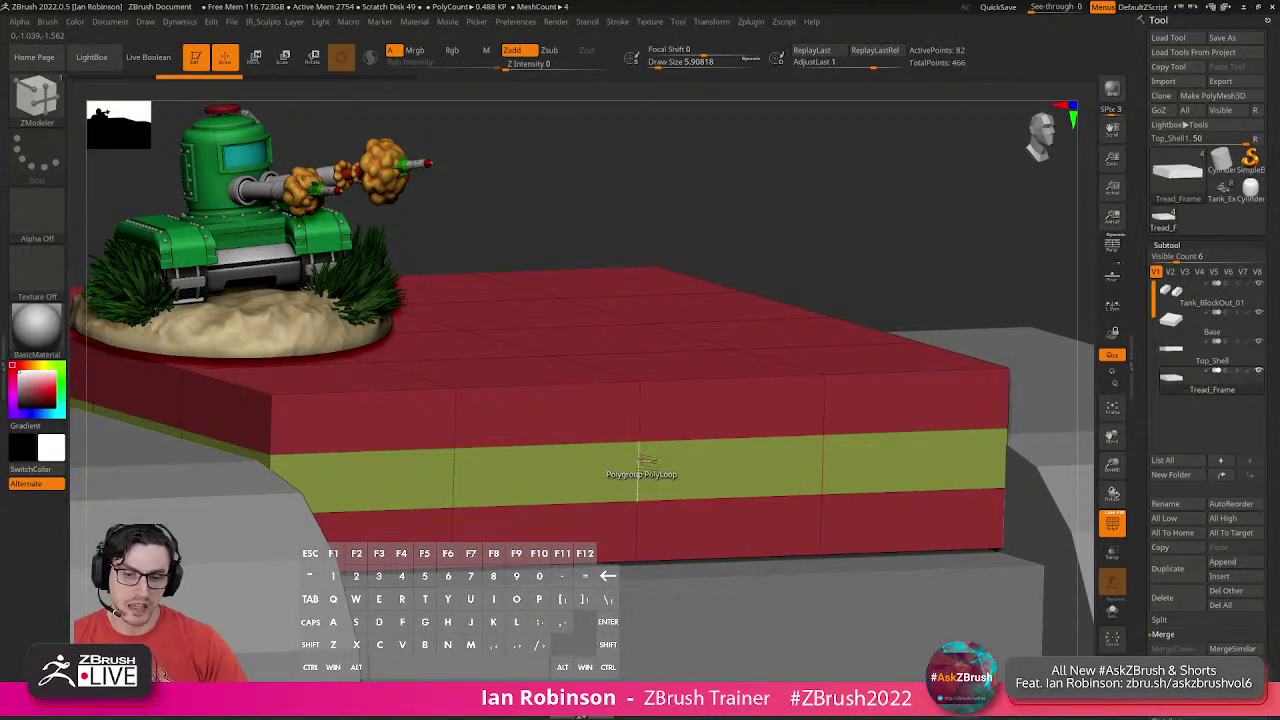
{"action": "key", "text": "space"}
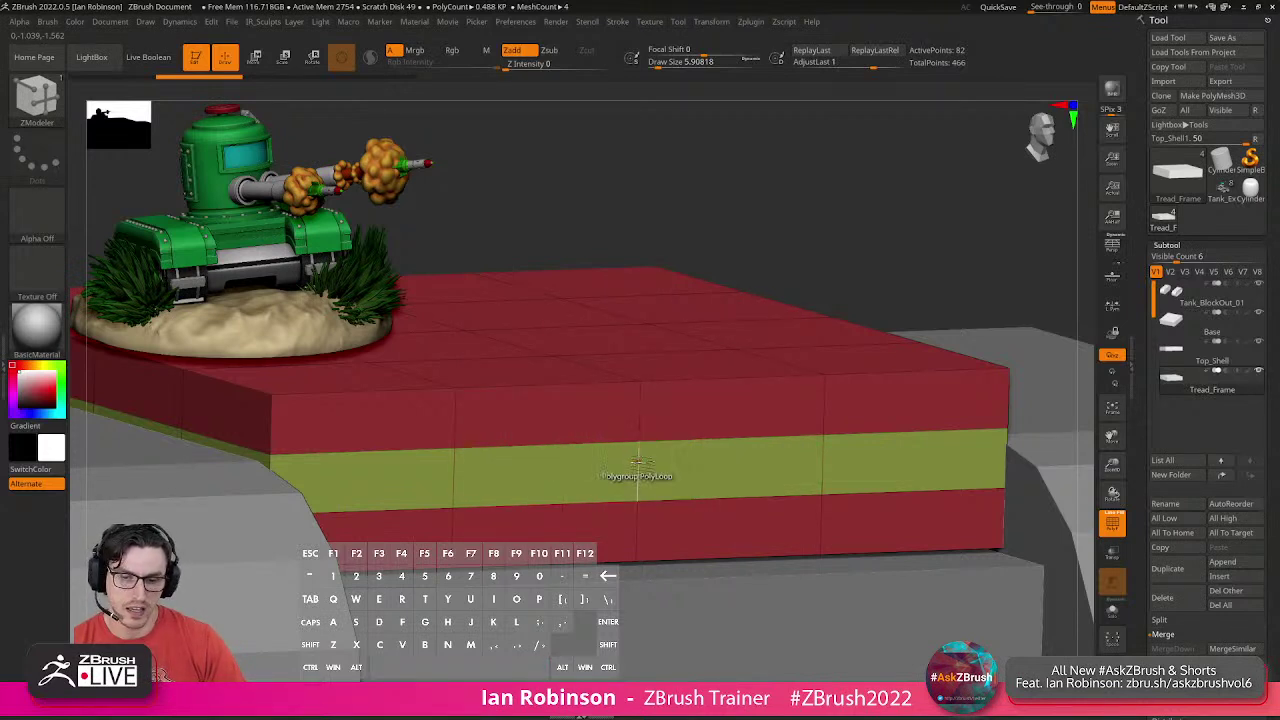
{"action": "left_click", "coordinate": [641, 418]}
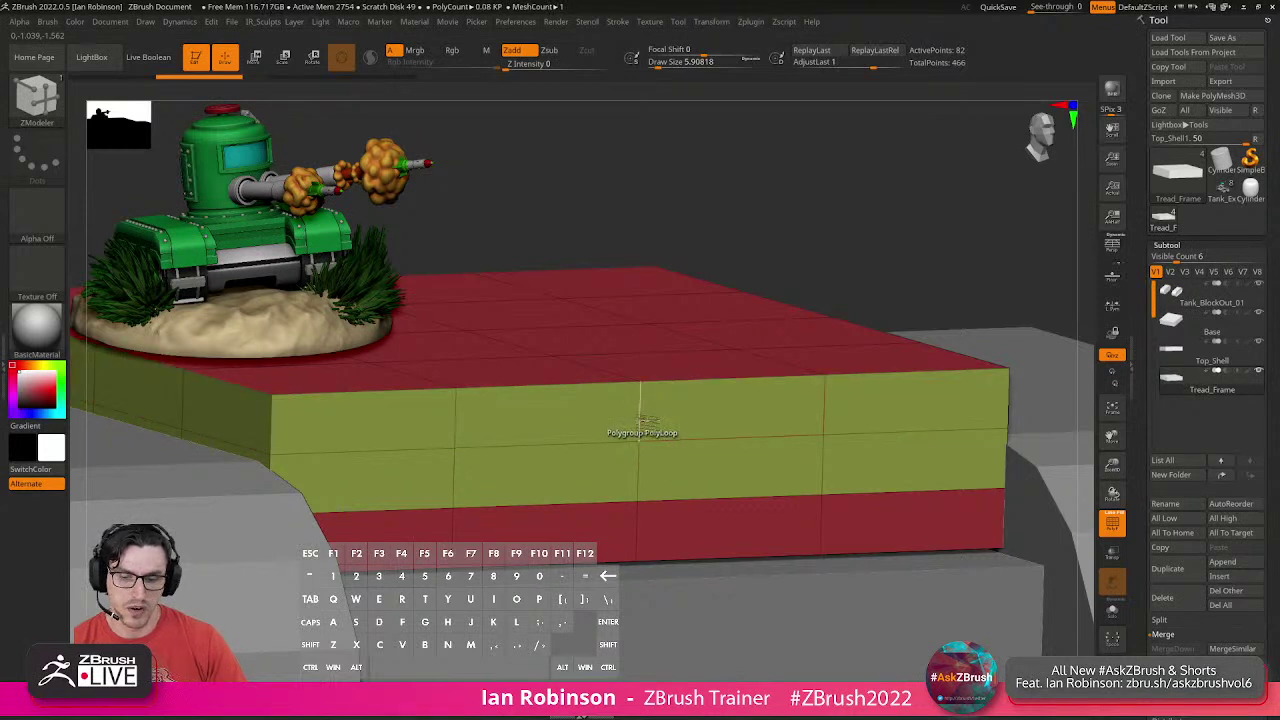
{"action": "key", "text": "ctrl+z"}
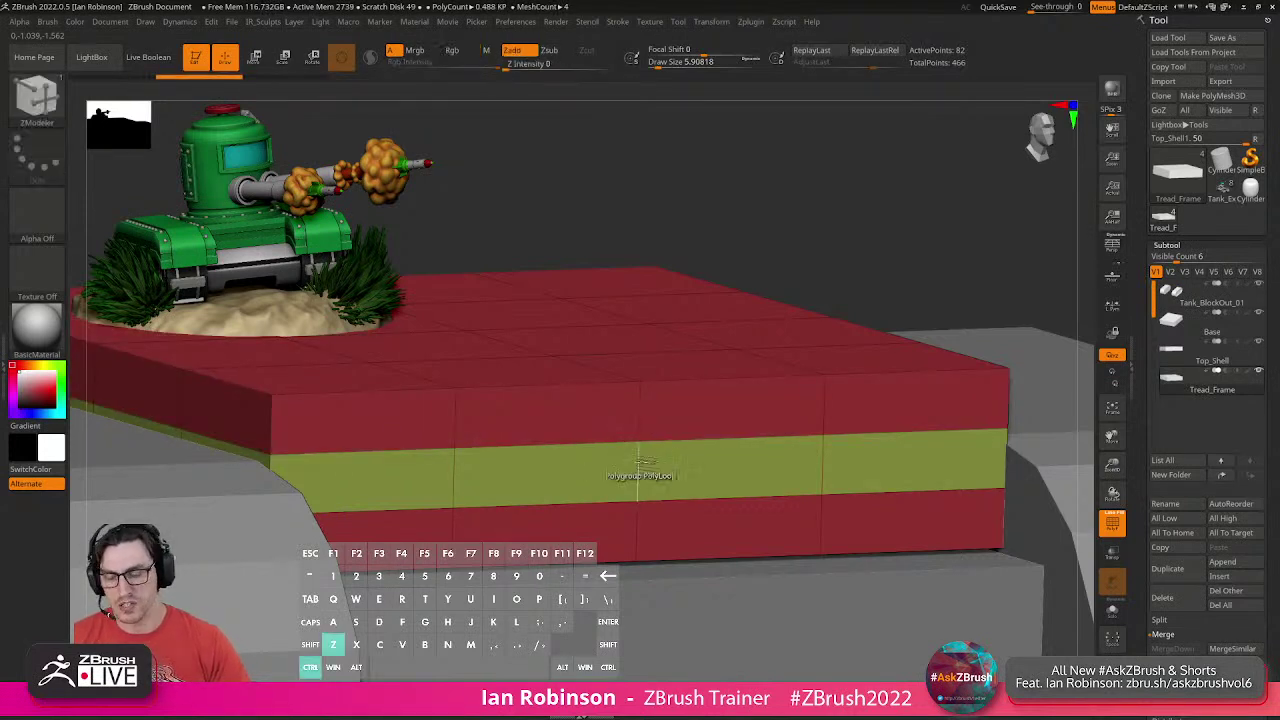
{"action": "key", "text": "ctrl+z"}
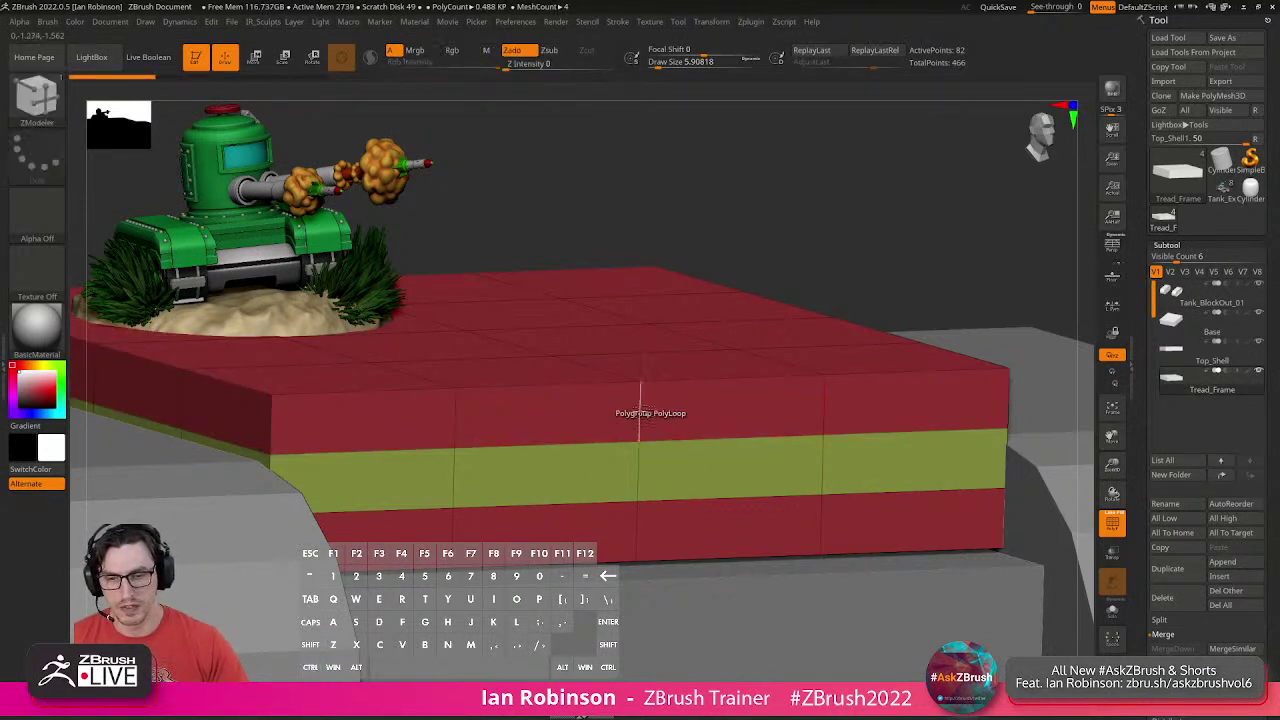
Try assigning the upper side band of Tread_Frame a separate polygroup of a different color, and undo it.
{"action": "left_click", "coordinate": [642, 418]}
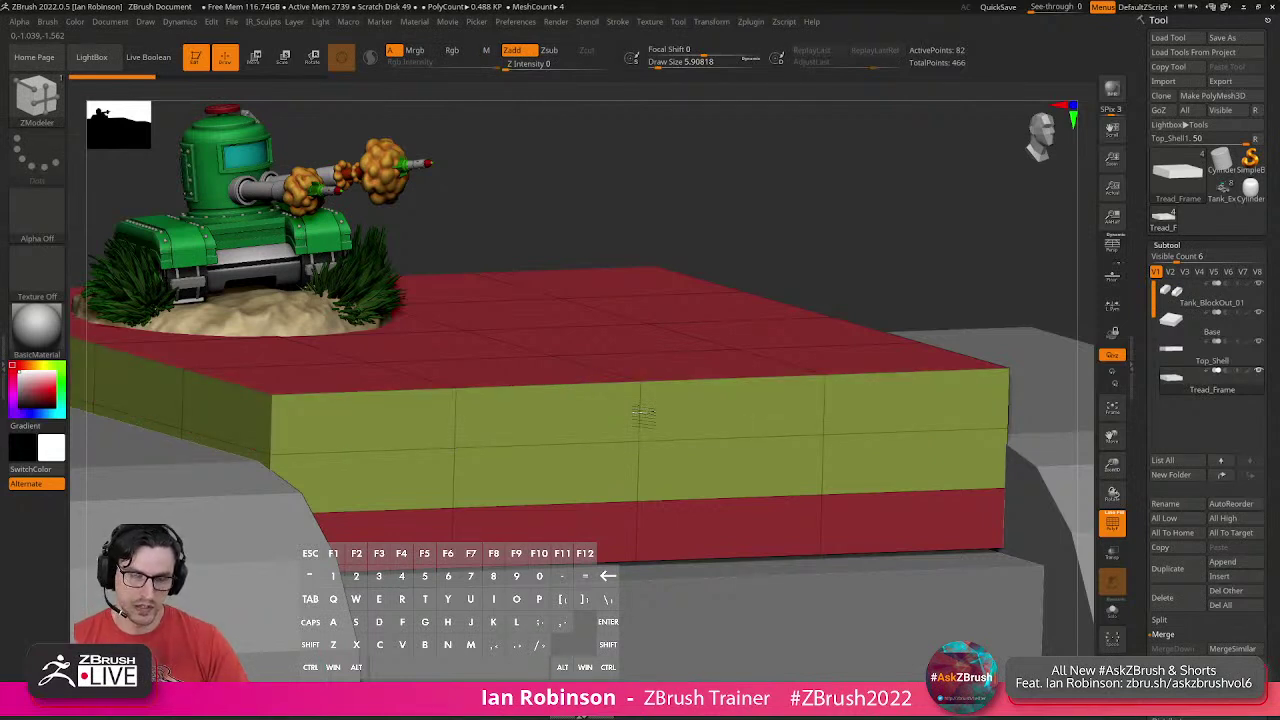
{"action": "left_click", "coordinate": [643, 415]}
{"action": "left_click", "coordinate": [643, 415]}
{"action": "left_click", "coordinate": [643, 415]}
{"action": "left_click", "coordinate": [643, 415]}
{"action": "left_click", "coordinate": [643, 415]}
{"action": "left_click", "coordinate": [643, 415]}
{"action": "left_click", "coordinate": [643, 415]}
{"action": "left_click", "coordinate": [642, 416]}
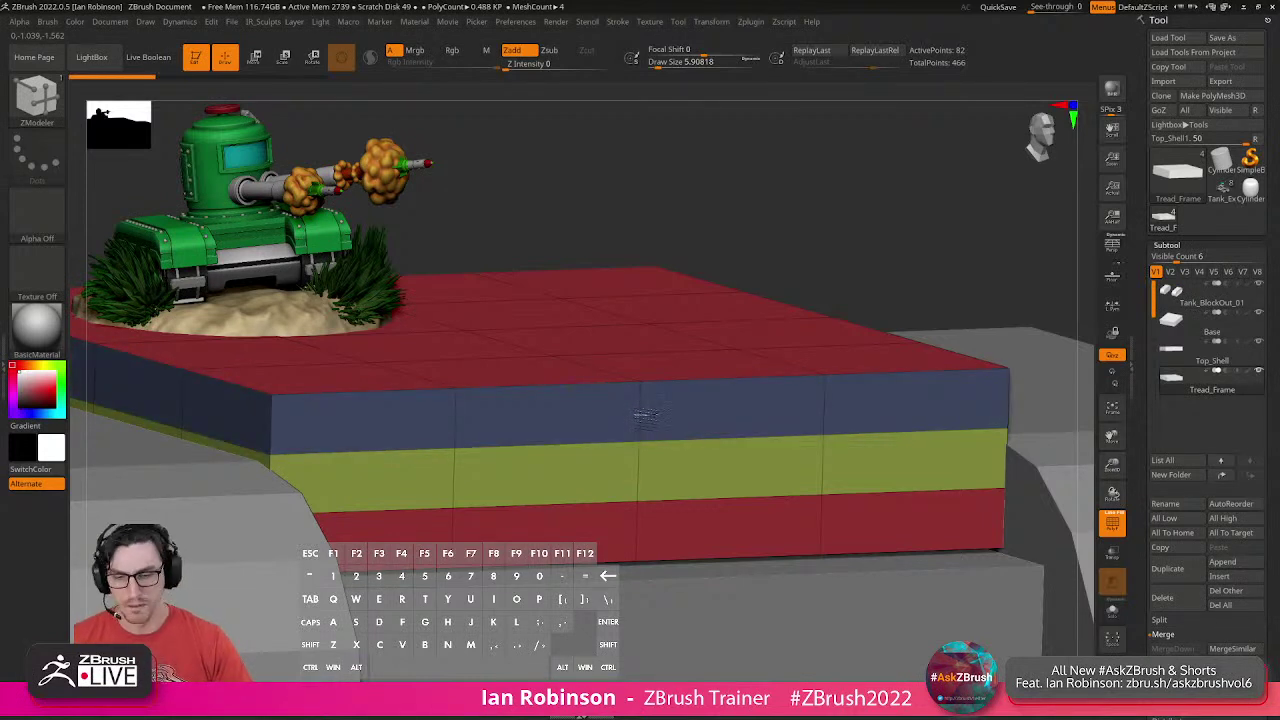
{"action": "key", "text": "ctrl+z"}
Move Tread_Frame sideways from the Top_Shell until it sits above one of the tracks.
{"action": "left_click_drag", "start_coordinate": [892, 289], "coordinate": [1010, 333], "text": "alt"}
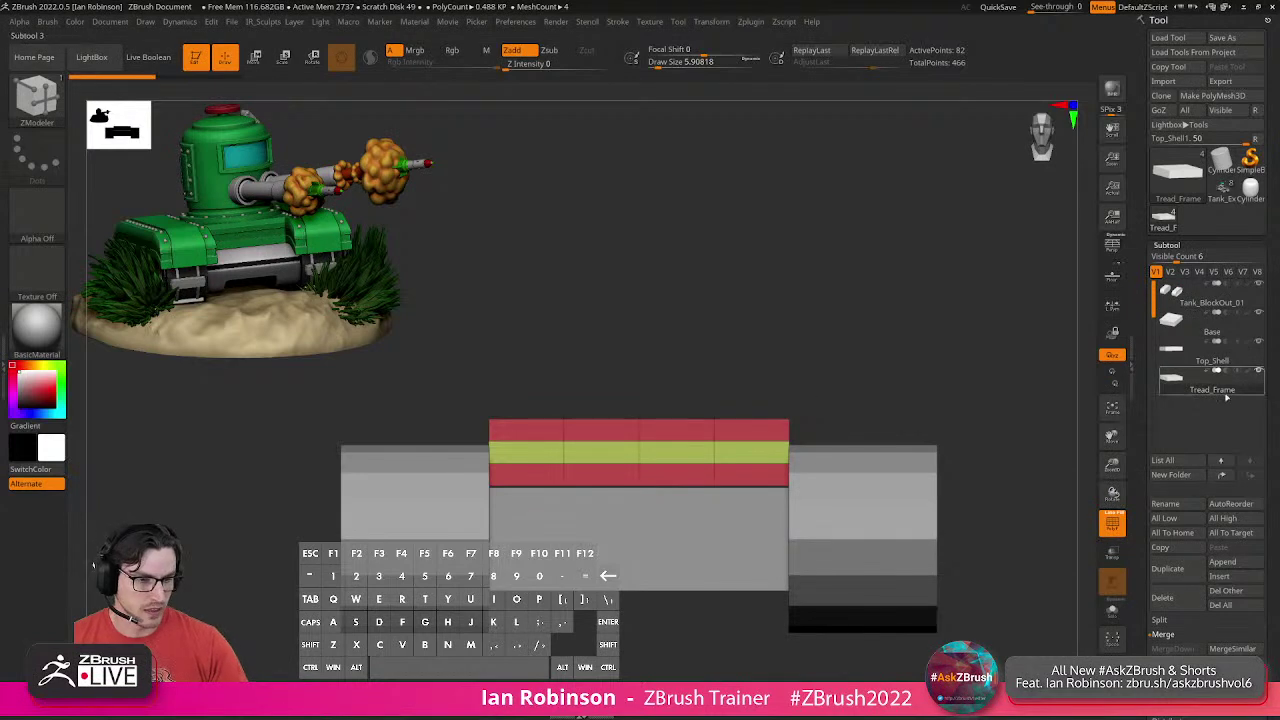
{"action": "key", "text": "w"}
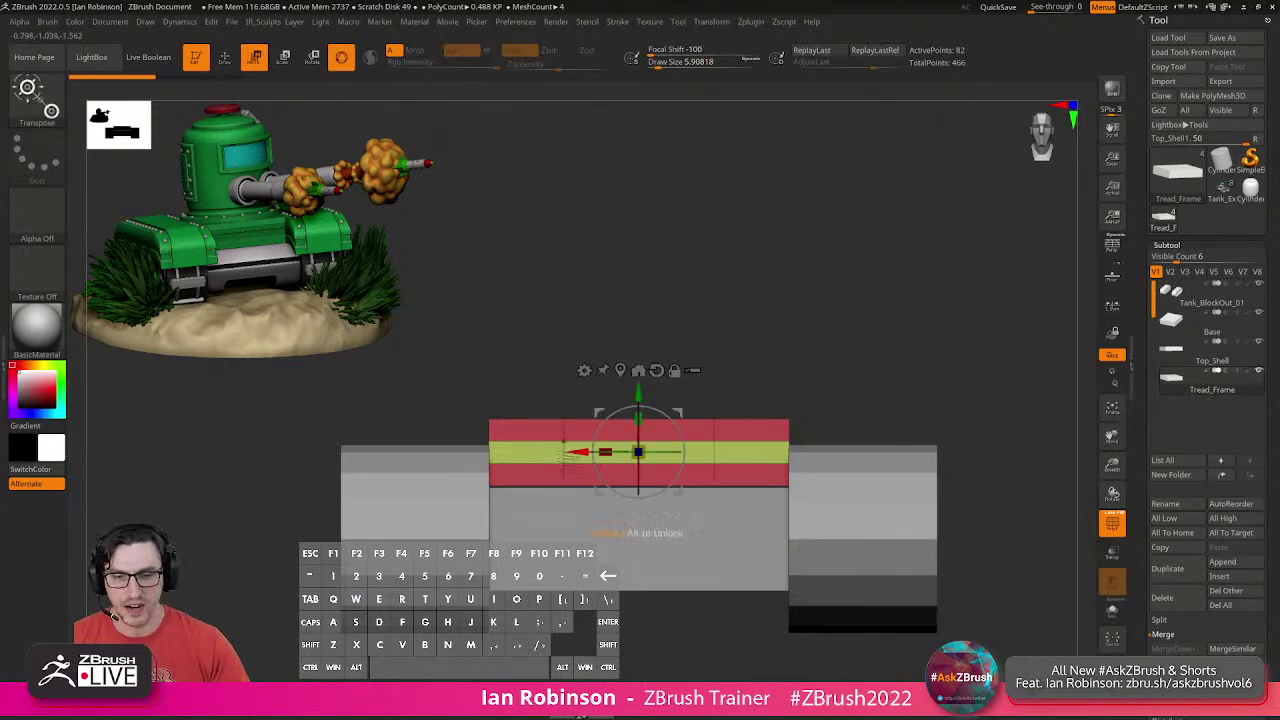
{"action": "left_click_drag", "start_coordinate": [581, 453], "coordinate": [352, 453]}
{"action": "key", "text": "q"}
Isolate Tread_Frame in Solo mode and mask it from the front so only its top edge stays unmasked.
{"action": "mouse_move", "coordinate": [694, 357]}
{"action": "left_mouse_down"}
{"action": "mouse_move", "coordinate": [709, 417]}
{"action": "mouse_move", "coordinate": [734, 439]}
{"action": "left_mouse_up"}
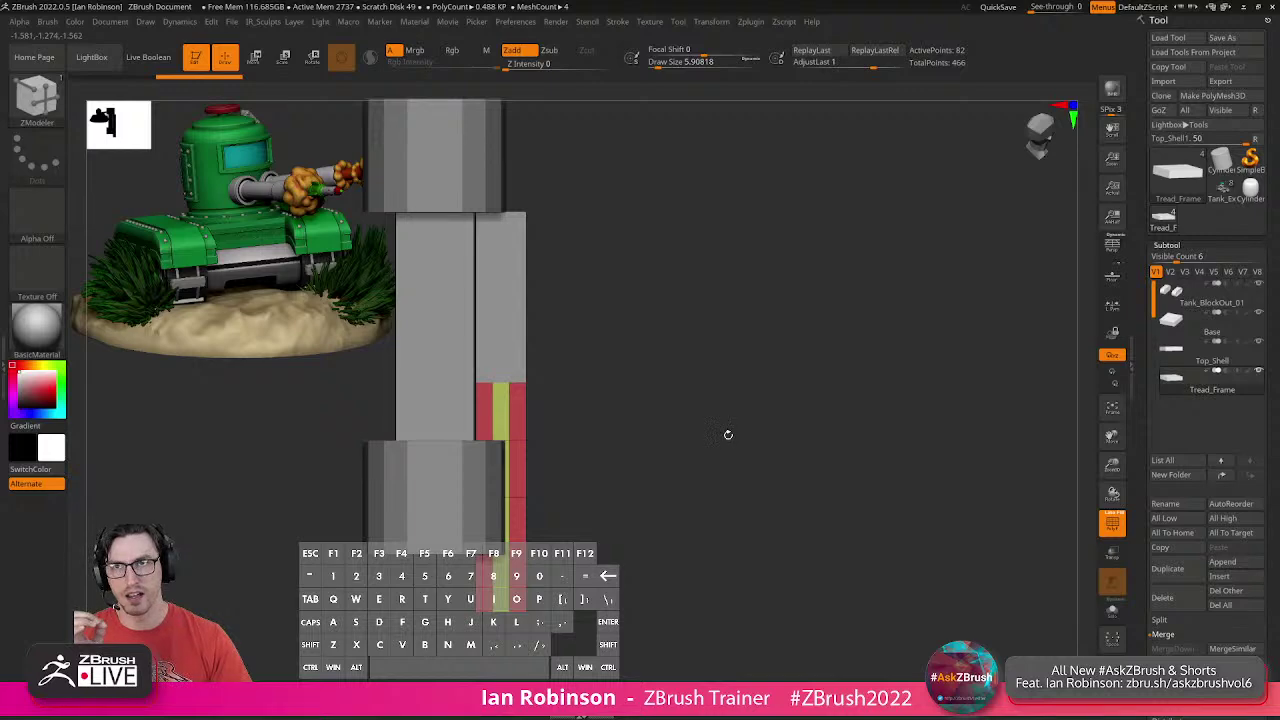
{"action": "left_click_drag", "start_coordinate": [706, 433], "coordinate": [857, 346], "text": "alt"}
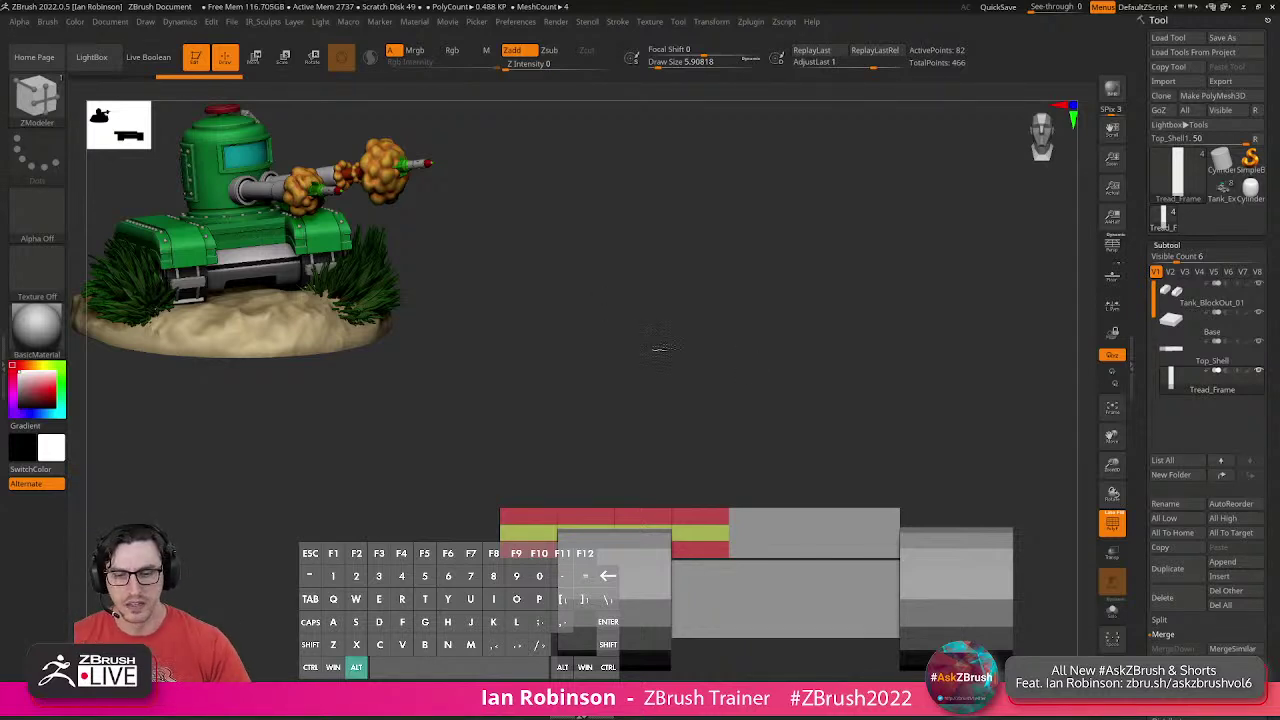
{"action": "left_click_drag", "start_coordinate": [653, 346], "coordinate": [688, 420], "text": "alt"}
{"action": "left_click", "coordinate": [1112, 611]}
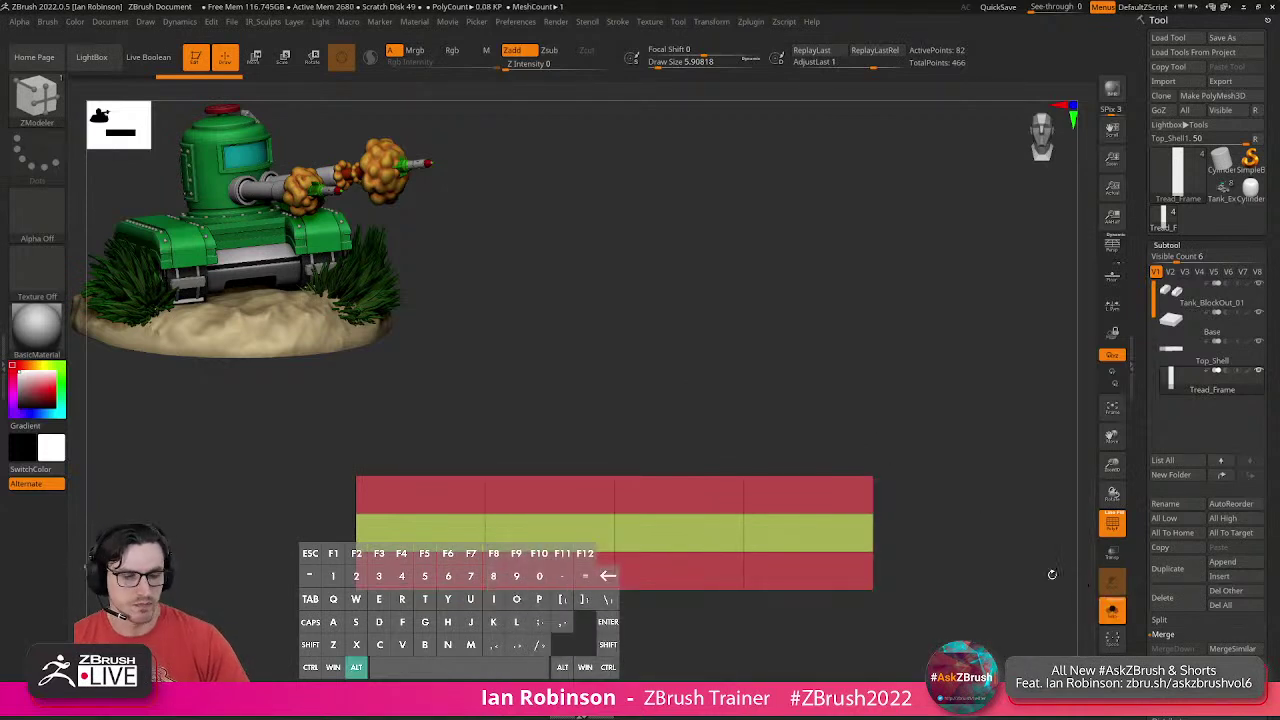
{"action": "left_click_drag", "start_coordinate": [972, 501], "coordinate": [949, 490], "text": "alt"}
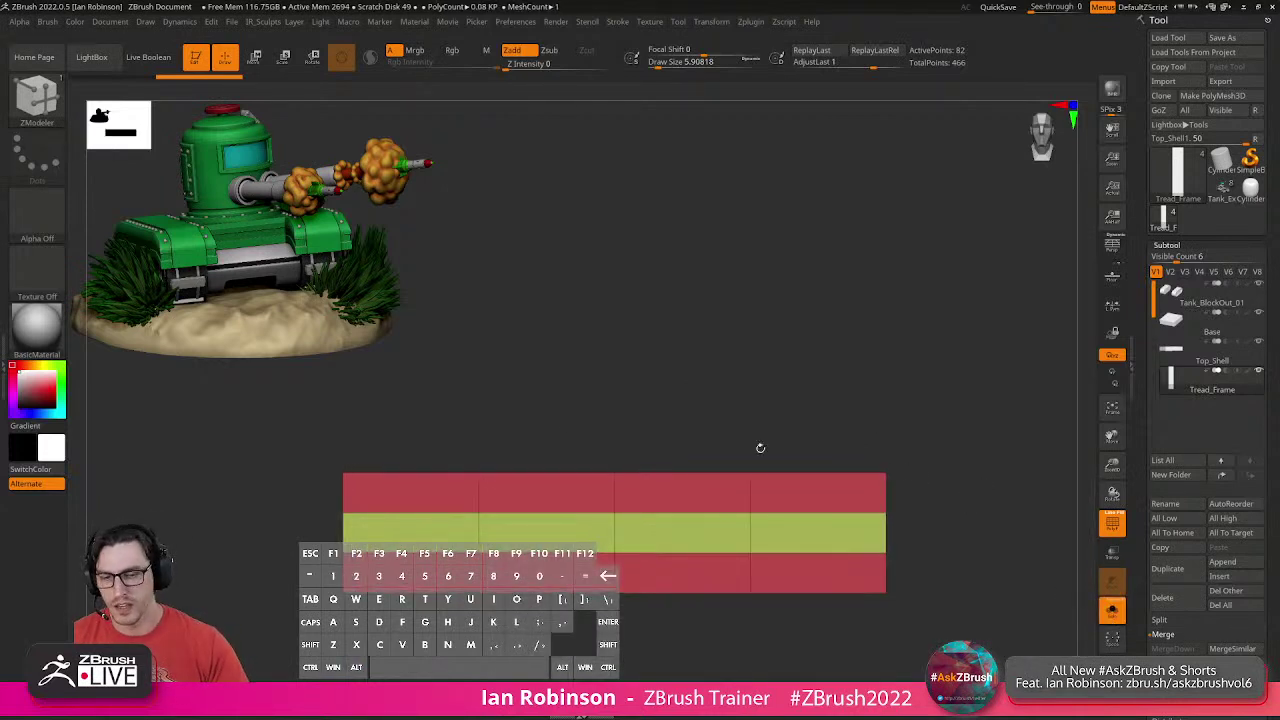
{"action": "left_click_drag", "start_coordinate": [281, 435], "coordinate": [950, 493], "text": "ctrl"}
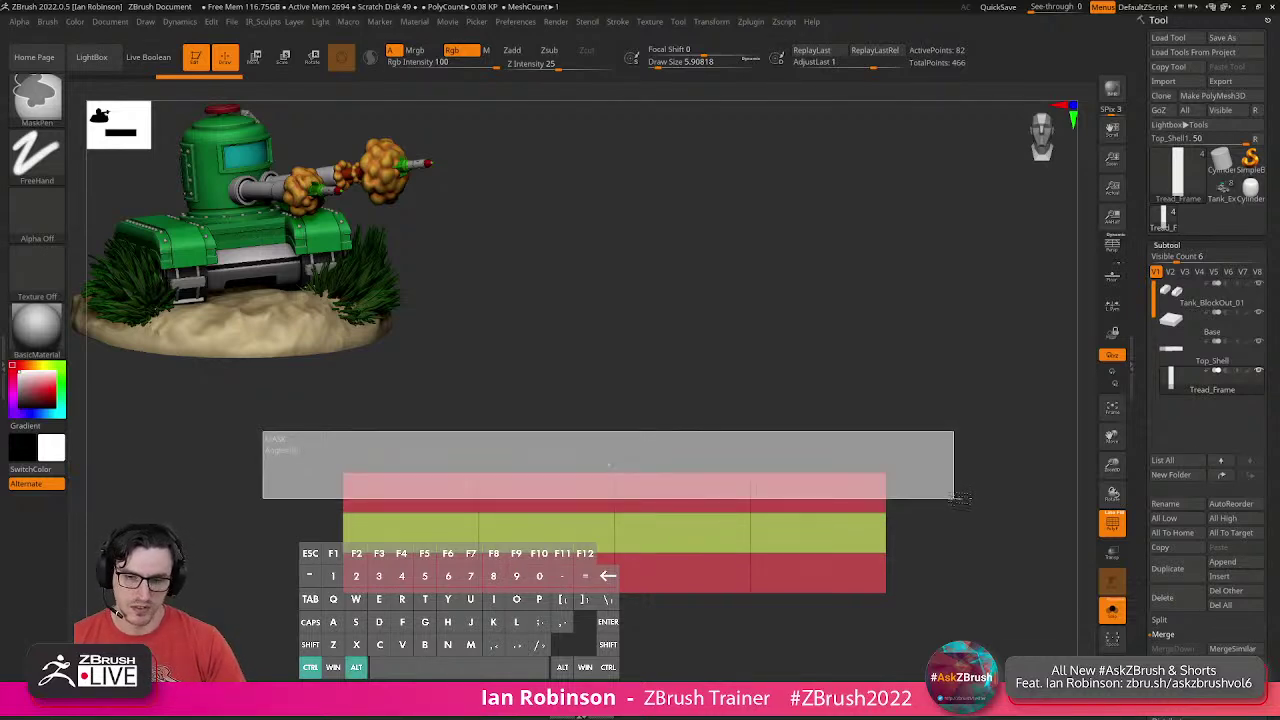
Try raising Tread_Frame's unmasked top edge, compare it with the Top_Shell, and undo the raise.
{"action": "key", "text": "w"}
{"action": "left_click_drag", "start_coordinate": [616, 468], "coordinate": [615, 404]}
{"action": "left_click", "coordinate": [1114, 608]}
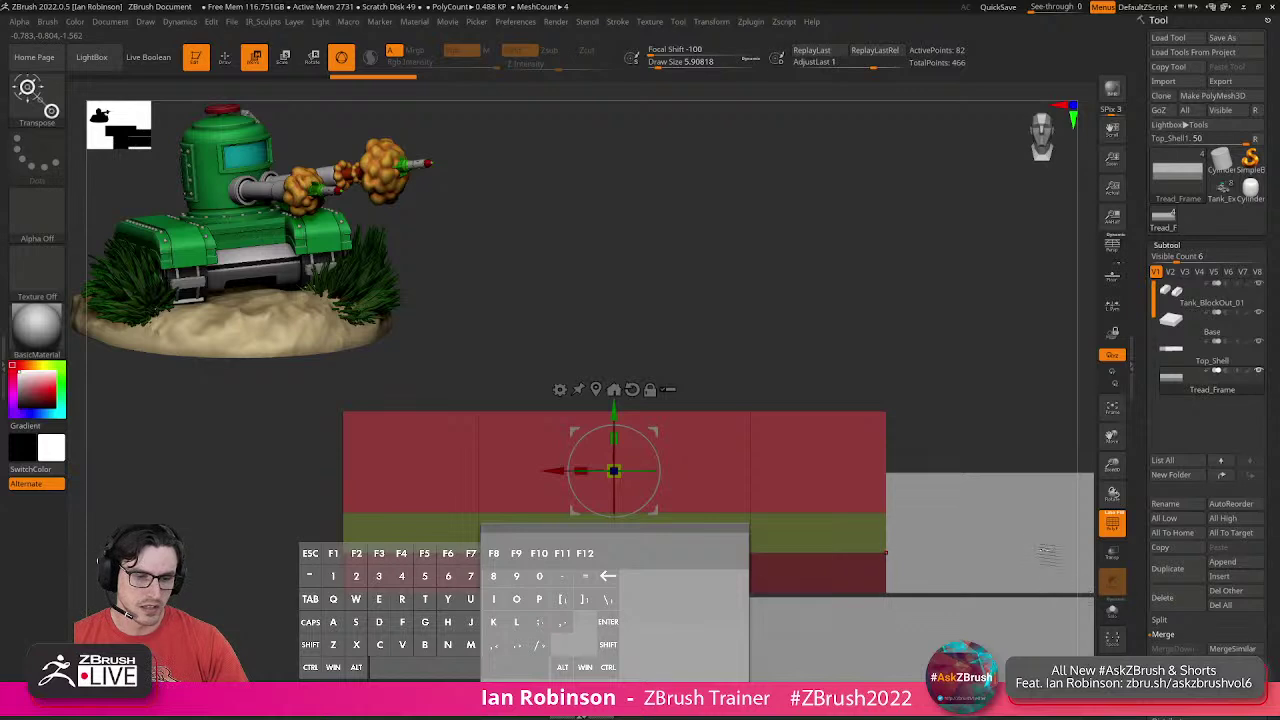
{"action": "left_click", "coordinate": [1010, 551]}
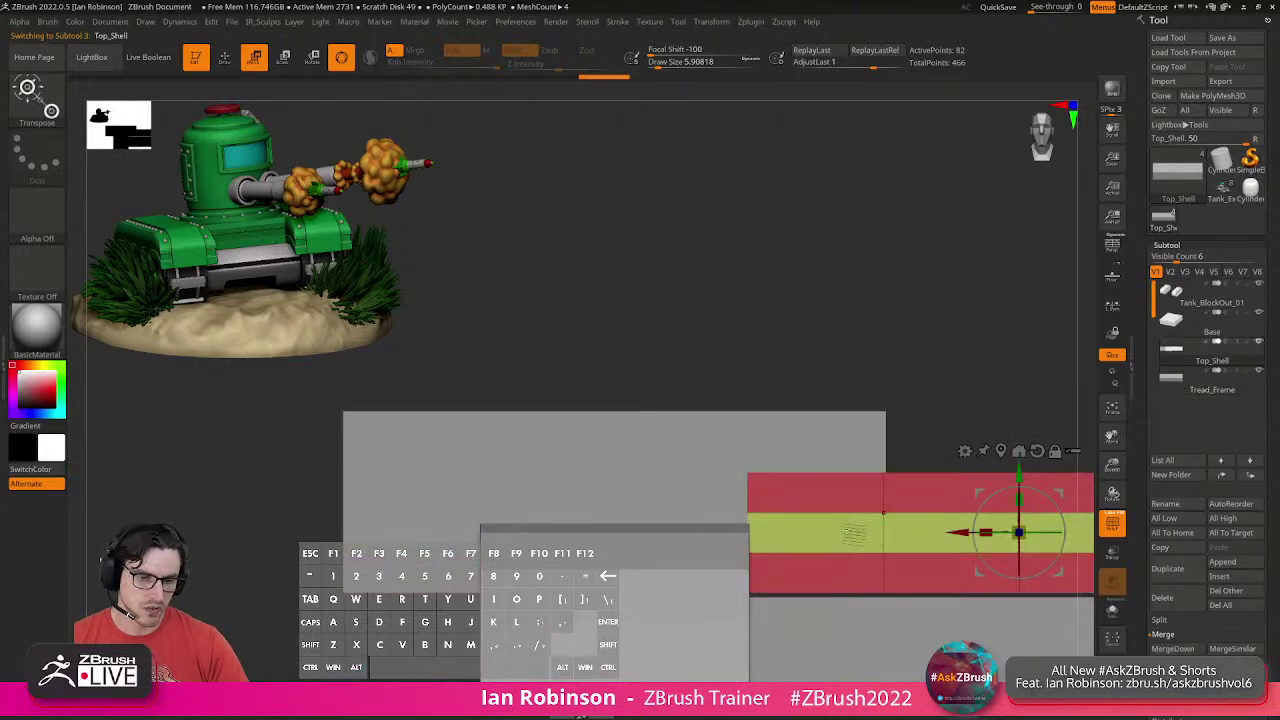
{"action": "left_click", "coordinate": [884, 550]}
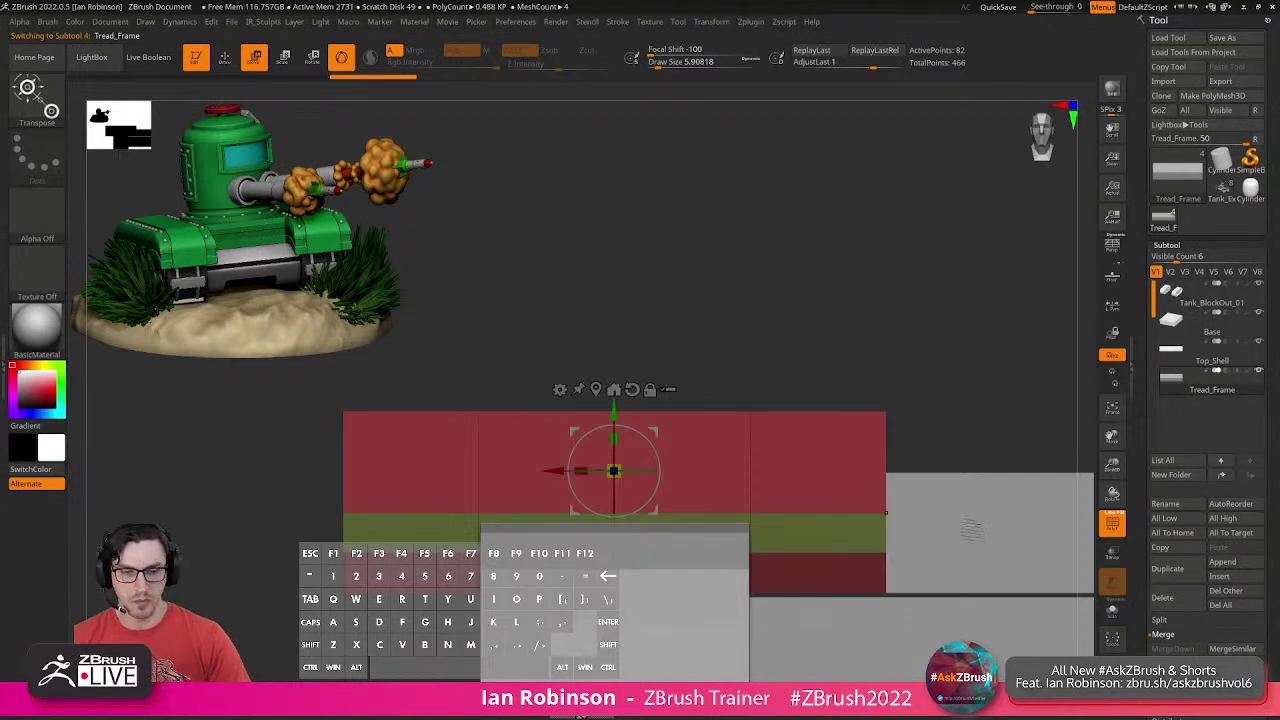
{"action": "left_click_drag", "start_coordinate": [938, 393], "coordinate": [958, 442]}
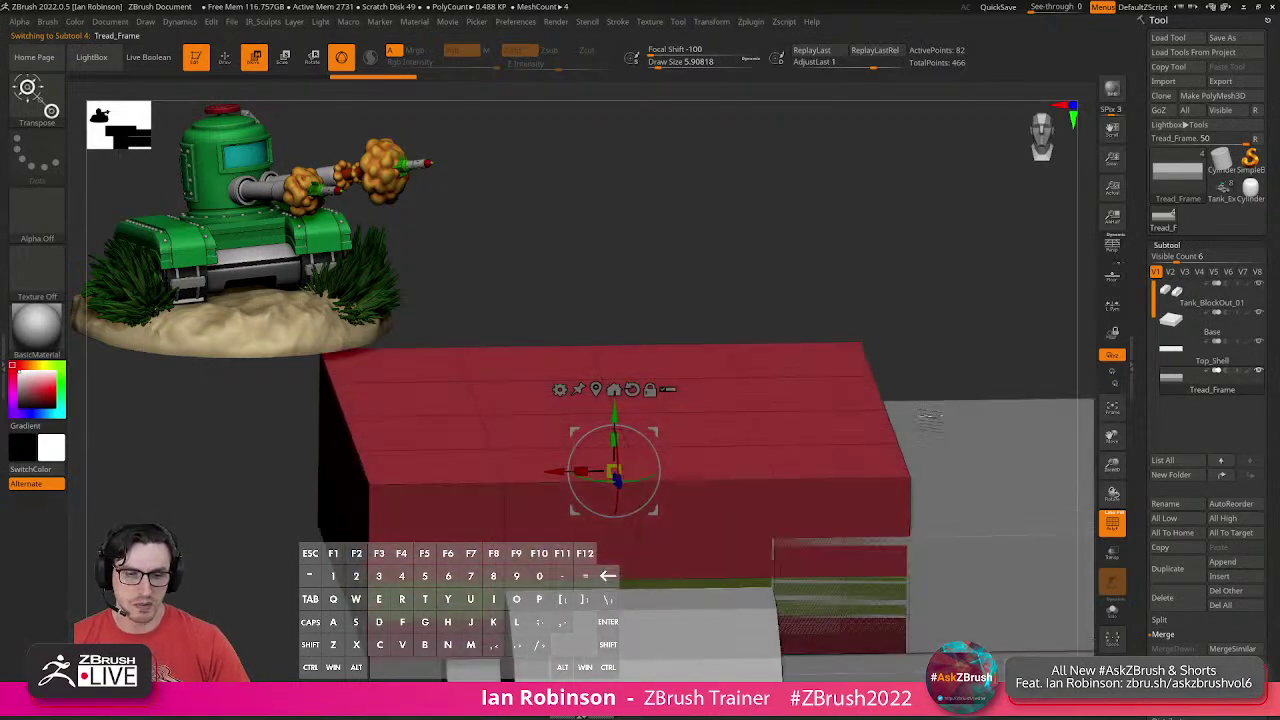
{"action": "mouse_move", "coordinate": [888, 337]}
{"action": "left_mouse_down", "text": "shift"}
{"action": "mouse_move", "coordinate": [877, 306]}
{"action": "mouse_move", "coordinate": [968, 454]}
{"action": "mouse_move", "coordinate": [932, 495]}
{"action": "left_mouse_up", "text": "shift"}
{"action": "key", "text": "q"}
{"action": "left_click", "coordinate": [1113, 611]}
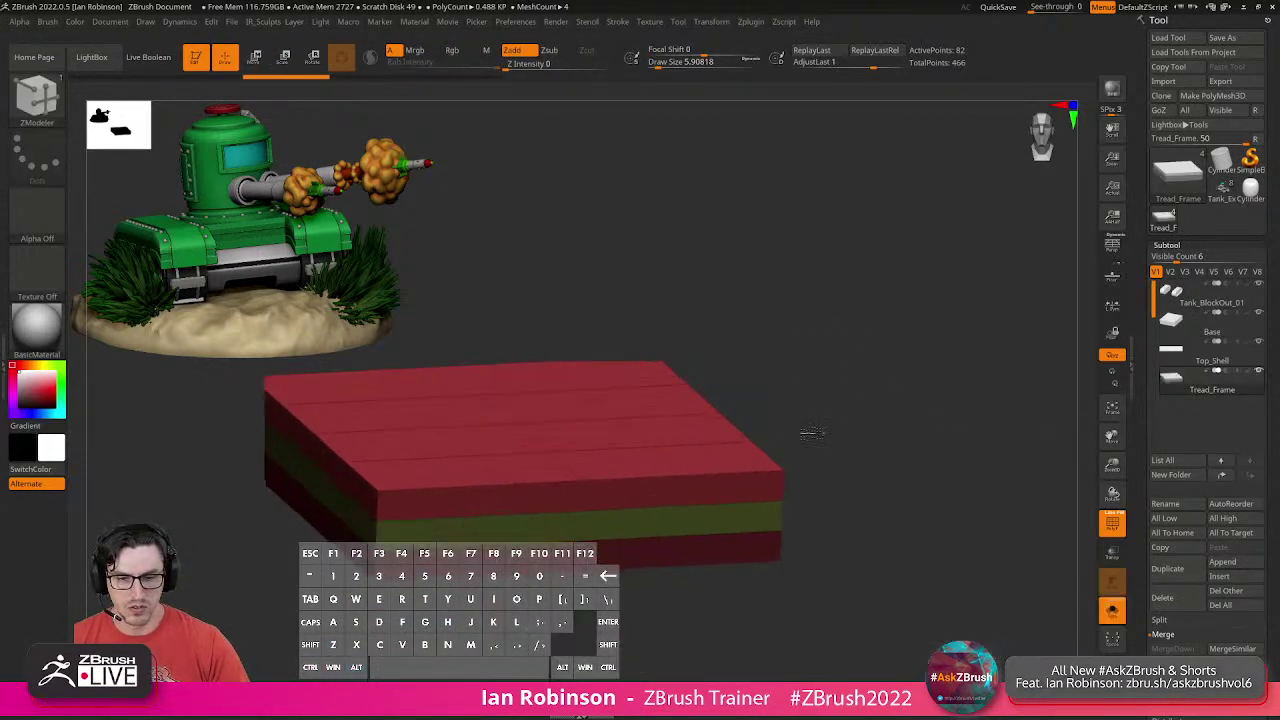
{"action": "right_click_drag", "start_coordinate": [708, 506], "coordinate": [628, 510], "text": "alt"}
{"action": "mouse_move", "coordinate": [638, 537]}
{"action": "left_mouse_down", "text": "alt"}
{"action": "mouse_move", "coordinate": [757, 526]}
{"action": "mouse_move", "coordinate": [703, 438]}
{"action": "mouse_move", "coordinate": [523, 446]}
{"action": "mouse_move", "coordinate": [513, 487]}
{"action": "mouse_move", "coordinate": [530, 515]}
{"action": "mouse_move", "coordinate": [580, 540]}
{"action": "mouse_move", "coordinate": [640, 470]}
{"action": "mouse_move", "coordinate": [632, 477]}
{"action": "mouse_move", "coordinate": [686, 470]}
{"action": "mouse_move", "coordinate": [710, 345]}
{"action": "mouse_move", "coordinate": [708, 409]}
{"action": "mouse_move", "coordinate": [730, 348]}
{"action": "mouse_move", "coordinate": [737, 430]}
{"action": "mouse_move", "coordinate": [749, 351]}
{"action": "left_mouse_up", "text": "alt"}
{"action": "key", "text": "space"}
{"action": "mouse_move", "coordinate": [905, 473]}
{"action": "left_mouse_down", "text": "shift"}
{"action": "mouse_move", "coordinate": [888, 474]}
{"action": "mouse_move", "coordinate": [912, 508]}
{"action": "mouse_move", "coordinate": [902, 535]}
{"action": "mouse_move", "coordinate": [948, 513]}
{"action": "mouse_move", "coordinate": [905, 492]}
{"action": "left_mouse_up", "text": "shift"}
{"action": "key", "text": "ctrl+z"}
Raise Tread_Frame's unmasked top edge well above the Top_Shell and show the other subtools again.
{"action": "left_click_drag", "start_coordinate": [588, 444], "coordinate": [614, 423]}
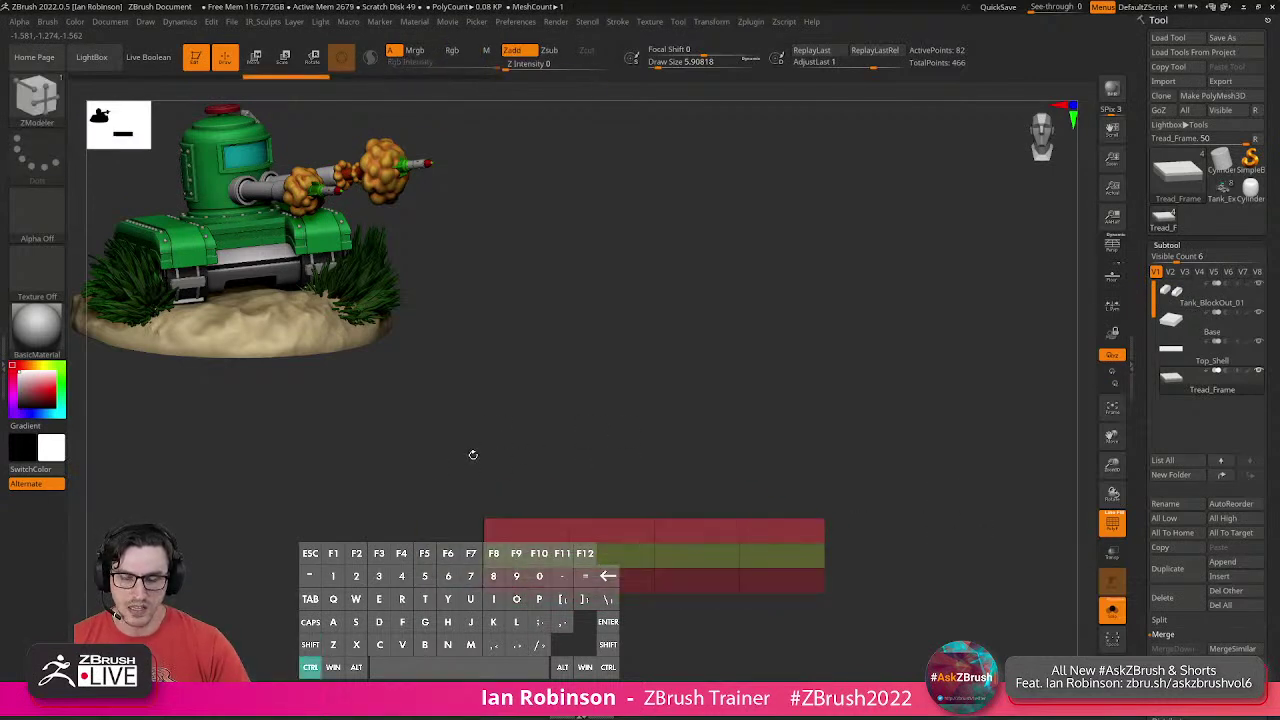
{"action": "key", "text": "w"}
{"action": "mouse_move", "coordinate": [655, 496]}
{"action": "left_mouse_down"}
{"action": "mouse_move", "coordinate": [674, 426]}
{"action": "mouse_move", "coordinate": [682, 418]}
{"action": "mouse_move", "coordinate": [695, 434]}
{"action": "left_mouse_up"}
{"action": "key", "text": "q"}
{"action": "left_click", "coordinate": [1112, 609]}
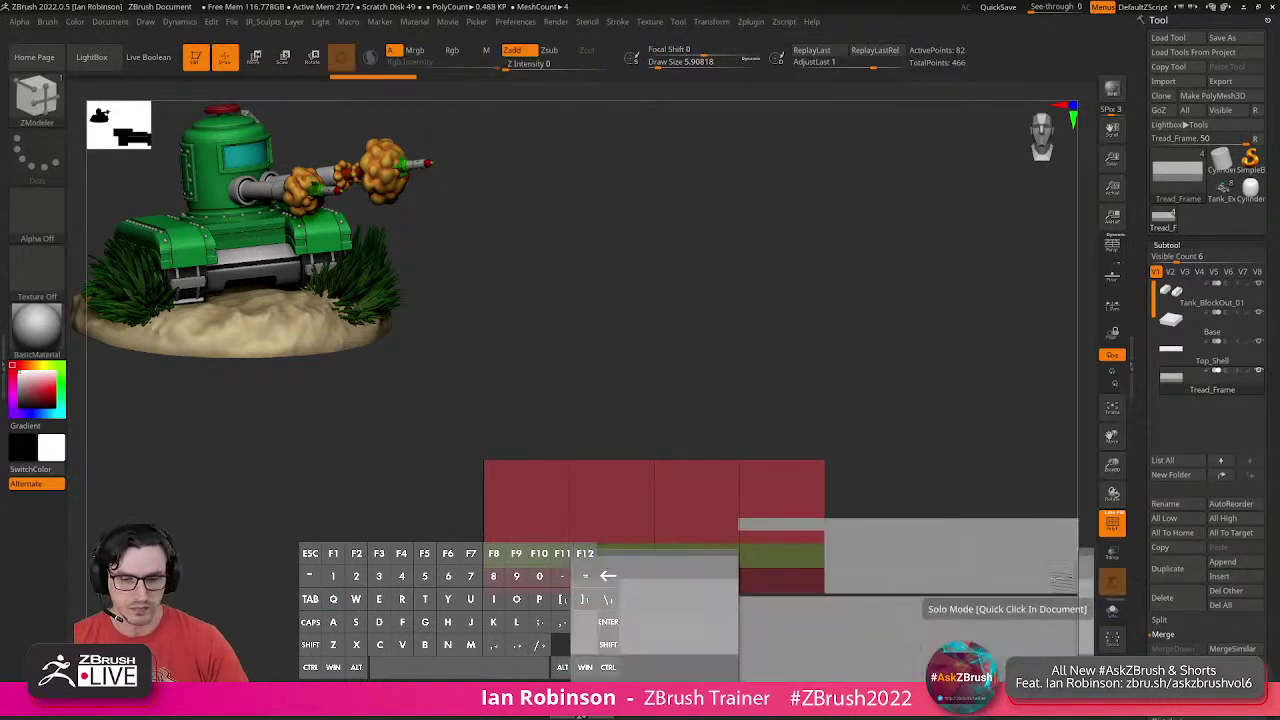
Leave only Tread_Frame's two long side edges unmasked and scale them inward to roughly the track's width.
{"action": "mouse_move", "coordinate": [913, 438]}
{"action": "left_mouse_down"}
{"action": "mouse_move", "coordinate": [916, 468]}
{"action": "mouse_move", "coordinate": [924, 385]}
{"action": "mouse_move", "coordinate": [878, 352]}
{"action": "left_mouse_up"}
{"action": "mouse_move", "coordinate": [847, 275]}
{"action": "left_mouse_down", "text": "alt"}
{"action": "mouse_move", "coordinate": [834, 277]}
{"action": "mouse_move", "coordinate": [748, 692]}
{"action": "left_mouse_up", "text": "alt"}
{"action": "key", "text": "ctrl"}
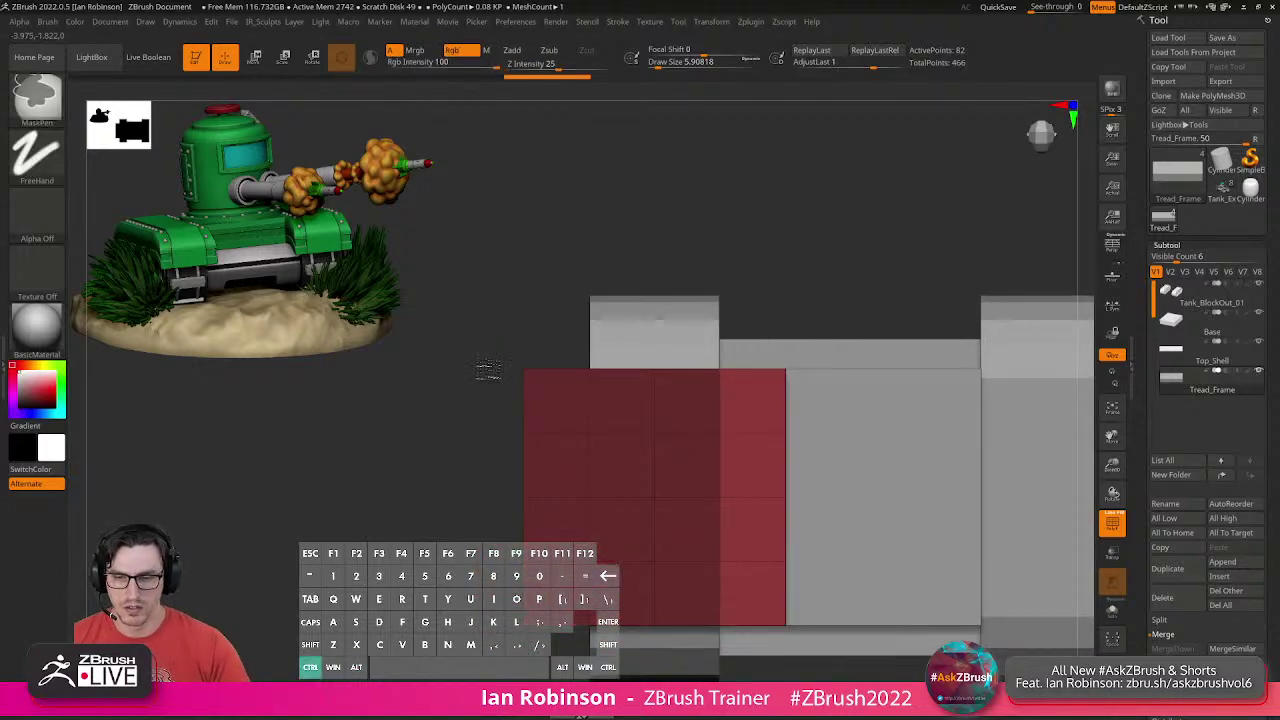
{"action": "left_click_drag", "start_coordinate": [487, 338], "coordinate": [557, 680], "text": "ctrl+alt"}
{"action": "mouse_move", "coordinate": [868, 298]}
{"action": "left_mouse_down"}
{"action": "mouse_move", "coordinate": [848, 240]}
{"action": "mouse_move", "coordinate": [849, 320]}
{"action": "left_mouse_up"}
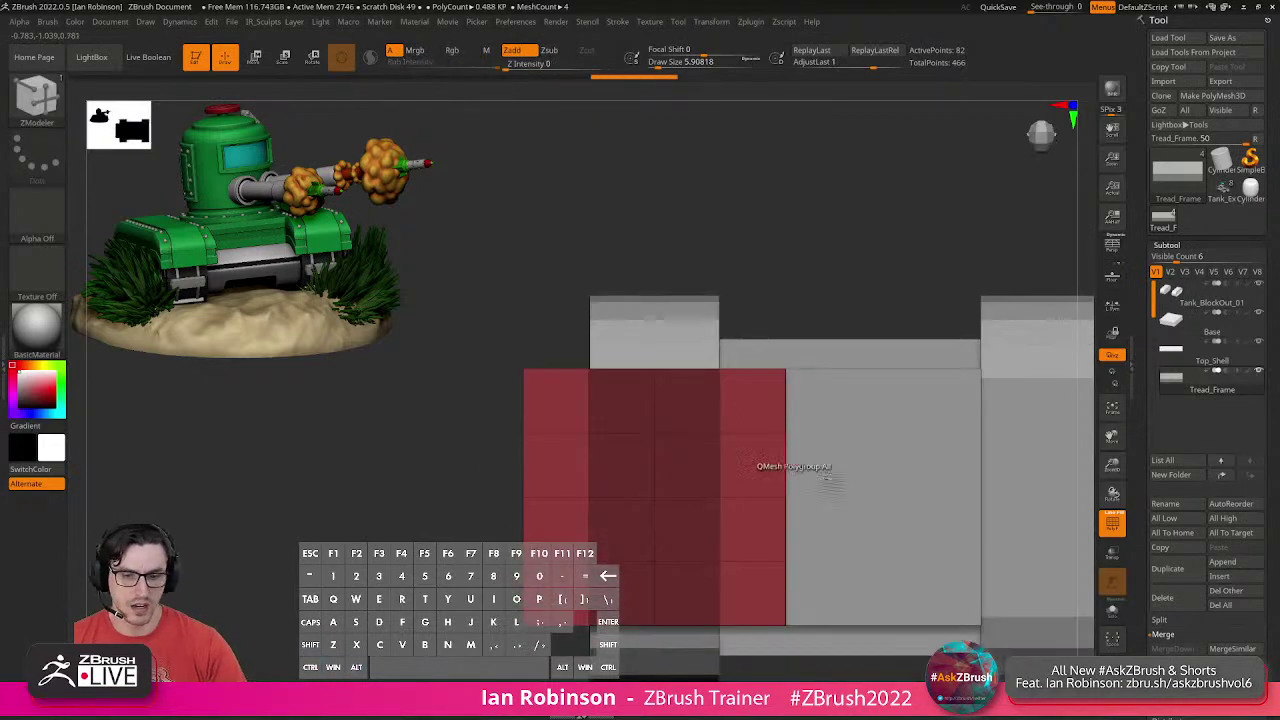
{"action": "key", "text": "w"}
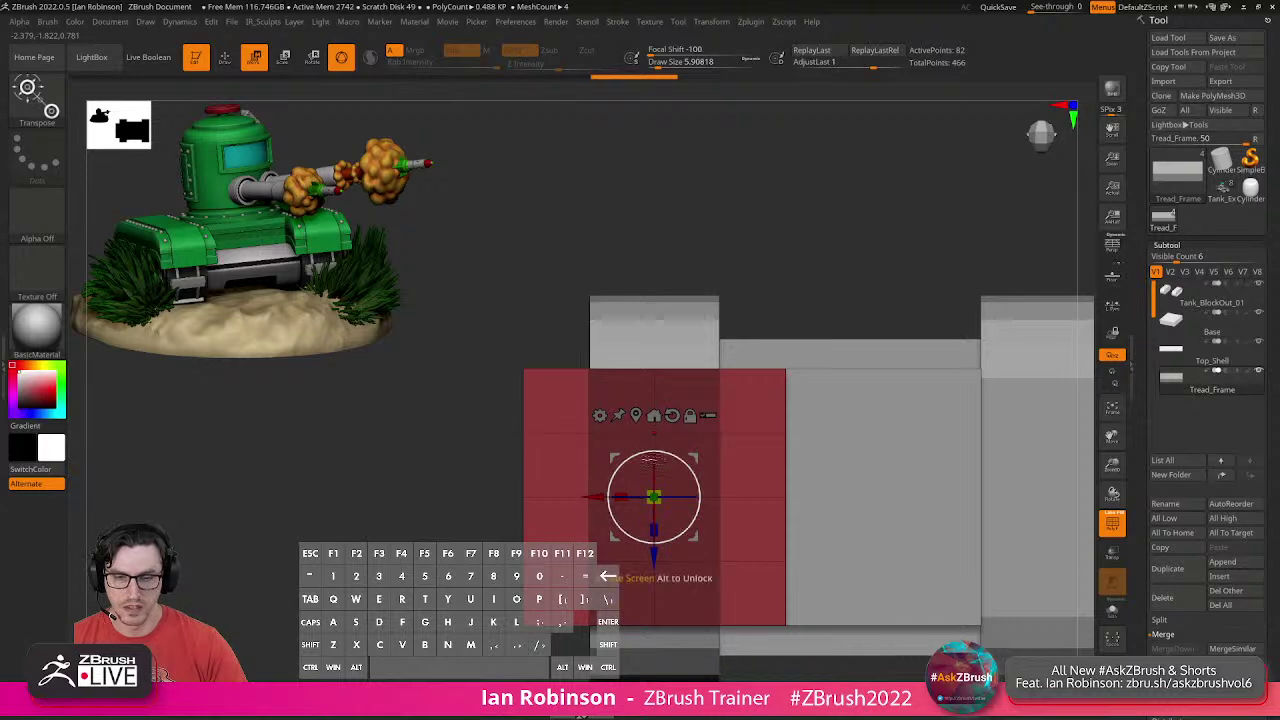
{"action": "left_click_drag", "start_coordinate": [622, 495], "coordinate": [691, 501]}
{"action": "key", "text": "q"}
Clear the mask and stretch Tread_Frame lengthwise so it extends slightly past both ends of the track.
{"action": "right_click_drag", "start_coordinate": [869, 523], "coordinate": [862, 500], "text": "alt"}
{"action": "mouse_move", "coordinate": [862, 500]}
{"action": "right_mouse_down"}
{"action": "mouse_move", "coordinate": [842, 420]}
{"action": "mouse_move", "coordinate": [831, 428]}
{"action": "mouse_move", "coordinate": [837, 400]}
{"action": "right_mouse_up"}
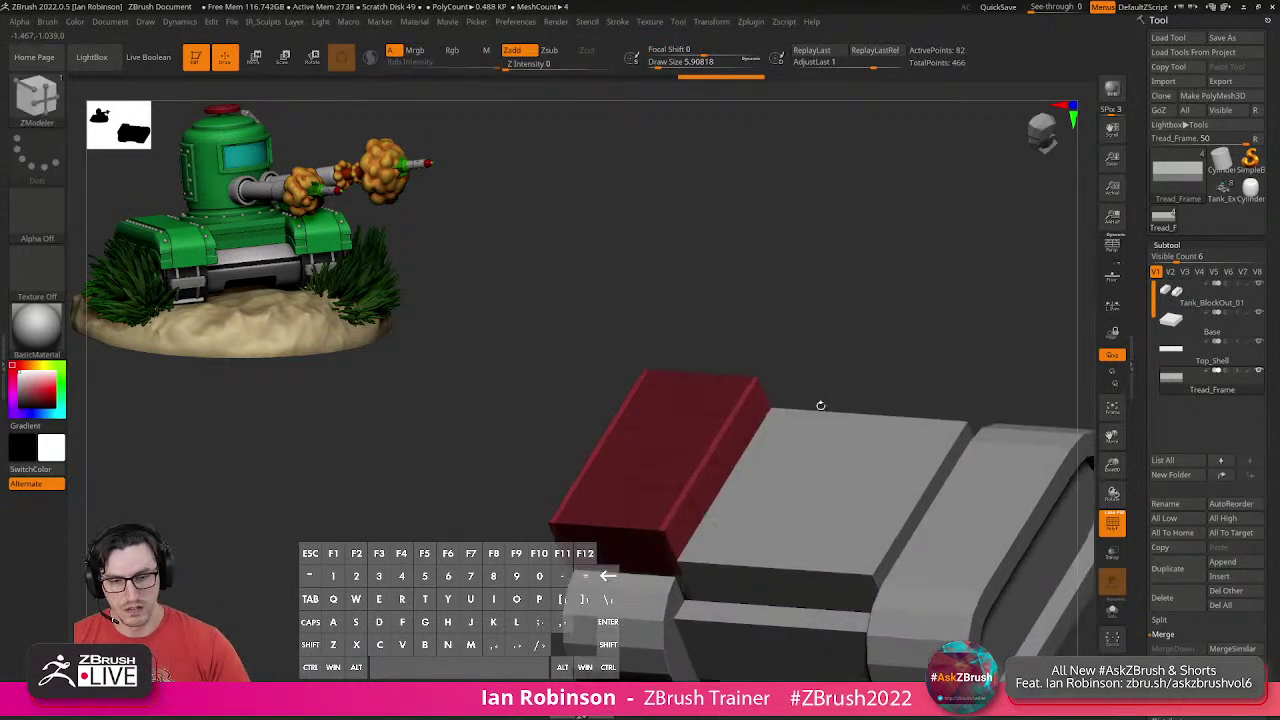
{"action": "right_click_drag", "start_coordinate": [825, 347], "coordinate": [815, 332], "text": "ctrl"}
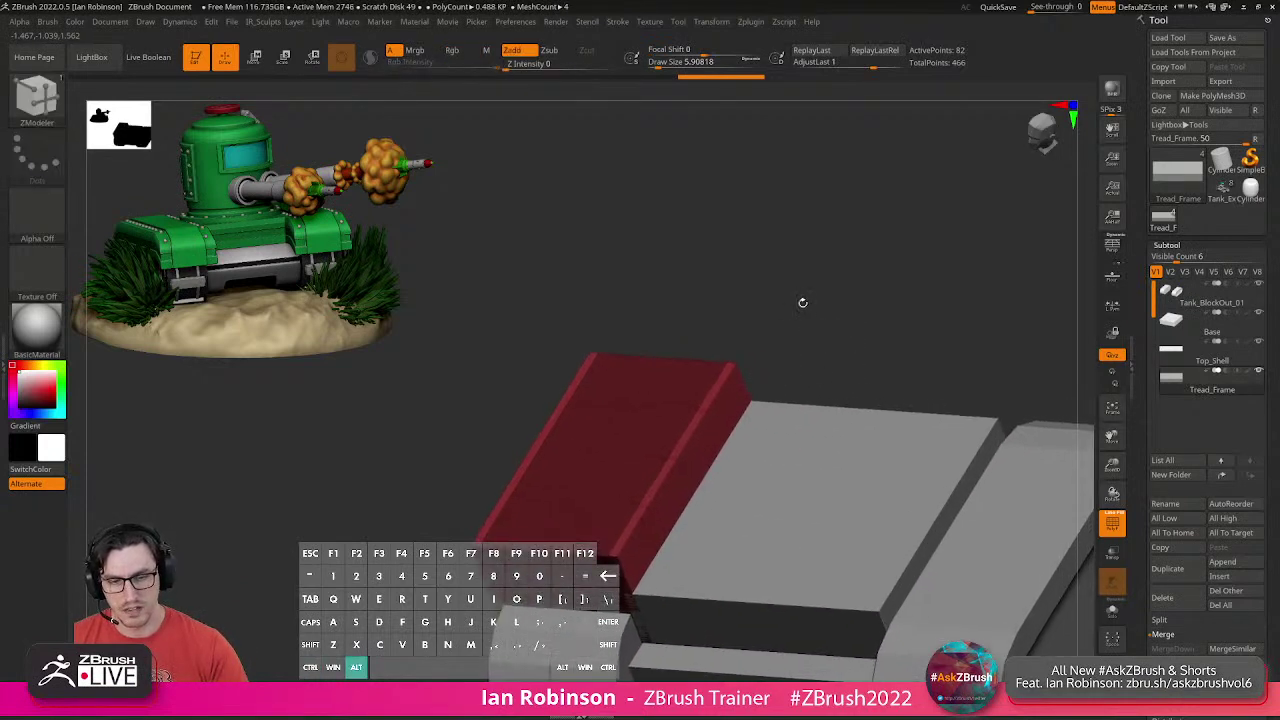
{"action": "left_click_drag", "start_coordinate": [803, 303], "coordinate": [787, 348], "text": "ctrl"}
{"action": "key", "text": "w"}
{"action": "left_click_drag", "start_coordinate": [599, 500], "coordinate": [572, 553]}
{"action": "right_click_drag", "start_coordinate": [700, 566], "coordinate": [765, 530], "text": "alt"}
{"action": "right_click_drag", "start_coordinate": [765, 530], "coordinate": [876, 520]}
{"action": "left_click_drag", "start_coordinate": [690, 558], "coordinate": [692, 574]}
{"action": "key", "text": "q"}
Mirror and weld Tread_Frame to create a matching block above the opposite track.
{"action": "right_click_drag", "start_coordinate": [803, 577], "coordinate": [811, 558]}
{"action": "left_click_drag", "start_coordinate": [810, 558], "coordinate": [746, 465]}
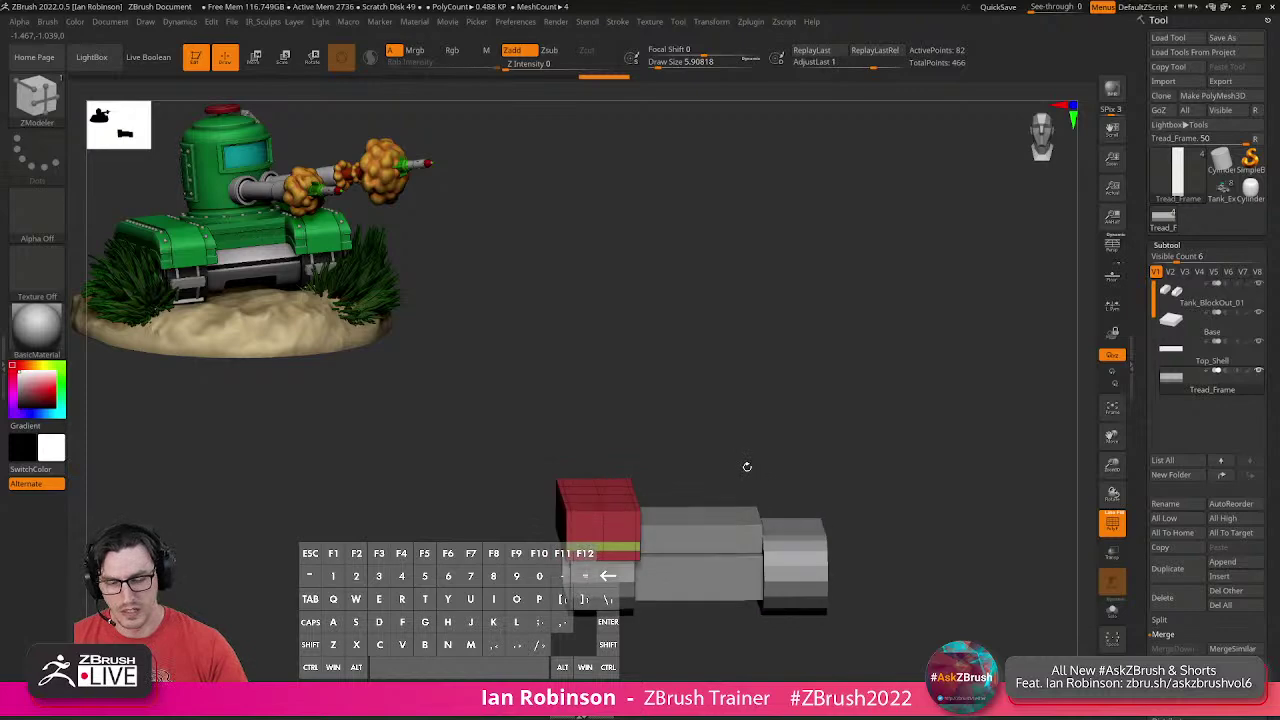
{"action": "key", "text": "2"}
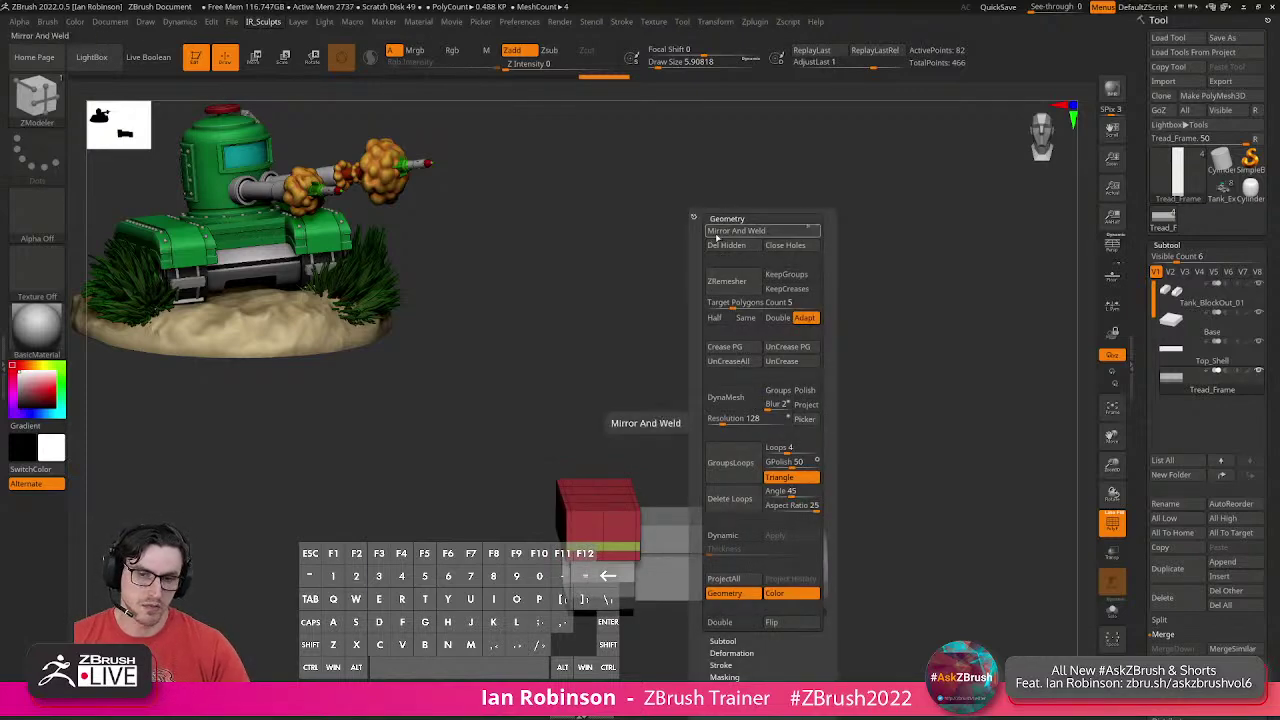
{"action": "left_click", "coordinate": [1167, 244]}
{"action": "left_click", "coordinate": [1170, 258]}
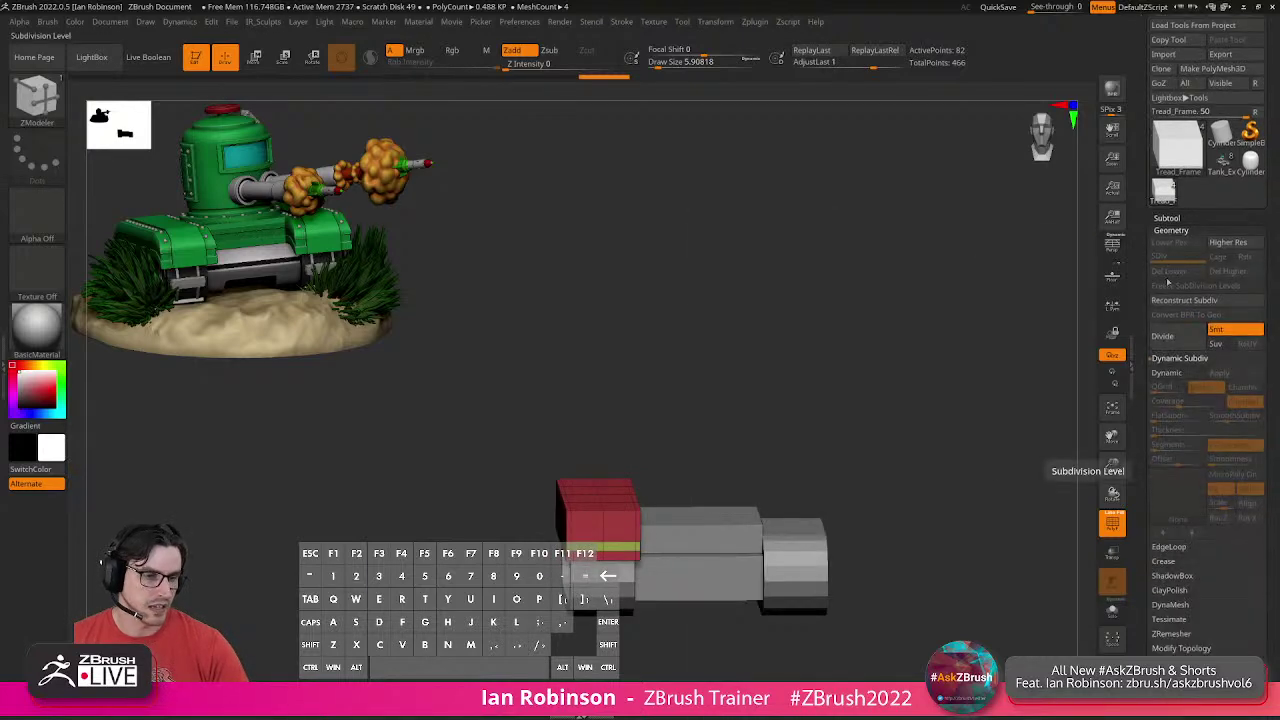
{"action": "left_click_drag", "start_coordinate": [1267, 570], "coordinate": [1266, 364]}
{"action": "left_click", "coordinate": [1170, 438]}
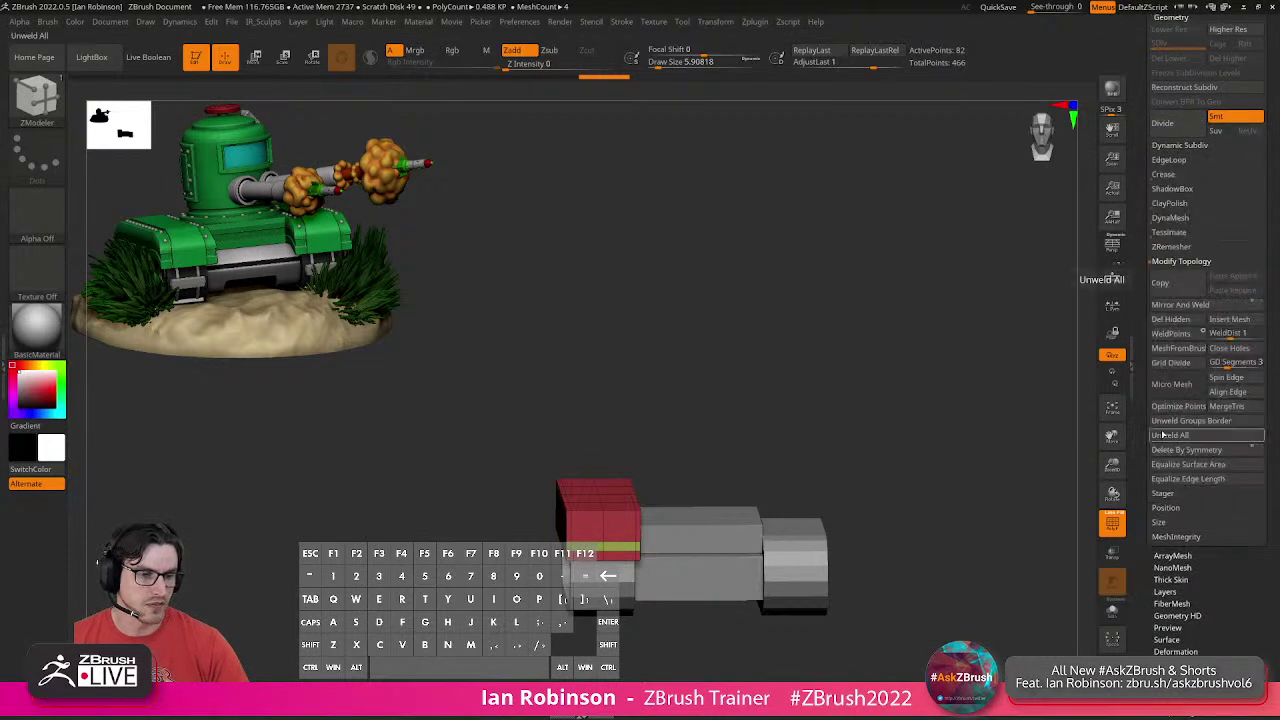
{"action": "left_click", "coordinate": [1187, 308]}
Using a mask, lower the top edges of both Tread_Frame blocks to just above the Top_Shell, and clear the mask.
{"action": "mouse_move", "coordinate": [794, 342]}
{"action": "left_mouse_down", "text": "alt"}
{"action": "mouse_move", "coordinate": [797, 366]}
{"action": "mouse_move", "coordinate": [849, 370]}
{"action": "mouse_move", "coordinate": [826, 351]}
{"action": "mouse_move", "coordinate": [850, 346]}
{"action": "mouse_move", "coordinate": [835, 376]}
{"action": "left_mouse_up", "text": "alt"}
{"action": "key", "text": "w"}
{"action": "key", "text": "q"}
{"action": "left_click_drag", "start_coordinate": [342, 405], "coordinate": [983, 480], "text": "ctrl"}
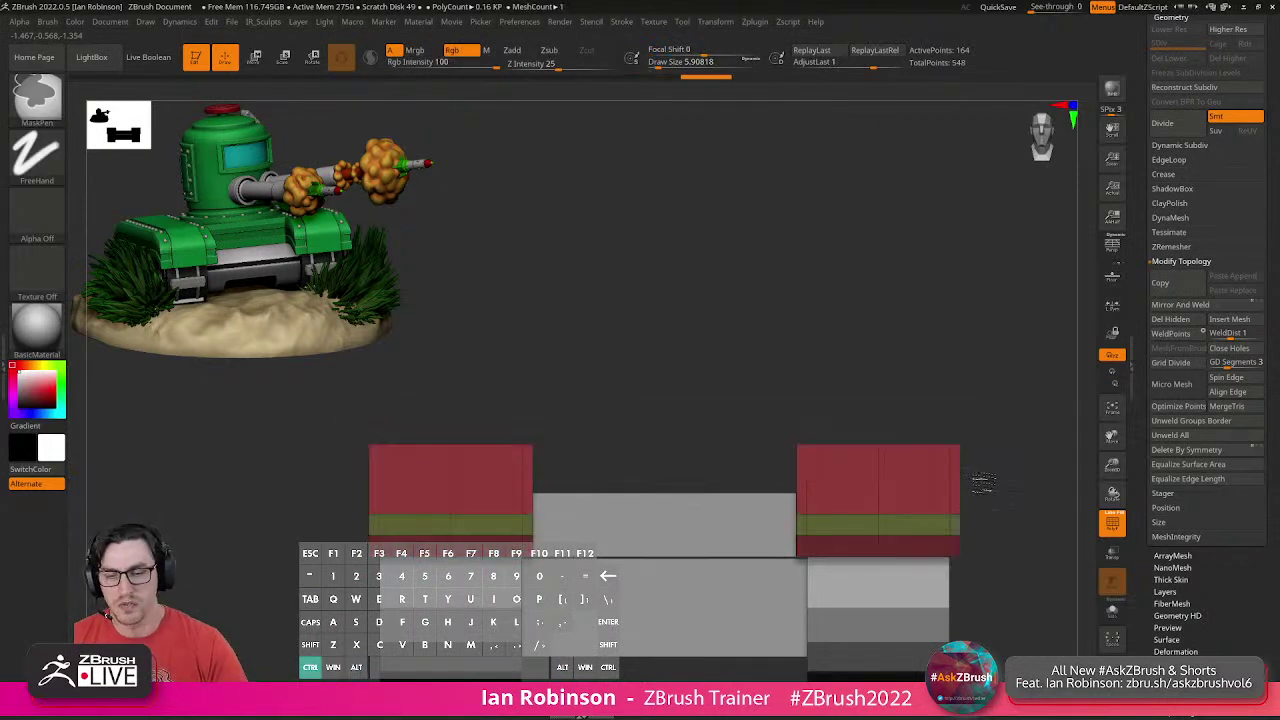
{"action": "key", "text": "w"}
{"action": "left_click_drag", "start_coordinate": [462, 414], "coordinate": [462, 441]}
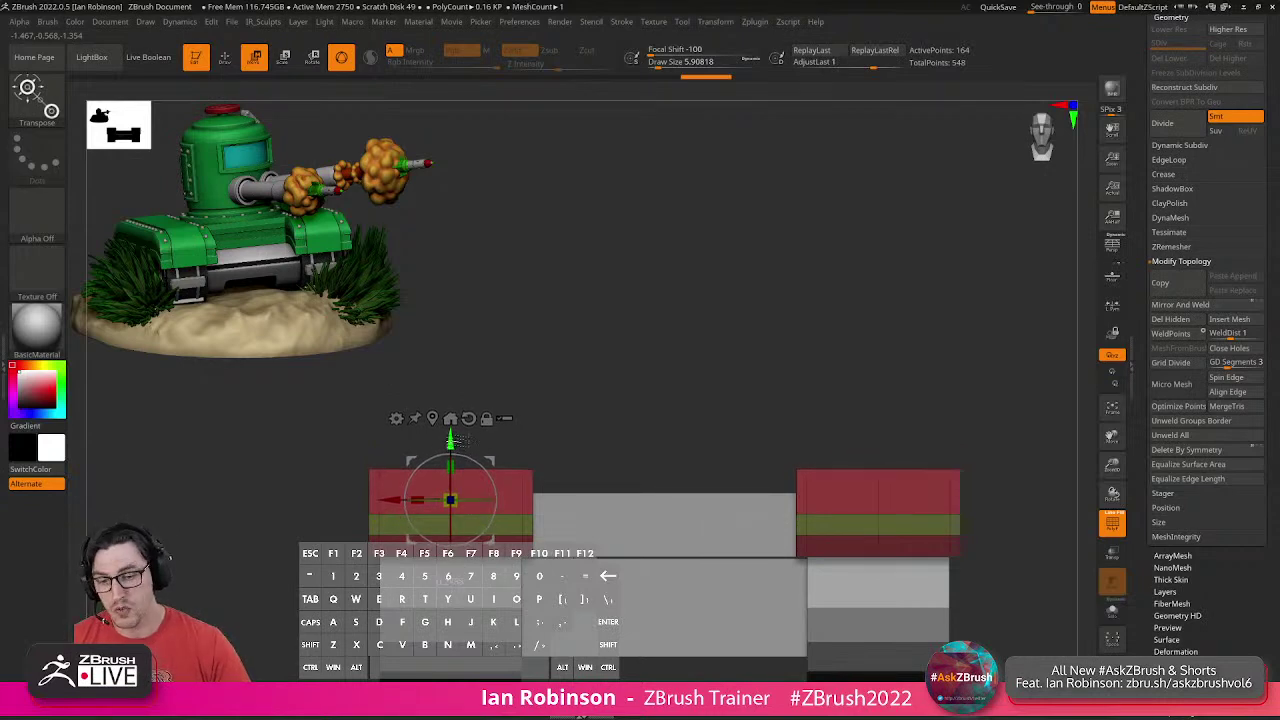
{"action": "key", "text": "q"}
{"action": "mouse_move", "coordinate": [654, 323]}
{"action": "left_mouse_down", "text": "ctrl"}
{"action": "mouse_move", "coordinate": [631, 338]}
{"action": "mouse_move", "coordinate": [863, 366]}
{"action": "mouse_move", "coordinate": [843, 361]}
{"action": "mouse_move", "coordinate": [843, 418]}
{"action": "left_mouse_up", "text": "ctrl"}
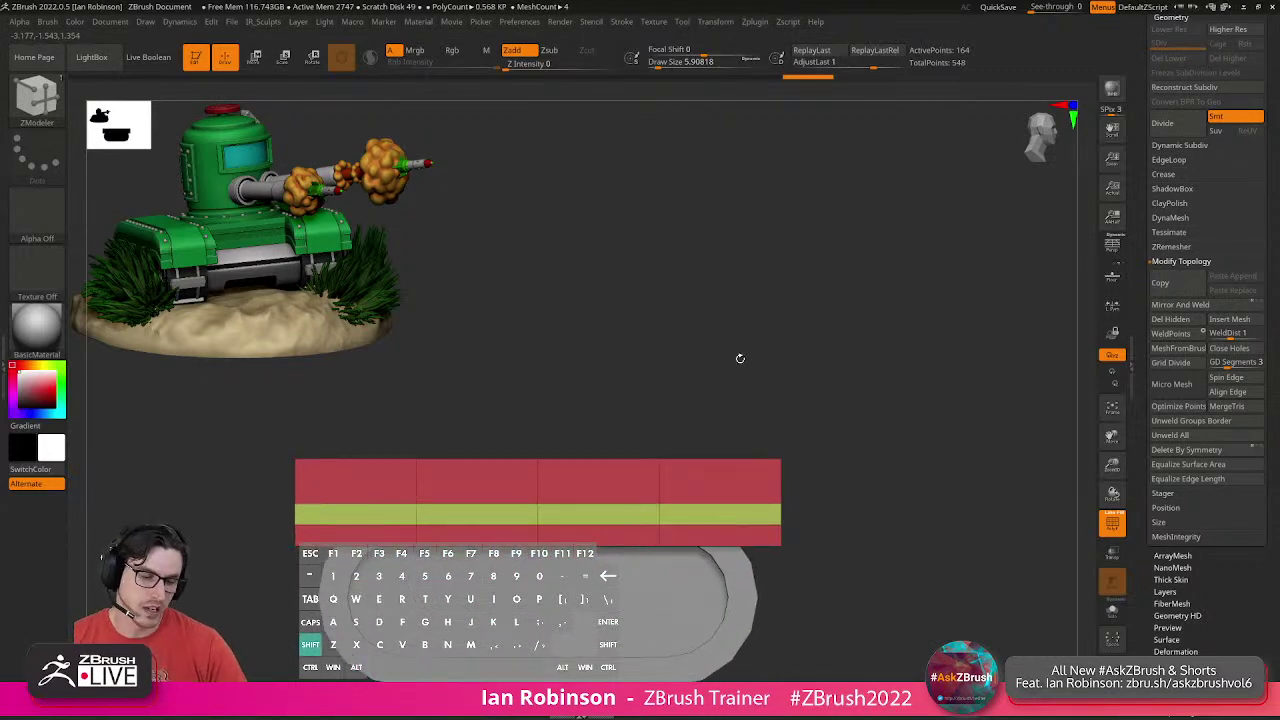
Switch to Top_Shell, mask its lower edge, nudge the unmasked top down slightly, and clear the mask.
{"action": "key", "text": "shift"}
{"action": "mouse_move", "coordinate": [726, 357]}
{"action": "left_mouse_down"}
{"action": "mouse_move", "coordinate": [757, 357]}
{"action": "mouse_move", "coordinate": [490, 335]}
{"action": "mouse_move", "coordinate": [574, 329]}
{"action": "mouse_move", "coordinate": [523, 334]}
{"action": "left_mouse_up"}
{"action": "key", "text": "shift+f"}
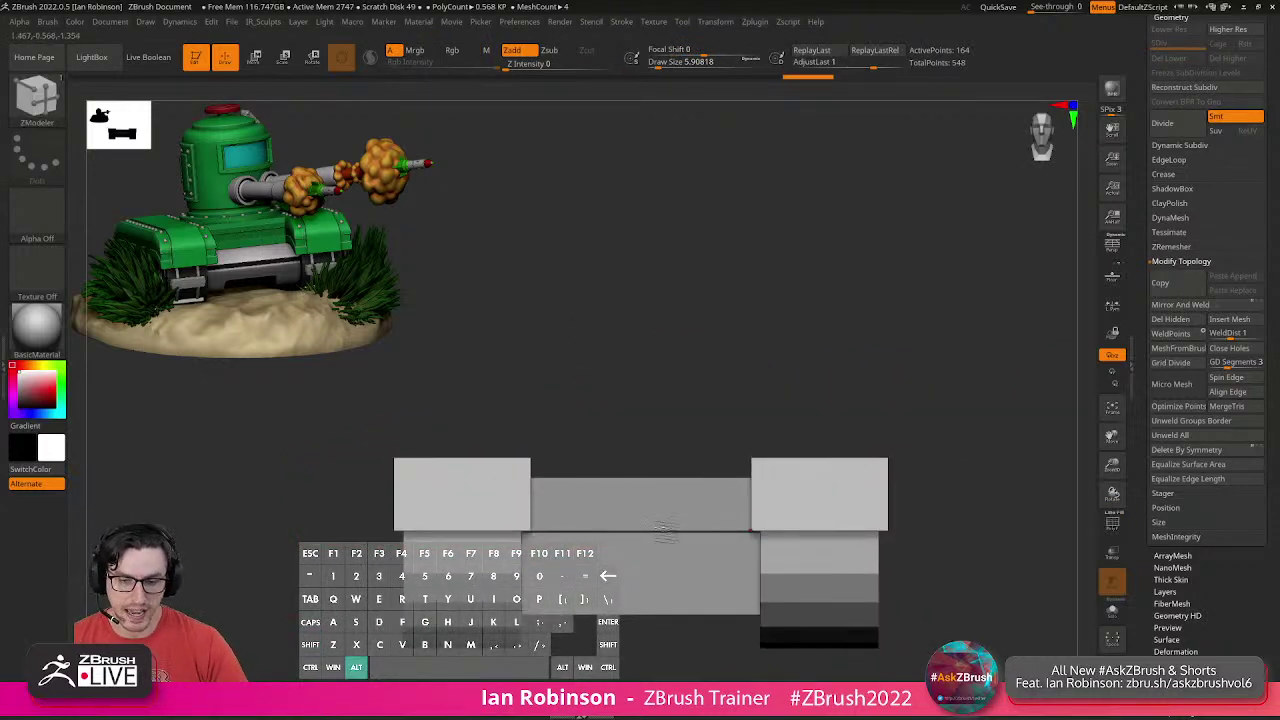
{"action": "left_click", "coordinate": [656, 525], "text": "alt"}
{"action": "key", "text": "shift+f"}
{"action": "left_click_drag", "start_coordinate": [1025, 518], "coordinate": [353, 683], "text": "ctrl"}
{"action": "key", "text": "w"}
{"action": "left_click_drag", "start_coordinate": [640, 444], "coordinate": [640, 448]}
{"action": "key", "text": "q"}
{"action": "mouse_move", "coordinate": [683, 409]}
{"action": "left_mouse_down", "text": "ctrl"}
{"action": "mouse_move", "coordinate": [683, 422]}
{"action": "mouse_move", "coordinate": [638, 424]}
{"action": "left_mouse_up", "text": "ctrl"}
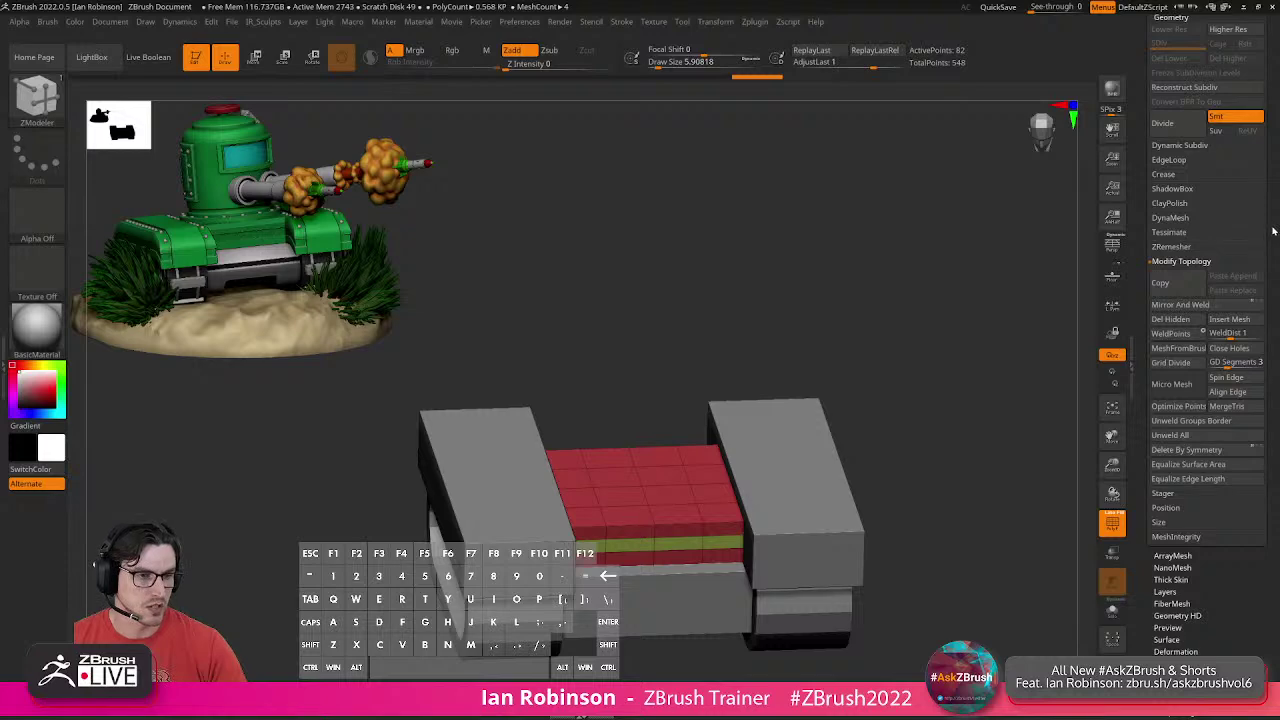
Show the tank's subtool list and browse the meshes available for insertion, such as Cylinder3D.
{"action": "left_click_drag", "start_coordinate": [1273, 231], "coordinate": [1273, 460]}
{"action": "left_click", "coordinate": [1166, 243]}
{"action": "left_click_drag", "start_coordinate": [934, 326], "coordinate": [889, 314], "text": "shift"}
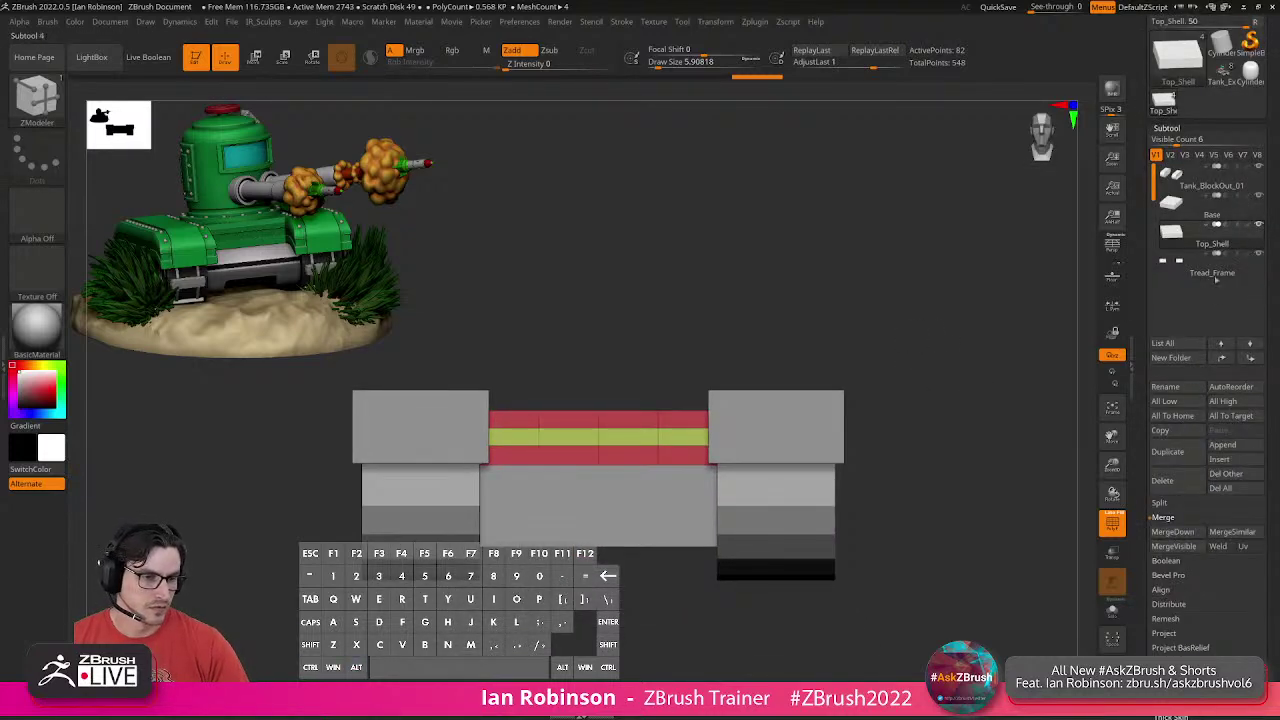
{"action": "left_click", "coordinate": [1220, 459]}
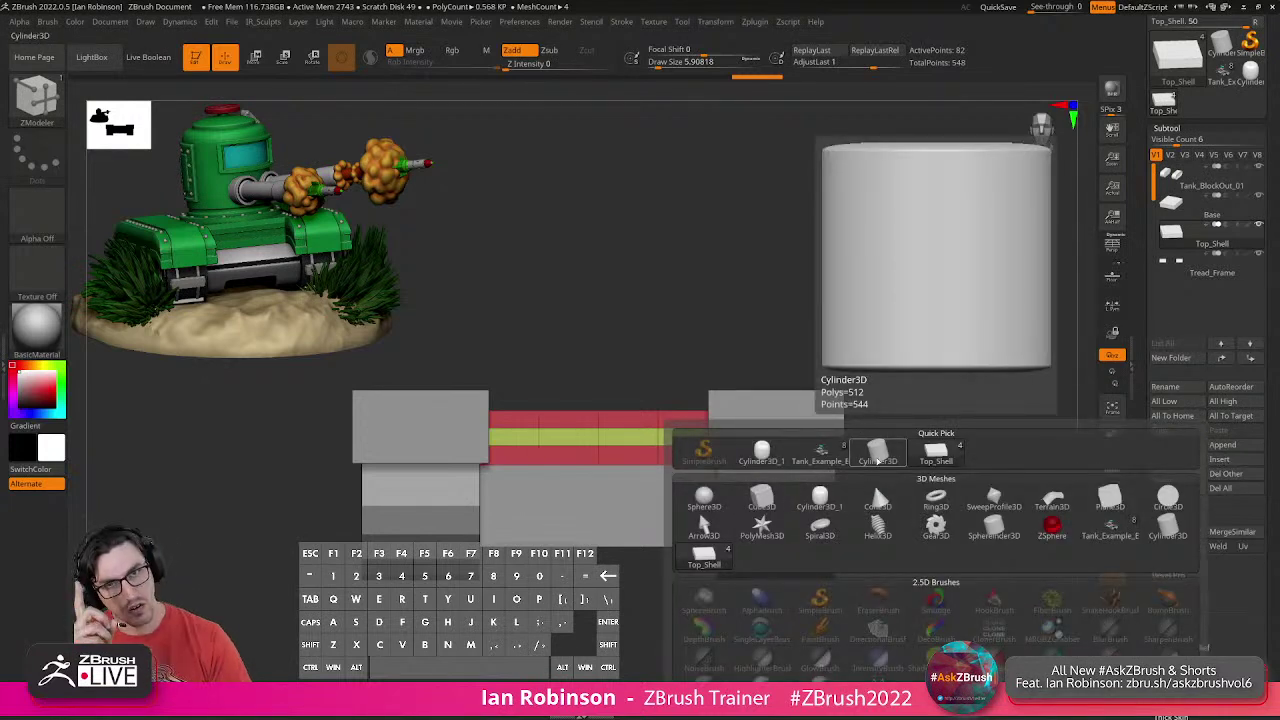
{"action": "left_click", "coordinate": [878, 461]}
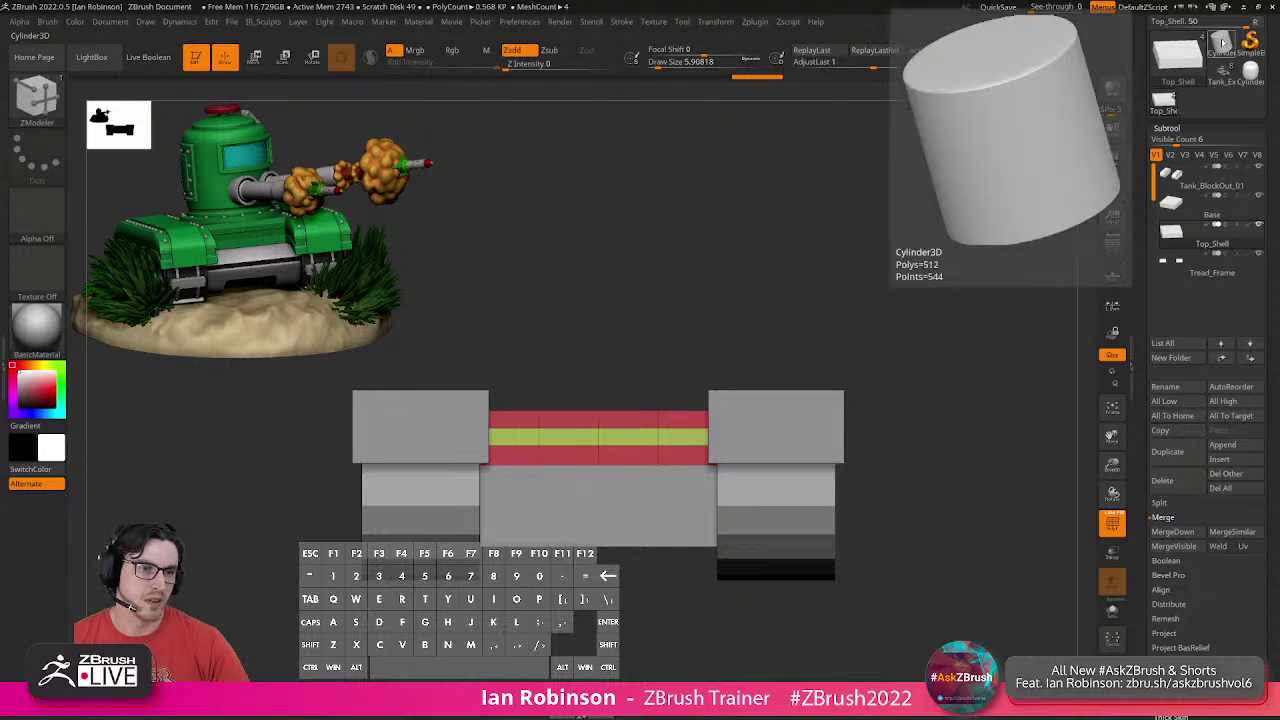
Switch to the Cylinder3D_1 tool, examine its polygon structure with the wireframe shown, and return to the tank tool.
{"action": "left_click", "coordinate": [1250, 73]}
{"action": "left_click_drag", "start_coordinate": [911, 246], "coordinate": [926, 286]}
{"action": "key", "text": "shift+f"}
{"action": "key", "text": "shift"}
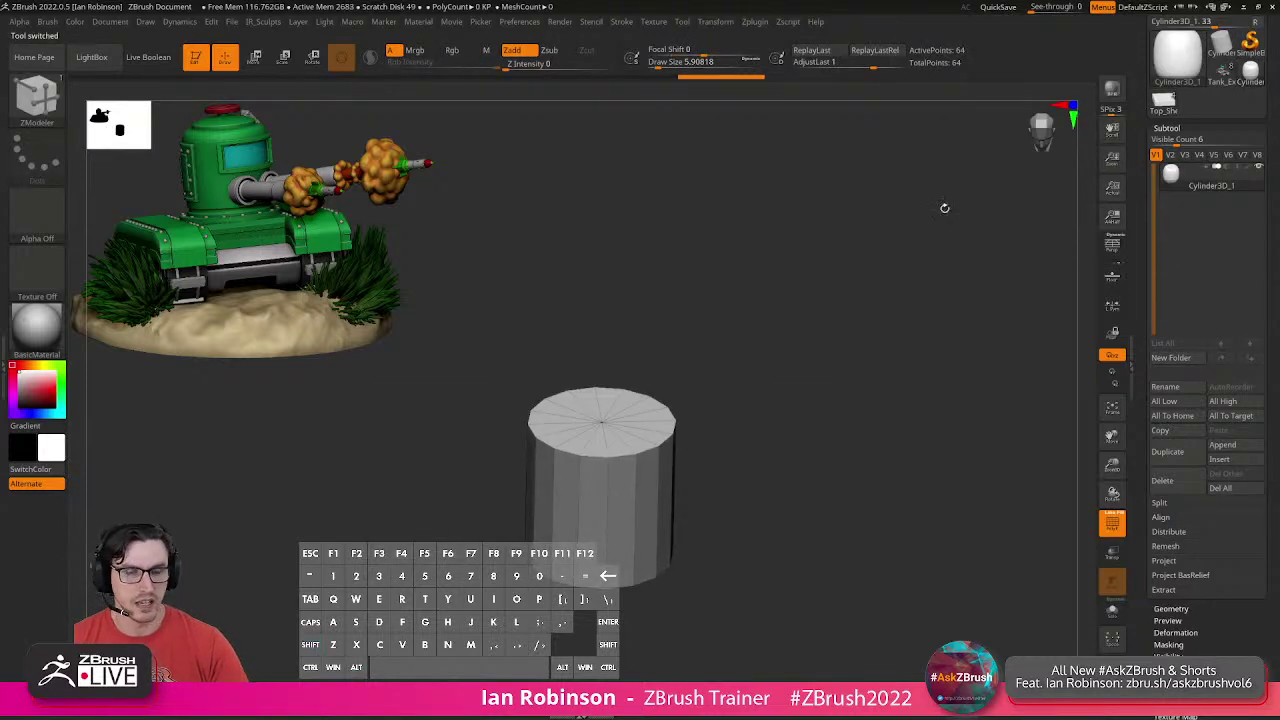
{"action": "left_click", "coordinate": [1160, 102]}
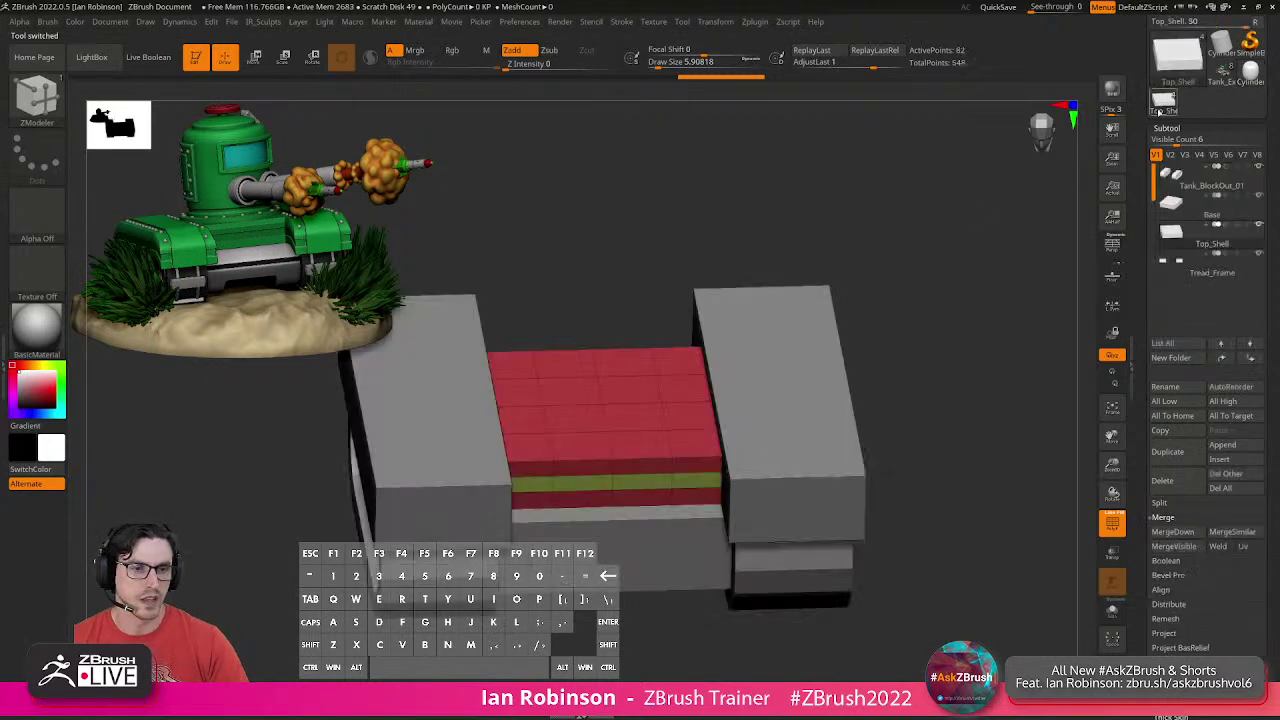
Append a Cylinder3D subtool below Tread_Frame.
{"action": "left_click", "coordinate": [1214, 272]}
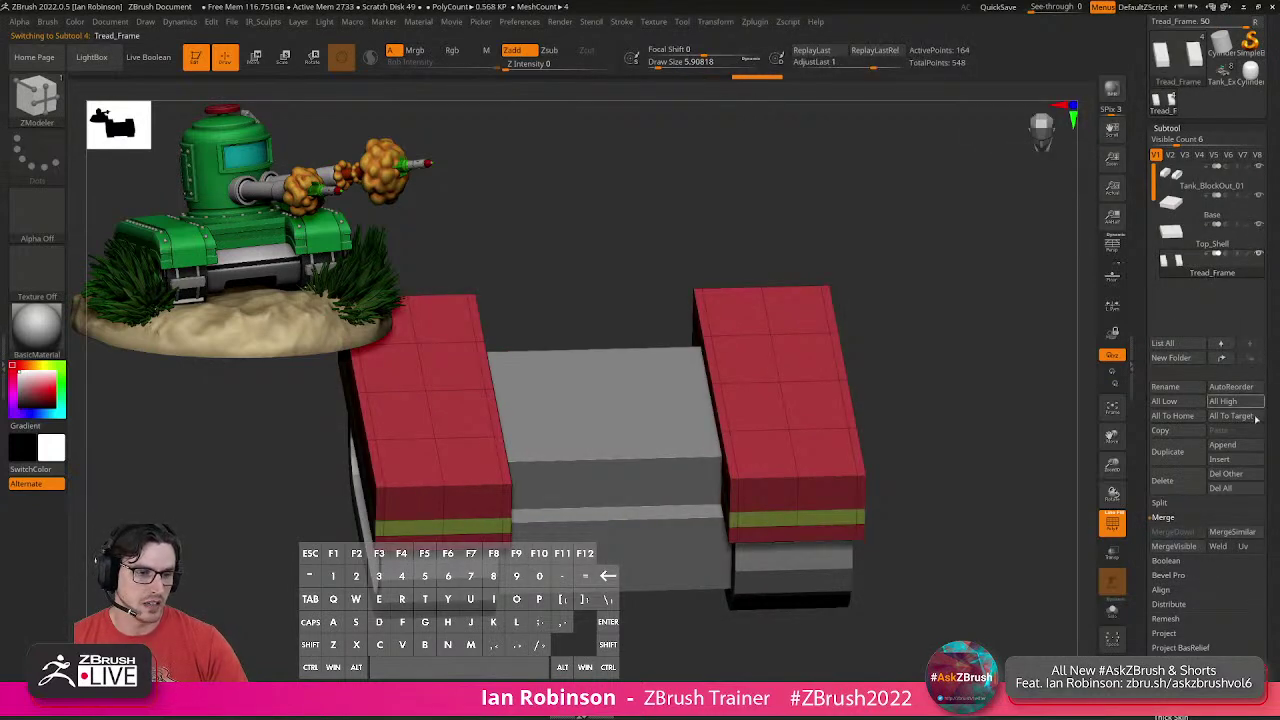
{"action": "left_click", "coordinate": [1222, 459]}
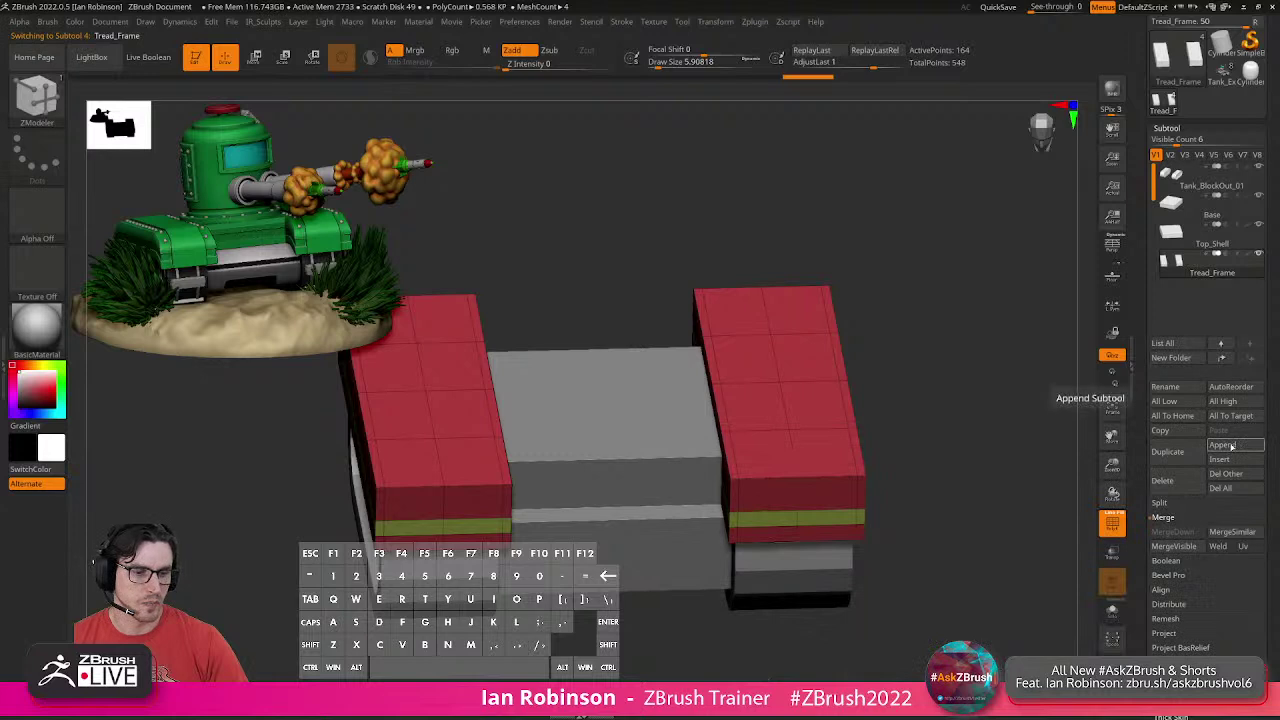
{"action": "left_click", "coordinate": [1222, 459]}
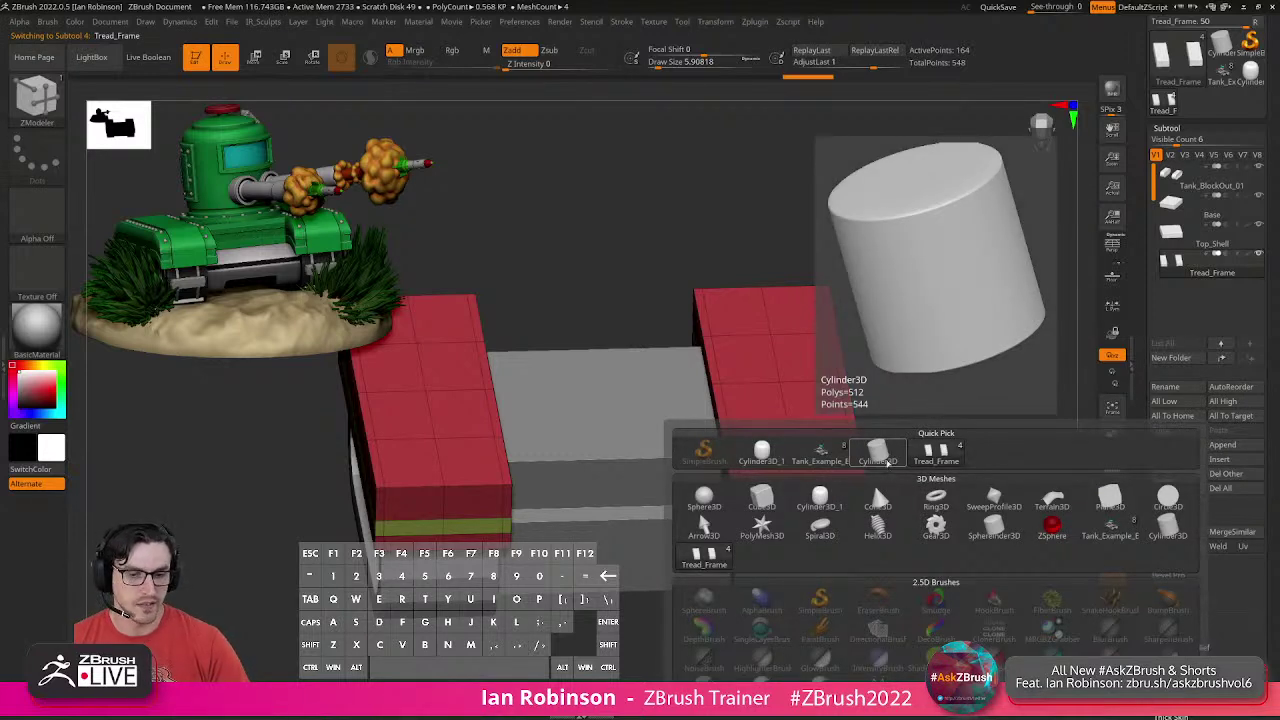
{"action": "left_click", "coordinate": [887, 462]}
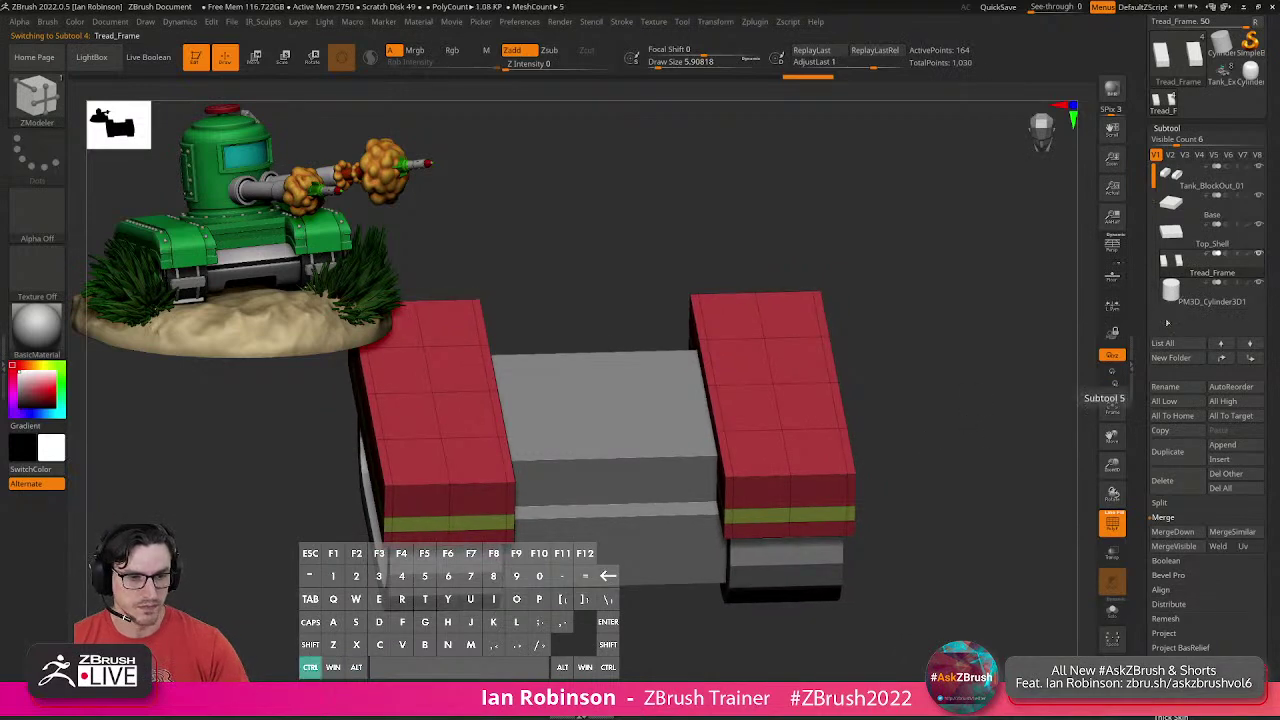
Isolate the appended cylinder subtool to check it, bring back the other parts, and delete the cylinder.
{"action": "left_click", "coordinate": [1175, 300]}
{"action": "left_click", "coordinate": [1113, 612]}
{"action": "left_click", "coordinate": [1113, 612]}
{"action": "left_click", "coordinate": [1185, 497]}
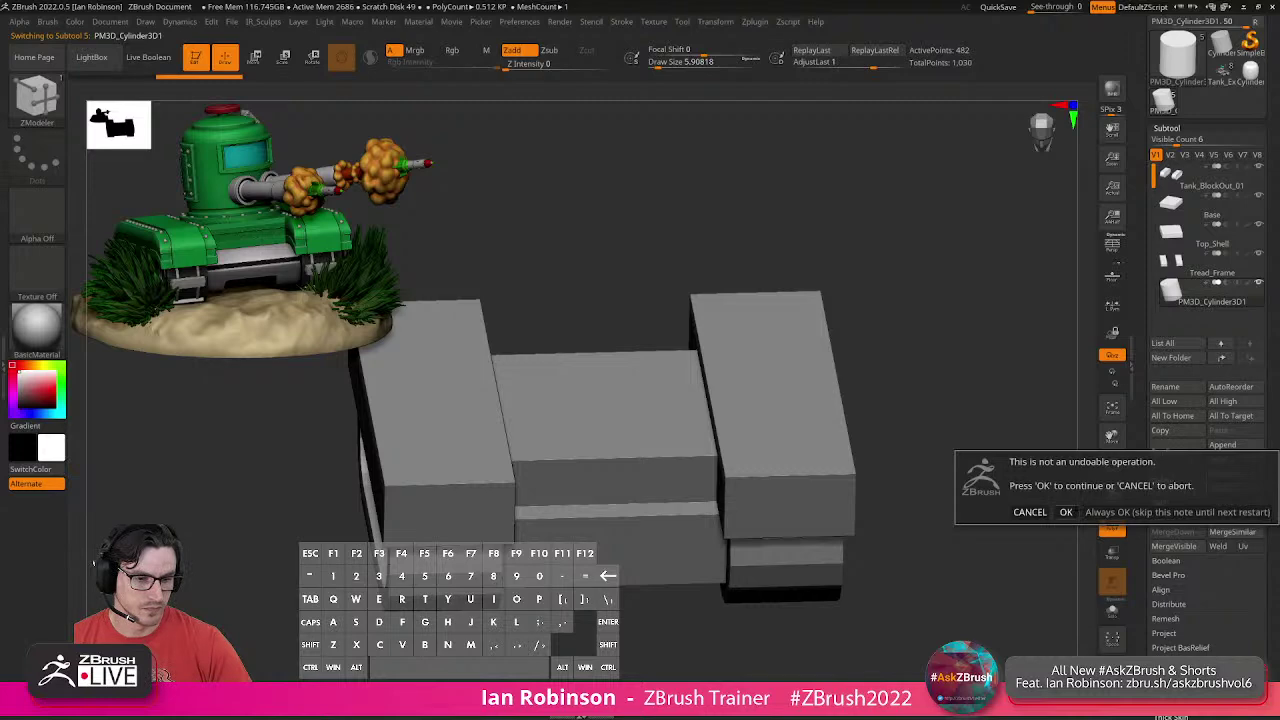
{"action": "left_click", "coordinate": [1066, 512]}
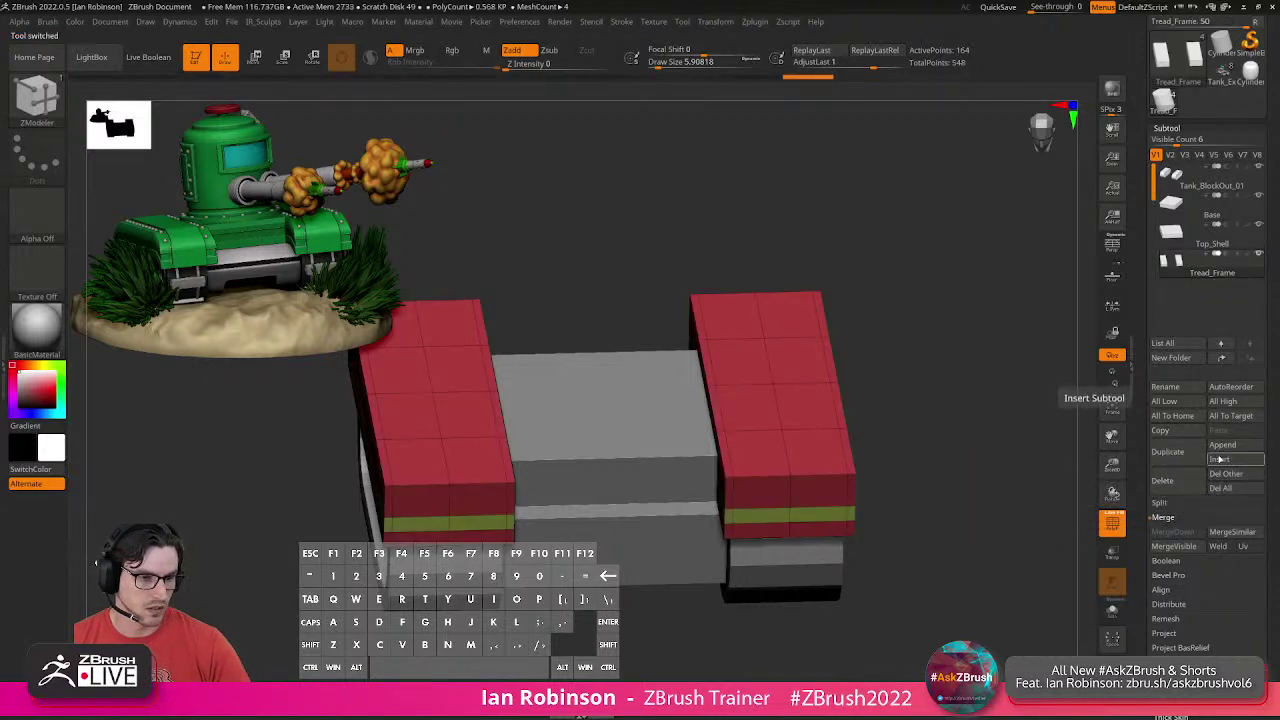
Append Cylinder3D to the tank once more, check it in isolation, and delete the subtool.
{"action": "left_click", "coordinate": [1221, 444]}
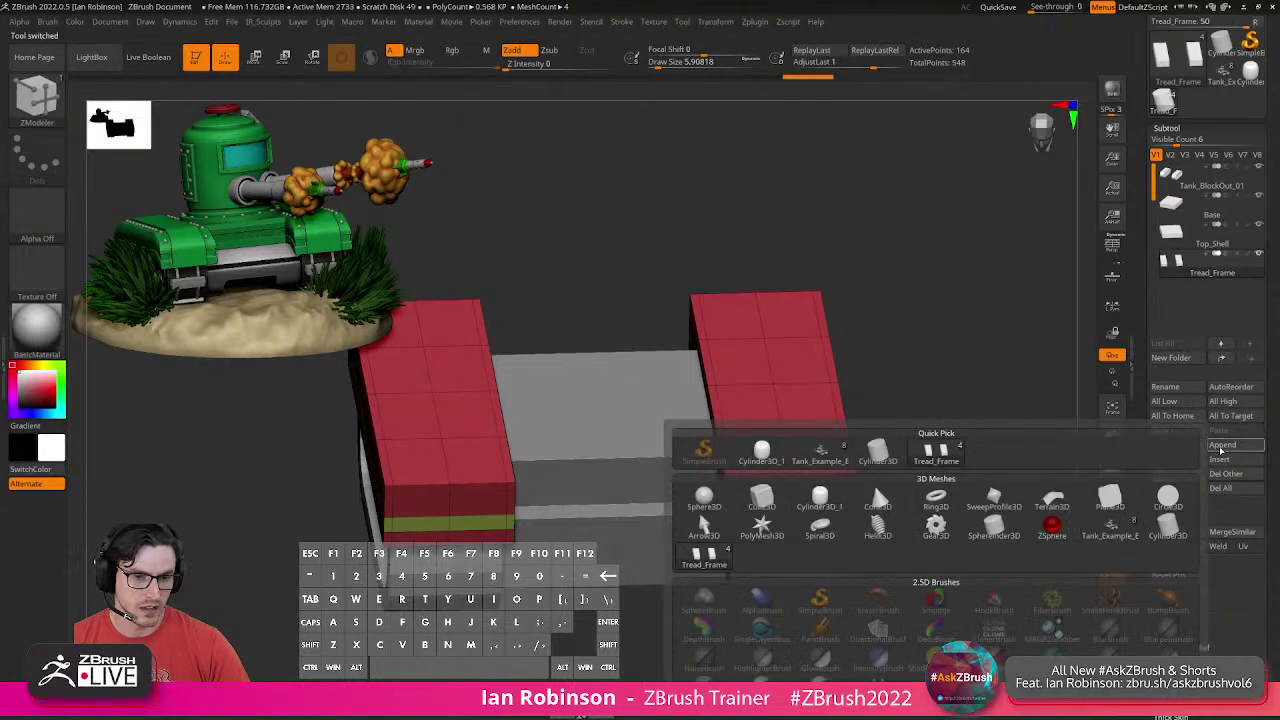
{"action": "left_click", "coordinate": [877, 450]}
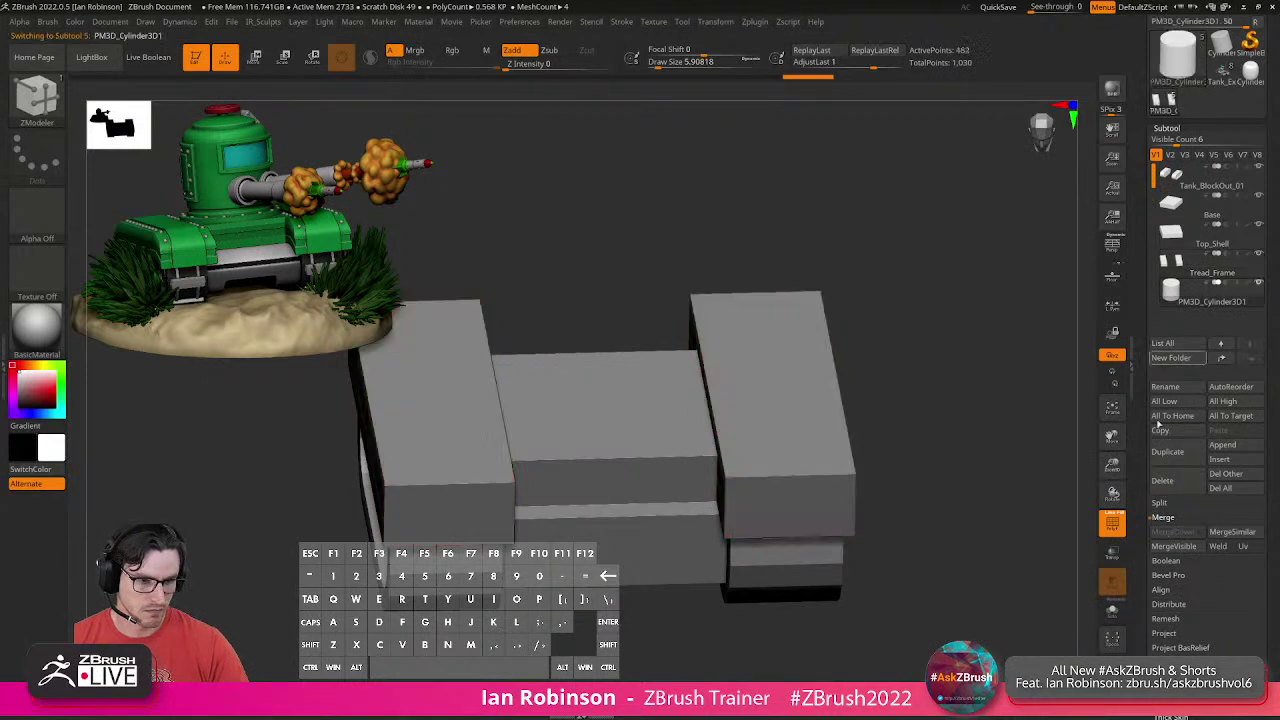
{"action": "left_click", "coordinate": [1110, 614]}
{"action": "left_click", "coordinate": [1110, 614]}
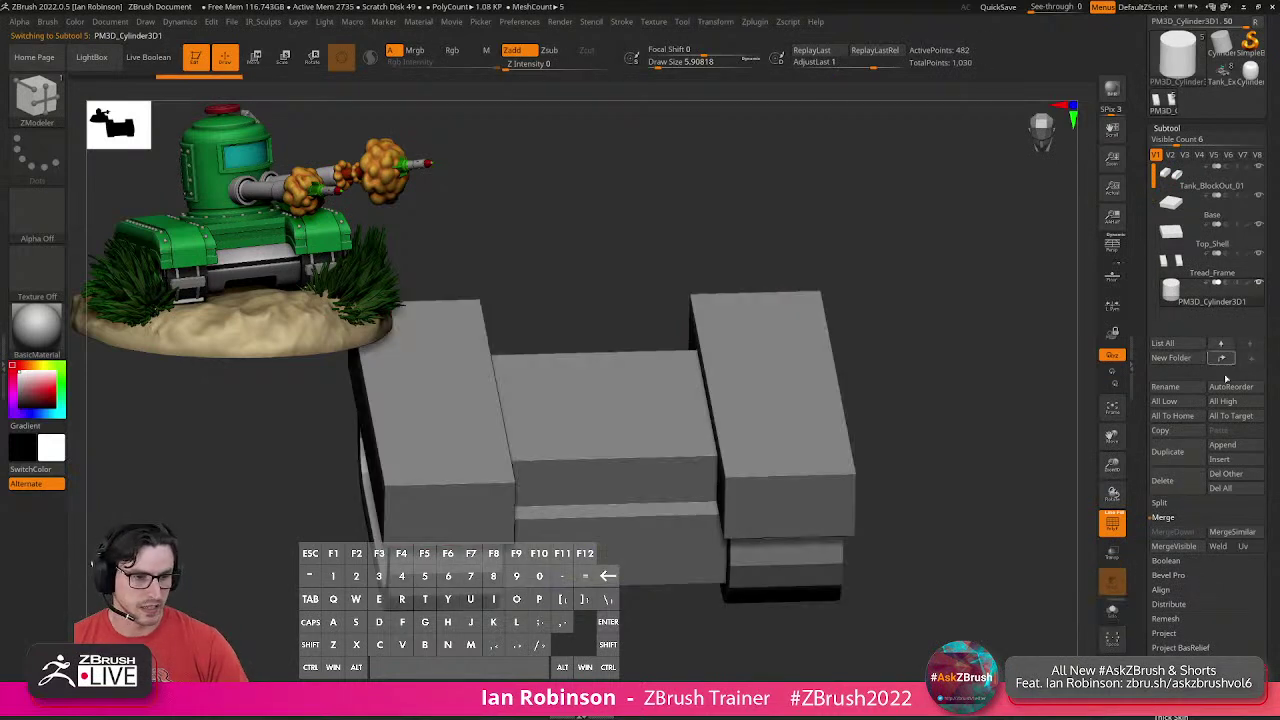
{"action": "left_click", "coordinate": [1187, 489]}
{"action": "left_click", "coordinate": [1066, 509]}
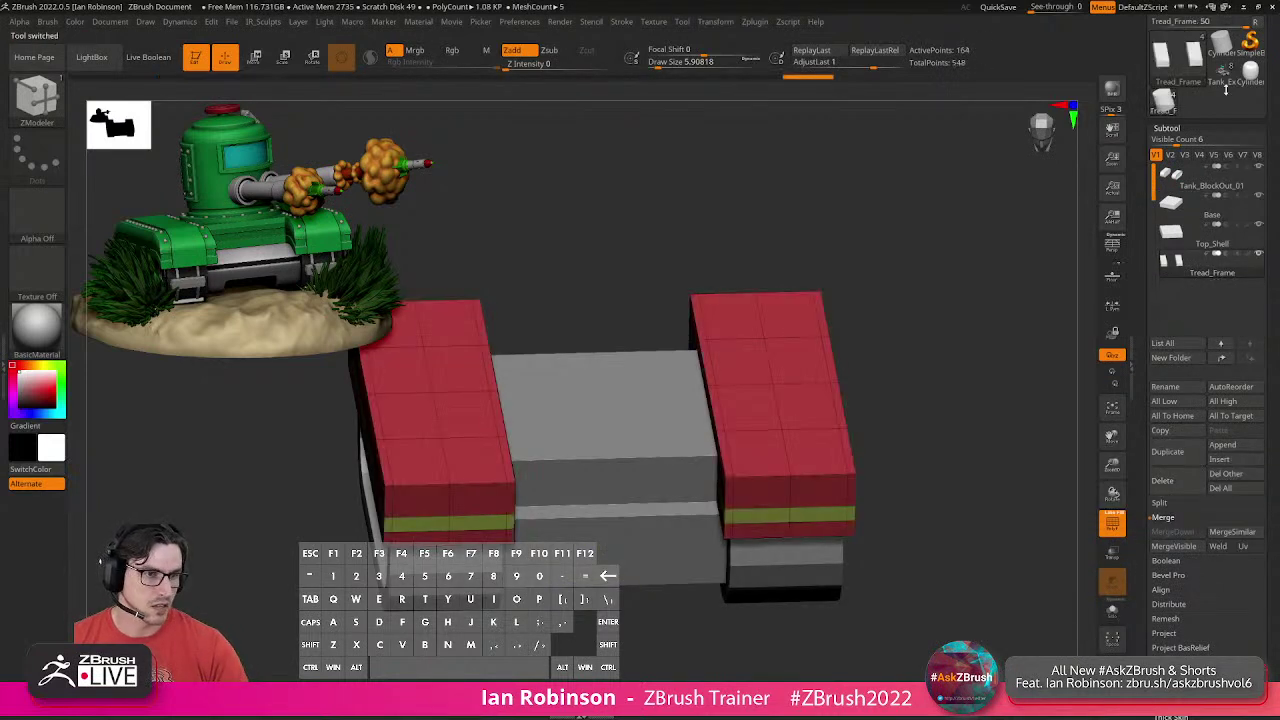
Copy the low-poly Cylinder3D_1 tool and paste it into the tank as a subtool below Tread_Frame.
{"action": "left_click", "coordinate": [1256, 81]}
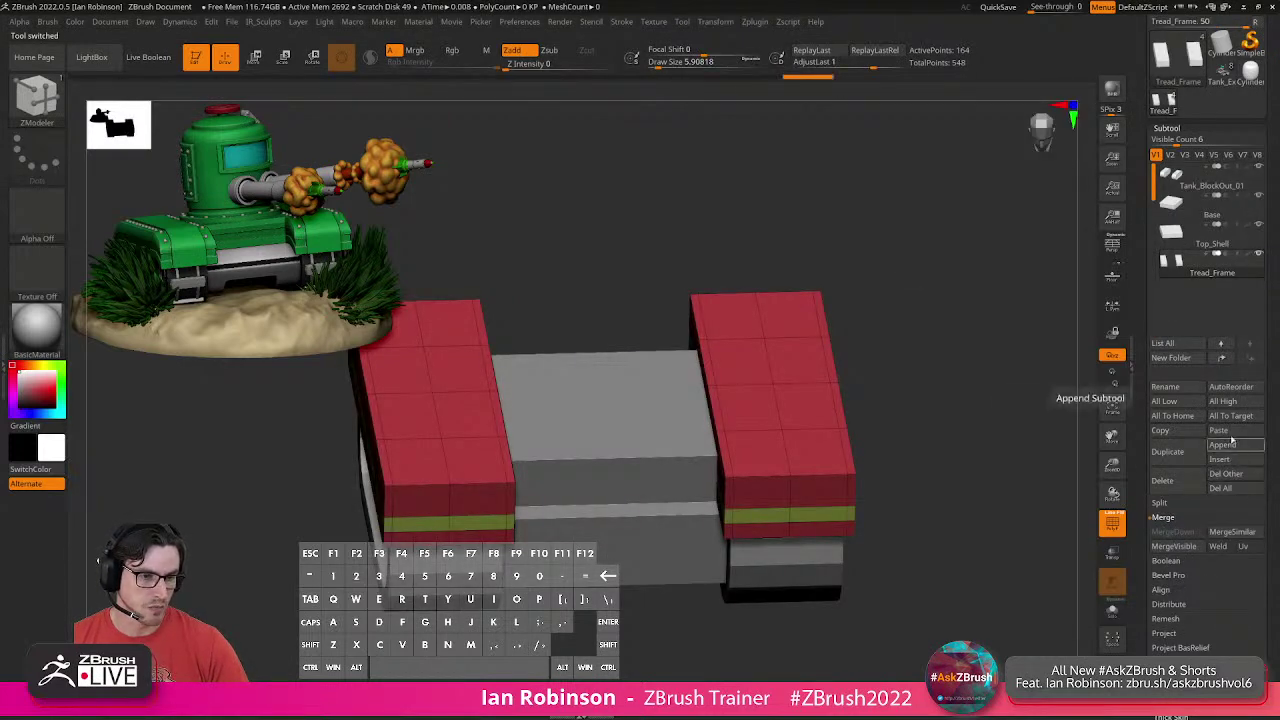
{"action": "left_click", "coordinate": [1237, 431]}
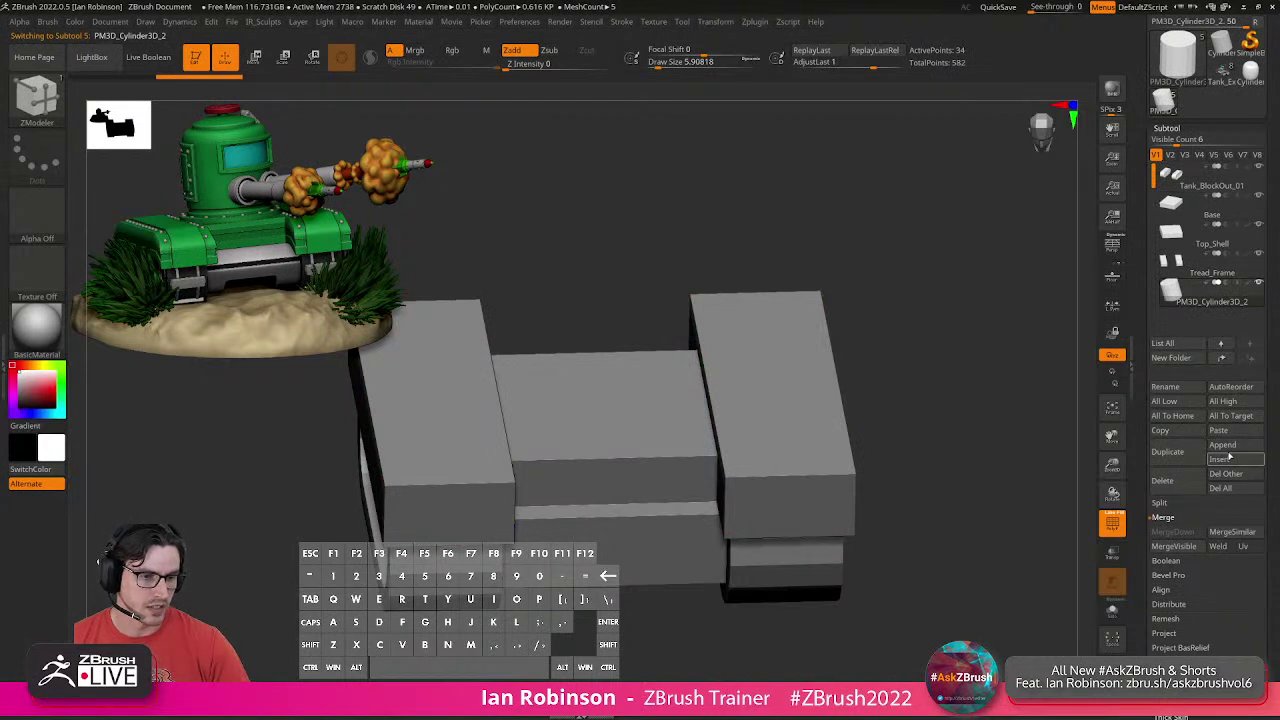
Append another Cylinder3D below the pasted cylinder, isolate it for comparison, and delete the extra subtool.
{"action": "left_click", "coordinate": [1229, 458]}
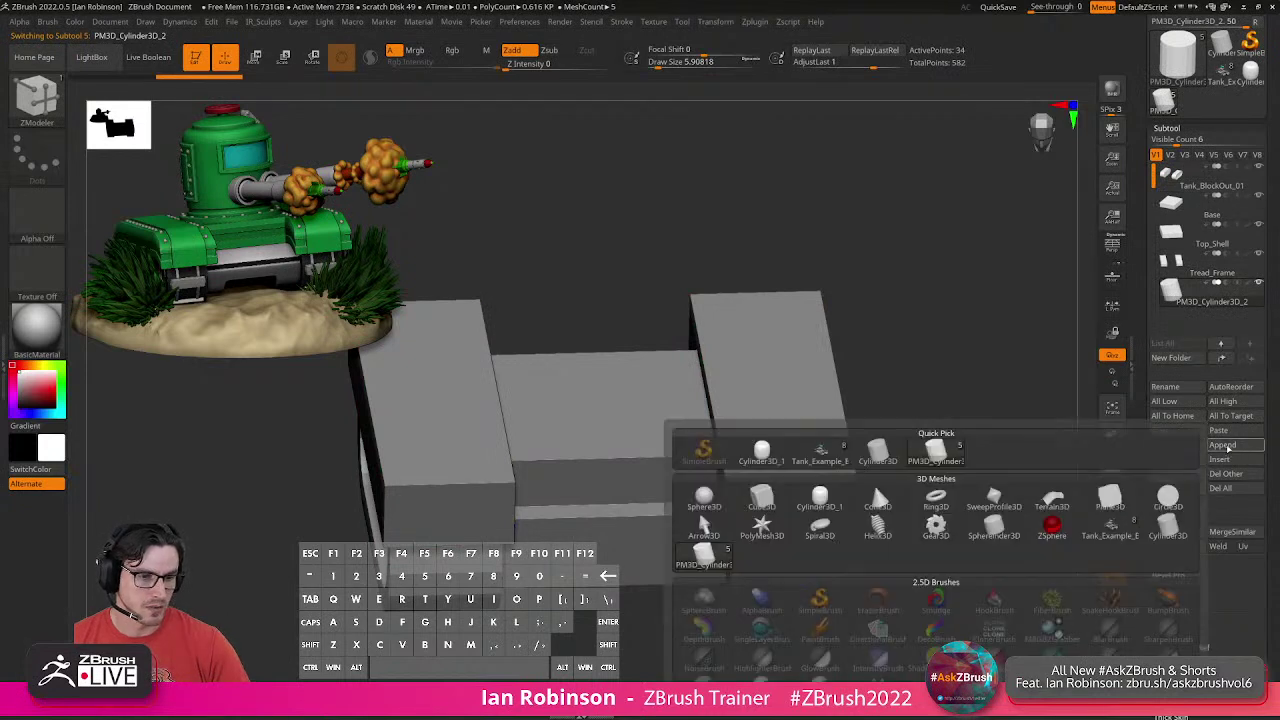
{"action": "left_click", "coordinate": [1168, 527]}
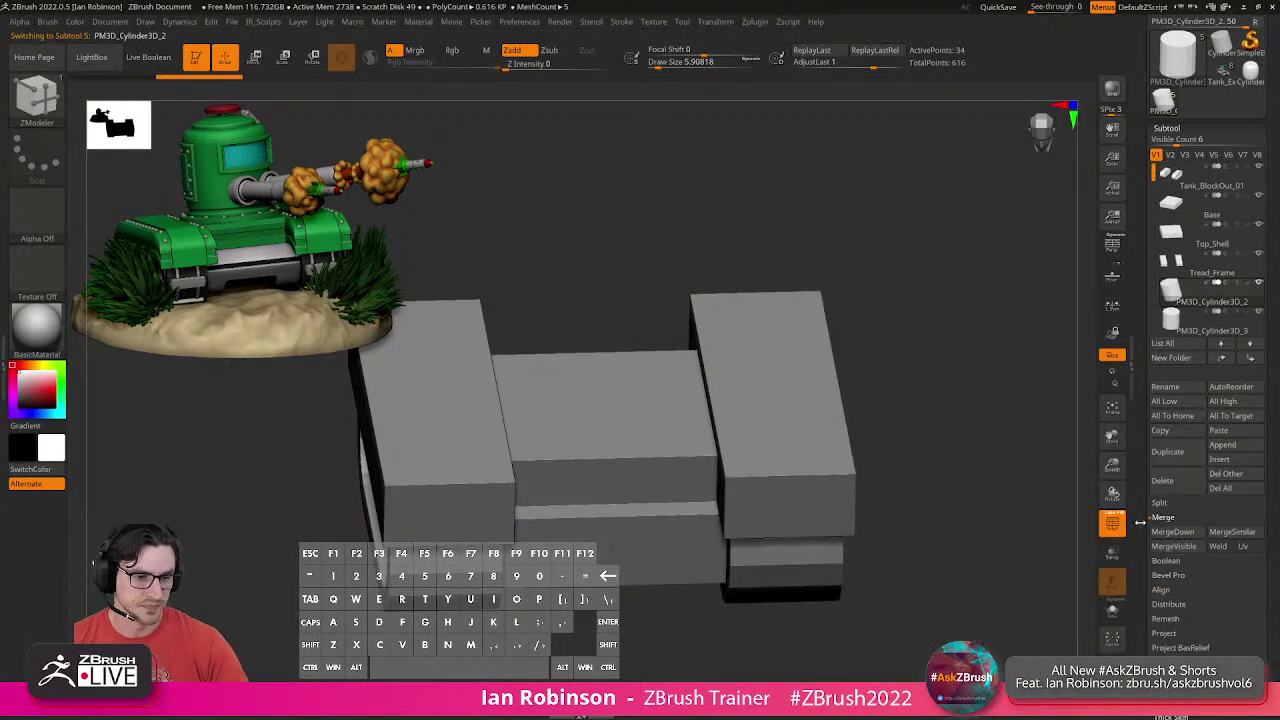
{"action": "left_click", "coordinate": [1236, 446]}
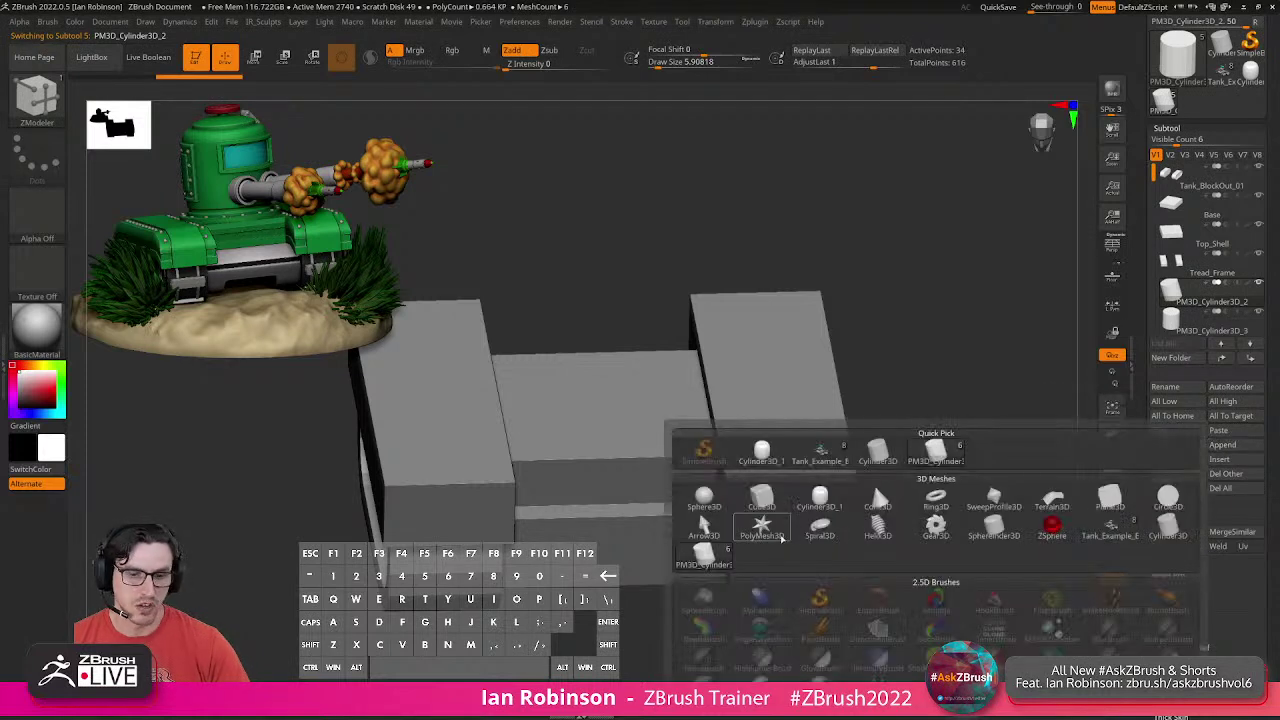
{"action": "left_click", "coordinate": [936, 452]}
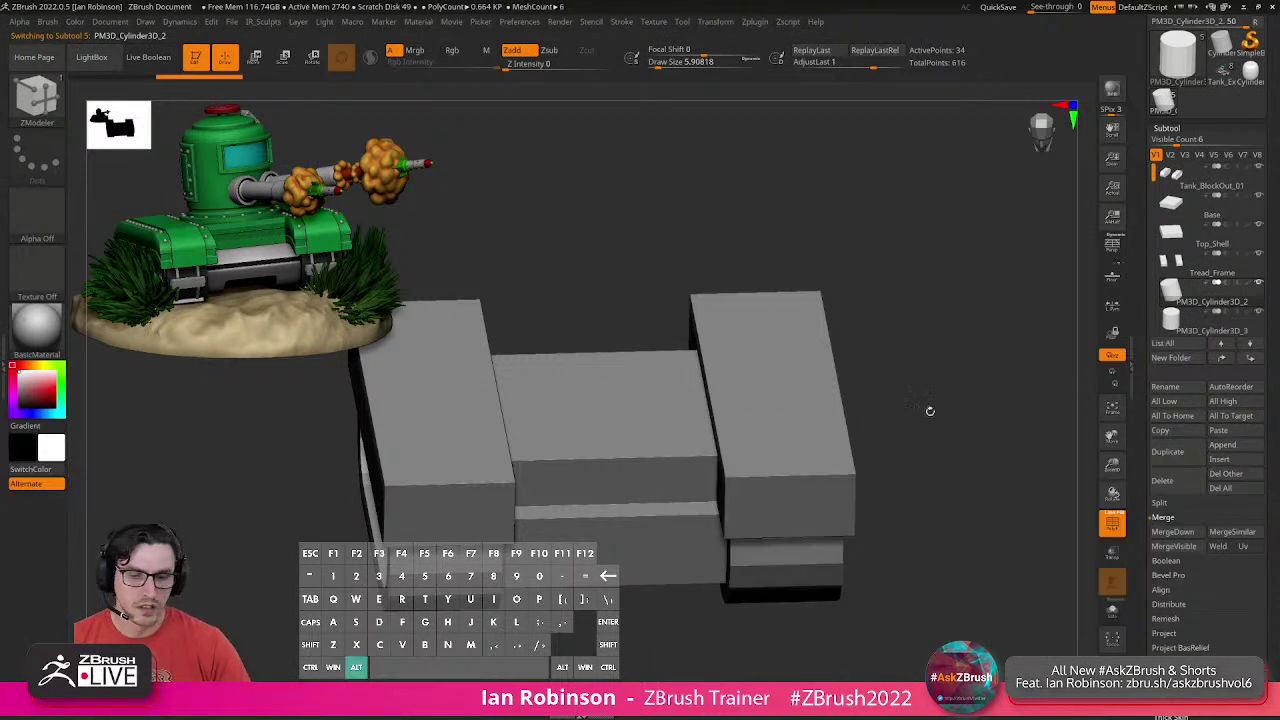
{"action": "left_click", "coordinate": [1112, 596]}
{"action": "left_click", "coordinate": [1186, 324]}
{"action": "left_click_drag", "start_coordinate": [883, 351], "coordinate": [976, 351], "text": "alt"}
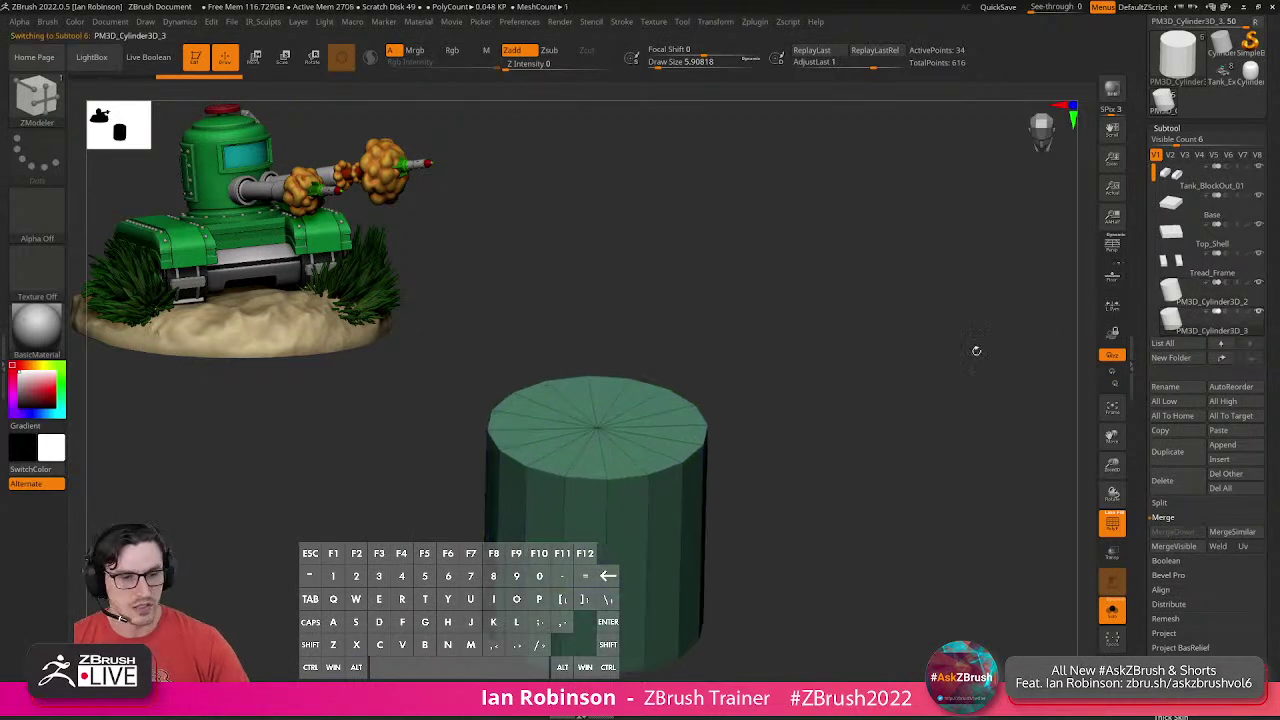
{"action": "left_click", "coordinate": [1189, 483]}
{"action": "left_click", "coordinate": [1066, 502]}
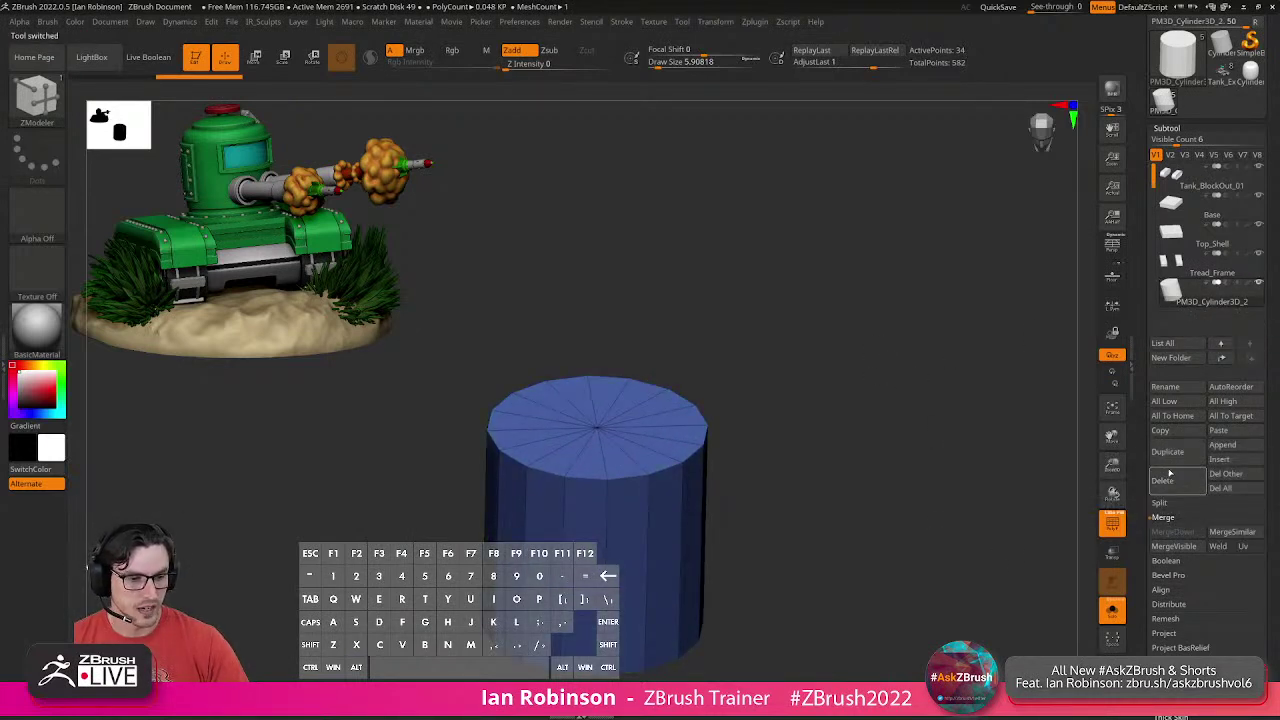
{"action": "left_click_drag", "start_coordinate": [900, 418], "coordinate": [1058, 439]}
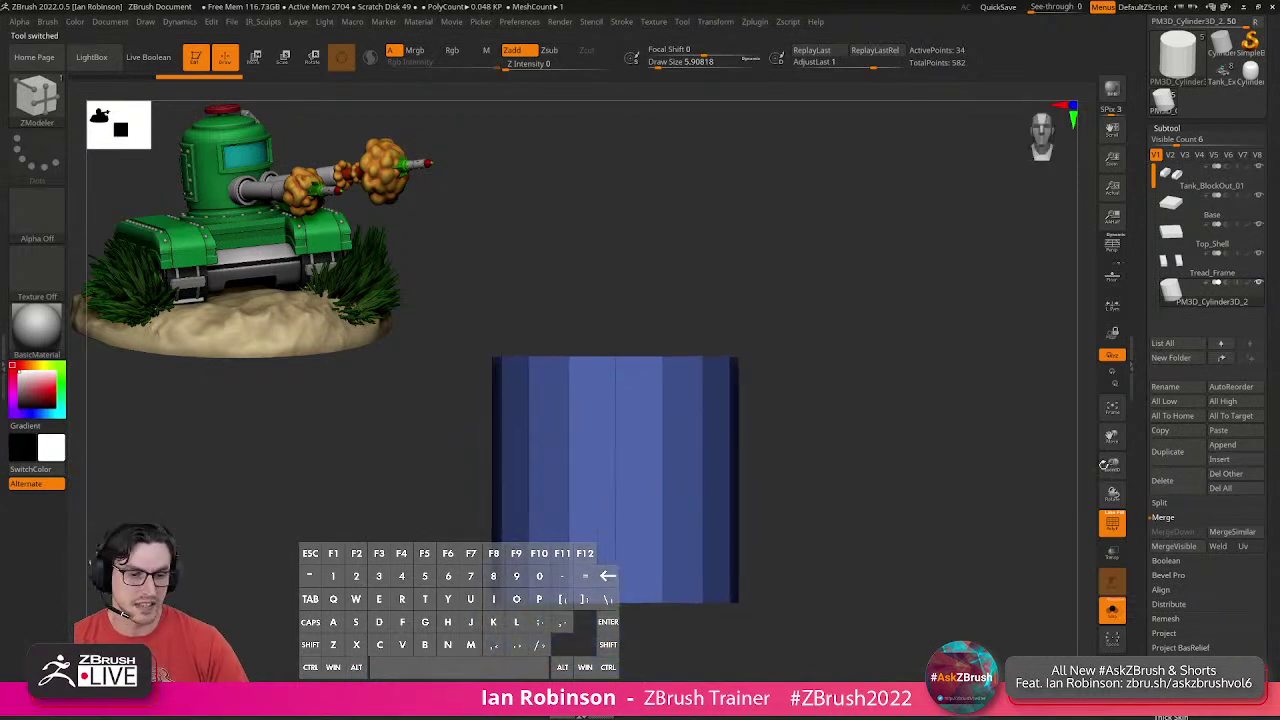
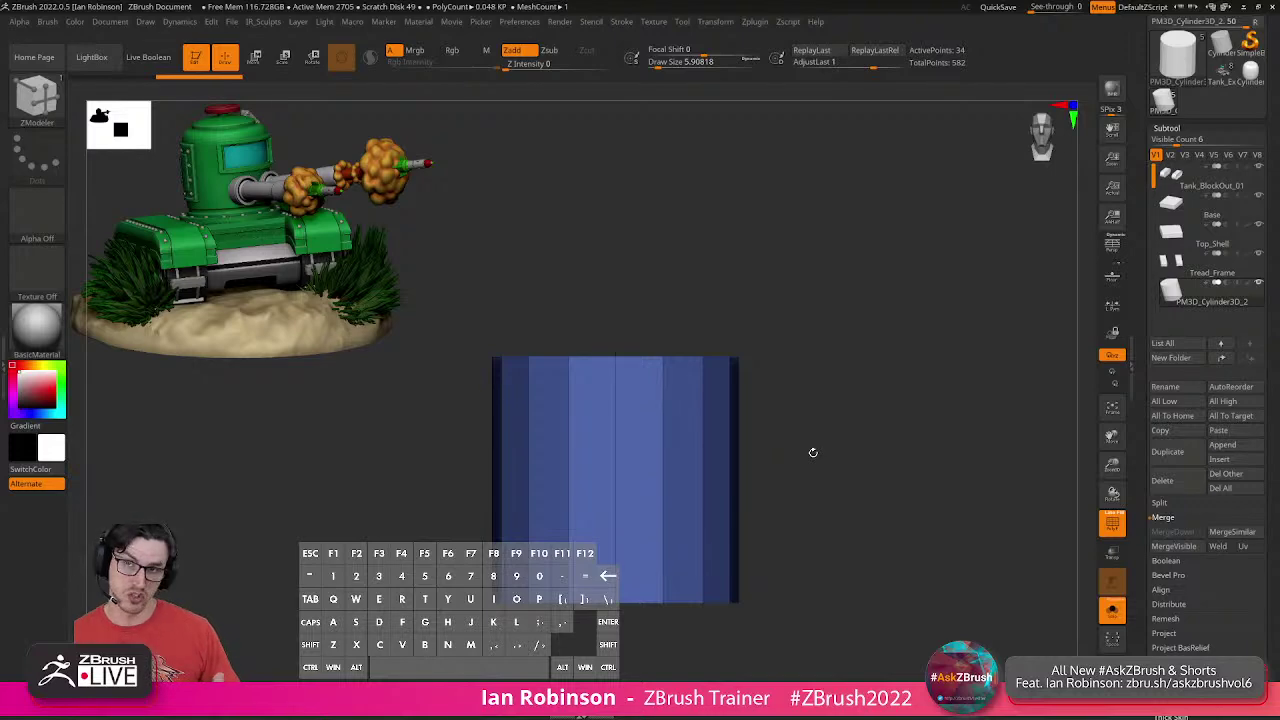
Switch to the web browser, go to youtube.com, and open the Pixologic ZBrush channel.
{"action": "mouse_move", "coordinate": [1205, 236]}
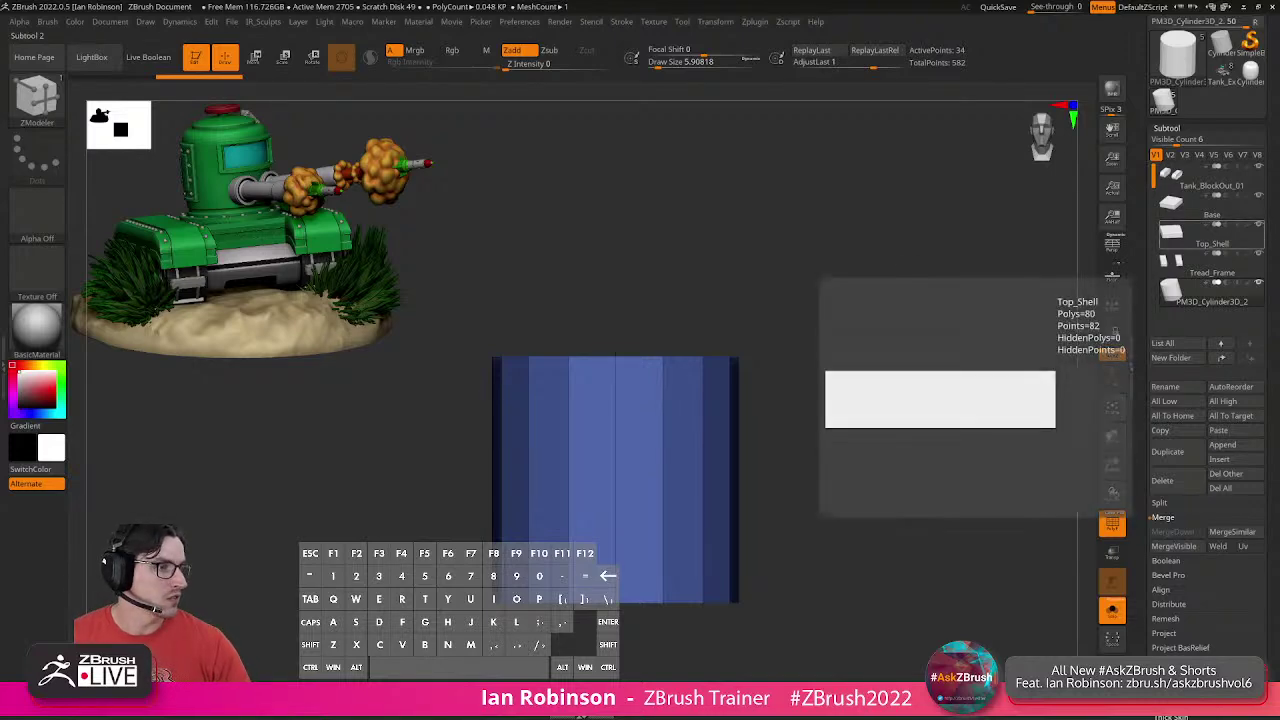
{"action": "left_click_drag", "start_coordinate": [1279, 77], "coordinate": [656, 43]}
{"action": "type", "text": "youtube.com"}
{"action": "key", "text": "Return"}
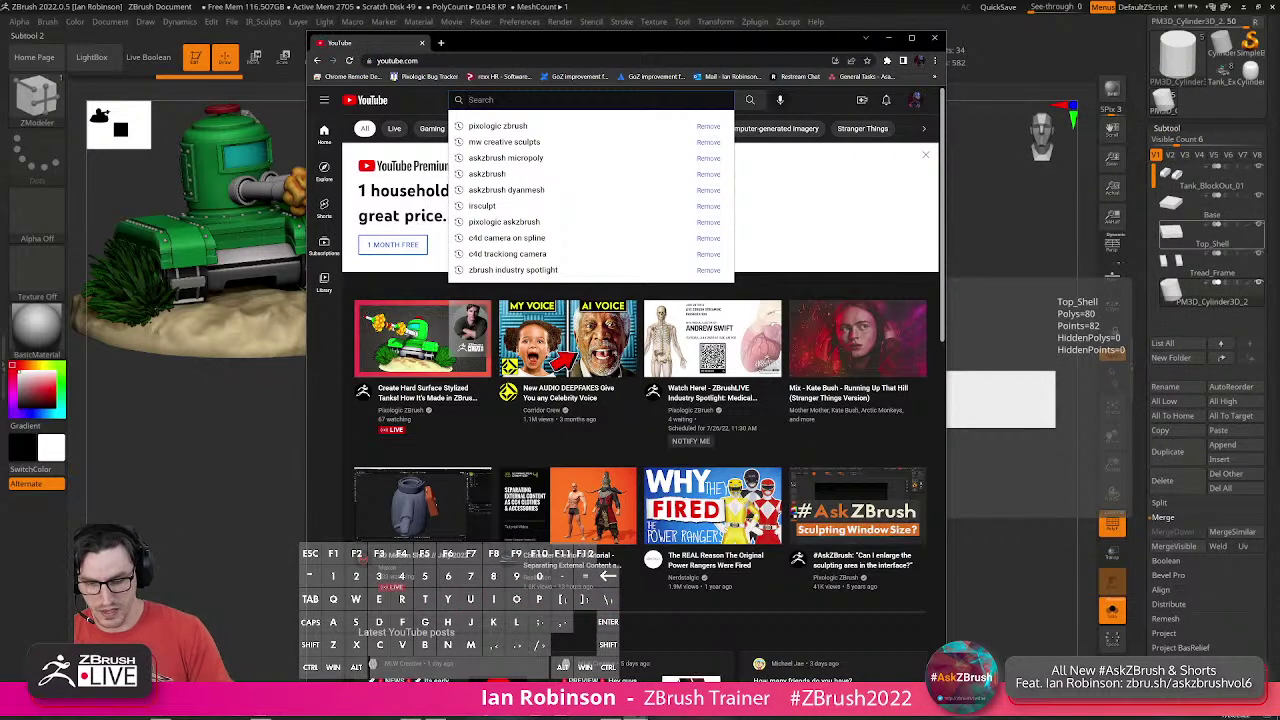
{"action": "left_click", "coordinate": [342, 318]}
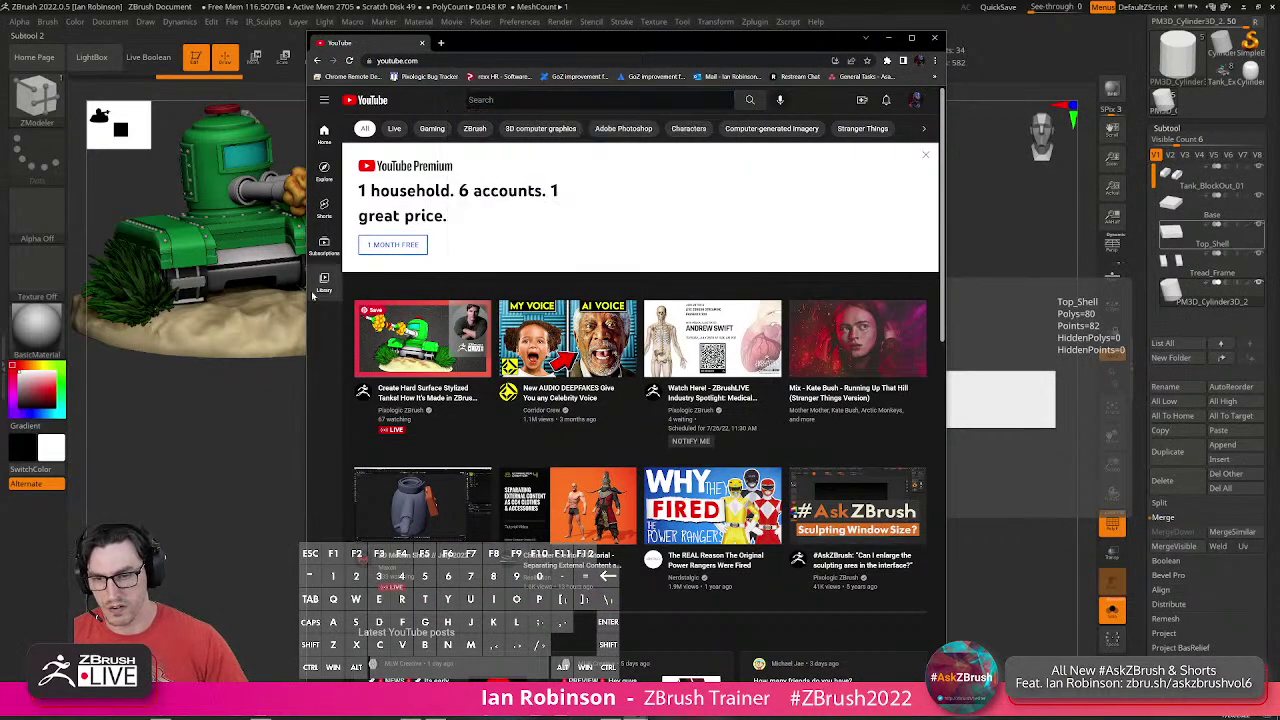
{"action": "left_click", "coordinate": [396, 415]}
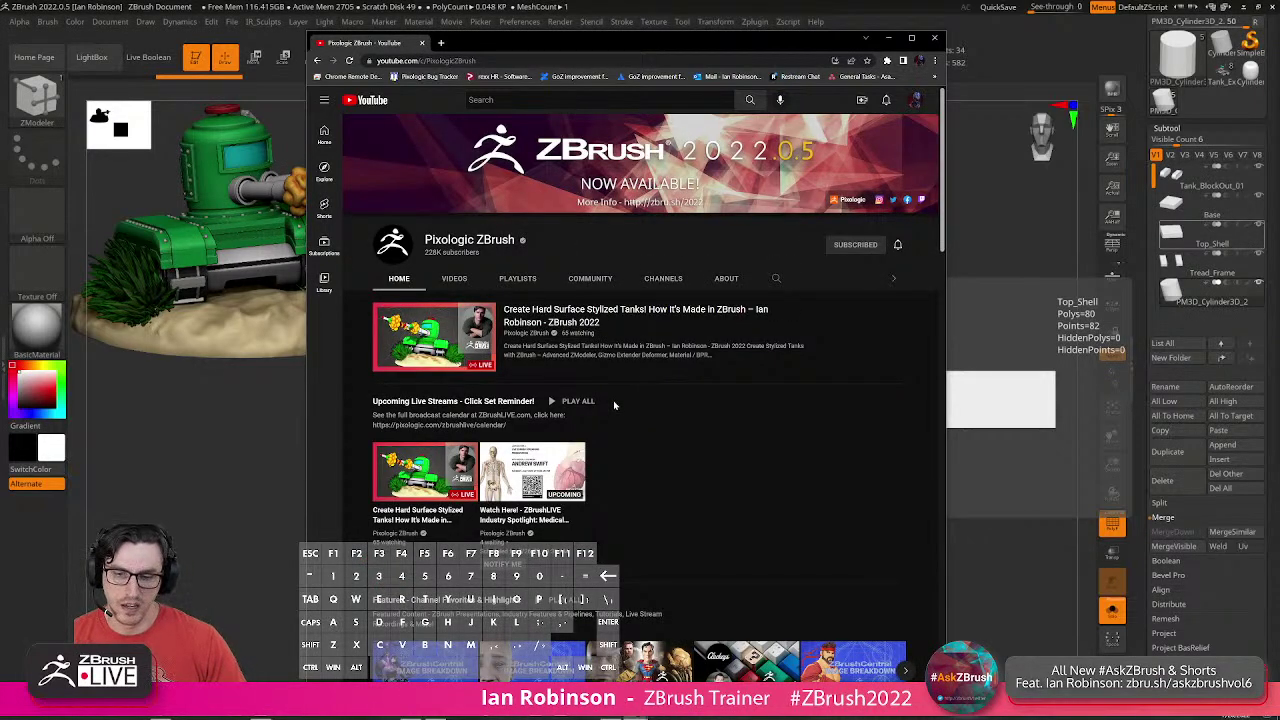
Look through the channel's playlists and home page down to the #AskZBrush Full Catalog, and return to ZBrush.
{"action": "scroll", "coordinate": [614, 405], "scroll_direction": "down", "scroll_amount": 1}
{"action": "left_click", "coordinate": [517, 228]}
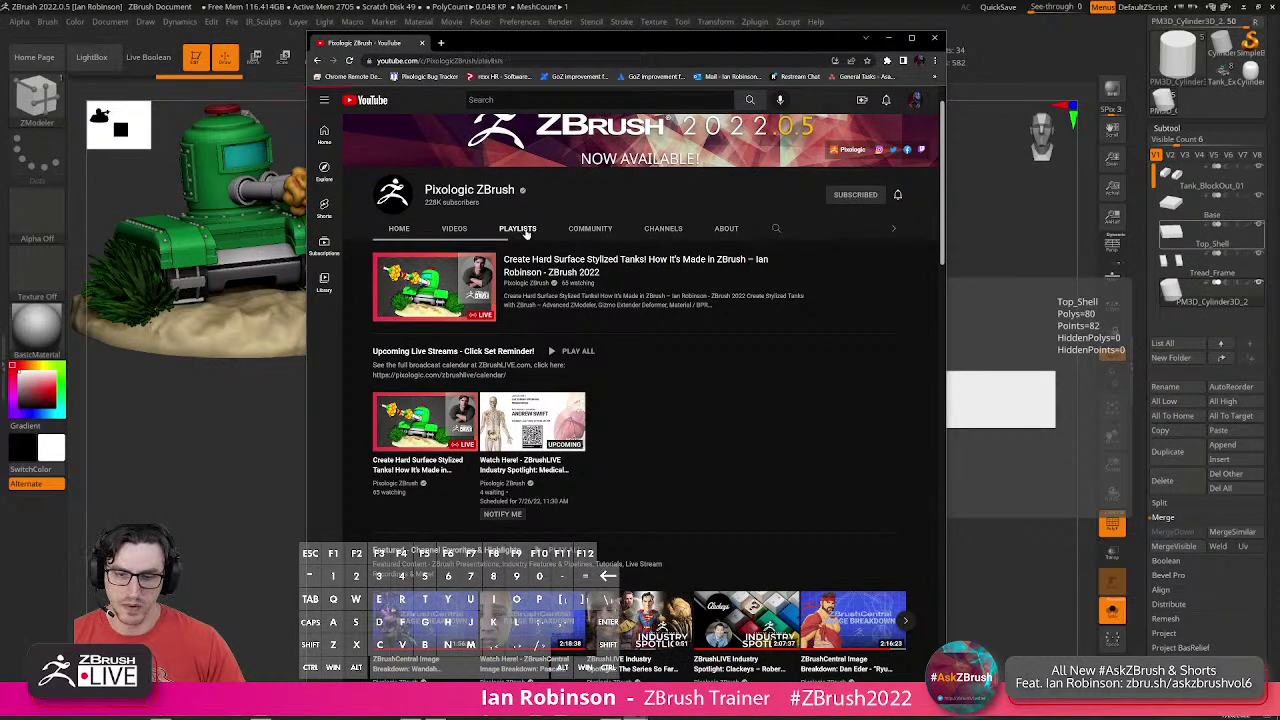
{"action": "left_click", "coordinate": [399, 278]}
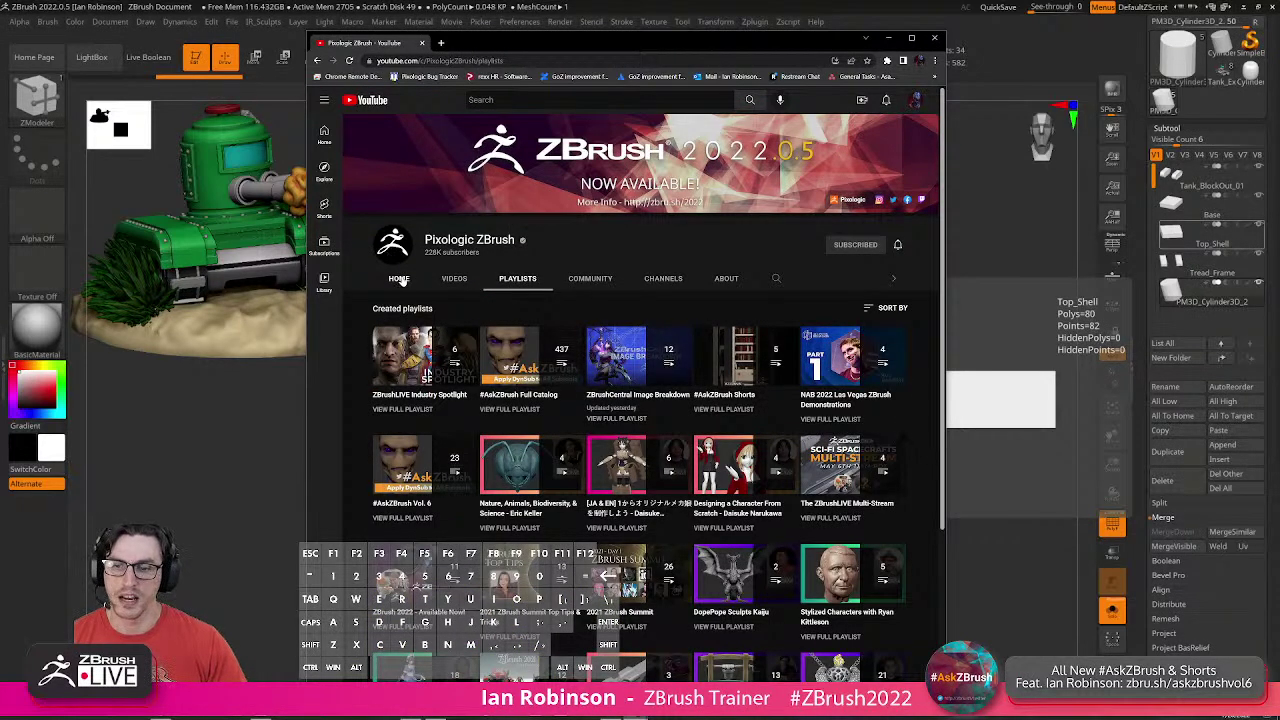
{"action": "left_click", "coordinate": [489, 60]}
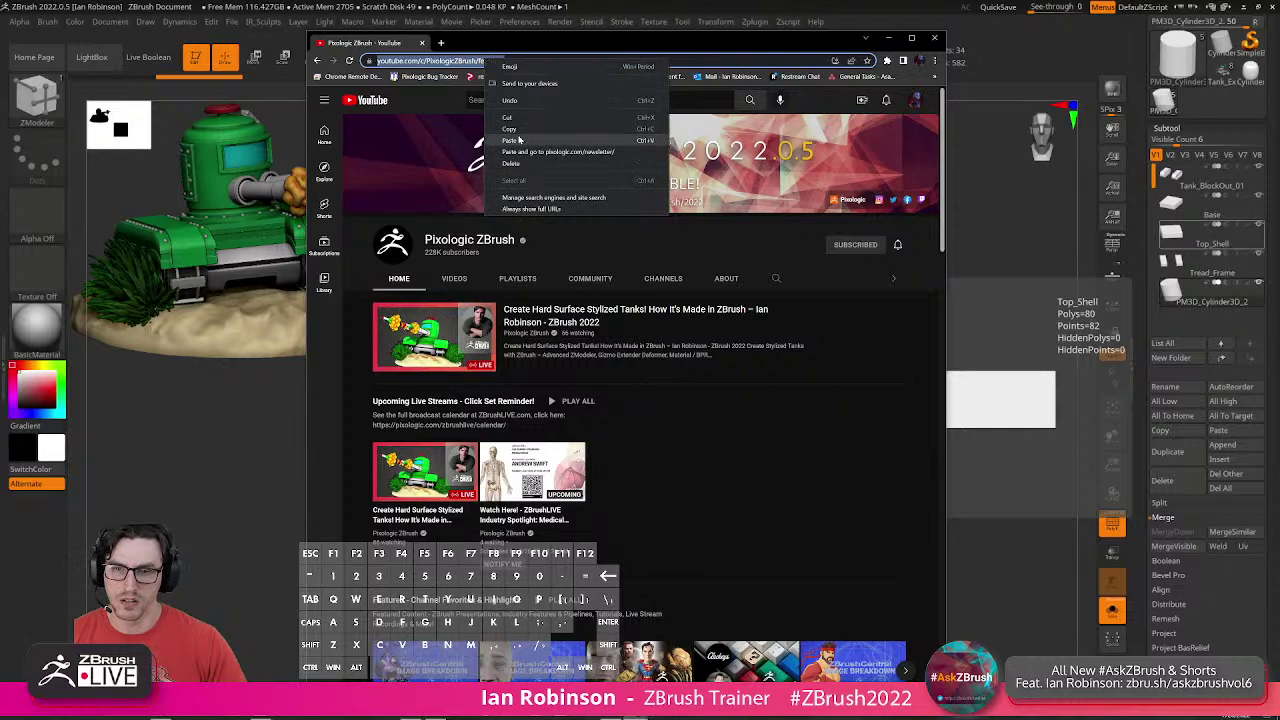
{"action": "scroll", "coordinate": [566, 305], "scroll_direction": "down", "scroll_amount": 4}
{"action": "scroll", "coordinate": [566, 305], "scroll_direction": "down", "scroll_amount": 2}
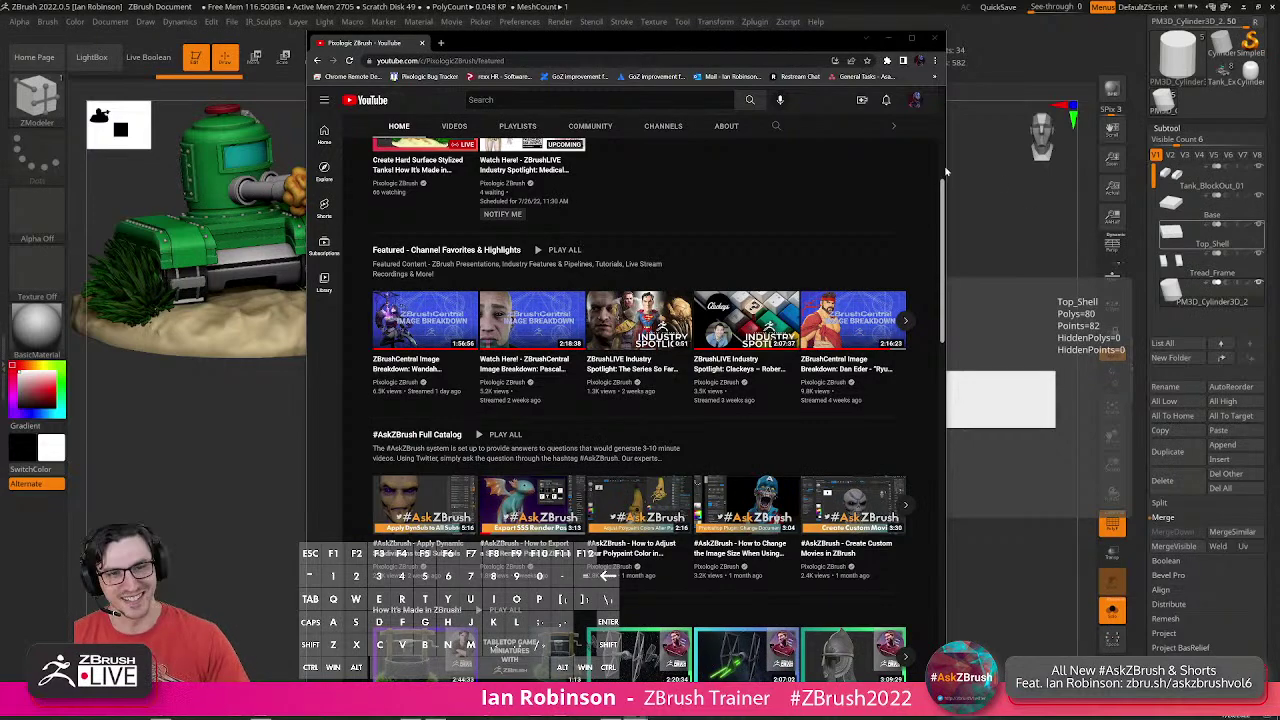
{"action": "left_click", "coordinate": [864, 39]}
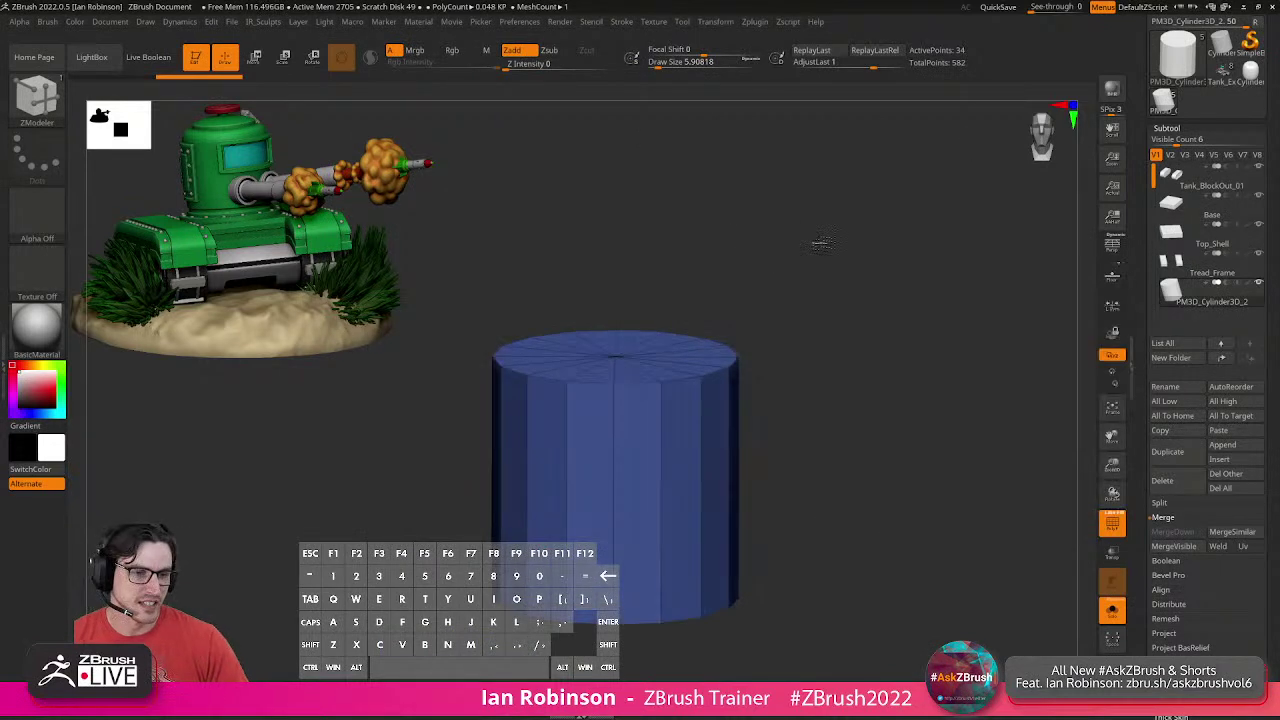
{"action": "key", "text": "shift+f"}
{"action": "key", "text": "shift+f"}
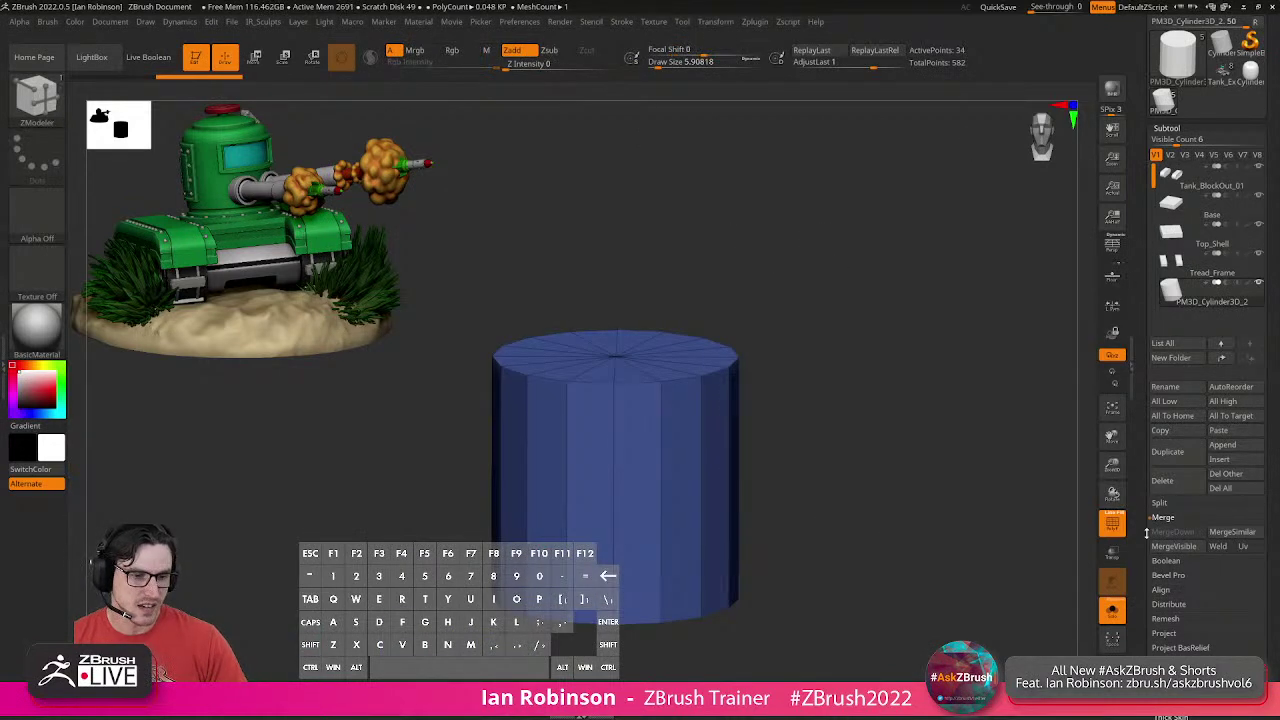
Show the whole tank again, raise the cylinder onto the top shell and flatten it into a thin disc.
{"action": "left_click", "coordinate": [1112, 608]}
{"action": "key", "text": "f"}
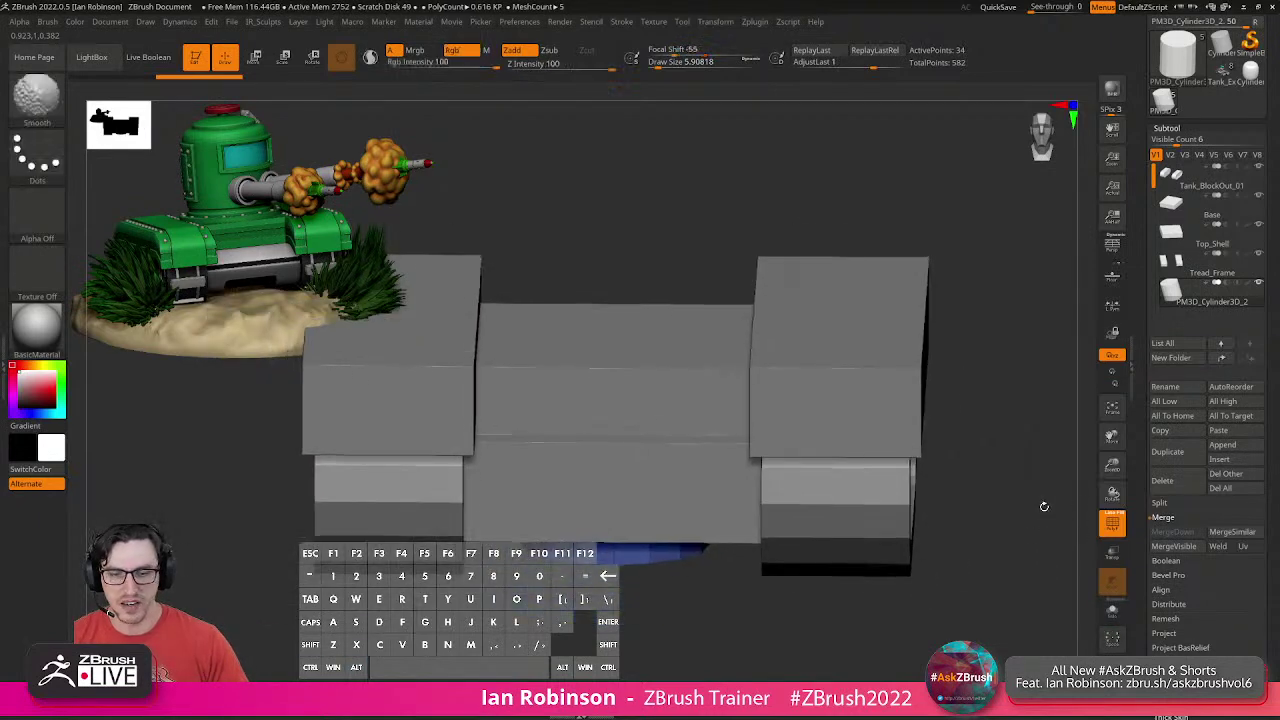
{"action": "key", "text": "w"}
{"action": "left_click_drag", "start_coordinate": [615, 394], "coordinate": [615, 174]}
{"action": "left_click_drag", "start_coordinate": [800, 191], "coordinate": [825, 330], "text": "alt"}
{"action": "left_click_drag", "start_coordinate": [627, 371], "coordinate": [622, 484]}
{"action": "mouse_move", "coordinate": [880, 270]}
{"action": "left_mouse_down"}
{"action": "mouse_move", "coordinate": [867, 301]}
{"action": "mouse_move", "coordinate": [872, 271]}
{"action": "mouse_move", "coordinate": [858, 277]}
{"action": "left_mouse_up"}
{"action": "key", "text": "shift+f"}
{"action": "key", "text": "shift+f"}
Scale the disc from a top view until it spans the gap between the two side blocks.
{"action": "left_click_drag", "start_coordinate": [630, 314], "coordinate": [768, 326]}
{"action": "left_click_drag", "start_coordinate": [662, 395], "coordinate": [679, 399]}
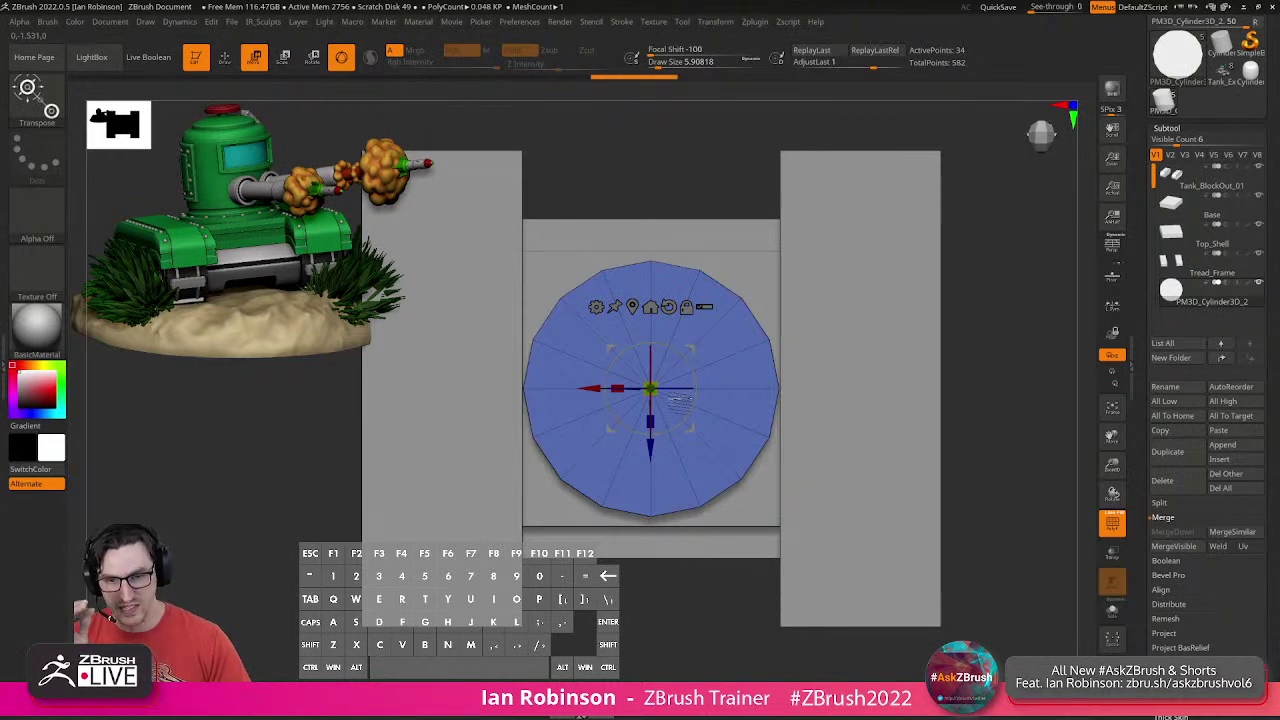
{"action": "left_click_drag", "start_coordinate": [779, 428], "coordinate": [835, 388]}
{"action": "mouse_move", "coordinate": [822, 285]}
{"action": "left_mouse_down"}
{"action": "mouse_move", "coordinate": [815, 252]}
{"action": "mouse_move", "coordinate": [822, 262]}
{"action": "left_mouse_up"}
{"action": "left_click_drag", "start_coordinate": [680, 425], "coordinate": [692, 430]}
{"action": "key", "text": "q"}
{"action": "mouse_move", "coordinate": [811, 323]}
{"action": "left_mouse_down"}
{"action": "mouse_move", "coordinate": [766, 346]}
{"action": "mouse_move", "coordinate": [887, 354]}
{"action": "mouse_move", "coordinate": [891, 376]}
{"action": "mouse_move", "coordinate": [875, 371]}
{"action": "mouse_move", "coordinate": [895, 306]}
{"action": "left_mouse_up"}
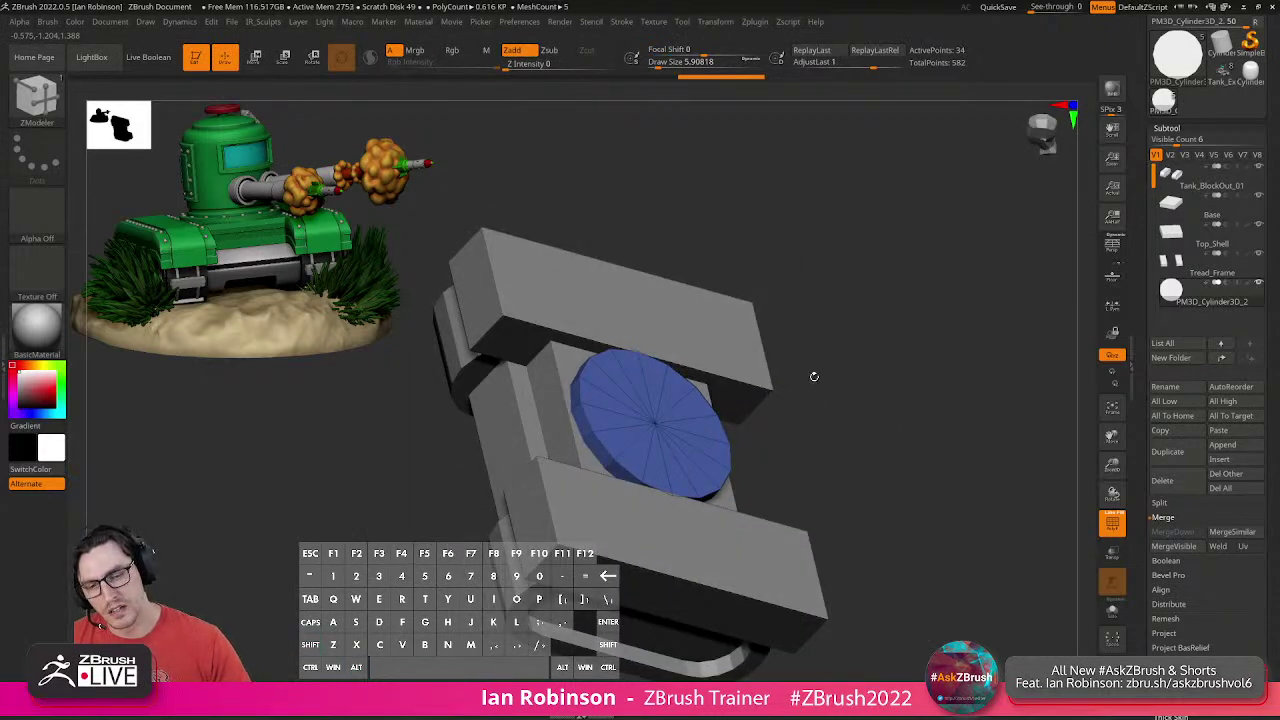
Duplicate the disc upward within its subtool and shape the copy into a slightly narrower, tall cylinder.
{"action": "key", "text": "w"}
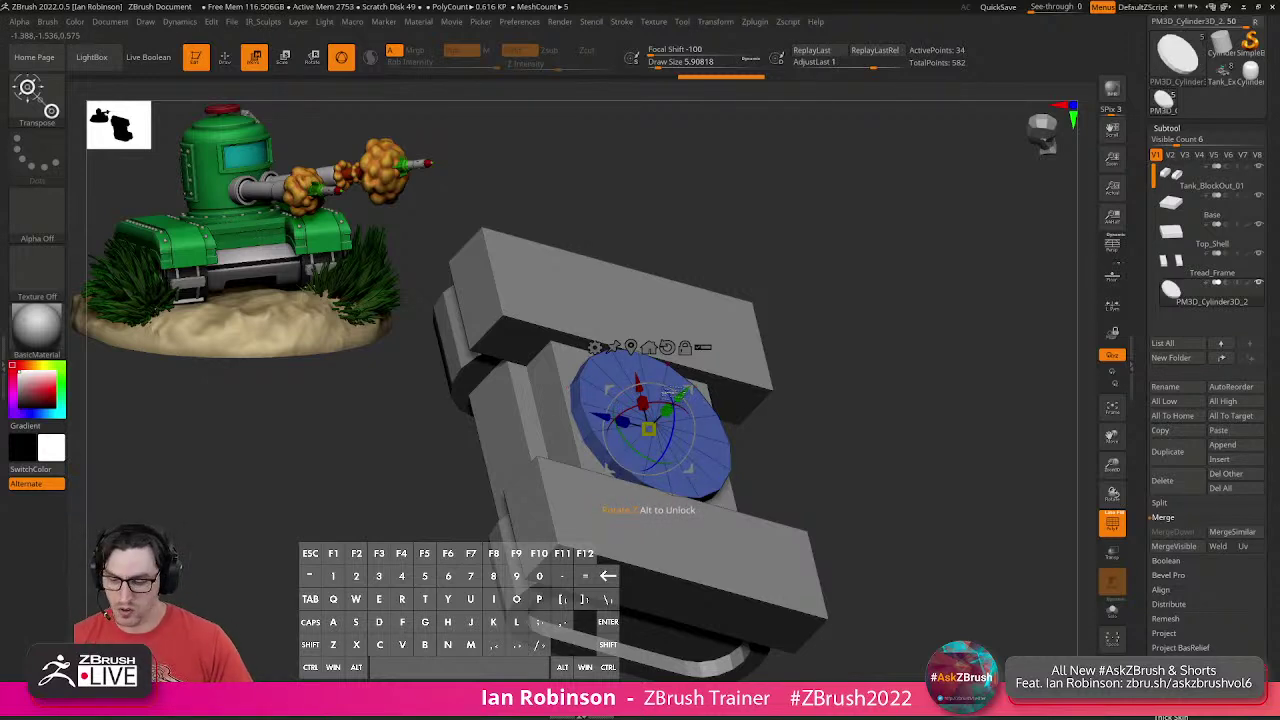
{"action": "left_click_drag", "start_coordinate": [685, 393], "coordinate": [738, 342], "text": "ctrl"}
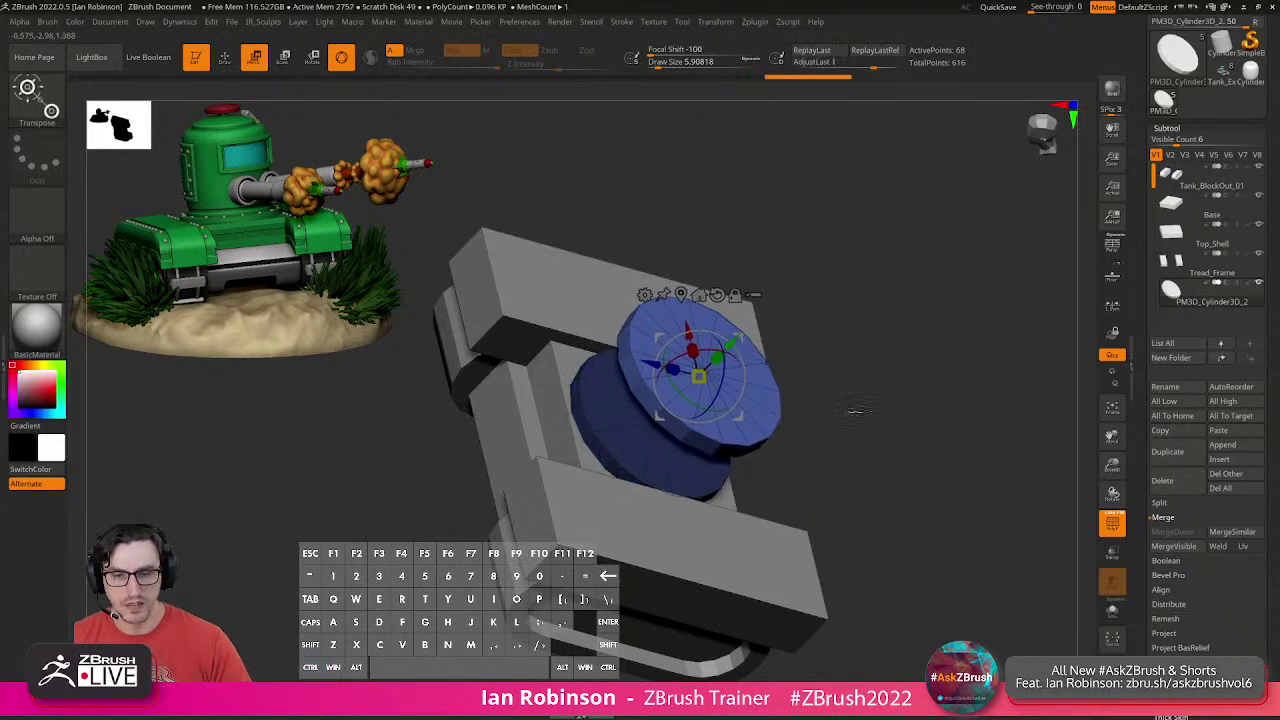
{"action": "left_click_drag", "start_coordinate": [845, 408], "coordinate": [853, 422], "text": "shift"}
{"action": "left_click_drag", "start_coordinate": [783, 372], "coordinate": [886, 363]}
{"action": "left_click_drag", "start_coordinate": [700, 377], "coordinate": [704, 382]}
{"action": "left_click_drag", "start_coordinate": [795, 488], "coordinate": [767, 445]}
{"action": "left_click_drag", "start_coordinate": [820, 413], "coordinate": [652, 371]}
{"action": "left_click_drag", "start_coordinate": [830, 348], "coordinate": [738, 408]}
Assign separate polygroups to the tall cylinder and the base disc.
{"action": "key", "text": "q"}
{"action": "key", "text": "Tab"}
{"action": "key", "text": "Tab"}
{"action": "key", "text": "shift+f"}
{"action": "key", "text": "shift+f"}
{"action": "key", "text": "ctrl+w"}
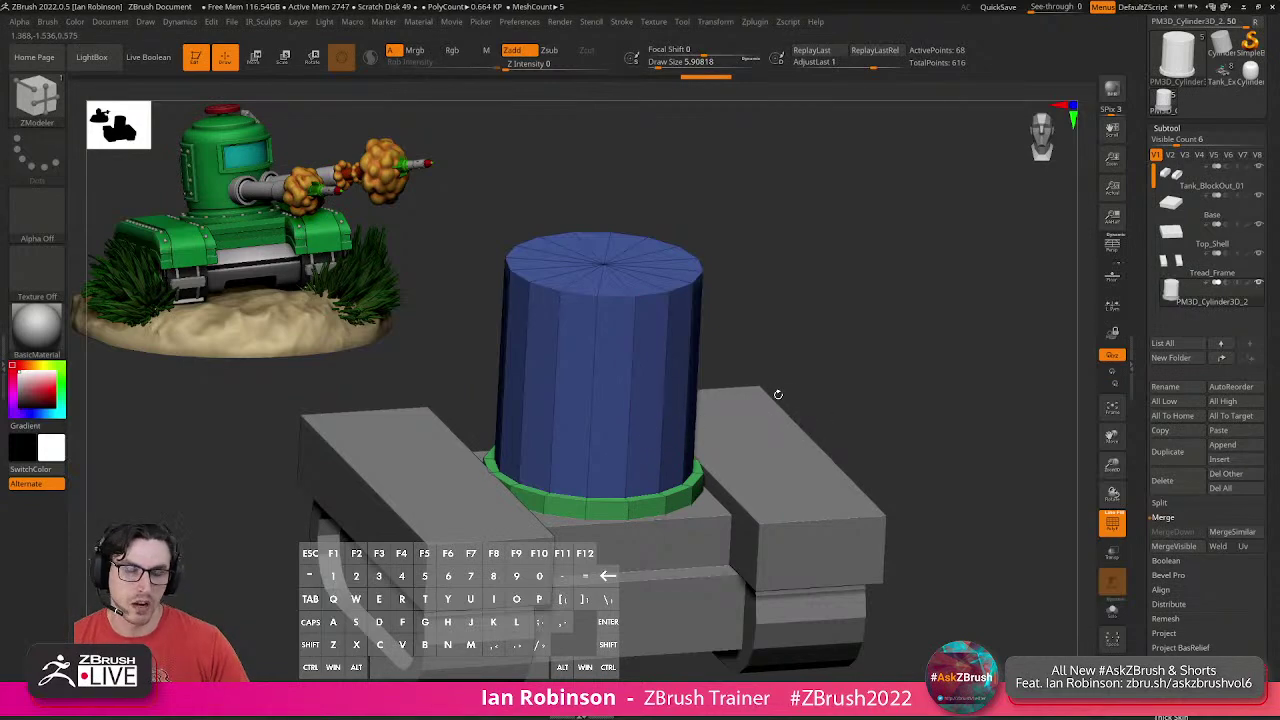
{"action": "mouse_move", "coordinate": [849, 401]}
{"action": "left_mouse_down", "text": "alt"}
{"action": "mouse_move", "coordinate": [871, 414]}
{"action": "mouse_move", "coordinate": [843, 384]}
{"action": "mouse_move", "coordinate": [849, 400]}
{"action": "left_mouse_up", "text": "alt"}
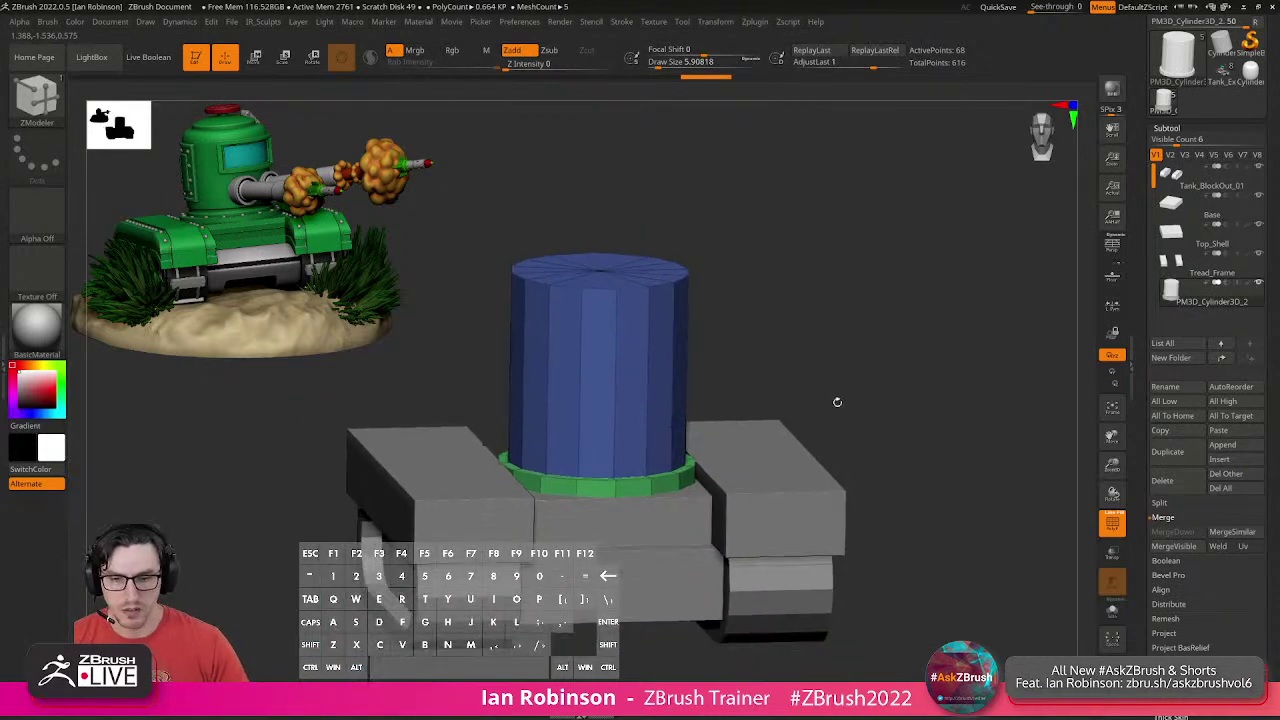
Isolate the tall cylinder's polygroup and split the hidden base disc into its own subtool.
{"action": "key", "text": "ctrl+shift"}
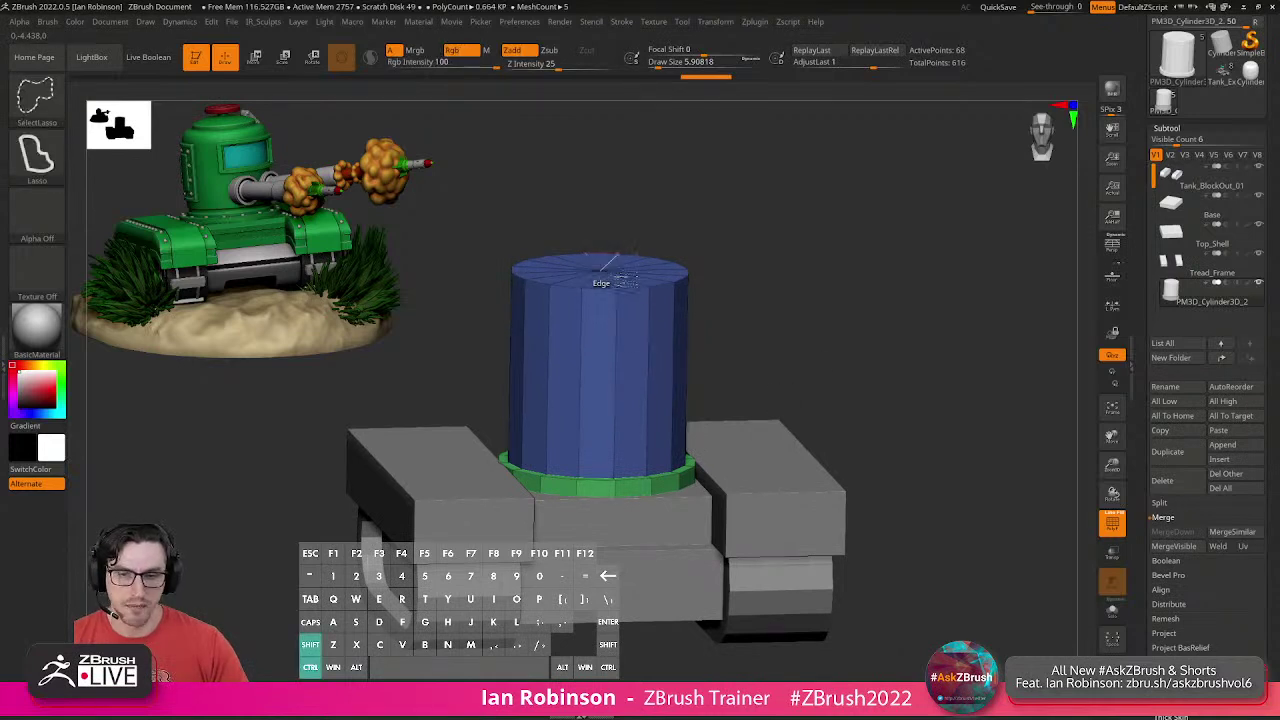
{"action": "left_click", "coordinate": [600, 276], "text": "ctrl+shift"}
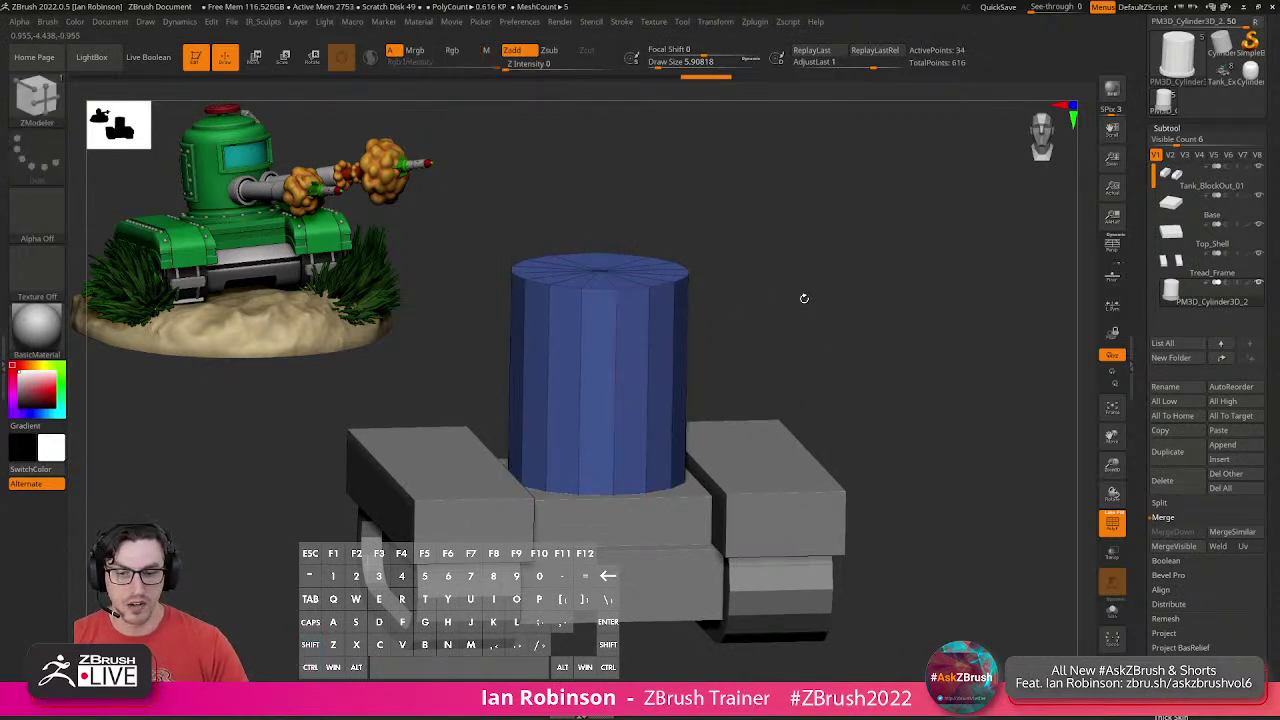
{"action": "key", "text": "1"}
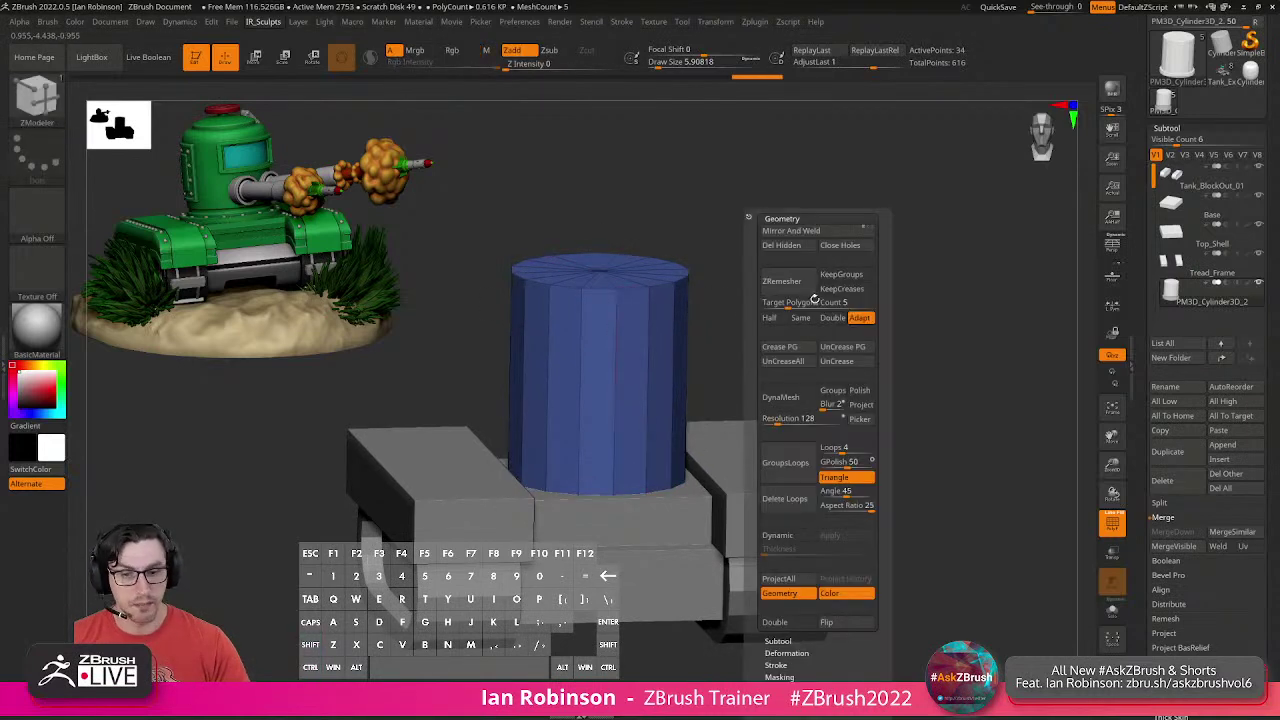
{"action": "left_click", "coordinate": [782, 218]}
{"action": "left_click", "coordinate": [778, 231]}
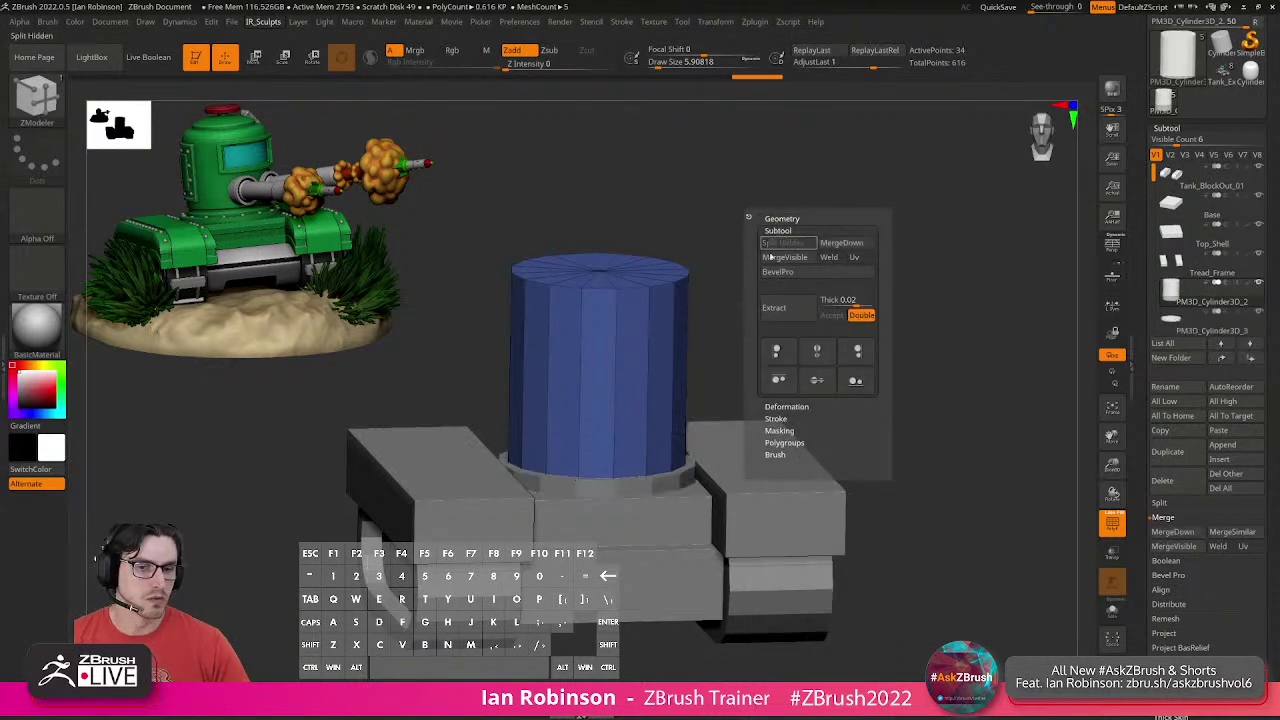
{"action": "left_click", "coordinate": [785, 249]}
{"action": "left_click_drag", "start_coordinate": [740, 266], "coordinate": [803, 329]}
{"action": "key", "text": "shift+f"}
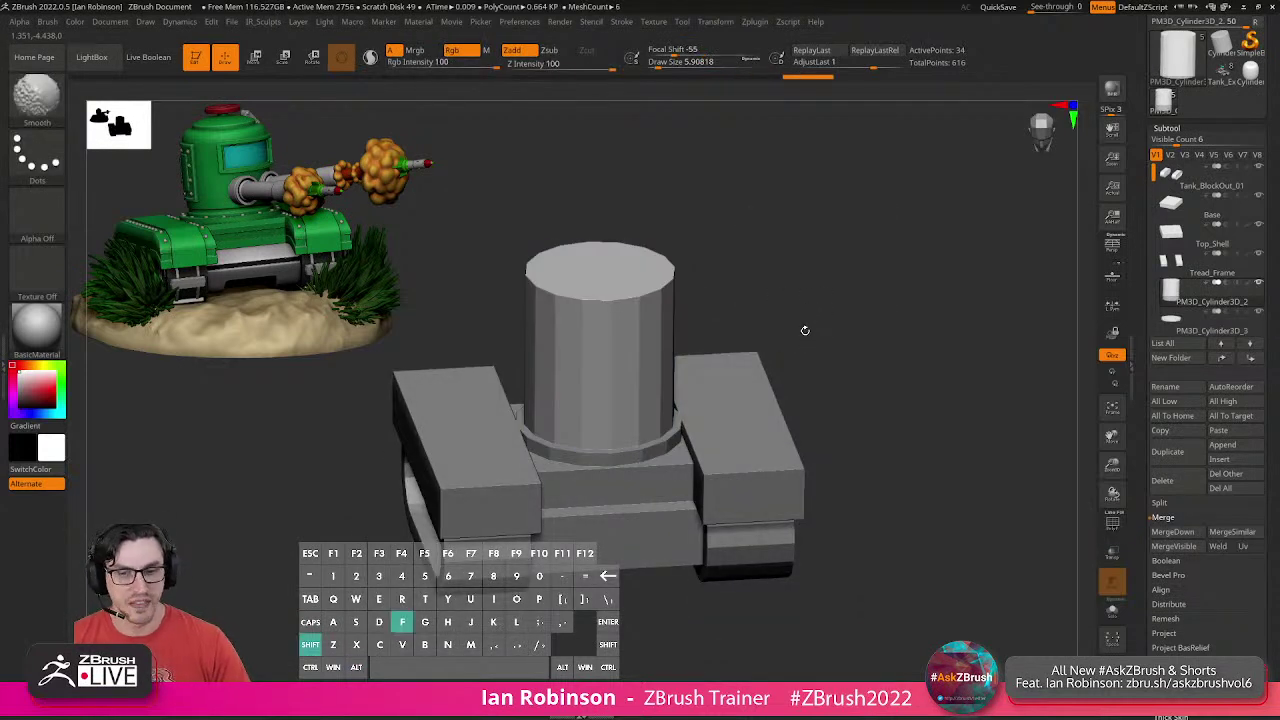
Rename the tall cylinder's subtool as CockPit.
{"action": "left_click", "coordinate": [1176, 387]}
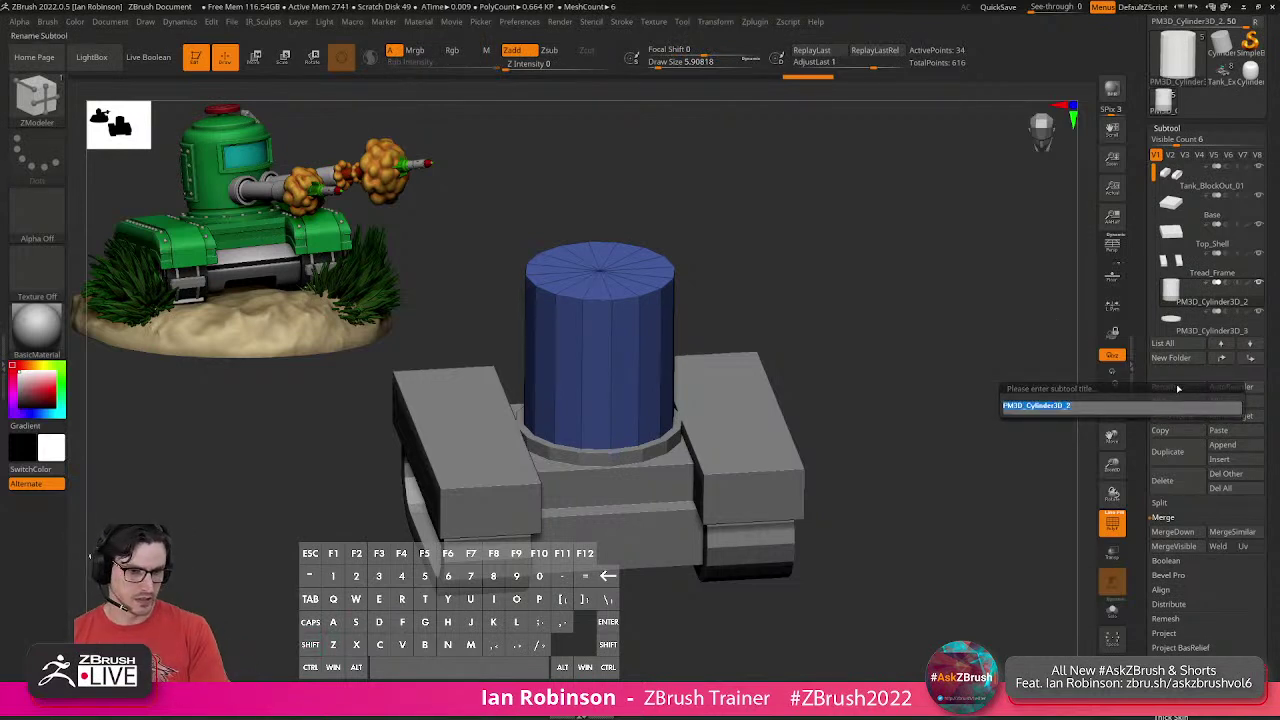
{"action": "key", "text": "shift"}
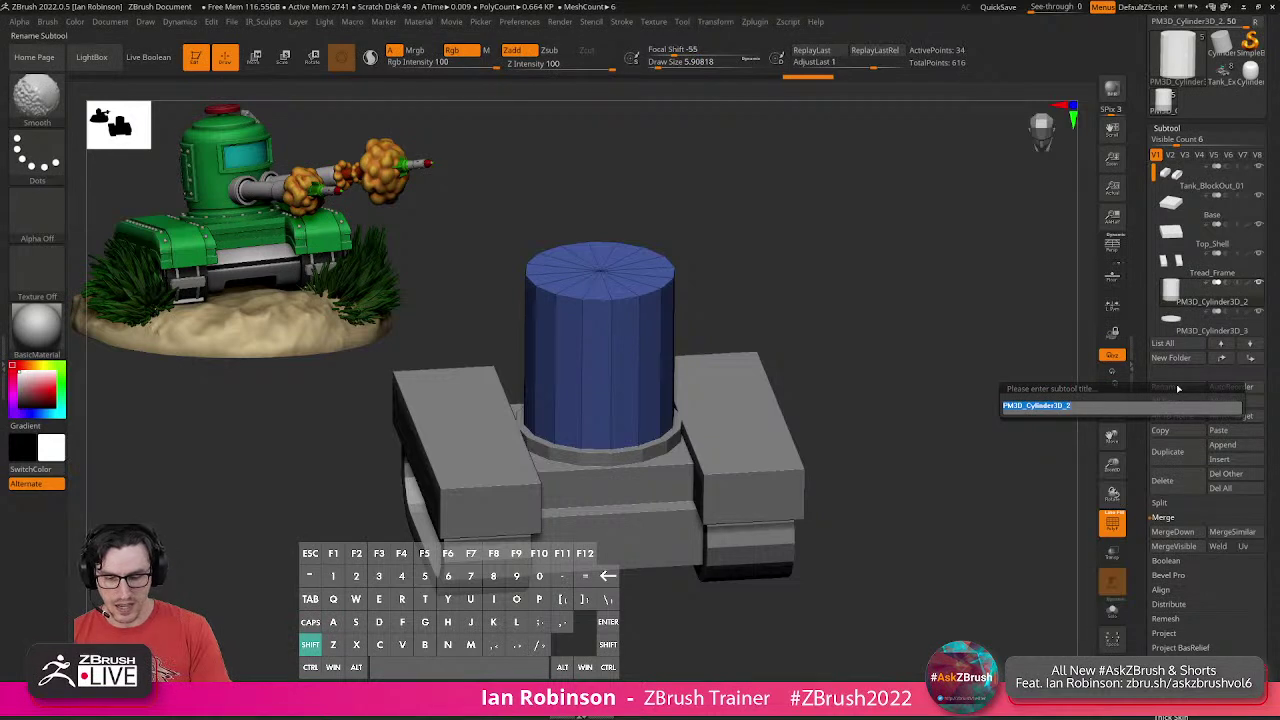
{"action": "type", "text": "Cu"}
{"action": "type", "text": "ockPit"}
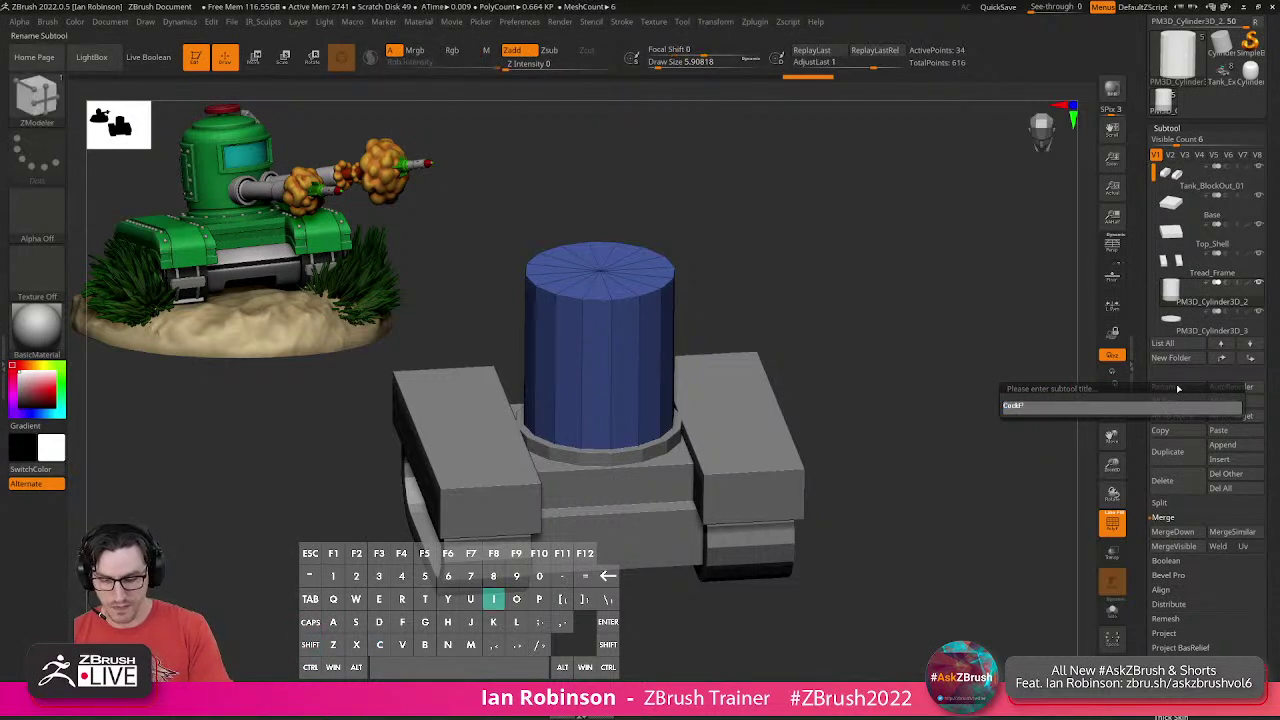
{"action": "key", "text": "Return"}
Select the split-off base disc subtool and rename it CockPit_base.
{"action": "left_click", "coordinate": [1183, 327]}
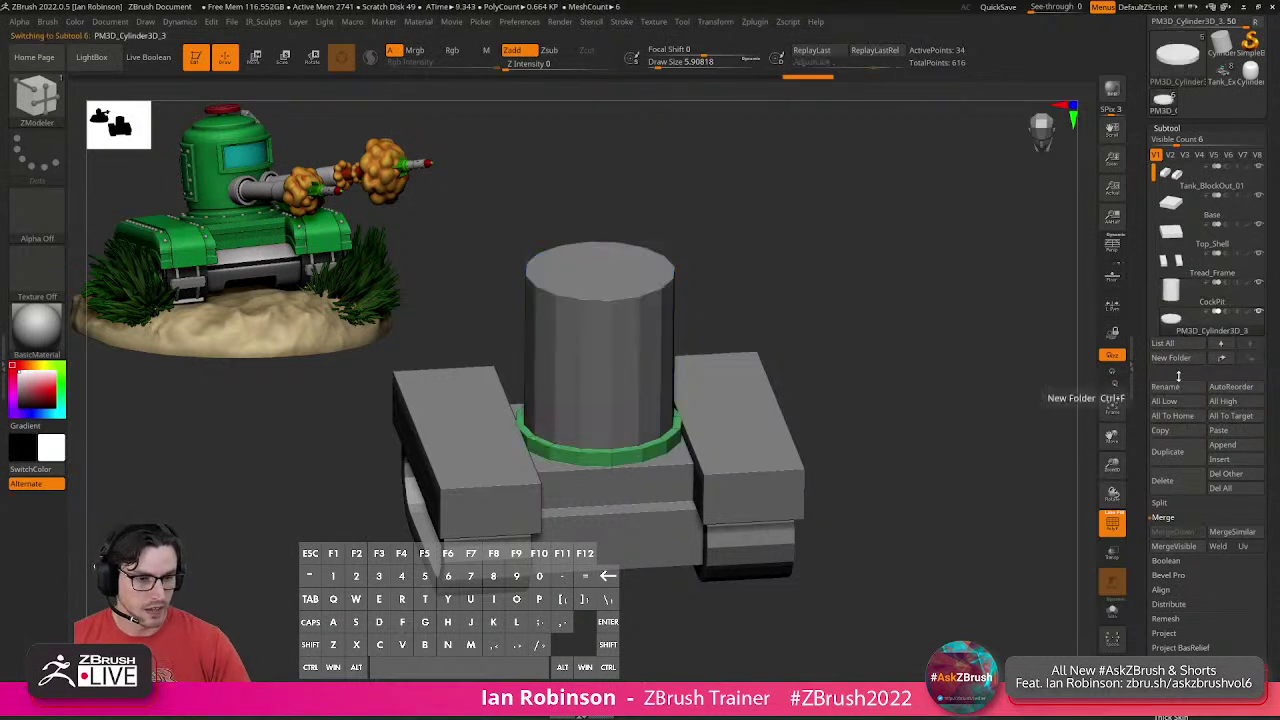
{"action": "left_click", "coordinate": [1174, 386]}
{"action": "type", "text": "CockPit_ba"}
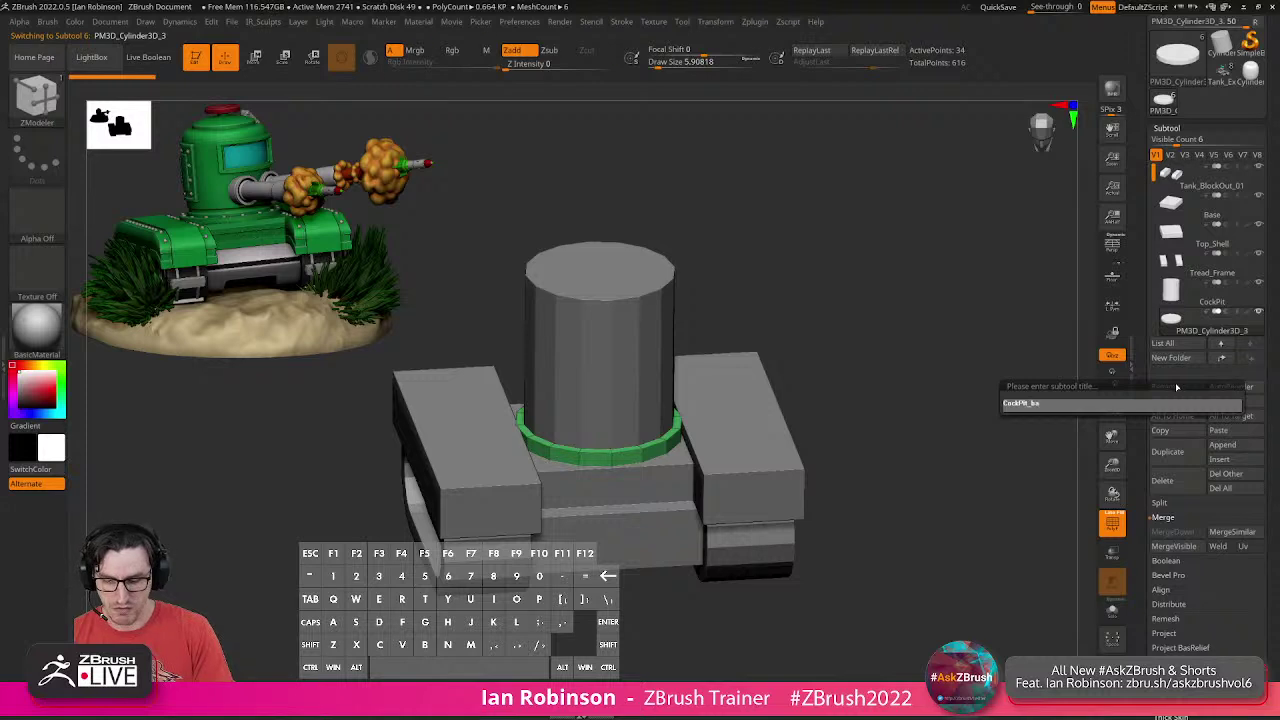
{"action": "key", "text": "Return"}
Select the CockPit subtool and isolate it in a straight front view.
{"action": "mouse_move", "coordinate": [826, 329]}
{"action": "left_mouse_down"}
{"action": "mouse_move", "coordinate": [843, 316]}
{"action": "mouse_move", "coordinate": [860, 350]}
{"action": "mouse_move", "coordinate": [780, 374]}
{"action": "mouse_move", "coordinate": [997, 491]}
{"action": "mouse_move", "coordinate": [879, 378]}
{"action": "left_mouse_up"}
{"action": "key", "text": "shift+f"}
{"action": "key", "text": "shift+f"}
{"action": "left_click", "coordinate": [690, 371], "text": "alt"}
{"action": "left_click_drag", "start_coordinate": [806, 363], "coordinate": [796, 403], "text": "alt"}
{"action": "left_click", "coordinate": [1109, 609]}
{"action": "left_click_drag", "start_coordinate": [934, 489], "coordinate": [1032, 492], "text": "alt"}
{"action": "left_click", "coordinate": [1111, 610]}
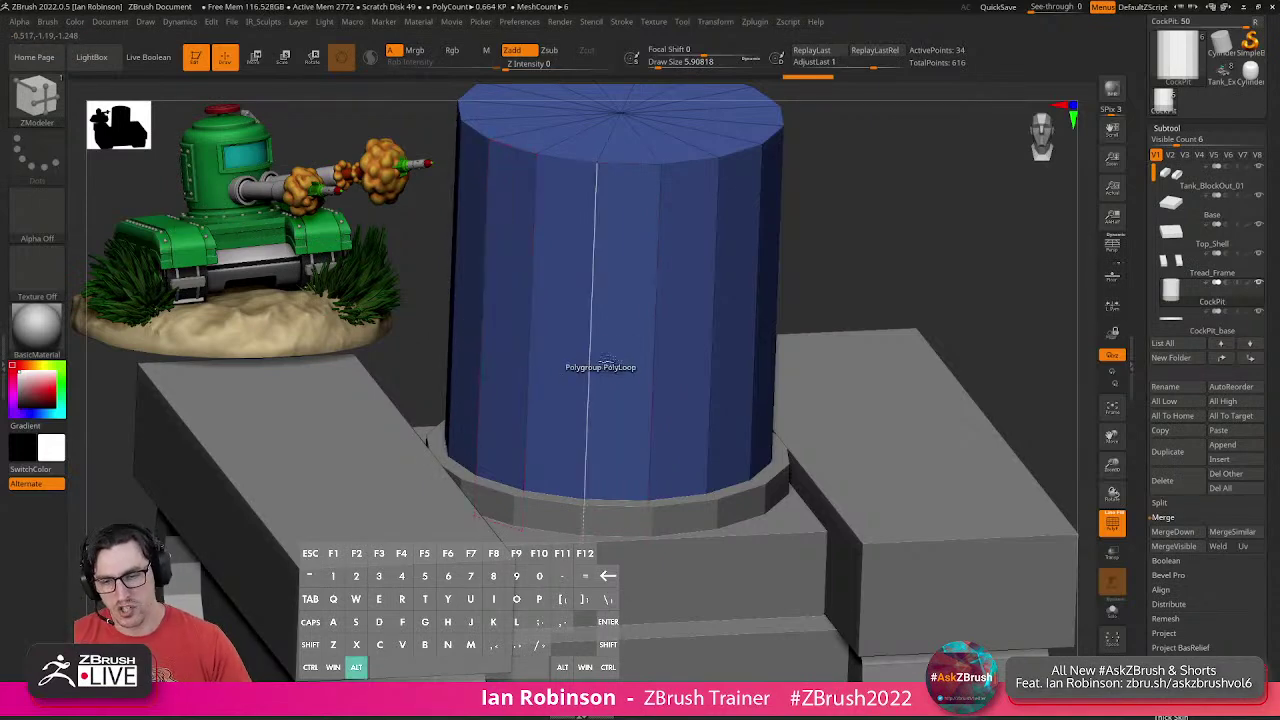
{"action": "key", "text": "f"}
{"action": "mouse_move", "coordinate": [780, 350]}
{"action": "left_mouse_down", "text": "shift"}
{"action": "mouse_move", "coordinate": [800, 346]}
{"action": "mouse_move", "coordinate": [883, 411]}
{"action": "mouse_move", "coordinate": [780, 334]}
{"action": "left_mouse_up", "text": "shift"}
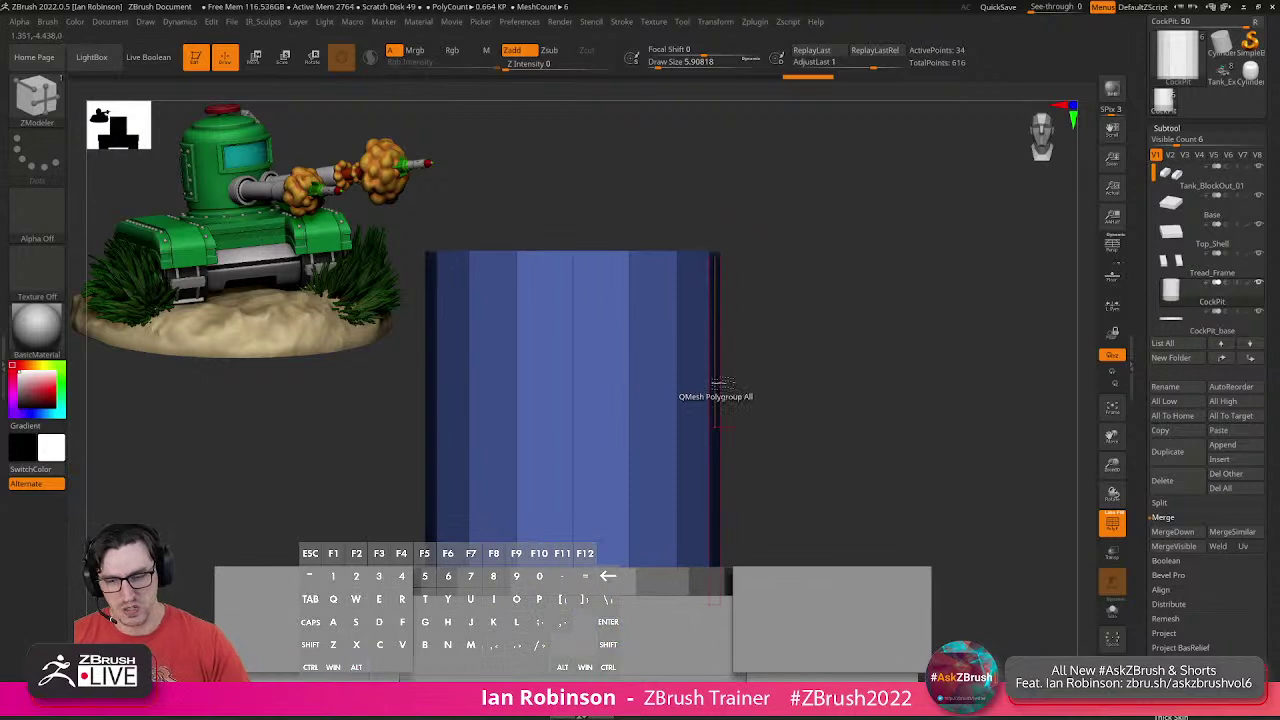
{"action": "left_click", "coordinate": [1106, 610]}
{"action": "left_click_drag", "start_coordinate": [858, 556], "coordinate": [903, 529], "text": "alt"}
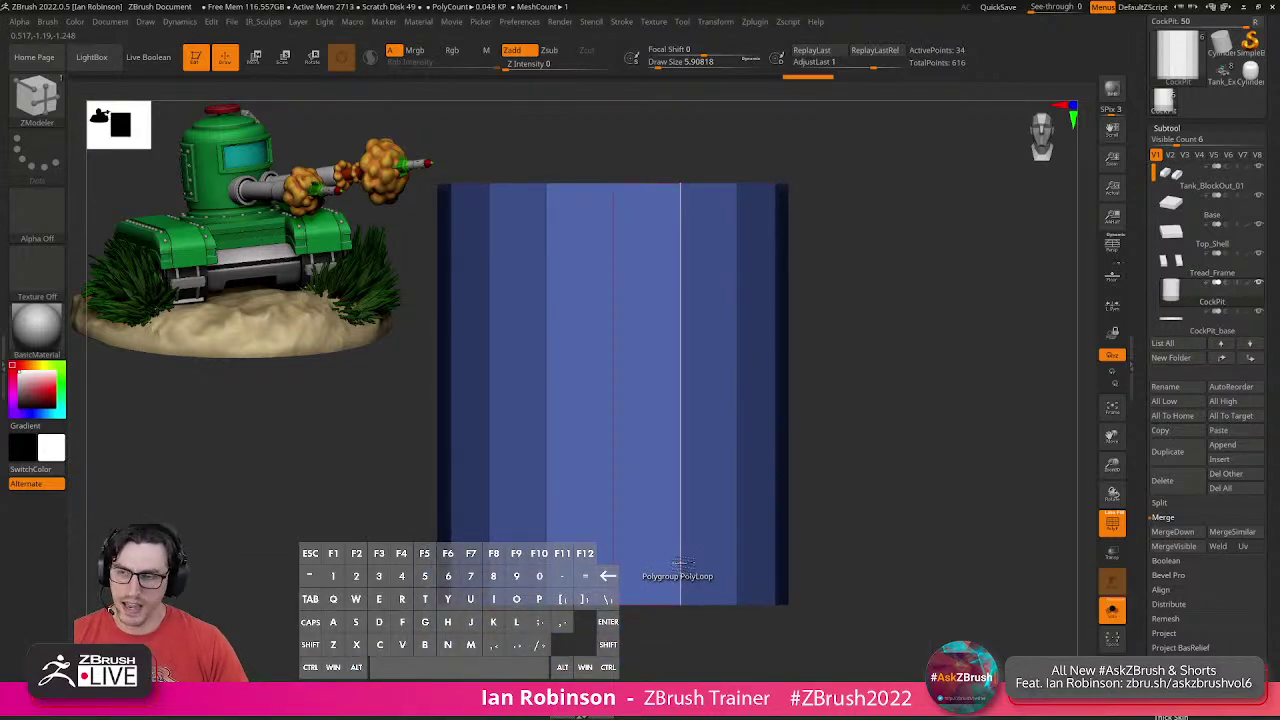
Insert two horizontal edge loops near the bottom of the CockPit cylinder with ZModeler's Insert Single EdgeLoop action.
{"action": "key", "text": "space"}
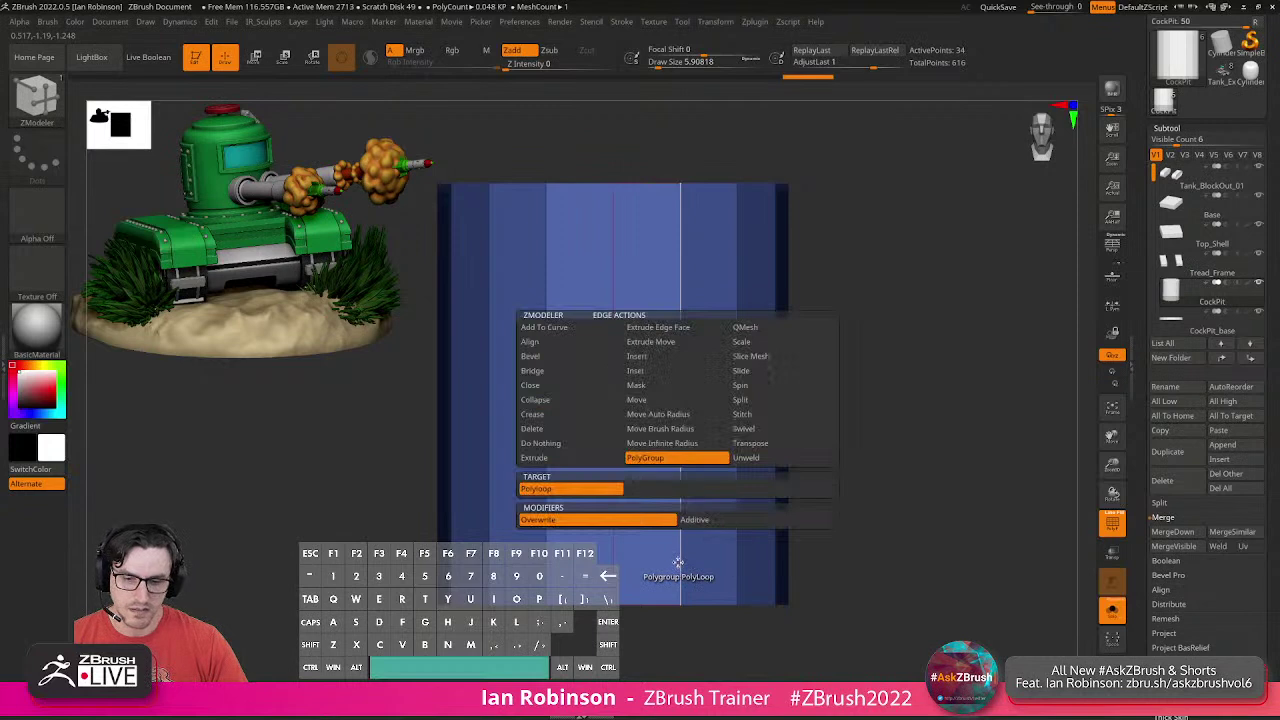
{"action": "left_click", "coordinate": [650, 357]}
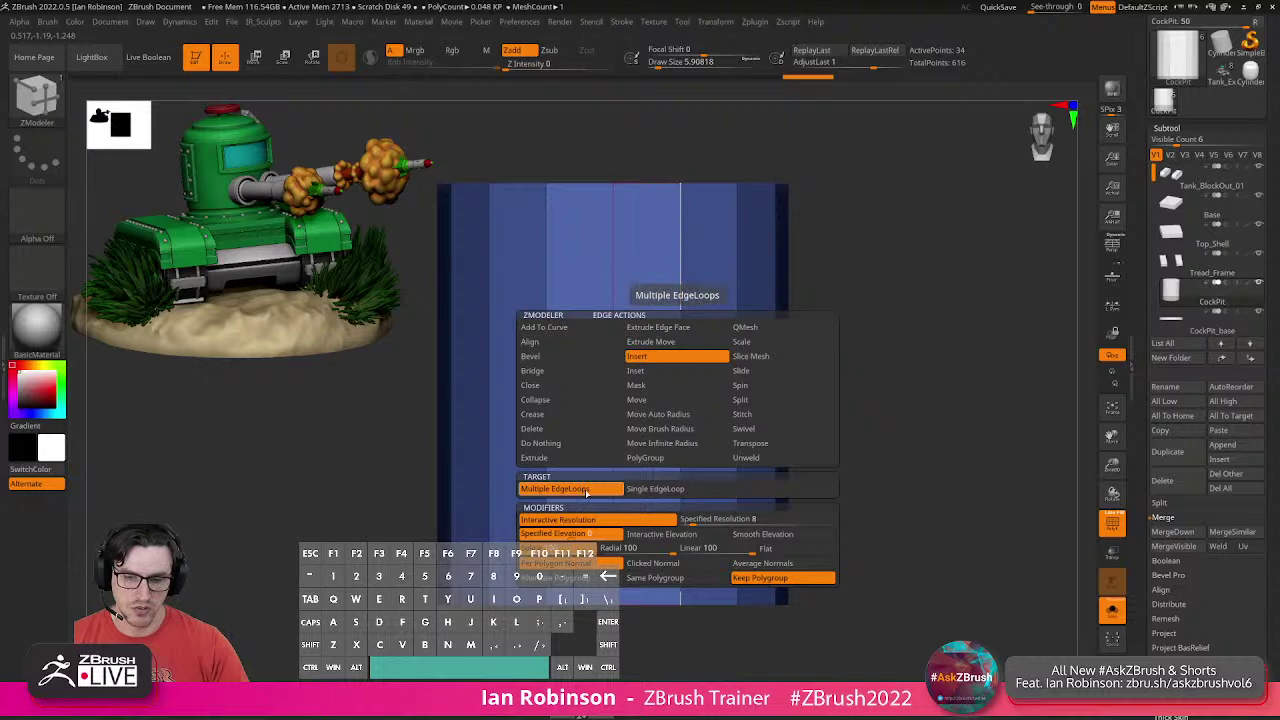
{"action": "left_click", "coordinate": [655, 489]}
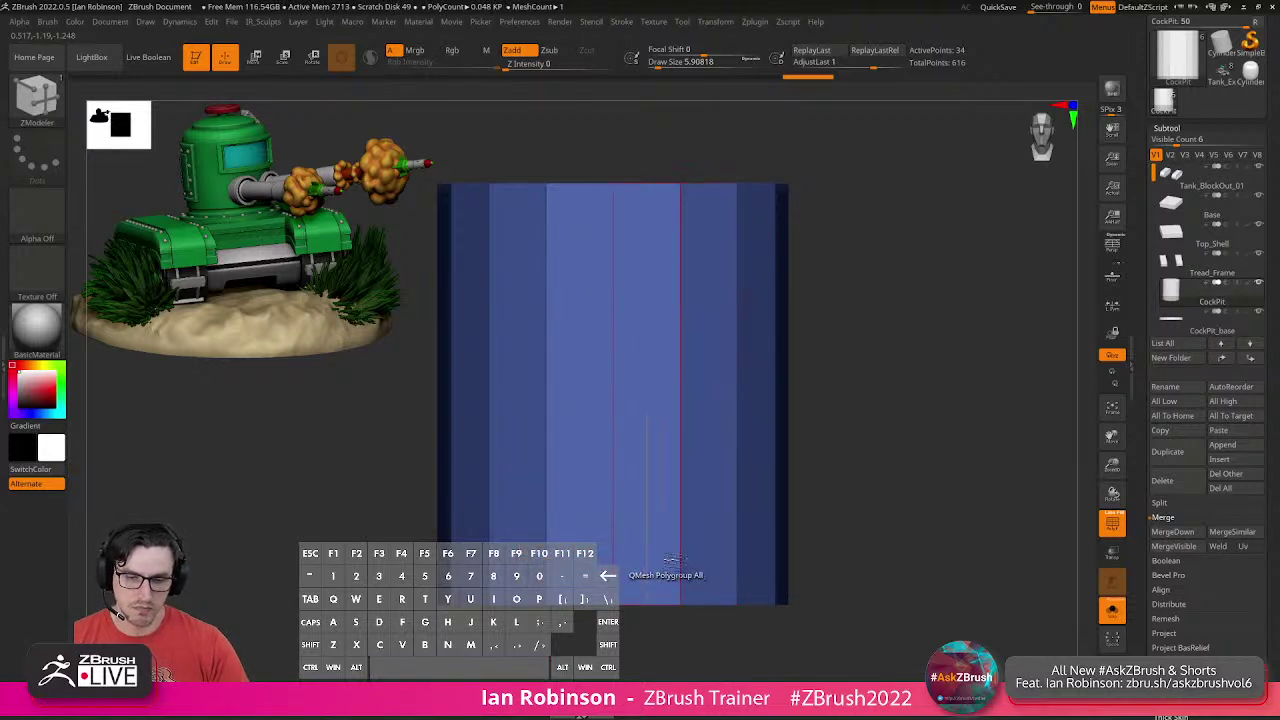
{"action": "left_click", "coordinate": [680, 553]}
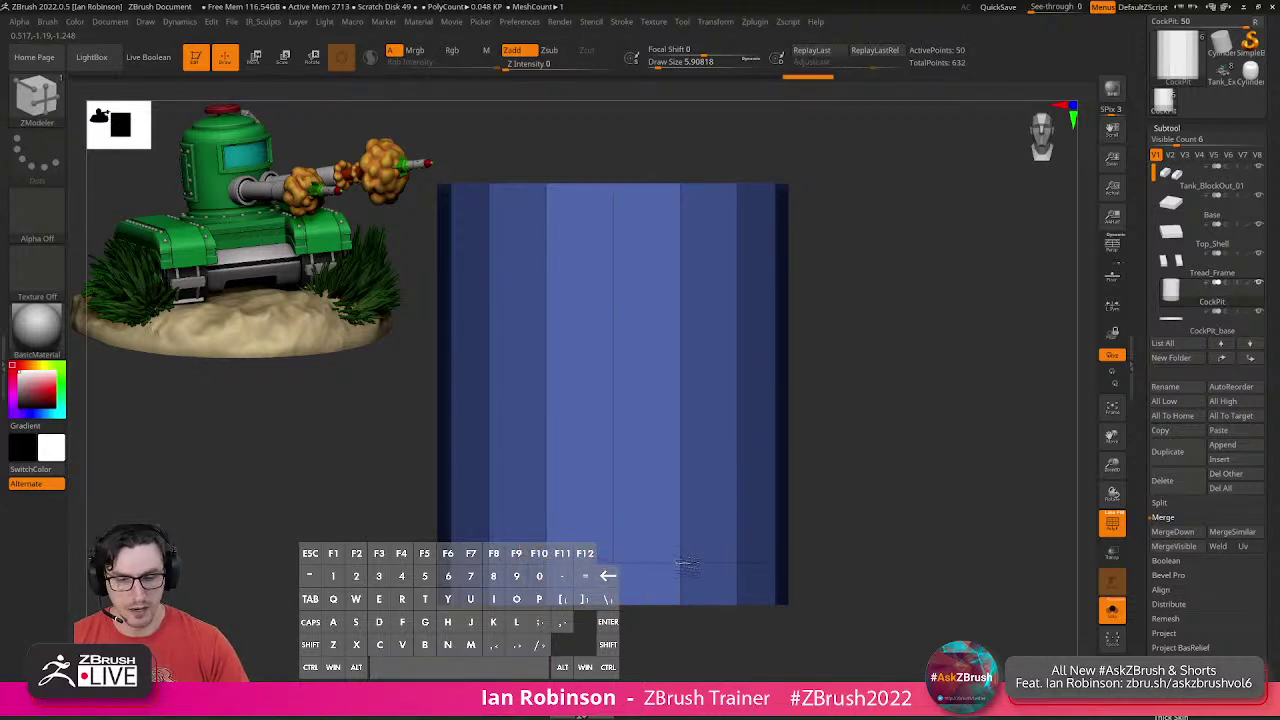
{"action": "left_click", "coordinate": [681, 540]}
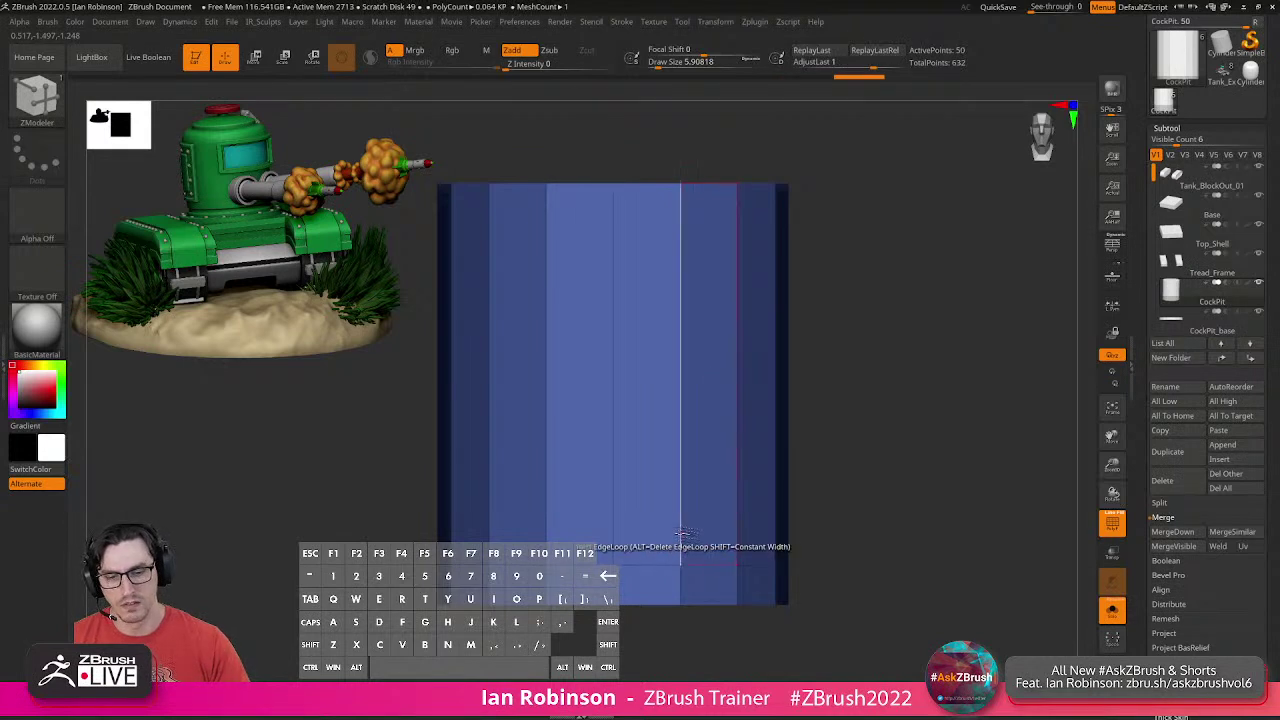
{"action": "left_click_drag", "start_coordinate": [866, 526], "coordinate": [883, 444]}
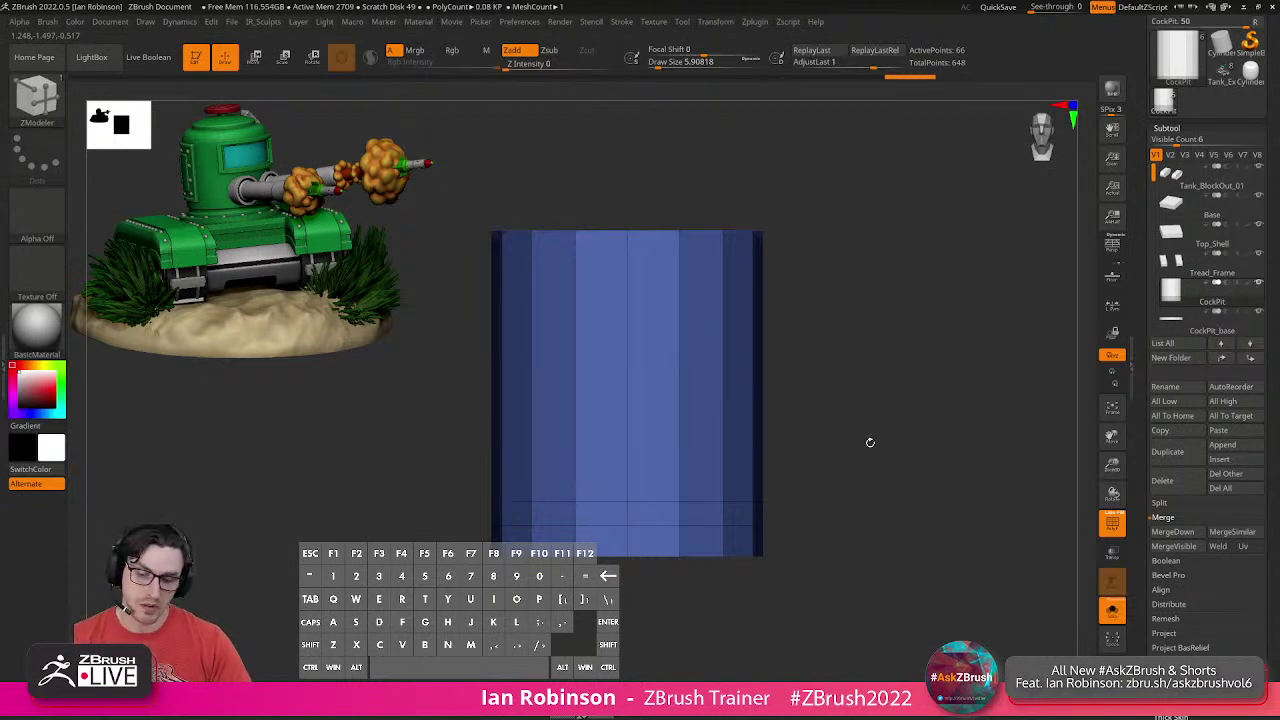
Try a straight horizontal SliceCurve cut across the upper part of the masked CockPit cylinder, and undo it.
{"action": "left_click", "coordinate": [893, 352], "text": "ctrl"}
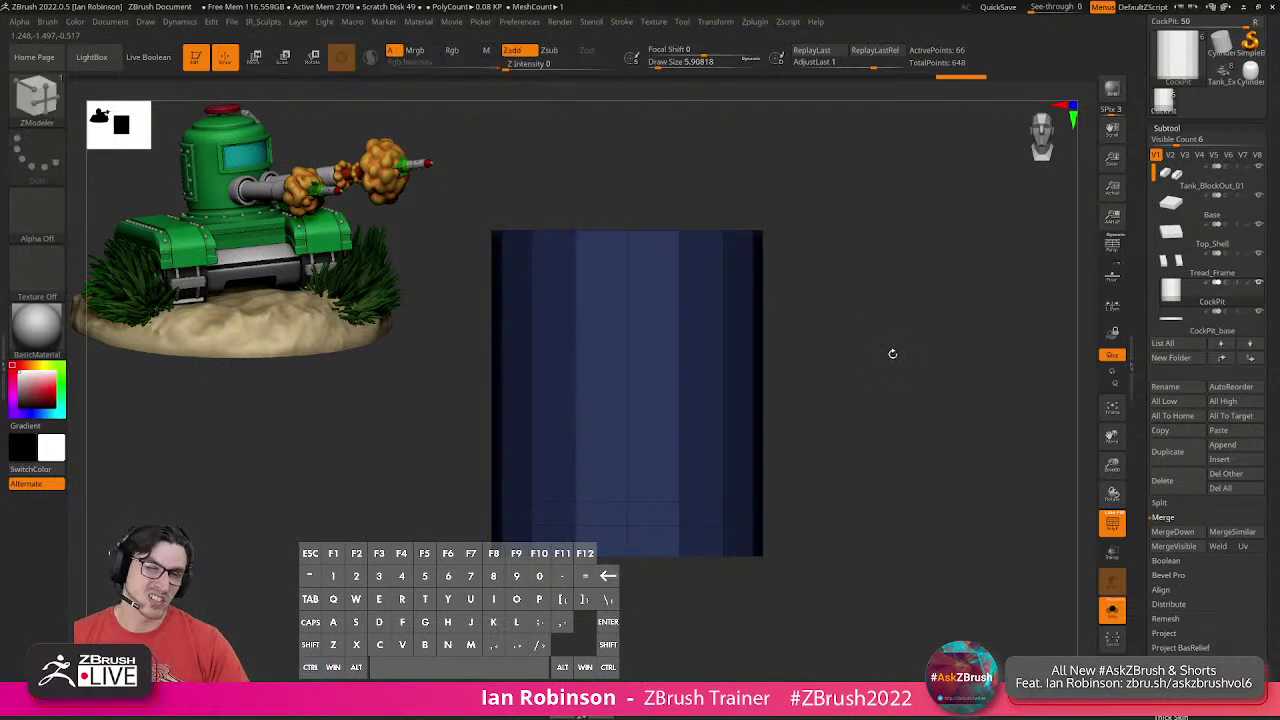
{"action": "left_click", "coordinate": [890, 294], "text": "ctrl"}
{"action": "left_click", "coordinate": [893, 300], "text": "ctrl"}
{"action": "mouse_move", "coordinate": [938, 274]}
{"action": "left_mouse_down"}
{"action": "mouse_move", "coordinate": [923, 286]}
{"action": "mouse_move", "coordinate": [923, 266]}
{"action": "left_mouse_up"}
{"action": "key", "text": "ctrl+shift"}
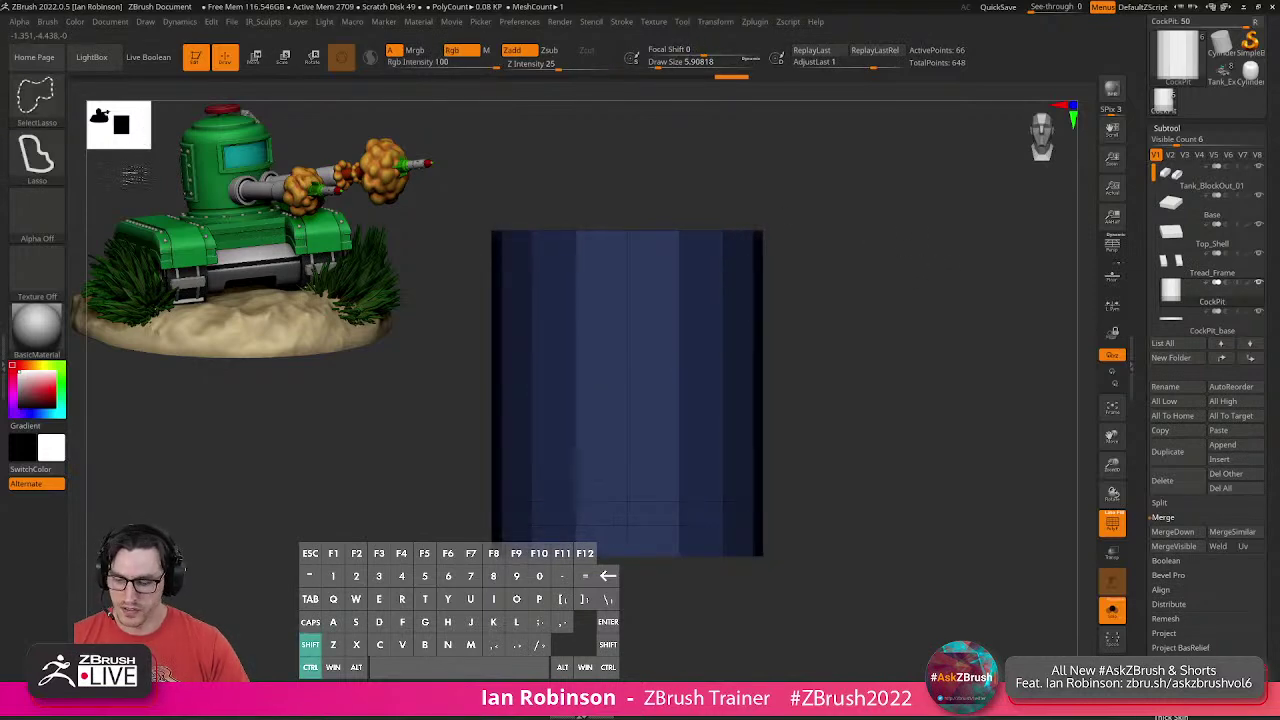
{"action": "left_click", "coordinate": [38, 105], "text": "ctrl+shift"}
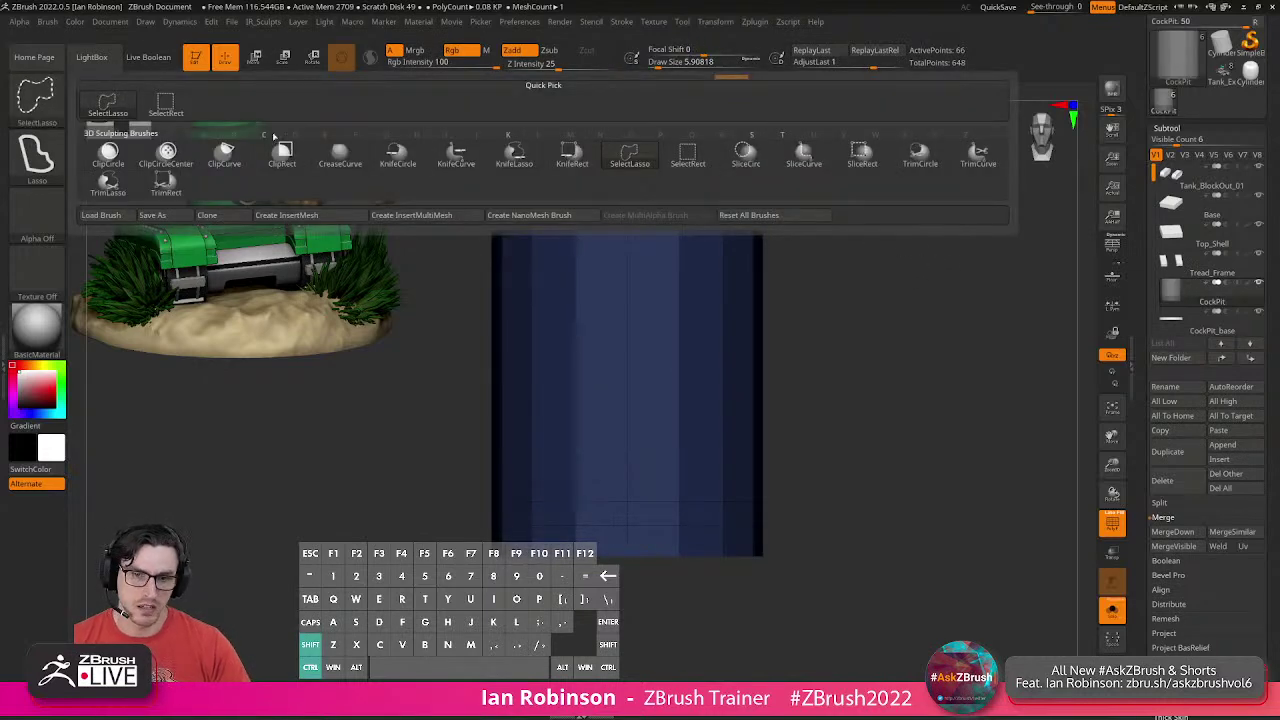
{"action": "left_click", "coordinate": [805, 158]}
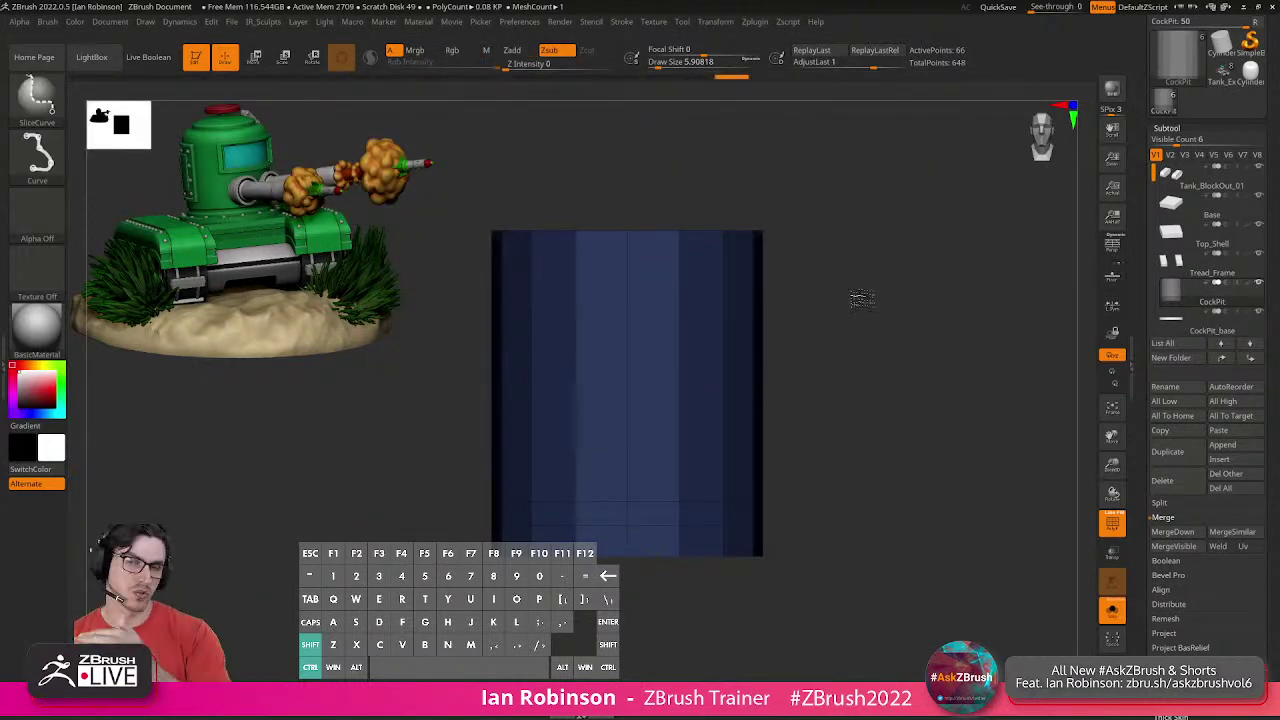
{"action": "left_click_drag", "start_coordinate": [940, 332], "coordinate": [334, 332], "text": "ctrl+shift"}
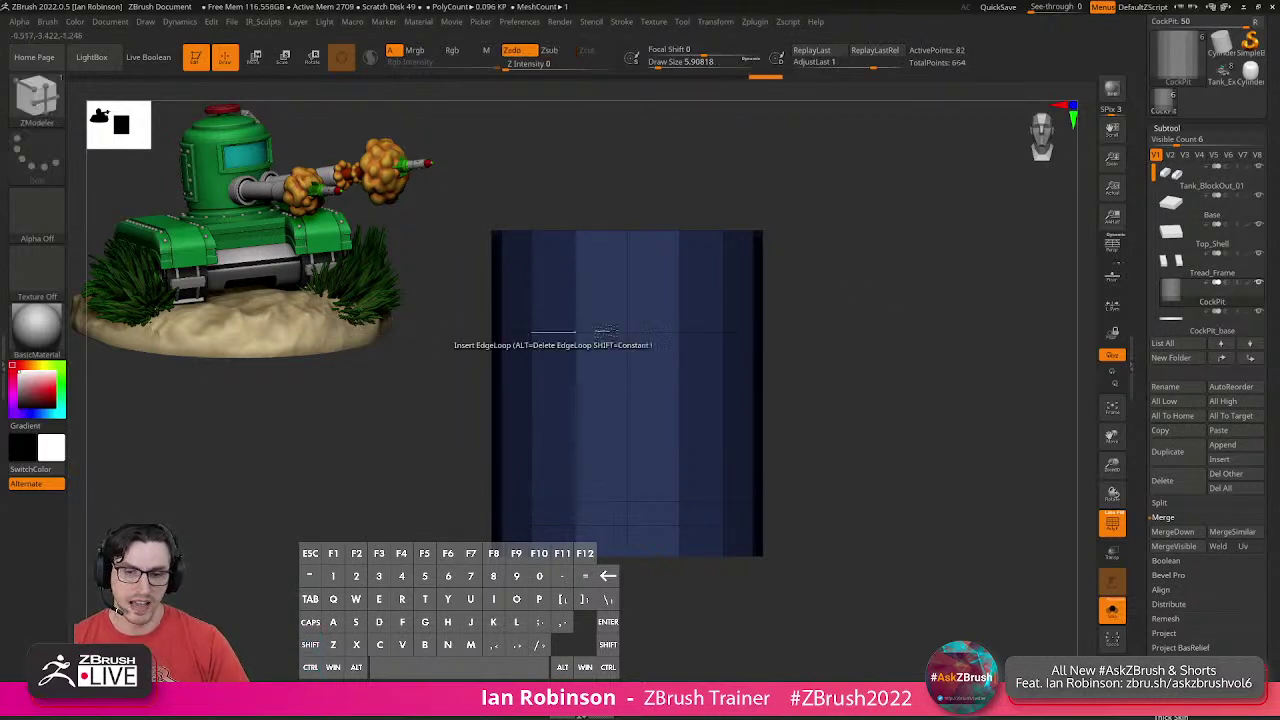
{"action": "right_click_drag", "start_coordinate": [679, 334], "coordinate": [653, 377], "text": "alt"}
{"action": "key", "text": "ctrl+z"}
{"action": "right_click_drag", "start_coordinate": [877, 366], "coordinate": [845, 349], "text": "alt"}
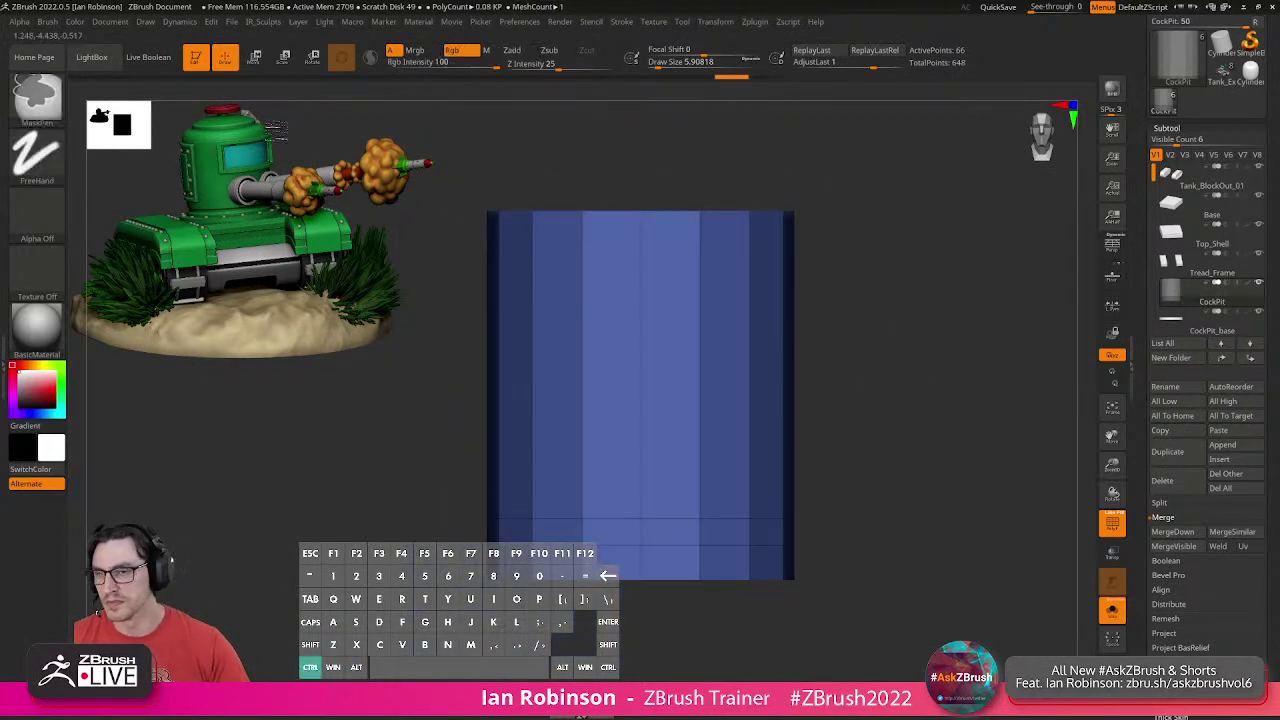
Set the selection brush to SelectRect.
{"action": "left_click", "coordinate": [52, 108], "text": "ctrl+shift"}
{"action": "left_click", "coordinate": [166, 104], "text": "ctrl+shift"}
{"action": "mouse_move", "coordinate": [920, 368]}
{"action": "right_mouse_down", "text": "alt"}
{"action": "mouse_move", "coordinate": [911, 383]}
{"action": "mouse_move", "coordinate": [935, 389]}
{"action": "right_mouse_up", "text": "alt"}
{"action": "left_click_drag", "start_coordinate": [945, 365], "coordinate": [943, 381], "text": "alt"}
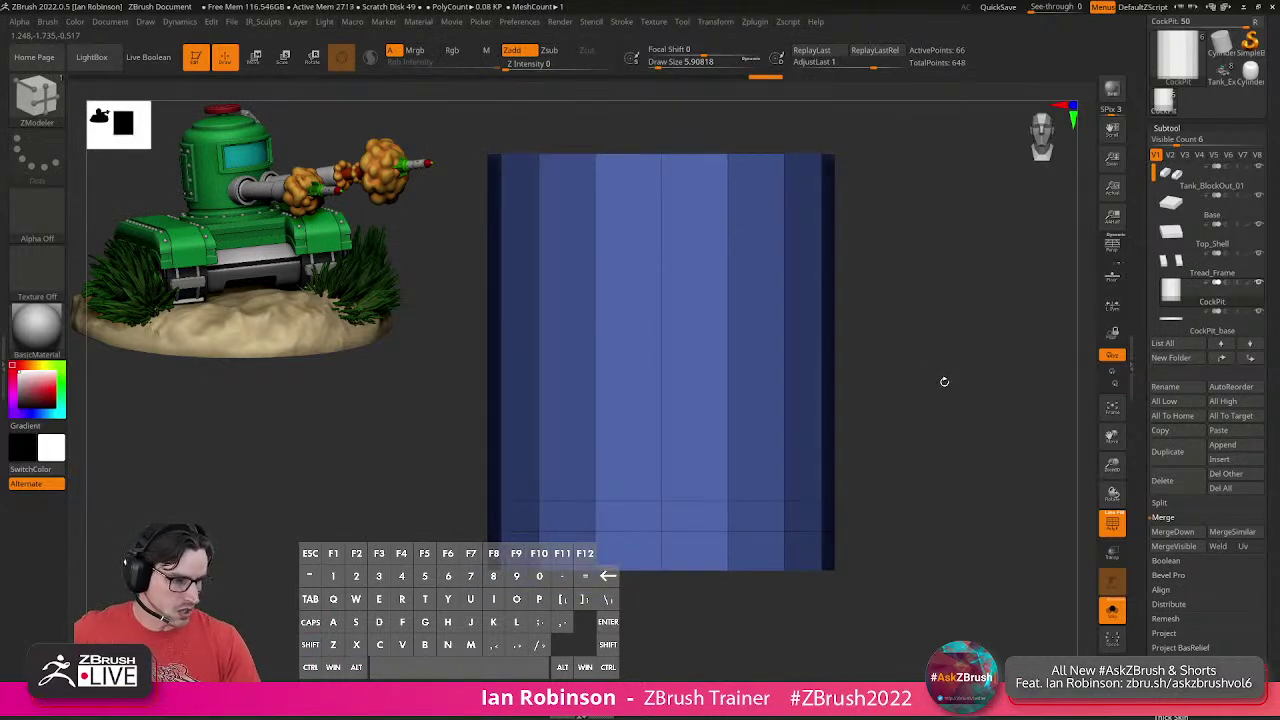
{"action": "left_click_drag", "start_coordinate": [944, 381], "coordinate": [943, 366], "text": "alt"}
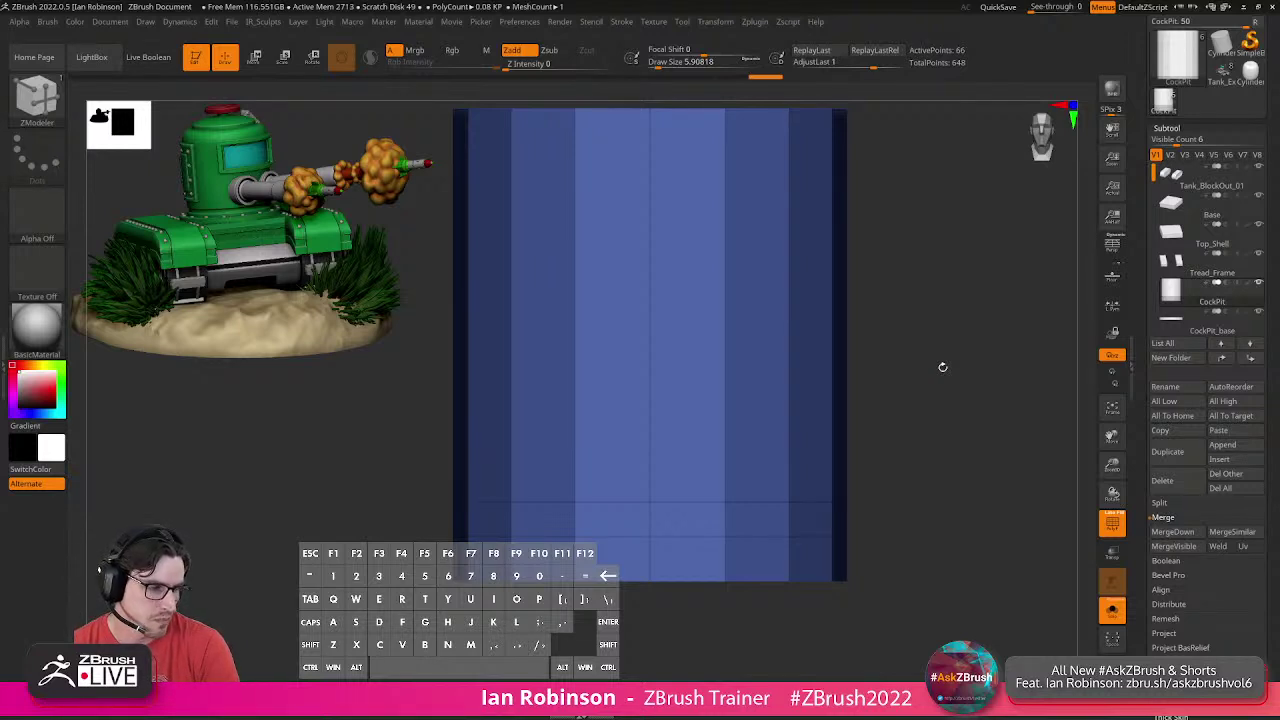
{"action": "left_click", "coordinate": [1259, 227], "text": "ctrl+alt"}
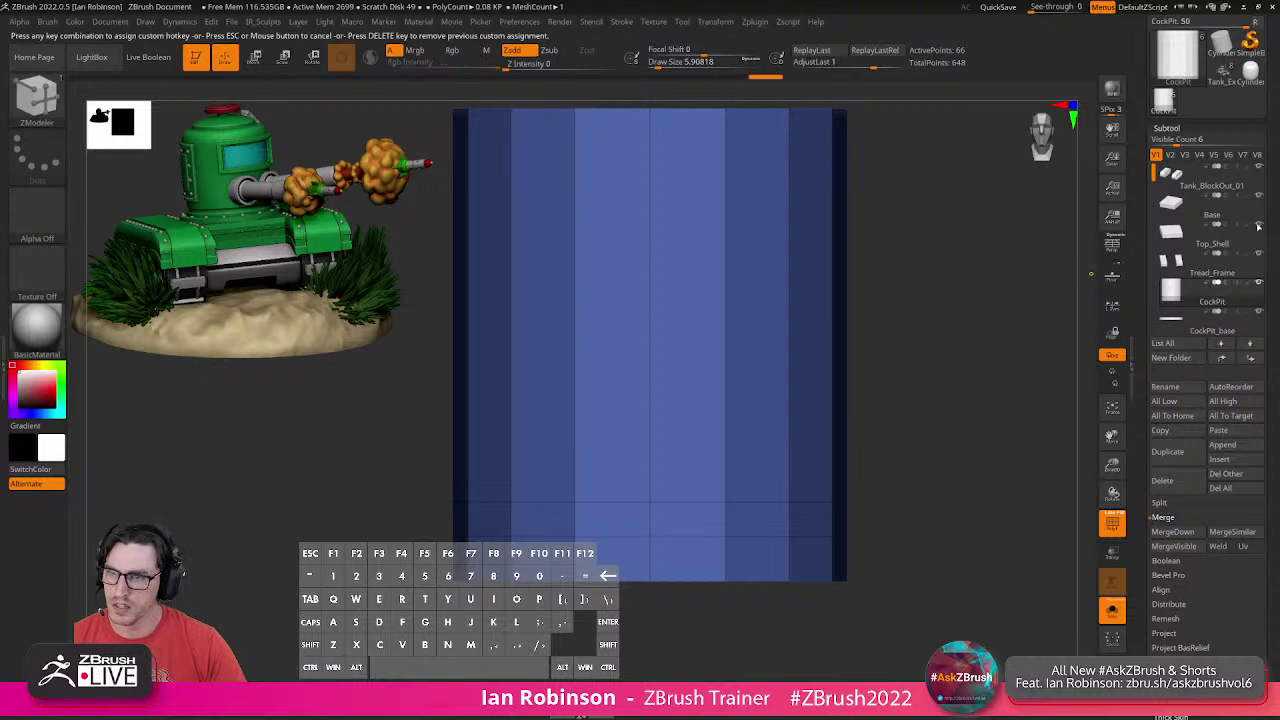
Assign K as the custom hotkey for the Tread_Frame subtool, override its existing assignment, and try it once.
{"action": "left_click", "coordinate": [925, 285]}
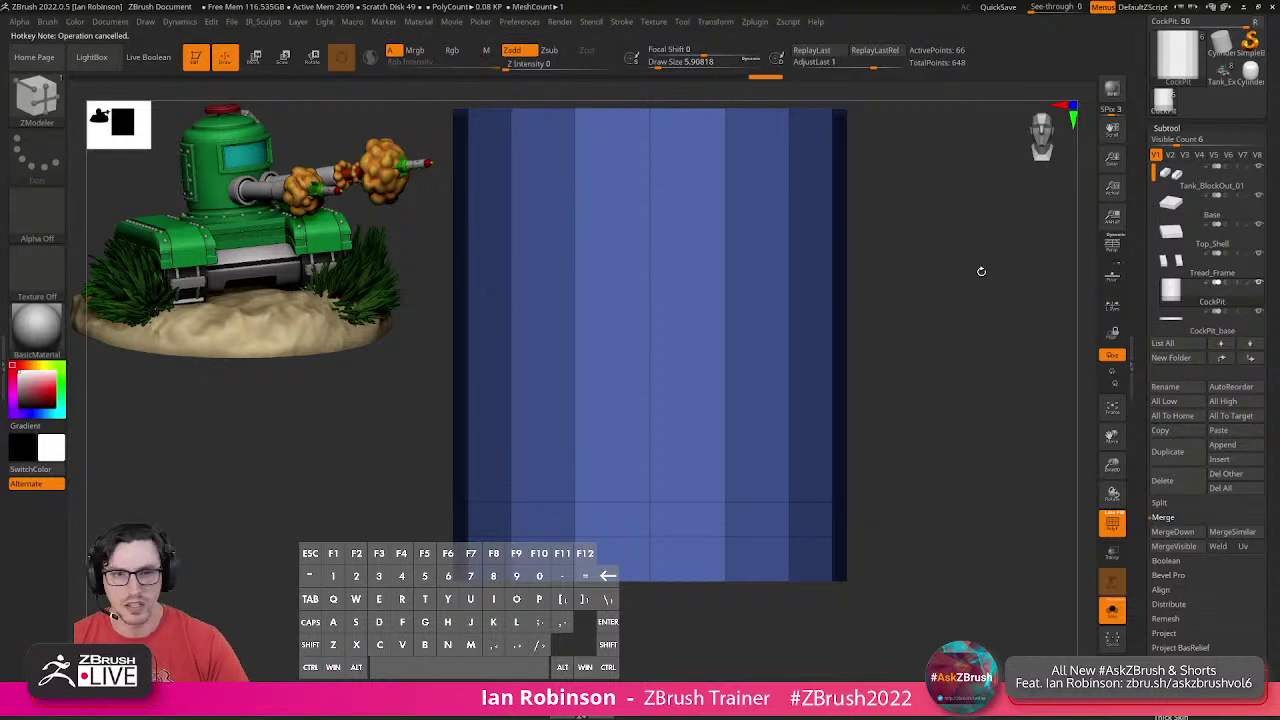
{"action": "mouse_move", "coordinate": [1201, 272]}
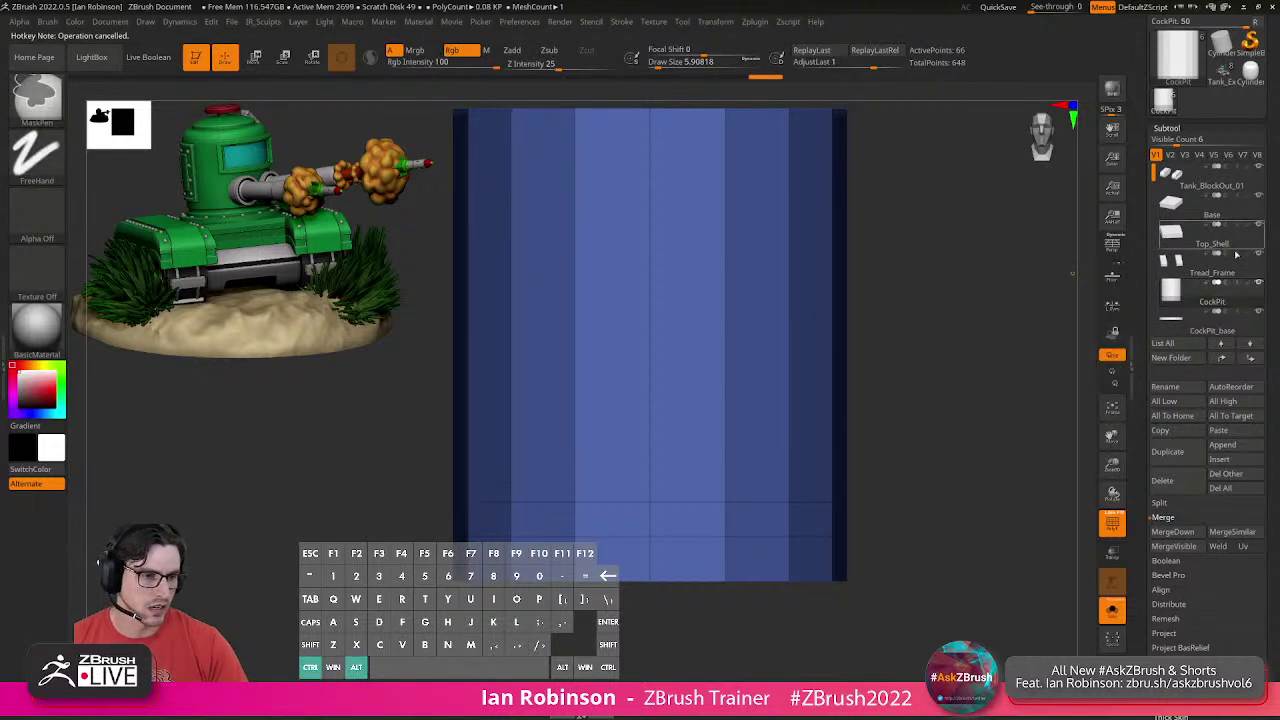
{"action": "left_click", "coordinate": [1260, 258], "text": "ctrl+alt"}
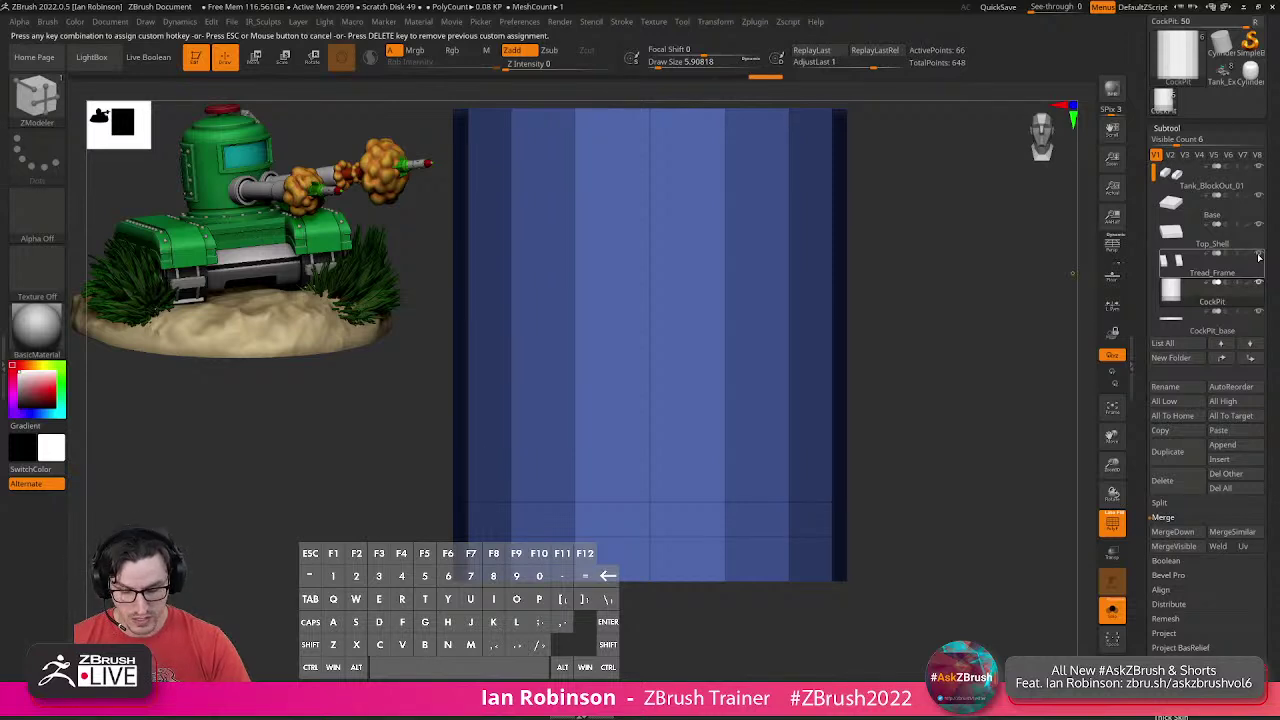
{"action": "key", "text": "k"}
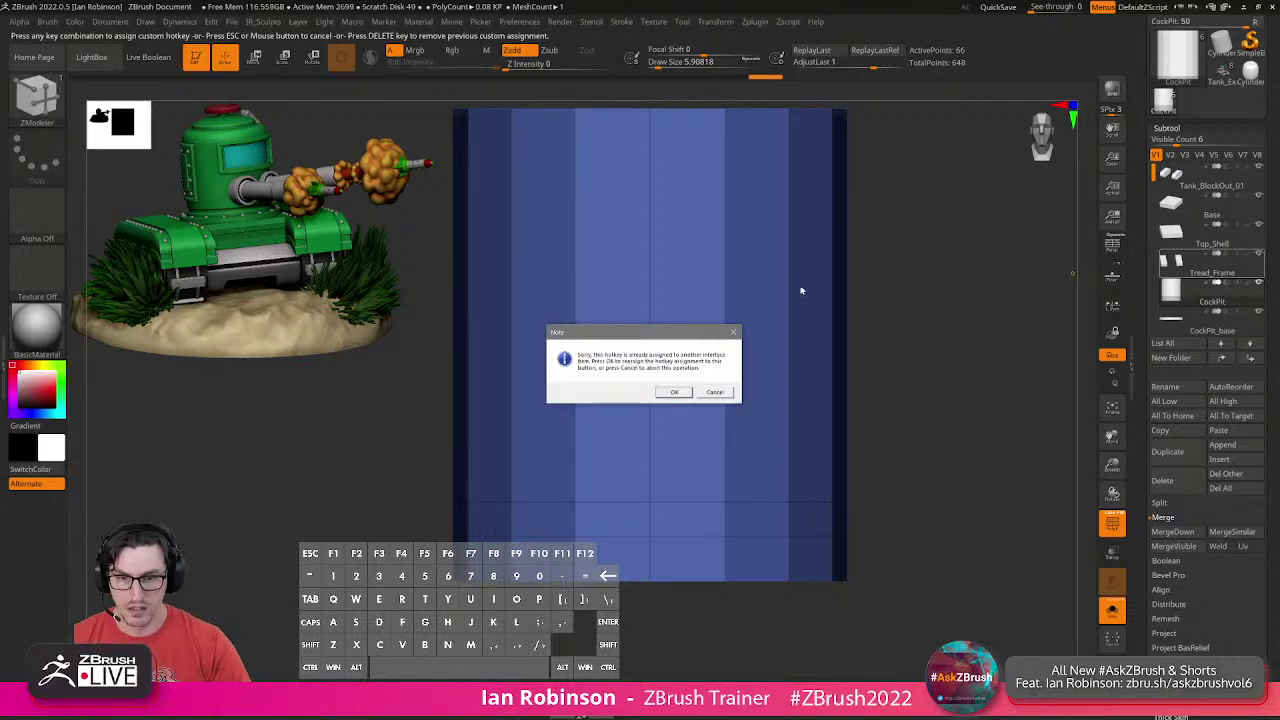
{"action": "left_click", "coordinate": [679, 393]}
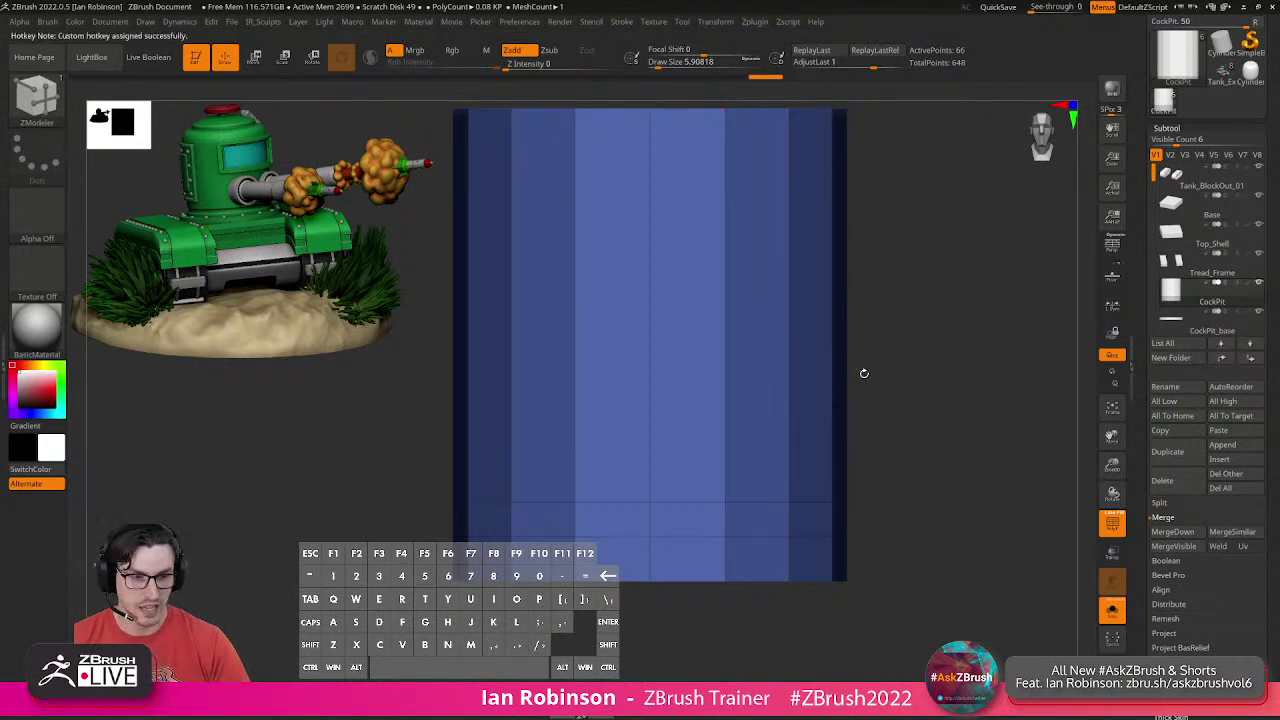
{"action": "key", "text": "k"}
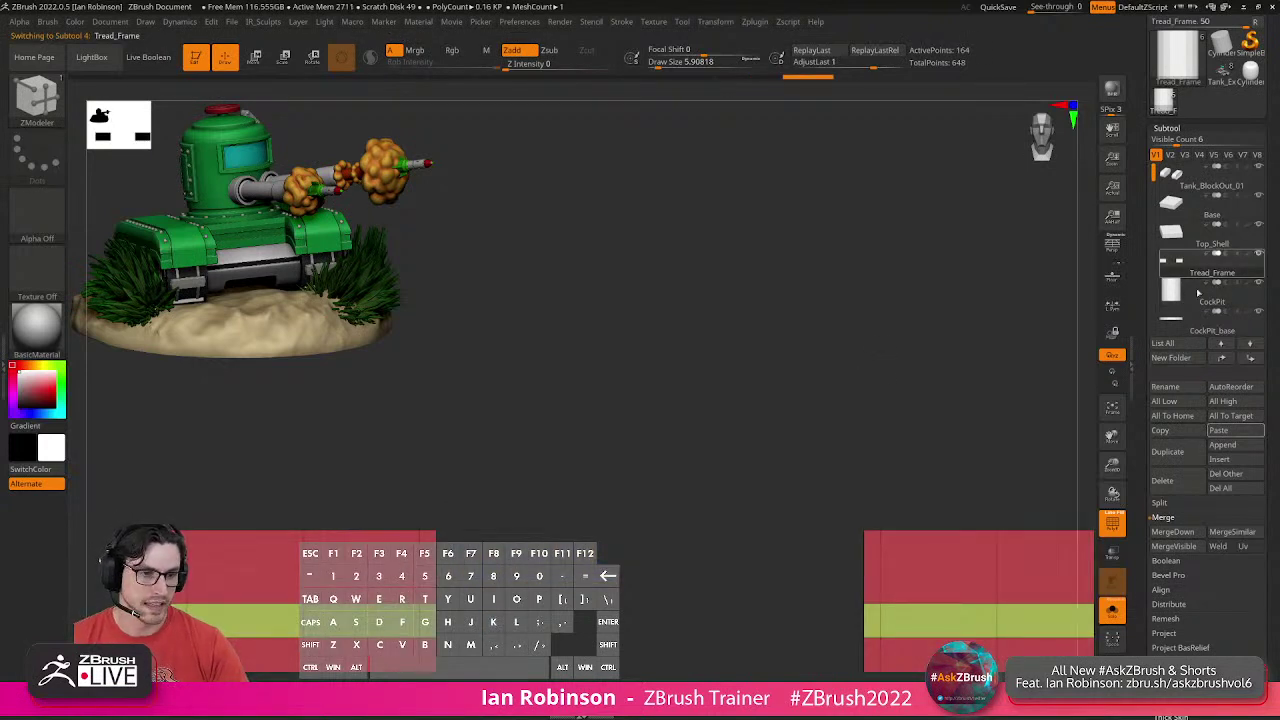
Switch among the Top_Shell, CockPit and Tread_Frame subtools to check the Tread_Frame hotkey.
{"action": "mouse_move", "coordinate": [1259, 261]}
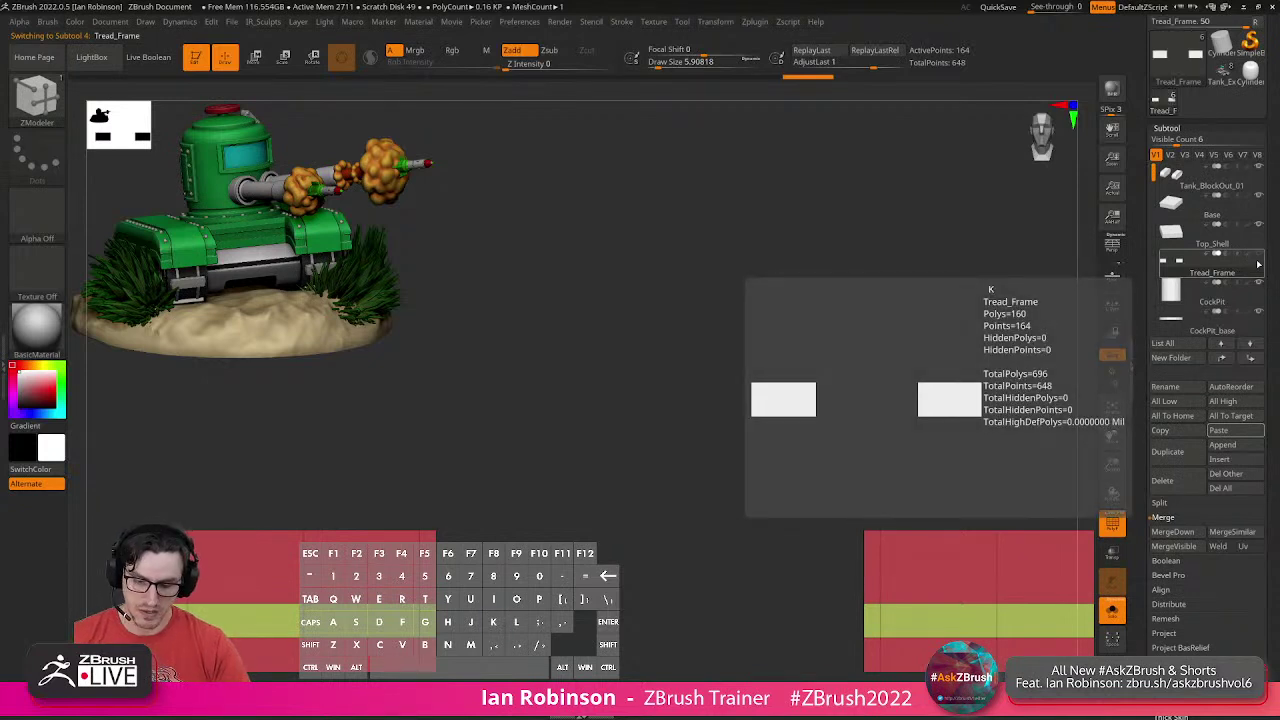
{"action": "key", "text": "Up"}
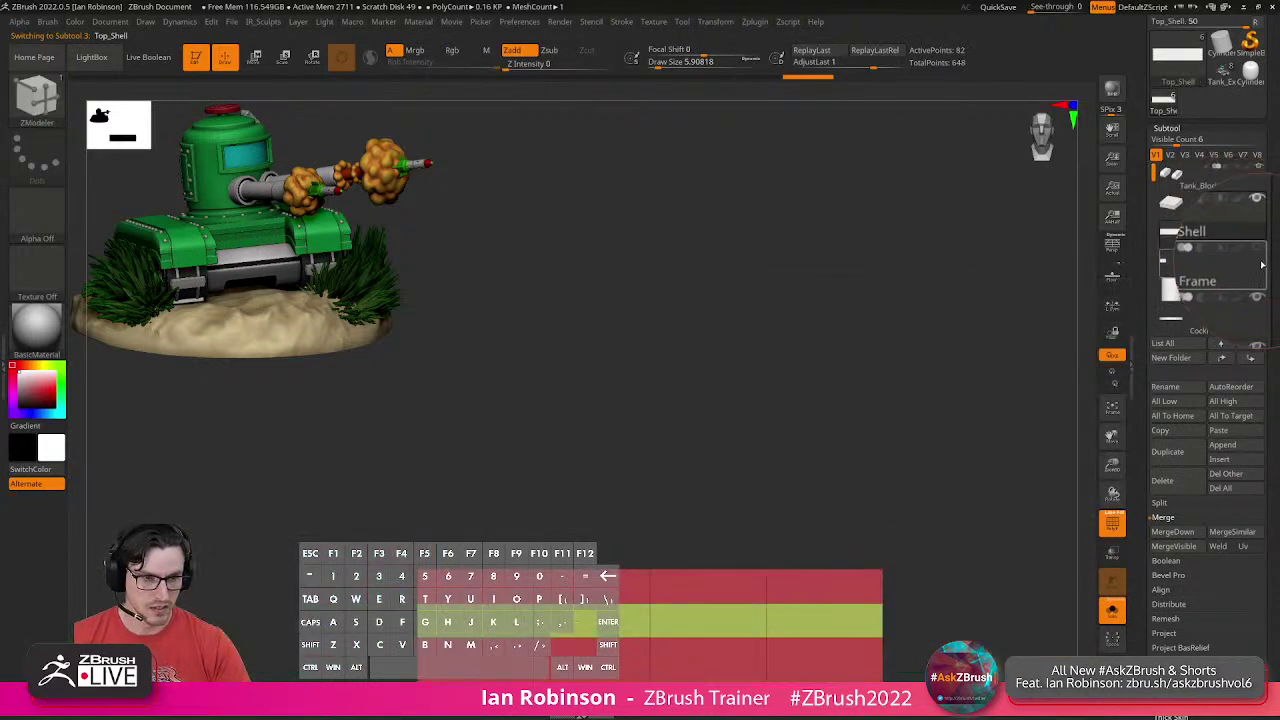
{"action": "left_click", "coordinate": [1262, 263]}
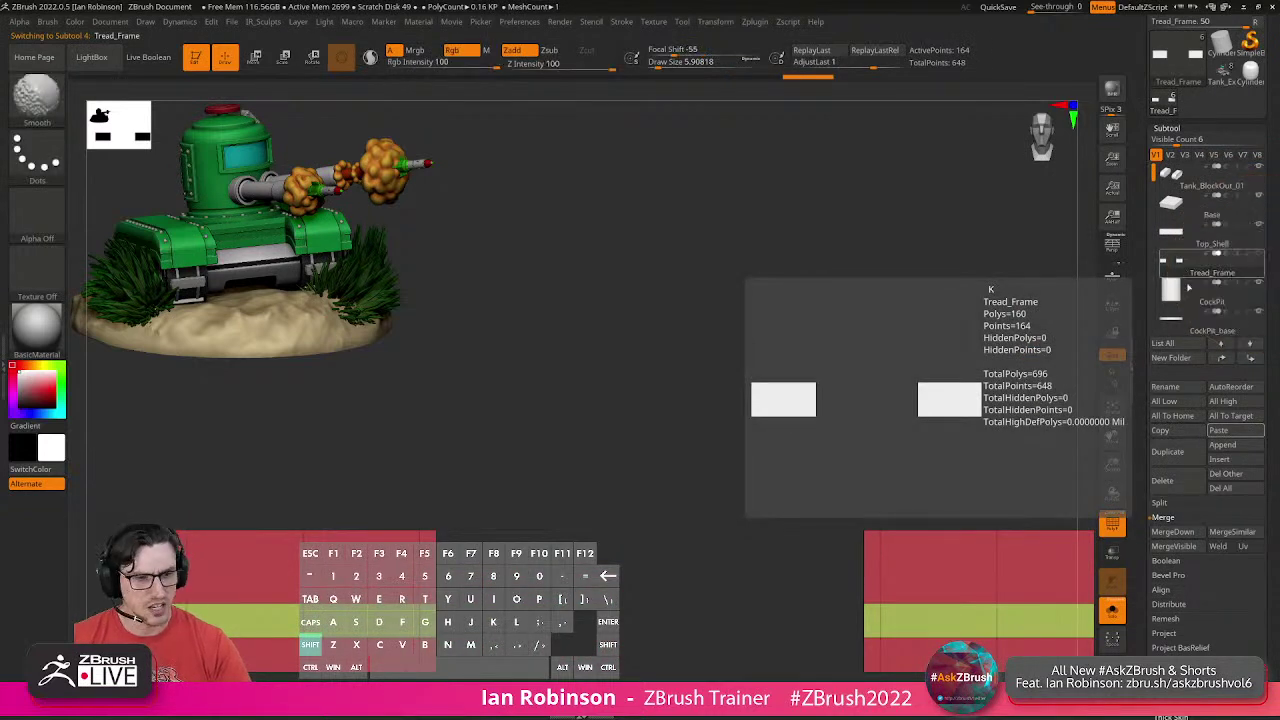
{"action": "key", "text": "f"}
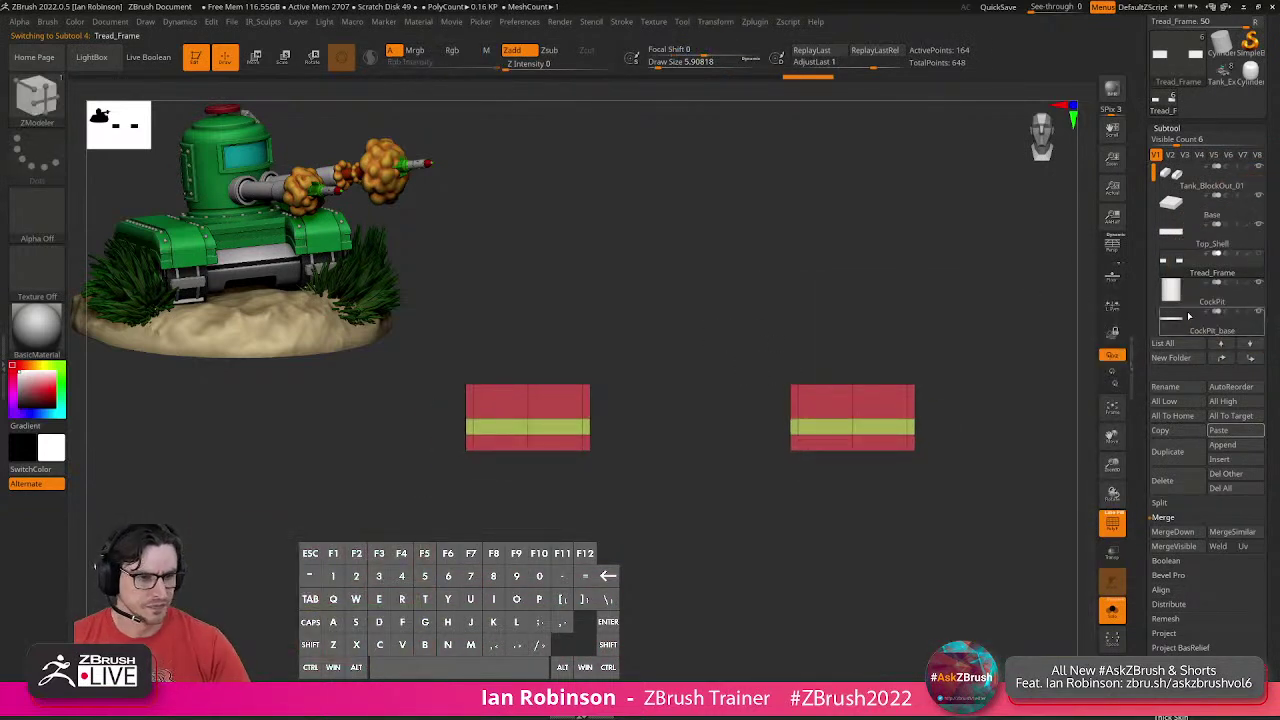
{"action": "left_click", "coordinate": [1187, 318]}
{"action": "left_click_drag", "start_coordinate": [898, 348], "coordinate": [845, 368]}
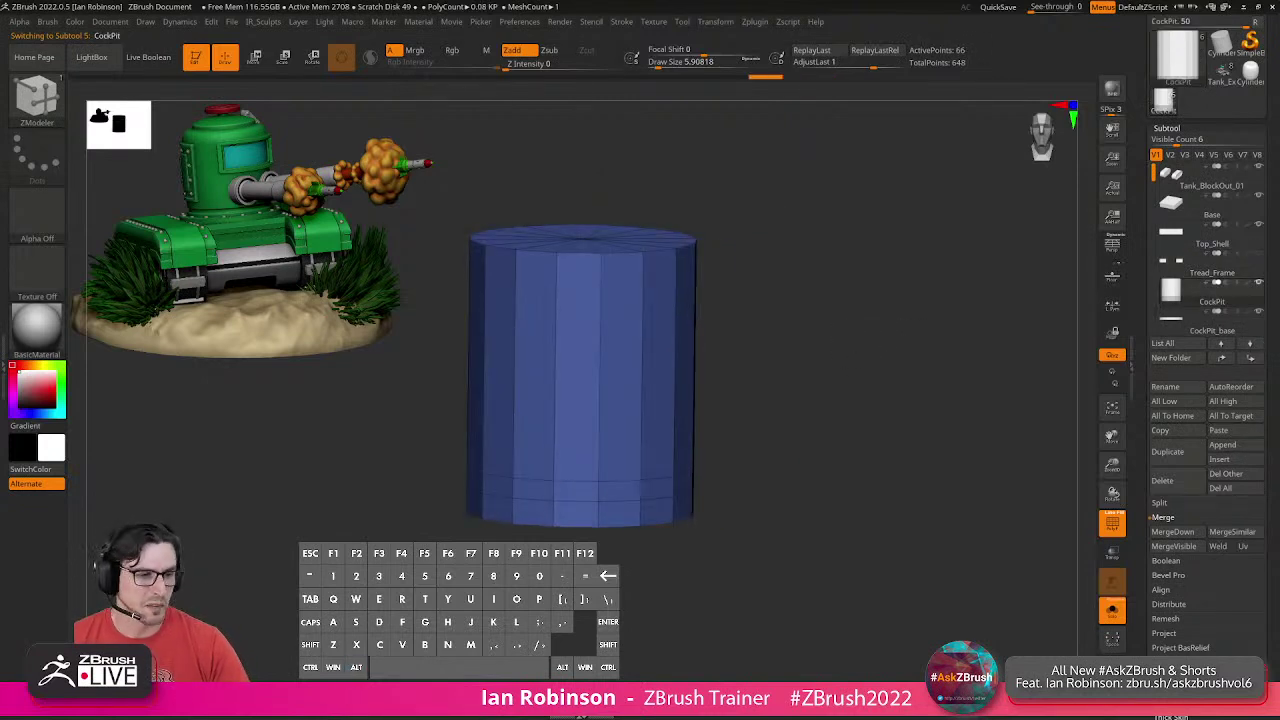
{"action": "left_click", "coordinate": [1259, 261]}
{"action": "key", "text": "k"}
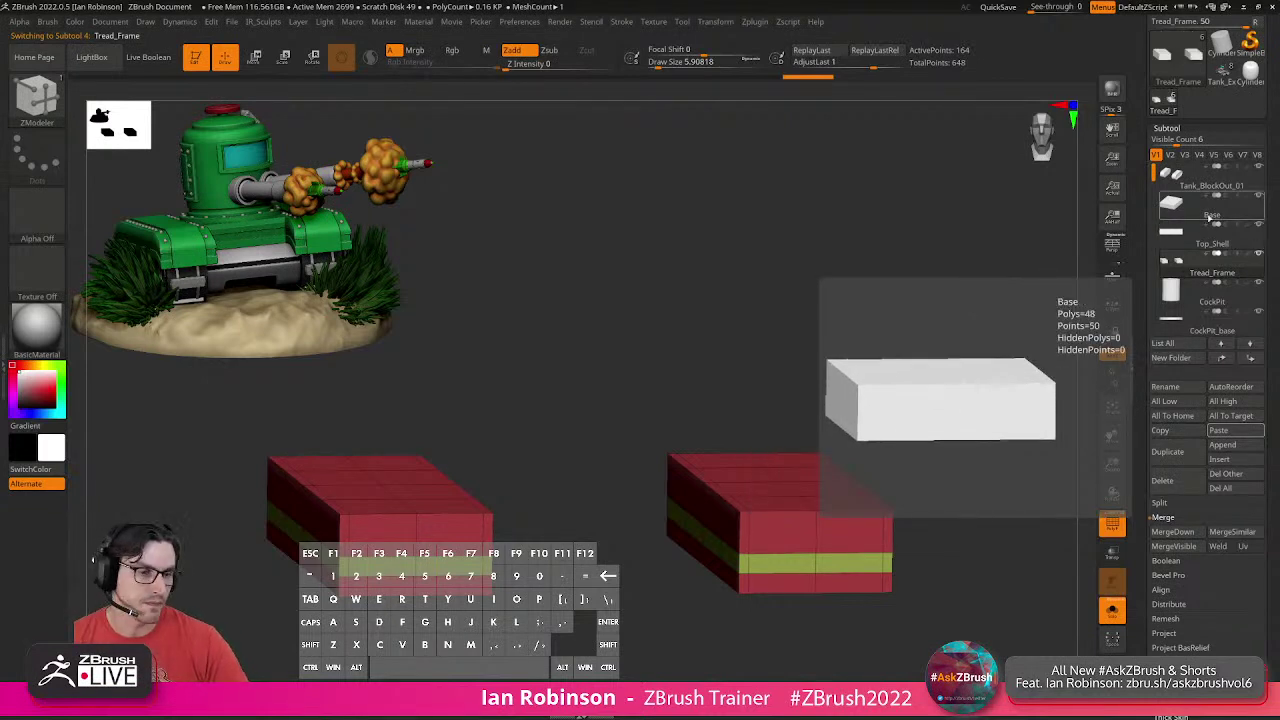
{"action": "key", "text": "shift"}
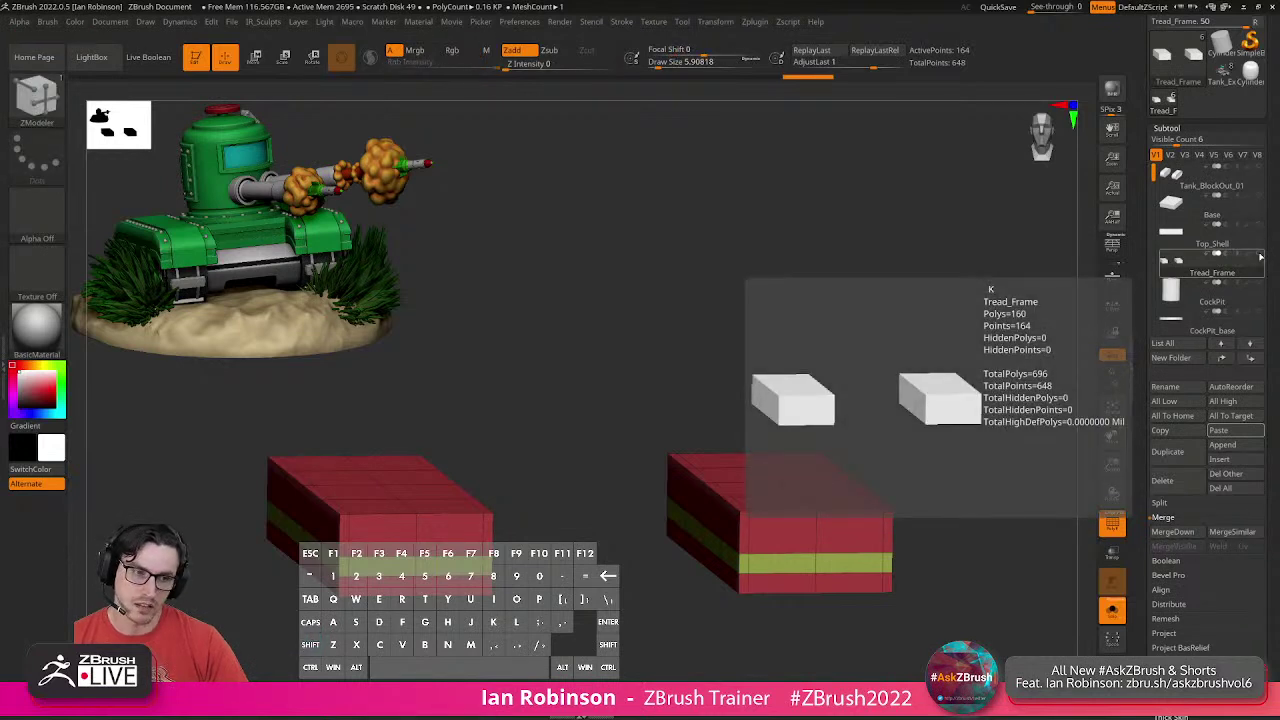
{"action": "left_click", "coordinate": [1259, 256], "text": "shift"}
Turn off Solo mode to show the whole tank, then assign a custom hotkey to Solo mode and test it.
{"action": "left_click_drag", "start_coordinate": [882, 285], "coordinate": [901, 323], "text": "alt"}
{"action": "left_click", "coordinate": [1112, 610]}
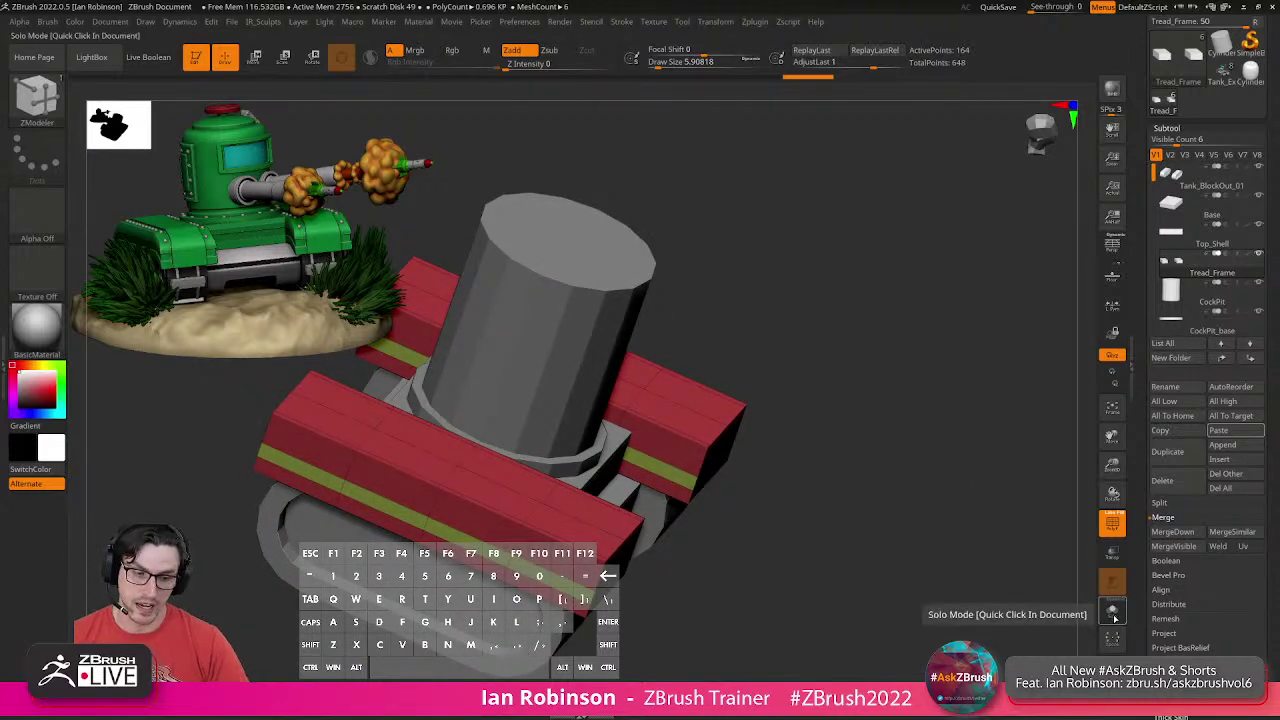
{"action": "left_click", "coordinate": [1112, 612], "text": "ctrl+alt"}
{"action": "key", "text": "s"}
{"action": "left_click", "coordinate": [675, 394]}
{"action": "mouse_move", "coordinate": [918, 494]}
{"action": "left_mouse_down", "text": "shift"}
{"action": "mouse_move", "coordinate": [879, 466]}
{"action": "mouse_move", "coordinate": [889, 457]}
{"action": "mouse_move", "coordinate": [904, 513]}
{"action": "left_mouse_up", "text": "shift"}
{"action": "key", "text": "k"}
{"action": "key", "text": "k"}
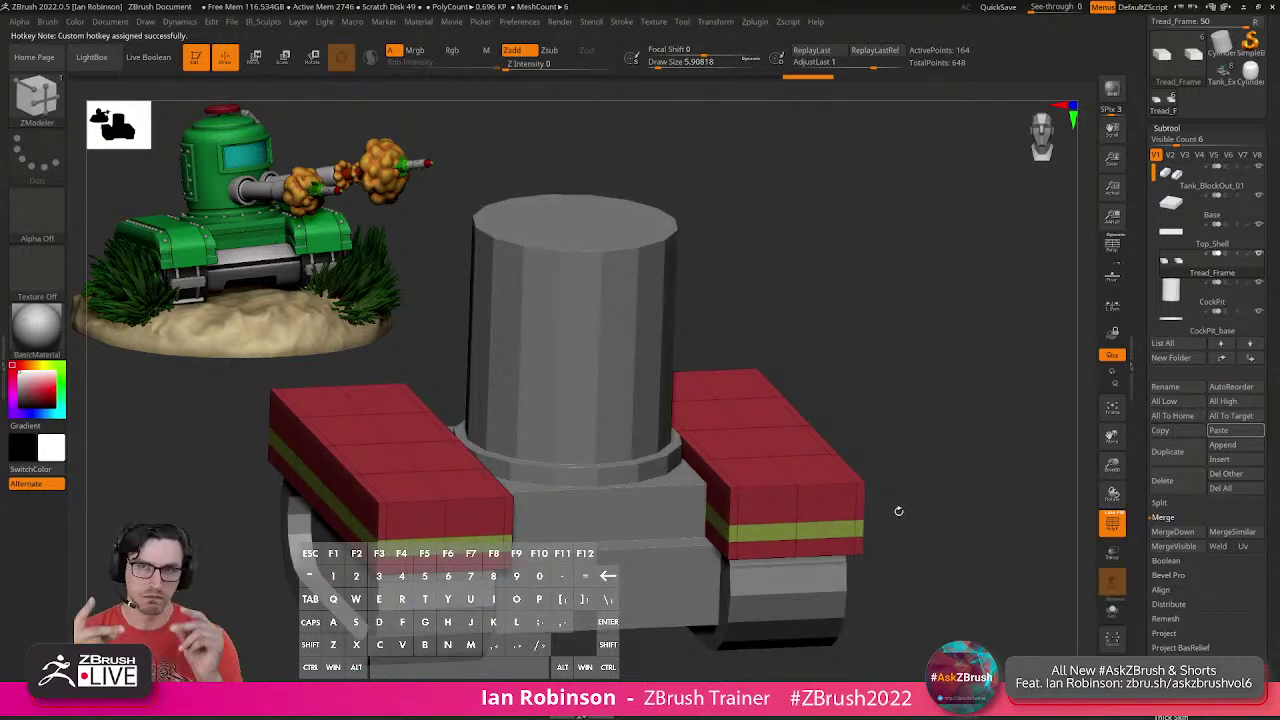
{"action": "left_click_drag", "start_coordinate": [953, 470], "coordinate": [975, 442], "text": "alt"}
{"action": "key", "text": "k"}
{"action": "key", "text": "k"}
Select the CockPit subtool and isolate it with Solo mode in a straight front view.
{"action": "key", "text": "shift+f"}
{"action": "key", "text": "shift+f"}
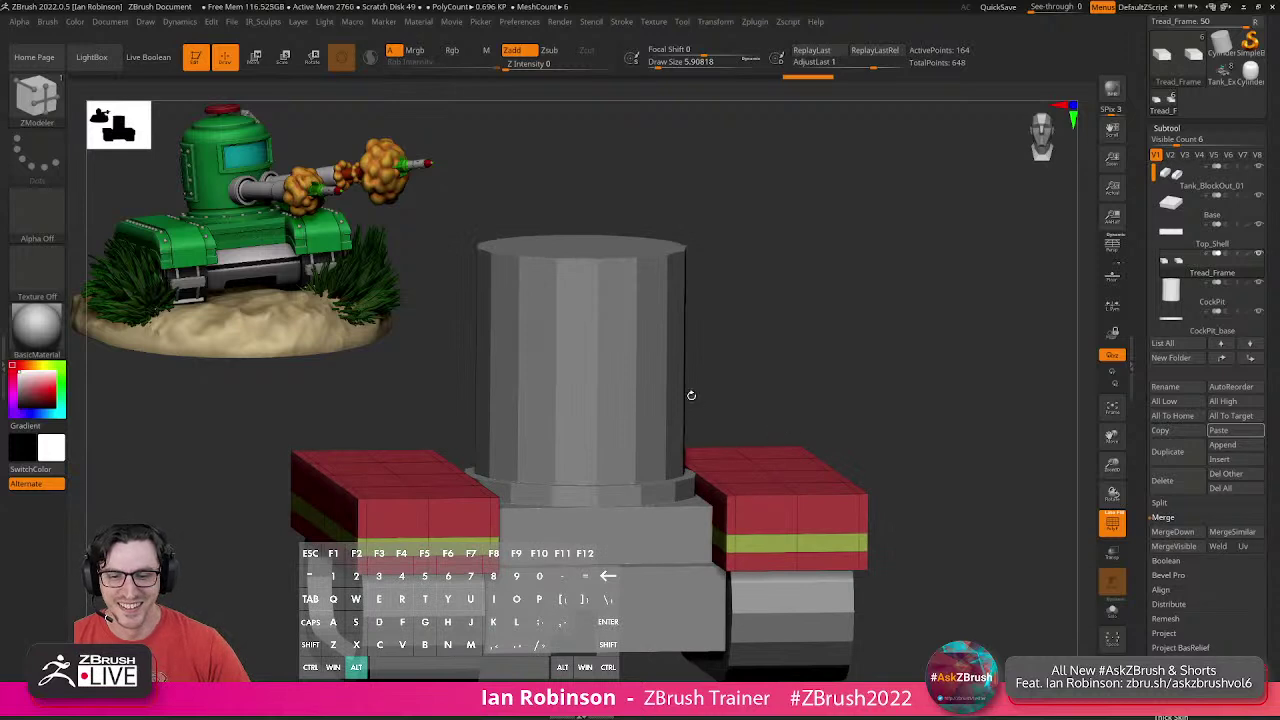
{"action": "left_click", "coordinate": [686, 393], "text": "alt"}
{"action": "left_click_drag", "start_coordinate": [788, 396], "coordinate": [875, 482], "text": "shift"}
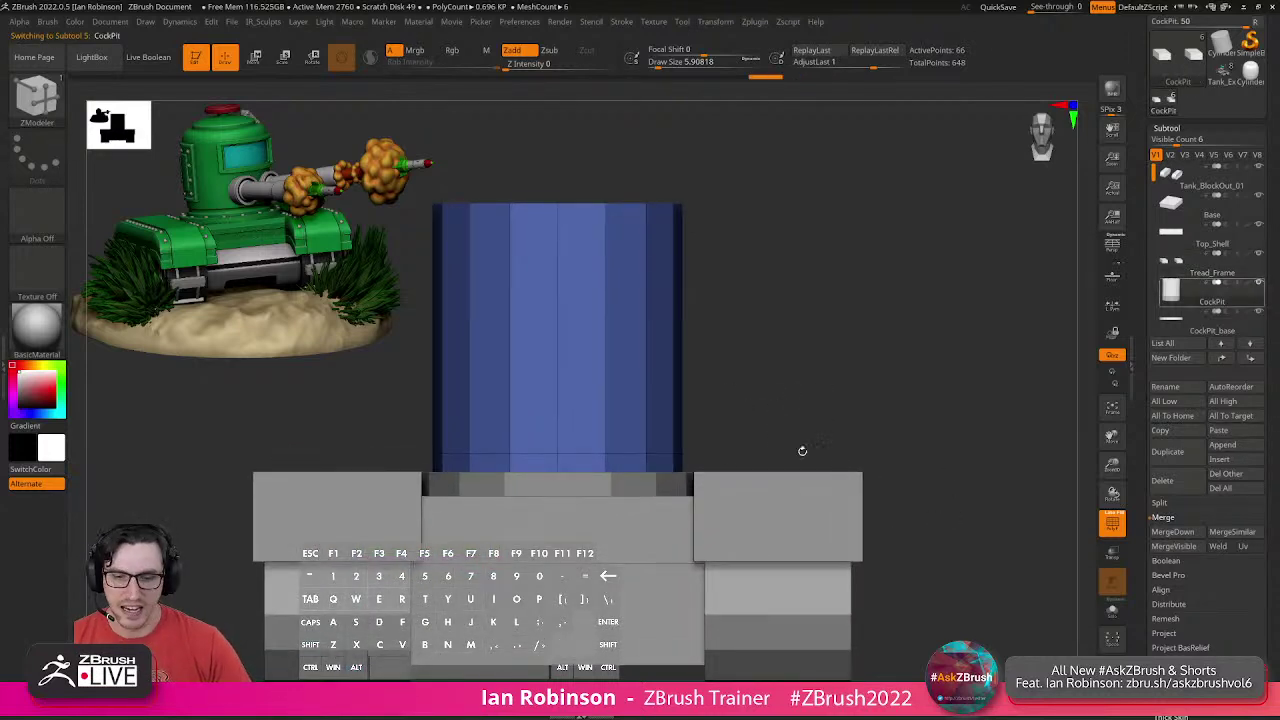
{"action": "left_click", "coordinate": [1113, 611]}
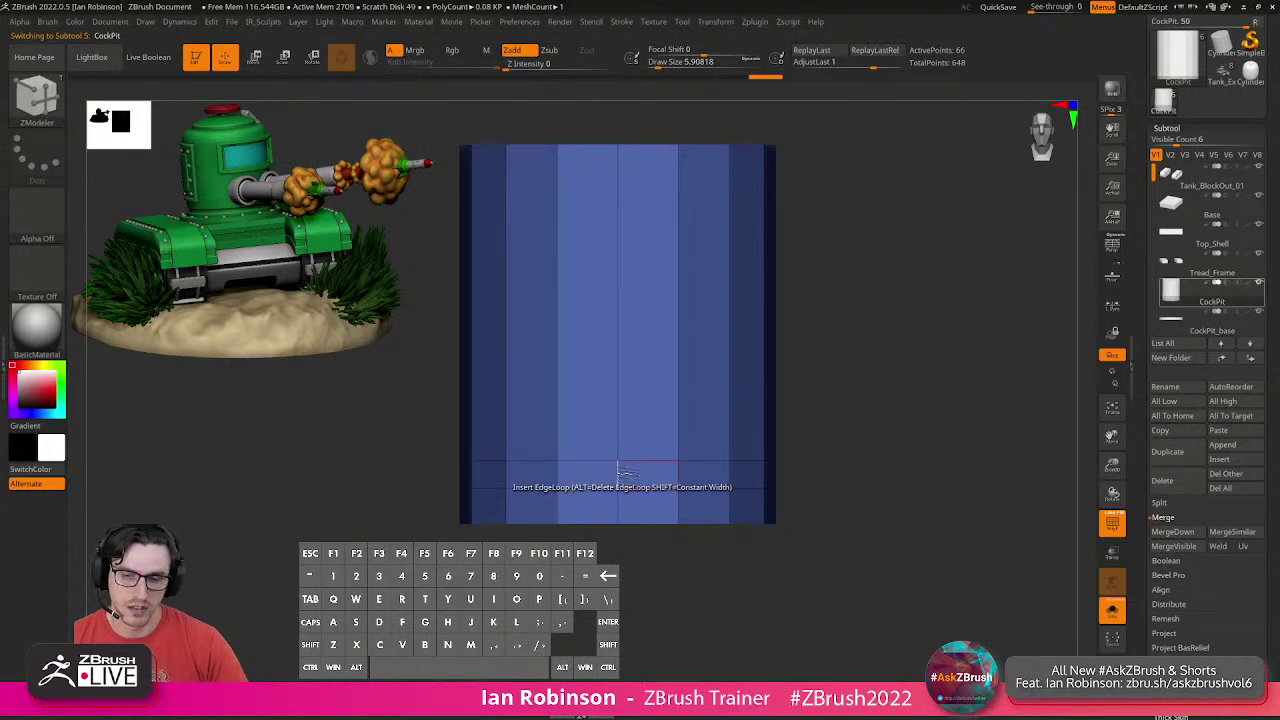
Give the band between the two lower CockPit edge loops its own polygroup with ZModeler's edge PolyGroup action on a Polyloop.
{"action": "key", "text": "space"}
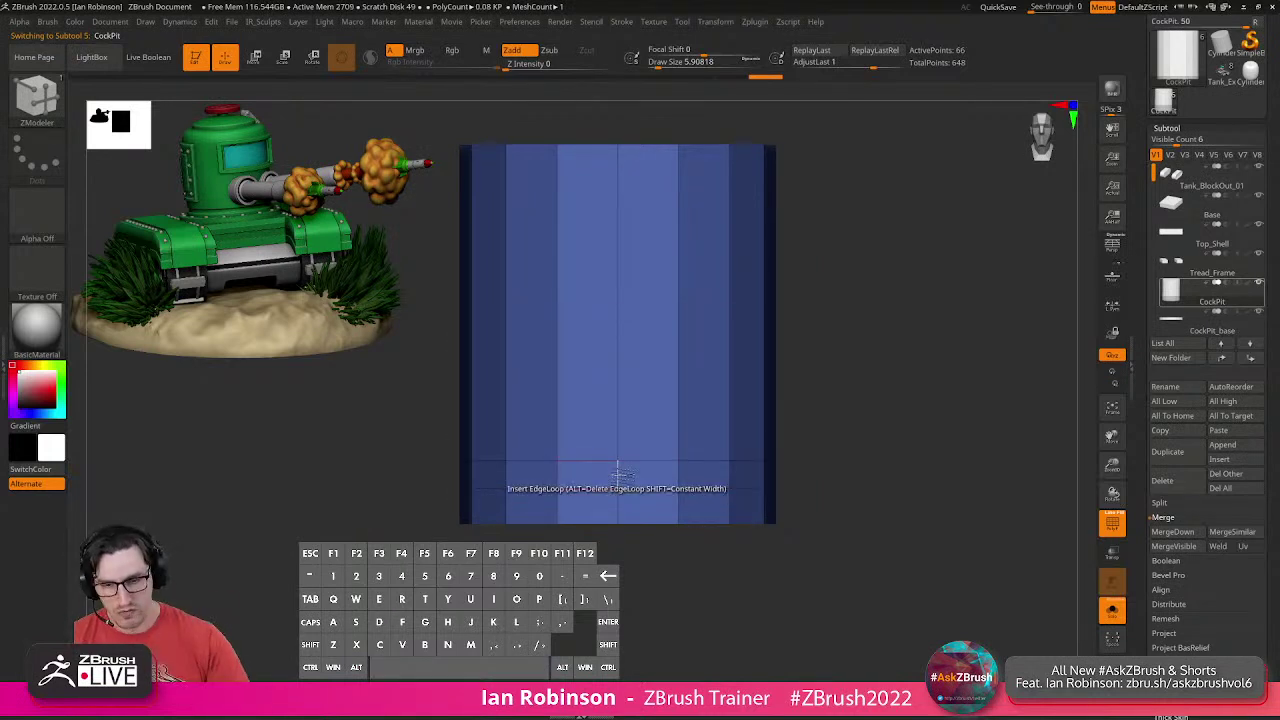
{"action": "key", "text": "space"}
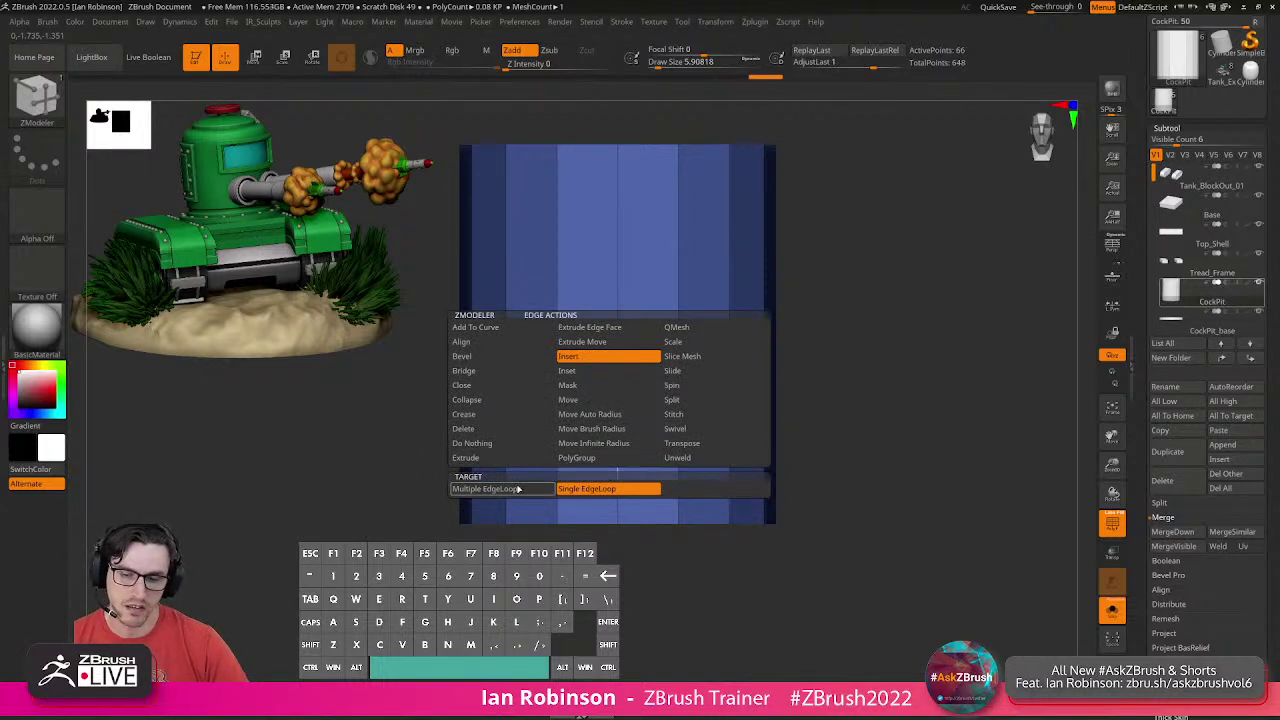
{"action": "left_click", "coordinate": [587, 458]}
{"action": "left_click_drag", "start_coordinate": [832, 460], "coordinate": [838, 505], "text": "alt"}
{"action": "left_click", "coordinate": [569, 468]}
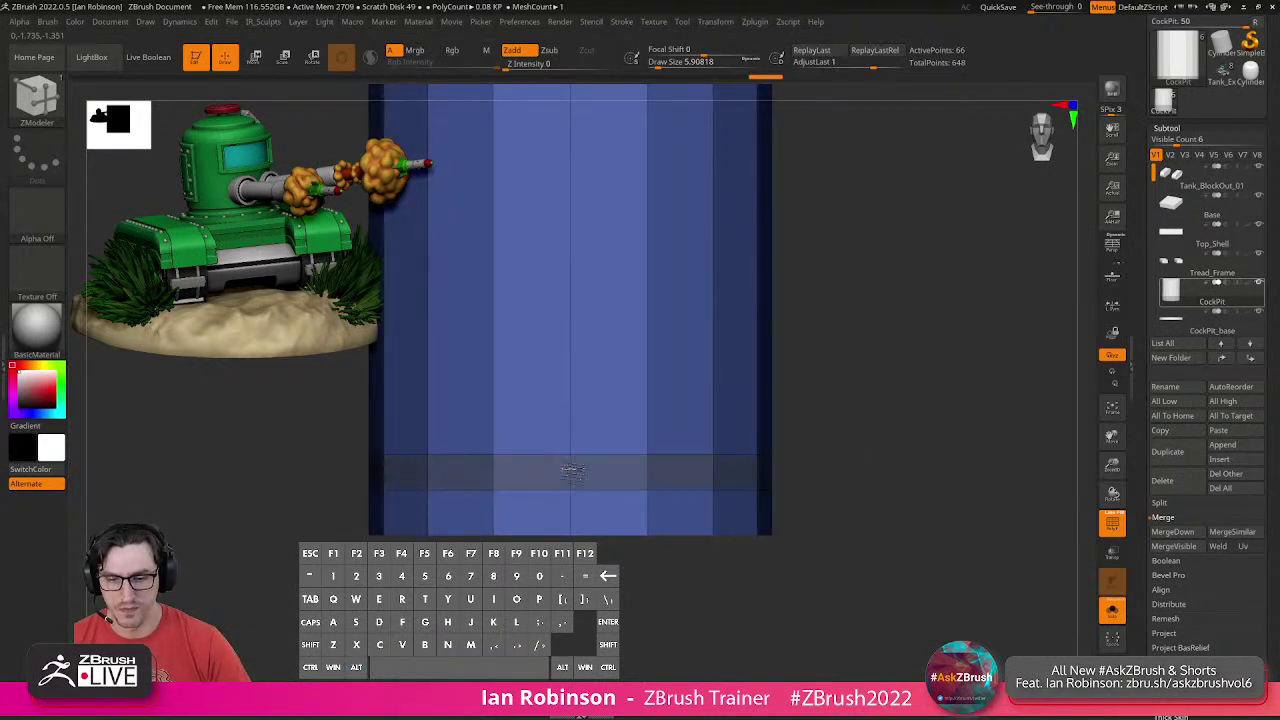
{"action": "left_click", "coordinate": [573, 472]}
{"action": "key", "text": "alt"}
{"action": "key", "text": "alt"}
{"action": "key", "text": "alt"}
{"action": "left_click_drag", "start_coordinate": [890, 530], "coordinate": [812, 508], "text": "alt"}
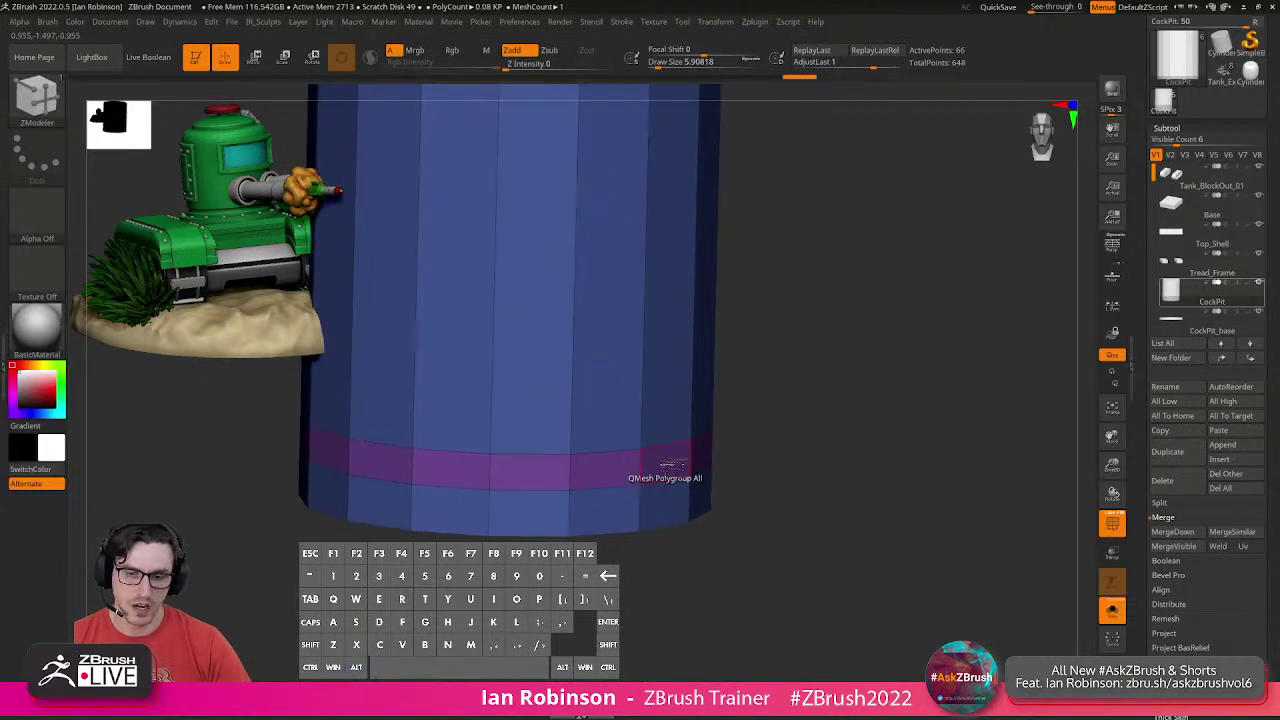
Recess the new polygroup band near the CockPit's bottom with QMesh on Polygroup All, and check it against the whole tank.
{"action": "key", "text": "space"}
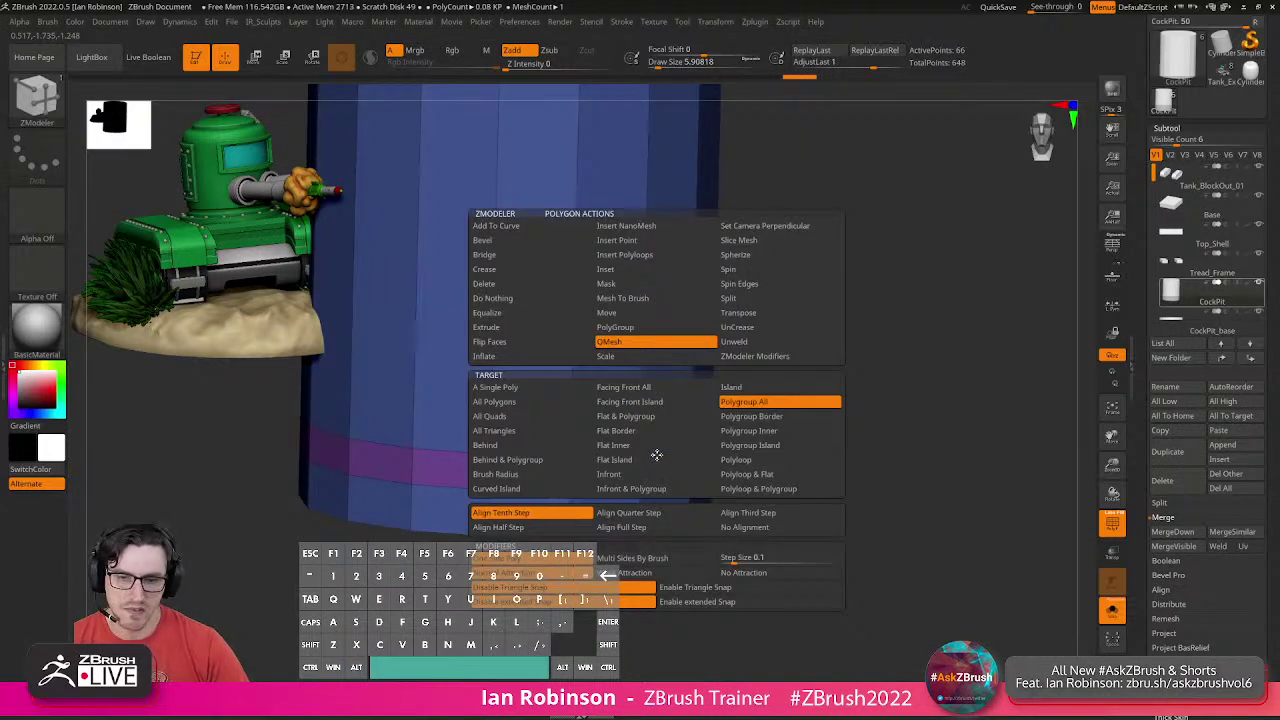
{"action": "left_click_drag", "start_coordinate": [672, 463], "coordinate": [657, 458]}
{"action": "left_click_drag", "start_coordinate": [917, 355], "coordinate": [846, 386], "text": "alt"}
{"action": "key", "text": "shift+f"}
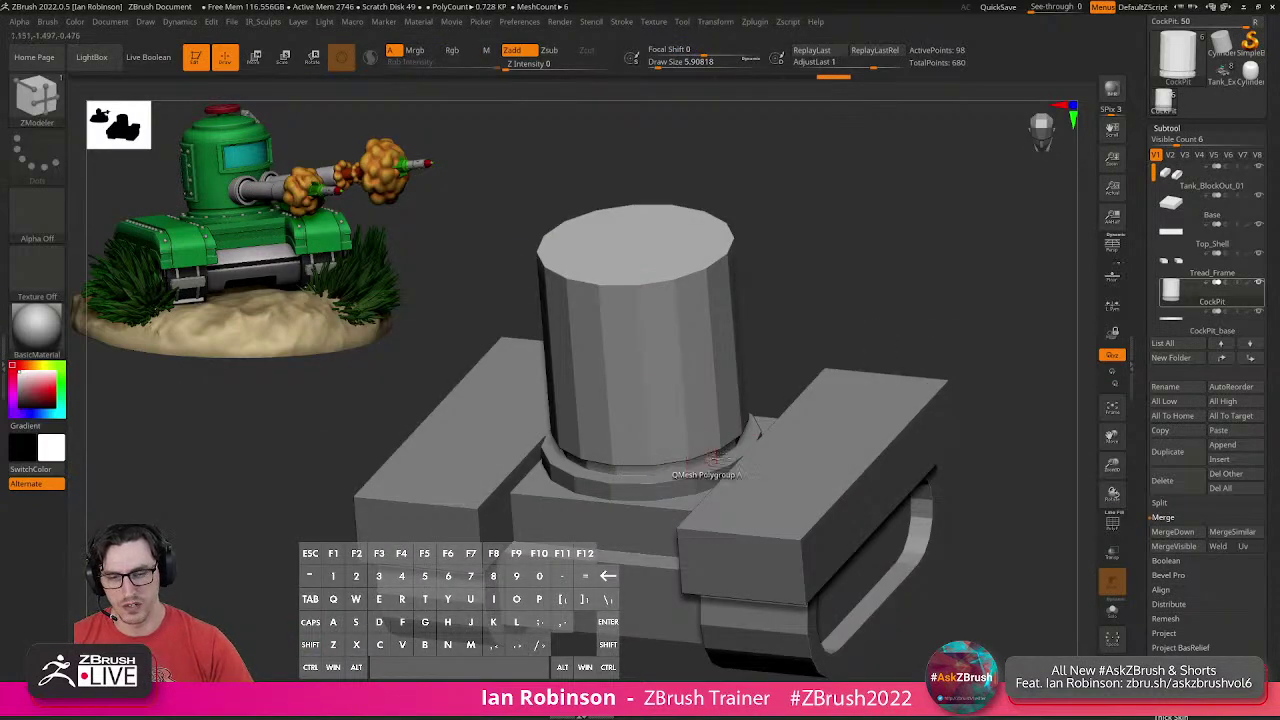
{"action": "left_click_drag", "start_coordinate": [837, 286], "coordinate": [879, 367], "text": "shift"}
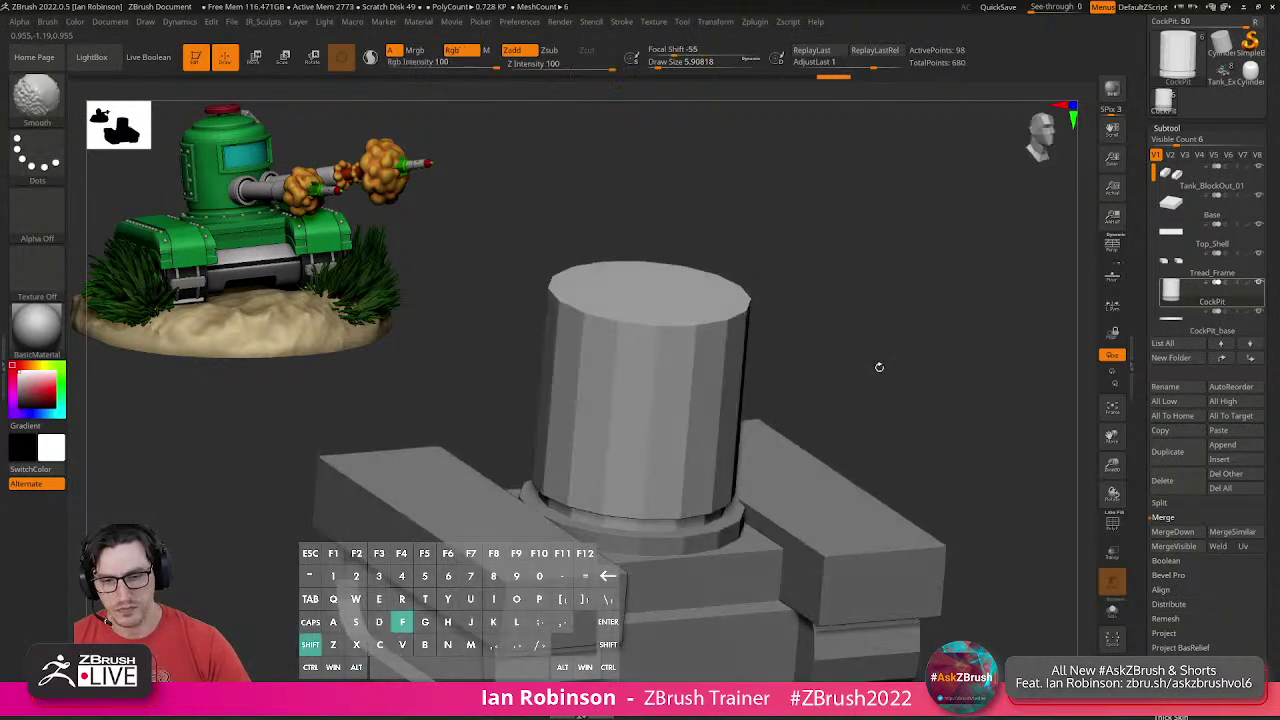
{"action": "key", "text": "shift+f"}
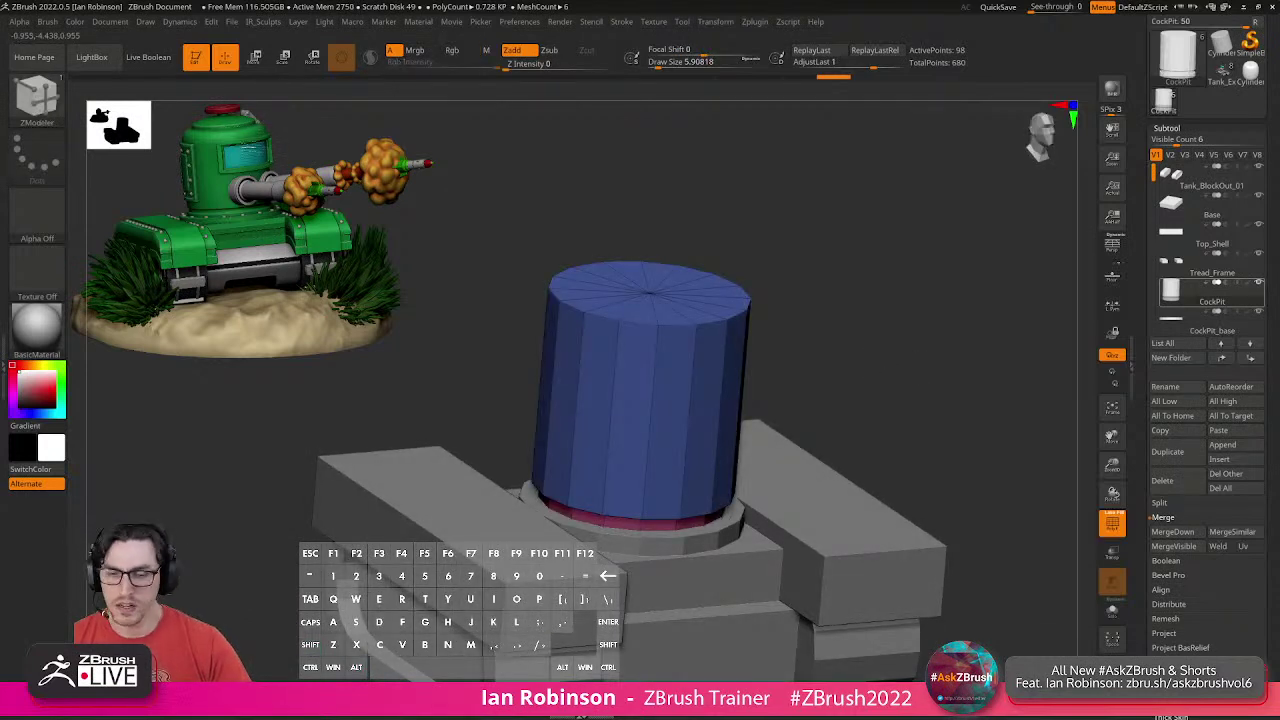
Insert seven evenly spaced horizontal edge loops in the CockPit wall above the recessed band using ZModeler's Insert Multiple EdgeLoops.
{"action": "left_click_drag", "start_coordinate": [829, 280], "coordinate": [799, 286], "text": "shift"}
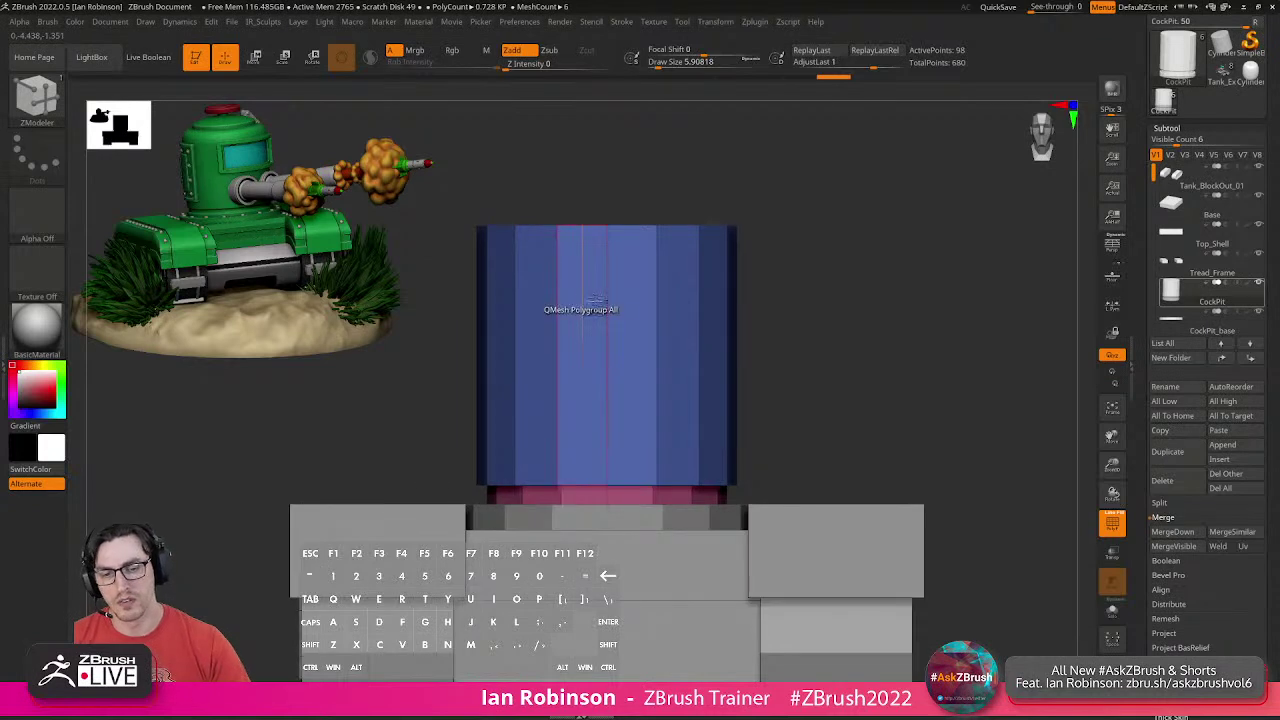
{"action": "key", "text": "space"}
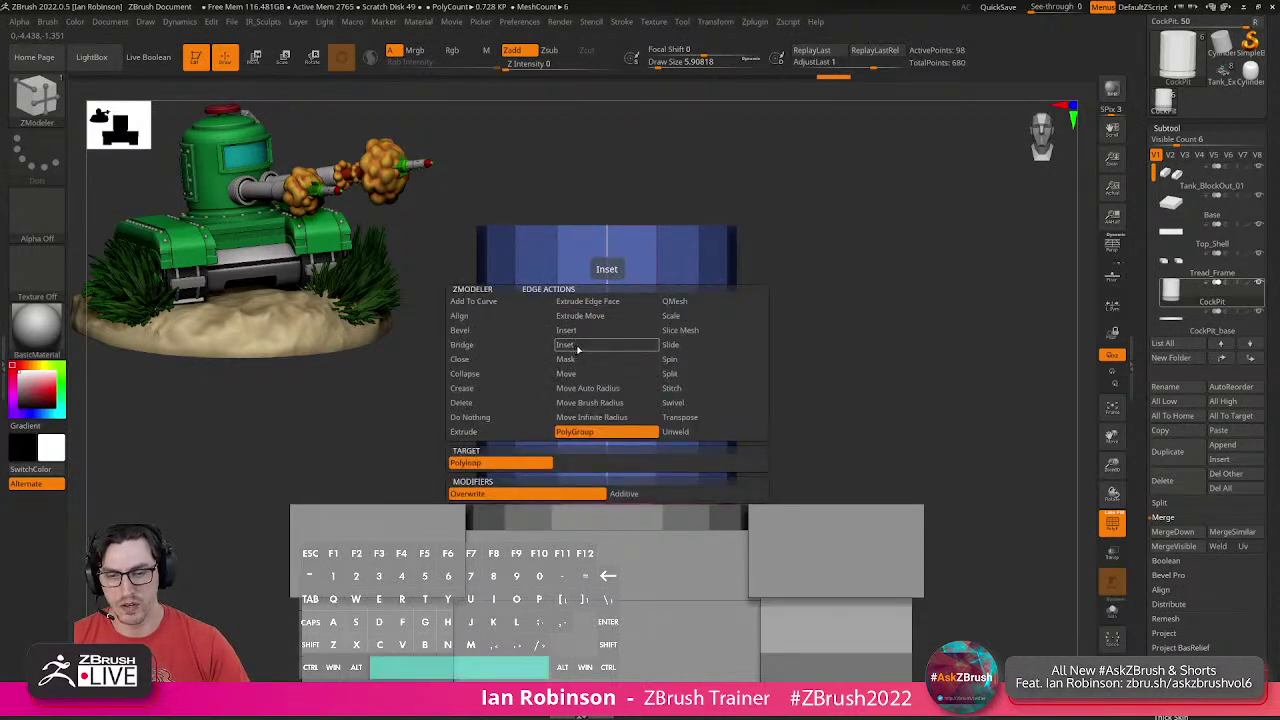
{"action": "left_click", "coordinate": [566, 330]}
{"action": "key", "text": "space"}
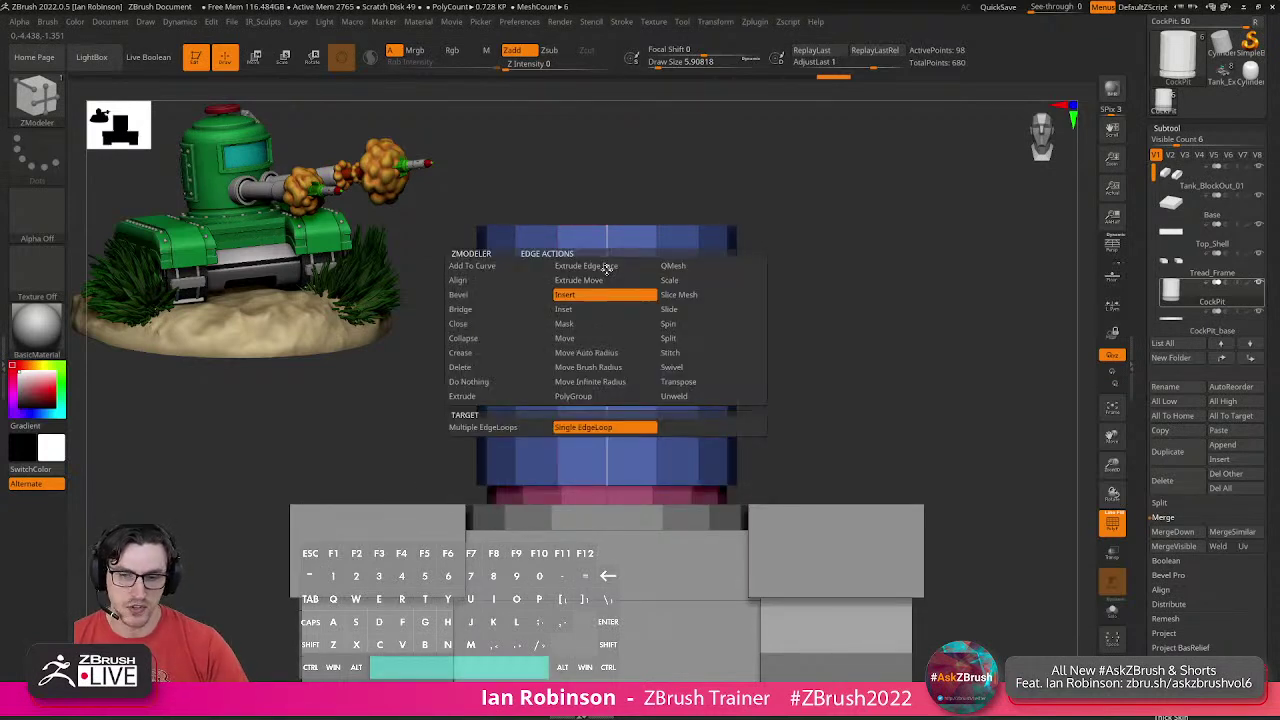
{"action": "left_click", "coordinate": [502, 428]}
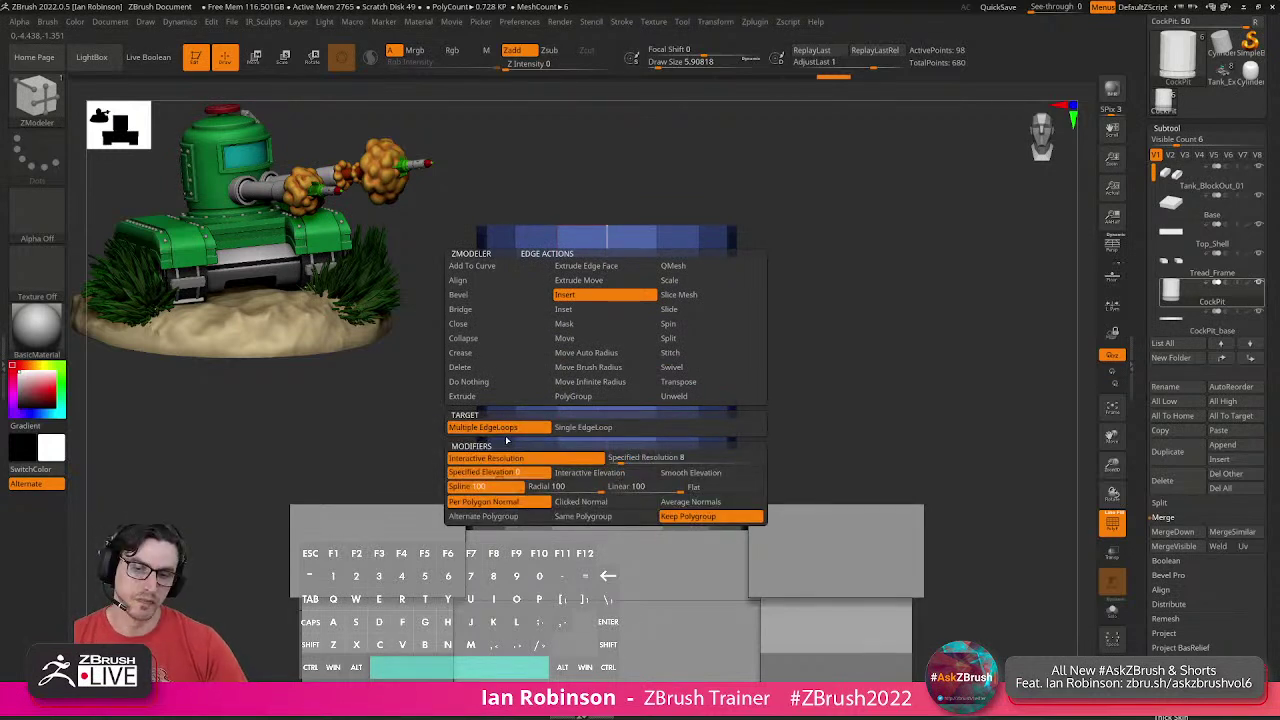
{"action": "left_click", "coordinate": [611, 416]}
{"action": "left_click", "coordinate": [612, 420]}
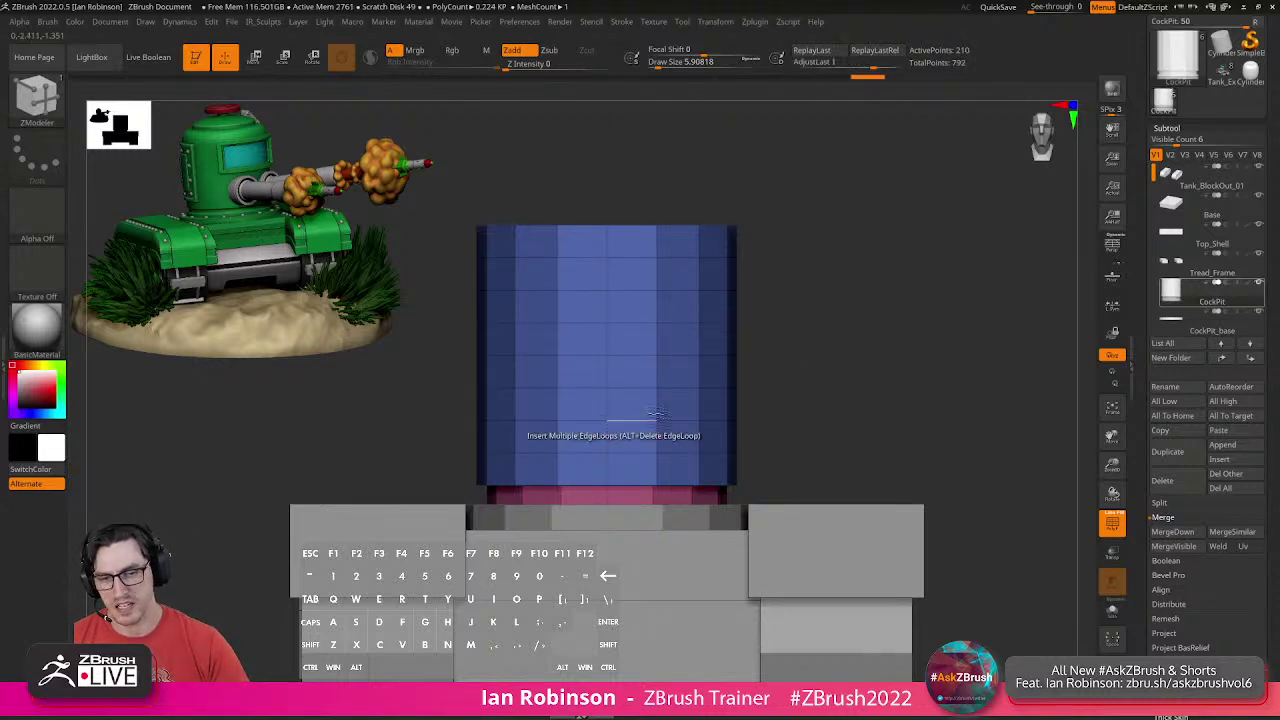
{"action": "mouse_move", "coordinate": [790, 392]}
{"action": "left_mouse_down"}
{"action": "mouse_move", "coordinate": [785, 430]}
{"action": "mouse_move", "coordinate": [777, 403]}
{"action": "mouse_move", "coordinate": [840, 363]}
{"action": "mouse_move", "coordinate": [803, 383]}
{"action": "left_mouse_up"}
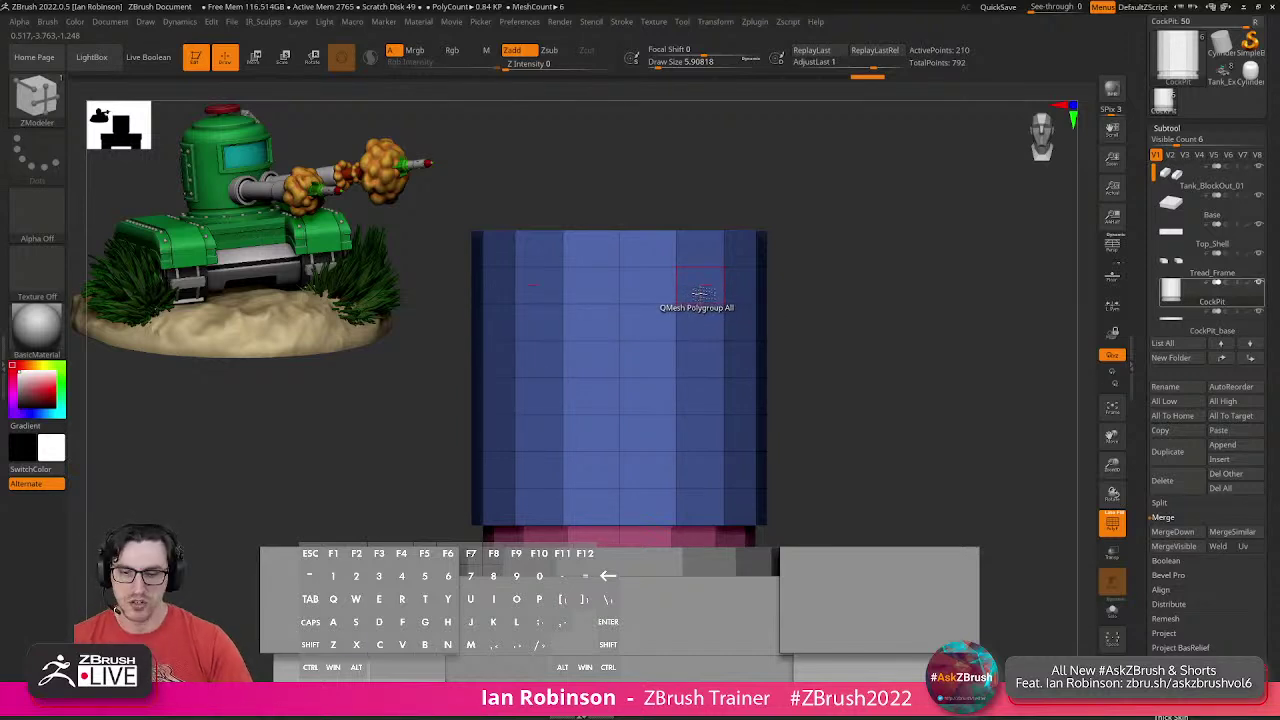
Save the tool as Tank_BlockOut_01.ztl in the LiveStream_Version folder.
{"action": "left_click_drag", "start_coordinate": [1268, 78], "coordinate": [1268, 195]}
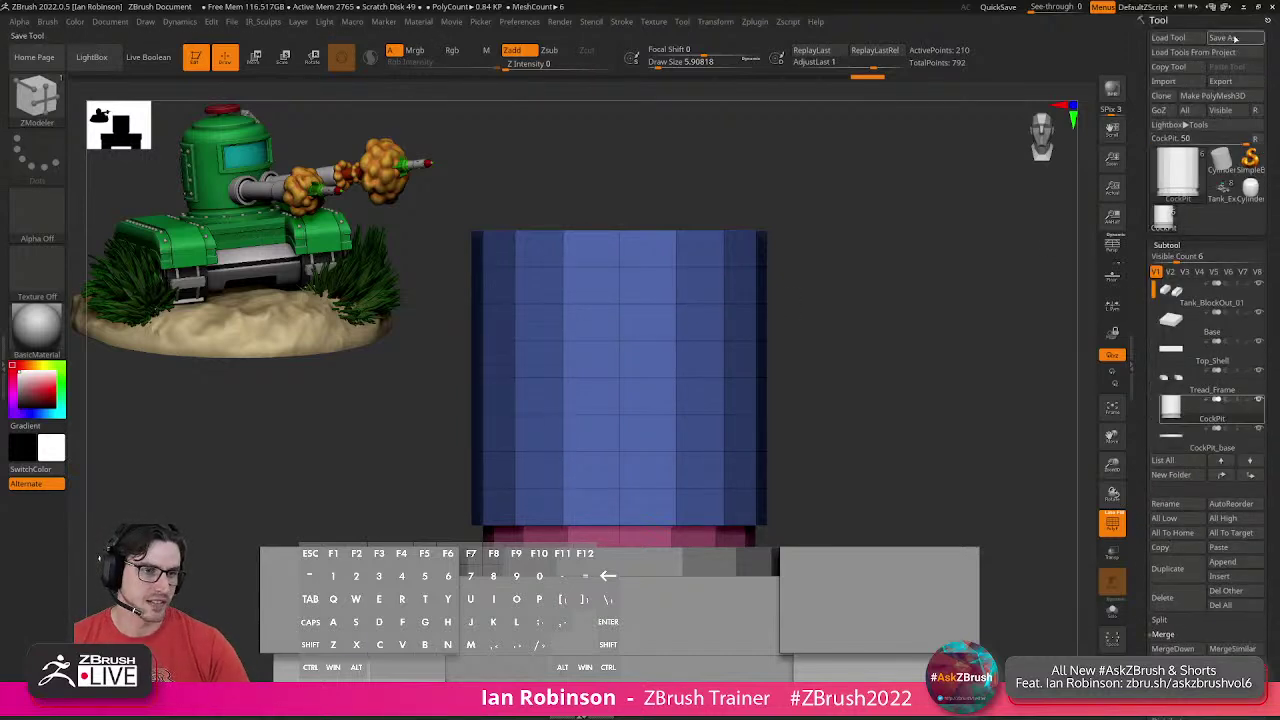
{"action": "left_click", "coordinate": [1238, 37]}
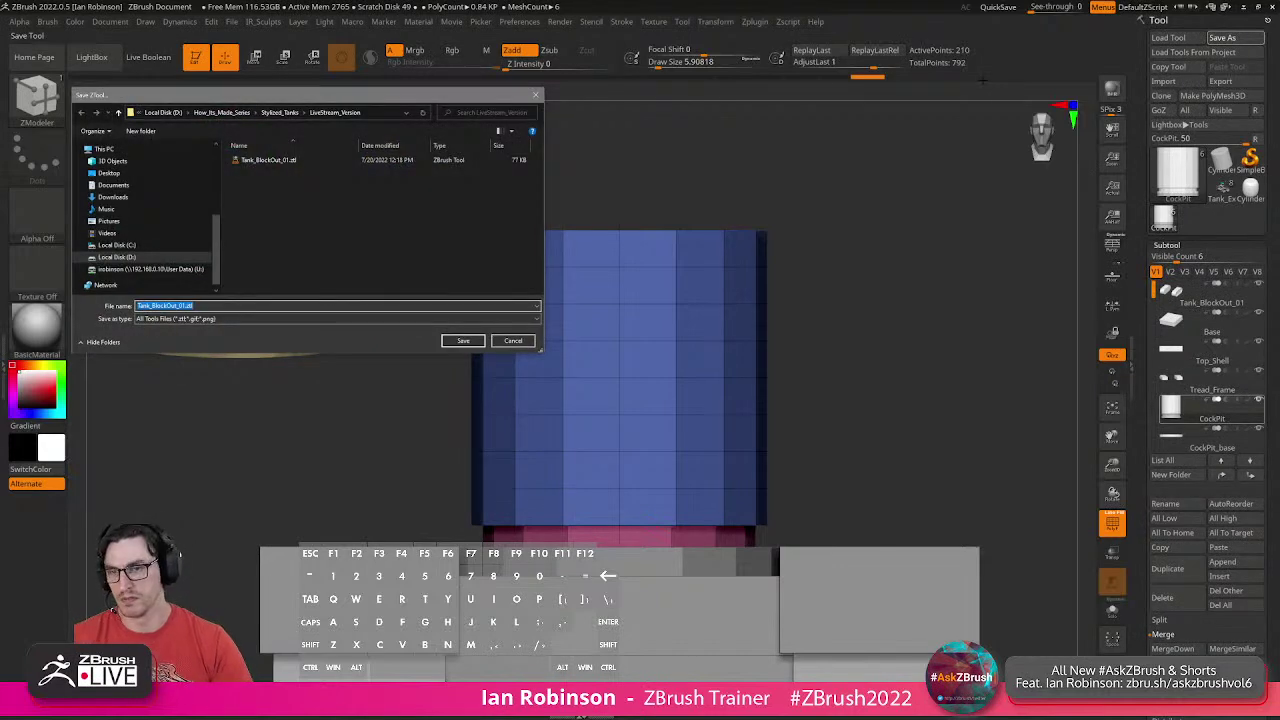
{"action": "key", "text": "Return"}
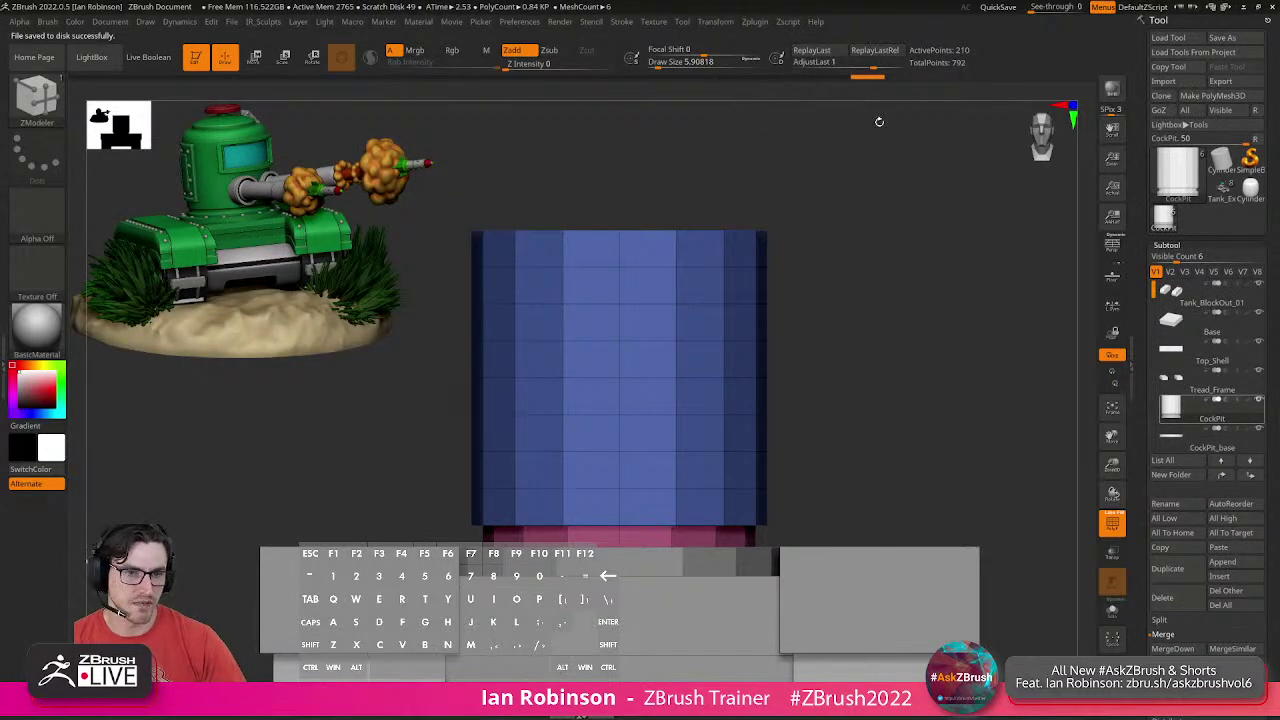
Save the tank tool to disk again, including the newly looped CockPit.
{"action": "left_click_drag", "start_coordinate": [864, 165], "coordinate": [871, 168]}
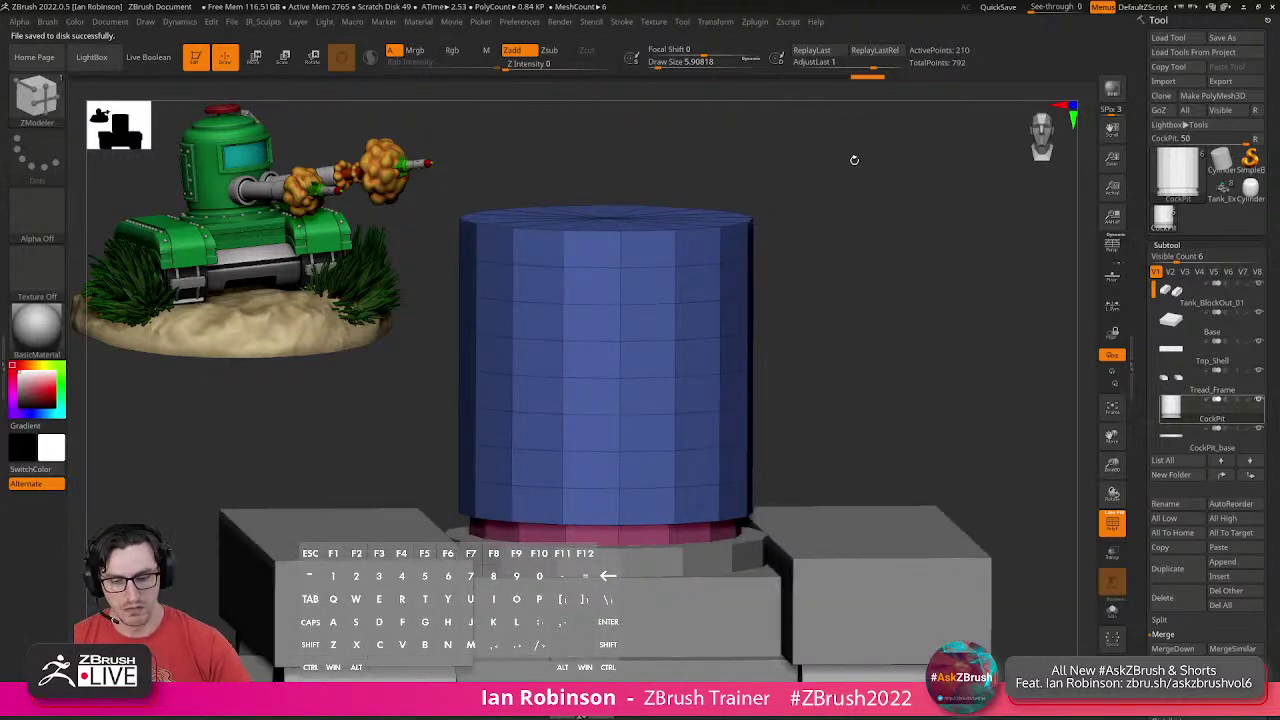
{"action": "left_click", "coordinate": [858, 184], "text": "alt+shift"}
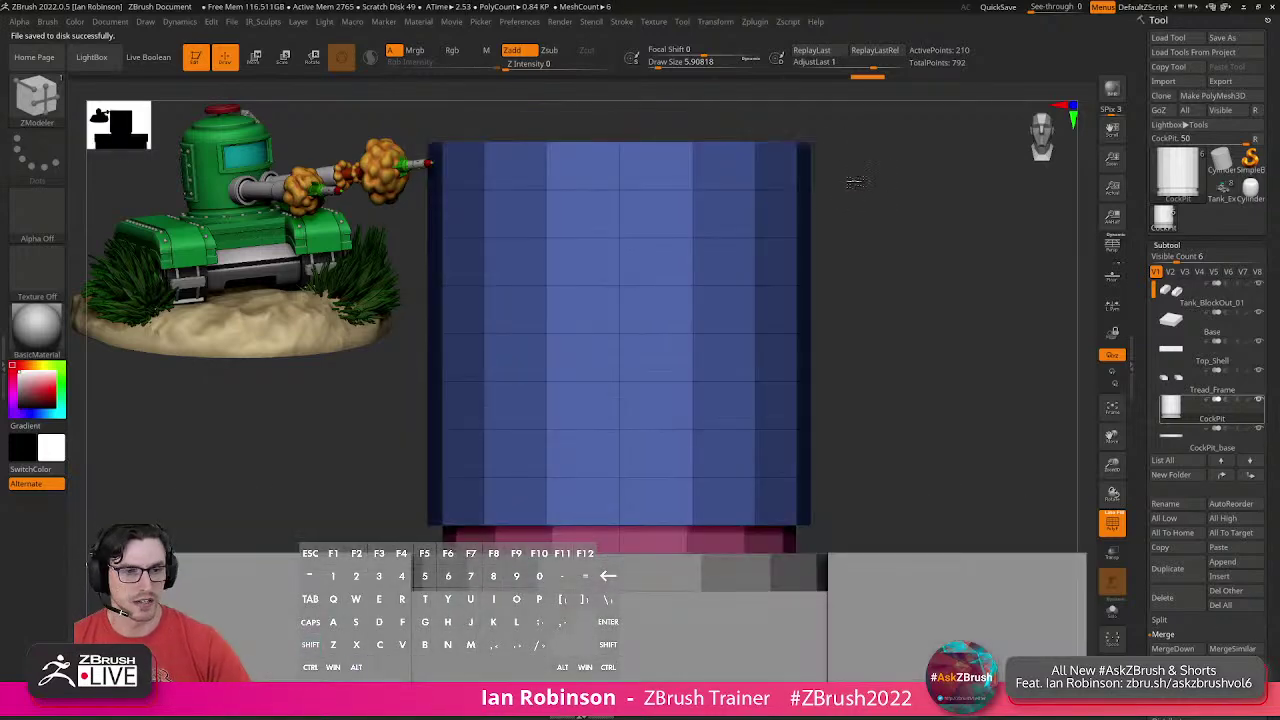
{"action": "left_click", "coordinate": [1222, 38]}
{"action": "key", "text": "Return"}
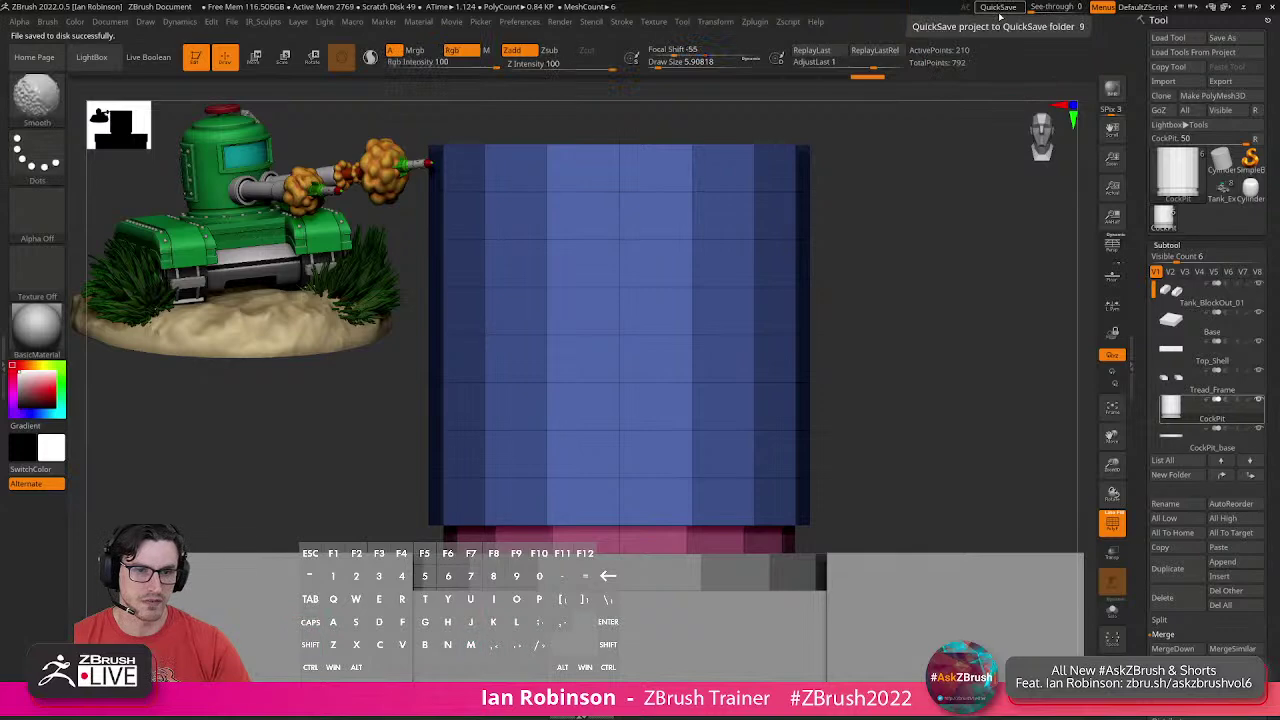
Mark a temporary polygroup for the window on the CockPit's front, four faces wide and three high, two rows below the upper edge.
{"action": "left_click_drag", "start_coordinate": [932, 205], "coordinate": [862, 256], "text": "alt"}
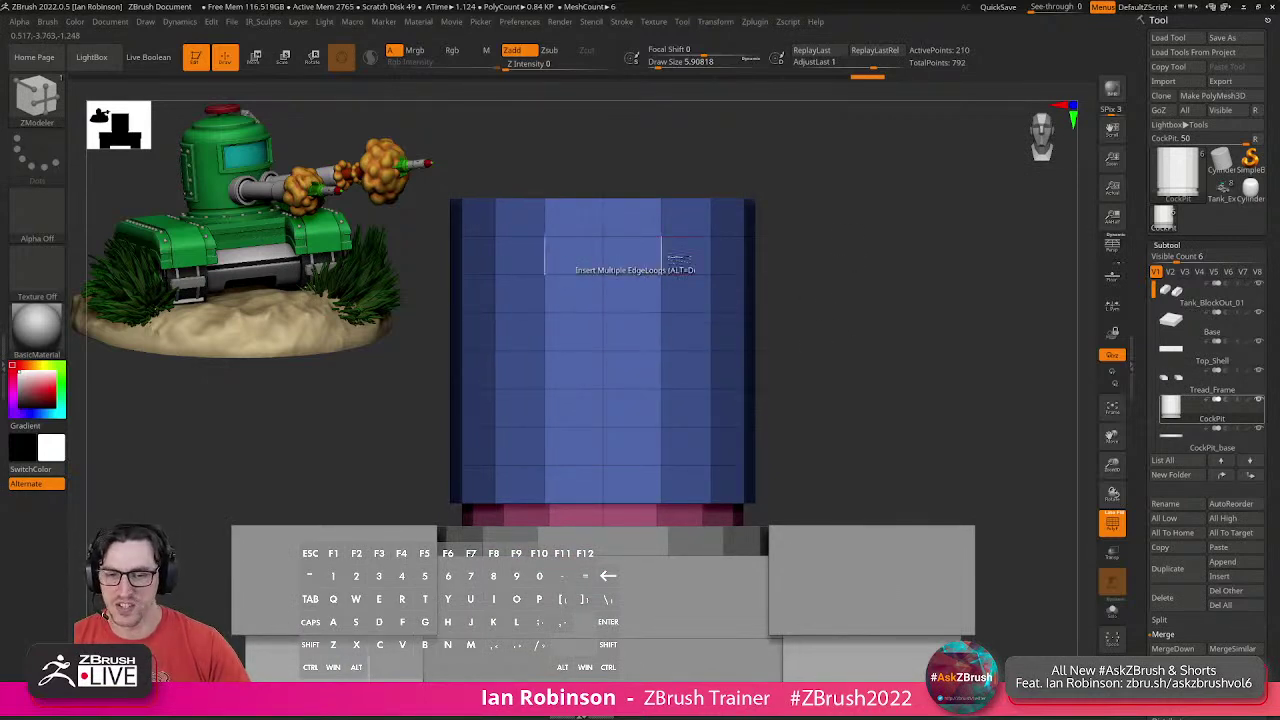
{"action": "mouse_move", "coordinate": [689, 256]}
{"action": "left_mouse_down", "text": "alt"}
{"action": "mouse_move", "coordinate": [697, 333]}
{"action": "mouse_move", "coordinate": [611, 337]}
{"action": "mouse_move", "coordinate": [588, 278]}
{"action": "left_mouse_up", "text": "alt"}
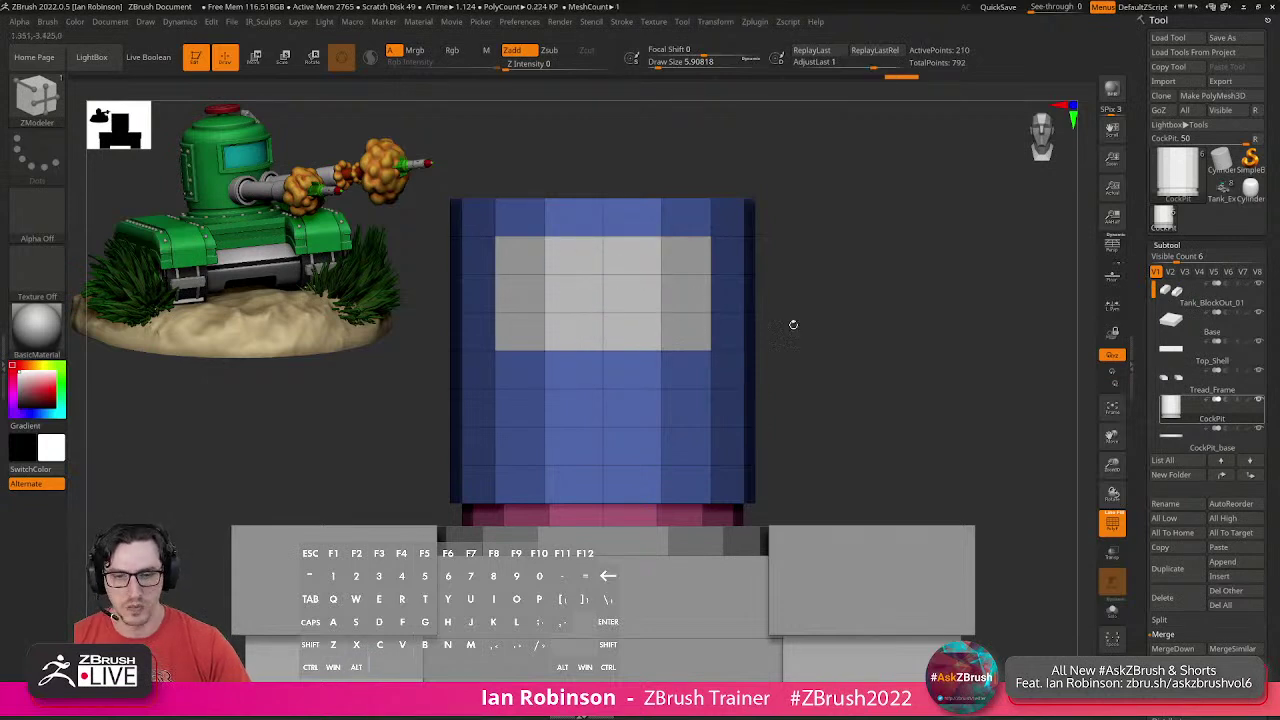
{"action": "key", "text": "ctrl+z"}
{"action": "mouse_move", "coordinate": [690, 365]}
{"action": "left_mouse_down", "text": "alt"}
{"action": "mouse_move", "coordinate": [632, 370]}
{"action": "mouse_move", "coordinate": [704, 297]}
{"action": "mouse_move", "coordinate": [668, 285]}
{"action": "mouse_move", "coordinate": [678, 262]}
{"action": "left_mouse_up", "text": "alt"}
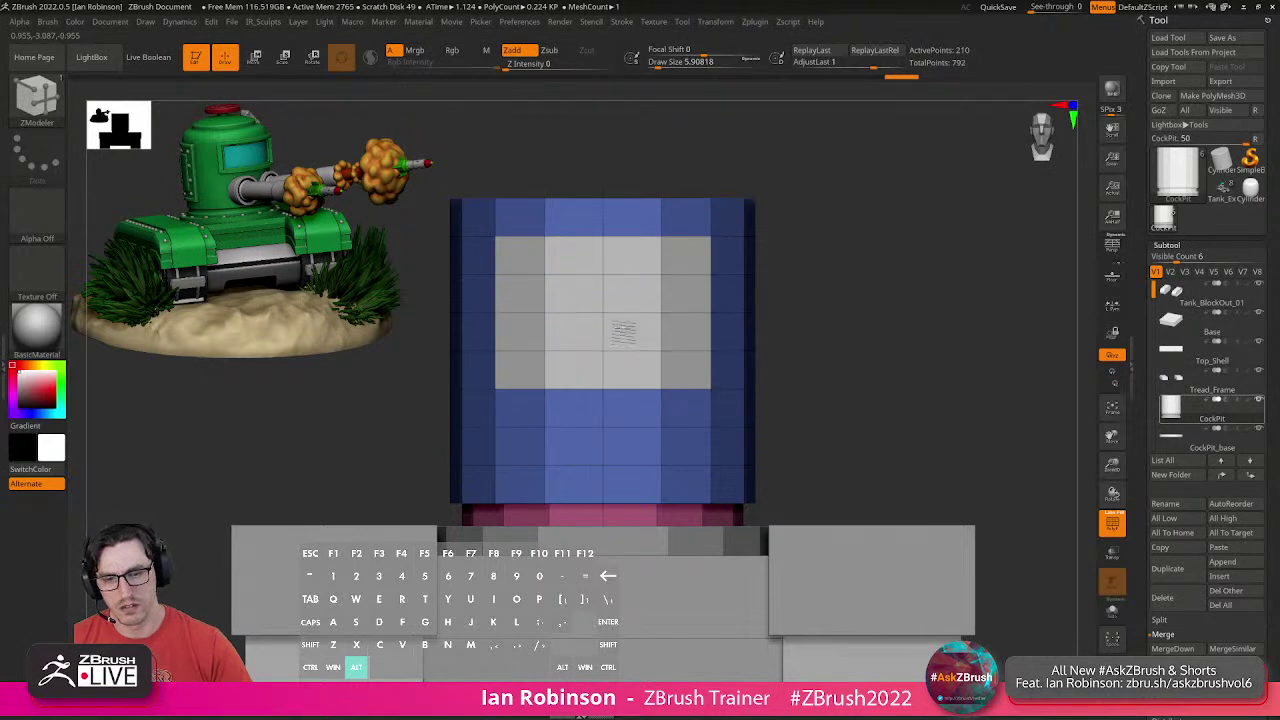
{"action": "key", "text": "ctrl"}
{"action": "mouse_move", "coordinate": [688, 298]}
{"action": "left_mouse_down", "text": "alt"}
{"action": "mouse_move", "coordinate": [666, 303]}
{"action": "mouse_move", "coordinate": [622, 365]}
{"action": "mouse_move", "coordinate": [632, 333]}
{"action": "left_mouse_up", "text": "alt"}
{"action": "mouse_move", "coordinate": [853, 363]}
{"action": "left_mouse_down"}
{"action": "mouse_move", "coordinate": [826, 363]}
{"action": "mouse_move", "coordinate": [847, 354]}
{"action": "left_mouse_up"}
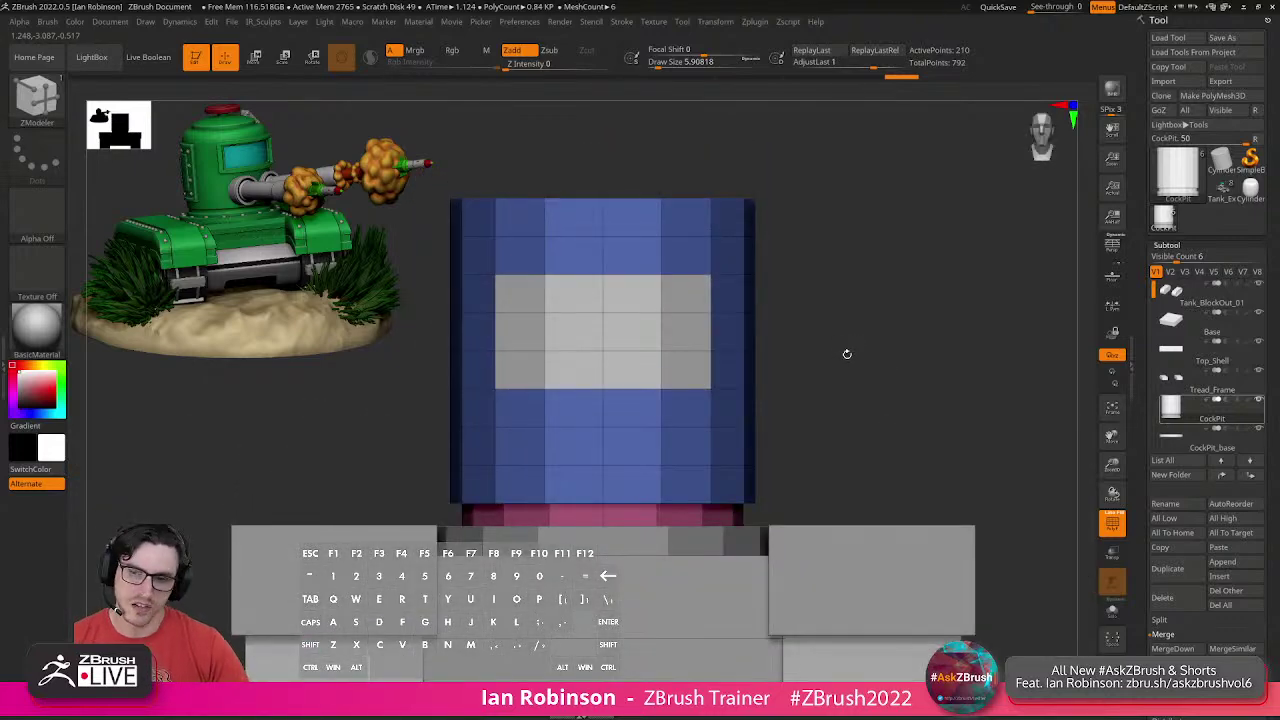
{"action": "left_click_drag", "start_coordinate": [729, 296], "coordinate": [729, 370], "text": "alt"}
{"action": "mouse_move", "coordinate": [863, 357]}
{"action": "left_mouse_down"}
{"action": "mouse_move", "coordinate": [878, 380]}
{"action": "mouse_move", "coordinate": [912, 376]}
{"action": "left_mouse_up"}
{"action": "key", "text": "ctrl+z"}
{"action": "mouse_move", "coordinate": [863, 317]}
{"action": "left_mouse_down"}
{"action": "mouse_move", "coordinate": [880, 346]}
{"action": "mouse_move", "coordinate": [866, 313]}
{"action": "mouse_move", "coordinate": [791, 383]}
{"action": "left_mouse_up"}
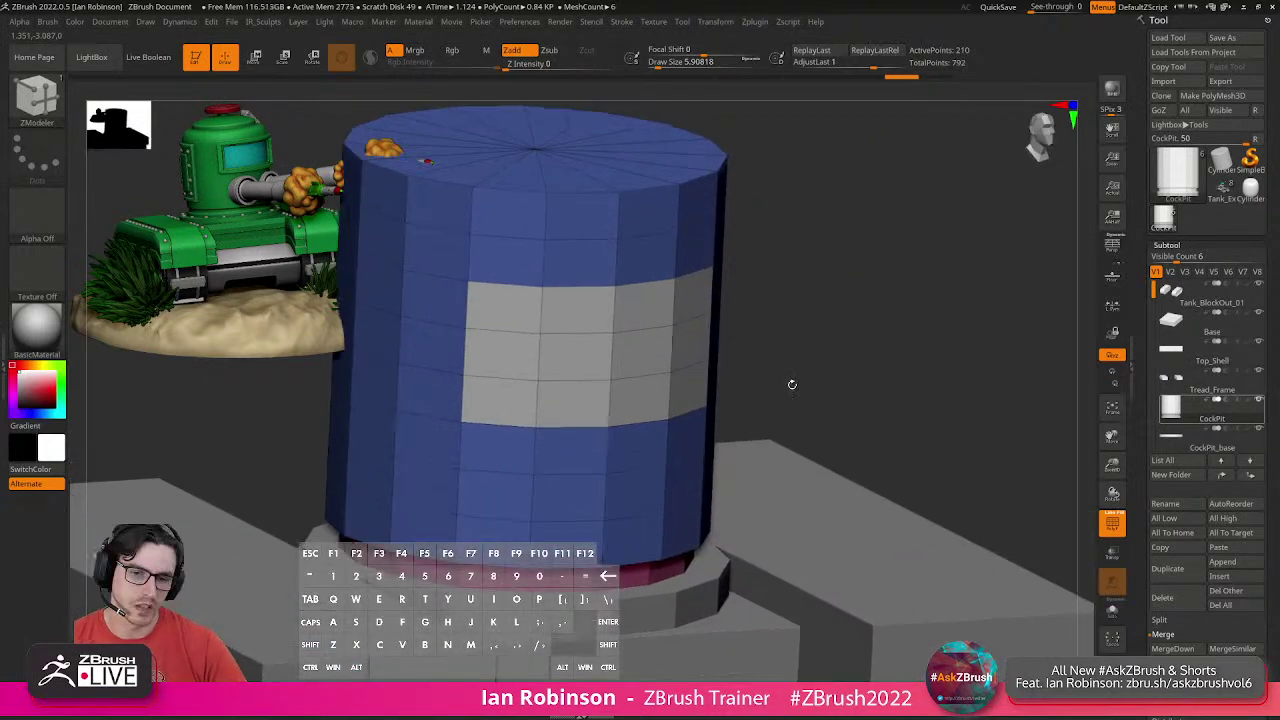
Inset the marked window faces with ZModeler's polygon Inset on Polygroup All using Inset Region, leaving a narrow border around them.
{"action": "key", "text": "space"}
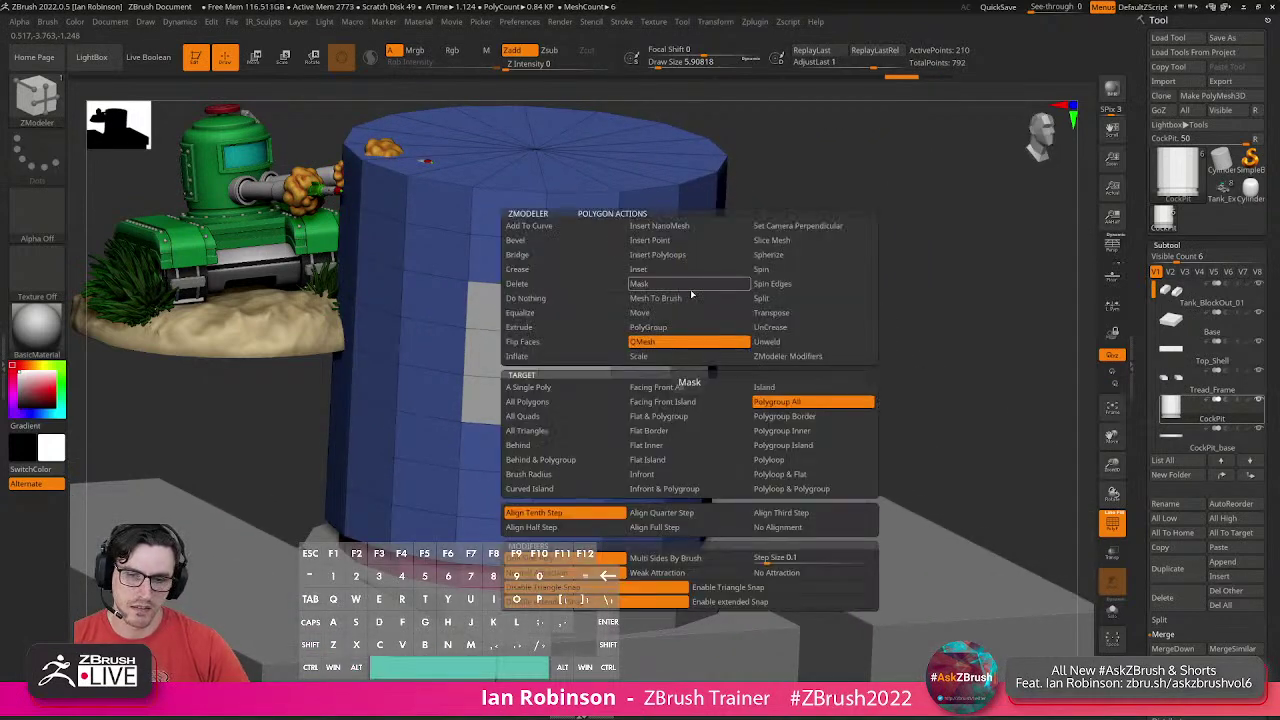
{"action": "left_click", "coordinate": [666, 270]}
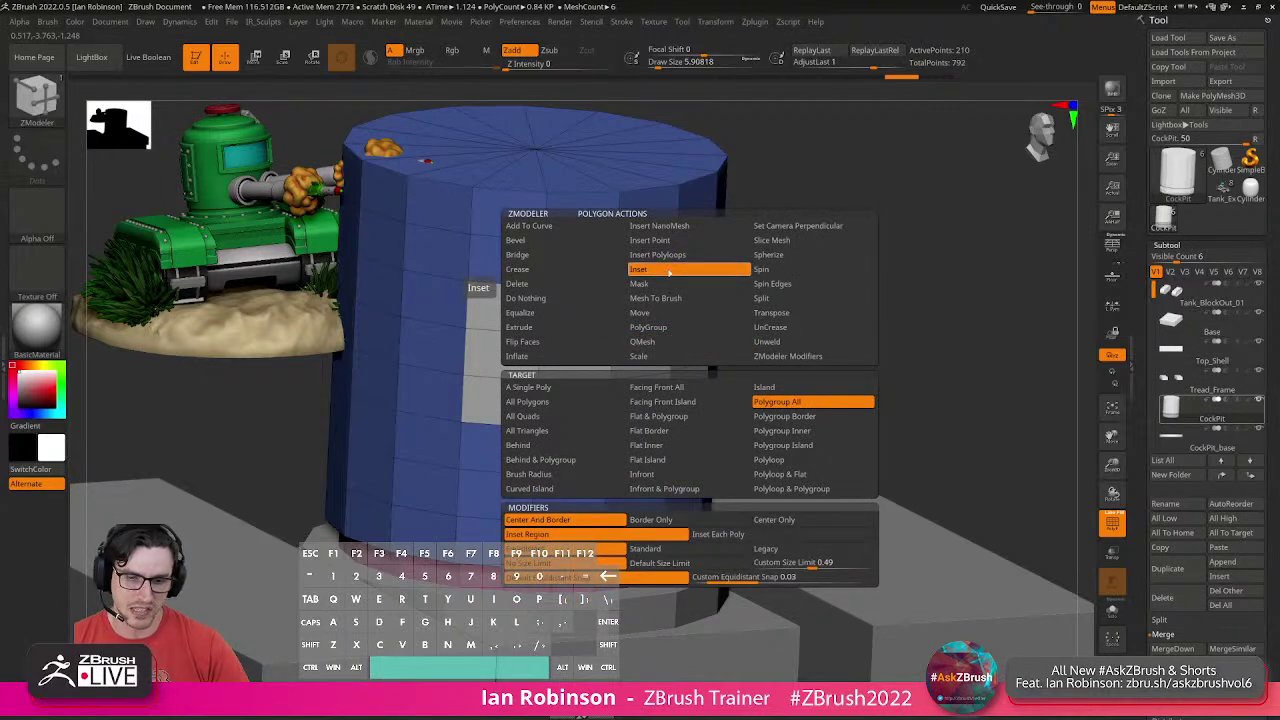
{"action": "left_click_drag", "start_coordinate": [829, 309], "coordinate": [800, 312], "text": "shift"}
{"action": "left_click_drag", "start_coordinate": [688, 284], "coordinate": [679, 296]}
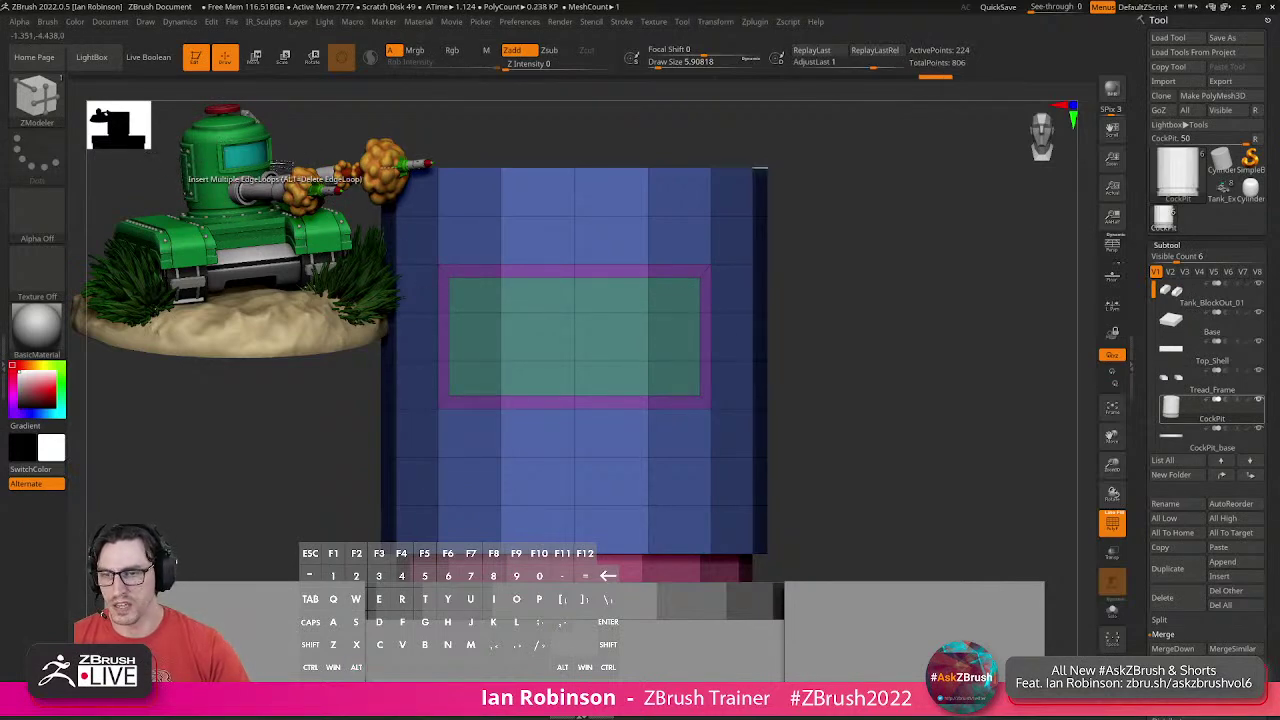
{"action": "left_click_drag", "start_coordinate": [797, 346], "coordinate": [818, 348]}
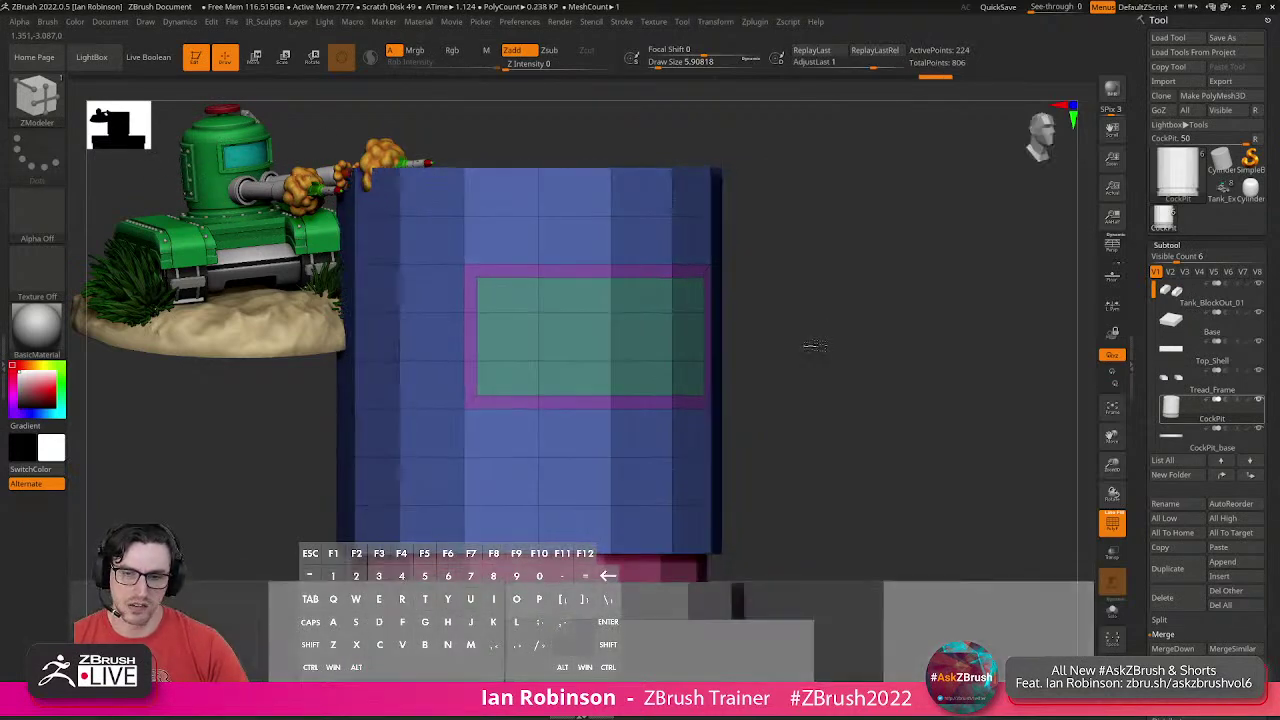
Recess the inner window polygroup into the CockPit with QMesh on Polygroup All.
{"action": "left_click_drag", "start_coordinate": [852, 272], "coordinate": [914, 317], "text": "alt"}
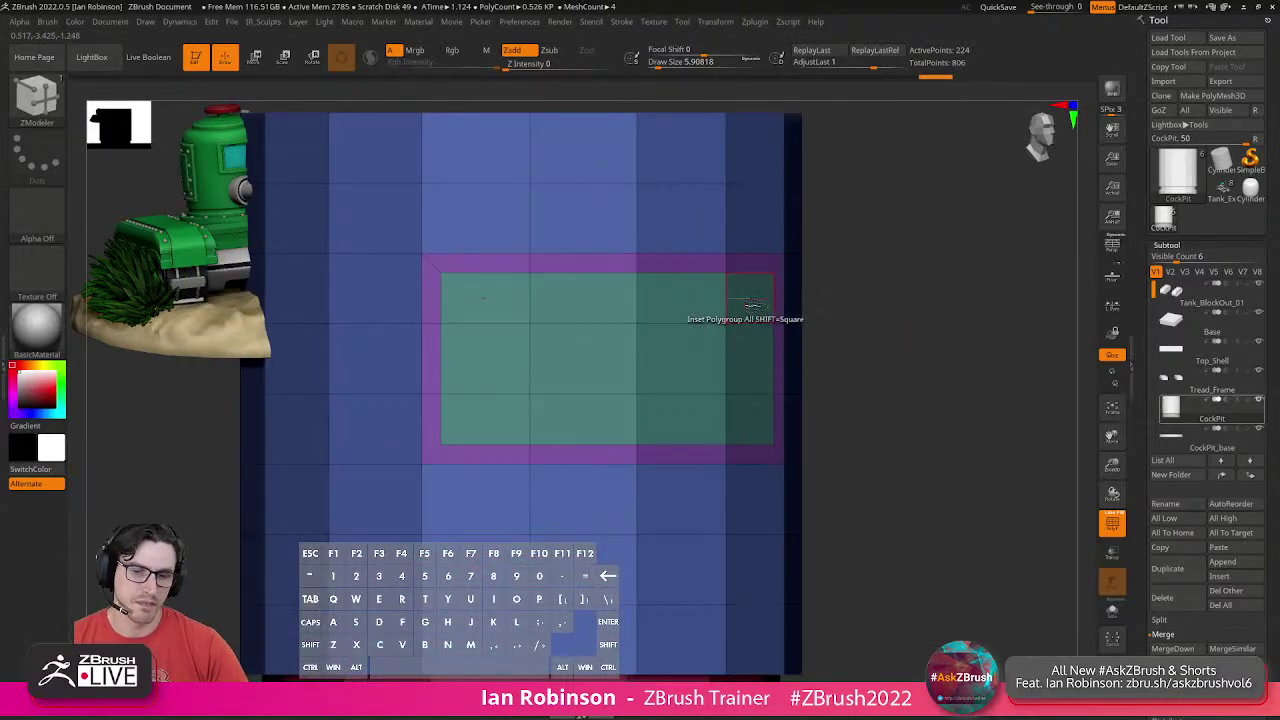
{"action": "key", "text": "space"}
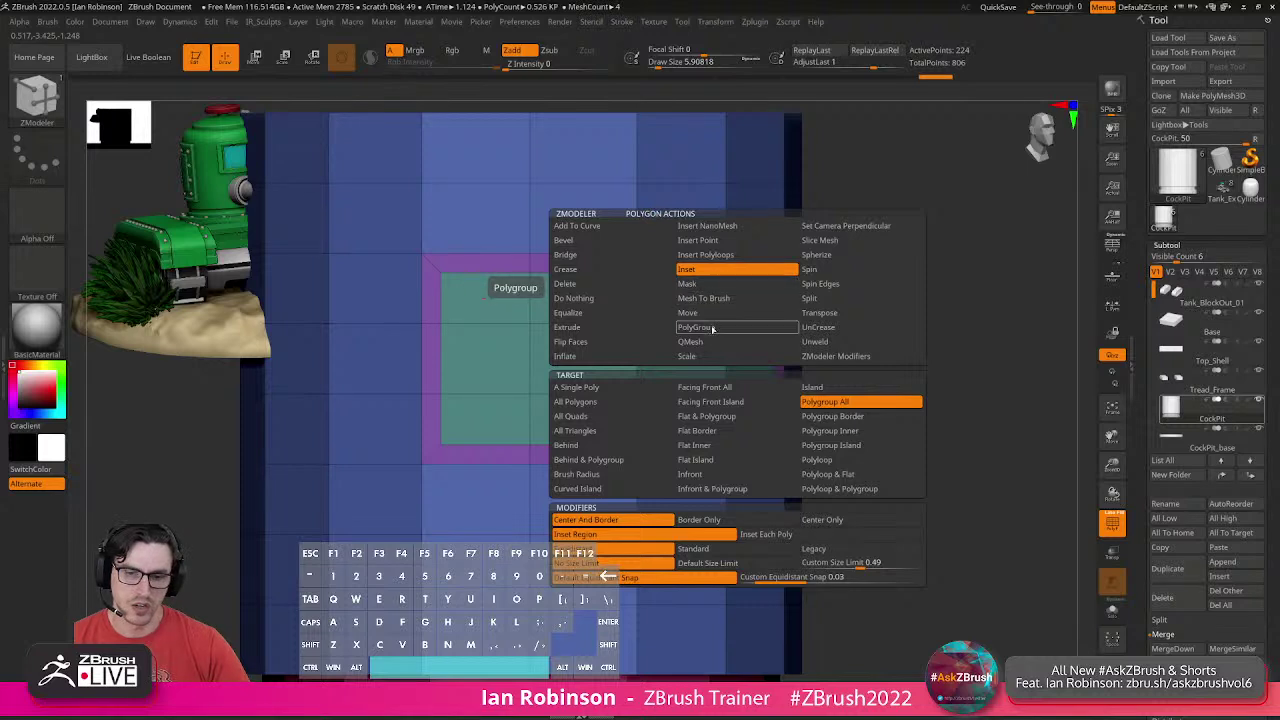
{"action": "left_click", "coordinate": [710, 344]}
{"action": "mouse_move", "coordinate": [729, 323]}
{"action": "left_mouse_down"}
{"action": "mouse_move", "coordinate": [751, 300]}
{"action": "mouse_move", "coordinate": [738, 310]}
{"action": "left_mouse_up"}
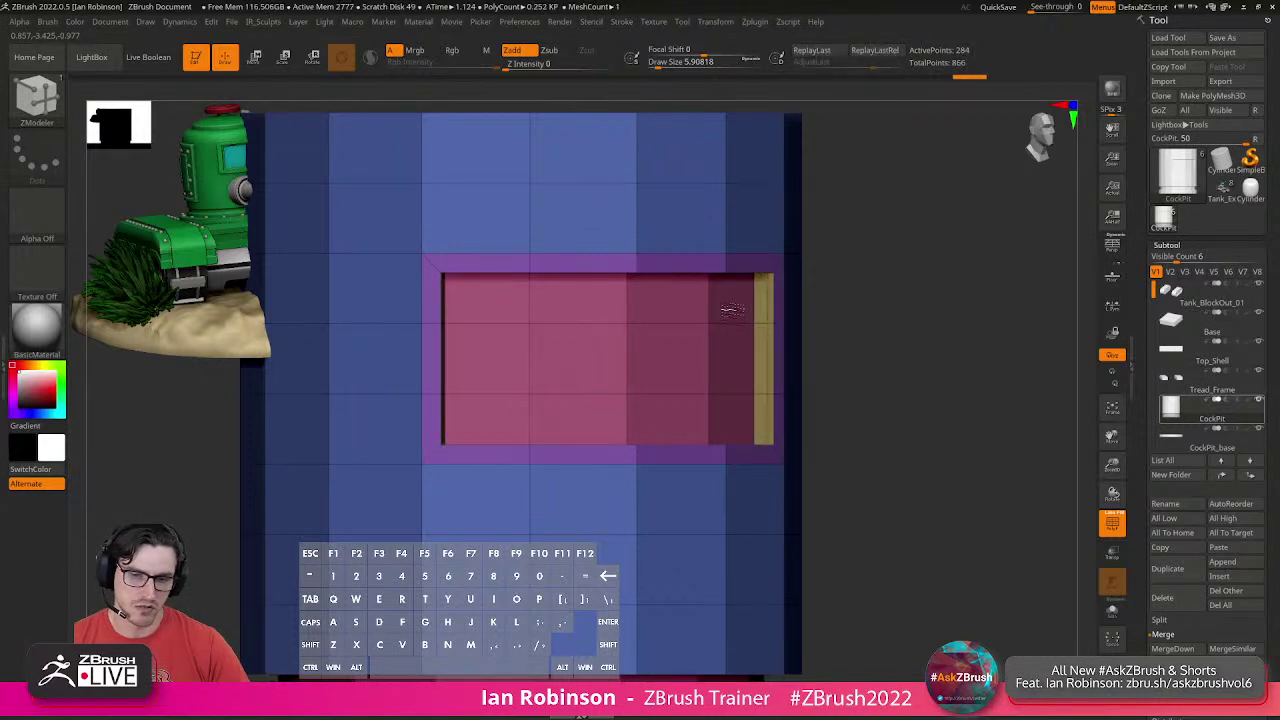
Insert edge loops along the window recess's side wall, and activate Dynamic Subdiv with Always YES.
{"action": "left_click_drag", "start_coordinate": [884, 326], "coordinate": [873, 369], "text": "alt"}
{"action": "left_click_drag", "start_coordinate": [733, 298], "coordinate": [724, 299]}
{"action": "mouse_move", "coordinate": [765, 328]}
{"action": "right_mouse_down"}
{"action": "mouse_move", "coordinate": [745, 258]}
{"action": "mouse_move", "coordinate": [748, 384]}
{"action": "mouse_move", "coordinate": [749, 314]}
{"action": "right_mouse_up"}
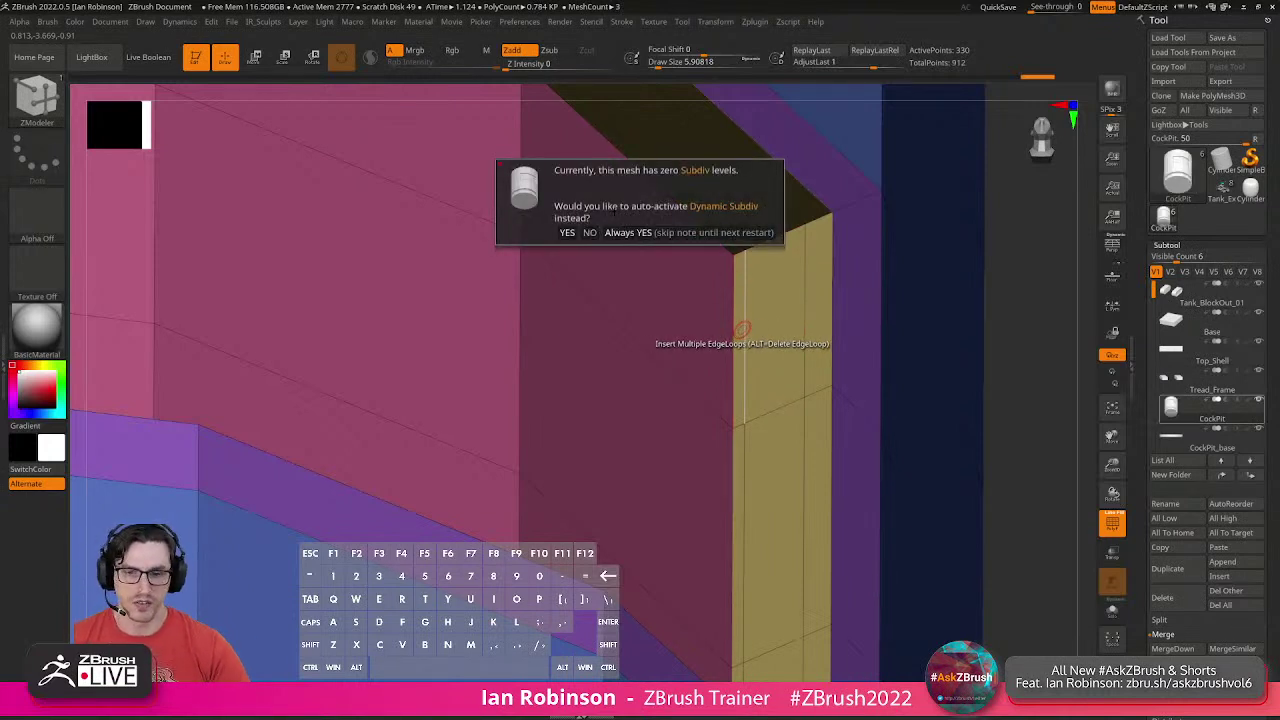
{"action": "left_click", "coordinate": [628, 232]}
Compare the window recess and its corners with Dynamic Subdiv on and off from several angles.
{"action": "right_click_drag", "start_coordinate": [769, 341], "coordinate": [835, 388], "text": "alt"}
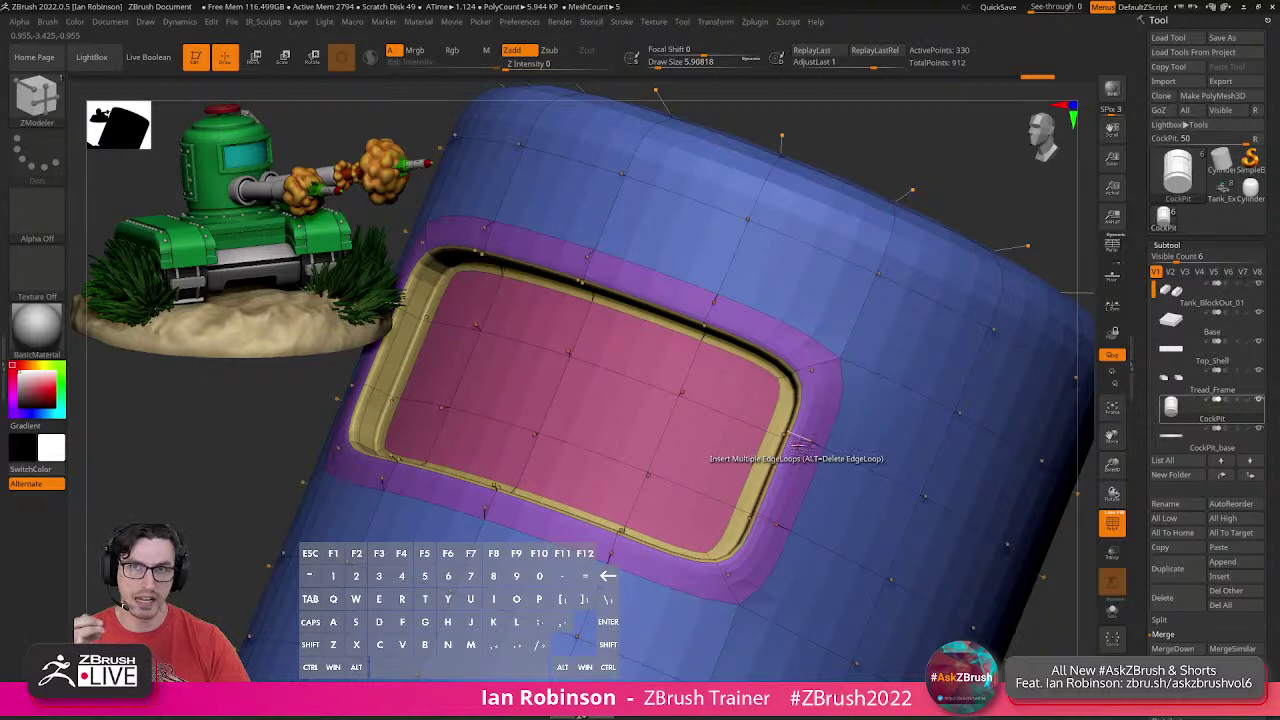
{"action": "key", "text": "shift+d"}
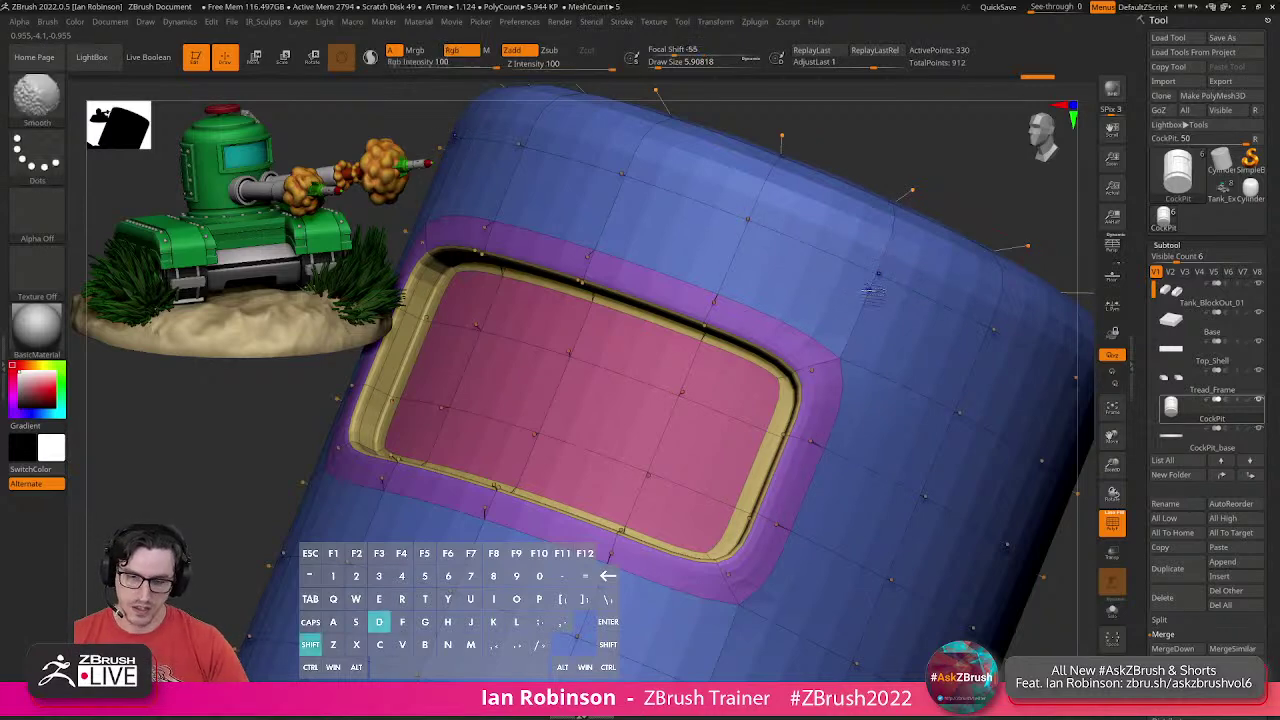
{"action": "right_click_drag", "start_coordinate": [922, 229], "coordinate": [890, 342]}
{"action": "key", "text": "d"}
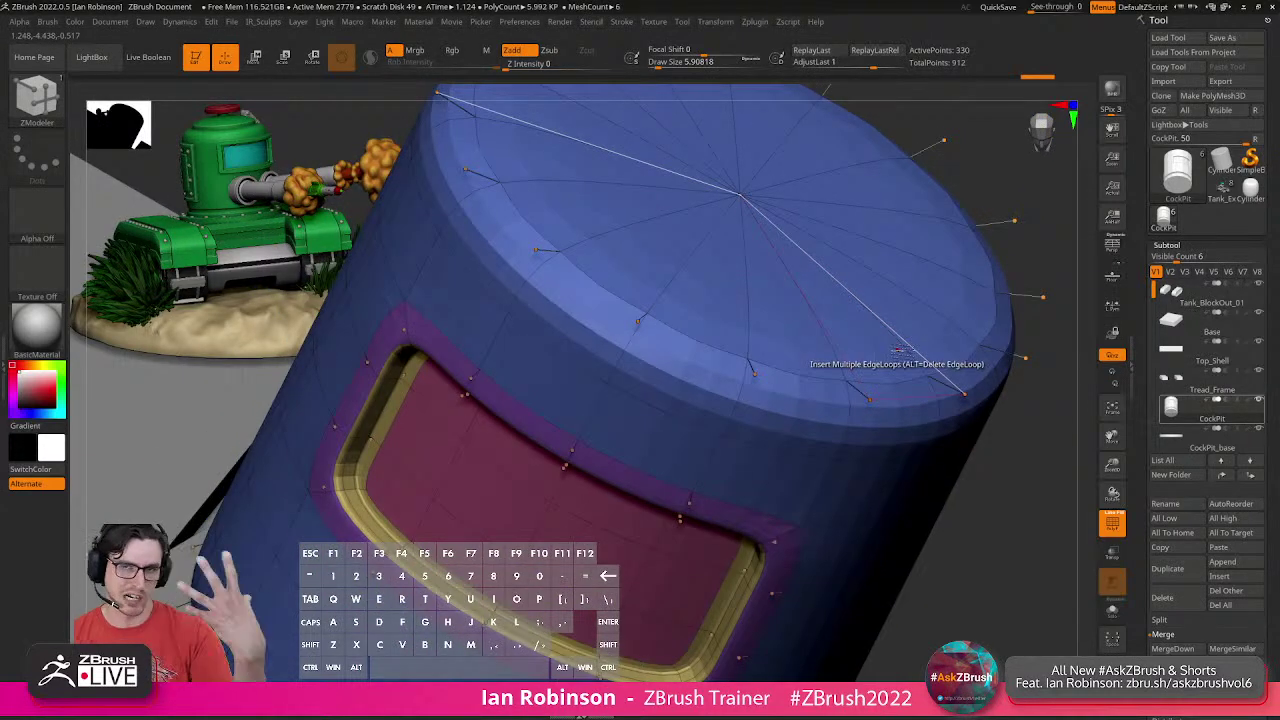
{"action": "key", "text": "shift+d"}
{"action": "right_click_drag", "start_coordinate": [808, 467], "coordinate": [715, 510]}
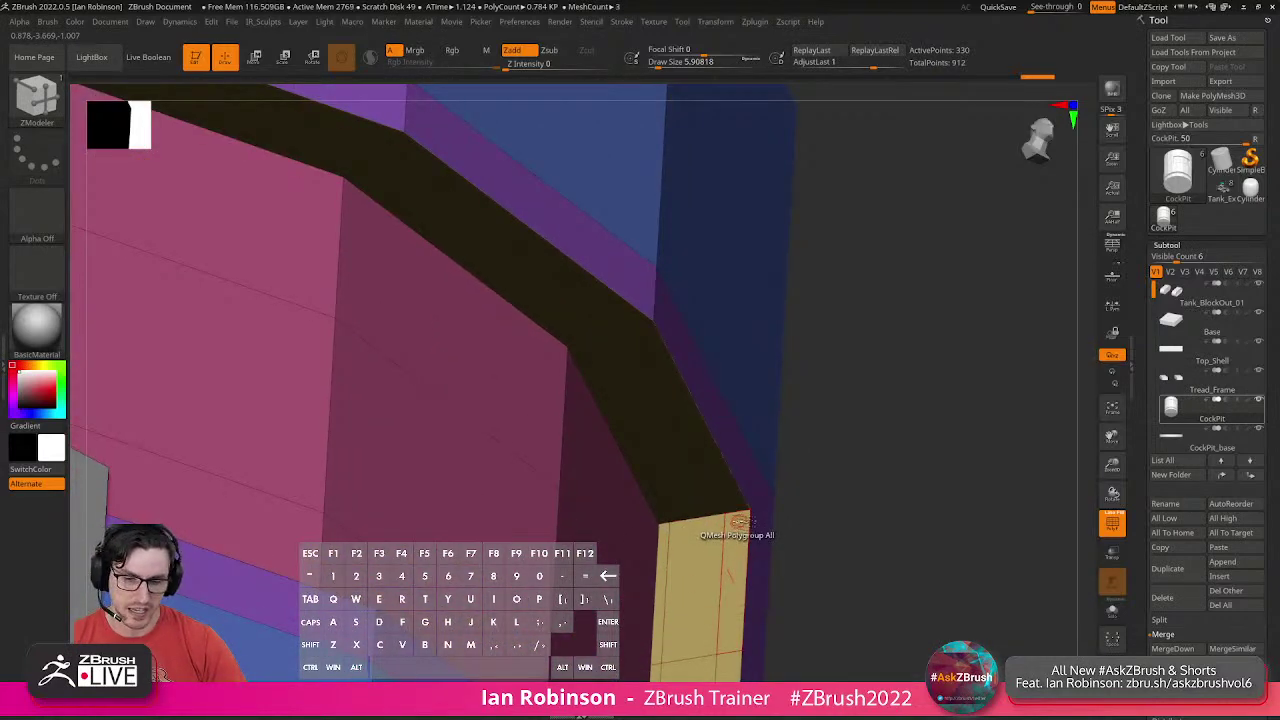
{"action": "key", "text": "d"}
{"action": "right_click_drag", "start_coordinate": [837, 480], "coordinate": [733, 525]}
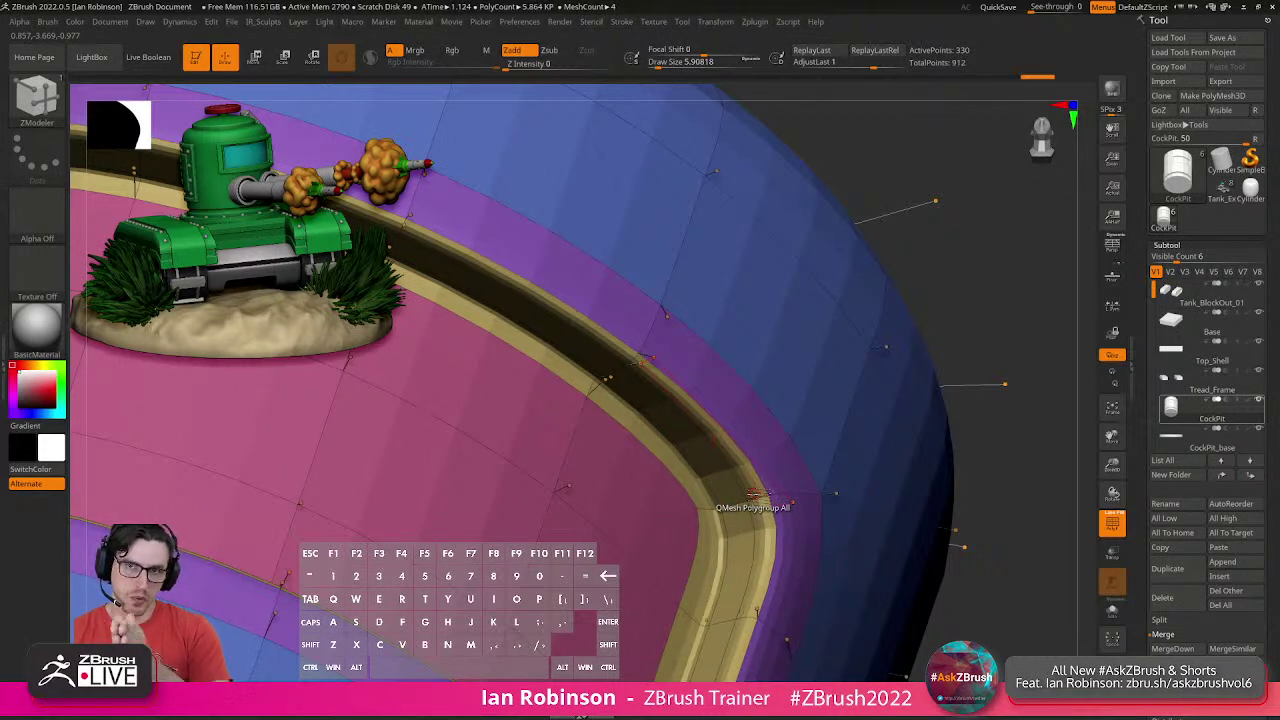
{"action": "key", "text": "shift+d"}
Switch ZModeler's edge Insert action to Single EdgeLoop and add a loop in the recess wall near the window's outer rim.
{"action": "right_click_drag", "start_coordinate": [796, 497], "coordinate": [805, 535], "text": "alt"}
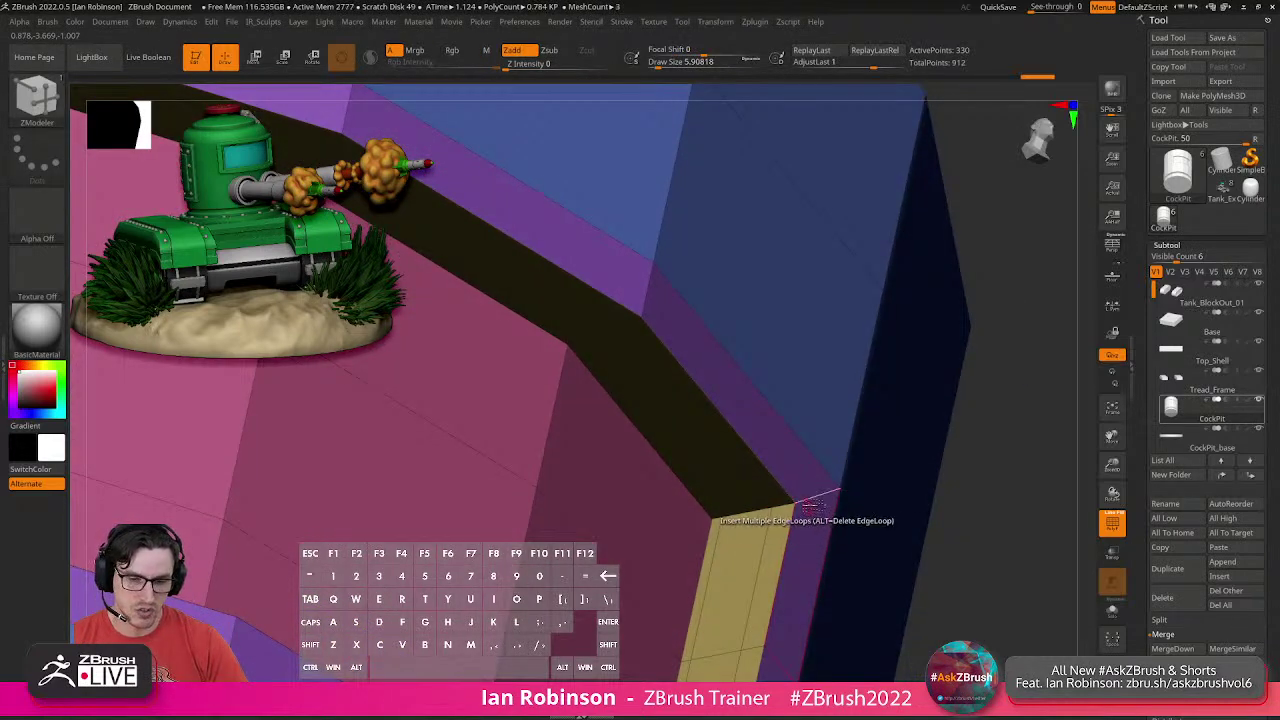
{"action": "key", "text": "space"}
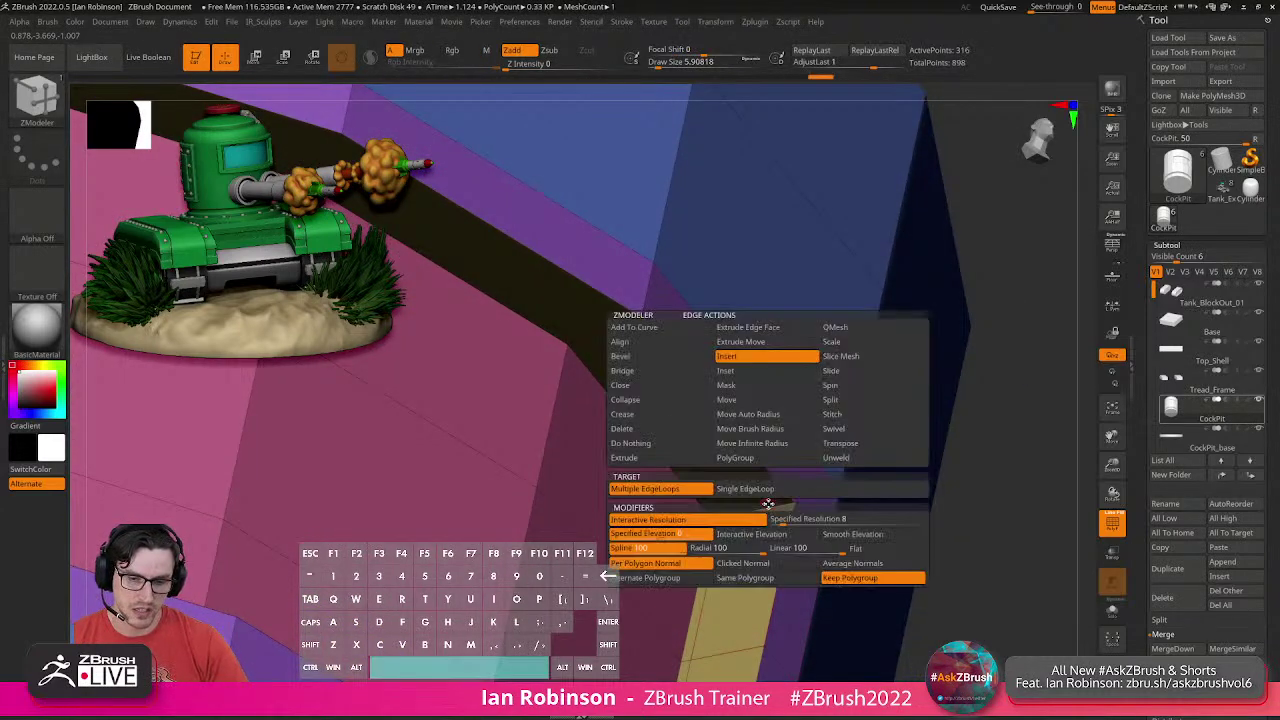
{"action": "key", "text": "space"}
{"action": "left_click", "coordinate": [750, 489]}
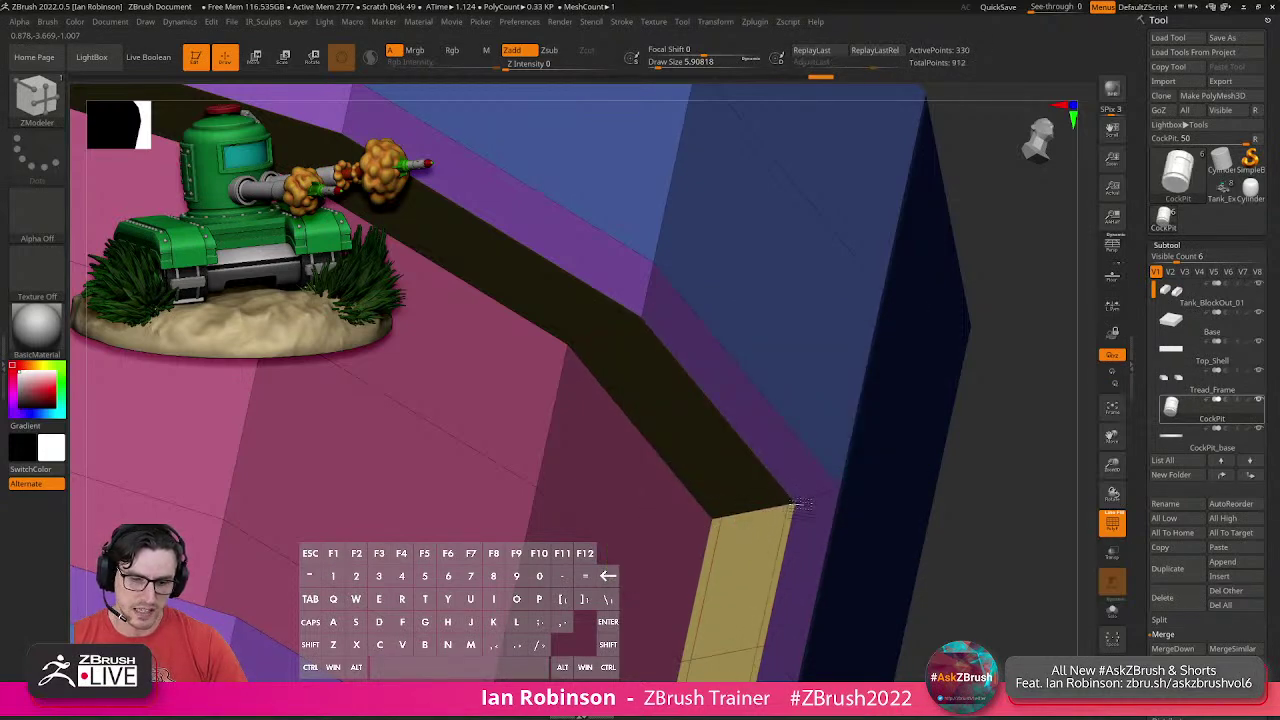
{"action": "key", "text": "d"}
{"action": "key", "text": "shift+d"}
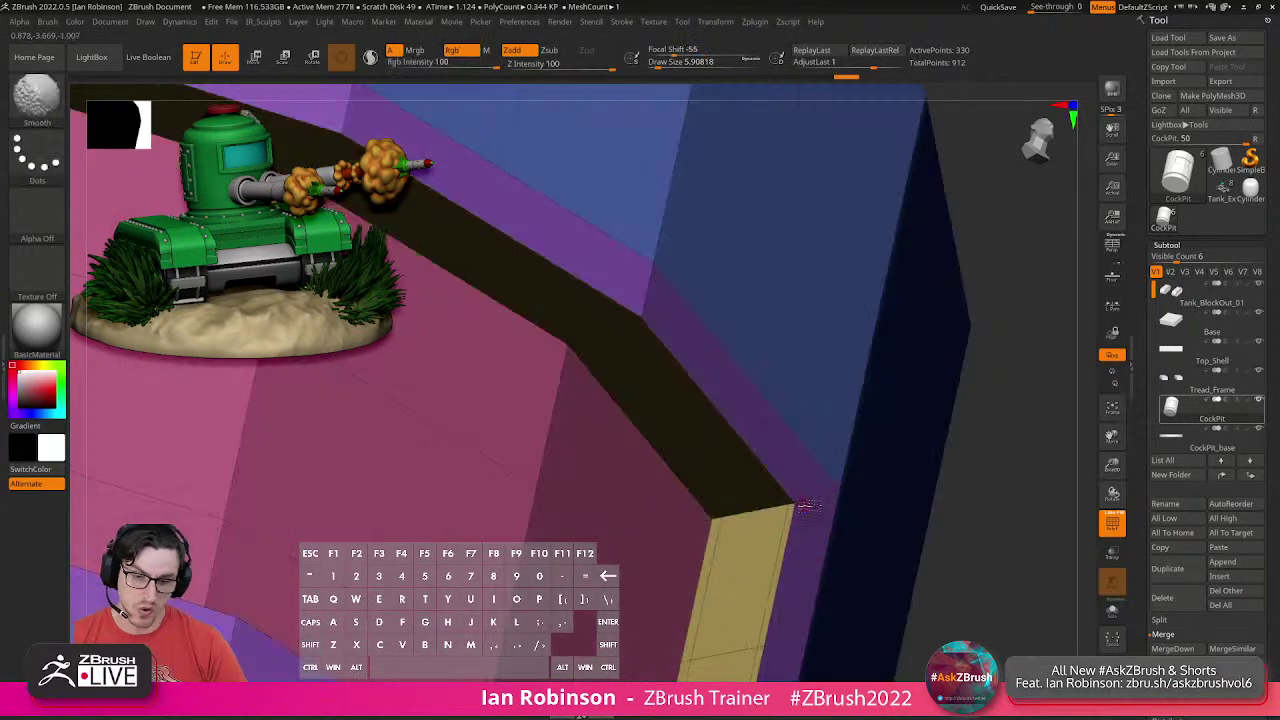
{"action": "left_click", "coordinate": [776, 518]}
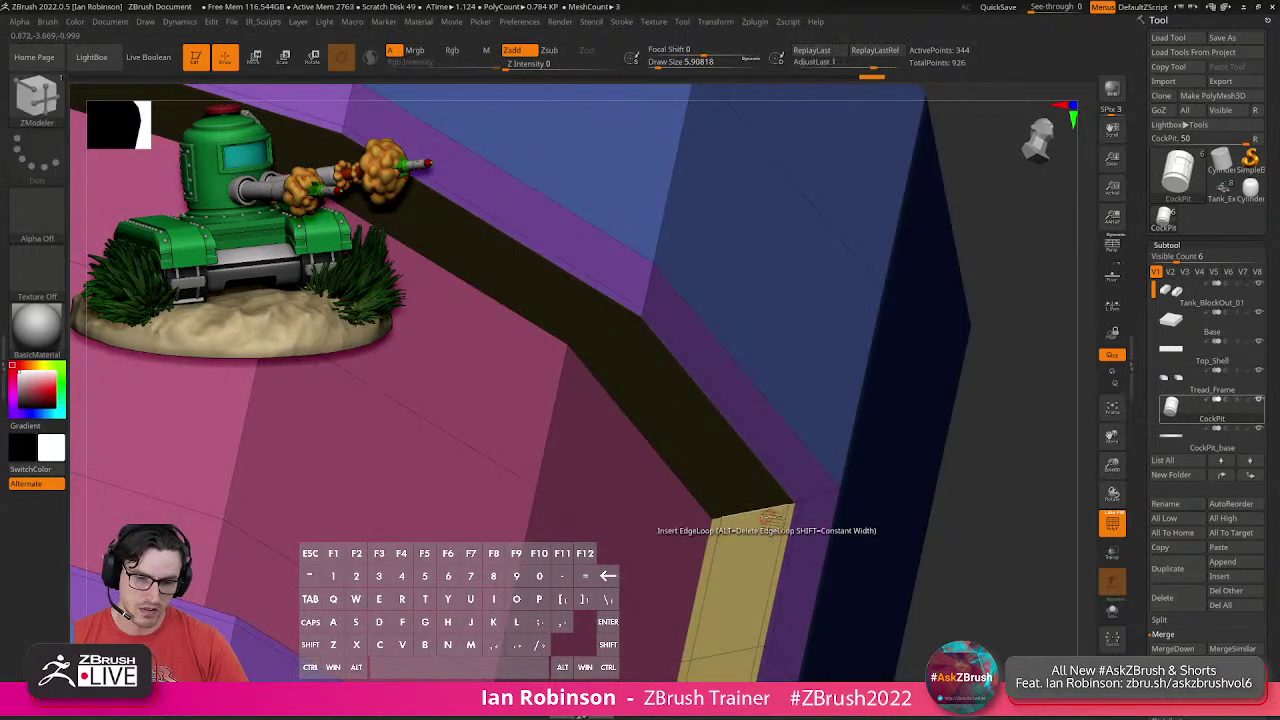
Examine the smoothed window rim and corners with Dynamic Subdiv.
{"action": "key", "text": "d"}
{"action": "left_click_drag", "start_coordinate": [999, 524], "coordinate": [860, 515]}
{"action": "right_click_drag", "start_coordinate": [750, 522], "coordinate": [883, 491]}
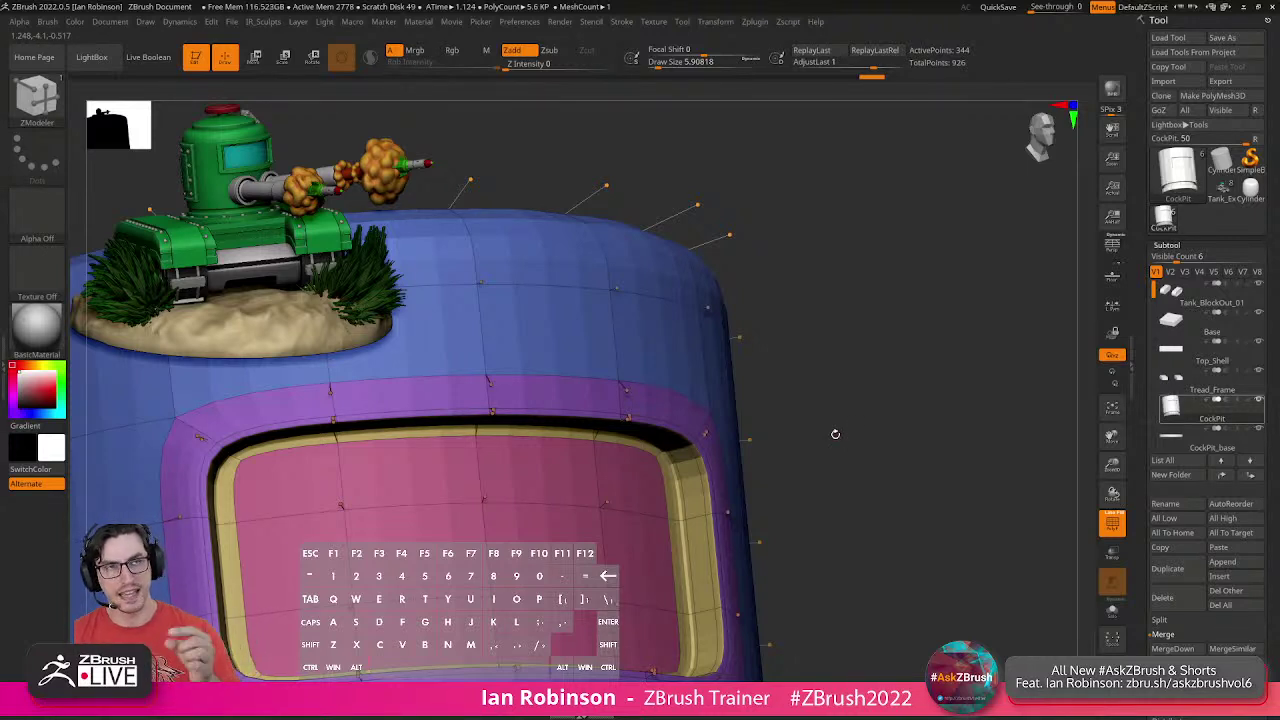
{"action": "left_click_drag", "start_coordinate": [866, 465], "coordinate": [898, 425]}
{"action": "key", "text": "shift+d"}
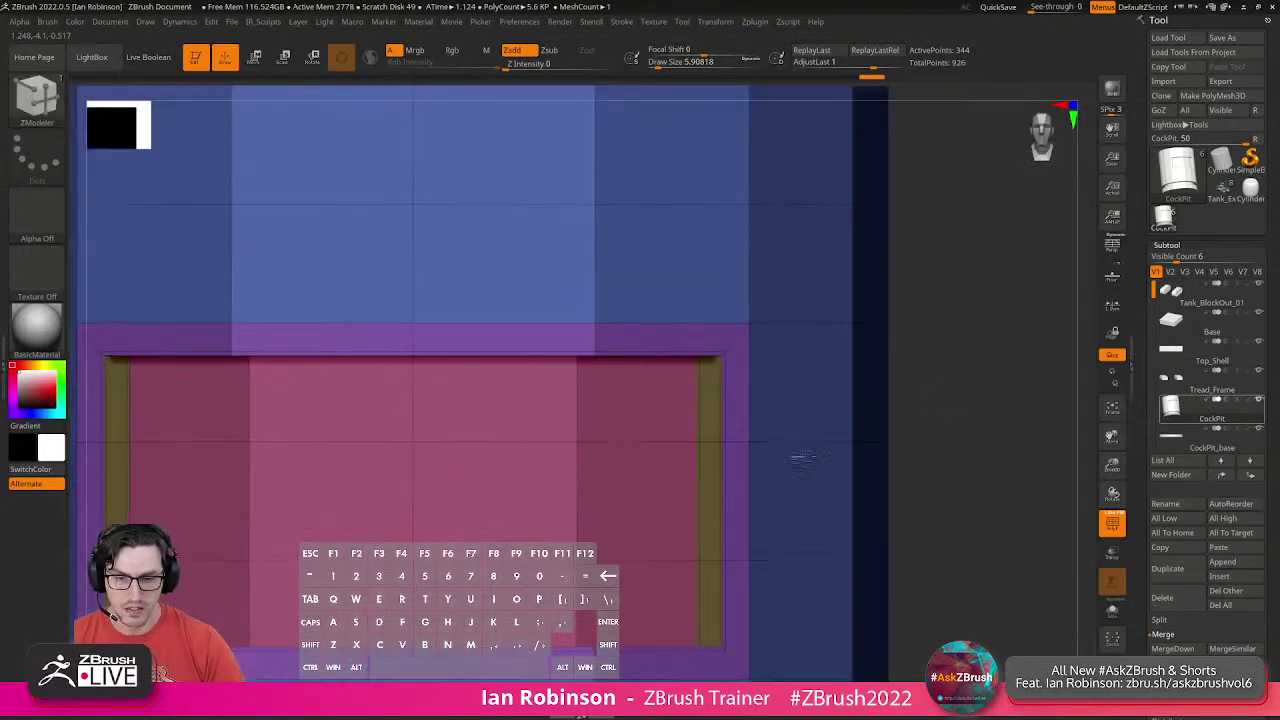
Try adding supporting edge loops beside the window's side and upper edges, and inspect the smoothed surface without polyframe.
{"action": "left_click_drag", "start_coordinate": [663, 443], "coordinate": [709, 441]}
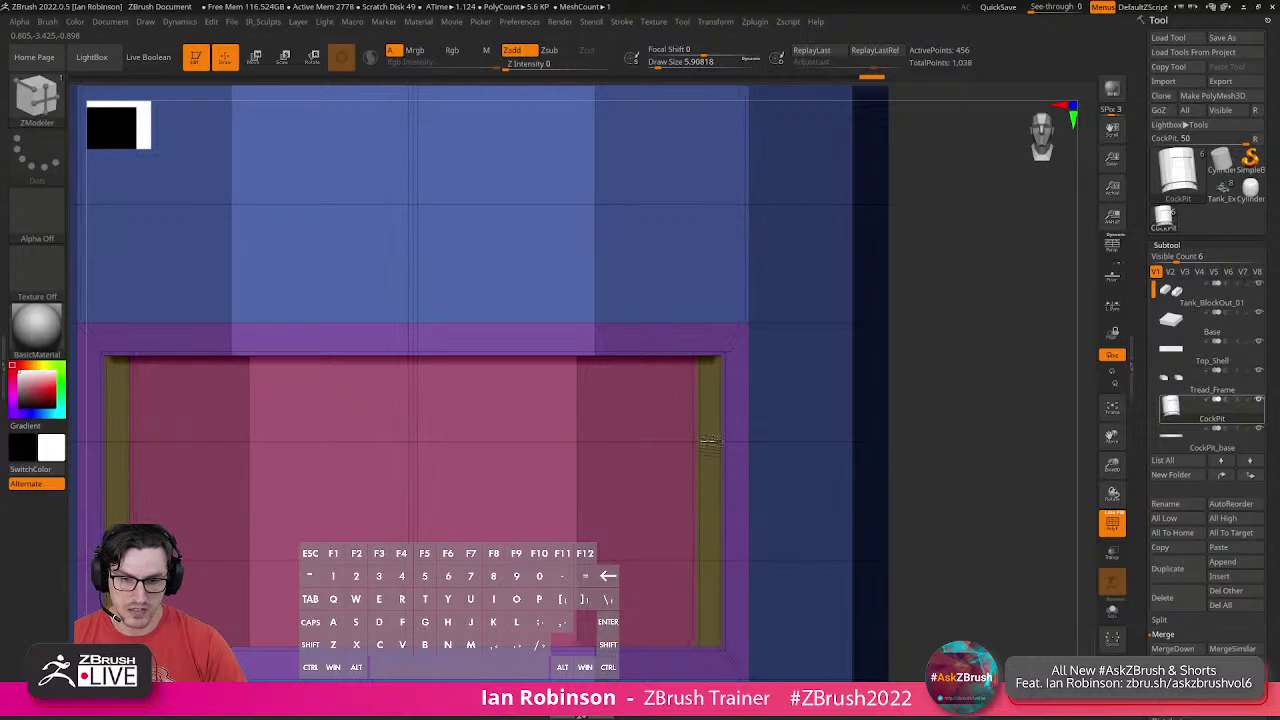
{"action": "left_click_drag", "start_coordinate": [750, 376], "coordinate": [753, 341]}
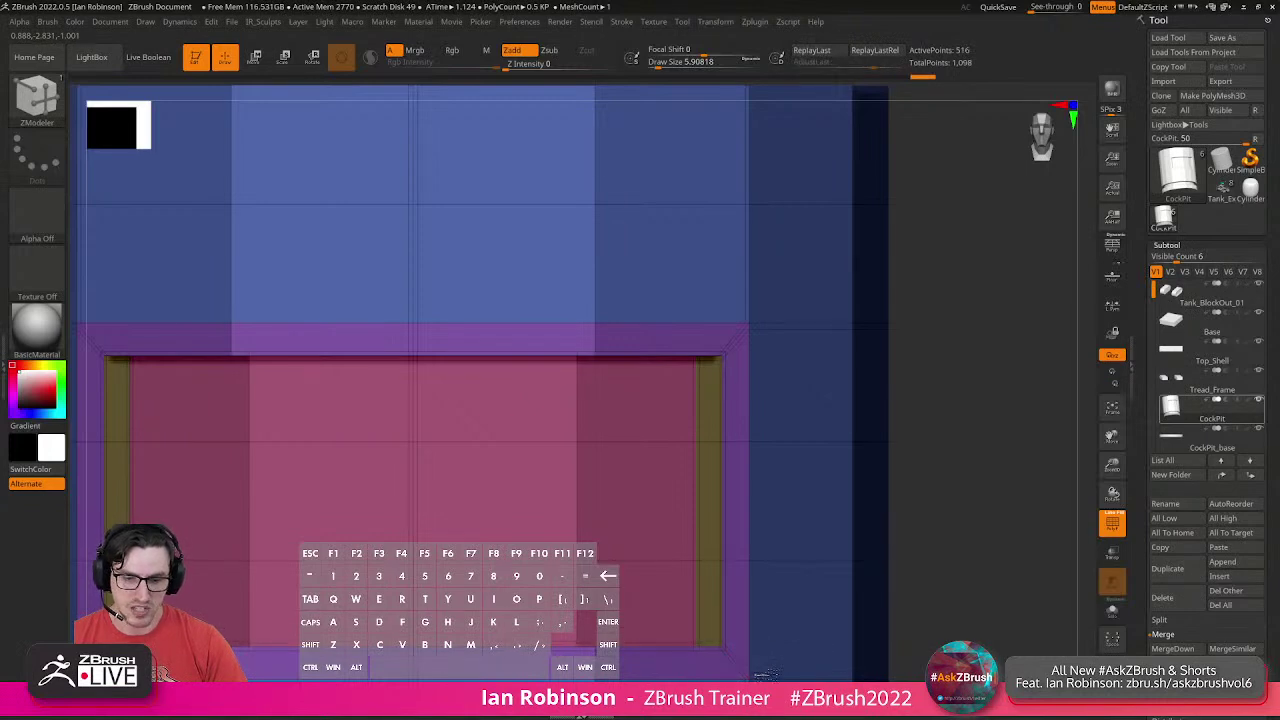
{"action": "key", "text": "d"}
{"action": "mouse_move", "coordinate": [908, 598]}
{"action": "left_mouse_down", "text": "alt"}
{"action": "mouse_move", "coordinate": [900, 501]}
{"action": "mouse_move", "coordinate": [875, 505]}
{"action": "mouse_move", "coordinate": [655, 378]}
{"action": "mouse_move", "coordinate": [668, 398]}
{"action": "left_mouse_up", "text": "alt"}
{"action": "key", "text": "shift+f"}
{"action": "left_click_drag", "start_coordinate": [777, 423], "coordinate": [705, 420]}
{"action": "right_click_drag", "start_coordinate": [625, 403], "coordinate": [690, 391]}
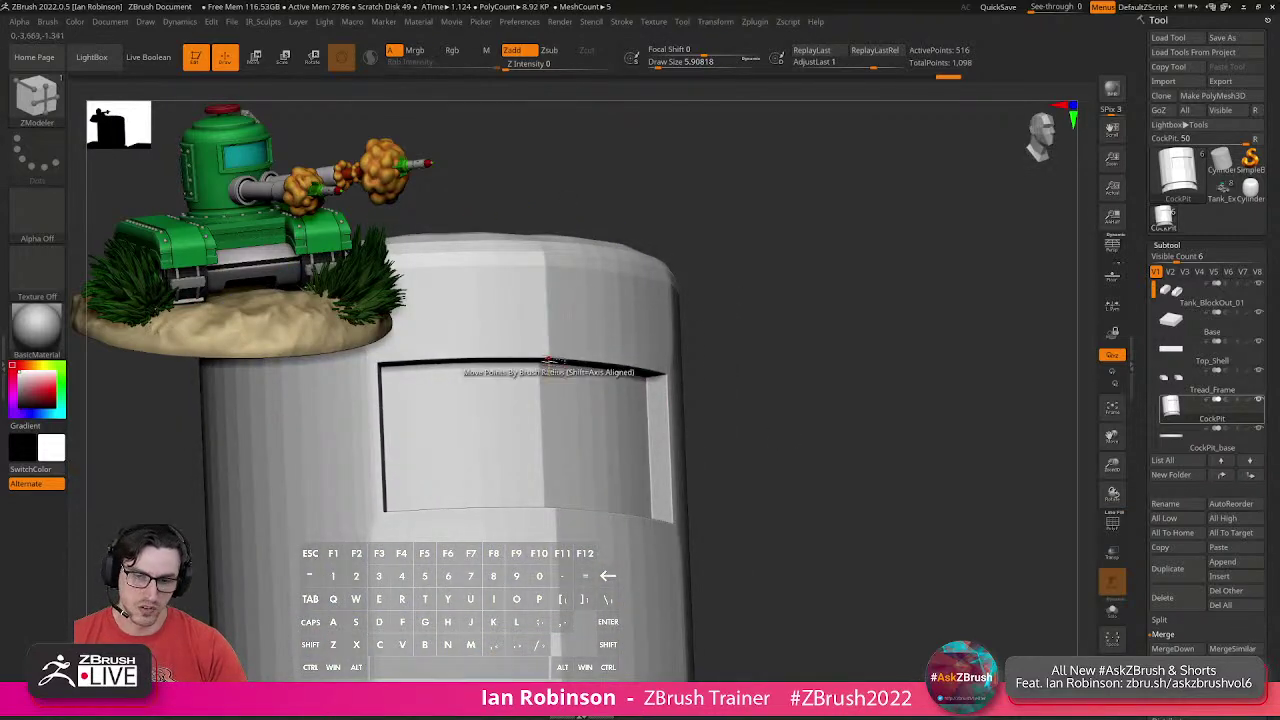
{"action": "key", "text": "shift+f"}
Undo the latest supporting loops and compare the window smoothed and unsmoothed, with and without polyframe.
{"action": "key", "text": "ctrl"}
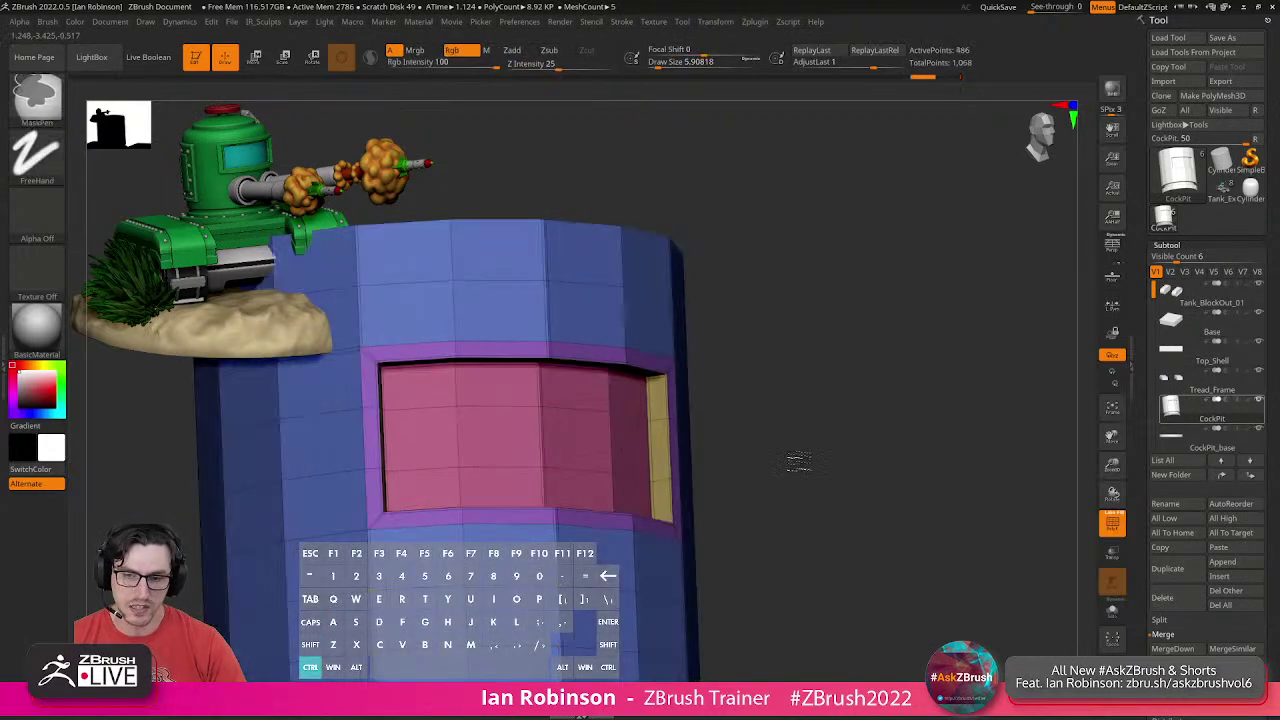
{"action": "right_click_drag", "start_coordinate": [802, 453], "coordinate": [745, 450]}
{"action": "mouse_move", "coordinate": [745, 450]}
{"action": "right_mouse_down", "text": "alt"}
{"action": "mouse_move", "coordinate": [808, 443]}
{"action": "mouse_move", "coordinate": [846, 506]}
{"action": "mouse_move", "coordinate": [738, 440]}
{"action": "mouse_move", "coordinate": [714, 458]}
{"action": "right_mouse_up", "text": "alt"}
{"action": "key", "text": "d"}
{"action": "key", "text": "shift+f"}
{"action": "right_click_drag", "start_coordinate": [889, 446], "coordinate": [803, 514]}
{"action": "key", "text": "shift+f"}
{"action": "key", "text": "shift+f"}
{"action": "key", "text": "shift+f"}
{"action": "key", "text": "shift+d"}
Try inserting single edge loops in the CockPit wall just above and below the window, and check them with Dynamic Subdiv.
{"action": "right_click_drag", "start_coordinate": [773, 408], "coordinate": [780, 447], "text": "ctrl"}
{"action": "left_click", "coordinate": [777, 445], "text": "alt"}
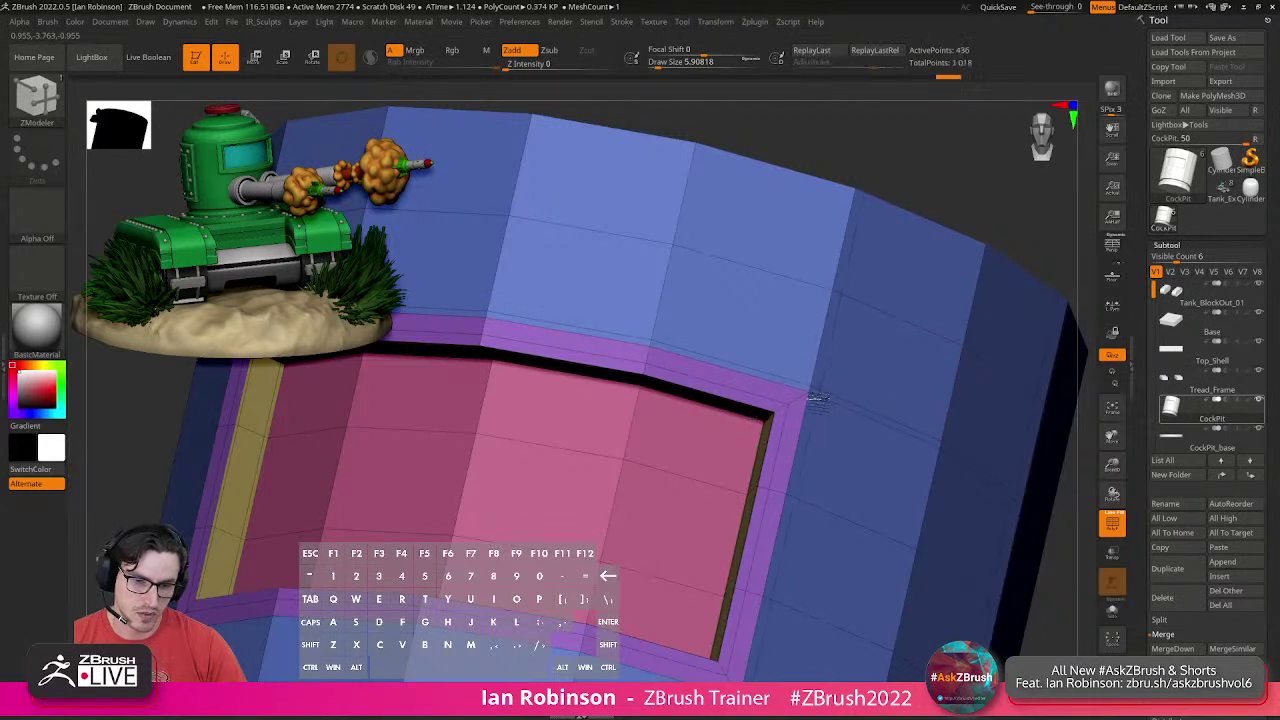
{"action": "right_click_drag", "start_coordinate": [730, 666], "coordinate": [721, 528], "text": "alt"}
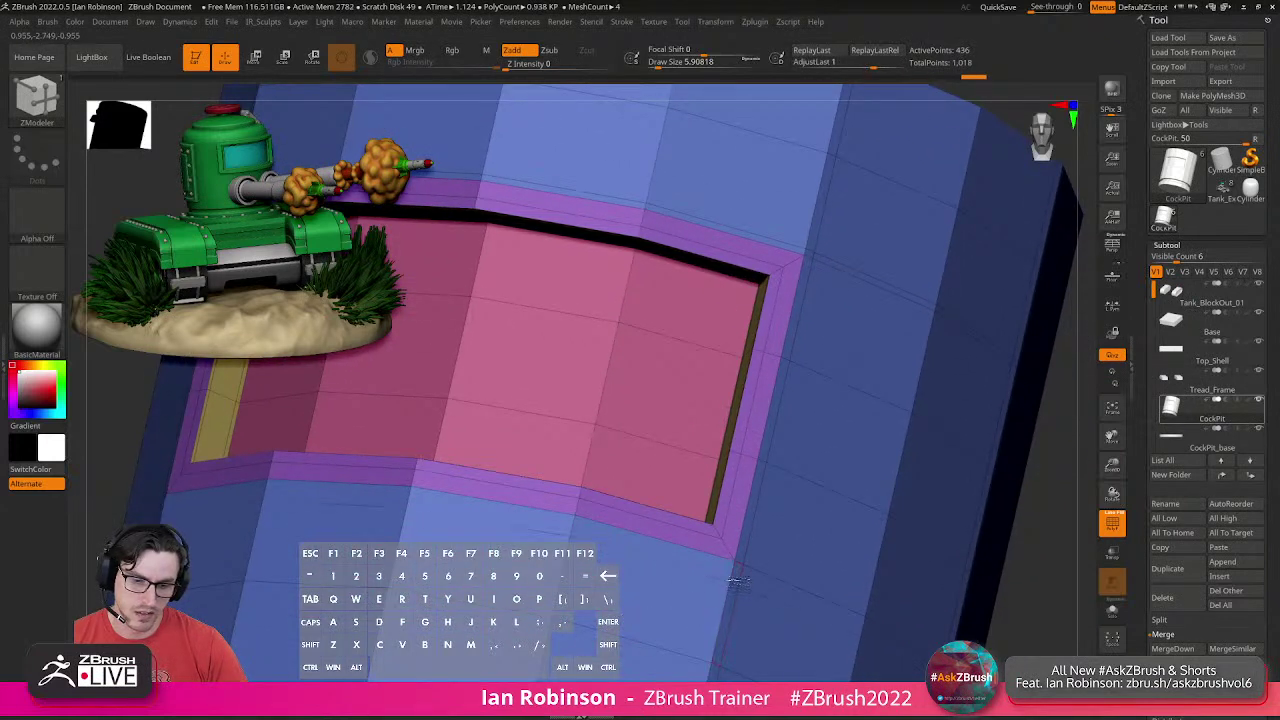
{"action": "key", "text": "d"}
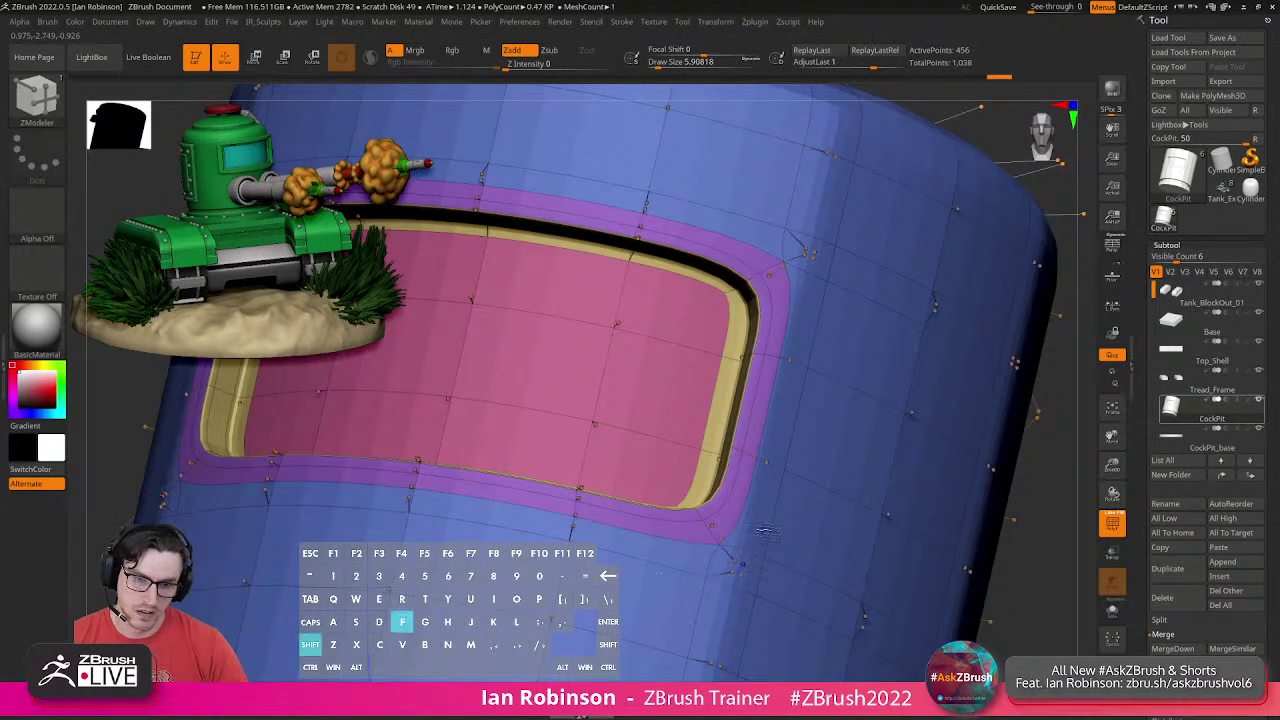
{"action": "key", "text": "shift+f"}
{"action": "right_click_drag", "start_coordinate": [755, 518], "coordinate": [752, 498], "text": "ctrl"}
Undo the extra CockPit wall loops and insert a single edge loop around the window's border band.
{"action": "key", "text": "shift+d"}
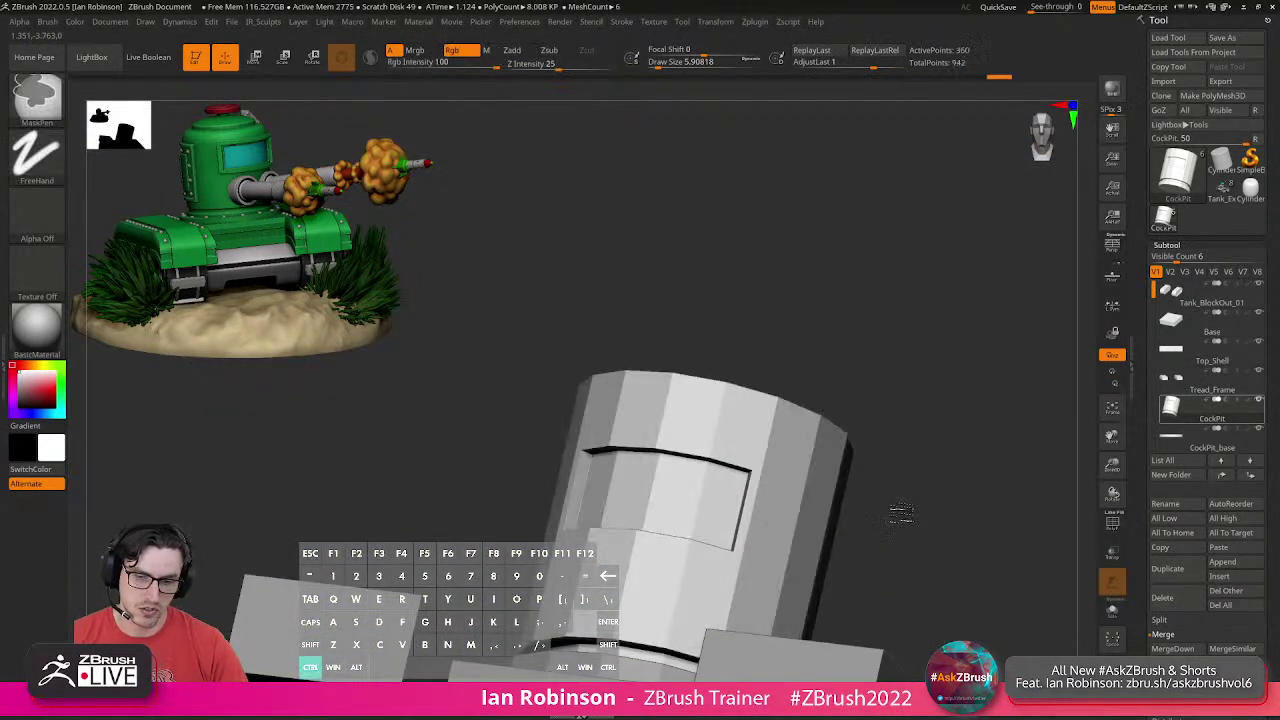
{"action": "key", "text": "shift+f"}
{"action": "right_click_drag", "start_coordinate": [895, 510], "coordinate": [757, 486], "text": "alt"}
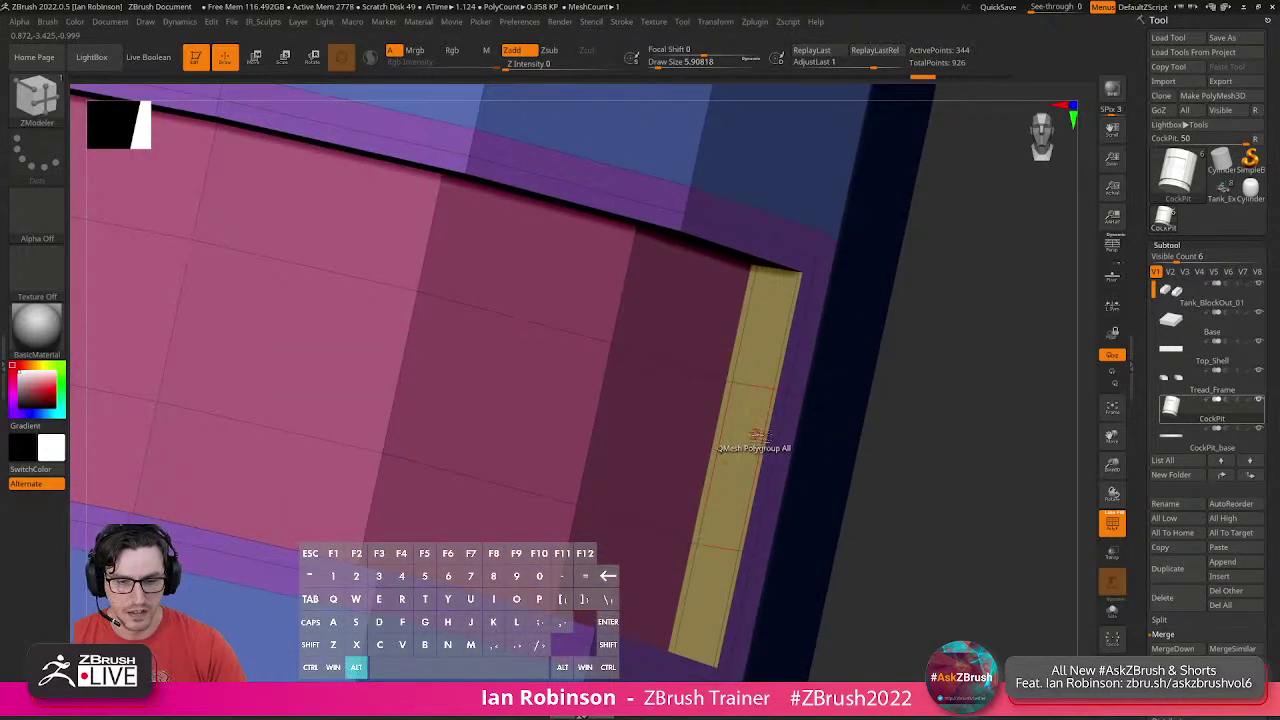
{"action": "left_click", "coordinate": [774, 391]}
{"action": "right_click_drag", "start_coordinate": [807, 434], "coordinate": [757, 391], "text": "alt"}
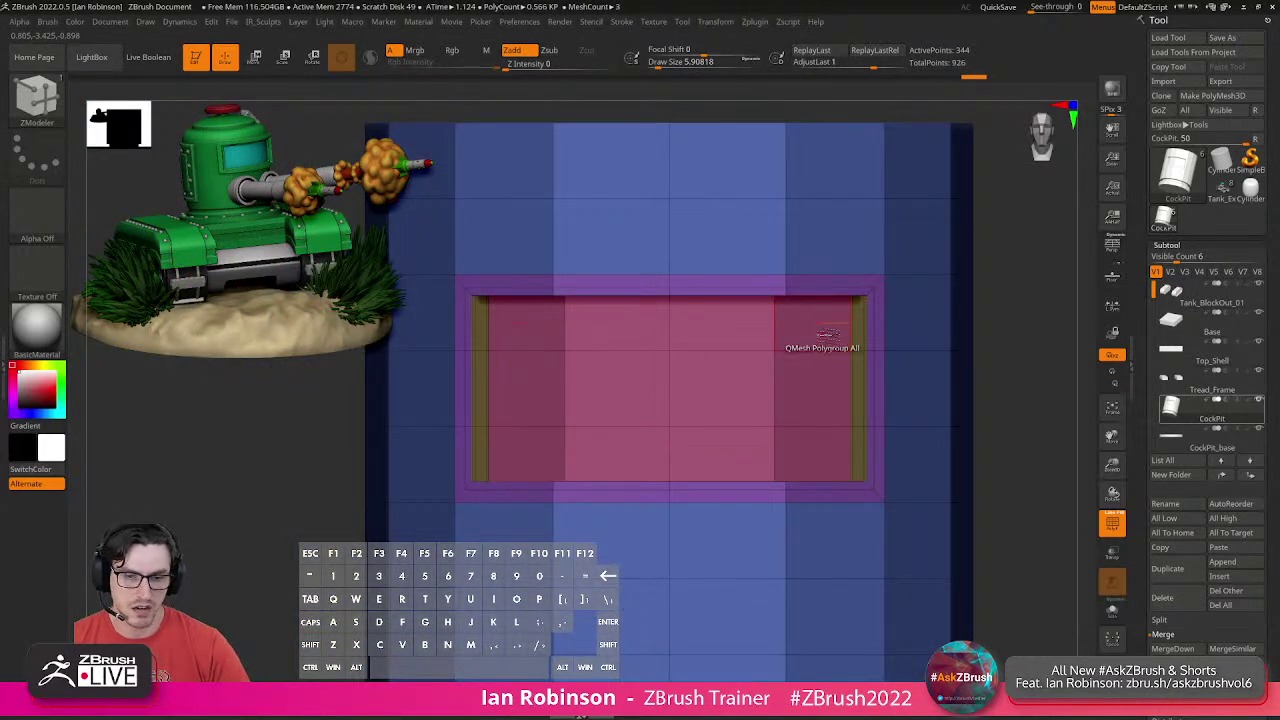
Set the polygon action to Inset with the Polygroup All target and inset the recessed window panel.
{"action": "key", "text": "space"}
{"action": "left_click", "coordinate": [786, 273]}
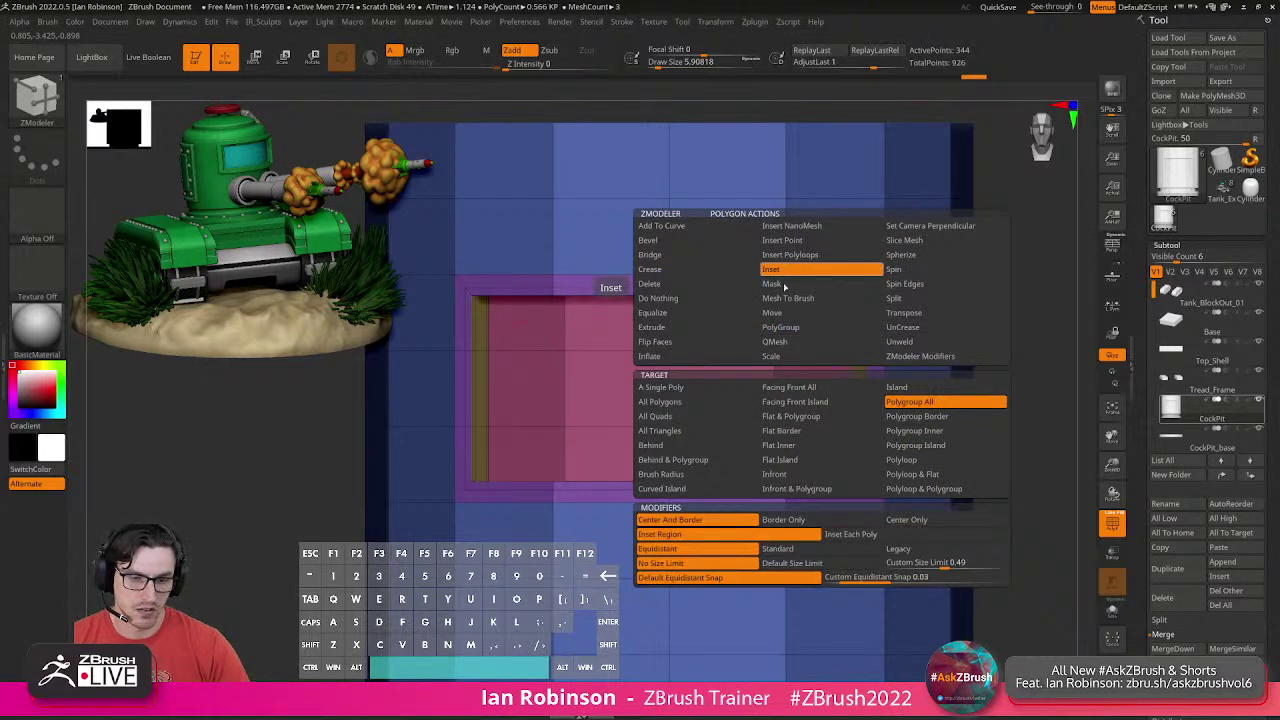
{"action": "left_click_drag", "start_coordinate": [766, 351], "coordinate": [827, 337]}
{"action": "right_click_drag", "start_coordinate": [828, 371], "coordinate": [829, 353]}
{"action": "right_click_drag", "start_coordinate": [829, 353], "coordinate": [818, 351]}
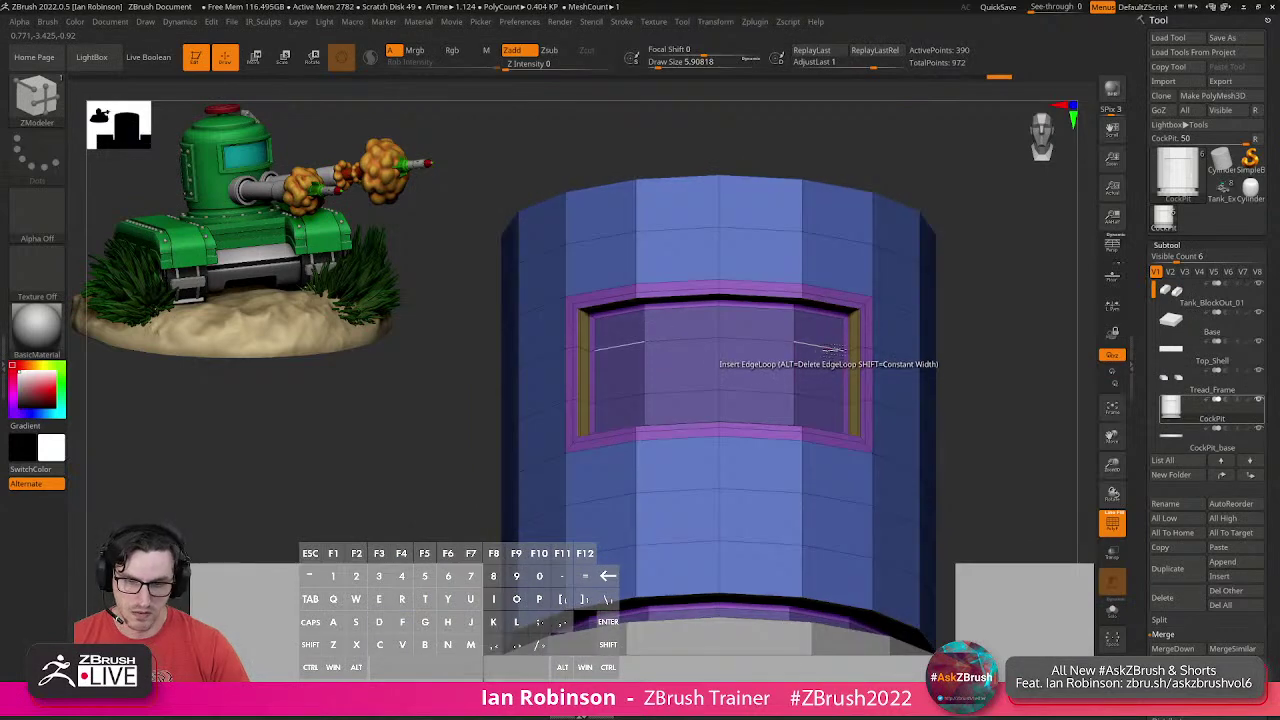
Preview the inset window panel with Dynamic Subdivision, toggling the polyframe to inspect the smoothed surface.
{"action": "key", "text": "d"}
{"action": "key", "text": "shift+f"}
{"action": "key", "text": "shift+f"}
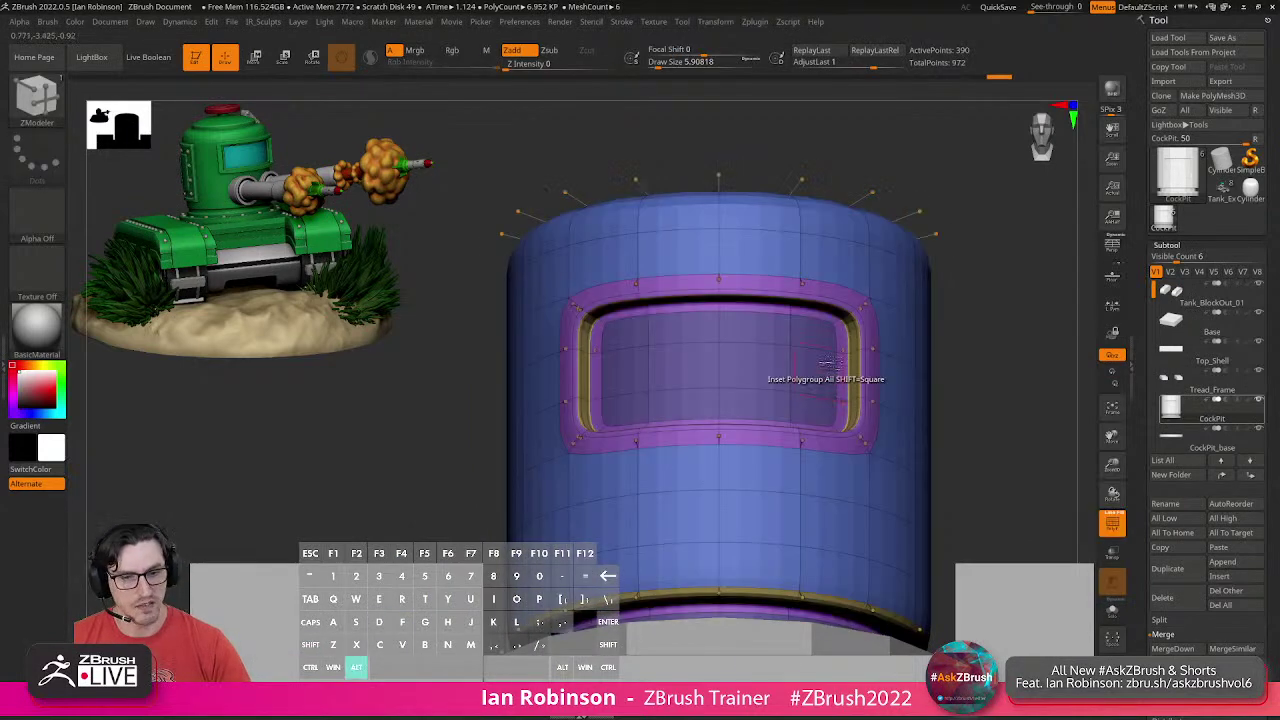
{"action": "right_click_drag", "start_coordinate": [831, 371], "coordinate": [834, 412], "text": "alt"}
Undo the window panel inset and inset it again, giving the panel a new polygroup.
{"action": "key", "text": "ctrl+z"}
{"action": "key", "text": "ctrl+z"}
{"action": "left_click_drag", "start_coordinate": [822, 316], "coordinate": [819, 325]}
{"action": "key", "text": "alt"}
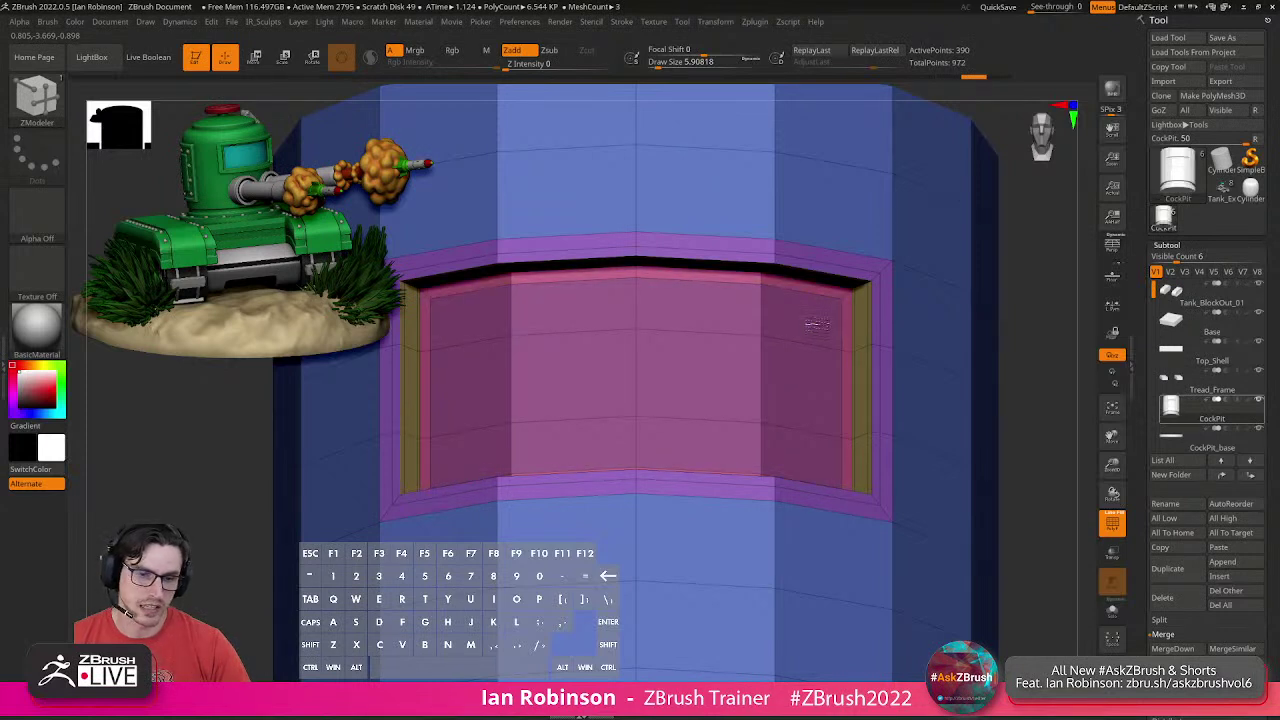
{"action": "left_click", "coordinate": [816, 325]}
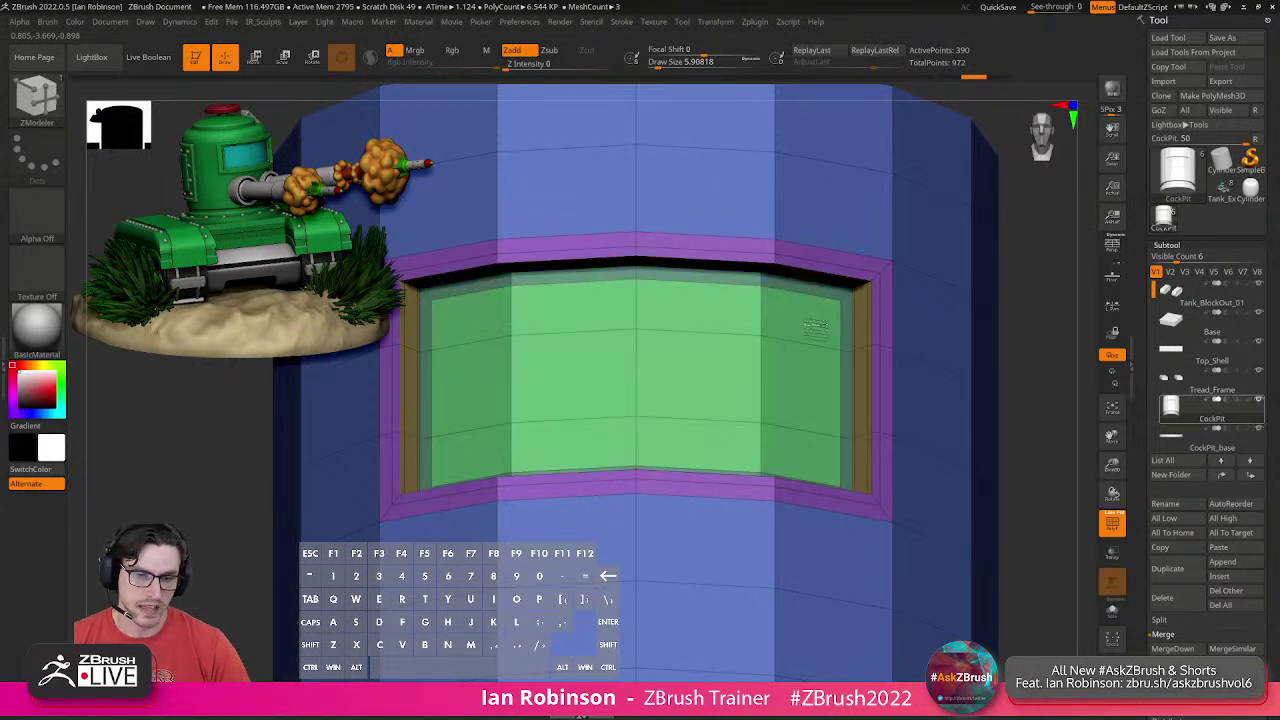
Inspect the window recess smoothed with Dynamic Subdivision and the polyframe toggled, checking the frame corners up close.
{"action": "key", "text": "d"}
{"action": "right_click_drag", "start_coordinate": [838, 388], "coordinate": [874, 360], "text": "alt"}
{"action": "key", "text": "shift+f"}
{"action": "key", "text": "shift+f"}
{"action": "key", "text": "f"}
{"action": "right_click_drag", "start_coordinate": [795, 388], "coordinate": [799, 427], "text": "ctrl"}
{"action": "right_click_drag", "start_coordinate": [763, 365], "coordinate": [758, 366], "text": "alt"}
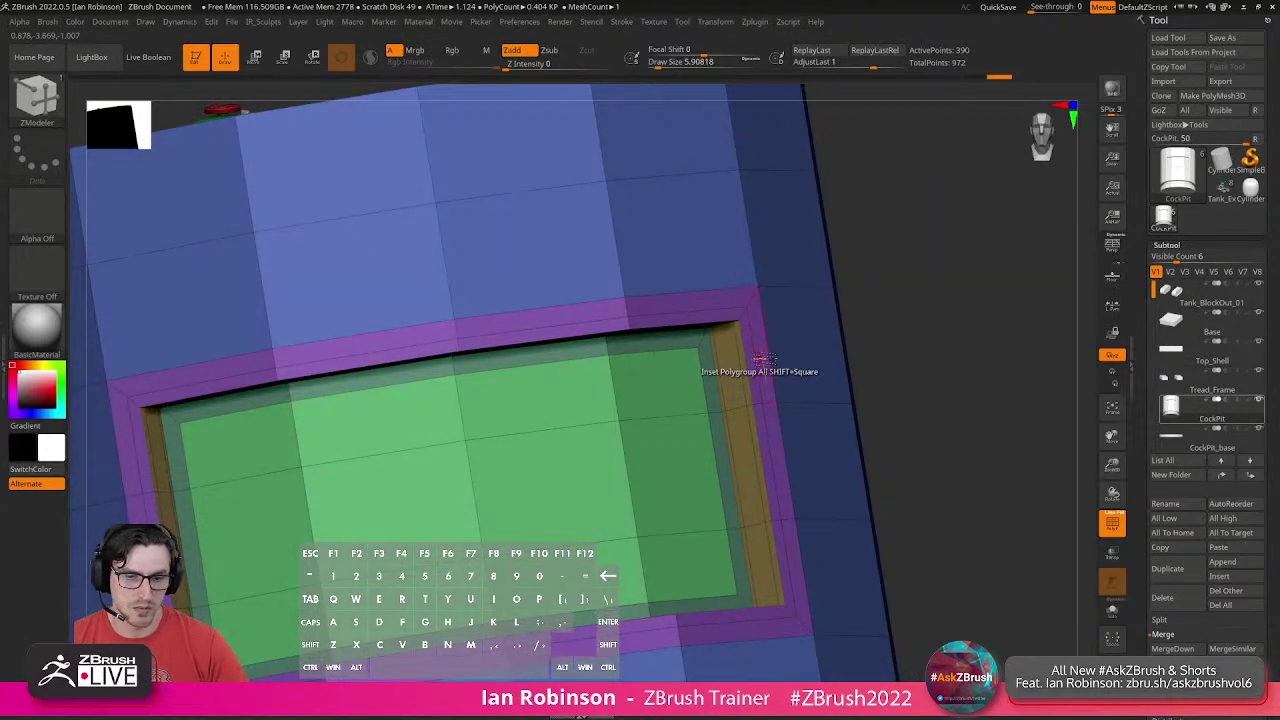
{"action": "key", "text": "space"}
{"action": "left_click_drag", "start_coordinate": [717, 363], "coordinate": [780, 350]}
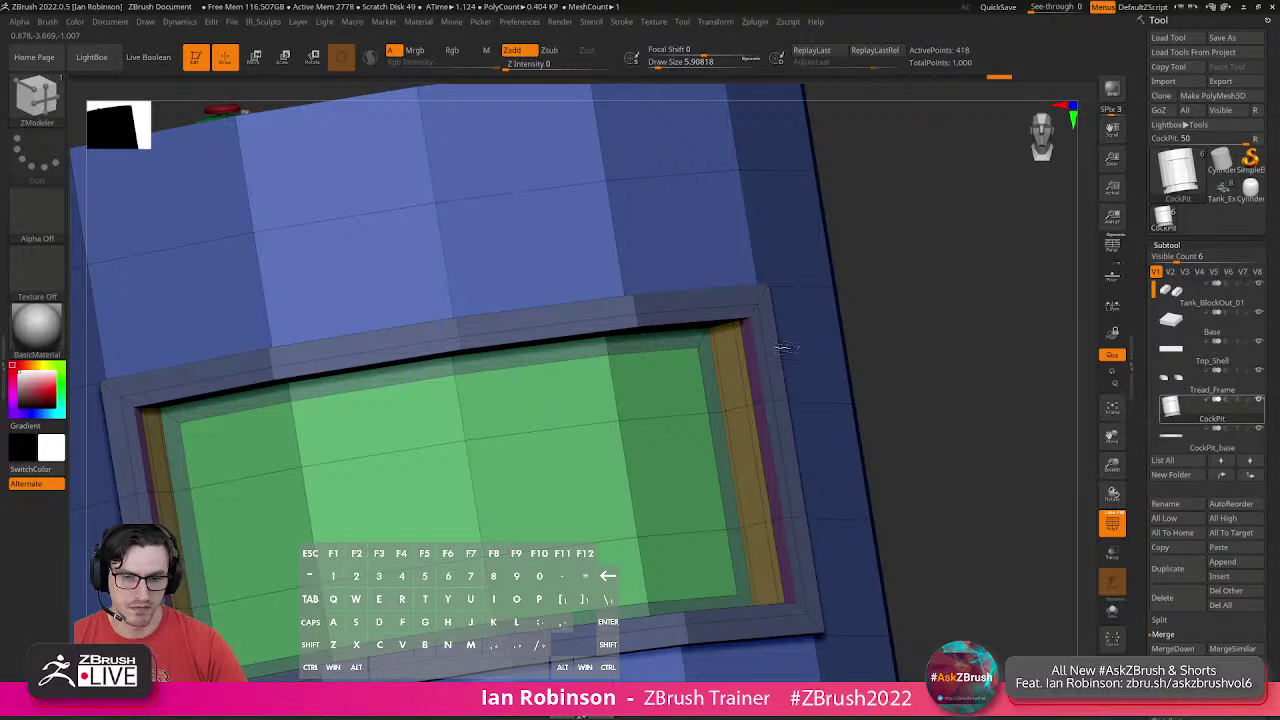
{"action": "key", "text": "ctrl+z"}
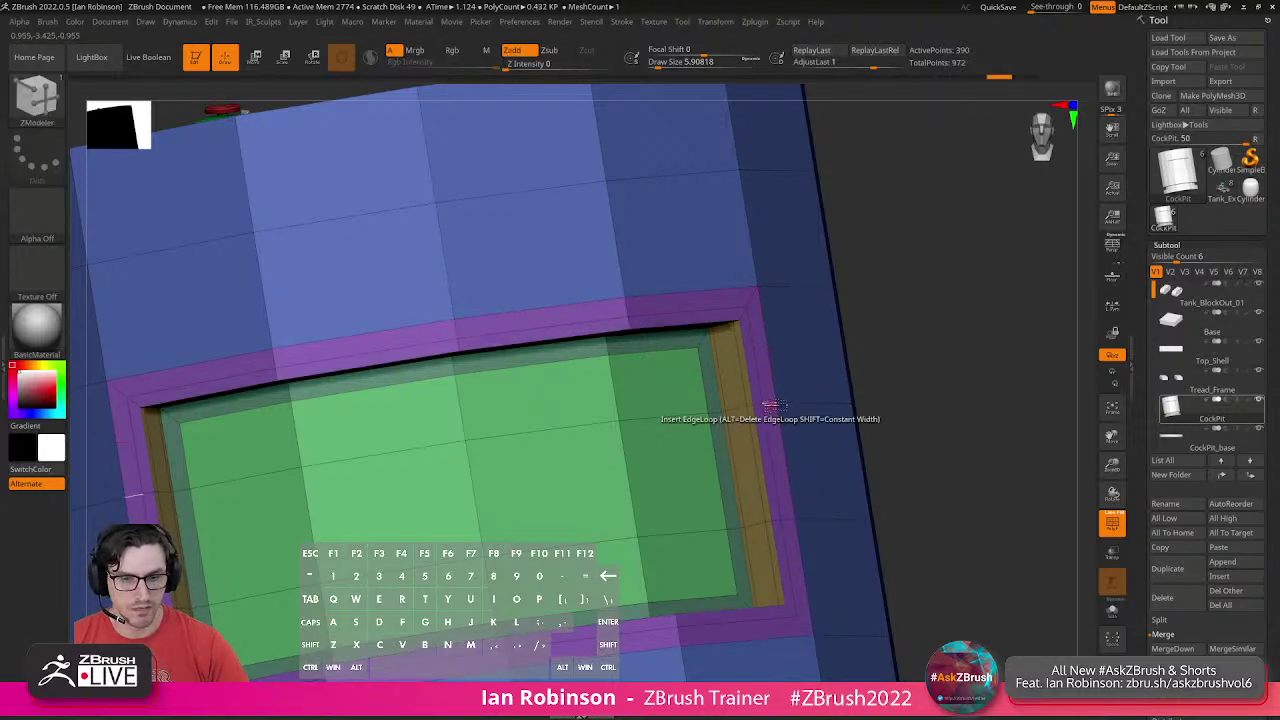
Delete the extra edge loop running around the window frame and inset the frame with Inset Polygroup All.
{"action": "right_click_drag", "start_coordinate": [789, 405], "coordinate": [767, 362], "text": "shift"}
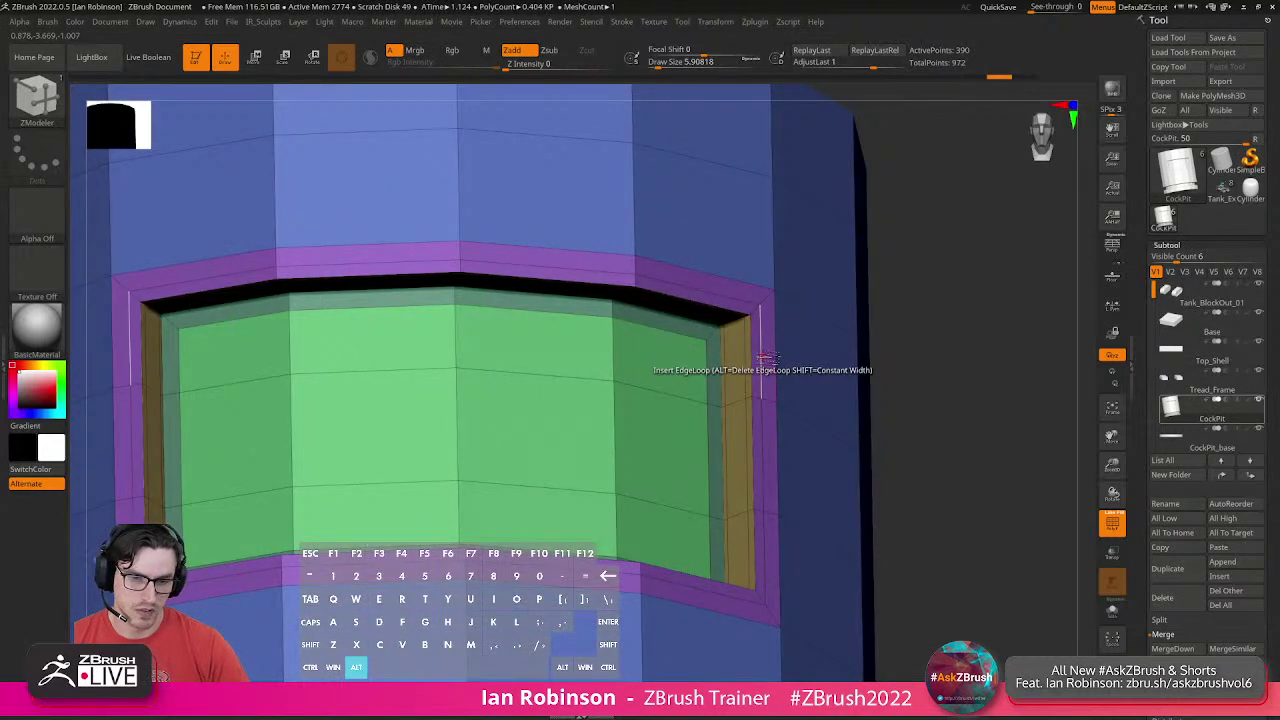
{"action": "key", "text": "space"}
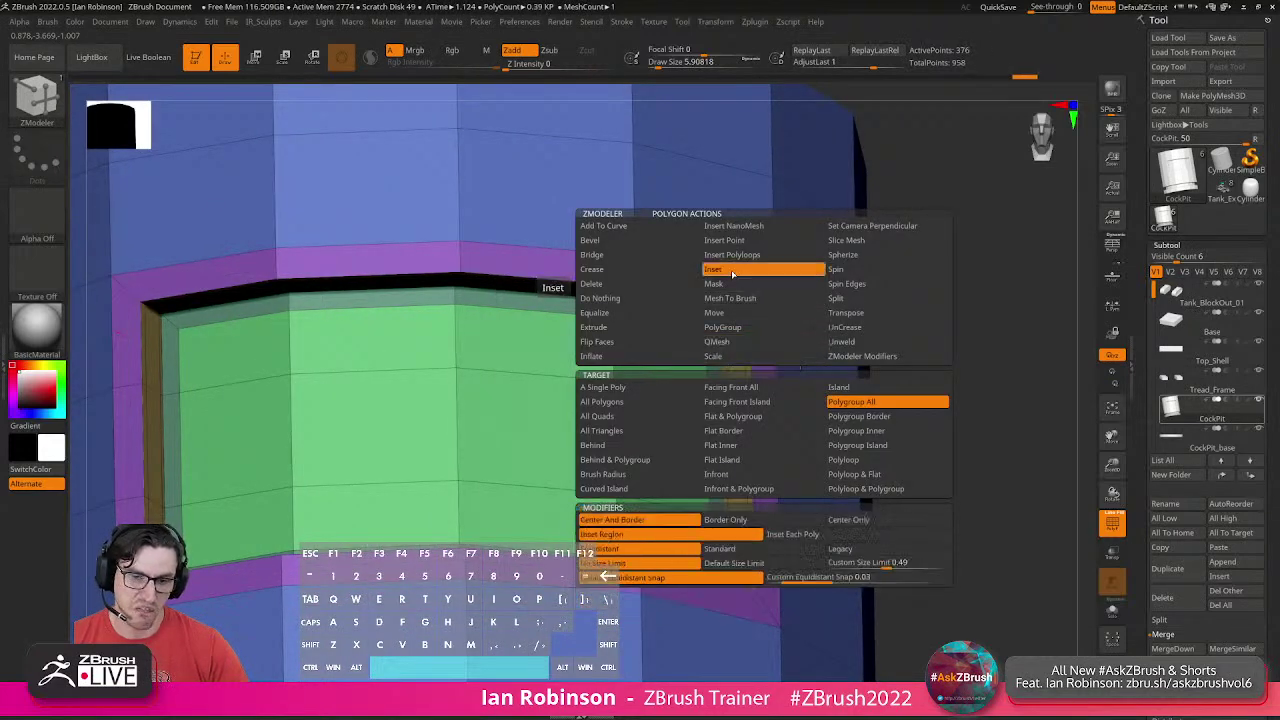
{"action": "left_click", "coordinate": [712, 269]}
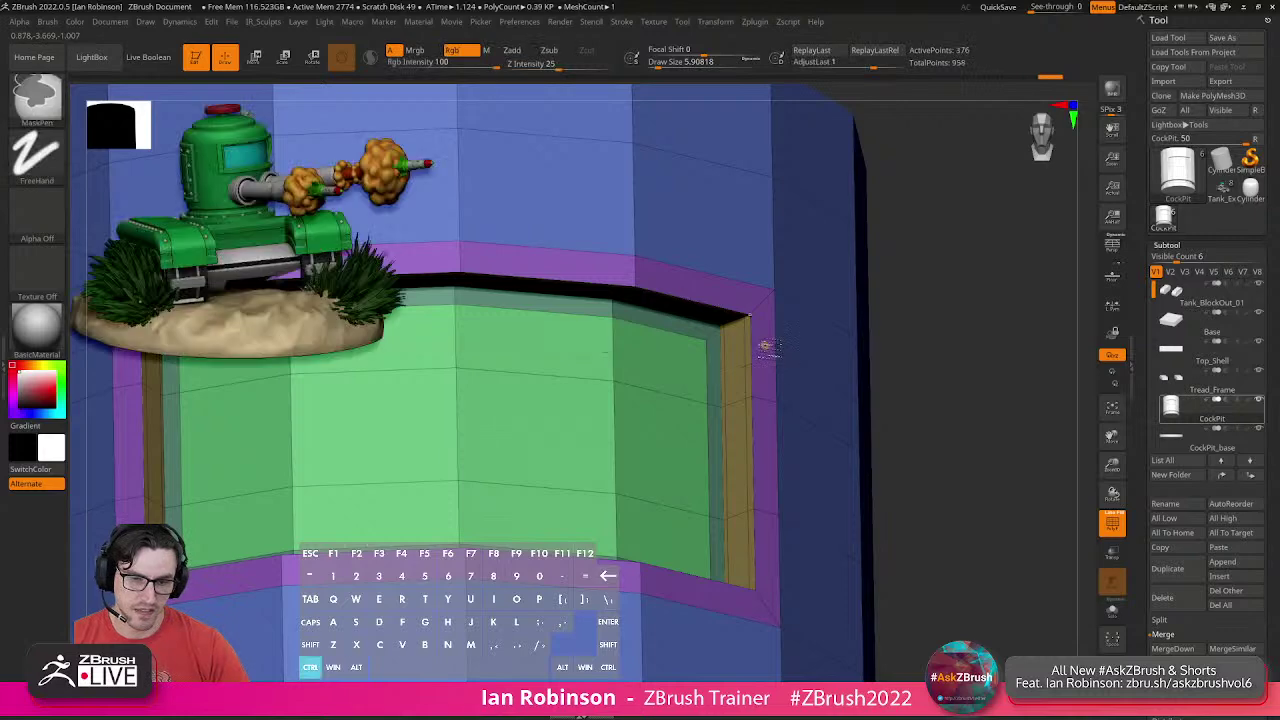
{"action": "left_click", "coordinate": [775, 350]}
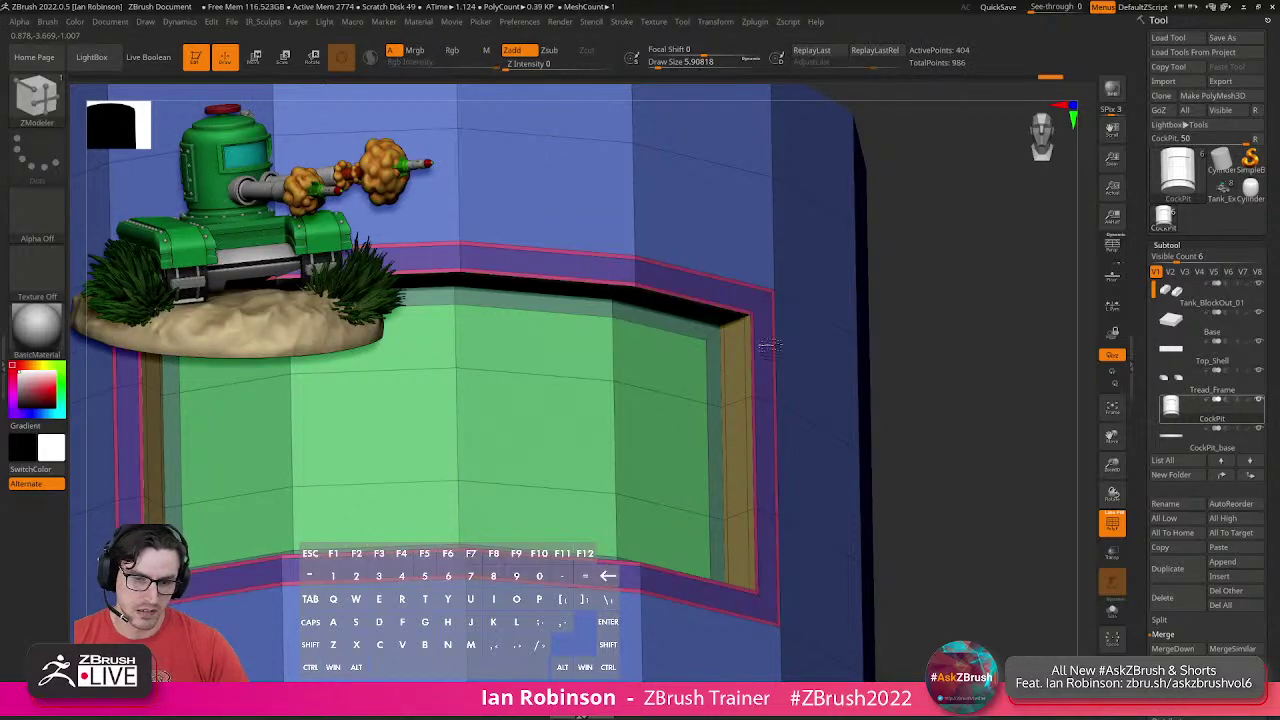
Raise the inset window frame outward from the cockpit wall using QMesh Polygroup All.
{"action": "key", "text": "space"}
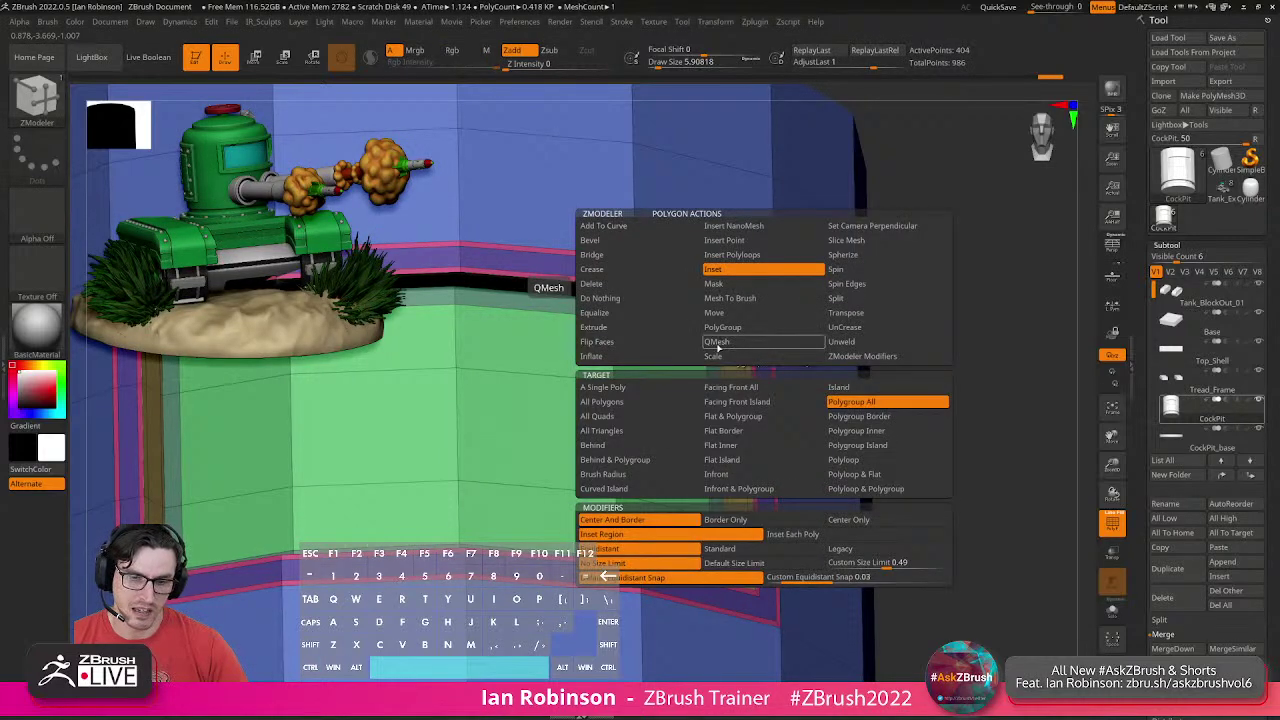
{"action": "left_click", "coordinate": [716, 342]}
{"action": "left_click_drag", "start_coordinate": [737, 386], "coordinate": [791, 373]}
Preview the raised window frame with Dynamic Subdivision and the polyframe toggled, and return to the low-poly view.
{"action": "left_click_drag", "start_coordinate": [934, 391], "coordinate": [948, 428], "text": "alt"}
{"action": "key", "text": "d"}
{"action": "key", "text": "shift+f"}
{"action": "left_click_drag", "start_coordinate": [948, 428], "coordinate": [909, 426]}
{"action": "key", "text": "shift+f"}
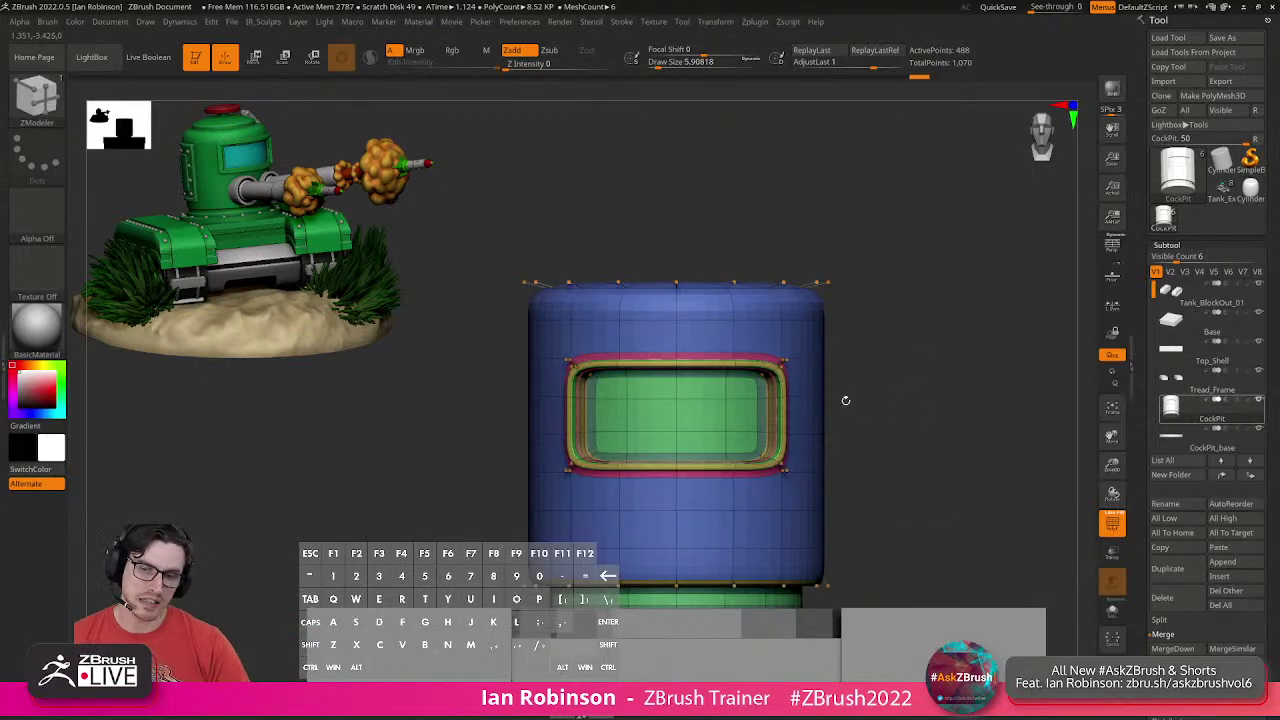
{"action": "key", "text": "shift+d"}
{"action": "key", "text": "shift+f"}
{"action": "left_click_drag", "start_coordinate": [926, 421], "coordinate": [905, 440]}
{"action": "key", "text": "shift+f"}
Set the edge action to Insert Multiple EdgeLoops and add concentric edge loops across the cockpit's top cap.
{"action": "right_click_drag", "start_coordinate": [660, 285], "coordinate": [715, 365], "text": "alt"}
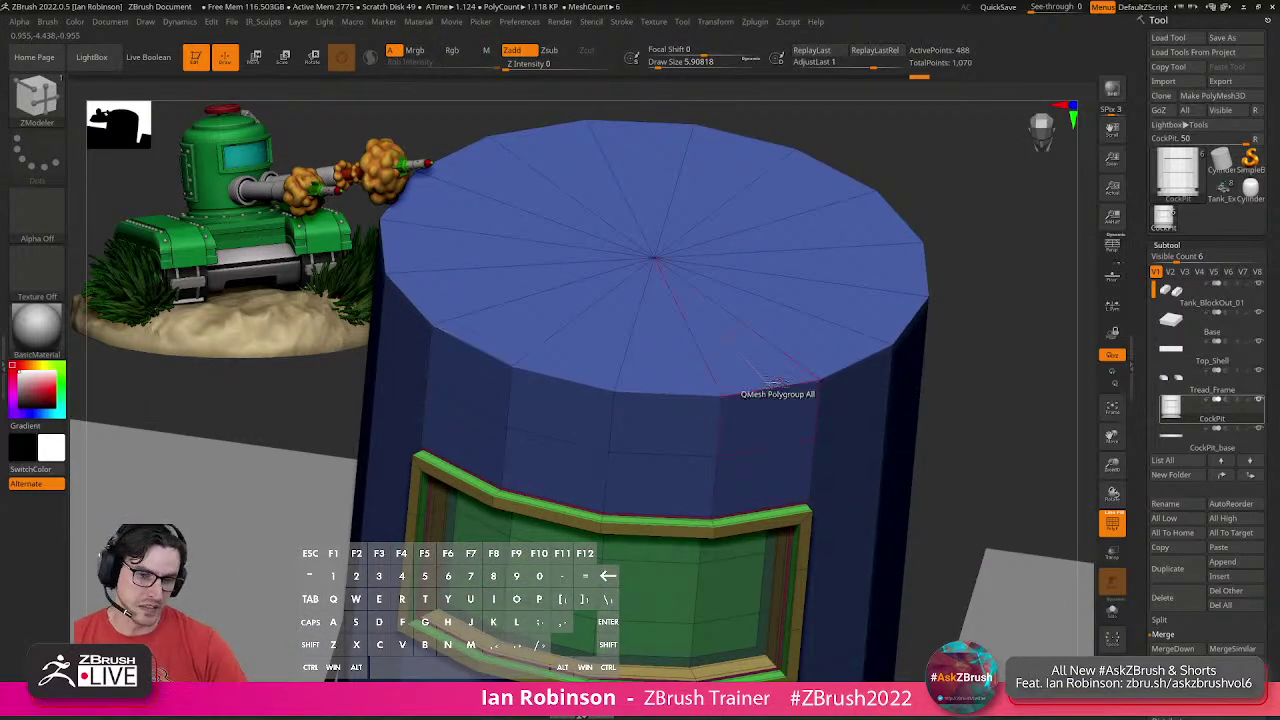
{"action": "key", "text": "space"}
{"action": "left_click", "coordinate": [729, 334]}
{"action": "left_click", "coordinate": [729, 463]}
{"action": "key", "text": "space"}
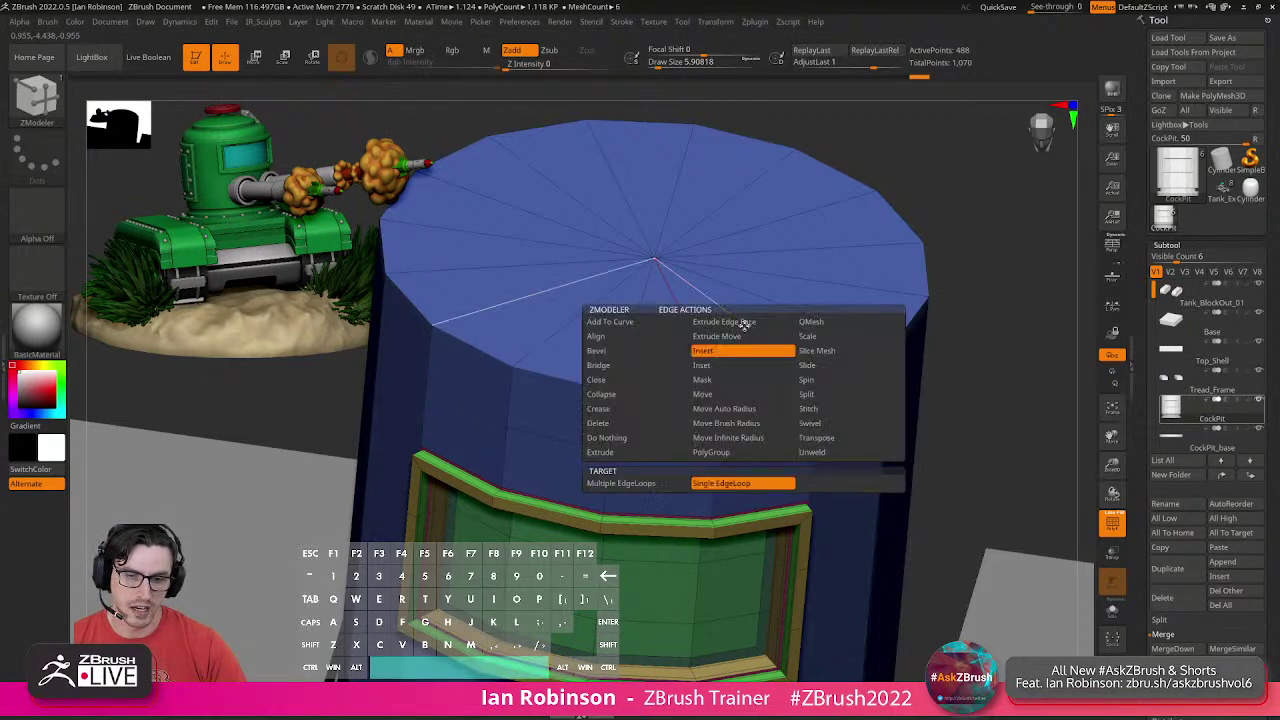
{"action": "left_click", "coordinate": [648, 483]}
{"action": "left_click", "coordinate": [748, 318]}
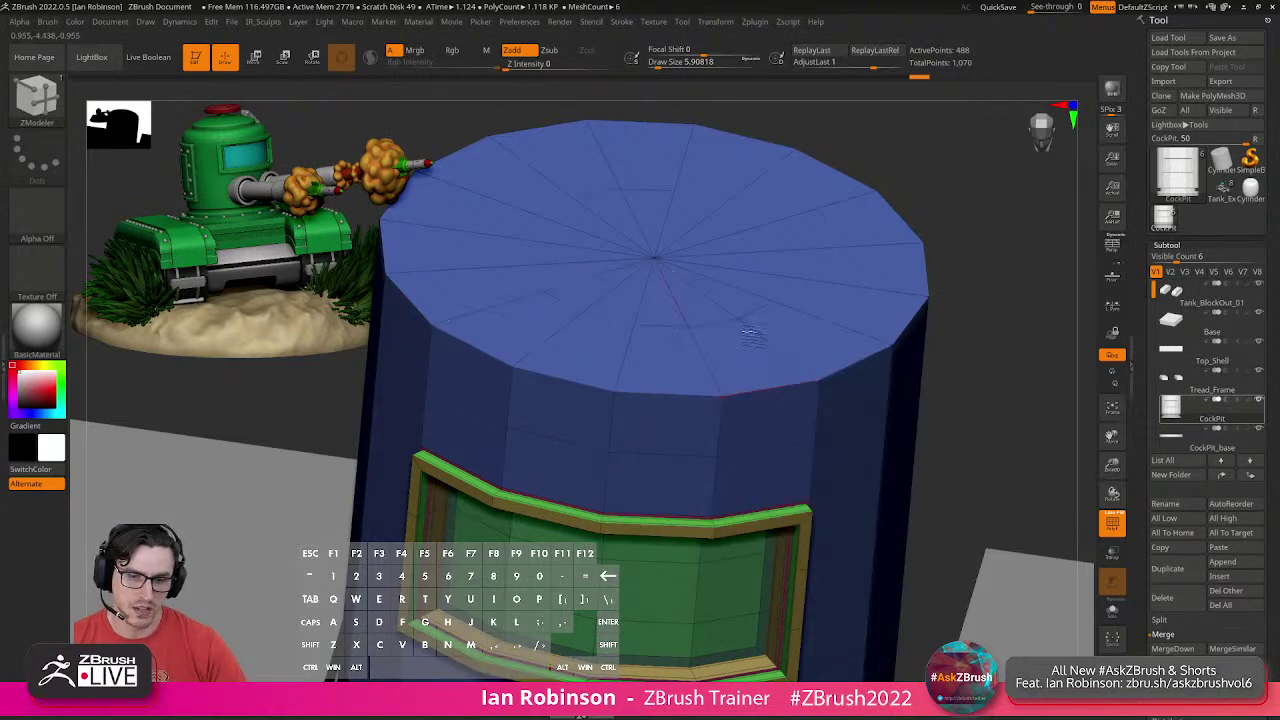
{"action": "left_click_drag", "start_coordinate": [966, 351], "coordinate": [974, 340]}
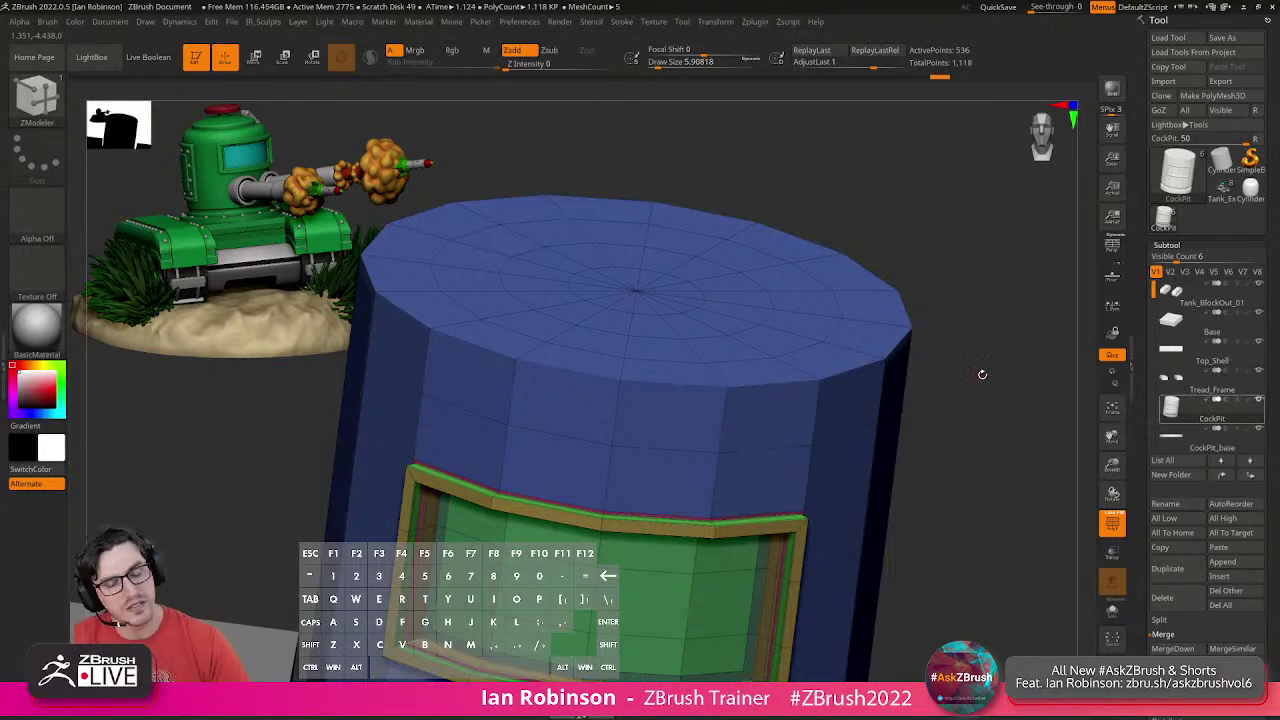
Review the FBX export options for CockPit.fbx and cancel without exporting.
{"action": "left_click_drag", "start_coordinate": [984, 373], "coordinate": [911, 331], "text": "alt"}
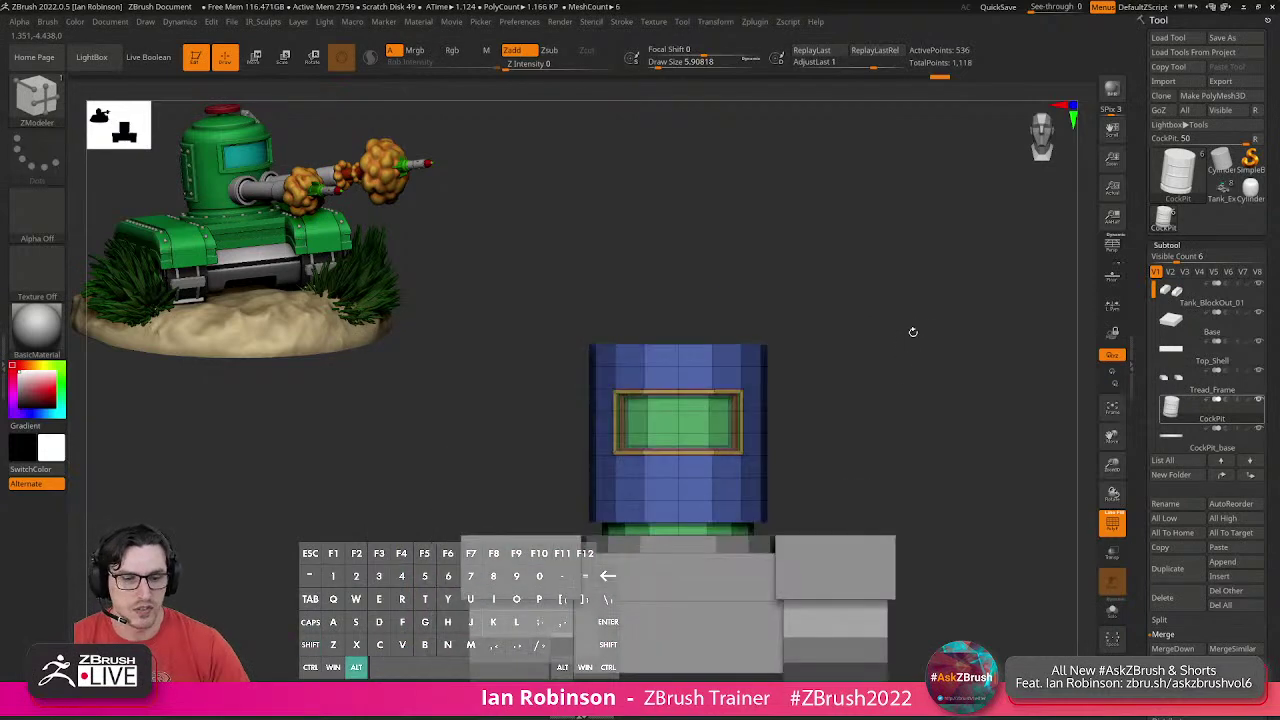
{"action": "left_click", "coordinate": [1220, 81]}
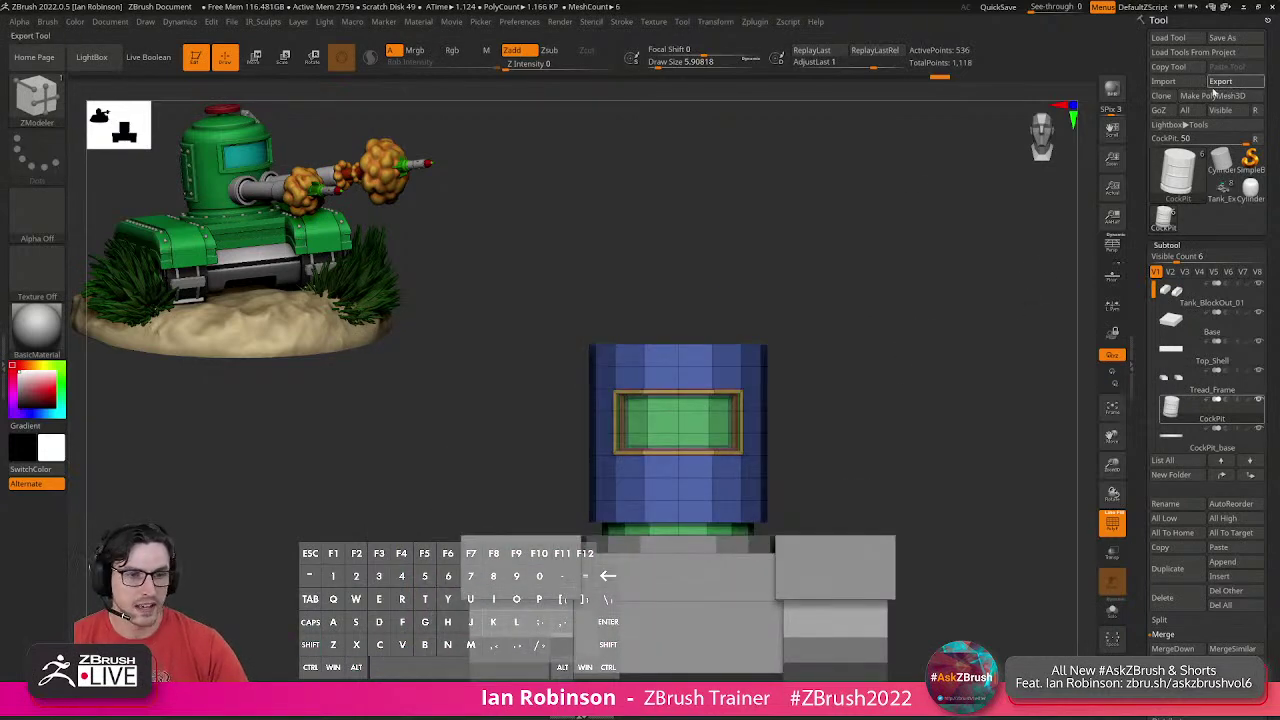
{"action": "left_click", "coordinate": [192, 320]}
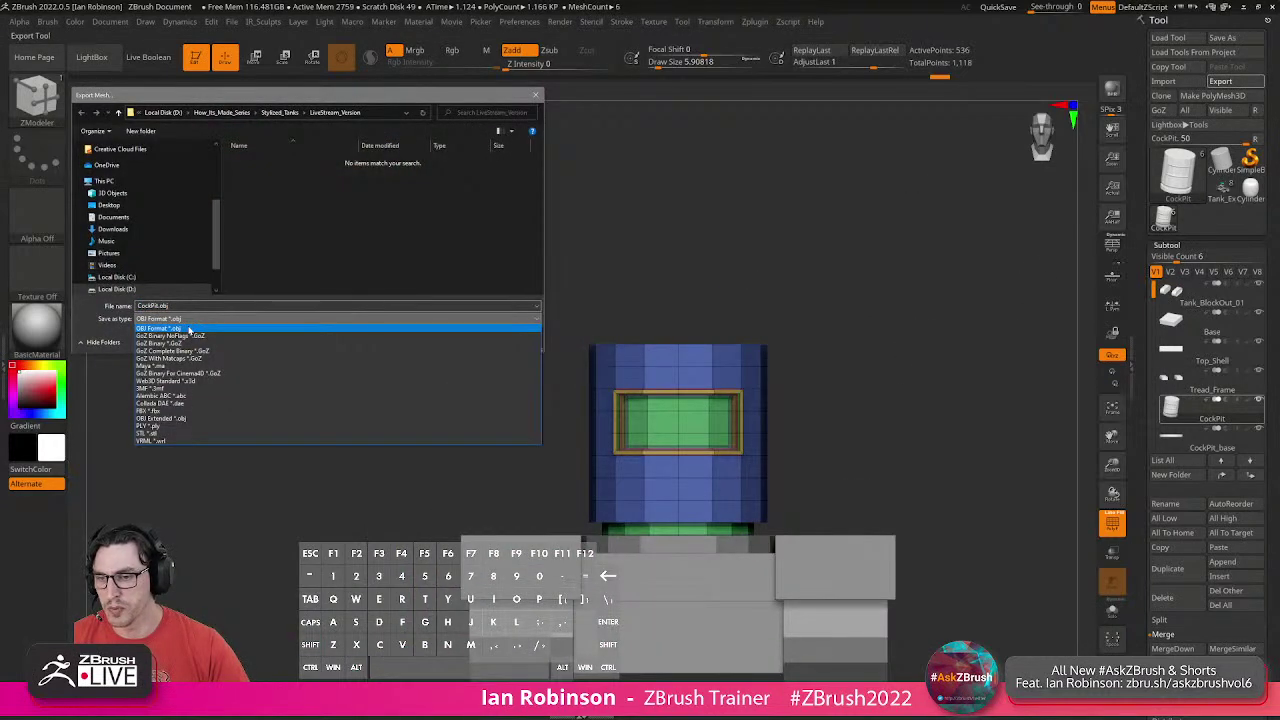
{"action": "left_click", "coordinate": [170, 410]}
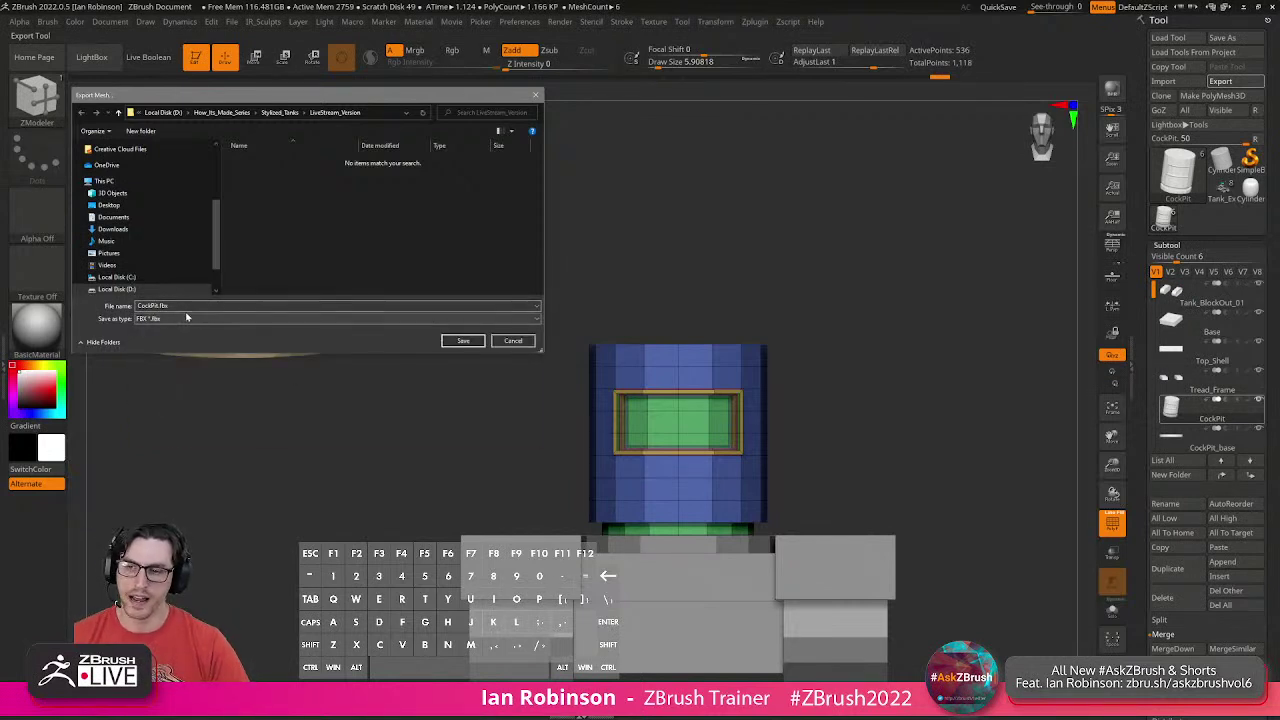
{"action": "left_click", "coordinate": [466, 341]}
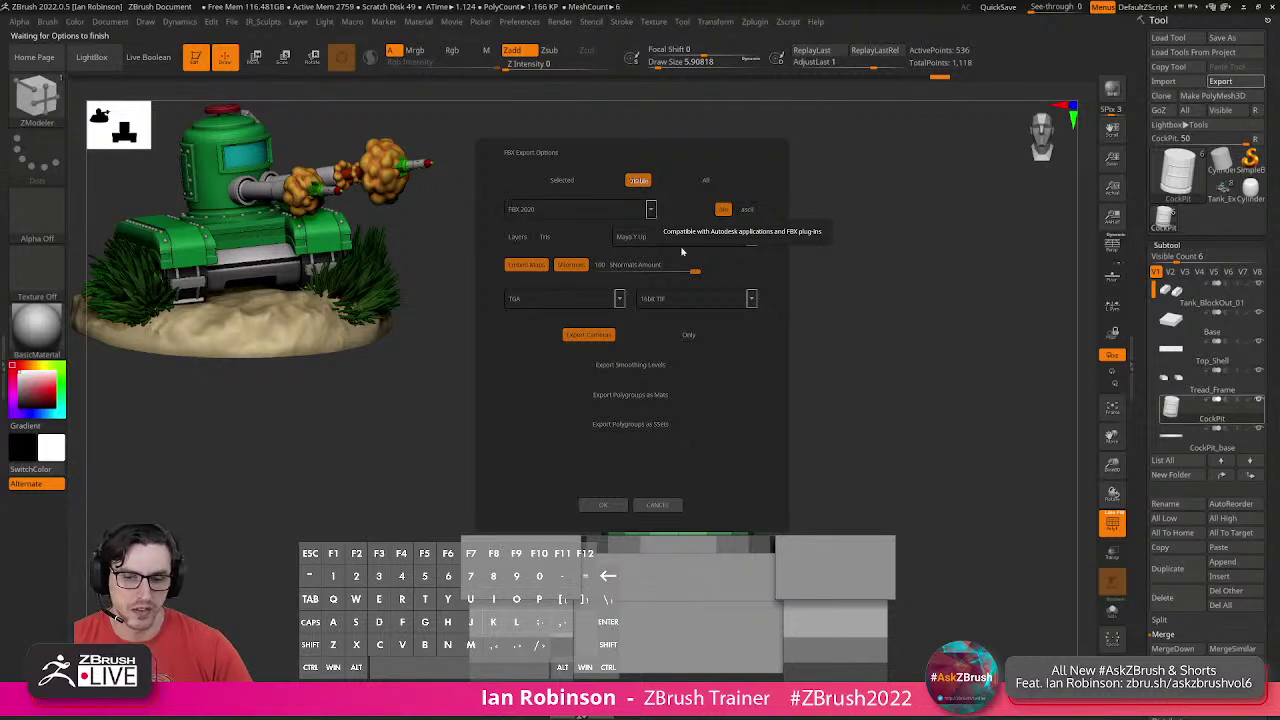
{"action": "left_click", "coordinate": [657, 505]}
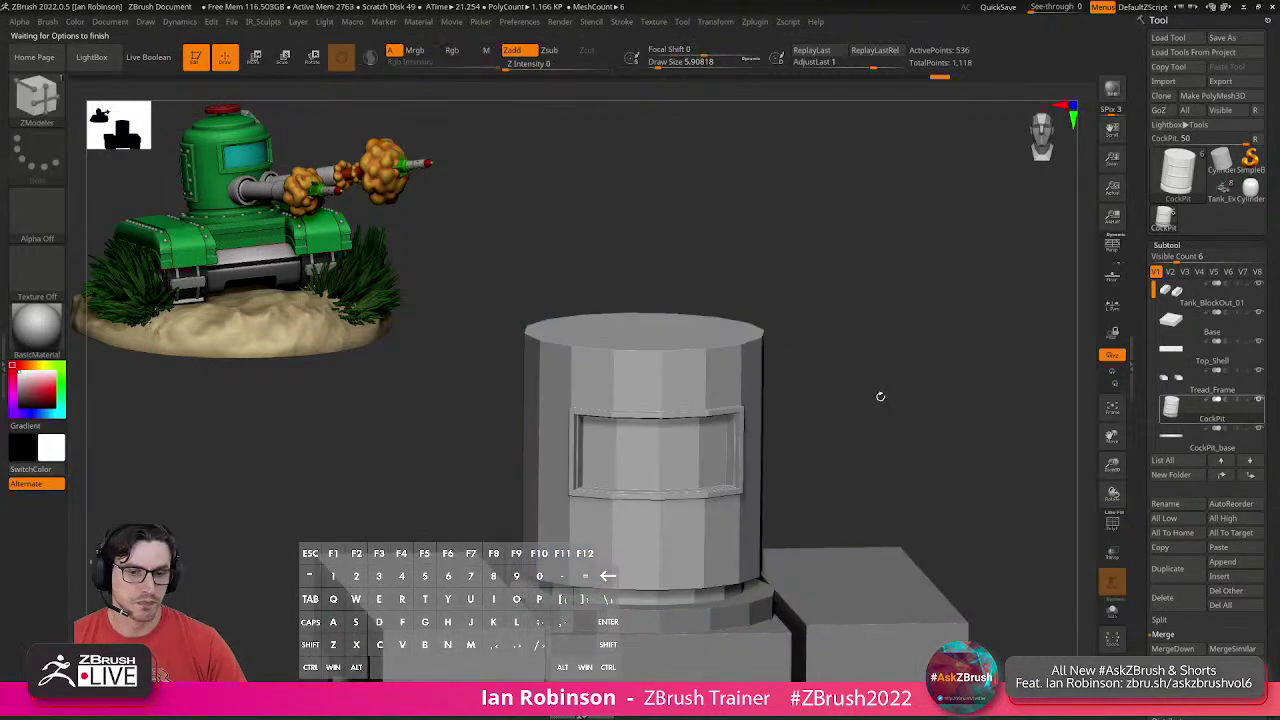
Delete the edge loop around the cockpit's top rim to turn the sharp corner into a sloped bevel.
{"action": "left_click_drag", "start_coordinate": [888, 395], "coordinate": [890, 351]}
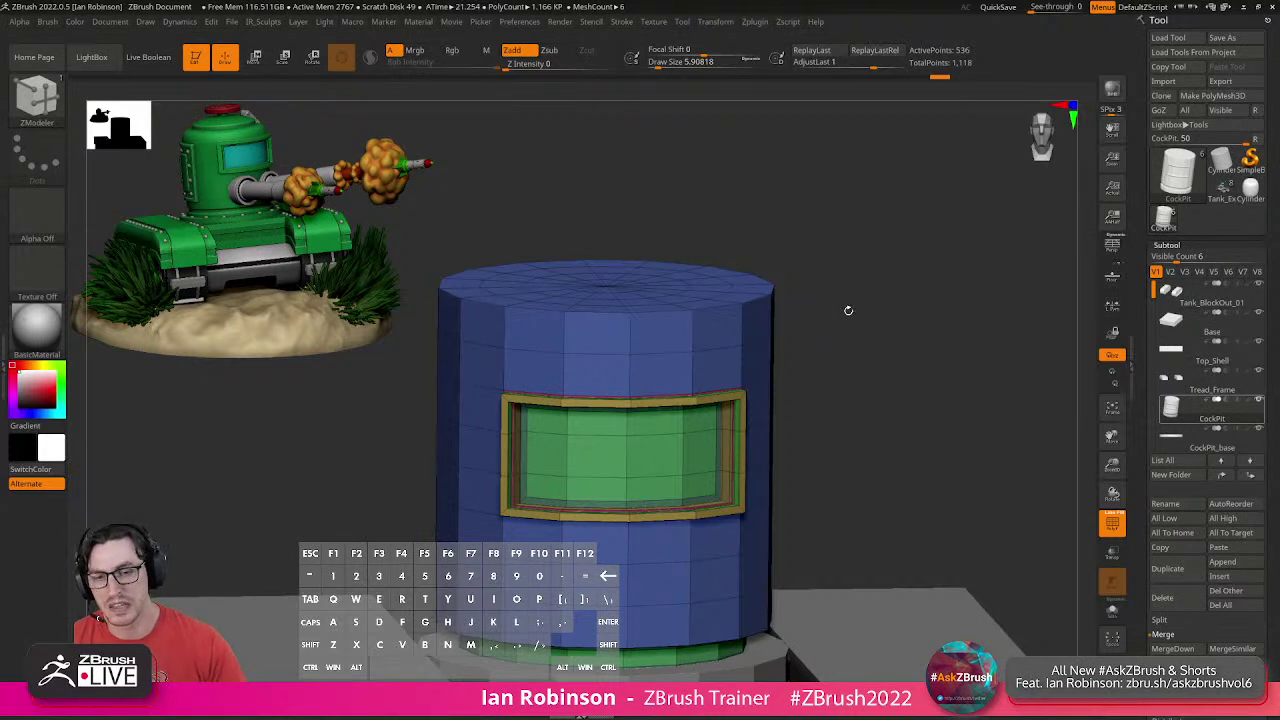
{"action": "left_click_drag", "start_coordinate": [882, 332], "coordinate": [891, 321]}
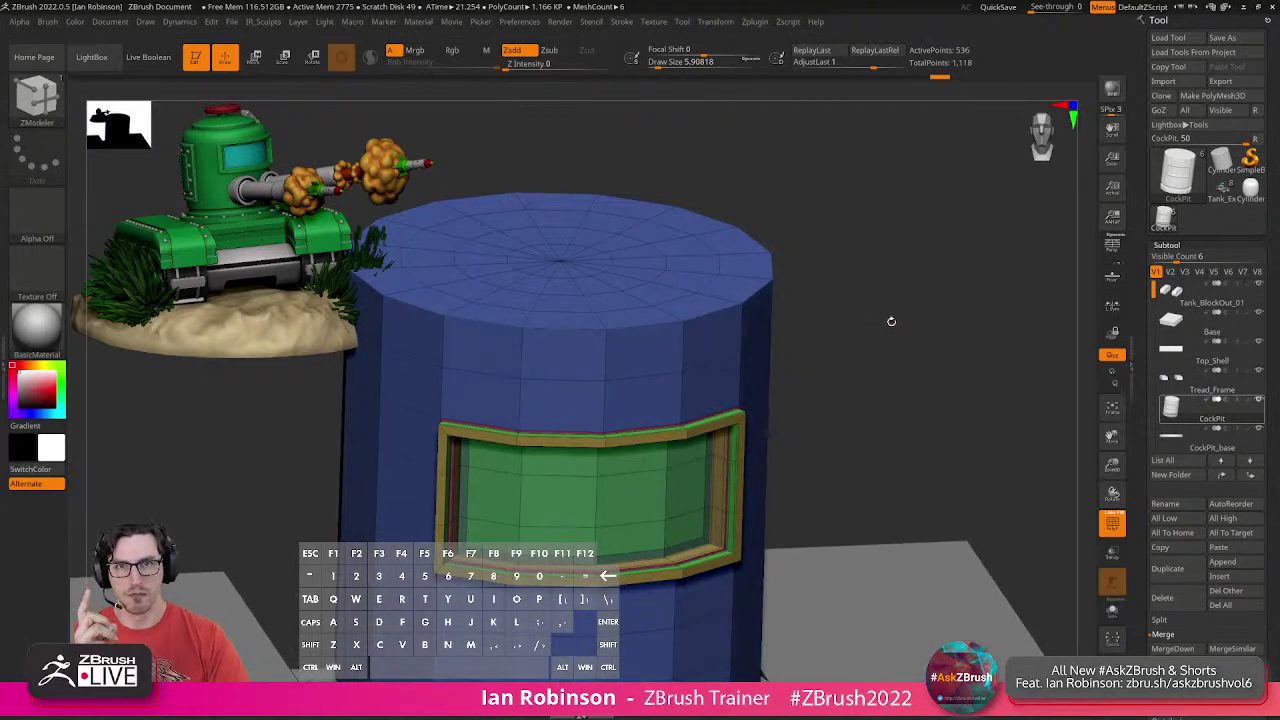
{"action": "mouse_move", "coordinate": [889, 297]}
{"action": "left_mouse_down", "text": "alt"}
{"action": "mouse_move", "coordinate": [894, 314]}
{"action": "mouse_move", "coordinate": [871, 306]}
{"action": "left_mouse_up", "text": "alt"}
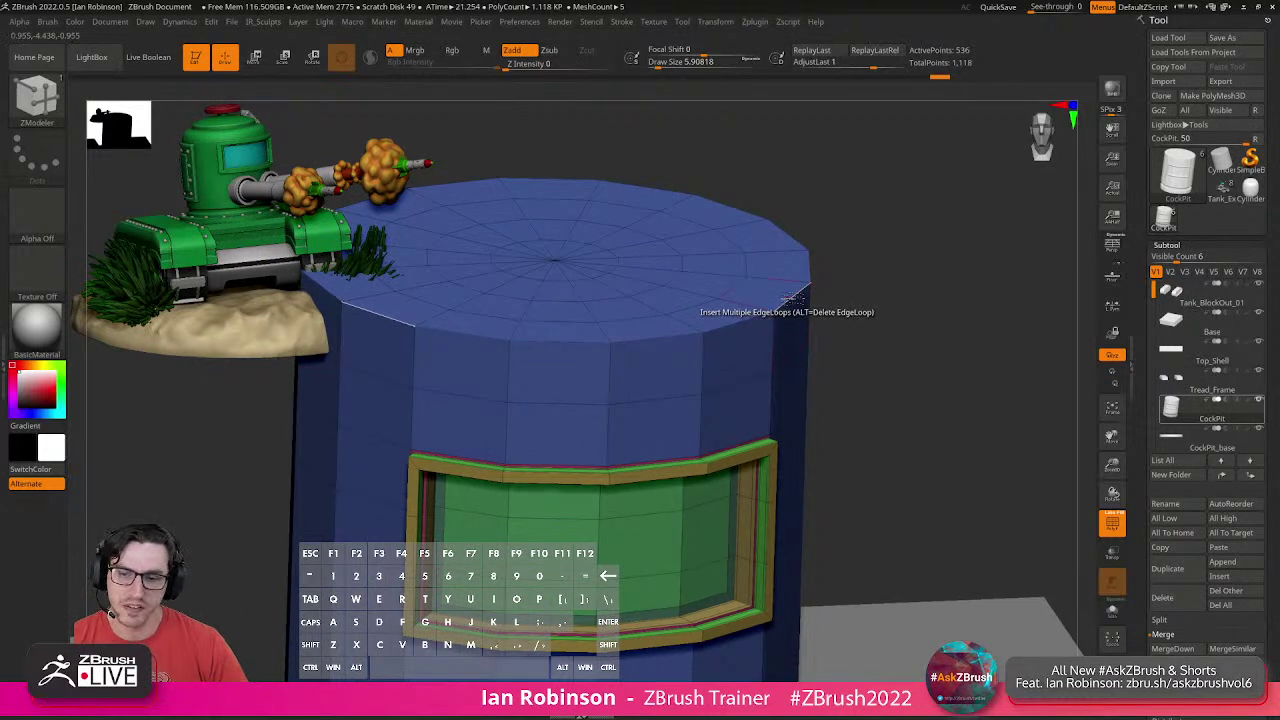
{"action": "key", "text": "space"}
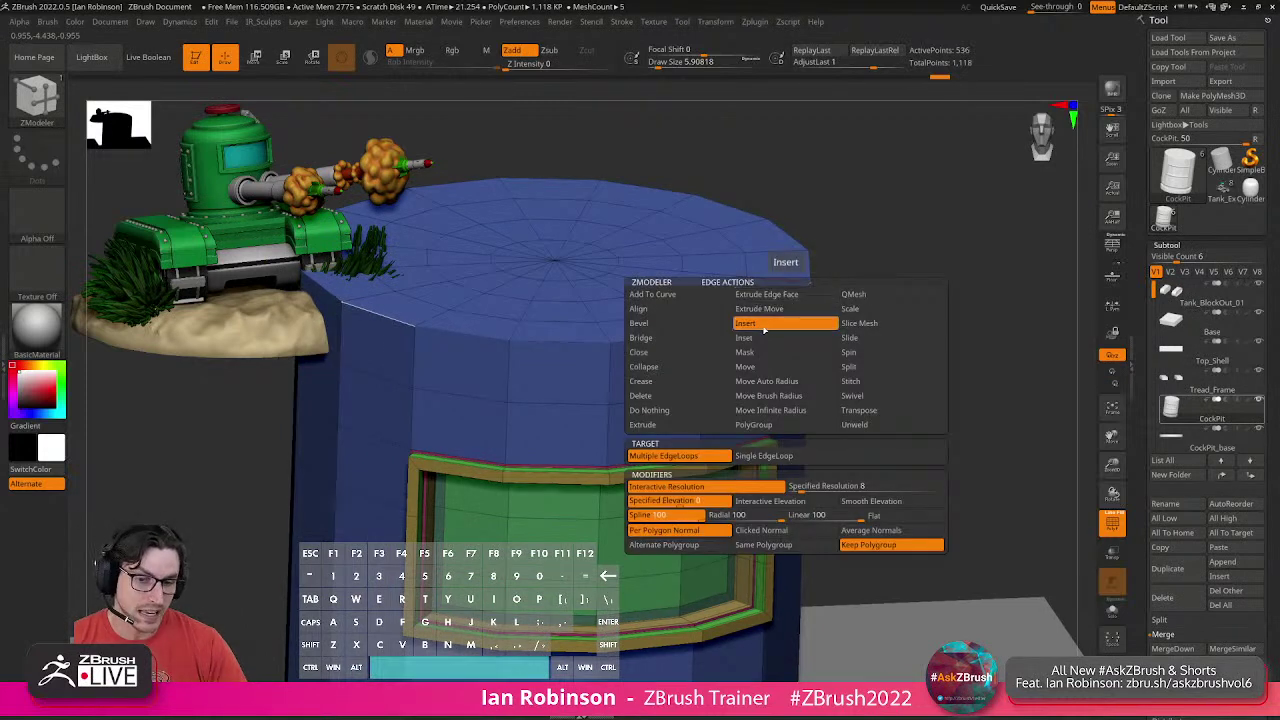
{"action": "left_click", "coordinate": [770, 457]}
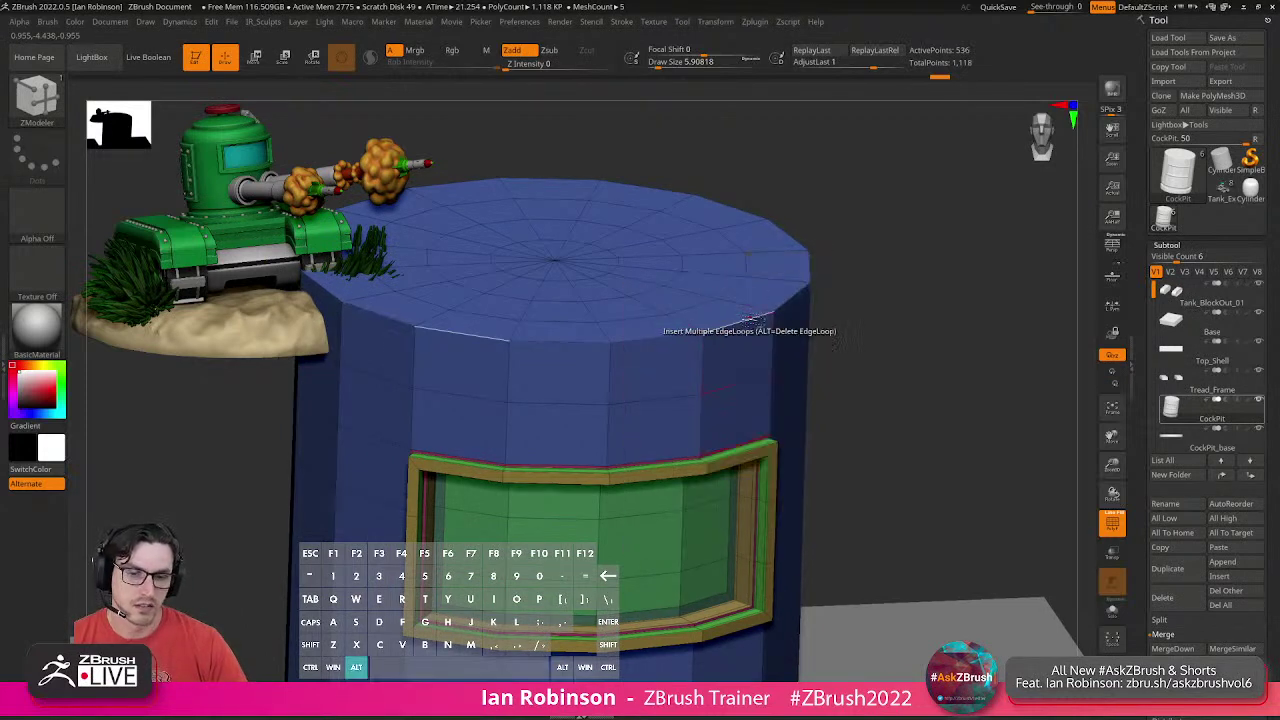
{"action": "left_click", "coordinate": [746, 317], "text": "alt"}
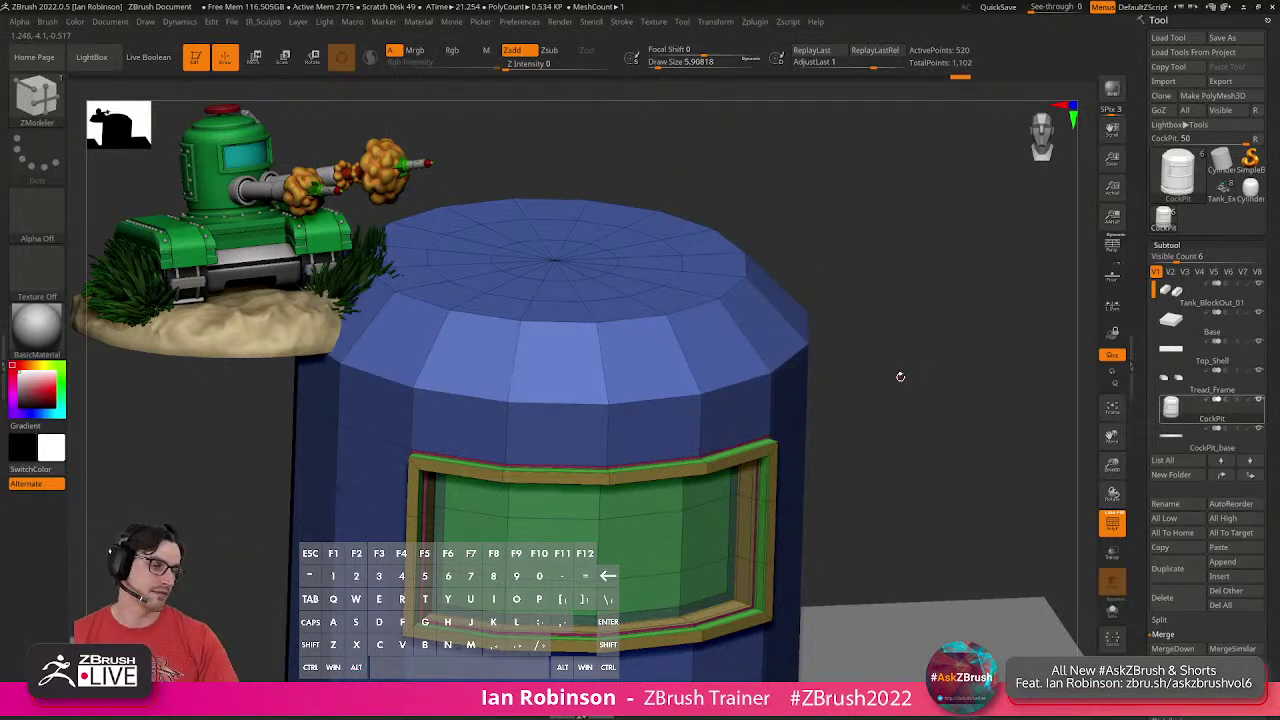
Preview the beveled cockpit top with Dynamic Subdivision and the polyframe toggled, and switch the smoothing back off.
{"action": "left_click_drag", "start_coordinate": [902, 371], "coordinate": [897, 343]}
{"action": "key", "text": "d"}
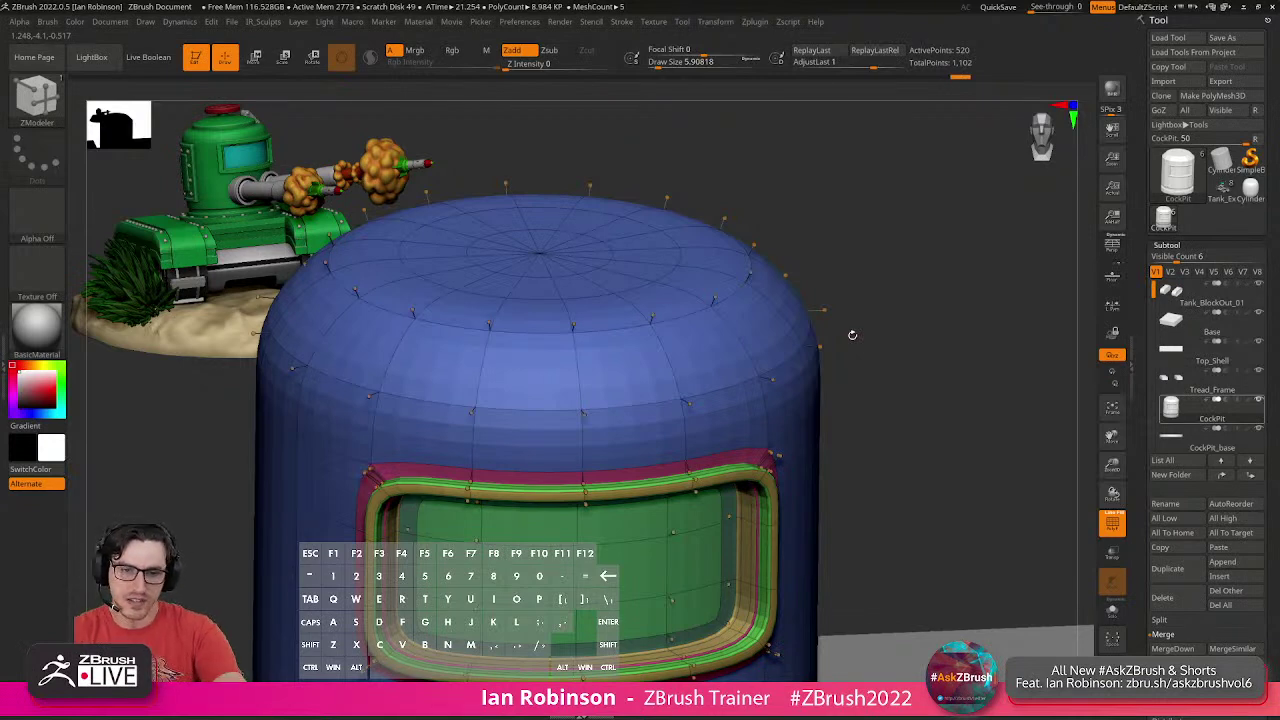
{"action": "key", "text": "shift+f"}
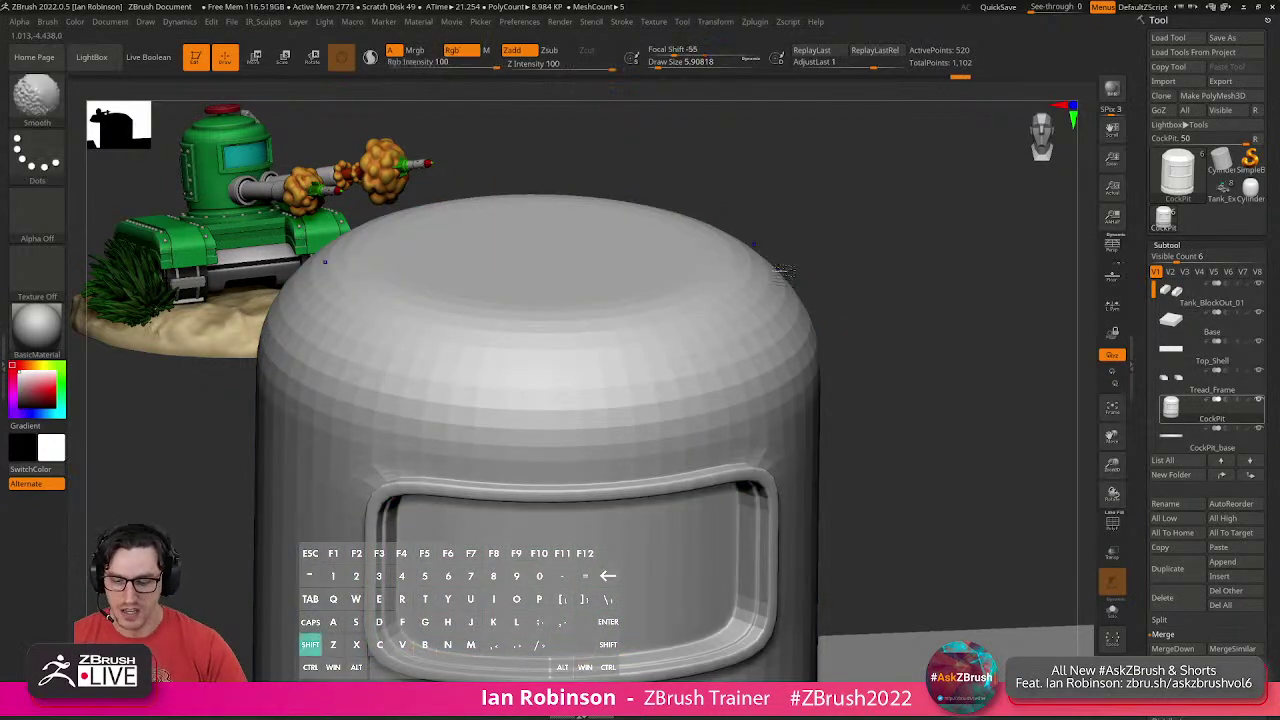
{"action": "key", "text": "shift+f"}
{"action": "key", "text": "shift+d"}
{"action": "left_click_drag", "start_coordinate": [842, 303], "coordinate": [889, 316]}
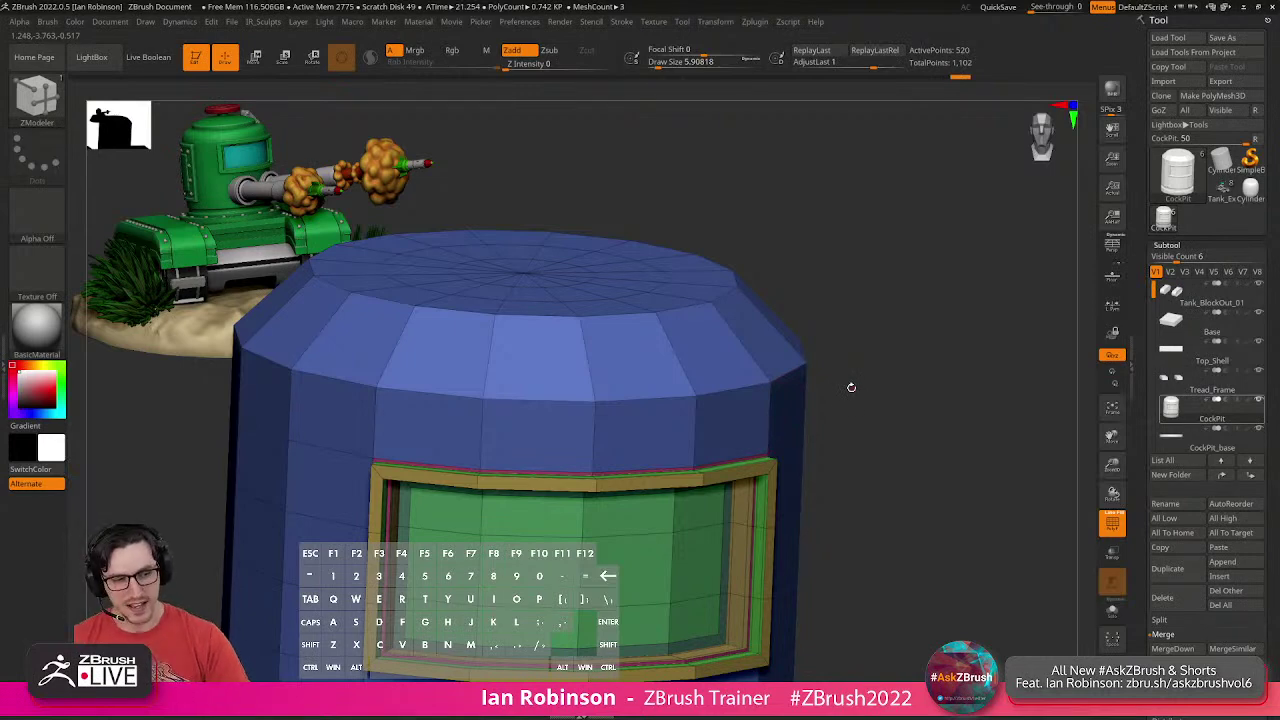
Set edge insertion to Interactive Elevation and add two raised edge loops across the sloped bevel around the cockpit's top.
{"action": "left_click_drag", "start_coordinate": [884, 354], "coordinate": [912, 372], "text": "shift"}
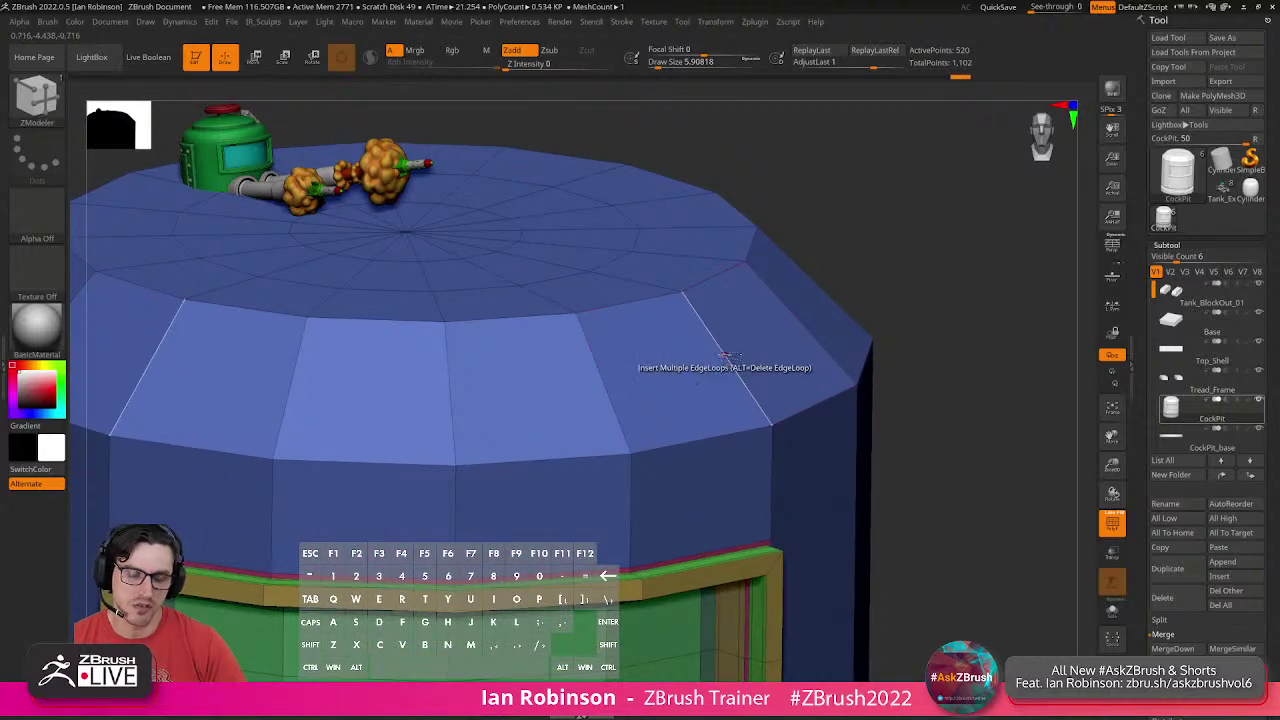
{"action": "key", "text": "space"}
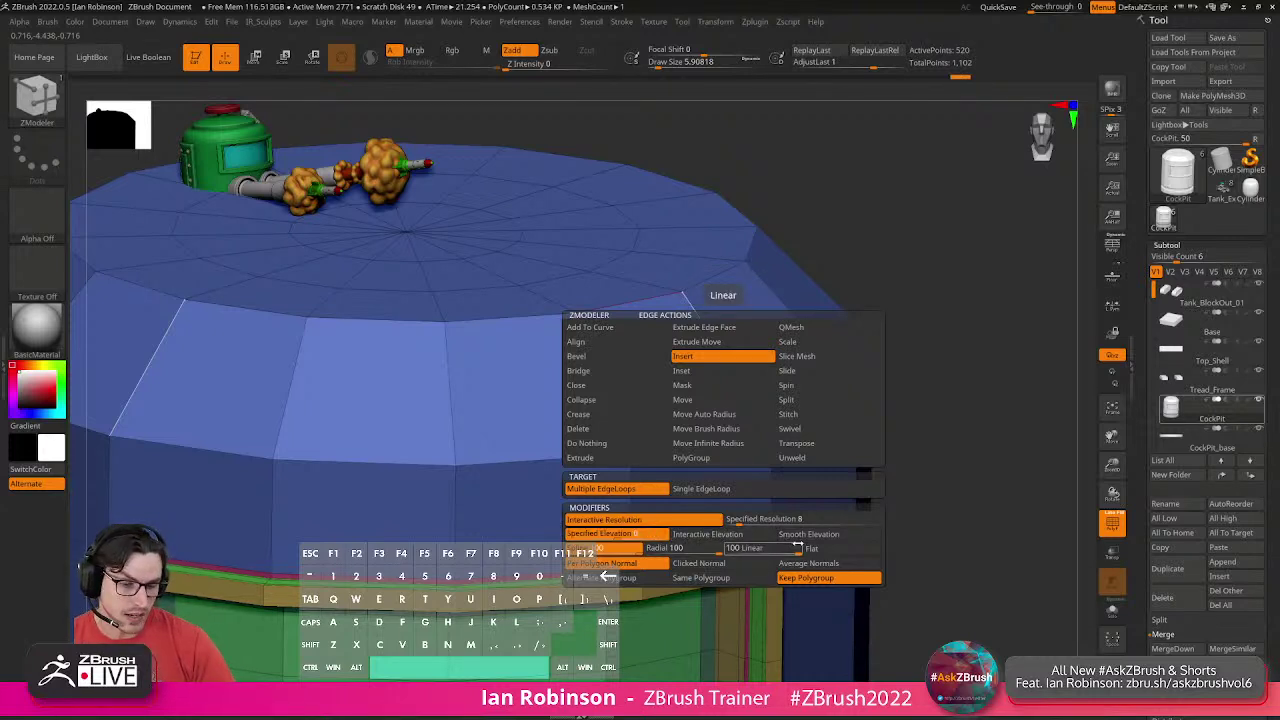
{"action": "left_click", "coordinate": [746, 535]}
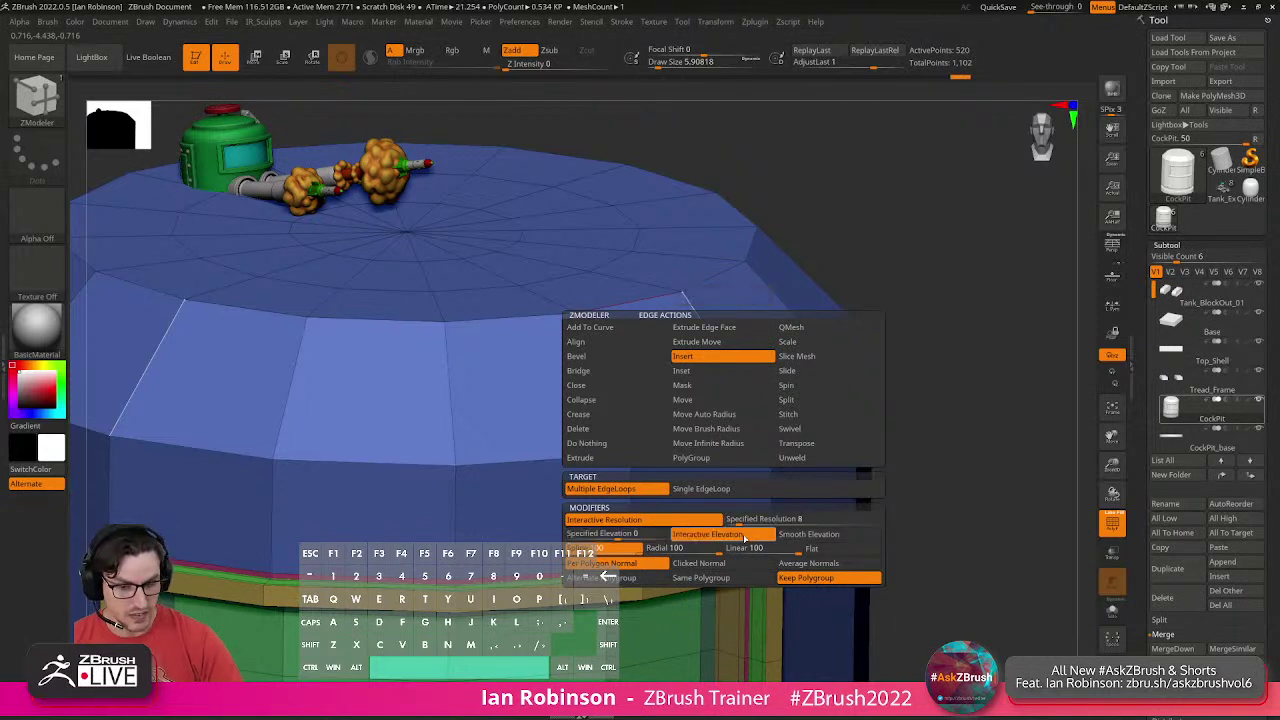
{"action": "left_click", "coordinate": [728, 362]}
{"action": "left_click", "coordinate": [733, 370]}
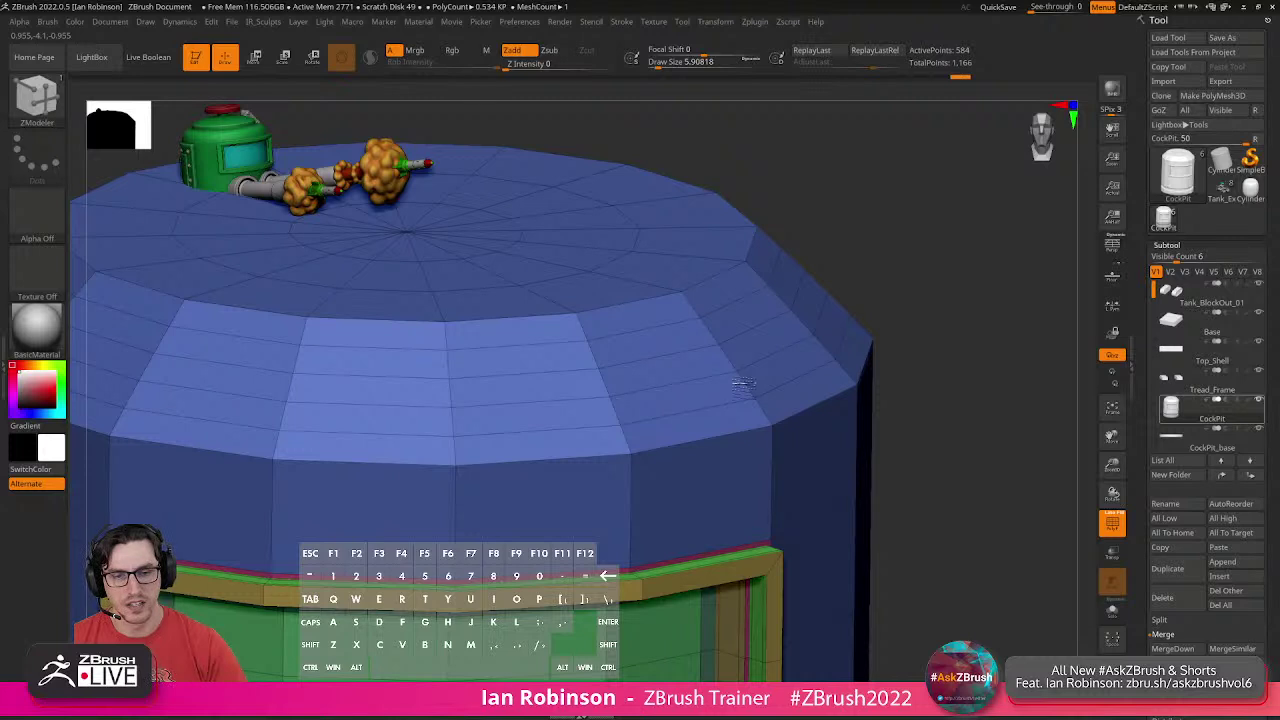
{"action": "left_click_drag", "start_coordinate": [746, 390], "coordinate": [746, 362]}
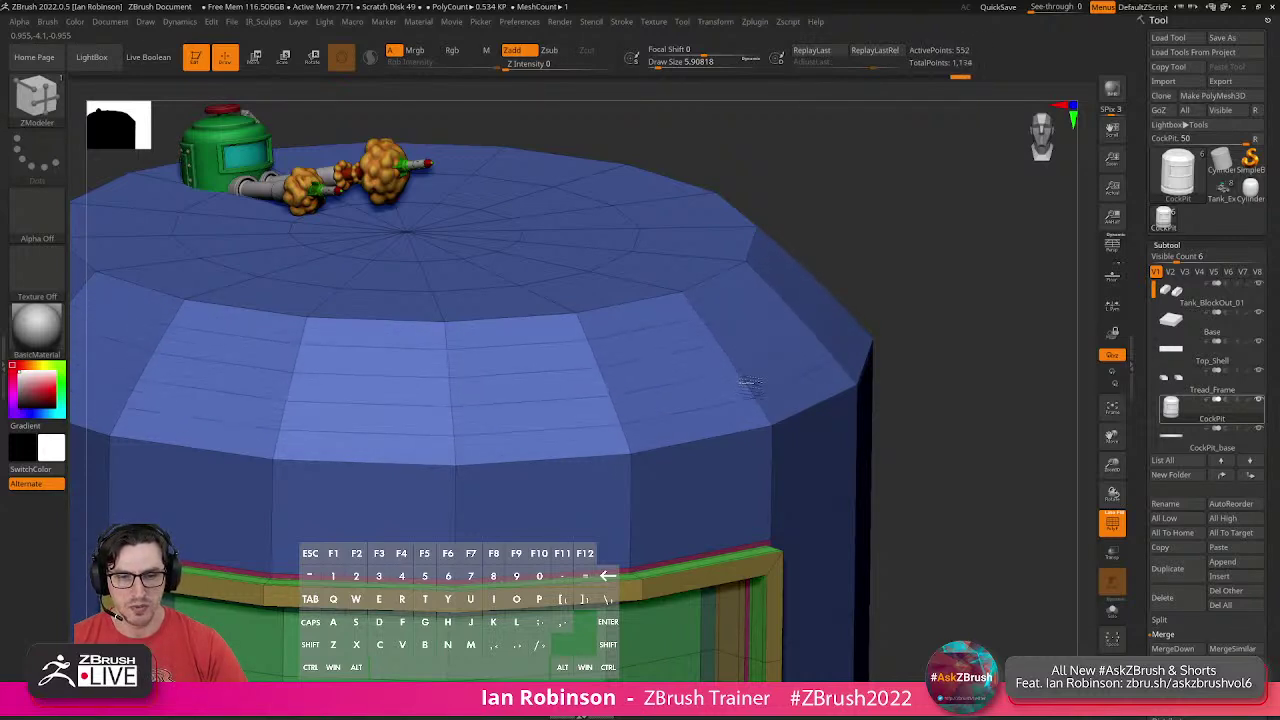
{"action": "left_click", "coordinate": [772, 382]}
{"action": "mouse_move", "coordinate": [785, 382]}
{"action": "left_mouse_down"}
{"action": "mouse_move", "coordinate": [660, 393]}
{"action": "mouse_move", "coordinate": [780, 375]}
{"action": "mouse_move", "coordinate": [805, 290]}
{"action": "mouse_move", "coordinate": [787, 386]}
{"action": "mouse_move", "coordinate": [777, 376]}
{"action": "left_mouse_up"}
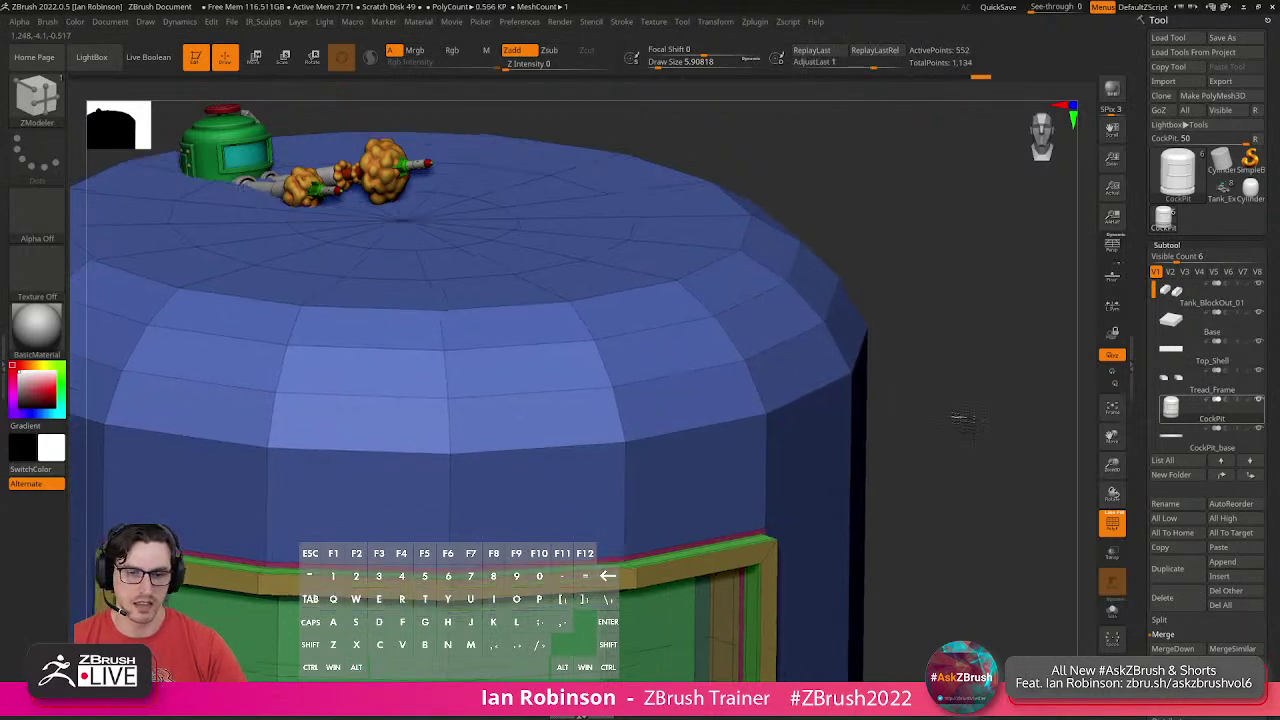
Preview the cockpit's rounded top with Dynamic Subdivision and the polyframe toggled, and switch the smoothing back off.
{"action": "left_click_drag", "start_coordinate": [974, 434], "coordinate": [930, 350], "text": "alt"}
{"action": "left_click_drag", "start_coordinate": [930, 350], "coordinate": [926, 363], "text": "shift"}
{"action": "mouse_move", "coordinate": [926, 415]}
{"action": "left_mouse_down", "text": "alt"}
{"action": "mouse_move", "coordinate": [909, 371]}
{"action": "mouse_move", "coordinate": [914, 397]}
{"action": "mouse_move", "coordinate": [927, 398]}
{"action": "left_mouse_up", "text": "alt"}
{"action": "key", "text": "d"}
{"action": "key", "text": "shift+f"}
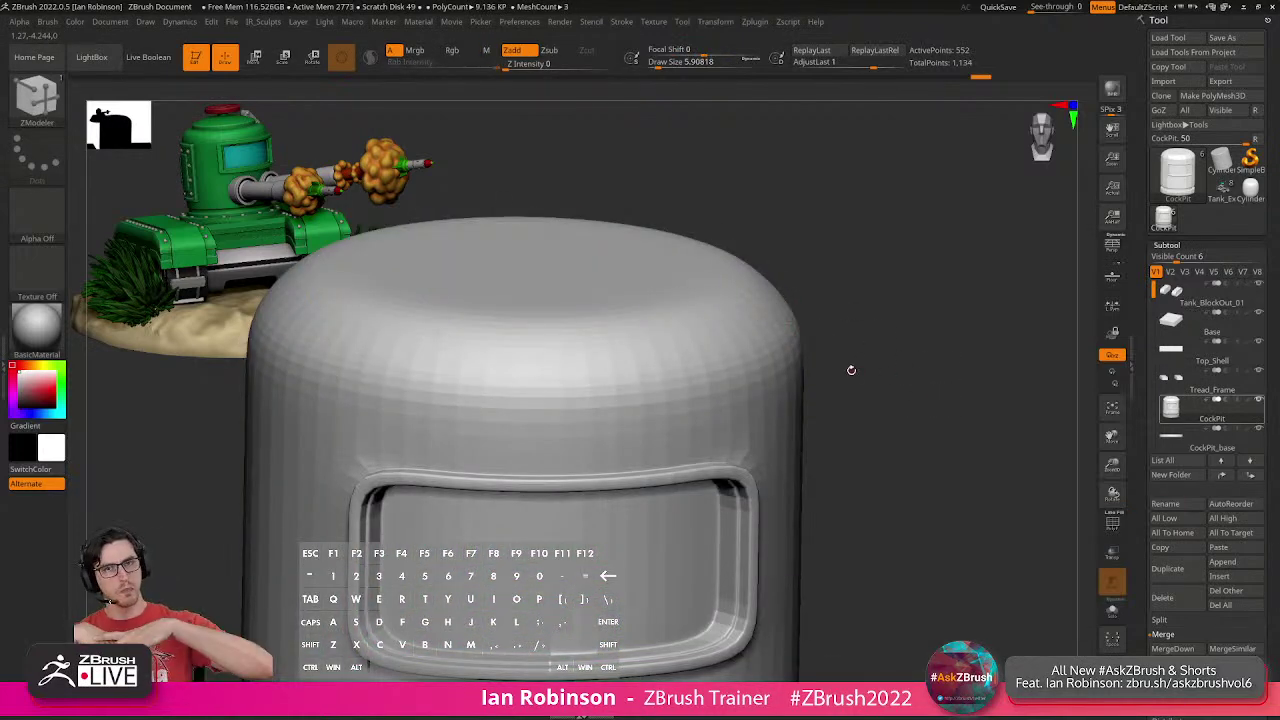
{"action": "key", "text": "shift+f"}
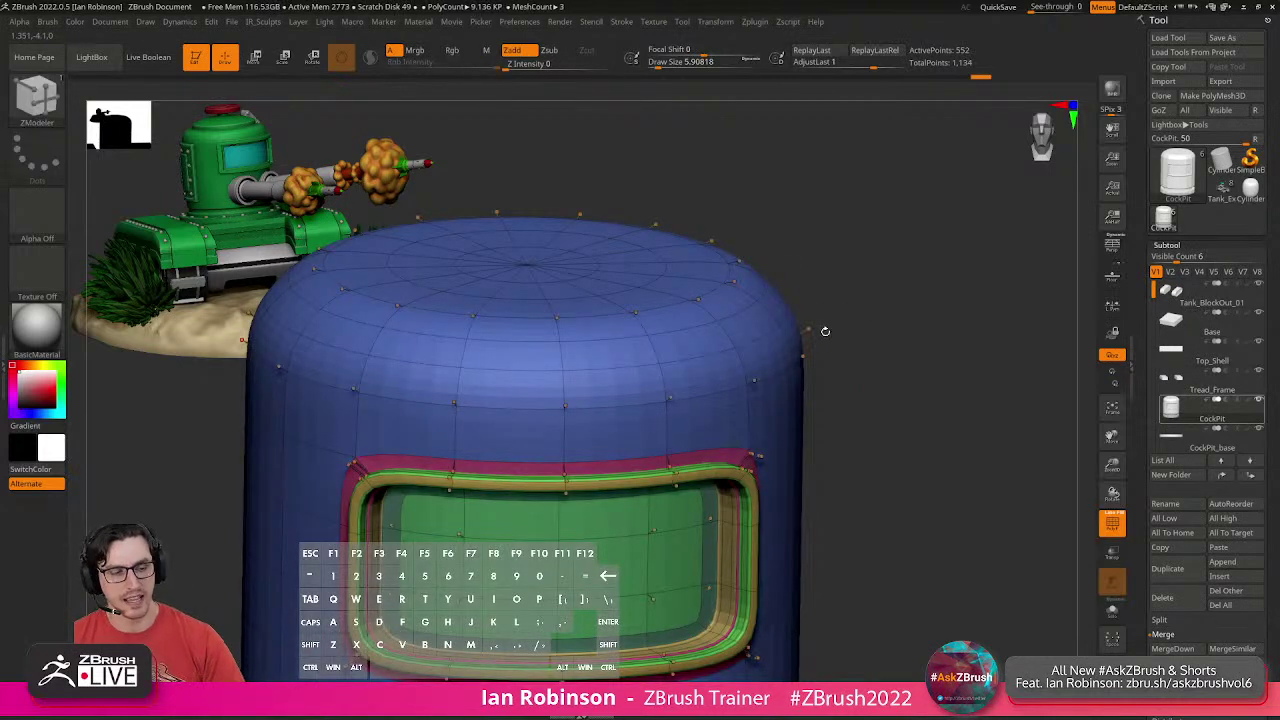
{"action": "key", "text": "shift+f"}
{"action": "key", "text": "shift+f"}
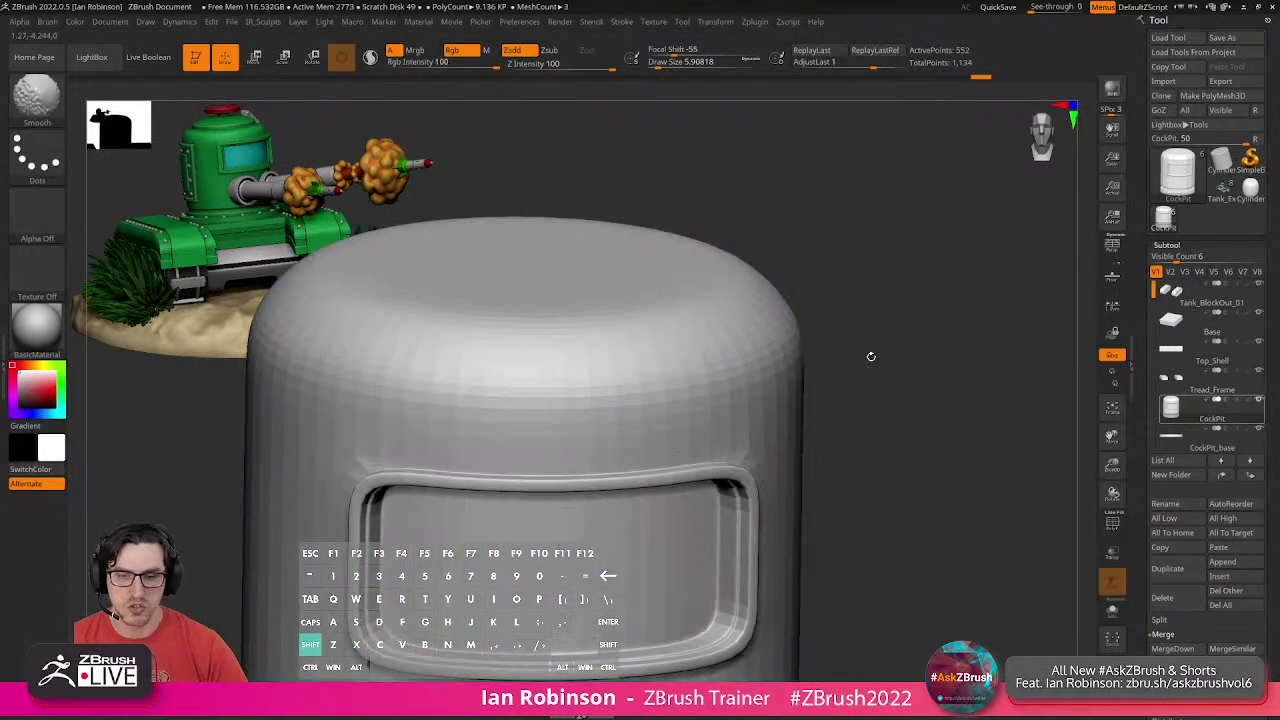
{"action": "key", "text": "shift+d"}
{"action": "mouse_move", "coordinate": [889, 360]}
{"action": "left_mouse_down", "text": "shift"}
{"action": "mouse_move", "coordinate": [868, 344]}
{"action": "mouse_move", "coordinate": [951, 353]}
{"action": "mouse_move", "coordinate": [337, 363]}
{"action": "mouse_move", "coordinate": [279, 379]}
{"action": "mouse_move", "coordinate": [339, 381]}
{"action": "left_mouse_up", "text": "shift"}
{"action": "key", "text": "ctrl"}
{"action": "key", "text": "w"}
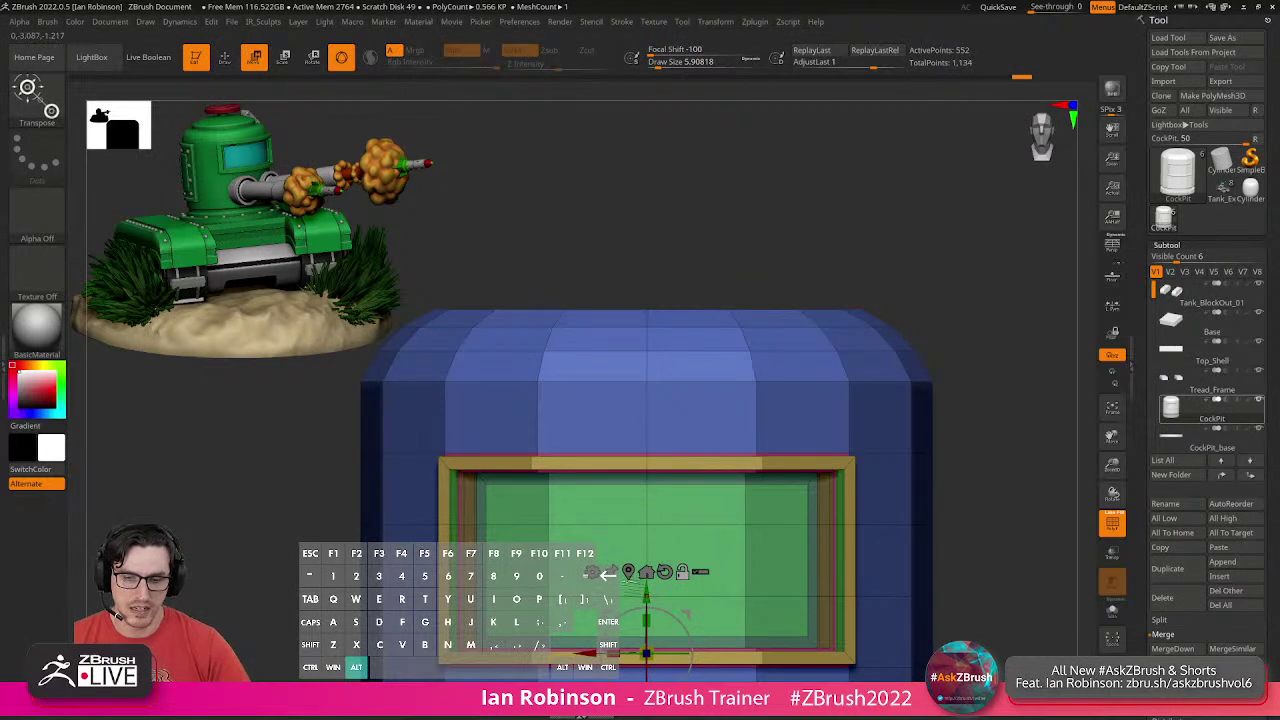
{"action": "key", "text": "q"}
{"action": "key", "text": "ctrl"}
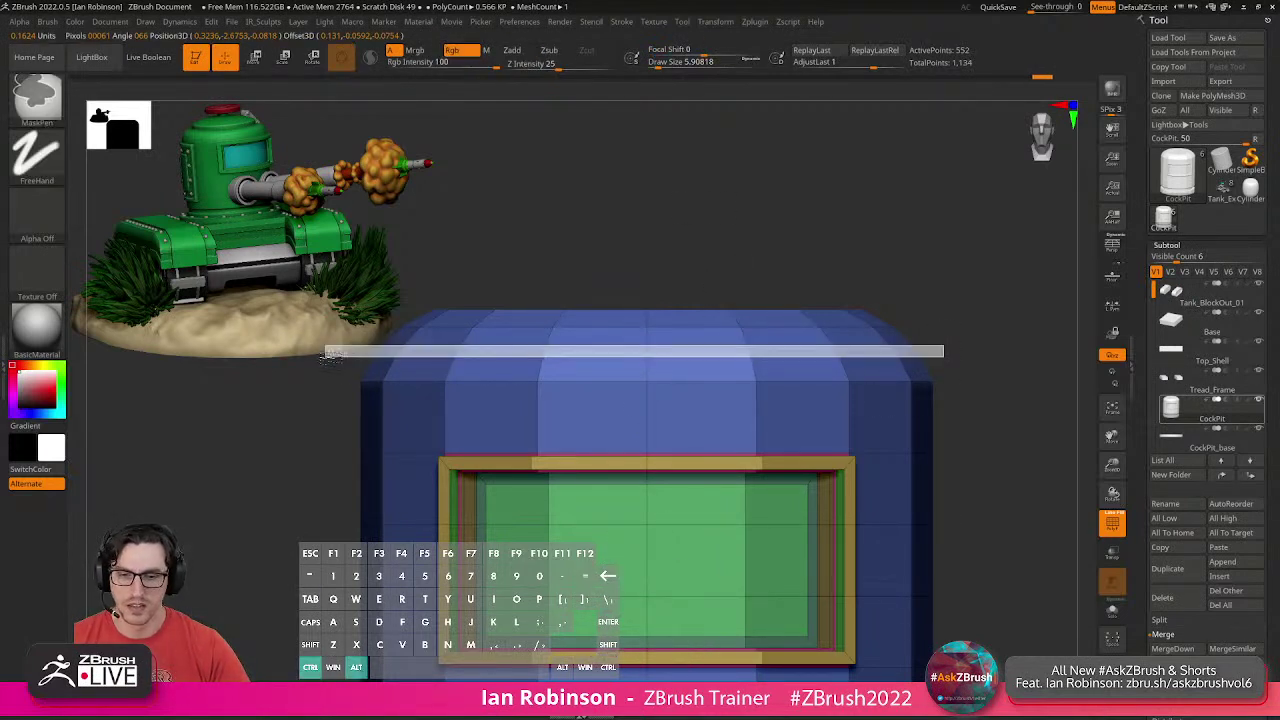
{"action": "left_click_drag", "start_coordinate": [963, 340], "coordinate": [794, 346], "text": "alt"}
{"action": "key", "text": "shift+f"}
{"action": "key", "text": "shift+f"}
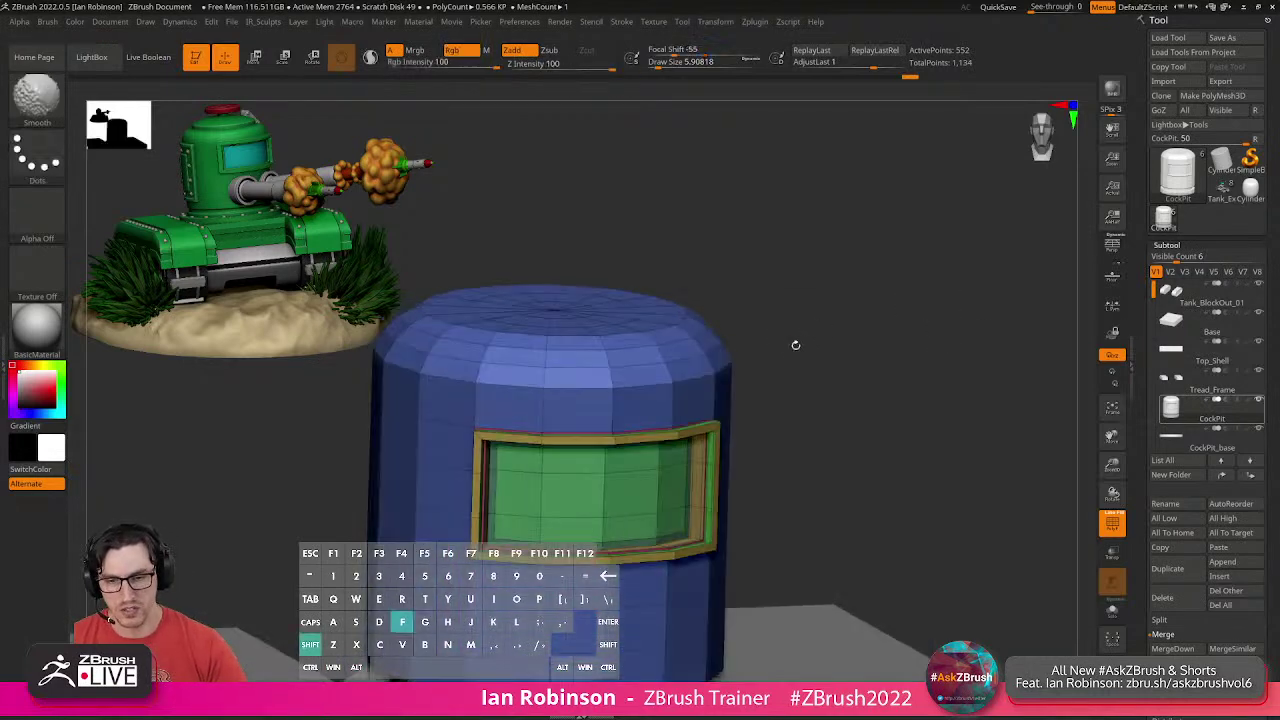
Undo the two bevel edge loops and insert three across the cockpit's top bevel with Interactive Elevation.
{"action": "right_click_drag", "start_coordinate": [792, 343], "coordinate": [735, 345], "text": "alt"}
{"action": "right_click_drag", "start_coordinate": [735, 345], "coordinate": [776, 340]}
{"action": "key", "text": "space"}
{"action": "key", "text": "ctrl"}
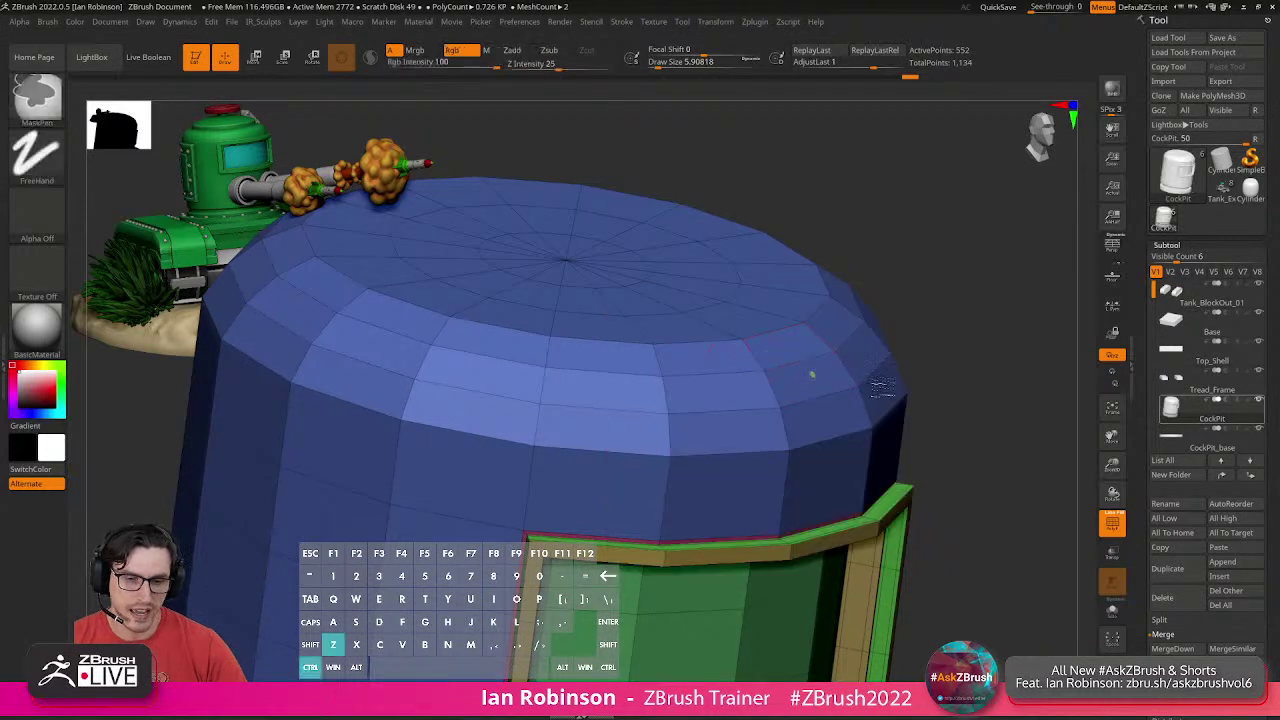
{"action": "key", "text": "space"}
{"action": "left_click", "coordinate": [829, 367]}
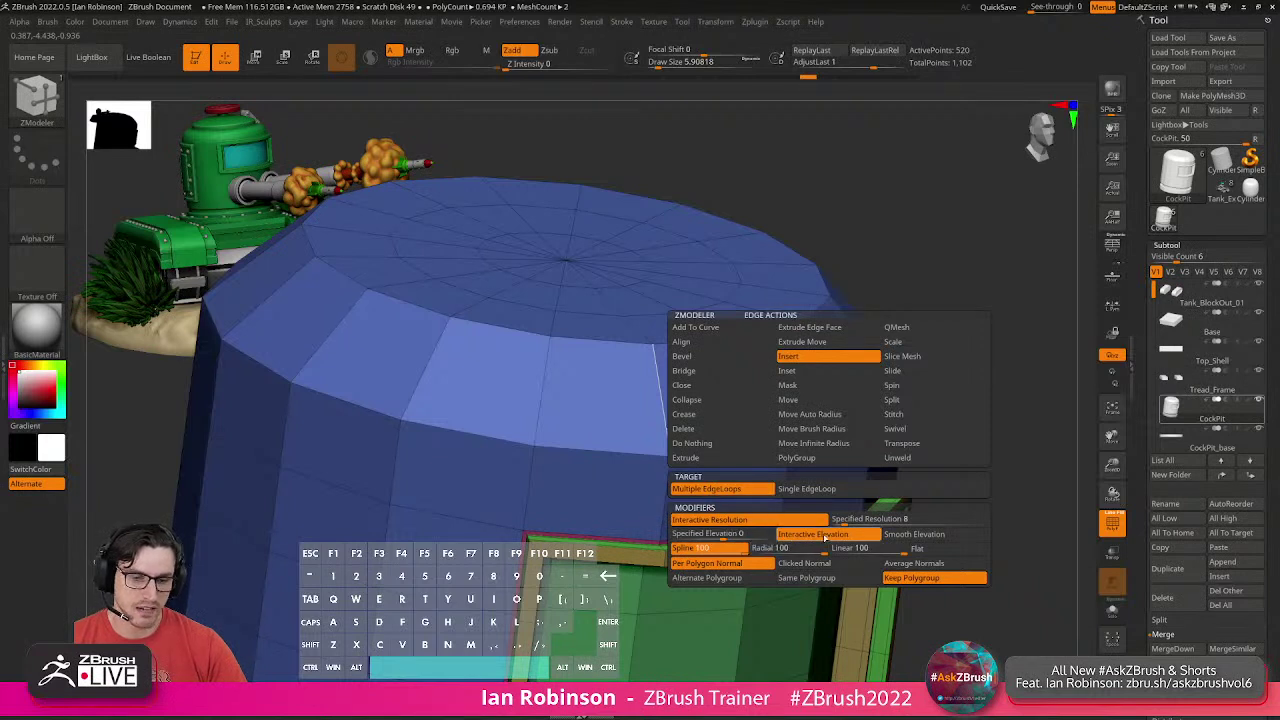
{"action": "left_click", "coordinate": [842, 535]}
{"action": "left_click_drag", "start_coordinate": [845, 385], "coordinate": [760, 406]}
Check the cockpit's rounded top under Dynamic Subdivision without the polyframe, and restore the unsmoothed polyframe display.
{"action": "key", "text": "d"}
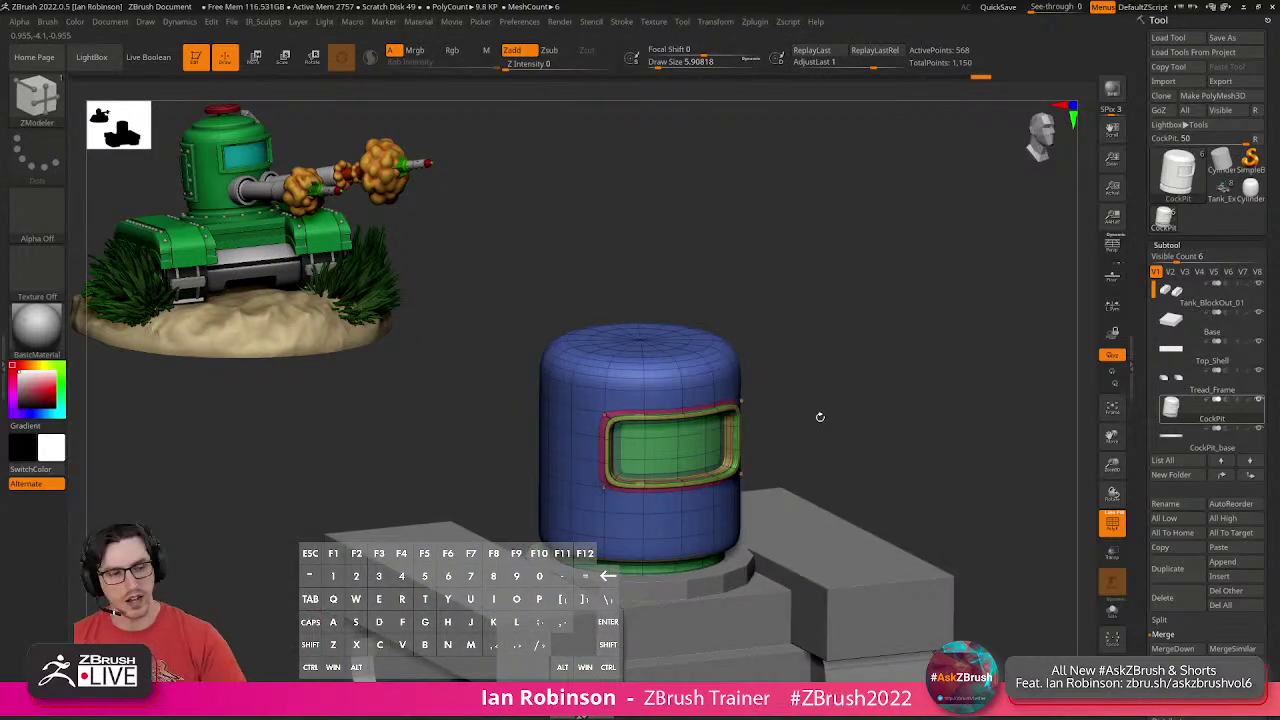
{"action": "key", "text": "shift+f"}
{"action": "key", "text": "shift+d"}
{"action": "left_click_drag", "start_coordinate": [777, 337], "coordinate": [895, 408]}
{"action": "key", "text": "shift+f"}
Try to thicken the window frame by extruding its green side faces with QMesh Polygroup All.
{"action": "right_click_drag", "start_coordinate": [895, 408], "coordinate": [857, 418]}
{"action": "right_click_drag", "start_coordinate": [815, 477], "coordinate": [779, 424], "text": "alt"}
{"action": "right_click_drag", "start_coordinate": [768, 374], "coordinate": [745, 405], "text": "alt"}
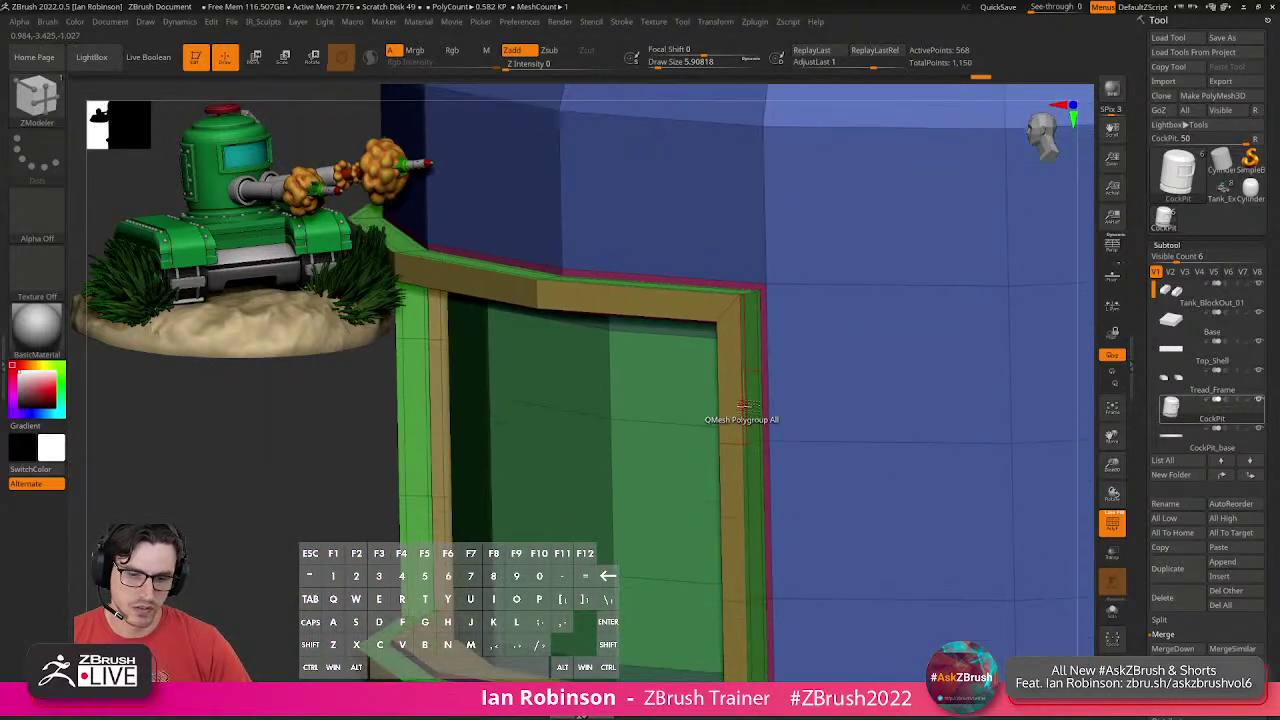
{"action": "key", "text": "space"}
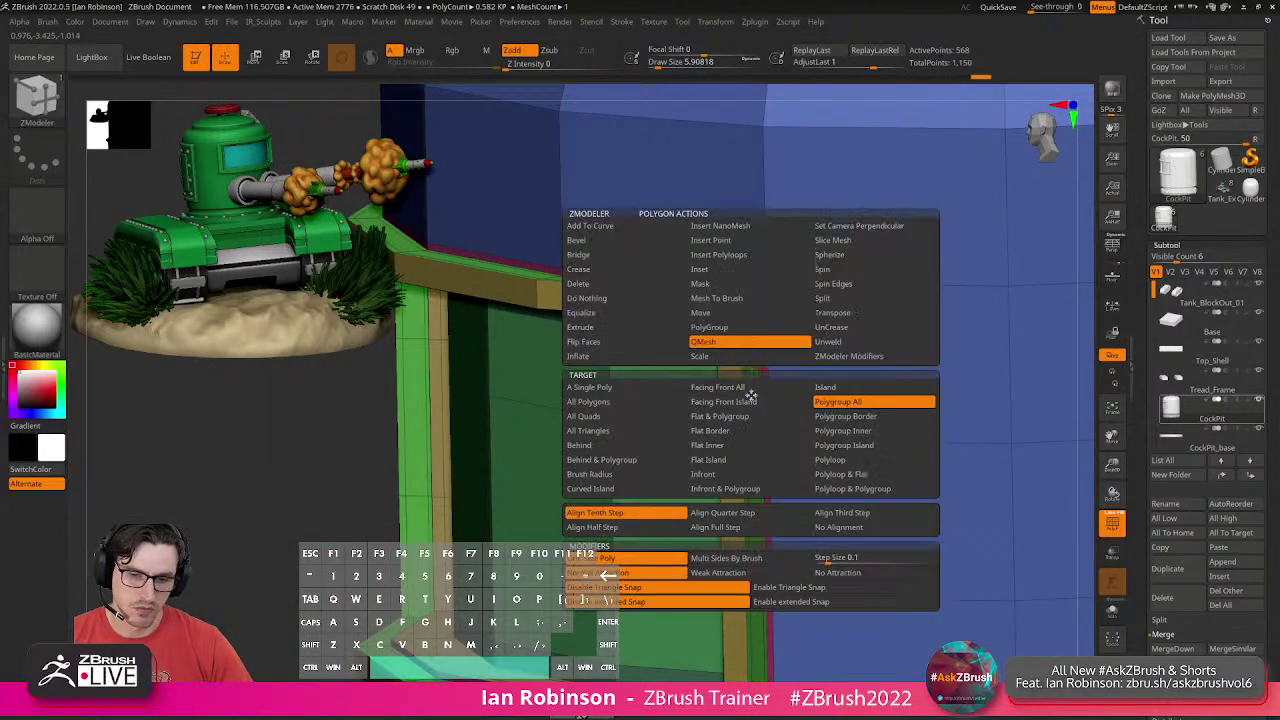
{"action": "right_click_drag", "start_coordinate": [700, 366], "coordinate": [783, 375]}
{"action": "left_click_drag", "start_coordinate": [783, 375], "coordinate": [788, 374]}
{"action": "right_click_drag", "start_coordinate": [785, 376], "coordinate": [760, 382]}
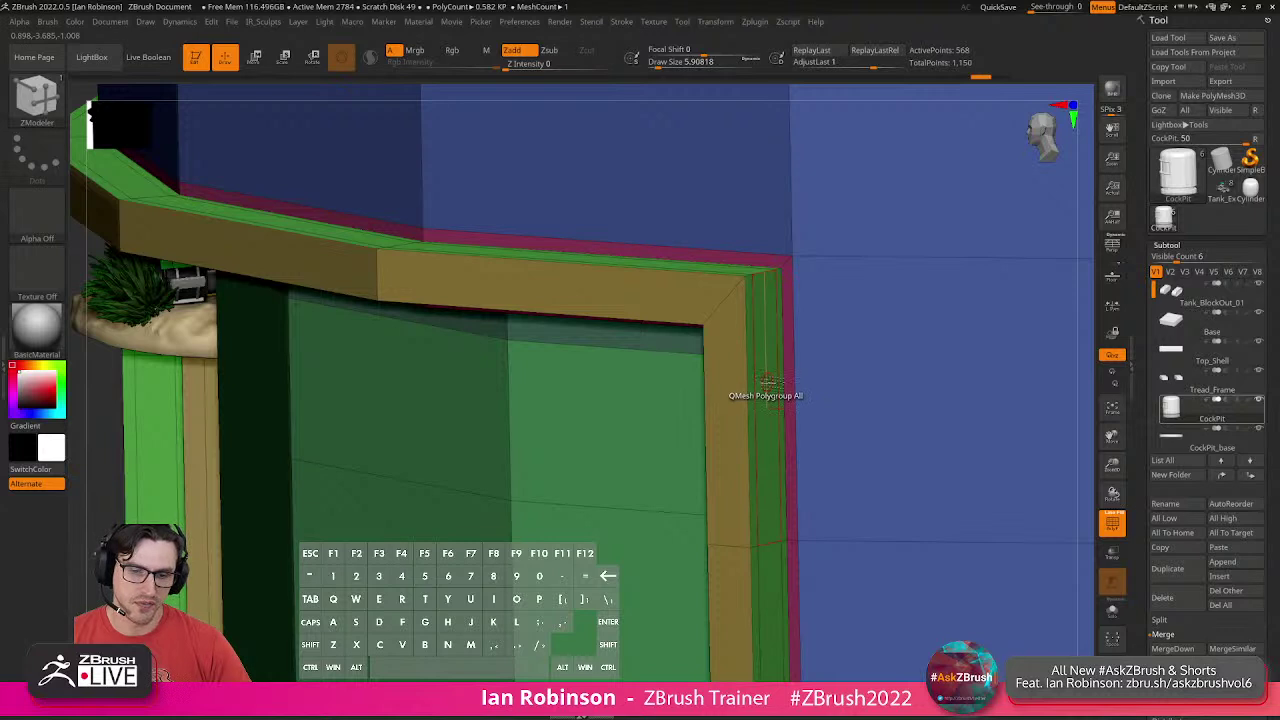
{"action": "left_click", "coordinate": [770, 382]}
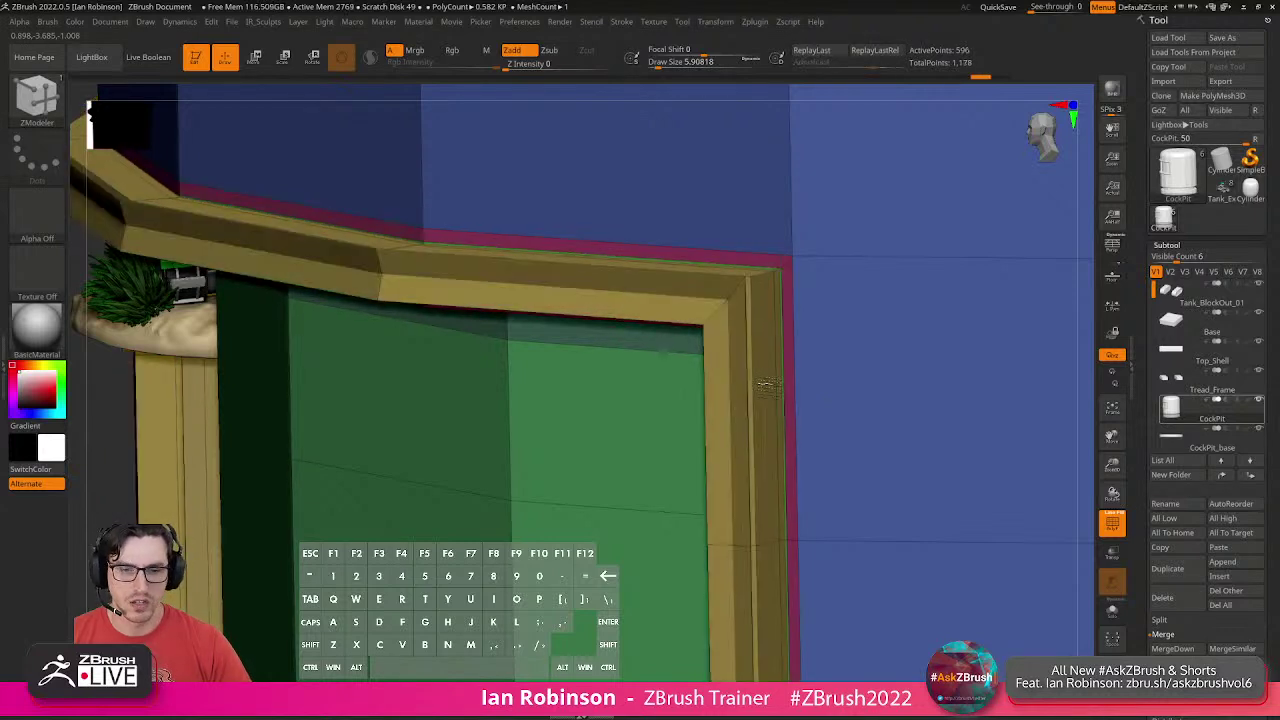
{"action": "key", "text": "ctrl+z"}
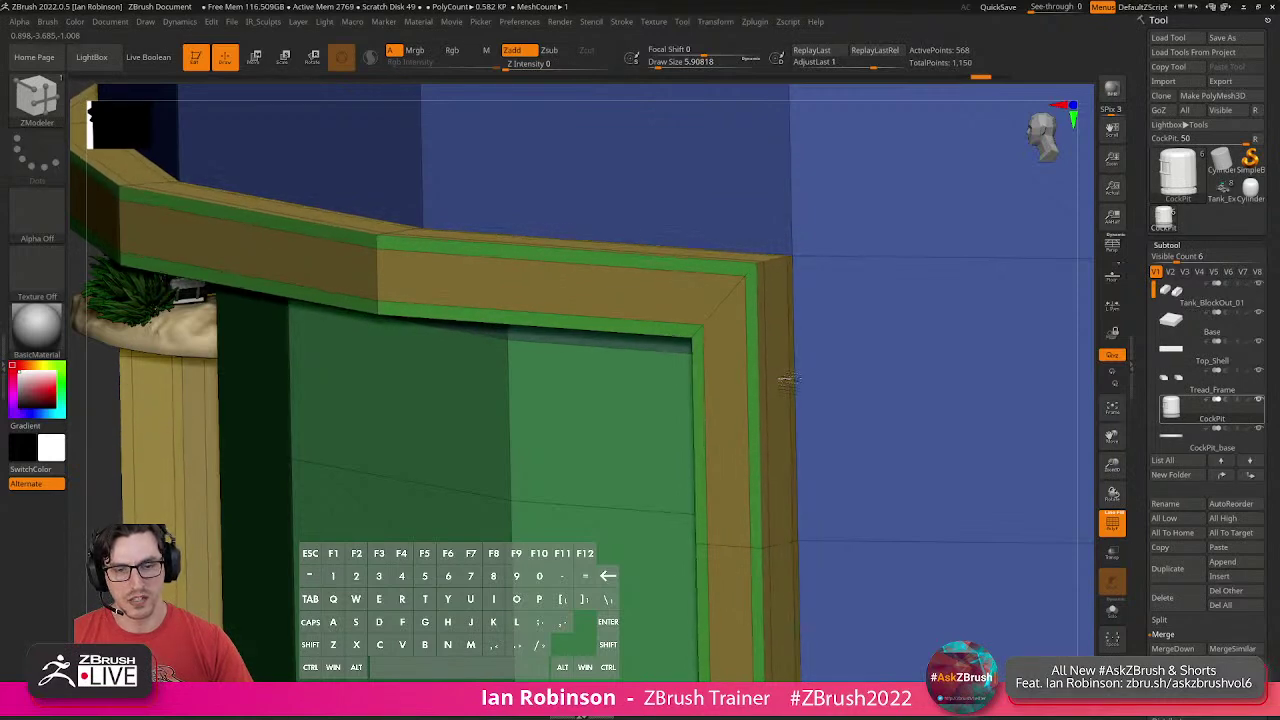
{"action": "right_click_drag", "start_coordinate": [760, 395], "coordinate": [723, 381]}
{"action": "key", "text": "ctrl+z"}
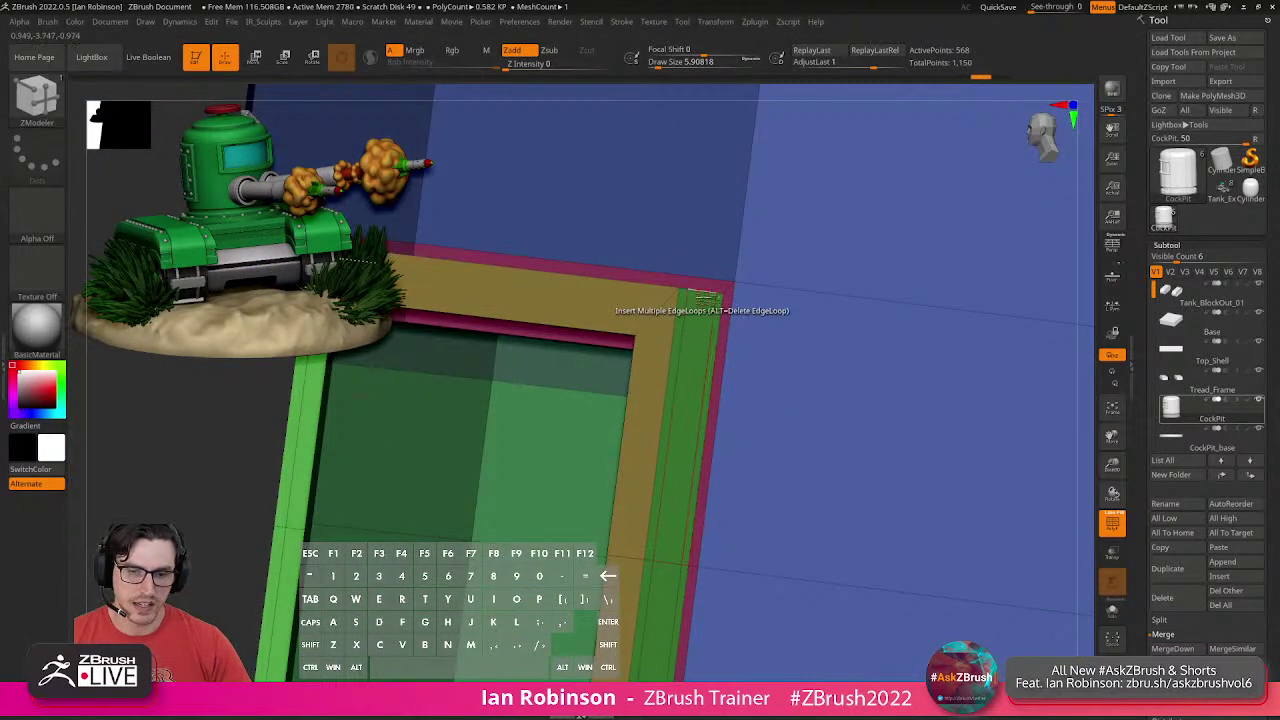
Set the edge action to PolyGroup PolyLoop and assign the window frame's outer side faces a separate polygroup.
{"action": "key", "text": "space"}
{"action": "left_click", "coordinate": [670, 423]}
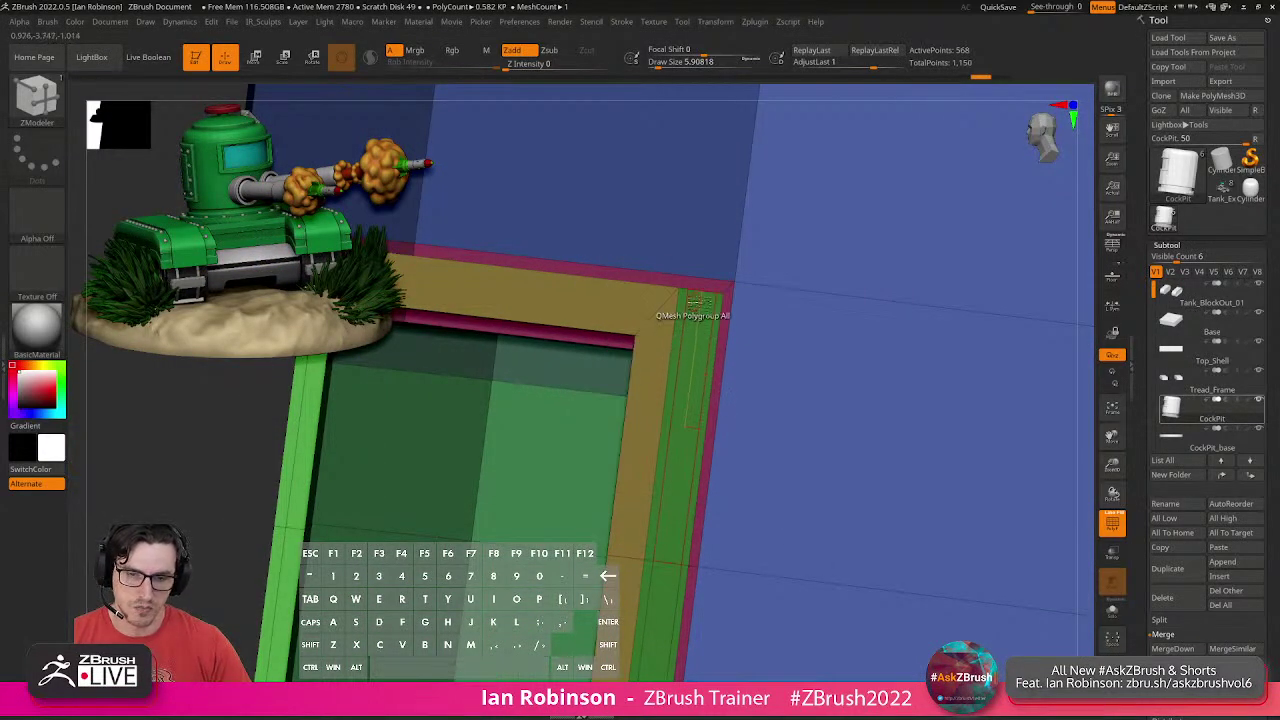
{"action": "left_click", "coordinate": [701, 299]}
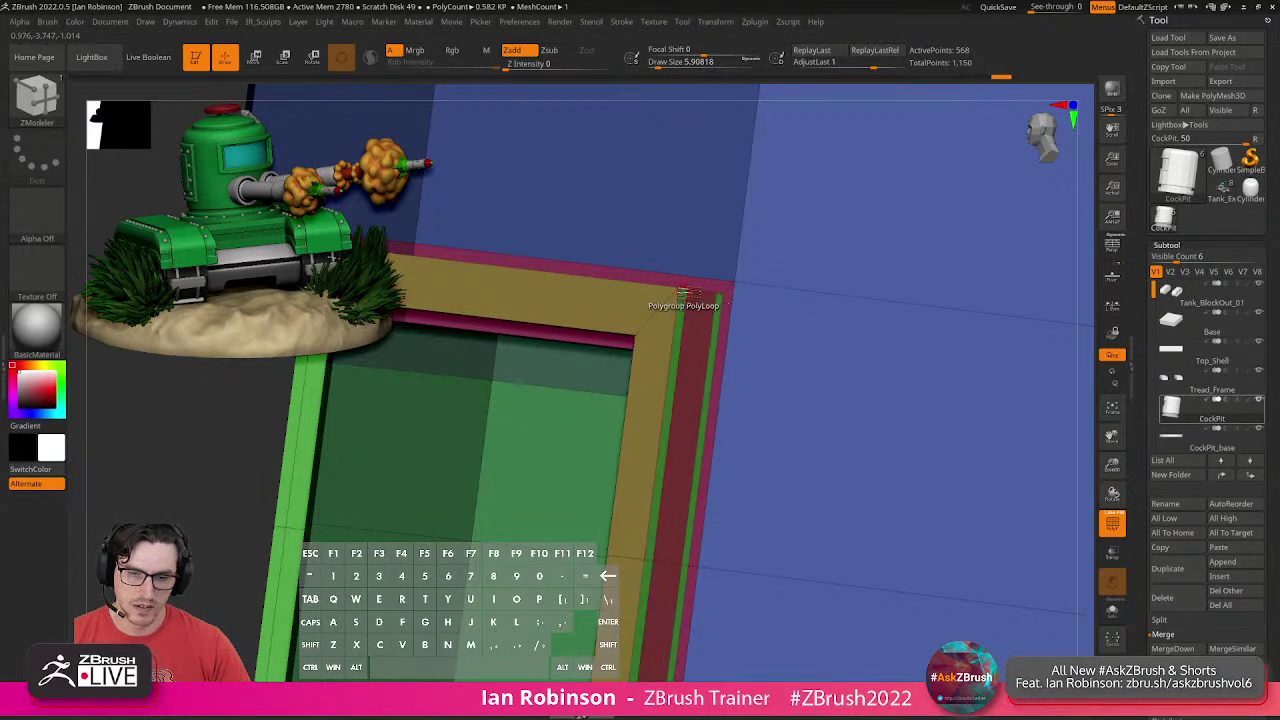
{"action": "left_click", "coordinate": [683, 294]}
{"action": "left_click", "coordinate": [720, 298]}
Extrude the window frame's outer side polygroup outward with QMesh until it absorbs the thin surrounding margin.
{"action": "key", "text": "space"}
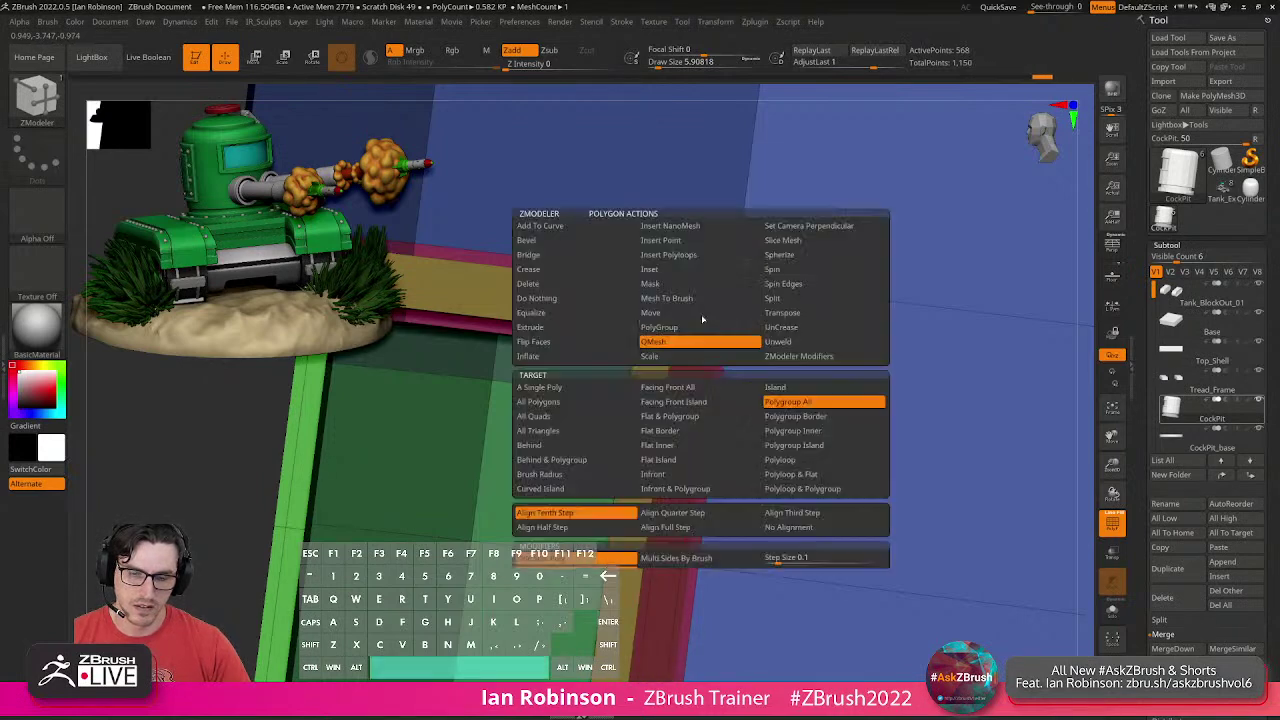
{"action": "left_click_drag", "start_coordinate": [699, 383], "coordinate": [719, 376]}
{"action": "right_click_drag", "start_coordinate": [718, 376], "coordinate": [722, 396], "text": "alt"}
{"action": "right_click_drag", "start_coordinate": [800, 410], "coordinate": [734, 420]}
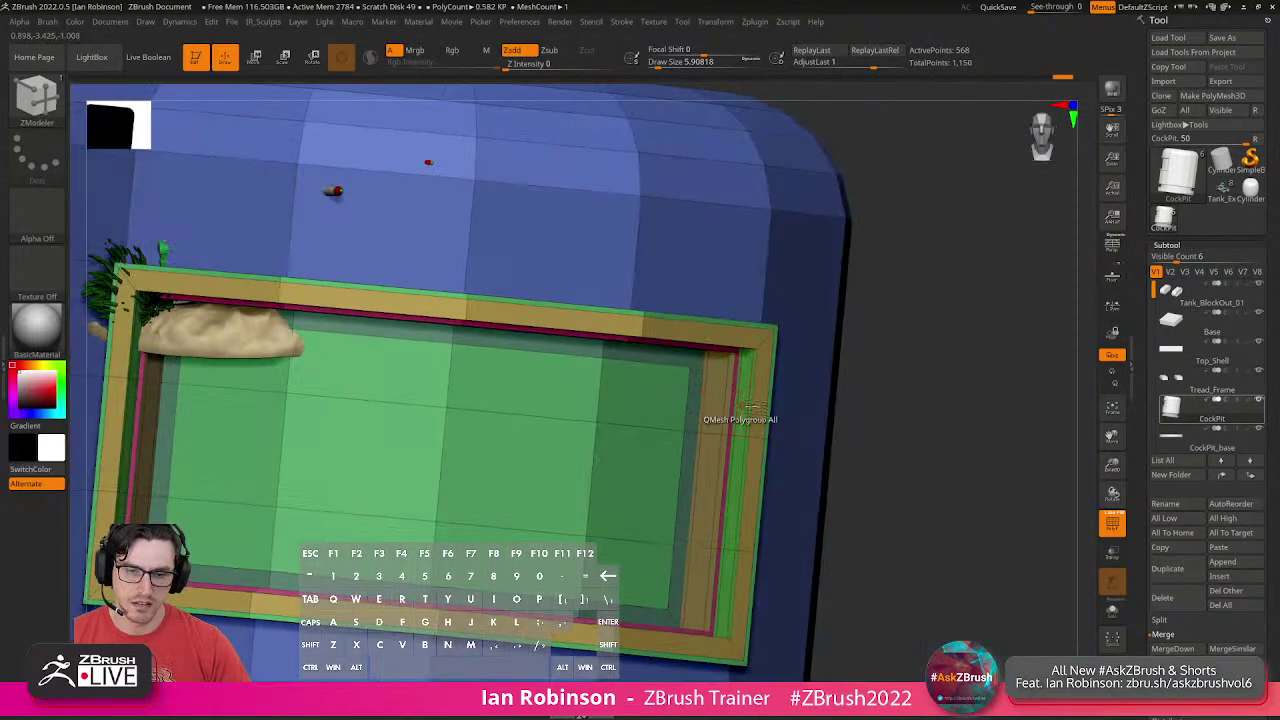
Set the edge action back to Insert and delete the extra edge loop near the outer edge of the window frame's front.
{"action": "key", "text": "shift+f"}
{"action": "right_click_drag", "start_coordinate": [920, 443], "coordinate": [829, 429], "text": "alt"}
{"action": "key", "text": "shift+f"}
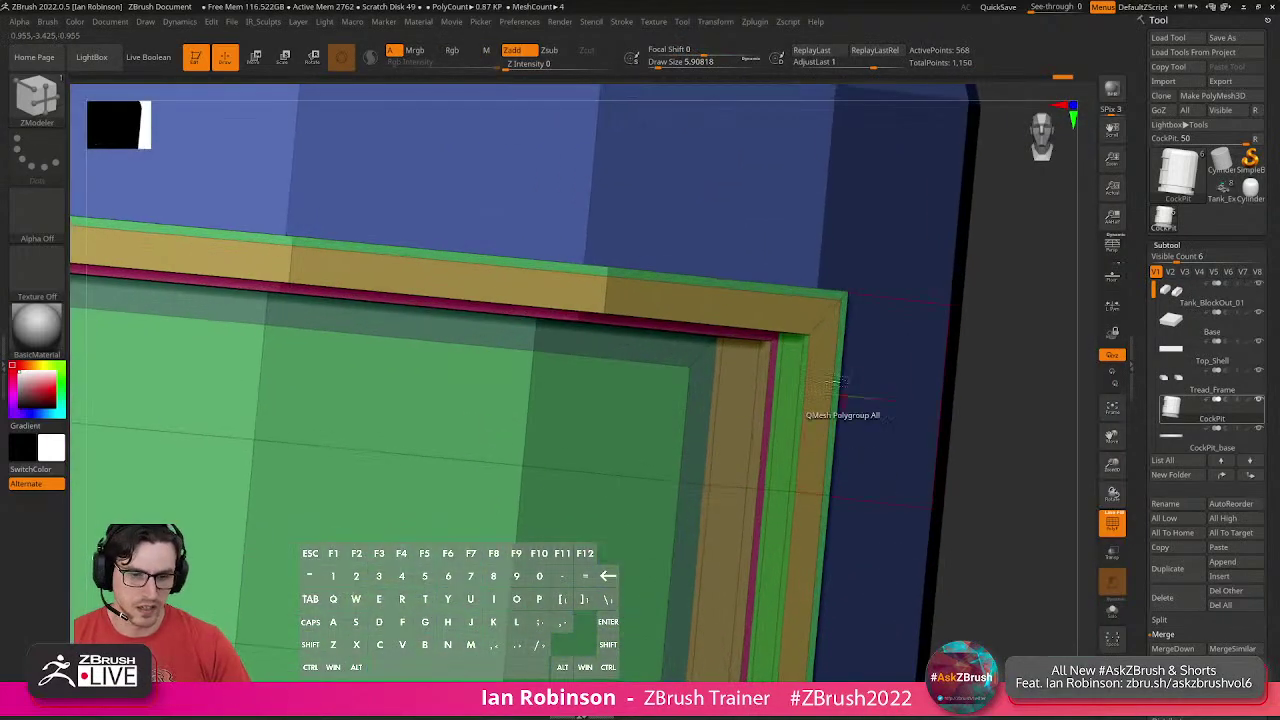
{"action": "left_click_drag", "start_coordinate": [833, 345], "coordinate": [840, 346]}
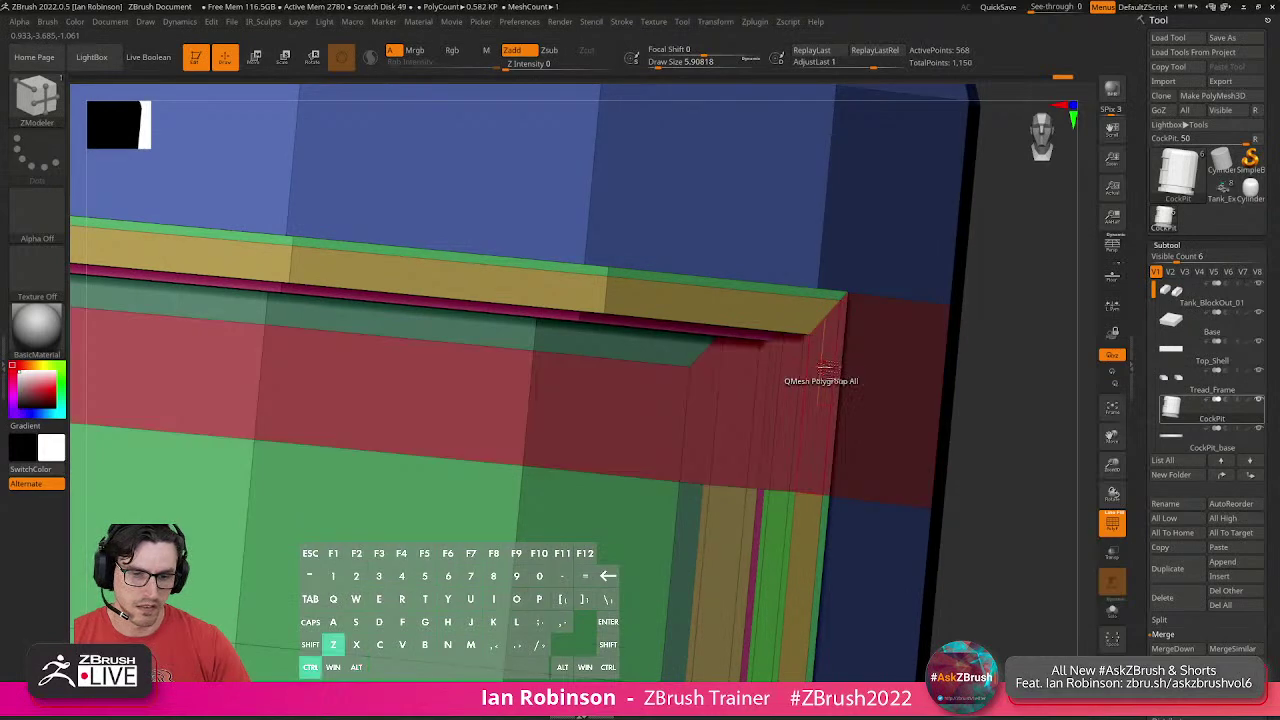
{"action": "key", "text": "ctrl+z"}
{"action": "key", "text": "space"}
{"action": "left_click", "coordinate": [809, 348]}
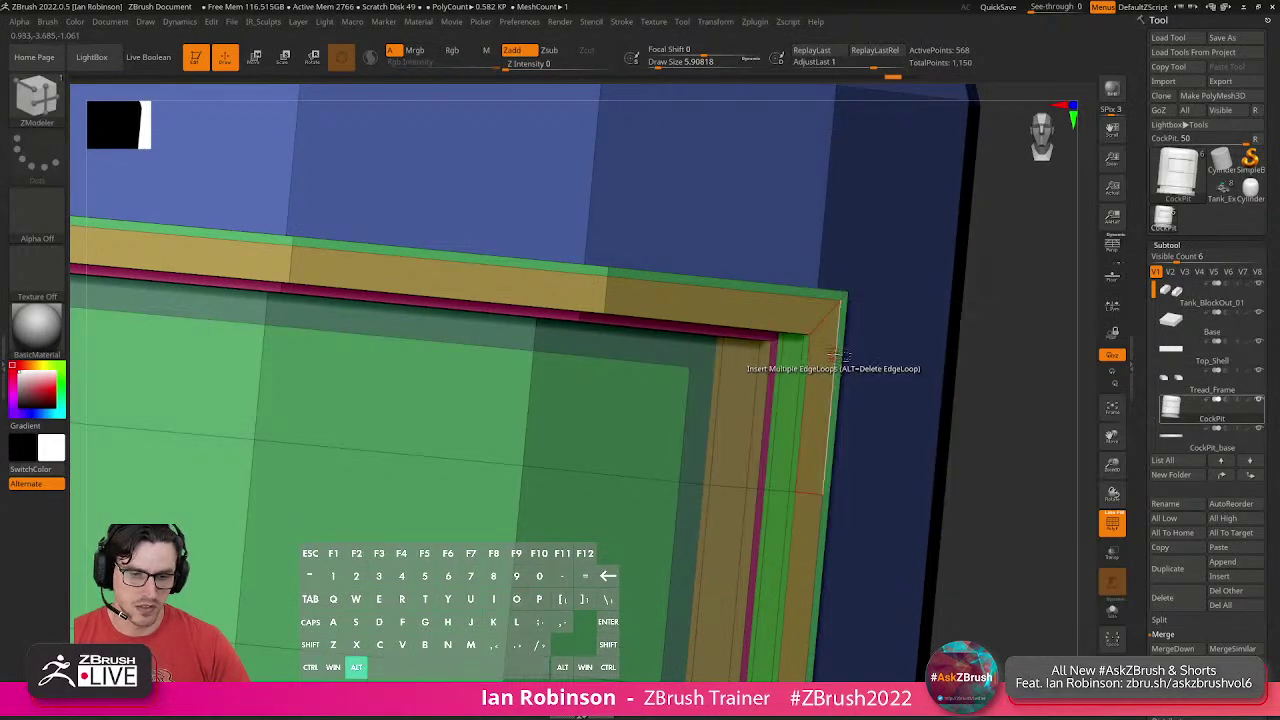
{"action": "left_click", "coordinate": [838, 357], "text": "alt"}
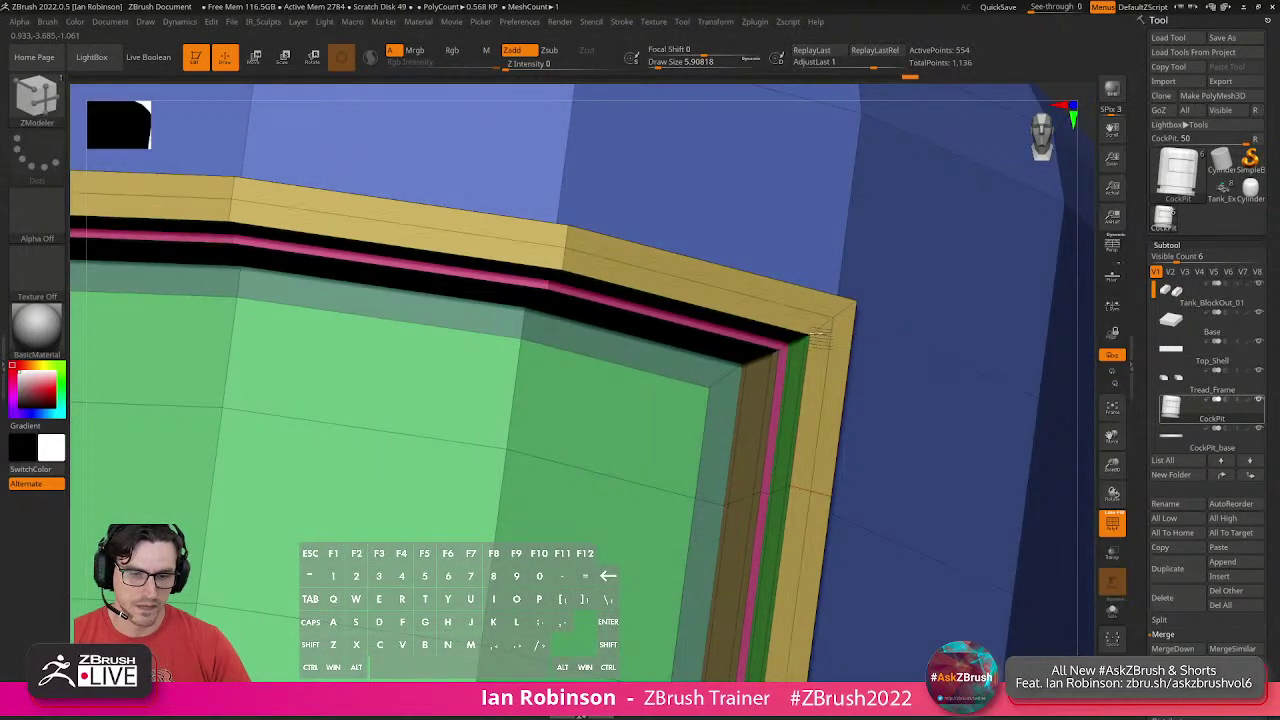
Set the edge insert target to Single EdgeLoop and try an additional loop around the window frame, deleting the extra loops.
{"action": "key", "text": "ctrl+shift+z"}
{"action": "key", "text": "space"}
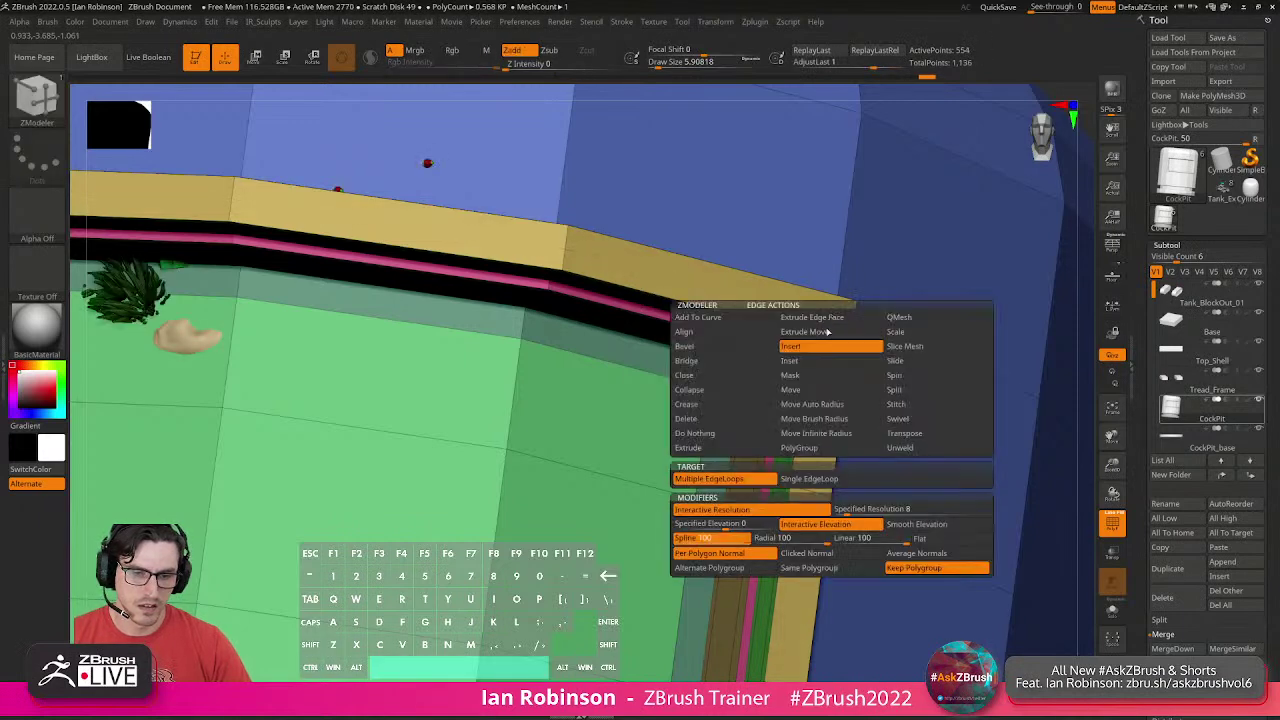
{"action": "left_click", "coordinate": [784, 479]}
{"action": "left_click", "coordinate": [840, 313]}
{"action": "left_click_drag", "start_coordinate": [838, 313], "coordinate": [850, 307]}
{"action": "right_click_drag", "start_coordinate": [868, 340], "coordinate": [740, 392]}
{"action": "left_click", "coordinate": [768, 351], "text": "alt"}
{"action": "left_click", "coordinate": [728, 389], "text": "alt"}
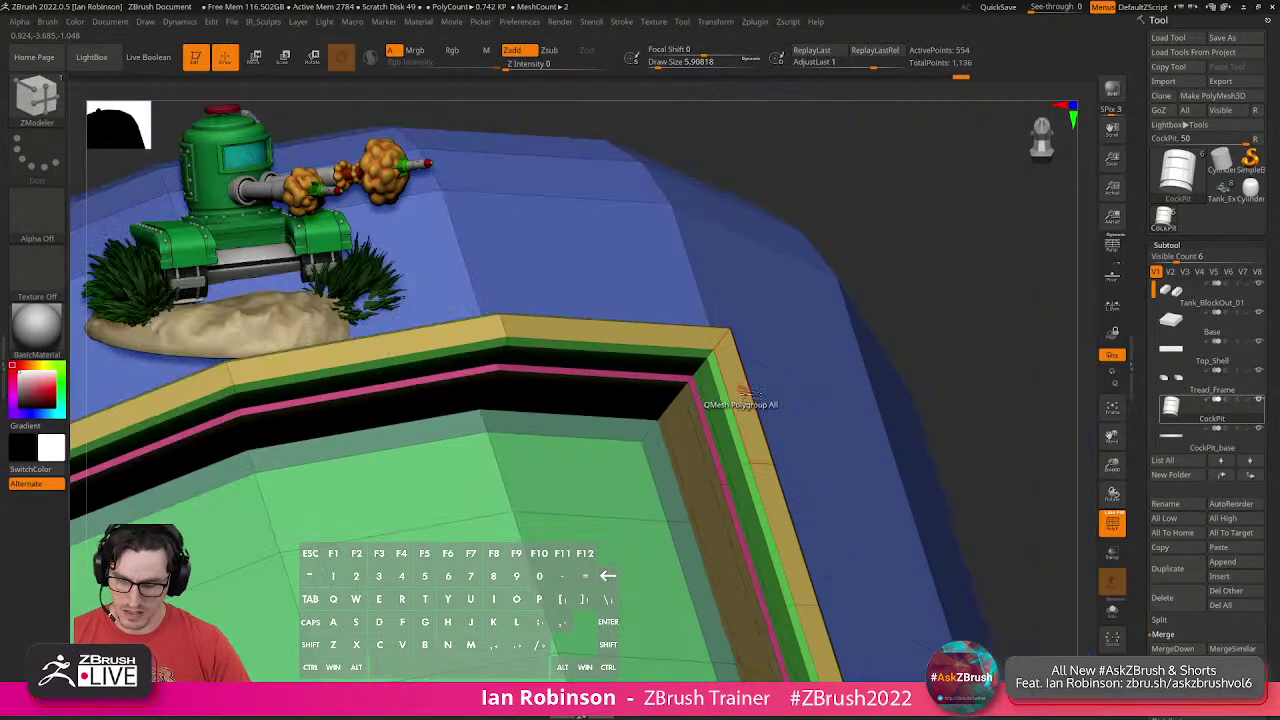
Inspect the cleaned-up window frame and whole cockpit with Dynamic Subdivision and the polyframe toggled.
{"action": "key", "text": "d"}
{"action": "key", "text": "shift+f"}
{"action": "right_click_drag", "start_coordinate": [801, 426], "coordinate": [812, 408]}
{"action": "right_click_drag", "start_coordinate": [812, 408], "coordinate": [837, 425], "text": "ctrl"}
{"action": "key", "text": "shift+f"}
{"action": "key", "text": "shift+f"}
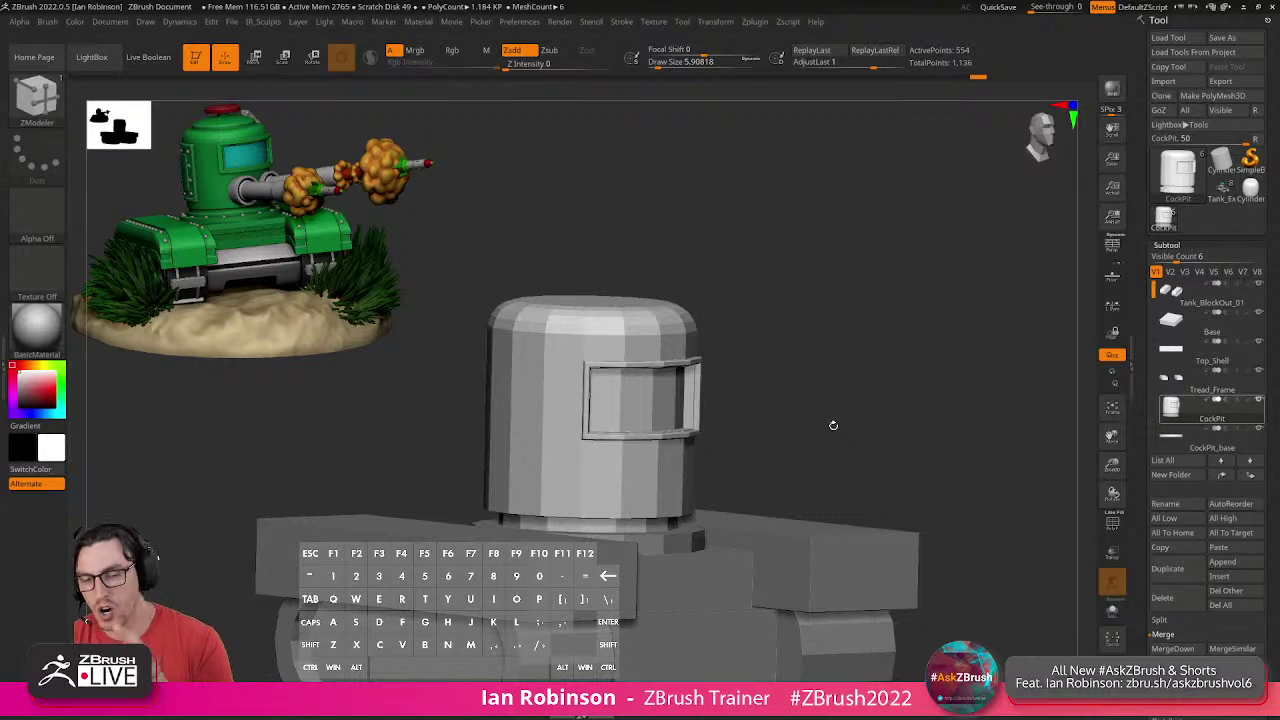
Review the smoothed cockpit with the reference image hidden and shown again, and turn Dynamic Subdivision off.
{"action": "key", "text": "d"}
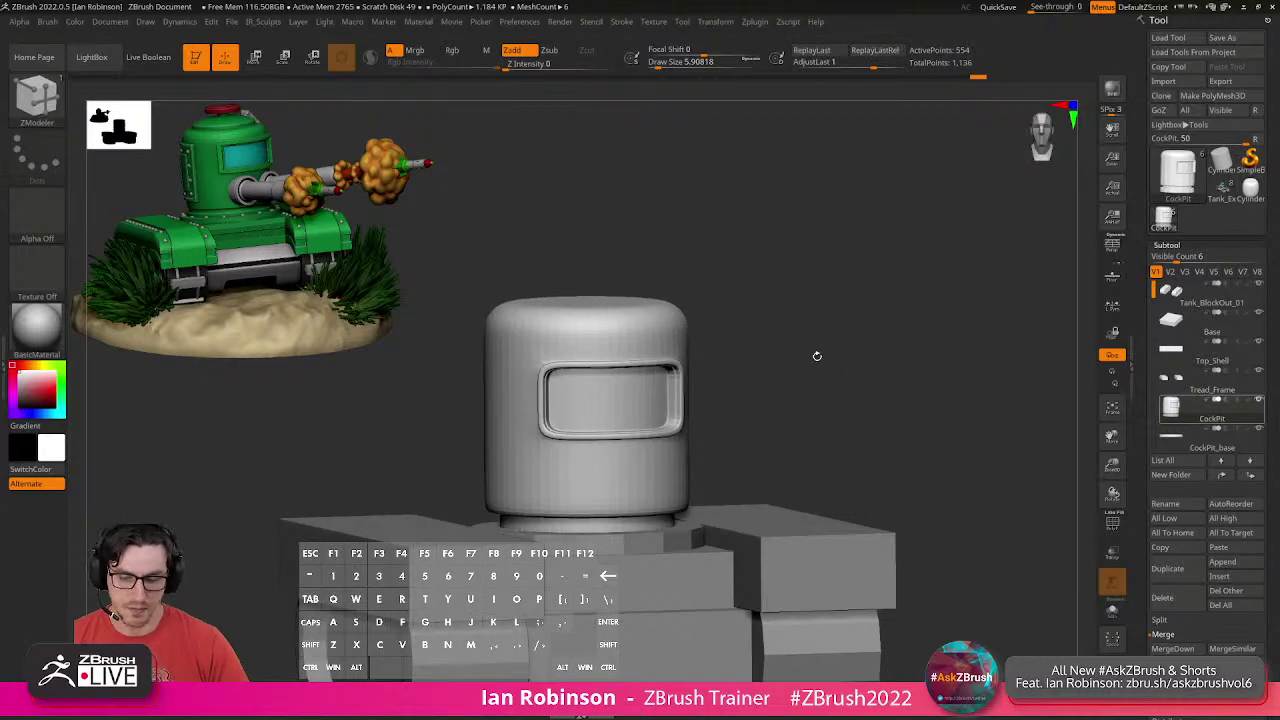
{"action": "key", "text": "shift"}
{"action": "key", "text": "shift+z"}
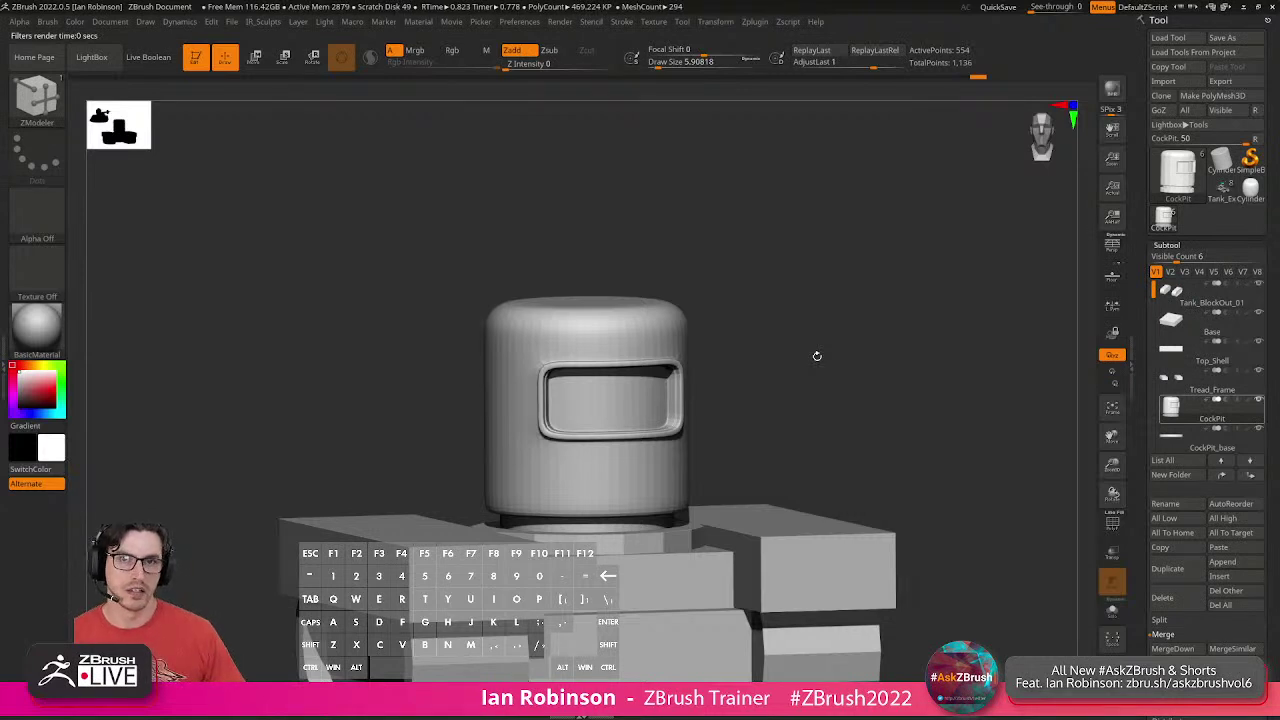
{"action": "key", "text": "shift+z"}
{"action": "key", "text": "shift+d"}
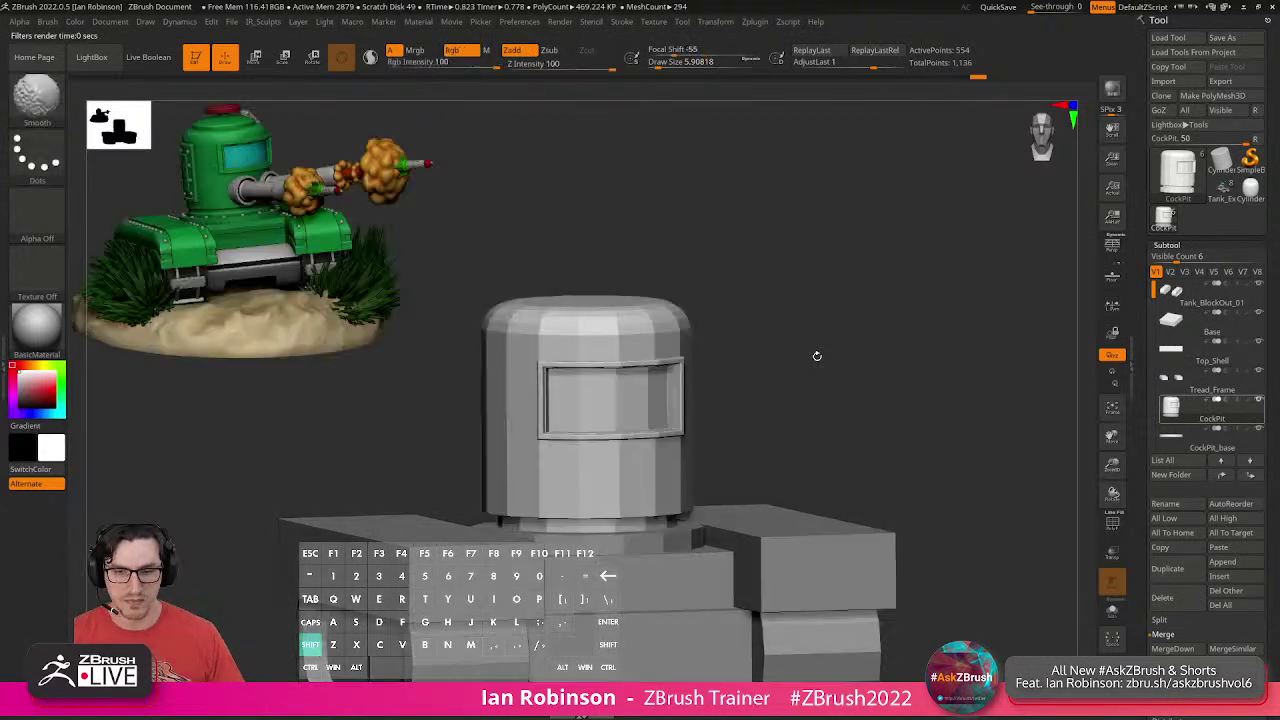
Review the smoothed cockpit with the reference image hidden, restoring the reference and polyframe and turning Dynamic Subdivision off.
{"action": "key", "text": "d"}
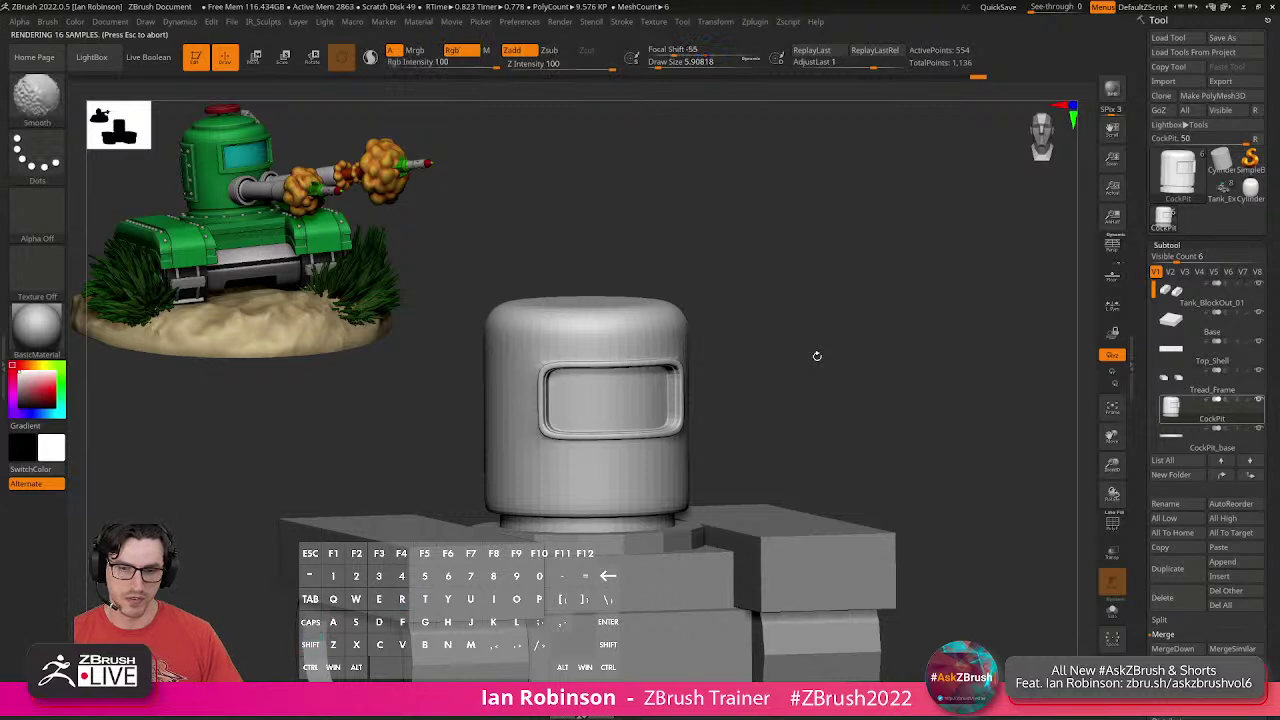
{"action": "key", "text": "shift+z"}
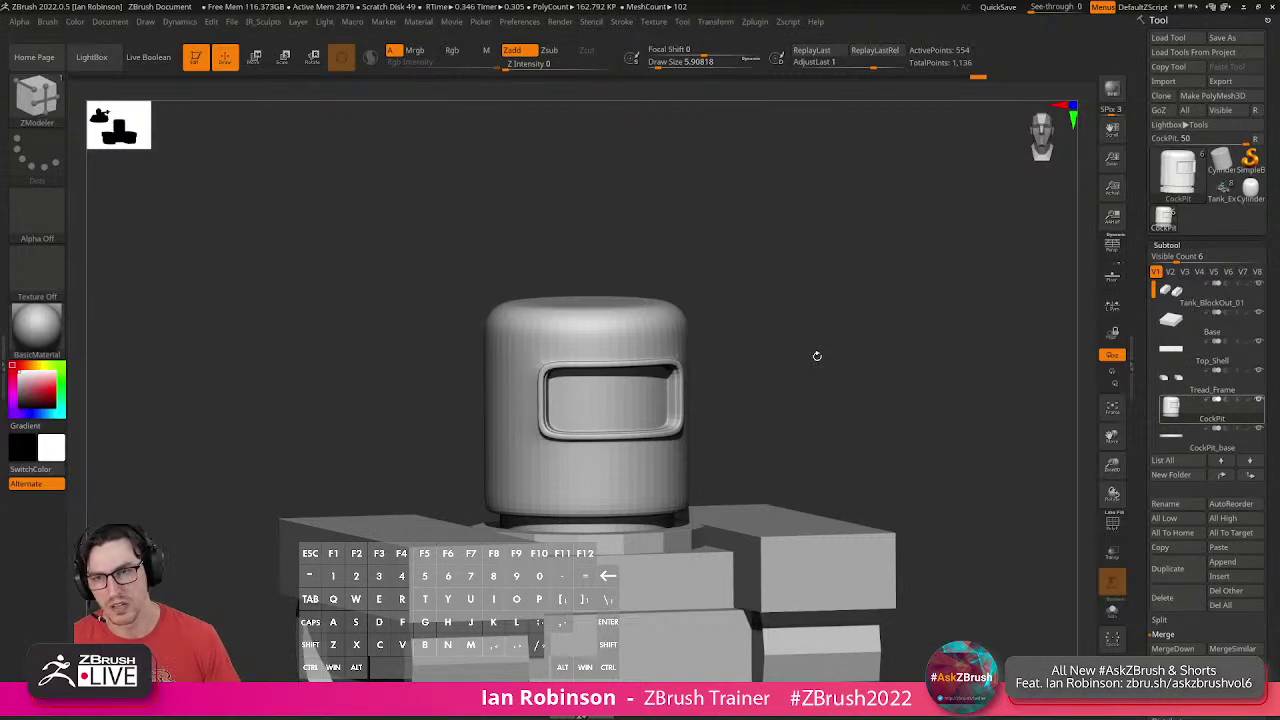
{"action": "key", "text": "shift+f"}
{"action": "key", "text": "shift+d"}
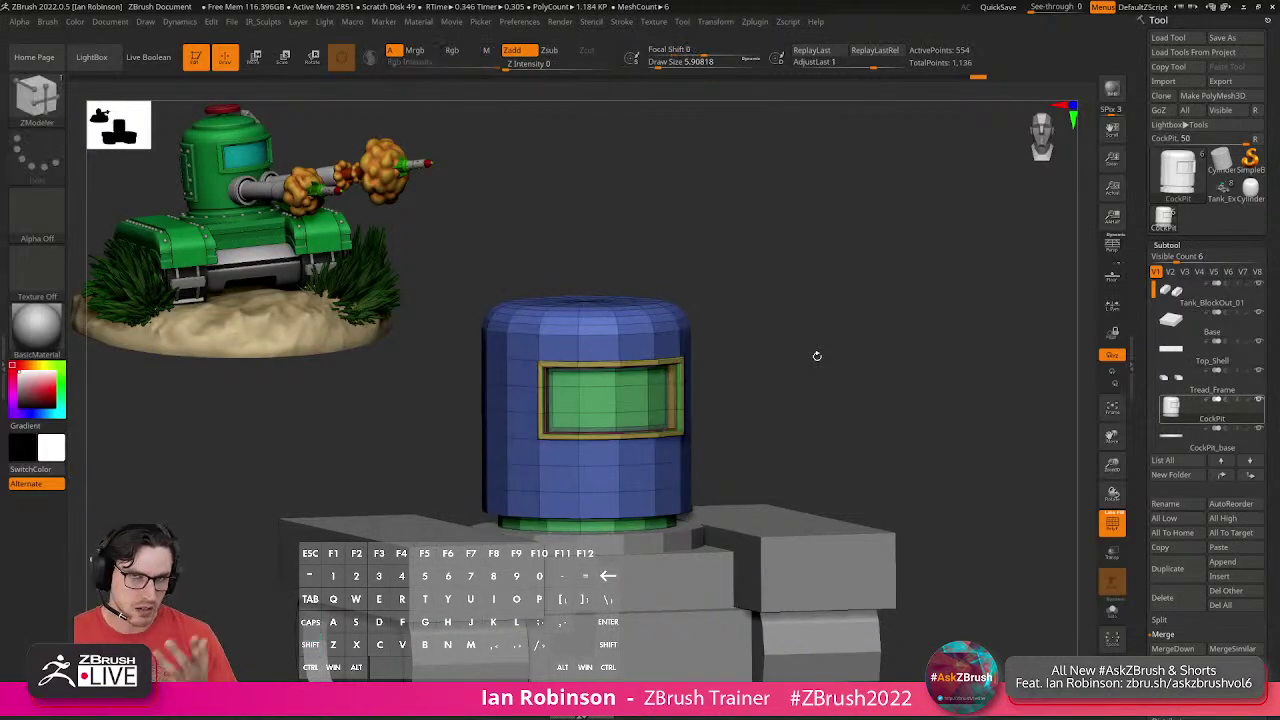
{"action": "left_click_drag", "start_coordinate": [795, 335], "coordinate": [797, 339]}
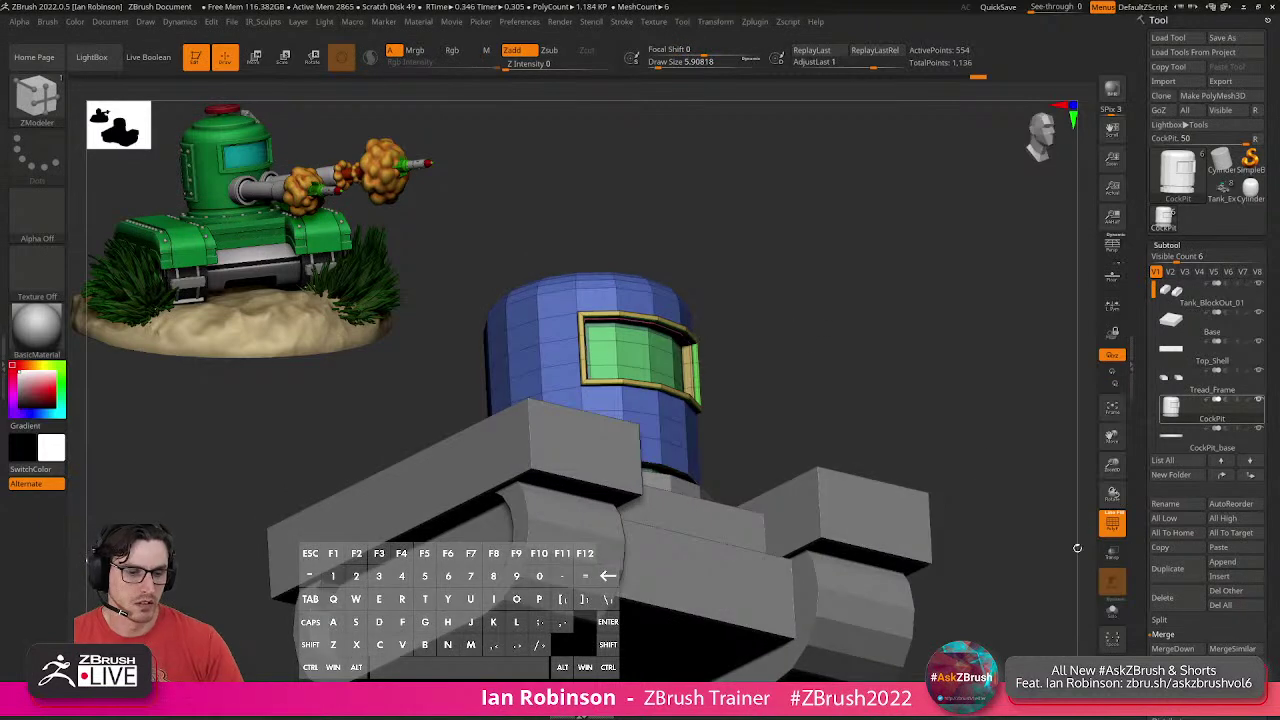
Isolate the cockpit and insert a single edge loop near the lower edge of its main body.
{"action": "left_click_drag", "start_coordinate": [1117, 612], "coordinate": [869, 503]}
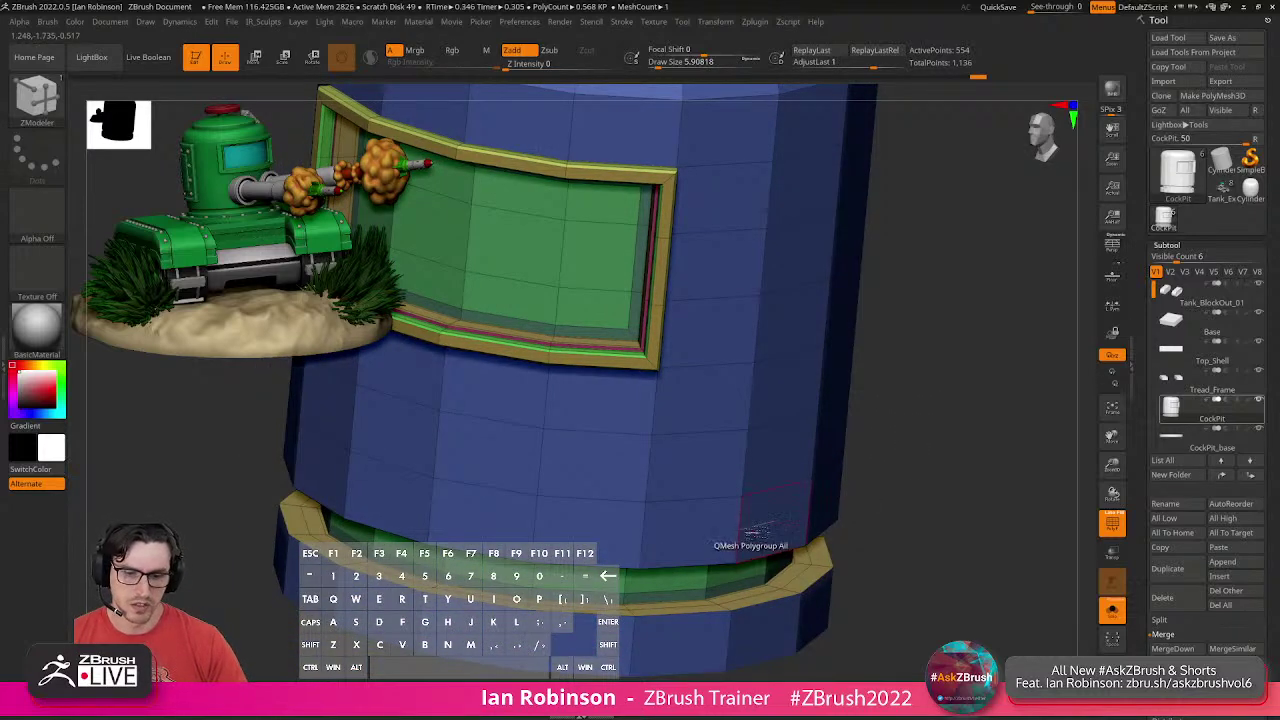
{"action": "key", "text": "space"}
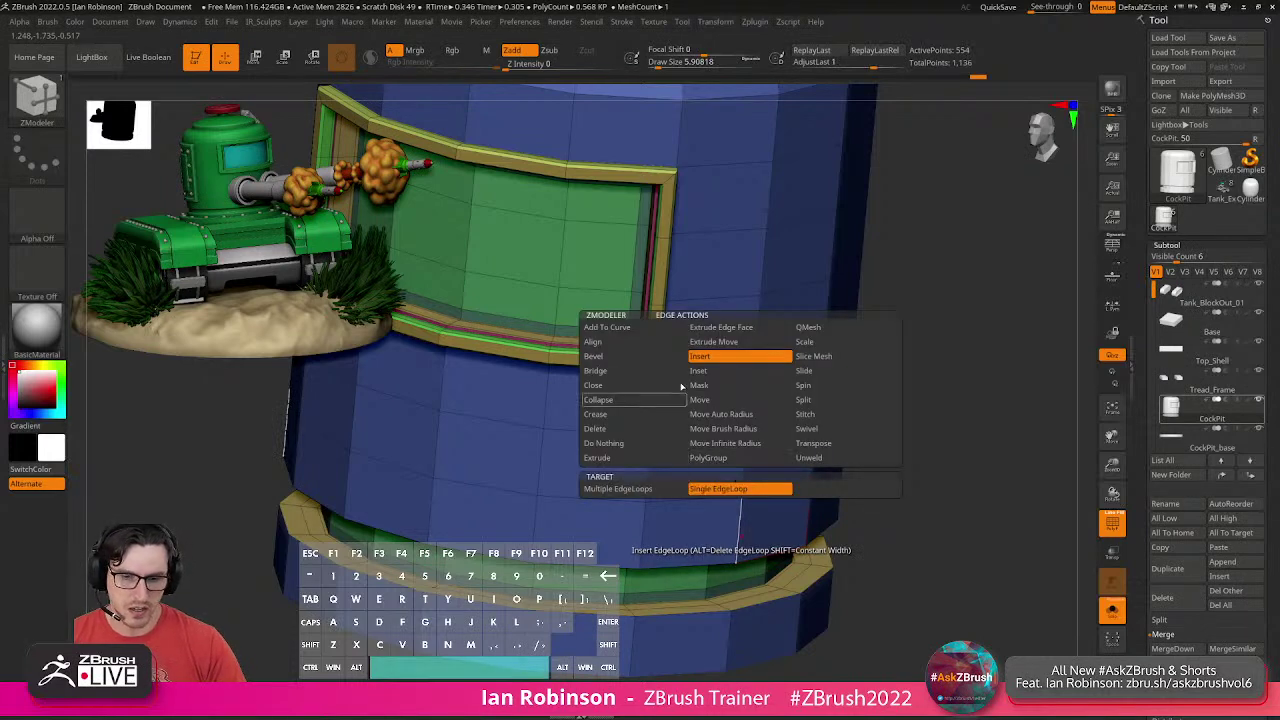
{"action": "left_click", "coordinate": [741, 512]}
Insert single supporting edge loops along the borders of the cockpit's base collar and underside to sharpen its smoothed edges.
{"action": "left_click_drag", "start_coordinate": [898, 566], "coordinate": [860, 465], "text": "alt"}
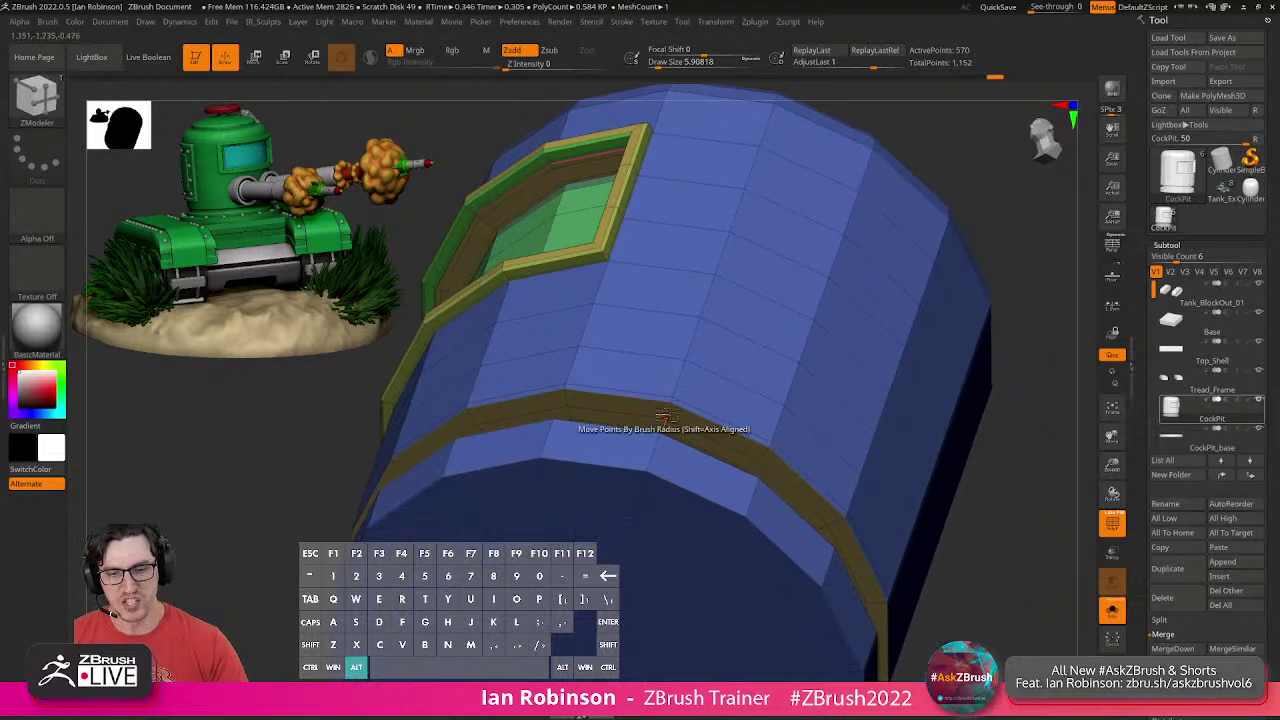
{"action": "right_click_drag", "start_coordinate": [671, 437], "coordinate": [667, 475], "text": "alt"}
{"action": "left_click_drag", "start_coordinate": [667, 476], "coordinate": [671, 420]}
{"action": "left_click", "coordinate": [683, 391]}
{"action": "right_click_drag", "start_coordinate": [679, 398], "coordinate": [610, 545]}
{"action": "left_click", "coordinate": [663, 445]}
{"action": "left_click", "coordinate": [638, 518]}
{"action": "left_click", "coordinate": [638, 518]}
{"action": "left_click", "coordinate": [610, 545]}
{"action": "right_click_drag", "start_coordinate": [605, 572], "coordinate": [711, 446]}
{"action": "left_click", "coordinate": [641, 509]}
{"action": "left_click", "coordinate": [608, 519]}
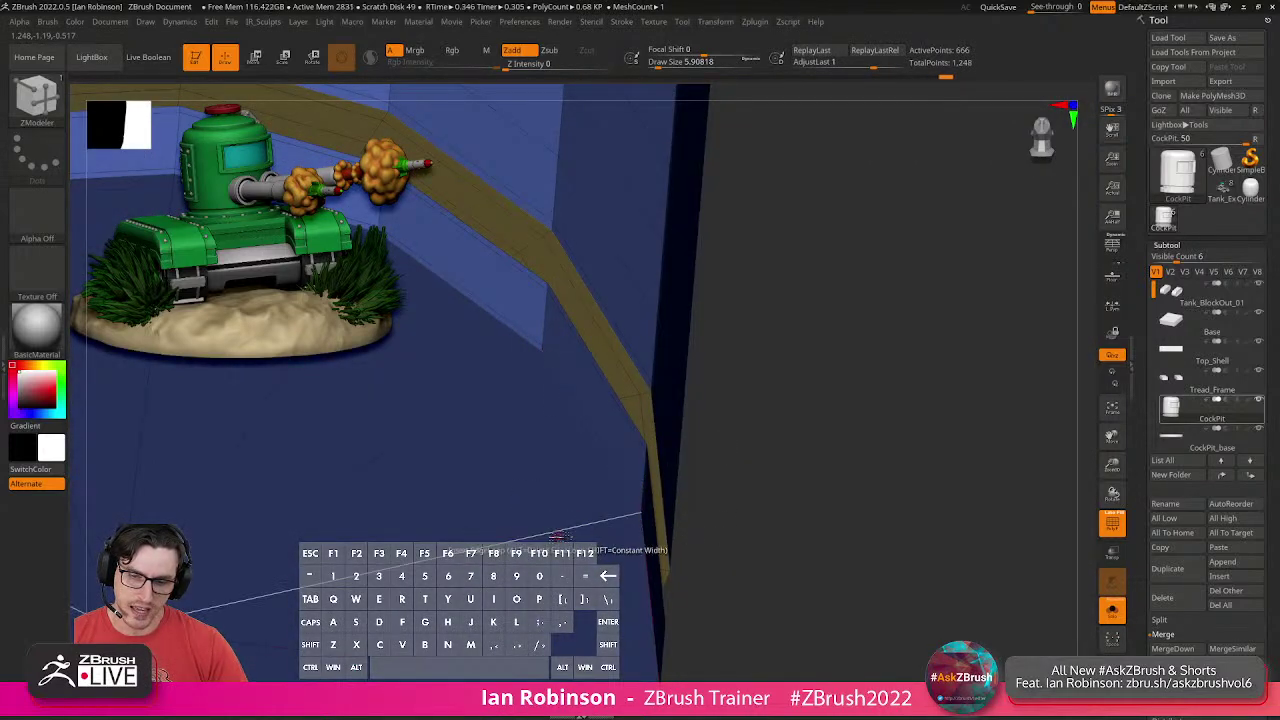
{"action": "left_click_drag", "start_coordinate": [792, 514], "coordinate": [772, 440], "text": "alt"}
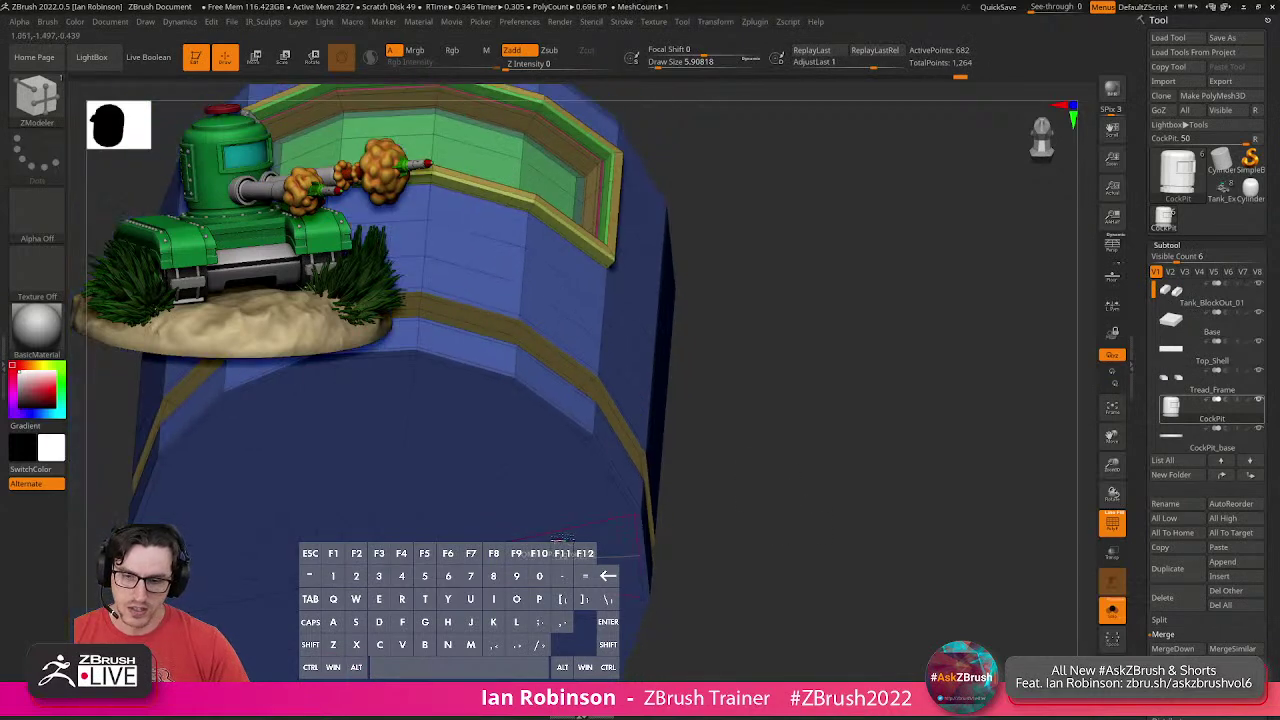
{"action": "left_click_drag", "start_coordinate": [881, 541], "coordinate": [881, 537], "text": "alt"}
{"action": "left_click_drag", "start_coordinate": [881, 537], "coordinate": [888, 474]}
Inspect the cockpit's lower body edge and base collar with Dynamic Subdivision and the polyframe toggled.
{"action": "key", "text": "d"}
{"action": "key", "text": "shift+f"}
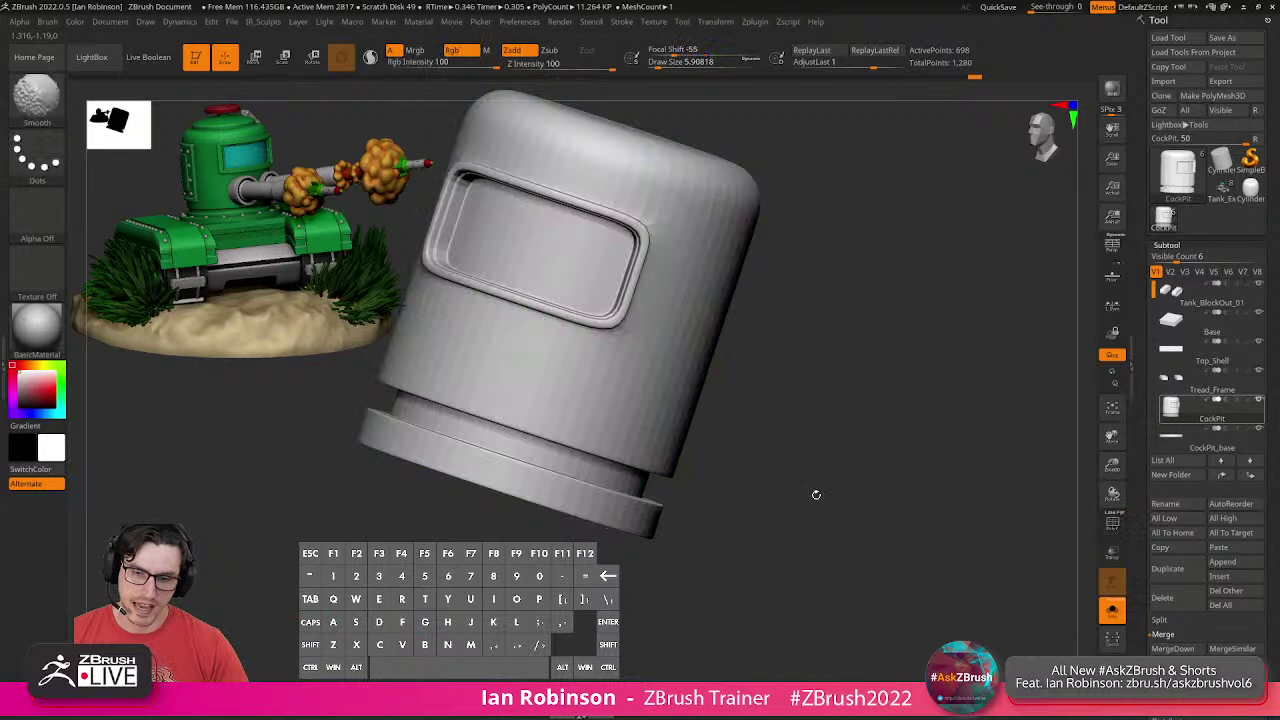
{"action": "right_click_drag", "start_coordinate": [767, 485], "coordinate": [788, 514]}
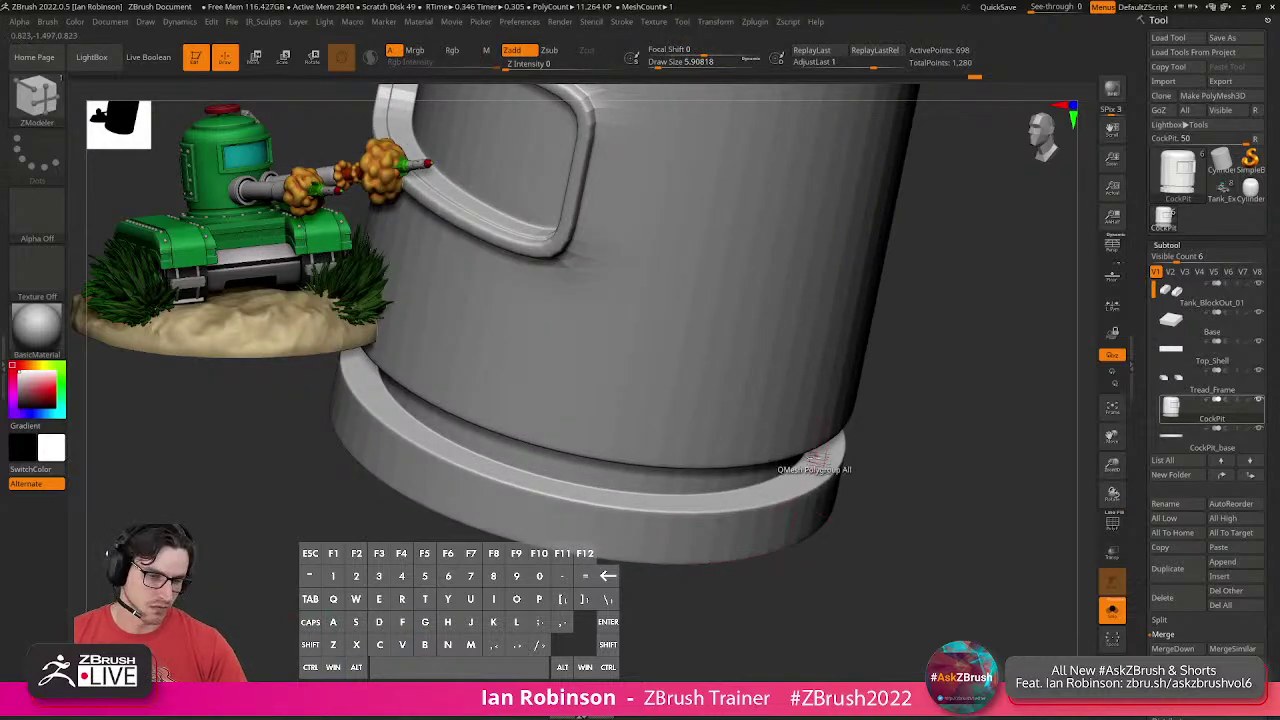
{"action": "key", "text": "shift+f"}
{"action": "right_click_drag", "start_coordinate": [951, 566], "coordinate": [925, 612], "text": "shift"}
{"action": "right_click_drag", "start_coordinate": [925, 612], "coordinate": [900, 543]}
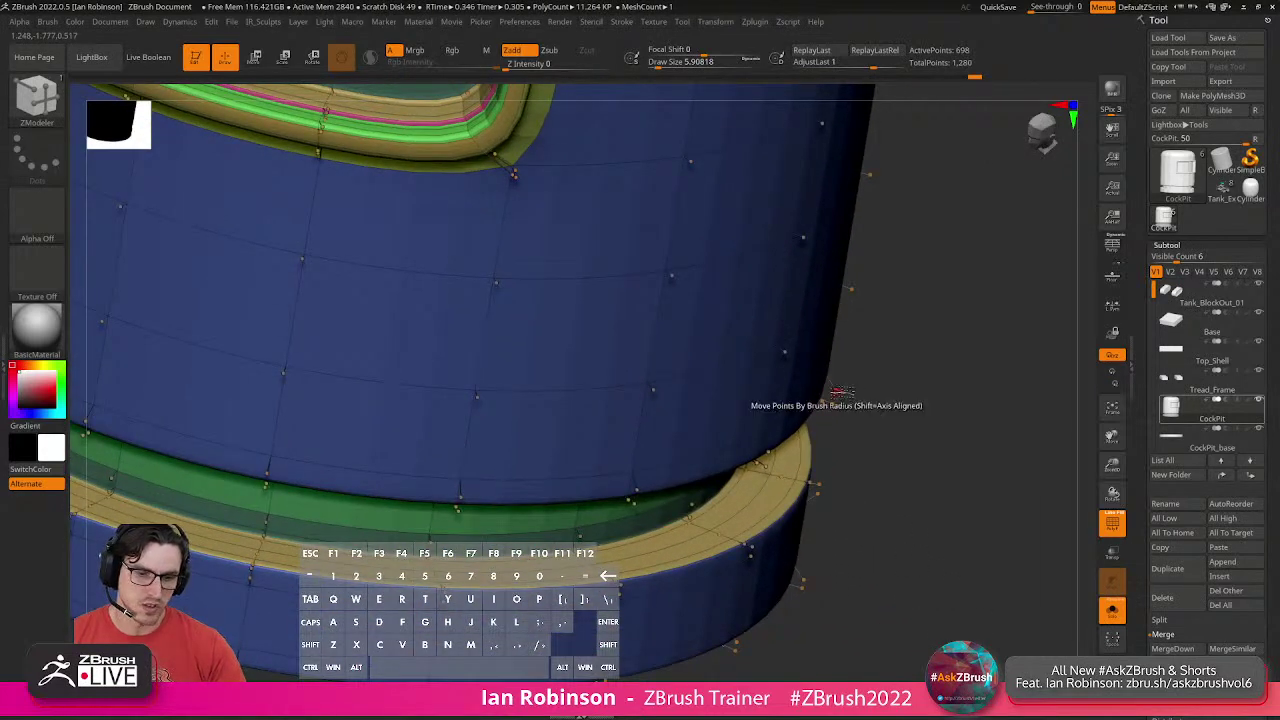
{"action": "right_click_drag", "start_coordinate": [833, 376], "coordinate": [897, 594]}
{"action": "key", "text": "d"}
{"action": "right_click_drag", "start_coordinate": [925, 461], "coordinate": [922, 472]}
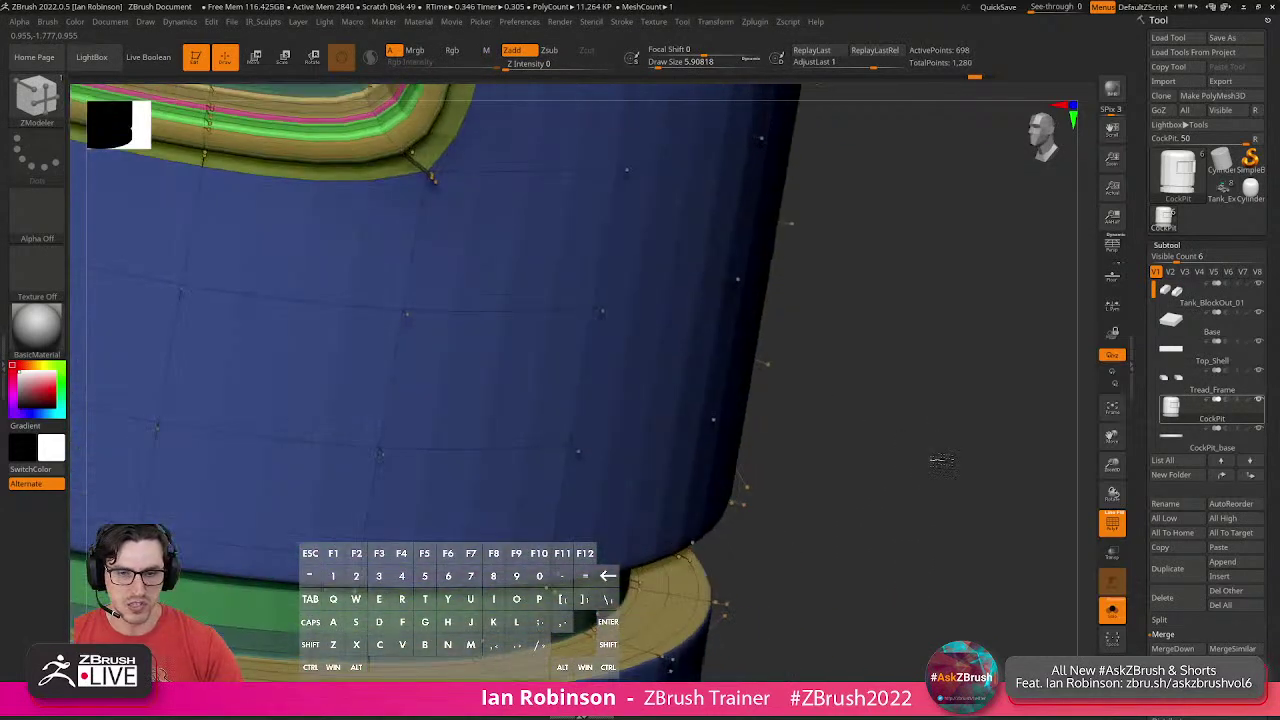
{"action": "key", "text": "shift+d"}
{"action": "key", "text": "d"}
Show the whole tank without the polyframe and save the tool under the existing file name Tank_BlockOut_01.
{"action": "right_click_drag", "start_coordinate": [900, 529], "coordinate": [832, 528], "text": "alt"}
{"action": "left_click", "coordinate": [1116, 622]}
{"action": "right_click_drag", "start_coordinate": [935, 450], "coordinate": [863, 404], "text": "alt"}
{"action": "key", "text": "shift+f"}
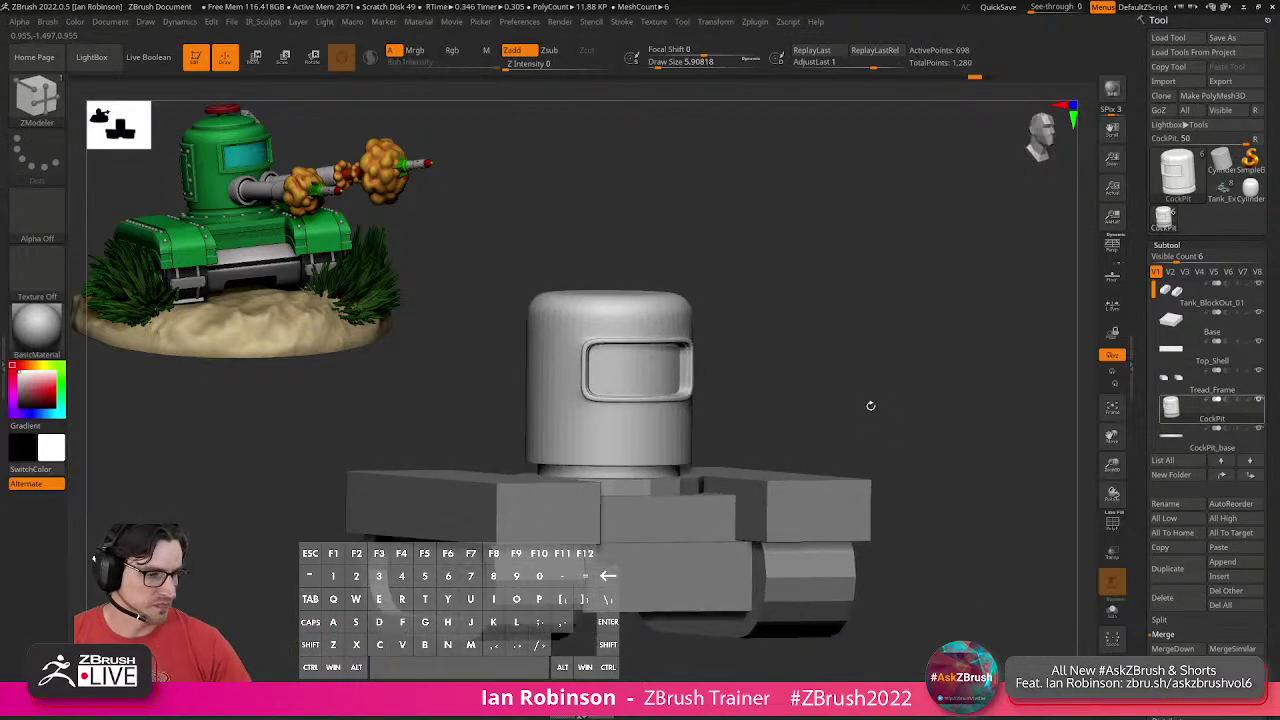
{"action": "left_click", "coordinate": [1237, 41]}
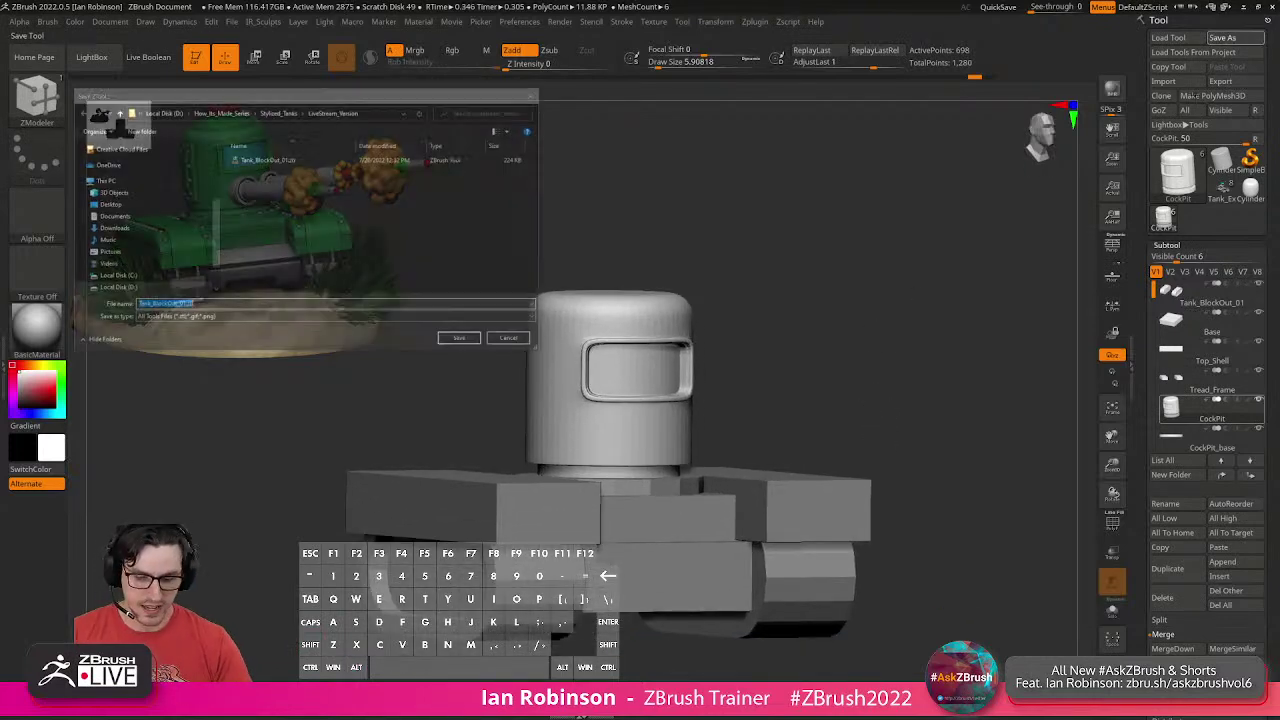
{"action": "key", "text": "Return"}
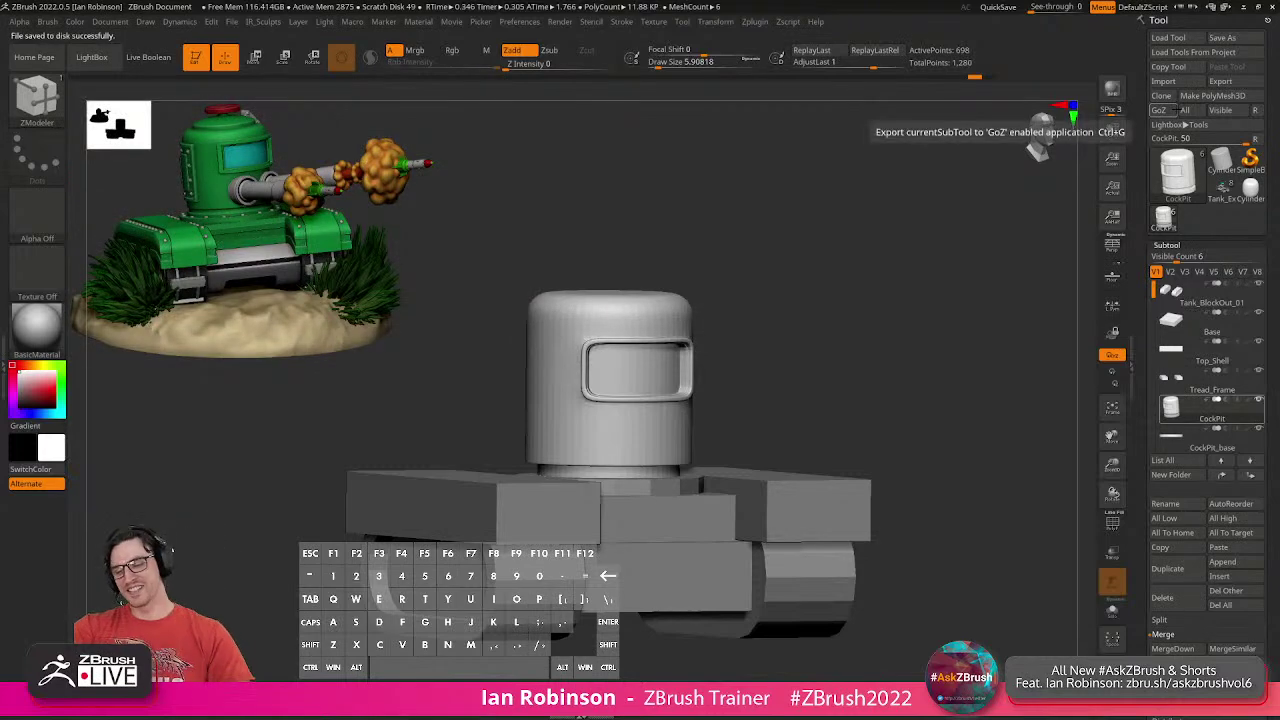
Select the Tread_Frame subtool, check its polygroups with the polyframe, and view the tank from several angles.
{"action": "right_click_drag", "start_coordinate": [854, 291], "coordinate": [838, 220]}
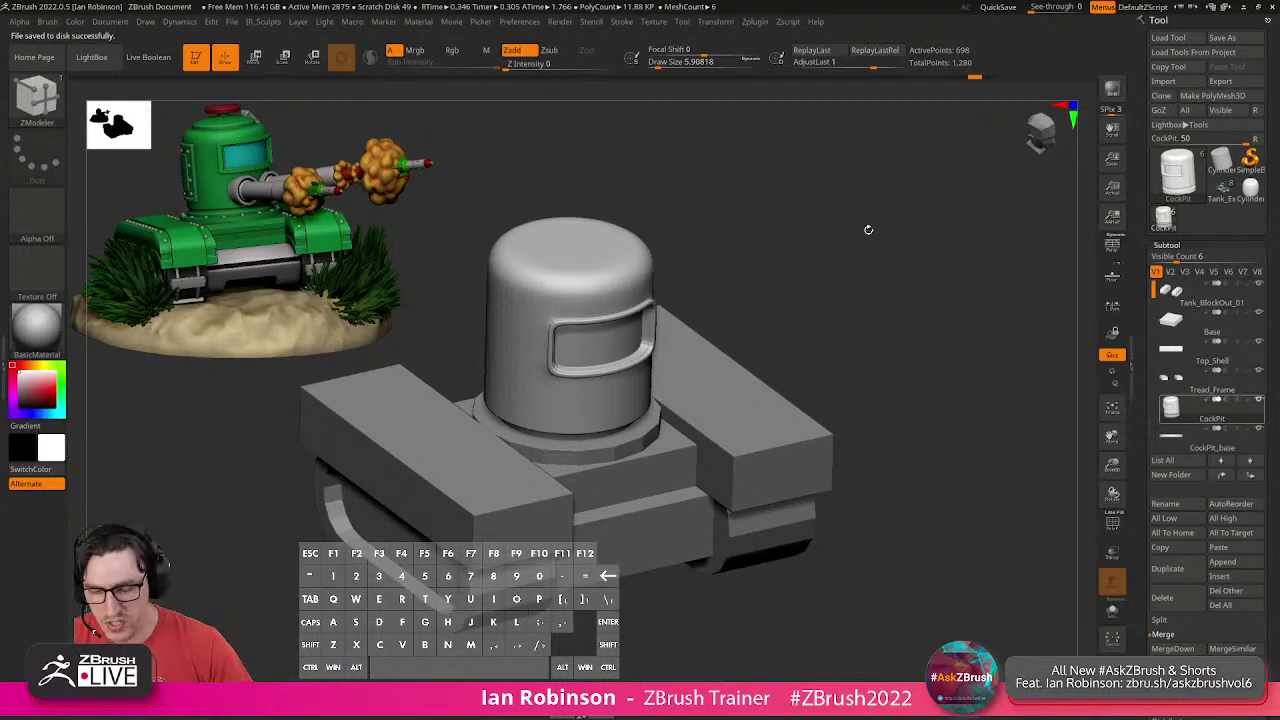
{"action": "left_click_drag", "start_coordinate": [878, 220], "coordinate": [850, 231]}
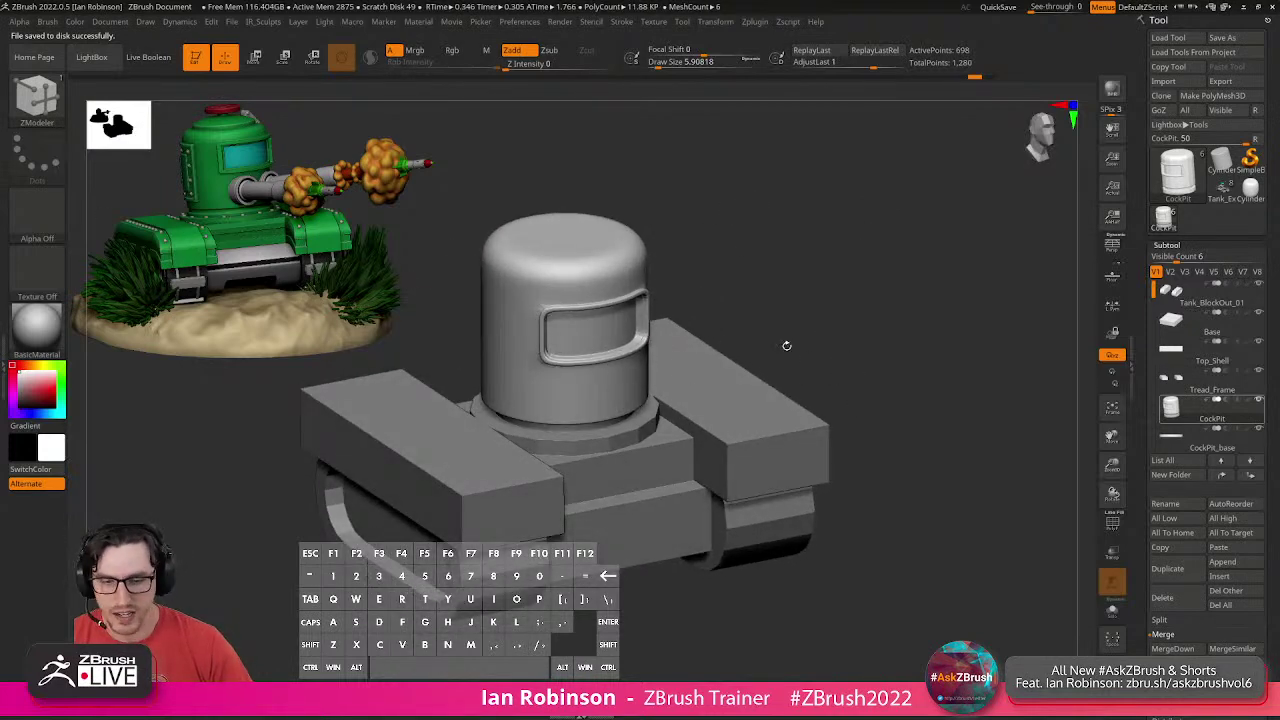
{"action": "left_click", "coordinate": [517, 486], "text": "alt"}
{"action": "key", "text": "shift+f"}
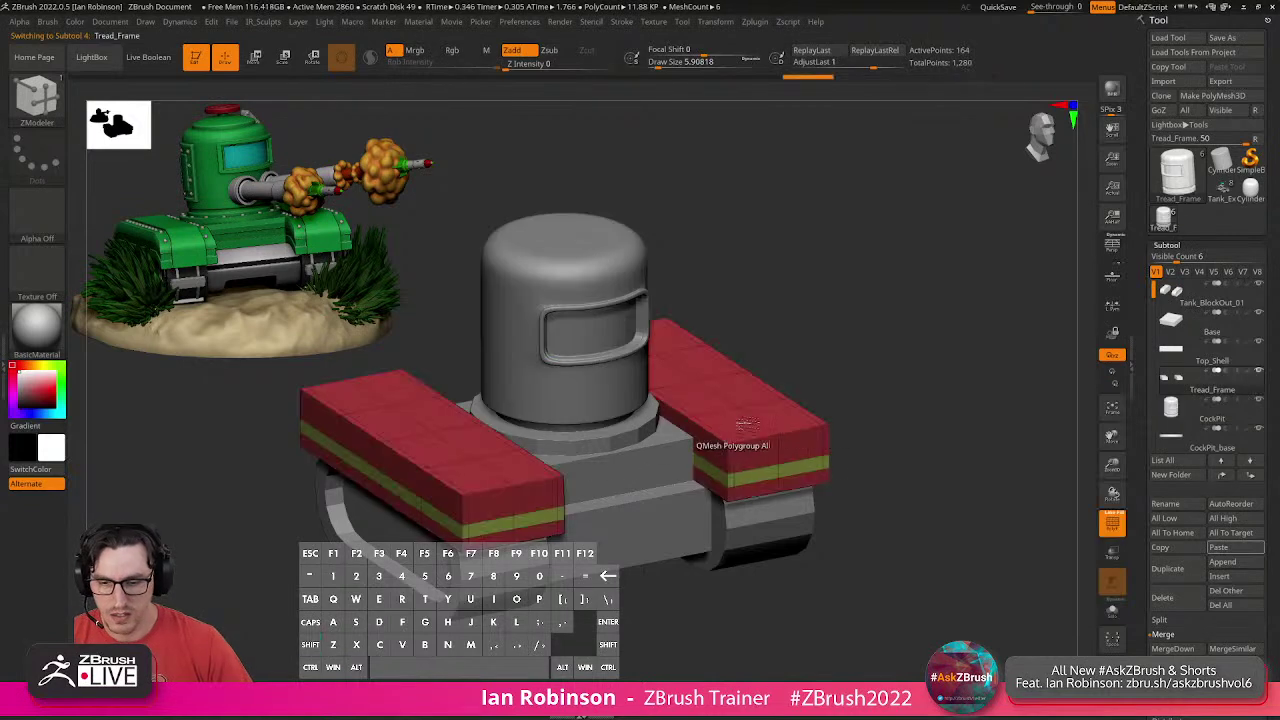
{"action": "key", "text": "shift+f"}
{"action": "left_click_drag", "start_coordinate": [843, 357], "coordinate": [846, 399]}
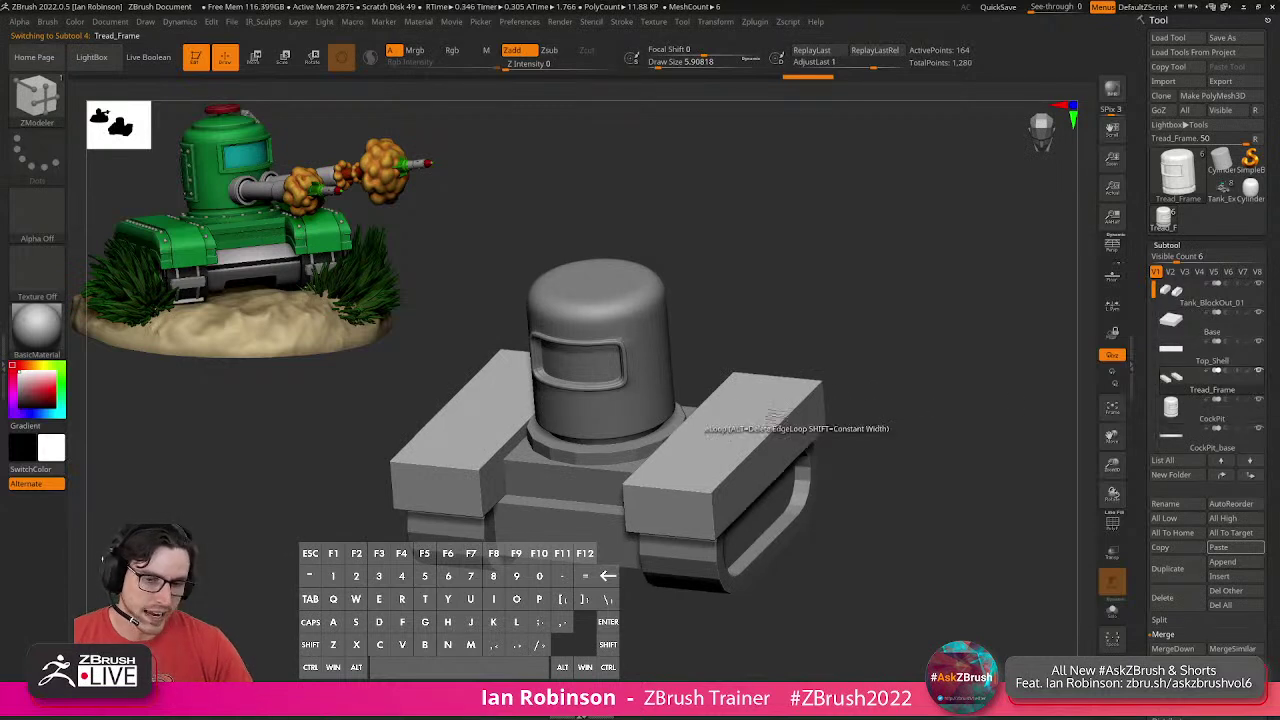
{"action": "mouse_move", "coordinate": [826, 323]}
{"action": "left_mouse_down"}
{"action": "mouse_move", "coordinate": [845, 302]}
{"action": "mouse_move", "coordinate": [831, 357]}
{"action": "mouse_move", "coordinate": [866, 366]}
{"action": "left_mouse_up"}
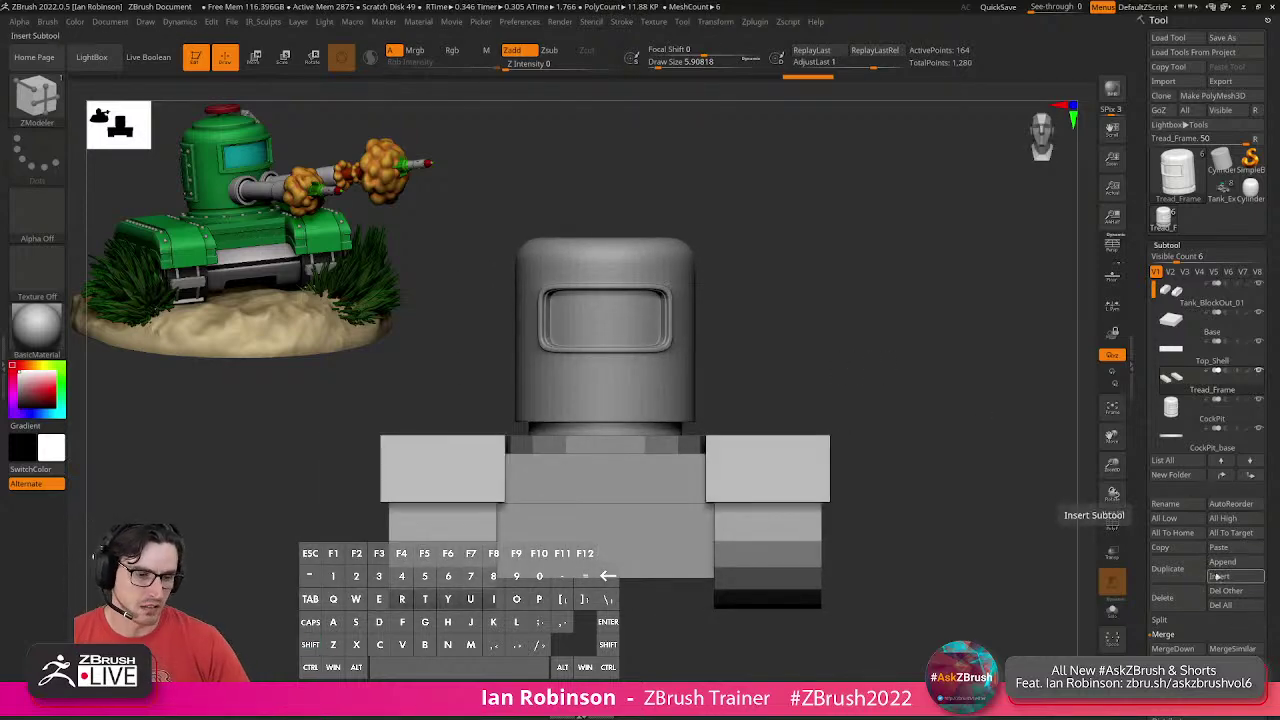
Insert a Cylinder3D as a subtool below Tread_Frame and check its topology in isolation with the polyframe on.
{"action": "mouse_move", "coordinate": [1220, 415]}
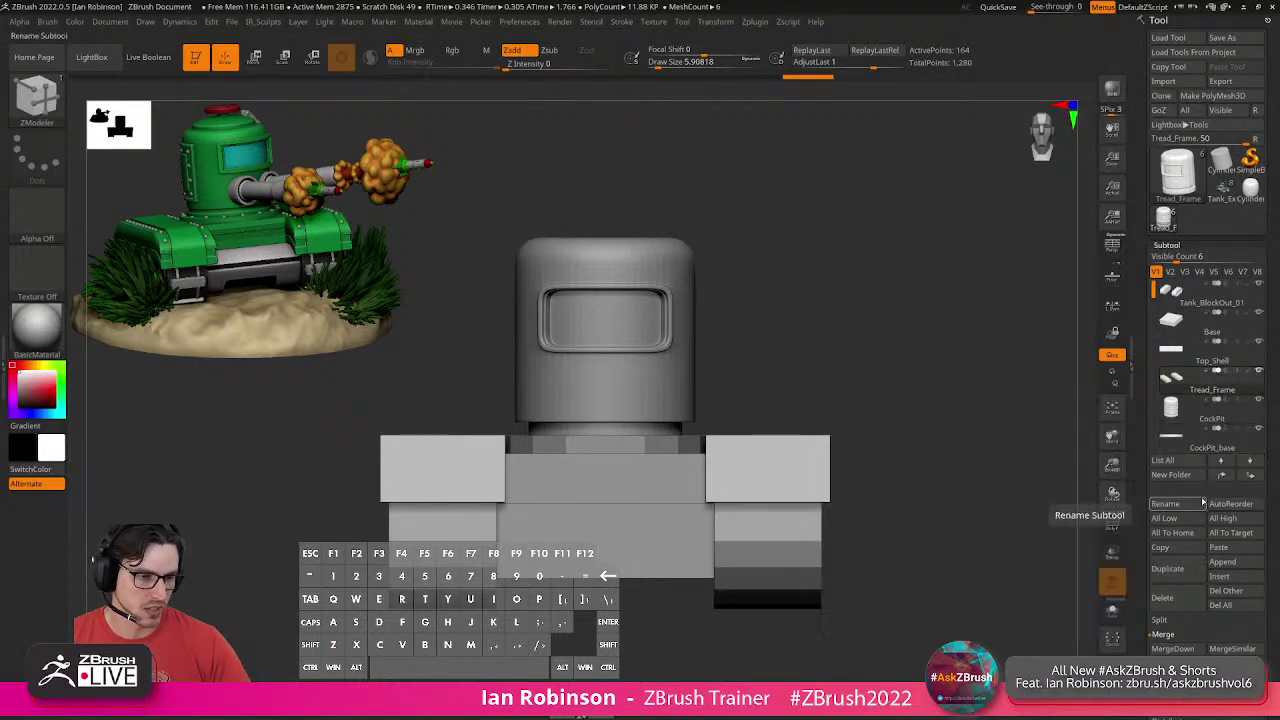
{"action": "left_click", "coordinate": [1220, 577]}
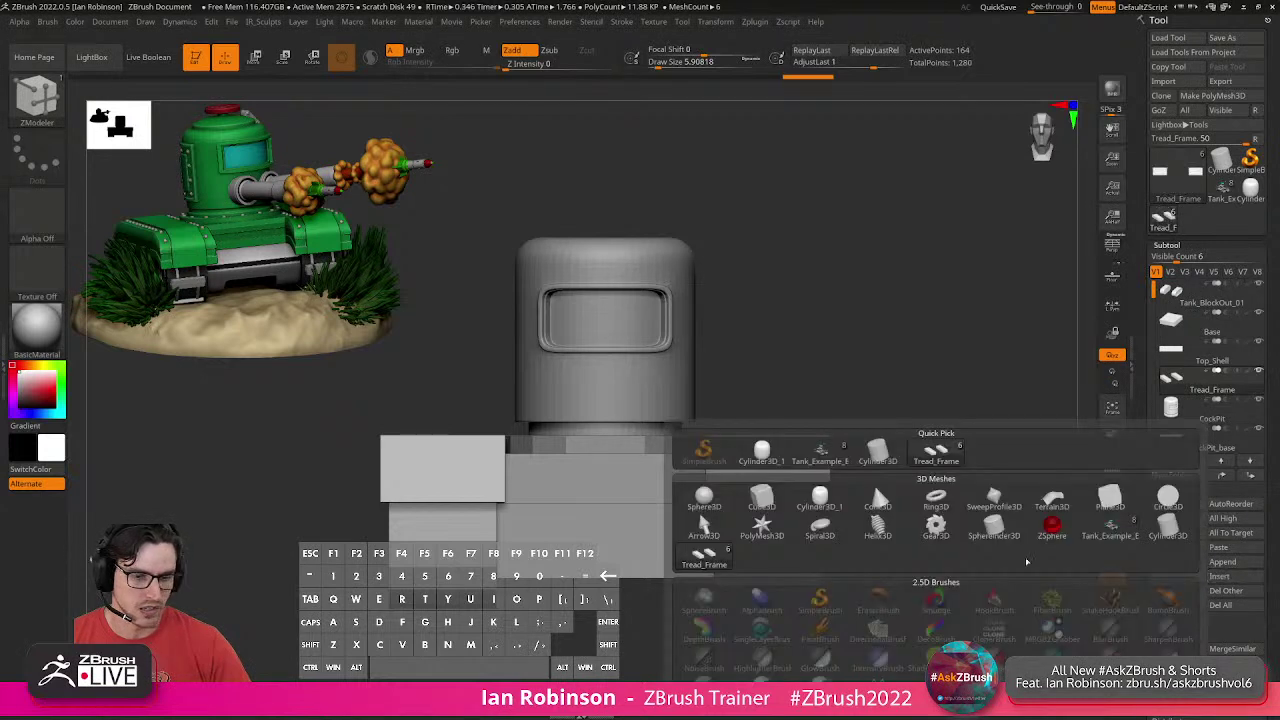
{"action": "left_click", "coordinate": [872, 482]}
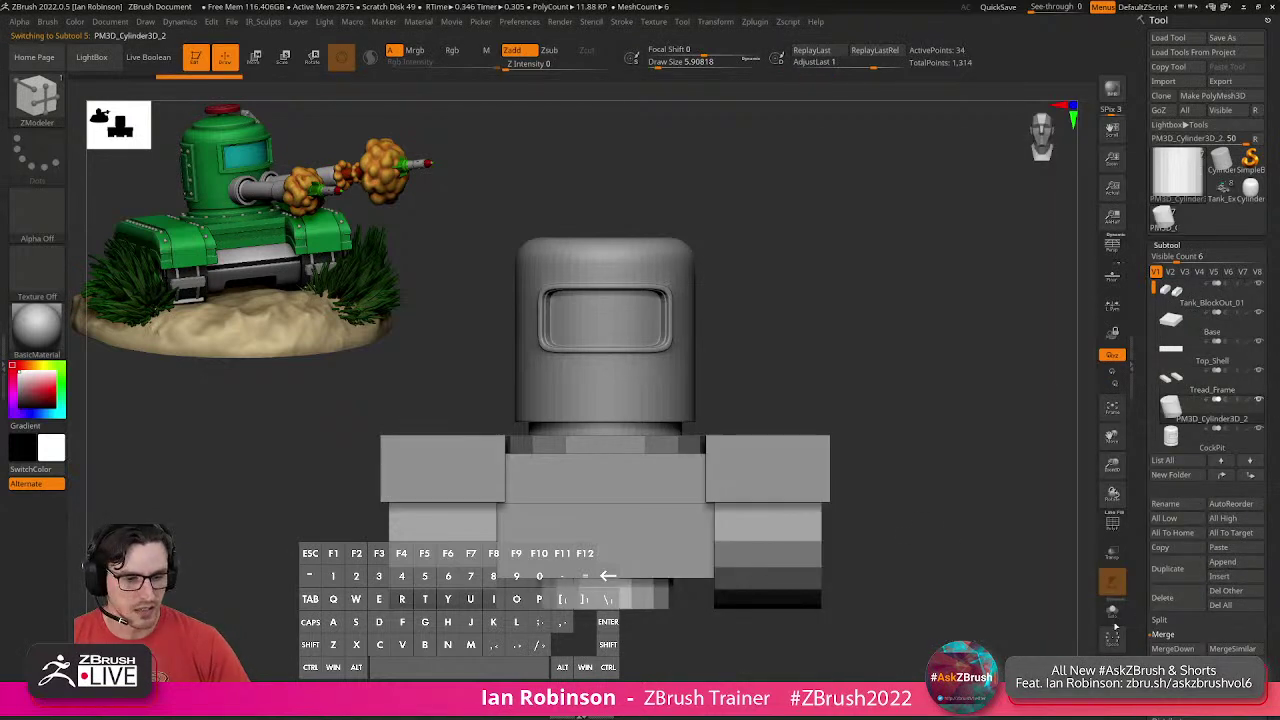
{"action": "left_click", "coordinate": [1112, 611]}
{"action": "key", "text": "shift+f"}
{"action": "left_click_drag", "start_coordinate": [877, 500], "coordinate": [950, 540]}
{"action": "left_click", "coordinate": [1106, 613]}
Raise the new cylinder into the cockpit with the gizmo, turn on transparency, and rotate it to lie horizontally front to back.
{"action": "key", "text": "w"}
{"action": "left_click_drag", "start_coordinate": [877, 449], "coordinate": [911, 423], "text": "shift"}
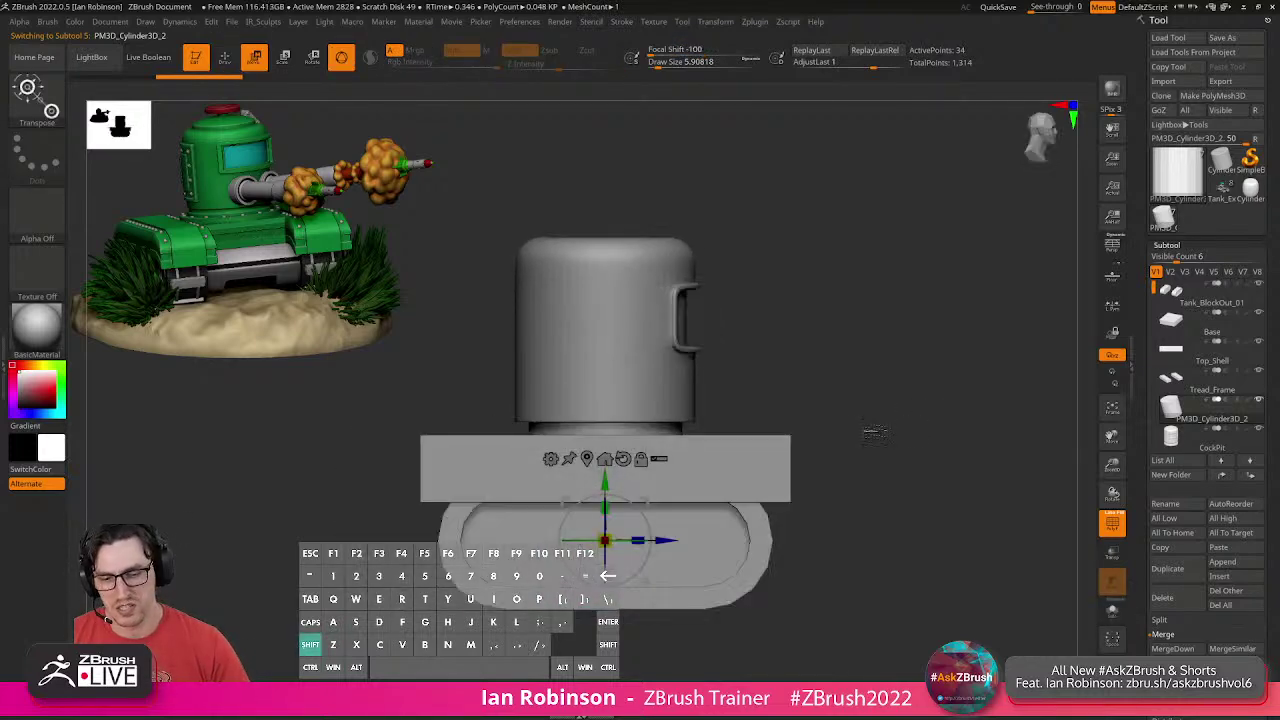
{"action": "left_click_drag", "start_coordinate": [605, 481], "coordinate": [605, 257]}
{"action": "left_click", "coordinate": [1110, 552]}
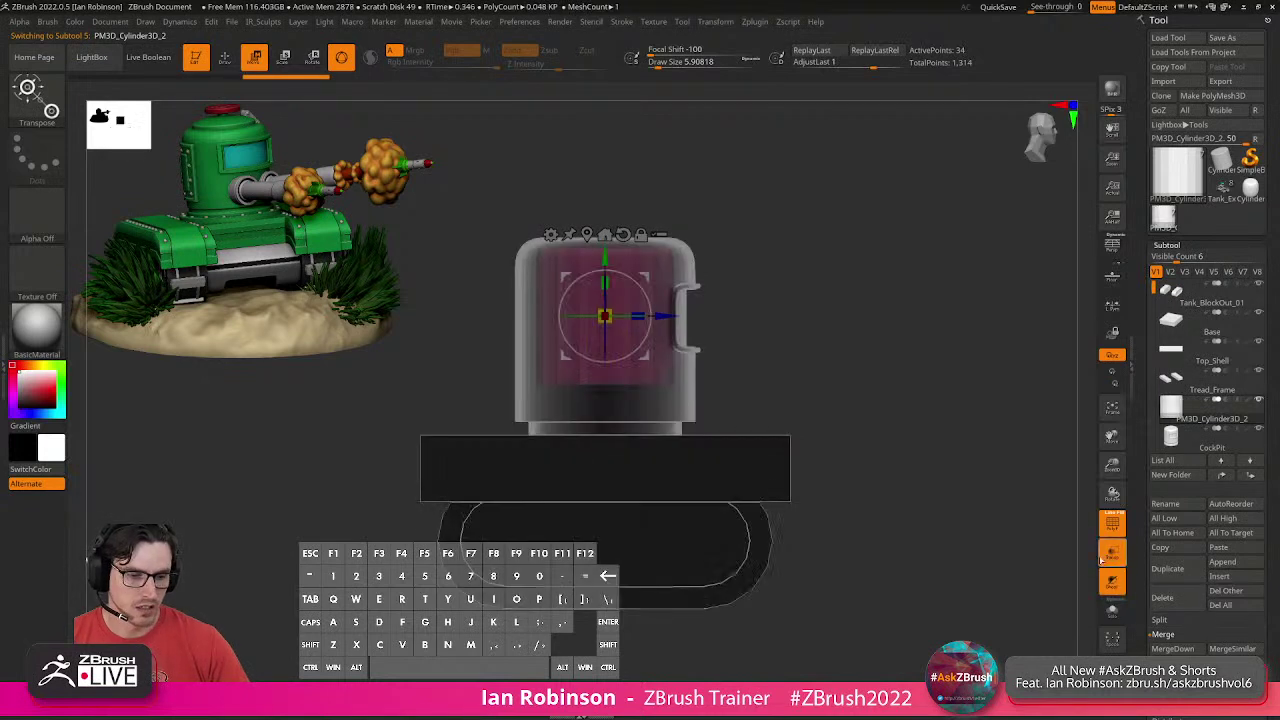
{"action": "left_click_drag", "start_coordinate": [640, 349], "coordinate": [652, 366], "text": "shift"}
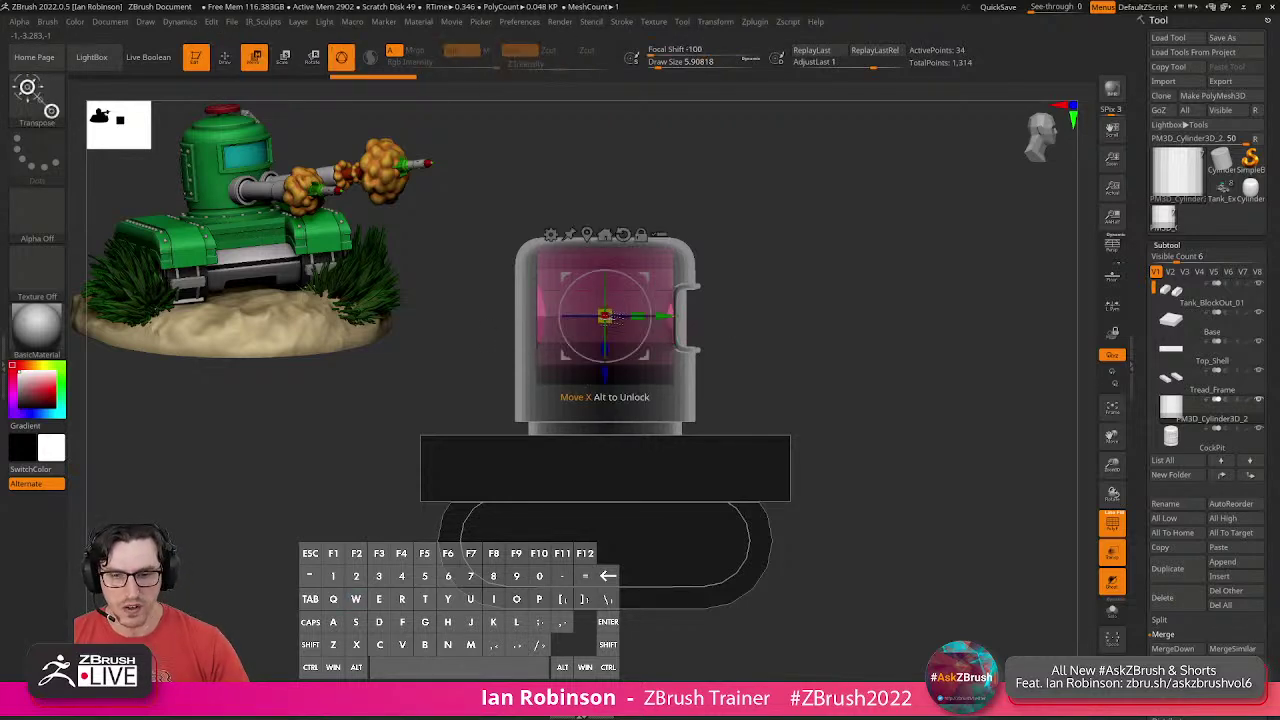
Move the horizontal cylinder to the cockpit's front, scale it down below one side of the window, and turn off transparency.
{"action": "left_click_drag", "start_coordinate": [619, 314], "coordinate": [802, 338]}
{"action": "left_click_drag", "start_coordinate": [848, 377], "coordinate": [748, 389], "text": "shift"}
{"action": "left_click_drag", "start_coordinate": [643, 375], "coordinate": [602, 437]}
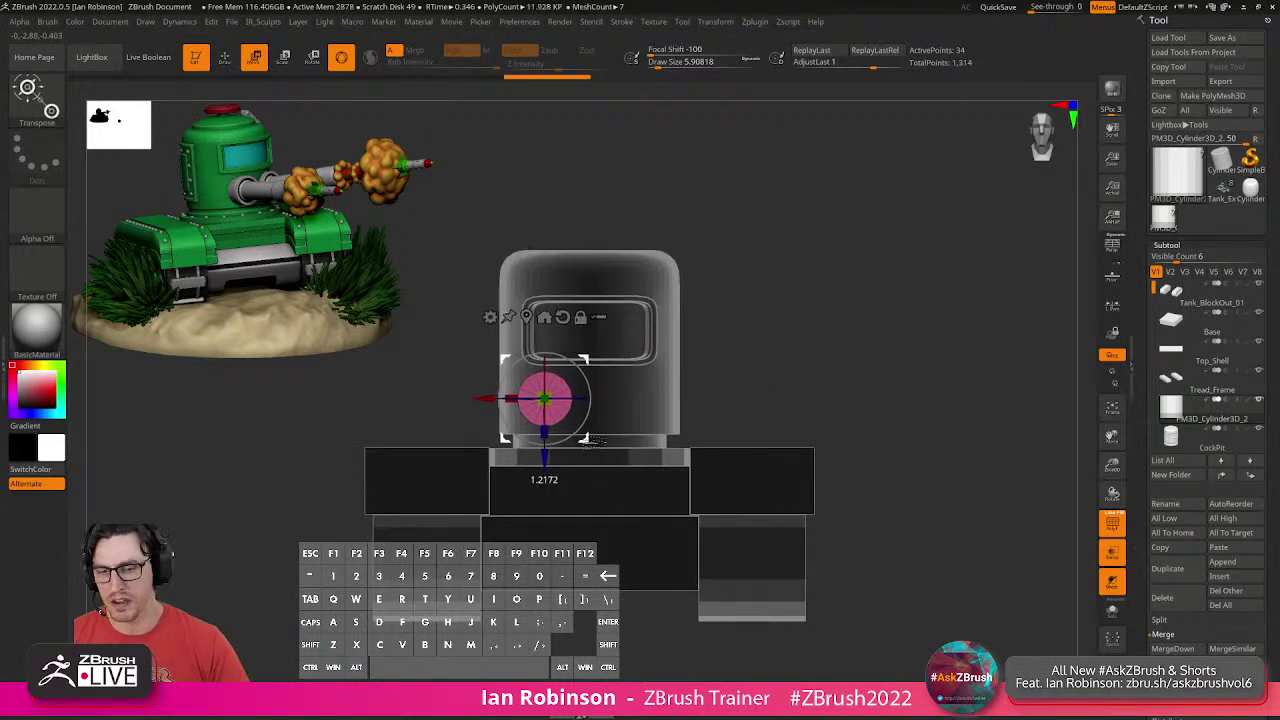
{"action": "key", "text": "q"}
{"action": "mouse_move", "coordinate": [789, 409]}
{"action": "left_mouse_down"}
{"action": "mouse_move", "coordinate": [789, 366]}
{"action": "mouse_move", "coordinate": [789, 396]}
{"action": "left_mouse_up"}
{"action": "left_click", "coordinate": [1117, 561]}
{"action": "left_click_drag", "start_coordinate": [831, 349], "coordinate": [819, 421], "text": "alt"}
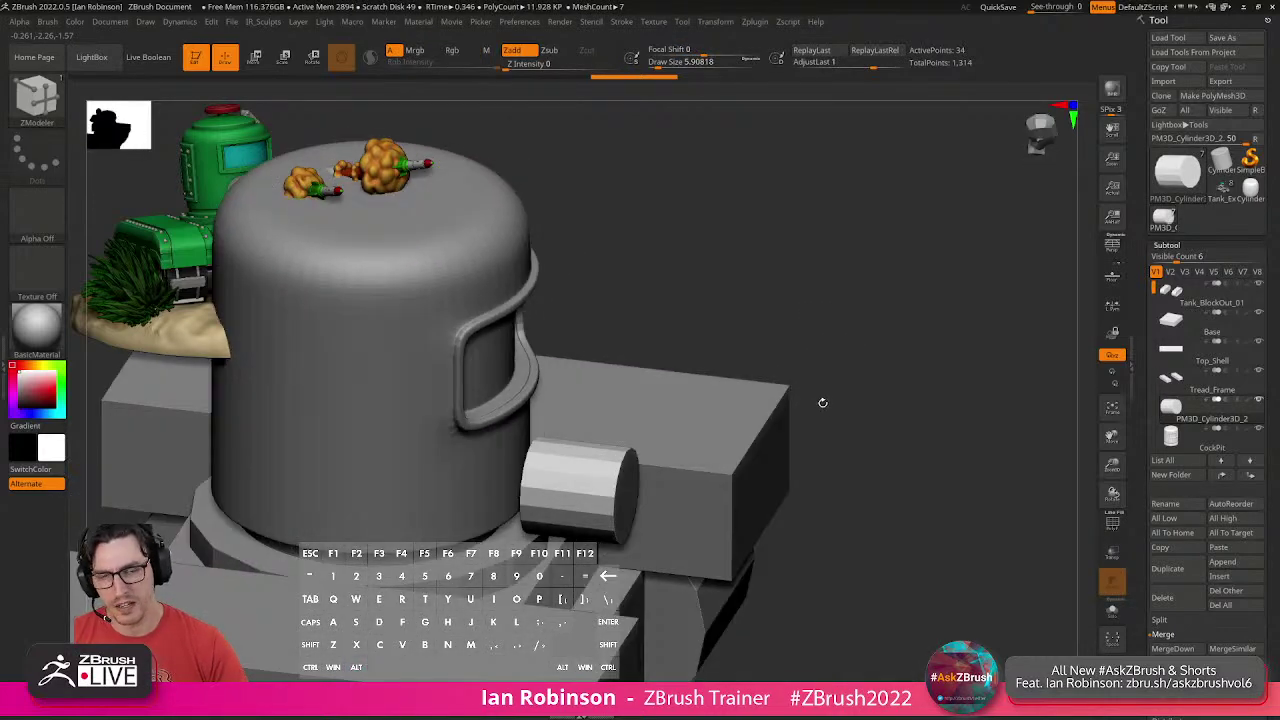
Push the small cylinder back into the cockpit's front so only a short gun mount sticks out.
{"action": "key", "text": "w"}
{"action": "mouse_move", "coordinate": [580, 490]}
{"action": "left_mouse_down"}
{"action": "mouse_move", "coordinate": [500, 483]}
{"action": "mouse_move", "coordinate": [497, 497]}
{"action": "left_mouse_up"}
{"action": "left_click_drag", "start_coordinate": [889, 496], "coordinate": [845, 566], "text": "alt"}
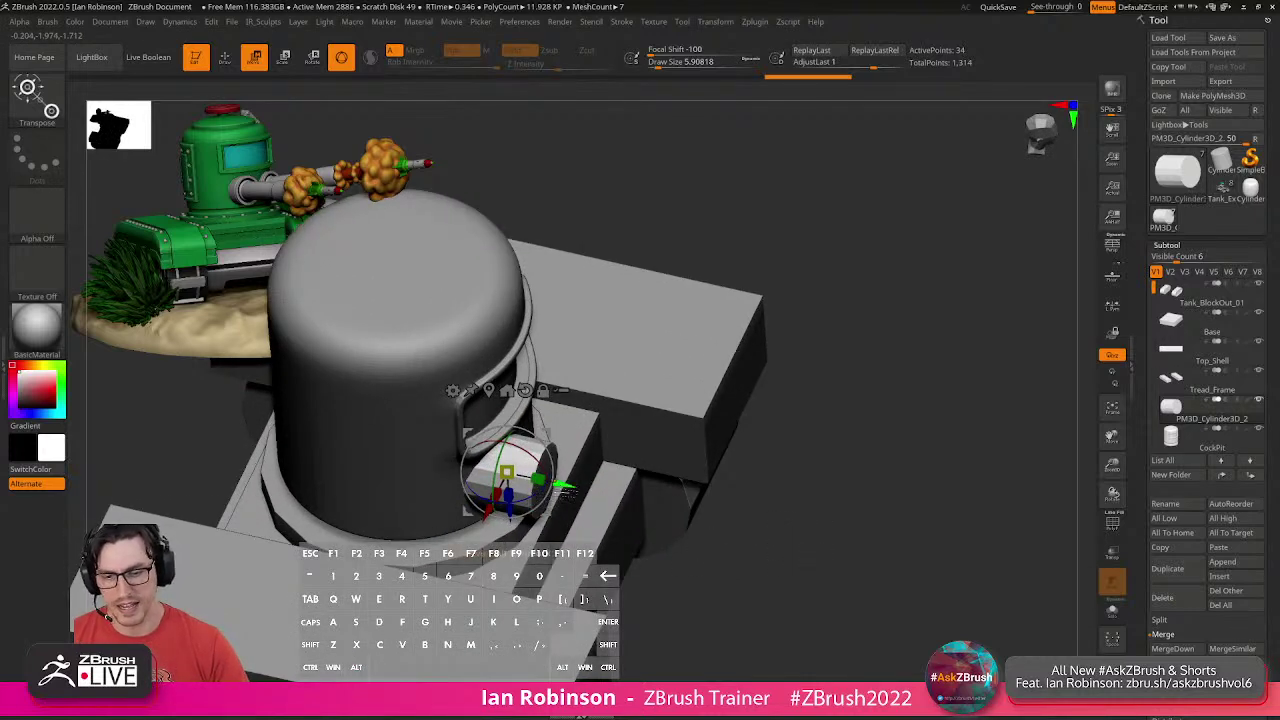
{"action": "key", "text": "shift+f"}
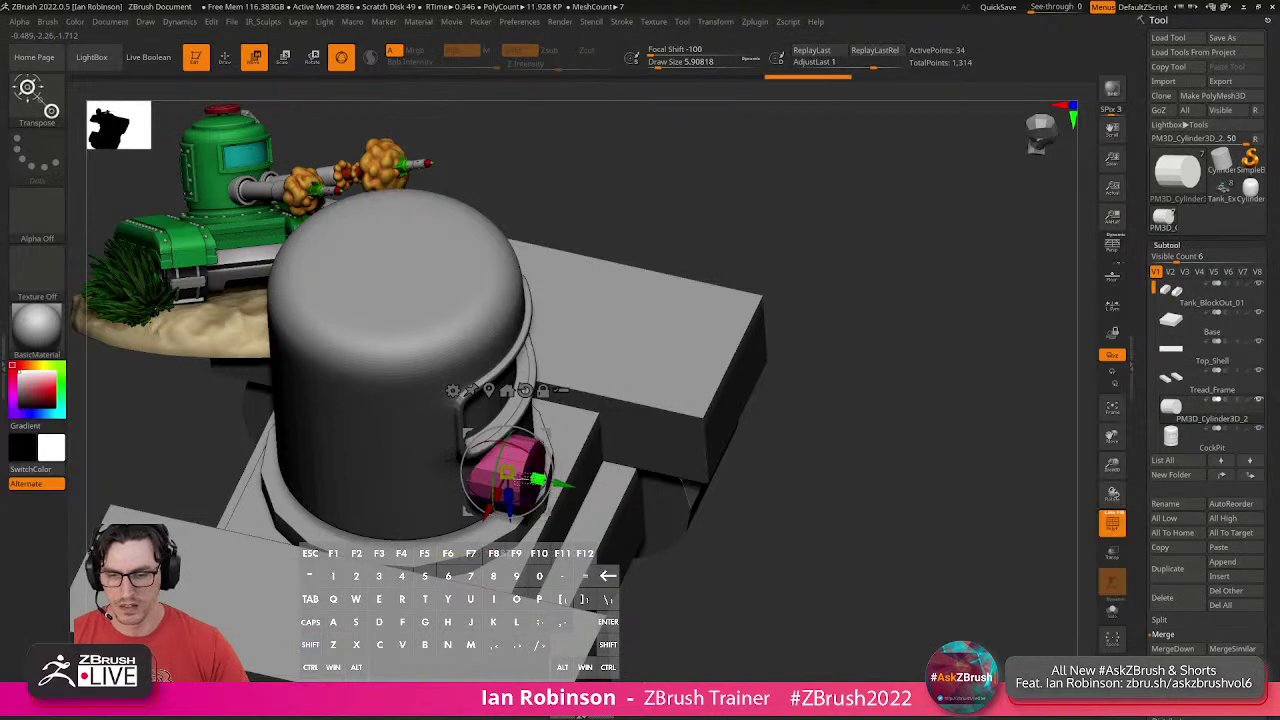
{"action": "left_click_drag", "start_coordinate": [563, 485], "coordinate": [541, 480]}
{"action": "left_click_drag", "start_coordinate": [963, 580], "coordinate": [891, 539]}
{"action": "left_click_drag", "start_coordinate": [938, 631], "coordinate": [908, 597]}
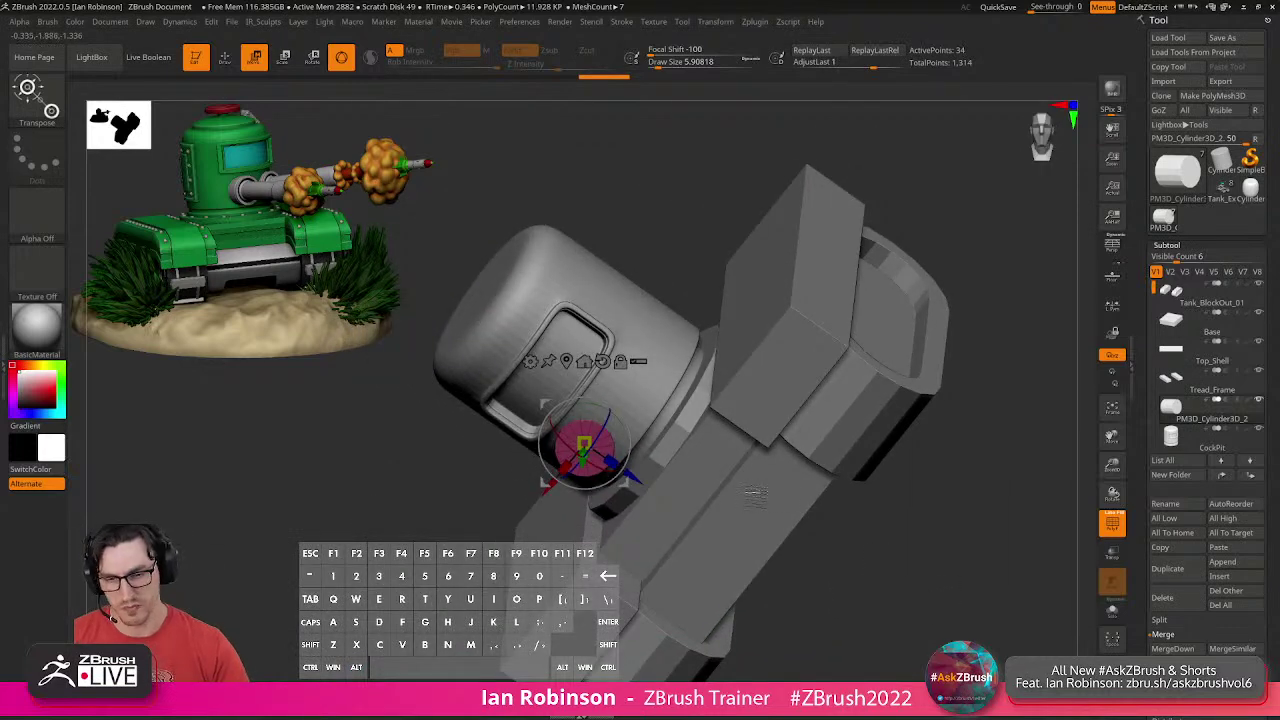
Use Mirror And Weld to copy the gun mount cylinder to the other side of the cockpit.
{"action": "key", "text": "2"}
{"action": "left_click", "coordinate": [757, 465]}
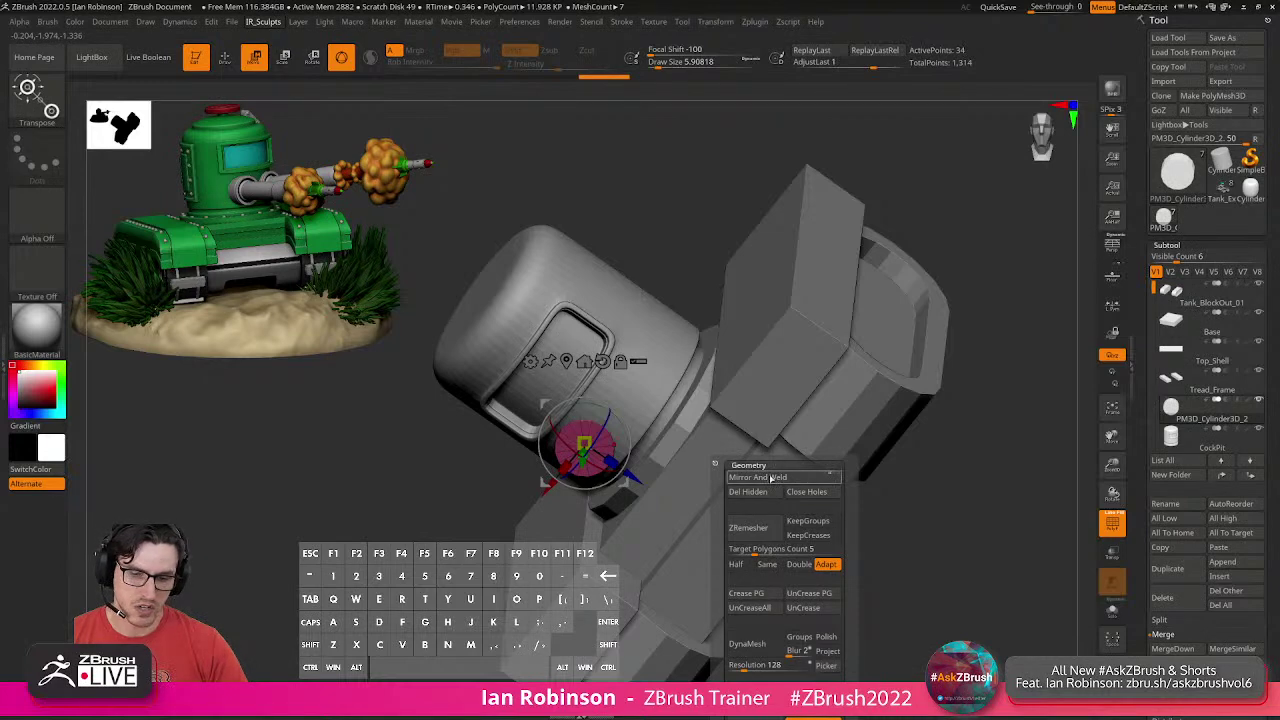
{"action": "left_click", "coordinate": [771, 478]}
{"action": "mouse_move", "coordinate": [800, 500]}
{"action": "left_mouse_down"}
{"action": "mouse_move", "coordinate": [890, 567]}
{"action": "mouse_move", "coordinate": [886, 588]}
{"action": "mouse_move", "coordinate": [775, 500]}
{"action": "mouse_move", "coordinate": [680, 450]}
{"action": "mouse_move", "coordinate": [680, 500]}
{"action": "mouse_move", "coordinate": [640, 490]}
{"action": "left_mouse_up"}
Adjust the mirrored gun mount cylinders with the gizmo and check how they meet the cockpit's curved front.
{"action": "key", "text": "q"}
{"action": "key", "text": "w"}
{"action": "left_click_drag", "start_coordinate": [487, 480], "coordinate": [539, 465]}
{"action": "right_click_drag", "start_coordinate": [692, 346], "coordinate": [713, 328]}
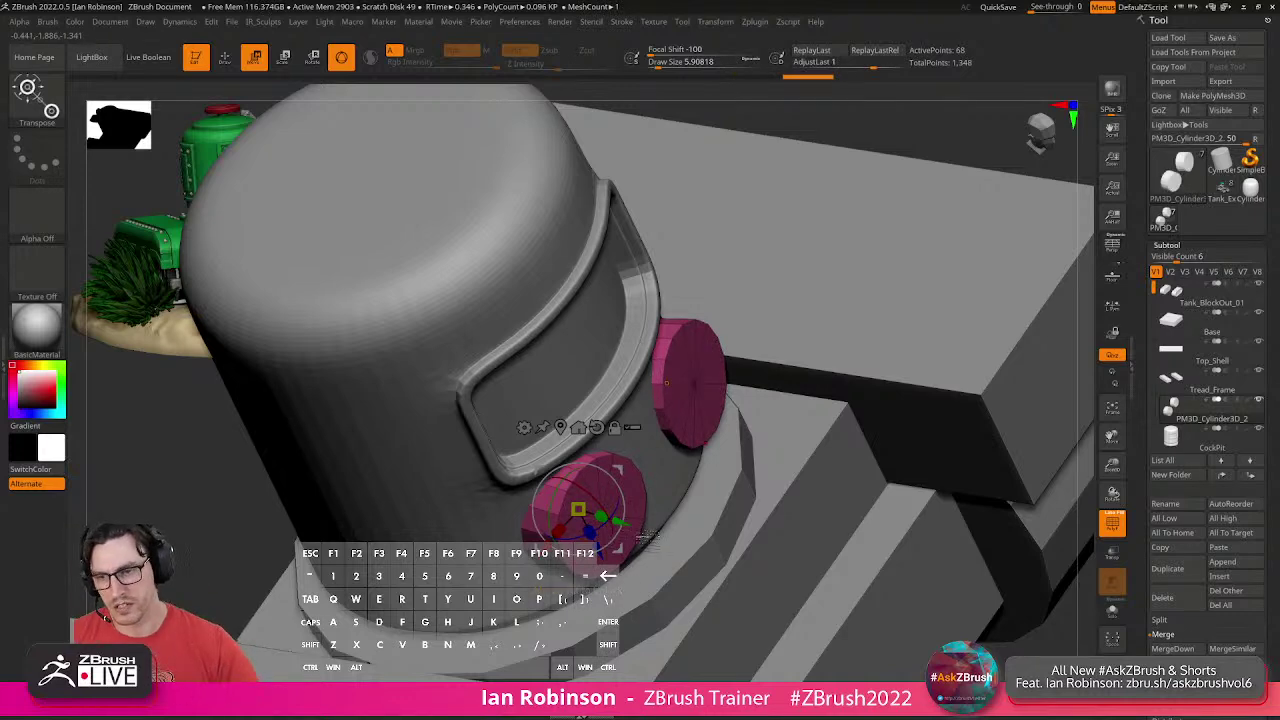
{"action": "right_click_drag", "start_coordinate": [648, 534], "coordinate": [698, 506], "text": "alt"}
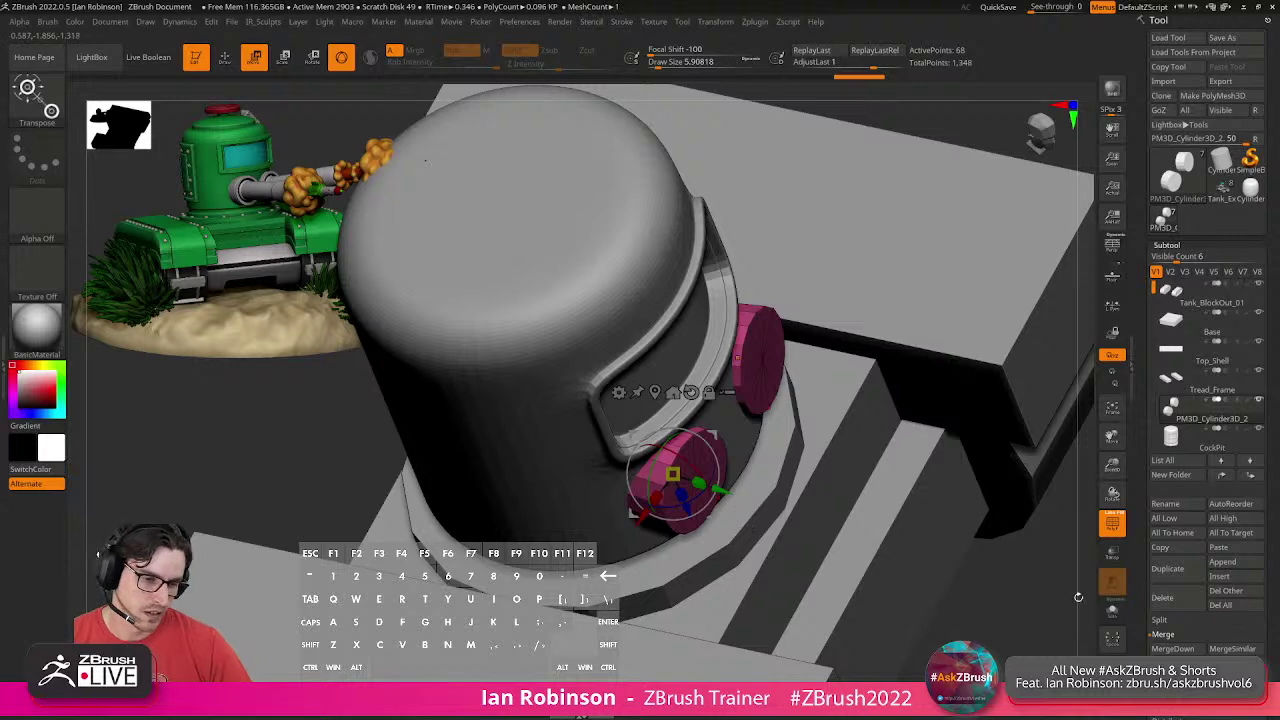
Isolate the gun mount cylinders, mark their front caps as a temporary polygroup, and set ZModeler's polygon action to Inset with Polygroup All.
{"action": "key", "text": "k"}
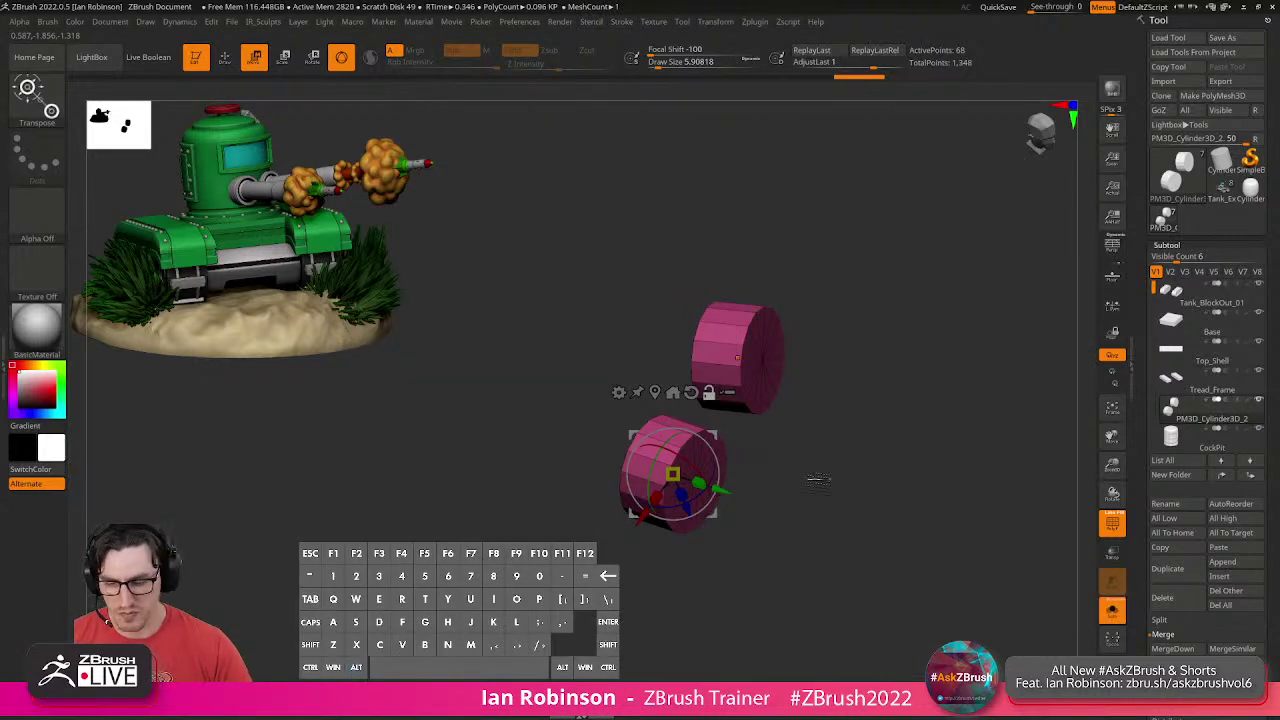
{"action": "key", "text": "q"}
{"action": "mouse_move", "coordinate": [849, 466]}
{"action": "right_mouse_down", "text": "alt"}
{"action": "mouse_move", "coordinate": [846, 520]}
{"action": "mouse_move", "coordinate": [820, 492]}
{"action": "right_mouse_up", "text": "alt"}
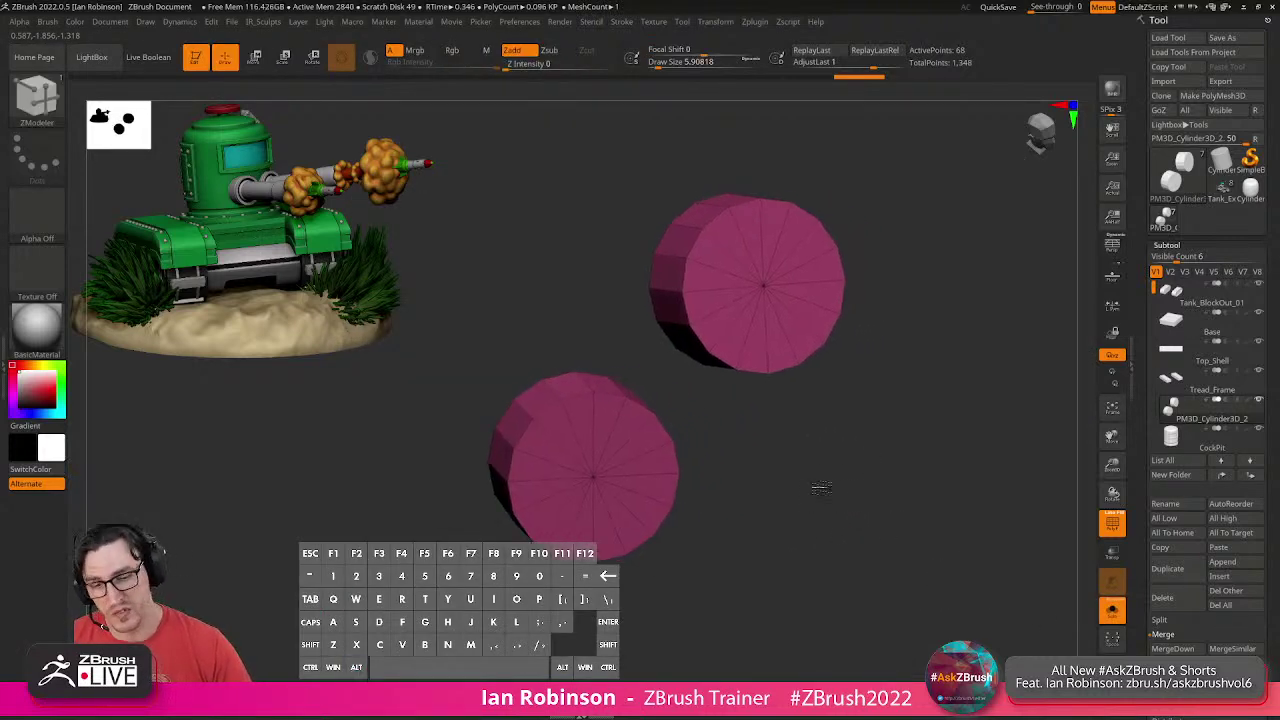
{"action": "left_click_drag", "start_coordinate": [820, 492], "coordinate": [852, 490]}
{"action": "mouse_move", "coordinate": [648, 422]}
{"action": "left_mouse_down", "text": "alt"}
{"action": "mouse_move", "coordinate": [580, 460]}
{"action": "mouse_move", "coordinate": [640, 508]}
{"action": "mouse_move", "coordinate": [660, 458]}
{"action": "mouse_move", "coordinate": [652, 440]}
{"action": "left_mouse_up", "text": "alt"}
{"action": "left_click_drag", "start_coordinate": [752, 467], "coordinate": [725, 470]}
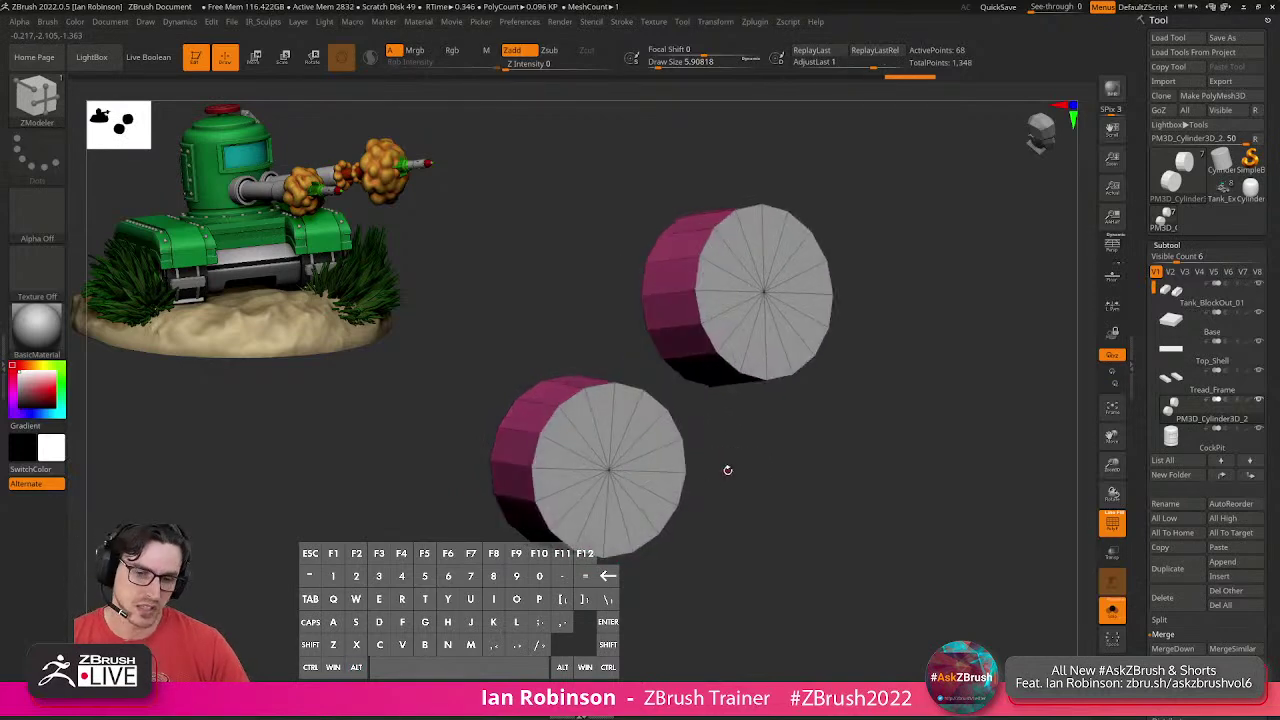
{"action": "key", "text": "space"}
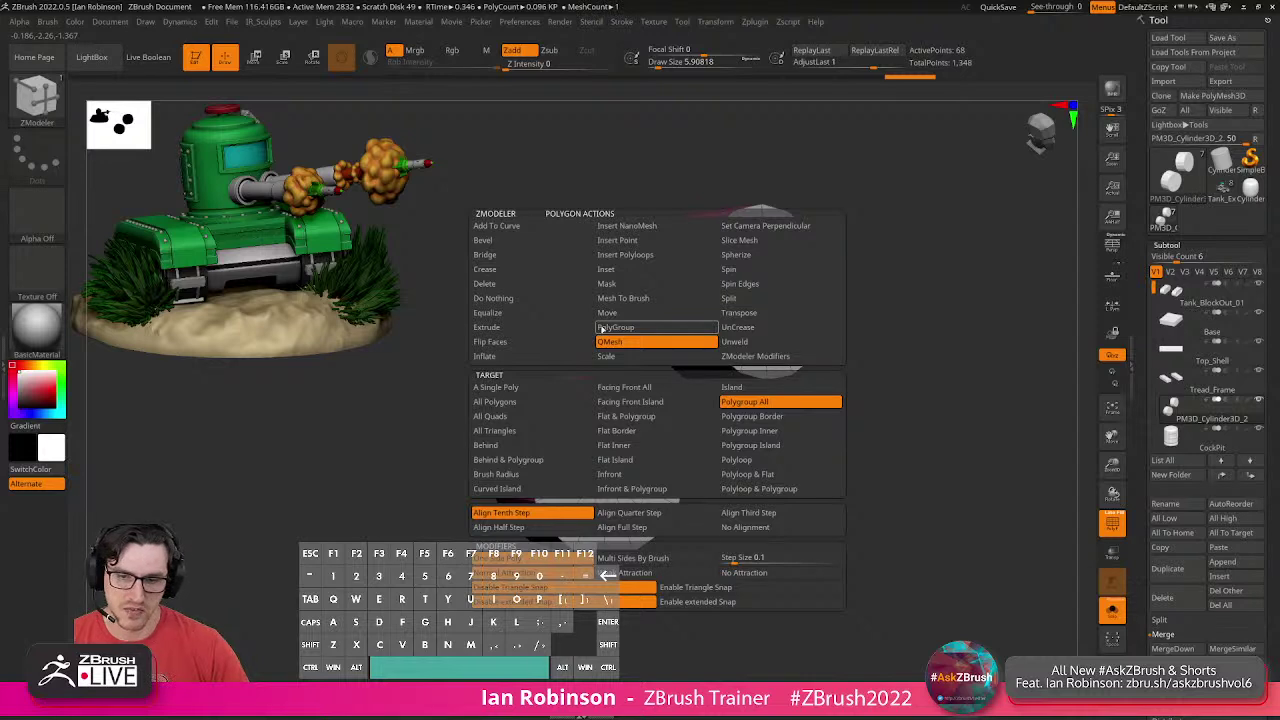
{"action": "left_click", "coordinate": [618, 273]}
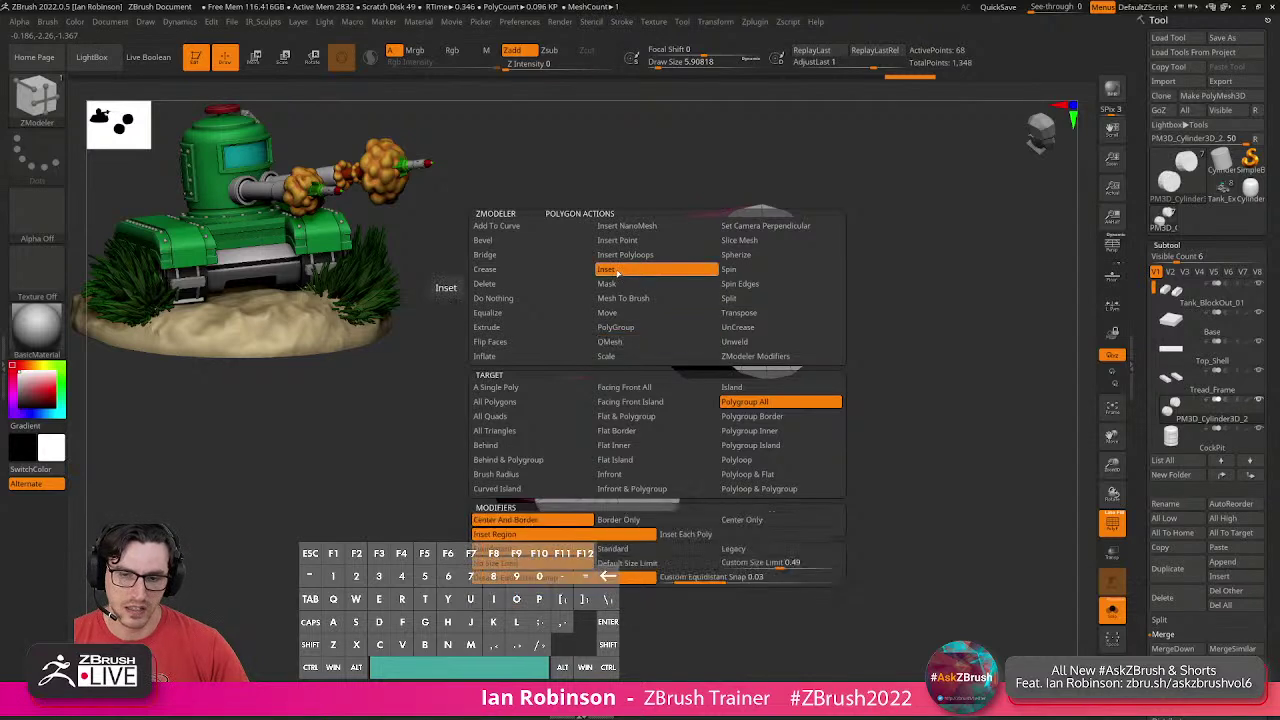
Try insetting the front caps with a wide border and a second inner ring, and undo these insets.
{"action": "left_click", "coordinate": [667, 445]}
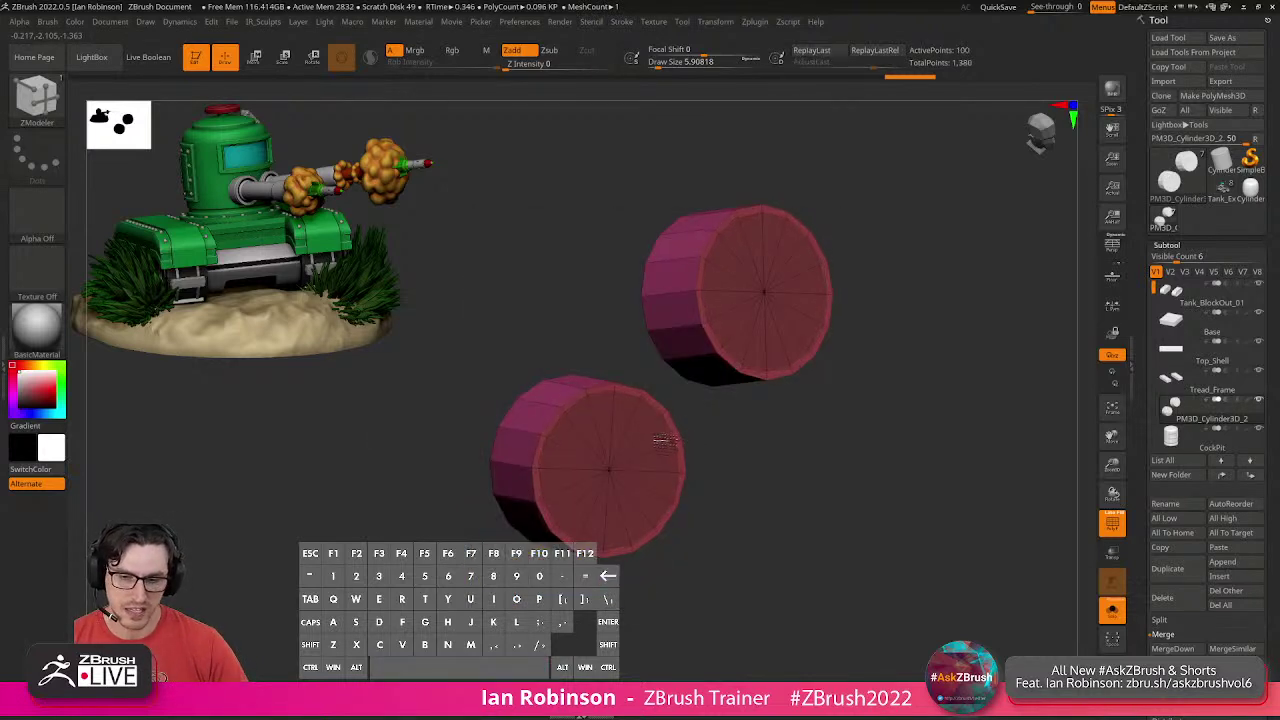
{"action": "key", "text": "alt"}
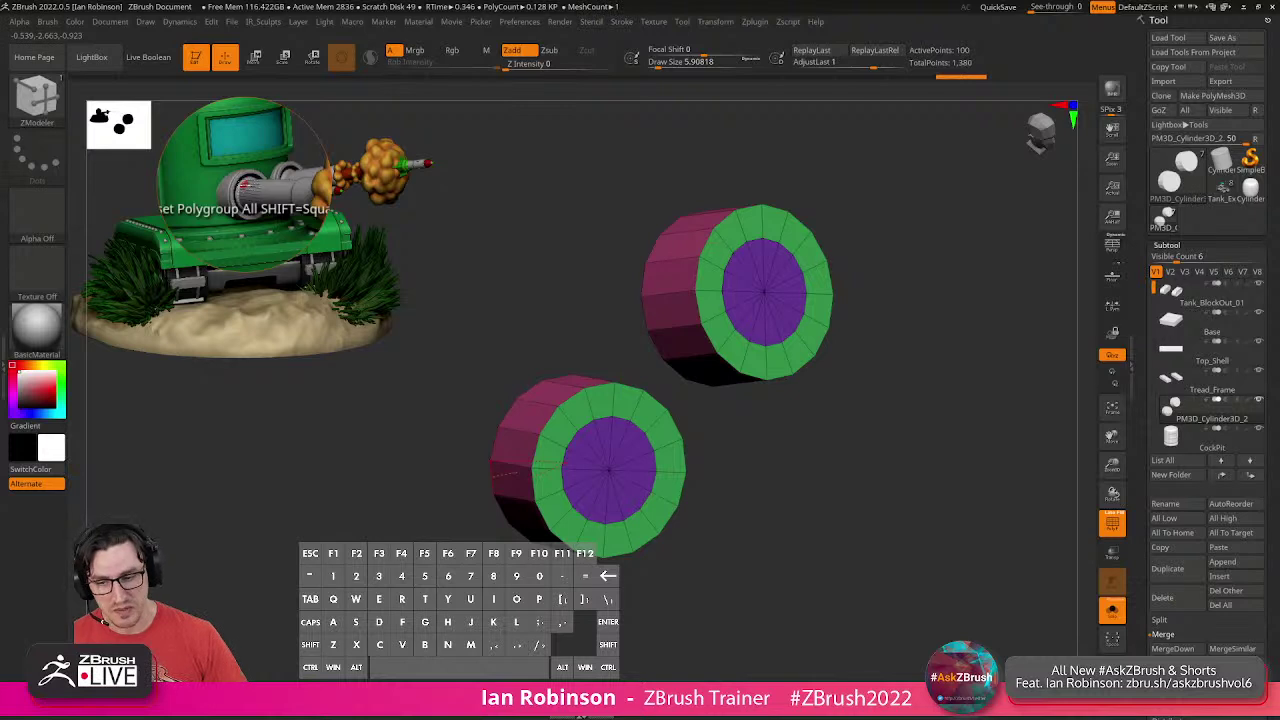
{"action": "key", "text": "alt"}
{"action": "left_click_drag", "start_coordinate": [691, 439], "coordinate": [771, 466], "text": "alt"}
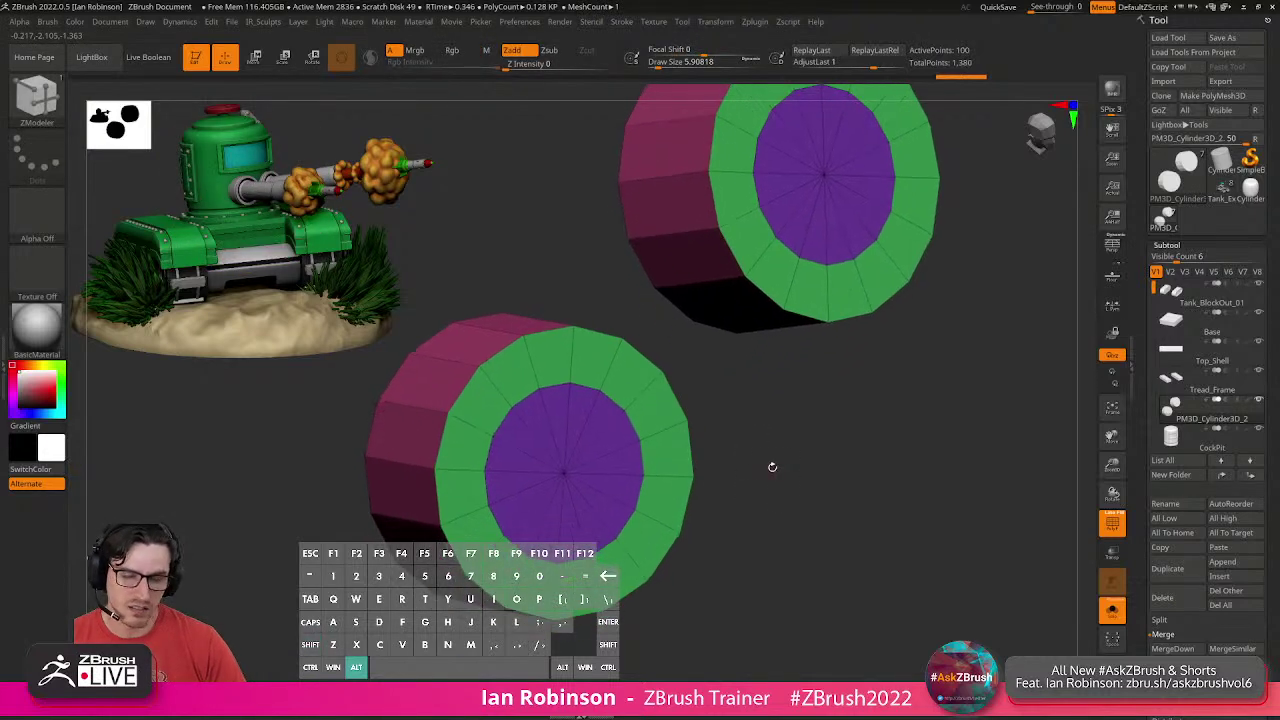
{"action": "left_click", "coordinate": [620, 436]}
{"action": "key", "text": "alt"}
{"action": "left_click_drag", "start_coordinate": [620, 441], "coordinate": [608, 444]}
{"action": "key", "text": "alt"}
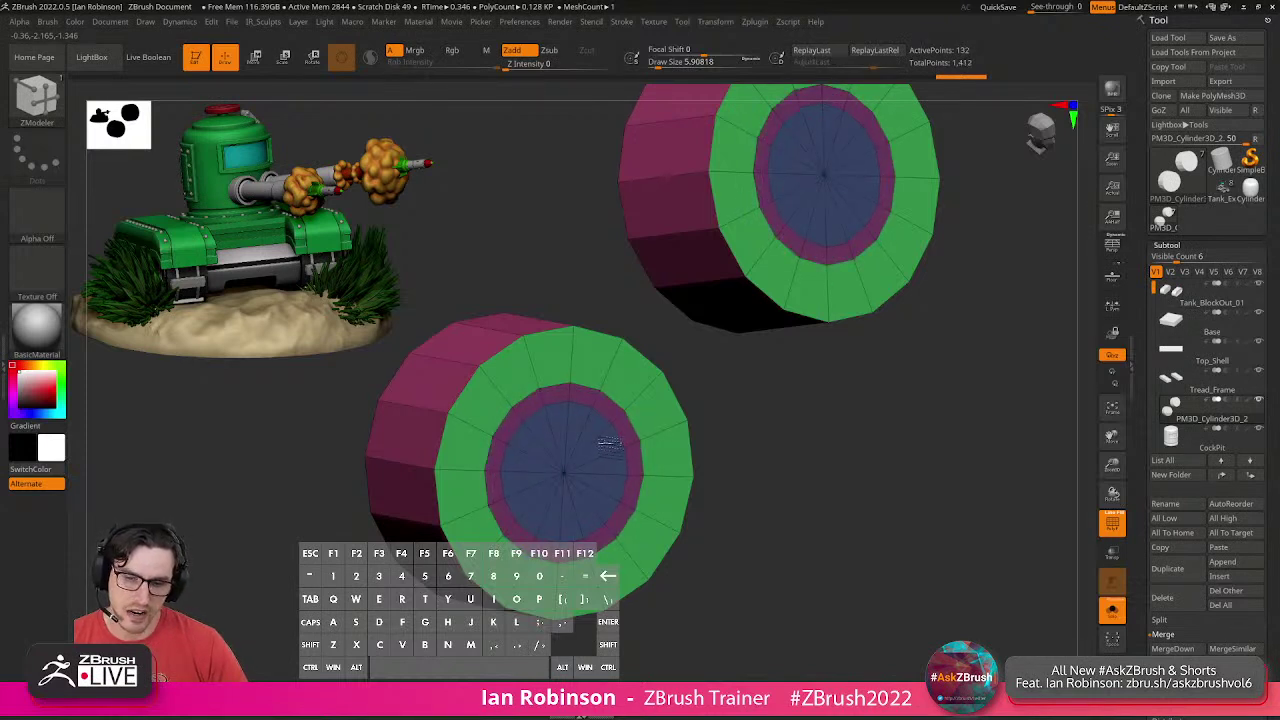
{"action": "key", "text": "ctrl+z"}
{"action": "key", "text": "ctrl+z"}
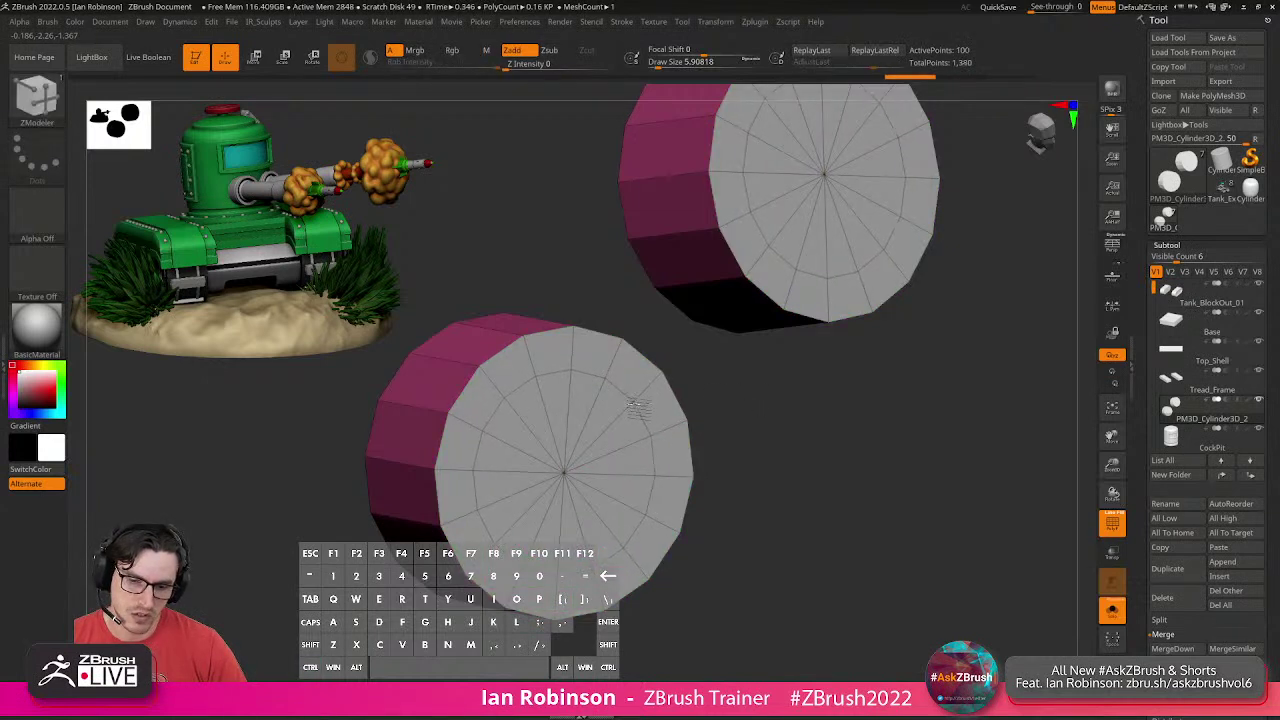
{"action": "key", "text": "ctrl+z"}
Inset the front caps of both gun mounts to leave an outer rim, and inset again for a narrow inner ring.
{"action": "left_click_drag", "start_coordinate": [622, 388], "coordinate": [611, 410]}
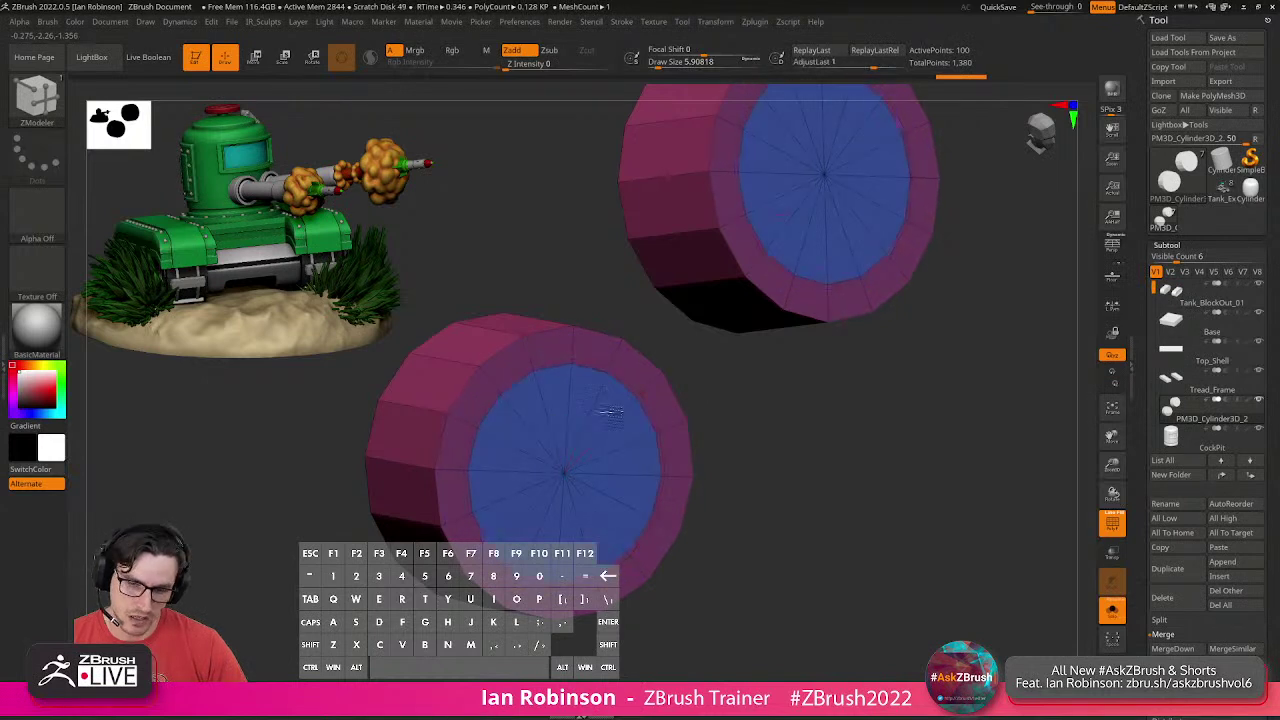
{"action": "left_click", "coordinate": [599, 421]}
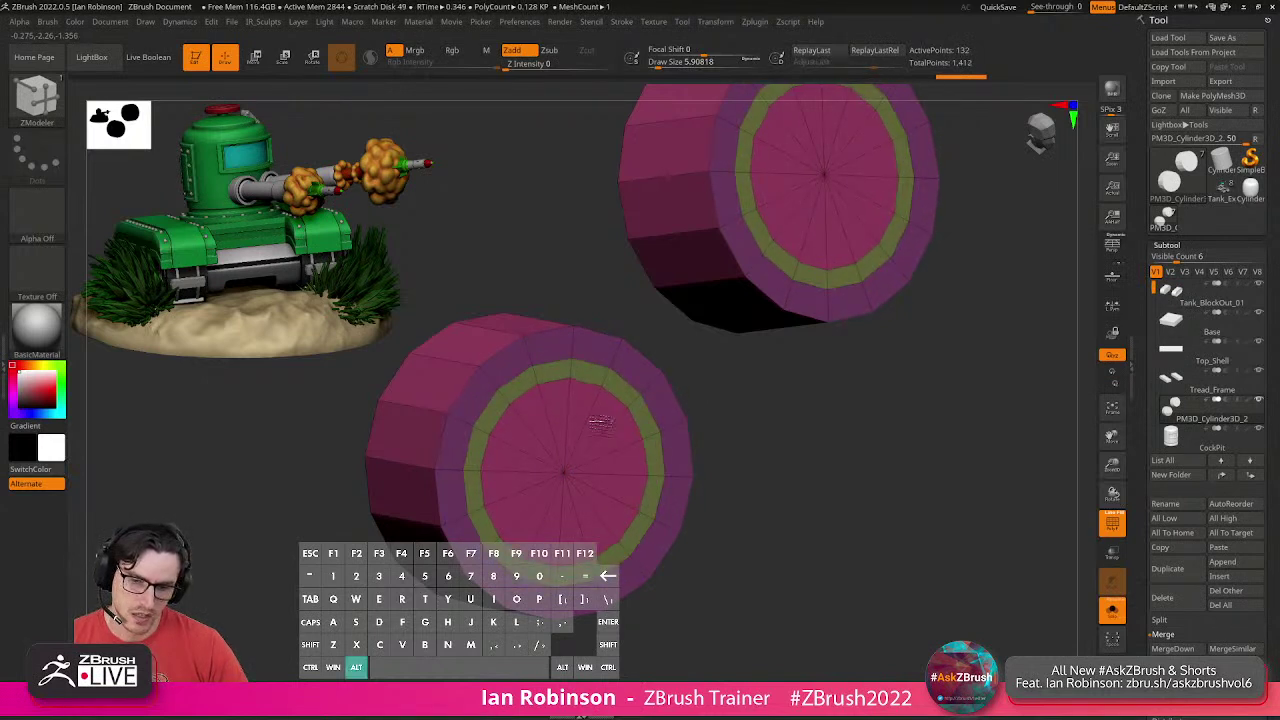
{"action": "key", "text": "ctrl+z"}
{"action": "left_click", "coordinate": [599, 422]}
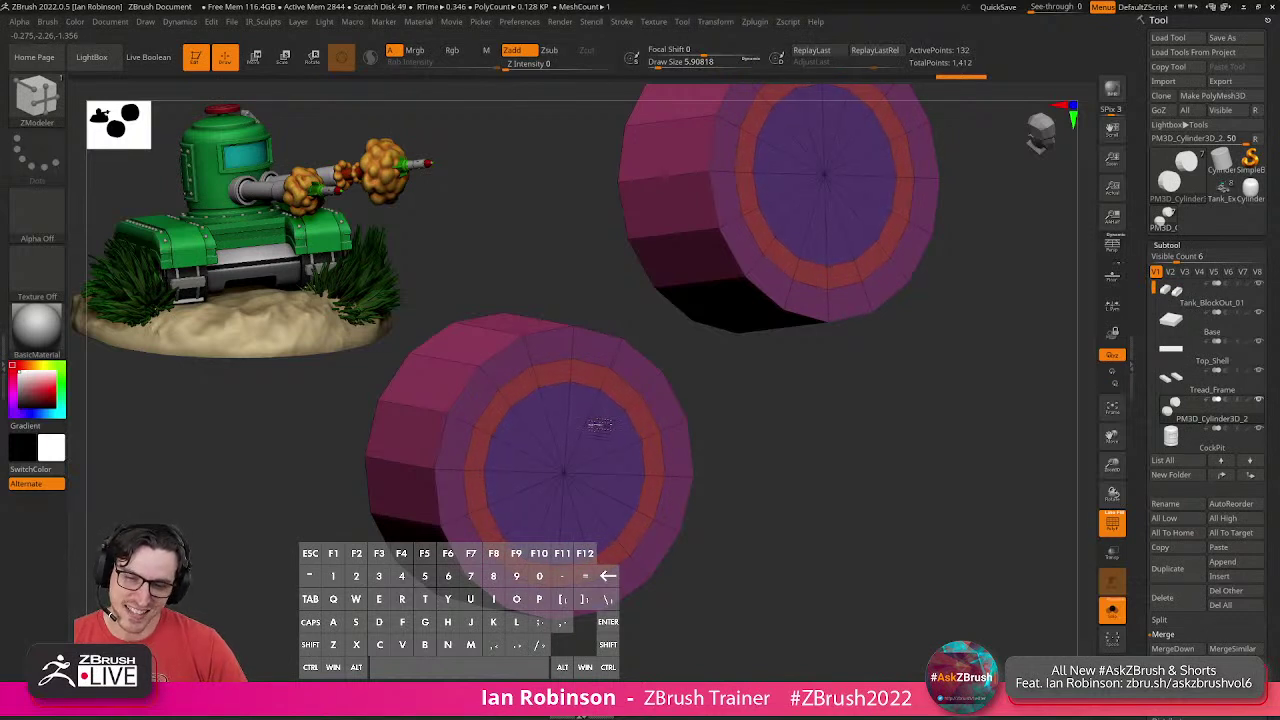
Switch ZModeler to QMesh with Polygroup All and push the narrow ring inward to form a groove in both gun mounts.
{"action": "key", "text": "space"}
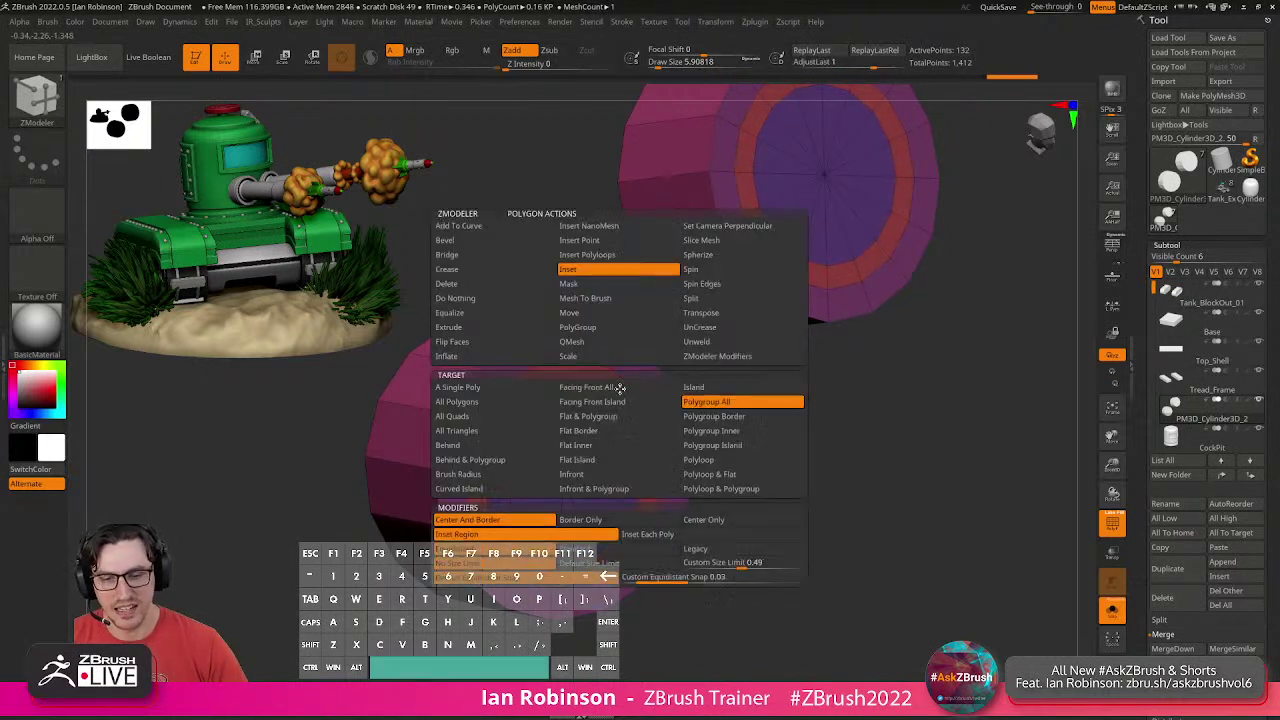
{"action": "left_click", "coordinate": [594, 343]}
{"action": "left_click_drag", "start_coordinate": [649, 427], "coordinate": [620, 415]}
{"action": "left_click", "coordinate": [634, 417]}
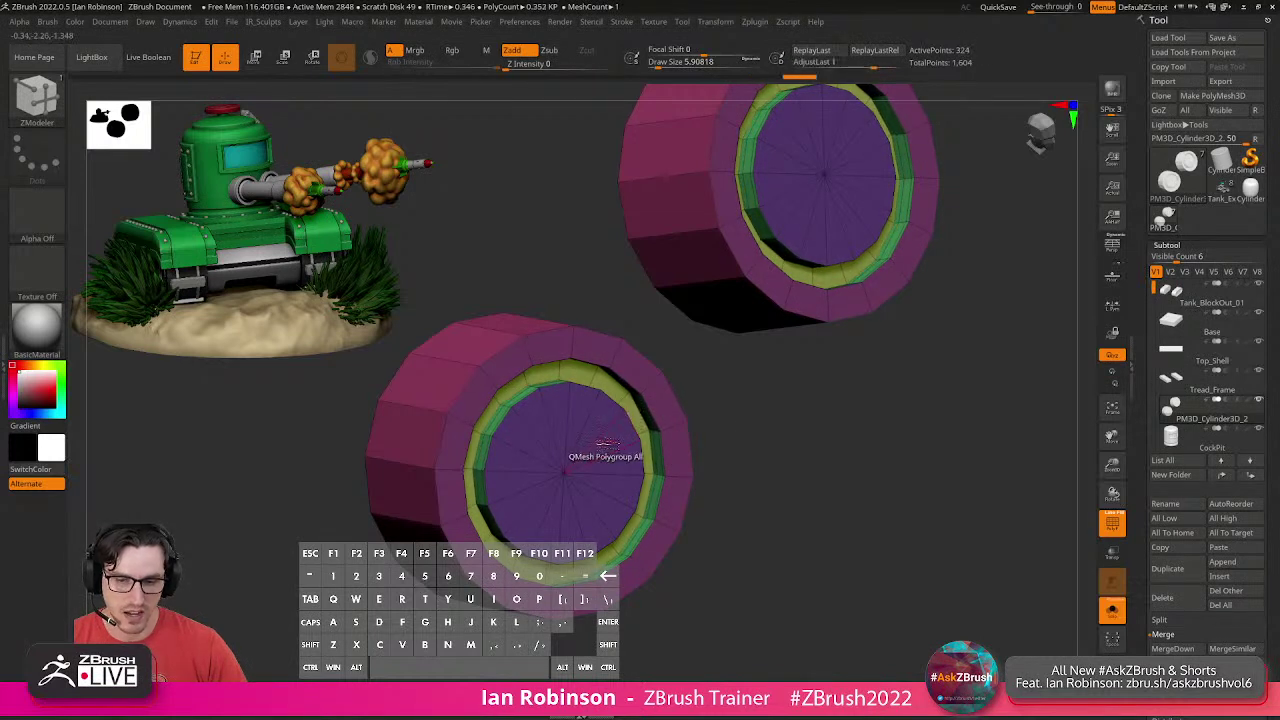
QMesh the centre caps inside the grooves outward to form a cylindrical barrel on each gun mount.
{"action": "mouse_move", "coordinate": [600, 421]}
{"action": "left_mouse_down", "text": "alt"}
{"action": "mouse_move", "coordinate": [553, 417]}
{"action": "mouse_move", "coordinate": [558, 520]}
{"action": "mouse_move", "coordinate": [608, 450]}
{"action": "left_mouse_up", "text": "alt"}
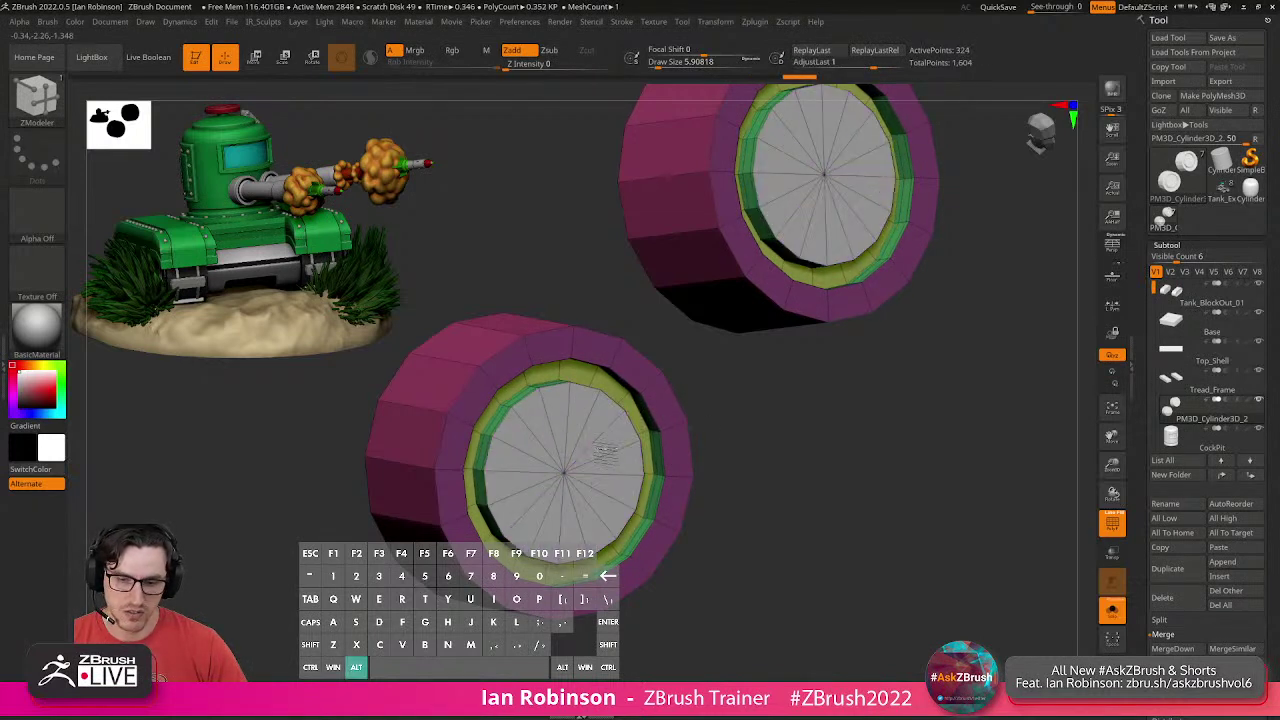
{"action": "left_click_drag", "start_coordinate": [706, 481], "coordinate": [761, 488]}
{"action": "left_click_drag", "start_coordinate": [545, 458], "coordinate": [1046, 508]}
{"action": "left_click_drag", "start_coordinate": [900, 530], "coordinate": [840, 435], "text": "alt"}
{"action": "left_click_drag", "start_coordinate": [850, 475], "coordinate": [754, 449]}
Centre the gizmo on the front end of the barrel and pull it outward along its axis to lengthen both barrels.
{"action": "left_click_drag", "start_coordinate": [716, 395], "coordinate": [649, 517], "text": "ctrl+alt"}
{"action": "key", "text": "w"}
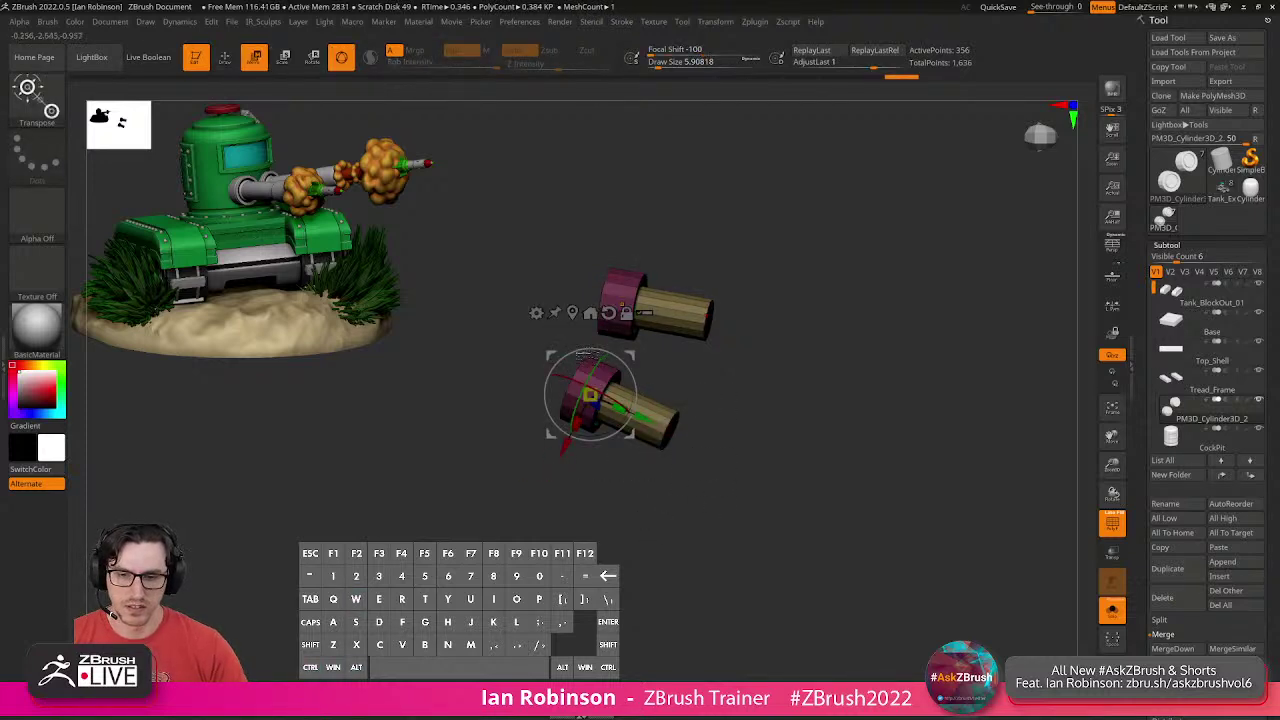
{"action": "left_click", "coordinate": [572, 313]}
{"action": "left_click_drag", "start_coordinate": [712, 434], "coordinate": [785, 482]}
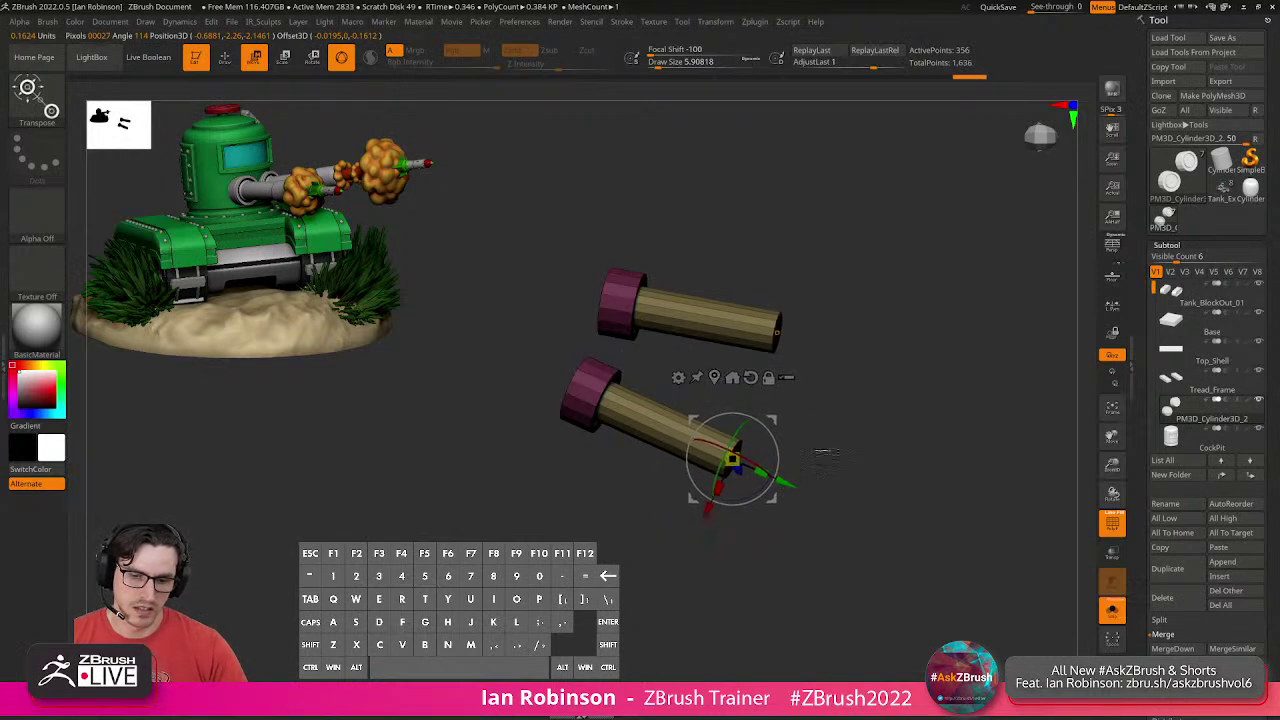
{"action": "left_click_drag", "start_coordinate": [790, 481], "coordinate": [865, 510]}
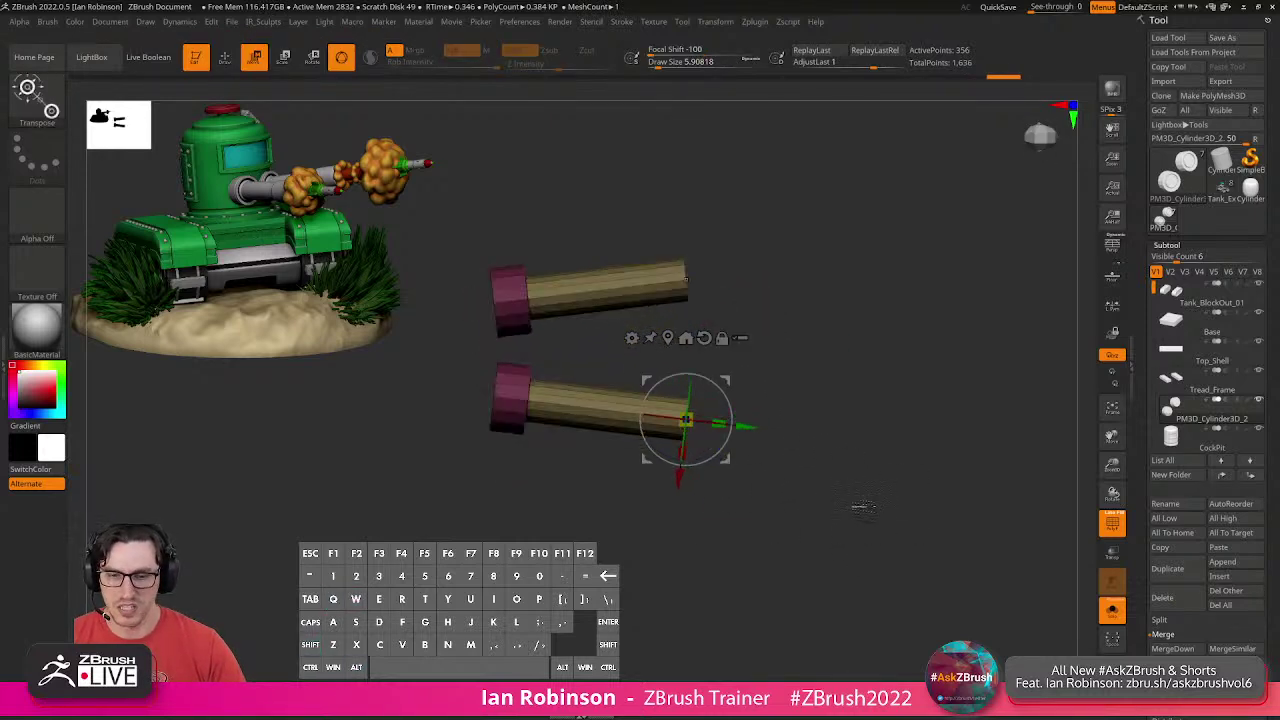
{"action": "left_click_drag", "start_coordinate": [757, 427], "coordinate": [755, 427]}
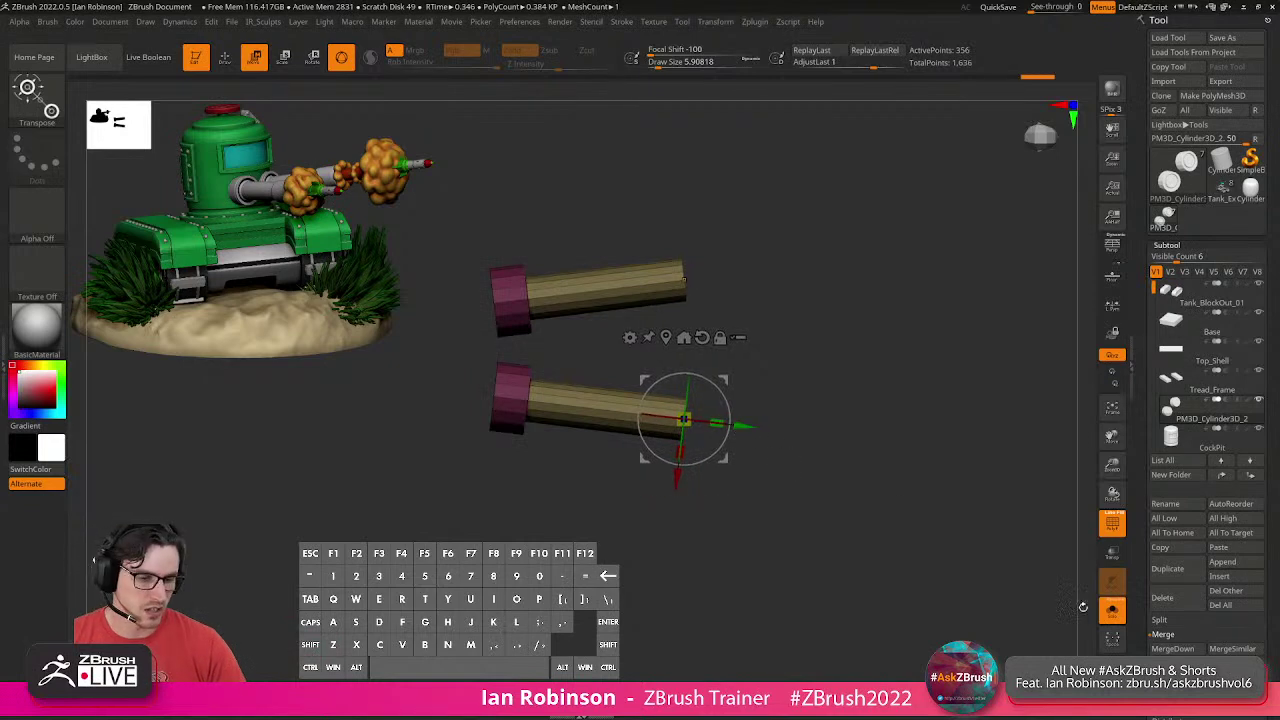
Show the whole tank and examine the gun barrels' length and direction from the side, front and above.
{"action": "left_click", "coordinate": [1112, 610]}
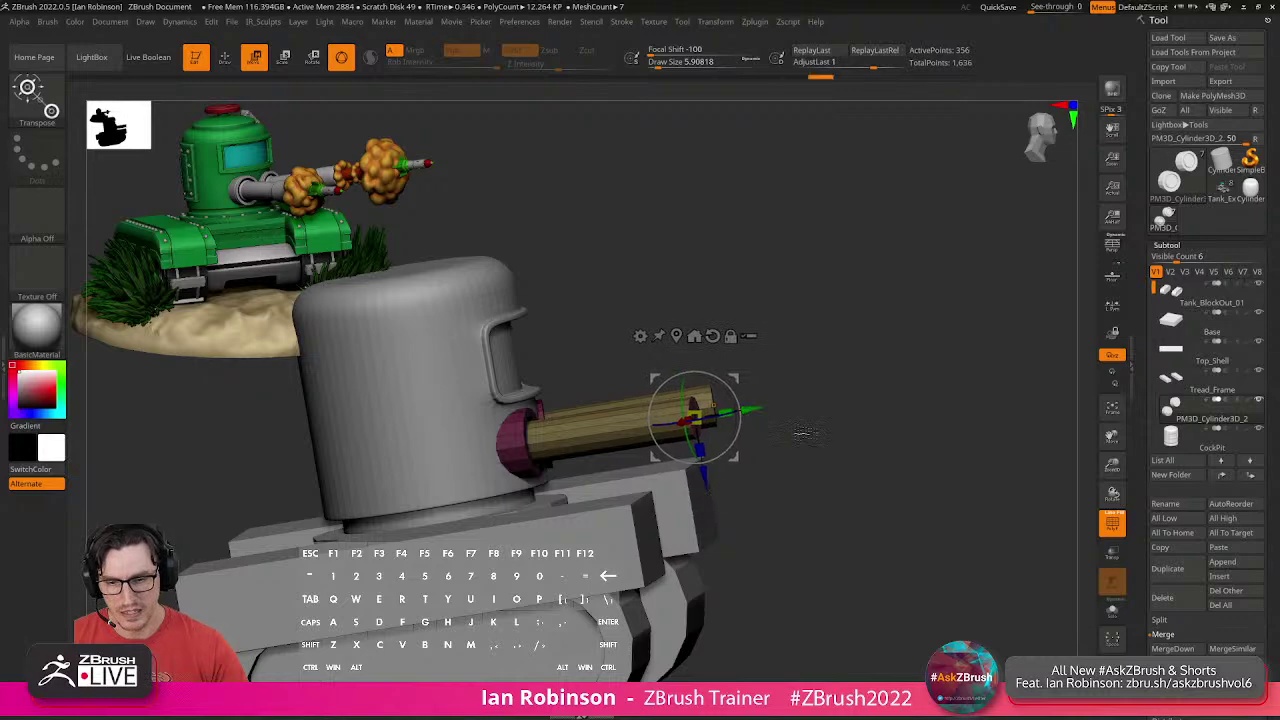
{"action": "key", "text": "q"}
{"action": "left_click_drag", "start_coordinate": [779, 428], "coordinate": [815, 460], "text": "shift"}
{"action": "left_click_drag", "start_coordinate": [940, 400], "coordinate": [971, 337]}
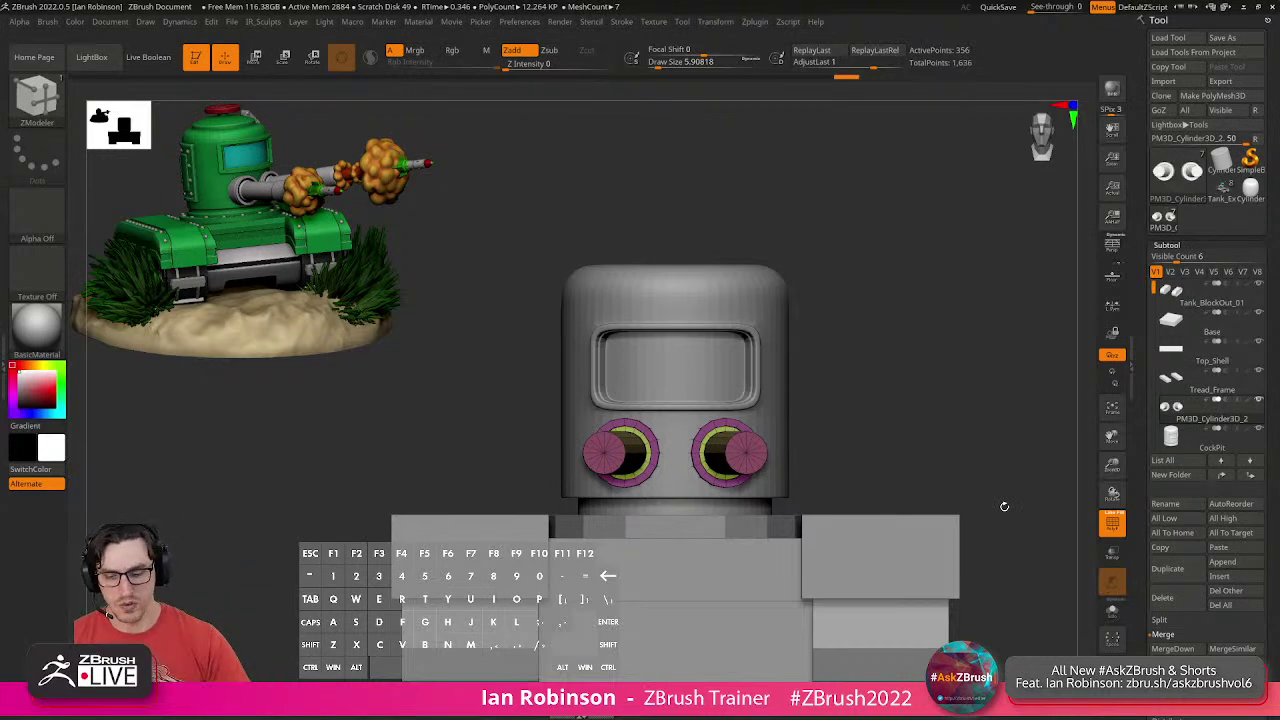
{"action": "key", "text": "w"}
{"action": "left_click_drag", "start_coordinate": [915, 425], "coordinate": [945, 488]}
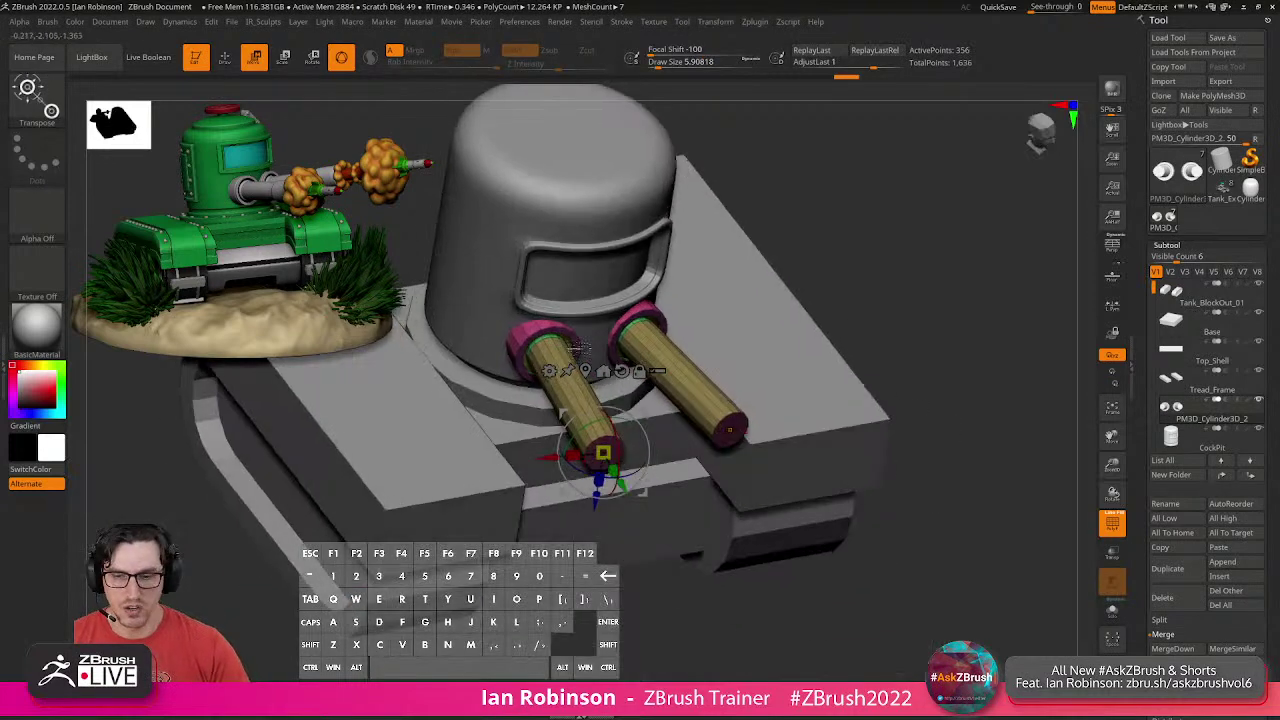
{"action": "left_click", "coordinate": [587, 369], "text": "alt"}
{"action": "left_click_drag", "start_coordinate": [930, 358], "coordinate": [830, 370]}
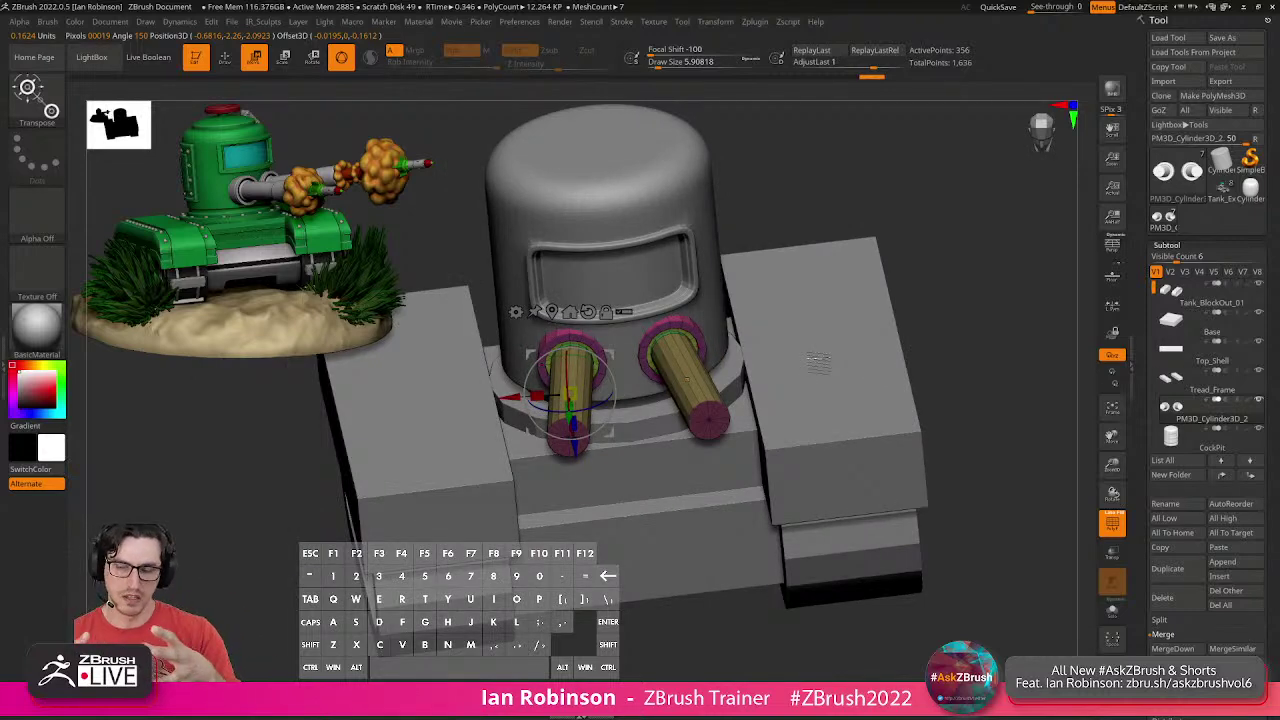
Isolate the gun barrels and delete the extra edge loops around the groove at their base.
{"action": "left_click", "coordinate": [1118, 608]}
{"action": "key", "text": "f"}
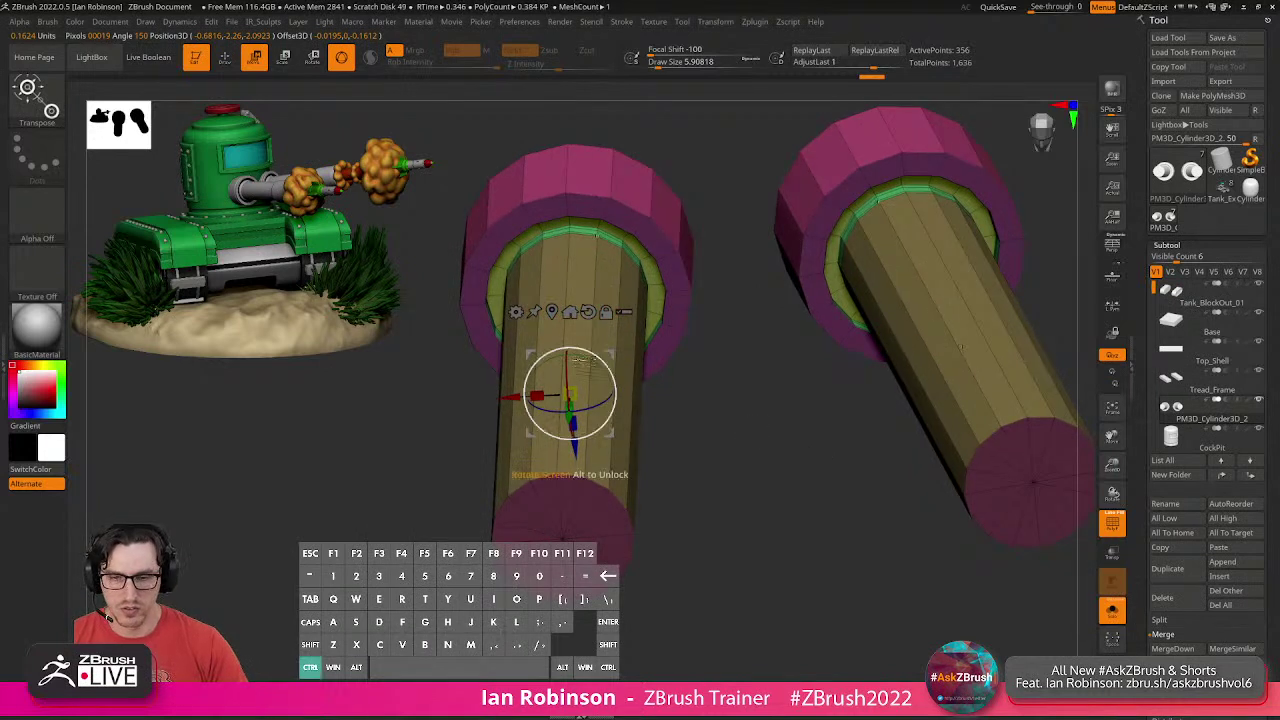
{"action": "left_click_drag", "start_coordinate": [571, 394], "coordinate": [620, 381], "text": "ctrl"}
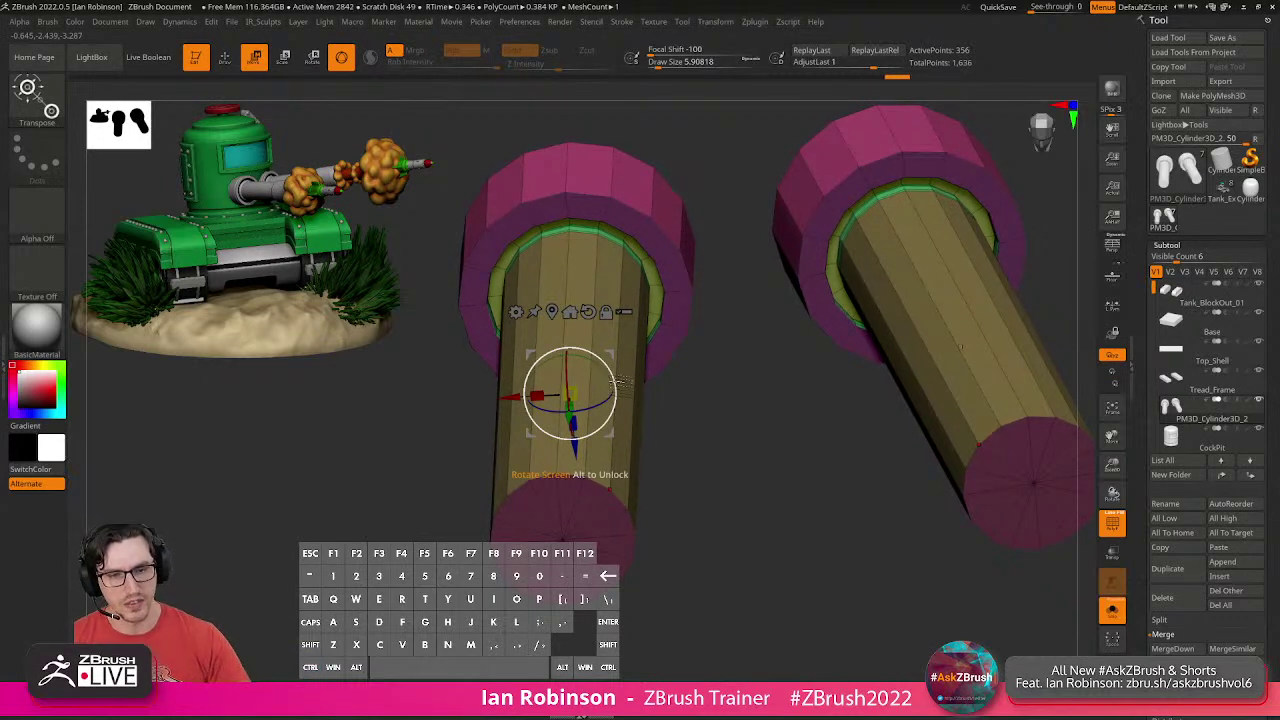
{"action": "right_click_drag", "start_coordinate": [651, 248], "coordinate": [620, 270], "text": "alt"}
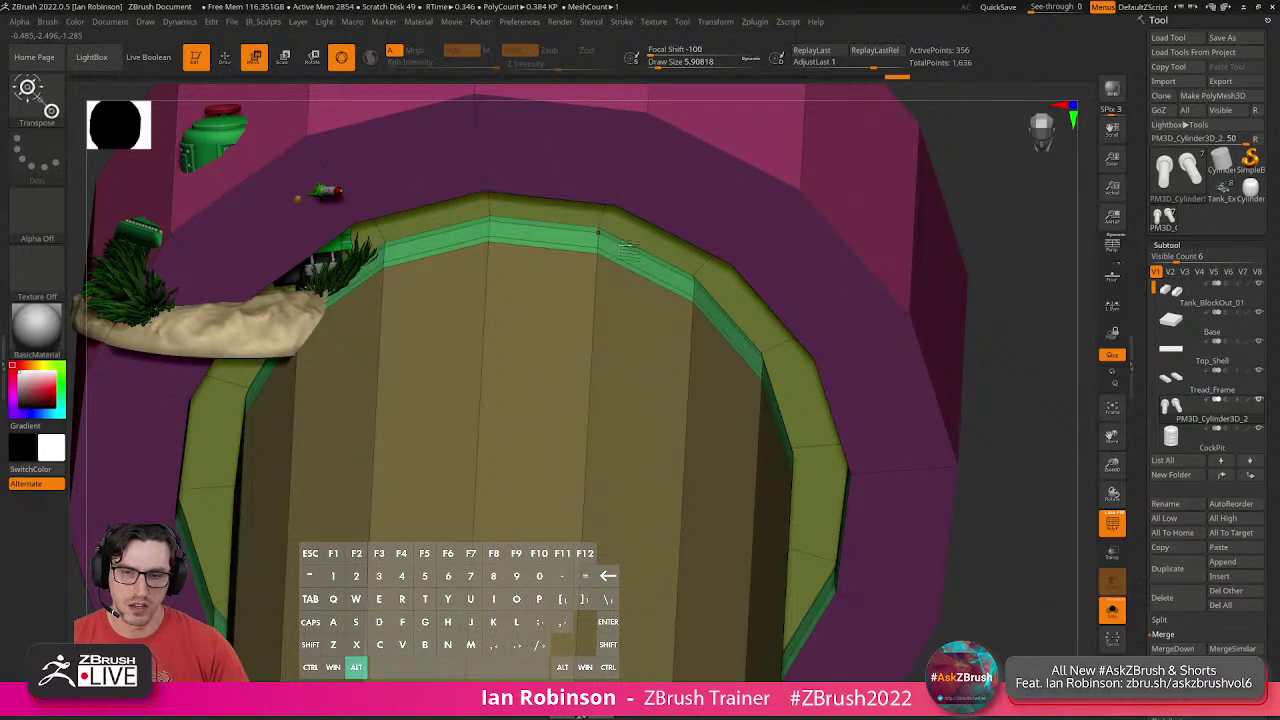
{"action": "key", "text": "q"}
{"action": "key", "text": "alt"}
{"action": "key", "text": "ctrl+z"}
{"action": "mouse_move", "coordinate": [654, 310]}
{"action": "right_mouse_down", "text": "alt"}
{"action": "mouse_move", "coordinate": [640, 299]}
{"action": "mouse_move", "coordinate": [634, 344]}
{"action": "right_mouse_up", "text": "alt"}
{"action": "right_click_drag", "start_coordinate": [832, 484], "coordinate": [844, 472]}
{"action": "right_click_drag", "start_coordinate": [768, 400], "coordinate": [766, 362], "text": "alt"}
{"action": "left_click", "coordinate": [628, 232], "text": "alt"}
Turn on local symmetry, show the whole tank, and nudge the gun barrels slightly with the gizmo.
{"action": "key", "text": "w"}
{"action": "left_click_drag", "start_coordinate": [673, 449], "coordinate": [694, 441]}
{"action": "key", "text": "ctrl+z"}
{"action": "left_click", "coordinate": [1112, 305]}
{"action": "left_click", "coordinate": [1114, 611]}
{"action": "mouse_move", "coordinate": [851, 515]}
{"action": "right_mouse_down", "text": "alt"}
{"action": "mouse_move", "coordinate": [840, 497]}
{"action": "mouse_move", "coordinate": [926, 574]}
{"action": "mouse_move", "coordinate": [780, 537]}
{"action": "mouse_move", "coordinate": [914, 331]}
{"action": "mouse_move", "coordinate": [856, 378]}
{"action": "right_mouse_up", "text": "alt"}
{"action": "key", "text": "q"}
{"action": "key", "text": "w"}
{"action": "left_click_drag", "start_coordinate": [595, 341], "coordinate": [592, 341]}
{"action": "key", "text": "q"}
Examine from several angles how the gun barrels and mounts sit on the front of the cockpit.
{"action": "mouse_move", "coordinate": [768, 442]}
{"action": "right_mouse_down"}
{"action": "mouse_move", "coordinate": [820, 482]}
{"action": "mouse_move", "coordinate": [955, 494]}
{"action": "right_mouse_up"}
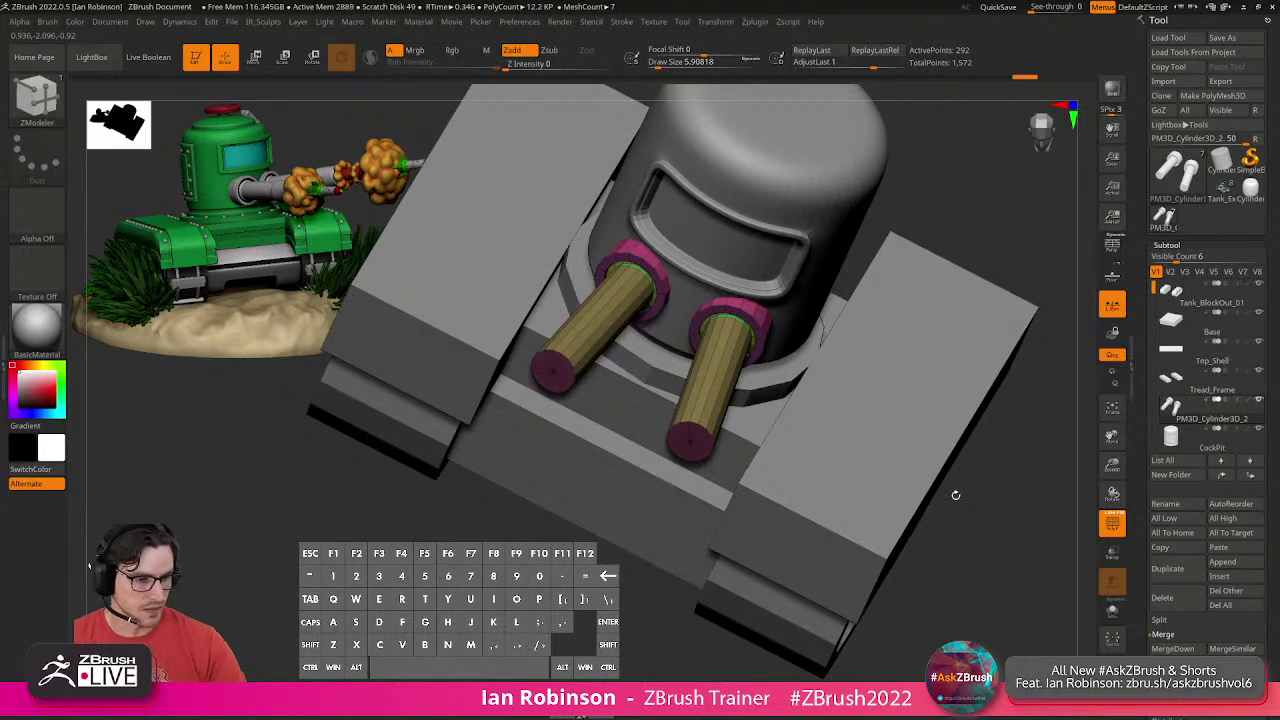
{"action": "left_click_drag", "start_coordinate": [968, 512], "coordinate": [960, 462], "text": "alt"}
{"action": "left_click_drag", "start_coordinate": [960, 462], "coordinate": [963, 486], "text": "shift"}
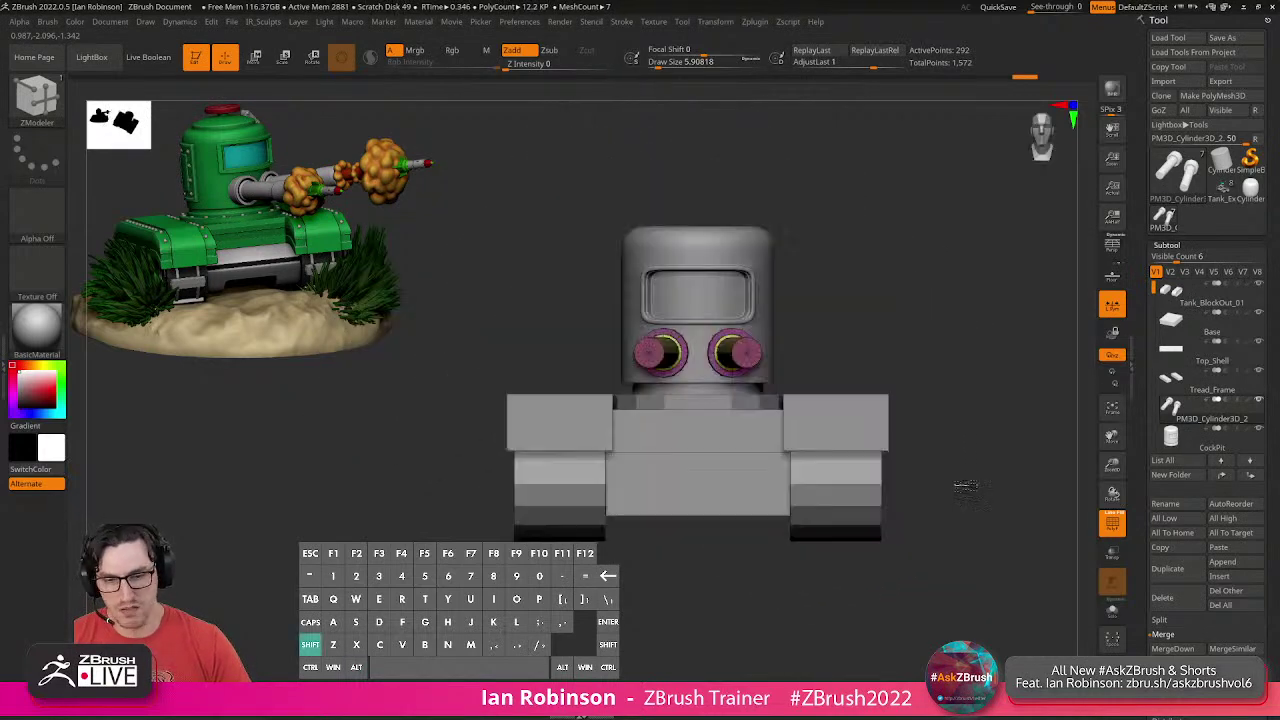
{"action": "left_click_drag", "start_coordinate": [951, 394], "coordinate": [891, 451], "text": "alt"}
{"action": "left_click_drag", "start_coordinate": [856, 350], "coordinate": [877, 414]}
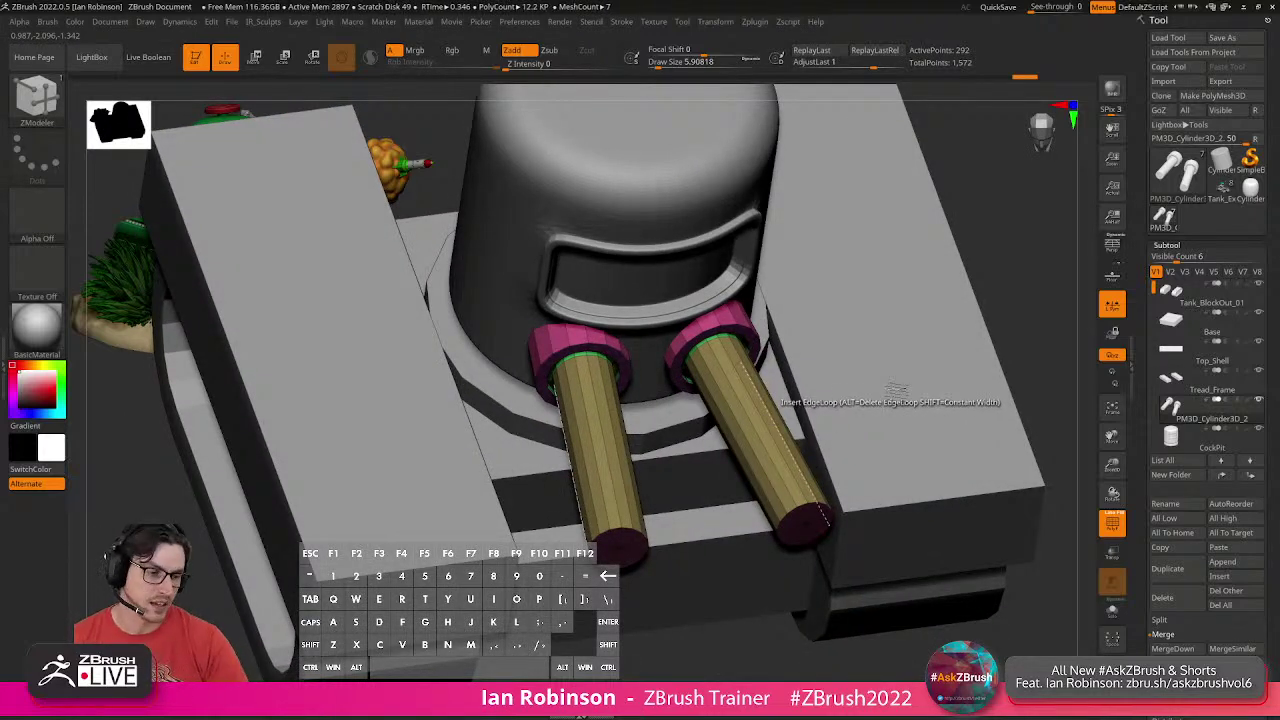
{"action": "left_click_drag", "start_coordinate": [908, 331], "coordinate": [874, 297]}
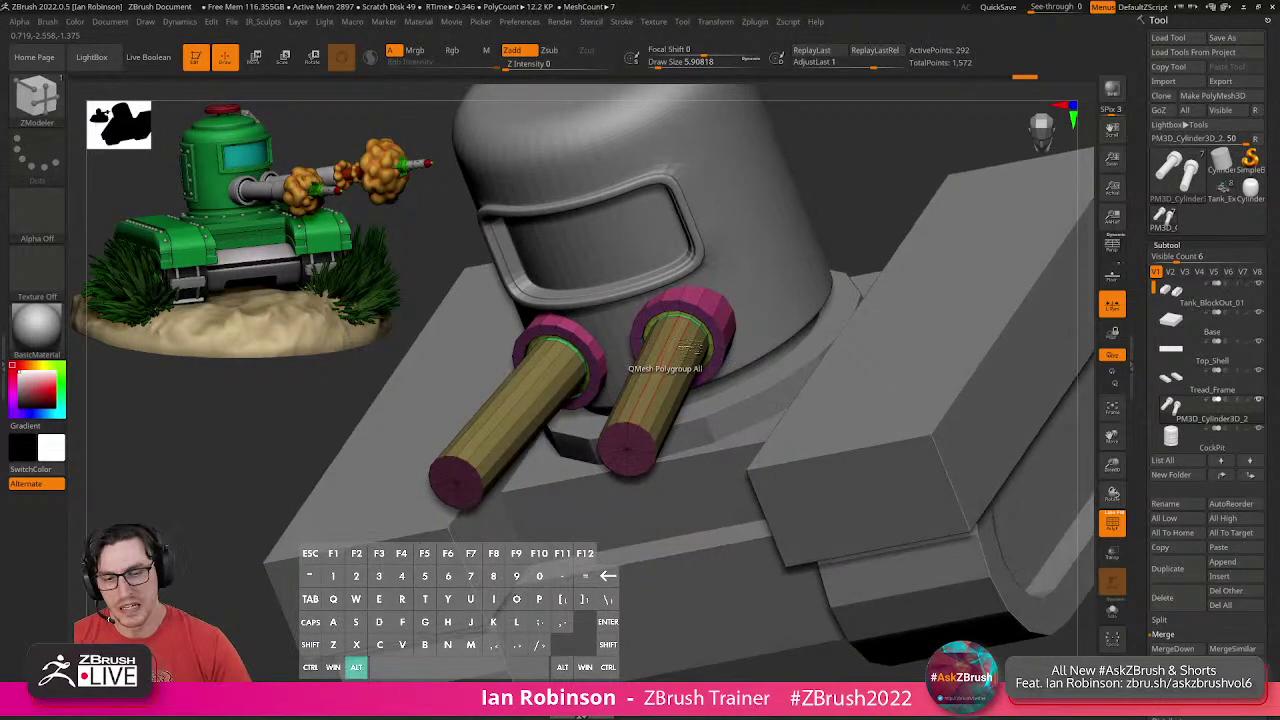
Examine the ZModeler actions available for the points, edges and polygons at the end of the gun barrel.
{"action": "right_click_drag", "start_coordinate": [662, 400], "coordinate": [729, 482], "text": "alt"}
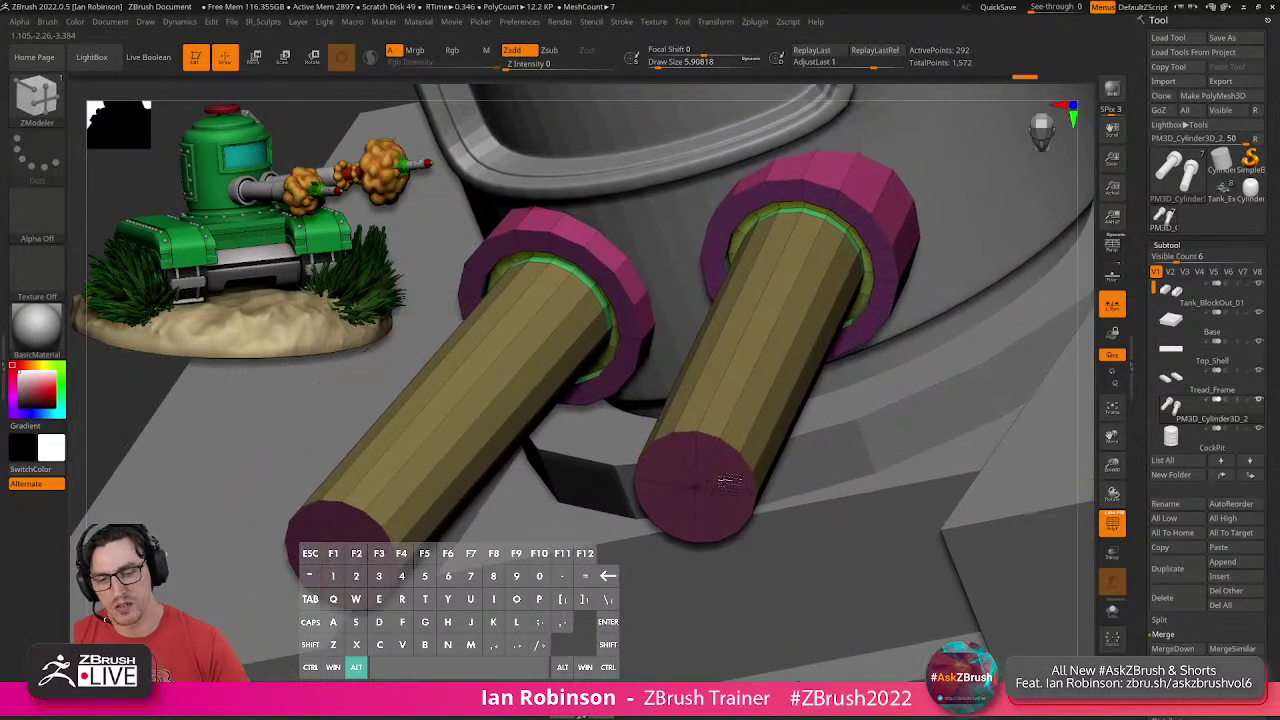
{"action": "left_click_drag", "start_coordinate": [728, 481], "coordinate": [688, 496], "text": "alt"}
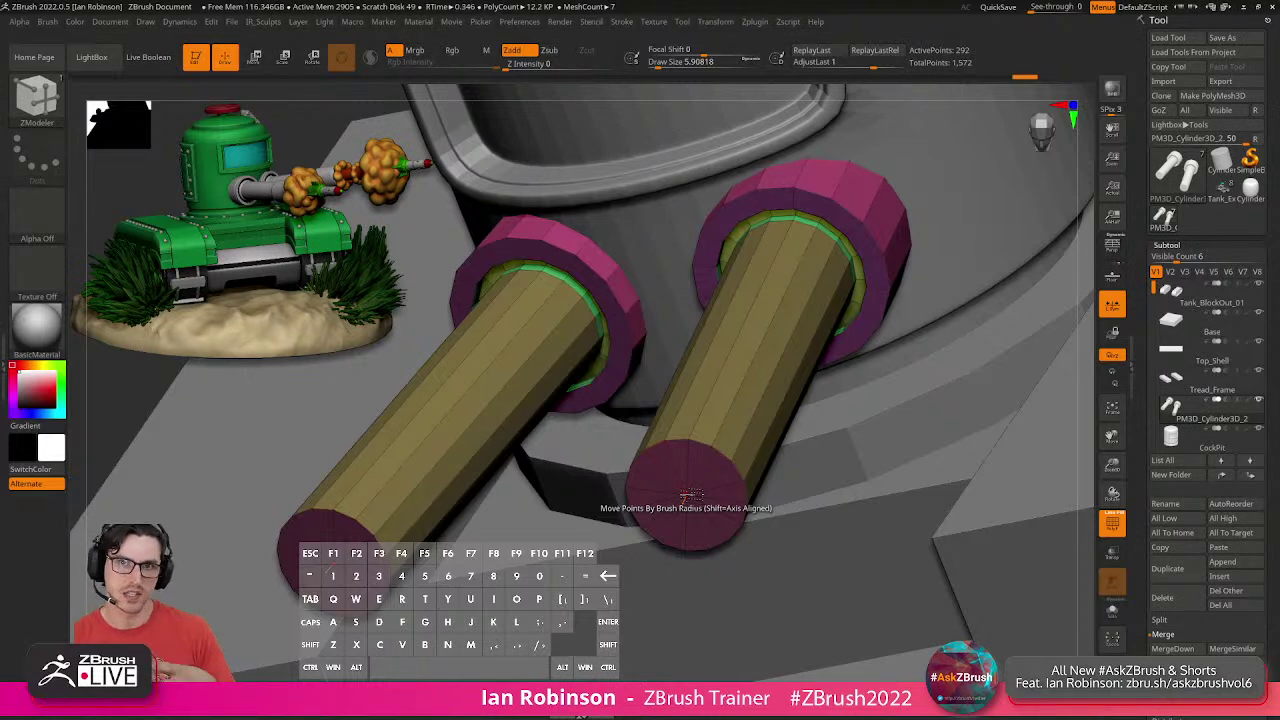
{"action": "right_click_drag", "start_coordinate": [702, 460], "coordinate": [704, 542], "text": "ctrl"}
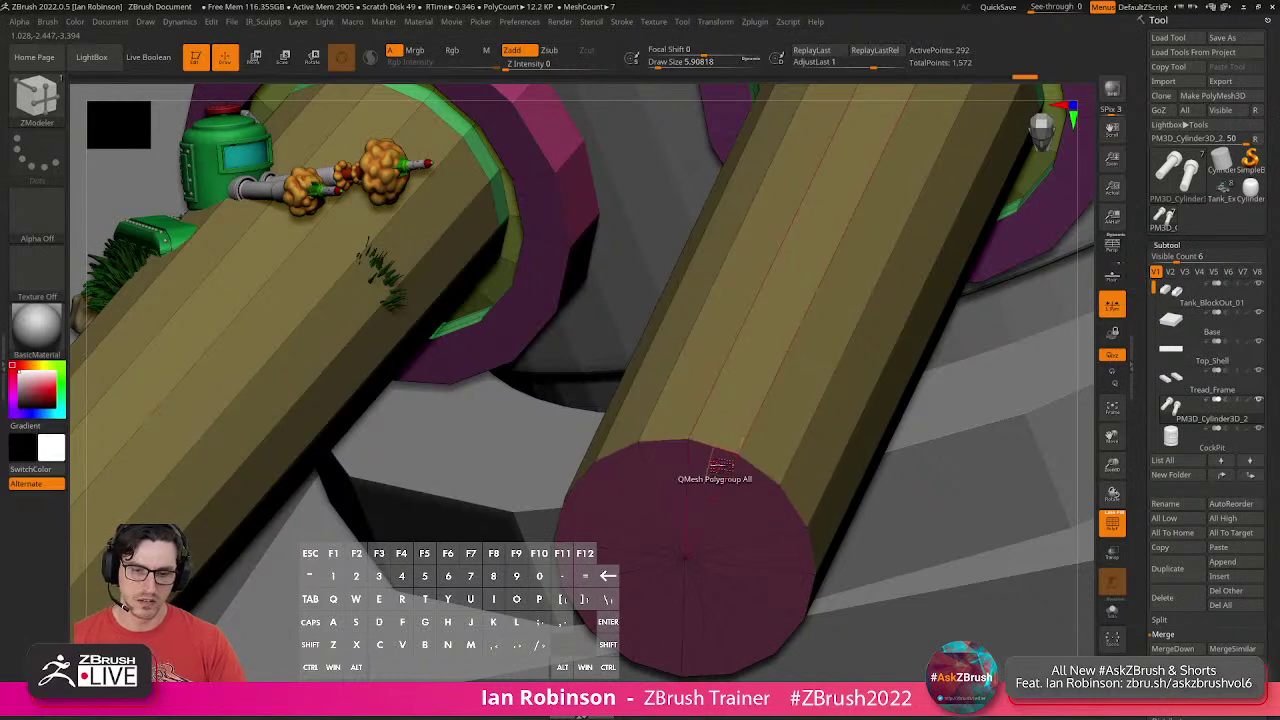
{"action": "key", "text": "space"}
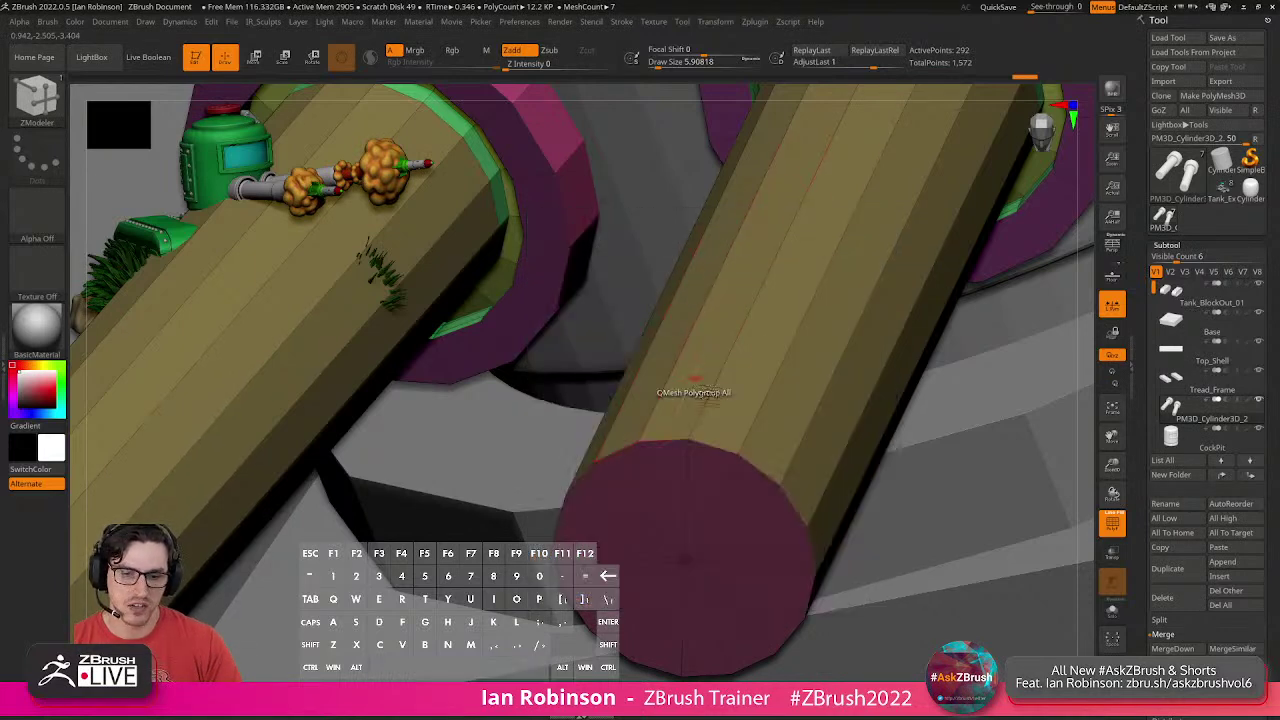
{"action": "key", "text": "space"}
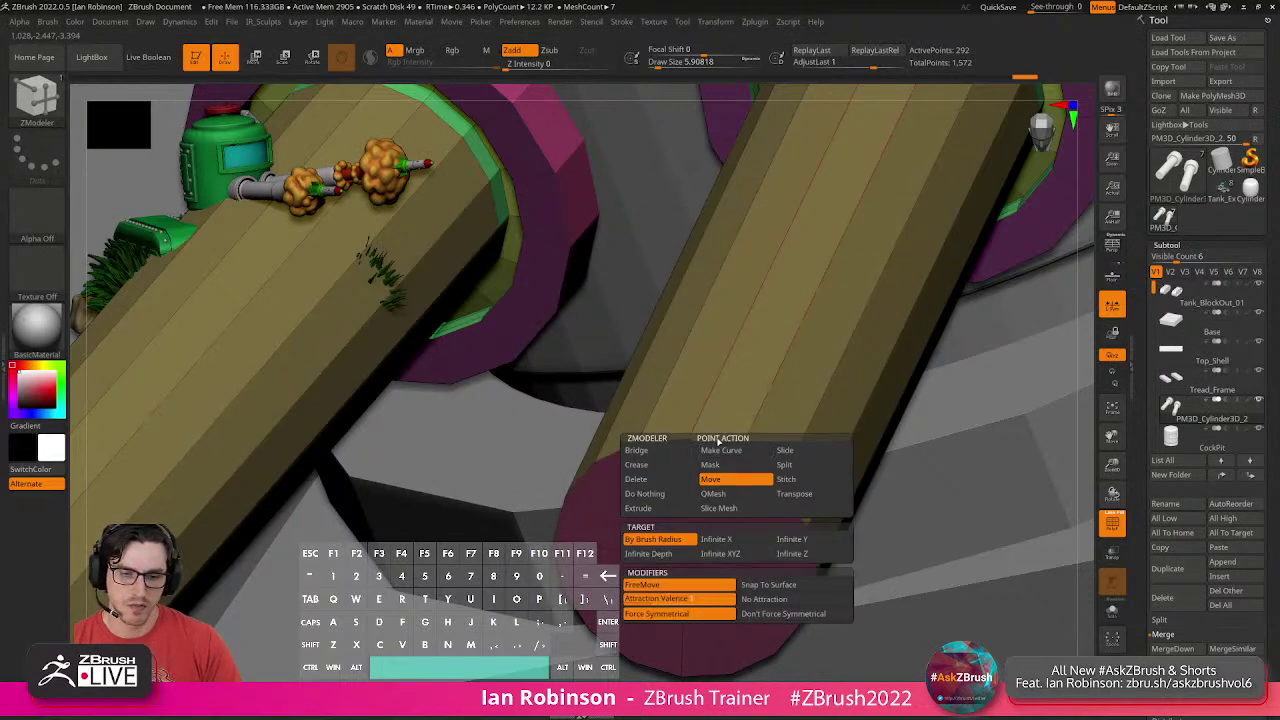
{"action": "key", "text": "space"}
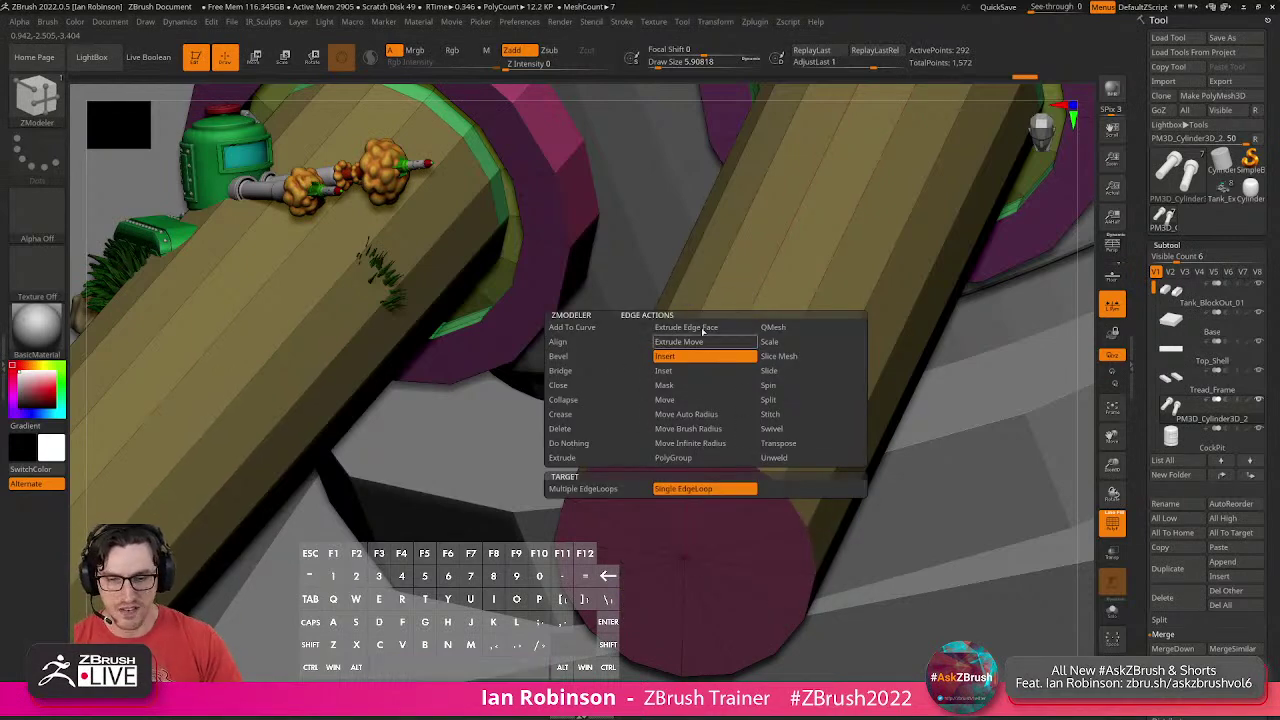
{"action": "key", "text": "space"}
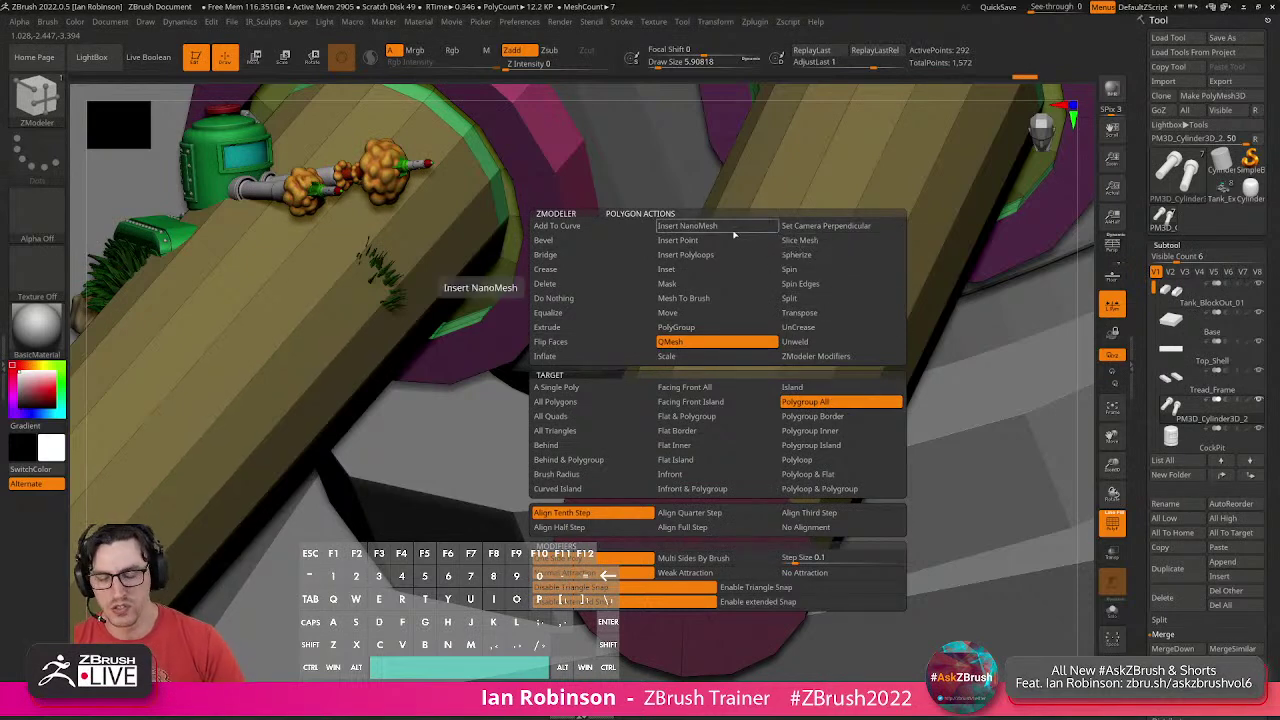
Preview the Crease, Do Nothing, Extrude and PolyGroup polygon actions with their targets and modifiers, and restore QMesh with Polygroup All.
{"action": "left_click", "coordinate": [586, 270]}
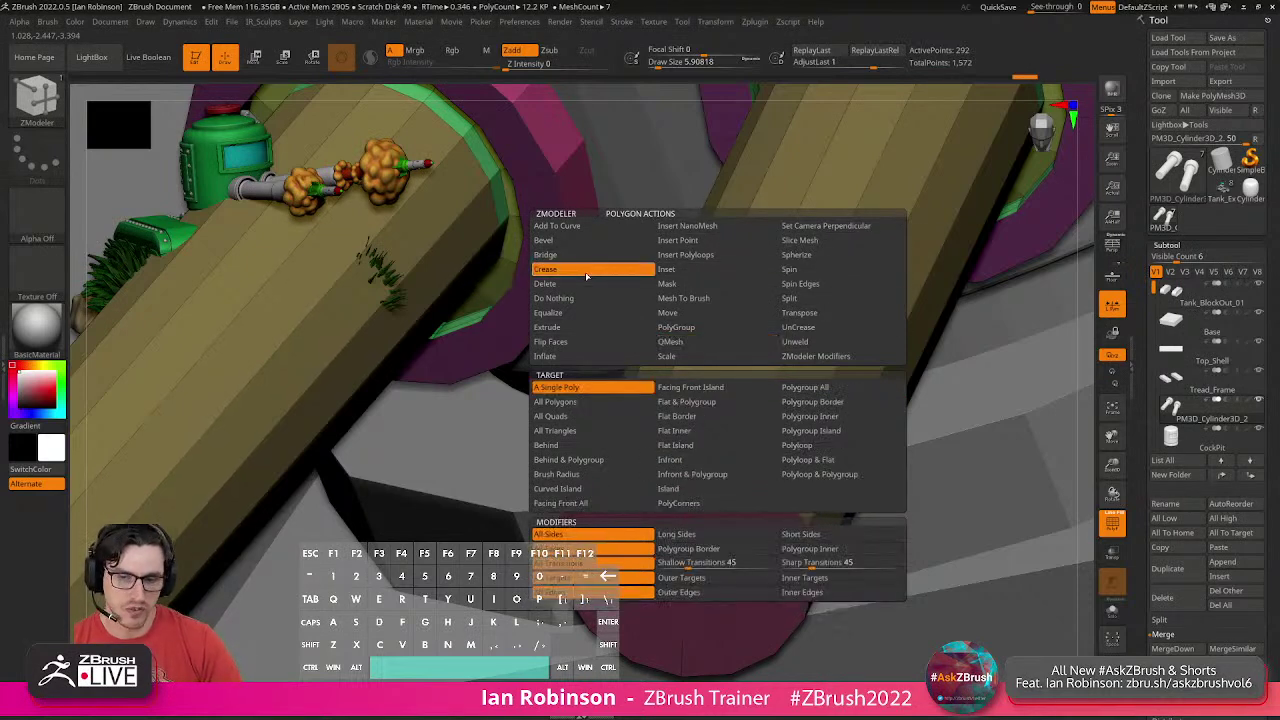
{"action": "left_click", "coordinate": [583, 299]}
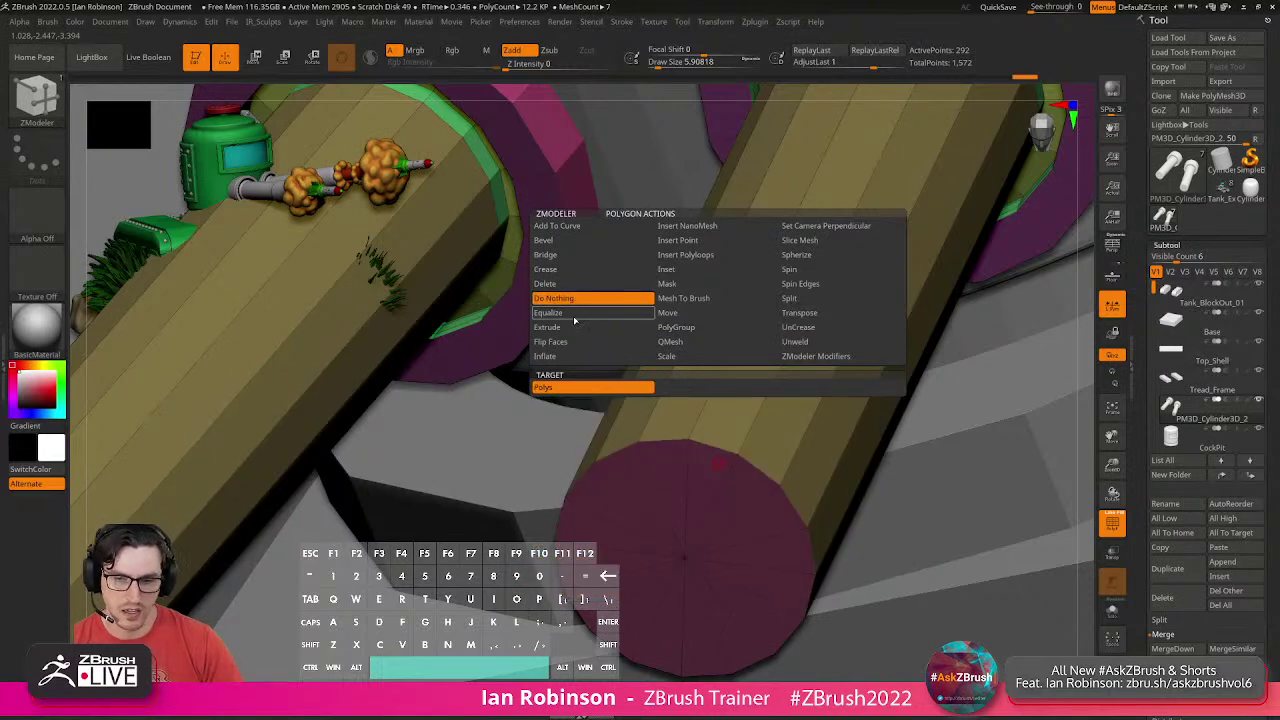
{"action": "left_click", "coordinate": [574, 327]}
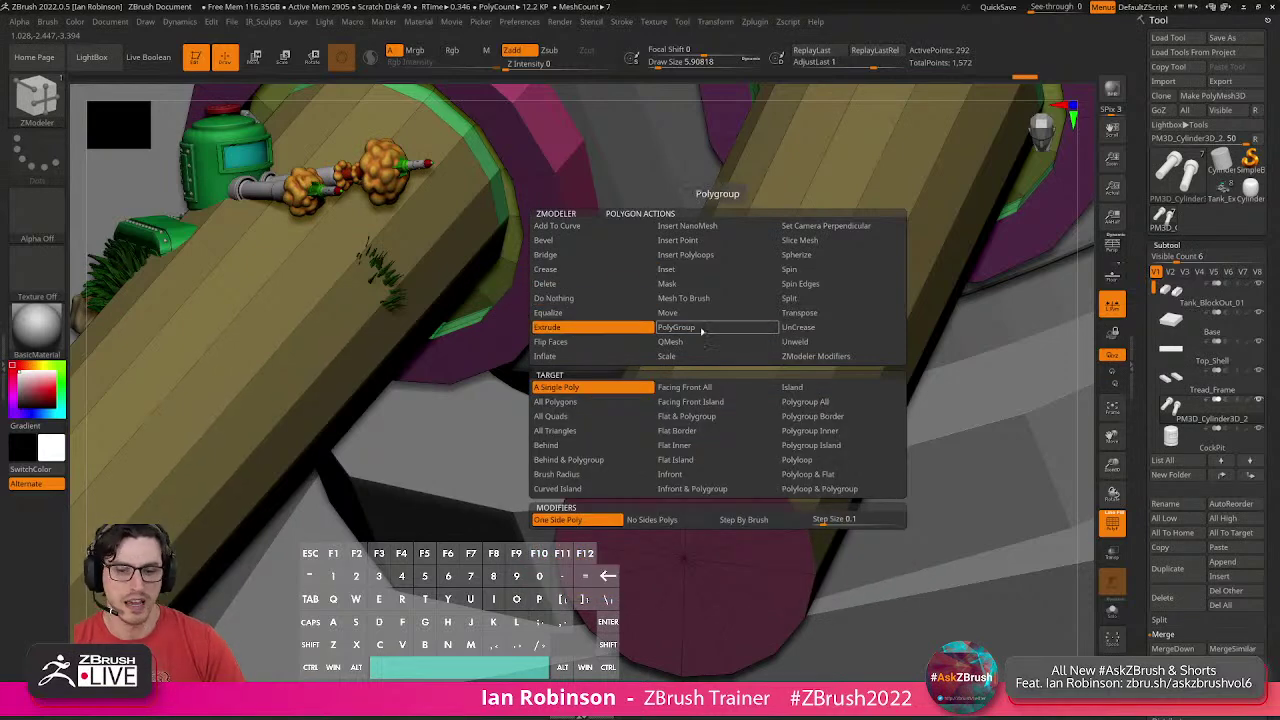
{"action": "left_click", "coordinate": [689, 329]}
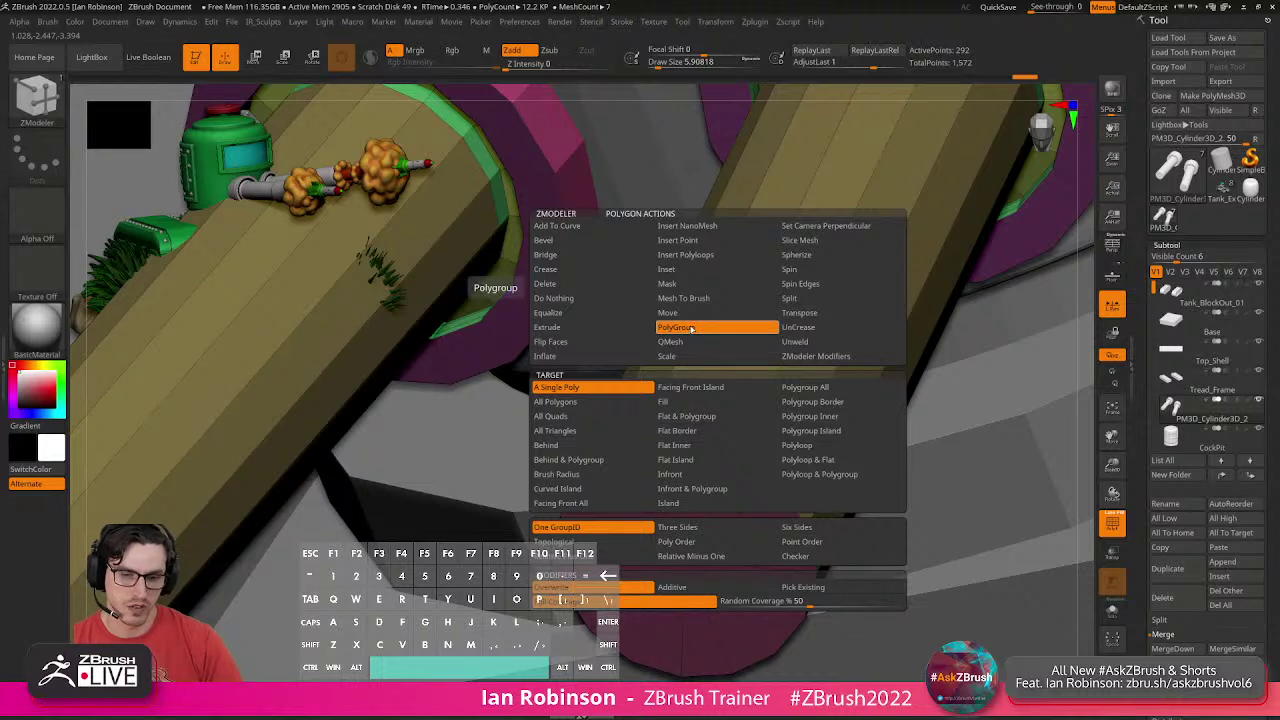
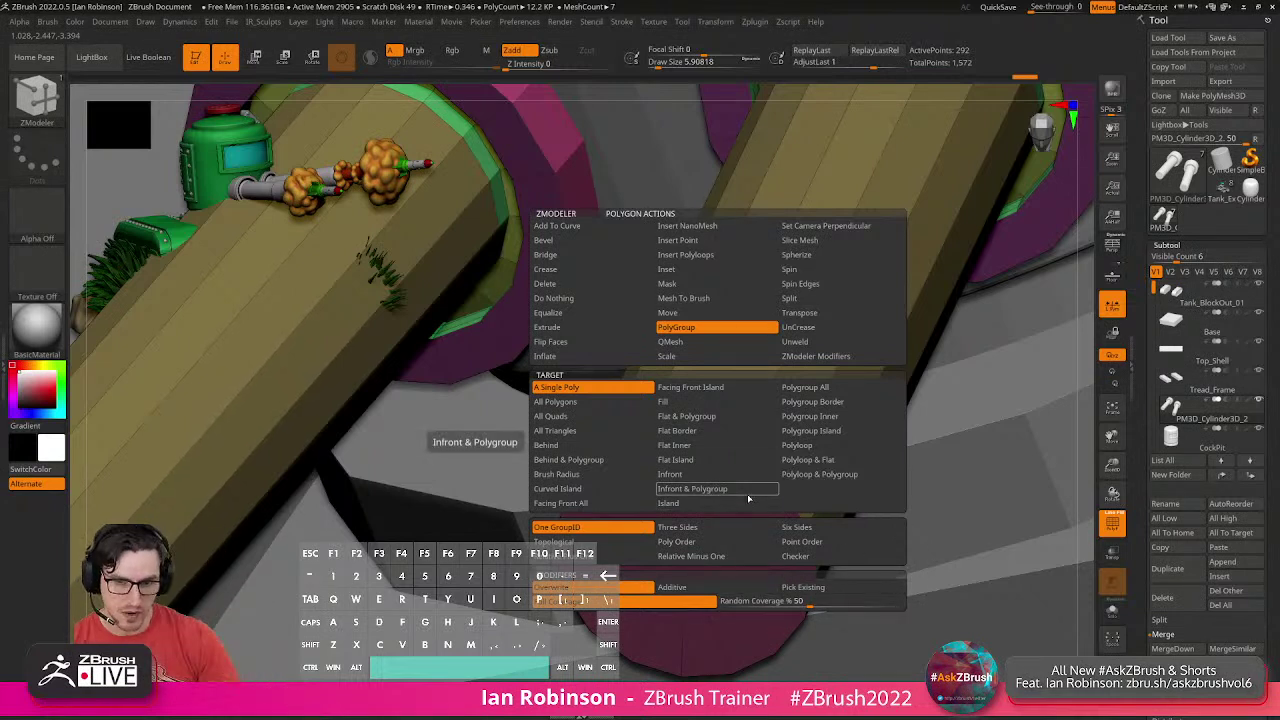
{"action": "key", "text": "space"}
{"action": "key", "text": "space"}
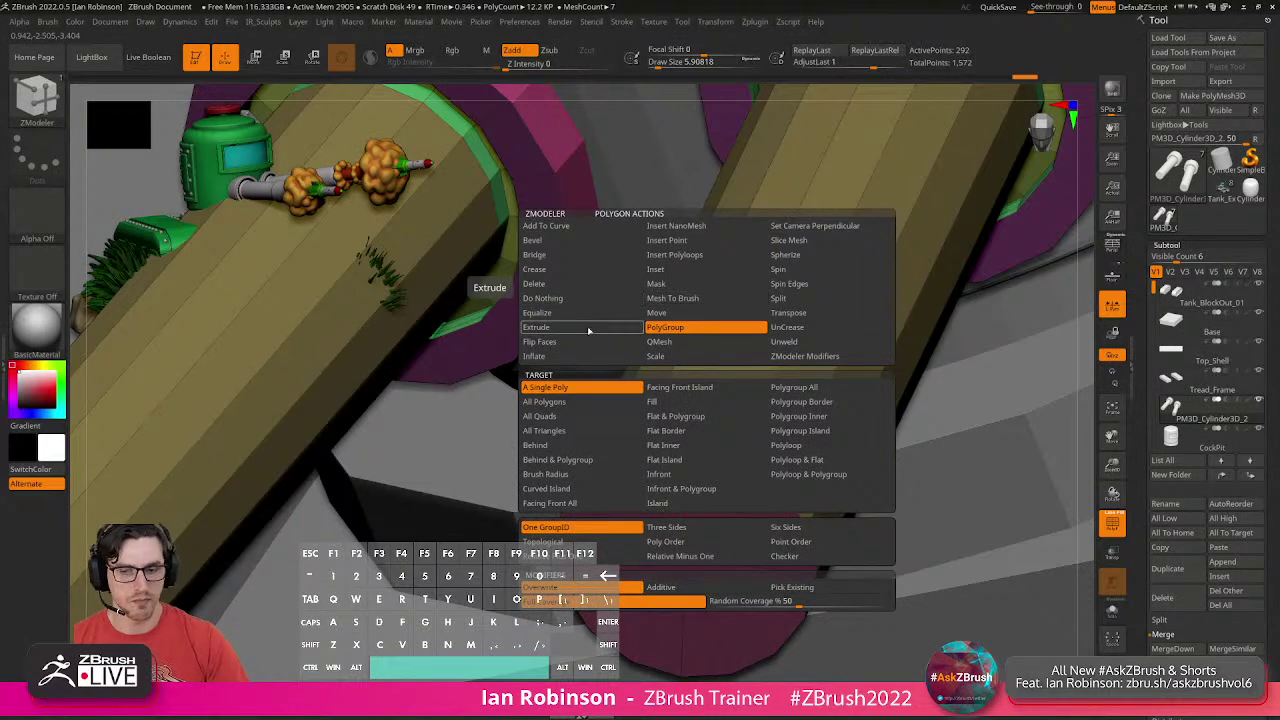
{"action": "left_click", "coordinate": [659, 341]}
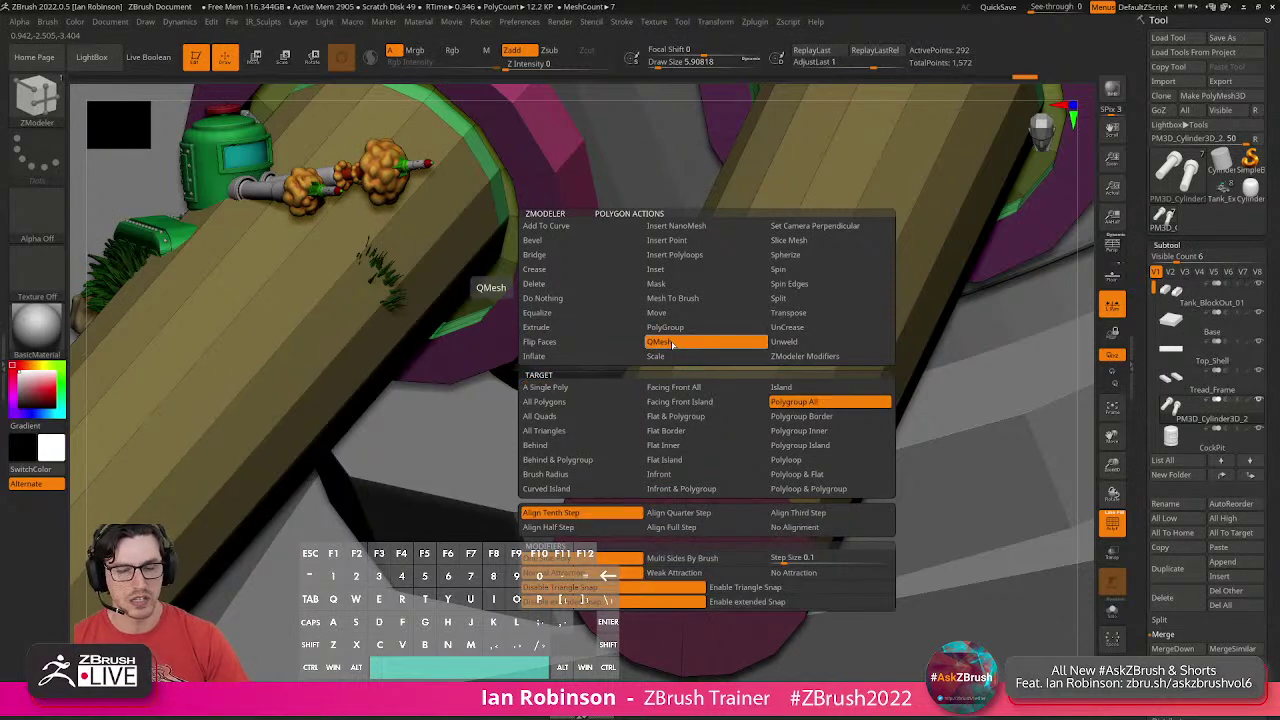
{"action": "key", "text": "space"}
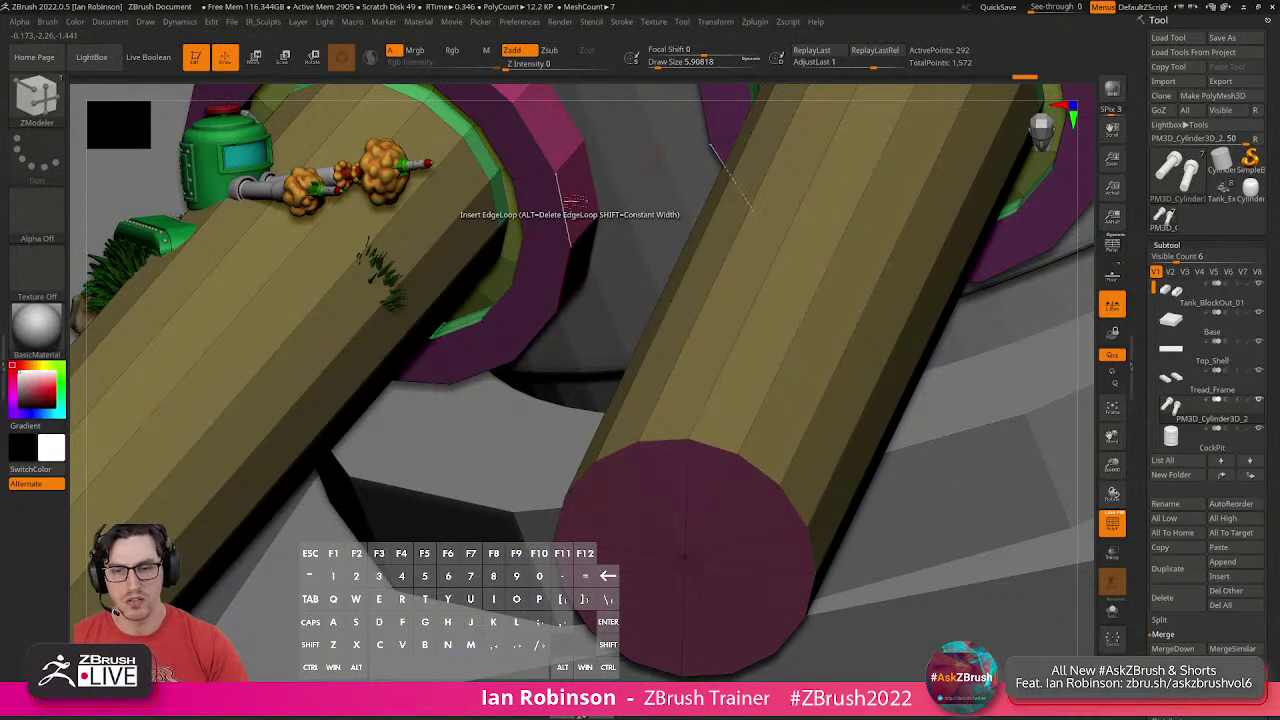
Try to insert an edge loop in the groove between the gun barrels and their mounts.
{"action": "right_click_drag", "start_coordinate": [574, 203], "coordinate": [531, 259]}
{"action": "mouse_move", "coordinate": [524, 266]}
{"action": "left_mouse_down"}
{"action": "mouse_move", "coordinate": [509, 265]}
{"action": "mouse_move", "coordinate": [538, 266]}
{"action": "left_mouse_up"}
{"action": "right_click_drag", "start_coordinate": [662, 326], "coordinate": [632, 372], "text": "alt"}
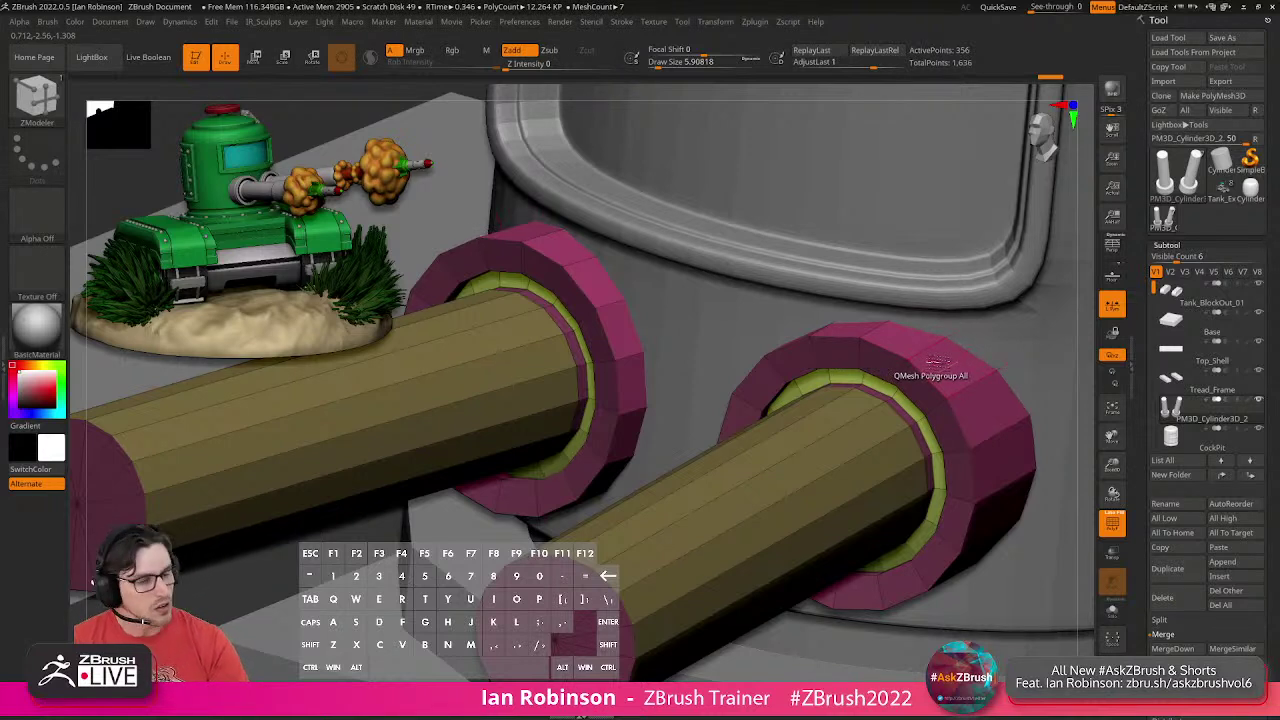
{"action": "mouse_move", "coordinate": [871, 377]}
{"action": "right_mouse_down", "text": "alt"}
{"action": "mouse_move", "coordinate": [806, 408]}
{"action": "mouse_move", "coordinate": [874, 357]}
{"action": "right_mouse_up", "text": "alt"}
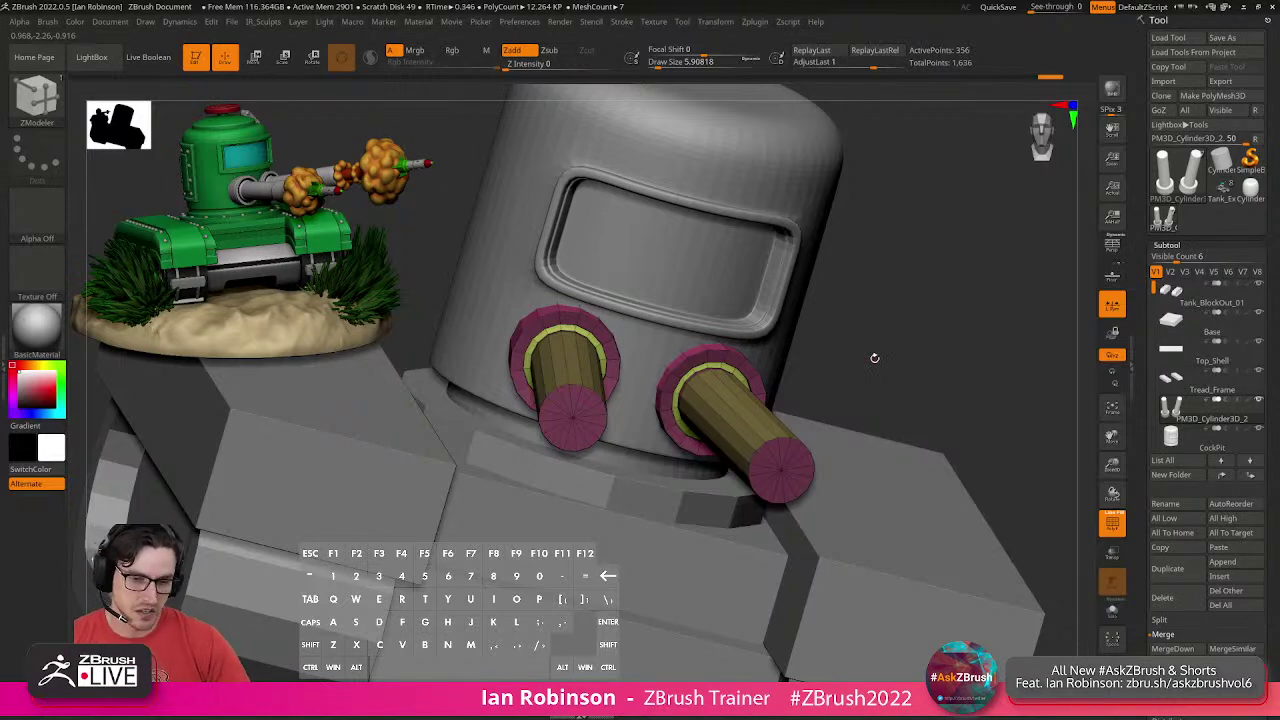
Examine the gun barrels from several angles, comparing them with the wireframe and smoothed subdivision preview on and off.
{"action": "right_click_drag", "start_coordinate": [878, 338], "coordinate": [935, 360]}
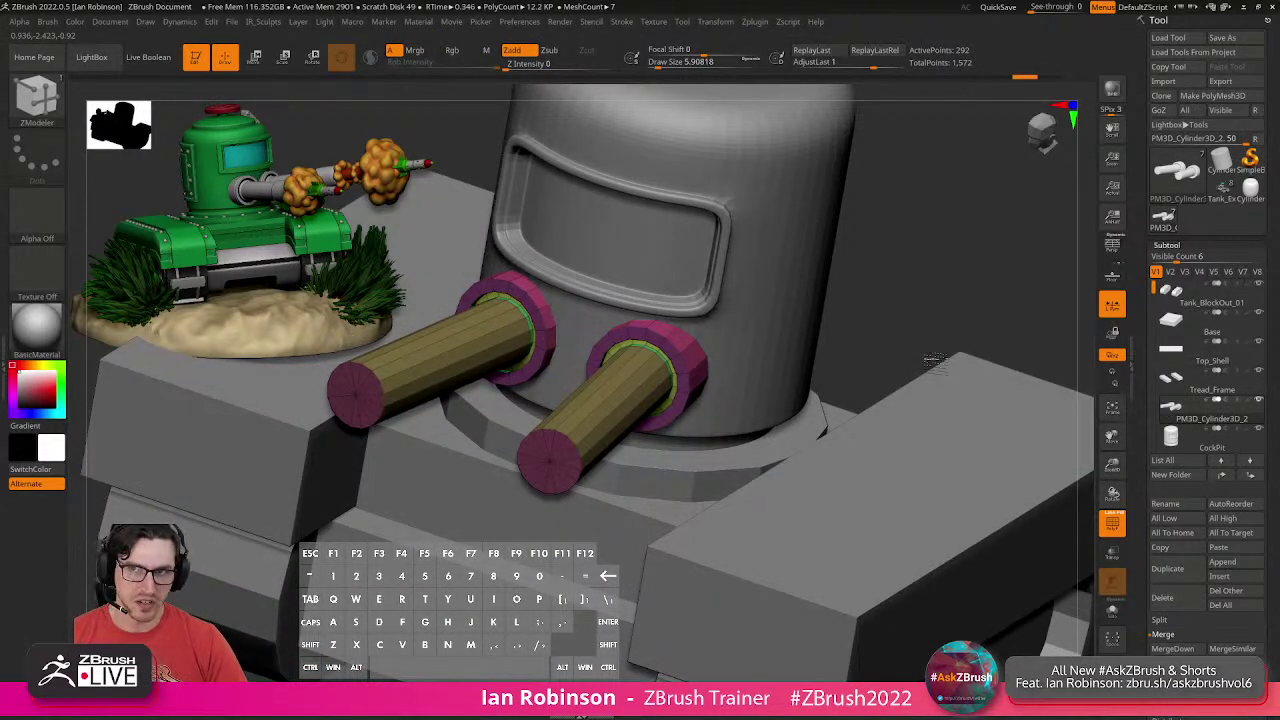
{"action": "right_click_drag", "start_coordinate": [916, 337], "coordinate": [900, 303], "text": "alt"}
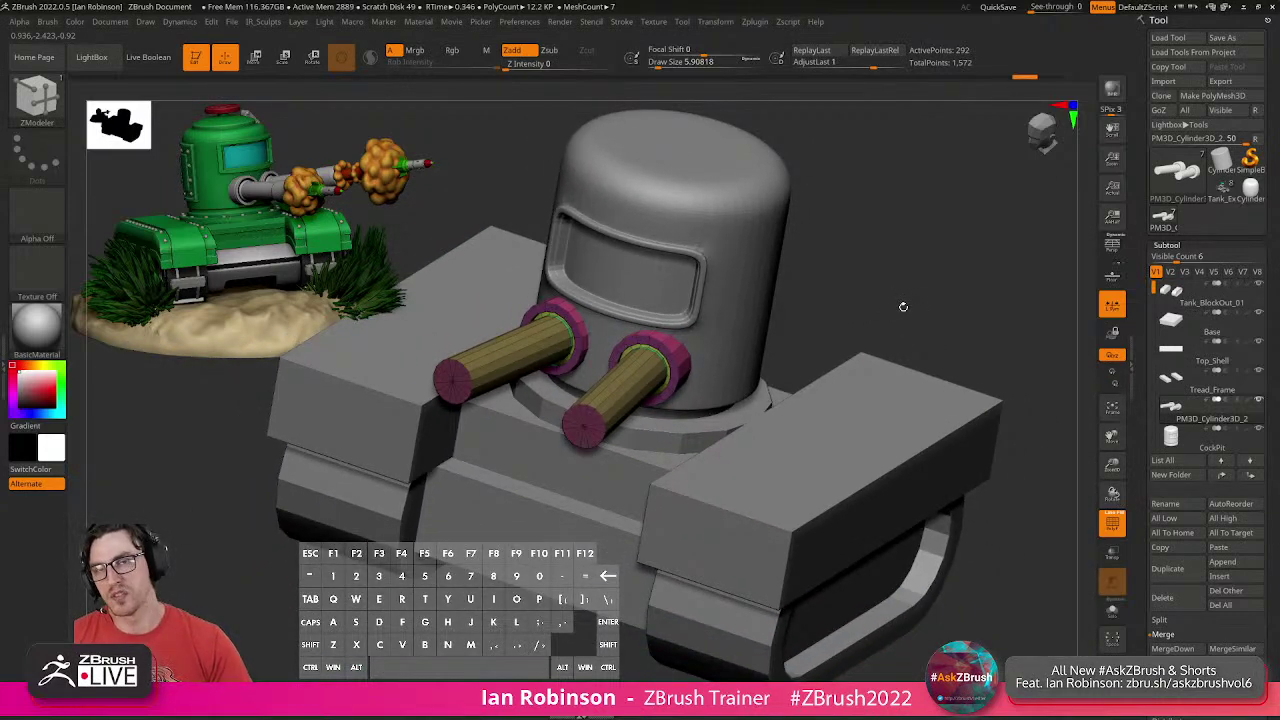
{"action": "right_click_drag", "start_coordinate": [891, 280], "coordinate": [922, 246]}
{"action": "left_click_drag", "start_coordinate": [924, 247], "coordinate": [882, 347]}
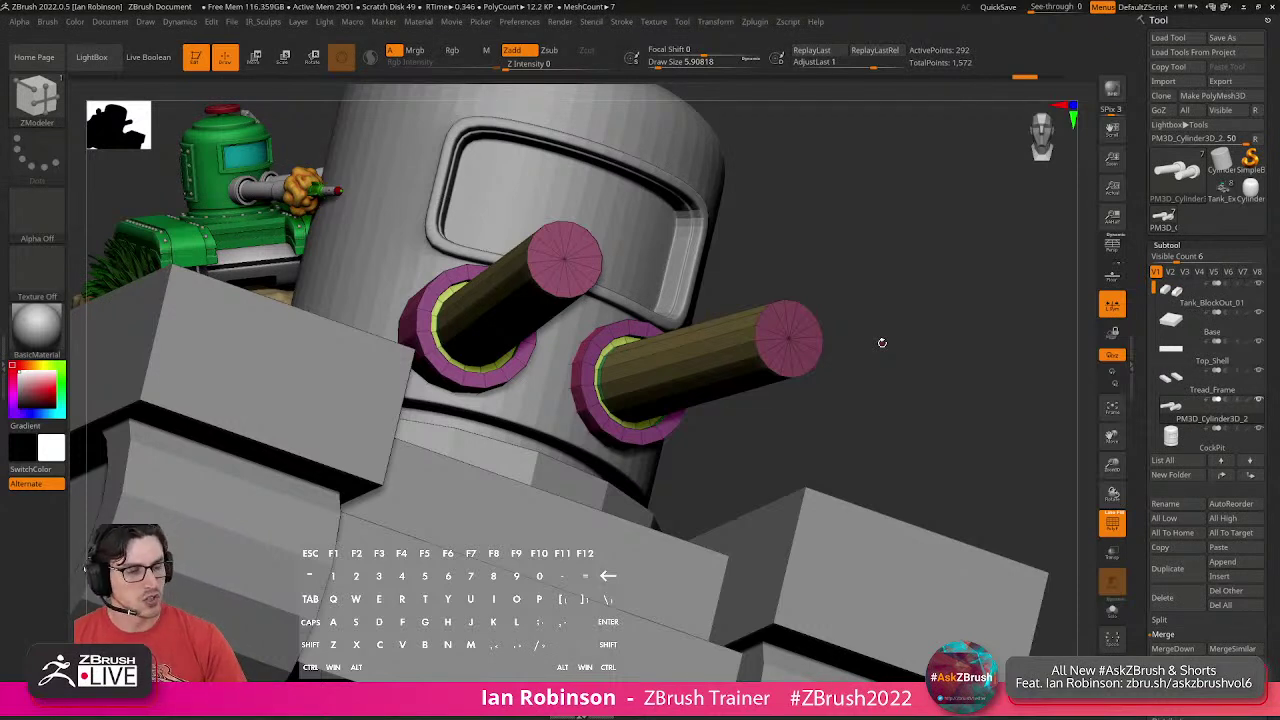
{"action": "left_click_drag", "start_coordinate": [911, 301], "coordinate": [889, 292], "text": "alt"}
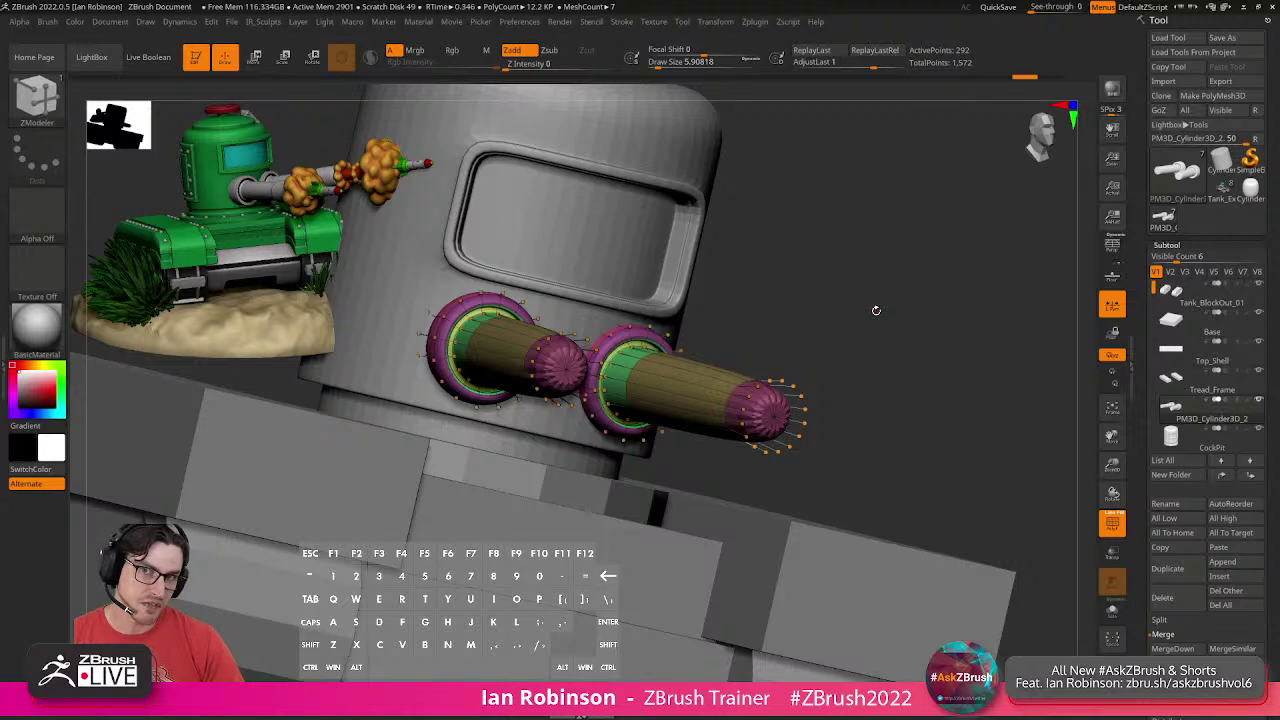
{"action": "key", "text": "shift+f"}
{"action": "key", "text": "shift+f"}
{"action": "key", "text": "shift+f"}
{"action": "key", "text": "shift+f"}
{"action": "key", "text": "shift+d"}
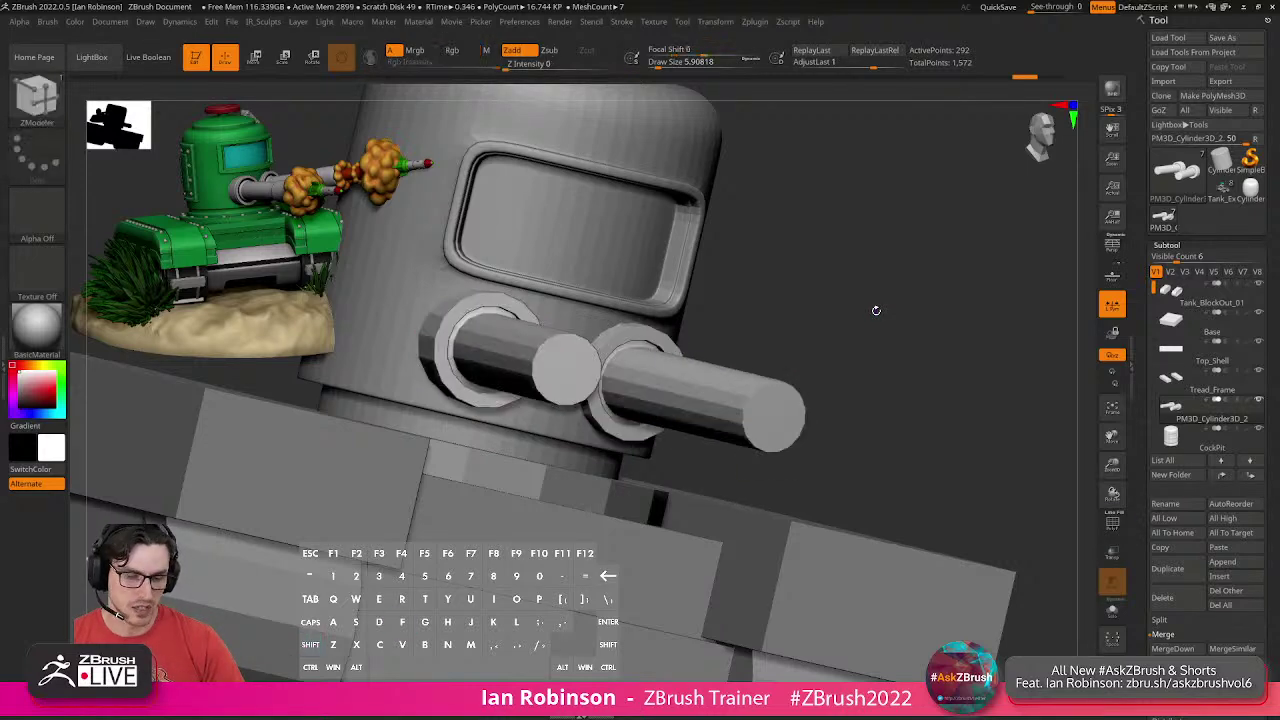
Select the cockpit and compare its low-poly cage with the smoothed subdivision preview, with the wireframe shown.
{"action": "left_click", "coordinate": [718, 168], "text": "alt"}
{"action": "left_click_drag", "start_coordinate": [820, 330], "coordinate": [897, 342]}
{"action": "key", "text": "shift+f"}
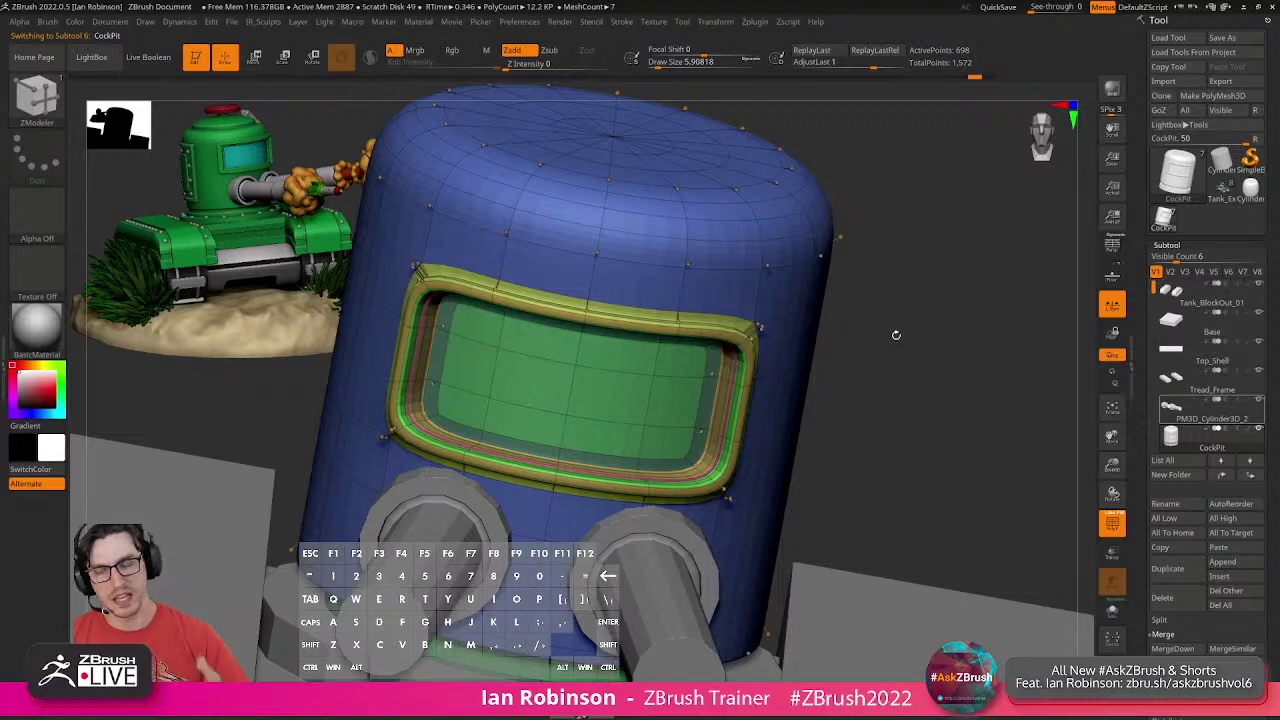
{"action": "left_click_drag", "start_coordinate": [913, 340], "coordinate": [881, 355], "text": "alt"}
{"action": "key", "text": "shift+d"}
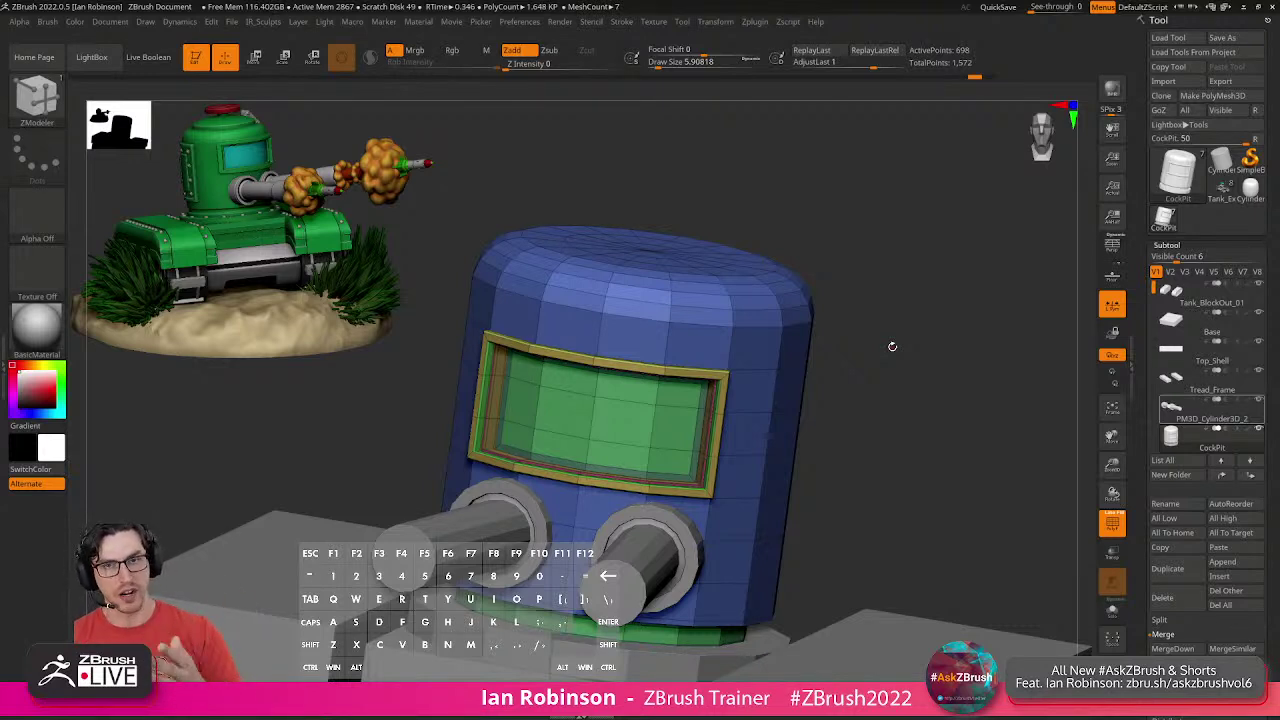
{"action": "key", "text": "d"}
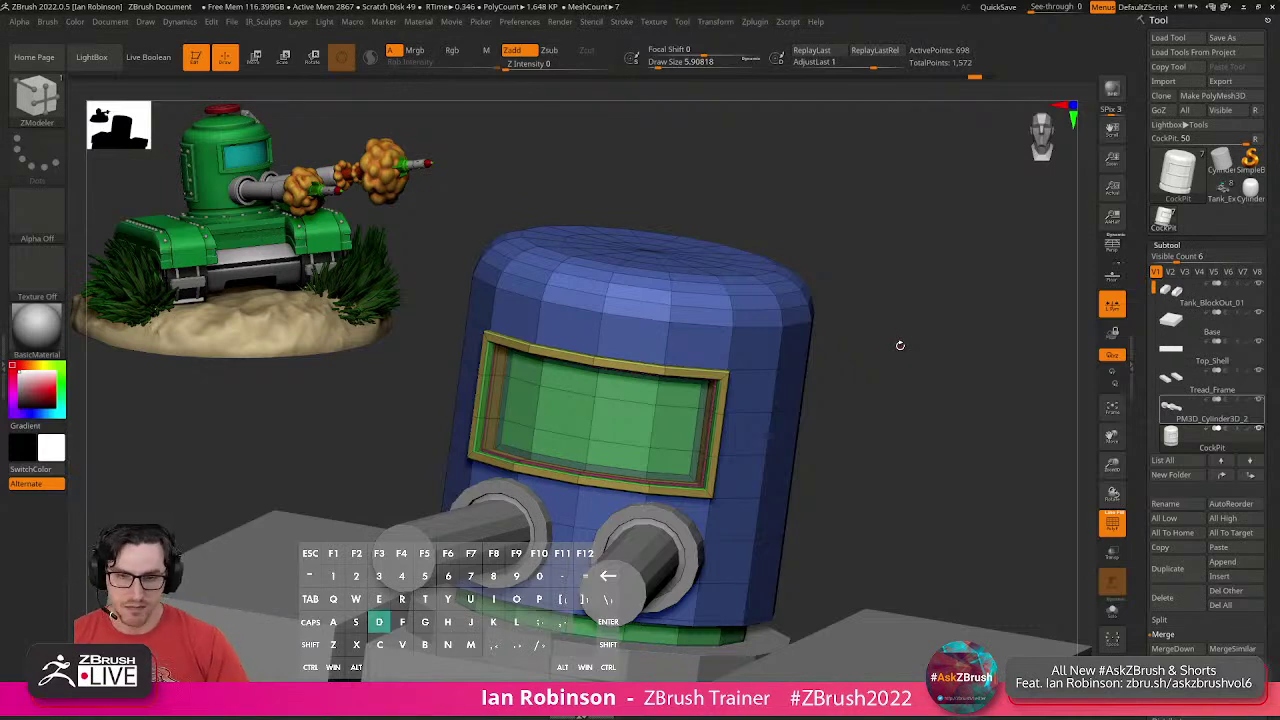
{"action": "left_click_drag", "start_coordinate": [906, 340], "coordinate": [923, 343]}
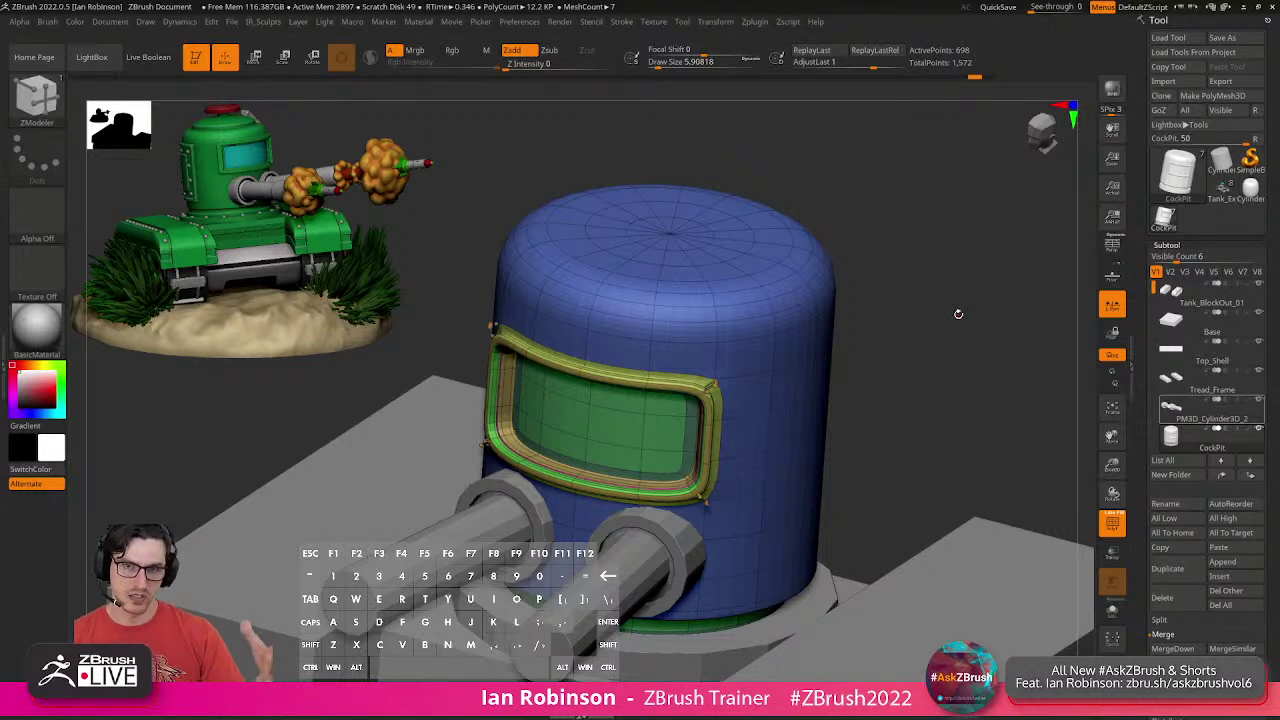
{"action": "key", "text": "shift"}
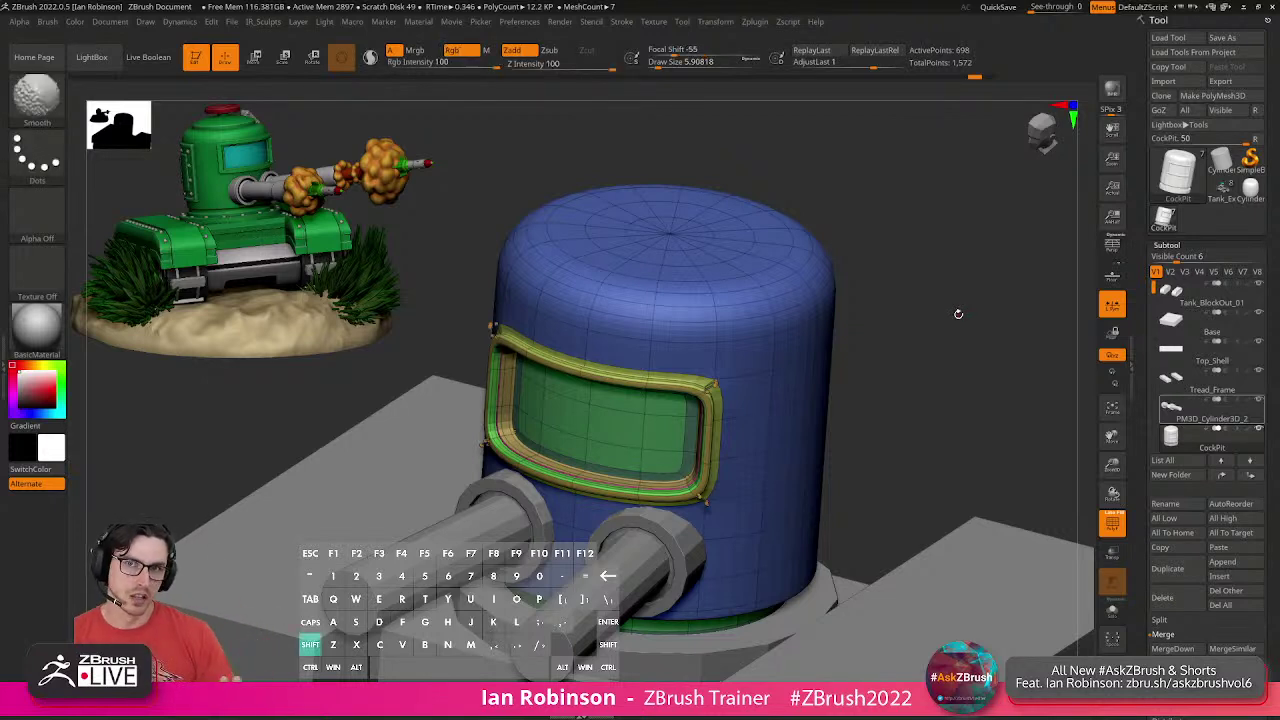
{"action": "key", "text": "shift+d"}
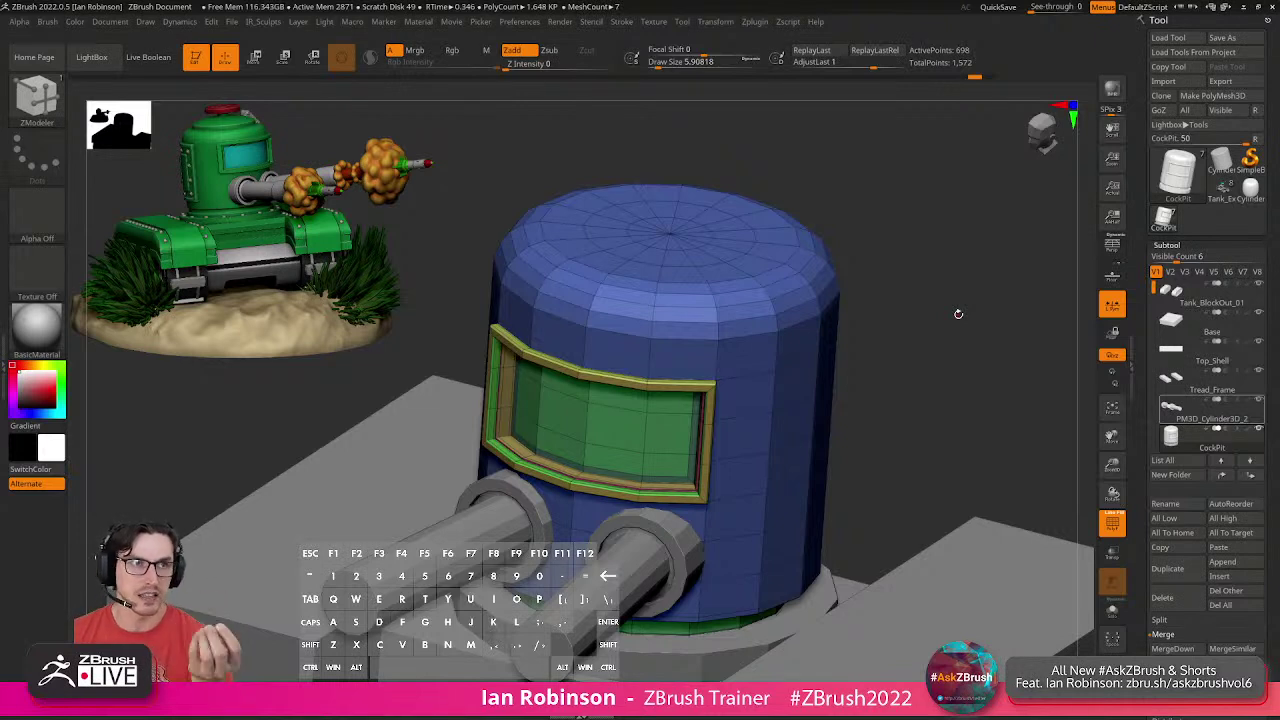
{"action": "key", "text": "d"}
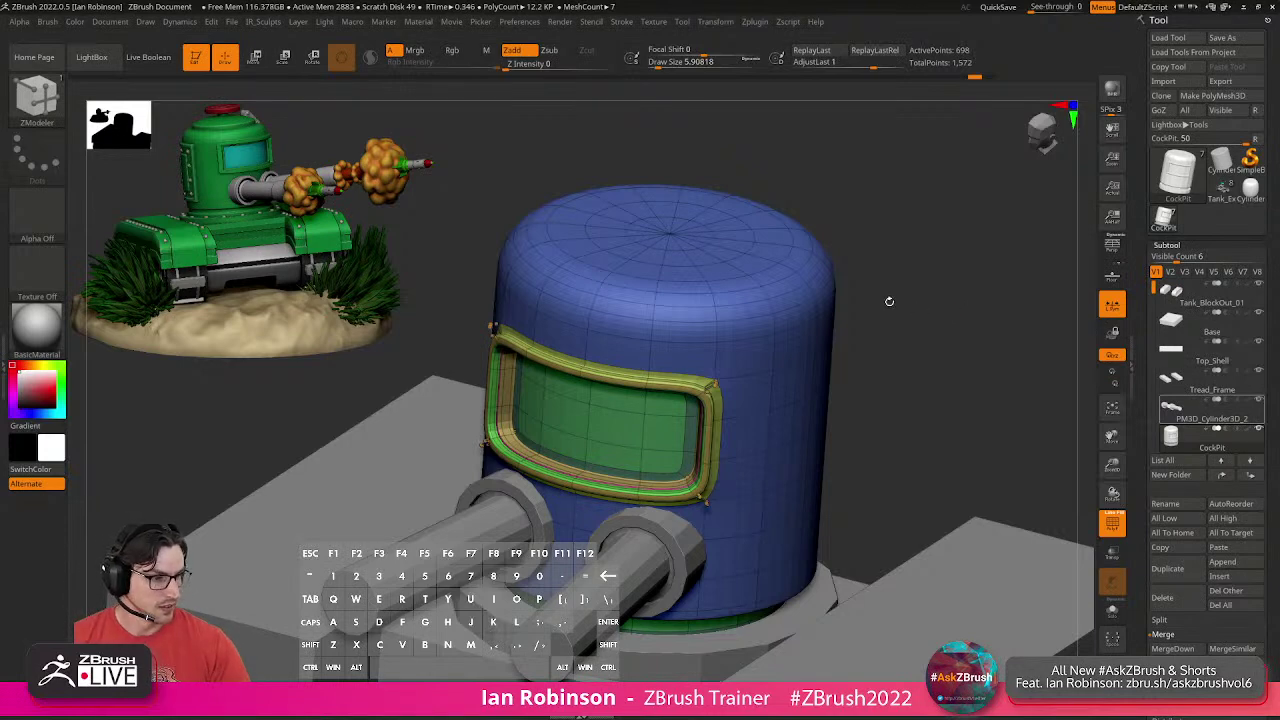
Select the gun barrels and move them slightly closer together across the front of the cockpit with the gizmo.
{"action": "key", "text": "alt"}
{"action": "left_click_drag", "start_coordinate": [948, 321], "coordinate": [868, 345], "text": "alt"}
{"action": "key", "text": "shift+f"}
{"action": "left_click", "coordinate": [521, 377], "text": "alt"}
{"action": "left_click_drag", "start_coordinate": [886, 286], "coordinate": [926, 242], "text": "alt"}
{"action": "key", "text": "w"}
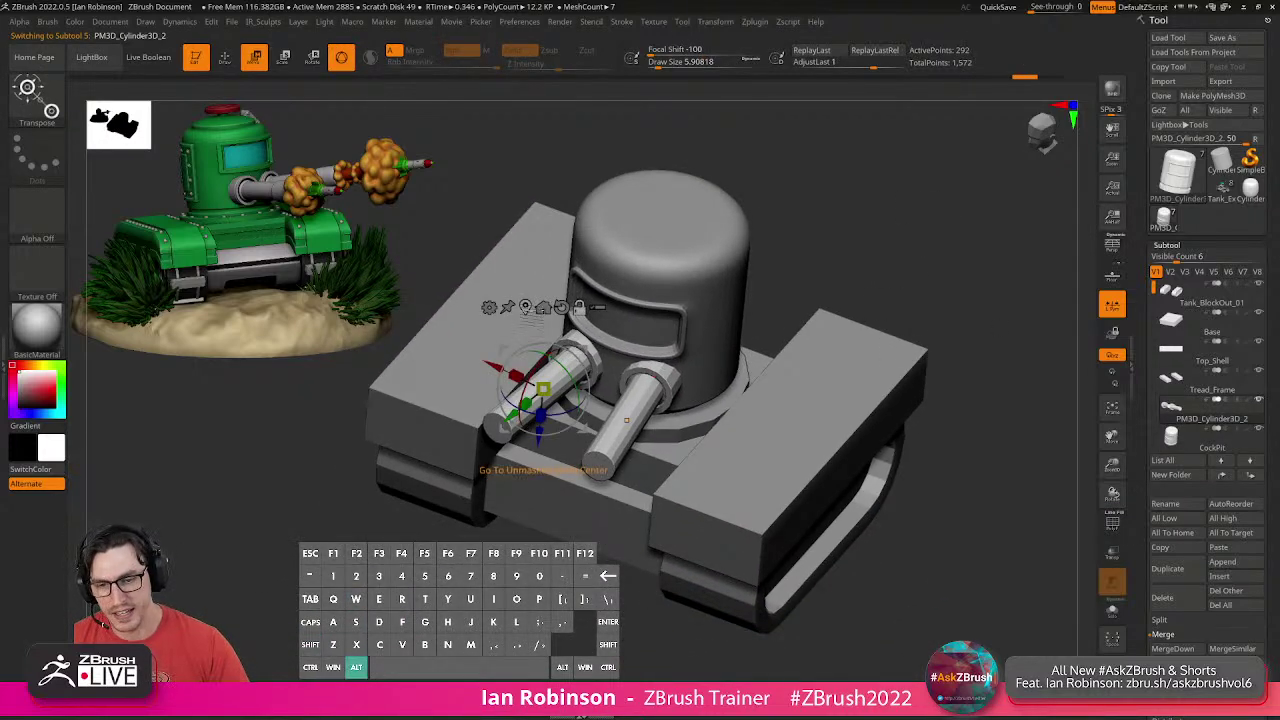
{"action": "left_click_drag", "start_coordinate": [543, 389], "coordinate": [550, 385]}
{"action": "mouse_move", "coordinate": [468, 275]}
{"action": "left_mouse_down"}
{"action": "mouse_move", "coordinate": [755, 361]}
{"action": "mouse_move", "coordinate": [755, 423]}
{"action": "mouse_move", "coordinate": [763, 297]}
{"action": "mouse_move", "coordinate": [788, 316]}
{"action": "left_mouse_up"}
{"action": "key", "text": "q"}
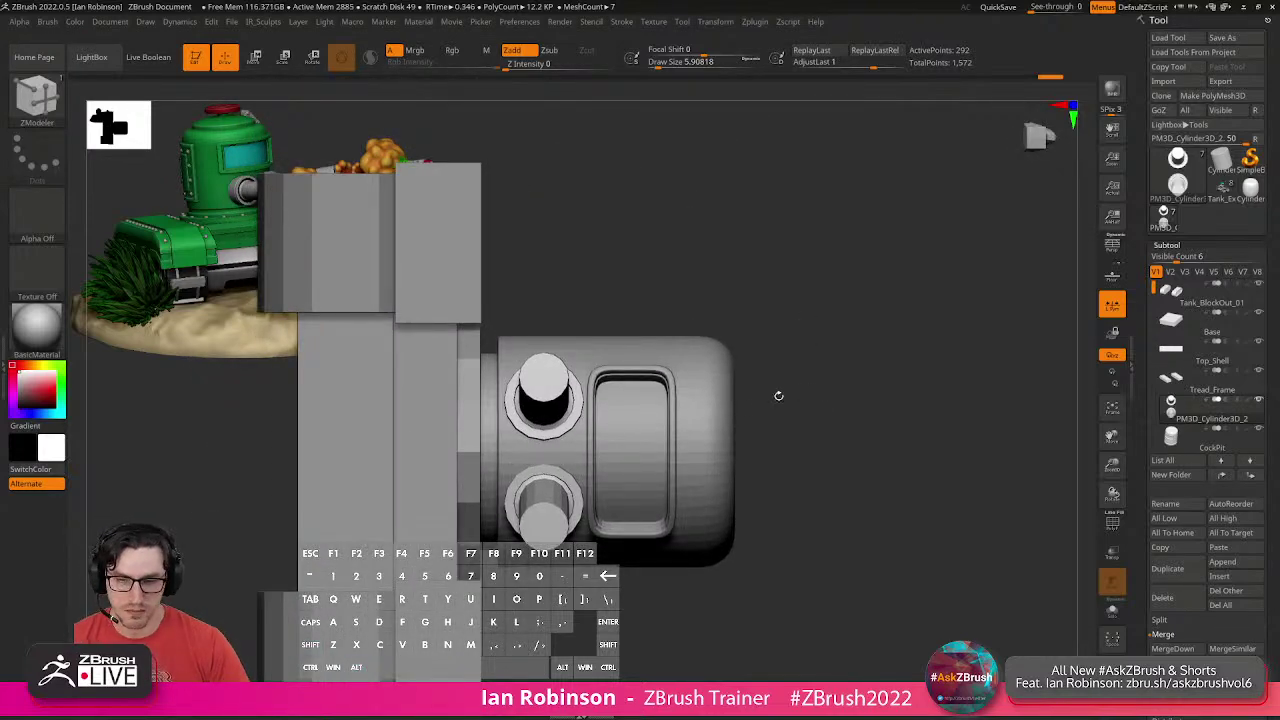
{"action": "mouse_move", "coordinate": [614, 406]}
{"action": "right_mouse_down", "text": "alt"}
{"action": "mouse_move", "coordinate": [558, 412]}
{"action": "mouse_move", "coordinate": [597, 423]}
{"action": "right_mouse_up", "text": "alt"}
{"action": "key", "text": "w"}
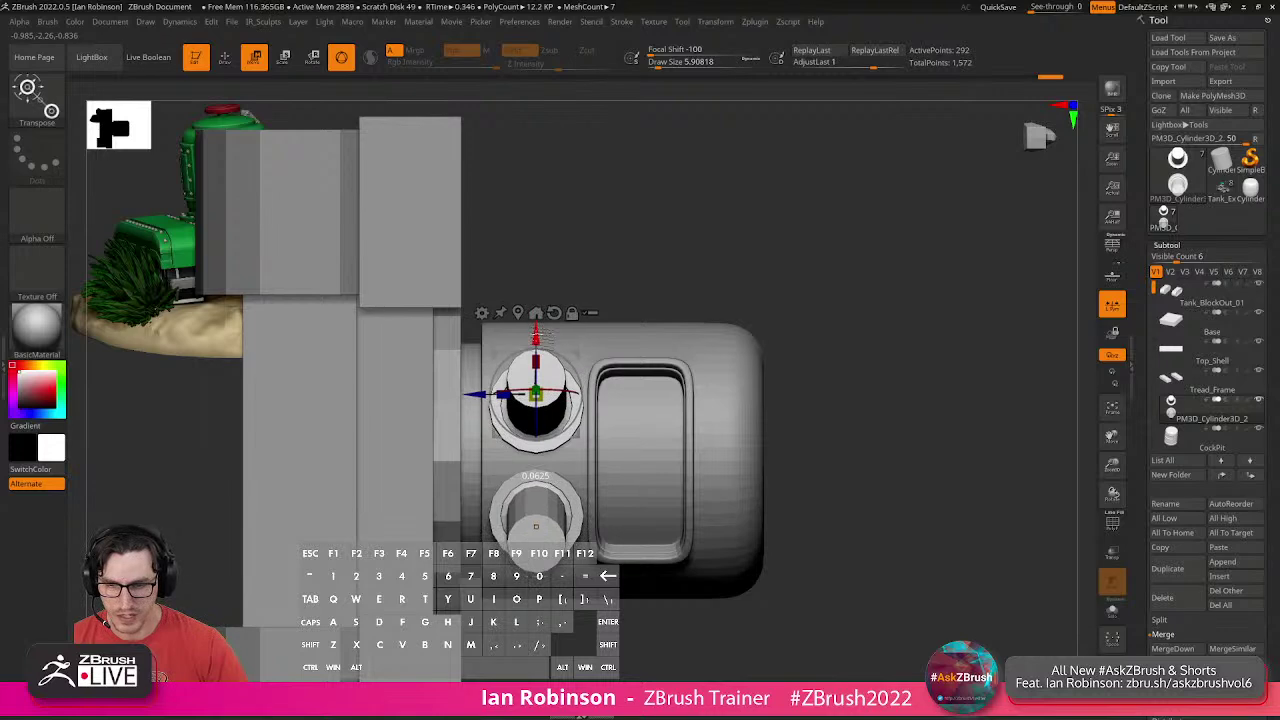
{"action": "key", "text": "q"}
Select the cockpit and show it with its wireframe and polygroup colours.
{"action": "right_click_drag", "start_coordinate": [187, 457], "coordinate": [190, 476], "text": "alt"}
{"action": "key", "text": "shift+f"}
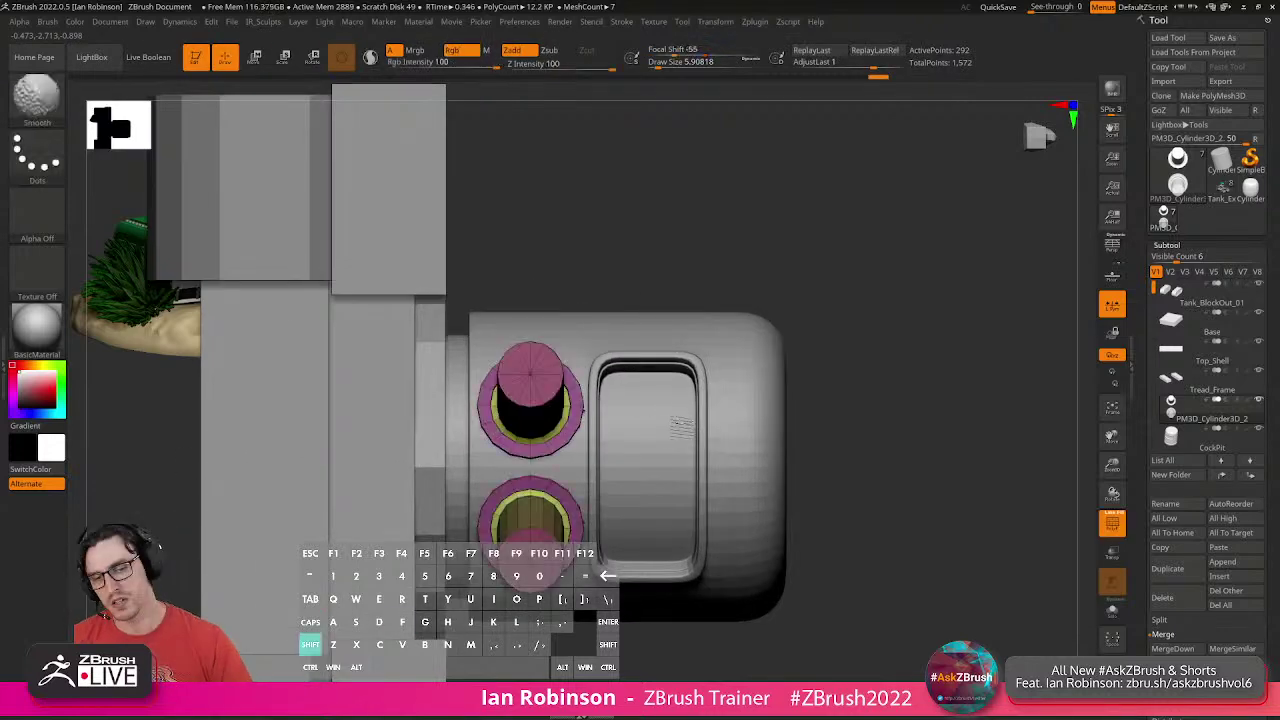
{"action": "left_click", "coordinate": [578, 426], "text": "alt"}
{"action": "key", "text": "shift+f"}
{"action": "key", "text": "shift+f"}
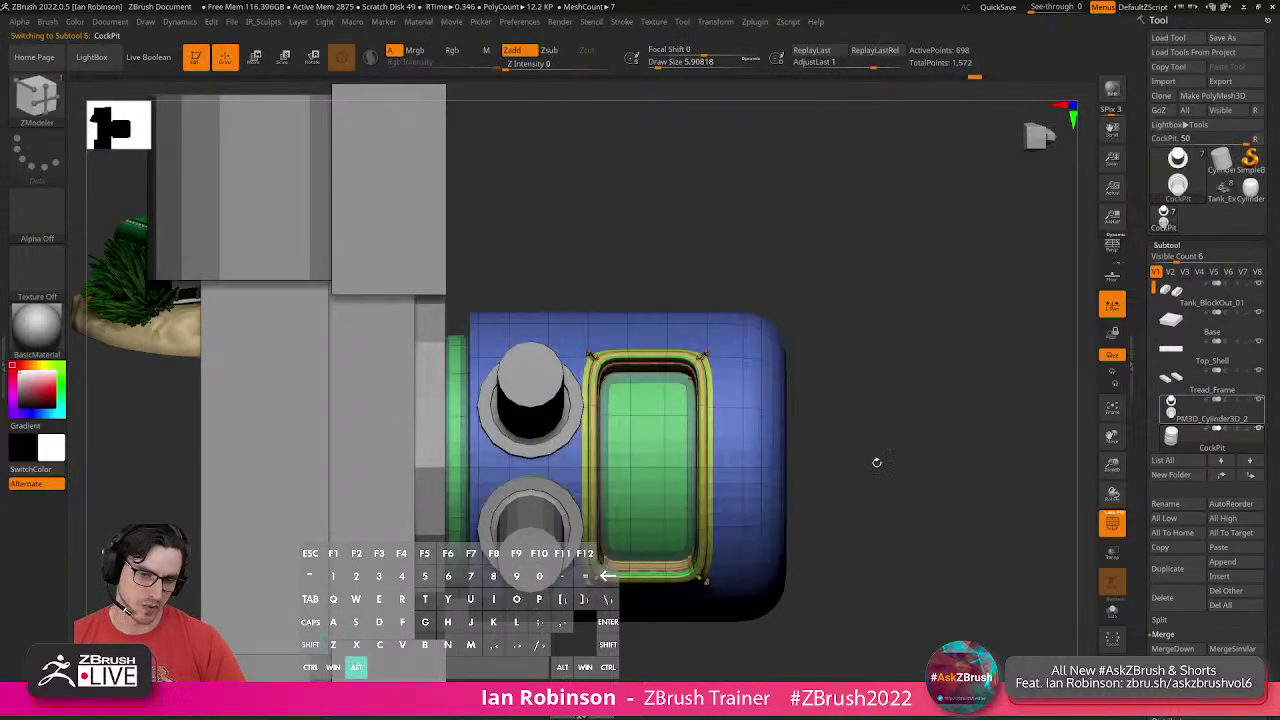
Isolate the cockpit, mask everything except its window area, and soften the mask edge.
{"action": "left_click", "coordinate": [1000, 562]}
{"action": "left_click_drag", "start_coordinate": [874, 398], "coordinate": [866, 328], "text": "alt"}
{"action": "mouse_move", "coordinate": [565, 210]}
{"action": "left_mouse_down", "text": "ctrl"}
{"action": "mouse_move", "coordinate": [600, 440]}
{"action": "mouse_move", "coordinate": [660, 585]}
{"action": "mouse_move", "coordinate": [742, 606]}
{"action": "left_mouse_up", "text": "ctrl"}
{"action": "left_click", "coordinate": [870, 460], "text": "ctrl"}
{"action": "key", "text": "w"}
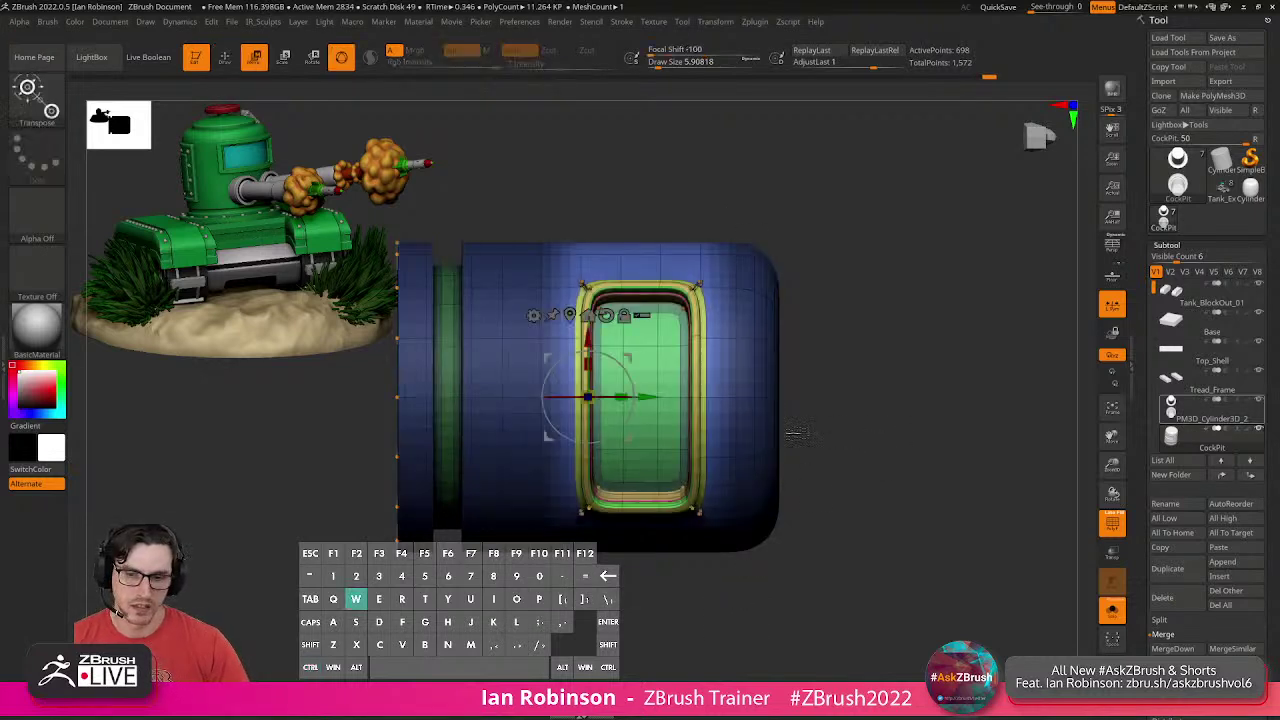
{"action": "left_click", "coordinate": [742, 398], "text": "ctrl"}
{"action": "key", "text": "q"}
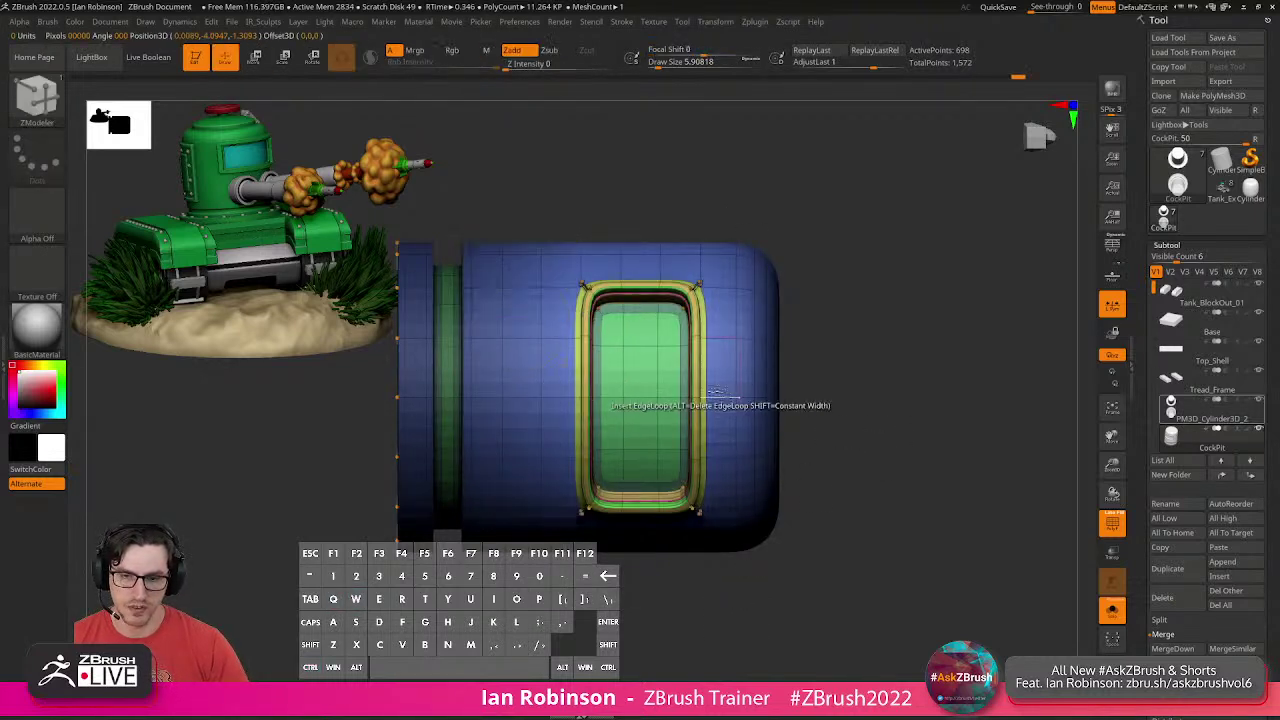
Centre the gizmo on the unmasked window area, move it slightly higher on the cockpit, and show the other tank parts again.
{"action": "key", "text": "w"}
{"action": "left_click", "coordinate": [505, 242], "text": "alt"}
{"action": "left_click", "coordinate": [634, 283], "text": "alt"}
{"action": "key", "text": "x"}
{"action": "left_click", "coordinate": [634, 283], "text": "alt"}
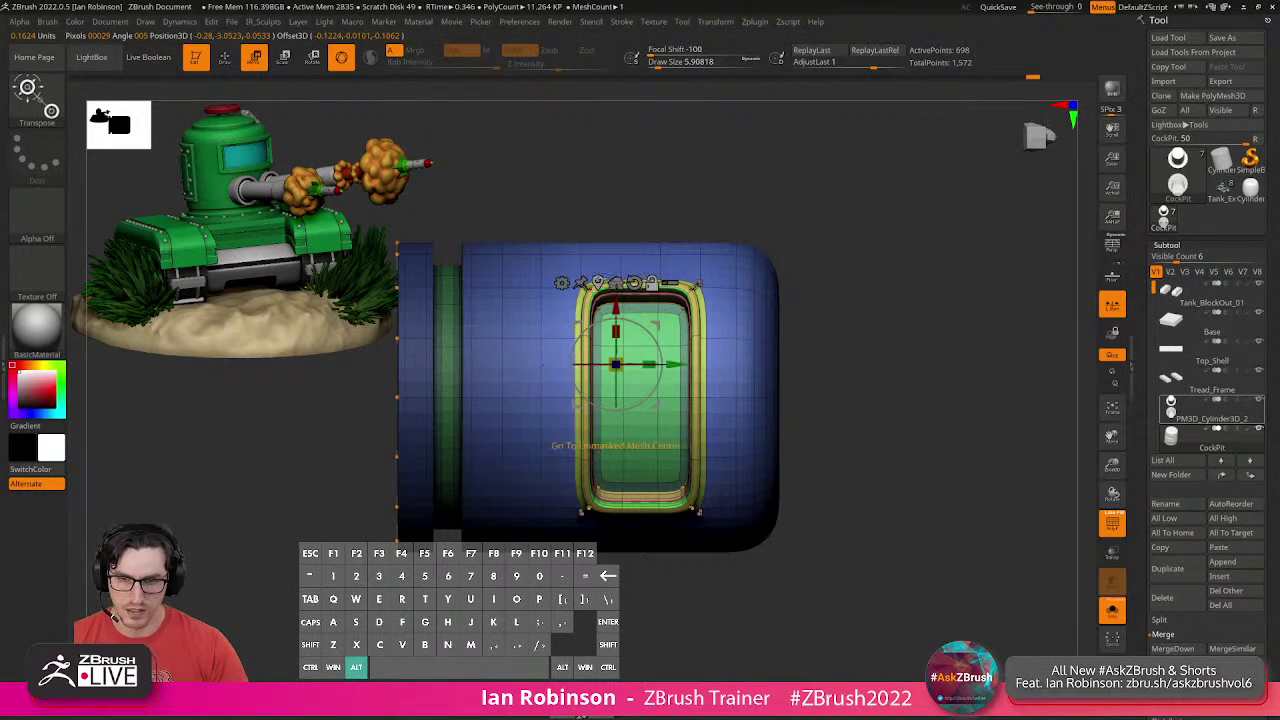
{"action": "left_click", "coordinate": [599, 283], "text": "alt"}
{"action": "left_click_drag", "start_coordinate": [680, 397], "coordinate": [694, 398]}
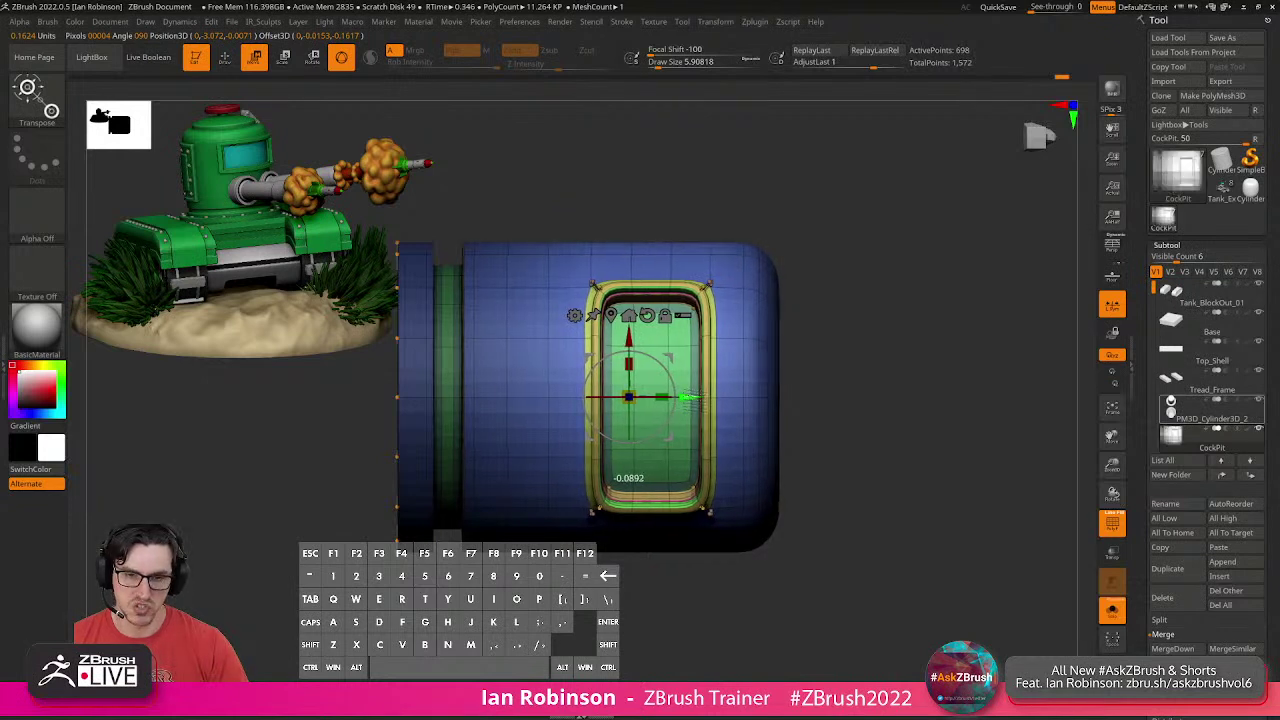
{"action": "left_click", "coordinate": [1113, 610]}
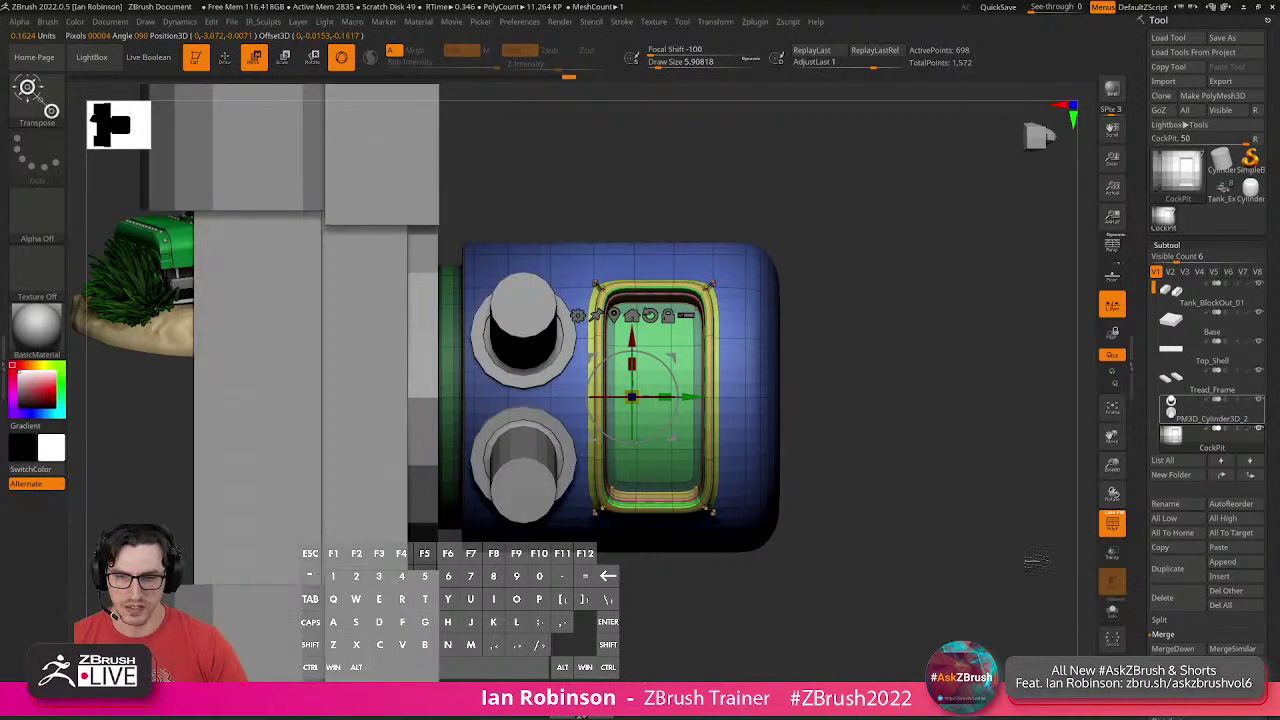
Reduce the window area's height slightly, soften the mask again, and nudge the window a little higher above the gun mounts.
{"action": "left_click_drag", "start_coordinate": [668, 397], "coordinate": [657, 397]}
{"action": "key", "text": "q"}
{"action": "left_click_drag", "start_coordinate": [882, 493], "coordinate": [851, 467]}
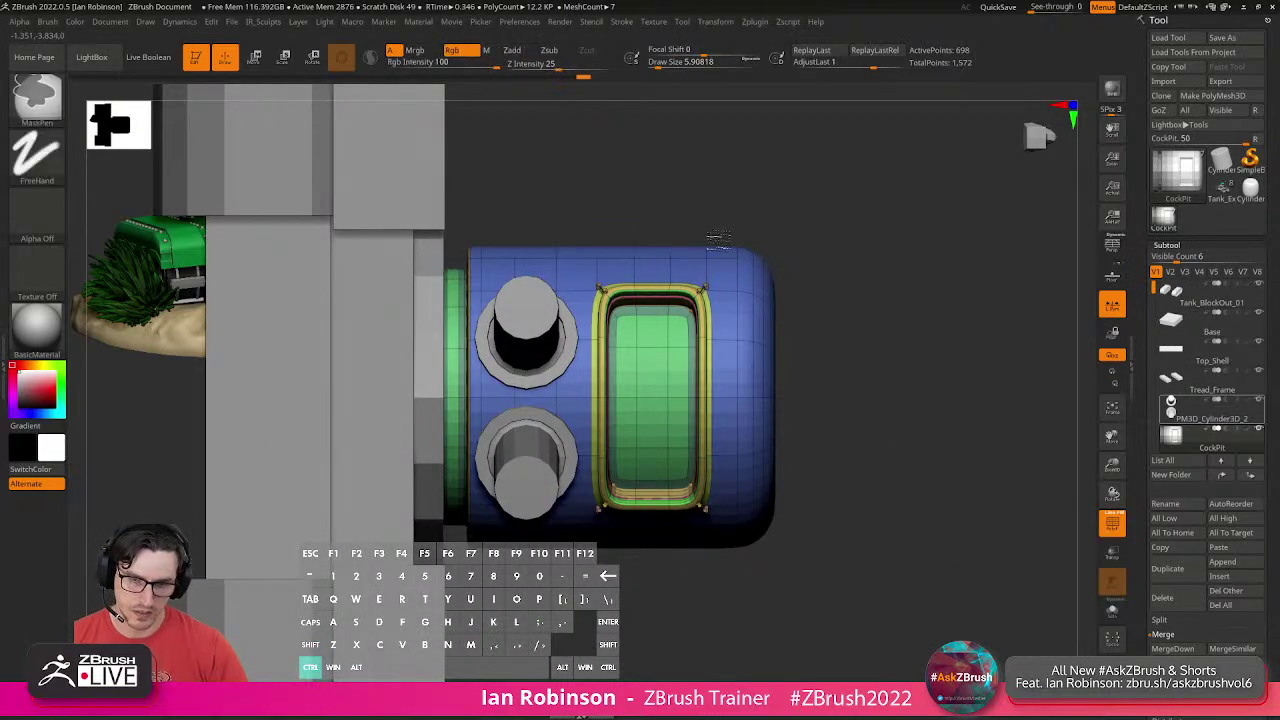
{"action": "left_click", "coordinate": [730, 232], "text": "ctrl"}
{"action": "key", "text": "w"}
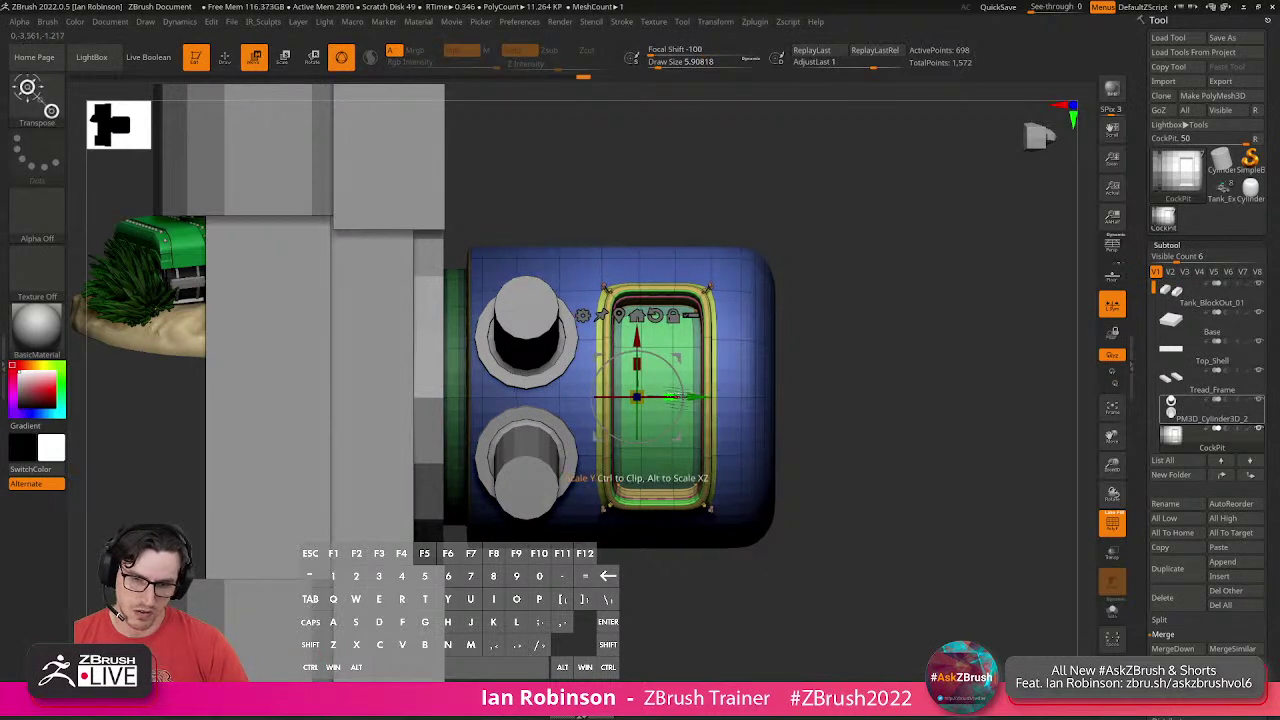
{"action": "left_click_drag", "start_coordinate": [688, 398], "coordinate": [693, 397]}
{"action": "key", "text": "q"}
Mask all of the cockpit except its uppermost edge loops and lower those loops slightly in the front view.
{"action": "mouse_move", "coordinate": [950, 442]}
{"action": "left_mouse_down", "text": "alt"}
{"action": "mouse_move", "coordinate": [943, 454]}
{"action": "mouse_move", "coordinate": [917, 437]}
{"action": "mouse_move", "coordinate": [885, 378]}
{"action": "mouse_move", "coordinate": [903, 366]}
{"action": "mouse_move", "coordinate": [900, 420]}
{"action": "mouse_move", "coordinate": [888, 385]}
{"action": "left_mouse_up", "text": "alt"}
{"action": "key", "text": "shift+f"}
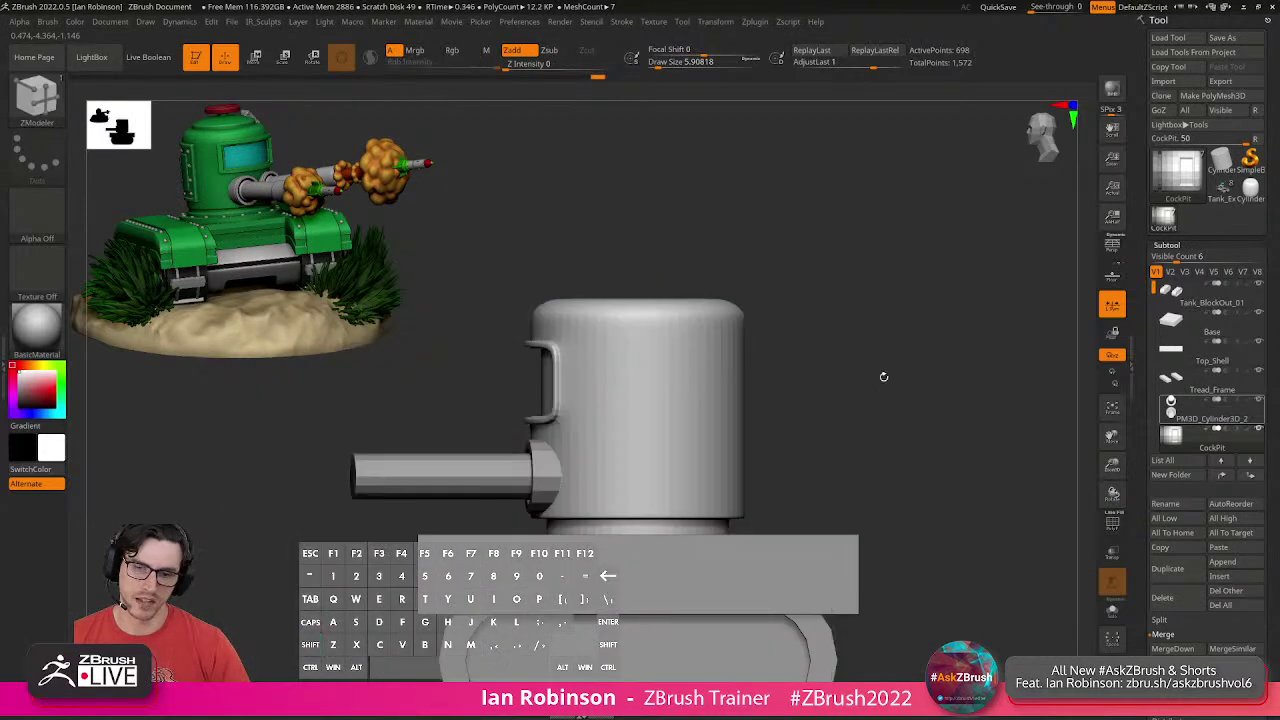
{"action": "left_click_drag", "start_coordinate": [686, 290], "coordinate": [615, 322]}
{"action": "key", "text": "shift+f"}
{"action": "mouse_move", "coordinate": [785, 340]}
{"action": "left_mouse_down"}
{"action": "mouse_move", "coordinate": [834, 337]}
{"action": "mouse_move", "coordinate": [838, 390]}
{"action": "left_mouse_up"}
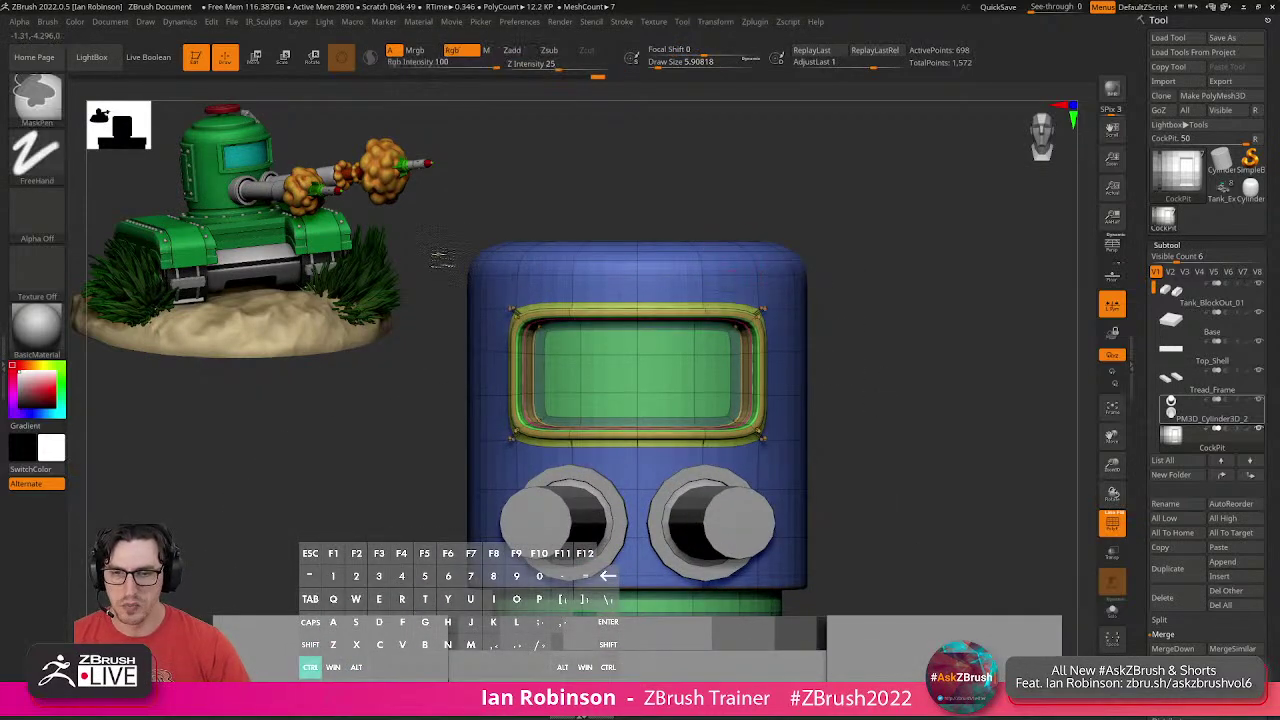
{"action": "left_click_drag", "start_coordinate": [445, 250], "coordinate": [837, 286], "text": "ctrl"}
{"action": "key", "text": "w"}
{"action": "left_click", "coordinate": [617, 315], "text": "alt"}
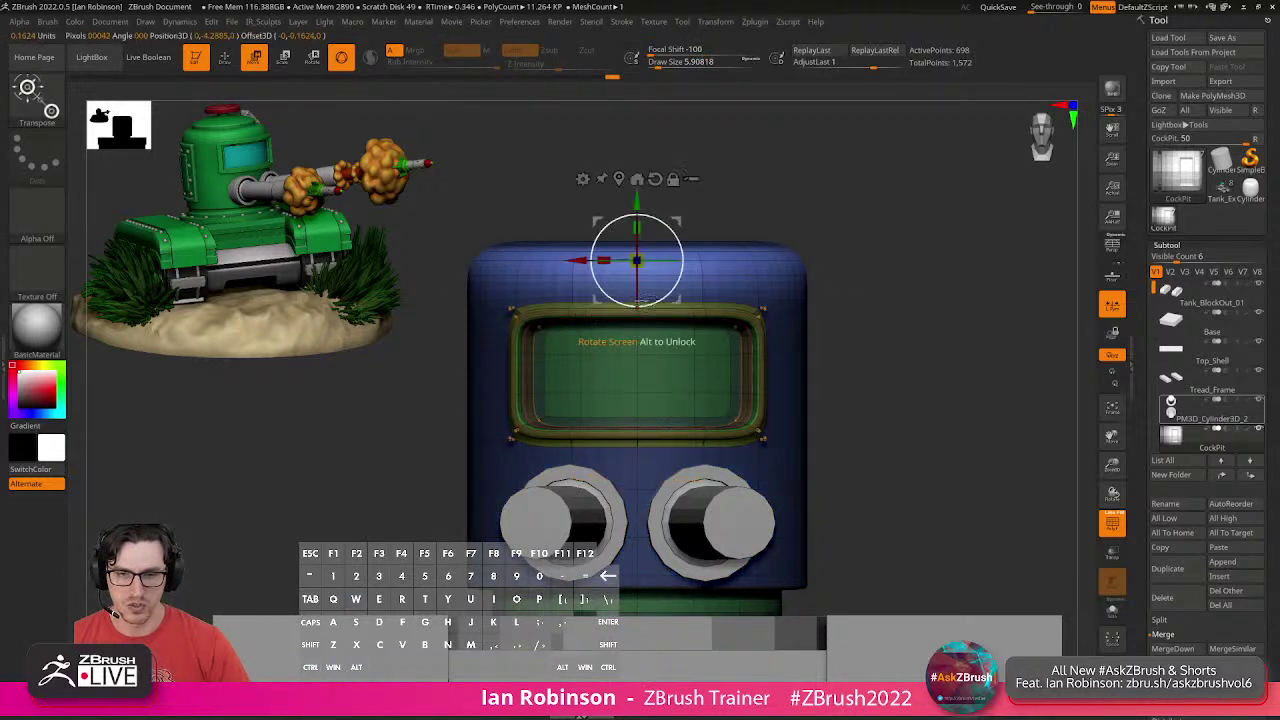
{"action": "left_click_drag", "start_coordinate": [641, 199], "coordinate": [643, 205]}
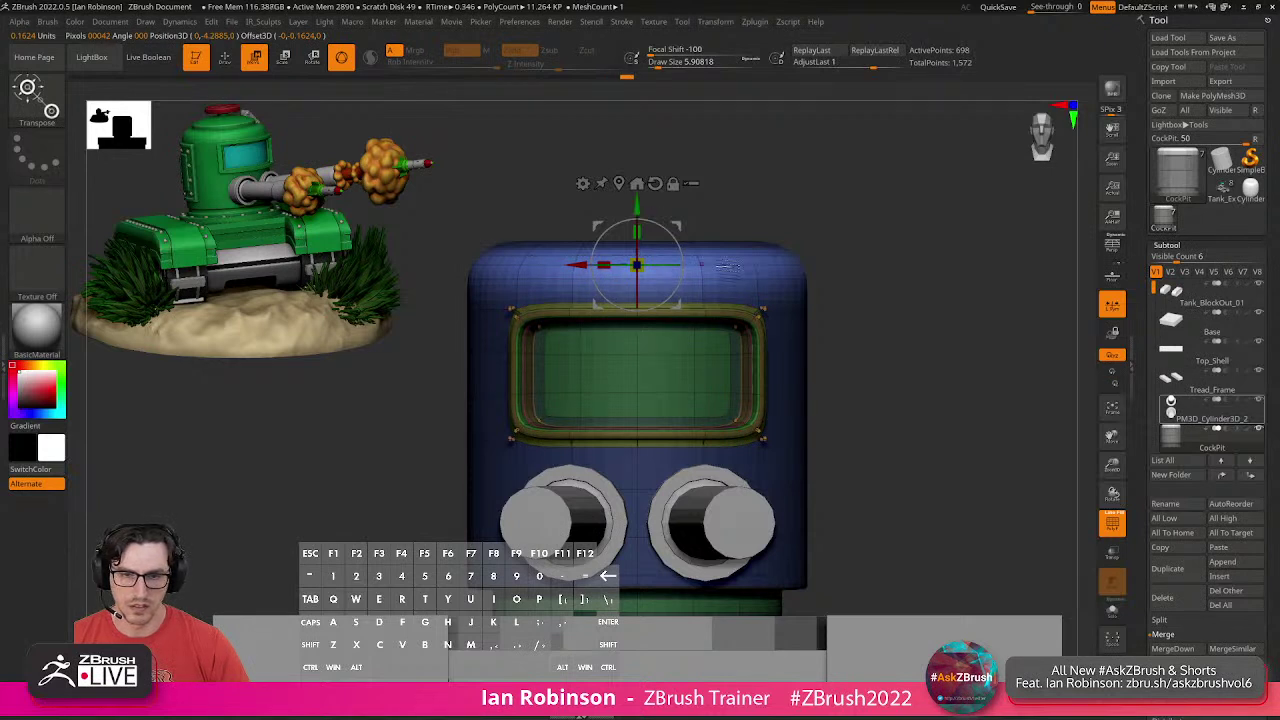
Soften the mask and lower the cockpit's top loops further, checking the shape from the side.
{"action": "key", "text": "q"}
{"action": "left_click", "coordinate": [712, 267], "text": "ctrl"}
{"action": "key", "text": "w"}
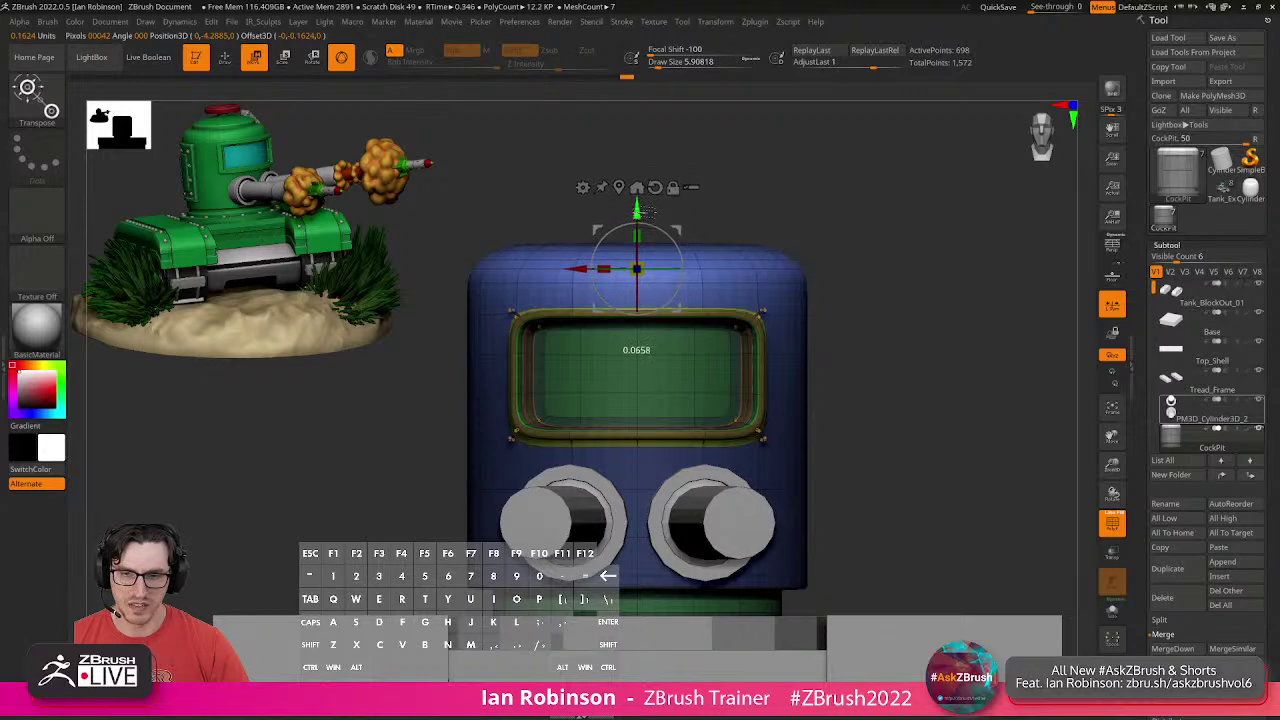
{"action": "key", "text": "q"}
{"action": "mouse_move", "coordinate": [818, 228]}
{"action": "right_mouse_down", "text": "ctrl"}
{"action": "mouse_move", "coordinate": [864, 329]}
{"action": "mouse_move", "coordinate": [878, 322]}
{"action": "mouse_move", "coordinate": [820, 323]}
{"action": "mouse_move", "coordinate": [820, 309]}
{"action": "right_mouse_up", "text": "ctrl"}
{"action": "key", "text": "shift+f"}
{"action": "key", "text": "ctrl"}
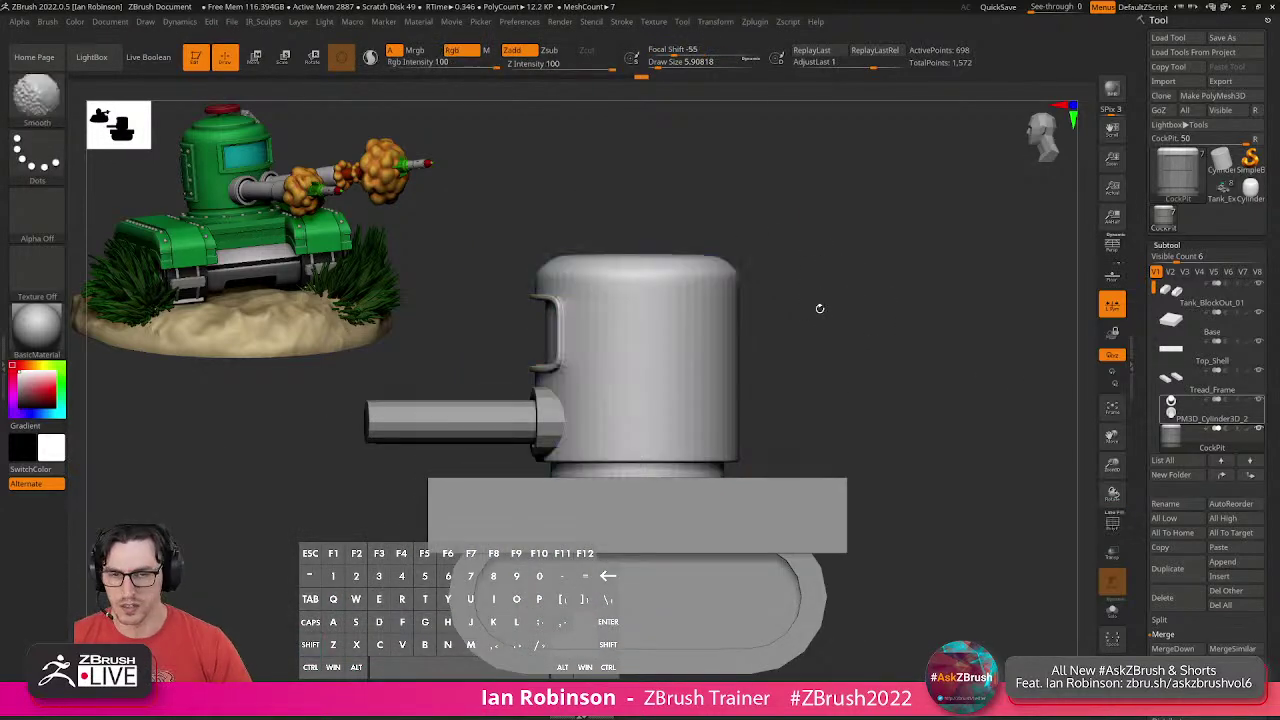
Undo the last lowering of the cockpit's top and compare the side profile with the wireframe on and off.
{"action": "key", "text": "ctrl+z"}
{"action": "key", "text": "ctrl+z"}
{"action": "left_click_drag", "start_coordinate": [857, 340], "coordinate": [836, 320], "text": "ctrl"}
{"action": "key", "text": "shift+f"}
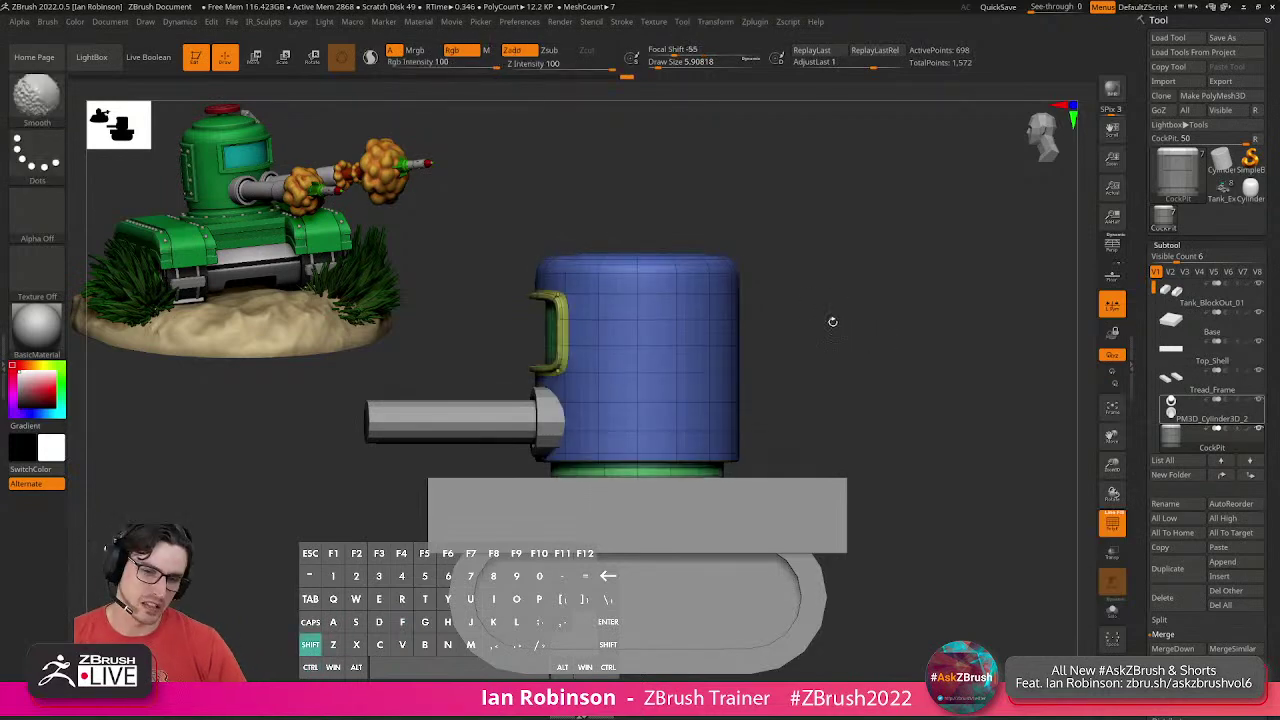
{"action": "key", "text": "shift+f"}
{"action": "mouse_move", "coordinate": [831, 312]}
{"action": "right_mouse_down"}
{"action": "mouse_move", "coordinate": [850, 341]}
{"action": "mouse_move", "coordinate": [921, 336]}
{"action": "mouse_move", "coordinate": [854, 324]}
{"action": "right_mouse_up"}
{"action": "key", "text": "shift+f"}
Select the gun barrels and extrude both end caps forward into short bands using QMesh with the Polygroup All target.
{"action": "left_click", "coordinate": [675, 405], "text": "alt"}
{"action": "right_click_drag", "start_coordinate": [822, 378], "coordinate": [955, 392]}
{"action": "right_click_drag", "start_coordinate": [810, 437], "coordinate": [780, 440]}
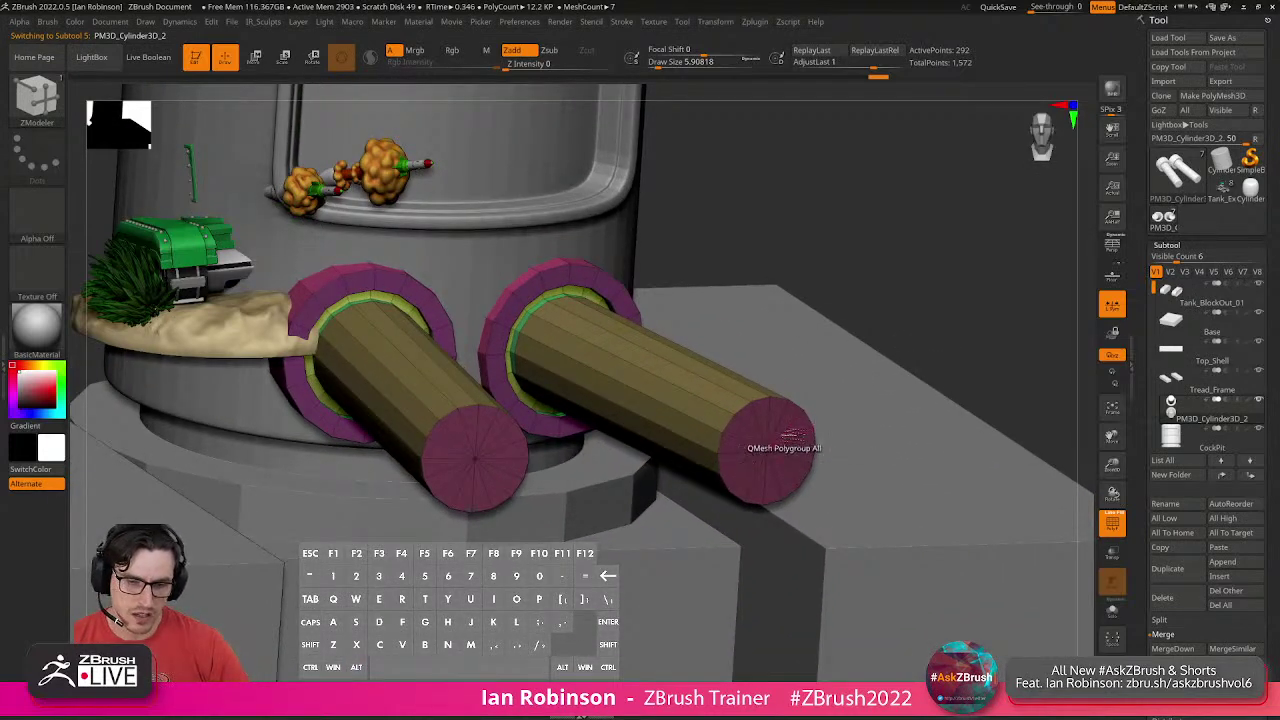
{"action": "left_click", "coordinate": [800, 432]}
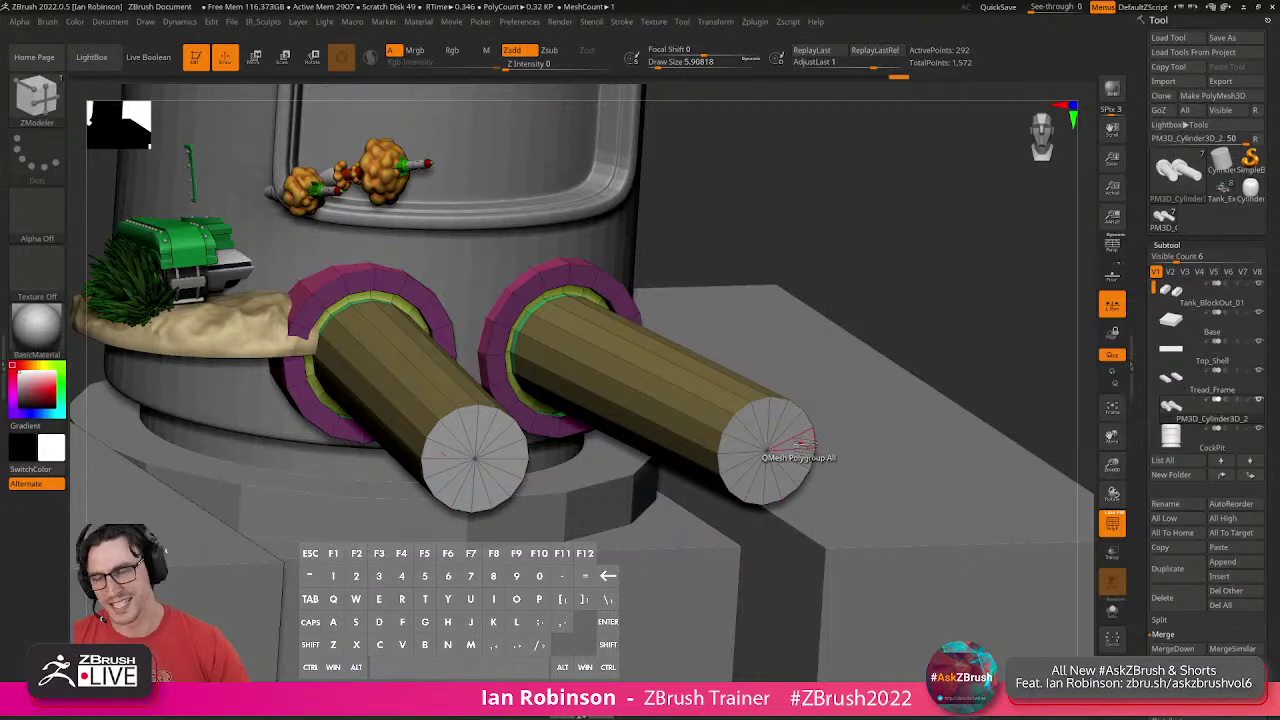
{"action": "key", "text": "space"}
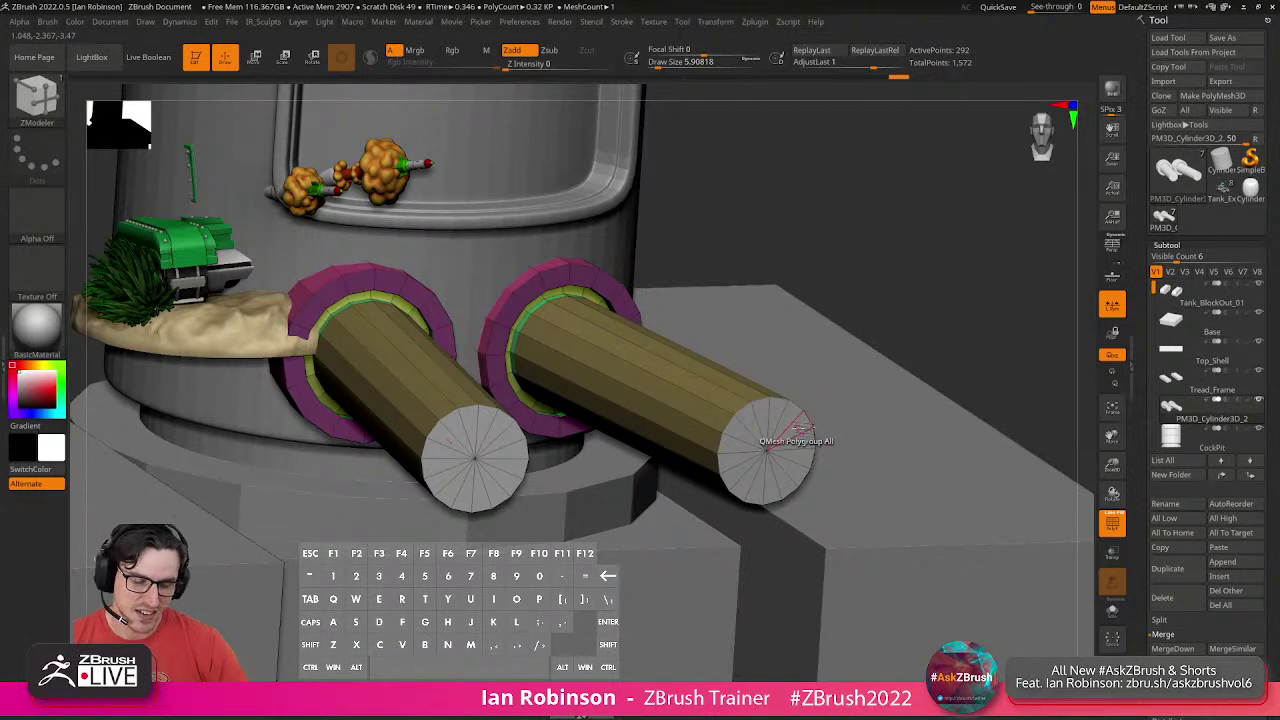
{"action": "left_click", "coordinate": [766, 447]}
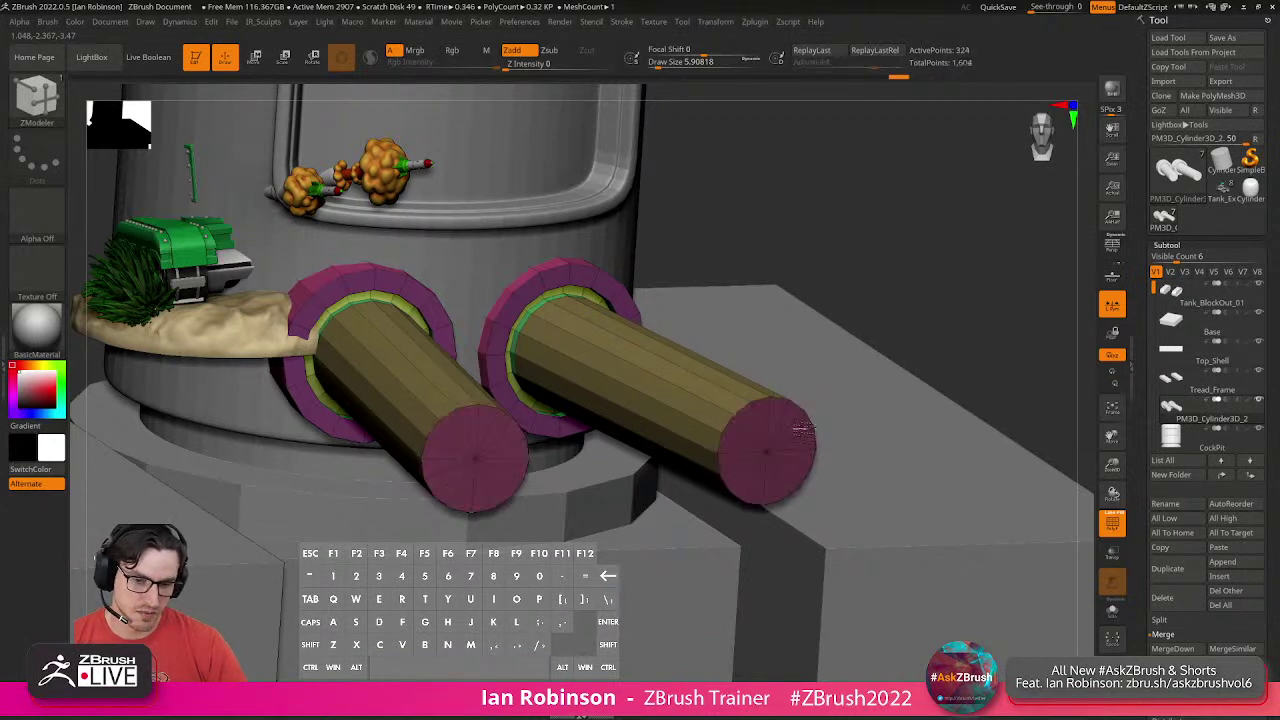
{"action": "left_click_drag", "start_coordinate": [820, 443], "coordinate": [829, 450]}
{"action": "mouse_move", "coordinate": [1014, 354]}
{"action": "left_mouse_down"}
{"action": "mouse_move", "coordinate": [955, 447]}
{"action": "mouse_move", "coordinate": [843, 446]}
{"action": "mouse_move", "coordinate": [836, 435]}
{"action": "mouse_move", "coordinate": [856, 439]}
{"action": "mouse_move", "coordinate": [777, 524]}
{"action": "left_mouse_up"}
Choose the MaskLasso brush and mask the gun barrels and mounts, leaving only the barrel tips unmasked.
{"action": "left_click_drag", "start_coordinate": [903, 446], "coordinate": [908, 460], "text": "ctrl"}
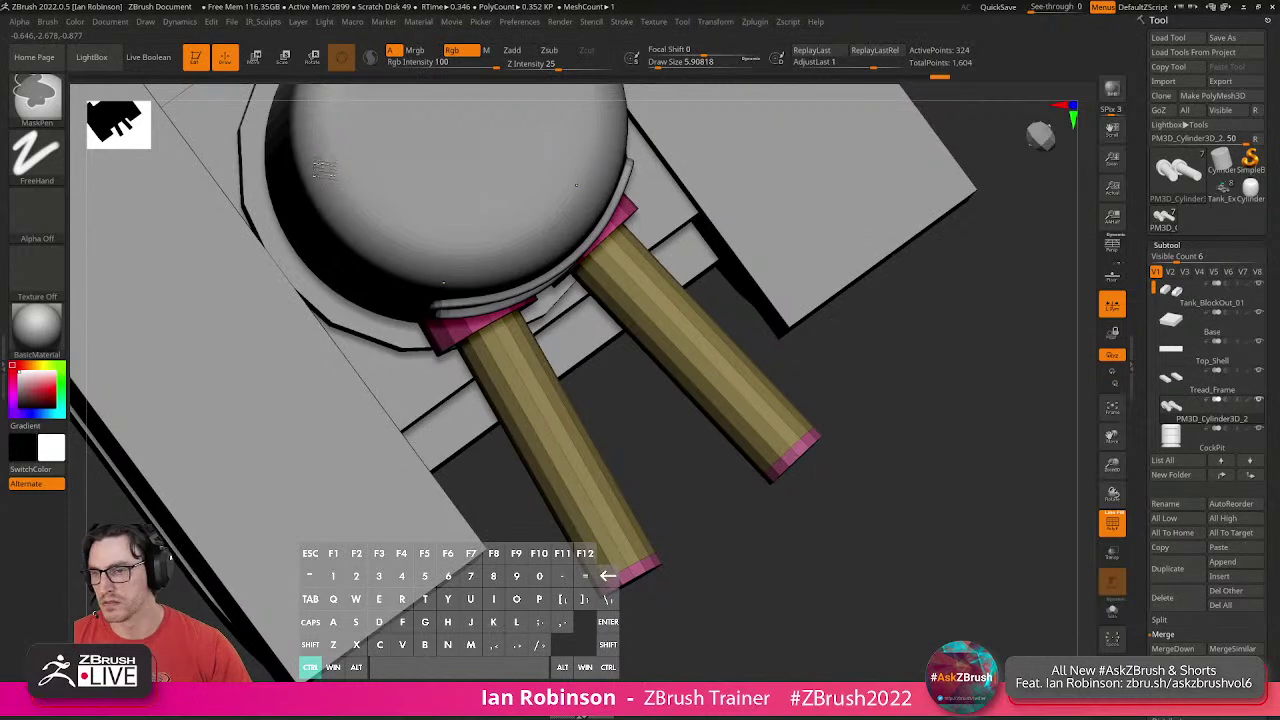
{"action": "left_click", "coordinate": [45, 98], "text": "ctrl"}
{"action": "left_click", "coordinate": [284, 157], "text": "ctrl"}
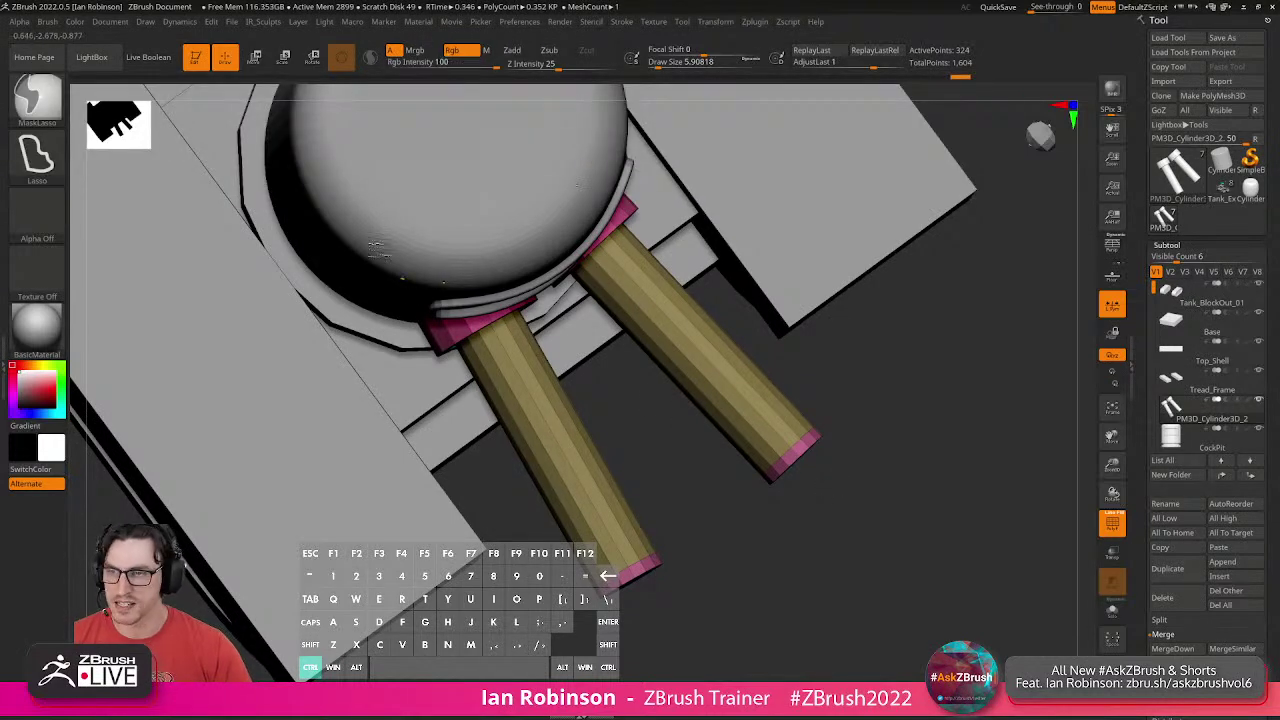
{"action": "left_click", "coordinate": [41, 105], "text": "ctrl"}
{"action": "left_click", "coordinate": [30, 105], "text": "ctrl"}
{"action": "left_click", "coordinate": [25, 106], "text": "ctrl"}
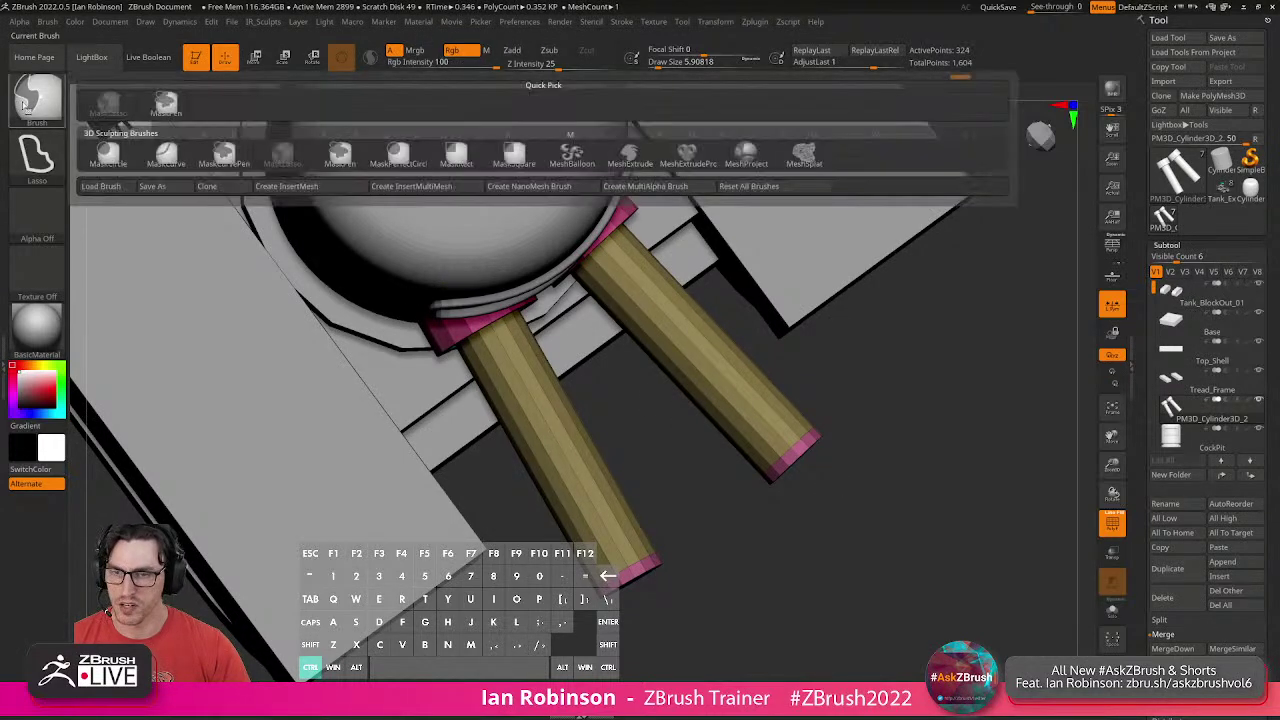
{"action": "left_click", "coordinate": [278, 165], "text": "ctrl"}
{"action": "mouse_move", "coordinate": [855, 528]}
{"action": "left_mouse_down", "text": "ctrl"}
{"action": "mouse_move", "coordinate": [935, 445]}
{"action": "mouse_move", "coordinate": [870, 386]}
{"action": "left_mouse_up", "text": "ctrl"}
{"action": "key", "text": "w"}
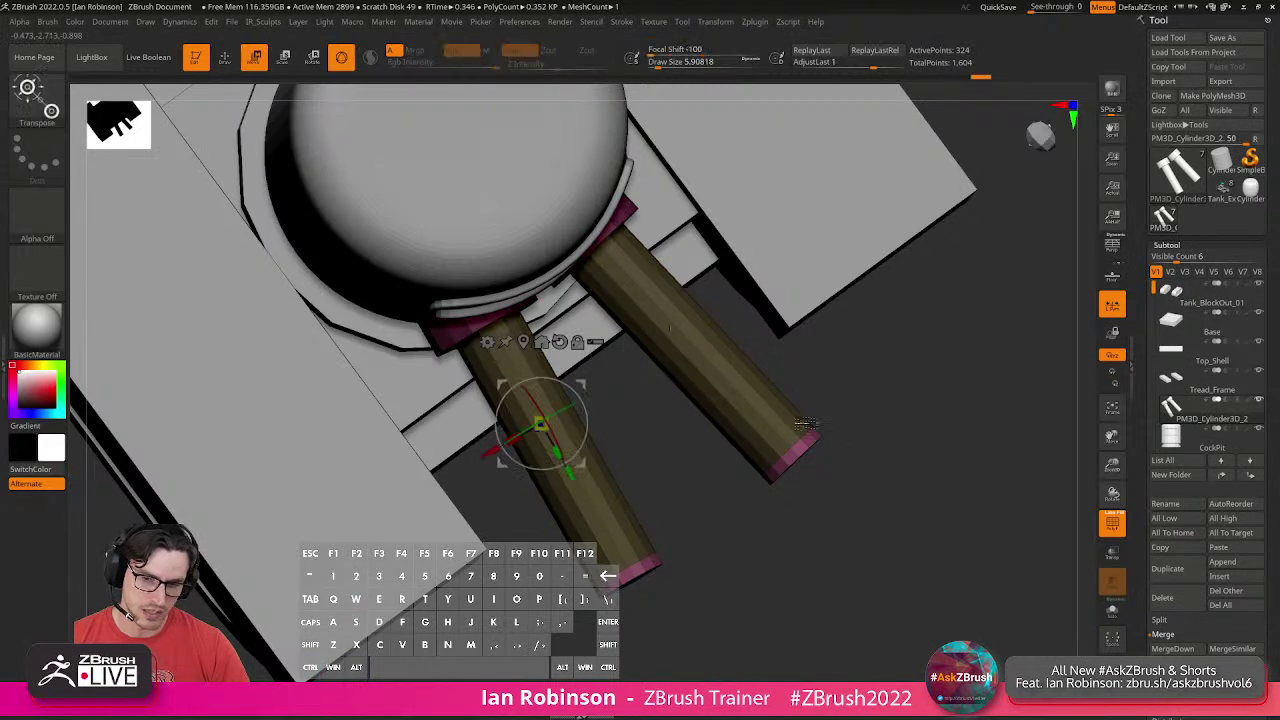
Centre the gizmo on the unmasked barrel tip and scale both tips up so they flare outward.
{"action": "left_click_drag", "start_coordinate": [876, 540], "coordinate": [843, 508]}
{"action": "left_click", "coordinate": [523, 342], "text": "alt"}
{"action": "left_click_drag", "start_coordinate": [785, 565], "coordinate": [806, 535]}
{"action": "left_click_drag", "start_coordinate": [700, 571], "coordinate": [713, 545], "text": "alt"}
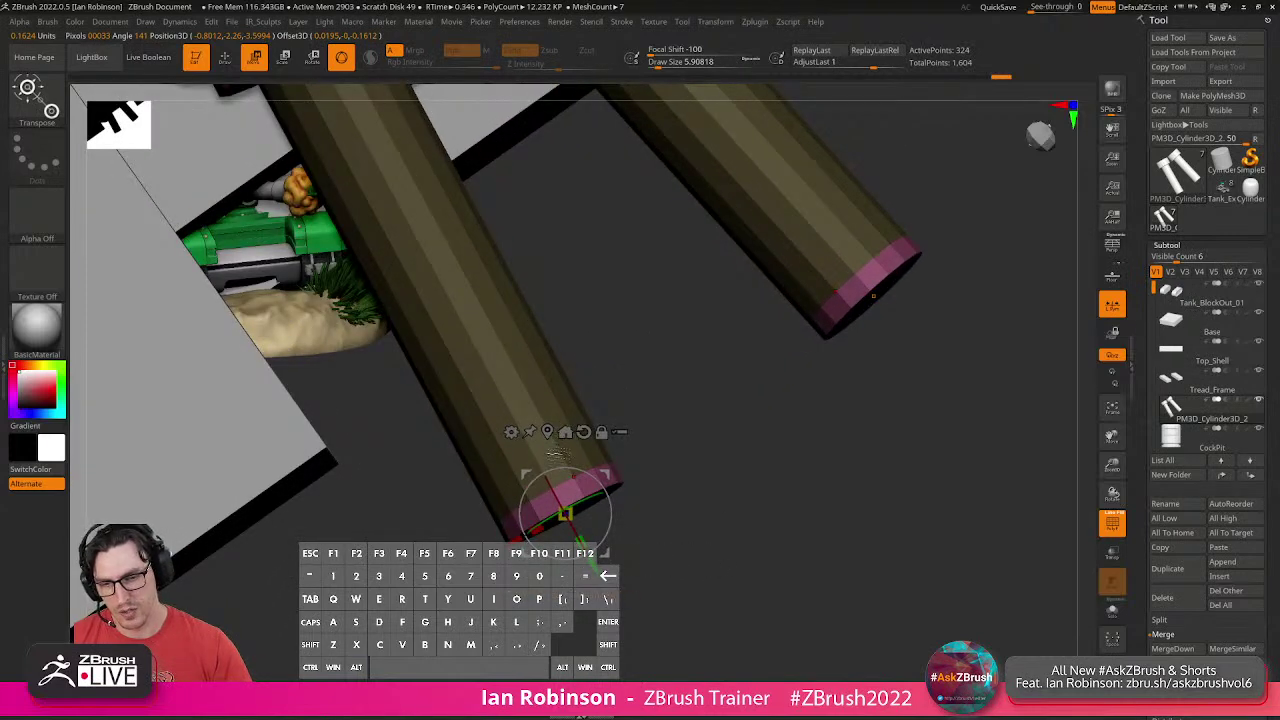
{"action": "left_click_drag", "start_coordinate": [598, 524], "coordinate": [622, 533]}
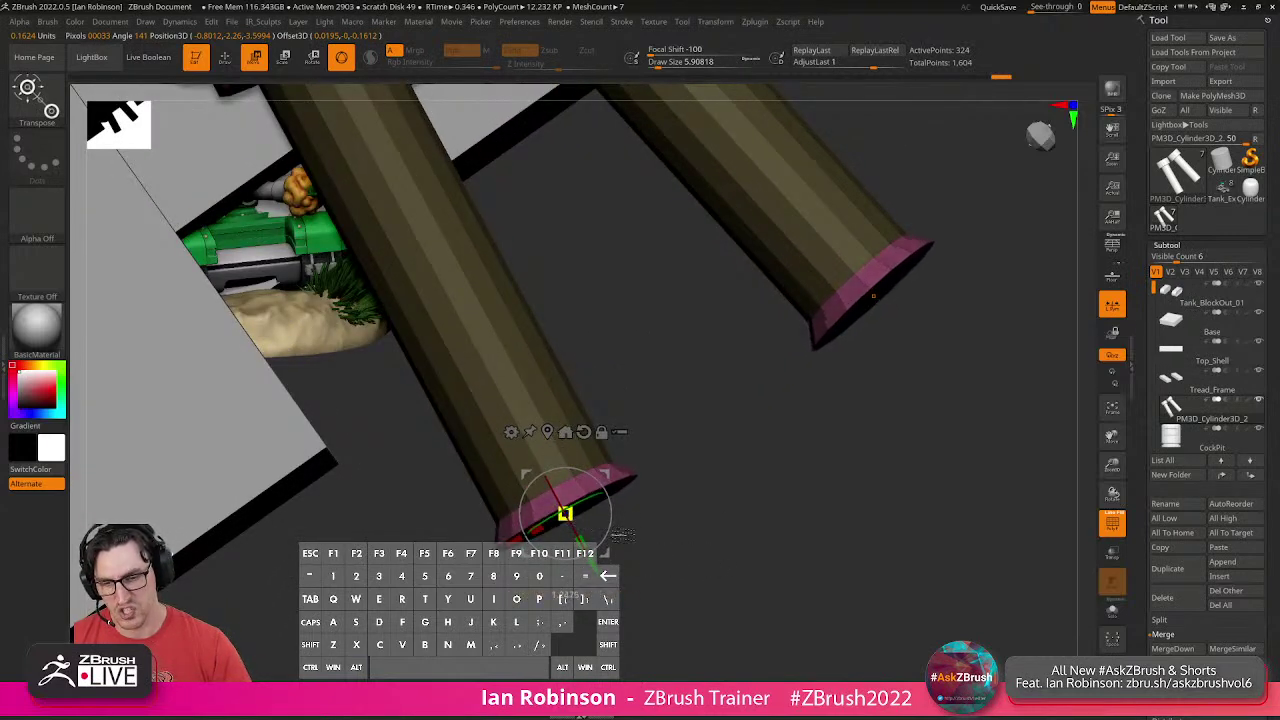
Extrude the flared end caps forward with QMesh into thick muzzle cylinders on both barrels.
{"action": "key", "text": "q"}
{"action": "mouse_move", "coordinate": [692, 553]}
{"action": "left_mouse_down", "text": "alt"}
{"action": "mouse_move", "coordinate": [749, 560]}
{"action": "mouse_move", "coordinate": [760, 521]}
{"action": "mouse_move", "coordinate": [763, 541]}
{"action": "mouse_move", "coordinate": [765, 468]}
{"action": "mouse_move", "coordinate": [692, 511]}
{"action": "left_mouse_up", "text": "alt"}
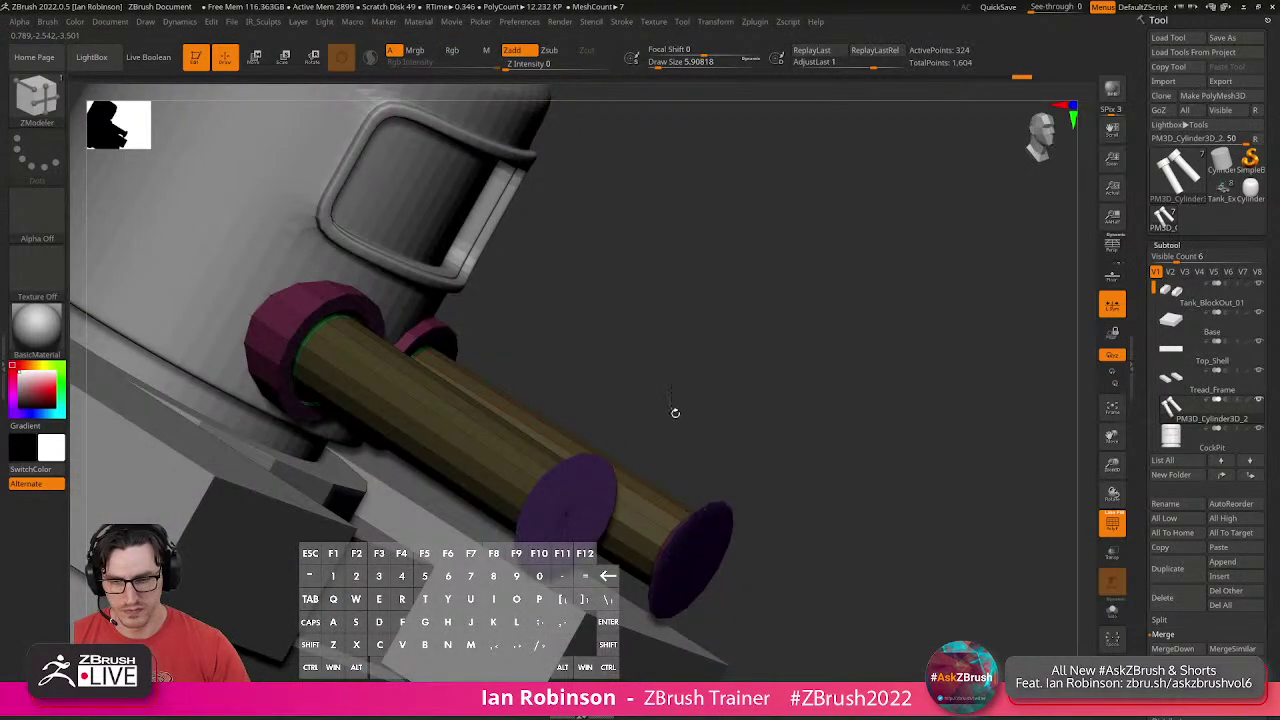
{"action": "left_click_drag", "start_coordinate": [603, 473], "coordinate": [645, 455]}
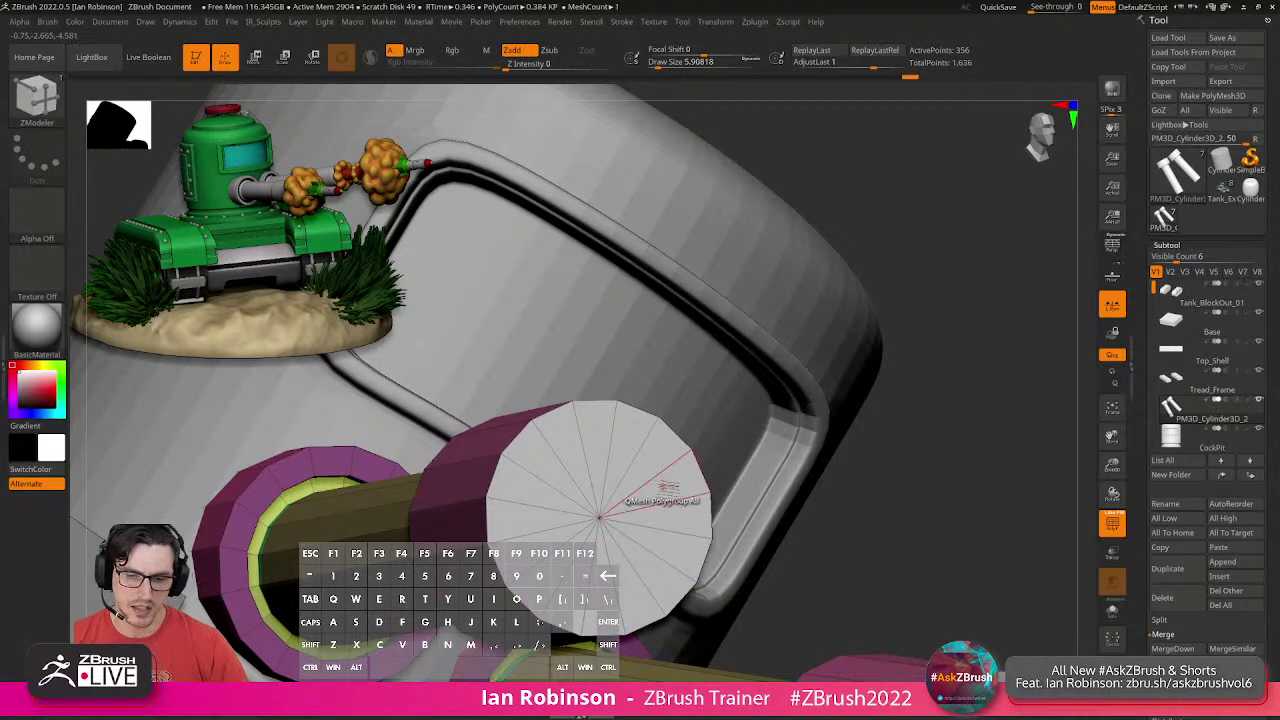
{"action": "left_click_drag", "start_coordinate": [738, 496], "coordinate": [878, 506]}
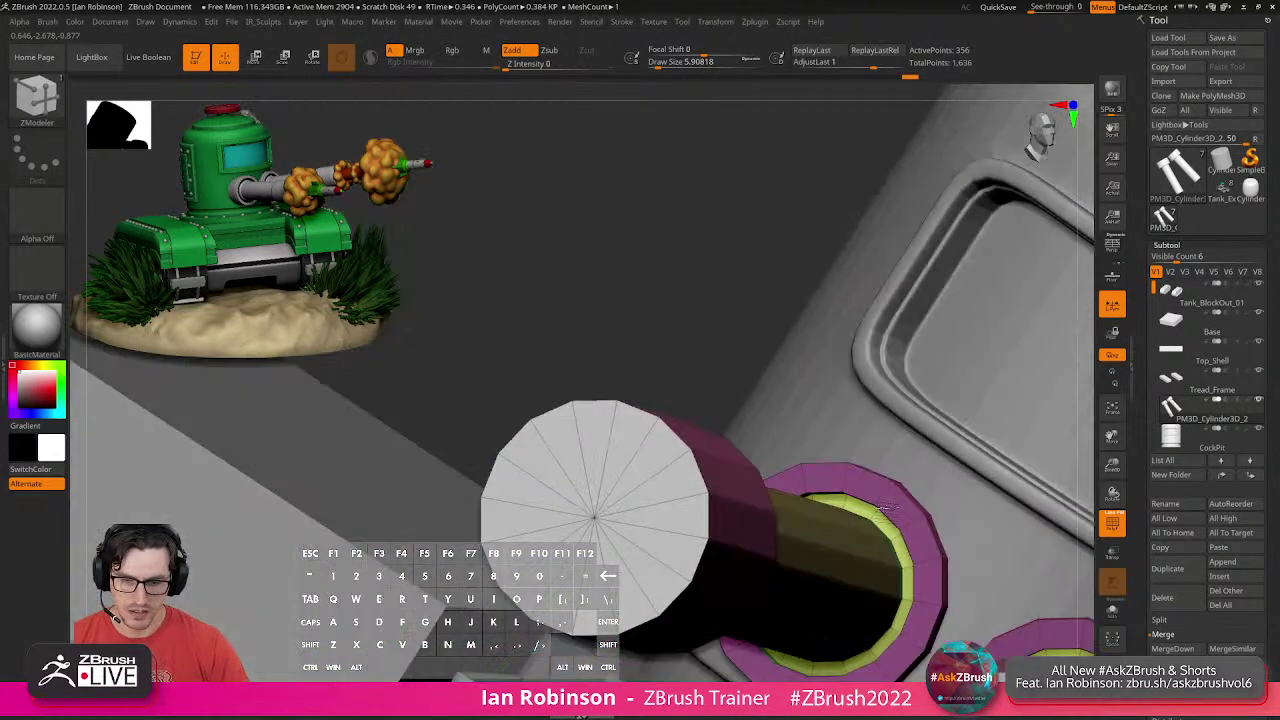
Inset both muzzle end faces with the Polygroup All target to form a wide rim, and undo the extra second inset.
{"action": "key", "text": "space"}
{"action": "left_click", "coordinate": [614, 270]}
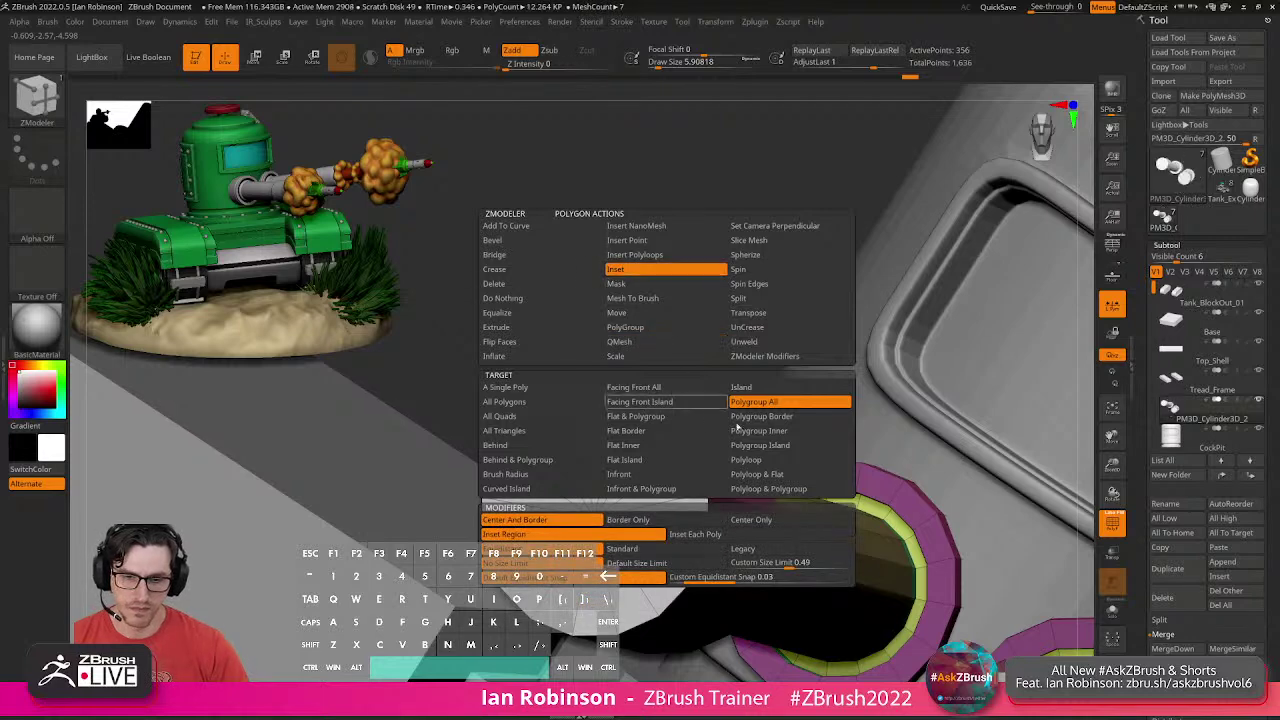
{"action": "left_click_drag", "start_coordinate": [600, 475], "coordinate": [627, 485]}
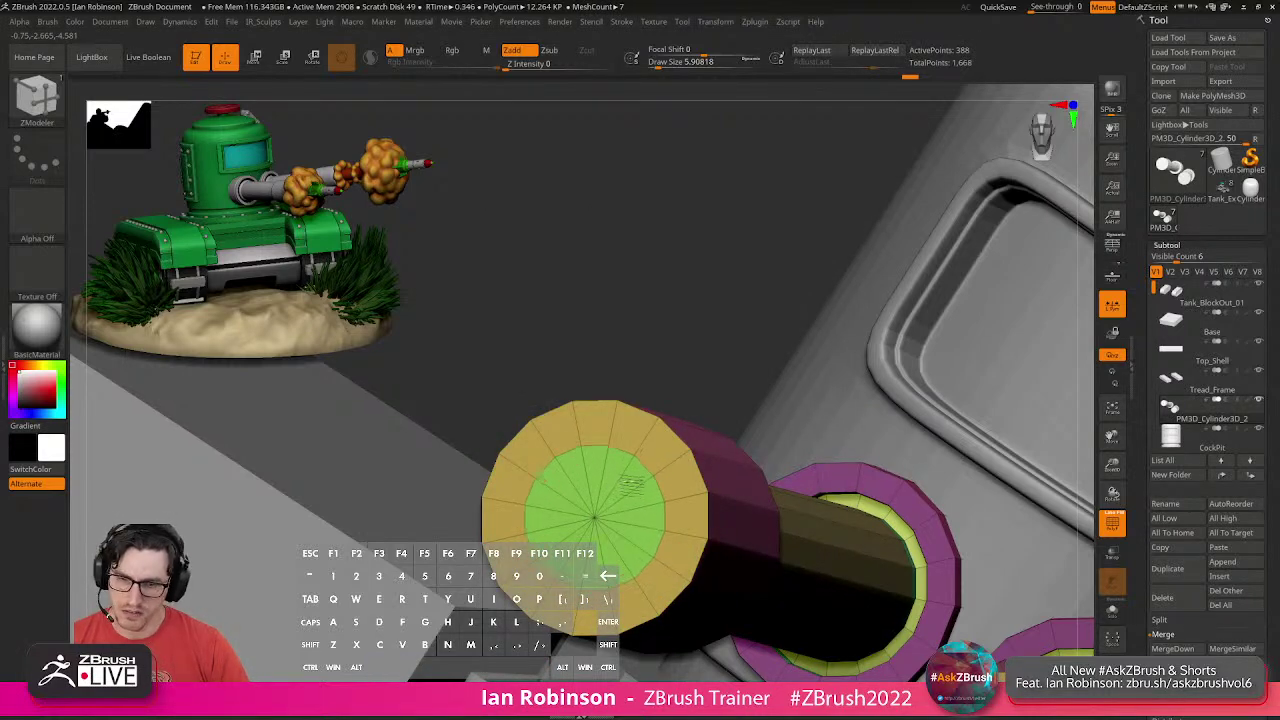
{"action": "right_click_drag", "start_coordinate": [605, 470], "coordinate": [694, 504]}
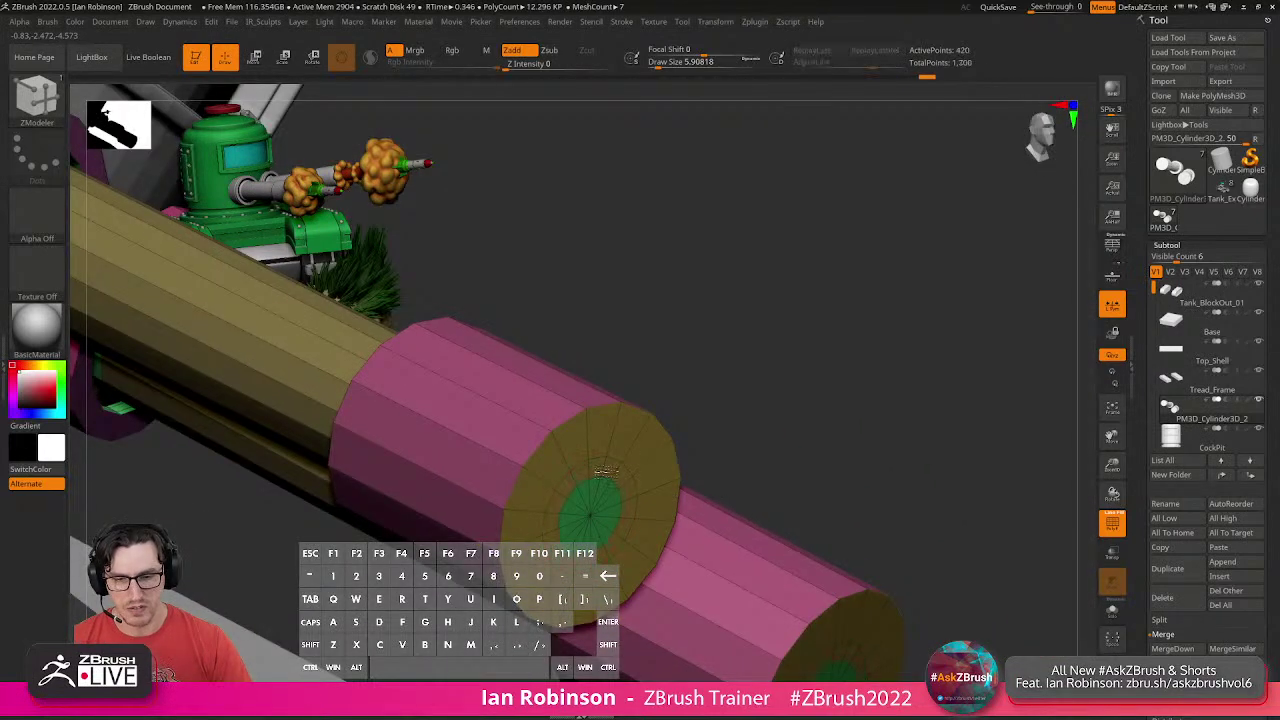
{"action": "key", "text": "ctrl+z"}
Extrude the inner muzzle faces inward with the Polygroup All target to hollow out both gun bores.
{"action": "key", "text": "space"}
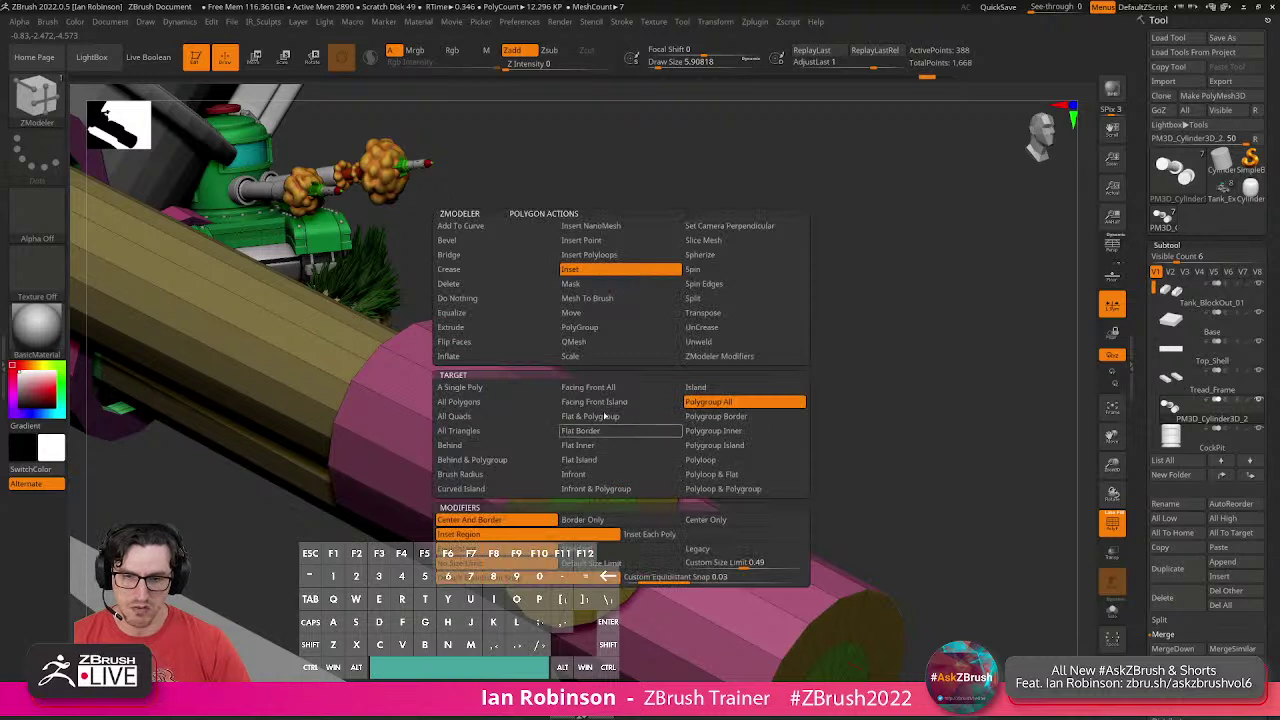
{"action": "left_click", "coordinate": [494, 331]}
{"action": "left_click", "coordinate": [712, 403]}
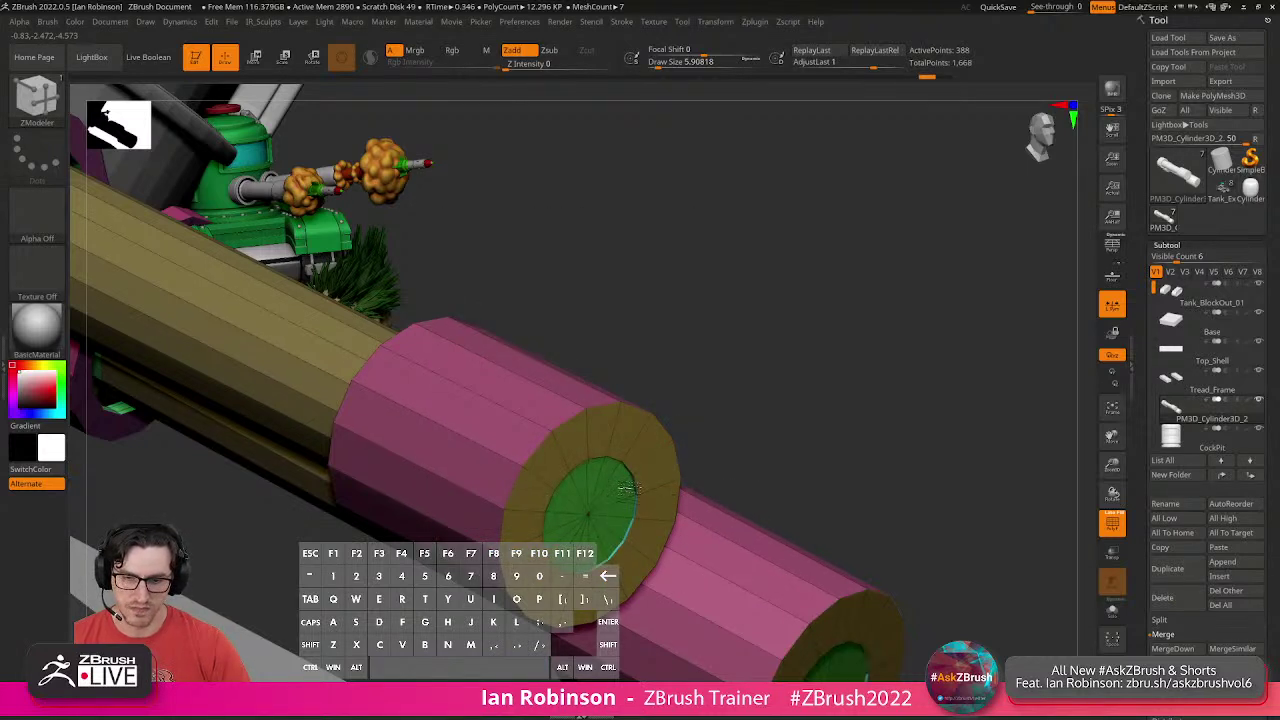
{"action": "left_click_drag", "start_coordinate": [625, 488], "coordinate": [607, 478]}
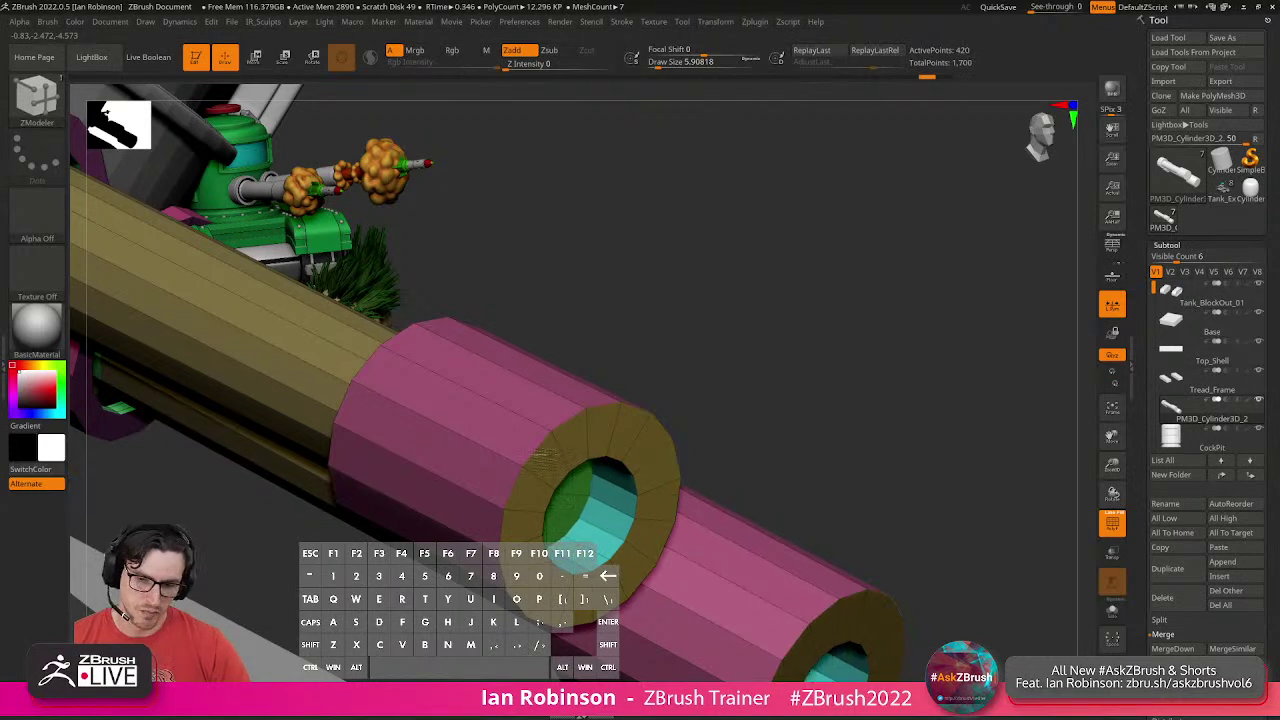
Set the edge action to Insert with Multiple EdgeLoops and add a few loops along the gun bore walls, undoing the overly dense first insert.
{"action": "left_click_drag", "start_coordinate": [790, 430], "coordinate": [820, 477]}
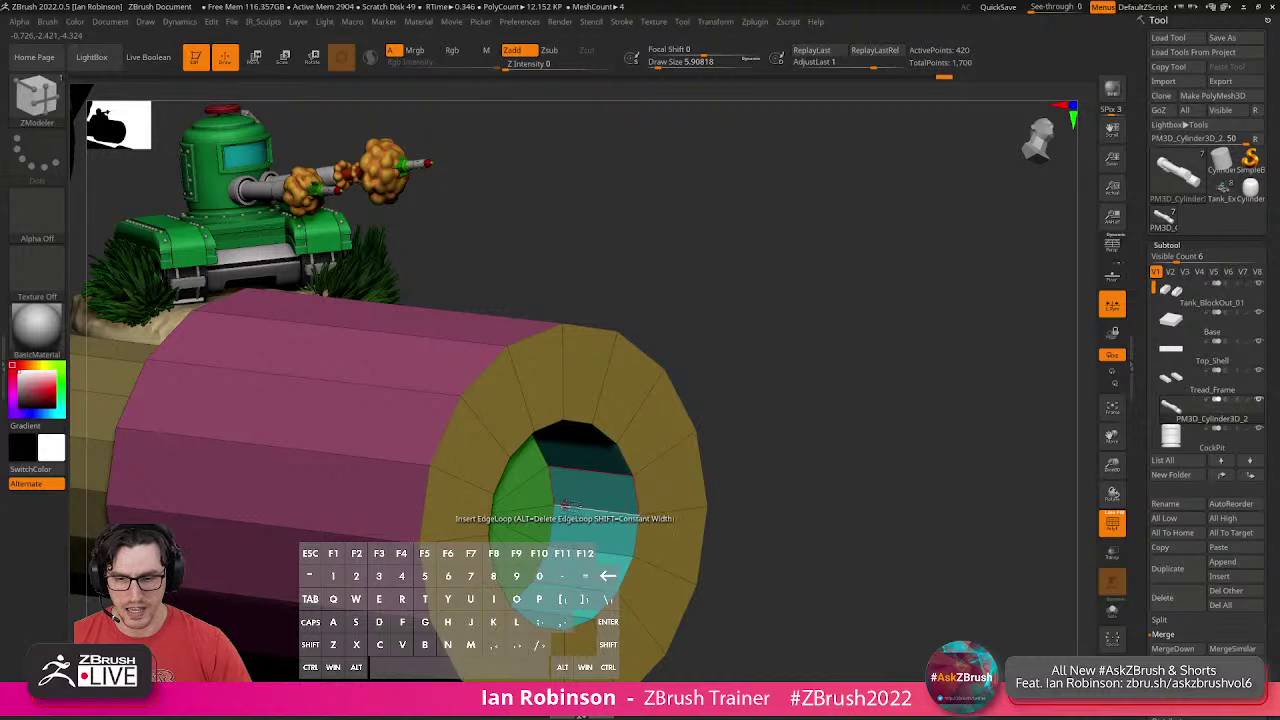
{"action": "key", "text": "space"}
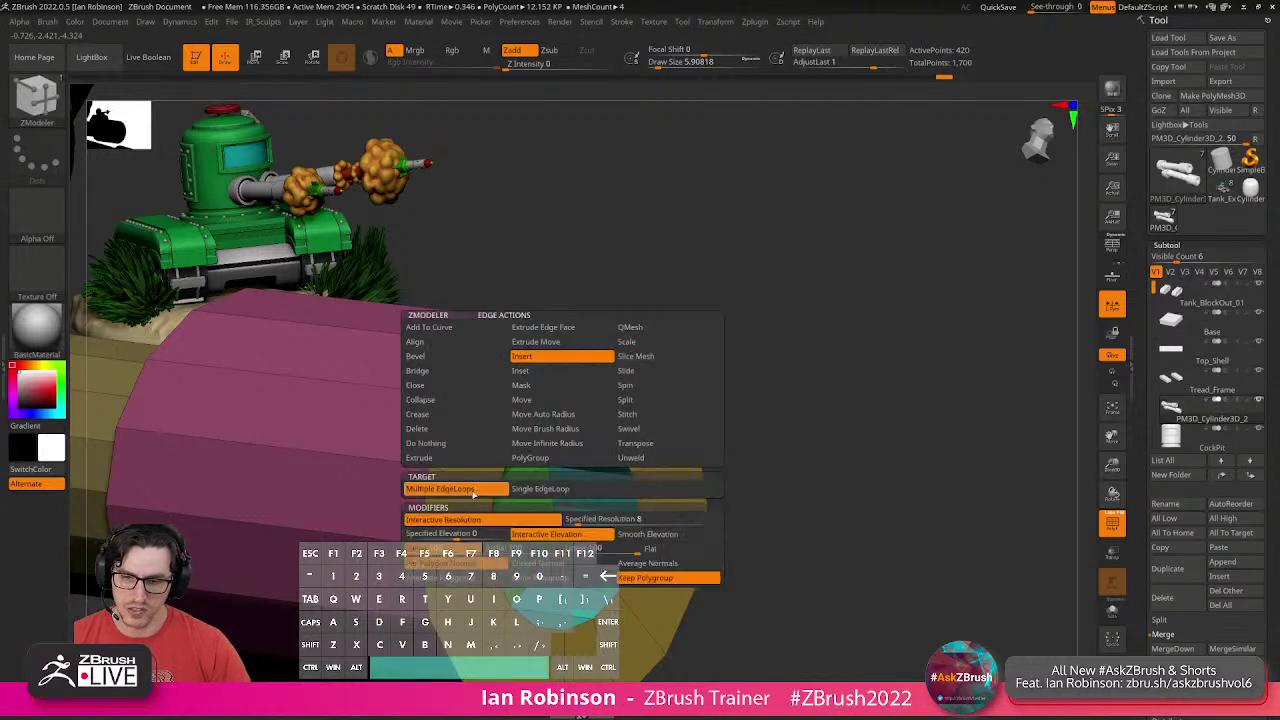
{"action": "key", "text": "space"}
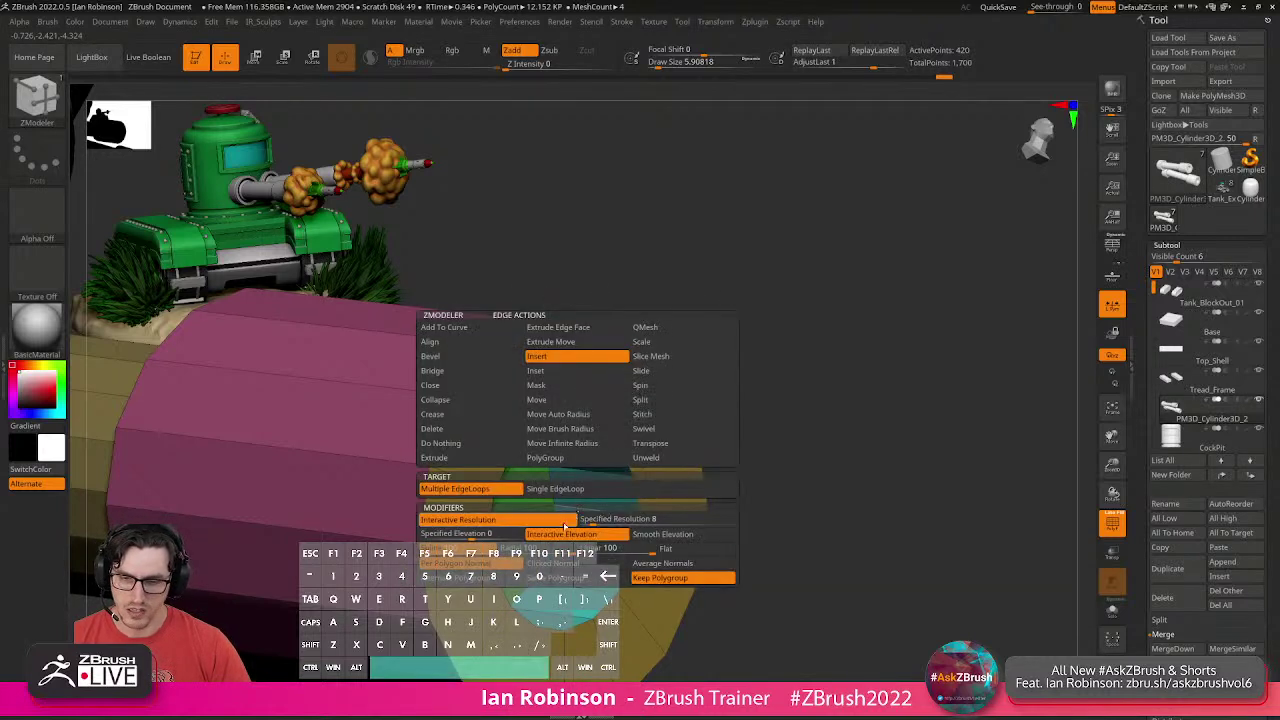
{"action": "left_click", "coordinate": [498, 534]}
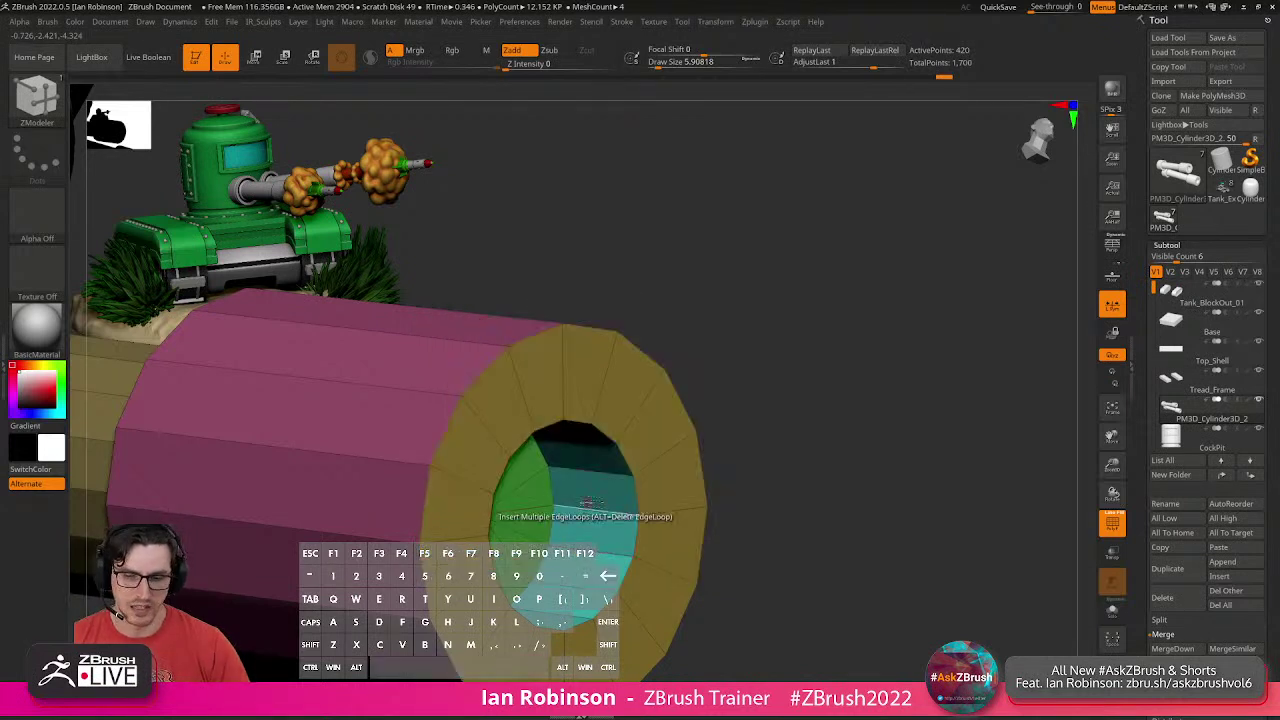
{"action": "left_click", "coordinate": [537, 510]}
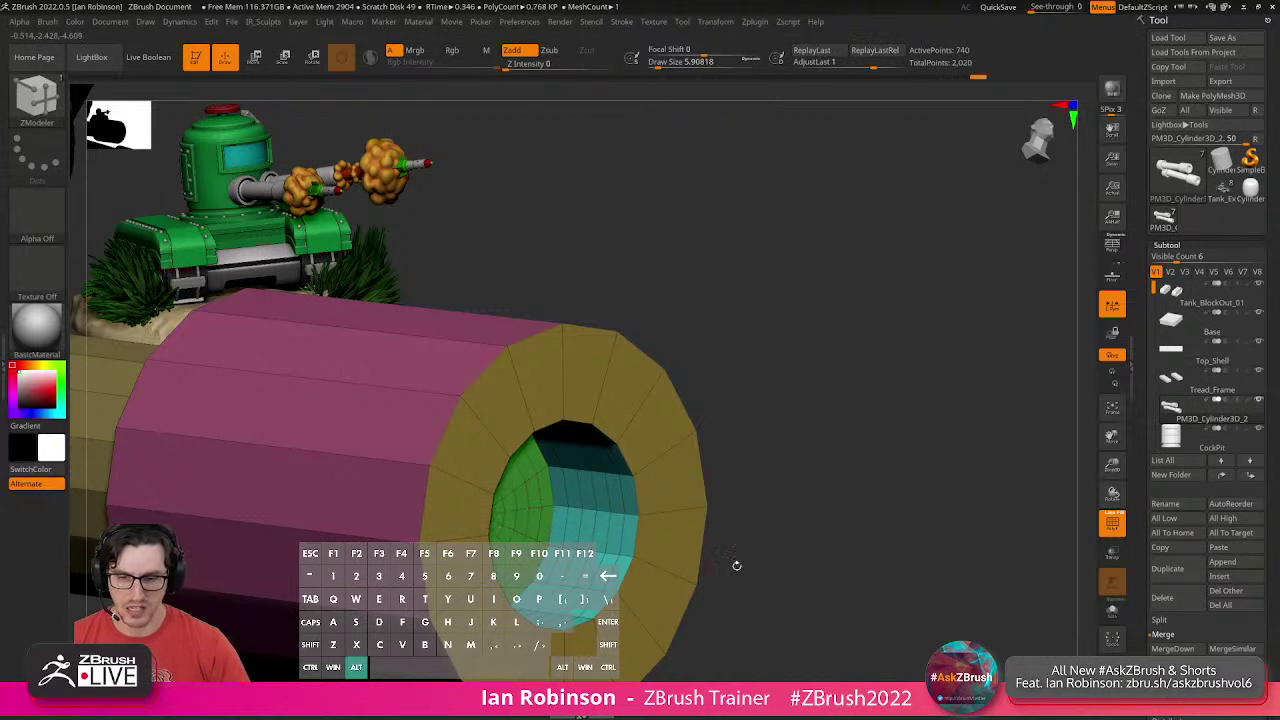
{"action": "key", "text": "ctrl+z"}
{"action": "left_click", "coordinate": [598, 513], "text": "alt"}
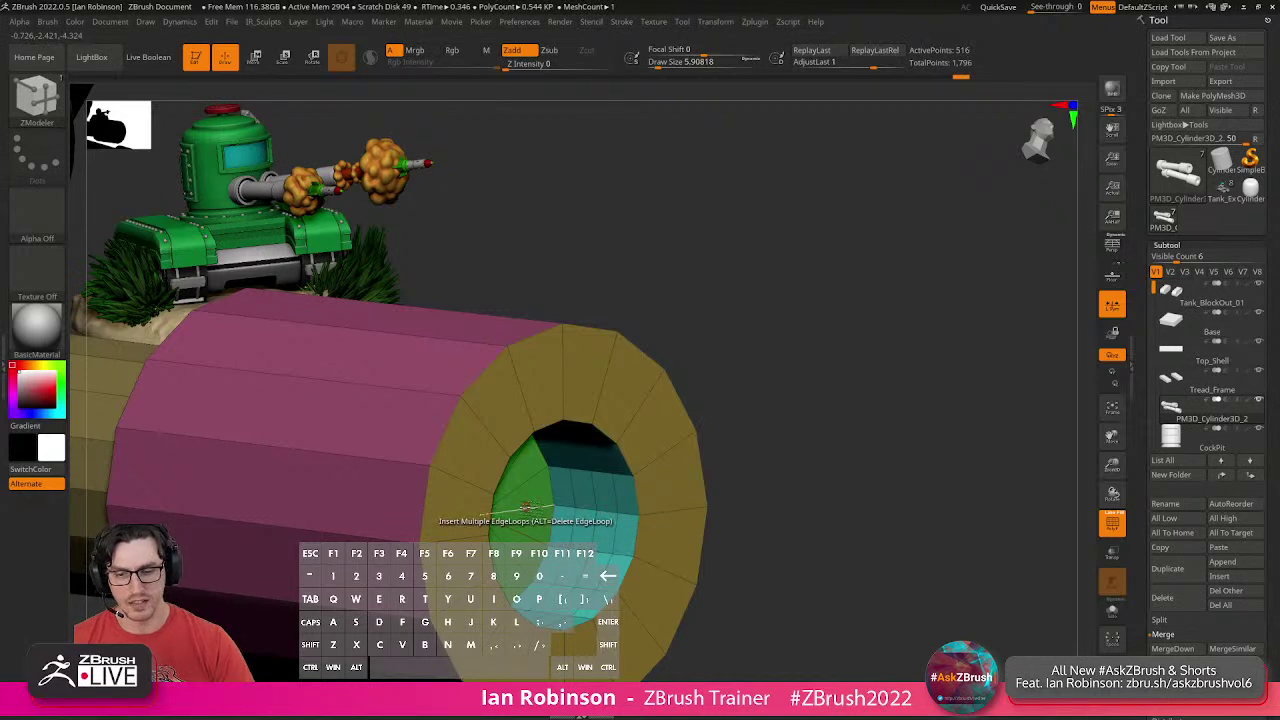
Insert multiple edge loops on the end faces inside both bores and on the muzzle rims.
{"action": "left_click_drag", "start_coordinate": [945, 560], "coordinate": [815, 574]}
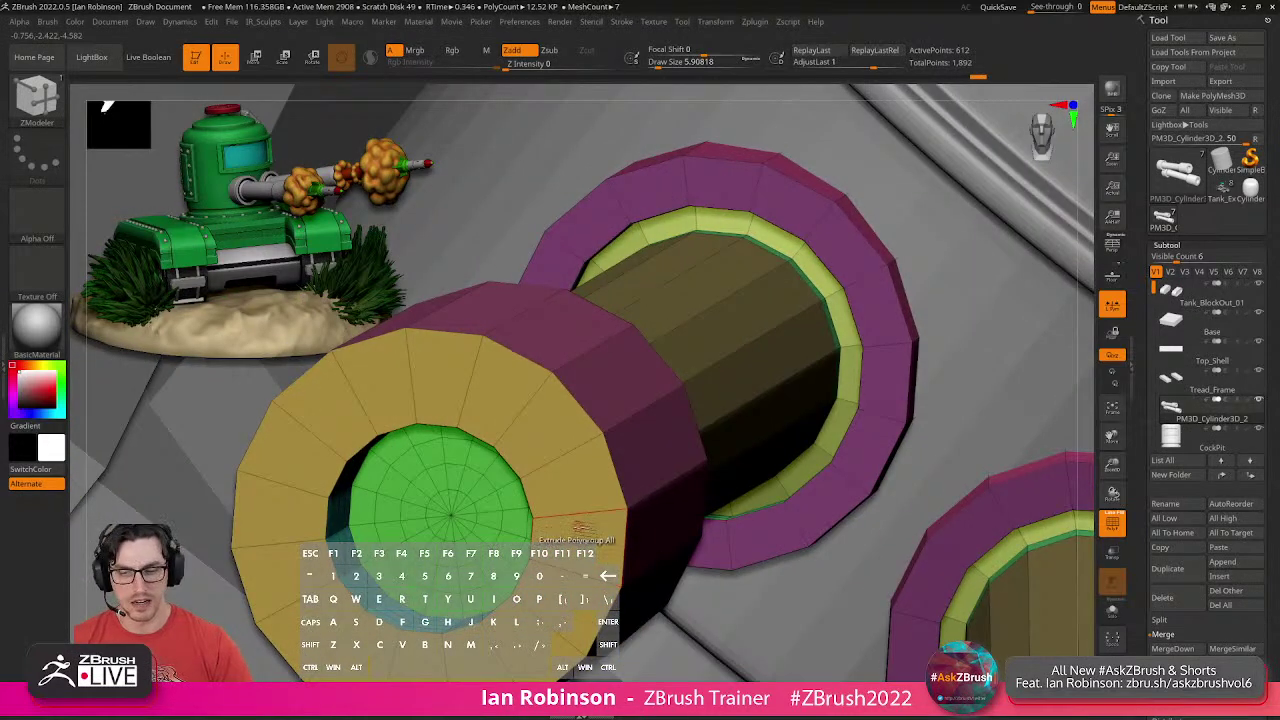
{"action": "right_click_drag", "start_coordinate": [600, 524], "coordinate": [715, 516]}
{"action": "left_click", "coordinate": [590, 462]}
{"action": "left_click_drag", "start_coordinate": [631, 471], "coordinate": [612, 462], "text": "alt"}
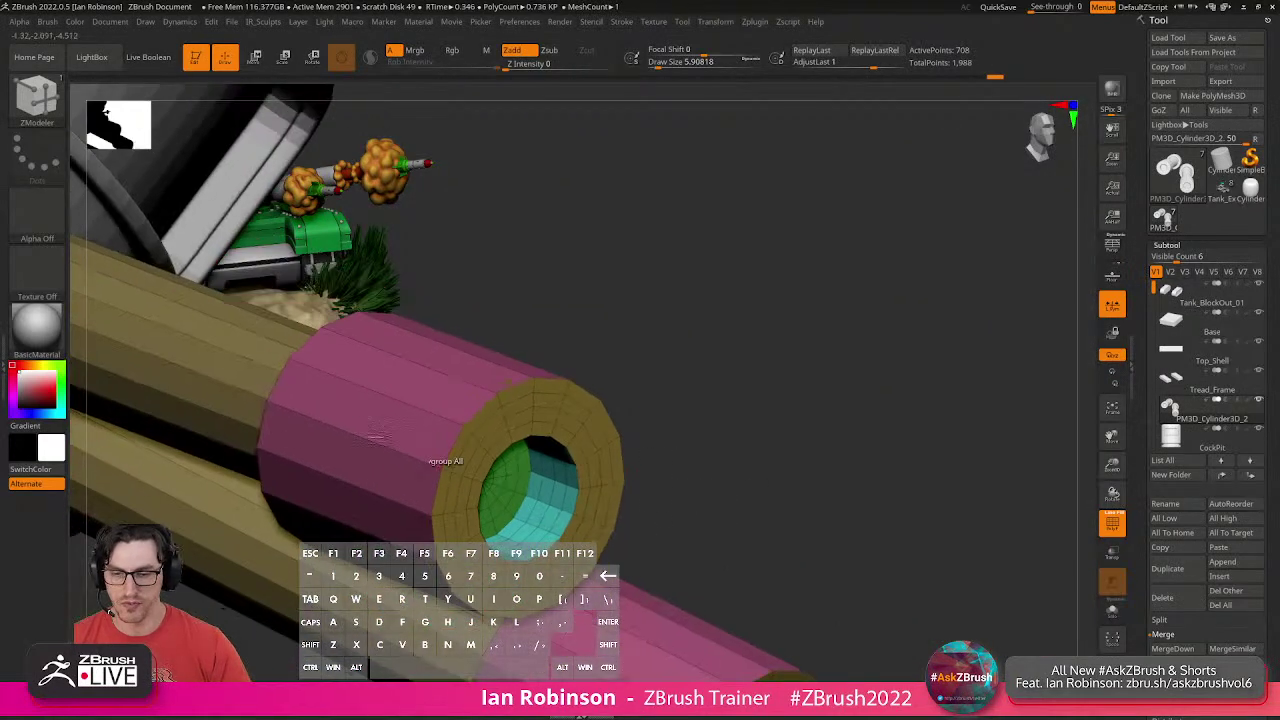
Insert multiple edge loops around the outer muzzle walls and along the length of both barrel tubes.
{"action": "left_click", "coordinate": [386, 396]}
{"action": "left_click_drag", "start_coordinate": [771, 440], "coordinate": [586, 486], "text": "alt"}
{"action": "left_click_drag", "start_coordinate": [723, 446], "coordinate": [745, 524], "text": "alt"}
{"action": "left_click", "coordinate": [373, 449]}
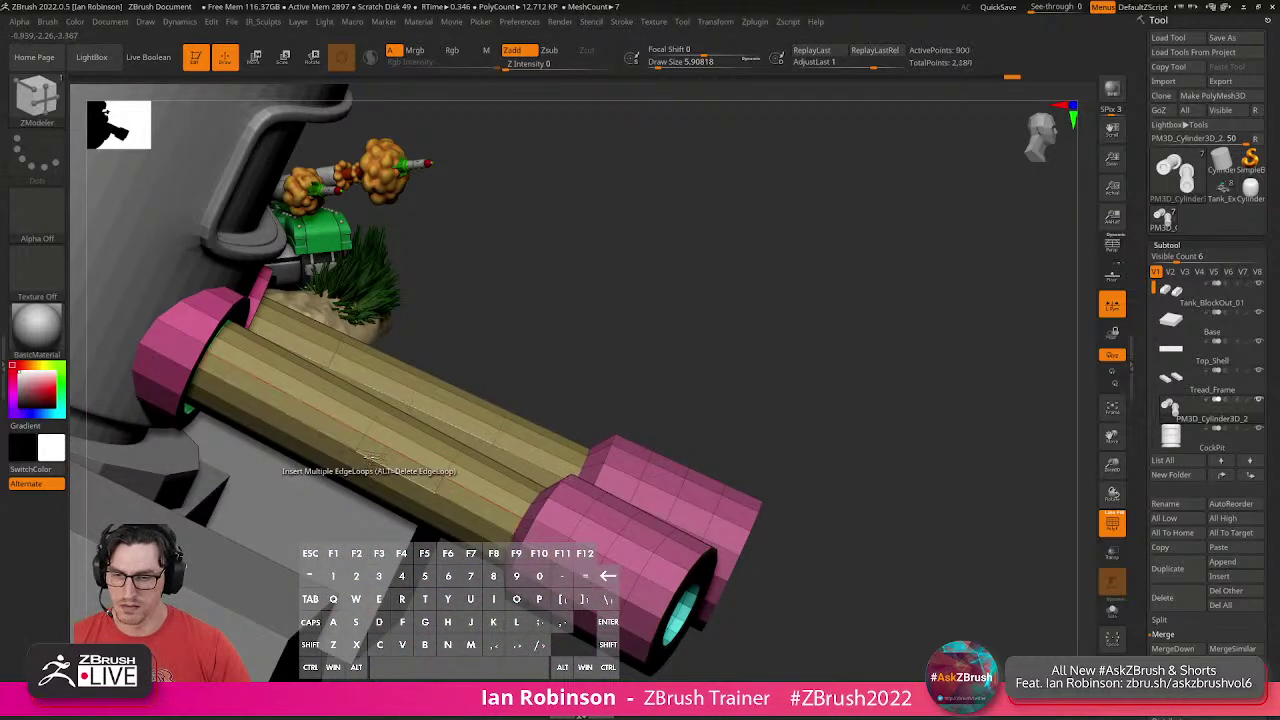
{"action": "right_click_drag", "start_coordinate": [643, 375], "coordinate": [540, 440]}
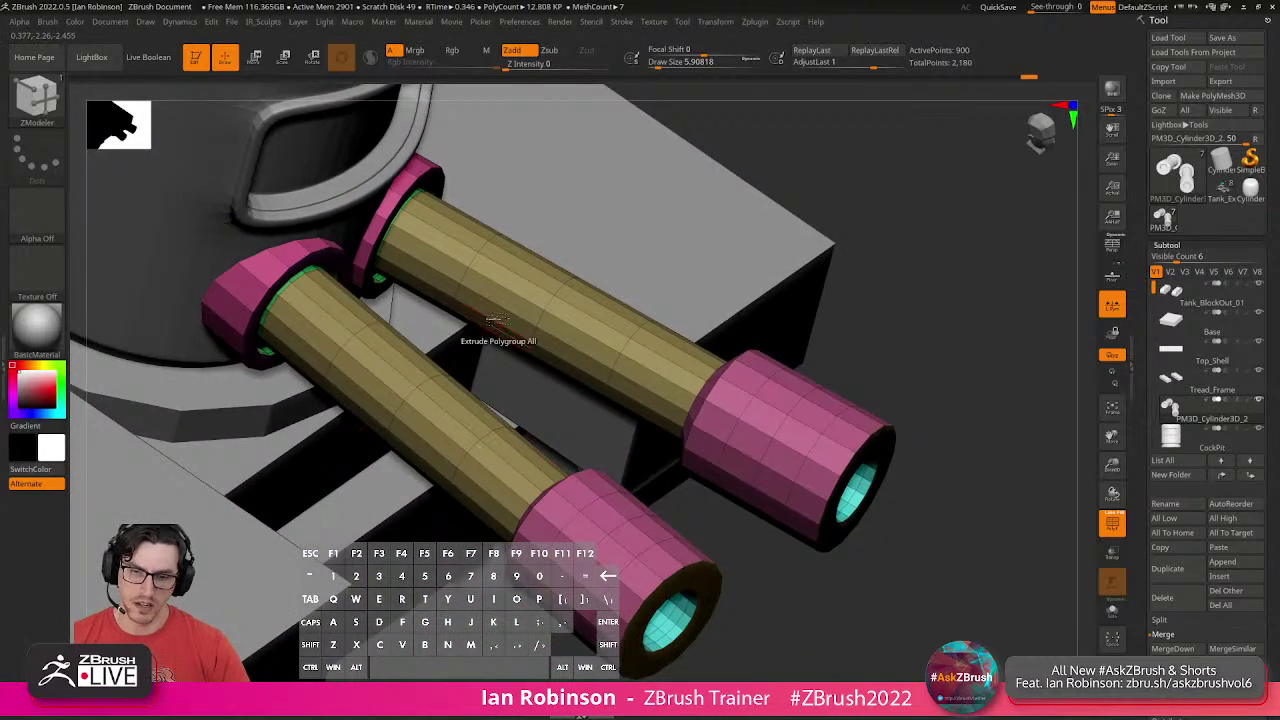
Isolate the barrels with Solo and insert multiple edge loops on the rear collars and their end faces.
{"action": "right_click_drag", "start_coordinate": [766, 583], "coordinate": [1039, 577]}
{"action": "left_click", "coordinate": [1111, 616]}
{"action": "right_click_drag", "start_coordinate": [485, 370], "coordinate": [605, 485], "text": "alt"}
{"action": "right_click_drag", "start_coordinate": [465, 410], "coordinate": [590, 475]}
{"action": "left_click", "coordinate": [604, 475]}
{"action": "key", "text": "ctrl+z"}
{"action": "left_click", "coordinate": [605, 472]}
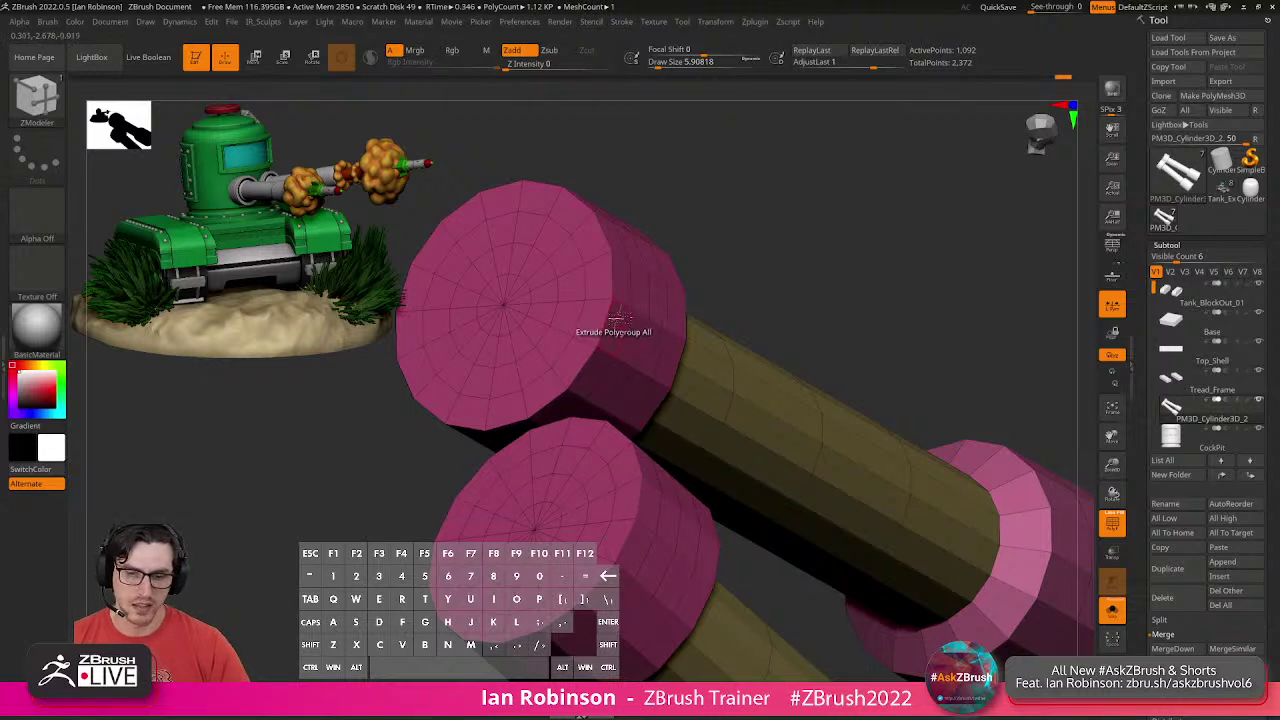
Set the polygon action to Move, try moving geometry at the edge of the rear collars, and undo it.
{"action": "key", "text": "space"}
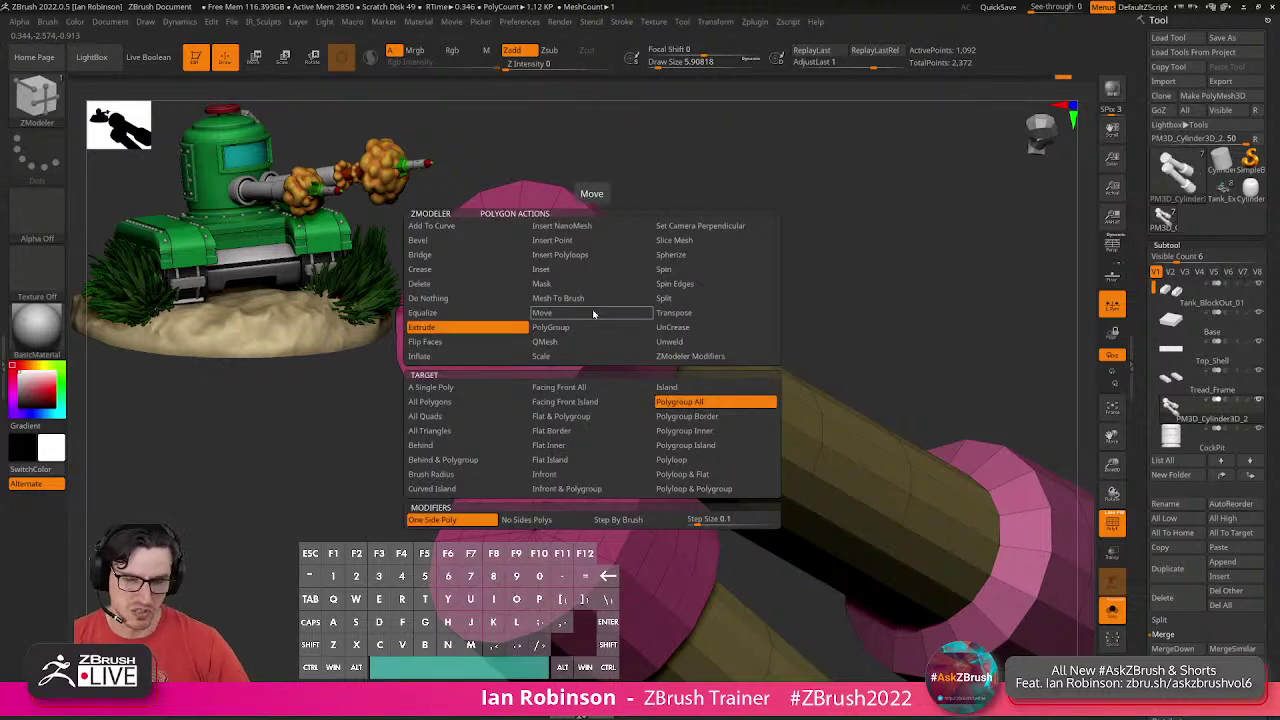
{"action": "left_click", "coordinate": [577, 313]}
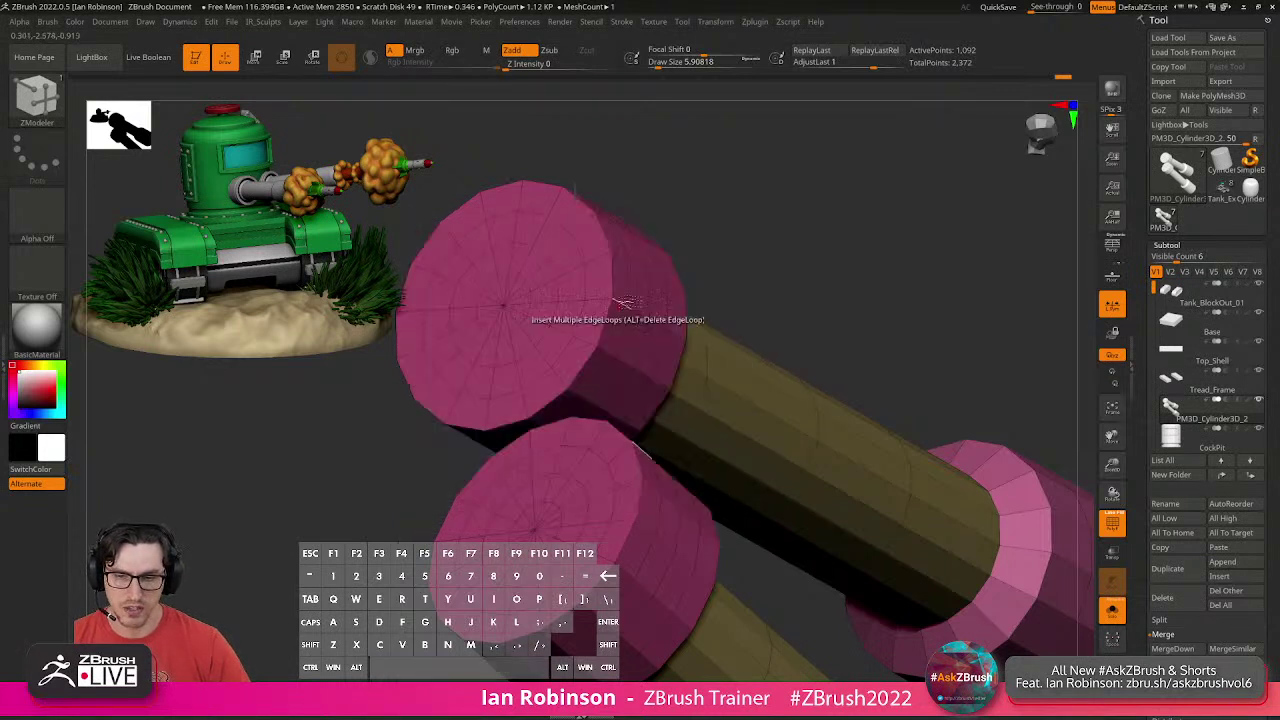
{"action": "left_click_drag", "start_coordinate": [672, 281], "coordinate": [524, 284]}
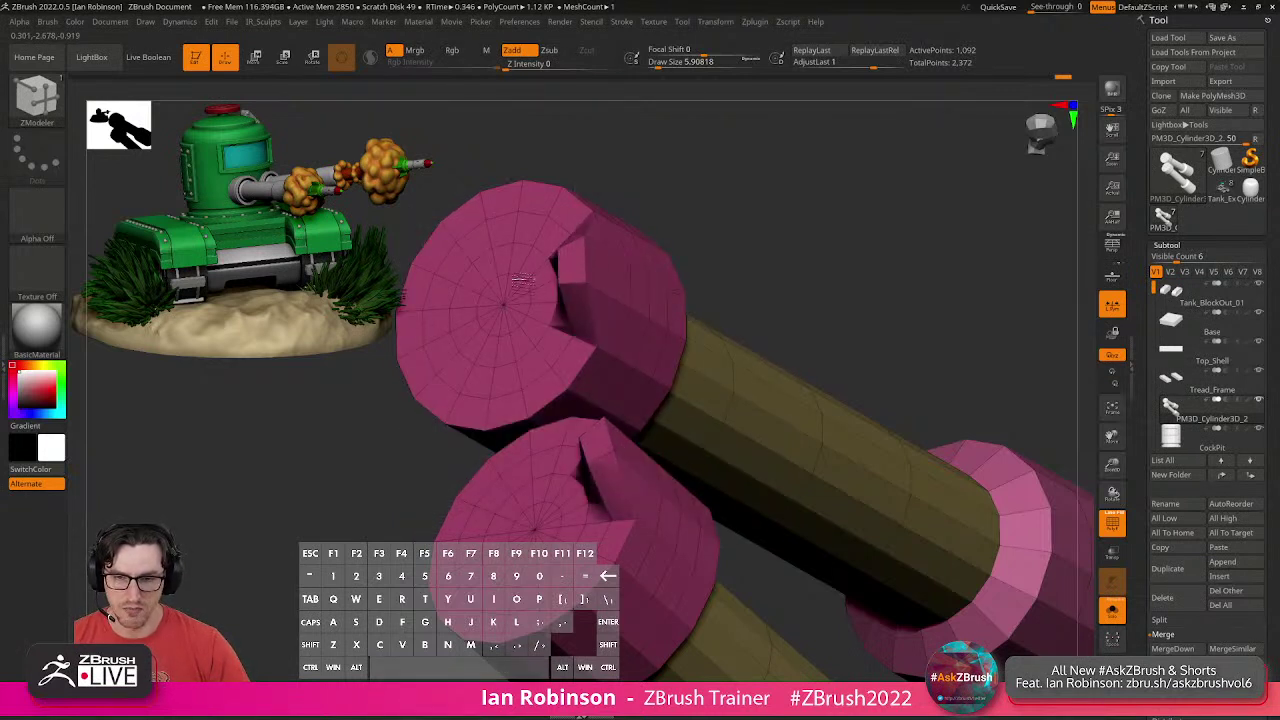
{"action": "mouse_move", "coordinate": [705, 291]}
{"action": "left_mouse_down"}
{"action": "mouse_move", "coordinate": [801, 296]}
{"action": "mouse_move", "coordinate": [743, 420]}
{"action": "mouse_move", "coordinate": [814, 423]}
{"action": "left_mouse_up"}
{"action": "key", "text": "ctrl+z"}
{"action": "key", "text": "ctrl+z"}
Examine the barrels' edge loops and active point count, show the whole tank without polyframe, and review it from several angles.
{"action": "key", "text": "shift"}
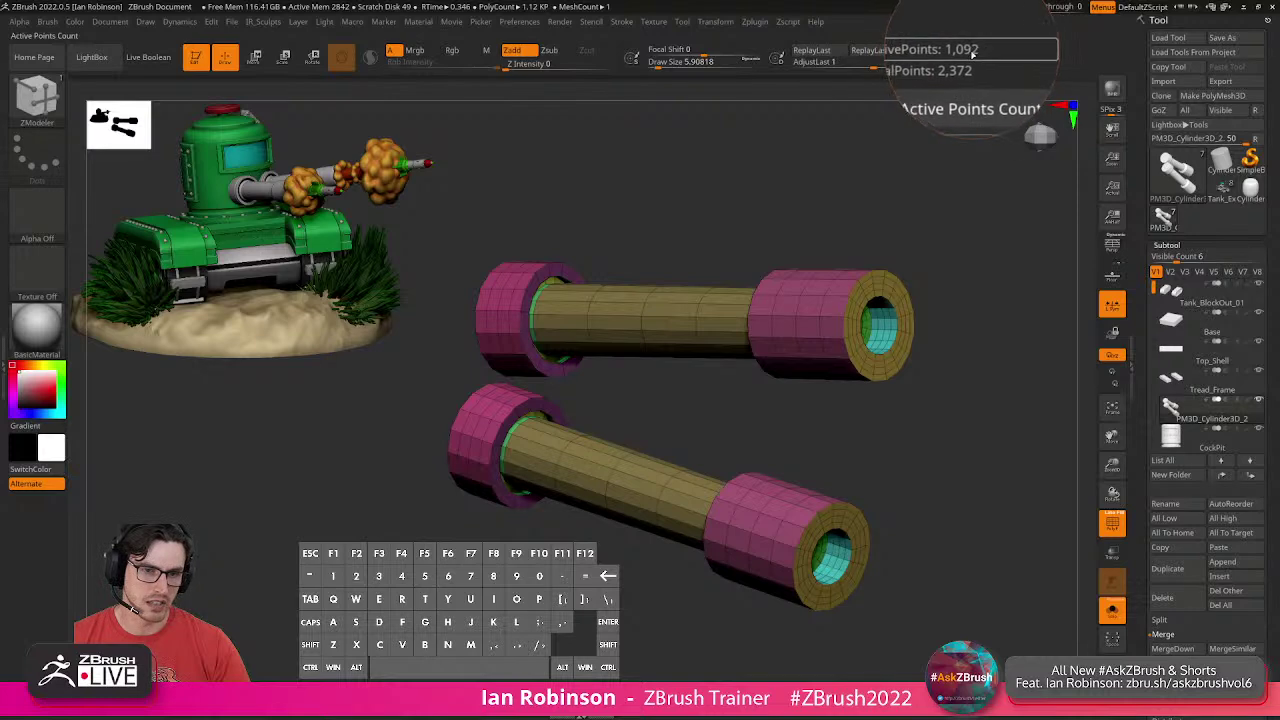
{"action": "left_click_drag", "start_coordinate": [874, 169], "coordinate": [804, 184]}
{"action": "left_click_drag", "start_coordinate": [834, 234], "coordinate": [711, 241]}
{"action": "key", "text": "f"}
{"action": "left_click", "coordinate": [1112, 611]}
{"action": "key", "text": "shift+f"}
{"action": "left_click_drag", "start_coordinate": [966, 486], "coordinate": [955, 402], "text": "alt"}
{"action": "left_click_drag", "start_coordinate": [944, 377], "coordinate": [966, 471]}
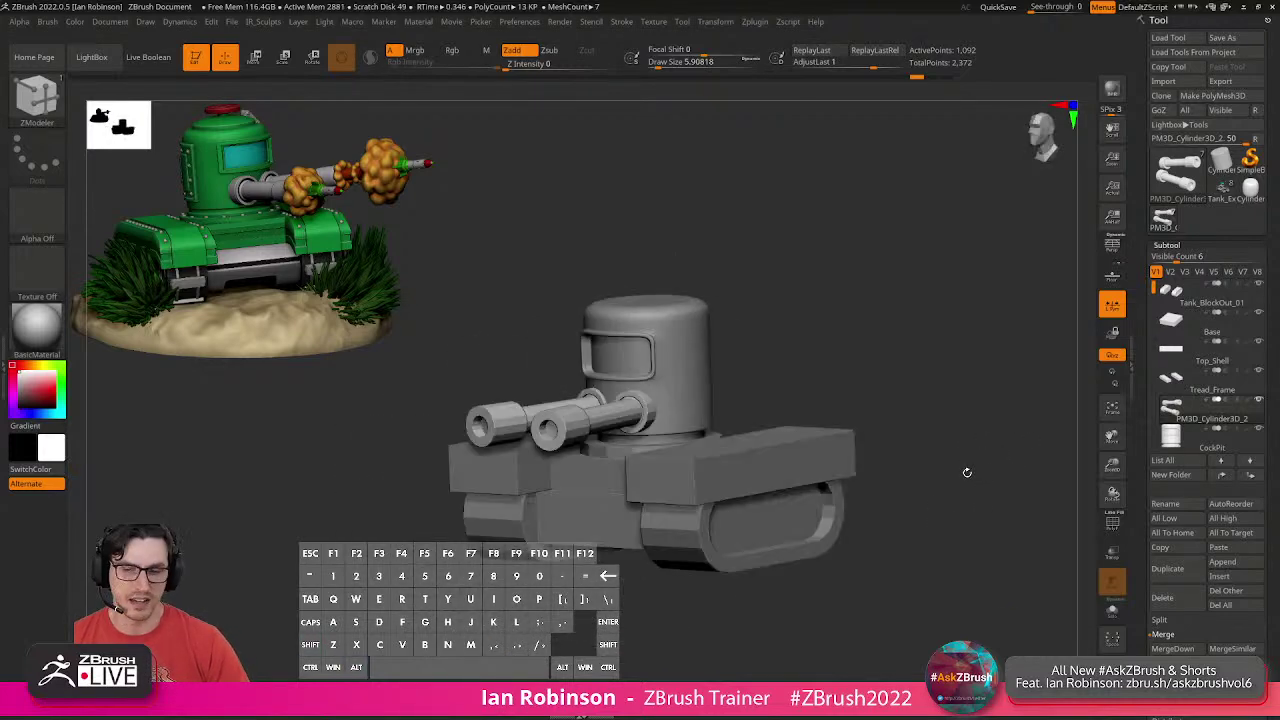
{"action": "left_click_drag", "start_coordinate": [920, 423], "coordinate": [914, 437]}
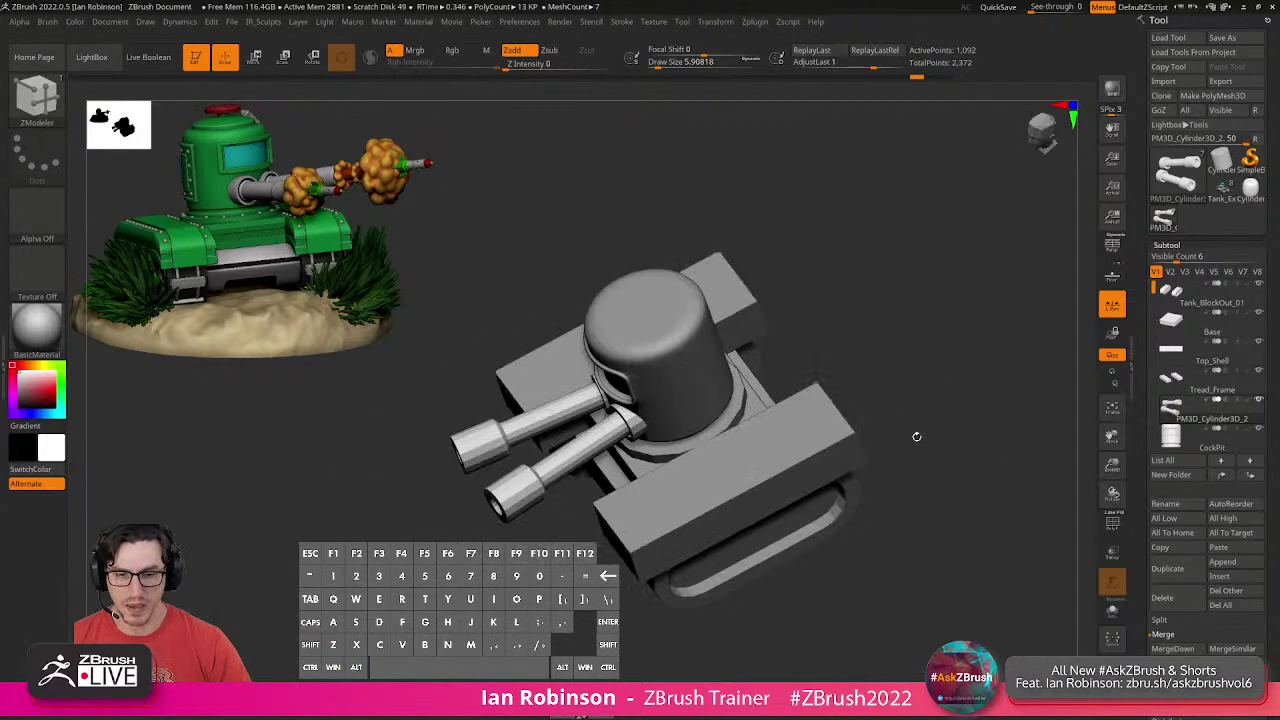
Save the tool over the existing Tank_BlockOut_01.ztl file.
{"action": "left_click", "coordinate": [1231, 38]}
{"action": "left_click", "coordinate": [464, 340]}
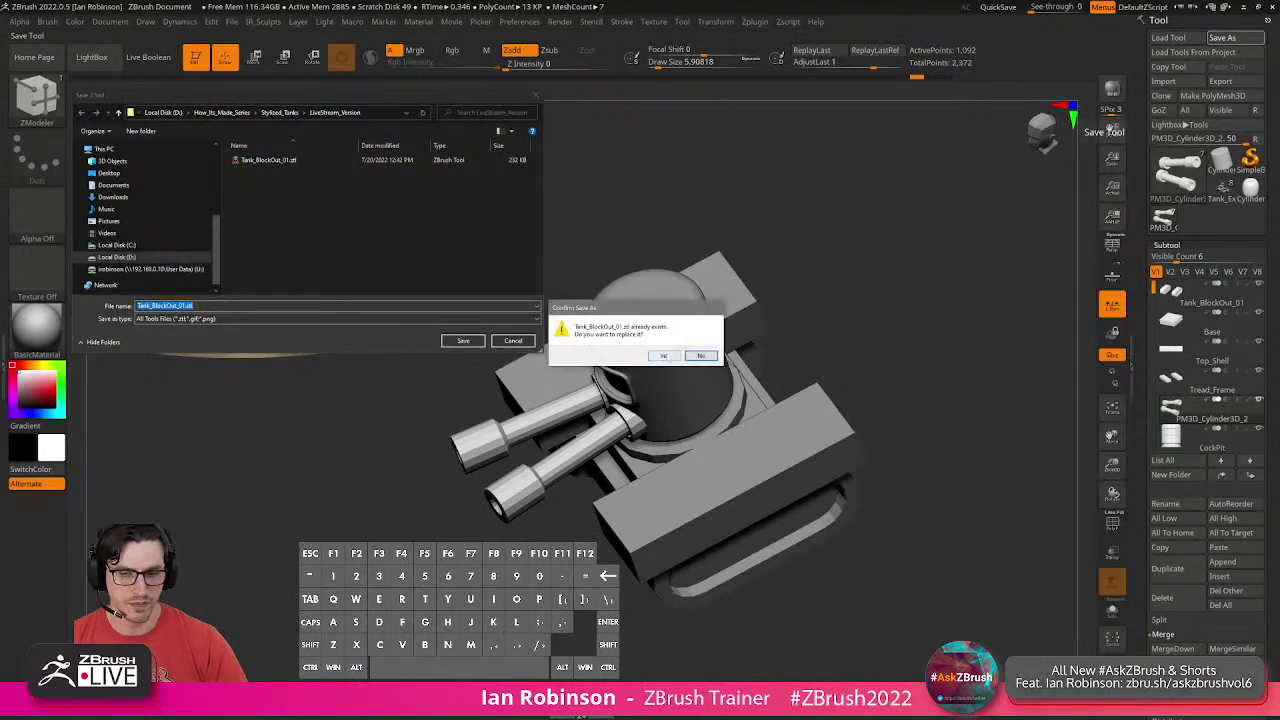
{"action": "left_click", "coordinate": [684, 350]}
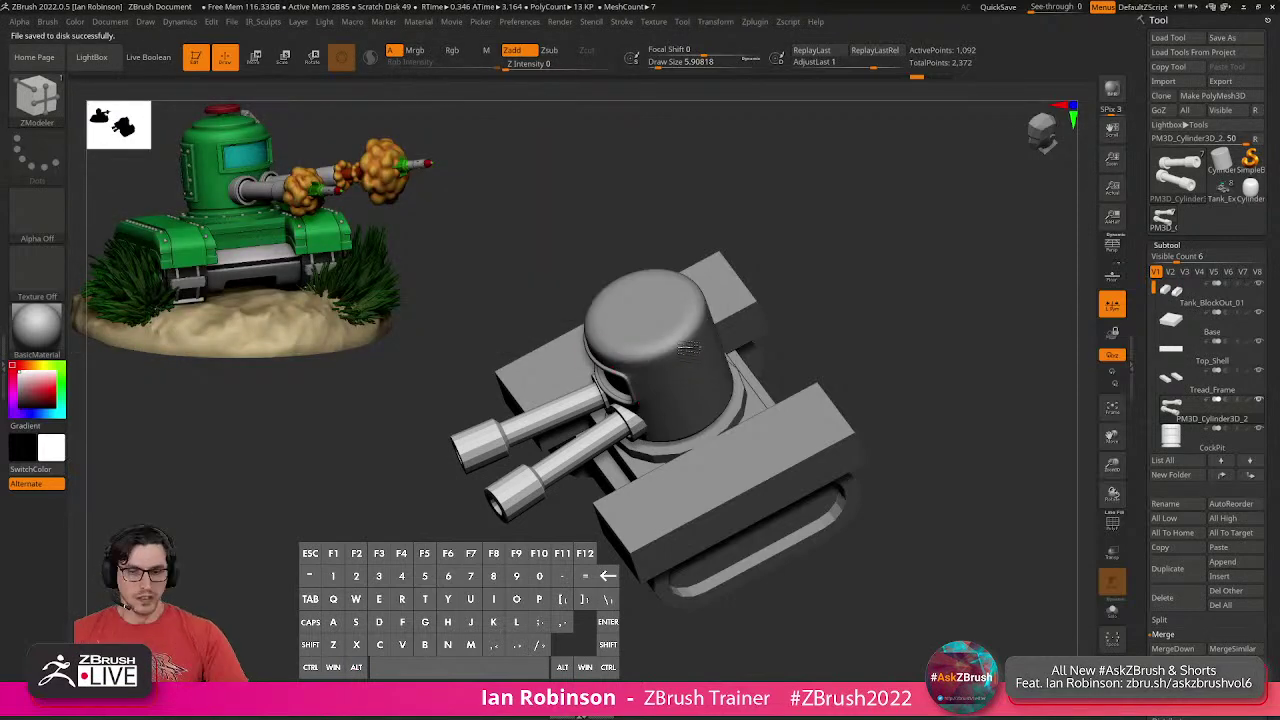
View the tank from the side, make Tread_Frame the active subtool, and display its polyframe.
{"action": "left_click_drag", "start_coordinate": [820, 300], "coordinate": [818, 383]}
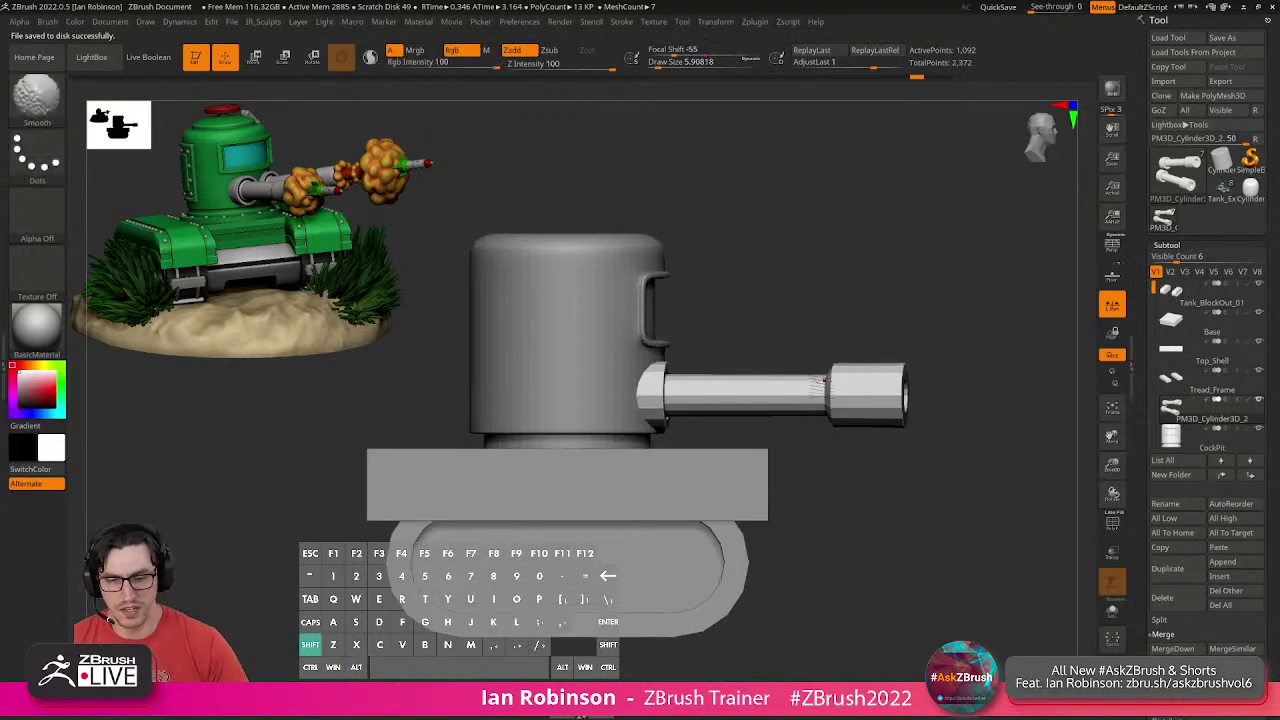
{"action": "left_click", "coordinate": [752, 476], "text": "alt"}
{"action": "key", "text": "shift+f"}
{"action": "left_click_drag", "start_coordinate": [848, 482], "coordinate": [1026, 472], "text": "alt"}
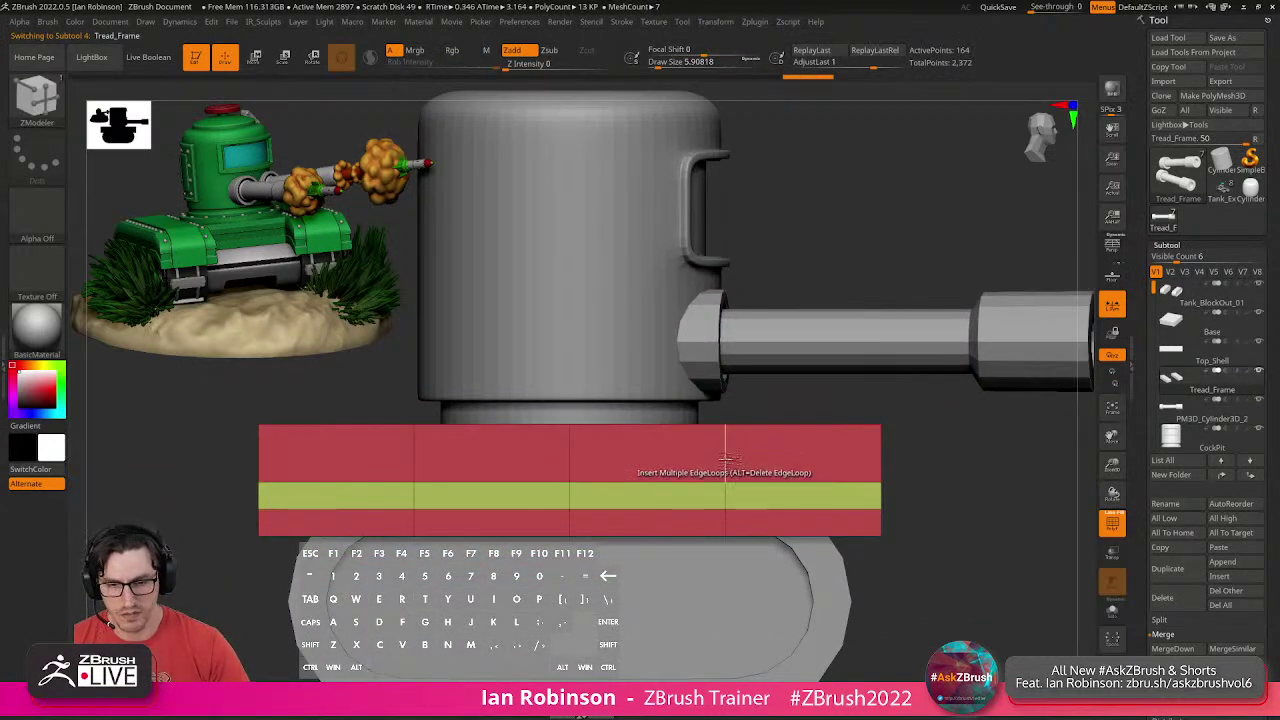
Compare the Single and Multiple EdgeLoops targets by trying an edge loop through the Tread_Frame's upper red band, and undo the insert.
{"action": "key", "text": "space"}
{"action": "left_click", "coordinate": [678, 489]}
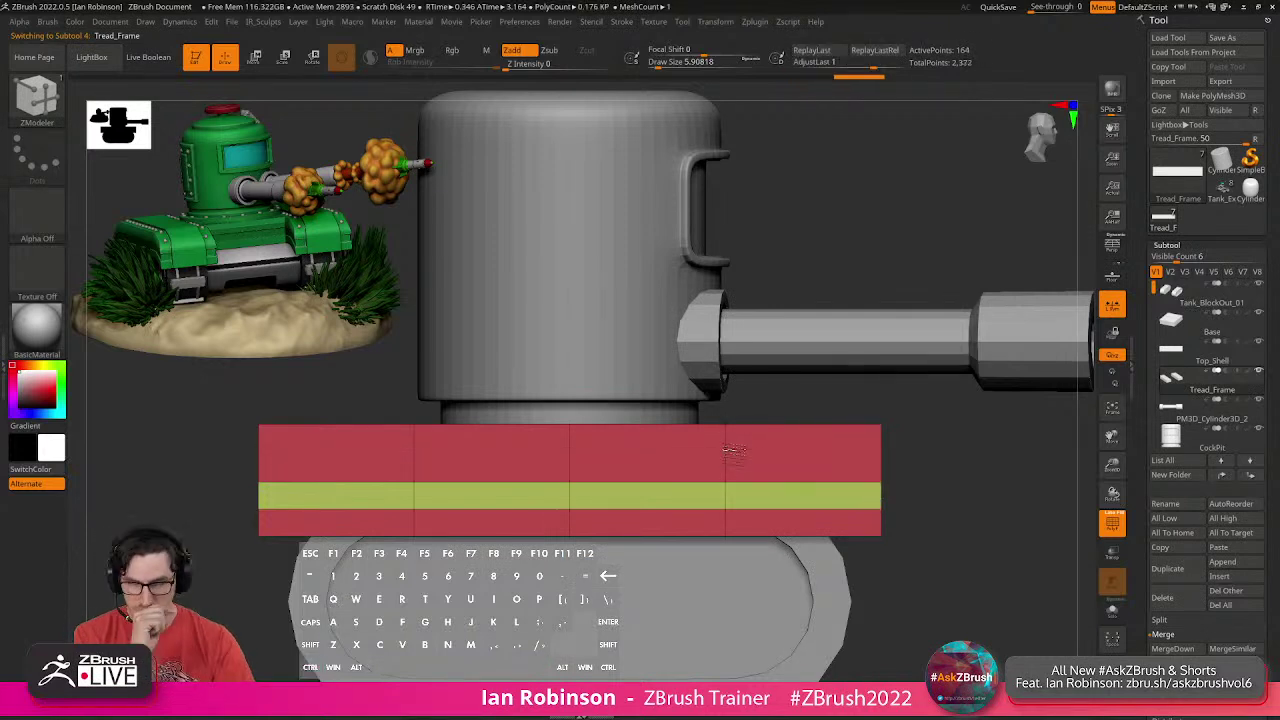
{"action": "key", "text": "space"}
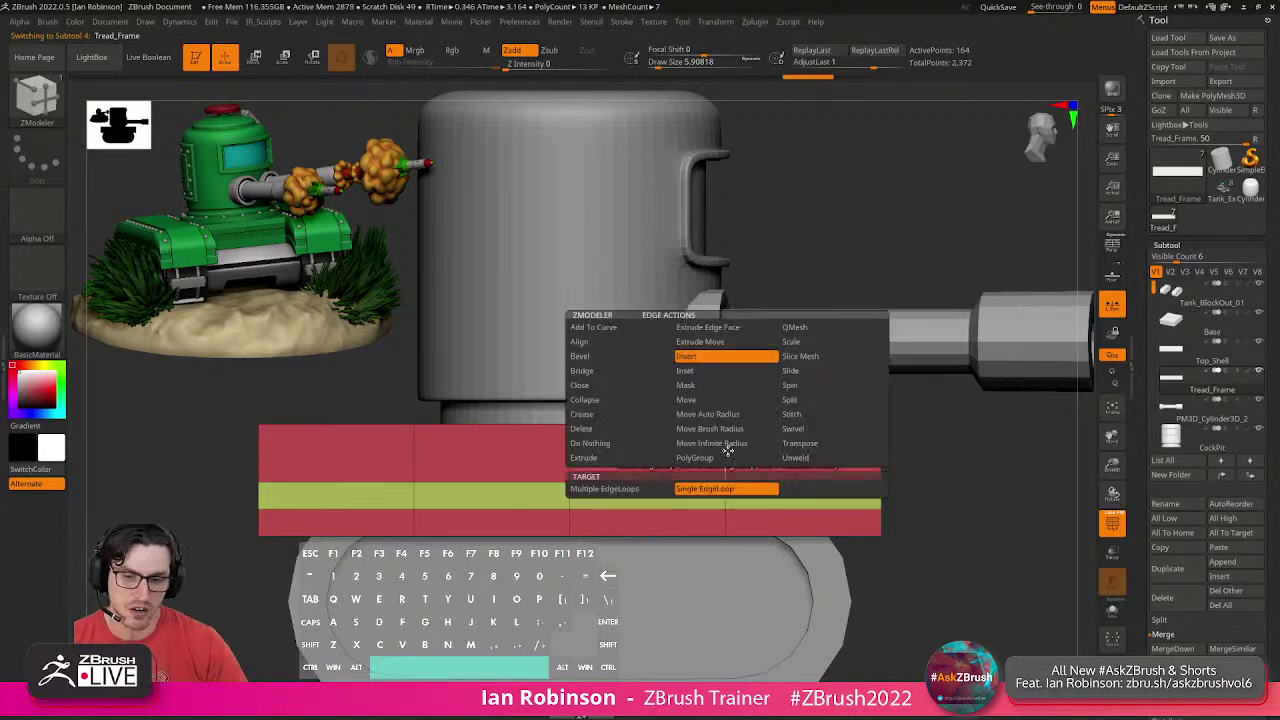
{"action": "left_click", "coordinate": [645, 488]}
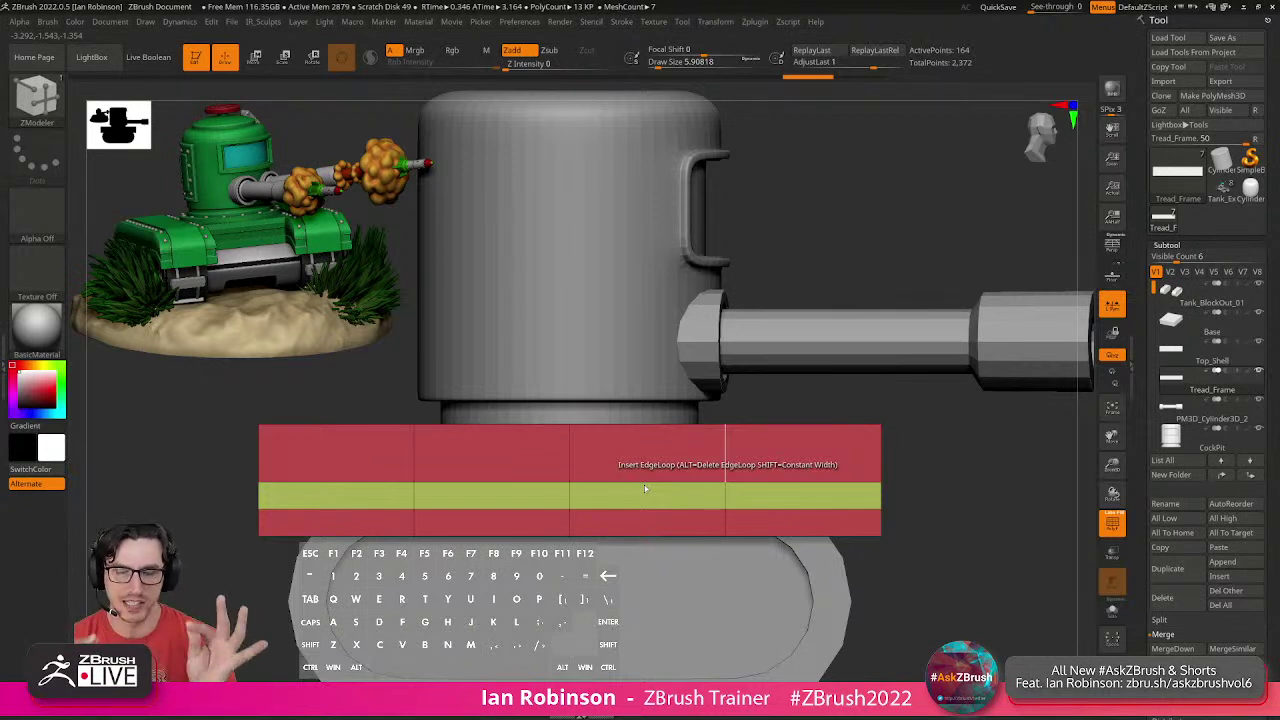
{"action": "left_click", "coordinate": [733, 445]}
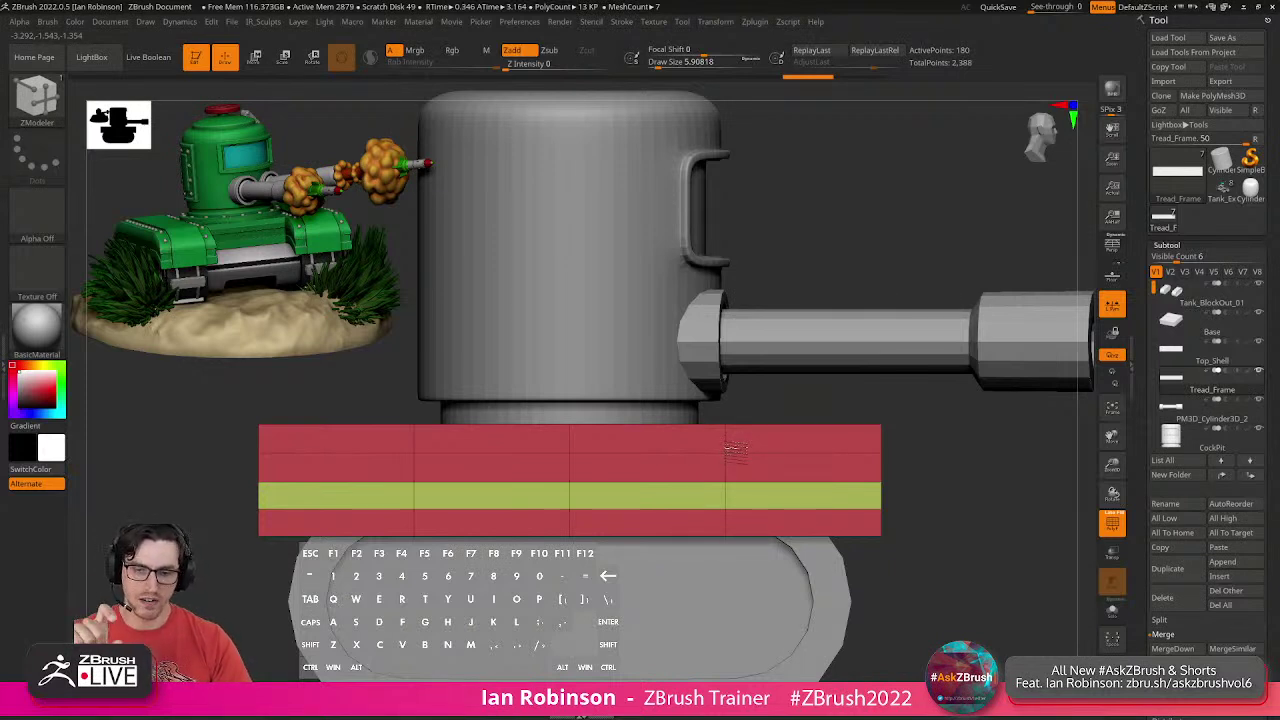
{"action": "left_click_drag", "start_coordinate": [736, 453], "coordinate": [736, 458]}
{"action": "key", "text": "ctrl+z"}
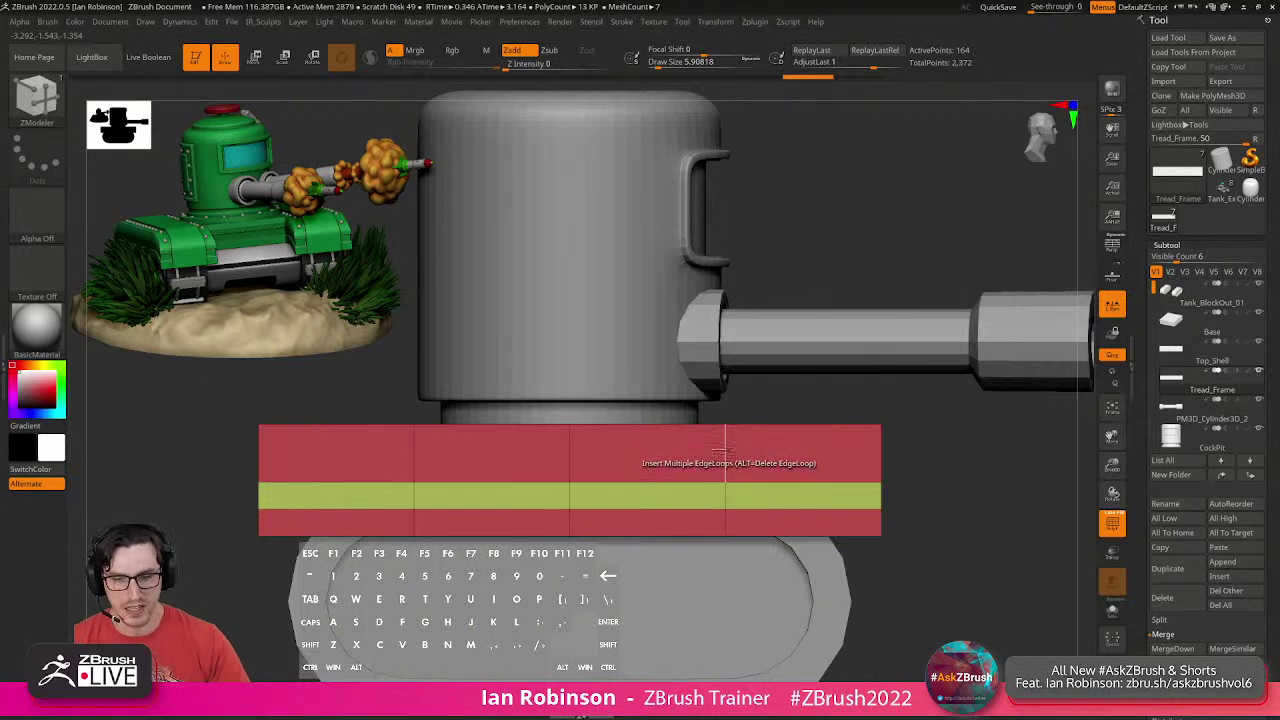
Try inserting two edge loops in each of the Tread_Frame's upper and lower red bands, and undo them.
{"action": "mouse_move", "coordinate": [200, 410]}
{"action": "left_mouse_down", "text": "ctrl"}
{"action": "mouse_move", "coordinate": [530, 432]}
{"action": "mouse_move", "coordinate": [905, 428]}
{"action": "mouse_move", "coordinate": [915, 445]}
{"action": "left_mouse_up", "text": "ctrl"}
{"action": "mouse_move", "coordinate": [180, 466]}
{"action": "left_mouse_down", "text": "ctrl"}
{"action": "mouse_move", "coordinate": [880, 475]}
{"action": "mouse_move", "coordinate": [884, 500]}
{"action": "left_mouse_up", "text": "ctrl"}
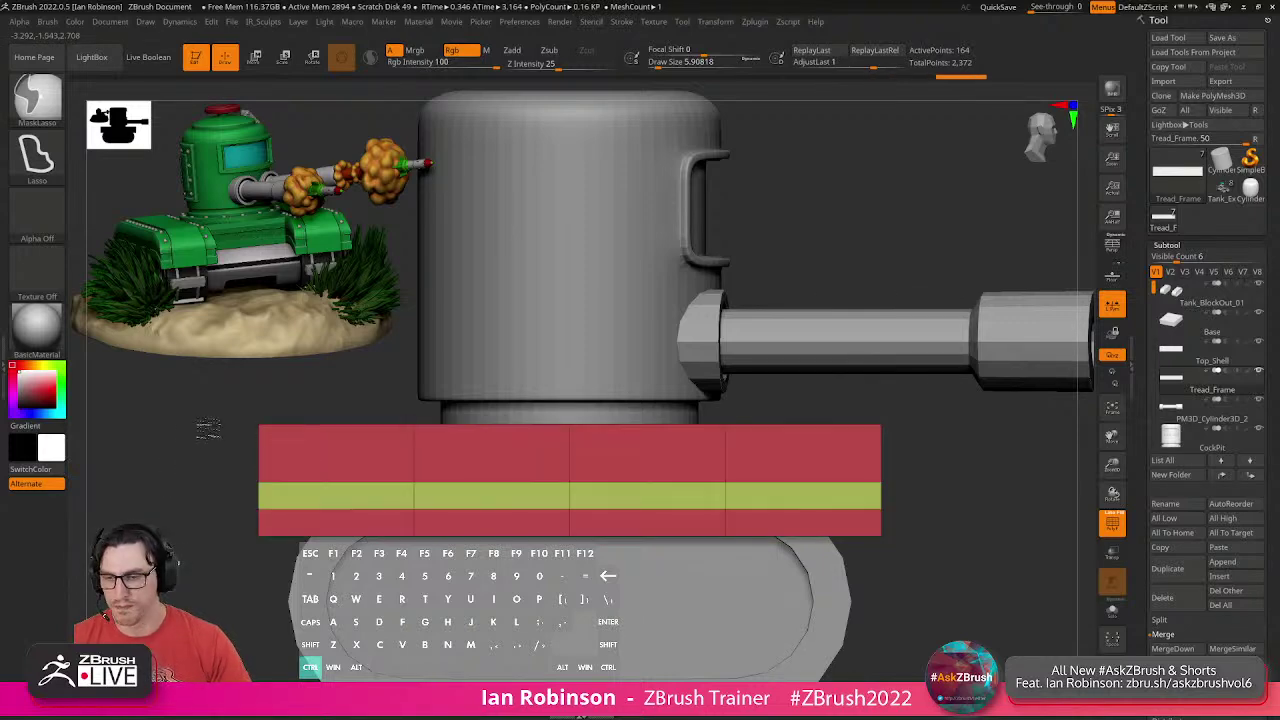
{"action": "right_click_drag", "start_coordinate": [430, 448], "coordinate": [513, 448], "text": "alt"}
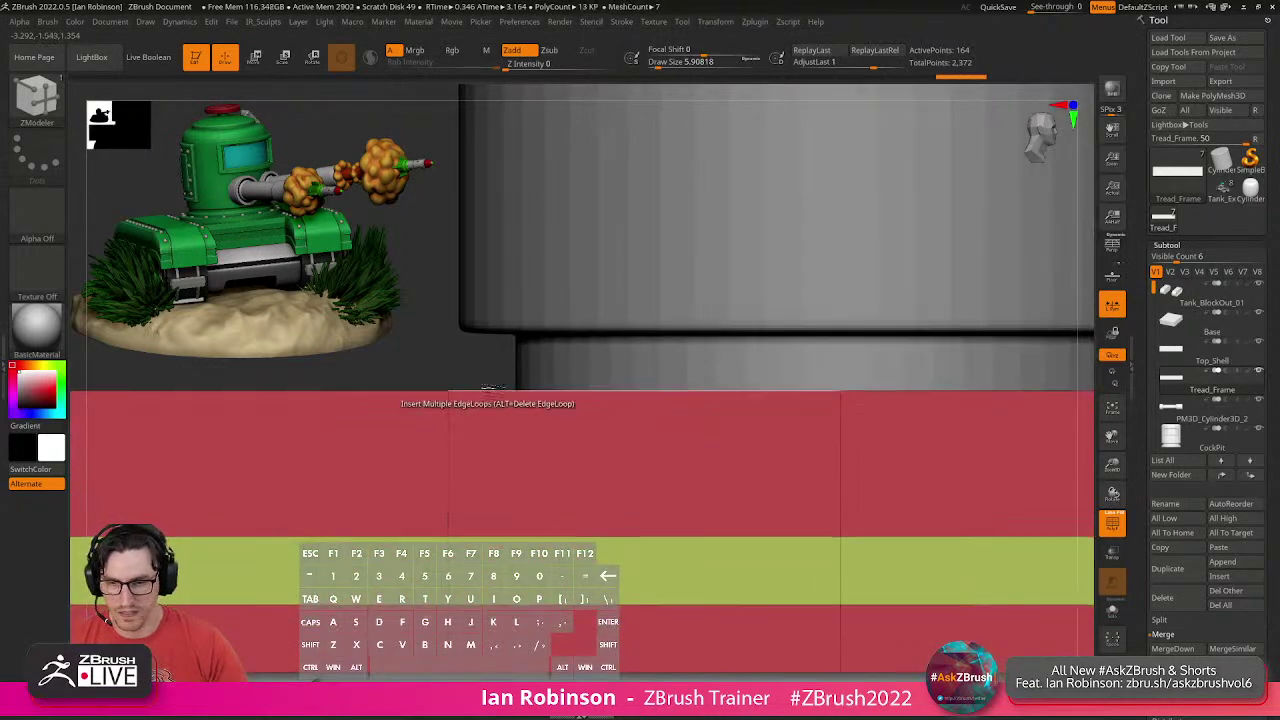
{"action": "left_click", "coordinate": [451, 458]}
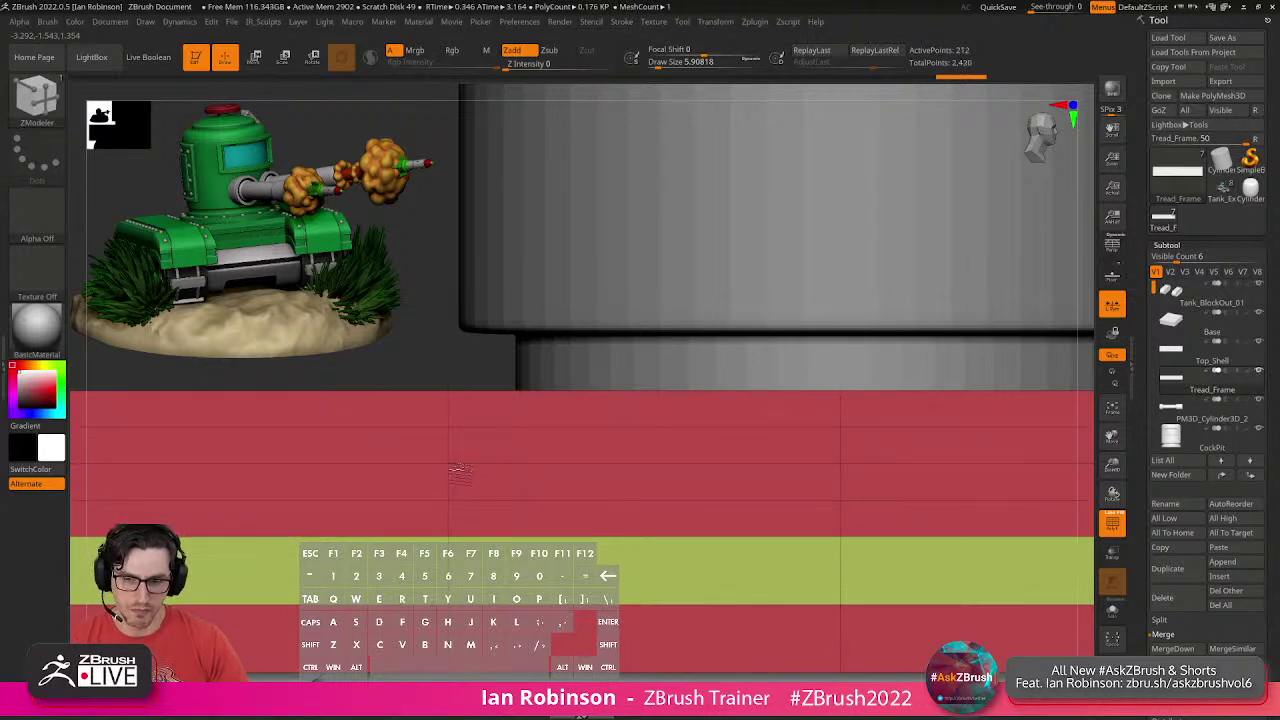
{"action": "left_click", "coordinate": [553, 505]}
{"action": "right_click_drag", "start_coordinate": [463, 598], "coordinate": [462, 515], "text": "alt"}
{"action": "left_click", "coordinate": [450, 542]}
{"action": "left_click", "coordinate": [455, 565]}
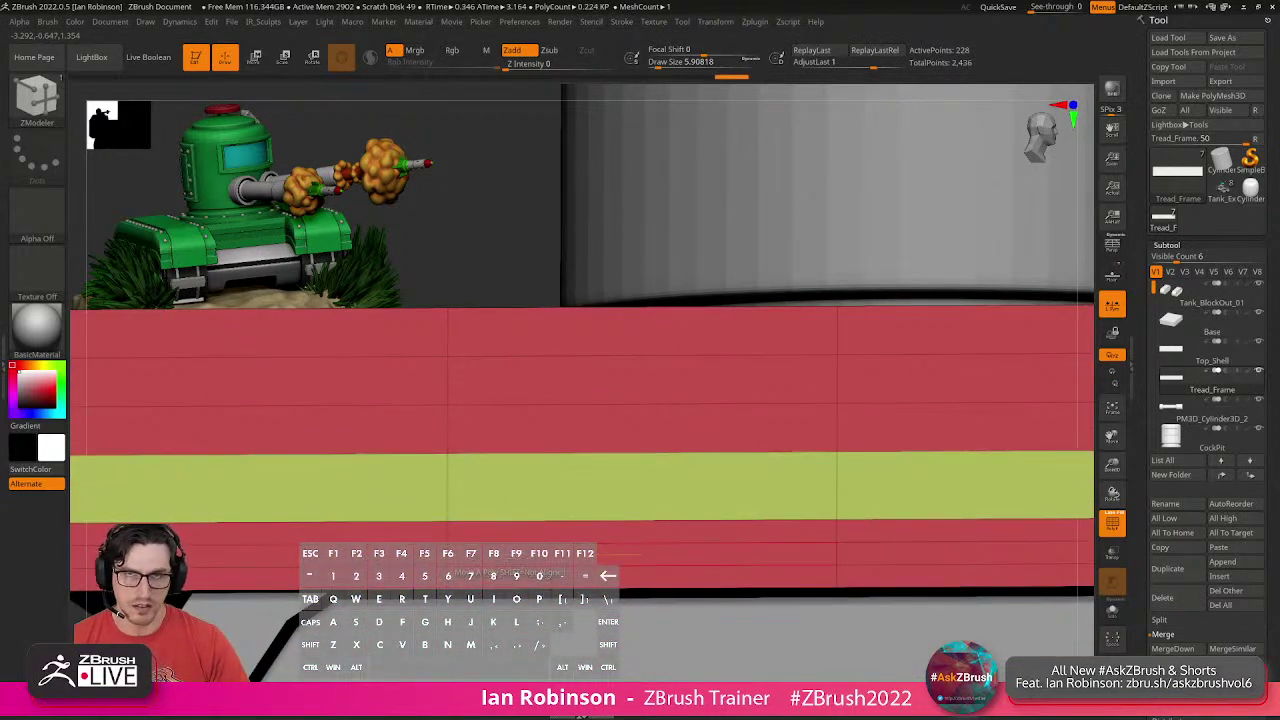
{"action": "key", "text": "ctrl+z"}
{"action": "key", "text": "ctrl+z"}
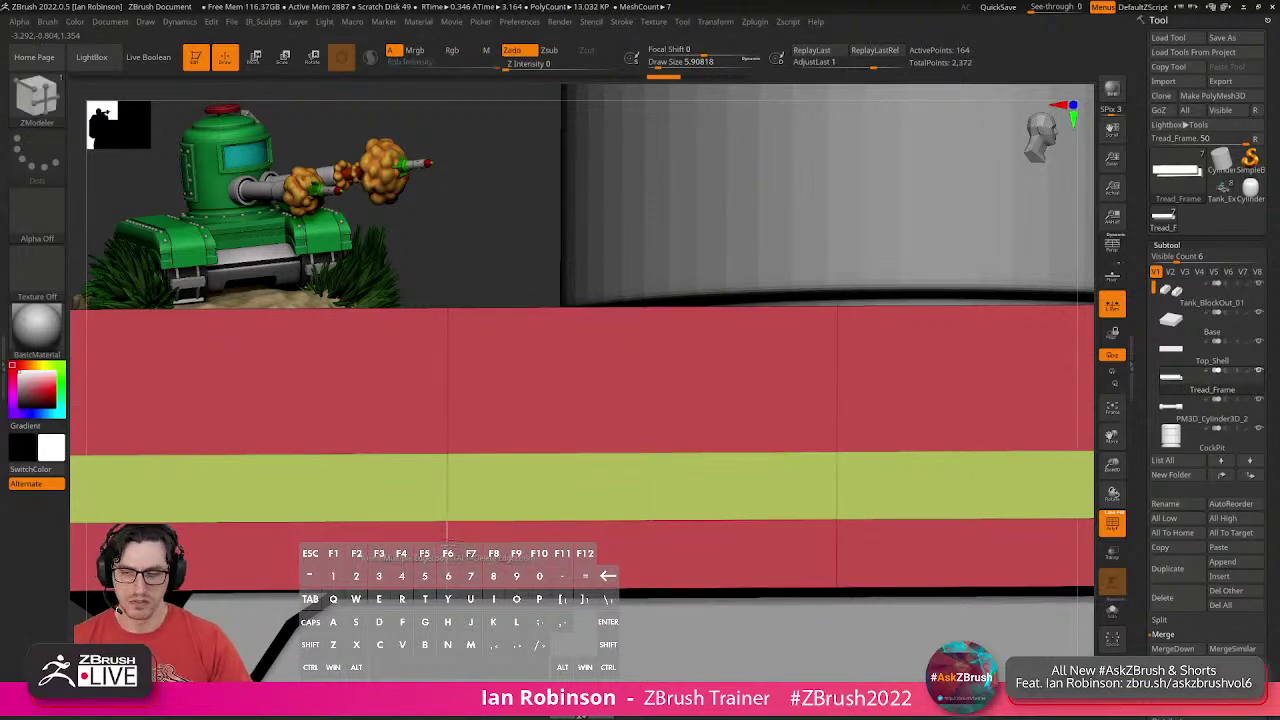
Insert one edge loop around the Tread_Frame's upper red band and one around its lower red band.
{"action": "right_click_drag", "start_coordinate": [485, 465], "coordinate": [528, 443], "text": "shift"}
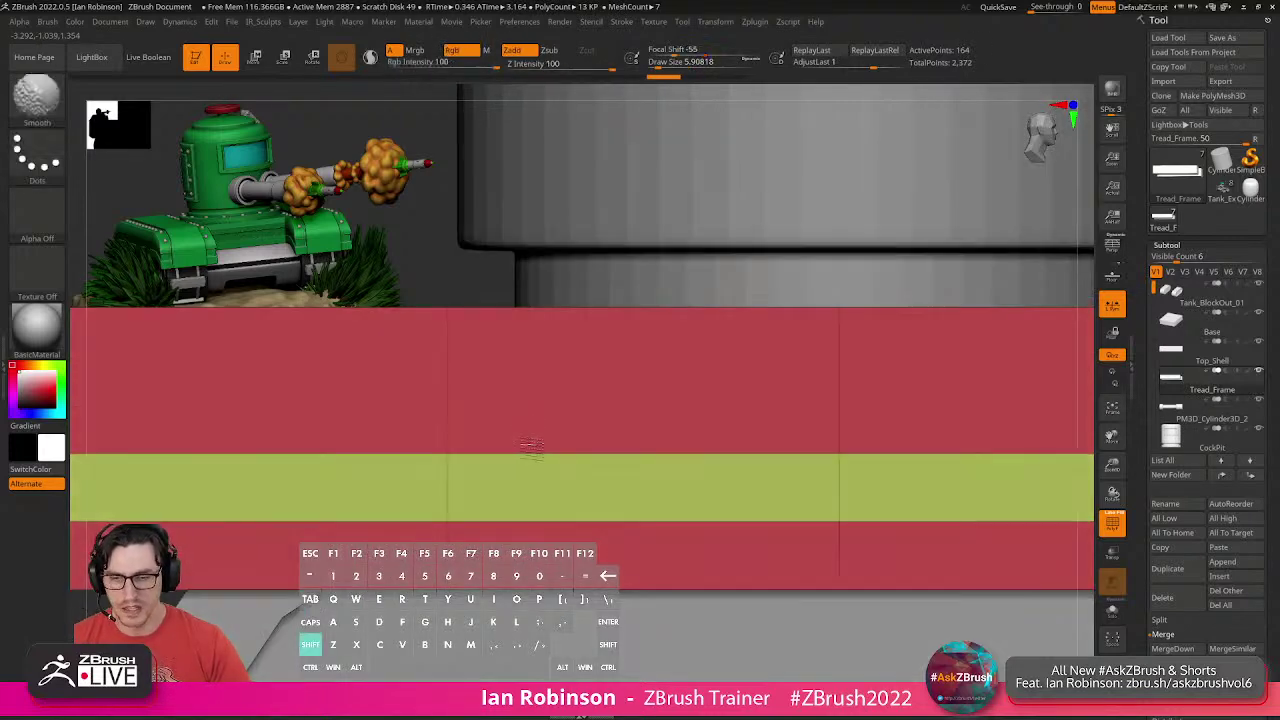
{"action": "right_click_drag", "start_coordinate": [457, 417], "coordinate": [528, 451], "text": "alt"}
{"action": "mouse_move", "coordinate": [523, 409]}
{"action": "left_mouse_down"}
{"action": "mouse_move", "coordinate": [522, 443]}
{"action": "mouse_move", "coordinate": [520, 371]}
{"action": "mouse_move", "coordinate": [517, 400]}
{"action": "left_mouse_up"}
{"action": "mouse_move", "coordinate": [590, 490]}
{"action": "right_mouse_down"}
{"action": "mouse_move", "coordinate": [570, 520]}
{"action": "mouse_move", "coordinate": [592, 478]}
{"action": "right_mouse_up"}
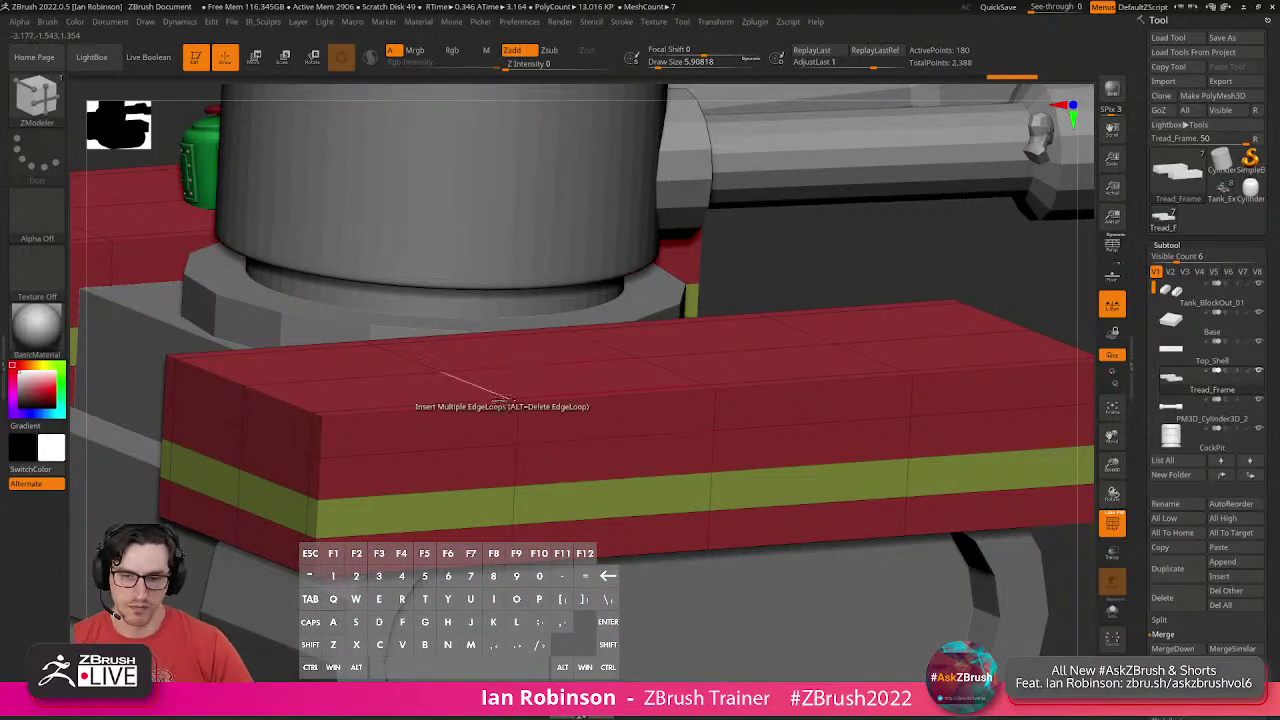
{"action": "left_click", "coordinate": [516, 536]}
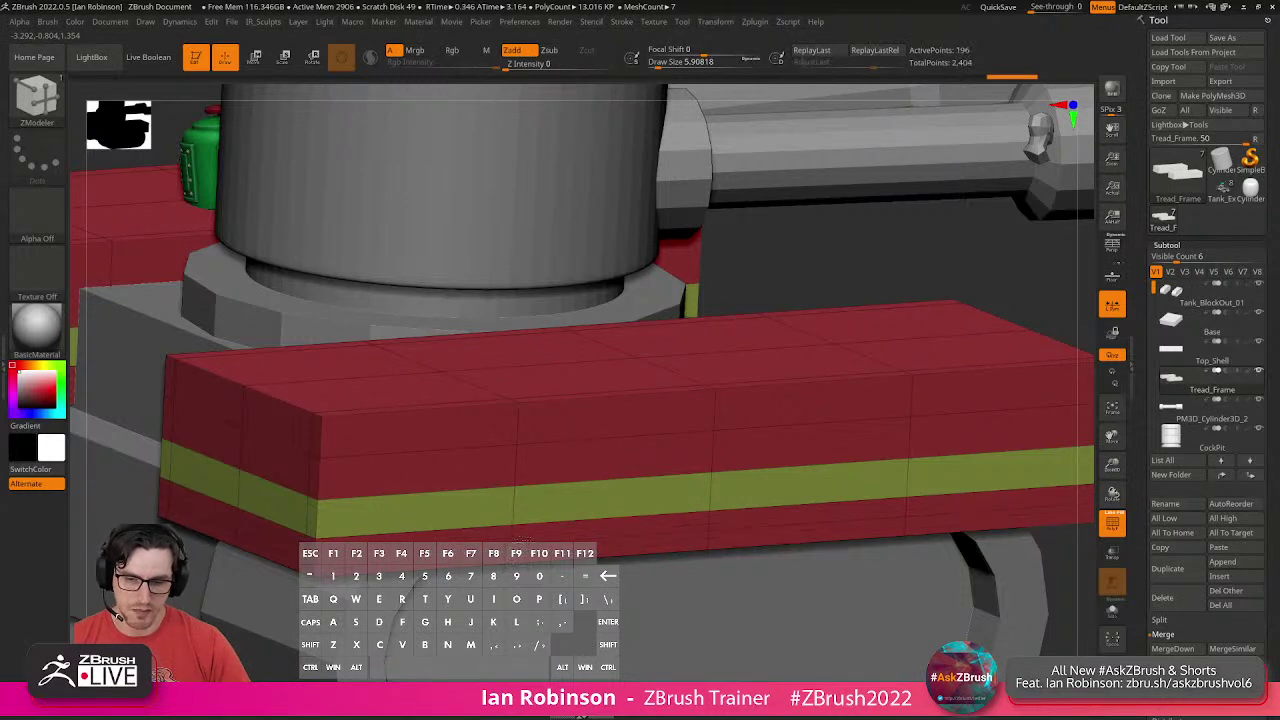
Insert additional lengthwise edge loops across the top of the Tread_Frame block.
{"action": "right_click_drag", "start_coordinate": [714, 551], "coordinate": [786, 505], "text": "alt"}
{"action": "left_click", "coordinate": [680, 481]}
{"action": "left_click", "coordinate": [630, 469]}
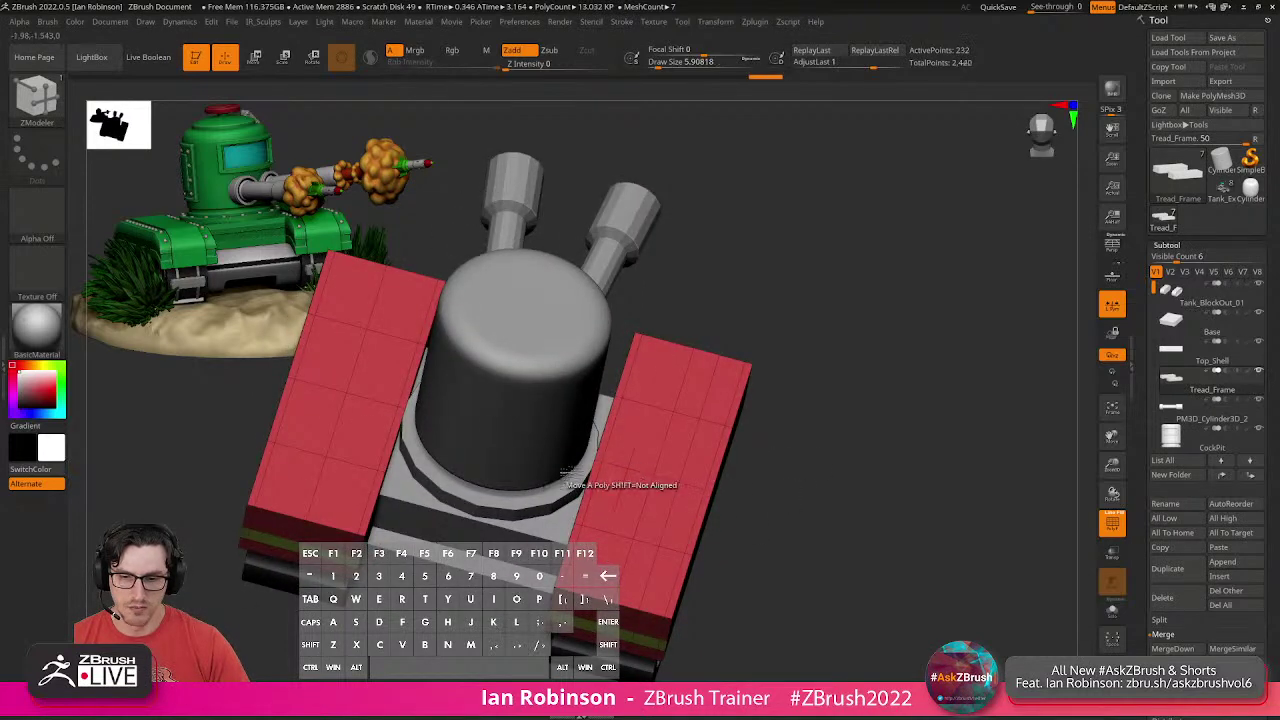
Insert further edge loops running along the Tread_Frame's length near the side edges of its top.
{"action": "left_click", "coordinate": [368, 399]}
{"action": "left_click", "coordinate": [319, 386]}
{"action": "right_click_drag", "start_coordinate": [971, 508], "coordinate": [973, 513]}
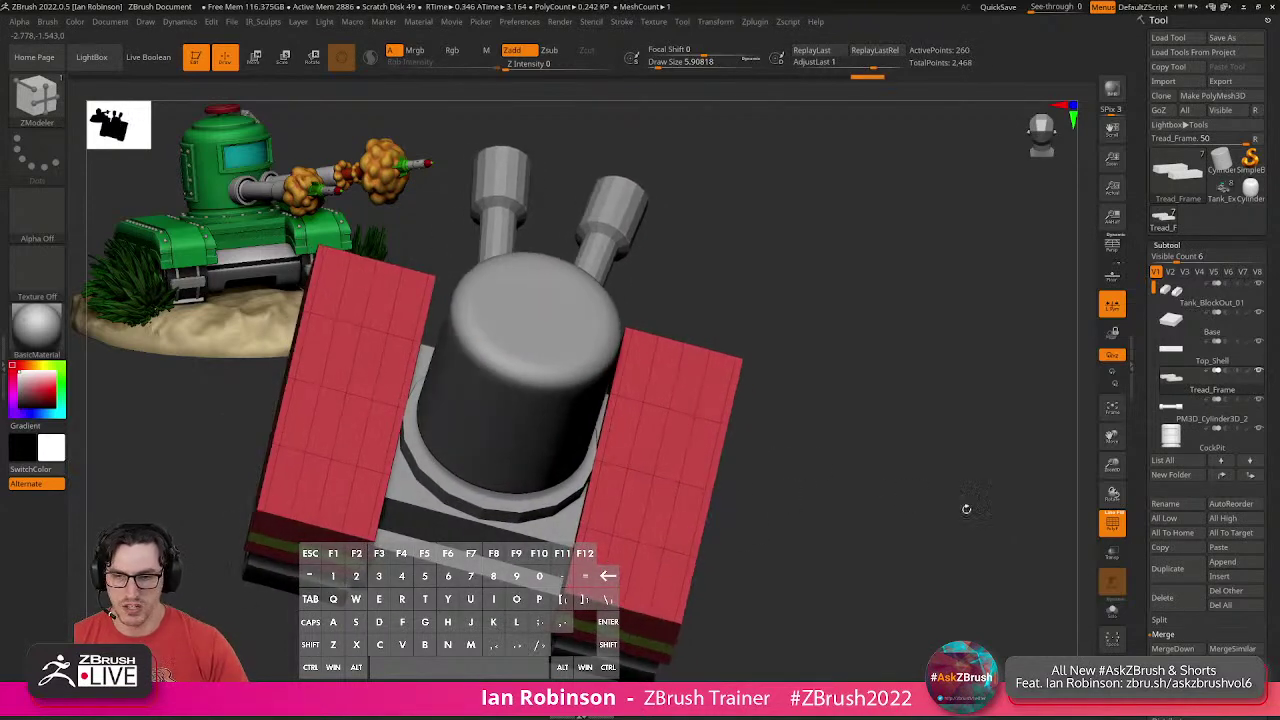
{"action": "key", "text": "1"}
{"action": "left_click", "coordinate": [890, 235]}
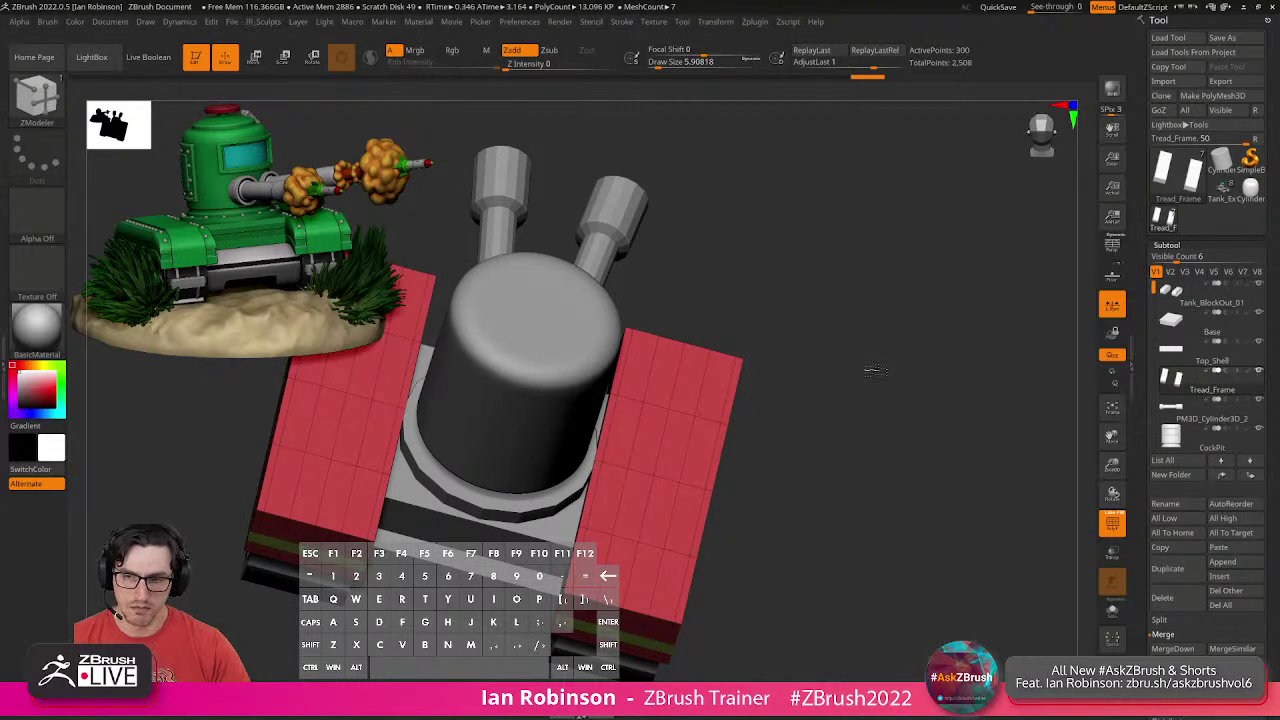
Examine the Tread_Frame's proportions against the reference tank from three-quarter and straight side views.
{"action": "right_click_drag", "start_coordinate": [871, 366], "coordinate": [826, 340]}
{"action": "left_click_drag", "start_coordinate": [826, 340], "coordinate": [954, 403]}
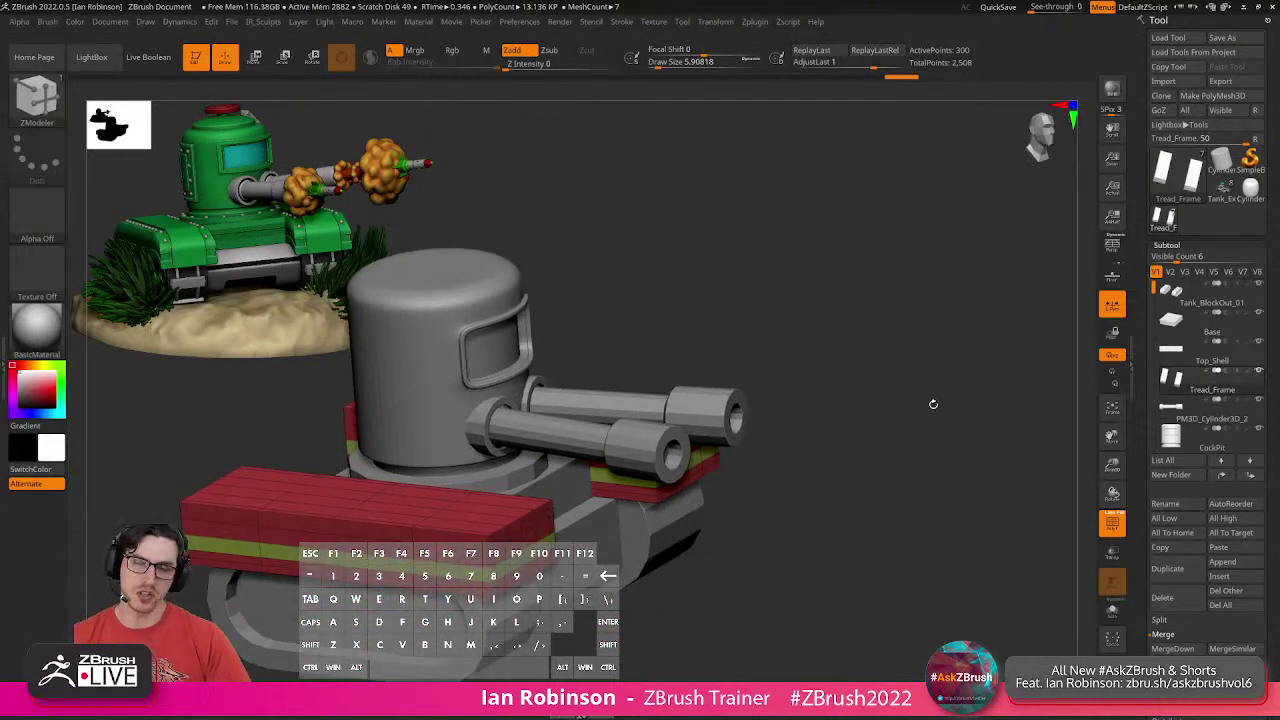
{"action": "left_click_drag", "start_coordinate": [803, 349], "coordinate": [915, 318], "text": "alt"}
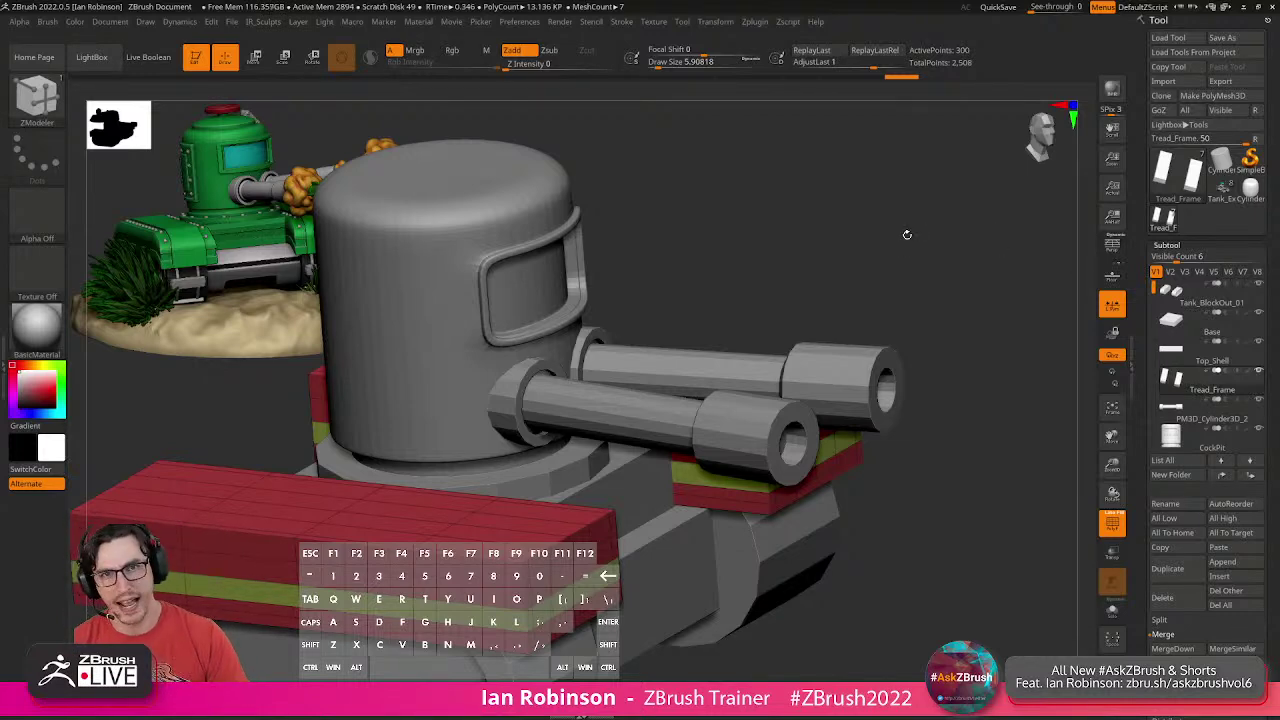
{"action": "mouse_move", "coordinate": [918, 272]}
{"action": "left_mouse_down", "text": "alt"}
{"action": "mouse_move", "coordinate": [877, 251]}
{"action": "mouse_move", "coordinate": [912, 253]}
{"action": "left_mouse_up", "text": "alt"}
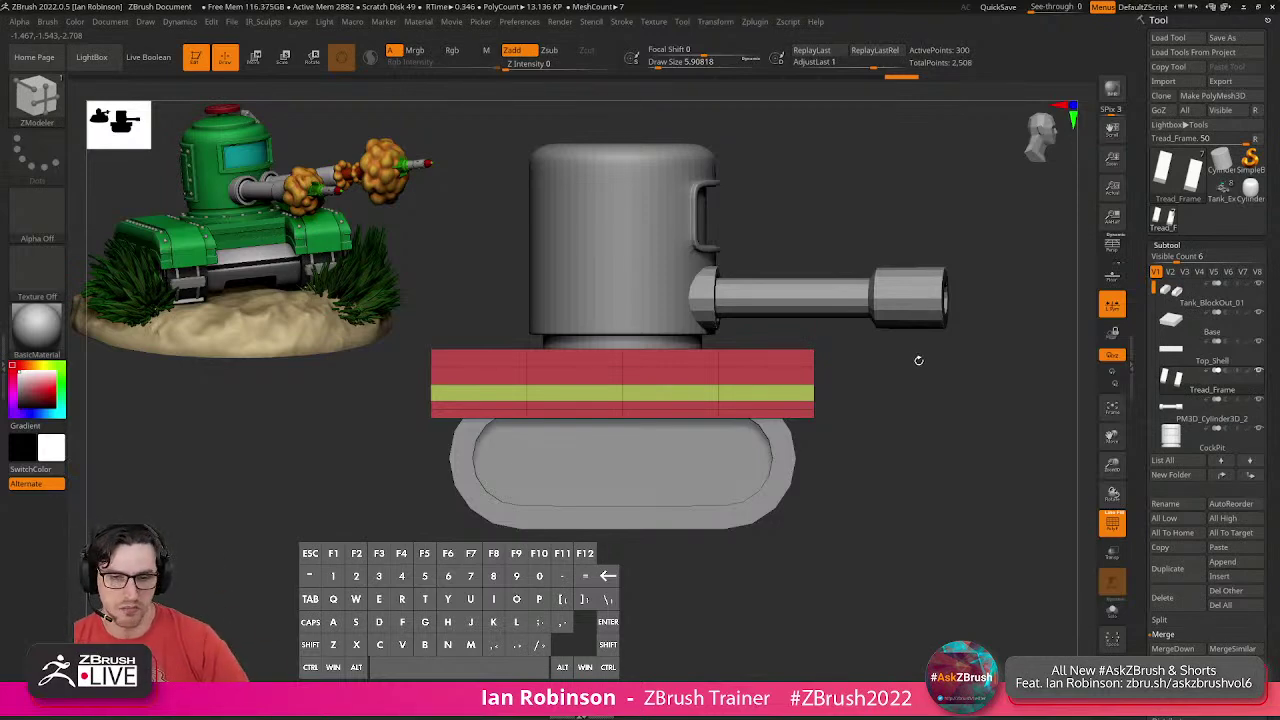
{"action": "left_click_drag", "start_coordinate": [924, 370], "coordinate": [908, 371]}
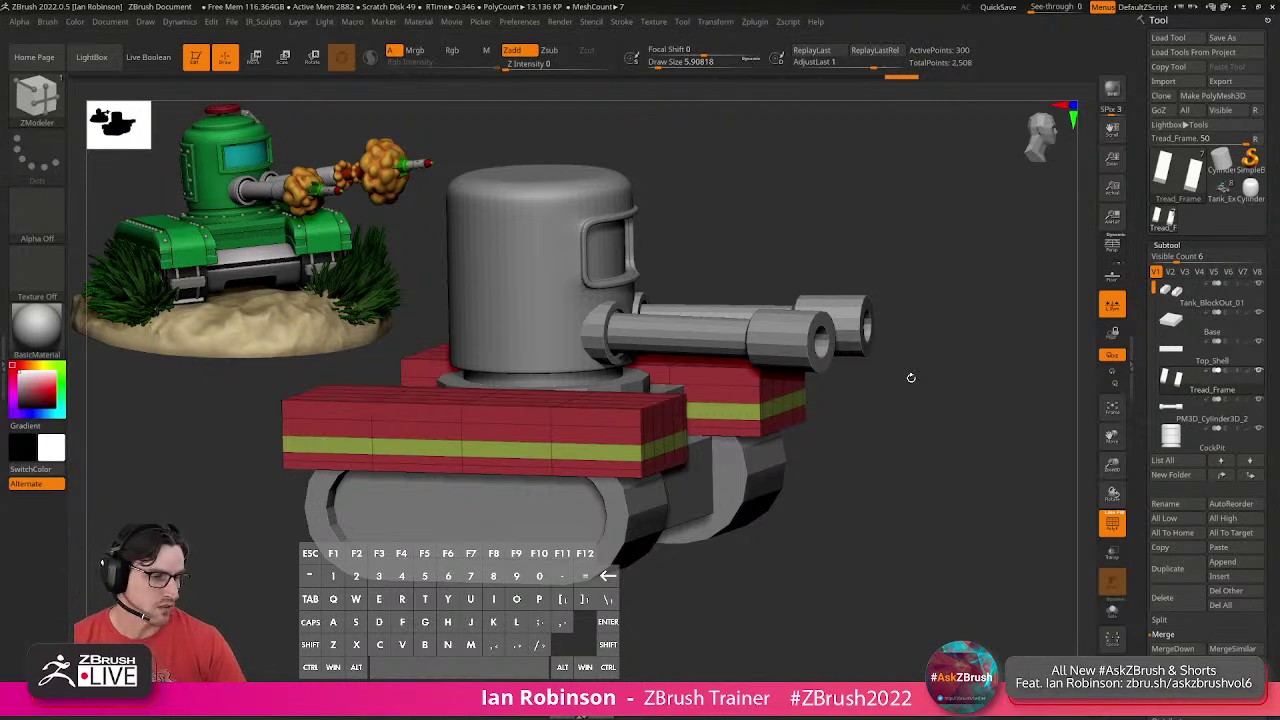
{"action": "left_click_drag", "start_coordinate": [933, 399], "coordinate": [984, 446]}
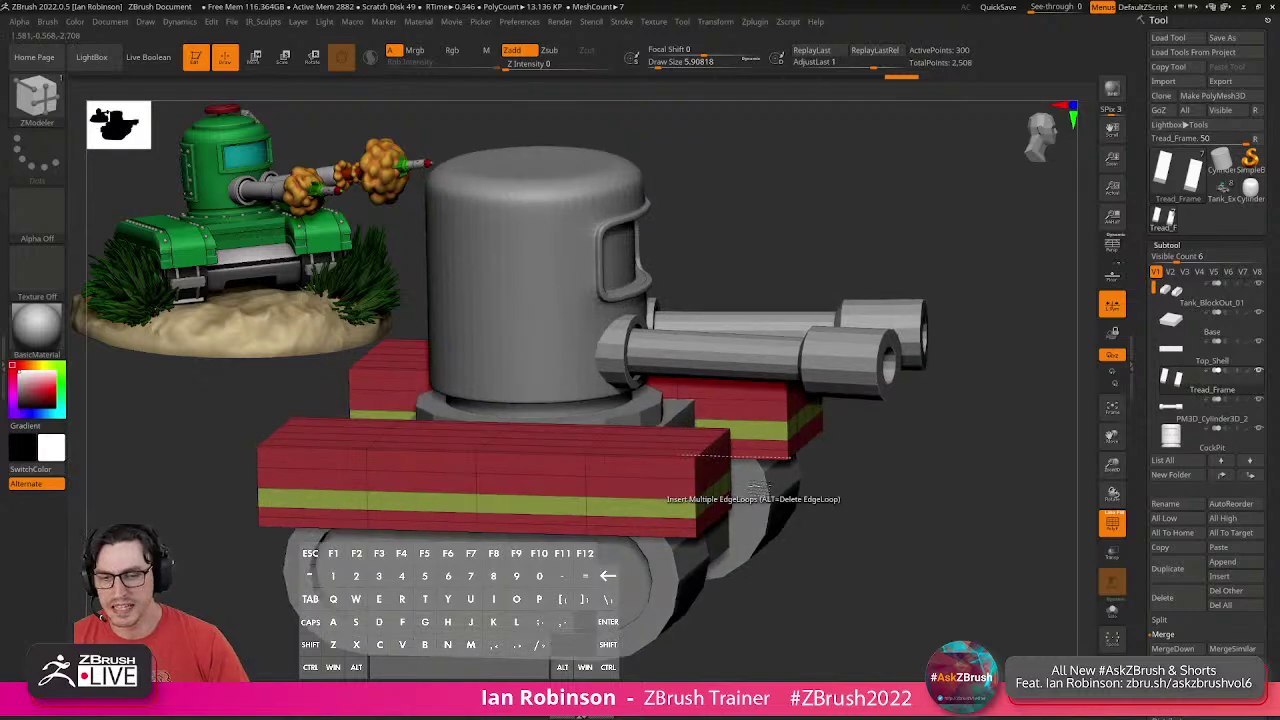
{"action": "left_click_drag", "start_coordinate": [862, 591], "coordinate": [846, 397], "text": "alt"}
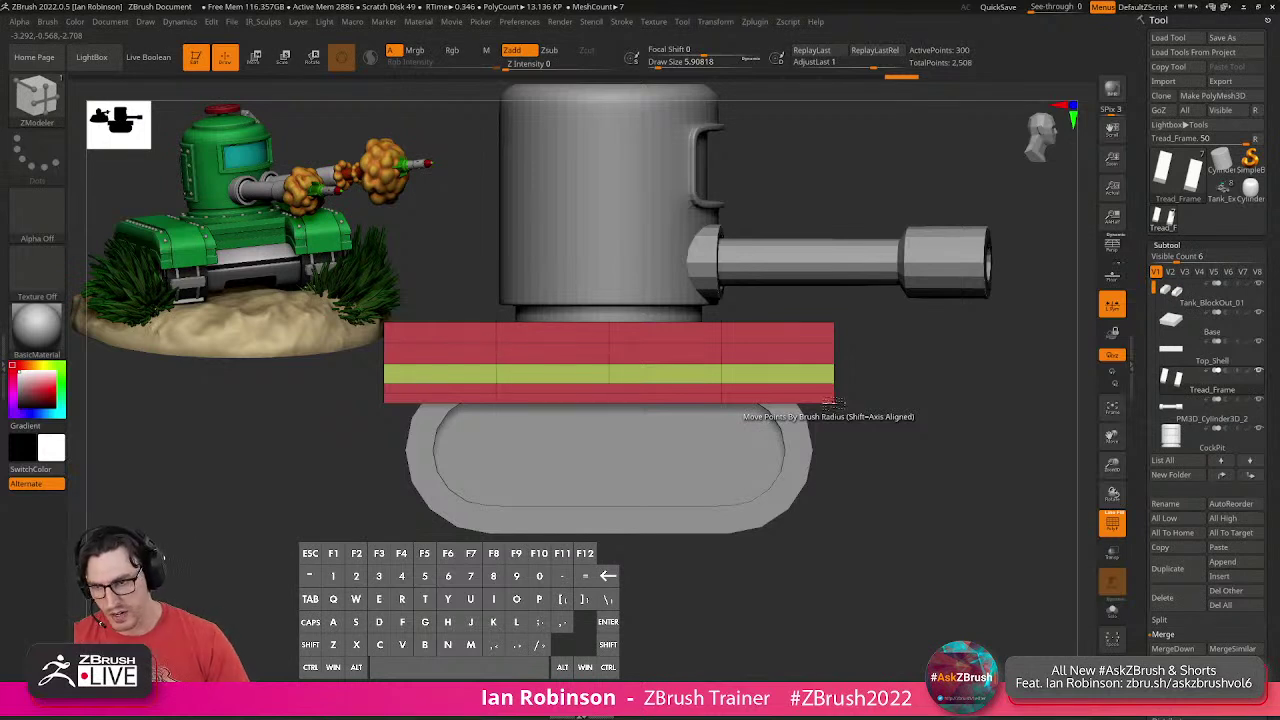
{"action": "left_click_drag", "start_coordinate": [885, 336], "coordinate": [880, 352]}
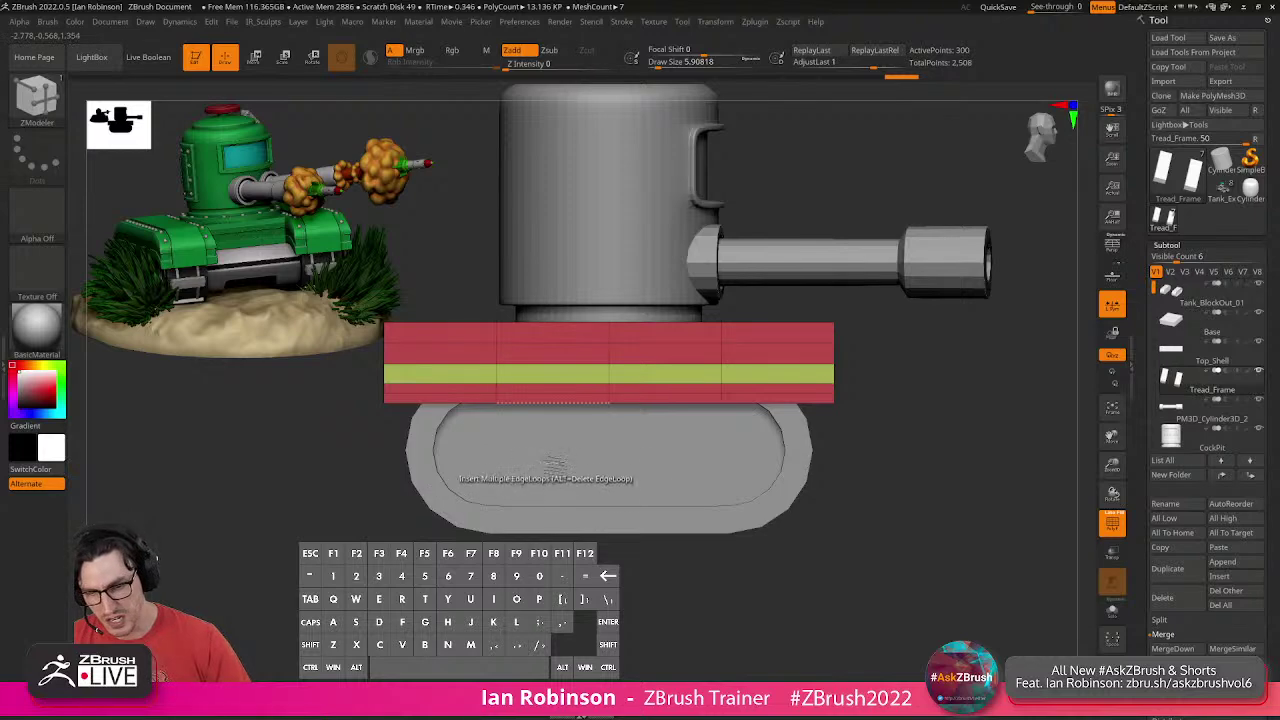
{"action": "mouse_move", "coordinate": [885, 452]}
{"action": "left_mouse_down"}
{"action": "mouse_move", "coordinate": [775, 466]}
{"action": "mouse_move", "coordinate": [831, 483]}
{"action": "left_mouse_up"}
Mask the Tread_Frame's middle section and move its unmasked front and rear ends down so they slope.
{"action": "key", "text": "ctrl"}
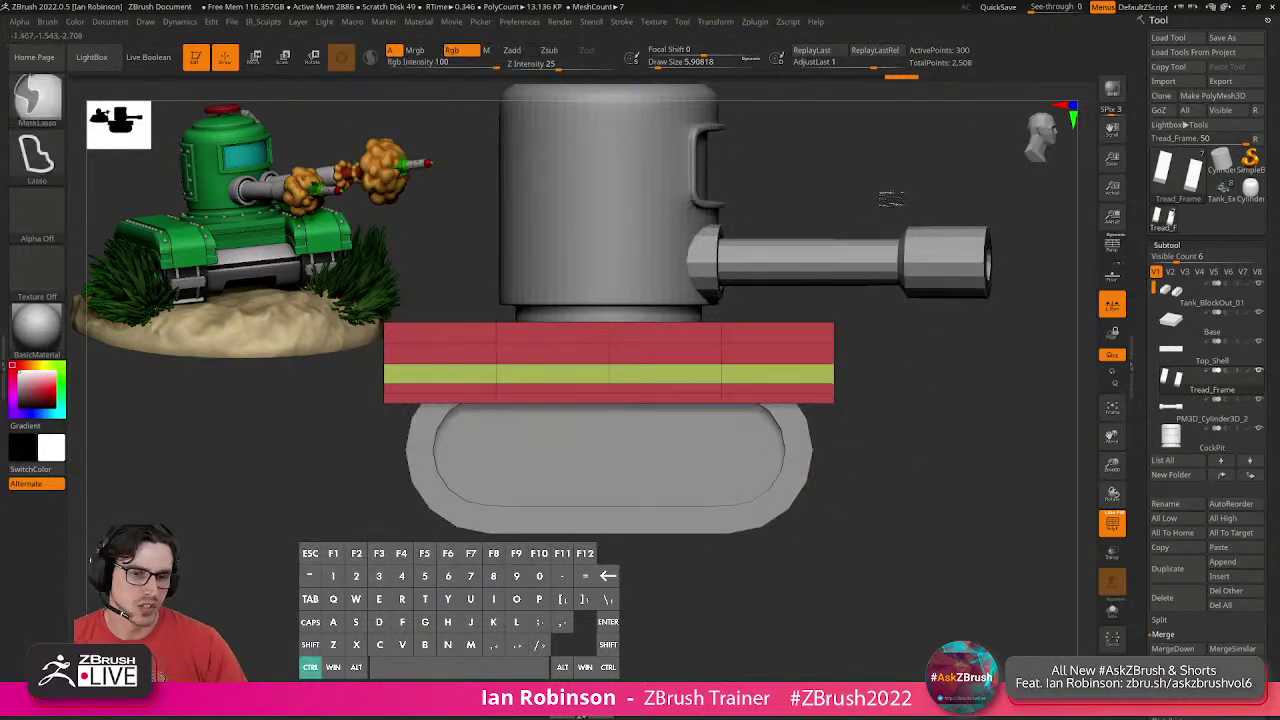
{"action": "mouse_move", "coordinate": [862, 184]}
{"action": "left_mouse_down", "text": "ctrl"}
{"action": "mouse_move", "coordinate": [848, 425]}
{"action": "mouse_move", "coordinate": [815, 494]}
{"action": "mouse_move", "coordinate": [818, 194]}
{"action": "left_mouse_up", "text": "ctrl"}
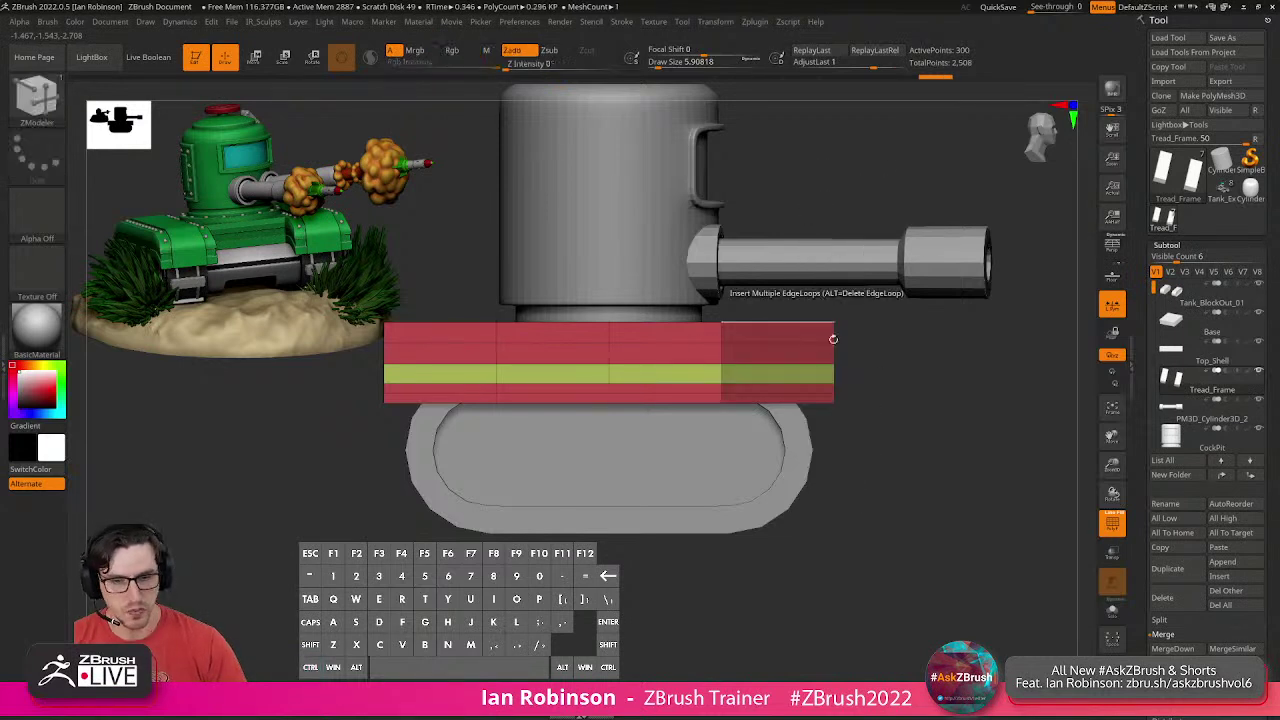
{"action": "mouse_move", "coordinate": [438, 194]}
{"action": "left_mouse_down", "text": "ctrl"}
{"action": "mouse_move", "coordinate": [438, 226]}
{"action": "mouse_move", "coordinate": [278, 357]}
{"action": "mouse_move", "coordinate": [405, 212]}
{"action": "left_mouse_up", "text": "ctrl"}
{"action": "mouse_move", "coordinate": [966, 360]}
{"action": "left_mouse_down", "text": "alt"}
{"action": "mouse_move", "coordinate": [960, 400]}
{"action": "mouse_move", "coordinate": [975, 383]}
{"action": "left_mouse_up", "text": "alt"}
{"action": "left_click", "coordinate": [958, 375], "text": "ctrl"}
{"action": "key", "text": "b"}
{"action": "key", "text": "z"}
{"action": "key", "text": "m"}
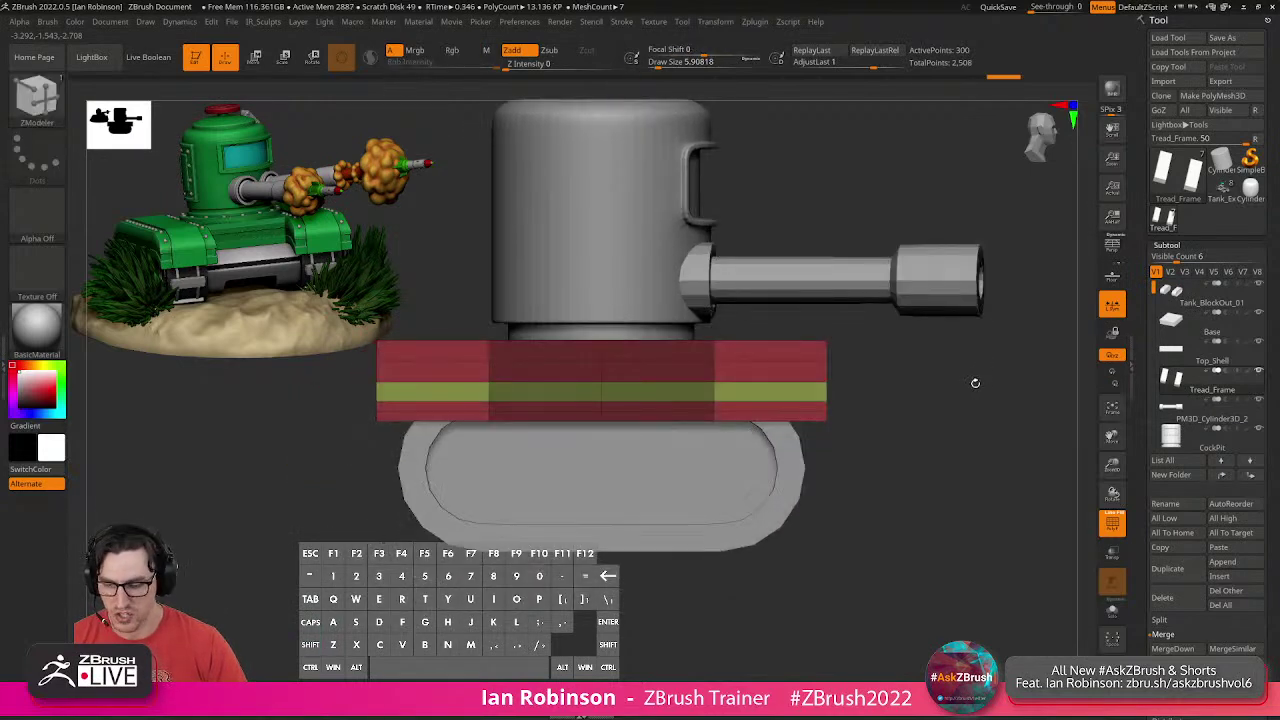
{"action": "key", "text": "w"}
{"action": "left_click_drag", "start_coordinate": [603, 312], "coordinate": [601, 352]}
{"action": "key", "text": "q"}
Invert the mask and scale the Tread_Frame's middle section lengthwise by about 1.16.
{"action": "mouse_move", "coordinate": [912, 332]}
{"action": "left_mouse_down"}
{"action": "mouse_move", "coordinate": [897, 391]}
{"action": "mouse_move", "coordinate": [850, 414]}
{"action": "mouse_move", "coordinate": [911, 429]}
{"action": "mouse_move", "coordinate": [908, 440]}
{"action": "mouse_move", "coordinate": [918, 420]}
{"action": "mouse_move", "coordinate": [928, 446]}
{"action": "left_mouse_up"}
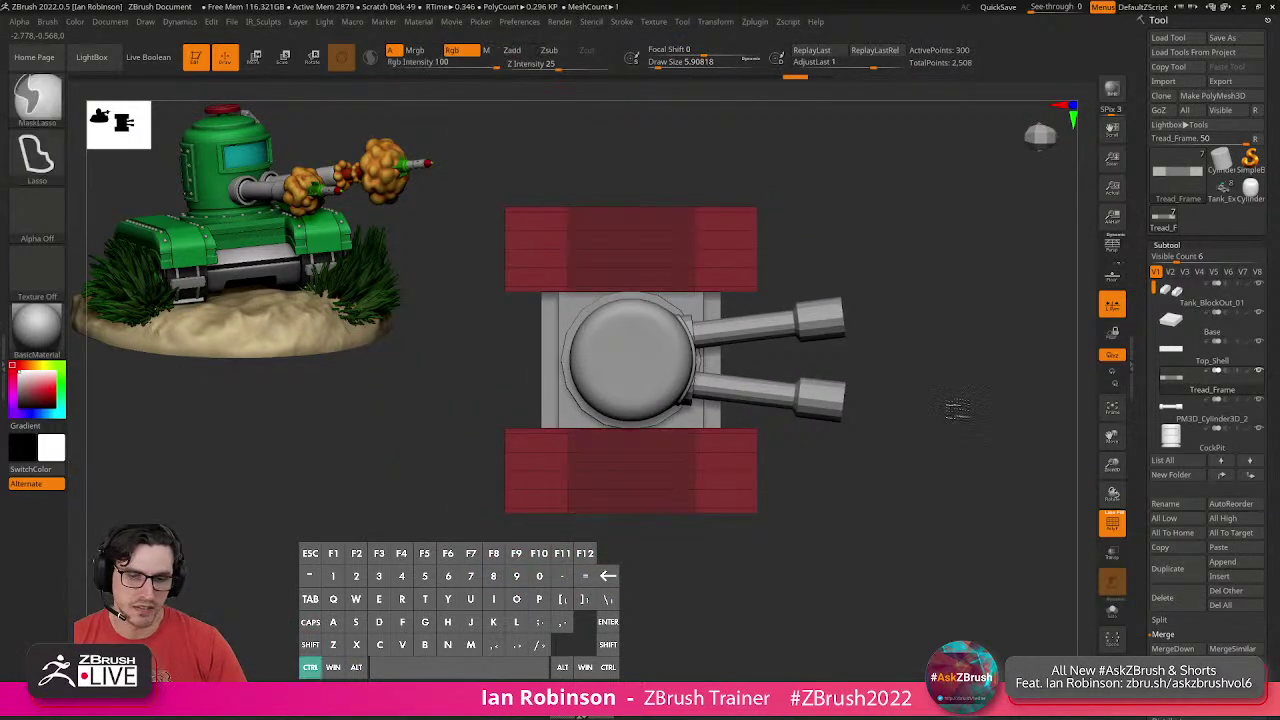
{"action": "left_click_drag", "start_coordinate": [872, 247], "coordinate": [851, 320], "text": "alt"}
{"action": "key", "text": "w"}
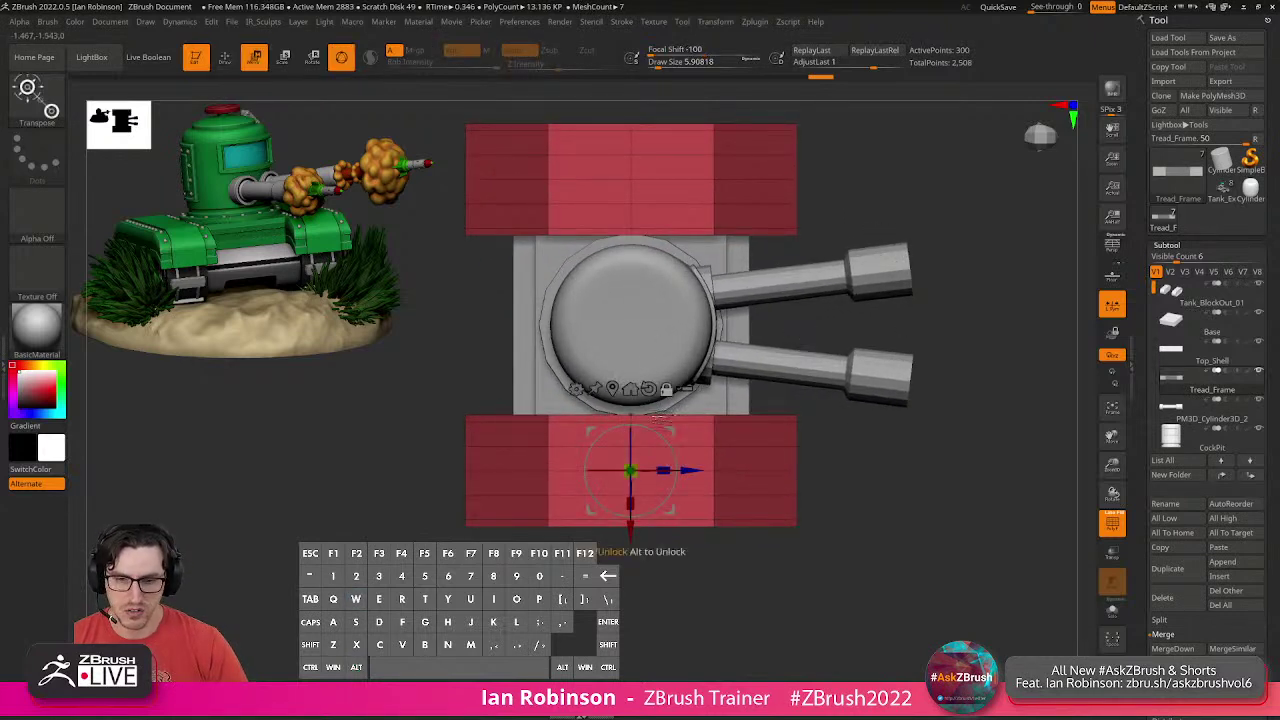
{"action": "left_click_drag", "start_coordinate": [665, 469], "coordinate": [695, 469]}
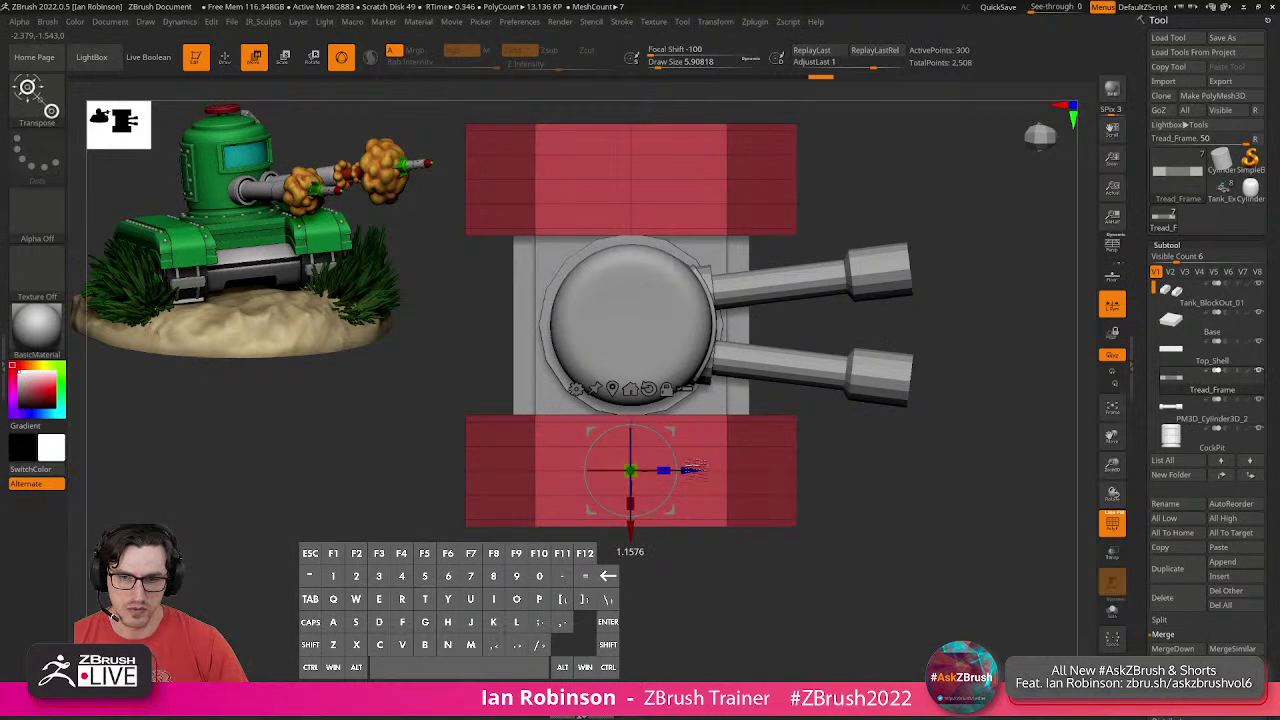
{"action": "key", "text": "q"}
{"action": "key", "text": "p"}
Mask everything except the Tread_Frame's uppermost edges and lower them to thin the upper red band.
{"action": "mouse_move", "coordinate": [851, 423]}
{"action": "left_mouse_down", "text": "alt"}
{"action": "mouse_move", "coordinate": [692, 220]}
{"action": "mouse_move", "coordinate": [738, 295]}
{"action": "left_mouse_up", "text": "alt"}
{"action": "mouse_move", "coordinate": [738, 295]}
{"action": "left_mouse_down", "text": "shift"}
{"action": "mouse_move", "coordinate": [733, 315]}
{"action": "mouse_move", "coordinate": [812, 352]}
{"action": "mouse_move", "coordinate": [819, 498]}
{"action": "left_mouse_up", "text": "shift"}
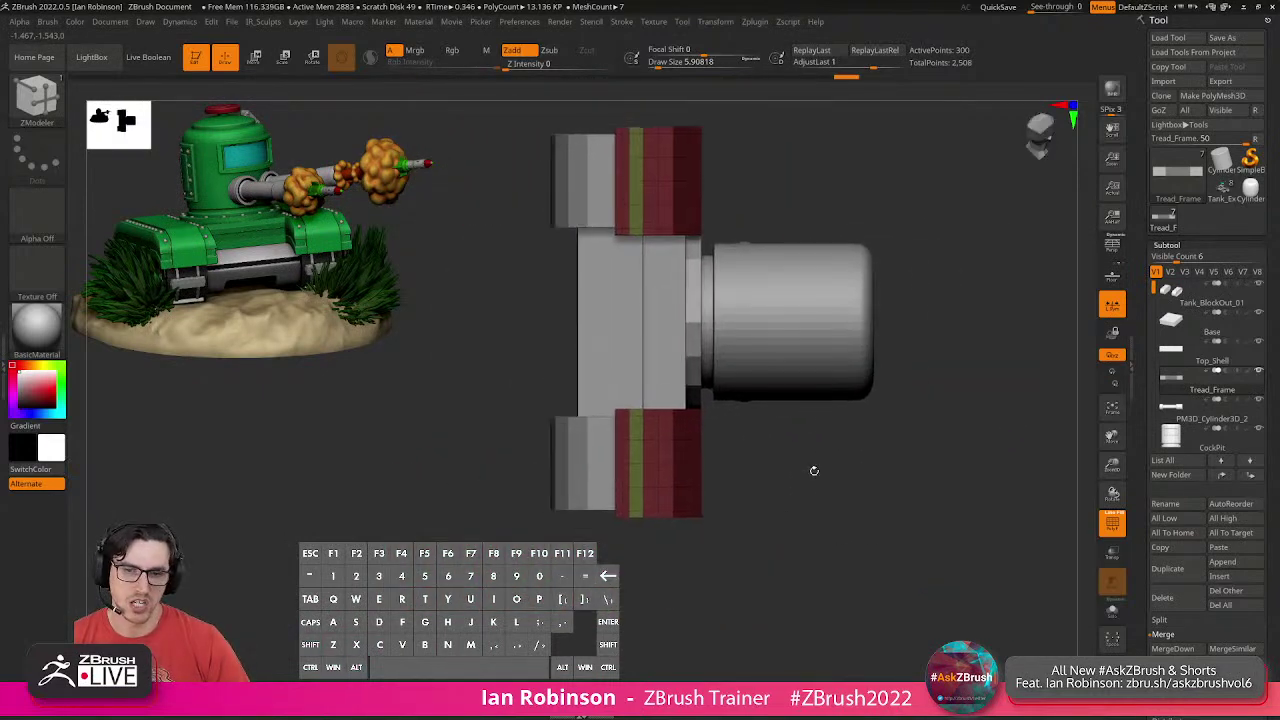
{"action": "left_click_drag", "start_coordinate": [826, 181], "coordinate": [811, 232], "text": "alt"}
{"action": "left_click_drag", "start_coordinate": [806, 226], "coordinate": [775, 193], "text": "ctrl"}
{"action": "mouse_move", "coordinate": [690, 156]}
{"action": "left_mouse_down", "text": "ctrl"}
{"action": "mouse_move", "coordinate": [880, 272]}
{"action": "mouse_move", "coordinate": [770, 628]}
{"action": "mouse_move", "coordinate": [674, 614]}
{"action": "left_mouse_up", "text": "ctrl"}
{"action": "left_click", "coordinate": [880, 529], "text": "ctrl"}
{"action": "key", "text": "w"}
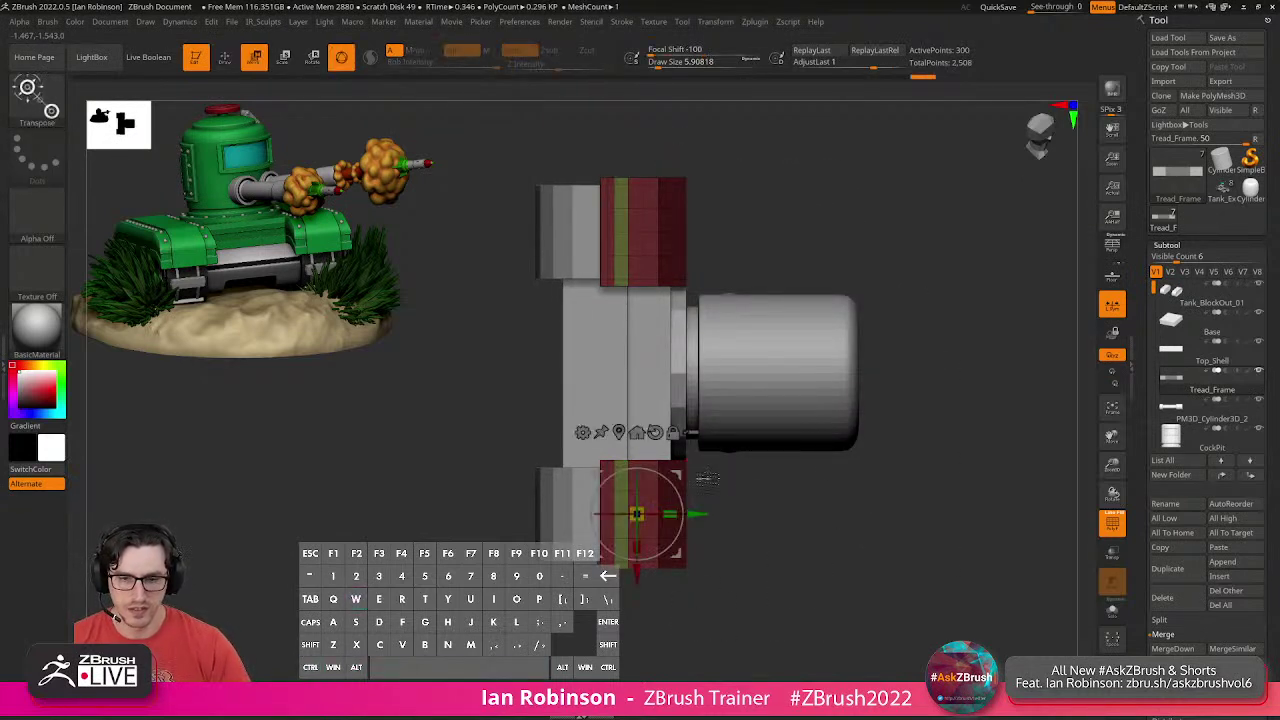
{"action": "left_click_drag", "start_coordinate": [703, 507], "coordinate": [686, 514]}
{"action": "left_click_drag", "start_coordinate": [722, 464], "coordinate": [818, 427], "text": "alt"}
{"action": "left_click_drag", "start_coordinate": [552, 490], "coordinate": [556, 490]}
Examine the reshaped Tread_Frame from above, the side and a three-quarter angle, with and without the wireframe.
{"action": "left_click_drag", "start_coordinate": [786, 446], "coordinate": [771, 438]}
{"action": "key", "text": "shift+f"}
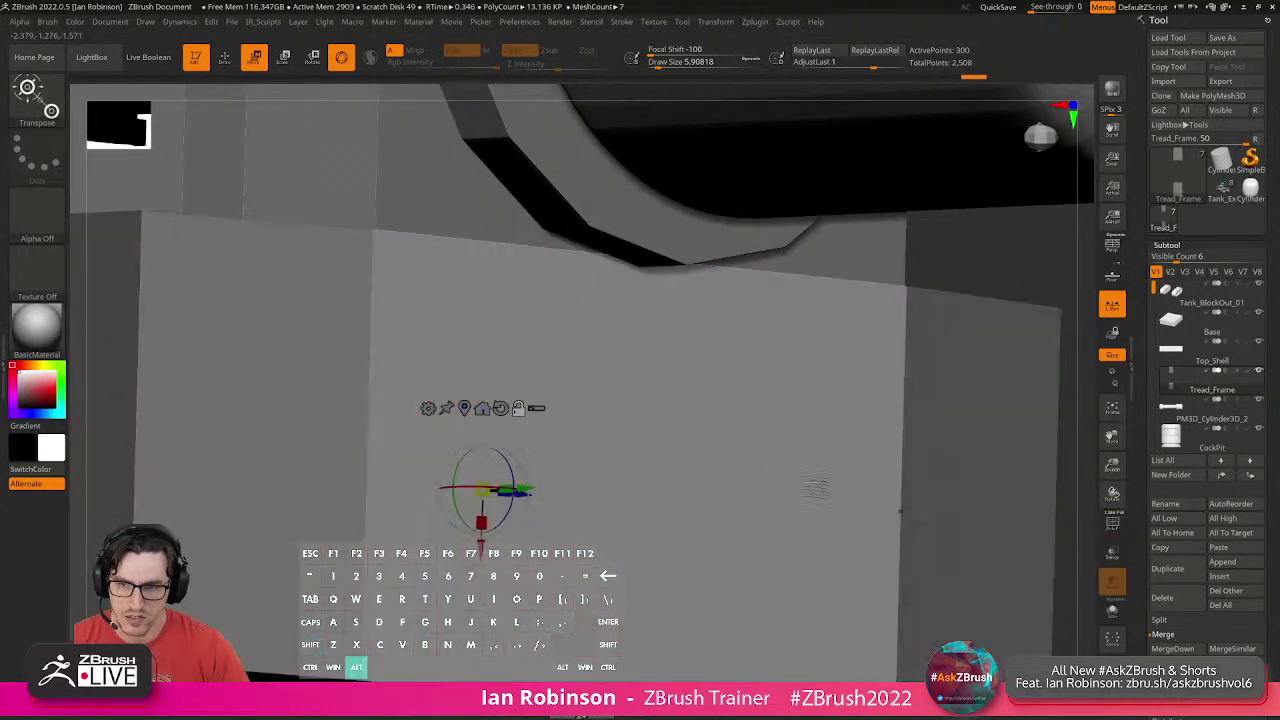
{"action": "left_click_drag", "start_coordinate": [809, 483], "coordinate": [770, 438], "text": "alt"}
{"action": "key", "text": "q"}
{"action": "right_click_drag", "start_coordinate": [842, 510], "coordinate": [660, 441], "text": "alt"}
{"action": "left_click_drag", "start_coordinate": [659, 441], "coordinate": [691, 490]}
{"action": "key", "text": "shift+f"}
{"action": "left_click_drag", "start_coordinate": [900, 514], "coordinate": [958, 530]}
{"action": "key", "text": "shift+f"}
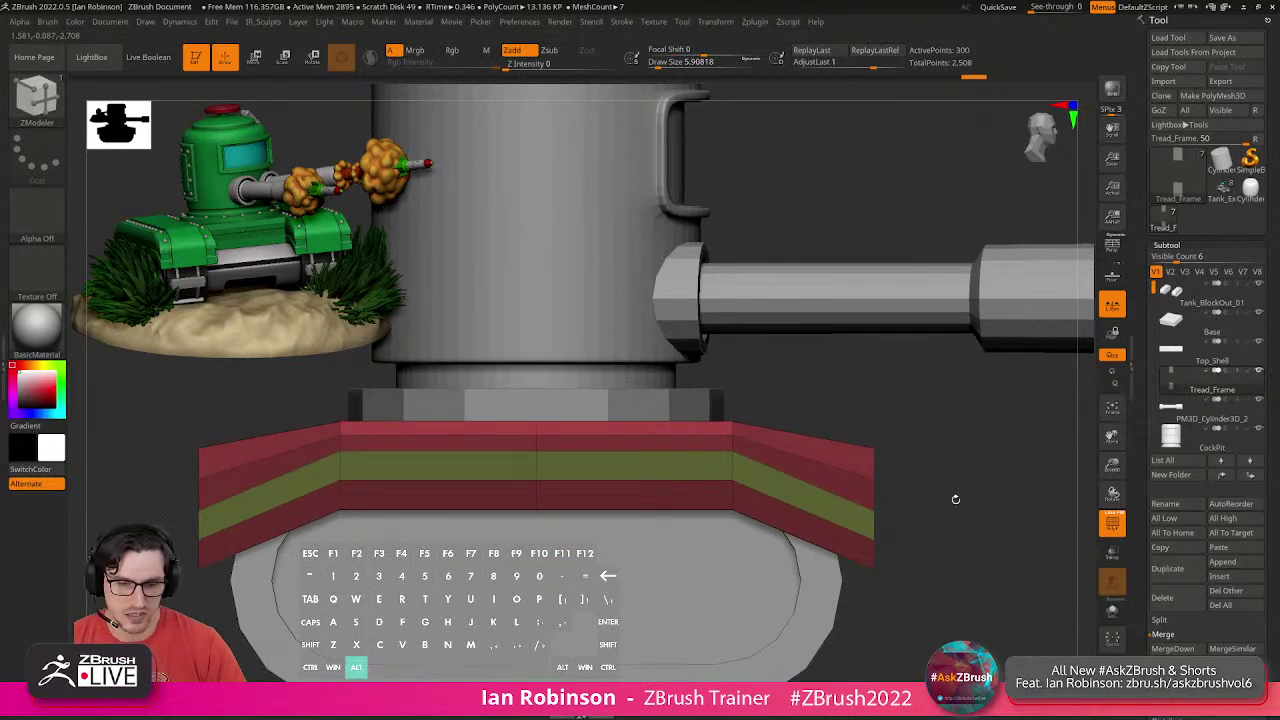
{"action": "left_click_drag", "start_coordinate": [951, 474], "coordinate": [978, 437]}
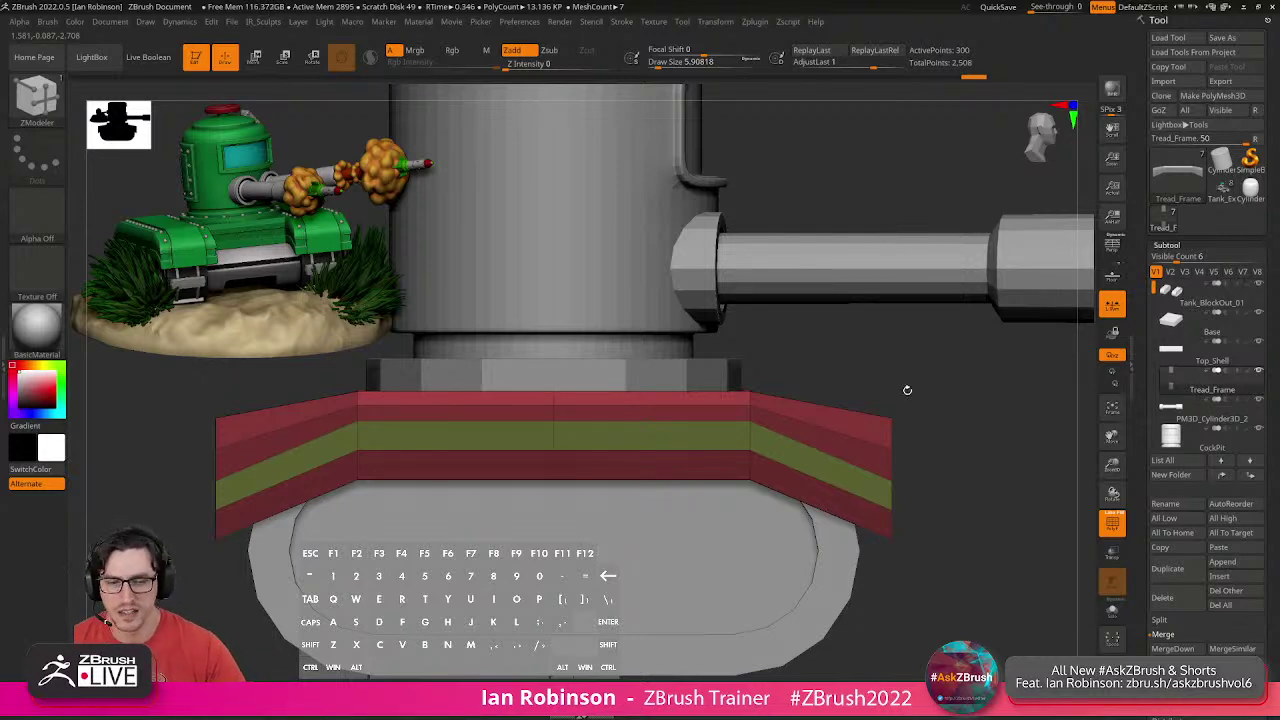
{"action": "left_click_drag", "start_coordinate": [925, 382], "coordinate": [988, 500]}
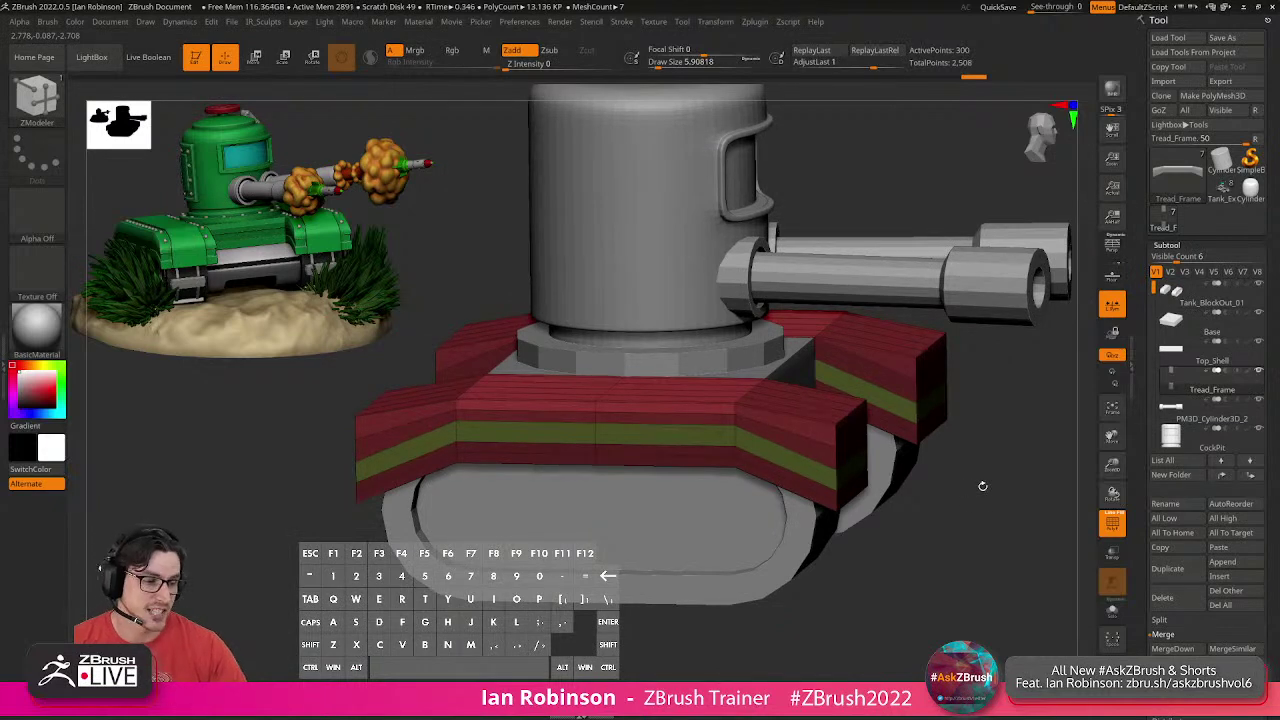
Mask a section of the Tread_Frame in side view, slightly adjust the unmasked part with the gizmo, and clear the mask.
{"action": "mouse_move", "coordinate": [985, 477]}
{"action": "left_mouse_down", "text": "shift"}
{"action": "mouse_move", "coordinate": [995, 465]}
{"action": "mouse_move", "coordinate": [894, 410]}
{"action": "mouse_move", "coordinate": [882, 435]}
{"action": "mouse_move", "coordinate": [845, 430]}
{"action": "mouse_move", "coordinate": [831, 476]}
{"action": "mouse_move", "coordinate": [856, 436]}
{"action": "mouse_move", "coordinate": [864, 494]}
{"action": "mouse_move", "coordinate": [830, 490]}
{"action": "mouse_move", "coordinate": [800, 463]}
{"action": "left_mouse_up", "text": "shift"}
{"action": "key", "text": "ctrl"}
{"action": "mouse_move", "coordinate": [360, 430]}
{"action": "left_mouse_down", "text": "ctrl"}
{"action": "mouse_move", "coordinate": [340, 470]}
{"action": "mouse_move", "coordinate": [355, 500]}
{"action": "mouse_move", "coordinate": [395, 460]}
{"action": "mouse_move", "coordinate": [362, 430]}
{"action": "left_mouse_up", "text": "ctrl"}
{"action": "key", "text": "w"}
{"action": "left_click_drag", "start_coordinate": [608, 398], "coordinate": [616, 402]}
{"action": "key", "text": "q"}
{"action": "mouse_move", "coordinate": [908, 435]}
{"action": "left_mouse_down", "text": "ctrl"}
{"action": "mouse_move", "coordinate": [943, 460]}
{"action": "mouse_move", "coordinate": [937, 494]}
{"action": "mouse_move", "coordinate": [845, 545]}
{"action": "left_mouse_up", "text": "ctrl"}
Delete the edge loops within the Tread_Frame's upper and lower red bands and insert a new loop in each band.
{"action": "left_click", "coordinate": [824, 425], "text": "alt"}
{"action": "left_click", "coordinate": [825, 471], "text": "alt"}
{"action": "left_click", "coordinate": [854, 400]}
{"action": "left_click", "coordinate": [854, 491]}
Apply Mirror And Weld to the Tread_Frame so both sides match.
{"action": "left_click_drag", "start_coordinate": [960, 550], "coordinate": [830, 536], "text": "alt"}
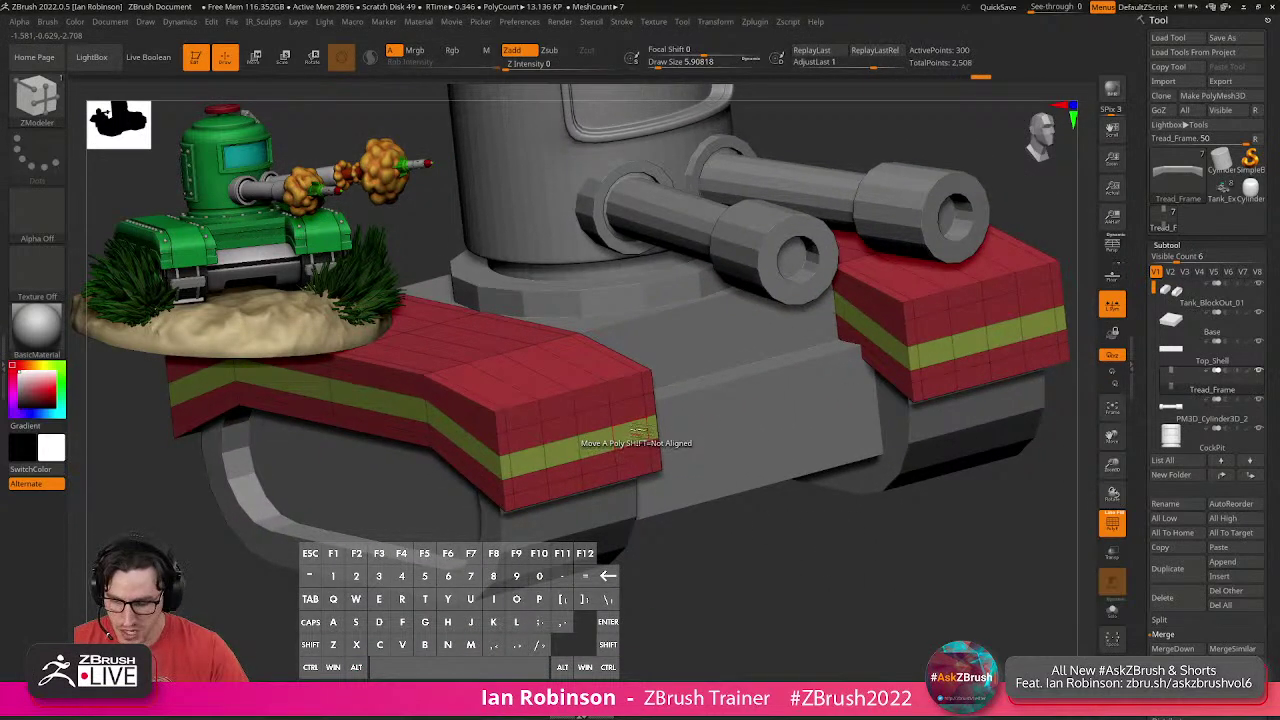
{"action": "right_click", "coordinate": [919, 370]}
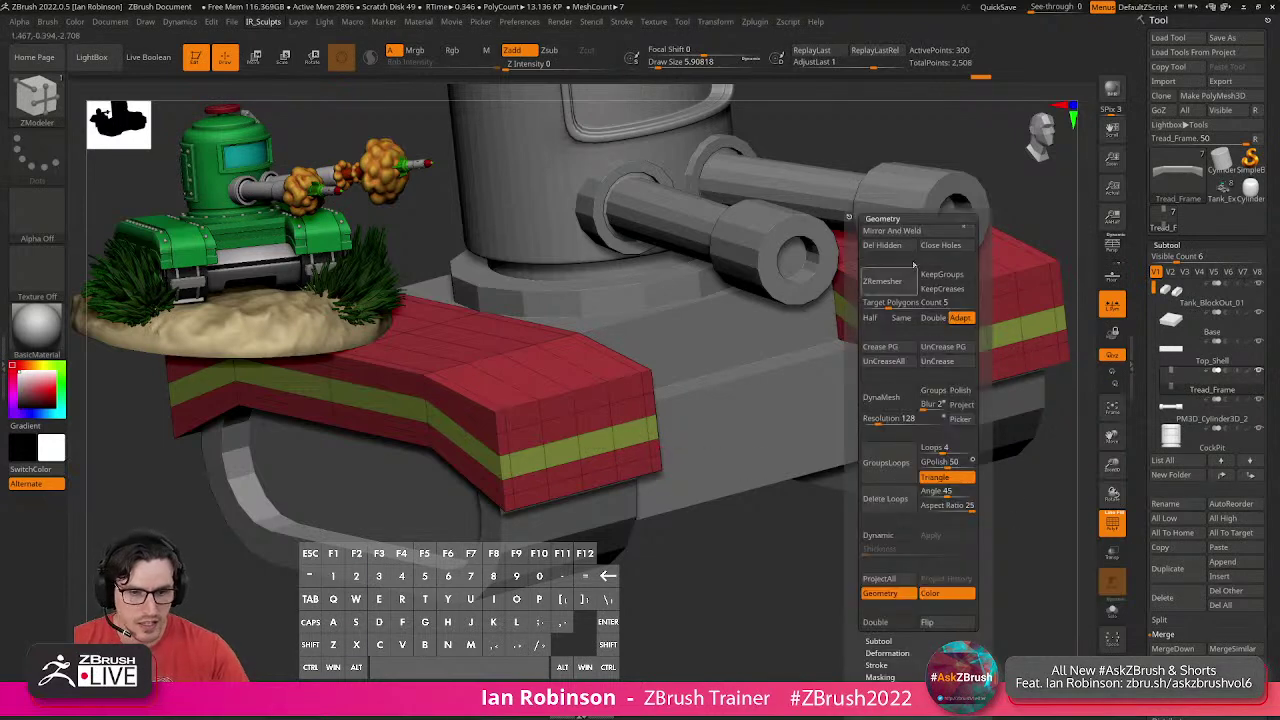
{"action": "left_click", "coordinate": [927, 231]}
{"action": "left_click_drag", "start_coordinate": [752, 500], "coordinate": [805, 534]}
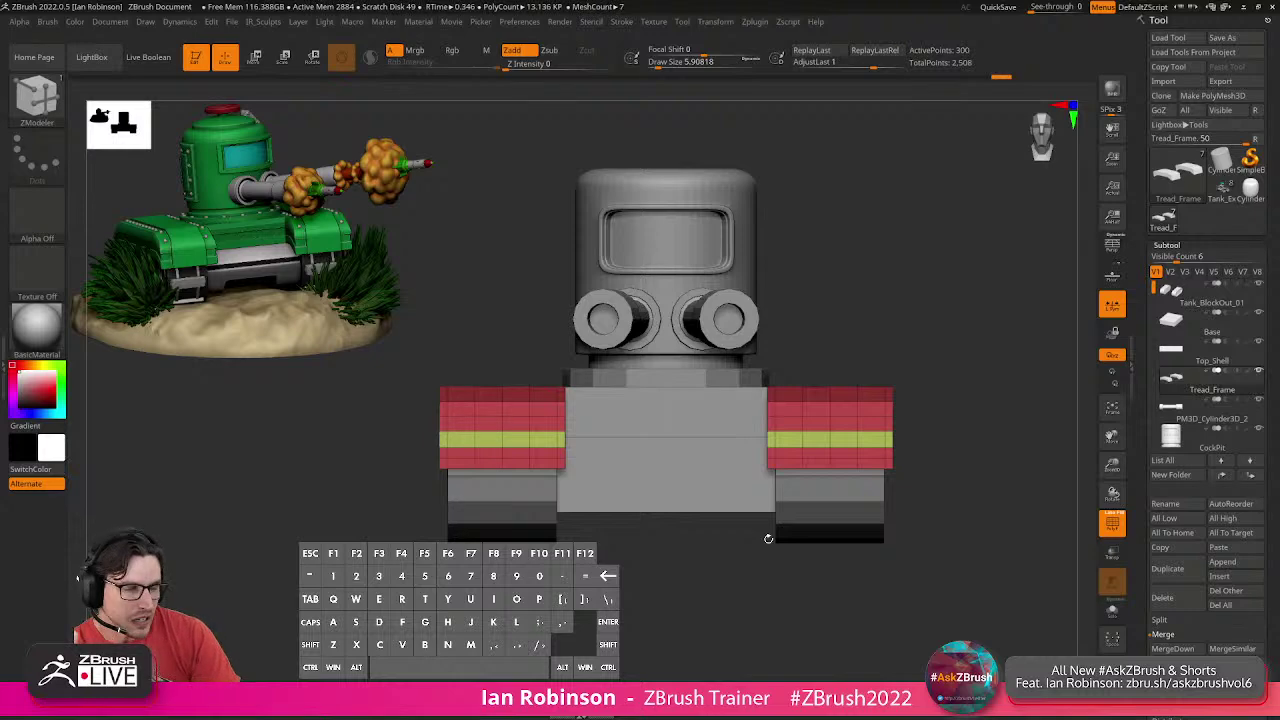
Set the ZModeler edge action to PolyGroup for the Tread_Frame's front face.
{"action": "left_click_drag", "start_coordinate": [743, 577], "coordinate": [768, 596]}
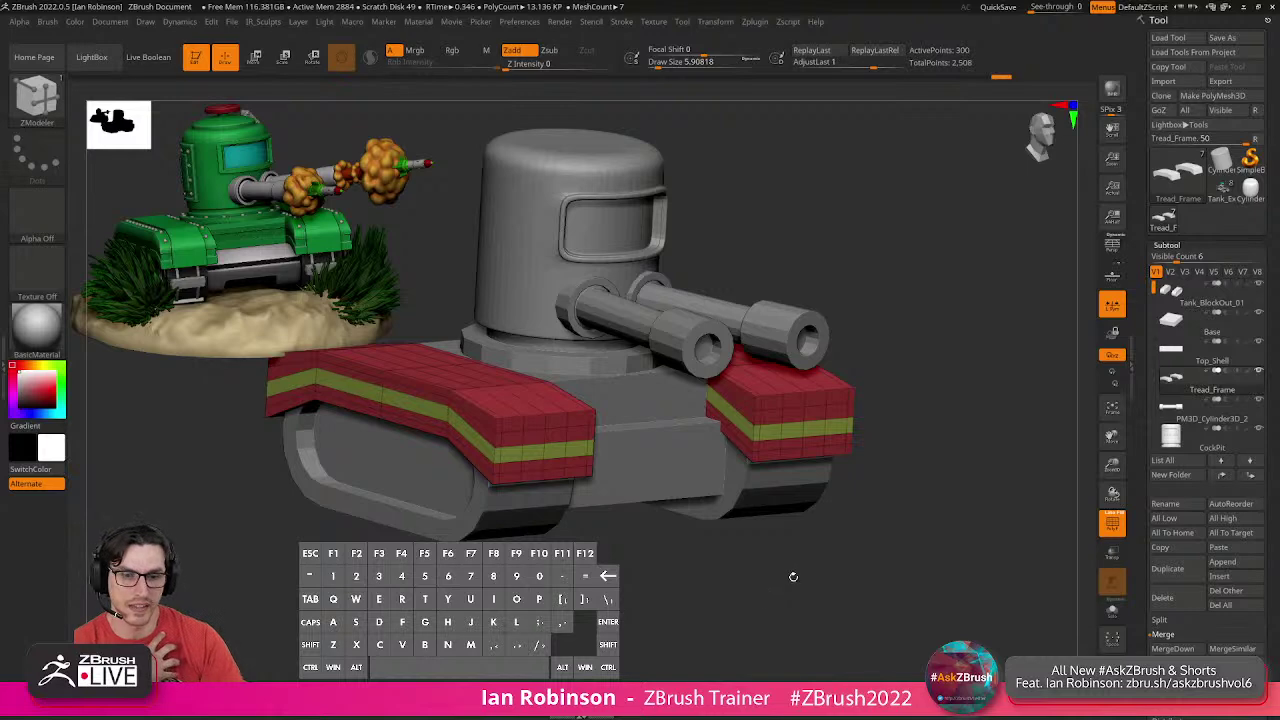
{"action": "mouse_move", "coordinate": [893, 572]}
{"action": "left_mouse_down"}
{"action": "mouse_move", "coordinate": [907, 598]}
{"action": "mouse_move", "coordinate": [888, 578]}
{"action": "left_mouse_up"}
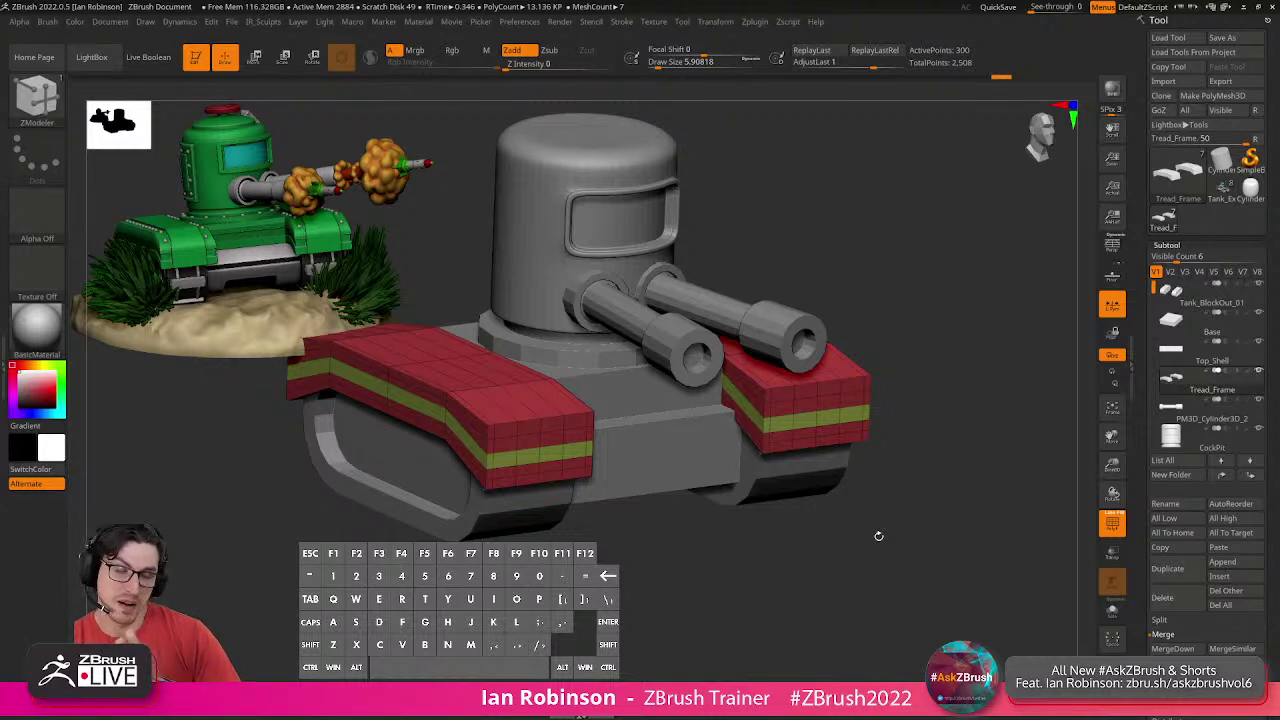
{"action": "left_click_drag", "start_coordinate": [914, 517], "coordinate": [780, 594]}
{"action": "right_click_drag", "start_coordinate": [645, 475], "coordinate": [616, 503], "text": "alt"}
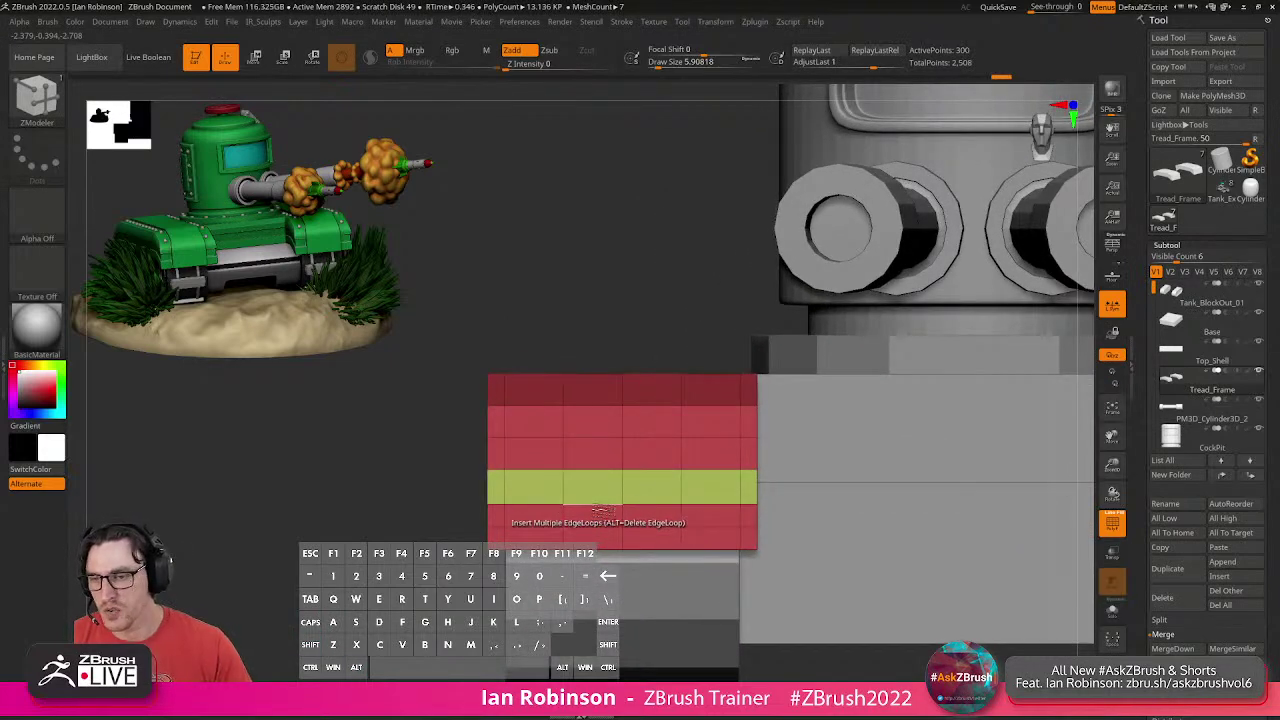
{"action": "key", "text": "space"}
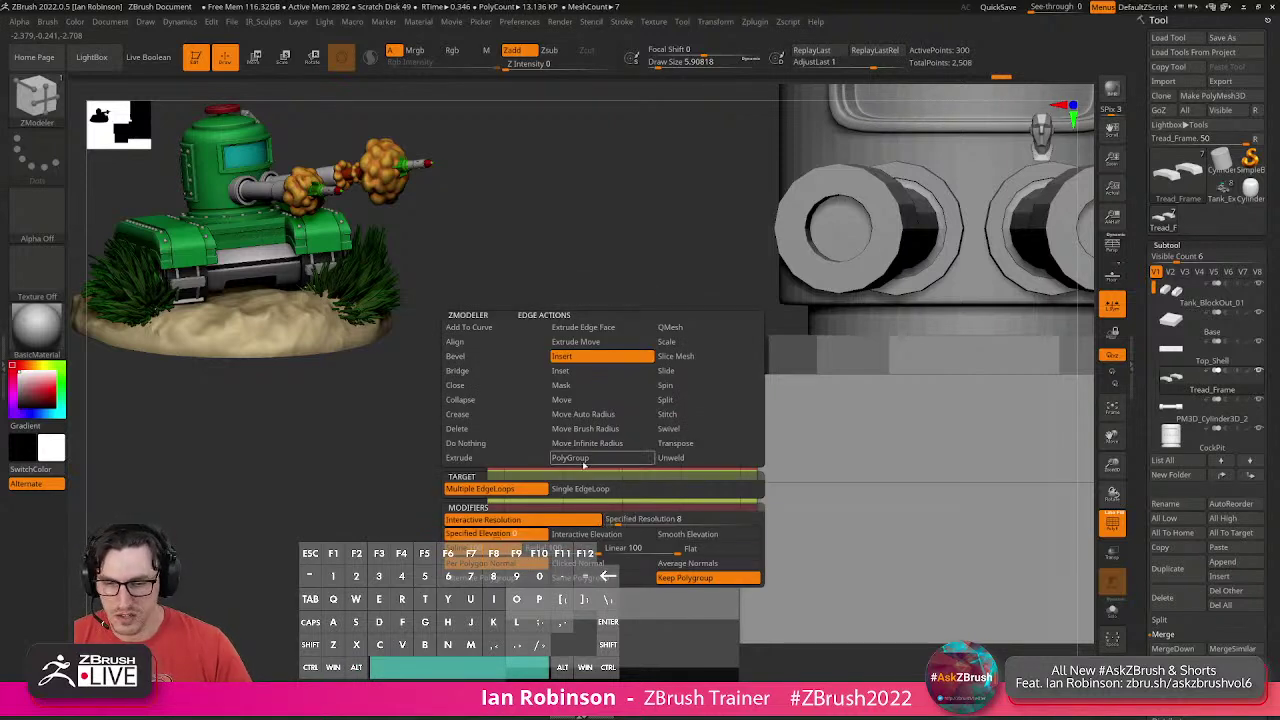
{"action": "left_click", "coordinate": [583, 457]}
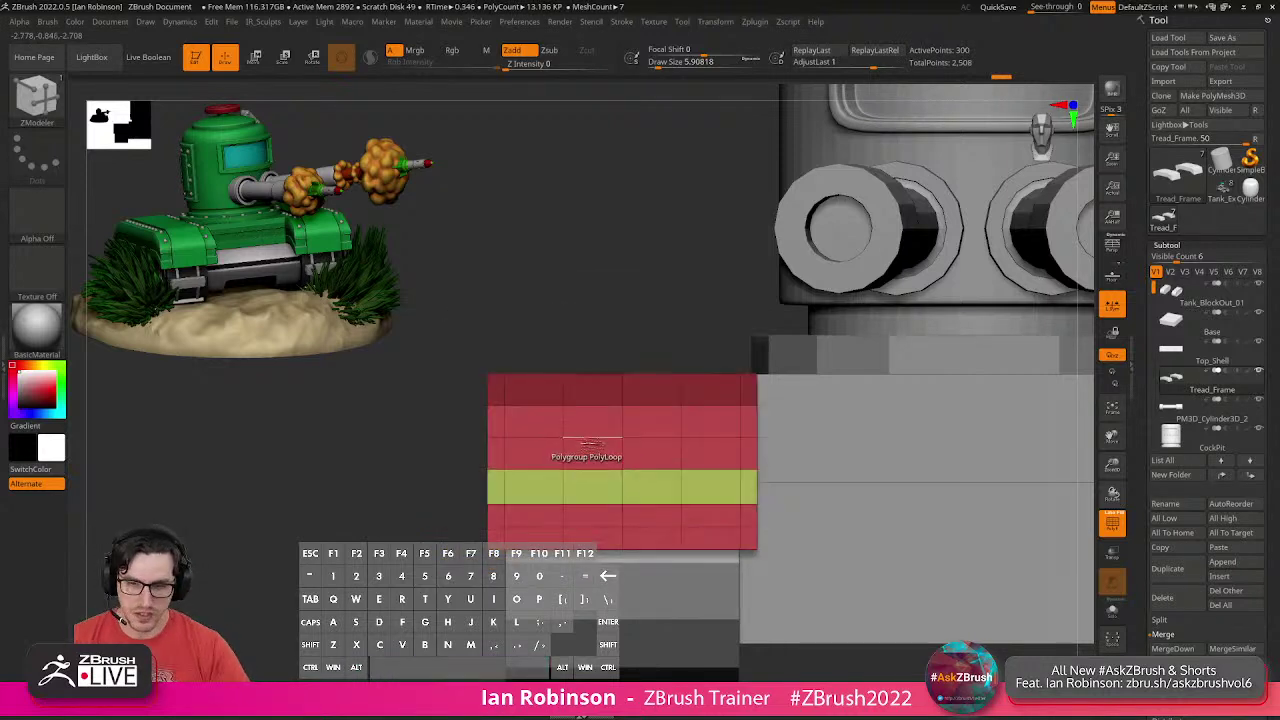
Try assigning polygroups to the two center polyloops on the Tread_Frame's front face, and undo both.
{"action": "left_click", "coordinate": [592, 468]}
{"action": "left_click", "coordinate": [664, 444]}
{"action": "key", "text": "alt"}
{"action": "key", "text": "alt"}
{"action": "key", "text": "ctrl+z"}
{"action": "key", "text": "ctrl+z"}
Assign a new polygroup to the two adjacent center polyloops running over the Tread_Frame's front face.
{"action": "left_click", "coordinate": [598, 441]}
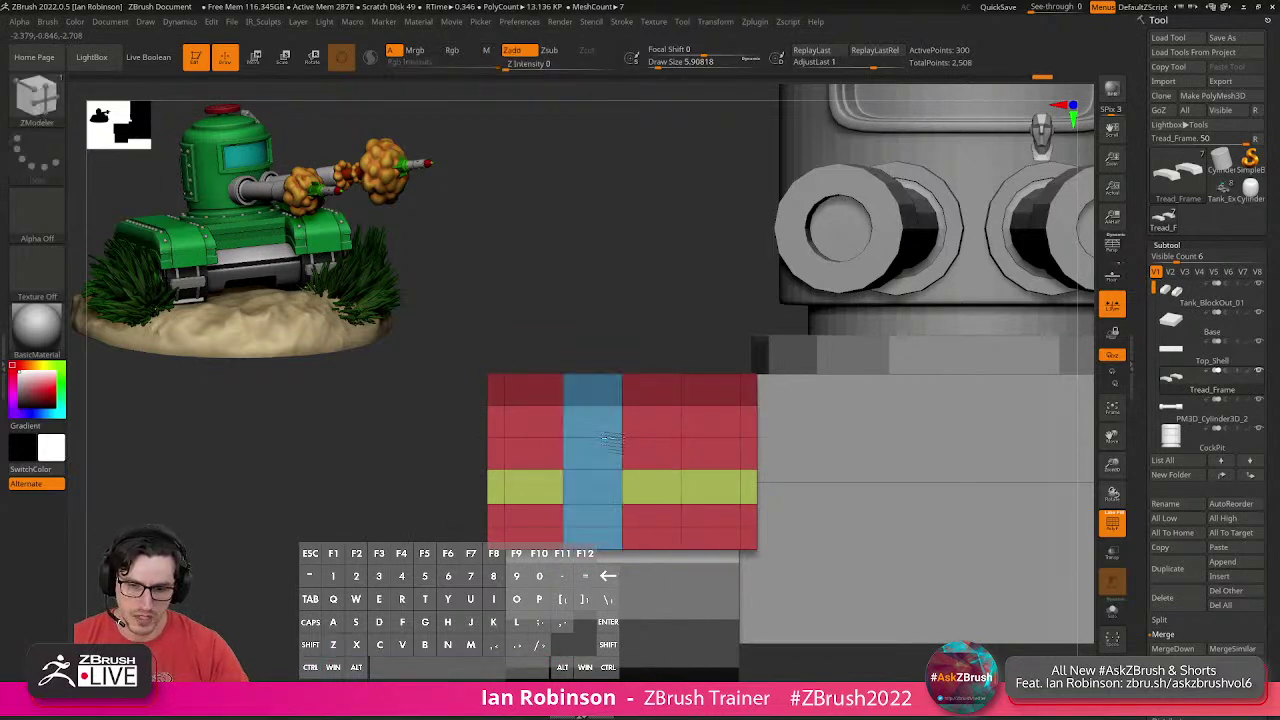
{"action": "left_click", "coordinate": [650, 443]}
Isolate the Tread_Frame, mark its underside's center strip, and give the strip its own polygroup with PolyGroup set to Polygroup All.
{"action": "right_click_drag", "start_coordinate": [681, 469], "coordinate": [597, 441], "text": "alt"}
{"action": "left_click_drag", "start_coordinate": [596, 440], "coordinate": [1090, 518]}
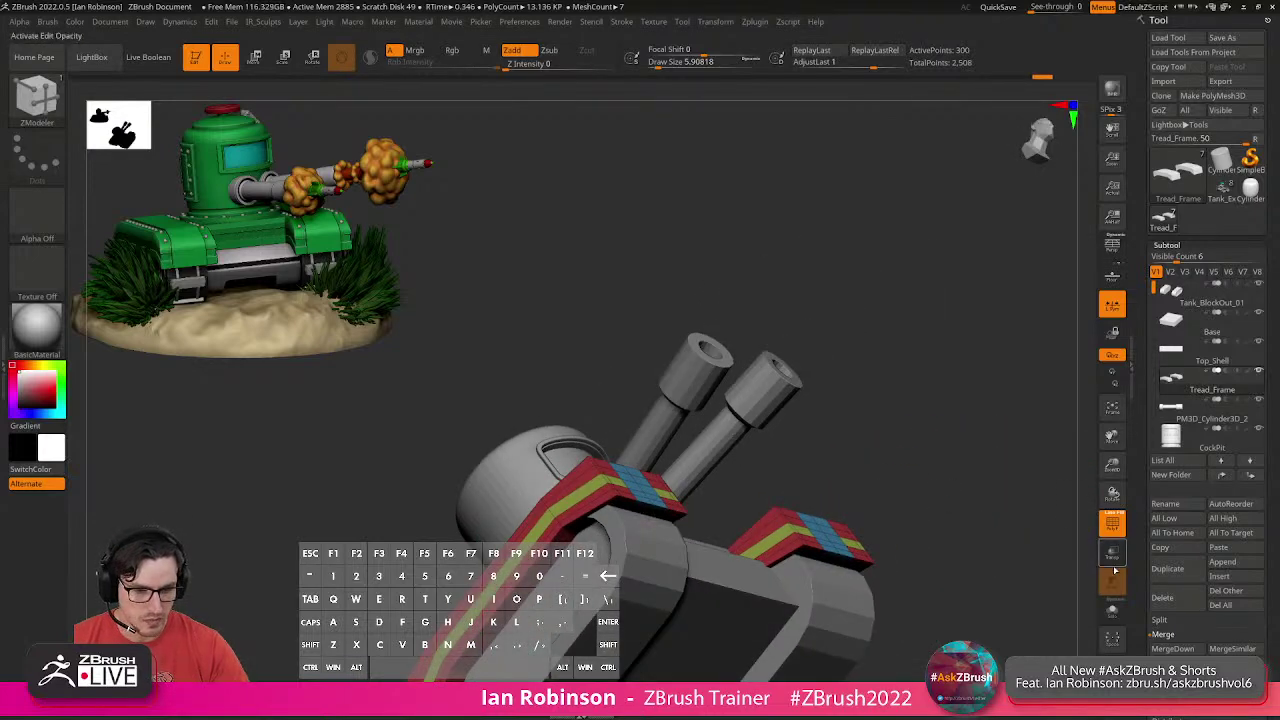
{"action": "key", "text": "k"}
{"action": "left_click_drag", "start_coordinate": [954, 601], "coordinate": [938, 352]}
{"action": "mouse_move", "coordinate": [636, 338]}
{"action": "left_mouse_down", "text": "alt"}
{"action": "mouse_move", "coordinate": [604, 343]}
{"action": "mouse_move", "coordinate": [576, 406]}
{"action": "mouse_move", "coordinate": [479, 537]}
{"action": "mouse_move", "coordinate": [545, 474]}
{"action": "left_mouse_up", "text": "alt"}
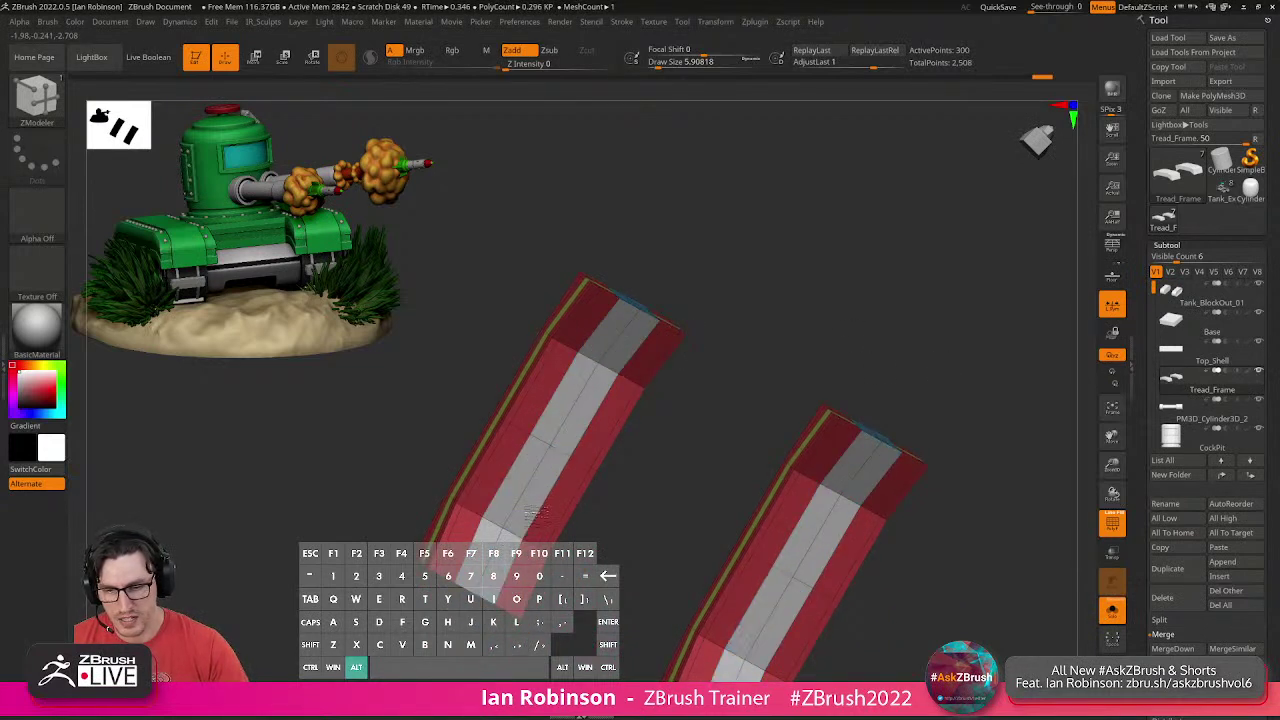
{"action": "key", "text": "space"}
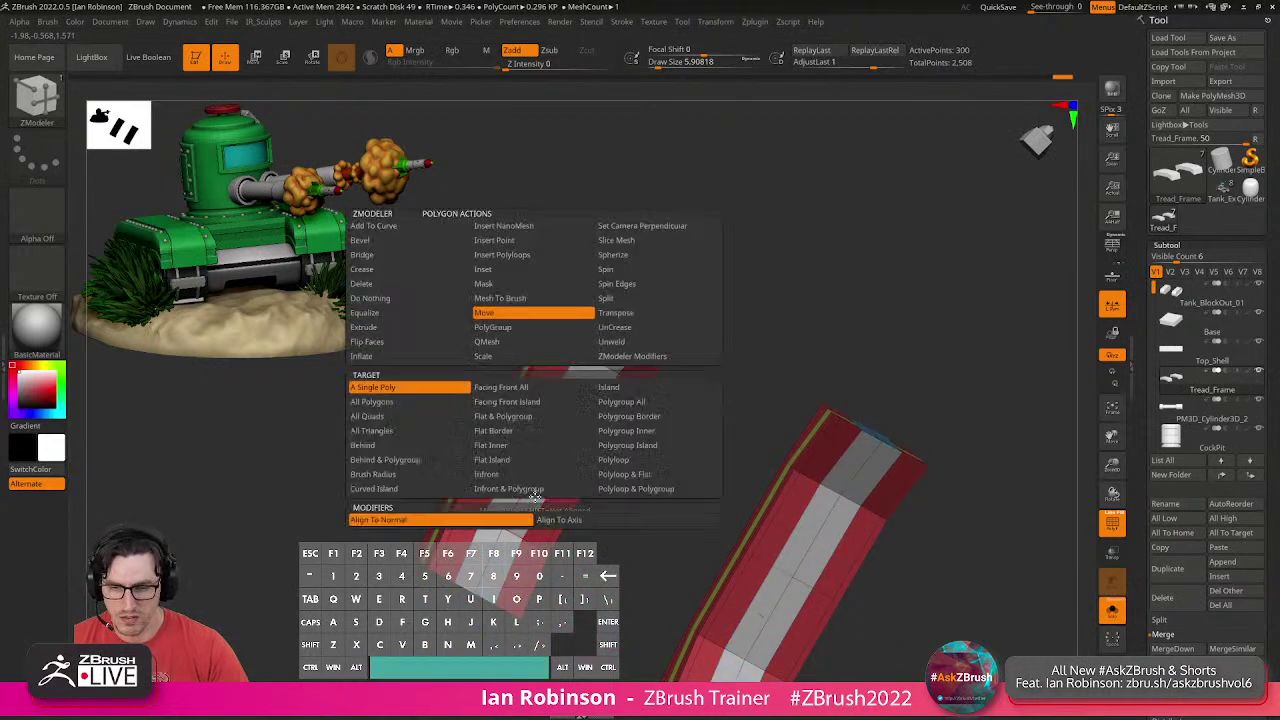
{"action": "left_click", "coordinate": [499, 328]}
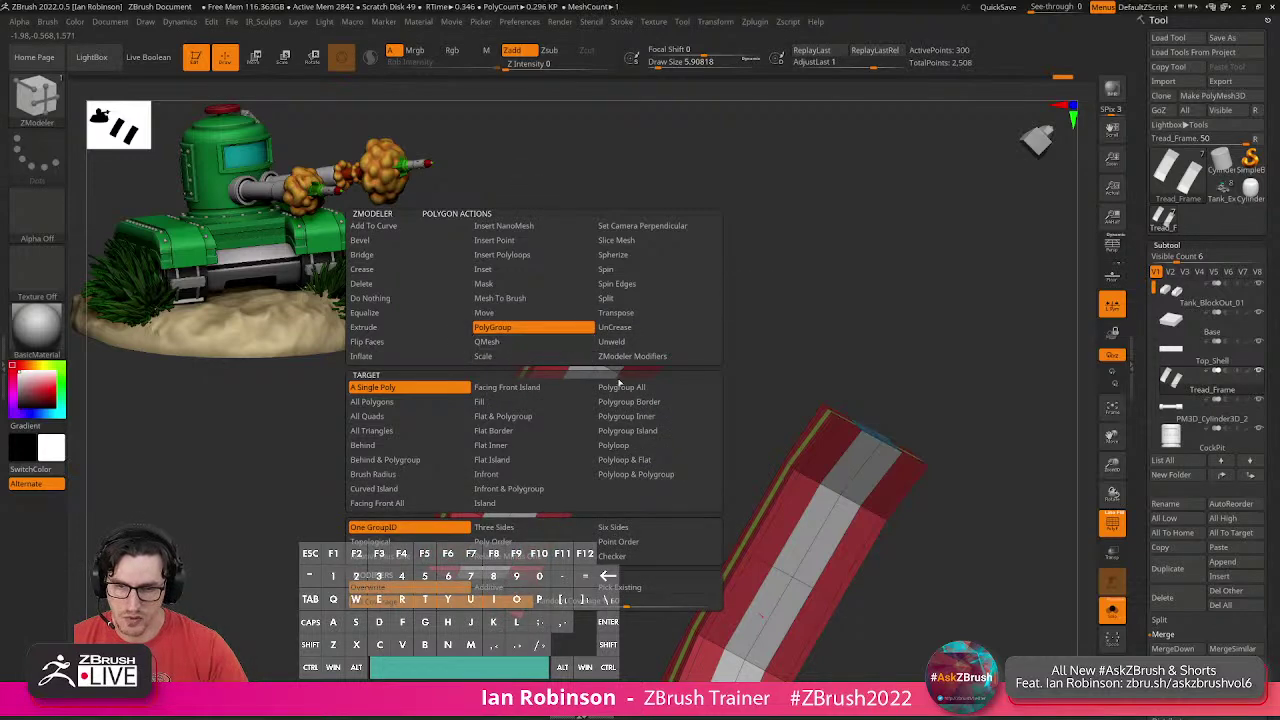
{"action": "left_click", "coordinate": [616, 386]}
{"action": "left_click", "coordinate": [571, 421]}
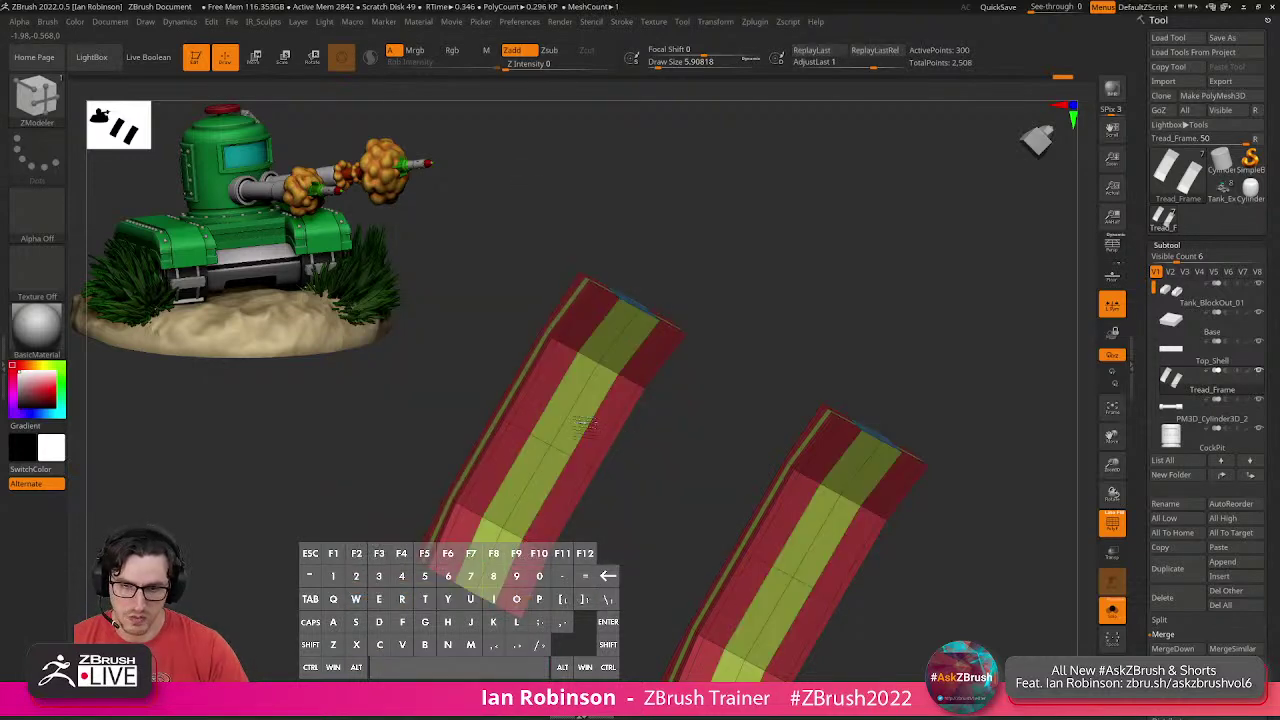
Try to reassign the polygroup of the face strip beside the yellow center strip on the Tread_Frame's underside.
{"action": "left_click_drag", "start_coordinate": [764, 347], "coordinate": [751, 391]}
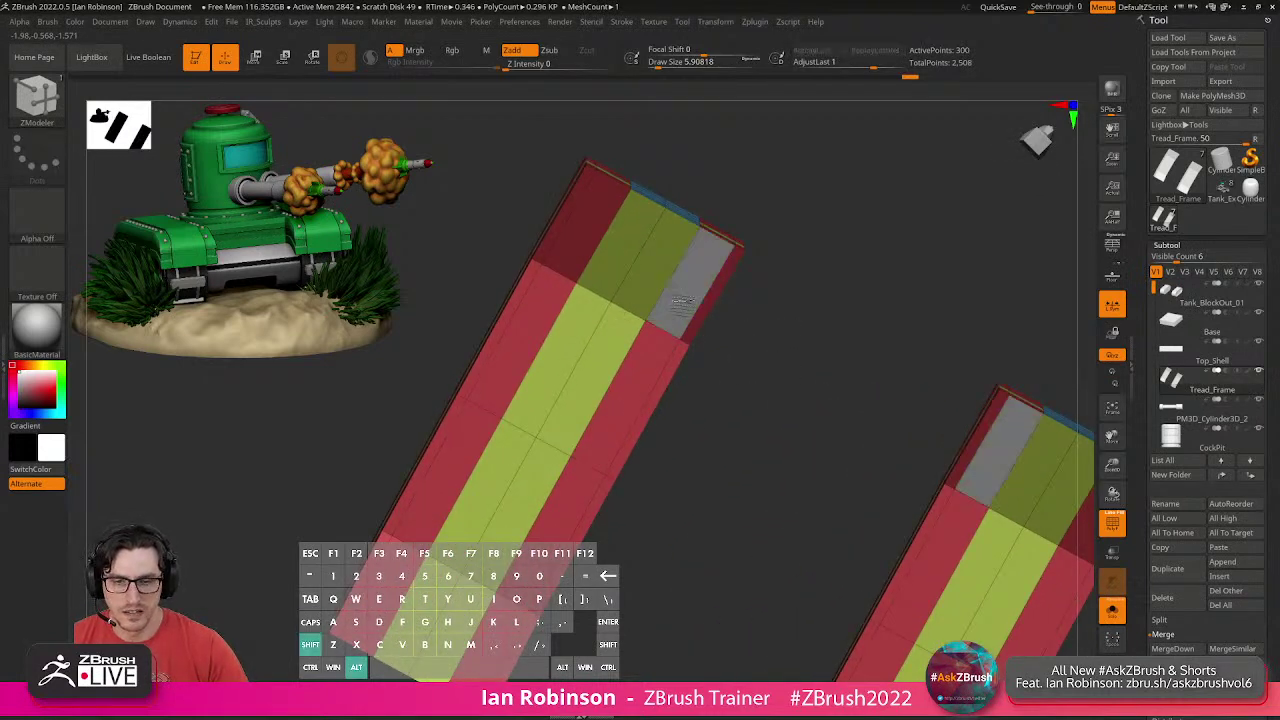
{"action": "key", "text": "ctrl+z"}
{"action": "key", "text": "ctrl+shift+z"}
{"action": "mouse_move", "coordinate": [757, 351]}
{"action": "left_mouse_down"}
{"action": "mouse_move", "coordinate": [771, 374]}
{"action": "mouse_move", "coordinate": [768, 330]}
{"action": "left_mouse_up"}
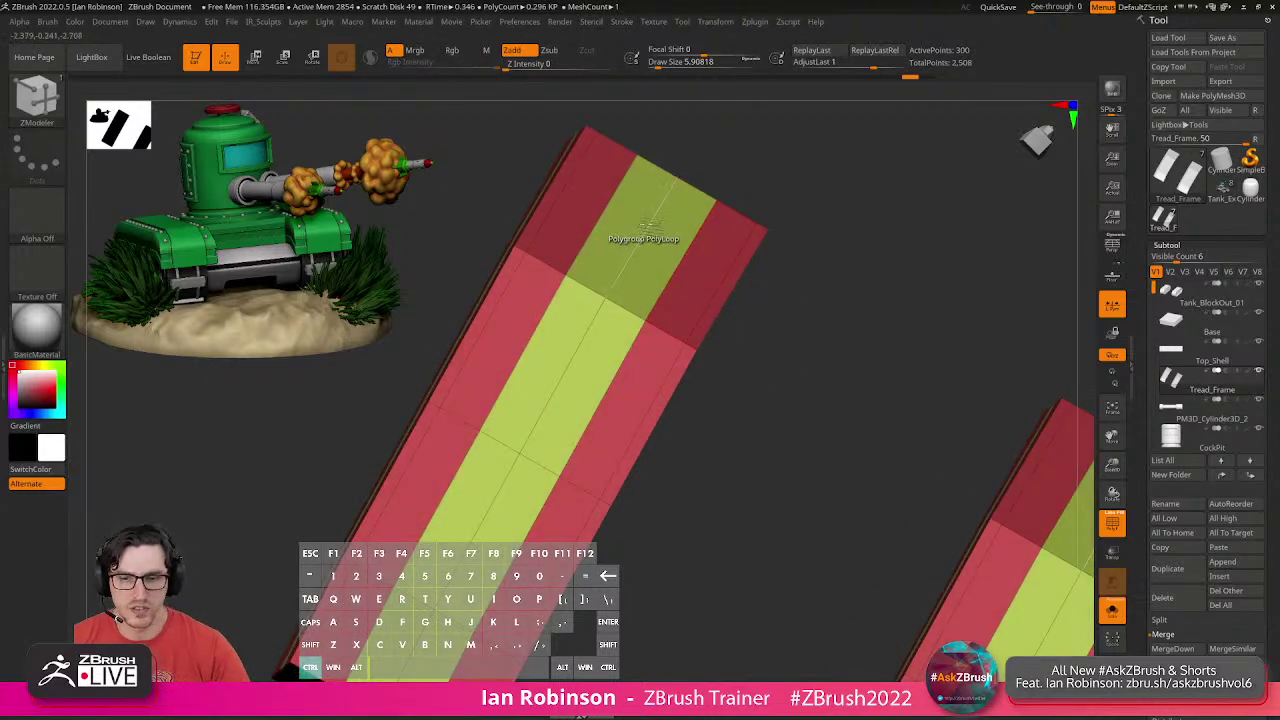
{"action": "left_click", "coordinate": [700, 280], "text": "alt"}
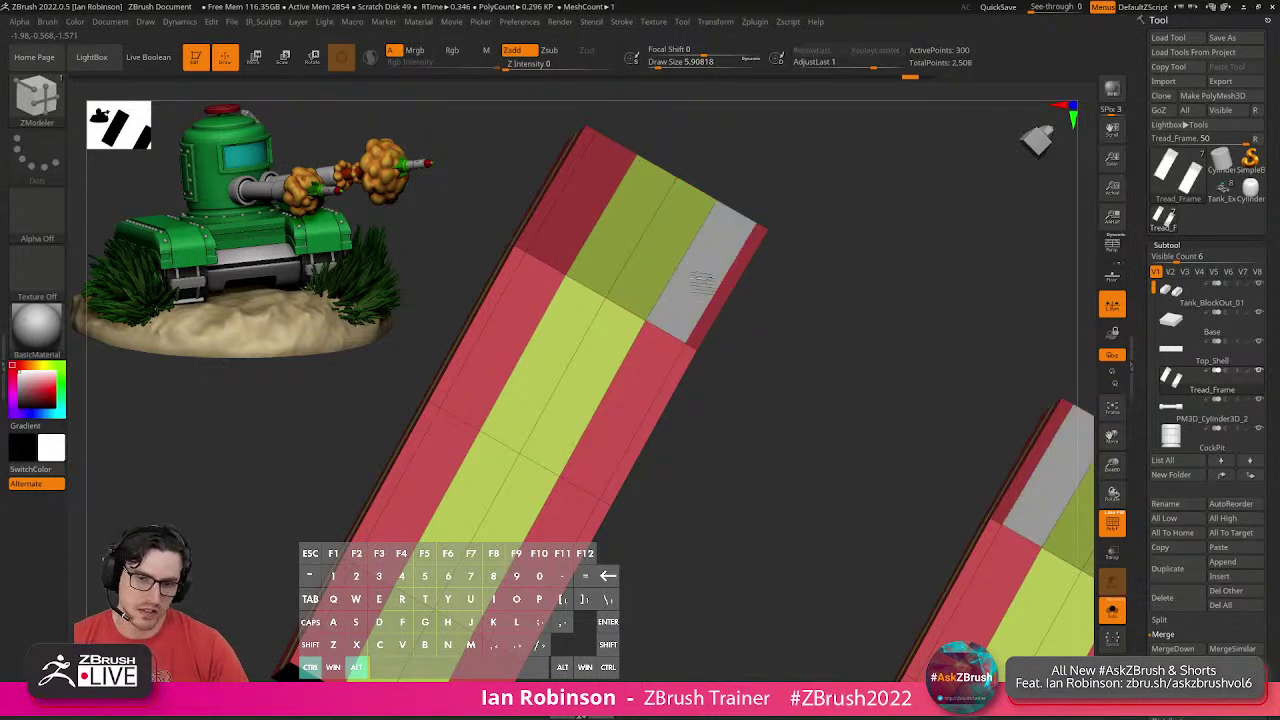
{"action": "left_click", "coordinate": [700, 280]}
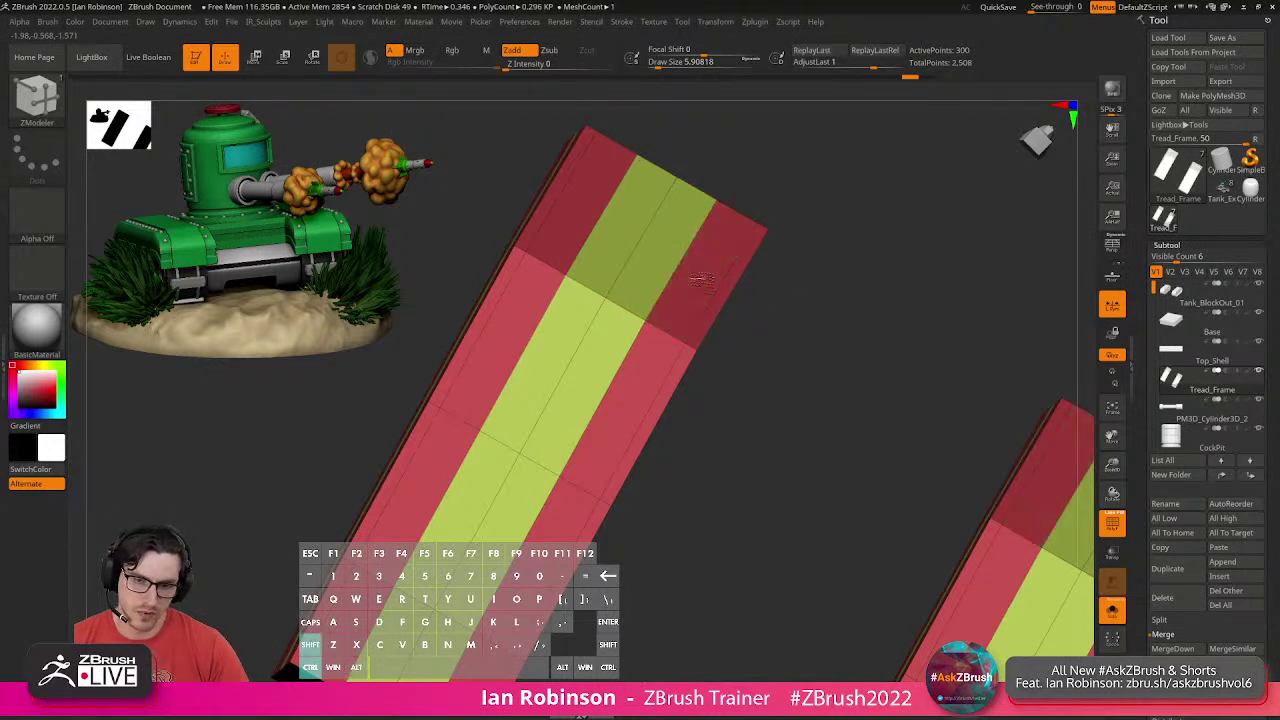
{"action": "mouse_move", "coordinate": [702, 281]}
{"action": "left_mouse_down", "text": "shift"}
{"action": "mouse_move", "coordinate": [684, 270]}
{"action": "mouse_move", "coordinate": [607, 309]}
{"action": "mouse_move", "coordinate": [543, 469]}
{"action": "mouse_move", "coordinate": [468, 500]}
{"action": "mouse_move", "coordinate": [430, 635]}
{"action": "left_mouse_up", "text": "shift"}
{"action": "right_click_drag", "start_coordinate": [648, 500], "coordinate": [697, 466], "text": "ctrl"}
Undo the last polygroup changes on the Tread_Frame and return to its isolated underside.
{"action": "key", "text": "ctrl+z"}
{"action": "key", "text": "ctrl+z"}
{"action": "key", "text": "ctrl+z"}
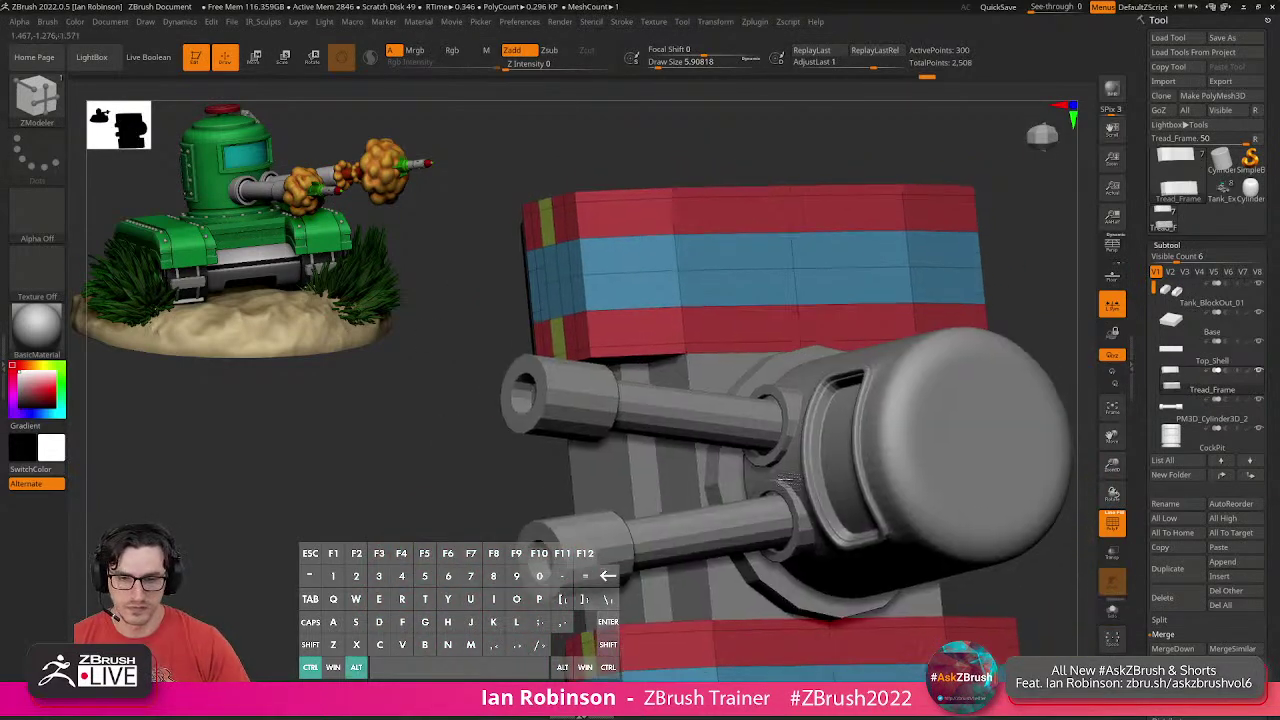
{"action": "key", "text": "ctrl+z"}
{"action": "key", "text": "ctrl+z"}
{"action": "key", "text": "ctrl+z"}
{"action": "key", "text": "ctrl+z"}
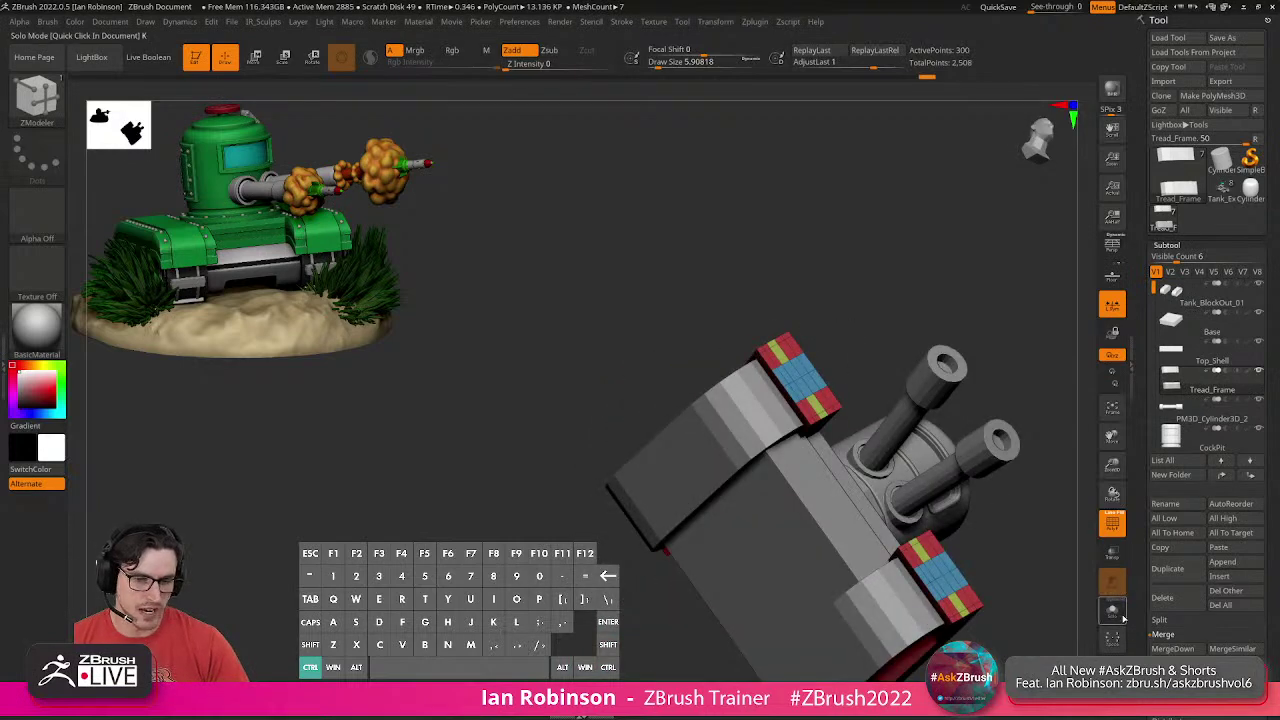
{"action": "key", "text": "ctrl+z"}
{"action": "key", "text": "ctrl+z"}
{"action": "key", "text": "ctrl+z"}
{"action": "key", "text": "ctrl+z"}
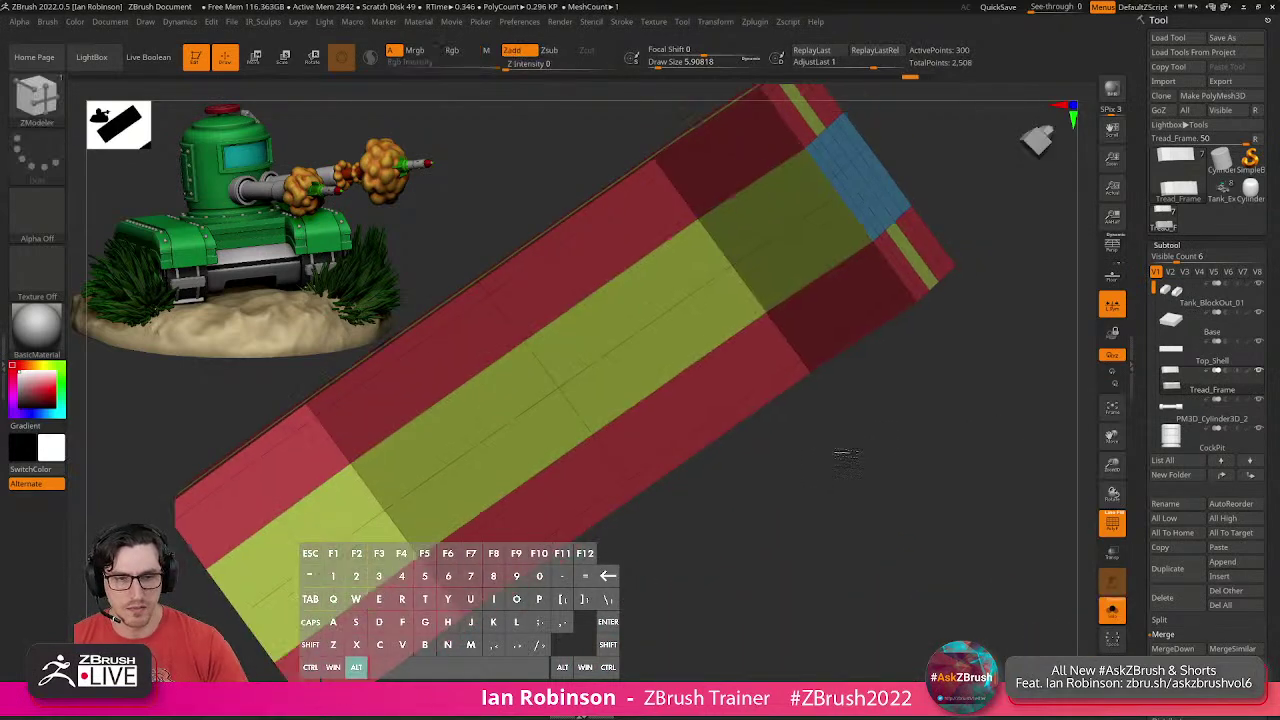
Merge the Tread_Frame underside's yellow center strip into the red polygroup of the surrounding faces, using PolyGroup with Polygroup All.
{"action": "left_click_drag", "start_coordinate": [891, 354], "coordinate": [855, 405], "text": "alt"}
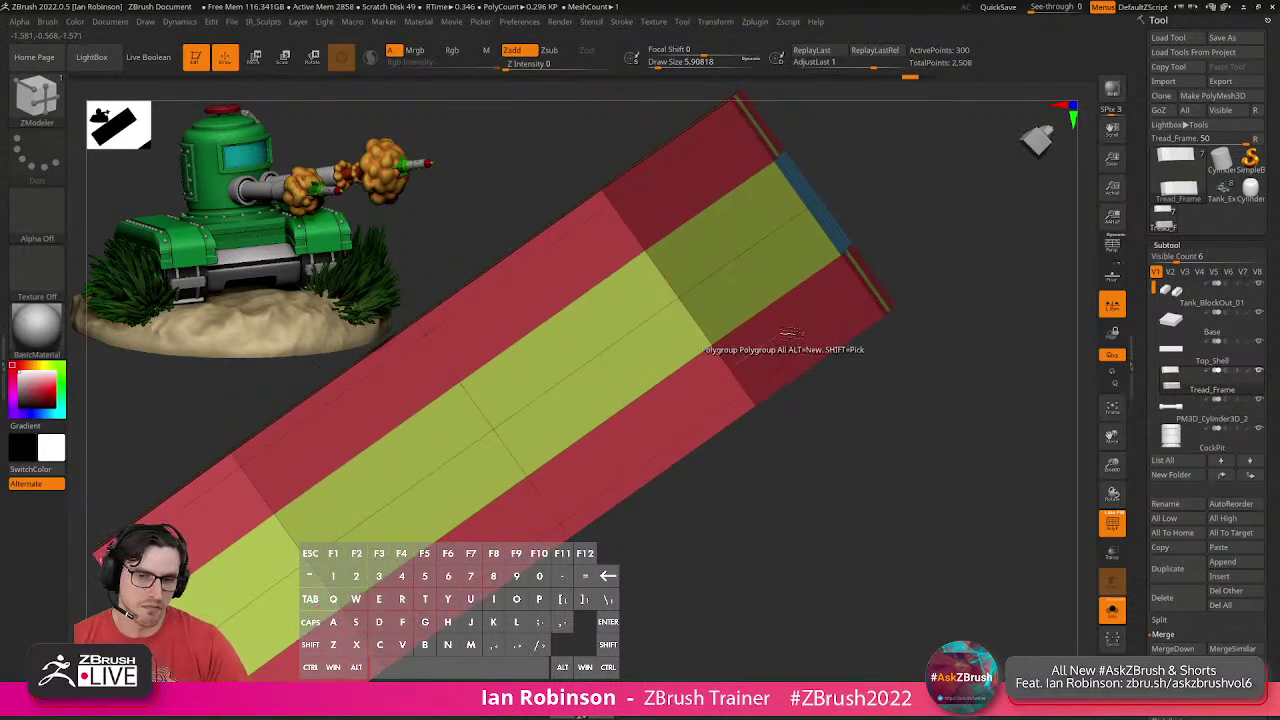
{"action": "key", "text": "ctrl+z"}
{"action": "key", "text": "ctrl+z"}
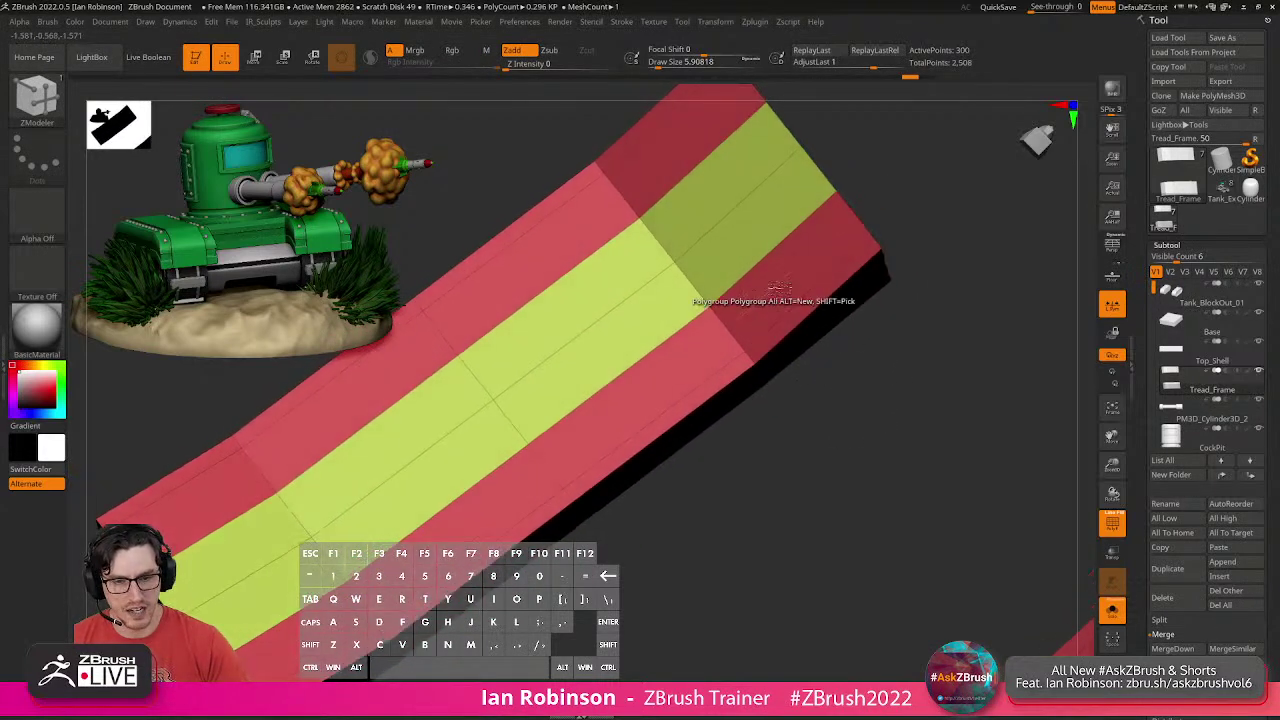
{"action": "key", "text": "alt"}
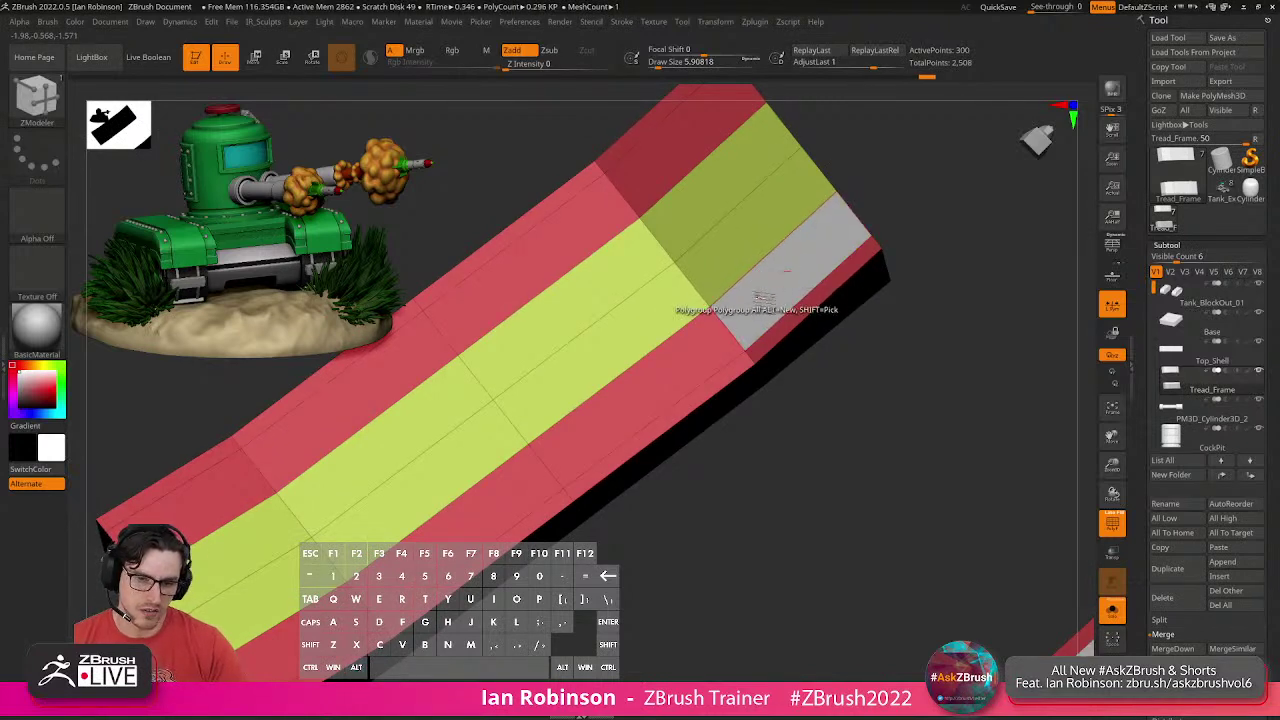
{"action": "key", "text": "ctrl+z"}
{"action": "key", "text": "alt"}
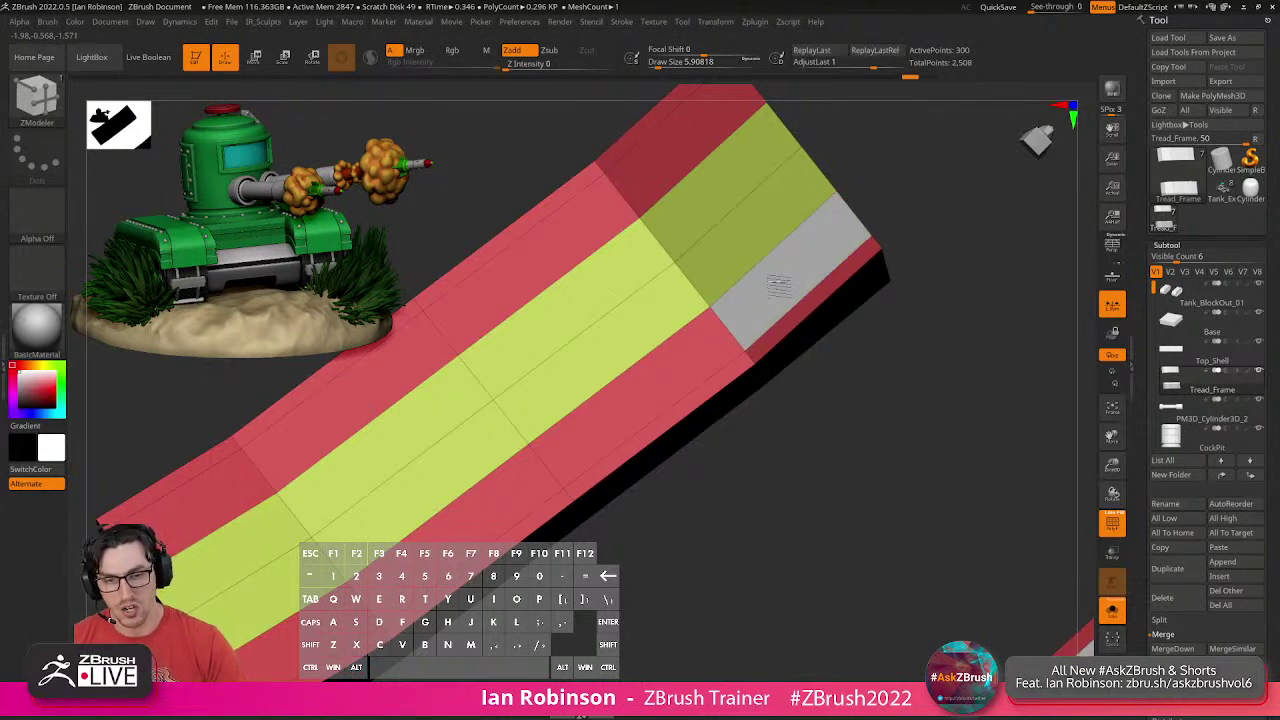
{"action": "left_click", "coordinate": [778, 285]}
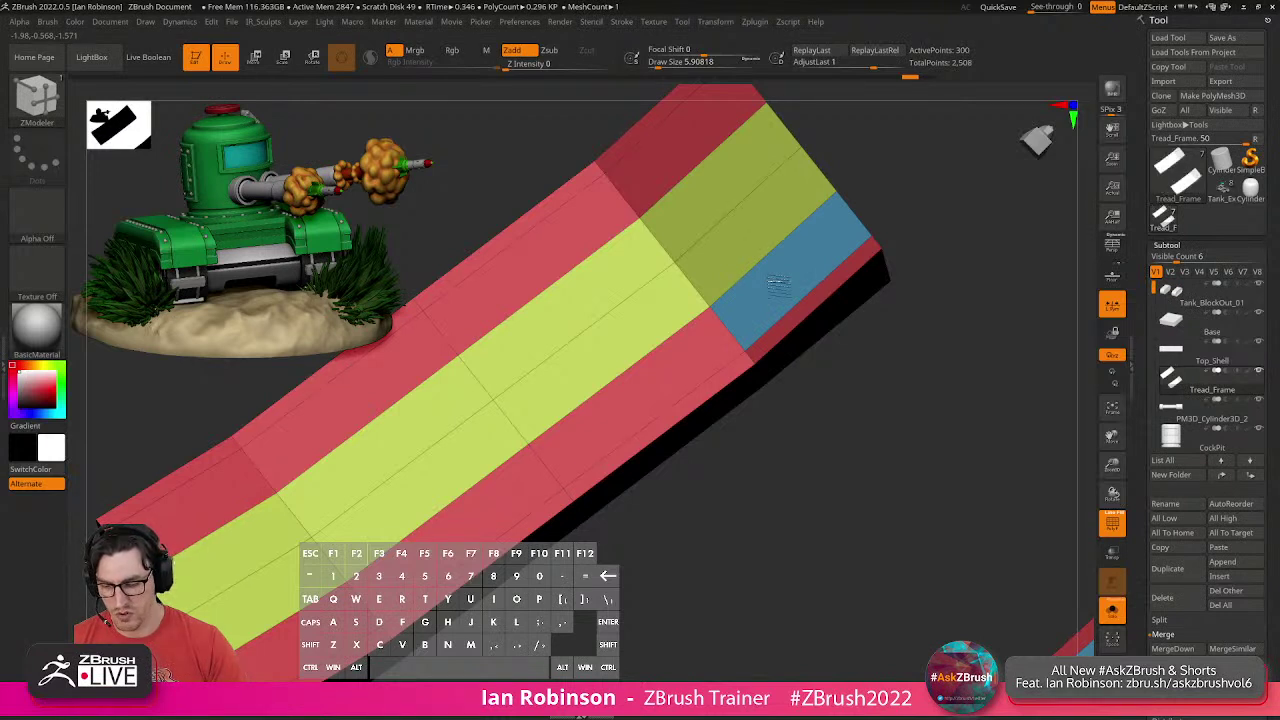
{"action": "left_click", "coordinate": [778, 285], "text": "shift"}
{"action": "mouse_move", "coordinate": [778, 285]}
{"action": "left_mouse_down", "text": "shift"}
{"action": "mouse_move", "coordinate": [760, 262]}
{"action": "mouse_move", "coordinate": [690, 240]}
{"action": "mouse_move", "coordinate": [575, 361]}
{"action": "mouse_move", "coordinate": [484, 415]}
{"action": "mouse_move", "coordinate": [369, 442]}
{"action": "mouse_move", "coordinate": [262, 575]}
{"action": "mouse_move", "coordinate": [427, 458]}
{"action": "left_mouse_up", "text": "shift"}
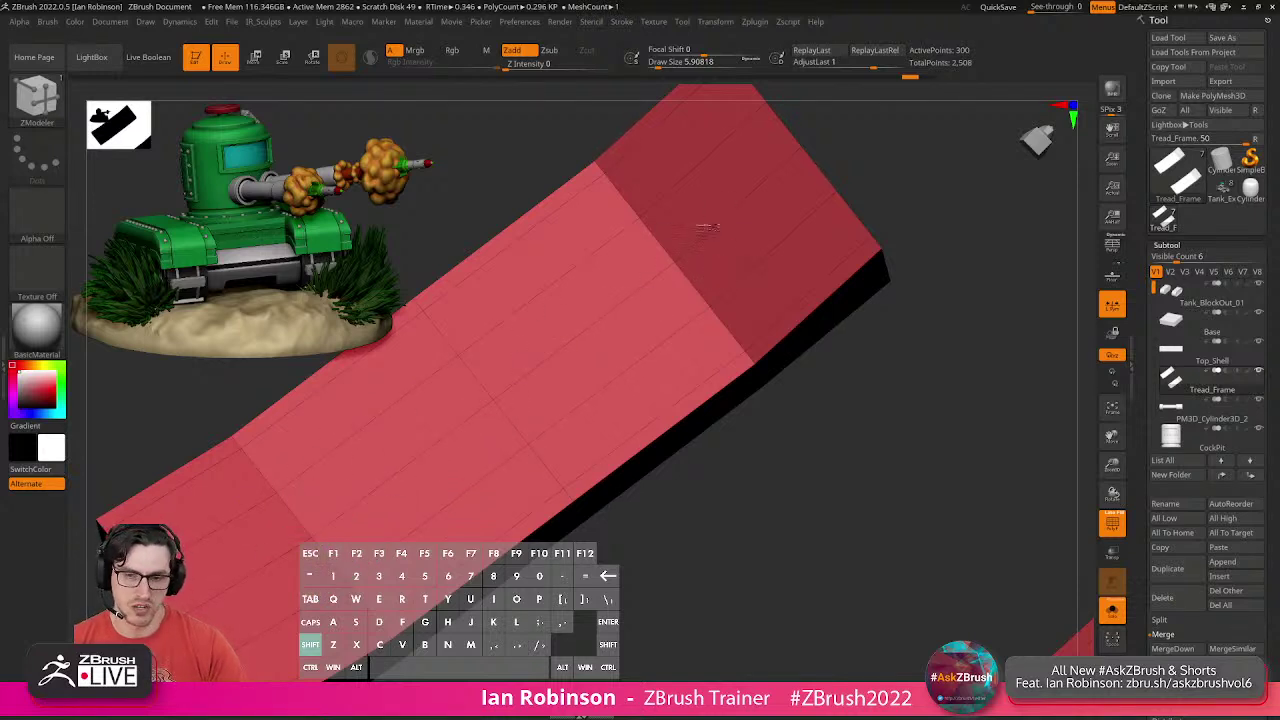
Set the ZModeler polygon action to QMesh with Polygroup All and extrude the Tread_Frame's green center strip slightly outward.
{"action": "left_click_drag", "start_coordinate": [889, 394], "coordinate": [665, 355], "text": "alt"}
{"action": "key", "text": "space"}
{"action": "left_click", "coordinate": [661, 343]}
{"action": "left_click", "coordinate": [697, 341]}
{"action": "left_click_drag", "start_coordinate": [700, 341], "coordinate": [697, 336]}
{"action": "right_click_drag", "start_coordinate": [697, 336], "coordinate": [673, 352], "text": "alt"}
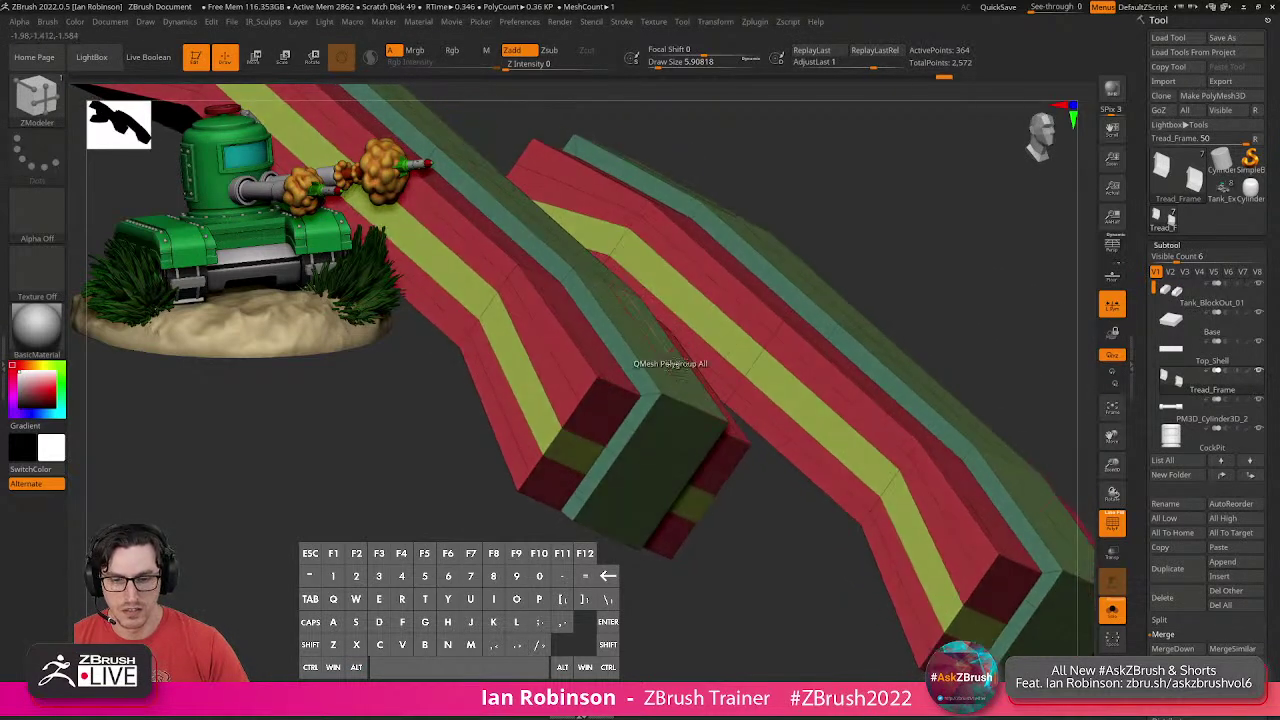
{"action": "left_click", "coordinate": [664, 412]}
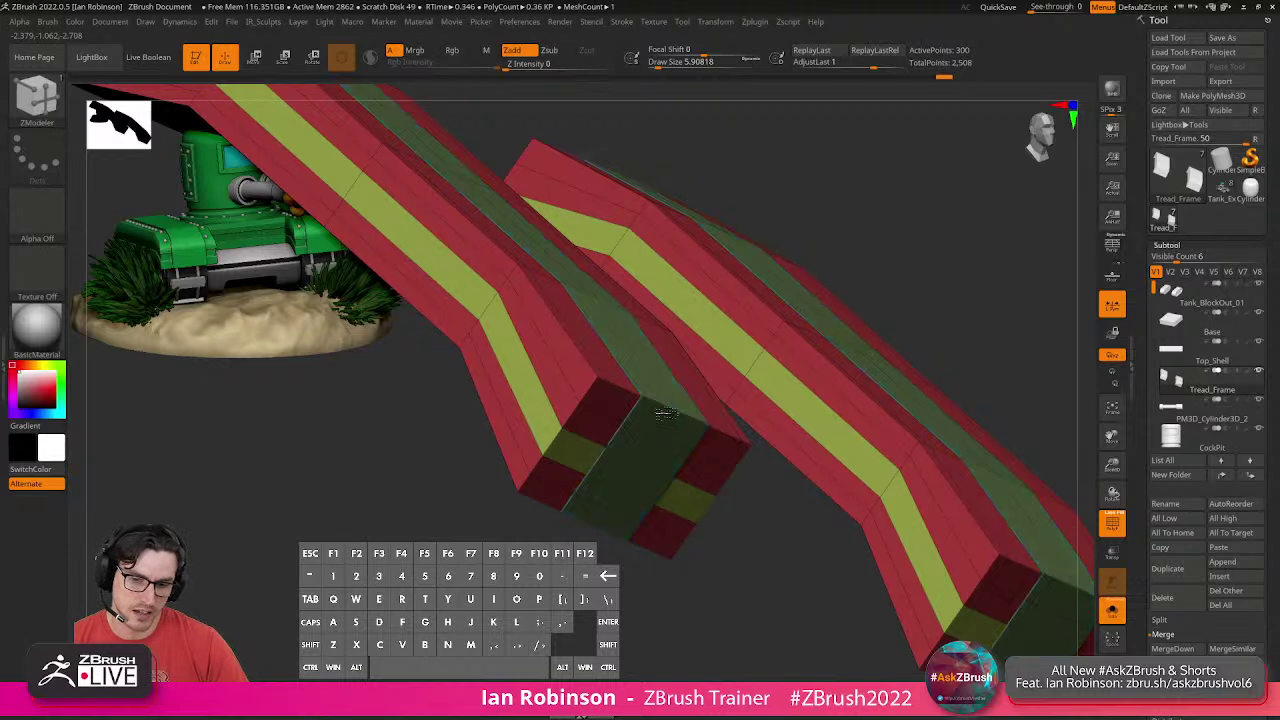
{"action": "left_click_drag", "start_coordinate": [664, 412], "coordinate": [678, 411]}
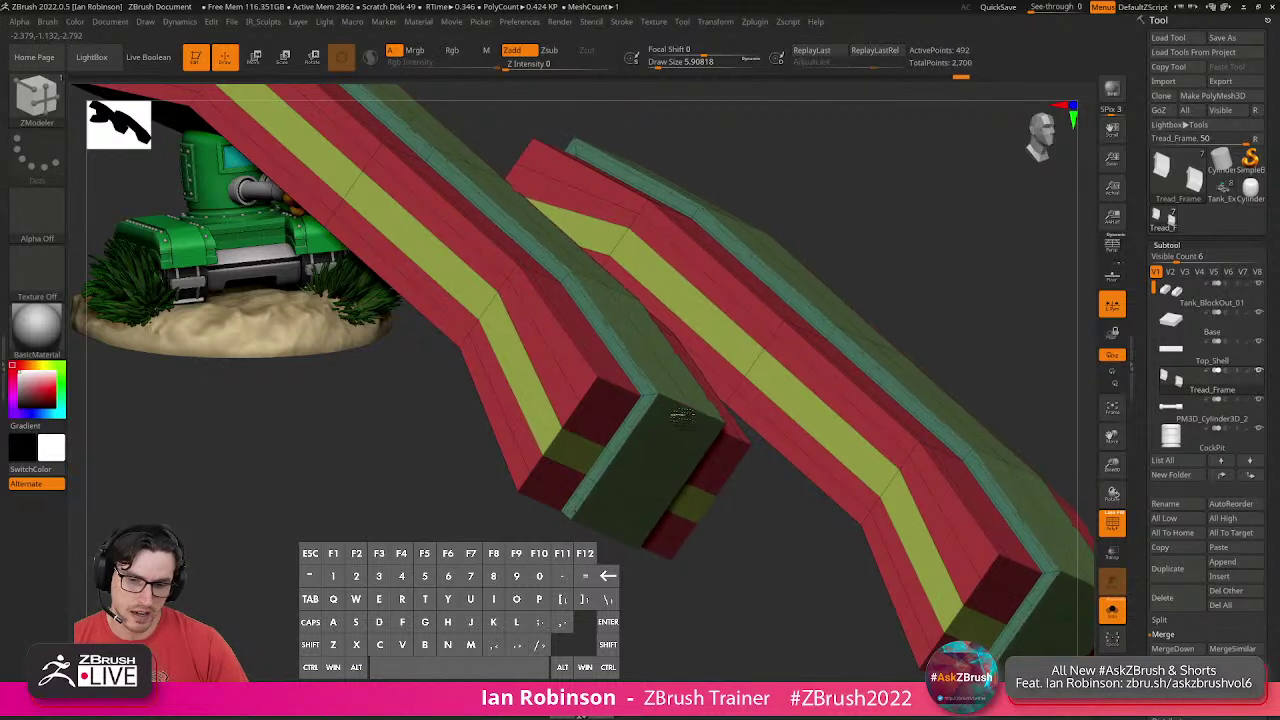
{"action": "left_click", "coordinate": [660, 430]}
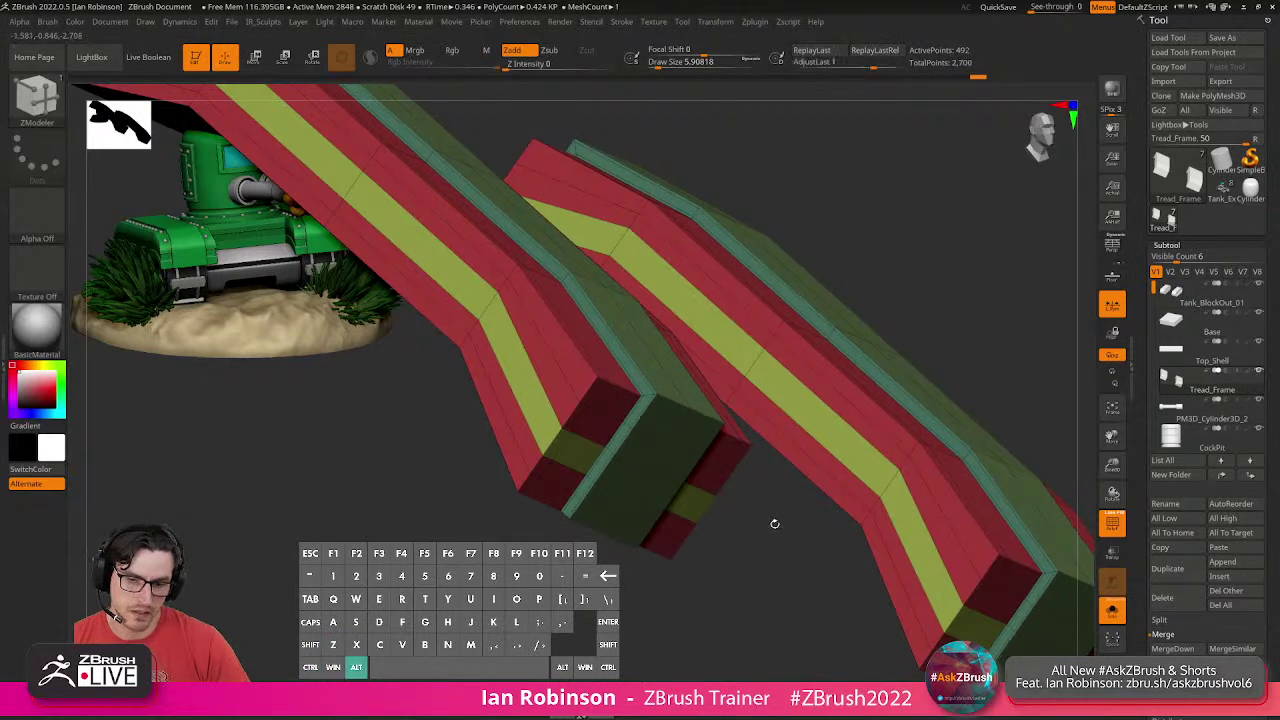
Preview the Tread_Frame with dynamic subdivision, restore the unsmoothed mesh with polyframes, and inspect it from the front and above.
{"action": "left_click_drag", "start_coordinate": [774, 523], "coordinate": [889, 387], "text": "alt"}
{"action": "key", "text": "d"}
{"action": "key", "text": "shift+f"}
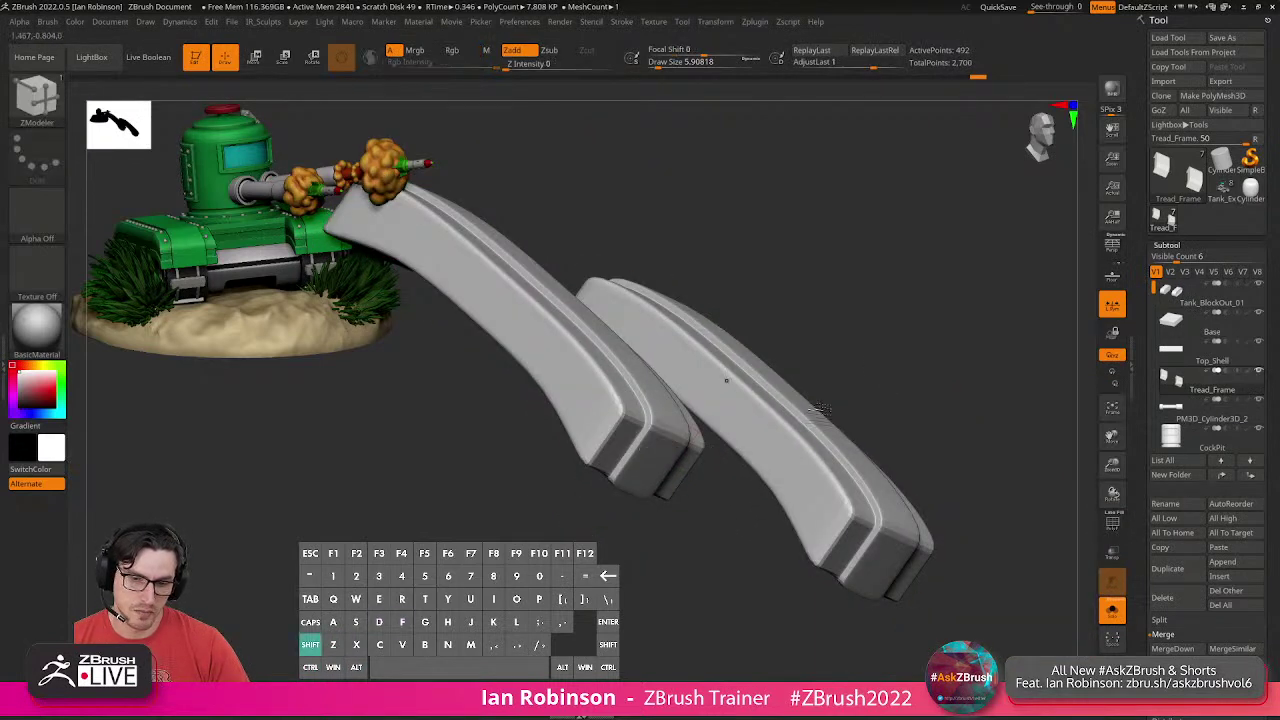
{"action": "key", "text": "shift+f"}
{"action": "key", "text": "shift+f"}
{"action": "key", "text": "shift+f"}
{"action": "key", "text": "shift+d"}
{"action": "left_click_drag", "start_coordinate": [943, 409], "coordinate": [764, 325], "text": "shift"}
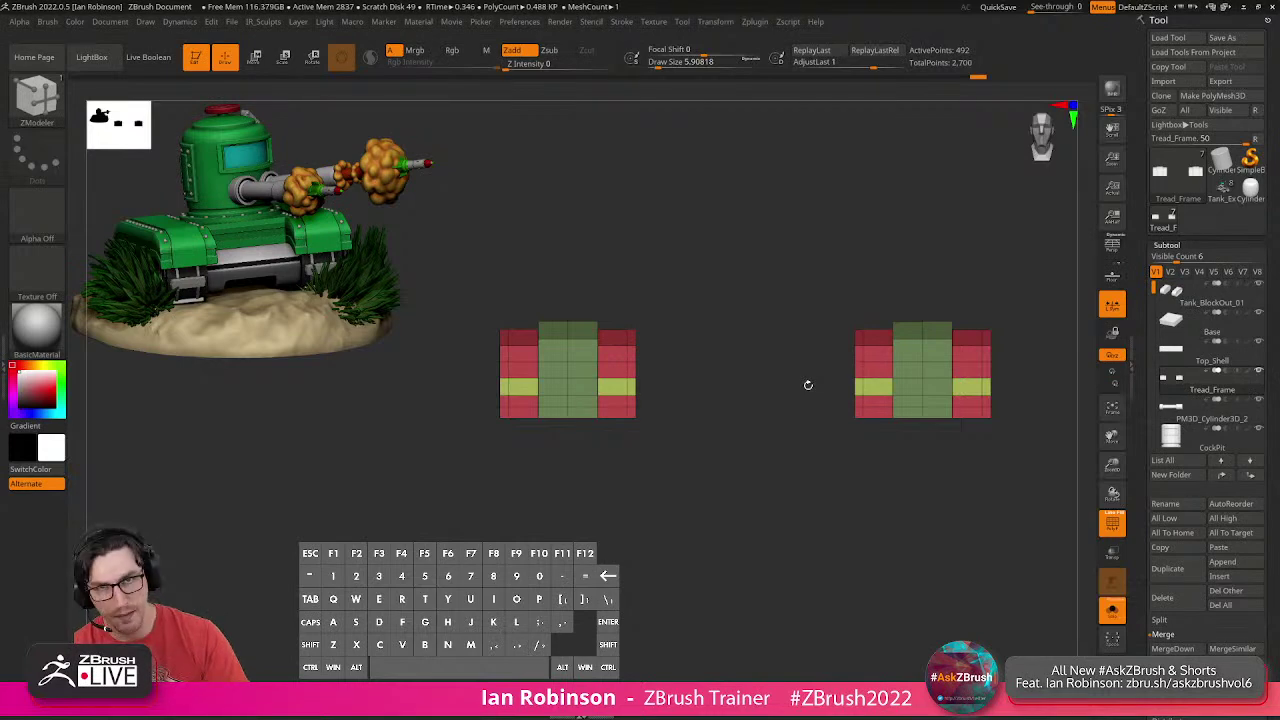
{"action": "left_click_drag", "start_coordinate": [780, 386], "coordinate": [774, 451]}
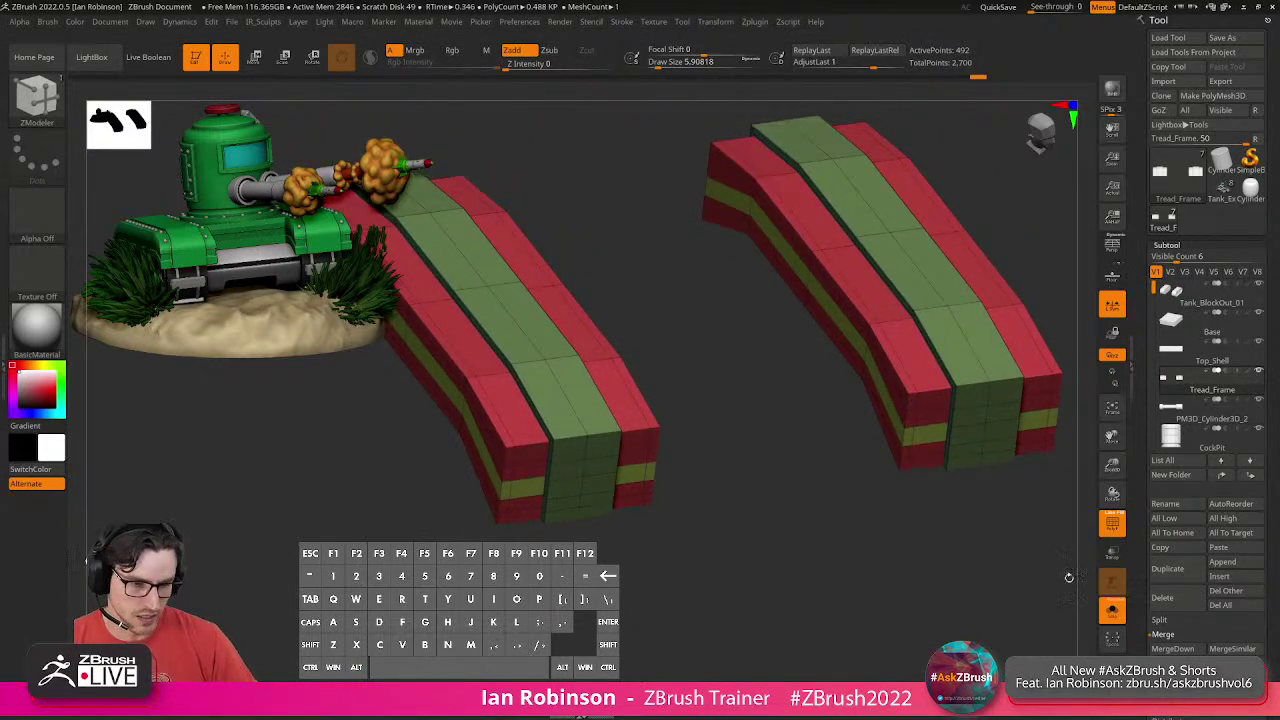
Show the other tank parts again and inspect the raised tread frames against them from several sides.
{"action": "left_click", "coordinate": [1112, 610]}
{"action": "mouse_move", "coordinate": [873, 551]}
{"action": "left_mouse_down"}
{"action": "mouse_move", "coordinate": [872, 570]}
{"action": "mouse_move", "coordinate": [886, 557]}
{"action": "left_mouse_up"}
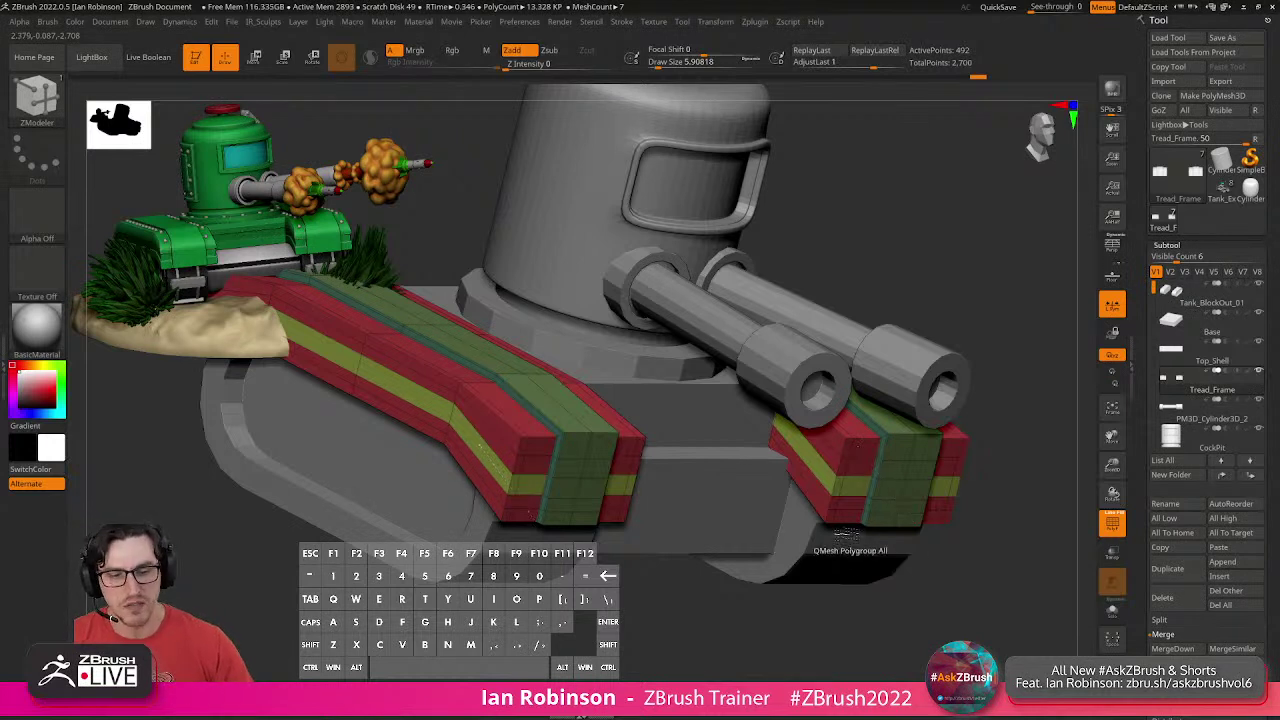
{"action": "left_click_drag", "start_coordinate": [971, 580], "coordinate": [970, 549]}
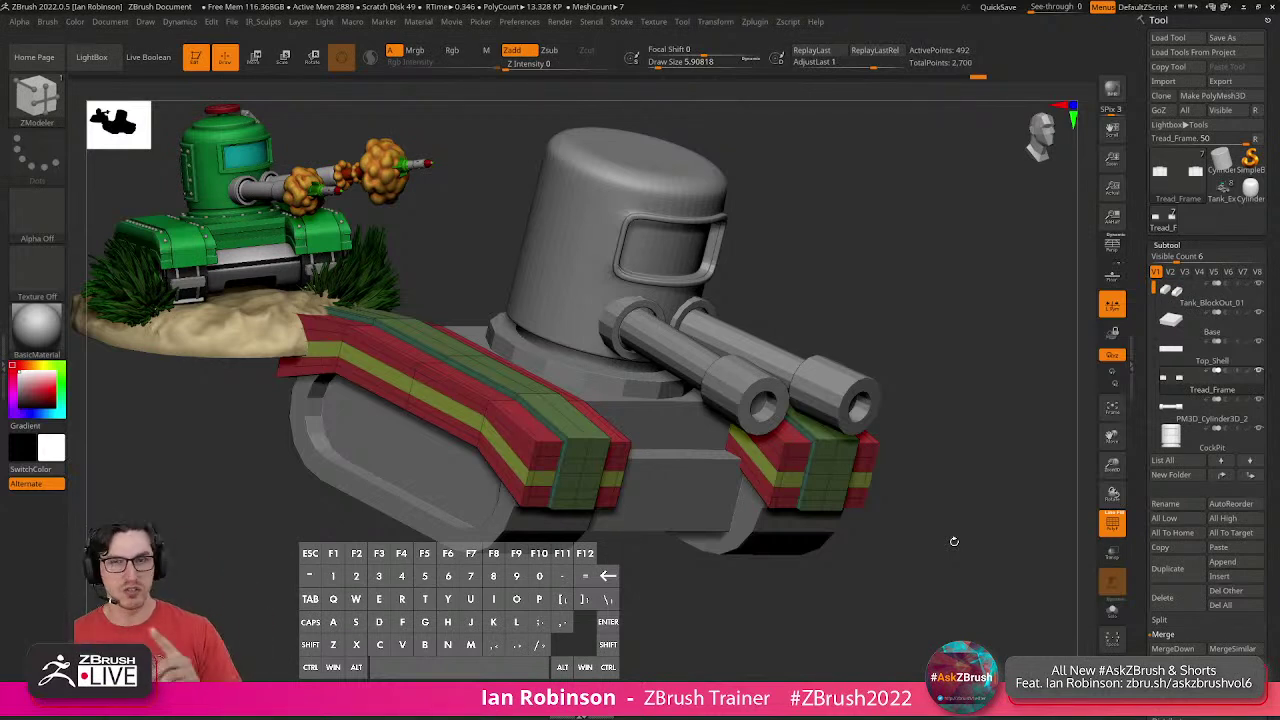
{"action": "left_click_drag", "start_coordinate": [951, 538], "coordinate": [873, 557]}
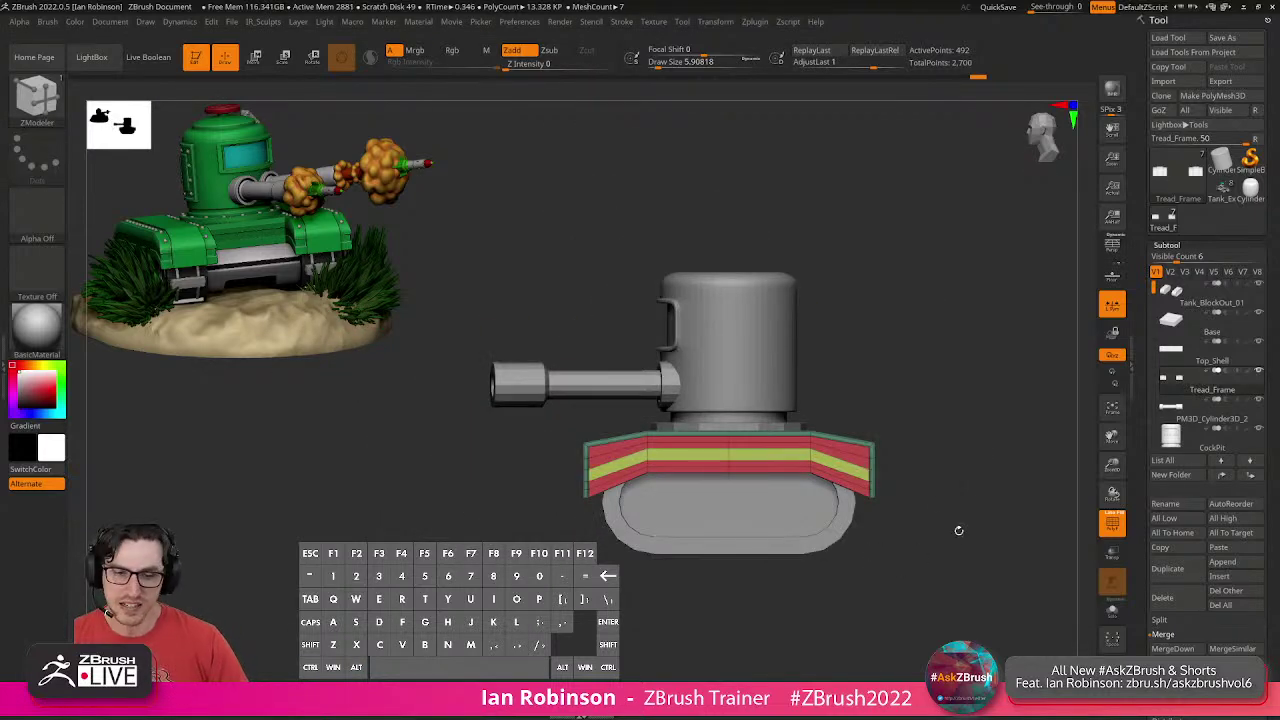
Set the ZModeler edge action to Insert with Multiple EdgeLoops and add two edge loops across each sloped Tread_Frame end.
{"action": "left_click_drag", "start_coordinate": [971, 497], "coordinate": [966, 526], "text": "alt"}
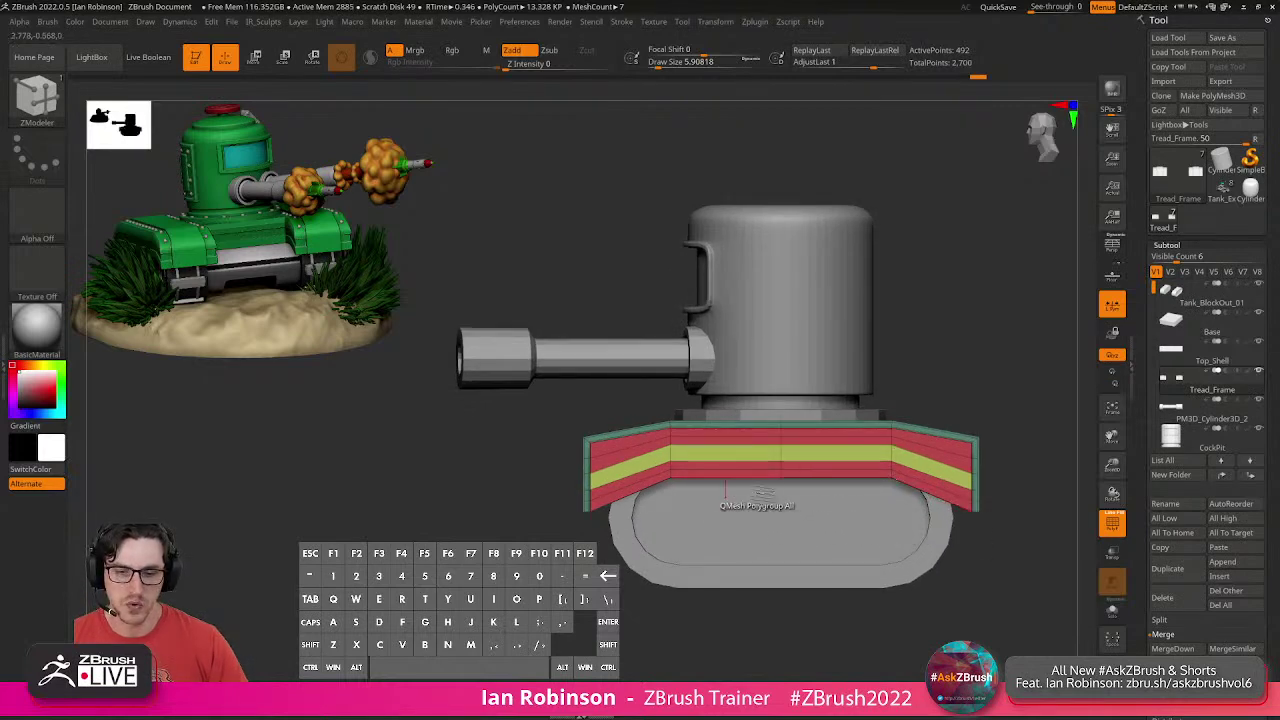
{"action": "left_click_drag", "start_coordinate": [617, 415], "coordinate": [631, 453], "text": "alt"}
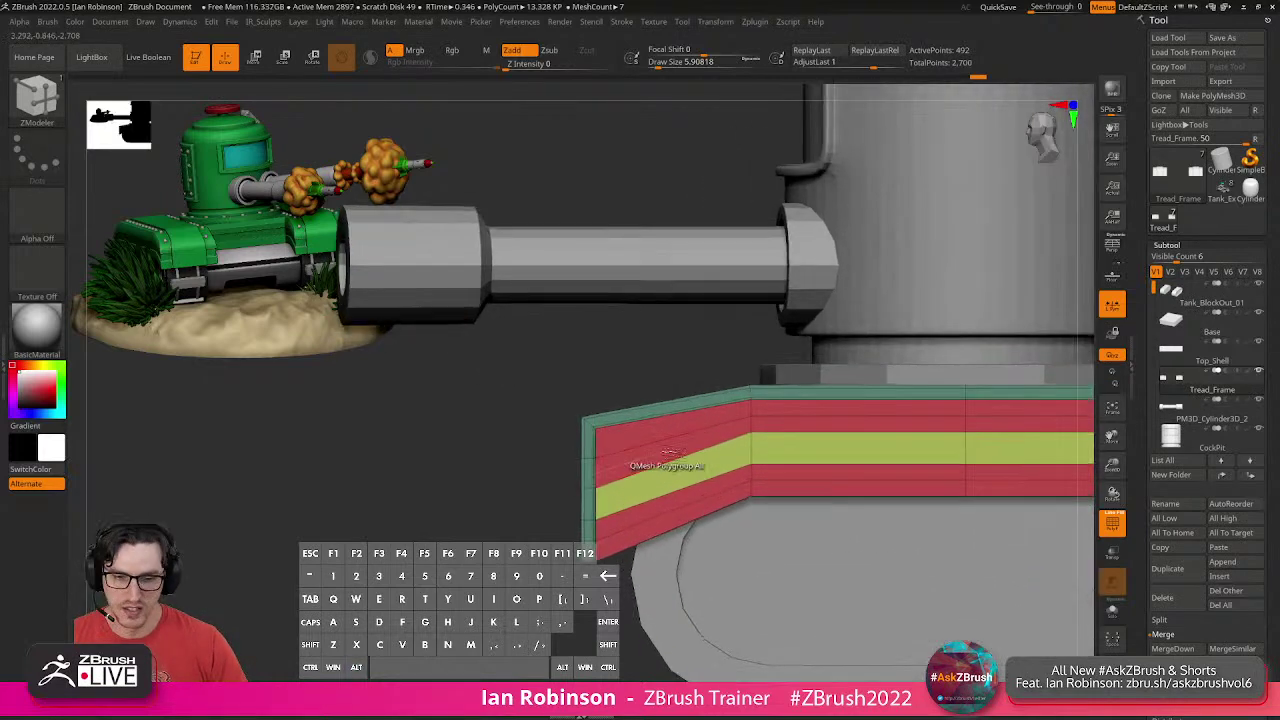
{"action": "key", "text": "space"}
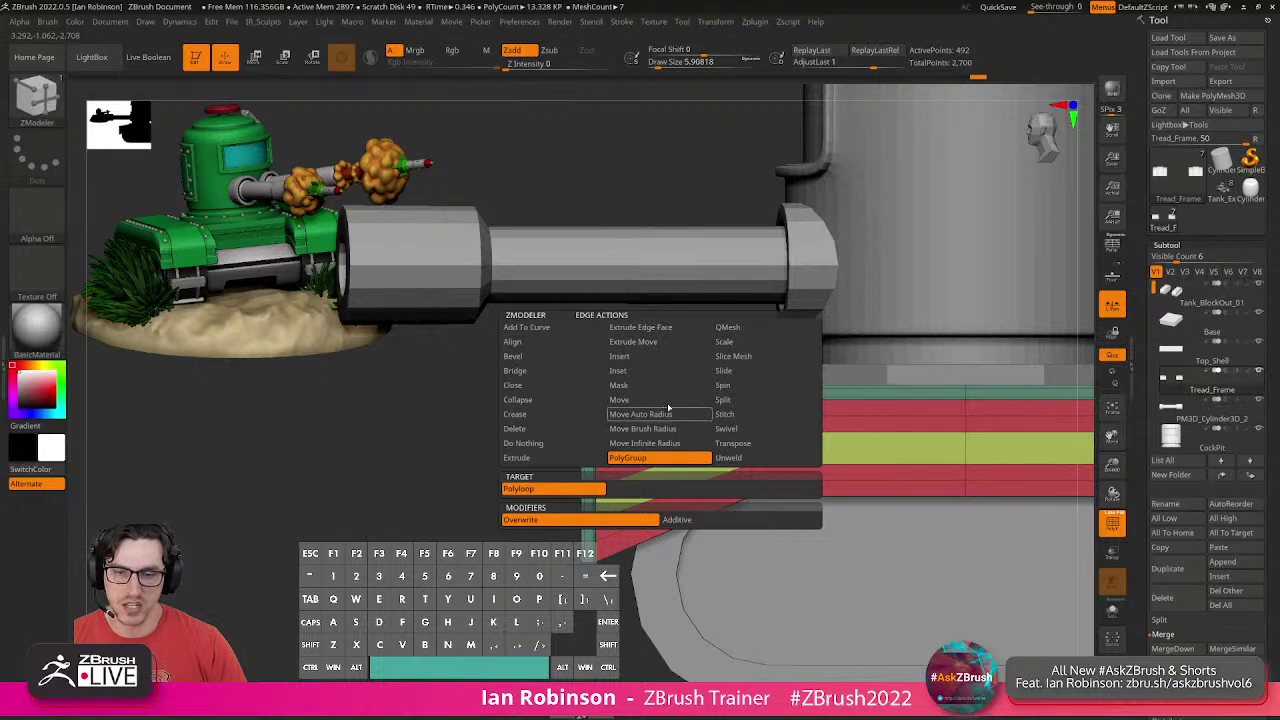
{"action": "left_click", "coordinate": [646, 356]}
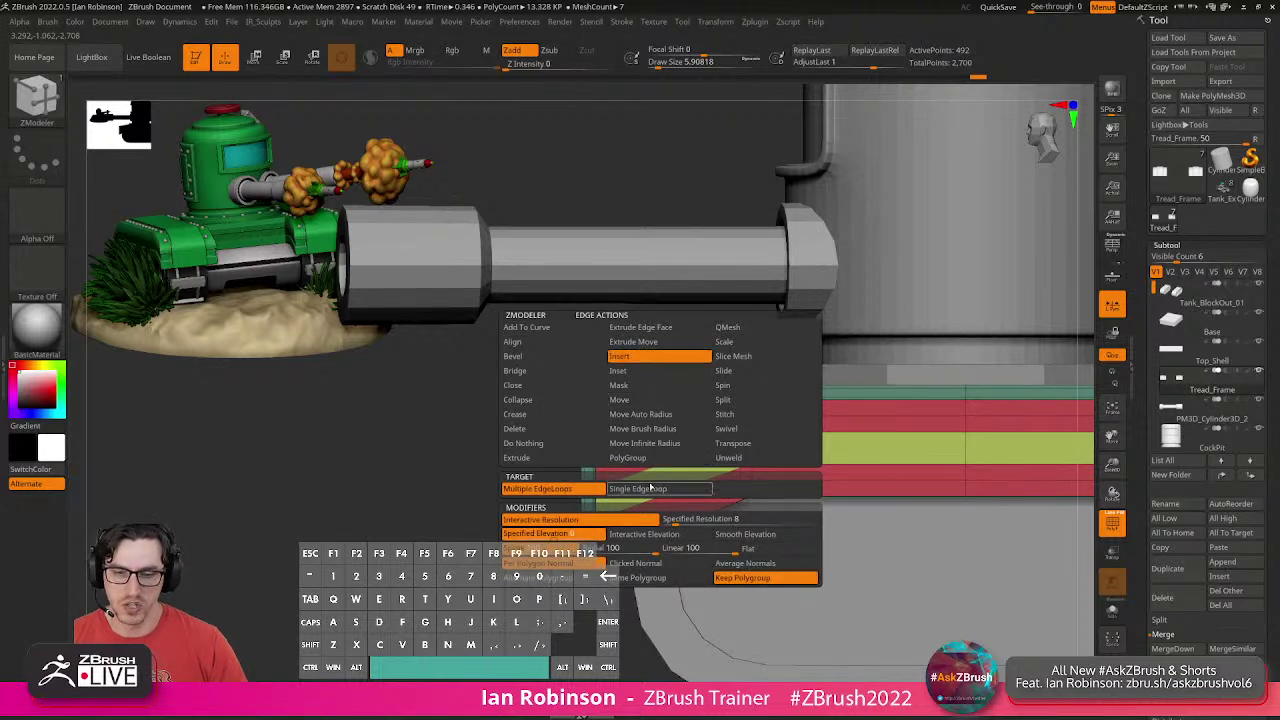
{"action": "key", "text": "space"}
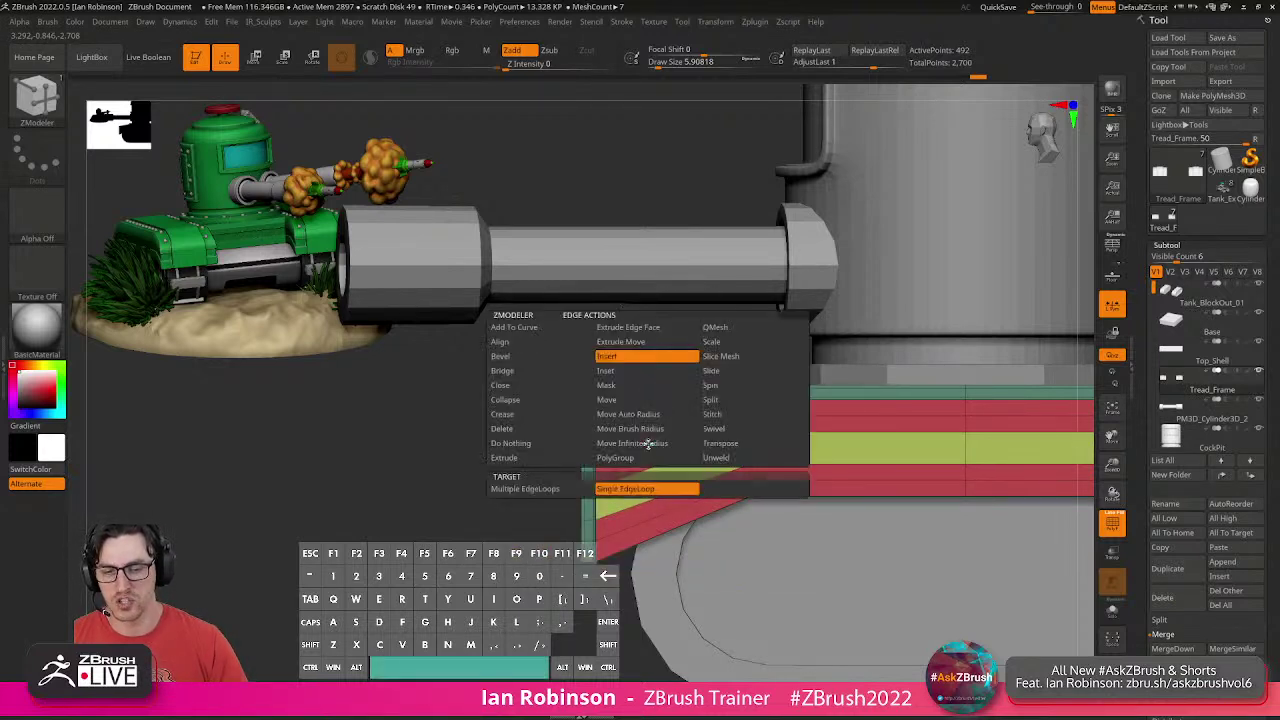
{"action": "left_click", "coordinate": [665, 458]}
{"action": "right_click_drag", "start_coordinate": [667, 463], "coordinate": [293, 407], "text": "alt"}
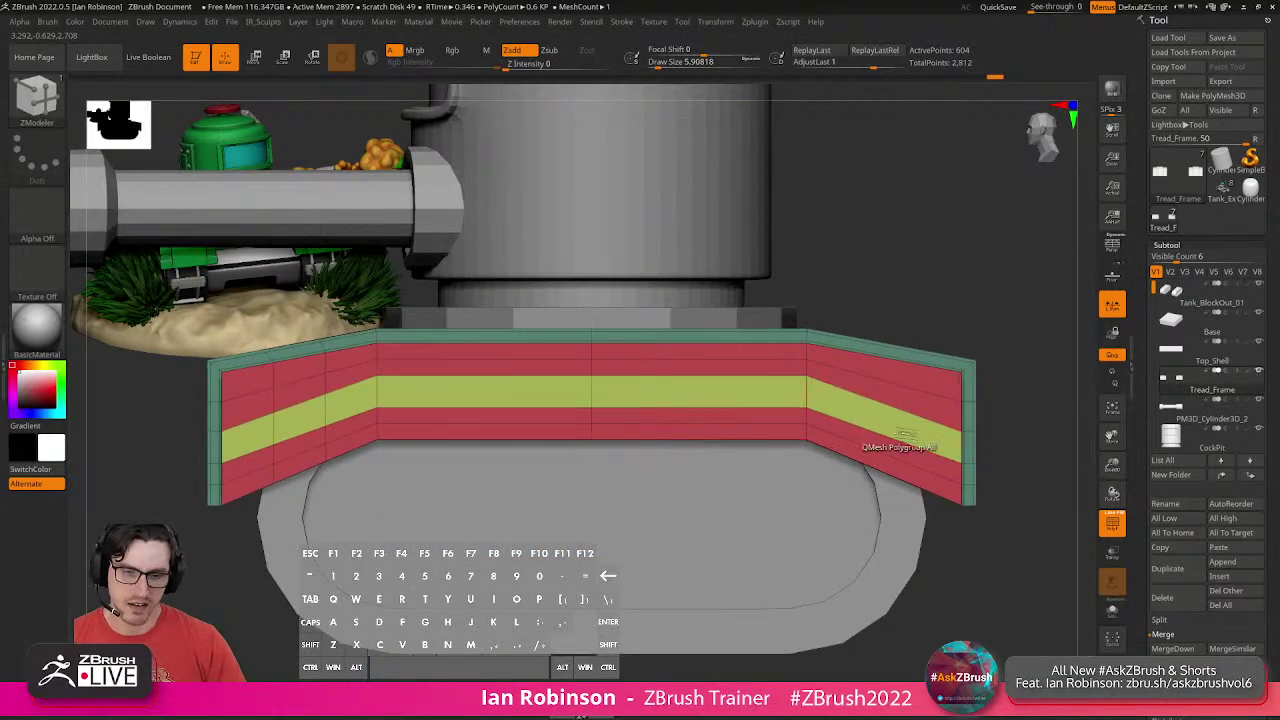
{"action": "left_click", "coordinate": [900, 384]}
{"action": "right_click_drag", "start_coordinate": [893, 512], "coordinate": [640, 500], "text": "alt"}
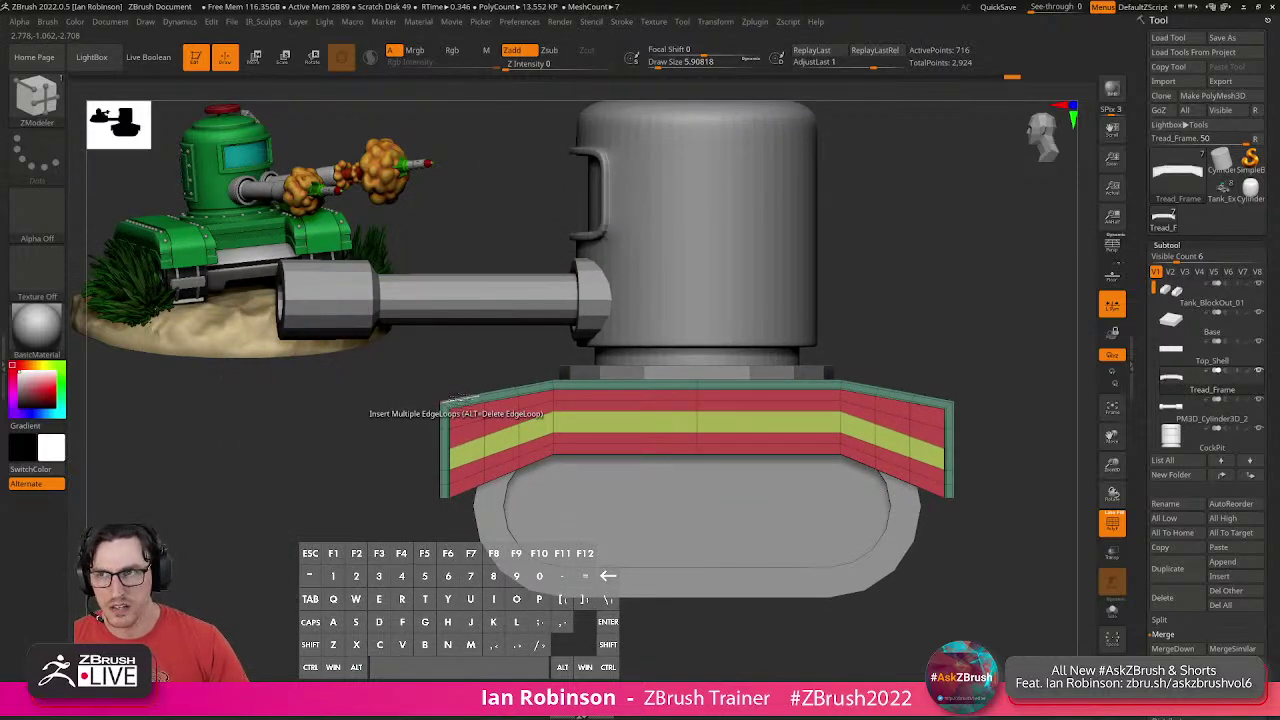
Mask the Tread_Frame's middle with the MaskLasso, leaving both ends free, and move the ends slightly down.
{"action": "mouse_move", "coordinate": [445, 385]}
{"action": "left_mouse_down", "text": "ctrl"}
{"action": "mouse_move", "coordinate": [455, 530]}
{"action": "mouse_move", "coordinate": [508, 463]}
{"action": "mouse_move", "coordinate": [490, 368]}
{"action": "left_mouse_up", "text": "ctrl"}
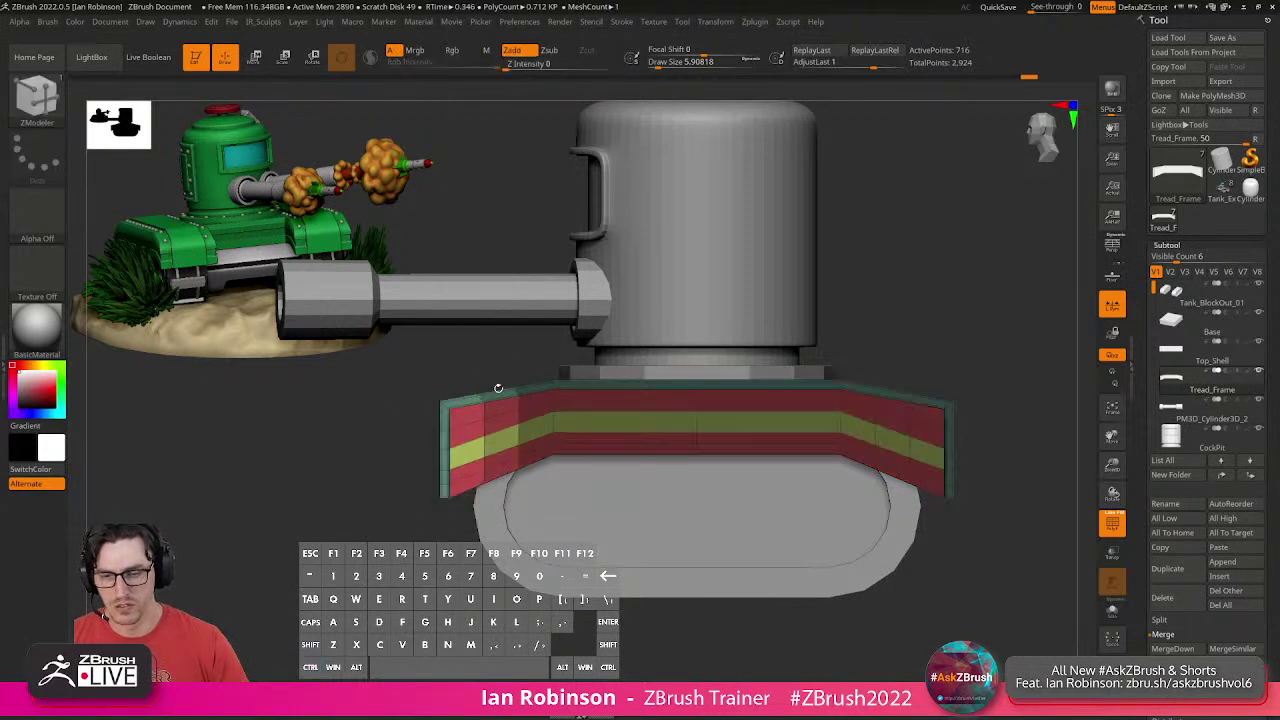
{"action": "left_click", "coordinate": [943, 395]}
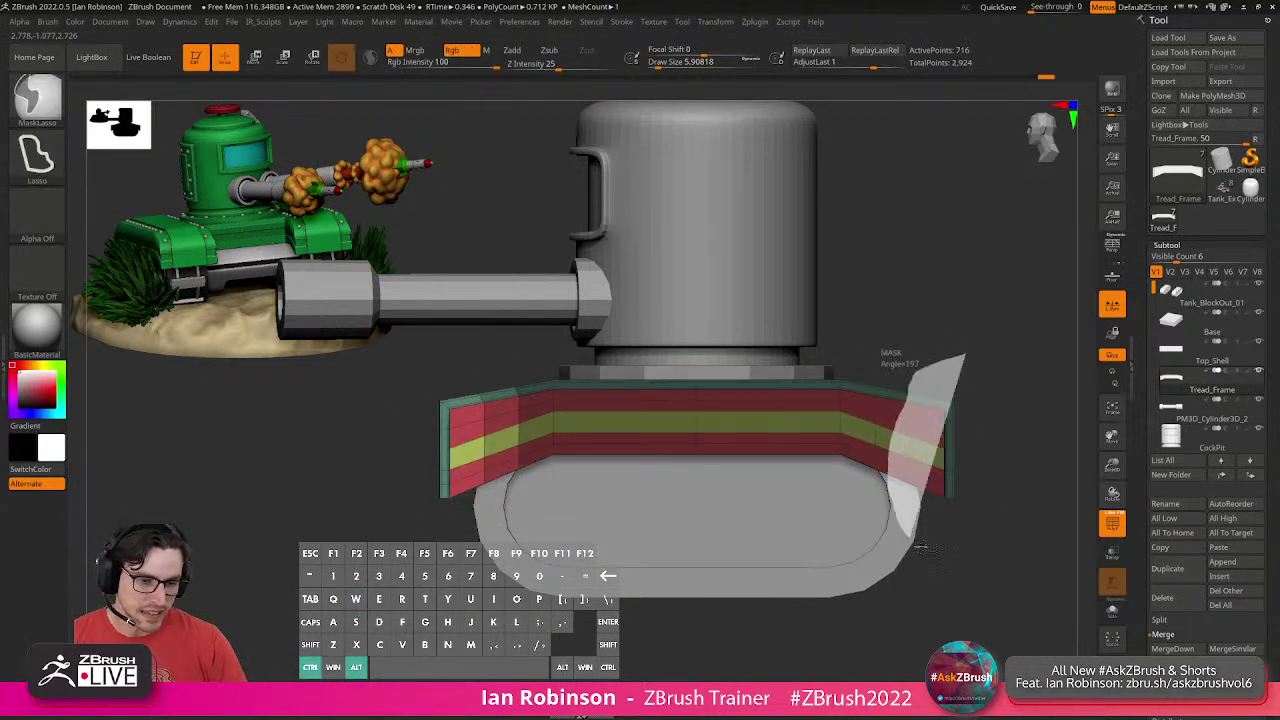
{"action": "key", "text": "w"}
{"action": "left_click_drag", "start_coordinate": [697, 401], "coordinate": [697, 407]}
{"action": "key", "text": "q"}
{"action": "key", "text": "ctrl"}
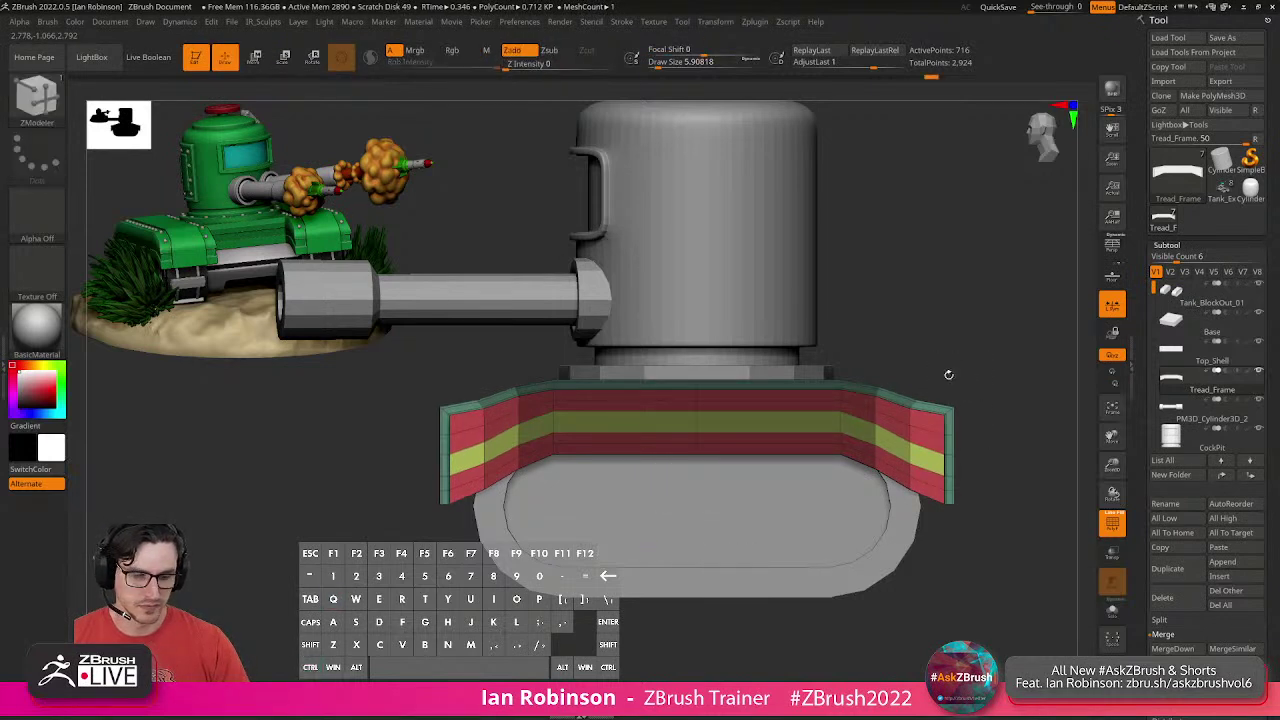
Refine the mask at the Tread_Frame's two outermost tips and move the unmasked points slightly lower to round the ends.
{"action": "left_click_drag", "start_coordinate": [968, 376], "coordinate": [968, 366], "text": "ctrl"}
{"action": "mouse_move", "coordinate": [427, 400]}
{"action": "left_mouse_down", "text": "ctrl"}
{"action": "mouse_move", "coordinate": [487, 450]}
{"action": "mouse_move", "coordinate": [468, 387]}
{"action": "left_mouse_up", "text": "ctrl"}
{"action": "key", "text": "w"}
{"action": "left_click_drag", "start_coordinate": [702, 404], "coordinate": [705, 413]}
{"action": "key", "text": "q"}
Check the curved Tread_Frame ends with dynamic subdivision, clear the mask, and return to the unsmoothed mesh with polyframes.
{"action": "mouse_move", "coordinate": [310, 470]}
{"action": "left_mouse_down"}
{"action": "mouse_move", "coordinate": [420, 505]}
{"action": "mouse_move", "coordinate": [464, 536]}
{"action": "mouse_move", "coordinate": [423, 517]}
{"action": "mouse_move", "coordinate": [600, 512]}
{"action": "left_mouse_up"}
{"action": "key", "text": "shift+f"}
{"action": "key", "text": "shift+f"}
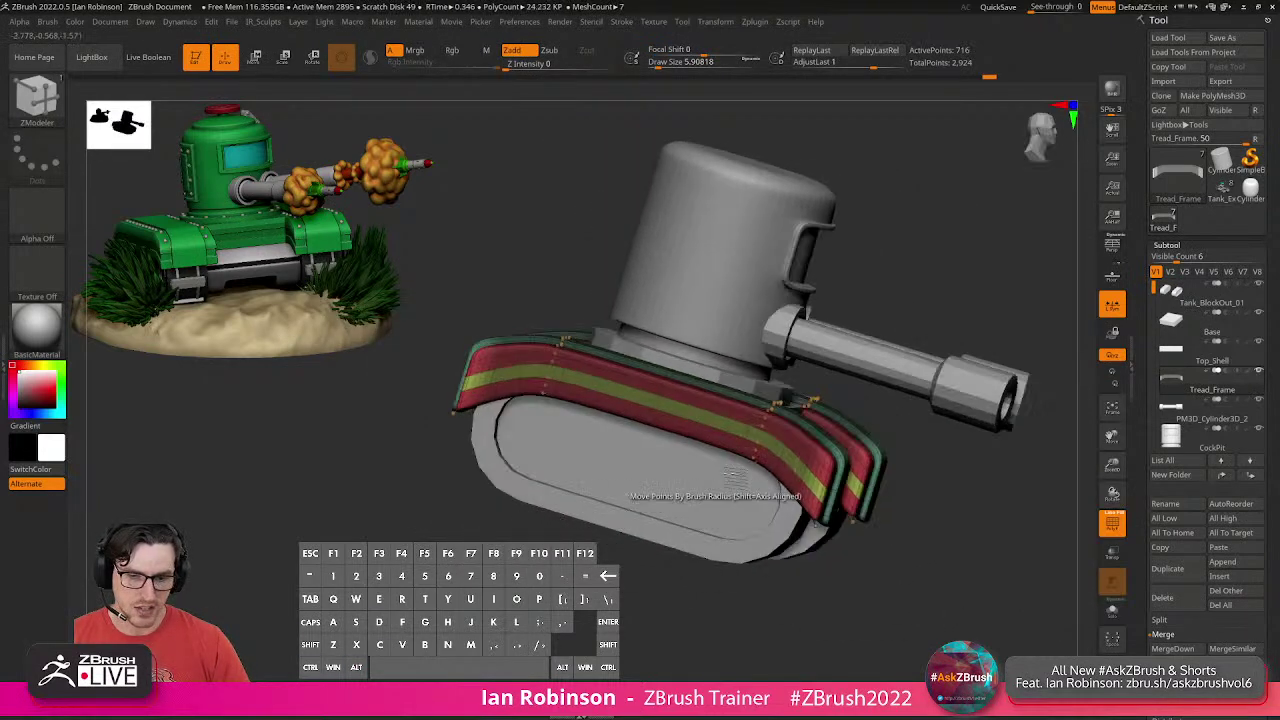
{"action": "mouse_move", "coordinate": [882, 278]}
{"action": "left_mouse_down", "text": "ctrl"}
{"action": "mouse_move", "coordinate": [917, 283]}
{"action": "mouse_move", "coordinate": [787, 402]}
{"action": "left_mouse_up", "text": "ctrl"}
{"action": "key", "text": "shift+f"}
{"action": "key", "text": "shift+f"}
{"action": "key", "text": "shift+d"}
{"action": "right_click_drag", "start_coordinate": [786, 401], "coordinate": [694, 374], "text": "alt"}
{"action": "right_click_drag", "start_coordinate": [694, 374], "coordinate": [700, 450]}
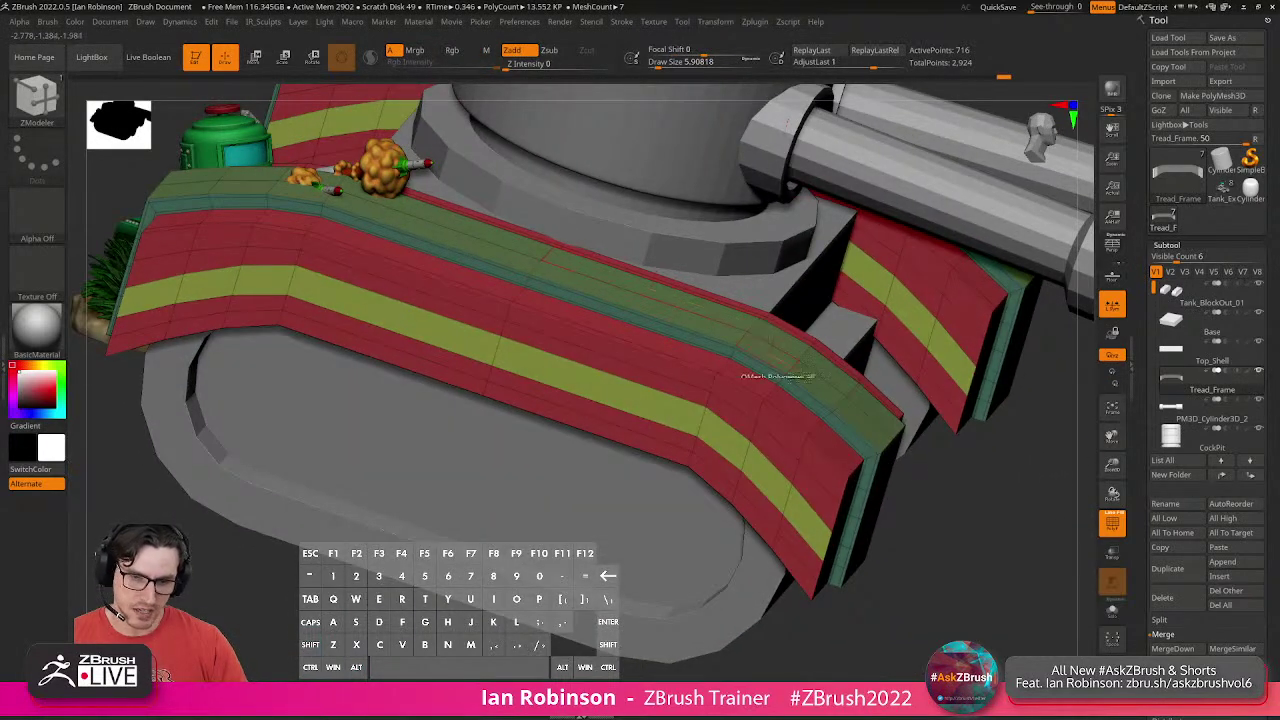
Set the ZModeler edge Insert target to Single EdgeLoop and add an edge loop on each side of the Tread_Frame's front bend.
{"action": "key", "text": "alt"}
{"action": "right_click_drag", "start_coordinate": [741, 330], "coordinate": [750, 366], "text": "alt"}
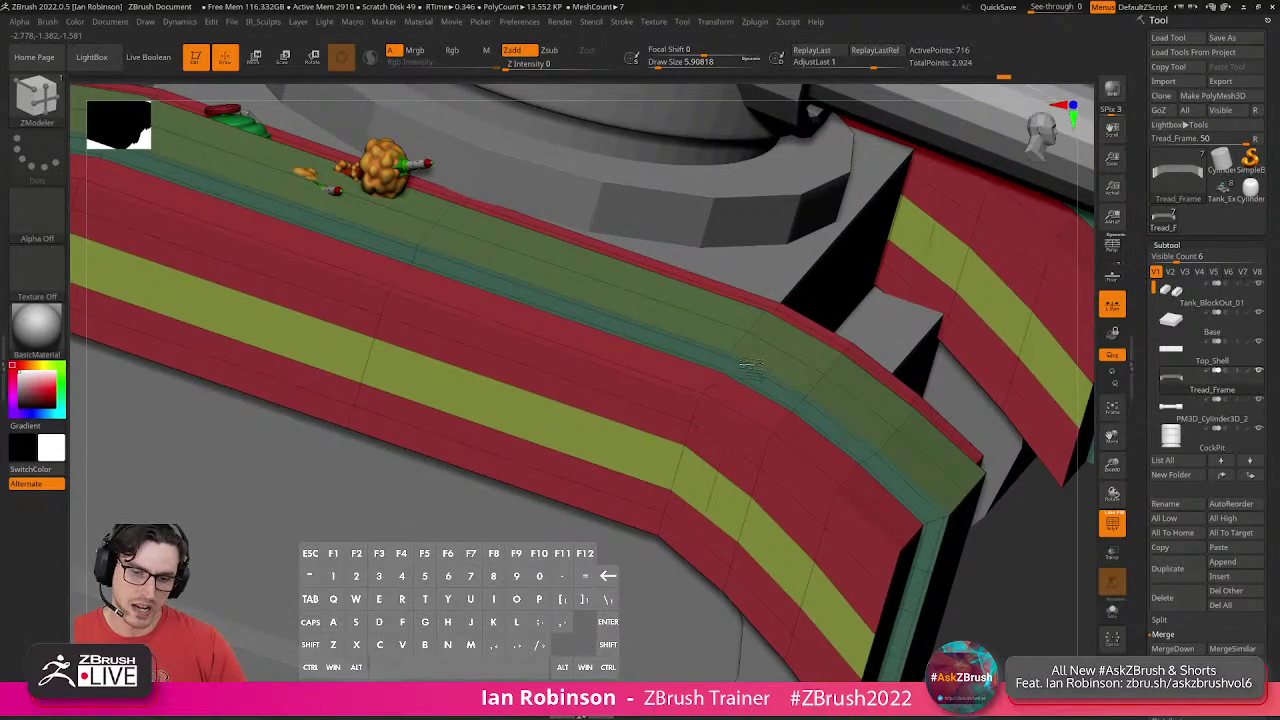
{"action": "key", "text": "ctrl+z"}
{"action": "key", "text": "d"}
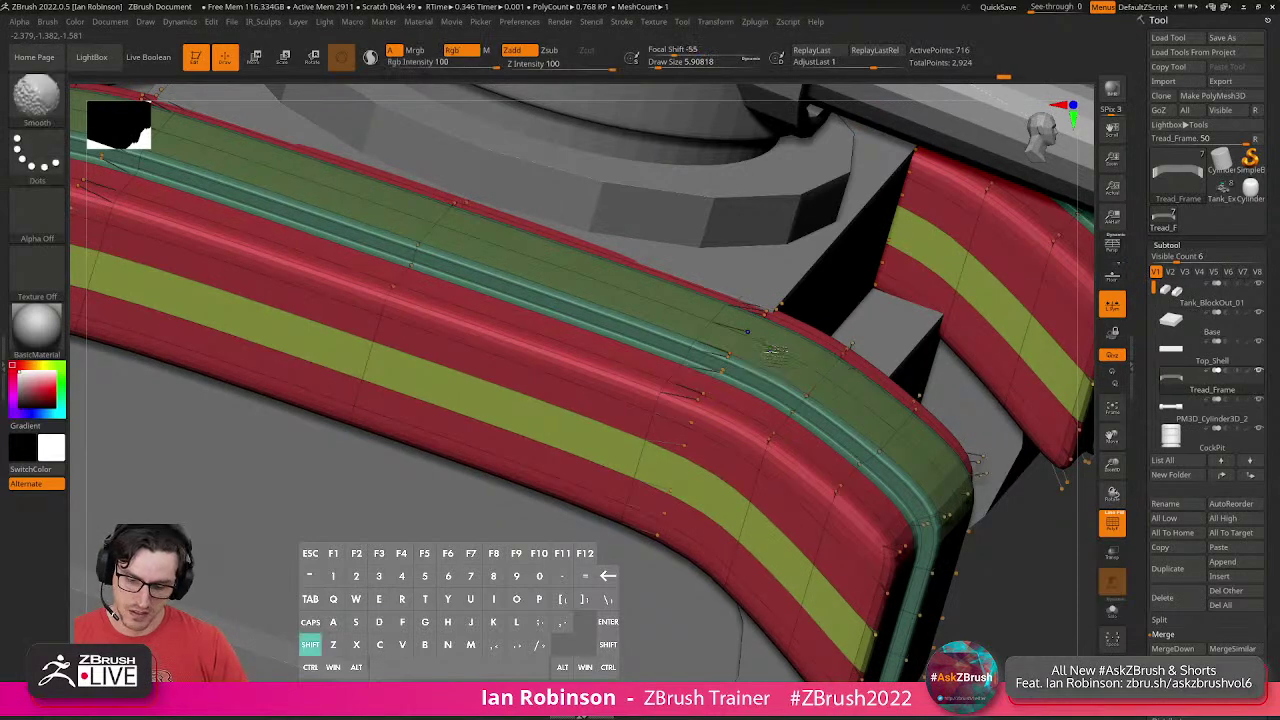
{"action": "key", "text": "shift+d"}
{"action": "key", "text": "space"}
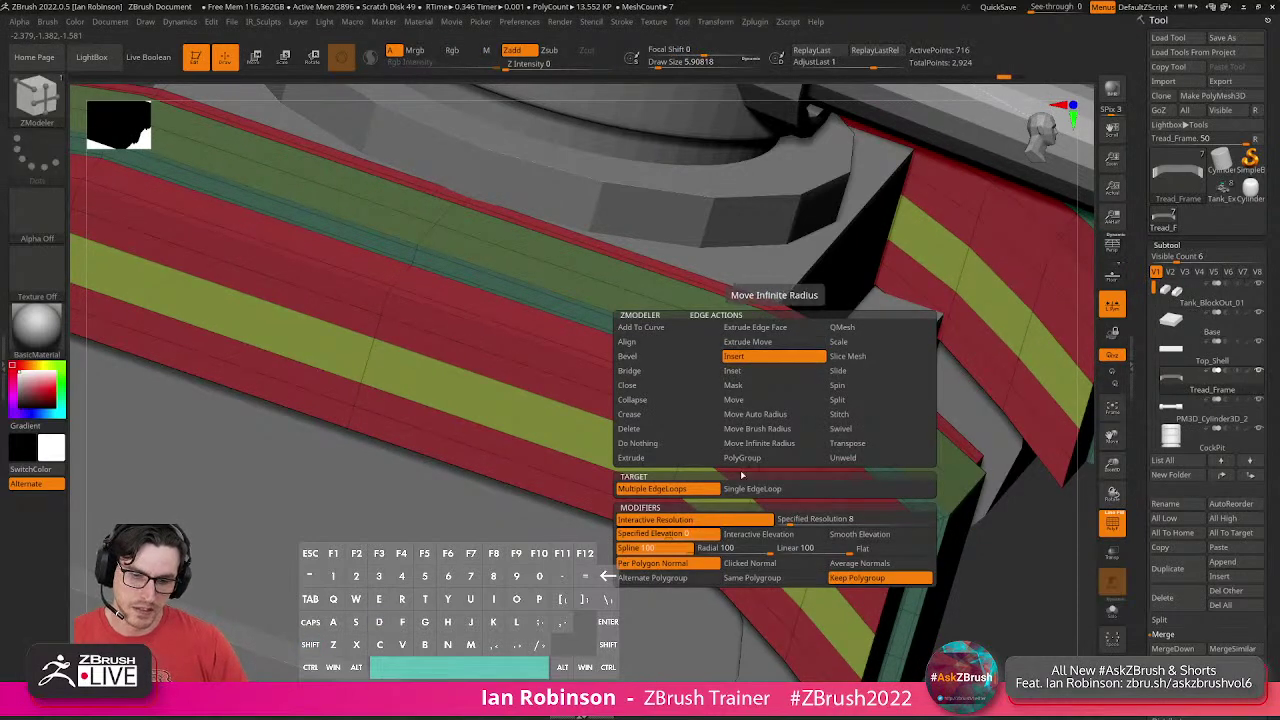
{"action": "left_click", "coordinate": [752, 489]}
{"action": "left_click", "coordinate": [762, 341]}
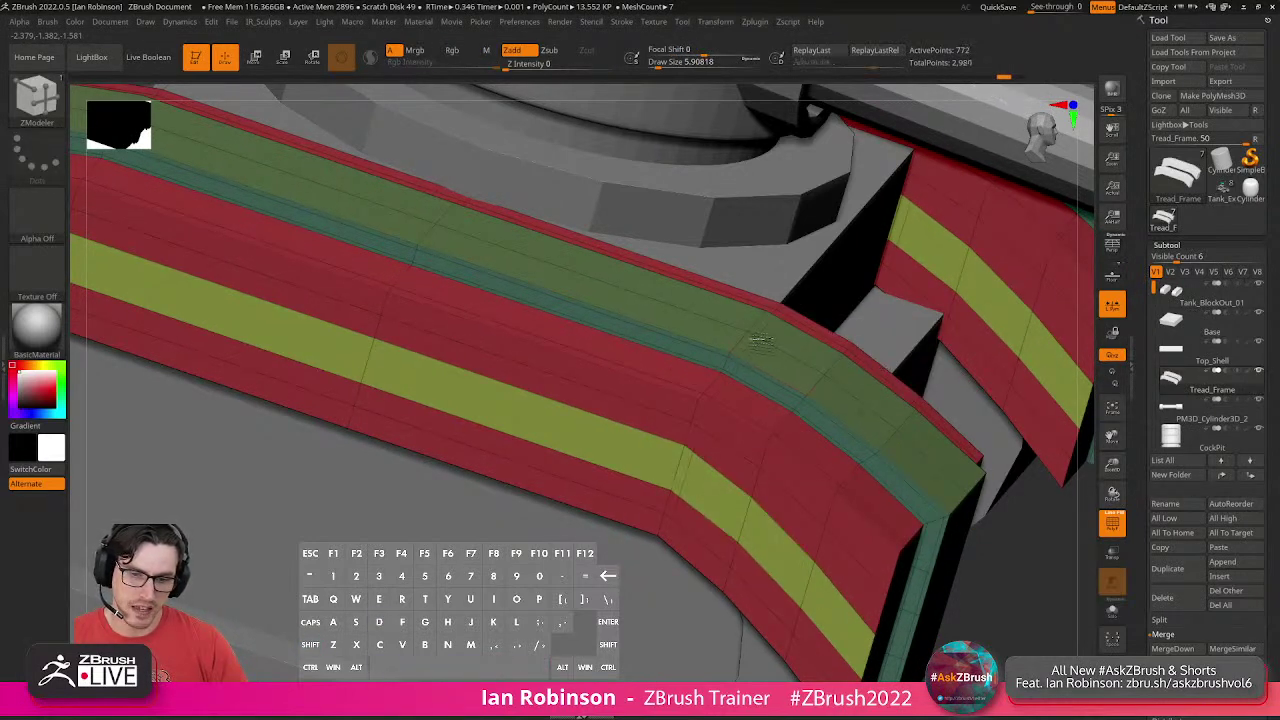
{"action": "left_click", "coordinate": [733, 320]}
Apply Mirror And Weld to the Tread_Frame to copy the new bend edge loops to its opposite end.
{"action": "right_click_drag", "start_coordinate": [737, 320], "coordinate": [640, 270], "text": "alt"}
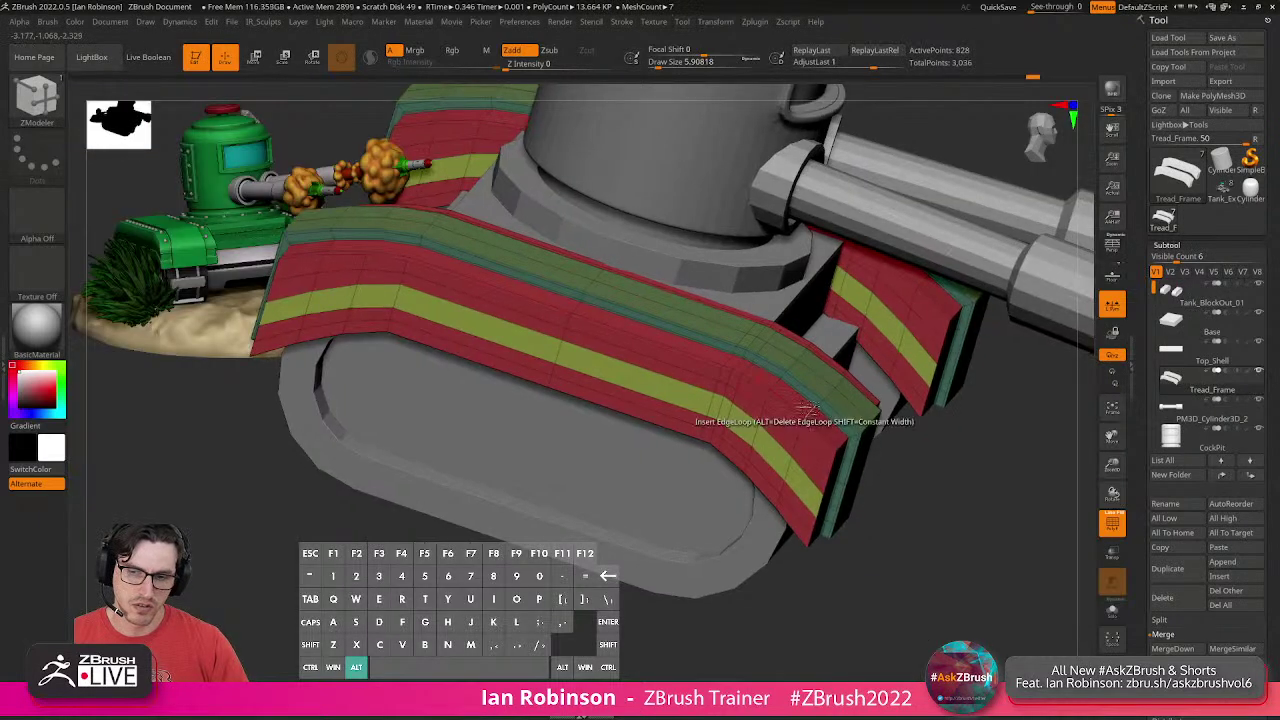
{"action": "right_click_drag", "start_coordinate": [715, 386], "coordinate": [540, 298], "text": "alt"}
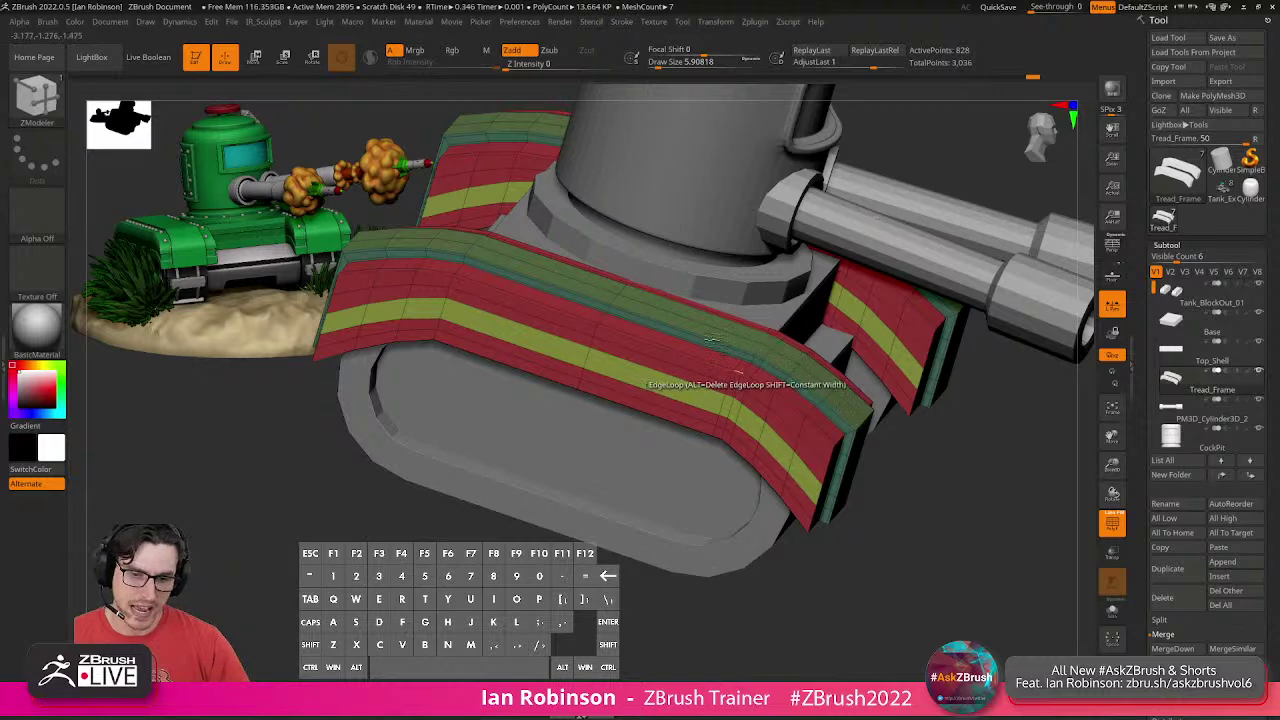
{"action": "left_click", "coordinate": [1167, 245]}
{"action": "left_click", "coordinate": [1172, 258]}
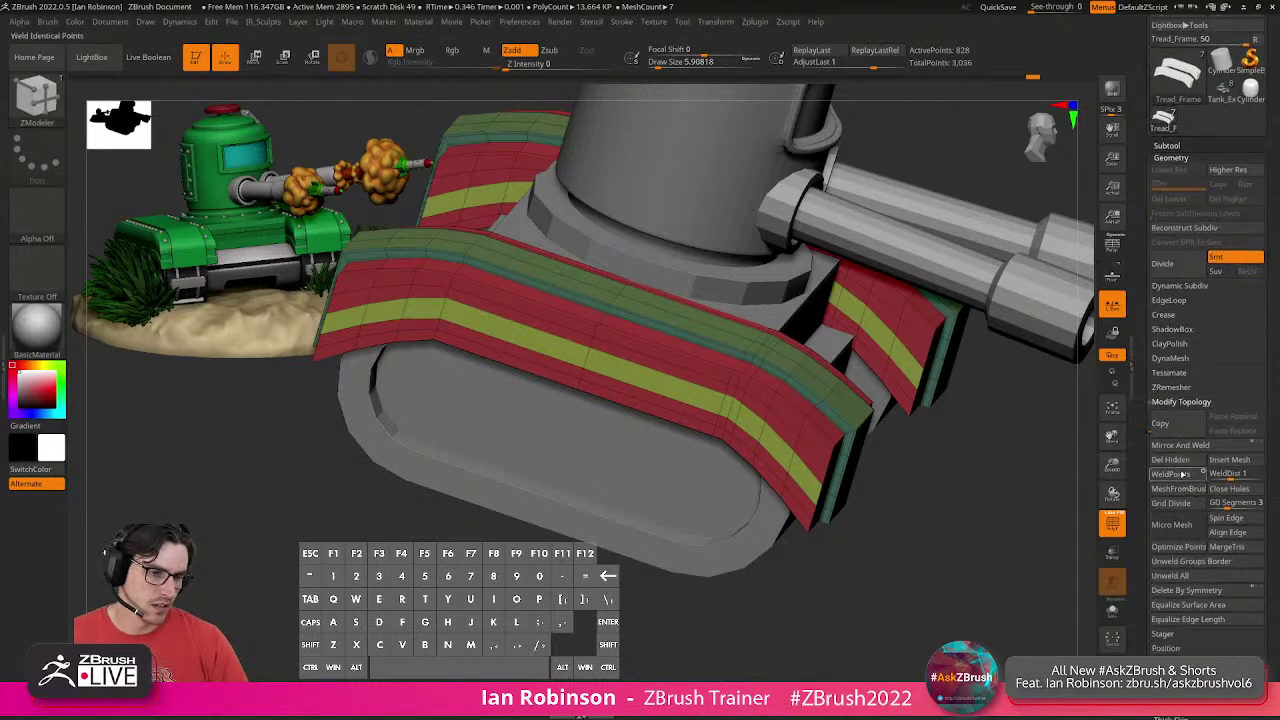
{"action": "left_click_drag", "start_coordinate": [968, 440], "coordinate": [798, 523]}
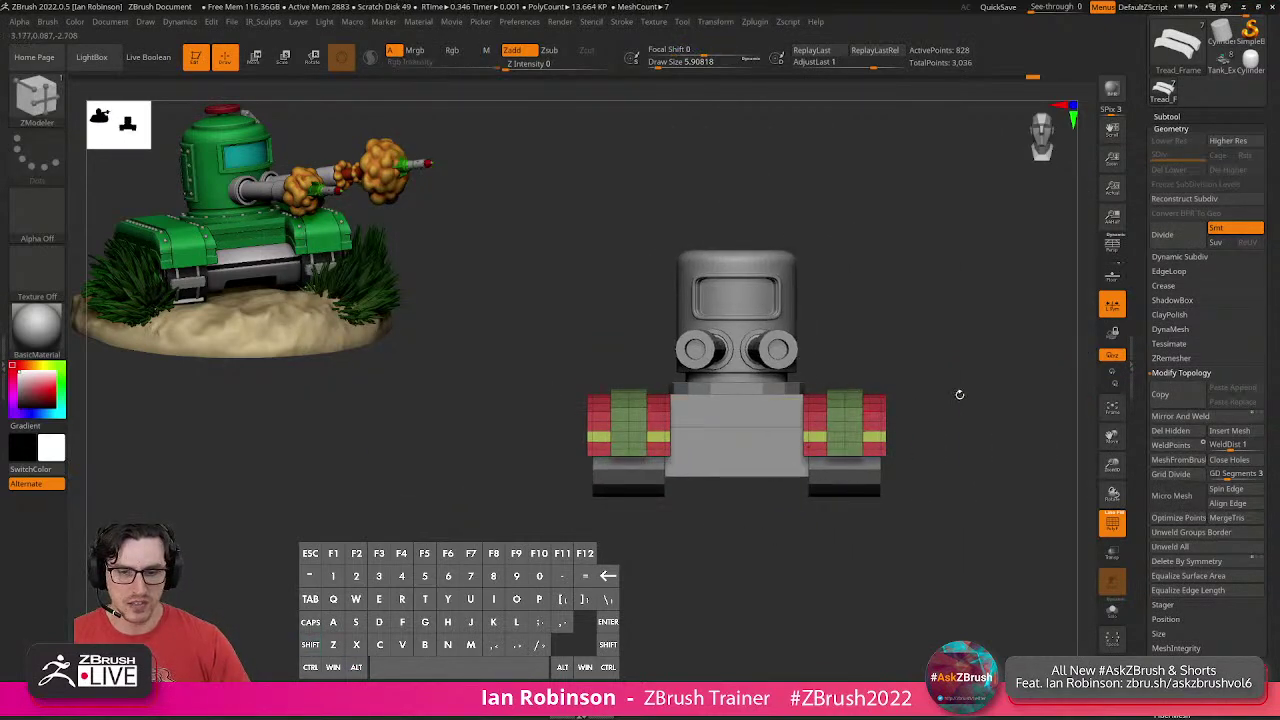
{"action": "left_click_drag", "start_coordinate": [960, 405], "coordinate": [965, 400]}
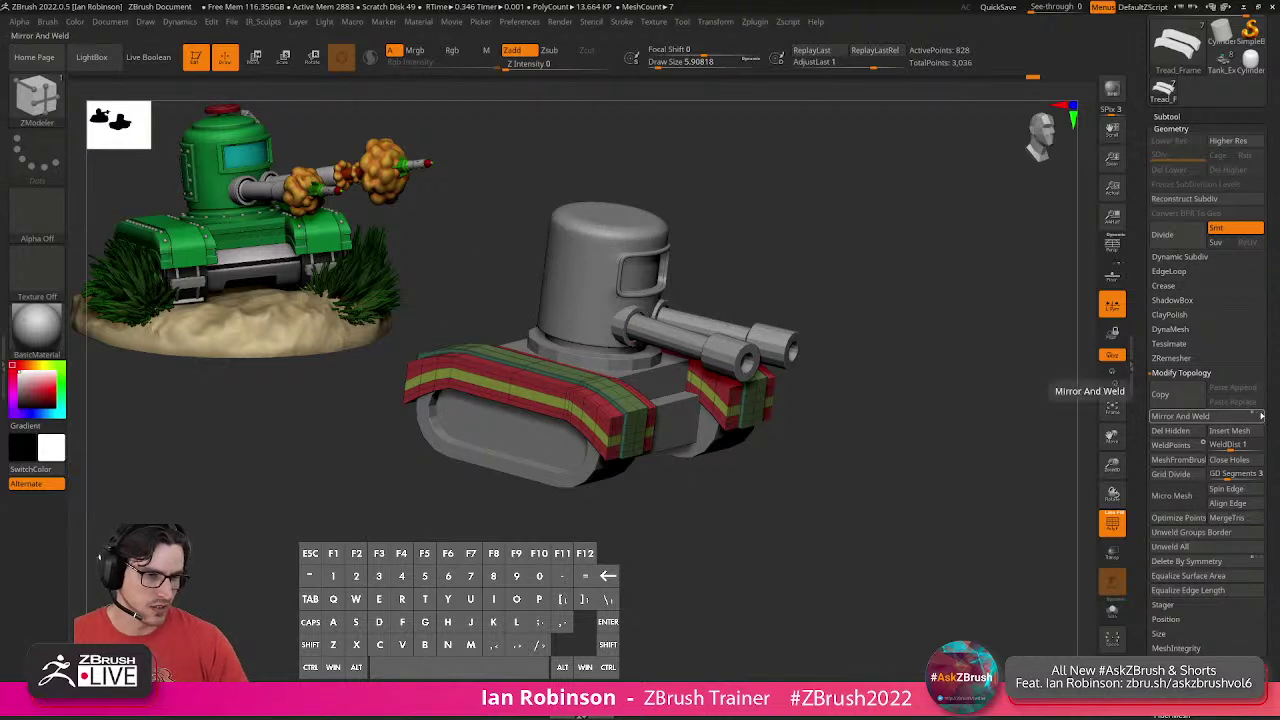
{"action": "left_click", "coordinate": [1208, 416]}
{"action": "left_click_drag", "start_coordinate": [948, 376], "coordinate": [830, 530]}
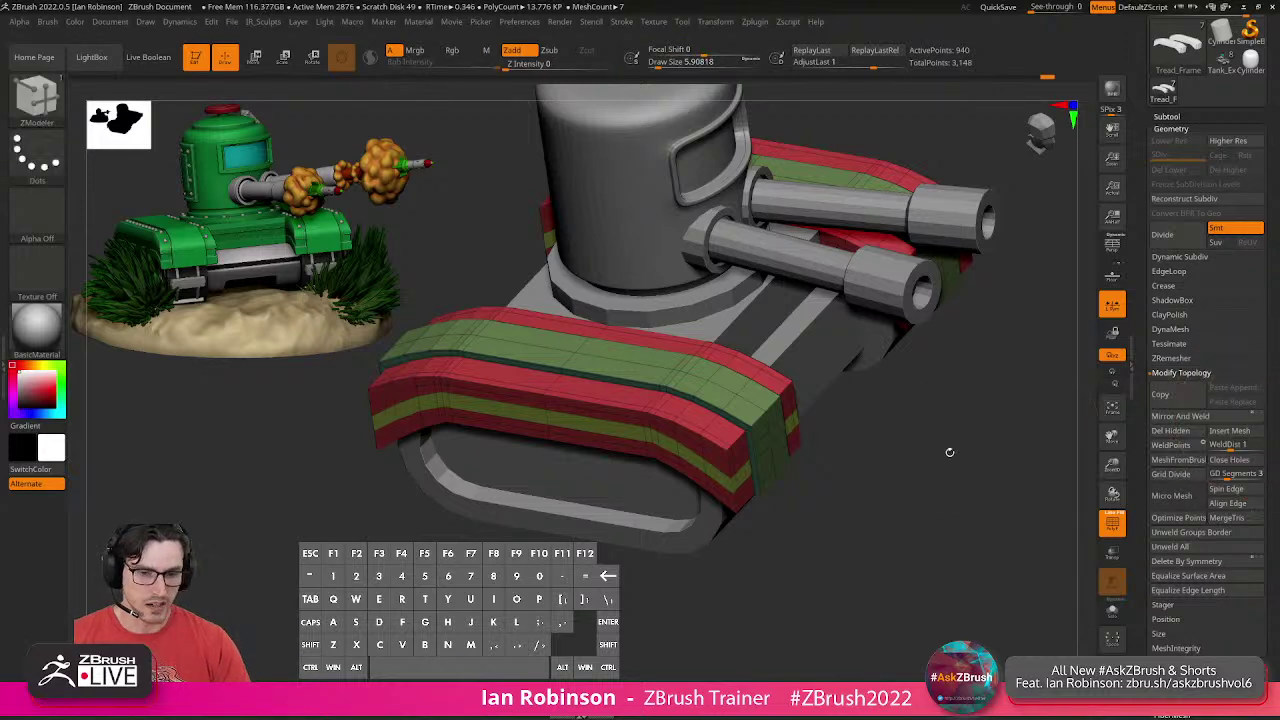
{"action": "left_click_drag", "start_coordinate": [928, 460], "coordinate": [775, 459]}
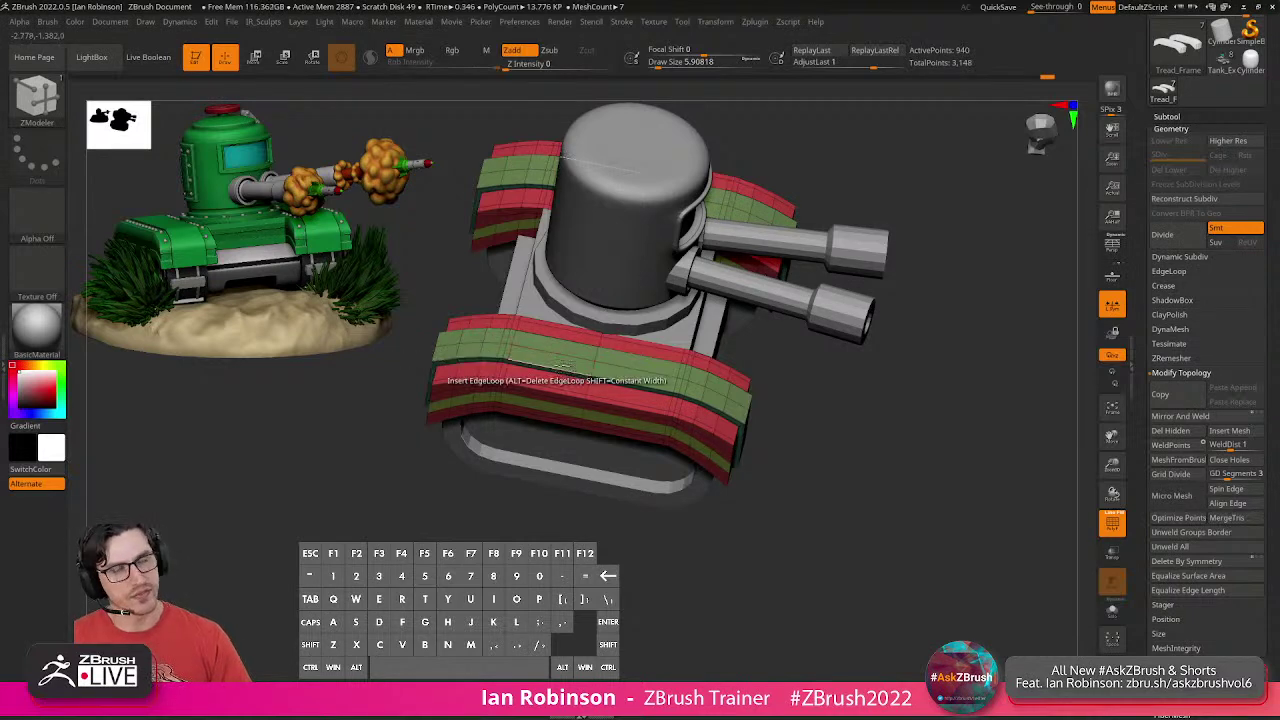
Make the Base subtool between the two tread frames the active one.
{"action": "left_click_drag", "start_coordinate": [846, 411], "coordinate": [828, 484], "text": "shift"}
{"action": "right_click_drag", "start_coordinate": [828, 484], "coordinate": [738, 453], "text": "alt"}
{"action": "left_click", "coordinate": [772, 474], "text": "alt"}
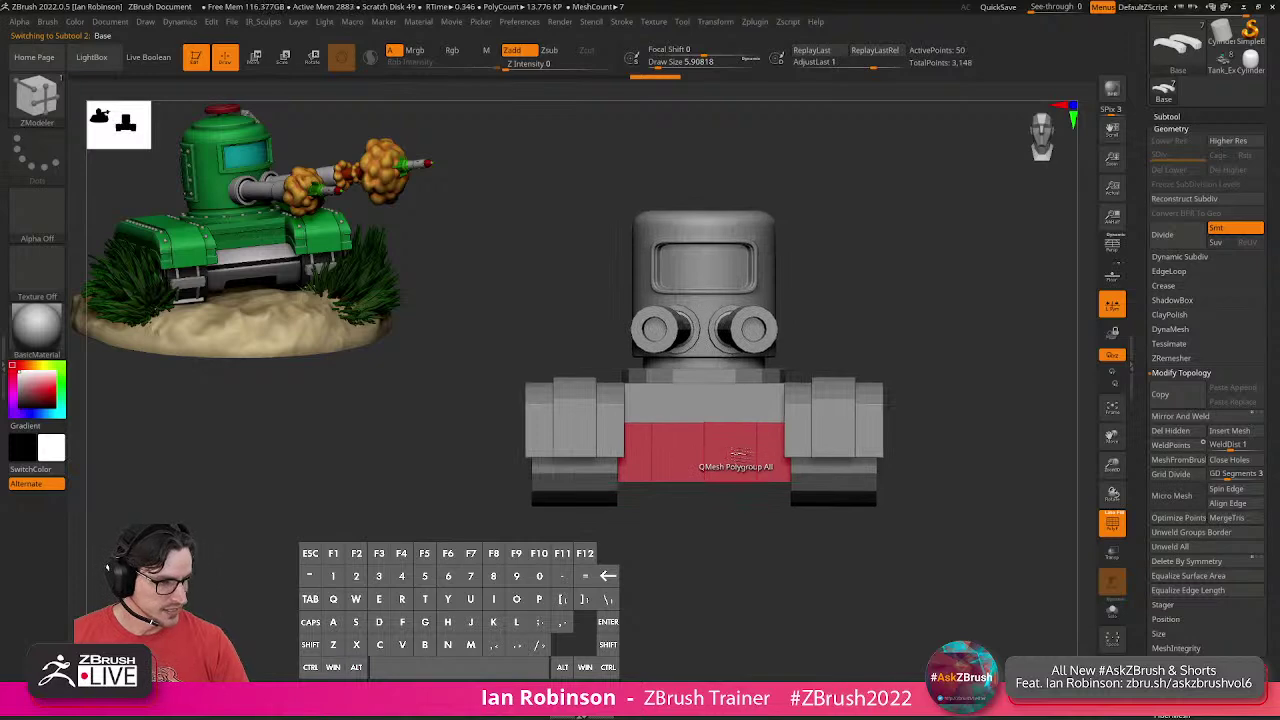
{"action": "left_click_drag", "start_coordinate": [709, 509], "coordinate": [731, 543]}
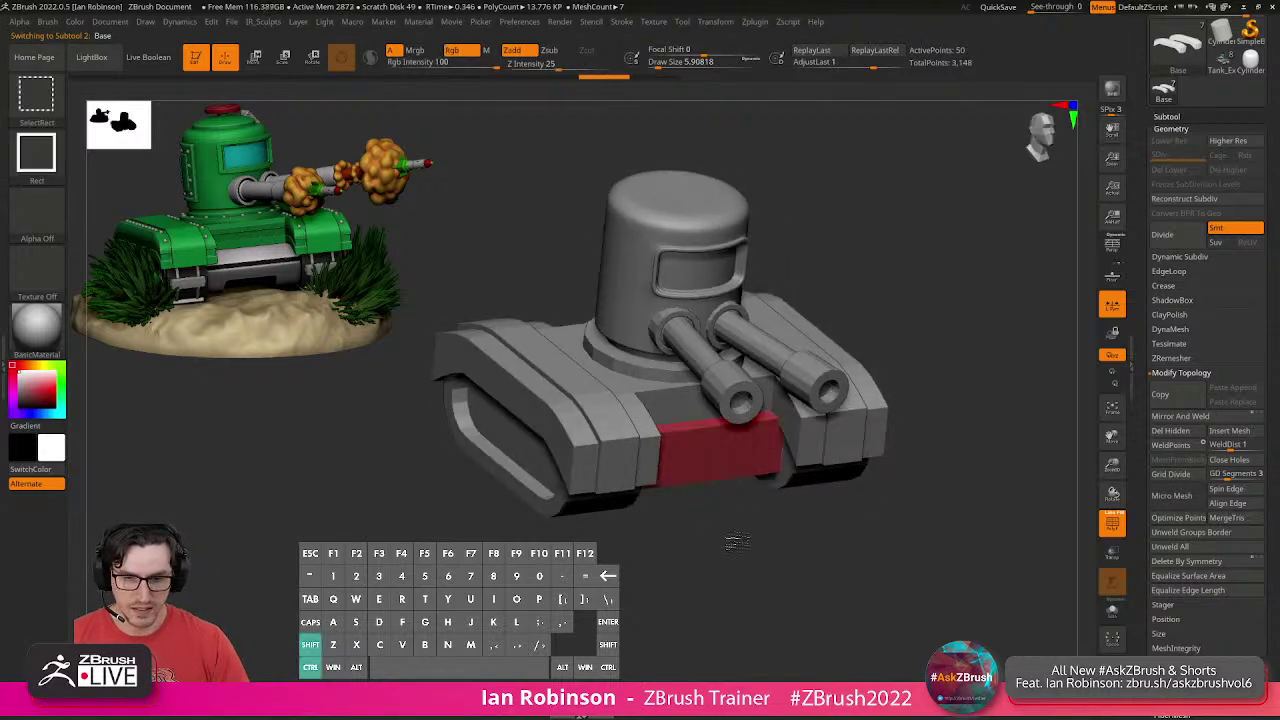
{"action": "key", "text": "ctrl+shift"}
{"action": "left_click", "coordinate": [735, 538], "text": "ctrl+shift"}
{"action": "mouse_move", "coordinate": [825, 553]}
{"action": "left_mouse_down", "text": "alt"}
{"action": "mouse_move", "coordinate": [731, 534]}
{"action": "mouse_move", "coordinate": [789, 526]}
{"action": "mouse_move", "coordinate": [851, 553]}
{"action": "left_mouse_up", "text": "alt"}
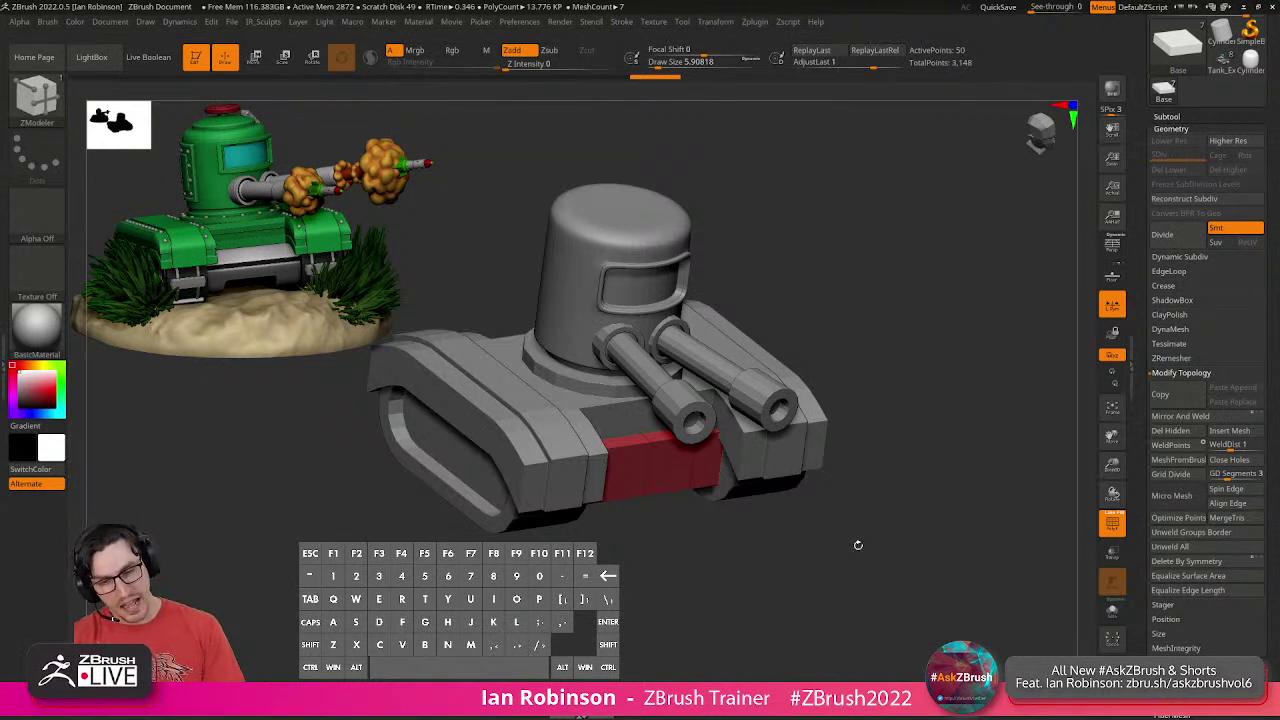
Review the tank's side silhouette with polyframes hidden and turn the polyframes back on.
{"action": "left_click_drag", "start_coordinate": [885, 449], "coordinate": [828, 585]}
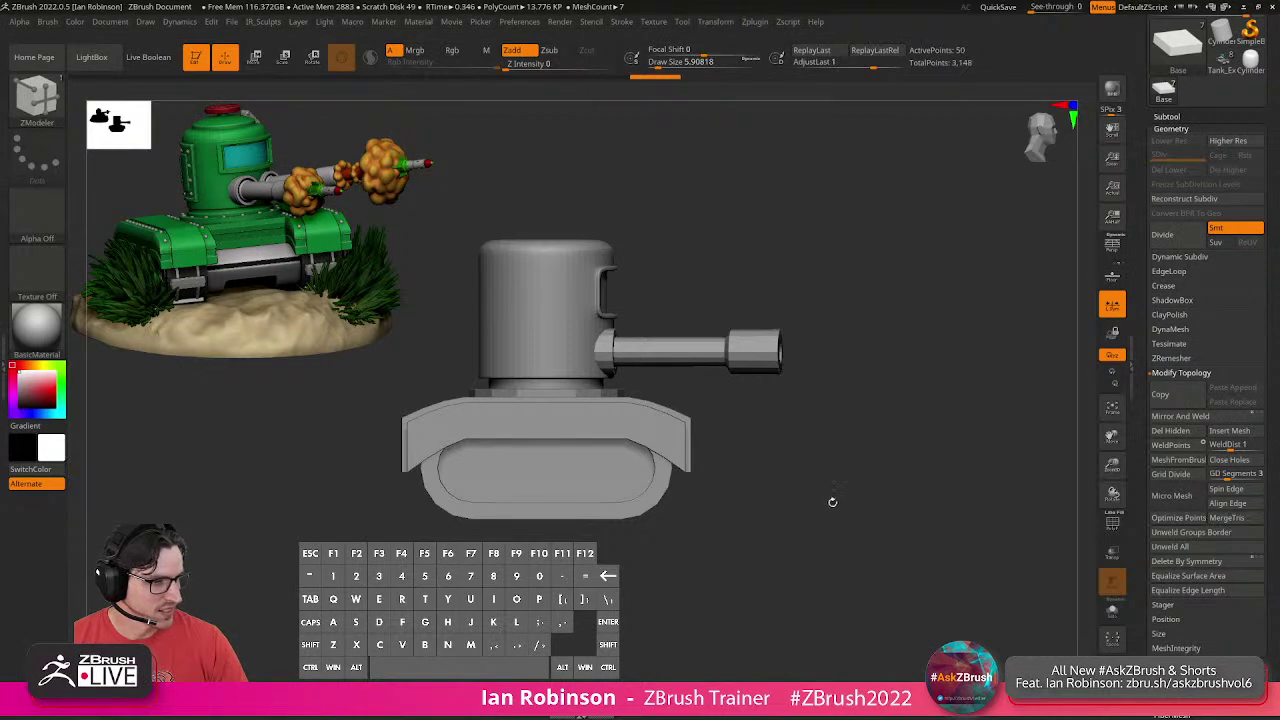
{"action": "left_click_drag", "start_coordinate": [871, 516], "coordinate": [877, 521]}
{"action": "key", "text": "shift+f"}
{"action": "left_click_drag", "start_coordinate": [872, 550], "coordinate": [889, 569]}
{"action": "key", "text": "shift+f"}
{"action": "key", "text": "shift+f"}
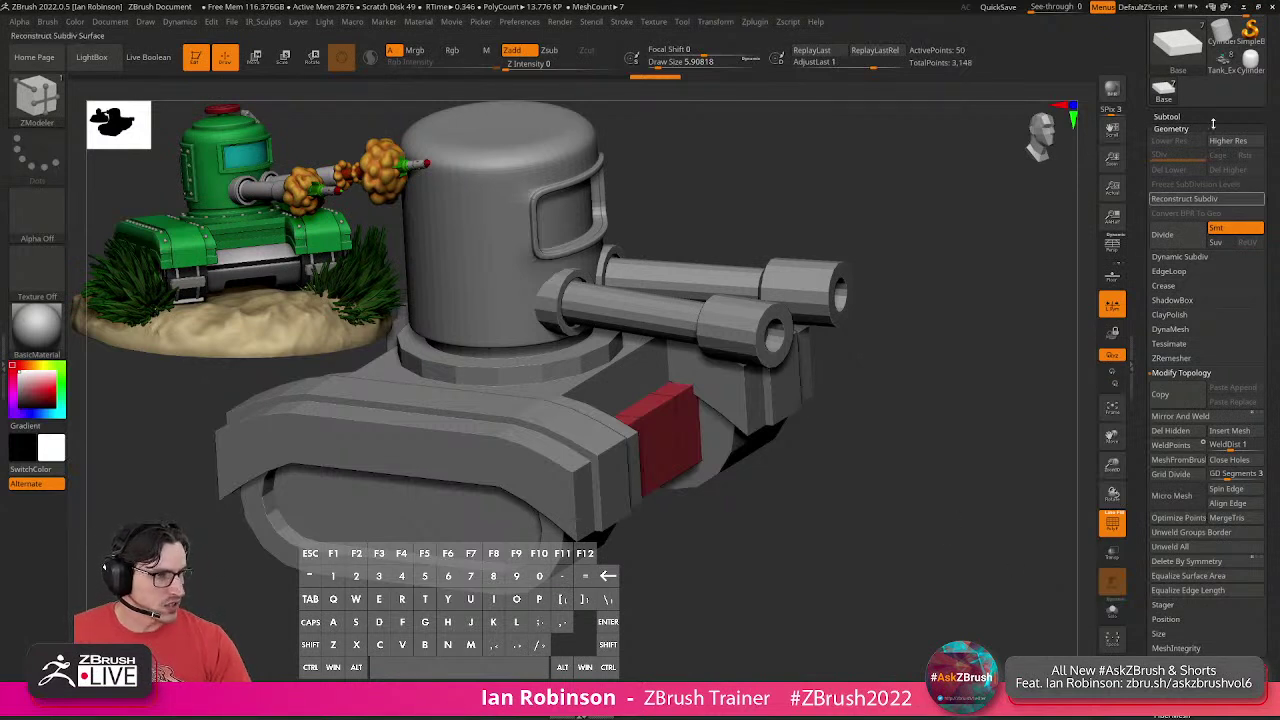
Switch to the Chrome browser, open the artist's ArtStation profile and copy its web address.
{"action": "left_click_drag", "start_coordinate": [1279, 125], "coordinate": [631, 20]}
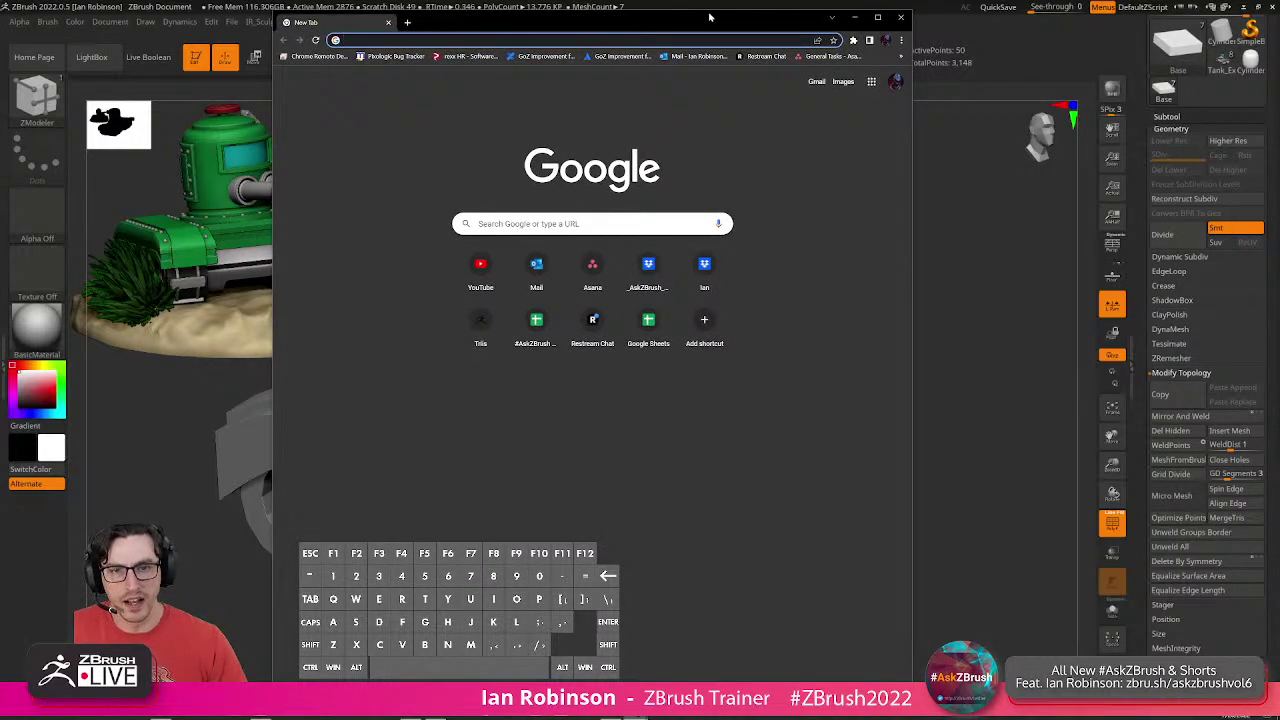
{"action": "mouse_move", "coordinate": [709, 12]}
{"action": "left_mouse_down"}
{"action": "mouse_move", "coordinate": [709, 59]}
{"action": "mouse_move", "coordinate": [695, 21]}
{"action": "left_mouse_up"}
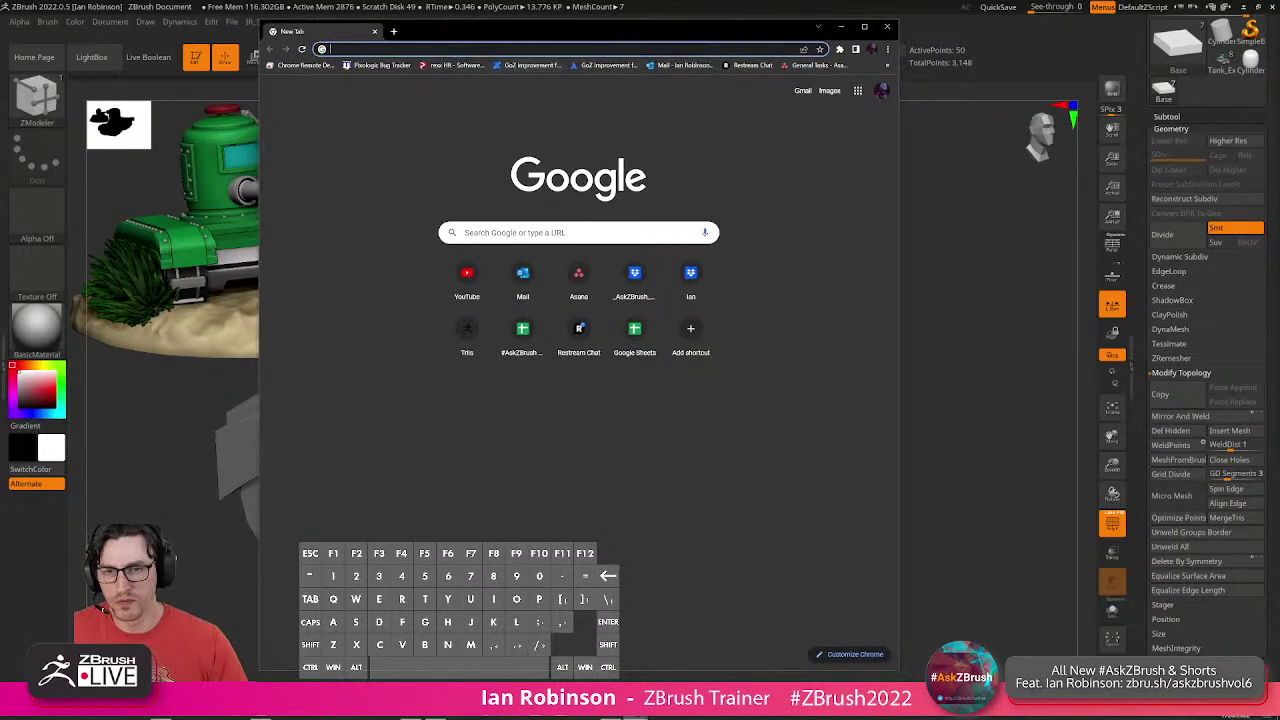
{"action": "type", "text": "art"}
{"action": "key", "text": "Return"}
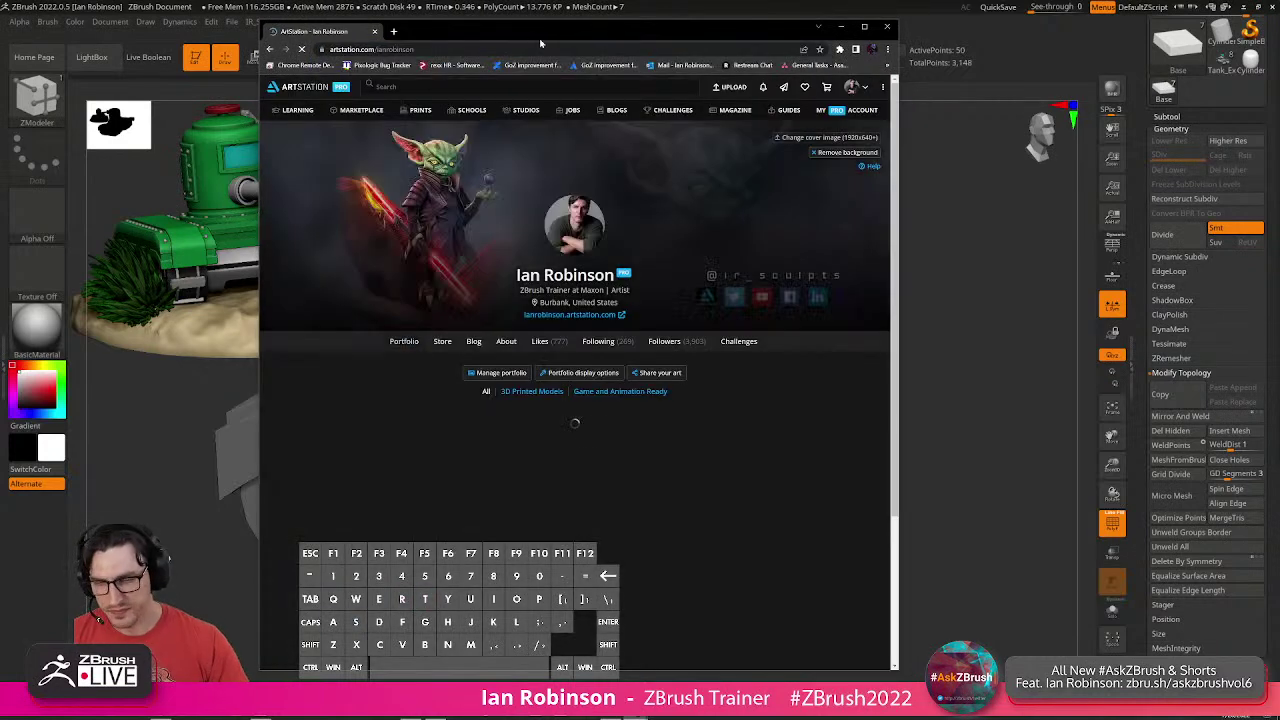
{"action": "right_click", "coordinate": [384, 49]}
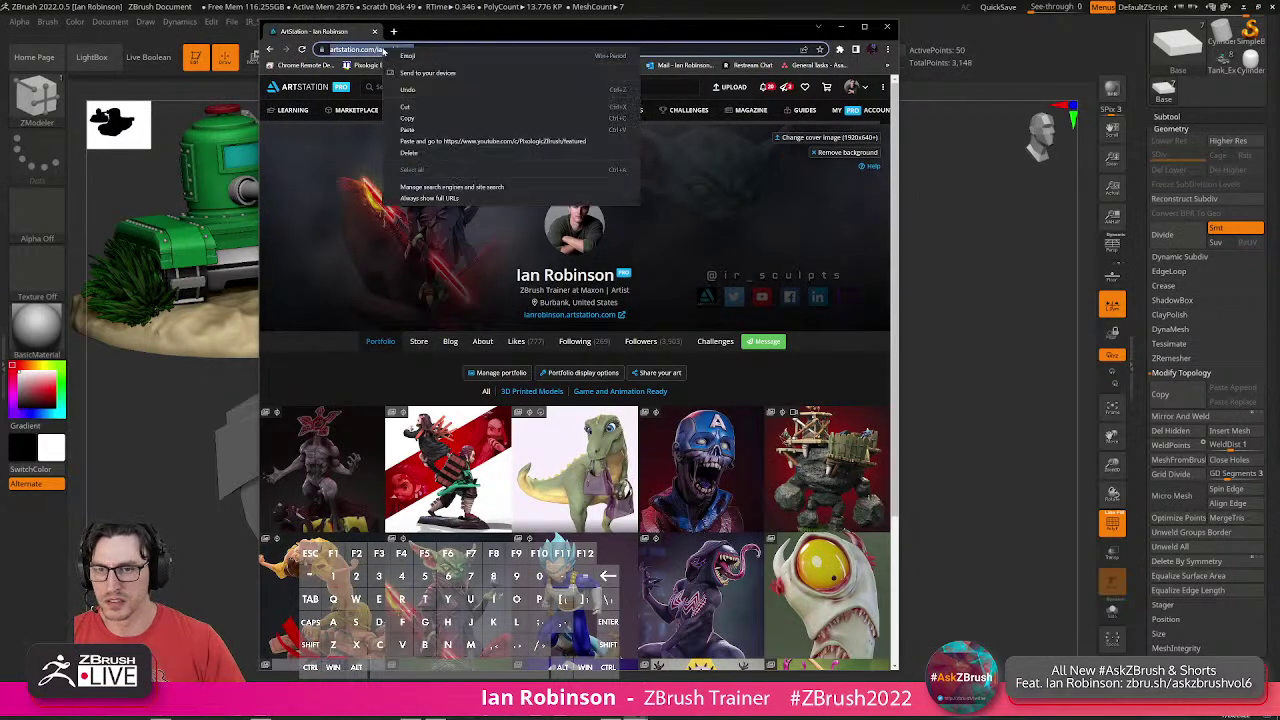
{"action": "left_click", "coordinate": [420, 118]}
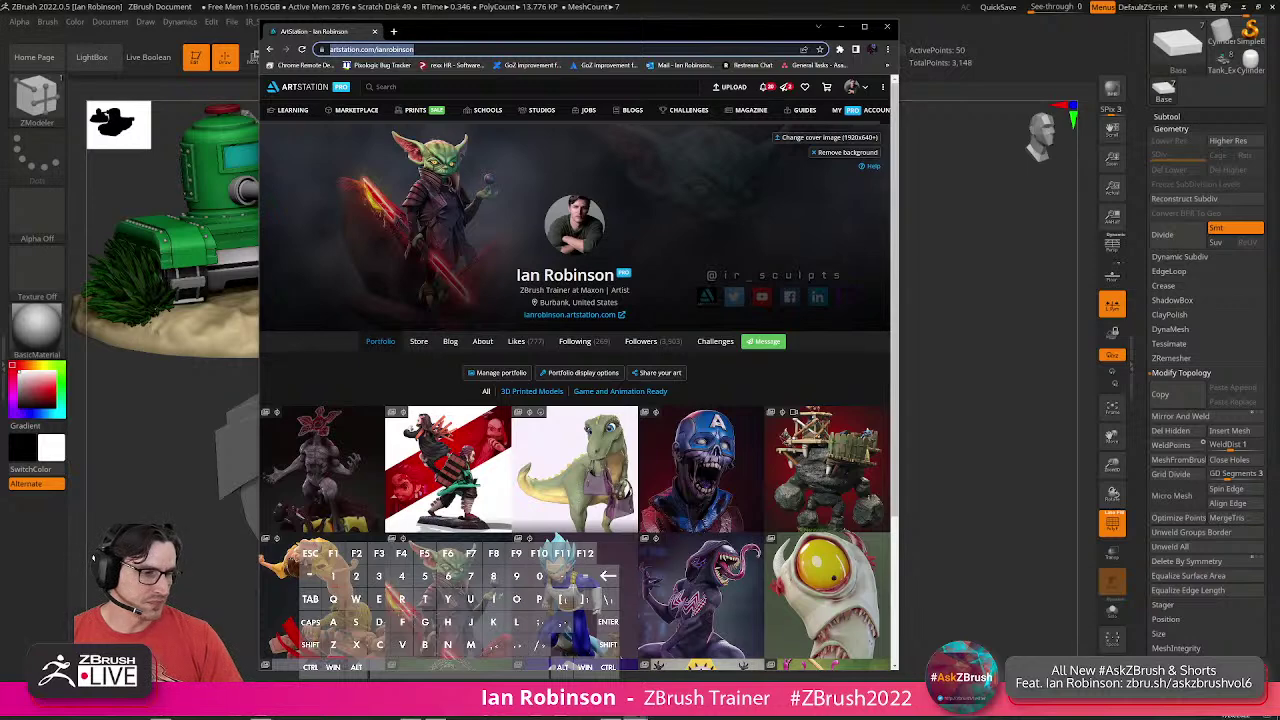
{"action": "key", "text": "alt+Tab"}
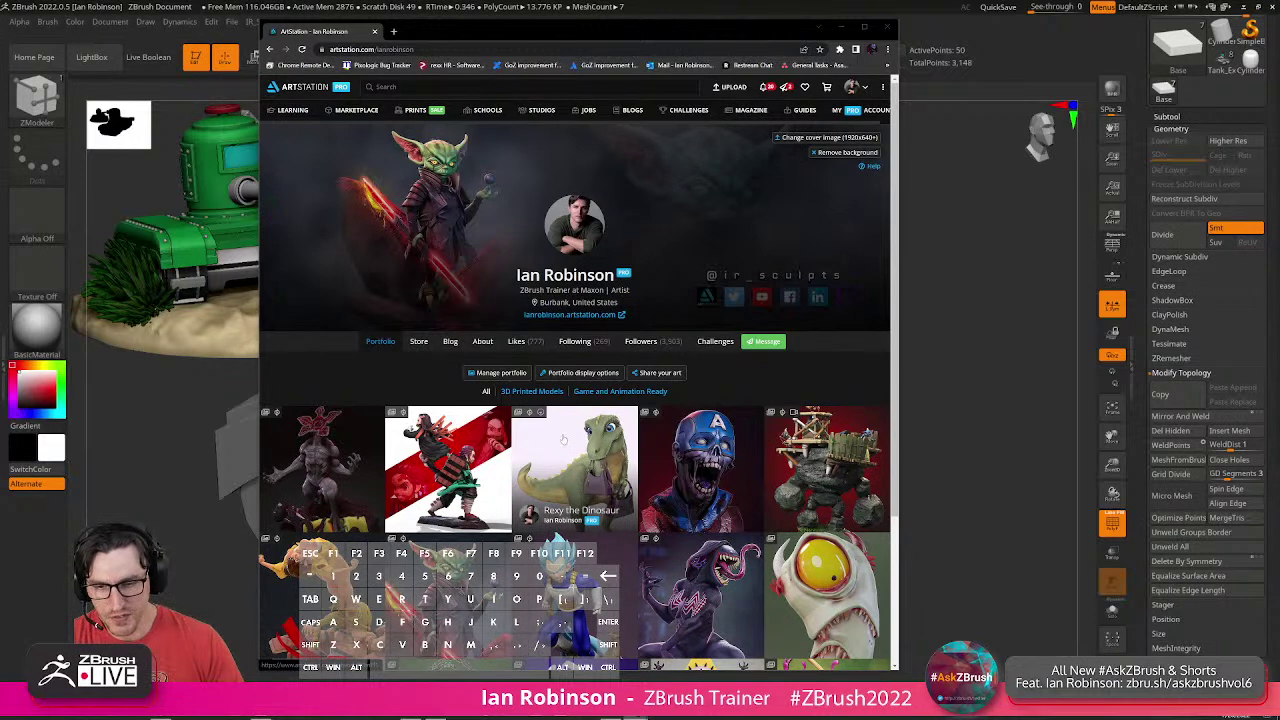
Open the Rexy the Dinosaur project in a maximized browser window and examine its pose, turnaround and storefront images.
{"action": "left_click", "coordinate": [562, 438]}
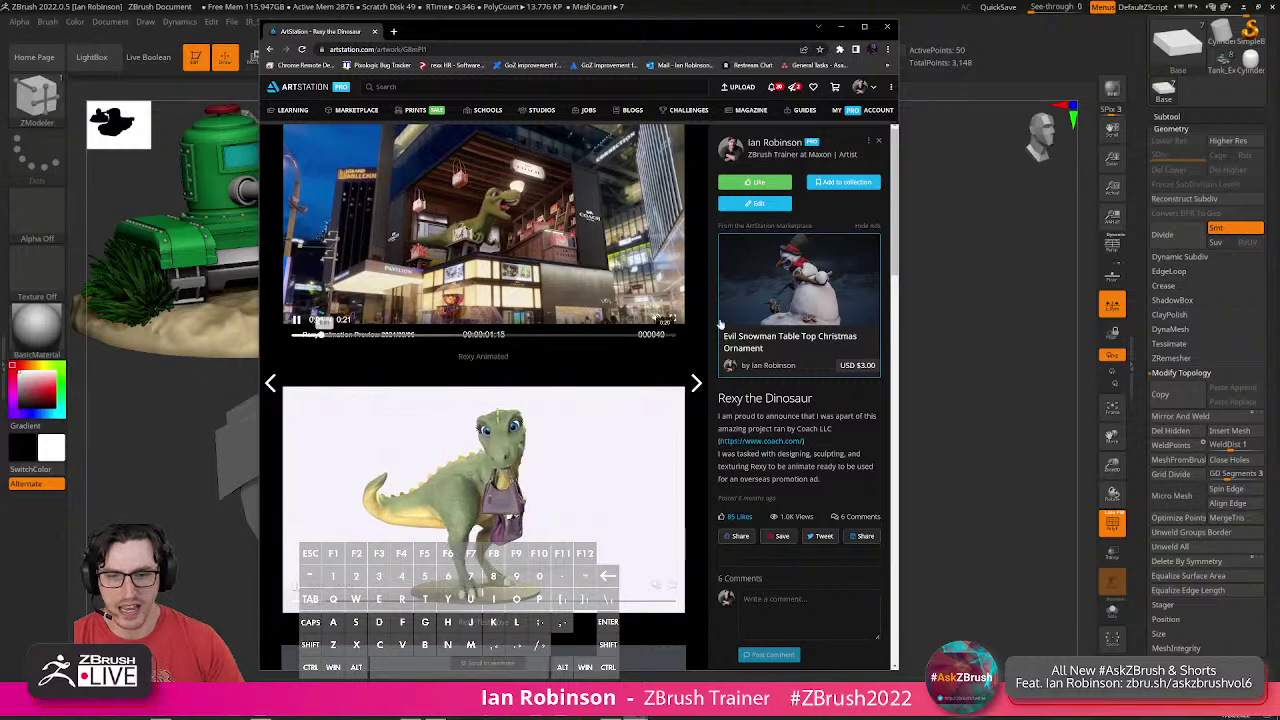
{"action": "left_click", "coordinate": [865, 27]}
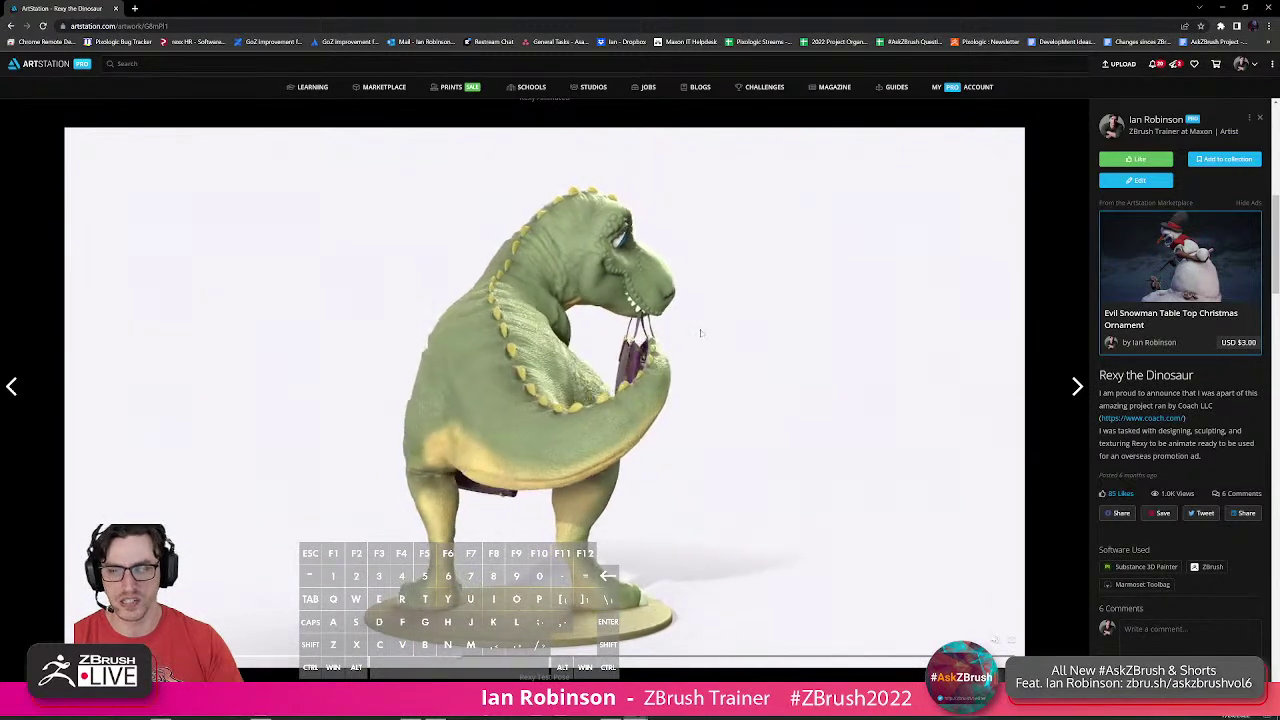
{"action": "scroll", "coordinate": [715, 332], "scroll_direction": "down", "scroll_amount": 5}
{"action": "scroll", "coordinate": [684, 355], "scroll_direction": "down", "scroll_amount": 2}
{"action": "scroll", "coordinate": [600, 287], "scroll_direction": "down", "scroll_amount": 8}
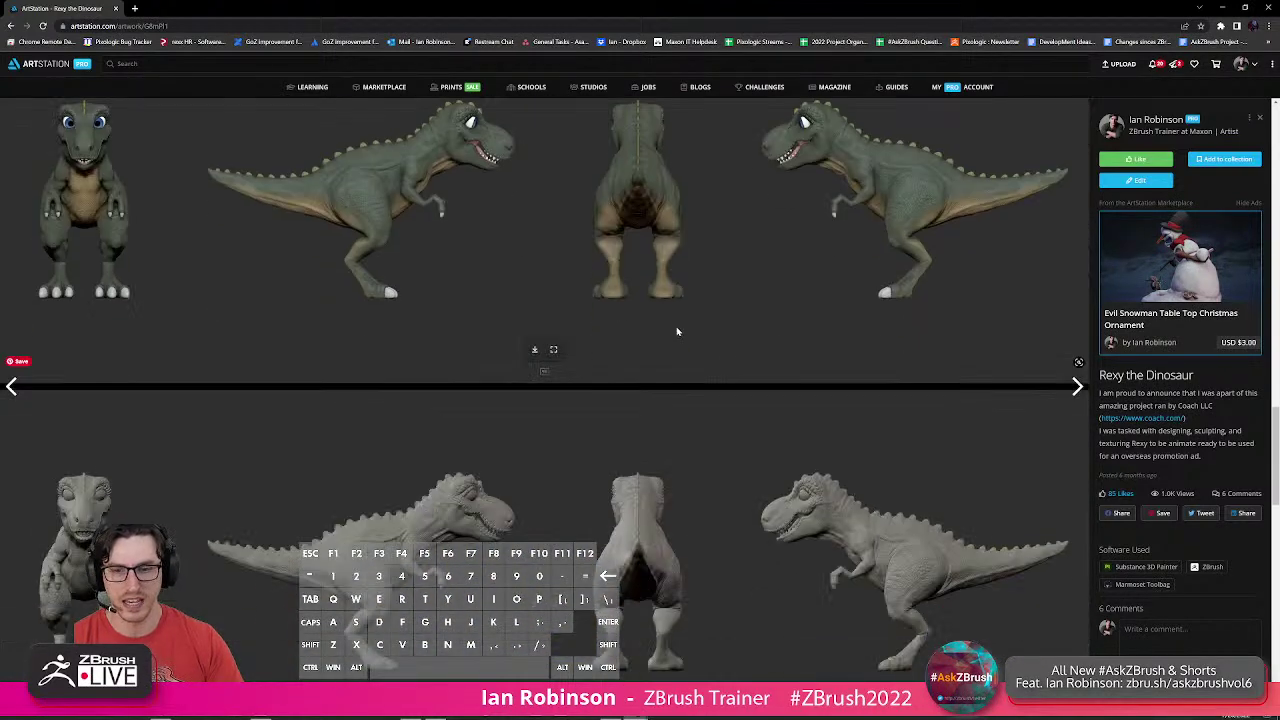
{"action": "scroll", "coordinate": [638, 318], "scroll_direction": "down", "scroll_amount": 7}
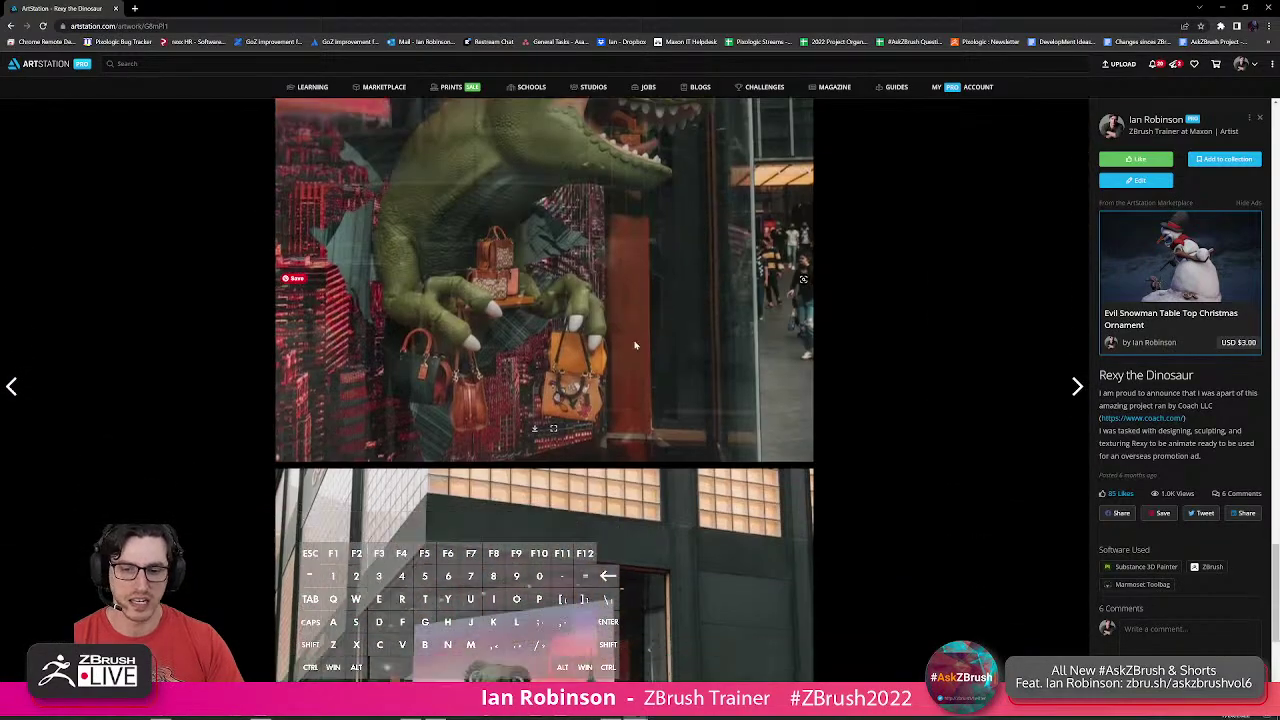
{"action": "scroll", "coordinate": [610, 370], "scroll_direction": "up", "scroll_amount": 13}
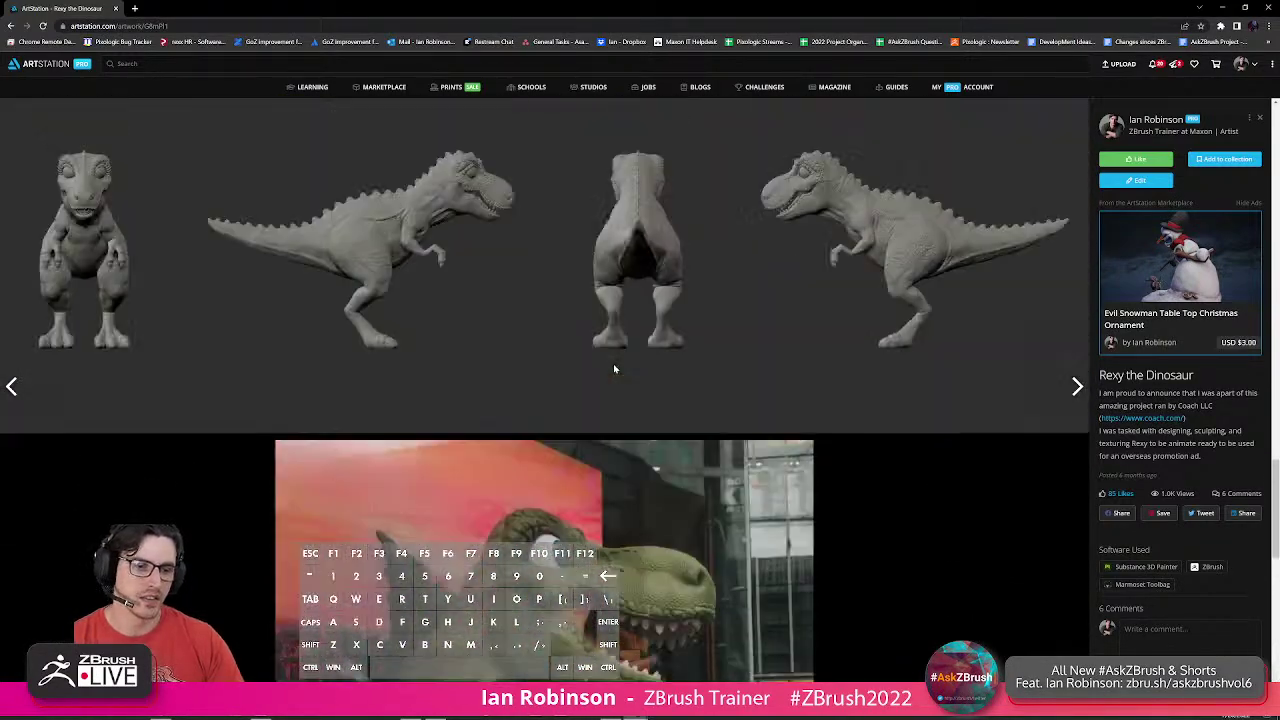
{"action": "scroll", "coordinate": [625, 358], "scroll_direction": "down", "scroll_amount": 12}
{"action": "scroll", "coordinate": [626, 357], "scroll_direction": "up", "scroll_amount": 2}
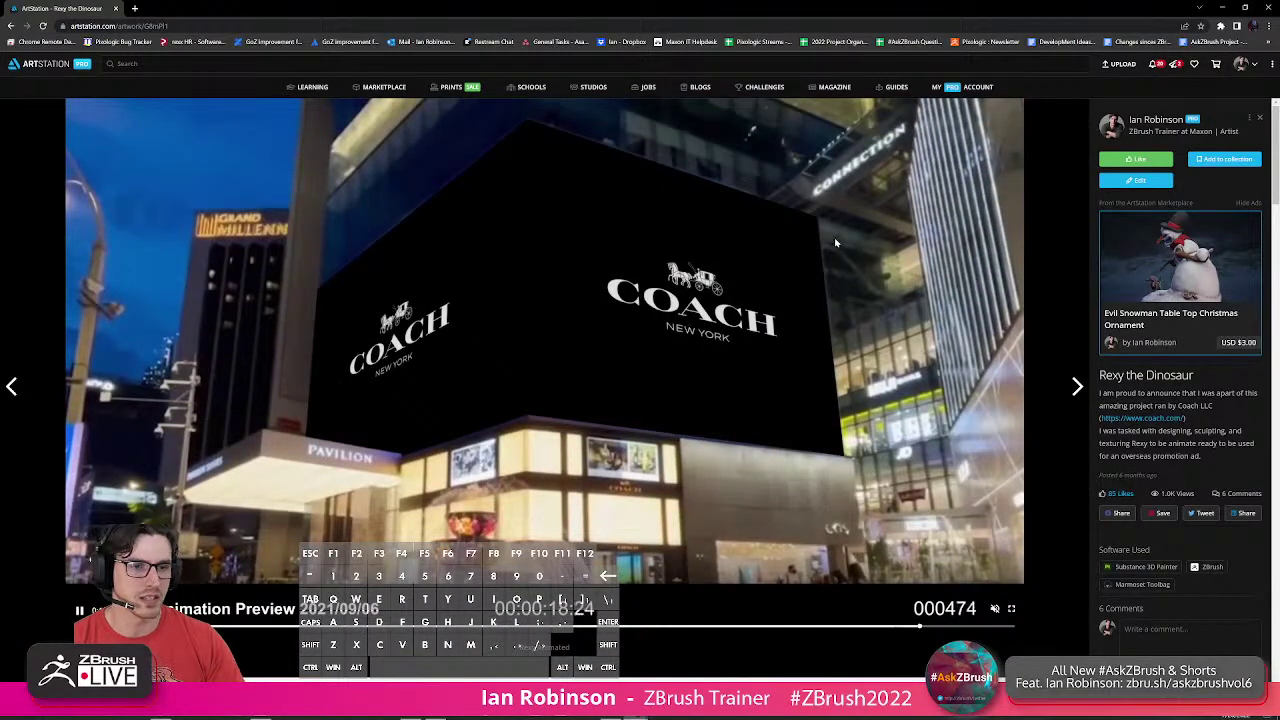
Shrink the browser window, examine the Rexy Breakdown model and its turnarounds, and return to ZBrush.
{"action": "left_click_drag", "start_coordinate": [1055, 8], "coordinate": [683, 19]}
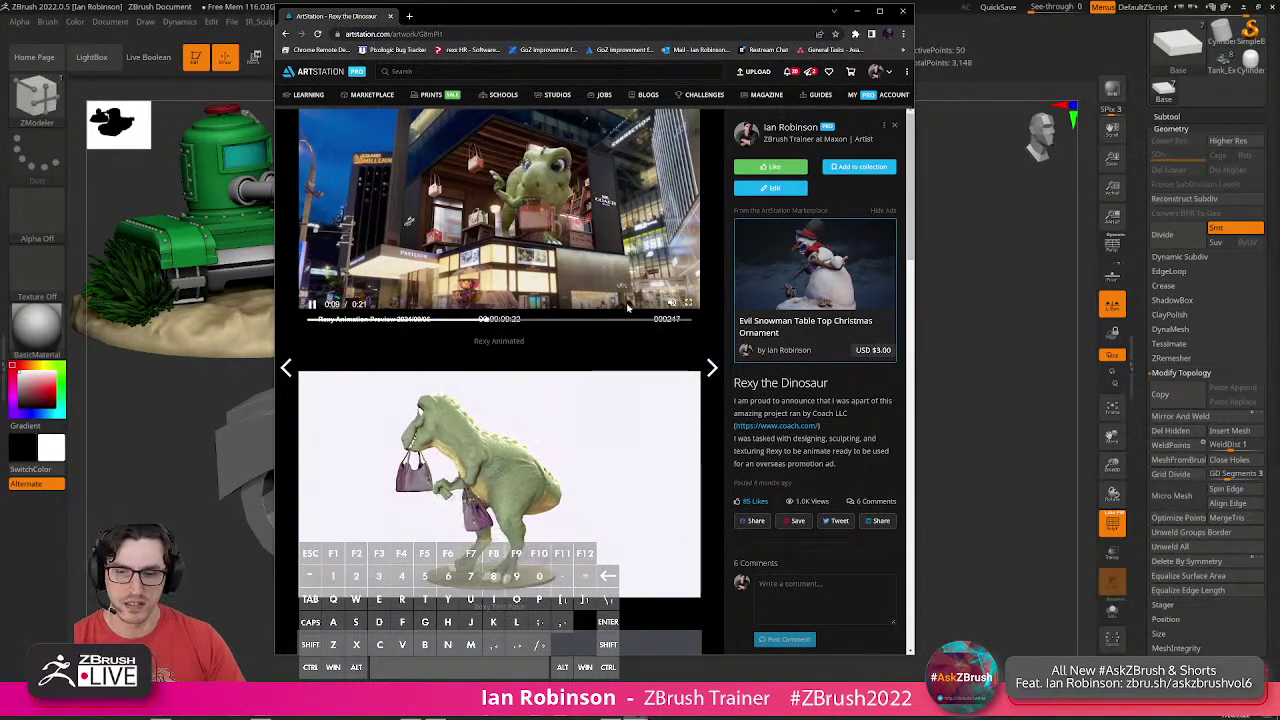
{"action": "scroll", "coordinate": [589, 330], "scroll_direction": "down", "scroll_amount": 5}
{"action": "scroll", "coordinate": [508, 302], "scroll_direction": "up", "scroll_amount": 1}
{"action": "left_click", "coordinate": [498, 325]}
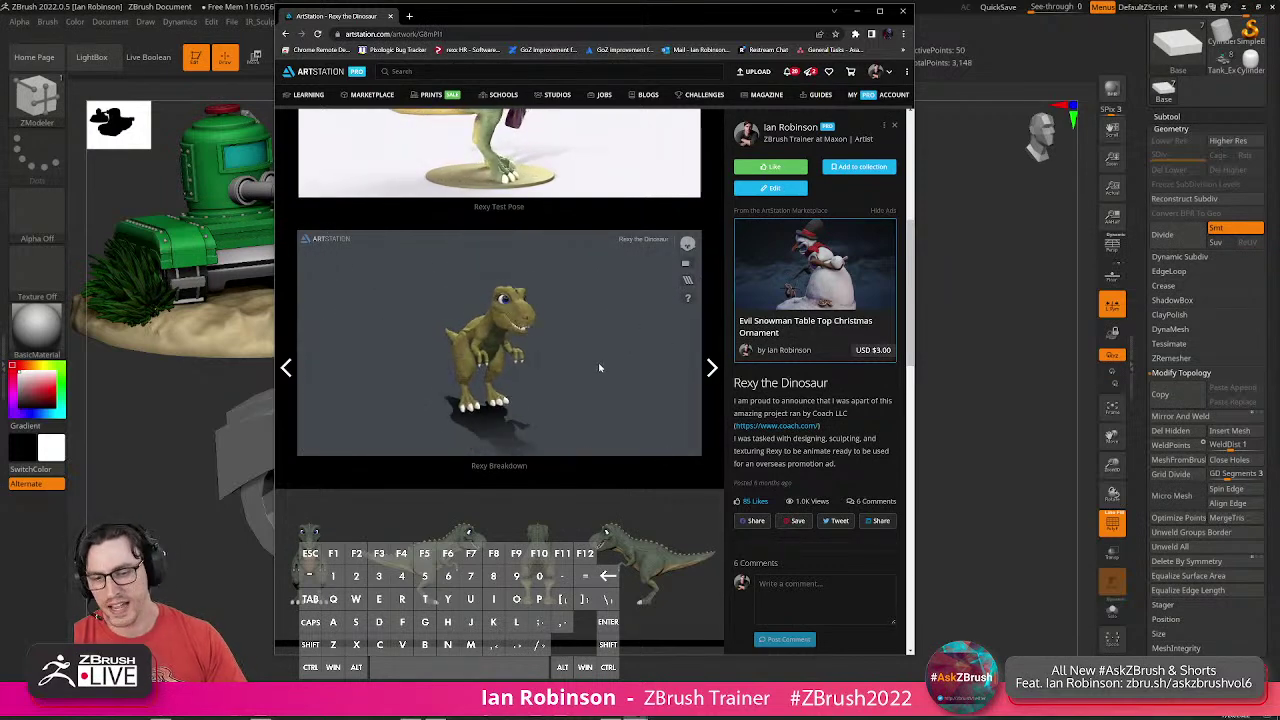
{"action": "scroll", "coordinate": [533, 470], "scroll_direction": "down", "scroll_amount": 3}
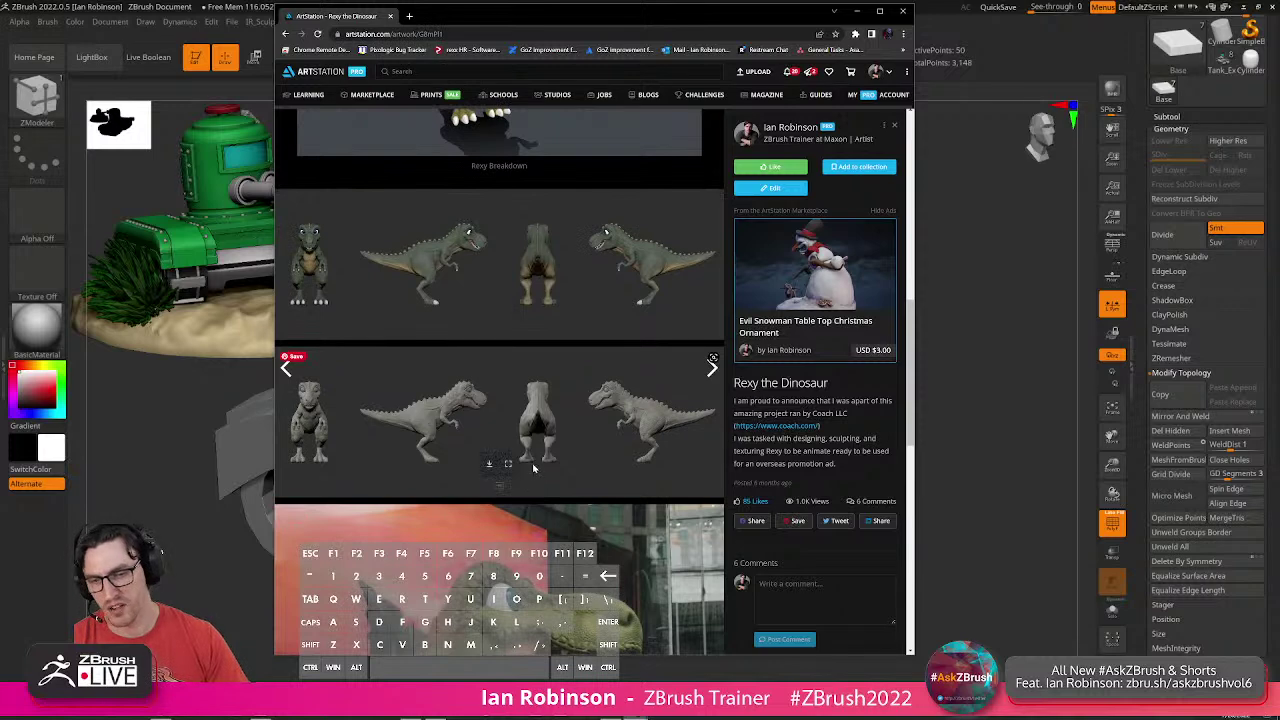
{"action": "scroll", "coordinate": [605, 460], "scroll_direction": "up", "scroll_amount": 5}
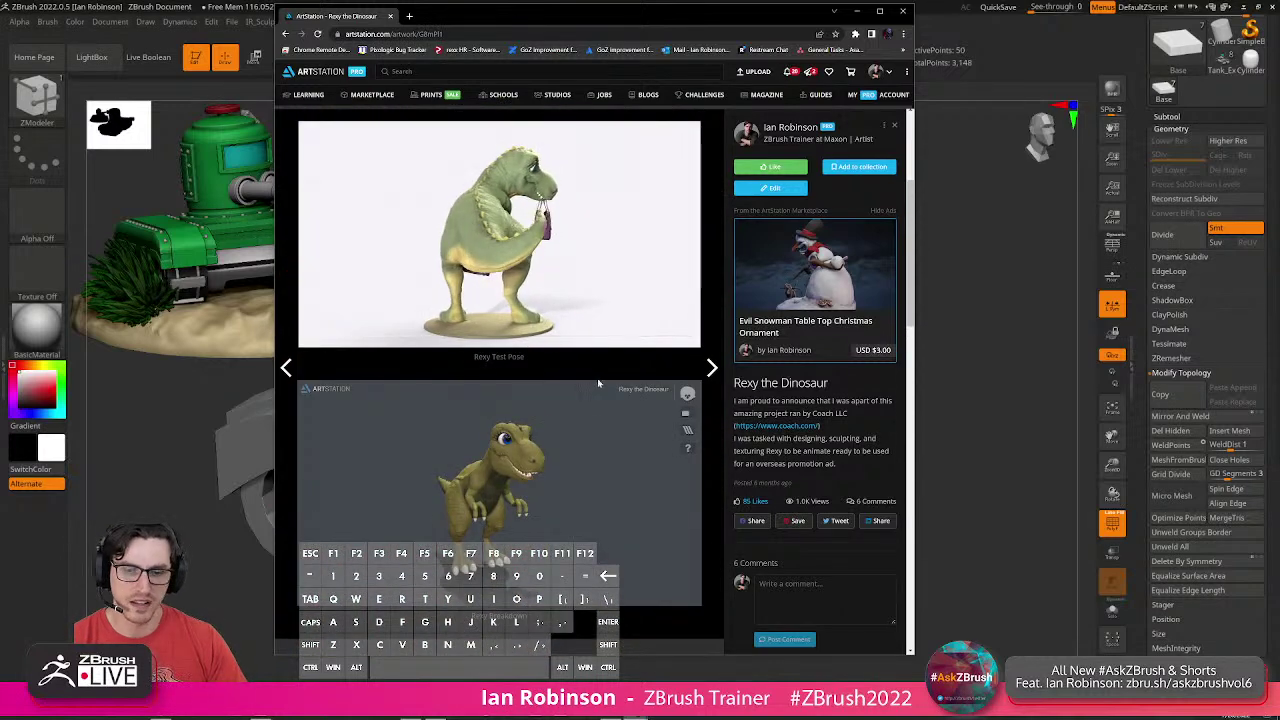
{"action": "scroll", "coordinate": [585, 395], "scroll_direction": "down", "scroll_amount": 2}
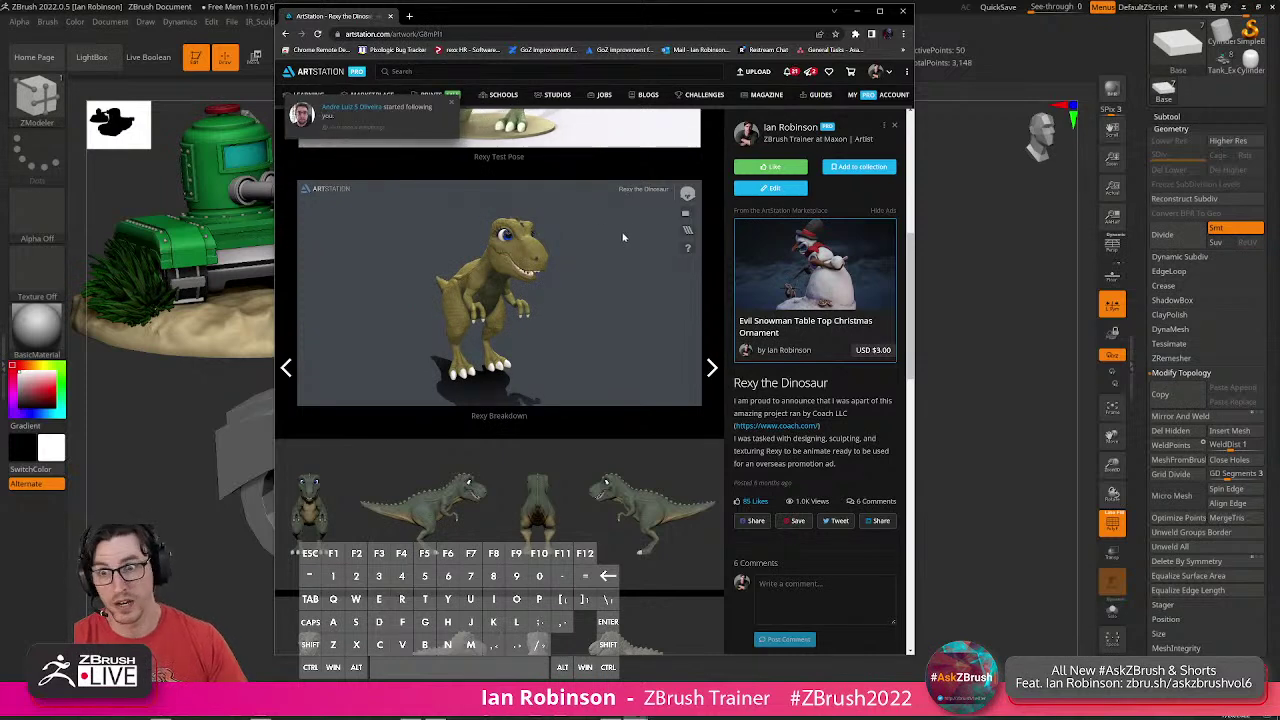
{"action": "left_click", "coordinate": [856, 11]}
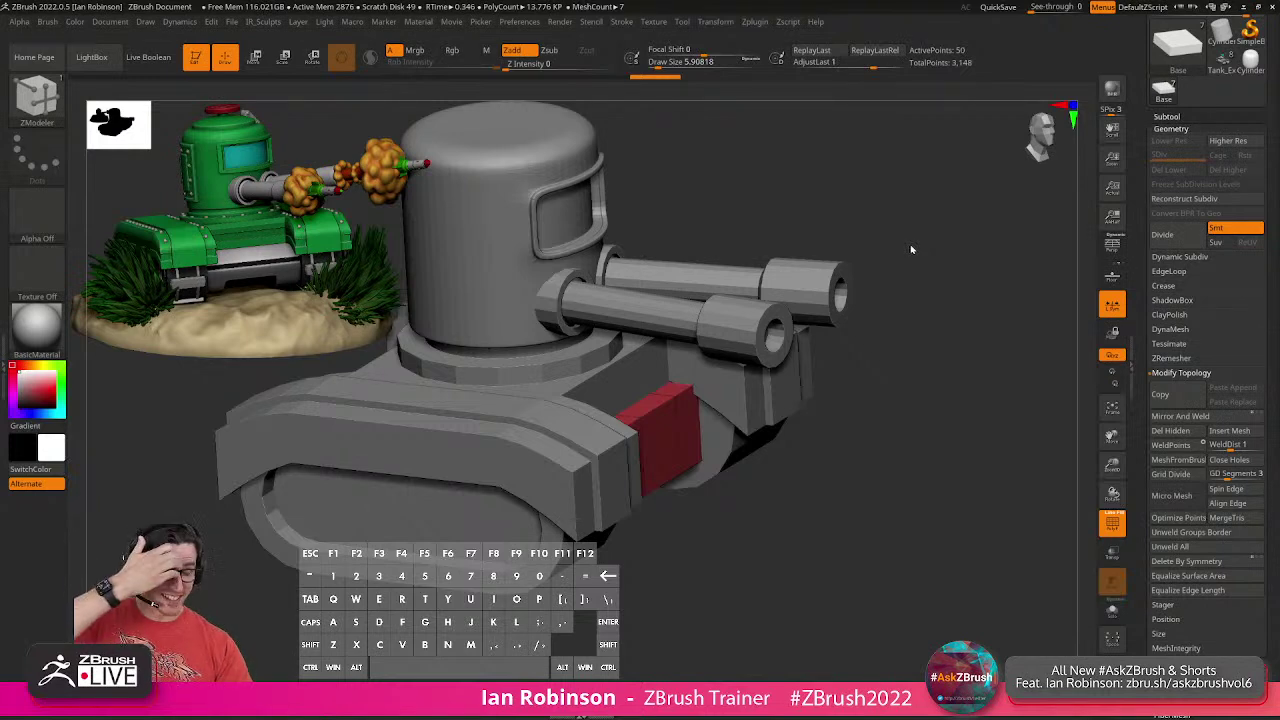
{"action": "left_click_drag", "start_coordinate": [866, 244], "coordinate": [922, 304]}
{"action": "left_click_drag", "start_coordinate": [827, 335], "coordinate": [977, 362], "text": "alt"}
{"action": "left_click_drag", "start_coordinate": [745, 455], "coordinate": [799, 397], "text": "alt"}
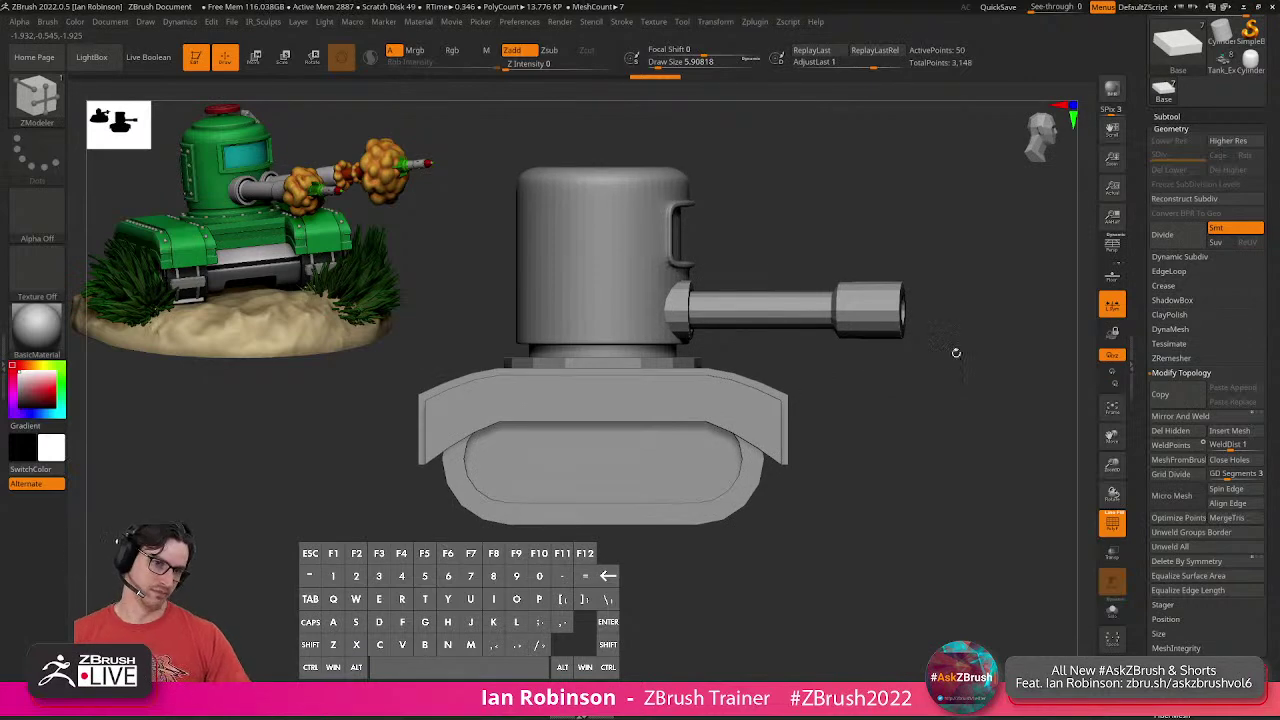
Examine the subtool list, the isolated Base and the Tread_Frame from the side of the tank.
{"action": "left_click", "coordinate": [1167, 117]}
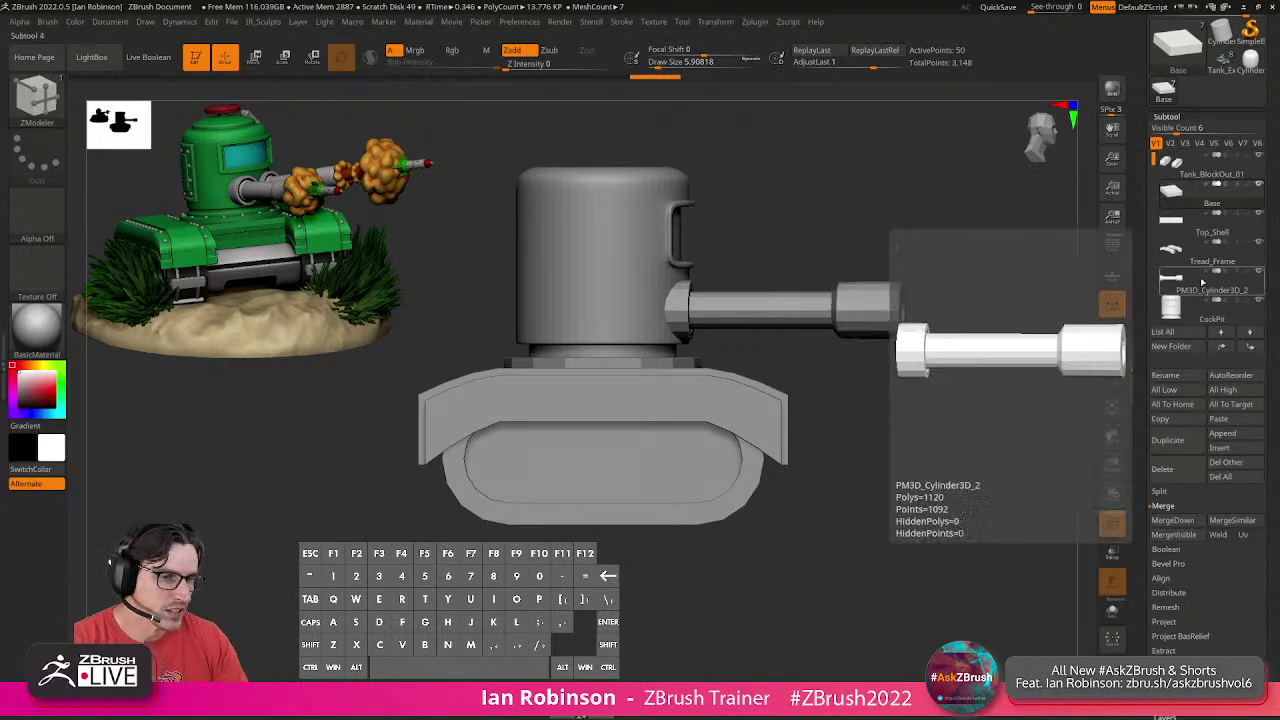
{"action": "mouse_move", "coordinate": [1197, 172]}
{"action": "left_click_drag", "start_coordinate": [1152, 160], "coordinate": [1151, 213]}
{"action": "mouse_move", "coordinate": [1169, 248]}
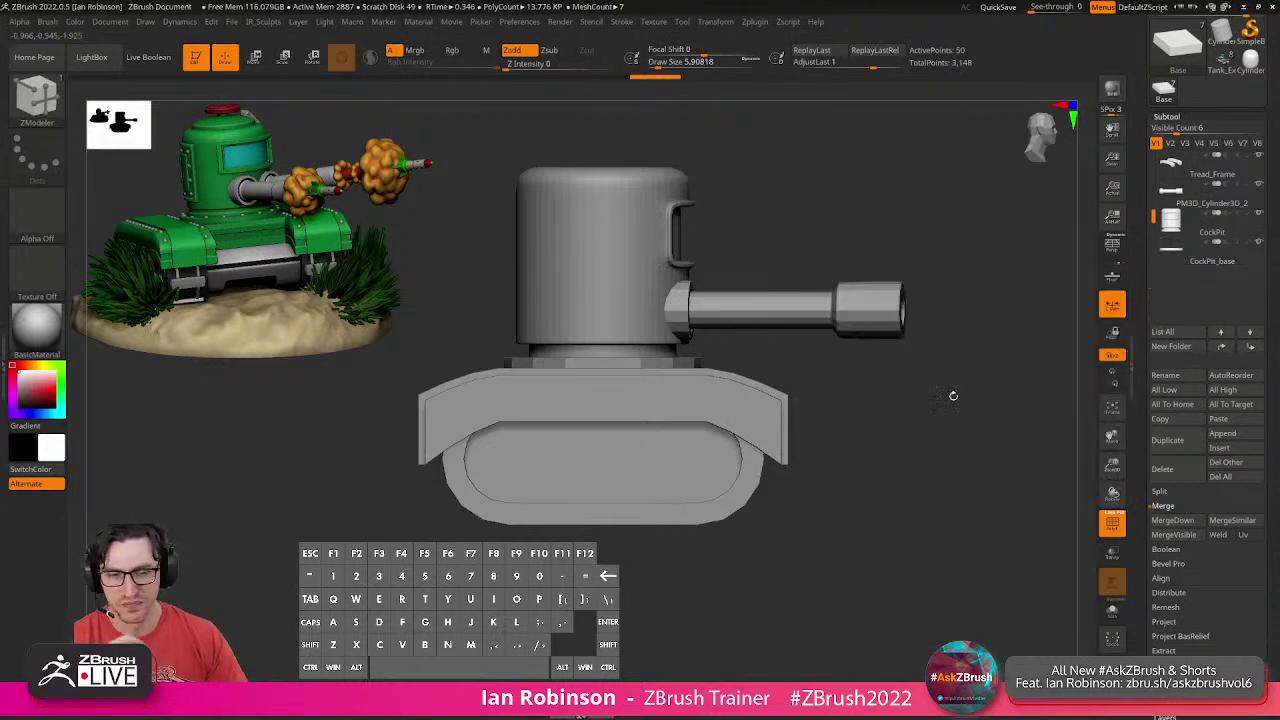
{"action": "left_click", "coordinate": [1112, 610]}
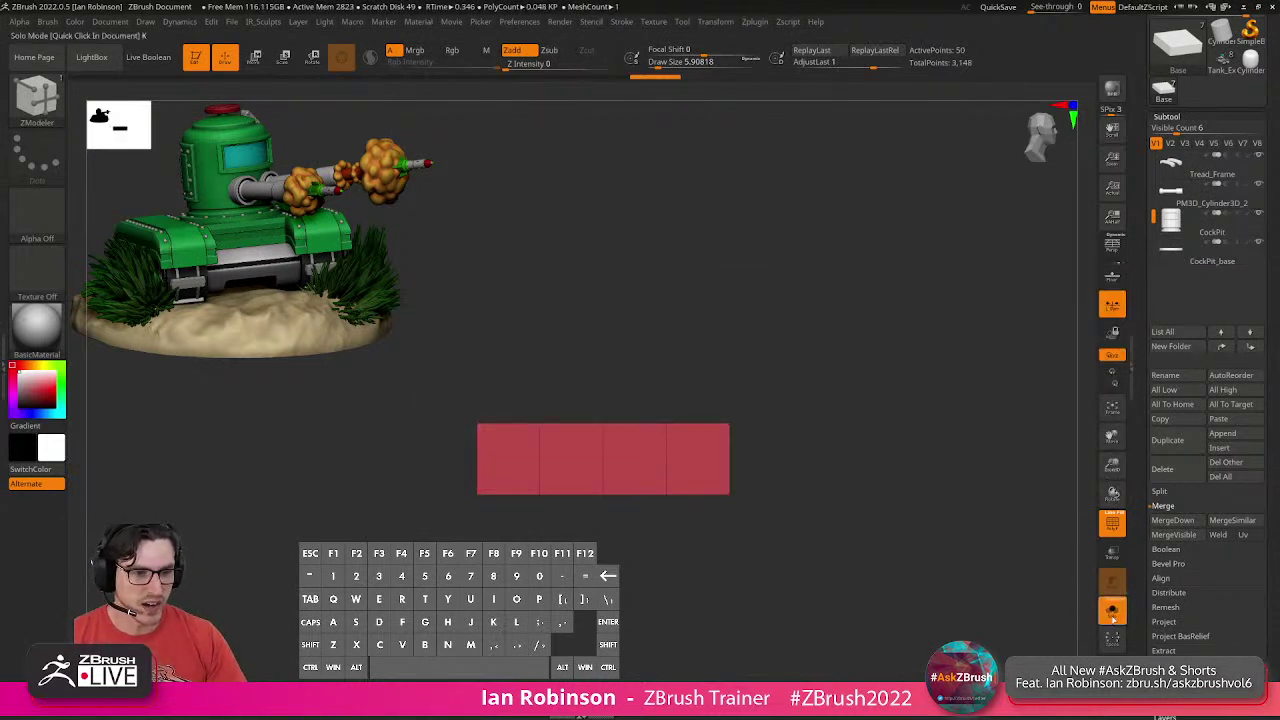
{"action": "left_click", "coordinate": [1115, 618]}
{"action": "left_click", "coordinate": [780, 423], "text": "alt"}
{"action": "left_click_drag", "start_coordinate": [874, 424], "coordinate": [881, 503], "text": "alt"}
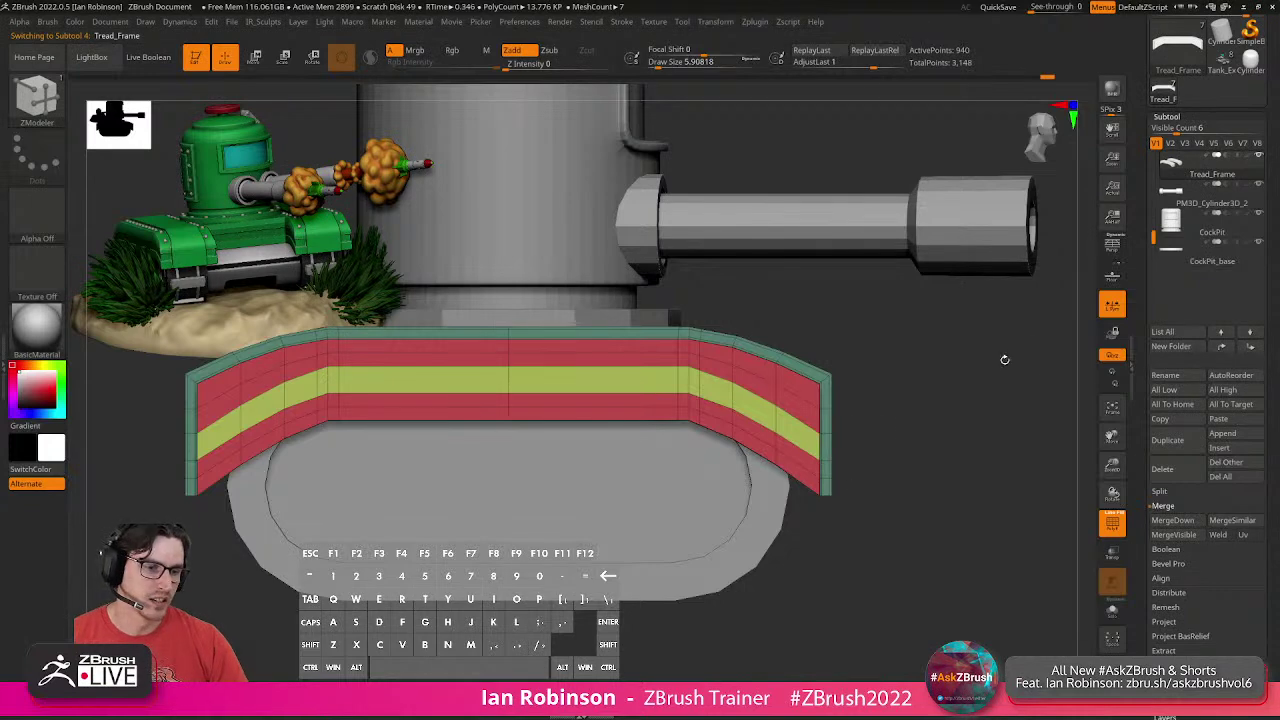
{"action": "left_click_drag", "start_coordinate": [952, 355], "coordinate": [957, 395], "text": "alt"}
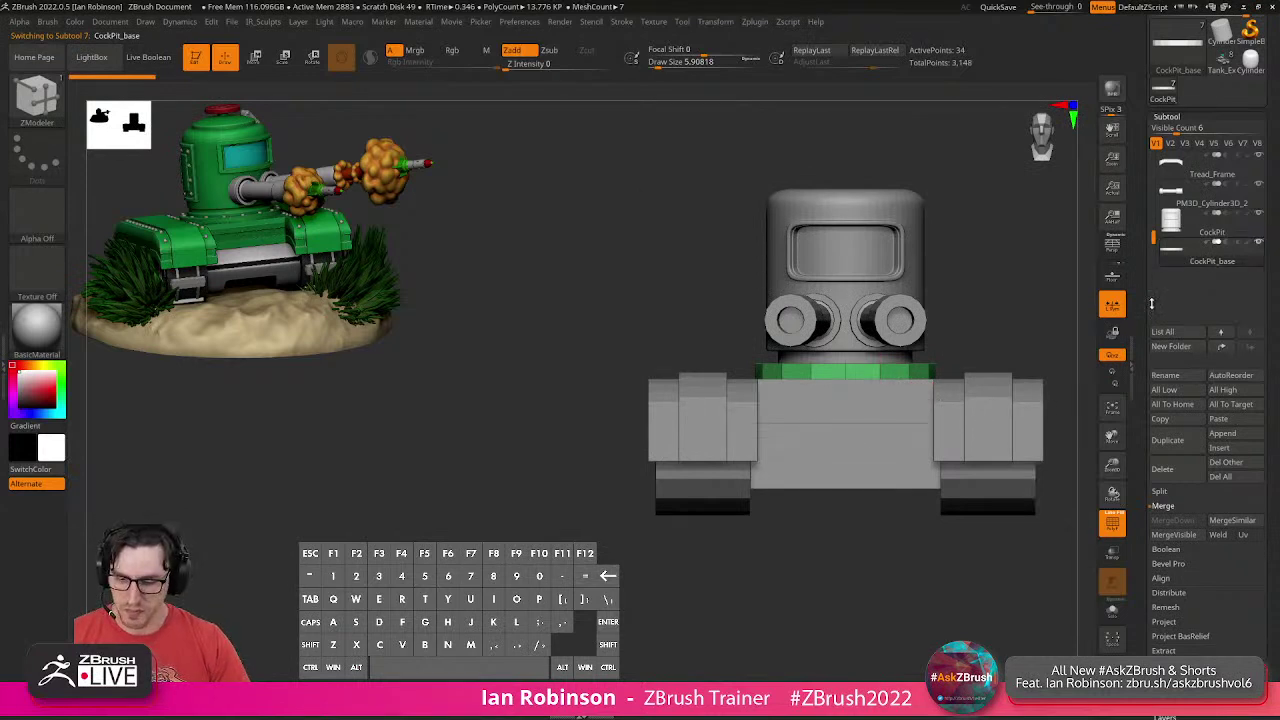
Duplicate the CockPit_base subtool, move the copy out beside the tank, and center the gizmo on it.
{"action": "key", "text": "ctrl+shift+d"}
{"action": "key", "text": "w"}
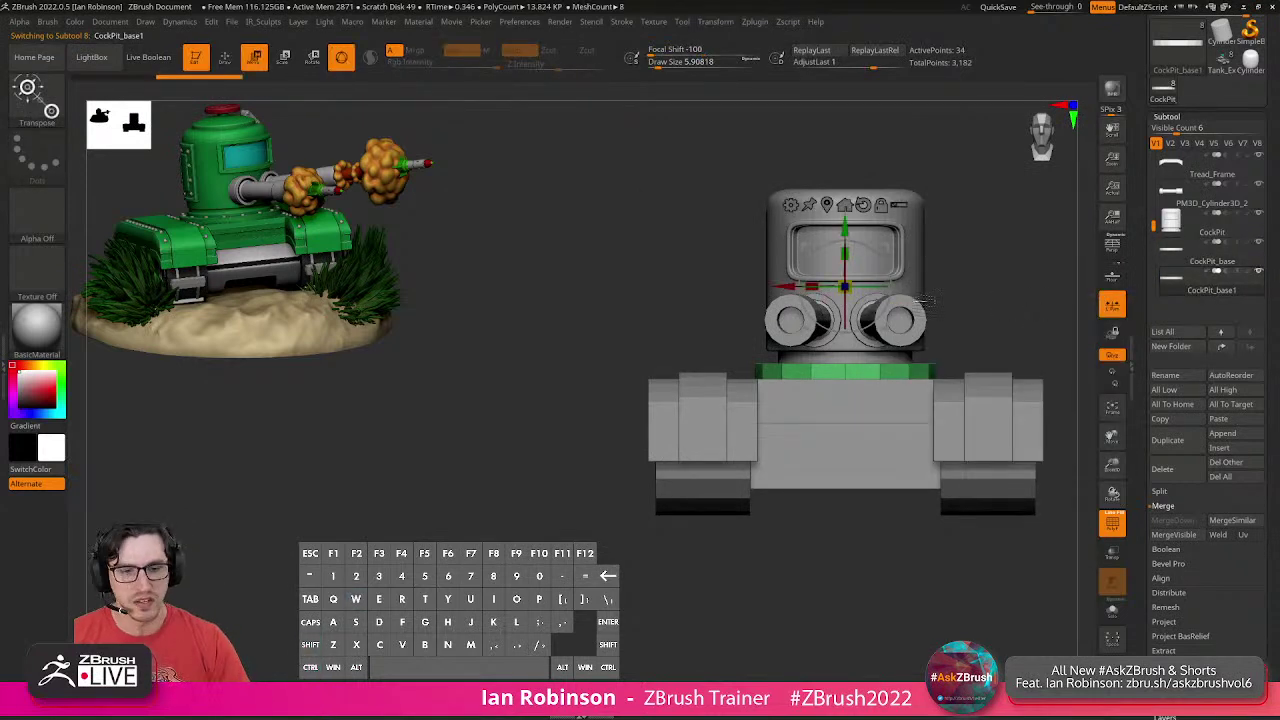
{"action": "left_click_drag", "start_coordinate": [845, 287], "coordinate": [582, 287]}
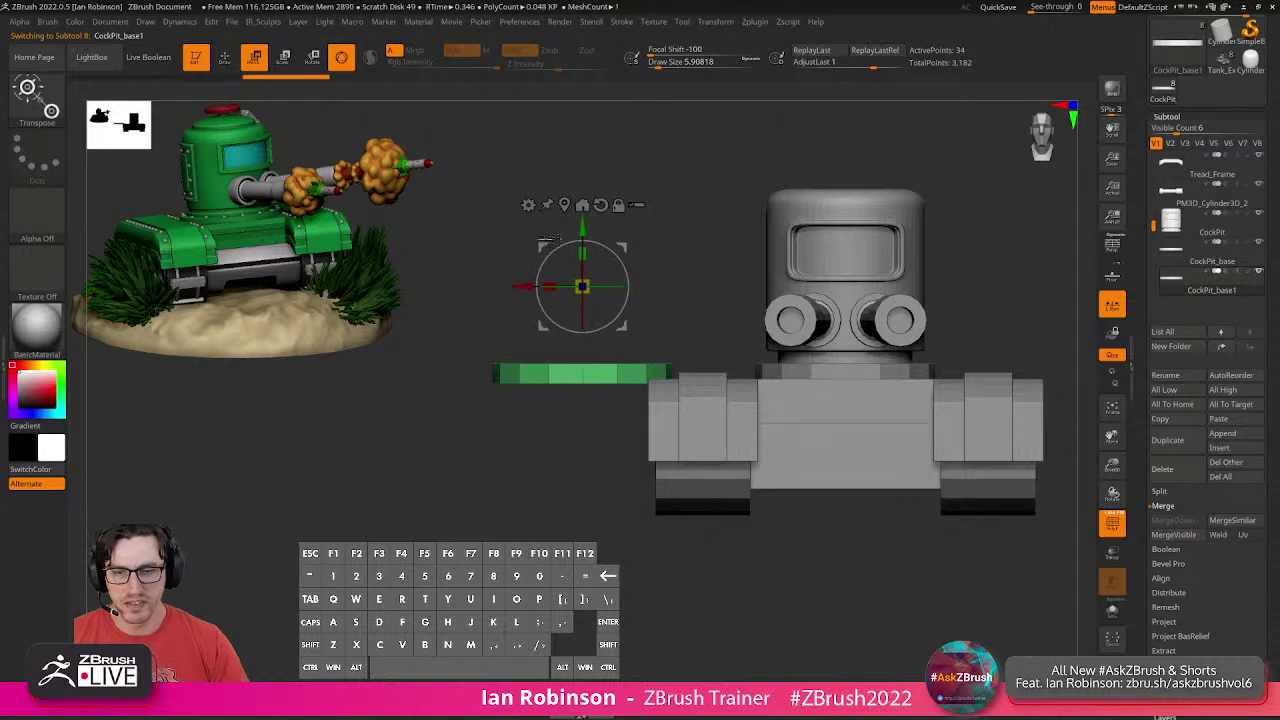
{"action": "left_click", "coordinate": [582, 205]}
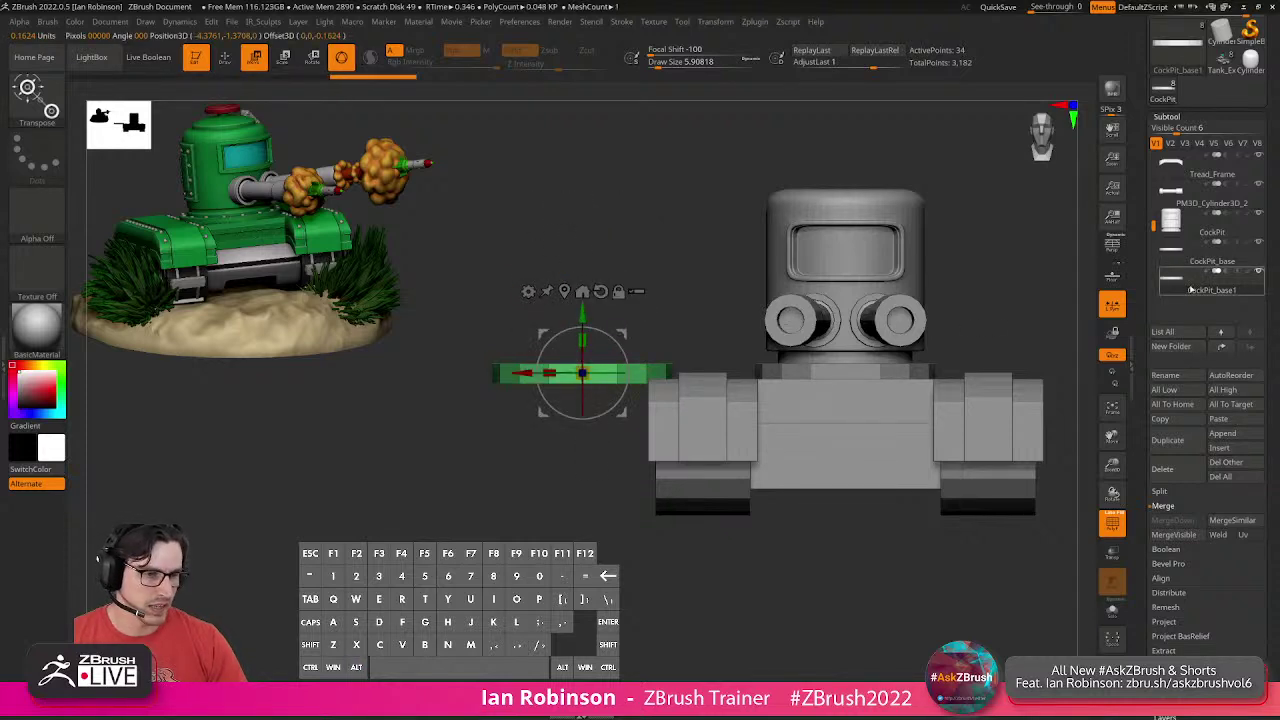
Rename the duplicated subtool as Tread_Gears.
{"action": "left_click", "coordinate": [1181, 374]}
{"action": "type", "text": "Rread_Gears"}
{"action": "key", "text": "Return"}
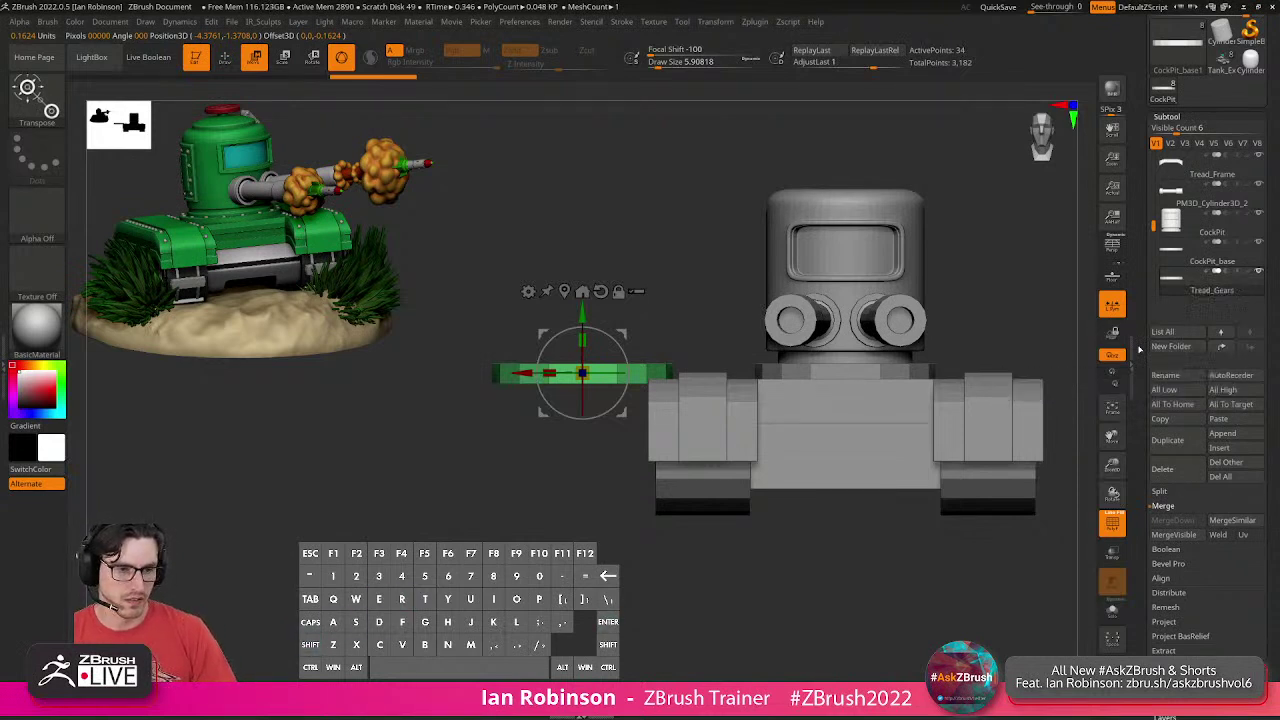
Rotate the Tread_Gears disc 90° so it stands upright with its flat face toward the tank's side view.
{"action": "left_click_drag", "start_coordinate": [624, 355], "coordinate": [566, 318], "text": "shift"}
{"action": "key", "text": "ctrl+z"}
{"action": "mouse_move", "coordinate": [626, 356]}
{"action": "left_mouse_down", "text": "shift"}
{"action": "mouse_move", "coordinate": [560, 314]}
{"action": "mouse_move", "coordinate": [665, 307]}
{"action": "mouse_move", "coordinate": [780, 330]}
{"action": "left_mouse_up", "text": "shift"}
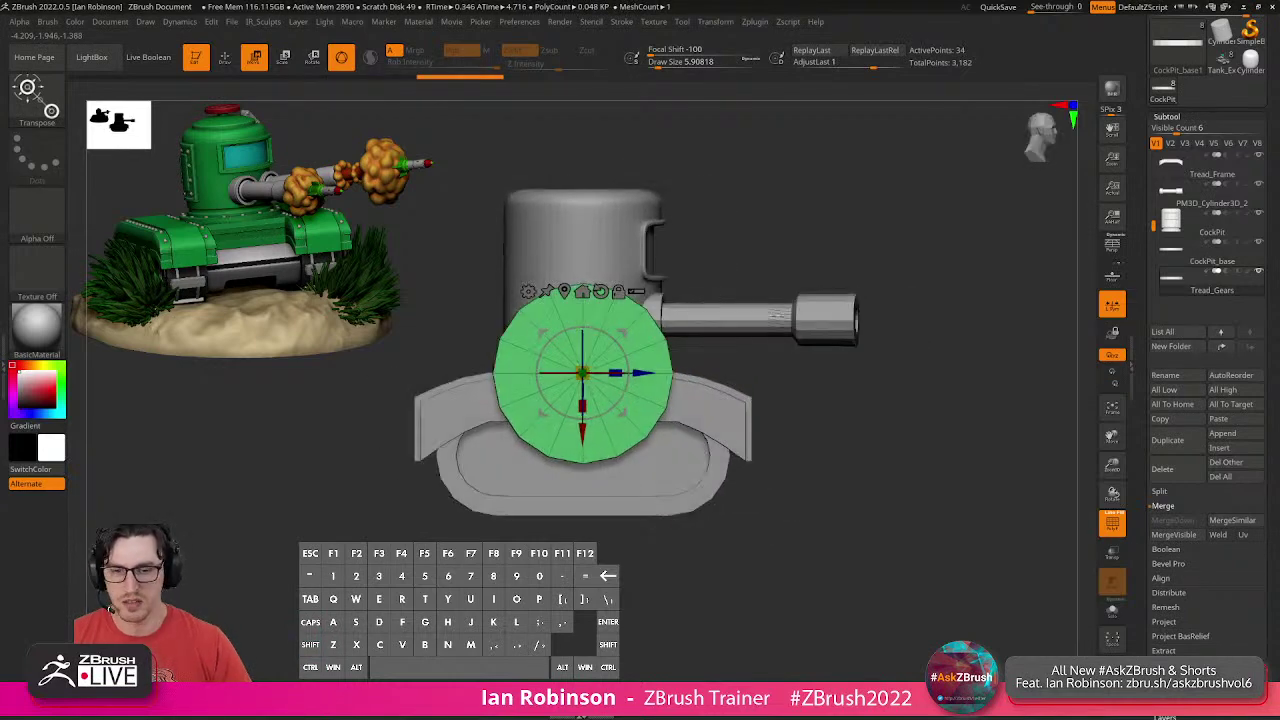
{"action": "key", "text": "q"}
{"action": "left_click_drag", "start_coordinate": [863, 403], "coordinate": [855, 445], "text": "alt"}
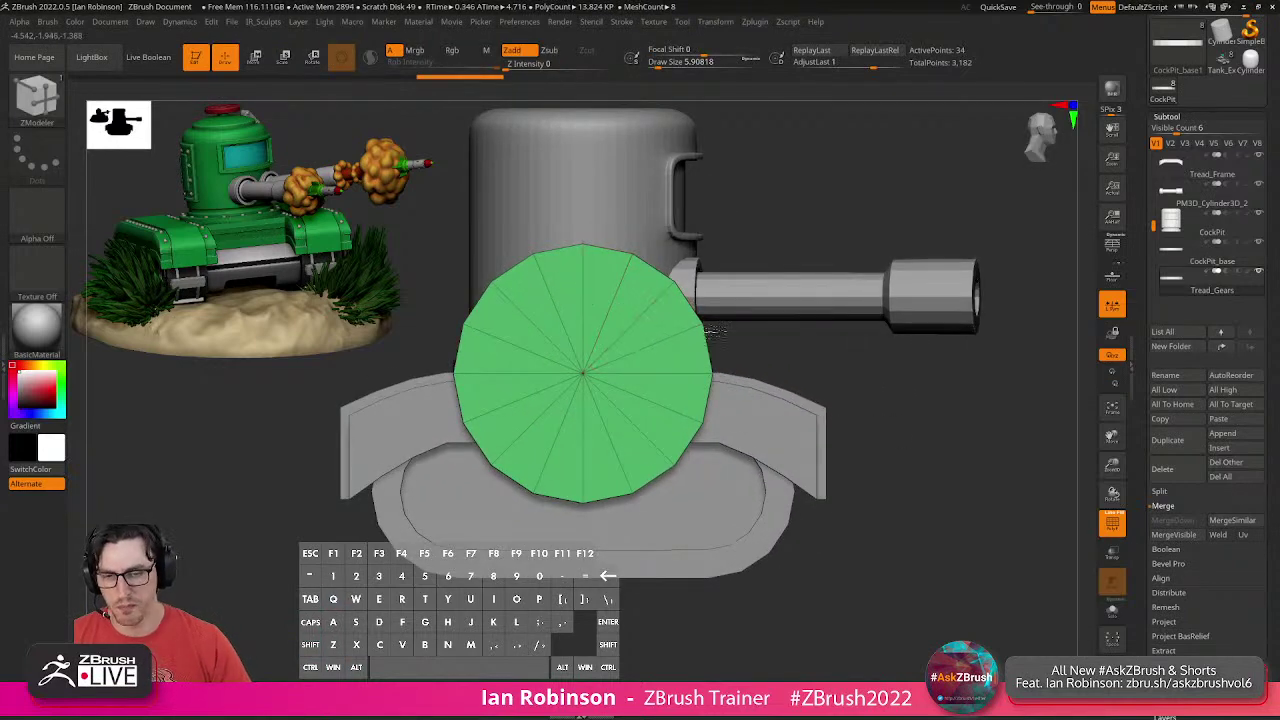
Thicken the upright Tread_Gears disc along its axis.
{"action": "left_click_drag", "start_coordinate": [972, 352], "coordinate": [875, 425]}
{"action": "key", "text": "w"}
{"action": "left_click_drag", "start_coordinate": [576, 391], "coordinate": [566, 398]}
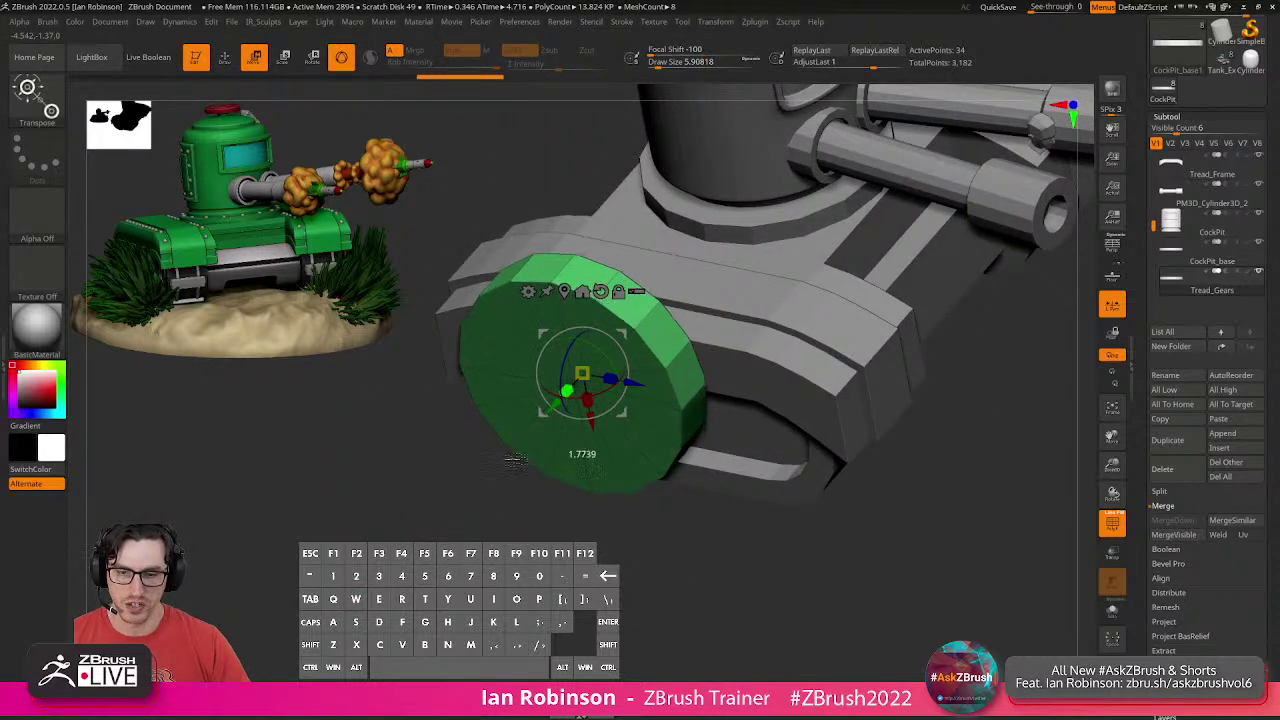
{"action": "key", "text": "q"}
{"action": "mouse_move", "coordinate": [878, 484]}
{"action": "left_mouse_down", "text": "alt"}
{"action": "mouse_move", "coordinate": [880, 427]}
{"action": "mouse_move", "coordinate": [877, 451]}
{"action": "left_mouse_up", "text": "alt"}
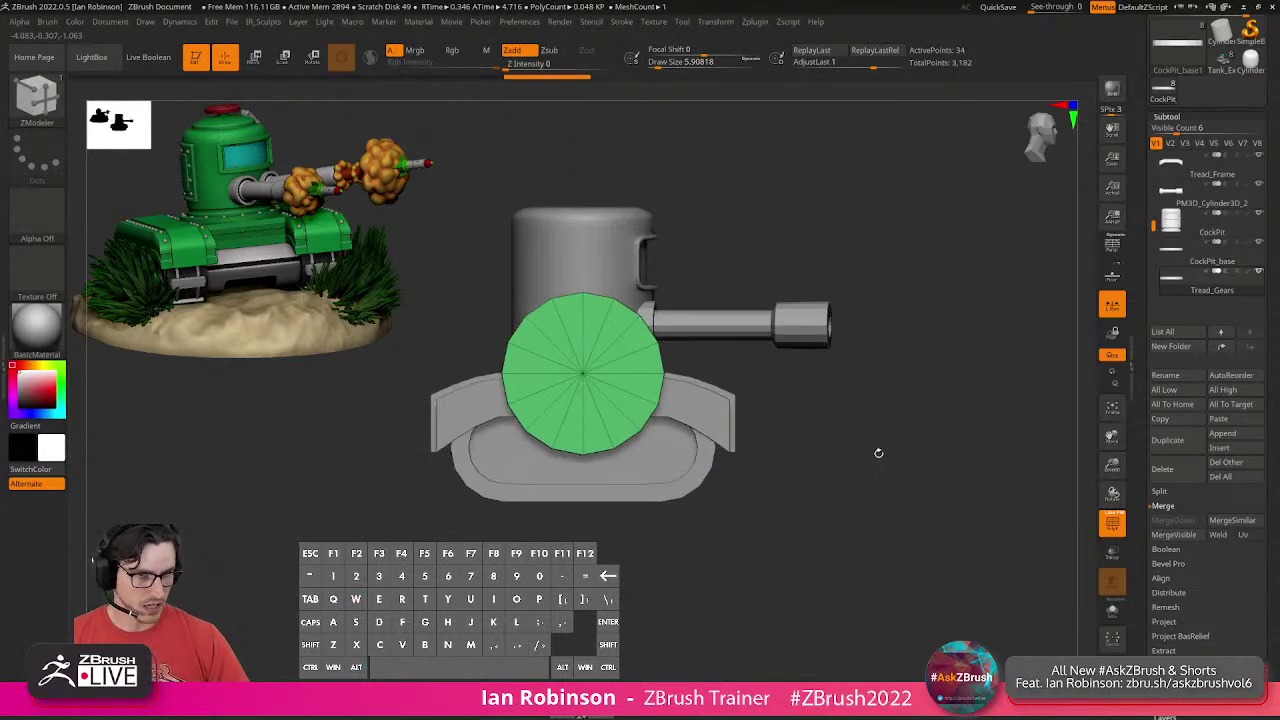
Choose the IMM SteamGear brush and pick its Gear11 mesh.
{"action": "key", "text": "b"}
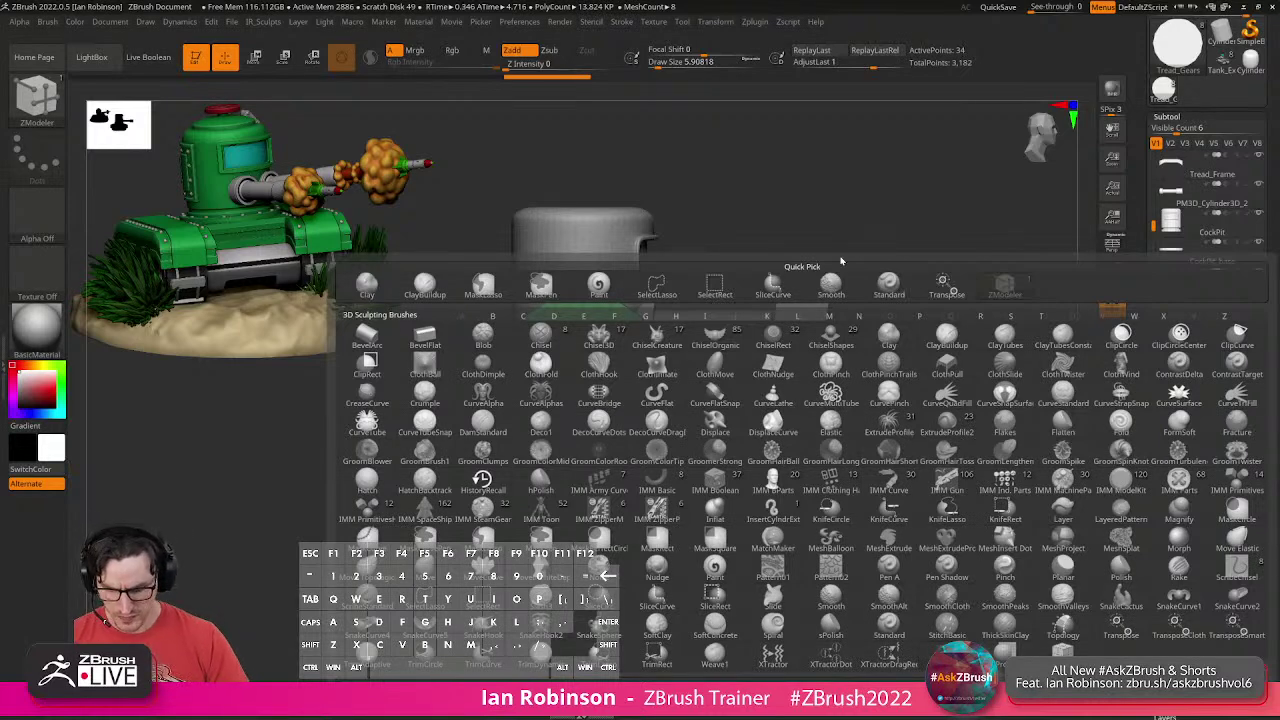
{"action": "key", "text": "v"}
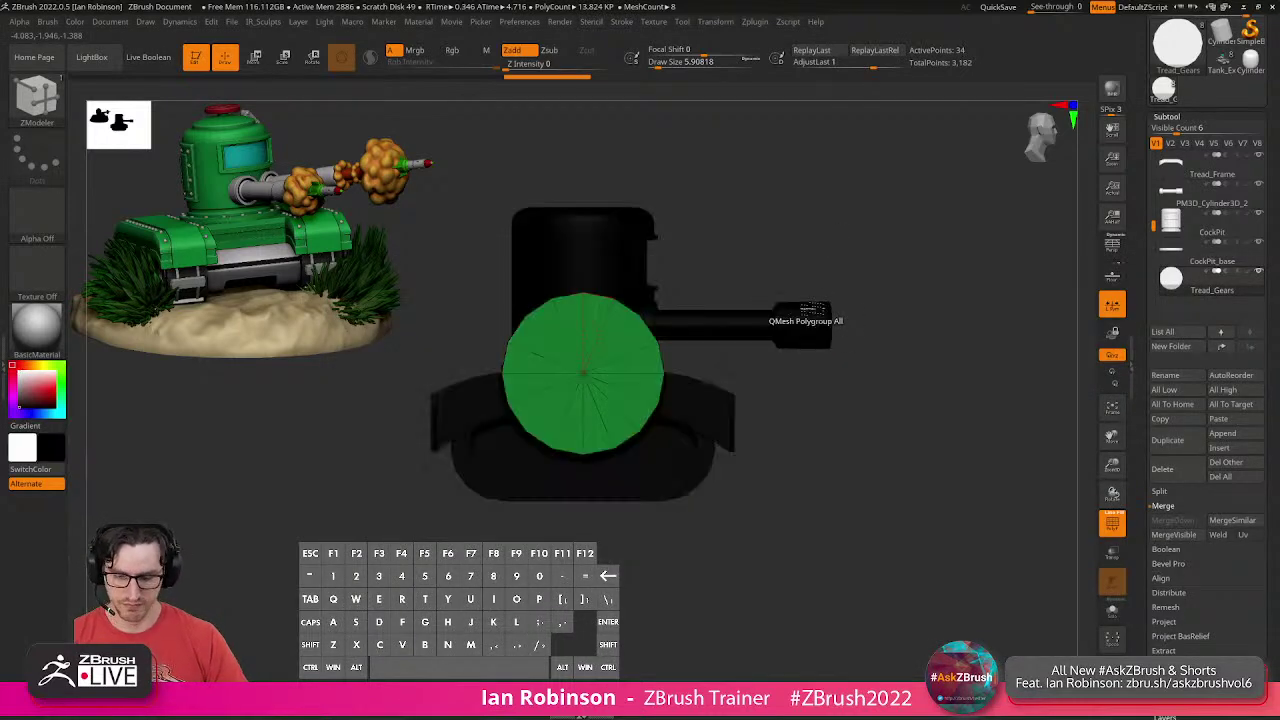
{"action": "key", "text": "b"}
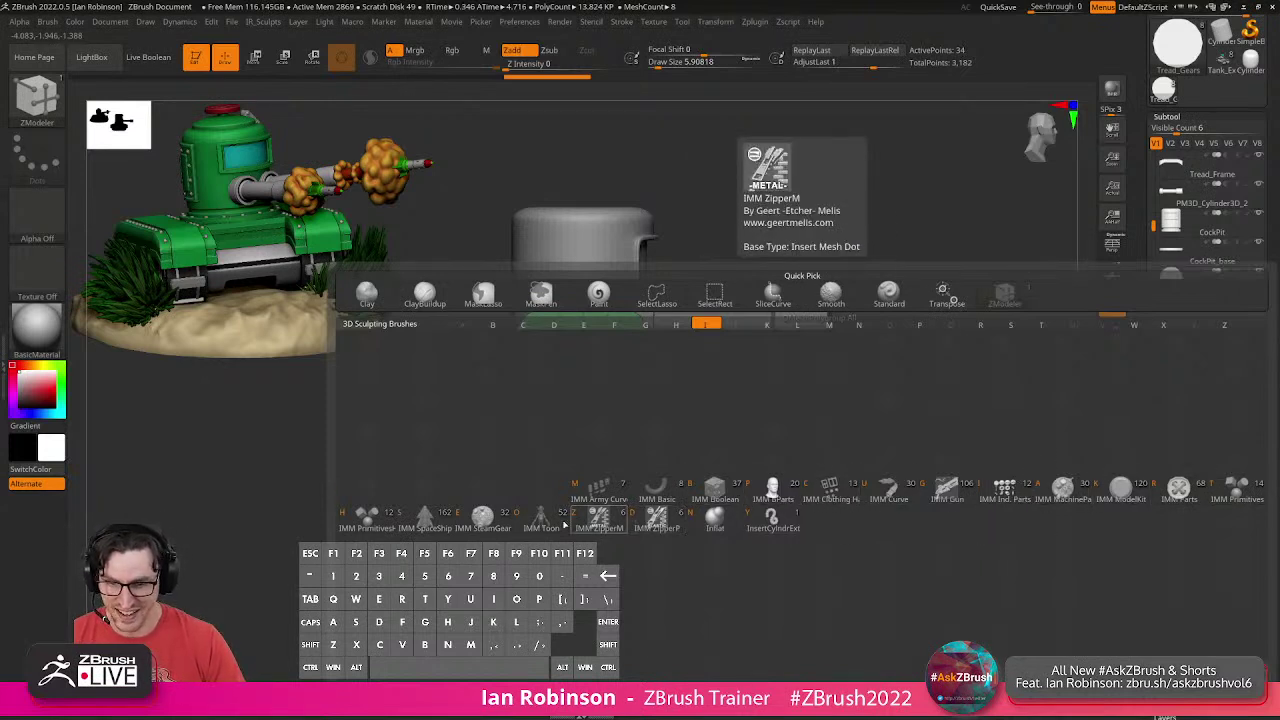
{"action": "left_click", "coordinate": [484, 518]}
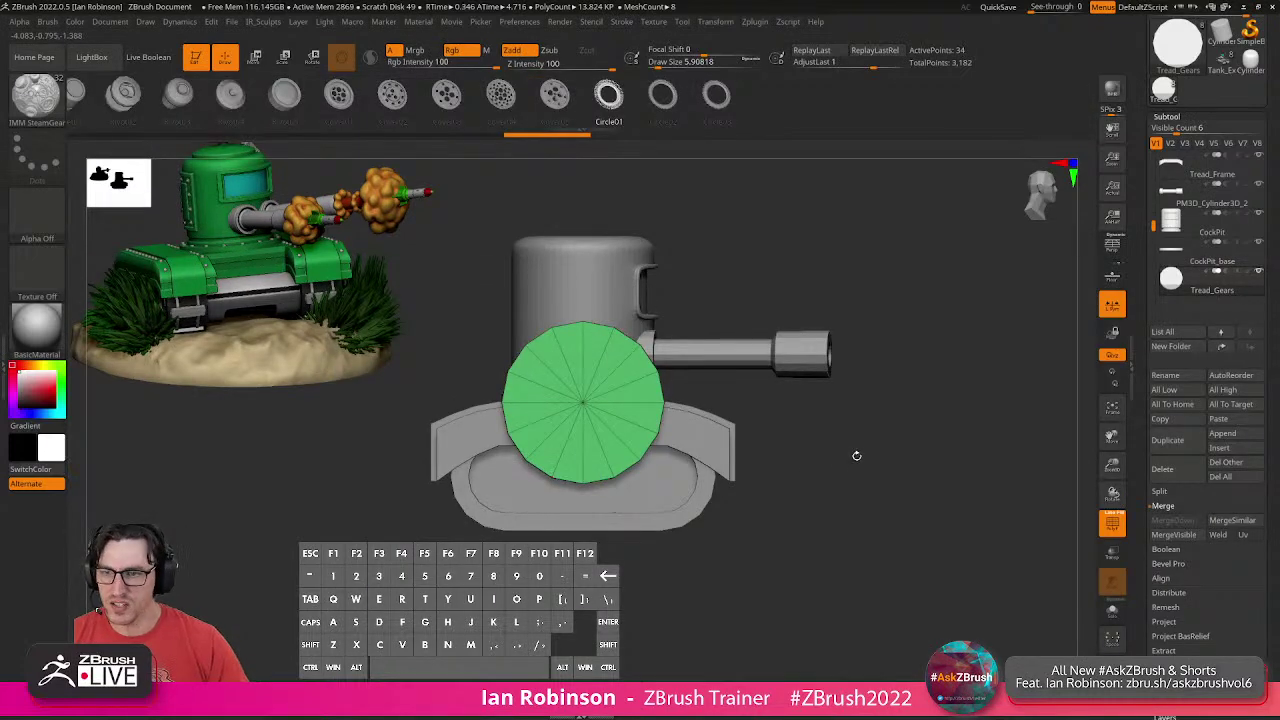
{"action": "left_click_drag", "start_coordinate": [858, 455], "coordinate": [856, 467]}
{"action": "left_click_drag", "start_coordinate": [264, 113], "coordinate": [451, 122]}
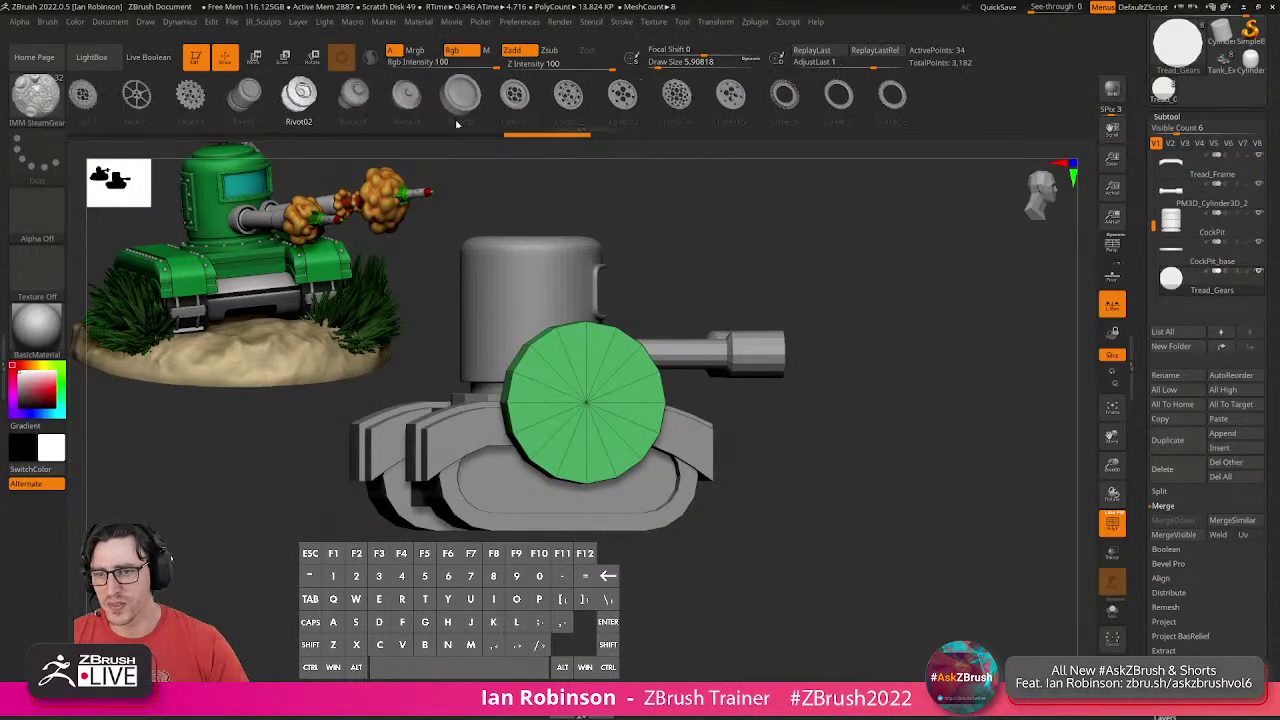
{"action": "left_click", "coordinate": [317, 112]}
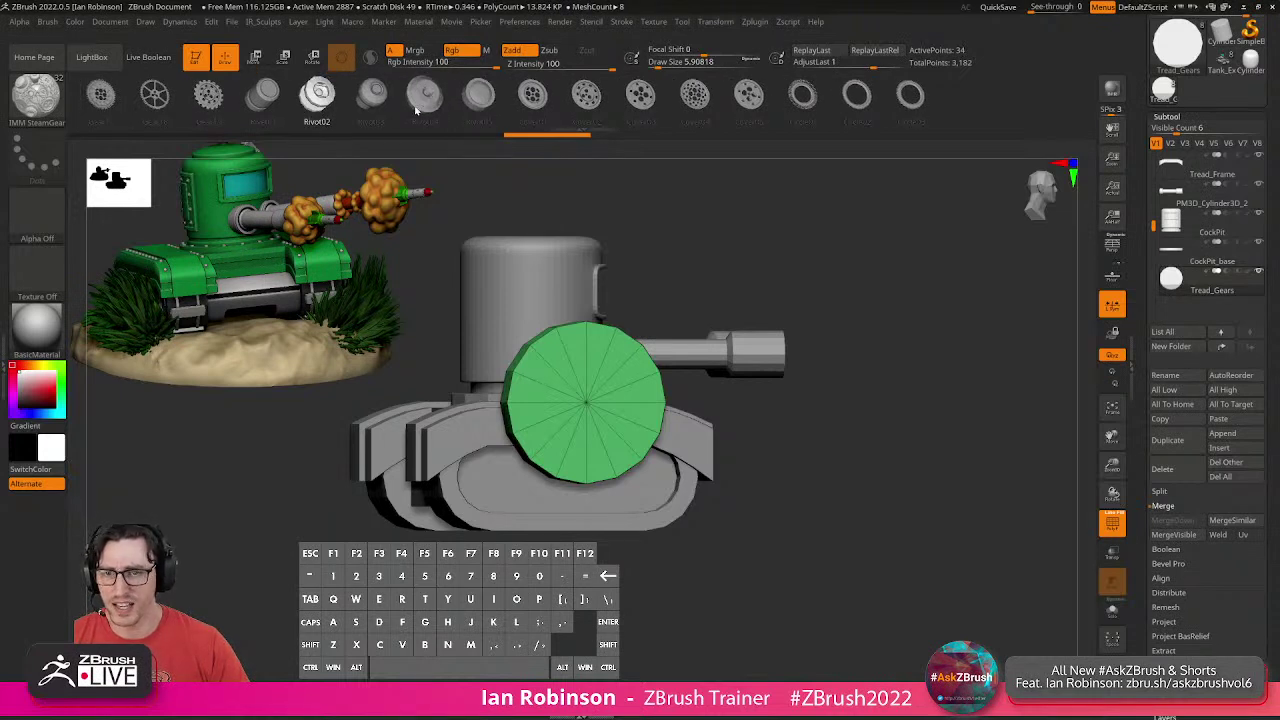
{"action": "left_click_drag", "start_coordinate": [420, 106], "coordinate": [748, 125]}
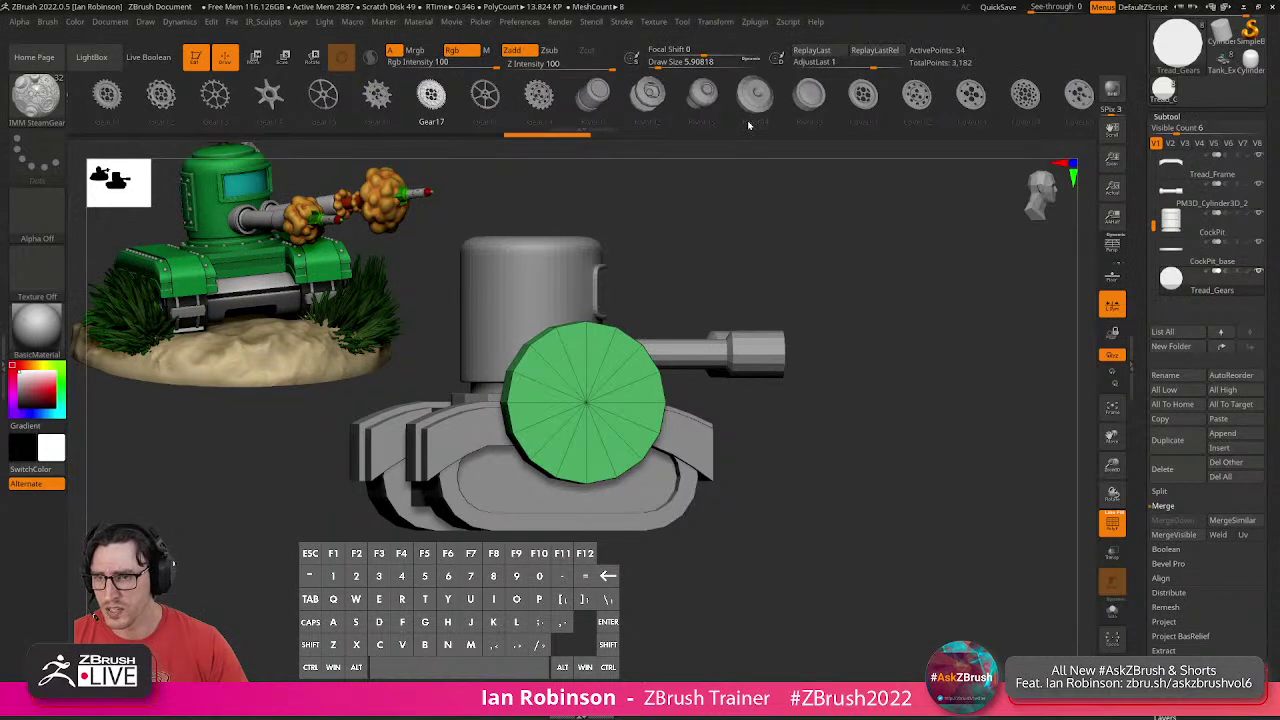
{"action": "left_click", "coordinate": [134, 102]}
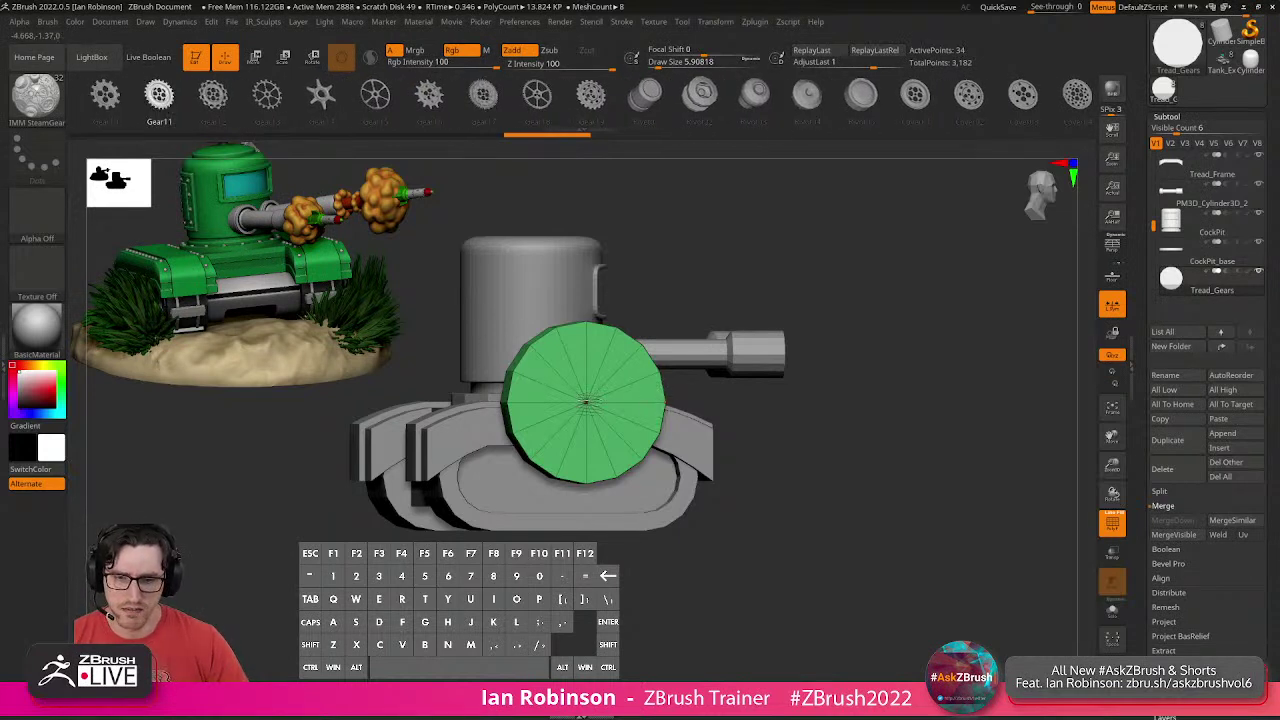
Insert Gear11 at the center of the disc's outer face, nearly the disc's diameter, and seat it closer to the disc.
{"action": "left_click_drag", "start_coordinate": [587, 404], "coordinate": [843, 461]}
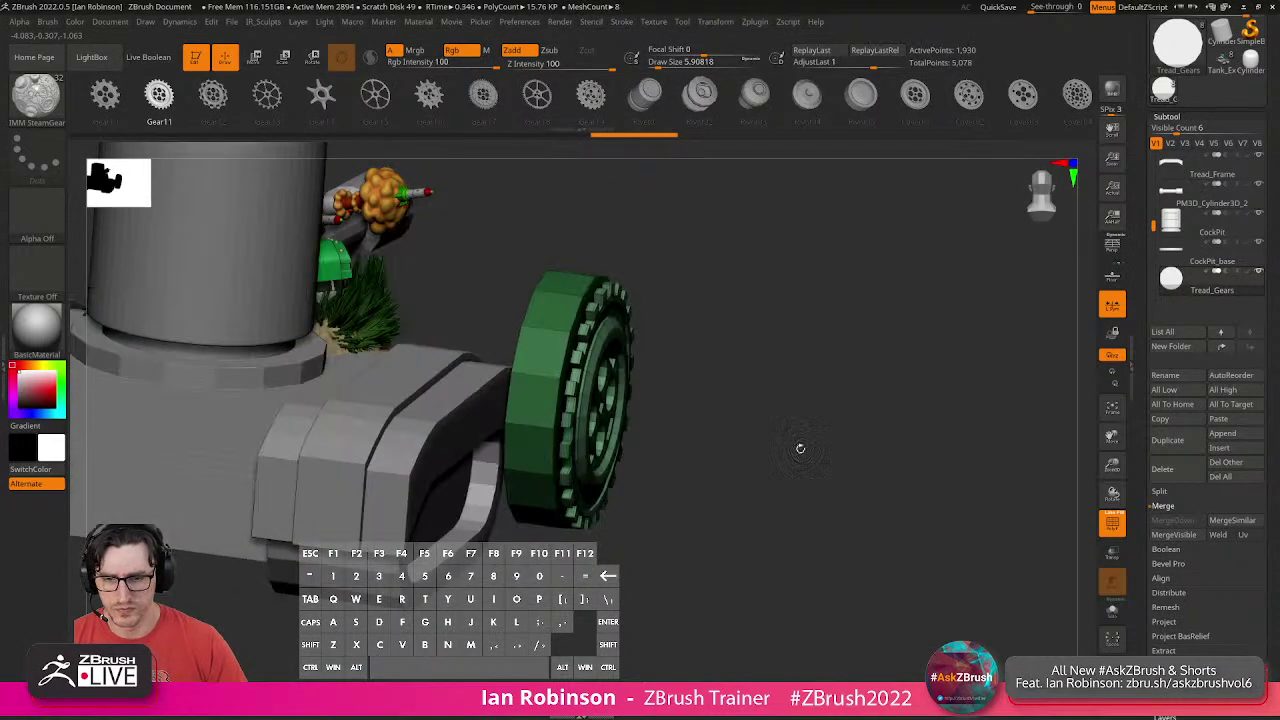
{"action": "key", "text": "w"}
{"action": "left_click_drag", "start_coordinate": [650, 411], "coordinate": [642, 410]}
{"action": "key", "text": "q"}
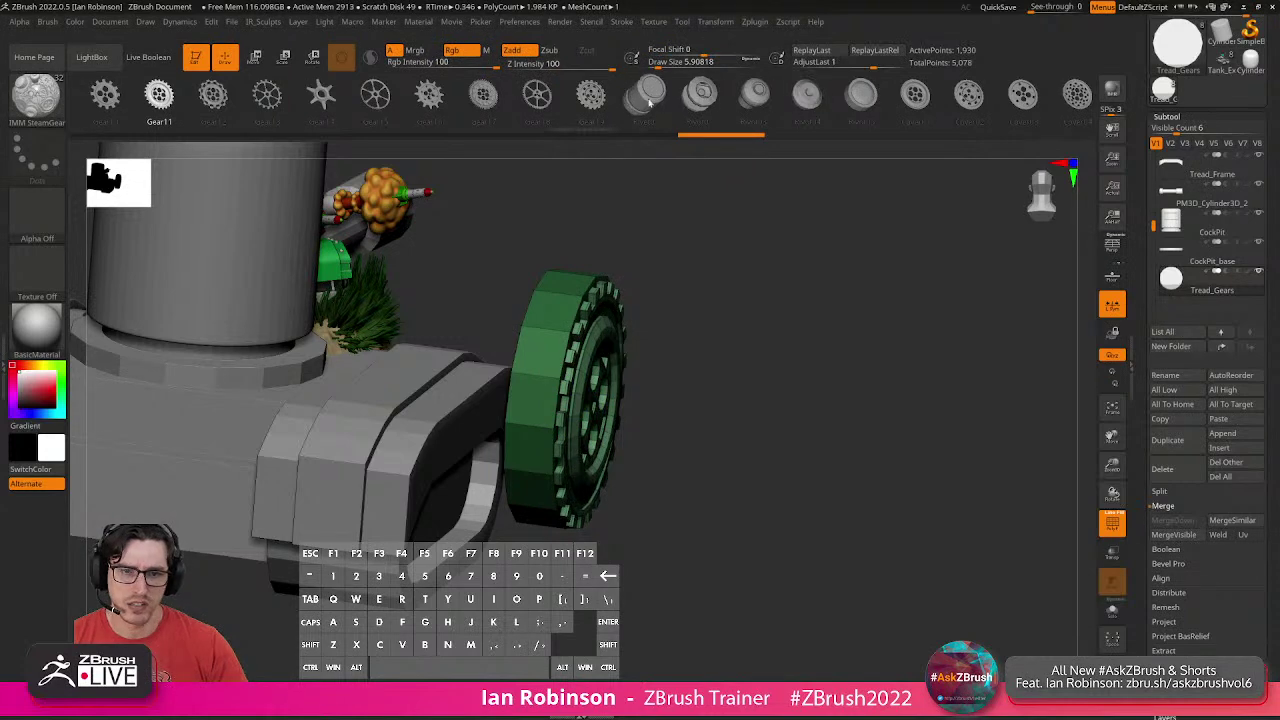
Insert the Gear06 mesh centered on the wheel, larger than the disc so its teeth protrude, and push it inward.
{"action": "left_click_drag", "start_coordinate": [325, 102], "coordinate": [815, 116]}
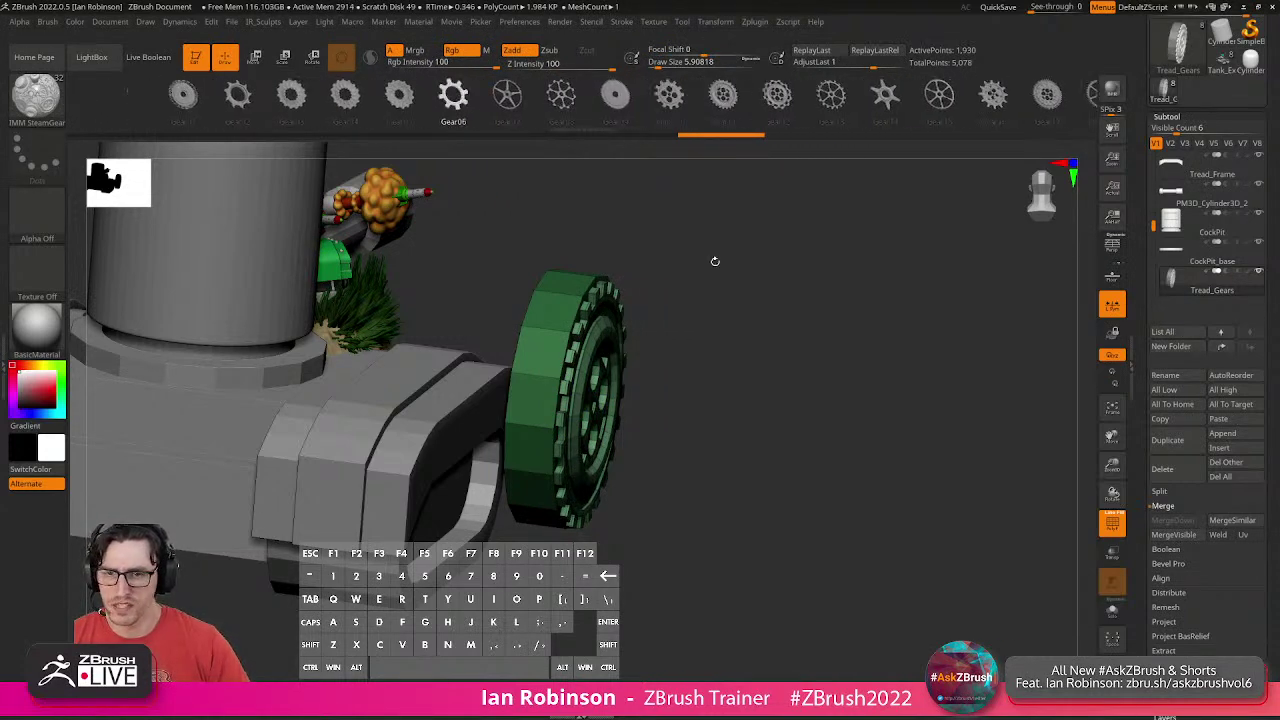
{"action": "left_click_drag", "start_coordinate": [657, 243], "coordinate": [724, 252], "text": "shift"}
{"action": "left_click_drag", "start_coordinate": [579, 400], "coordinate": [716, 528]}
{"action": "left_click_drag", "start_coordinate": [894, 440], "coordinate": [934, 449], "text": "shift"}
{"action": "key", "text": "w"}
{"action": "left_click_drag", "start_coordinate": [661, 400], "coordinate": [600, 400]}
{"action": "key", "text": "q"}
{"action": "left_click_drag", "start_coordinate": [755, 413], "coordinate": [881, 466], "text": "shift"}
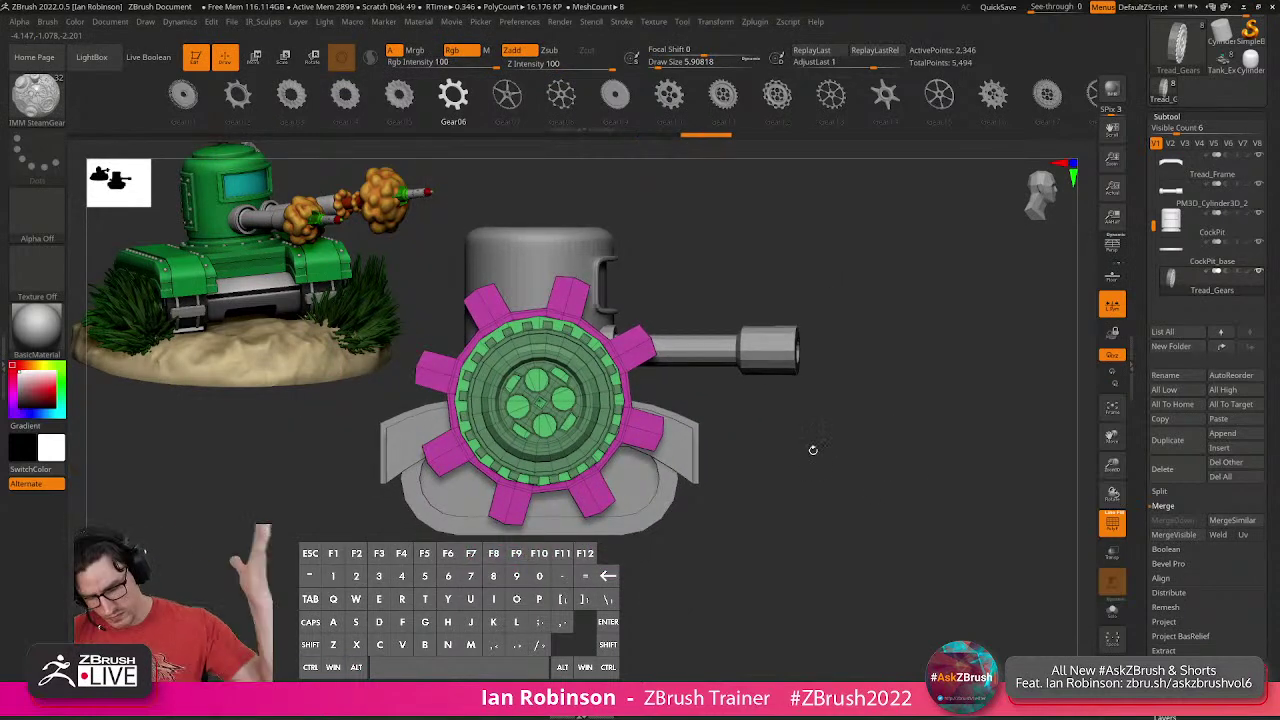
Hide the polyframes, straighten the gizmo, and scale the whole gear down to fit inside the tread.
{"action": "key", "text": "shift+f"}
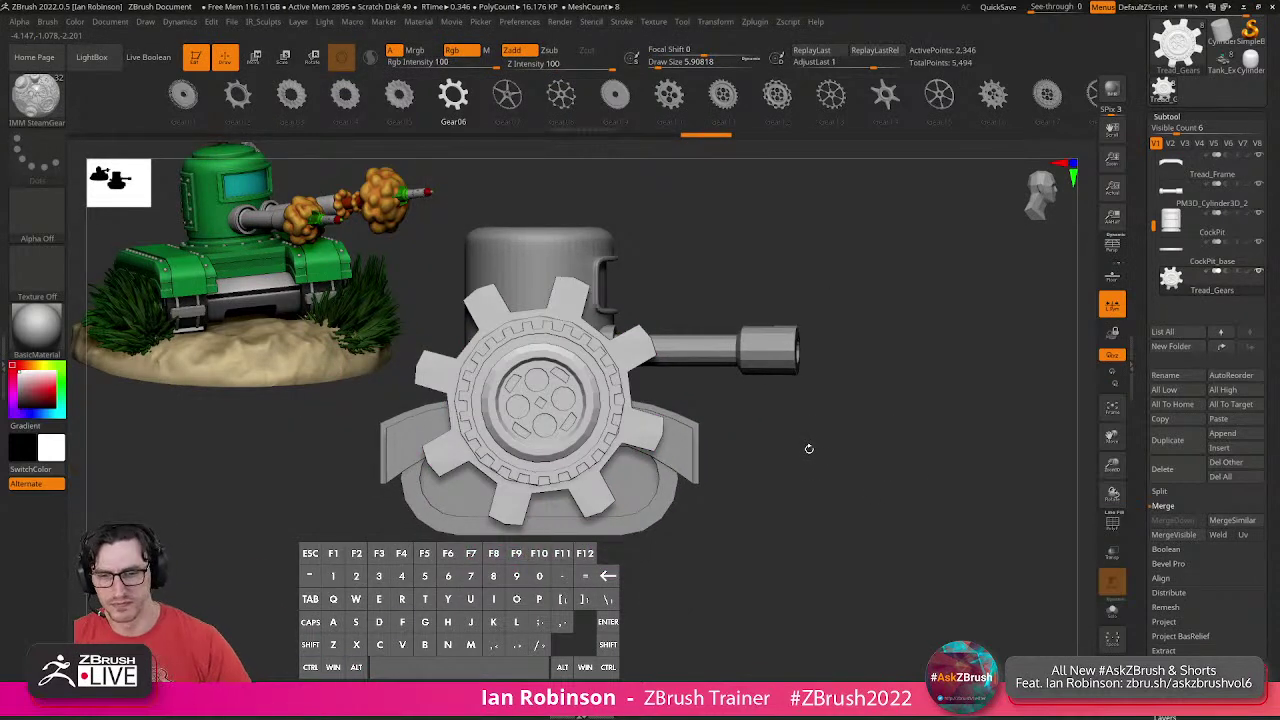
{"action": "key", "text": "w"}
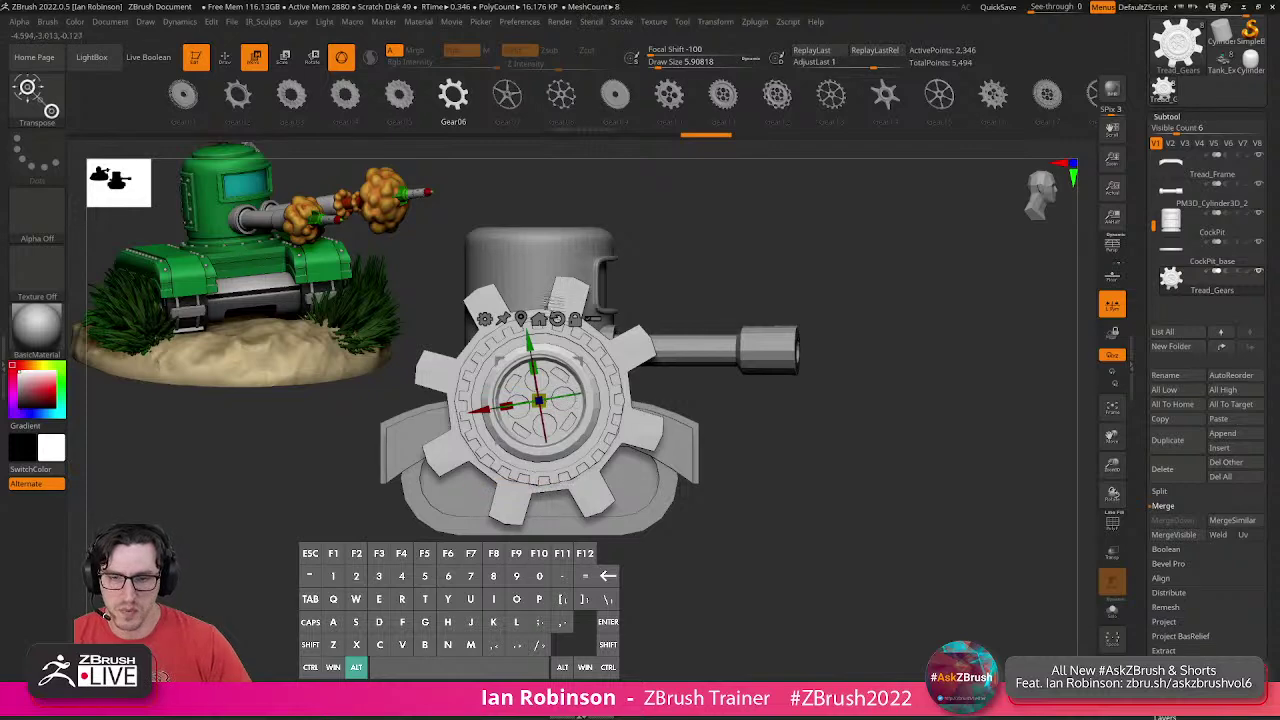
{"action": "left_click", "coordinate": [557, 318], "text": "alt"}
{"action": "left_click_drag", "start_coordinate": [803, 383], "coordinate": [808, 420], "text": "alt"}
{"action": "left_click_drag", "start_coordinate": [603, 400], "coordinate": [498, 410]}
{"action": "left_click_drag", "start_coordinate": [845, 503], "coordinate": [880, 470], "text": "alt"}
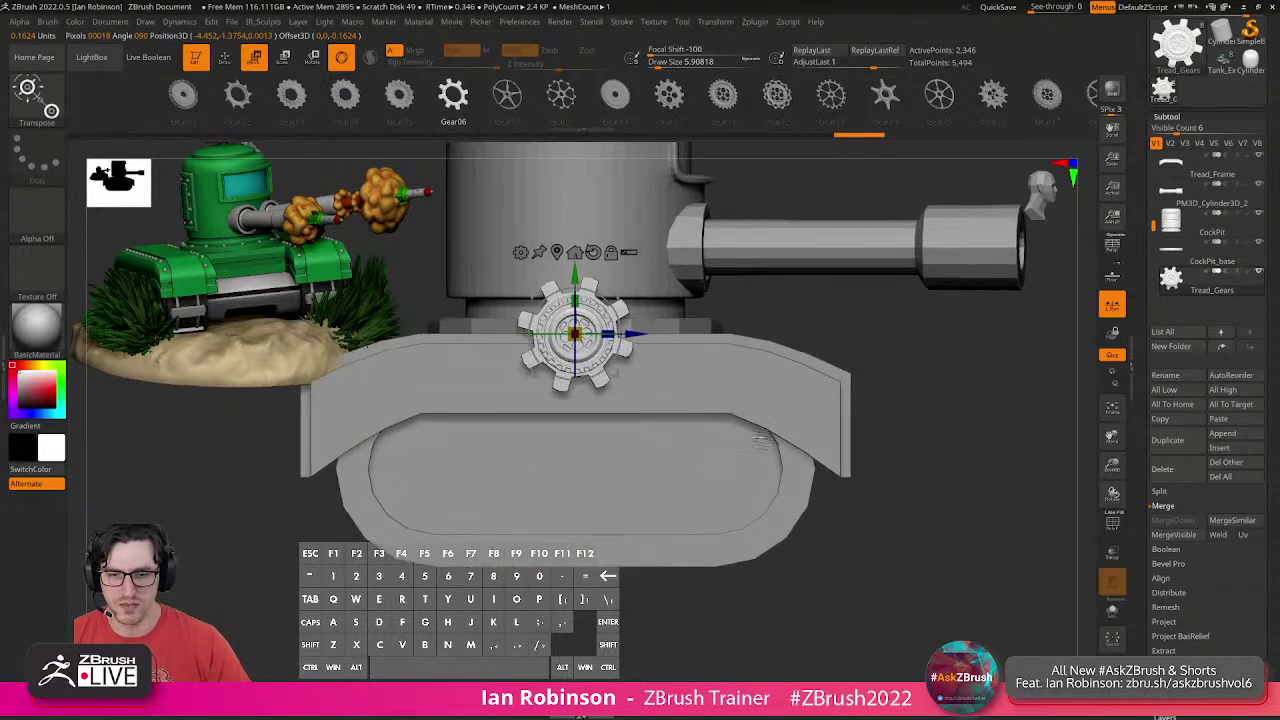
Position the small gear inside the rear end of the tread's oval recess.
{"action": "left_click_drag", "start_coordinate": [940, 401], "coordinate": [978, 414]}
{"action": "left_click_drag", "start_coordinate": [609, 343], "coordinate": [531, 336]}
{"action": "right_click_drag", "start_coordinate": [545, 300], "coordinate": [515, 298]}
{"action": "left_click_drag", "start_coordinate": [503, 260], "coordinate": [503, 401]}
{"action": "left_click_drag", "start_coordinate": [532, 474], "coordinate": [512, 472]}
{"action": "right_click_drag", "start_coordinate": [545, 458], "coordinate": [625, 485]}
{"action": "left_click_drag", "start_coordinate": [514, 460], "coordinate": [333, 461]}
{"action": "right_click_drag", "start_coordinate": [327, 449], "coordinate": [585, 461], "text": "alt"}
{"action": "right_click_drag", "start_coordinate": [722, 460], "coordinate": [731, 452], "text": "alt"}
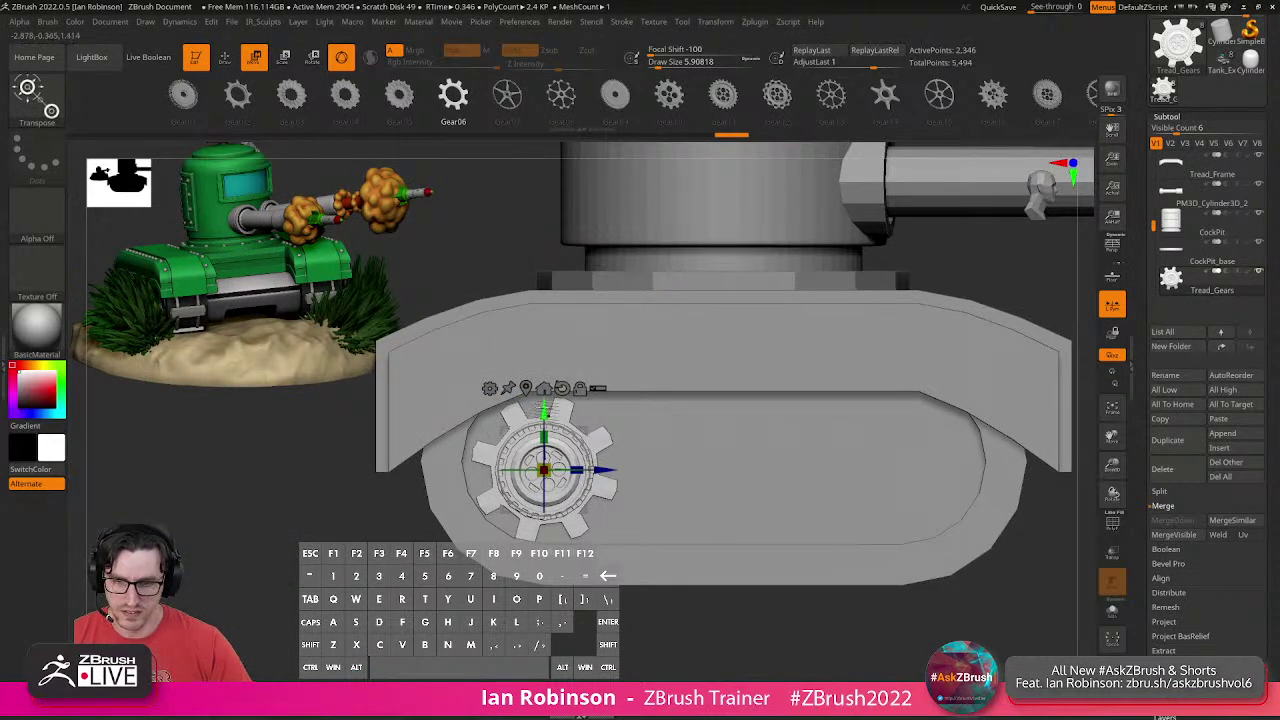
Copy the gear to the front end of the tread and review both gears with polyframes hidden.
{"action": "key", "text": "shift+f"}
{"action": "left_click_drag", "start_coordinate": [605, 462], "coordinate": [963, 462], "text": "ctrl"}
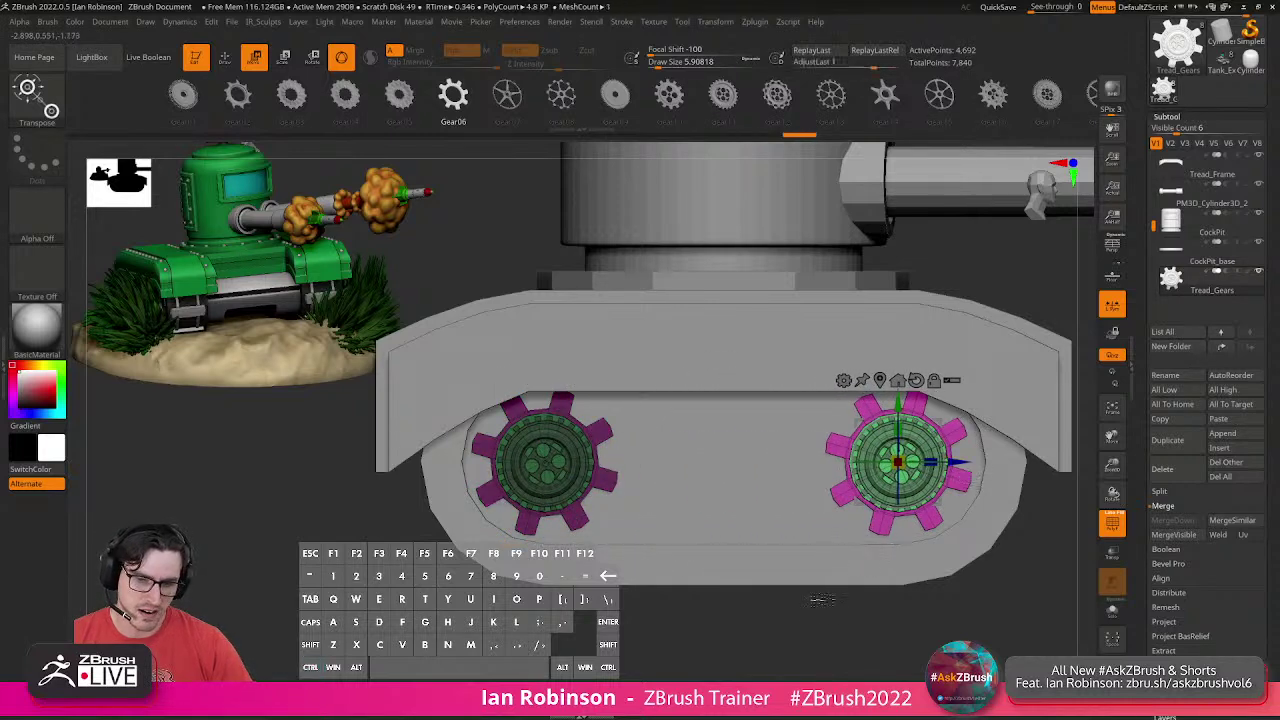
{"action": "key", "text": "q"}
{"action": "mouse_move", "coordinate": [820, 606]}
{"action": "right_mouse_down", "text": "alt"}
{"action": "mouse_move", "coordinate": [720, 597]}
{"action": "mouse_move", "coordinate": [771, 569]}
{"action": "right_mouse_up", "text": "alt"}
{"action": "key", "text": "shift+f"}
{"action": "right_click_drag", "start_coordinate": [850, 586], "coordinate": [829, 580], "text": "shift"}
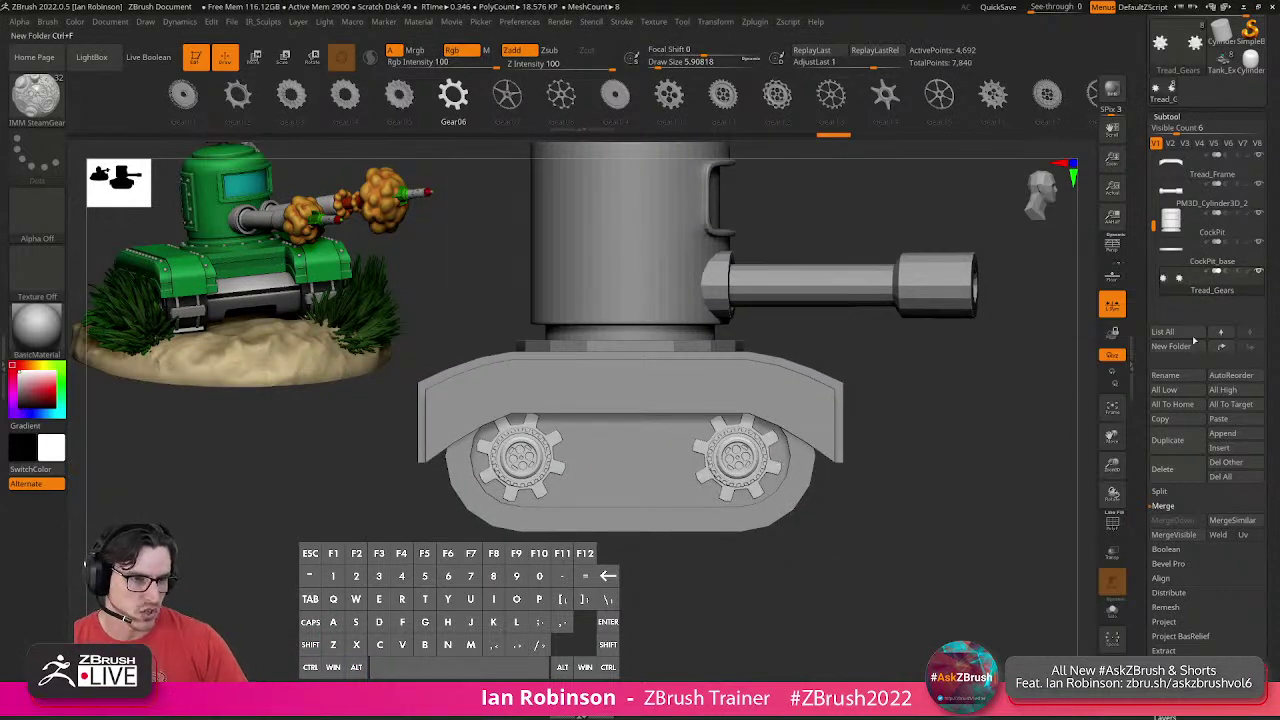
Turn the tank to a three-quarter front view and save the tool, overwriting the existing file.
{"action": "left_click_drag", "start_coordinate": [1275, 107], "coordinate": [1275, 236]}
{"action": "right_click_drag", "start_coordinate": [1023, 386], "coordinate": [956, 401], "text": "alt"}
{"action": "right_click_drag", "start_coordinate": [1048, 297], "coordinate": [980, 309], "text": "alt"}
{"action": "right_click_drag", "start_coordinate": [980, 309], "coordinate": [996, 216], "text": "shift"}
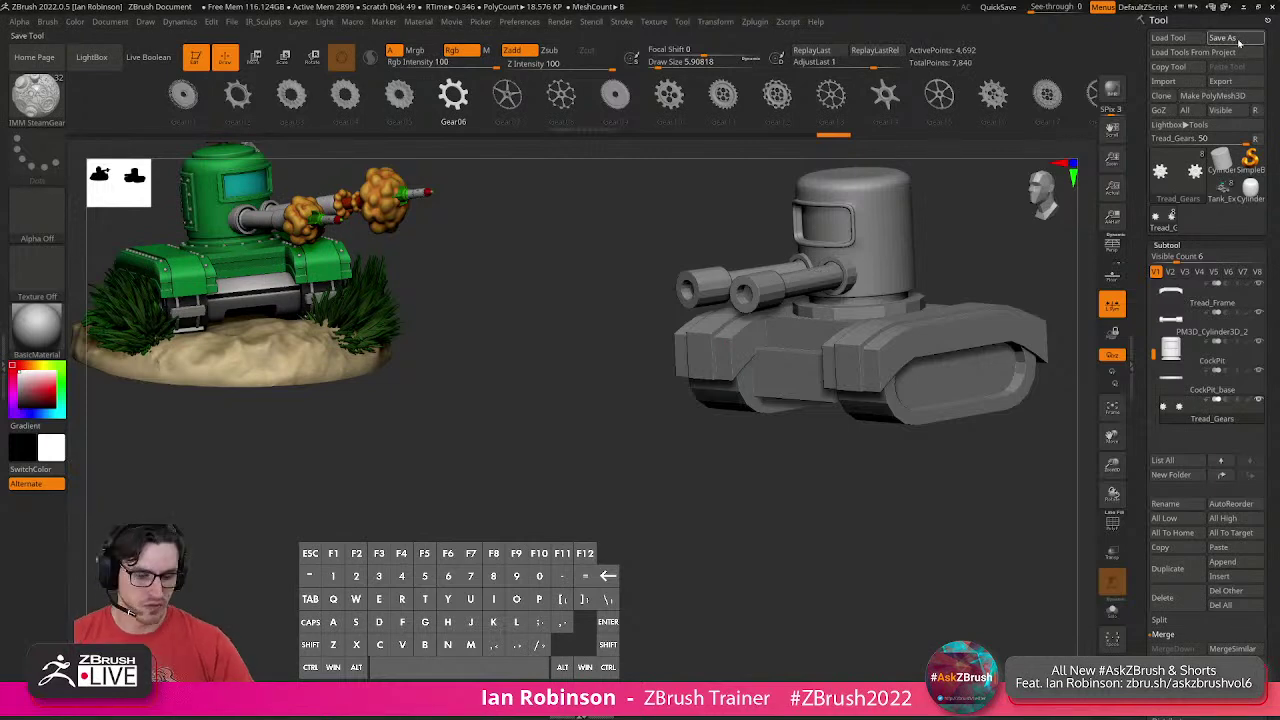
{"action": "left_click", "coordinate": [1222, 38]}
{"action": "key", "text": "Return"}
{"action": "key", "text": "Return"}
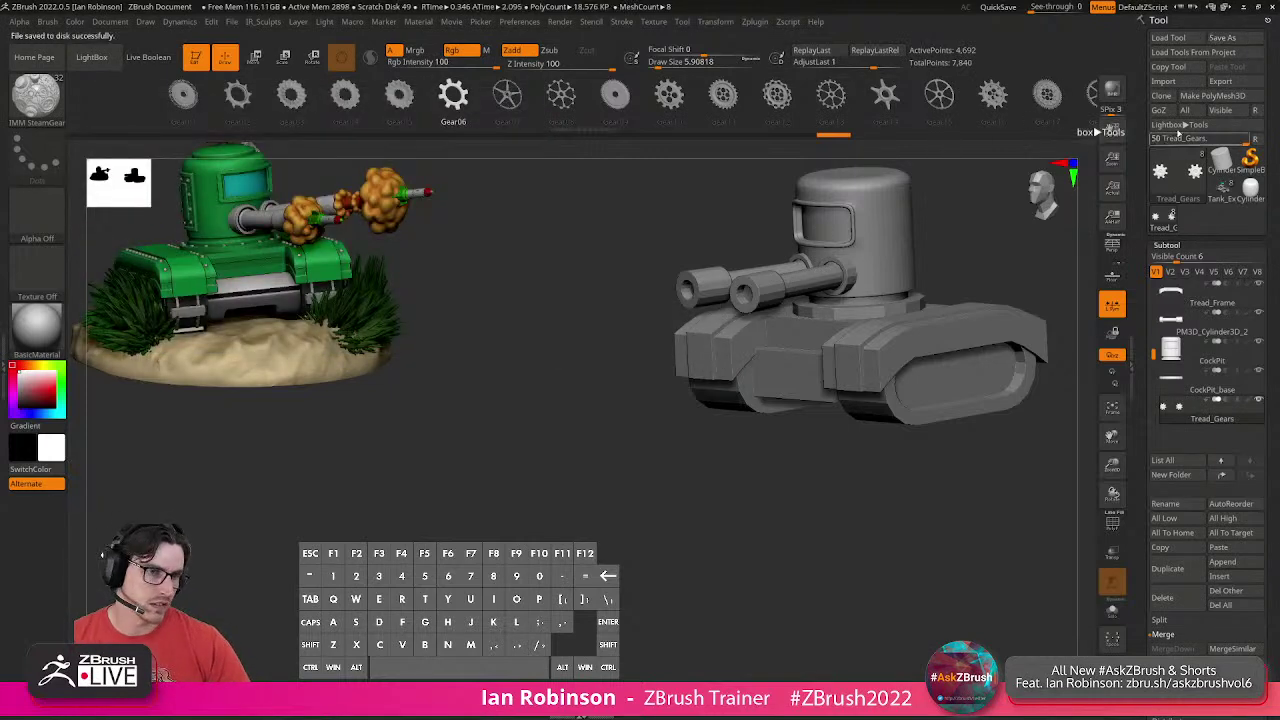
Switch from the tank to the SimpleBrush, exiting edit mode, and draw a Gear3D primitive on the canvas below the tank.
{"action": "left_click", "coordinate": [1249, 160]}
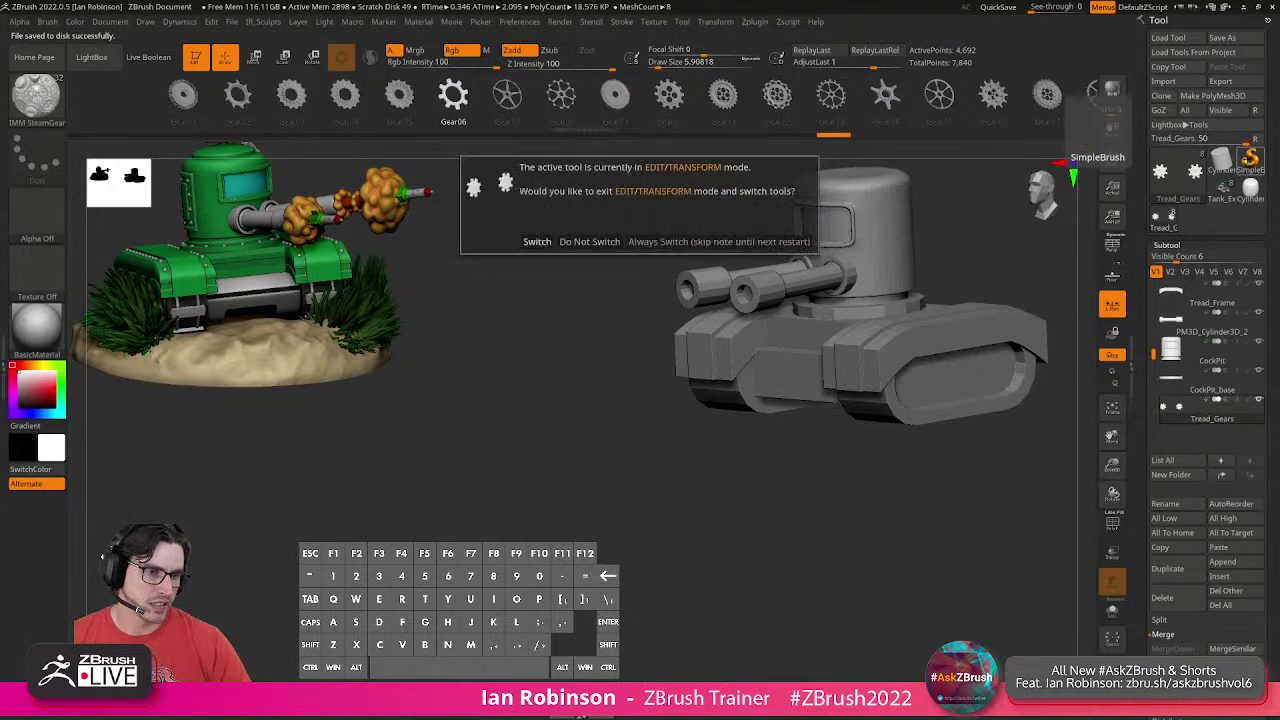
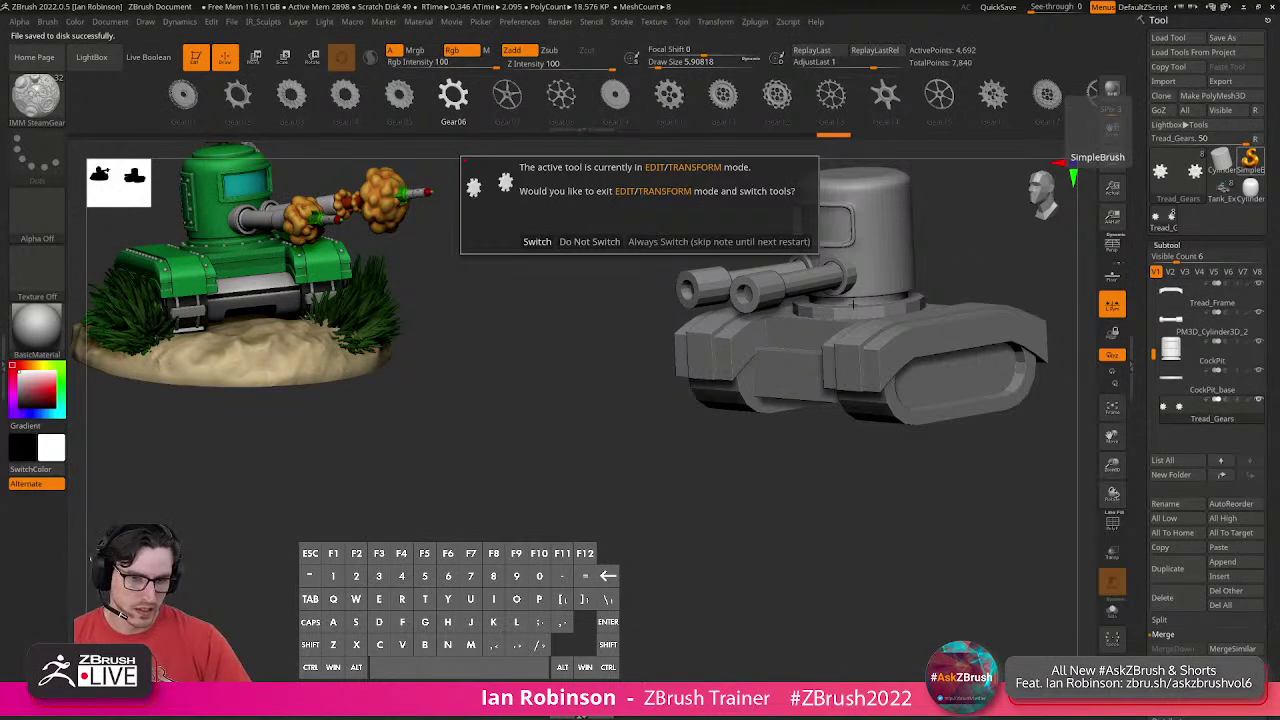
{"action": "left_click", "coordinate": [537, 241]}
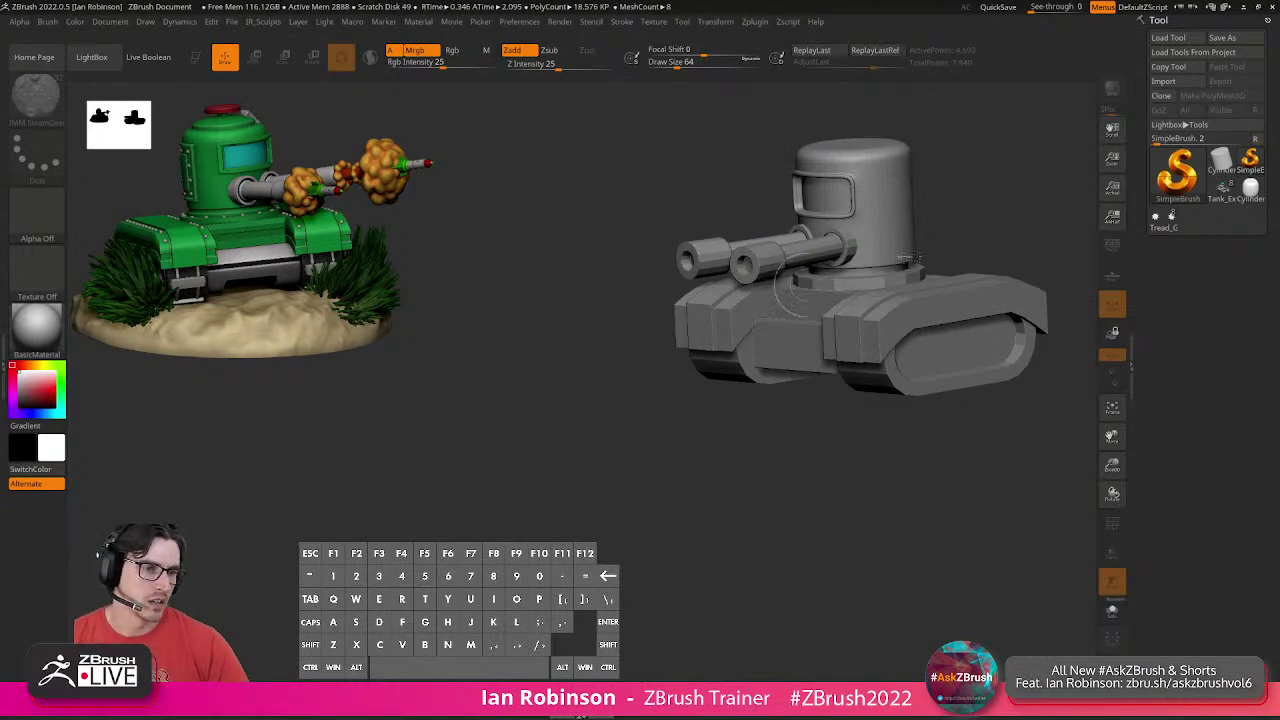
{"action": "left_click", "coordinate": [1178, 172]}
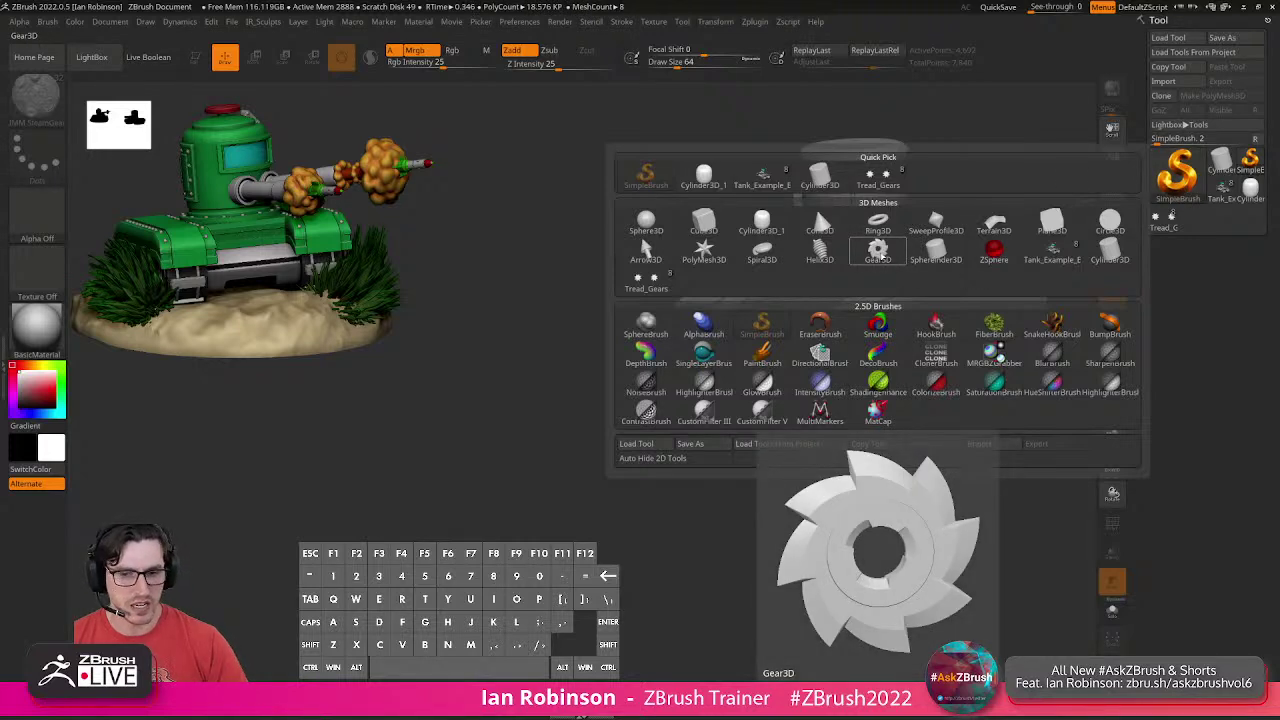
{"action": "left_click", "coordinate": [878, 253]}
{"action": "left_click_drag", "start_coordinate": [532, 453], "coordinate": [594, 619]}
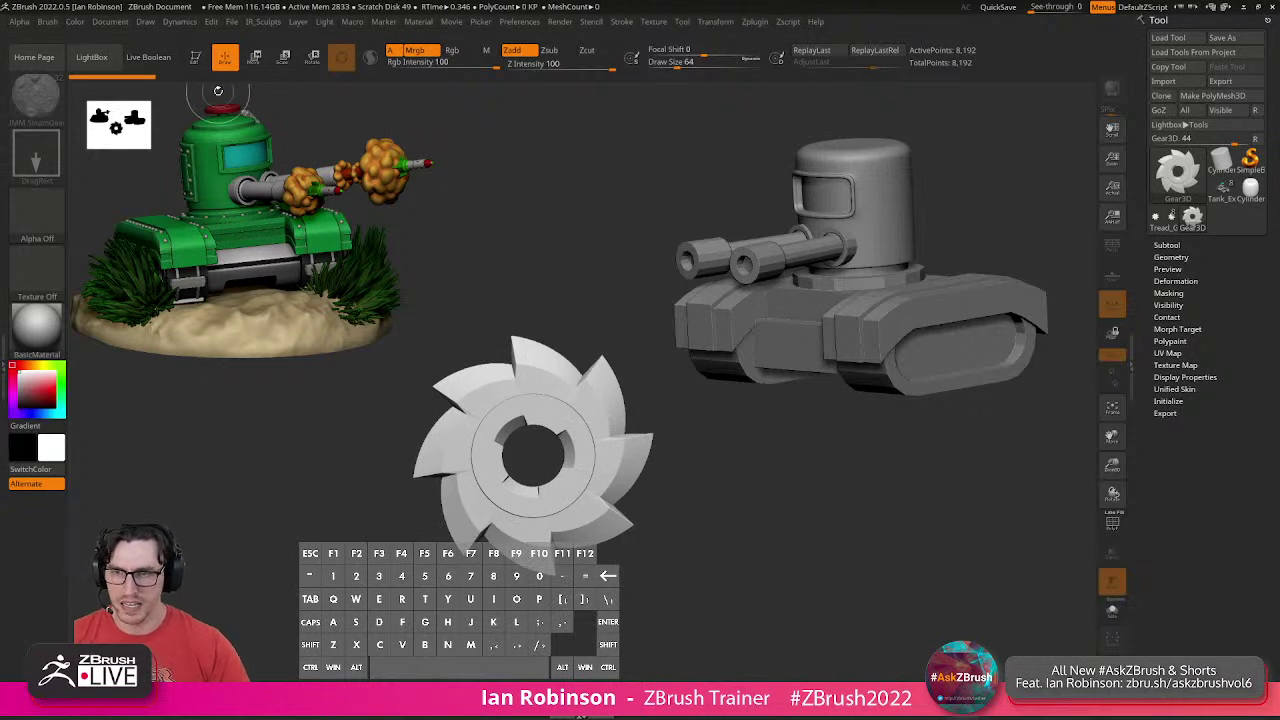
Put the new gear into edit mode and show its polyframes.
{"action": "key", "text": "t"}
{"action": "mouse_move", "coordinate": [523, 316]}
{"action": "left_mouse_down"}
{"action": "mouse_move", "coordinate": [734, 503]}
{"action": "mouse_move", "coordinate": [746, 491]}
{"action": "mouse_move", "coordinate": [728, 500]}
{"action": "mouse_move", "coordinate": [746, 489]}
{"action": "mouse_move", "coordinate": [802, 534]}
{"action": "left_mouse_up"}
{"action": "key", "text": "shift"}
{"action": "key", "text": "shift+f"}
{"action": "left_click_drag", "start_coordinate": [726, 505], "coordinate": [645, 435]}
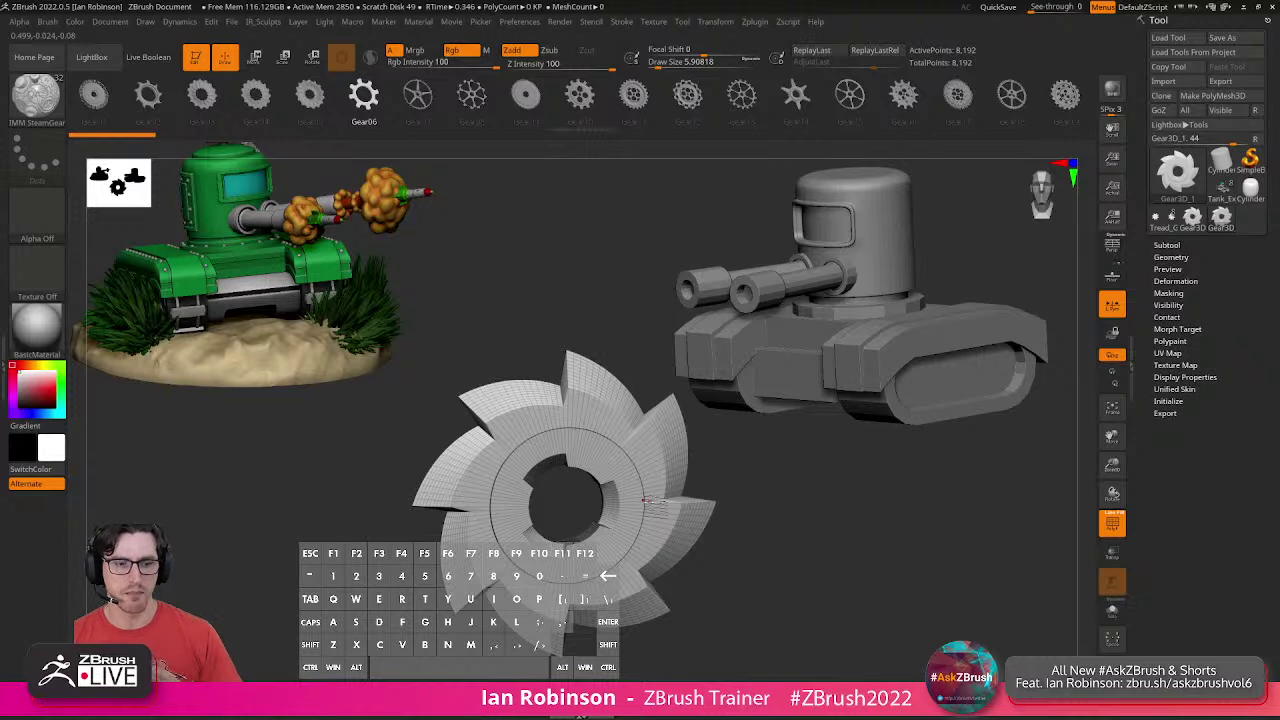
Reshape the gear into a wide ring through its initialization settings with Width 68, IRadius 64 and OuterS -12.
{"action": "left_click", "coordinate": [1168, 401]}
{"action": "scroll", "coordinate": [1231, 377], "scroll_direction": "down", "scroll_amount": 2}
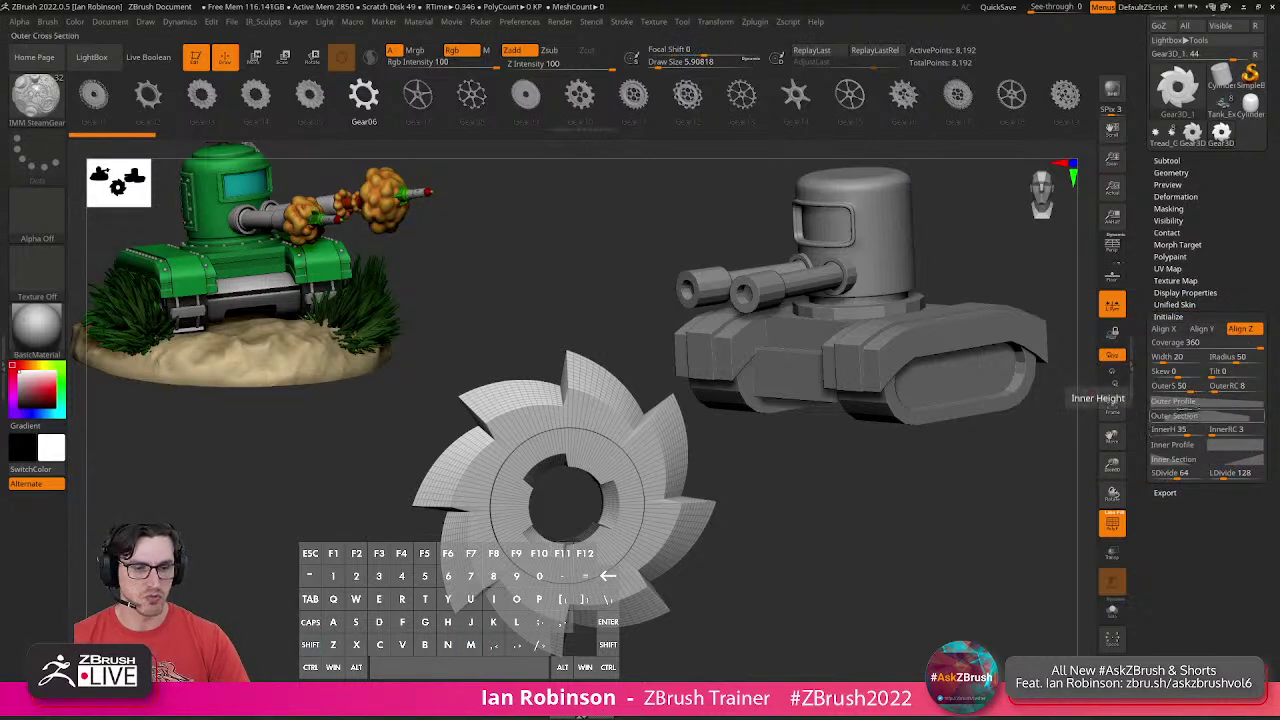
{"action": "mouse_move", "coordinate": [1250, 344]}
{"action": "left_mouse_down"}
{"action": "mouse_move", "coordinate": [1183, 344]}
{"action": "mouse_move", "coordinate": [1255, 344]}
{"action": "left_mouse_up"}
{"action": "left_click_drag", "start_coordinate": [1168, 357], "coordinate": [1174, 387]}
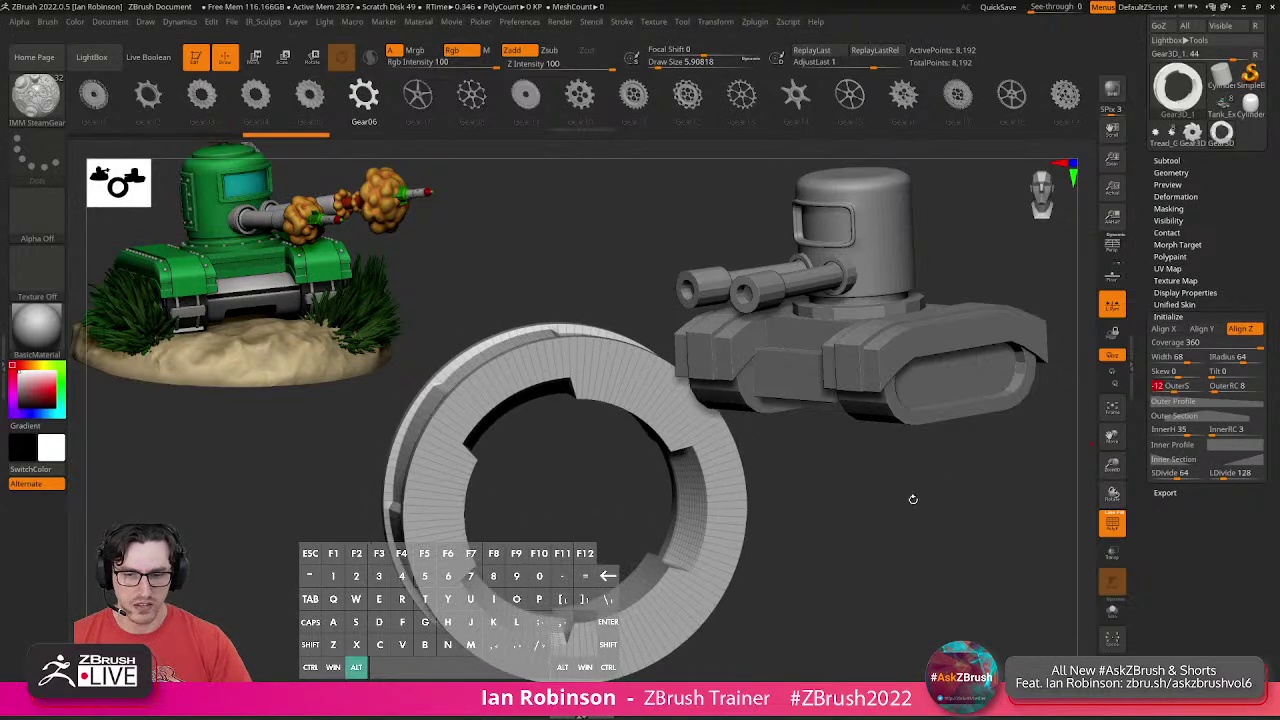
{"action": "left_click_drag", "start_coordinate": [922, 496], "coordinate": [897, 498]}
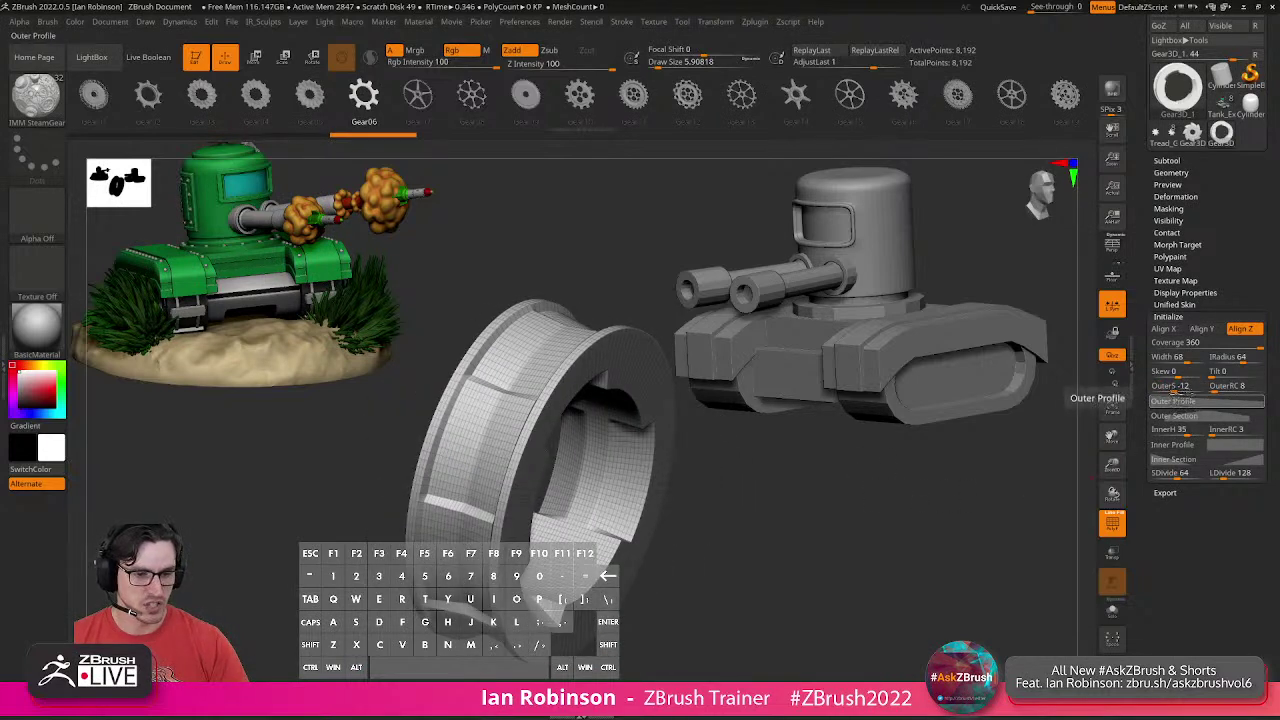
Set the gear primitive's outer scale to -40.
{"action": "left_click_drag", "start_coordinate": [1171, 388], "coordinate": [1163, 388]}
{"action": "left_click_drag", "start_coordinate": [984, 517], "coordinate": [864, 554], "text": "shift"}
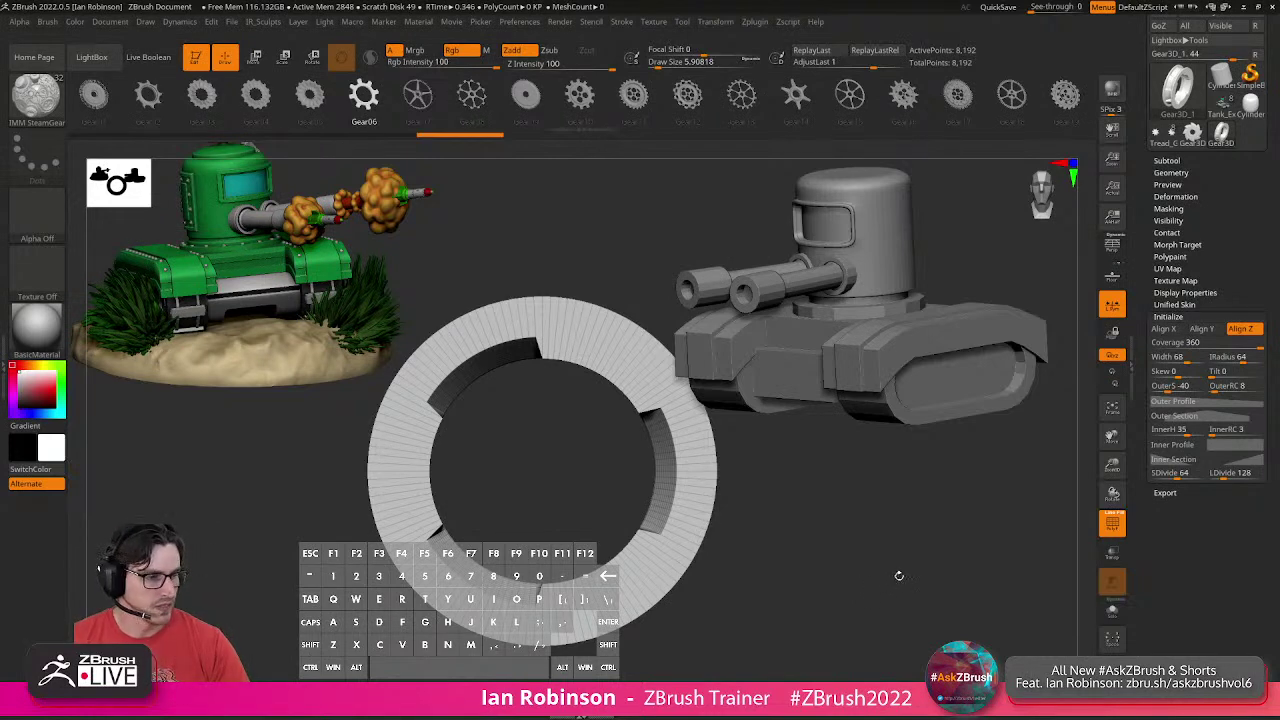
{"action": "left_click_drag", "start_coordinate": [930, 583], "coordinate": [886, 560], "text": "alt"}
Try outer repeat counts of 37 and 1 on the gear primitive, checking the rim.
{"action": "left_click_drag", "start_coordinate": [1225, 391], "coordinate": [1224, 390]}
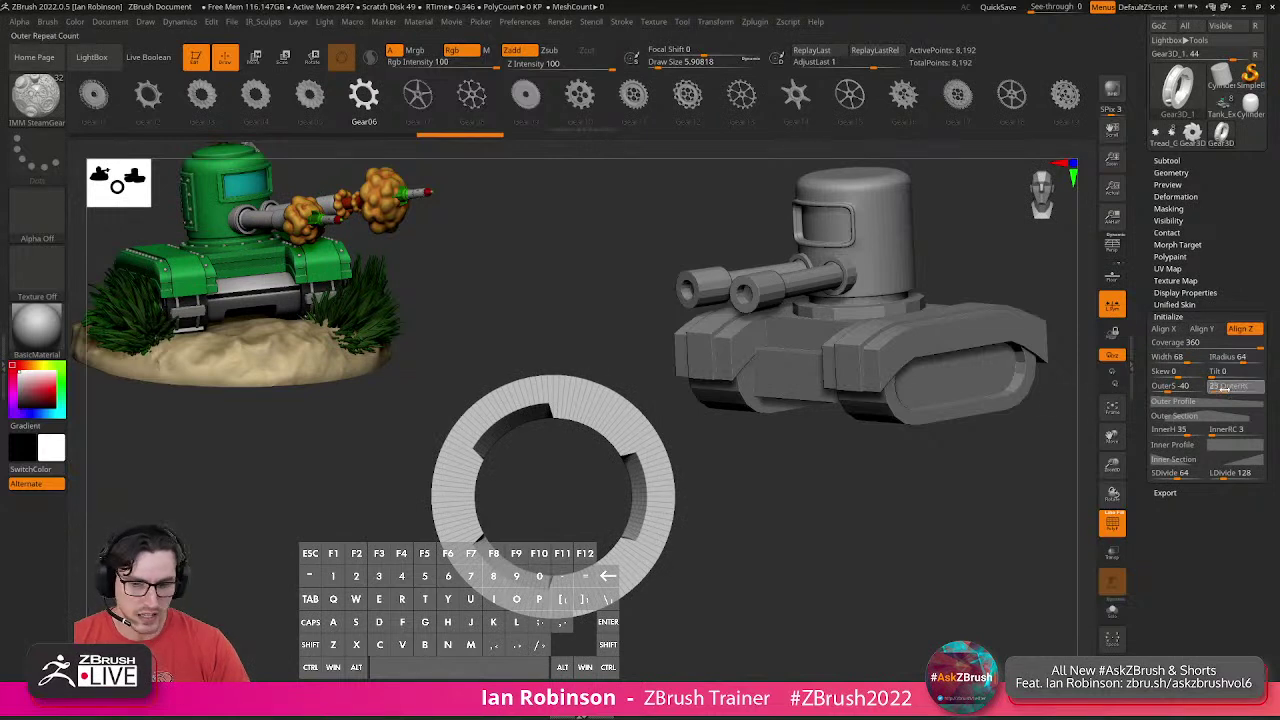
{"action": "left_click_drag", "start_coordinate": [963, 506], "coordinate": [943, 502]}
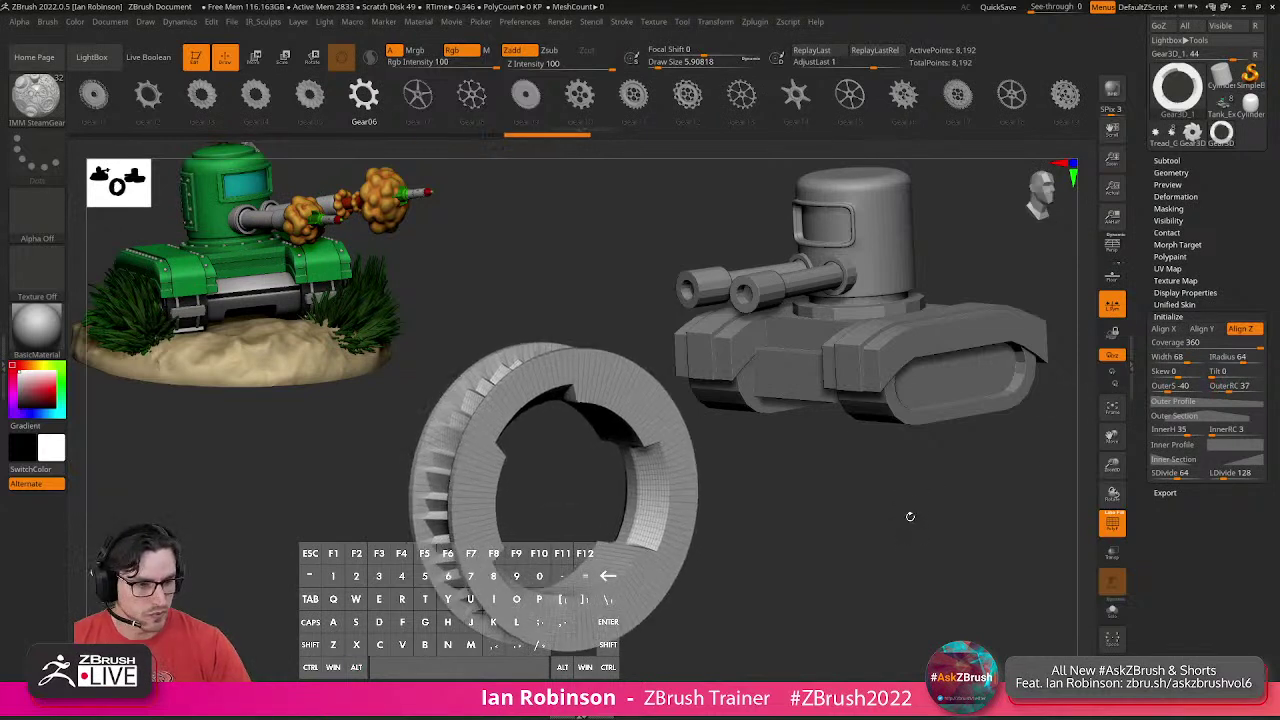
{"action": "left_click_drag", "start_coordinate": [1236, 386], "coordinate": [1210, 391]}
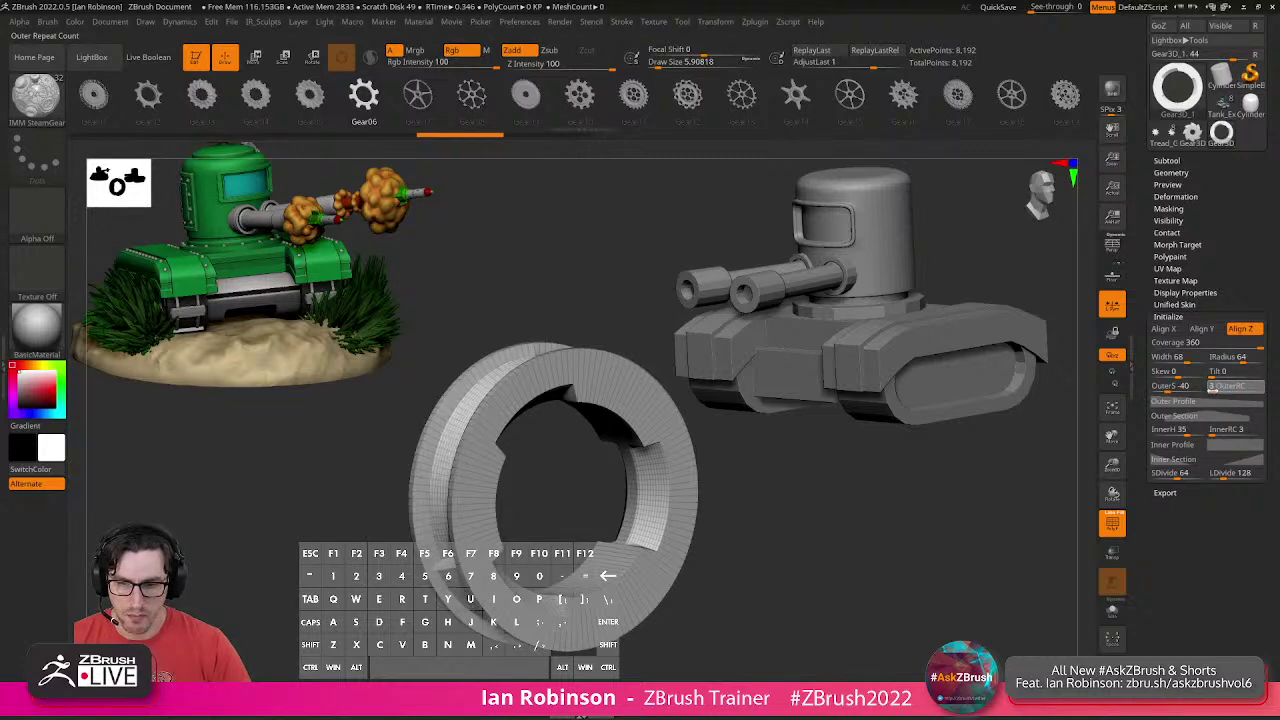
{"action": "left_click_drag", "start_coordinate": [906, 530], "coordinate": [920, 507]}
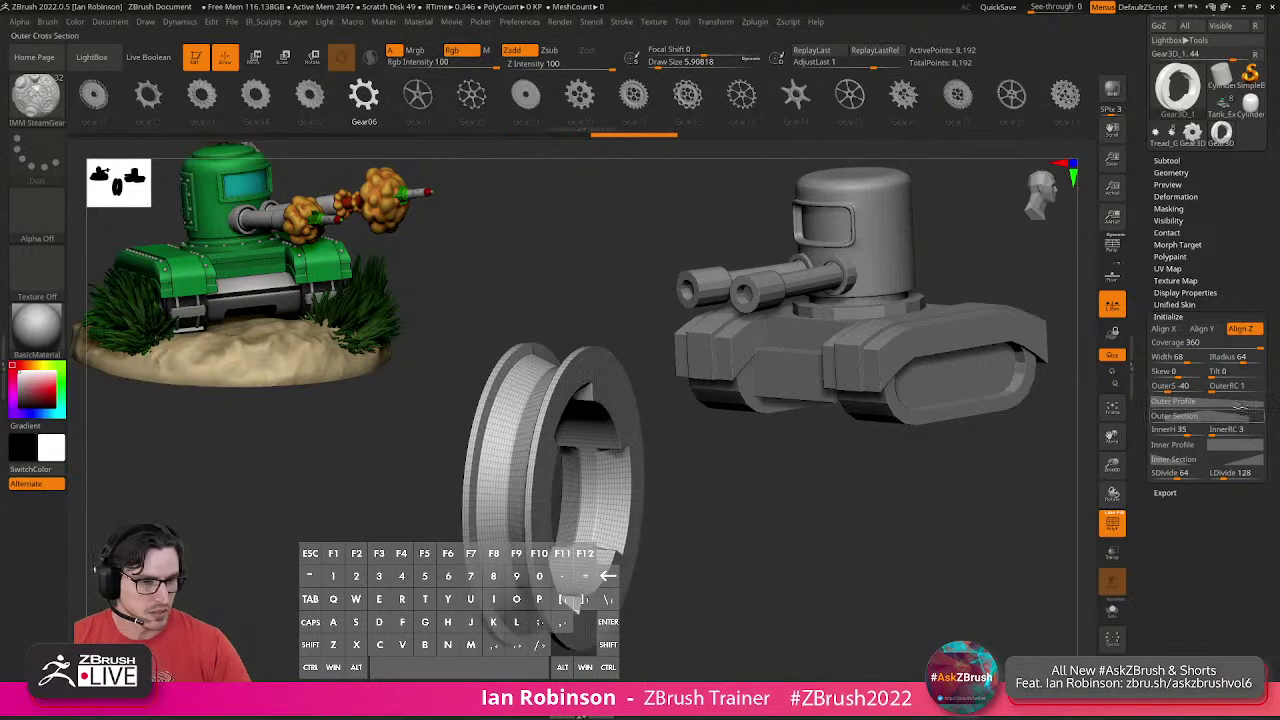
Set the gear's outer repeat count to 11 and inner radius to 41, and convert it to a PolyMesh3D.
{"action": "left_click_drag", "start_coordinate": [1211, 390], "coordinate": [1231, 360]}
{"action": "mouse_move", "coordinate": [949, 524]}
{"action": "left_mouse_down"}
{"action": "mouse_move", "coordinate": [901, 524]}
{"action": "mouse_move", "coordinate": [941, 527]}
{"action": "left_mouse_up"}
{"action": "left_click_drag", "start_coordinate": [932, 540], "coordinate": [910, 540]}
{"action": "scroll", "coordinate": [1241, 262], "scroll_direction": "up", "scroll_amount": 3}
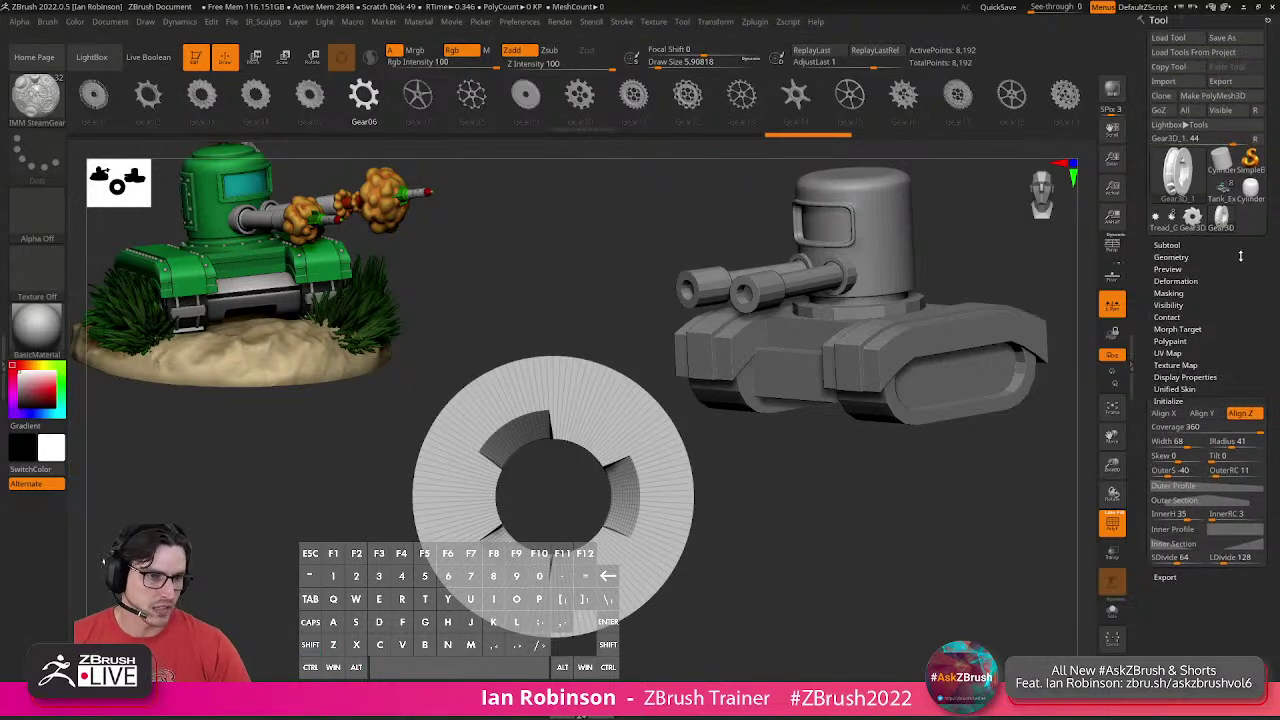
{"action": "left_click", "coordinate": [1213, 95]}
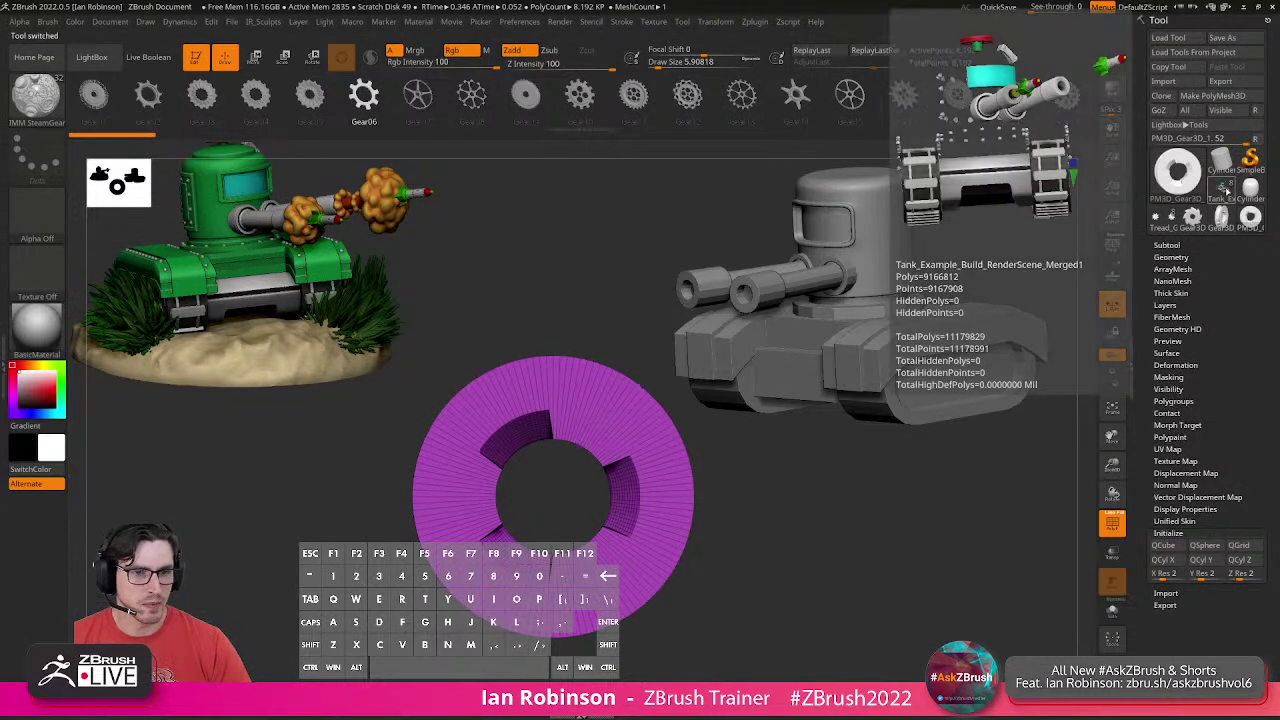
Switch back to the tank model and insert the converted gear as a subtool below Tread_Gears.
{"action": "left_click", "coordinate": [1158, 221]}
{"action": "left_click_drag", "start_coordinate": [957, 485], "coordinate": [1000, 499]}
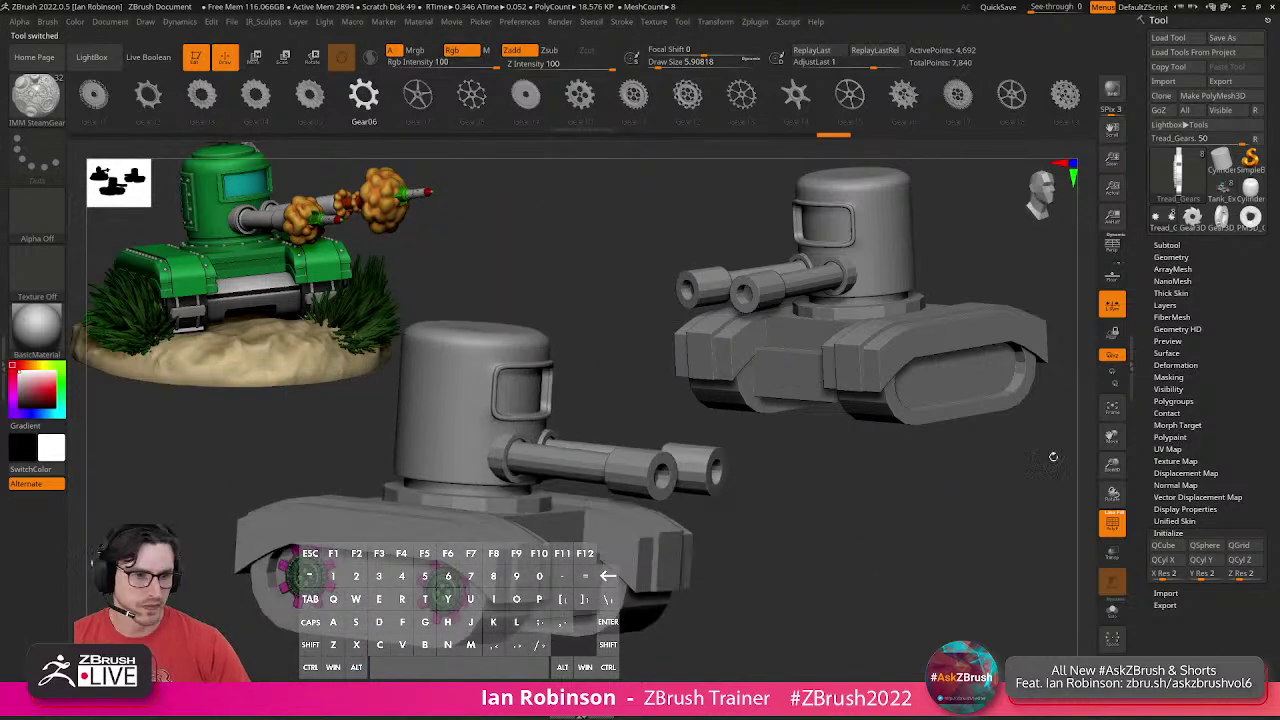
{"action": "left_click", "coordinate": [1185, 247]}
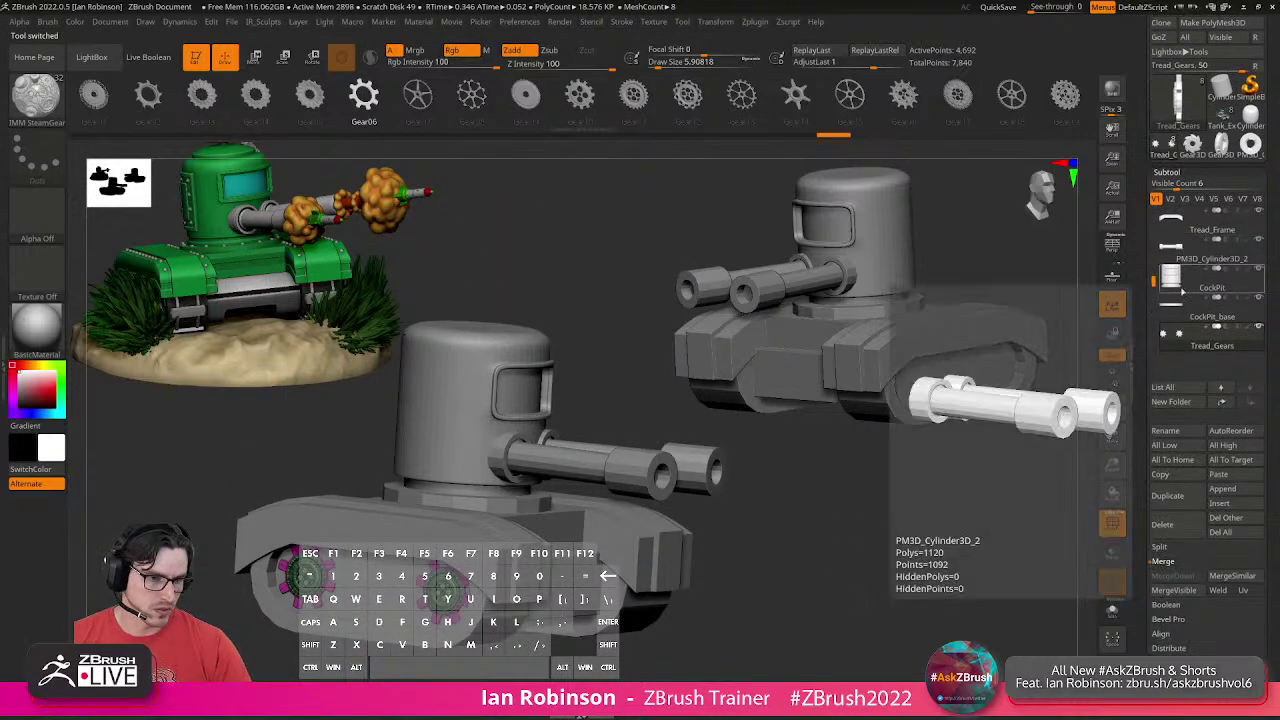
{"action": "left_click", "coordinate": [1233, 503]}
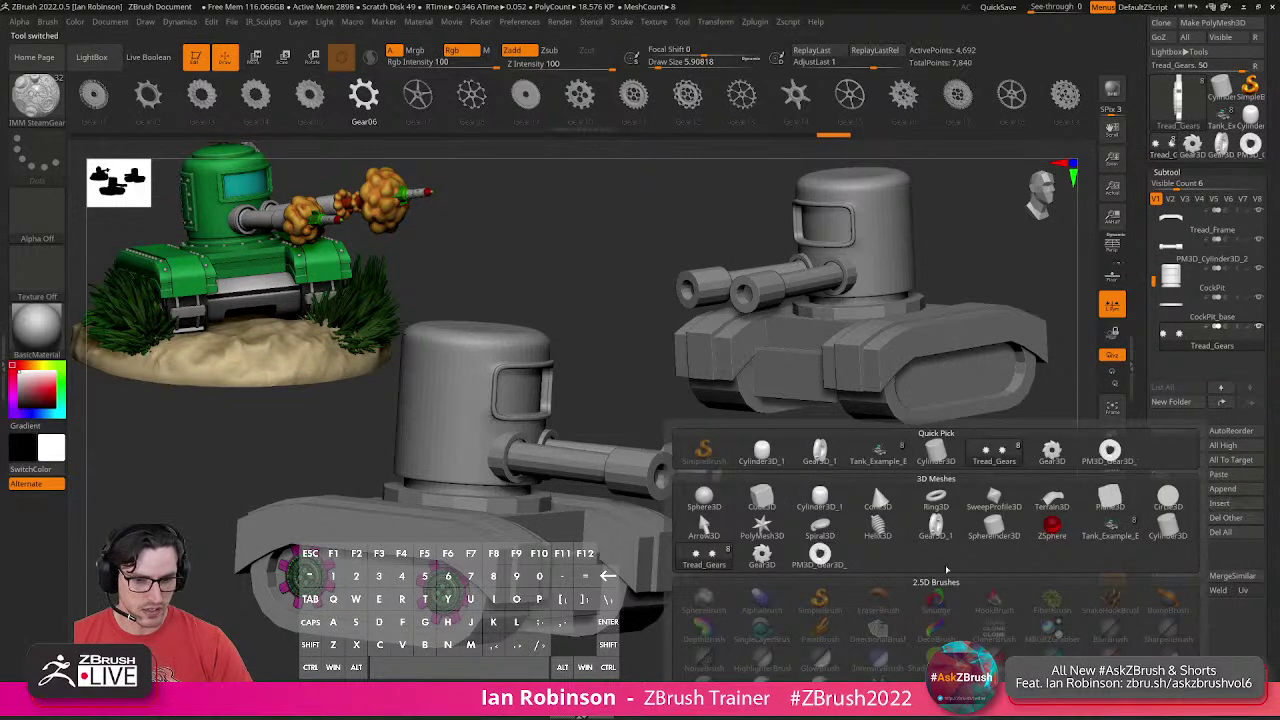
{"action": "mouse_move", "coordinate": [824, 563]}
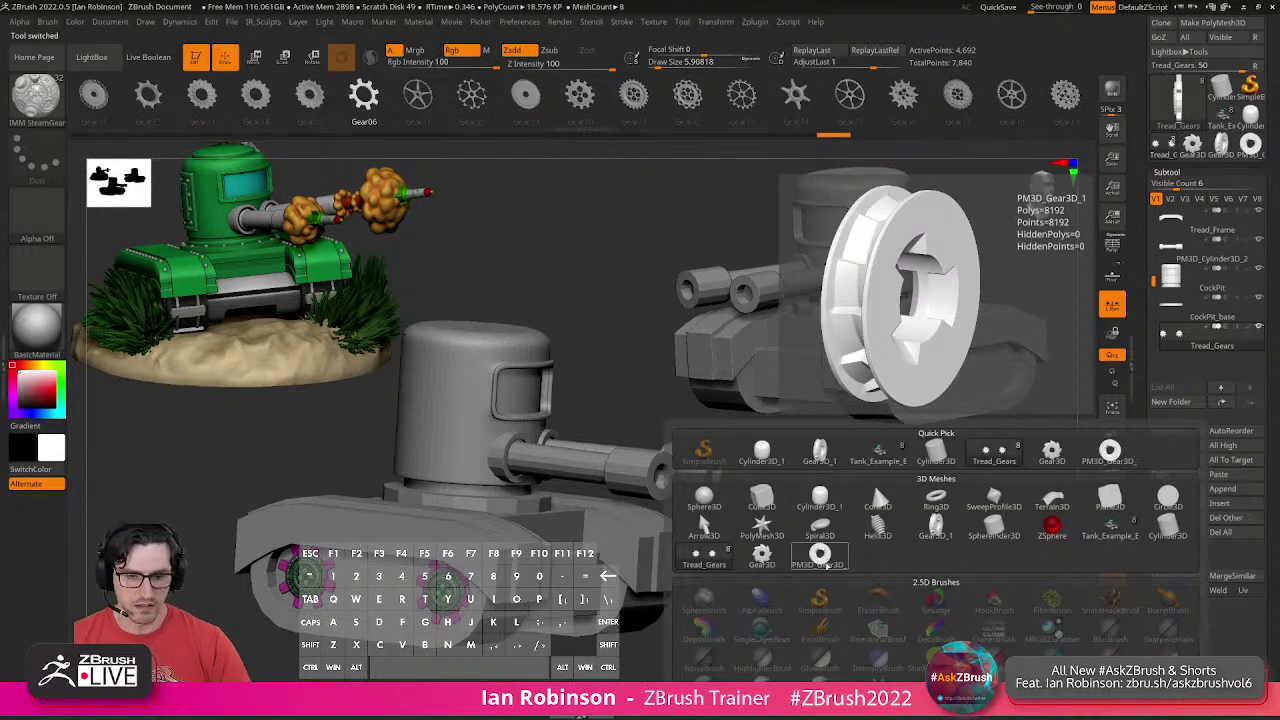
{"action": "left_click", "coordinate": [824, 563]}
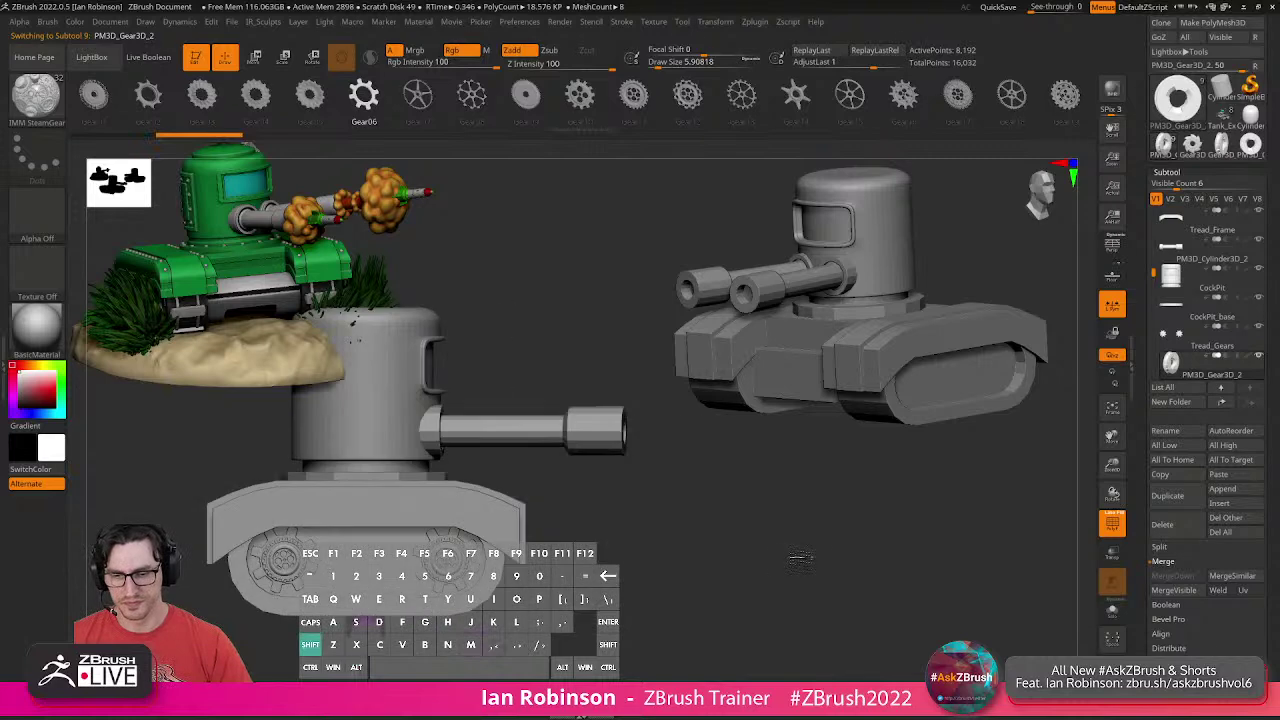
Scale down the inserted ring gear and position it between the two wheels inside the tank tread.
{"action": "key", "text": "w"}
{"action": "left_click_drag", "start_coordinate": [800, 553], "coordinate": [910, 521], "text": "shift"}
{"action": "left_click_drag", "start_coordinate": [461, 526], "coordinate": [163, 526]}
{"action": "left_click_drag", "start_coordinate": [350, 645], "coordinate": [598, 592], "text": "alt"}
{"action": "left_click_drag", "start_coordinate": [590, 588], "coordinate": [580, 615], "text": "alt"}
{"action": "left_click_drag", "start_coordinate": [478, 512], "coordinate": [562, 514], "text": "shift"}
{"action": "left_click_drag", "start_coordinate": [707, 601], "coordinate": [731, 588]}
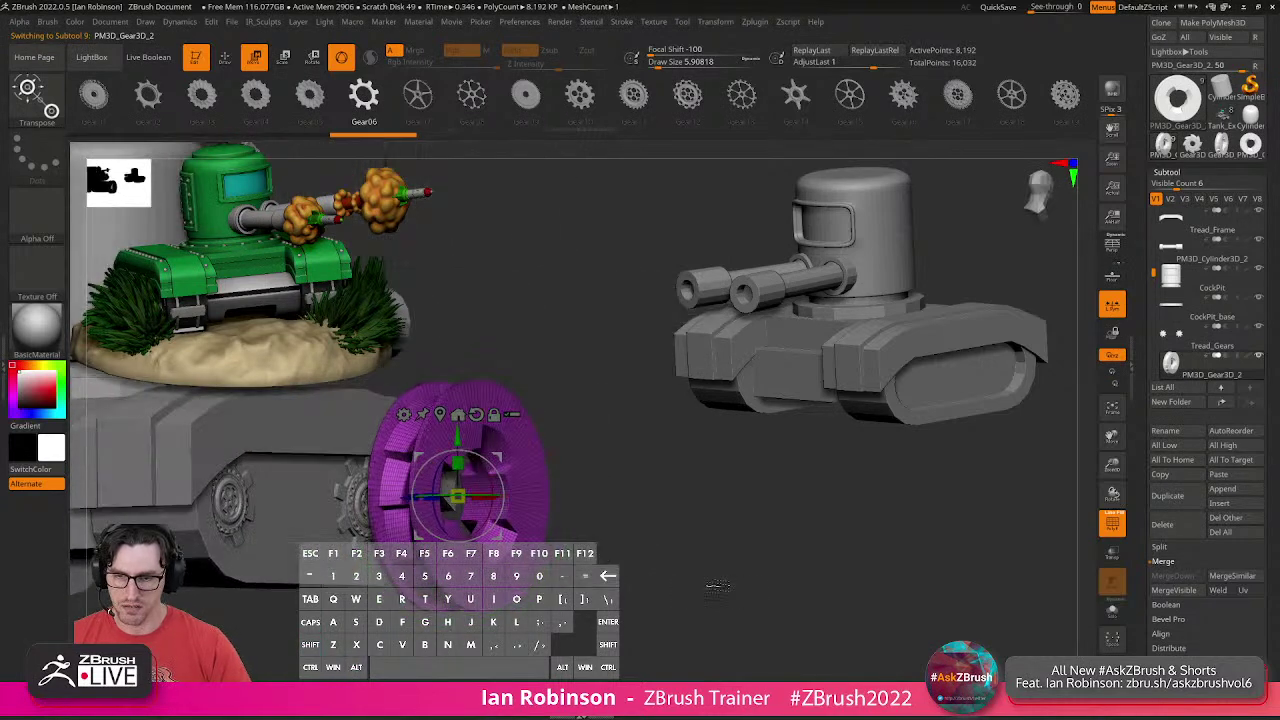
{"action": "left_click_drag", "start_coordinate": [410, 497], "coordinate": [258, 540]}
{"action": "left_click_drag", "start_coordinate": [560, 500], "coordinate": [690, 537], "text": "alt"}
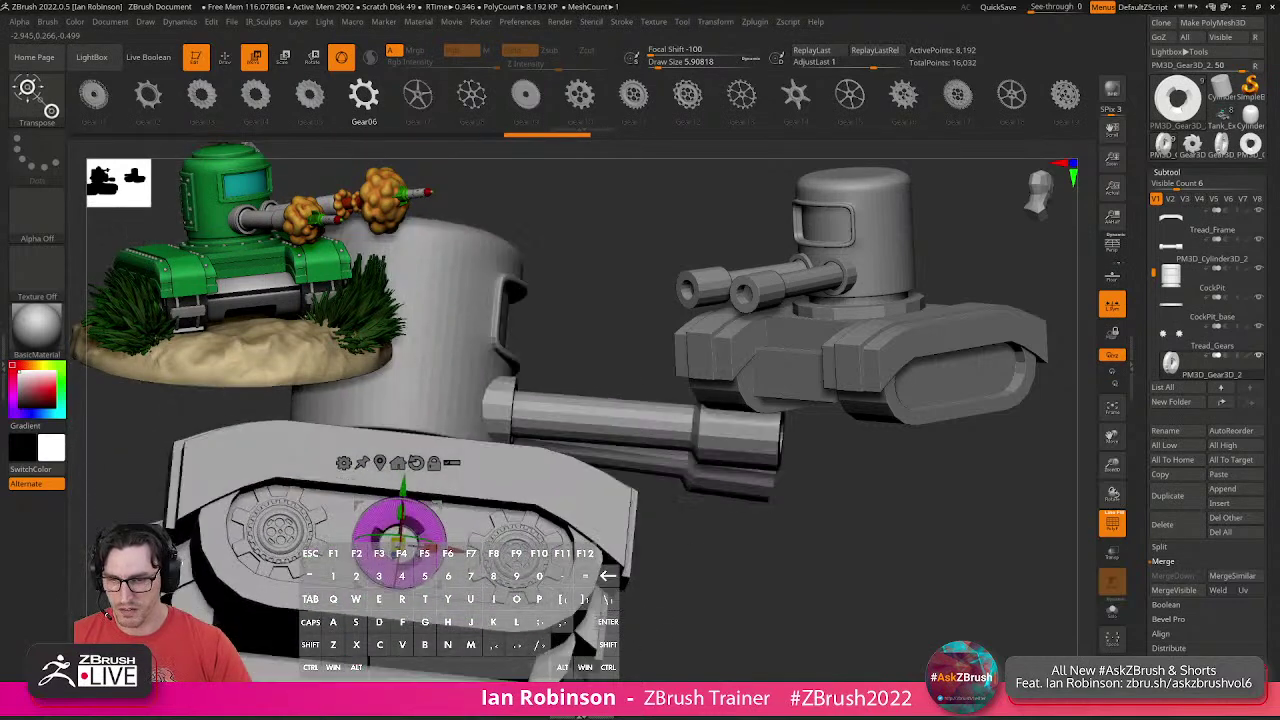
{"action": "left_click_drag", "start_coordinate": [960, 612], "coordinate": [1003, 631], "text": "shift"}
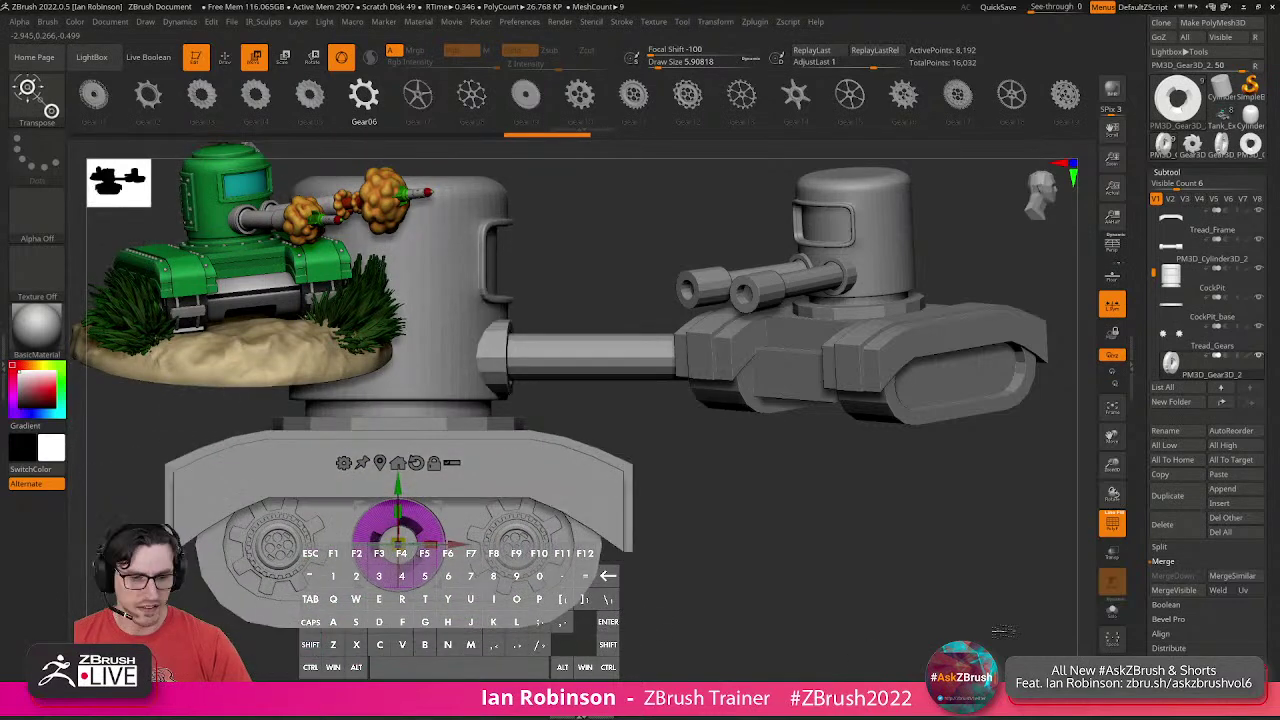
Isolate the ring gear and add a Gear06 cog to its mesh, keeping the original ring.
{"action": "left_click", "coordinate": [1114, 617]}
{"action": "left_click_drag", "start_coordinate": [617, 544], "coordinate": [710, 581], "text": "alt"}
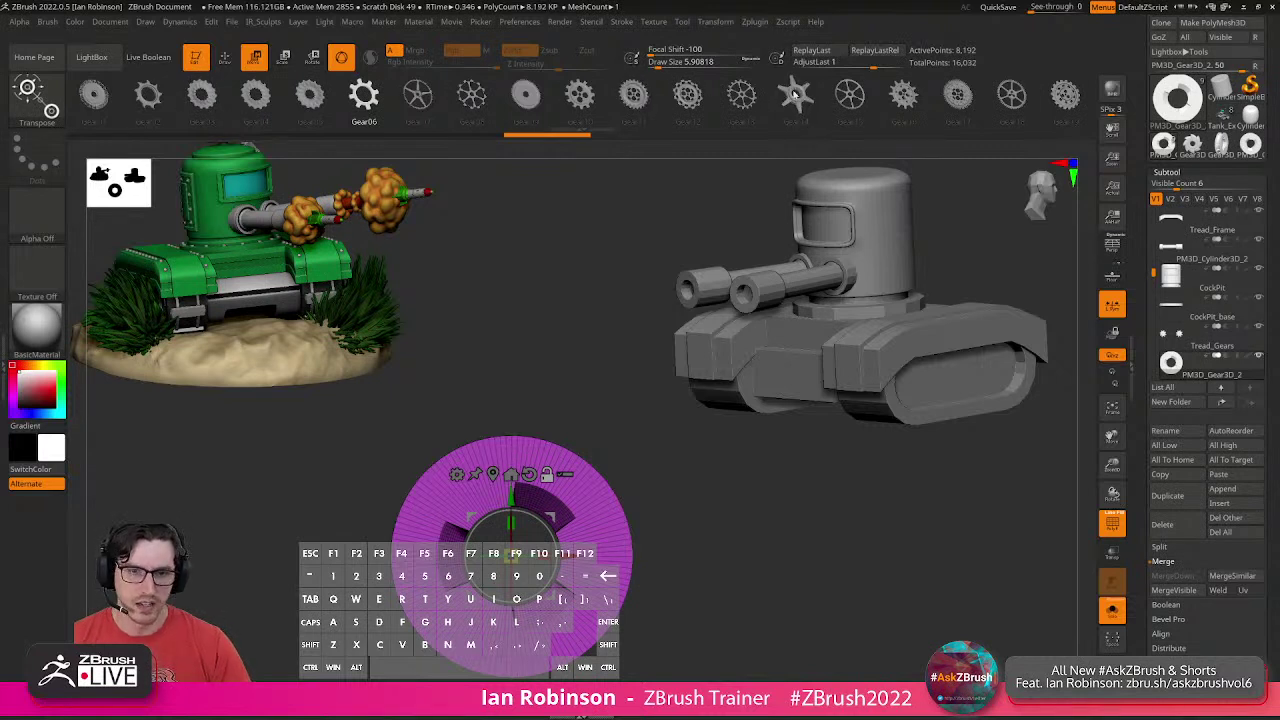
{"action": "left_click", "coordinate": [366, 94]}
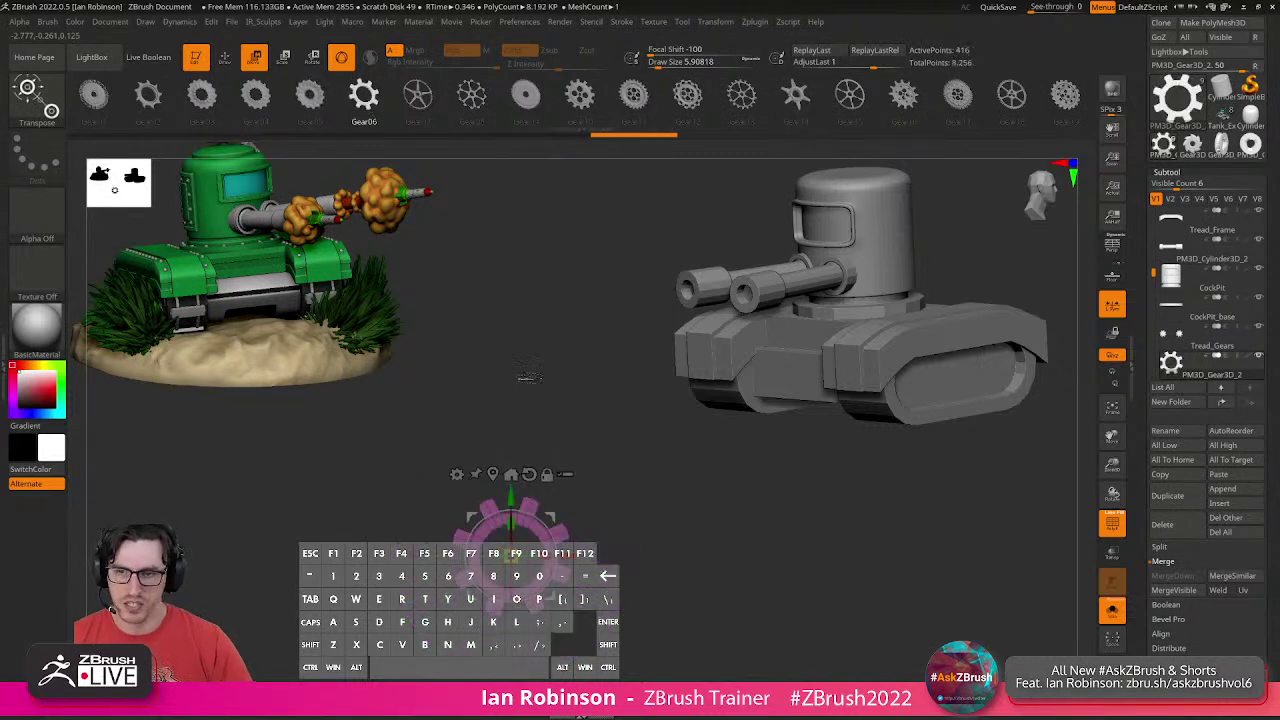
{"action": "key", "text": "ctrl+z"}
{"action": "key", "text": "q"}
{"action": "left_click_drag", "start_coordinate": [768, 566], "coordinate": [749, 502], "text": "alt"}
{"action": "left_click_drag", "start_coordinate": [749, 502], "coordinate": [754, 514], "text": "shift"}
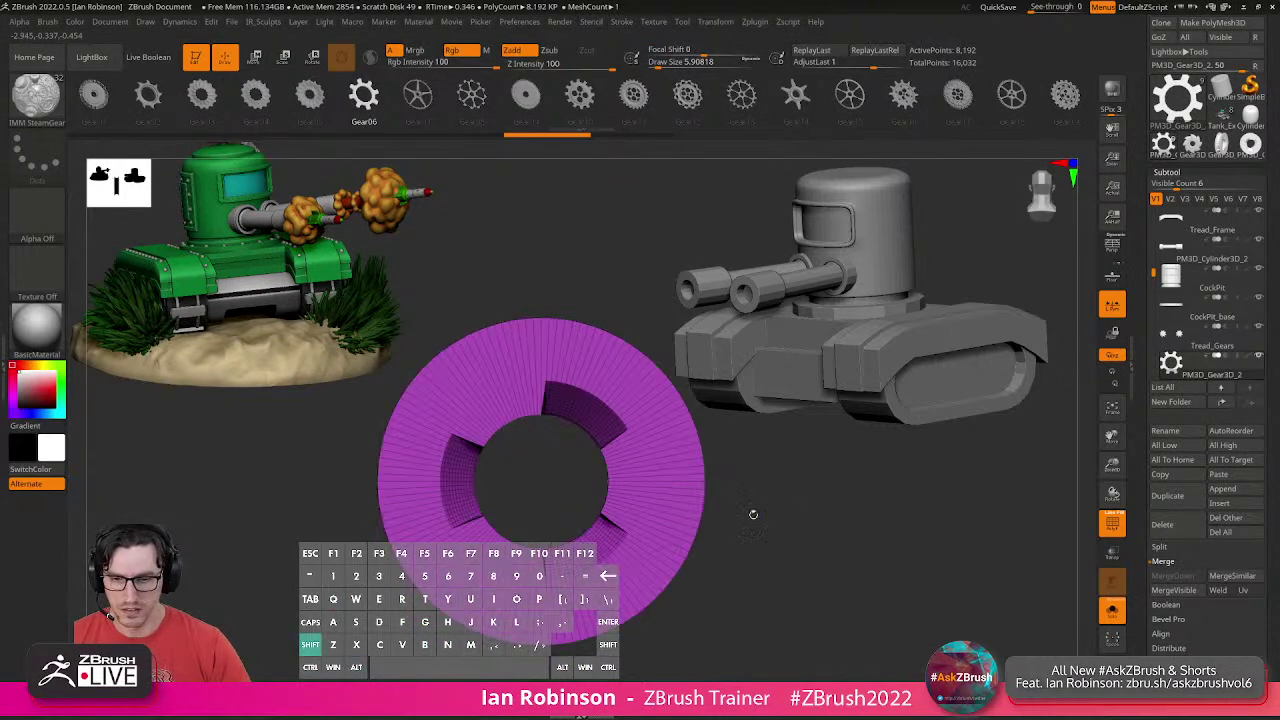
{"action": "left_click_drag", "start_coordinate": [518, 400], "coordinate": [560, 450]}
{"action": "key", "text": "w"}
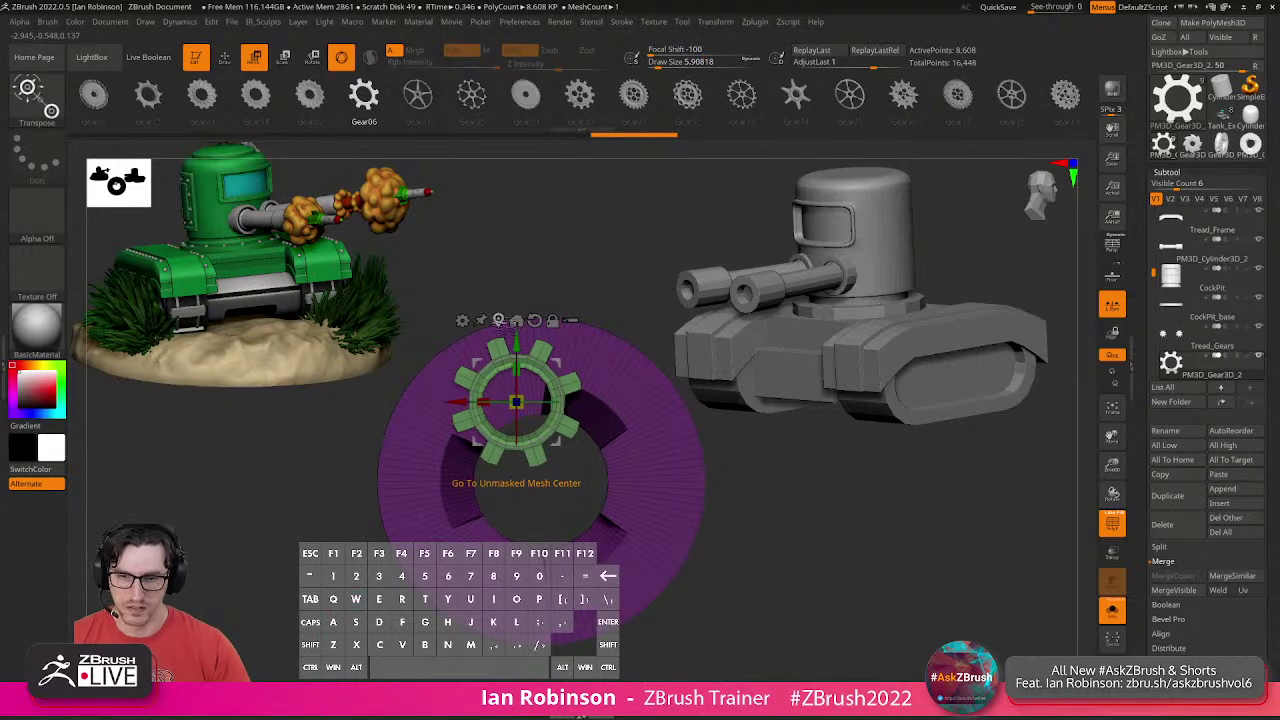
Center the cog on the ring, enlarge it so its teeth project past the rim, and show the whole tank again.
{"action": "left_click_drag", "start_coordinate": [517, 402], "coordinate": [540, 481]}
{"action": "left_click_drag", "start_coordinate": [761, 507], "coordinate": [686, 437]}
{"action": "left_click_drag", "start_coordinate": [797, 497], "coordinate": [862, 516]}
{"action": "left_click_drag", "start_coordinate": [640, 489], "coordinate": [713, 487]}
{"action": "left_click_drag", "start_coordinate": [628, 486], "coordinate": [657, 508]}
{"action": "left_click_drag", "start_coordinate": [567, 480], "coordinate": [586, 477]}
{"action": "key", "text": "q"}
{"action": "left_click_drag", "start_coordinate": [755, 515], "coordinate": [779, 541]}
{"action": "left_click", "coordinate": [1110, 609]}
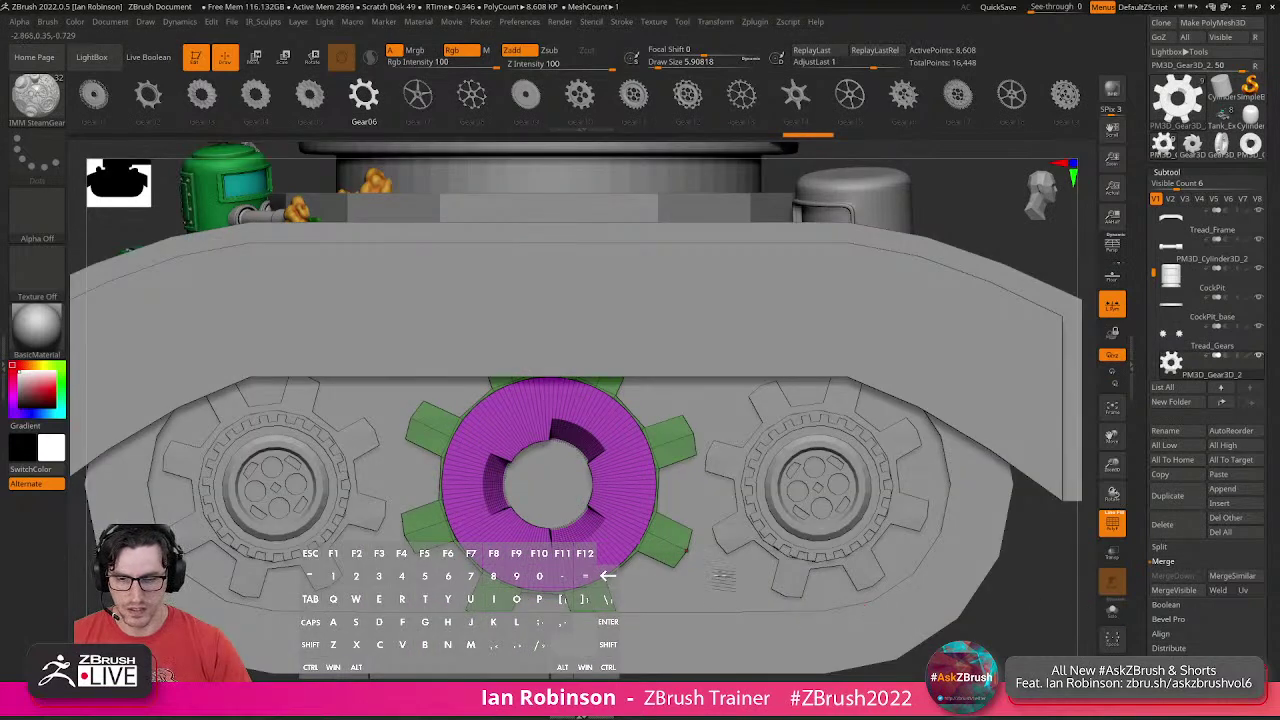
Shrink the combined gear, move it up beside the left tread wheel and rotate it so the teeth mesh.
{"action": "key", "text": "w"}
{"action": "left_click_drag", "start_coordinate": [548, 484], "coordinate": [526, 489]}
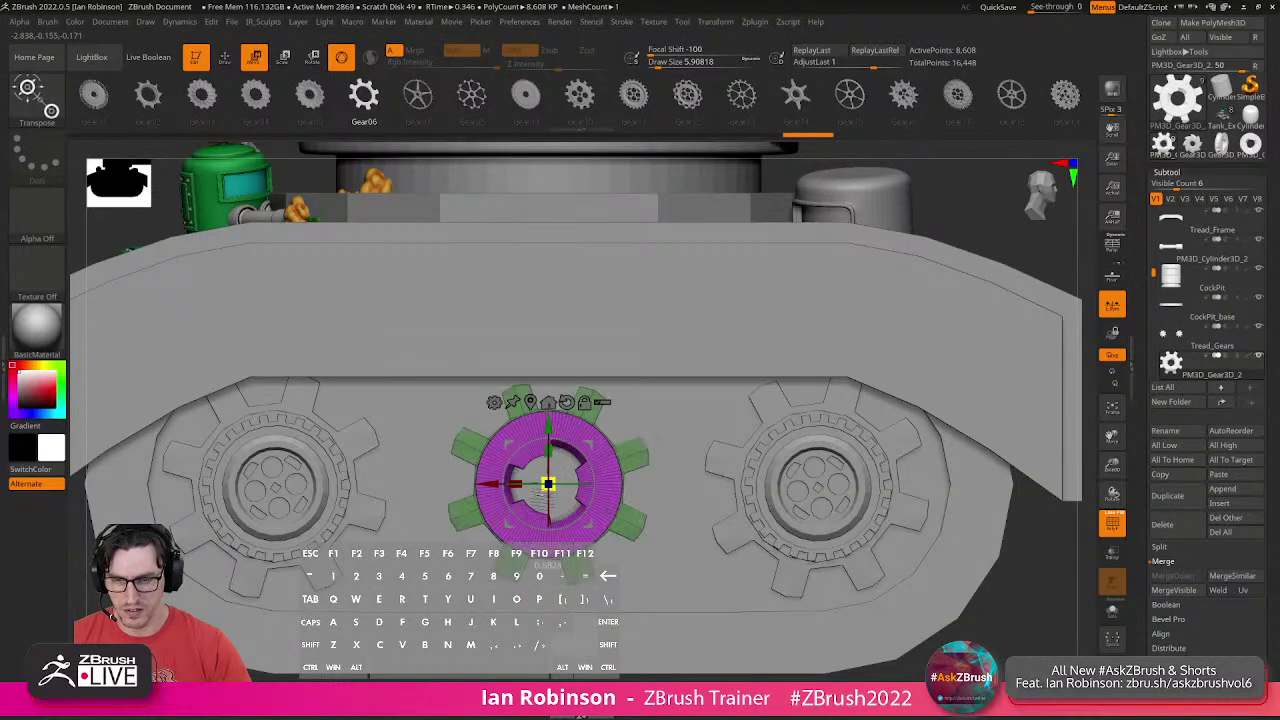
{"action": "left_click_drag", "start_coordinate": [578, 526], "coordinate": [510, 483]}
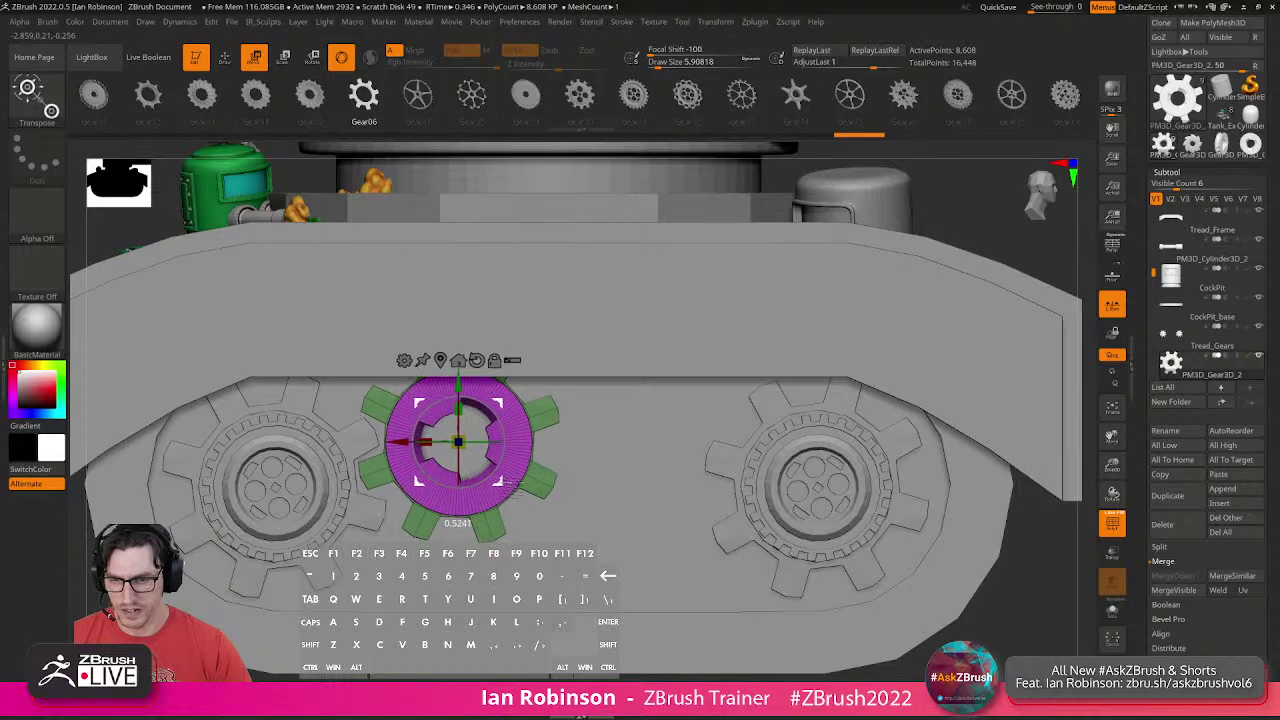
{"action": "left_click_drag", "start_coordinate": [507, 438], "coordinate": [512, 437]}
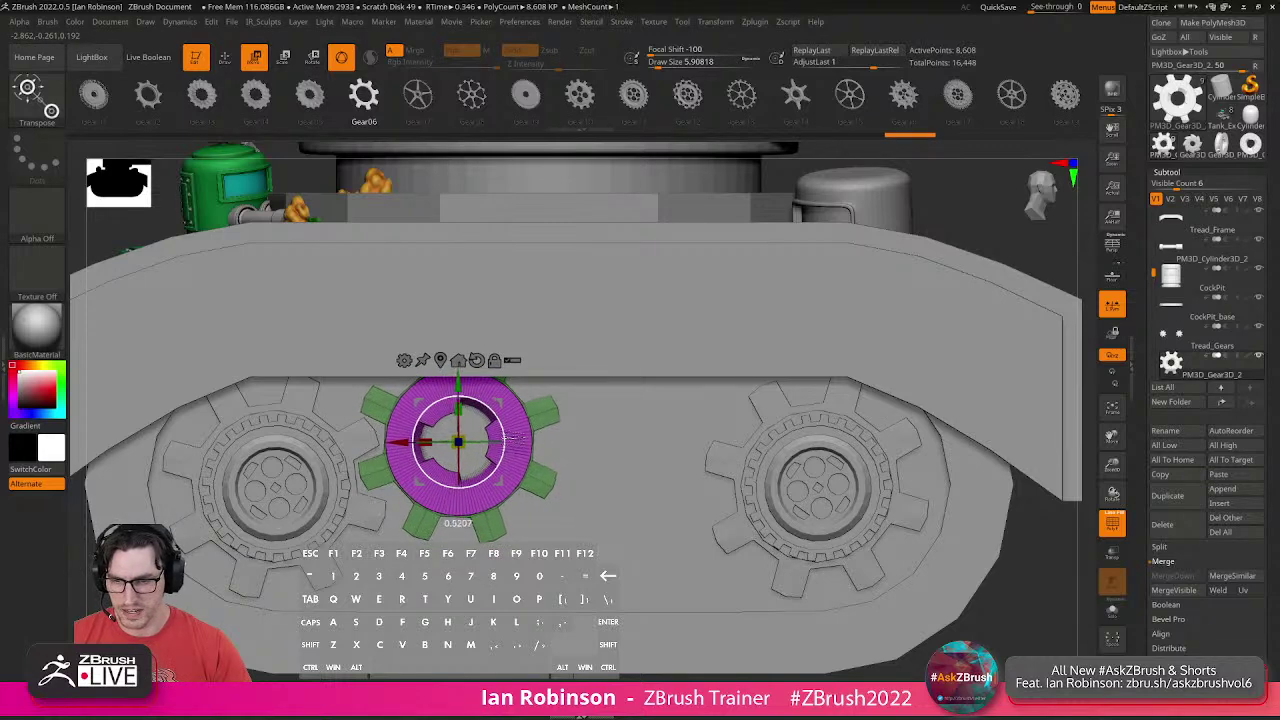
Duplicate the combined gear toward the lower right and rotate and fit the copy so its teeth mesh.
{"action": "left_click_drag", "start_coordinate": [510, 486], "coordinate": [680, 524], "text": "ctrl"}
{"action": "key", "text": "ctrl+z"}
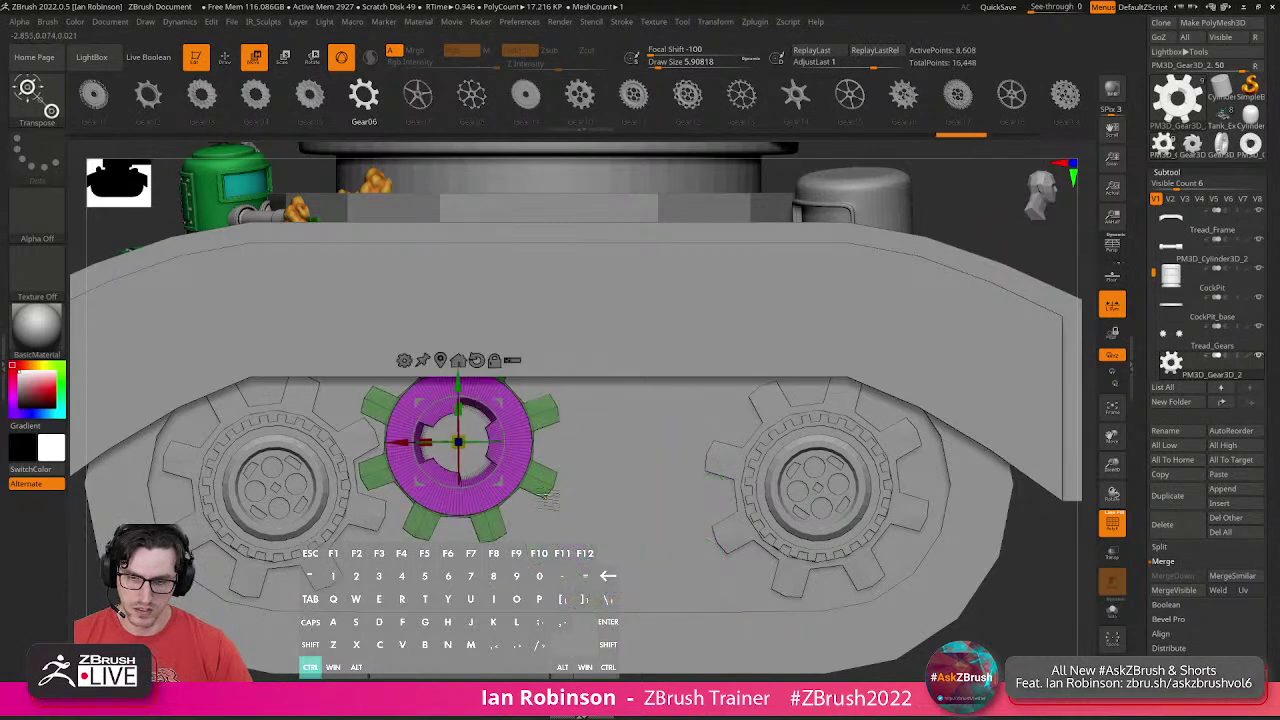
{"action": "left_click_drag", "start_coordinate": [507, 483], "coordinate": [680, 521], "text": "ctrl"}
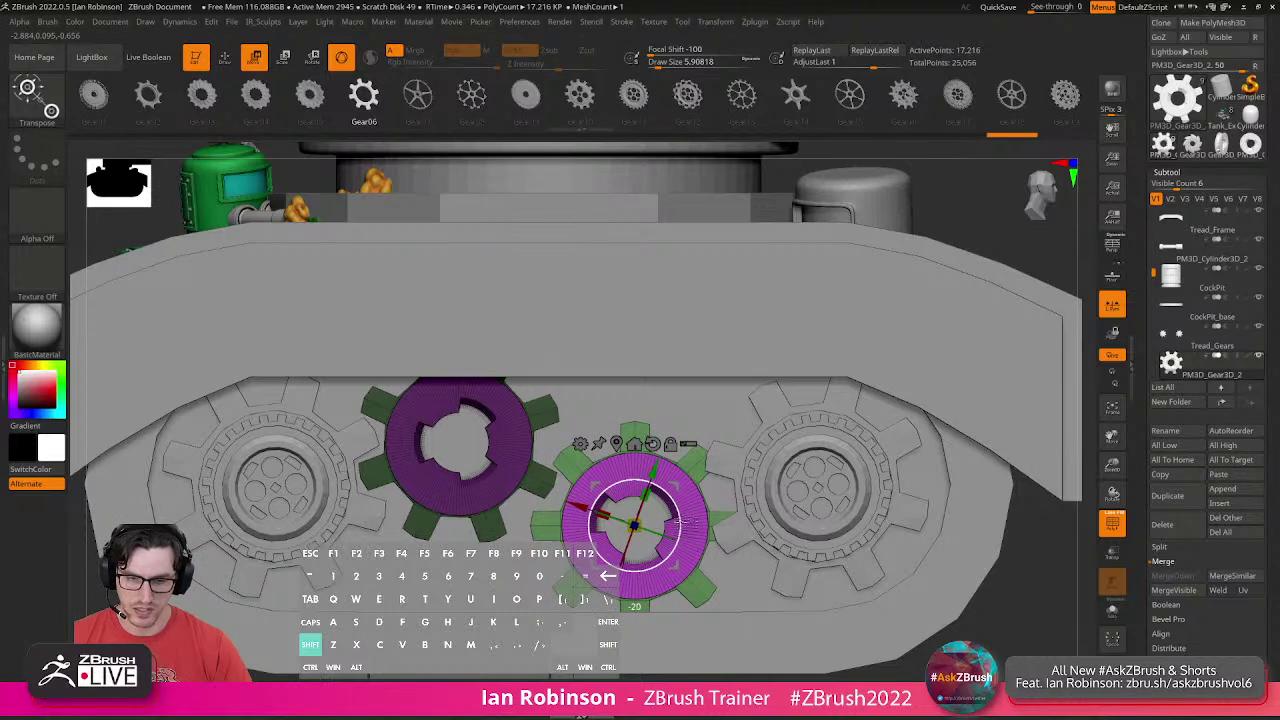
{"action": "left_click_drag", "start_coordinate": [682, 567], "coordinate": [676, 557]}
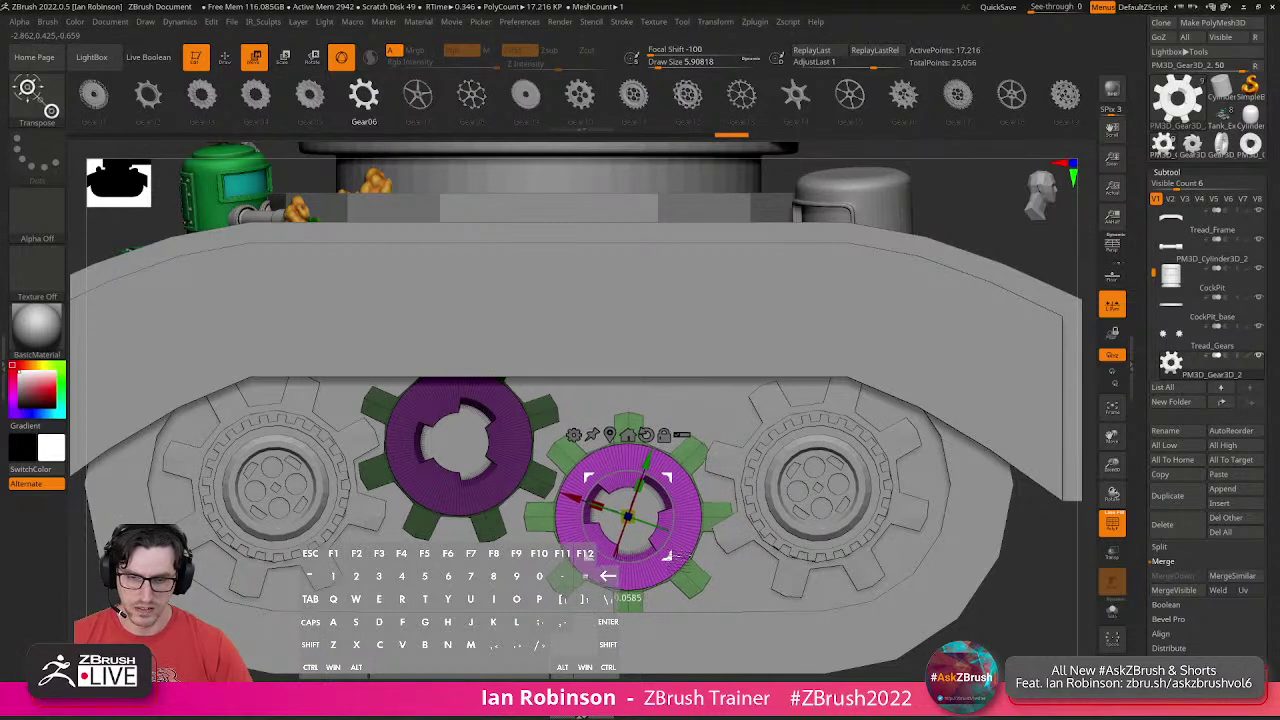
On Tread_Gears, mask everything except the right wheel and rotate that wheel to mesh with the neighbouring gear.
{"action": "left_click", "coordinate": [858, 543], "text": "alt"}
{"action": "mouse_move", "coordinate": [1036, 605]}
{"action": "left_mouse_down", "text": "ctrl"}
{"action": "mouse_move", "coordinate": [869, 311]}
{"action": "mouse_move", "coordinate": [600, 365]}
{"action": "mouse_move", "coordinate": [720, 645]}
{"action": "mouse_move", "coordinate": [905, 645]}
{"action": "left_mouse_up", "text": "ctrl"}
{"action": "key", "text": "w"}
{"action": "key", "text": "ctrl+i"}
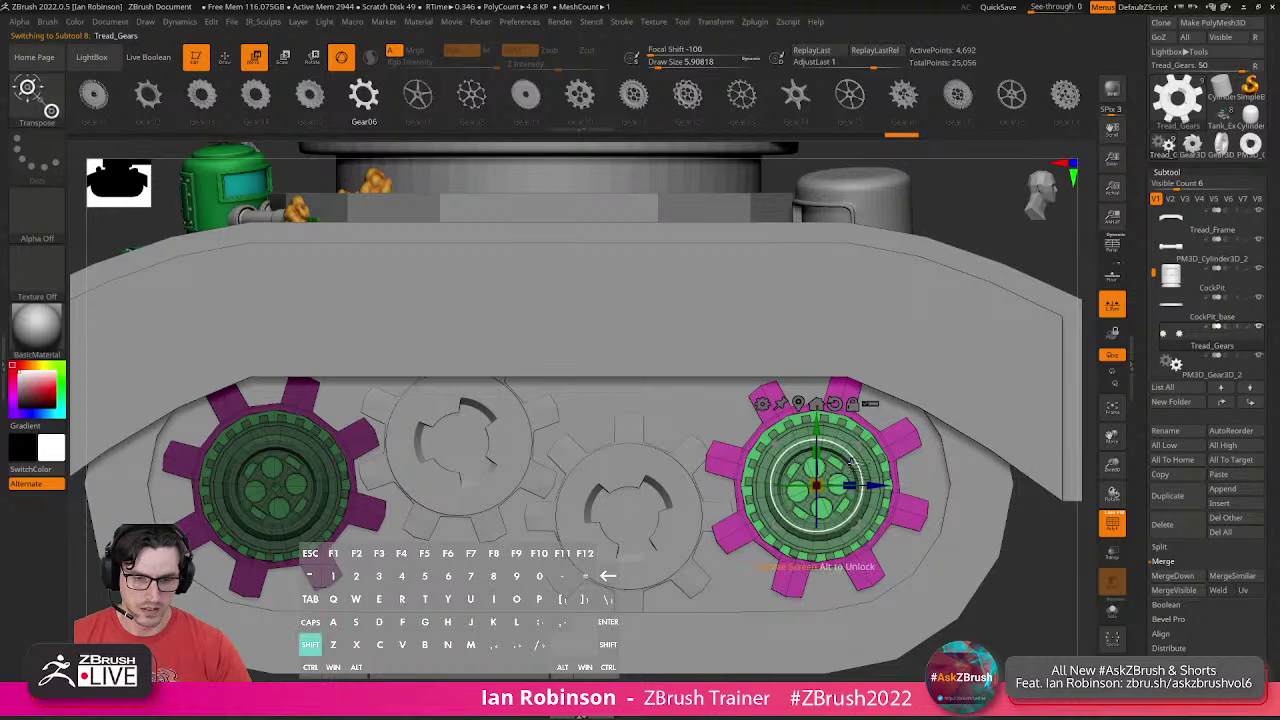
{"action": "mouse_move", "coordinate": [862, 467]}
{"action": "left_mouse_down"}
{"action": "mouse_move", "coordinate": [857, 451]}
{"action": "mouse_move", "coordinate": [882, 477]}
{"action": "mouse_move", "coordinate": [857, 461]}
{"action": "left_mouse_up"}
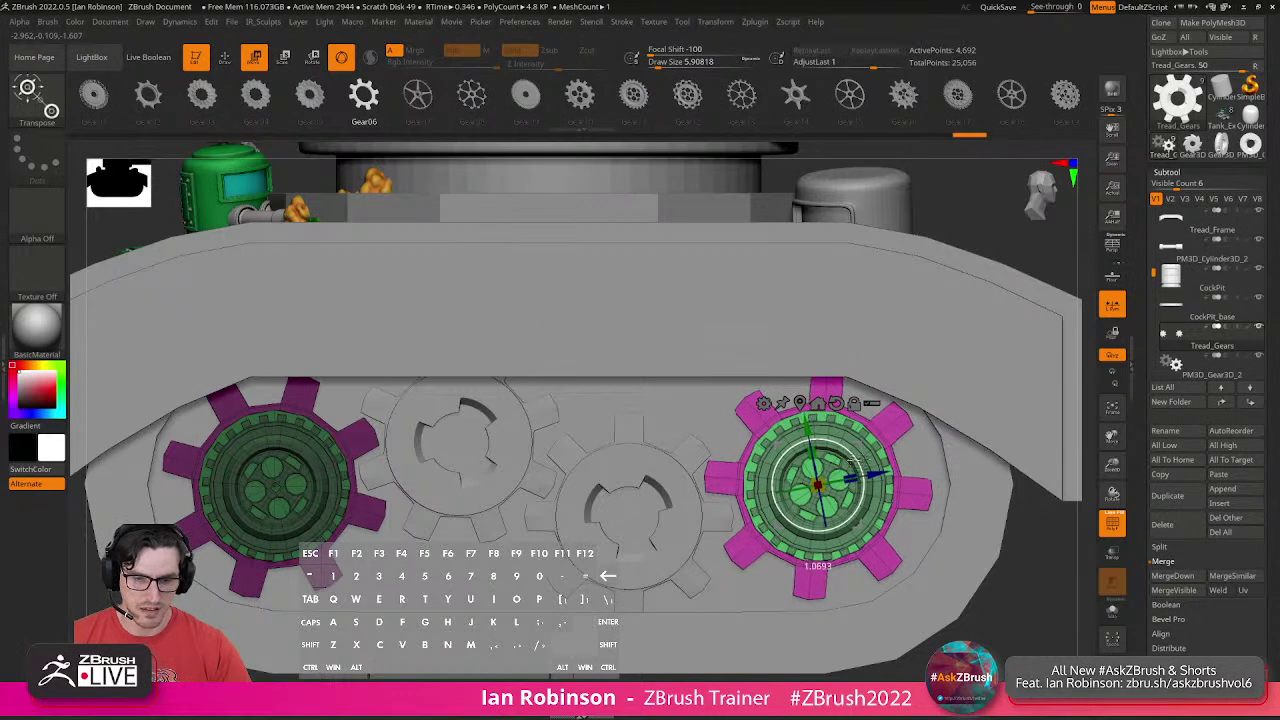
Clear the mask from the Tread_Gears wheels.
{"action": "key", "text": "q"}
{"action": "mouse_move", "coordinate": [998, 628]}
{"action": "left_mouse_down", "text": "alt"}
{"action": "mouse_move", "coordinate": [914, 594]}
{"action": "mouse_move", "coordinate": [800, 594]}
{"action": "left_mouse_up", "text": "alt"}
{"action": "mouse_move", "coordinate": [820, 590]}
{"action": "left_mouse_down", "text": "ctrl"}
{"action": "mouse_move", "coordinate": [868, 614]}
{"action": "mouse_move", "coordinate": [847, 597]}
{"action": "mouse_move", "coordinate": [832, 623]}
{"action": "mouse_move", "coordinate": [836, 613]}
{"action": "left_mouse_up", "text": "ctrl"}
{"action": "key", "text": "w"}
Enable transforming multiple subtools at once and include only the Tread_Gears and PM3D_Gear3D_2 subtools.
{"action": "left_click_drag", "start_coordinate": [838, 540], "coordinate": [829, 632], "text": "alt"}
{"action": "key", "text": "alt"}
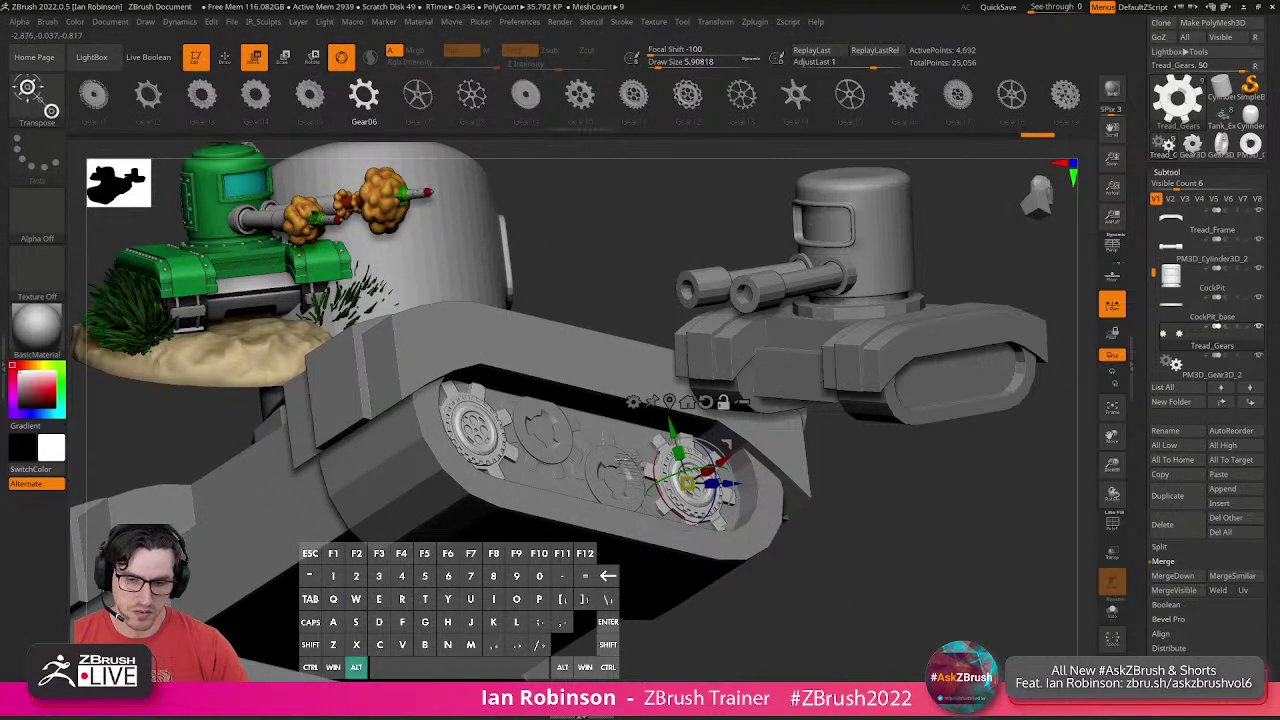
{"action": "left_click", "coordinate": [744, 403]}
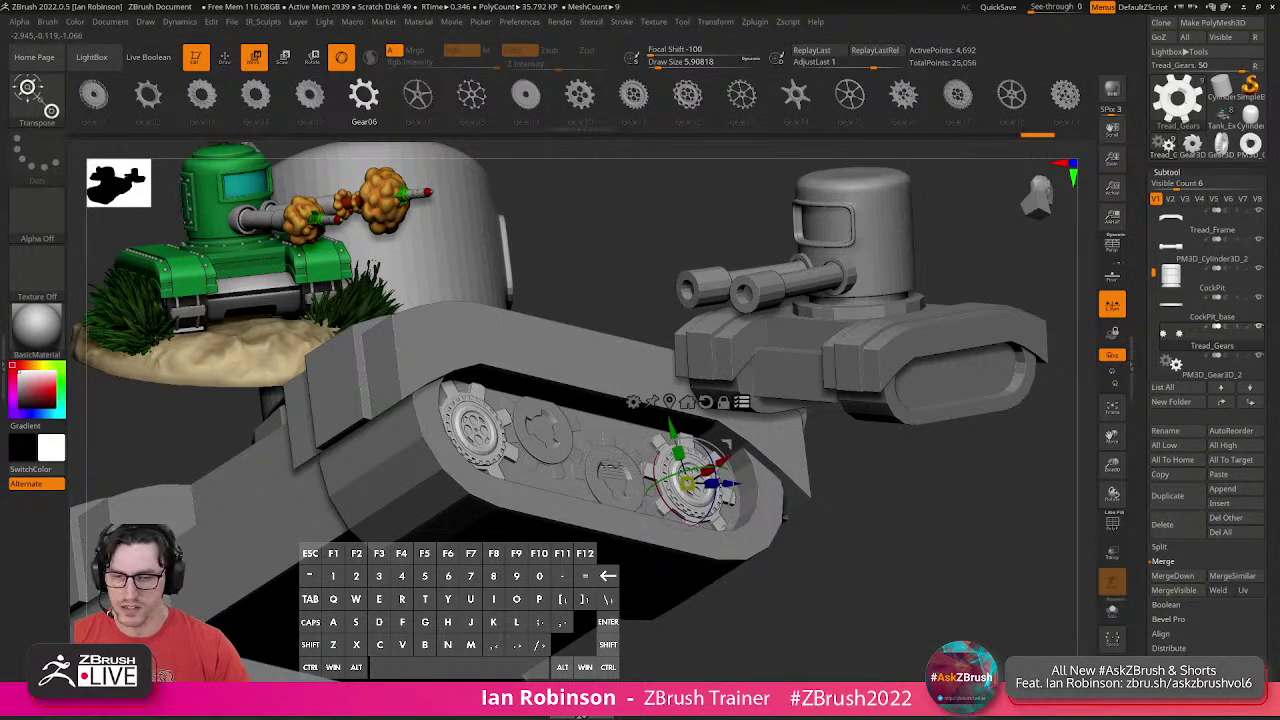
{"action": "left_click", "coordinate": [605, 459], "text": "ctrl+shift"}
{"action": "left_click", "coordinate": [706, 488], "text": "ctrl+shift"}
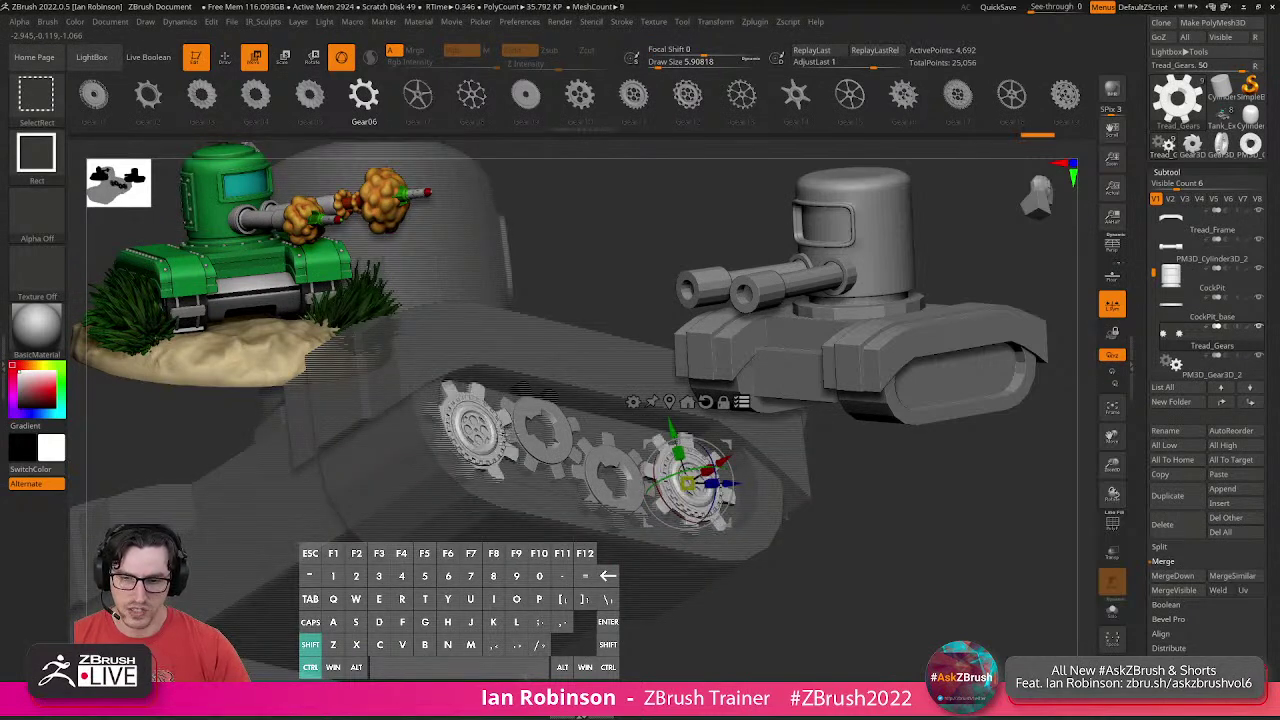
Move both gear subtools together outward from the tread recess, and check the tread from the side without the wireframe.
{"action": "left_click_drag", "start_coordinate": [706, 456], "coordinate": [724, 458]}
{"action": "key", "text": "ctrl+z"}
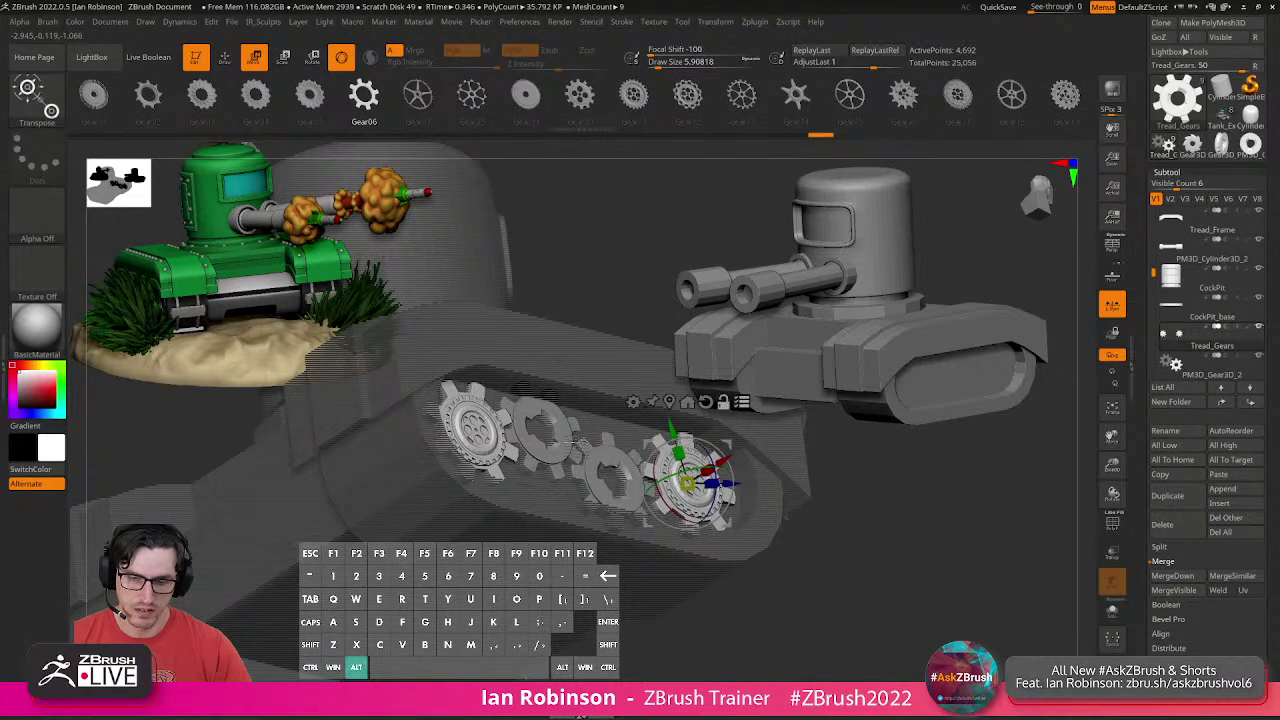
{"action": "left_click", "coordinate": [605, 470], "text": "alt"}
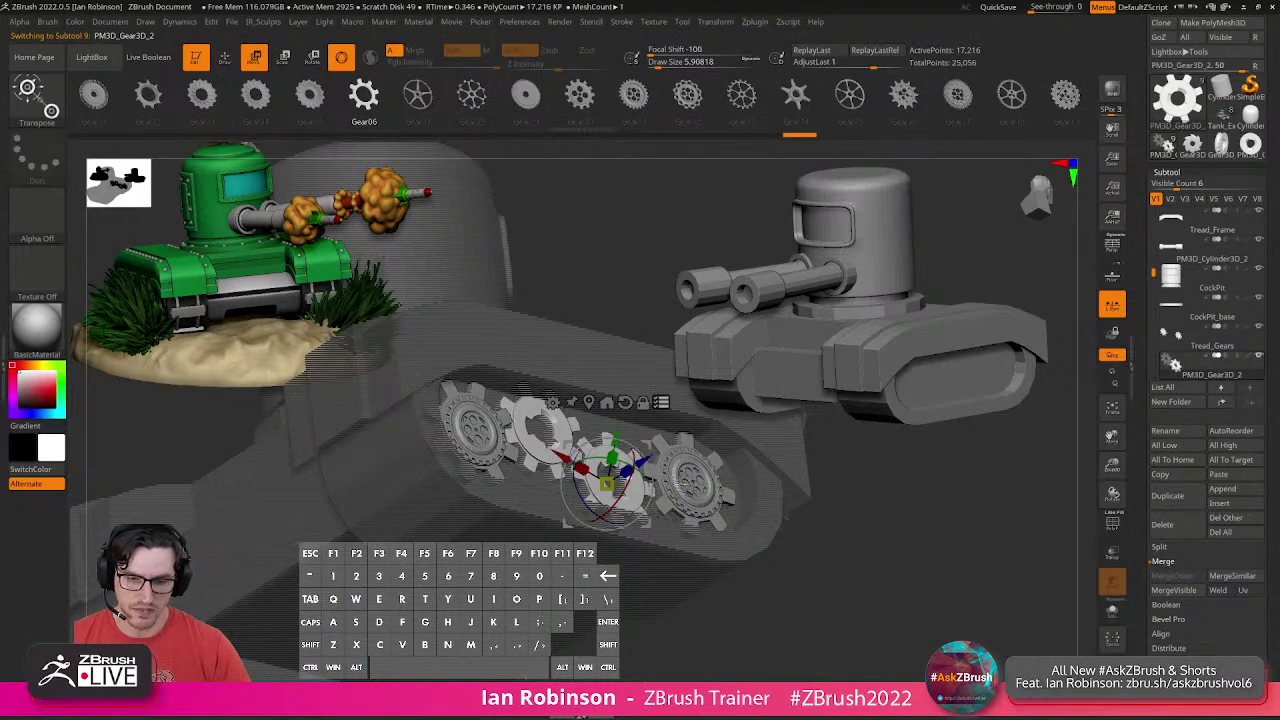
{"action": "key", "text": "ctrl+shift+z"}
{"action": "left_click_drag", "start_coordinate": [609, 481], "coordinate": [645, 461]}
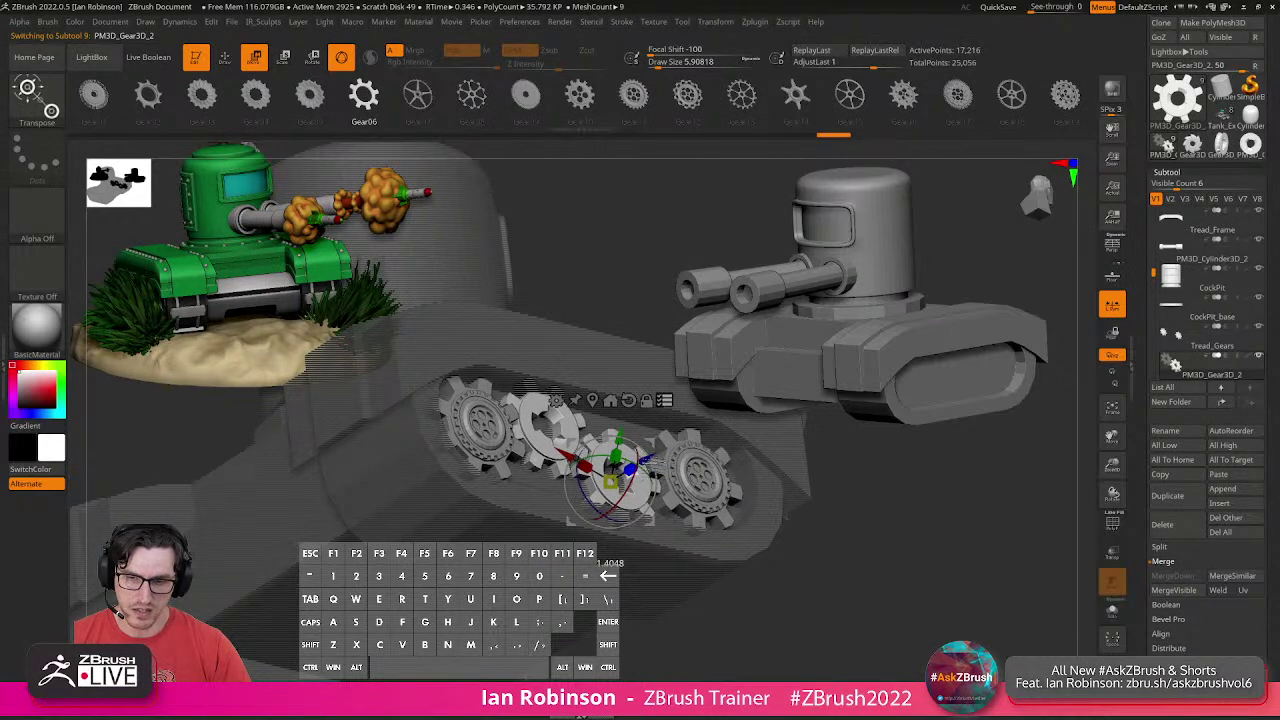
{"action": "key", "text": "q"}
{"action": "mouse_move", "coordinate": [906, 594]}
{"action": "left_mouse_down", "text": "alt"}
{"action": "mouse_move", "coordinate": [809, 563]}
{"action": "mouse_move", "coordinate": [790, 600]}
{"action": "mouse_move", "coordinate": [822, 598]}
{"action": "left_mouse_up", "text": "alt"}
{"action": "key", "text": "shift+f"}
{"action": "left_click_drag", "start_coordinate": [822, 598], "coordinate": [838, 616], "text": "alt"}
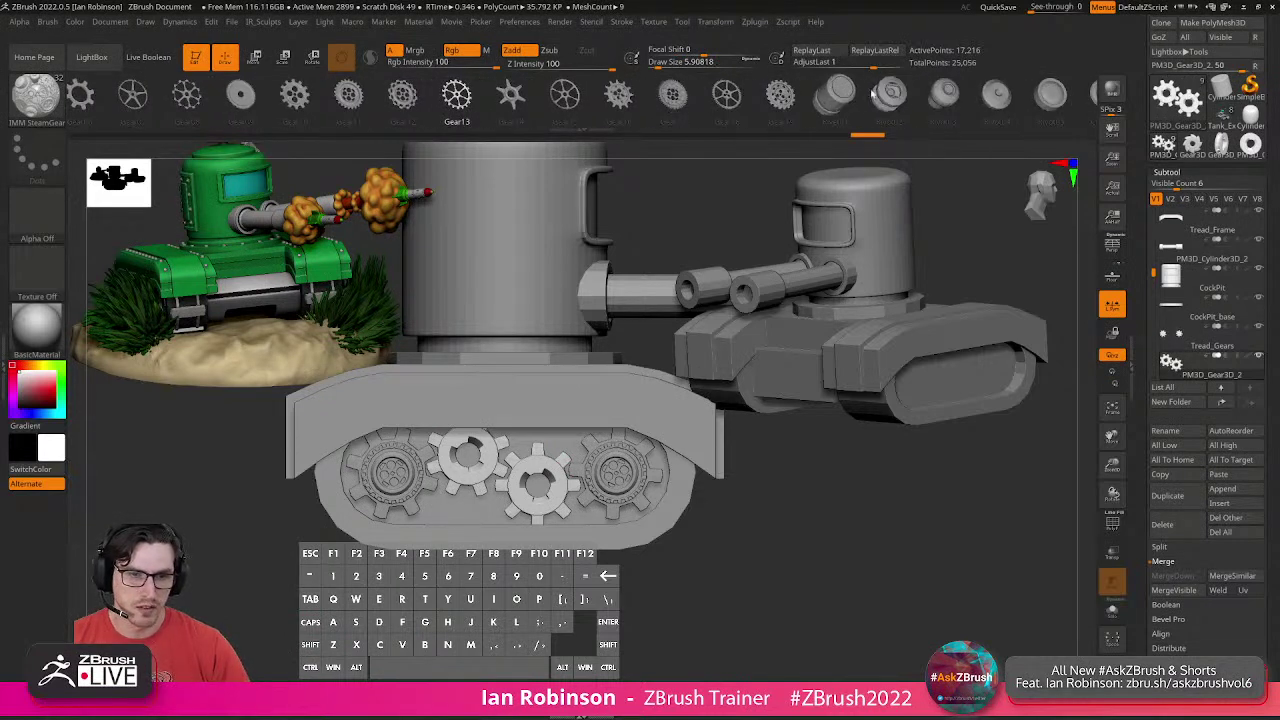
Insert a Rivot03 rivet at the right middle gear's hub and position it with multi-subtool transforming turned off.
{"action": "right_click_drag", "start_coordinate": [583, 438], "coordinate": [570, 570], "text": "alt"}
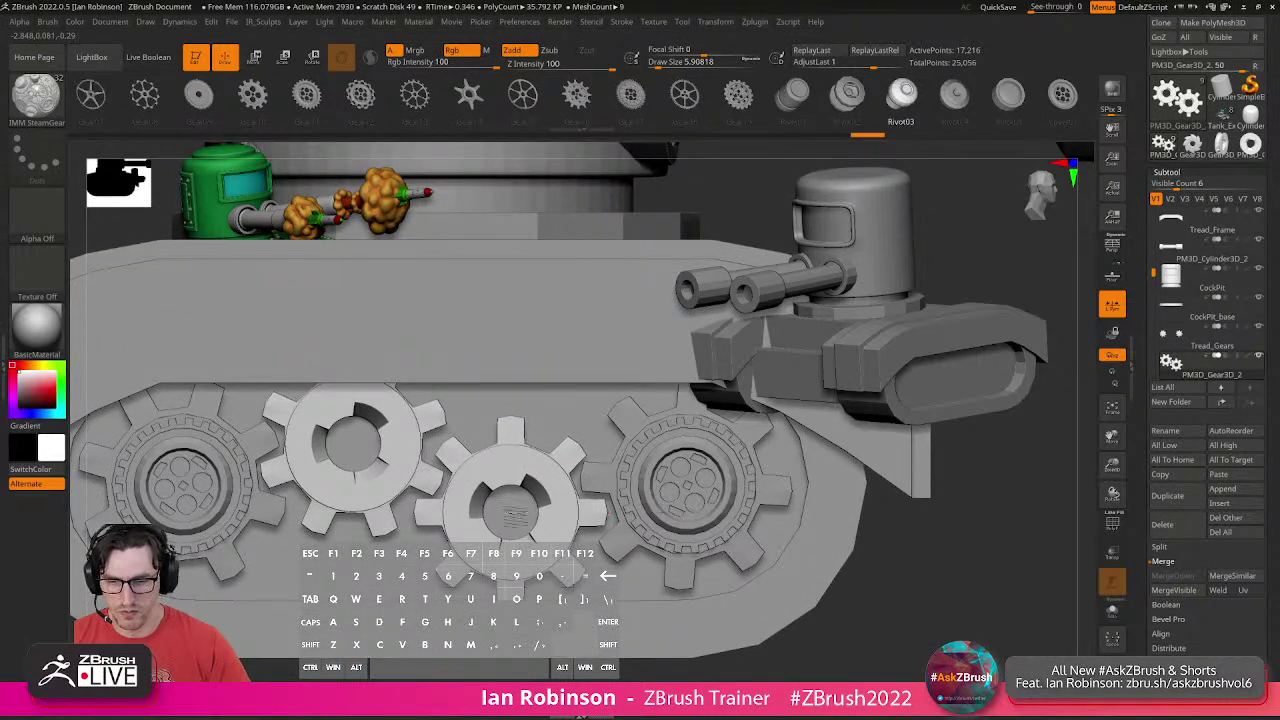
{"action": "left_click_drag", "start_coordinate": [511, 512], "coordinate": [604, 554], "text": "shift"}
{"action": "right_click_drag", "start_coordinate": [606, 553], "coordinate": [579, 521]}
{"action": "key", "text": "w"}
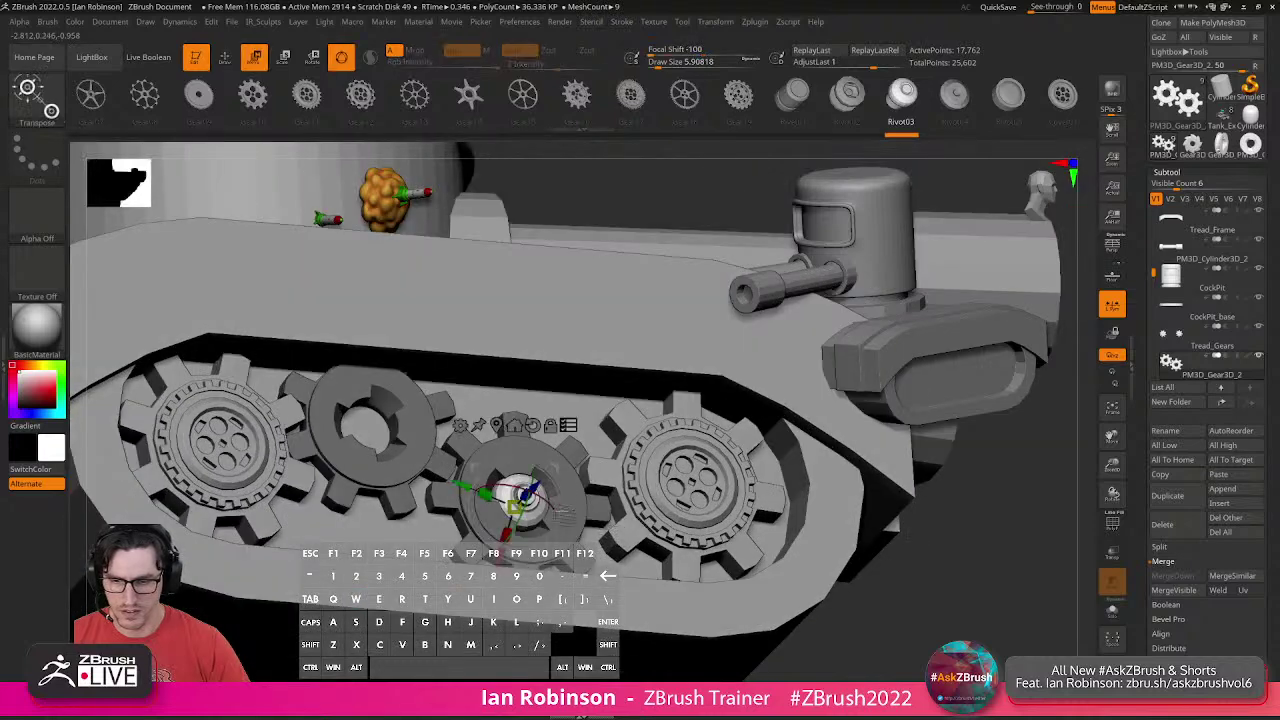
{"action": "left_click", "coordinate": [569, 426]}
{"action": "left_click_drag", "start_coordinate": [545, 488], "coordinate": [549, 484]}
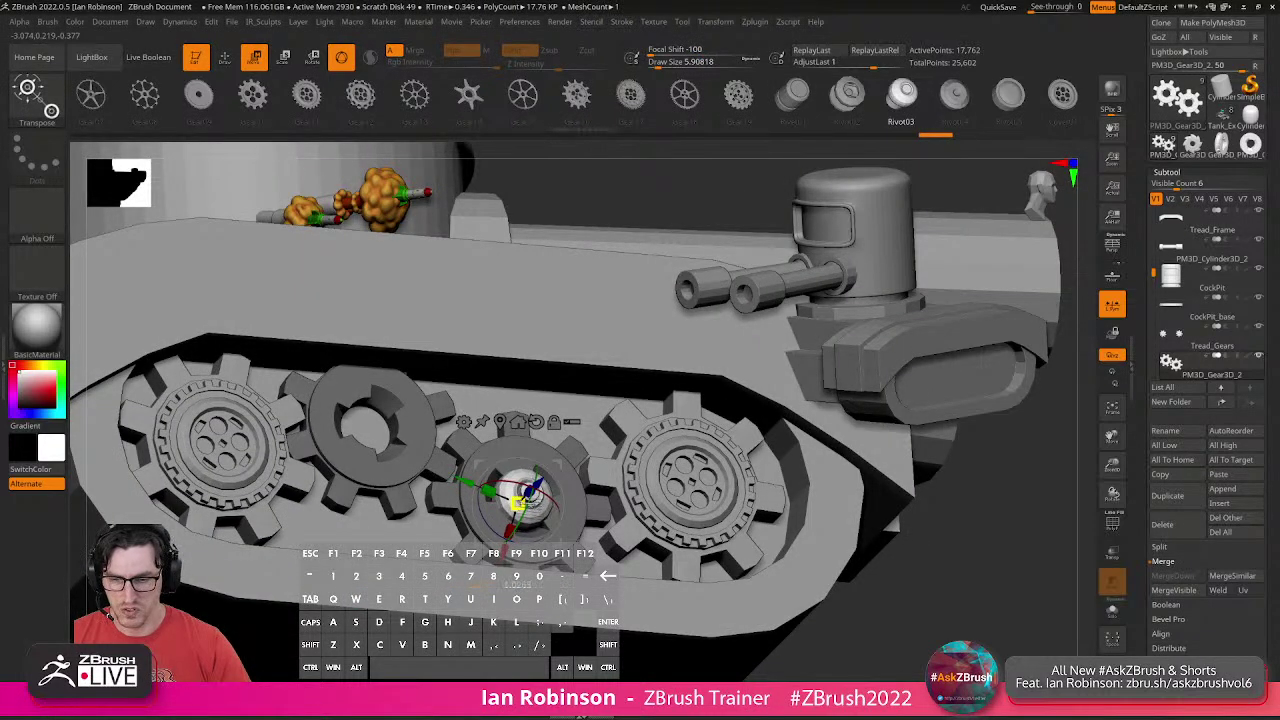
Duplicate the rivet onto the left middle gear's hub, and undo the extra copy on the right wheel.
{"action": "right_click_drag", "start_coordinate": [605, 541], "coordinate": [575, 552], "text": "shift"}
{"action": "left_click_drag", "start_coordinate": [513, 505], "coordinate": [690, 486], "text": "ctrl"}
{"action": "key", "text": "q"}
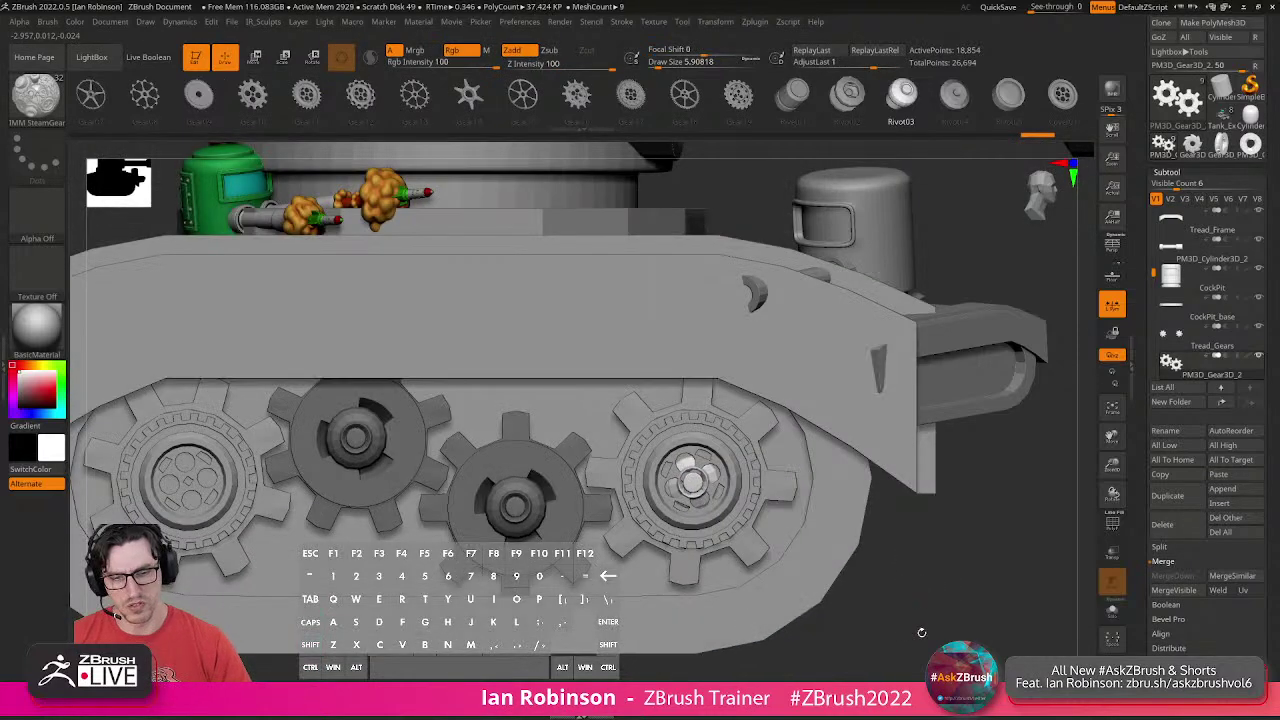
{"action": "left_click_drag", "start_coordinate": [921, 632], "coordinate": [930, 600]}
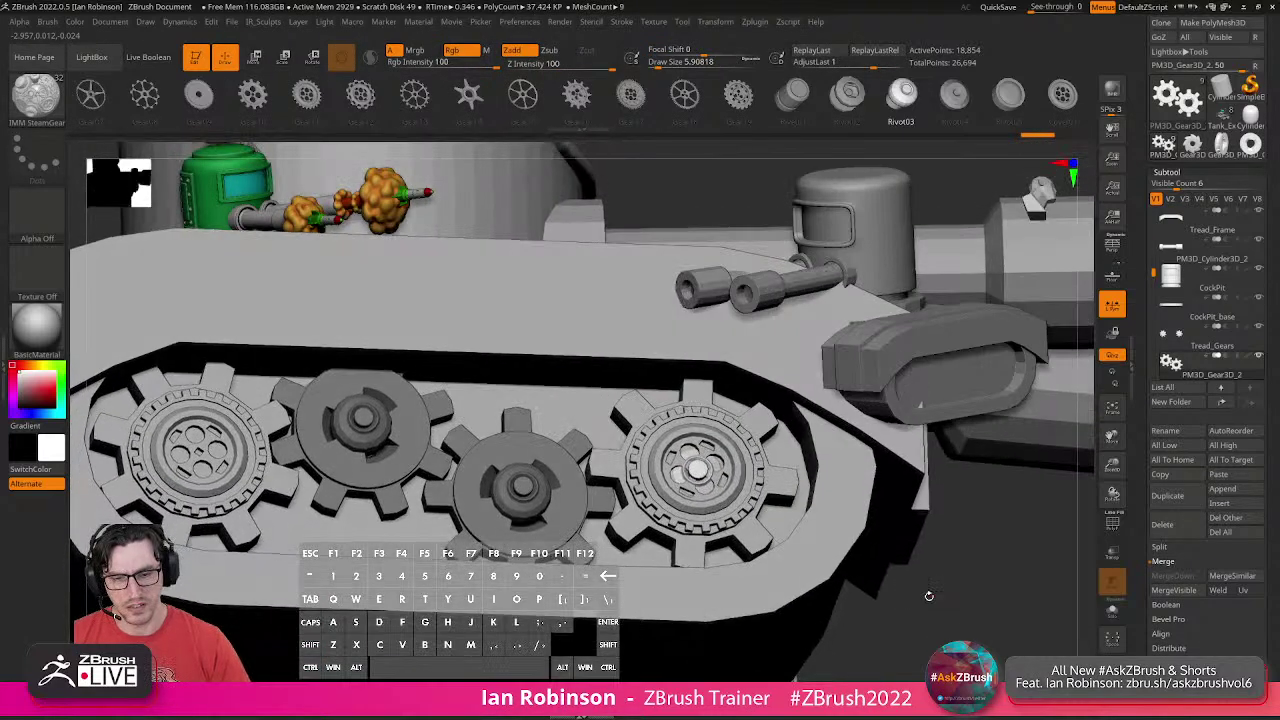
{"action": "key", "text": "w"}
{"action": "key", "text": "q"}
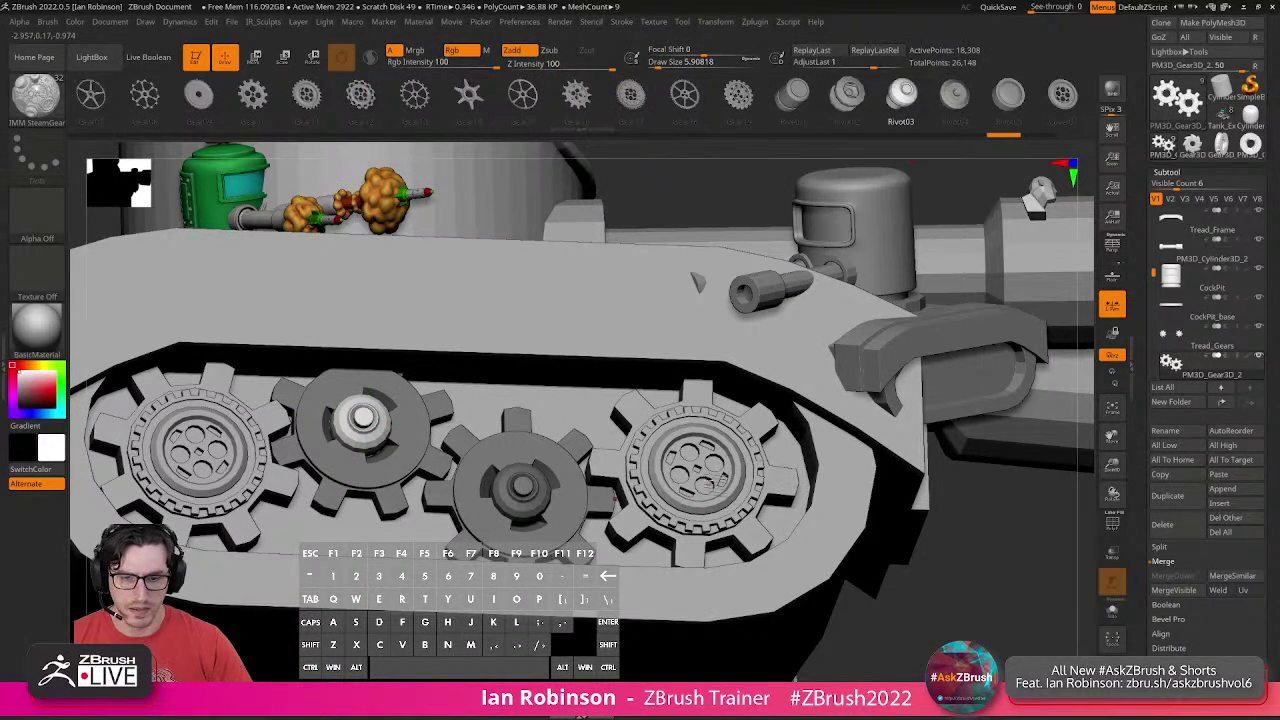
Insert a Rivot04 rivet at the right wheel's hub, reset the gizmo orientation, and duplicate the rivet straight across to the left wheel's hub.
{"action": "right_click_drag", "start_coordinate": [716, 466], "coordinate": [702, 474], "text": "shift"}
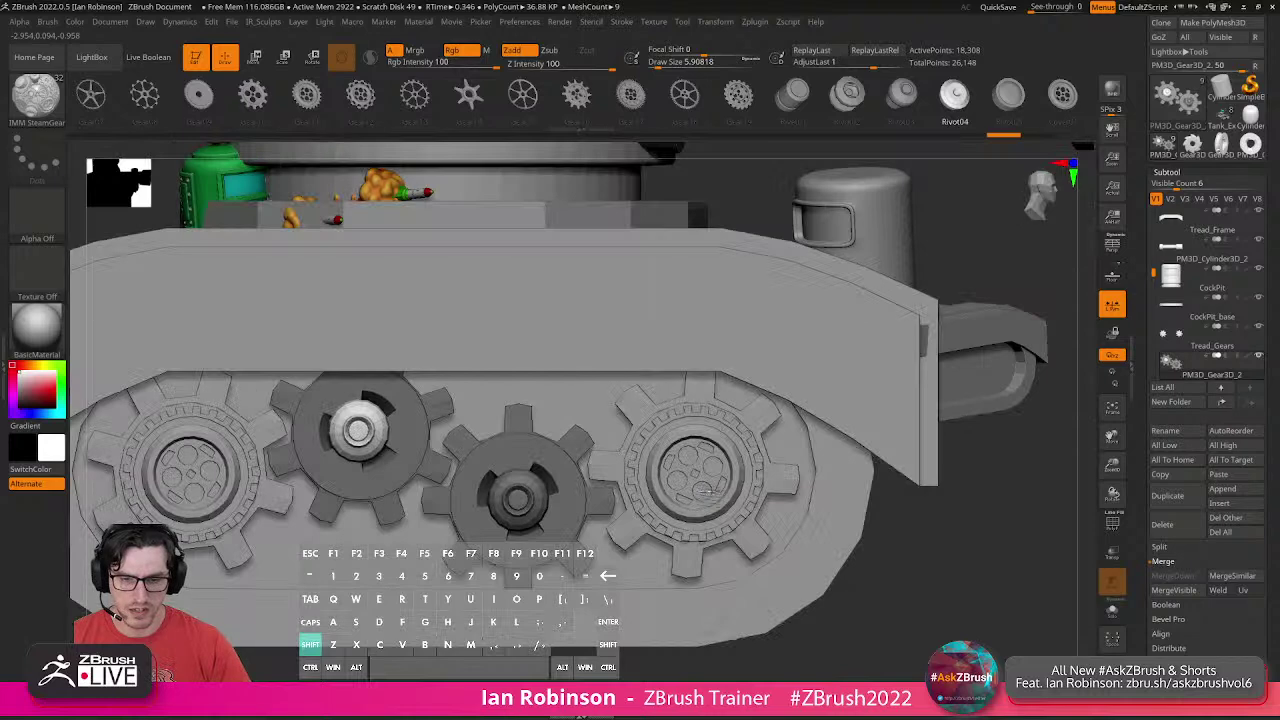
{"action": "left_click_drag", "start_coordinate": [698, 472], "coordinate": [713, 511], "text": "shift"}
{"action": "key", "text": "w"}
{"action": "mouse_move", "coordinate": [860, 536]}
{"action": "right_mouse_down"}
{"action": "mouse_move", "coordinate": [817, 505]}
{"action": "mouse_move", "coordinate": [848, 520]}
{"action": "right_mouse_up"}
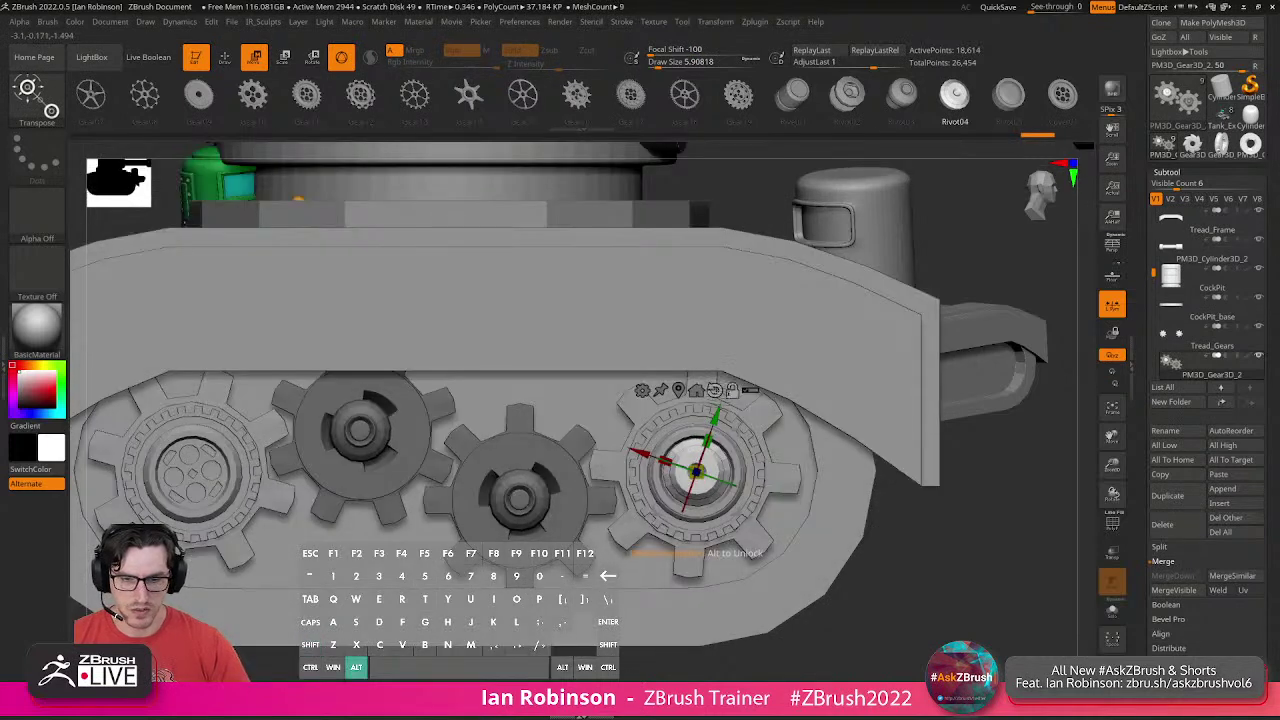
{"action": "left_click", "coordinate": [714, 391], "text": "alt"}
{"action": "left_click_drag", "start_coordinate": [757, 472], "coordinate": [250, 472], "text": "ctrl"}
Clear the mask from the gear subtool and check the whole tread with the wireframe toggled on and off.
{"action": "key", "text": "q"}
{"action": "right_click_drag", "start_coordinate": [545, 550], "coordinate": [529, 450], "text": "alt"}
{"action": "left_click_drag", "start_coordinate": [800, 549], "coordinate": [820, 572], "text": "ctrl"}
{"action": "right_click_drag", "start_coordinate": [820, 575], "coordinate": [833, 525], "text": "alt"}
{"action": "key", "text": "shift+f"}
{"action": "key", "text": "shift+f"}
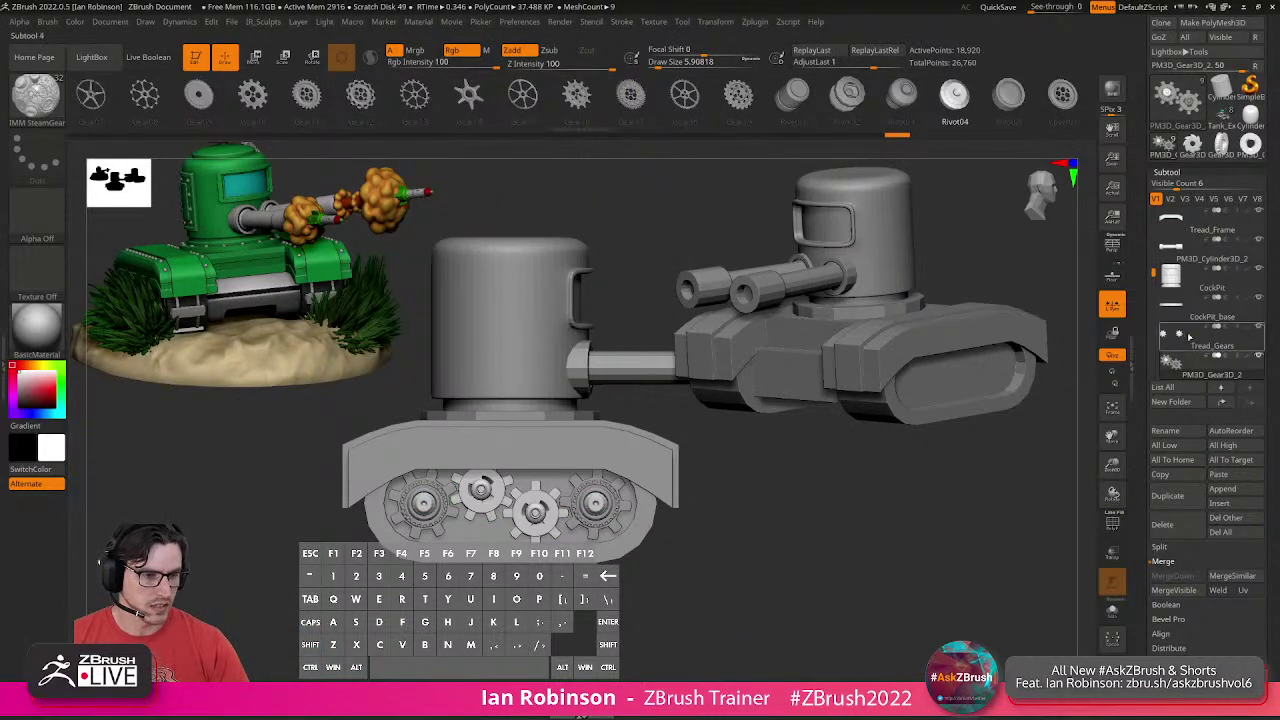
Merge the Tread_Gears subtool down with PM3D_Gear3D_2 and inspect the merged gears on the tank.
{"action": "left_click", "coordinate": [1190, 344]}
{"action": "left_click", "coordinate": [1173, 576]}
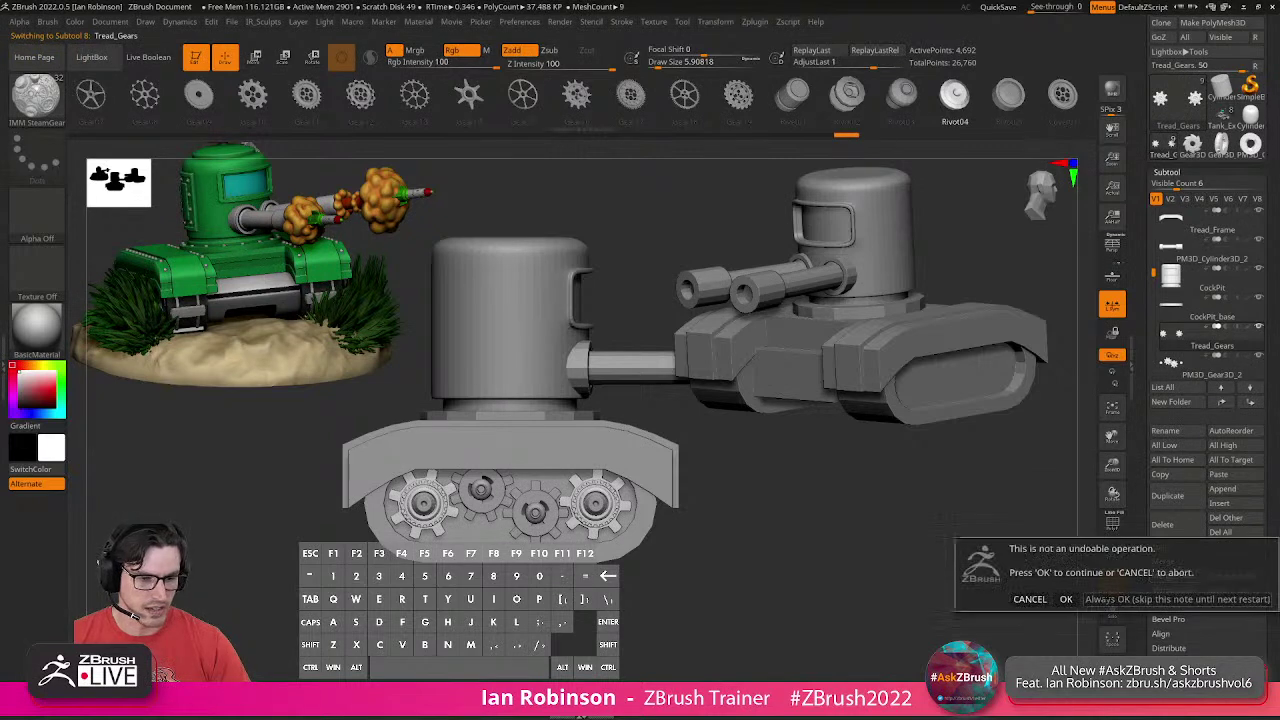
{"action": "left_click", "coordinate": [1066, 599]}
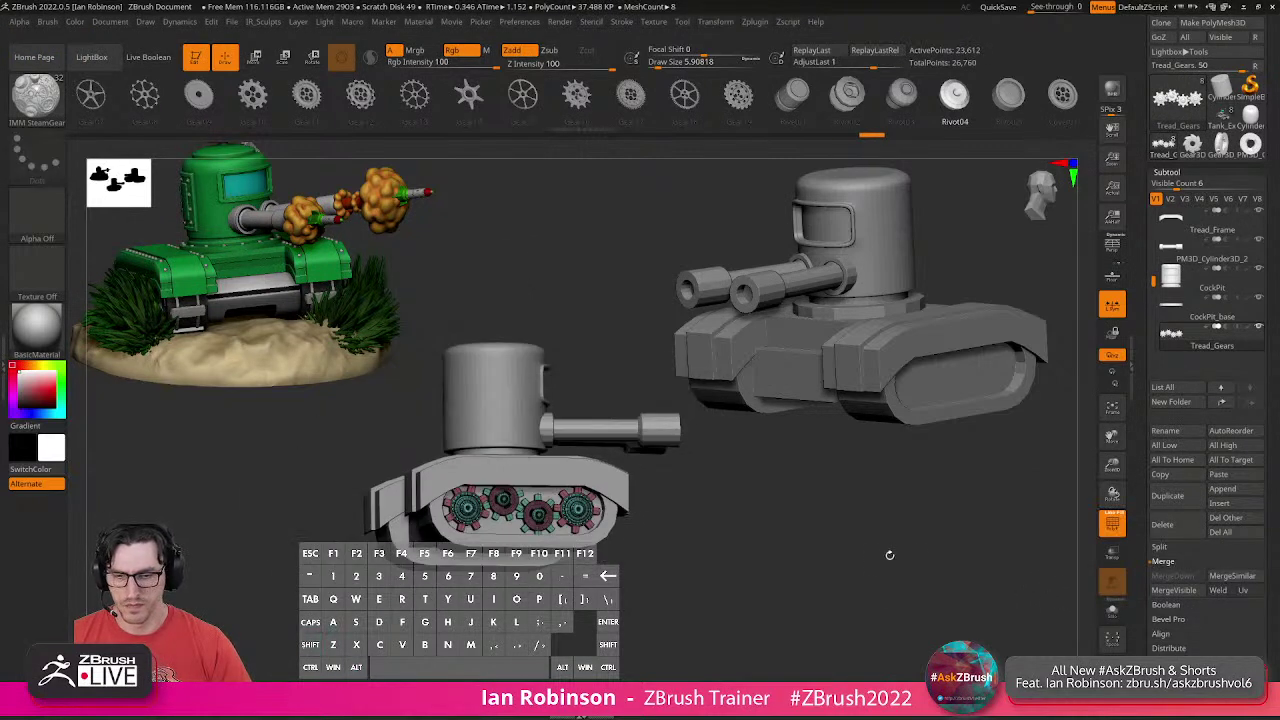
{"action": "key", "text": "shift+f"}
{"action": "left_click_drag", "start_coordinate": [875, 563], "coordinate": [891, 563], "text": "alt"}
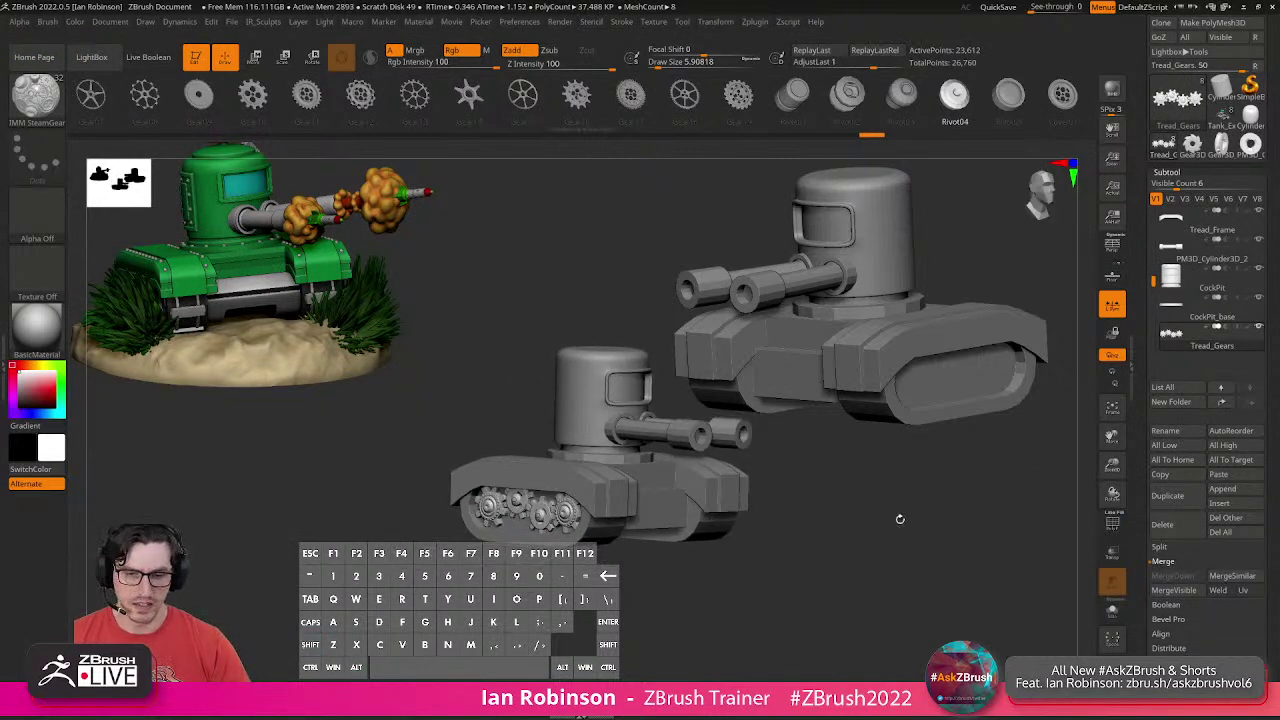
Mirror the Tread_Gears to the tread on the tank's other side with Mirror And Weld, and check both sides.
{"action": "key", "text": "2"}
{"action": "left_click", "coordinate": [902, 236]}
{"action": "left_click_drag", "start_coordinate": [804, 520], "coordinate": [771, 524]}
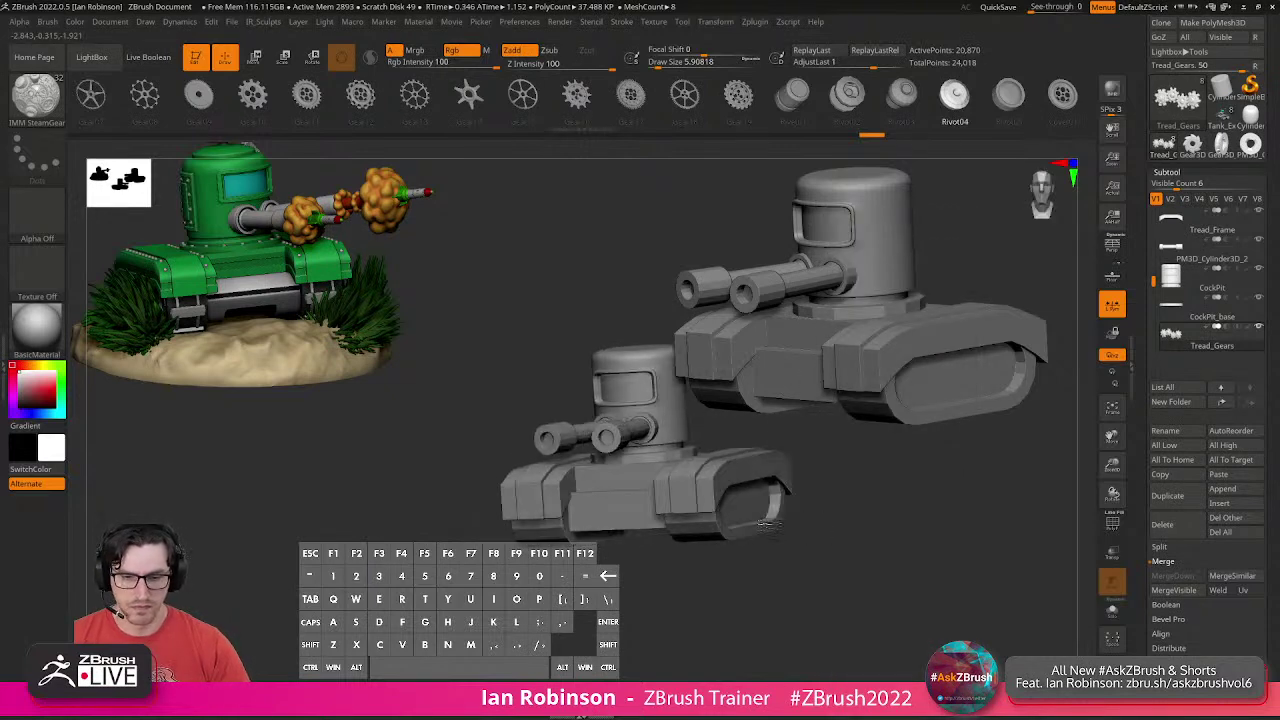
{"action": "right_click", "coordinate": [897, 405]}
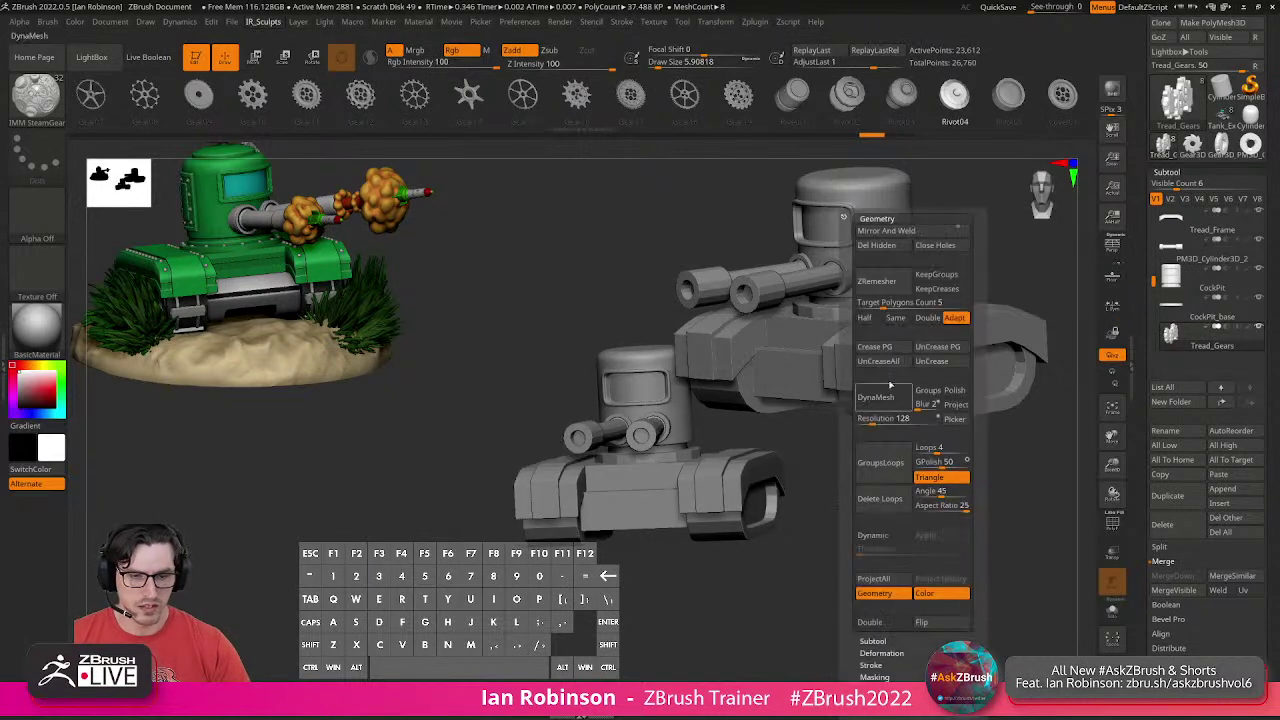
{"action": "left_click", "coordinate": [911, 236]}
{"action": "left_click_drag", "start_coordinate": [872, 520], "coordinate": [792, 545], "text": "shift"}
{"action": "mouse_move", "coordinate": [890, 541]}
{"action": "left_mouse_down"}
{"action": "mouse_move", "coordinate": [843, 529]}
{"action": "mouse_move", "coordinate": [851, 563]}
{"action": "left_mouse_up"}
{"action": "key", "text": "shift+f"}
{"action": "key", "text": "shift+f"}
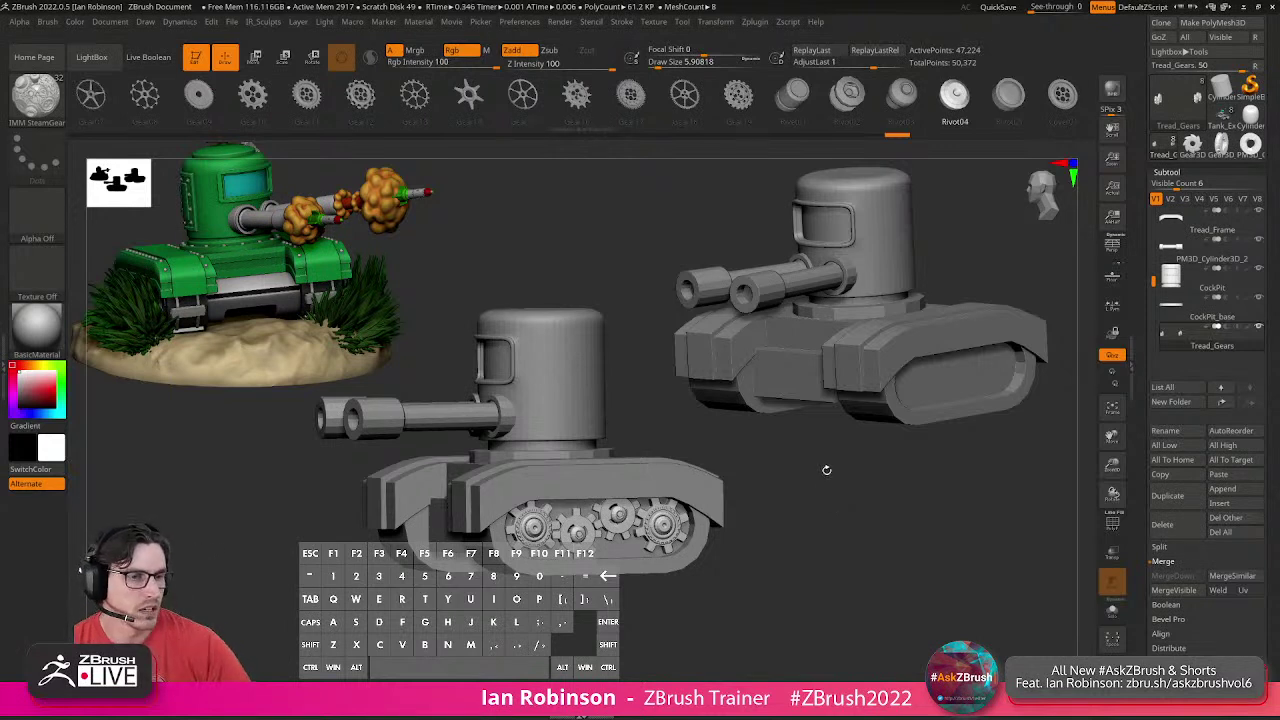
Look through the available 3D mesh primitives, including Cube3D, Helix3D and SweepProfile3D.
{"action": "mouse_move", "coordinate": [1252, 146]}
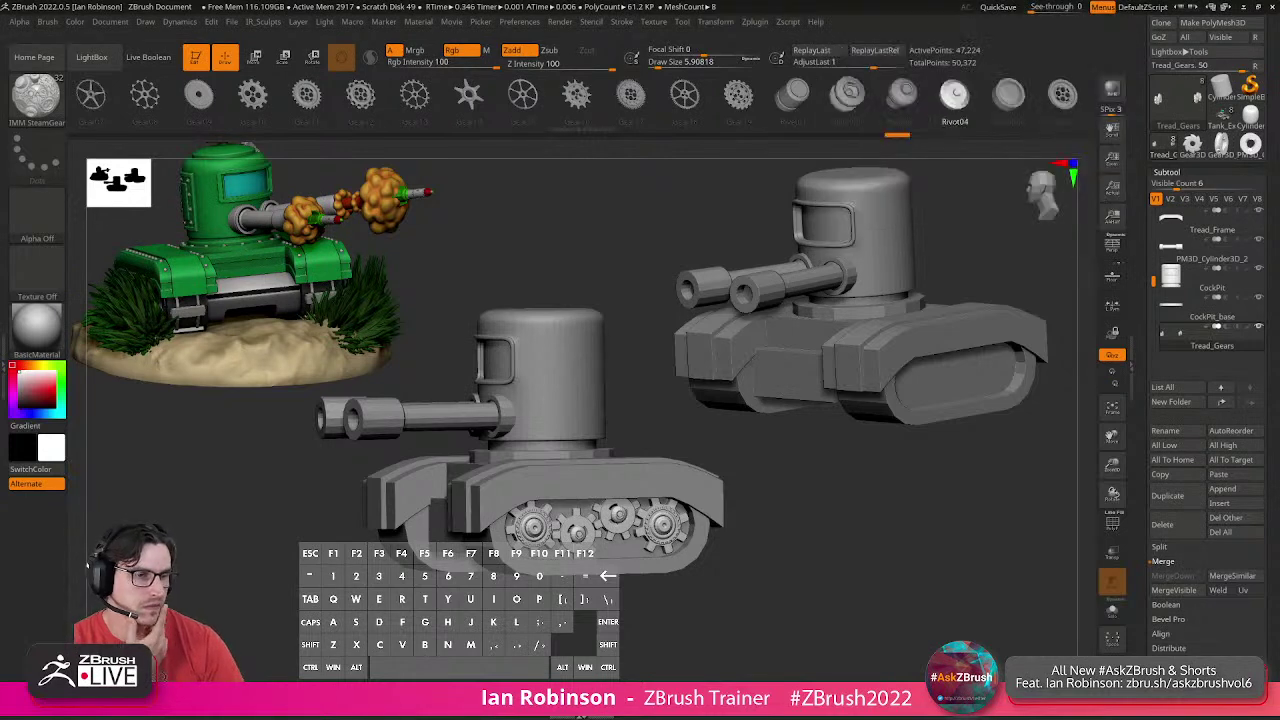
{"action": "scroll", "coordinate": [1276, 216], "scroll_direction": "down", "scroll_amount": 2}
{"action": "scroll", "coordinate": [1276, 216], "scroll_direction": "up", "scroll_amount": 3}
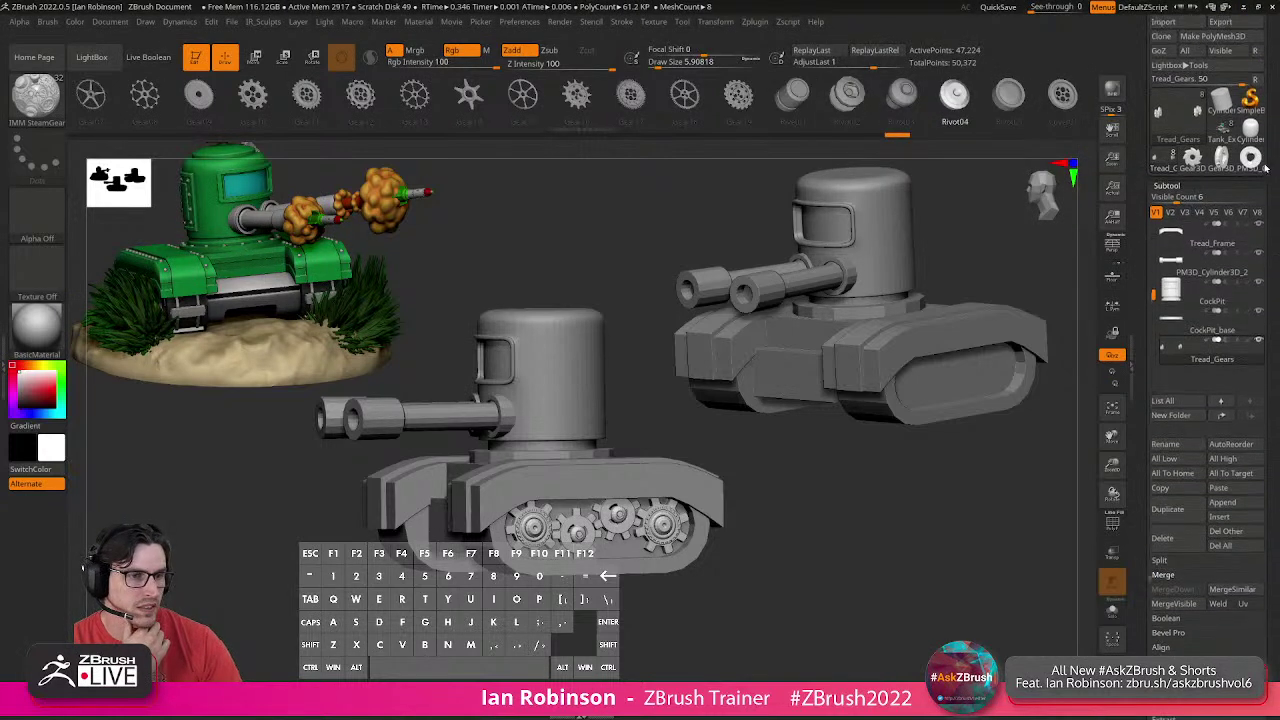
{"action": "left_click", "coordinate": [1180, 115]}
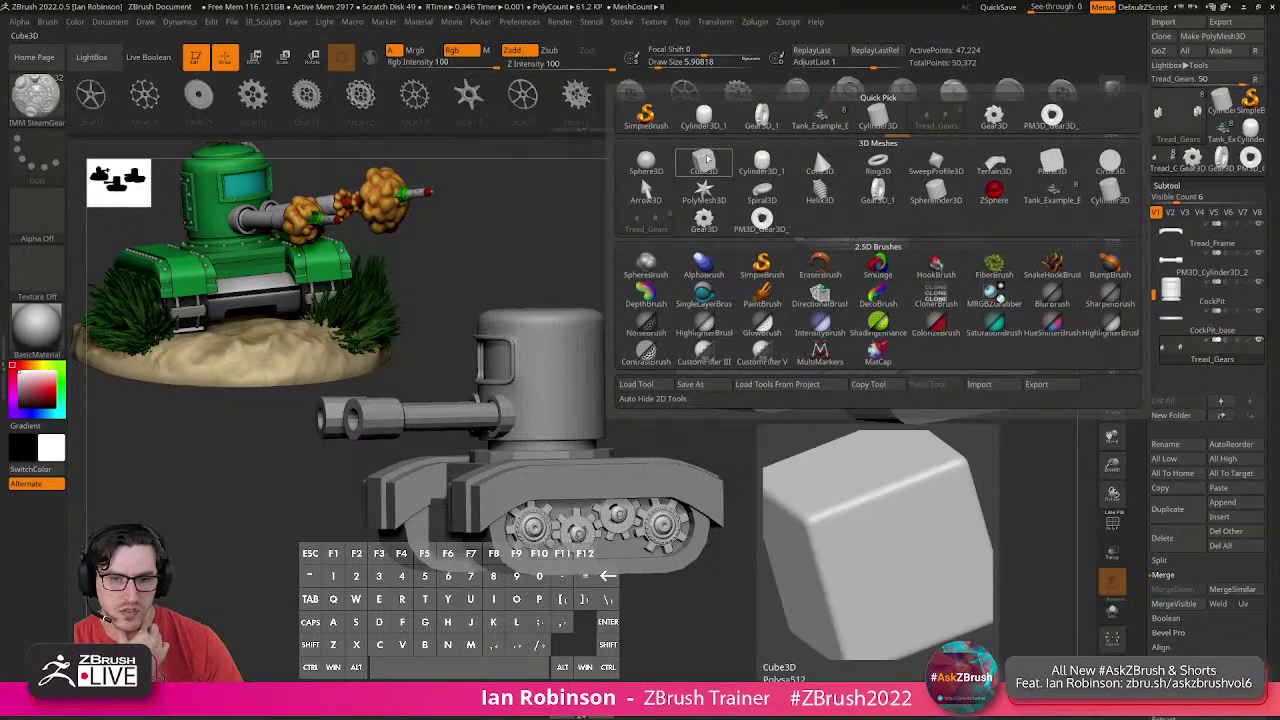
{"action": "mouse_move", "coordinate": [821, 194]}
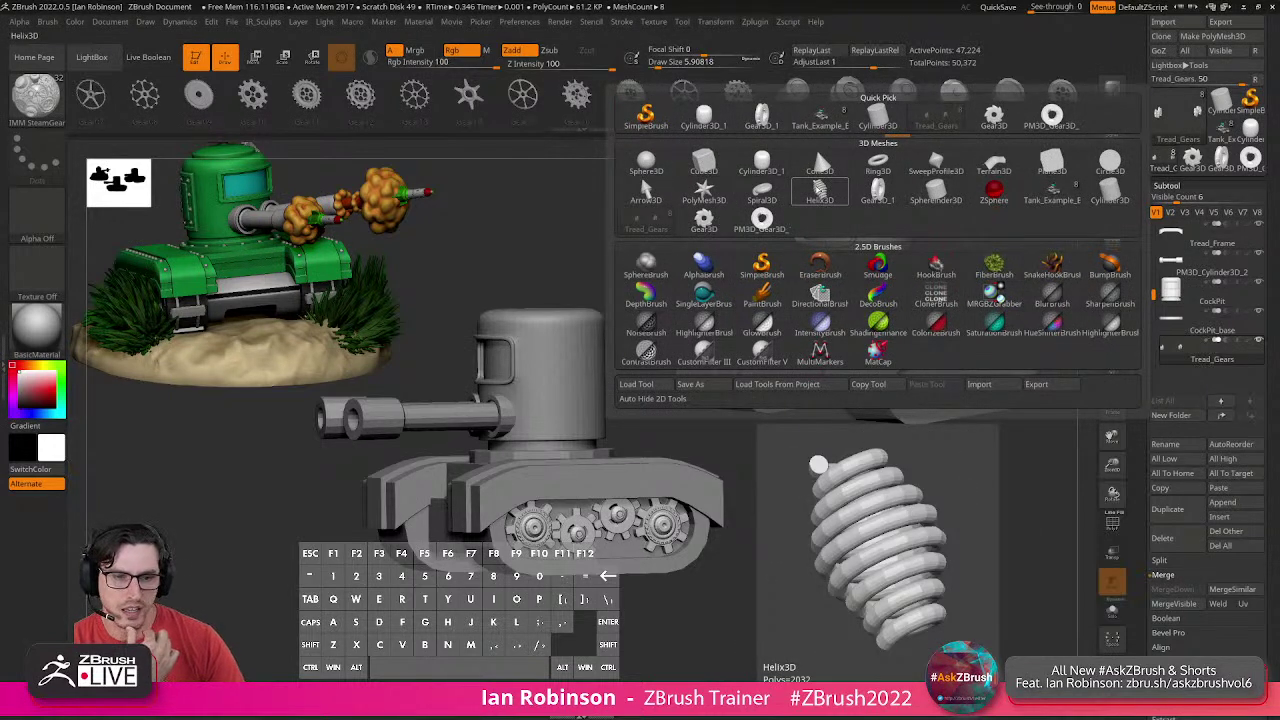
{"action": "mouse_move", "coordinate": [704, 218]}
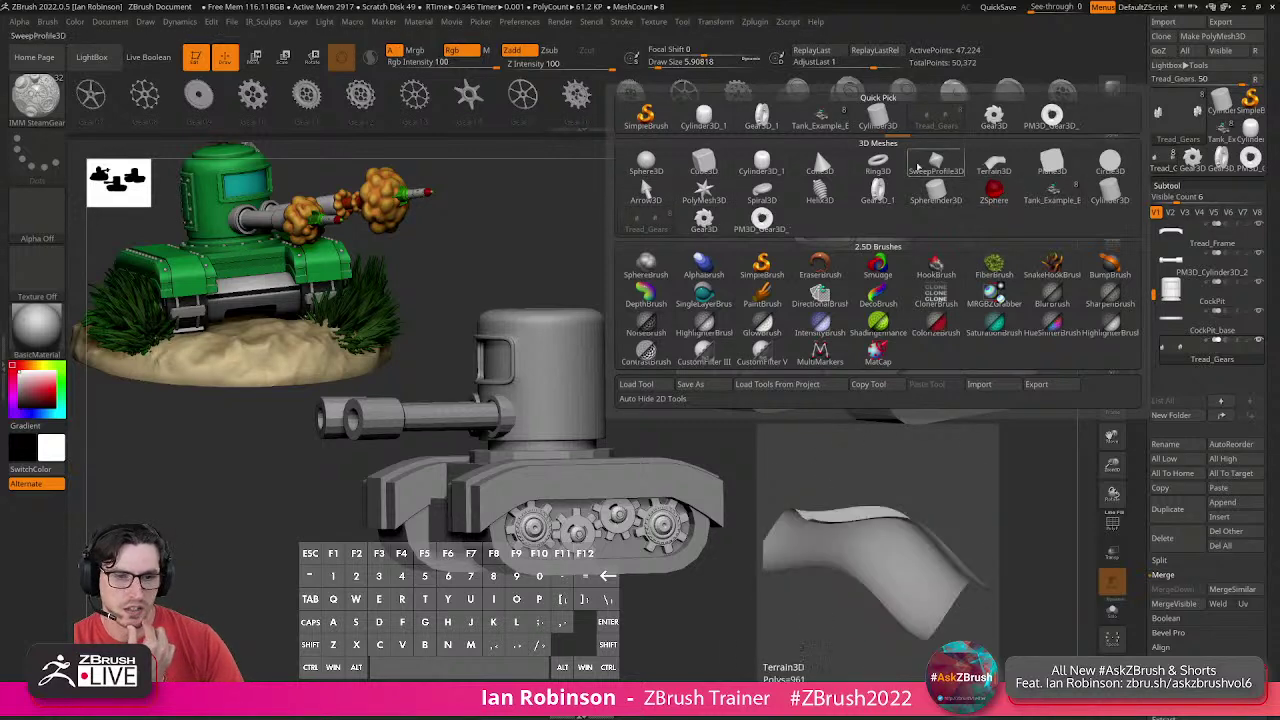
{"action": "mouse_move", "coordinate": [920, 189]}
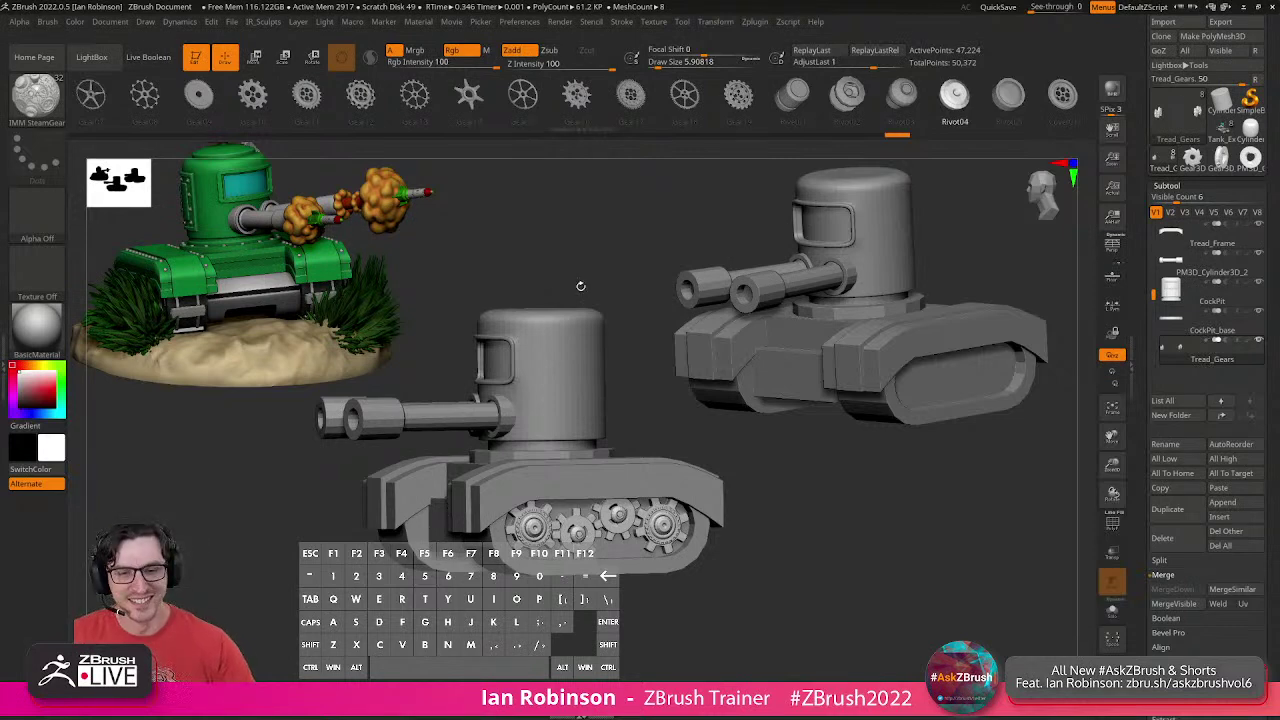
Clear the canvas and leave a larger snapshot of the green Tank_Example model in the upper-left area as reference.
{"action": "mouse_move", "coordinate": [803, 452]}
{"action": "left_mouse_down"}
{"action": "mouse_move", "coordinate": [843, 458]}
{"action": "mouse_move", "coordinate": [817, 490]}
{"action": "left_mouse_up"}
{"action": "key", "text": "ctrl"}
{"action": "key", "text": "ctrl+n"}
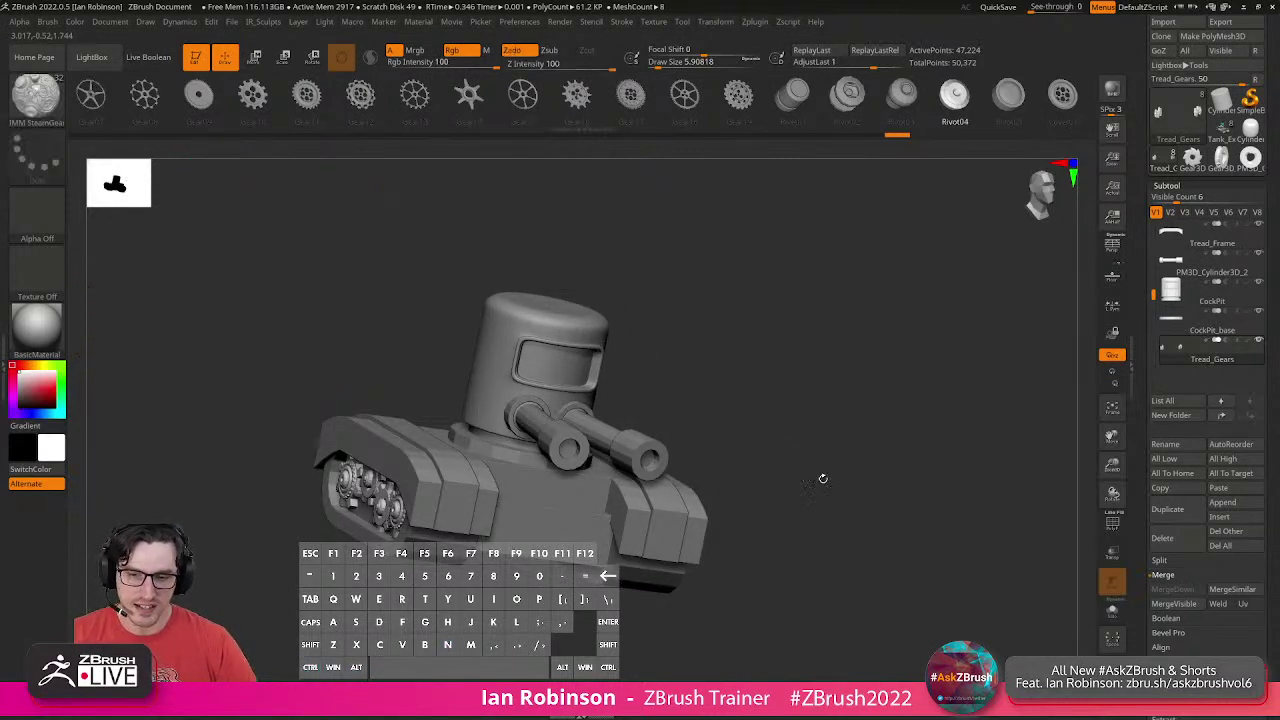
{"action": "left_click", "coordinate": [1220, 136]}
{"action": "left_click_drag", "start_coordinate": [971, 383], "coordinate": [972, 345], "text": "alt"}
{"action": "left_click_drag", "start_coordinate": [972, 345], "coordinate": [653, 249], "text": "shift"}
{"action": "key", "text": "shift+s"}
{"action": "left_click_drag", "start_coordinate": [690, 325], "coordinate": [994, 480], "text": "alt"}
Switch back to the Tread_Gears tank and frame it beside the reference snapshot.
{"action": "left_click", "coordinate": [1163, 159]}
{"action": "left_click_drag", "start_coordinate": [880, 355], "coordinate": [923, 343], "text": "alt"}
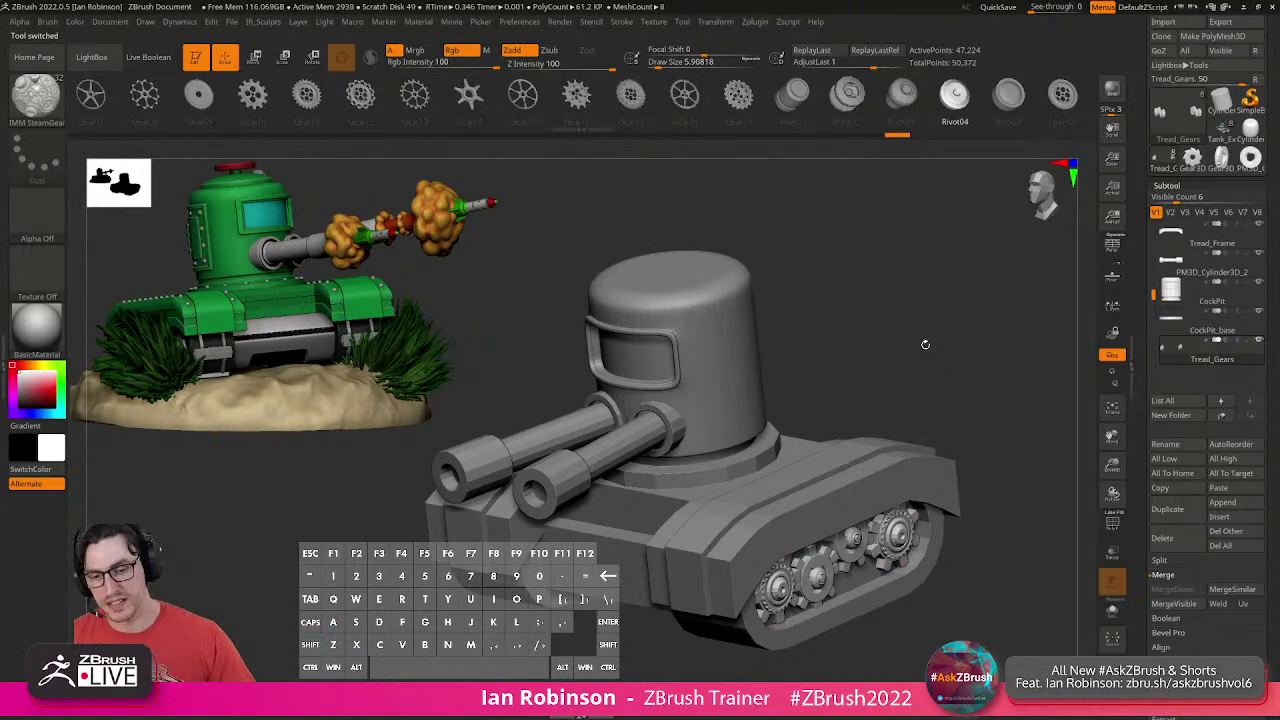
{"action": "left_click_drag", "start_coordinate": [899, 342], "coordinate": [912, 352]}
{"action": "key", "text": "shift"}
{"action": "key", "text": "shift+f"}
Save the tank as a Tank_BlockOut tool file in the LiveStream_Version folder.
{"action": "left_click_drag", "start_coordinate": [1273, 68], "coordinate": [1277, 127]}
{"action": "left_click", "coordinate": [1222, 37]}
{"action": "left_click", "coordinate": [513, 305]}
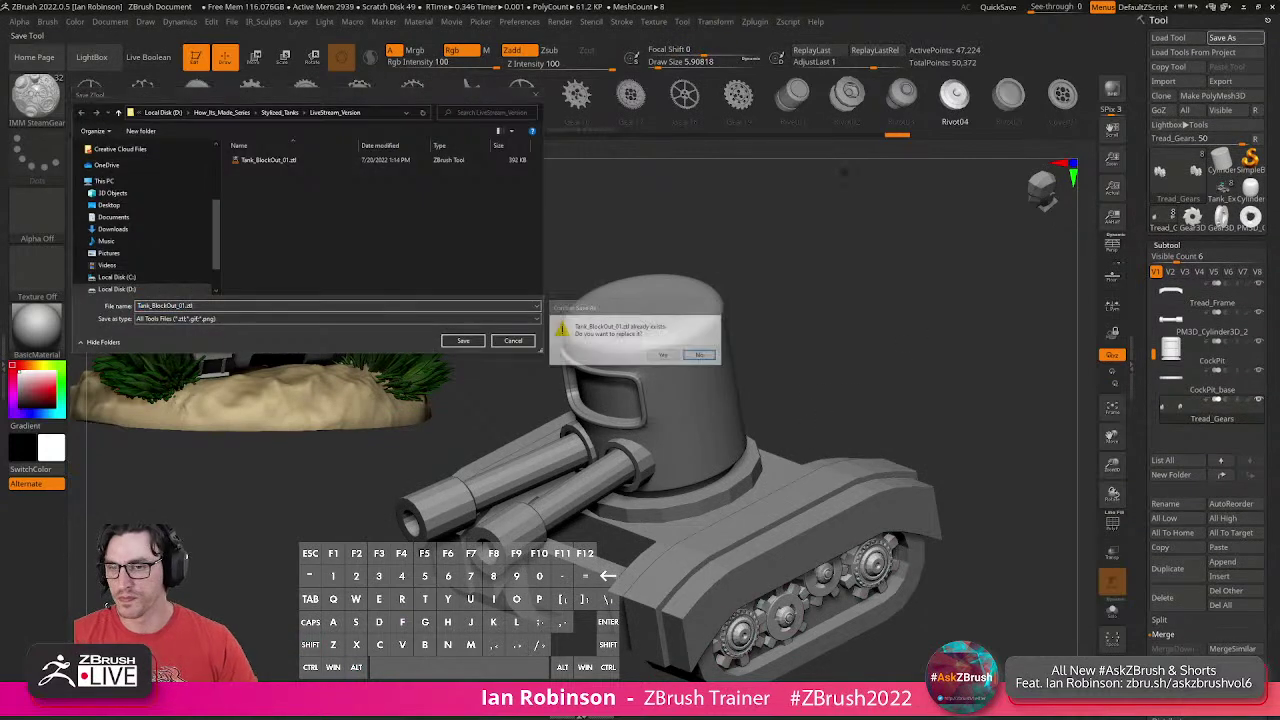
{"action": "key", "text": "Return"}
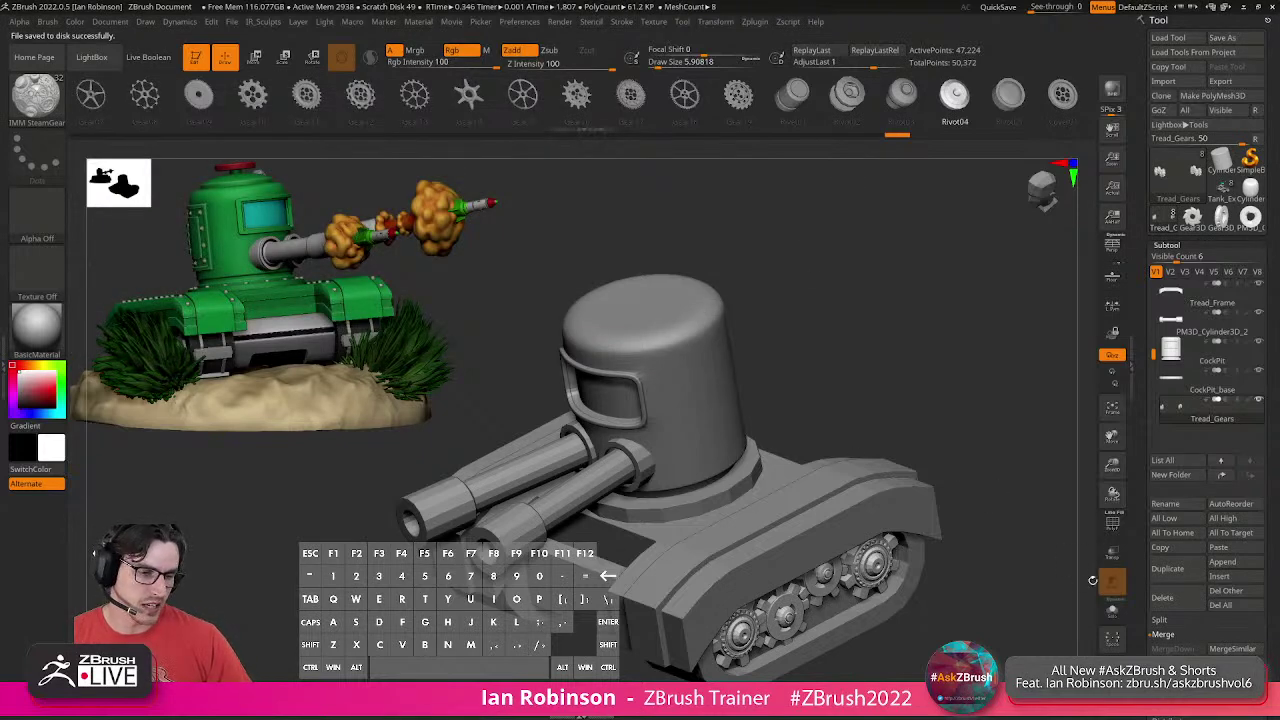
Isolate the Tread_Gears subtool and display its wireframe and polygroups.
{"action": "left_click", "coordinate": [1111, 612]}
{"action": "left_click_drag", "start_coordinate": [952, 504], "coordinate": [858, 428]}
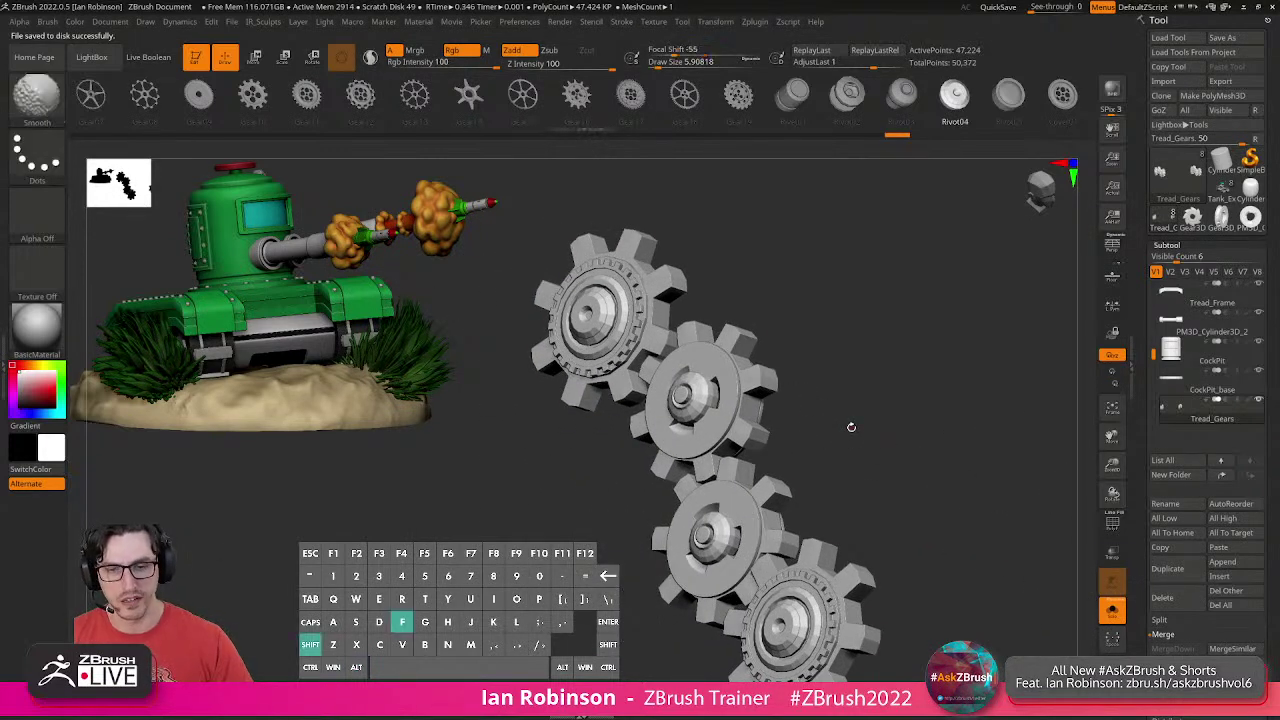
{"action": "key", "text": "shift+f"}
{"action": "left_click_drag", "start_coordinate": [857, 420], "coordinate": [877, 436]}
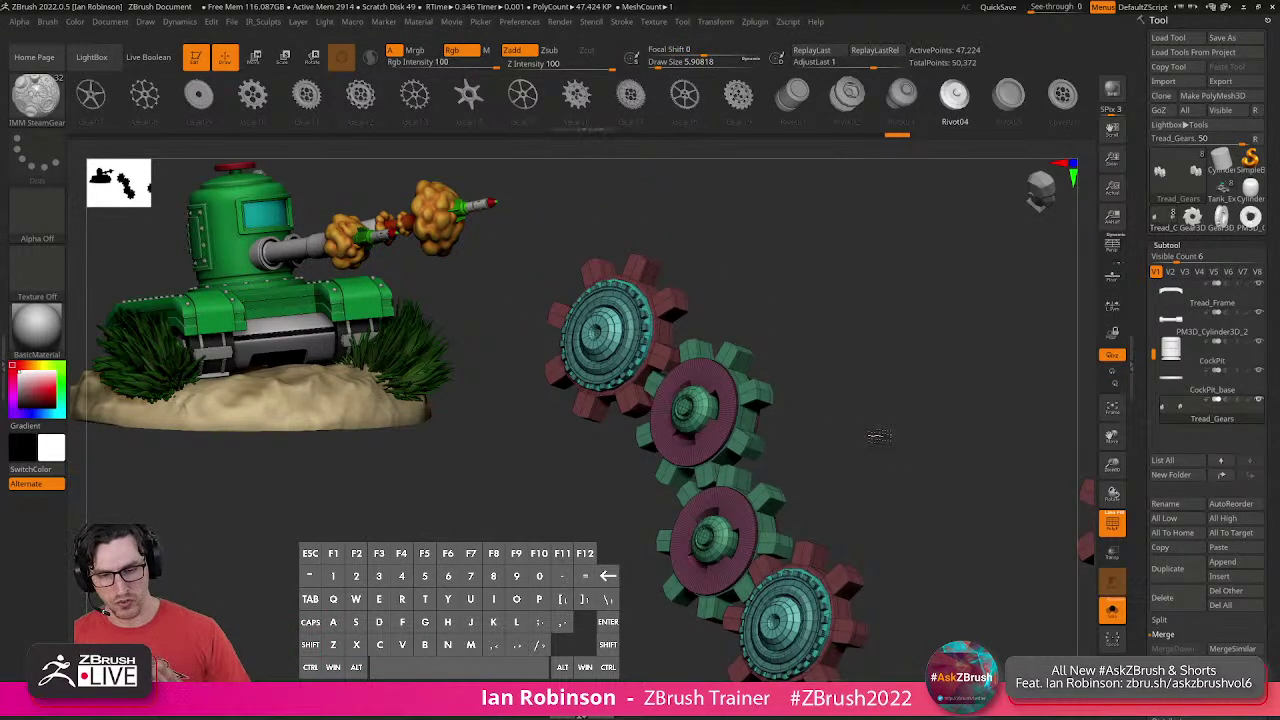
Try regrouping the Tread_Gears polygons with Groups By Normals at a maximum angle tolerance of 20.
{"action": "left_click", "coordinate": [1160, 247]}
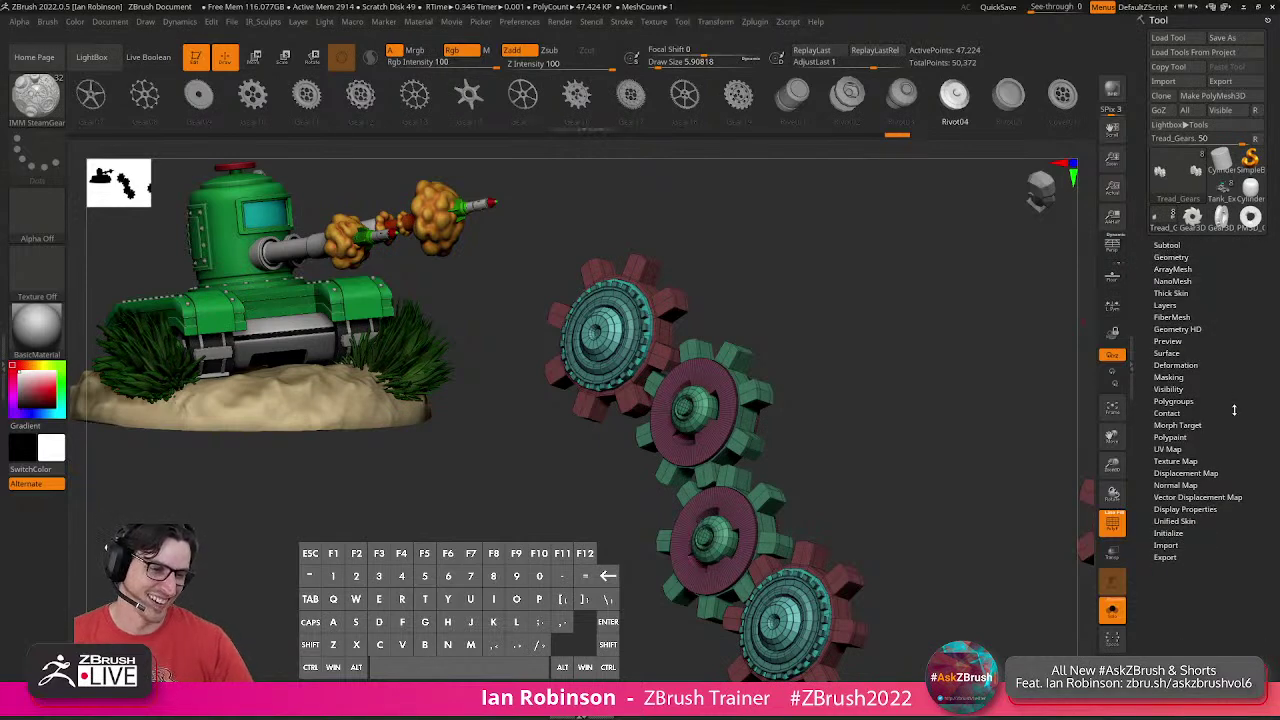
{"action": "left_click_drag", "start_coordinate": [1227, 405], "coordinate": [1219, 342]}
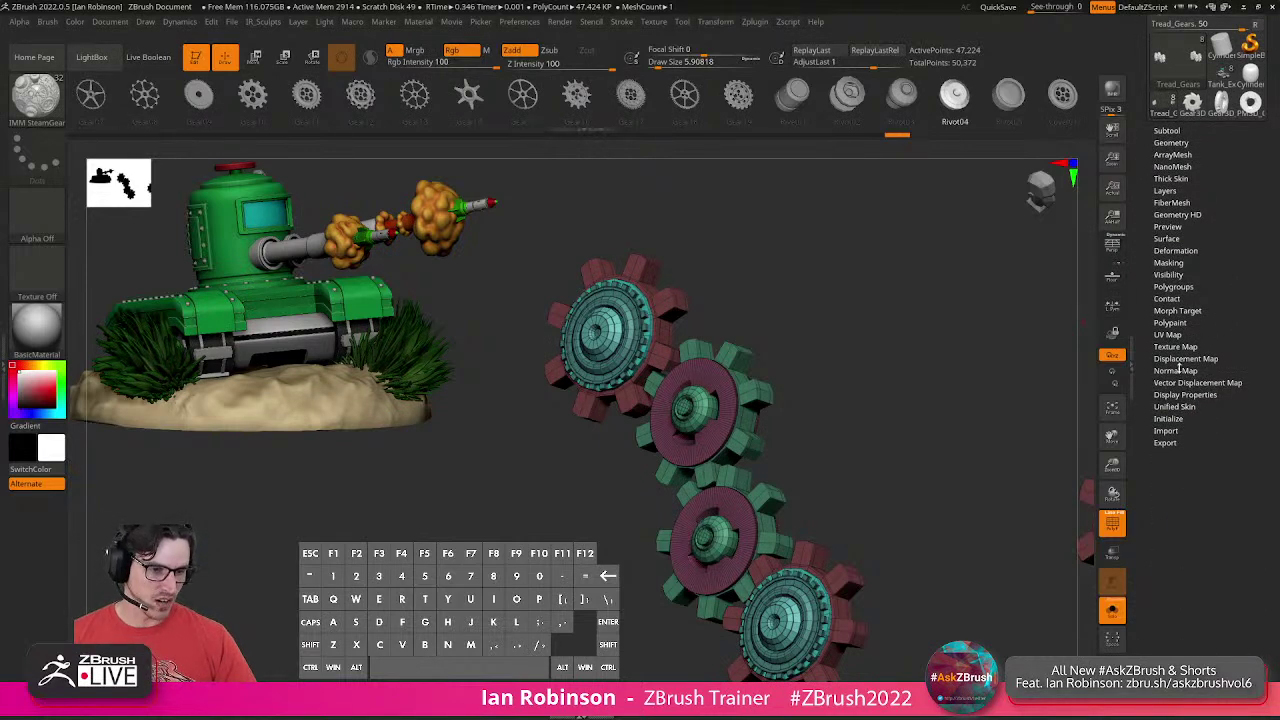
{"action": "left_click", "coordinate": [1173, 287]}
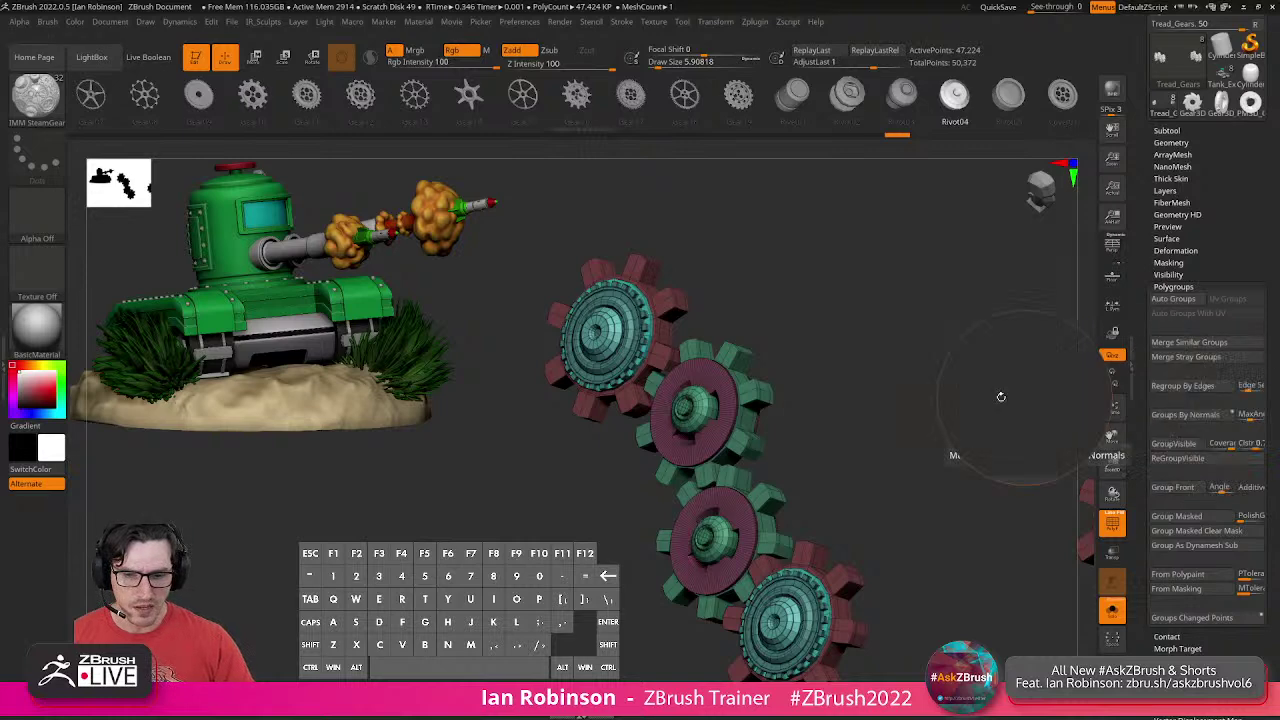
{"action": "key", "text": "shift+f"}
{"action": "key", "text": "shift+f"}
{"action": "left_click_drag", "start_coordinate": [855, 360], "coordinate": [858, 412], "text": "alt"}
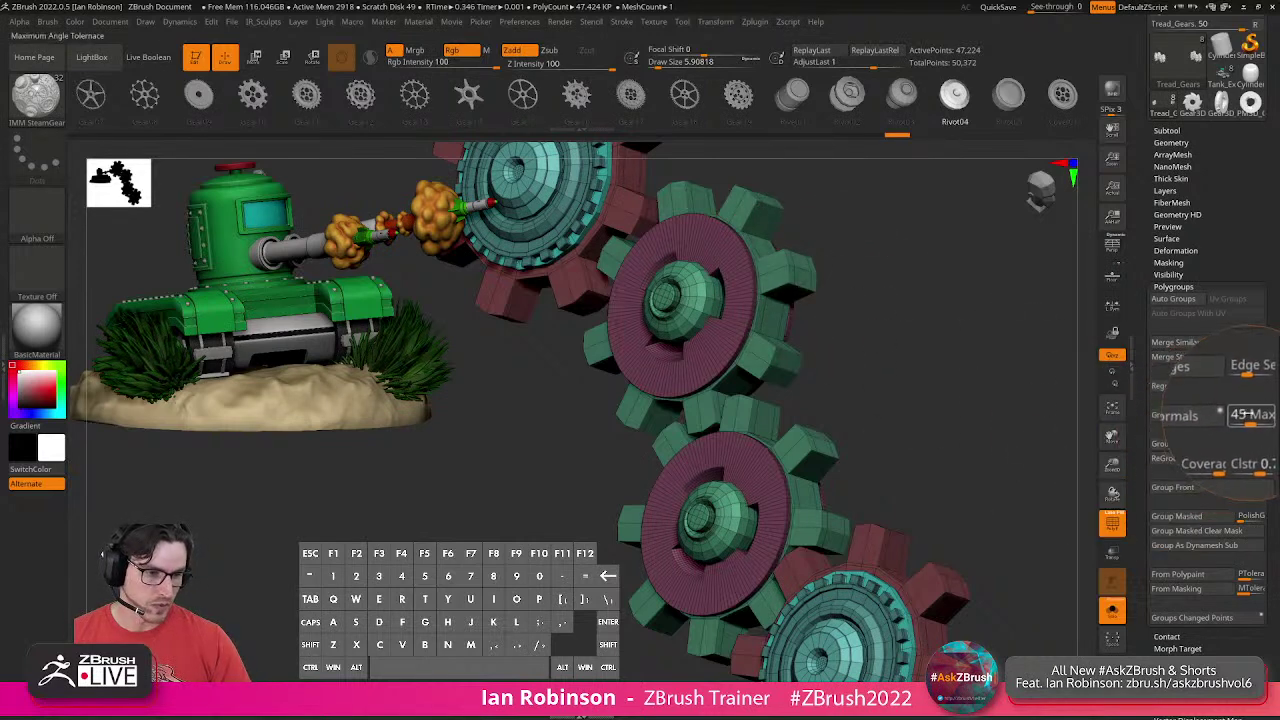
{"action": "left_click", "coordinate": [1241, 413]}
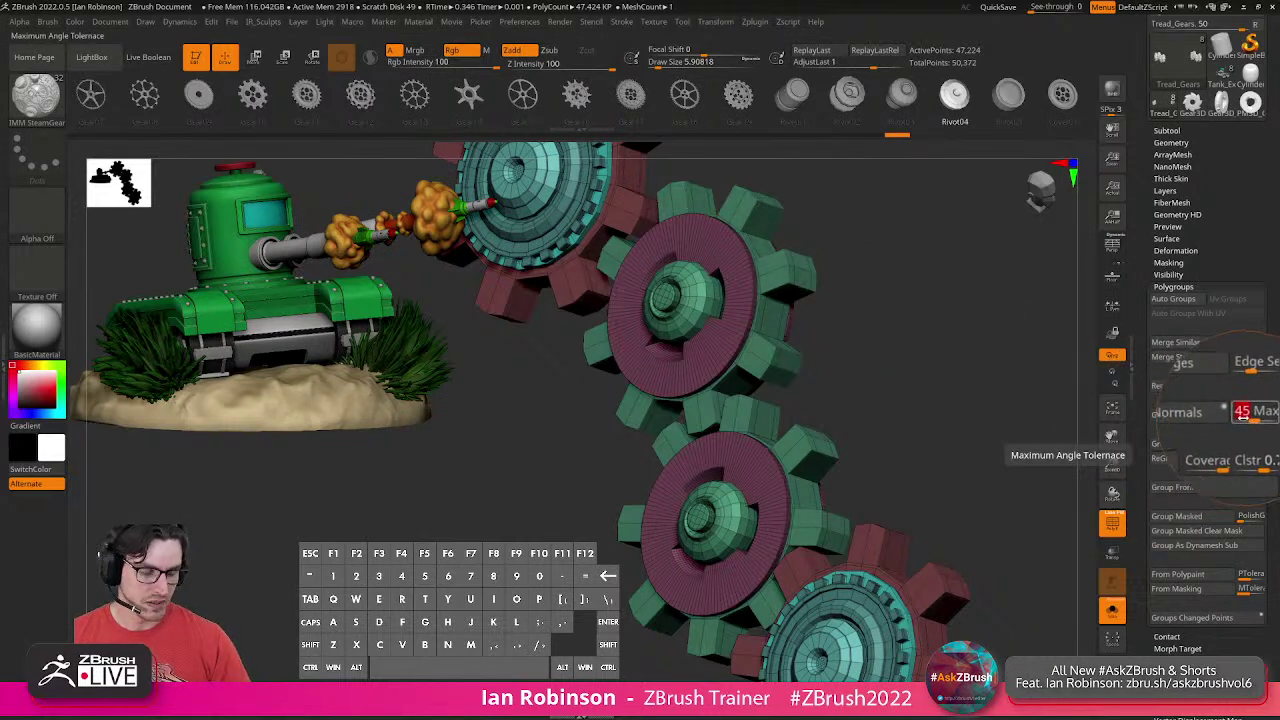
{"action": "type", "text": "20"}
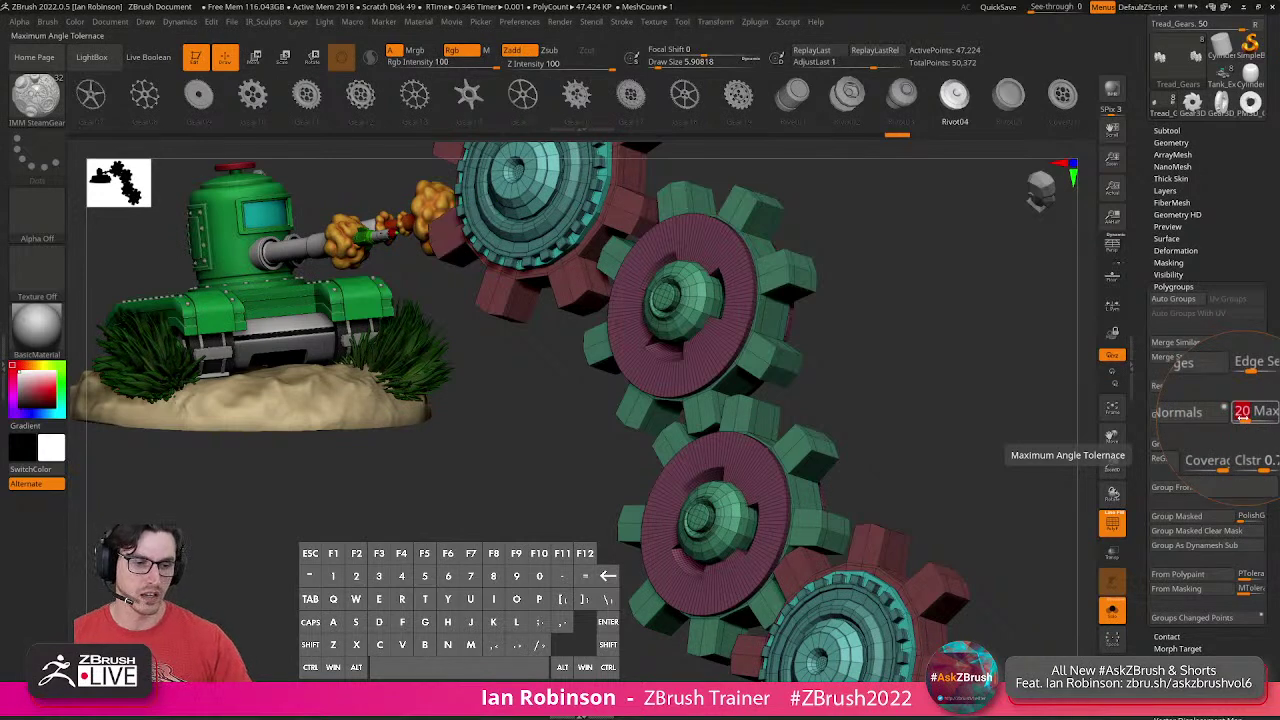
{"action": "left_click", "coordinate": [1192, 416]}
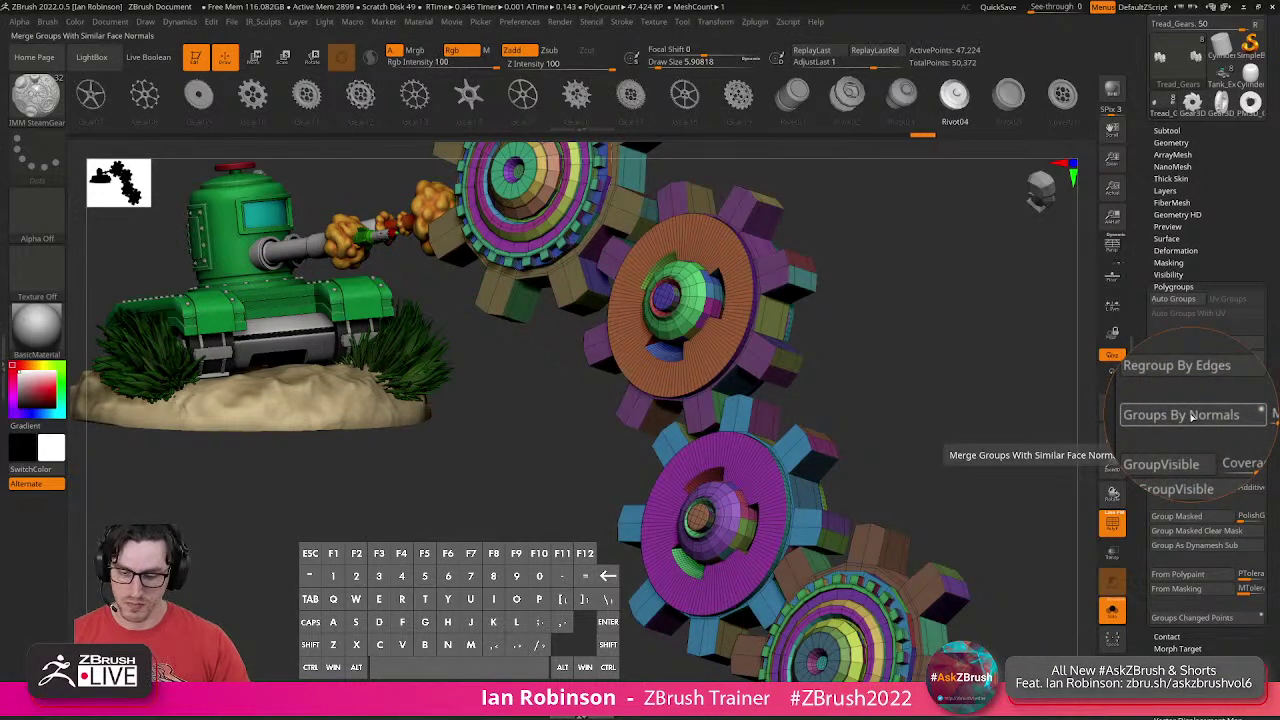
{"action": "left_click_drag", "start_coordinate": [910, 352], "coordinate": [1095, 468]}
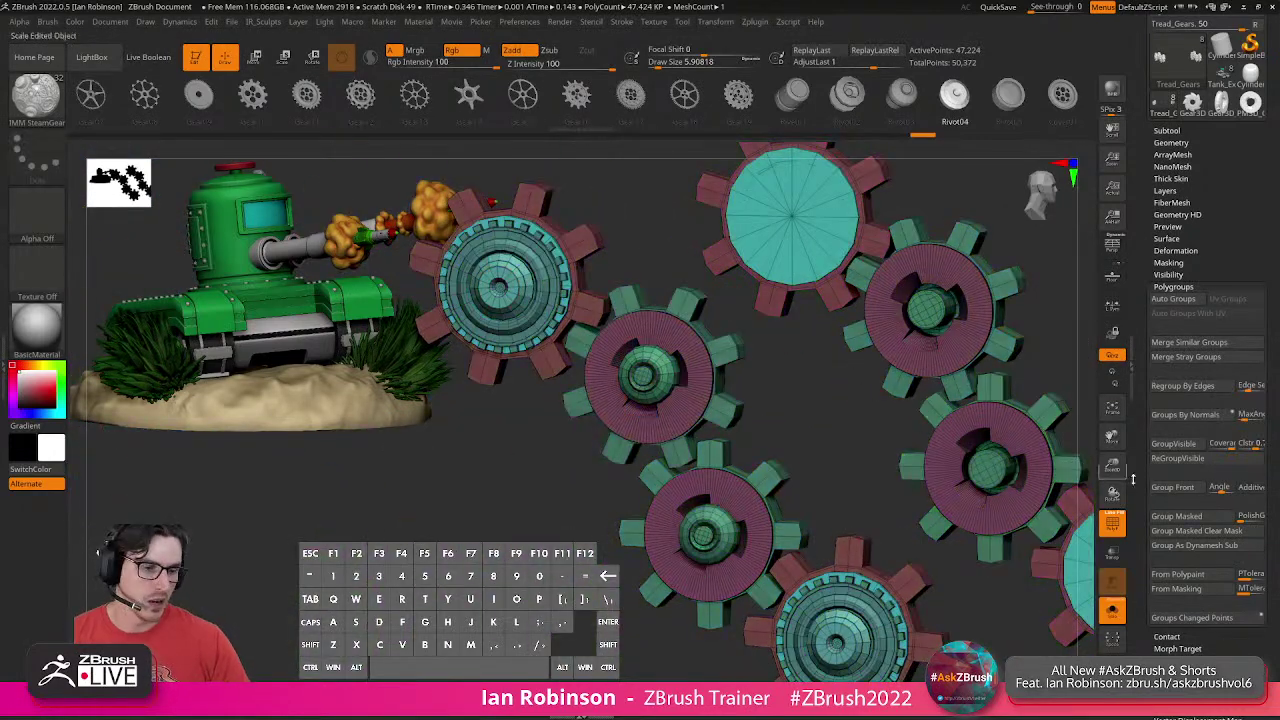
Regroup the Tread_Gears polygons with Groups By Normals at a maximum angle tolerance of 25.
{"action": "left_click", "coordinate": [1250, 421]}
{"action": "type", "text": "25"}
{"action": "key", "text": "Return"}
{"action": "left_click", "coordinate": [1185, 414]}
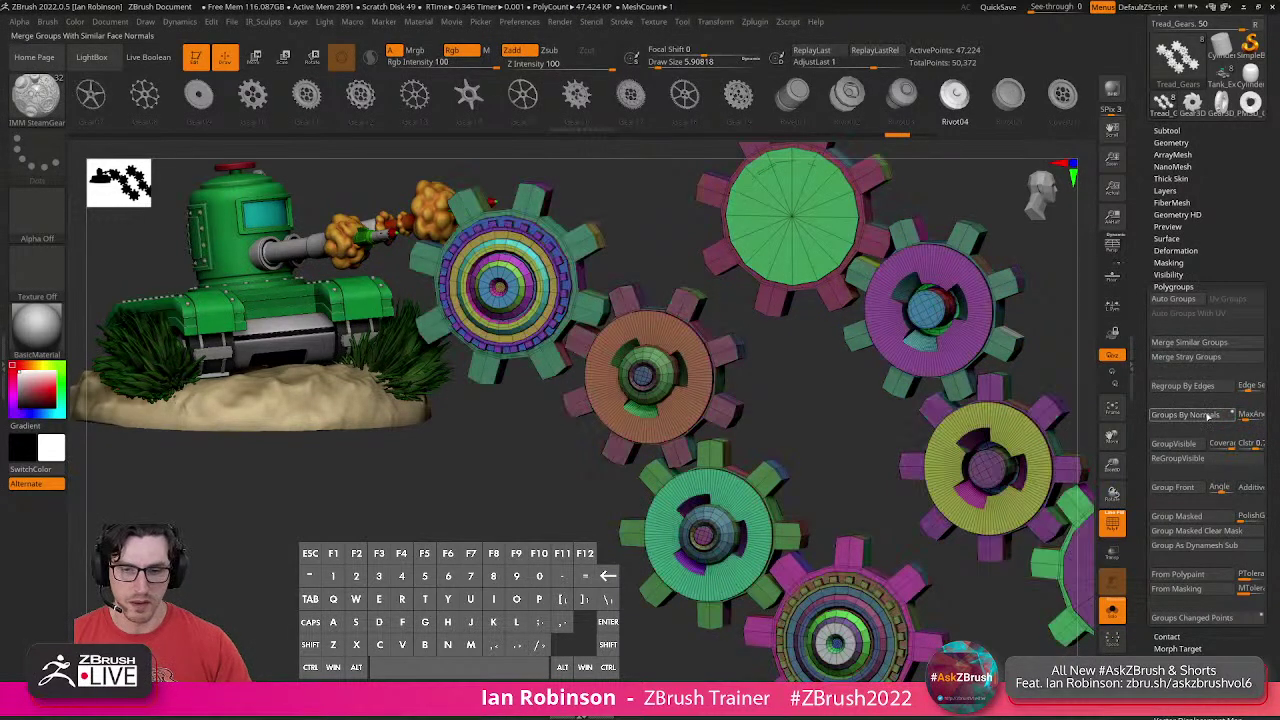
{"action": "left_click_drag", "start_coordinate": [834, 449], "coordinate": [765, 449]}
{"action": "left_click_drag", "start_coordinate": [914, 424], "coordinate": [844, 418]}
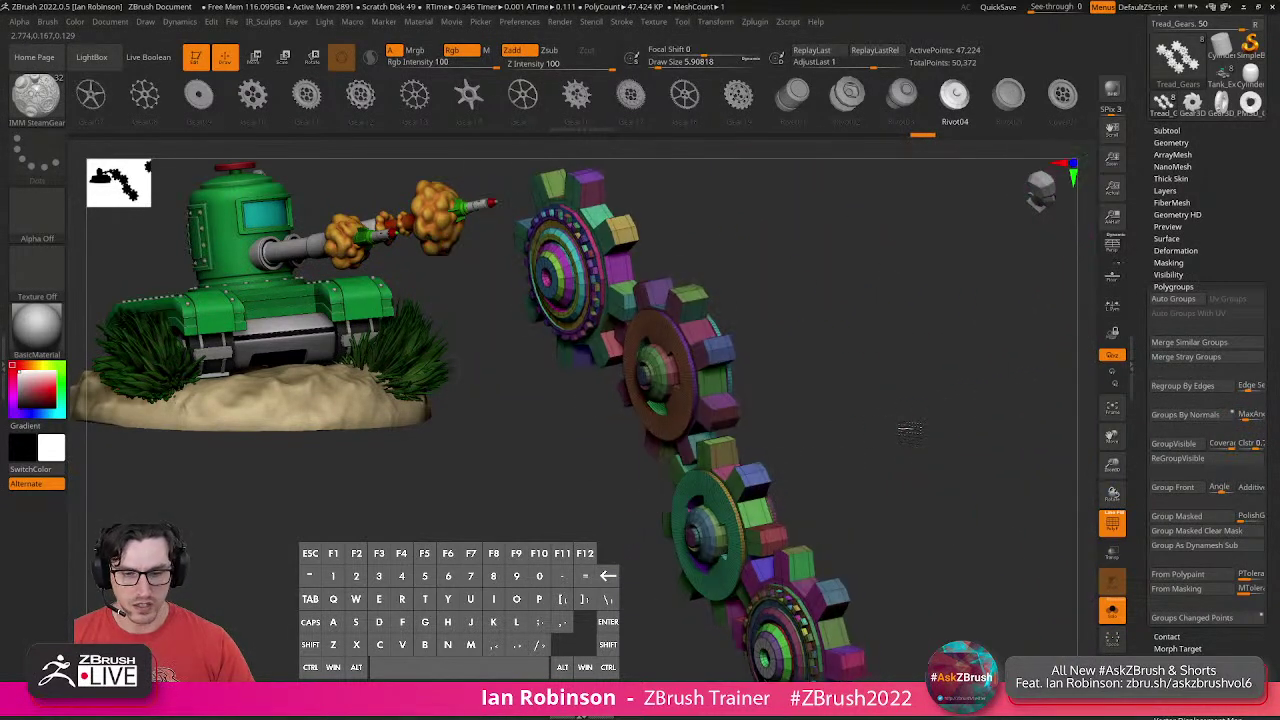
Mirror and weld the Tread_Gears mesh so both tread sides match, undoing the stray gear inserted on the way.
{"action": "key", "text": "space"}
{"action": "left_click_drag", "start_coordinate": [944, 440], "coordinate": [781, 431], "text": "alt"}
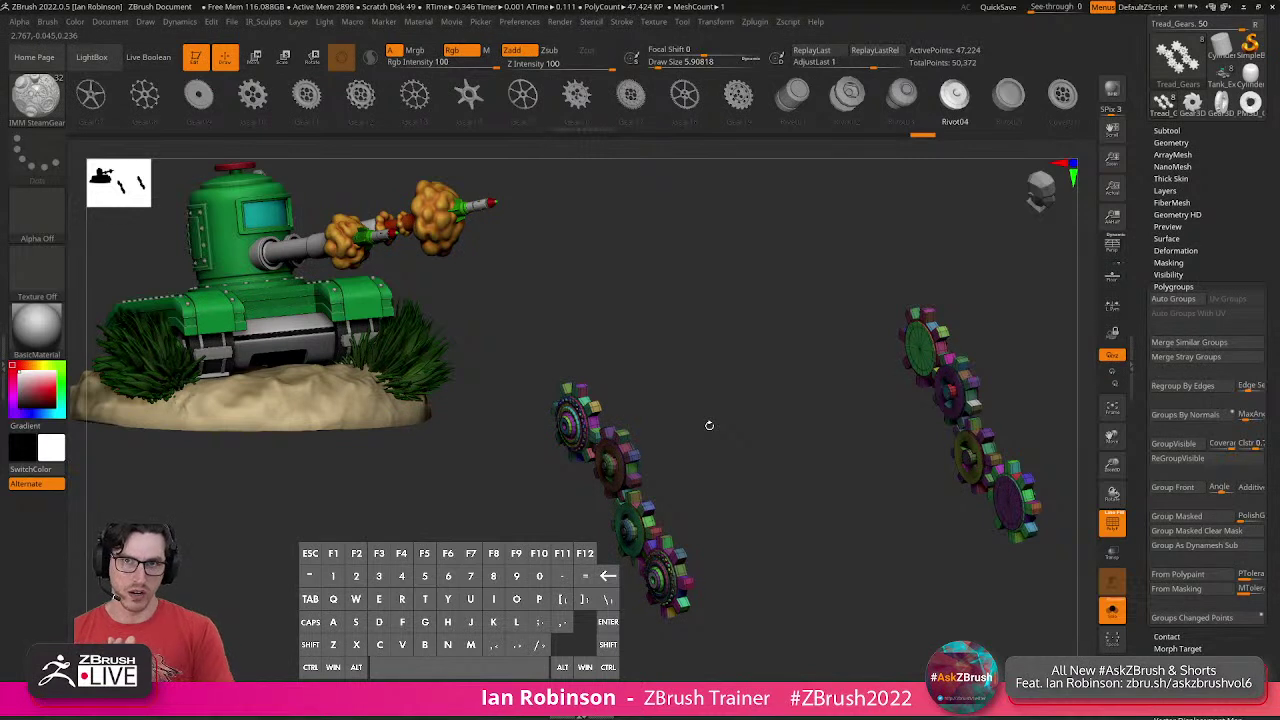
{"action": "left_click_drag", "start_coordinate": [791, 420], "coordinate": [686, 426], "text": "shift"}
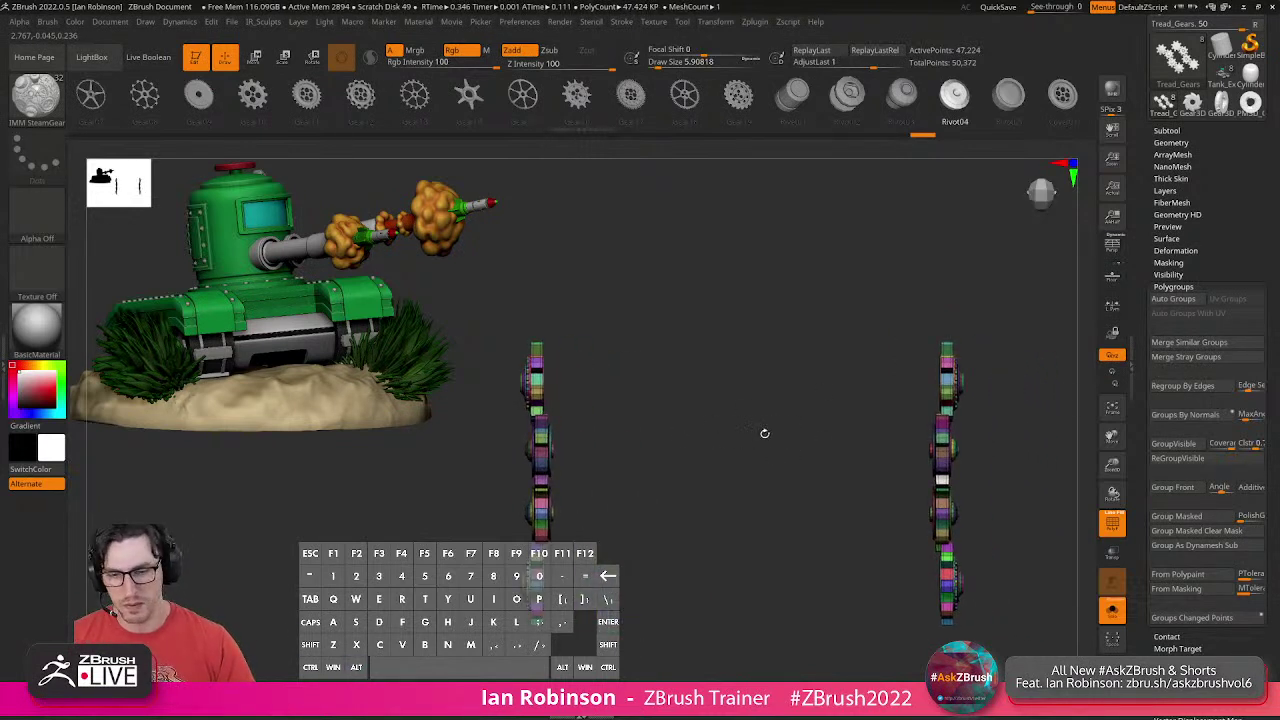
{"action": "left_click_drag", "start_coordinate": [763, 426], "coordinate": [777, 480]}
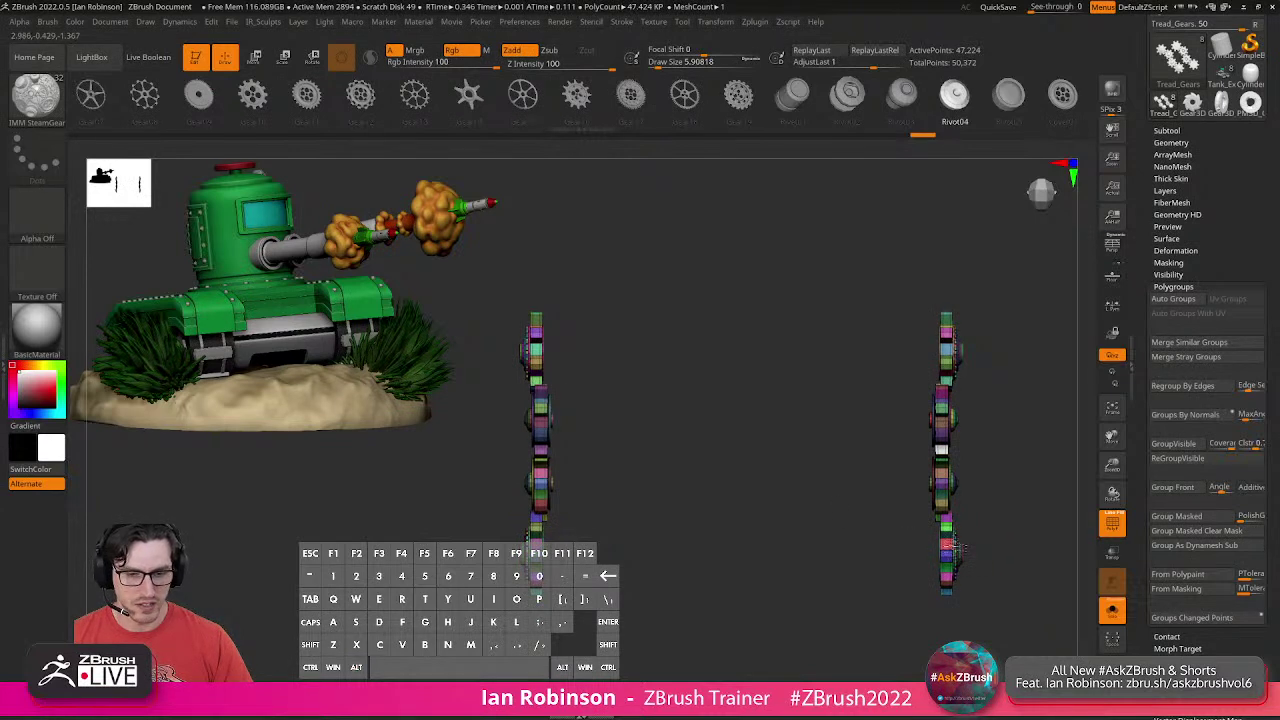
{"action": "left_click_drag", "start_coordinate": [957, 549], "coordinate": [946, 546]}
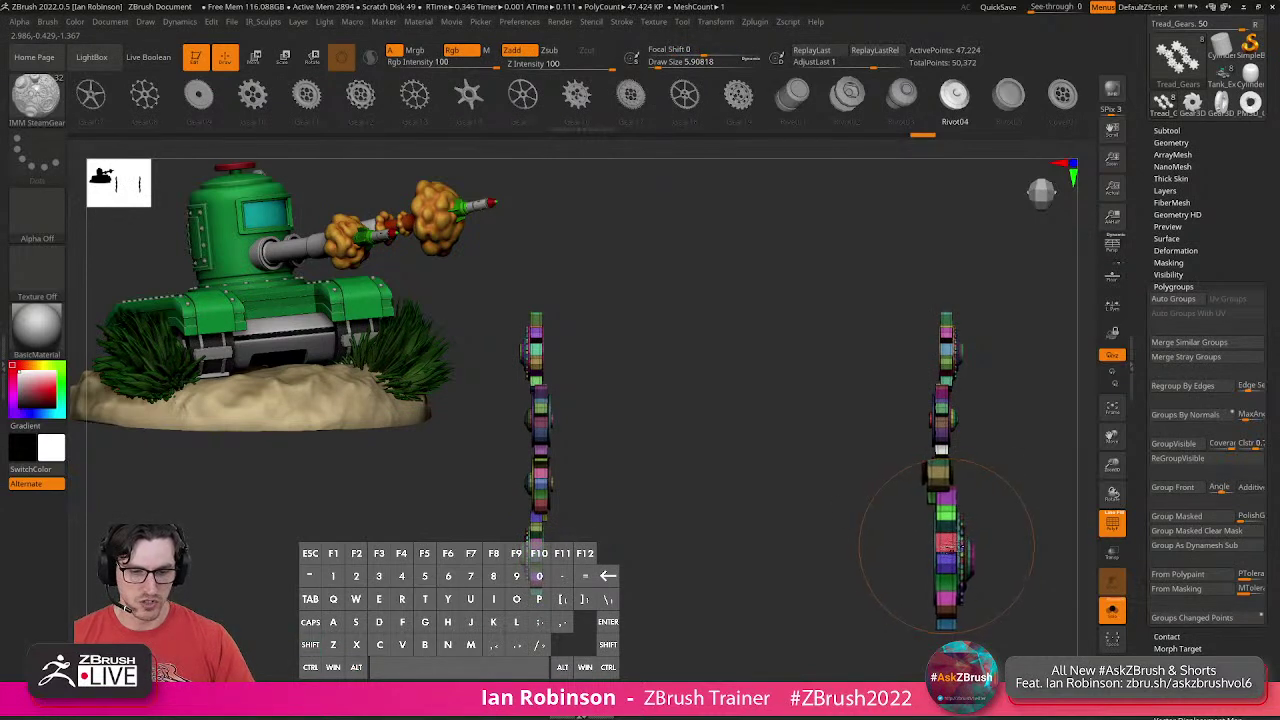
{"action": "key", "text": "ctrl+z"}
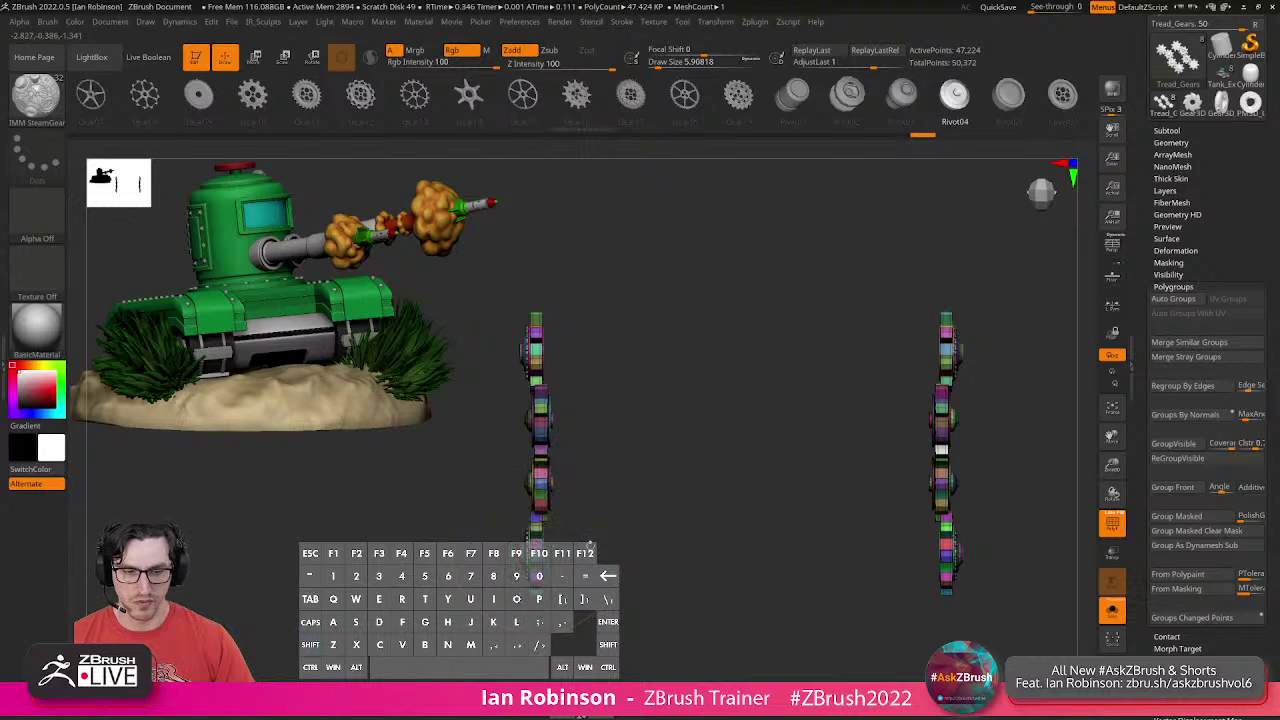
{"action": "middle_click", "coordinate": [746, 498]}
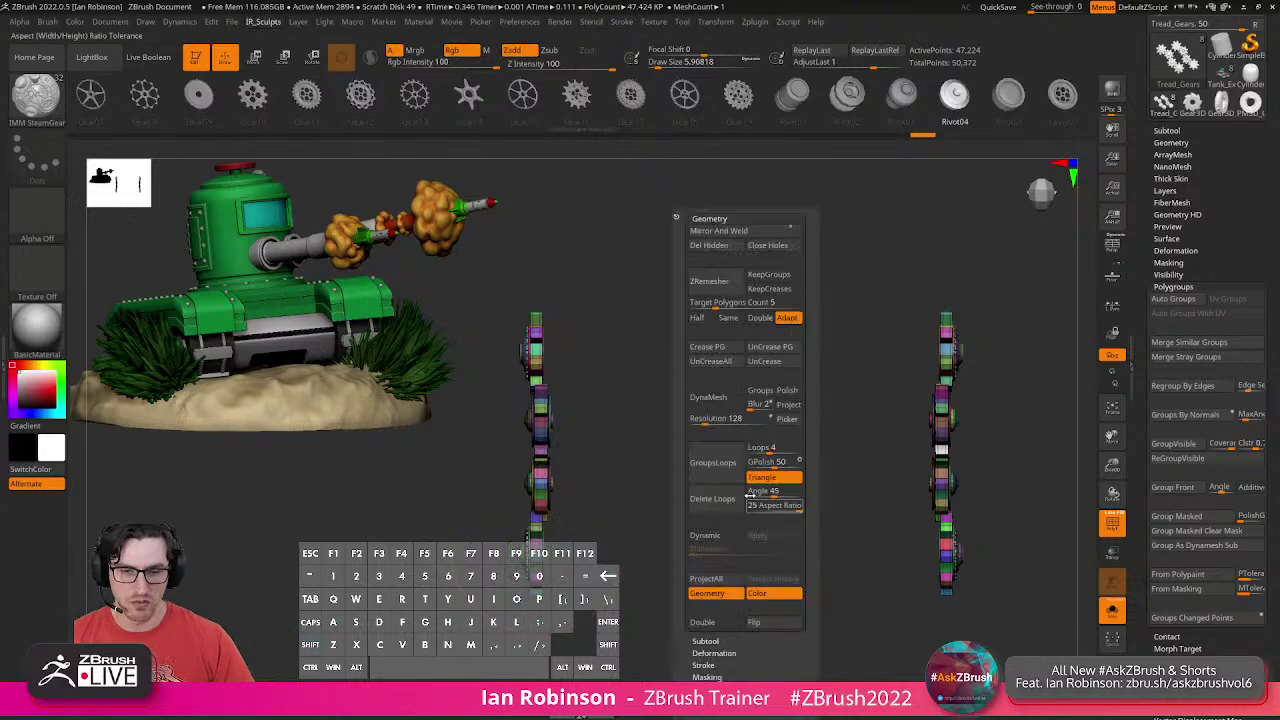
{"action": "left_click", "coordinate": [728, 232]}
{"action": "left_click_drag", "start_coordinate": [652, 408], "coordinate": [768, 433]}
Crease the Tread_Gears polygroup borders, turn on dynamic subdivision and hide the wireframe.
{"action": "middle_click", "coordinate": [778, 426]}
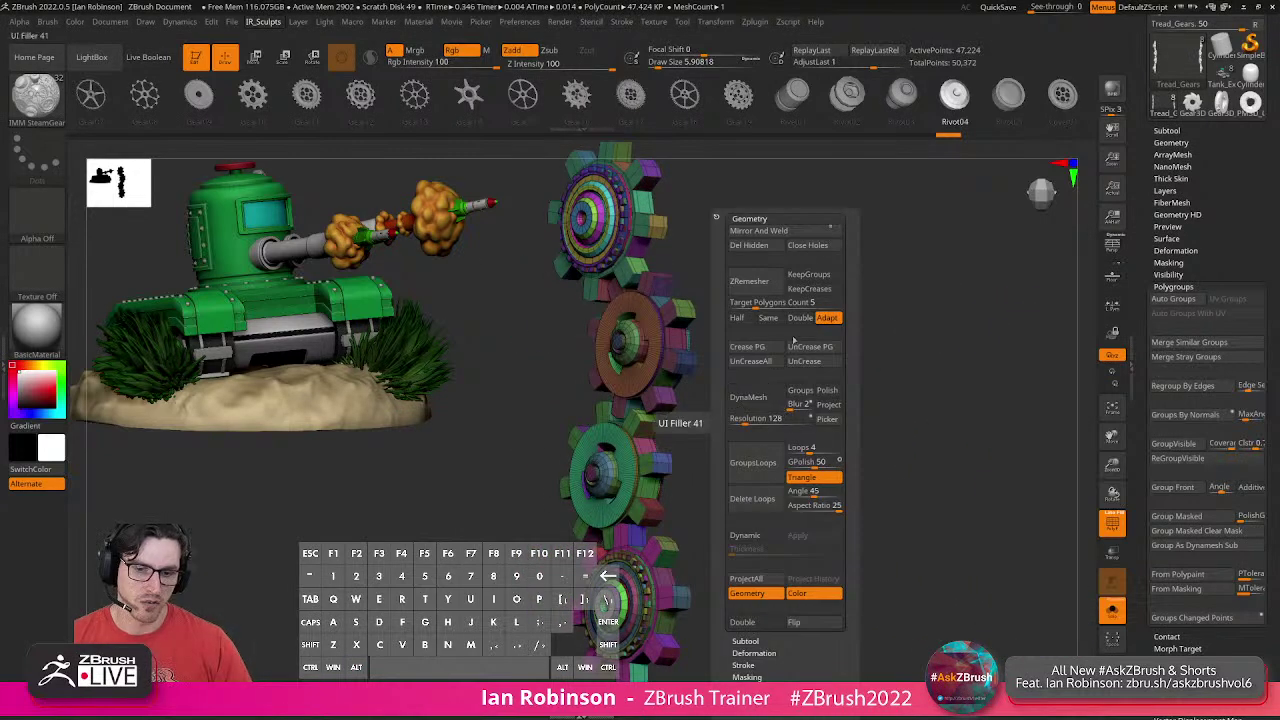
{"action": "left_click", "coordinate": [1173, 143]}
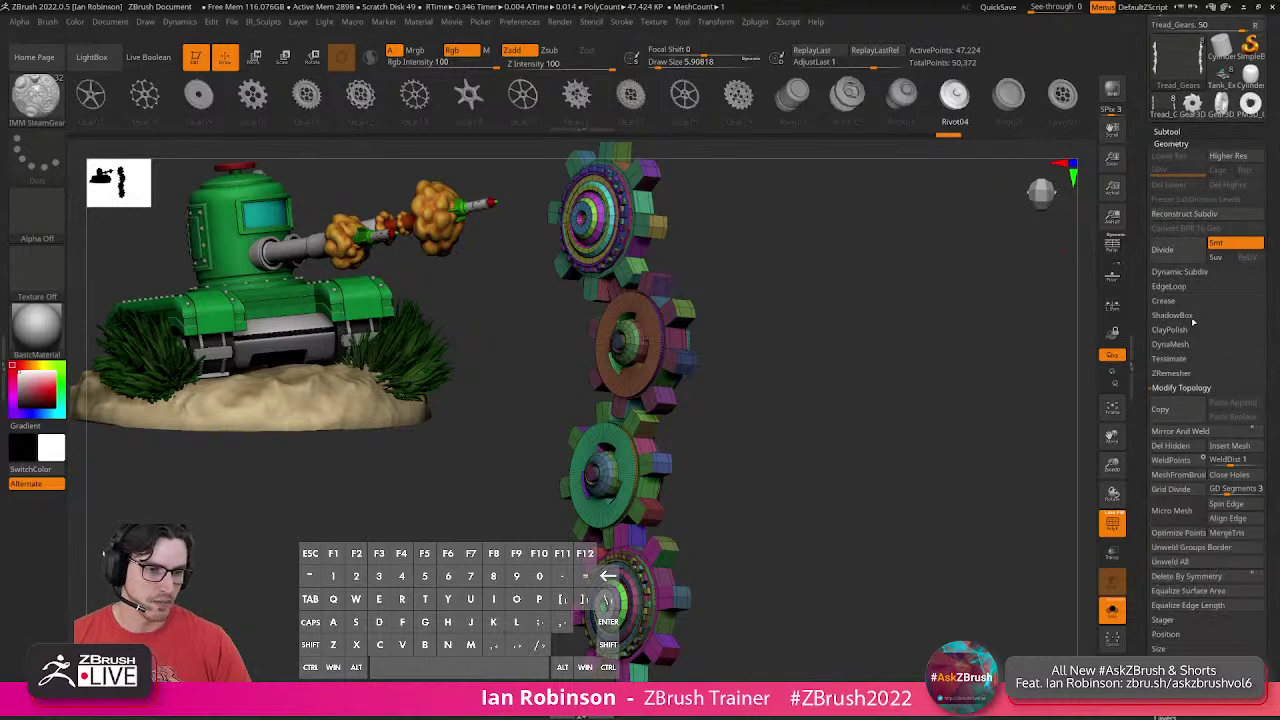
{"action": "left_click", "coordinate": [1168, 301]}
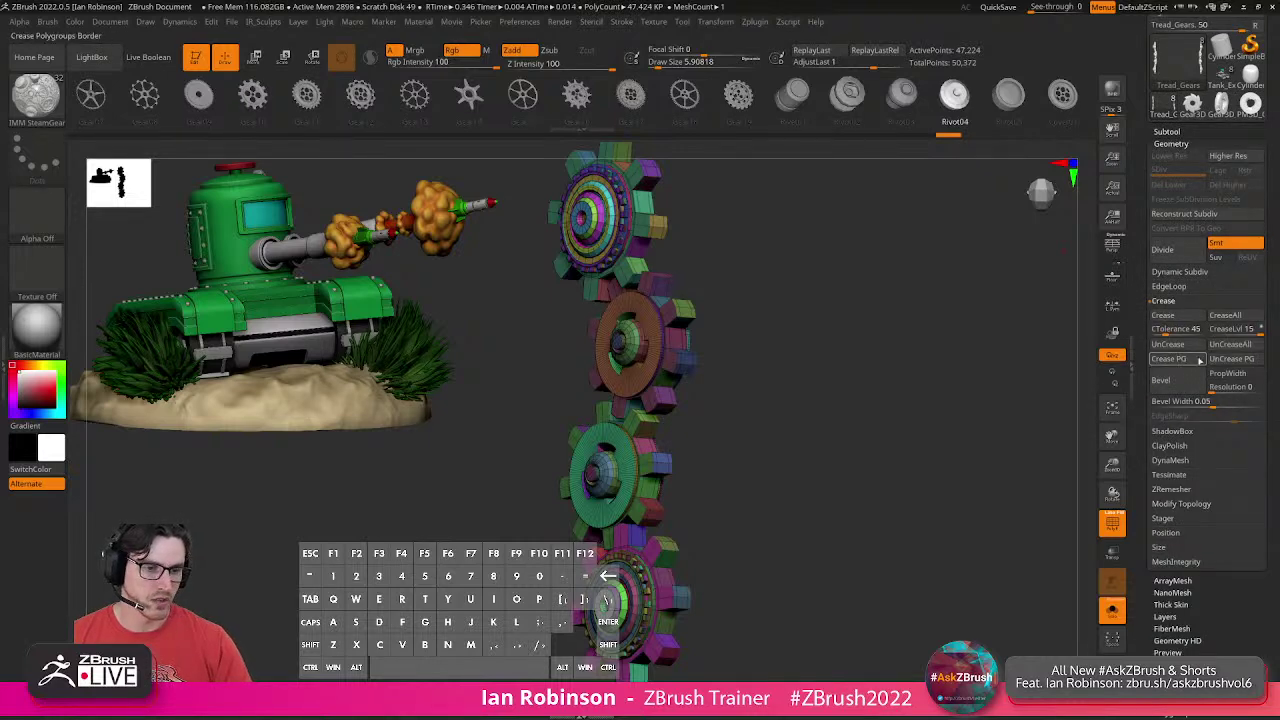
{"action": "left_click", "coordinate": [1181, 360]}
{"action": "key", "text": "d"}
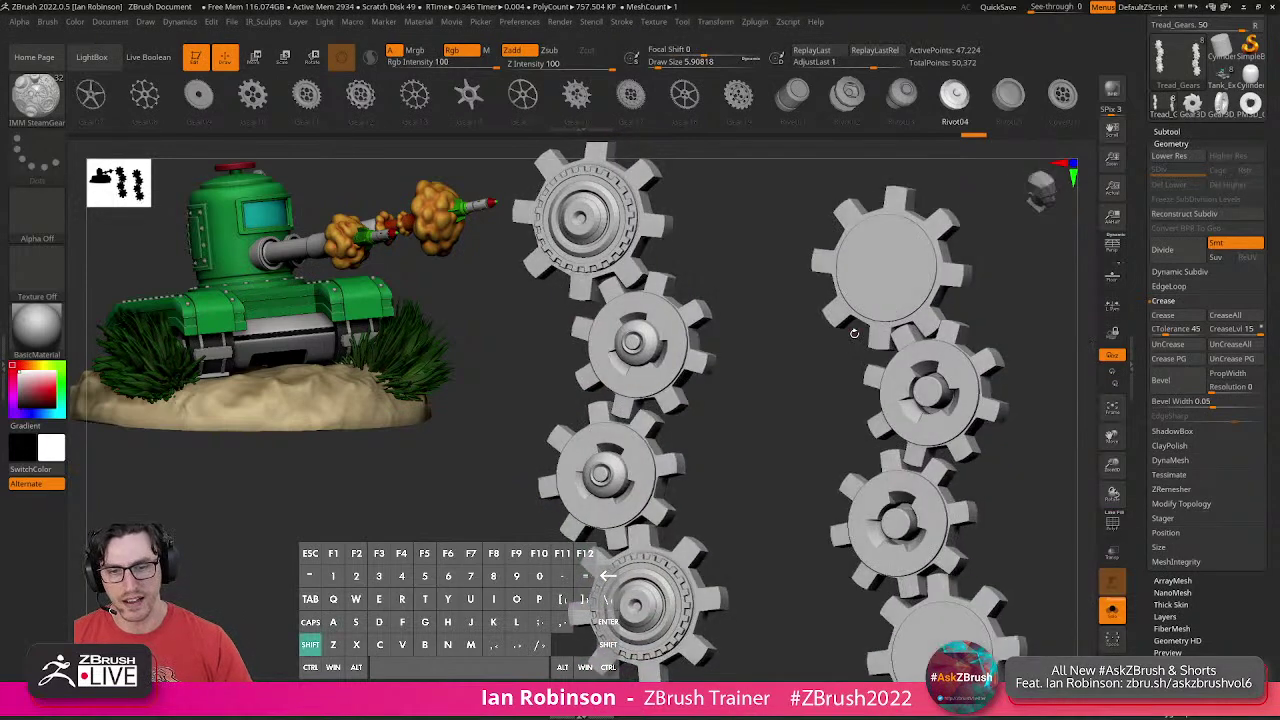
{"action": "key", "text": "d"}
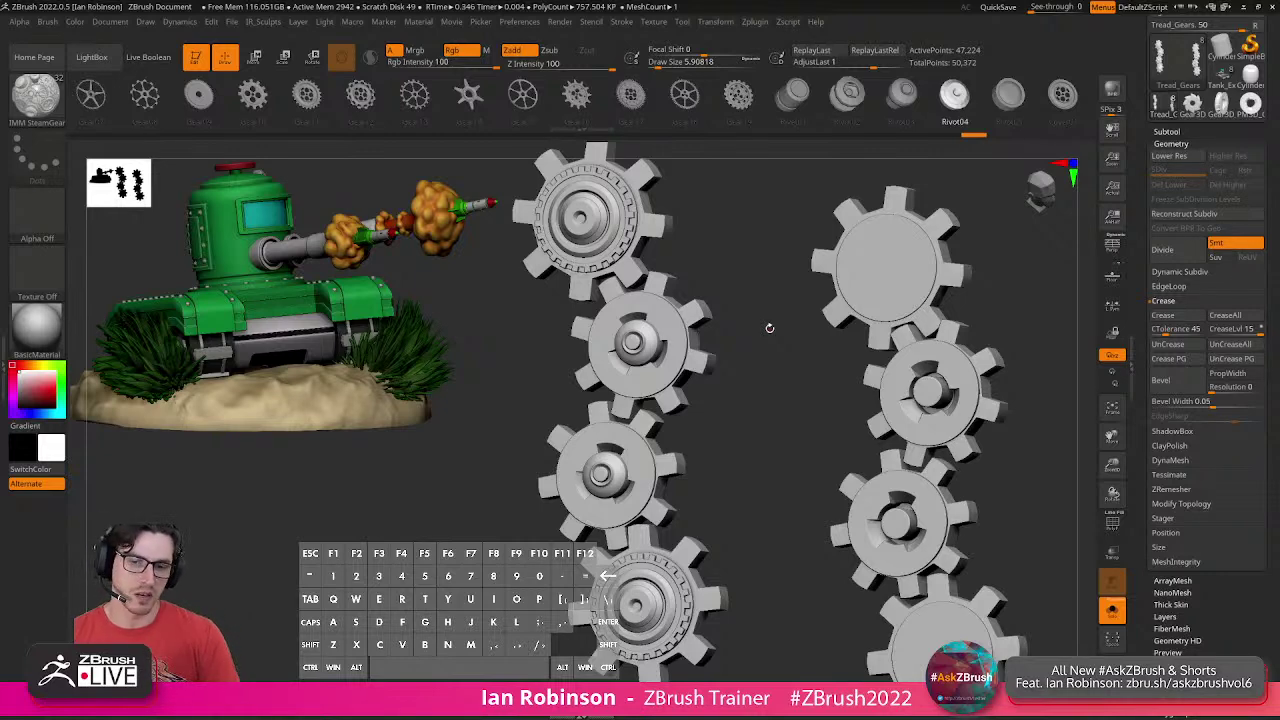
{"action": "mouse_move", "coordinate": [776, 313]}
{"action": "left_mouse_down"}
{"action": "mouse_move", "coordinate": [745, 336]}
{"action": "mouse_move", "coordinate": [741, 362]}
{"action": "mouse_move", "coordinate": [713, 358]}
{"action": "left_mouse_up"}
{"action": "mouse_move", "coordinate": [771, 389]}
{"action": "left_mouse_down"}
{"action": "mouse_move", "coordinate": [786, 371]}
{"action": "mouse_move", "coordinate": [763, 390]}
{"action": "left_mouse_up"}
Bring back all the tank subtools and examine the smoothed gears within the treads.
{"action": "left_click", "coordinate": [1111, 610]}
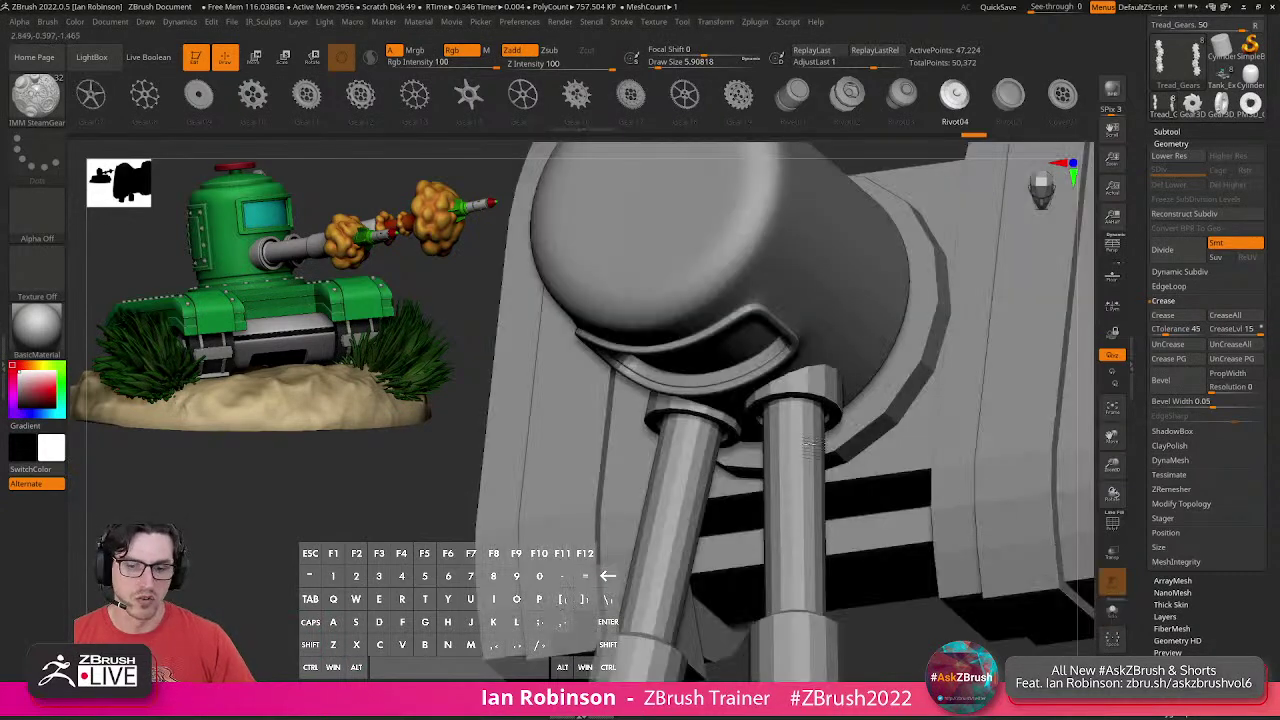
{"action": "right_click_drag", "start_coordinate": [775, 490], "coordinate": [762, 436], "text": "alt"}
{"action": "mouse_move", "coordinate": [762, 436]}
{"action": "left_mouse_down"}
{"action": "mouse_move", "coordinate": [780, 398]}
{"action": "mouse_move", "coordinate": [822, 385]}
{"action": "mouse_move", "coordinate": [770, 415]}
{"action": "mouse_move", "coordinate": [780, 440]}
{"action": "left_mouse_up"}
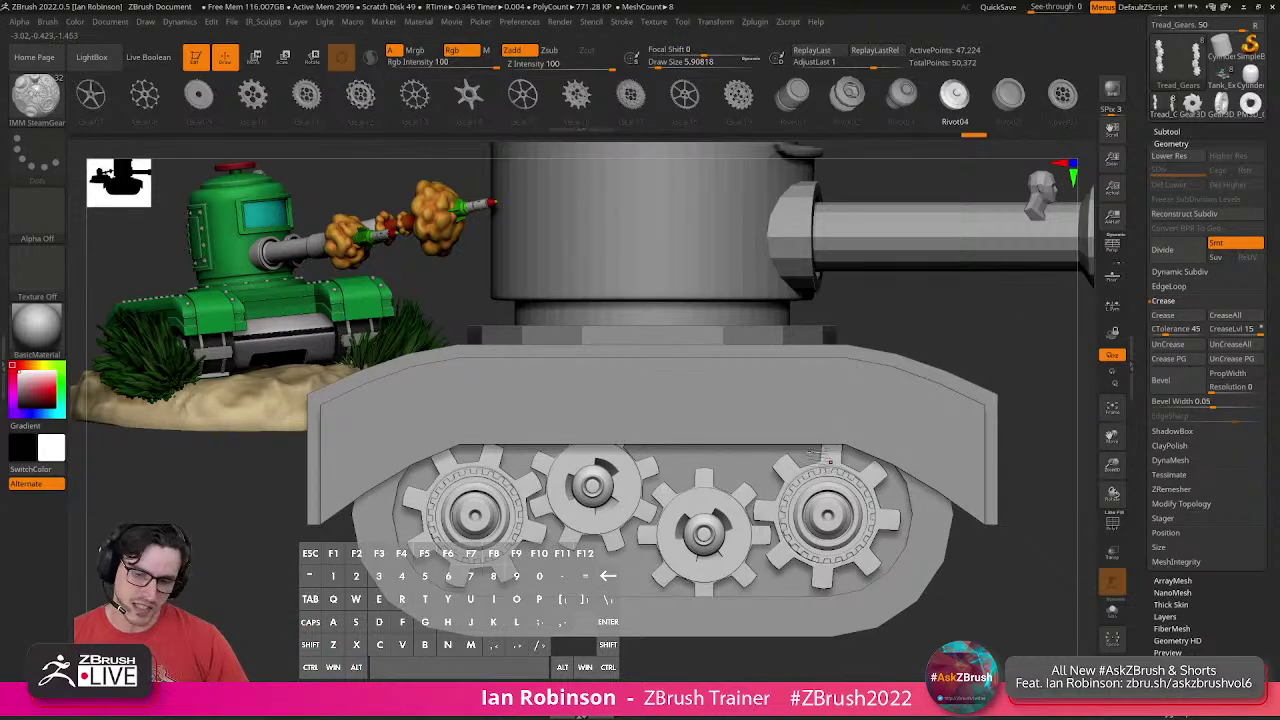
{"action": "right_click_drag", "start_coordinate": [779, 457], "coordinate": [741, 466]}
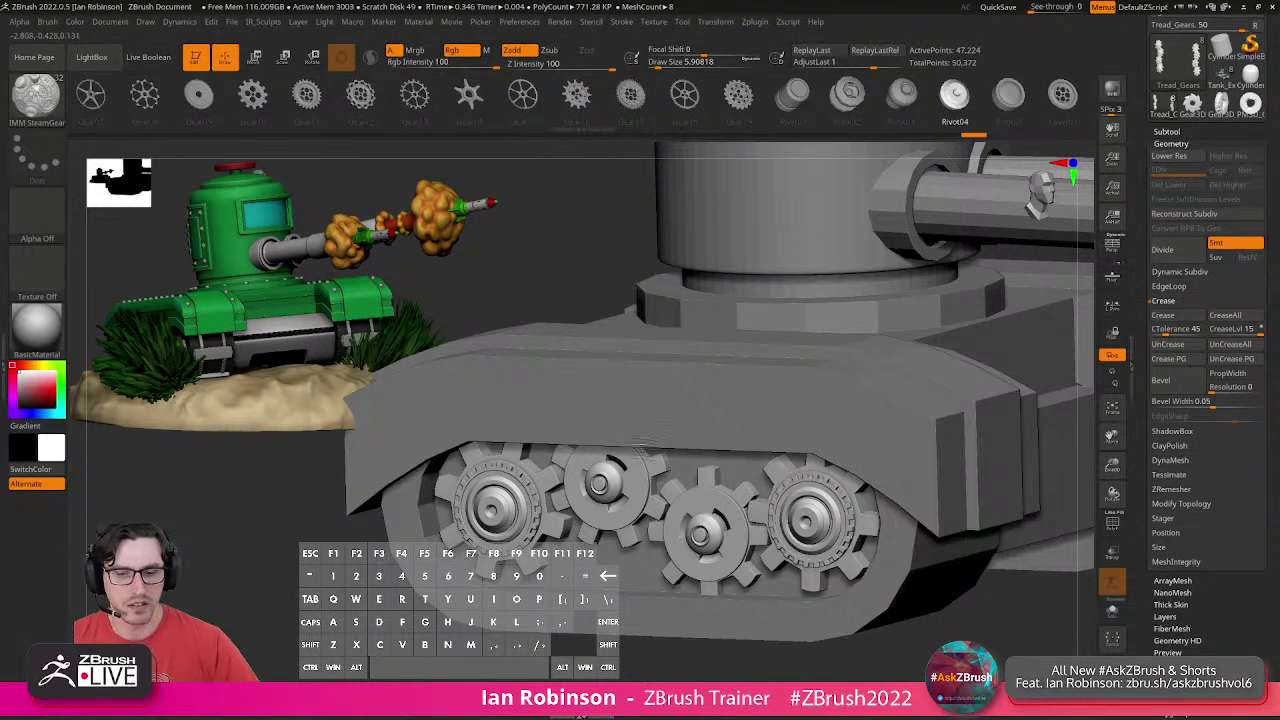
{"action": "left_click_drag", "start_coordinate": [1045, 600], "coordinate": [1045, 240], "text": "alt"}
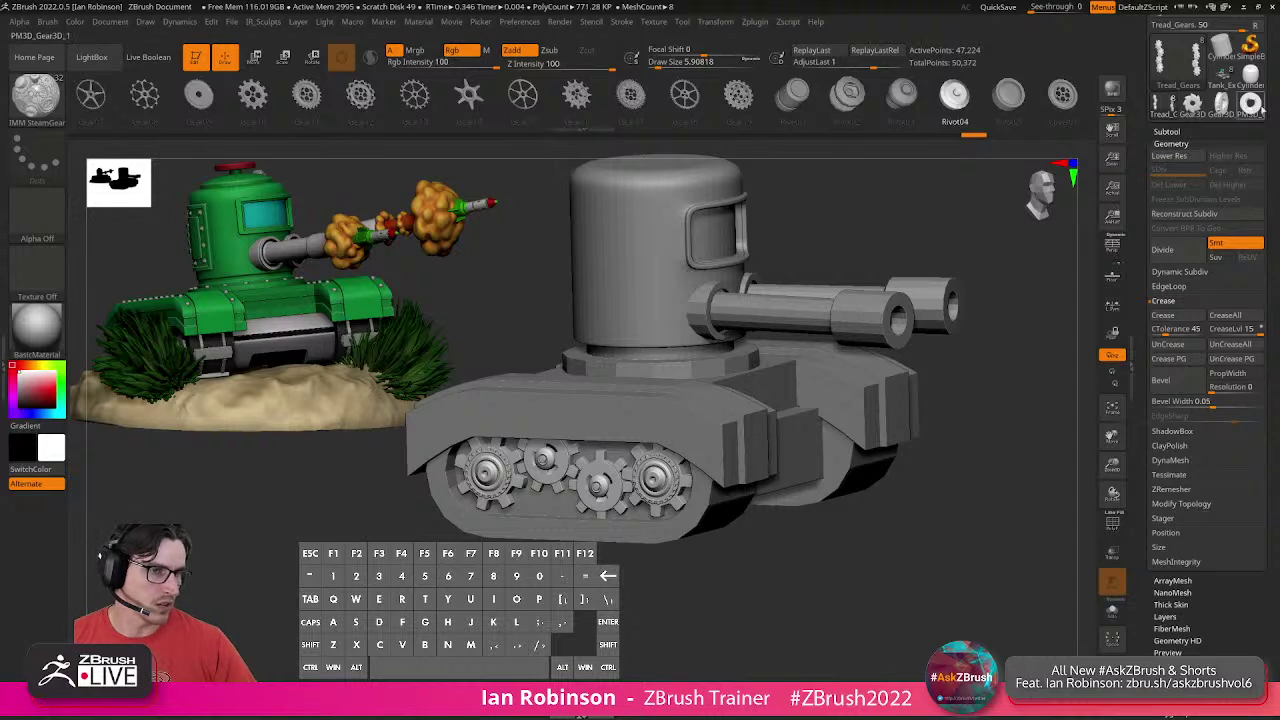
Save the tank with its creased gears as a Tank_BlockOut tool file in the LiveStream_Version folder.
{"action": "scroll", "coordinate": [1269, 117], "scroll_direction": "up", "scroll_amount": 3}
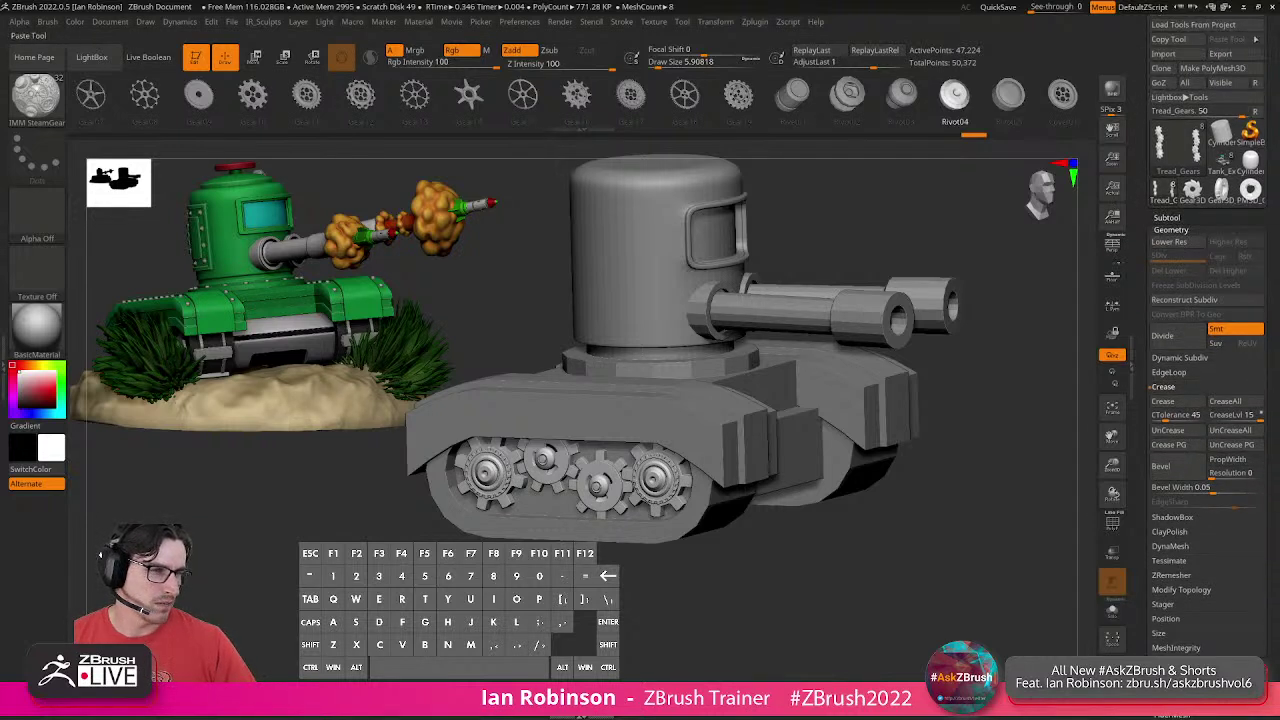
{"action": "scroll", "coordinate": [1273, 125], "scroll_direction": "up", "scroll_amount": 1}
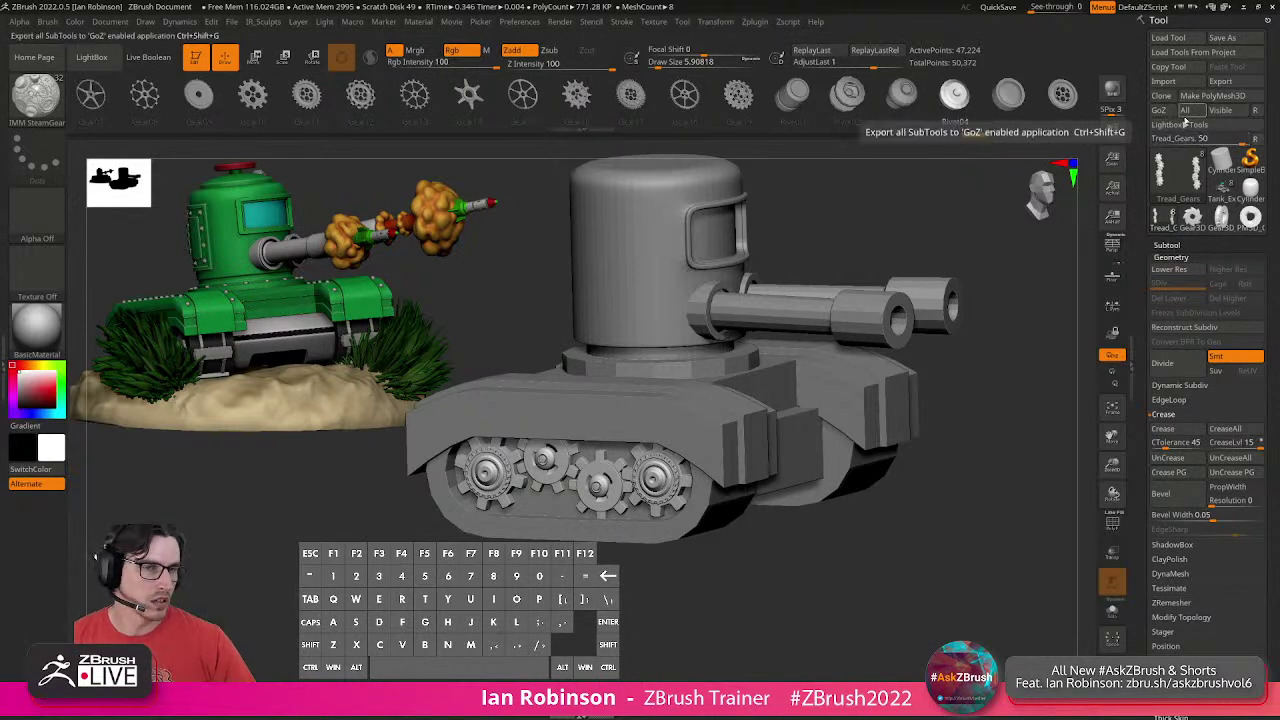
{"action": "left_click", "coordinate": [1222, 38]}
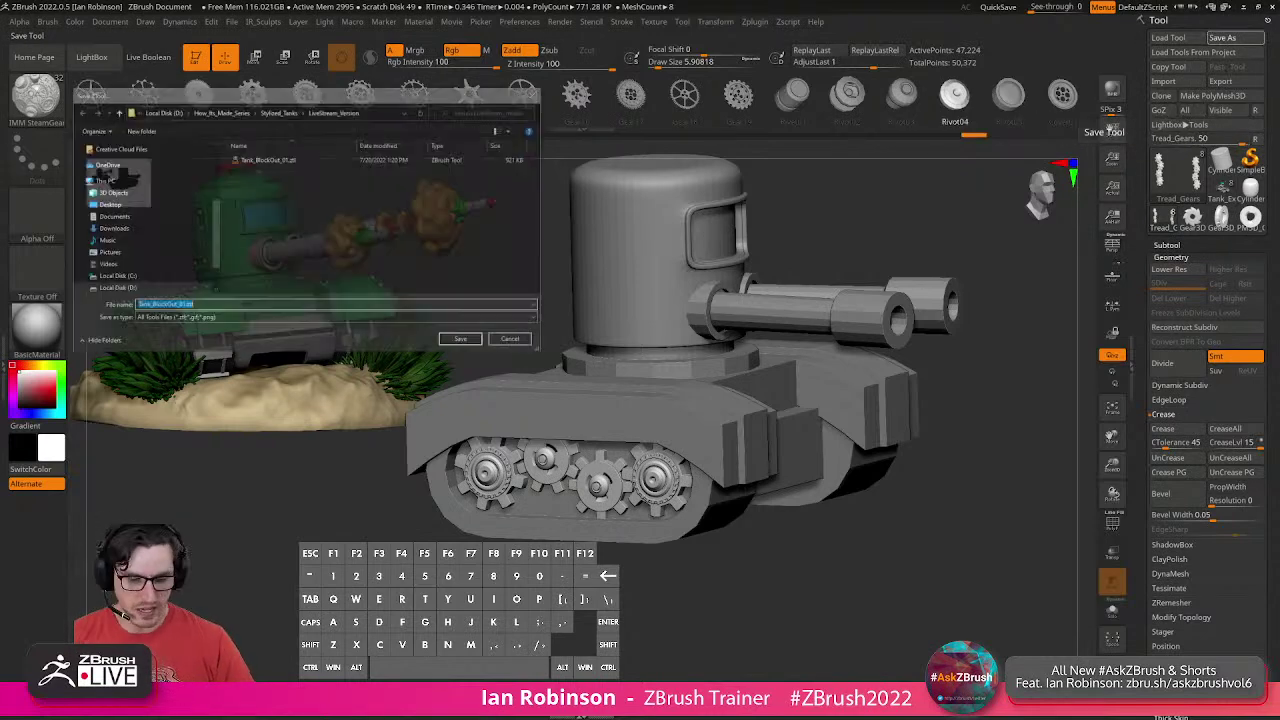
{"action": "key", "text": "Return"}
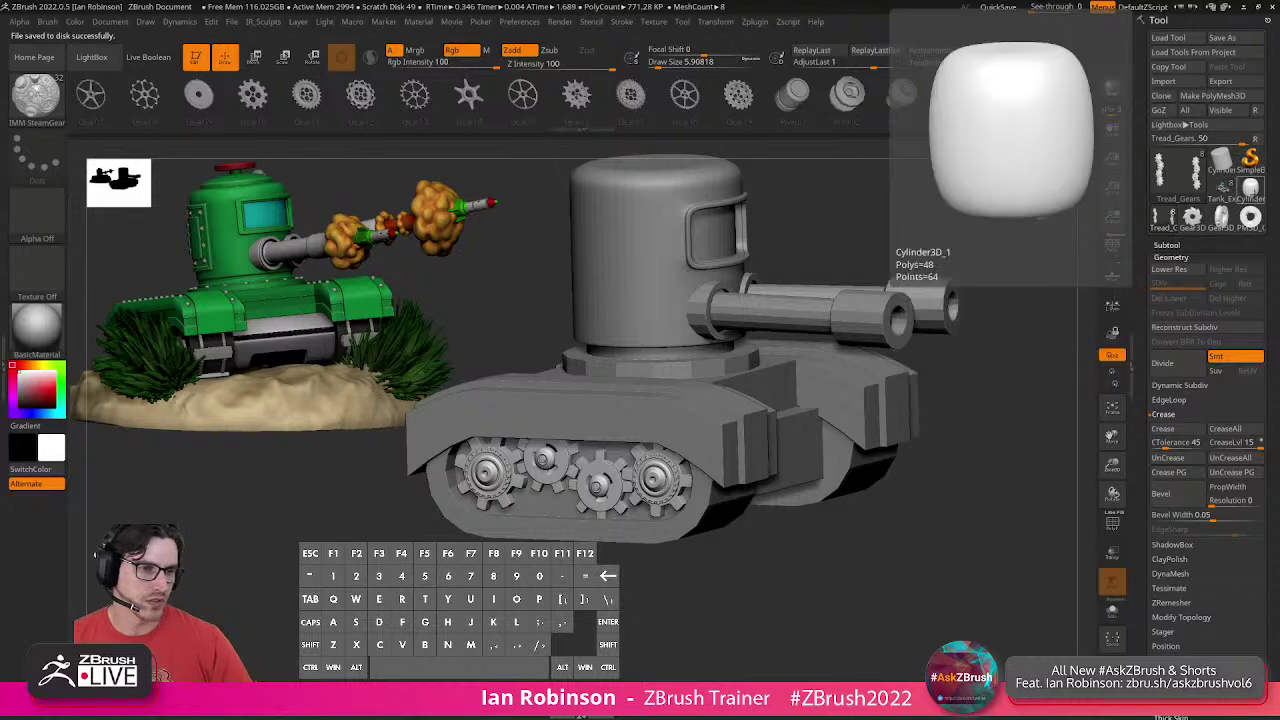
Switch to the Cylinder3D primitive and convert it to a PolyMesh3D.
{"action": "left_click", "coordinate": [1218, 224]}
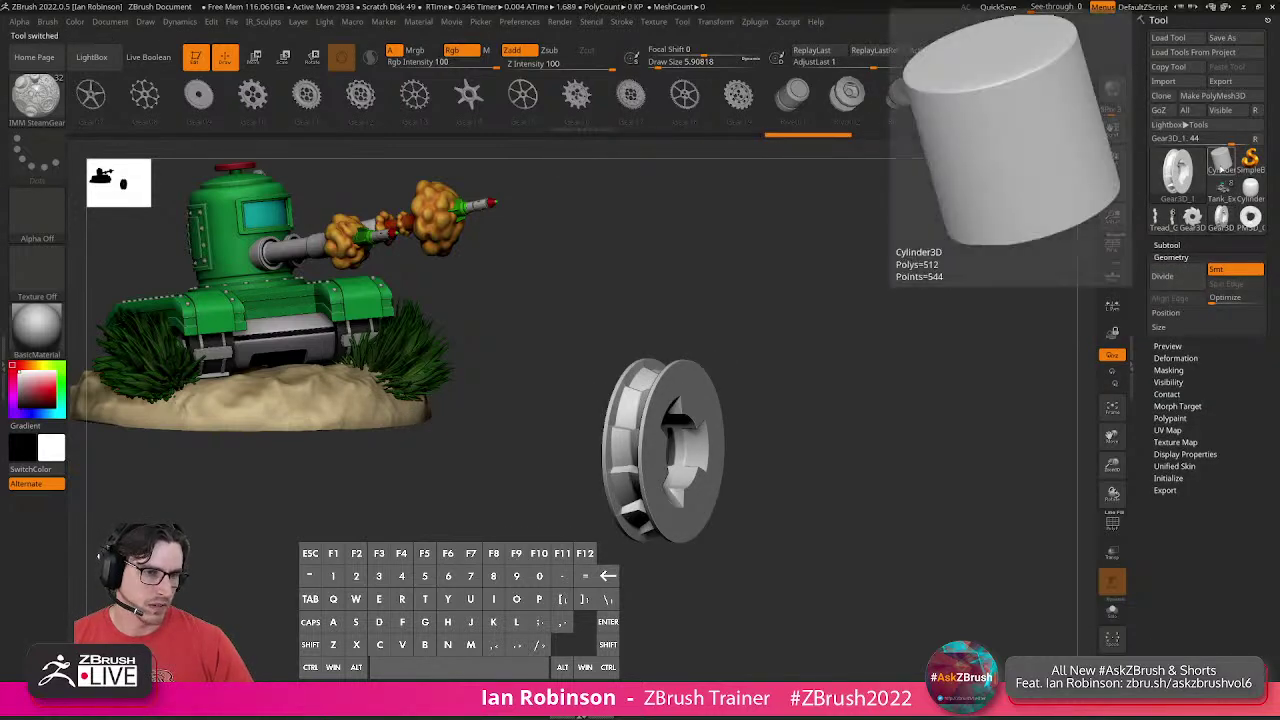
{"action": "left_click", "coordinate": [1221, 160]}
{"action": "left_click", "coordinate": [1238, 97]}
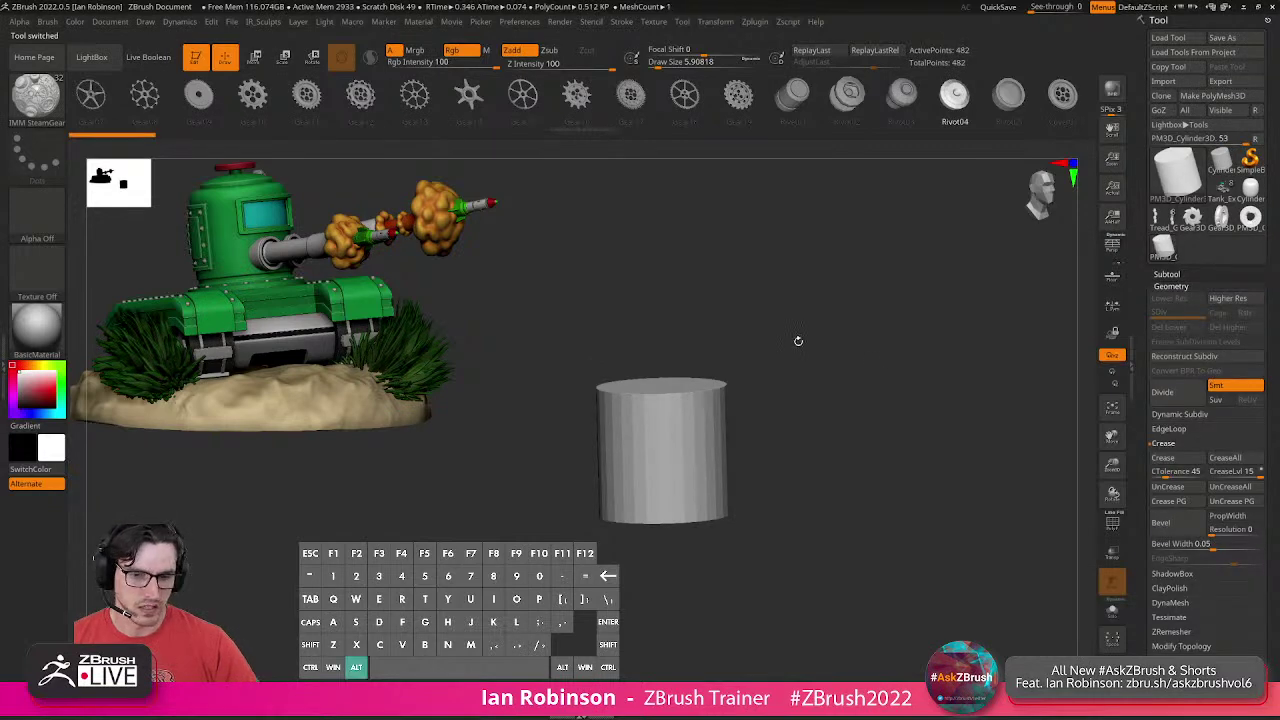
Subdivide the cylinder to subdivision level 5, checking its wireframe density.
{"action": "key", "text": "ctrl+d"}
{"action": "key", "text": "ctrl+d"}
{"action": "key", "text": "ctrl+d"}
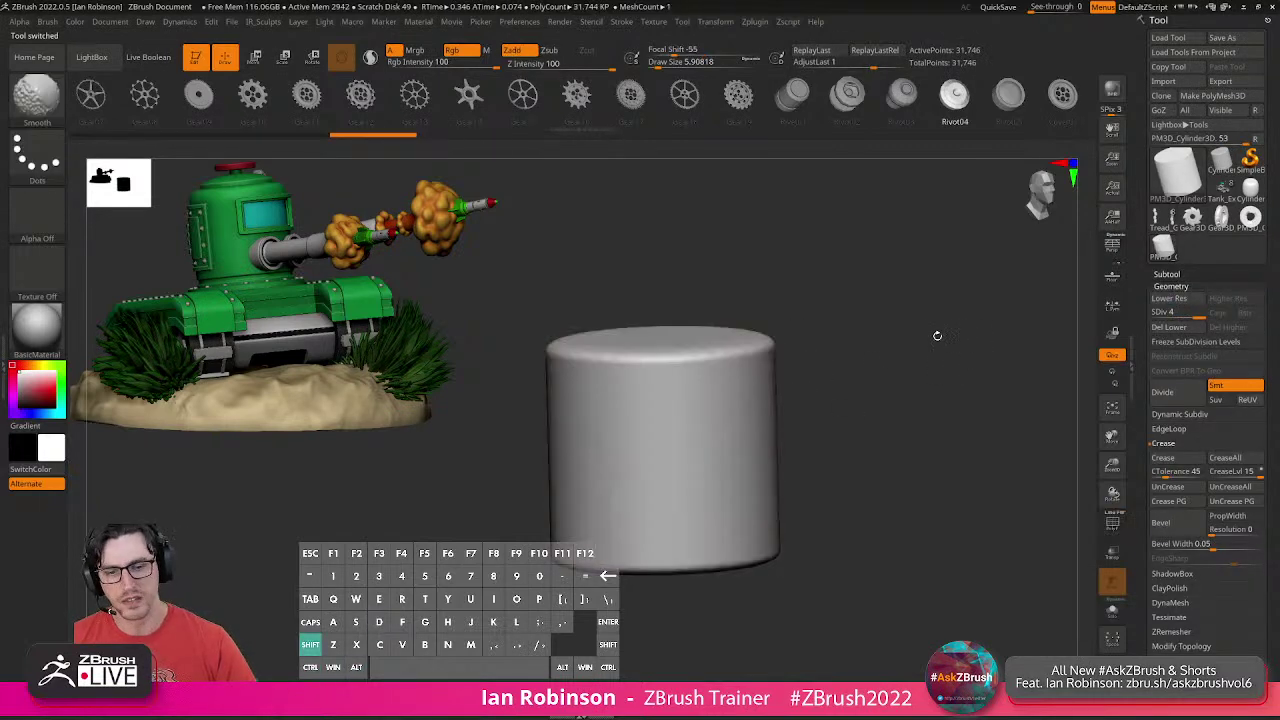
{"action": "key", "text": "shift+f"}
{"action": "key", "text": "shift+f"}
{"action": "key", "text": "ctrl+d"}
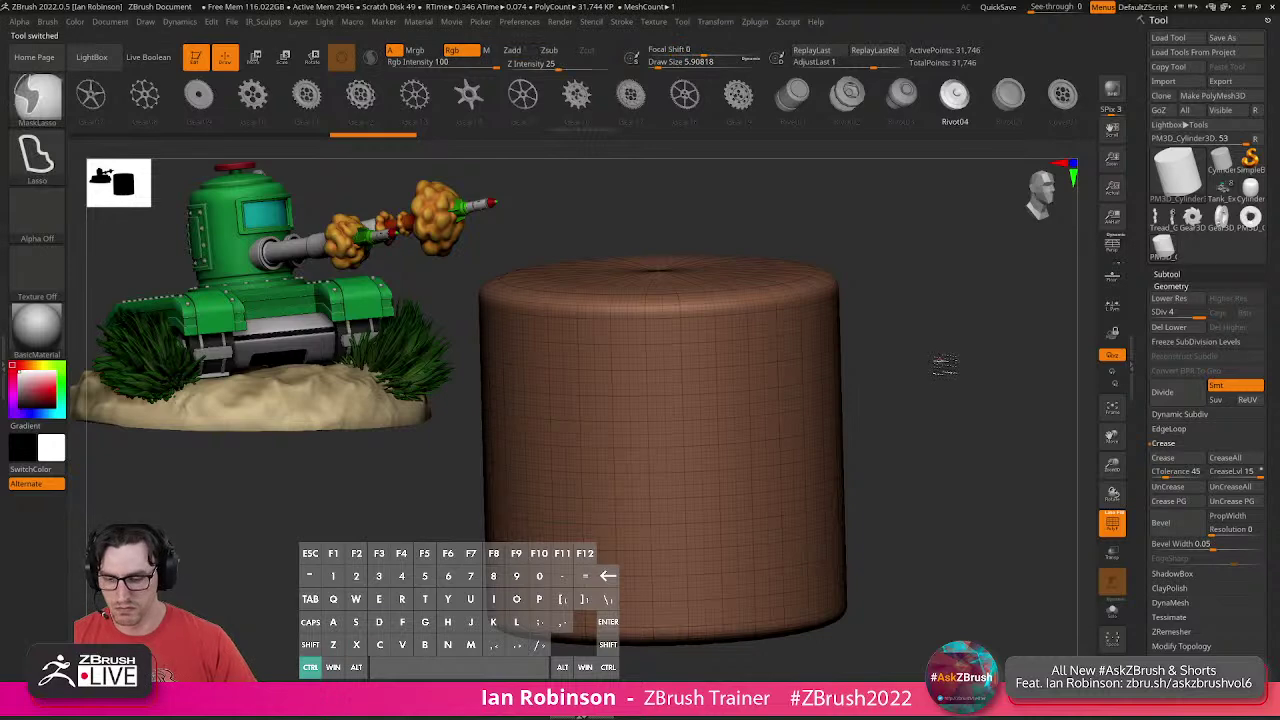
Choose the Slash3 brush and try a thin slanted stroke across the cylinder's side, undoing it.
{"action": "key", "text": "b"}
{"action": "key", "text": "s"}
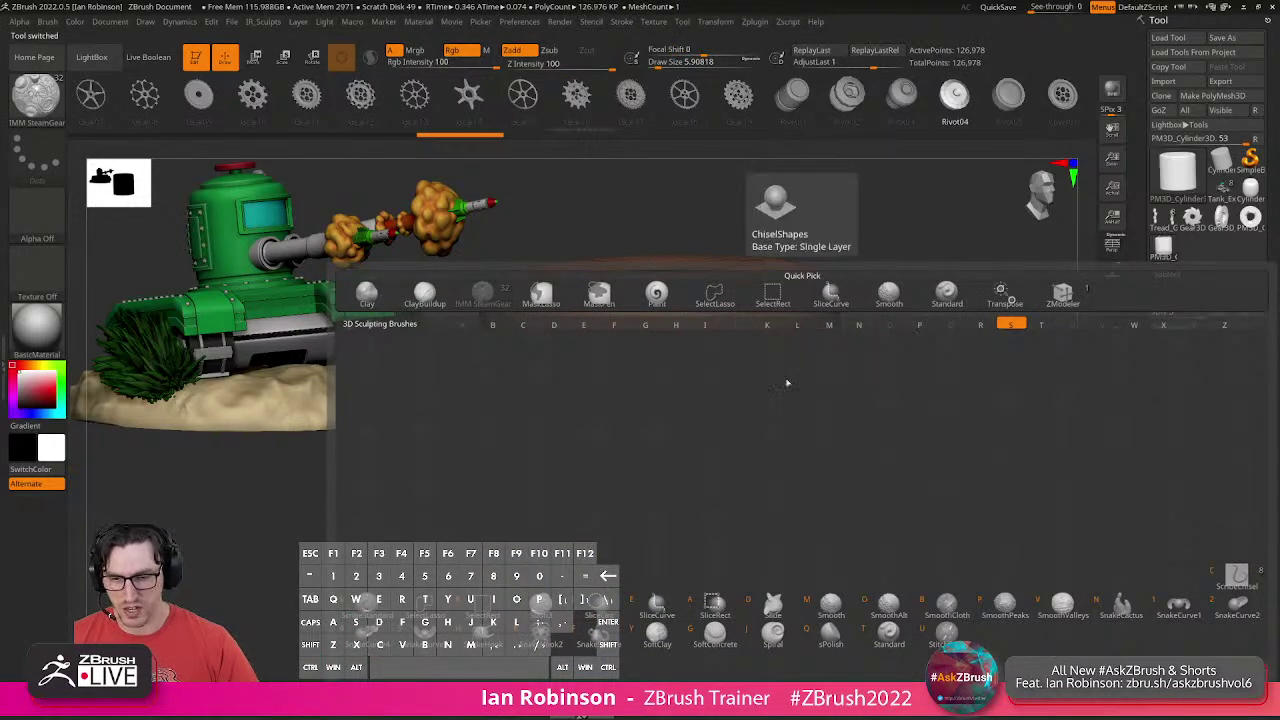
{"action": "left_click", "coordinate": [542, 605]}
{"action": "key", "text": "shift+f"}
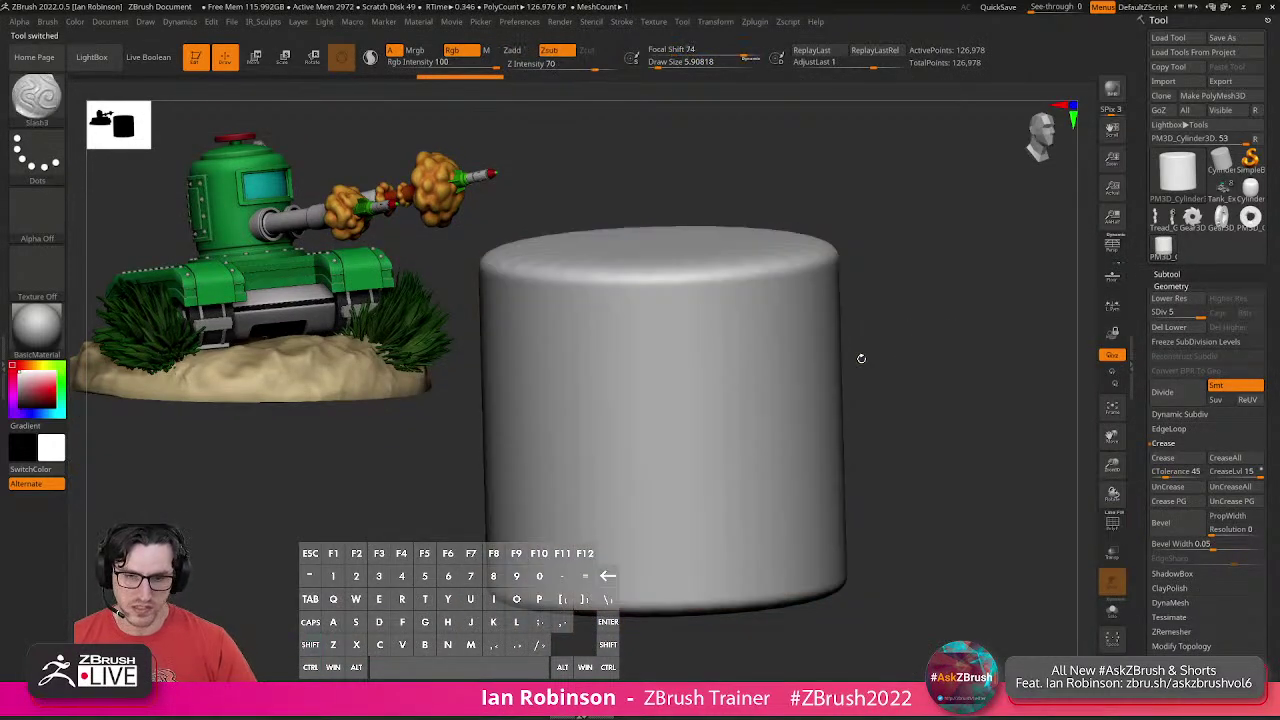
{"action": "mouse_move", "coordinate": [816, 322]}
{"action": "left_mouse_down"}
{"action": "mouse_move", "coordinate": [765, 345]}
{"action": "mouse_move", "coordinate": [578, 380]}
{"action": "left_mouse_up"}
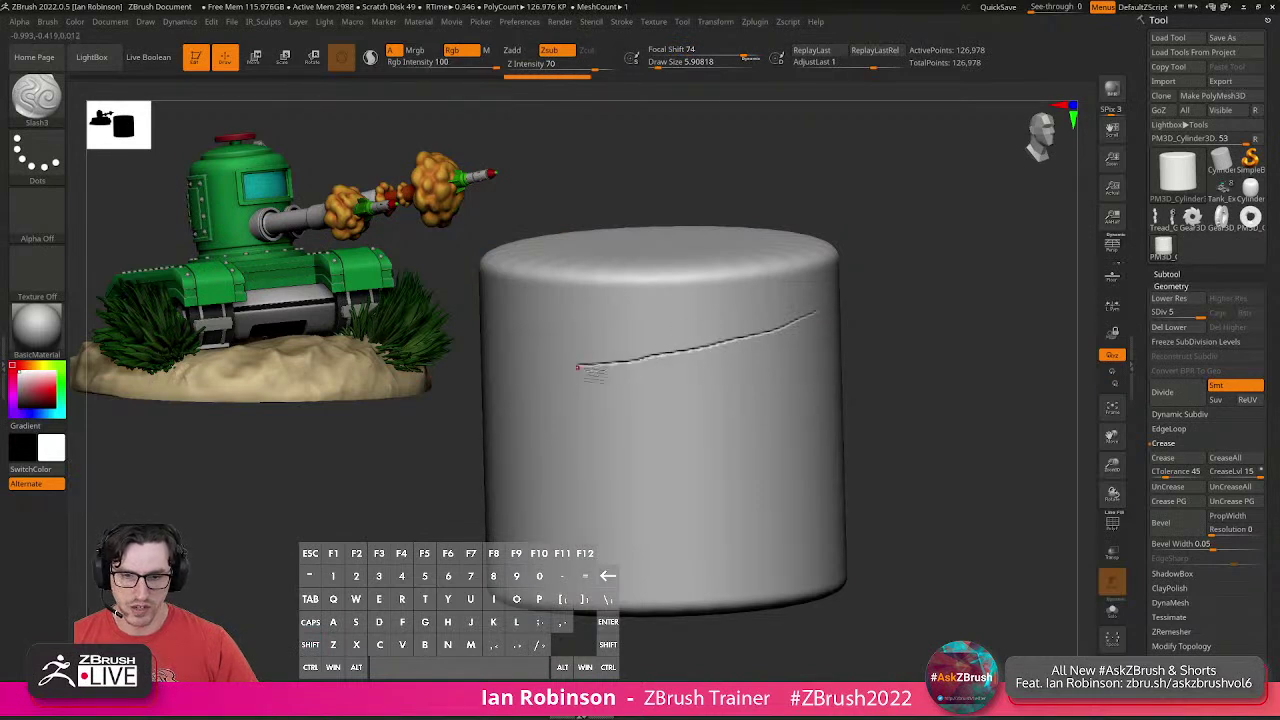
{"action": "key", "text": "ctrl+z"}
Enlarge the Slash3 brush to a draw size of about 34, carve a slanted groove across the cylinder and inspect its wireframe.
{"action": "key", "text": "s"}
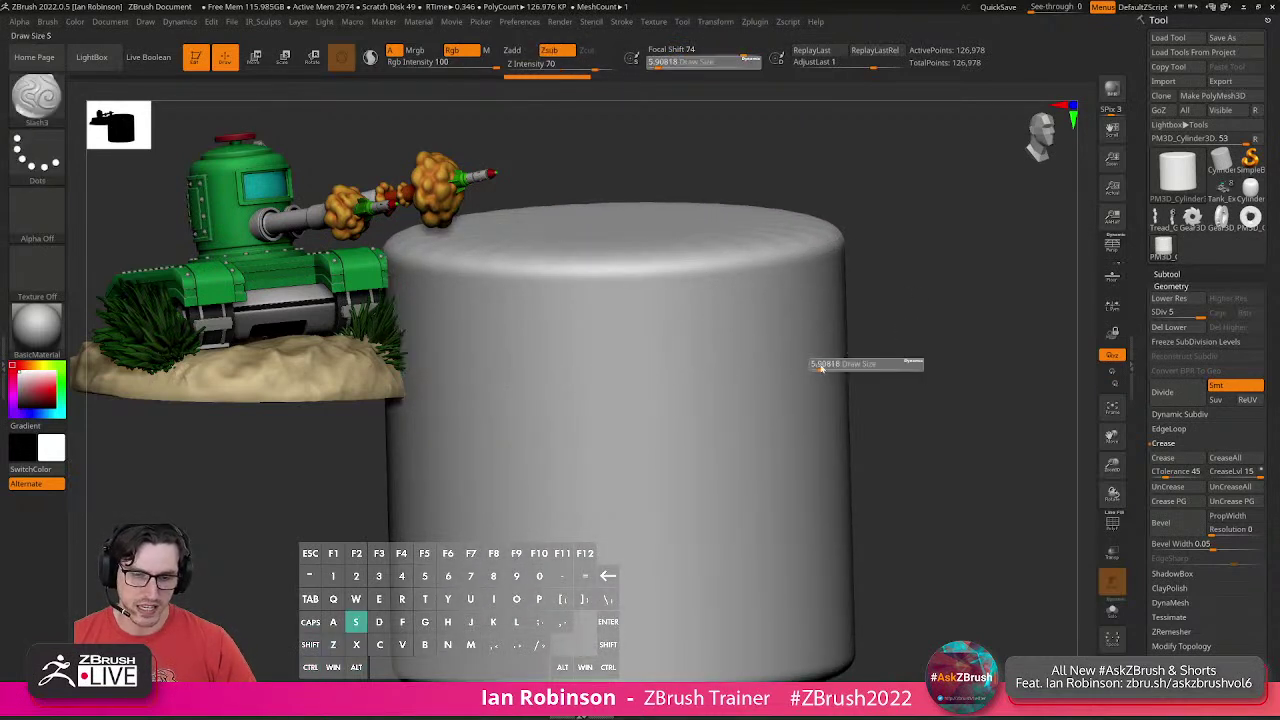
{"action": "left_click", "coordinate": [822, 364]}
{"action": "left_click_drag", "start_coordinate": [826, 318], "coordinate": [518, 390]}
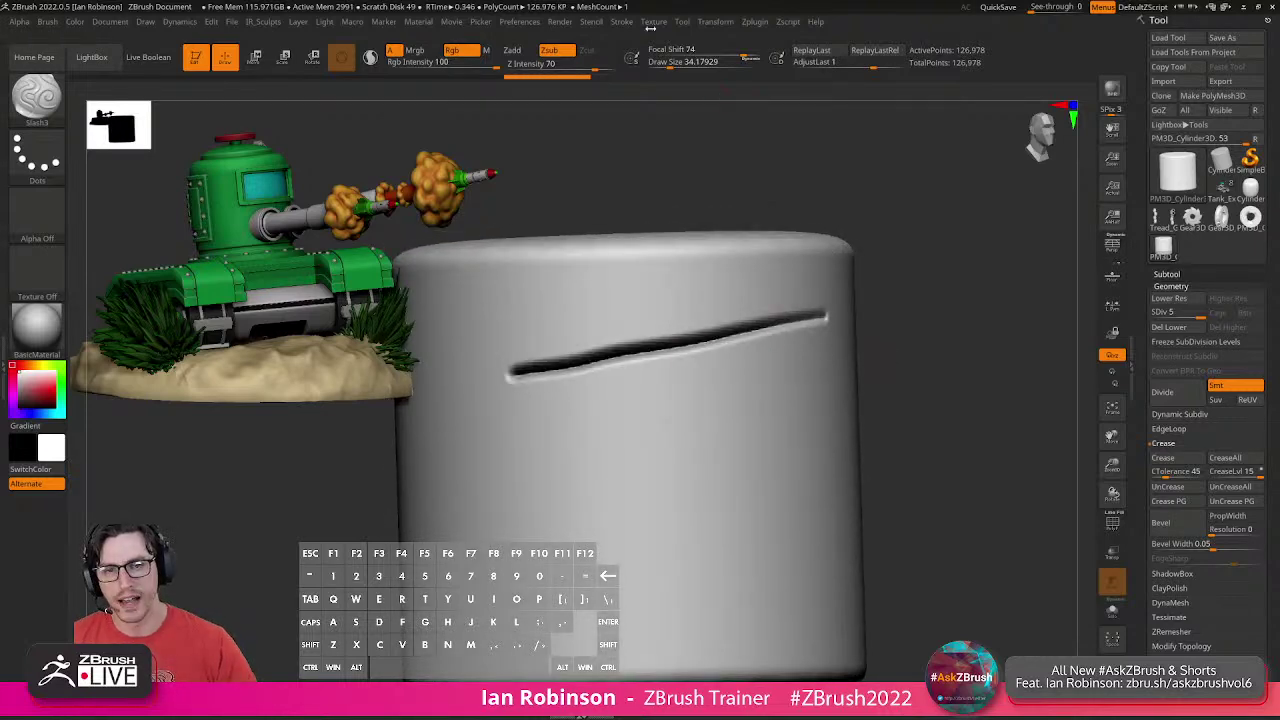
{"action": "key", "text": "shift+f"}
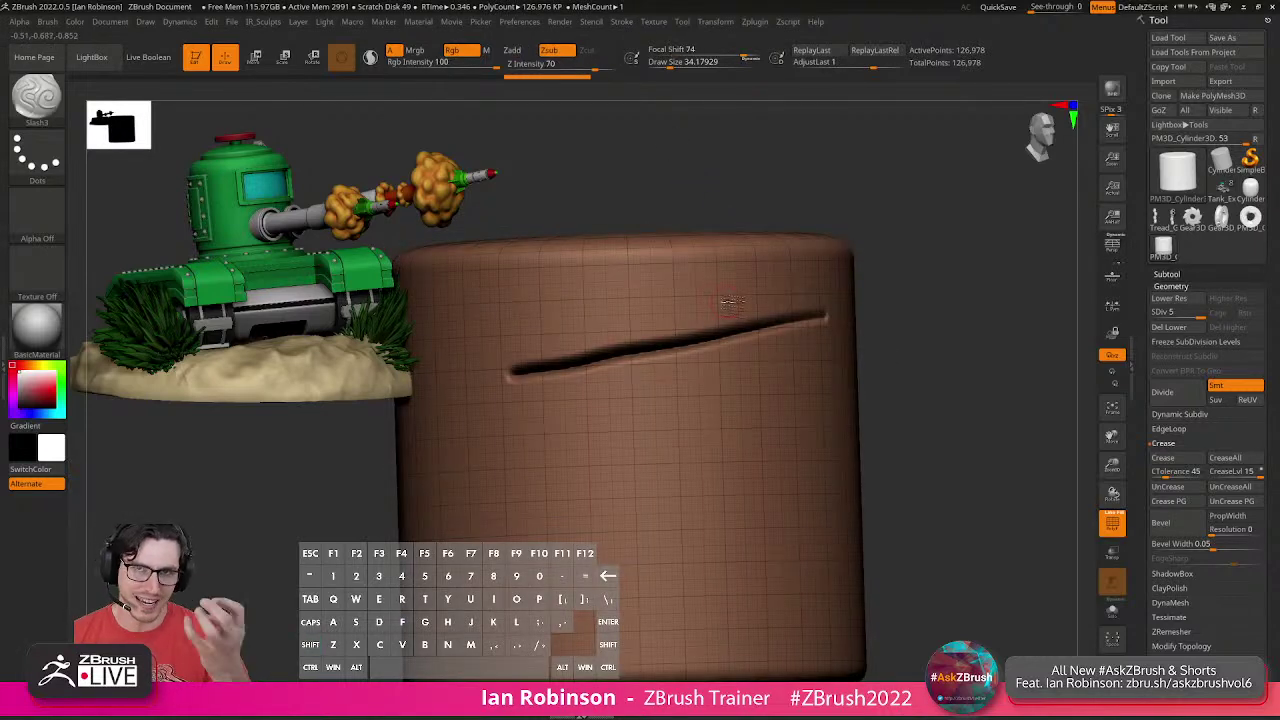
{"action": "key", "text": "shift+f"}
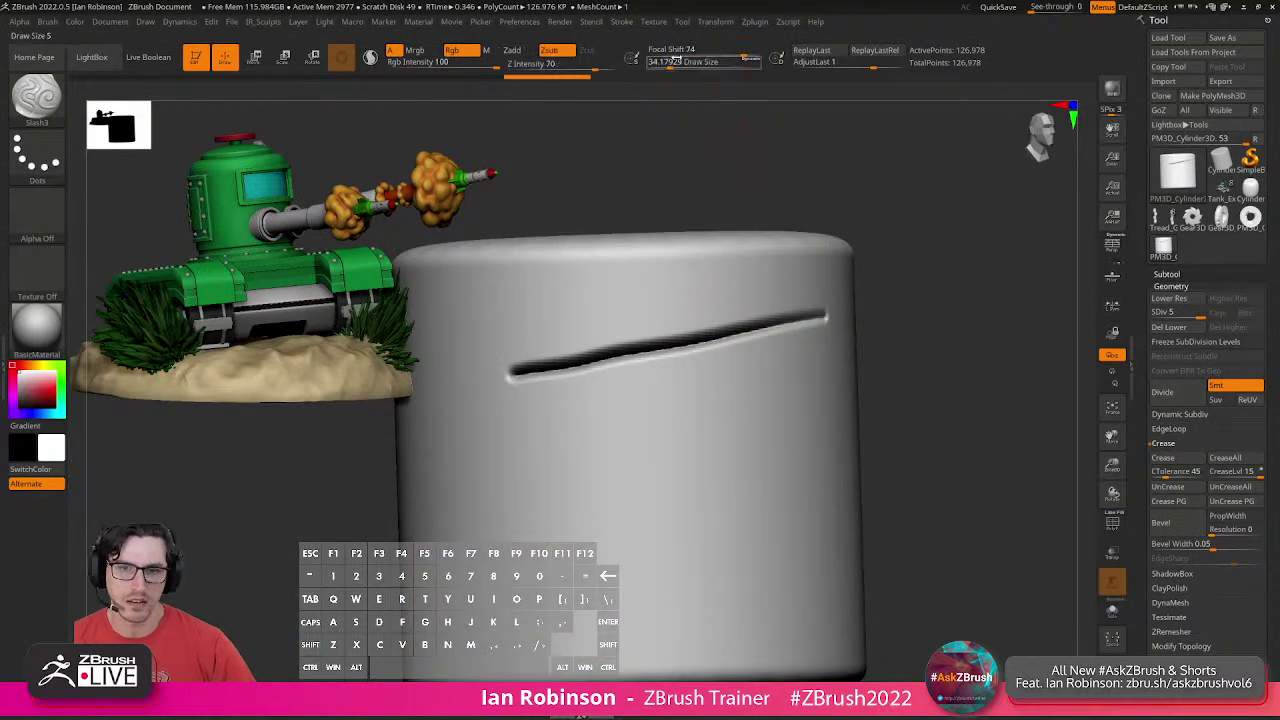
Raise the brush's LazyRadius to 31 and carve a shorter slanted groove below the first one.
{"action": "left_click", "coordinate": [621, 21]}
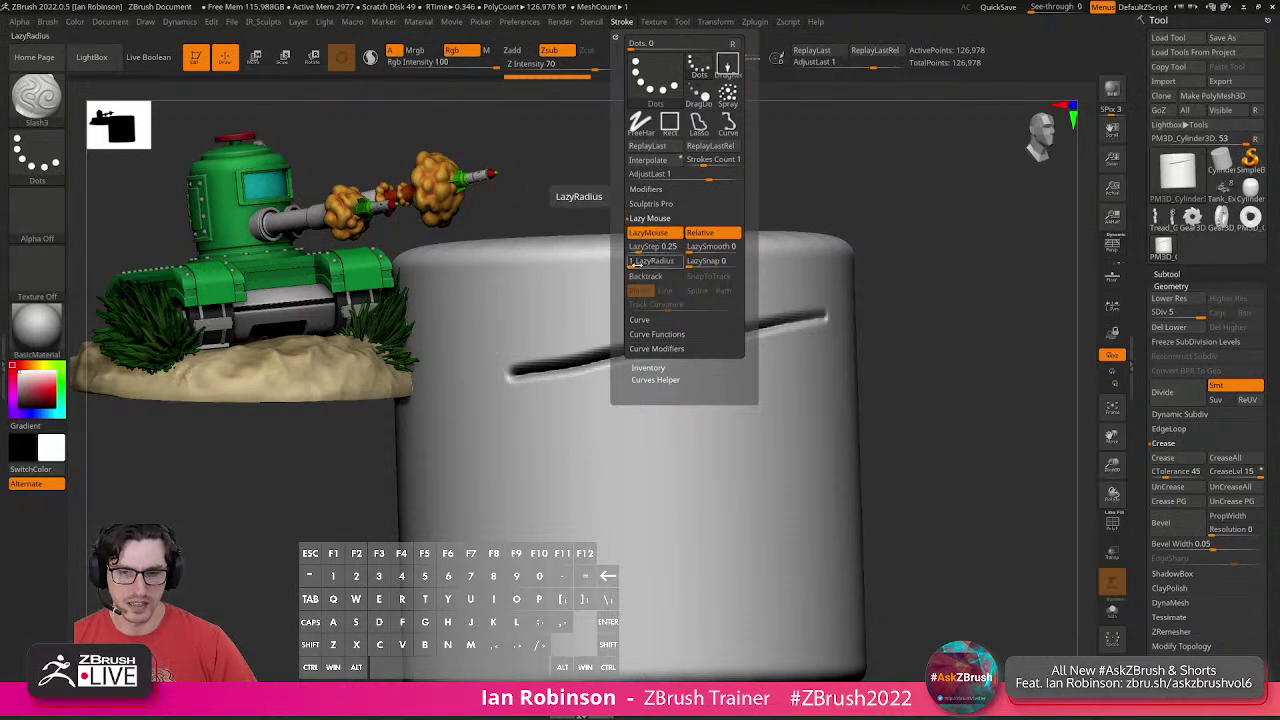
{"action": "left_click_drag", "start_coordinate": [636, 263], "coordinate": [645, 263]}
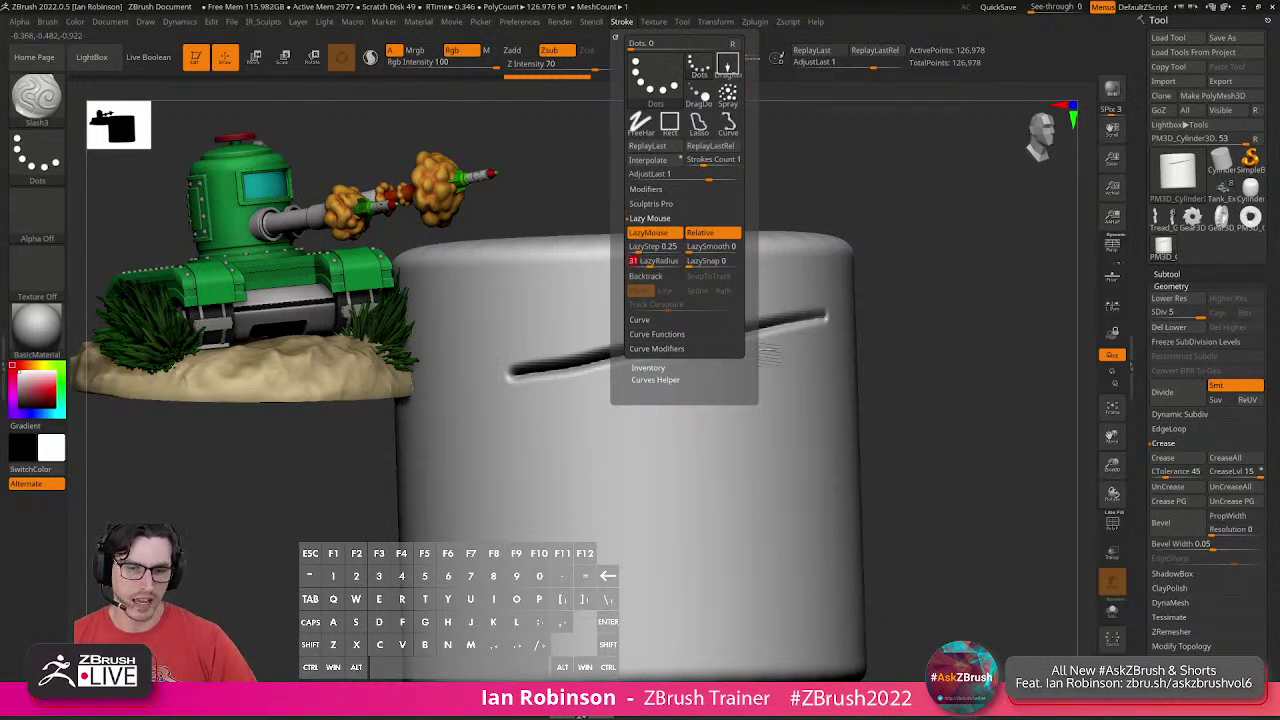
{"action": "mouse_move", "coordinate": [830, 368]}
{"action": "left_mouse_down"}
{"action": "mouse_move", "coordinate": [783, 393]}
{"action": "mouse_move", "coordinate": [665, 418]}
{"action": "left_mouse_up"}
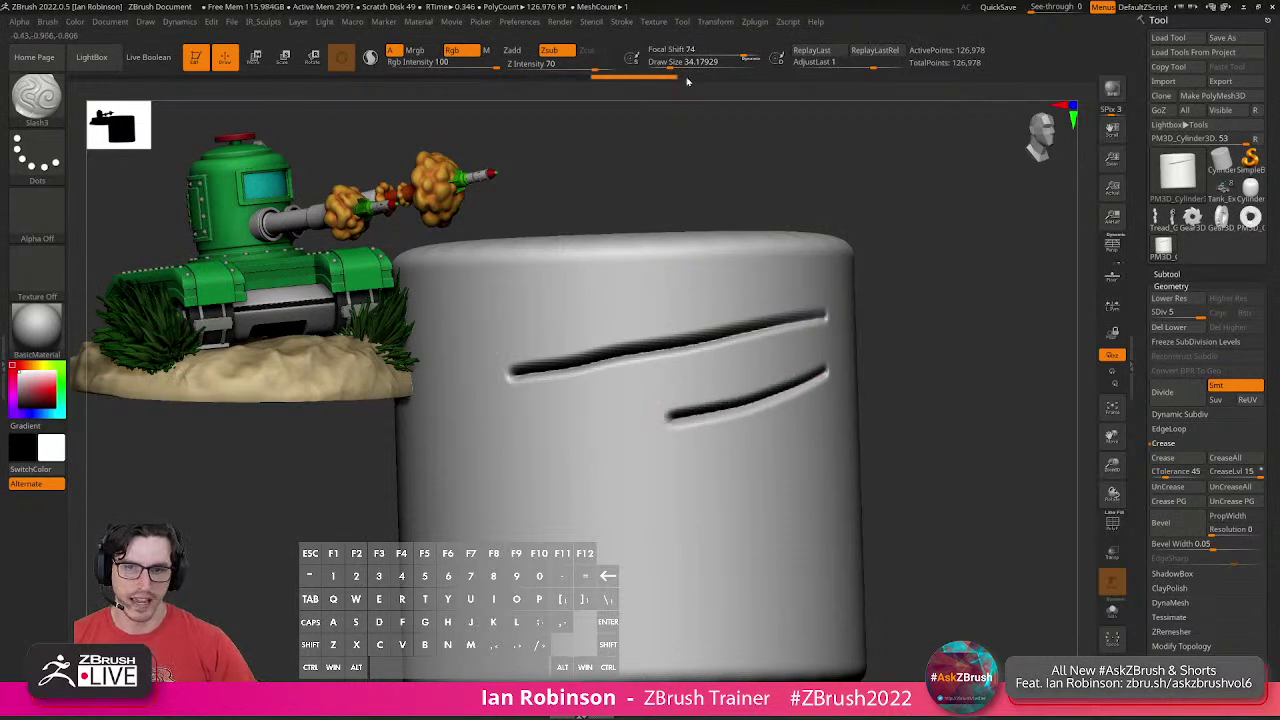
Carve a third slanted groove across the cylinder's side, below the two existing ones.
{"action": "left_click", "coordinate": [621, 21]}
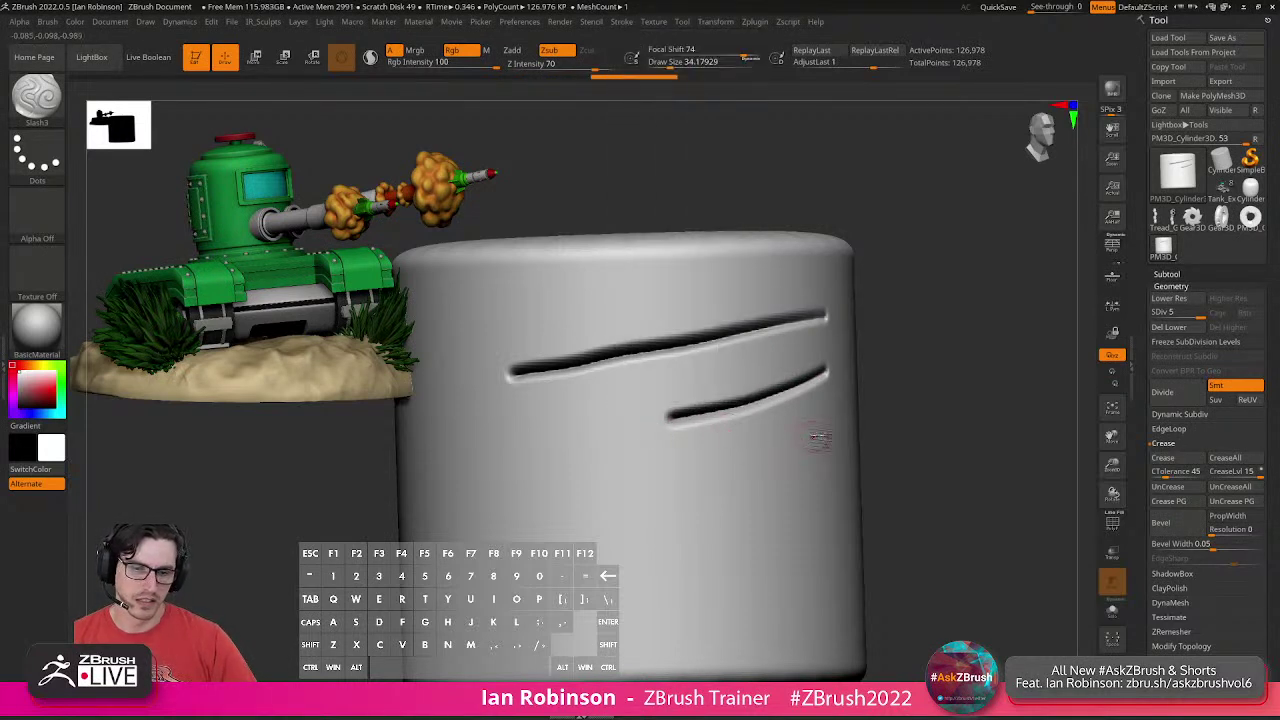
{"action": "mouse_move", "coordinate": [830, 414]}
{"action": "left_mouse_down"}
{"action": "mouse_move", "coordinate": [776, 450]}
{"action": "mouse_move", "coordinate": [663, 486]}
{"action": "mouse_move", "coordinate": [540, 486]}
{"action": "left_mouse_up"}
{"action": "left_click_drag", "start_coordinate": [923, 364], "coordinate": [918, 356], "text": "alt"}
{"action": "left_click_drag", "start_coordinate": [918, 356], "coordinate": [914, 351], "text": "shift"}
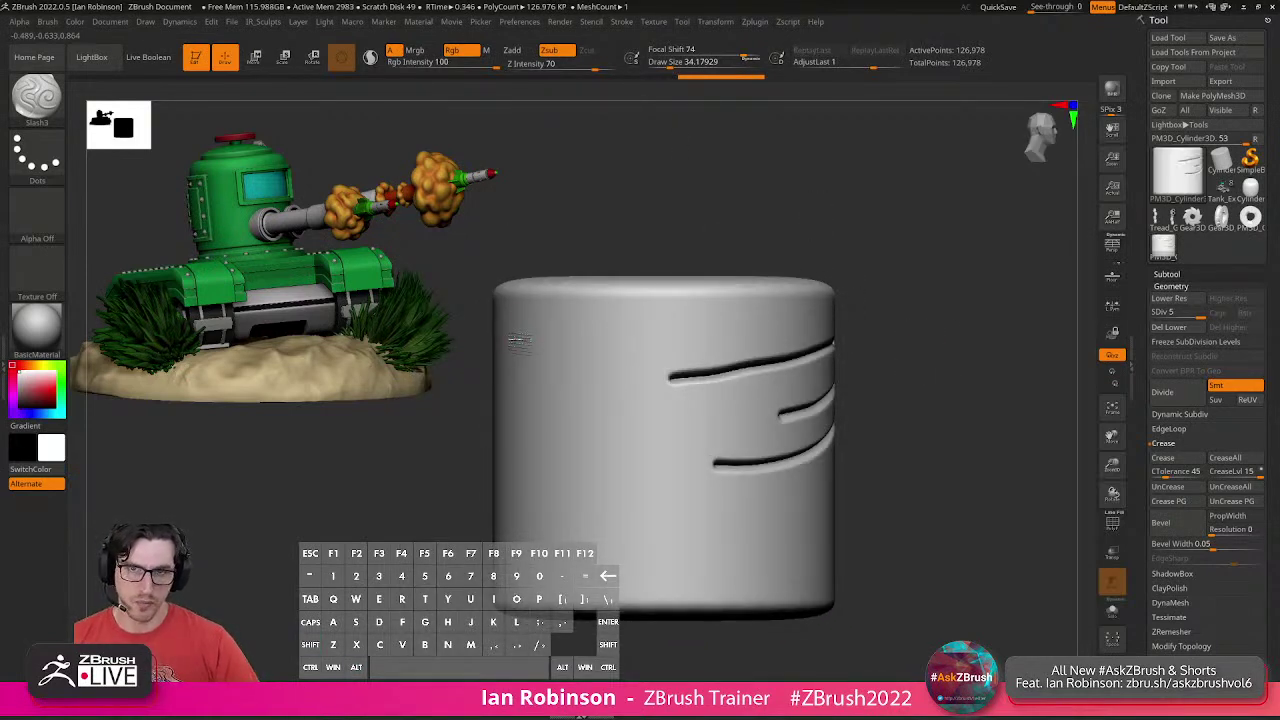
Carve a perfectly straight horizontal groove across the cylinder's side, just below its top rim.
{"action": "mouse_move", "coordinate": [519, 341]}
{"action": "left_mouse_down", "text": "shift"}
{"action": "mouse_move", "coordinate": [785, 340]}
{"action": "mouse_move", "coordinate": [762, 278]}
{"action": "mouse_move", "coordinate": [752, 378]}
{"action": "mouse_move", "coordinate": [764, 340]}
{"action": "left_mouse_up", "text": "shift"}
{"action": "left_click_drag", "start_coordinate": [945, 262], "coordinate": [872, 318]}
{"action": "left_click_drag", "start_coordinate": [503, 399], "coordinate": [686, 380]}
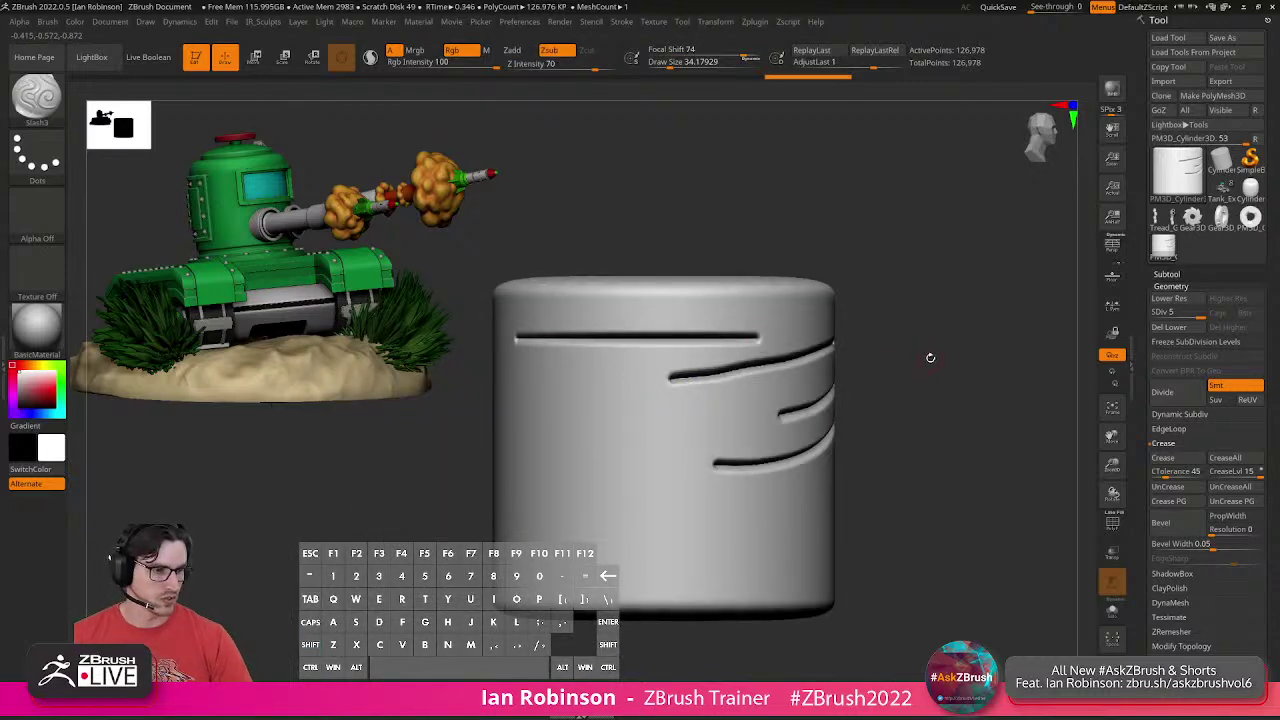
{"action": "mouse_move", "coordinate": [944, 321]}
{"action": "left_mouse_down"}
{"action": "mouse_move", "coordinate": [960, 349]}
{"action": "mouse_move", "coordinate": [944, 337]}
{"action": "left_mouse_up"}
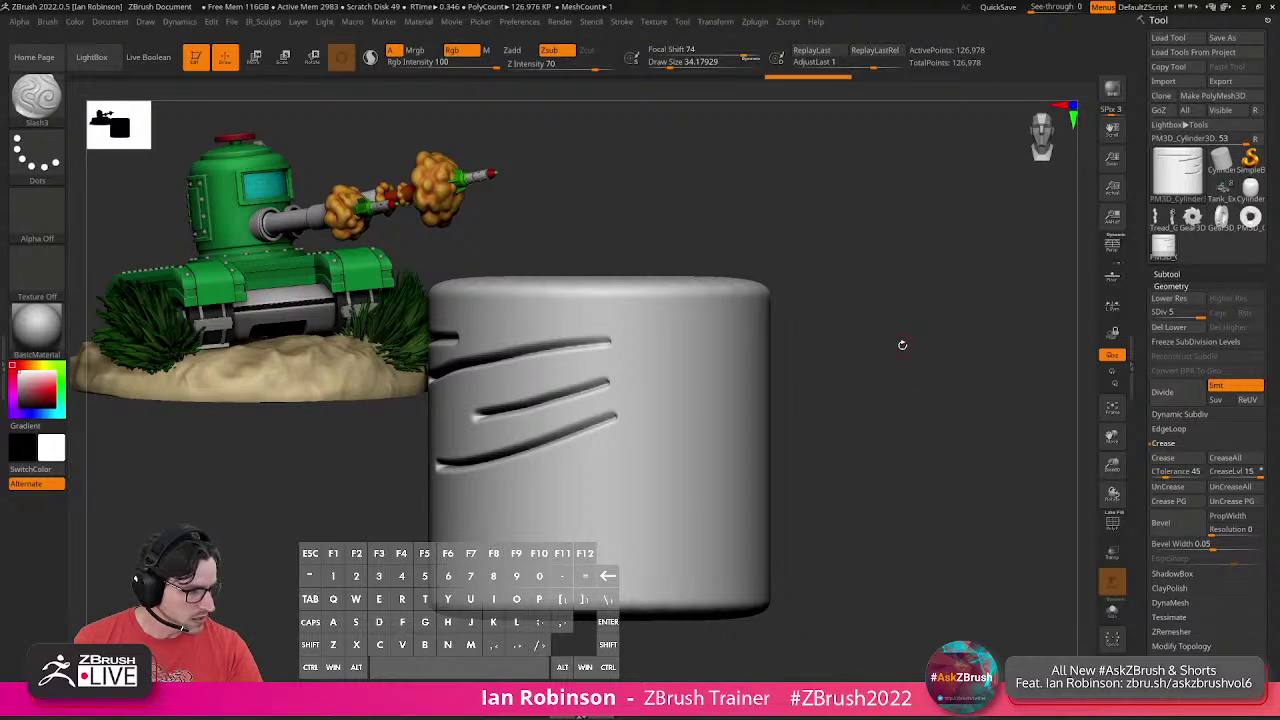
Delete the cylinder's lower subdivision levels and cut off its upper half horizontally with KnifeCurve, then check the wireframe.
{"action": "mouse_move", "coordinate": [897, 287]}
{"action": "left_mouse_down", "text": "alt"}
{"action": "mouse_move", "coordinate": [969, 290]}
{"action": "mouse_move", "coordinate": [948, 302]}
{"action": "left_mouse_up", "text": "alt"}
{"action": "left_click", "coordinate": [1192, 329]}
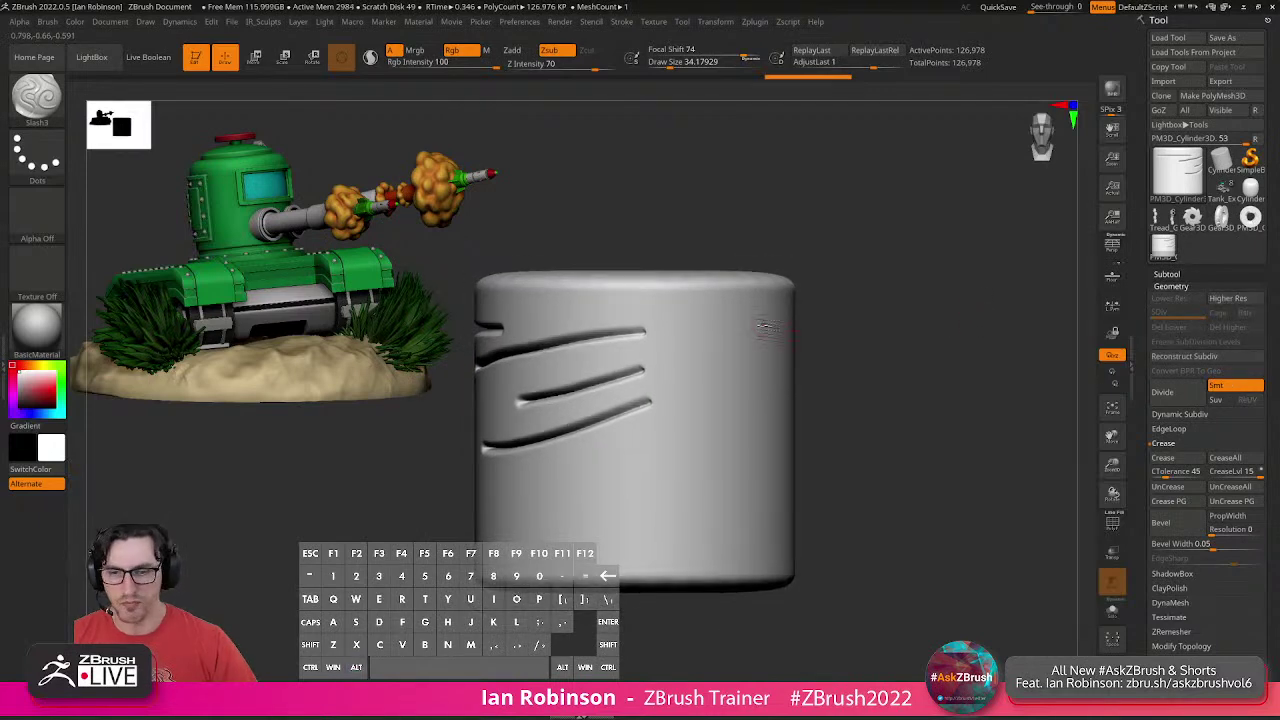
{"action": "left_click", "coordinate": [36, 93]}
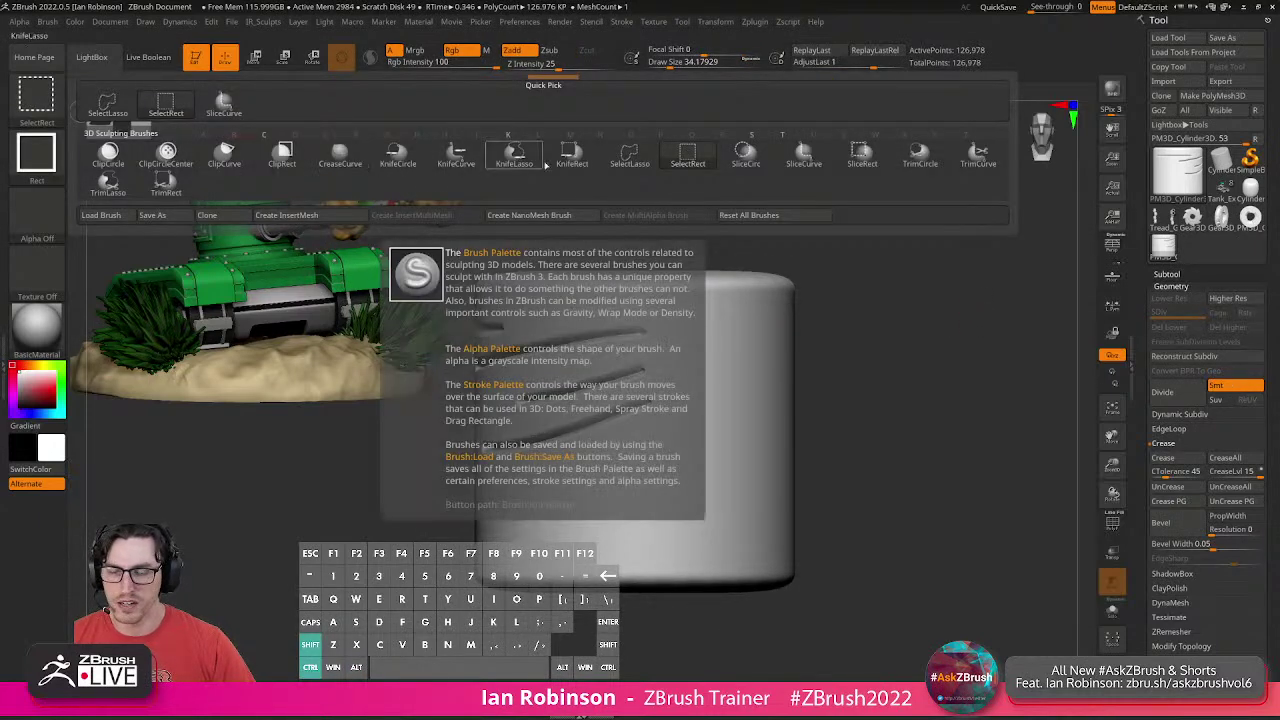
{"action": "left_click", "coordinate": [476, 160]}
{"action": "left_click_drag", "start_coordinate": [400, 429], "coordinate": [976, 430], "text": "ctrl+shift"}
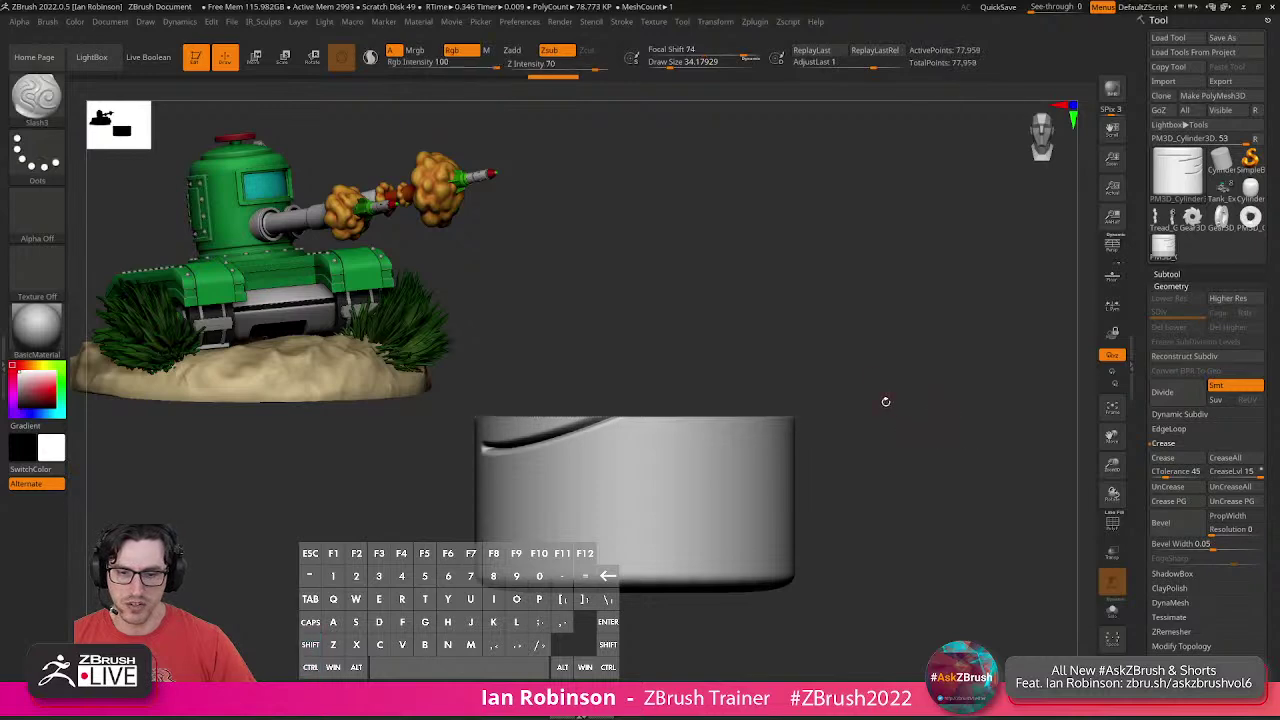
{"action": "left_click_drag", "start_coordinate": [874, 360], "coordinate": [824, 340]}
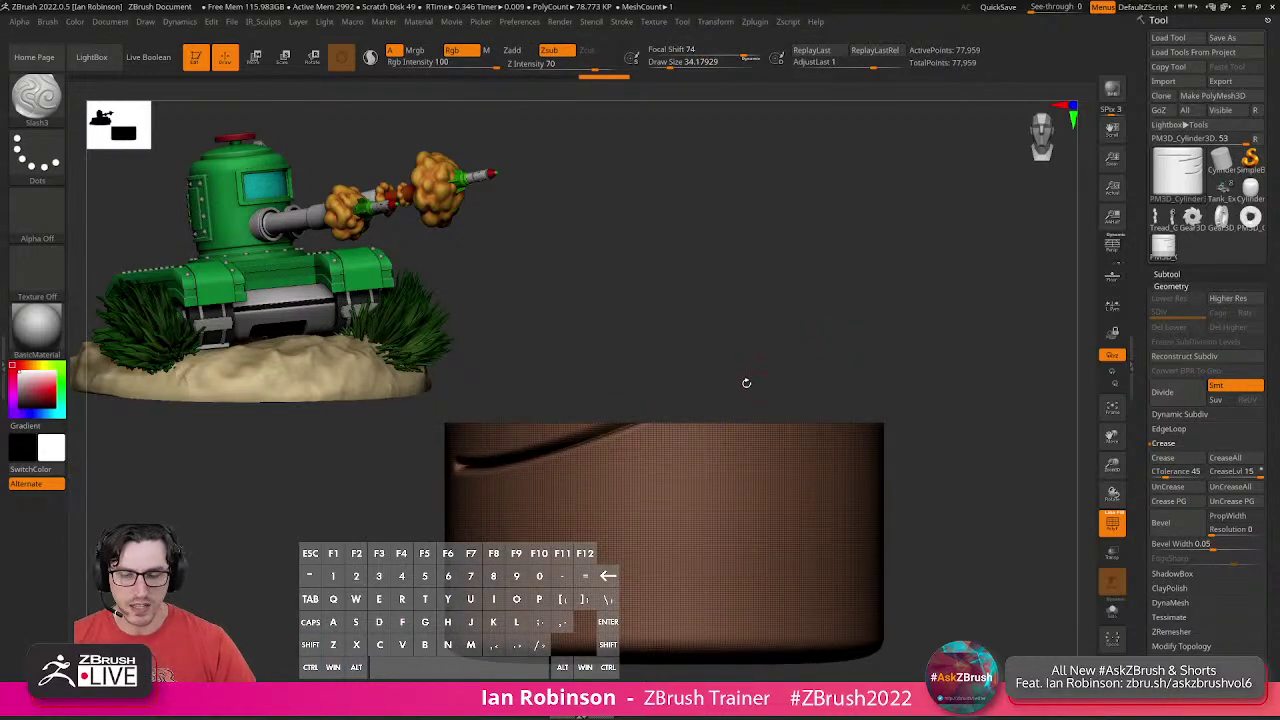
{"action": "left_click_drag", "start_coordinate": [706, 394], "coordinate": [1067, 347], "text": "alt"}
Apply Auto Groups to the cut cylinder's polygroups and inspect its newly capped top.
{"action": "left_click", "coordinate": [1162, 285]}
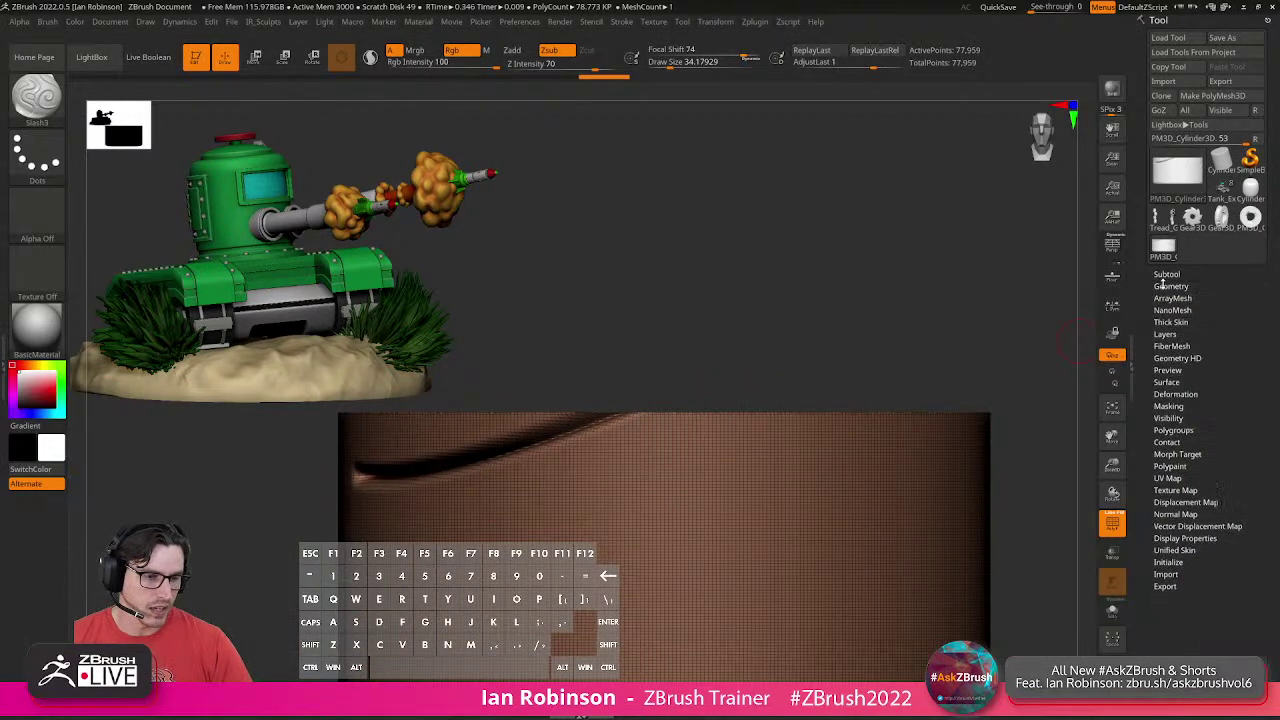
{"action": "left_click", "coordinate": [1186, 429]}
{"action": "left_click", "coordinate": [1177, 388]}
{"action": "left_click_drag", "start_coordinate": [1010, 375], "coordinate": [982, 345], "text": "alt"}
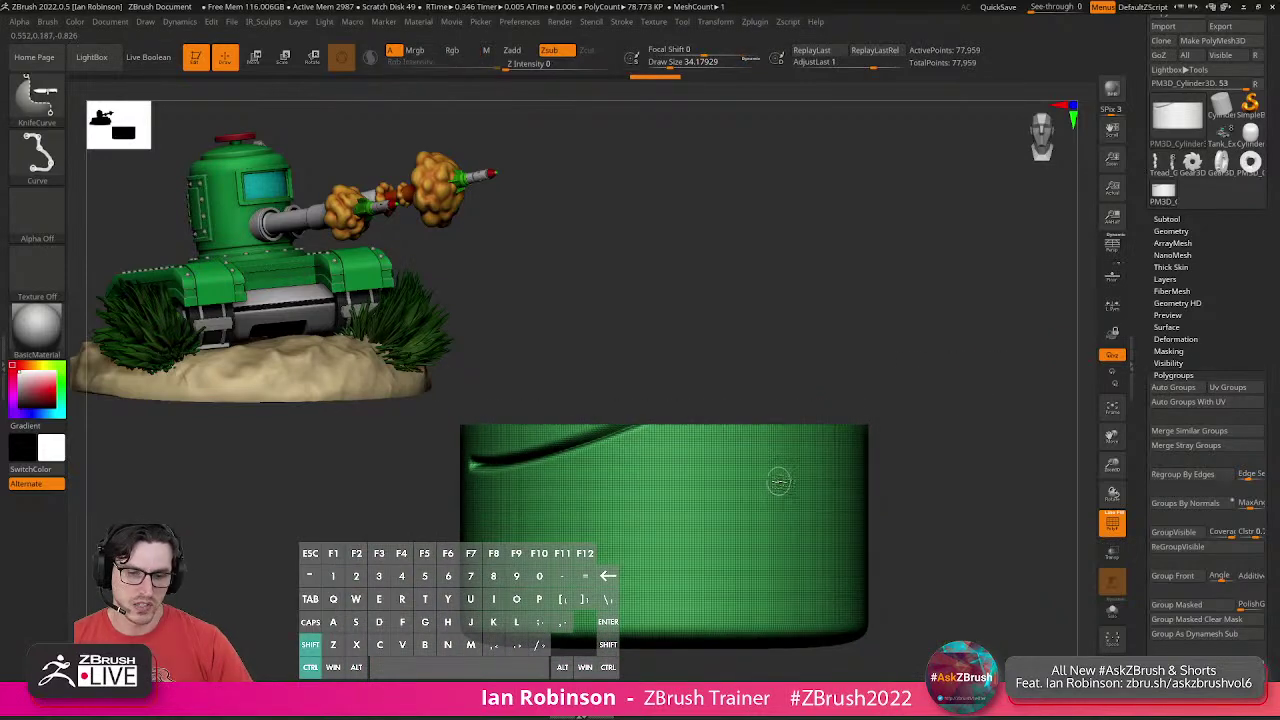
{"action": "left_click_drag", "start_coordinate": [943, 414], "coordinate": [960, 436]}
{"action": "key", "text": "ctrl+shift"}
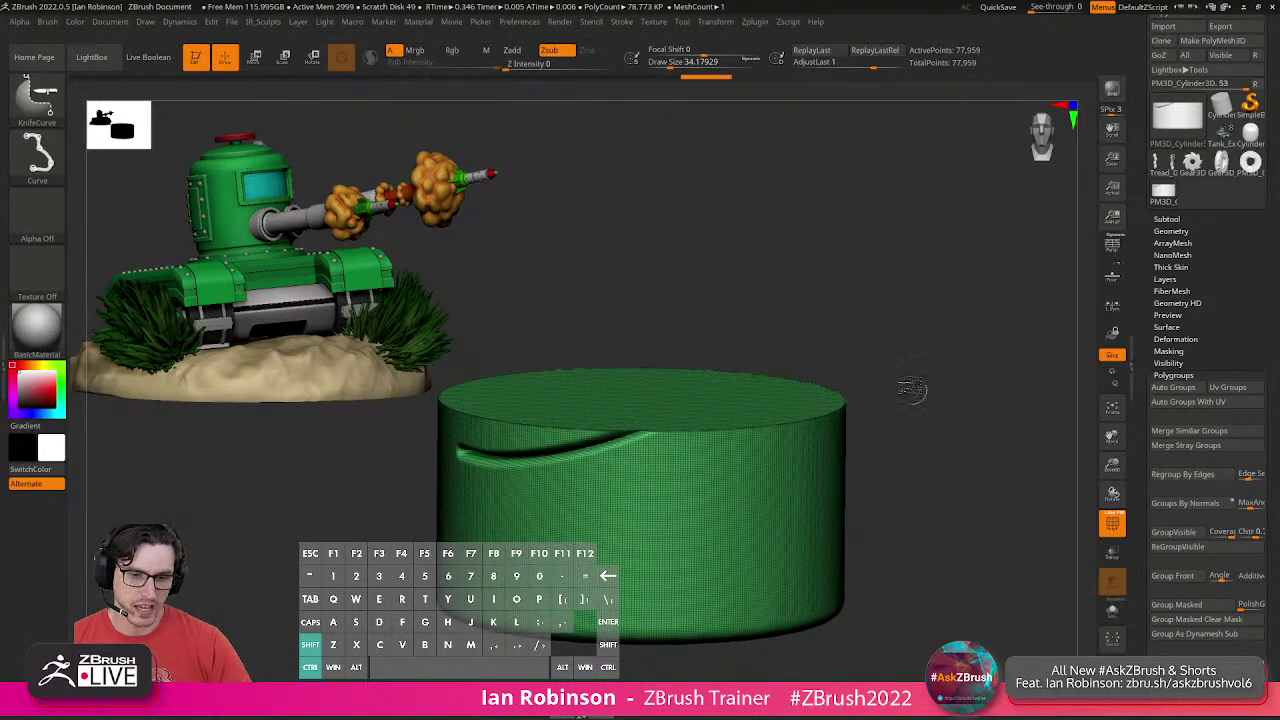
Set the visibility selection brush back to SelectRect and run Del Hidden on the cut cylinder.
{"action": "left_click", "coordinate": [52, 112], "text": "ctrl+shift"}
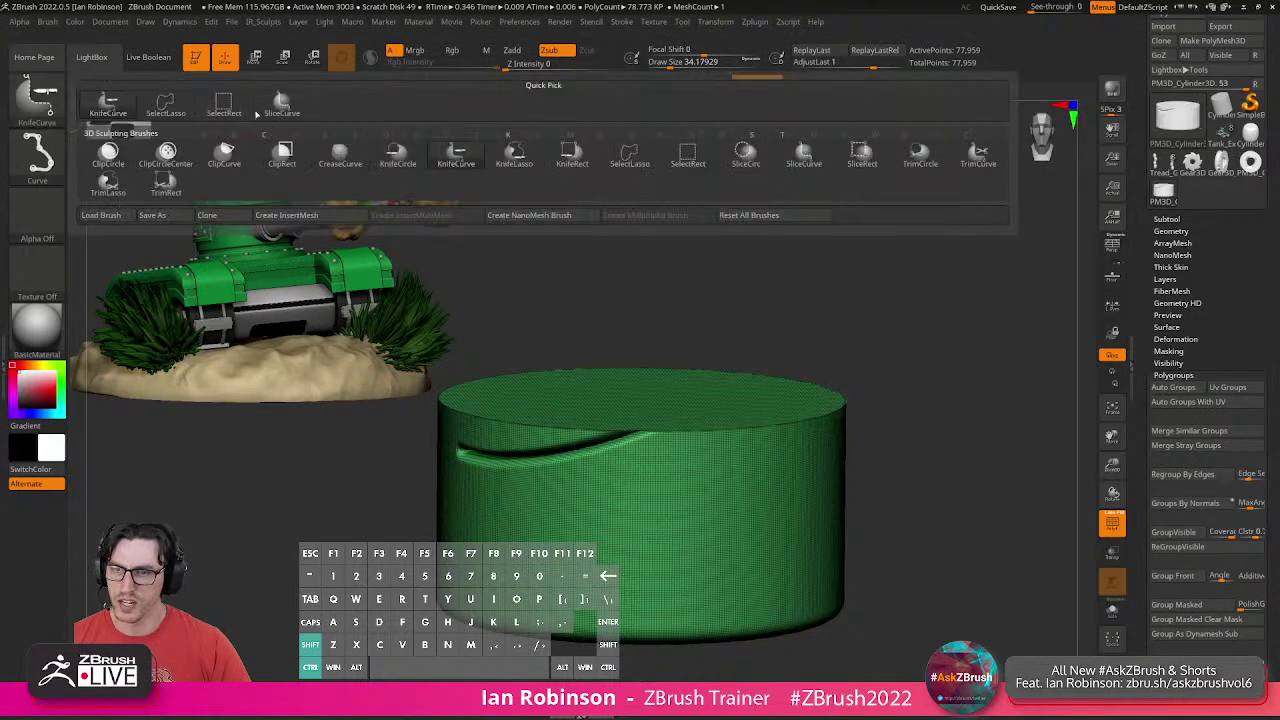
{"action": "left_click", "coordinate": [224, 105], "text": "ctrl+shift"}
{"action": "mouse_move", "coordinate": [875, 225]}
{"action": "left_mouse_down", "text": "ctrl+shift"}
{"action": "mouse_move", "coordinate": [905, 294]}
{"action": "mouse_move", "coordinate": [945, 320]}
{"action": "left_mouse_up", "text": "ctrl+shift"}
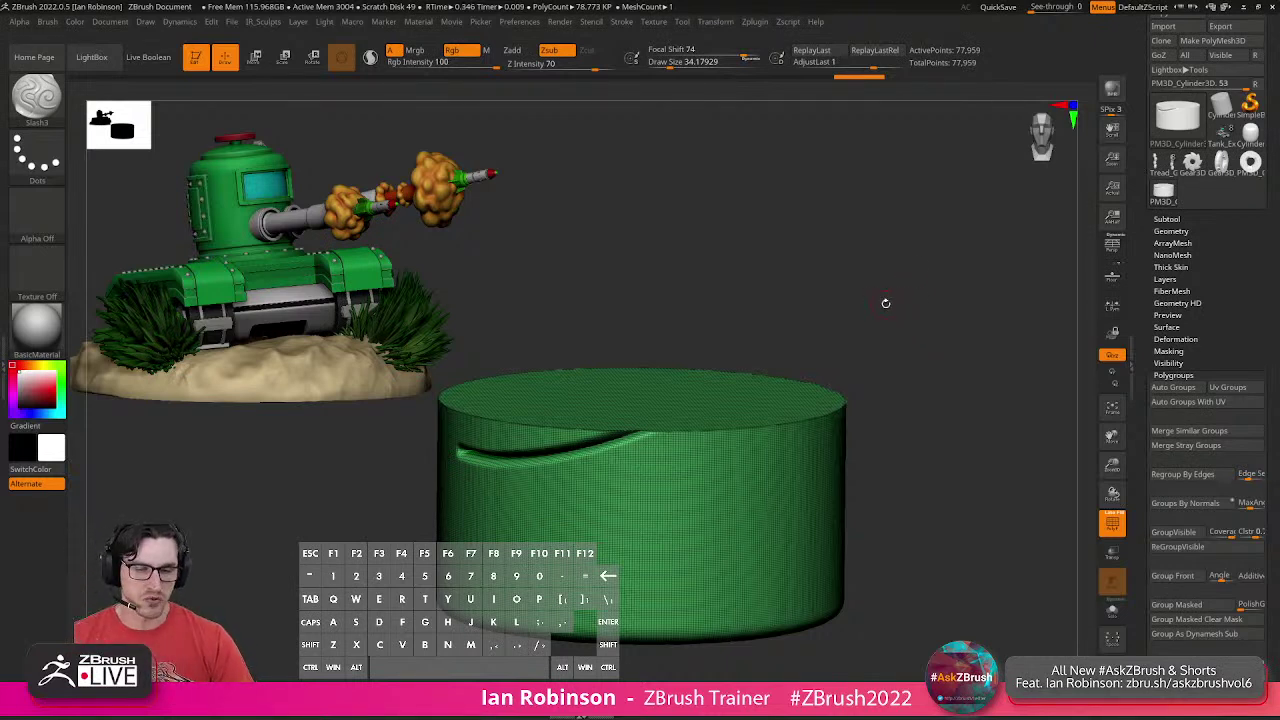
{"action": "left_click_drag", "start_coordinate": [926, 340], "coordinate": [920, 400], "text": "shift"}
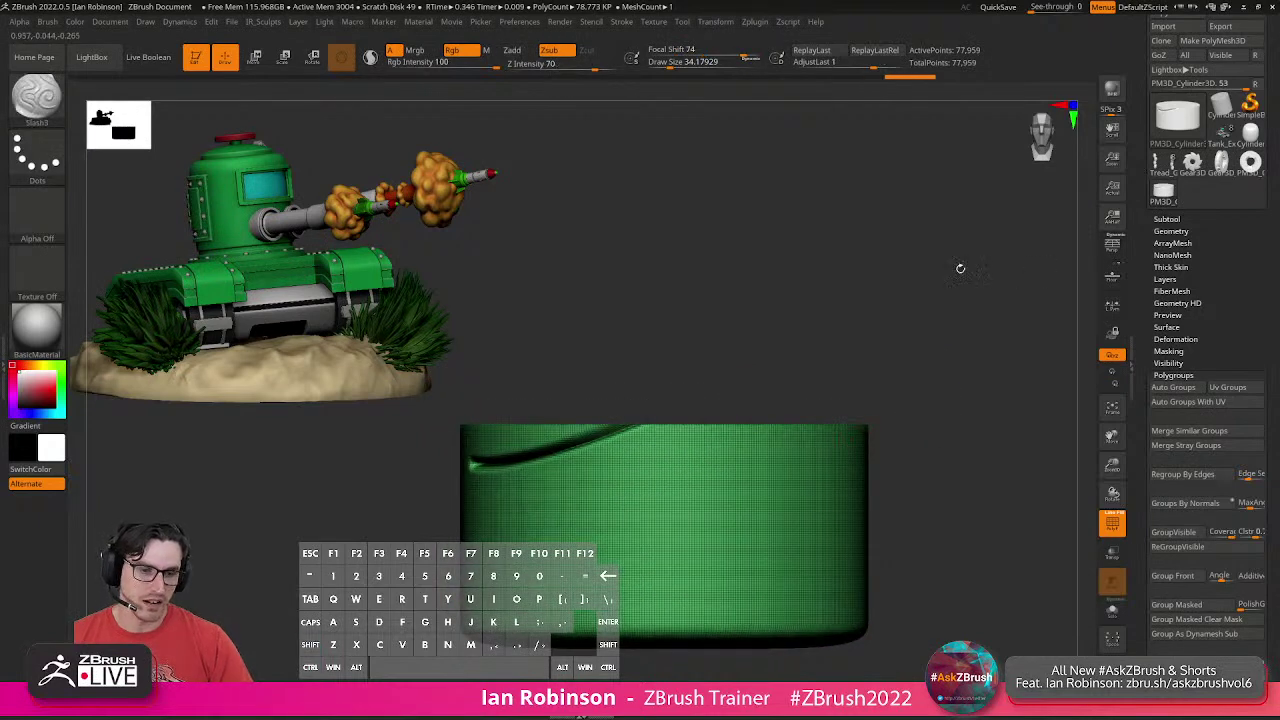
{"action": "left_click", "coordinate": [1190, 232]}
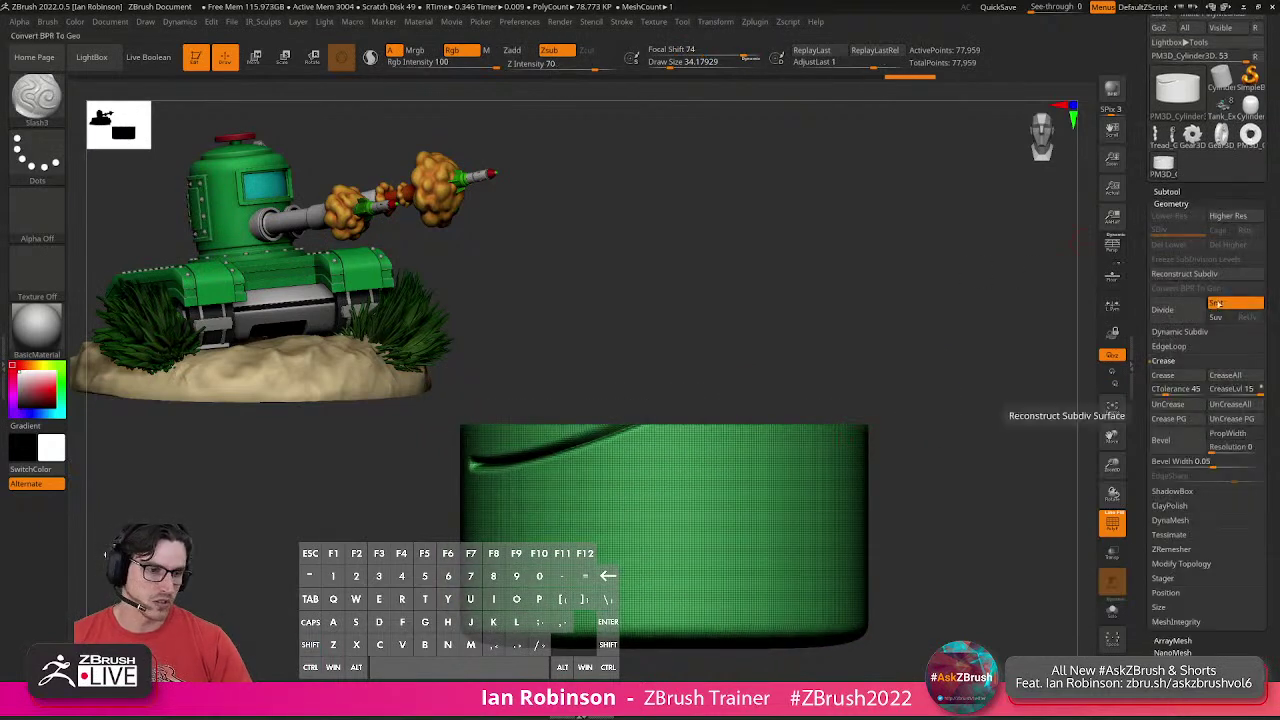
{"action": "left_click", "coordinate": [1197, 564]}
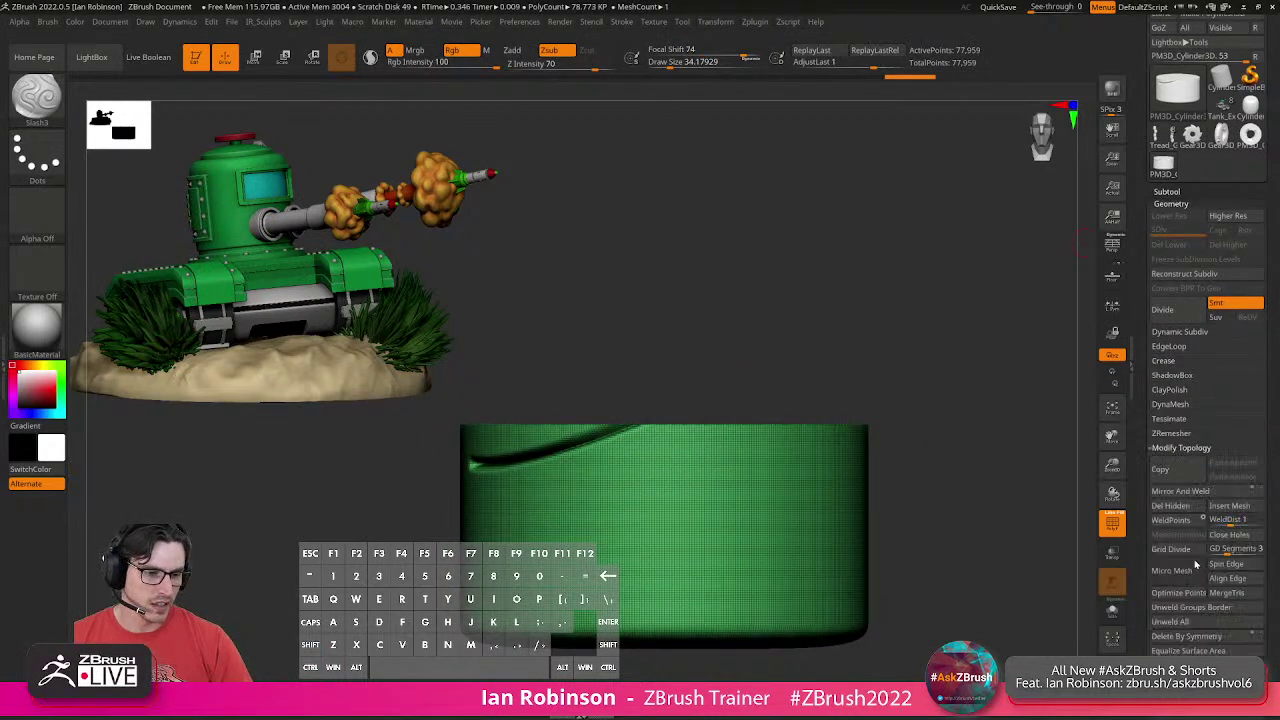
{"action": "left_click", "coordinate": [1175, 505]}
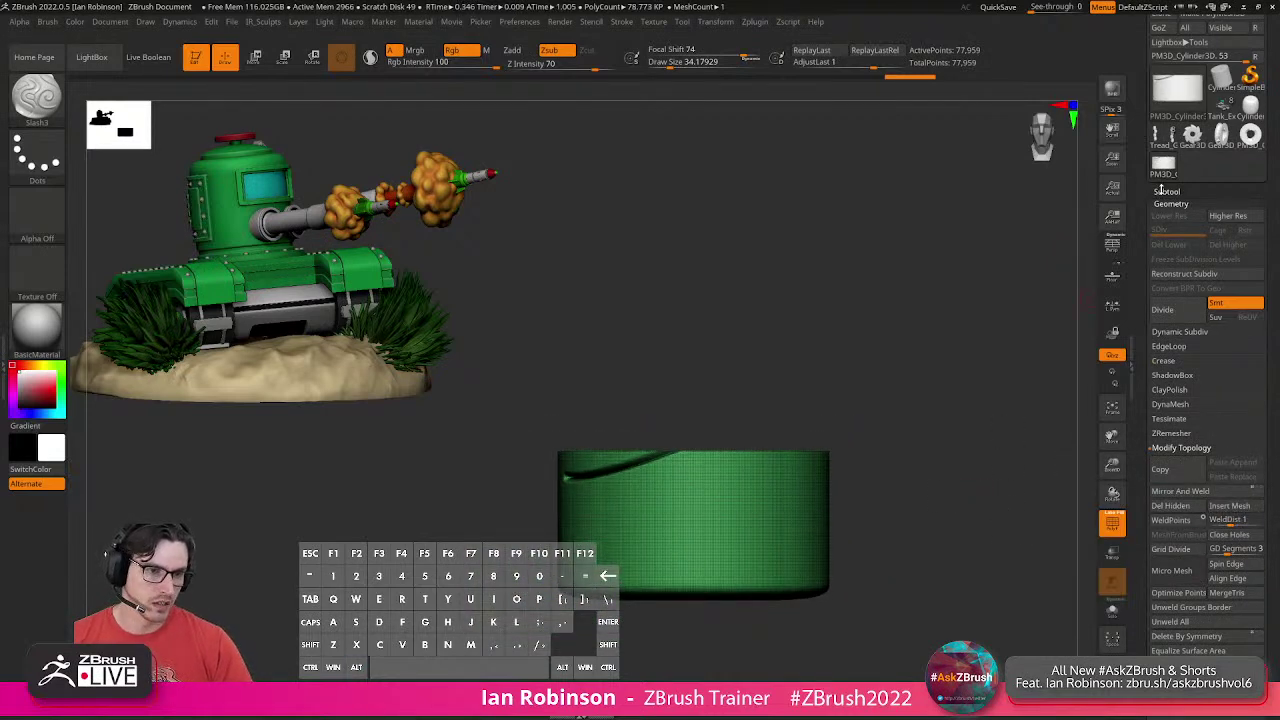
Switch back to the Tread_Gears tank model and inspect it from the front, side and rear with the wireframe hidden.
{"action": "left_click", "coordinate": [1164, 191]}
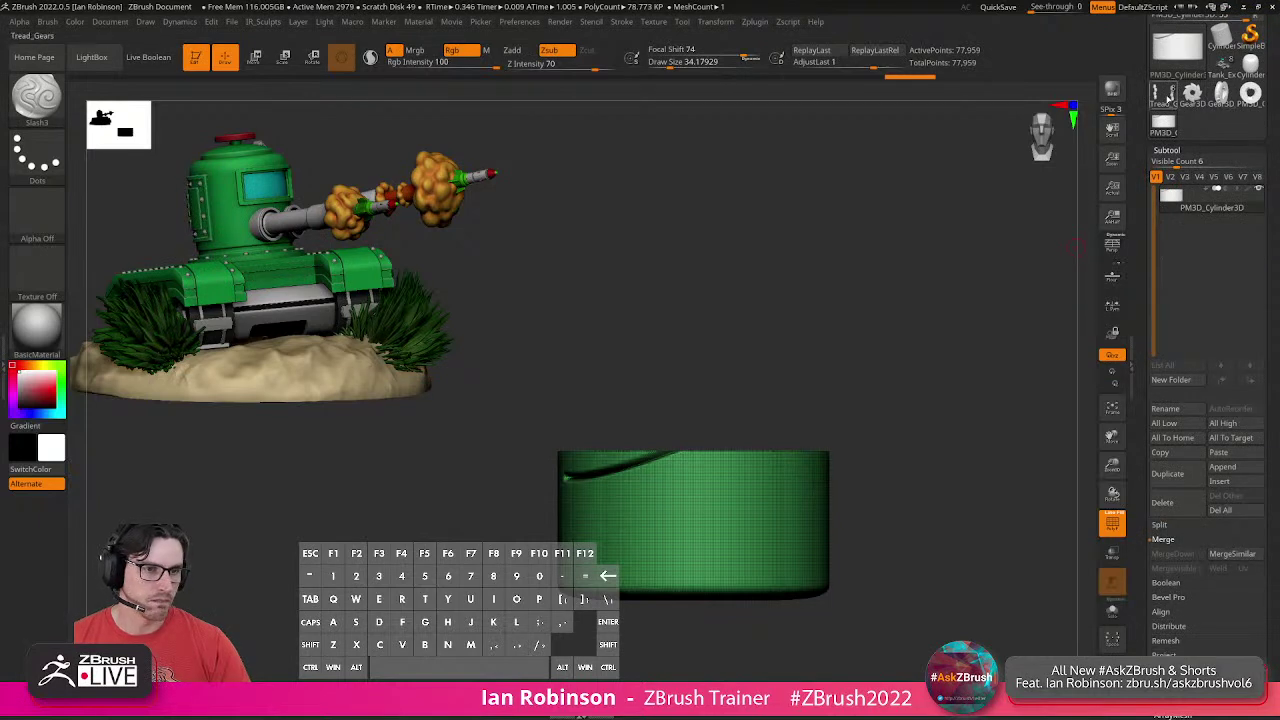
{"action": "left_click", "coordinate": [1163, 95]}
{"action": "left_click_drag", "start_coordinate": [952, 246], "coordinate": [956, 303], "text": "alt"}
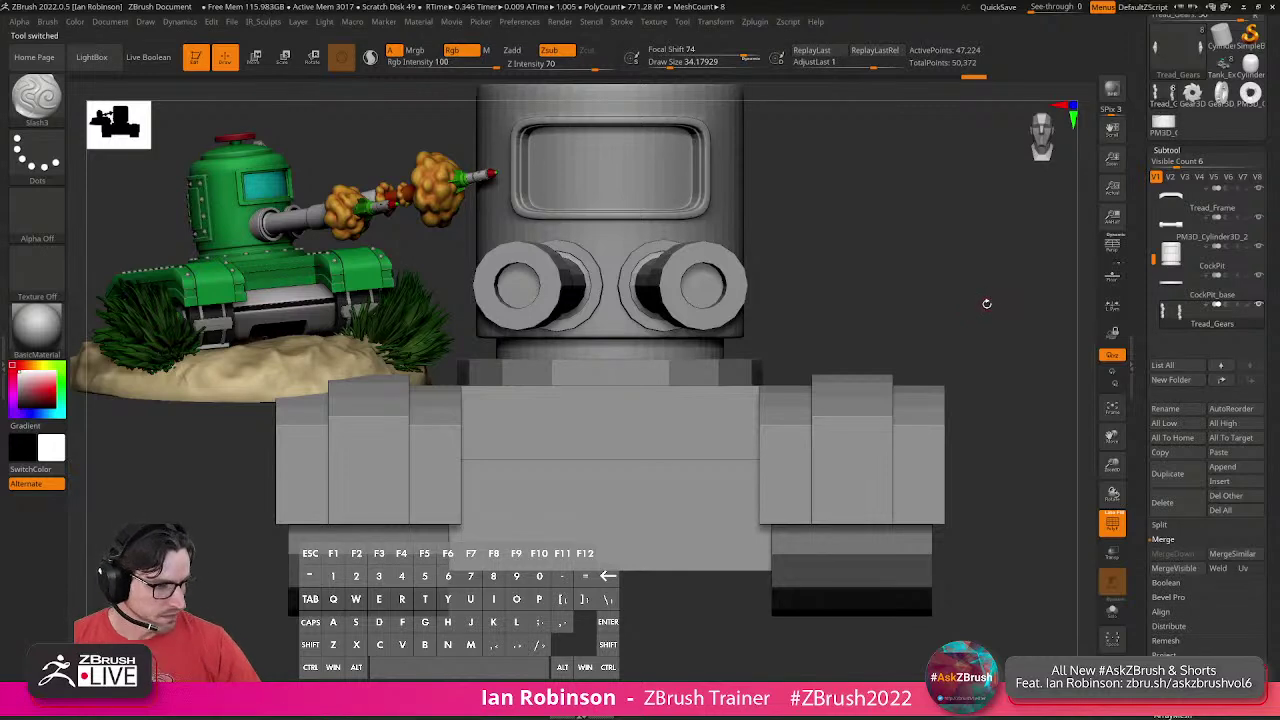
{"action": "mouse_move", "coordinate": [983, 296]}
{"action": "left_mouse_down"}
{"action": "mouse_move", "coordinate": [906, 277]}
{"action": "mouse_move", "coordinate": [914, 320]}
{"action": "mouse_move", "coordinate": [903, 317]}
{"action": "mouse_move", "coordinate": [930, 318]}
{"action": "left_mouse_up"}
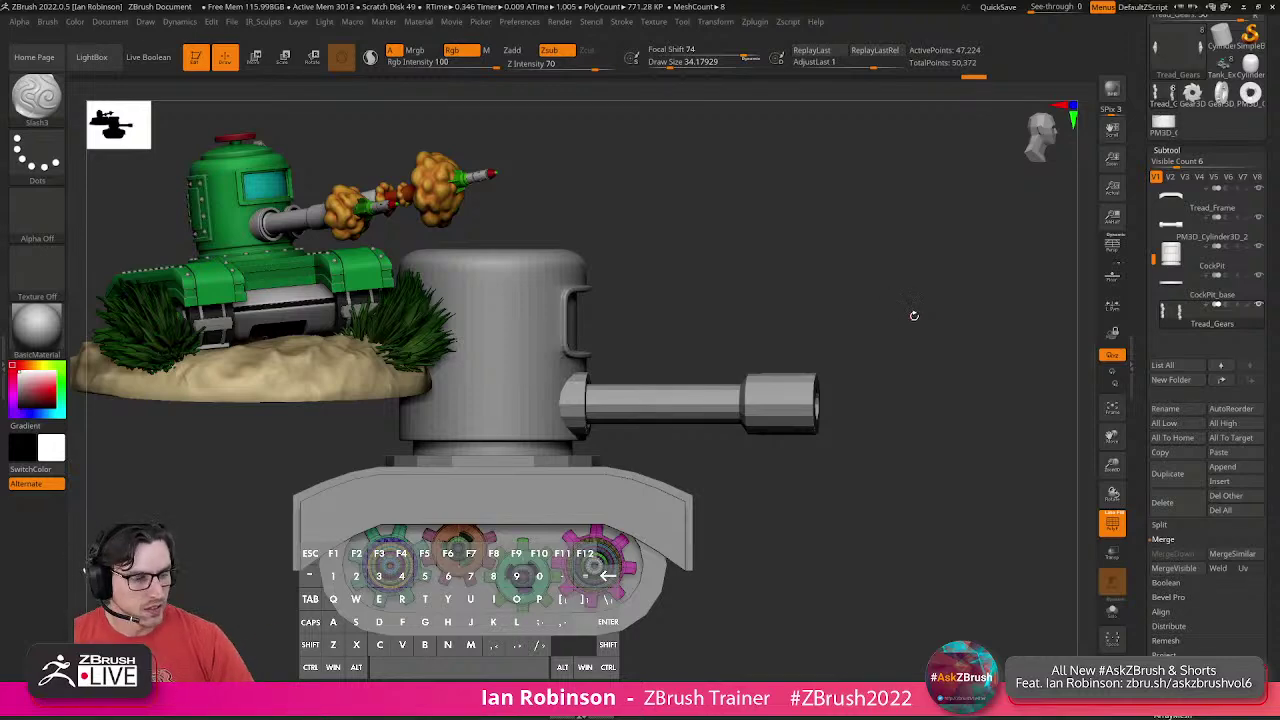
{"action": "left_click_drag", "start_coordinate": [914, 337], "coordinate": [970, 340], "text": "alt"}
{"action": "mouse_move", "coordinate": [946, 345]}
{"action": "left_mouse_down"}
{"action": "mouse_move", "coordinate": [962, 338]}
{"action": "mouse_move", "coordinate": [928, 332]}
{"action": "left_mouse_up"}
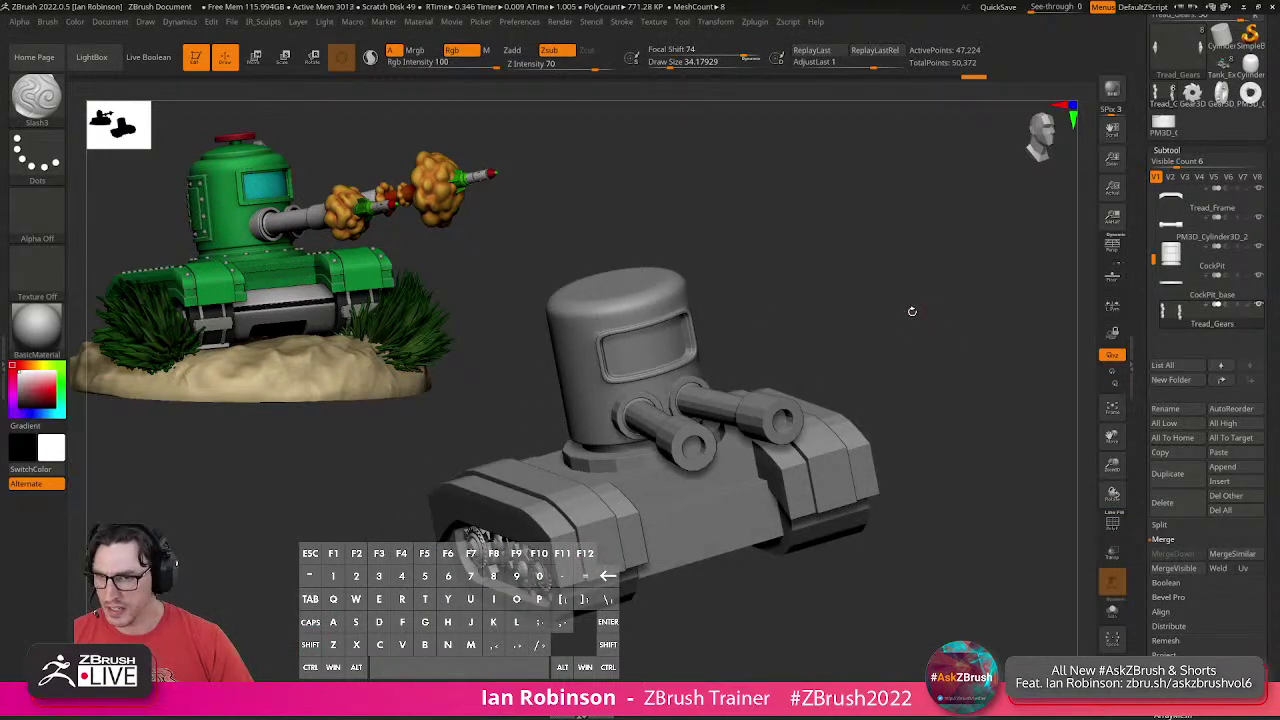
{"action": "left_click_drag", "start_coordinate": [469, 226], "coordinate": [428, 207]}
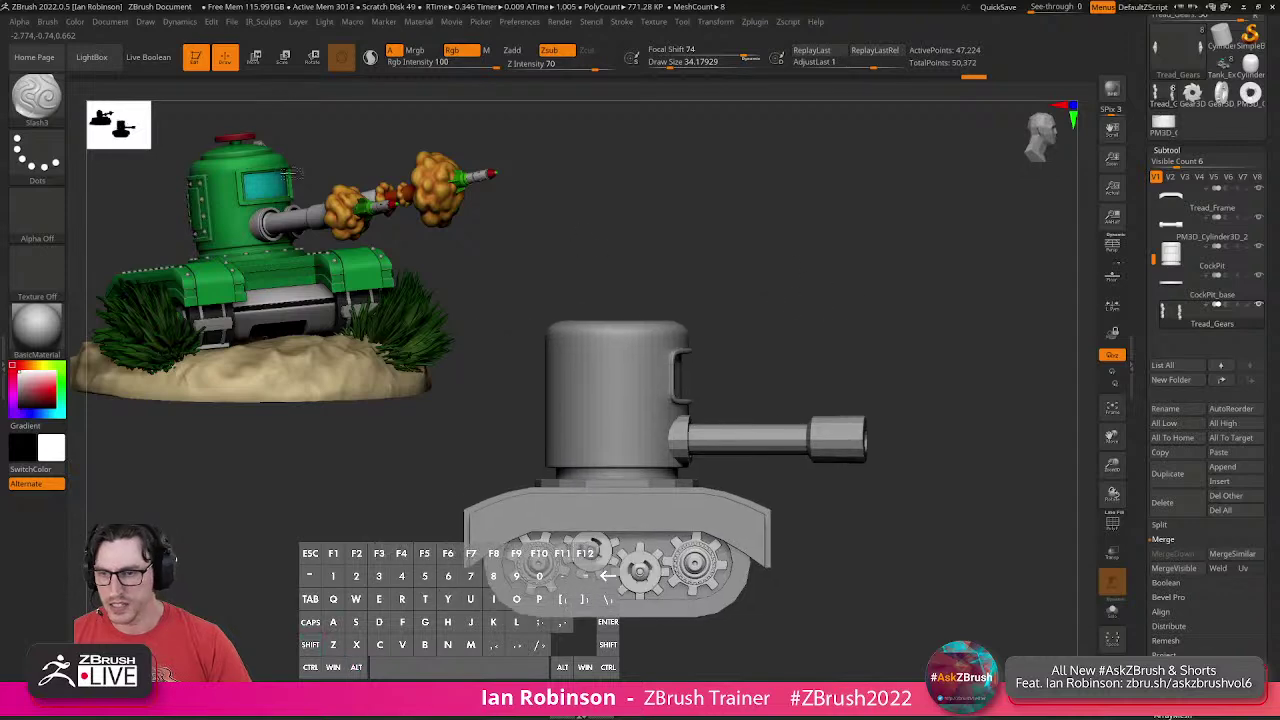
{"action": "left_click_drag", "start_coordinate": [772, 301], "coordinate": [808, 306]}
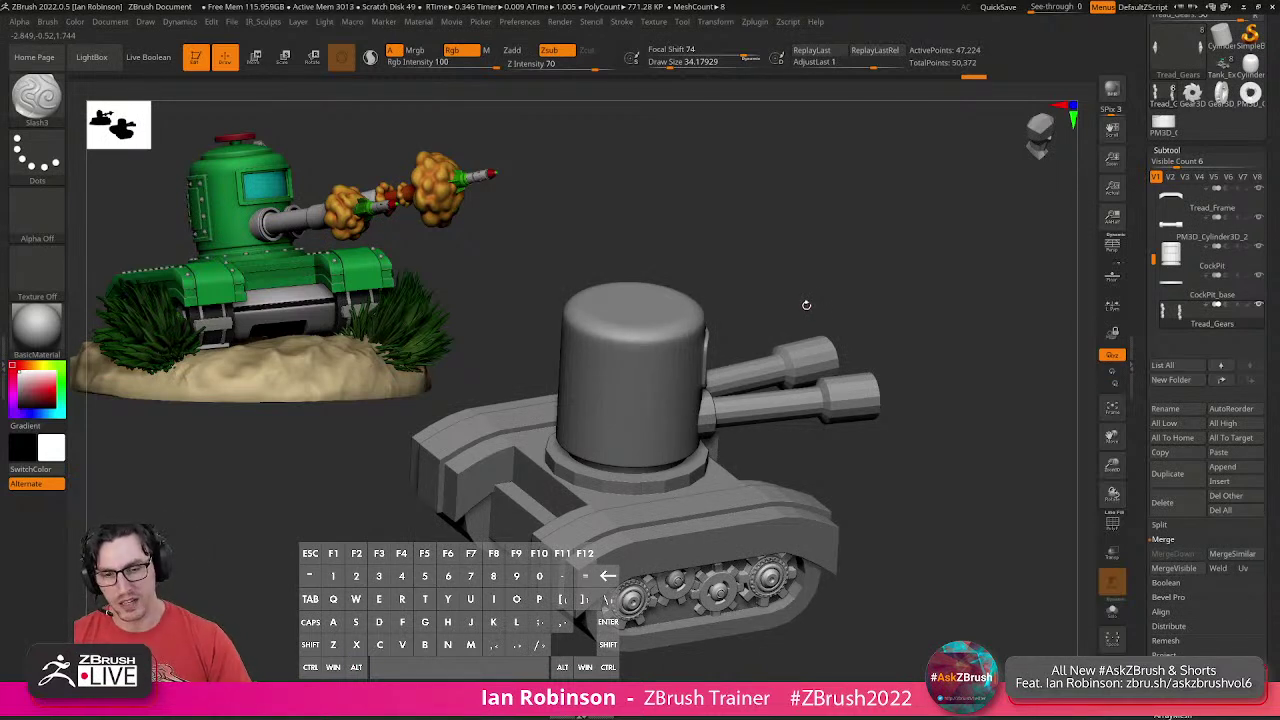
{"action": "left_click_drag", "start_coordinate": [874, 274], "coordinate": [879, 262], "text": "alt"}
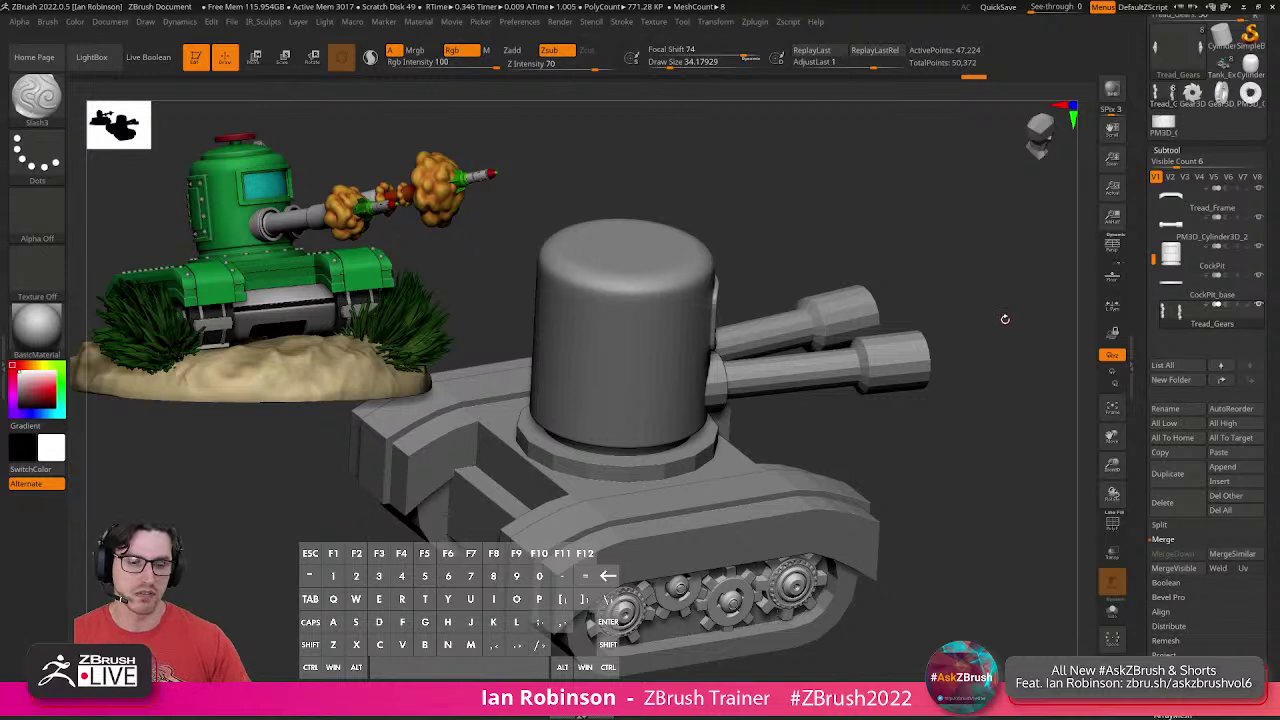
{"action": "left_click_drag", "start_coordinate": [988, 337], "coordinate": [1011, 382], "text": "alt"}
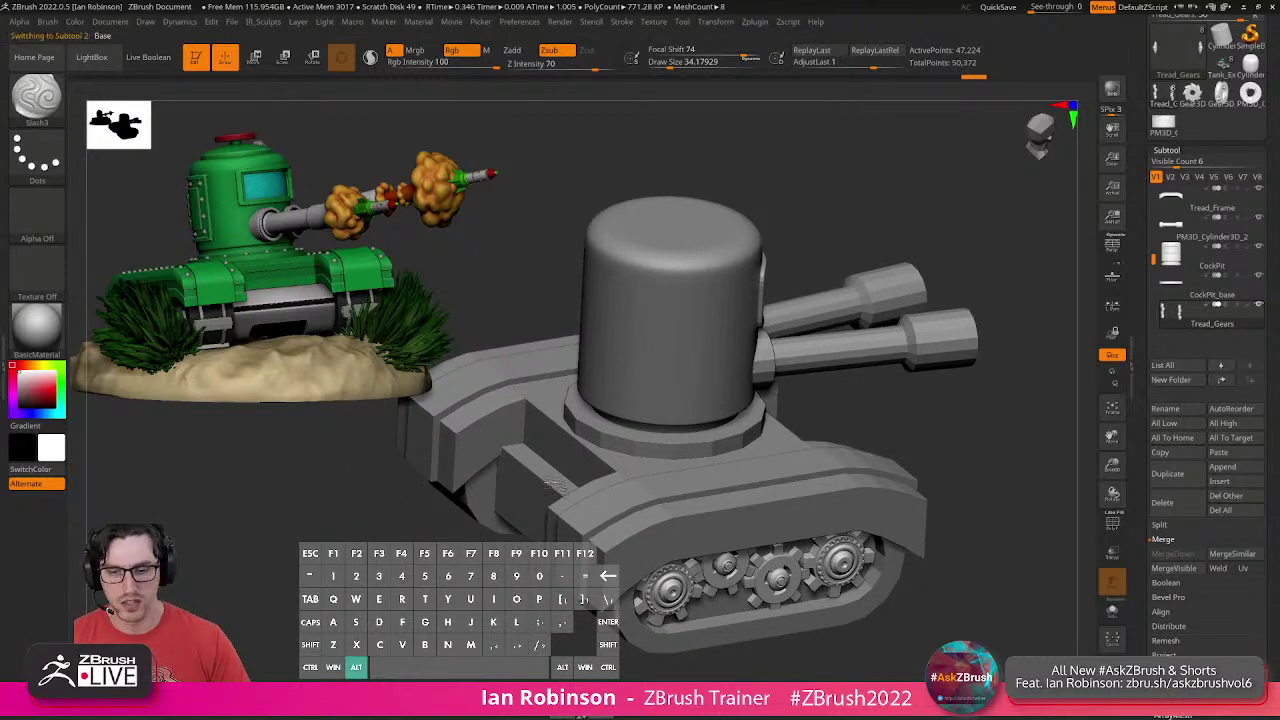
Select the tank's Base subtool, frame it with the wireframe shown and isolate it in Solo mode.
{"action": "left_click", "coordinate": [556, 484], "text": "alt"}
{"action": "key", "text": "f"}
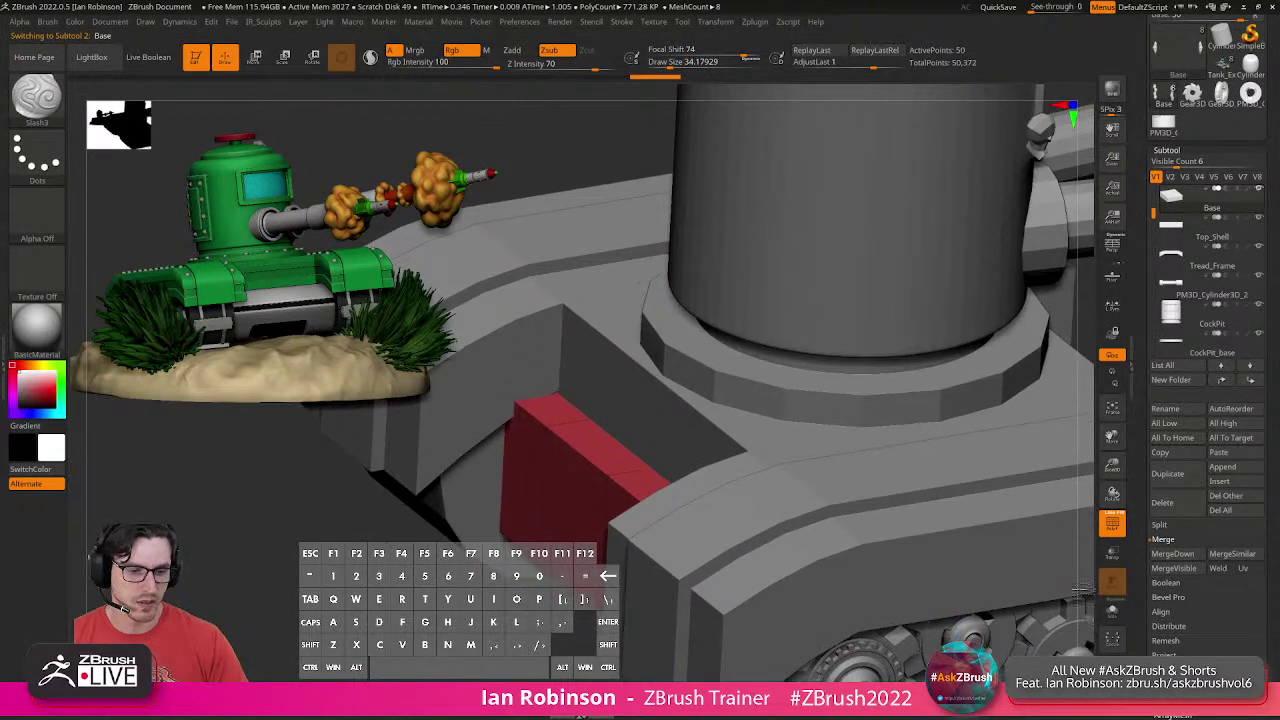
{"action": "left_click", "coordinate": [1112, 610]}
{"action": "left_click_drag", "start_coordinate": [688, 393], "coordinate": [717, 443], "text": "alt"}
{"action": "mouse_move", "coordinate": [1003, 370]}
{"action": "left_mouse_down"}
{"action": "mouse_move", "coordinate": [1069, 422]}
{"action": "mouse_move", "coordinate": [1000, 423]}
{"action": "mouse_move", "coordinate": [963, 489]}
{"action": "mouse_move", "coordinate": [934, 437]}
{"action": "left_mouse_up"}
Choose the ZModeler brush and set its edge action to Insert with the Single EdgeLoop target.
{"action": "key", "text": "b"}
{"action": "key", "text": "z"}
{"action": "key", "text": "m"}
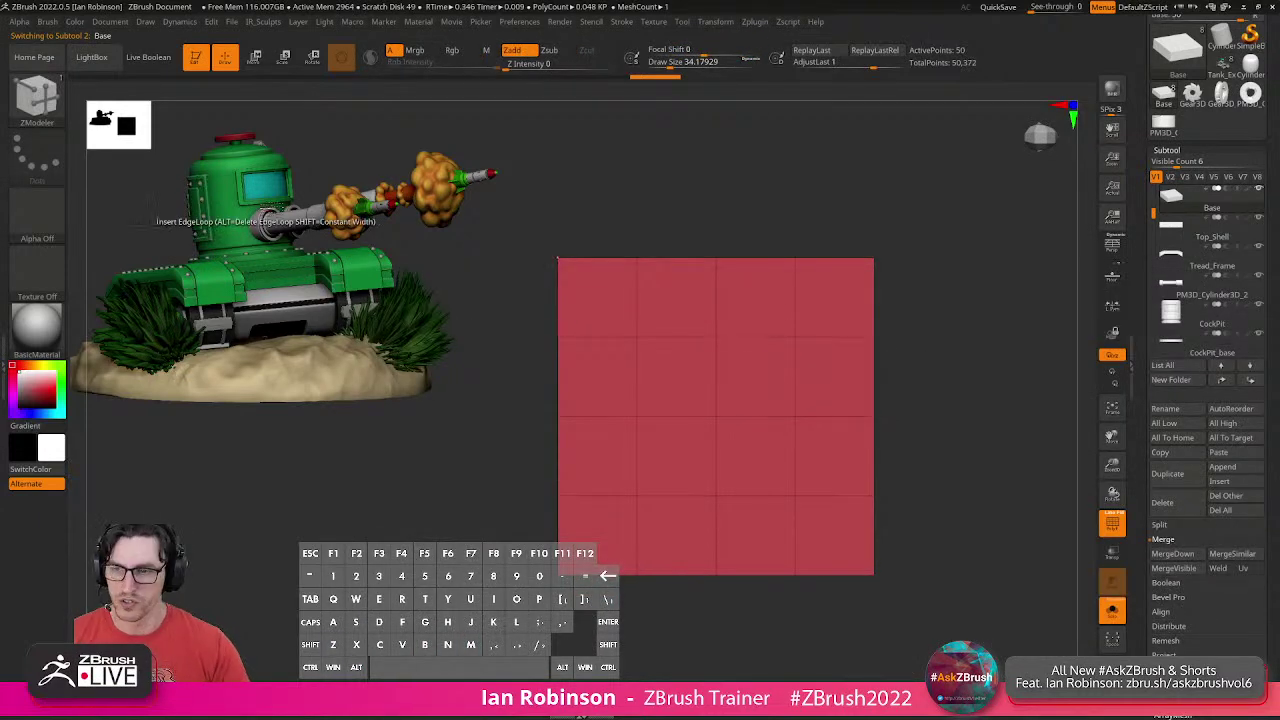
{"action": "left_click", "coordinate": [50, 98]}
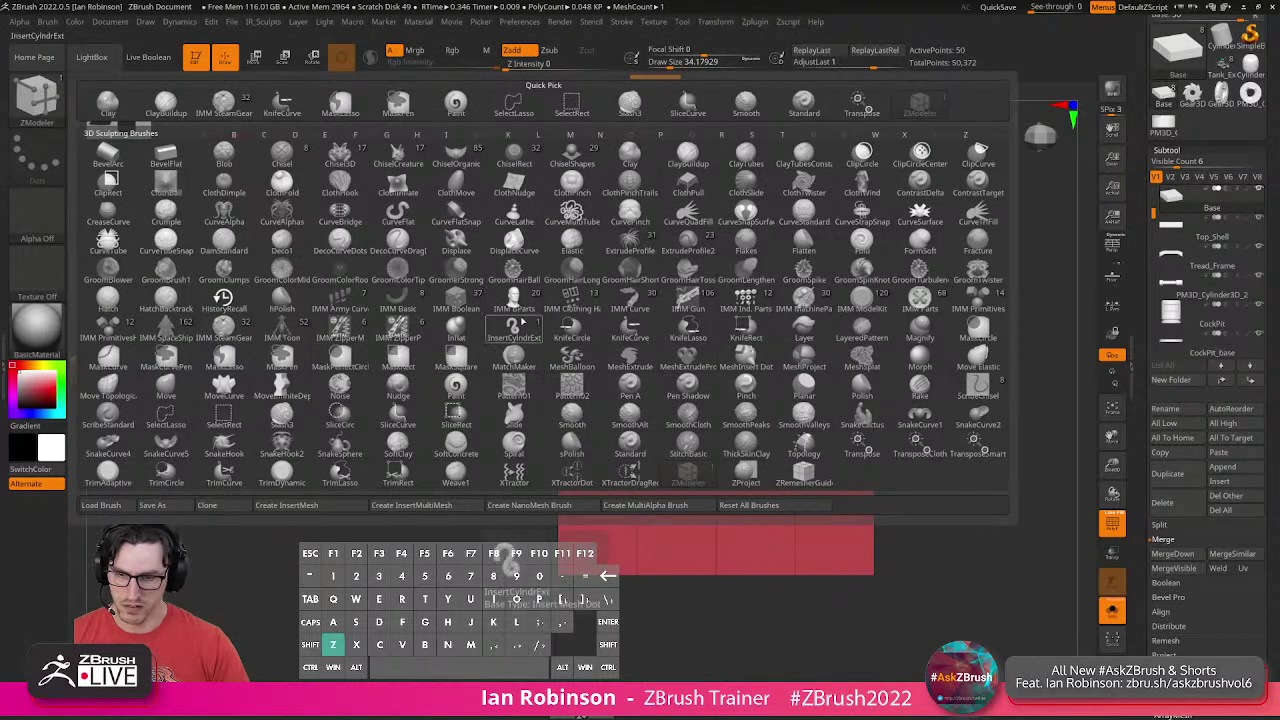
{"action": "key", "text": "z"}
{"action": "left_click", "coordinate": [687, 476]}
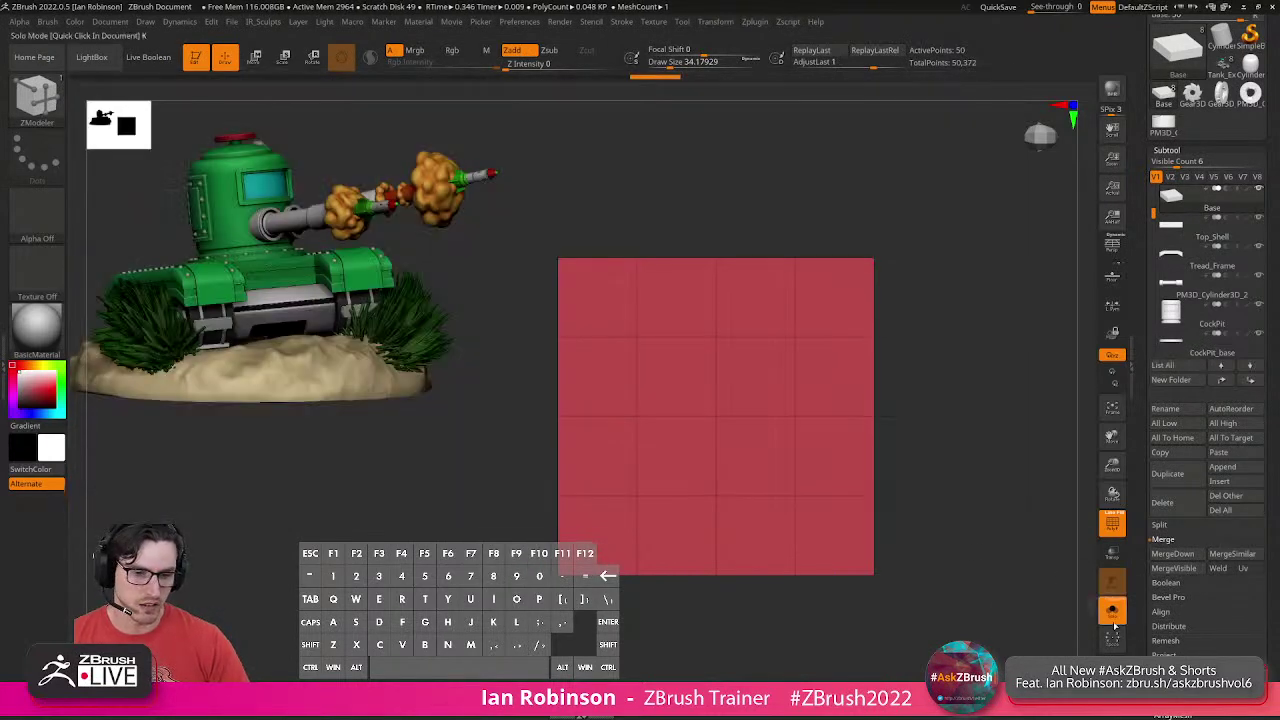
{"action": "key", "text": "space"}
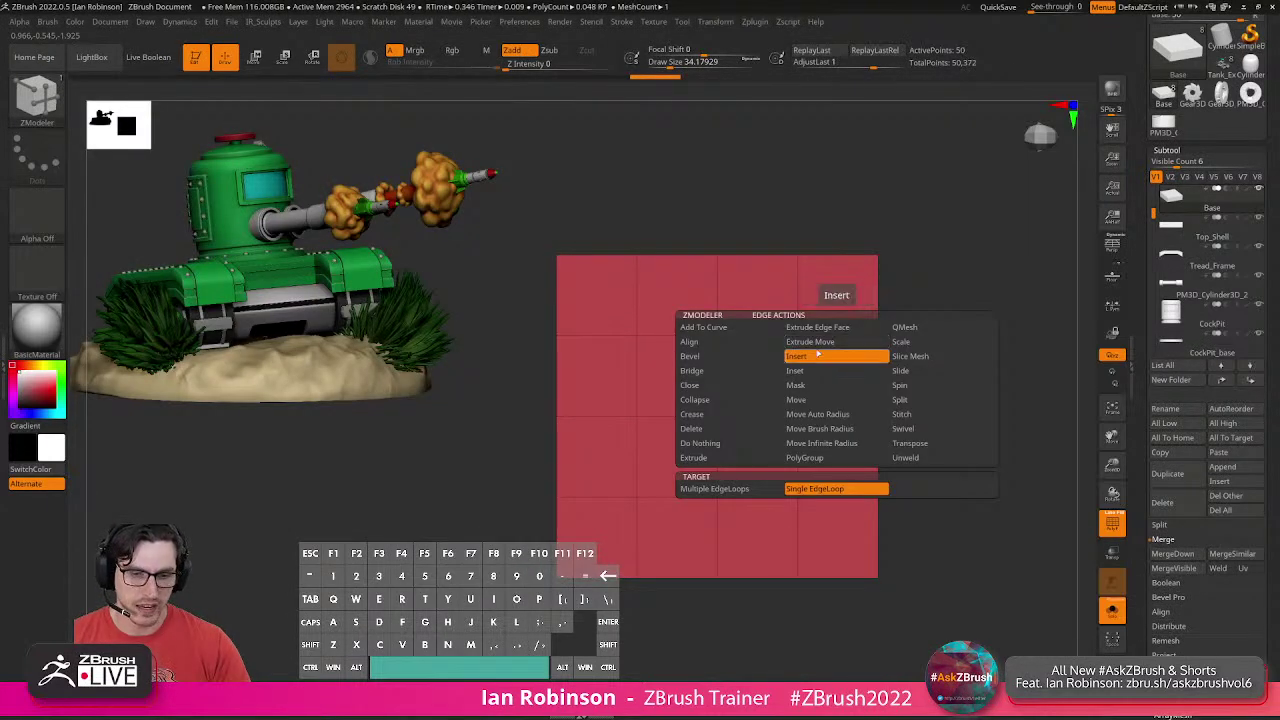
{"action": "left_click", "coordinate": [818, 355]}
Insert single edge loops near two opposite ends of the Base and around its thickness close to the top and bottom faces.
{"action": "left_click", "coordinate": [845, 338]}
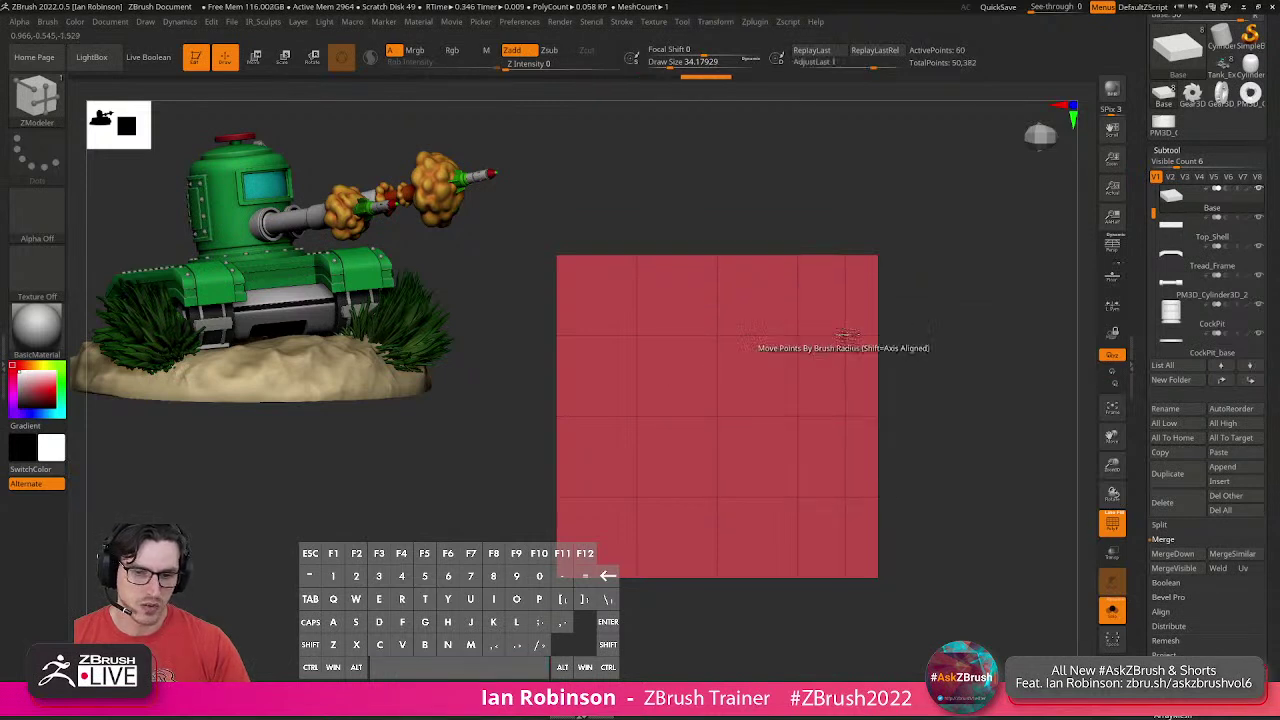
{"action": "left_click", "coordinate": [589, 338]}
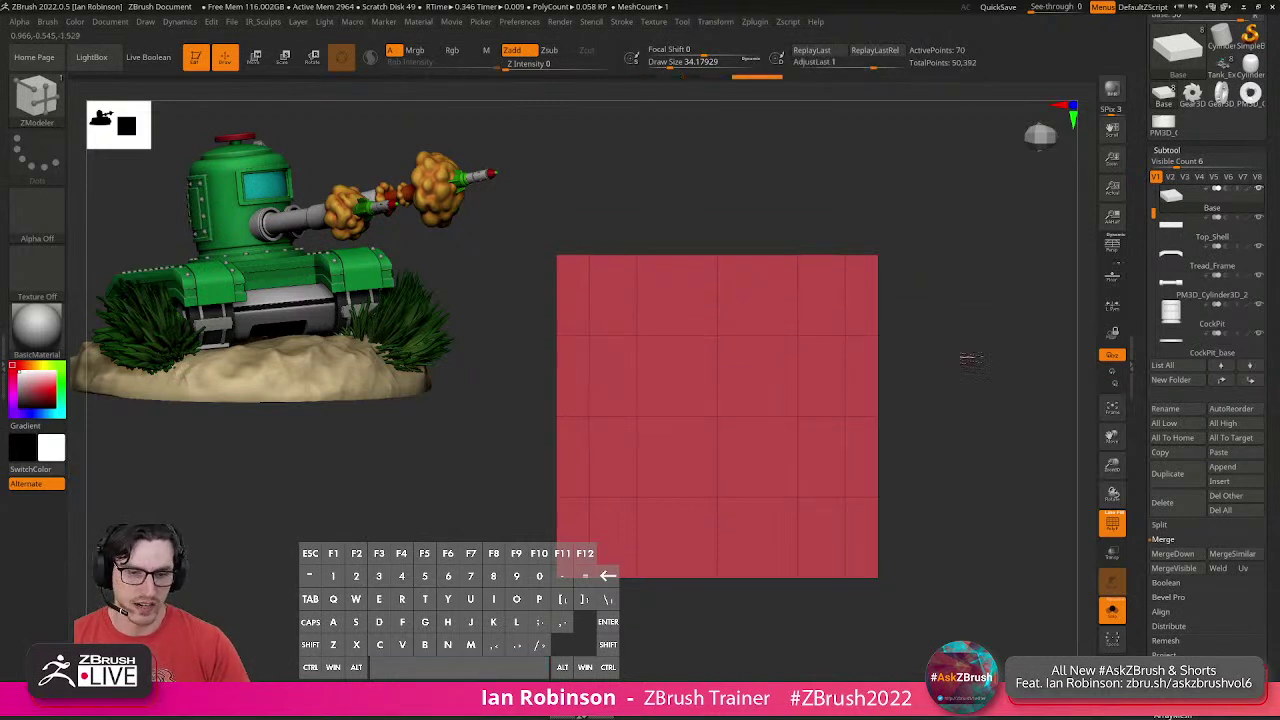
{"action": "left_click_drag", "start_coordinate": [968, 357], "coordinate": [940, 363]}
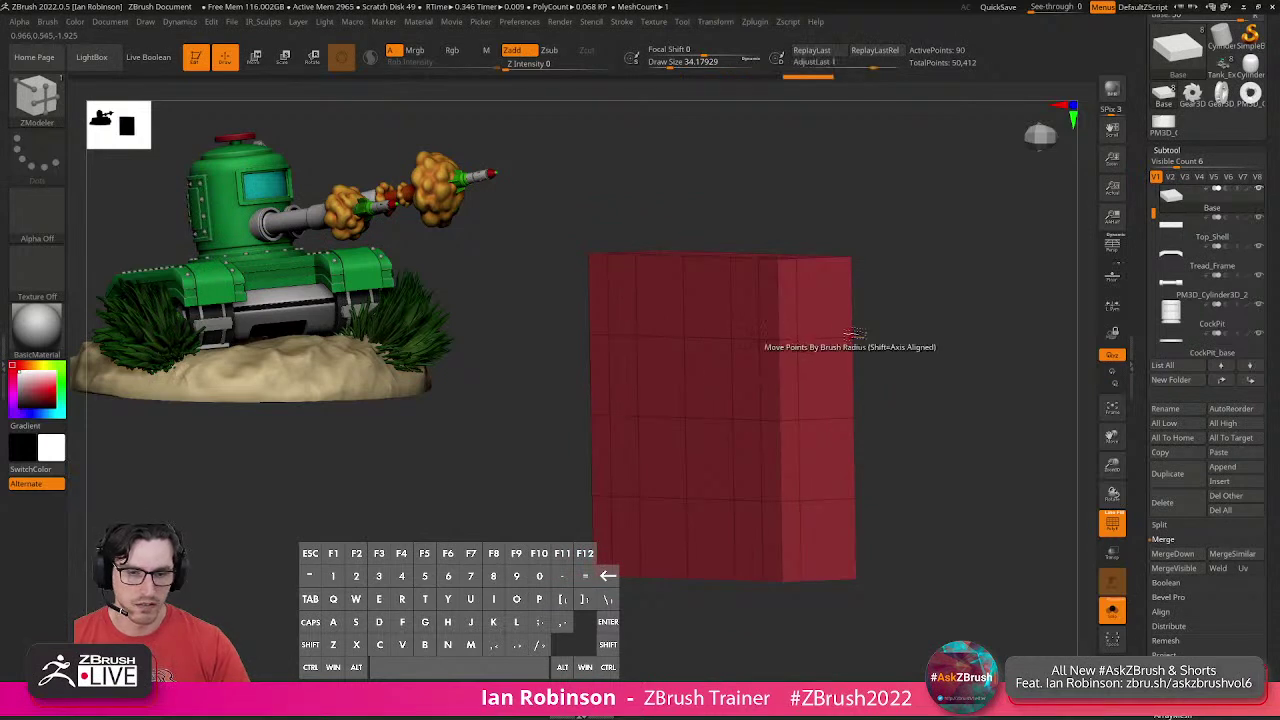
{"action": "left_click_drag", "start_coordinate": [905, 350], "coordinate": [985, 350]}
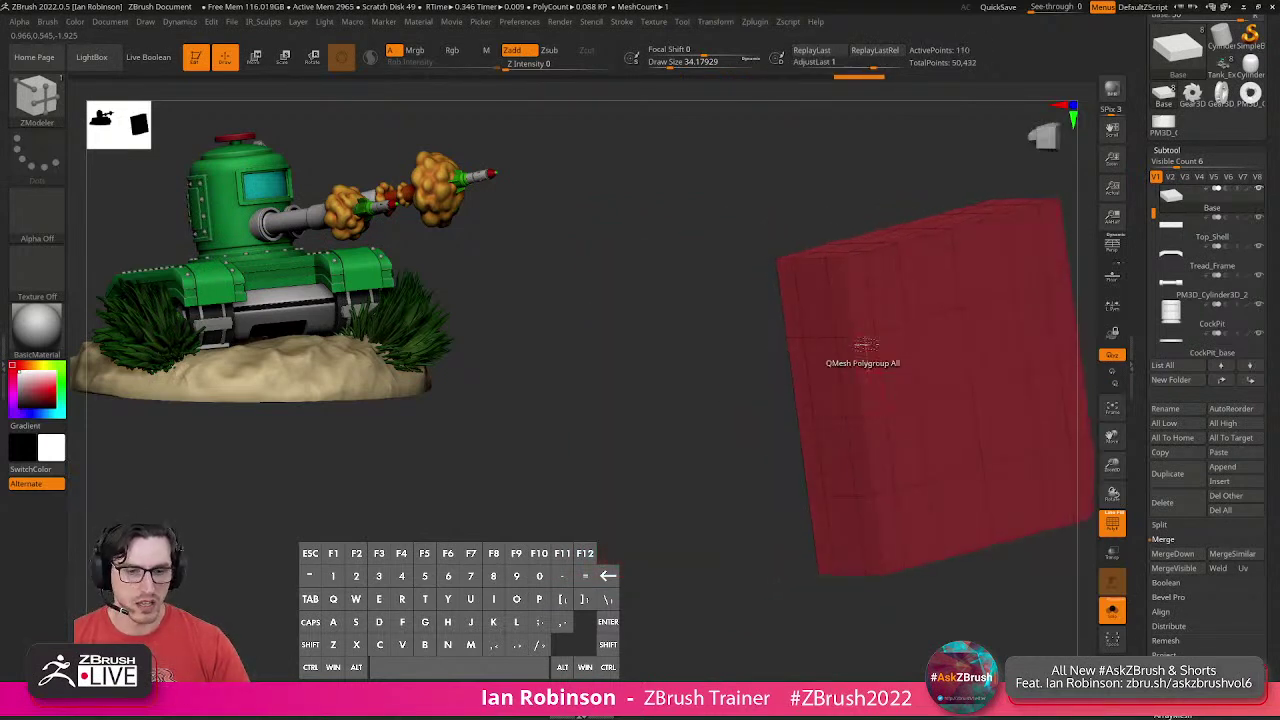
{"action": "left_click_drag", "start_coordinate": [718, 362], "coordinate": [675, 362]}
Delete the four outer corner edge loops at the Base's two ends to chamfer them, and check the shape against the whole tank.
{"action": "right_click_drag", "start_coordinate": [809, 322], "coordinate": [812, 372], "text": "alt"}
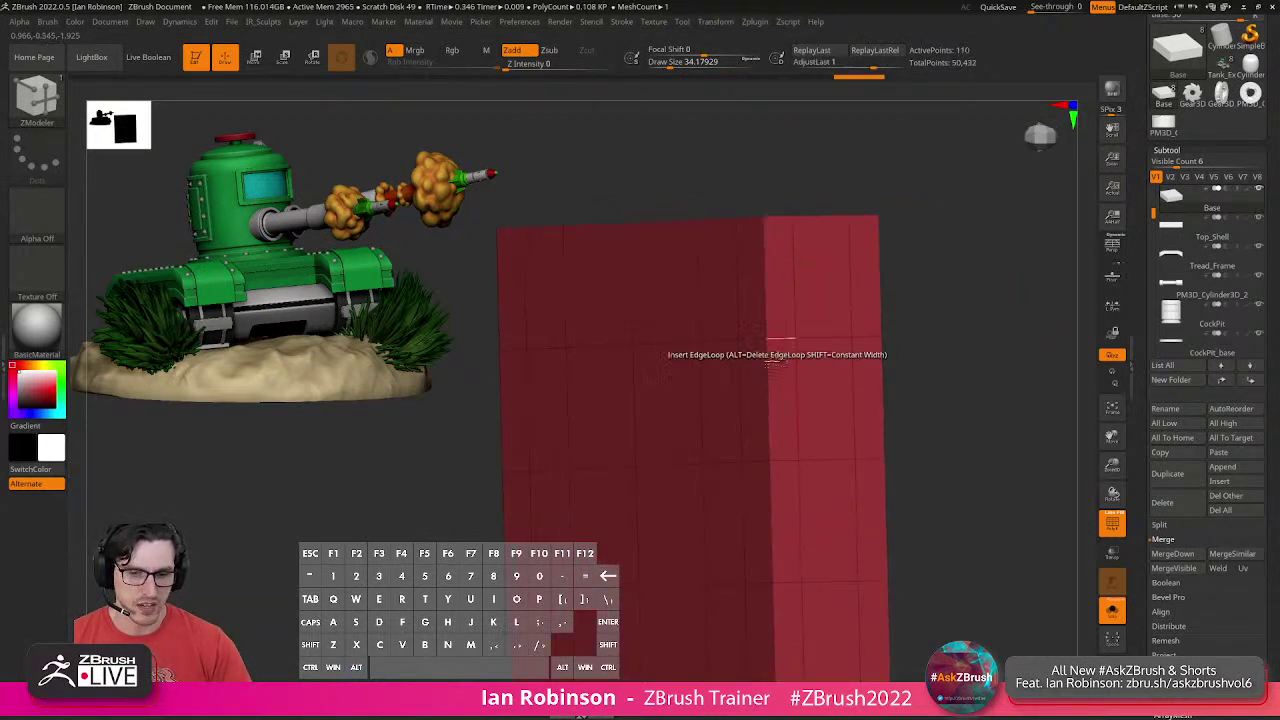
{"action": "left_click_drag", "start_coordinate": [767, 386], "coordinate": [775, 373], "text": "alt"}
{"action": "left_click", "coordinate": [882, 364], "text": "alt"}
{"action": "left_click_drag", "start_coordinate": [908, 367], "coordinate": [1030, 384]}
{"action": "left_click", "coordinate": [887, 380], "text": "alt"}
{"action": "right_click_drag", "start_coordinate": [832, 403], "coordinate": [876, 350], "text": "alt"}
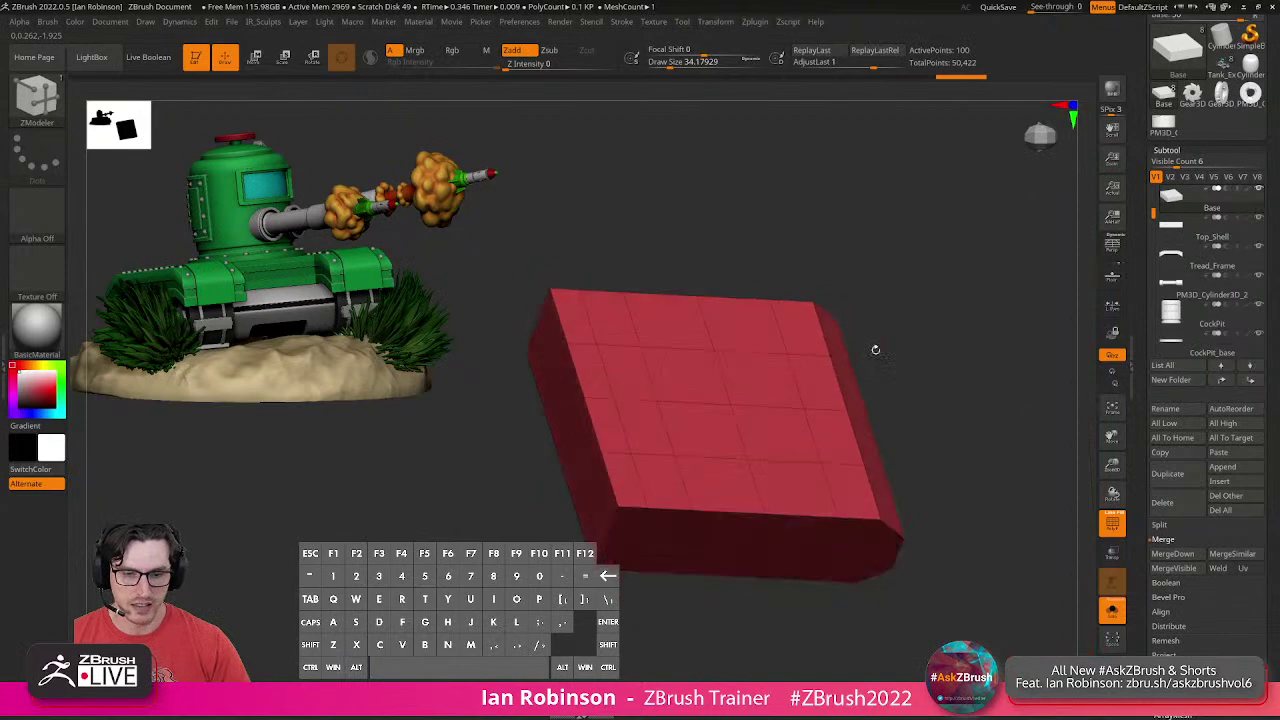
{"action": "left_click", "coordinate": [602, 438], "text": "alt"}
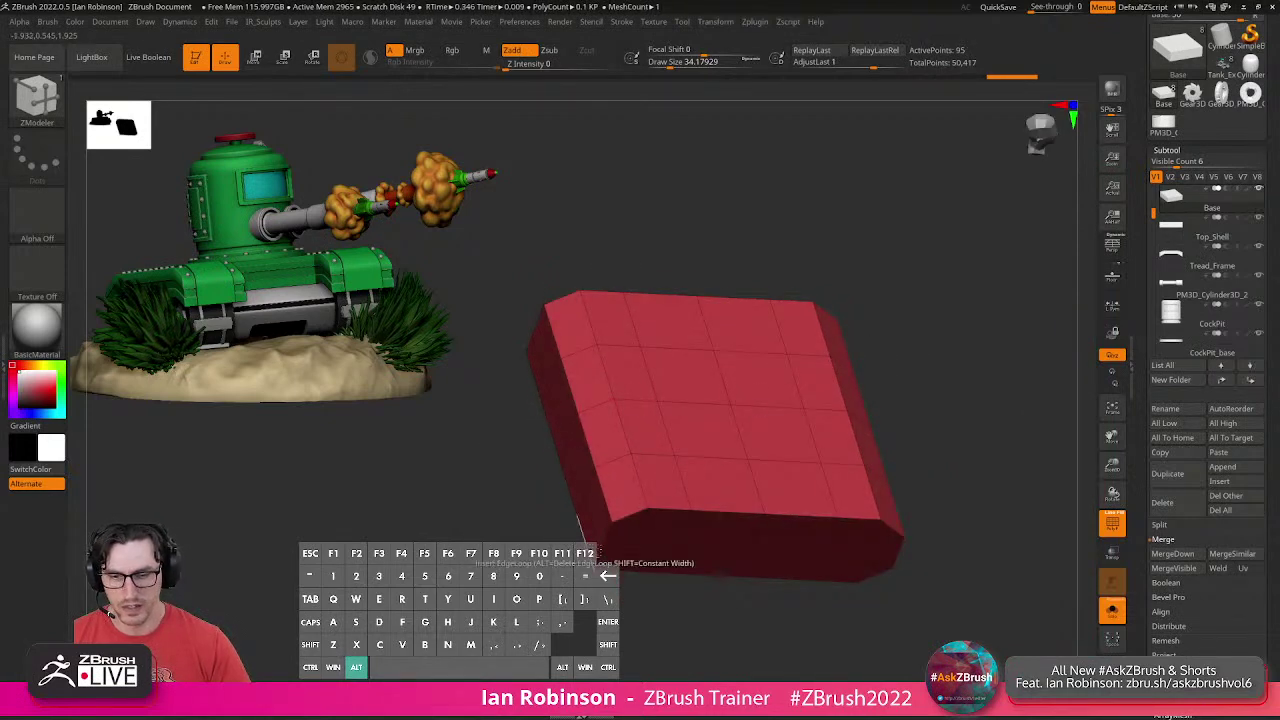
{"action": "left_click", "coordinate": [1121, 614]}
{"action": "right_click_drag", "start_coordinate": [718, 405], "coordinate": [640, 357]}
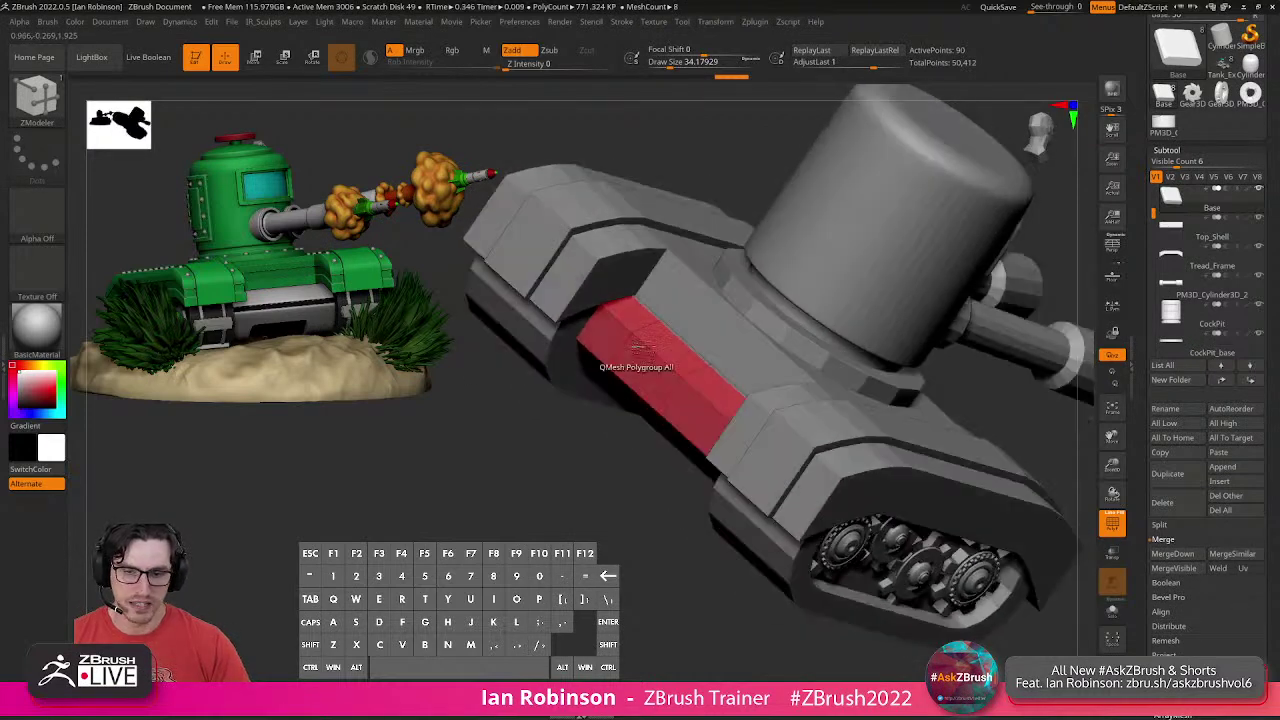
{"action": "left_click", "coordinate": [1112, 610]}
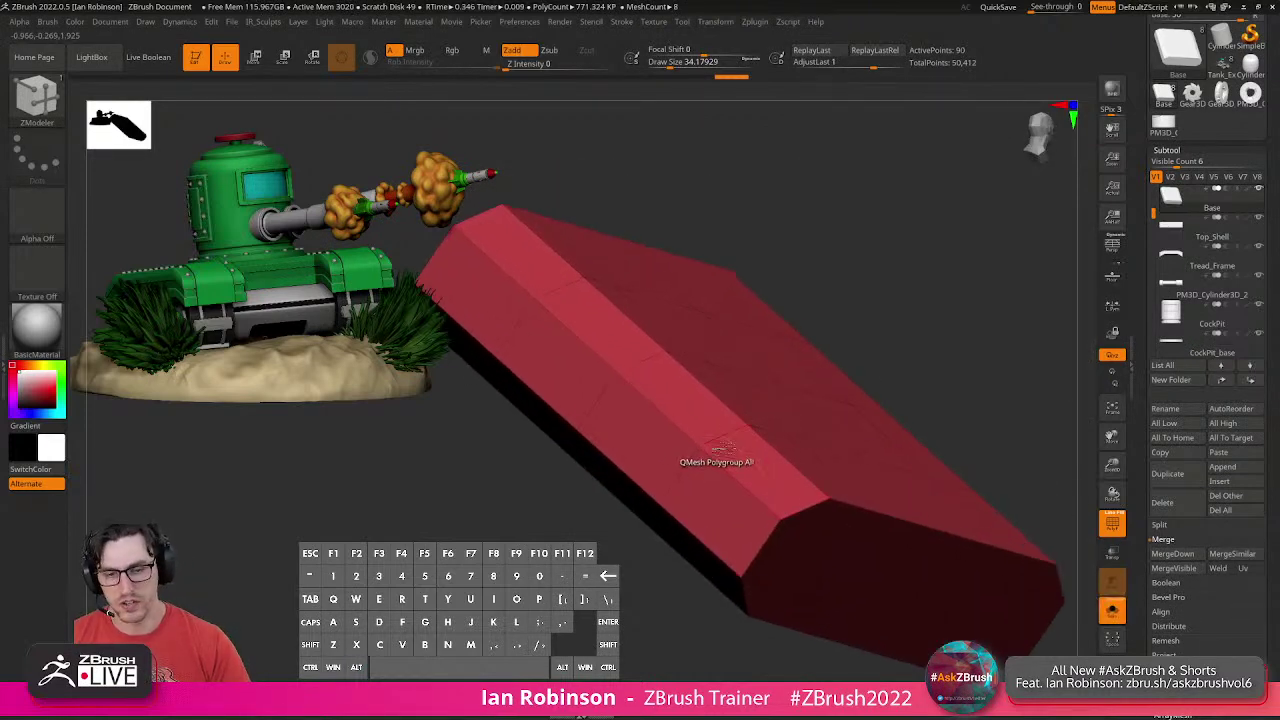
Set the edge Insert target to Multiple EdgeLoops with Interactive Elevation and try it across the Base's chamfered end.
{"action": "key", "text": "space"}
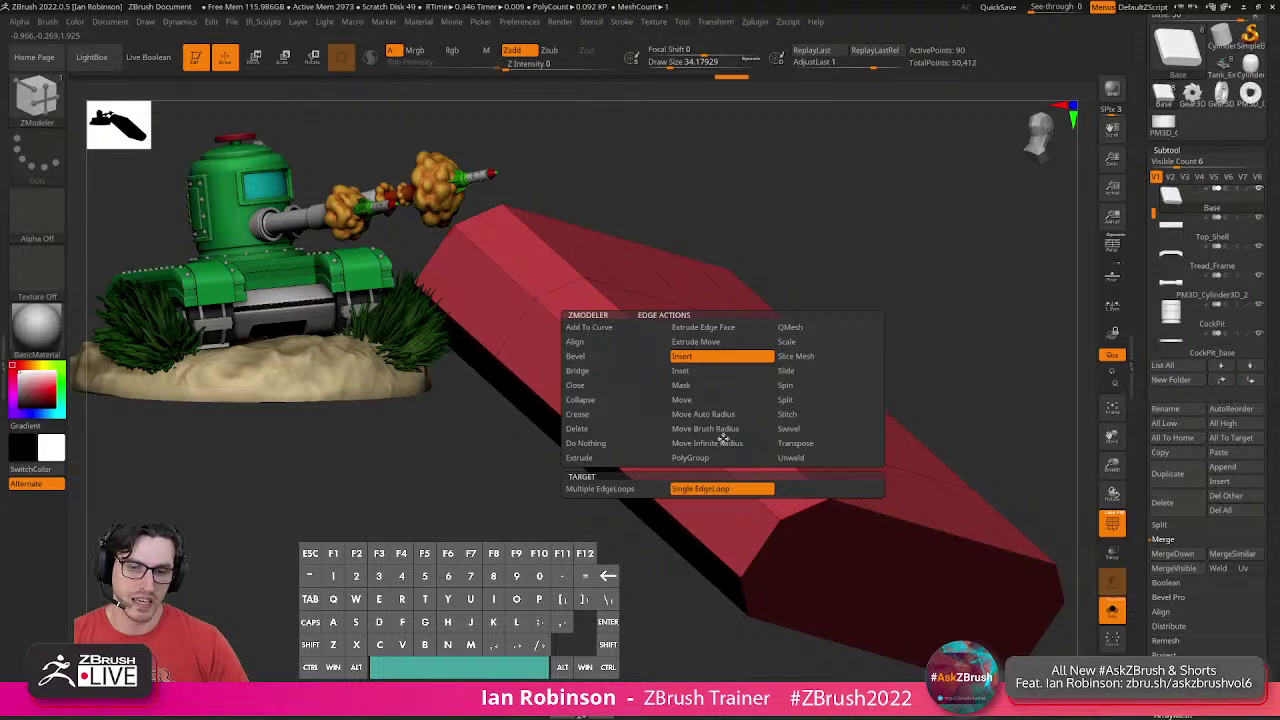
{"action": "left_click", "coordinate": [620, 489]}
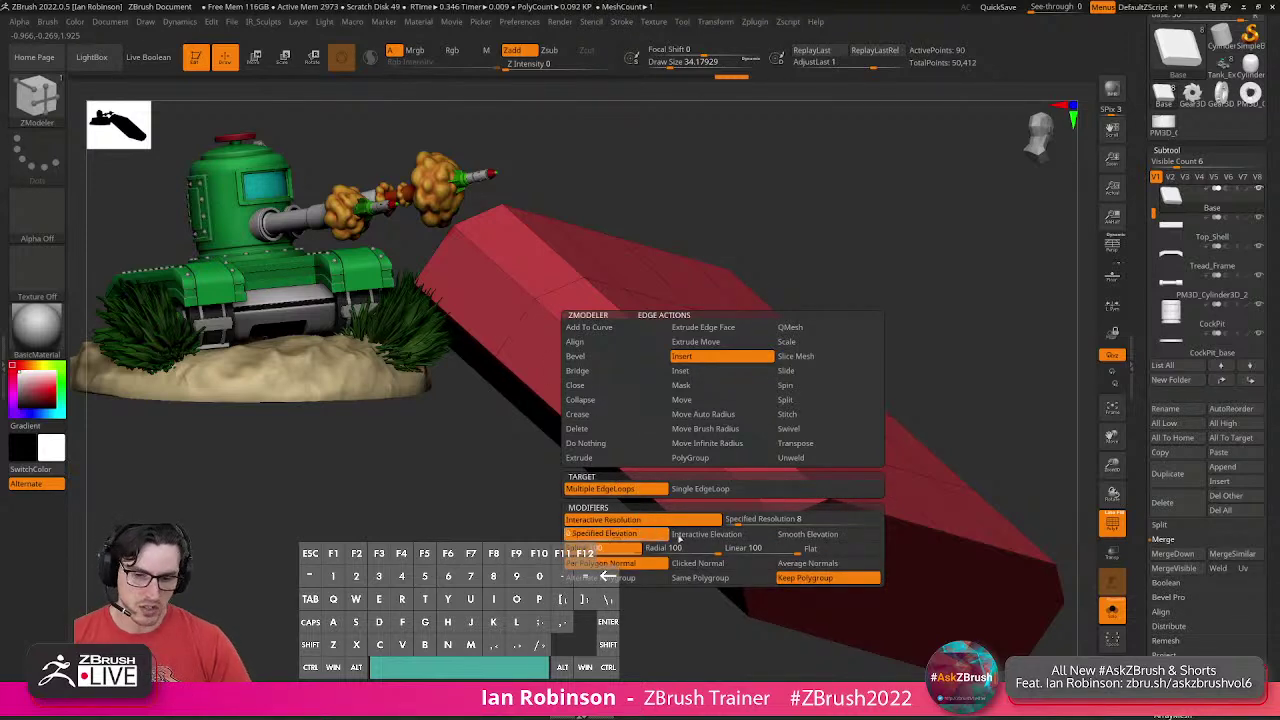
{"action": "left_click", "coordinate": [716, 536]}
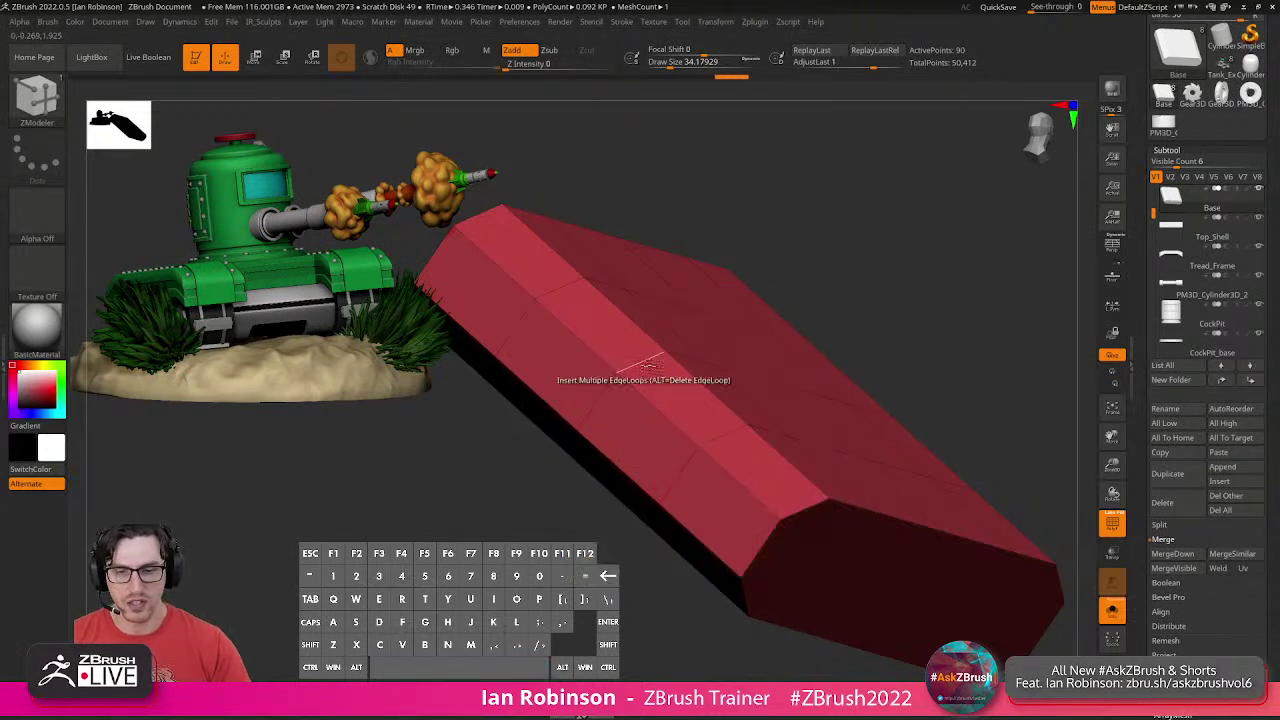
{"action": "mouse_move", "coordinate": [675, 378]}
{"action": "left_mouse_down"}
{"action": "mouse_move", "coordinate": [704, 381]}
{"action": "mouse_move", "coordinate": [695, 387]}
{"action": "left_mouse_up"}
{"action": "key", "text": "ctrl+z"}
Set the ZModeler edge action to Insert with the Single EdgeLoop target.
{"action": "left_click_drag", "start_coordinate": [937, 420], "coordinate": [895, 460]}
{"action": "right_click_drag", "start_coordinate": [659, 428], "coordinate": [723, 458]}
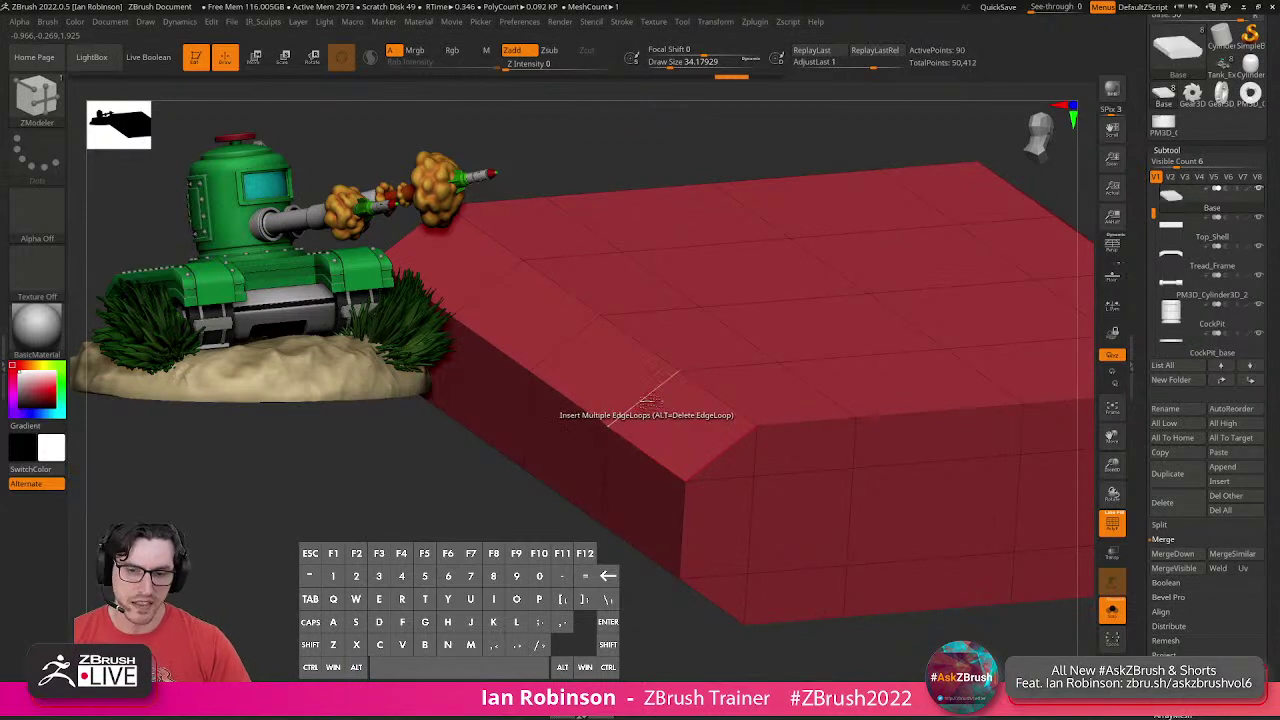
{"action": "key", "text": "space"}
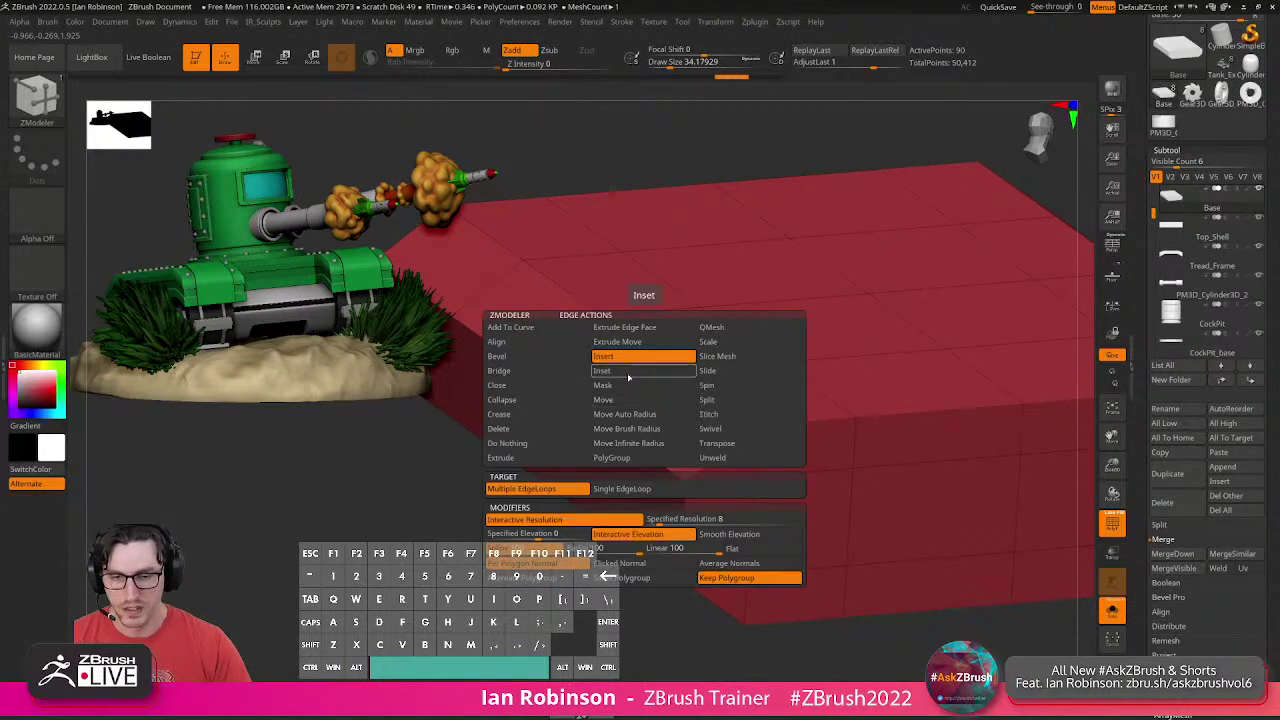
{"action": "left_click", "coordinate": [622, 372]}
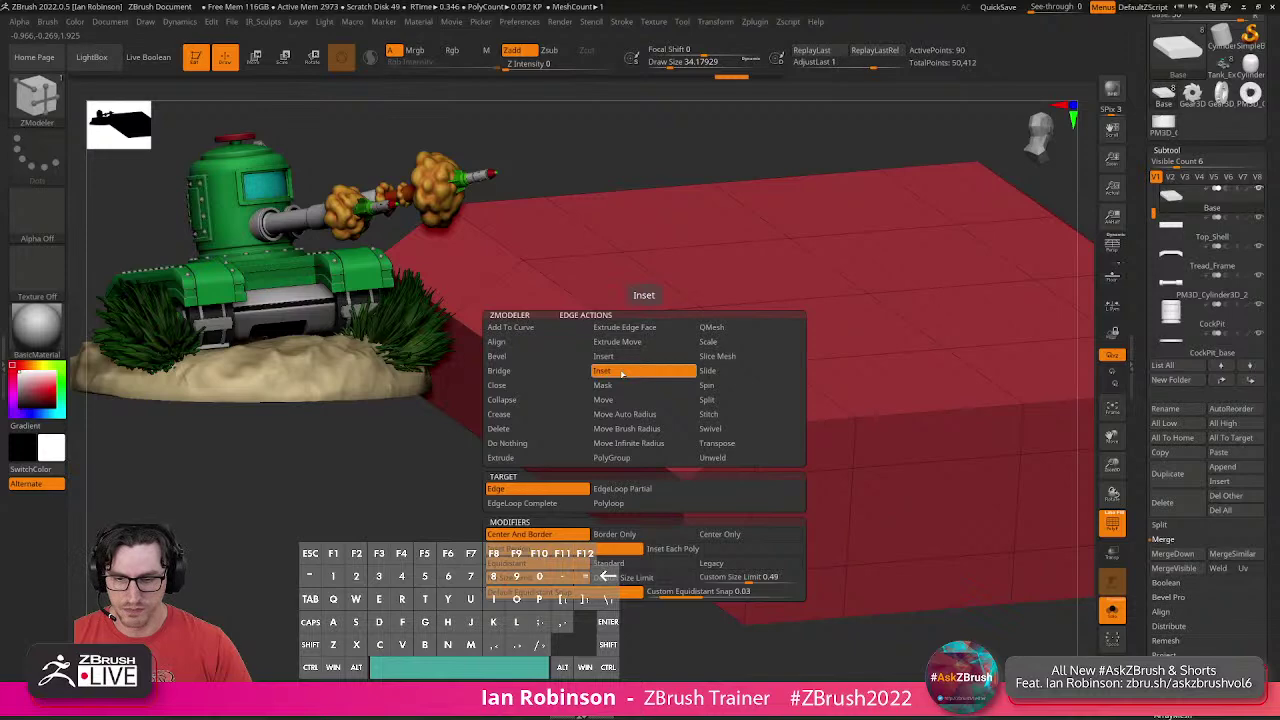
{"action": "key", "text": "space"}
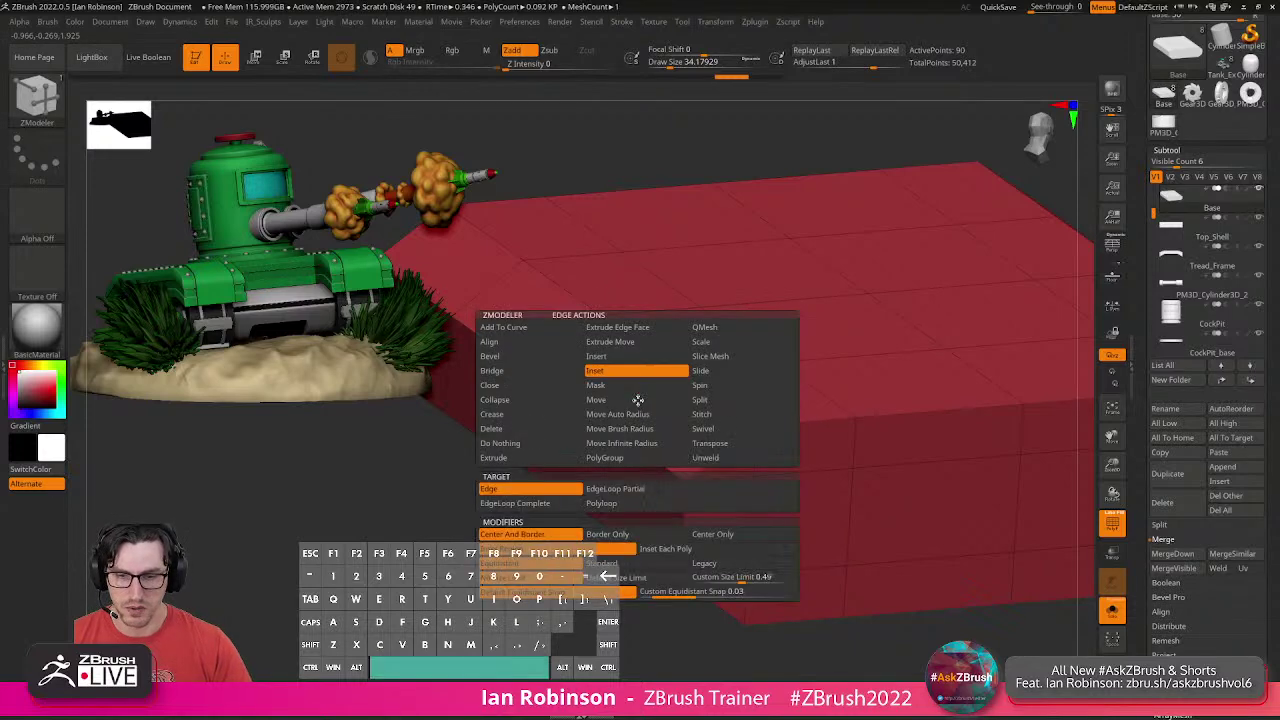
{"action": "left_click", "coordinate": [607, 357]}
{"action": "left_click", "coordinate": [620, 489]}
In side view, insert a single edge loop about midway across the chamfers at each end of the Base.
{"action": "right_click_drag", "start_coordinate": [622, 488], "coordinate": [690, 471], "text": "shift"}
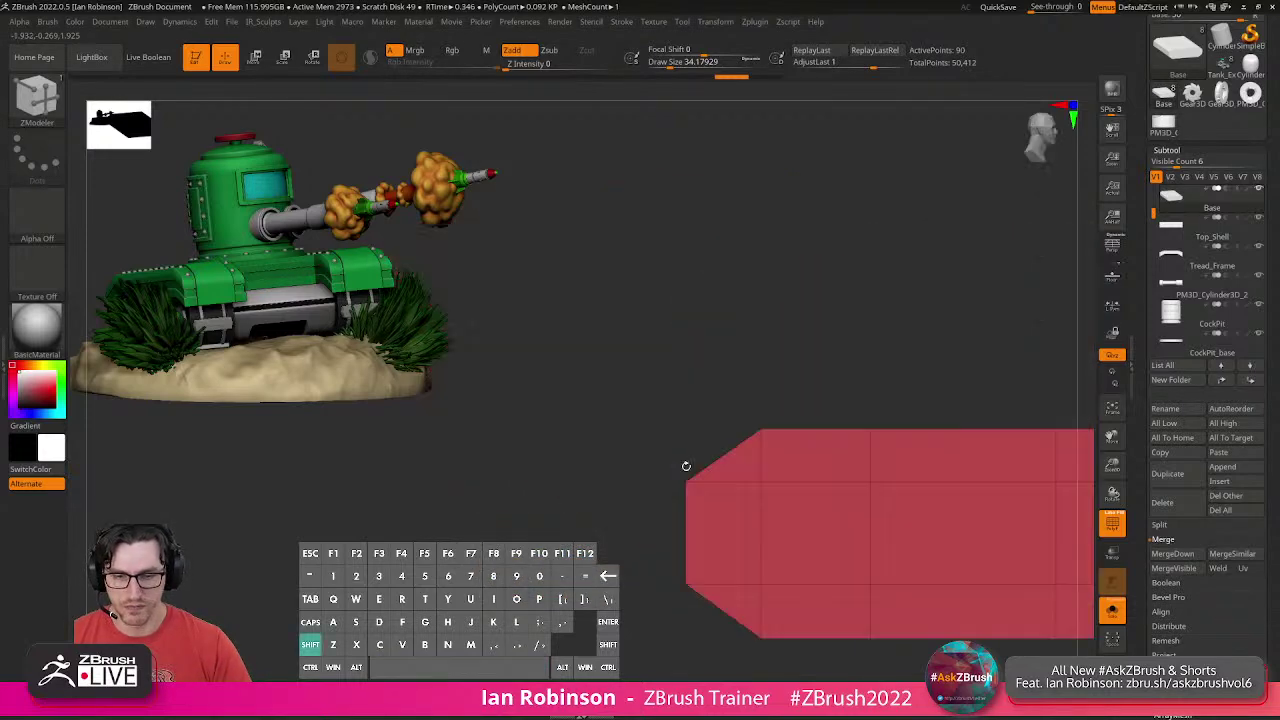
{"action": "left_click", "coordinate": [730, 486]}
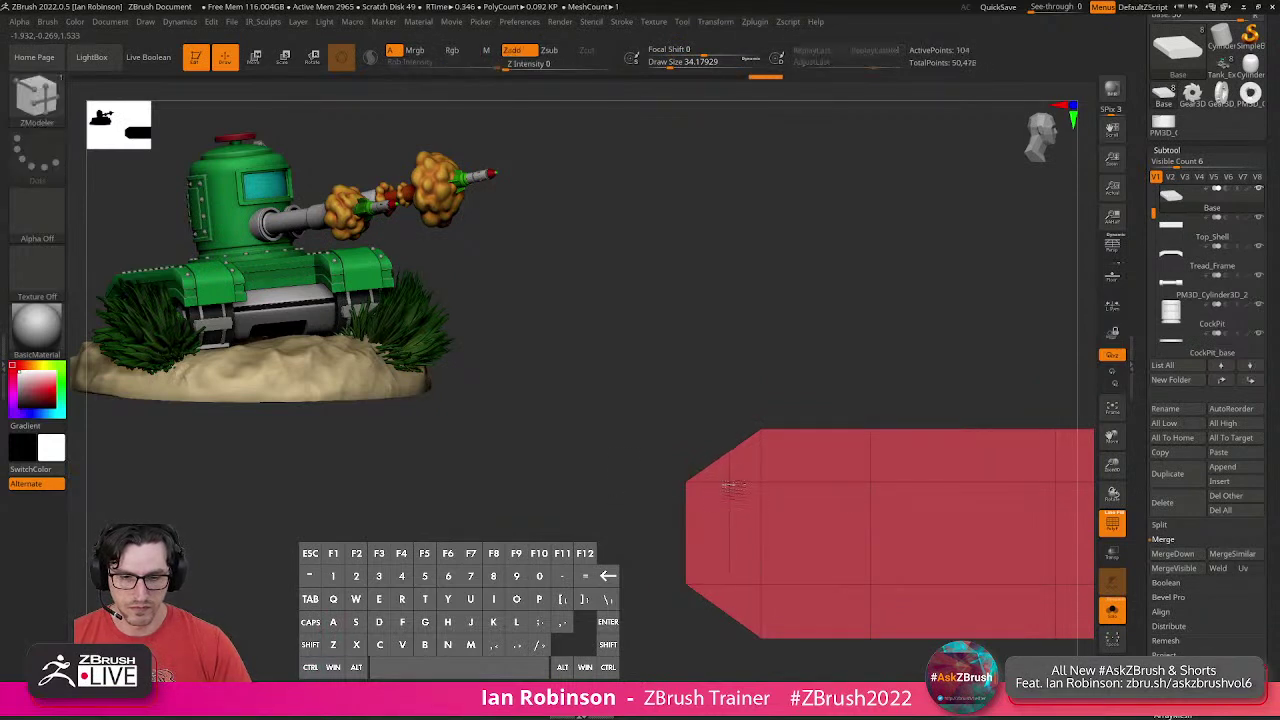
{"action": "right_click_drag", "start_coordinate": [728, 488], "coordinate": [622, 454], "text": "alt"}
{"action": "left_click", "coordinate": [1024, 438]}
{"action": "mouse_move", "coordinate": [1049, 438]}
{"action": "right_mouse_down", "text": "alt"}
{"action": "mouse_move", "coordinate": [832, 452]}
{"action": "mouse_move", "coordinate": [818, 527]}
{"action": "mouse_move", "coordinate": [817, 440]}
{"action": "right_mouse_up", "text": "alt"}
Mask the Base except for the new chamfer loops and scale them vertically by about 1.09 to round the chamfers.
{"action": "mouse_move", "coordinate": [809, 382]}
{"action": "left_mouse_down", "text": "ctrl"}
{"action": "mouse_move", "coordinate": [811, 610]}
{"action": "mouse_move", "coordinate": [771, 520]}
{"action": "mouse_move", "coordinate": [768, 382]}
{"action": "mouse_move", "coordinate": [800, 395]}
{"action": "left_mouse_up", "text": "ctrl"}
{"action": "key", "text": "w"}
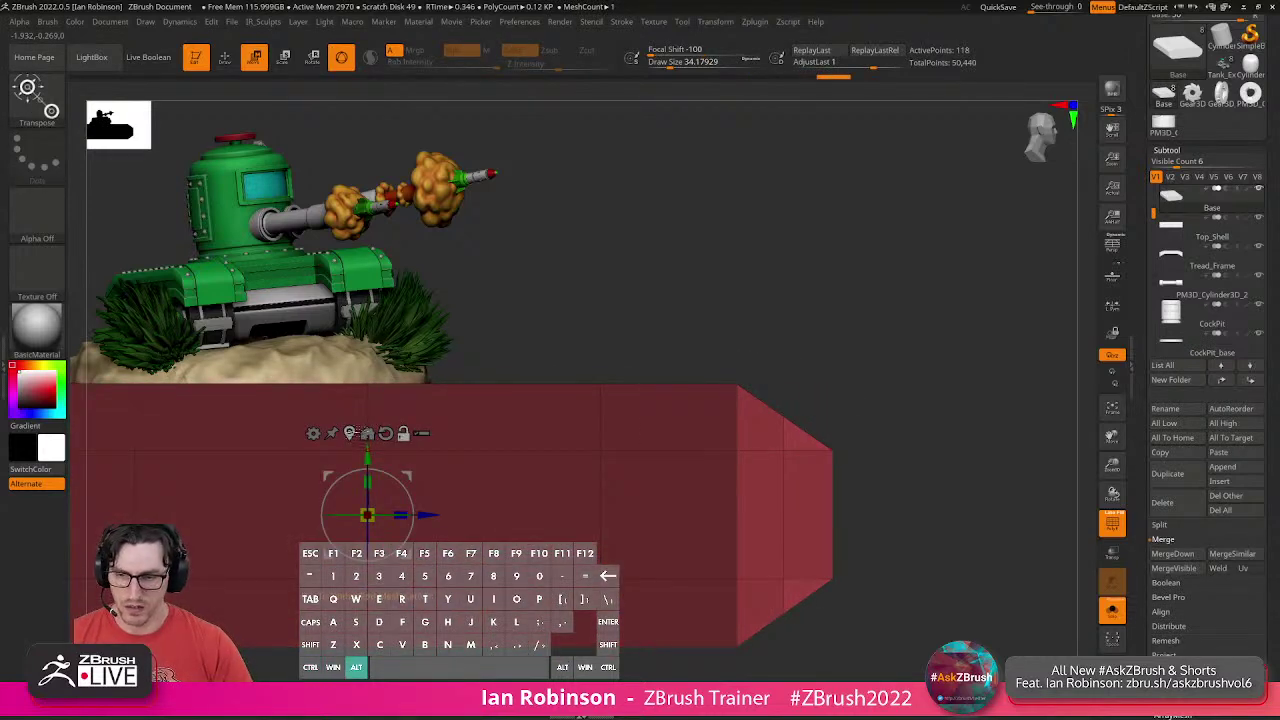
{"action": "left_click", "coordinate": [783, 515], "text": "alt"}
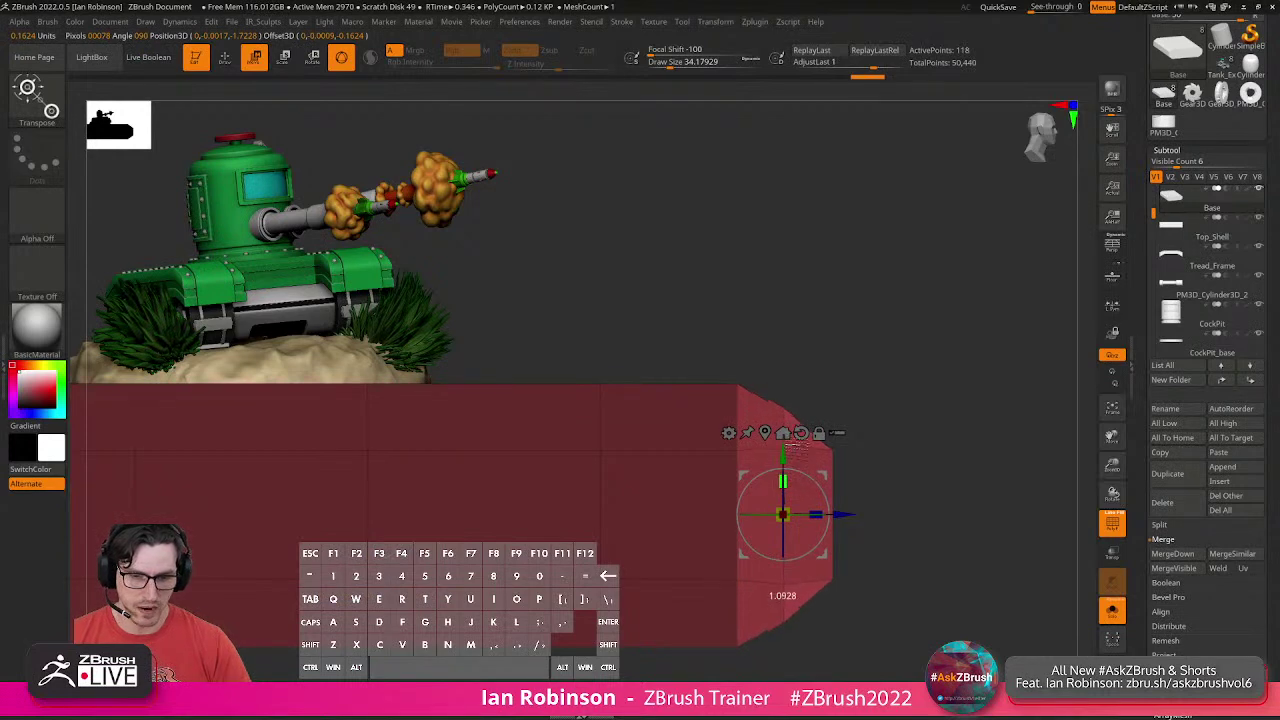
{"action": "mouse_move", "coordinate": [870, 454]}
{"action": "left_mouse_down"}
{"action": "mouse_move", "coordinate": [880, 477]}
{"action": "mouse_move", "coordinate": [923, 457]}
{"action": "mouse_move", "coordinate": [940, 513]}
{"action": "mouse_move", "coordinate": [908, 517]}
{"action": "left_mouse_up"}
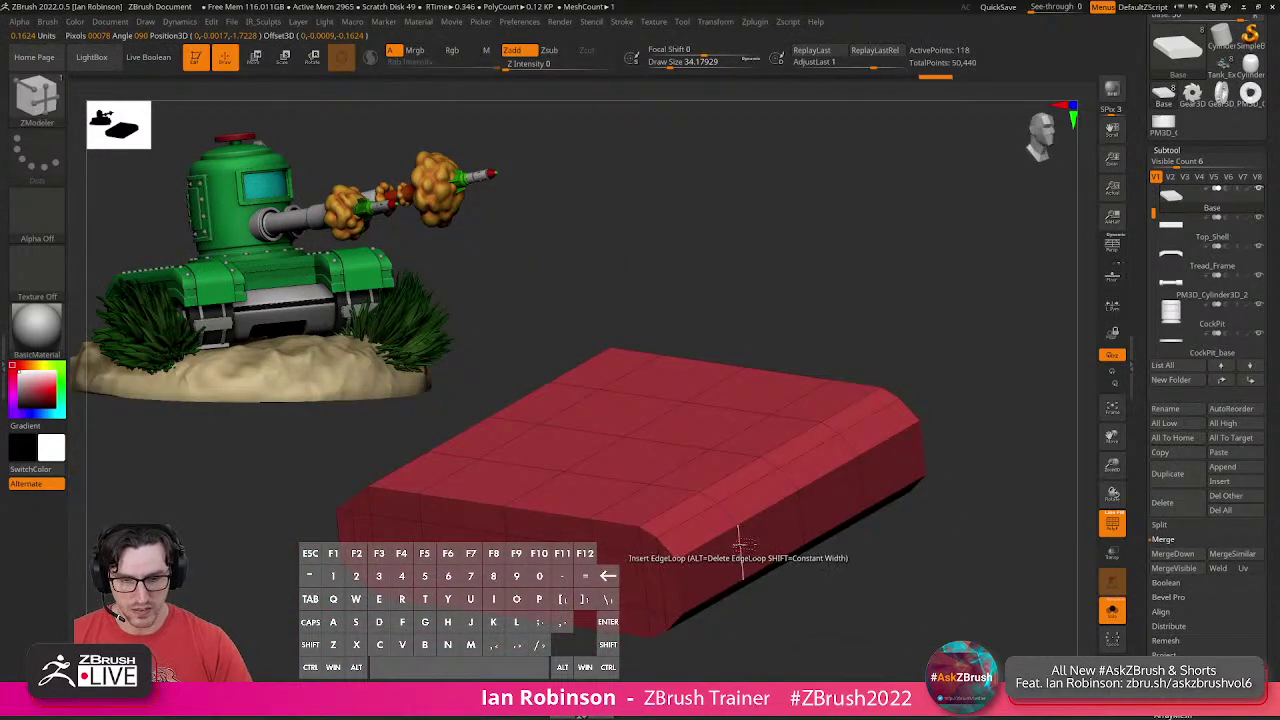
Switch the Insert target to Multiple EdgeLoops and add two edge loops around the middle of the Base's thickness.
{"action": "key", "text": "space"}
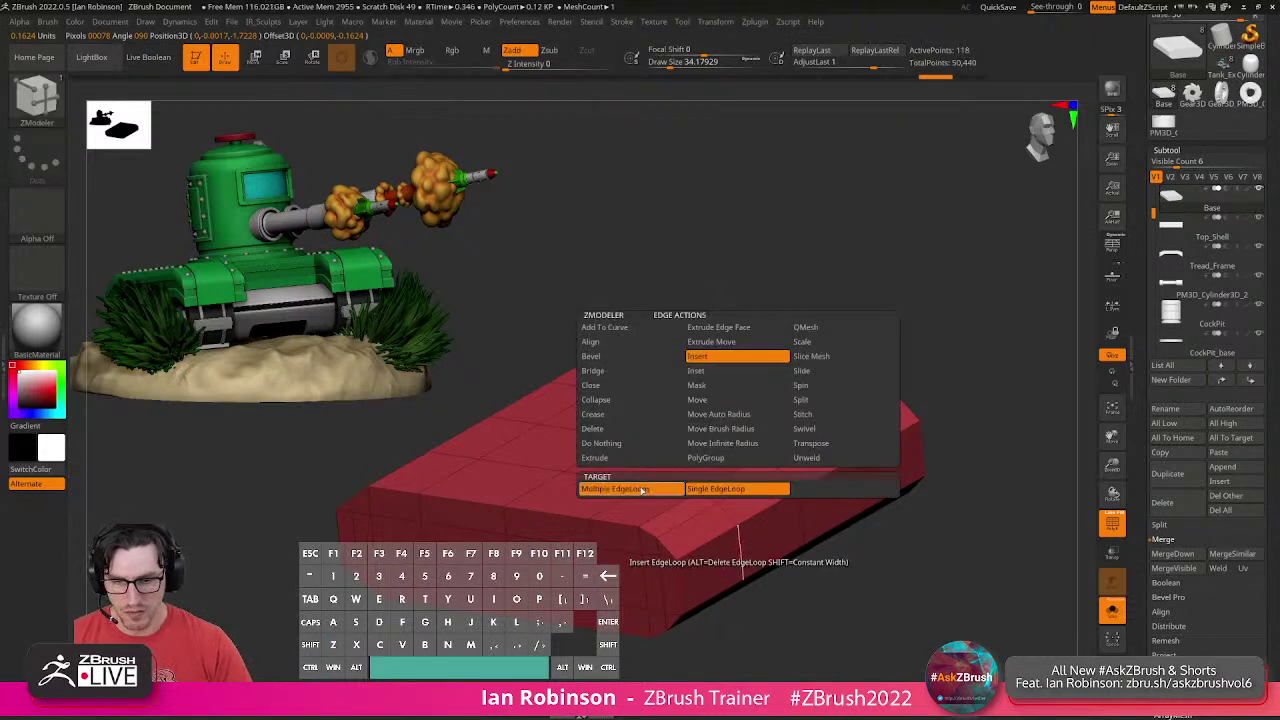
{"action": "left_click", "coordinate": [641, 490]}
{"action": "left_click", "coordinate": [745, 561]}
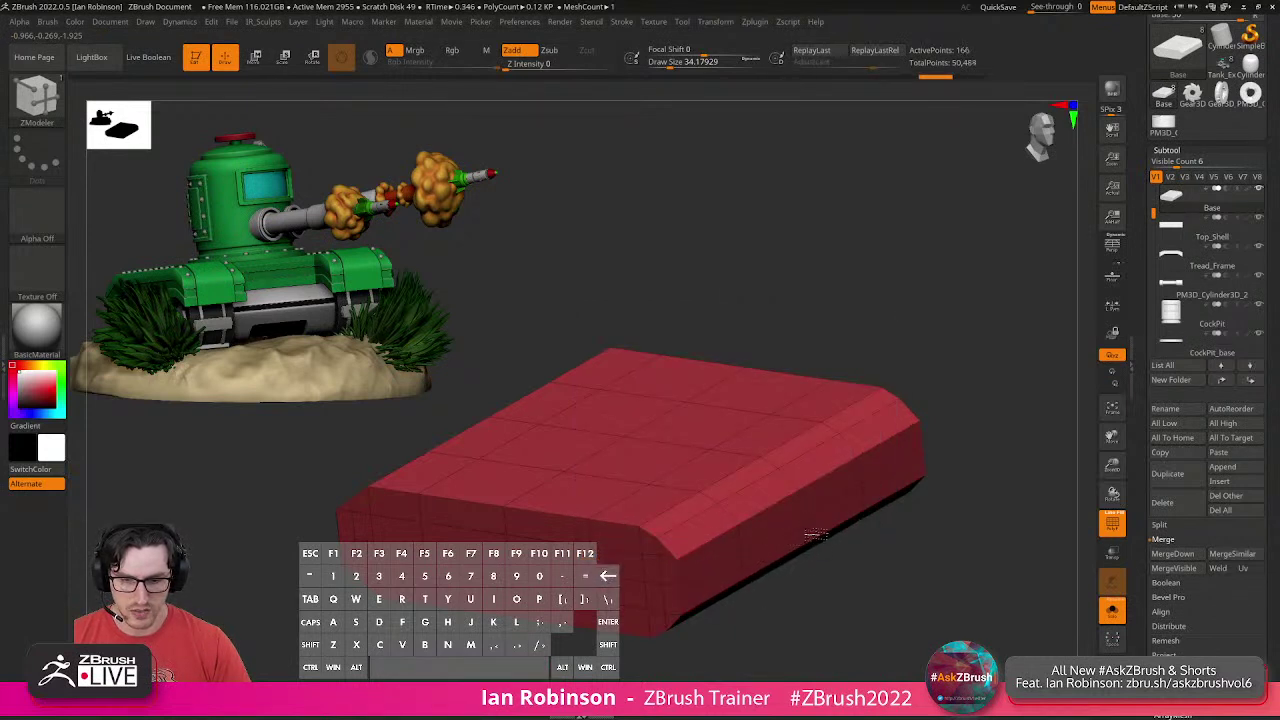
{"action": "mouse_move", "coordinate": [860, 590]}
{"action": "left_mouse_down"}
{"action": "mouse_move", "coordinate": [877, 594]}
{"action": "mouse_move", "coordinate": [866, 589]}
{"action": "mouse_move", "coordinate": [877, 578]}
{"action": "left_mouse_up"}
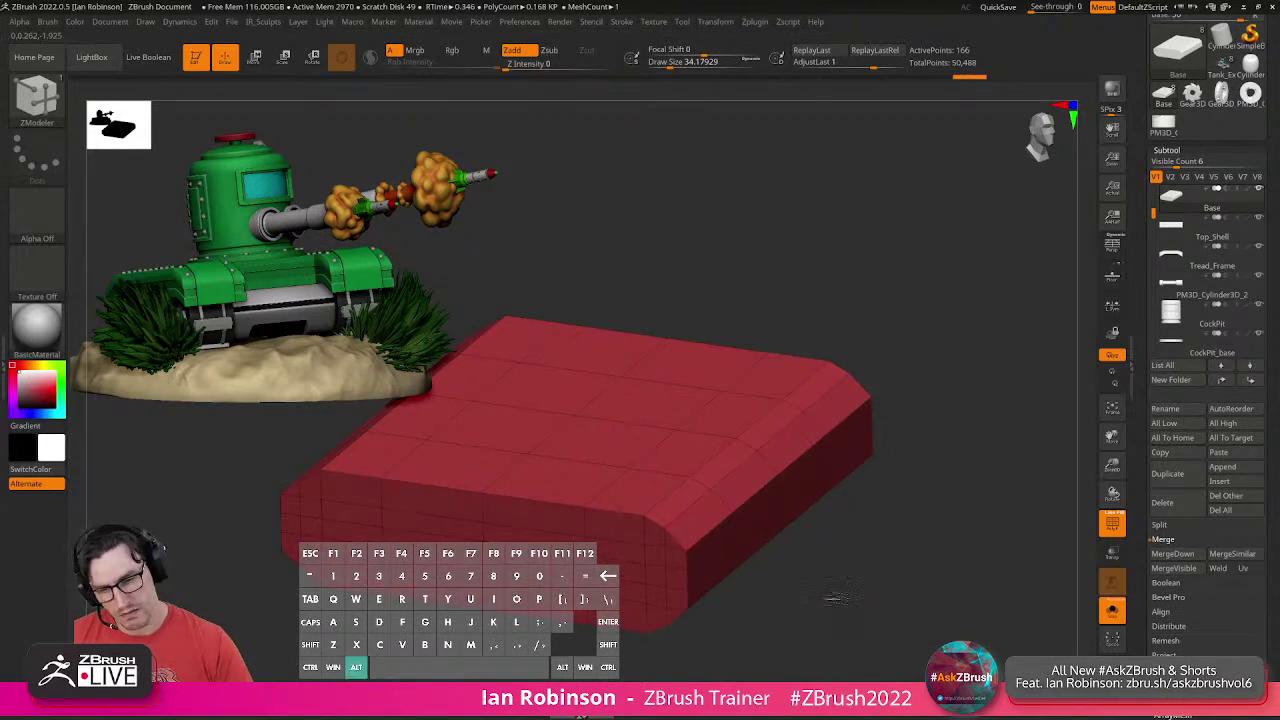
Preview the Base with Dynamic Subdivision, inspect it within the whole tank without wireframe, and return to the isolated unsmoothed mesh.
{"action": "key", "text": "d"}
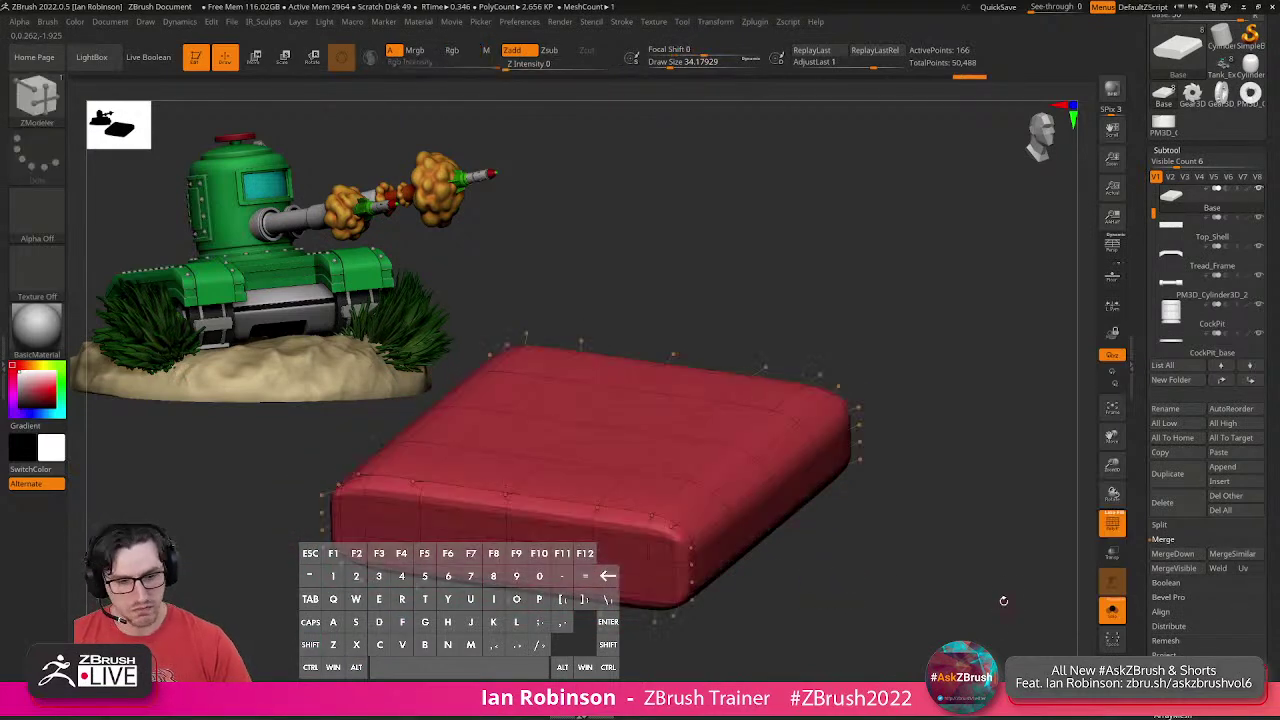
{"action": "left_click", "coordinate": [1112, 611]}
{"action": "key", "text": "f"}
{"action": "key", "text": "shift+f"}
{"action": "left_click_drag", "start_coordinate": [946, 603], "coordinate": [920, 612]}
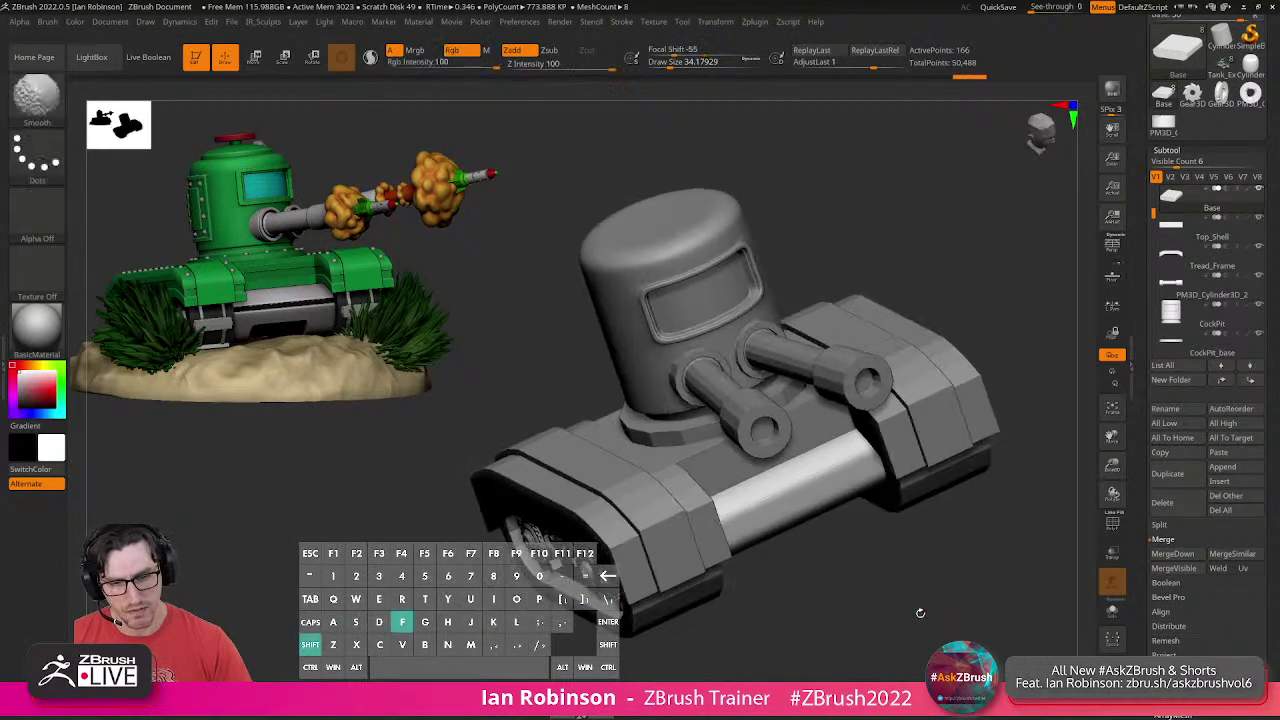
{"action": "key", "text": "shift+f"}
{"action": "left_click", "coordinate": [1112, 611]}
{"action": "left_click_drag", "start_coordinate": [970, 568], "coordinate": [883, 578], "text": "alt"}
{"action": "key", "text": "shift+f"}
{"action": "key", "text": "shift+f"}
{"action": "key", "text": "shift+d"}
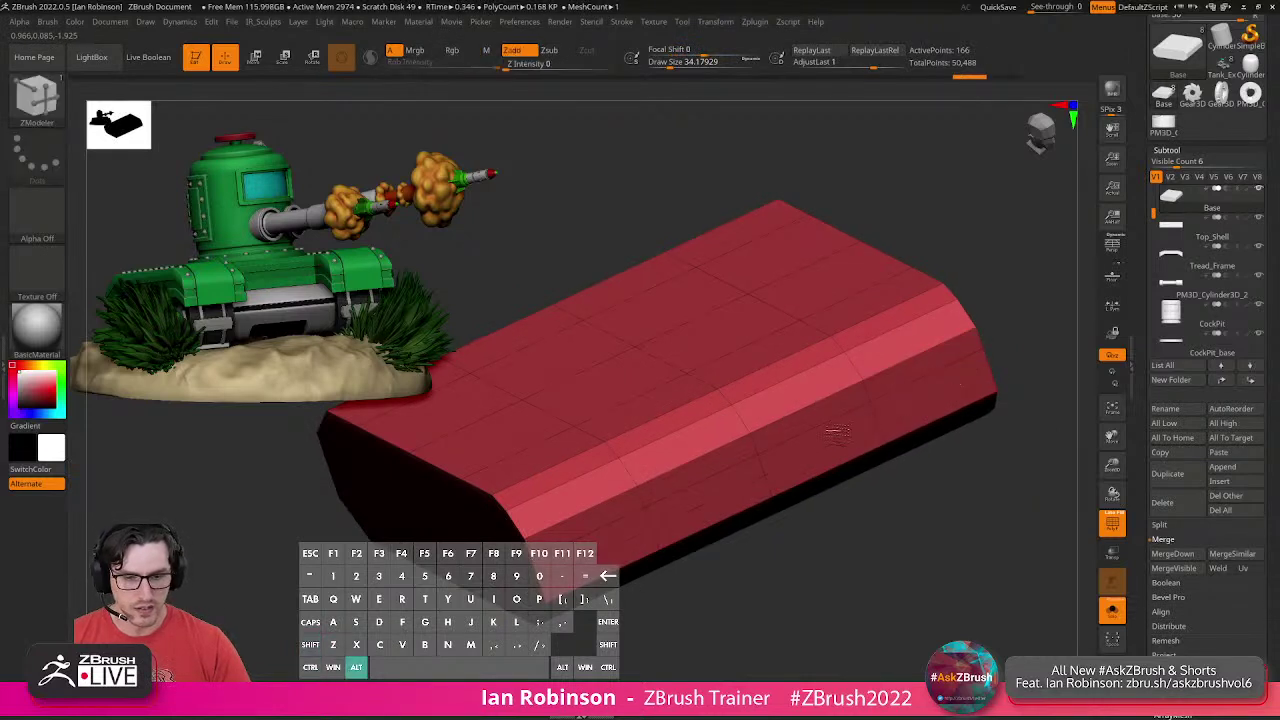
Mark the full middle row of polygons along the Base's chamfered end face as a temporary ZModeler polygroup.
{"action": "left_click_drag", "start_coordinate": [688, 500], "coordinate": [638, 528], "text": "alt"}
{"action": "mouse_move", "coordinate": [810, 560]}
{"action": "left_mouse_down", "text": "alt"}
{"action": "mouse_move", "coordinate": [863, 537]}
{"action": "mouse_move", "coordinate": [914, 562]}
{"action": "mouse_move", "coordinate": [880, 530]}
{"action": "left_mouse_up", "text": "alt"}
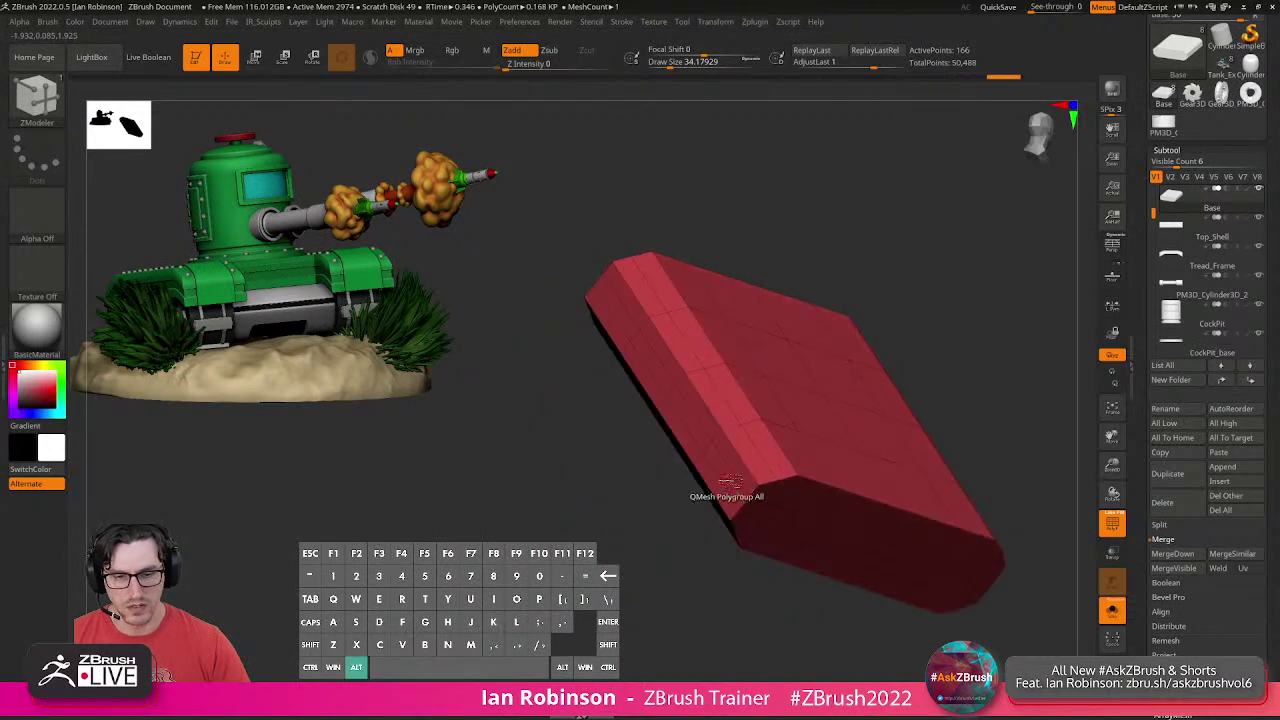
{"action": "left_click_drag", "start_coordinate": [728, 476], "coordinate": [655, 372], "text": "alt"}
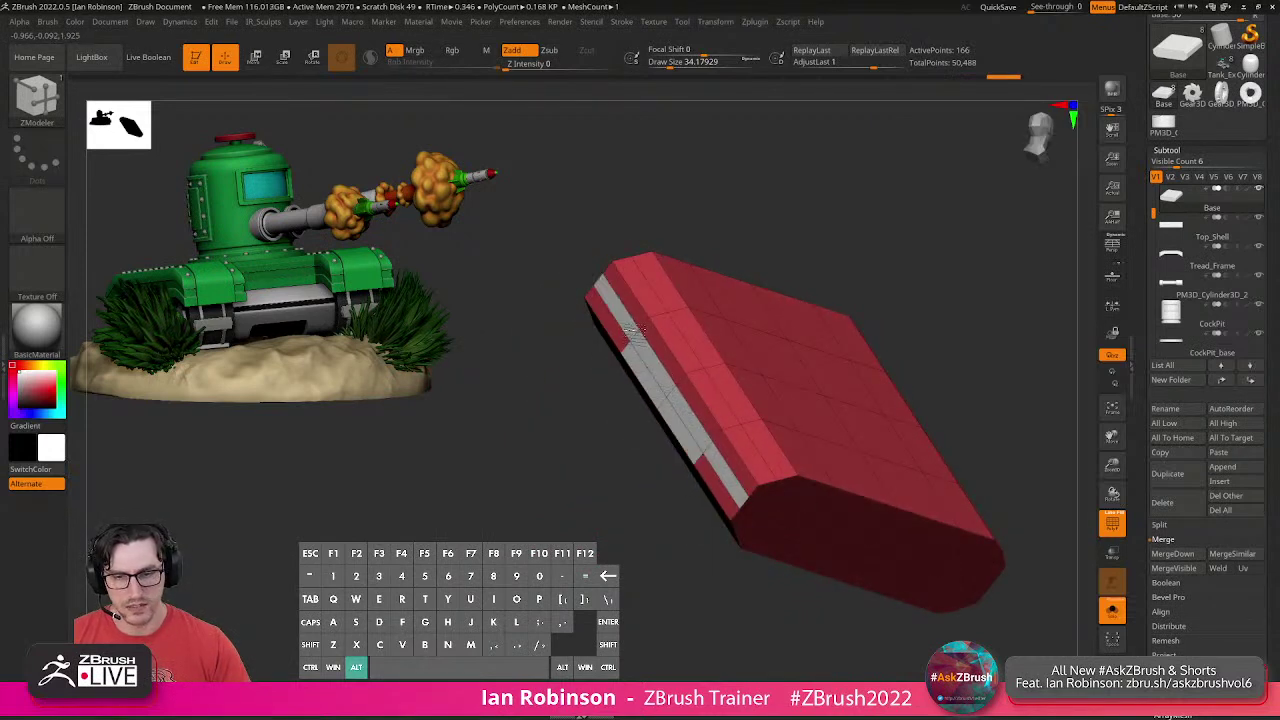
{"action": "left_click", "coordinate": [631, 368], "text": "alt"}
{"action": "left_click", "coordinate": [662, 423], "text": "alt"}
Try the Extrude polygon action with the Polygroup All target on the marked strip.
{"action": "right_click_drag", "start_coordinate": [740, 472], "coordinate": [652, 480], "text": "alt"}
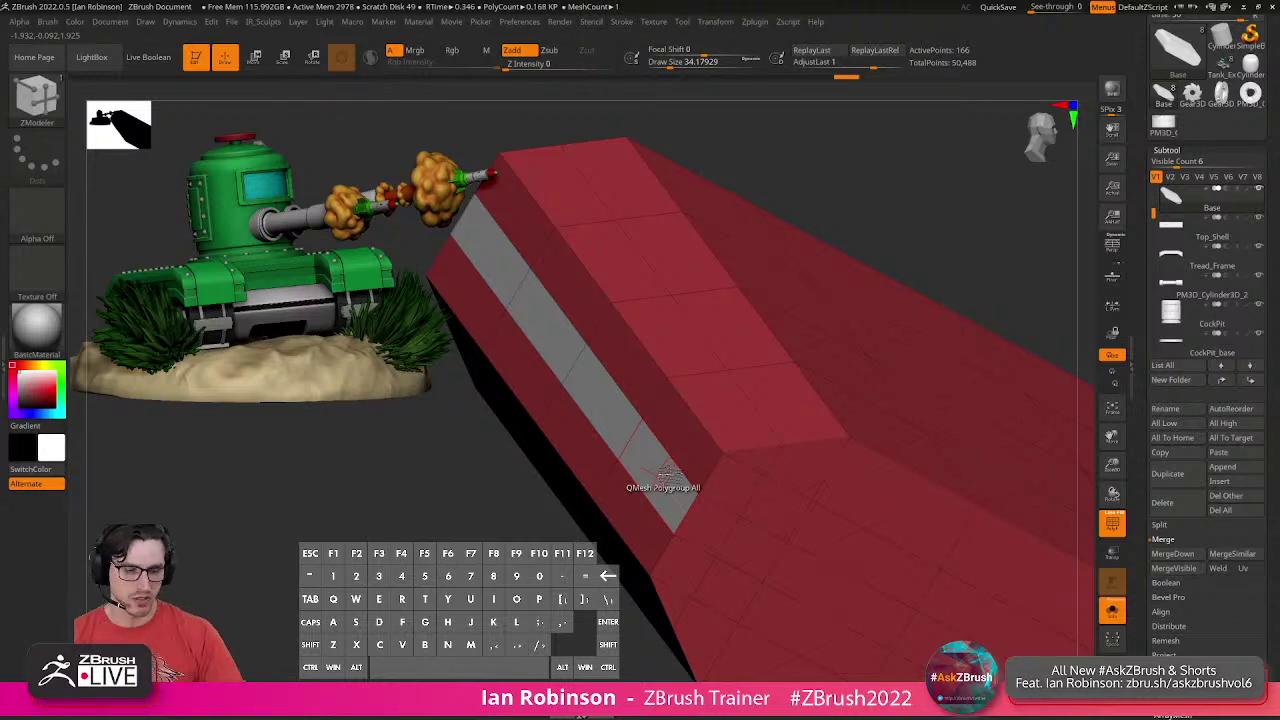
{"action": "key", "text": "space"}
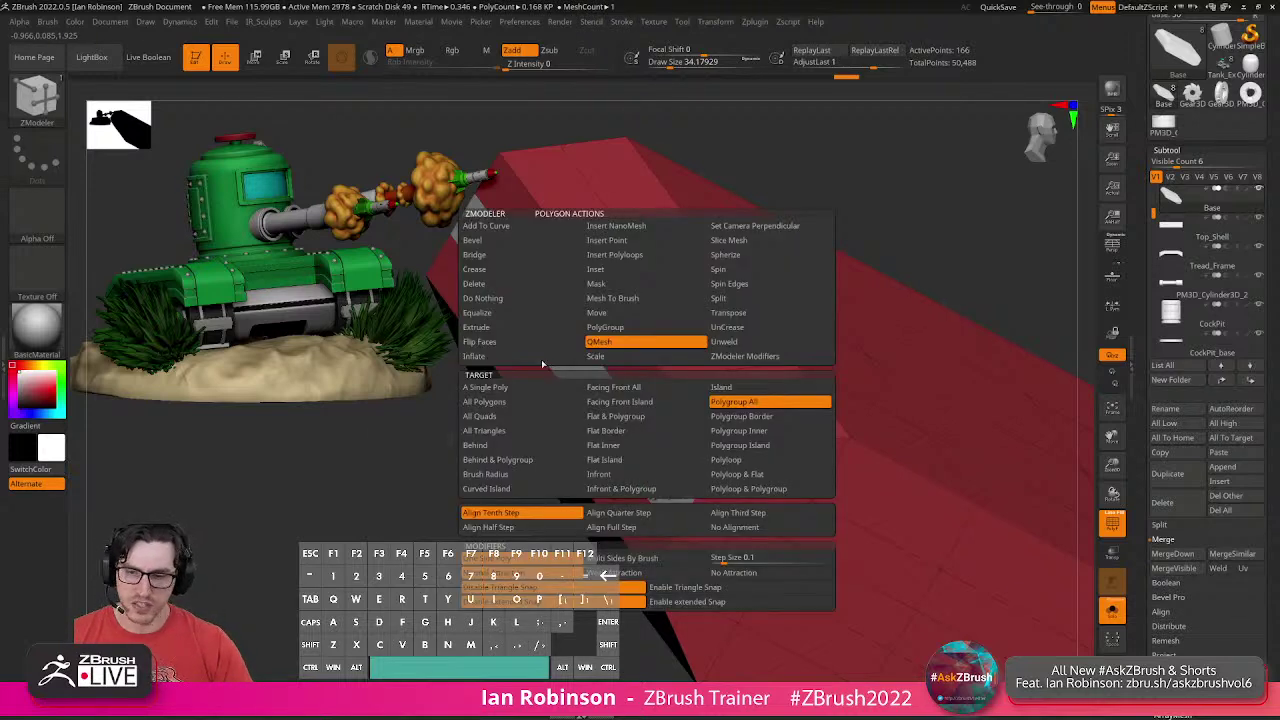
{"action": "left_click", "coordinate": [519, 330]}
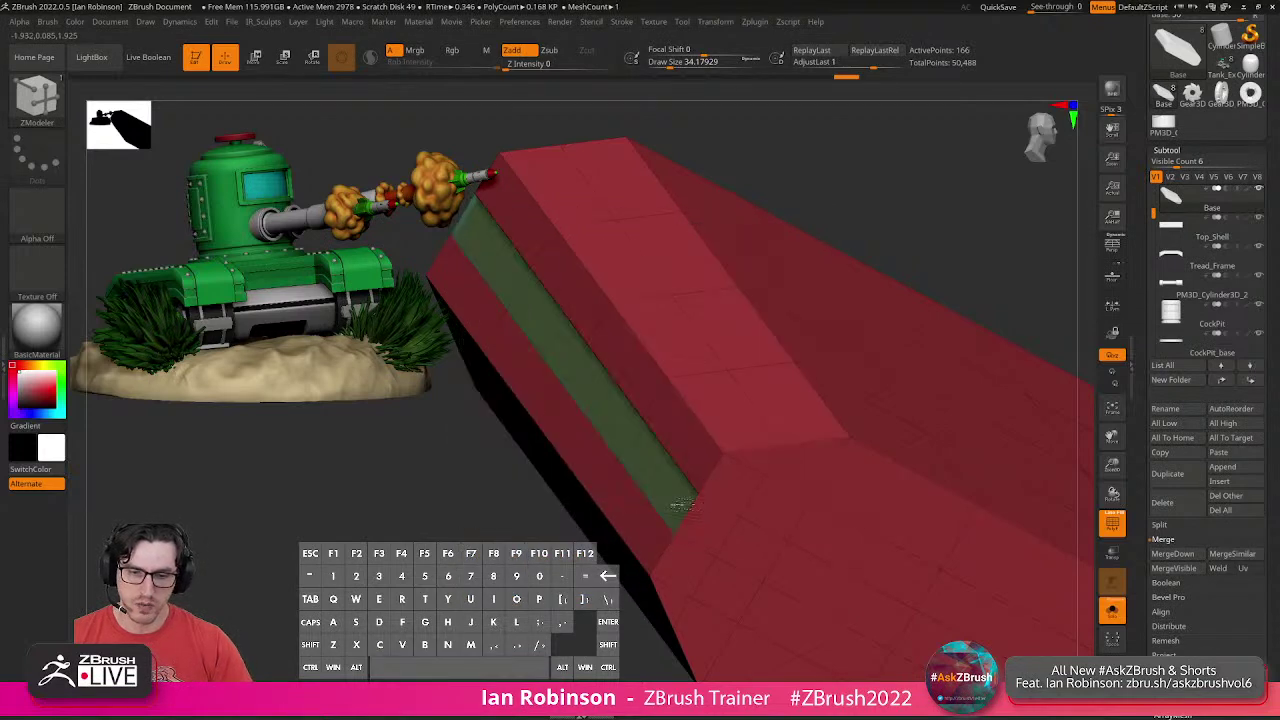
{"action": "left_click_drag", "start_coordinate": [726, 517], "coordinate": [680, 500]}
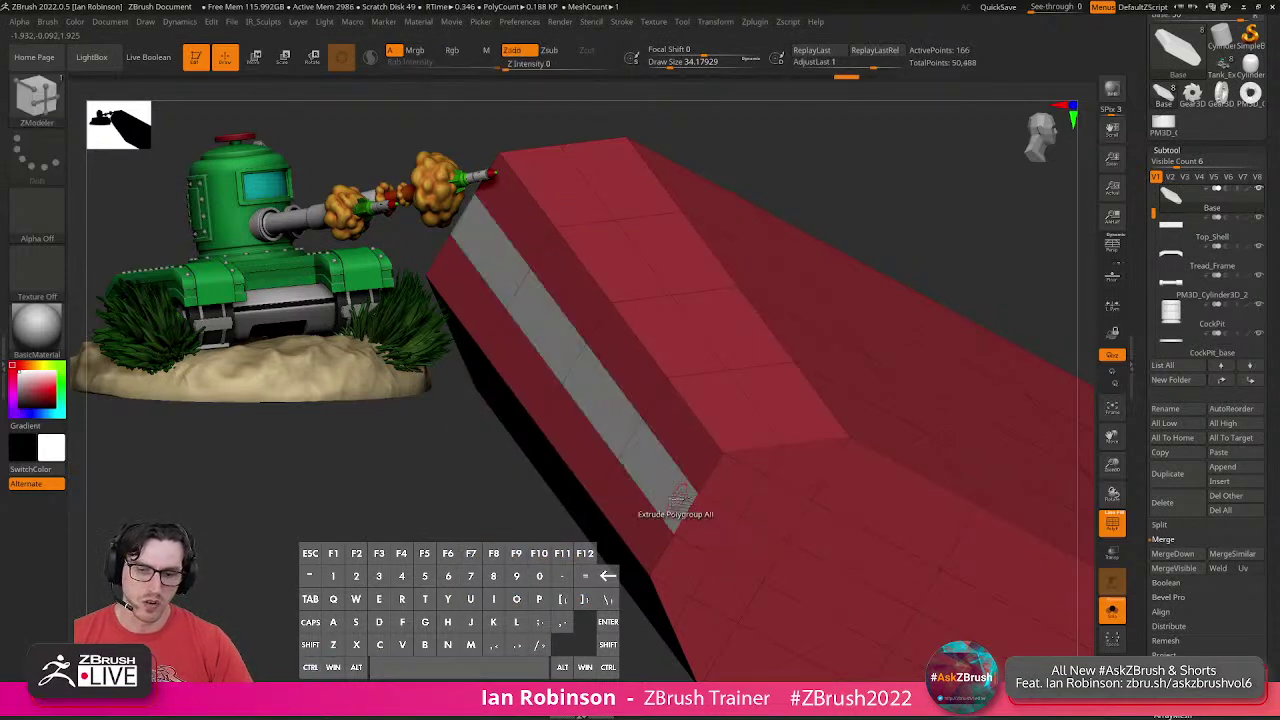
Set the polygon action to QMesh with Polygroup All and push the marked strip inward to cut a groove in the Base.
{"action": "key", "text": "space"}
{"action": "left_click", "coordinate": [655, 341]}
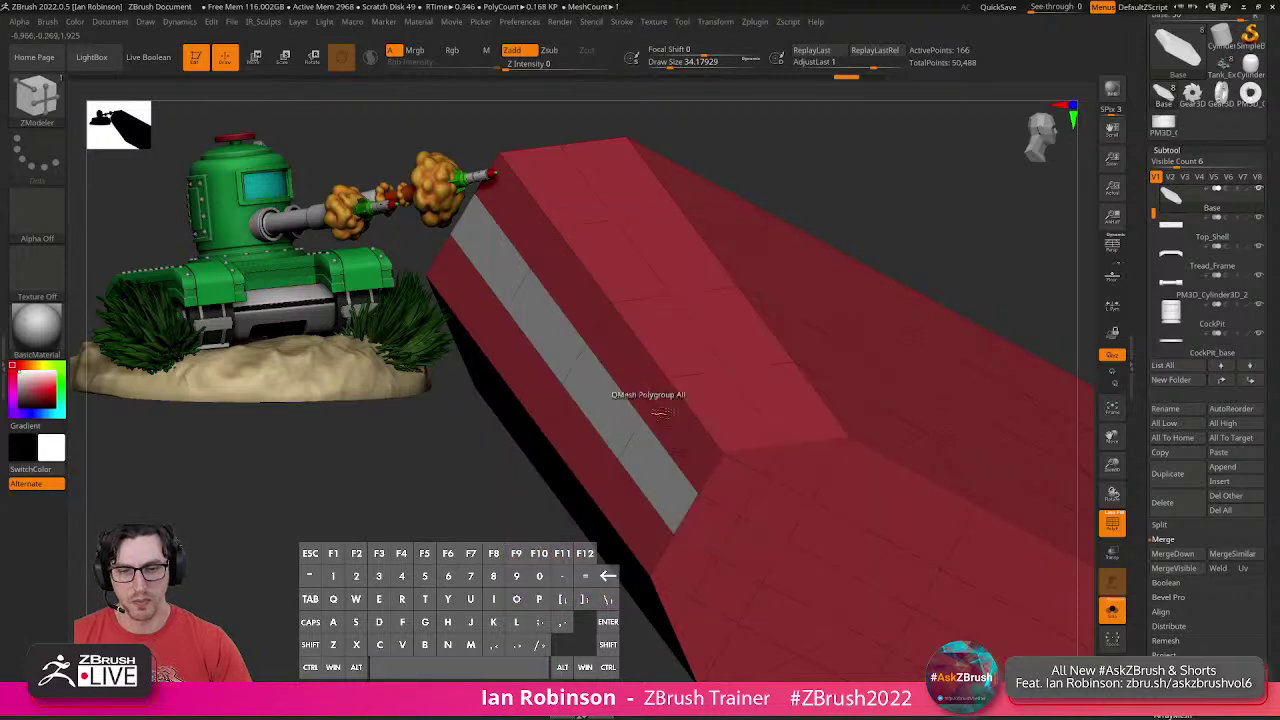
{"action": "left_click_drag", "start_coordinate": [690, 500], "coordinate": [708, 512]}
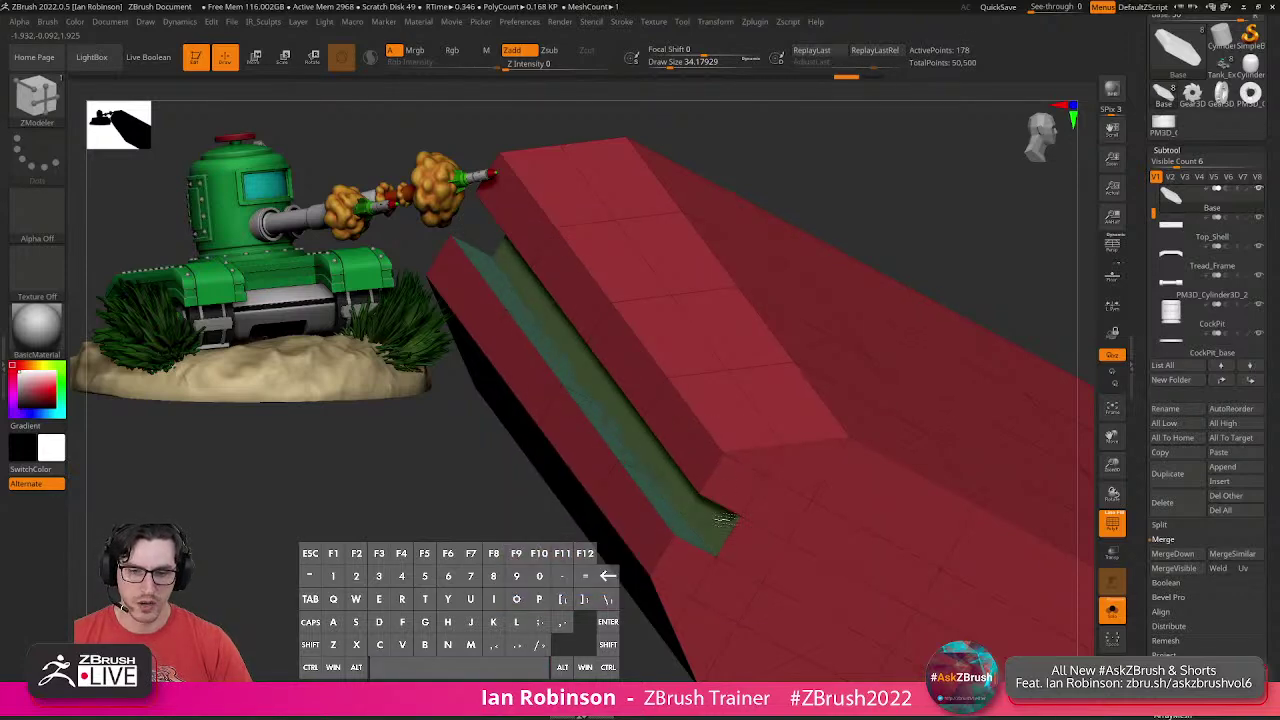
Undo the strip's last inward push, recut the Base's end groove with QMesh, and preview it with Dynamic Subdivision.
{"action": "right_click_drag", "start_coordinate": [797, 534], "coordinate": [790, 480], "text": "alt"}
{"action": "right_click_drag", "start_coordinate": [812, 592], "coordinate": [922, 608], "text": "alt"}
{"action": "key", "text": "ctrl+z"}
{"action": "left_click_drag", "start_coordinate": [768, 586], "coordinate": [723, 560]}
{"action": "right_click_drag", "start_coordinate": [765, 563], "coordinate": [785, 530], "text": "alt"}
{"action": "key", "text": "d"}
{"action": "key", "text": "shift+f"}
{"action": "key", "text": "shift+f"}
{"action": "key", "text": "shift+d"}
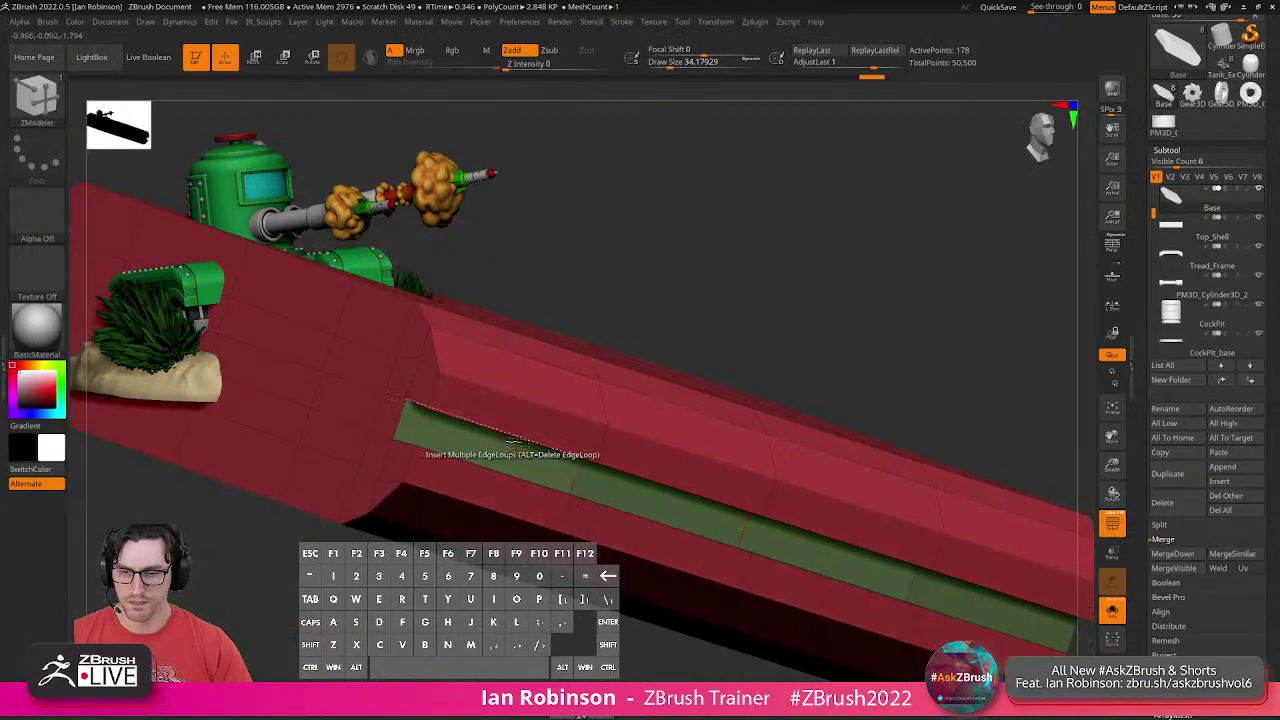
Try inserting multiple edge loops across the Base's chamfered end beside the groove.
{"action": "key", "text": "space"}
{"action": "left_click", "coordinate": [468, 384]}
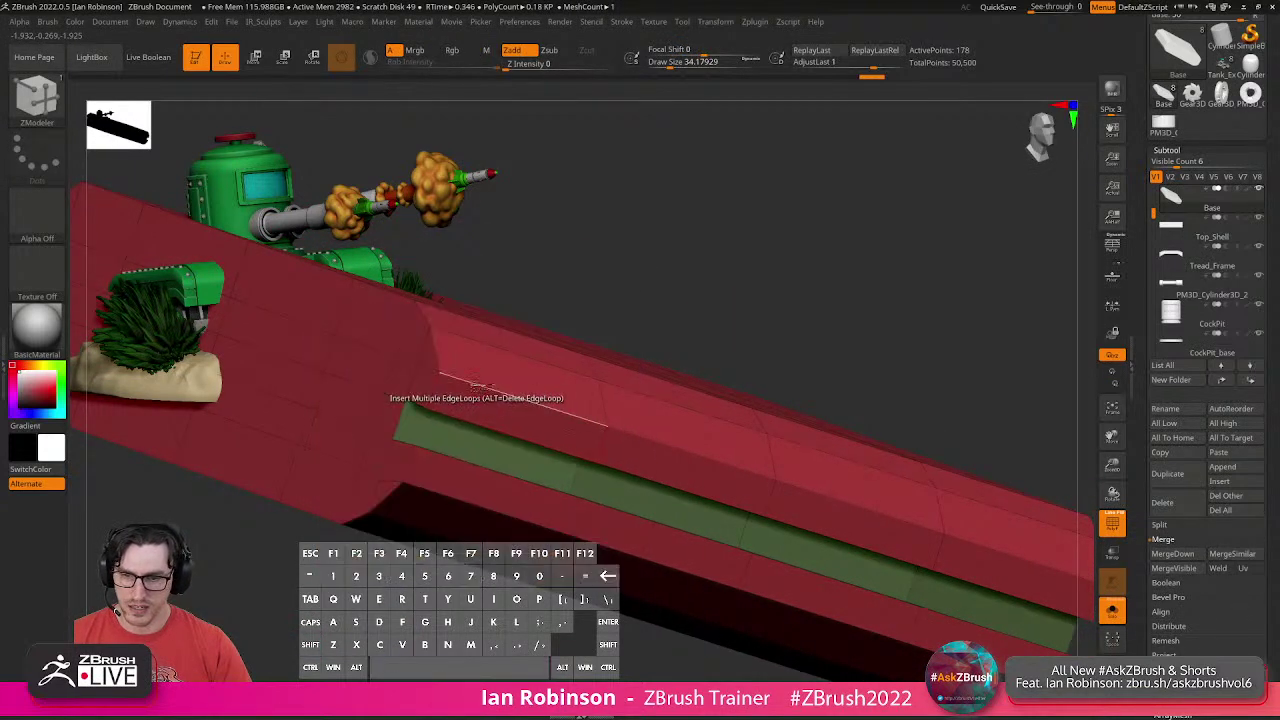
{"action": "left_click", "coordinate": [478, 432]}
{"action": "right_click_drag", "start_coordinate": [484, 421], "coordinate": [656, 464]}
{"action": "key", "text": "ctrl+z"}
Set the edge insert target to Single EdgeLoop, add one loop near the Base's side end, and mirror and weld it.
{"action": "key", "text": "space"}
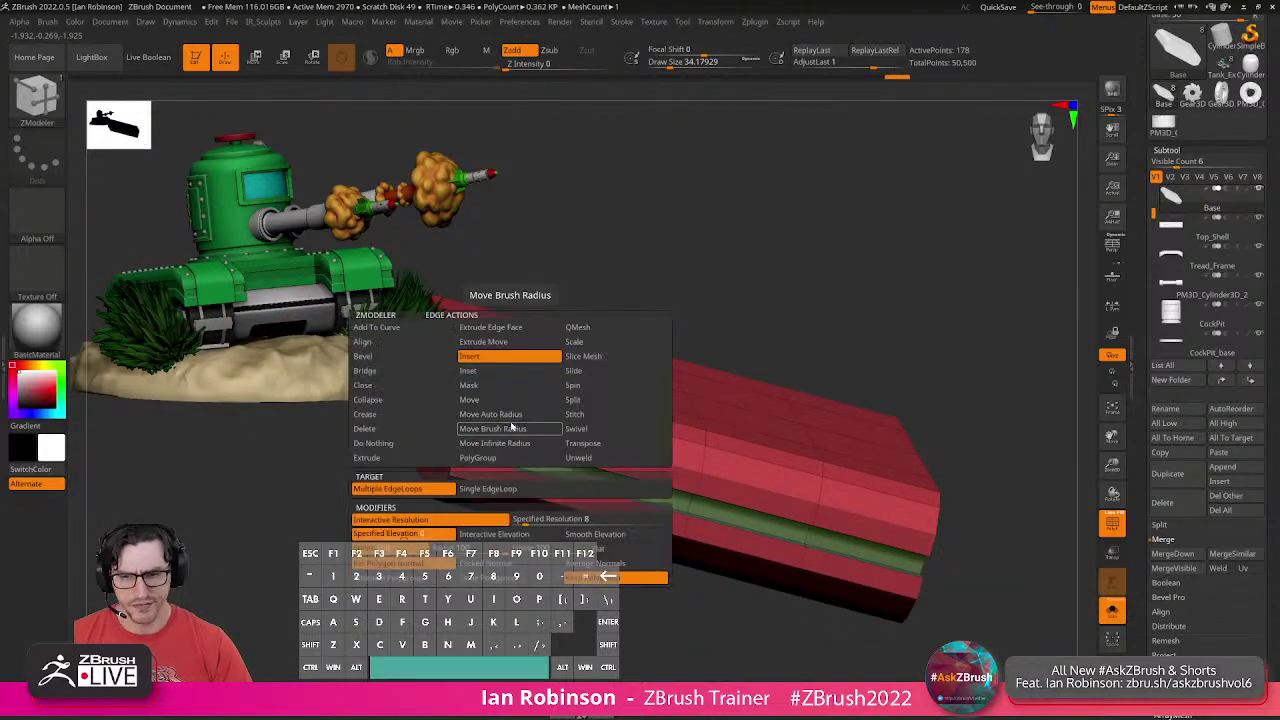
{"action": "left_click", "coordinate": [487, 486]}
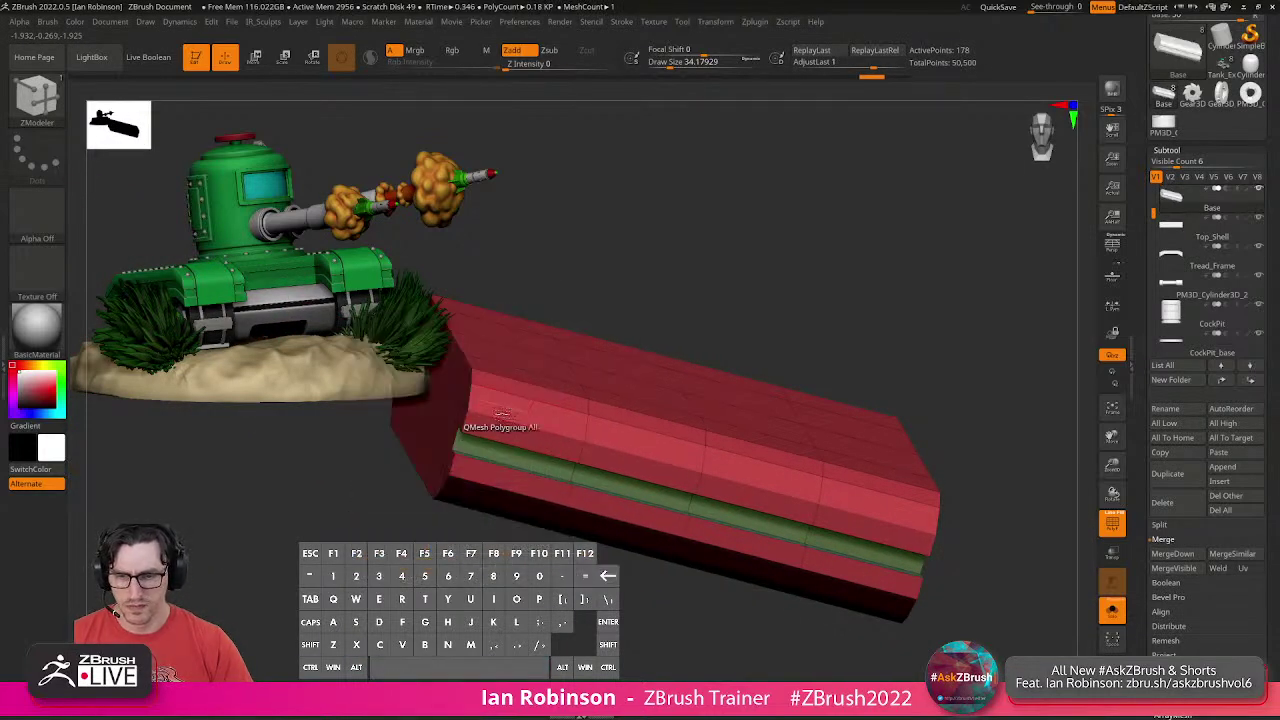
{"action": "left_click", "coordinate": [484, 421]}
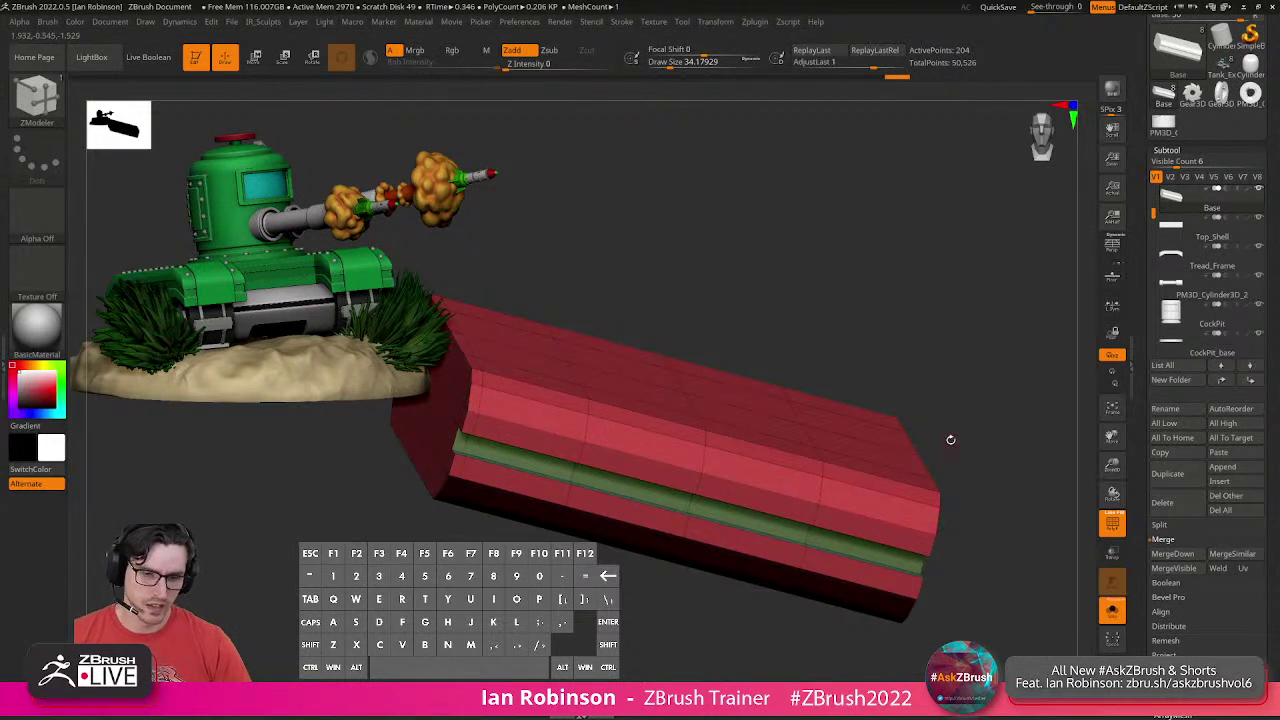
{"action": "key", "text": "2"}
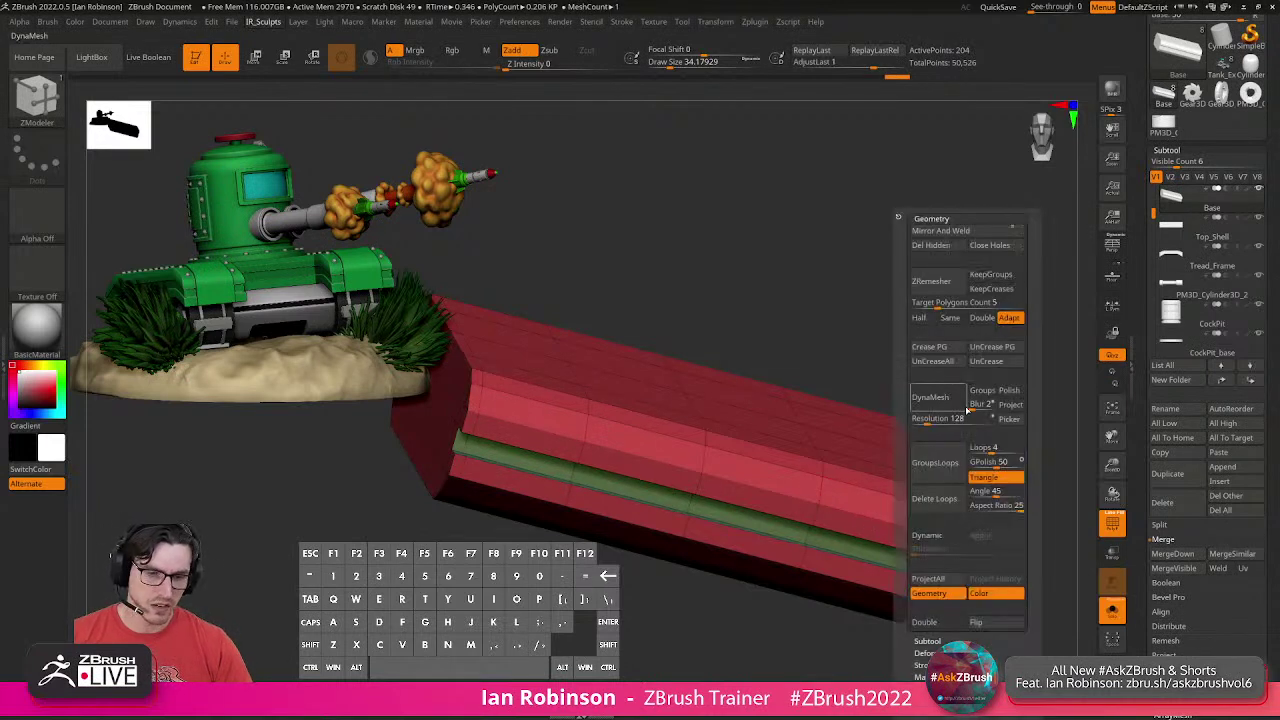
{"action": "left_click", "coordinate": [995, 235]}
Show the whole tank again and crease the Base along its polygroup borders with Crease PG.
{"action": "left_click_drag", "start_coordinate": [825, 277], "coordinate": [870, 350]}
{"action": "left_click_drag", "start_coordinate": [940, 404], "coordinate": [985, 488], "text": "alt"}
{"action": "left_click", "coordinate": [1113, 613]}
{"action": "left_click_drag", "start_coordinate": [891, 571], "coordinate": [929, 464]}
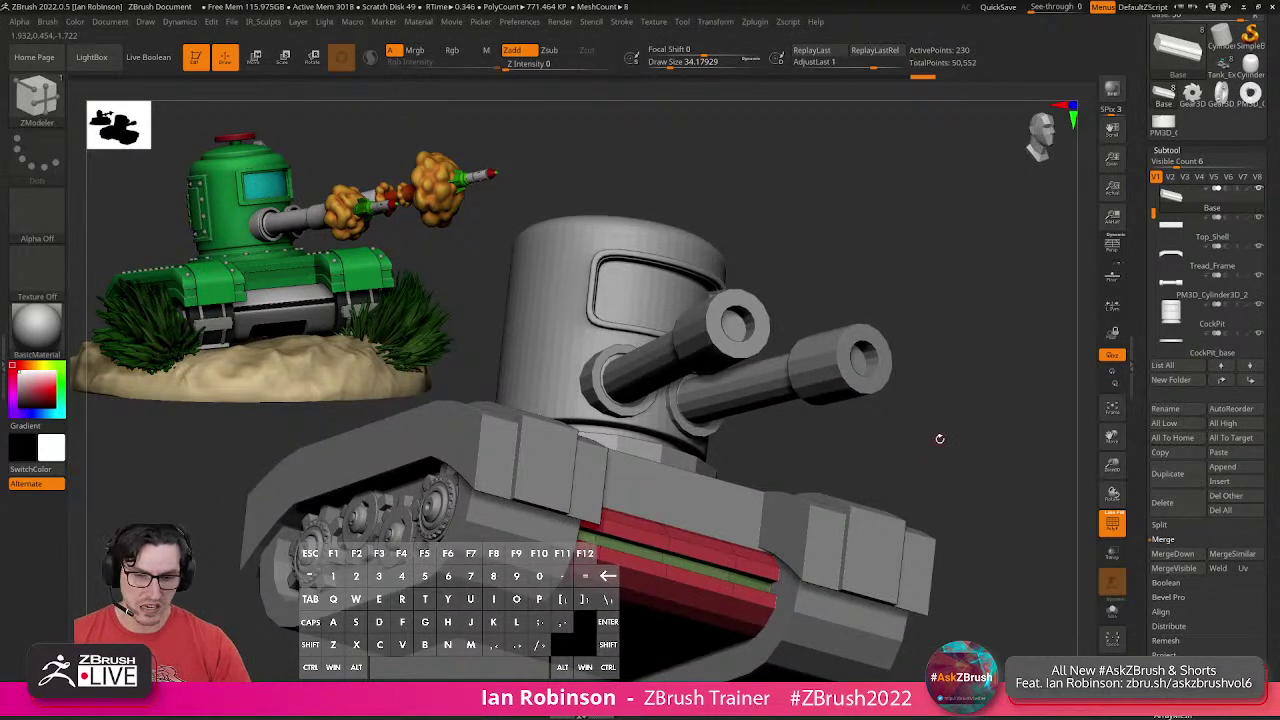
{"action": "right_click", "coordinate": [885, 433]}
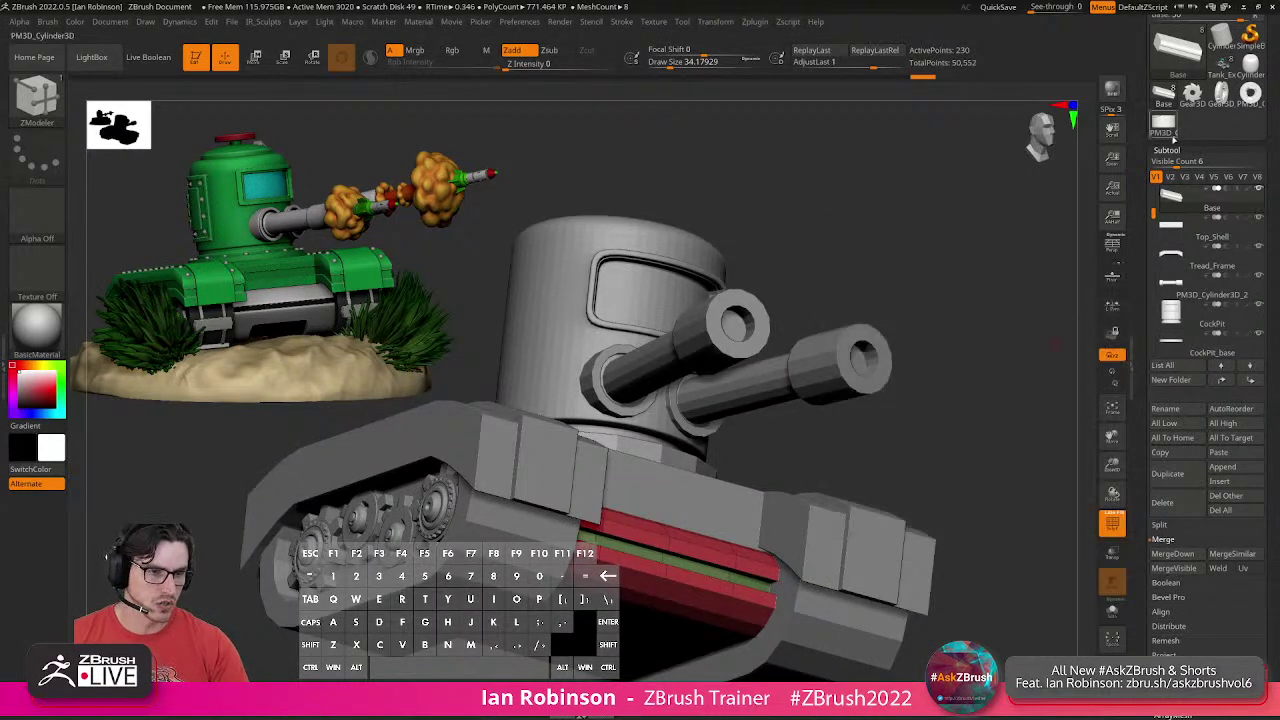
{"action": "left_click", "coordinate": [1167, 151]}
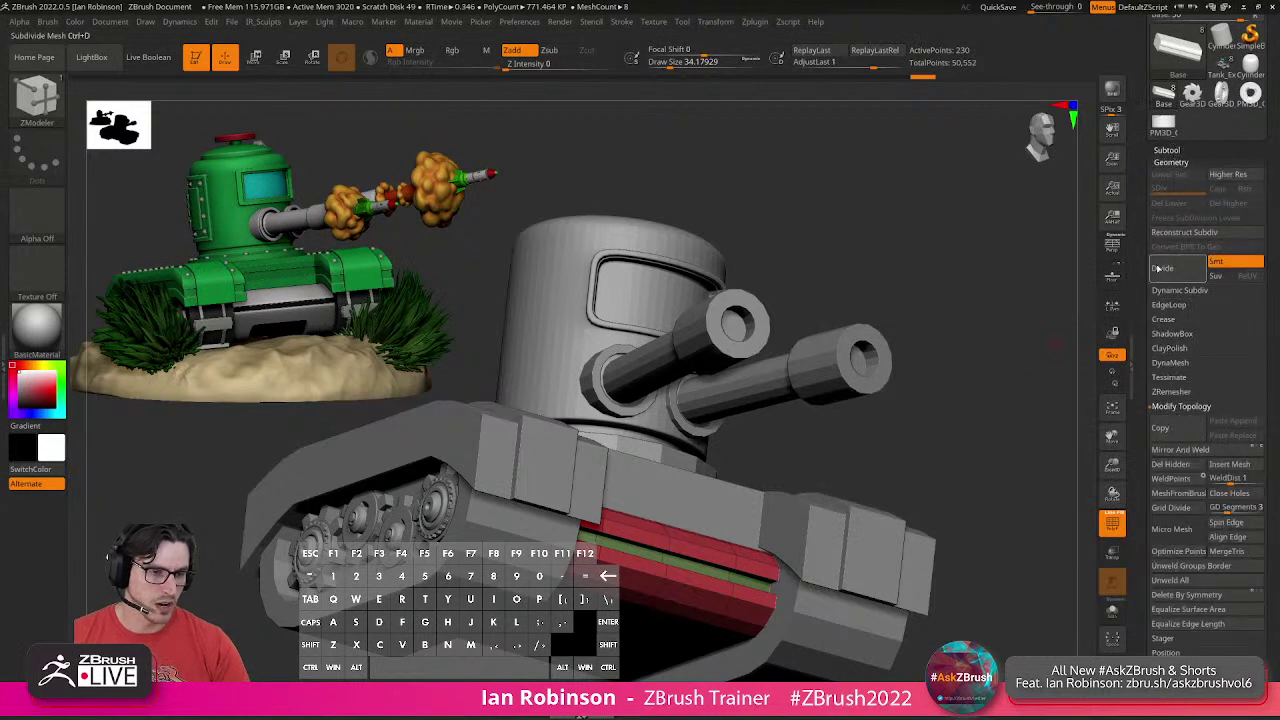
{"action": "left_click", "coordinate": [1163, 319]}
{"action": "left_click", "coordinate": [1176, 381]}
Preview the Base with Dynamic Subdivision and without wireframe, examining its groove within the tank and in isolation.
{"action": "mouse_move", "coordinate": [986, 457]}
{"action": "left_mouse_down", "text": "alt"}
{"action": "mouse_move", "coordinate": [980, 446]}
{"action": "mouse_move", "coordinate": [995, 464]}
{"action": "left_mouse_up", "text": "alt"}
{"action": "key", "text": "d"}
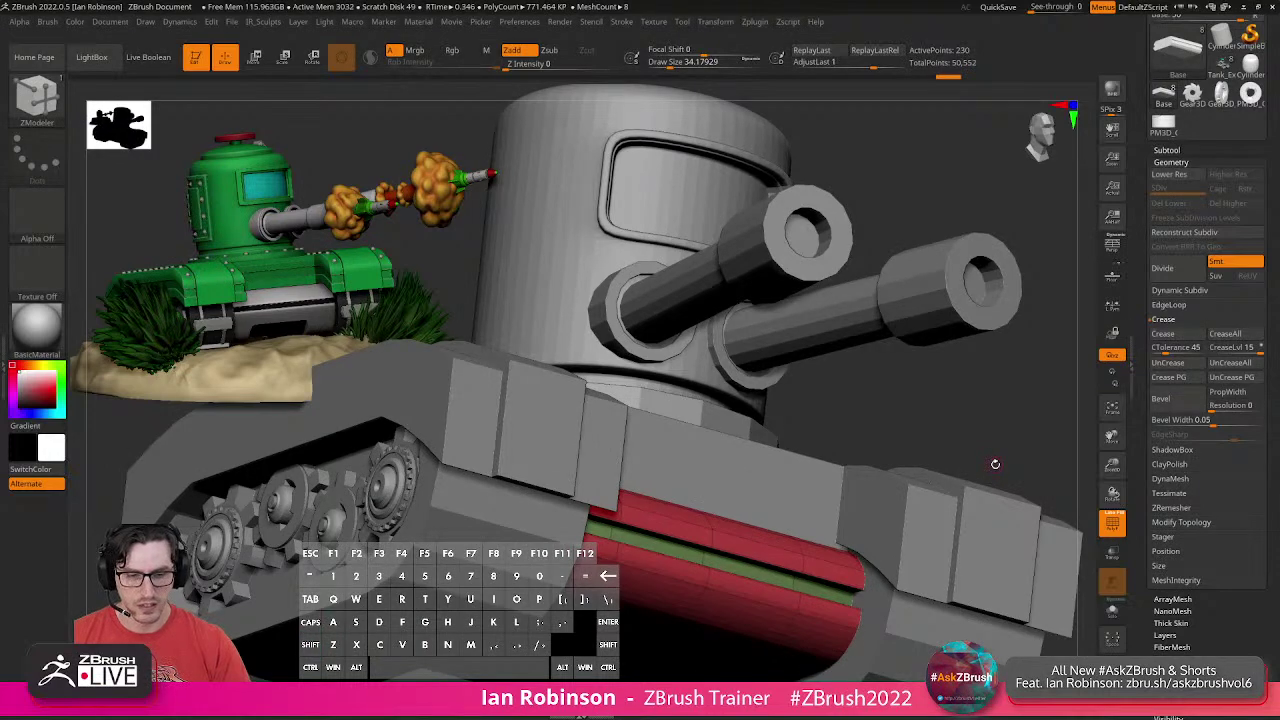
{"action": "key", "text": "shift+f"}
{"action": "left_click_drag", "start_coordinate": [1086, 428], "coordinate": [988, 452]}
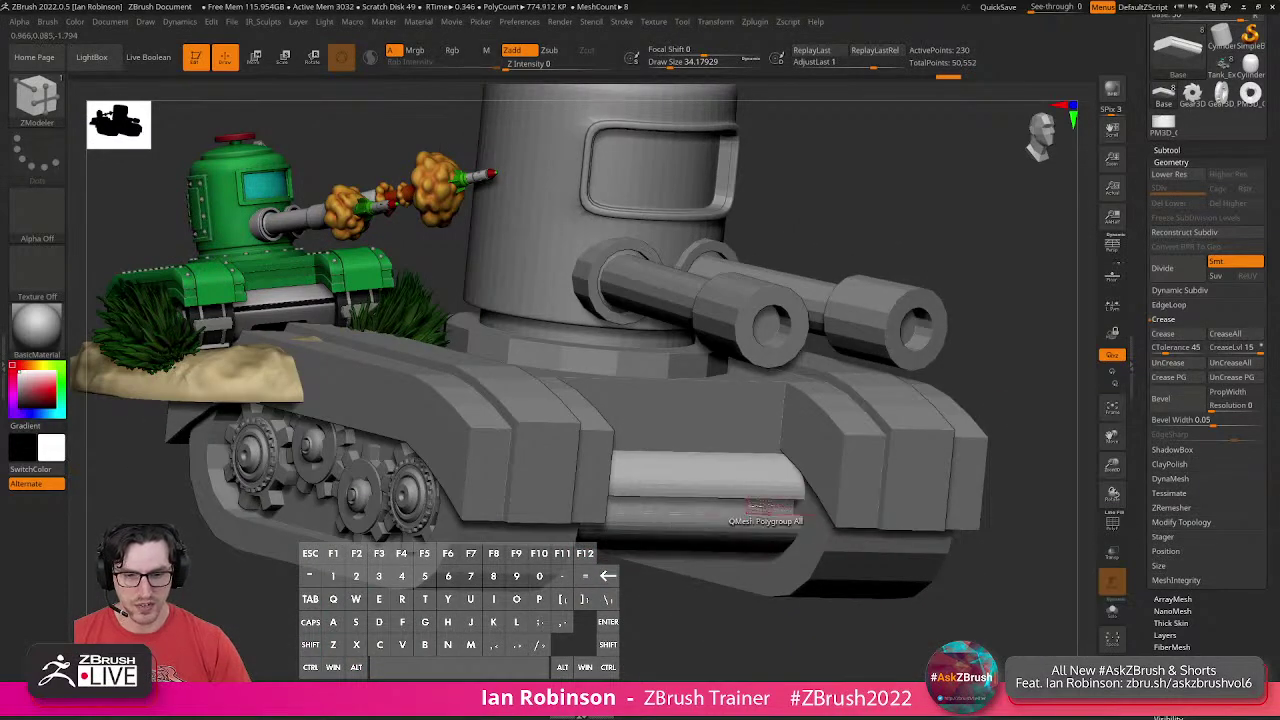
{"action": "left_click_drag", "start_coordinate": [800, 528], "coordinate": [1012, 599]}
{"action": "left_click", "coordinate": [1112, 611]}
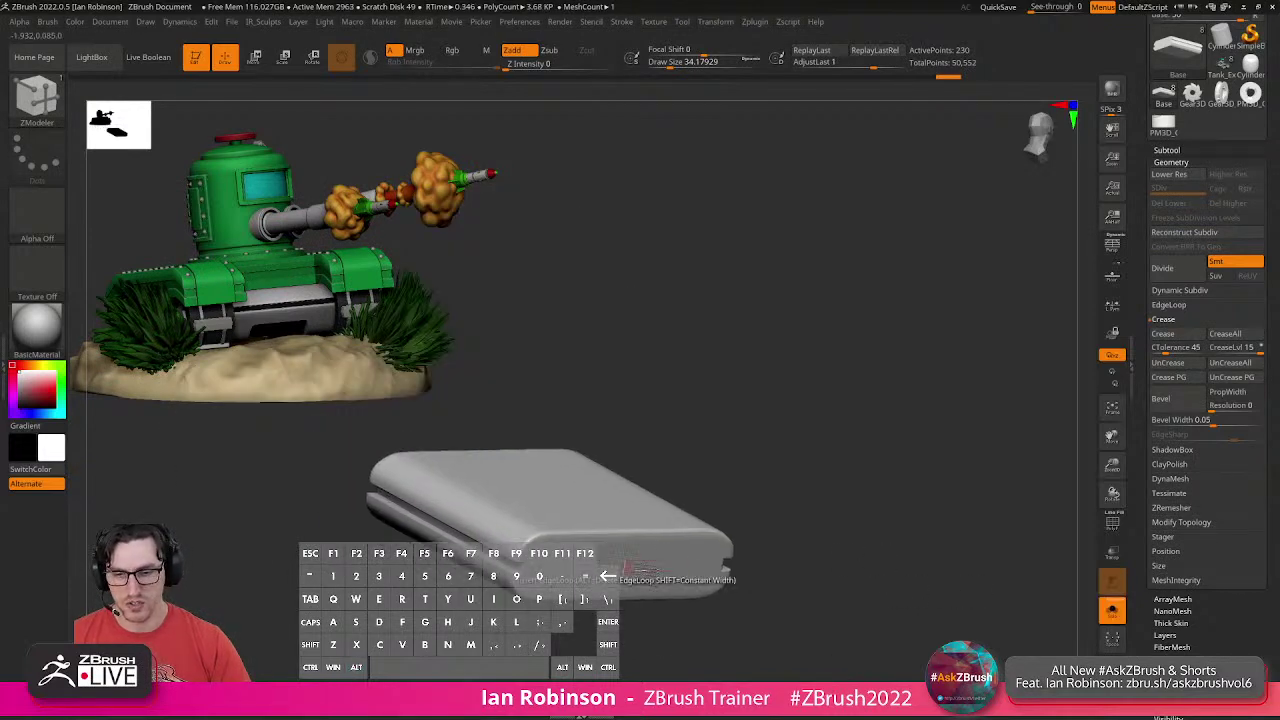
{"action": "left_click", "coordinate": [1114, 618]}
{"action": "left_click_drag", "start_coordinate": [942, 560], "coordinate": [802, 592]}
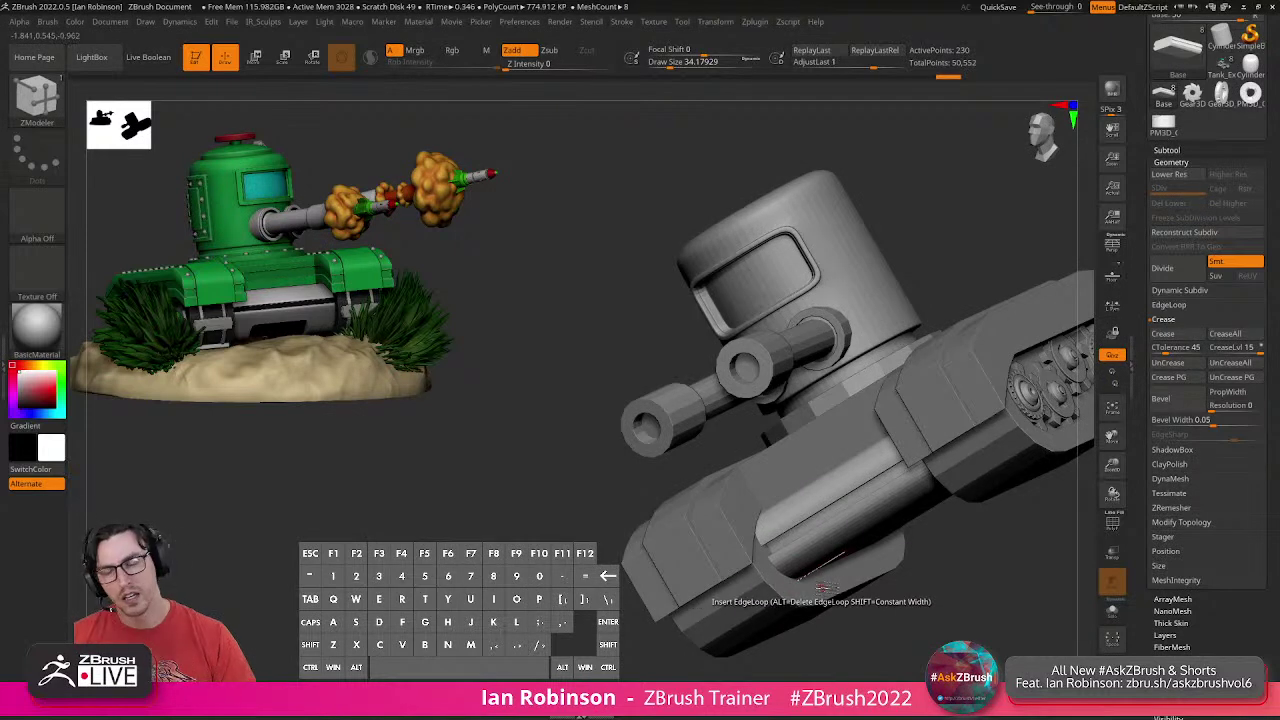
{"action": "left_click_drag", "start_coordinate": [941, 603], "coordinate": [848, 612], "text": "alt"}
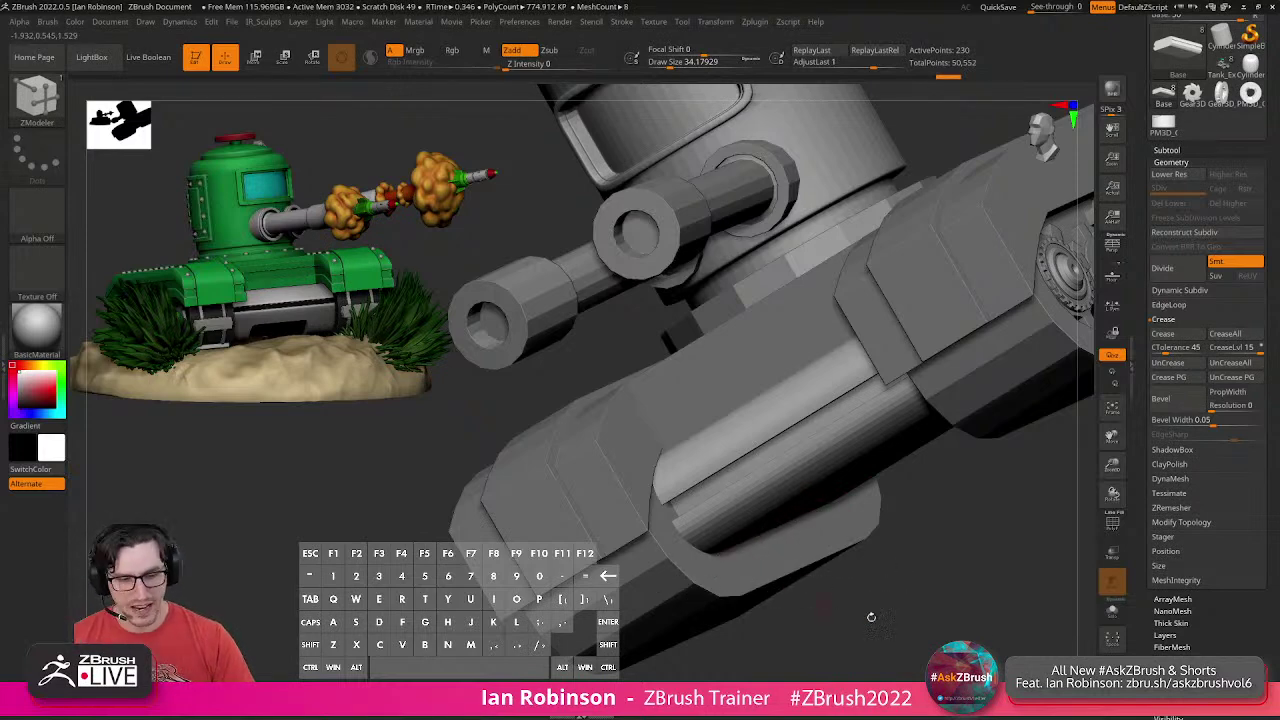
Make Tank_BlockOut_01 the active subtool and isolate it with its polygroups displayed.
{"action": "left_click", "coordinate": [774, 563], "text": "alt"}
{"action": "left_click_drag", "start_coordinate": [1028, 617], "coordinate": [961, 635]}
{"action": "key", "text": "shift+f"}
{"action": "left_click", "coordinate": [1113, 610]}
{"action": "right_click_drag", "start_coordinate": [640, 500], "coordinate": [726, 486], "text": "ctrl"}
Regroup the Tank_BlockOut_01 blocks with Groups By Normals, and mirror and weld the result to both sides.
{"action": "key", "text": "2"}
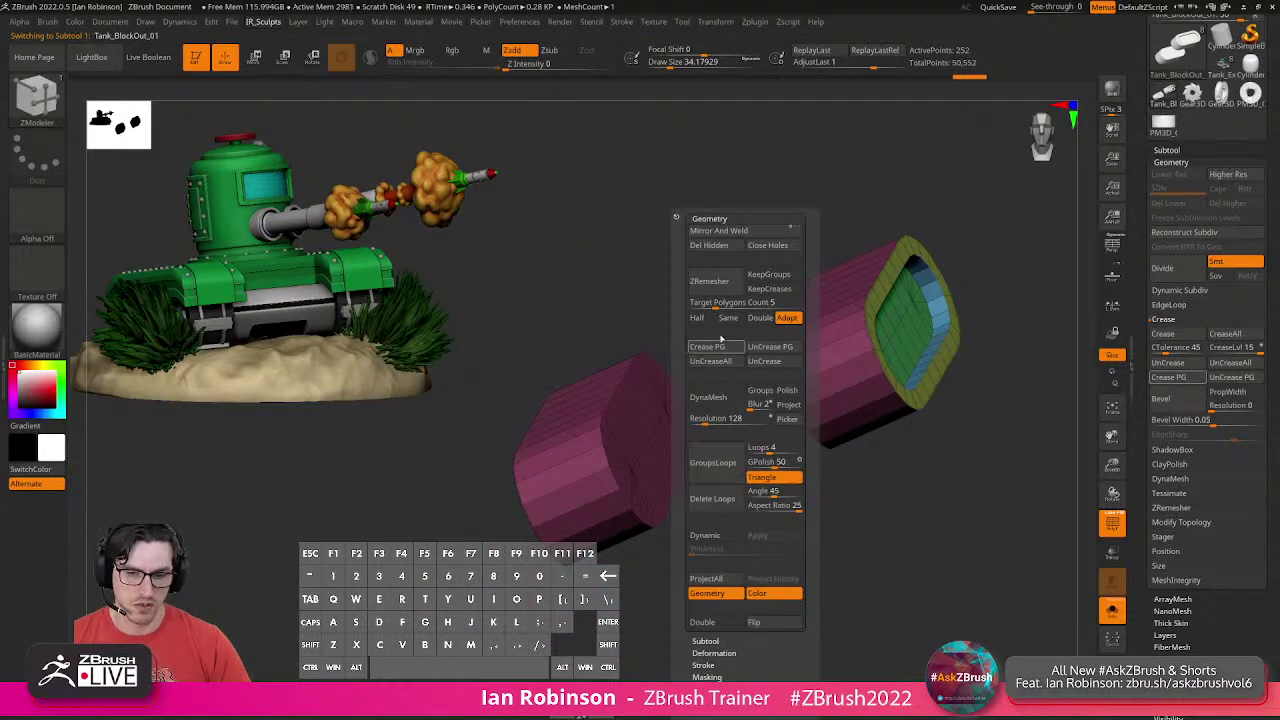
{"action": "left_click", "coordinate": [1182, 162]}
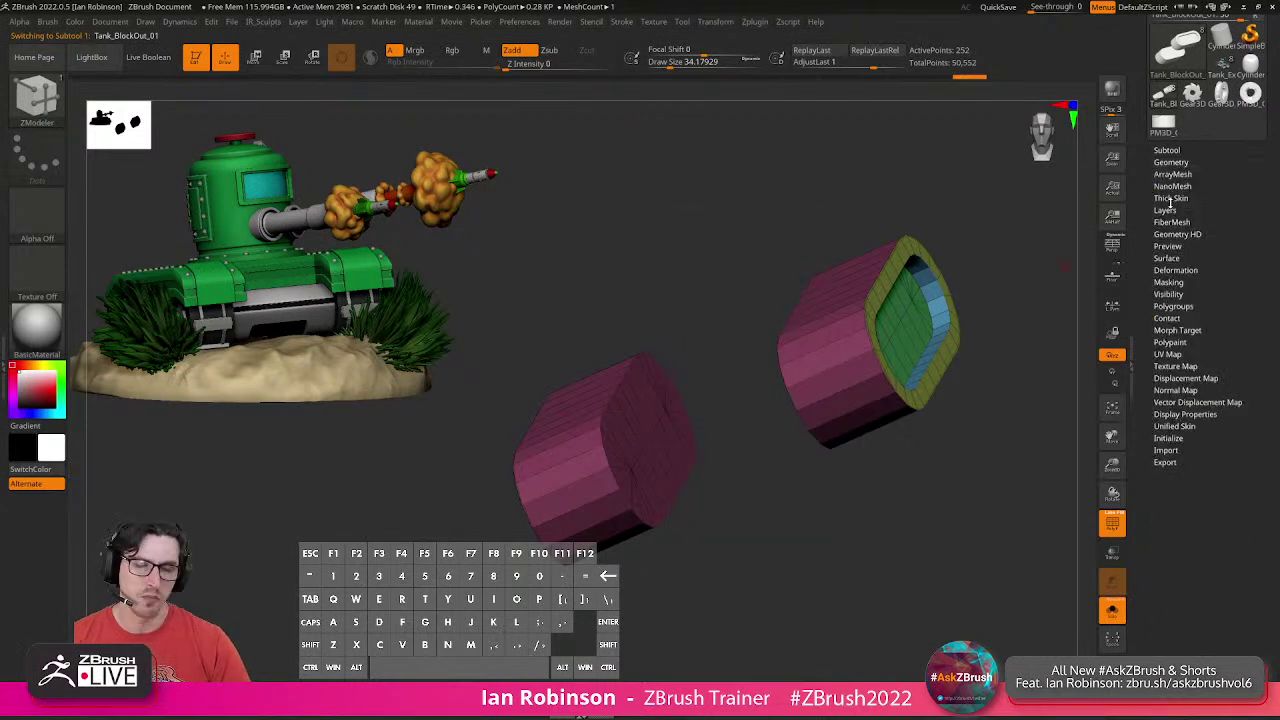
{"action": "left_click", "coordinate": [1174, 306]}
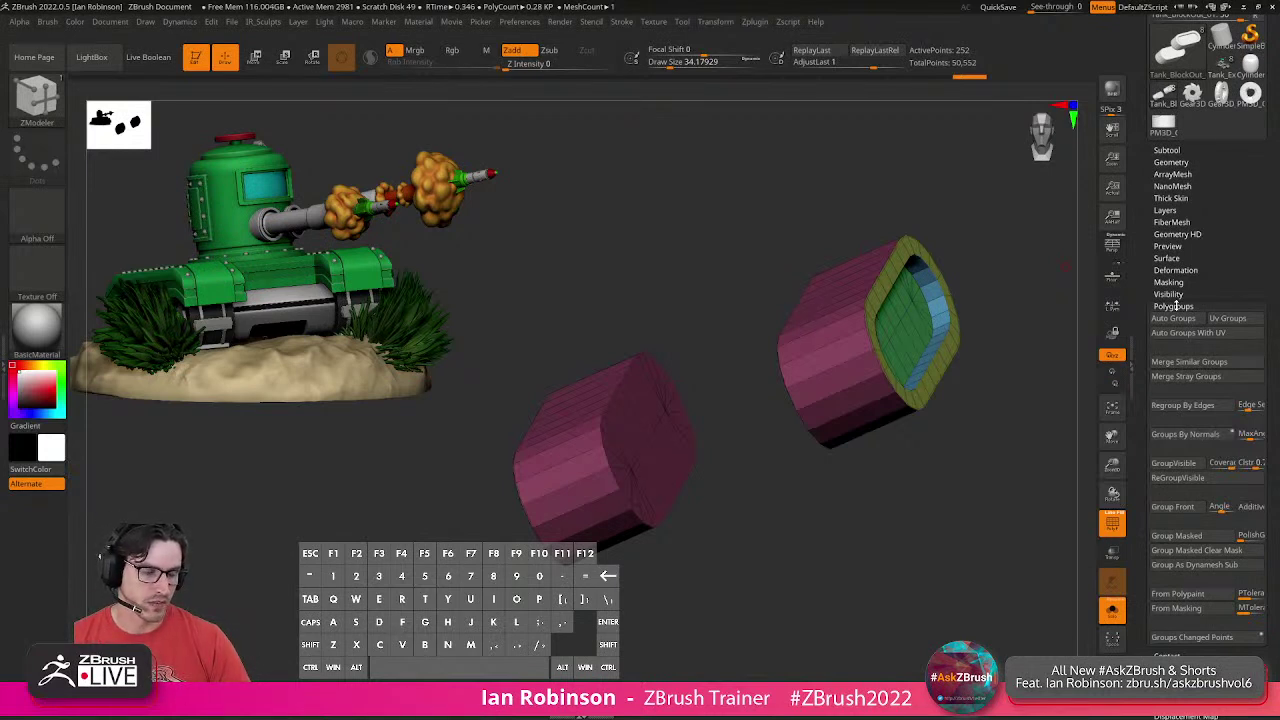
{"action": "left_click", "coordinate": [1185, 436]}
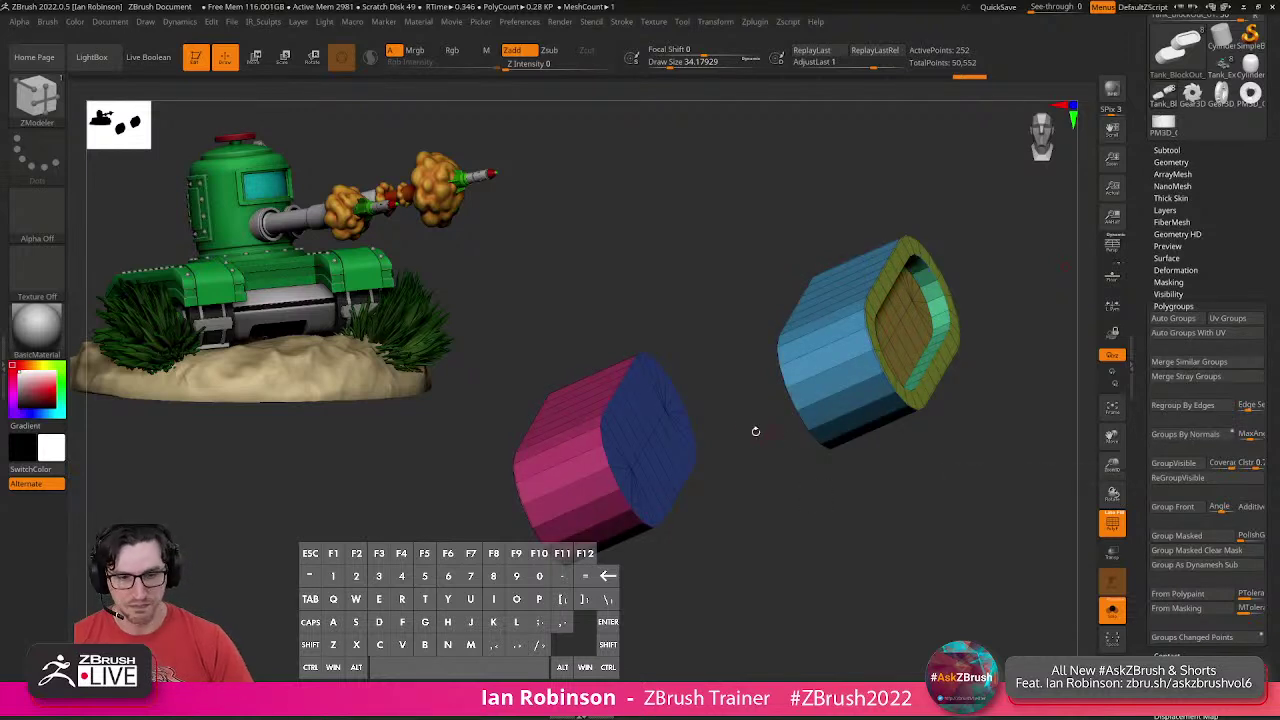
{"action": "key", "text": "space"}
{"action": "left_click", "coordinate": [741, 232]}
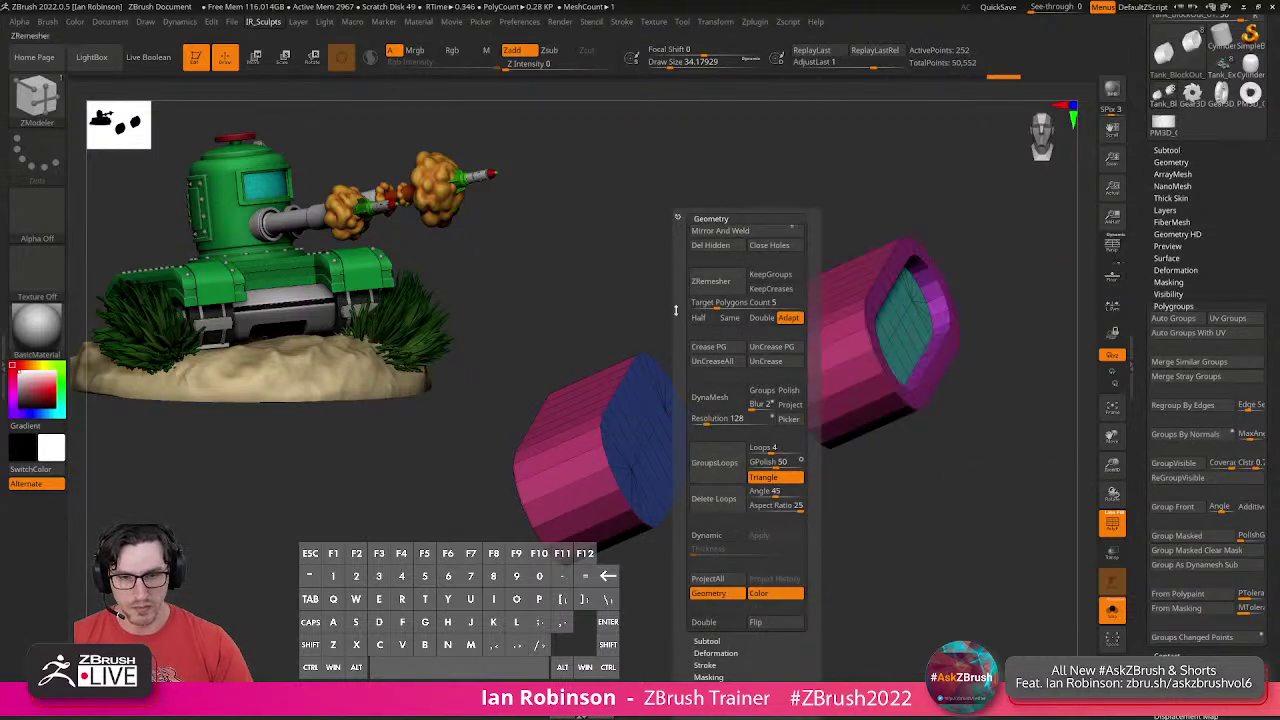
Inset the flat inner face of the Tank_BlockOut_01 block as a polygroup, using a custom equidistant snap to form an even rim.
{"action": "left_click_drag", "start_coordinate": [681, 319], "coordinate": [718, 386], "text": "alt"}
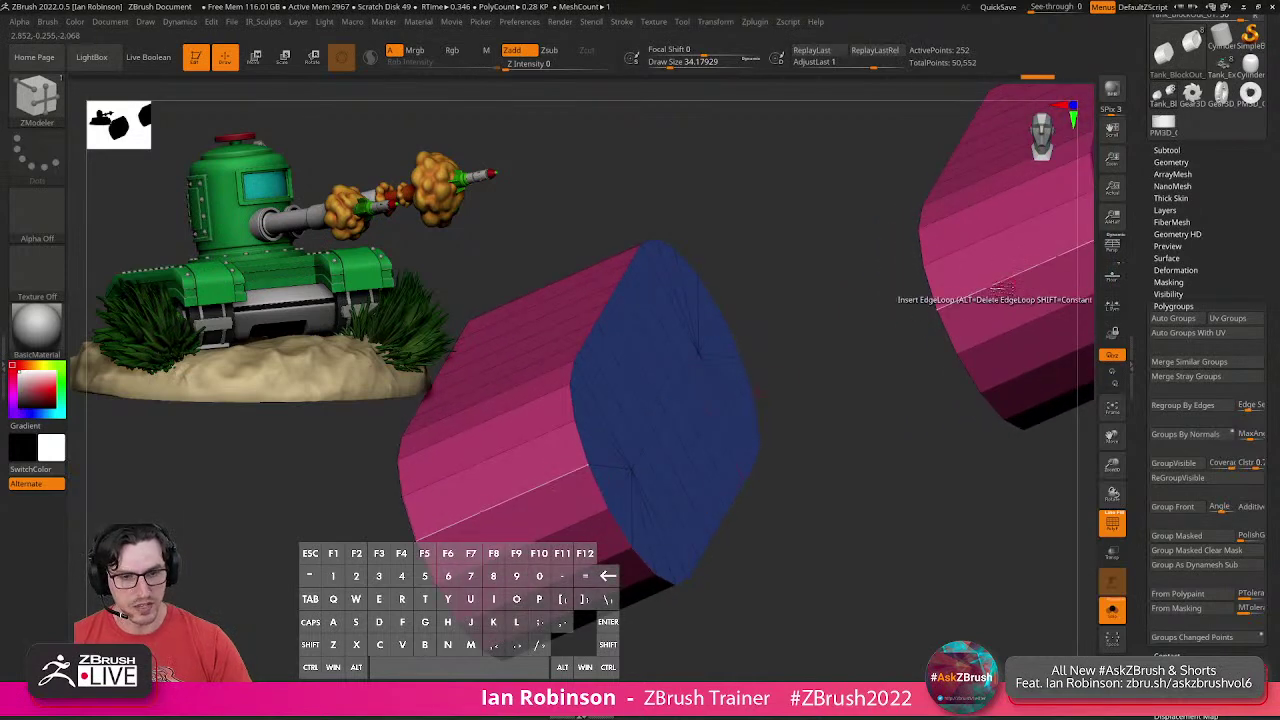
{"action": "left_click_drag", "start_coordinate": [806, 373], "coordinate": [818, 384], "text": "alt"}
{"action": "key", "text": "space"}
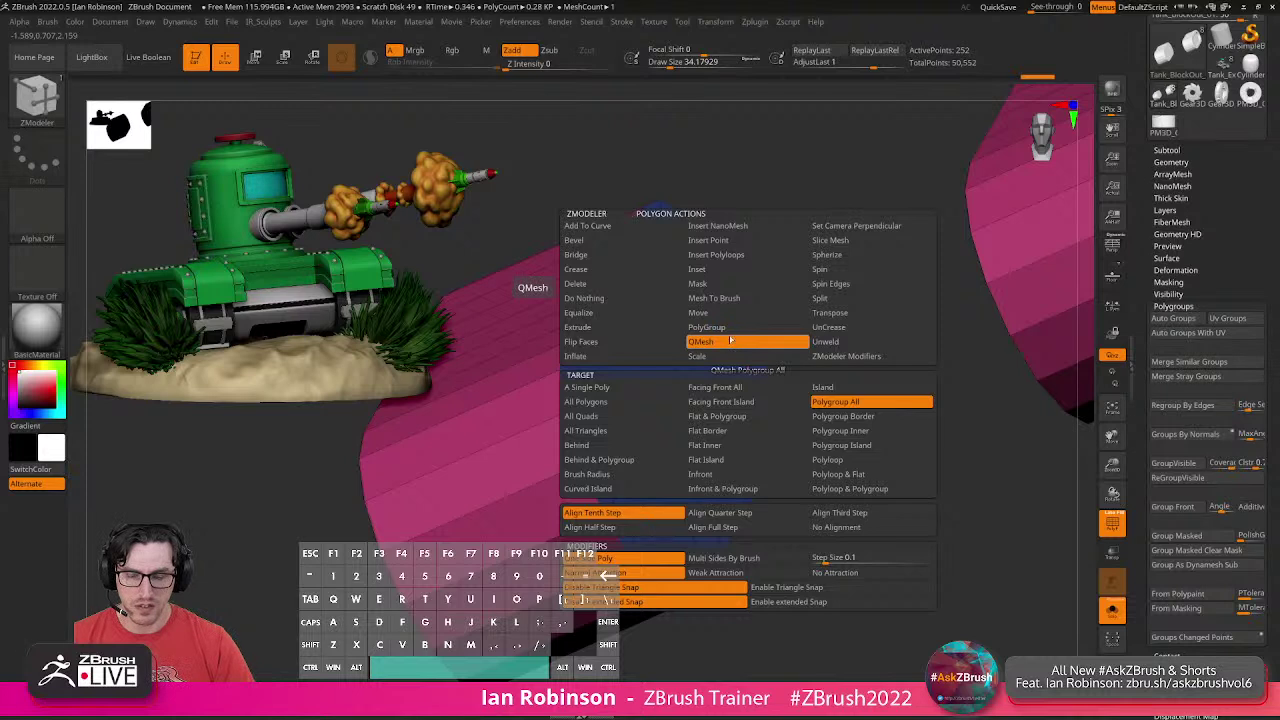
{"action": "left_click", "coordinate": [700, 269]}
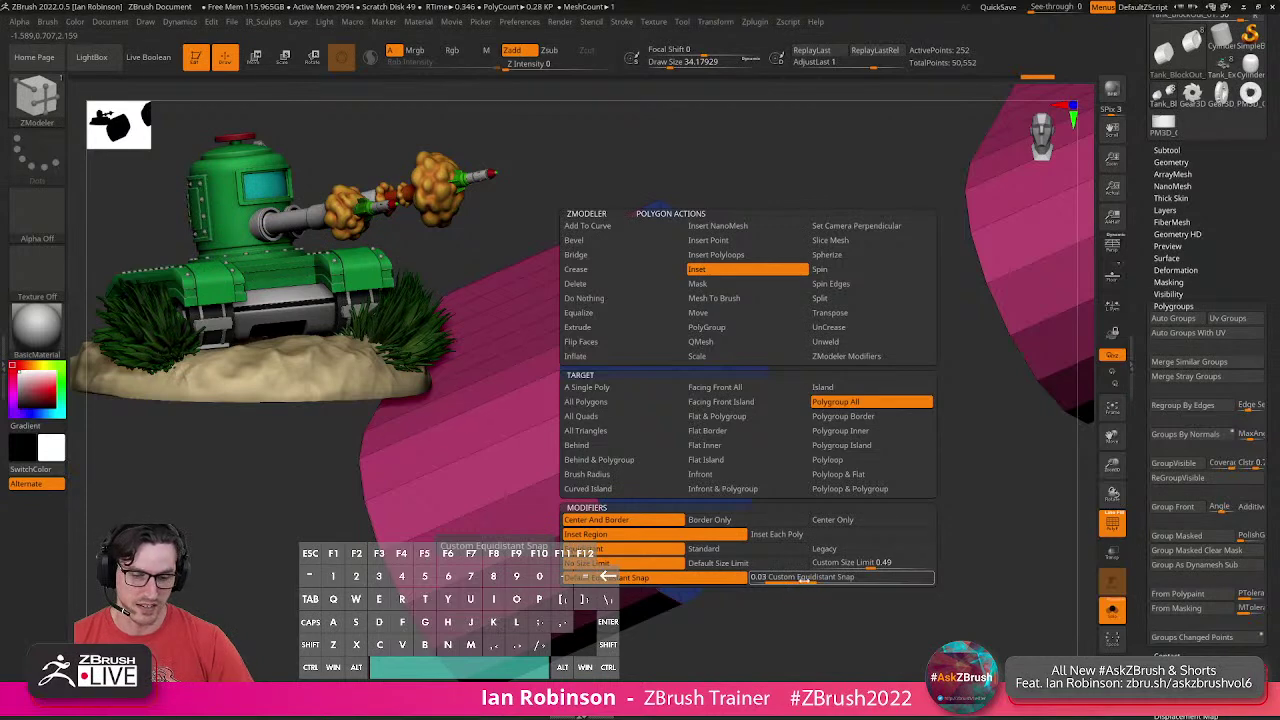
{"action": "left_click_drag", "start_coordinate": [921, 583], "coordinate": [914, 634]}
{"action": "left_click_drag", "start_coordinate": [776, 398], "coordinate": [762, 381]}
{"action": "key", "text": "ctrl+z"}
{"action": "left_click_drag", "start_coordinate": [902, 452], "coordinate": [866, 452]}
{"action": "left_click_drag", "start_coordinate": [812, 406], "coordinate": [786, 350]}
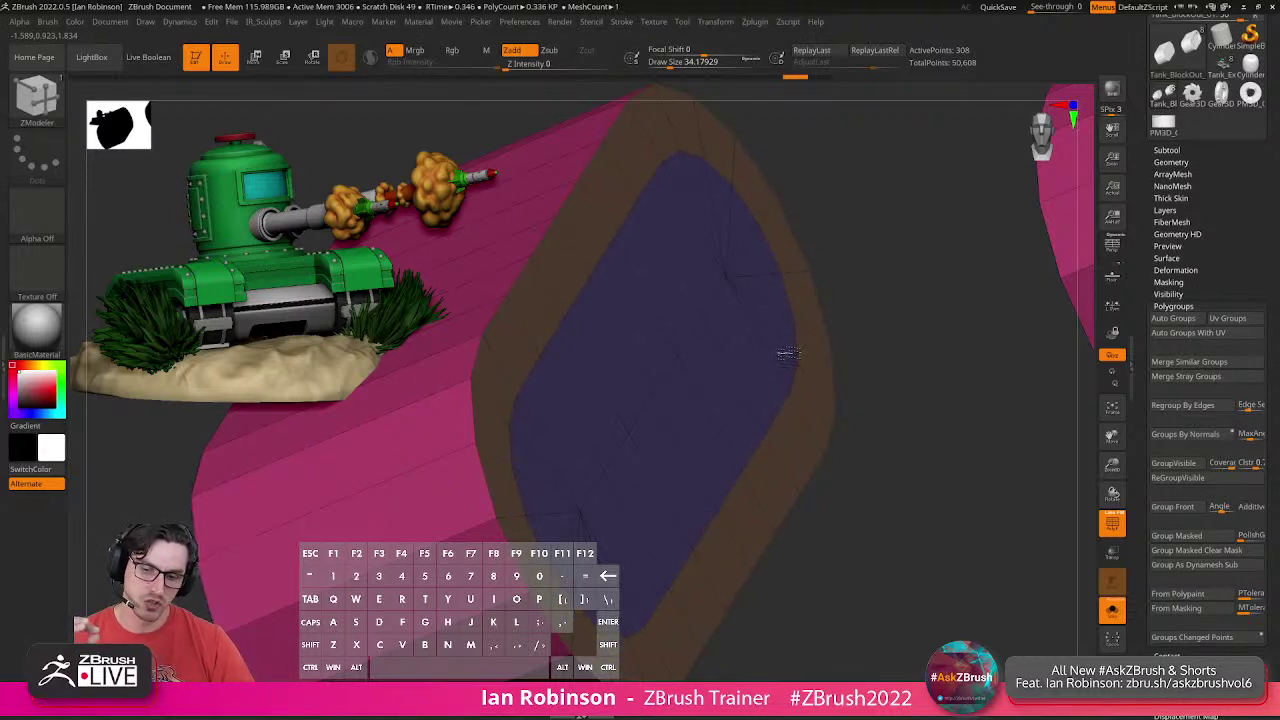
{"action": "left_click_drag", "start_coordinate": [787, 351], "coordinate": [815, 395]}
Set the polygon action to QMesh with Polygroup All and push the inset inner face inward to recess it.
{"action": "left_click", "coordinate": [1110, 609]}
{"action": "mouse_move", "coordinate": [880, 544]}
{"action": "left_mouse_down", "text": "alt"}
{"action": "mouse_move", "coordinate": [876, 530]}
{"action": "mouse_move", "coordinate": [826, 551]}
{"action": "mouse_move", "coordinate": [858, 555]}
{"action": "left_mouse_up", "text": "alt"}
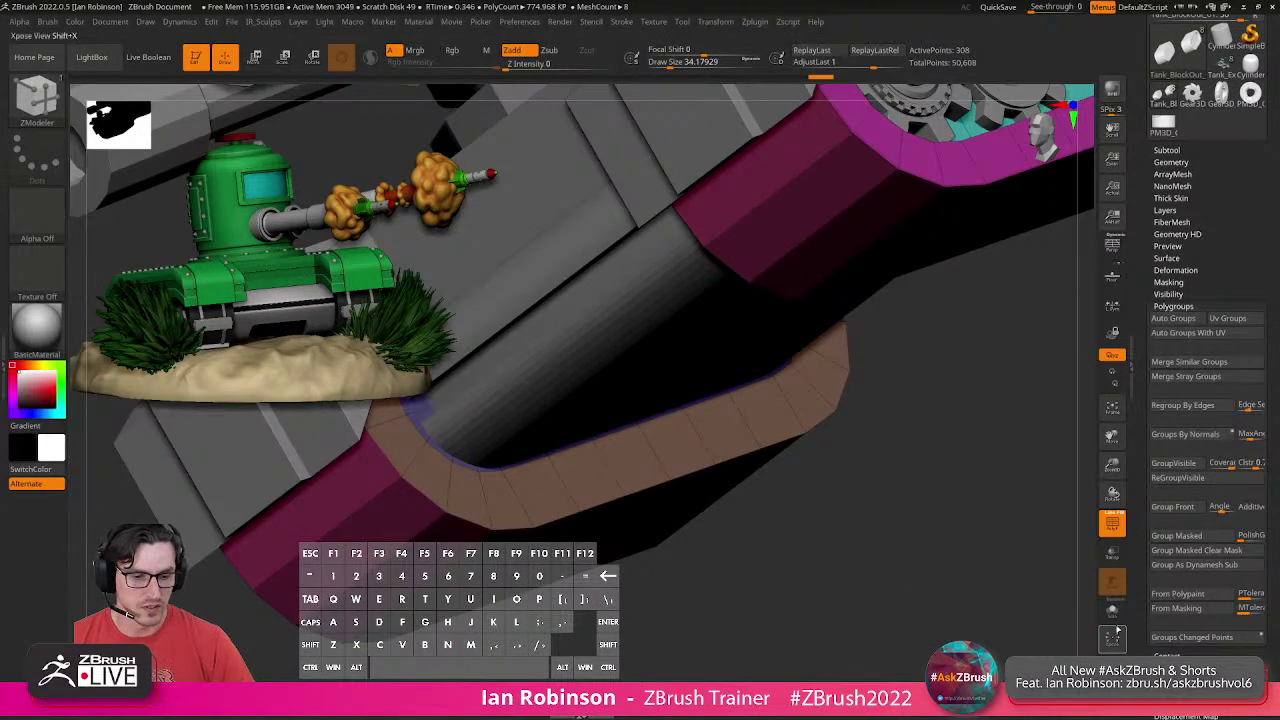
{"action": "left_click", "coordinate": [1112, 610]}
{"action": "key", "text": "space"}
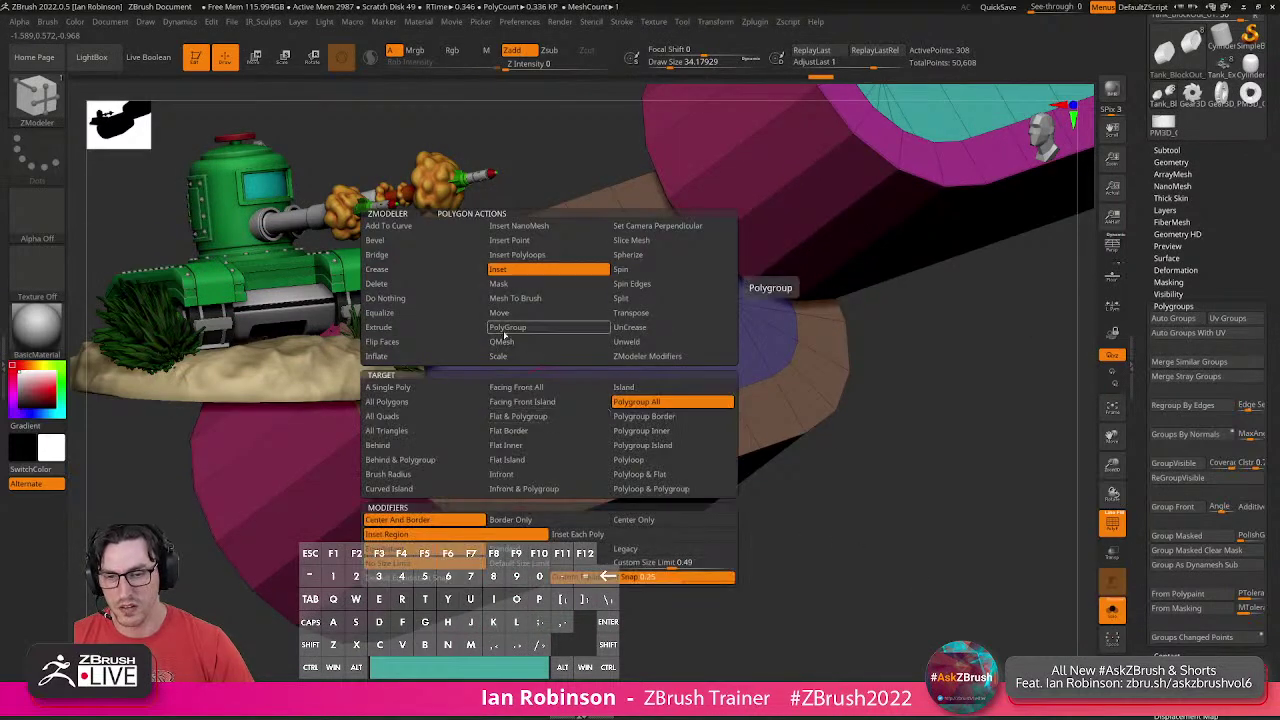
{"action": "left_click", "coordinate": [500, 341]}
{"action": "left_click_drag", "start_coordinate": [588, 387], "coordinate": [592, 400]}
Check the recessed block within the whole tank and insert a single edge loop around its inner-side rim.
{"action": "left_click", "coordinate": [1113, 609]}
{"action": "key", "text": "shift+f"}
{"action": "mouse_move", "coordinate": [873, 575]}
{"action": "left_mouse_down", "text": "alt"}
{"action": "mouse_move", "coordinate": [818, 577]}
{"action": "mouse_move", "coordinate": [846, 586]}
{"action": "mouse_move", "coordinate": [758, 554]}
{"action": "mouse_move", "coordinate": [637, 484]}
{"action": "mouse_move", "coordinate": [632, 540]}
{"action": "left_mouse_up", "text": "alt"}
{"action": "key", "text": "d"}
{"action": "key", "text": "shift+f"}
{"action": "key", "text": "space"}
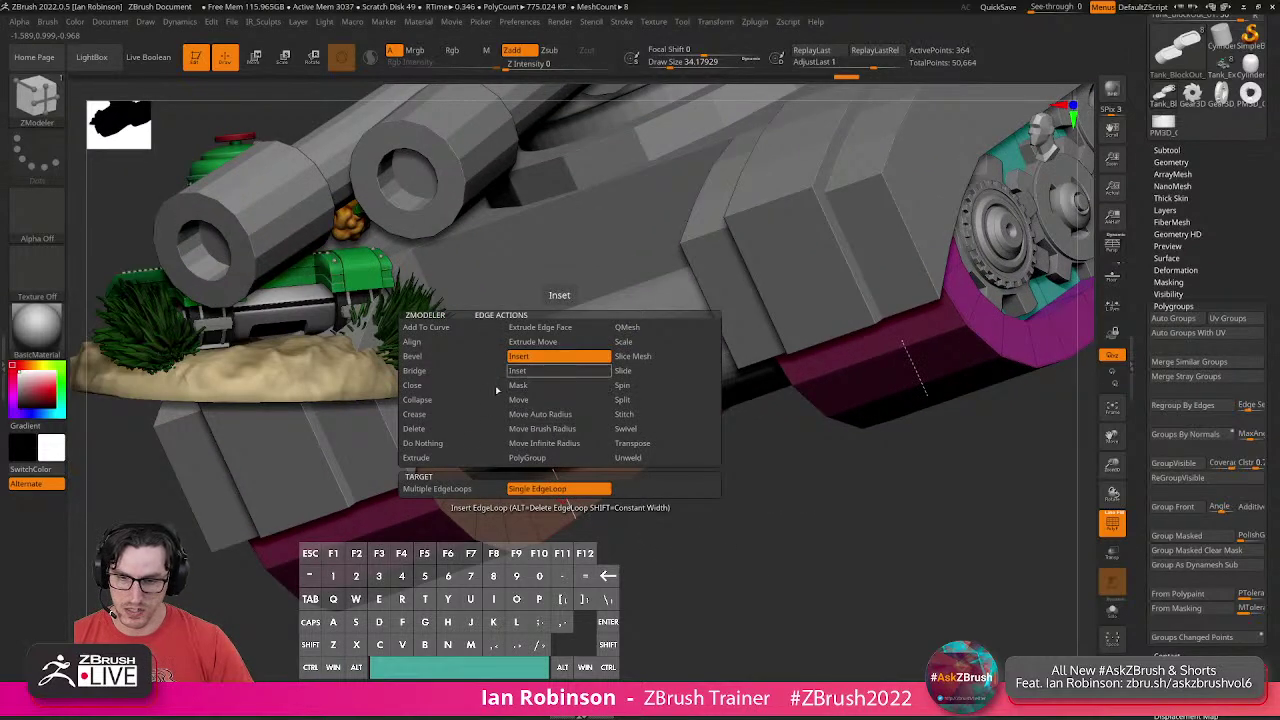
{"action": "left_click", "coordinate": [555, 468]}
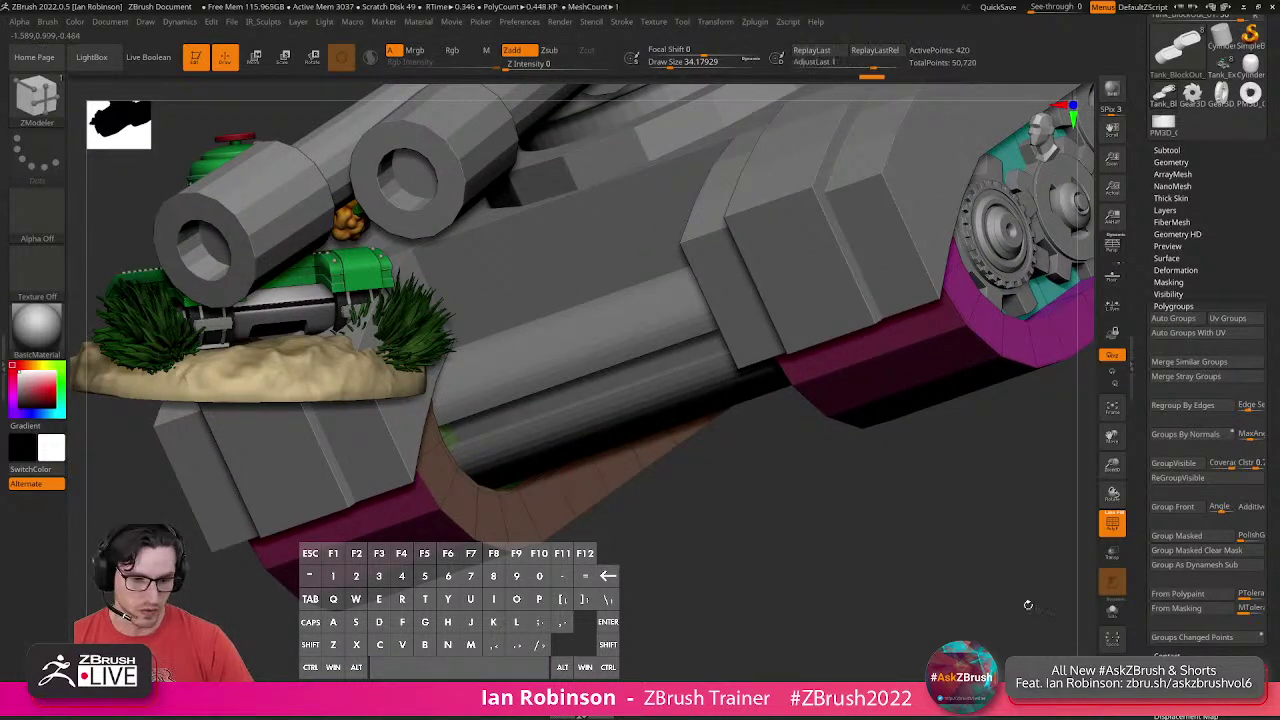
Isolate the block and insert supporting edge loops around the recess edge and along its thin inner wall.
{"action": "left_click", "coordinate": [1112, 611]}
{"action": "left_click_drag", "start_coordinate": [640, 480], "coordinate": [575, 437], "text": "alt"}
{"action": "left_click", "coordinate": [577, 440]}
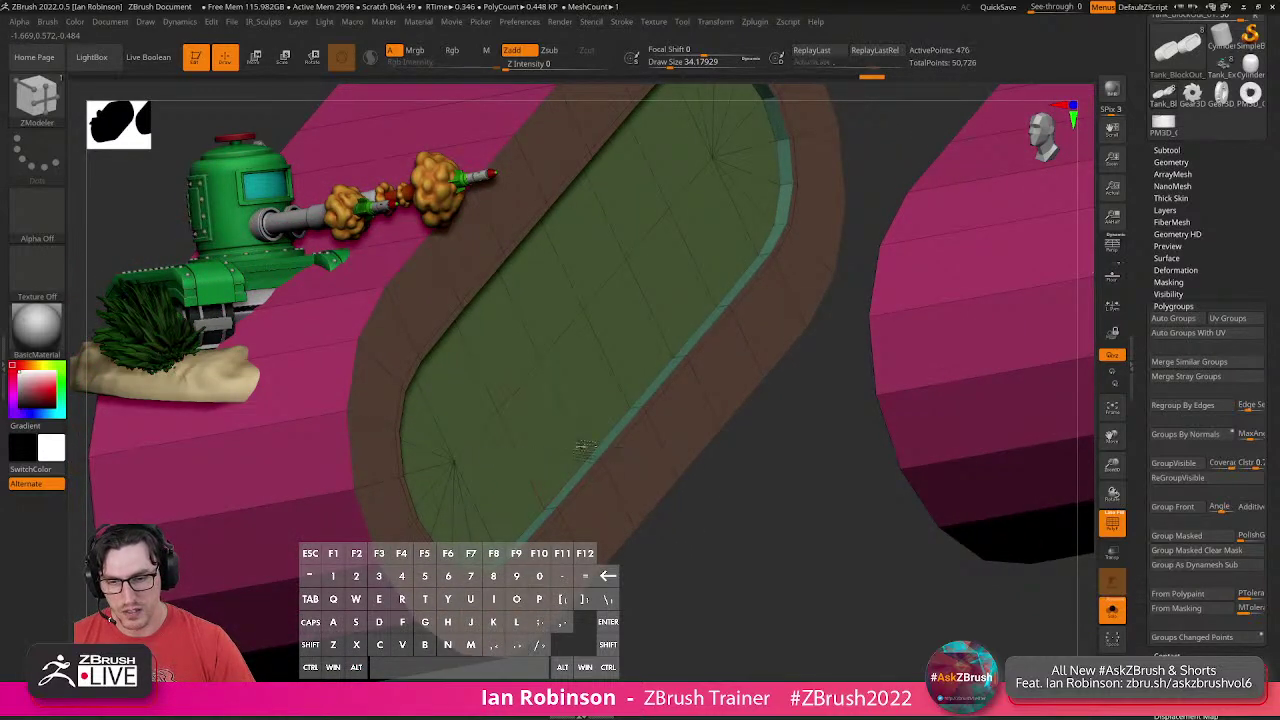
{"action": "right_click_drag", "start_coordinate": [598, 460], "coordinate": [622, 489], "text": "alt"}
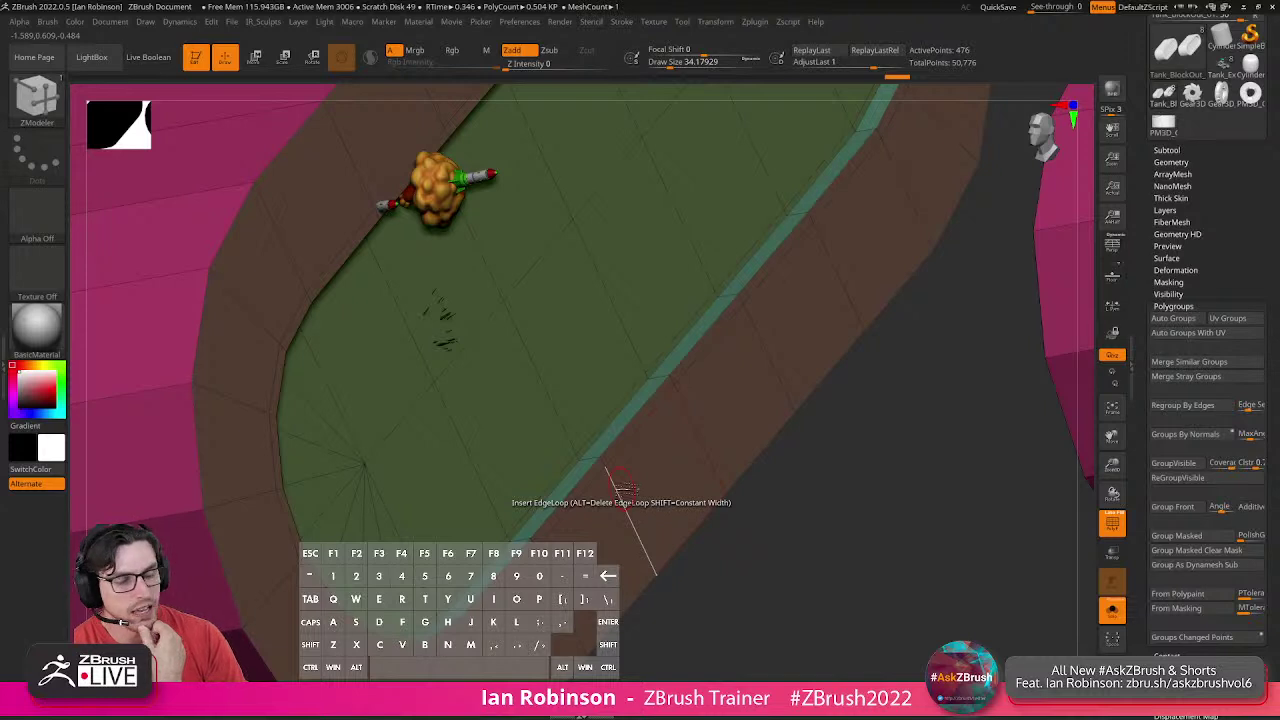
{"action": "left_click", "coordinate": [591, 462]}
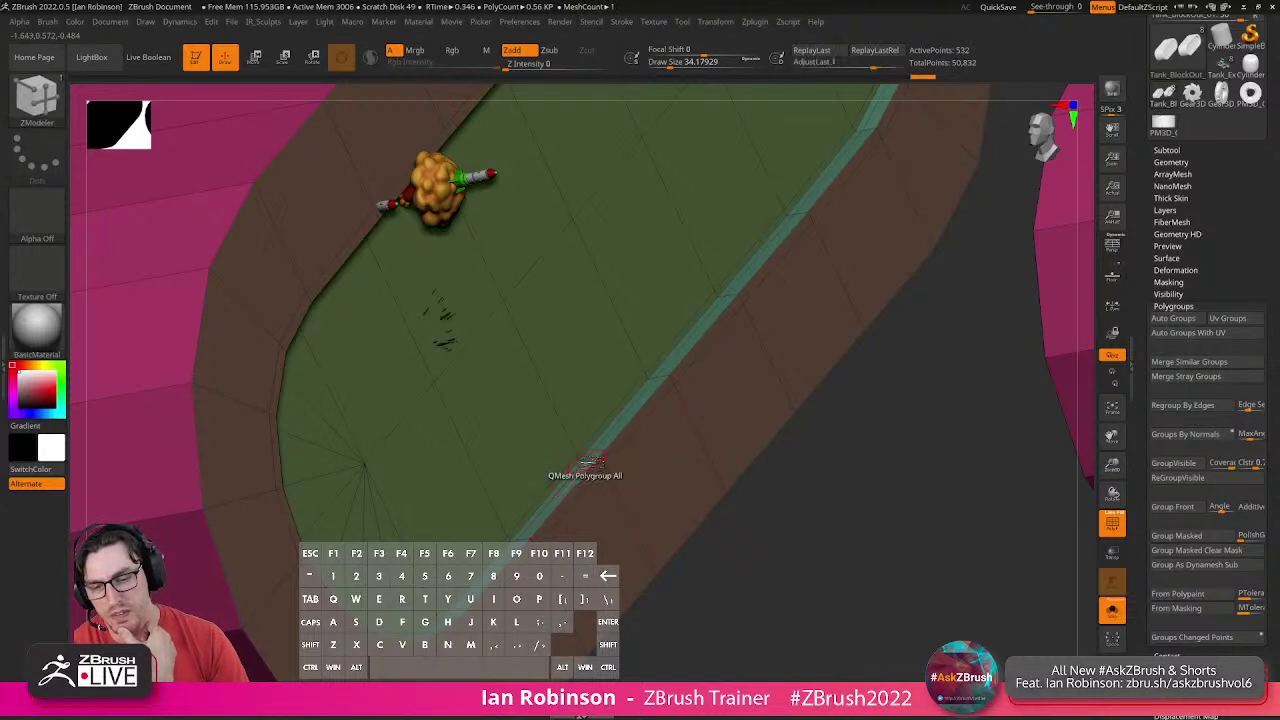
{"action": "left_click_drag", "start_coordinate": [595, 462], "coordinate": [594, 465]}
{"action": "key", "text": "ctrl+z"}
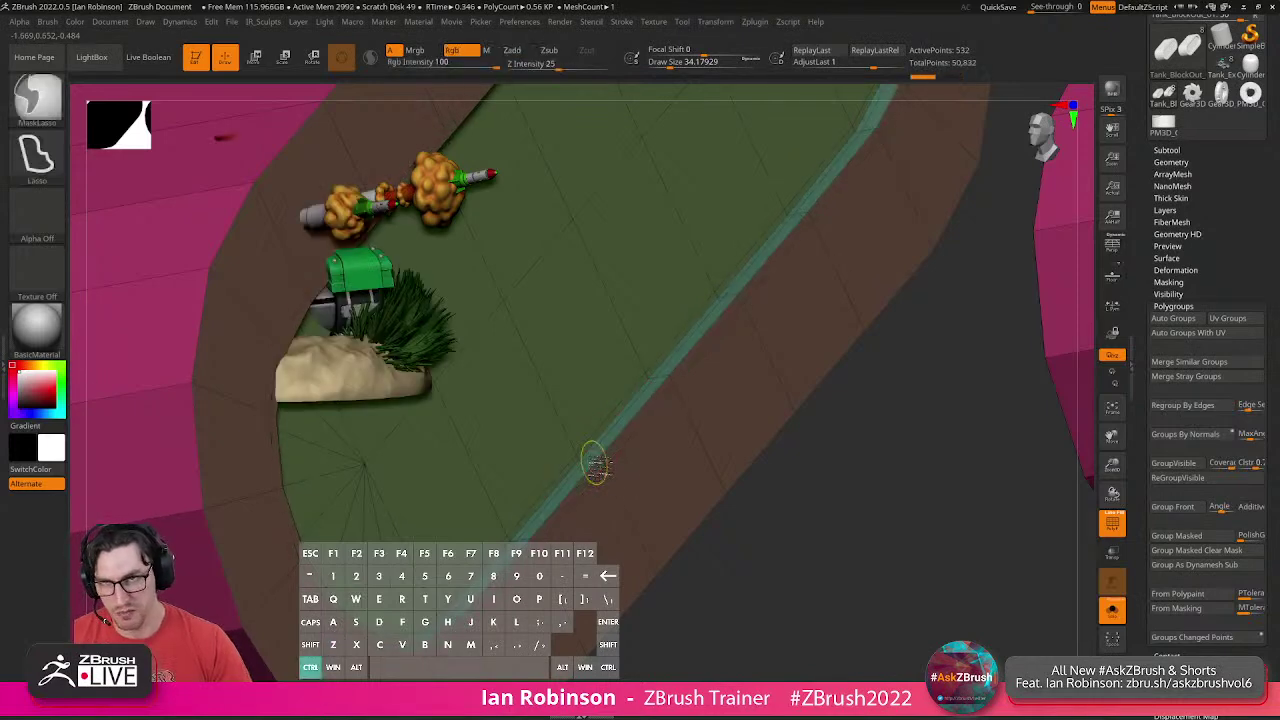
{"action": "right_click_drag", "start_coordinate": [591, 447], "coordinate": [603, 472], "text": "alt"}
{"action": "left_click", "coordinate": [605, 461]}
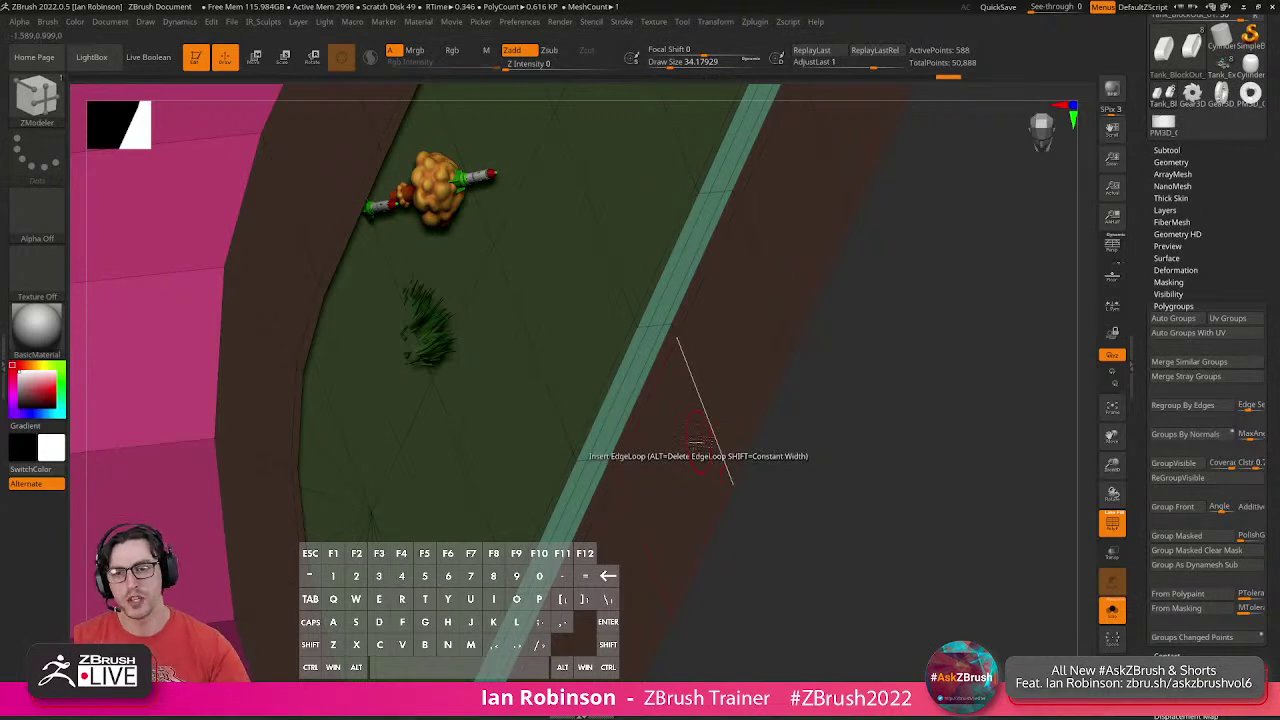
Inspect the recessed Tank_BlockOut_01 blocks in isolation and within the whole tank without wireframe.
{"action": "left_click_drag", "start_coordinate": [817, 511], "coordinate": [860, 543], "text": "alt"}
{"action": "key", "text": "shift+f"}
{"action": "key", "text": "shift+f"}
{"action": "left_click_drag", "start_coordinate": [841, 500], "coordinate": [826, 563]}
{"action": "left_click", "coordinate": [1112, 611]}
{"action": "key", "text": "shift+f"}
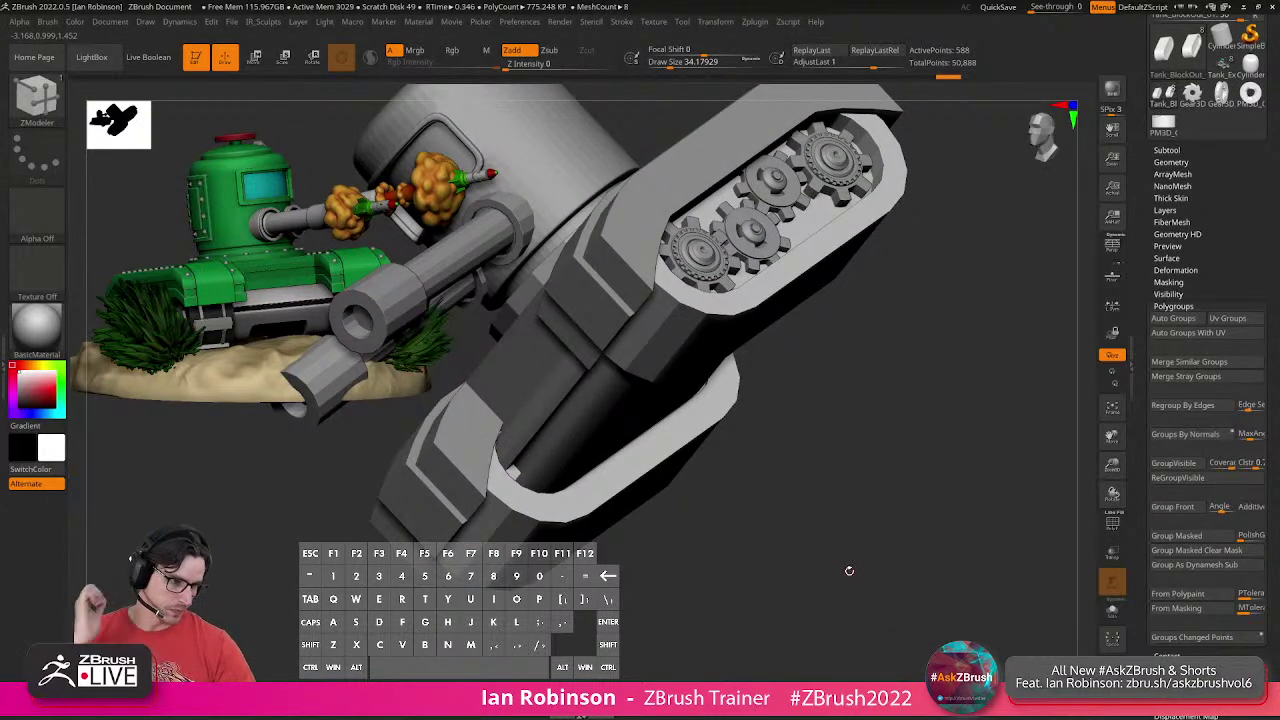
{"action": "mouse_move", "coordinate": [800, 534]}
{"action": "left_mouse_down"}
{"action": "mouse_move", "coordinate": [845, 556]}
{"action": "mouse_move", "coordinate": [895, 556]}
{"action": "mouse_move", "coordinate": [790, 530]}
{"action": "left_mouse_up"}
Make Tread_Frame active with its wireframe shown and push its middle band inward with QMesh to form a stepped groove.
{"action": "left_click", "coordinate": [638, 473], "text": "alt"}
{"action": "key", "text": "shift+f"}
{"action": "right_click_drag", "start_coordinate": [735, 377], "coordinate": [706, 446], "text": "alt"}
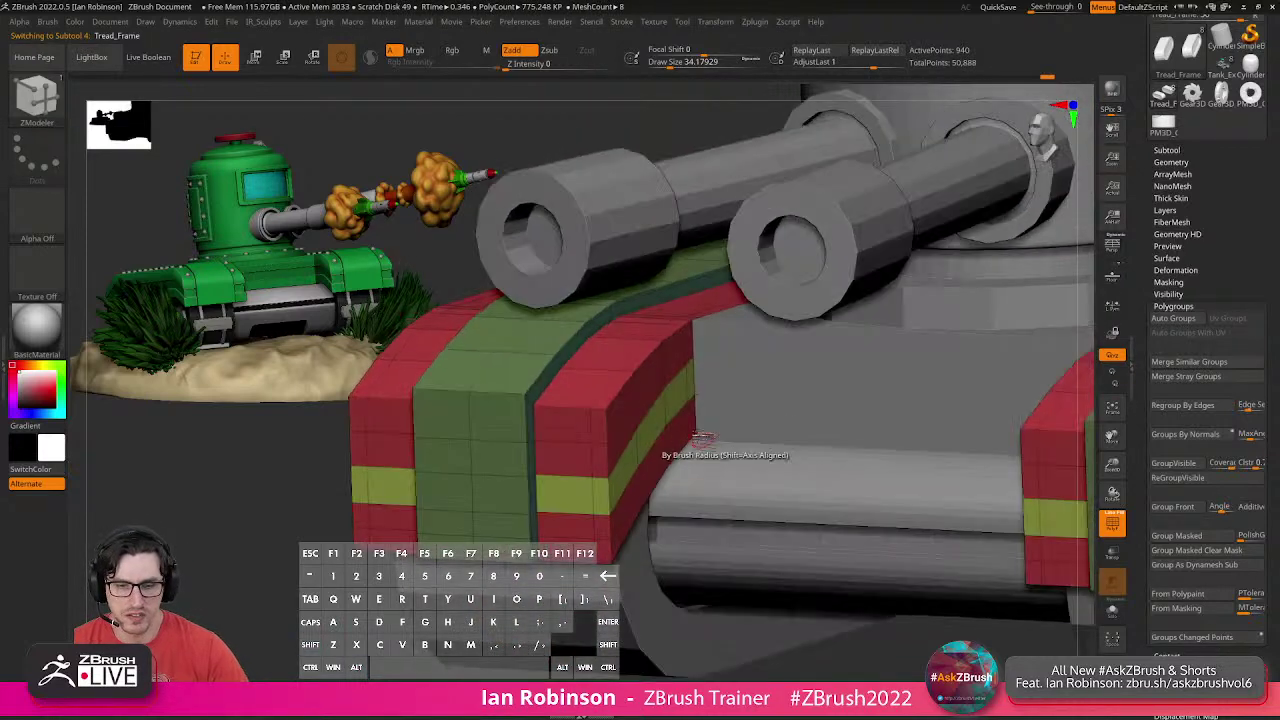
{"action": "left_click", "coordinate": [668, 402]}
{"action": "key", "text": "alt"}
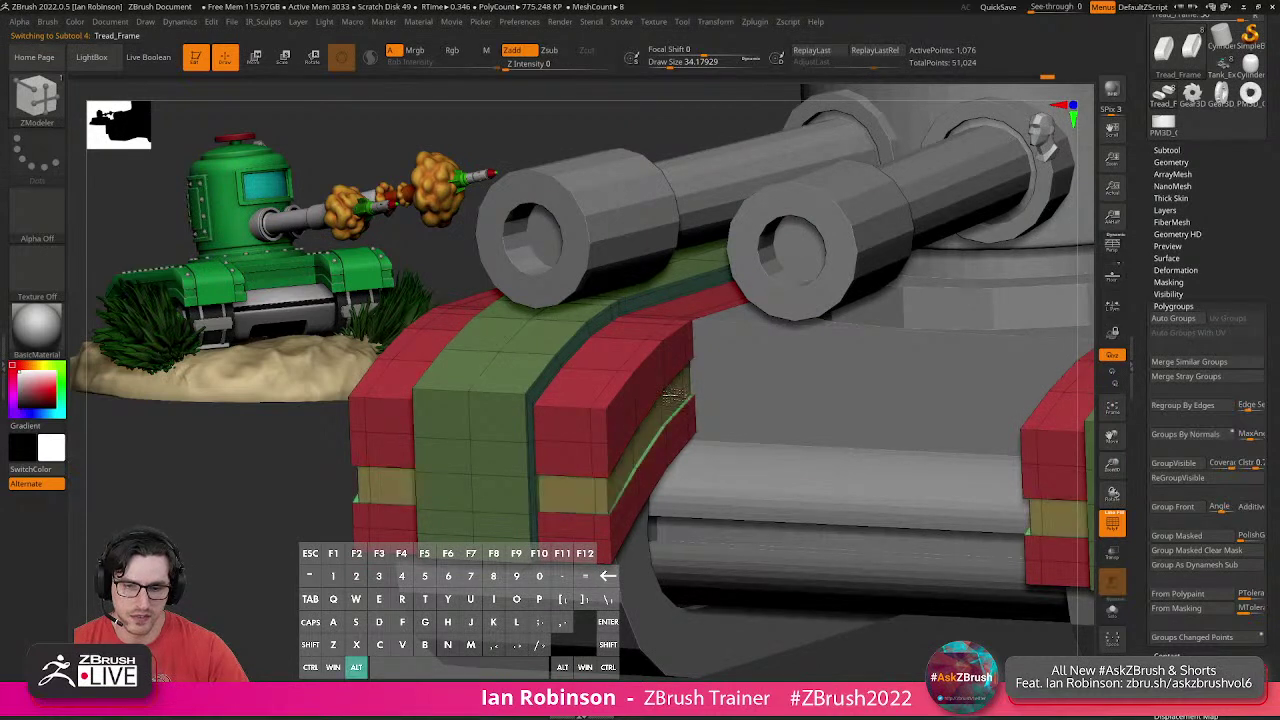
{"action": "left_click", "coordinate": [675, 397]}
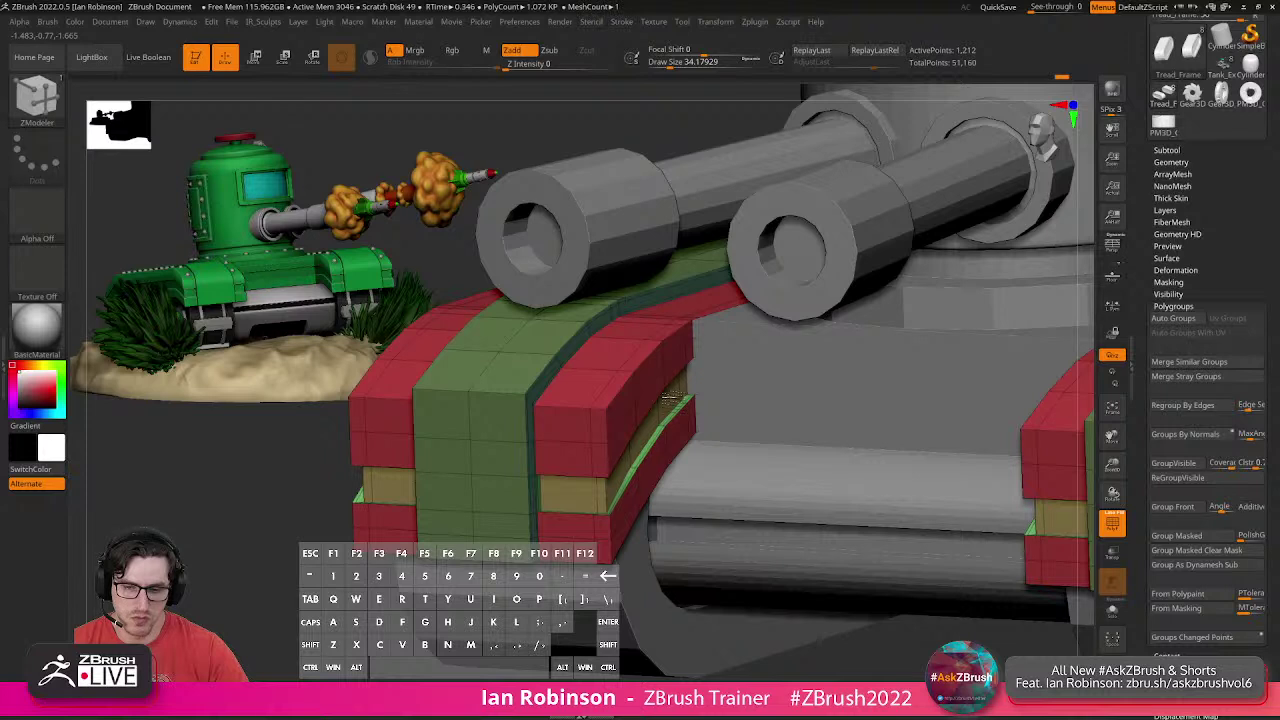
Switch to Top_Shell and recess the middle strip of its front face with QMesh Polygroup All.
{"action": "left_click", "coordinate": [788, 400], "text": "alt"}
{"action": "left_click", "coordinate": [775, 387]}
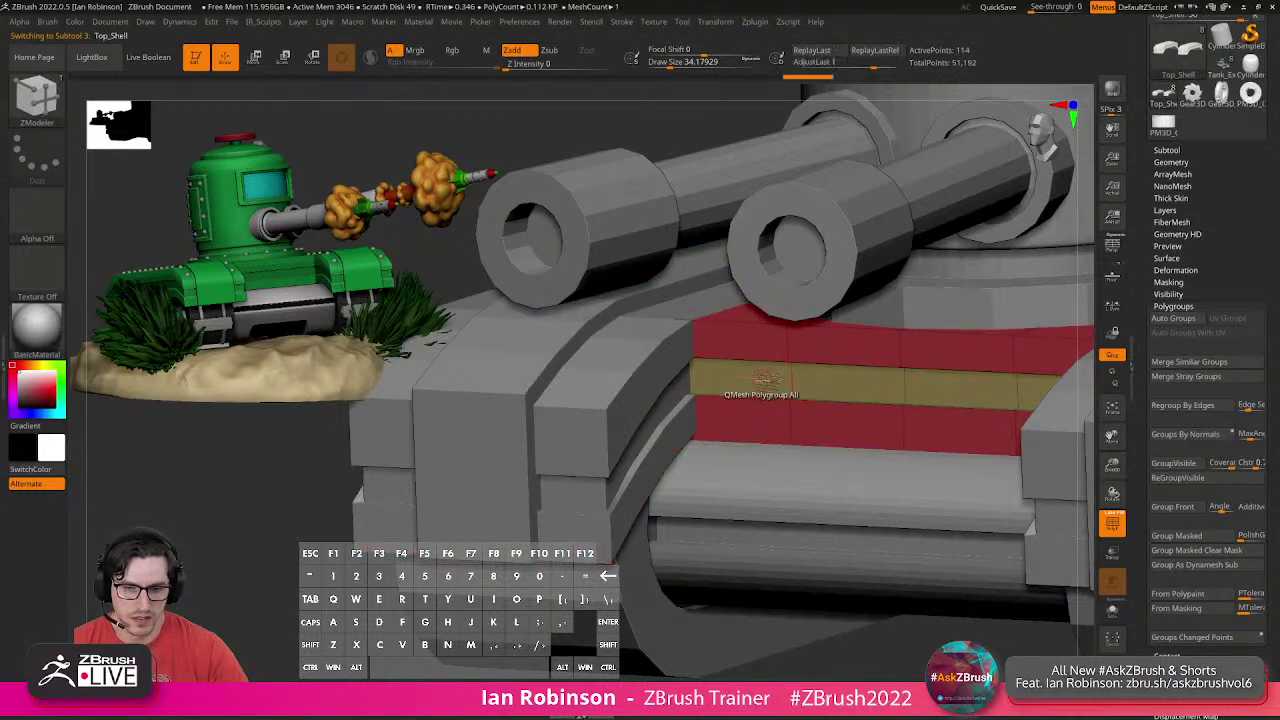
{"action": "left_click_drag", "start_coordinate": [767, 379], "coordinate": [770, 369]}
Examine the whole tank from several angles without wireframe to judge the recessed grooves.
{"action": "right_click_drag", "start_coordinate": [770, 369], "coordinate": [730, 636]}
{"action": "key", "text": "shift+f"}
{"action": "key", "text": "shift+f"}
{"action": "key", "text": "shift+f"}
{"action": "right_click_drag", "start_coordinate": [730, 636], "coordinate": [902, 553]}
{"action": "key", "text": "shift+f"}
{"action": "key", "text": "shift+f"}
{"action": "left_click_drag", "start_coordinate": [893, 551], "coordinate": [889, 565]}
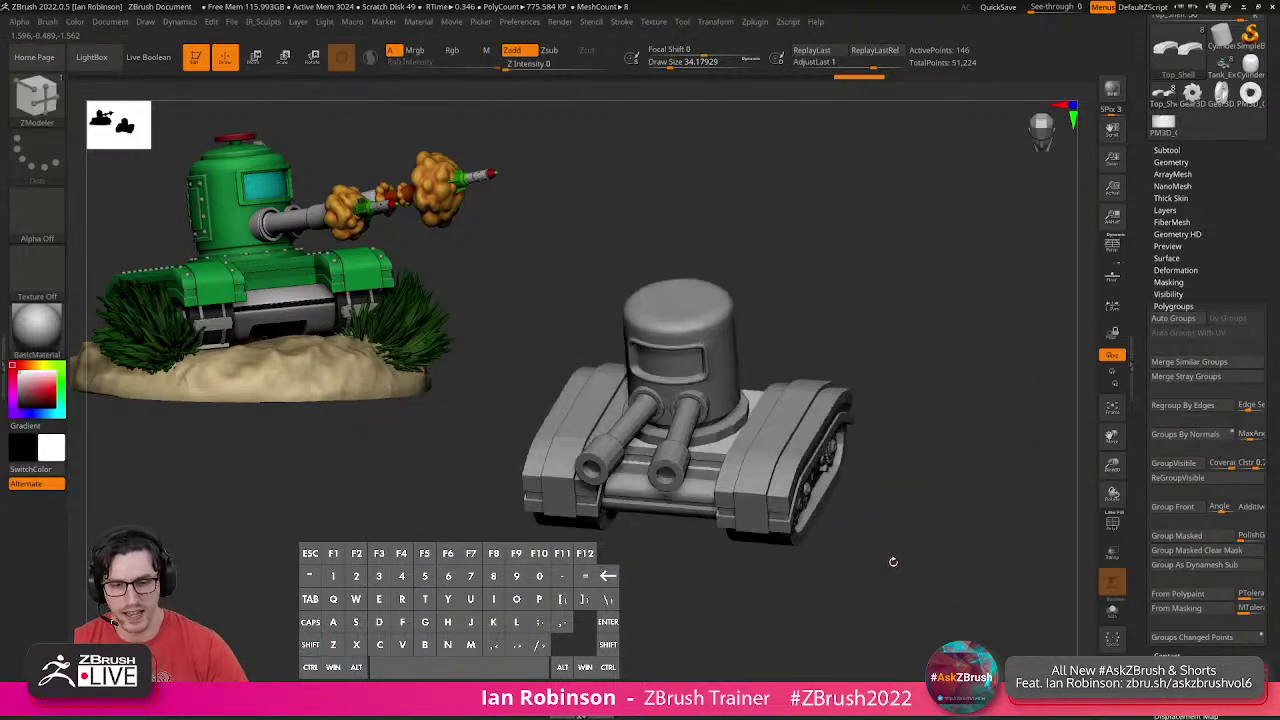
{"action": "mouse_move", "coordinate": [889, 491]}
{"action": "left_mouse_down"}
{"action": "mouse_move", "coordinate": [923, 497]}
{"action": "mouse_move", "coordinate": [911, 491]}
{"action": "left_mouse_up"}
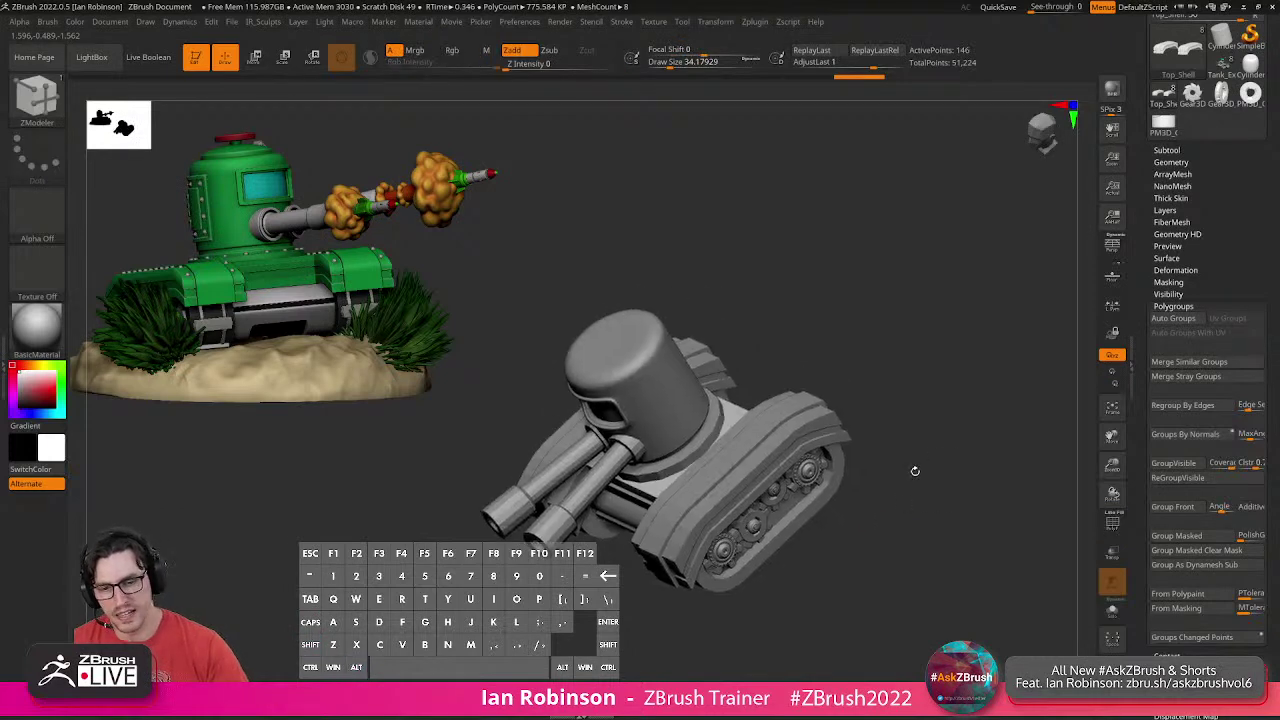
Make Tank_BlockOut_01 active, isolate it with its polygroups shown, and bring the outer tread surface of both blocks into view.
{"action": "left_click_drag", "start_coordinate": [894, 350], "coordinate": [722, 495]}
{"action": "left_click", "coordinate": [722, 495], "text": "alt"}
{"action": "key", "text": "shift+f"}
{"action": "left_click_drag", "start_coordinate": [797, 474], "coordinate": [906, 491], "text": "alt"}
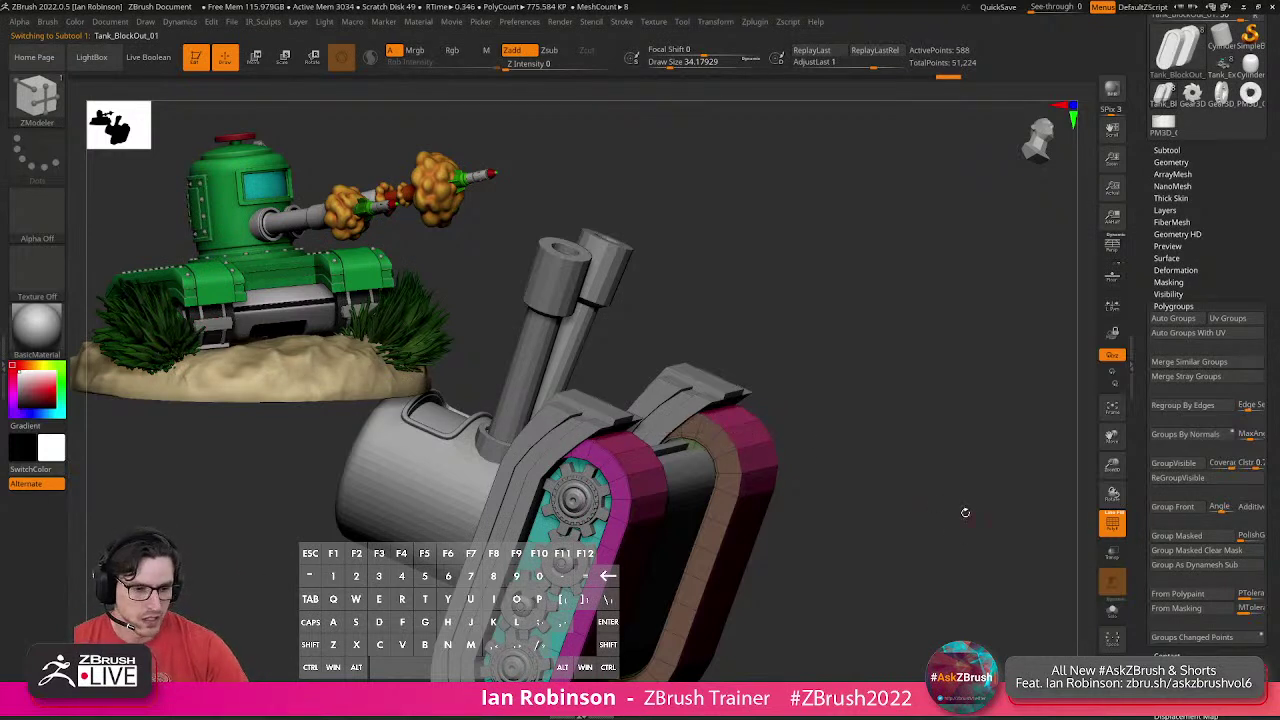
{"action": "left_click", "coordinate": [1110, 612]}
{"action": "left_click_drag", "start_coordinate": [923, 457], "coordinate": [917, 509], "text": "shift"}
{"action": "left_click_drag", "start_coordinate": [857, 461], "coordinate": [878, 486]}
{"action": "left_click_drag", "start_coordinate": [874, 486], "coordinate": [921, 454], "text": "alt"}
{"action": "key", "text": "grave"}
{"action": "left_click_drag", "start_coordinate": [797, 271], "coordinate": [675, 354], "text": "shift"}
{"action": "key", "text": "shift+f"}
{"action": "right_click_drag", "start_coordinate": [627, 320], "coordinate": [612, 366], "text": "alt"}
{"action": "key", "text": "shift+f"}
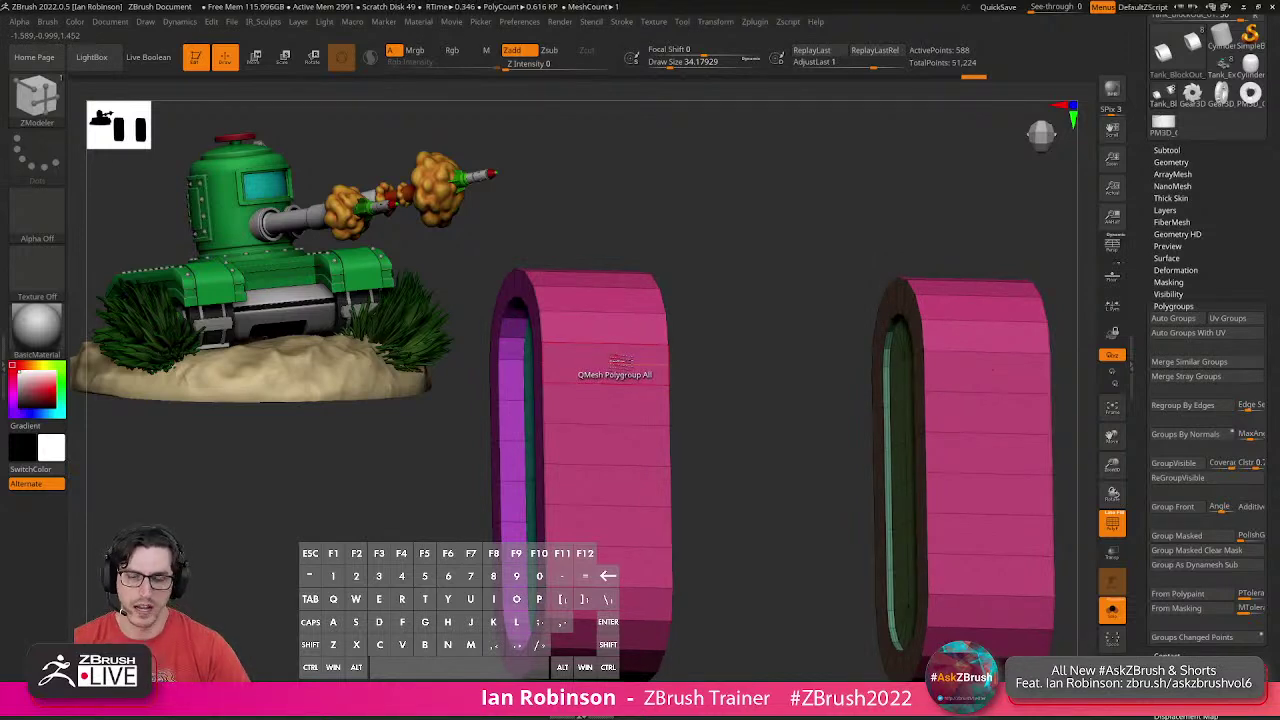
Split the outer tread surface into alternating strips using the PolyGroup action with Polygroup All and the Checker modifier.
{"action": "key", "text": "space"}
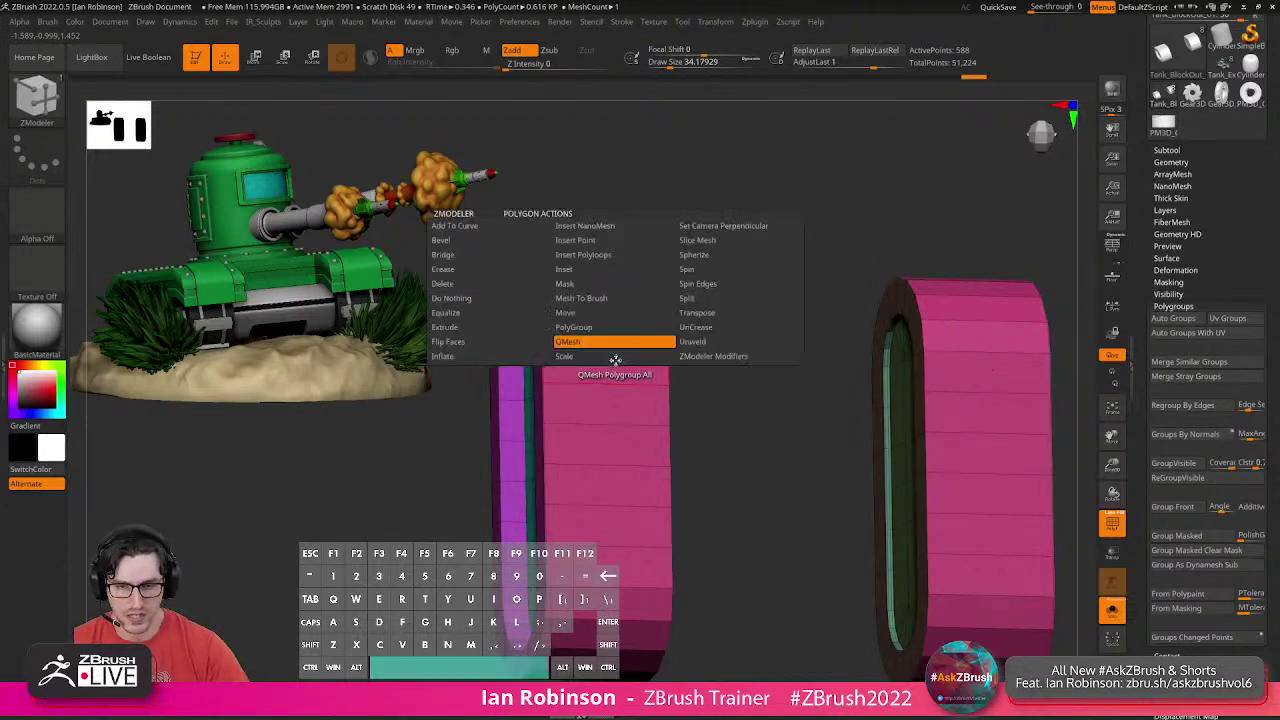
{"action": "left_click", "coordinate": [594, 328]}
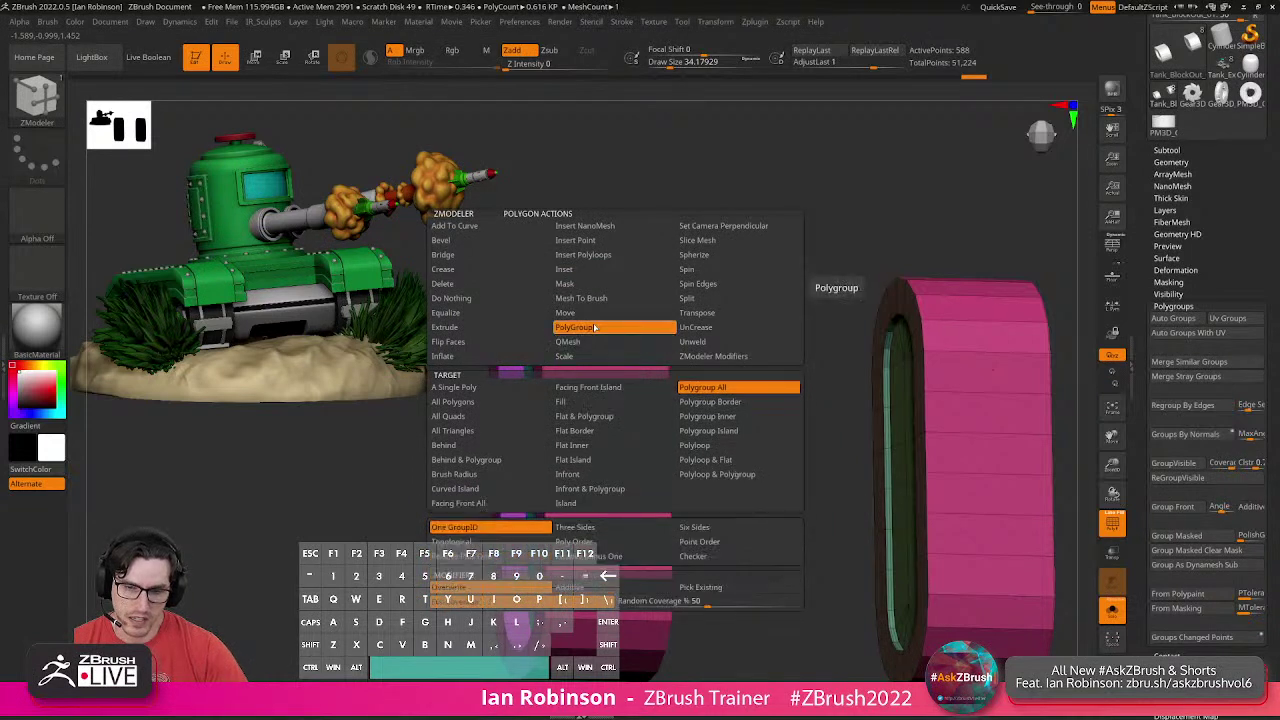
{"action": "left_click", "coordinate": [716, 561]}
{"action": "left_click", "coordinate": [648, 398]}
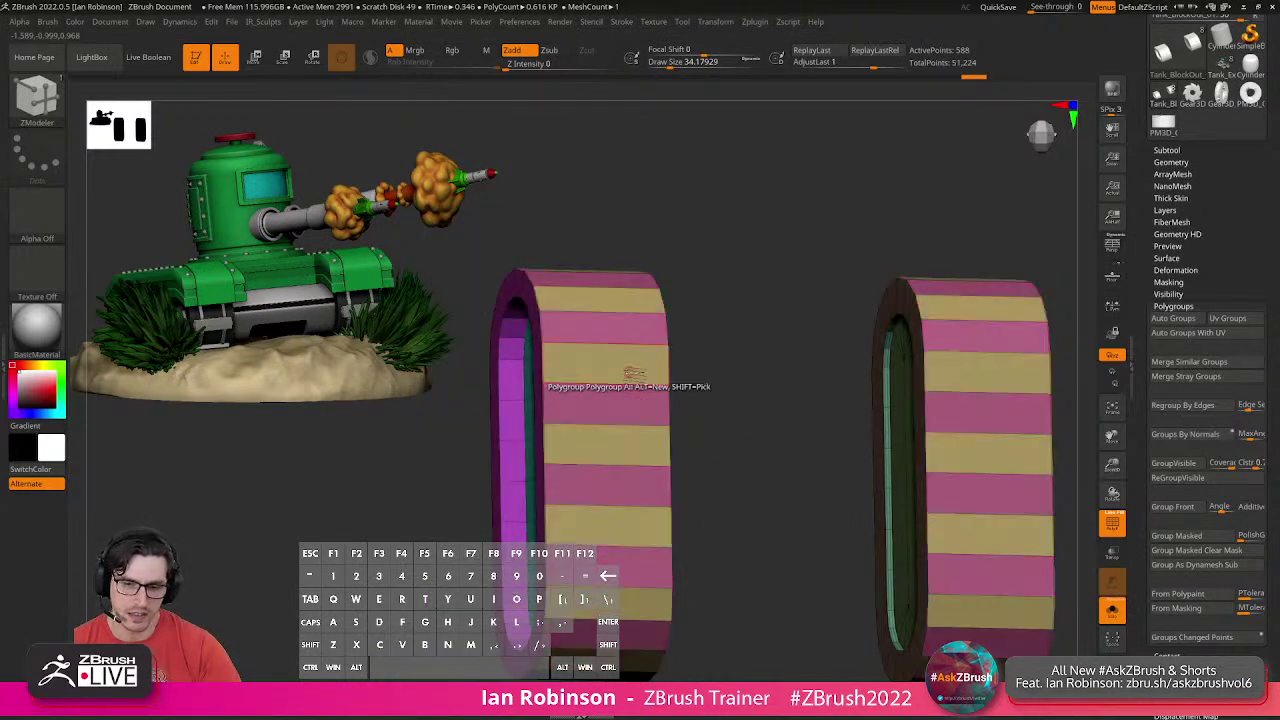
{"action": "left_click_drag", "start_coordinate": [744, 418], "coordinate": [764, 425]}
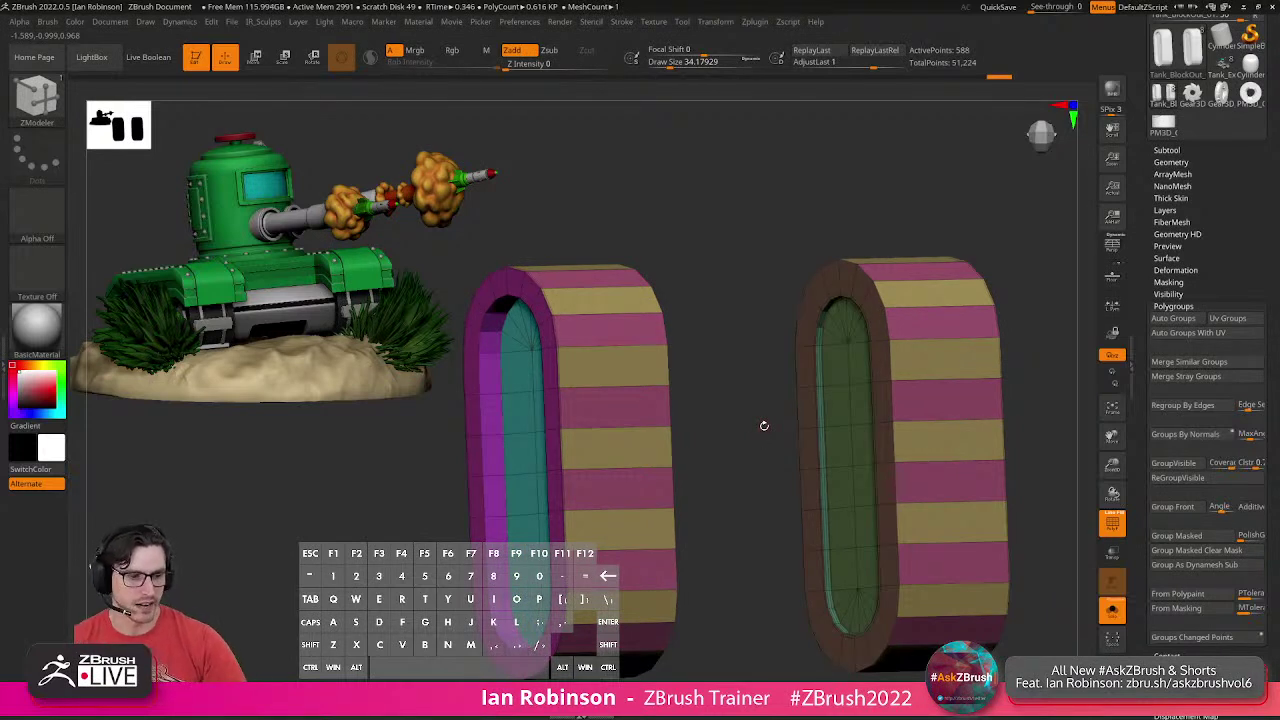
Try to extrude every other tread strip outward with QMesh Polygroup All, and undo it.
{"action": "left_click_drag", "start_coordinate": [706, 366], "coordinate": [745, 369]}
{"action": "left_click_drag", "start_coordinate": [690, 288], "coordinate": [658, 256], "text": "alt"}
{"action": "key", "text": "space"}
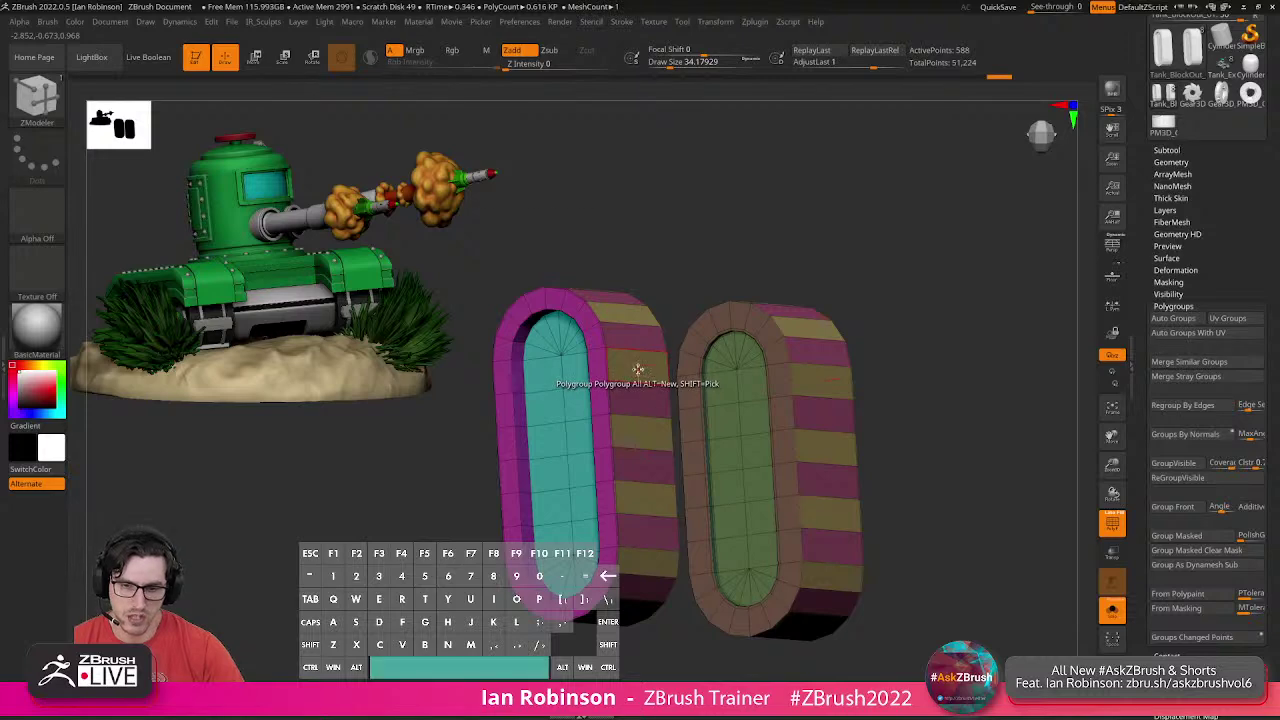
{"action": "left_click", "coordinate": [609, 342]}
{"action": "left_click_drag", "start_coordinate": [627, 365], "coordinate": [644, 364]}
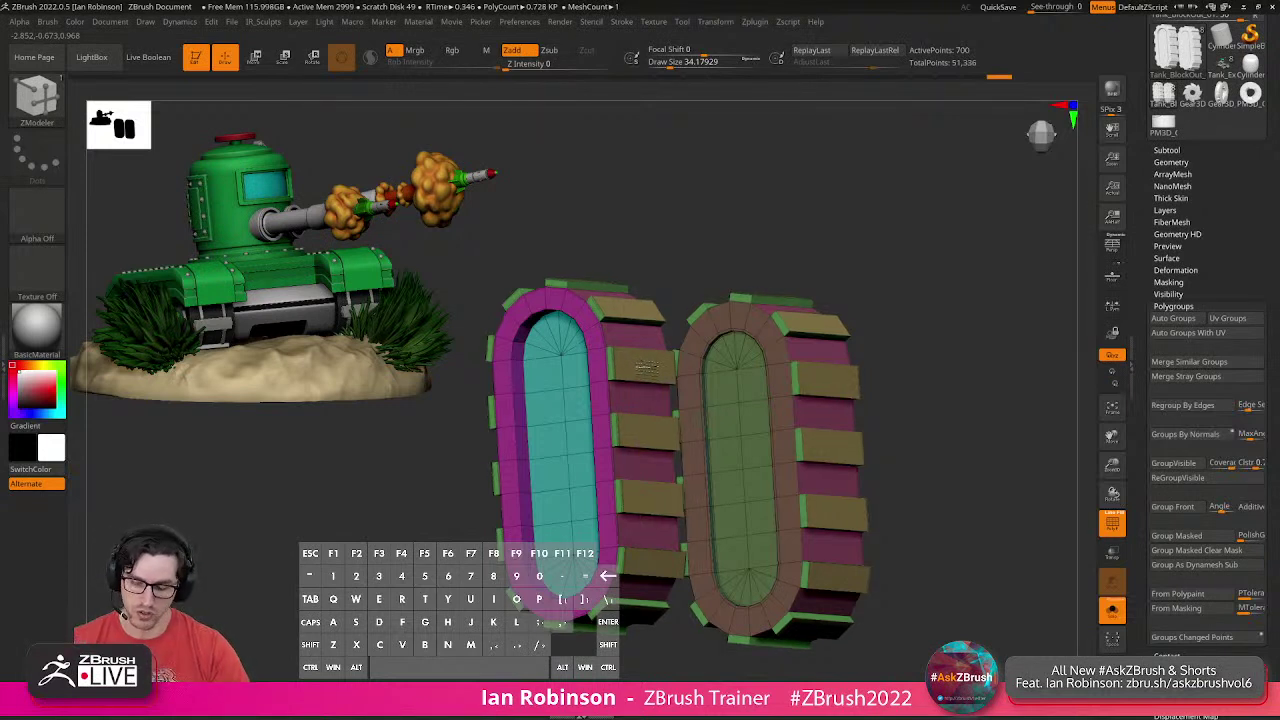
{"action": "mouse_move", "coordinate": [645, 365]}
{"action": "left_mouse_down"}
{"action": "mouse_move", "coordinate": [700, 348]}
{"action": "mouse_move", "coordinate": [650, 364]}
{"action": "left_mouse_up"}
{"action": "left_click_drag", "start_coordinate": [926, 366], "coordinate": [871, 360]}
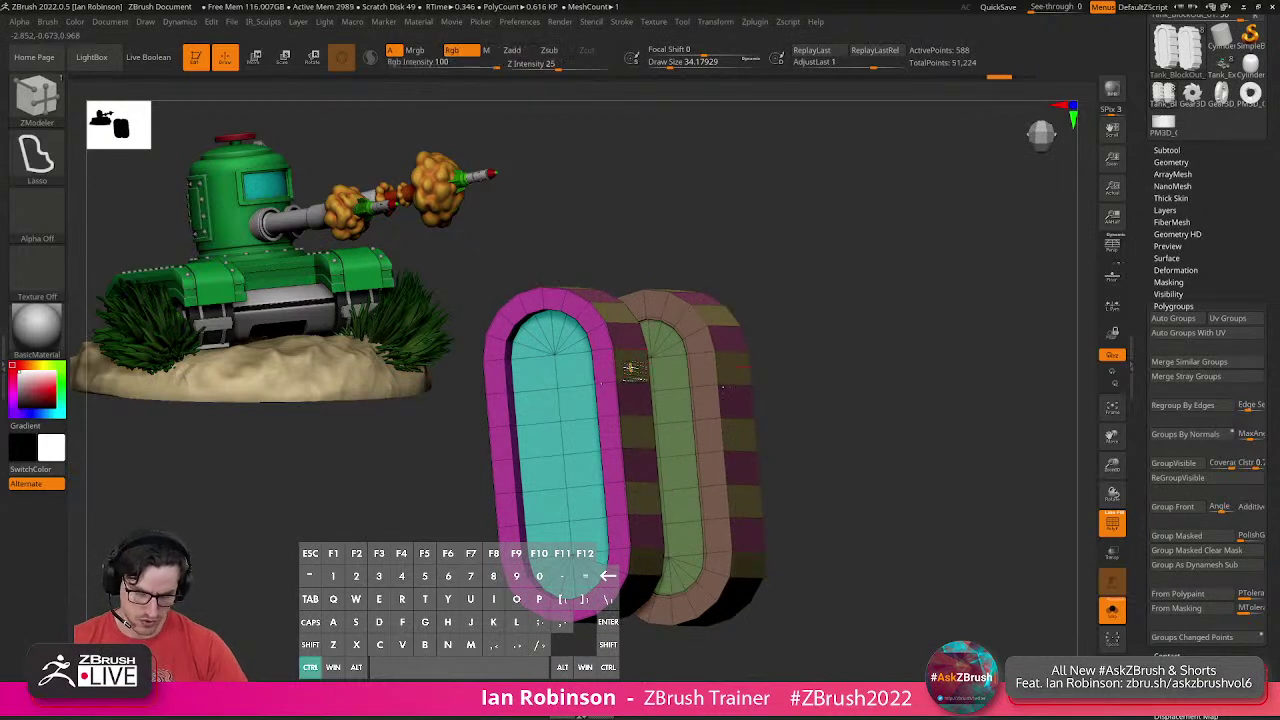
{"action": "mouse_move", "coordinate": [638, 367]}
{"action": "left_mouse_down"}
{"action": "mouse_move", "coordinate": [665, 362]}
{"action": "mouse_move", "coordinate": [656, 370]}
{"action": "left_mouse_up"}
{"action": "left_click", "coordinate": [744, 386], "text": "ctrl+shift"}
{"action": "key", "text": "ctrl+z"}
{"action": "left_click_drag", "start_coordinate": [911, 369], "coordinate": [905, 425], "text": "alt"}
{"action": "key", "text": "ctrl+z"}
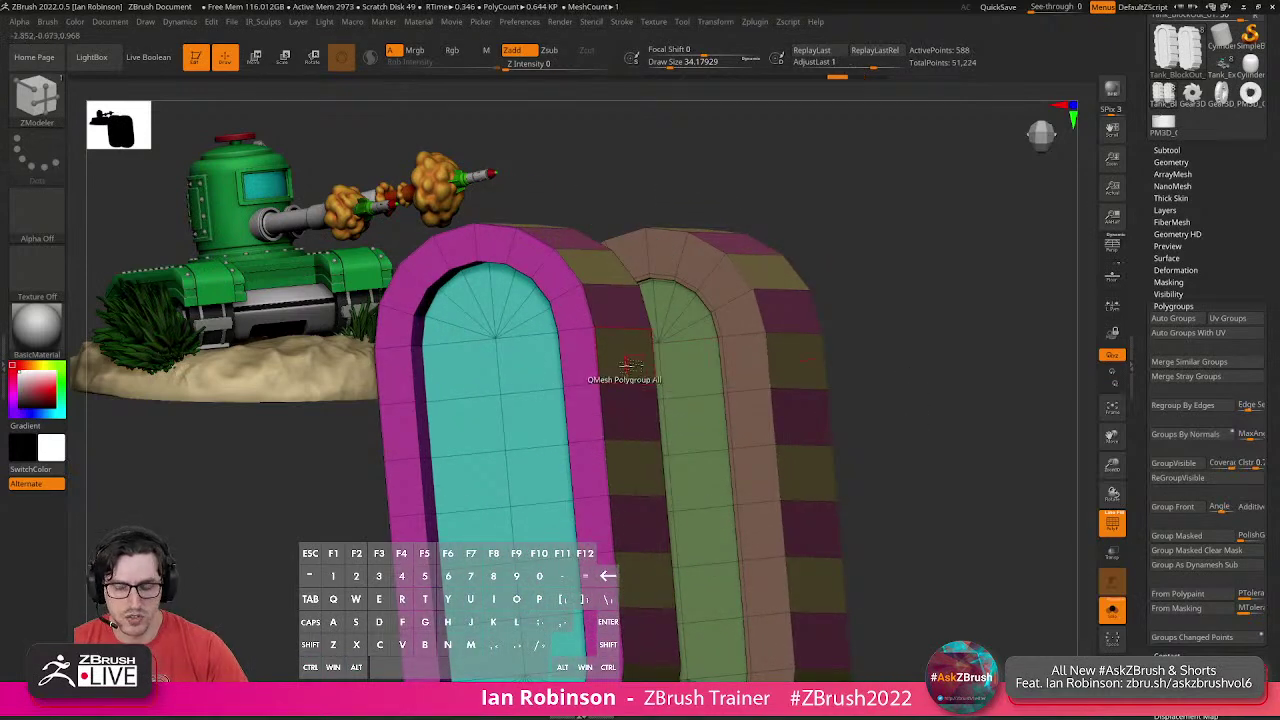
Try to pull detached copies of the full-width alternating strips off the tread with QMesh, and undo it.
{"action": "left_click_drag", "start_coordinate": [627, 366], "coordinate": [639, 365], "text": "ctrl"}
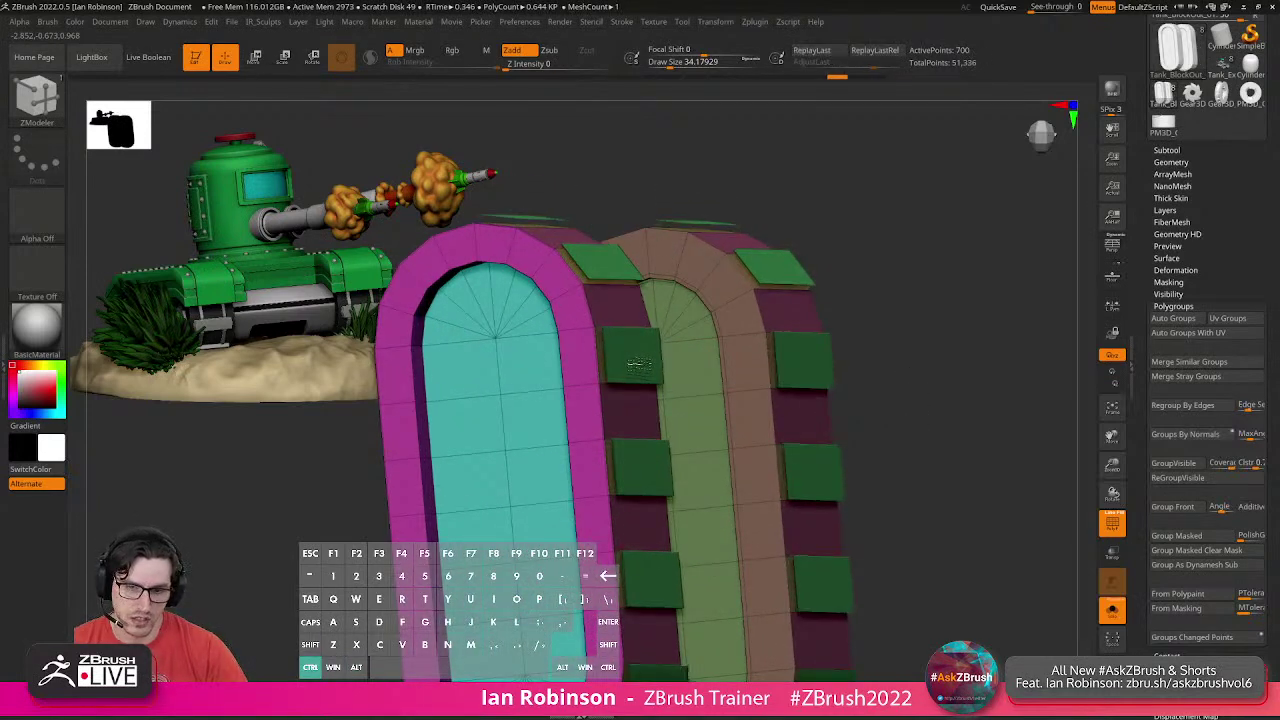
{"action": "key", "text": "ctrl+shift"}
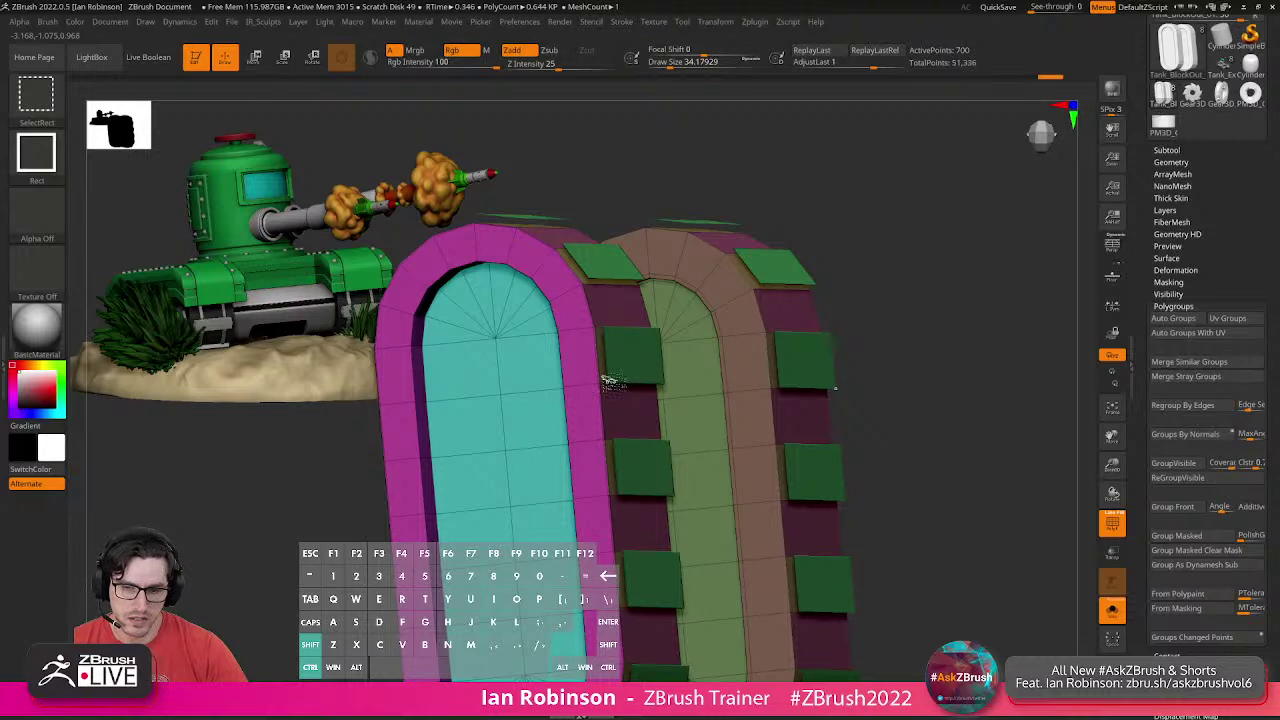
{"action": "mouse_move", "coordinate": [934, 376]}
{"action": "left_mouse_down"}
{"action": "mouse_move", "coordinate": [908, 390]}
{"action": "mouse_move", "coordinate": [817, 380]}
{"action": "left_mouse_up"}
{"action": "key", "text": "ctrl+z"}
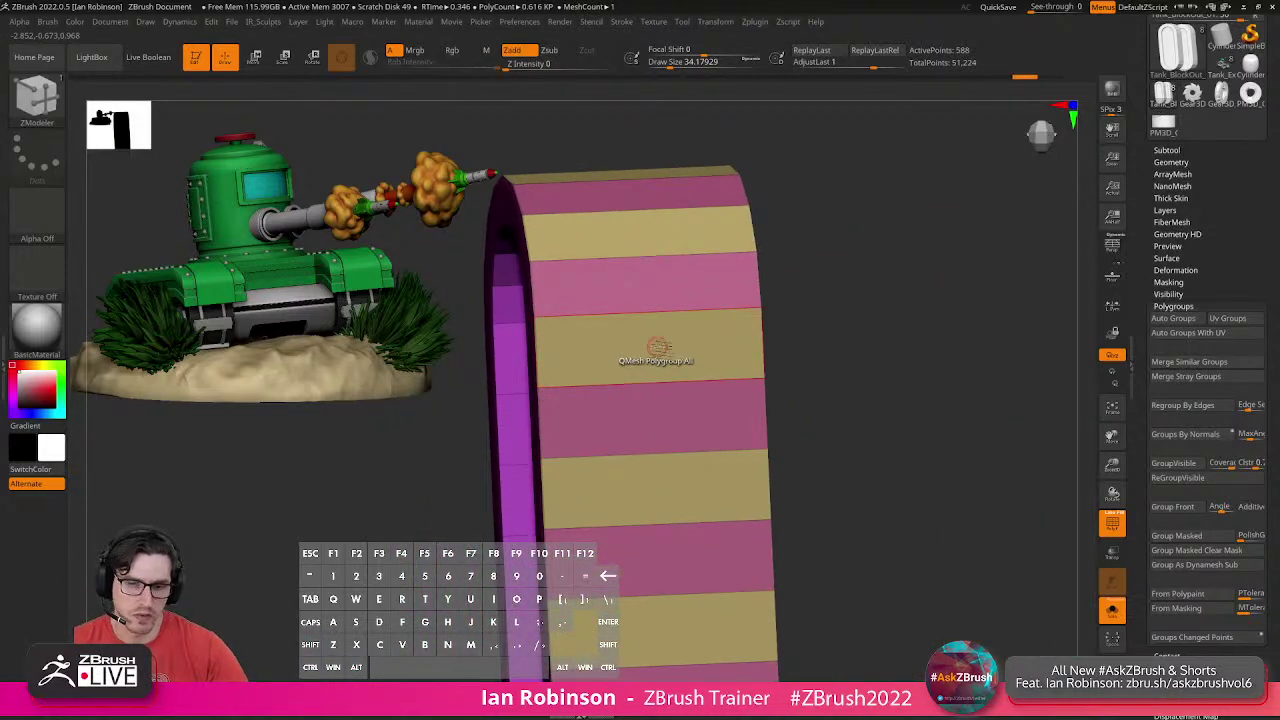
Inset the alternating tread strips with Polygroup All and Inset Region to leave a narrow border around each.
{"action": "key", "text": "space"}
{"action": "left_click", "coordinate": [623, 272]}
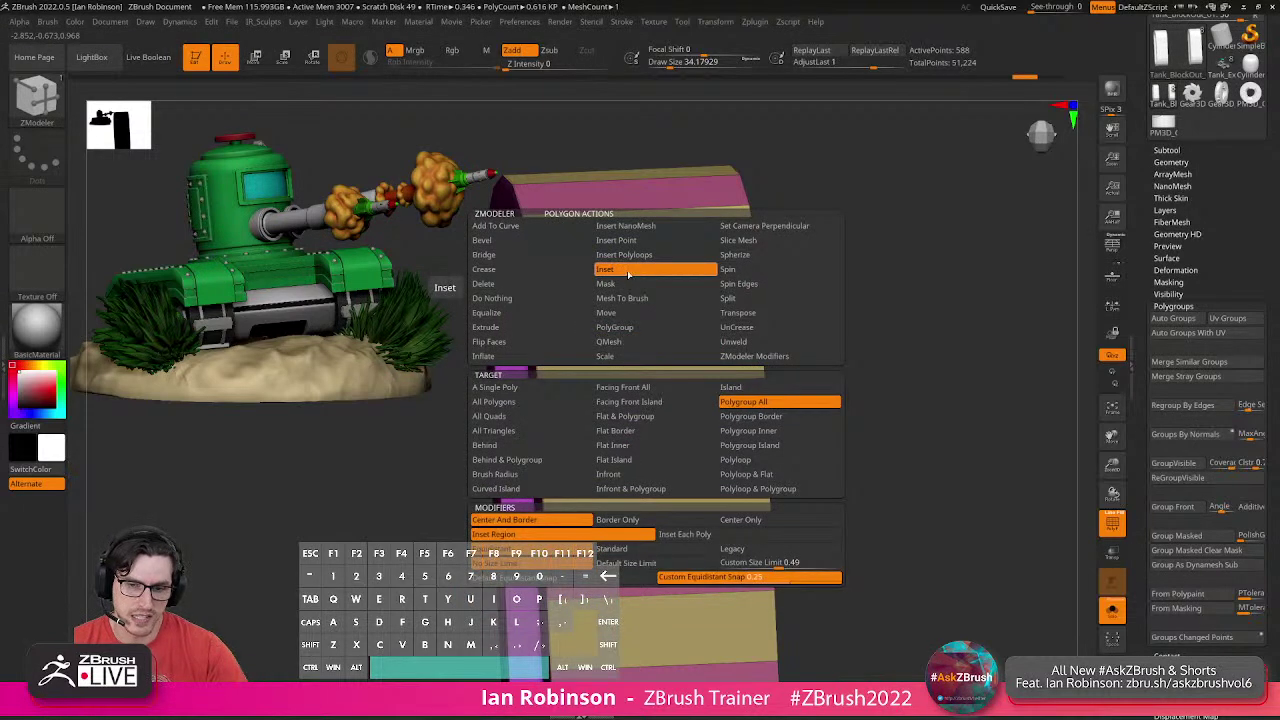
{"action": "left_click_drag", "start_coordinate": [688, 344], "coordinate": [685, 348]}
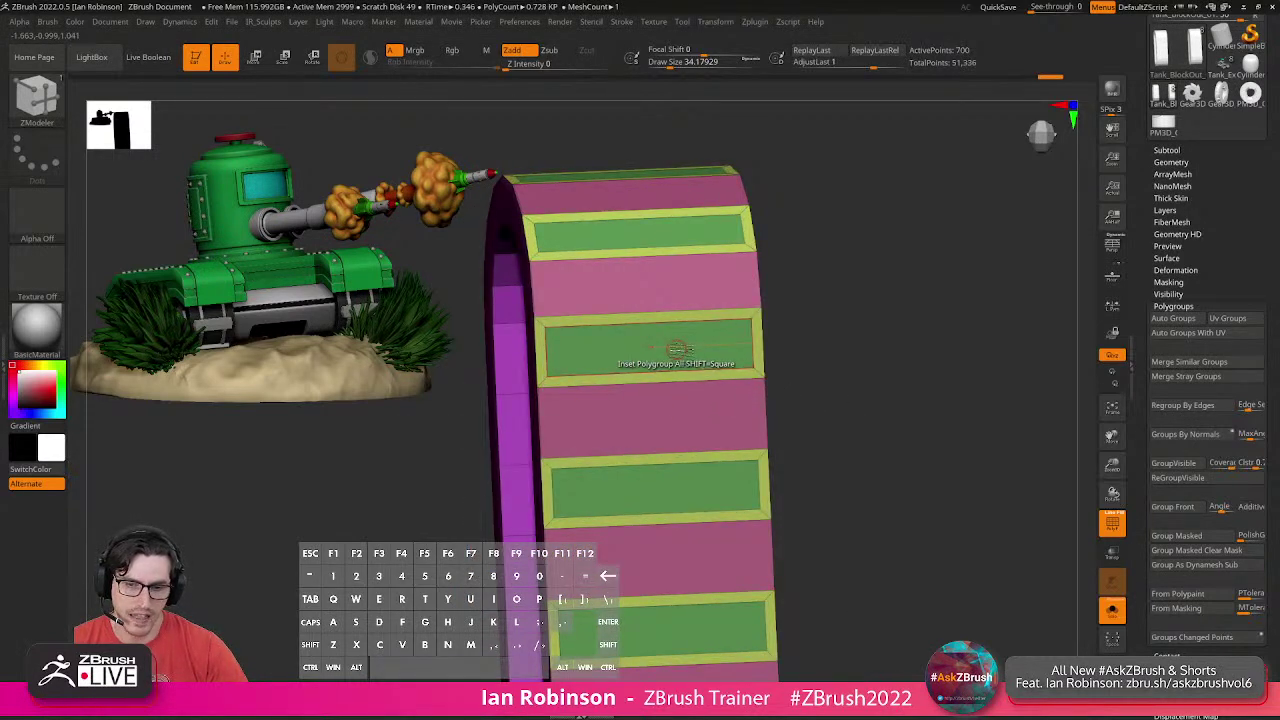
Pull a detached copy of all the inset panels outward with QMesh Polygroup All and show only that polygroup.
{"action": "key", "text": "space"}
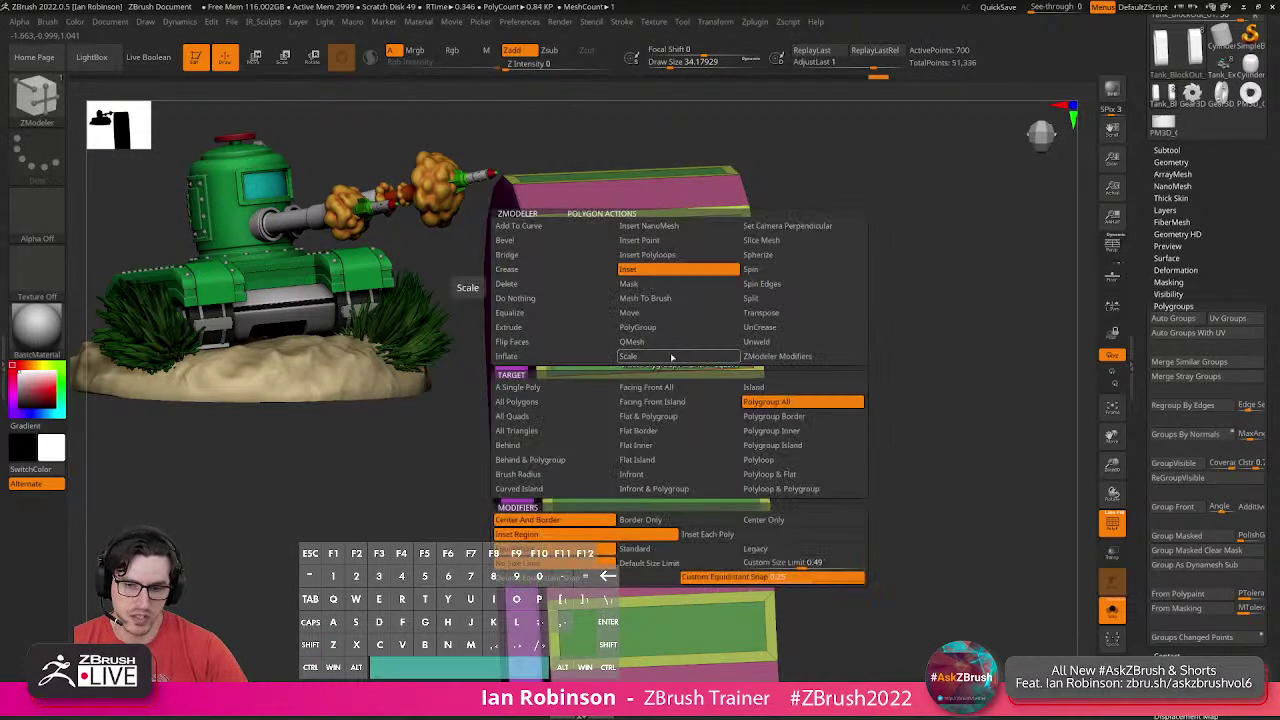
{"action": "left_click", "coordinate": [654, 346]}
{"action": "right_click_drag", "start_coordinate": [686, 363], "coordinate": [708, 363]}
{"action": "left_click_drag", "start_coordinate": [708, 363], "coordinate": [712, 350], "text": "ctrl"}
{"action": "key", "text": "ctrl+shift"}
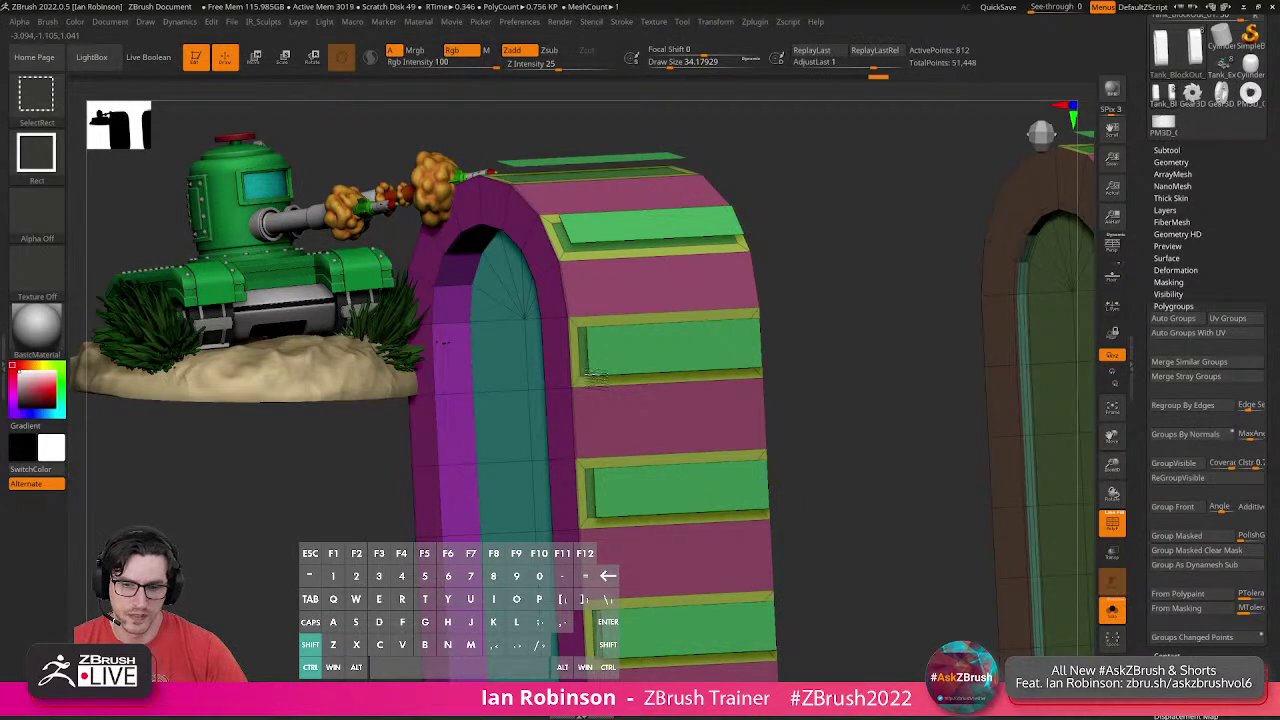
{"action": "left_click", "coordinate": [593, 375], "text": "ctrl+shift"}
{"action": "left_click_drag", "start_coordinate": [660, 410], "coordinate": [743, 414]}
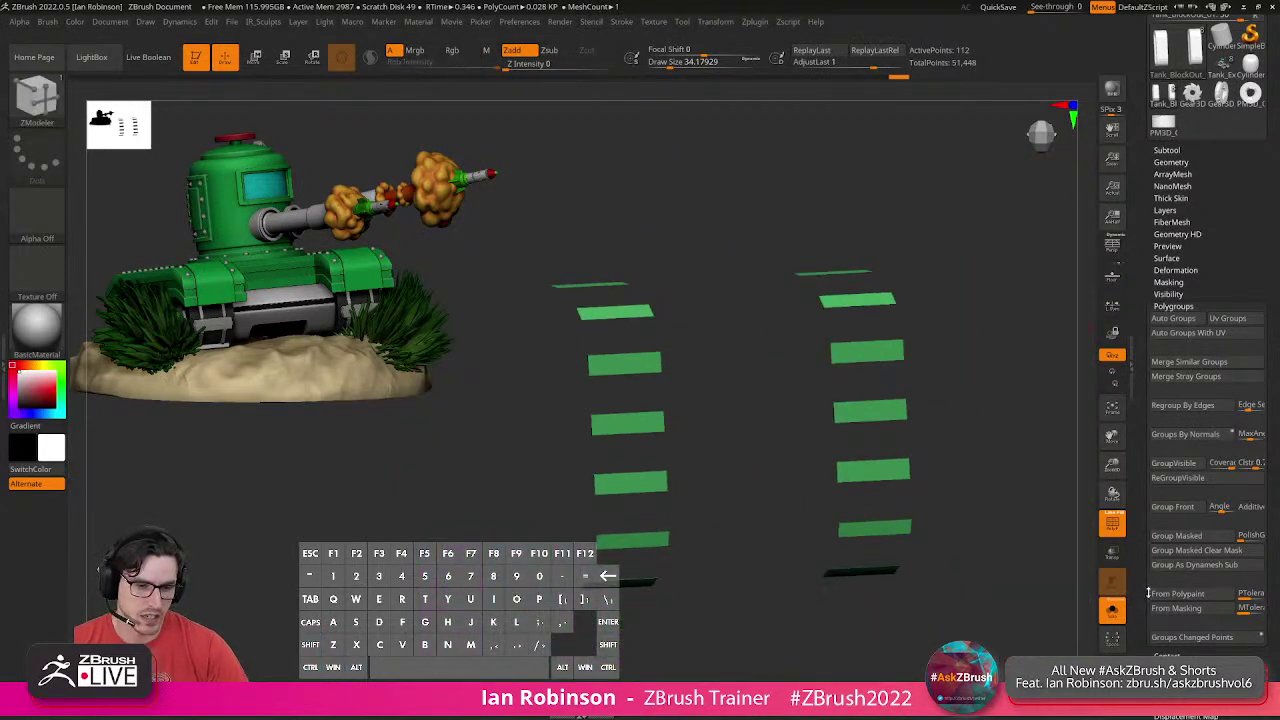
Invert the visibility to hide the detached panels and split the hidden part into its own subtool.
{"action": "left_click", "coordinate": [1121, 620]}
{"action": "left_click", "coordinate": [1114, 614]}
{"action": "left_click_drag", "start_coordinate": [986, 386], "coordinate": [1001, 356]}
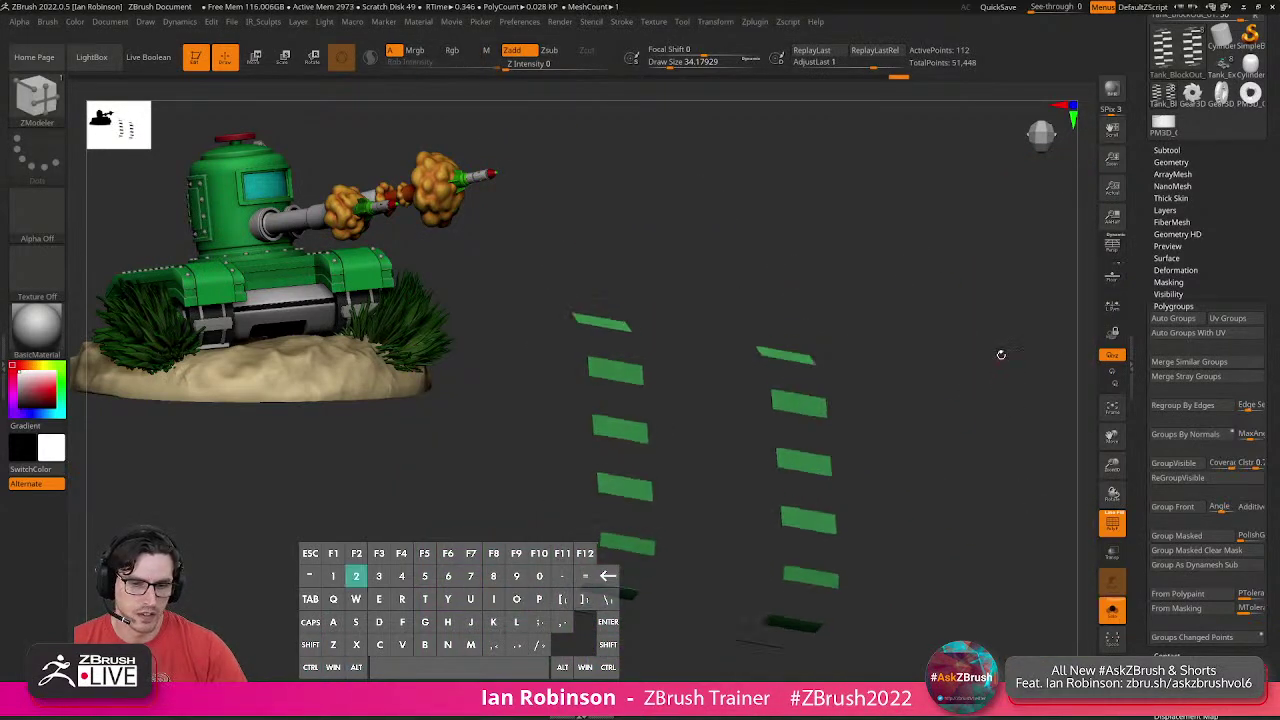
{"action": "key", "text": "2"}
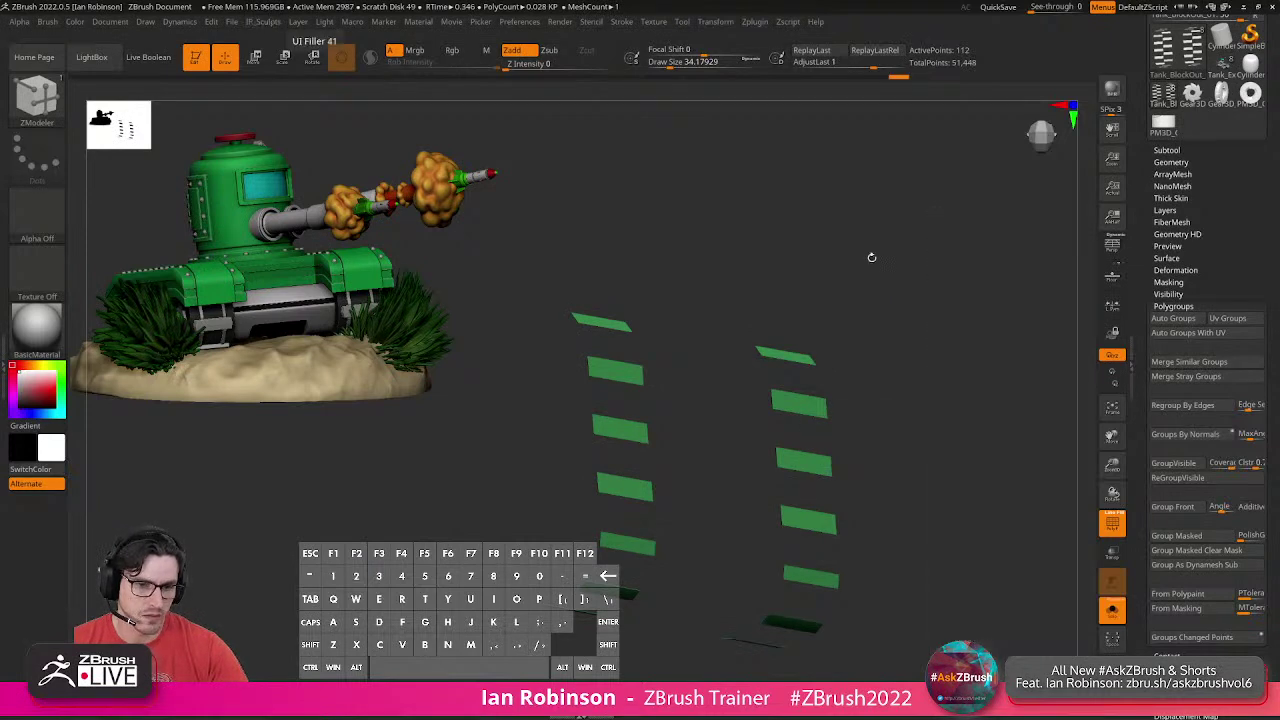
{"action": "left_click", "coordinate": [934, 322], "text": "ctrl+shift"}
{"action": "key", "text": "shift+g"}
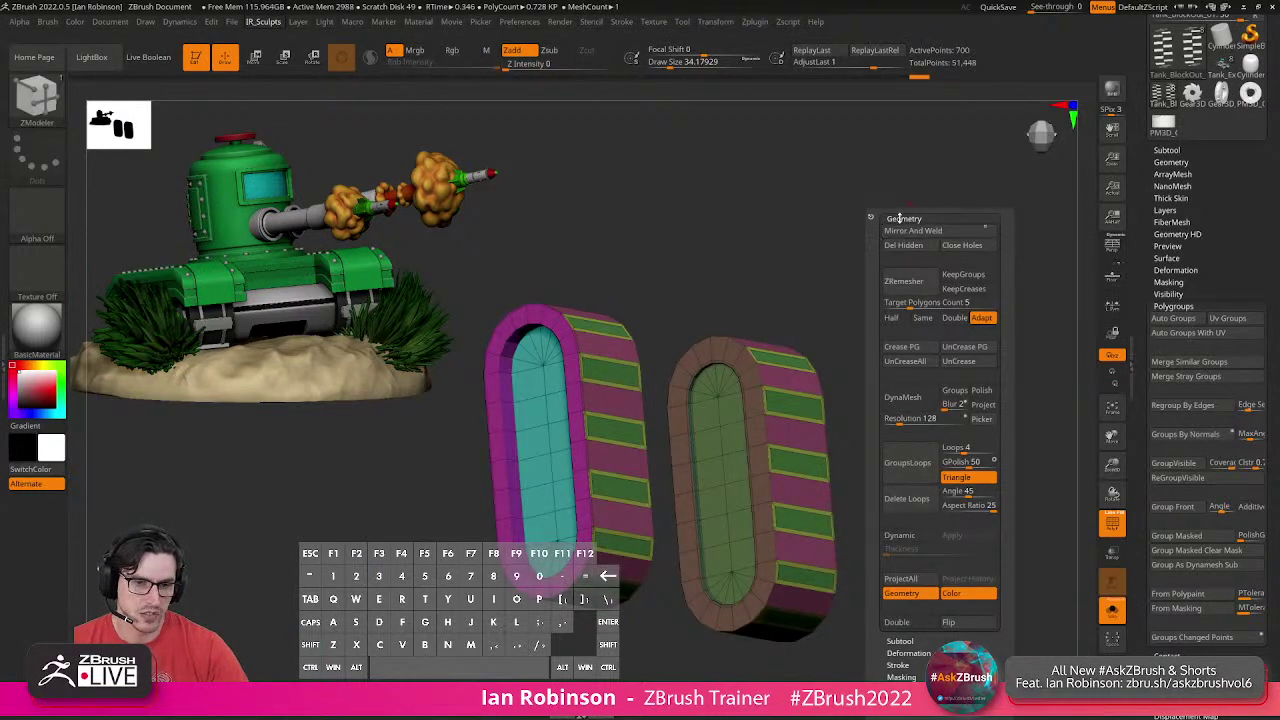
{"action": "left_click", "coordinate": [899, 218]}
{"action": "left_click", "coordinate": [1166, 151]}
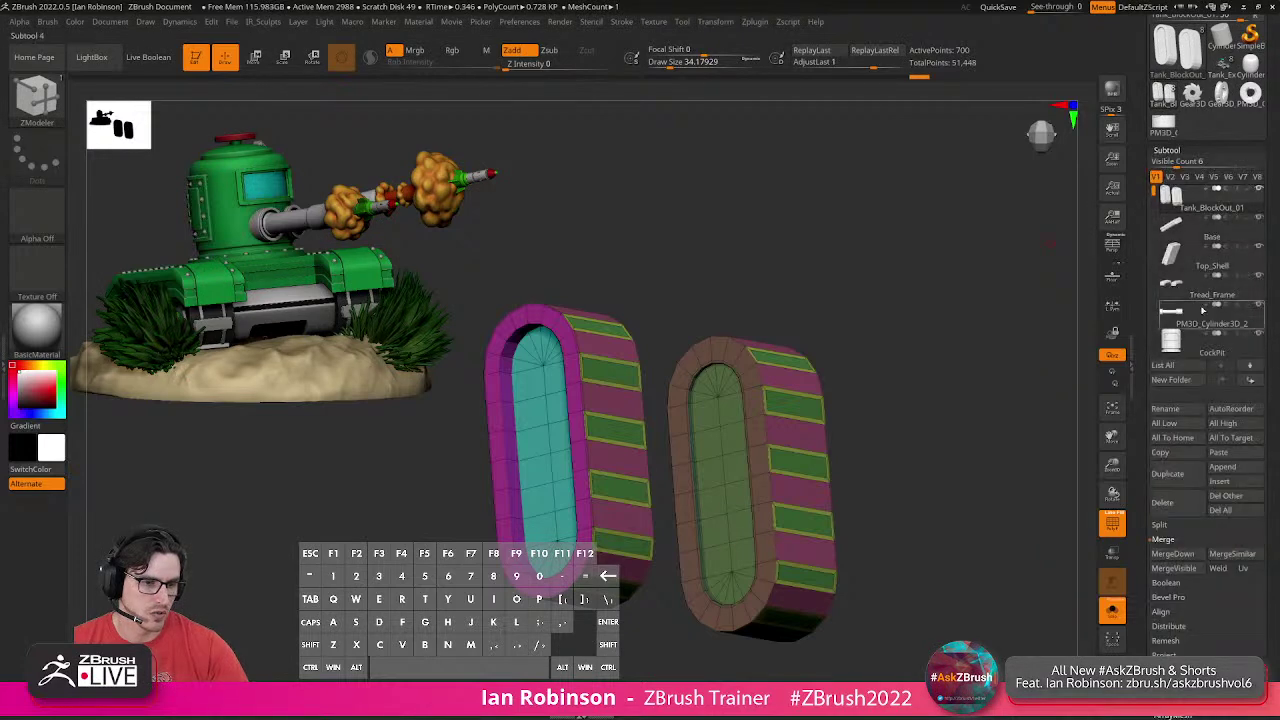
{"action": "left_click", "coordinate": [1164, 527]}
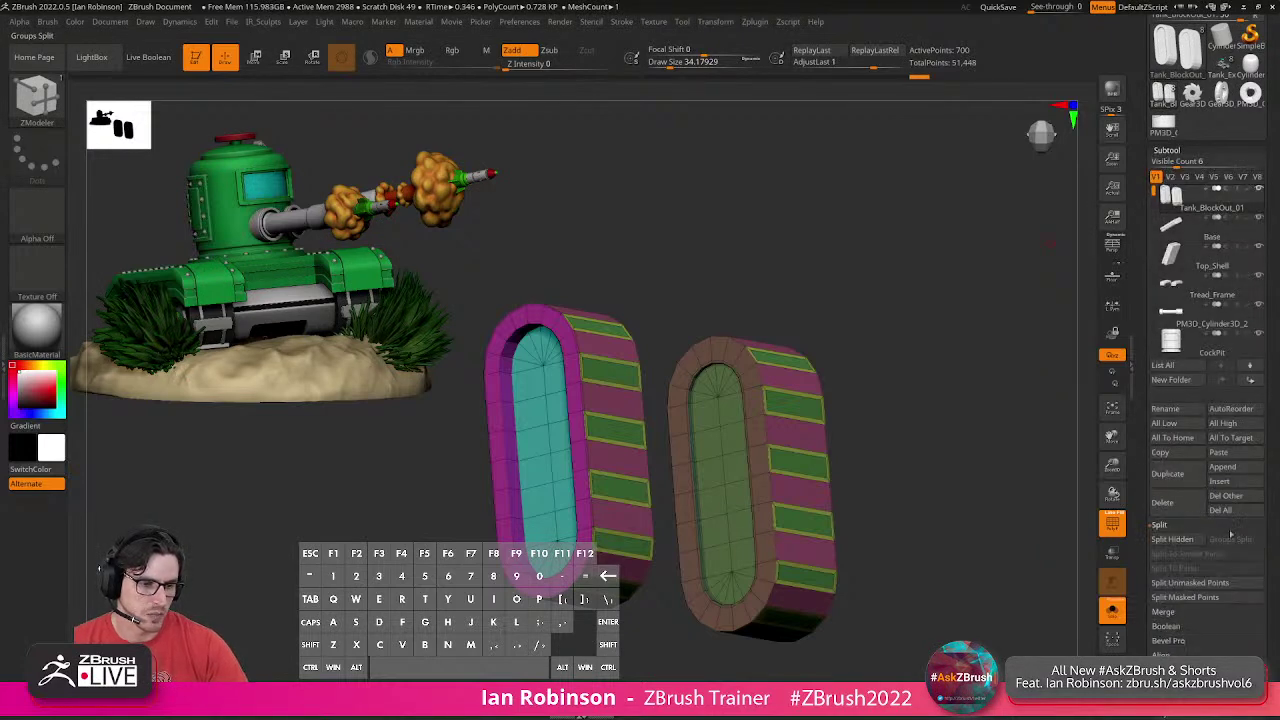
{"action": "left_click", "coordinate": [1174, 540]}
Bring back the whole tank, make the Tank_BlockOut_02 panels active and isolate them.
{"action": "left_click_drag", "start_coordinate": [991, 460], "coordinate": [994, 420], "text": "alt"}
{"action": "left_click_drag", "start_coordinate": [994, 420], "coordinate": [872, 484]}
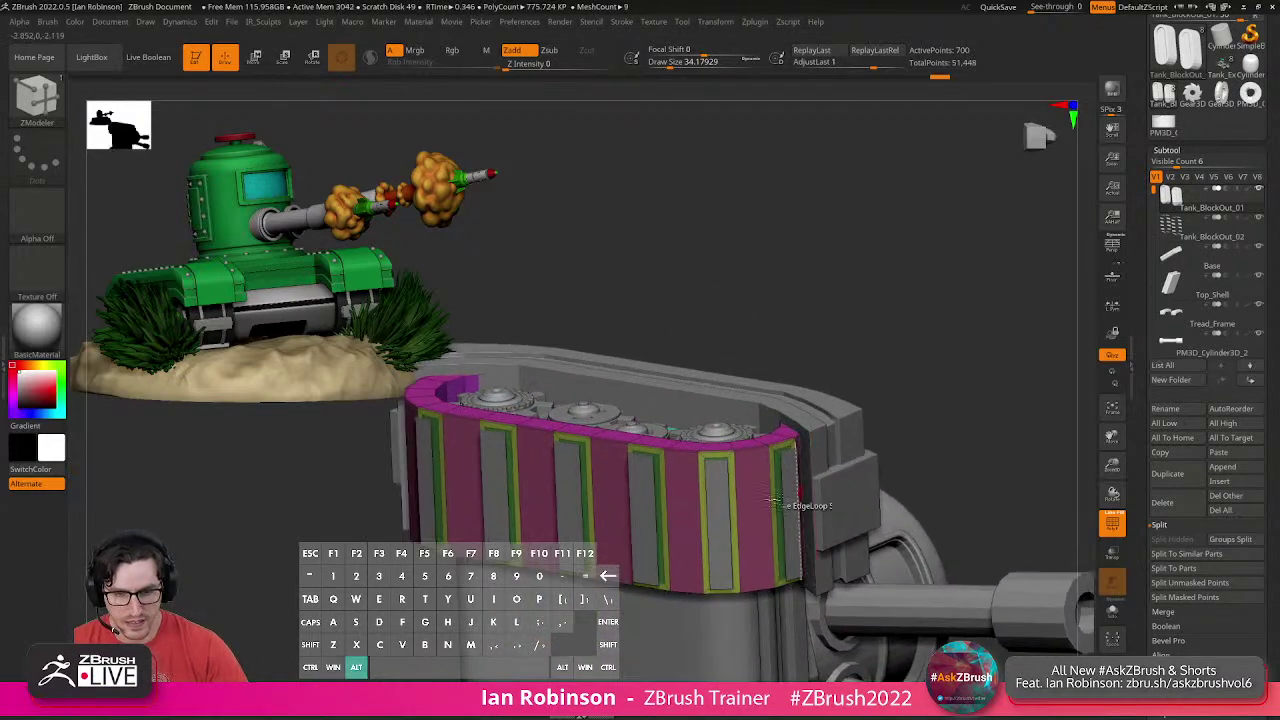
{"action": "left_click", "coordinate": [722, 491], "text": "alt"}
{"action": "left_click_drag", "start_coordinate": [901, 394], "coordinate": [923, 516]}
{"action": "left_click_drag", "start_coordinate": [921, 602], "coordinate": [1013, 606], "text": "alt"}
{"action": "left_click", "coordinate": [1112, 611]}
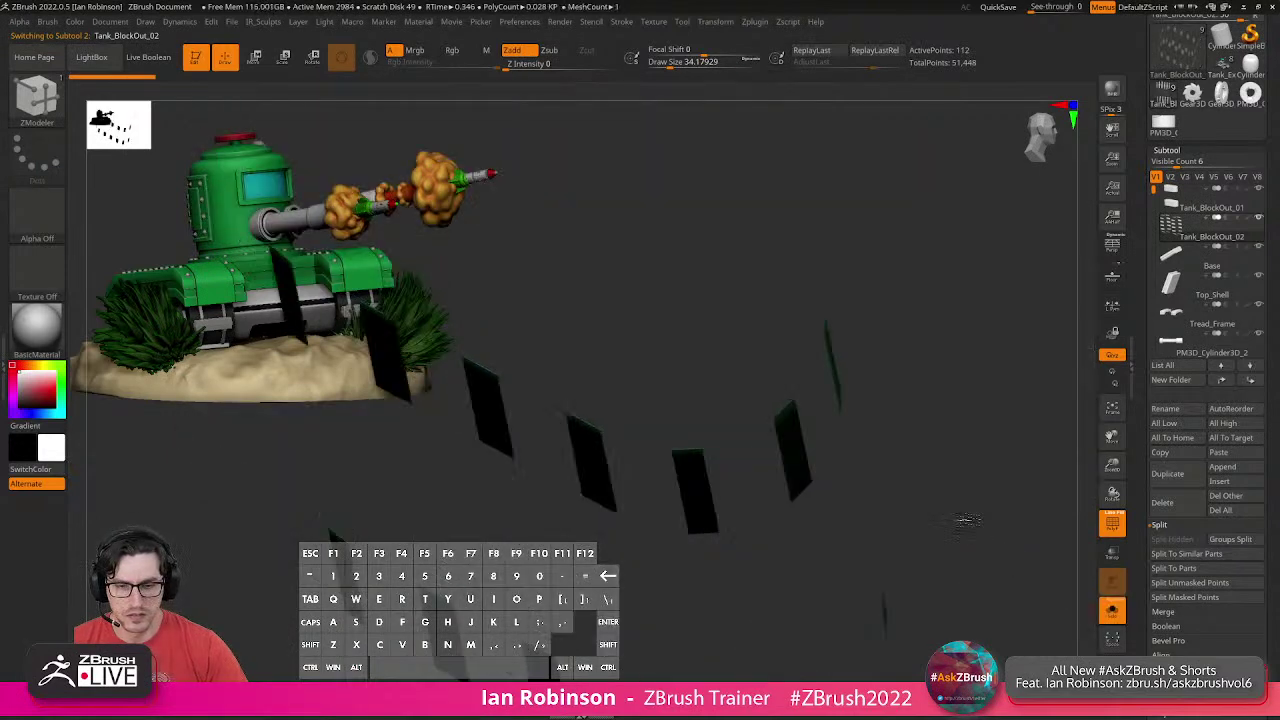
Give all the detached tread panels thickness with QMesh Polygroup All.
{"action": "left_click_drag", "start_coordinate": [755, 510], "coordinate": [717, 480], "text": "alt"}
{"action": "key", "text": "space"}
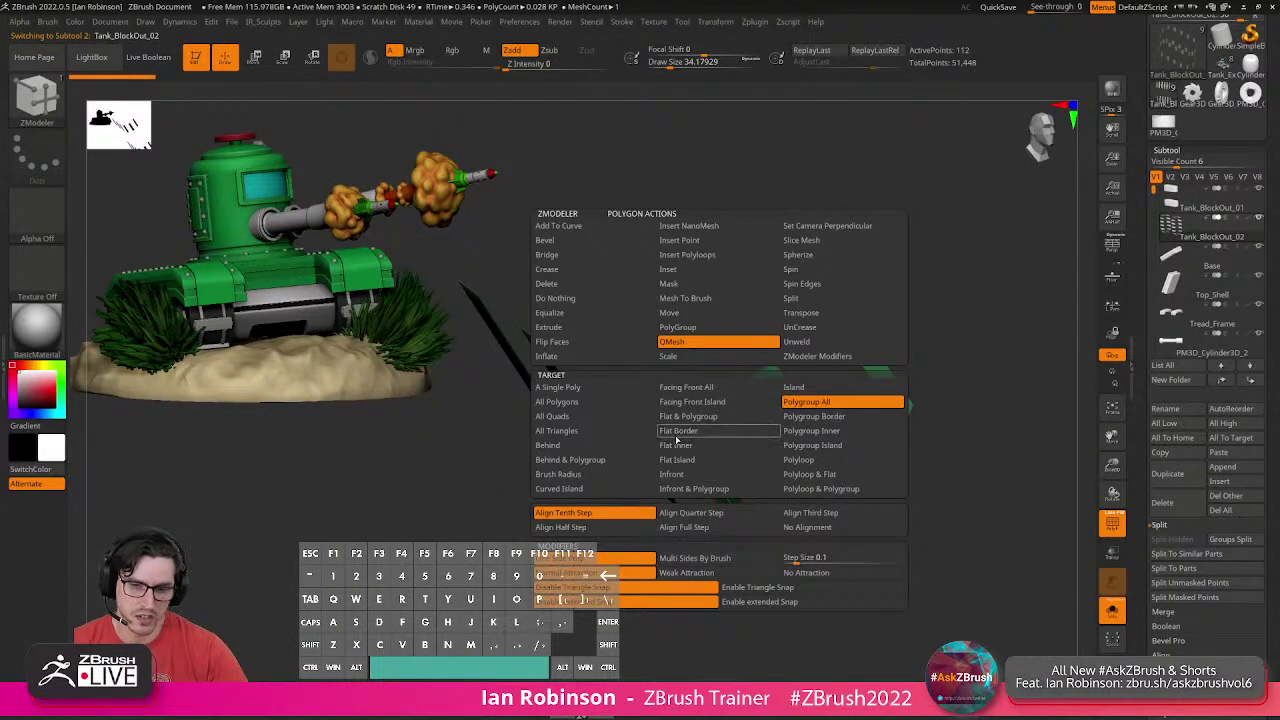
{"action": "left_click_drag", "start_coordinate": [717, 480], "coordinate": [801, 412]}
Turn on double-sided display for the tread panels in Display Properties.
{"action": "scroll", "coordinate": [1188, 428], "scroll_direction": "down", "scroll_amount": 10}
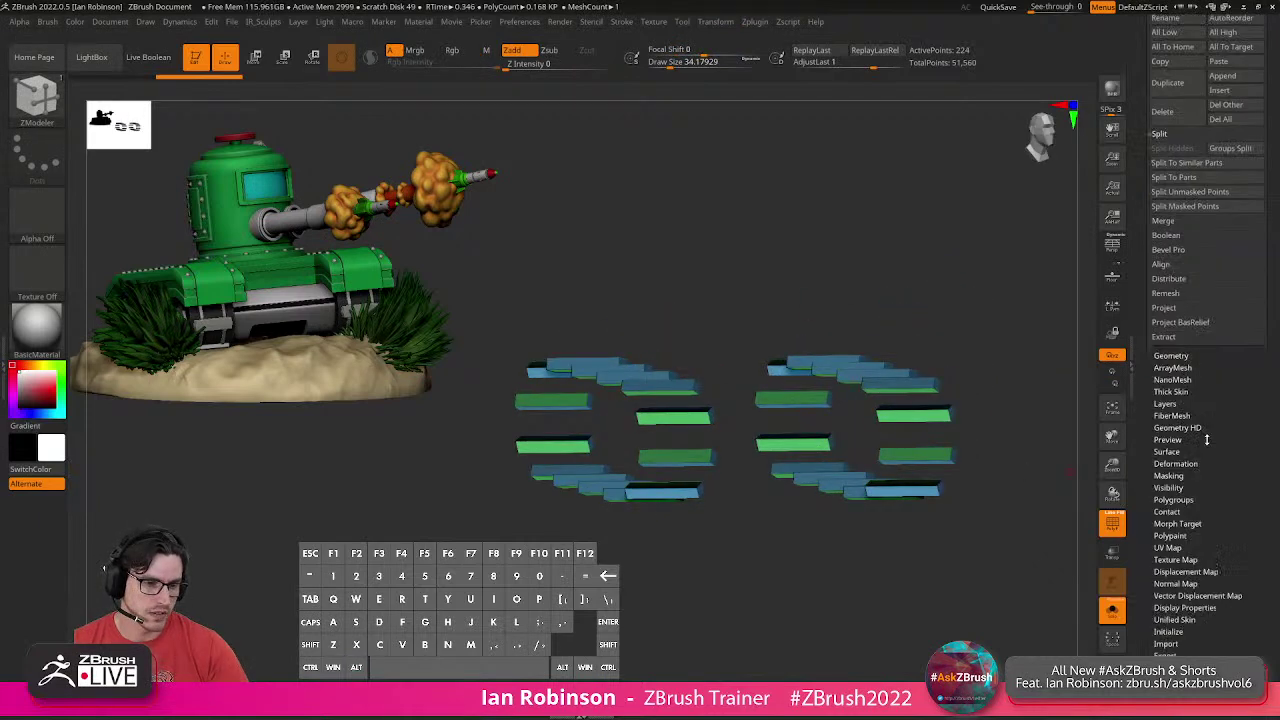
{"action": "left_click", "coordinate": [1185, 366]}
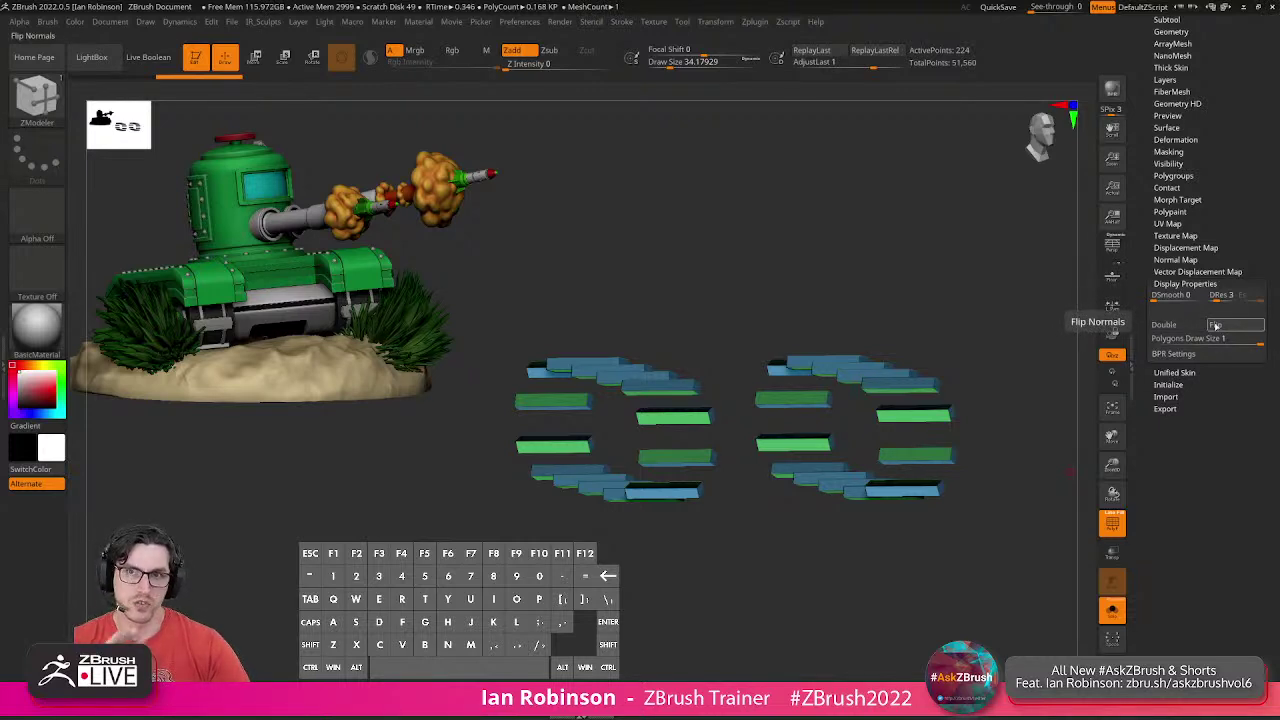
{"action": "left_click", "coordinate": [1176, 330]}
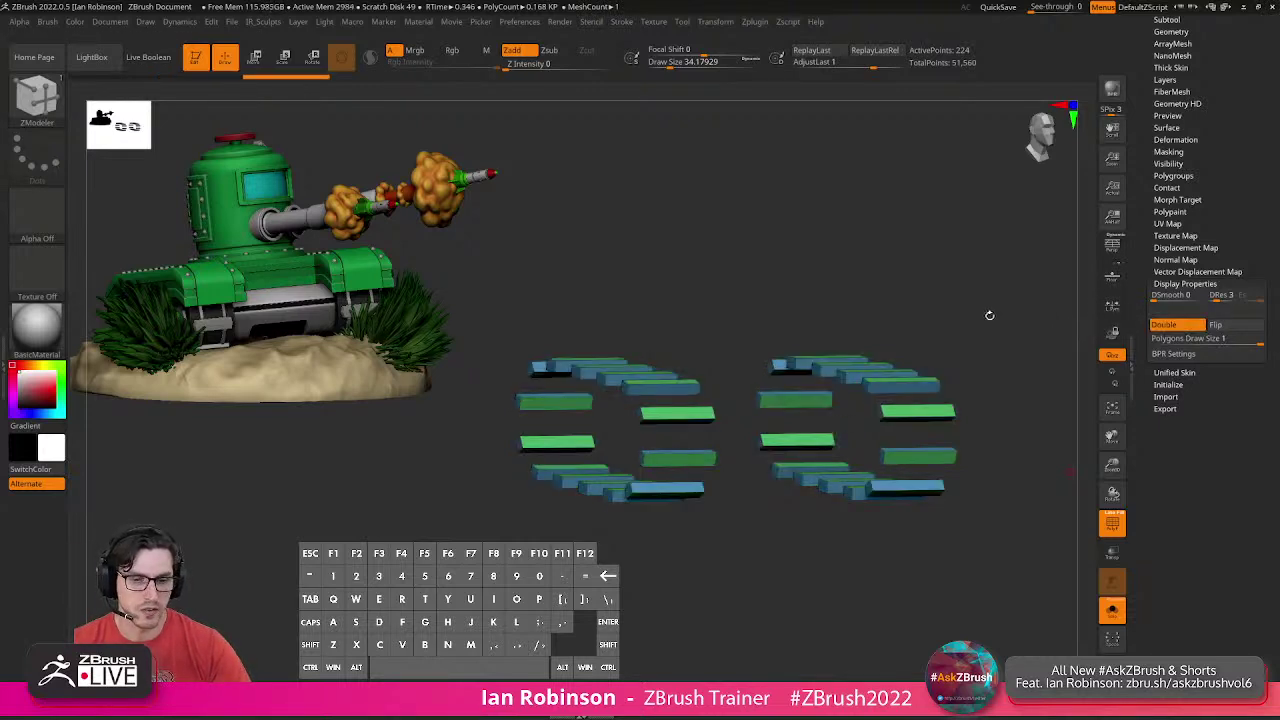
Turn off double-sided display, flip the tread panels' surface direction in Display Properties and show the whole tank again.
{"action": "left_click_drag", "start_coordinate": [988, 314], "coordinate": [997, 316]}
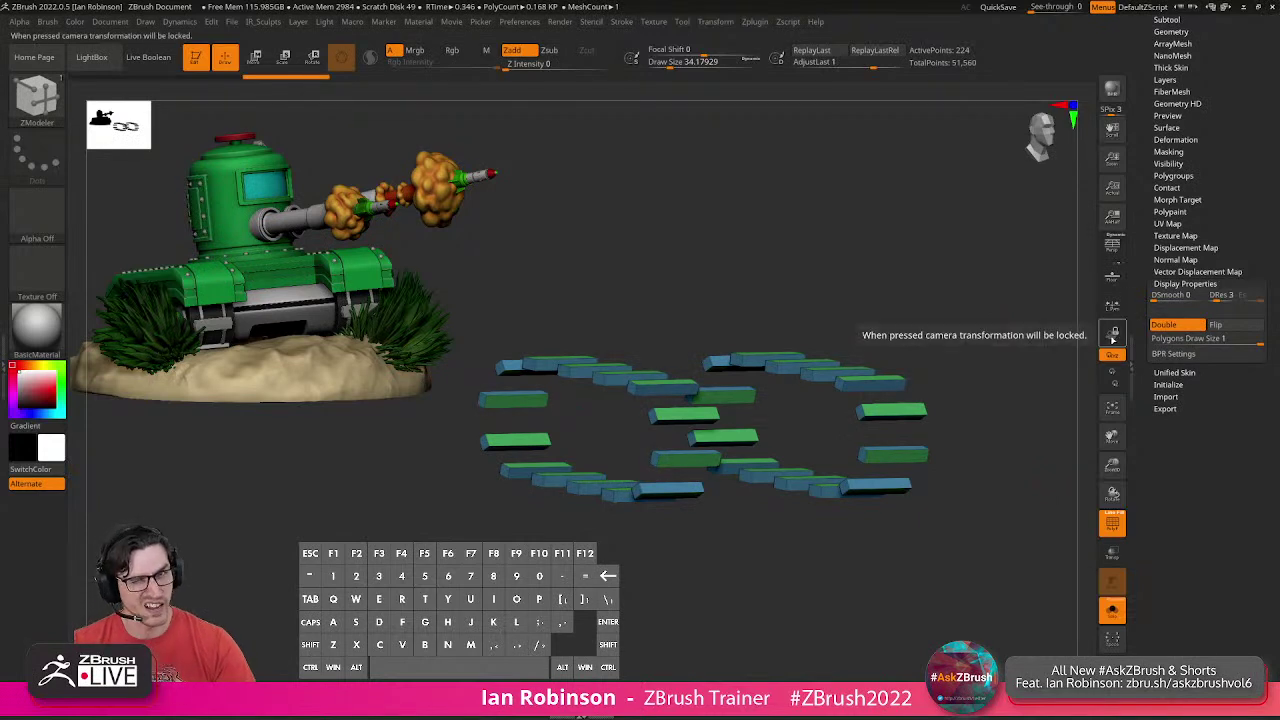
{"action": "left_click", "coordinate": [1168, 325]}
{"action": "left_click", "coordinate": [1230, 326]}
{"action": "mouse_move", "coordinate": [1011, 309]}
{"action": "left_mouse_down"}
{"action": "mouse_move", "coordinate": [1013, 320]}
{"action": "mouse_move", "coordinate": [950, 328]}
{"action": "left_mouse_up"}
{"action": "left_click_drag", "start_coordinate": [1004, 389], "coordinate": [1019, 492], "text": "alt"}
{"action": "left_click", "coordinate": [1116, 606]}
{"action": "left_click_drag", "start_coordinate": [1050, 572], "coordinate": [985, 528]}
{"action": "key", "text": "shift+f"}
{"action": "right_click_drag", "start_coordinate": [606, 492], "coordinate": [750, 450]}
{"action": "left_click_drag", "start_coordinate": [750, 452], "coordinate": [709, 523]}
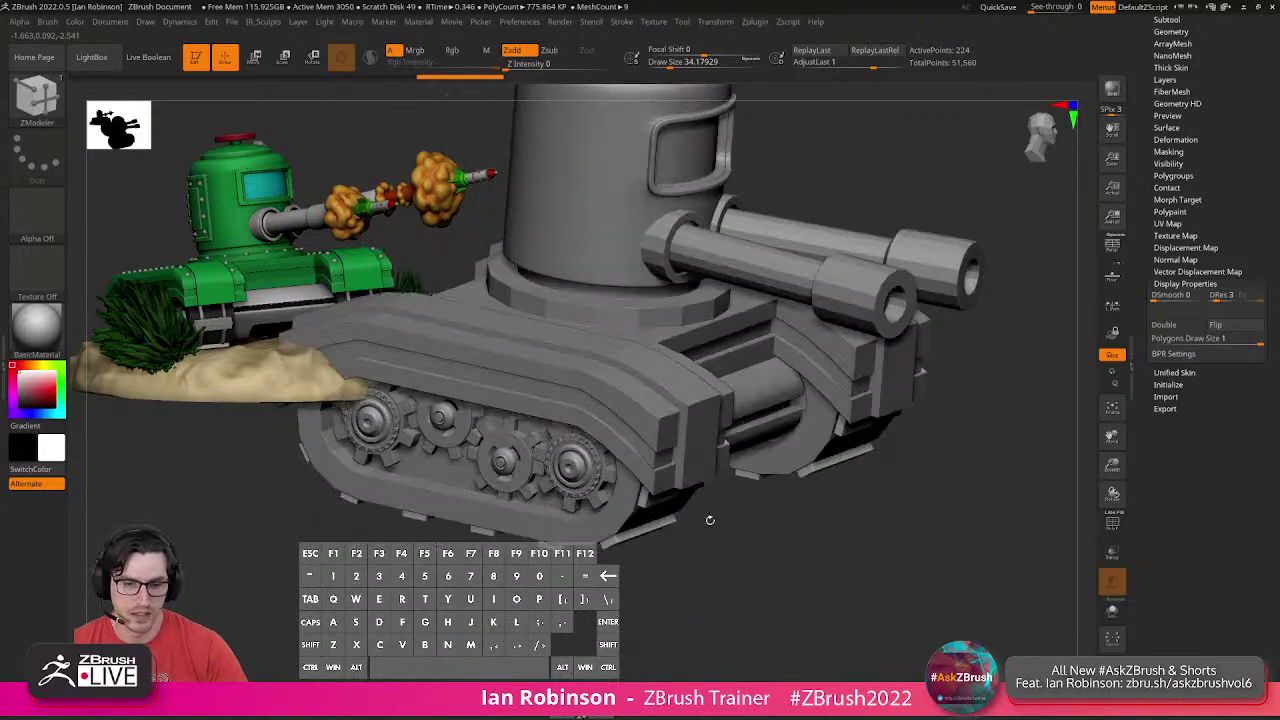
Make the Tank_BlockOut_01 tread blocks active, isolate them with polyframe on and view them front-on.
{"action": "left_click", "coordinate": [625, 519], "text": "alt"}
{"action": "left_click", "coordinate": [1102, 619]}
{"action": "mouse_move", "coordinate": [940, 545]}
{"action": "left_mouse_down"}
{"action": "mouse_move", "coordinate": [864, 556]}
{"action": "mouse_move", "coordinate": [852, 479]}
{"action": "mouse_move", "coordinate": [834, 529]}
{"action": "mouse_move", "coordinate": [829, 455]}
{"action": "left_mouse_up"}
{"action": "key", "text": "shift+f"}
{"action": "mouse_move", "coordinate": [829, 455]}
{"action": "left_mouse_down", "text": "alt"}
{"action": "mouse_move", "coordinate": [826, 431]}
{"action": "mouse_move", "coordinate": [830, 474]}
{"action": "left_mouse_up", "text": "alt"}
{"action": "left_click_drag", "start_coordinate": [789, 398], "coordinate": [762, 408], "text": "alt"}
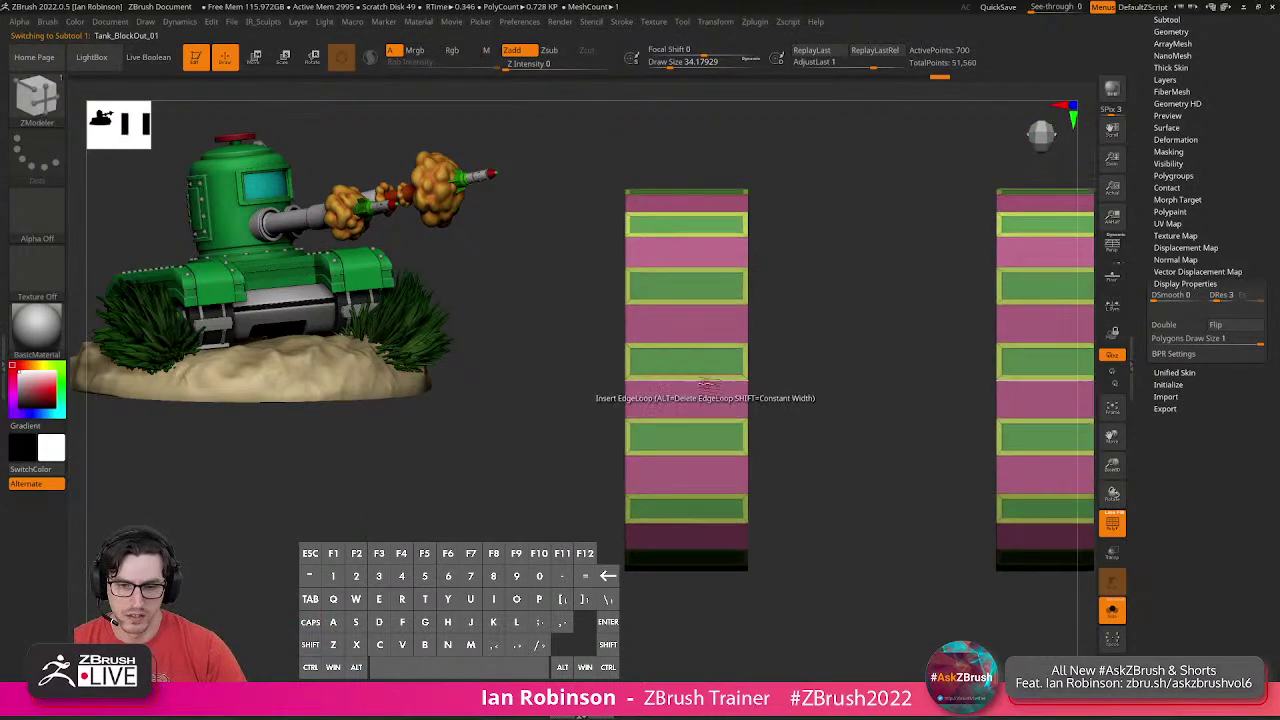
Undo the tread-block edits back to before the insets and alternating polygroup bands.
{"action": "key", "text": "ctrl+z"}
{"action": "key", "text": "ctrl+z"}
{"action": "key", "text": "ctrl+z"}
{"action": "key", "text": "ctrl+z"}
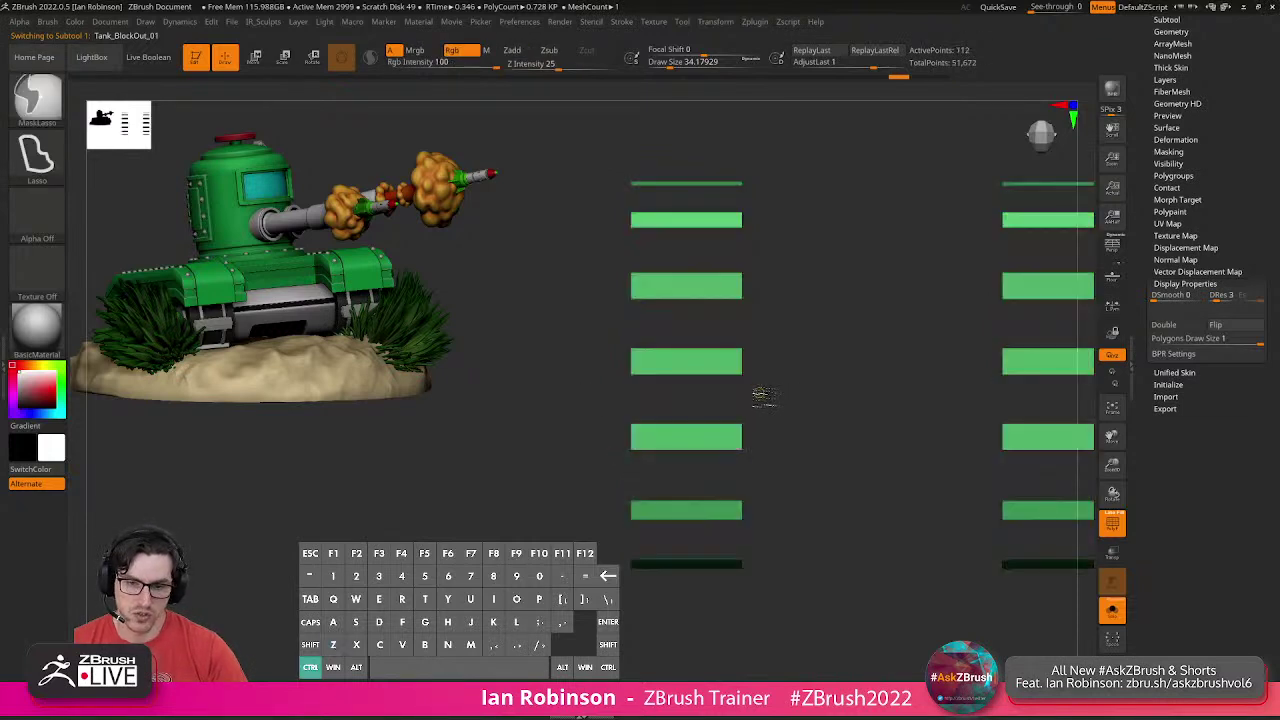
{"action": "key", "text": "ctrl+z"}
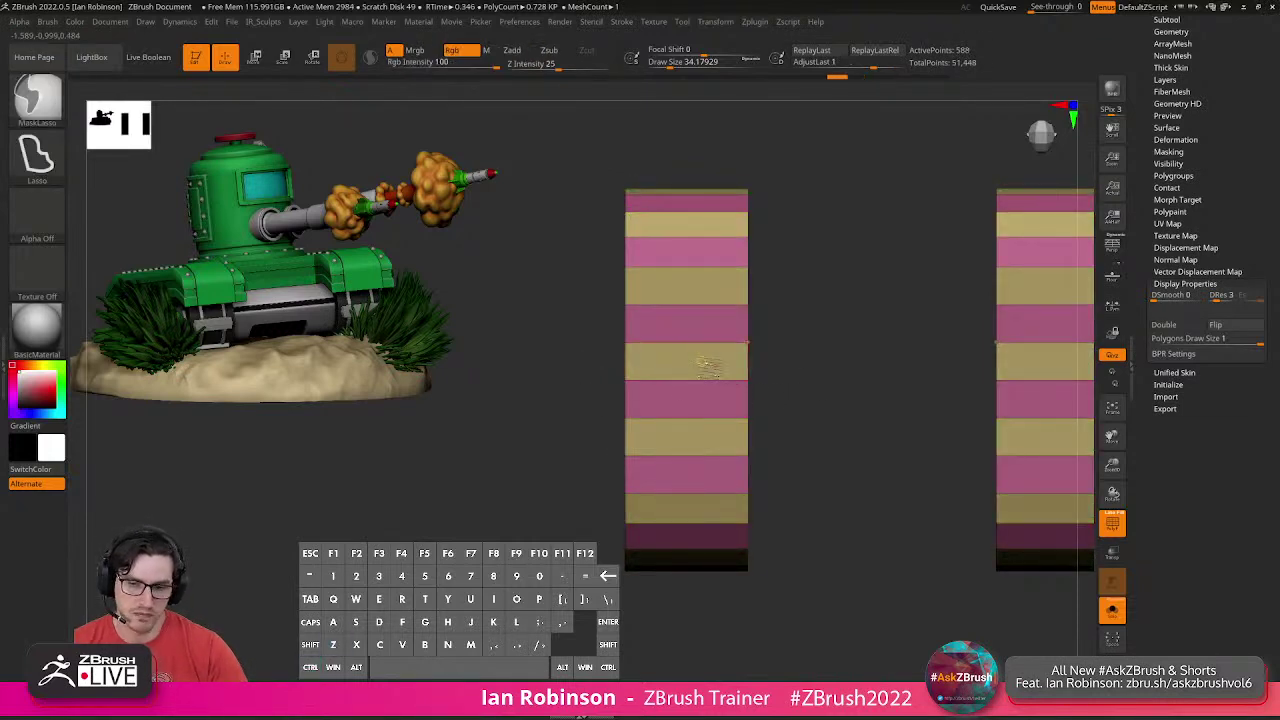
{"action": "key", "text": "ctrl+z"}
{"action": "key", "text": "ctrl+z"}
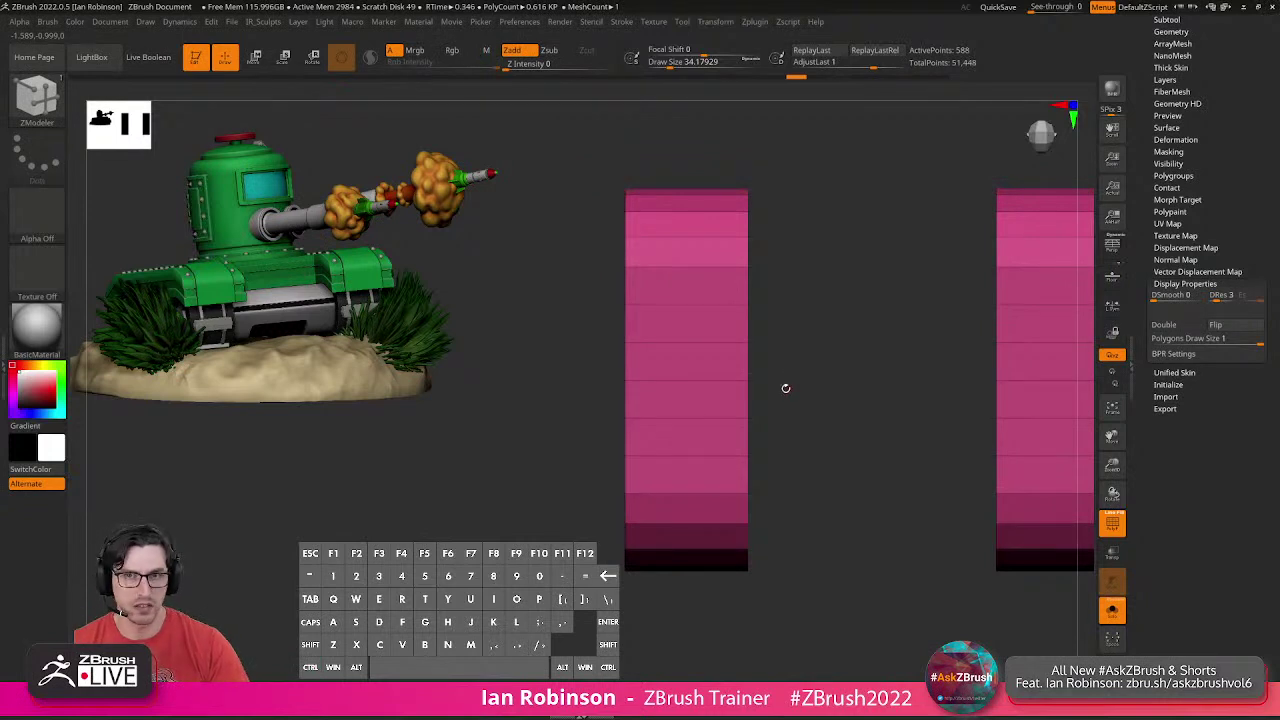
Insert six evenly spaced edge loops around the tread blocks using Multiple EdgeLoops with Alternate Polygroup.
{"action": "key", "text": "space"}
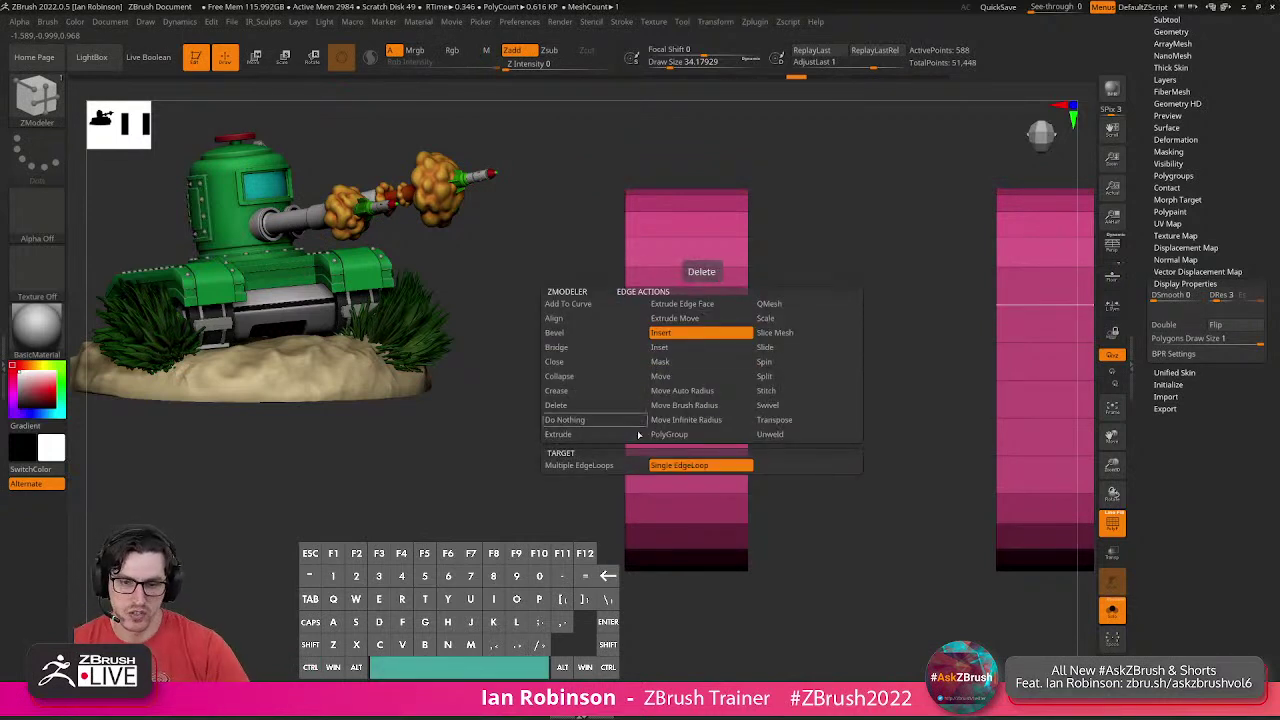
{"action": "left_click", "coordinate": [612, 466]}
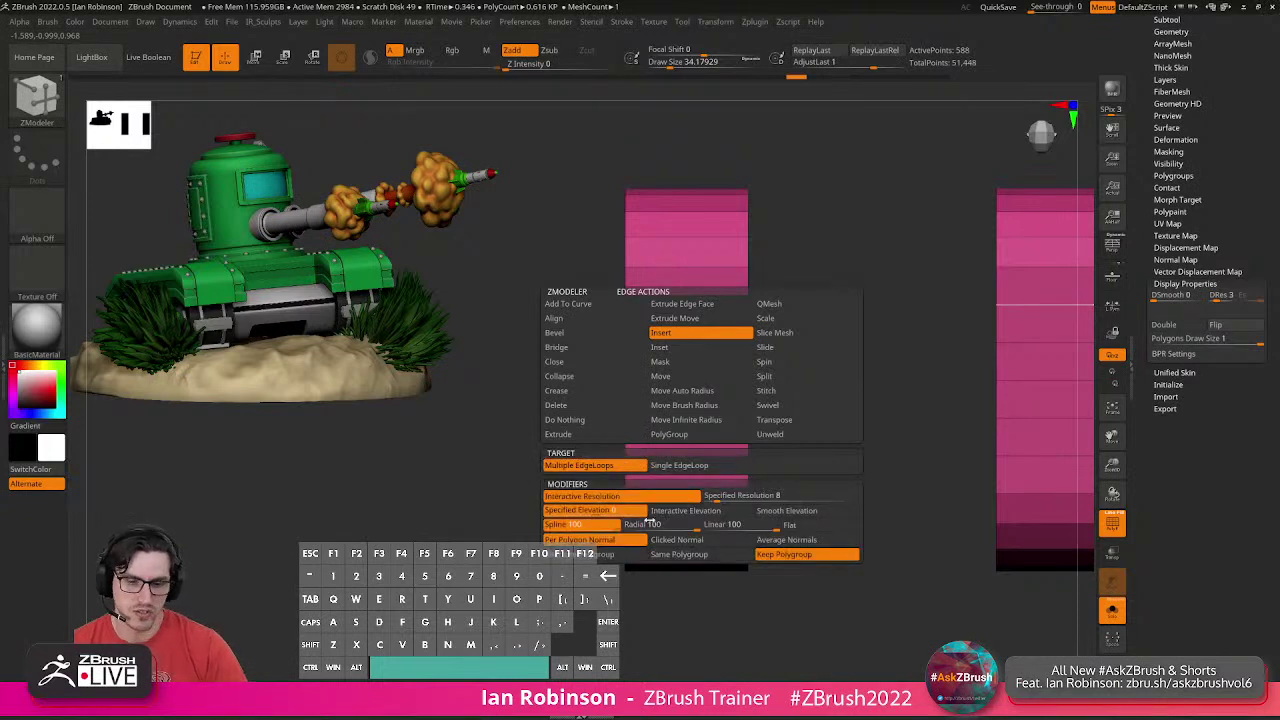
{"action": "key", "text": "space"}
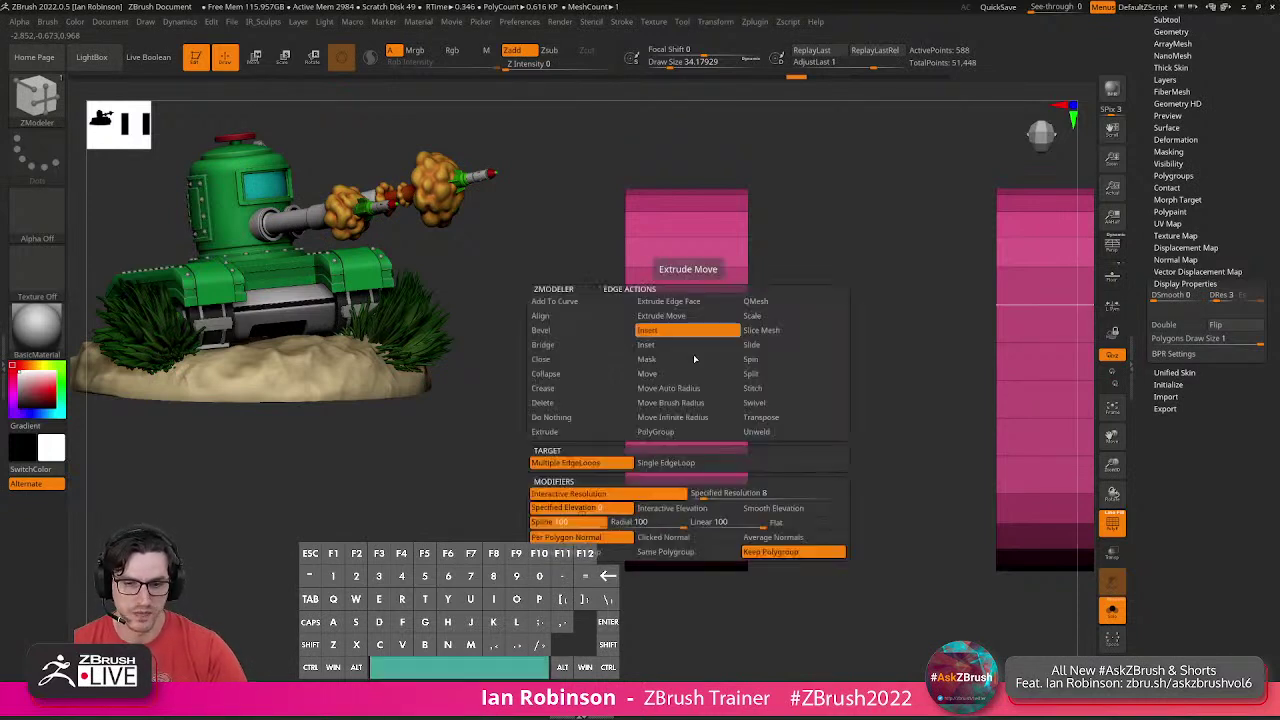
{"action": "left_click", "coordinate": [610, 555]}
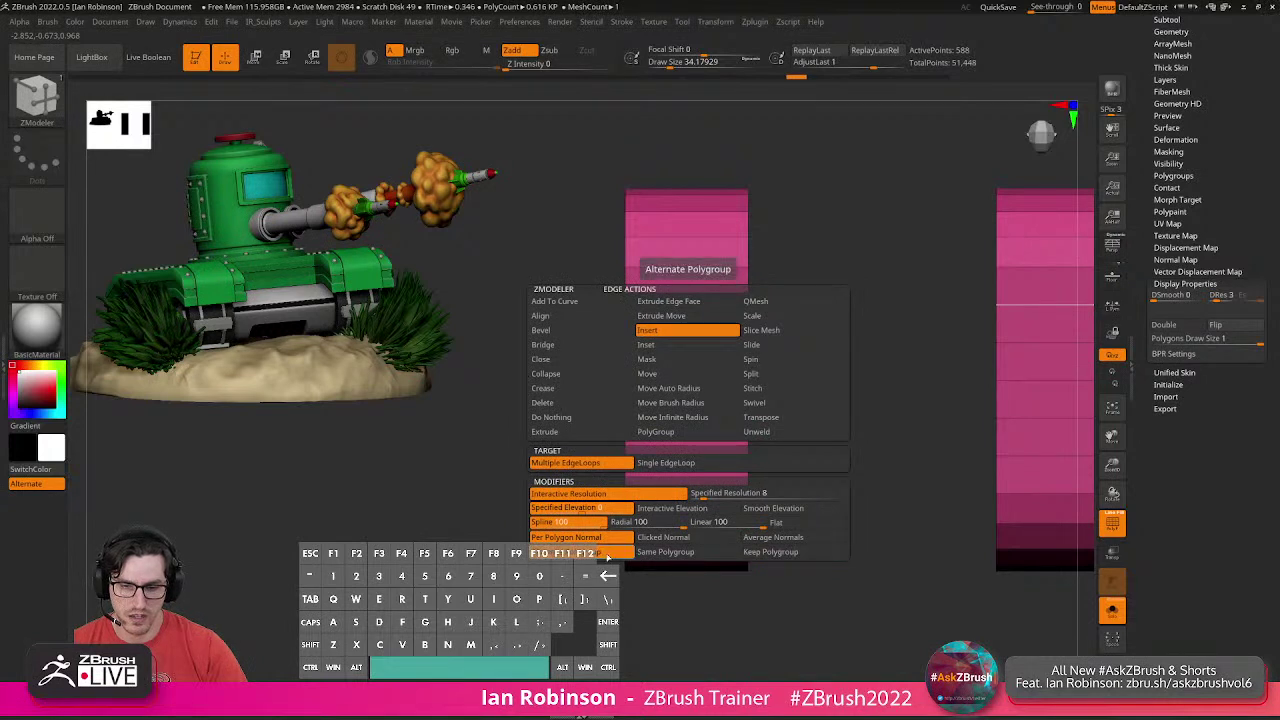
{"action": "left_click_drag", "start_coordinate": [684, 303], "coordinate": [684, 335]}
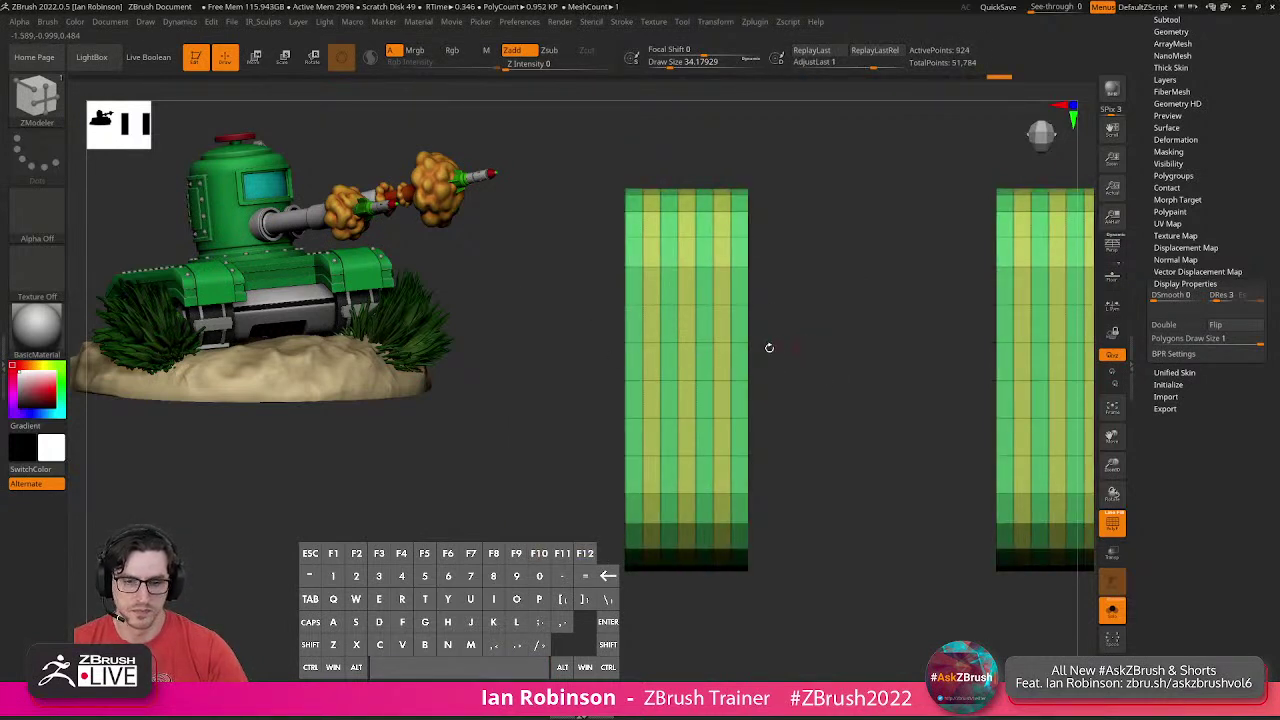
Give the middle lengthwise strip of the treads its own polygroup and raise the two remaining yellow strips with QMesh Polygroup All.
{"action": "key", "text": "ctrl+shift"}
{"action": "left_click_drag", "start_coordinate": [786, 339], "coordinate": [858, 335]}
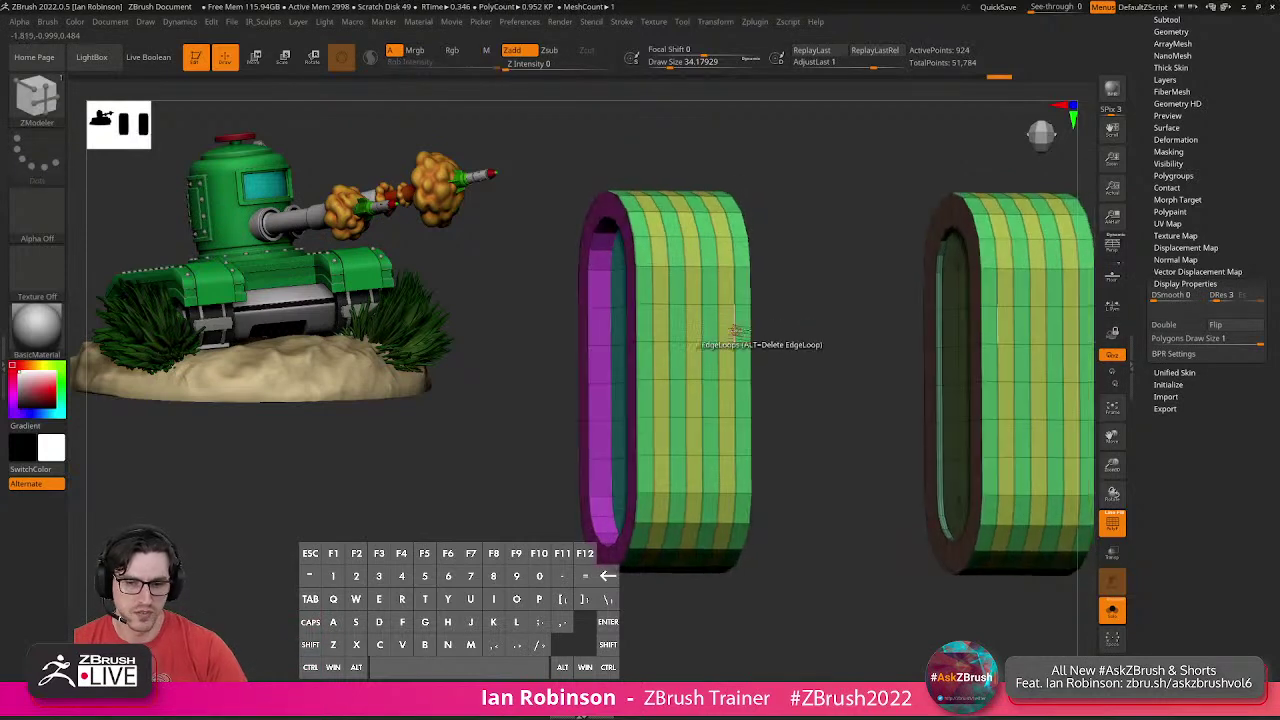
{"action": "key", "text": "space"}
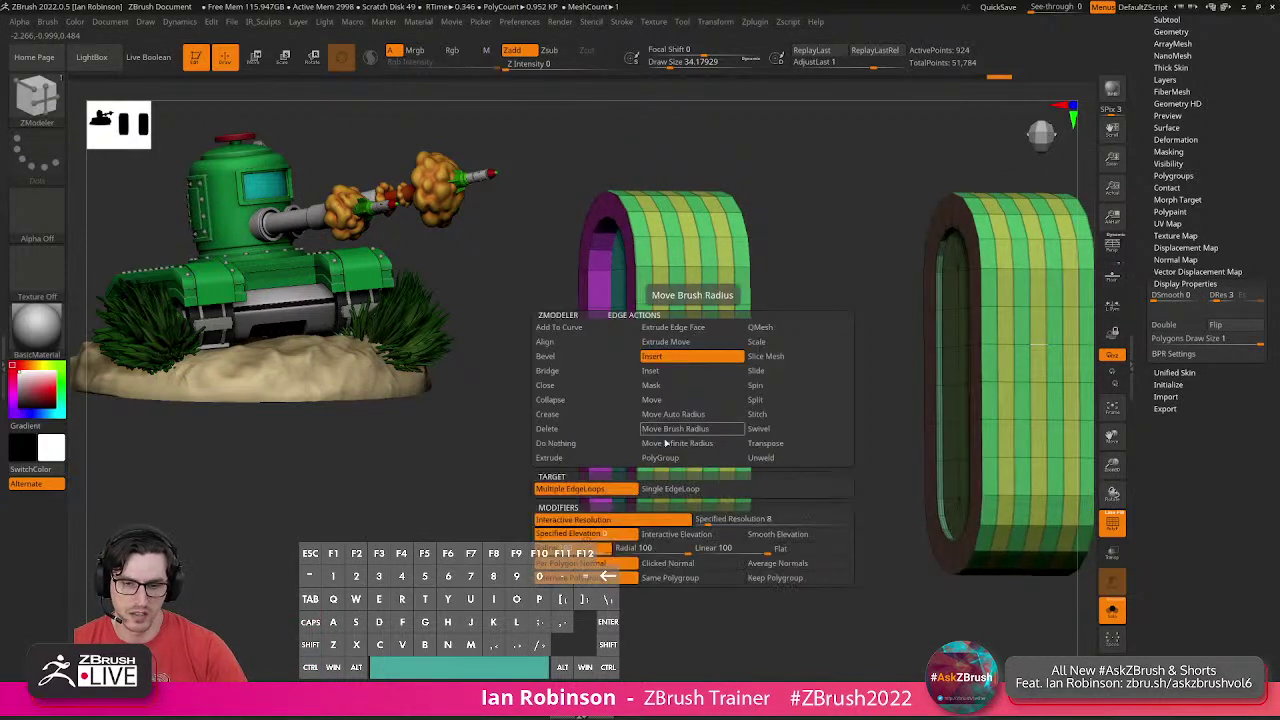
{"action": "left_click", "coordinate": [660, 457]}
{"action": "left_click", "coordinate": [697, 347], "text": "alt"}
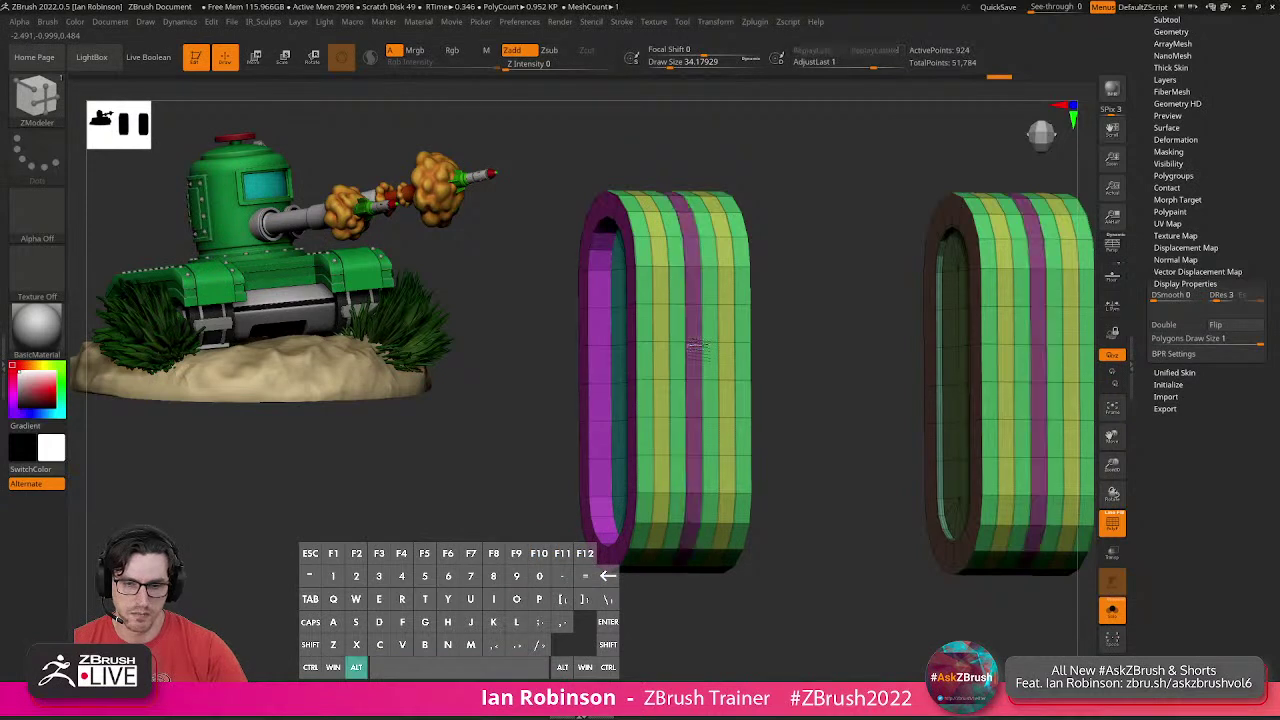
{"action": "left_click_drag", "start_coordinate": [728, 332], "coordinate": [752, 328]}
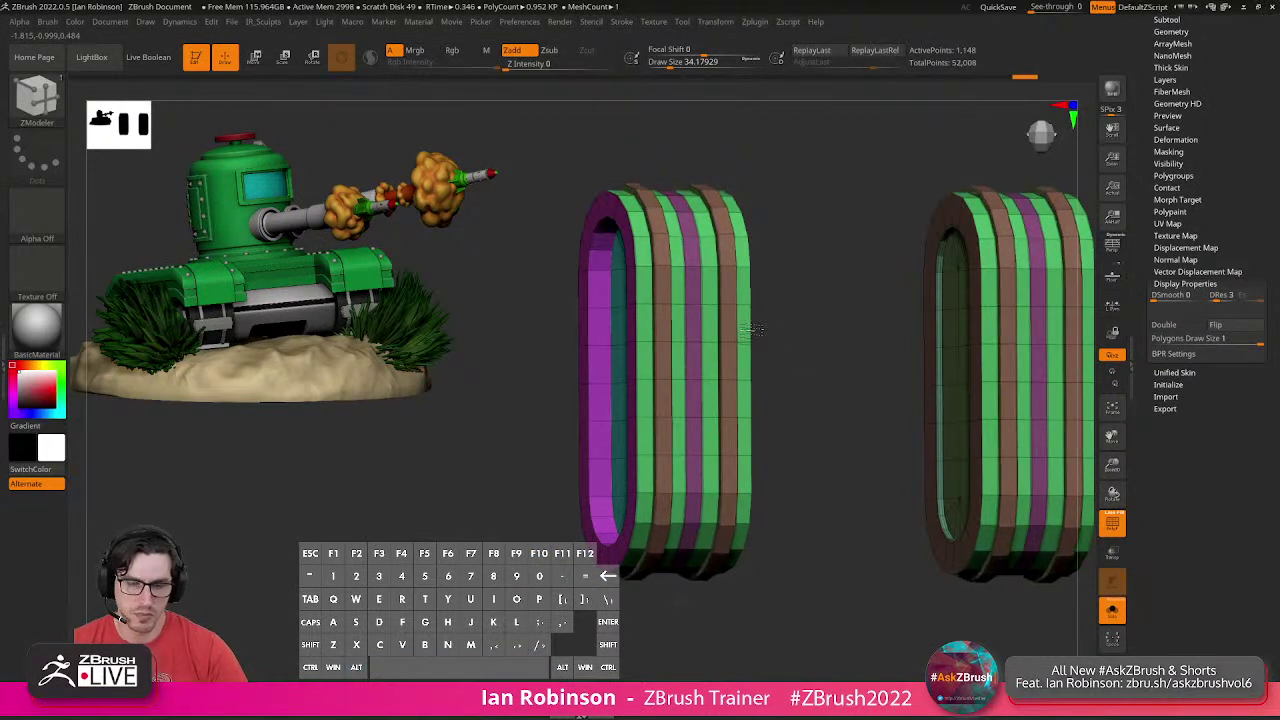
Switch to Insert Single EdgeLoop and add supporting loops beside the edges of the first raised tread strip.
{"action": "left_click_drag", "start_coordinate": [757, 334], "coordinate": [853, 423], "text": "alt"}
{"action": "left_click_drag", "start_coordinate": [790, 365], "coordinate": [830, 420], "text": "alt"}
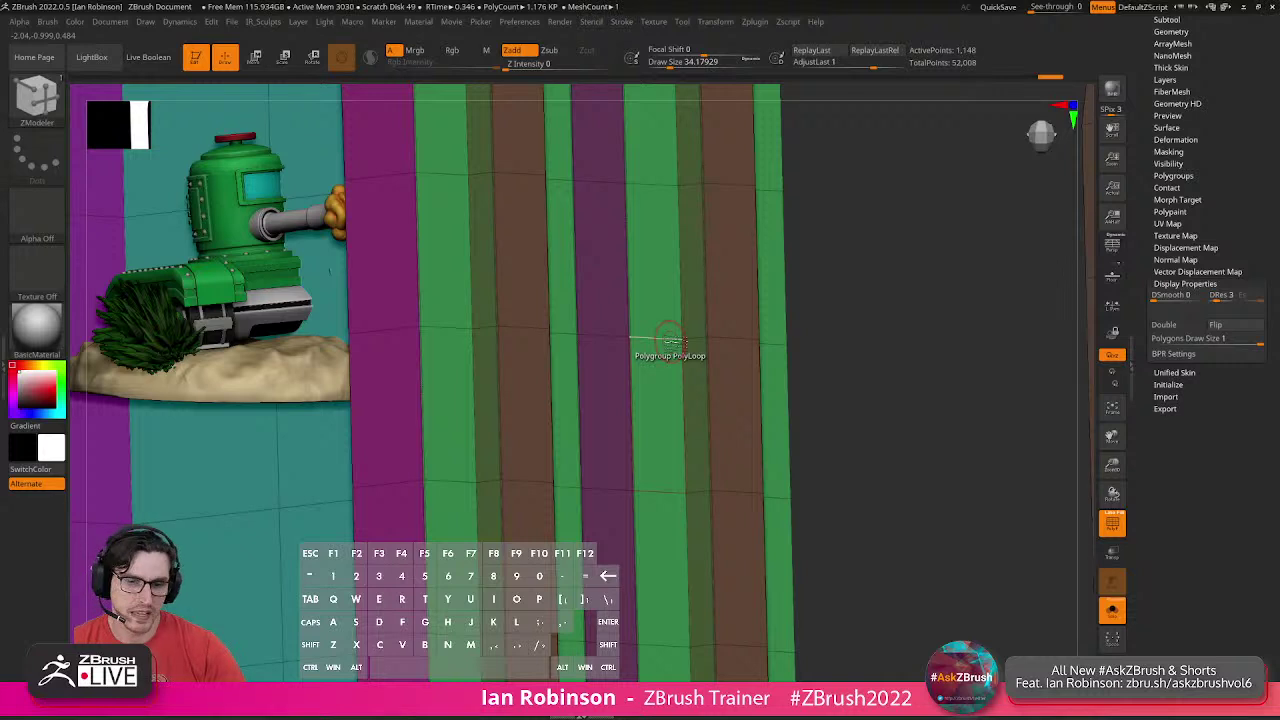
{"action": "key", "text": "space"}
{"action": "left_click", "coordinate": [643, 356]}
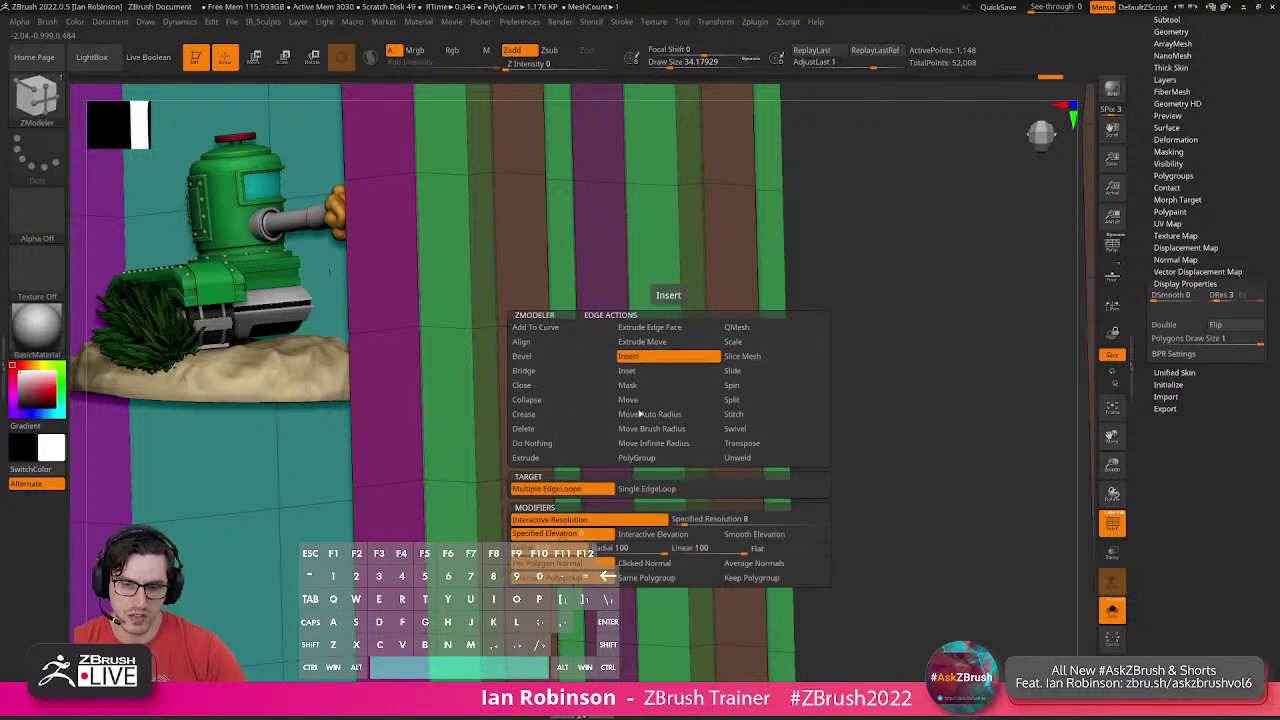
{"action": "left_click", "coordinate": [647, 488]}
{"action": "left_click", "coordinate": [684, 341]}
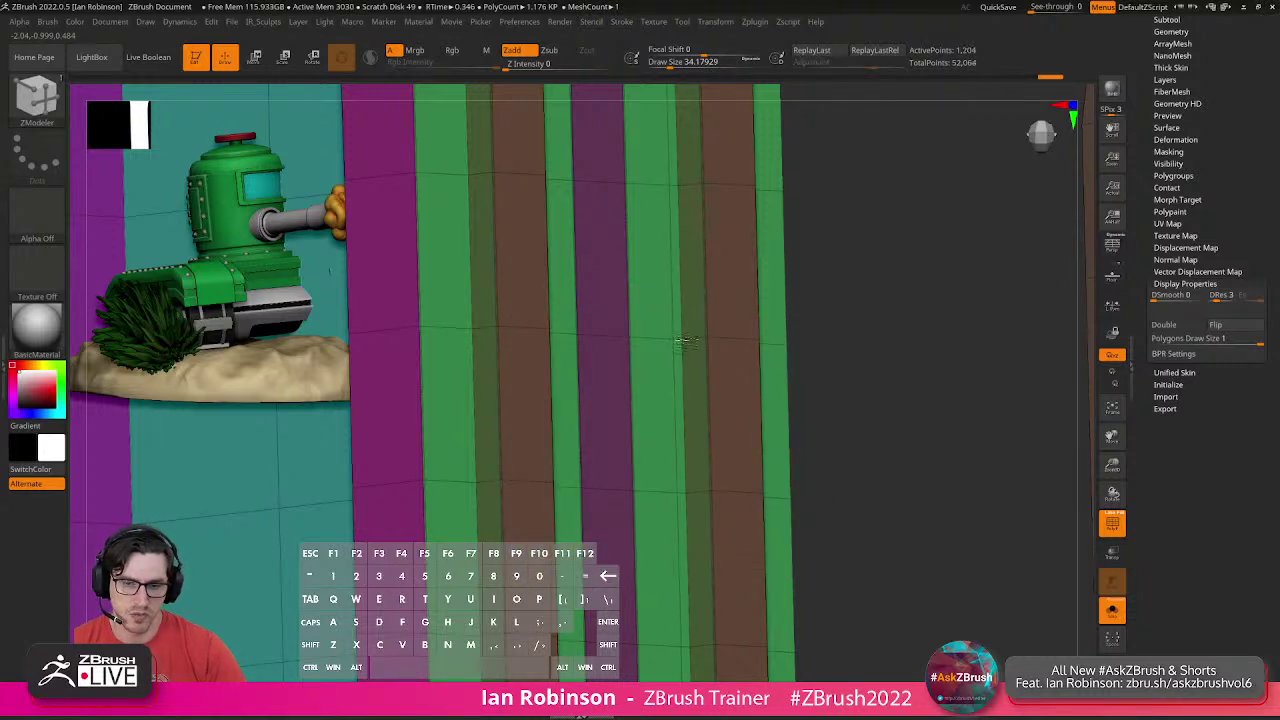
{"action": "left_click", "coordinate": [691, 344]}
{"action": "left_click", "coordinate": [705, 341]}
{"action": "left_click", "coordinate": [712, 342]}
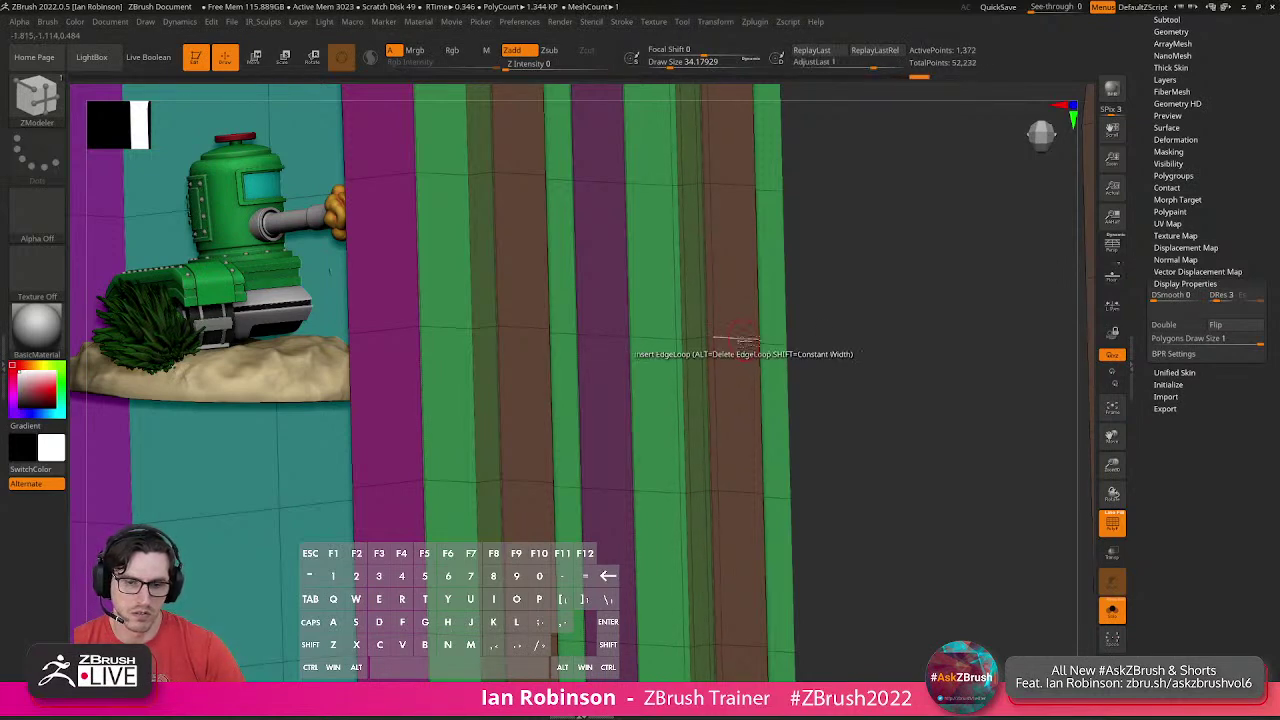
{"action": "left_click", "coordinate": [755, 350]}
Add the remaining supporting edge loops along the first raised strip's far side and both sides of the second strip.
{"action": "mouse_move", "coordinate": [753, 349]}
{"action": "right_mouse_down"}
{"action": "mouse_move", "coordinate": [720, 349]}
{"action": "mouse_move", "coordinate": [765, 342]}
{"action": "right_mouse_up"}
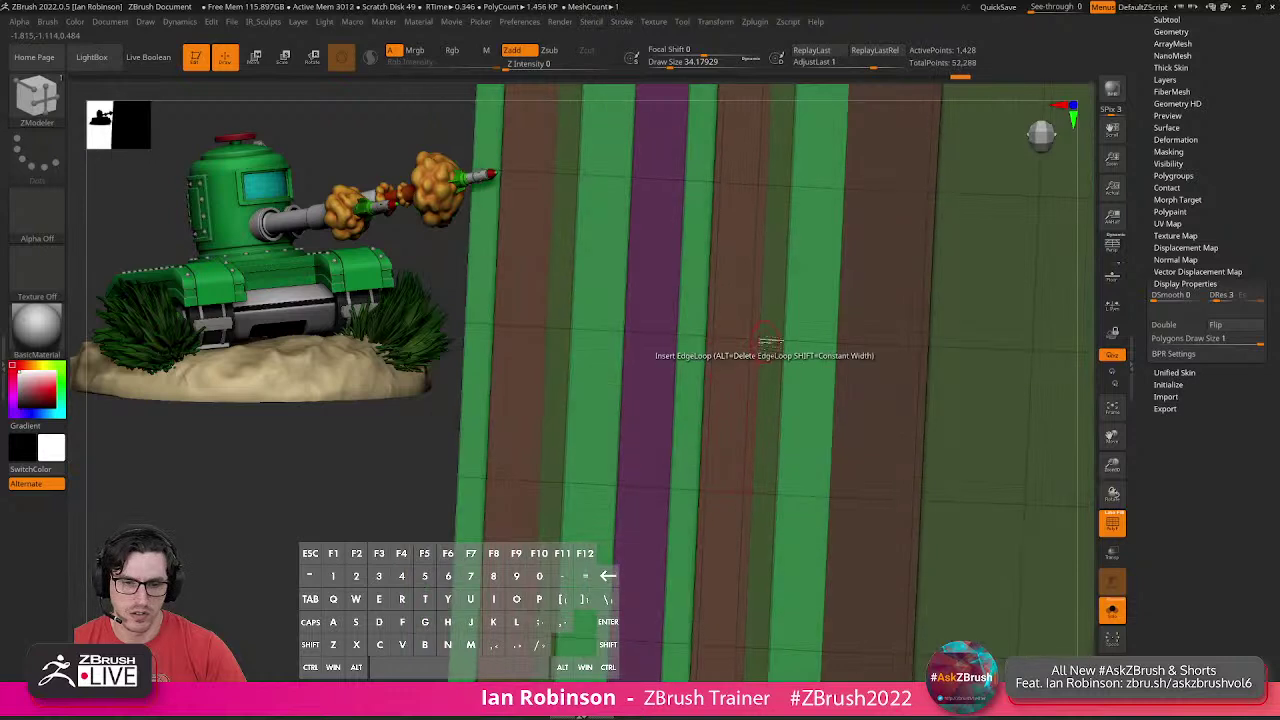
{"action": "left_click", "coordinate": [765, 344]}
{"action": "left_click", "coordinate": [792, 344]}
{"action": "left_click", "coordinate": [551, 333]}
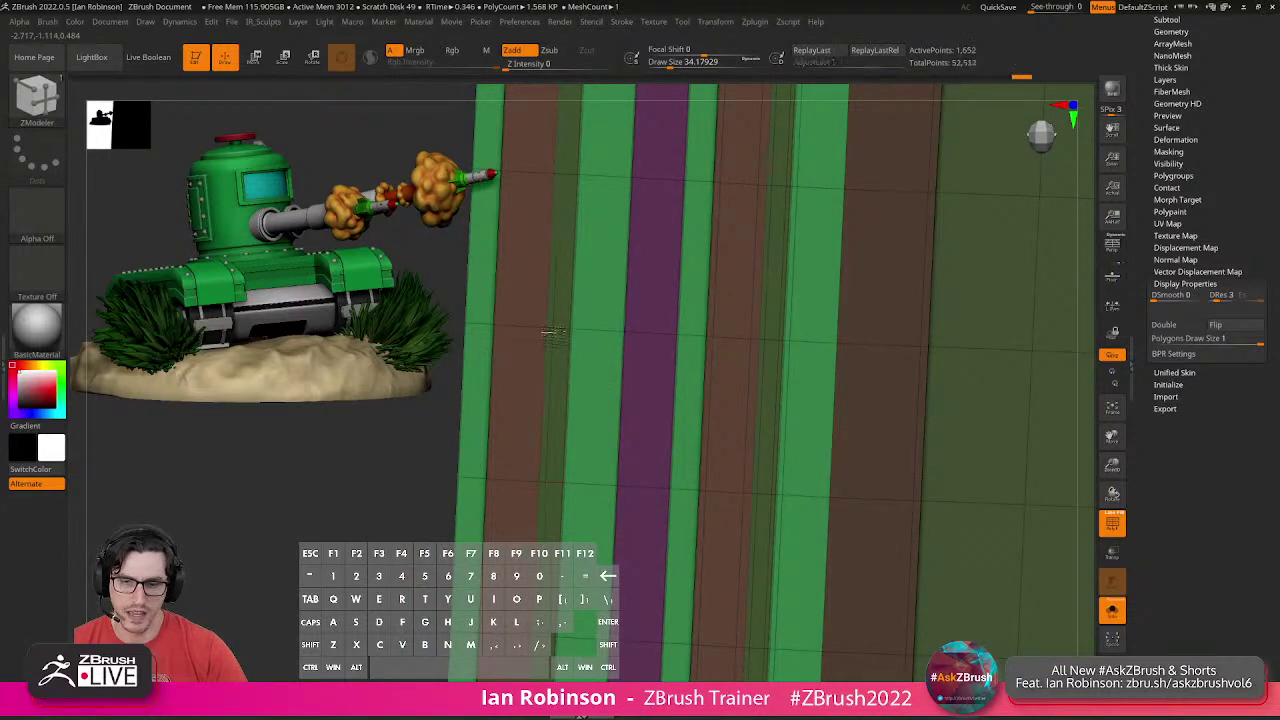
{"action": "left_click", "coordinate": [570, 333]}
{"action": "left_click", "coordinate": [582, 331]}
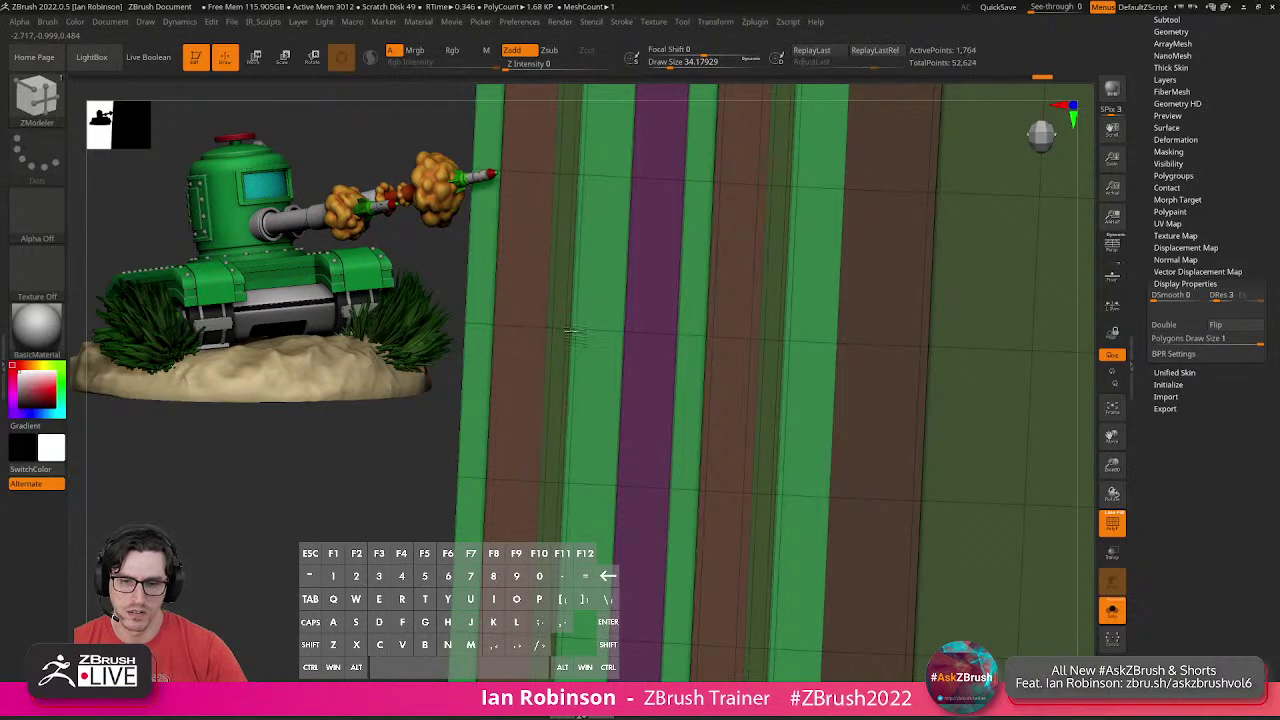
{"action": "left_click", "coordinate": [575, 331]}
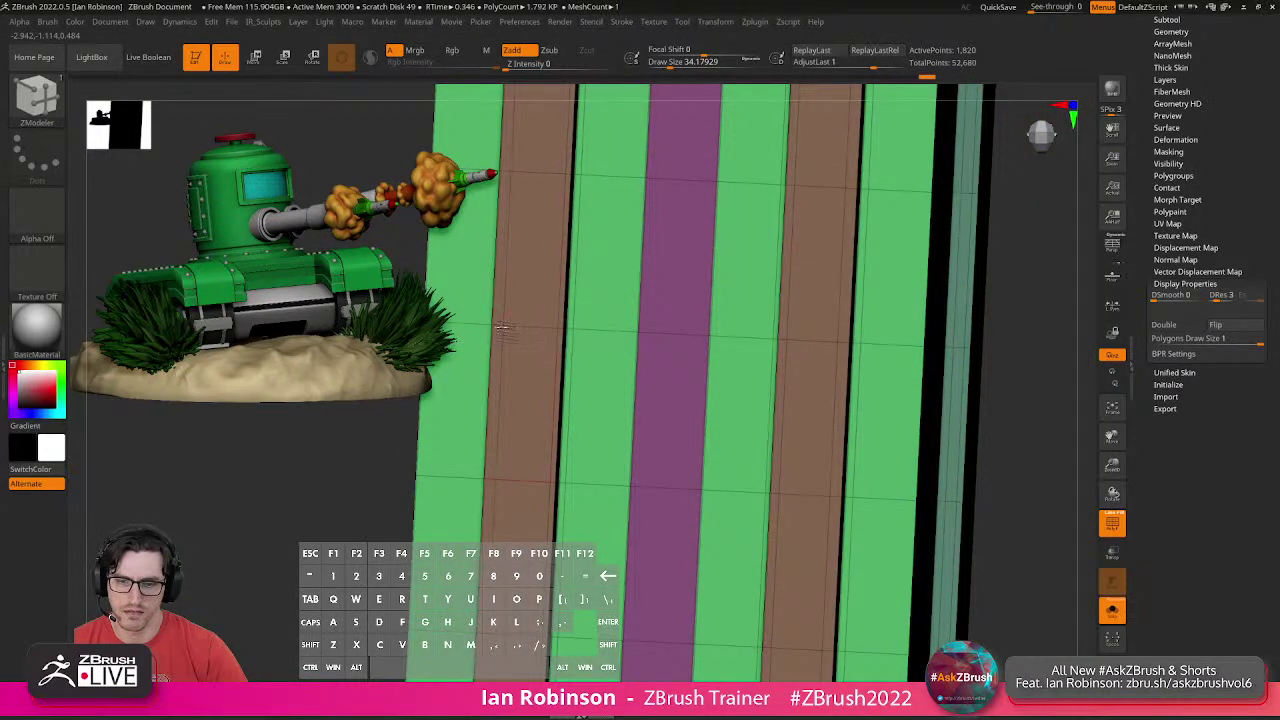
{"action": "left_click", "coordinate": [490, 330]}
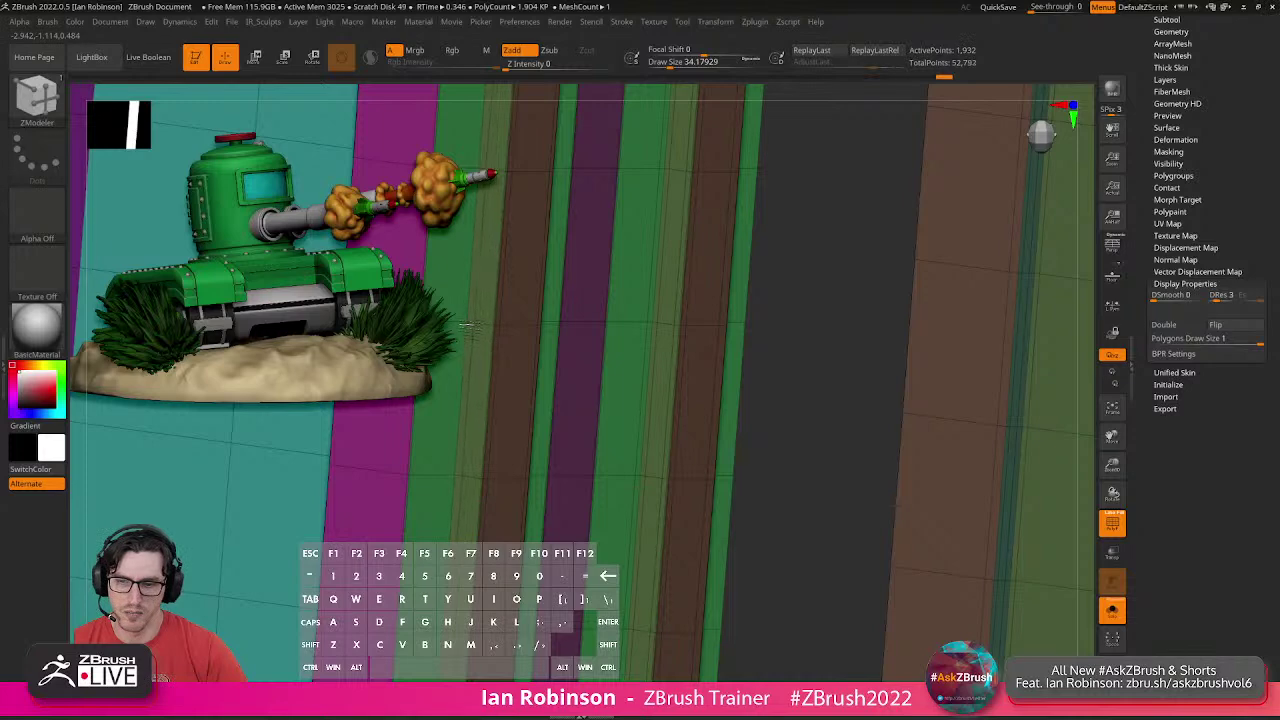
{"action": "right_click_drag", "start_coordinate": [470, 324], "coordinate": [520, 331], "text": "alt"}
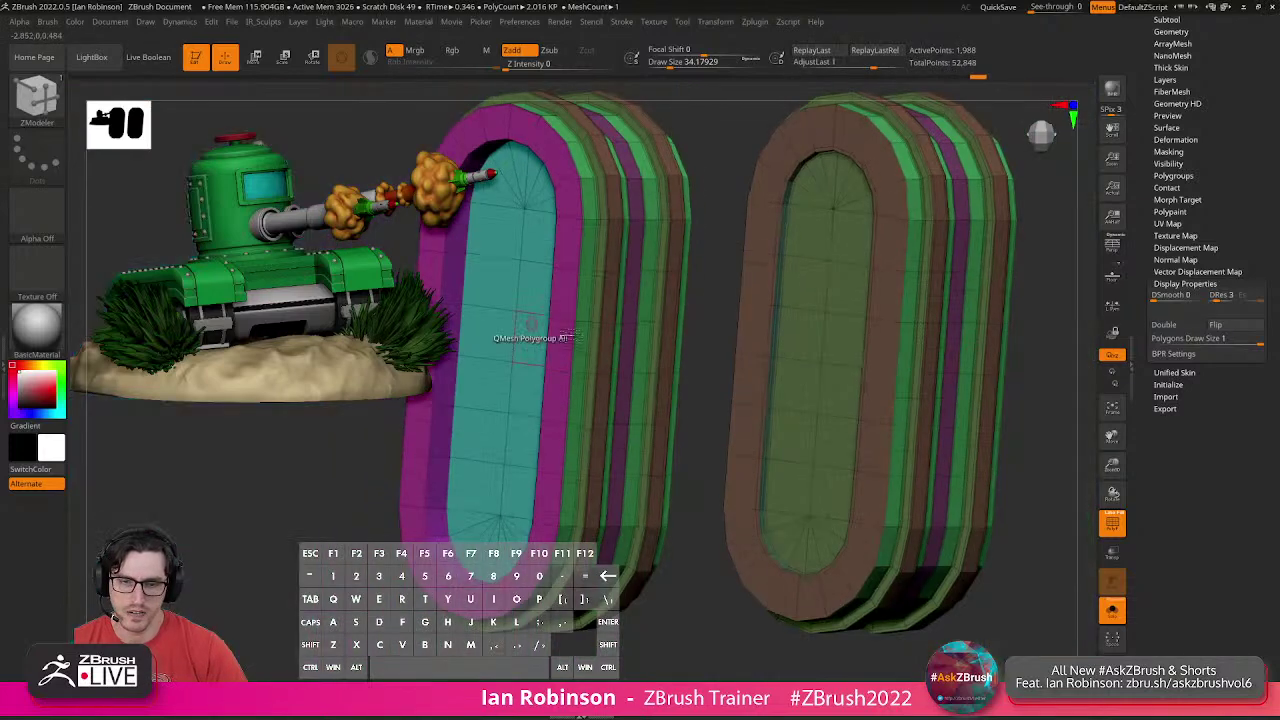
Crease the tread blocks with Crease PG, preview them with dynamic subdivision and bring back the whole tank.
{"action": "right_click_drag", "start_coordinate": [666, 388], "coordinate": [628, 411], "text": "alt"}
{"action": "key", "text": "shift+f"}
{"action": "key", "text": "shift+f"}
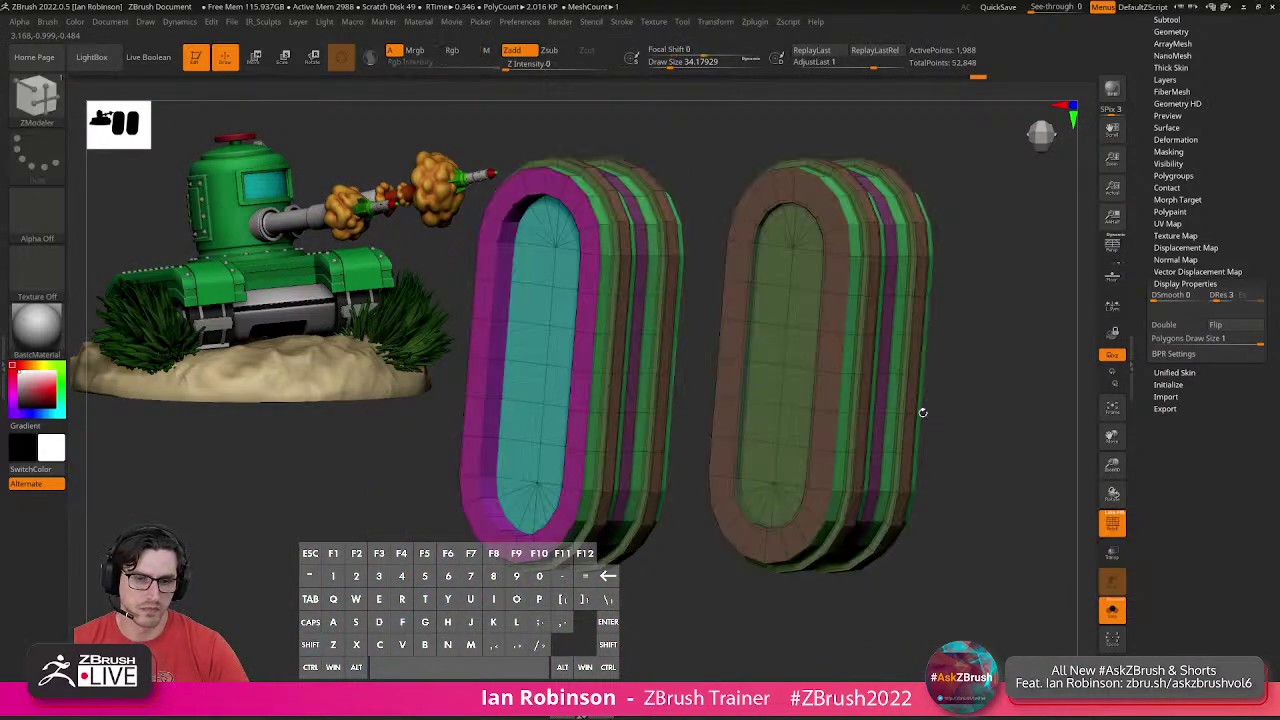
{"action": "key", "text": "grave"}
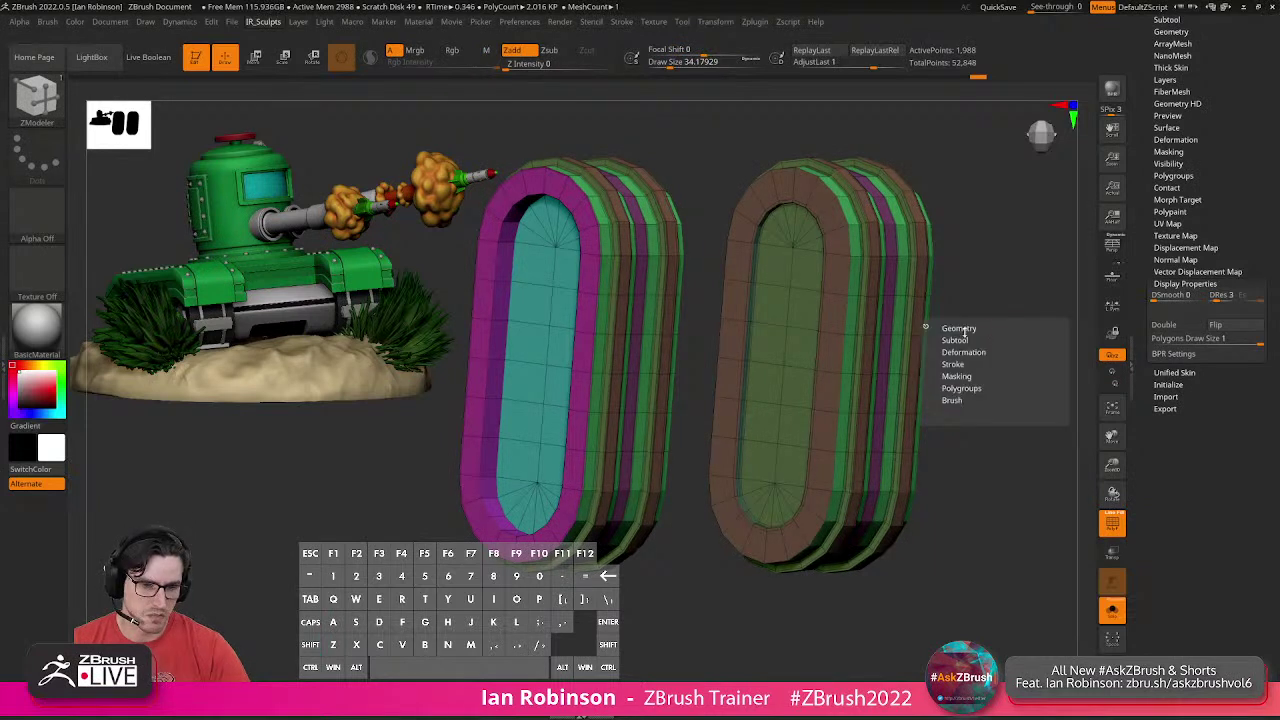
{"action": "left_click", "coordinate": [955, 340]}
{"action": "left_click", "coordinate": [969, 328]}
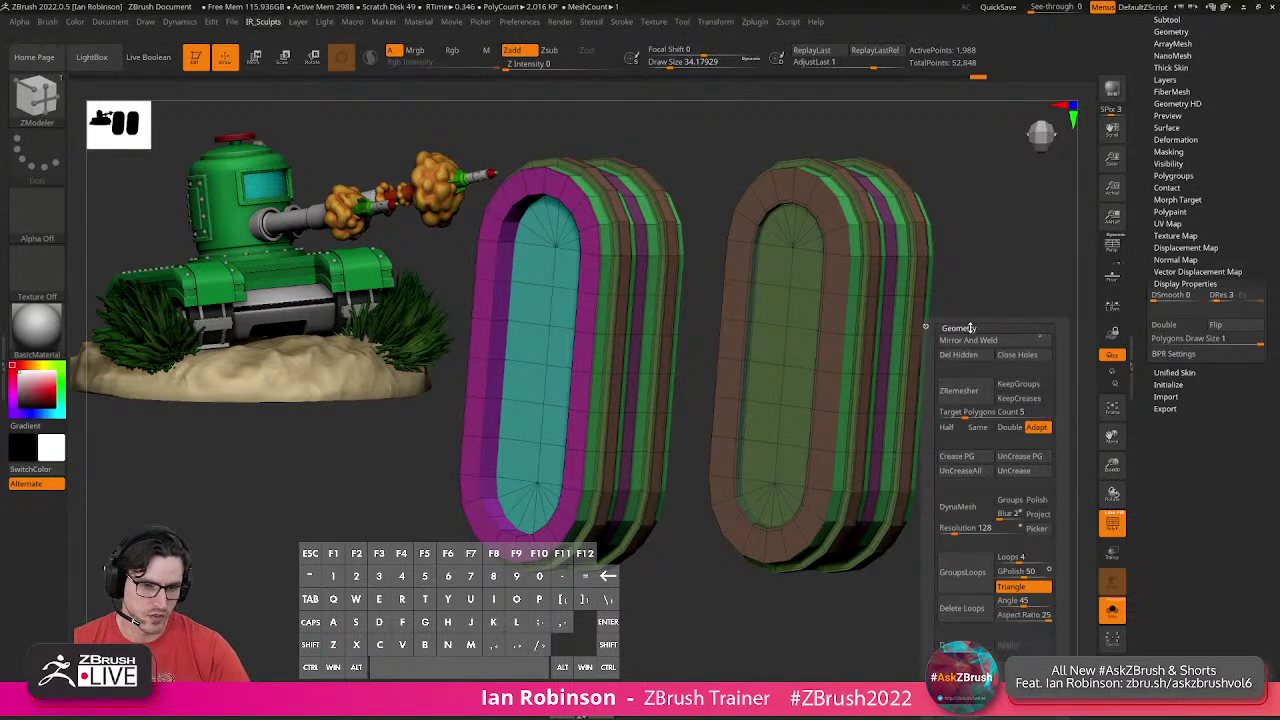
{"action": "left_click", "coordinate": [972, 457]}
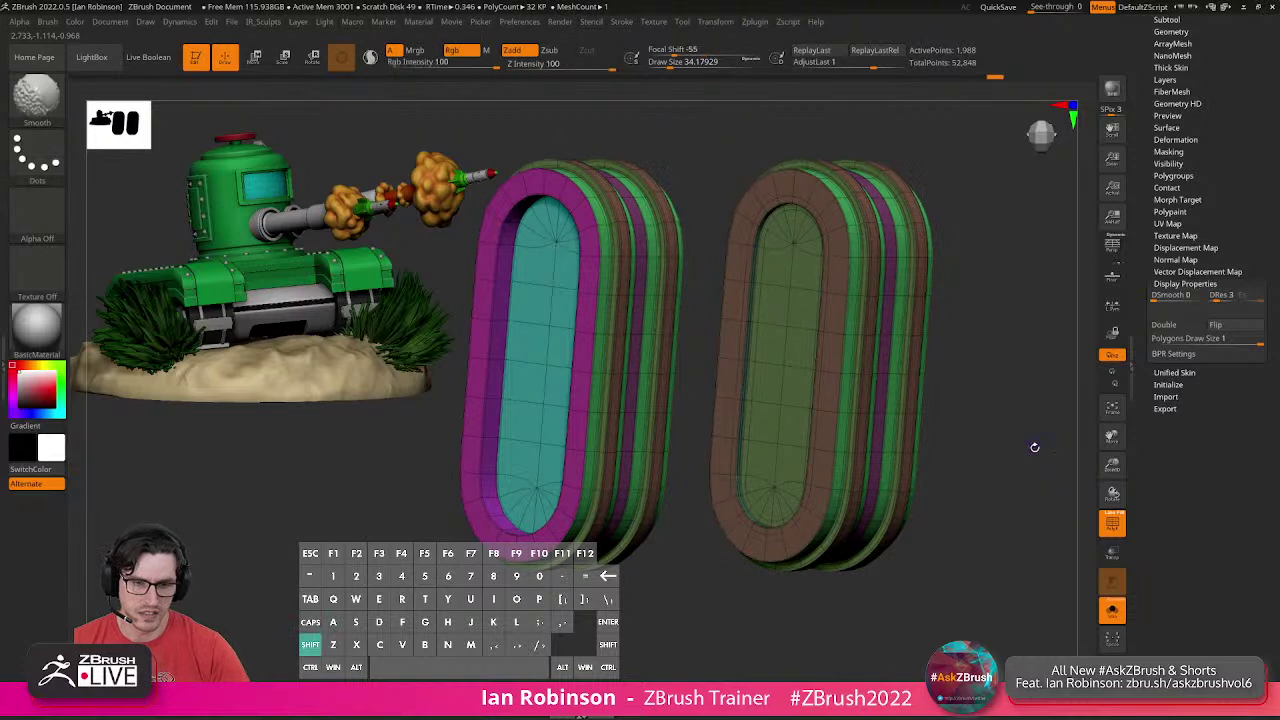
{"action": "key", "text": "shift+f"}
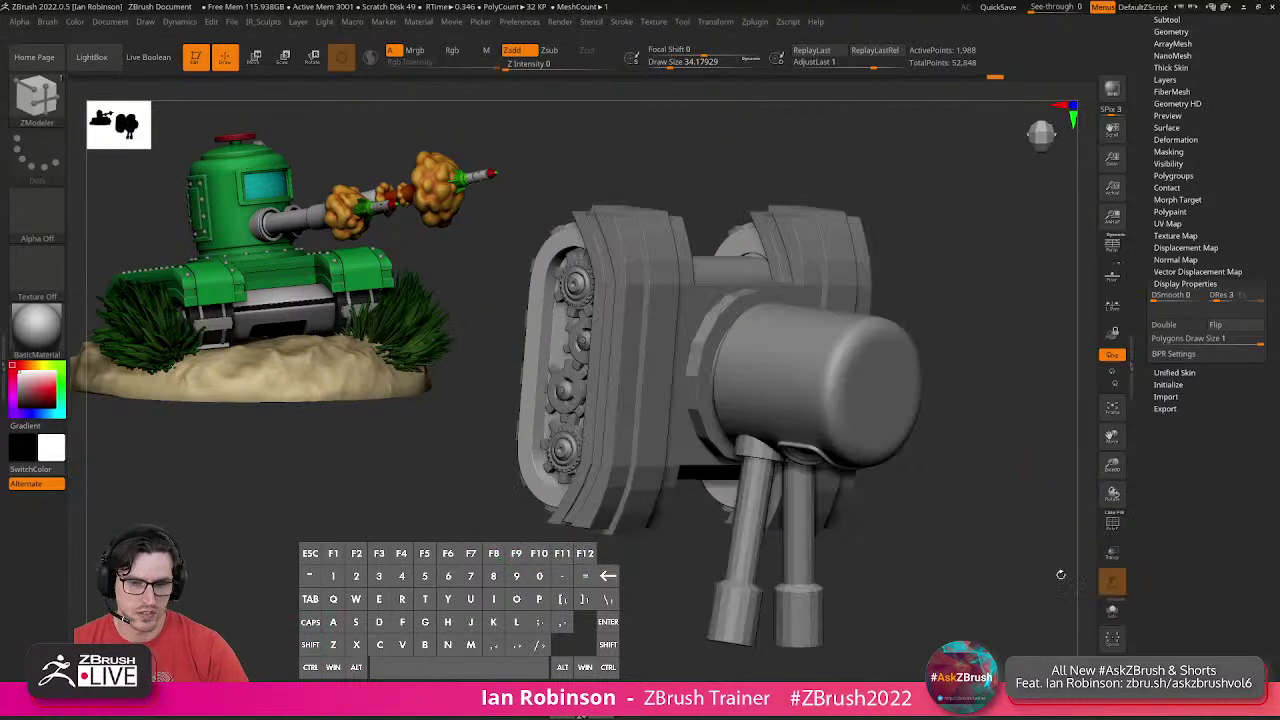
Try lowering the raised tread strips beneath the cross panels with polyframe on, and undo it.
{"action": "left_click_drag", "start_coordinate": [1061, 575], "coordinate": [844, 495]}
{"action": "key", "text": "shift+f"}
{"action": "right_click_drag", "start_coordinate": [788, 444], "coordinate": [775, 478], "text": "alt"}
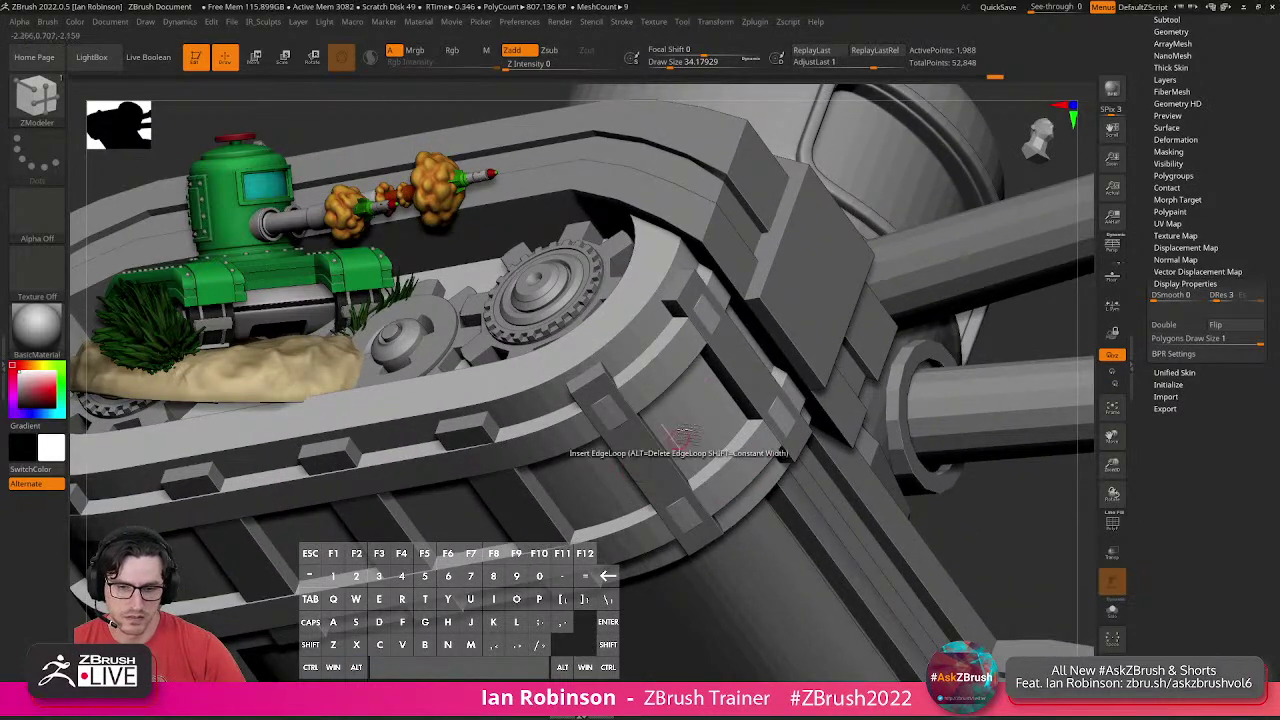
{"action": "key", "text": "shift+f"}
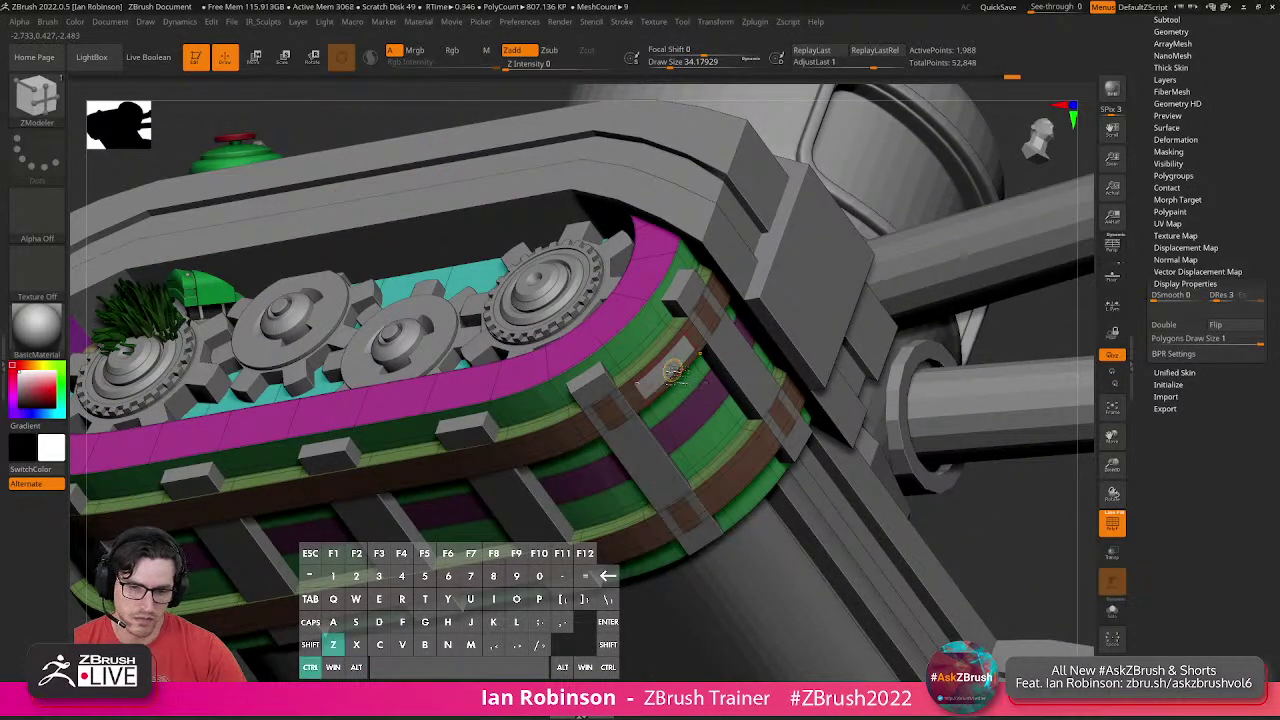
{"action": "left_click", "coordinate": [674, 371], "text": "alt"}
{"action": "left_click_drag", "start_coordinate": [674, 372], "coordinate": [671, 370], "text": "shift"}
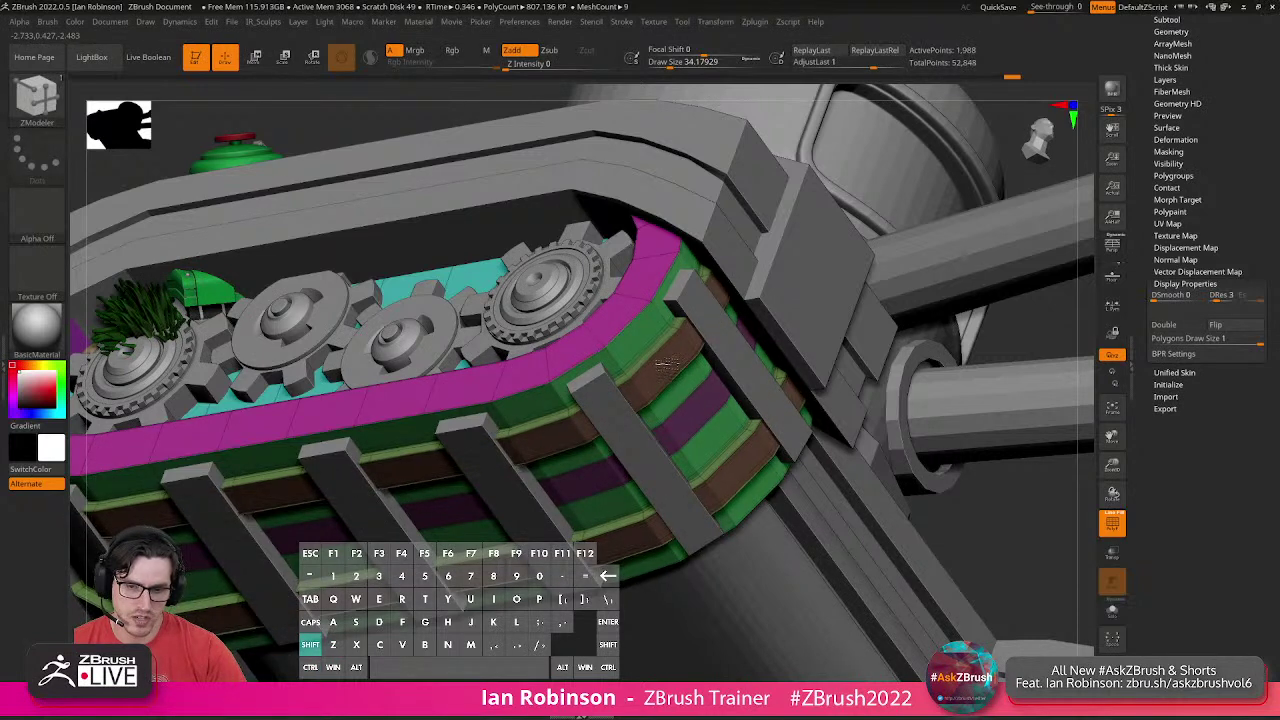
{"action": "mouse_move", "coordinate": [692, 395]}
{"action": "right_mouse_down"}
{"action": "mouse_move", "coordinate": [668, 345]}
{"action": "mouse_move", "coordinate": [695, 366]}
{"action": "mouse_move", "coordinate": [703, 443]}
{"action": "mouse_move", "coordinate": [663, 425]}
{"action": "mouse_move", "coordinate": [666, 451]}
{"action": "mouse_move", "coordinate": [650, 430]}
{"action": "right_mouse_up"}
{"action": "key", "text": "ctrl+z"}
Delete extra supporting edge loops along the raised tread strips and lower the strips beneath the cross panels with QMesh Polygroup All.
{"action": "left_click", "coordinate": [608, 402], "text": "alt"}
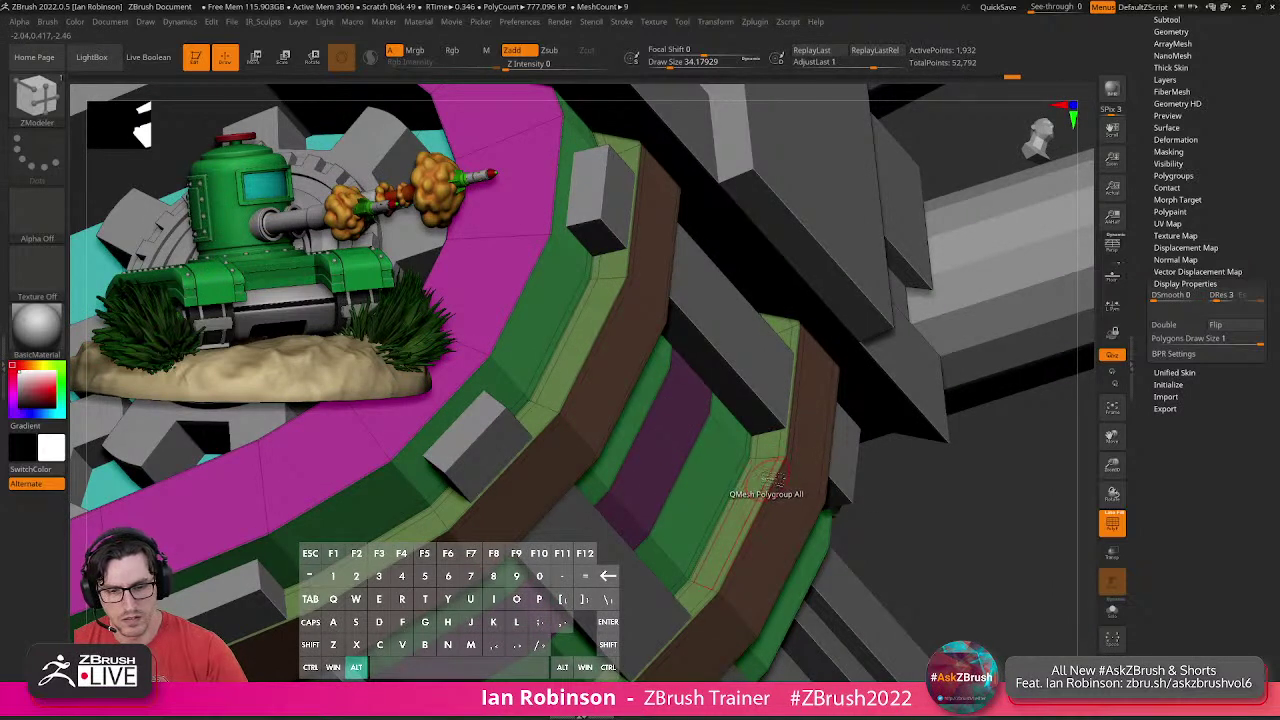
{"action": "left_click_drag", "start_coordinate": [795, 517], "coordinate": [790, 518]}
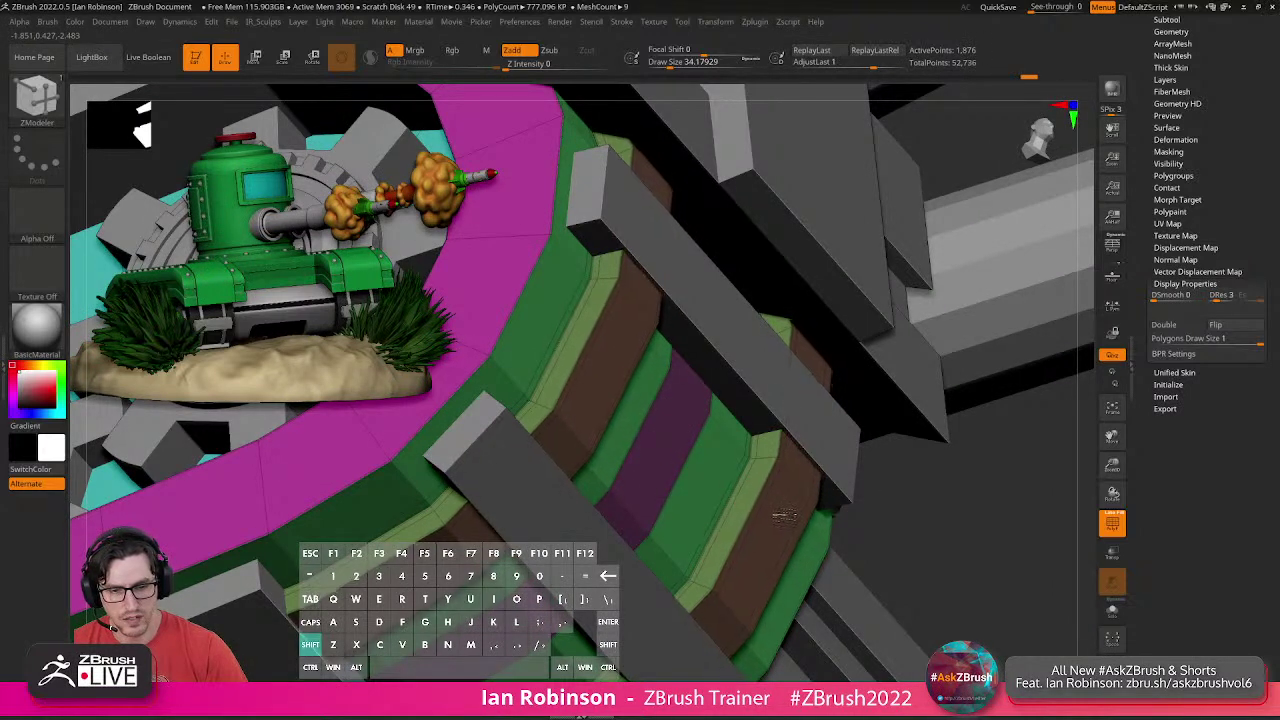
Lower the brown lengthwise tread strips beneath the cross panels and bring the whole tank back into view without polyframe.
{"action": "right_click_drag", "start_coordinate": [789, 518], "coordinate": [774, 478]}
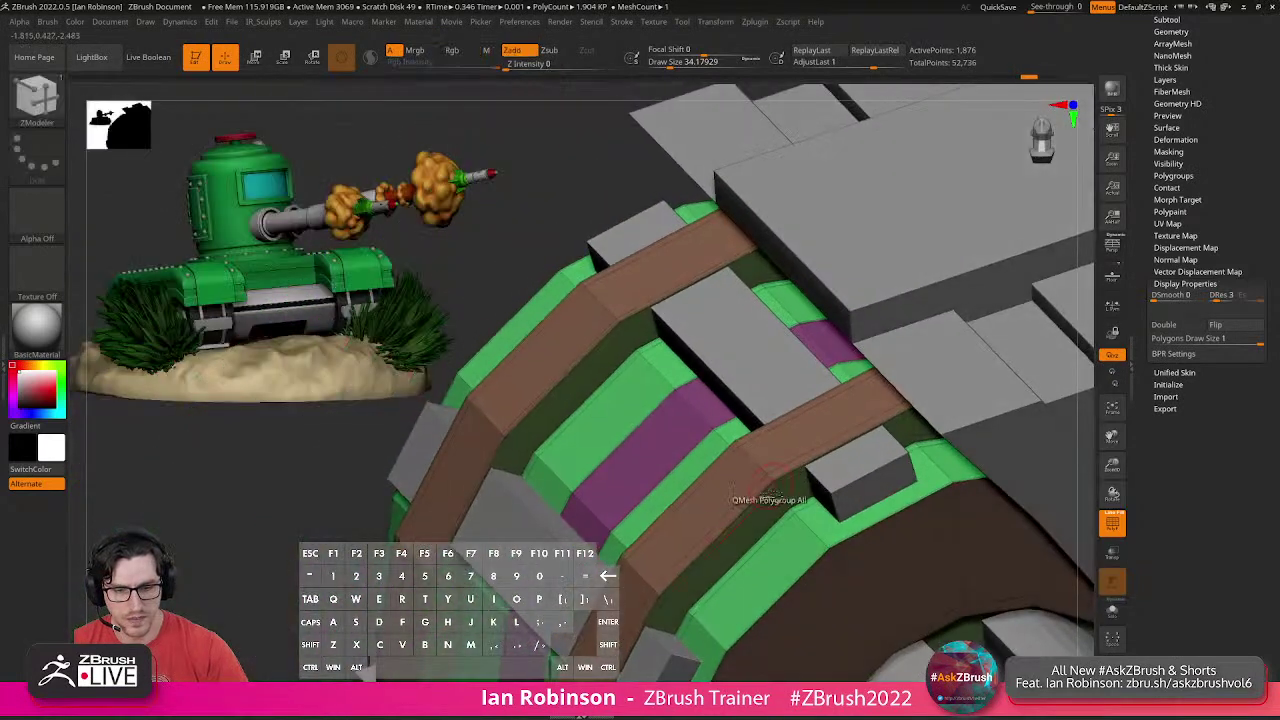
{"action": "left_click", "coordinate": [762, 503], "text": "alt"}
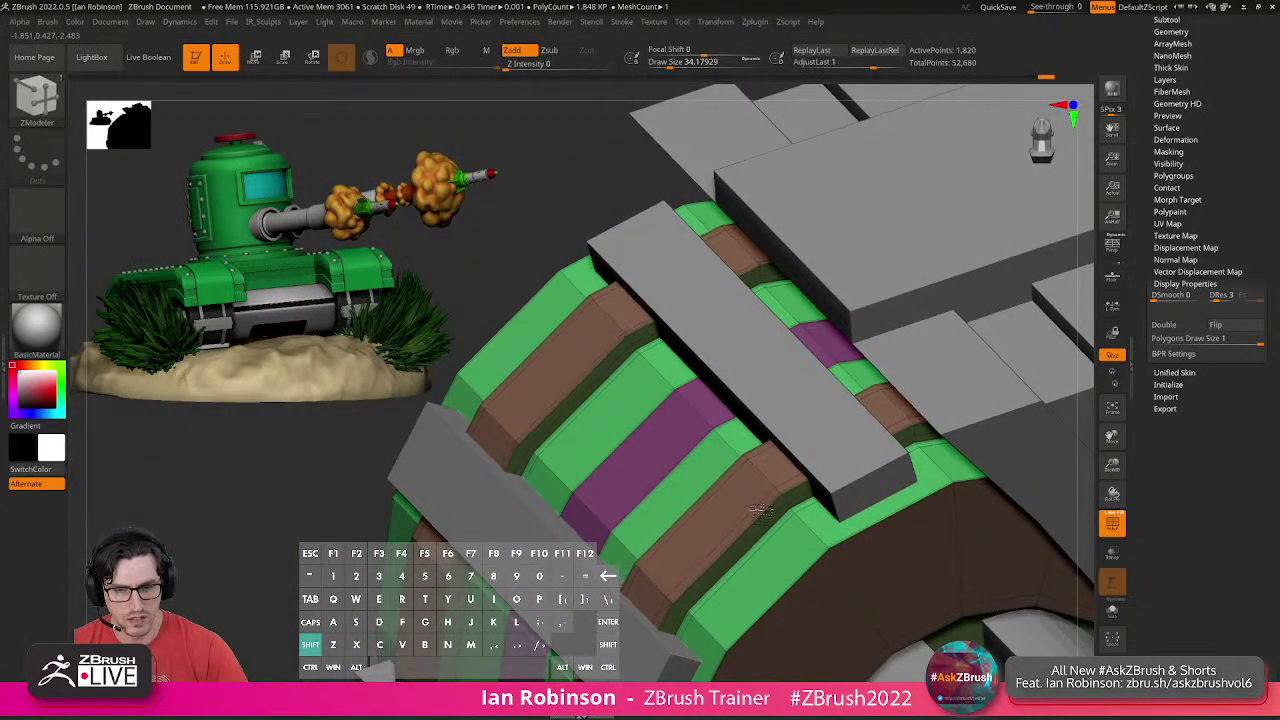
{"action": "key", "text": "shift"}
{"action": "key", "text": "shift+f"}
{"action": "mouse_move", "coordinate": [768, 517]}
{"action": "right_mouse_down", "text": "alt"}
{"action": "mouse_move", "coordinate": [768, 480]}
{"action": "mouse_move", "coordinate": [651, 434]}
{"action": "mouse_move", "coordinate": [706, 500]}
{"action": "right_mouse_up", "text": "alt"}
{"action": "mouse_move", "coordinate": [829, 486]}
{"action": "right_mouse_down", "text": "alt"}
{"action": "mouse_move", "coordinate": [768, 482]}
{"action": "mouse_move", "coordinate": [899, 515]}
{"action": "mouse_move", "coordinate": [919, 478]}
{"action": "right_mouse_up", "text": "alt"}
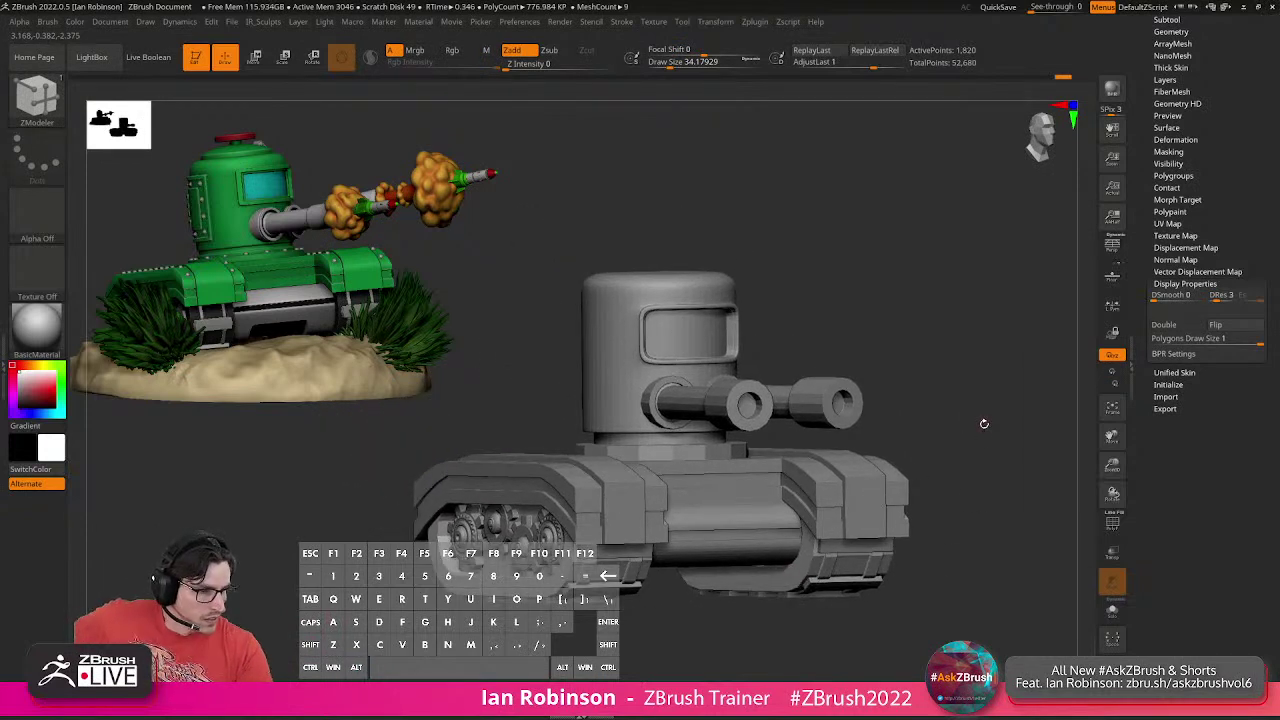
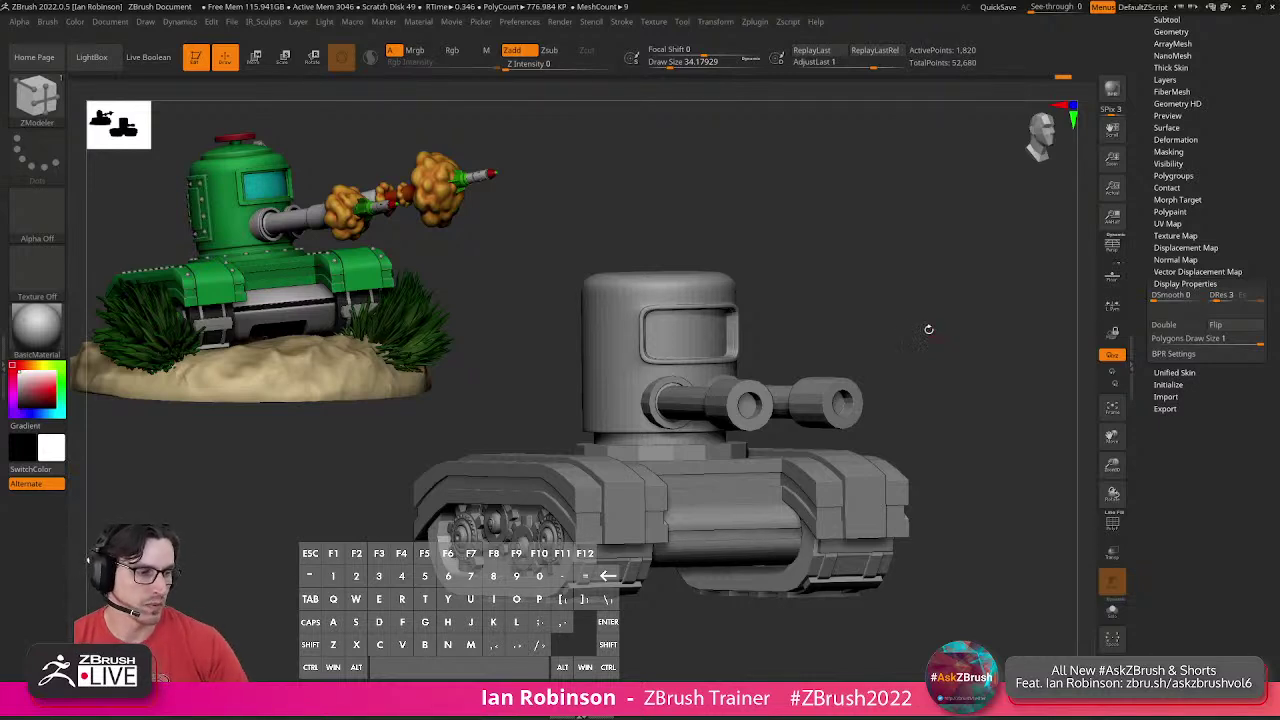
Examine how the cockpit dome and its base disc fit together from the front and above, selecting each in turn.
{"action": "left_click_drag", "start_coordinate": [899, 303], "coordinate": [770, 375]}
{"action": "key", "text": "shift+f"}
{"action": "key", "text": "shift+f"}
{"action": "left_click", "coordinate": [573, 418], "text": "alt"}
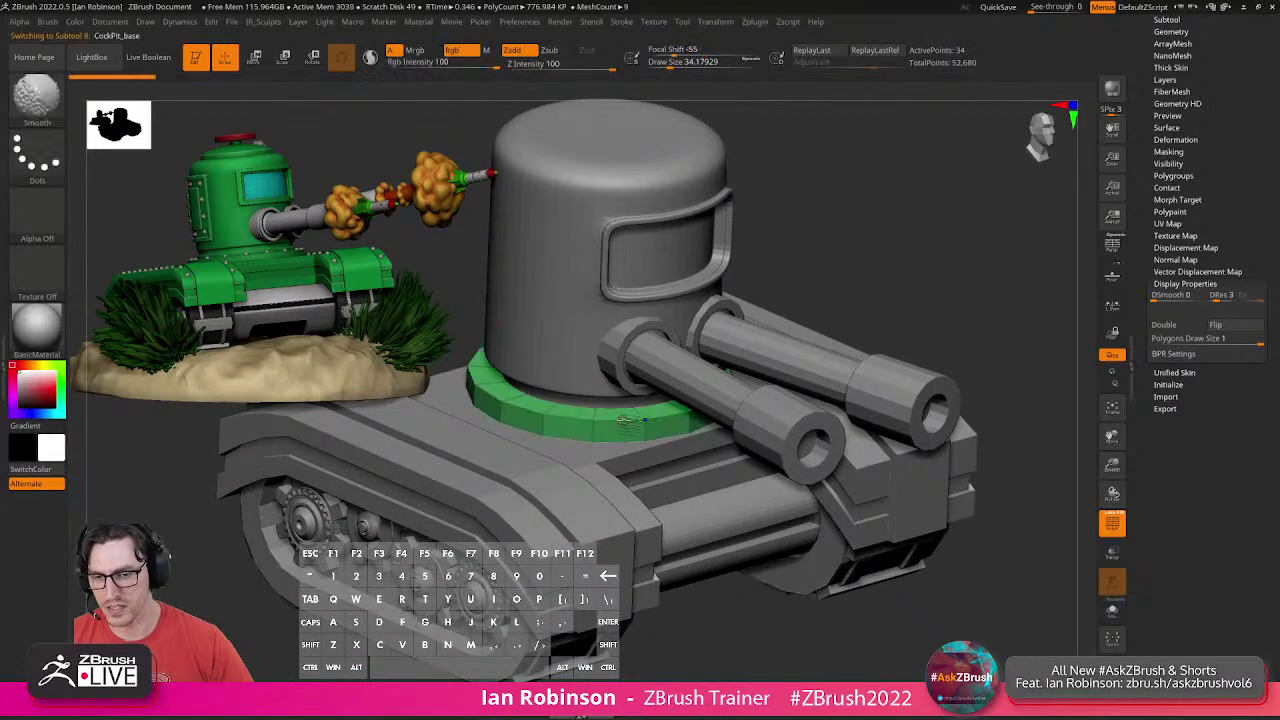
{"action": "left_click_drag", "start_coordinate": [872, 208], "coordinate": [837, 299], "text": "alt"}
{"action": "left_click_drag", "start_coordinate": [752, 262], "coordinate": [668, 322]}
{"action": "left_click_drag", "start_coordinate": [923, 311], "coordinate": [872, 262]}
{"action": "key", "text": "shift+f"}
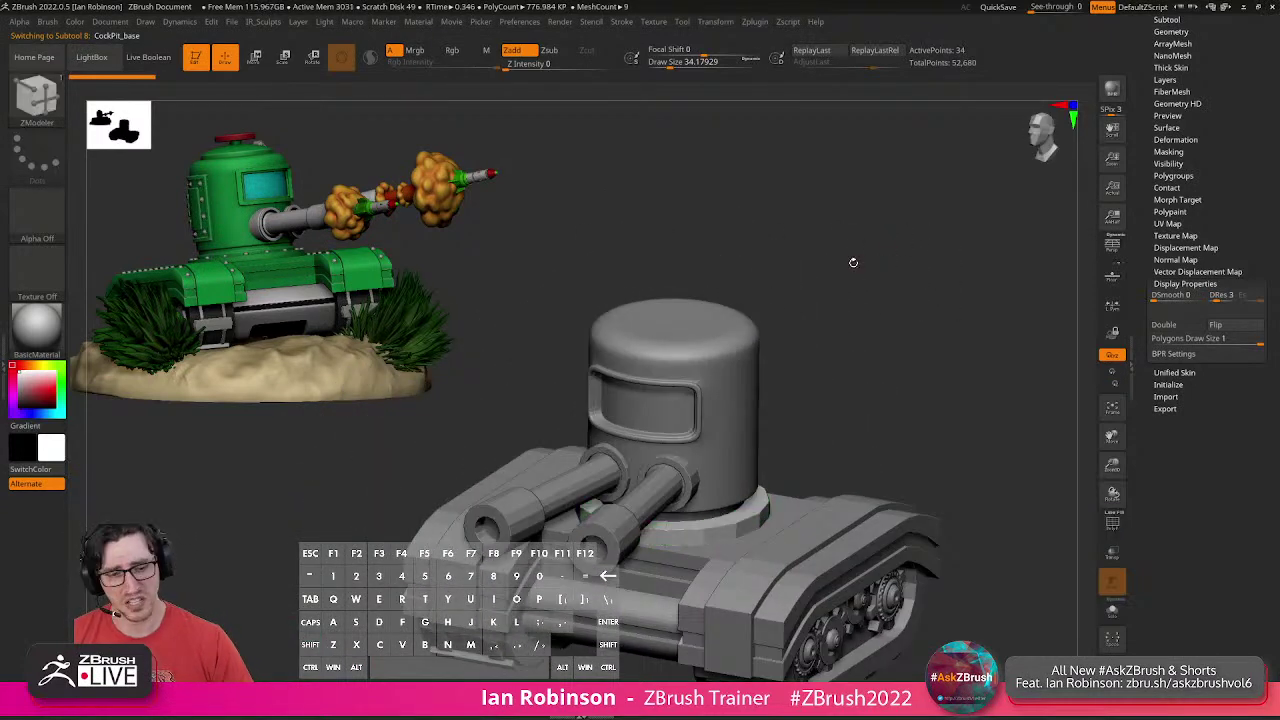
{"action": "mouse_move", "coordinate": [848, 251]}
{"action": "left_mouse_down"}
{"action": "mouse_move", "coordinate": [864, 214]}
{"action": "mouse_move", "coordinate": [864, 242]}
{"action": "left_mouse_up"}
{"action": "key", "text": "shift+f"}
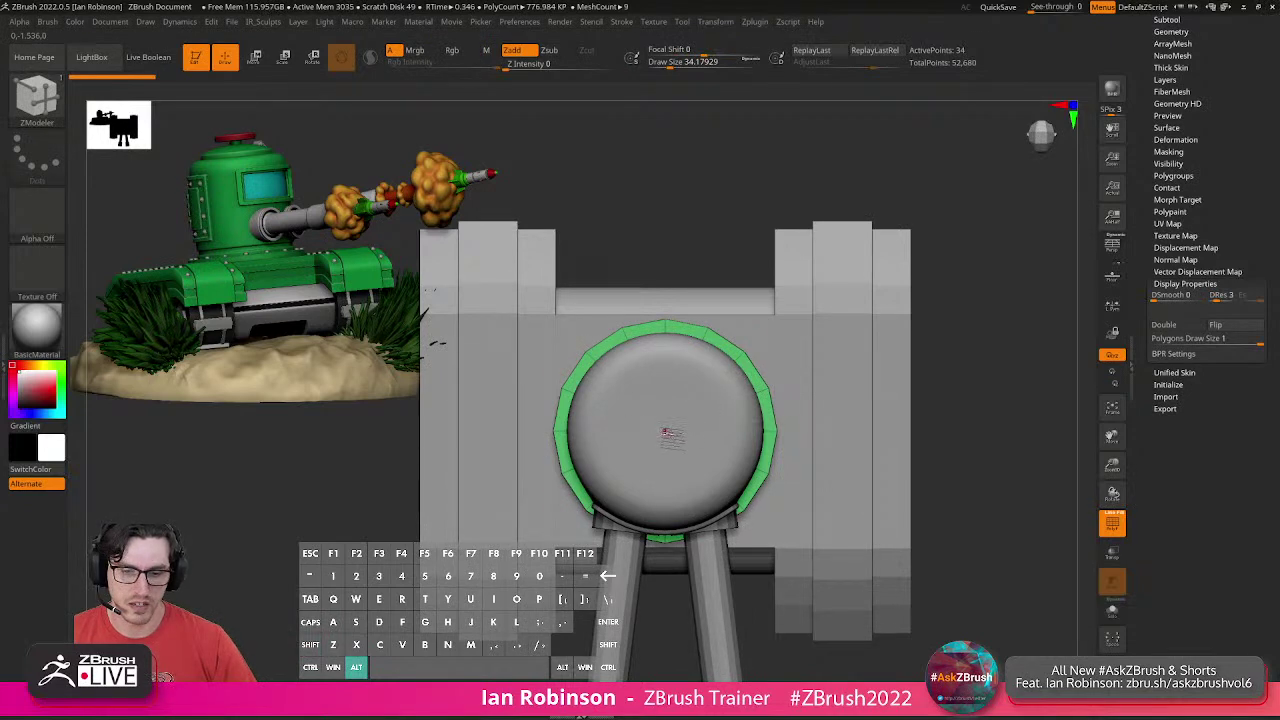
{"action": "left_click", "coordinate": [665, 433], "text": "alt"}
{"action": "key", "text": "shift+f"}
{"action": "key", "text": "shift+f"}
{"action": "right_click_drag", "start_coordinate": [740, 437], "coordinate": [775, 375]}
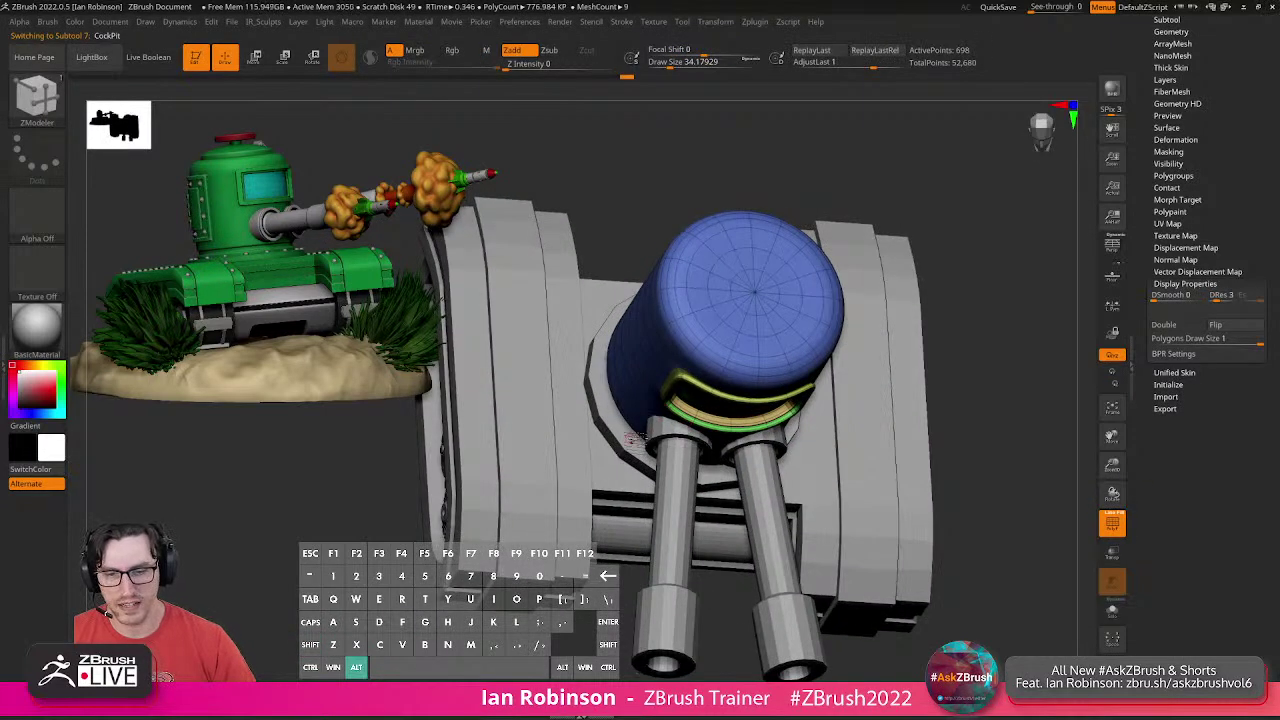
Make the CockPit_base disc active, show the subtool list and duplicate the disc.
{"action": "left_click", "coordinate": [633, 436], "text": "alt"}
{"action": "key", "text": "shift+f"}
{"action": "key", "text": "shift+f"}
{"action": "mouse_move", "coordinate": [740, 441]}
{"action": "right_mouse_down", "text": "shift"}
{"action": "mouse_move", "coordinate": [729, 395]}
{"action": "mouse_move", "coordinate": [736, 436]}
{"action": "right_mouse_up", "text": "shift"}
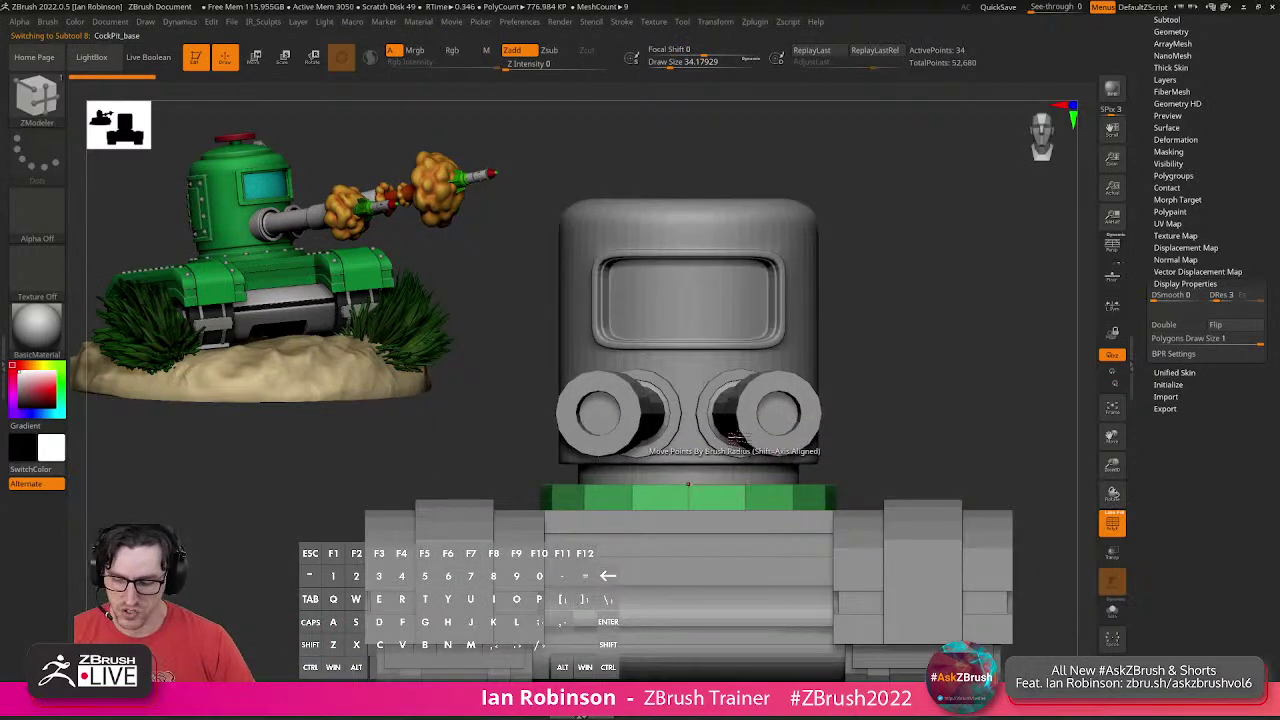
{"action": "left_click_drag", "start_coordinate": [1257, 122], "coordinate": [1238, 228]}
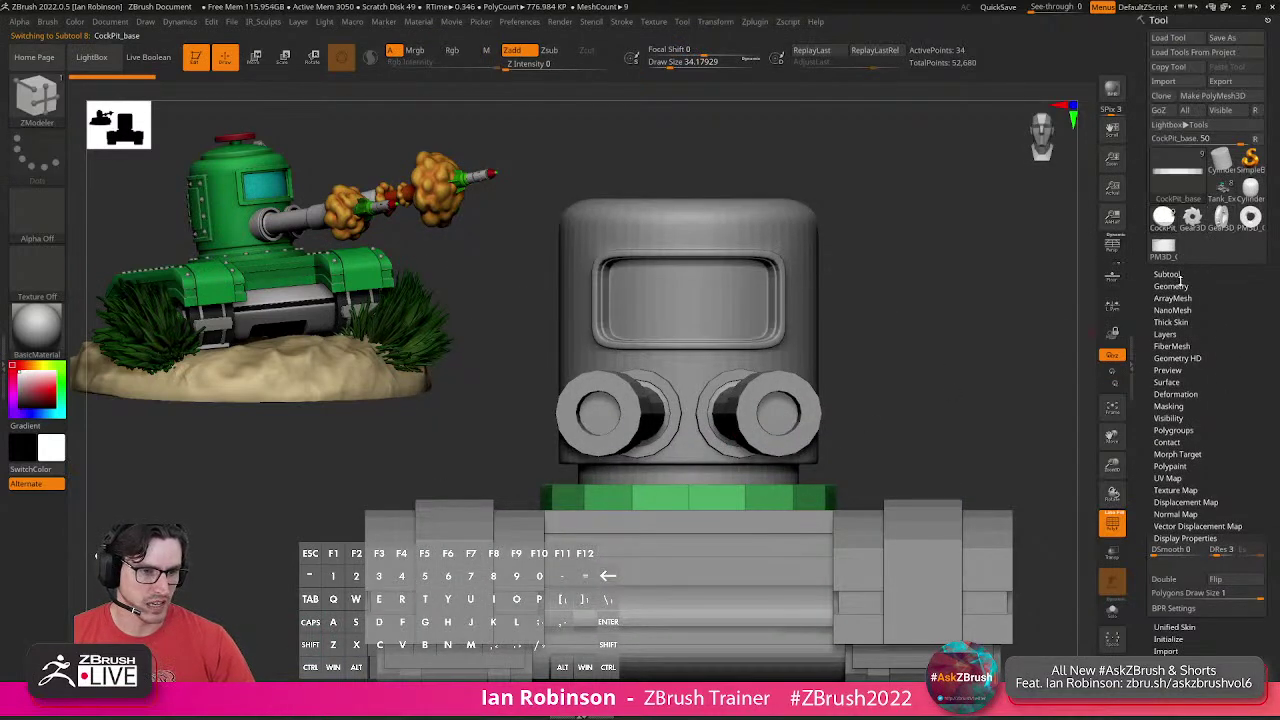
{"action": "left_click", "coordinate": [1180, 286]}
{"action": "left_click", "coordinate": [1168, 259]}
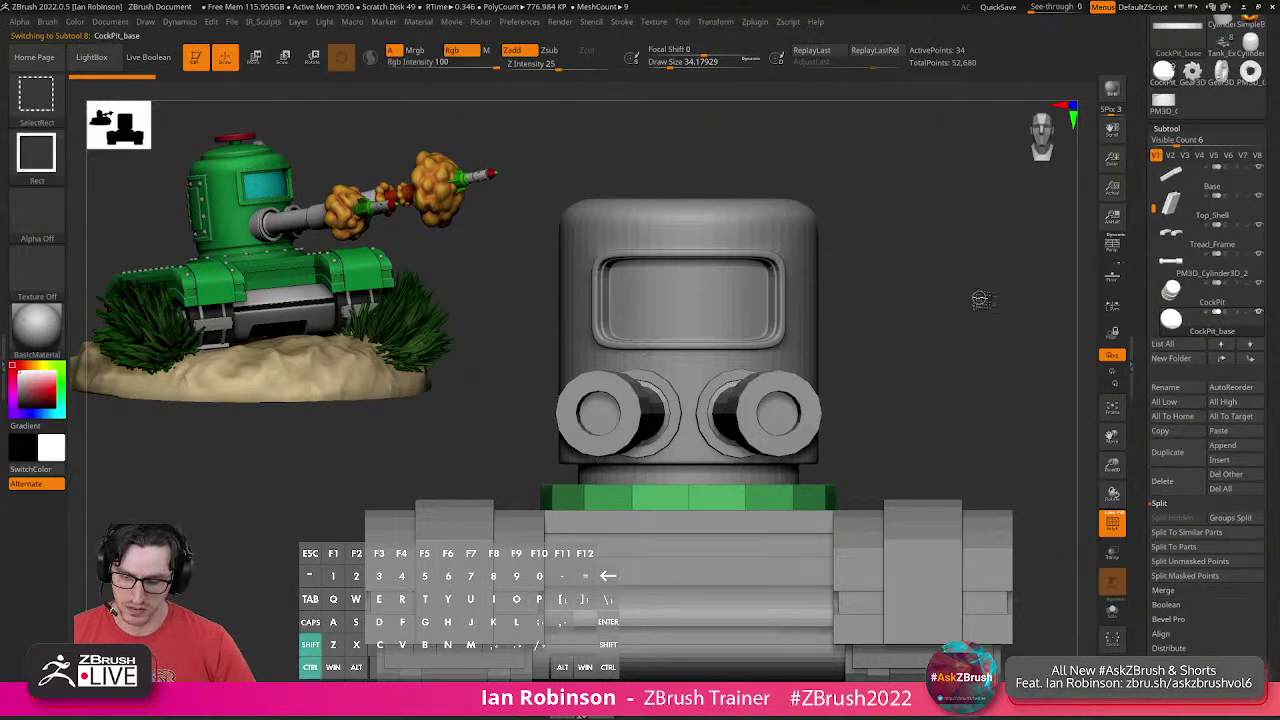
{"action": "key", "text": "w"}
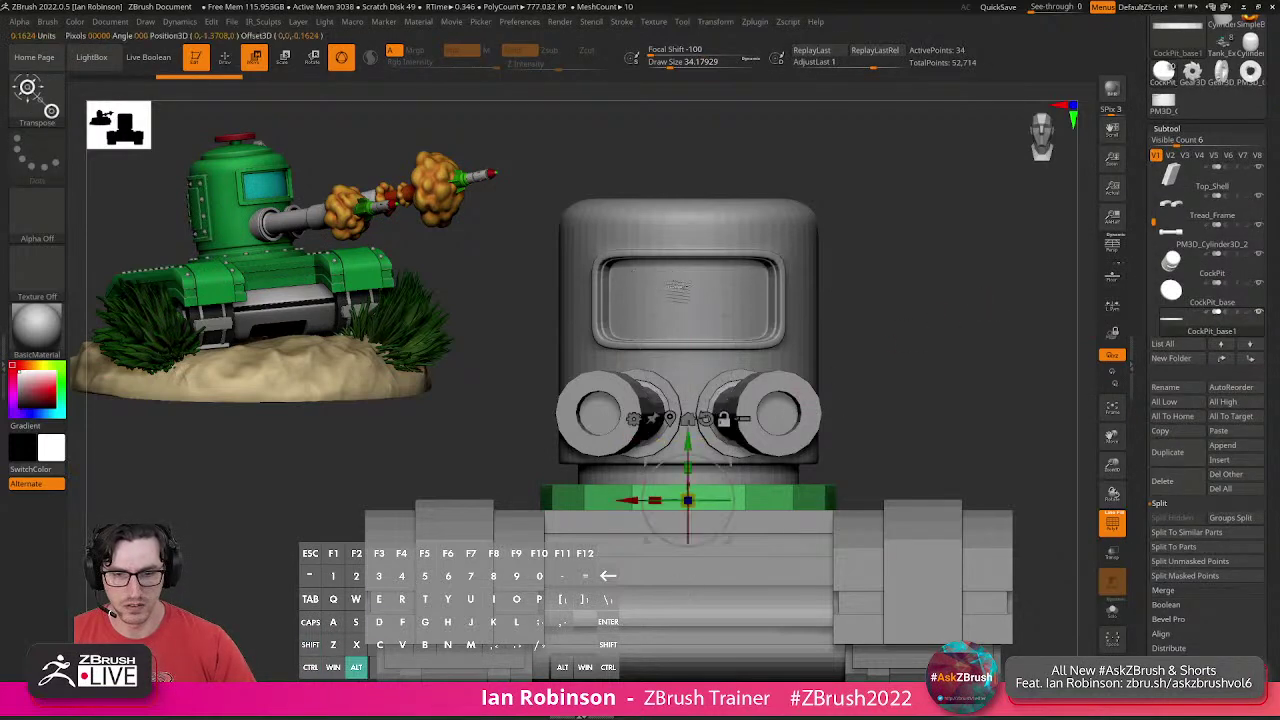
Move the duplicated disc onto the top of the cockpit and scale it down to sit inside the roof's outline.
{"action": "left_click_drag", "start_coordinate": [687, 300], "coordinate": [714, 111]}
{"action": "left_click_drag", "start_coordinate": [897, 201], "coordinate": [950, 345], "text": "alt"}
{"action": "left_click_drag", "start_coordinate": [671, 265], "coordinate": [661, 277]}
{"action": "left_click_drag", "start_coordinate": [676, 212], "coordinate": [688, 218]}
{"action": "key", "text": "q"}
{"action": "mouse_move", "coordinate": [868, 254]}
{"action": "left_mouse_down"}
{"action": "mouse_move", "coordinate": [880, 291]}
{"action": "mouse_move", "coordinate": [904, 276]}
{"action": "mouse_move", "coordinate": [1043, 381]}
{"action": "left_mouse_up"}
{"action": "key", "text": "shift+f"}
{"action": "key", "text": "shift+f"}
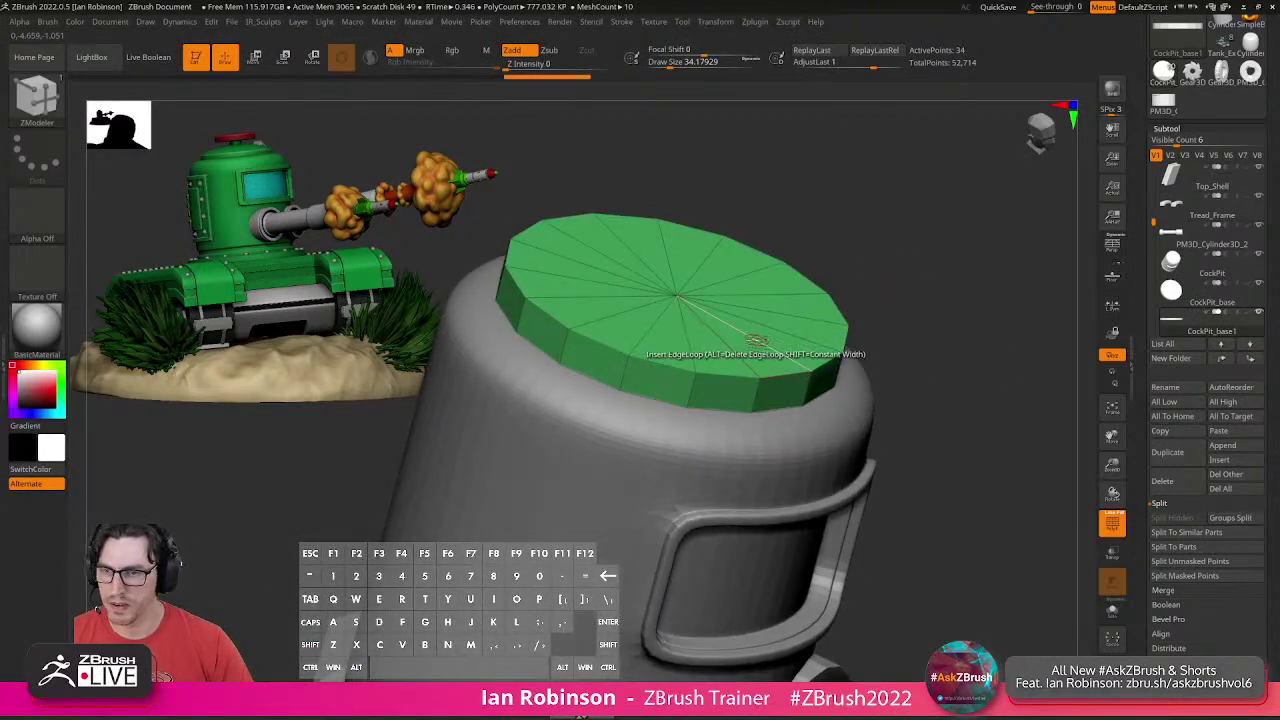
Thicken the roof disc by masking its lower part and raising its top face.
{"action": "scroll", "coordinate": [505, 262], "scroll_direction": "up", "scroll_amount": 3}
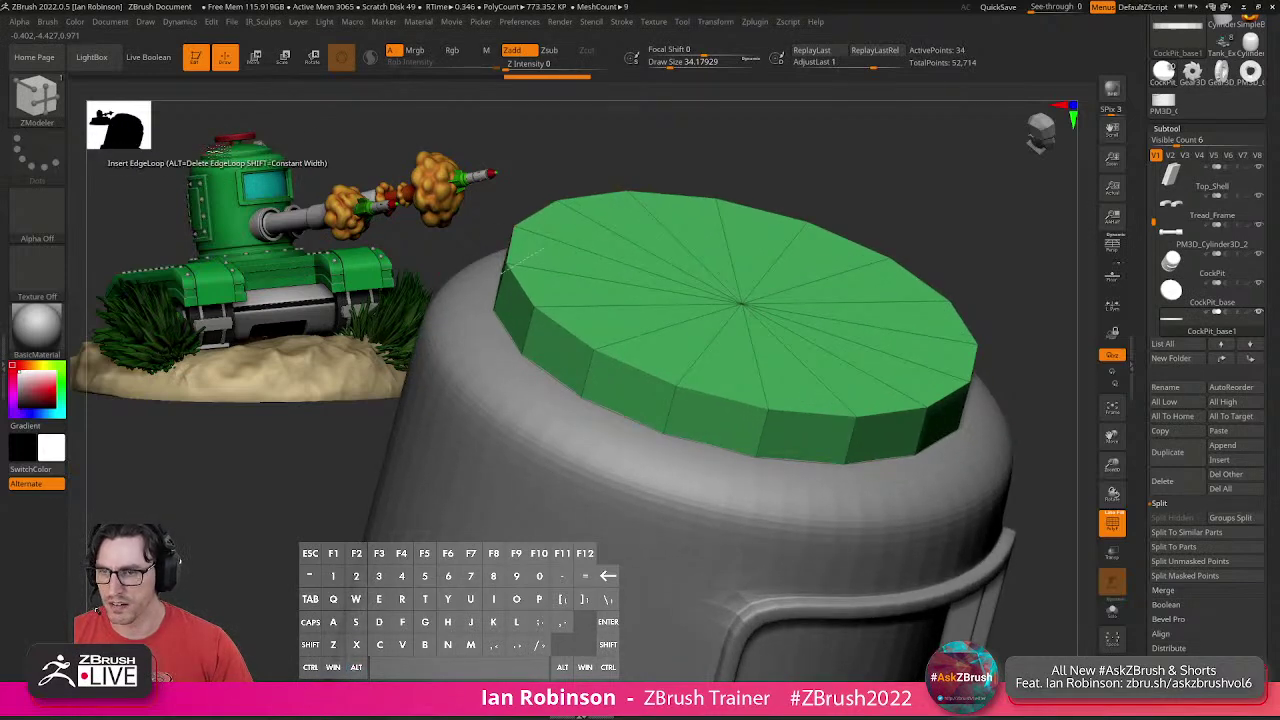
{"action": "right_click_drag", "start_coordinate": [816, 343], "coordinate": [777, 322]}
{"action": "left_click_drag", "start_coordinate": [468, 291], "coordinate": [815, 294], "text": "ctrl"}
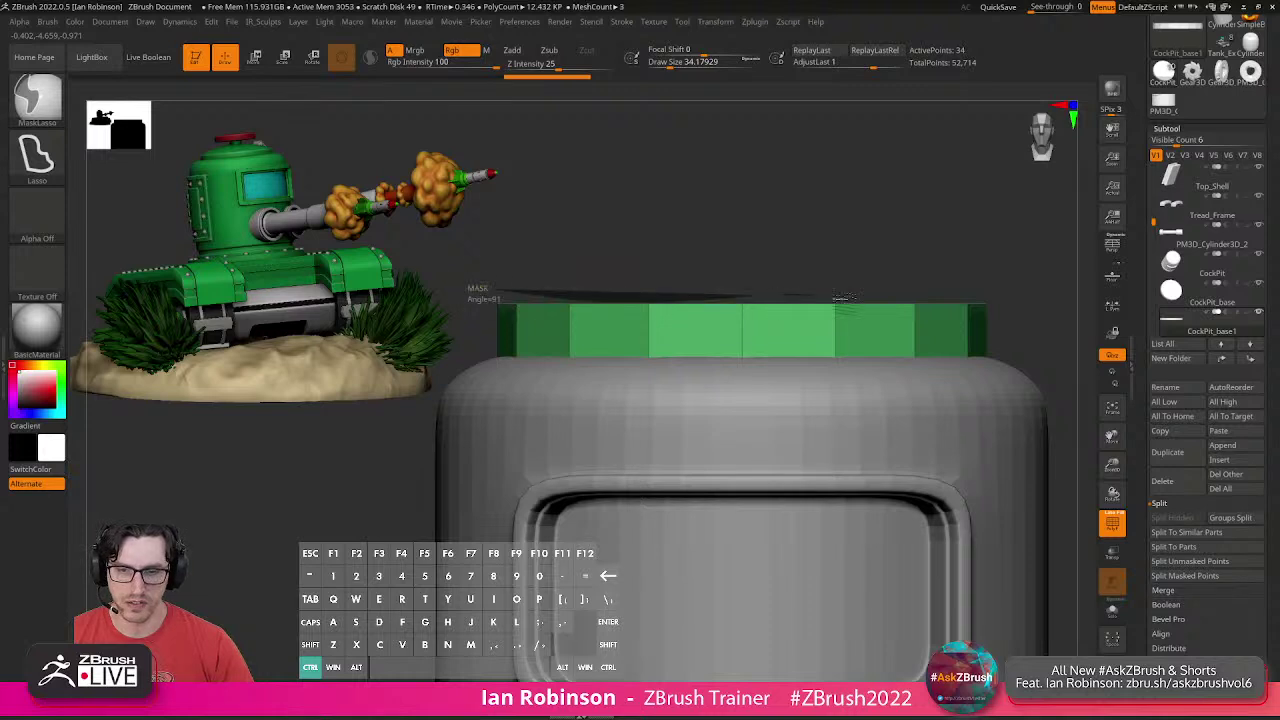
{"action": "mouse_move", "coordinate": [978, 297]}
{"action": "left_mouse_down", "text": "ctrl"}
{"action": "mouse_move", "coordinate": [960, 305]}
{"action": "mouse_move", "coordinate": [878, 268]}
{"action": "mouse_move", "coordinate": [526, 262]}
{"action": "mouse_move", "coordinate": [468, 310]}
{"action": "mouse_move", "coordinate": [496, 314]}
{"action": "left_mouse_up", "text": "ctrl"}
{"action": "key", "text": "w"}
{"action": "left_click_drag", "start_coordinate": [741, 270], "coordinate": [742, 250]}
{"action": "key", "text": "q"}
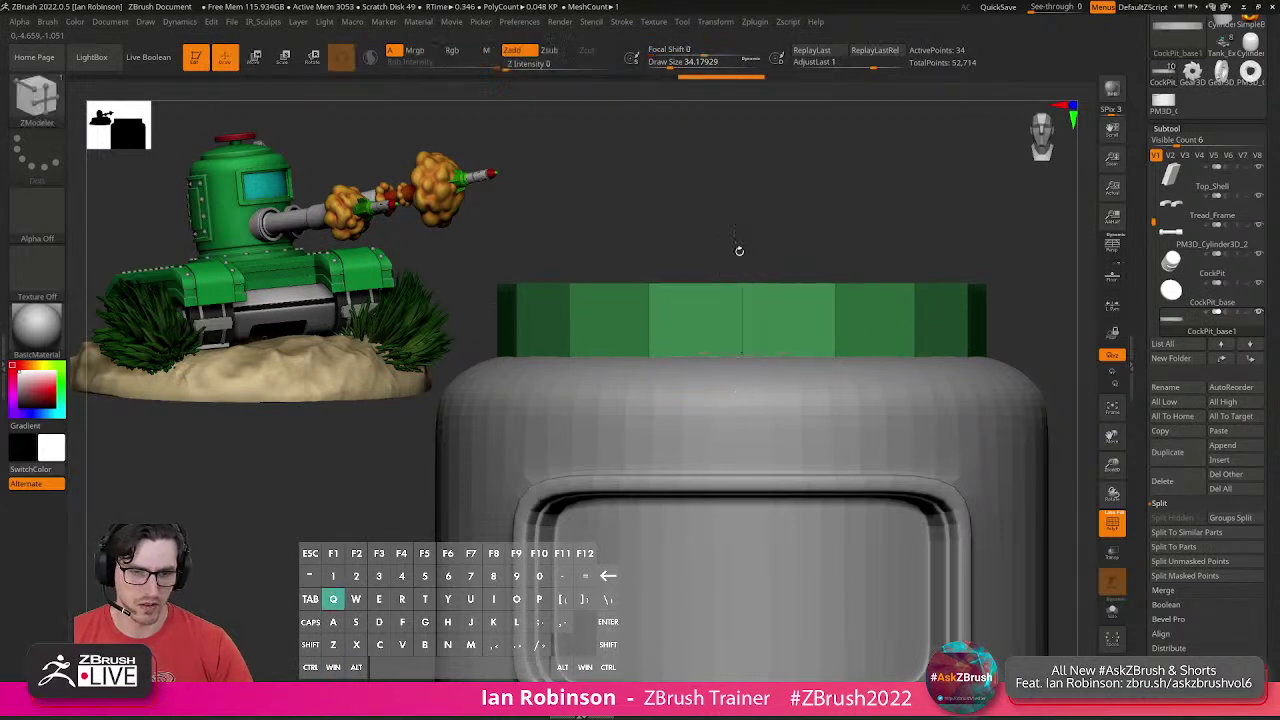
Insert an edge loop around the roof disc's side and narrow the top above it into a sloped cap.
{"action": "right_click_drag", "start_coordinate": [756, 235], "coordinate": [753, 272], "text": "ctrl"}
{"action": "left_click_drag", "start_coordinate": [749, 319], "coordinate": [749, 334]}
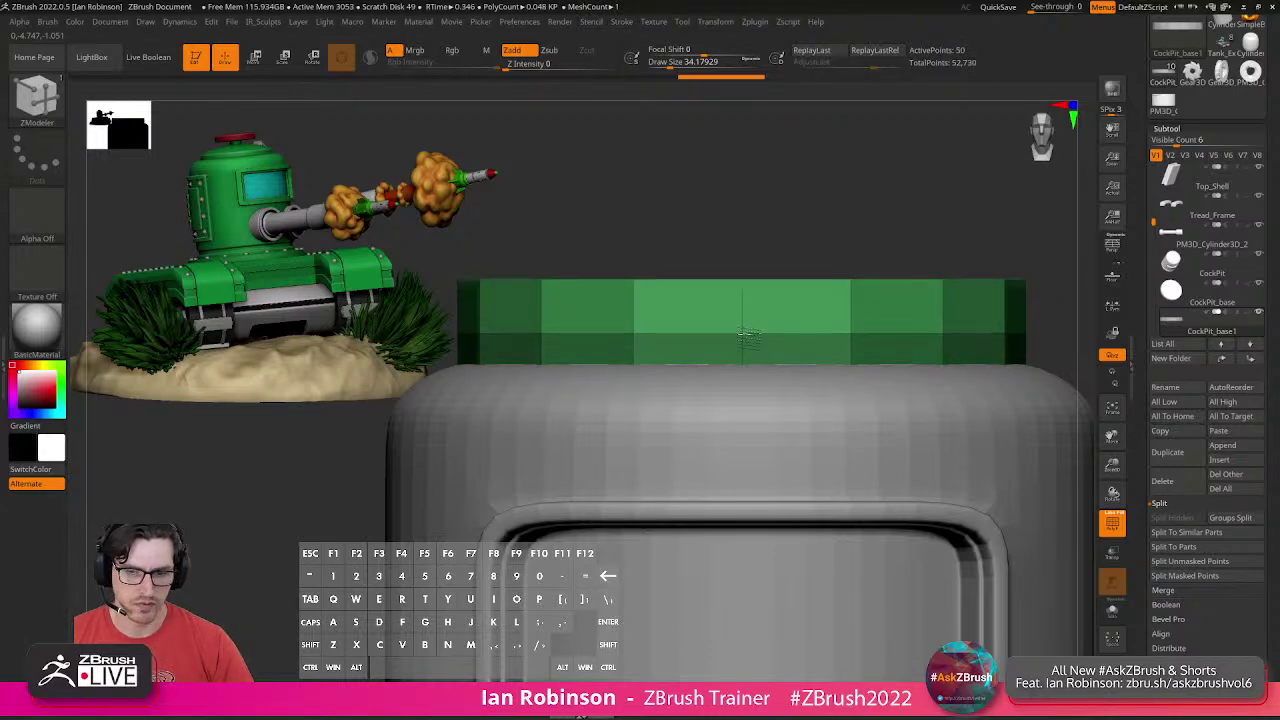
{"action": "left_click_drag", "start_coordinate": [718, 252], "coordinate": [735, 265], "text": "alt"}
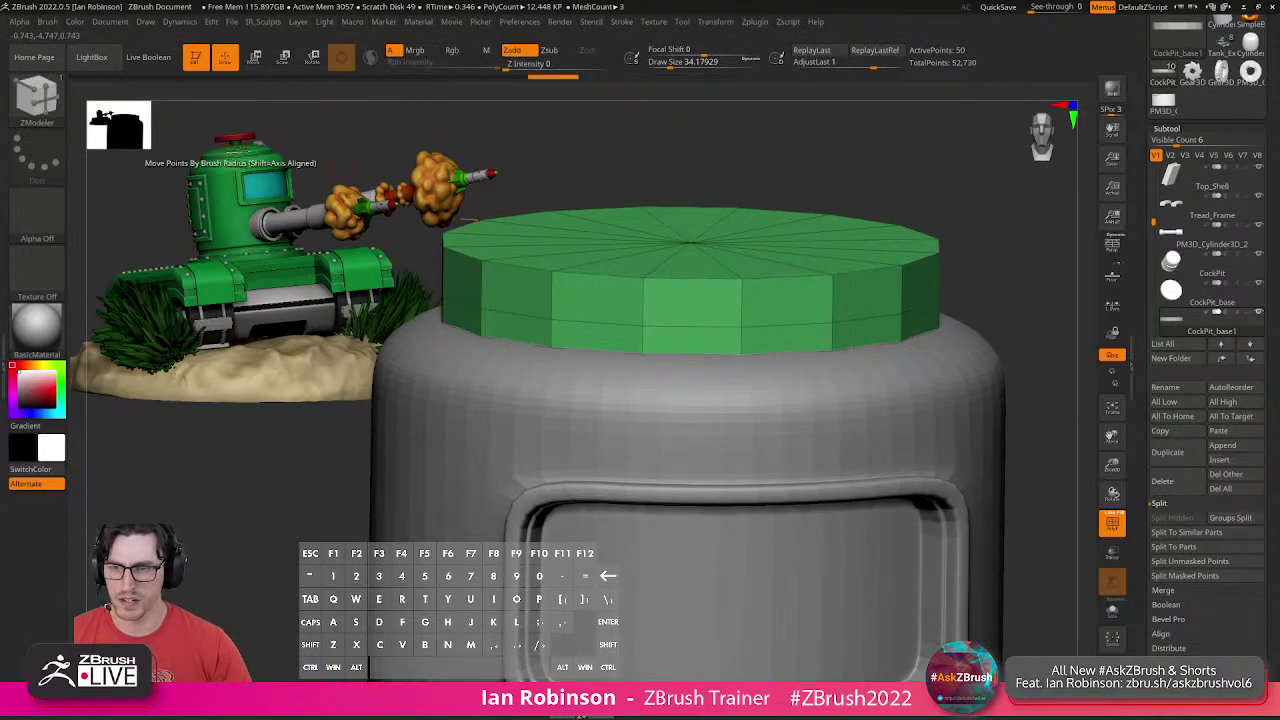
{"action": "right_click_drag", "start_coordinate": [674, 250], "coordinate": [699, 296]}
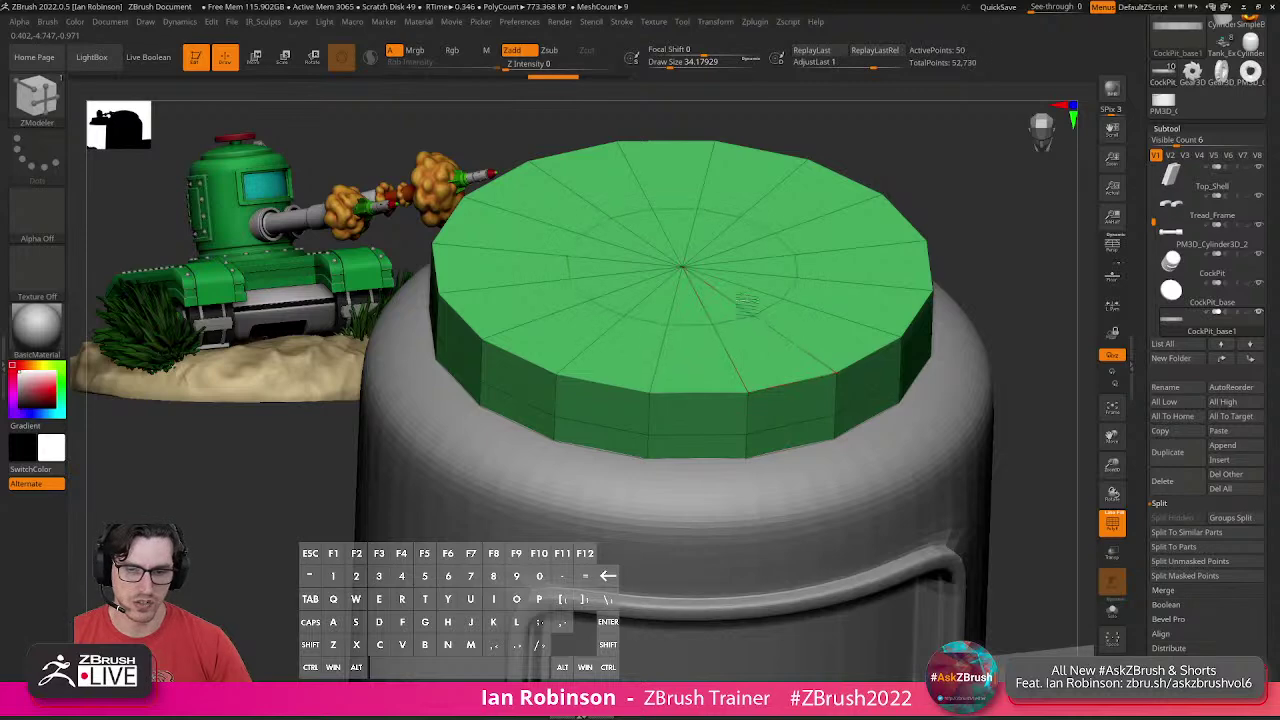
{"action": "left_click", "coordinate": [880, 350], "text": "alt"}
{"action": "right_click_drag", "start_coordinate": [882, 352], "coordinate": [814, 350], "text": "alt"}
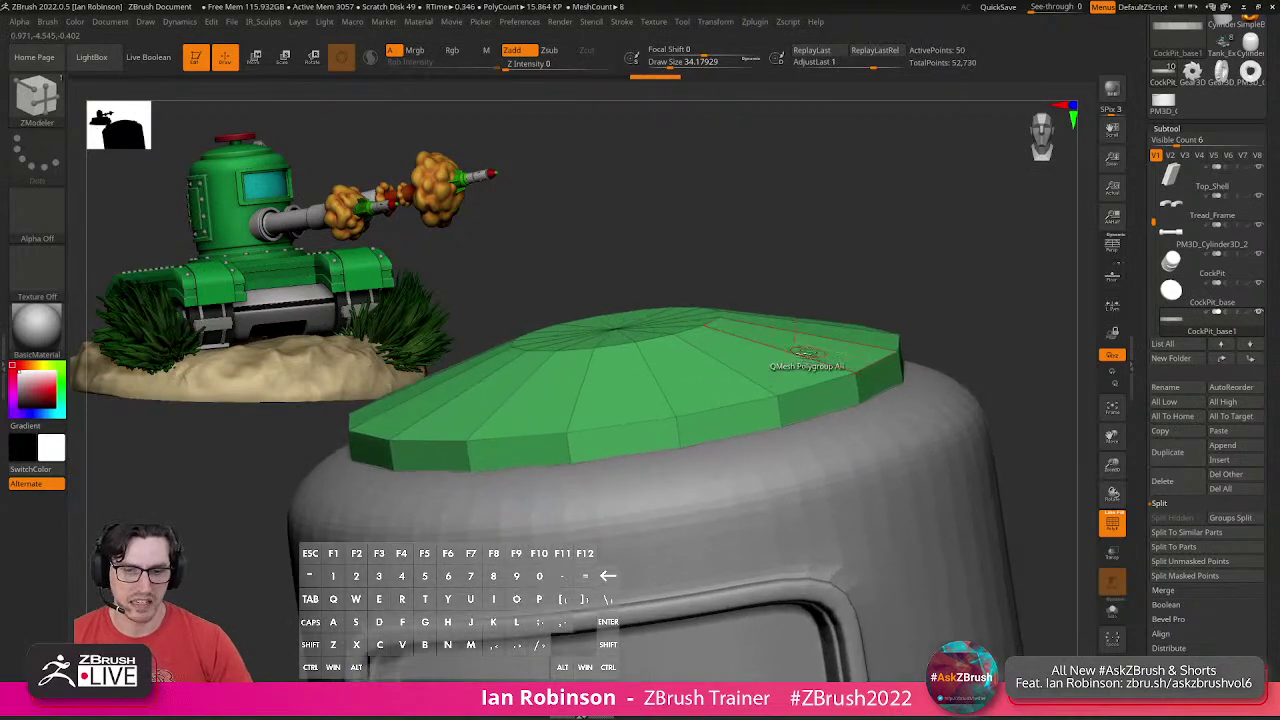
Round the cap's slope by inserting two edge loops with Multiple EdgeLoops and Interactive Elevation, and merge the cap into one polygroup.
{"action": "key", "text": "space"}
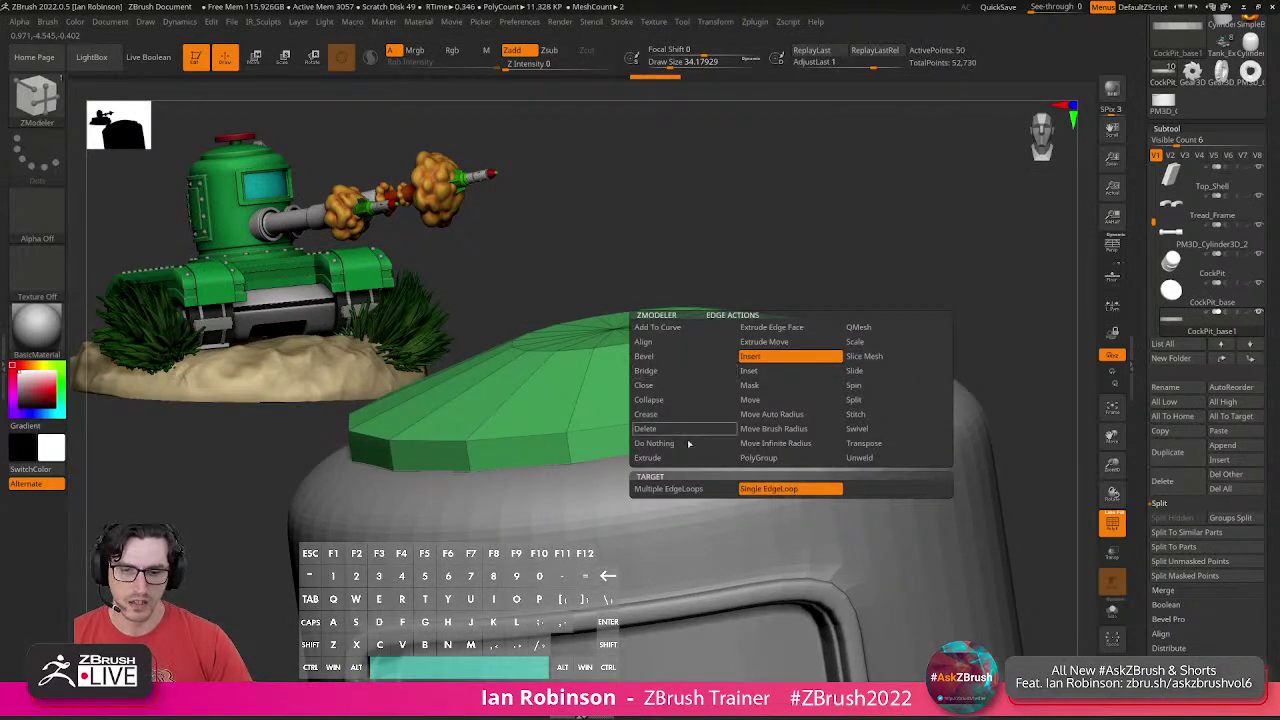
{"action": "left_click", "coordinate": [686, 490]}
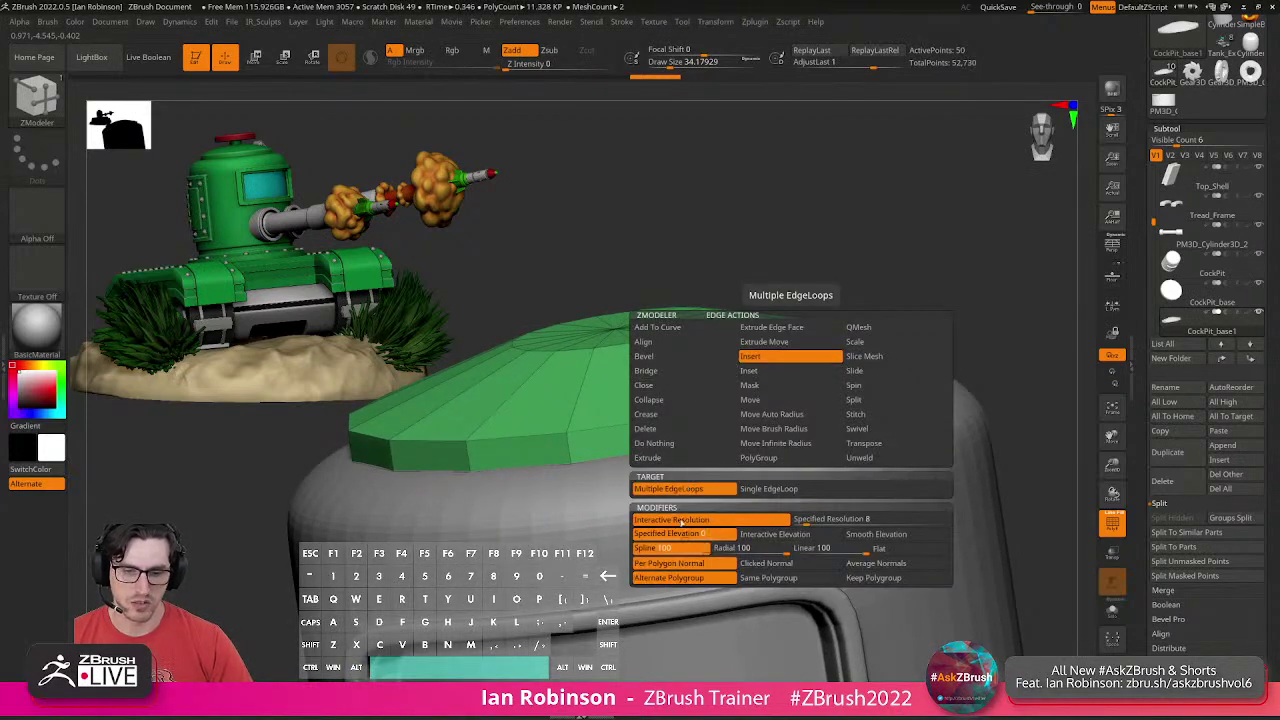
{"action": "left_click", "coordinate": [773, 534]}
{"action": "left_click", "coordinate": [740, 377]}
{"action": "left_click_drag", "start_coordinate": [740, 377], "coordinate": [765, 385]}
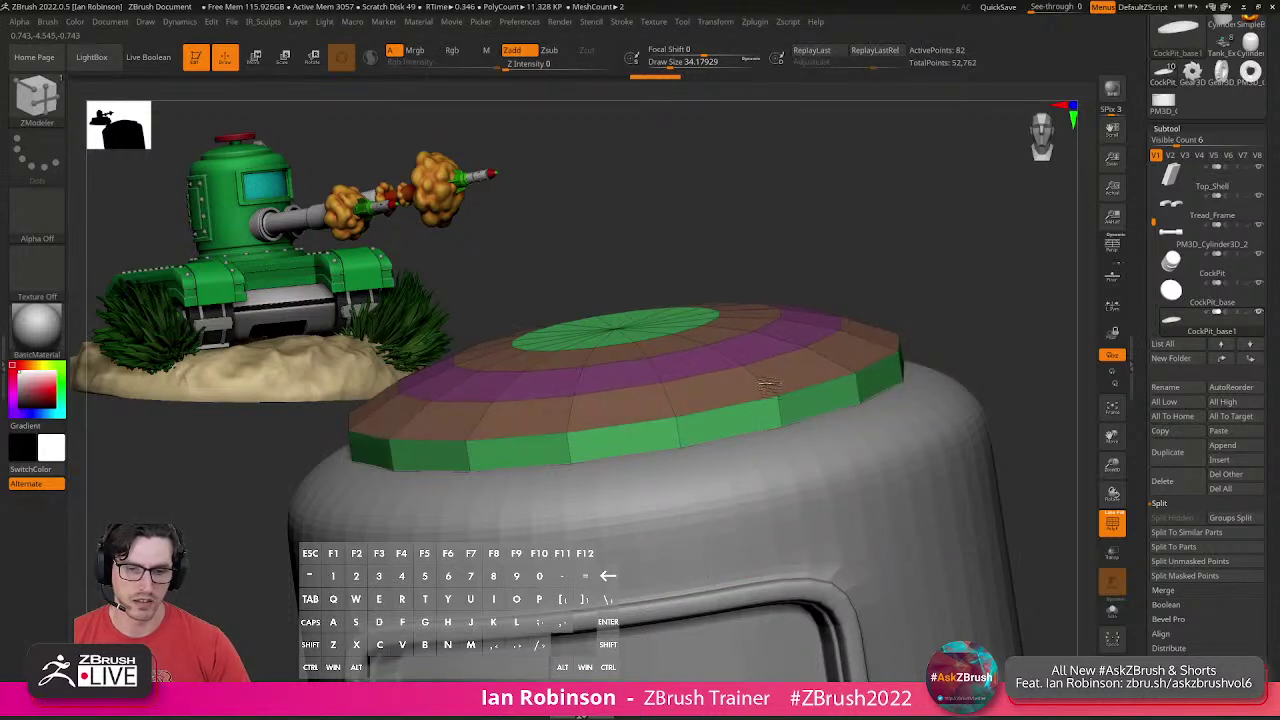
{"action": "left_click_drag", "start_coordinate": [769, 385], "coordinate": [767, 386]}
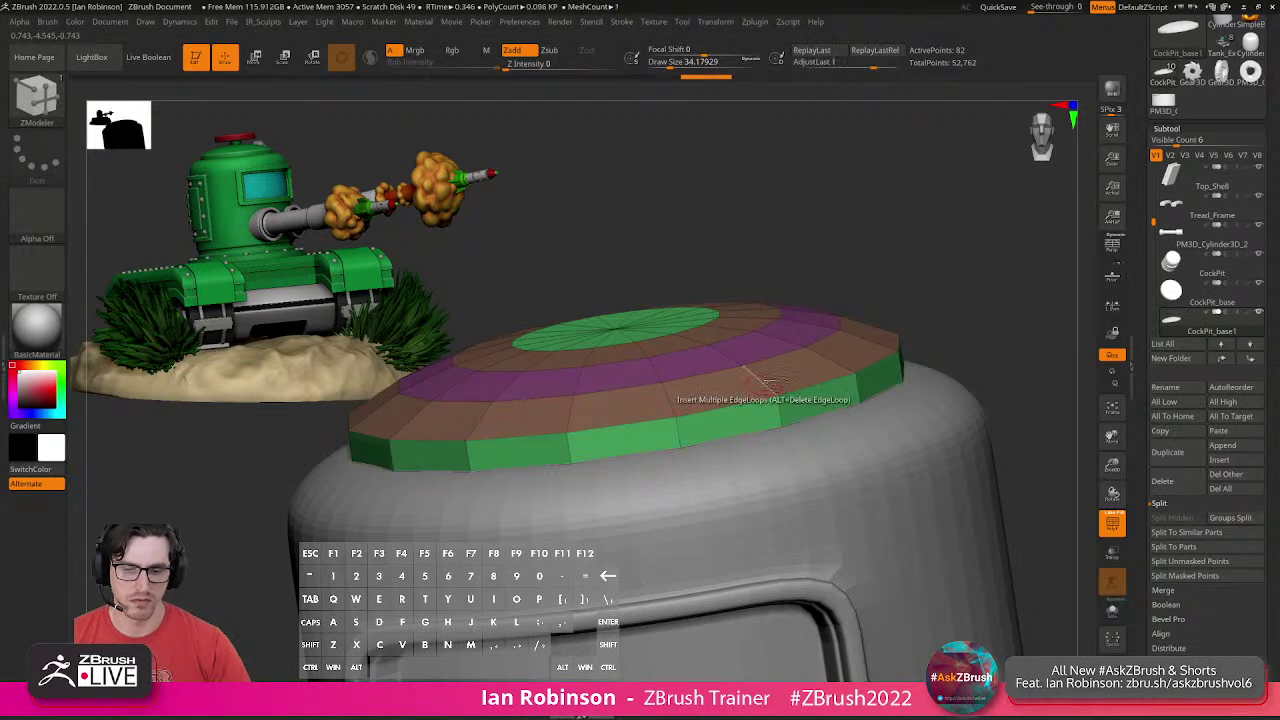
{"action": "key", "text": "ctrl+w"}
{"action": "mouse_move", "coordinate": [874, 314]}
{"action": "left_mouse_down", "text": "shift"}
{"action": "mouse_move", "coordinate": [878, 277]}
{"action": "mouse_move", "coordinate": [871, 320]}
{"action": "left_mouse_up", "text": "shift"}
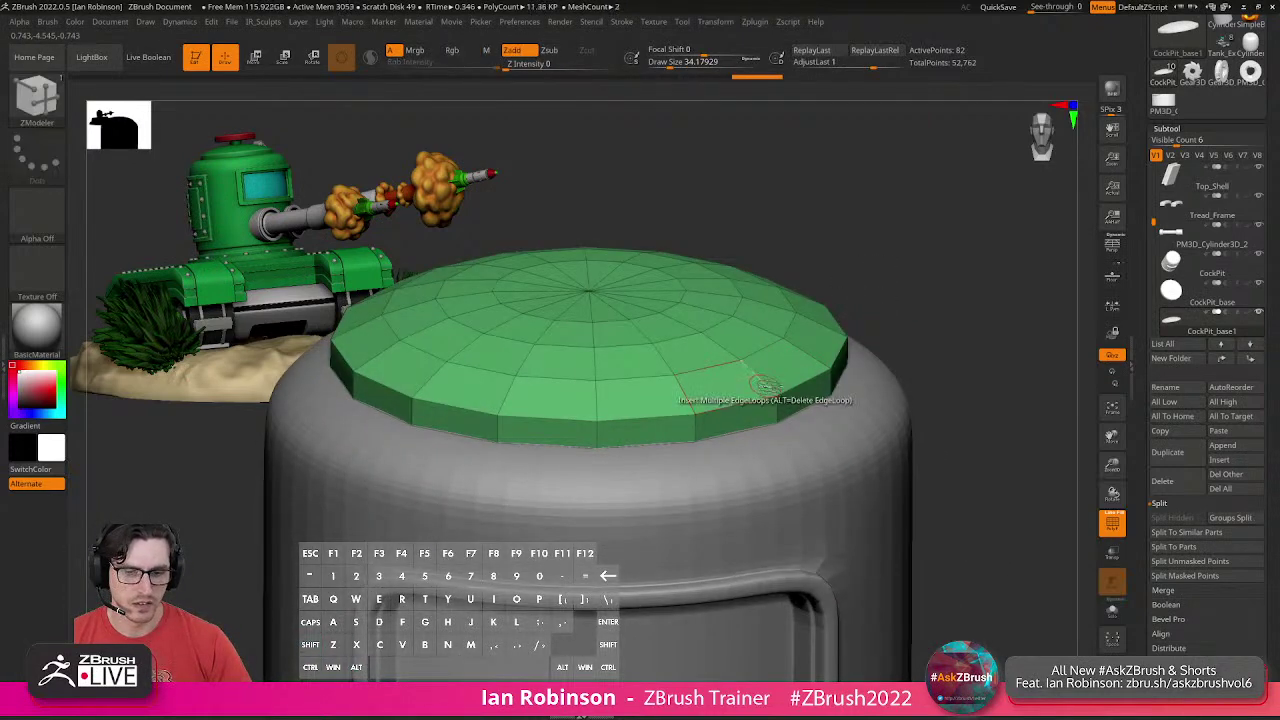
{"action": "key", "text": "space"}
{"action": "left_click", "coordinate": [724, 357]}
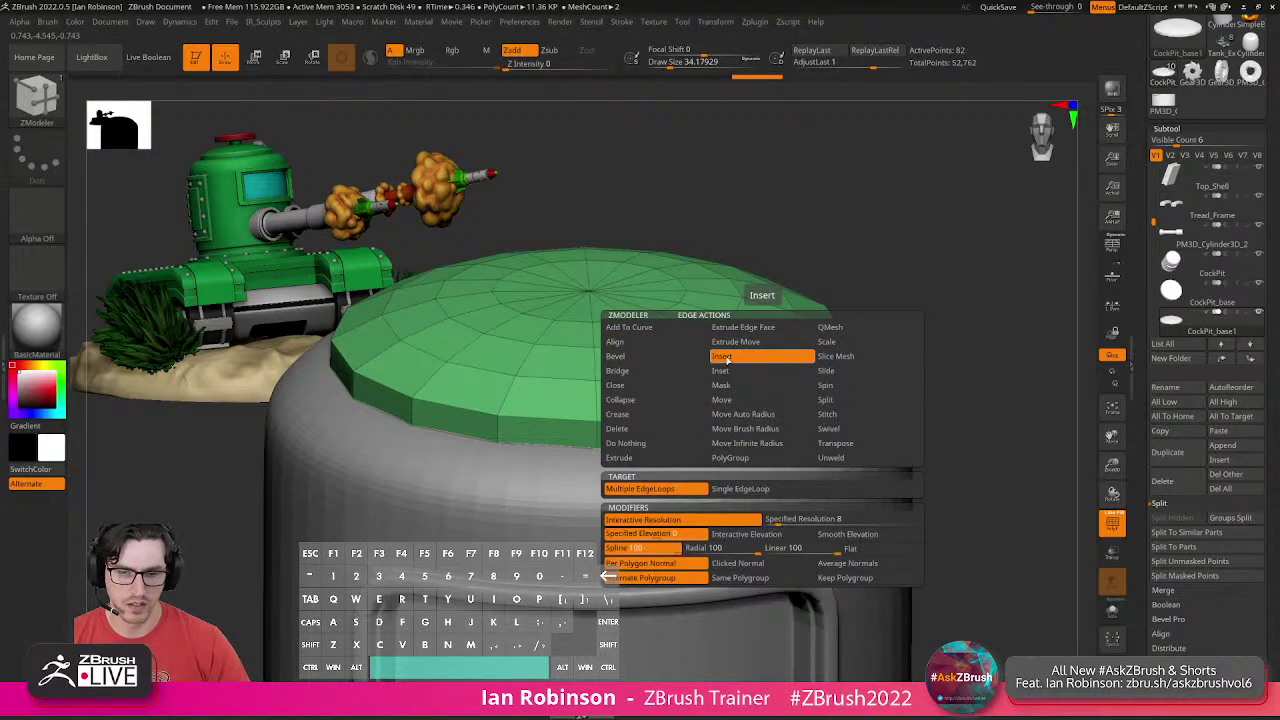
{"action": "key", "text": "space"}
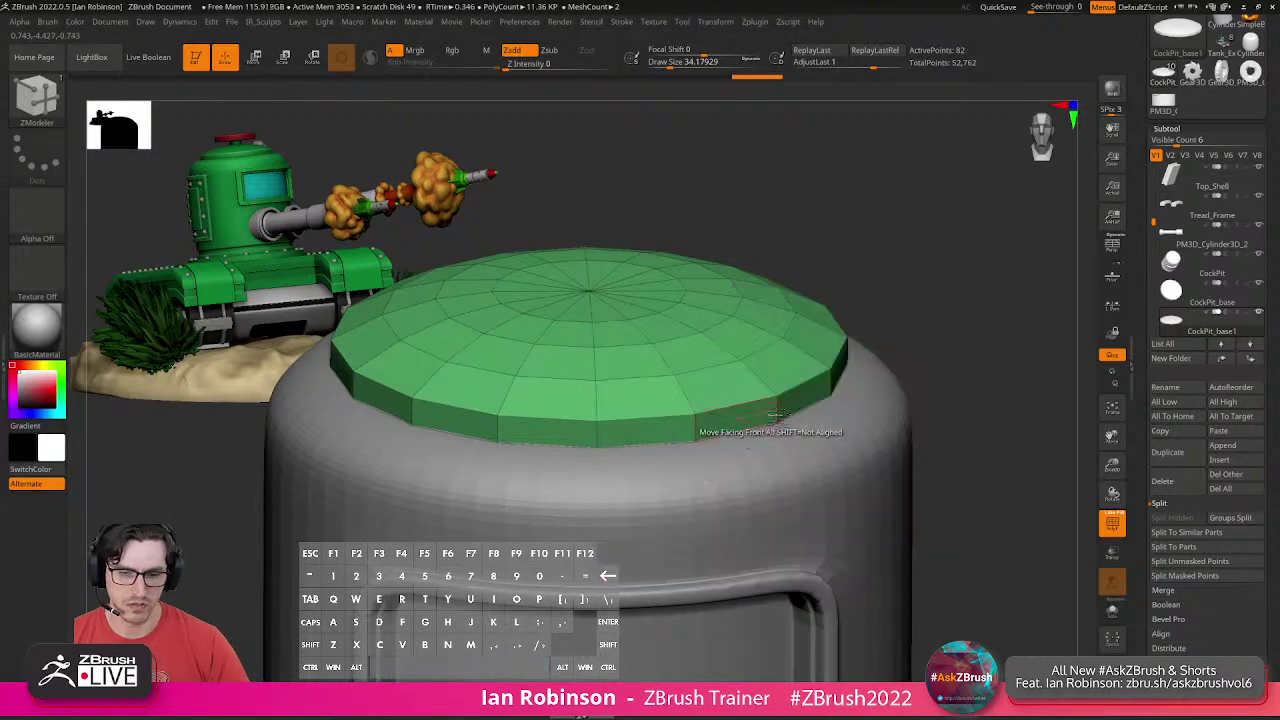
{"action": "key", "text": "space"}
{"action": "left_click", "coordinate": [731, 269]}
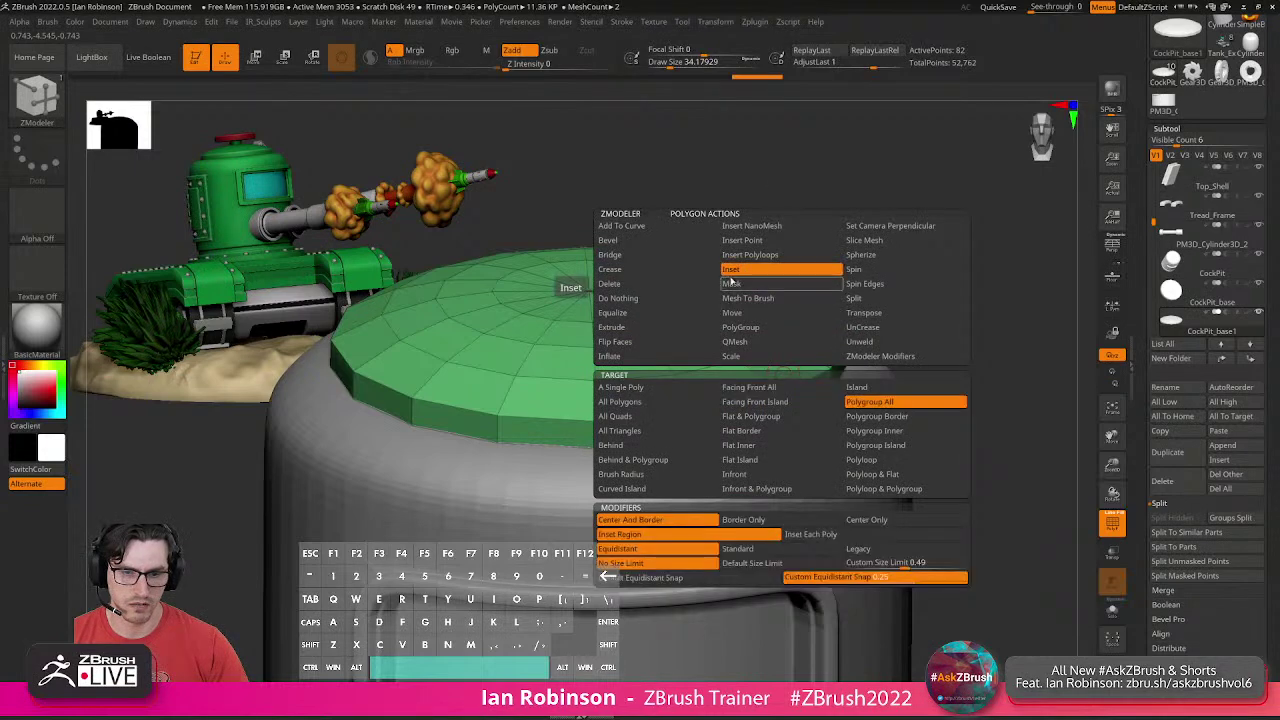
{"action": "left_click", "coordinate": [780, 358]}
{"action": "key", "text": "space"}
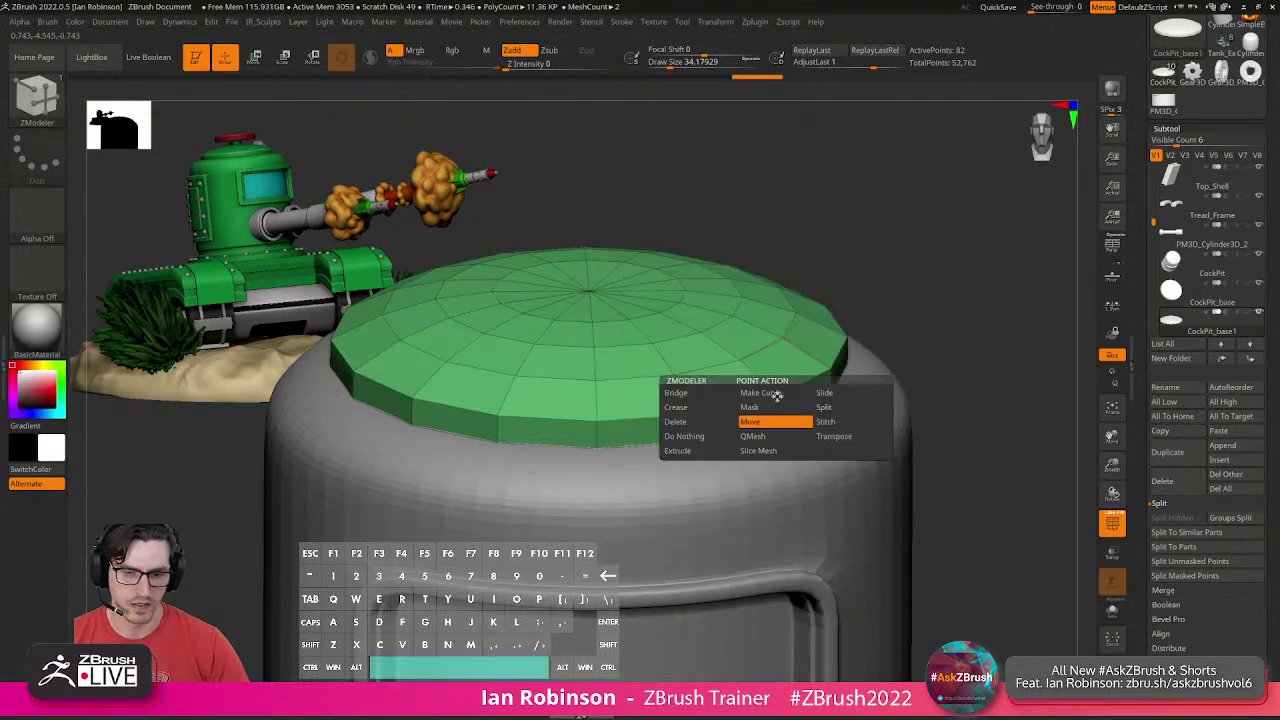
Set edge insertion to Single EdgeLoop and add two supporting loops close to the cap's outer rim.
{"action": "key", "text": "space"}
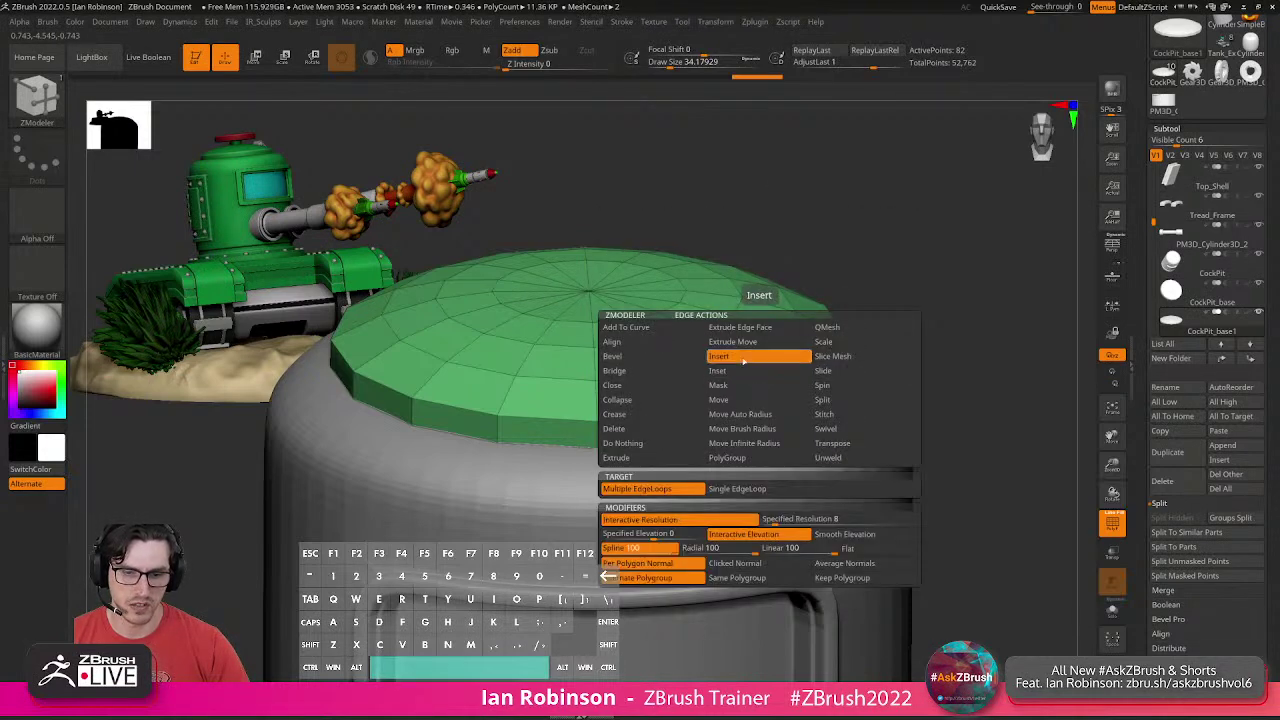
{"action": "left_click", "coordinate": [736, 489]}
{"action": "left_click_drag", "start_coordinate": [766, 384], "coordinate": [780, 399]}
{"action": "left_click", "coordinate": [778, 398]}
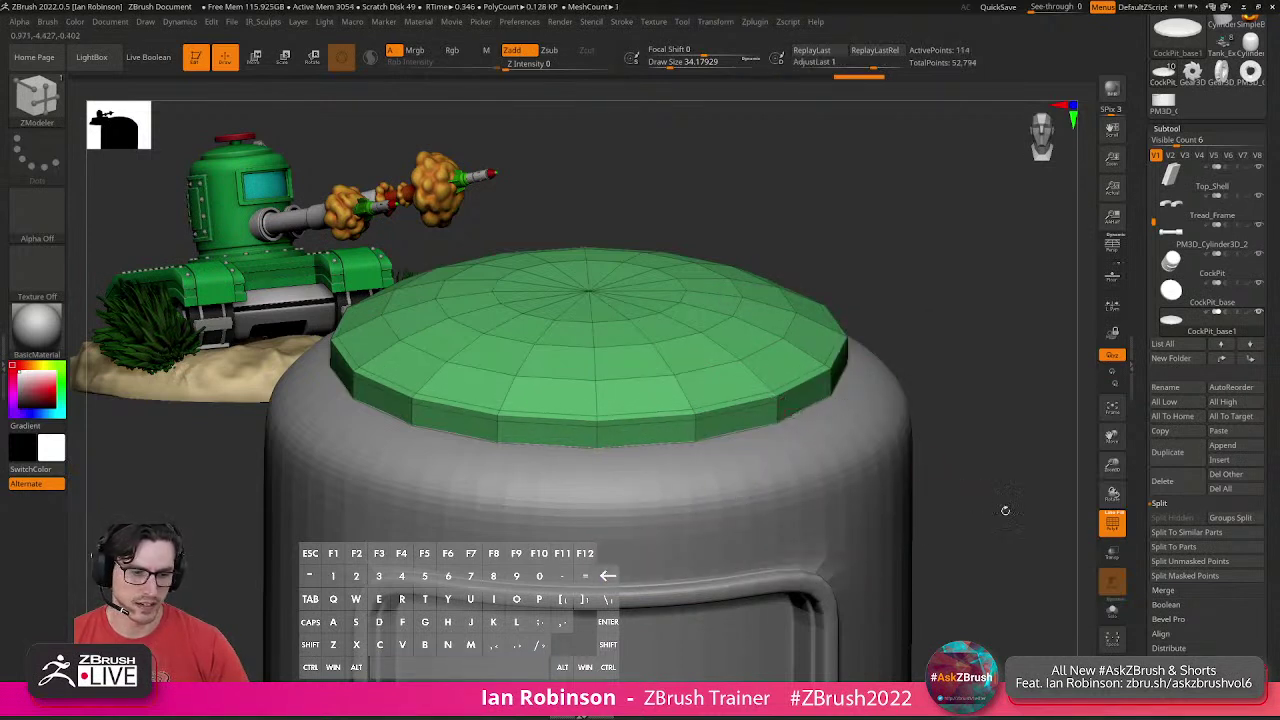
Isolate the cap, add two supporting edge loops near its bottom edge, preview it with dynamic subdivision and show the whole tank.
{"action": "left_click", "coordinate": [1112, 610]}
{"action": "left_click", "coordinate": [778, 416]}
{"action": "left_click_drag", "start_coordinate": [822, 490], "coordinate": [904, 462], "text": "alt"}
{"action": "left_click", "coordinate": [778, 423]}
{"action": "key", "text": "d"}
{"action": "key", "text": "shift+f"}
{"action": "left_click", "coordinate": [1112, 610]}
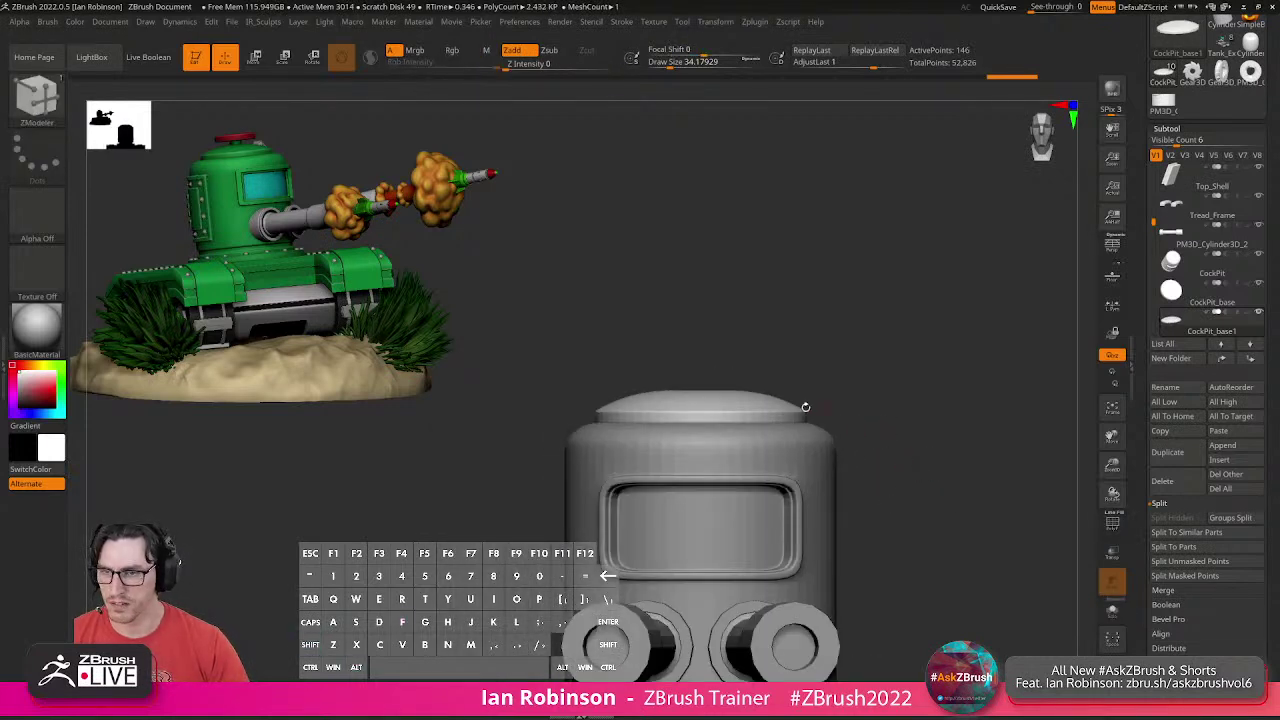
Raise the cap slightly above the cockpit roof, turn polyframe back on and return to the ZModeler brush.
{"action": "key", "text": "w"}
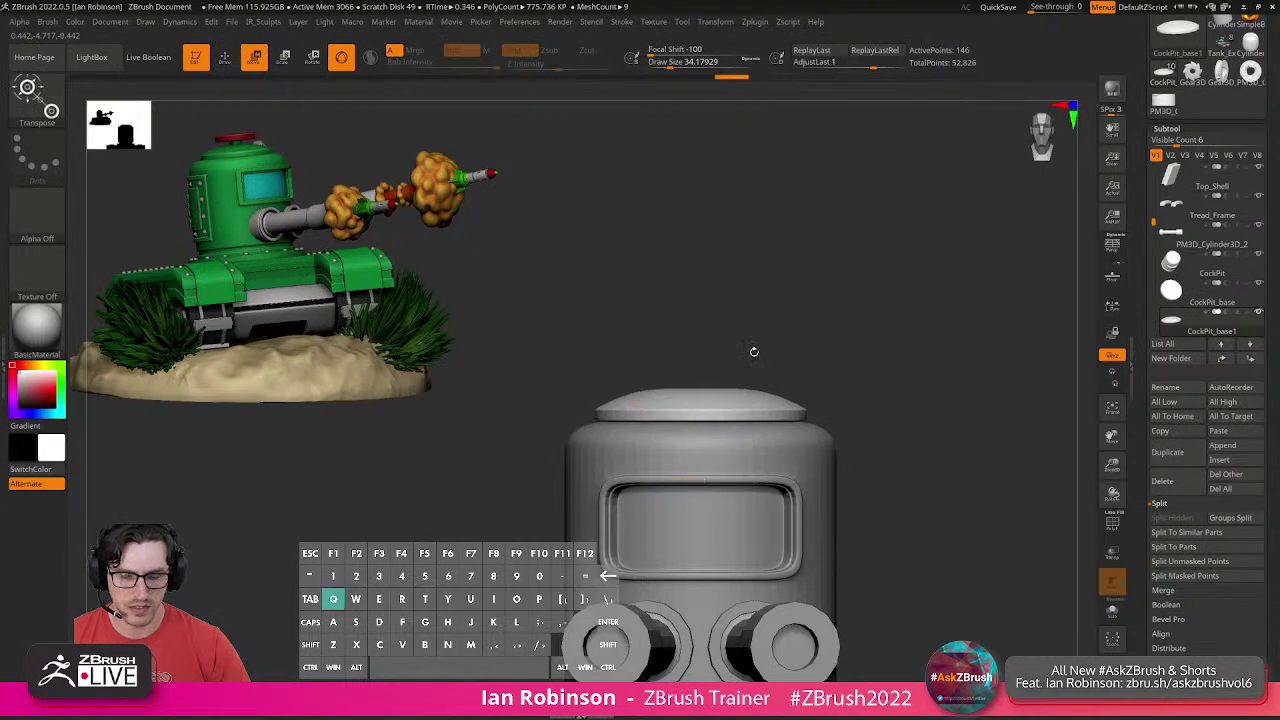
{"action": "key", "text": "q"}
{"action": "left_click_drag", "start_coordinate": [490, 378], "coordinate": [475, 421], "text": "alt"}
{"action": "key", "text": "shift+f"}
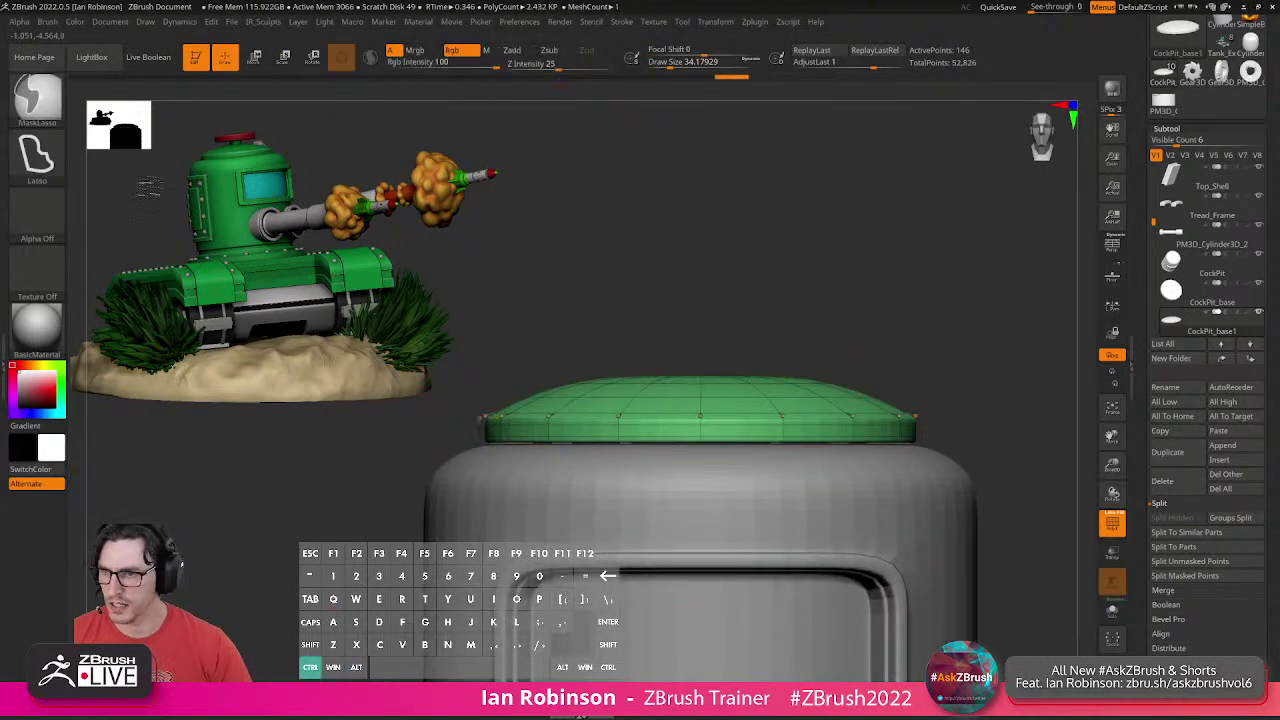
{"action": "key", "text": "b"}
{"action": "key", "text": "z"}
{"action": "key", "text": "m"}
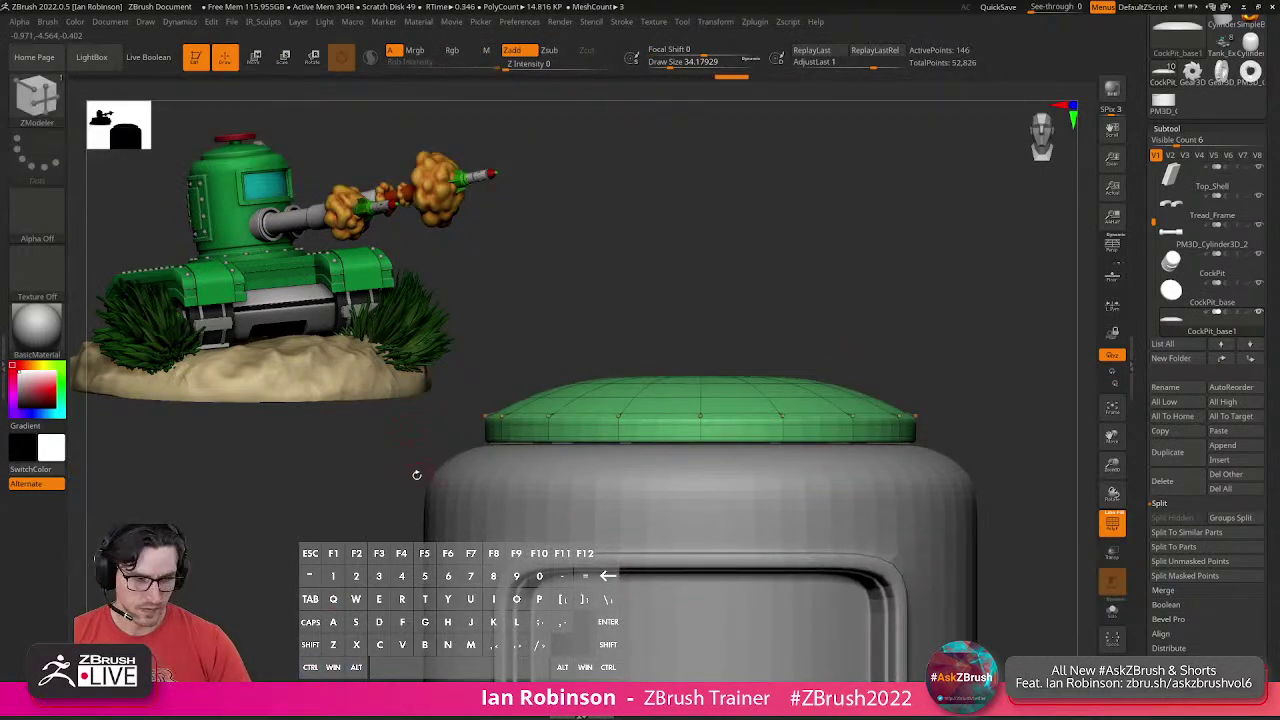
Mask the upper part of the cap and move its unmasked bottom edge slightly down toward the cockpit roof.
{"action": "left_click_drag", "start_coordinate": [436, 433], "coordinate": [976, 560], "text": "ctrl"}
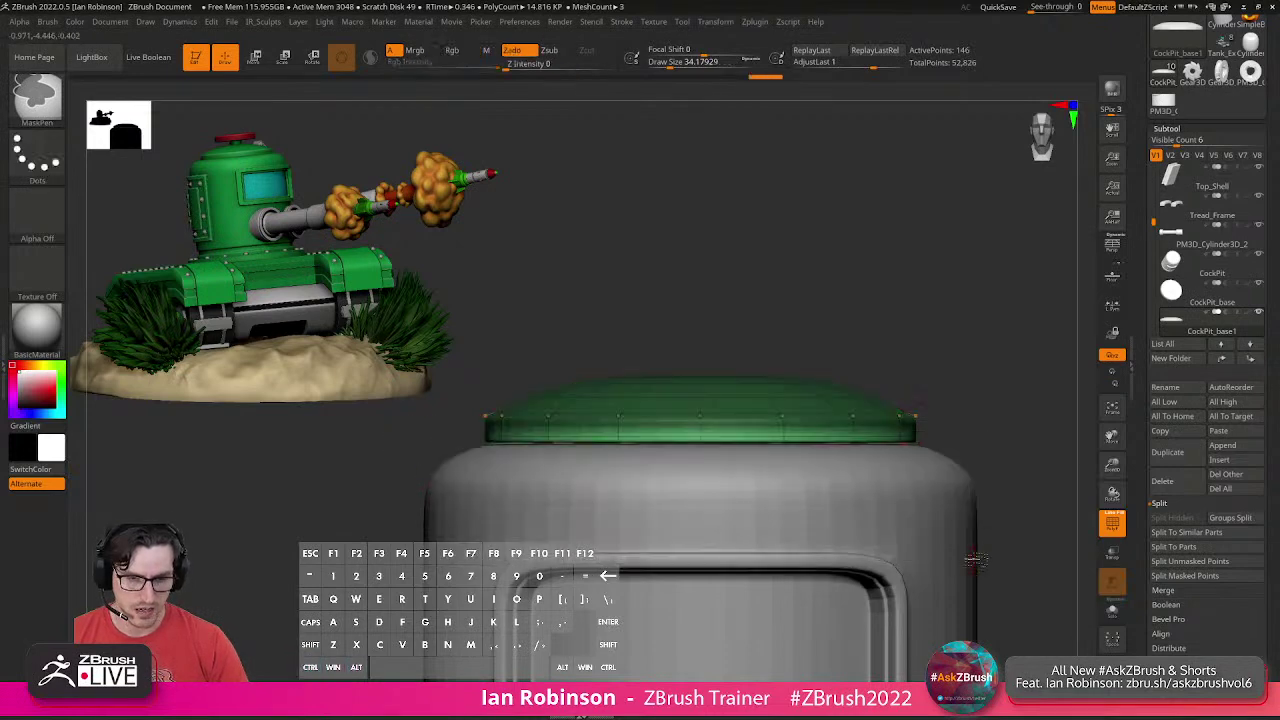
{"action": "key", "text": "w"}
{"action": "left_click_drag", "start_coordinate": [700, 347], "coordinate": [700, 356]}
{"action": "key", "text": "q"}
{"action": "mouse_move", "coordinate": [954, 389]}
{"action": "left_mouse_down", "text": "alt"}
{"action": "mouse_move", "coordinate": [941, 394]}
{"action": "mouse_move", "coordinate": [951, 457]}
{"action": "mouse_move", "coordinate": [871, 423]}
{"action": "mouse_move", "coordinate": [888, 451]}
{"action": "left_mouse_up", "text": "alt"}
{"action": "key", "text": "shift+f"}
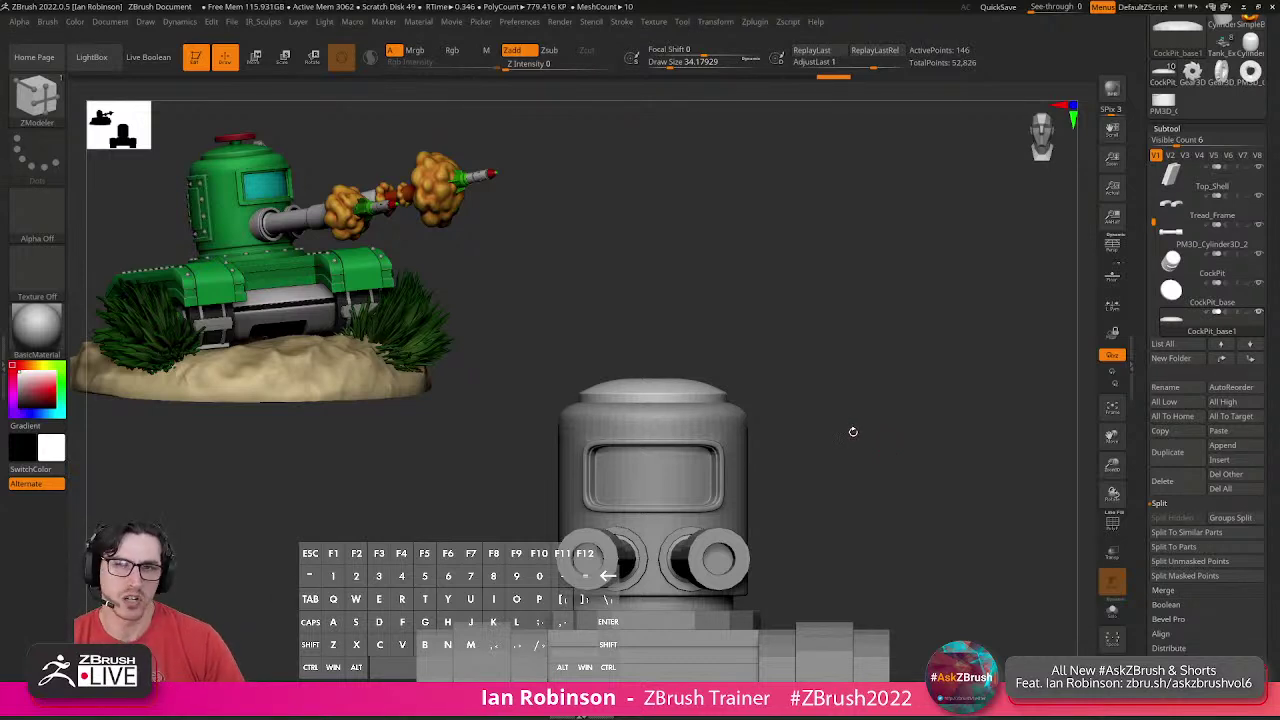
Insert an edge loop around the centre of the cap's top with polyframe on.
{"action": "left_click_drag", "start_coordinate": [837, 386], "coordinate": [814, 408]}
{"action": "key", "text": "shift+f"}
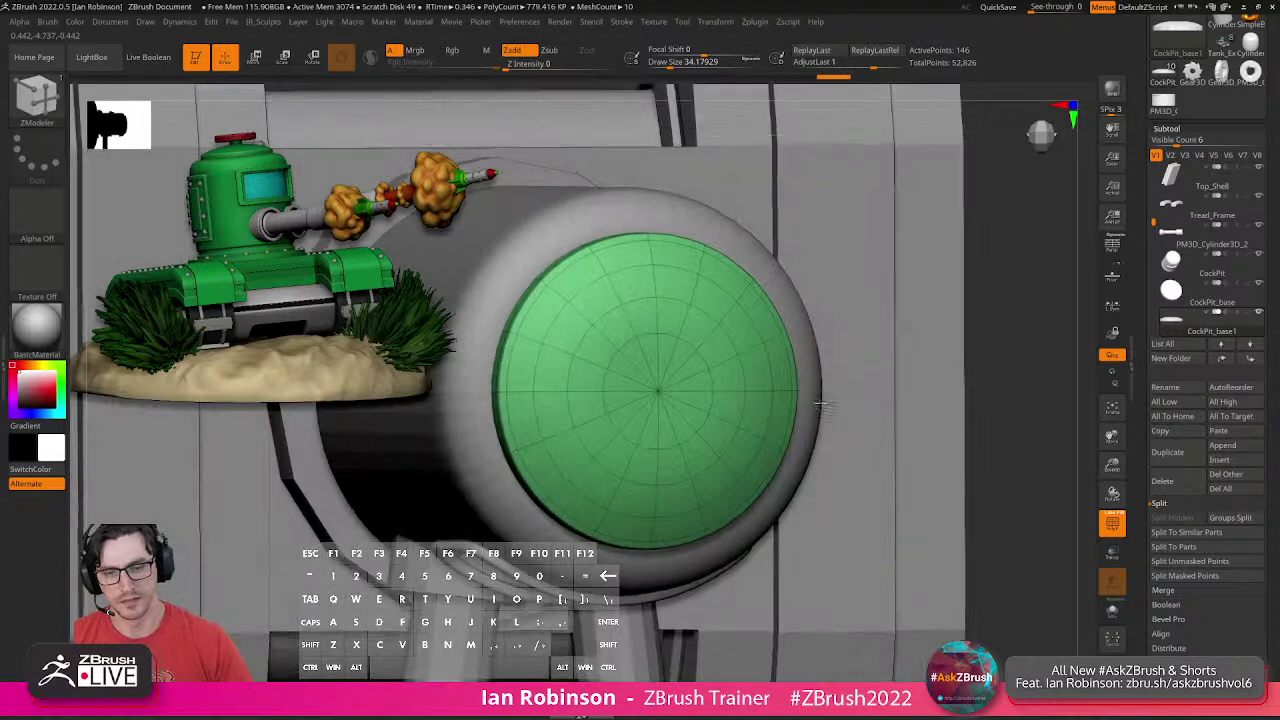
{"action": "key", "text": "shift+z"}
{"action": "key", "text": "shift+f"}
{"action": "key", "text": "shift+f"}
{"action": "left_click_drag", "start_coordinate": [733, 397], "coordinate": [718, 396]}
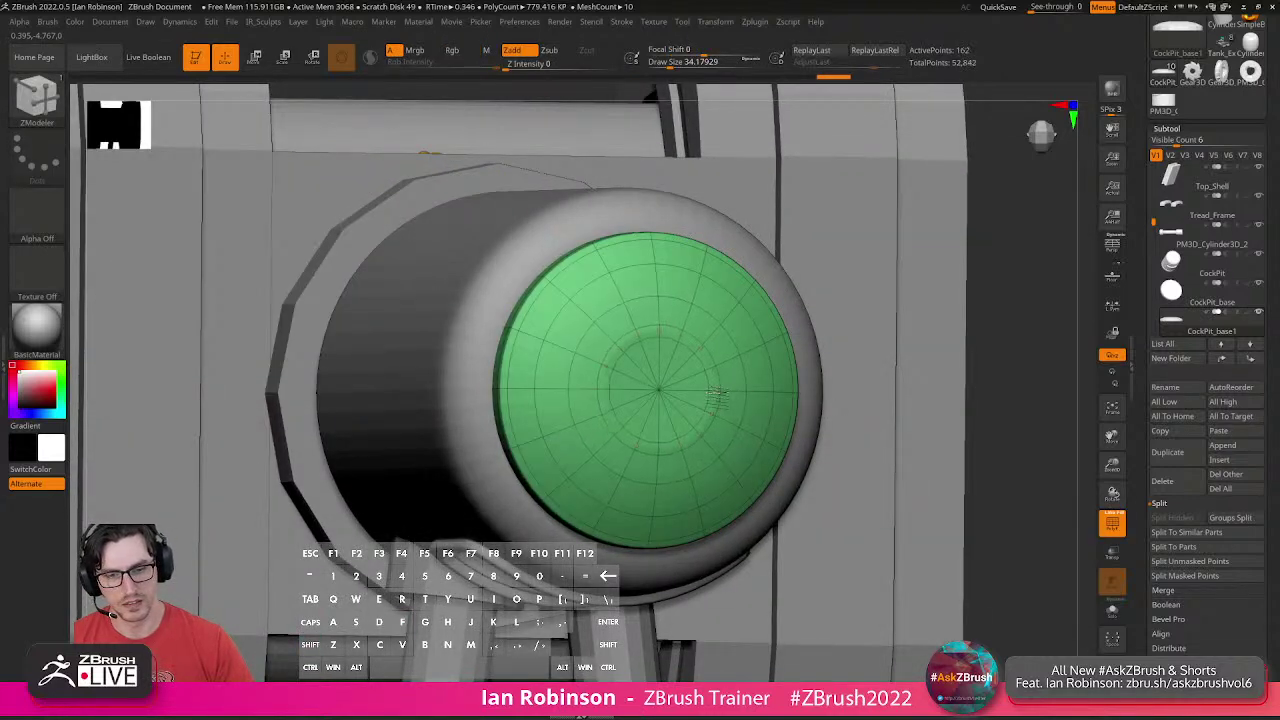
Look straight down on the cap and switch to the IMM Primitives brush.
{"action": "left_click_drag", "start_coordinate": [897, 443], "coordinate": [797, 375]}
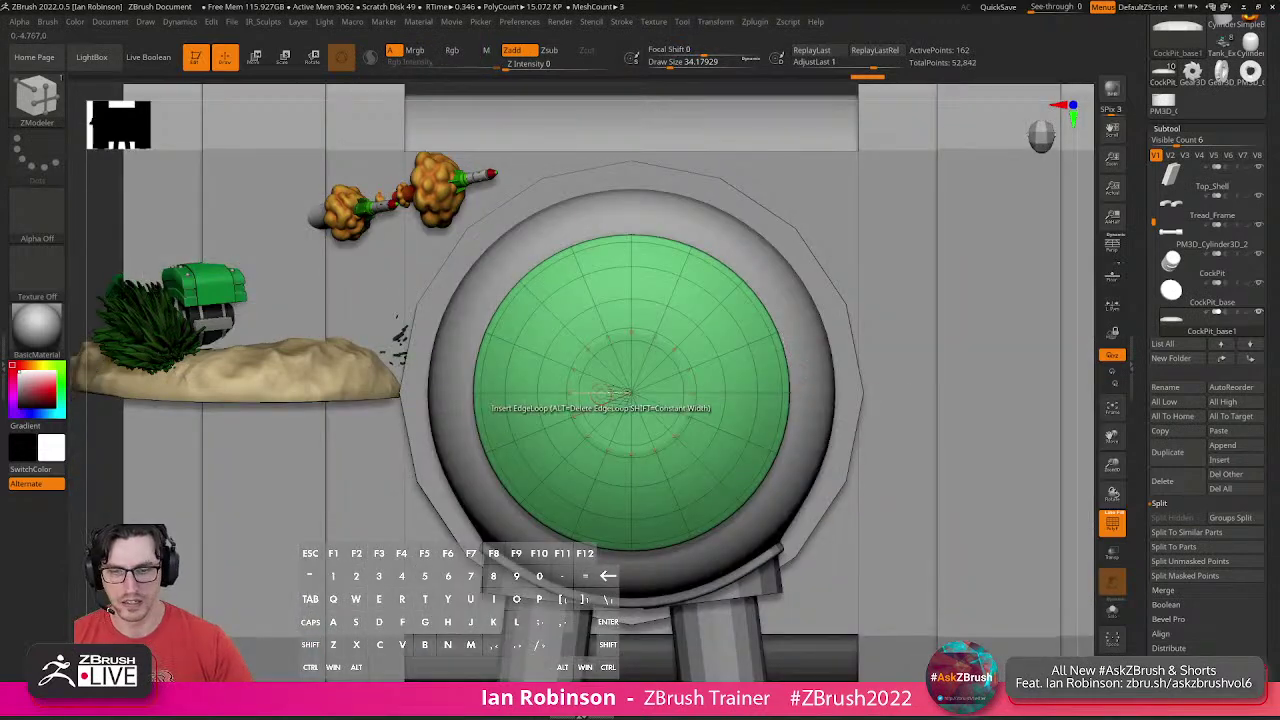
{"action": "key", "text": "b"}
{"action": "key", "text": "i"}
{"action": "key", "text": "t"}
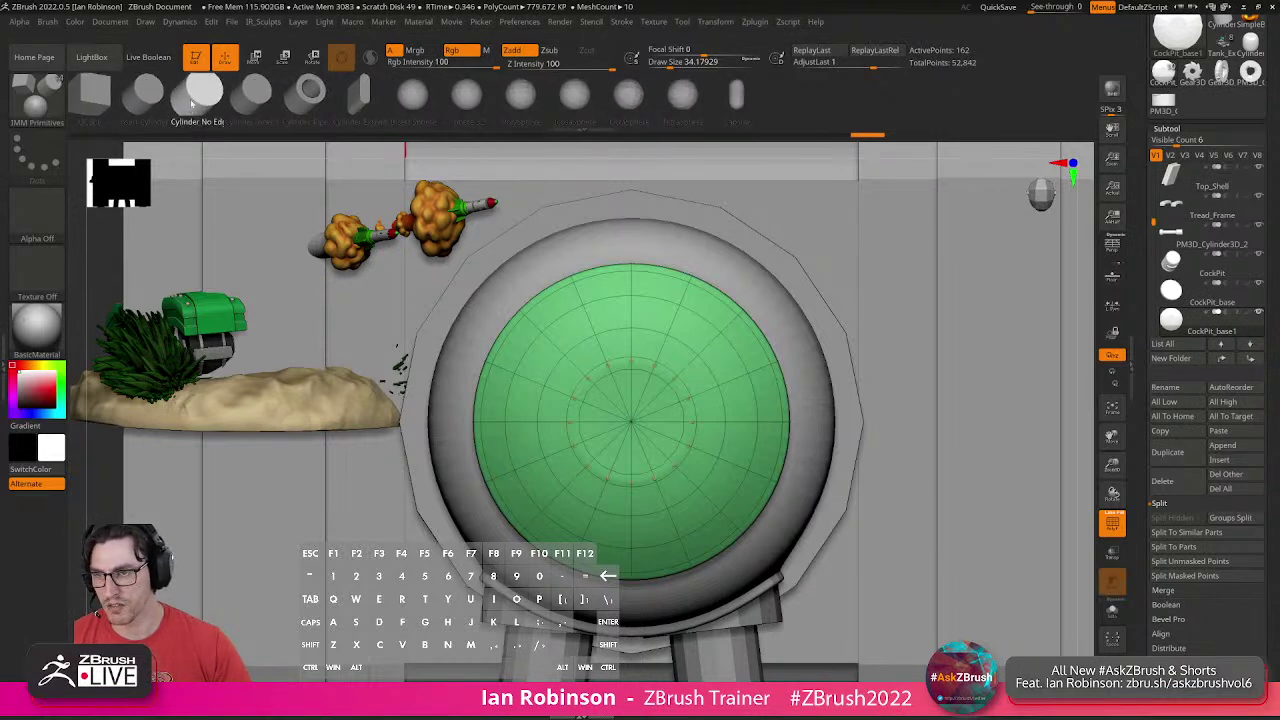
{"action": "key", "text": "b"}
{"action": "key", "text": "i"}
{"action": "key", "text": "t"}
{"action": "left_click", "coordinate": [197, 98]}
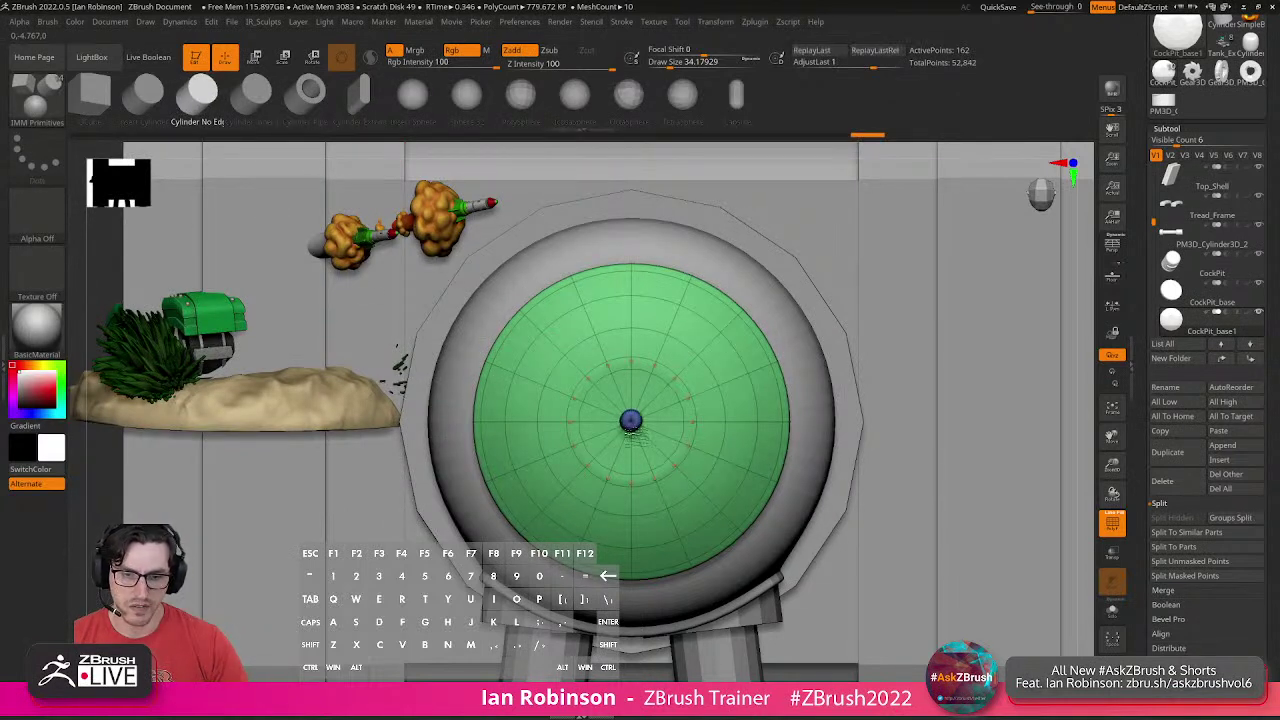
{"action": "left_click_drag", "start_coordinate": [631, 421], "coordinate": [710, 492]}
{"action": "right_click_drag", "start_coordinate": [718, 492], "coordinate": [730, 396]}
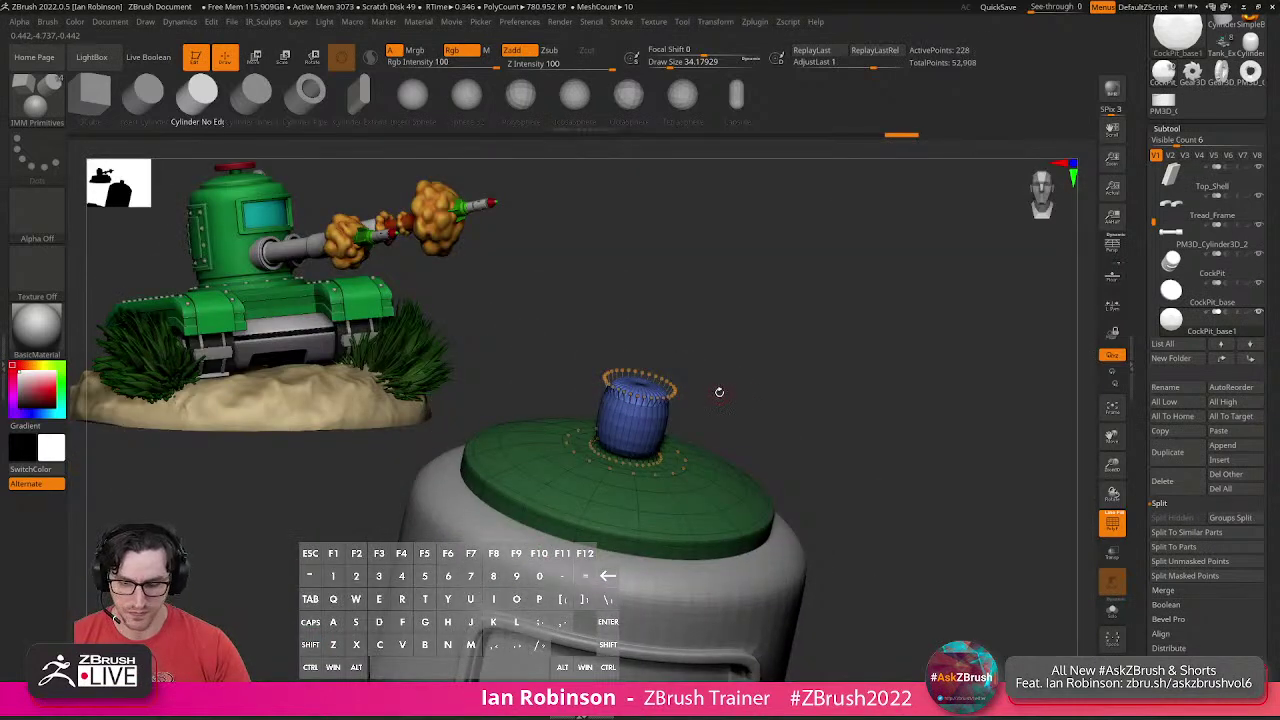
{"action": "key", "text": "ctrl+z"}
Insert the Insert Cylinder primitive at the cap's centre as a stem and lower it slightly into the cap.
{"action": "left_click", "coordinate": [145, 96]}
{"action": "left_click_drag", "start_coordinate": [654, 335], "coordinate": [652, 476]}
{"action": "left_click_drag", "start_coordinate": [791, 323], "coordinate": [786, 272]}
{"action": "key", "text": "w"}
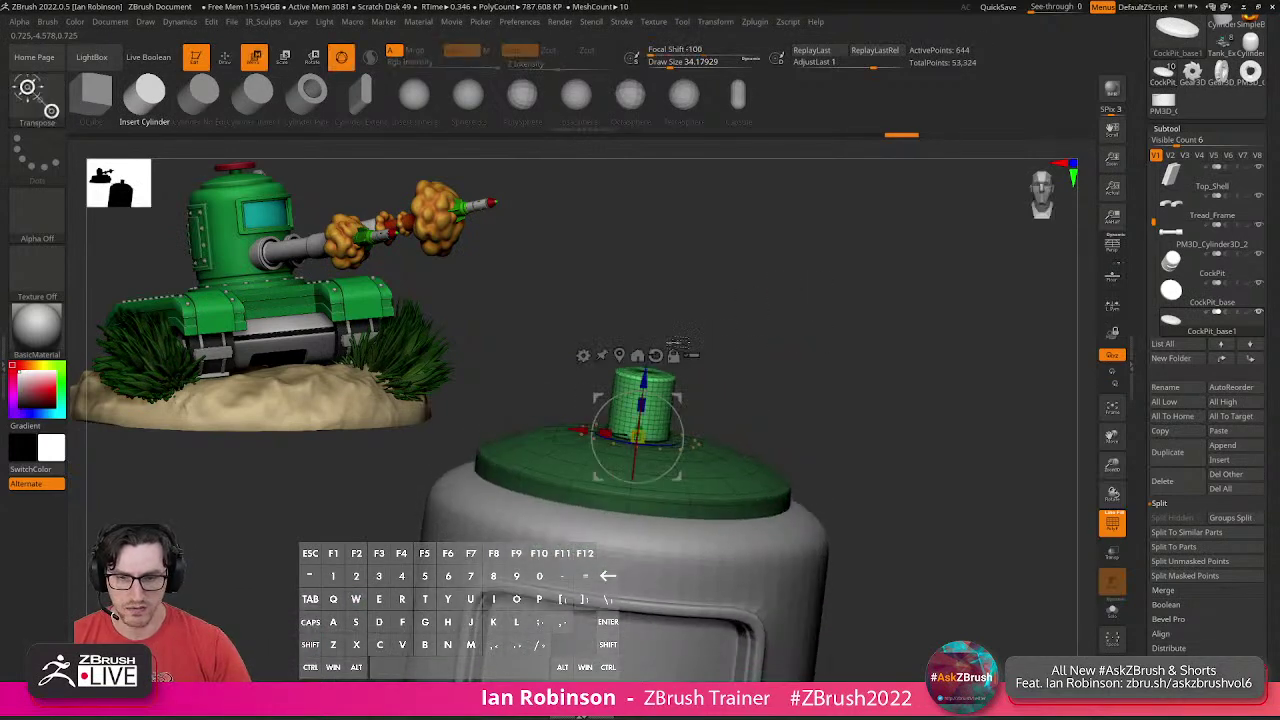
{"action": "left_click_drag", "start_coordinate": [645, 370], "coordinate": [650, 397]}
{"action": "key", "text": "q"}
Look through the IMM MachineParts inserts for a wheel-shaped part to place on the stem.
{"action": "mouse_move", "coordinate": [718, 343]}
{"action": "left_mouse_down"}
{"action": "mouse_move", "coordinate": [762, 408]}
{"action": "mouse_move", "coordinate": [755, 443]}
{"action": "mouse_move", "coordinate": [727, 434]}
{"action": "left_mouse_up"}
{"action": "key", "text": "b"}
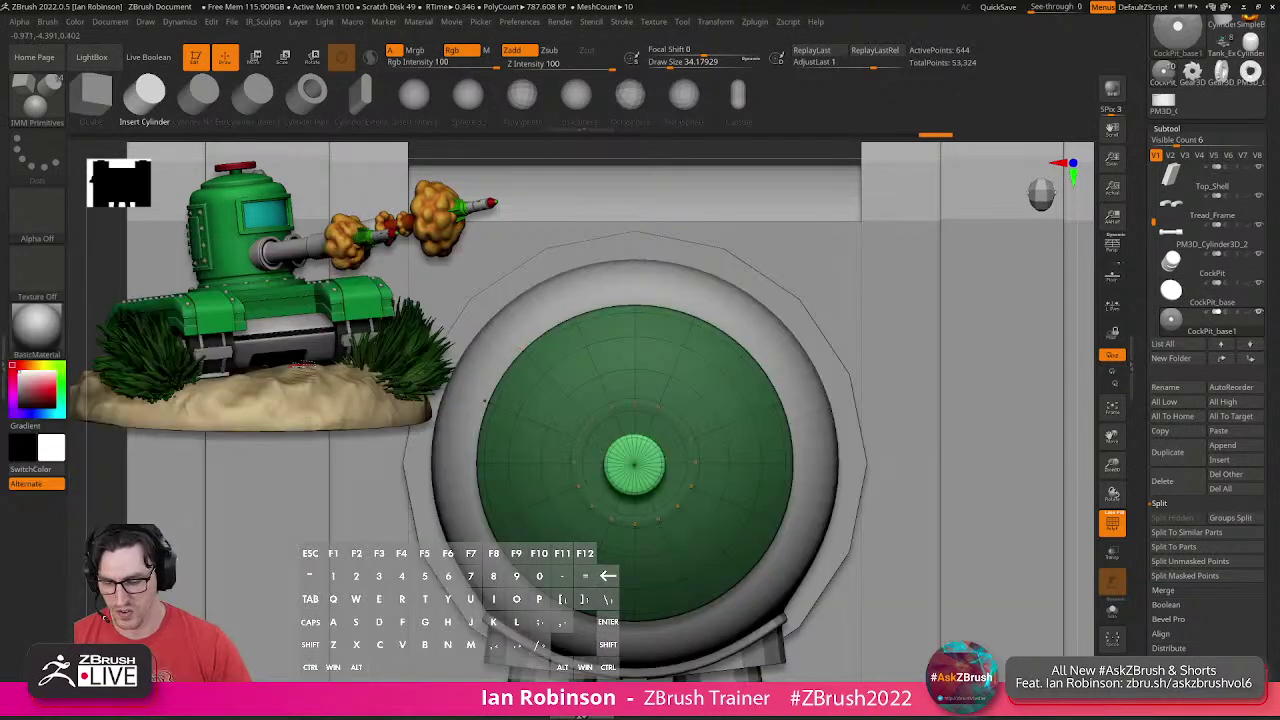
{"action": "key", "text": "b"}
{"action": "key", "text": "i"}
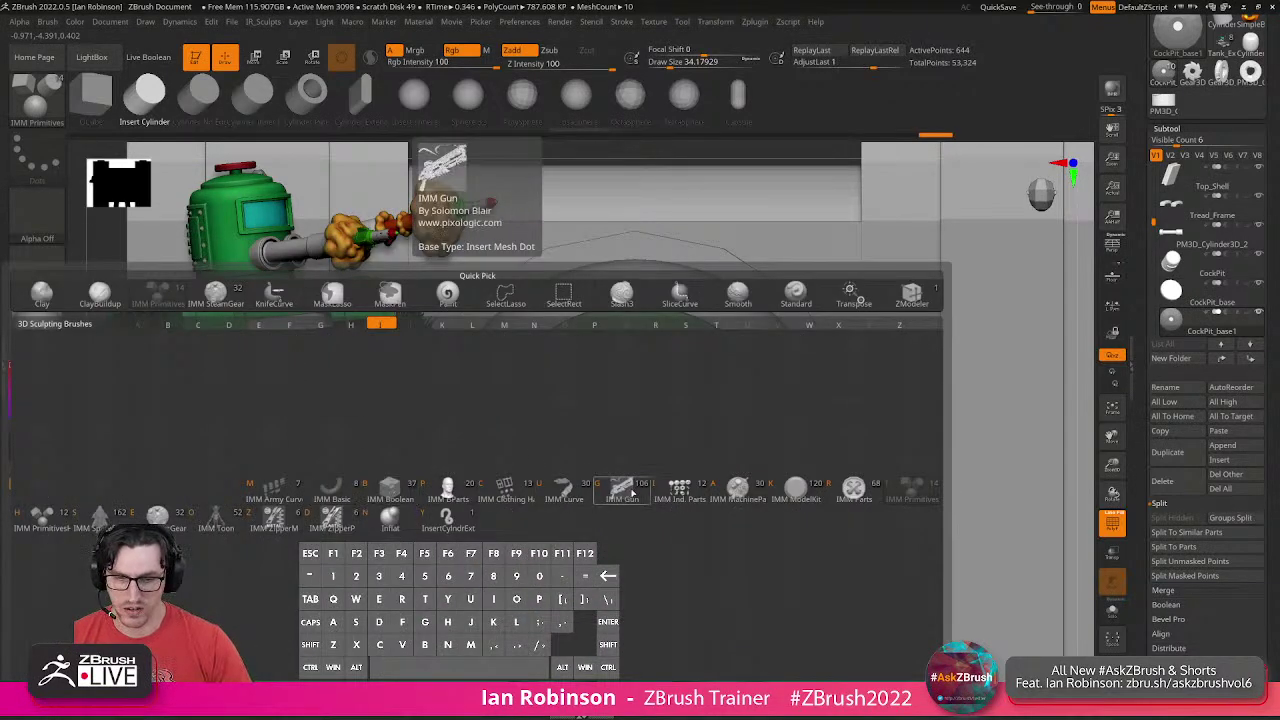
{"action": "left_click", "coordinate": [737, 495]}
{"action": "left_click_drag", "start_coordinate": [221, 101], "coordinate": [768, 137]}
{"action": "left_click_drag", "start_coordinate": [260, 103], "coordinate": [602, 123]}
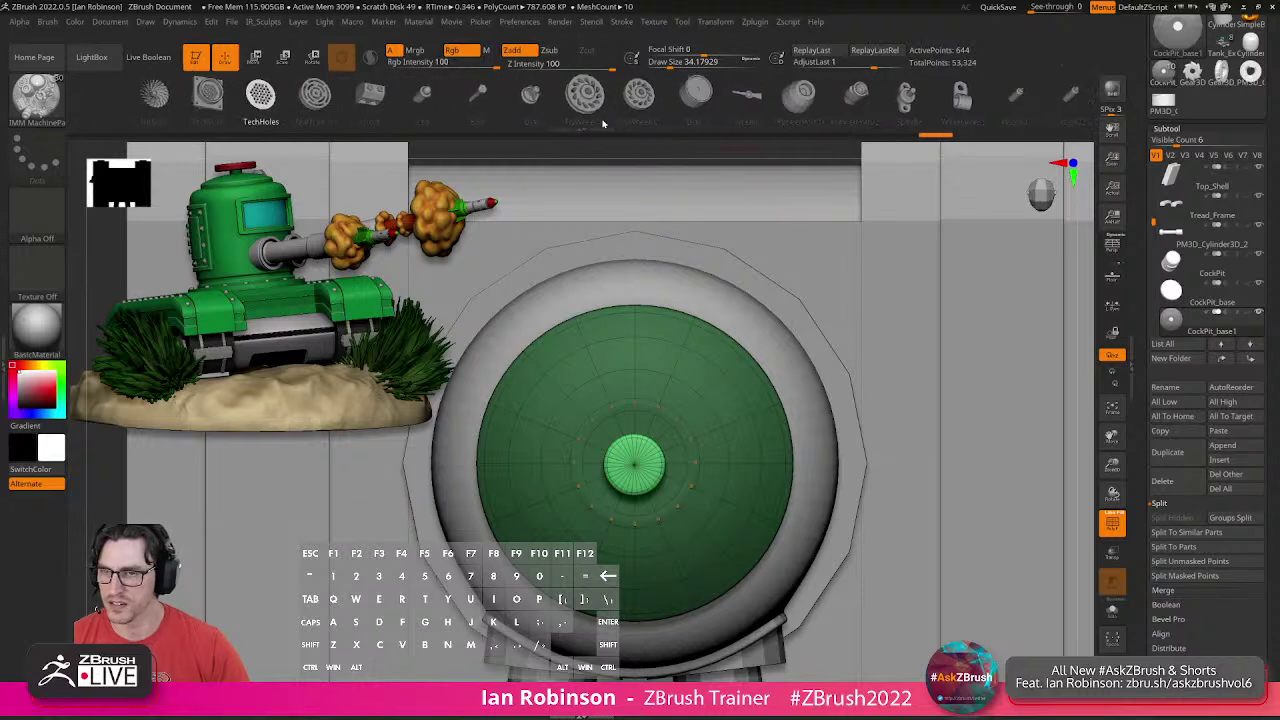
Switch to the IMM SteamGear brush and insert the spoked Gear15 wheel centred on the stem.
{"action": "key", "text": "b"}
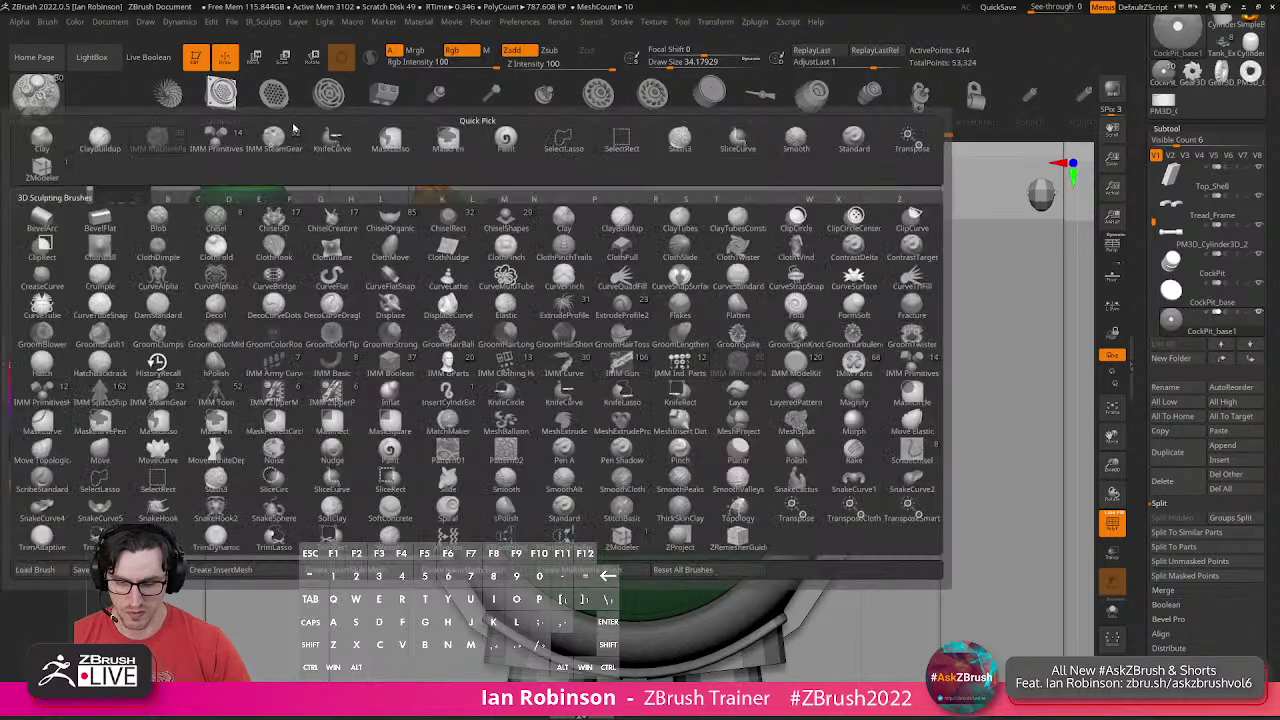
{"action": "key", "text": "i"}
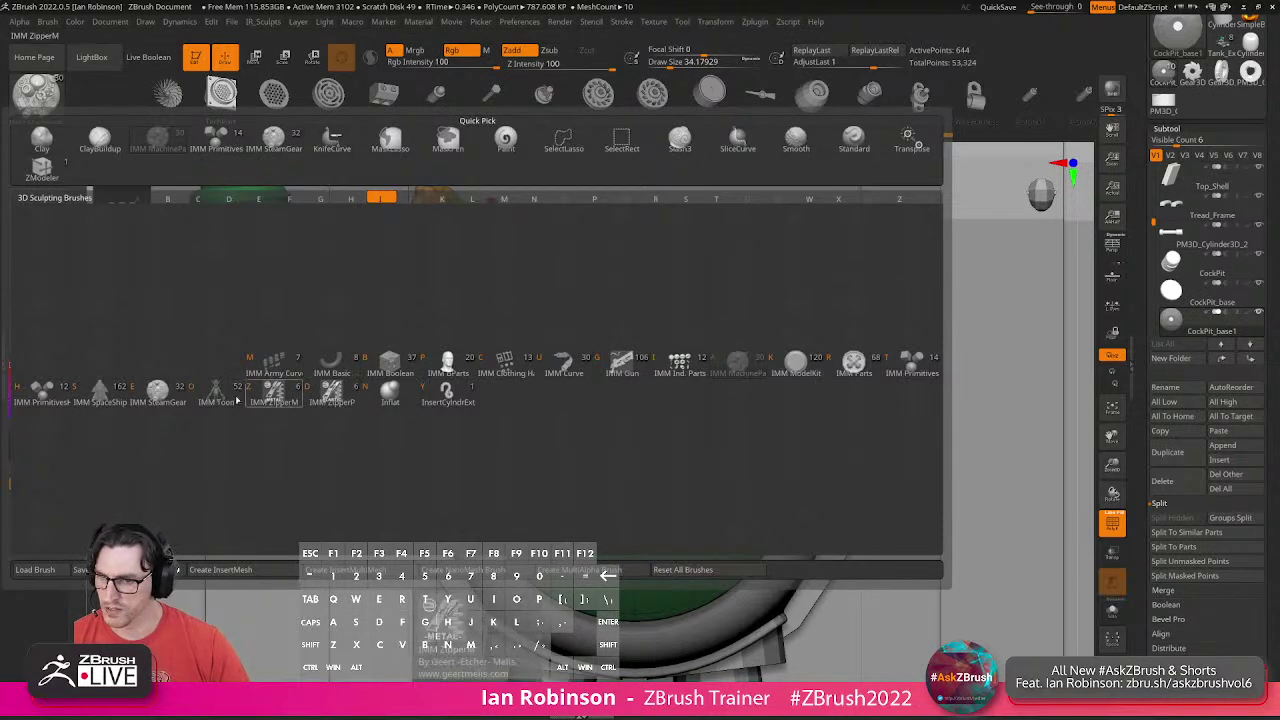
{"action": "left_click", "coordinate": [171, 396]}
{"action": "left_click_drag", "start_coordinate": [180, 96], "coordinate": [208, 96]}
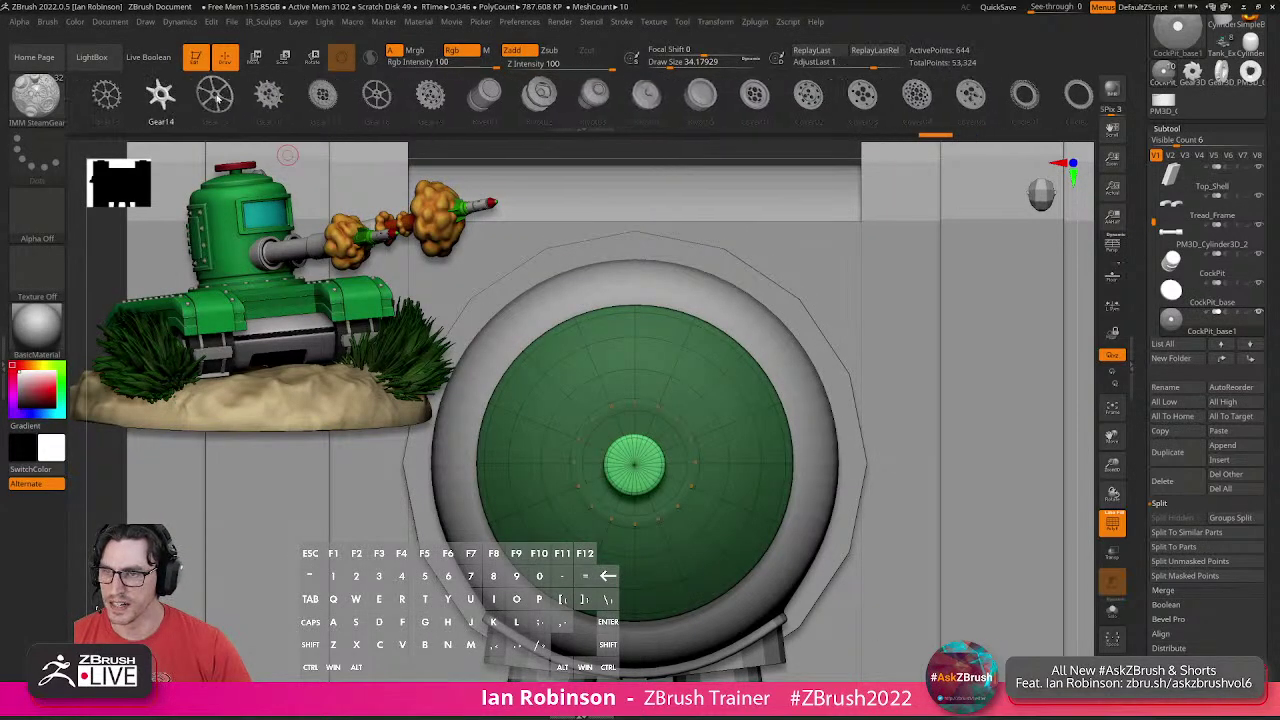
{"action": "left_click", "coordinate": [319, 96]}
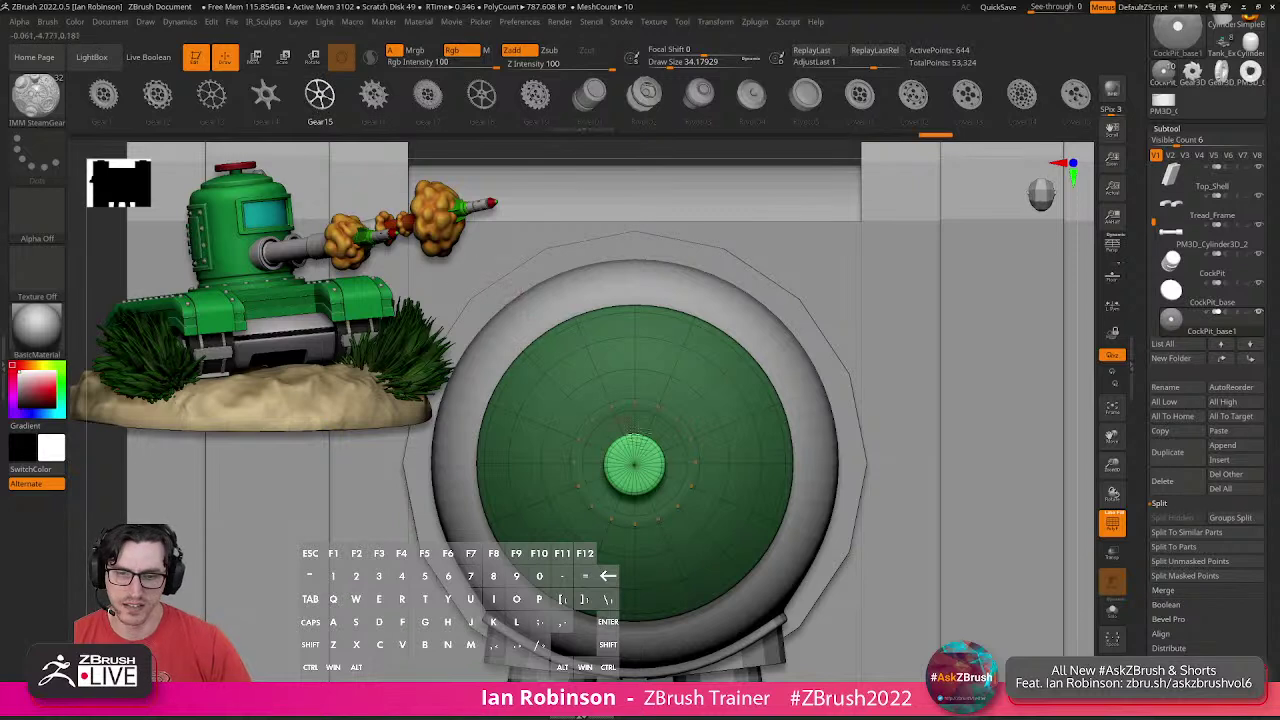
{"action": "left_click_drag", "start_coordinate": [633, 463], "coordinate": [652, 525]}
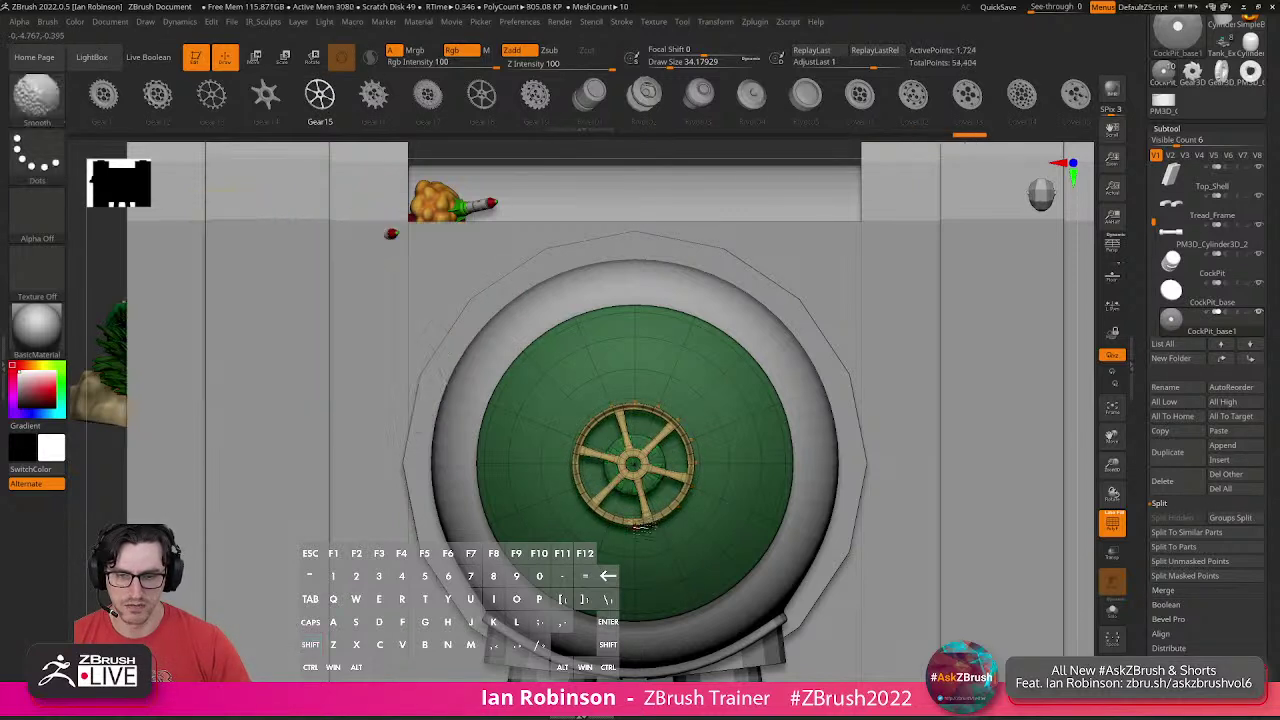
Inflate the wheel to thicken its rim and spokes, and scale it up uniformly above the stem.
{"action": "key", "text": "e"}
{"action": "left_click_drag", "start_coordinate": [634, 464], "coordinate": [675, 445], "text": "ctrl"}
{"action": "key", "text": "q"}
{"action": "mouse_move", "coordinate": [682, 452]}
{"action": "right_mouse_down"}
{"action": "mouse_move", "coordinate": [722, 470]}
{"action": "mouse_move", "coordinate": [755, 431]}
{"action": "mouse_move", "coordinate": [760, 470]}
{"action": "right_mouse_up"}
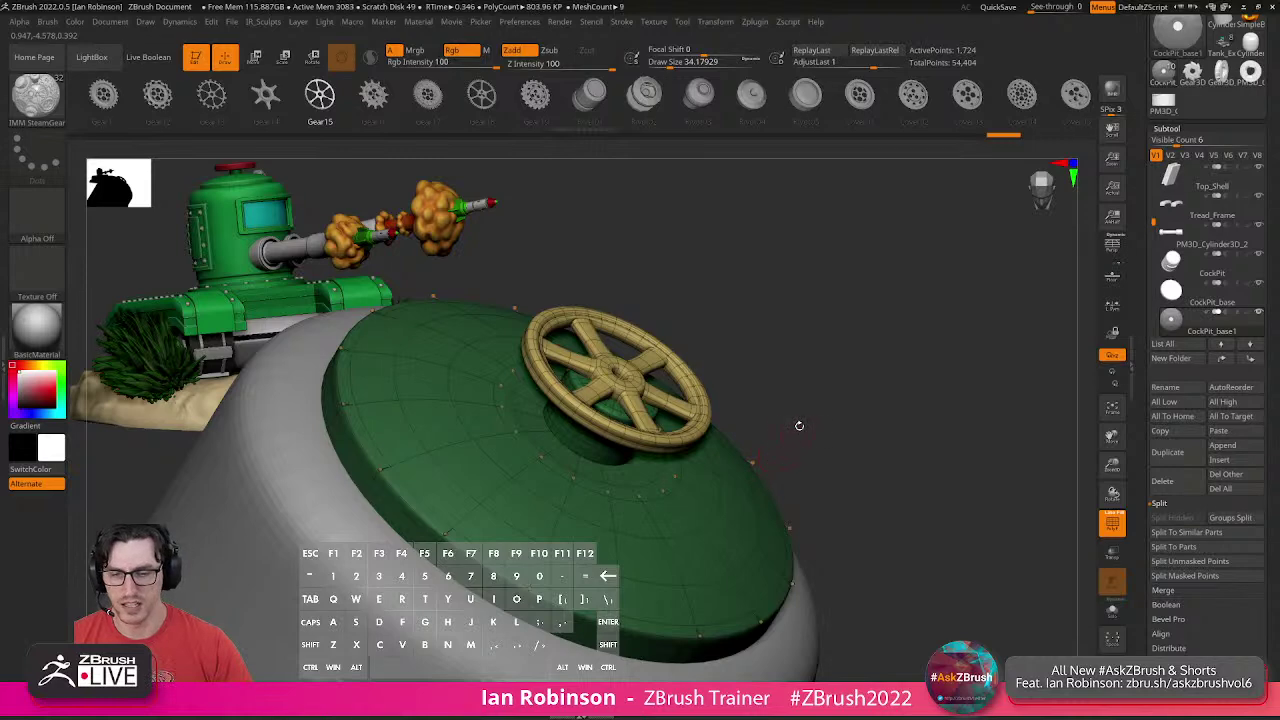
{"action": "key", "text": "w"}
{"action": "left_click_drag", "start_coordinate": [614, 383], "coordinate": [669, 368]}
{"action": "key", "text": "q"}
{"action": "right_click_drag", "start_coordinate": [868, 402], "coordinate": [863, 388]}
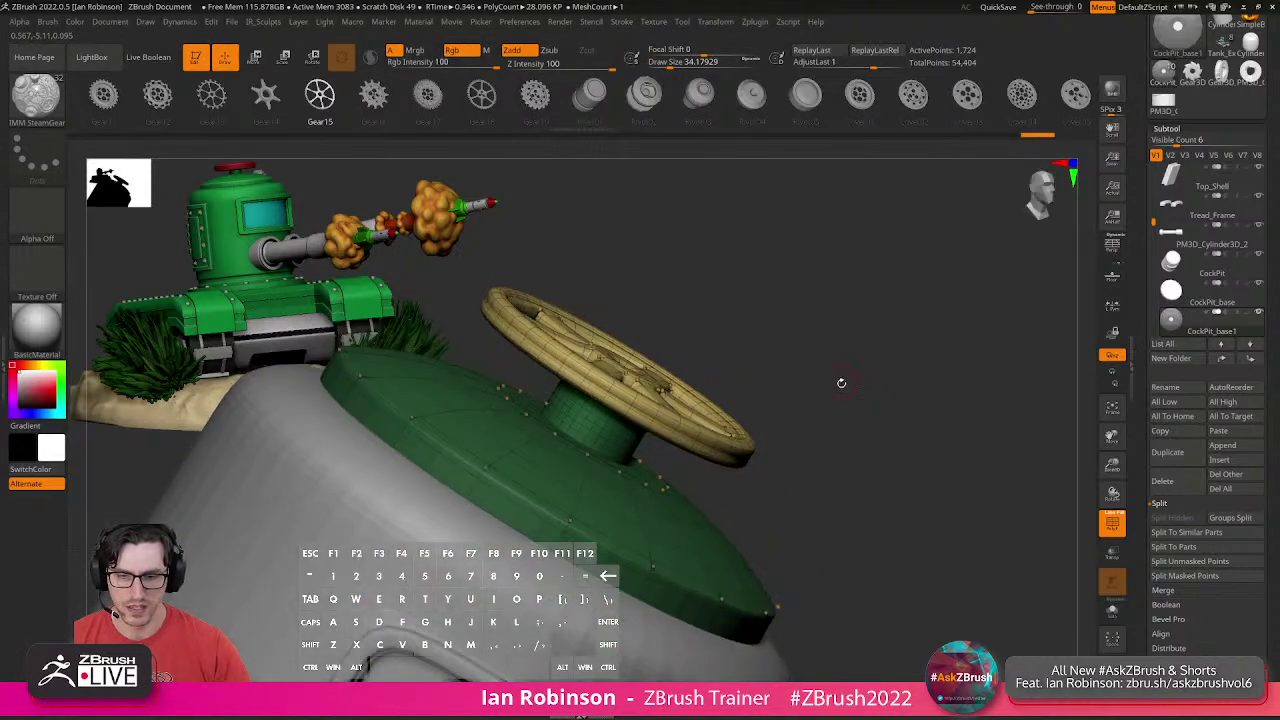
Clear the mask and assign separate polygroups to the cap, stem and wheel.
{"action": "key", "text": "space"}
{"action": "left_click_drag", "start_coordinate": [945, 350], "coordinate": [927, 335], "text": "ctrl"}
{"action": "key", "text": "2"}
{"action": "key", "text": "2"}
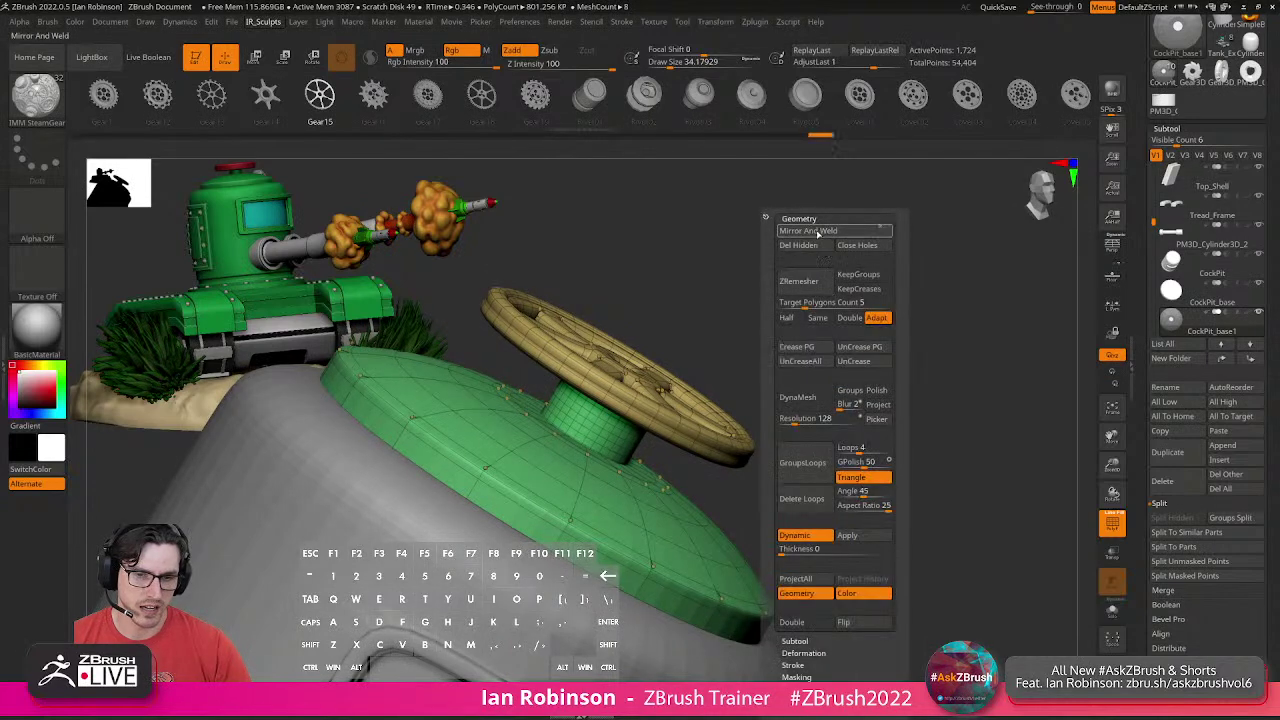
{"action": "left_click", "coordinate": [820, 220]}
{"action": "left_click", "coordinate": [1175, 128]}
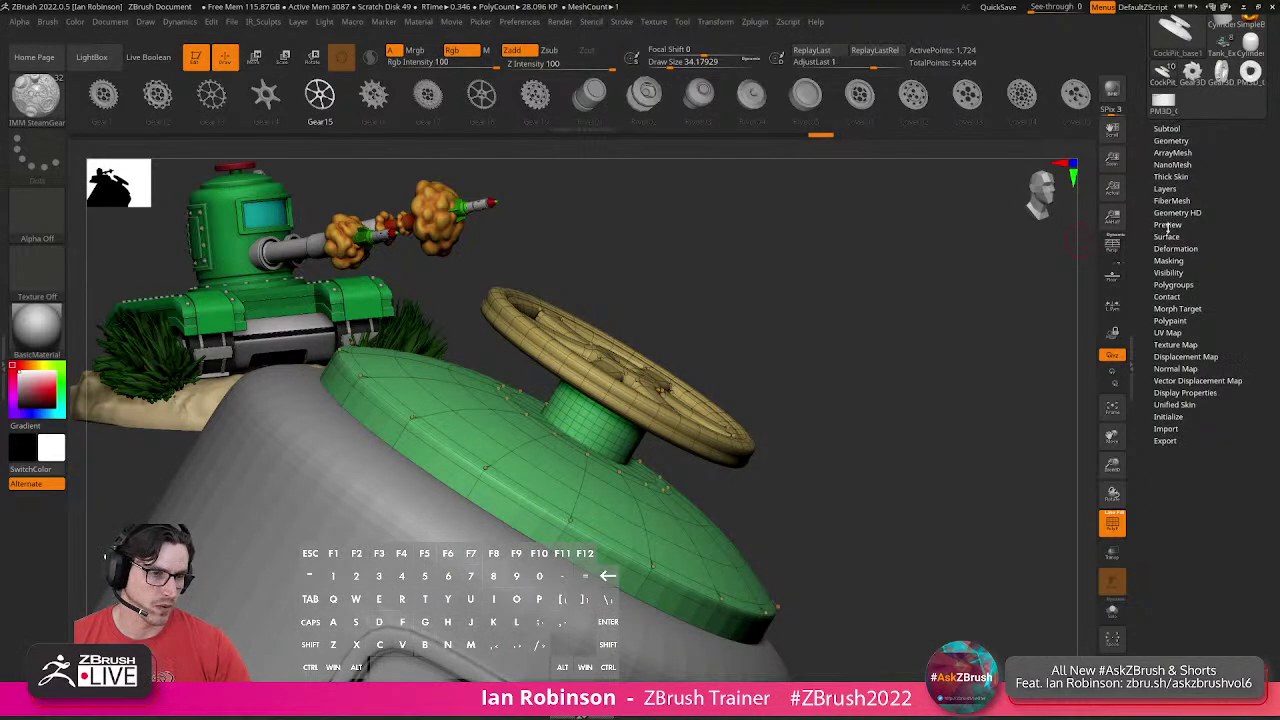
{"action": "left_click", "coordinate": [1174, 285]}
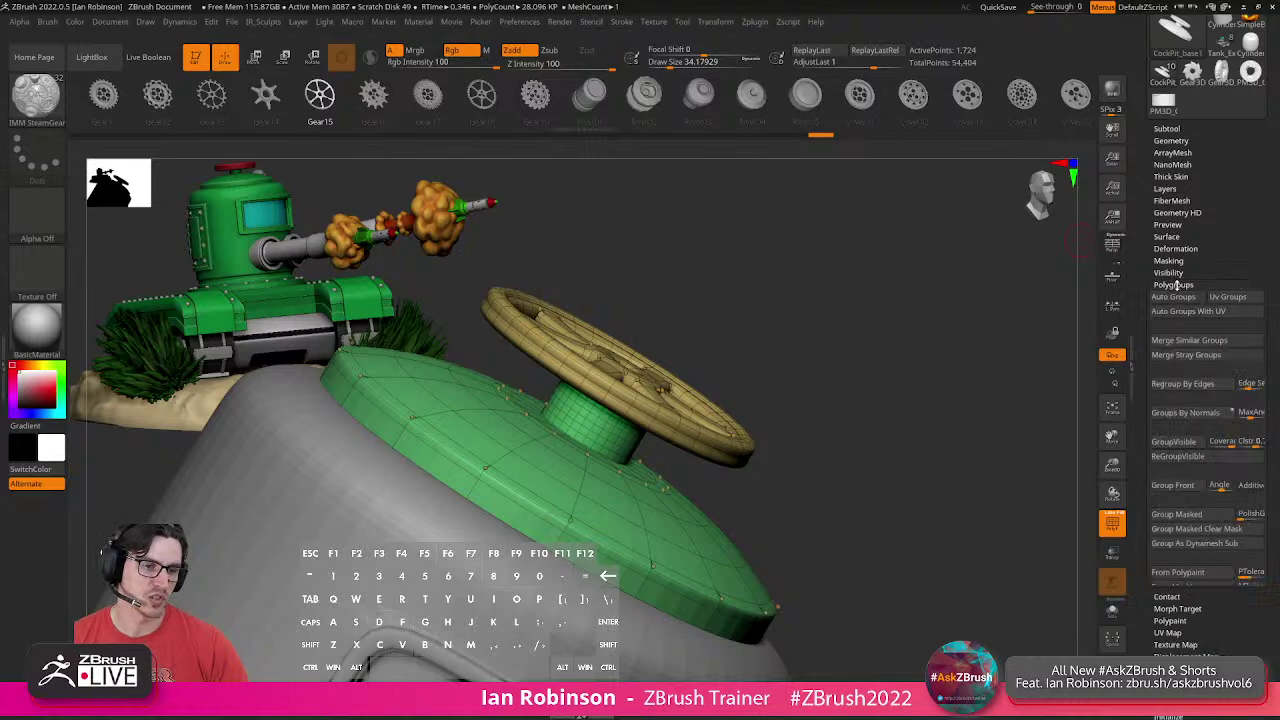
{"action": "key", "text": "ctrl+w"}
Isolate the stem by polygroup, mask everything except it, and scale it down slightly.
{"action": "left_click", "coordinate": [603, 427], "text": "ctrl+shift"}
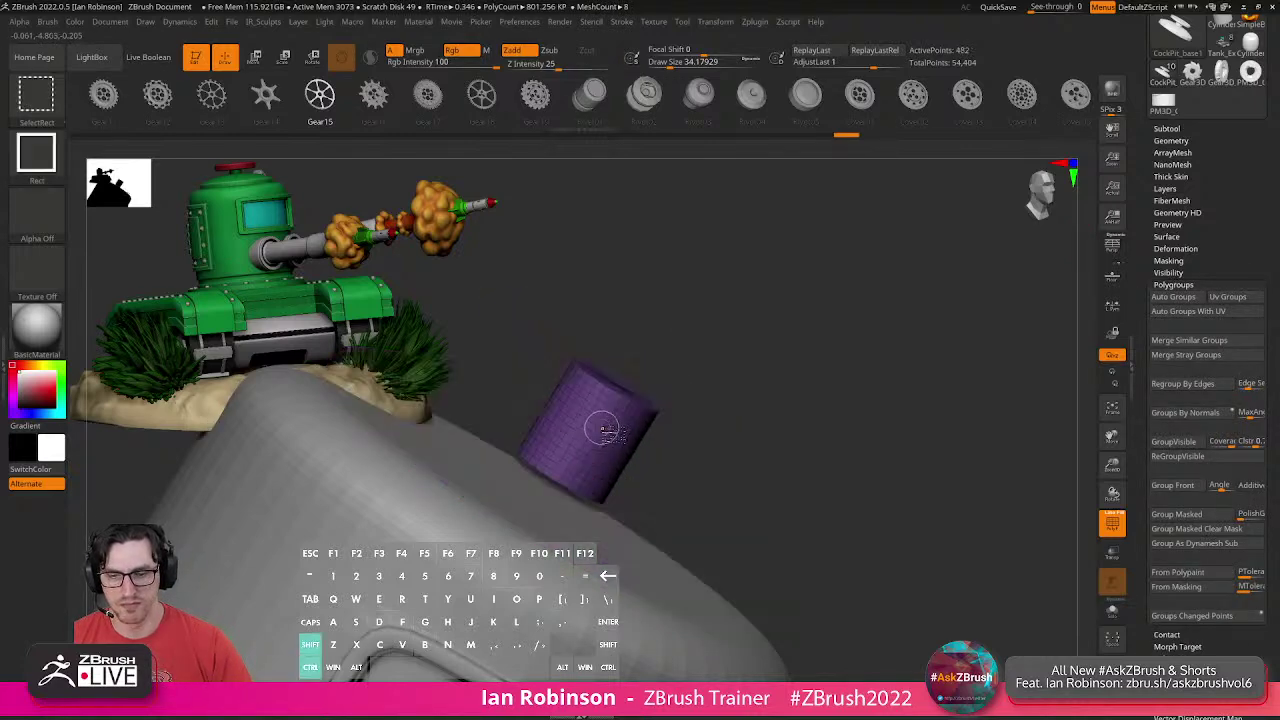
{"action": "left_click", "coordinate": [800, 395], "text": "ctrl"}
{"action": "left_click", "coordinate": [798, 396], "text": "ctrl+shift"}
{"action": "left_click", "coordinate": [797, 396], "text": "ctrl"}
{"action": "key", "text": "w"}
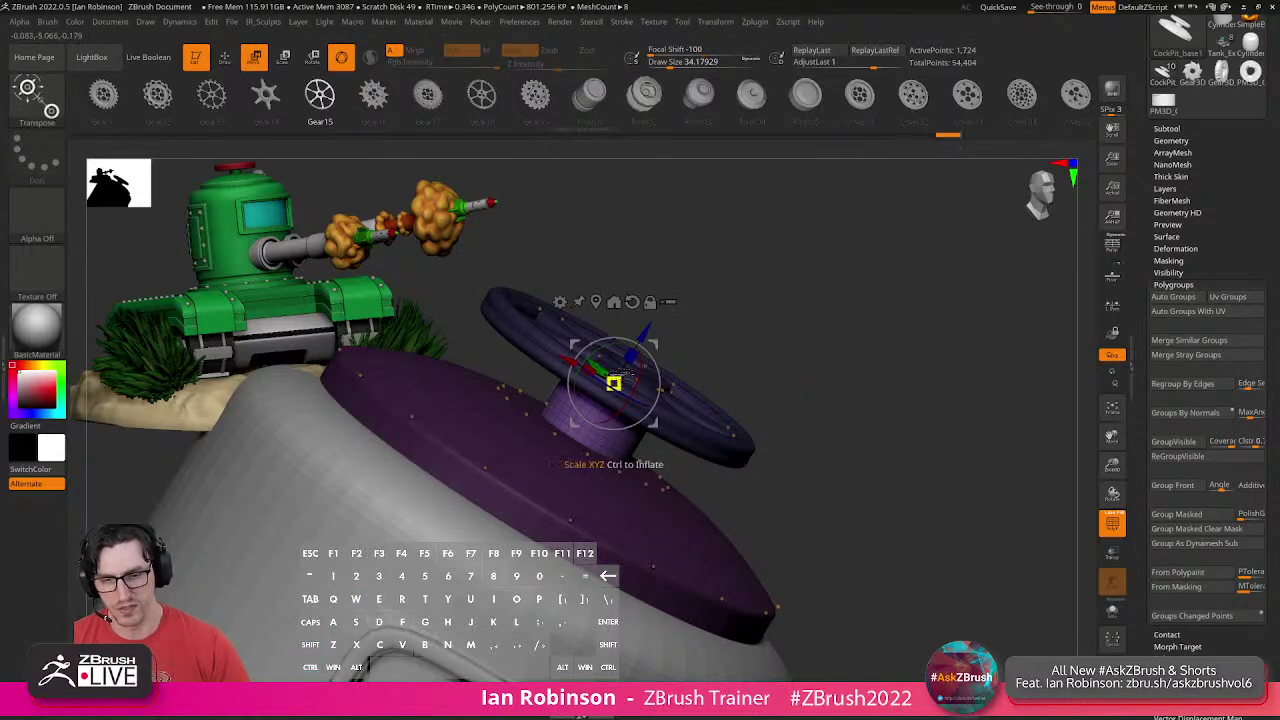
{"action": "left_click_drag", "start_coordinate": [620, 380], "coordinate": [610, 388]}
{"action": "left_click_drag", "start_coordinate": [802, 392], "coordinate": [820, 509]}
{"action": "key", "text": "q"}
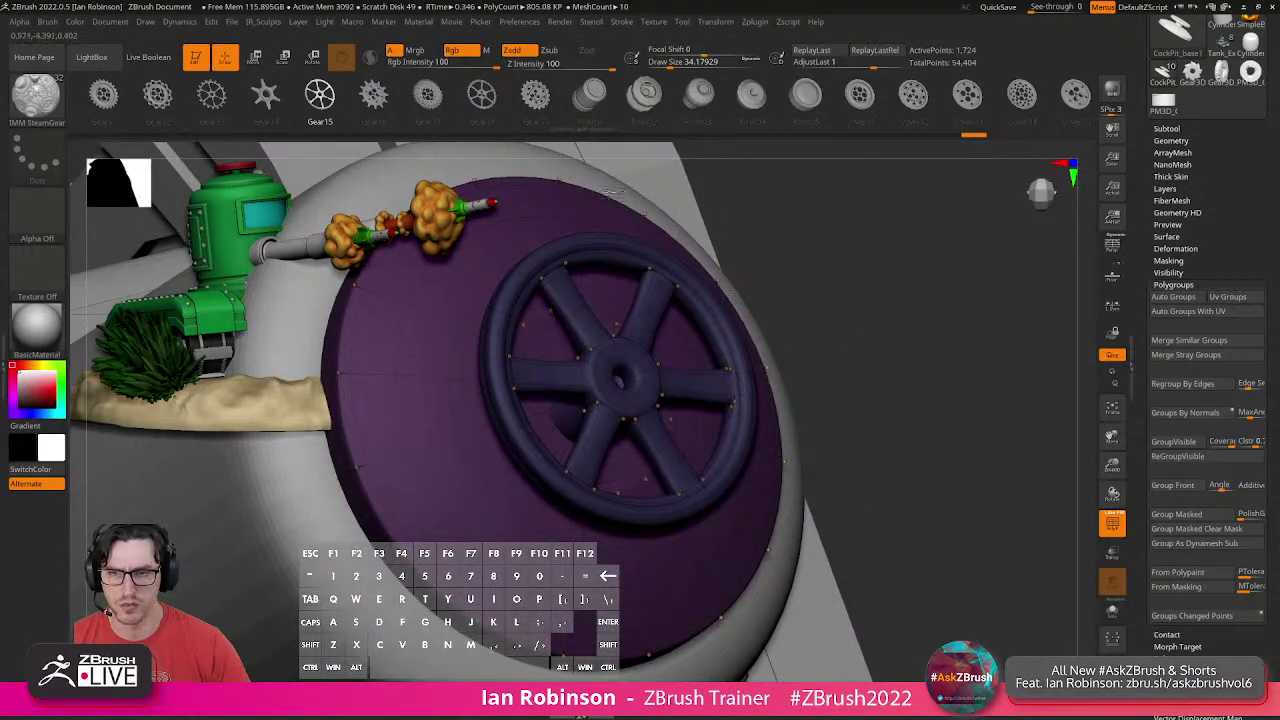
Insert the Rivot03 mesh at the centre of the wheel's hub.
{"action": "left_click", "coordinate": [700, 97]}
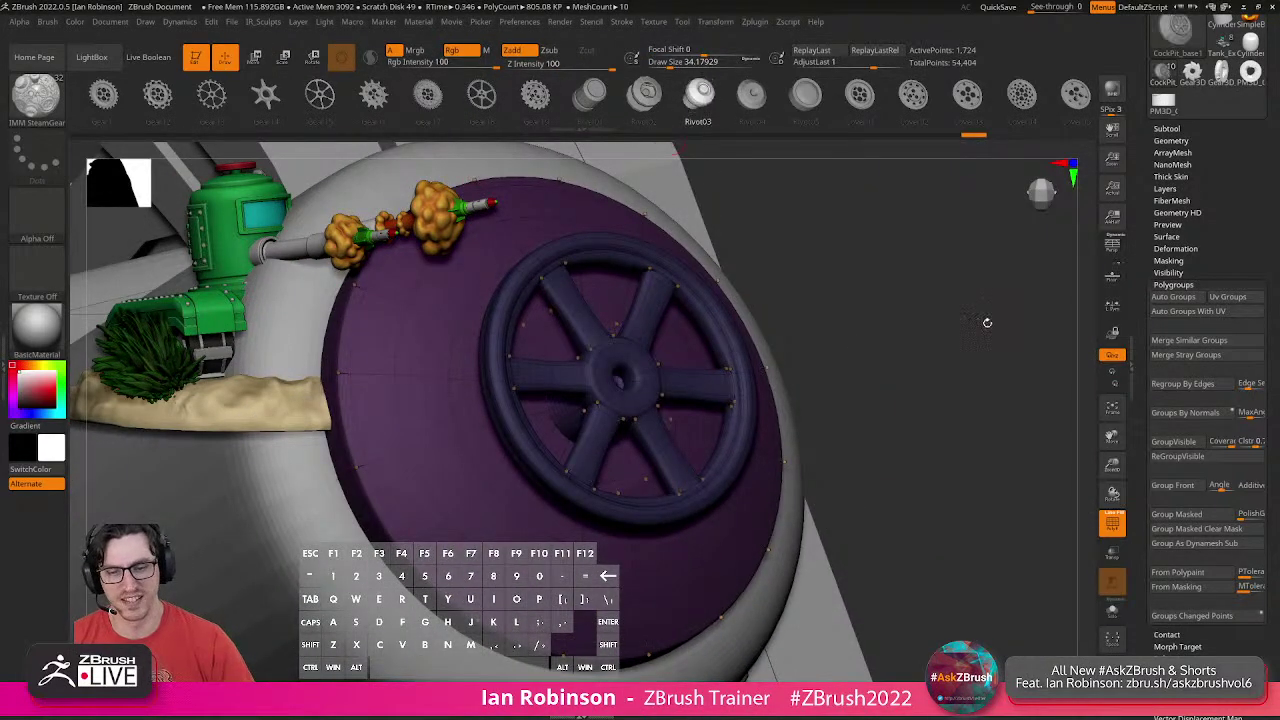
{"action": "left_click_drag", "start_coordinate": [986, 323], "coordinate": [880, 353]}
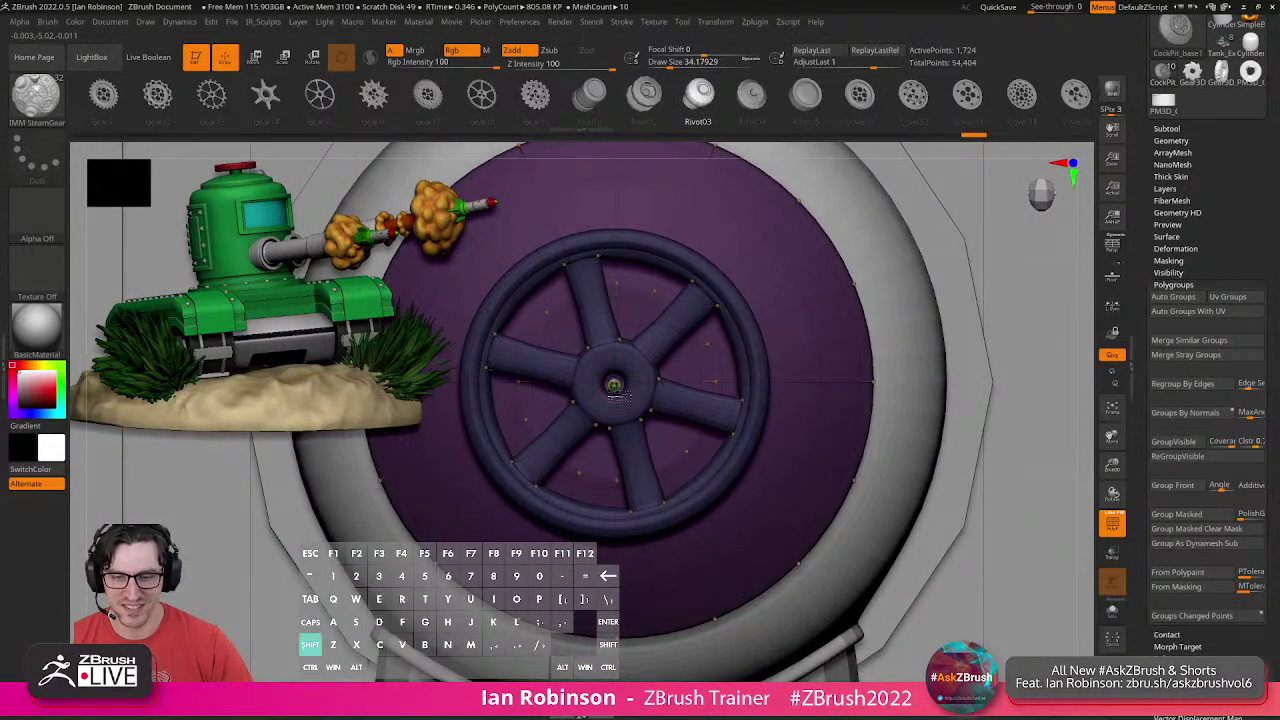
{"action": "left_click_drag", "start_coordinate": [621, 406], "coordinate": [622, 409]}
{"action": "right_click_drag", "start_coordinate": [622, 409], "coordinate": [697, 409]}
Adjust the rivet's placement on the wheel hub in two small moves and turn polyframe off.
{"action": "key", "text": "w"}
{"action": "left_click_drag", "start_coordinate": [682, 321], "coordinate": [688, 316]}
{"action": "key", "text": "q"}
{"action": "mouse_move", "coordinate": [929, 400]}
{"action": "left_mouse_down"}
{"action": "mouse_move", "coordinate": [876, 314]}
{"action": "mouse_move", "coordinate": [815, 350]}
{"action": "left_mouse_up"}
{"action": "key", "text": "w"}
{"action": "left_click_drag", "start_coordinate": [639, 283], "coordinate": [645, 287]}
{"action": "key", "text": "q"}
{"action": "mouse_move", "coordinate": [840, 230]}
{"action": "left_mouse_down"}
{"action": "mouse_move", "coordinate": [814, 296]}
{"action": "mouse_move", "coordinate": [885, 300]}
{"action": "mouse_move", "coordinate": [903, 280]}
{"action": "mouse_move", "coordinate": [948, 291]}
{"action": "mouse_move", "coordinate": [871, 303]}
{"action": "left_mouse_up"}
{"action": "key", "text": "shift+f"}
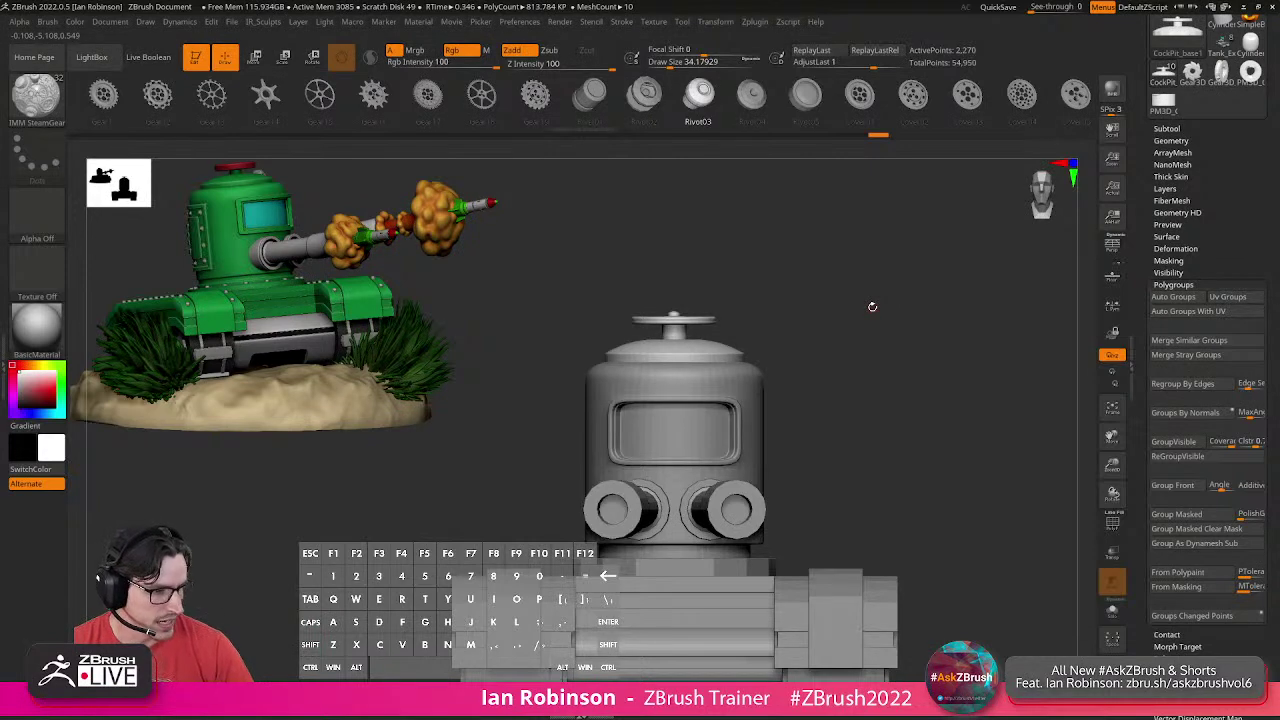
Frame the cockpit at an angle and switch to the IMM ModelKit brush.
{"action": "left_click_drag", "start_coordinate": [848, 304], "coordinate": [858, 346]}
{"action": "left_click_drag", "start_coordinate": [758, 329], "coordinate": [777, 326], "text": "shift"}
{"action": "key", "text": "b"}
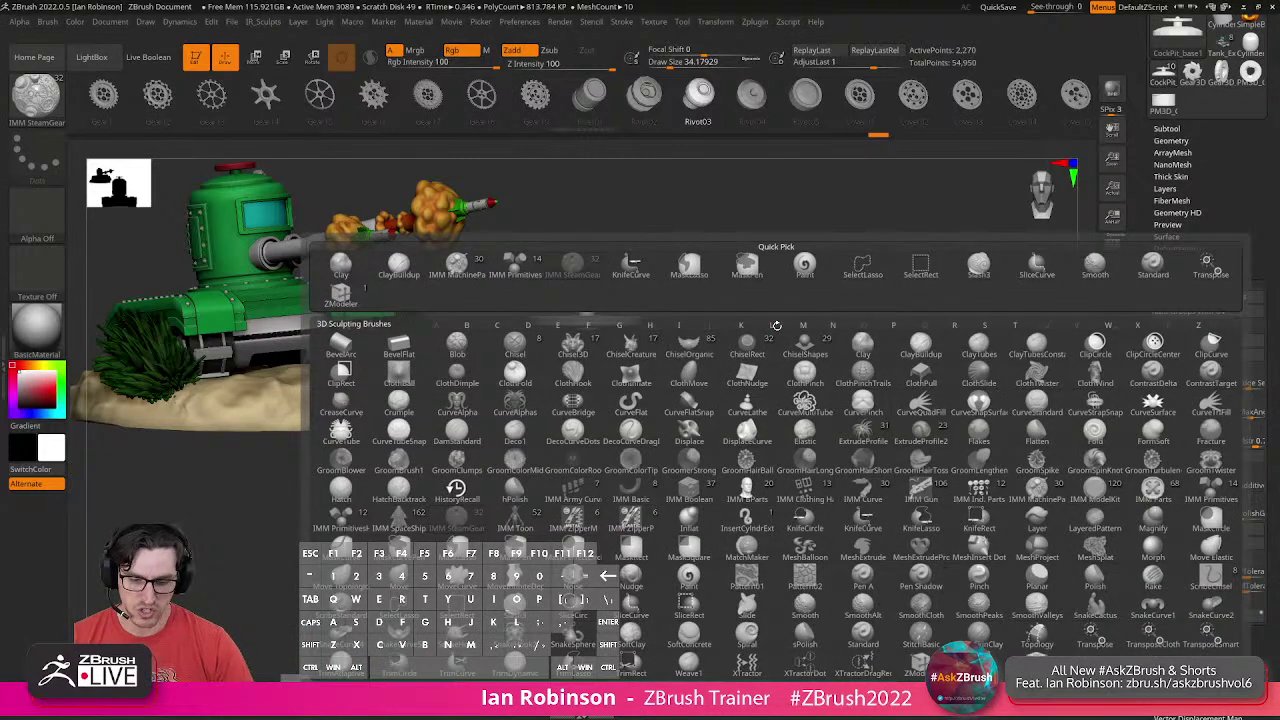
{"action": "key", "text": "i"}
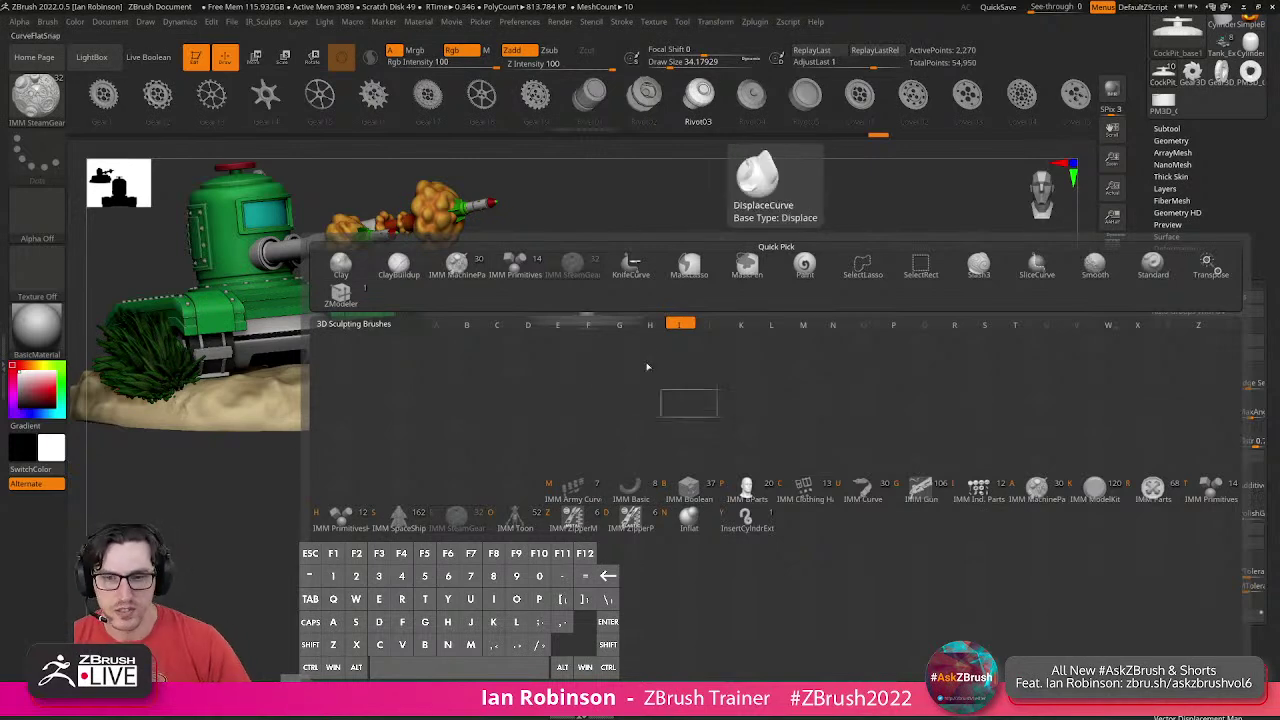
{"action": "left_click_drag", "start_coordinate": [802, 340], "coordinate": [815, 370]}
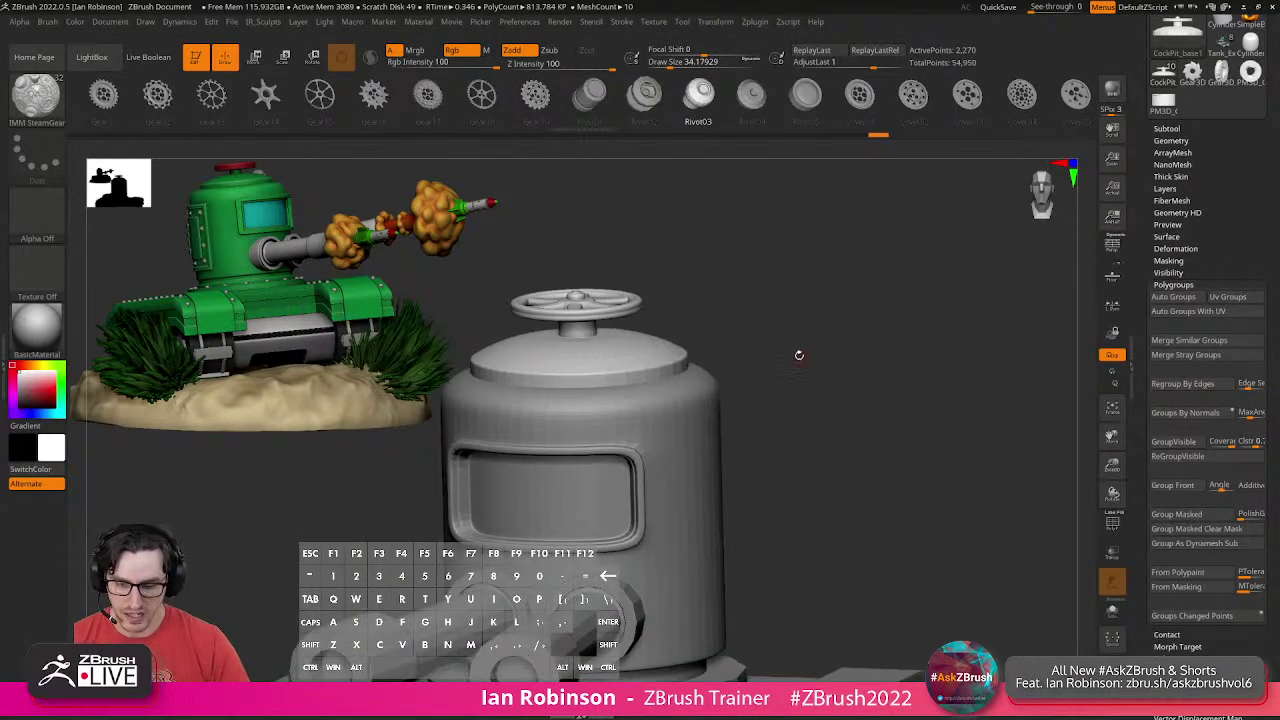
{"action": "key", "text": "b"}
{"action": "key", "text": "i"}
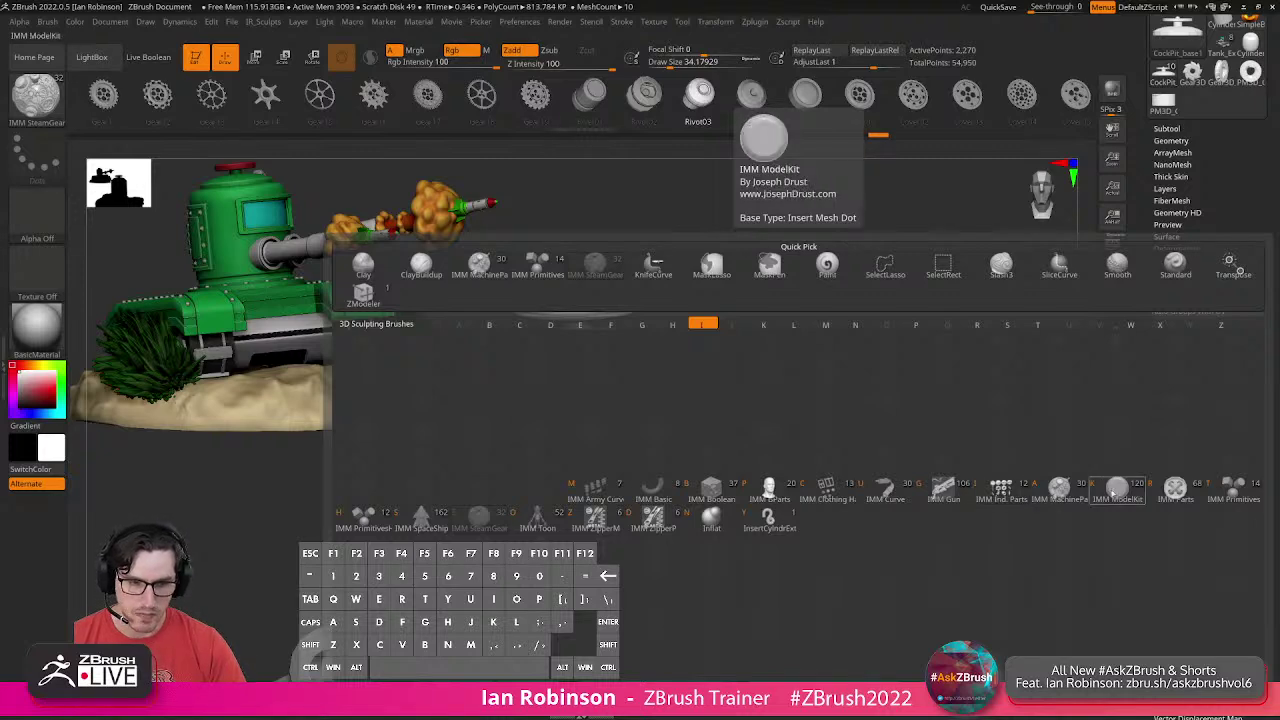
{"action": "left_click", "coordinate": [1117, 490]}
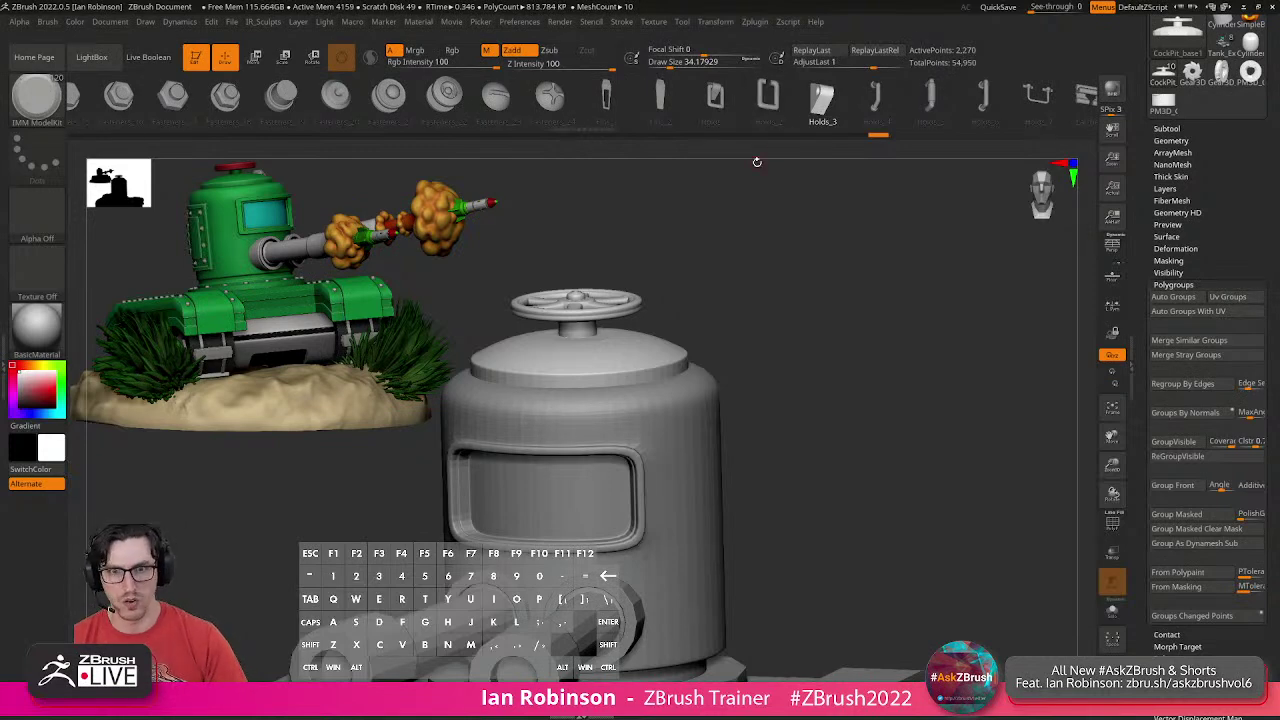
Examine the insert meshes of the IMM ModelKit and IMM Clothing brushes for a hinge part that suits the hatch.
{"action": "key", "text": "m"}
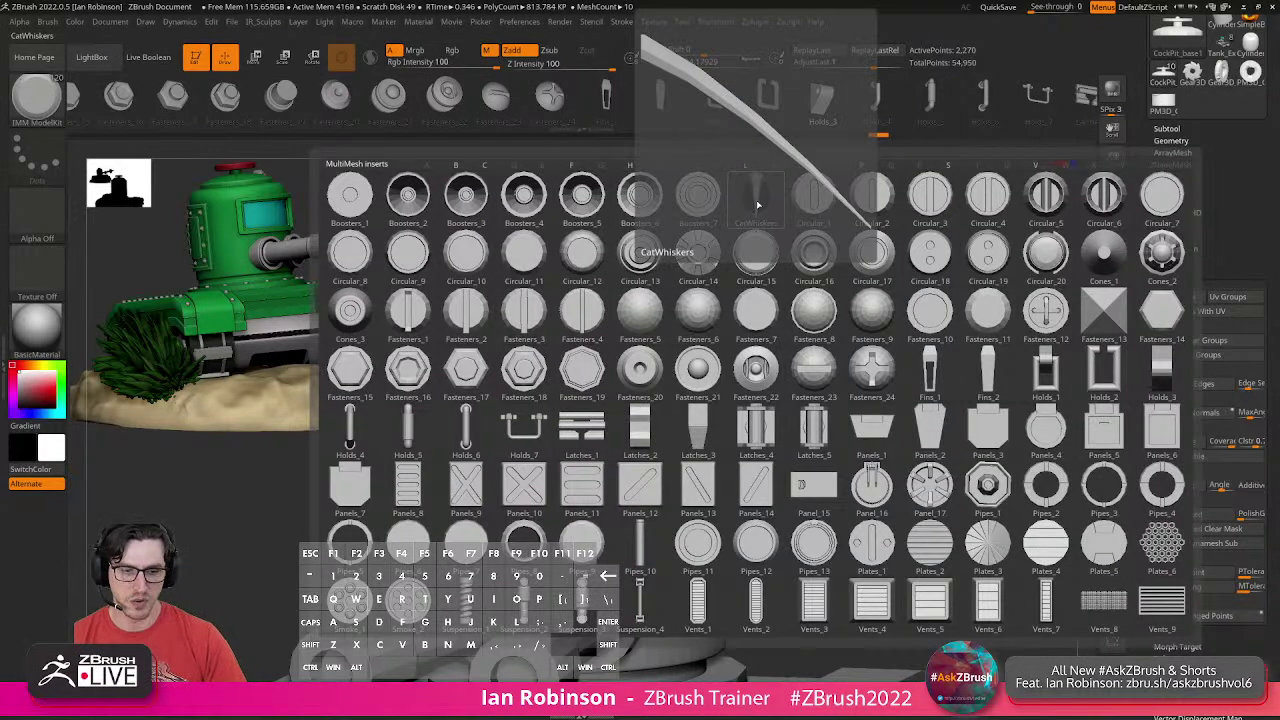
{"action": "key", "text": "m"}
{"action": "key", "text": "m"}
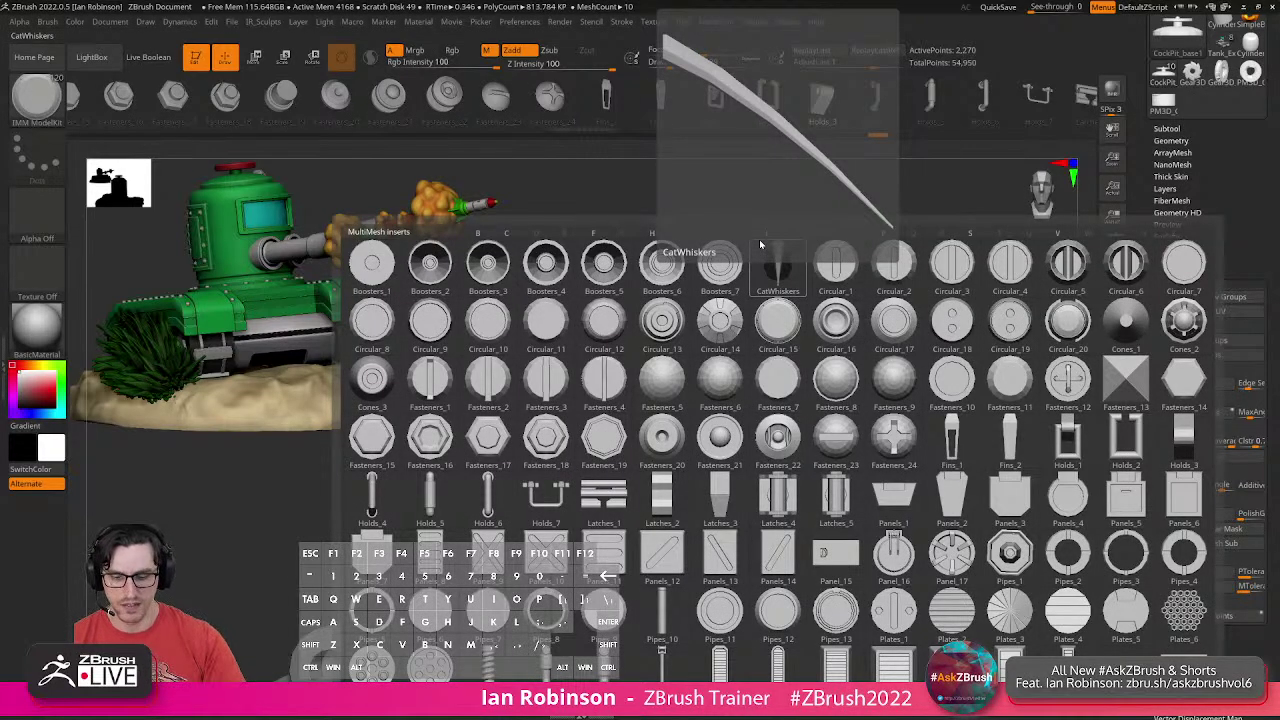
{"action": "key", "text": "m"}
{"action": "key", "text": "b"}
{"action": "key", "text": "i"}
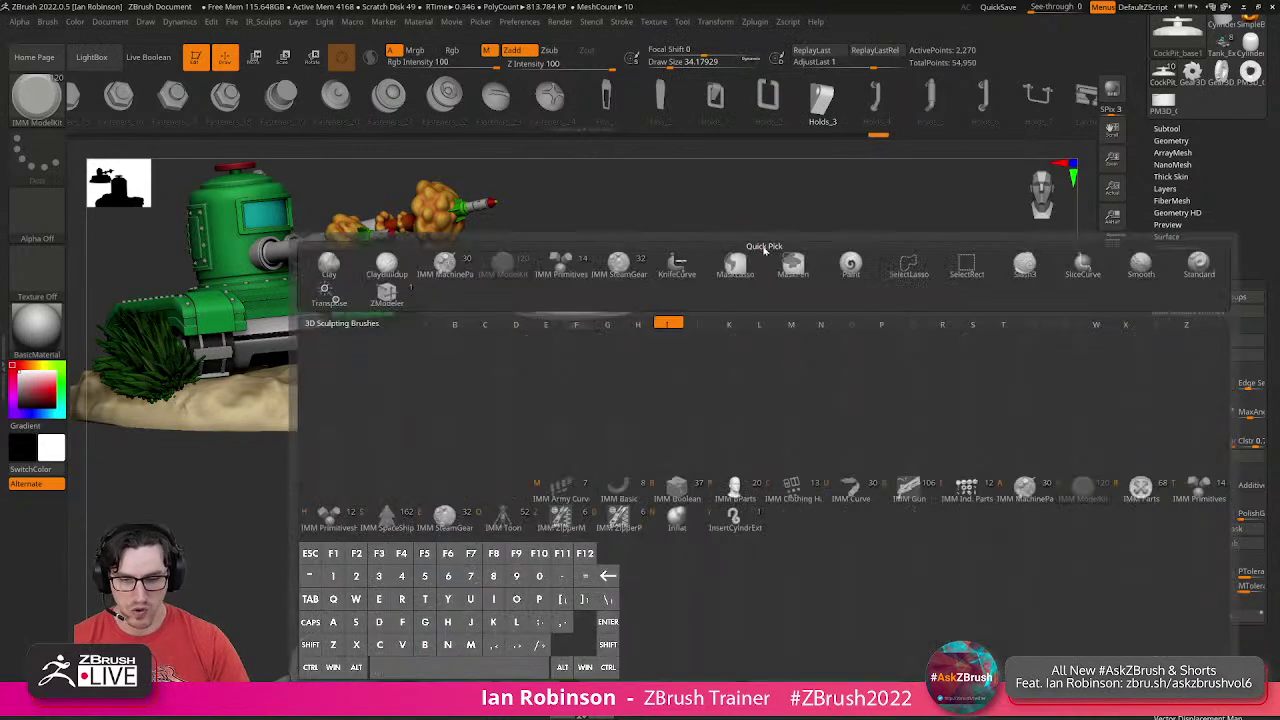
{"action": "left_click", "coordinate": [791, 490]}
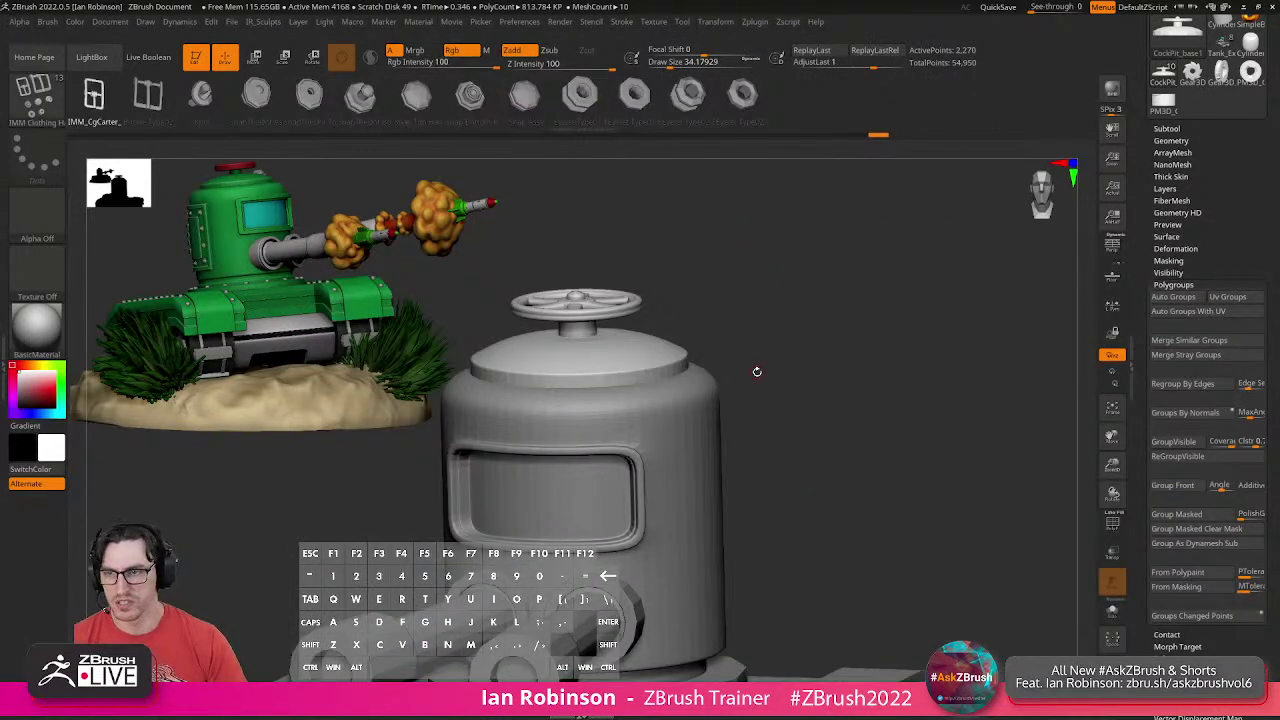
{"action": "key", "text": "m"}
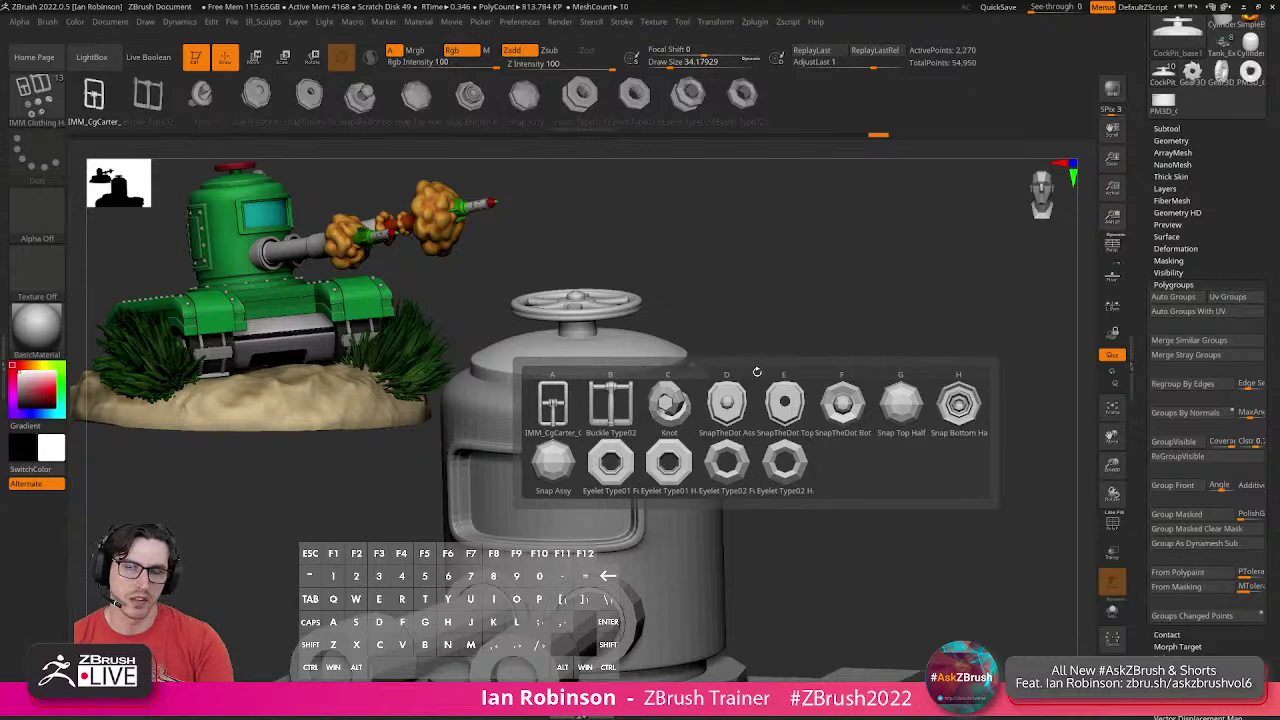
{"action": "key", "text": "b"}
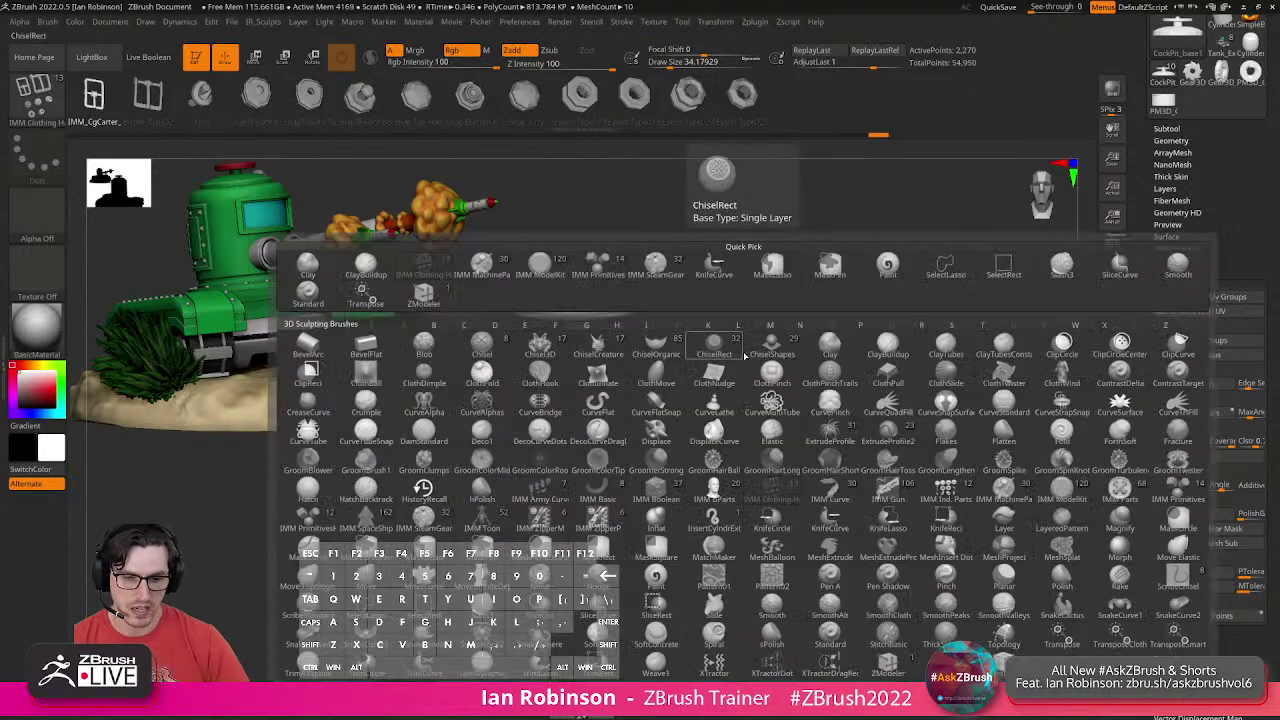
{"action": "left_click", "coordinate": [950, 426]}
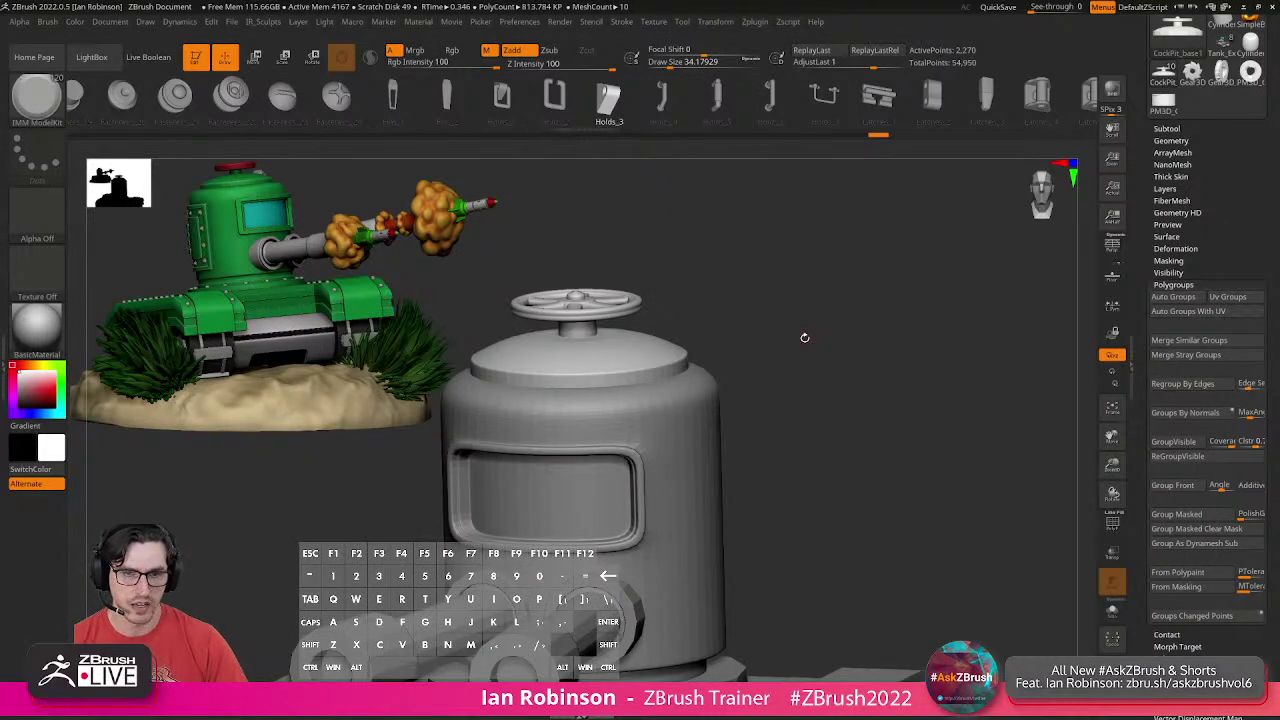
Insert the Latches_5 mesh at the edge of the domed cap and show polyframe in a straight side view.
{"action": "key", "text": "m"}
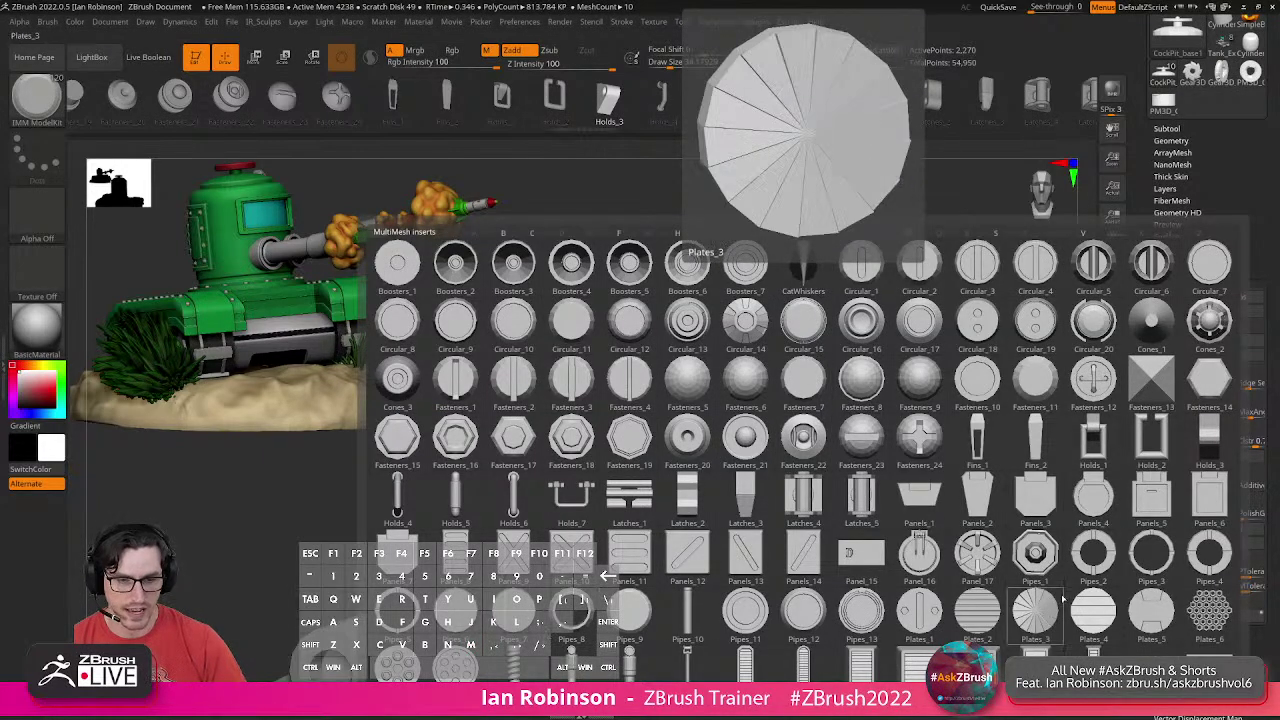
{"action": "left_click", "coordinate": [873, 498]}
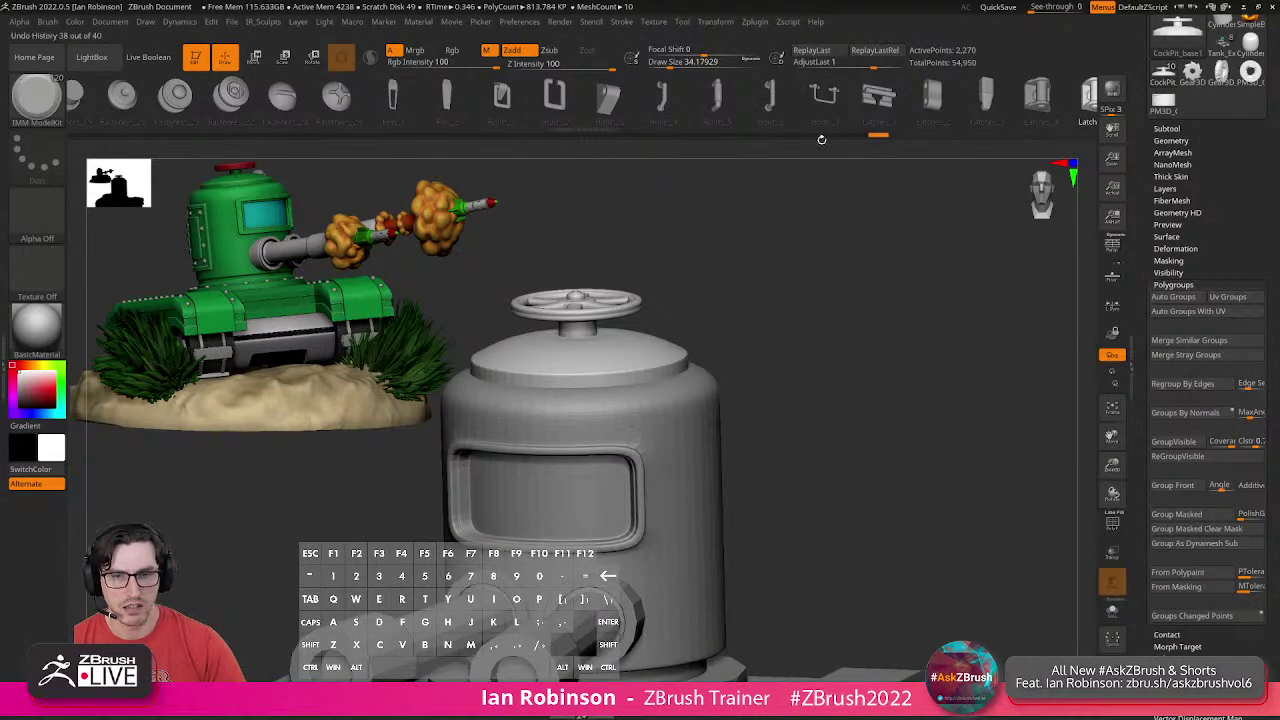
{"action": "key", "text": "m"}
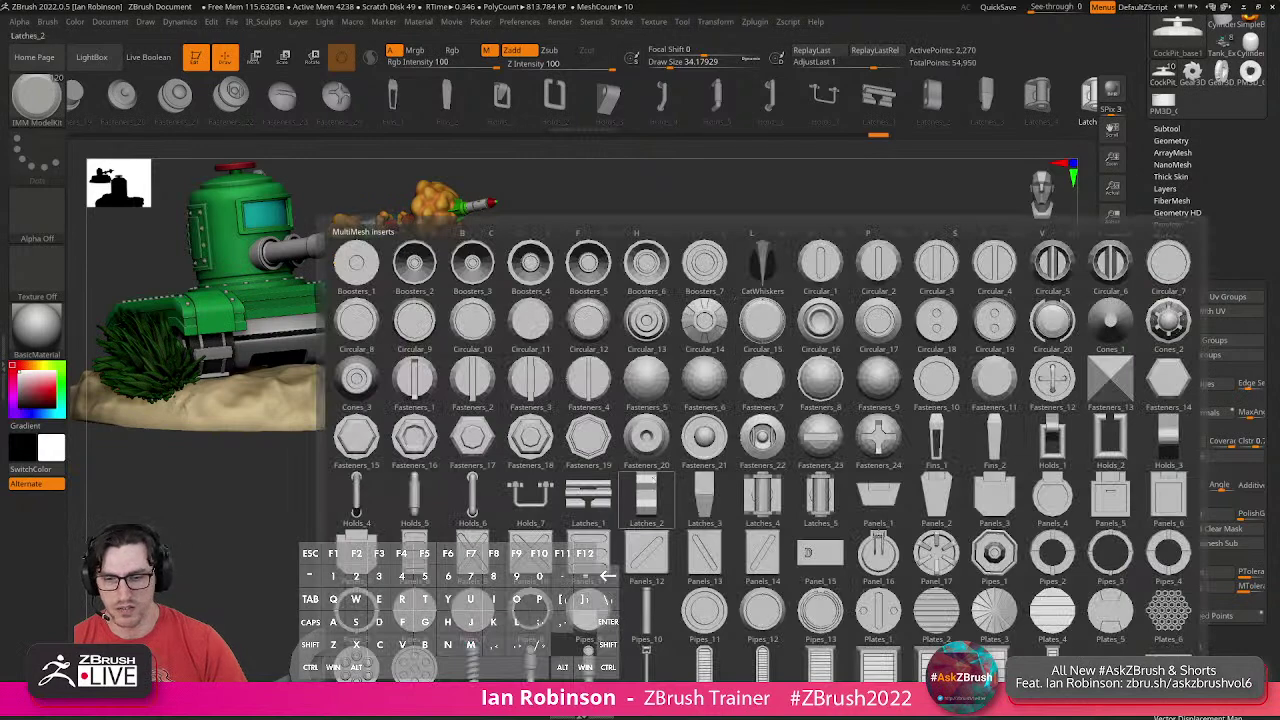
{"action": "left_click", "coordinate": [532, 500]}
{"action": "key", "text": "m"}
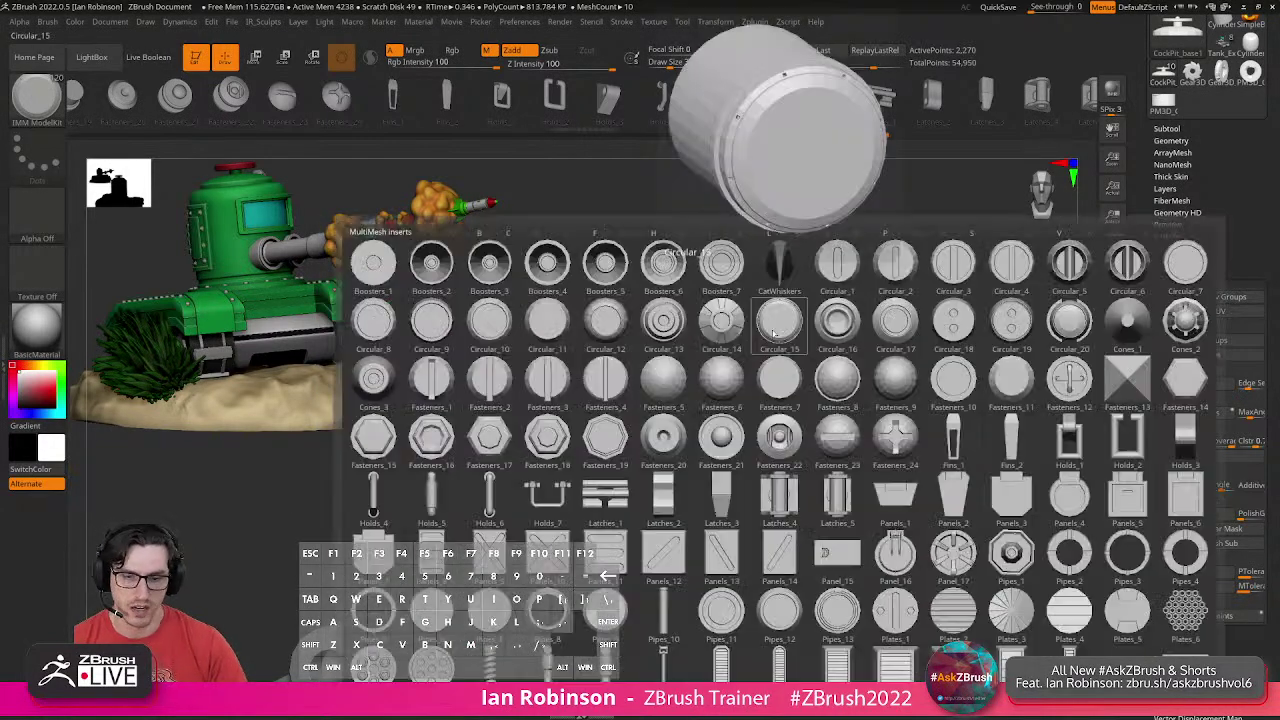
{"action": "left_click", "coordinate": [826, 496]}
{"action": "left_click_drag", "start_coordinate": [817, 409], "coordinate": [667, 381]}
{"action": "key", "text": "shift+f"}
{"action": "left_click_drag", "start_coordinate": [810, 368], "coordinate": [897, 366], "text": "shift"}
{"action": "key", "text": "w"}
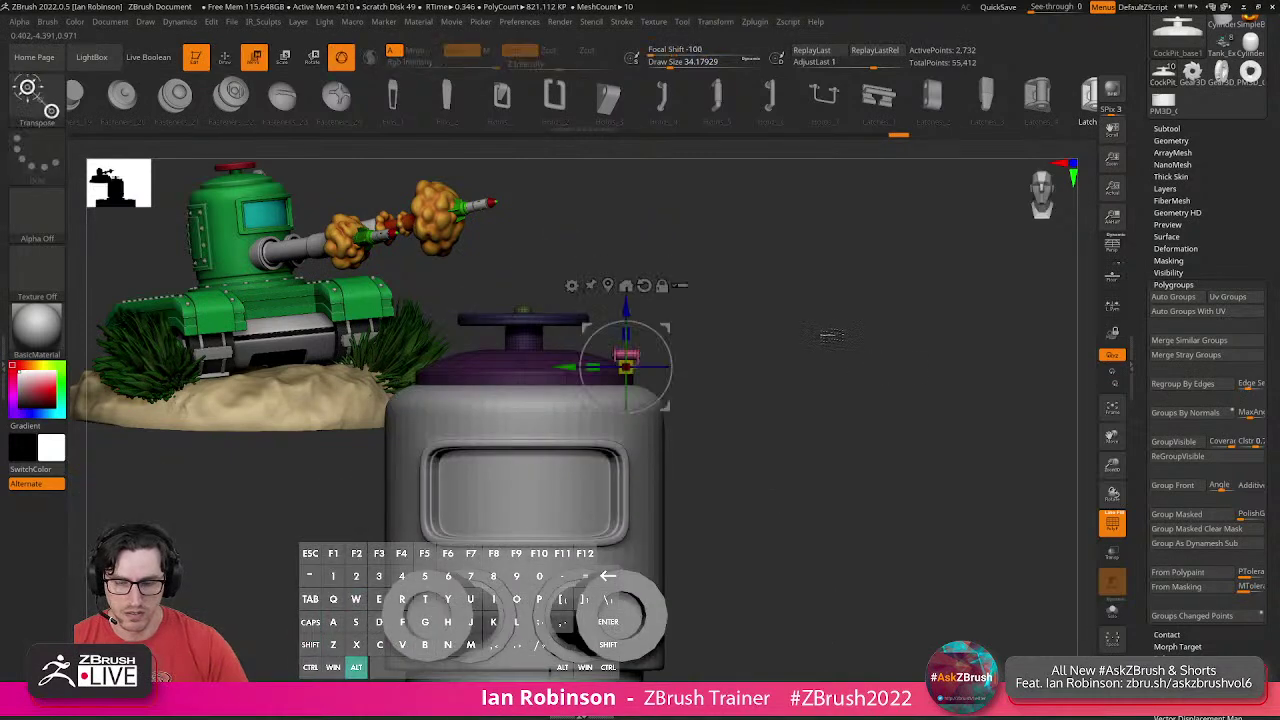
Seat and tilt the latch on the cap's rim and duplicate it outward toward the cockpit's shoulder.
{"action": "left_click_drag", "start_coordinate": [829, 334], "coordinate": [836, 400], "text": "alt"}
{"action": "left_click_drag", "start_coordinate": [655, 368], "coordinate": [735, 362], "text": "shift"}
{"action": "left_click_drag", "start_coordinate": [651, 327], "coordinate": [667, 343], "text": "shift"}
{"action": "mouse_move", "coordinate": [680, 391]}
{"action": "left_mouse_down"}
{"action": "mouse_move", "coordinate": [758, 410]}
{"action": "mouse_move", "coordinate": [788, 438]}
{"action": "left_mouse_up"}
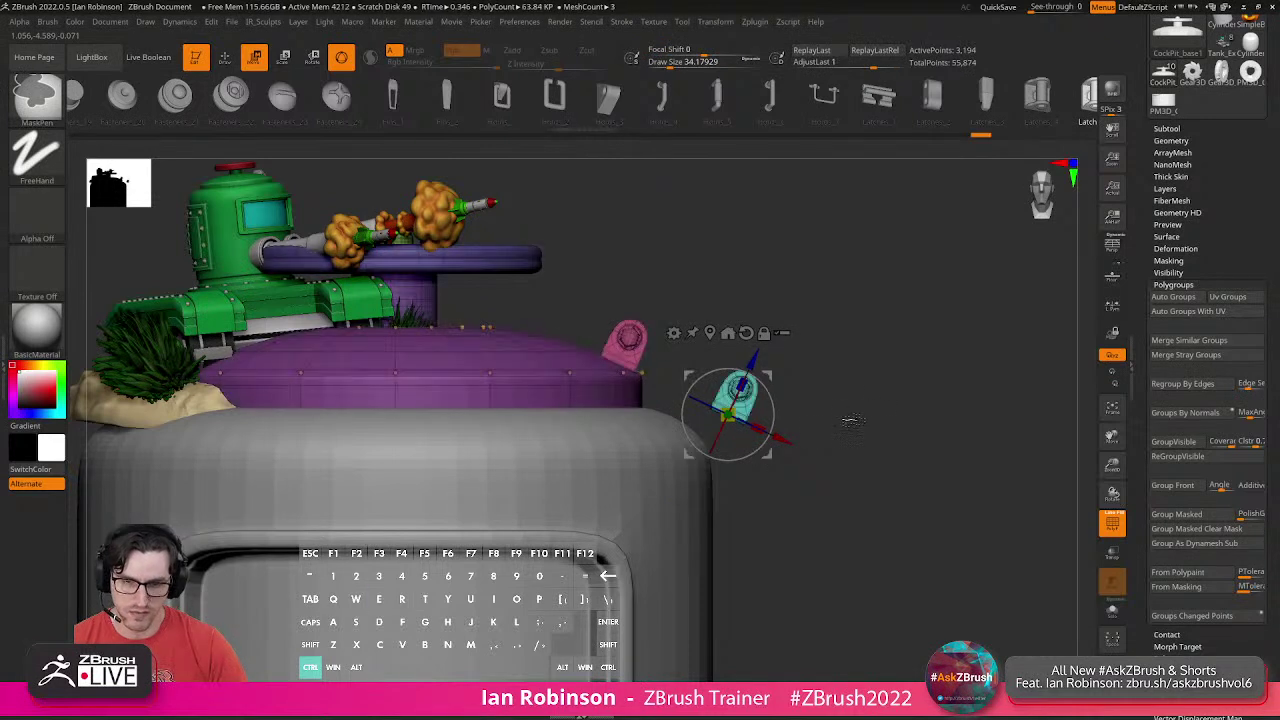
Mask everything except the duplicated latch and rotate and move it onto the cockpit's rounded shoulder.
{"action": "left_click_drag", "start_coordinate": [833, 284], "coordinate": [666, 494], "text": "ctrl"}
{"action": "left_click", "coordinate": [851, 375], "text": "ctrl"}
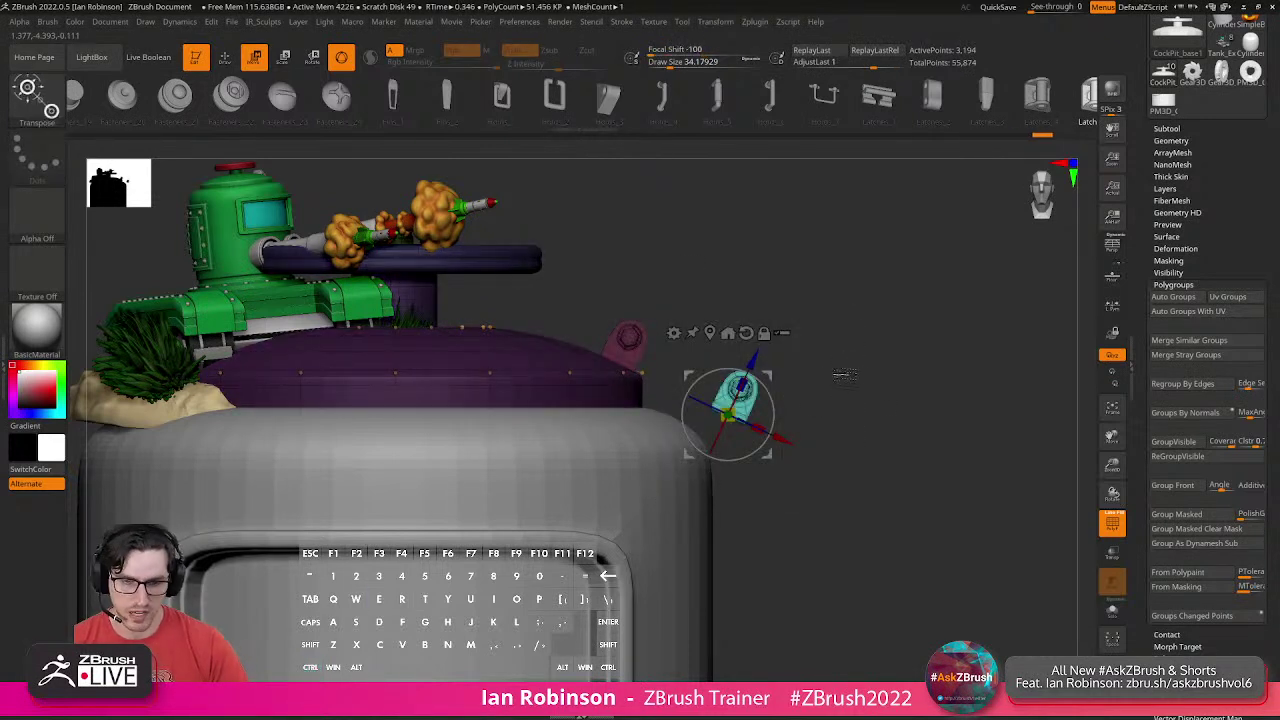
{"action": "left_click_drag", "start_coordinate": [771, 398], "coordinate": [745, 399], "text": "shift"}
{"action": "left_click_drag", "start_coordinate": [744, 488], "coordinate": [733, 478]}
{"action": "left_click", "coordinate": [931, 98]}
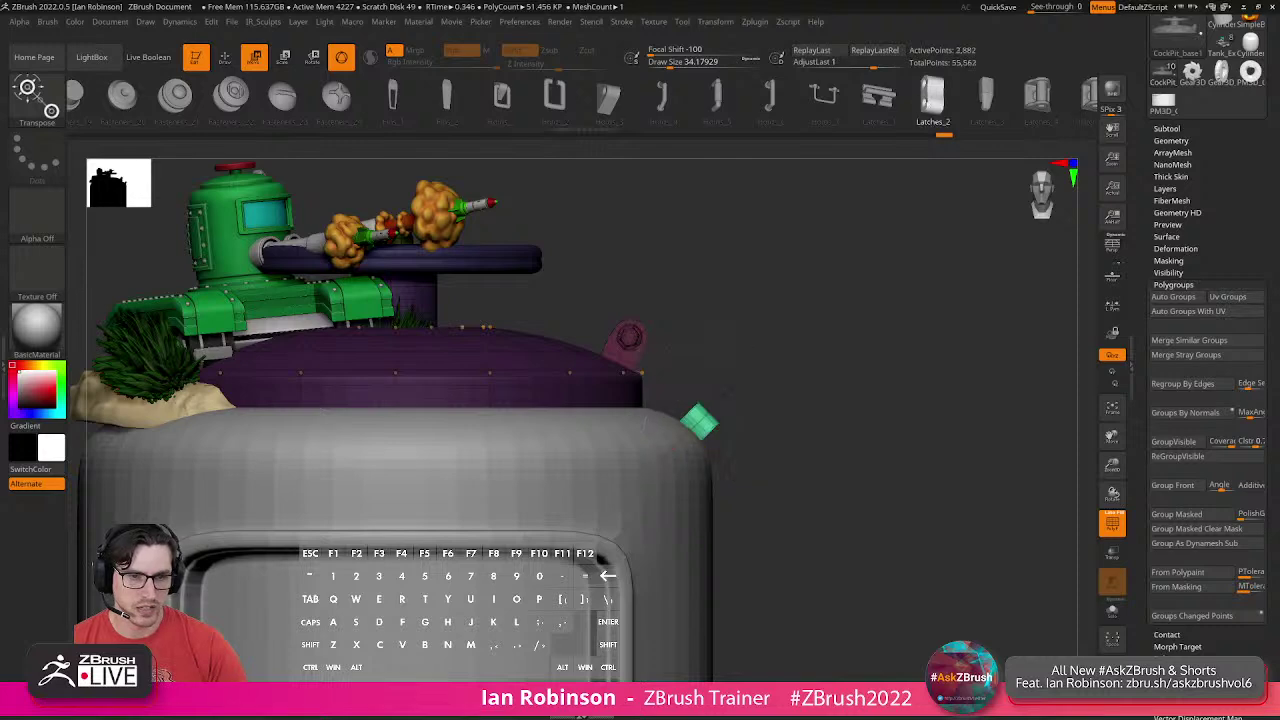
{"action": "mouse_move", "coordinate": [742, 331]}
{"action": "left_mouse_down"}
{"action": "mouse_move", "coordinate": [765, 326]}
{"action": "mouse_move", "coordinate": [740, 329]}
{"action": "left_mouse_up"}
{"action": "key", "text": "ctrl+z"}
Duplicate the shoulder latch into the gap between the two latches and swap the copy for Latches_2.
{"action": "left_click_drag", "start_coordinate": [872, 298], "coordinate": [893, 311], "text": "shift"}
{"action": "left_click_drag", "start_coordinate": [732, 474], "coordinate": [692, 432], "text": "ctrl"}
{"action": "left_click", "coordinate": [946, 105]}
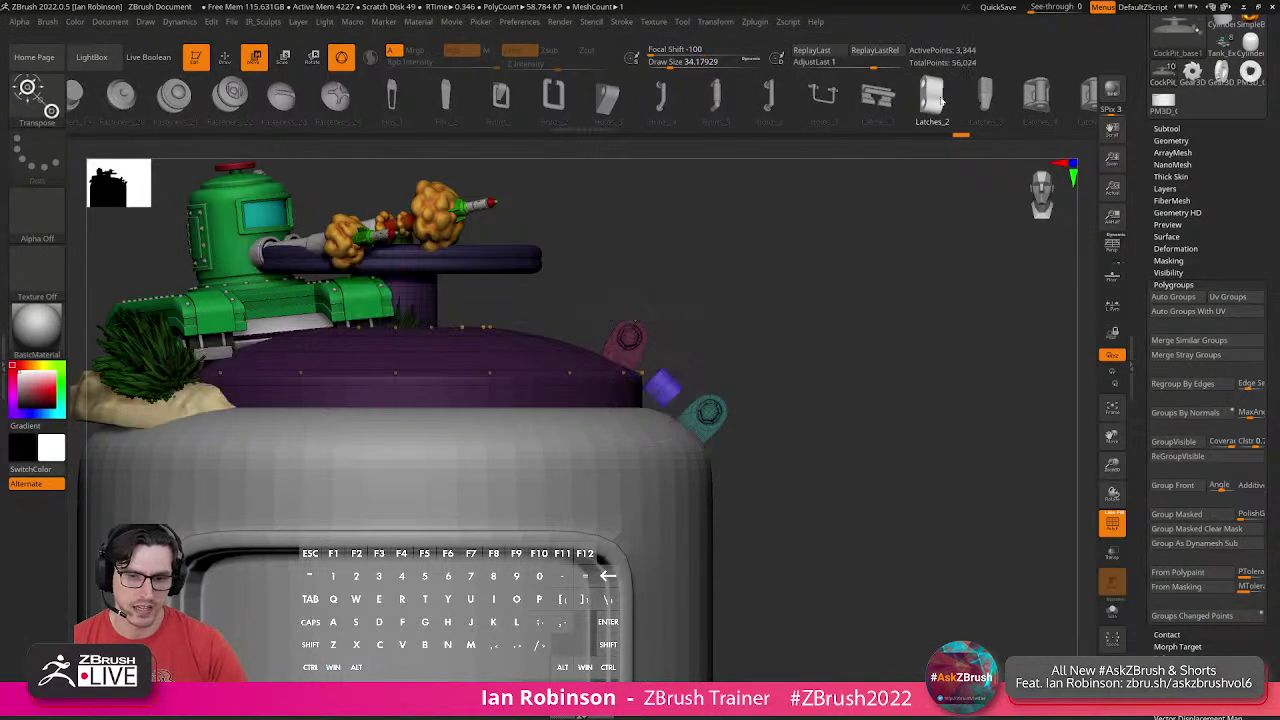
Cycle the middle piece through alternative ModelKit meshes and return it to Latches_2.
{"action": "left_click_drag", "start_coordinate": [872, 254], "coordinate": [780, 260], "text": "shift"}
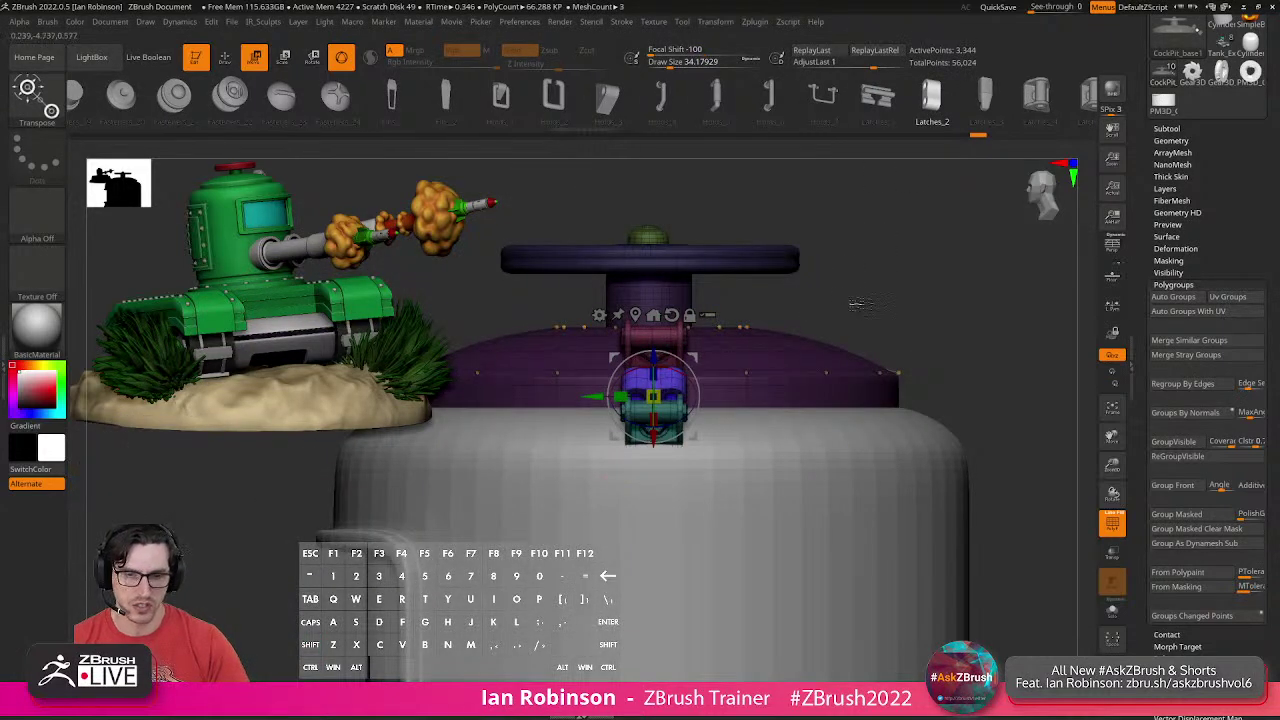
{"action": "left_click_drag", "start_coordinate": [843, 302], "coordinate": [772, 372]}
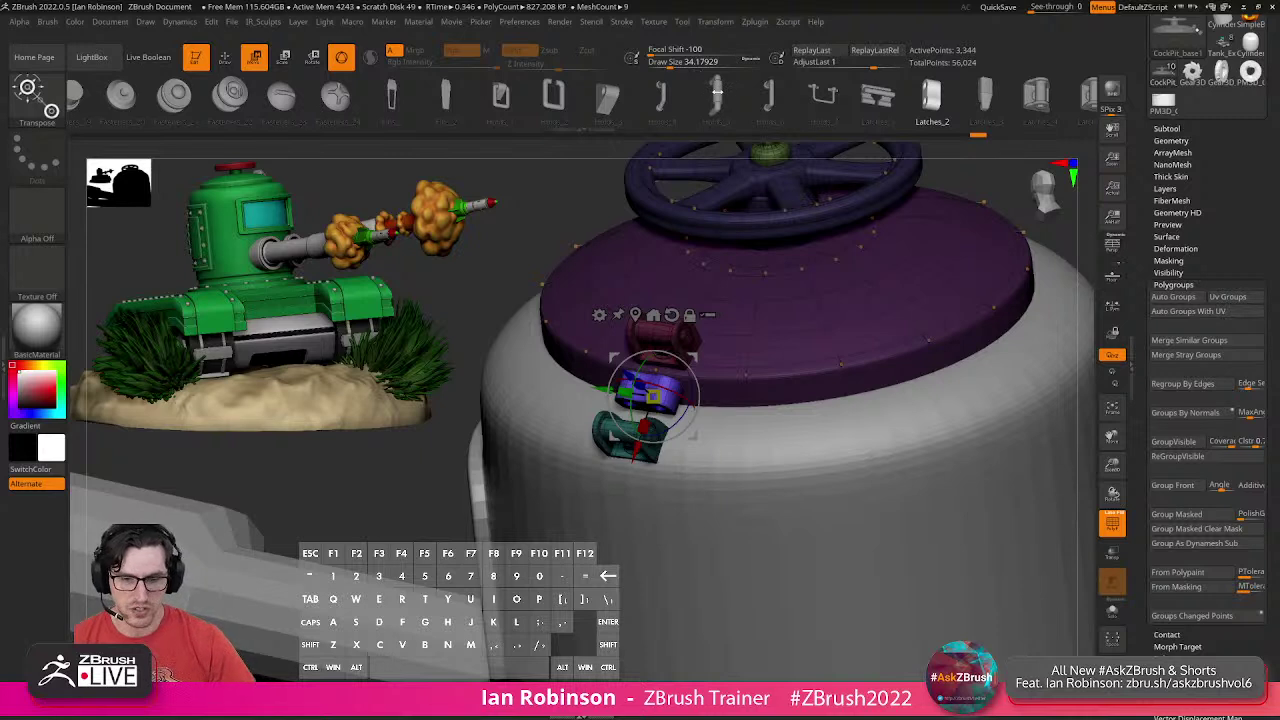
{"action": "key", "text": "Left"}
{"action": "key", "text": "Left"}
{"action": "key", "text": "Left"}
{"action": "key", "text": "Left"}
{"action": "key", "text": "Left"}
{"action": "key", "text": "Left"}
{"action": "key", "text": "Left"}
{"action": "key", "text": "Left"}
{"action": "key", "text": "Left"}
{"action": "key", "text": "Right"}
{"action": "key", "text": "Right"}
{"action": "key", "text": "Left"}
{"action": "key", "text": "Left"}
{"action": "key", "text": "Left"}
{"action": "key", "text": "Left"}
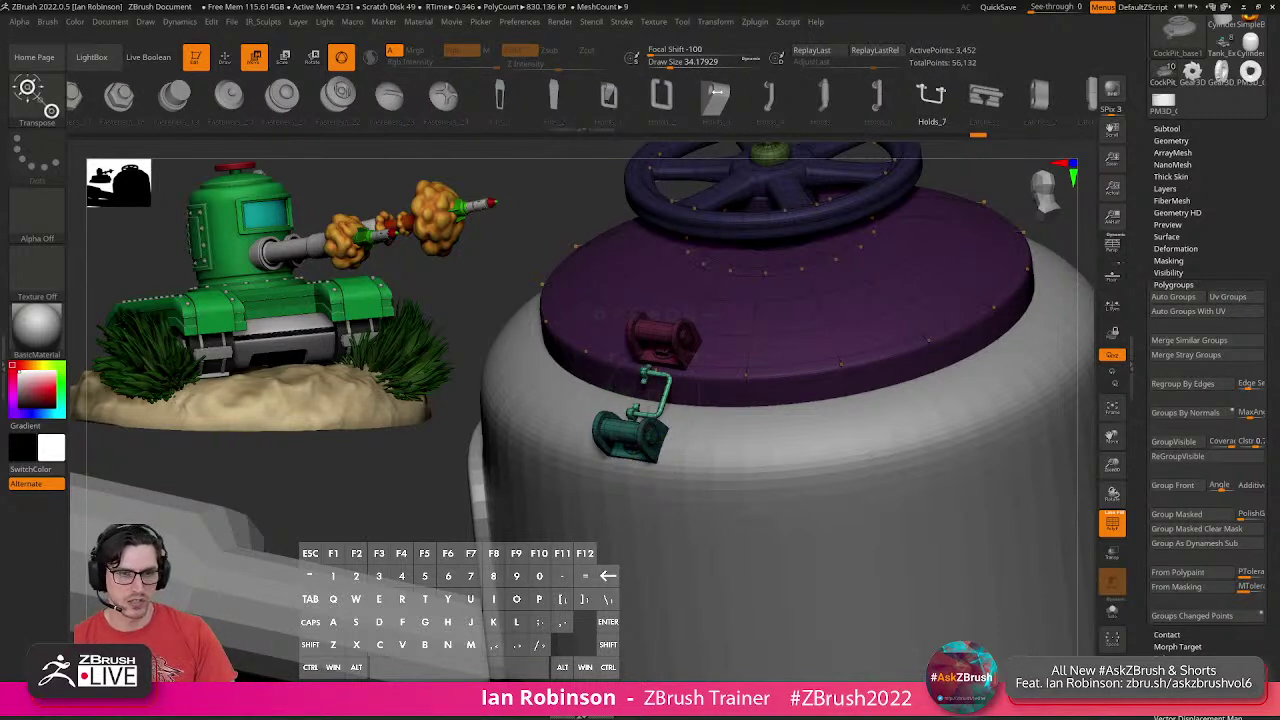
{"action": "key", "text": "Right"}
{"action": "key", "text": "Right"}
Rotate and resize the Latches_2 link so that it spans the latch on the cap and the one on the shoulder.
{"action": "key", "text": "w"}
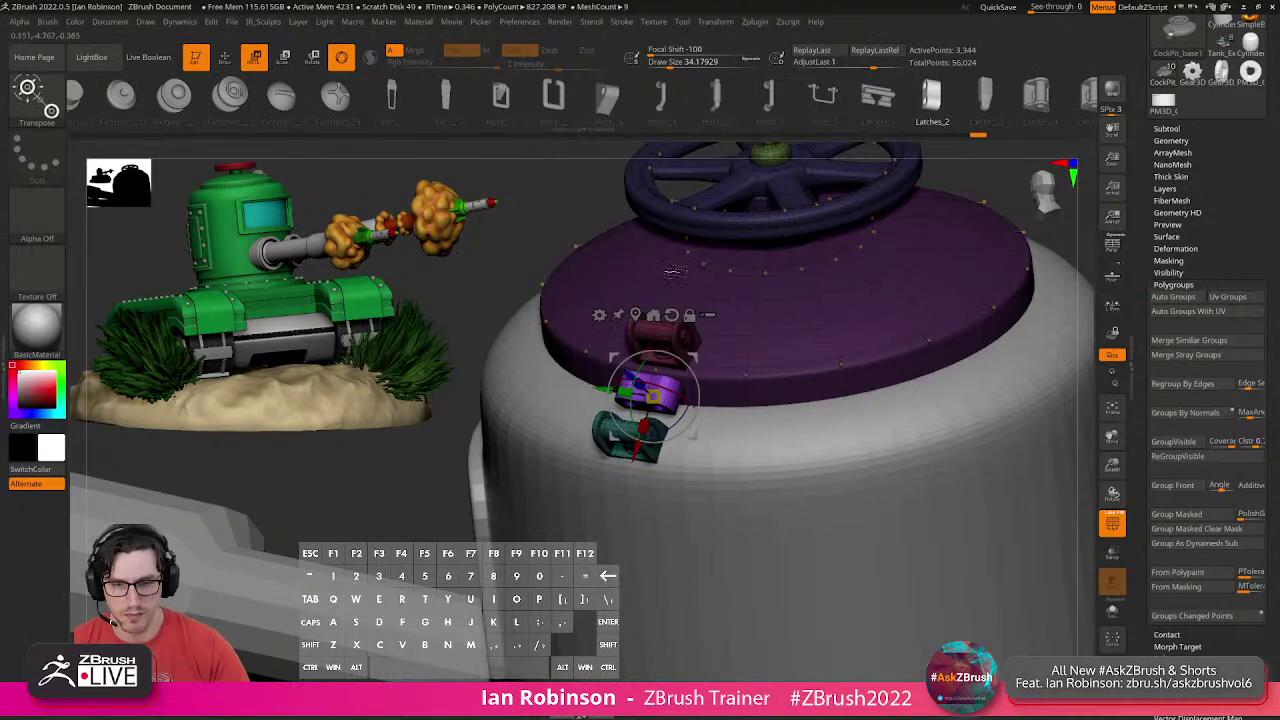
{"action": "left_click_drag", "start_coordinate": [681, 422], "coordinate": [703, 348], "text": "shift"}
{"action": "right_click_drag", "start_coordinate": [700, 350], "coordinate": [779, 348]}
{"action": "mouse_move", "coordinate": [785, 352]}
{"action": "left_mouse_down", "text": "shift"}
{"action": "mouse_move", "coordinate": [864, 386]}
{"action": "mouse_move", "coordinate": [852, 383]}
{"action": "left_mouse_up", "text": "shift"}
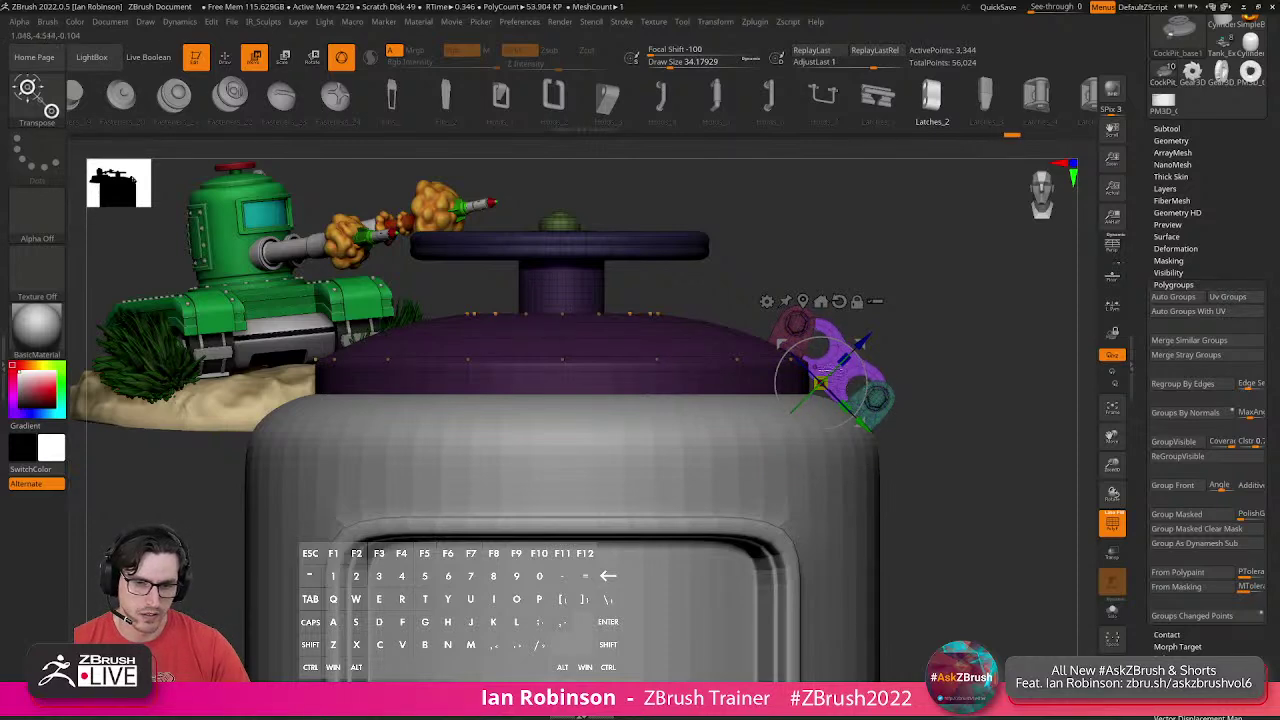
Move the Latches_2 link out into the empty space clear of both latches for editing.
{"action": "key", "text": "q"}
{"action": "right_click_drag", "start_coordinate": [943, 318], "coordinate": [940, 389], "text": "ctrl"}
{"action": "left_click_drag", "start_coordinate": [938, 390], "coordinate": [886, 314]}
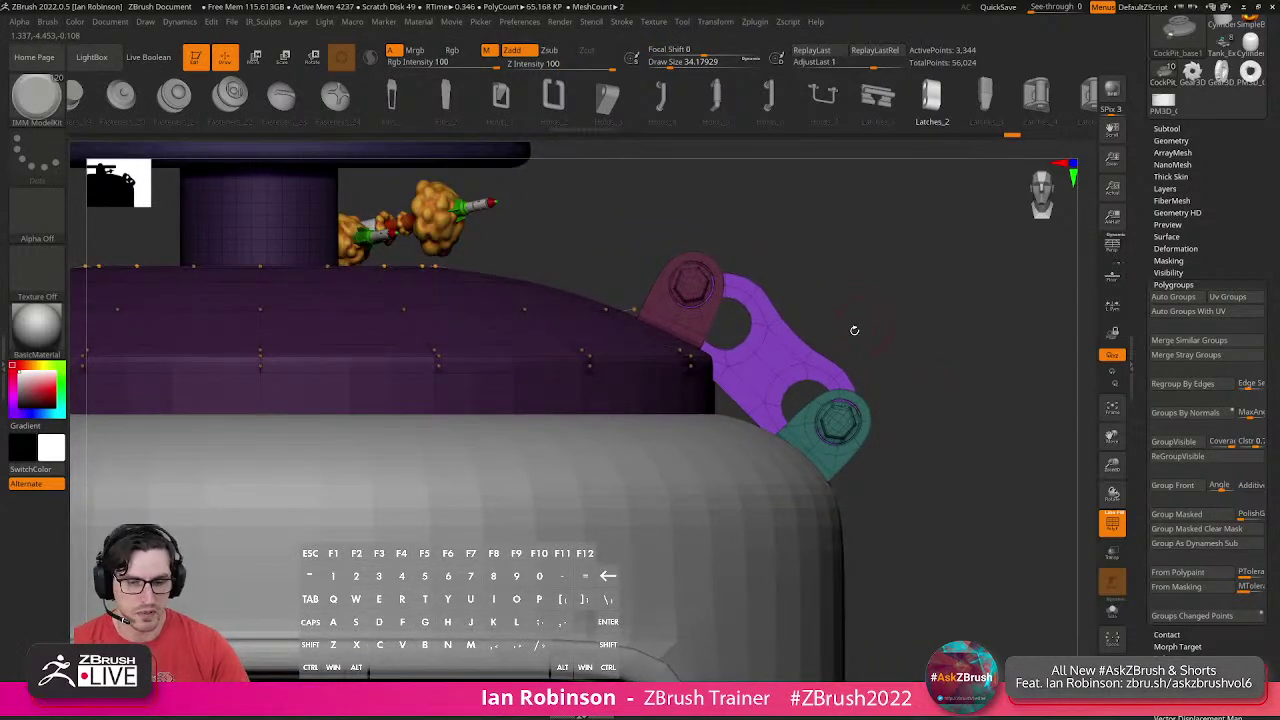
{"action": "key", "text": "w"}
{"action": "mouse_move", "coordinate": [785, 352]}
{"action": "left_mouse_down"}
{"action": "mouse_move", "coordinate": [900, 240]}
{"action": "mouse_move", "coordinate": [922, 251]}
{"action": "mouse_move", "coordinate": [835, 283]}
{"action": "left_mouse_up"}
{"action": "key", "text": "q"}
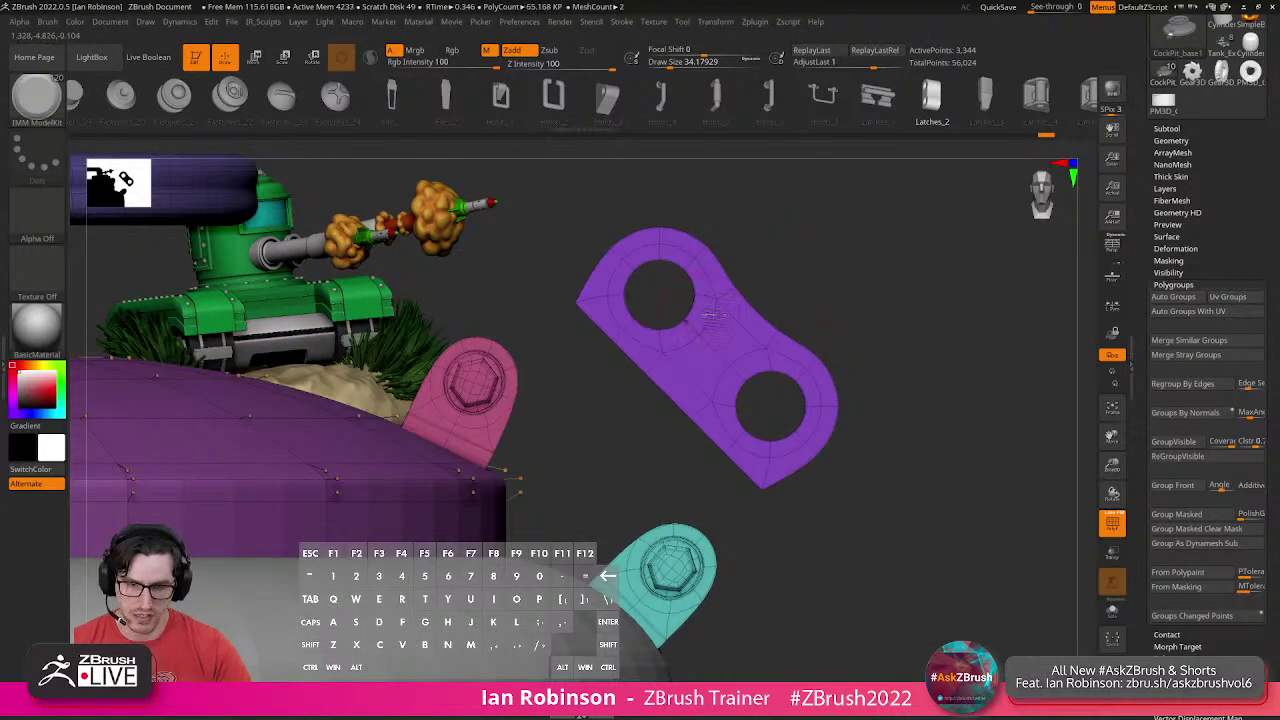
Insert edge loops across the middle of the link with ZModeler's Insert Multiple EdgeLoops edge action.
{"action": "key", "text": "b"}
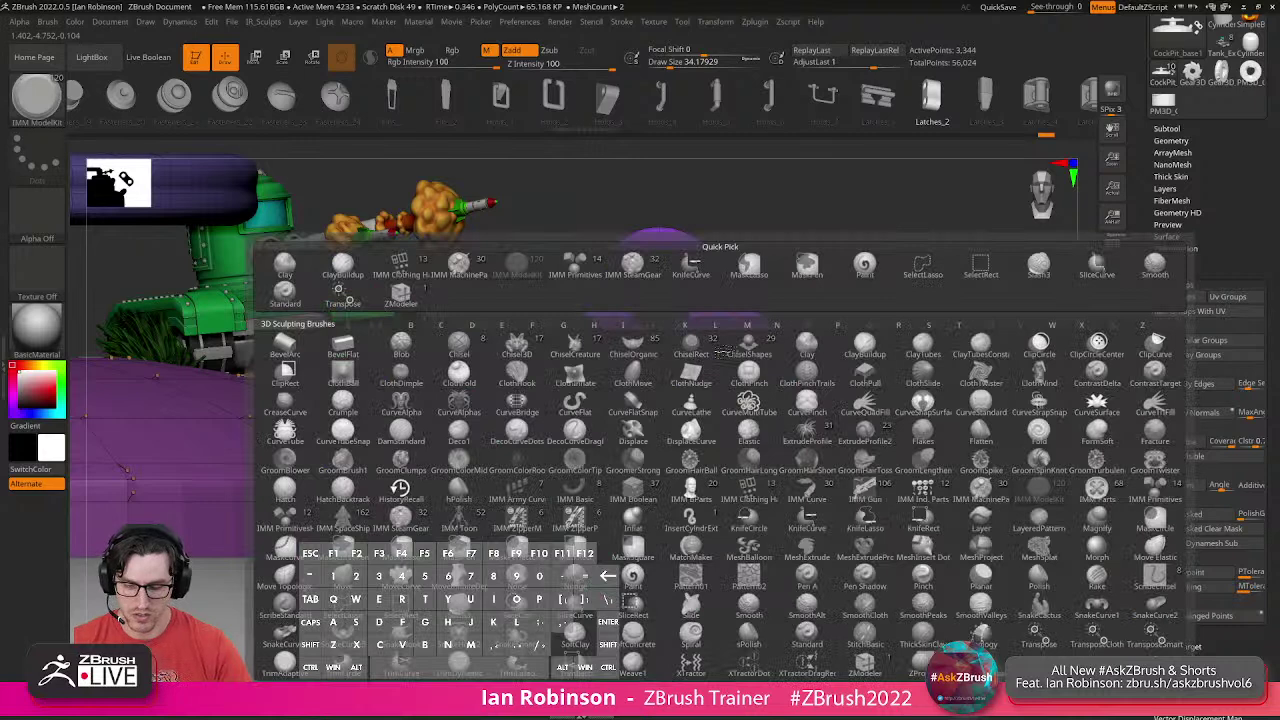
{"action": "key", "text": "m"}
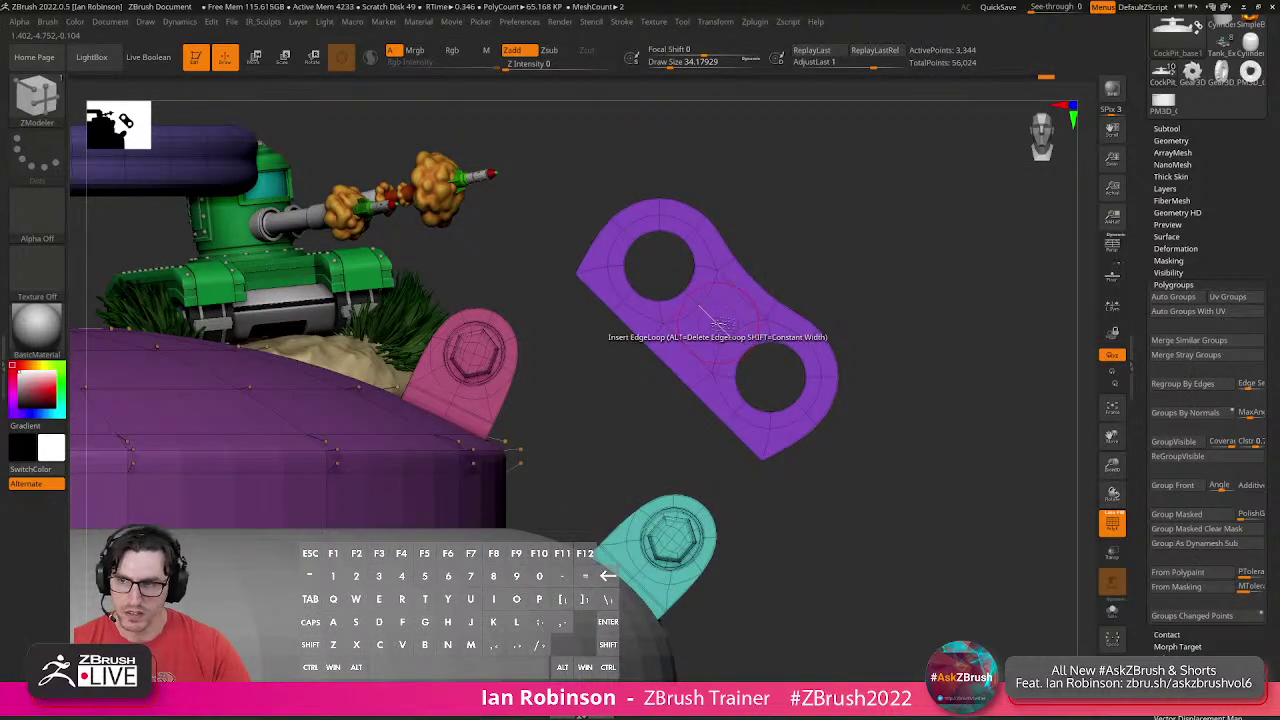
{"action": "key", "text": "space"}
{"action": "left_click", "coordinate": [716, 348]}
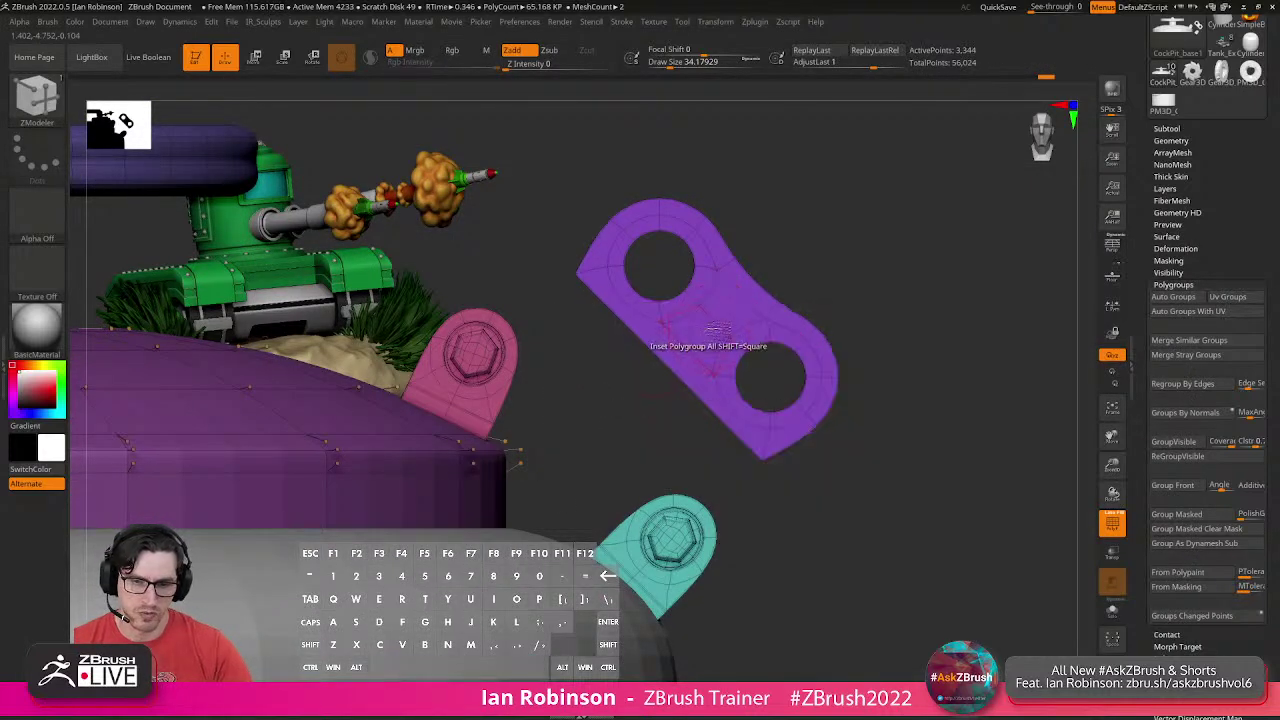
{"action": "key", "text": "space"}
{"action": "left_click", "coordinate": [605, 480]}
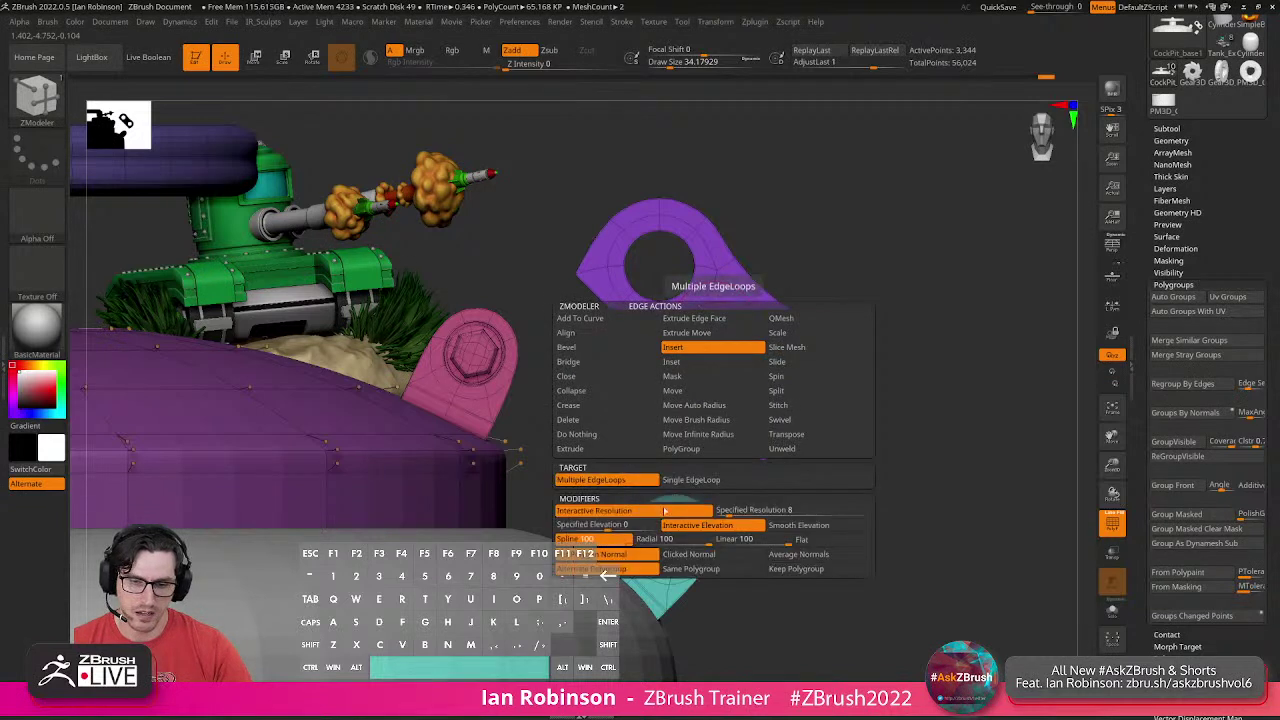
{"action": "left_click", "coordinate": [686, 349]}
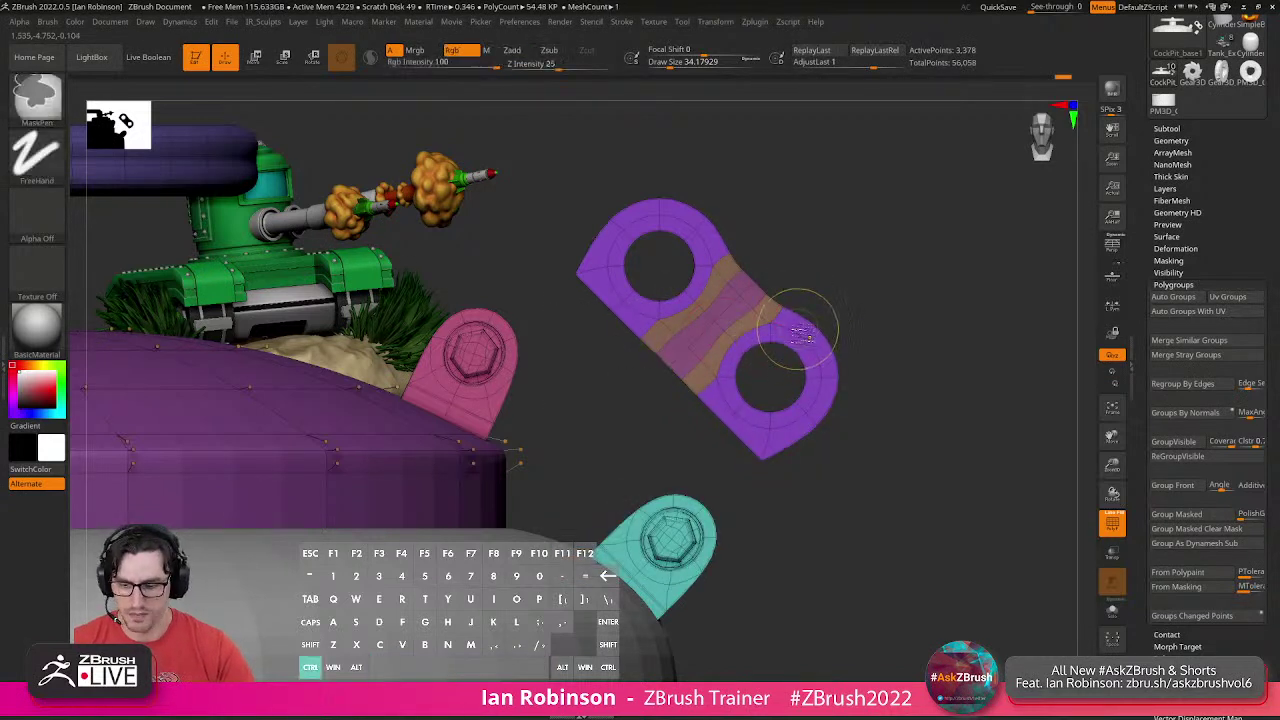
Switch masking to MaskLasso, isolate the link's upper ring with a mask and move that ring outward to lengthen the link.
{"action": "left_click_drag", "start_coordinate": [814, 168], "coordinate": [698, 144], "text": "ctrl"}
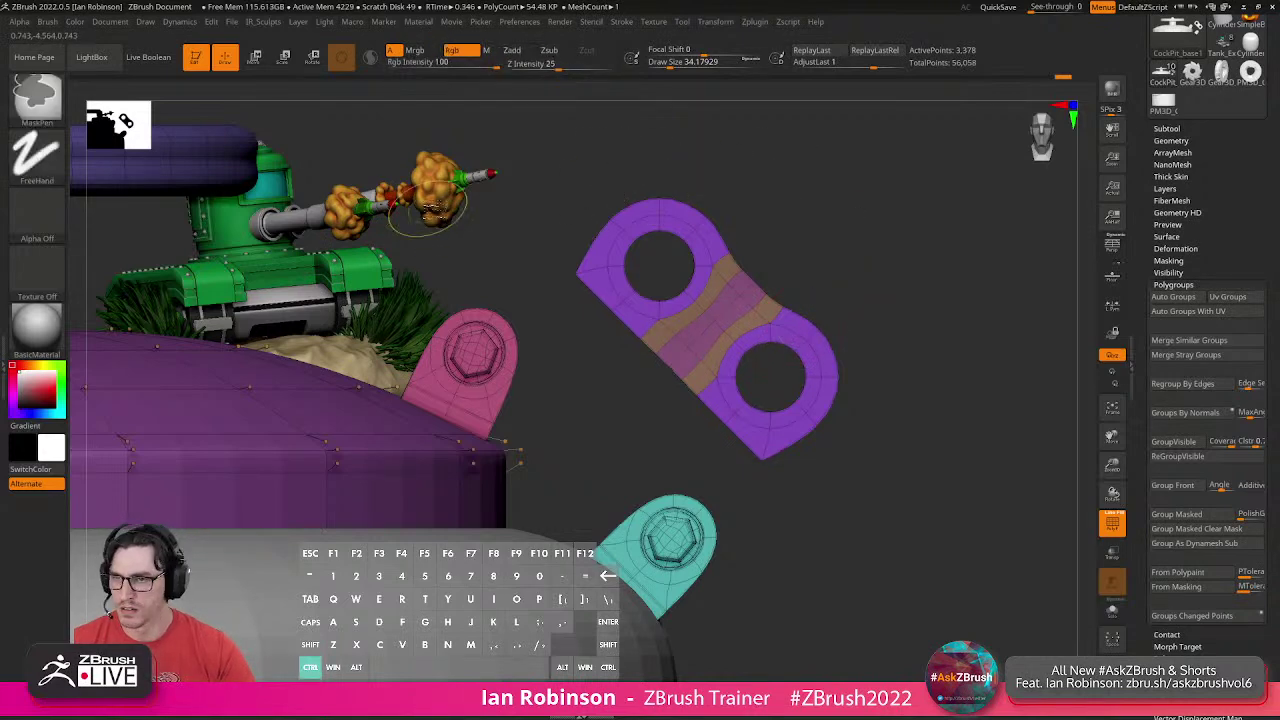
{"action": "left_click", "coordinate": [36, 98], "text": "ctrl"}
{"action": "left_click", "coordinate": [275, 155], "text": "ctrl"}
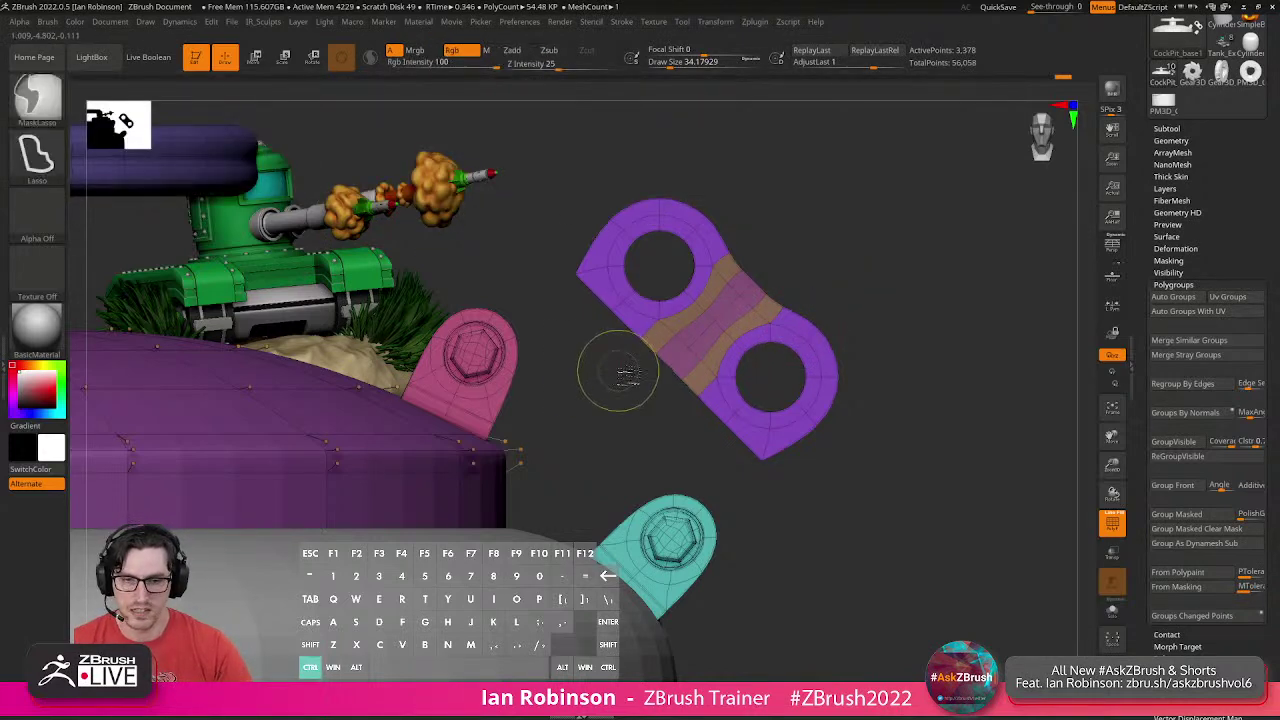
{"action": "mouse_move", "coordinate": [650, 366]}
{"action": "left_mouse_down", "text": "ctrl"}
{"action": "mouse_move", "coordinate": [540, 222]}
{"action": "mouse_move", "coordinate": [548, 195]}
{"action": "left_mouse_up", "text": "ctrl"}
{"action": "key", "text": "w"}
{"action": "mouse_move", "coordinate": [712, 400]}
{"action": "left_mouse_down"}
{"action": "mouse_move", "coordinate": [667, 360]}
{"action": "mouse_move", "coordinate": [717, 414]}
{"action": "mouse_move", "coordinate": [679, 366]}
{"action": "left_mouse_up"}
{"action": "key", "text": "ctrl+z"}
{"action": "key", "text": "q"}
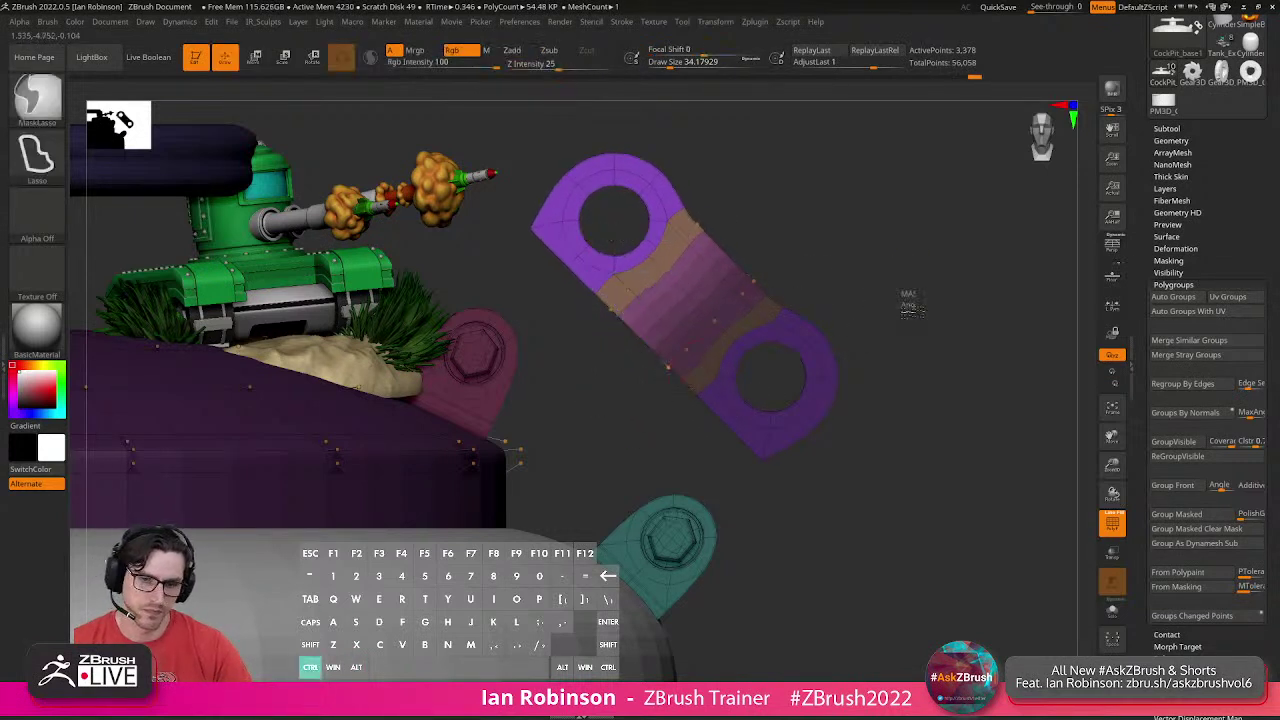
Replace the mask so only the link's lower ring is free and move that ring outward along the link.
{"action": "left_click_drag", "start_coordinate": [906, 297], "coordinate": [893, 326], "text": "ctrl"}
{"action": "mouse_move", "coordinate": [745, 285]}
{"action": "left_mouse_down", "text": "ctrl"}
{"action": "mouse_move", "coordinate": [768, 490]}
{"action": "mouse_move", "coordinate": [885, 285]}
{"action": "mouse_move", "coordinate": [862, 333]}
{"action": "left_mouse_up", "text": "ctrl"}
{"action": "left_click", "coordinate": [865, 333], "text": "ctrl"}
{"action": "key", "text": "w"}
{"action": "left_click_drag", "start_coordinate": [670, 362], "coordinate": [691, 383]}
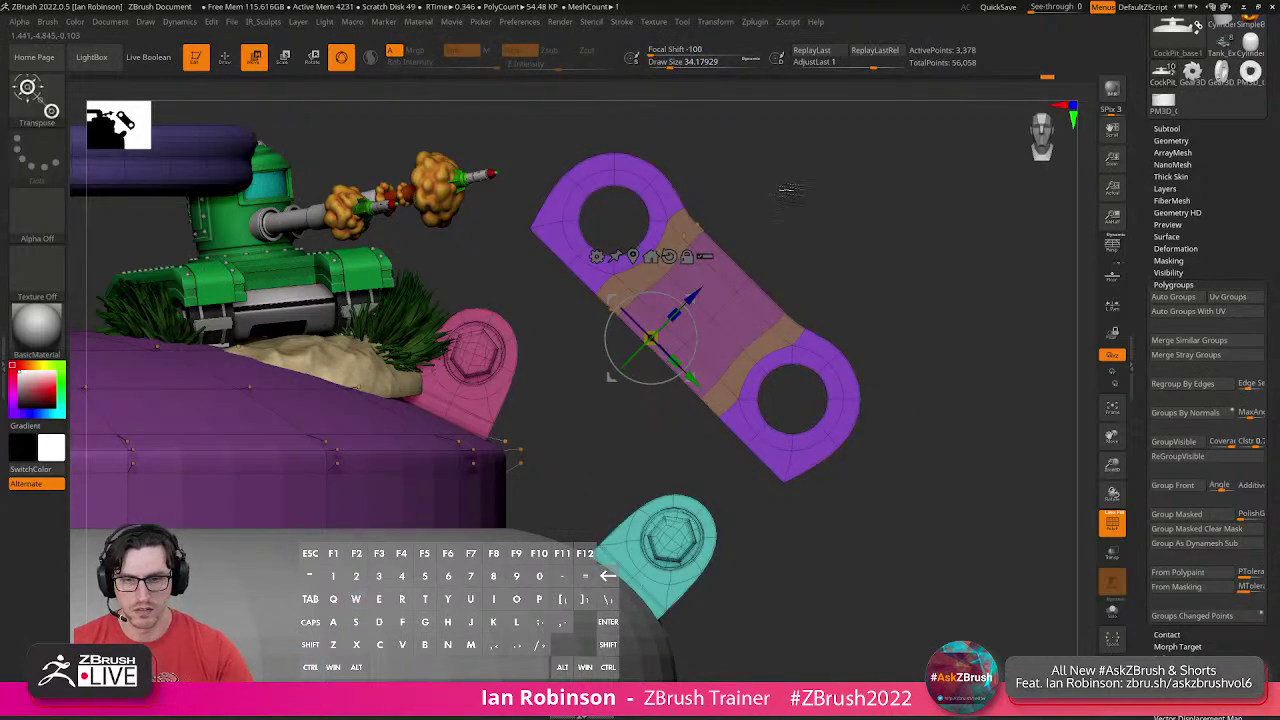
Isolate the whole lengthened link with a mask and move it back over the two latches.
{"action": "key", "text": "q"}
{"action": "mouse_move", "coordinate": [530, 130]}
{"action": "left_mouse_down", "text": "ctrl"}
{"action": "mouse_move", "coordinate": [790, 150]}
{"action": "mouse_move", "coordinate": [860, 330]}
{"action": "mouse_move", "coordinate": [920, 418]}
{"action": "left_mouse_up", "text": "ctrl"}
{"action": "key", "text": "w"}
{"action": "left_click_drag", "start_coordinate": [703, 296], "coordinate": [577, 438]}
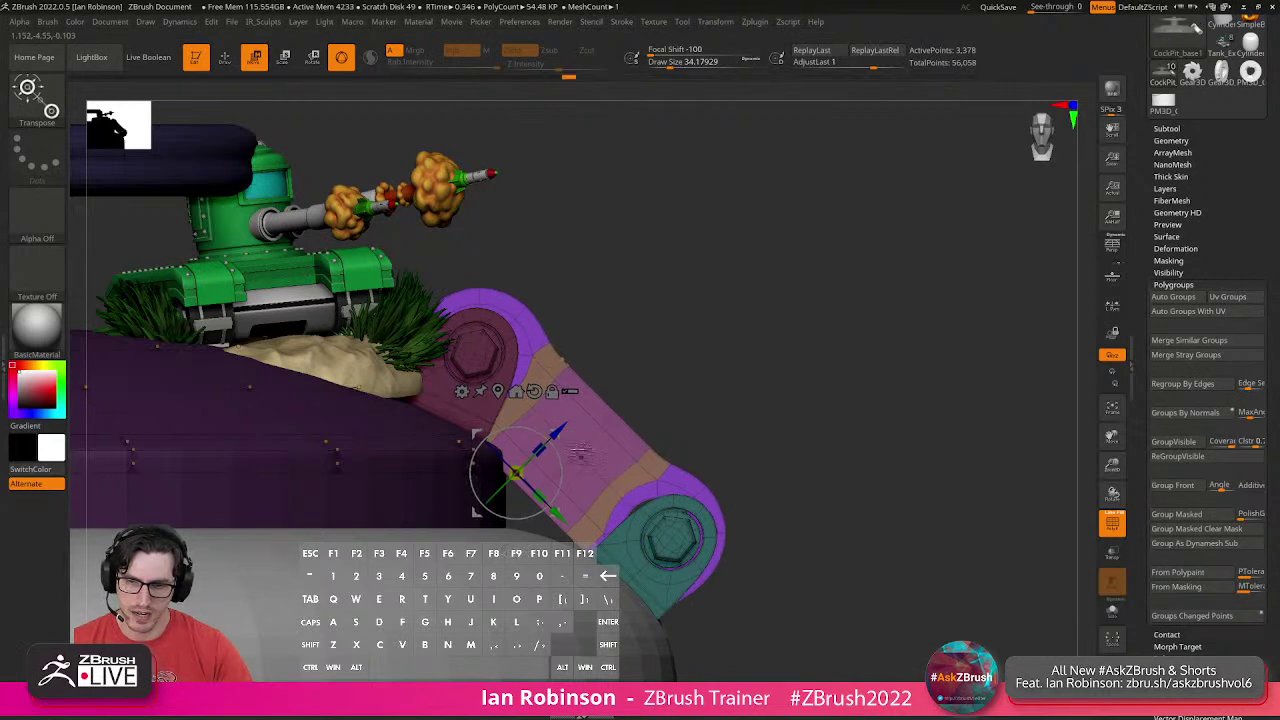
Fine-tune the link's placement with small moves so its rings line up with both latch bolts.
{"action": "left_click_drag", "start_coordinate": [541, 496], "coordinate": [551, 505]}
{"action": "key", "text": "q"}
{"action": "mouse_move", "coordinate": [745, 445]}
{"action": "left_mouse_down"}
{"action": "mouse_move", "coordinate": [897, 378]}
{"action": "mouse_move", "coordinate": [738, 404]}
{"action": "left_mouse_up"}
{"action": "key", "text": "w"}
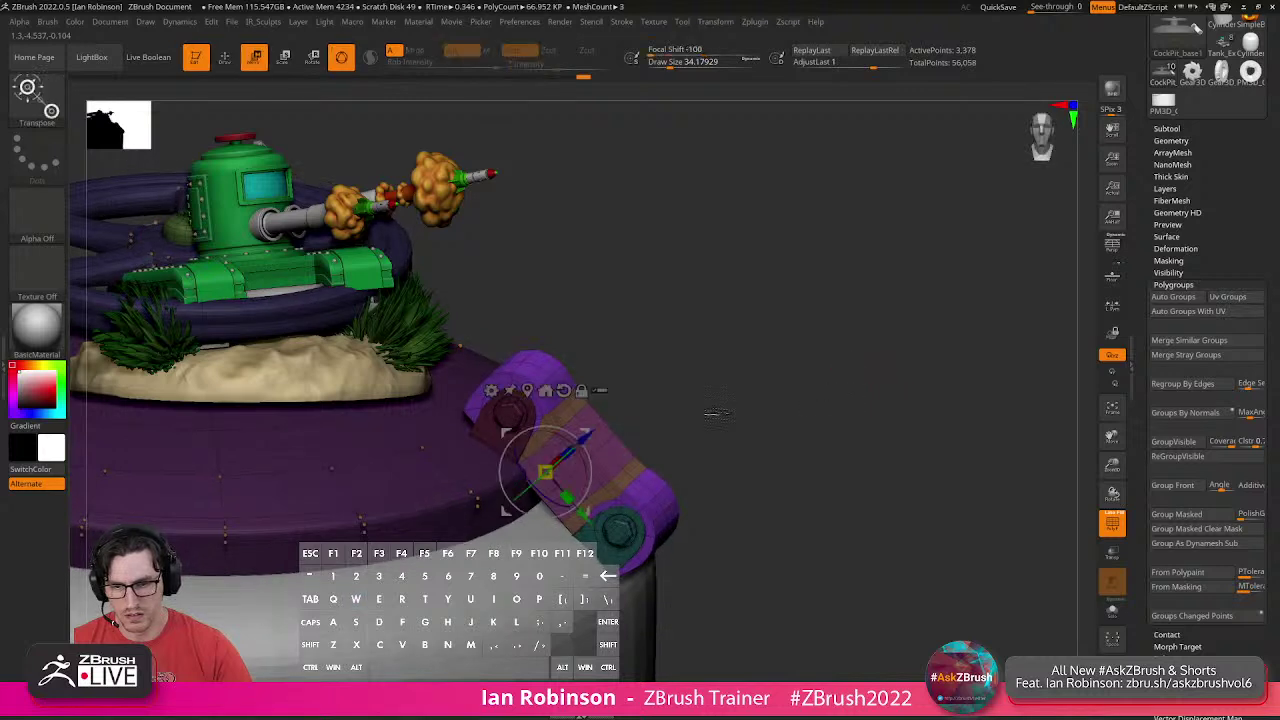
{"action": "left_click_drag", "start_coordinate": [571, 453], "coordinate": [598, 432]}
{"action": "key", "text": "q"}
{"action": "mouse_move", "coordinate": [786, 426]}
{"action": "left_mouse_down", "text": "shift"}
{"action": "mouse_move", "coordinate": [789, 391]}
{"action": "mouse_move", "coordinate": [872, 400]}
{"action": "left_mouse_up", "text": "shift"}
{"action": "key", "text": "w"}
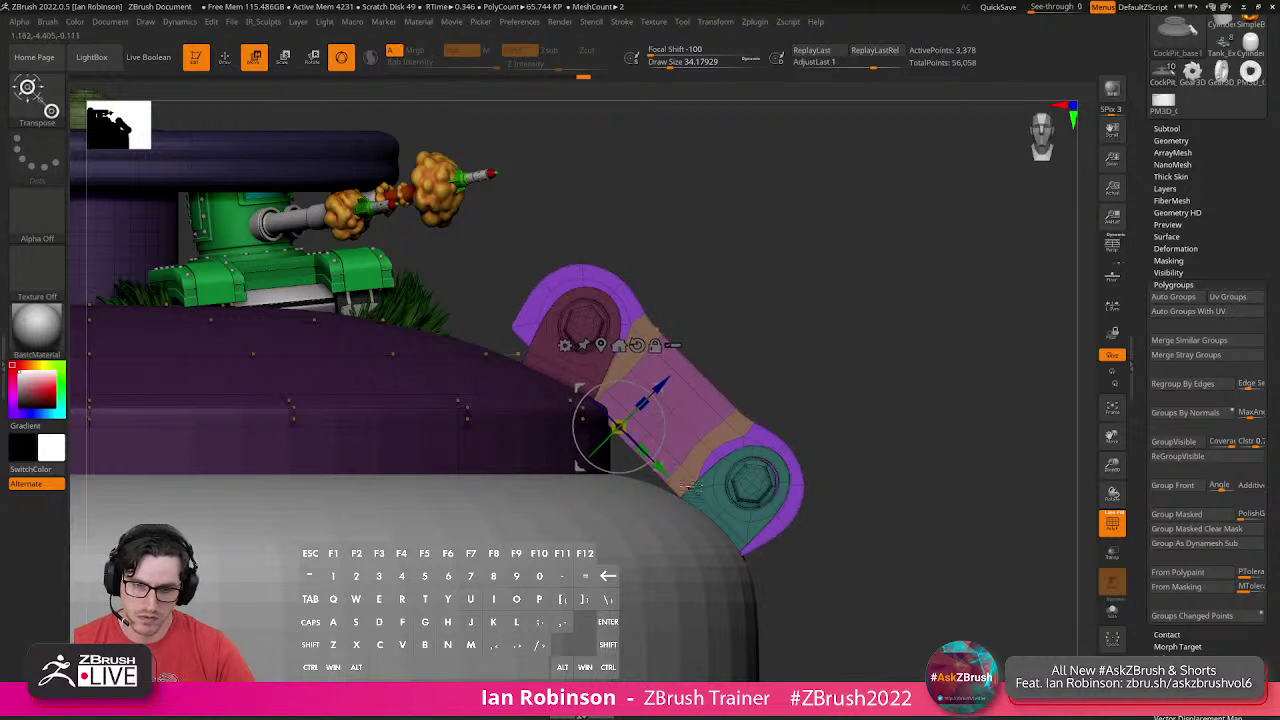
Clear the mask, mask the link's upper part and latch, and move the free lower ring and latch slightly inward along the link.
{"action": "key", "text": "q"}
{"action": "key", "text": "ctrl"}
{"action": "mouse_move", "coordinate": [757, 396]}
{"action": "left_mouse_down", "text": "ctrl"}
{"action": "mouse_move", "coordinate": [658, 472]}
{"action": "mouse_move", "coordinate": [860, 618]}
{"action": "mouse_move", "coordinate": [937, 446]}
{"action": "left_mouse_up", "text": "ctrl"}
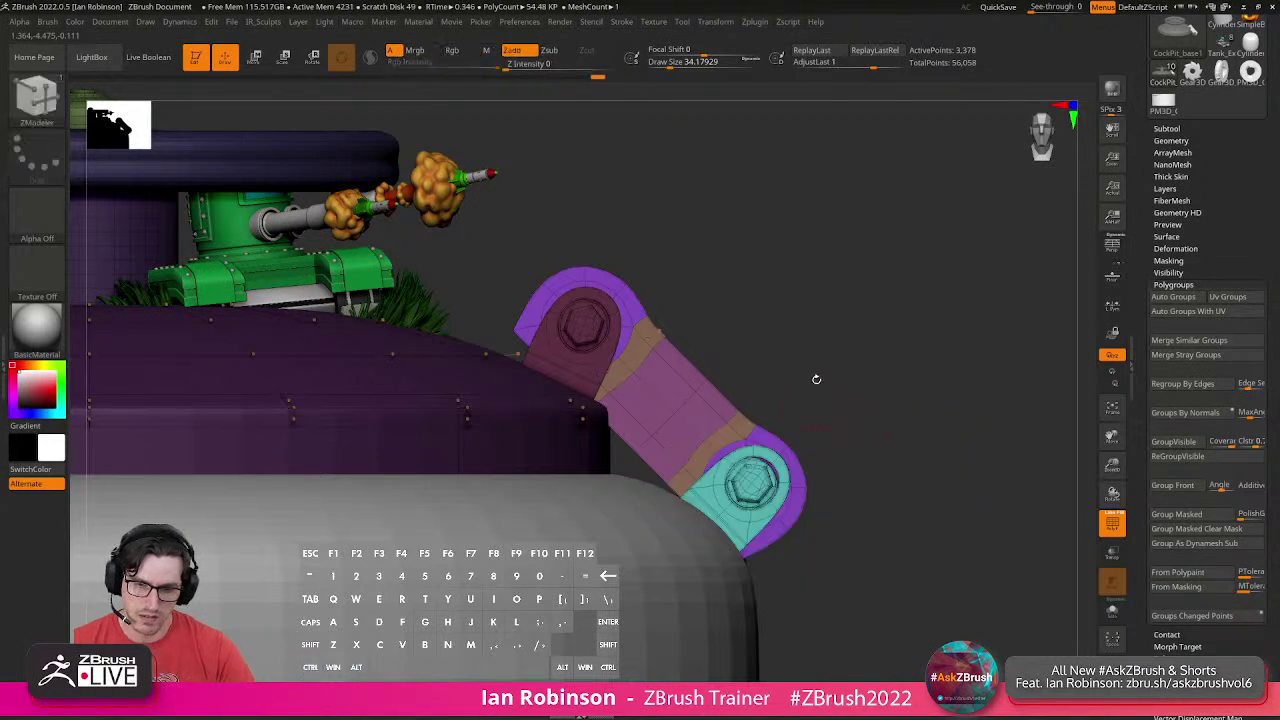
{"action": "mouse_move", "coordinate": [760, 315]}
{"action": "left_mouse_down", "text": "ctrl"}
{"action": "mouse_move", "coordinate": [456, 330]}
{"action": "mouse_move", "coordinate": [593, 455]}
{"action": "mouse_move", "coordinate": [612, 446]}
{"action": "left_mouse_up", "text": "ctrl"}
{"action": "key", "text": "w"}
{"action": "left_click_drag", "start_coordinate": [673, 480], "coordinate": [658, 467]}
{"action": "key", "text": "q"}
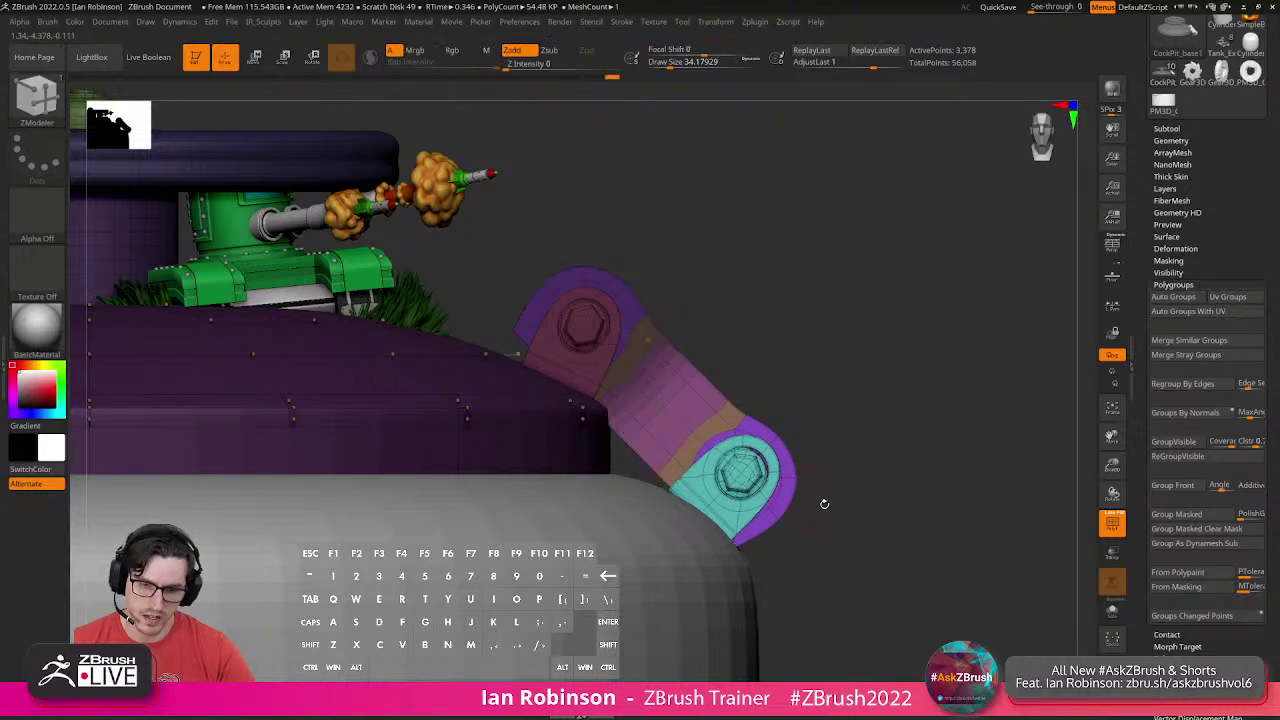
Isolate the lower latch to check it, restore the hidden parts and fine-tune the position of the hinge's free lower end.
{"action": "left_click", "coordinate": [752, 498], "text": "ctrl+shift"}
{"action": "key", "text": "b"}
{"action": "key", "text": "z"}
{"action": "key", "text": "m"}
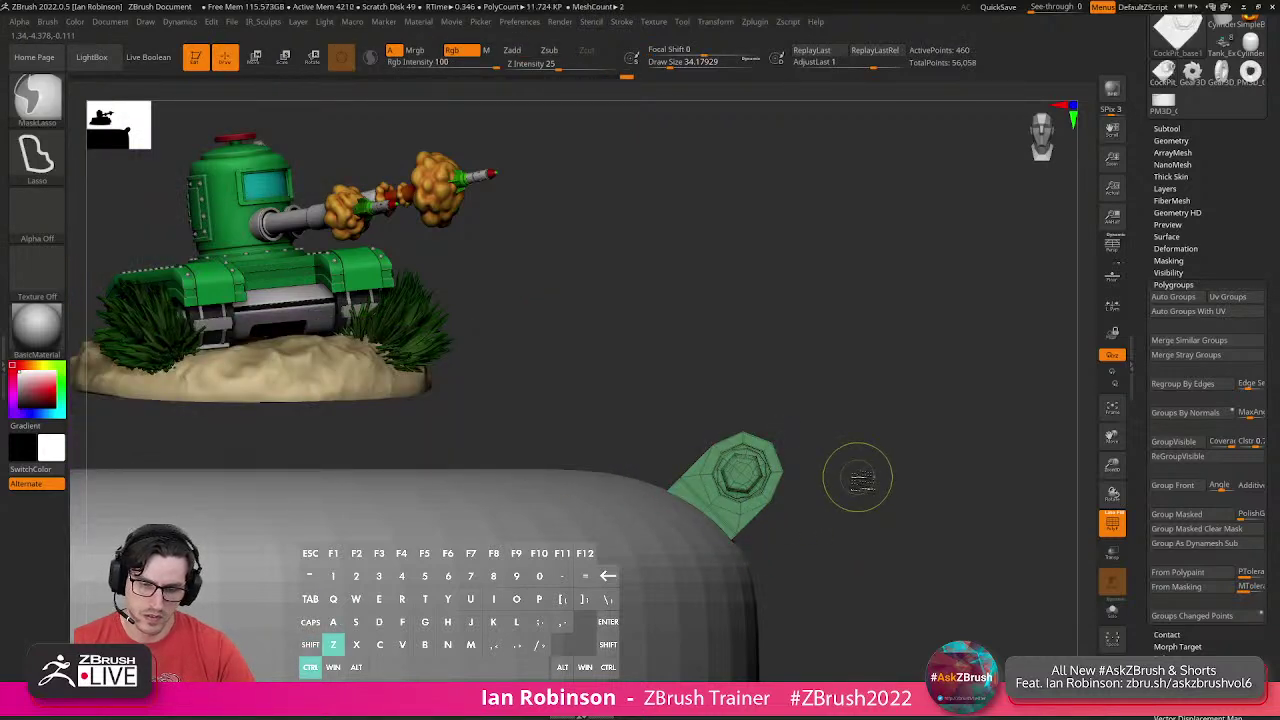
{"action": "left_click", "coordinate": [855, 468], "text": "ctrl+shift"}
{"action": "key", "text": "w"}
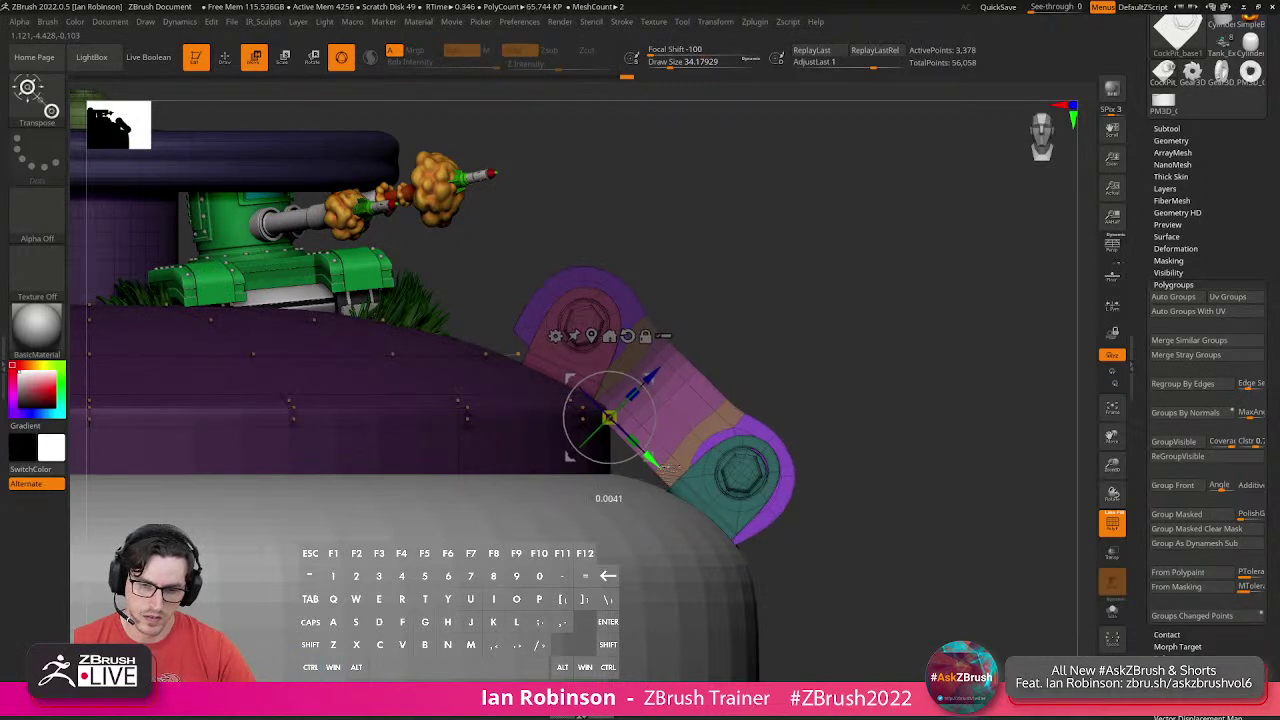
{"action": "key", "text": "q"}
Examine the hinge against the whole tank from behind and from the front, with the polygroup wireframe display toggled off and on.
{"action": "right_click_drag", "start_coordinate": [870, 480], "coordinate": [836, 449], "text": "ctrl"}
{"action": "key", "text": "shift+f"}
{"action": "key", "text": "f"}
{"action": "right_click_drag", "start_coordinate": [898, 402], "coordinate": [906, 440]}
{"action": "key", "text": "shift+f"}
{"action": "key", "text": "shift+f"}
{"action": "left_click_drag", "start_coordinate": [920, 430], "coordinate": [944, 396]}
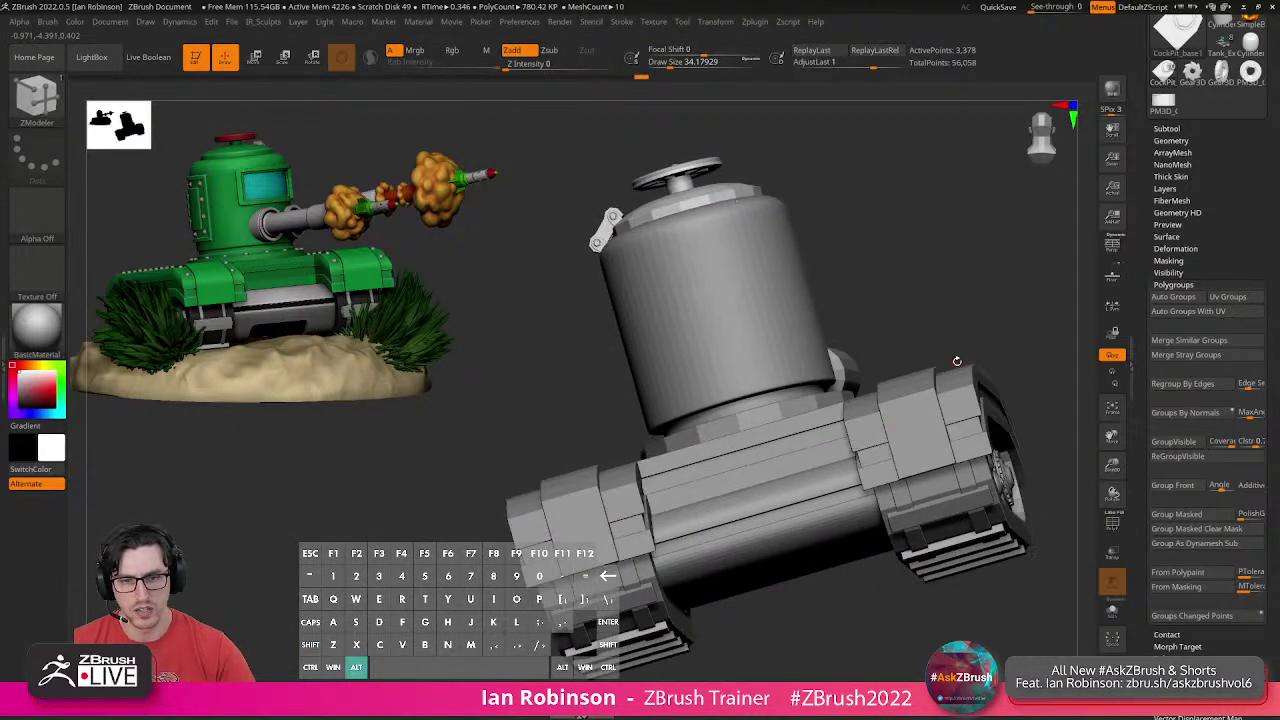
{"action": "left_click_drag", "start_coordinate": [917, 297], "coordinate": [932, 279]}
{"action": "right_click_drag", "start_coordinate": [932, 279], "coordinate": [845, 453], "text": "alt"}
{"action": "key", "text": "shift+f"}
{"action": "right_click_drag", "start_coordinate": [908, 394], "coordinate": [940, 432], "text": "alt"}
{"action": "left_click_drag", "start_coordinate": [940, 432], "coordinate": [942, 465], "text": "alt"}
Isolate the hatch cap's dome, bring all parts of the cap subtool back and switch to the Move gizmo.
{"action": "left_click", "coordinate": [716, 337], "text": "ctrl+shift"}
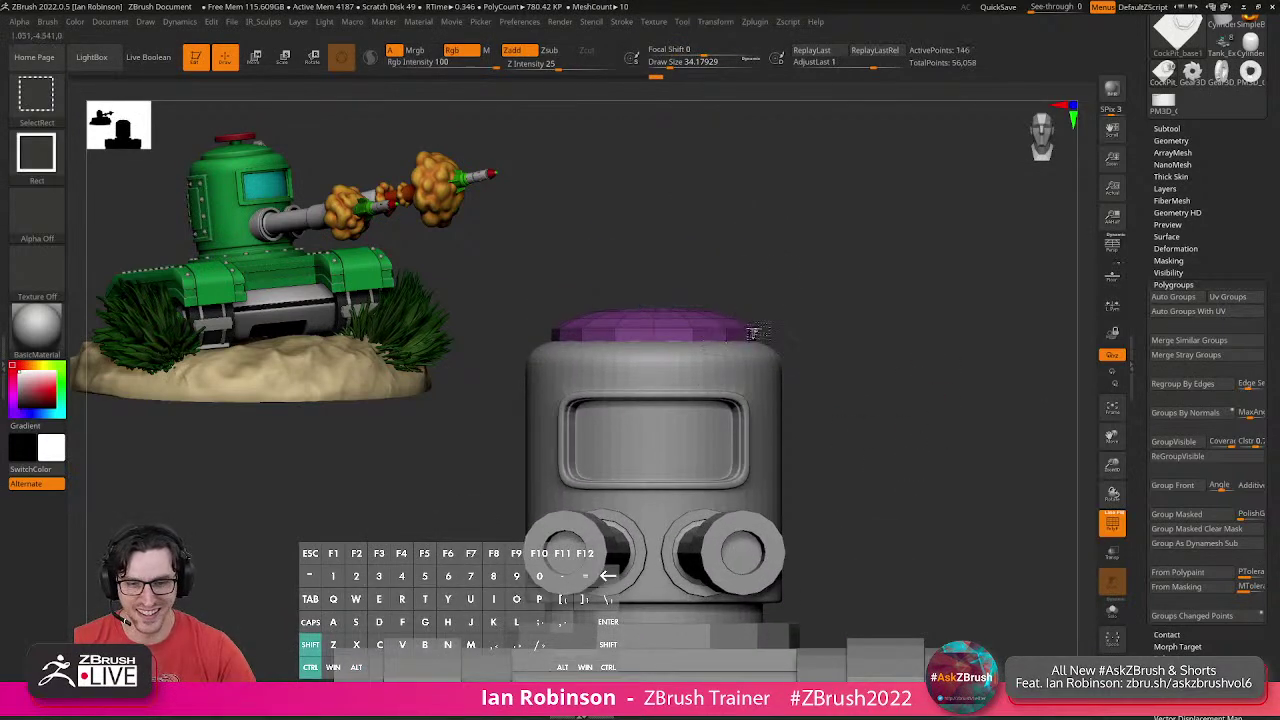
{"action": "left_click_drag", "start_coordinate": [862, 350], "coordinate": [877, 363], "text": "ctrl+shift"}
{"action": "left_click_drag", "start_coordinate": [570, 238], "coordinate": [737, 348], "text": "ctrl+shift"}
{"action": "left_click", "coordinate": [855, 322], "text": "ctrl+shift"}
{"action": "key", "text": "w"}
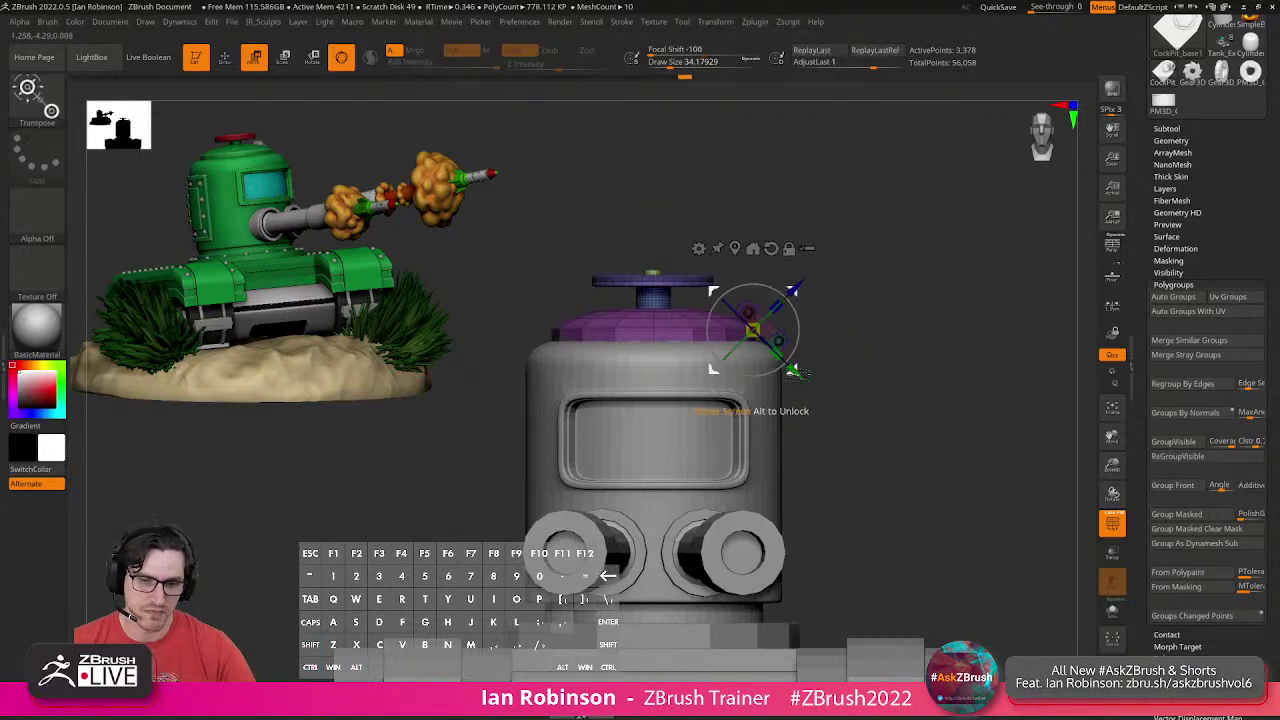
Undo the last transform on the cockpit's hatch lid, clear the mask and return to Draw mode.
{"action": "key", "text": "ctrl+z"}
{"action": "left_click", "coordinate": [843, 354], "text": "ctrl"}
{"action": "mouse_move", "coordinate": [800, 373]}
{"action": "left_mouse_down"}
{"action": "mouse_move", "coordinate": [880, 426]}
{"action": "mouse_move", "coordinate": [854, 372]}
{"action": "mouse_move", "coordinate": [886, 434]}
{"action": "mouse_move", "coordinate": [881, 407]}
{"action": "mouse_move", "coordinate": [905, 412]}
{"action": "mouse_move", "coordinate": [914, 383]}
{"action": "left_mouse_up"}
{"action": "key", "text": "q"}
{"action": "key", "text": "shift+f"}
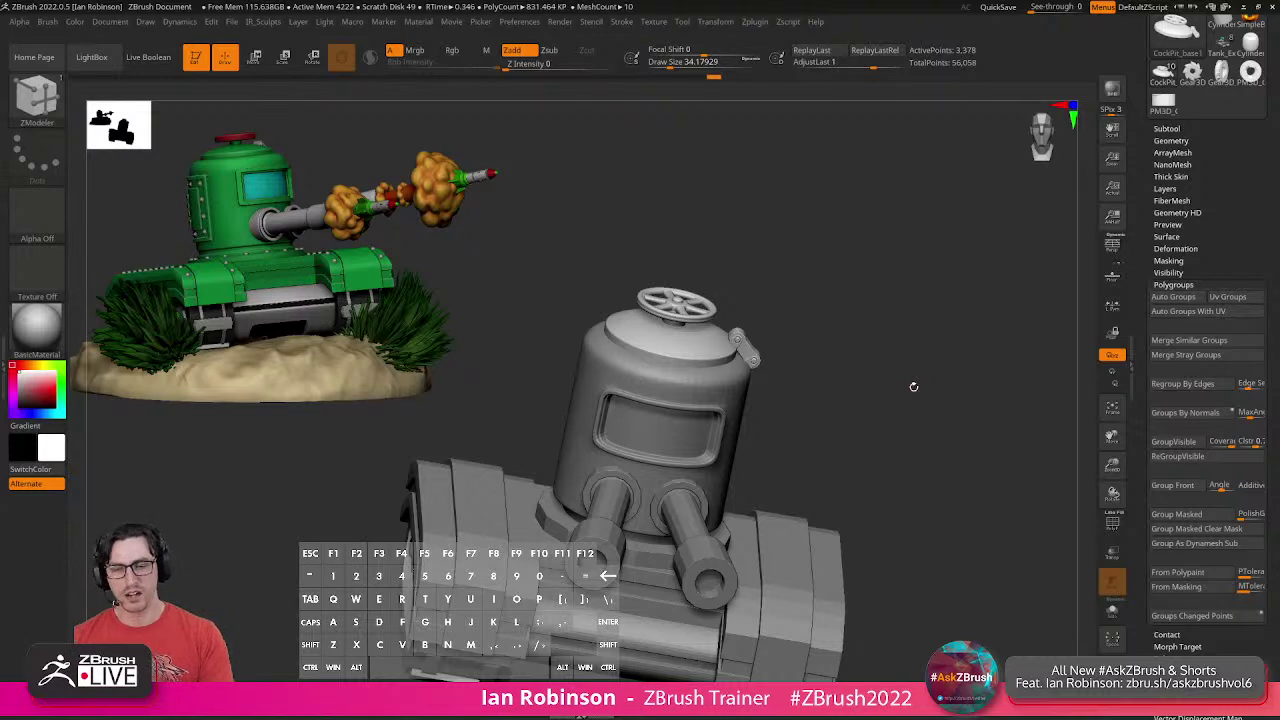
{"action": "left_click_drag", "start_coordinate": [908, 384], "coordinate": [892, 316]}
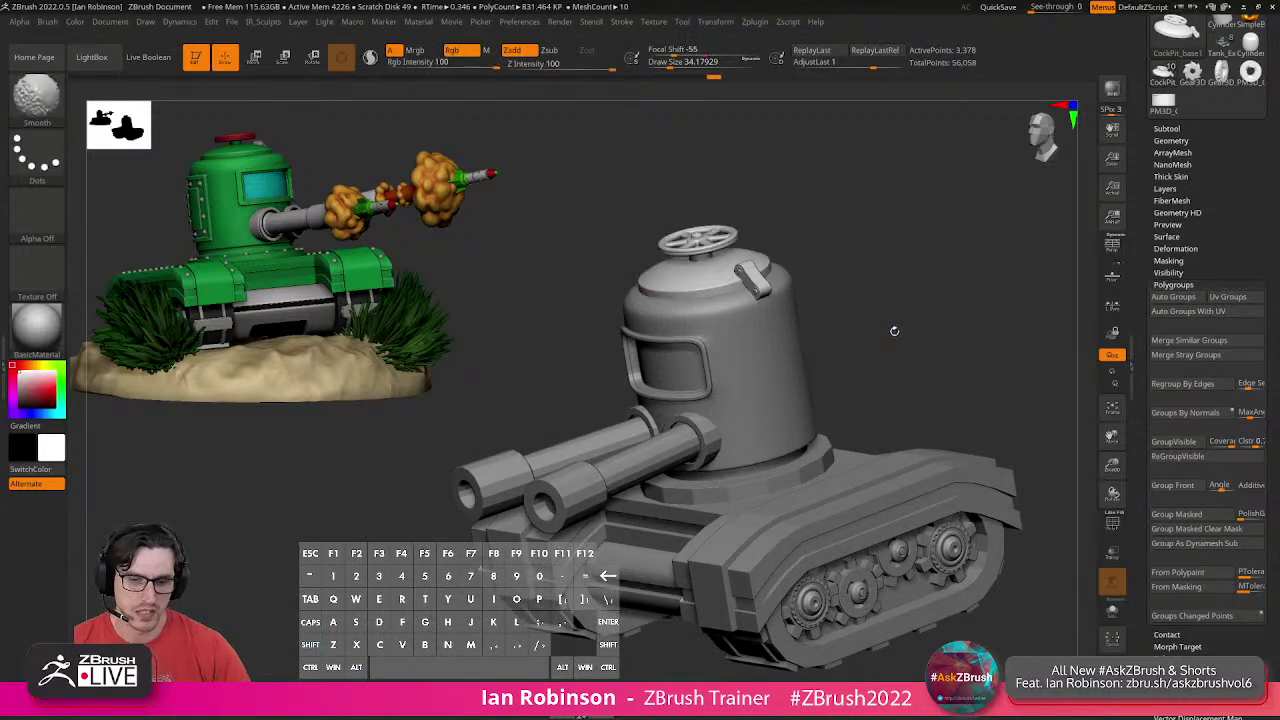
Make the twin gun barrels the active subtool and regroup their polygons with Groups By Normals.
{"action": "left_click", "coordinate": [692, 454], "text": "alt"}
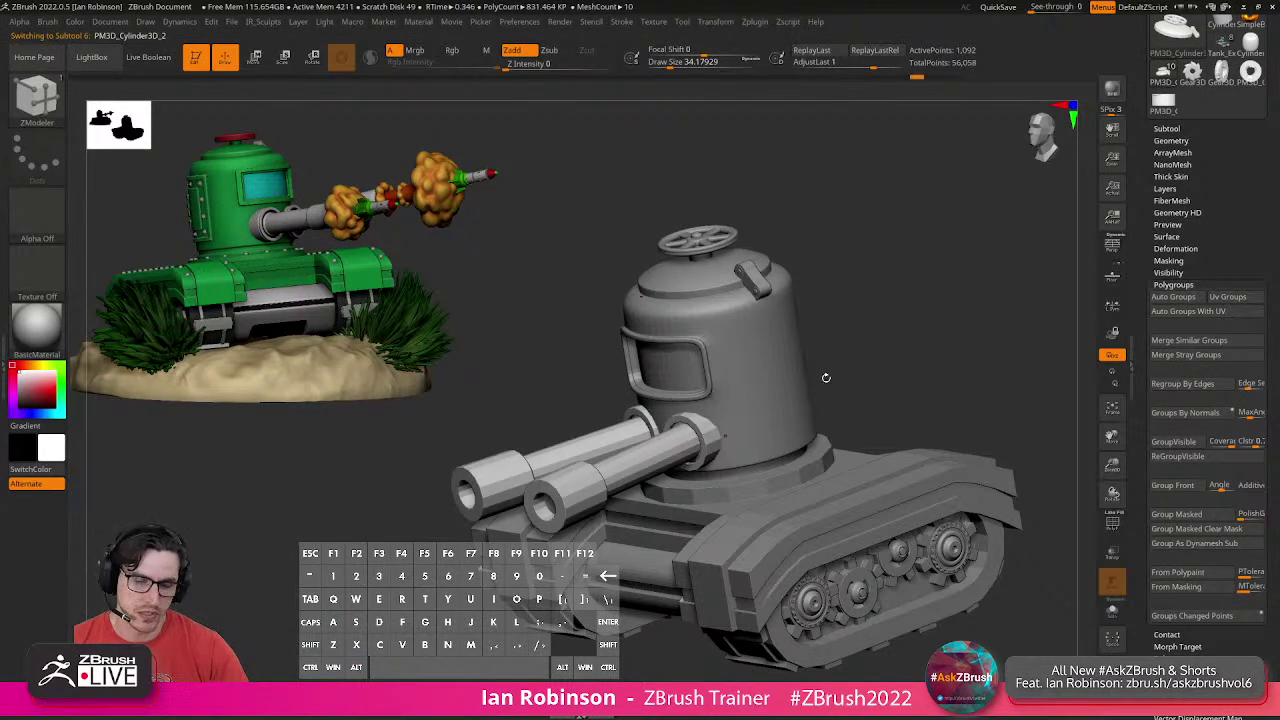
{"action": "key", "text": "shift+f"}
{"action": "left_click_drag", "start_coordinate": [894, 354], "coordinate": [904, 418], "text": "alt"}
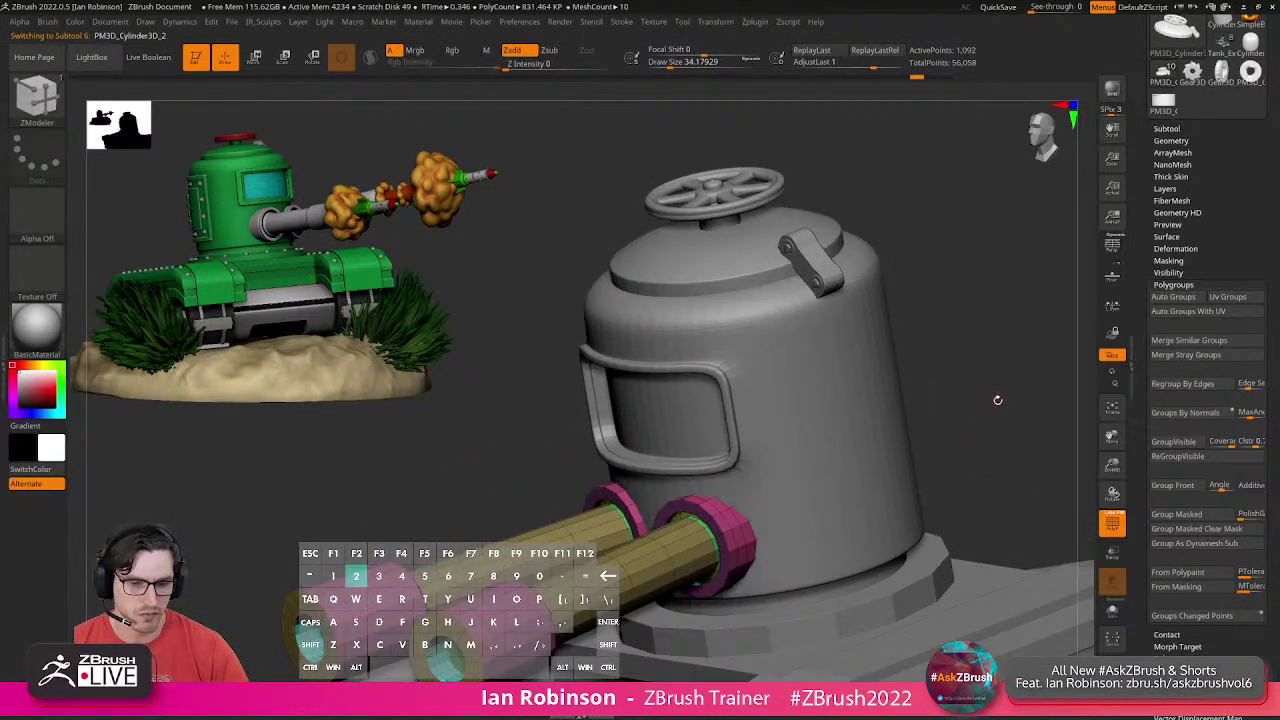
{"action": "key", "text": "grave"}
{"action": "left_click", "coordinate": [965, 398]}
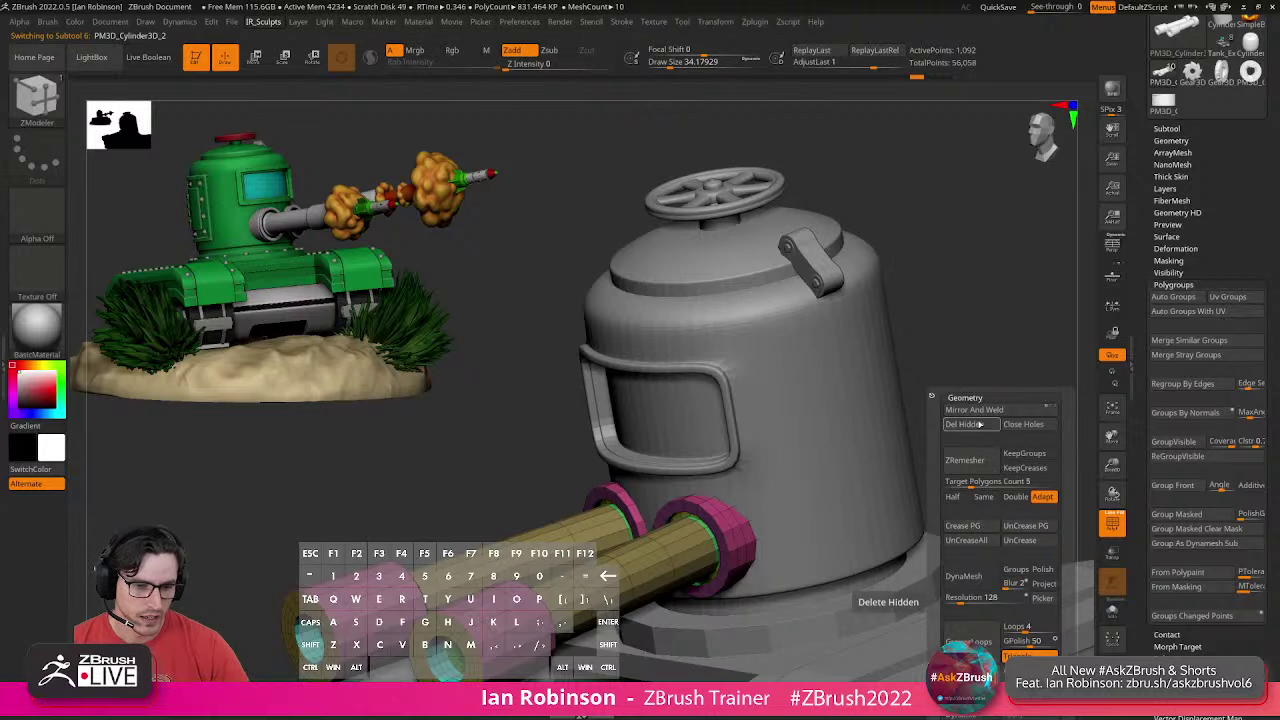
{"action": "left_click", "coordinate": [968, 398]}
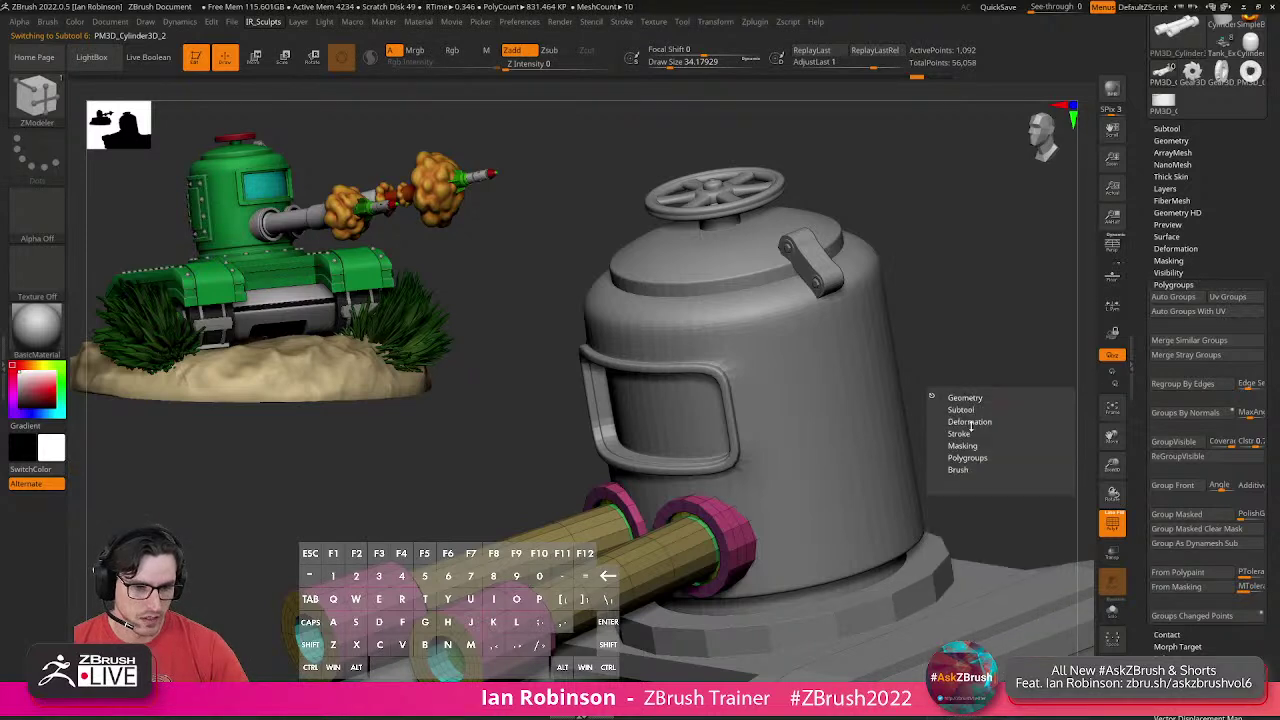
{"action": "left_click", "coordinate": [968, 458]}
{"action": "left_click", "coordinate": [967, 469]}
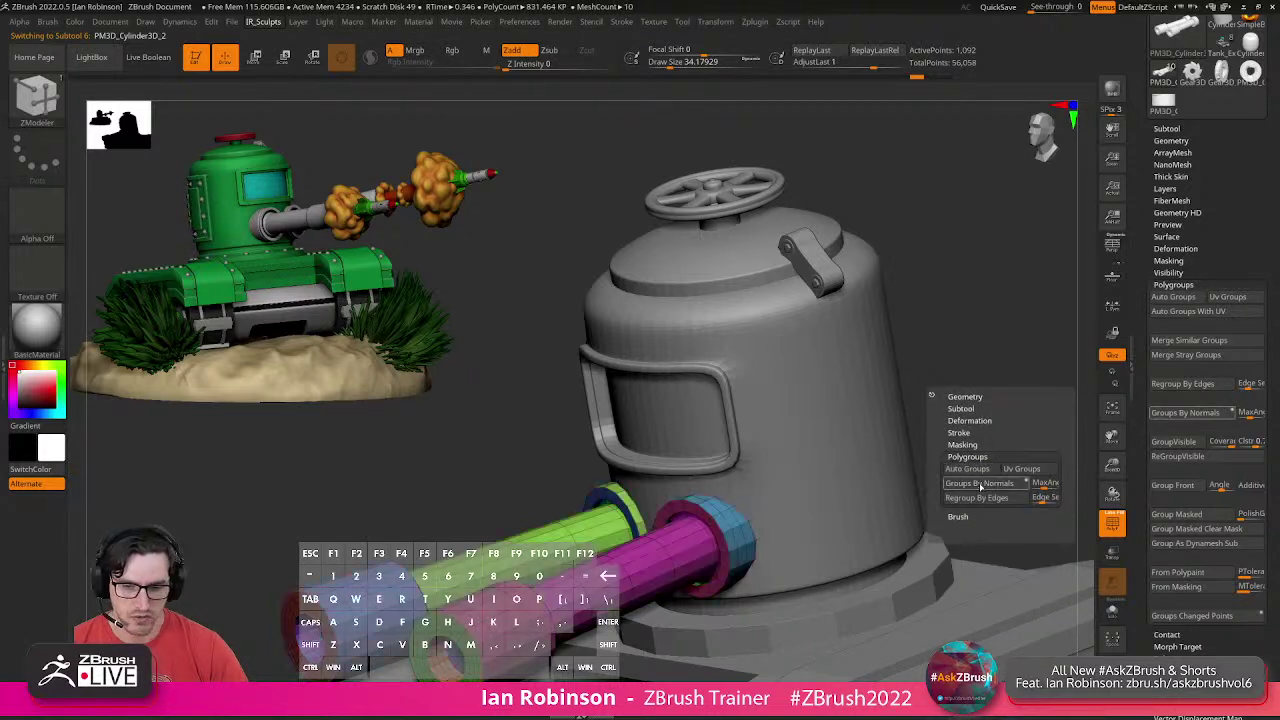
Crease the gun barrels along their polygroup borders and smooth them with Dynamic Subdivision.
{"action": "left_click", "coordinate": [965, 398]}
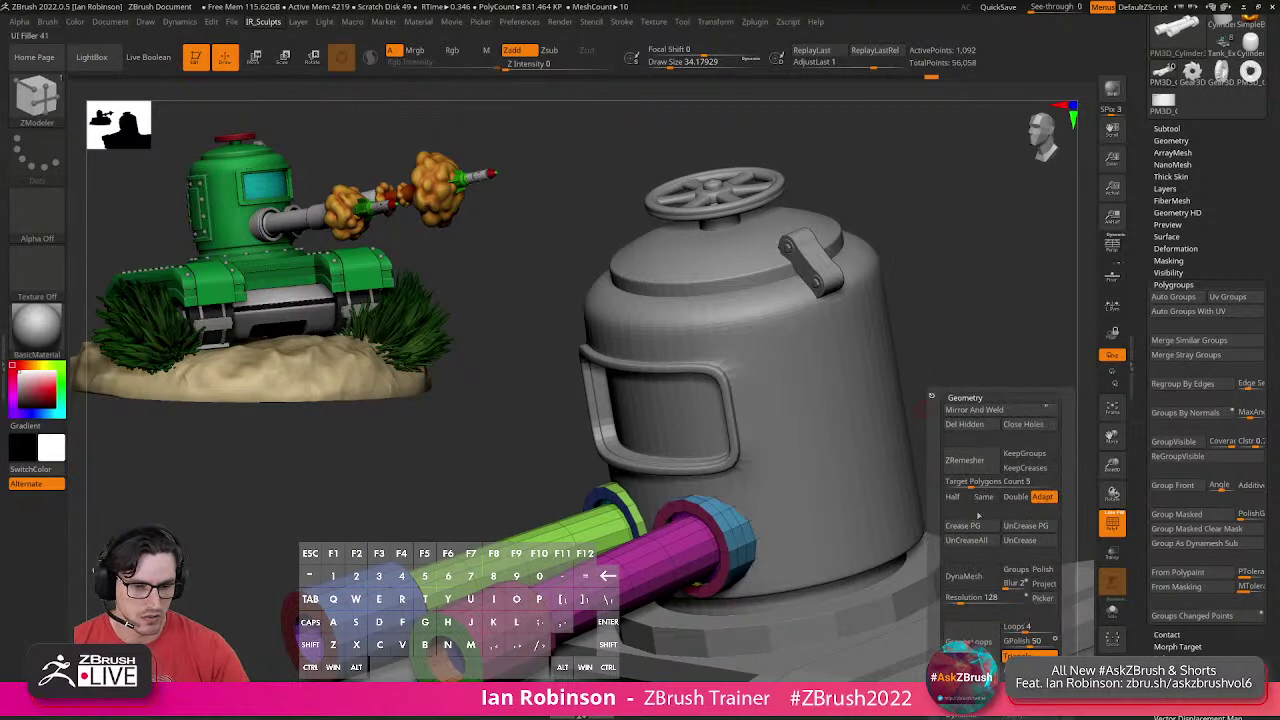
{"action": "left_click", "coordinate": [980, 526]}
{"action": "mouse_move", "coordinate": [923, 362]}
{"action": "left_mouse_down", "text": "alt"}
{"action": "mouse_move", "coordinate": [929, 330]}
{"action": "mouse_move", "coordinate": [917, 355]}
{"action": "mouse_move", "coordinate": [938, 362]}
{"action": "left_mouse_up", "text": "alt"}
{"action": "key", "text": "shift+f"}
{"action": "key", "text": "d"}
{"action": "key", "text": "shift+f"}
{"action": "key", "text": "shift+f"}
Make the cockpit body the active subtool and show its unsmoothed base mesh with polygroups from the back.
{"action": "left_click_drag", "start_coordinate": [938, 362], "coordinate": [832, 384], "text": "shift"}
{"action": "left_click", "coordinate": [749, 389], "text": "alt"}
{"action": "key", "text": "shift+f"}
{"action": "key", "text": "shift+d"}
{"action": "right_click_drag", "start_coordinate": [834, 344], "coordinate": [885, 400], "text": "alt"}
{"action": "right_click_drag", "start_coordinate": [967, 397], "coordinate": [877, 374], "text": "alt"}
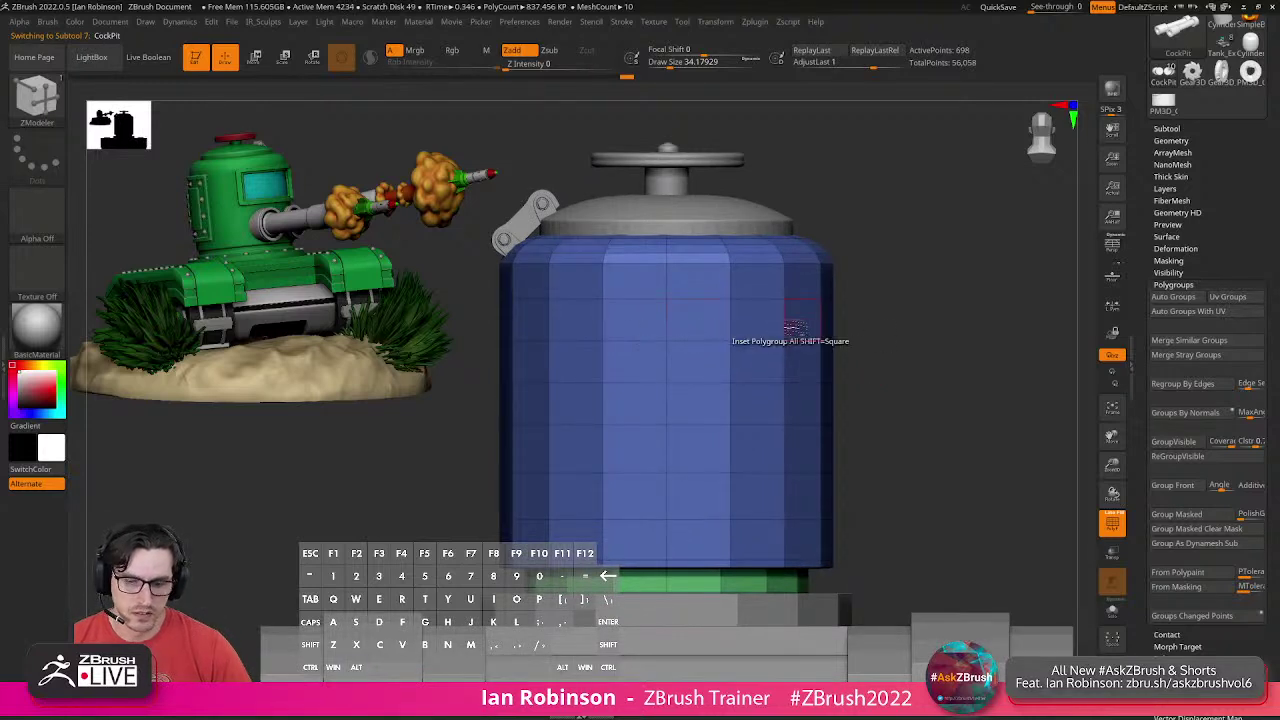
Mark a rectangular block of polygons on the back of the cockpit and extrude it outward with QMesh as a raised panel.
{"action": "mouse_move", "coordinate": [805, 330]}
{"action": "left_mouse_down"}
{"action": "mouse_move", "coordinate": [792, 484]}
{"action": "mouse_move", "coordinate": [682, 496]}
{"action": "mouse_move", "coordinate": [684, 340]}
{"action": "mouse_move", "coordinate": [760, 330]}
{"action": "mouse_move", "coordinate": [914, 405]}
{"action": "mouse_move", "coordinate": [603, 363]}
{"action": "left_mouse_up"}
{"action": "key", "text": "space"}
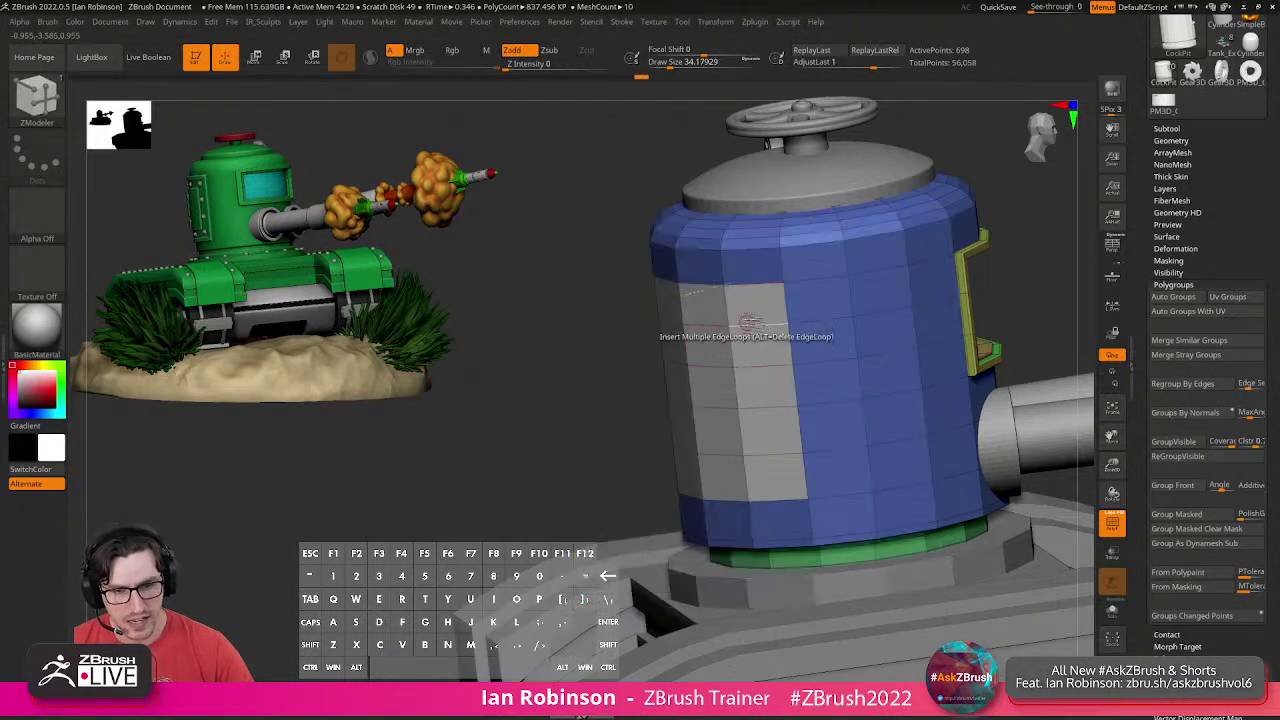
{"action": "key", "text": "space"}
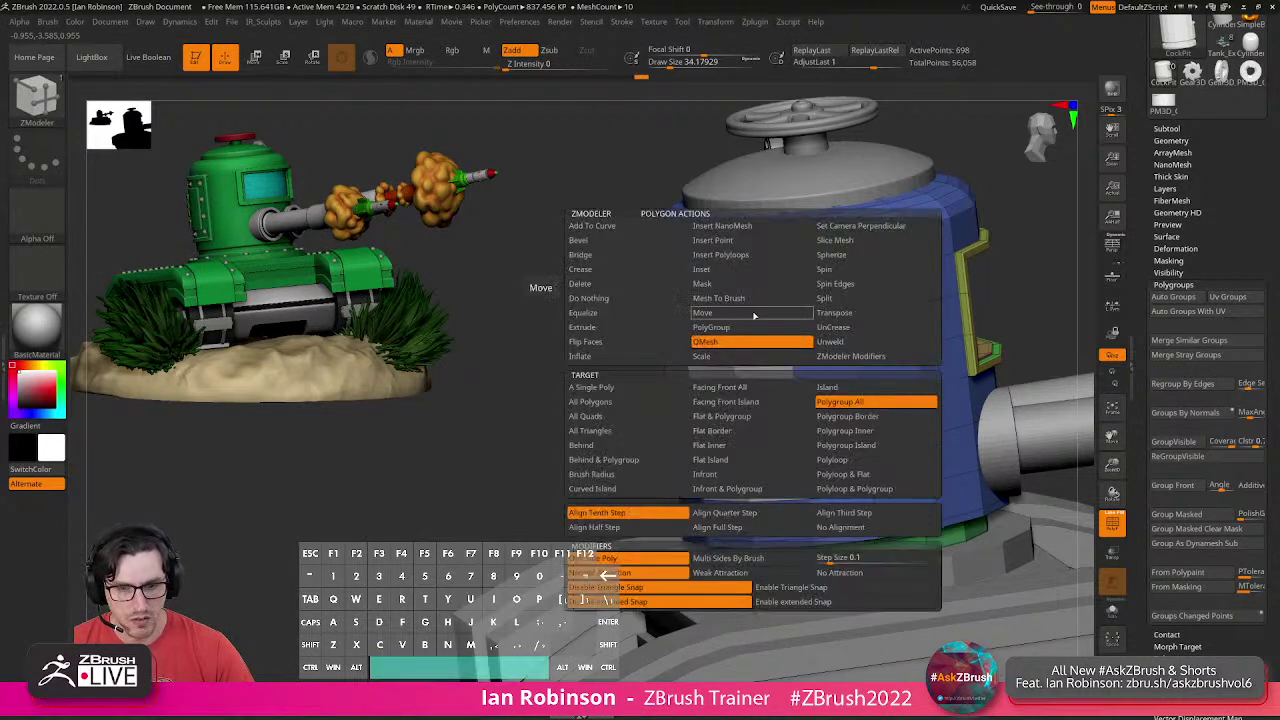
{"action": "left_click", "coordinate": [734, 281]}
{"action": "left_click_drag", "start_coordinate": [738, 310], "coordinate": [741, 312]}
{"action": "mouse_move", "coordinate": [745, 312]}
{"action": "right_mouse_down", "text": "alt"}
{"action": "mouse_move", "coordinate": [749, 348]}
{"action": "mouse_move", "coordinate": [740, 331]}
{"action": "right_mouse_up", "text": "alt"}
{"action": "key", "text": "ctrl+z"}
{"action": "mouse_move", "coordinate": [752, 320]}
{"action": "left_mouse_down"}
{"action": "mouse_move", "coordinate": [762, 326]}
{"action": "mouse_move", "coordinate": [750, 331]}
{"action": "left_mouse_up"}
{"action": "right_click_drag", "start_coordinate": [751, 331], "coordinate": [774, 394], "text": "alt"}
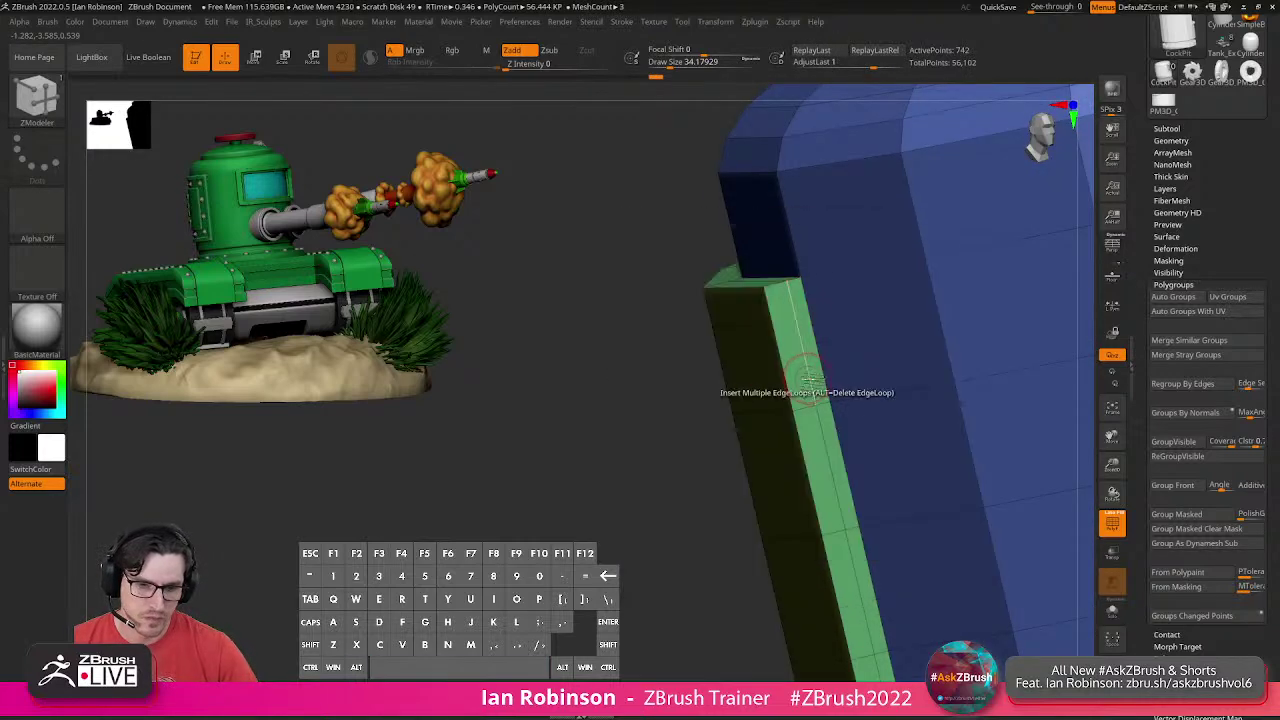
Try to slide the edge loop along the raised panel's side using Slide EdgeLoop Complete.
{"action": "key", "text": "space"}
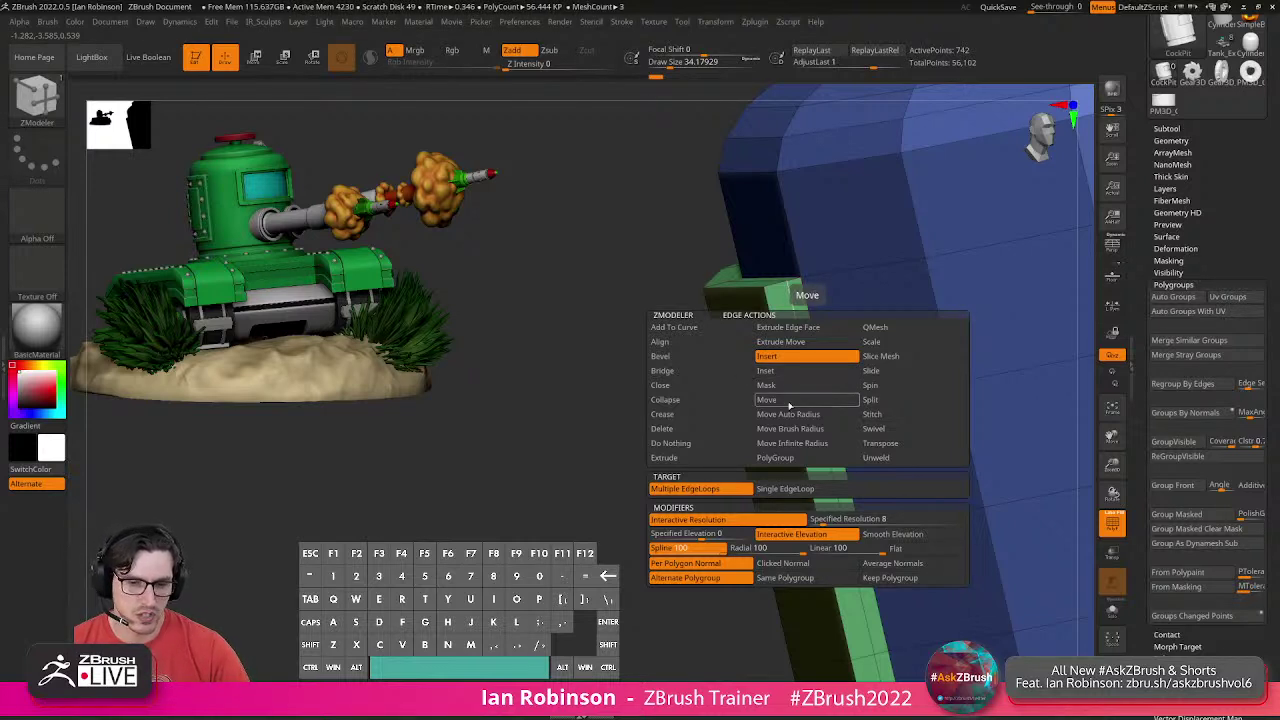
{"action": "left_click", "coordinate": [870, 371]}
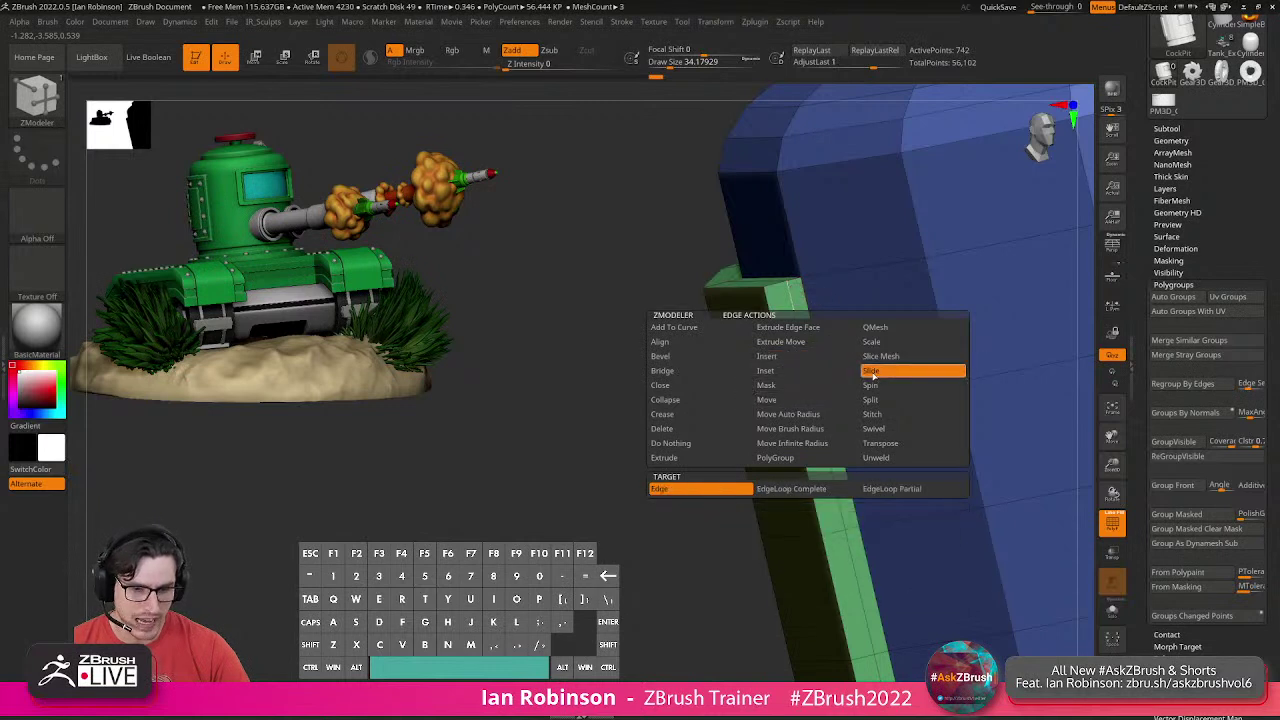
{"action": "left_click", "coordinate": [808, 489]}
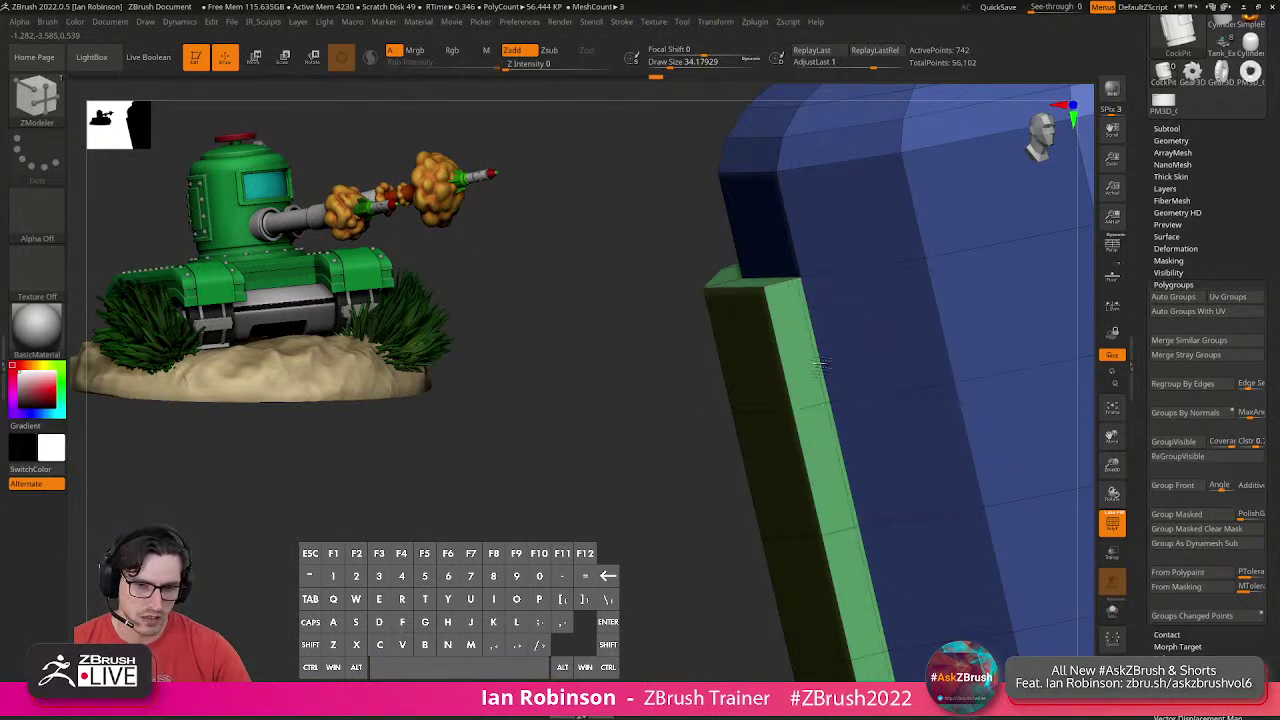
{"action": "key", "text": "space"}
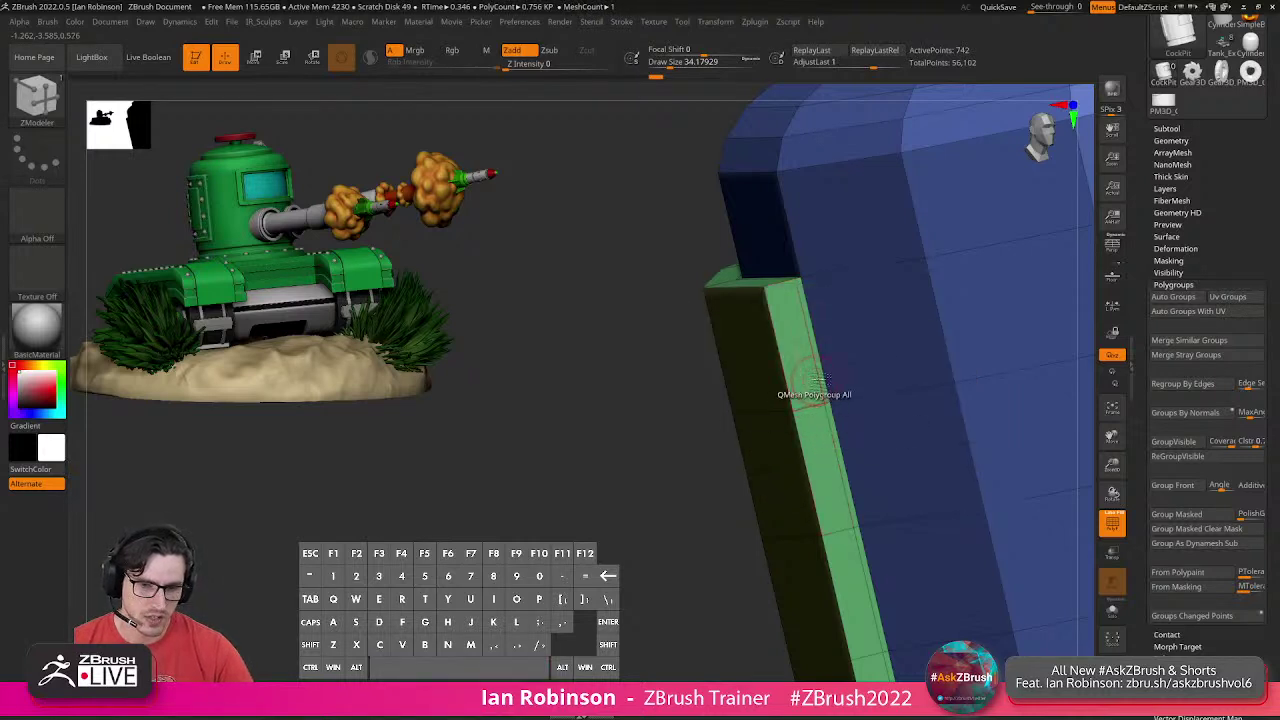
{"action": "left_click", "coordinate": [795, 378]}
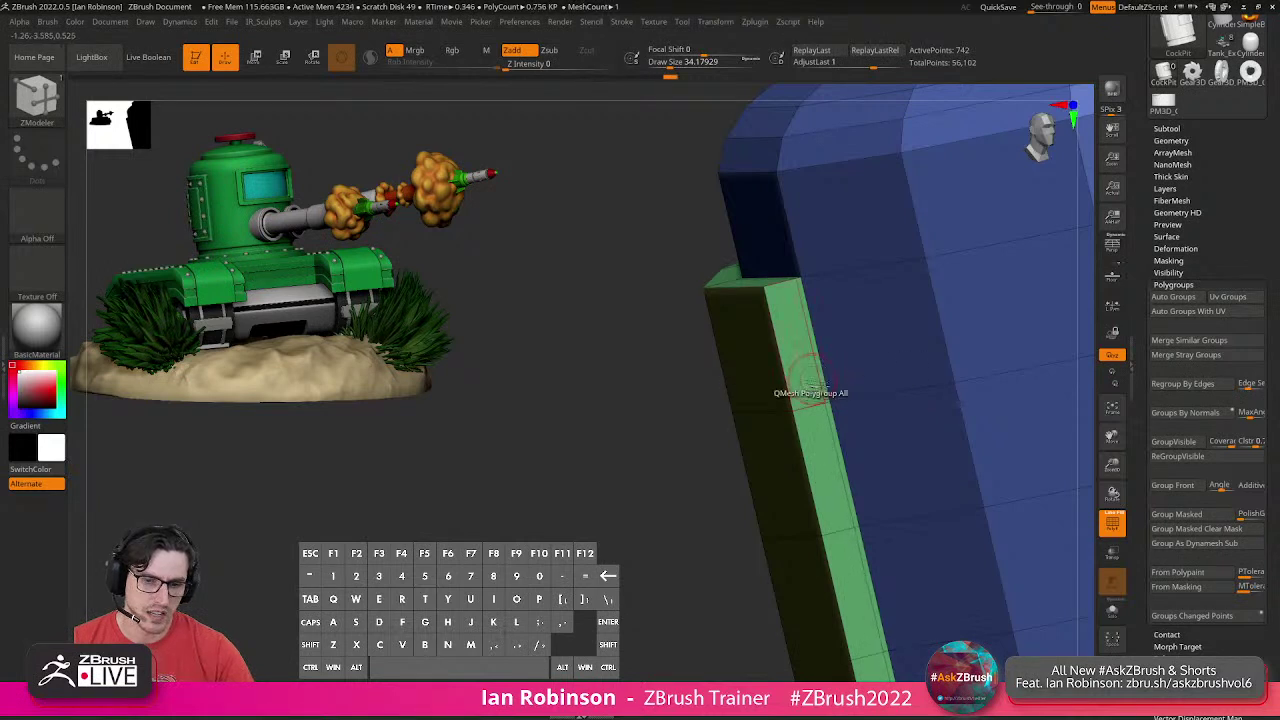
{"action": "key", "text": "ctrl+z"}
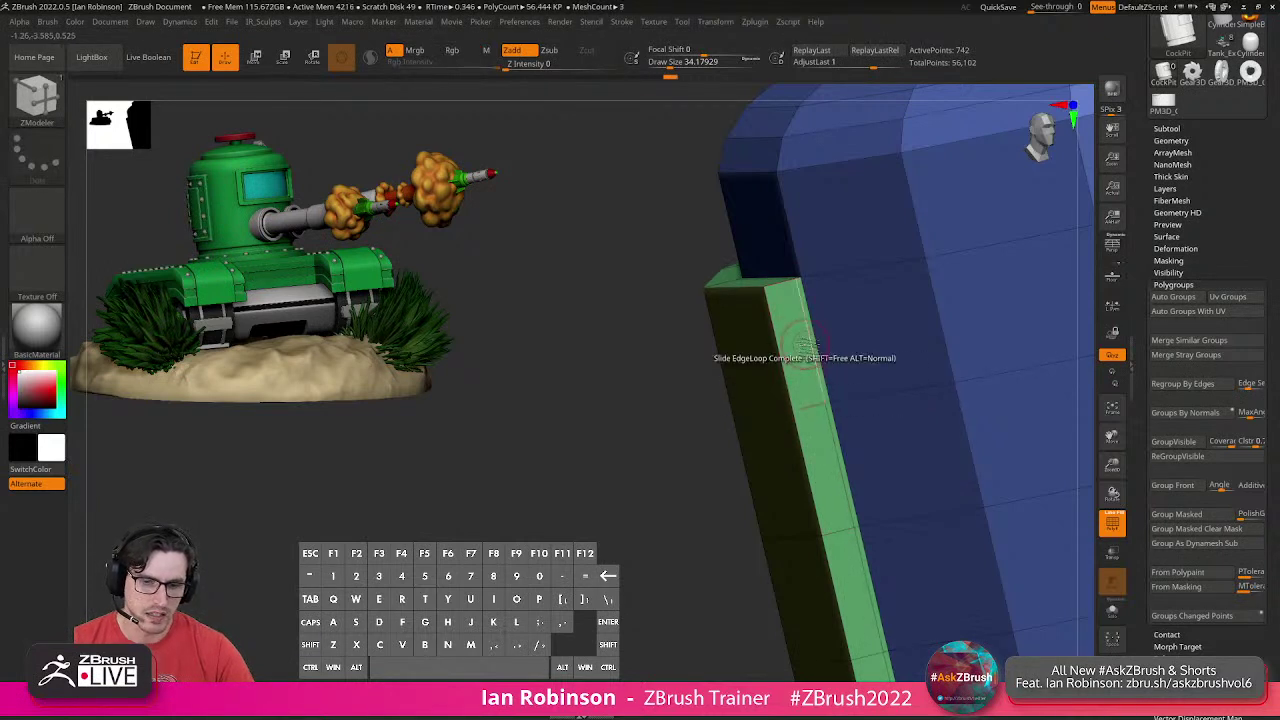
Insert a single edge loop around the raised panel's side with the Single EdgeLoop target.
{"action": "key", "text": "space"}
{"action": "left_click", "coordinate": [733, 315]}
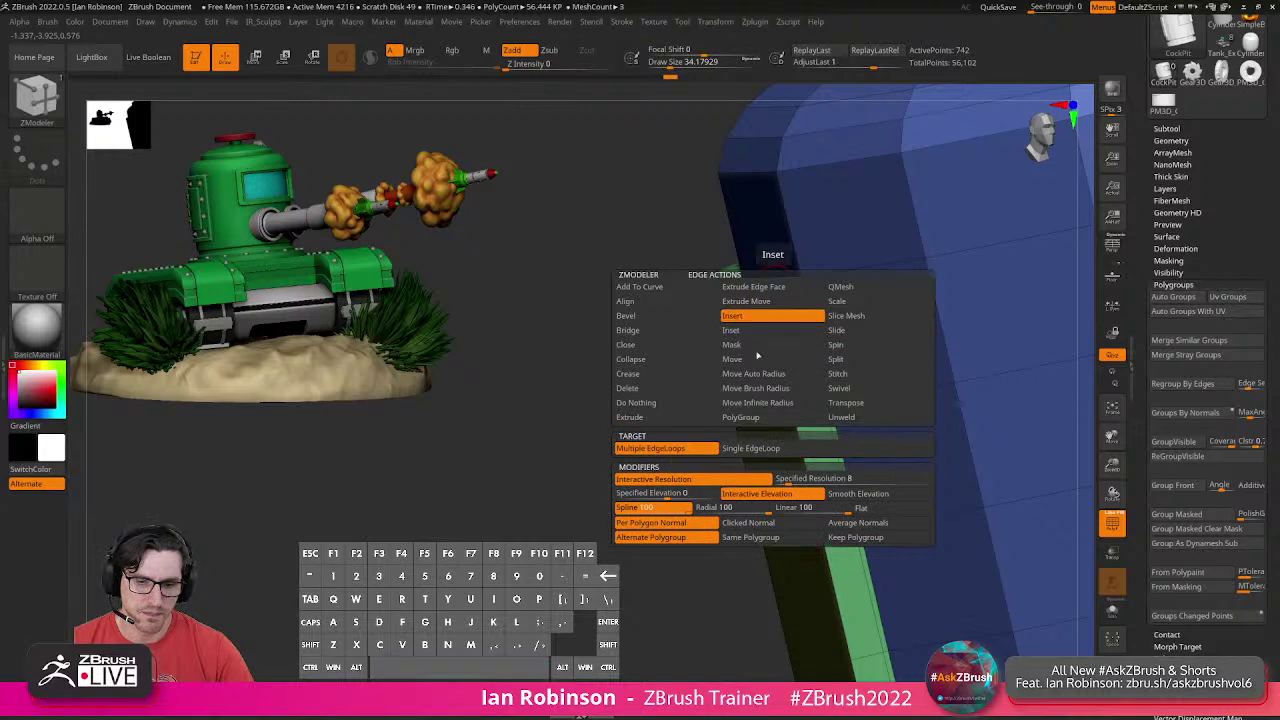
{"action": "key", "text": "space"}
{"action": "left_click", "coordinate": [752, 443]}
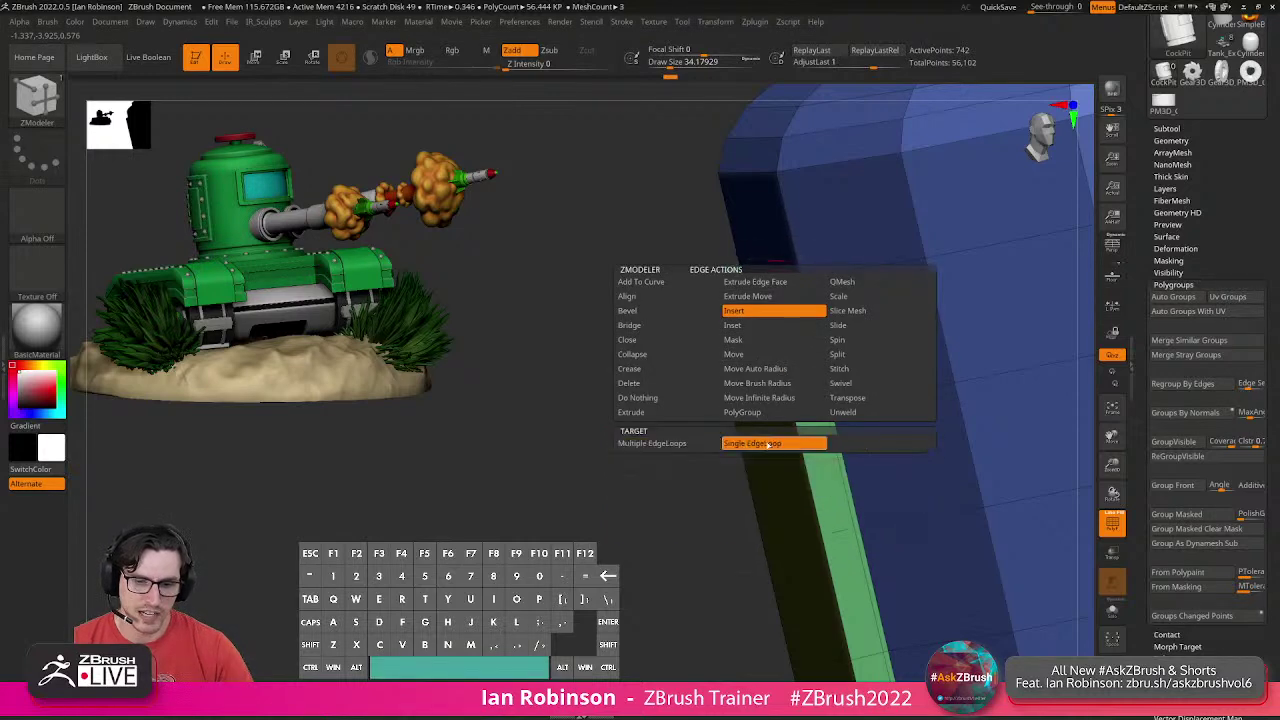
{"action": "right_click_drag", "start_coordinate": [778, 311], "coordinate": [827, 363], "text": "alt"}
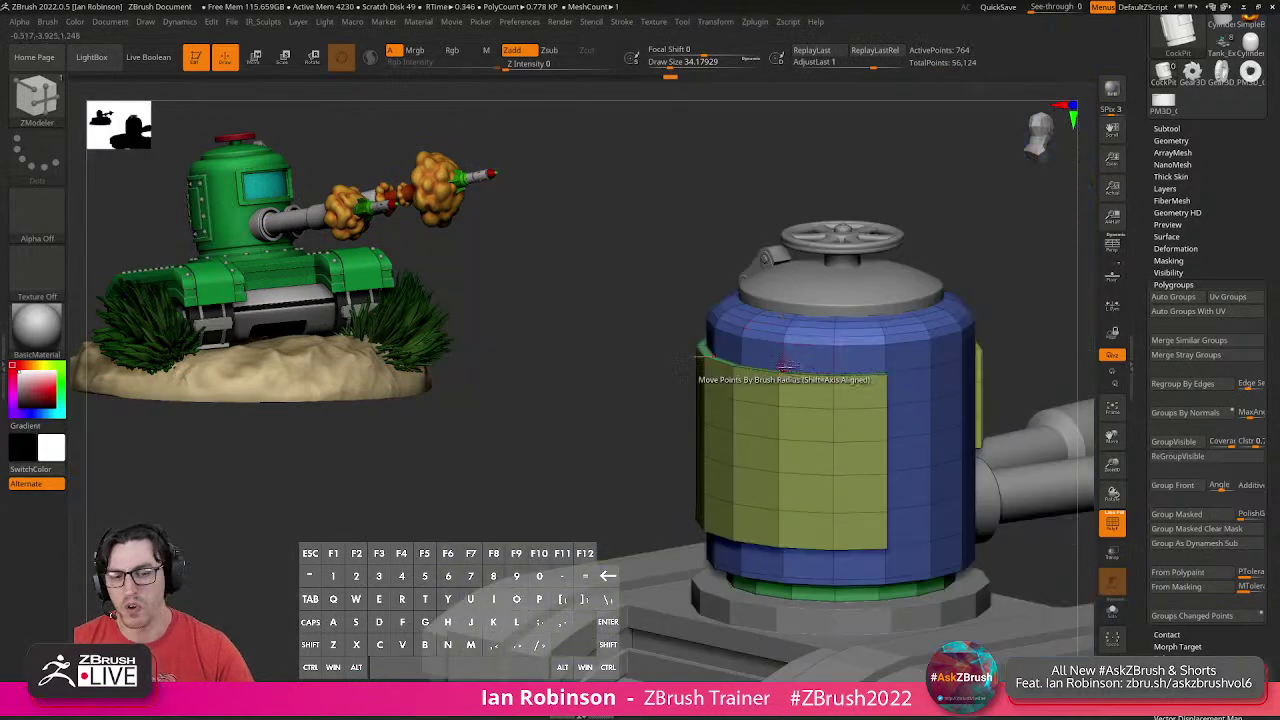
Inset the raised back panel's face twice as a polygroup, forming an outer frame, a narrow ring and a centre panel.
{"action": "right_click_drag", "start_coordinate": [785, 366], "coordinate": [872, 364]}
{"action": "right_click_drag", "start_coordinate": [872, 364], "coordinate": [794, 342], "text": "alt"}
{"action": "key", "text": "space"}
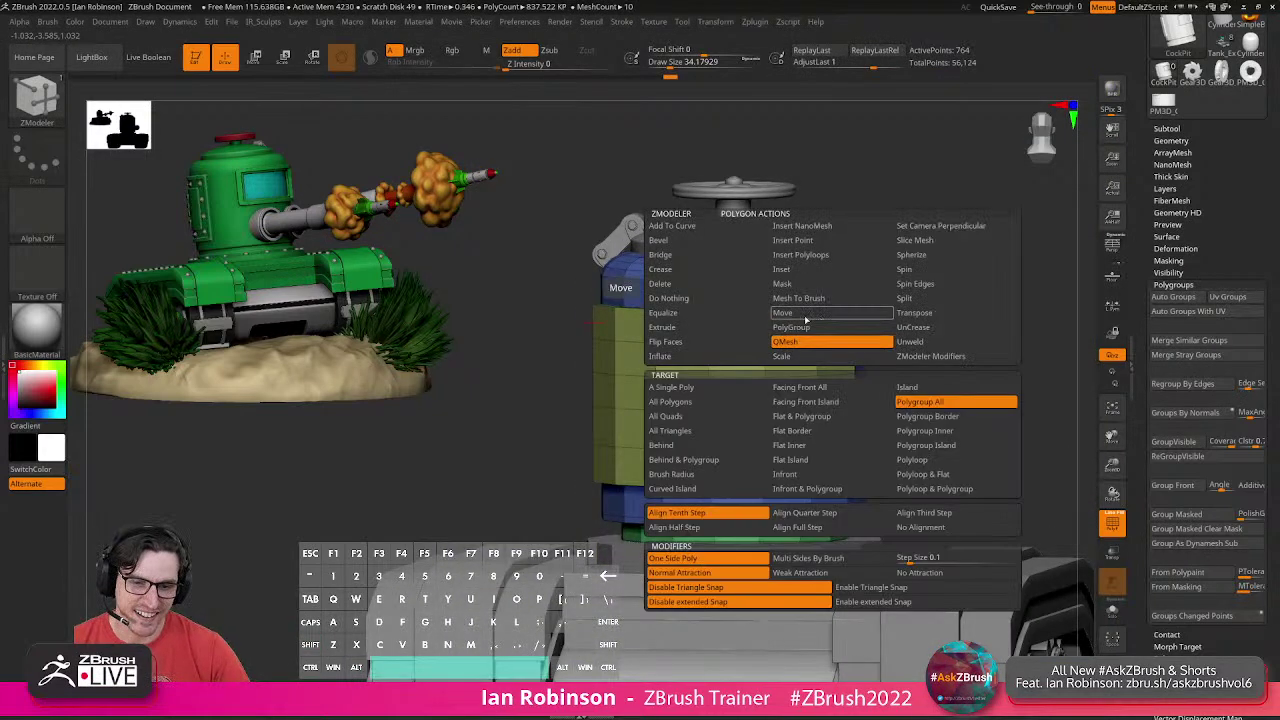
{"action": "left_click", "coordinate": [830, 269]}
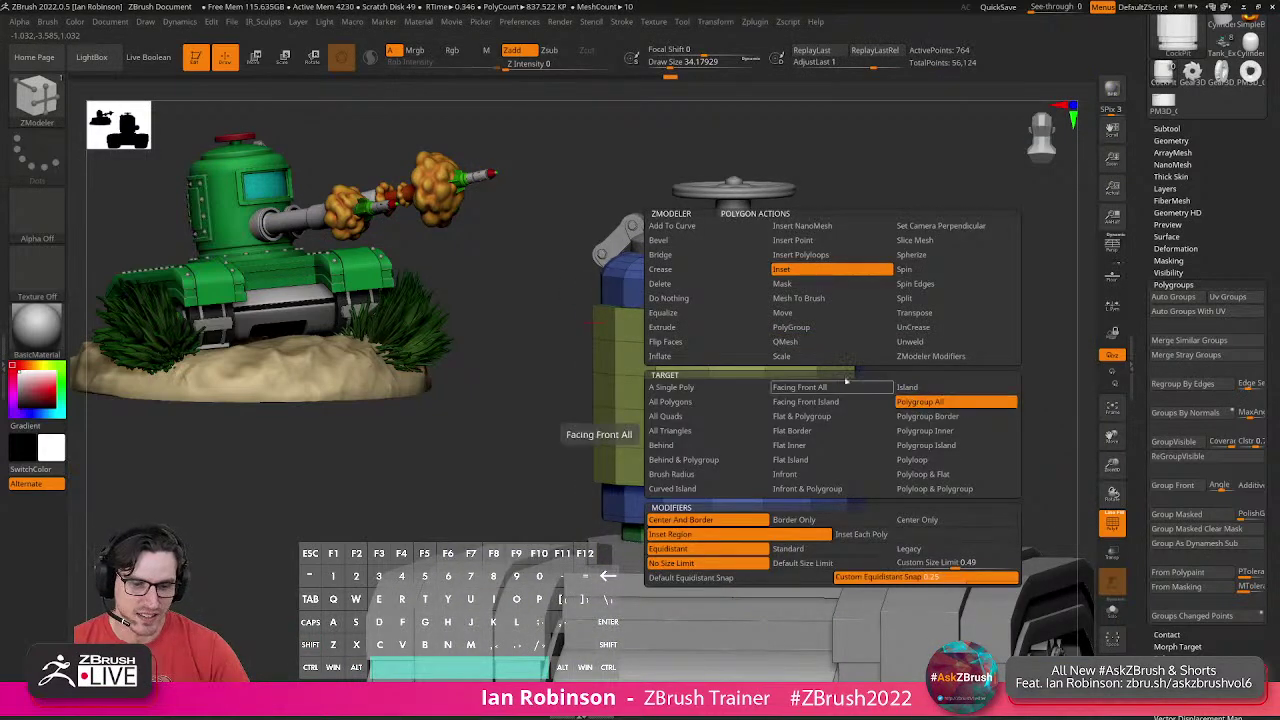
{"action": "left_click", "coordinate": [826, 336]}
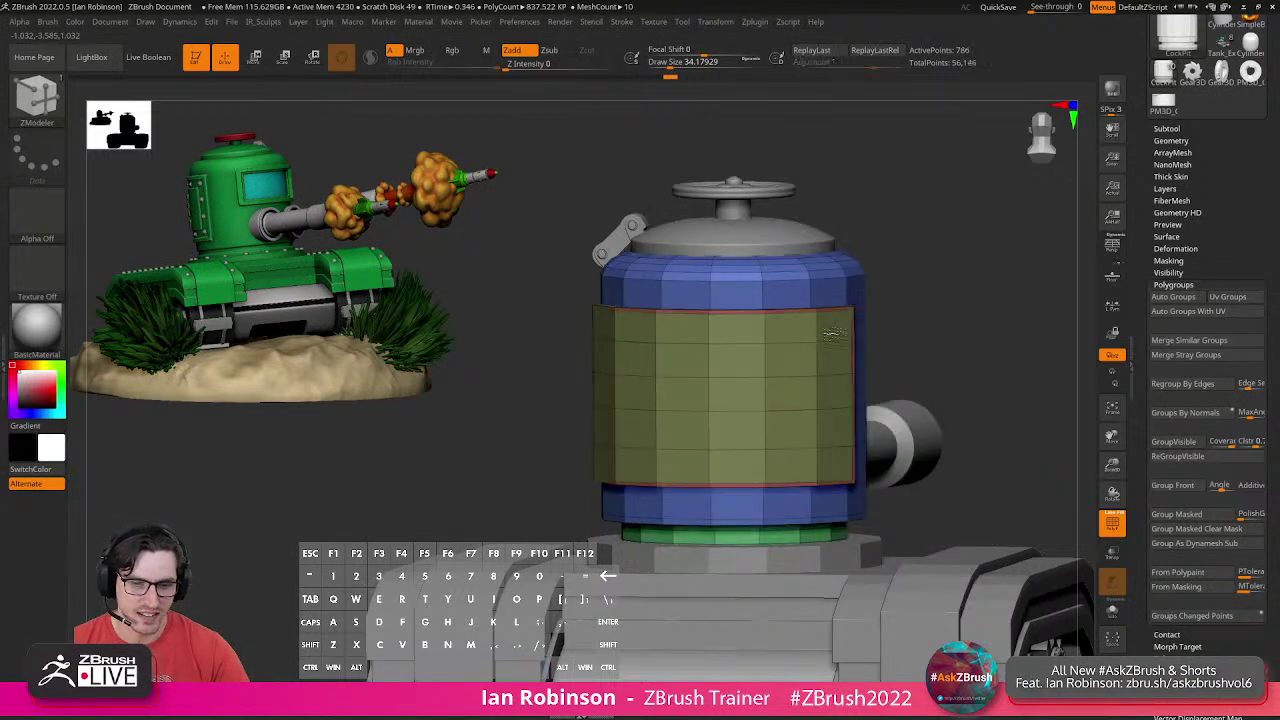
{"action": "left_click_drag", "start_coordinate": [826, 334], "coordinate": [800, 358]}
{"action": "left_click", "coordinate": [800, 360]}
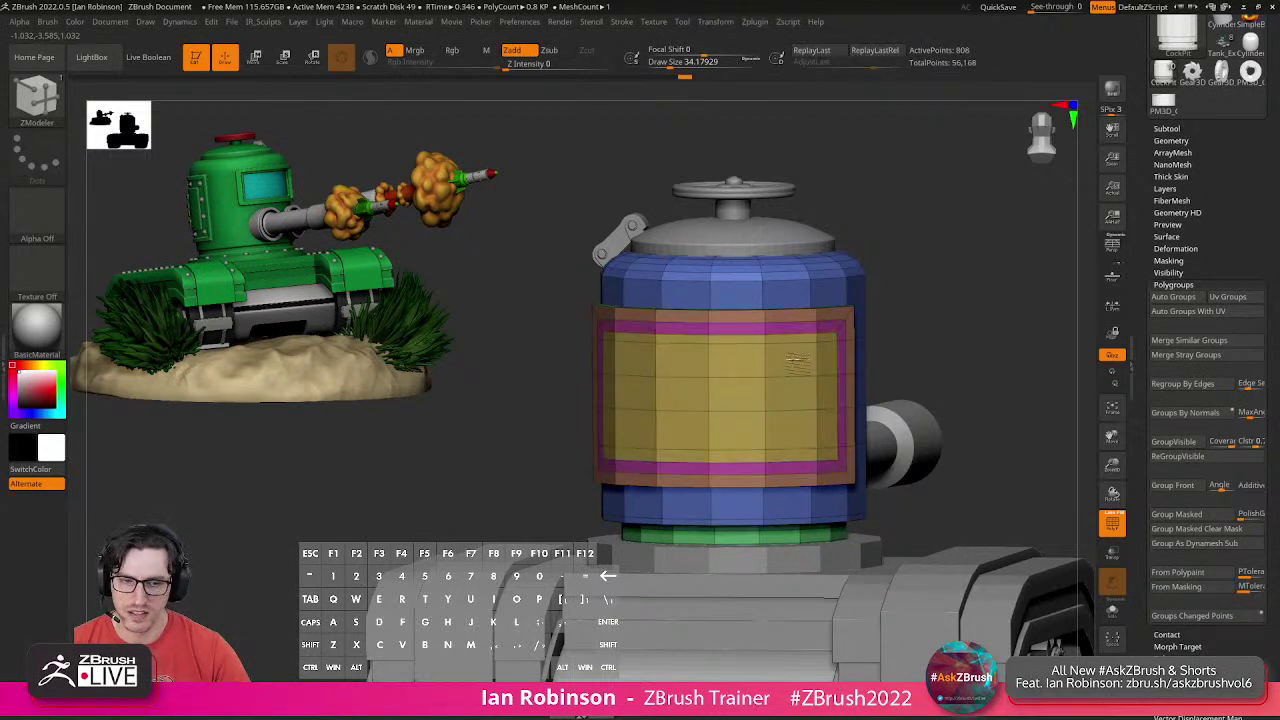
{"action": "left_click_drag", "start_coordinate": [796, 360], "coordinate": [795, 361]}
Recess the narrow ring around the centre panel inward with QMesh Polygroup All.
{"action": "left_click_drag", "start_coordinate": [937, 337], "coordinate": [861, 392]}
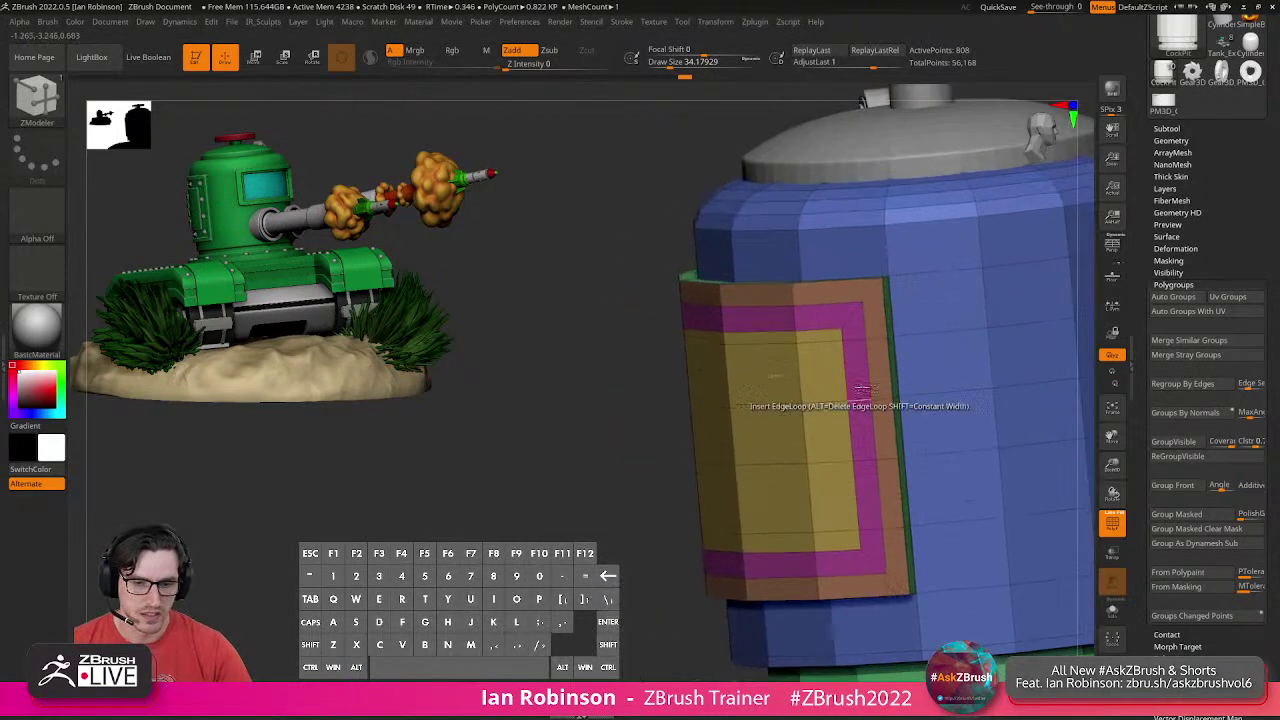
{"action": "key", "text": "space"}
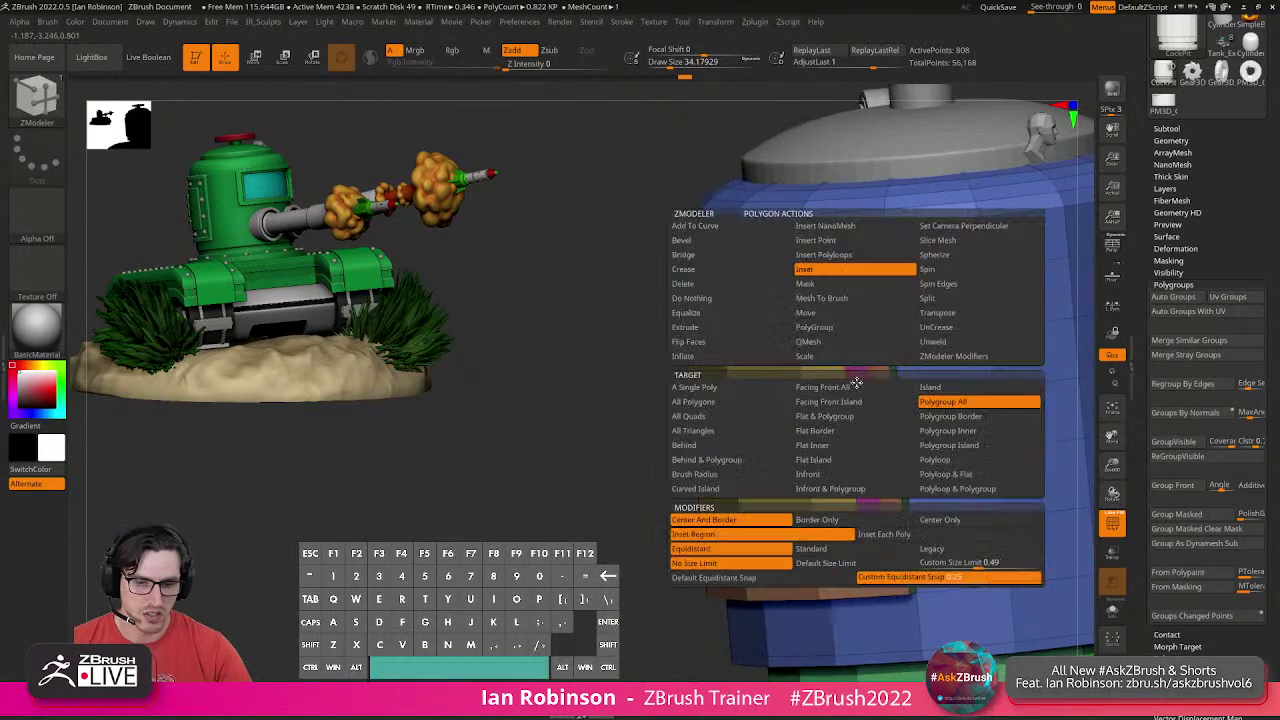
{"action": "left_click", "coordinate": [829, 341]}
{"action": "left_click_drag", "start_coordinate": [855, 390], "coordinate": [866, 384]}
{"action": "left_click", "coordinate": [866, 383]}
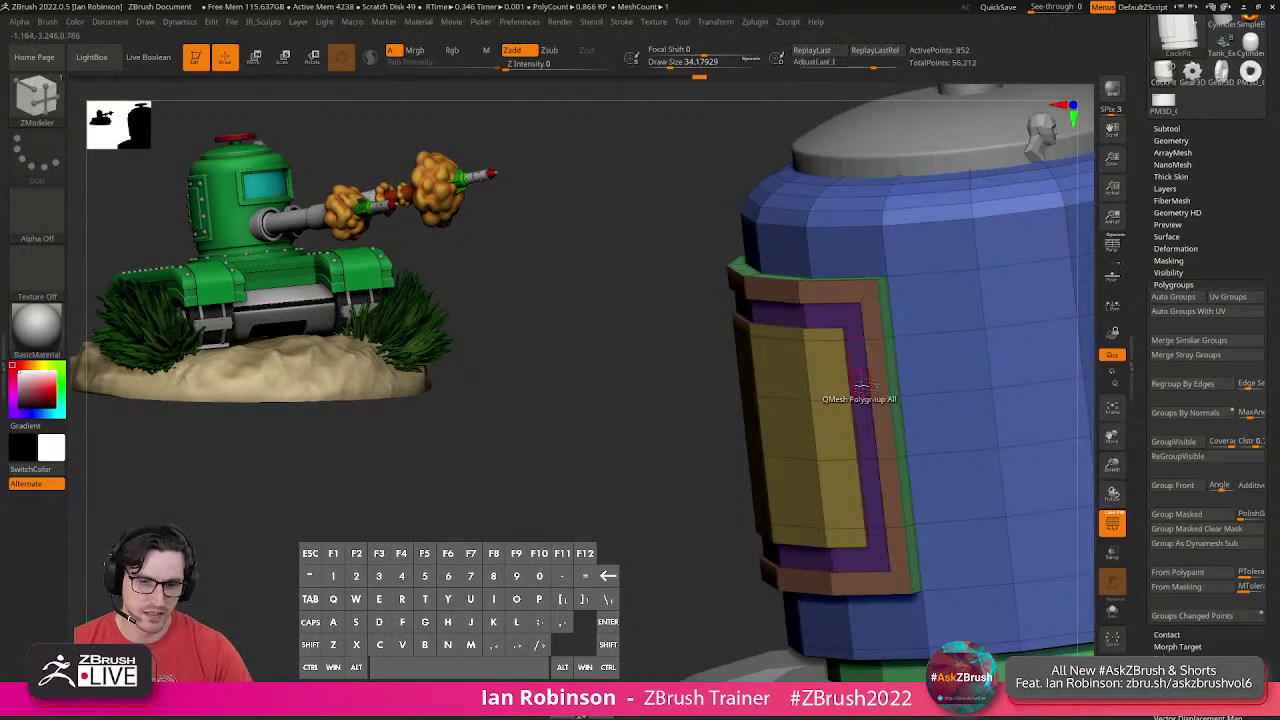
Crease the cockpit's polygroup borders and smooth the body with Dynamic Subdivision.
{"action": "mouse_move", "coordinate": [722, 397]}
{"action": "left_mouse_down", "text": "alt"}
{"action": "mouse_move", "coordinate": [680, 397]}
{"action": "mouse_move", "coordinate": [720, 400]}
{"action": "left_mouse_up", "text": "alt"}
{"action": "key", "text": "shift+f"}
{"action": "left_click_drag", "start_coordinate": [868, 404], "coordinate": [910, 382], "text": "alt"}
{"action": "key", "text": "shift+f"}
{"action": "key", "text": "2"}
{"action": "left_click", "coordinate": [895, 348]}
{"action": "key", "text": "d"}
{"action": "key", "text": "shift+f"}
{"action": "key", "text": "shift+f"}
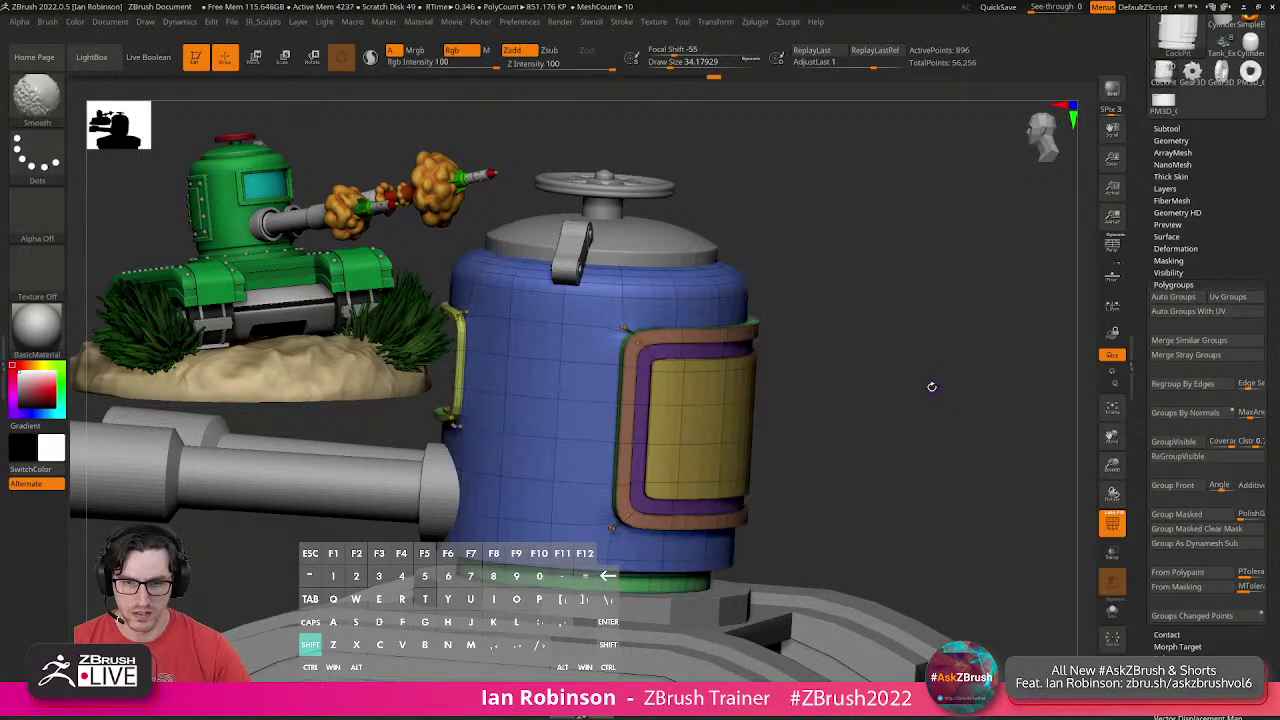
Examine the upper corner of the raised back panel up close with Dynamic Subdivision off and on.
{"action": "key", "text": "shift+d"}
{"action": "left_click_drag", "start_coordinate": [917, 363], "coordinate": [951, 419], "text": "alt"}
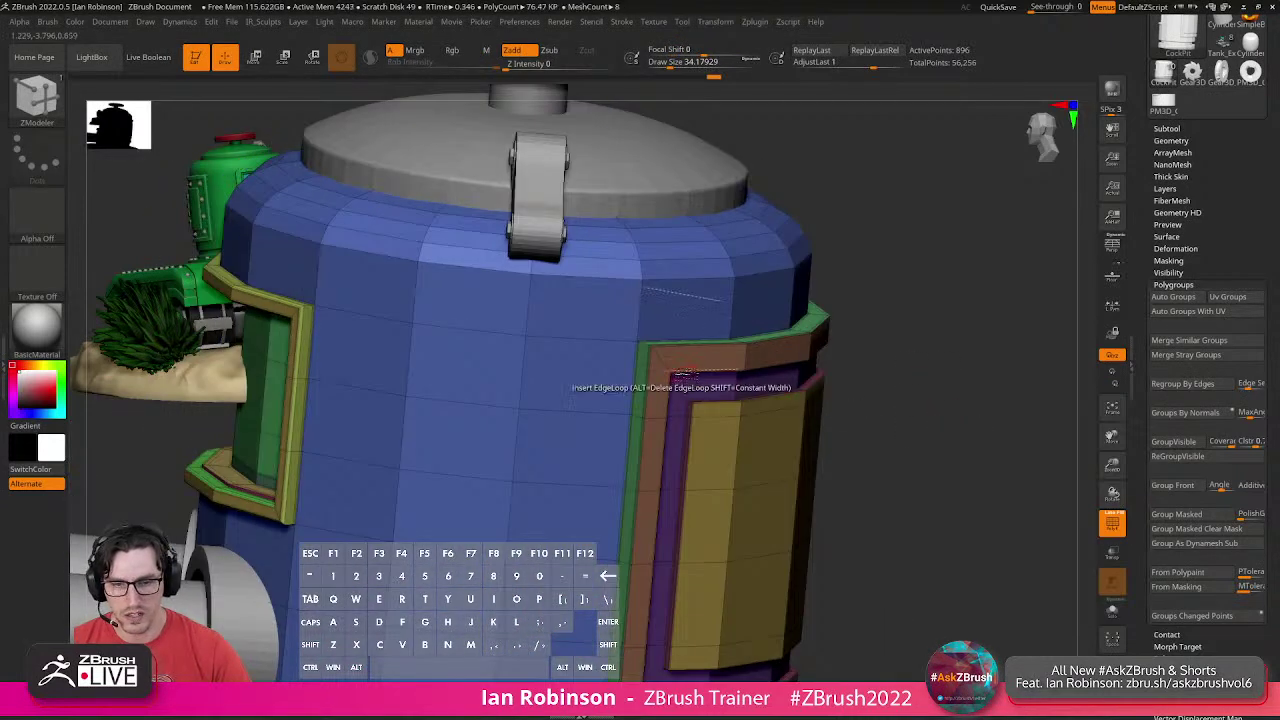
{"action": "right_click_drag", "start_coordinate": [643, 363], "coordinate": [674, 447], "text": "alt"}
{"action": "right_click_drag", "start_coordinate": [609, 337], "coordinate": [631, 405]}
{"action": "key", "text": "d"}
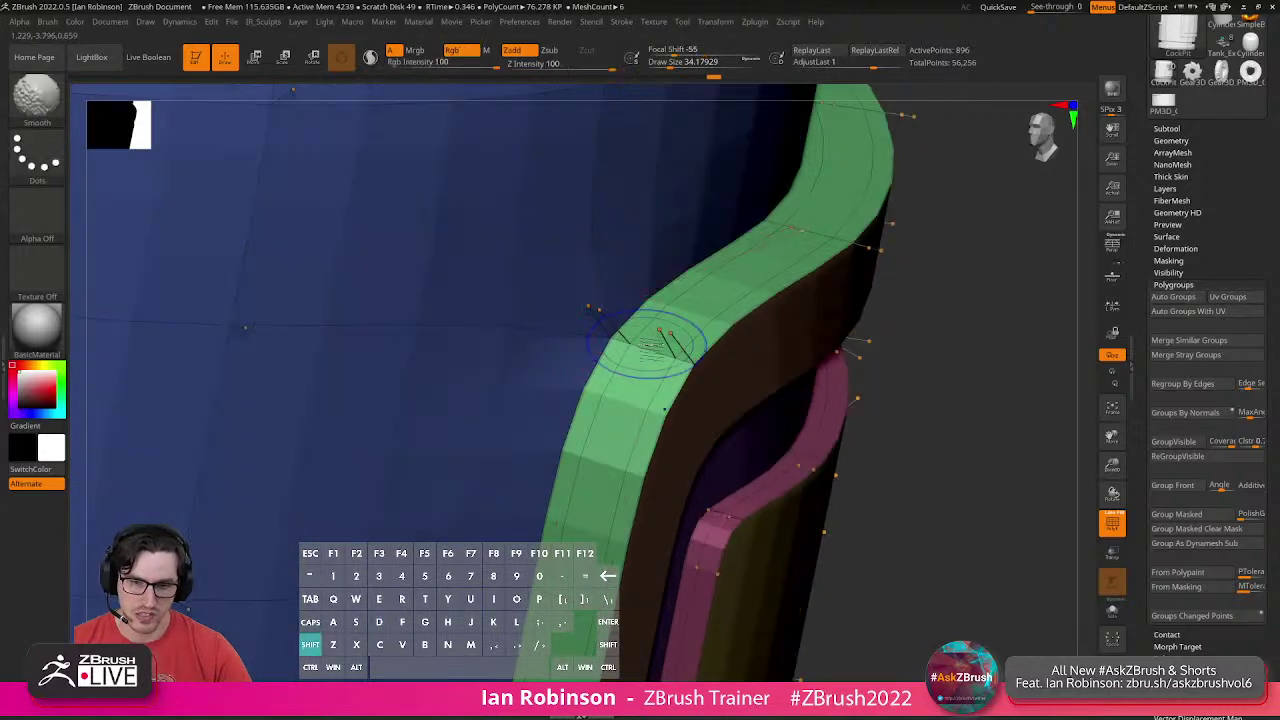
{"action": "key", "text": "shift+f"}
{"action": "key", "text": "shift+d"}
{"action": "key", "text": "shift+f"}
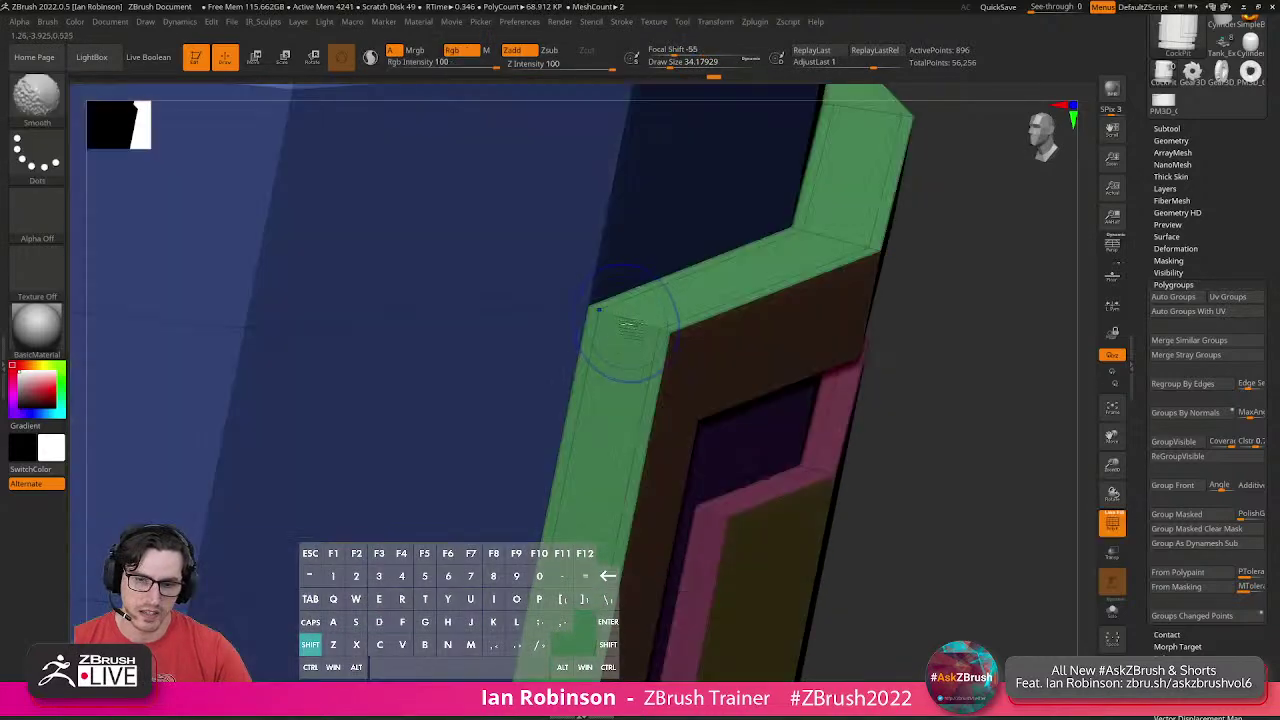
Set the ZModeler edge action to Crease with the EdgeLoop Partial target for the corners of the raised back panel.
{"action": "key", "text": "space"}
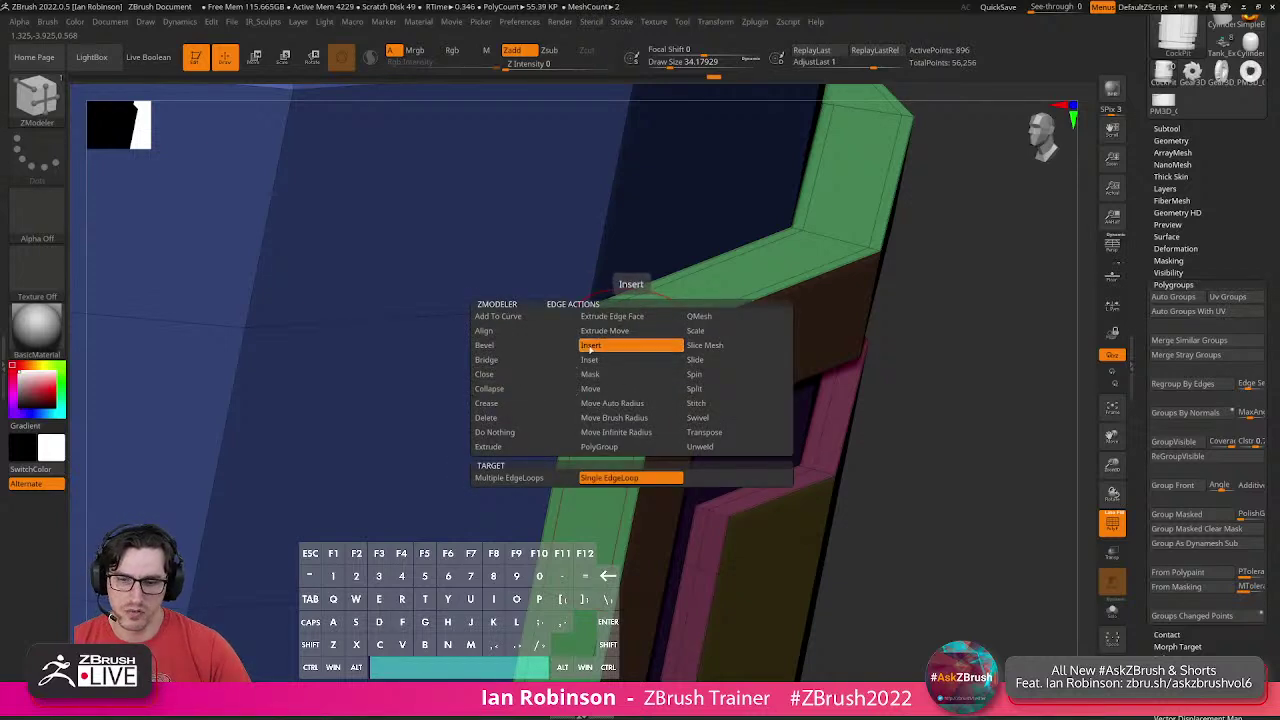
{"action": "left_click", "coordinate": [486, 403]}
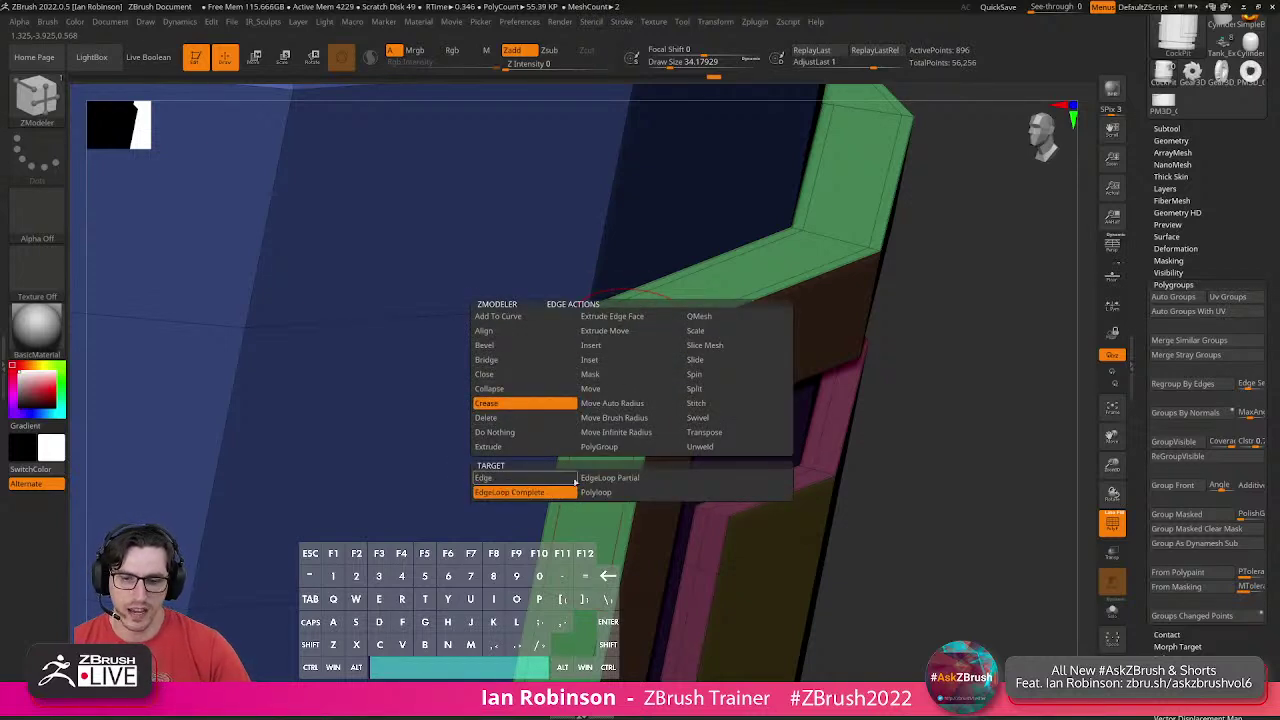
{"action": "left_click", "coordinate": [607, 479]}
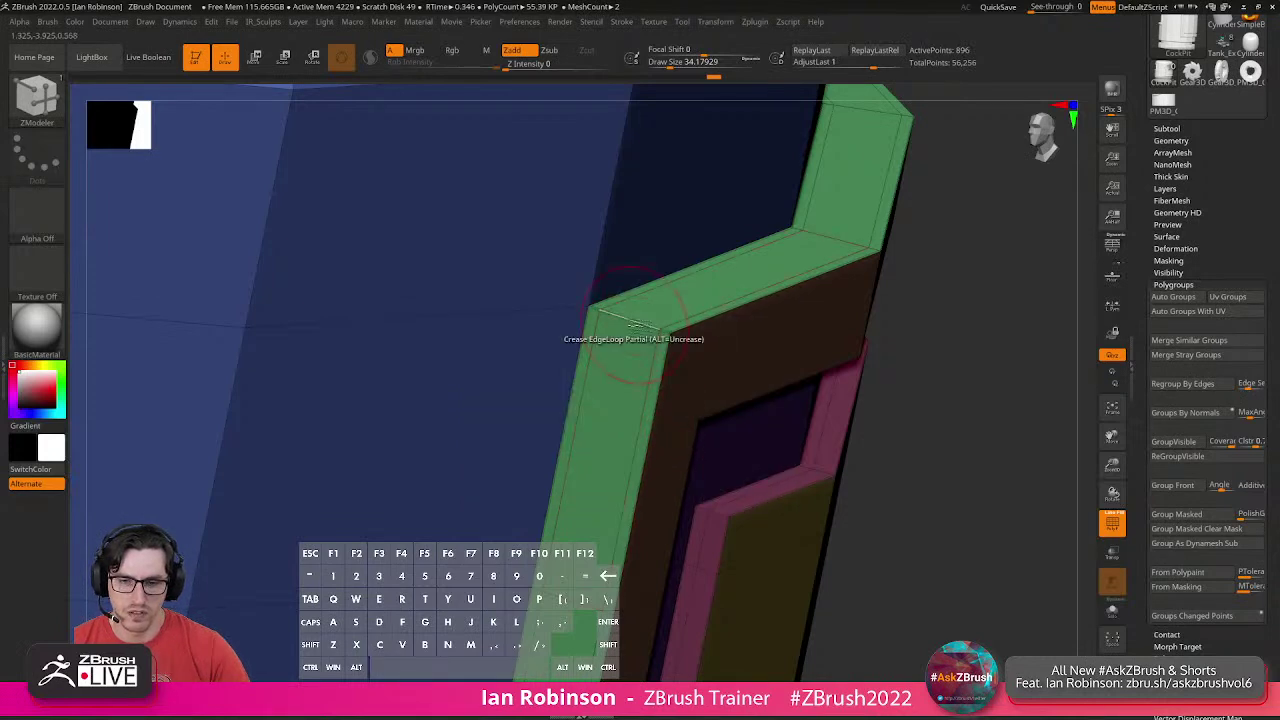
{"action": "right_click_drag", "start_coordinate": [614, 404], "coordinate": [540, 450]}
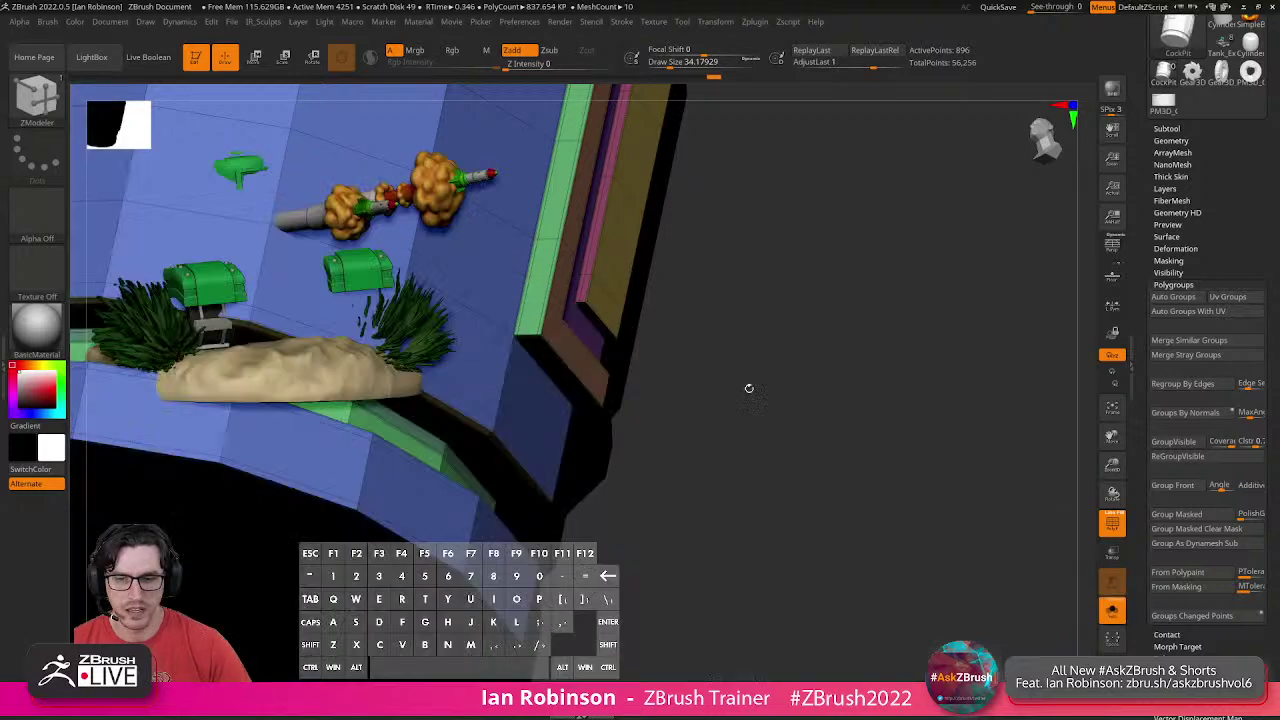
{"action": "right_click_drag", "start_coordinate": [540, 328], "coordinate": [530, 425], "text": "alt"}
{"action": "mouse_move", "coordinate": [638, 305]}
{"action": "right_mouse_down"}
{"action": "mouse_move", "coordinate": [685, 255]}
{"action": "mouse_move", "coordinate": [620, 318]}
{"action": "mouse_move", "coordinate": [634, 318]}
{"action": "mouse_move", "coordinate": [638, 300]}
{"action": "mouse_move", "coordinate": [612, 316]}
{"action": "mouse_move", "coordinate": [638, 314]}
{"action": "right_mouse_up"}
{"action": "key", "text": "d"}
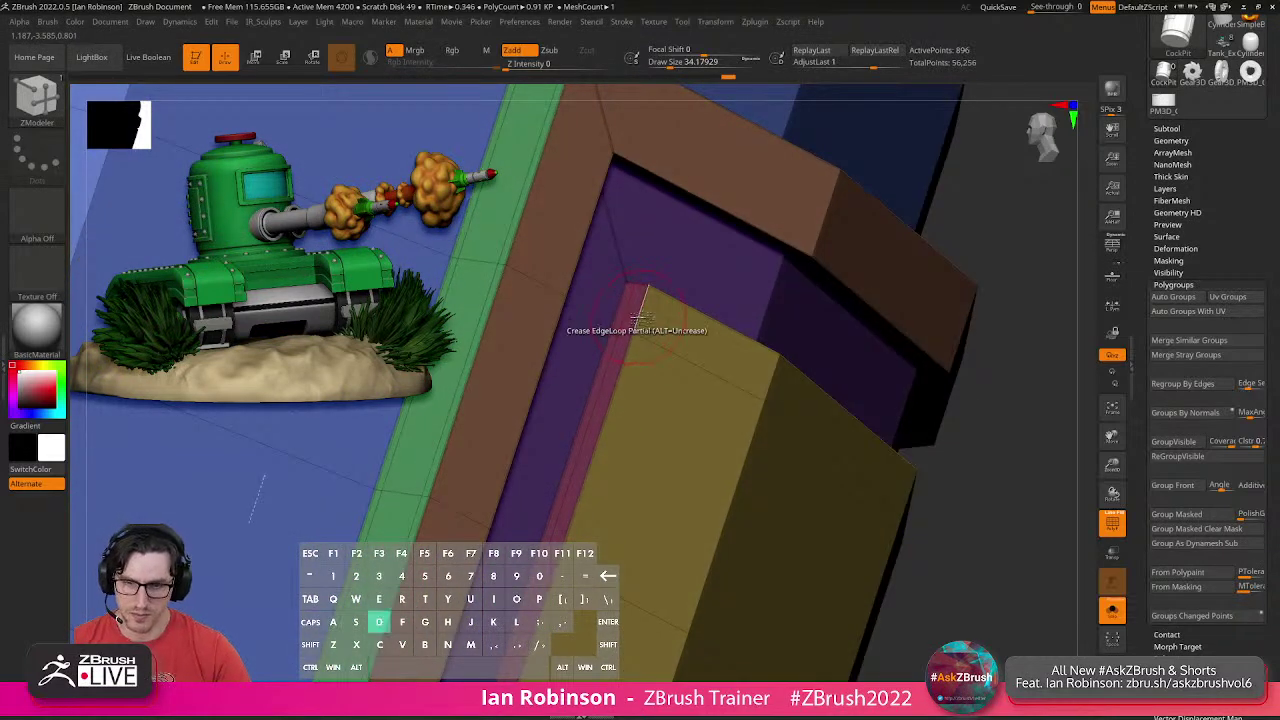
Examine the raised back panel and window from several angles with Dynamic Subdivision and polygroup display on and off.
{"action": "right_click_drag", "start_coordinate": [663, 386], "coordinate": [729, 375], "text": "alt"}
{"action": "key", "text": "shift+f"}
{"action": "key", "text": "shift+f"}
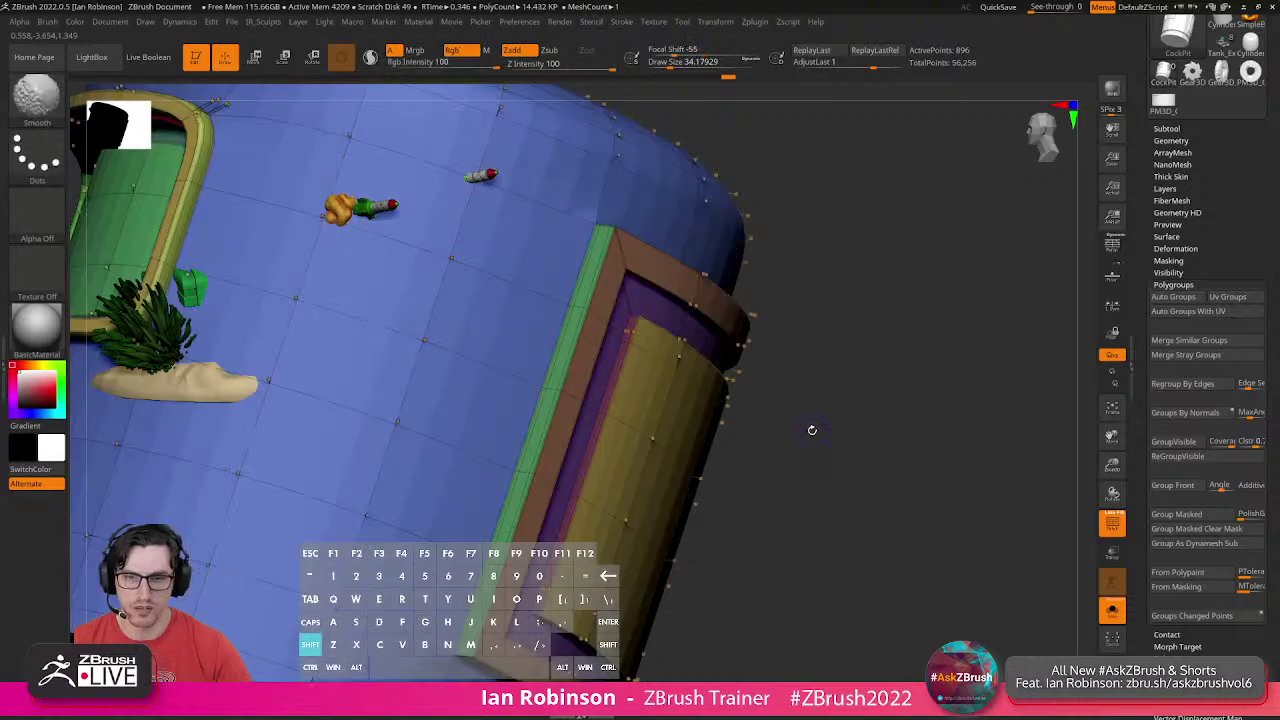
{"action": "key", "text": "shift+d"}
{"action": "right_click_drag", "start_coordinate": [859, 447], "coordinate": [778, 461]}
{"action": "right_click_drag", "start_coordinate": [570, 220], "coordinate": [625, 378], "text": "alt"}
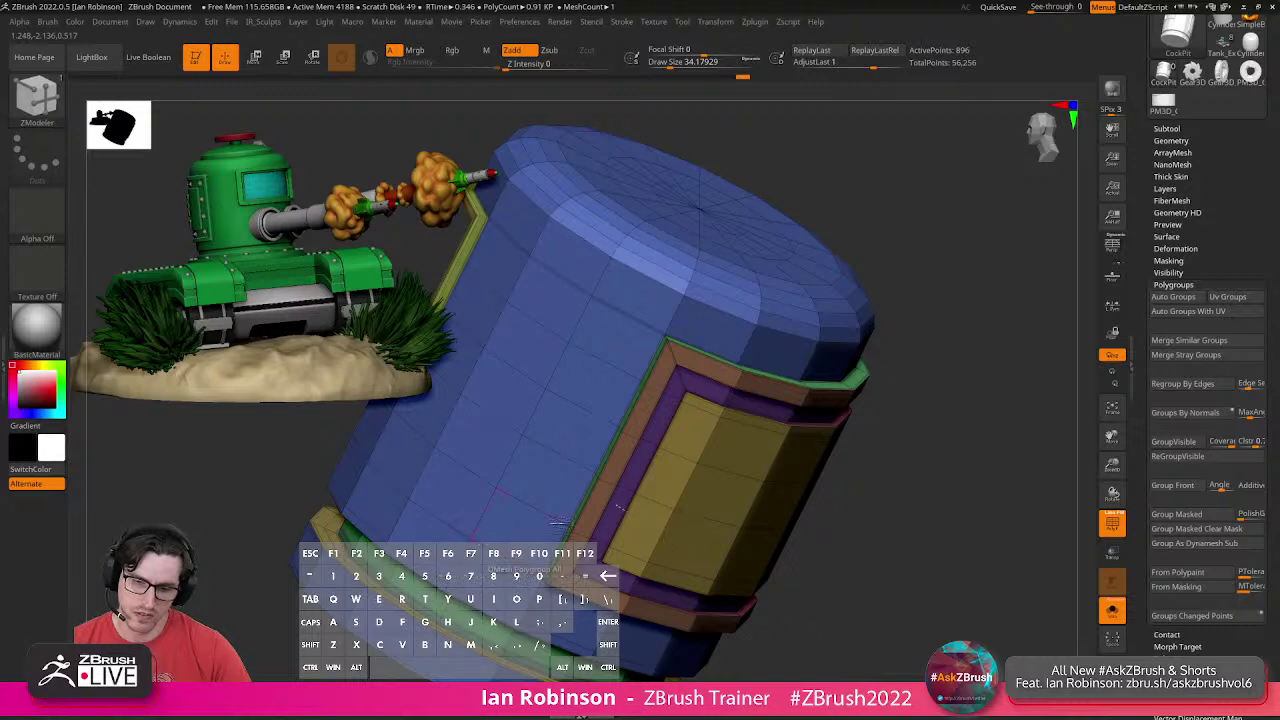
{"action": "key", "text": "ctrl+z"}
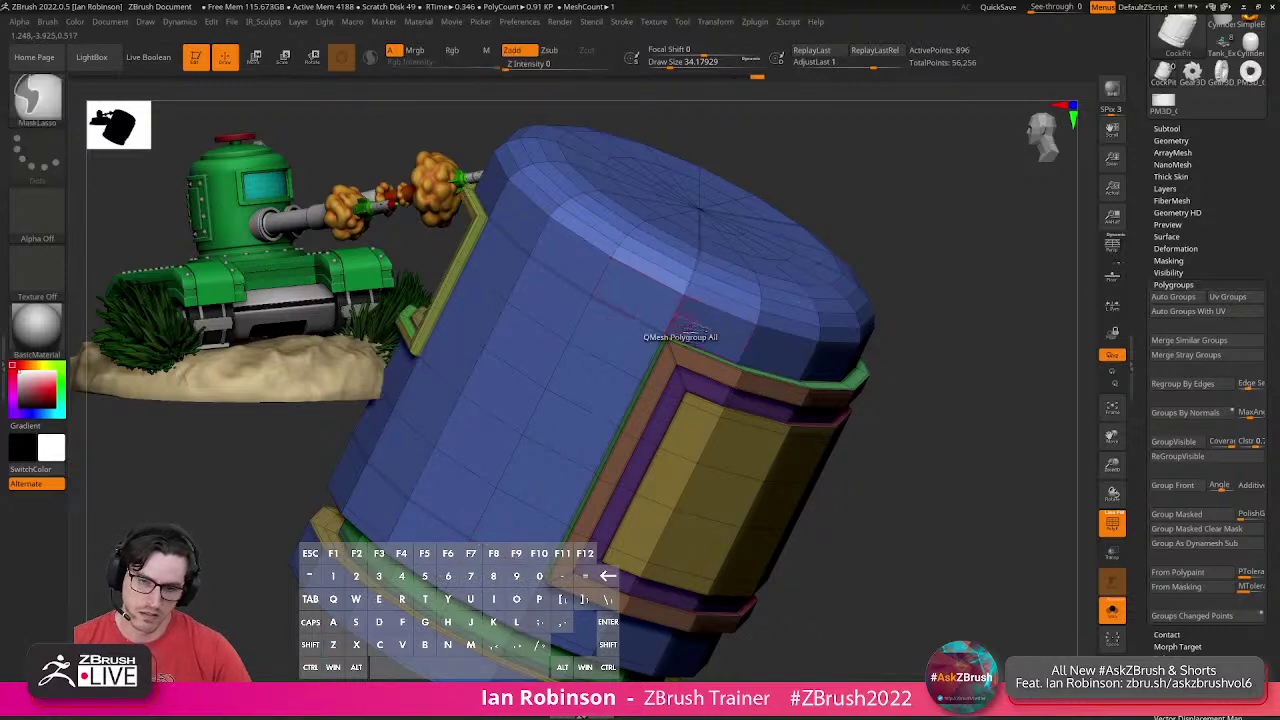
{"action": "key", "text": "d"}
{"action": "key", "text": "shift+f"}
{"action": "key", "text": "shift+f"}
{"action": "right_click_drag", "start_coordinate": [738, 409], "coordinate": [786, 440], "text": "ctrl"}
{"action": "key", "text": "shift+d"}
{"action": "right_click_drag", "start_coordinate": [963, 472], "coordinate": [923, 366]}
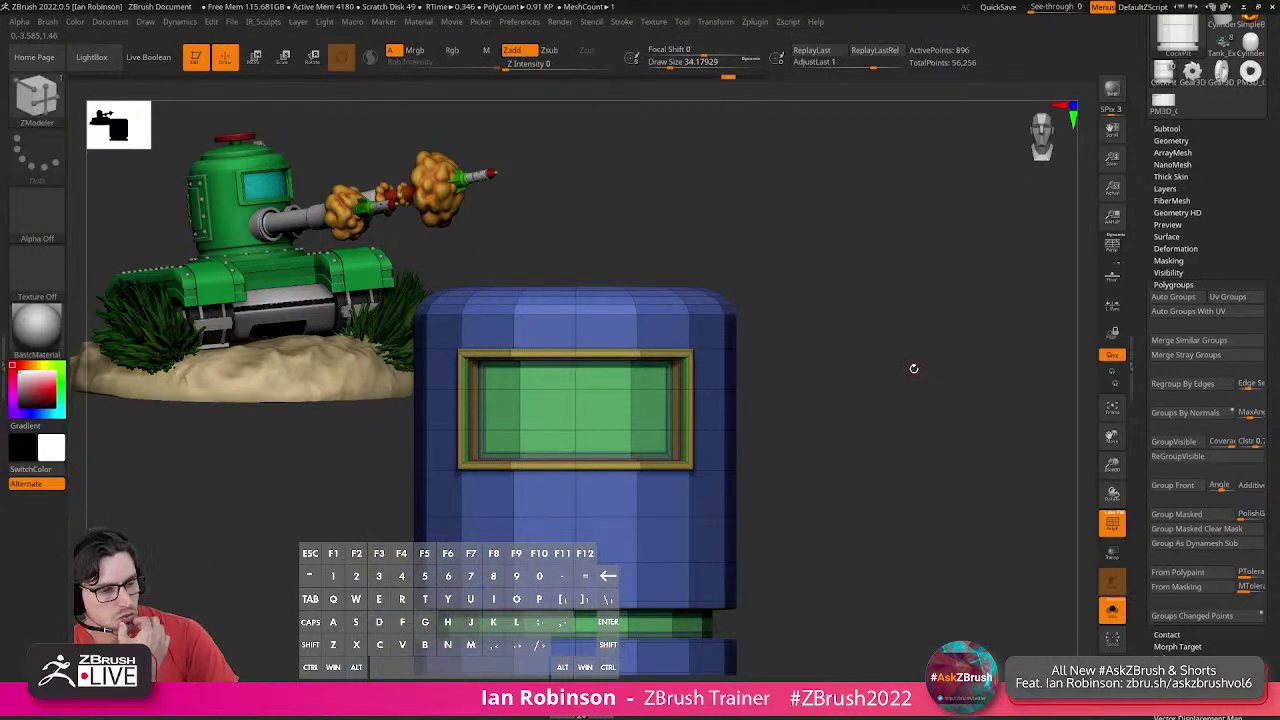
{"action": "left_click", "coordinate": [765, 27]}
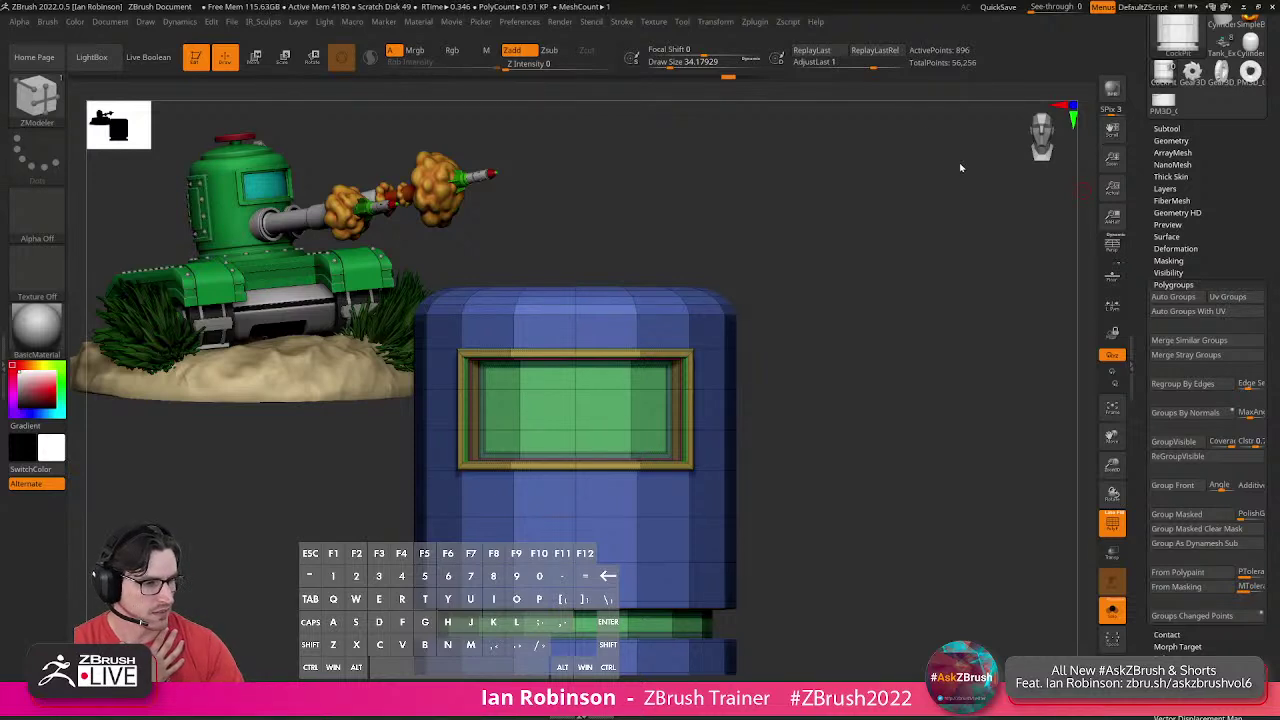
{"action": "left_click", "coordinate": [234, 23]}
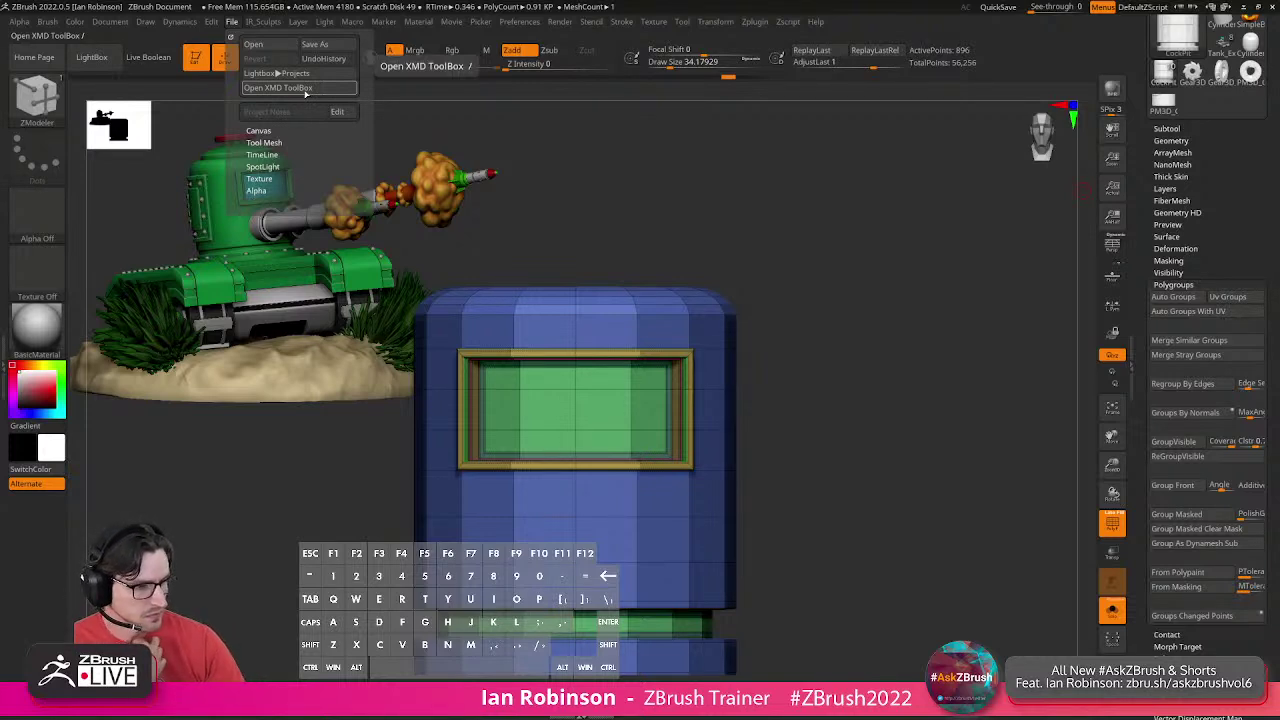
{"action": "left_click_drag", "start_coordinate": [820, 302], "coordinate": [889, 250]}
{"action": "key", "text": "shift+f"}
{"action": "key", "text": "shift+f"}
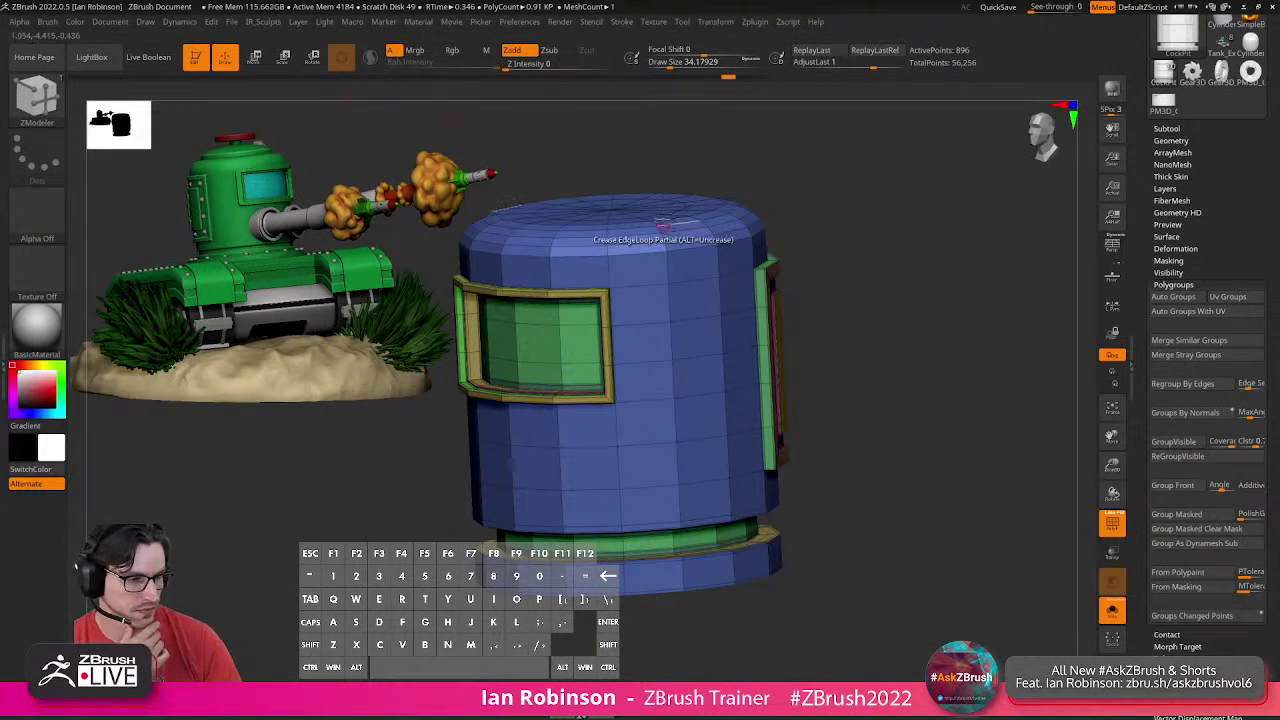
Turn off Solo to show the whole tank and frame the cockpit with its polygroups displayed.
{"action": "mouse_move", "coordinate": [877, 294]}
{"action": "left_mouse_down"}
{"action": "mouse_move", "coordinate": [947, 449]}
{"action": "mouse_move", "coordinate": [918, 412]}
{"action": "left_mouse_up"}
{"action": "left_click", "coordinate": [1112, 610]}
{"action": "key", "text": "shift"}
{"action": "key", "text": "shift+f"}
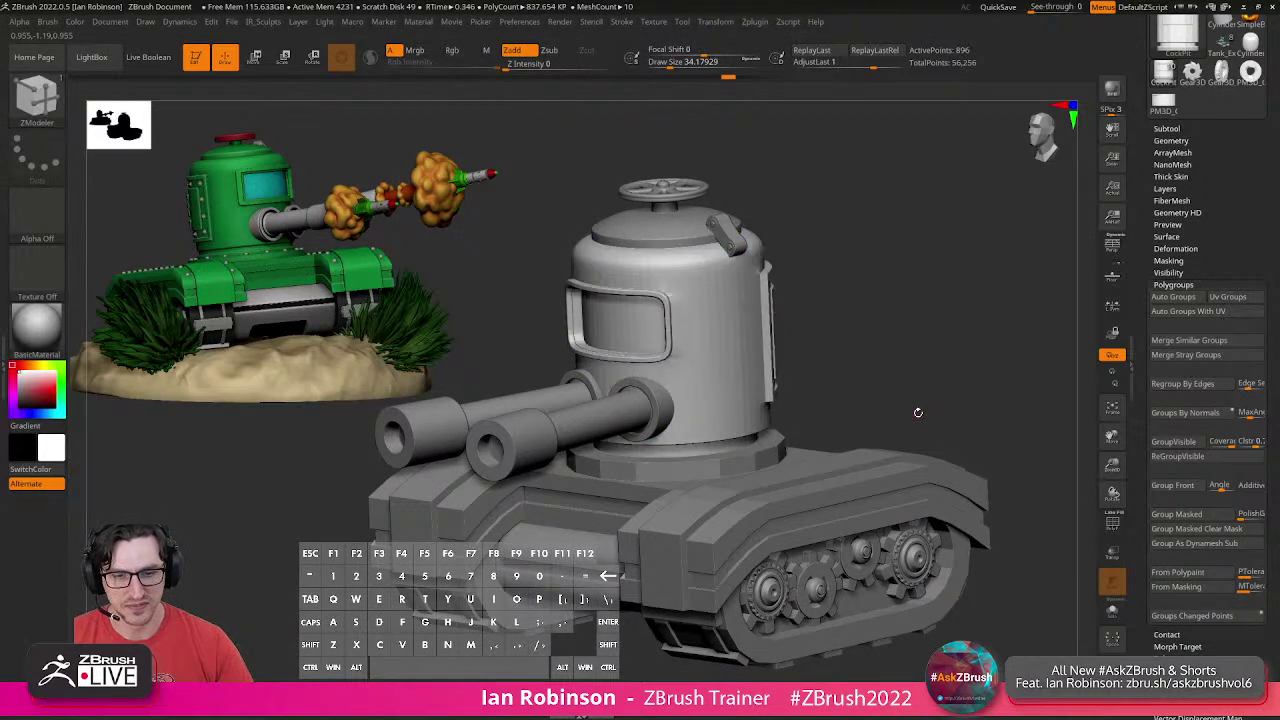
{"action": "key", "text": "shift+f"}
{"action": "key", "text": "f"}
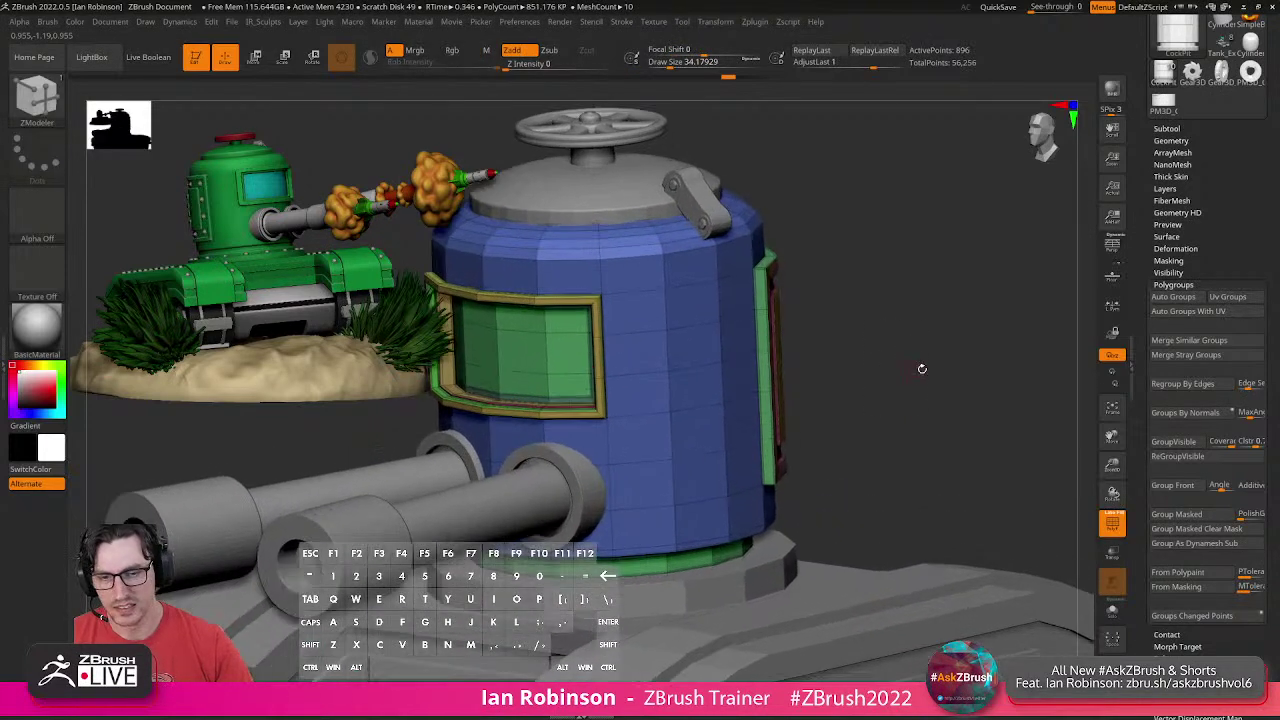
{"action": "mouse_move", "coordinate": [928, 371]}
{"action": "left_mouse_down"}
{"action": "mouse_move", "coordinate": [923, 354]}
{"action": "mouse_move", "coordinate": [913, 381]}
{"action": "mouse_move", "coordinate": [962, 380]}
{"action": "mouse_move", "coordinate": [898, 345]}
{"action": "left_mouse_up"}
Try inserting edge loops around the corner of the back panel's outer frame and preview them with Dynamic Subdivision.
{"action": "key", "text": "ctrl+z"}
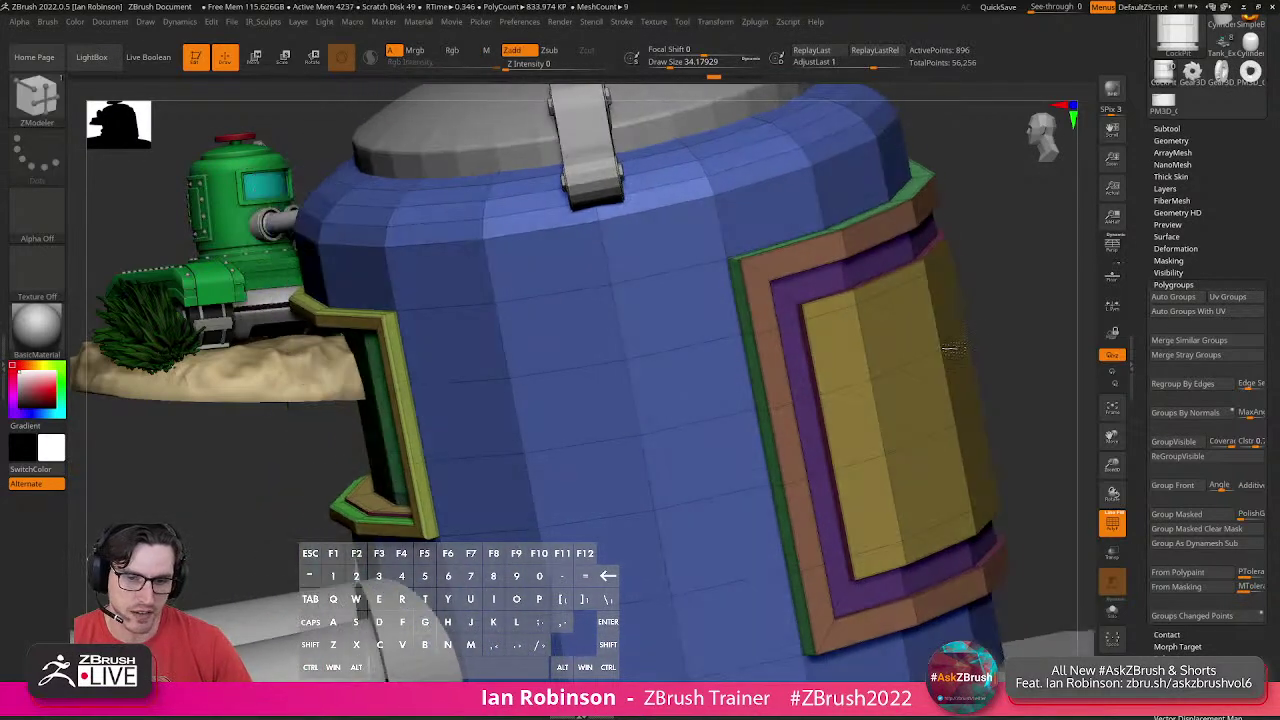
{"action": "right_click_drag", "start_coordinate": [757, 274], "coordinate": [740, 322]}
{"action": "left_click_drag", "start_coordinate": [742, 287], "coordinate": [785, 283]}
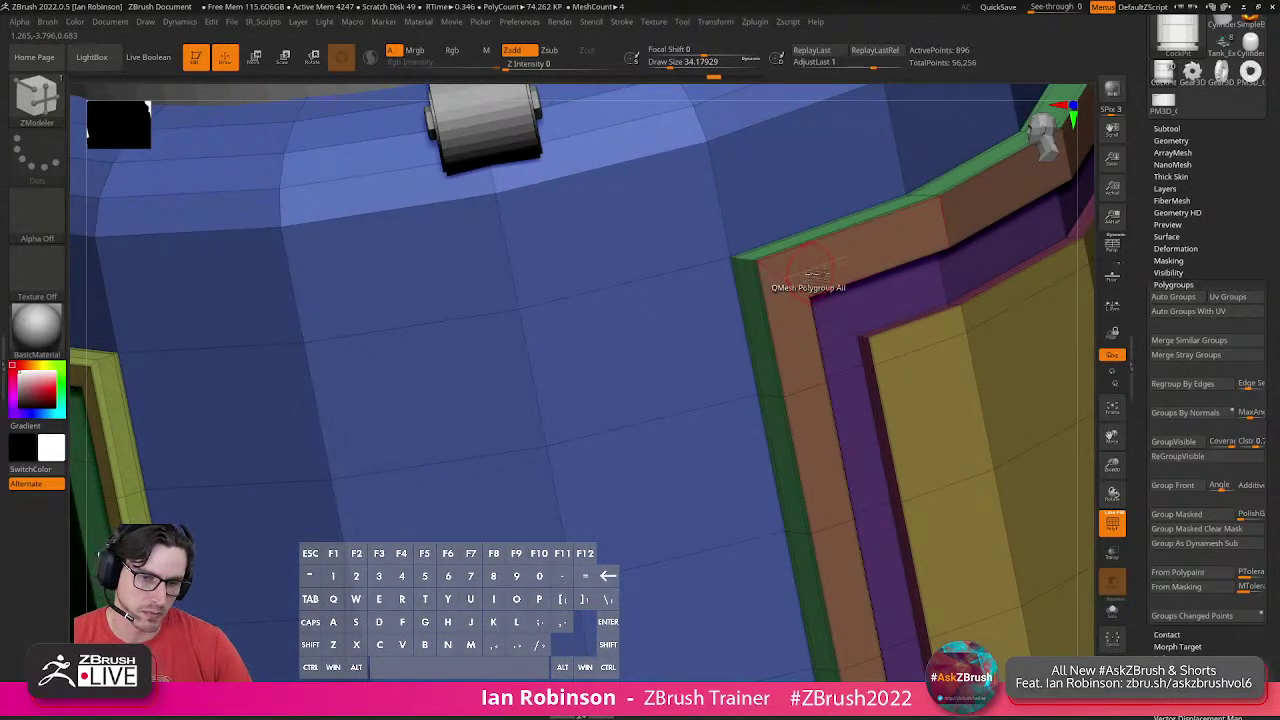
{"action": "key", "text": "space"}
{"action": "left_click", "coordinate": [762, 303]}
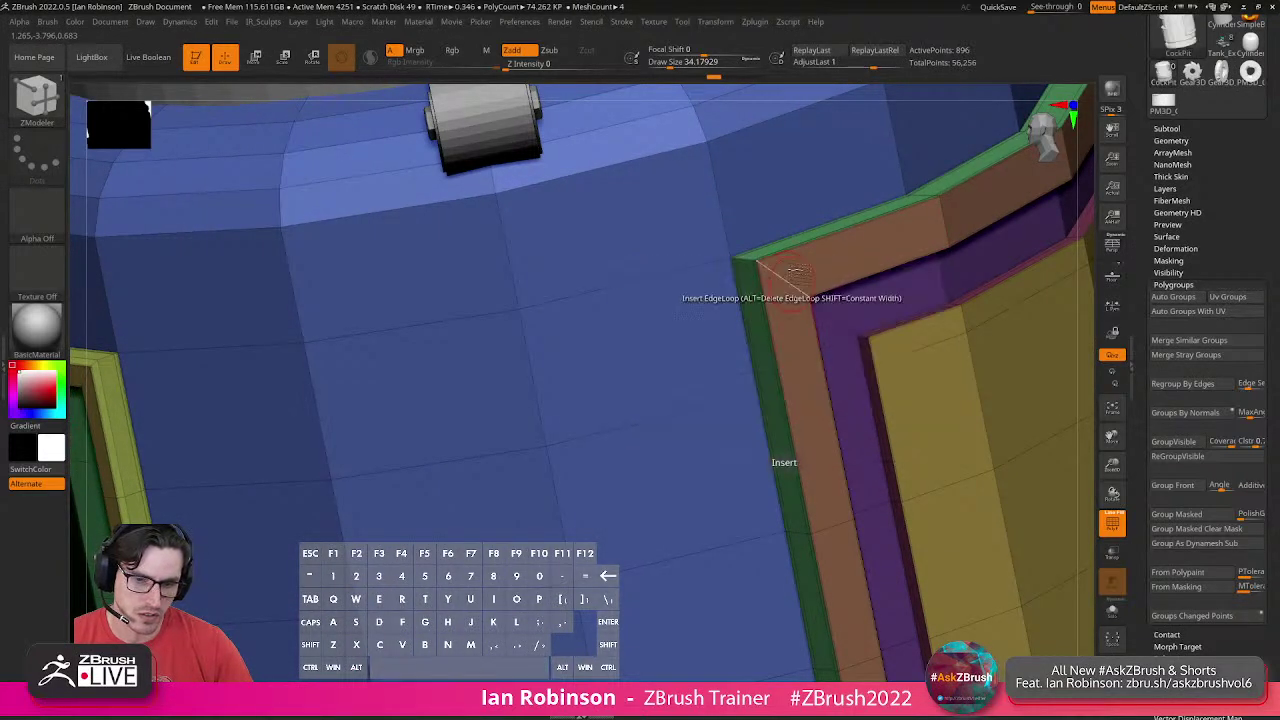
{"action": "left_click", "coordinate": [785, 280], "text": "alt"}
{"action": "left_click", "coordinate": [766, 262]}
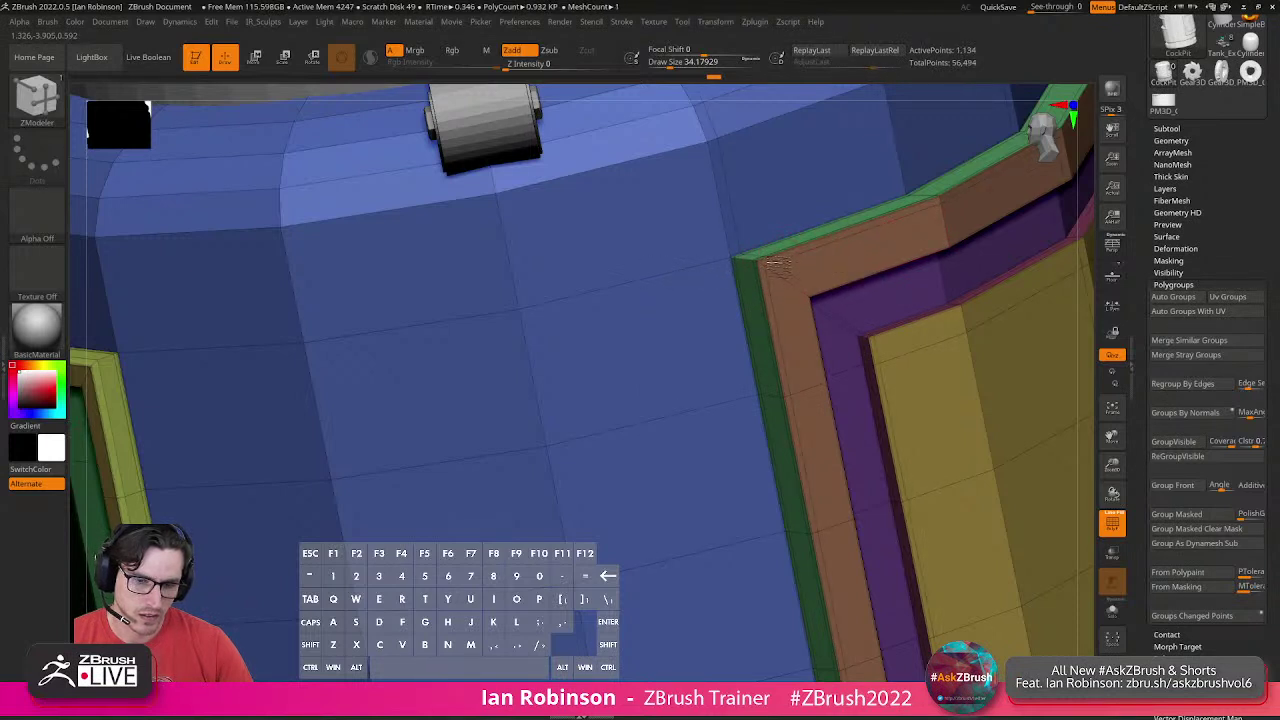
{"action": "left_click", "coordinate": [773, 304]}
{"action": "key", "text": "d"}
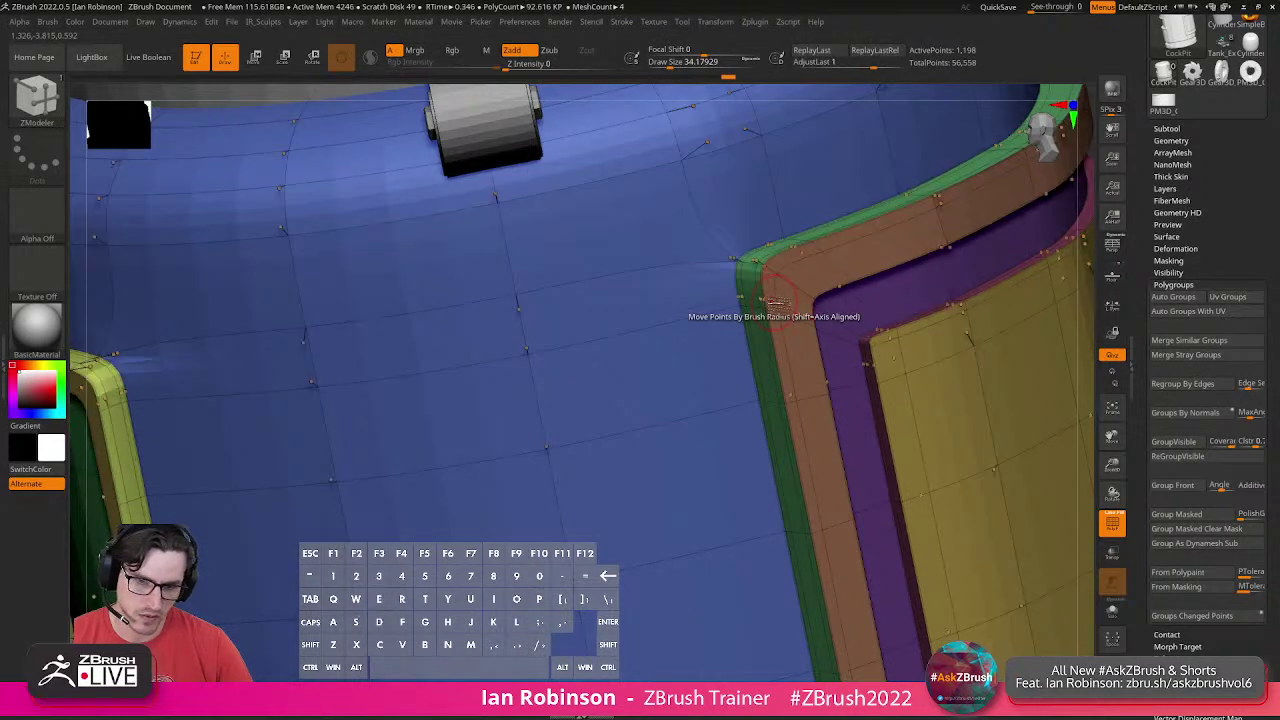
{"action": "key", "text": "shift+f"}
{"action": "key", "text": "shift+d"}
{"action": "key", "text": "shift+f"}
{"action": "right_click_drag", "start_coordinate": [785, 318], "coordinate": [660, 268], "text": "ctrl"}
Undo the edge loops inserted around the back panel's frame.
{"action": "key", "text": "ctrl+z"}
{"action": "key", "text": "ctrl+z"}
{"action": "key", "text": "ctrl+z"}
{"action": "key", "text": "ctrl+z"}
{"action": "key", "text": "ctrl+z"}
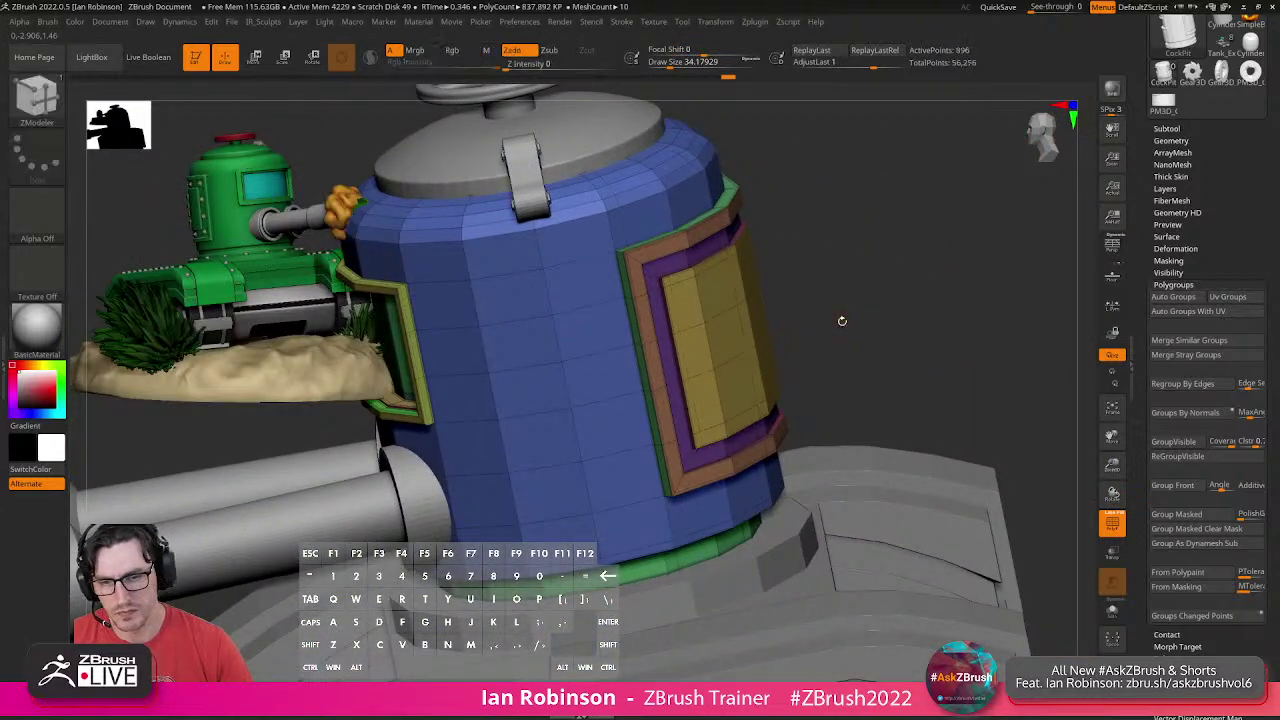
Mark alternating horizontal rows of faces on the back panel's centre as a temporary ZModeler polygroup.
{"action": "right_click_drag", "start_coordinate": [829, 324], "coordinate": [853, 363]}
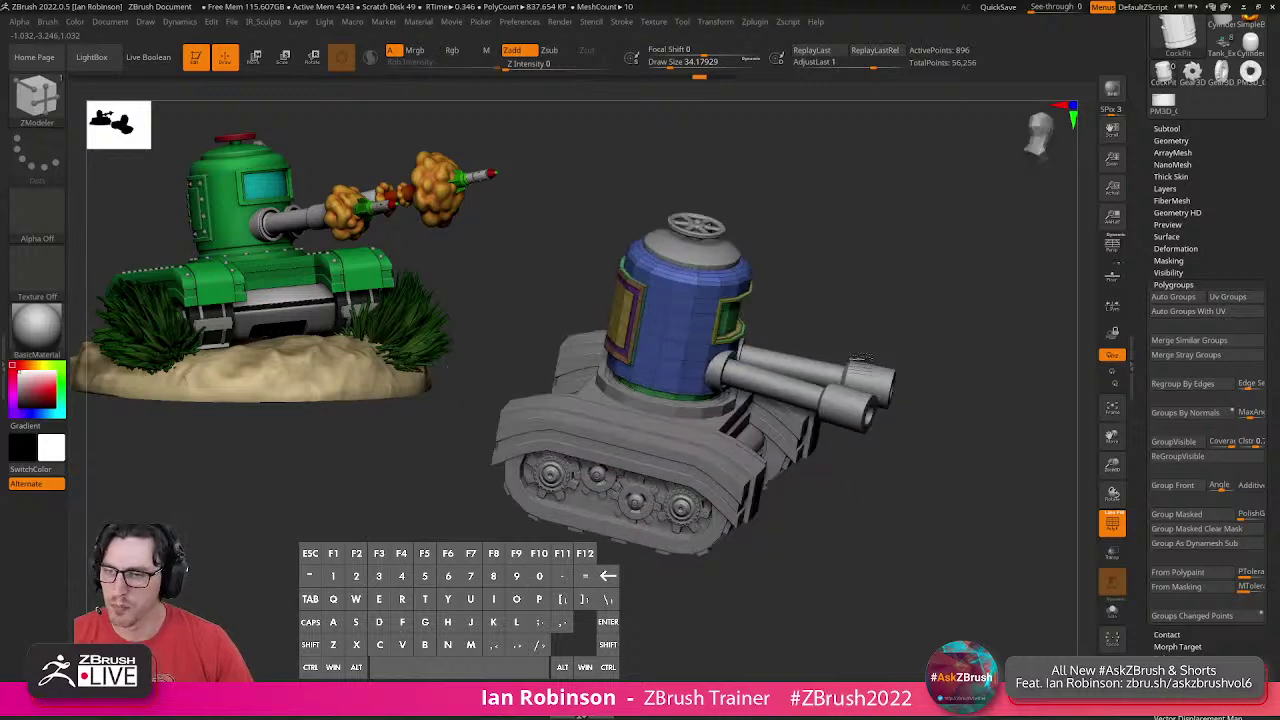
{"action": "right_click_drag", "start_coordinate": [824, 316], "coordinate": [905, 520]}
{"action": "left_click_drag", "start_coordinate": [656, 308], "coordinate": [616, 293], "text": "alt"}
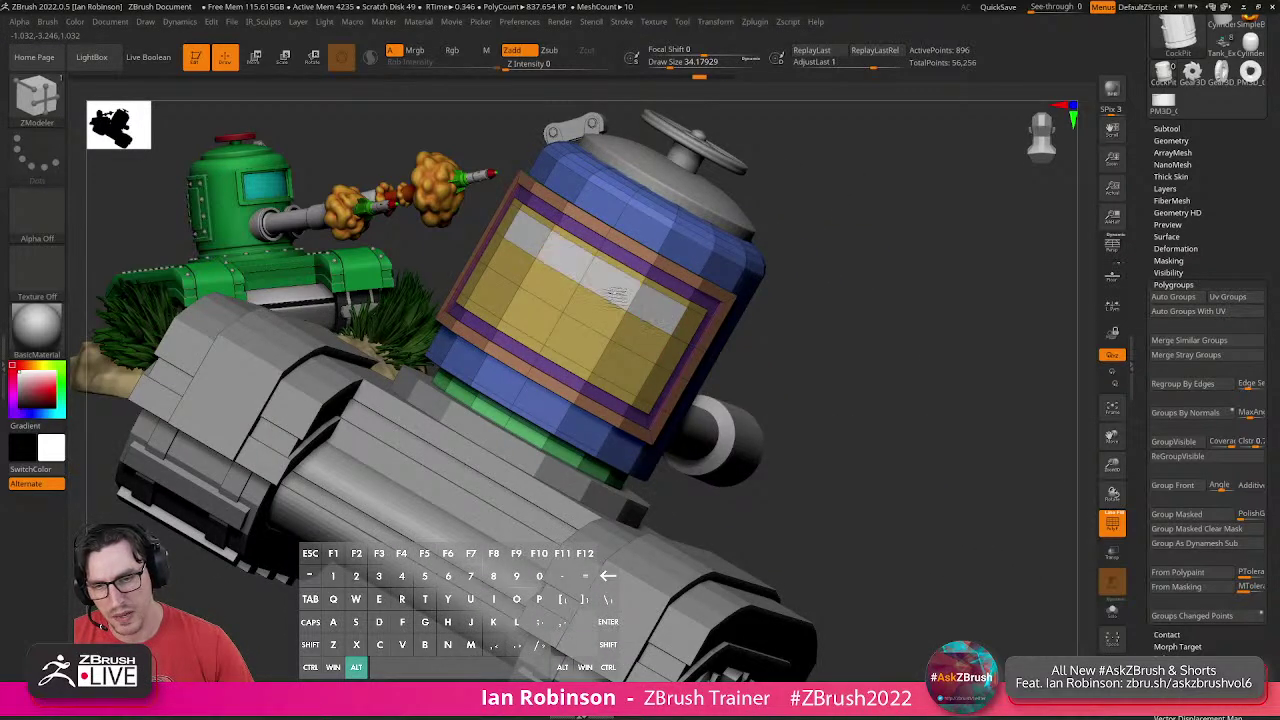
{"action": "left_click_drag", "start_coordinate": [643, 338], "coordinate": [602, 315], "text": "alt"}
{"action": "left_click_drag", "start_coordinate": [626, 368], "coordinate": [588, 346], "text": "alt"}
{"action": "key", "text": "ctrl+z"}
{"action": "left_click_drag", "start_coordinate": [620, 365], "coordinate": [571, 343], "text": "alt"}
{"action": "left_click_drag", "start_coordinate": [873, 303], "coordinate": [900, 377], "text": "alt"}
Inset the marked rows with Inset Polygroup All and inset the row between them, forming three horizontal strips.
{"action": "key", "text": "space"}
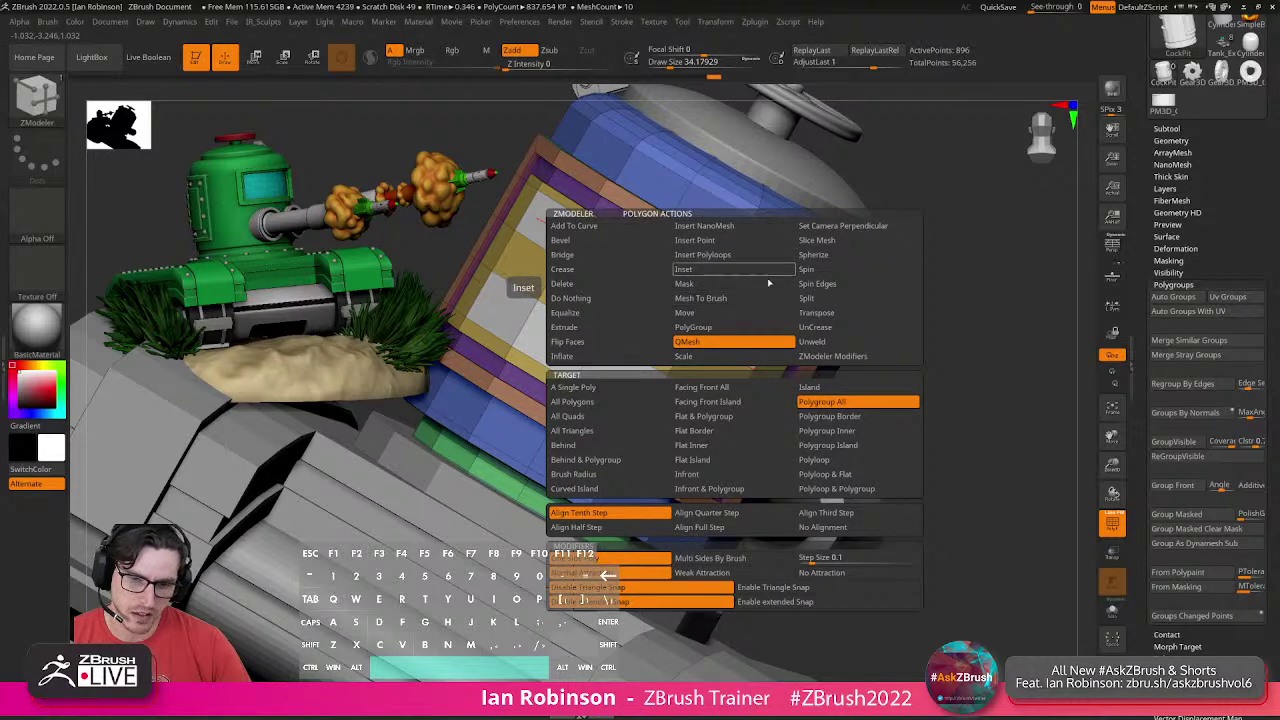
{"action": "left_click", "coordinate": [718, 269]}
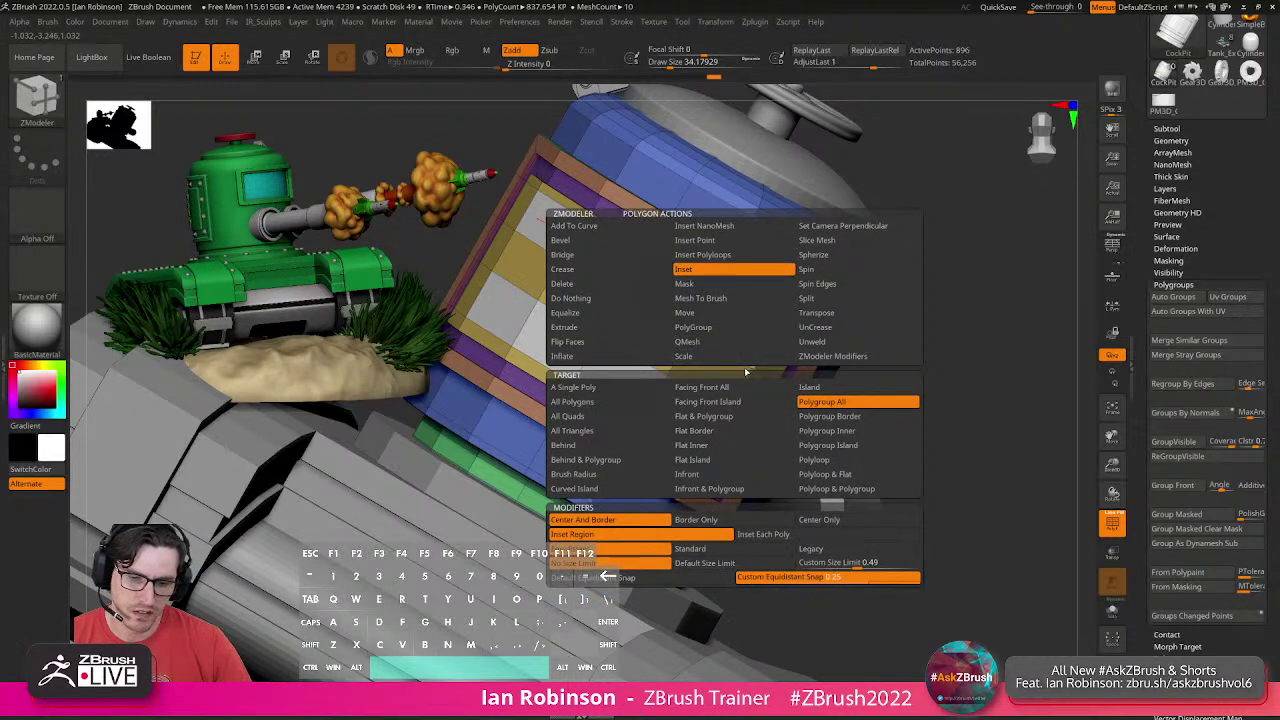
{"action": "left_click_drag", "start_coordinate": [742, 342], "coordinate": [737, 332]}
{"action": "key", "text": "alt"}
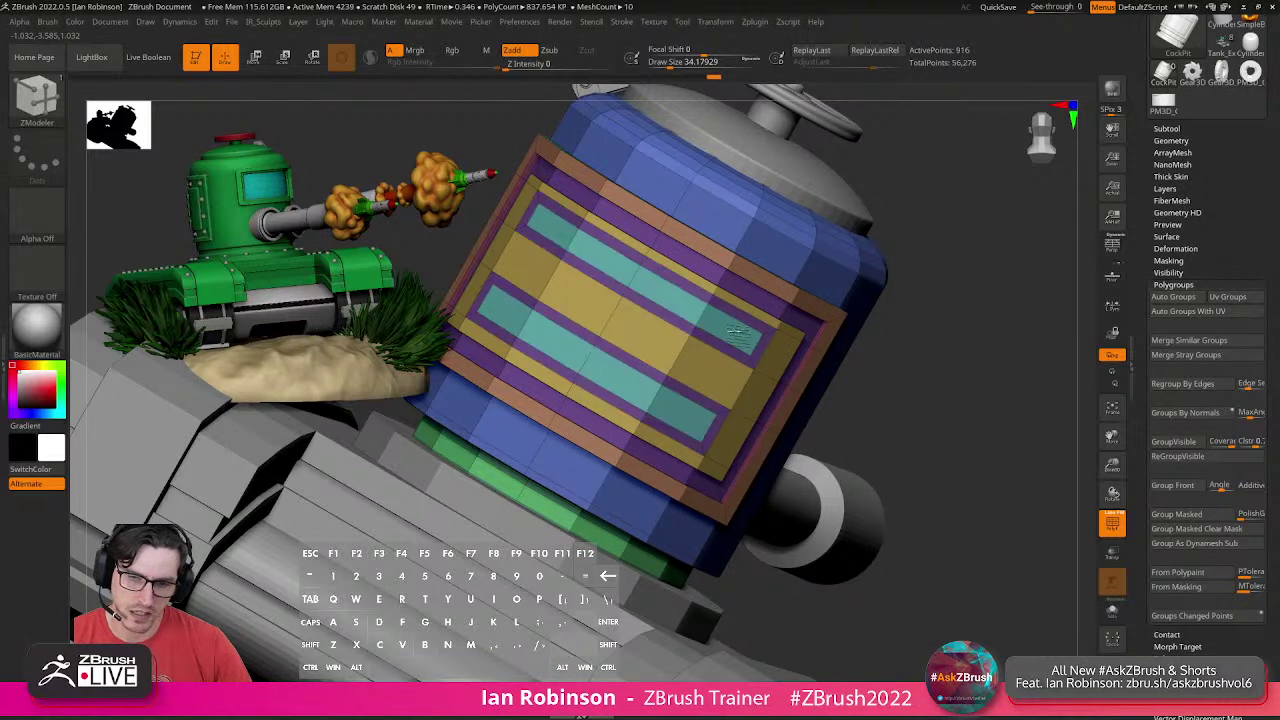
{"action": "left_click", "coordinate": [657, 347], "text": "alt"}
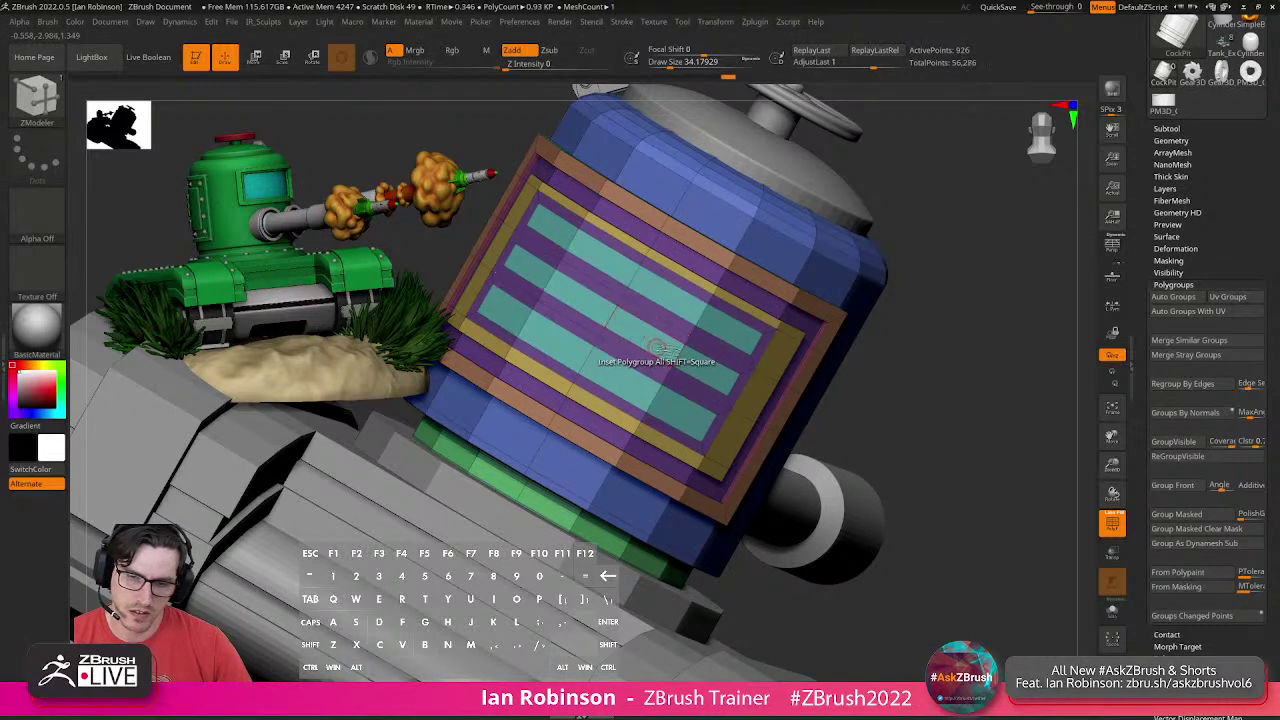
Extrude the three horizontal strips outward from the back panel with QMesh Polygroup All.
{"action": "mouse_move", "coordinate": [750, 333]}
{"action": "right_mouse_down"}
{"action": "mouse_move", "coordinate": [738, 345]}
{"action": "mouse_move", "coordinate": [725, 331]}
{"action": "right_mouse_up"}
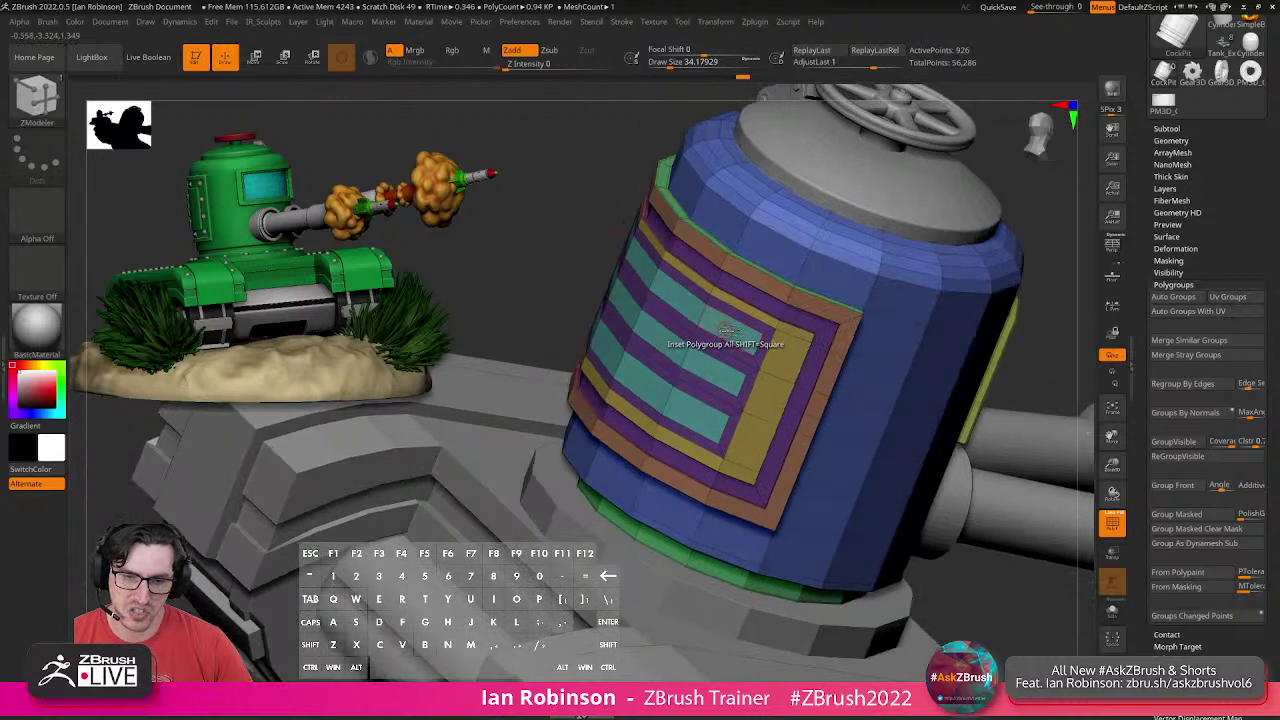
{"action": "key", "text": "space"}
{"action": "left_click", "coordinate": [713, 341]}
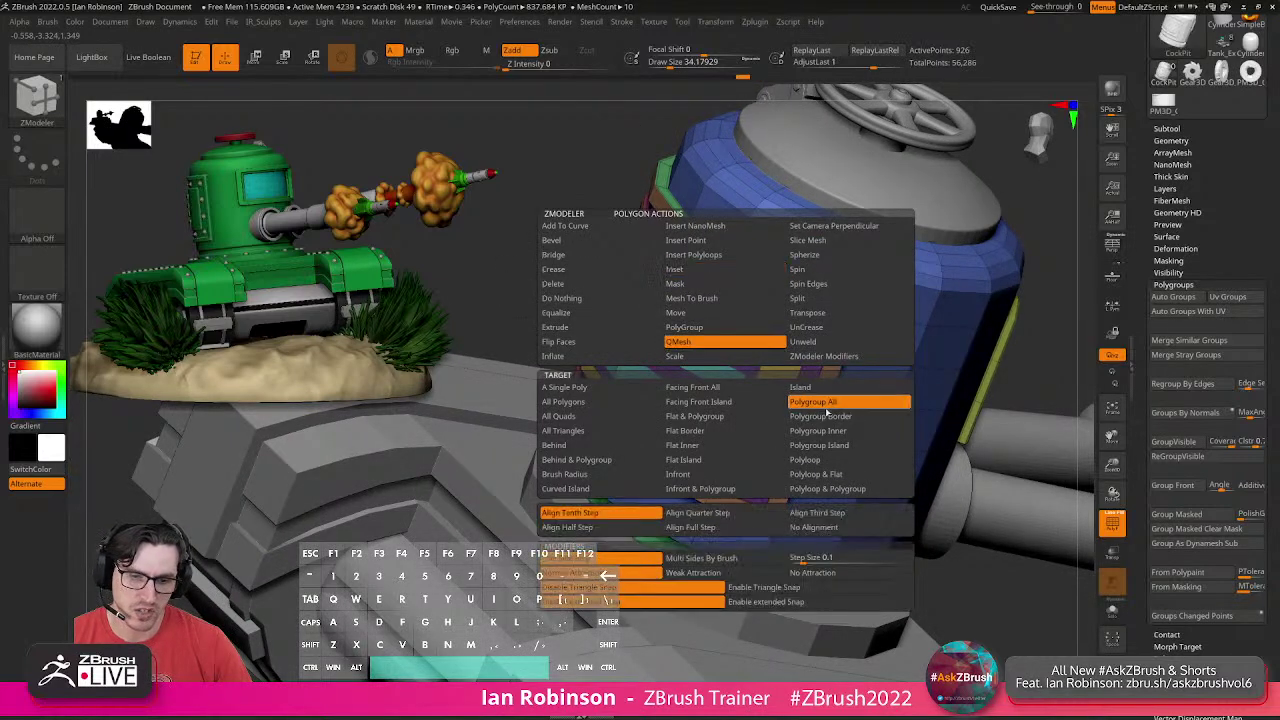
{"action": "left_click", "coordinate": [727, 335]}
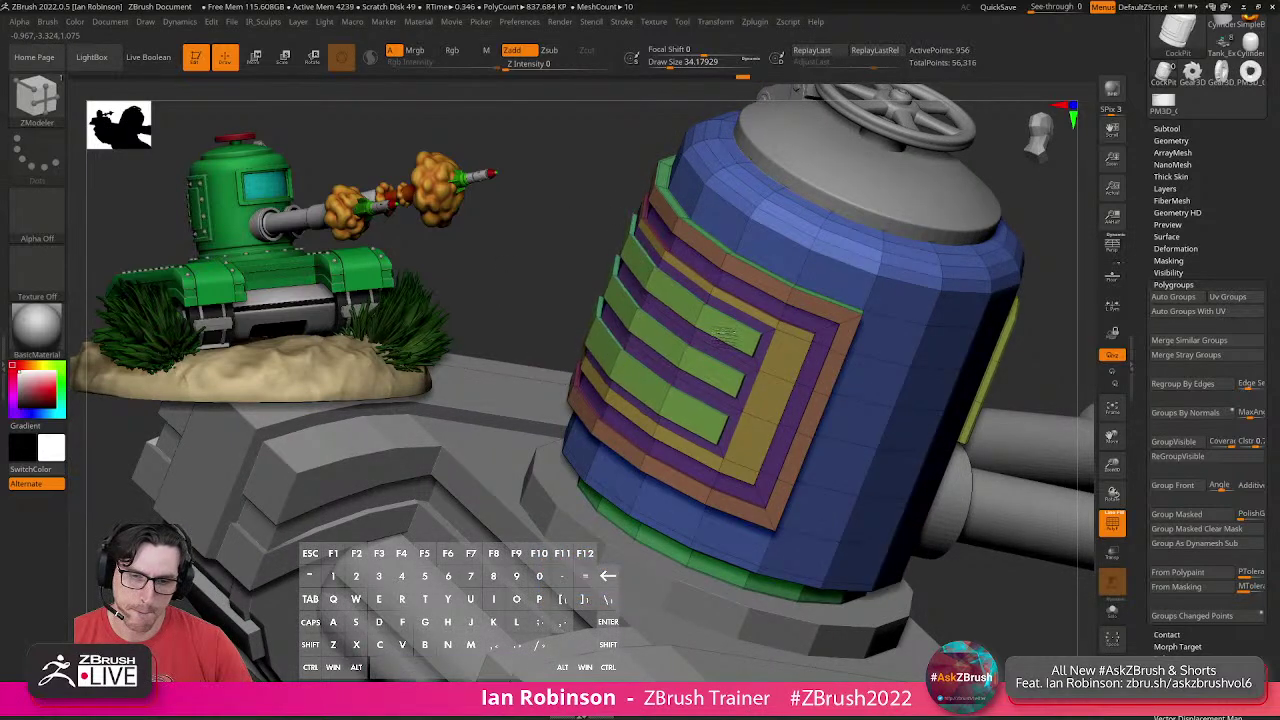
{"action": "left_click_drag", "start_coordinate": [698, 333], "coordinate": [692, 331]}
Insert edge loops through the raised strips and the cockpit body, and preview the panel with Dynamic Subdivision.
{"action": "key", "text": "space"}
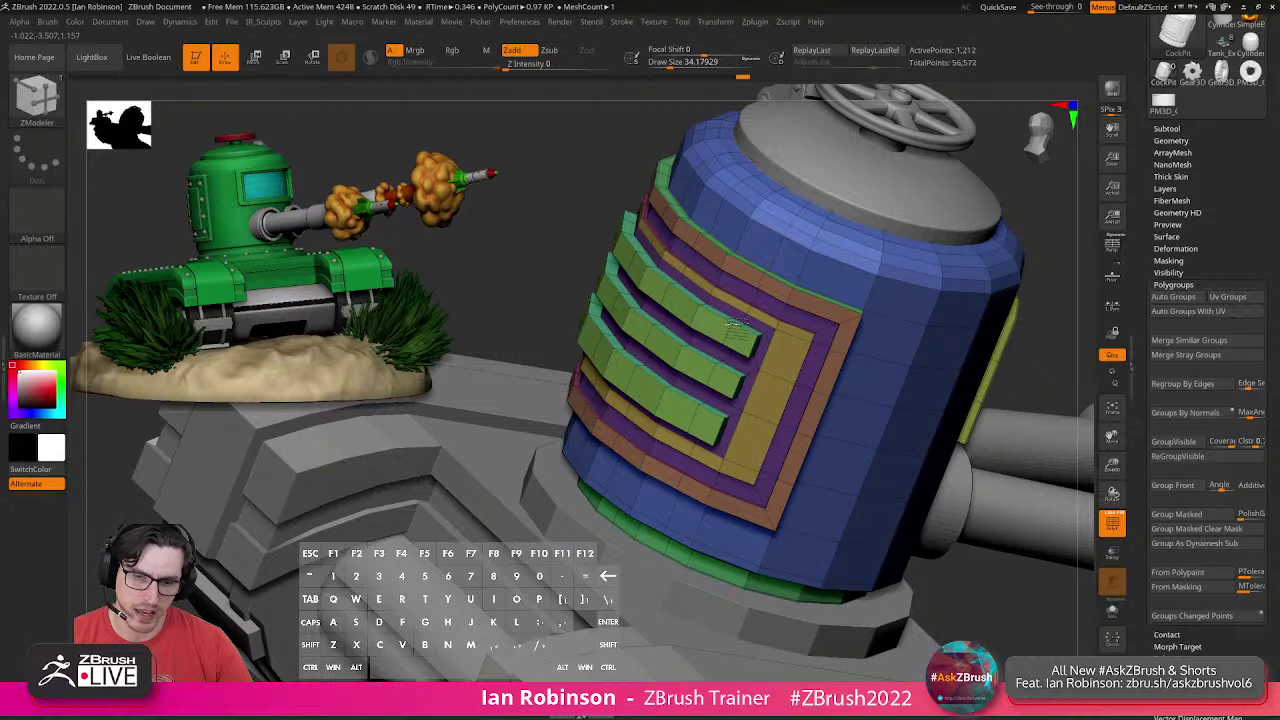
{"action": "right_click_drag", "start_coordinate": [757, 385], "coordinate": [648, 375], "text": "alt"}
{"action": "right_click_drag", "start_coordinate": [973, 401], "coordinate": [735, 452]}
{"action": "key", "text": "shift+f"}
{"action": "key", "text": "shift+d"}
{"action": "key", "text": "shift+f"}
{"action": "key", "text": "ctrl+z"}
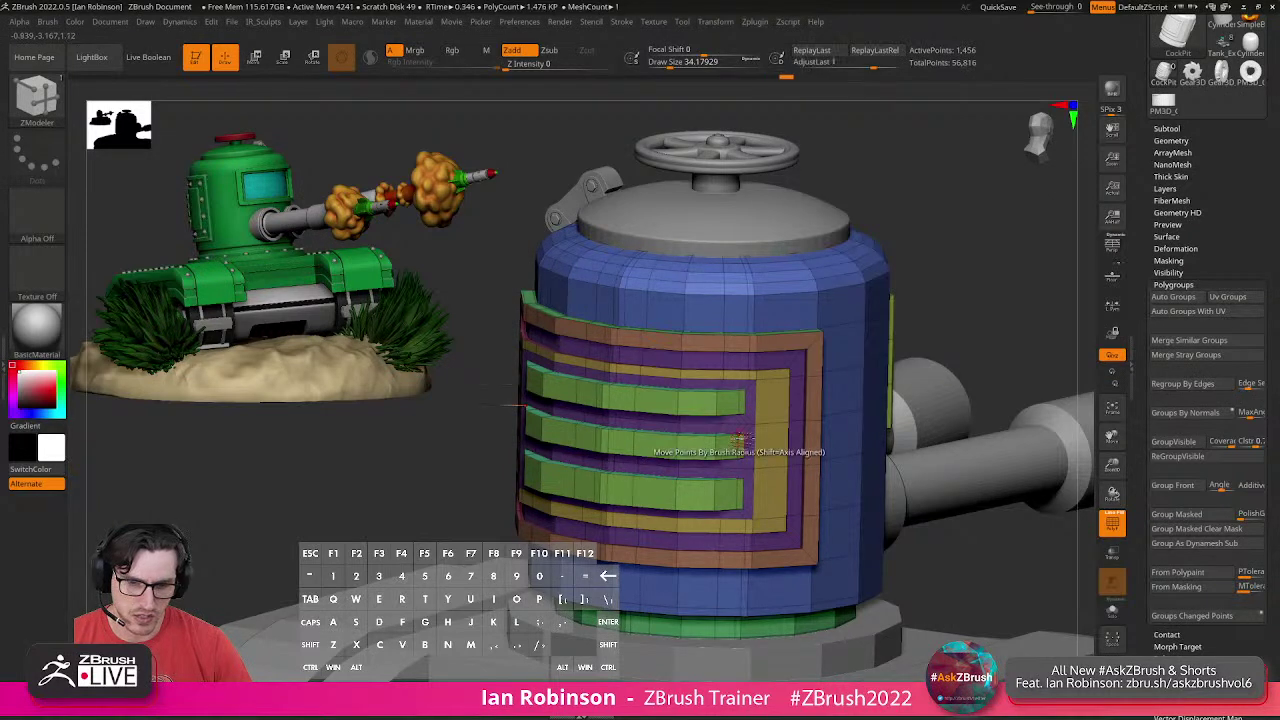
{"action": "right_click_drag", "start_coordinate": [728, 446], "coordinate": [691, 408], "text": "alt"}
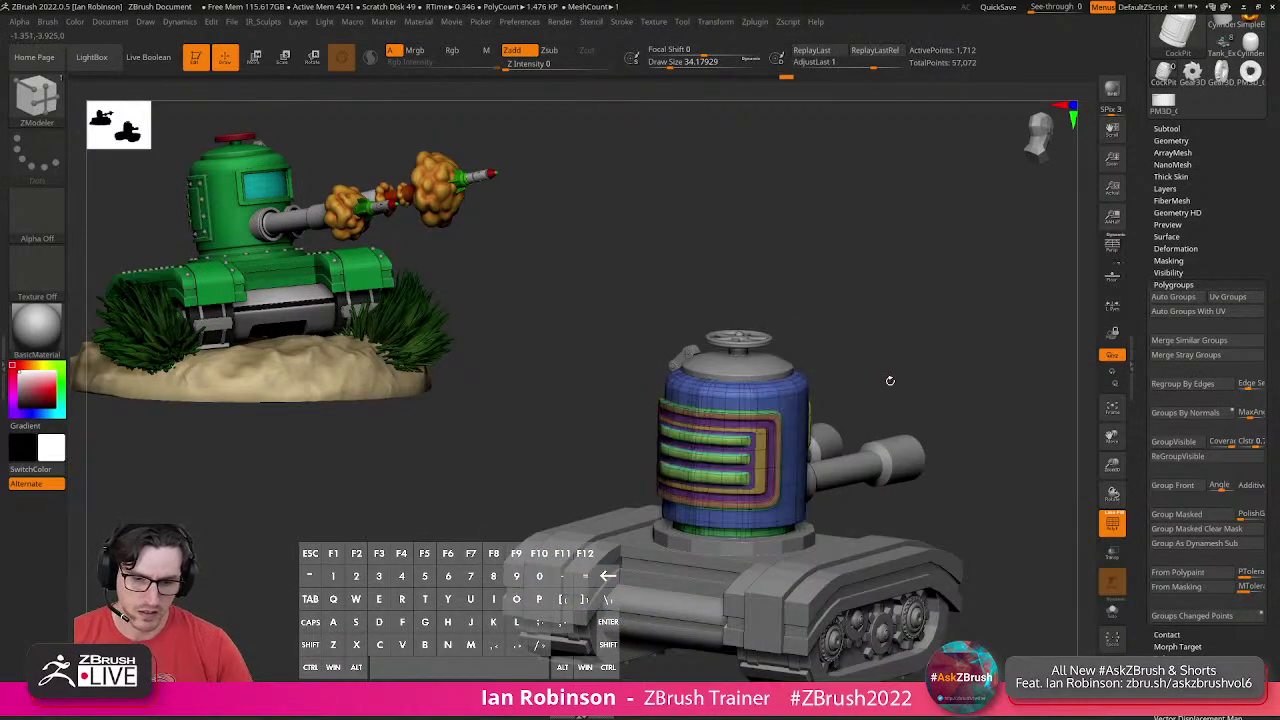
Undo the densest edge loops on the cockpit and view the raised strips from the side.
{"action": "key", "text": "shift+f"}
{"action": "right_click_drag", "start_coordinate": [905, 386], "coordinate": [836, 398]}
{"action": "key", "text": "shift+d"}
{"action": "key", "text": "ctrl+z"}
{"action": "key", "text": "shift+f"}
{"action": "right_click_drag", "start_coordinate": [880, 348], "coordinate": [742, 424]}
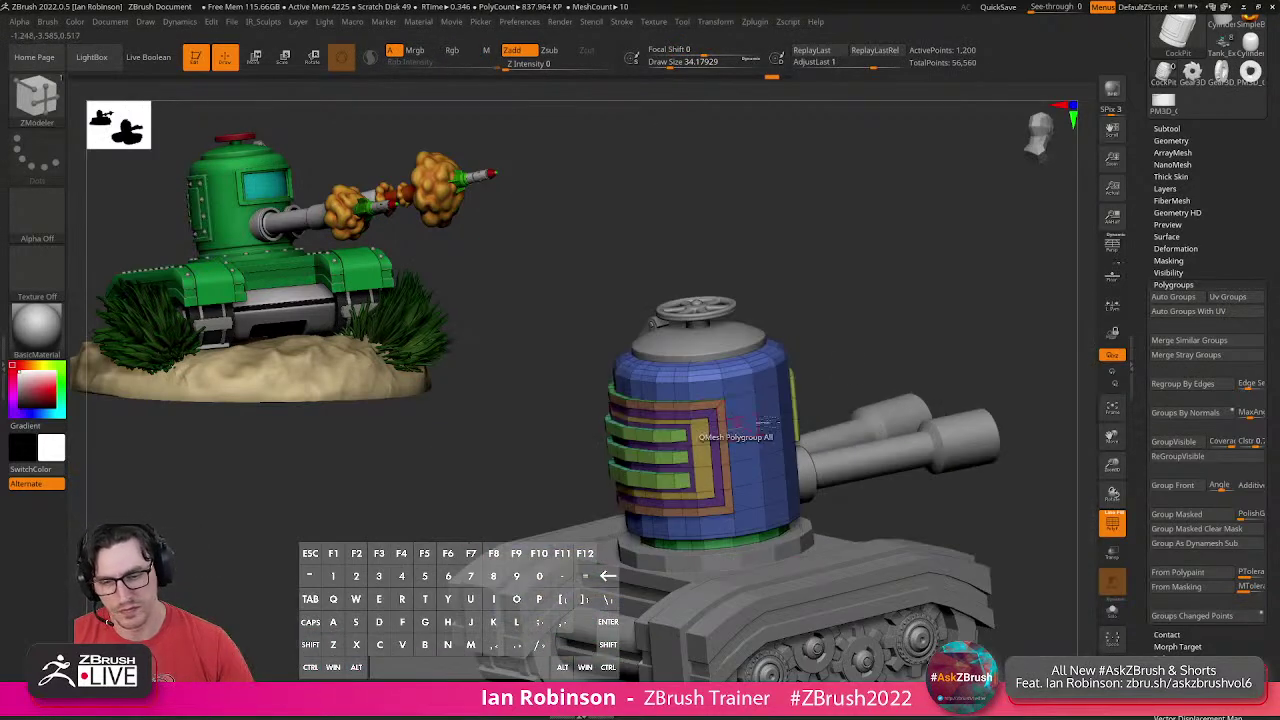
Crease the cockpit's polygroup borders with Crease PG and check the strips with Dynamic Subdivision.
{"action": "key", "text": "grave"}
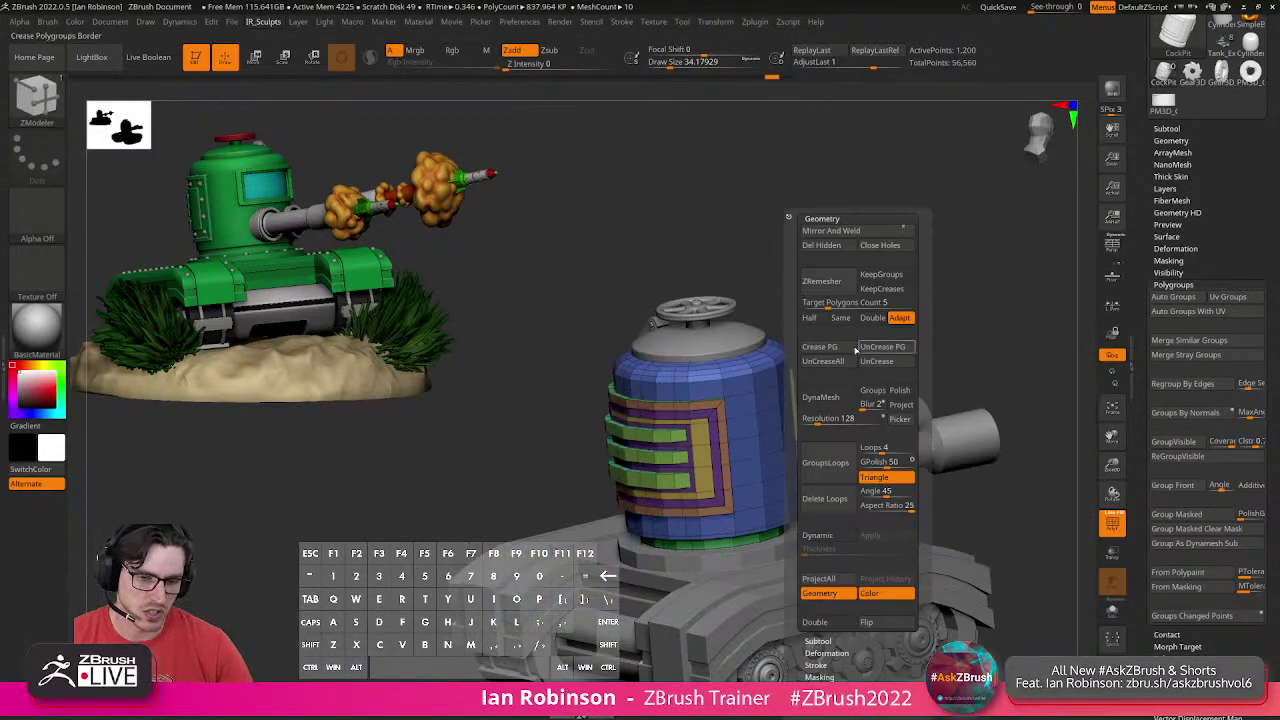
{"action": "left_click", "coordinate": [841, 349]}
{"action": "key", "text": "d"}
{"action": "key", "text": "shift+f"}
{"action": "right_click_drag", "start_coordinate": [891, 343], "coordinate": [530, 343]}
{"action": "key", "text": "shift+f"}
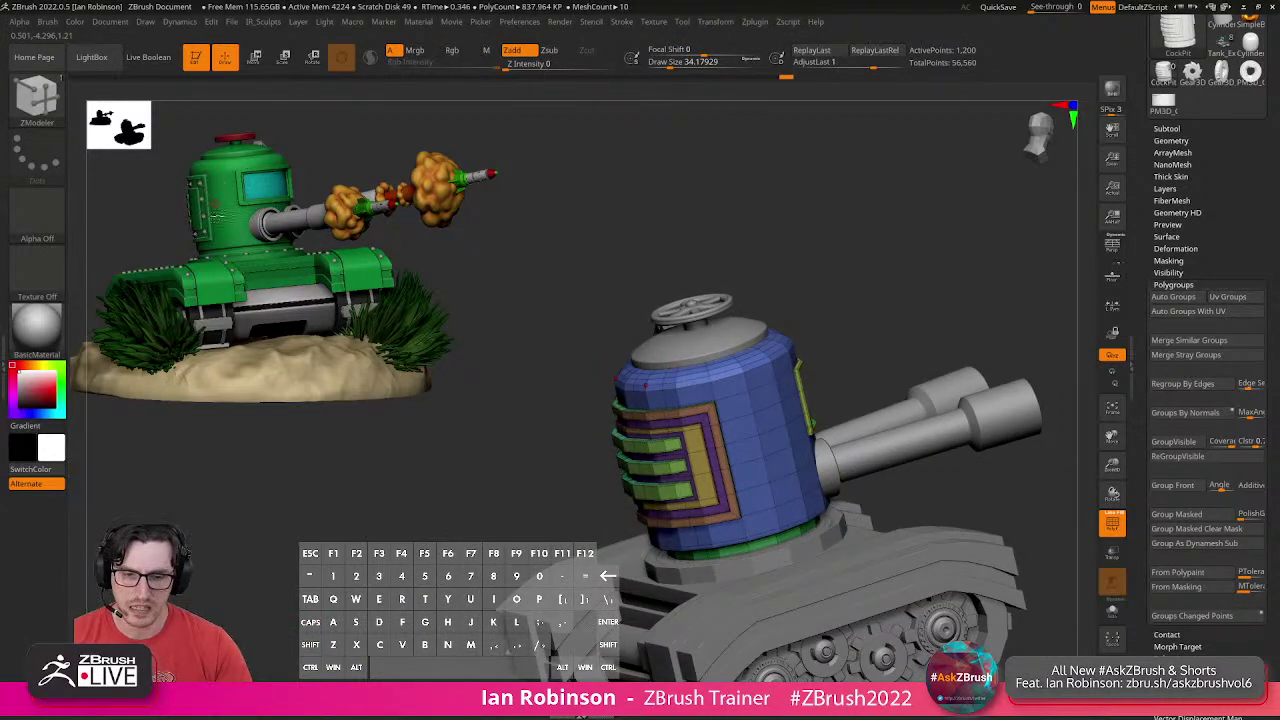
Examine the vented back panel on the finished example tank's cockpit, isolating the plate, and return to the working cockpit model.
{"action": "right_click_drag", "start_coordinate": [850, 302], "coordinate": [514, 282]}
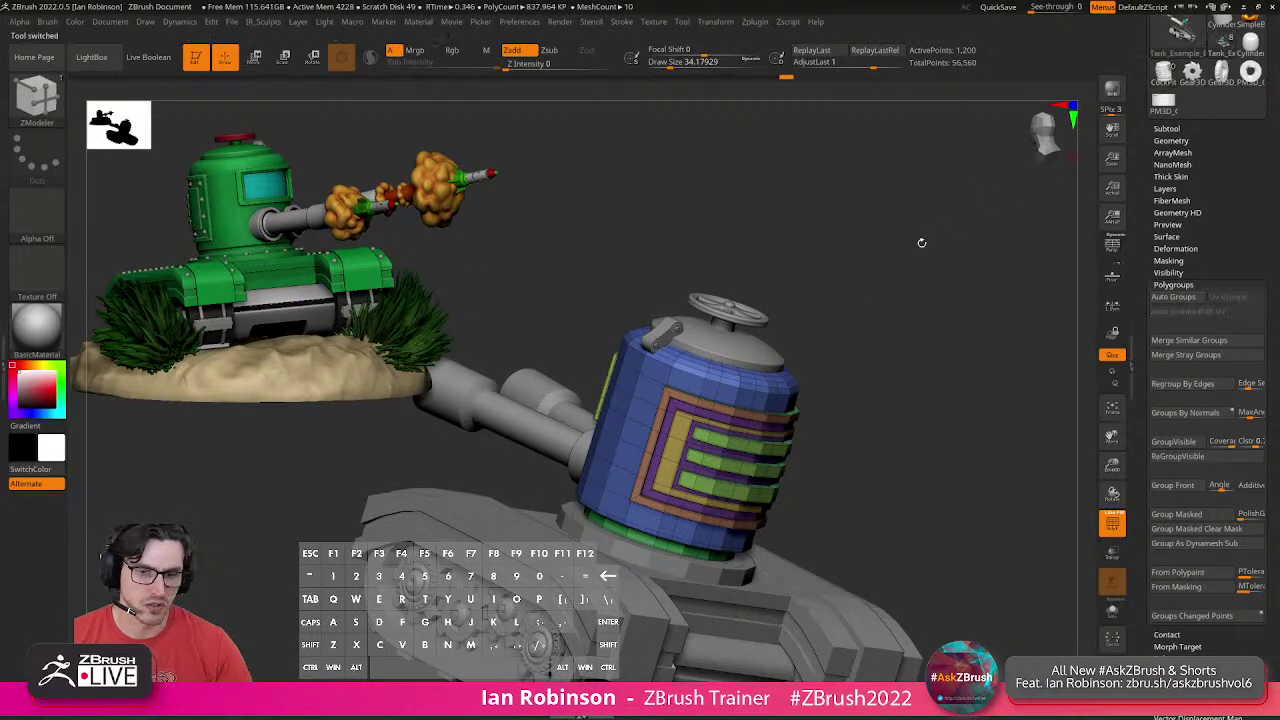
{"action": "right_click_drag", "start_coordinate": [854, 399], "coordinate": [910, 430], "text": "alt"}
{"action": "key", "text": "shift+f"}
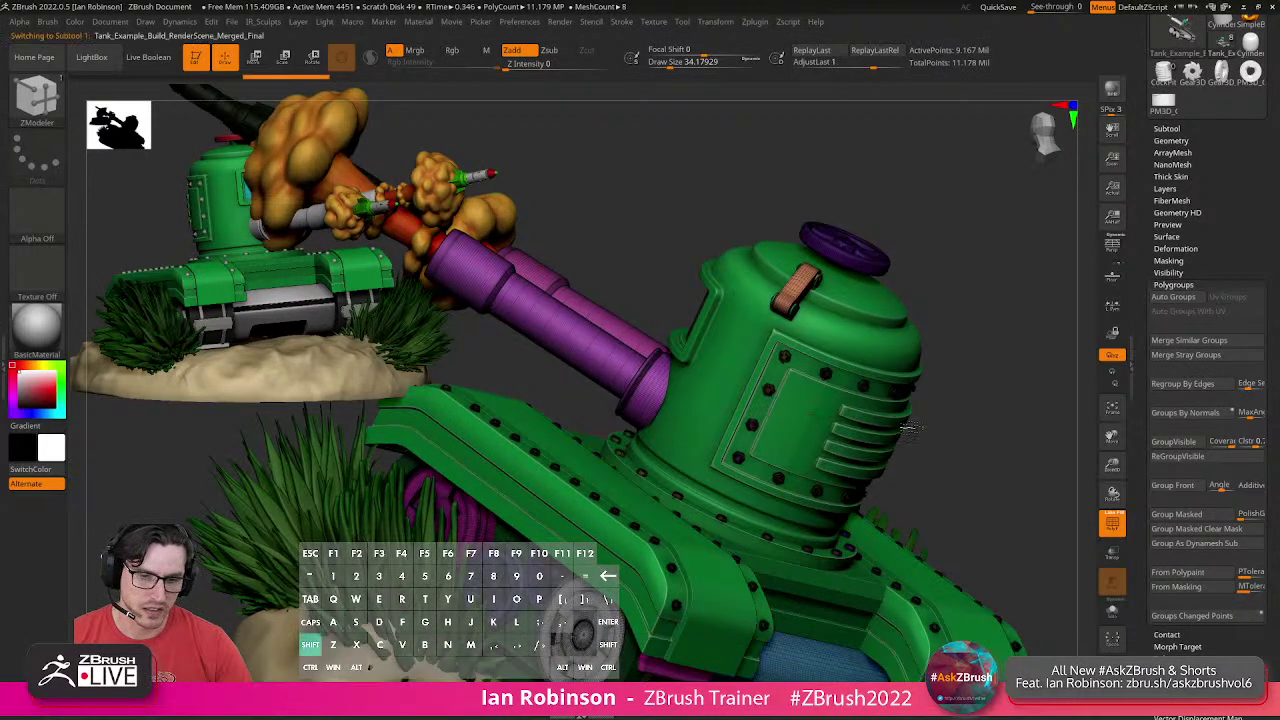
{"action": "key", "text": "shift+f"}
{"action": "left_click", "coordinate": [850, 416], "text": "alt"}
{"action": "key", "text": "shift+f"}
{"action": "left_click", "coordinate": [846, 414], "text": "ctrl+shift"}
{"action": "right_click_drag", "start_coordinate": [938, 407], "coordinate": [1041, 476]}
{"action": "key", "text": "shift+f"}
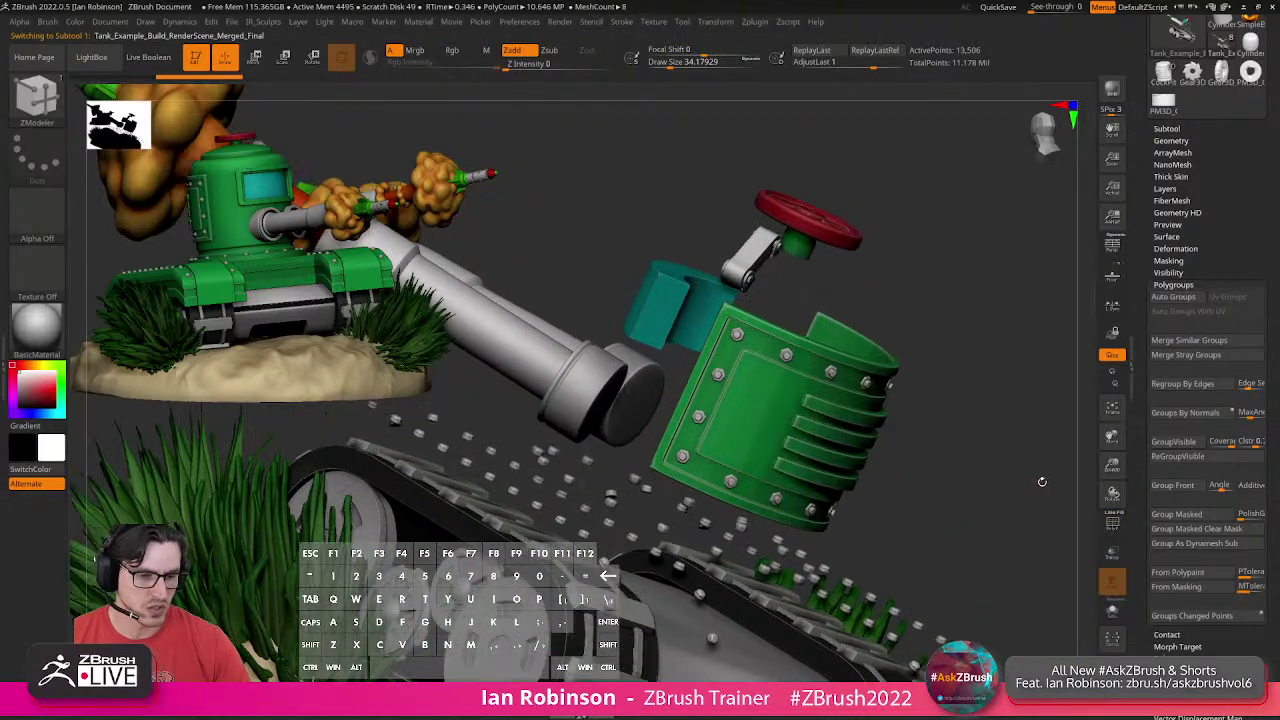
{"action": "left_click", "coordinate": [1155, 79]}
{"action": "right_click_drag", "start_coordinate": [930, 262], "coordinate": [765, 376]}
{"action": "key", "text": "shift+f"}
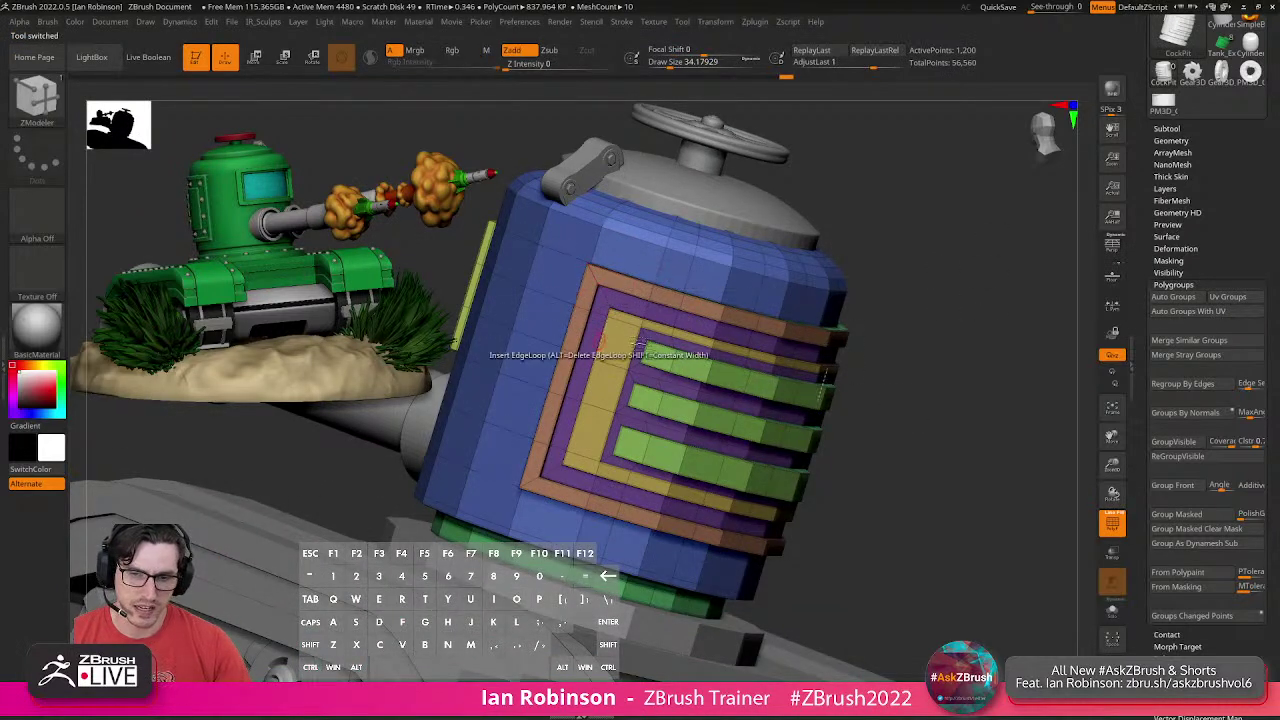
Try adding an extra edge loop through the cockpit around the back panel.
{"action": "left_click_drag", "start_coordinate": [929, 310], "coordinate": [938, 329]}
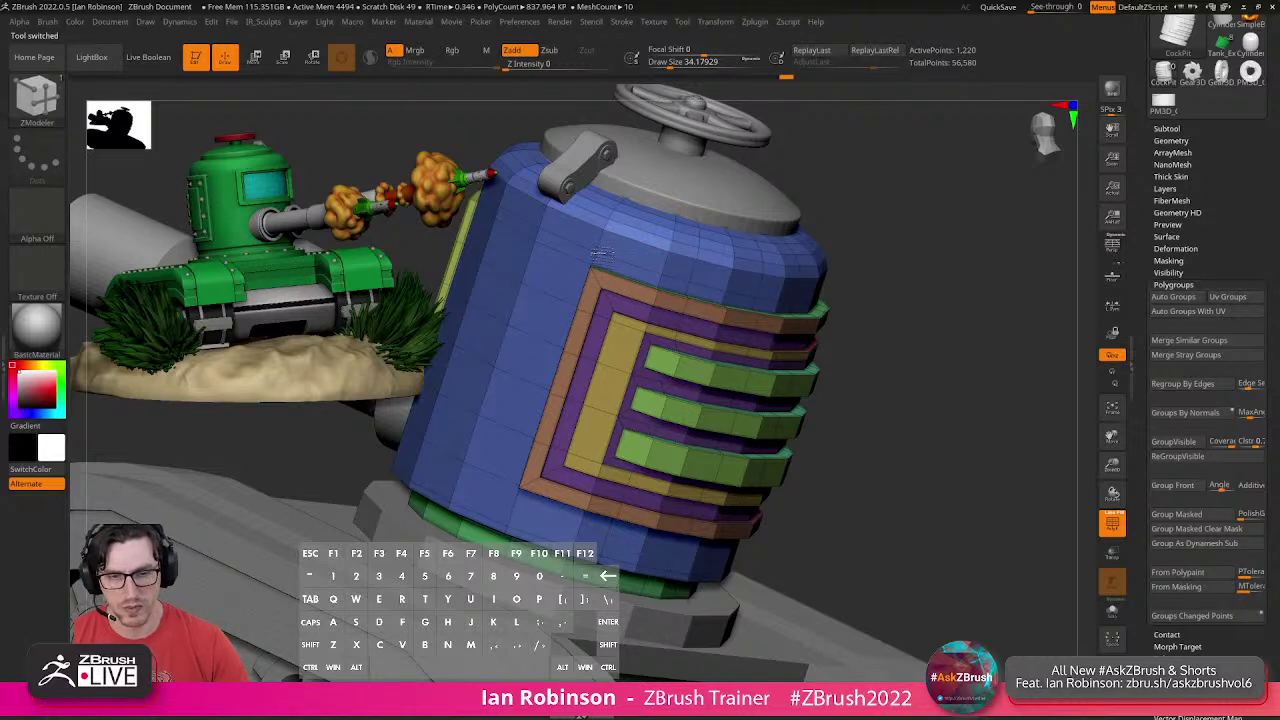
{"action": "left_click", "coordinate": [605, 260]}
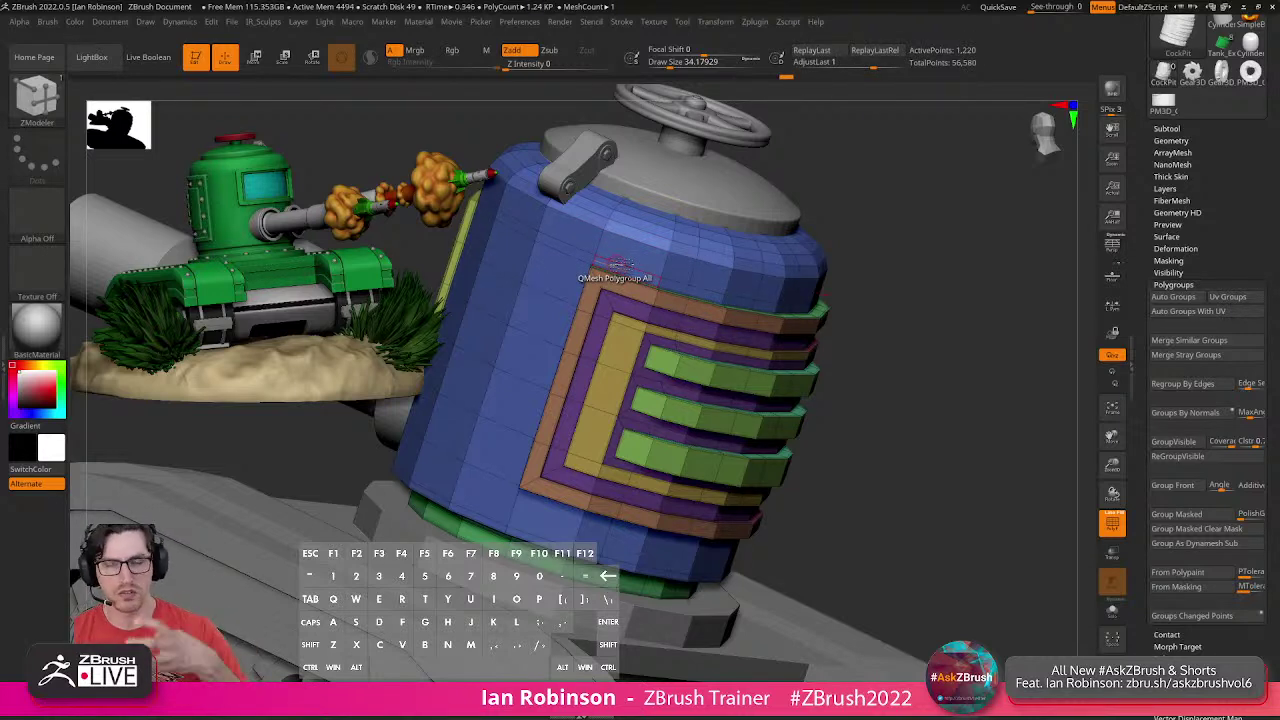
{"action": "mouse_move", "coordinate": [830, 340]}
{"action": "right_mouse_down"}
{"action": "mouse_move", "coordinate": [846, 329]}
{"action": "mouse_move", "coordinate": [846, 349]}
{"action": "mouse_move", "coordinate": [811, 329]}
{"action": "mouse_move", "coordinate": [820, 337]}
{"action": "mouse_move", "coordinate": [805, 350]}
{"action": "mouse_move", "coordinate": [871, 337]}
{"action": "mouse_move", "coordinate": [871, 349]}
{"action": "mouse_move", "coordinate": [822, 370]}
{"action": "right_mouse_up"}
{"action": "key", "text": "ctrl"}
{"action": "key", "text": "shift+f"}
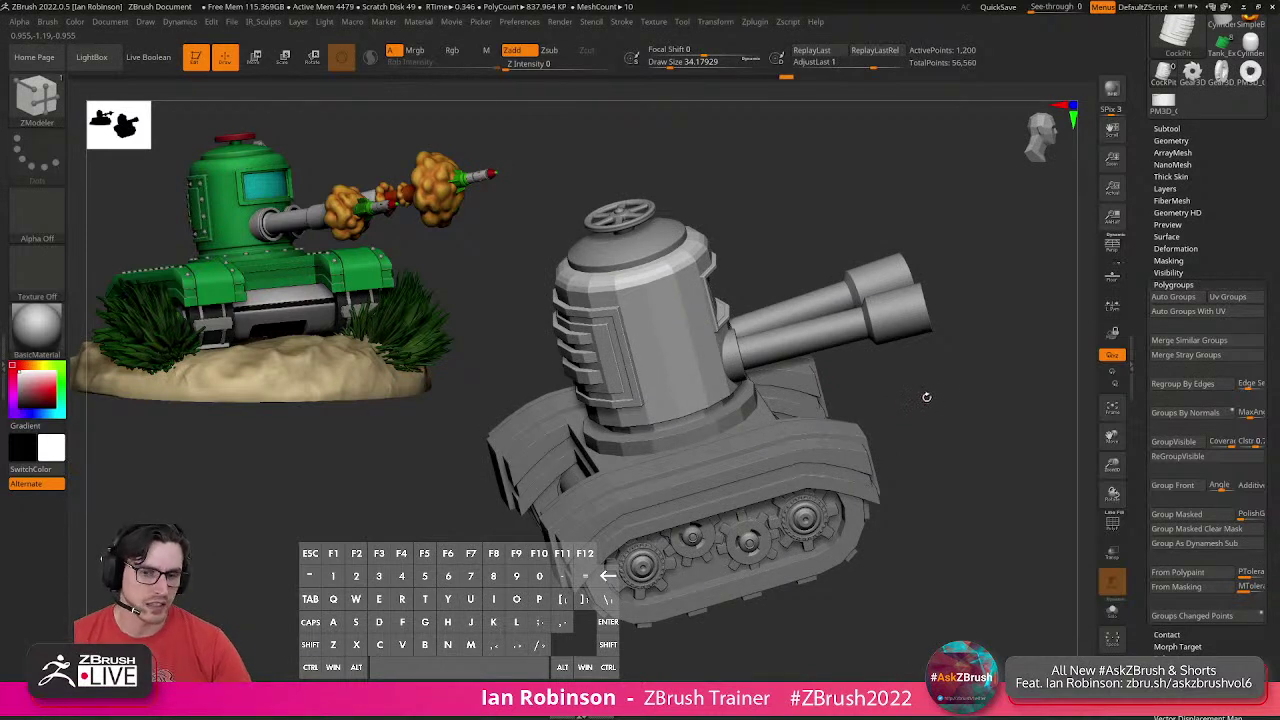
Undo the cockpit edits back to the flat back panel, before its inset borders and raised strips.
{"action": "key", "text": "ctrl+z"}
{"action": "key", "text": "ctrl+z"}
{"action": "key", "text": "ctrl+z"}
{"action": "key", "text": "ctrl+z"}
{"action": "key", "text": "ctrl+z"}
{"action": "key", "text": "ctrl+z"}
{"action": "key", "text": "ctrl+z"}
{"action": "key", "text": "ctrl+z"}
{"action": "key", "text": "ctrl+z"}
{"action": "key", "text": "ctrl+z"}
{"action": "key", "text": "ctrl+z"}
{"action": "key", "text": "ctrl+z"}
{"action": "key", "text": "shift+f"}
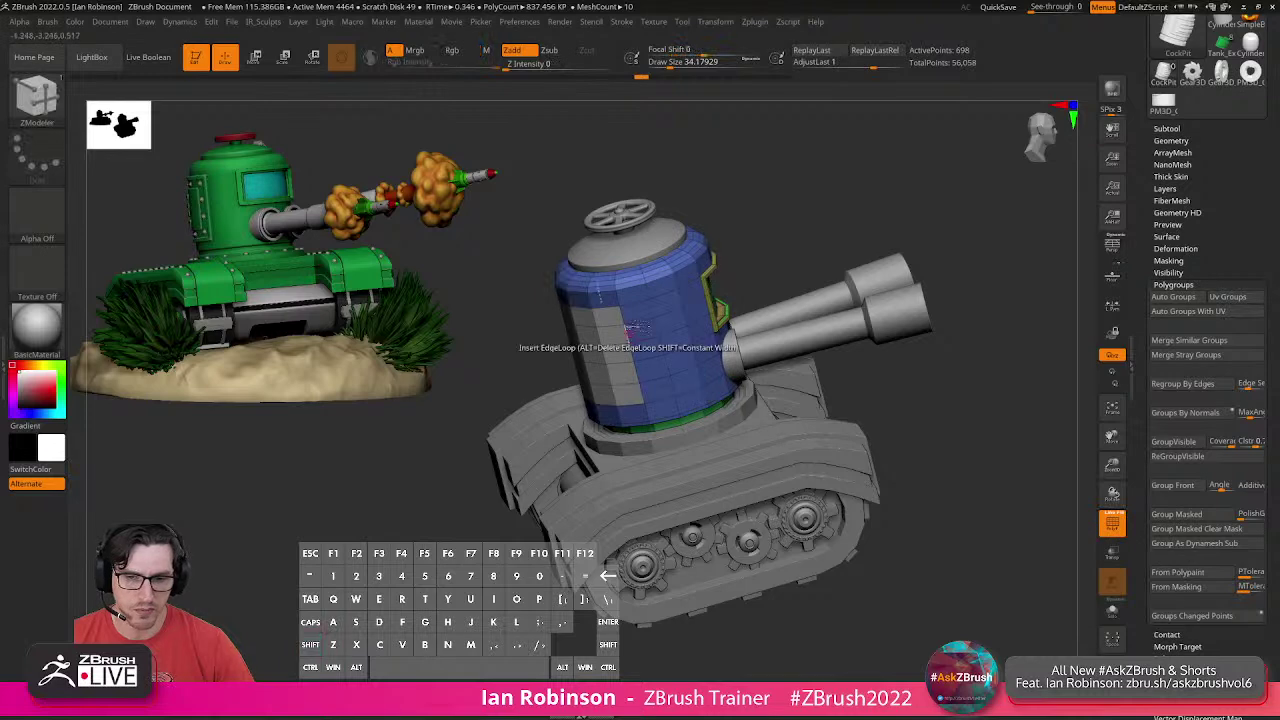
Pull a detached copy of the back panel off the cockpit with QMesh and separate it into its own subtool with Split Hidden.
{"action": "right_click_drag", "start_coordinate": [637, 338], "coordinate": [568, 345], "text": "ctrl"}
{"action": "left_click_drag", "start_coordinate": [571, 343], "coordinate": [561, 345]}
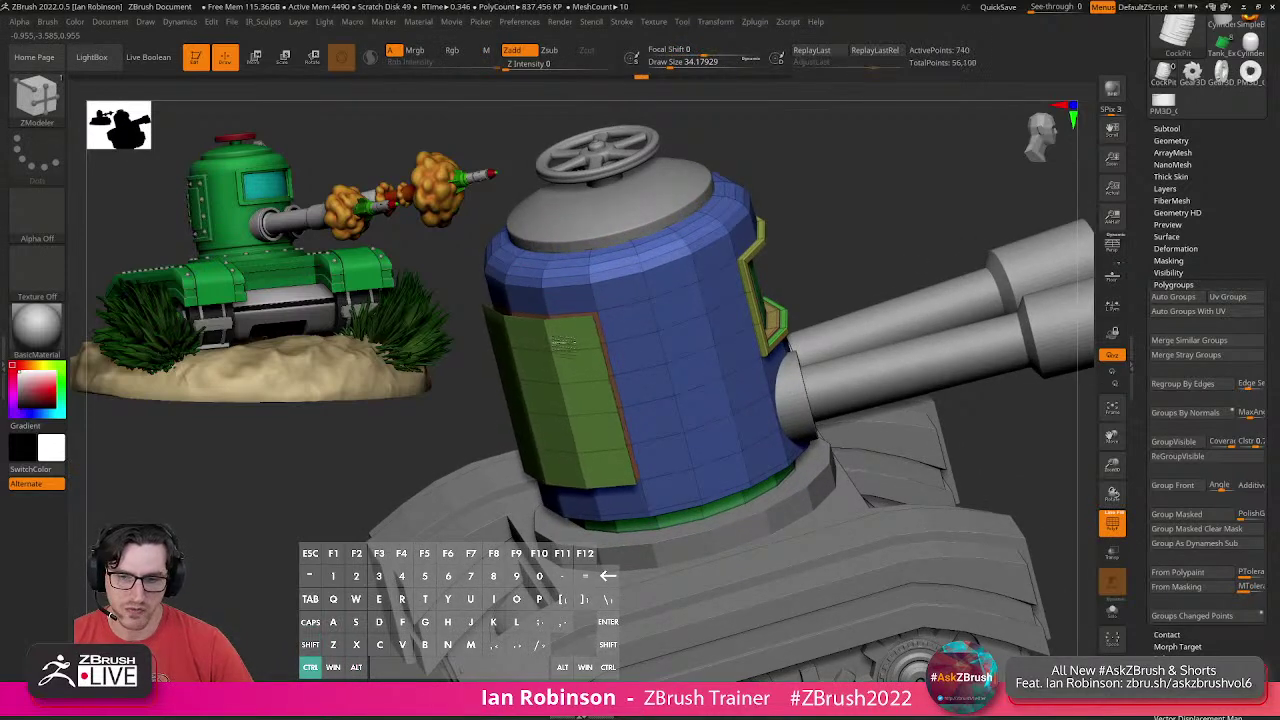
{"action": "left_click", "coordinate": [558, 344], "text": "ctrl+shift"}
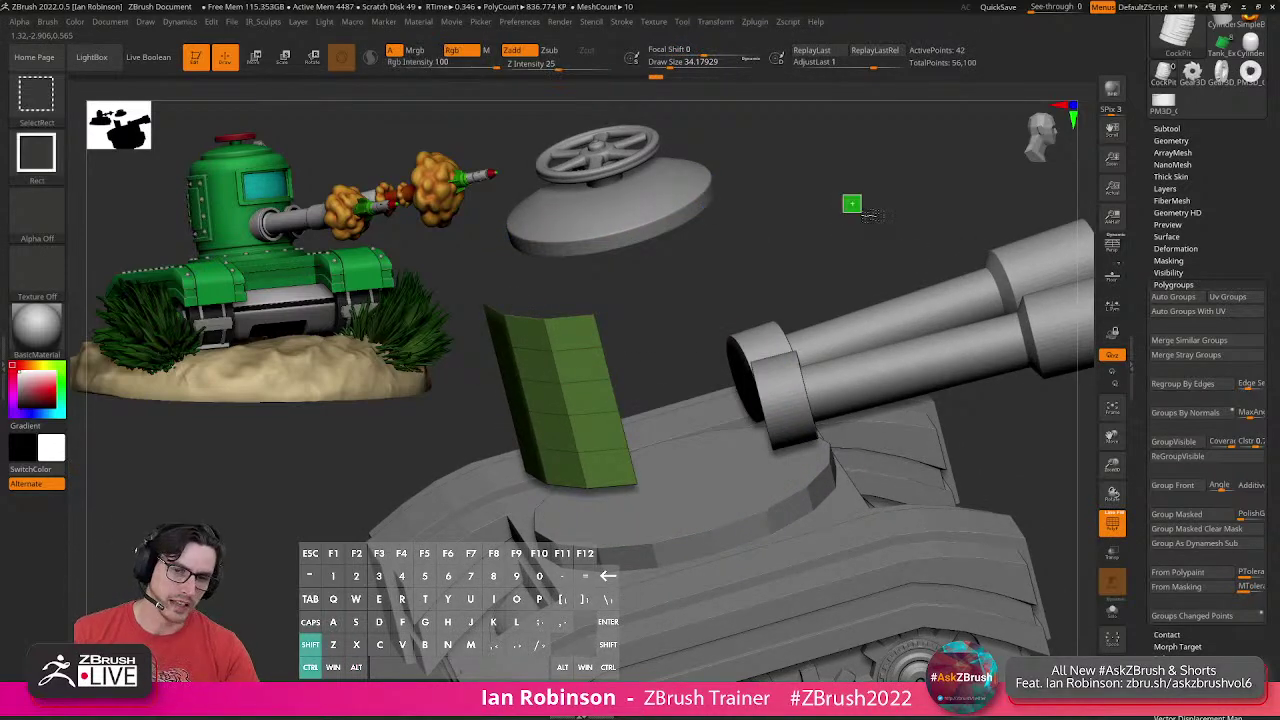
{"action": "left_click_drag", "start_coordinate": [843, 196], "coordinate": [866, 212], "text": "ctrl+shift"}
{"action": "key", "text": "grave"}
{"action": "left_click", "coordinate": [855, 205]}
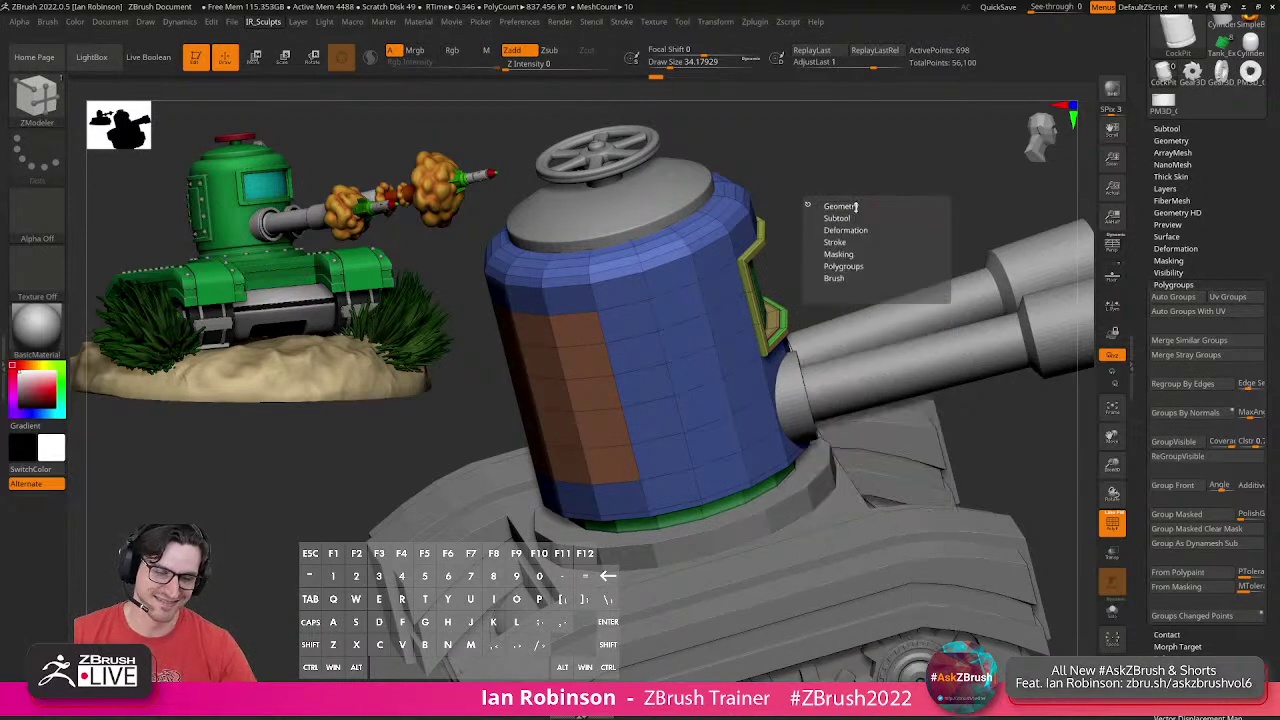
{"action": "left_click", "coordinate": [1170, 141]}
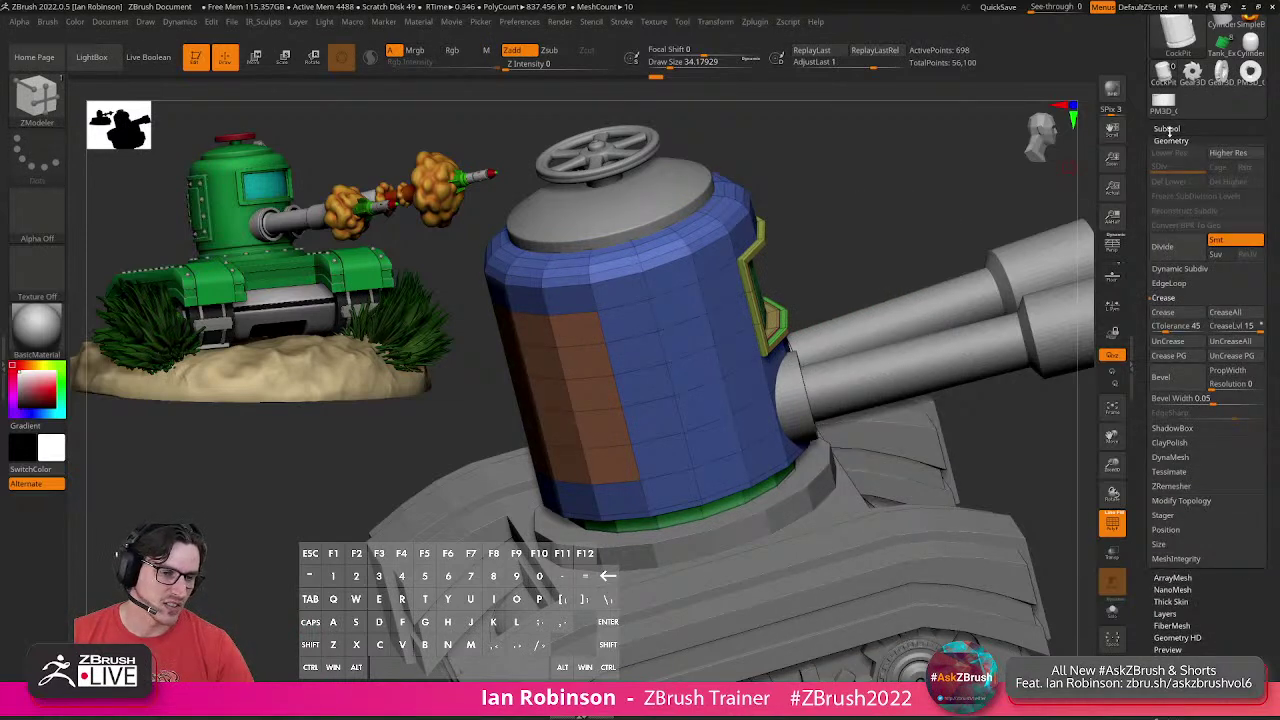
{"action": "left_click", "coordinate": [1167, 129]}
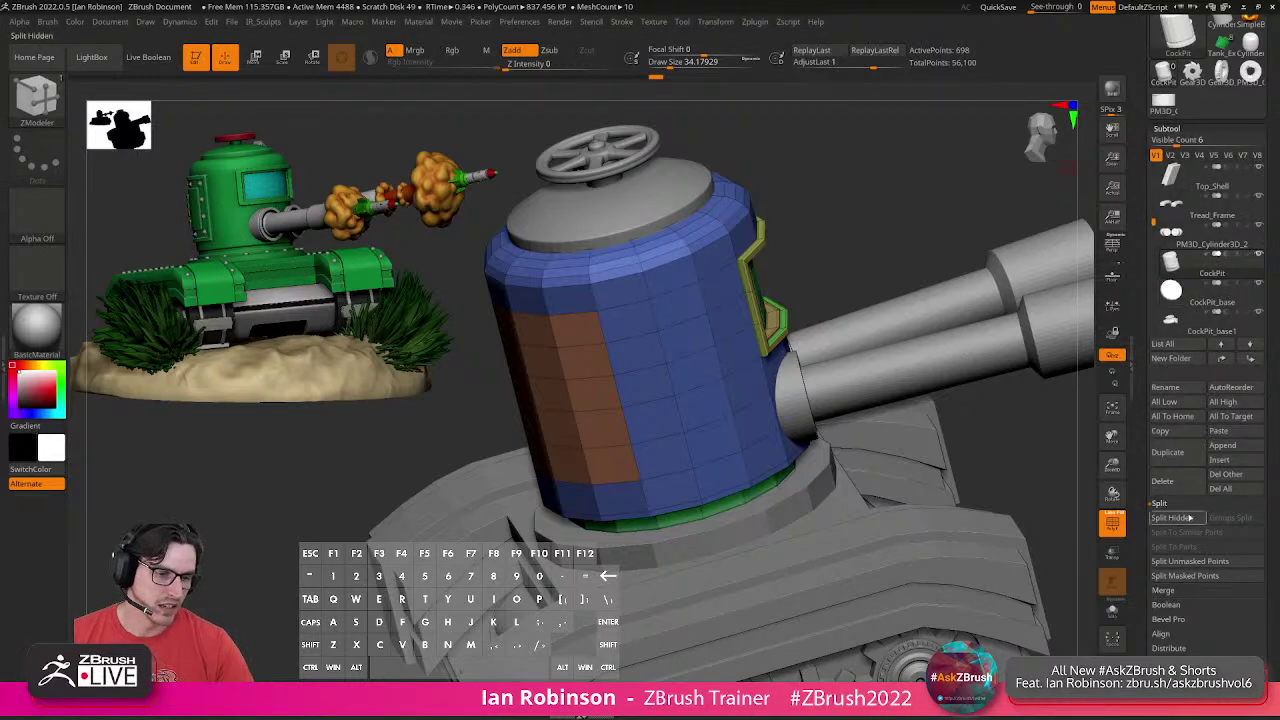
{"action": "left_click", "coordinate": [1190, 517]}
{"action": "left_click", "coordinate": [535, 412], "text": "alt"}
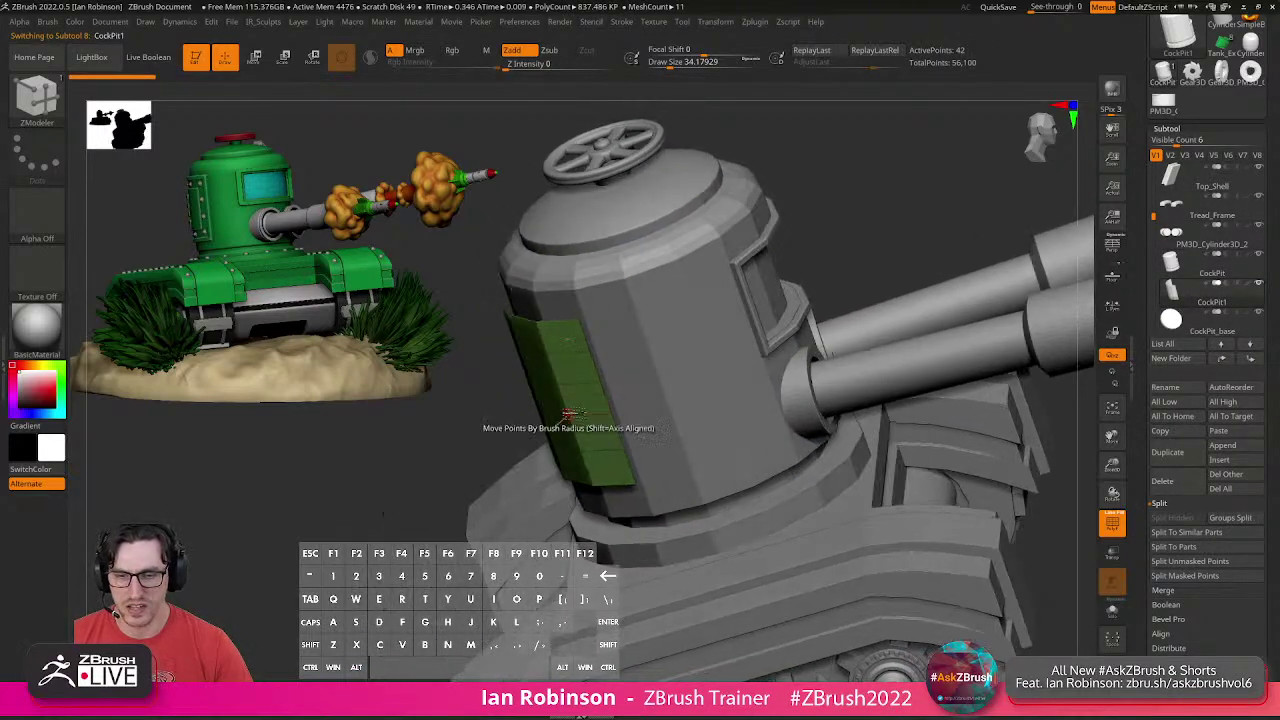
Extrude the separated panel with QMesh to give it thickness and flip its displayed faces in the display properties.
{"action": "left_click_drag", "start_coordinate": [572, 367], "coordinate": [598, 360]}
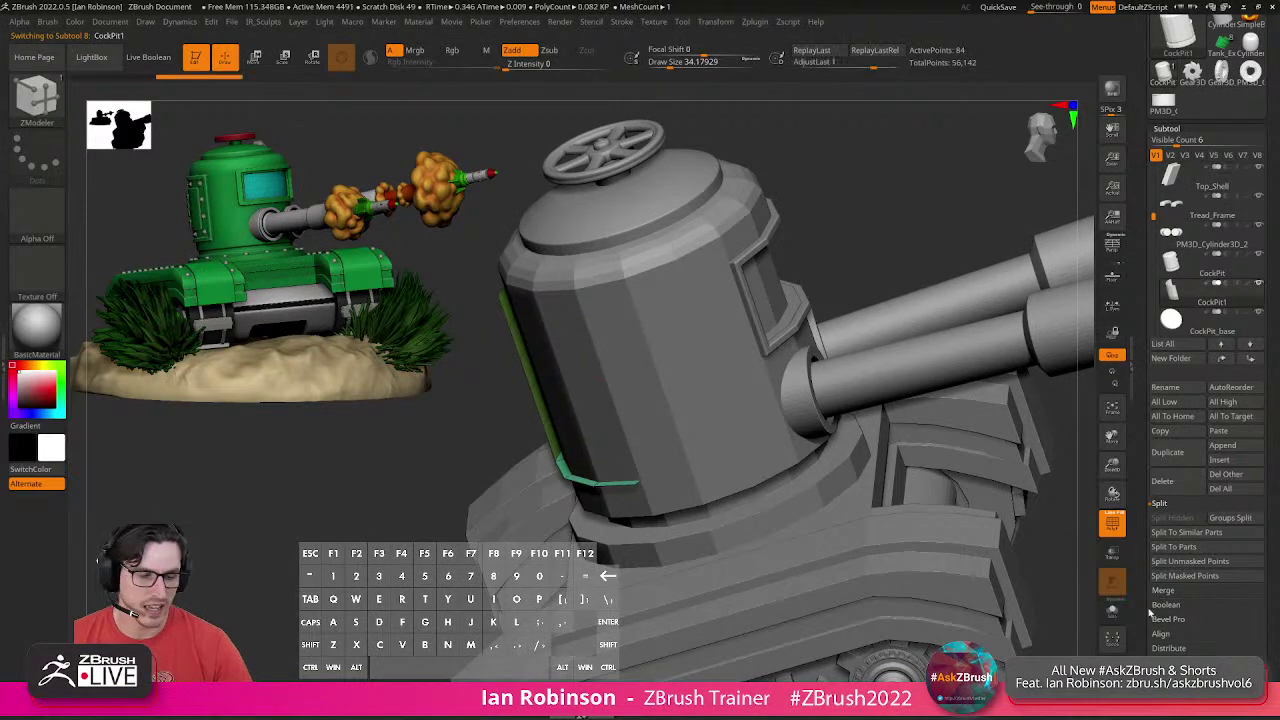
{"action": "left_click_drag", "start_coordinate": [1241, 624], "coordinate": [1151, 562]}
{"action": "left_click", "coordinate": [1179, 345]}
{"action": "left_click", "coordinate": [1226, 327]}
{"action": "left_click_drag", "start_coordinate": [900, 395], "coordinate": [818, 385]}
Inset the panel's outer face twice with Inset Polygroup All to form an outer frame and a second inner border.
{"action": "key", "text": "space"}
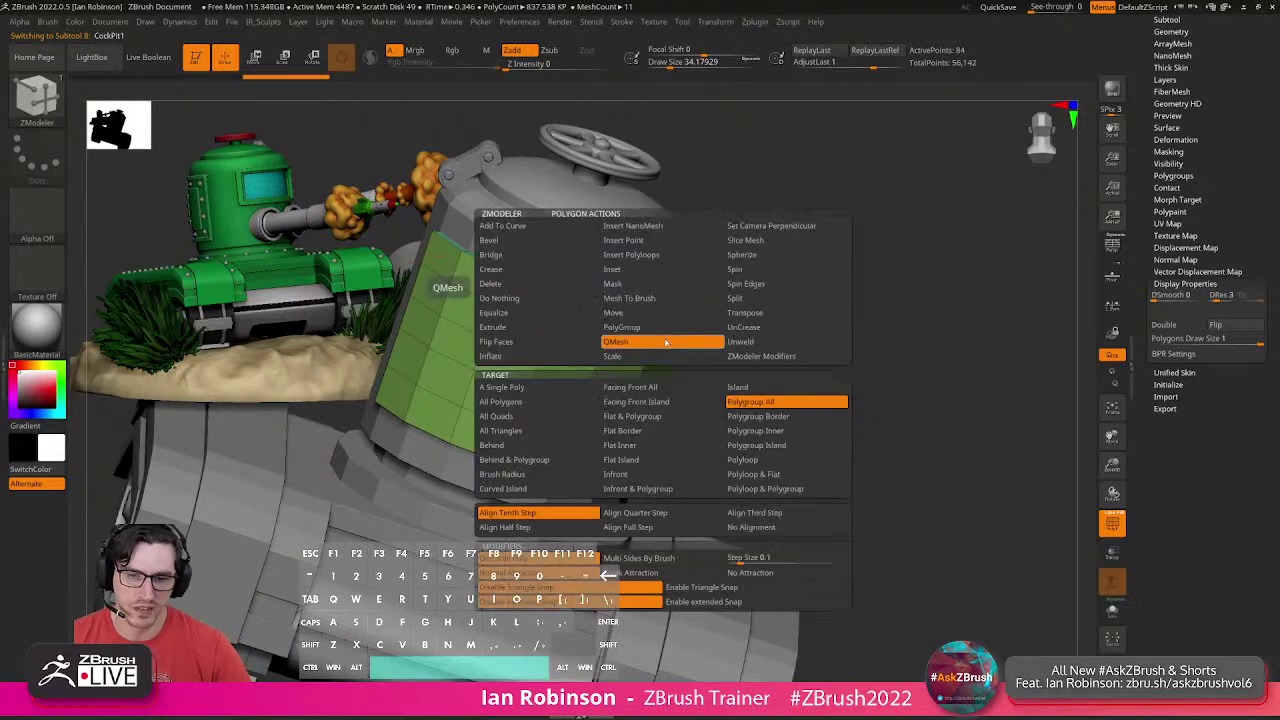
{"action": "left_click", "coordinate": [621, 270]}
{"action": "left_click_drag", "start_coordinate": [735, 322], "coordinate": [723, 334], "text": "shift"}
{"action": "left_click_drag", "start_coordinate": [635, 318], "coordinate": [628, 326]}
{"action": "left_click_drag", "start_coordinate": [745, 327], "coordinate": [692, 361], "text": "alt"}
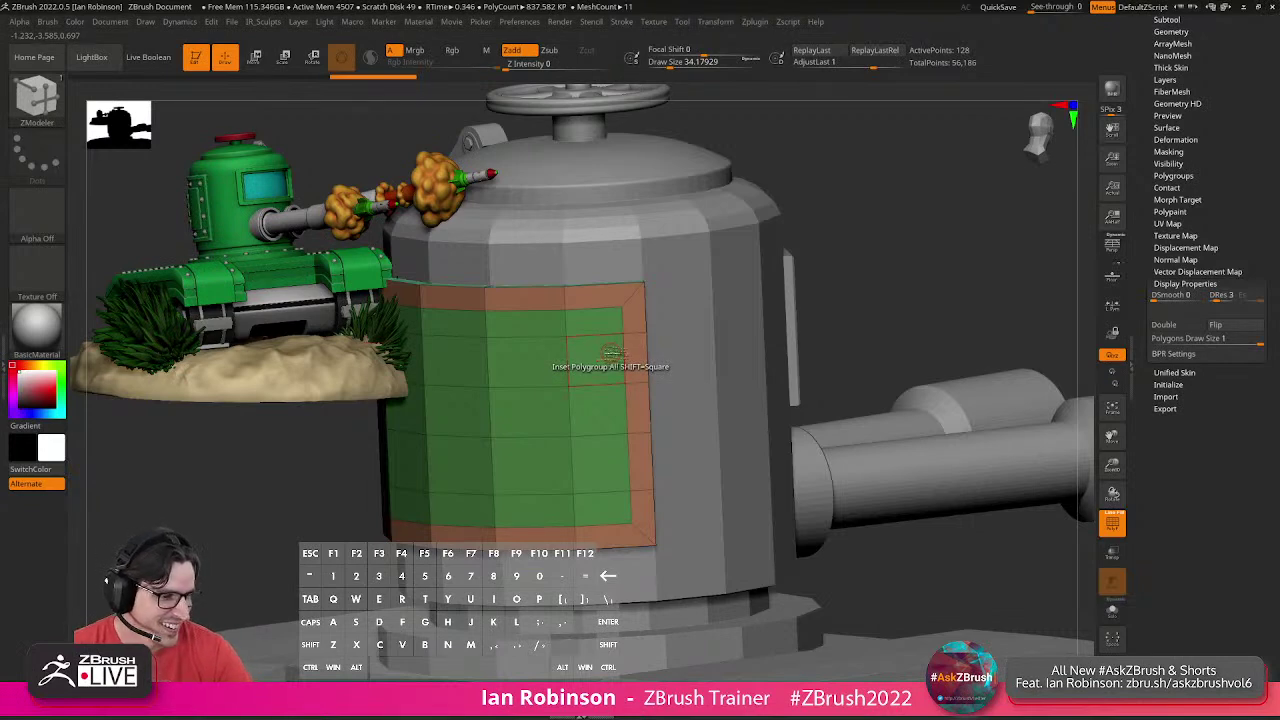
{"action": "right_click_drag", "start_coordinate": [615, 348], "coordinate": [787, 368]}
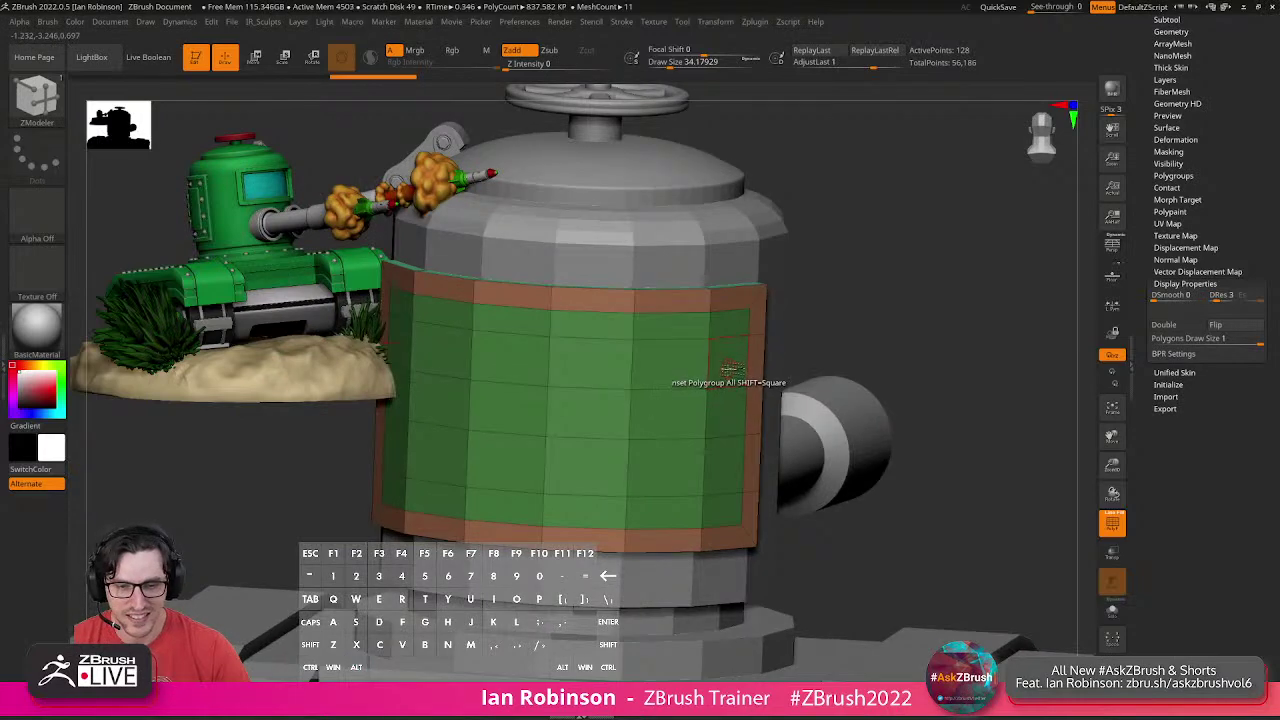
{"action": "left_click_drag", "start_coordinate": [724, 364], "coordinate": [715, 375]}
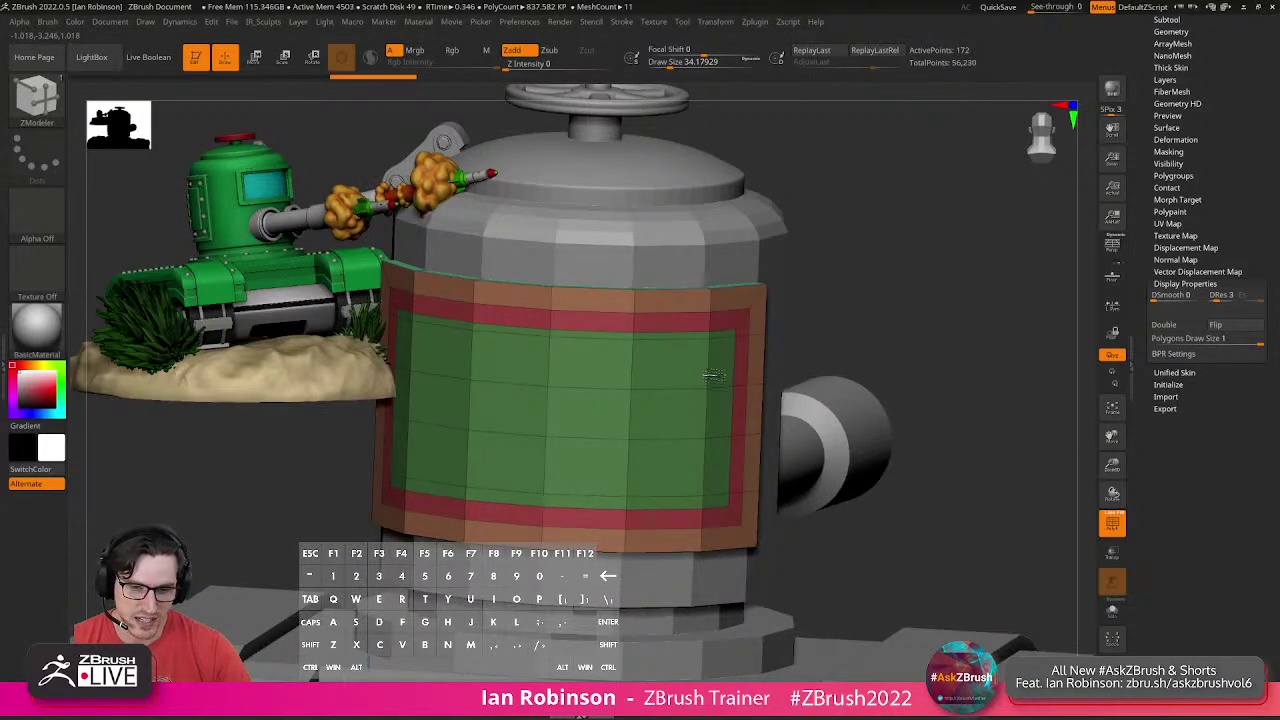
Push the inner border ring inward with QMesh Polygroup All to form a groove around the panel's centre.
{"action": "key", "text": "space"}
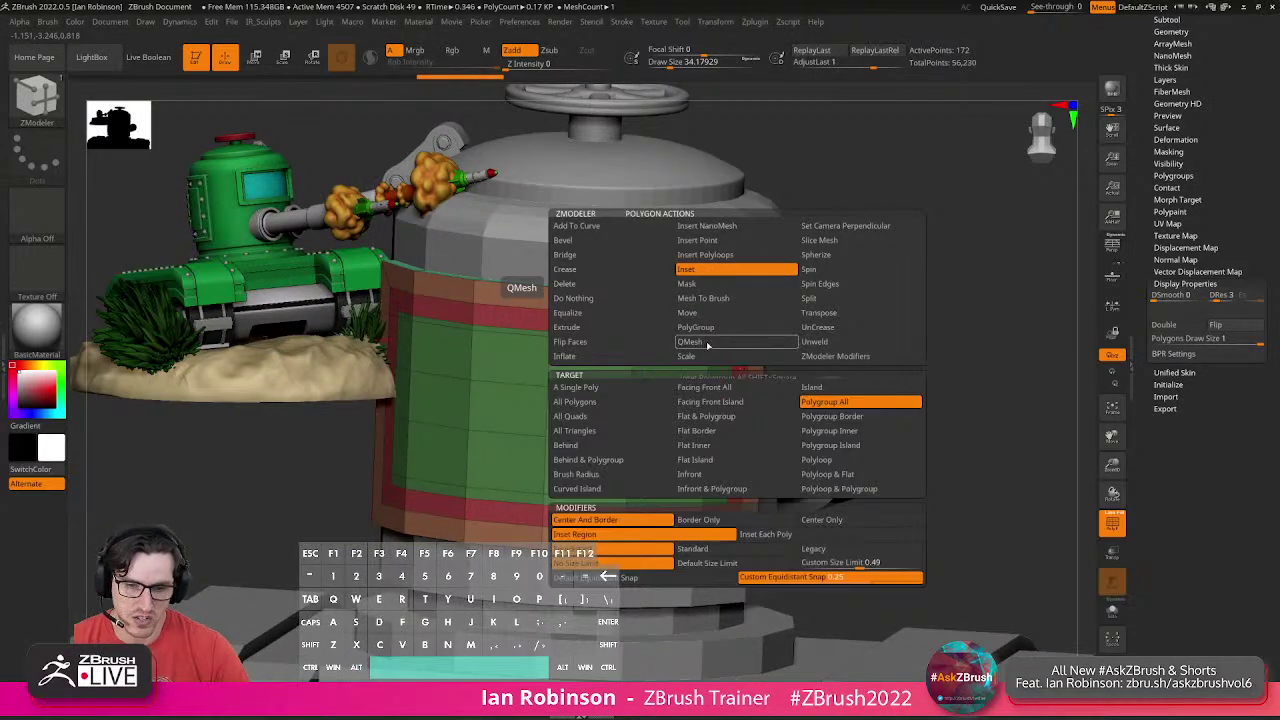
{"action": "left_click", "coordinate": [707, 344]}
{"action": "left_click", "coordinate": [737, 367]}
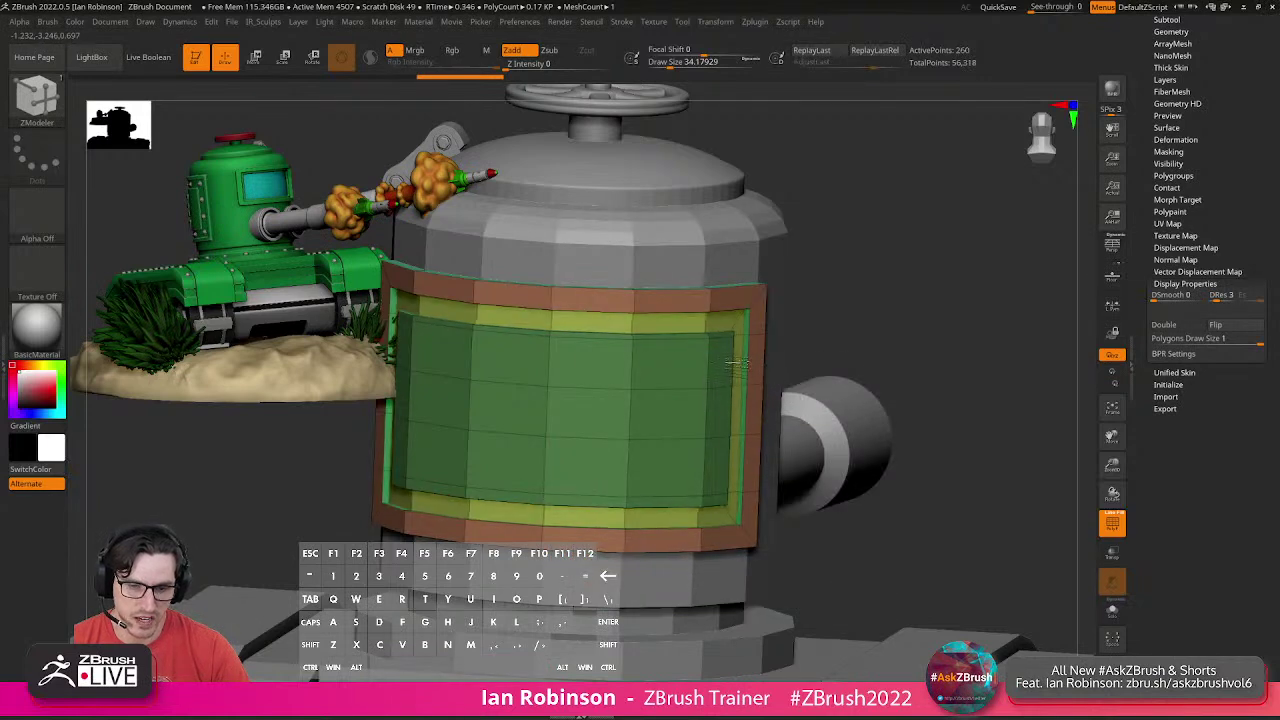
{"action": "left_click_drag", "start_coordinate": [920, 306], "coordinate": [875, 298]}
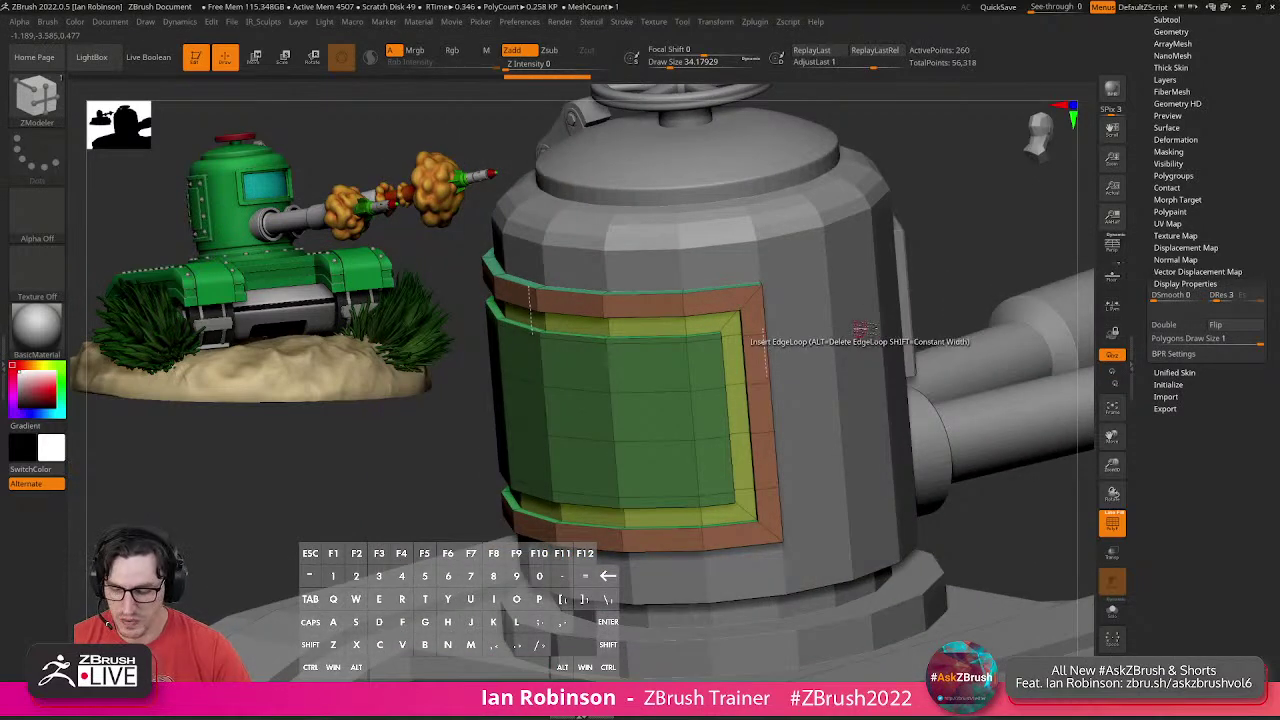
Crease the panel's polygroup borders with Crease PG and preview the result with Dynamic Subdivision.
{"action": "right_click", "coordinate": [875, 298]}
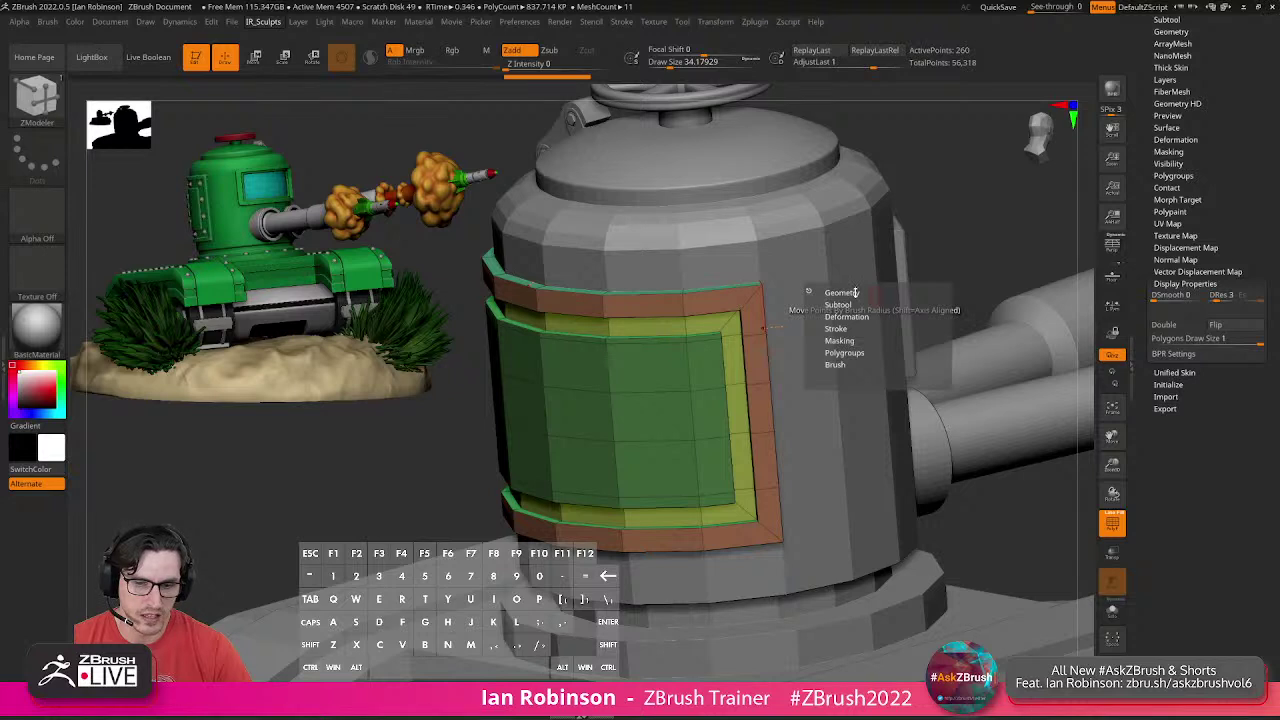
{"action": "mouse_move", "coordinate": [857, 291]}
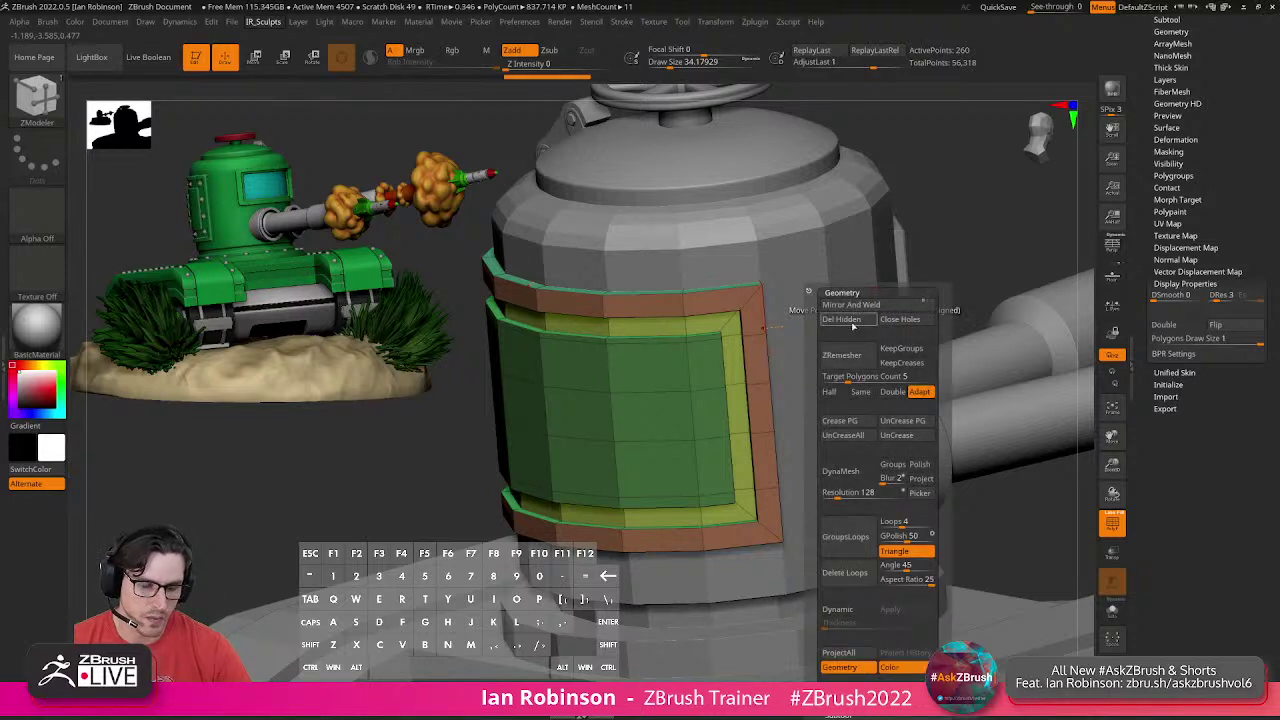
{"action": "left_click", "coordinate": [848, 426]}
{"action": "right_click_drag", "start_coordinate": [723, 397], "coordinate": [1063, 328]}
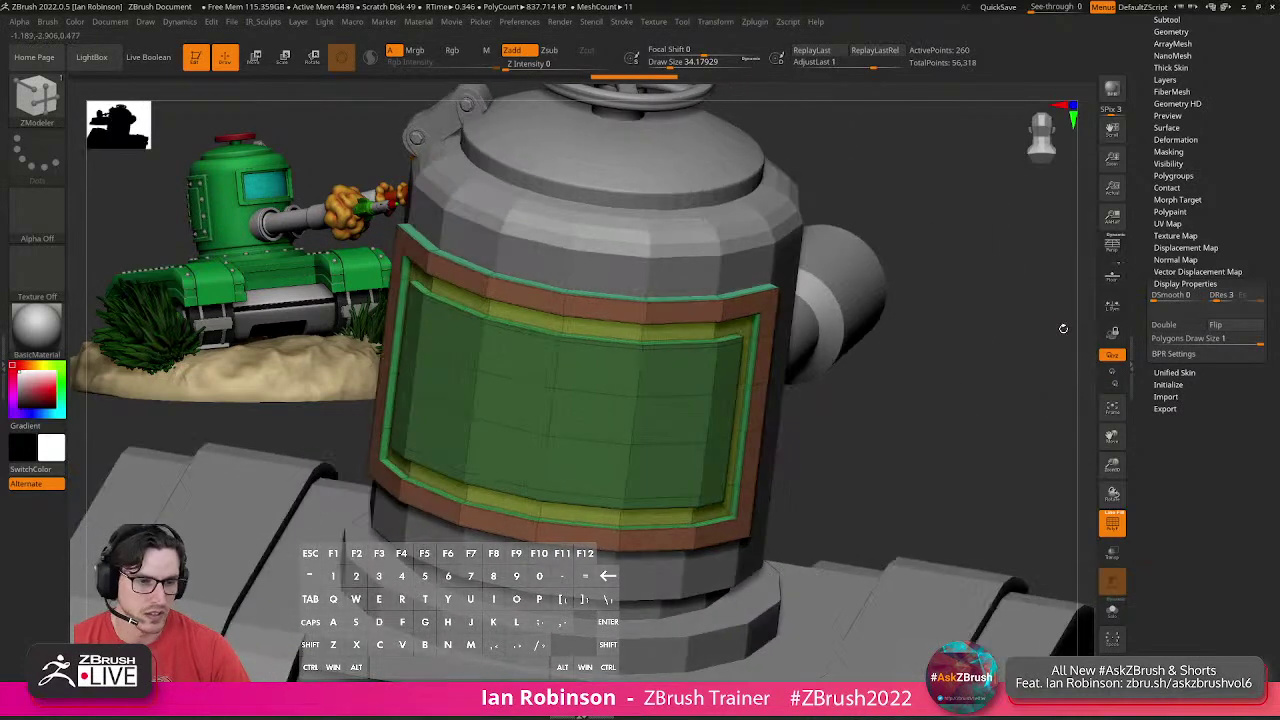
{"action": "left_click_drag", "start_coordinate": [1245, 128], "coordinate": [1241, 203]}
{"action": "left_click", "coordinate": [1171, 92]}
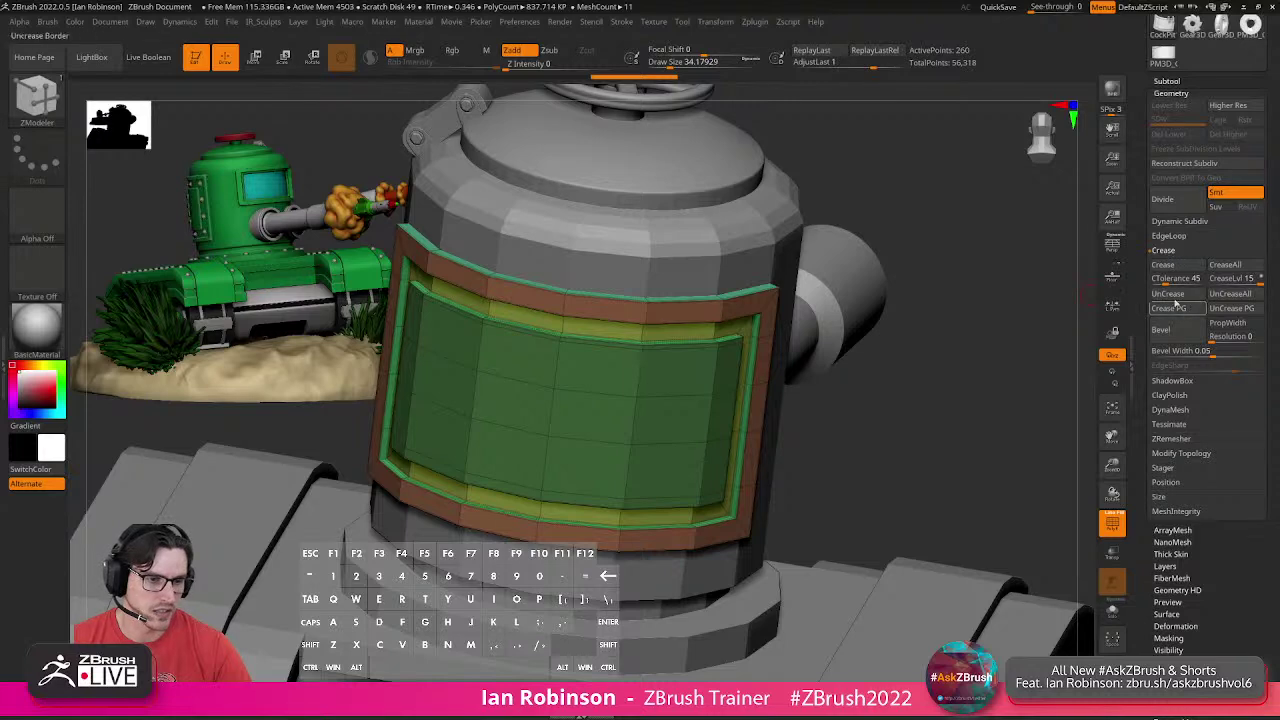
{"action": "mouse_move", "coordinate": [928, 362]}
{"action": "left_mouse_down"}
{"action": "mouse_move", "coordinate": [960, 392]}
{"action": "mouse_move", "coordinate": [945, 370]}
{"action": "left_mouse_up"}
{"action": "key", "text": "d"}
{"action": "key", "text": "shift+f"}
{"action": "key", "text": "shift+f"}
{"action": "key", "text": "shift+d"}
Regroup the panel's front, side and groove faces with Groups By Normals.
{"action": "left_click_drag", "start_coordinate": [963, 401], "coordinate": [857, 403]}
{"action": "left_click_drag", "start_coordinate": [650, 400], "coordinate": [725, 352], "text": "alt"}
{"action": "key", "text": "space"}
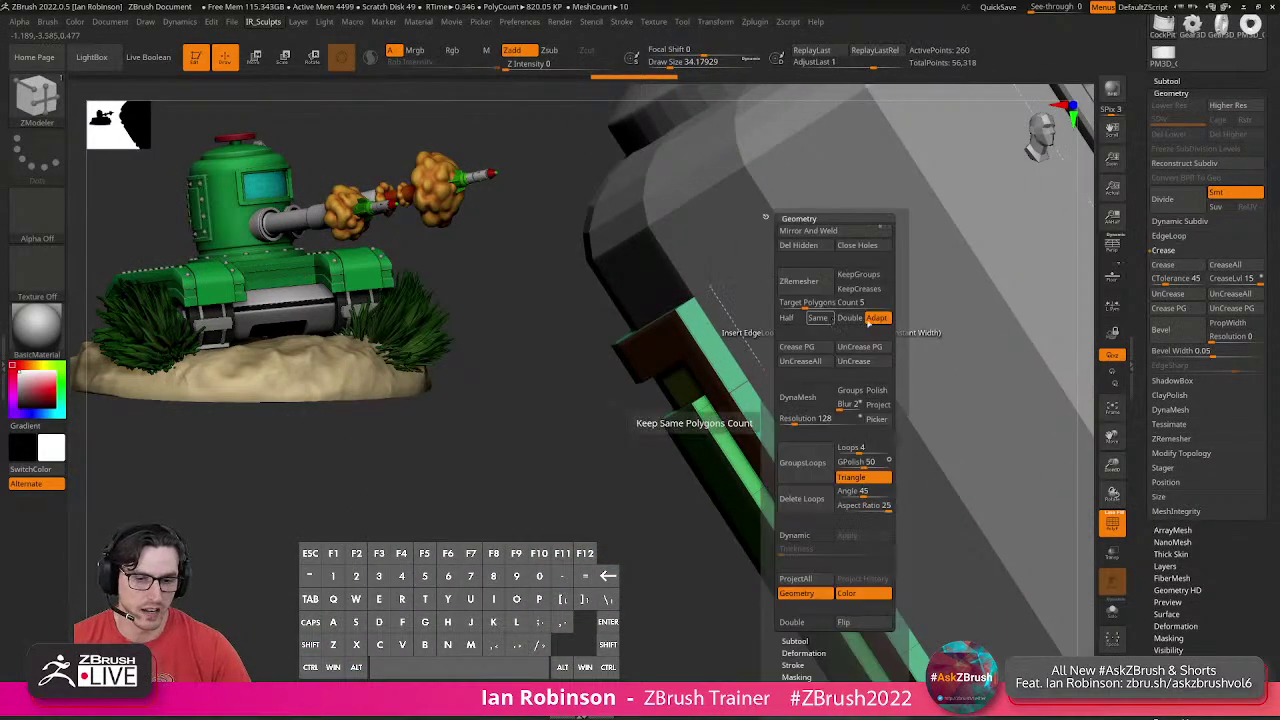
{"action": "scroll", "coordinate": [1190, 264], "scroll_direction": "down", "scroll_amount": 5}
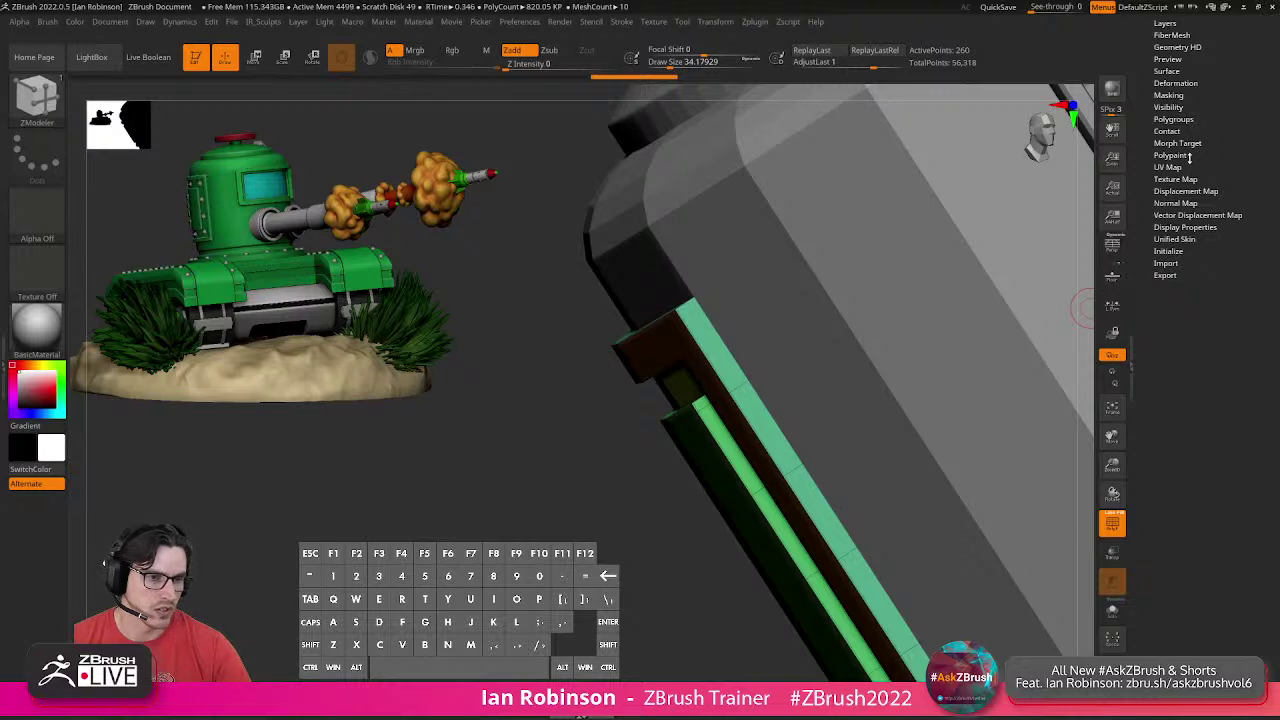
{"action": "left_click", "coordinate": [1173, 119]}
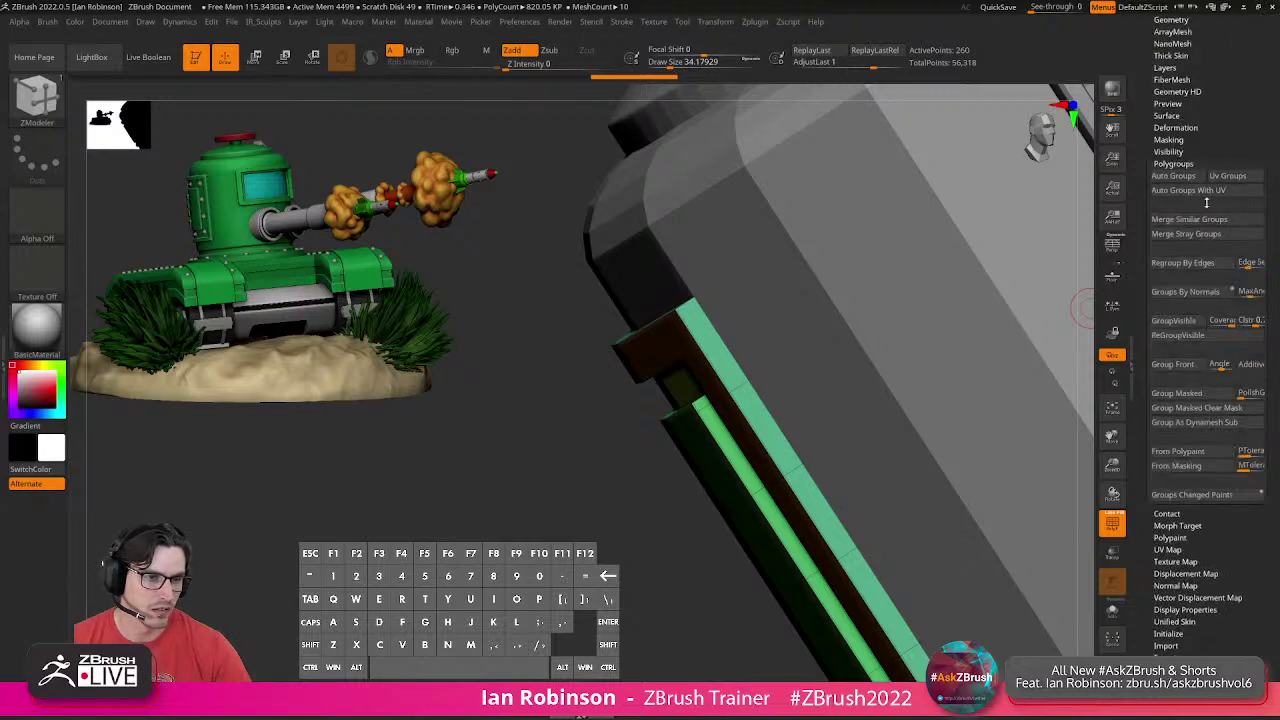
{"action": "left_click", "coordinate": [1189, 293]}
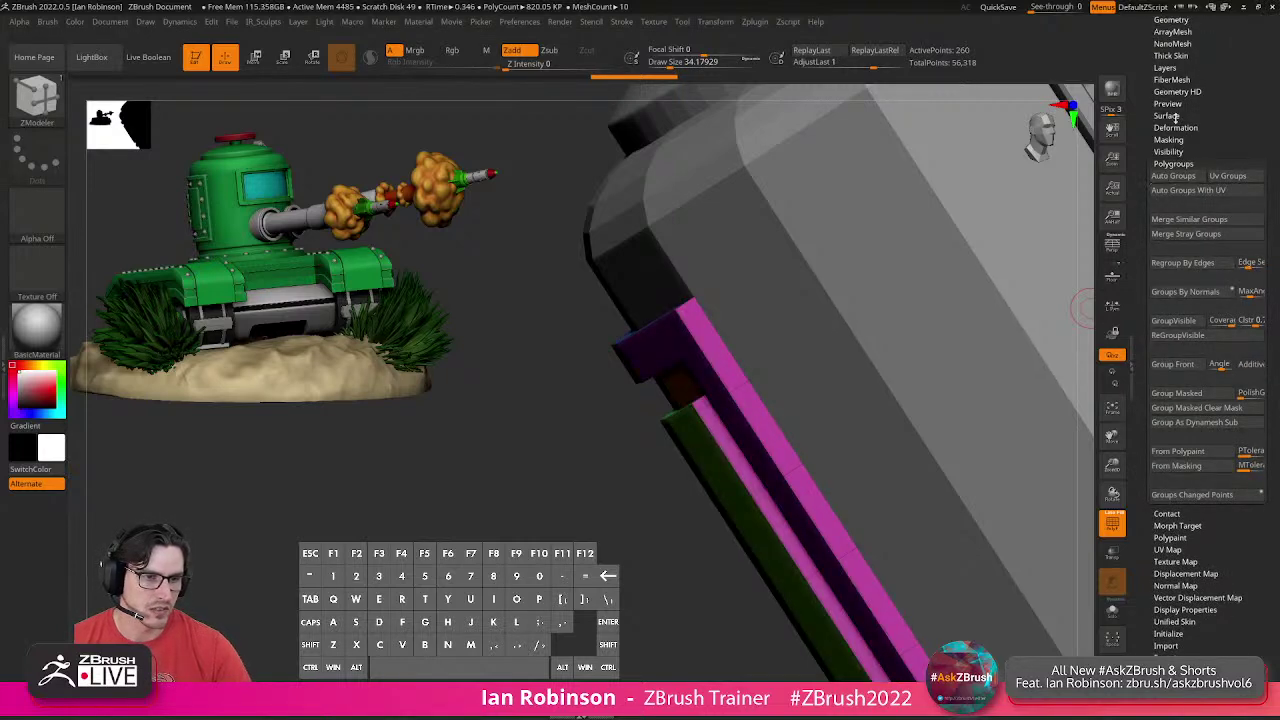
Crease the regrouped panel's polygroup borders with Crease PG and preview it with Dynamic Subdivision against the cockpit.
{"action": "scroll", "coordinate": [1180, 150], "scroll_direction": "up", "scroll_amount": 5}
{"action": "left_click", "coordinate": [1172, 287]}
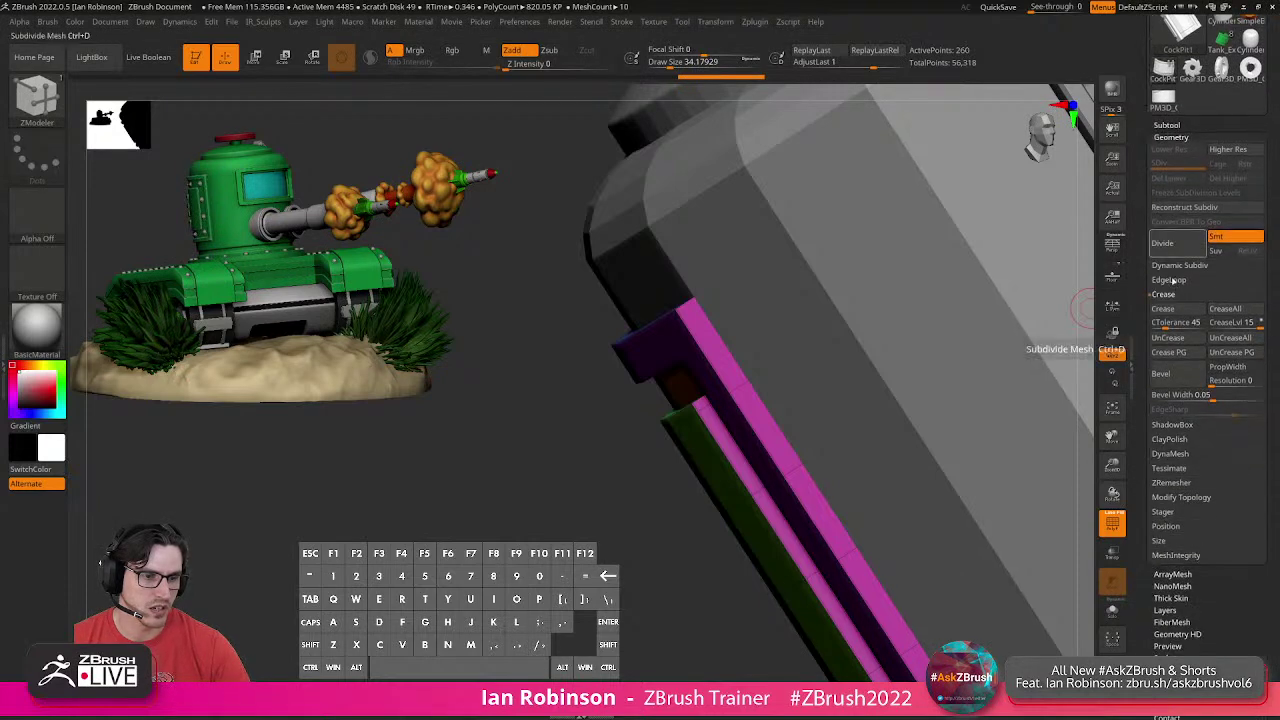
{"action": "left_click", "coordinate": [1183, 352]}
{"action": "left_click_drag", "start_coordinate": [545, 432], "coordinate": [655, 430]}
{"action": "key", "text": "d"}
{"action": "key", "text": "shift+f"}
{"action": "key", "text": "shift+f"}
{"action": "left_click_drag", "start_coordinate": [814, 406], "coordinate": [905, 393], "text": "alt"}
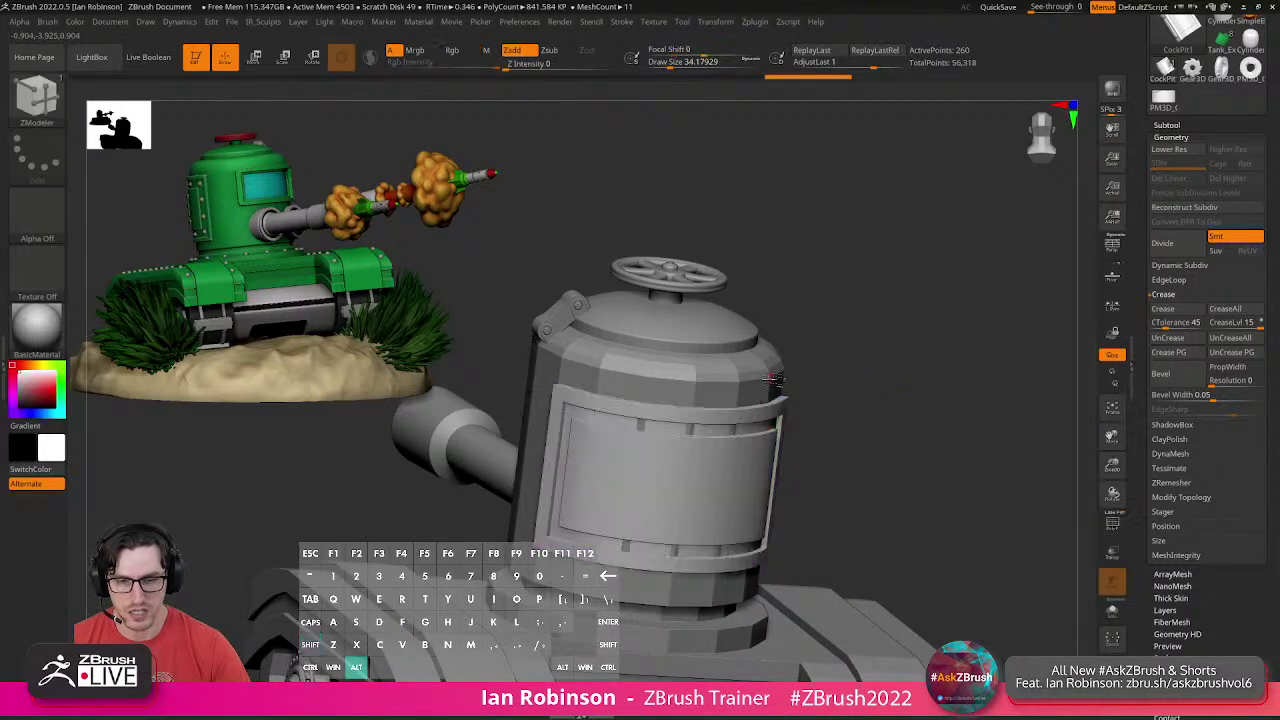
Turn on Dynamic Subdivision for the cockpit body, and reselect the back panel with its subdivision preview off.
{"action": "left_click", "coordinate": [785, 382], "text": "alt"}
{"action": "key", "text": "d"}
{"action": "key", "text": "shift+f"}
{"action": "mouse_move", "coordinate": [877, 383]}
{"action": "left_mouse_down"}
{"action": "mouse_move", "coordinate": [894, 391]}
{"action": "mouse_move", "coordinate": [897, 438]}
{"action": "mouse_move", "coordinate": [942, 412]}
{"action": "mouse_move", "coordinate": [972, 434]}
{"action": "mouse_move", "coordinate": [966, 468]}
{"action": "mouse_move", "coordinate": [772, 485]}
{"action": "left_mouse_up"}
{"action": "left_click", "coordinate": [758, 453], "text": "alt"}
{"action": "key", "text": "shift+d"}
Mark the horizontal rows in the panel's centre and inset each of the three with the Inset action.
{"action": "left_click_drag", "start_coordinate": [908, 596], "coordinate": [795, 596], "text": "alt"}
{"action": "right_click", "coordinate": [845, 590]}
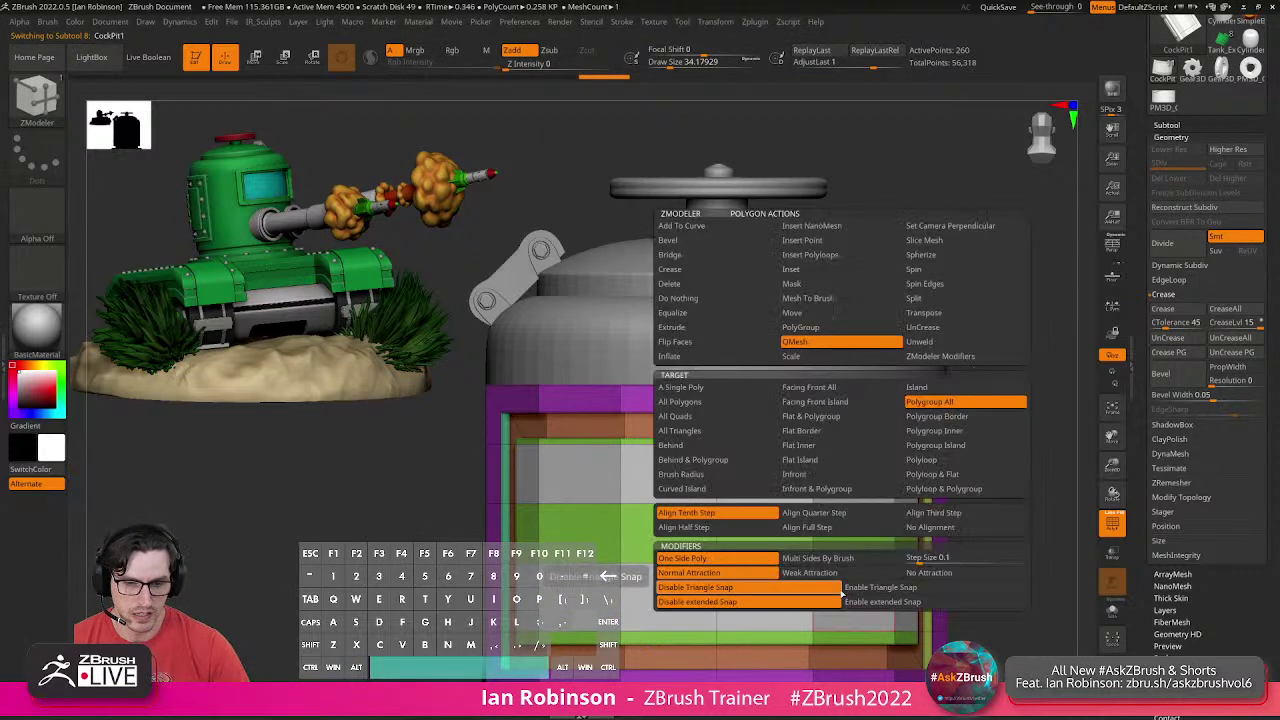
{"action": "left_click", "coordinate": [819, 269]}
{"action": "left_click_drag", "start_coordinate": [876, 592], "coordinate": [870, 596]}
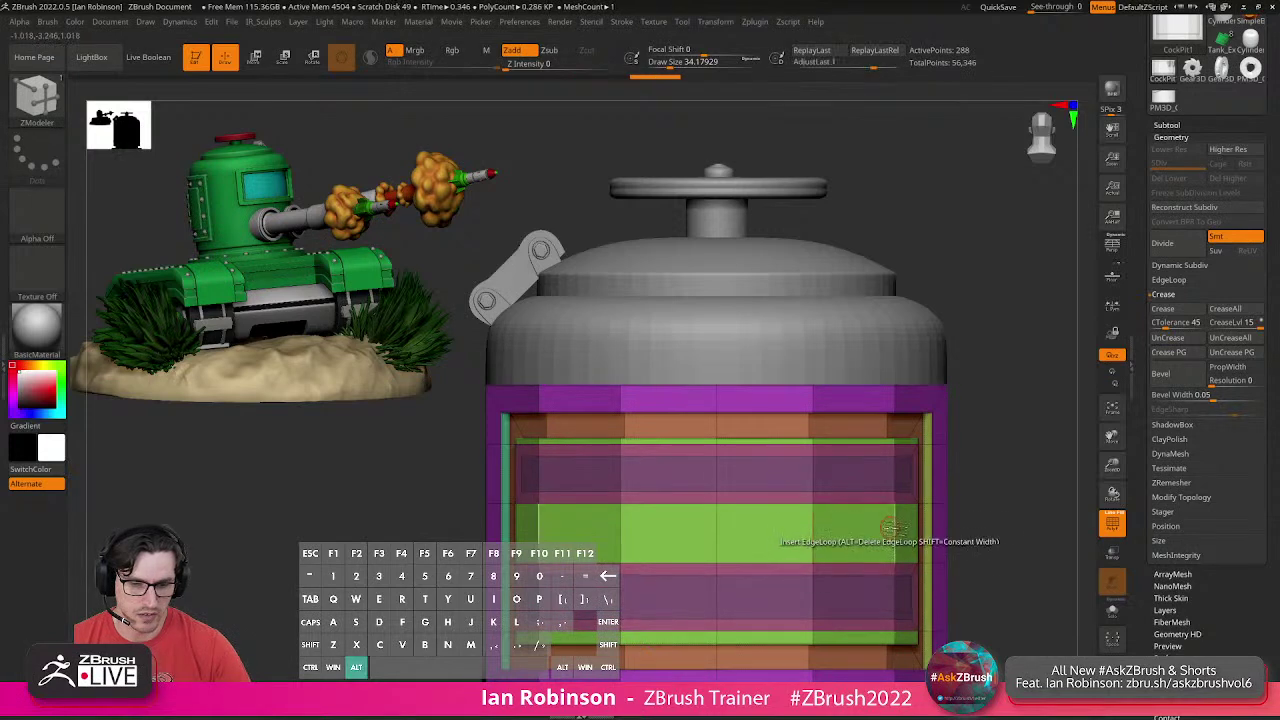
{"action": "left_click_drag", "start_coordinate": [890, 528], "coordinate": [789, 538], "text": "alt"}
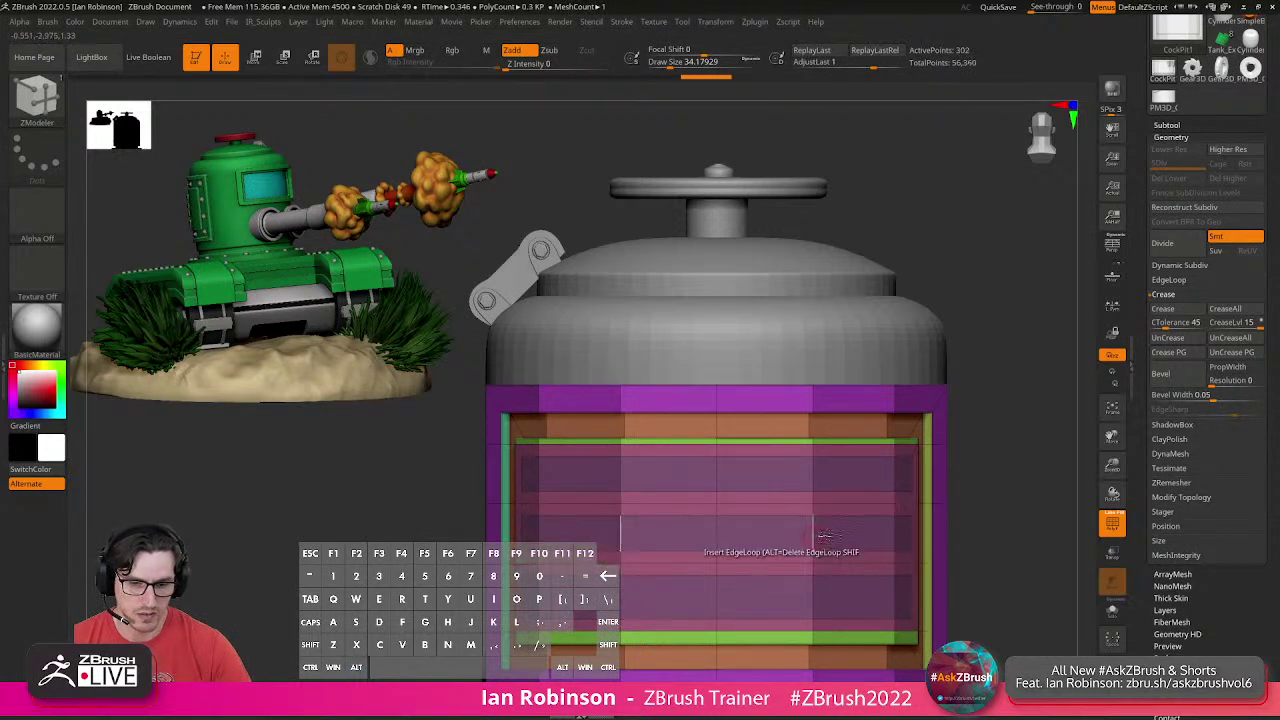
Switch the ZModeler polygon action to QMesh on Polygroup All and make a trial extrusion of the three strips.
{"action": "right_click_drag", "start_coordinate": [758, 479], "coordinate": [848, 489]}
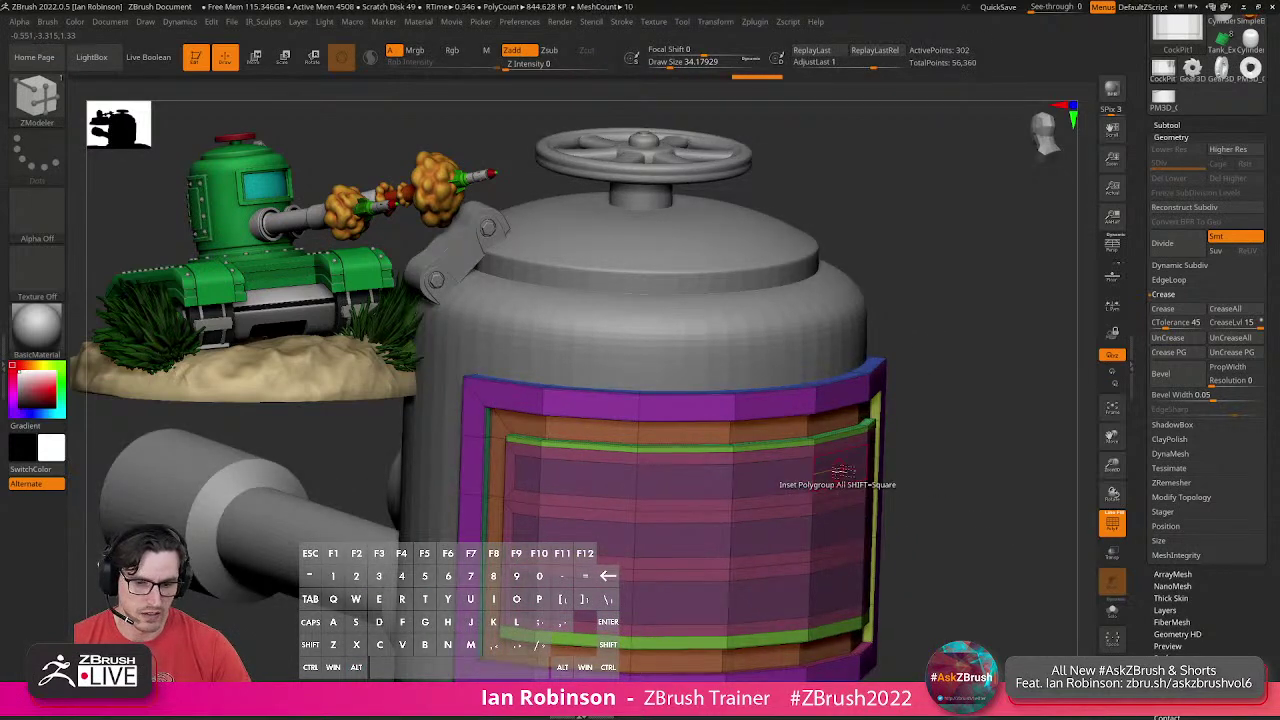
{"action": "left_click", "coordinate": [843, 470]}
{"action": "key", "text": "ctrl+z"}
{"action": "key", "text": "space"}
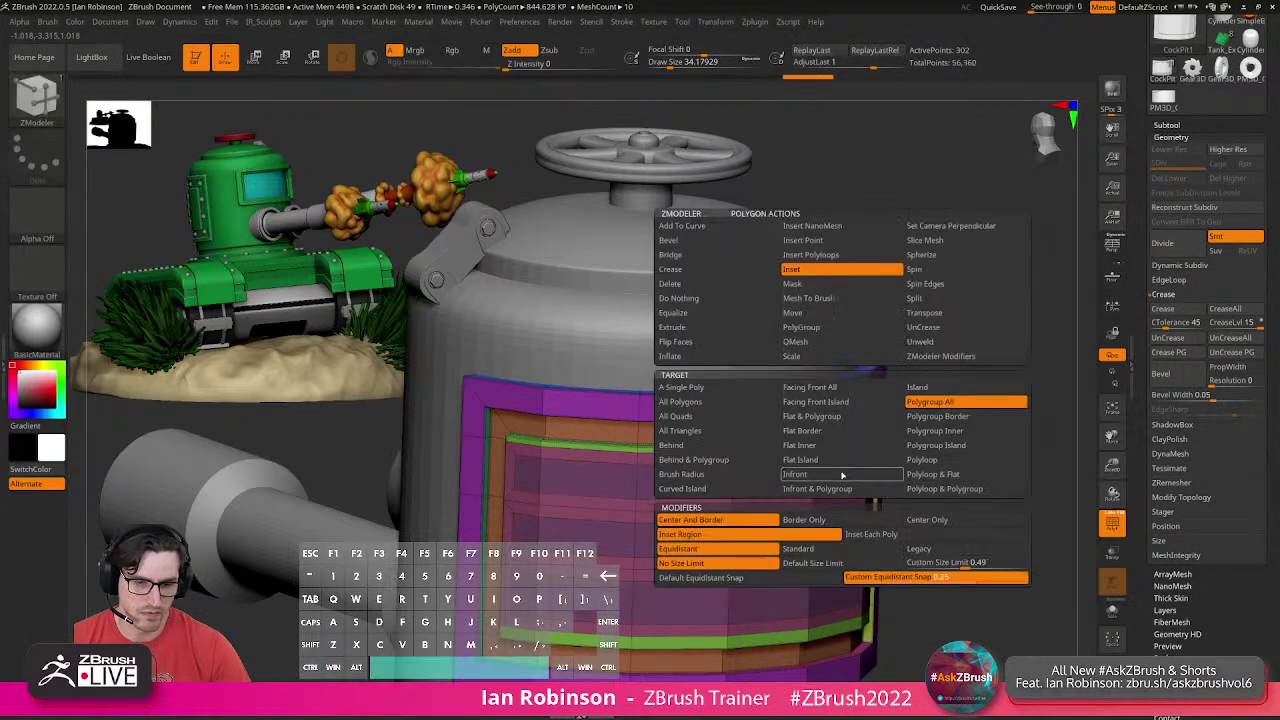
{"action": "left_click", "coordinate": [815, 343]}
{"action": "left_click_drag", "start_coordinate": [800, 480], "coordinate": [873, 491]}
{"action": "key", "text": "ctrl"}
{"action": "key", "text": "ctrl+z"}
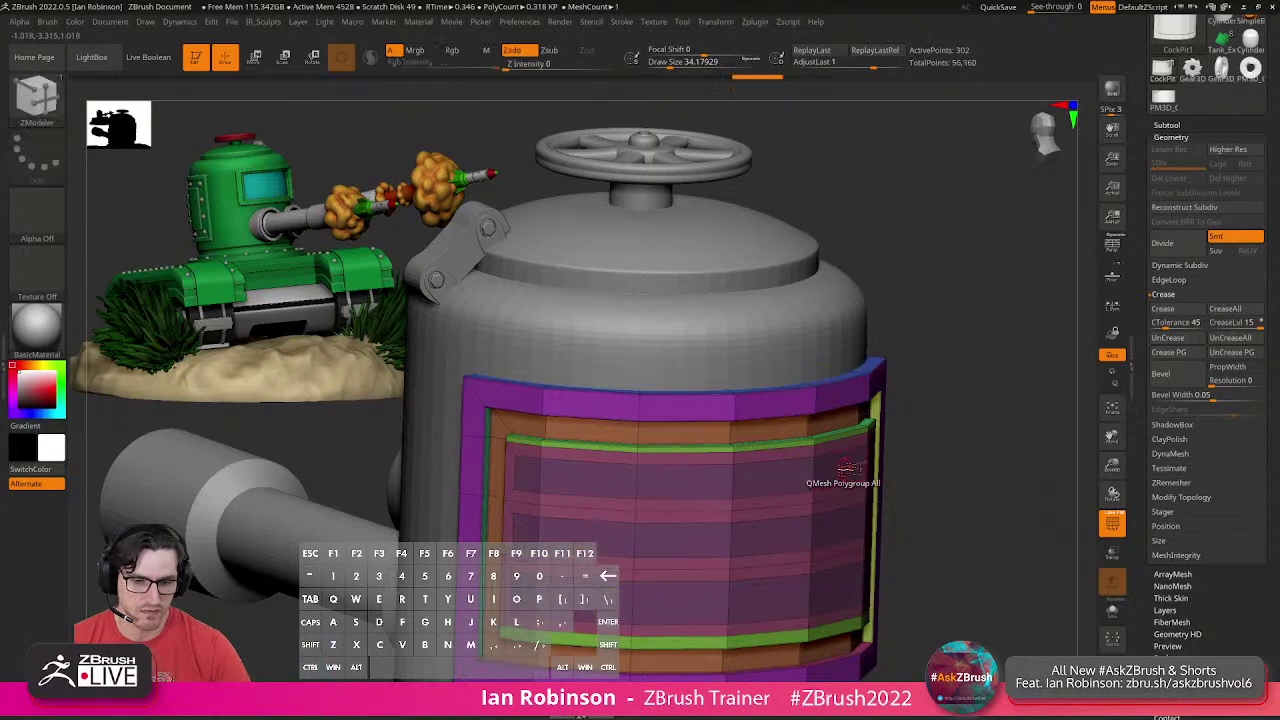
Try to extrude the three strips out of the back panel with QMesh.
{"action": "left_click_drag", "start_coordinate": [950, 476], "coordinate": [1076, 524]}
{"action": "right_click_drag", "start_coordinate": [1050, 543], "coordinate": [877, 515]}
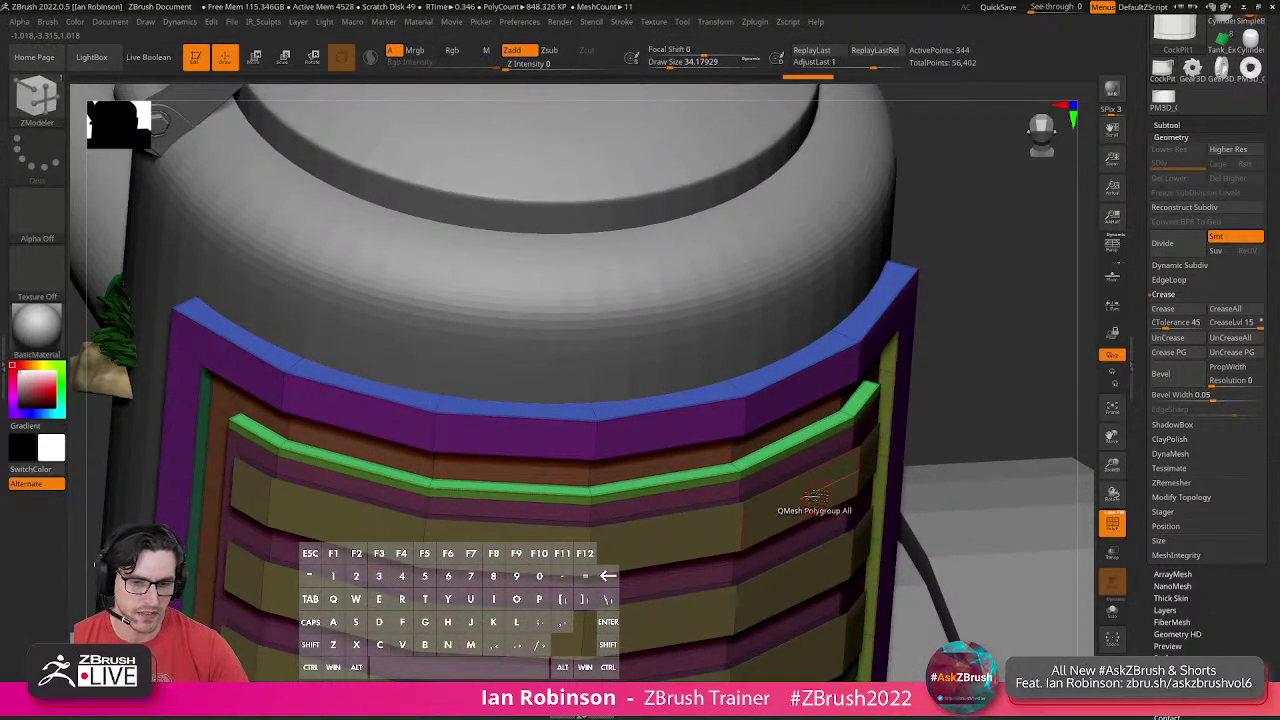
{"action": "mouse_move", "coordinate": [815, 498]}
{"action": "left_mouse_down"}
{"action": "mouse_move", "coordinate": [838, 505]}
{"action": "mouse_move", "coordinate": [822, 515]}
{"action": "left_mouse_up"}
{"action": "right_click_drag", "start_coordinate": [822, 515], "coordinate": [975, 408]}
{"action": "key", "text": "ctrl+z"}
Split the three strips off the back panel with Split Hidden, and give the resulting strip subtool thickness with QMesh.
{"action": "left_click", "coordinate": [781, 502], "text": "ctrl+shift"}
{"action": "left_click_drag", "start_coordinate": [913, 453], "coordinate": [934, 473], "text": "ctrl+shift"}
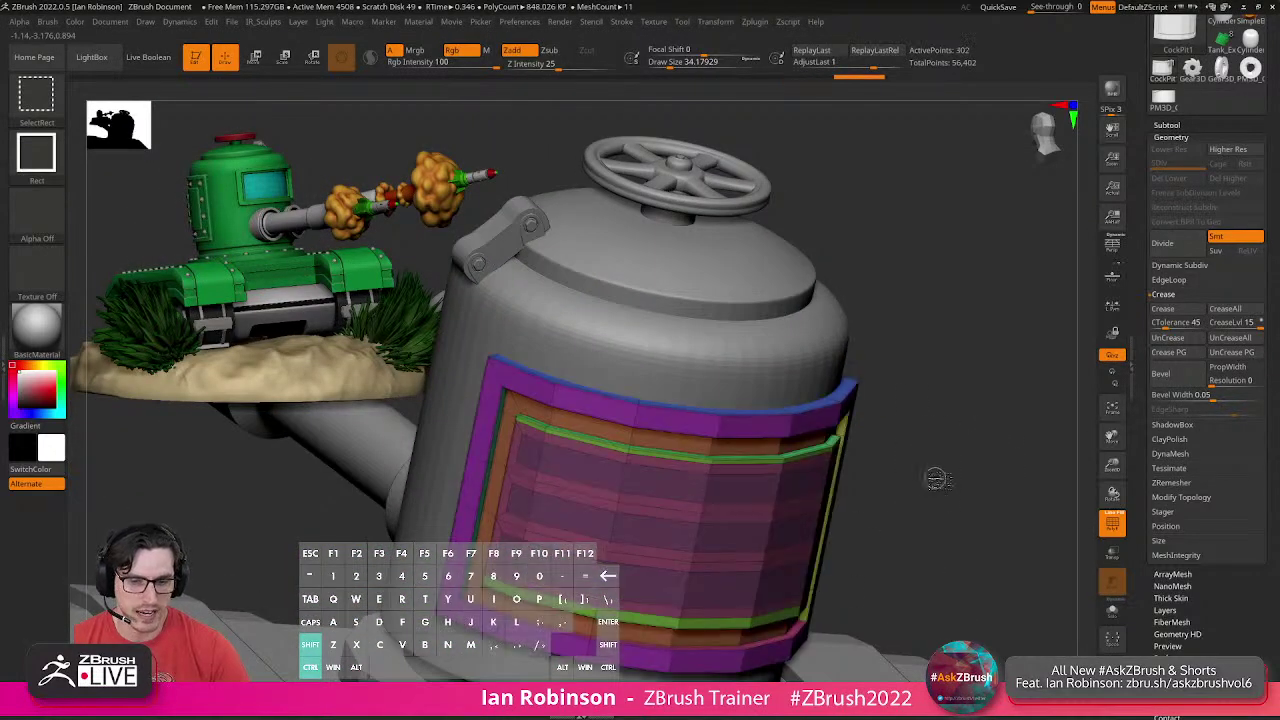
{"action": "key", "text": "space"}
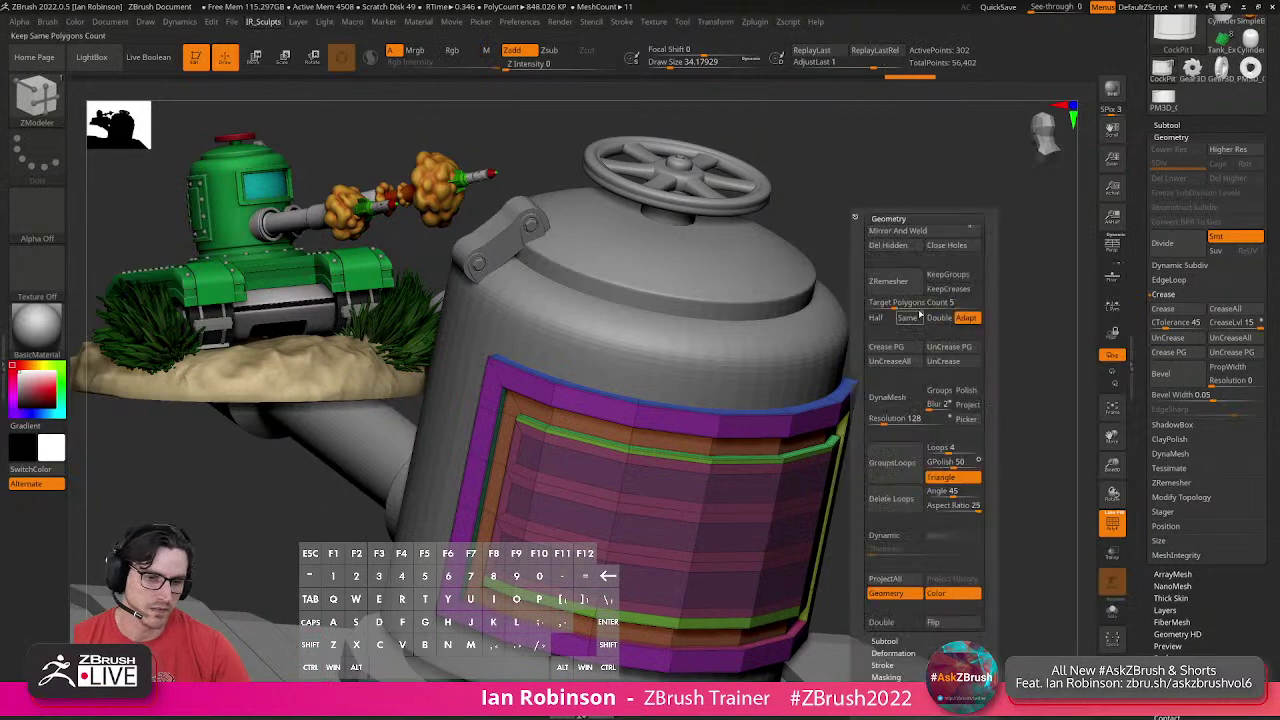
{"action": "left_click", "coordinate": [886, 218]}
{"action": "left_click", "coordinate": [888, 231]}
{"action": "left_click", "coordinate": [896, 246]}
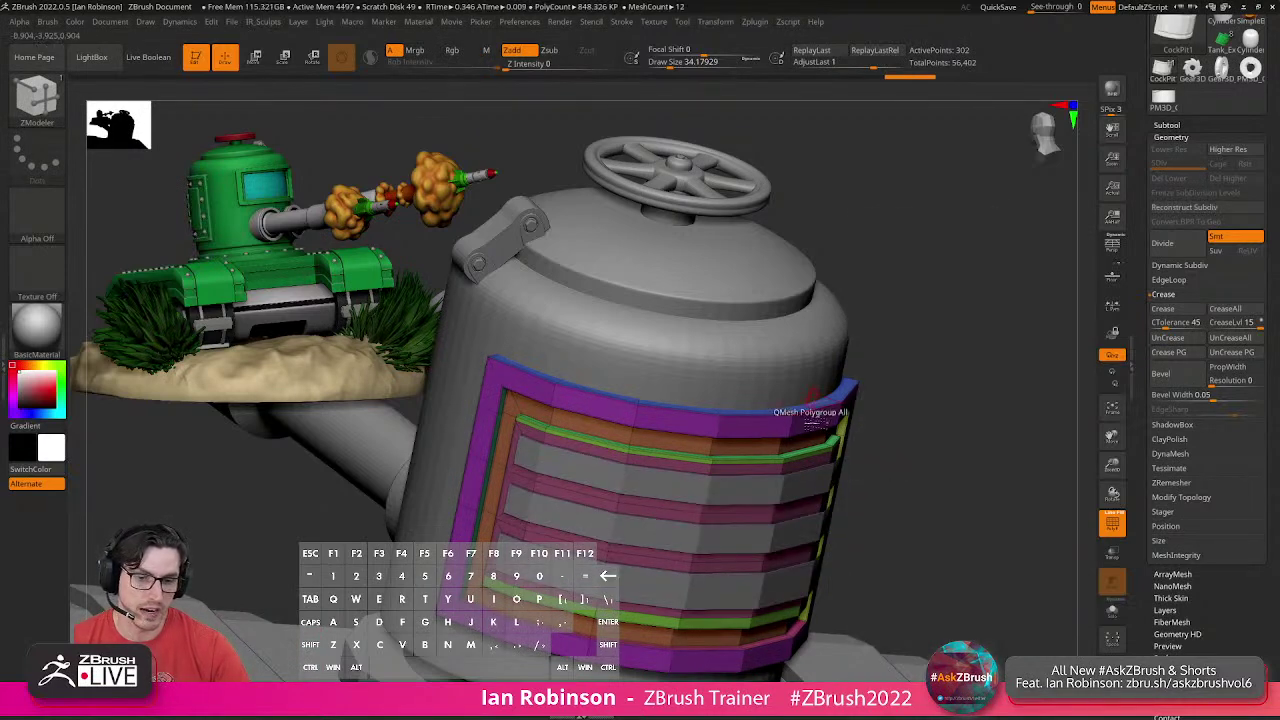
{"action": "left_click", "coordinate": [795, 486], "text": "alt"}
{"action": "key", "text": "f"}
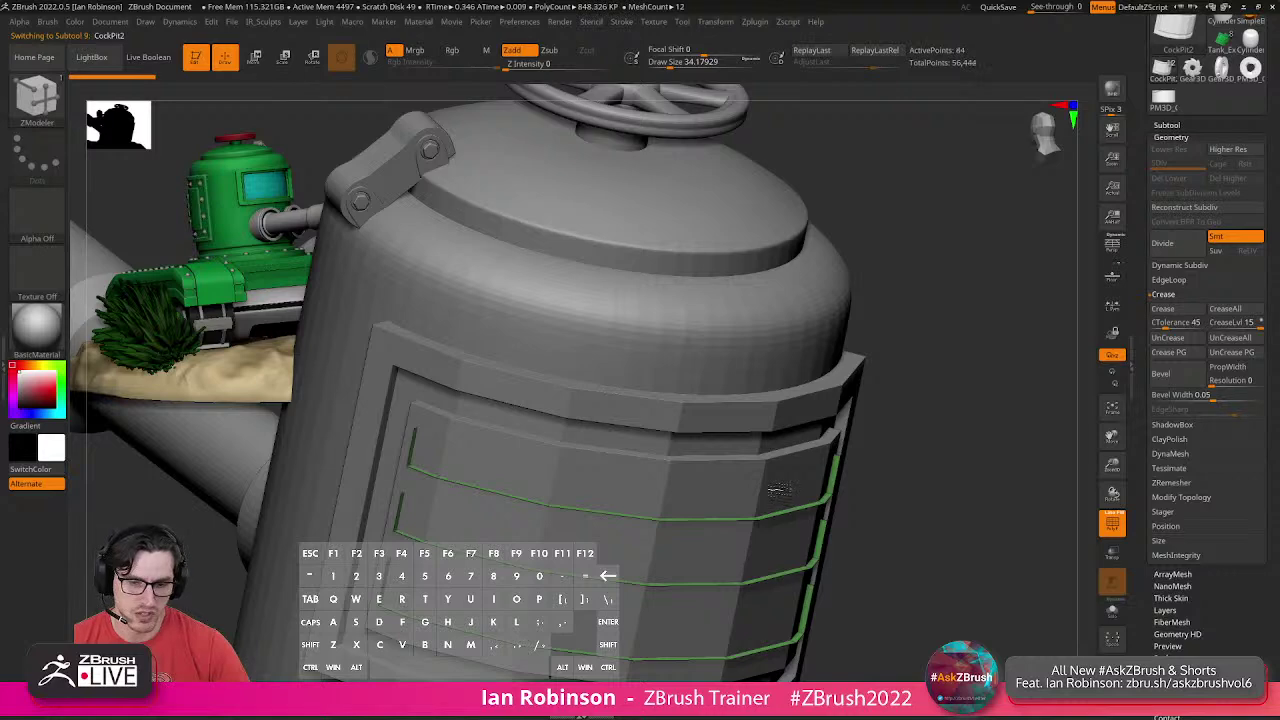
Flip the face normals of the strip subtool.
{"action": "scroll", "coordinate": [1187, 484], "scroll_direction": "down", "scroll_amount": 5}
{"action": "left_click", "coordinate": [1168, 571]}
{"action": "left_click", "coordinate": [1230, 617]}
{"action": "left_click_drag", "start_coordinate": [1003, 503], "coordinate": [880, 562], "text": "alt"}
{"action": "key", "text": "shift+f"}
{"action": "key", "text": "shift+f"}
Remove the faces at the ends of the three strips and isolate the strip subtool with Solo.
{"action": "left_click", "coordinate": [852, 514], "text": "alt"}
{"action": "left_click_drag", "start_coordinate": [851, 515], "coordinate": [783, 421], "text": "alt"}
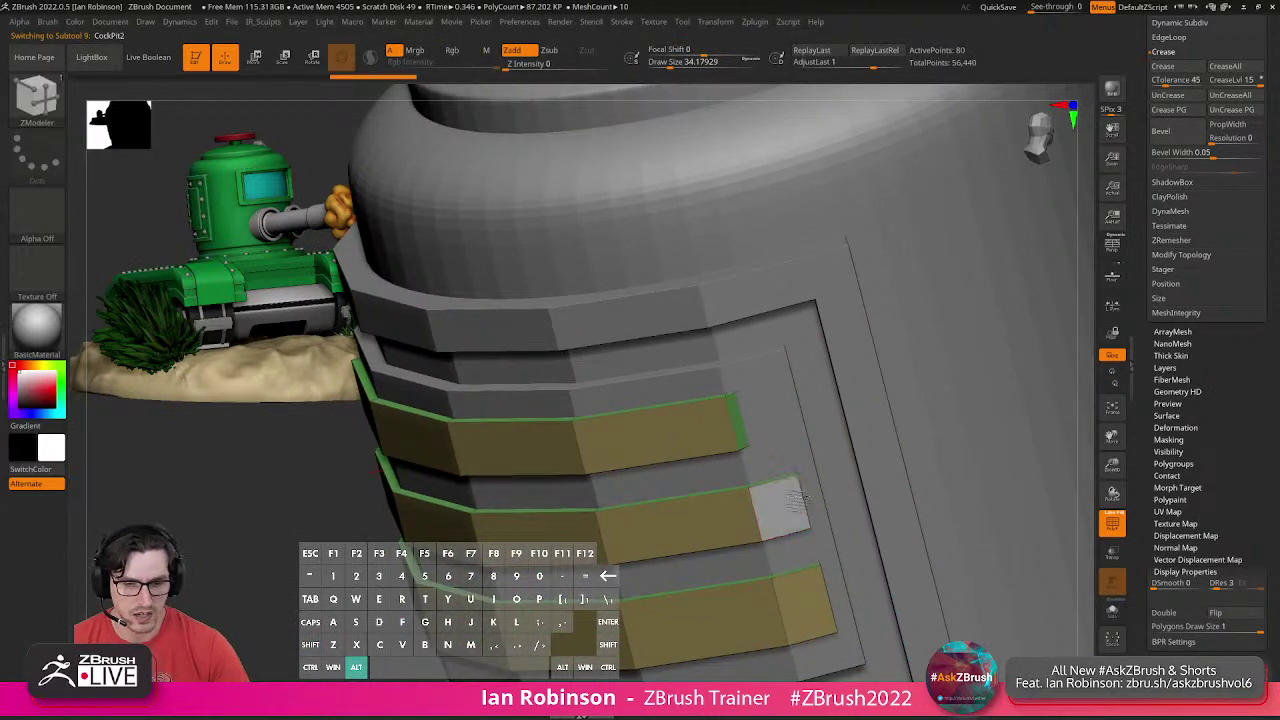
{"action": "left_click", "coordinate": [790, 500], "text": "alt"}
{"action": "left_click", "coordinate": [832, 607], "text": "alt"}
{"action": "left_click", "coordinate": [1113, 611]}
{"action": "left_click_drag", "start_coordinate": [992, 545], "coordinate": [926, 503]}
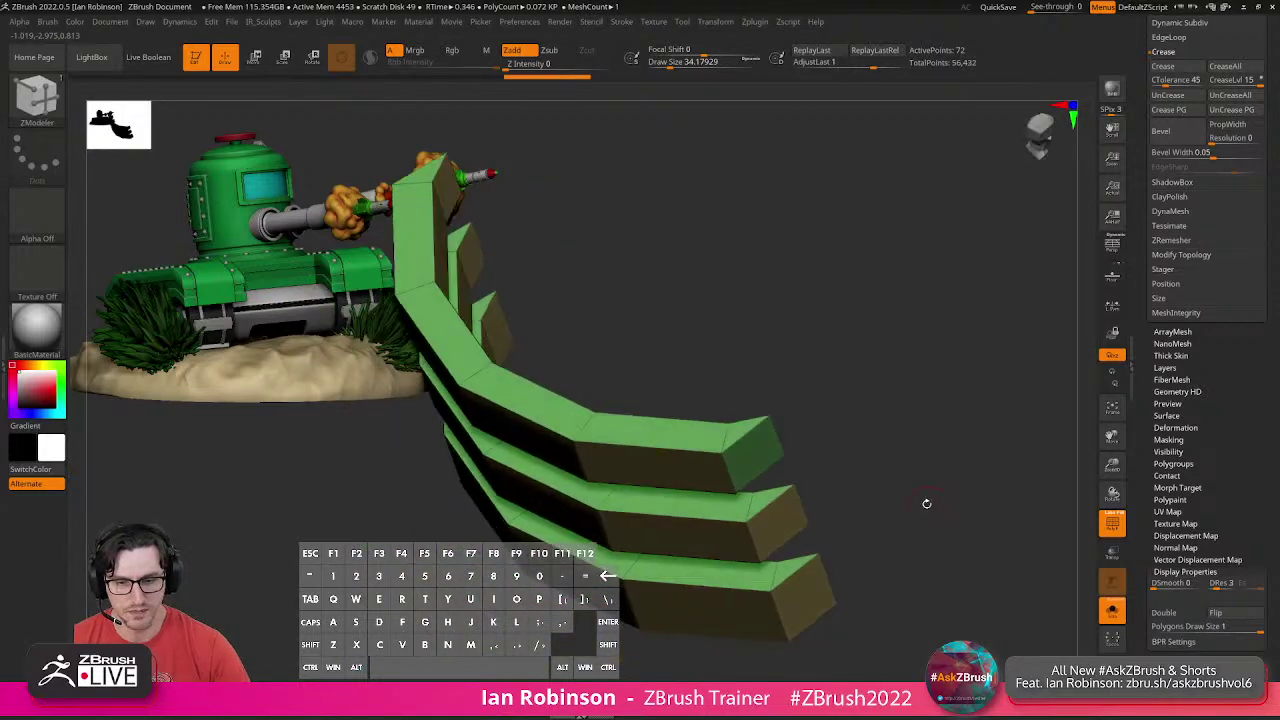
{"action": "right_click", "coordinate": [880, 477]}
{"action": "left_click_drag", "start_coordinate": [906, 434], "coordinate": [877, 406], "text": "alt"}
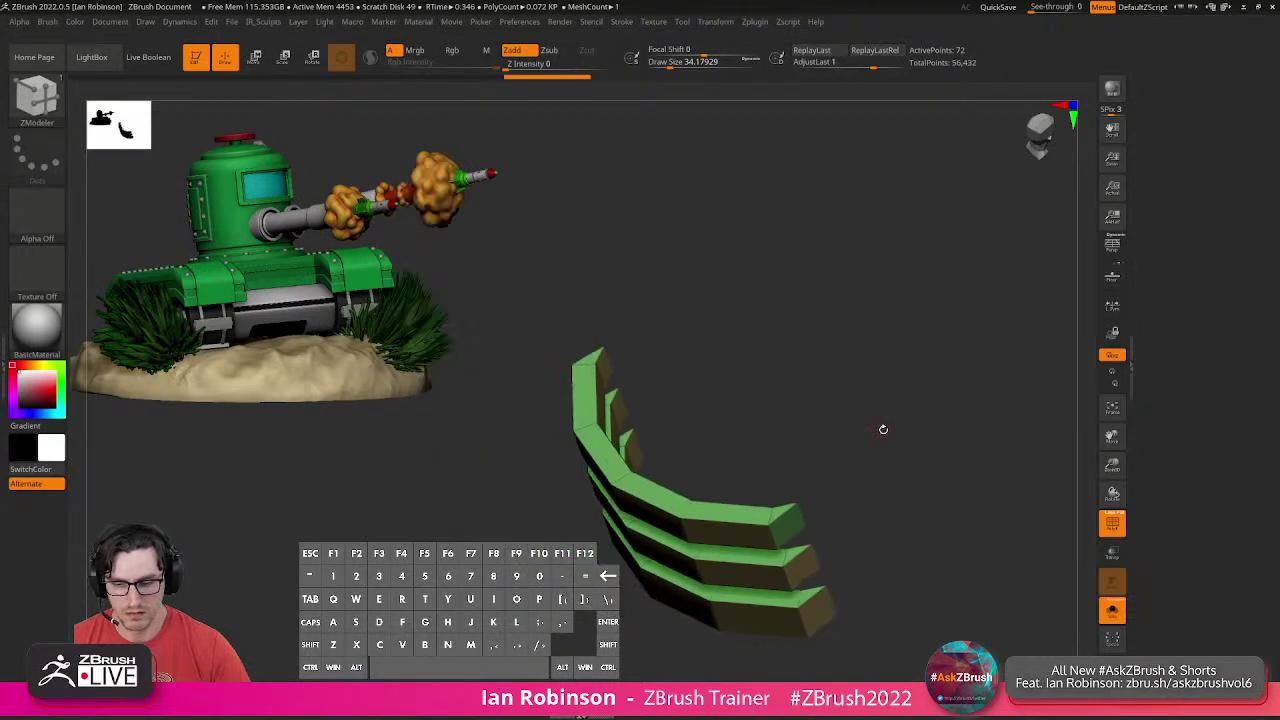
Try another QMesh edit on the isolated strips.
{"action": "left_click", "coordinate": [680, 35]}
{"action": "left_click_drag", "start_coordinate": [789, 314], "coordinate": [748, 268], "text": "alt"}
{"action": "left_click_drag", "start_coordinate": [773, 360], "coordinate": [864, 404]}
{"action": "left_click_drag", "start_coordinate": [690, 384], "coordinate": [690, 375]}
{"action": "key", "text": "ctrl+z"}
{"action": "key", "text": "space"}
{"action": "left_click", "coordinate": [800, 396]}
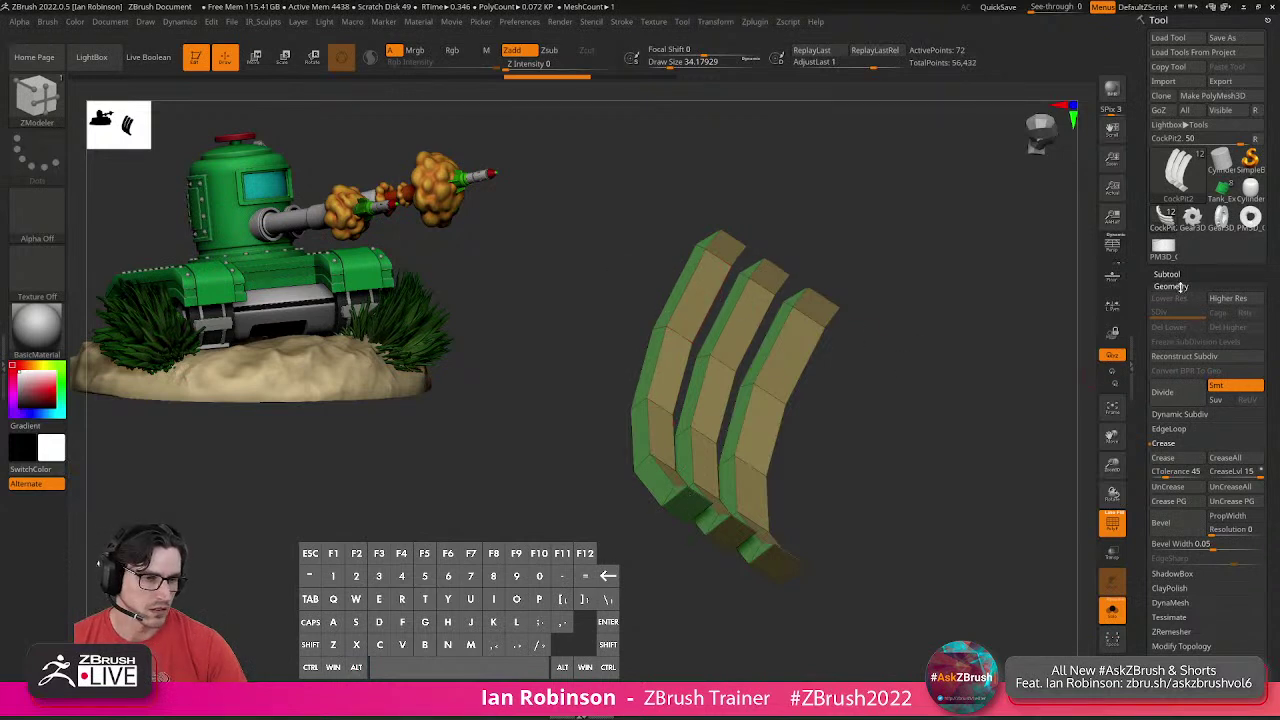
Assign a separate polygroup to each of the three strips with Auto Groups.
{"action": "left_click", "coordinate": [1172, 286]}
{"action": "key", "text": "2"}
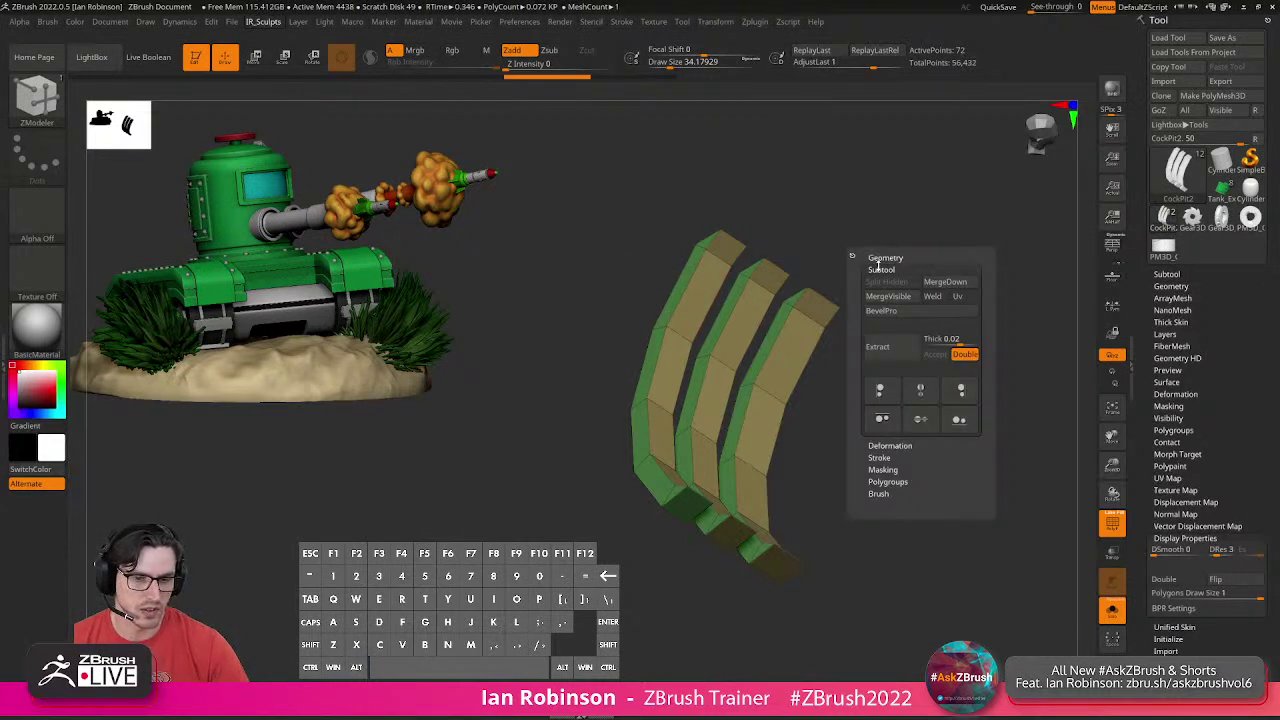
{"action": "left_click", "coordinate": [880, 258]}
{"action": "left_click", "coordinate": [888, 316]}
{"action": "left_click", "coordinate": [888, 328]}
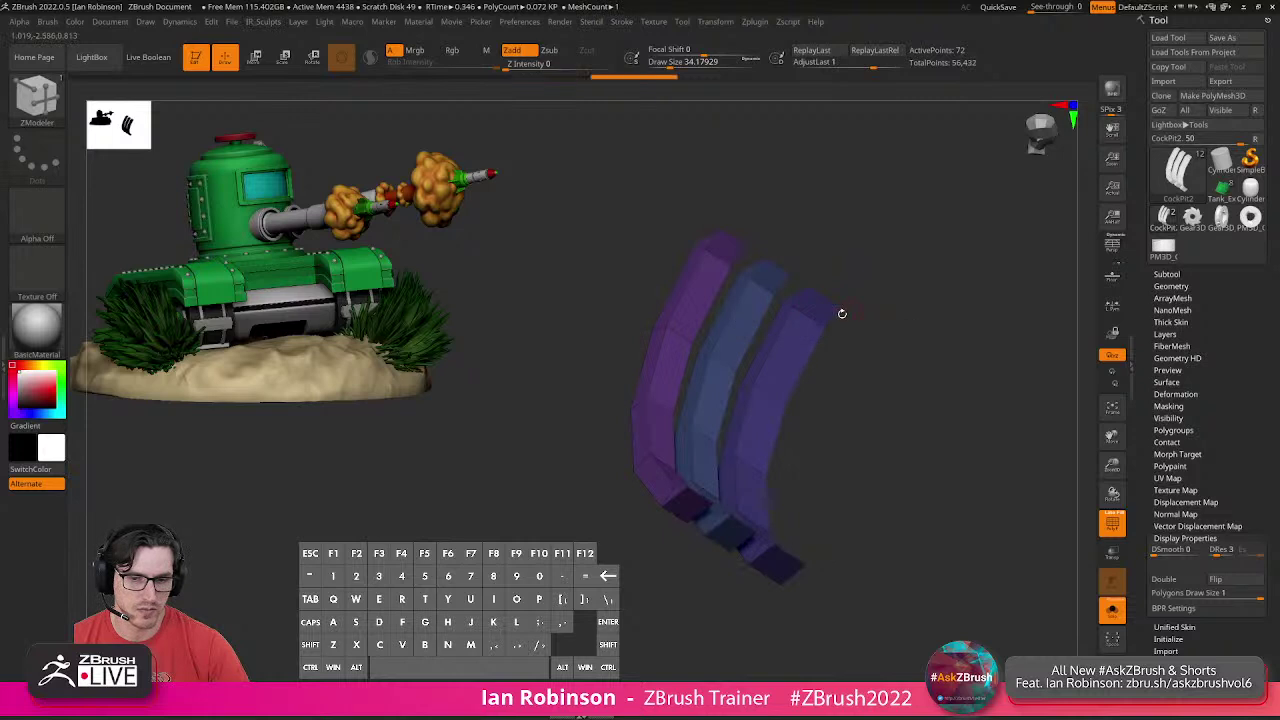
Regroup the strips' front, top and end faces with Groups By Normals.
{"action": "key", "text": "2"}
{"action": "left_click", "coordinate": [905, 375]}
{"action": "left_click_drag", "start_coordinate": [705, 312], "coordinate": [809, 345]}
{"action": "left_click_drag", "start_coordinate": [903, 360], "coordinate": [925, 405]}
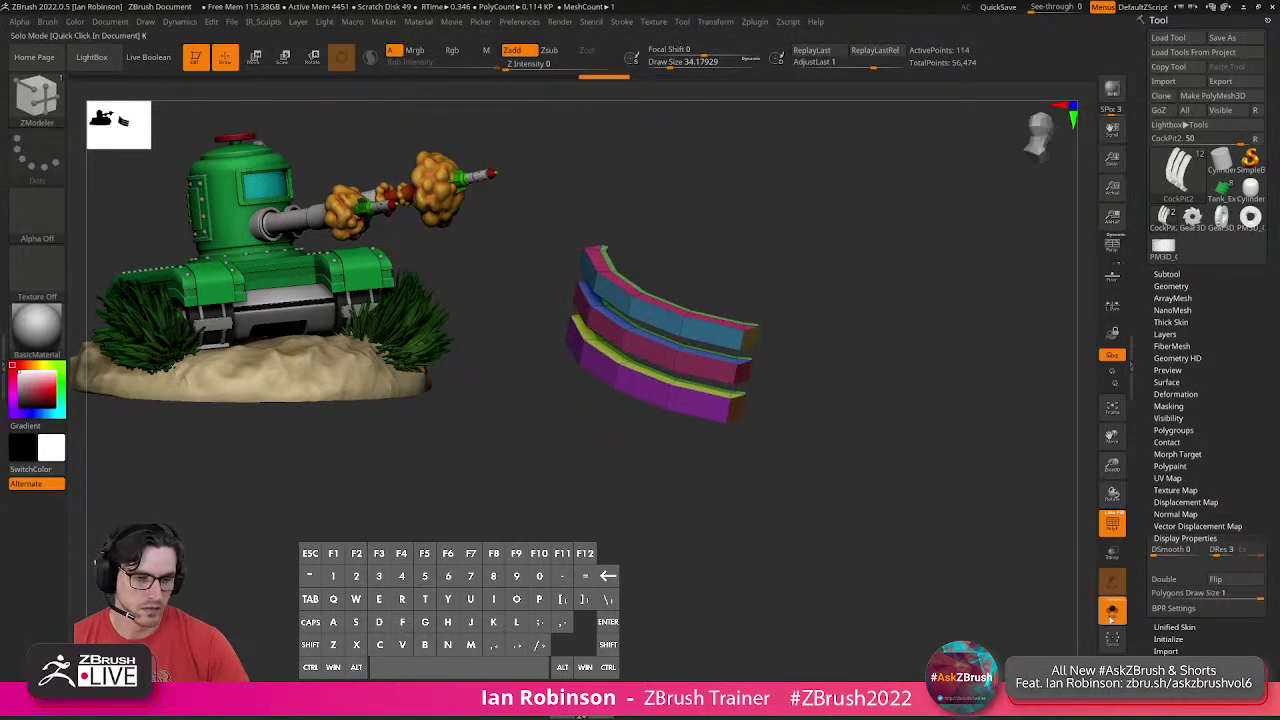
Leave Solo mode, hide the polyframe, and move the strips slightly toward the cockpit along the Gizmo's blue axis.
{"action": "left_click", "coordinate": [1110, 617]}
{"action": "key", "text": "shift+f"}
{"action": "left_click_drag", "start_coordinate": [963, 486], "coordinate": [903, 479]}
{"action": "key", "text": "w"}
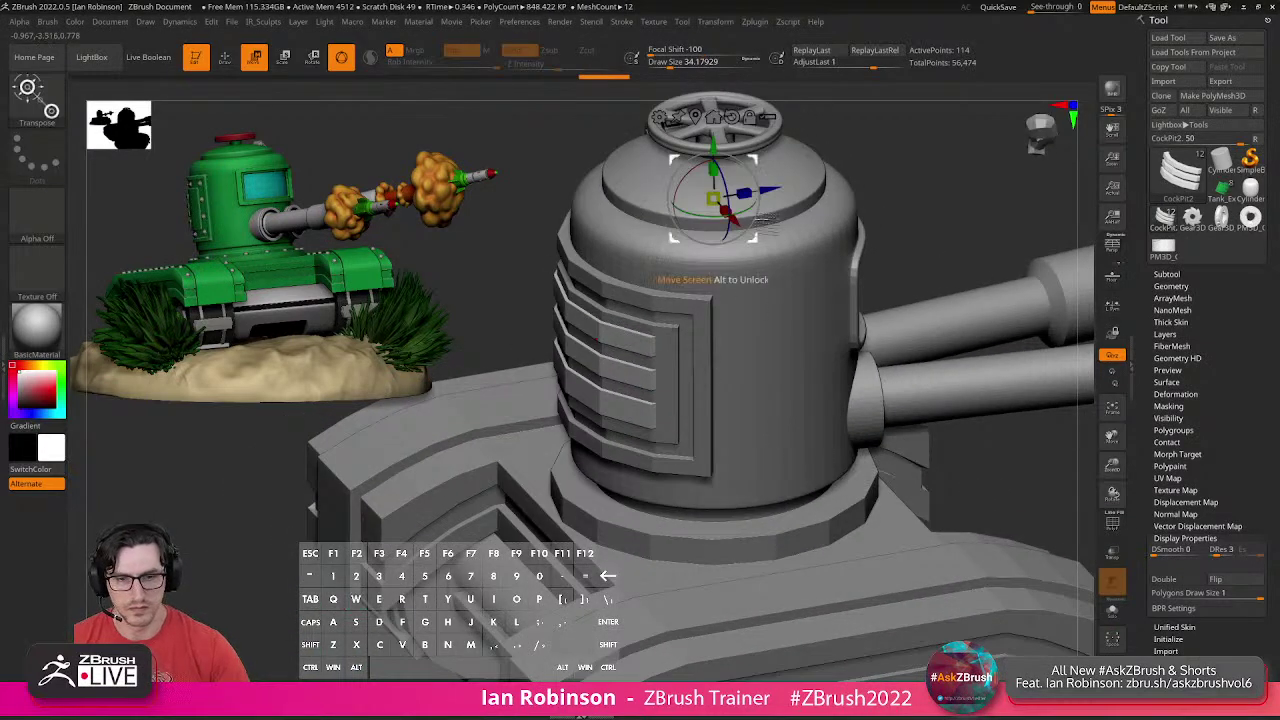
{"action": "left_click_drag", "start_coordinate": [714, 270], "coordinate": [697, 272]}
{"action": "left_click_drag", "start_coordinate": [757, 192], "coordinate": [773, 191]}
{"action": "key", "text": "q"}
{"action": "left_click_drag", "start_coordinate": [893, 215], "coordinate": [803, 291], "text": "alt"}
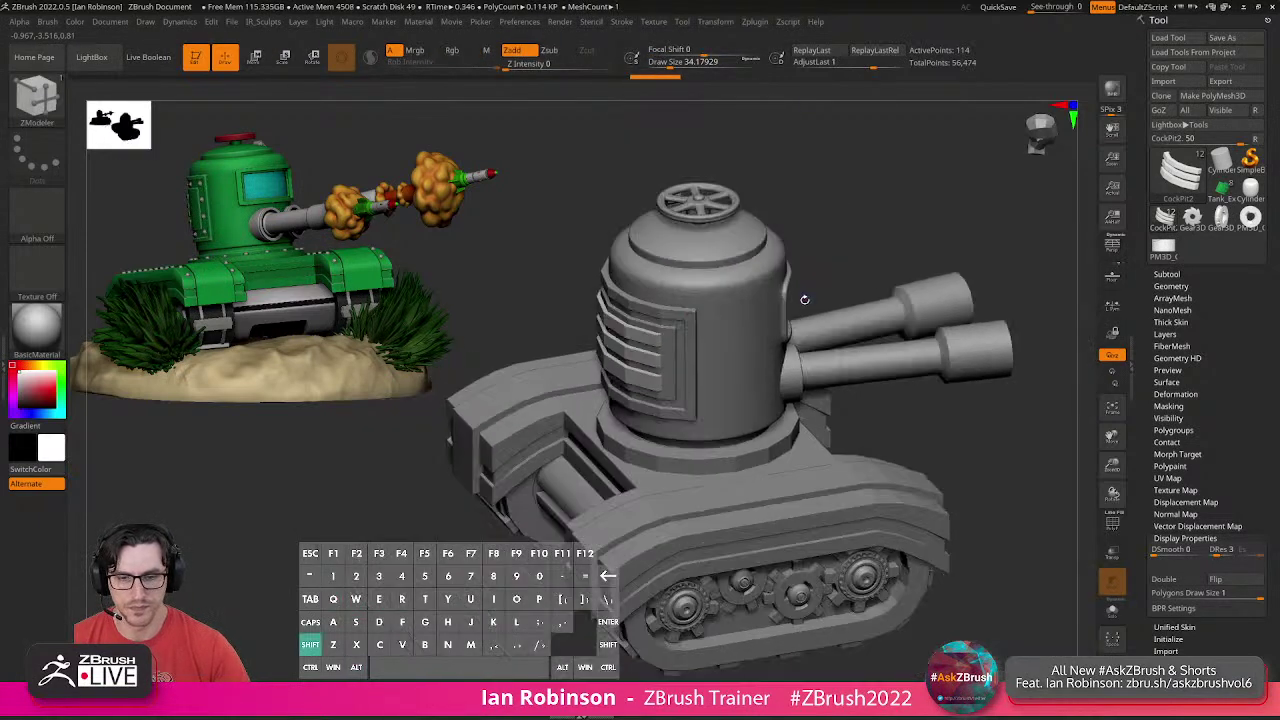
Crease the strips' polygroup borders with Crease PG and turn on Dynamic Subdivision for them.
{"action": "key", "text": "shift+f"}
{"action": "key", "text": "grave"}
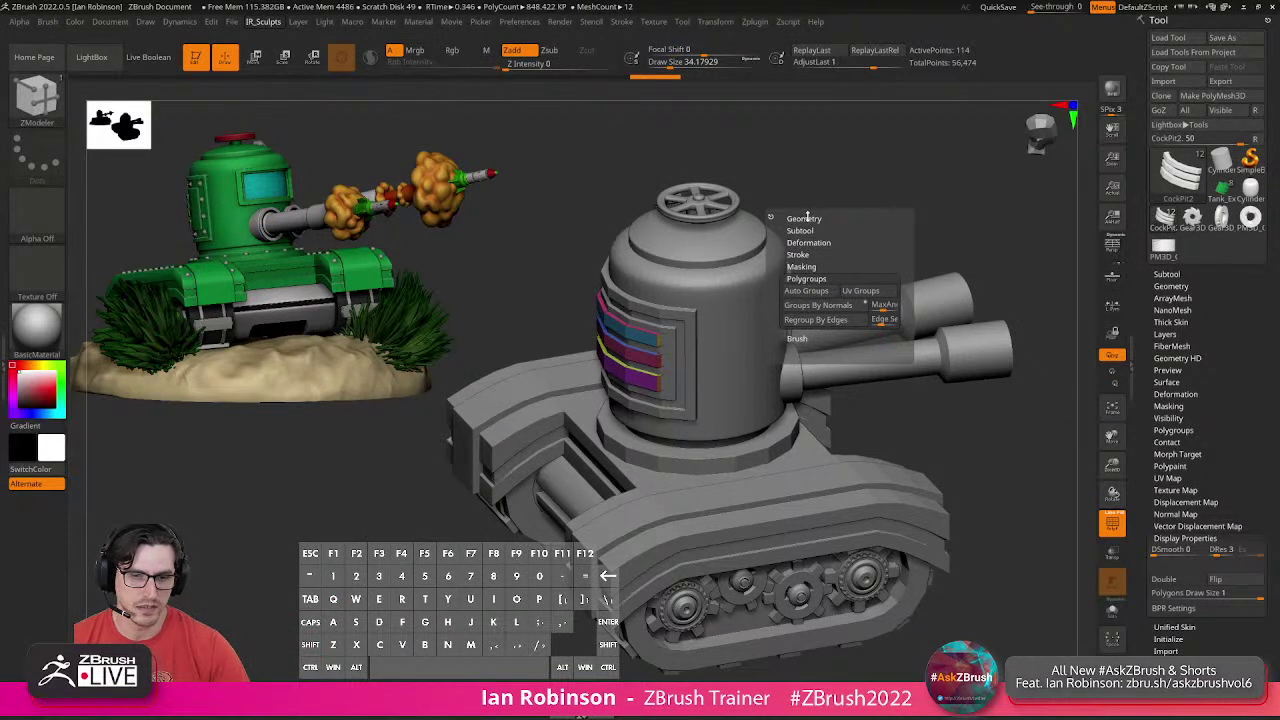
{"action": "left_click_drag", "start_coordinate": [1228, 324], "coordinate": [1220, 204]}
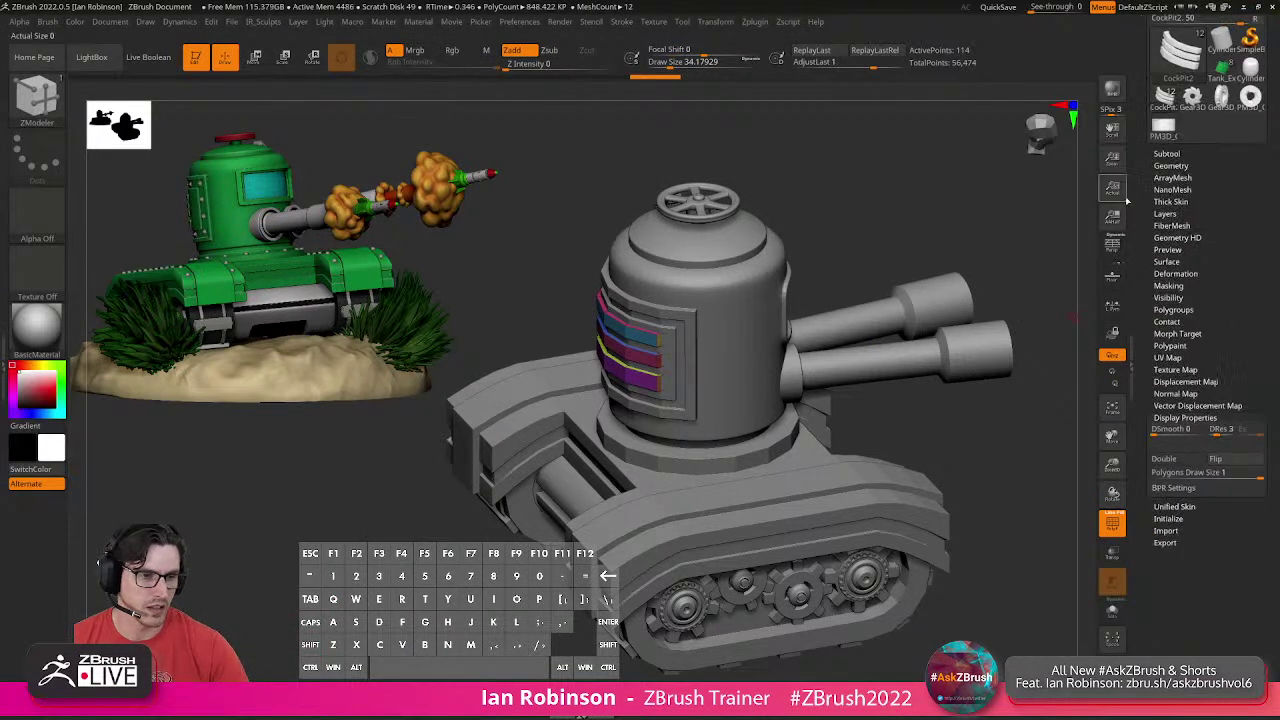
{"action": "left_click", "coordinate": [1180, 166]}
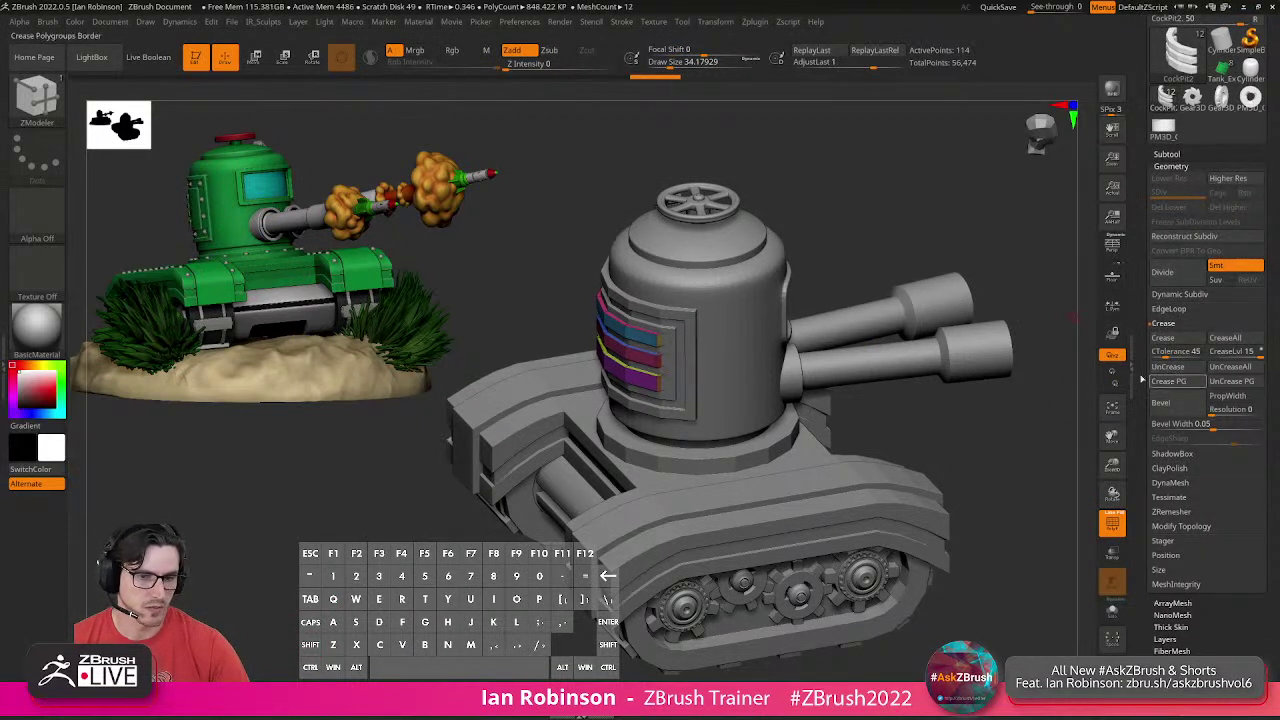
{"action": "left_click_drag", "start_coordinate": [966, 446], "coordinate": [934, 434], "text": "alt"}
{"action": "key", "text": "shift+f"}
{"action": "key", "text": "d"}
{"action": "key", "text": "shift+f"}
{"action": "left_click_drag", "start_coordinate": [1046, 427], "coordinate": [885, 400], "text": "shift"}
{"action": "key", "text": "shift+f"}
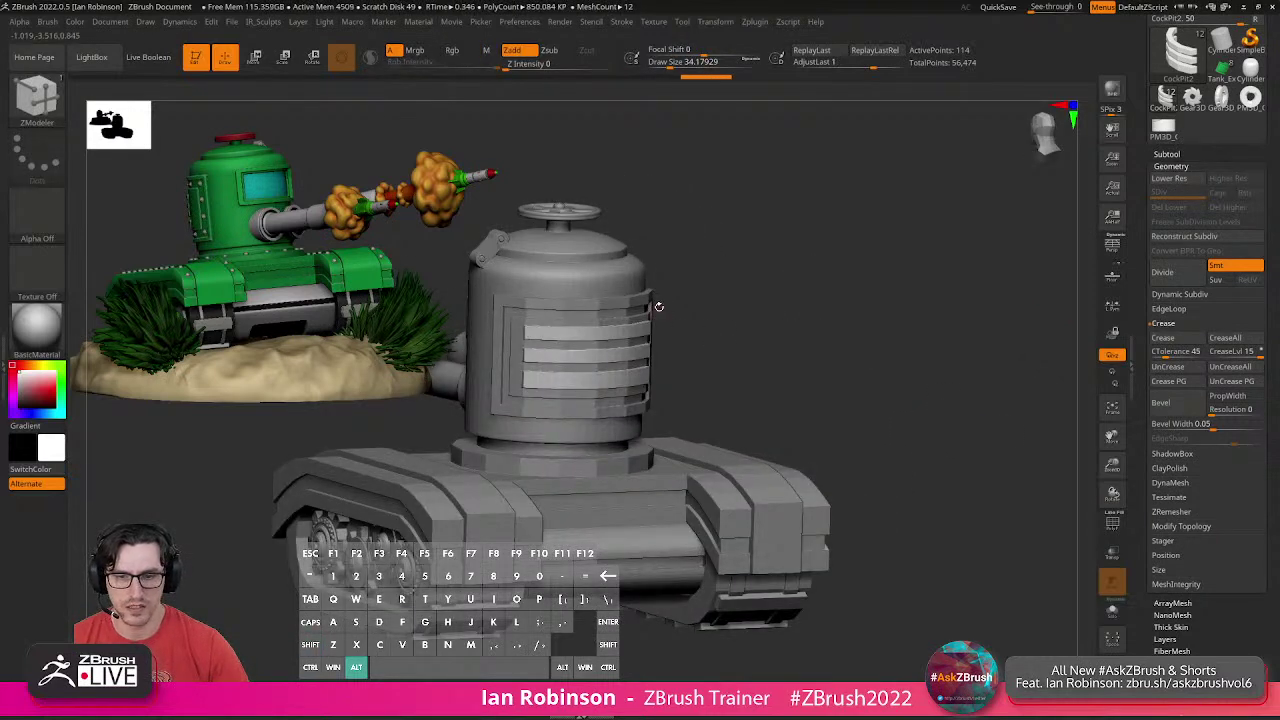
Select the cockpit's back panel and turn on its Dynamic Subdivision preview.
{"action": "left_click", "coordinate": [655, 307], "text": "alt"}
{"action": "left_click_drag", "start_coordinate": [780, 297], "coordinate": [880, 393]}
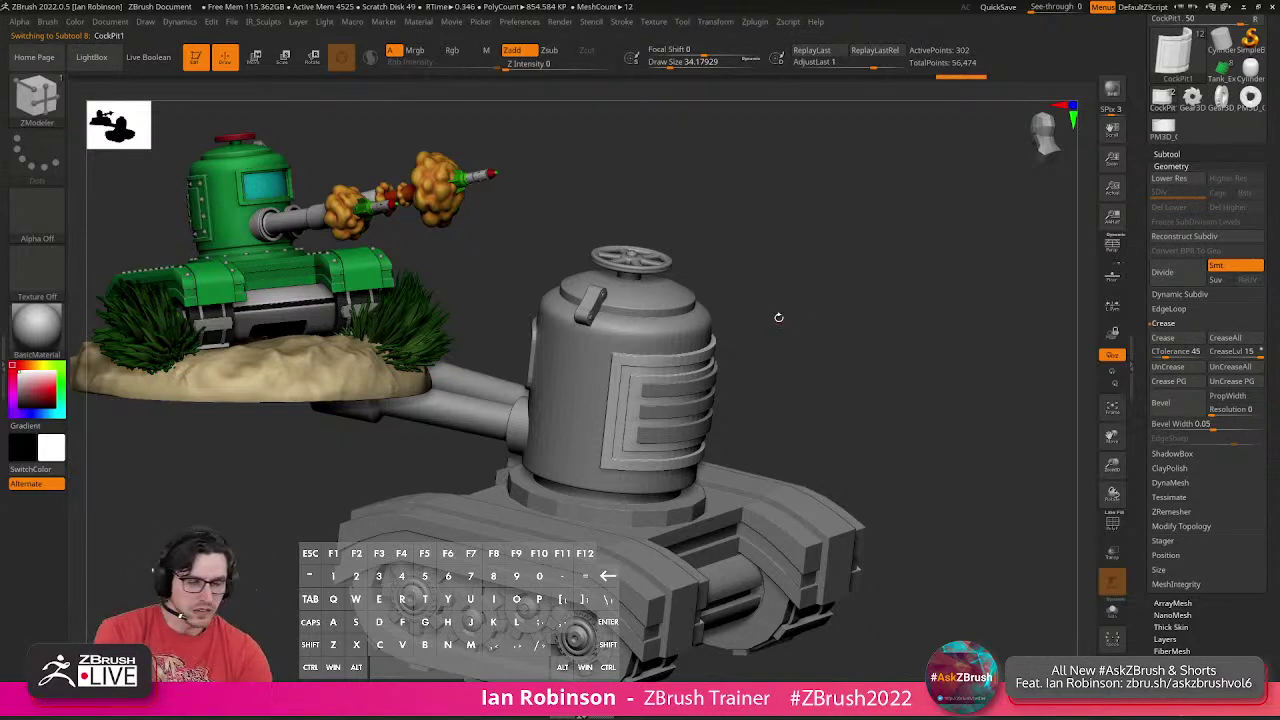
{"action": "mouse_move", "coordinate": [829, 334]}
{"action": "left_mouse_down"}
{"action": "mouse_move", "coordinate": [818, 358]}
{"action": "mouse_move", "coordinate": [829, 354]}
{"action": "left_mouse_up"}
{"action": "left_click_drag", "start_coordinate": [822, 307], "coordinate": [894, 349], "text": "alt"}
Select the cockpit's base ring and show its polyframe to examine the ring's faces around the cockpit.
{"action": "left_click", "coordinate": [712, 555], "text": "alt"}
{"action": "key", "text": "shift+f"}
{"action": "key", "text": "shift+f"}
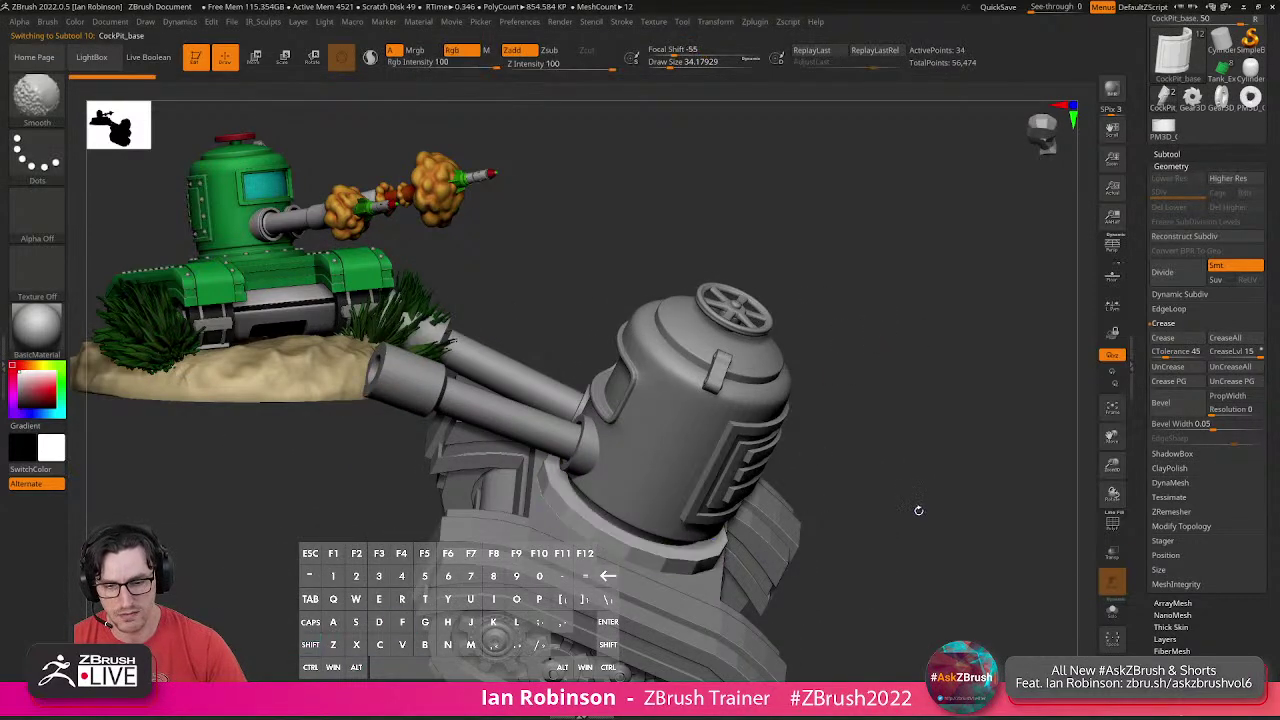
{"action": "key", "text": "2"}
{"action": "left_click_drag", "start_coordinate": [930, 474], "coordinate": [890, 482], "text": "alt"}
{"action": "left_click_drag", "start_coordinate": [765, 500], "coordinate": [800, 545], "text": "alt"}
{"action": "key", "text": "shift+f"}
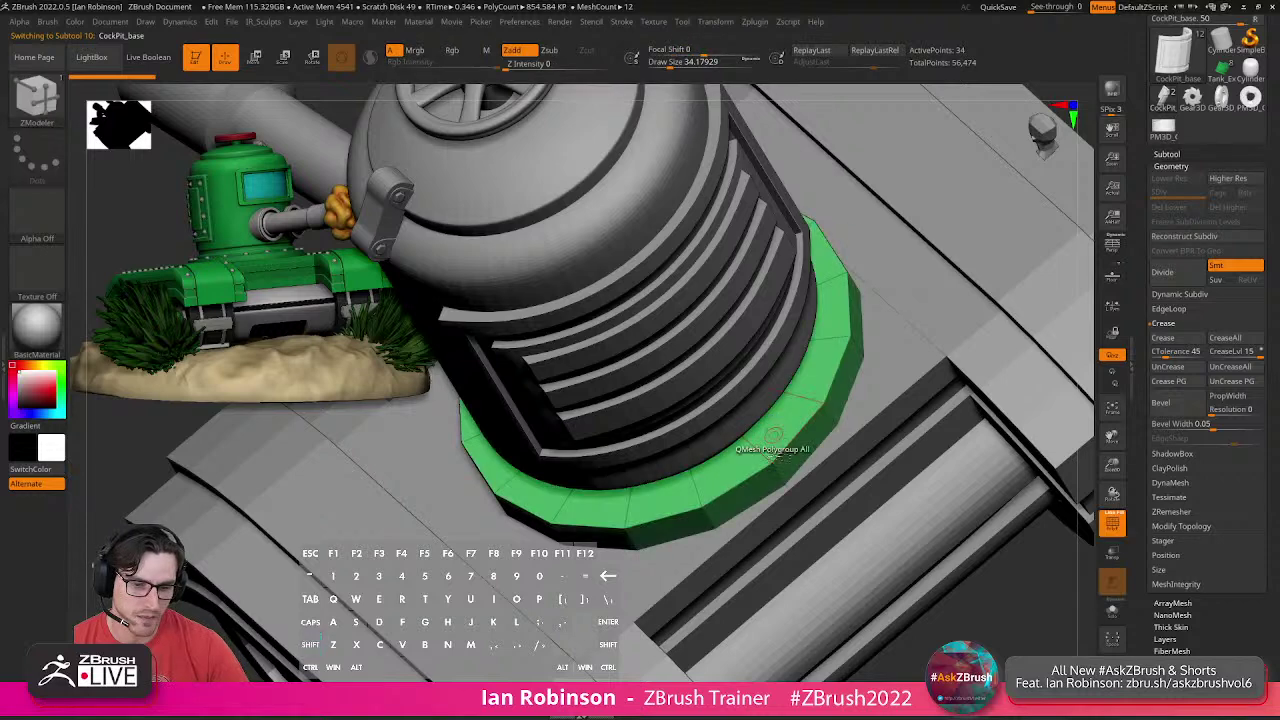
{"action": "key", "text": "f"}
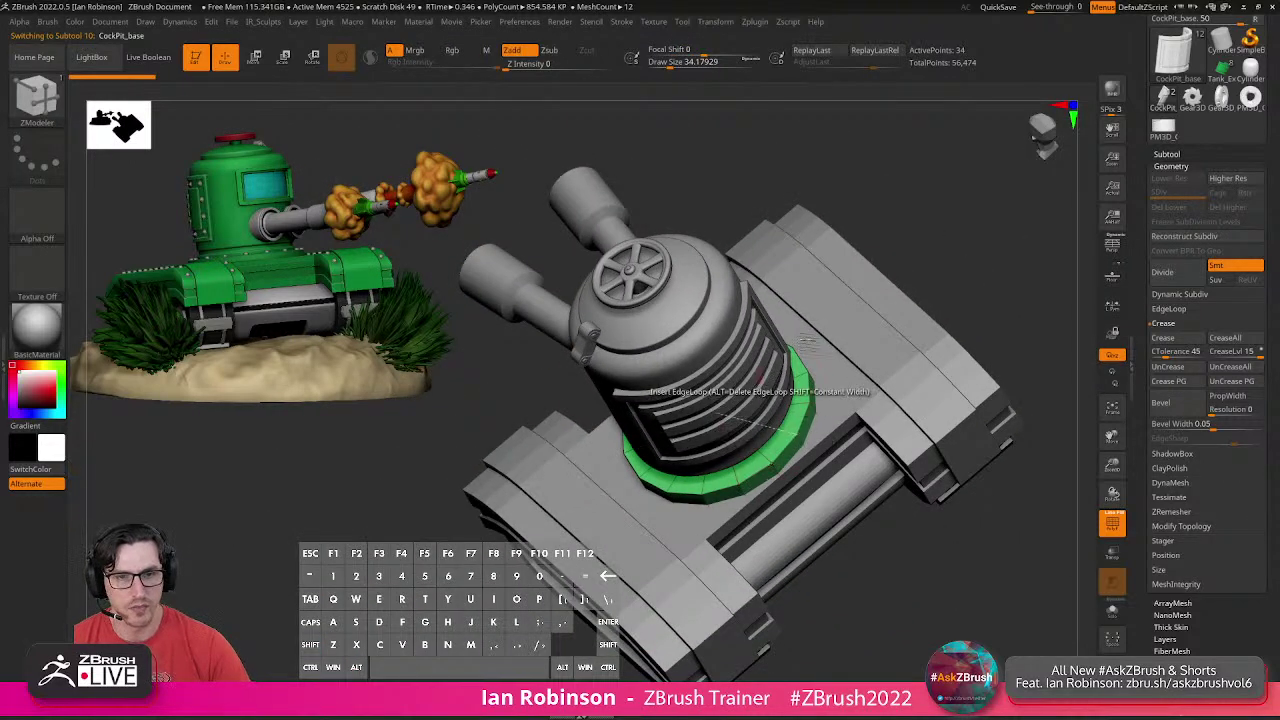
Switch to the web browser and open the Resource Center downloads page on pixologic.com.
{"action": "mouse_move", "coordinate": [1222, 70]}
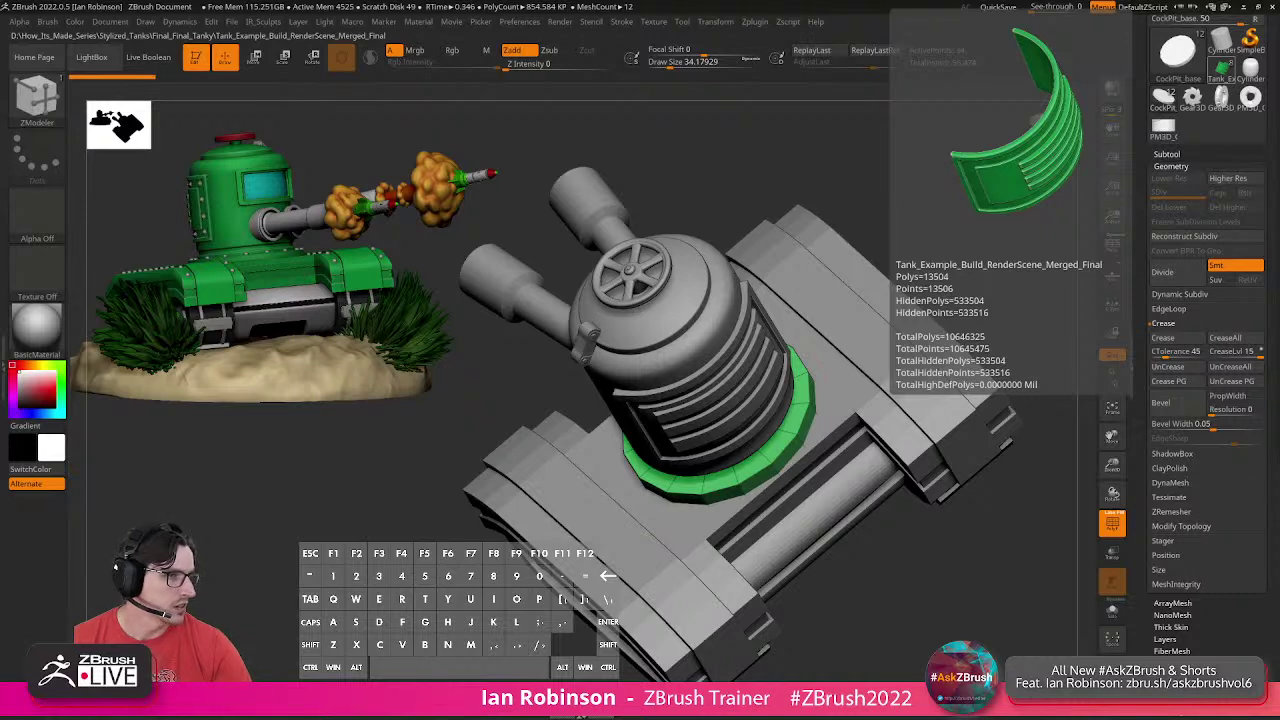
{"action": "left_click_drag", "start_coordinate": [1279, 62], "coordinate": [518, 16]}
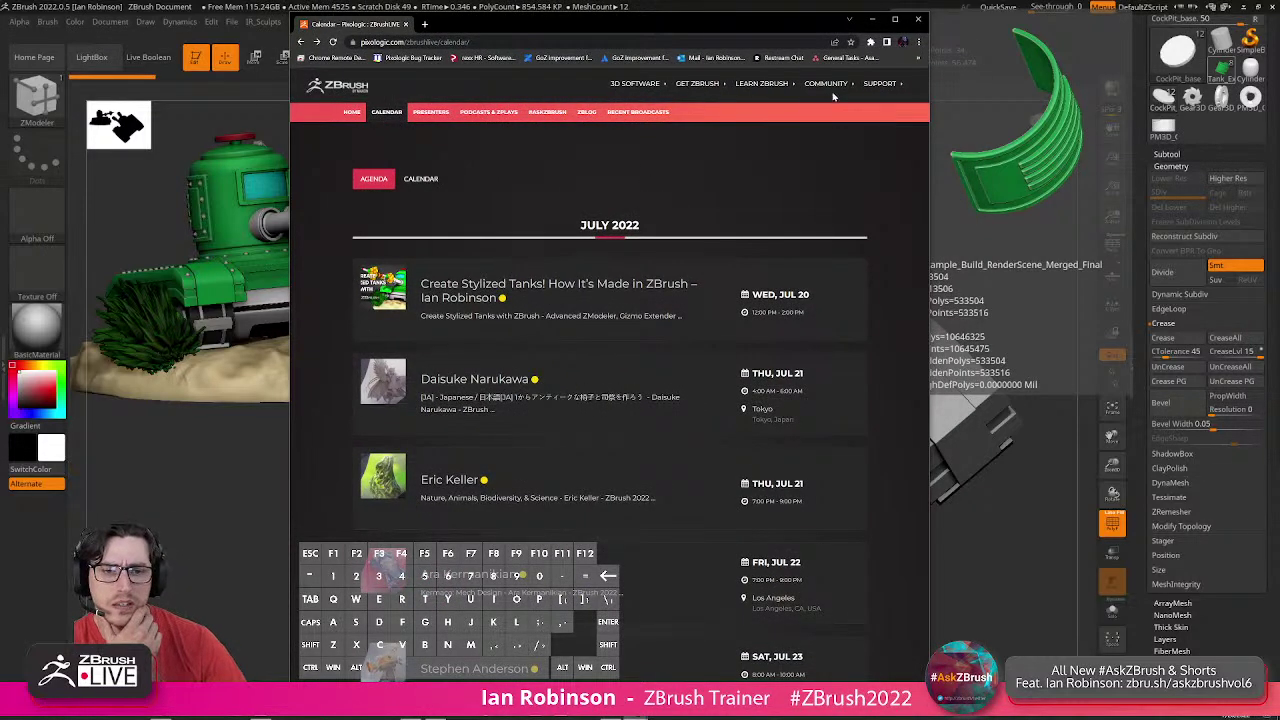
{"action": "mouse_move", "coordinate": [877, 90]}
{"action": "mouse_move", "coordinate": [835, 90]}
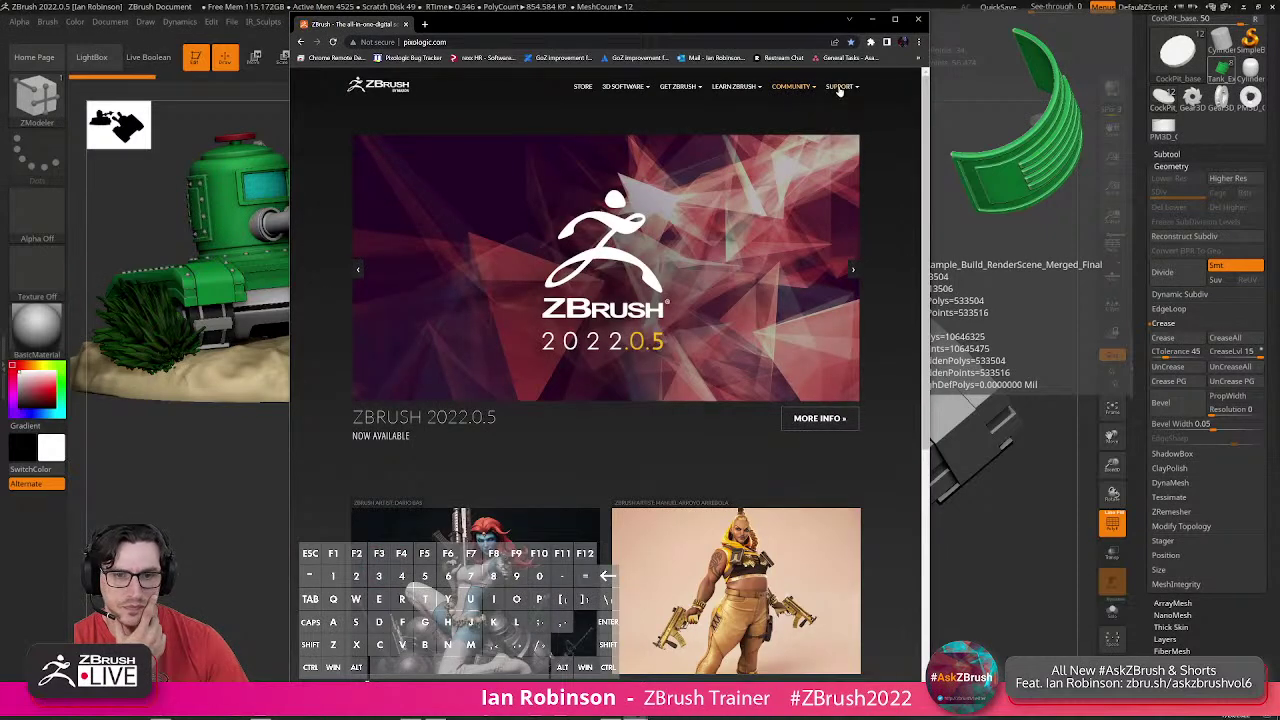
{"action": "left_click", "coordinate": [856, 177]}
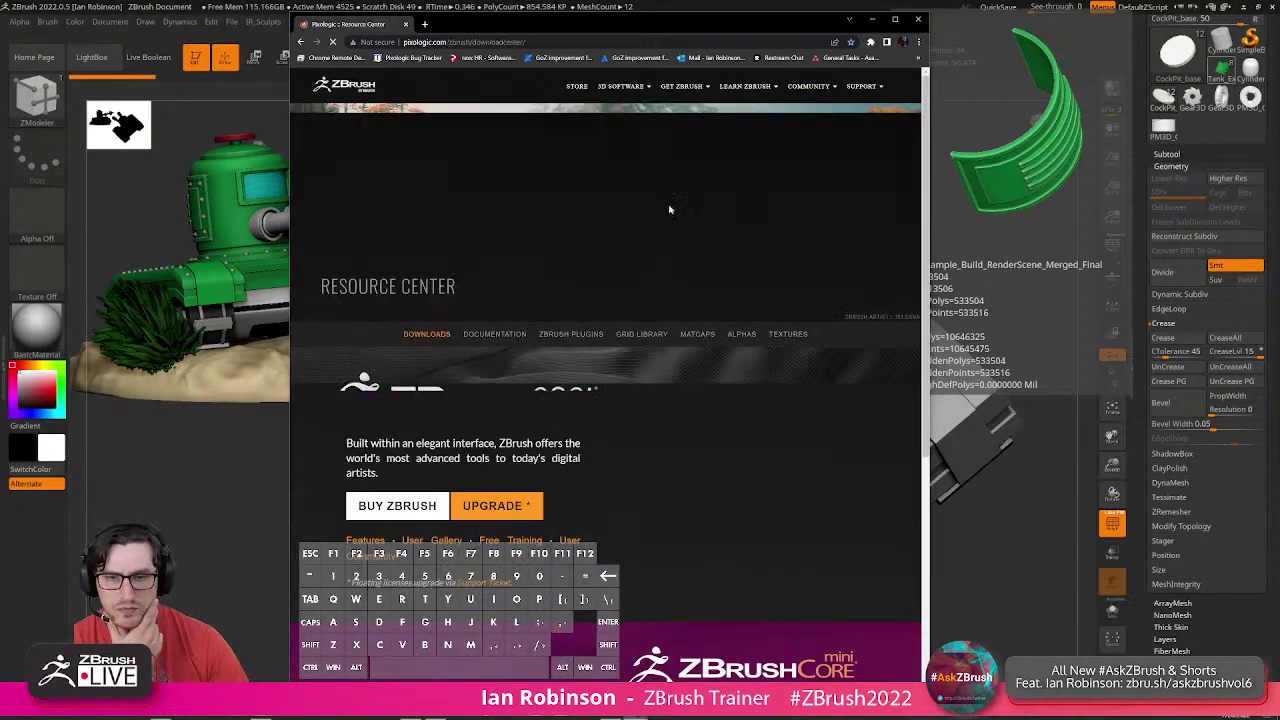
Open Pixologic's ZBrush Plugins page, examine the plugin listings down to IMM Draw Size and PrecisionExtract, and select the page address.
{"action": "scroll", "coordinate": [604, 203], "scroll_direction": "down", "scroll_amount": 4}
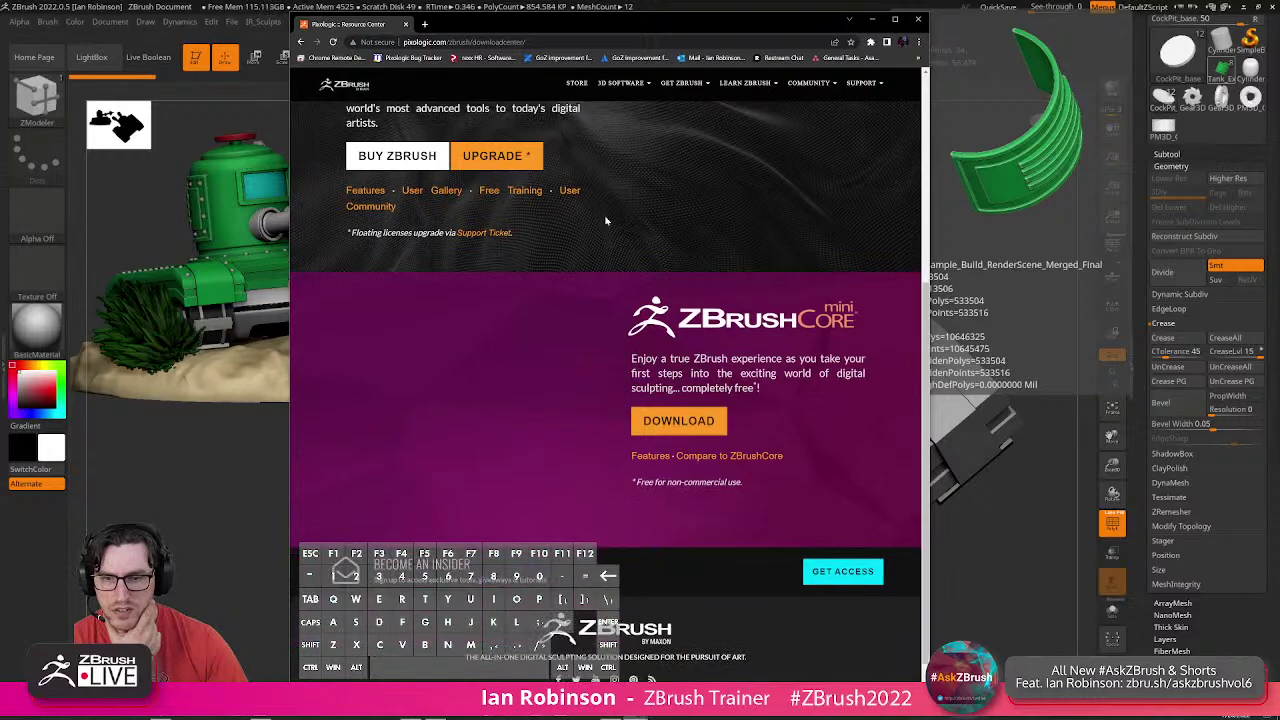
{"action": "scroll", "coordinate": [600, 205], "scroll_direction": "up", "scroll_amount": 2}
{"action": "scroll", "coordinate": [580, 206], "scroll_direction": "down", "scroll_amount": 5}
{"action": "scroll", "coordinate": [586, 212], "scroll_direction": "down", "scroll_amount": 9}
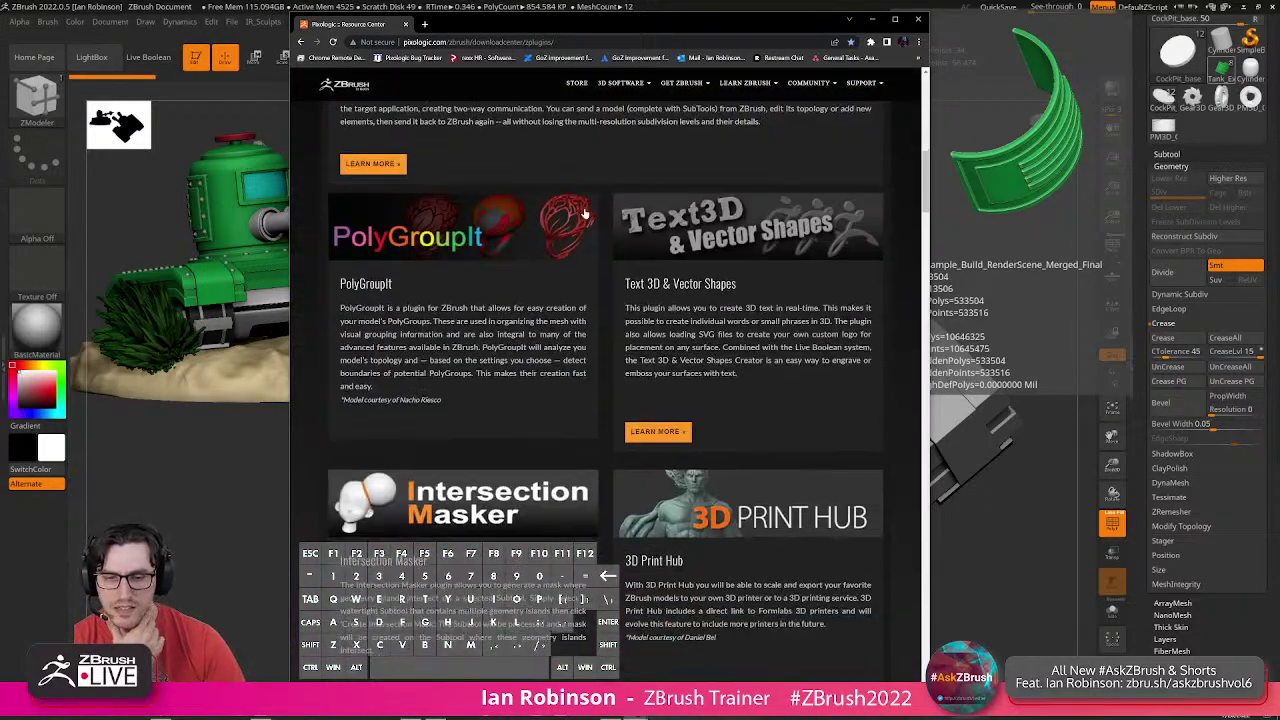
{"action": "scroll", "coordinate": [587, 213], "scroll_direction": "down", "scroll_amount": 10}
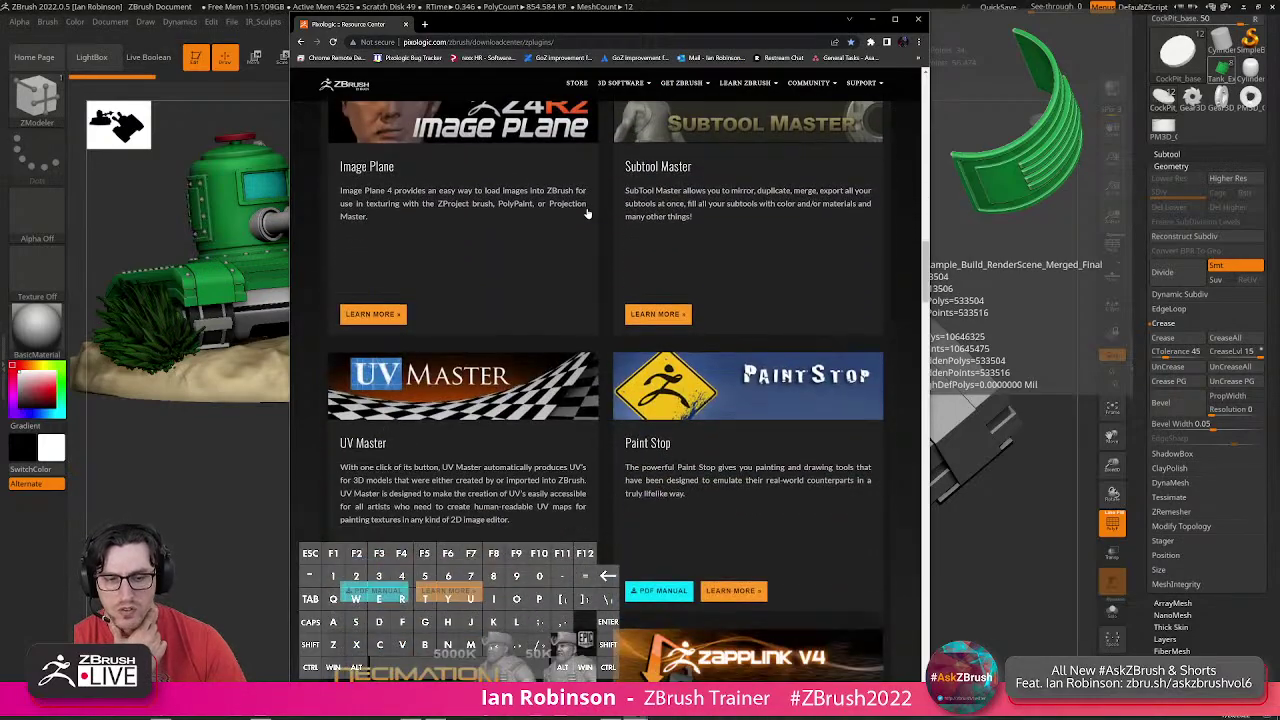
{"action": "scroll", "coordinate": [591, 213], "scroll_direction": "down", "scroll_amount": 8}
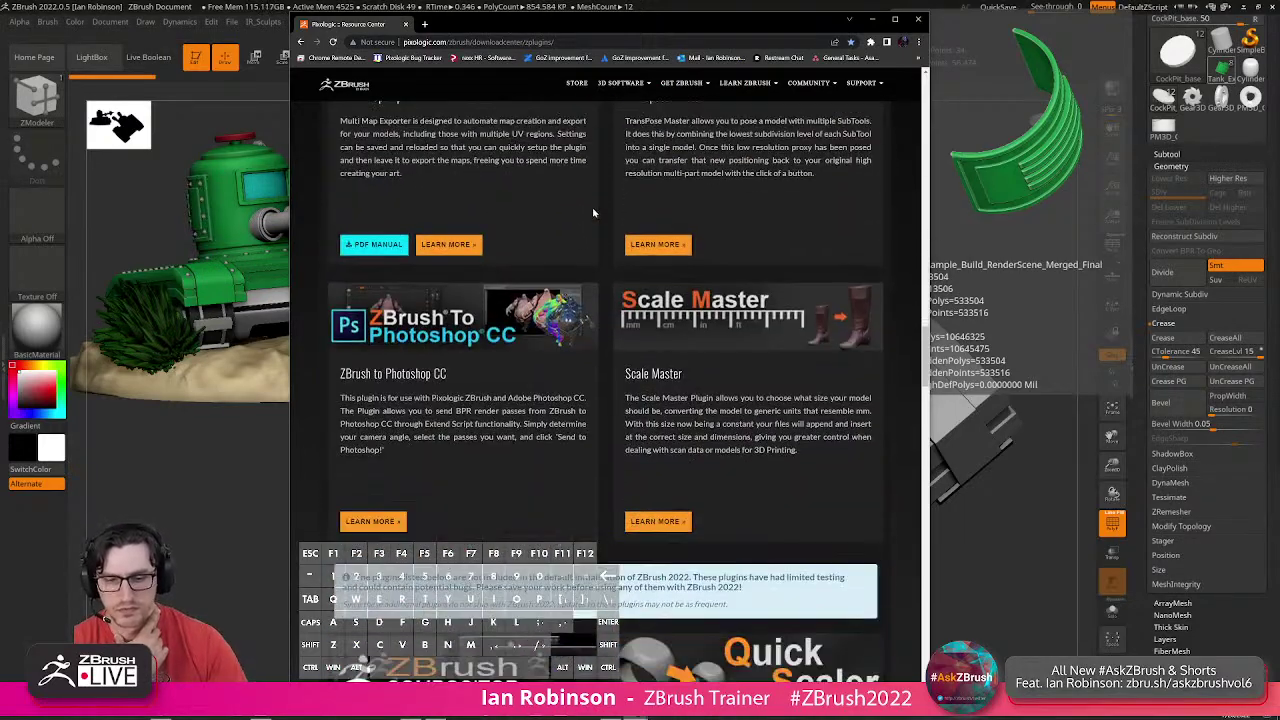
{"action": "scroll", "coordinate": [596, 211], "scroll_direction": "down", "scroll_amount": 8}
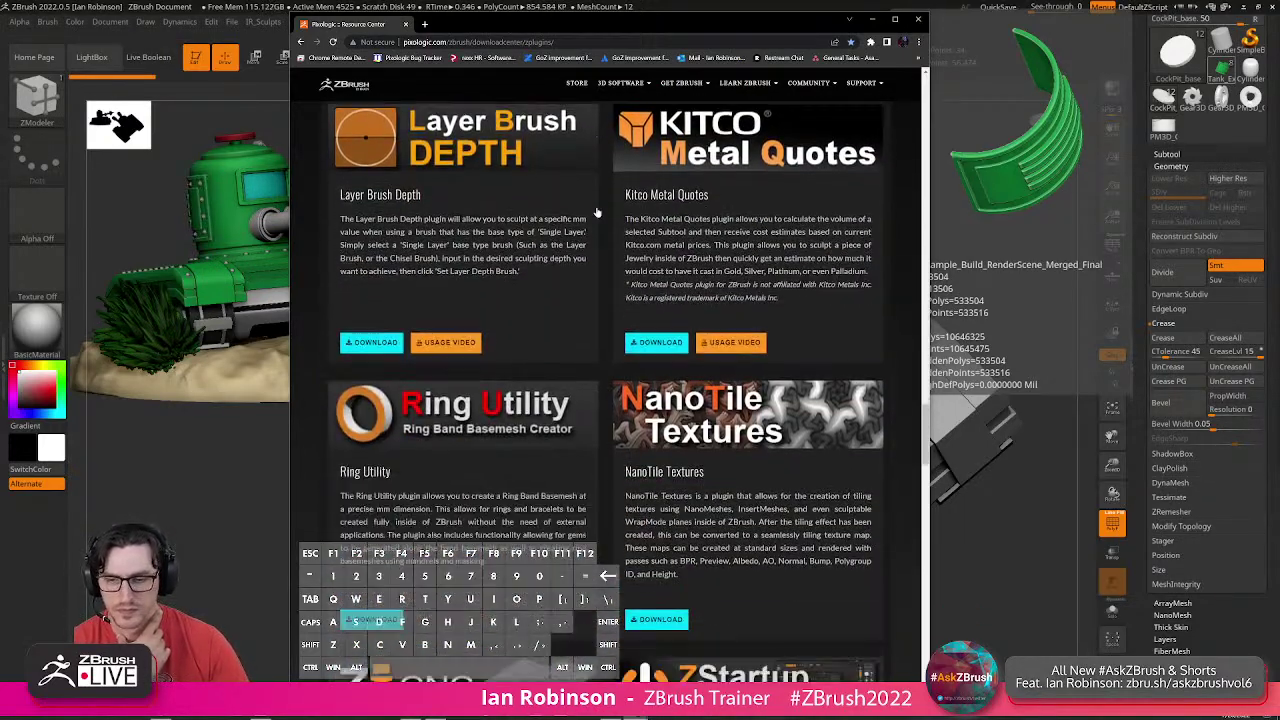
{"action": "scroll", "coordinate": [596, 212], "scroll_direction": "down", "scroll_amount": 8}
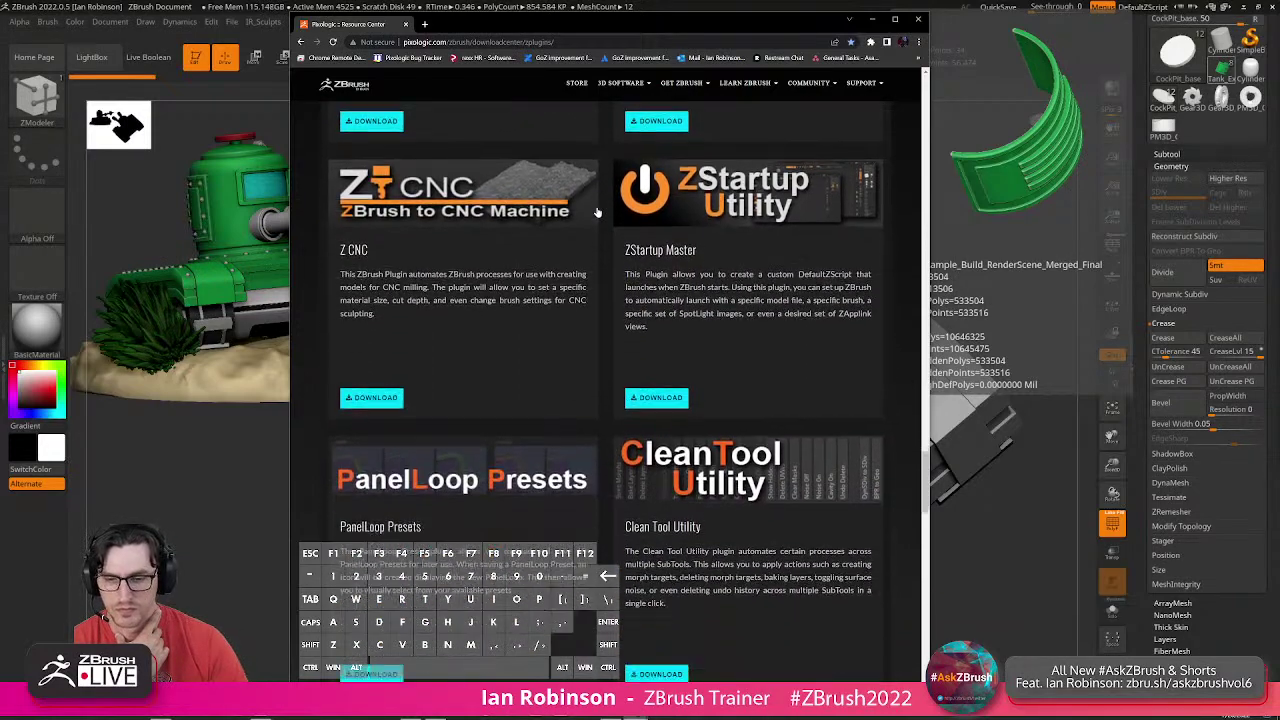
{"action": "scroll", "coordinate": [596, 212], "scroll_direction": "down", "scroll_amount": 2}
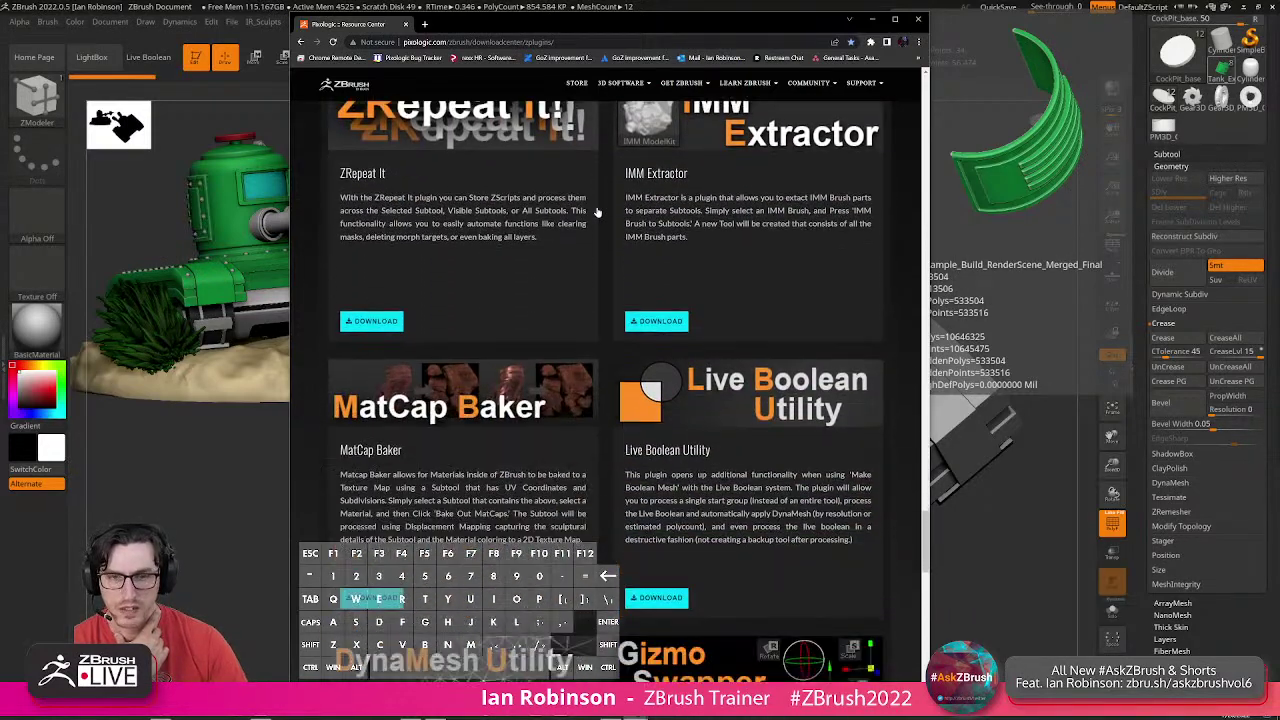
{"action": "scroll", "coordinate": [614, 229], "scroll_direction": "up", "scroll_amount": 1}
{"action": "scroll", "coordinate": [623, 194], "scroll_direction": "down", "scroll_amount": 8}
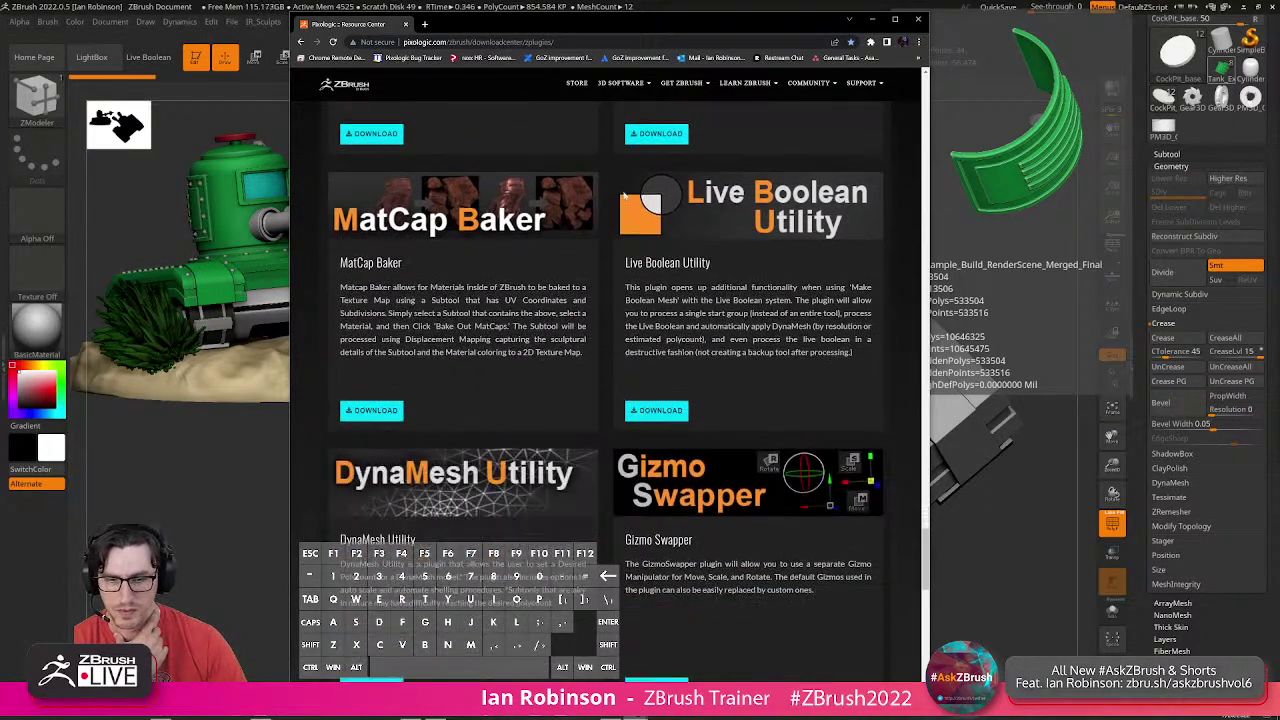
{"action": "scroll", "coordinate": [619, 198], "scroll_direction": "down", "scroll_amount": 2}
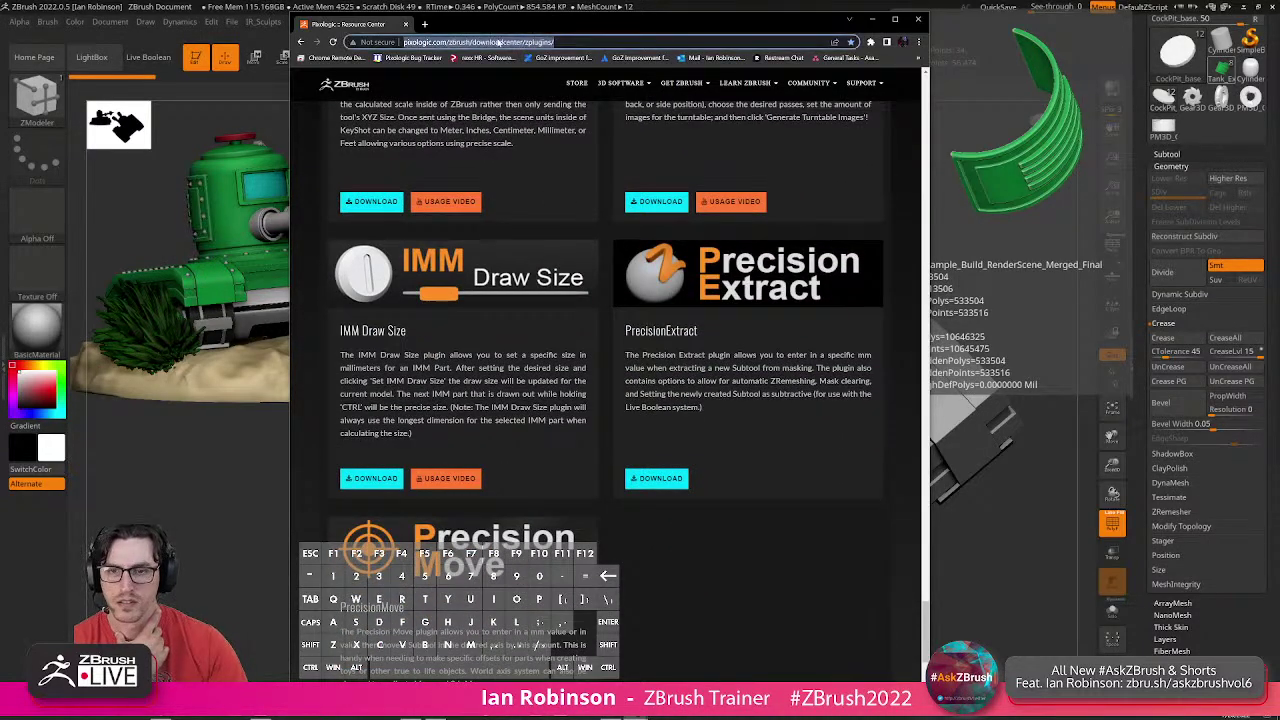
{"action": "left_click", "coordinate": [480, 42]}
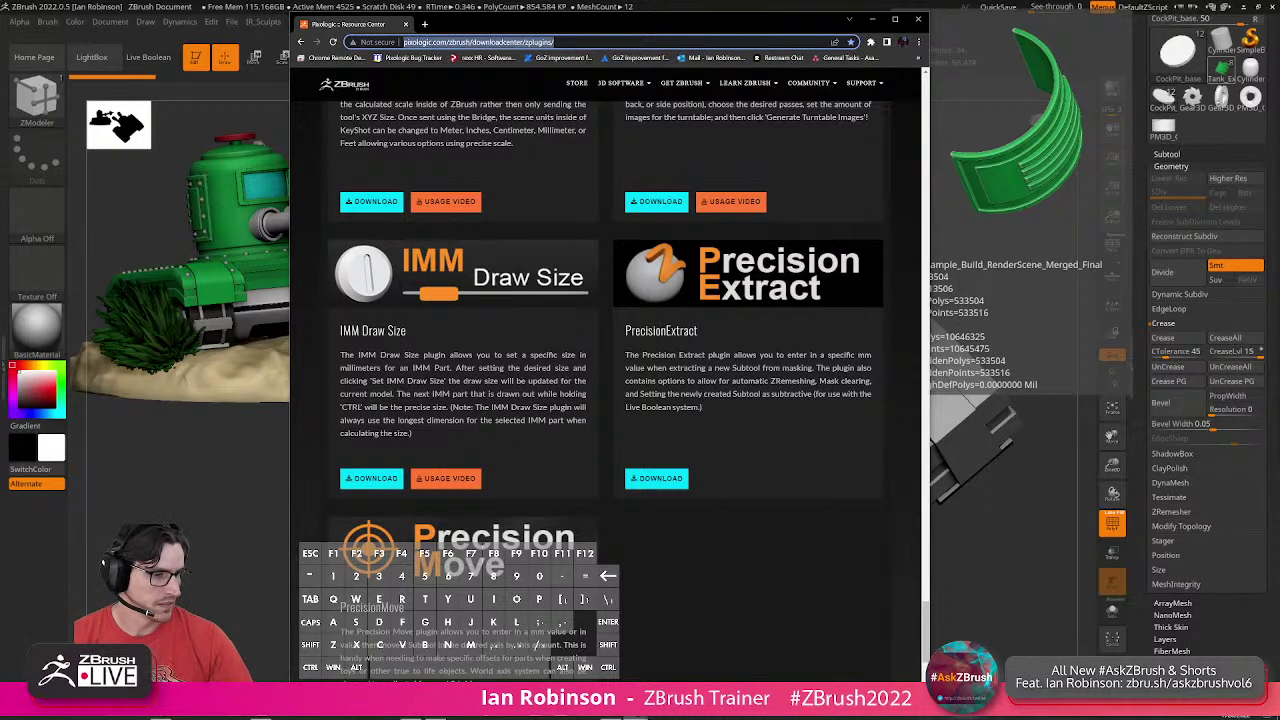
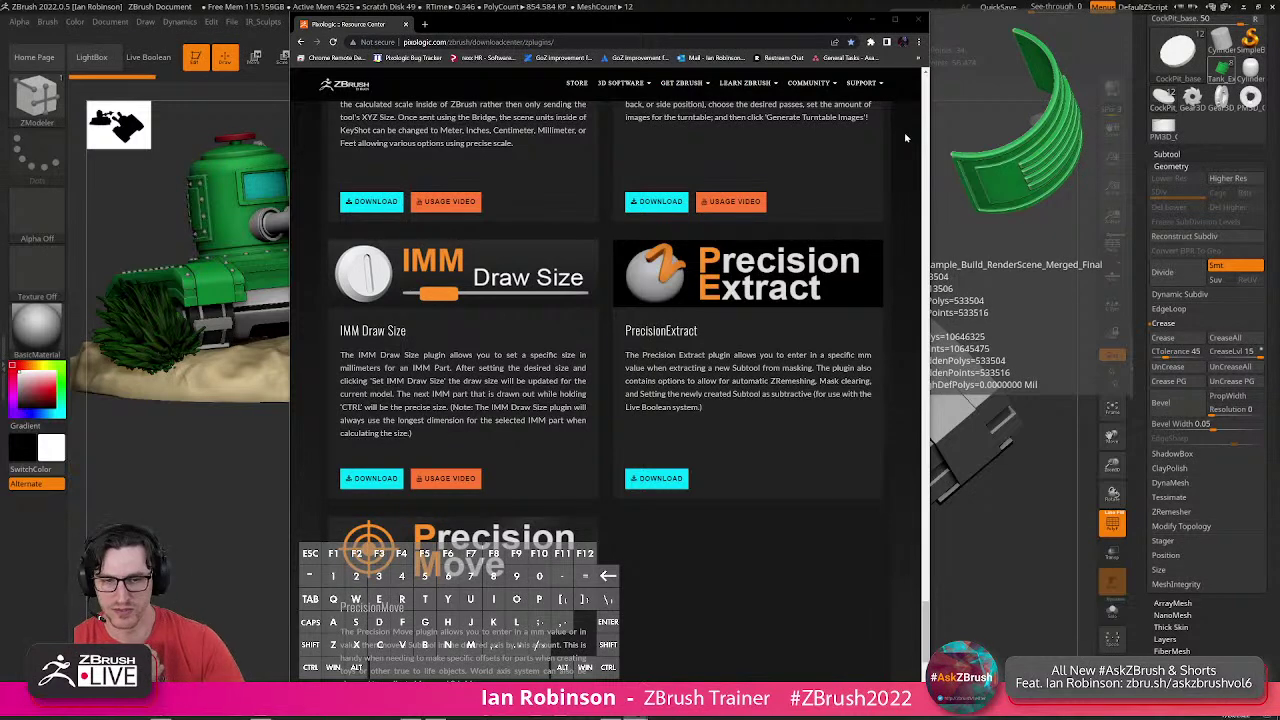
Return to ZBrush and open the IMM Draw Size plugin's settings.
{"action": "left_click", "coordinate": [872, 22]}
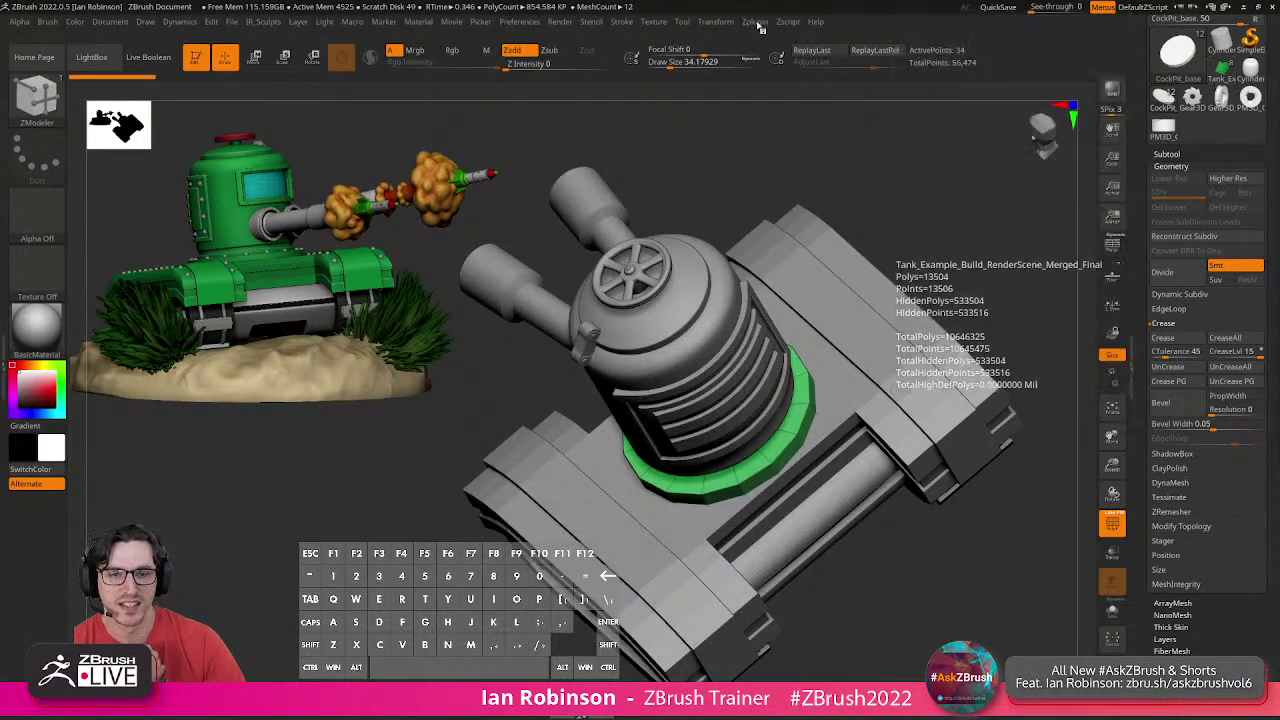
{"action": "left_click", "coordinate": [755, 22]}
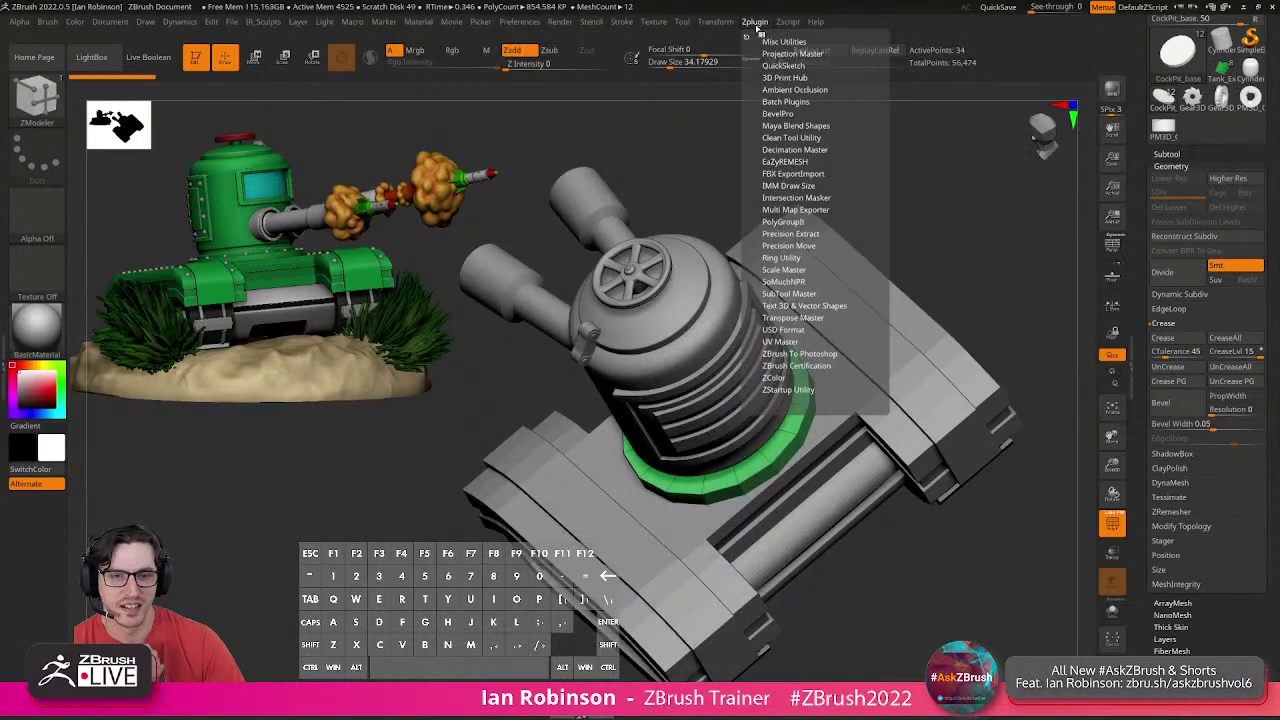
{"action": "left_click", "coordinate": [788, 185]}
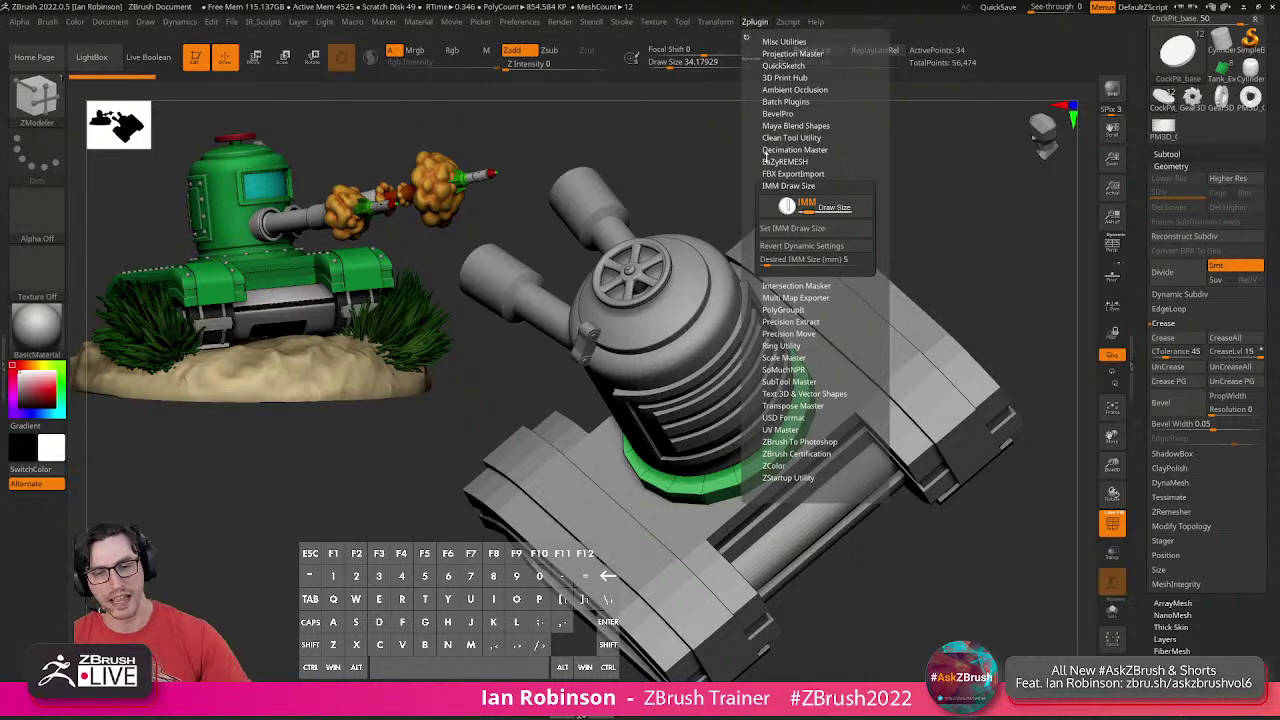
Select the tank's tread frame, show its polyframe and isolate it with Solo in a straight top view.
{"action": "left_click_drag", "start_coordinate": [970, 218], "coordinate": [822, 245]}
{"action": "left_click", "coordinate": [810, 252], "text": "alt"}
{"action": "key", "text": "shift+f"}
{"action": "left_click_drag", "start_coordinate": [920, 230], "coordinate": [928, 198], "text": "alt"}
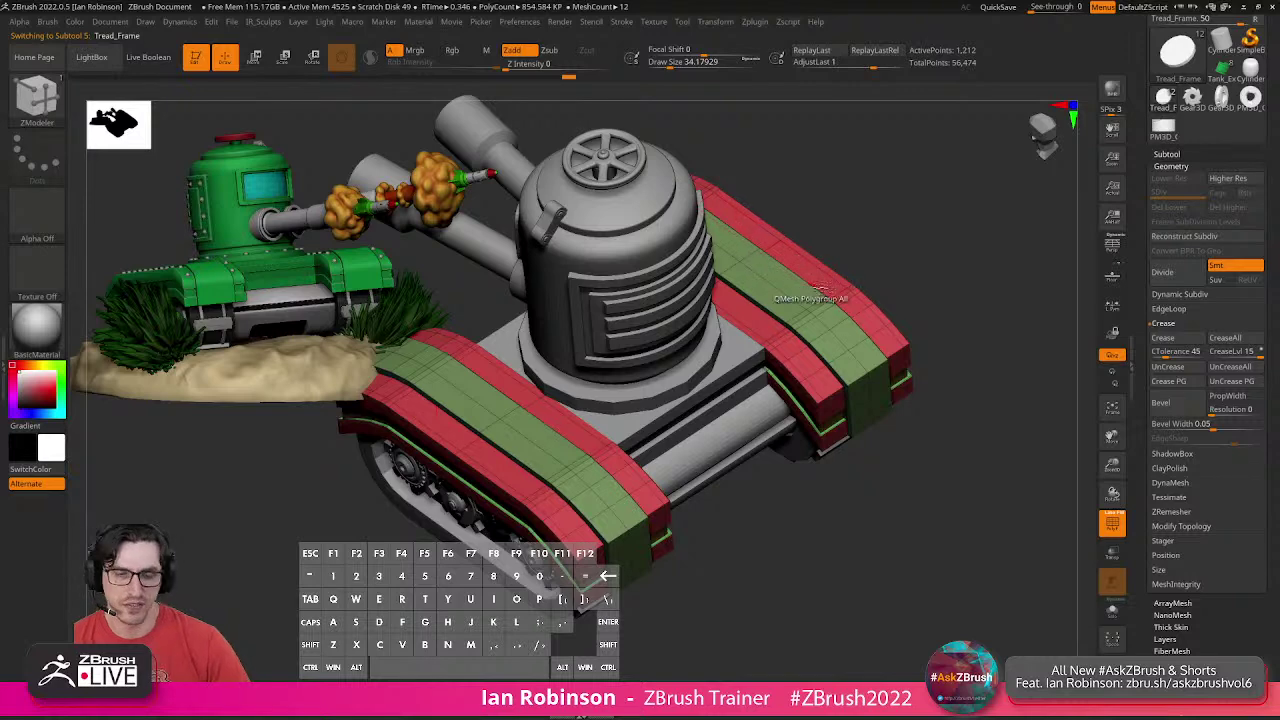
{"action": "left_click_drag", "start_coordinate": [850, 226], "coordinate": [840, 287]}
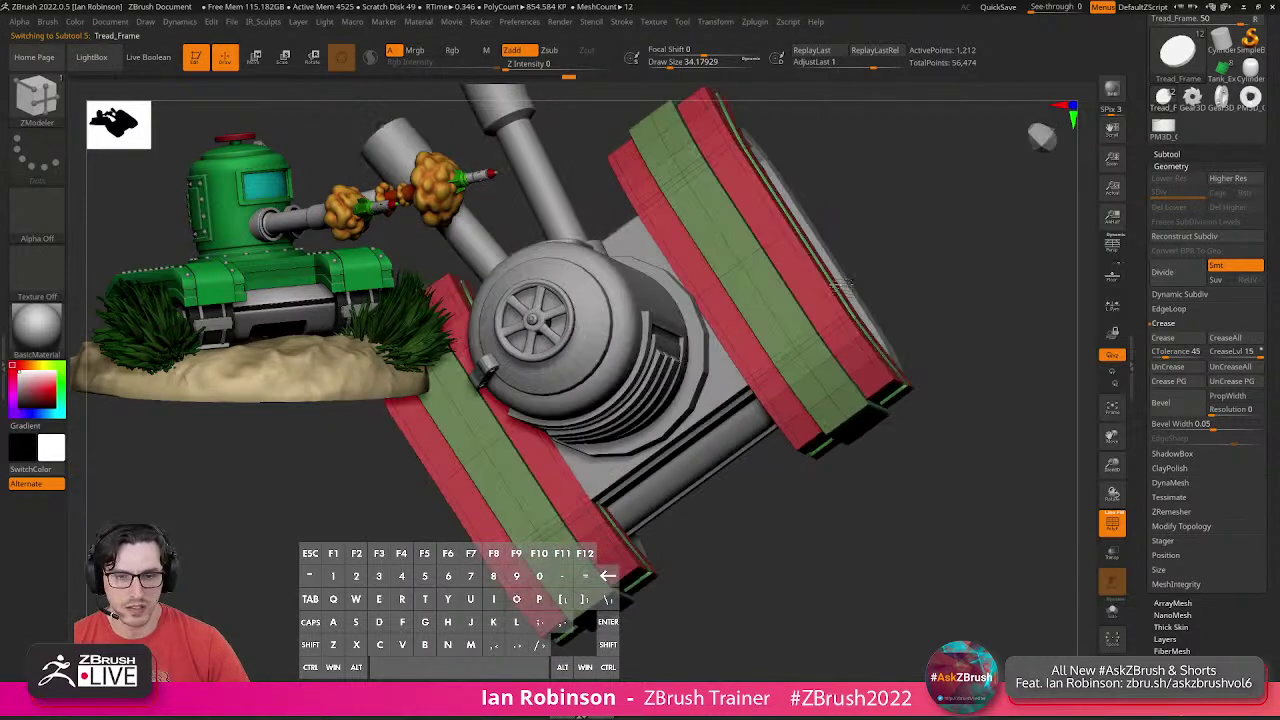
{"action": "left_click_drag", "start_coordinate": [890, 246], "coordinate": [947, 320]}
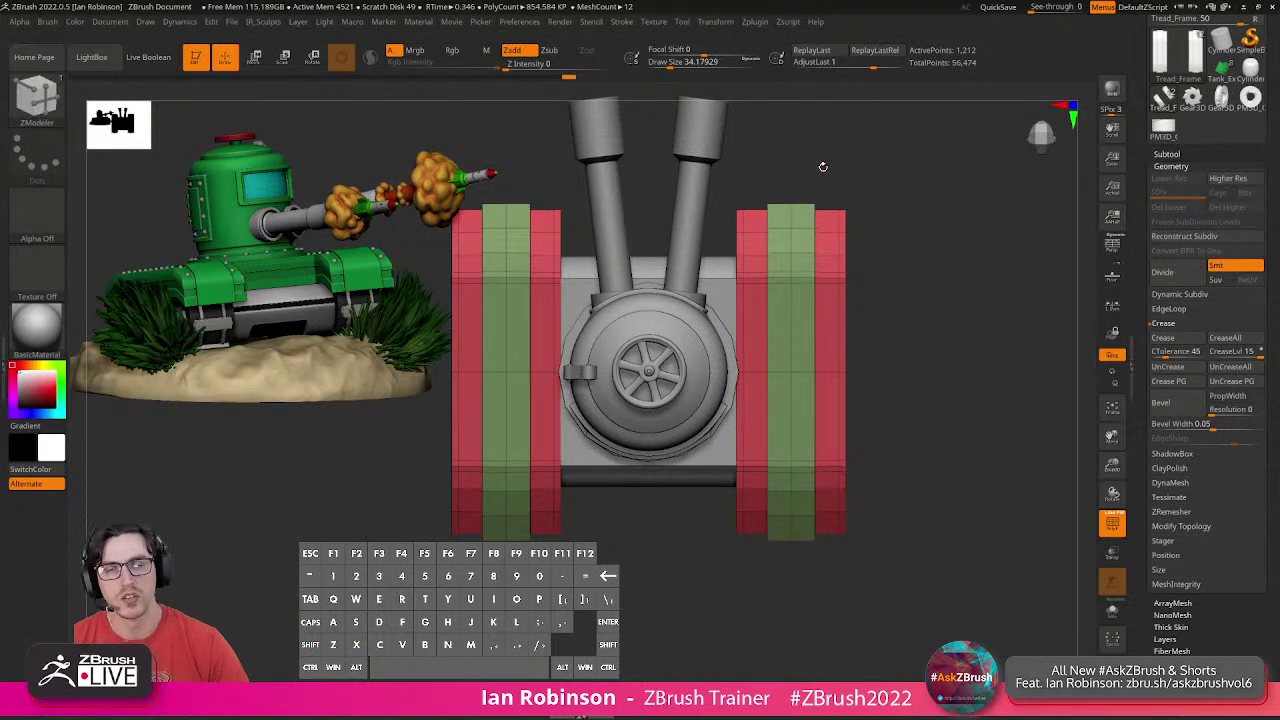
{"action": "left_click_drag", "start_coordinate": [899, 180], "coordinate": [930, 235]}
{"action": "left_click", "coordinate": [1112, 608]}
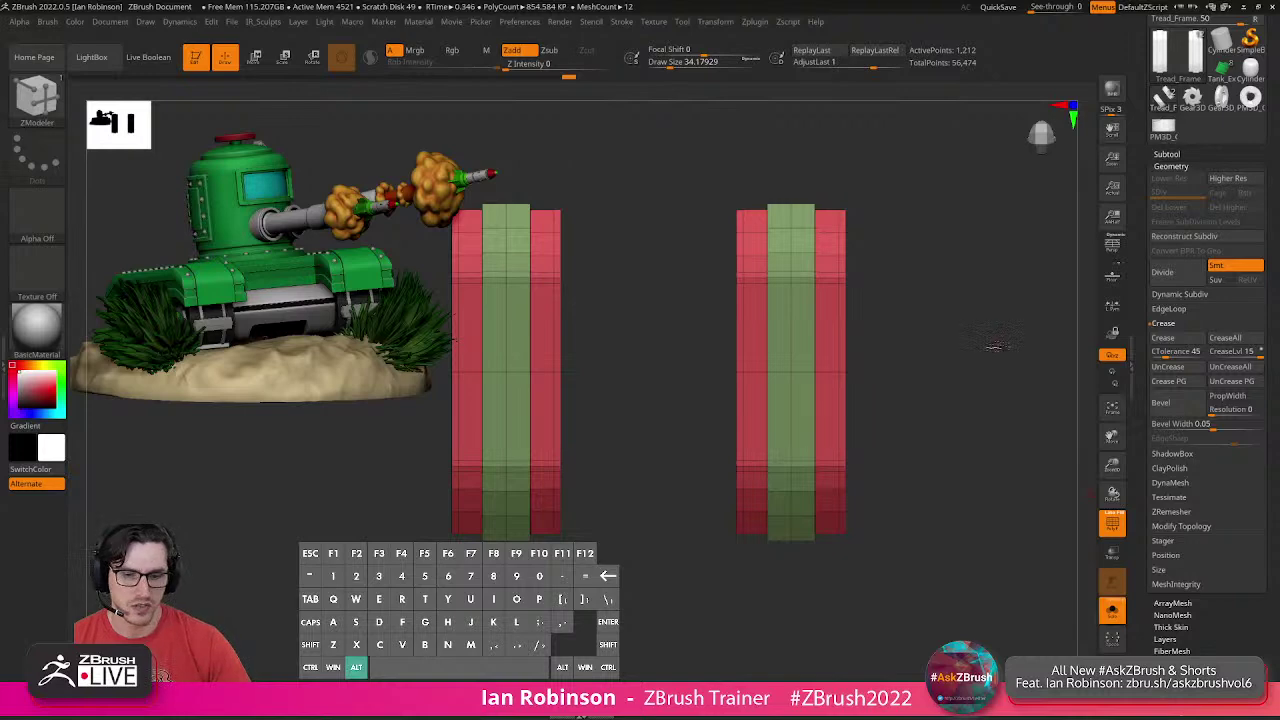
Set ZModeler's edge action to Insert with the Multiple EdgeLoops target and adjust its options, undoing a trial insertion on the tread frame.
{"action": "key", "text": "space"}
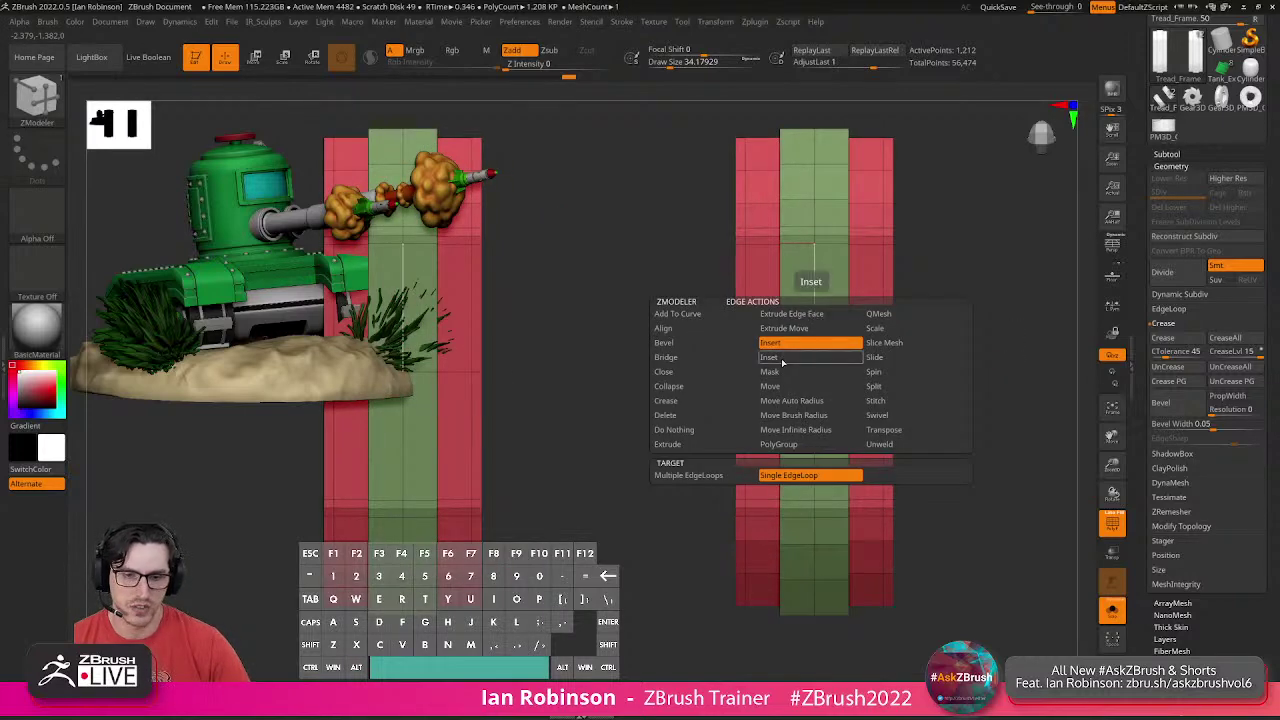
{"action": "left_click", "coordinate": [735, 471]}
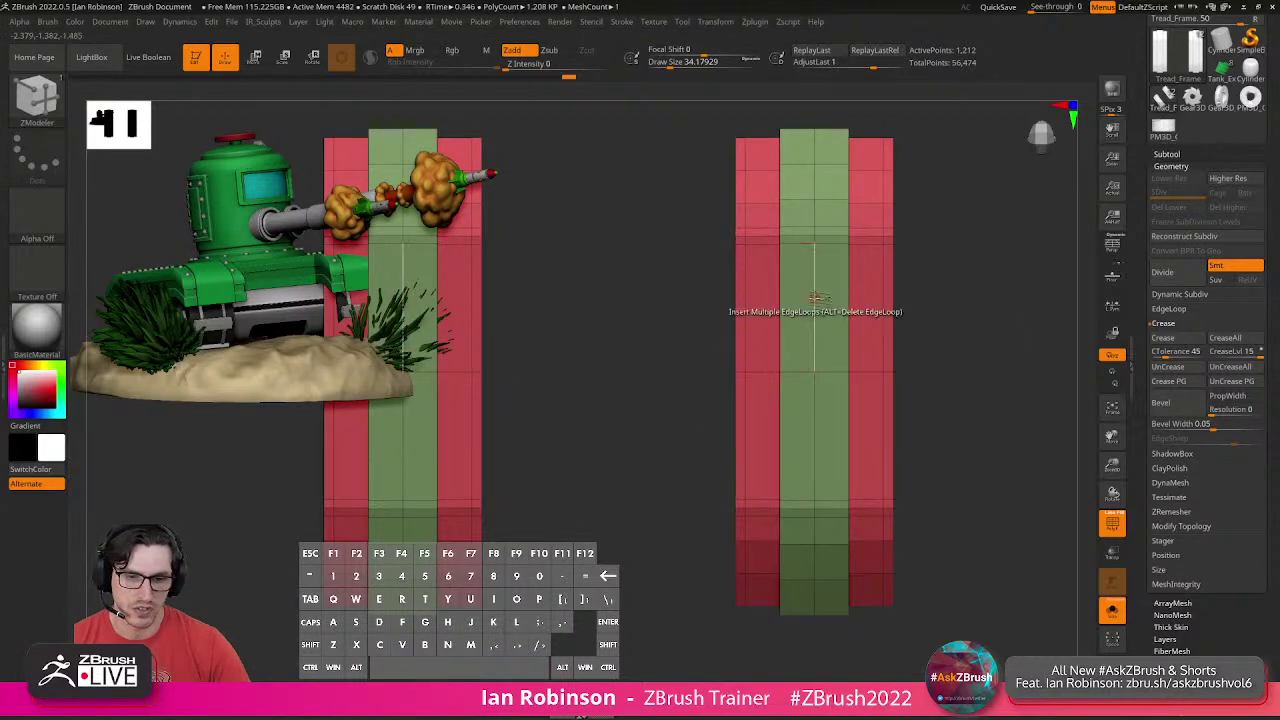
{"action": "key", "text": "space"}
{"action": "left_click", "coordinate": [728, 499]}
{"action": "left_click_drag", "start_coordinate": [810, 299], "coordinate": [818, 327]}
{"action": "key", "text": "ctrl+z"}
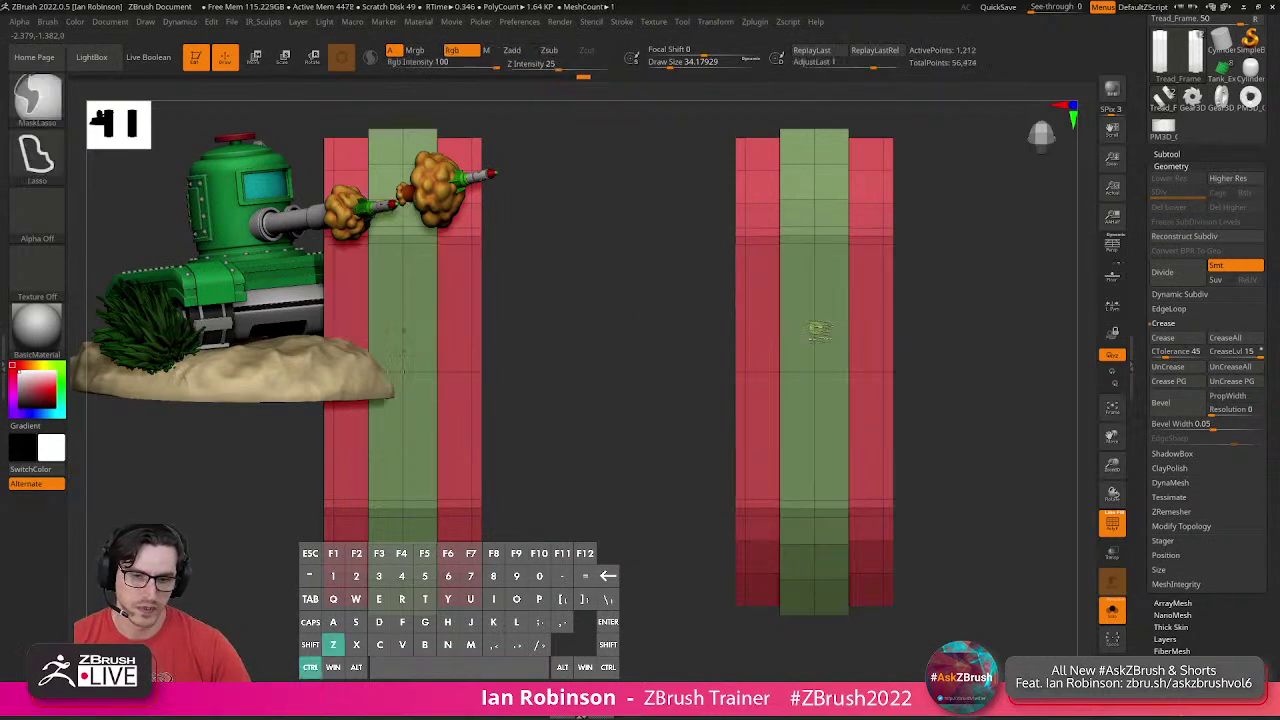
{"action": "key", "text": "space"}
{"action": "left_click", "coordinate": [882, 570]}
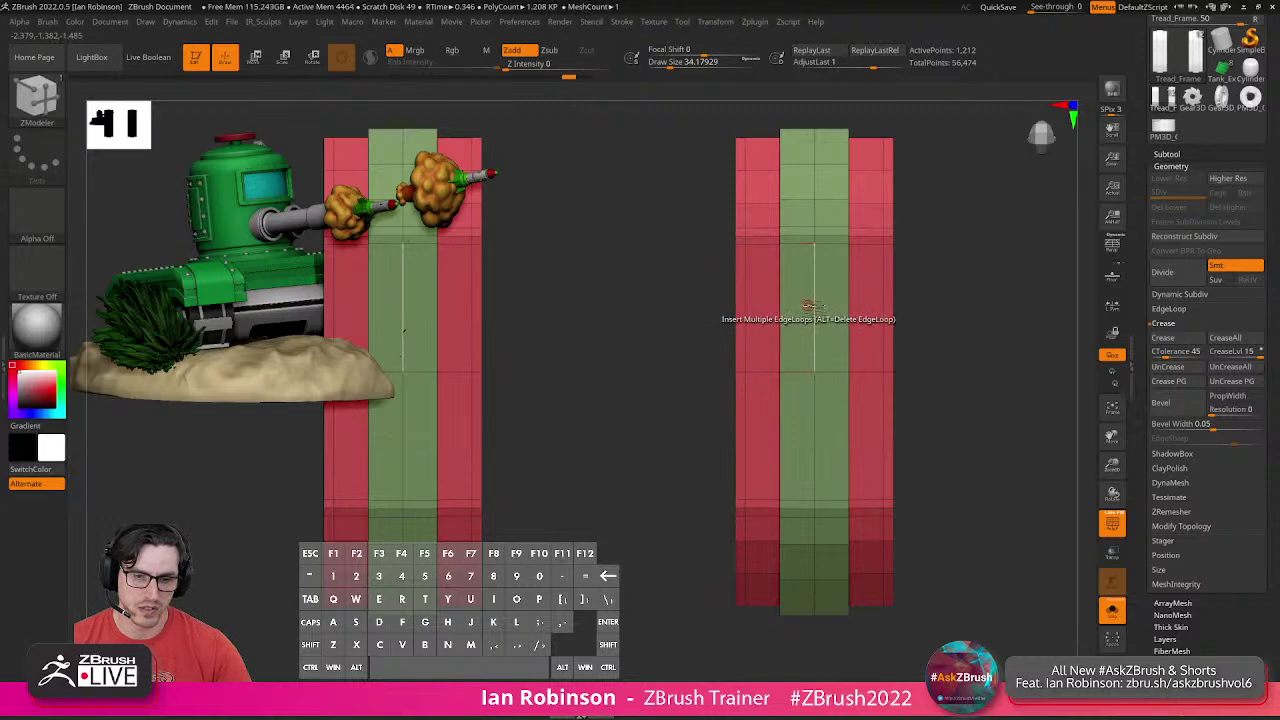
Try inserting multiple crosswise edge loops in the tread frame's middle section and undo them.
{"action": "left_click", "coordinate": [820, 429]}
{"action": "left_click_drag", "start_coordinate": [971, 453], "coordinate": [975, 432], "text": "alt"}
{"action": "left_click_drag", "start_coordinate": [985, 450], "coordinate": [934, 409]}
{"action": "key", "text": "ctrl+z"}
{"action": "key", "text": "ctrl+z"}
Insert additional crosswise edge loops along the middle length of both tread frames.
{"action": "left_click", "coordinate": [809, 332]}
{"action": "left_click", "coordinate": [818, 396]}
{"action": "left_click", "coordinate": [821, 413]}
{"action": "left_click", "coordinate": [825, 412]}
{"action": "mouse_move", "coordinate": [1003, 400]}
{"action": "left_mouse_down"}
{"action": "mouse_move", "coordinate": [967, 395]}
{"action": "mouse_move", "coordinate": [894, 423]}
{"action": "mouse_move", "coordinate": [914, 380]}
{"action": "mouse_move", "coordinate": [906, 391]}
{"action": "mouse_move", "coordinate": [944, 470]}
{"action": "mouse_move", "coordinate": [930, 476]}
{"action": "left_mouse_up"}
Choose the IMM ModelKit brush and pick its Fasteners_17 hex bolt for insertion.
{"action": "key", "text": "b"}
{"action": "key", "text": "i"}
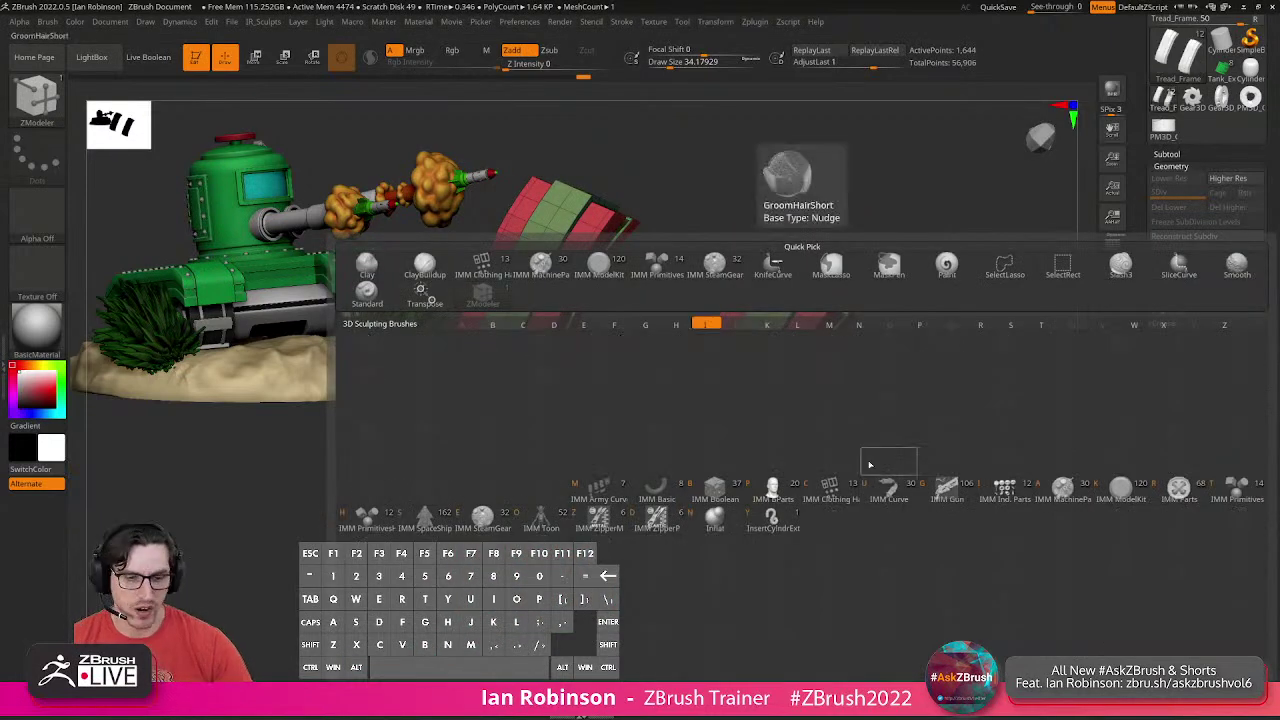
{"action": "left_click", "coordinate": [1120, 490]}
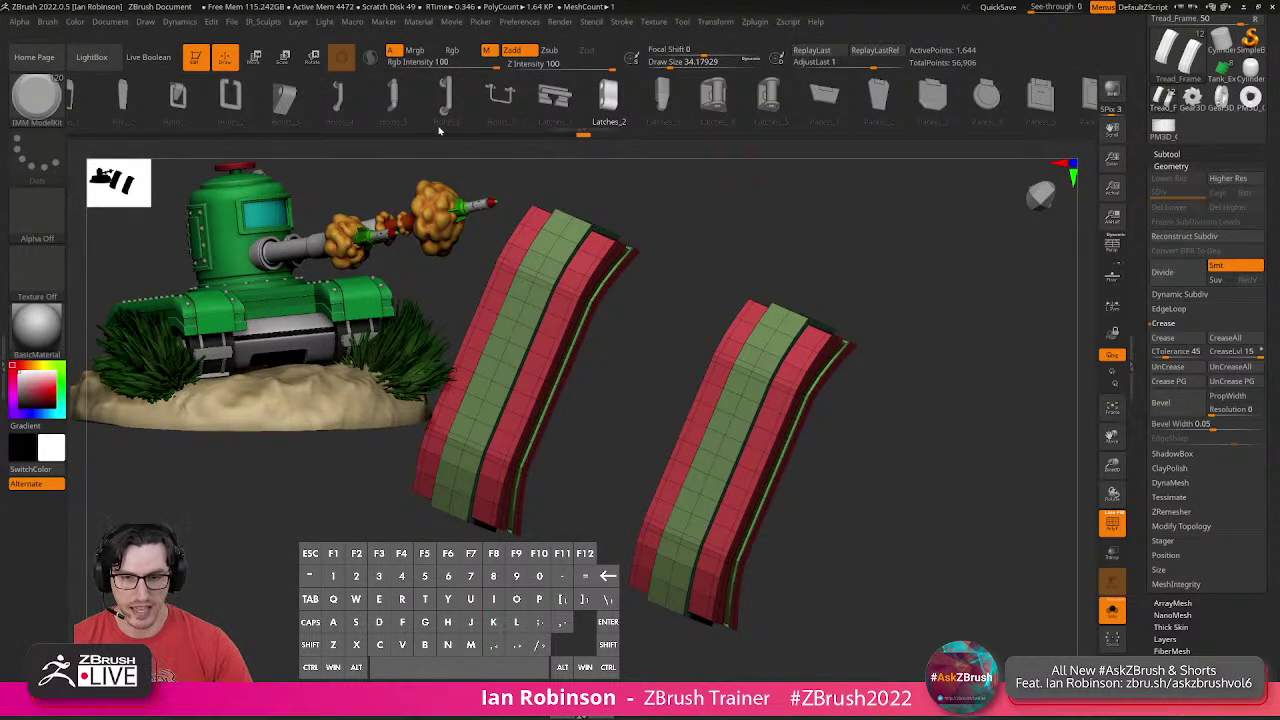
{"action": "key", "text": "m"}
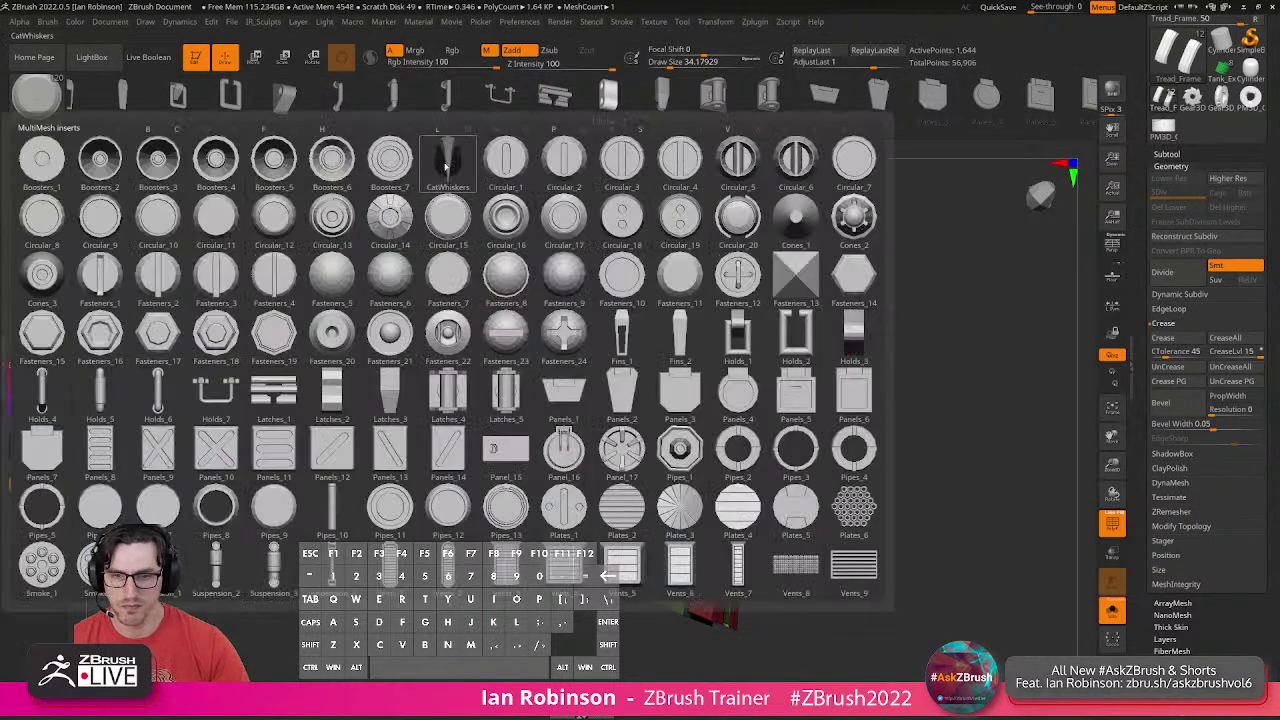
{"action": "left_click", "coordinate": [157, 335]}
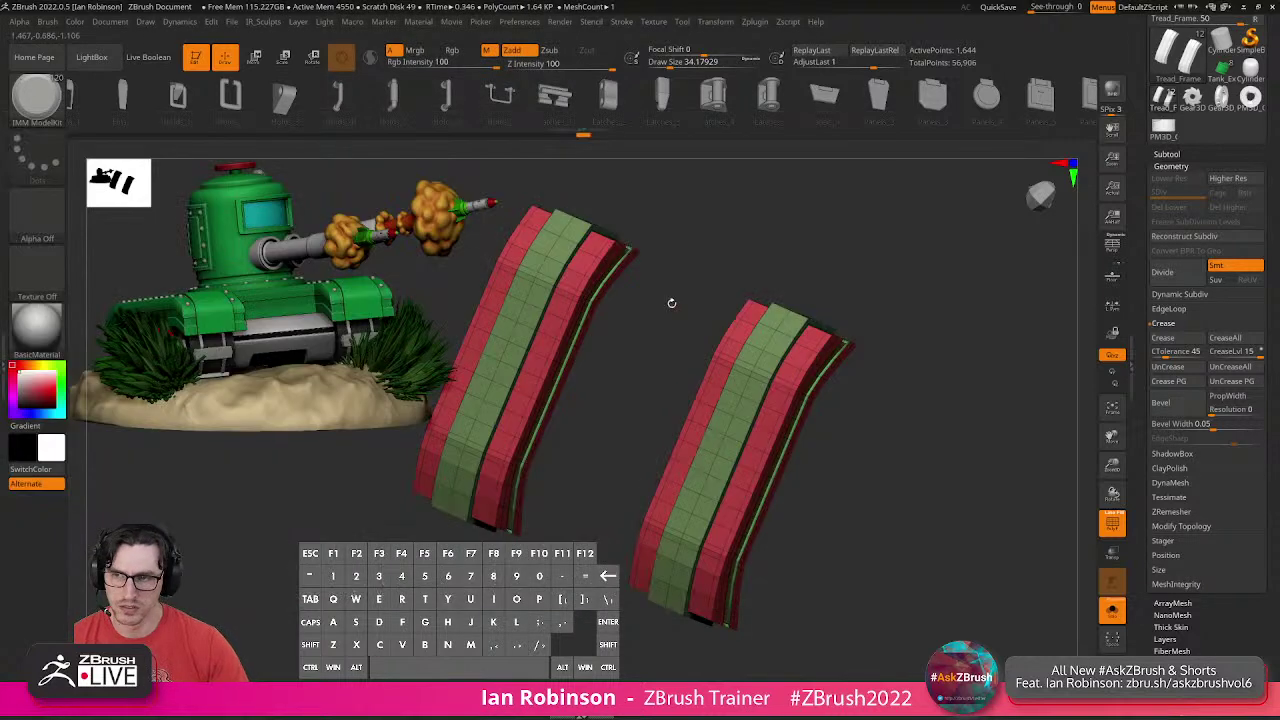
{"action": "left_click_drag", "start_coordinate": [893, 340], "coordinate": [835, 312]}
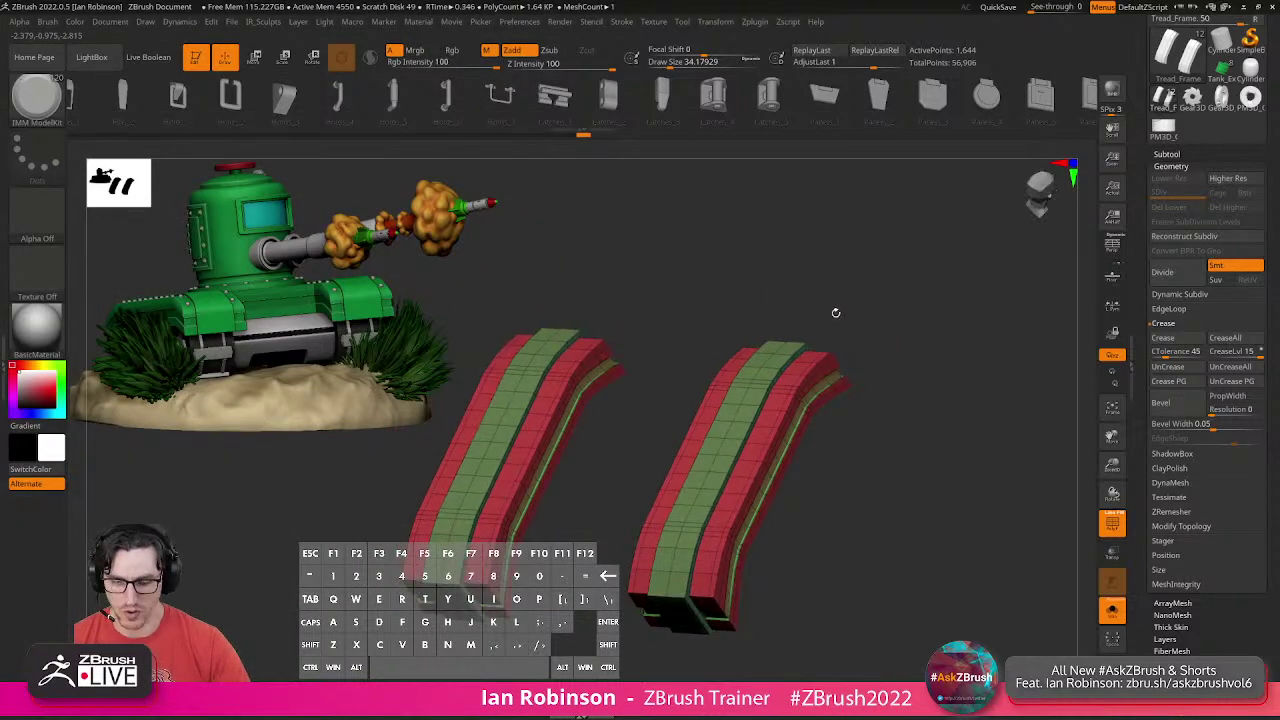
Reselect the IMM ModelKit brush and its Fasteners_17 mesh.
{"action": "key", "text": "b"}
{"action": "key", "text": "d"}
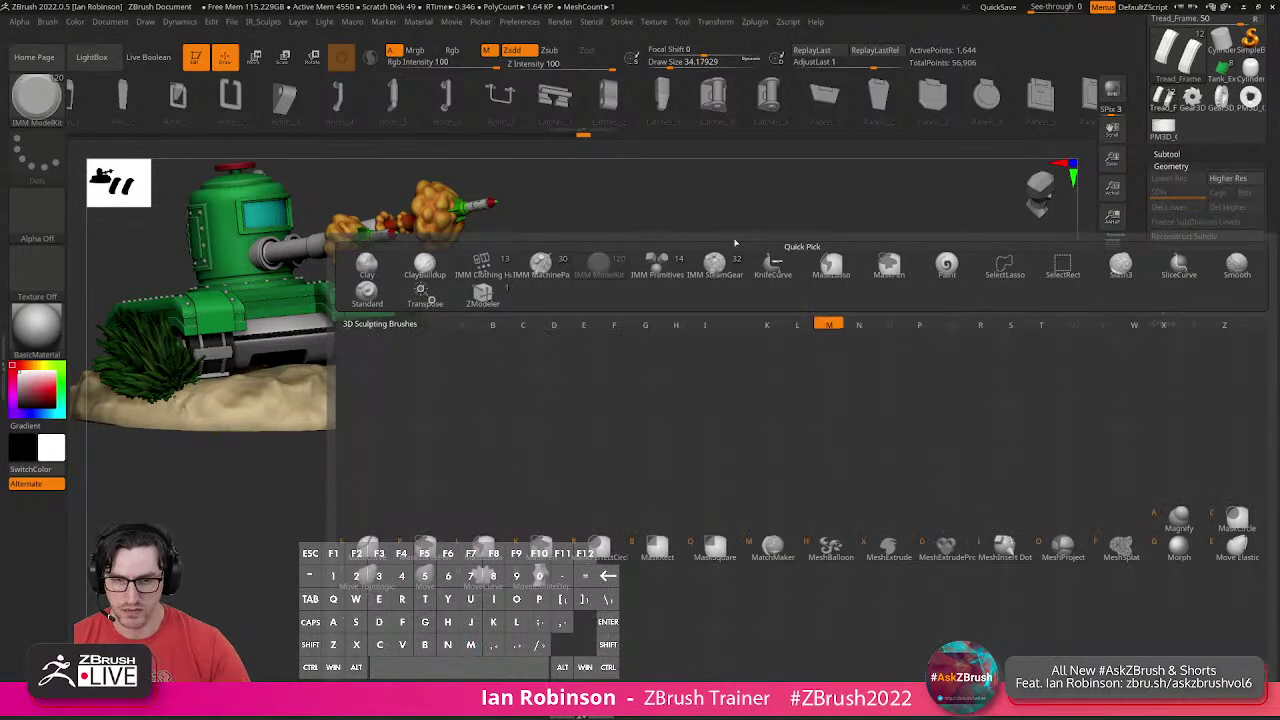
{"action": "key", "text": "r"}
{"action": "key", "text": "b"}
{"action": "key", "text": "i"}
{"action": "left_click", "coordinate": [987, 504]}
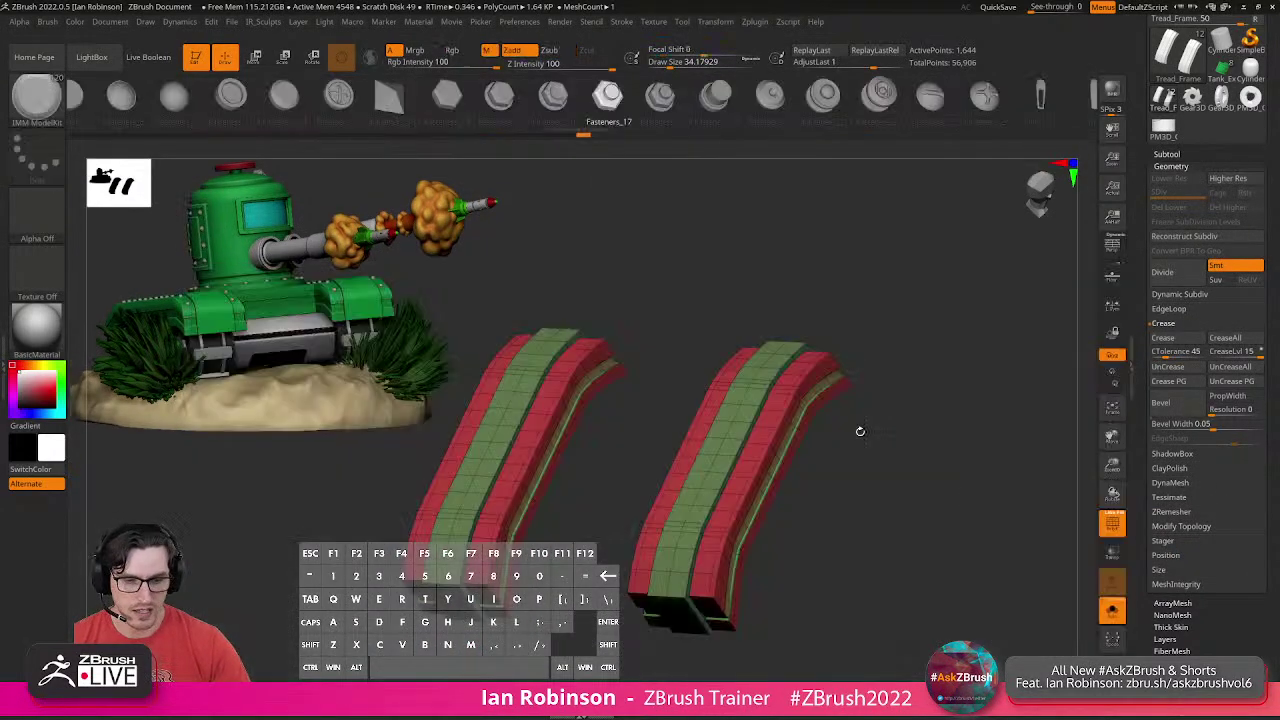
{"action": "key", "text": "m"}
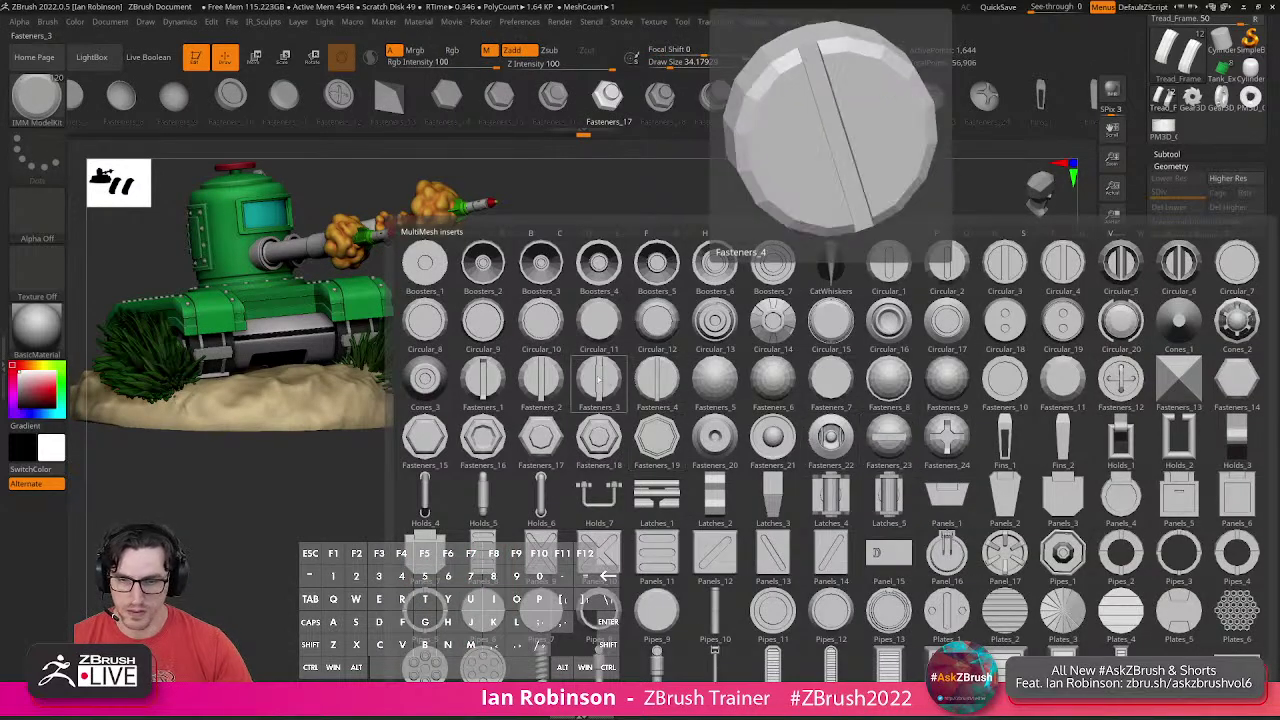
{"action": "left_click", "coordinate": [549, 431]}
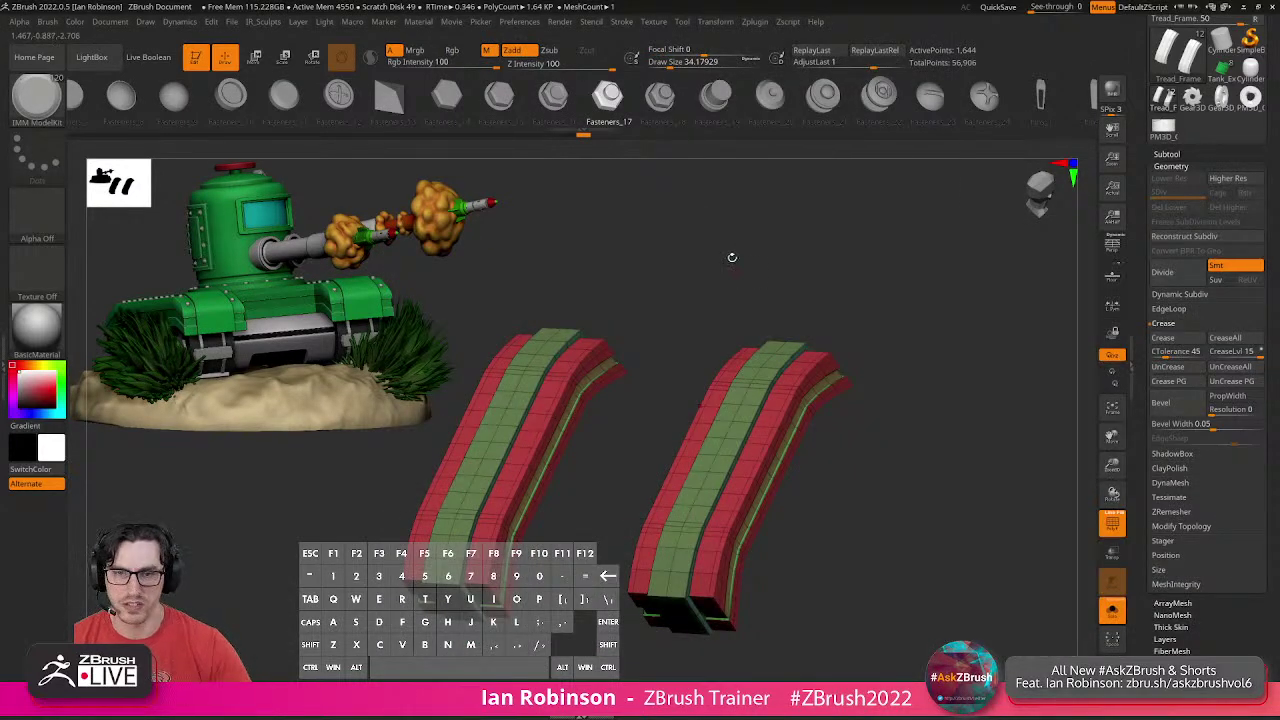
Try drawing a hex bolt onto the tread frame's upper surface and undo it.
{"action": "left_click_drag", "start_coordinate": [904, 346], "coordinate": [913, 393]}
{"action": "left_click_drag", "start_coordinate": [758, 388], "coordinate": [794, 424]}
{"action": "key", "text": "ctrl+z"}
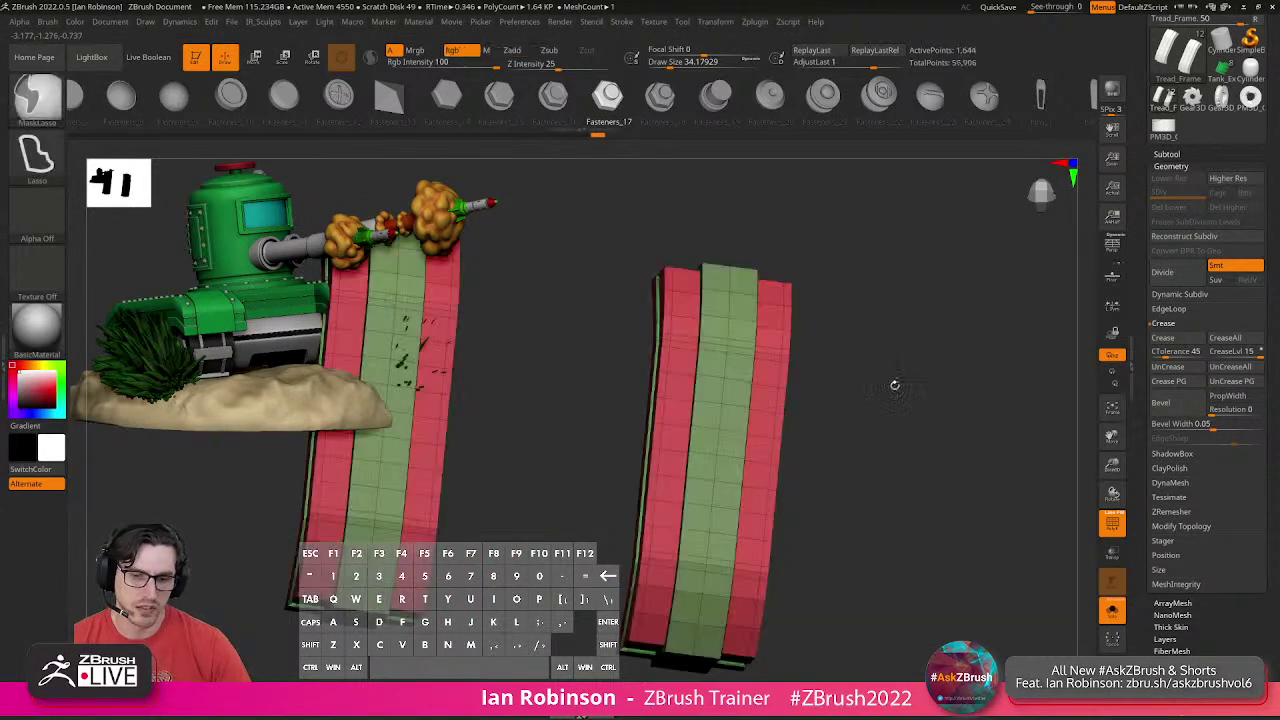
{"action": "key", "text": "ctrl+z"}
{"action": "key", "text": "ctrl+z"}
{"action": "key", "text": "ctrl+z"}
{"action": "key", "text": "ctrl+z"}
Try placing mirrored Fasteners_17 bolts on grid intersections along the tread frame's centre strip, inspect them at an angle, and undo both insertions.
{"action": "left_click_drag", "start_coordinate": [697, 393], "coordinate": [701, 441]}
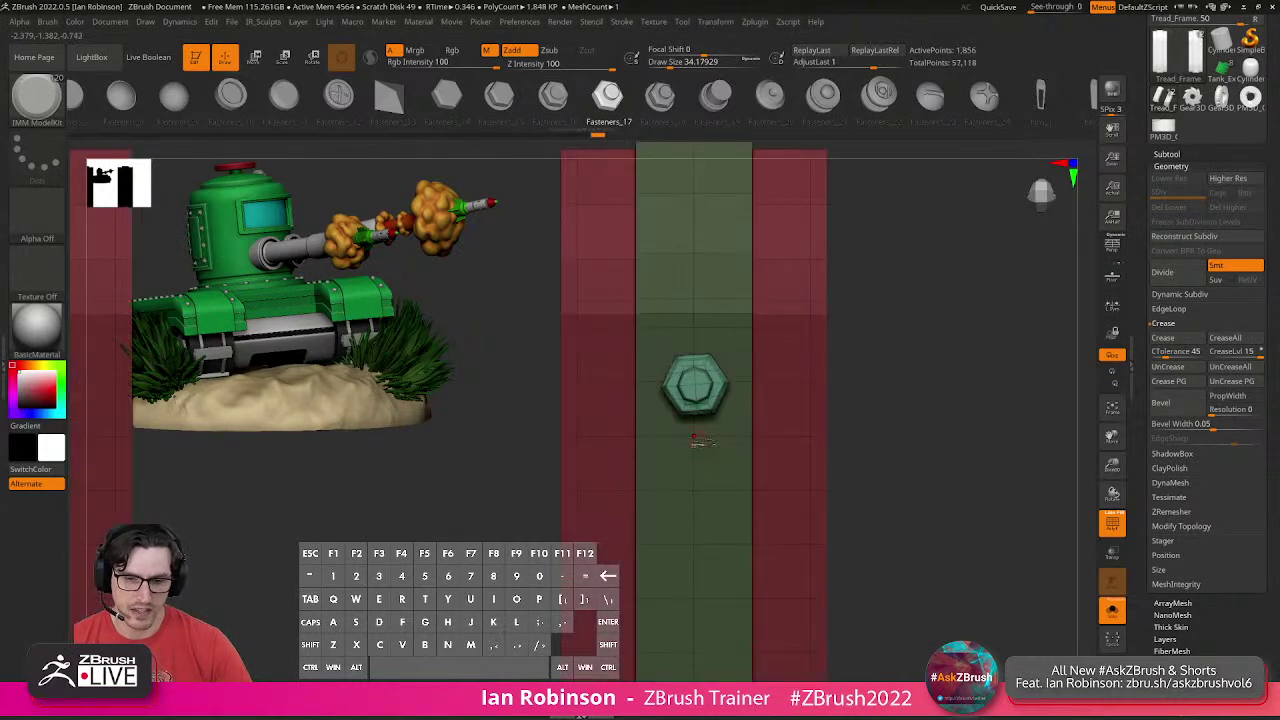
{"action": "left_click_drag", "start_coordinate": [695, 497], "coordinate": [694, 496]}
{"action": "left_click_drag", "start_coordinate": [892, 489], "coordinate": [845, 493]}
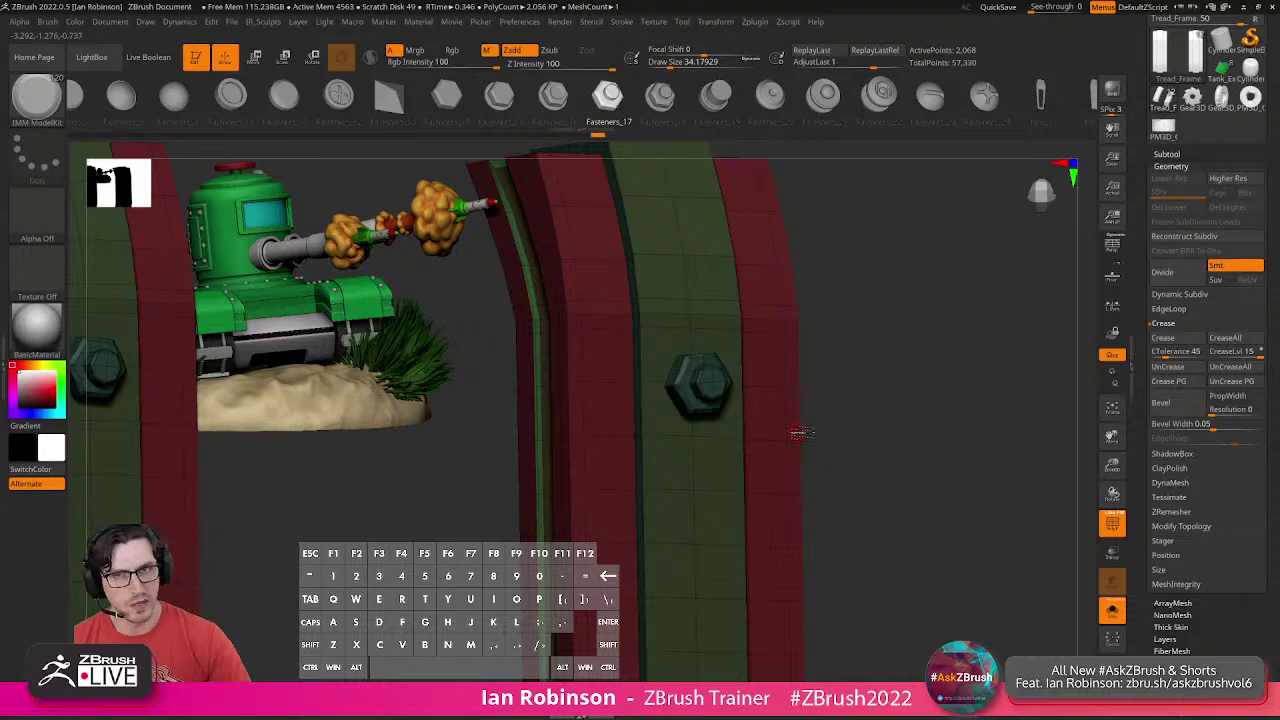
{"action": "key", "text": "ctrl+z"}
{"action": "key", "text": "ctrl+z"}
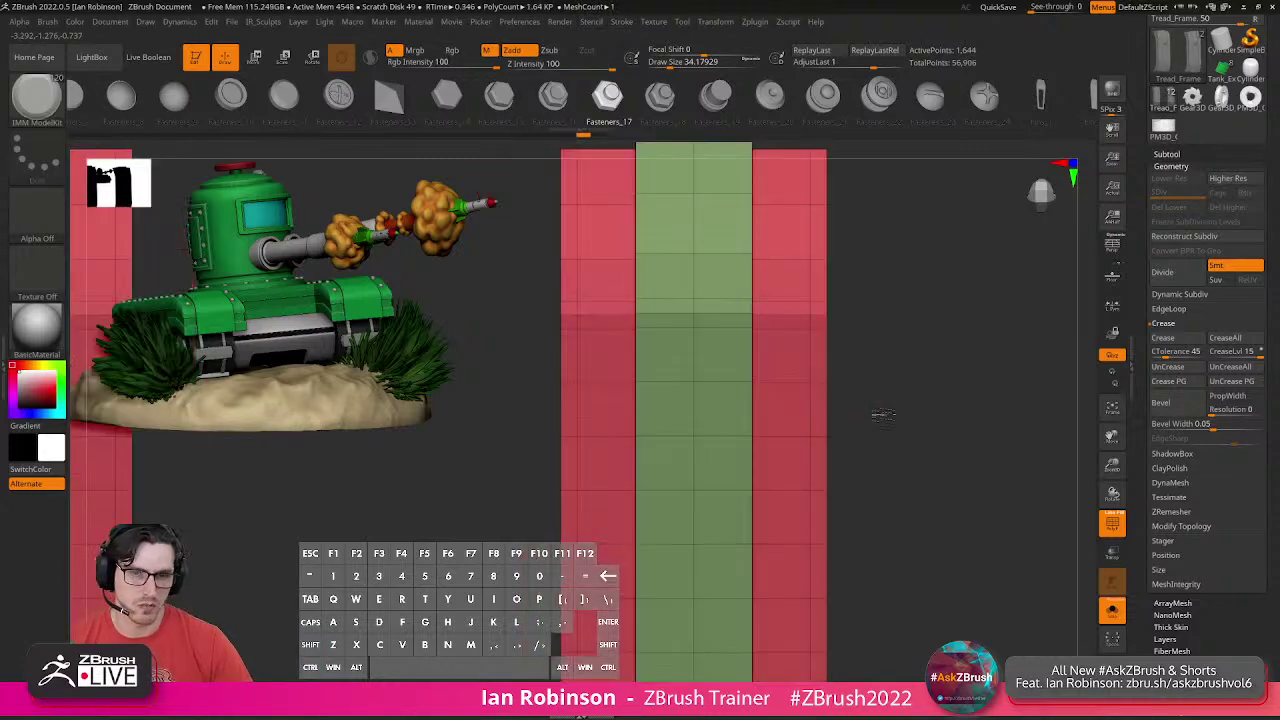
Try the IMM Draw Size plugin's 5 mm setting, then reduce the draw size manually for the bolt brush.
{"action": "key", "text": "ctrl+z"}
{"action": "left_click", "coordinate": [755, 22]}
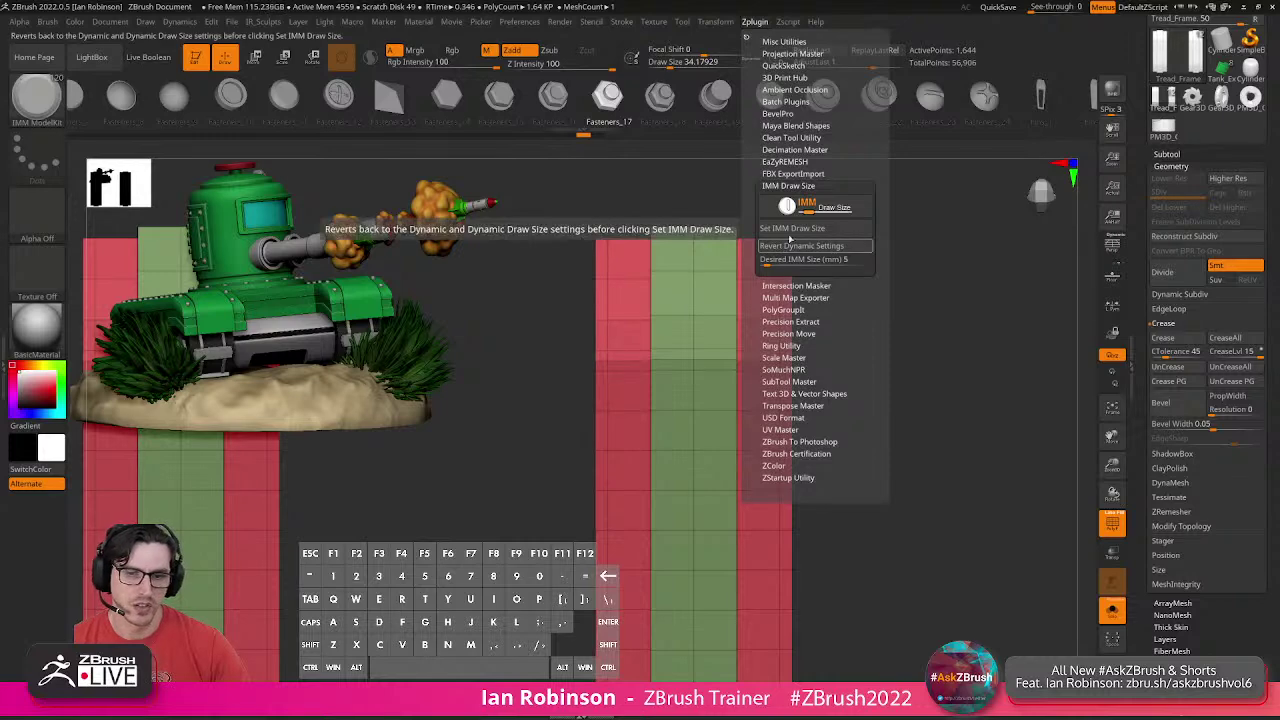
{"action": "key", "text": "s"}
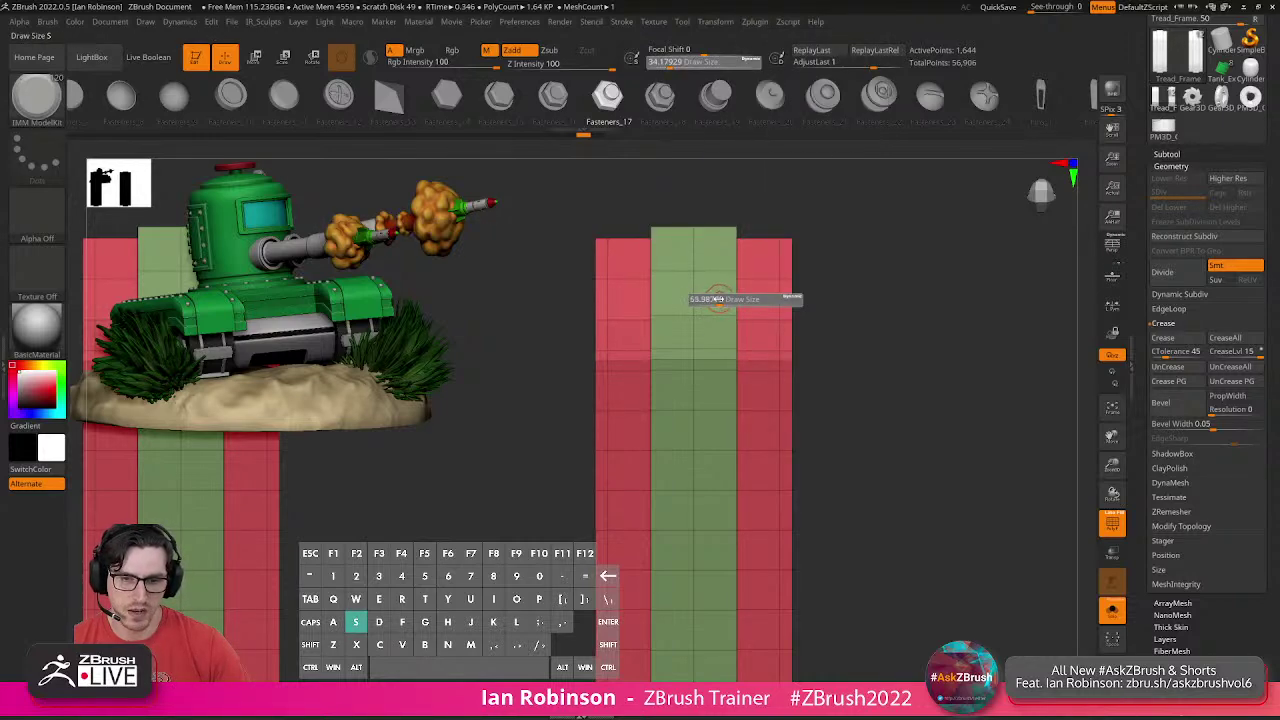
{"action": "mouse_move", "coordinate": [756, 24]}
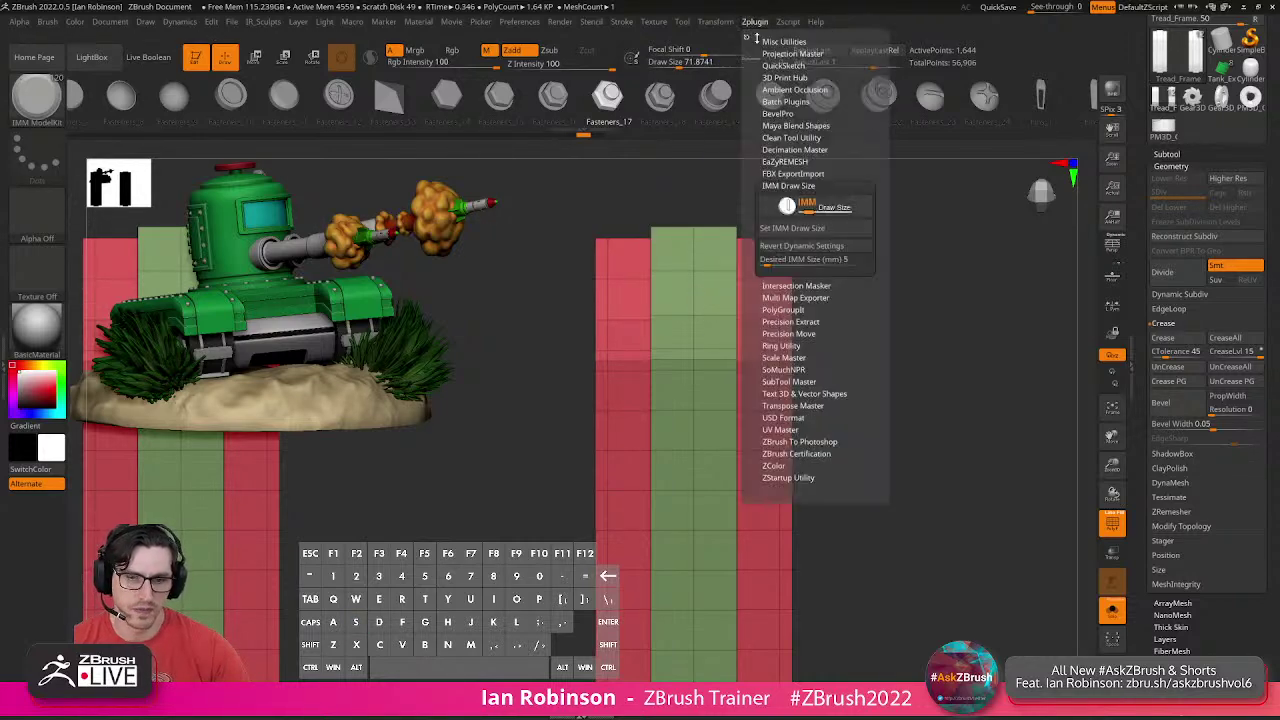
{"action": "left_click", "coordinate": [776, 230]}
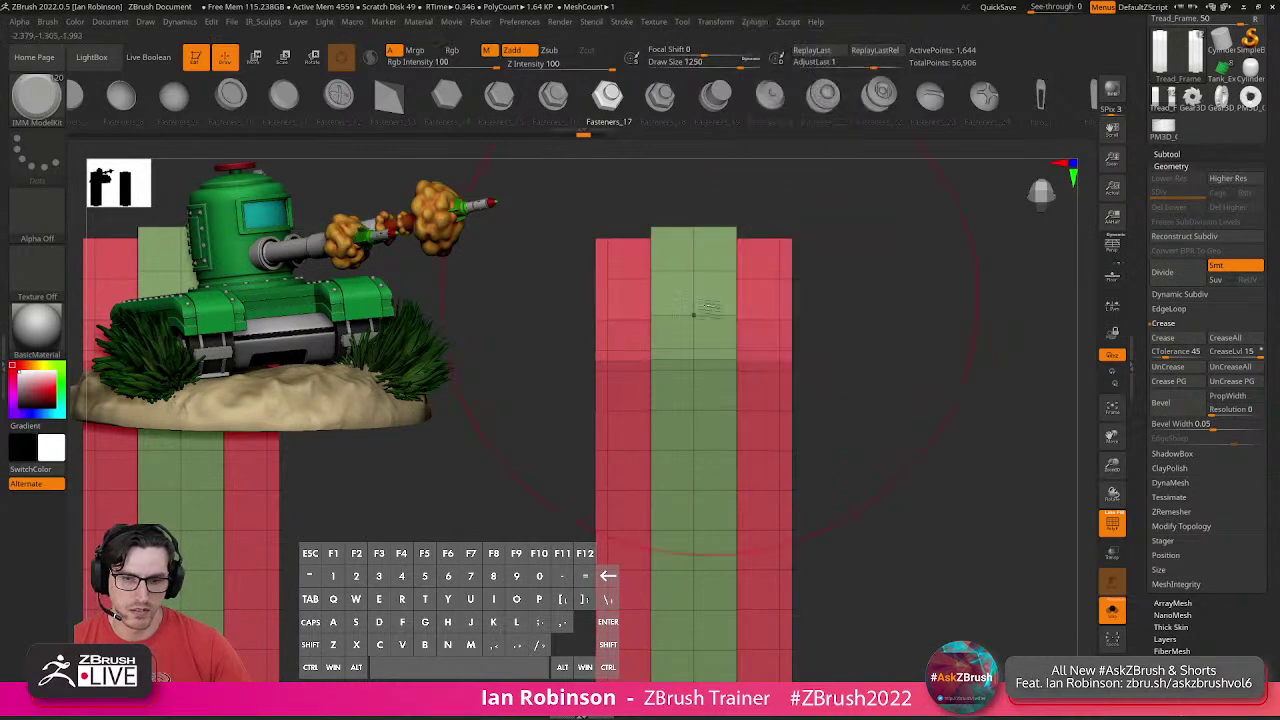
{"action": "key", "text": "s"}
{"action": "left_click_drag", "start_coordinate": [722, 303], "coordinate": [671, 303]}
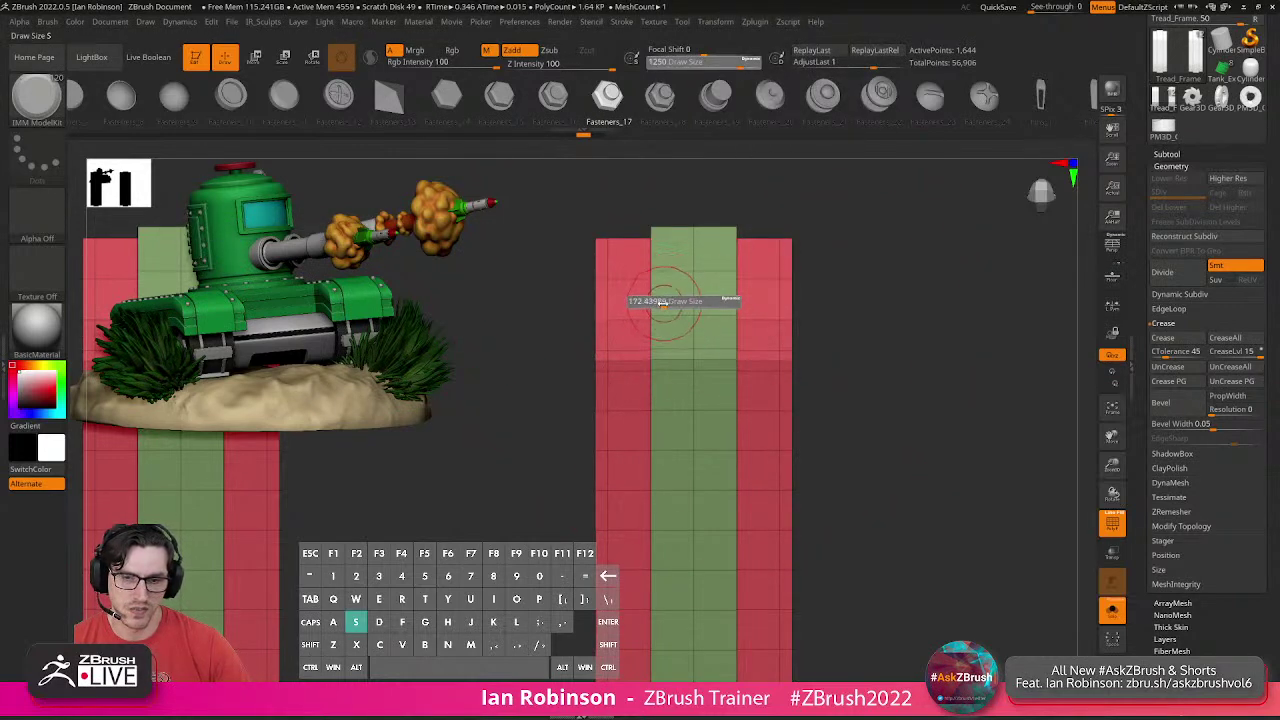
Set the desired IMM size to 0.25 mm and apply it as the IMM draw size.
{"action": "left_click", "coordinate": [753, 22]}
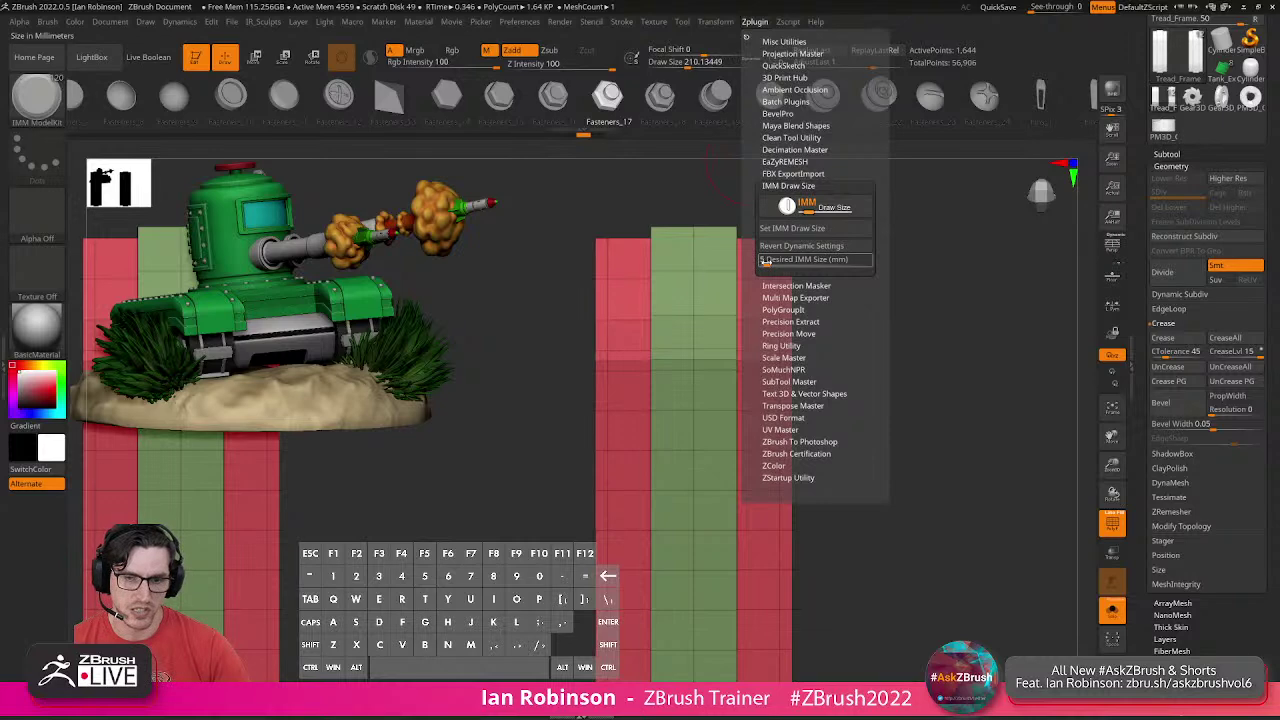
{"action": "left_click", "coordinate": [766, 261]}
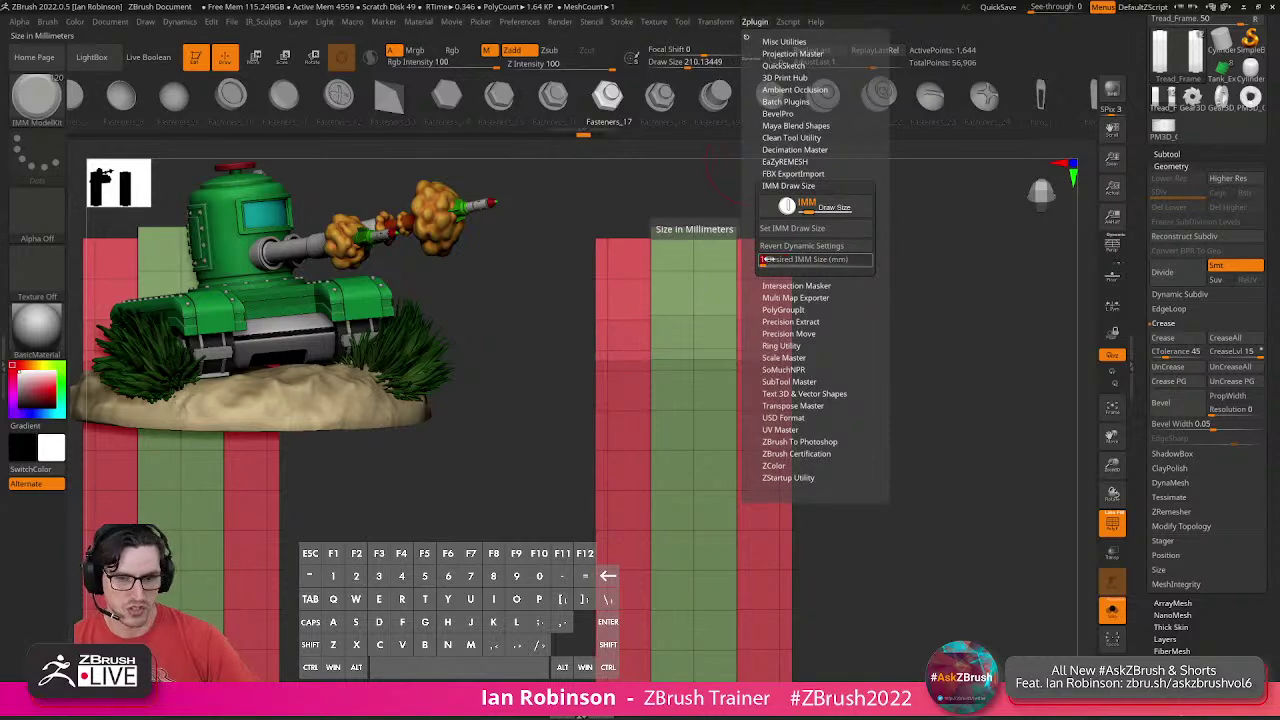
{"action": "key", "text": "Return"}
{"action": "left_click", "coordinate": [802, 229]}
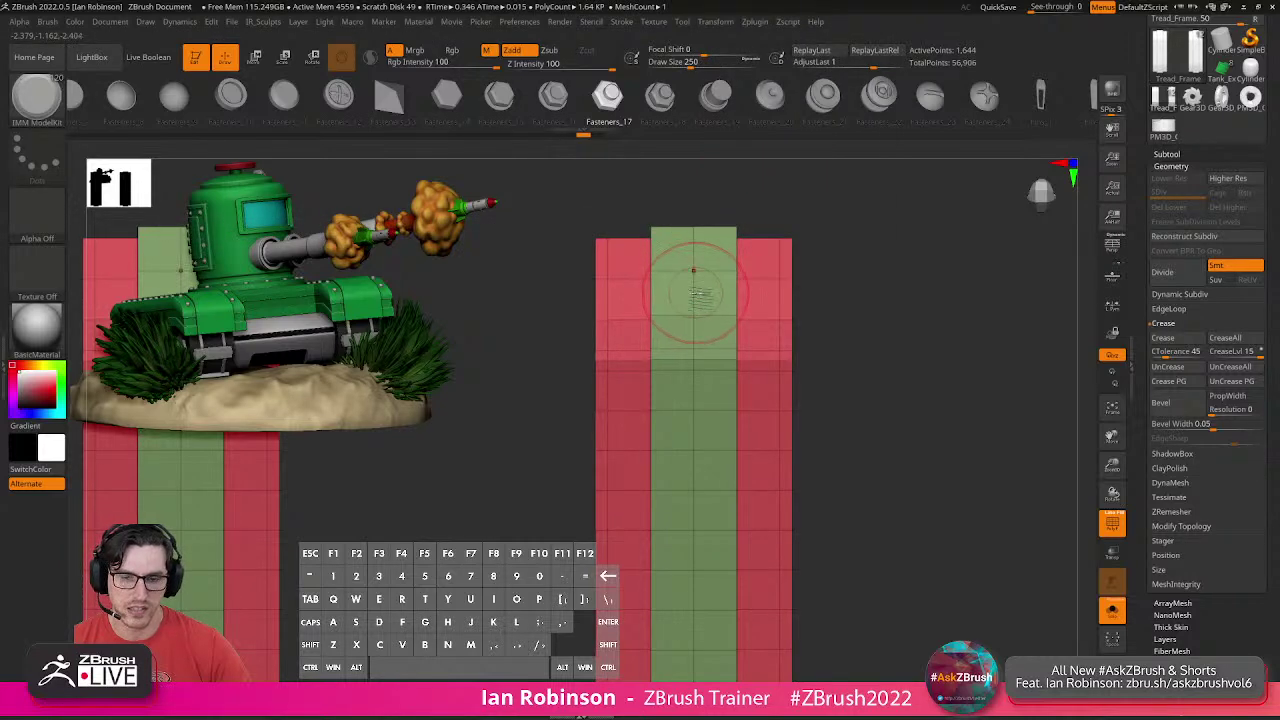
{"action": "left_click", "coordinate": [753, 22]}
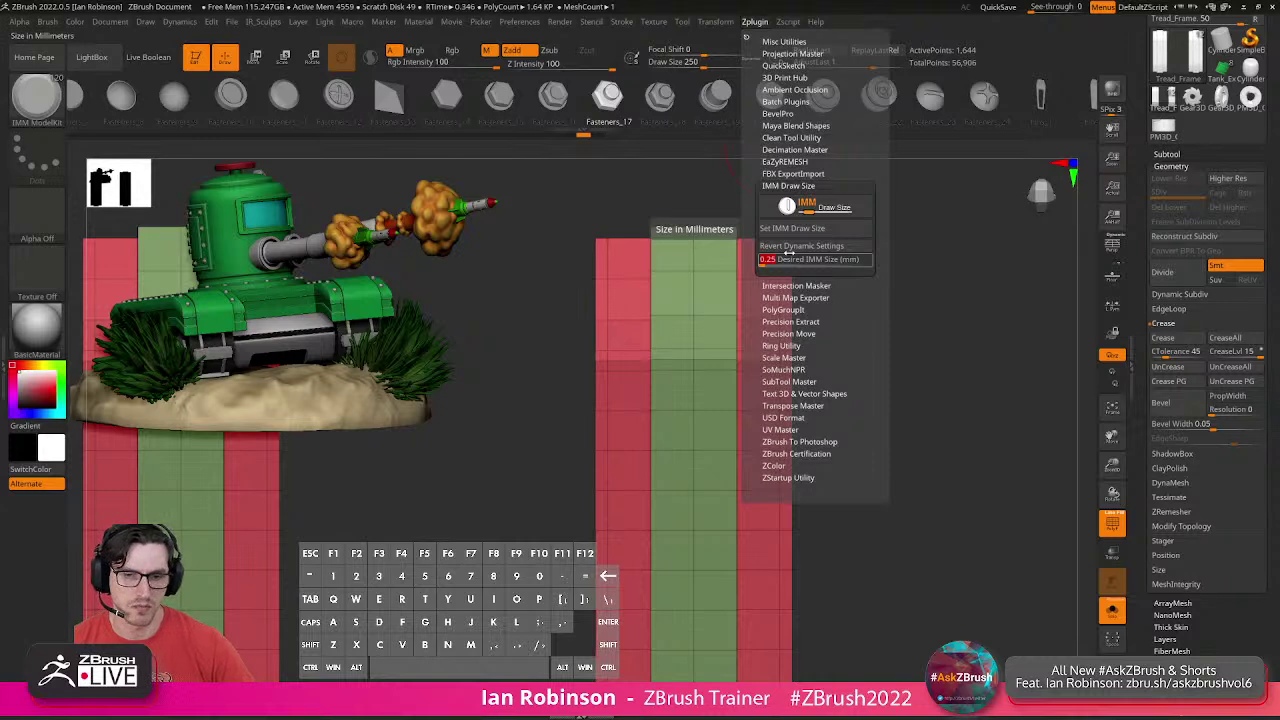
{"action": "left_click", "coordinate": [789, 228]}
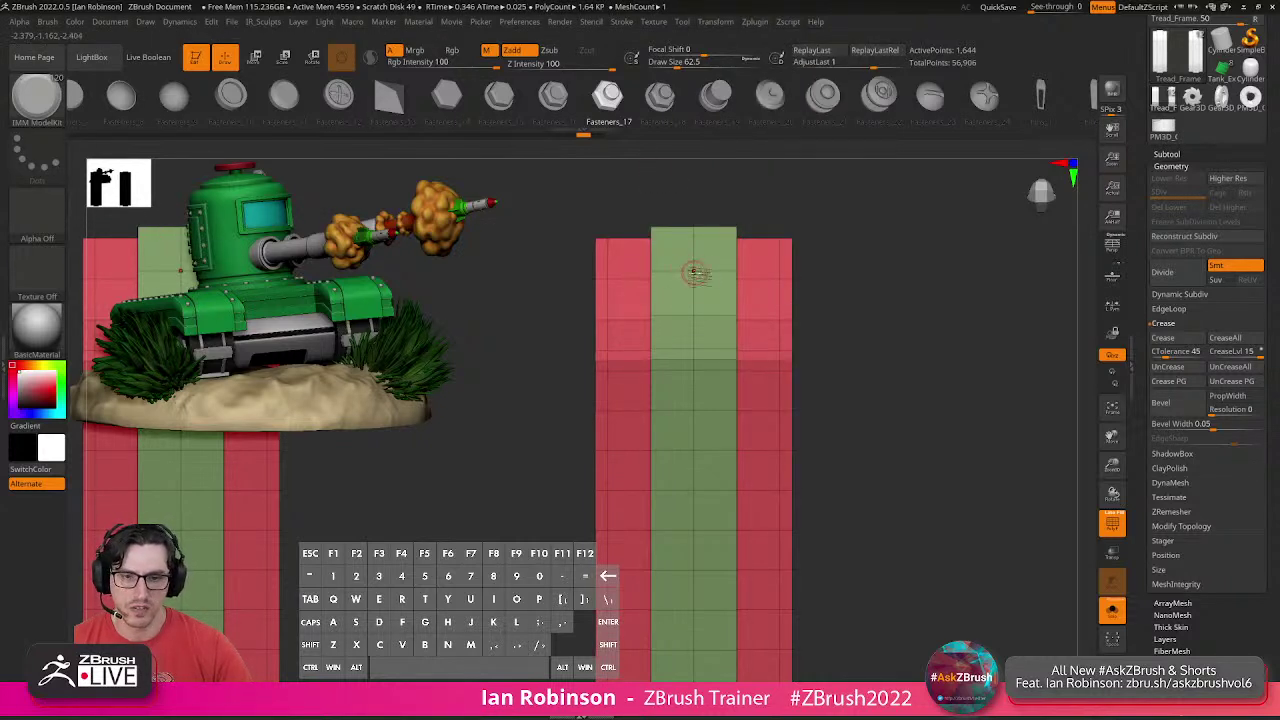
Try placing mirrored Fasteners_17 bolts at successive grid intersections down the tread frame's green centre strip.
{"action": "left_click", "coordinate": [695, 270]}
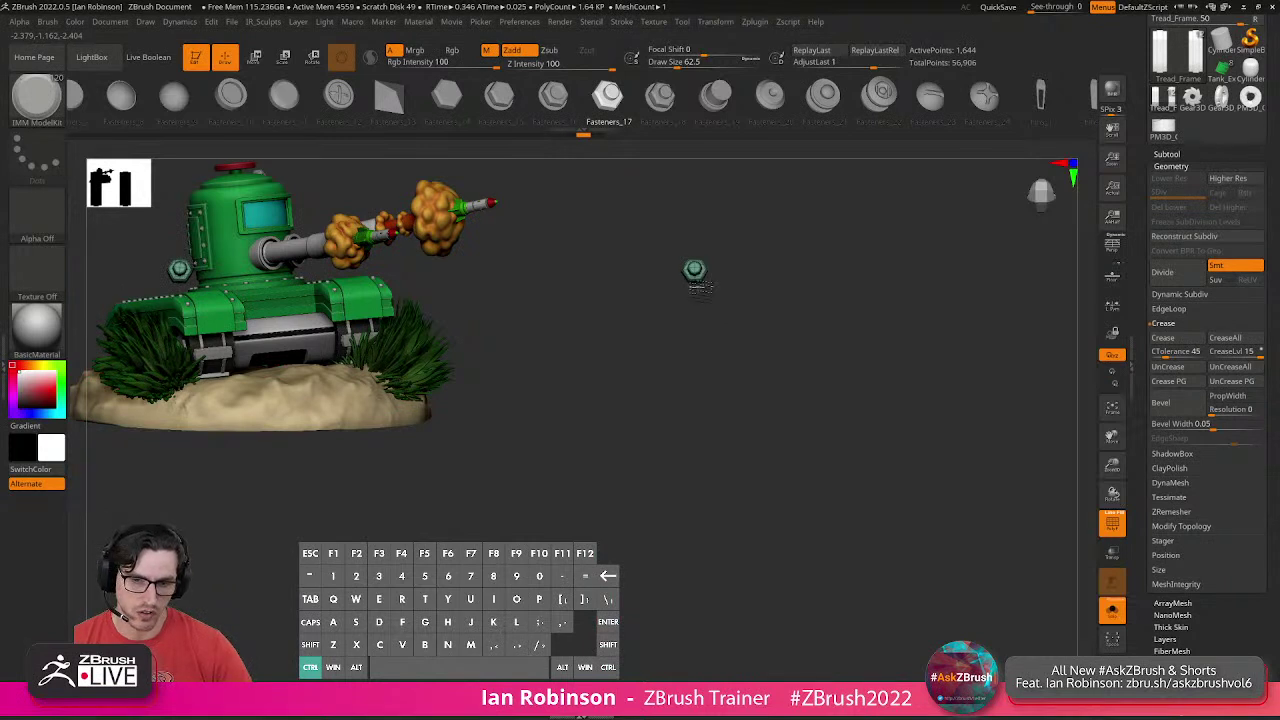
{"action": "left_click_drag", "start_coordinate": [699, 288], "coordinate": [700, 291], "text": "ctrl"}
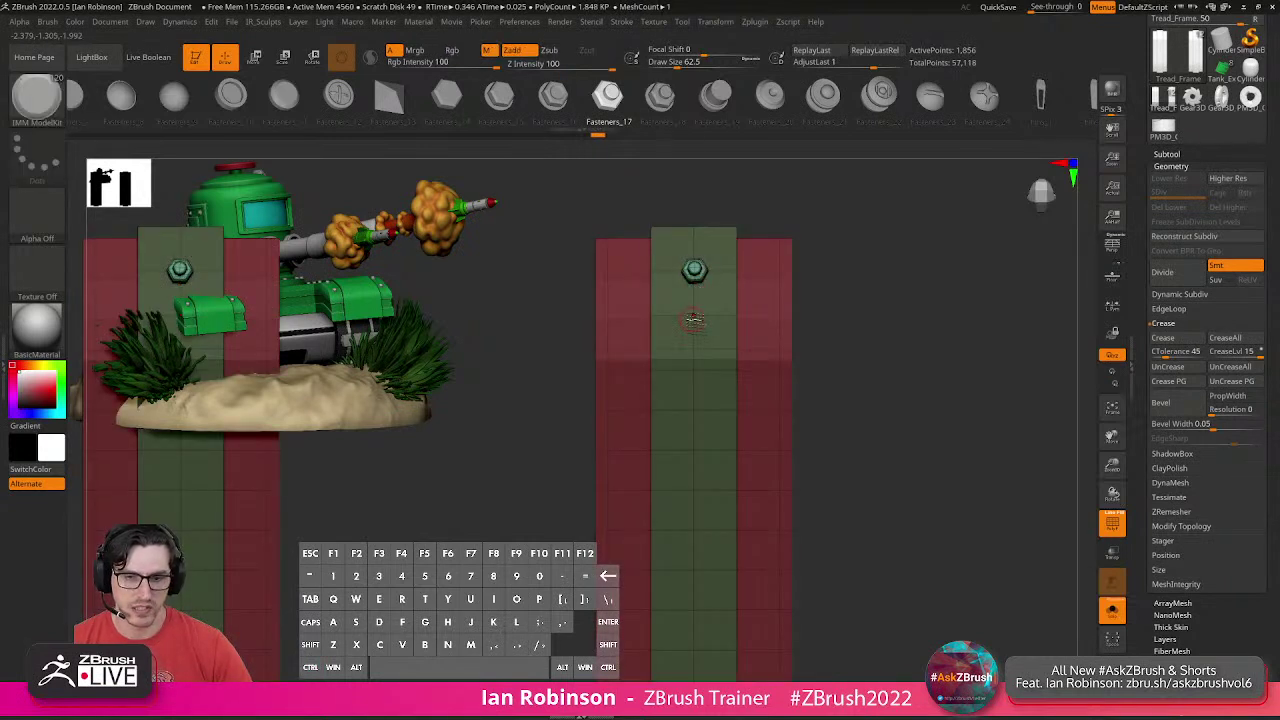
{"action": "key", "text": "ctrl"}
{"action": "left_click_drag", "start_coordinate": [693, 317], "coordinate": [824, 366]}
{"action": "left_click_drag", "start_coordinate": [704, 411], "coordinate": [703, 412]}
{"action": "left_click_drag", "start_coordinate": [874, 433], "coordinate": [847, 315]}
{"action": "left_click", "coordinate": [701, 364]}
{"action": "key", "text": "ctrl+z"}
{"action": "left_click_drag", "start_coordinate": [831, 400], "coordinate": [842, 377], "text": "alt"}
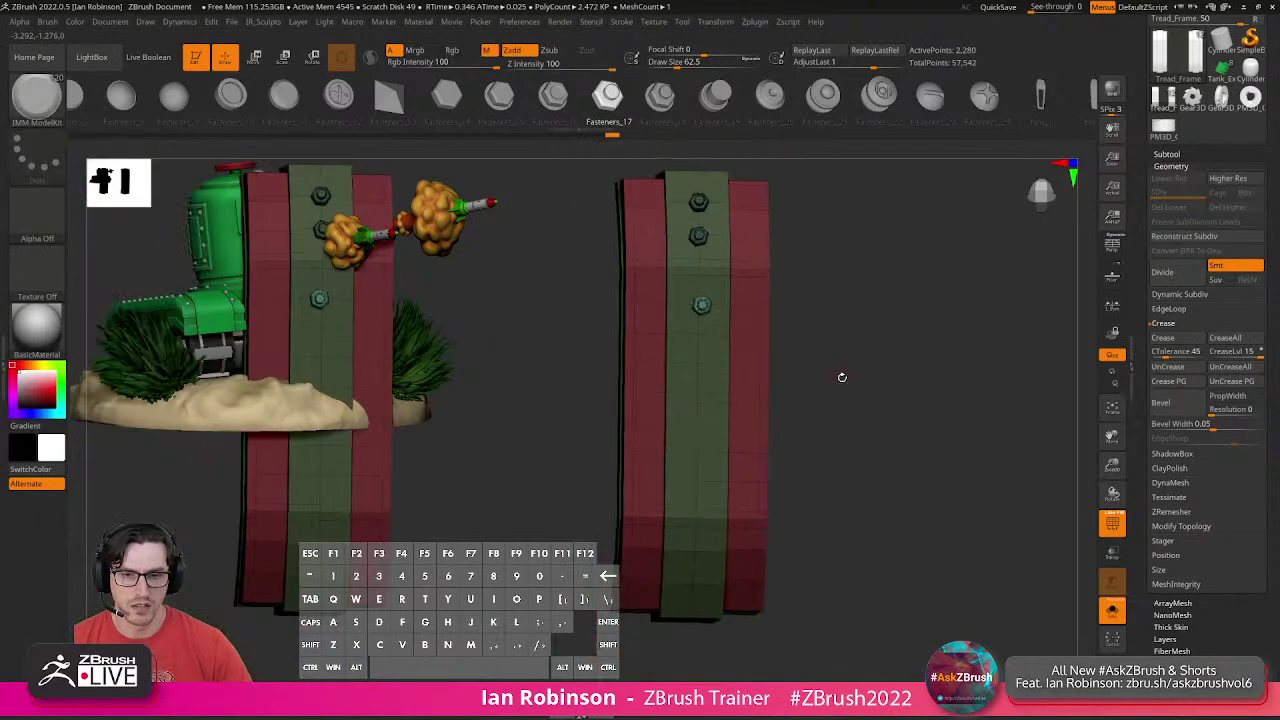
Undo all bolts placed on the green centre strip and clear their masking.
{"action": "key", "text": "ctrl+z"}
{"action": "key", "text": "ctrl+z"}
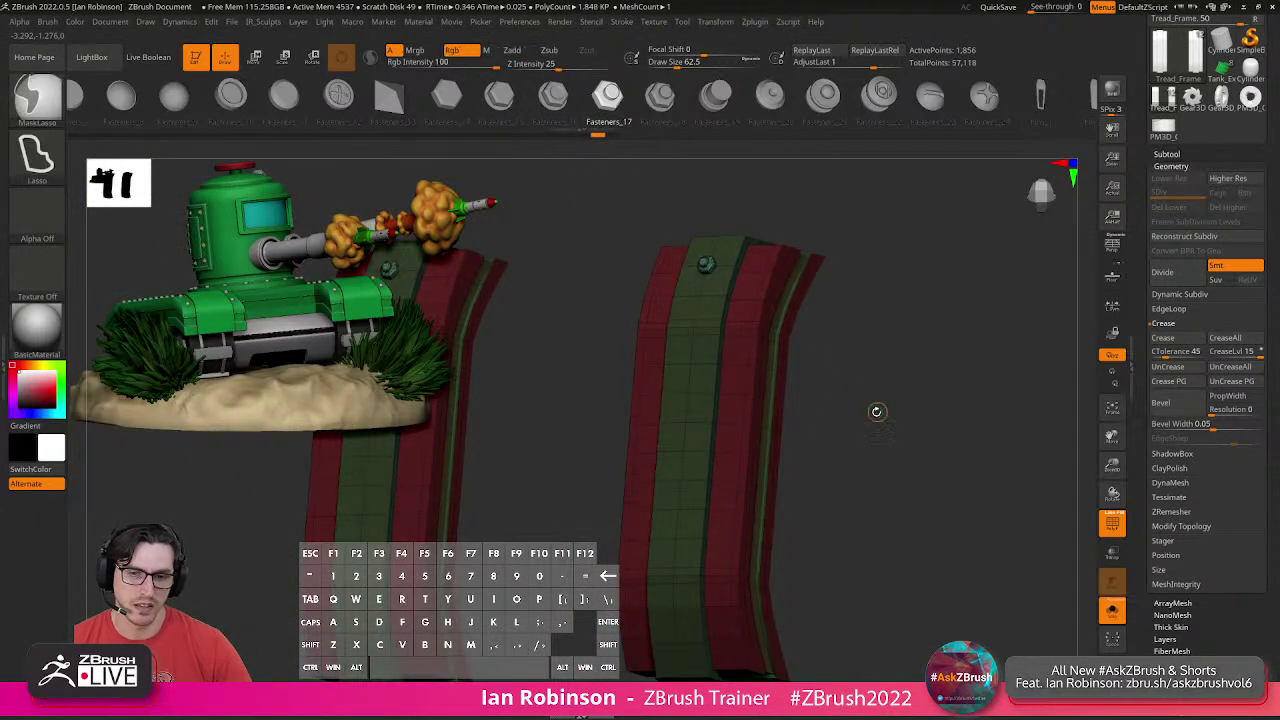
{"action": "key", "text": "ctrl+z"}
{"action": "key", "text": "ctrl+z"}
{"action": "key", "text": "ctrl+z"}
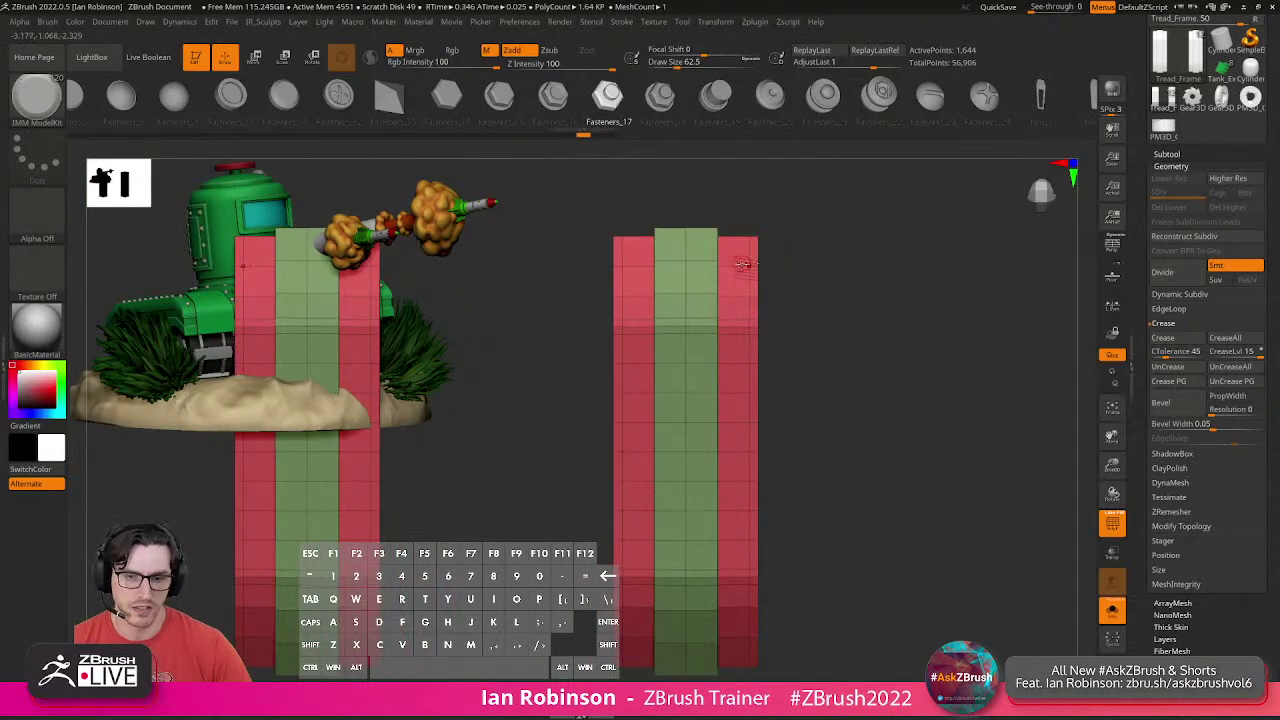
Switch to the ZModeler brush and insert multiple lengthwise edge loops in the red side strips of the tread frames.
{"action": "key", "text": "b"}
{"action": "key", "text": "z"}
{"action": "key", "text": "m"}
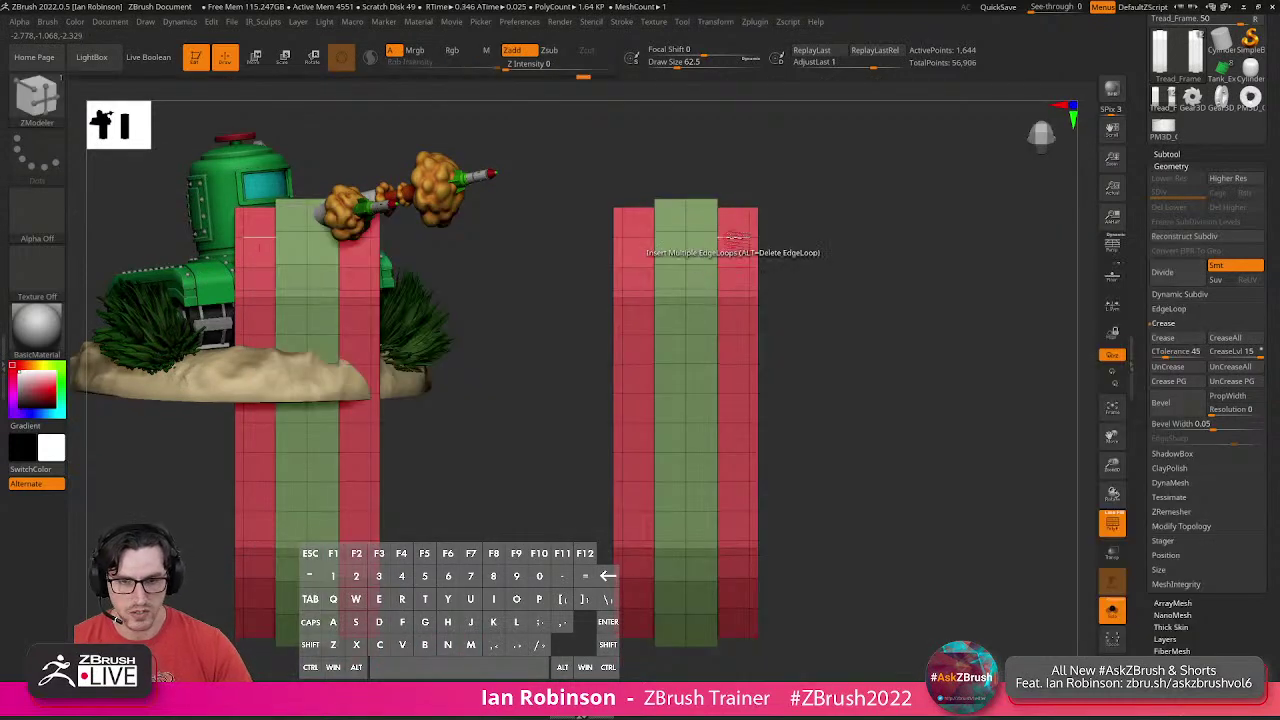
{"action": "left_click", "coordinate": [637, 239]}
{"action": "left_click_drag", "start_coordinate": [792, 240], "coordinate": [823, 254], "text": "alt"}
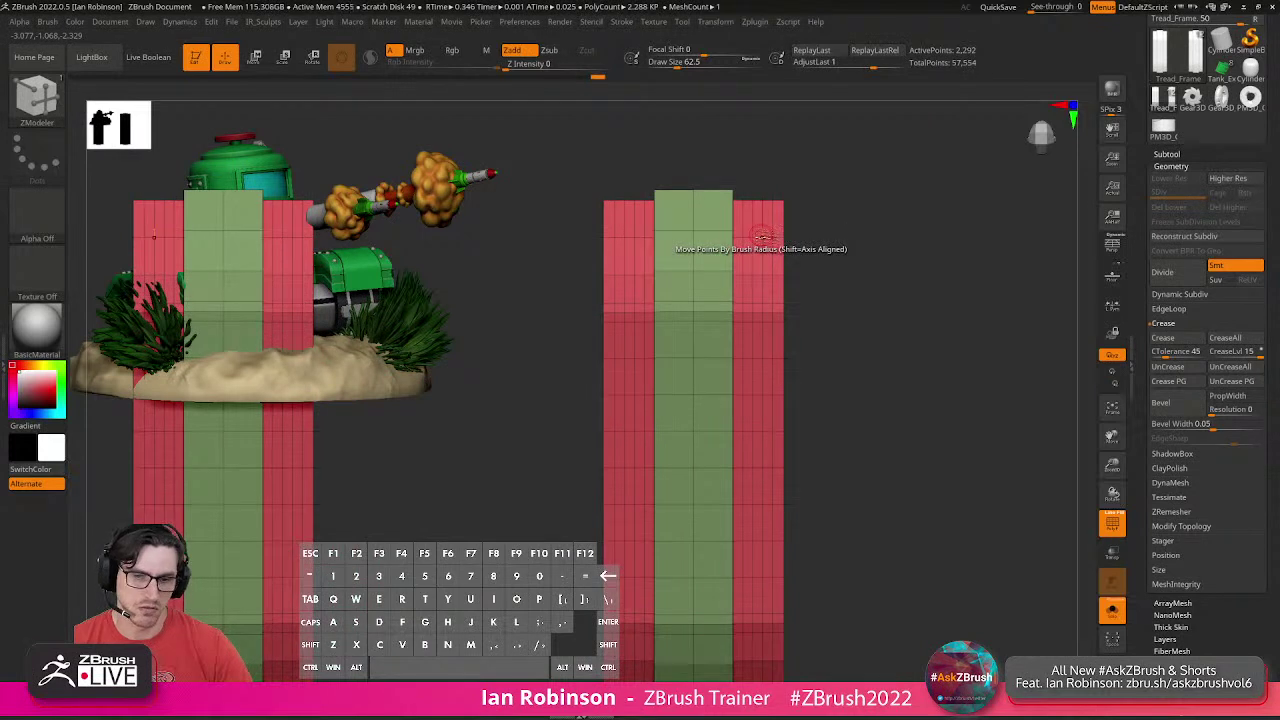
Delete the surplus lengthwise edge loops beside the centre lines of the red side strips.
{"action": "key", "text": "alt"}
{"action": "left_click", "coordinate": [778, 248], "text": "alt"}
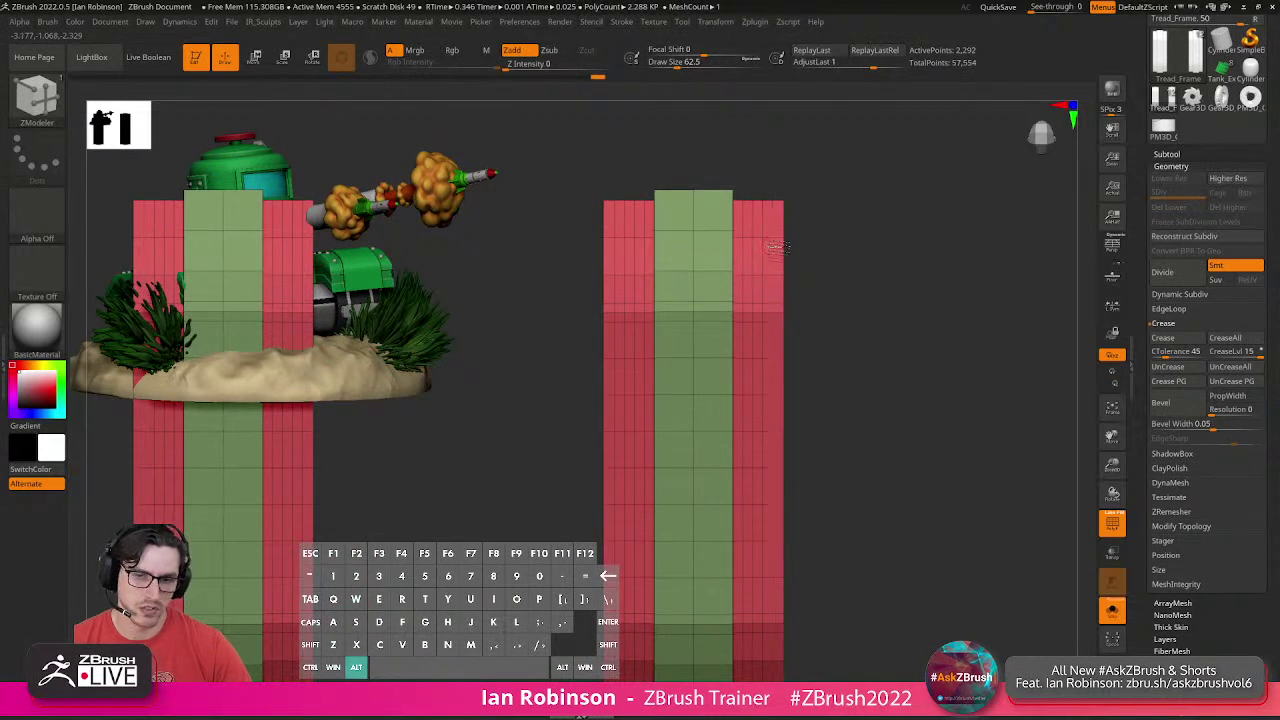
{"action": "left_click", "coordinate": [618, 250], "text": "alt"}
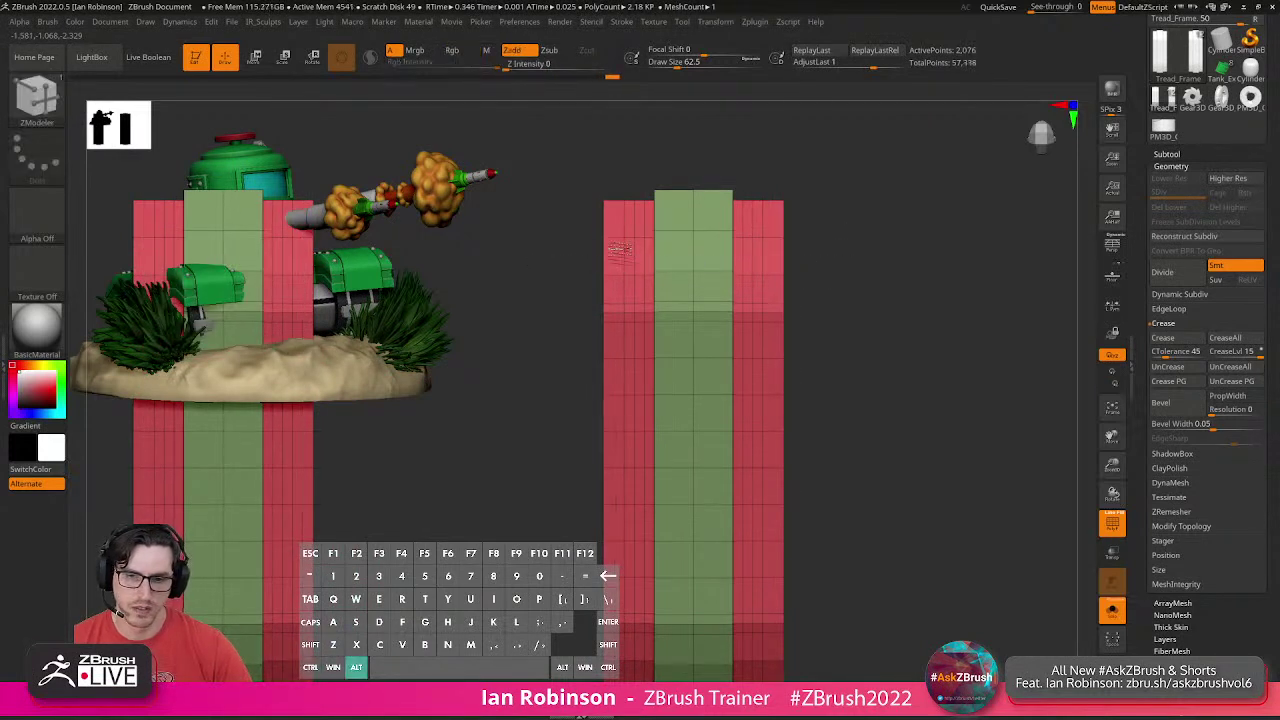
{"action": "left_click", "coordinate": [645, 248], "text": "alt"}
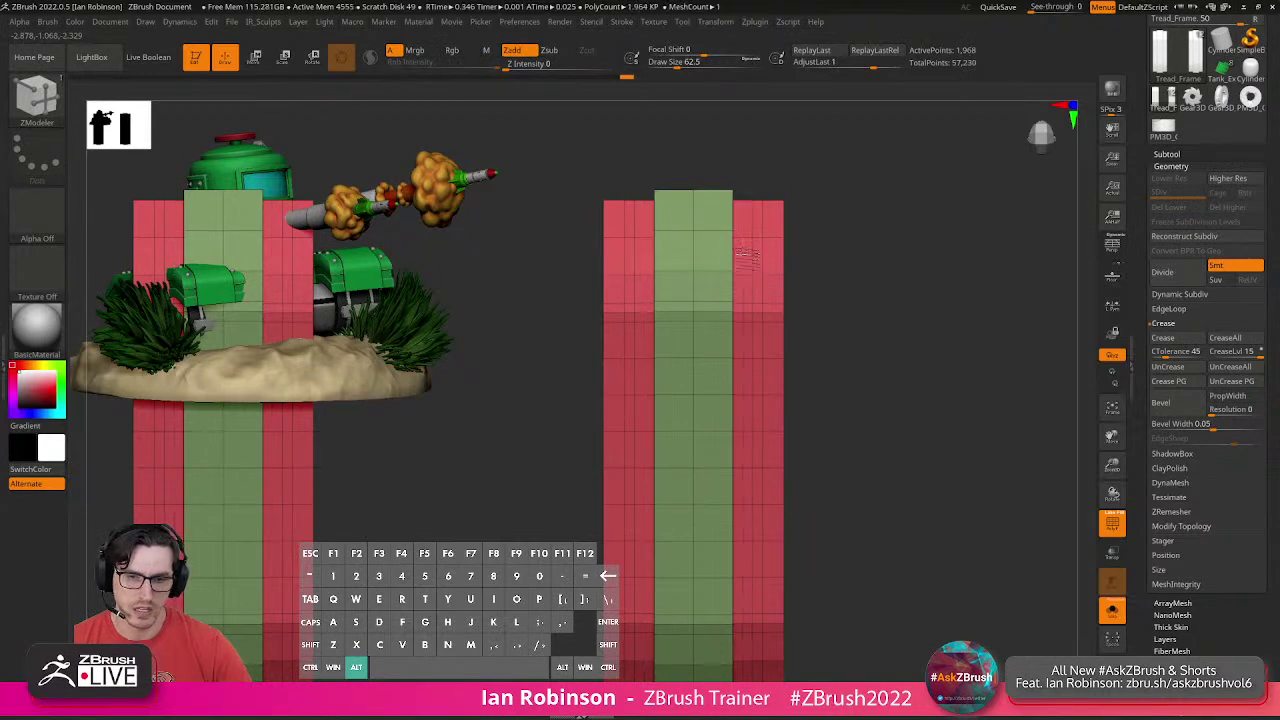
{"action": "left_click", "coordinate": [763, 240], "text": "alt"}
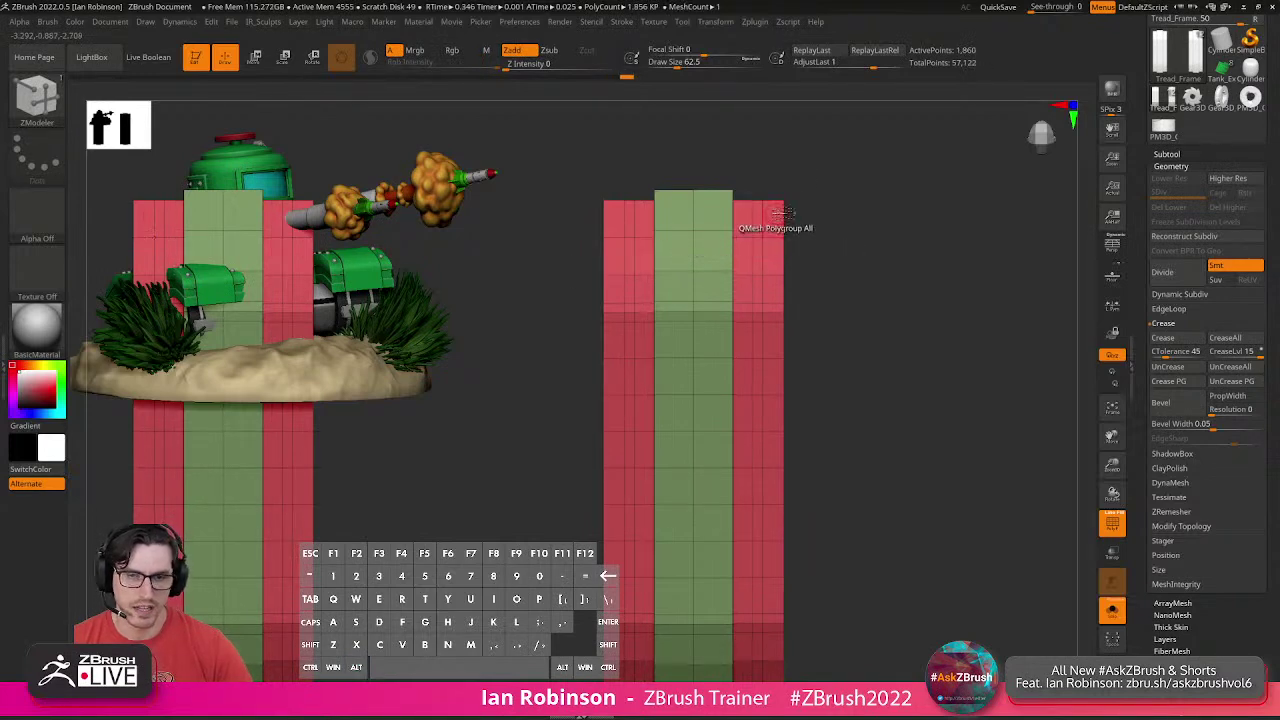
{"action": "mouse_move", "coordinate": [859, 207]}
{"action": "left_mouse_down", "text": "alt"}
{"action": "mouse_move", "coordinate": [855, 239]}
{"action": "mouse_move", "coordinate": [844, 209]}
{"action": "left_mouse_up", "text": "alt"}
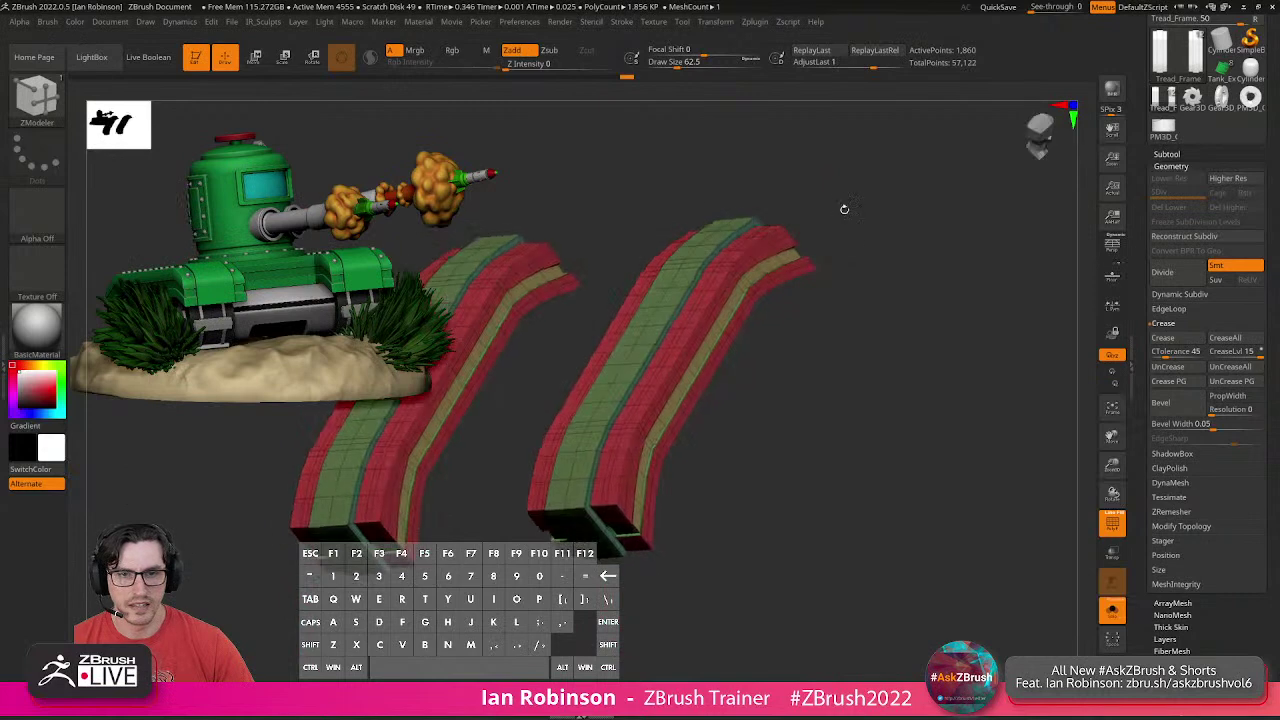
Try interpolating 10 bolts between two Fasteners_17 bolts inserted with IMM ModelKit on the green centre strip.
{"action": "left_click", "coordinate": [630, 24]}
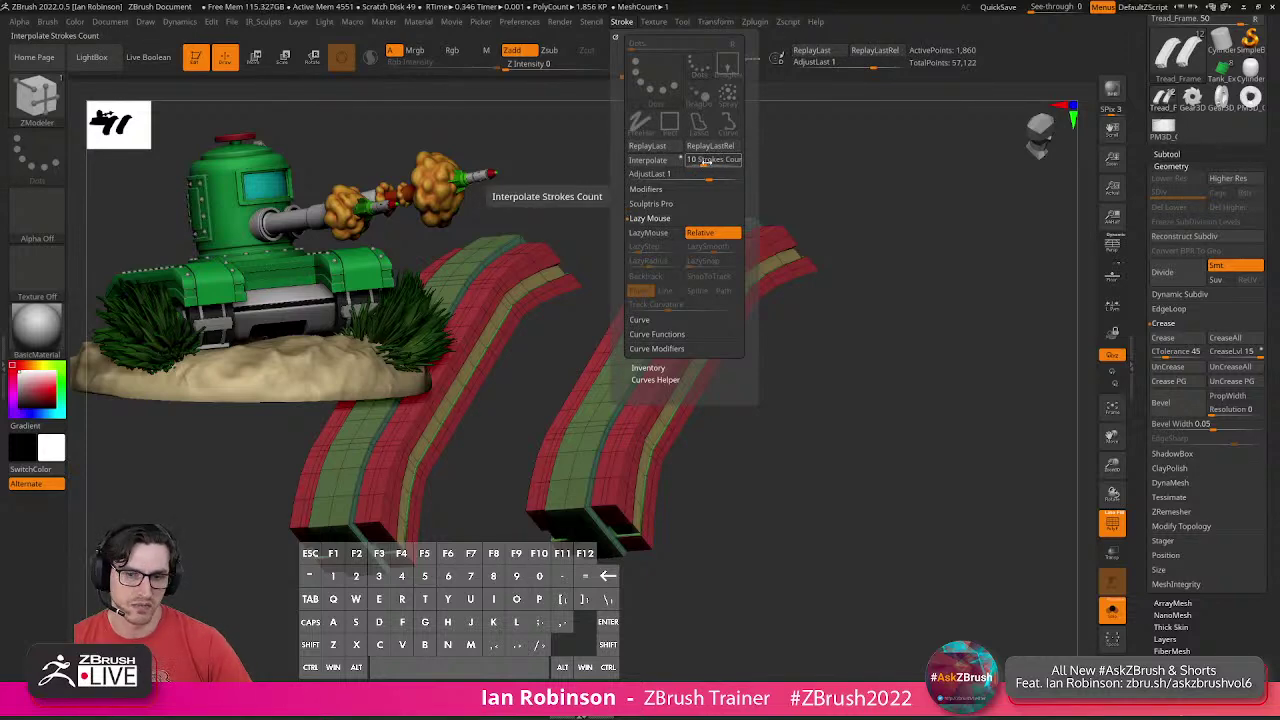
{"action": "mouse_move", "coordinate": [838, 212]}
{"action": "left_mouse_down"}
{"action": "mouse_move", "coordinate": [880, 240]}
{"action": "mouse_move", "coordinate": [875, 271]}
{"action": "mouse_move", "coordinate": [882, 237]}
{"action": "mouse_move", "coordinate": [872, 320]}
{"action": "mouse_move", "coordinate": [890, 250]}
{"action": "left_mouse_up"}
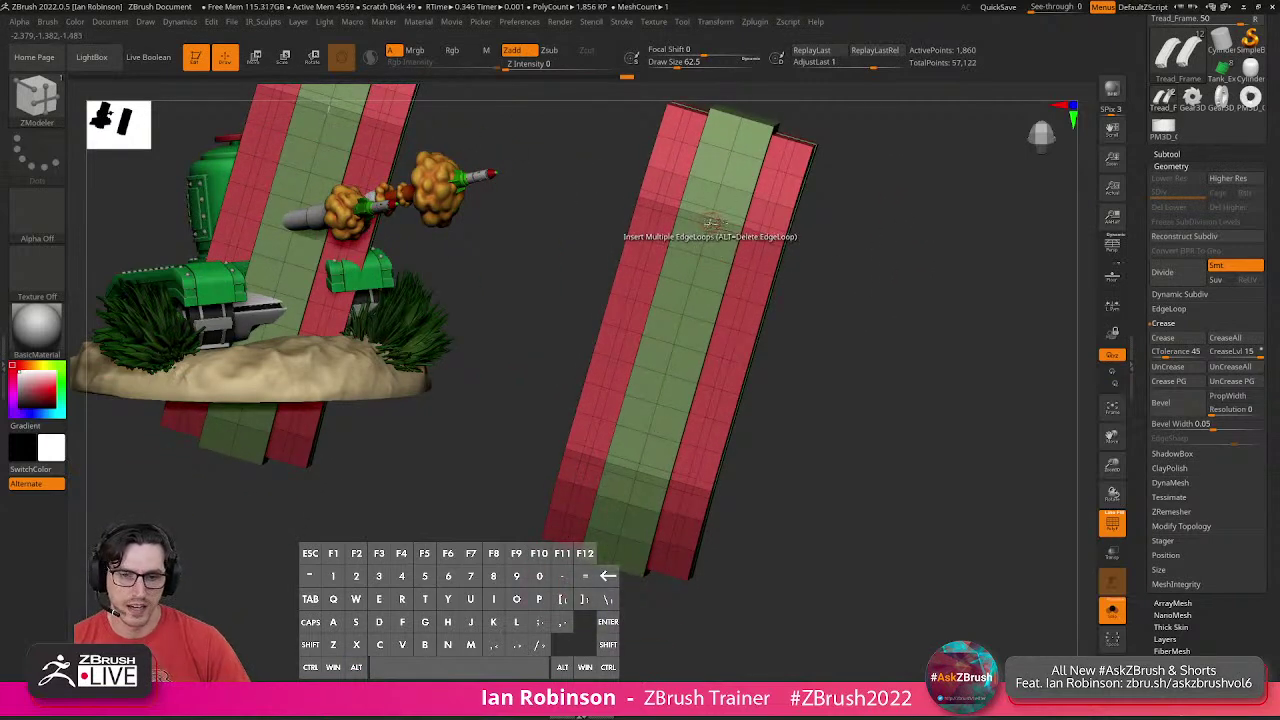
{"action": "key", "text": "b"}
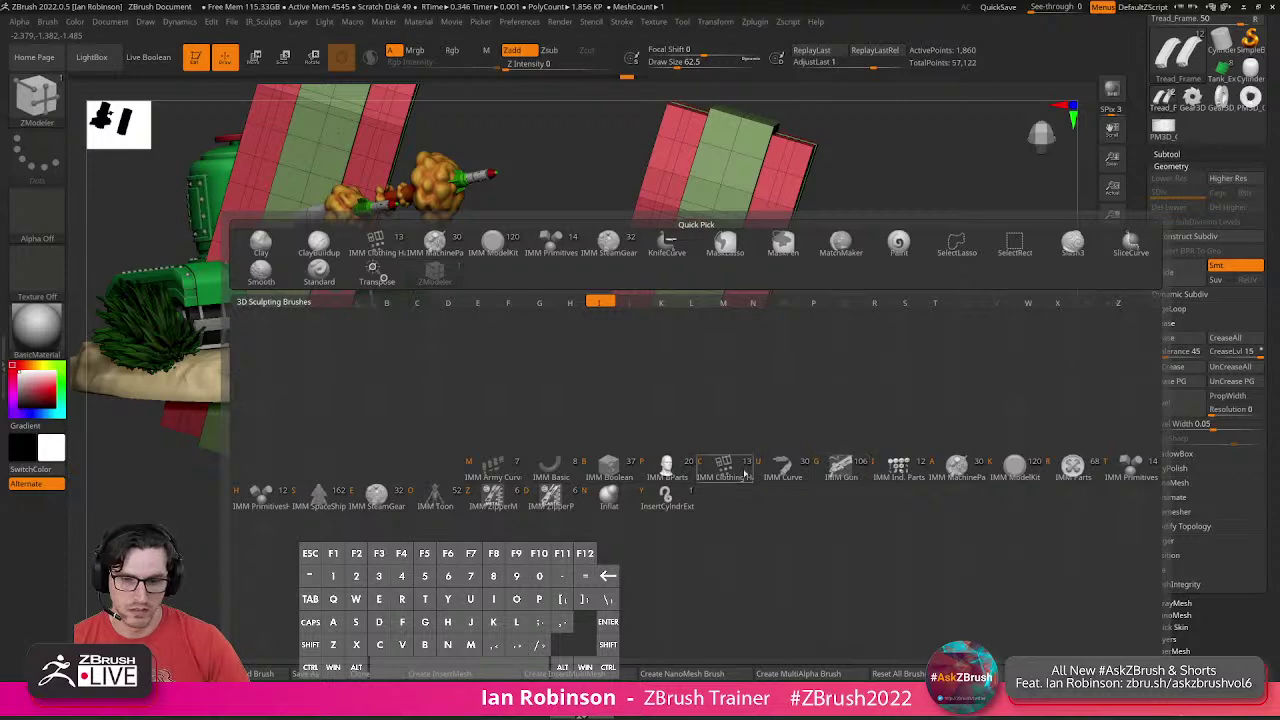
{"action": "left_click", "coordinate": [1012, 470]}
{"action": "left_click", "coordinate": [716, 261]}
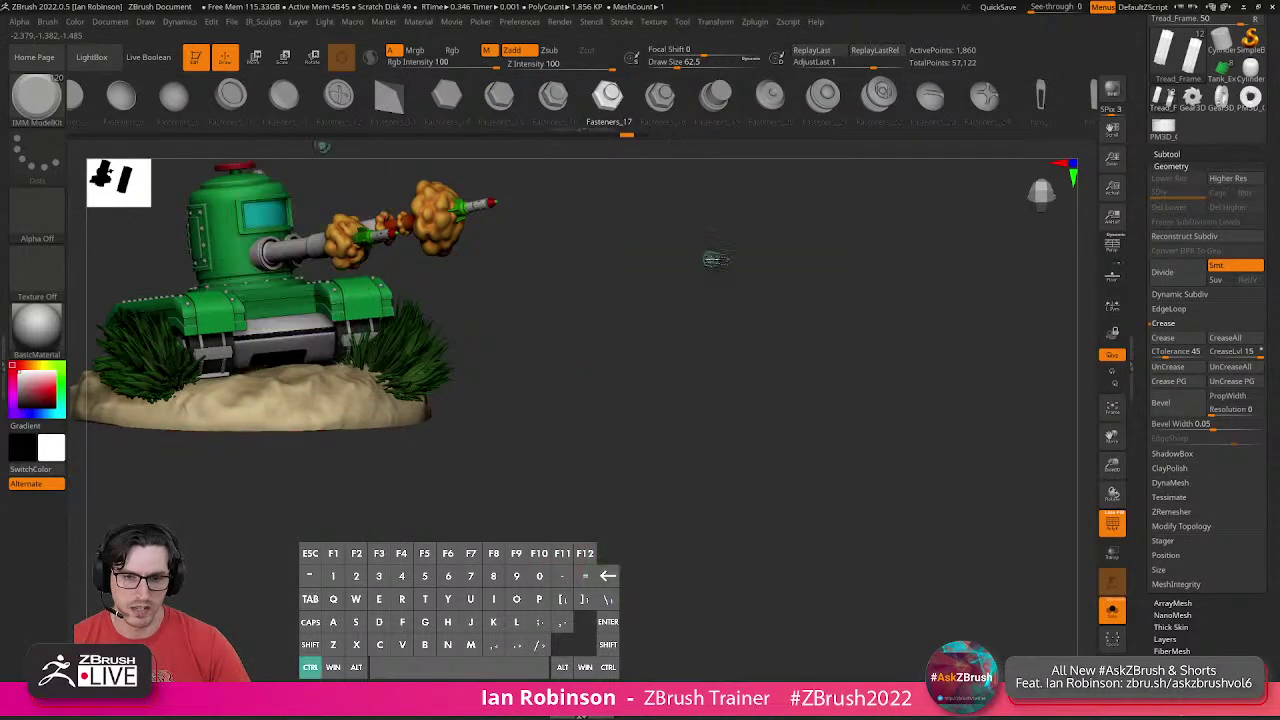
{"action": "left_click", "coordinate": [652, 472]}
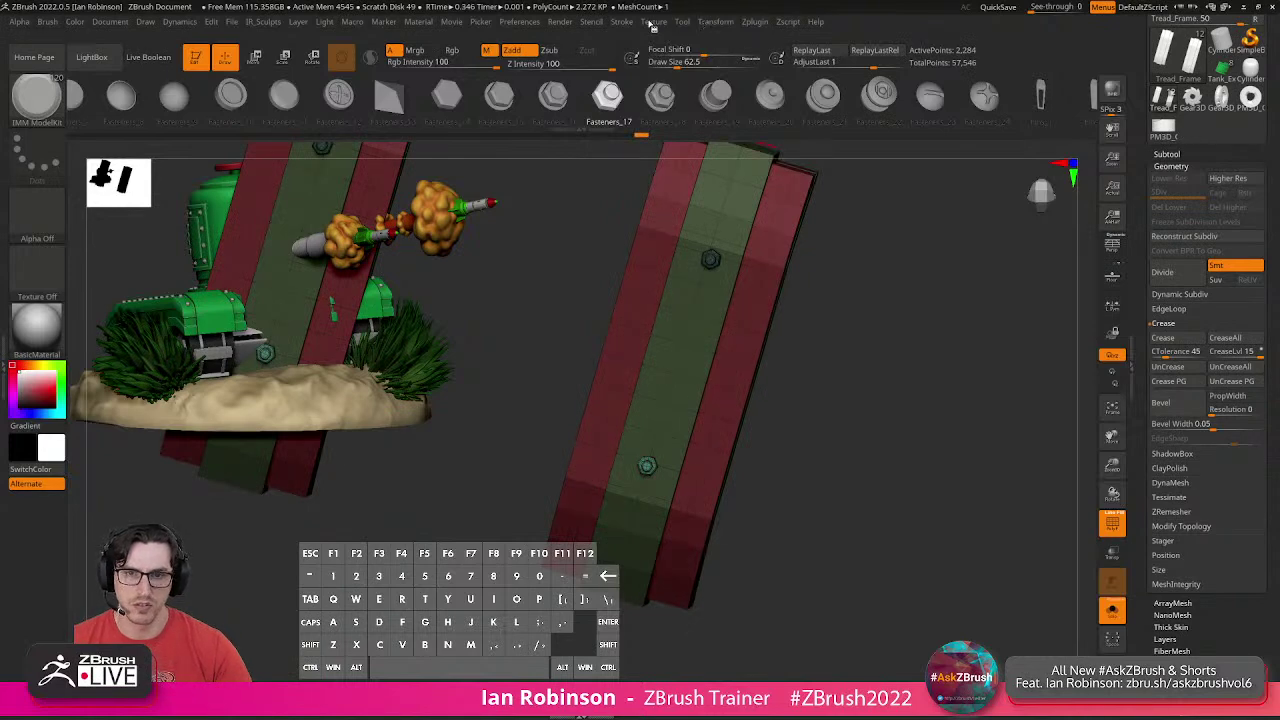
{"action": "left_click", "coordinate": [622, 21]}
{"action": "left_click", "coordinate": [648, 160]}
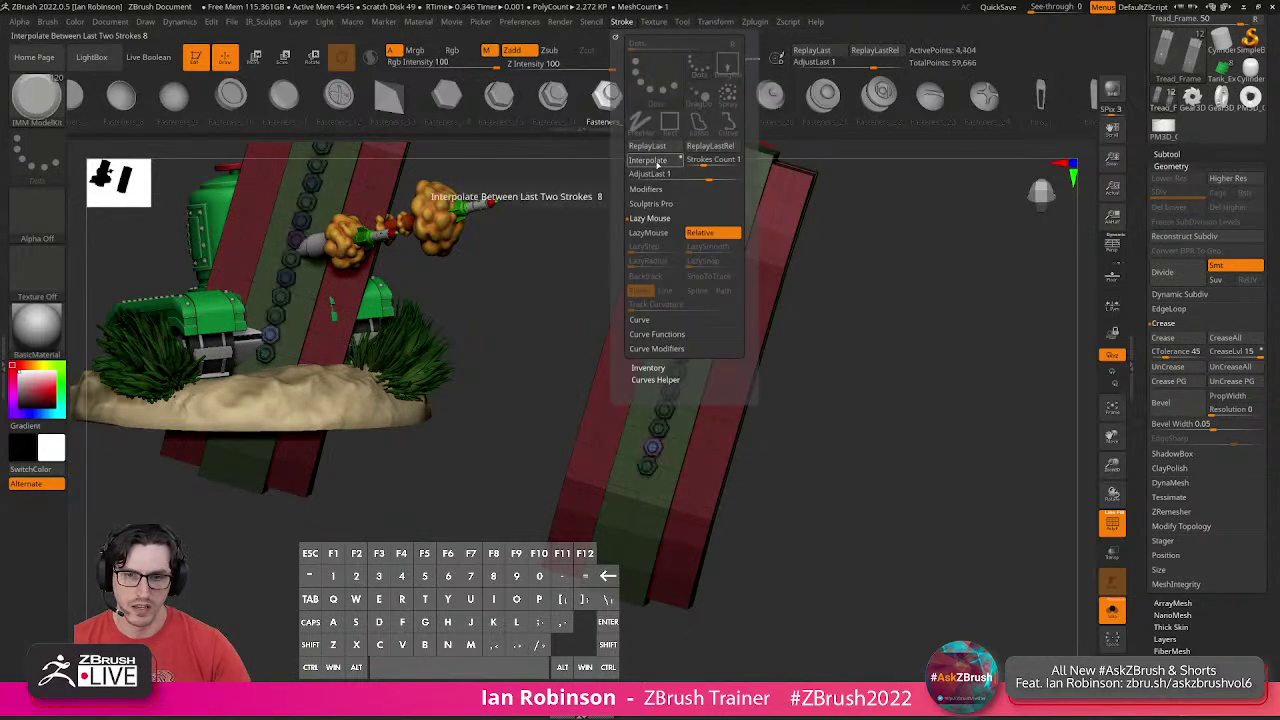
Inspect the interpolated bolt row at an angle, then undo the row and its two end bolts.
{"action": "left_click_drag", "start_coordinate": [845, 406], "coordinate": [691, 294]}
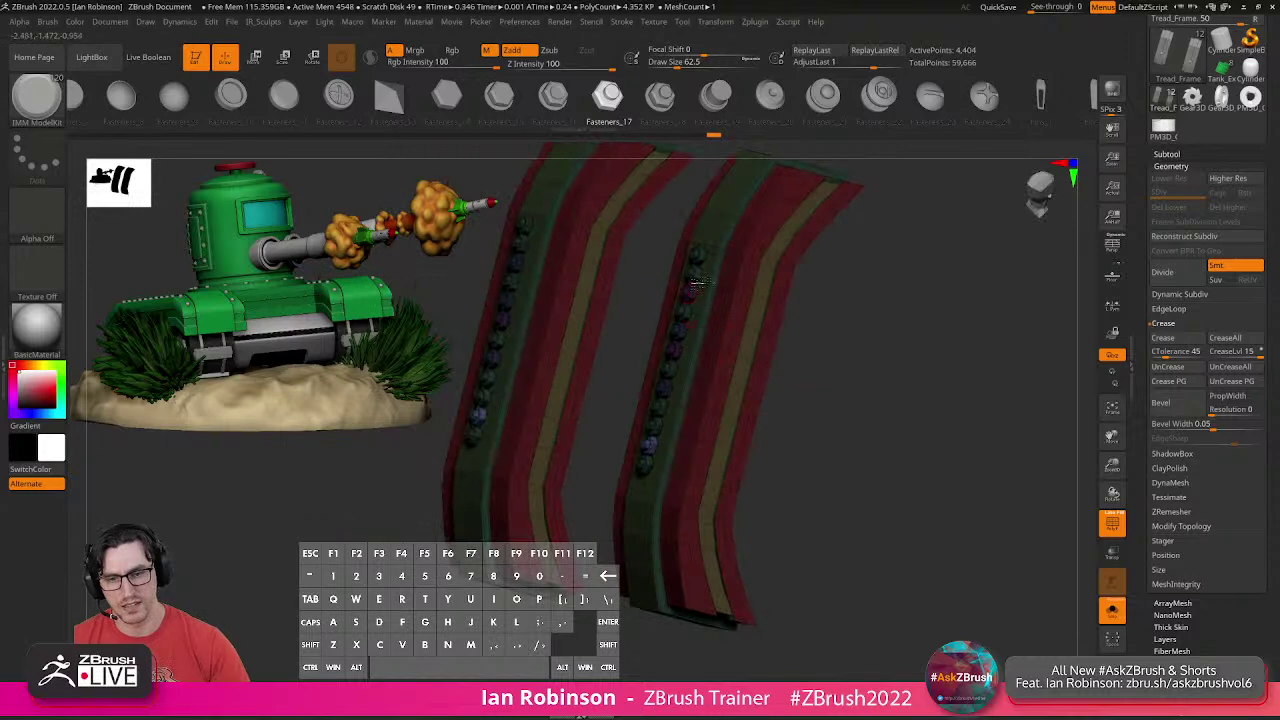
{"action": "left_click_drag", "start_coordinate": [841, 418], "coordinate": [857, 437]}
{"action": "key", "text": "ctrl+z"}
{"action": "key", "text": "ctrl+z"}
{"action": "left_click_drag", "start_coordinate": [860, 354], "coordinate": [881, 455], "text": "alt"}
{"action": "key", "text": "ctrl+z"}
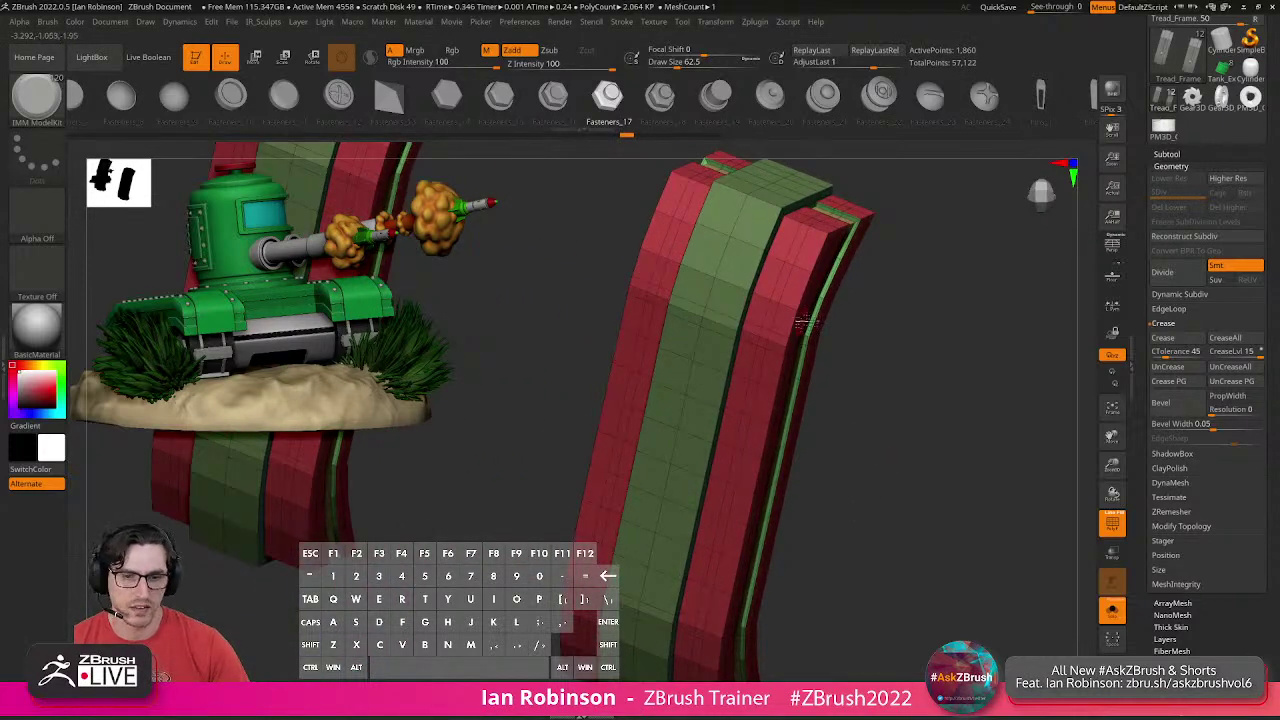
Try placing a single Fasteners_17 bolt near the upper end of the outer red strip and undo it.
{"action": "key", "text": "shift+f"}
{"action": "key", "text": "ctrl+shift+z"}
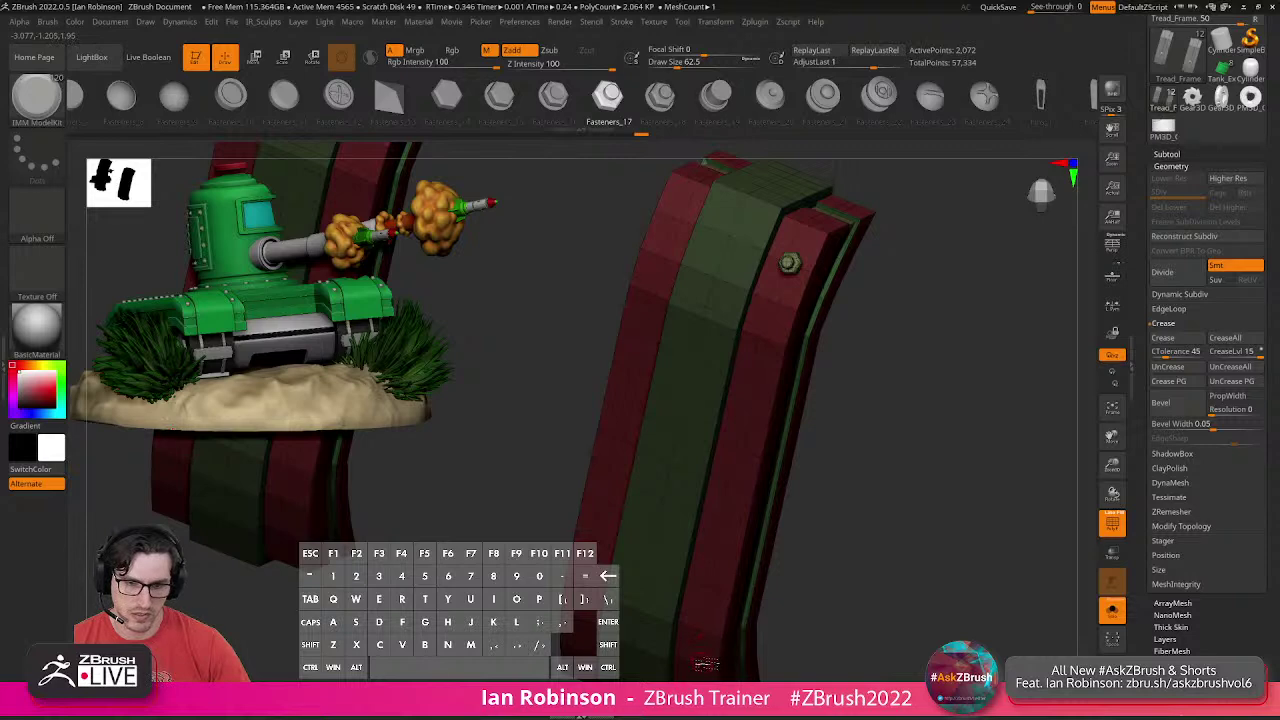
{"action": "key", "text": "ctrl+z"}
Insert mirrored Fasteners_17 bolts on the centre line at both ends of the outer red strip.
{"action": "mouse_move", "coordinate": [780, 306]}
{"action": "left_mouse_down"}
{"action": "mouse_move", "coordinate": [885, 420]}
{"action": "mouse_move", "coordinate": [789, 284]}
{"action": "left_mouse_up"}
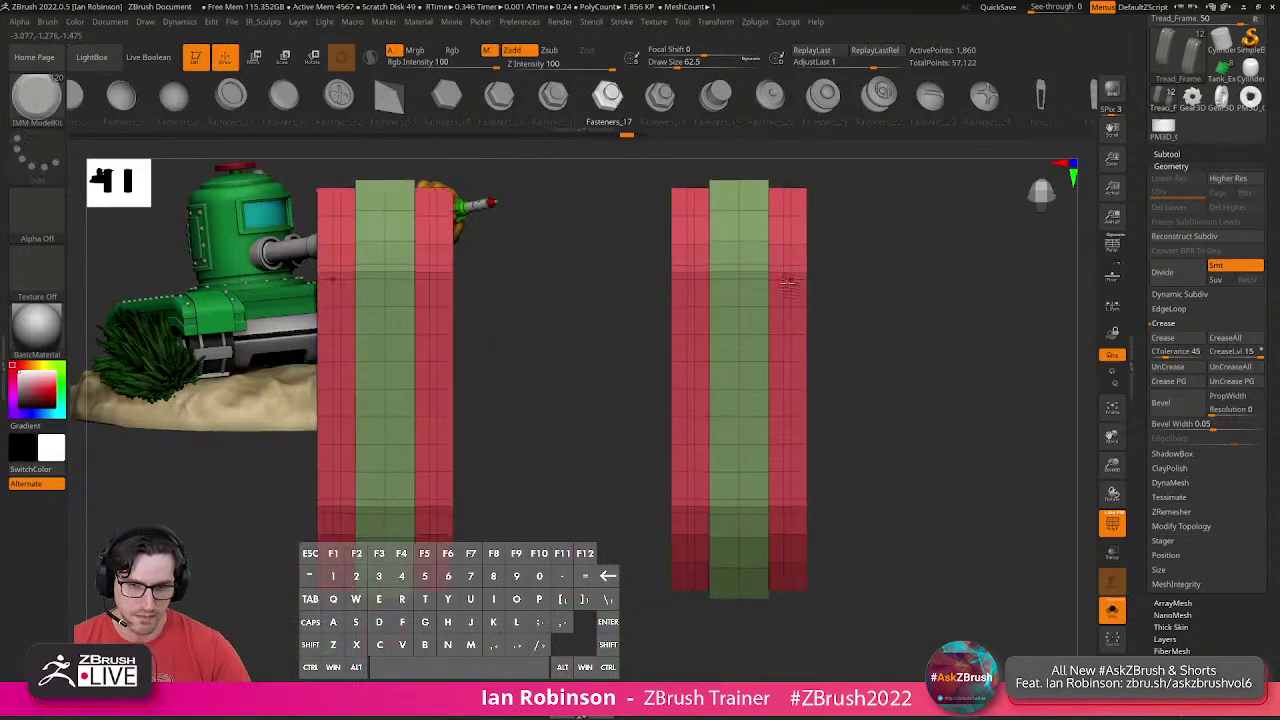
{"action": "left_click", "coordinate": [795, 213]}
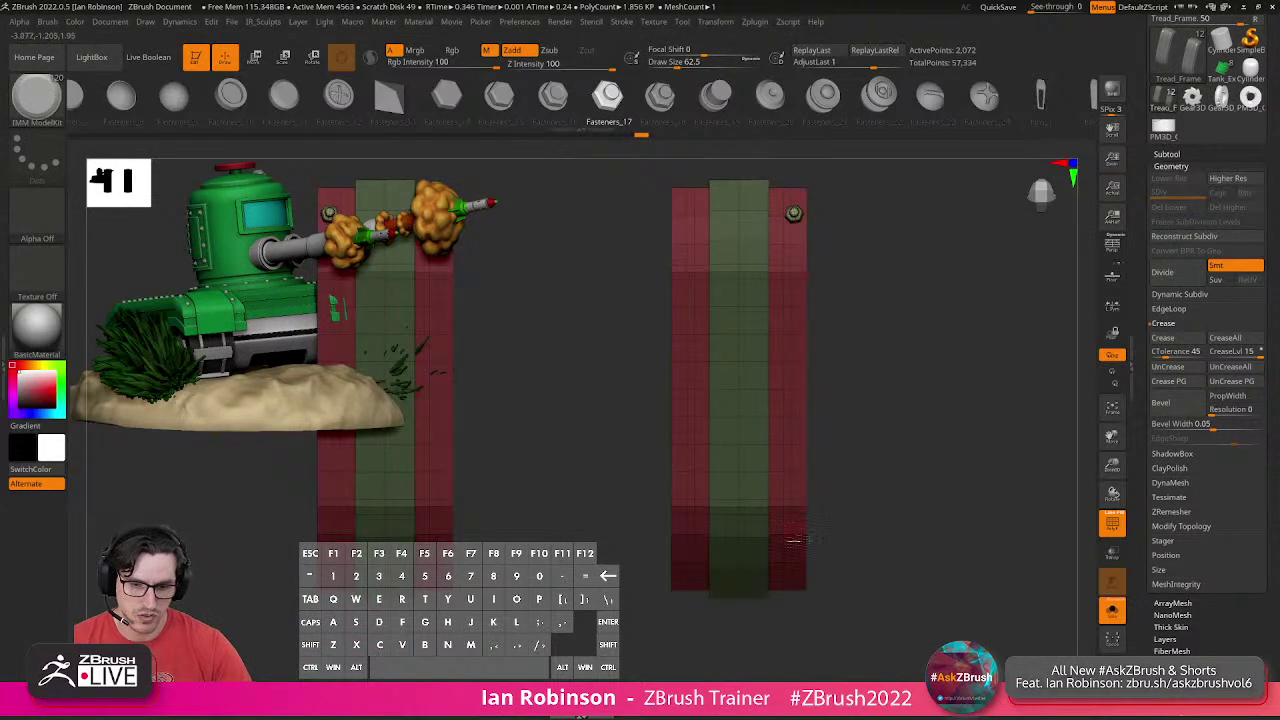
{"action": "left_click", "coordinate": [791, 560]}
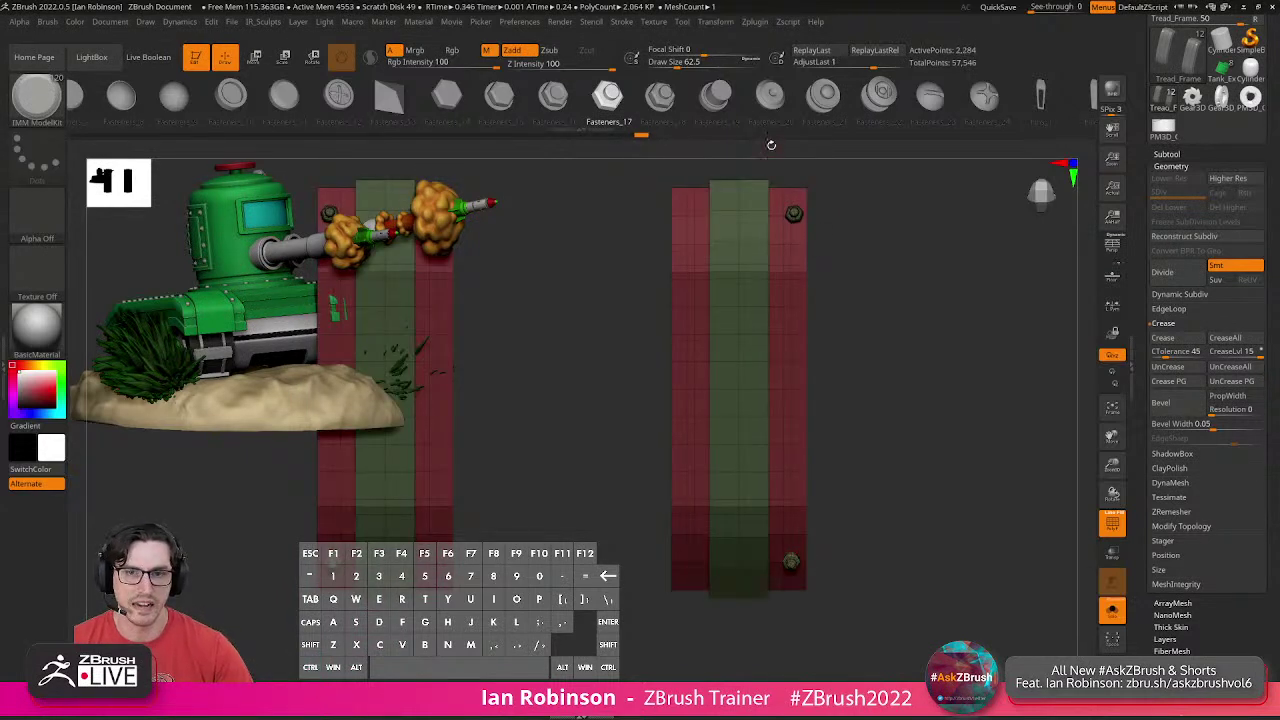
Set the Interpolate Strokes Count to 10 and interpolate evenly spaced bolts between the two end bolts on the outer red strip.
{"action": "left_click", "coordinate": [624, 22]}
{"action": "left_click", "coordinate": [705, 160]}
{"action": "type", "text": "10"}
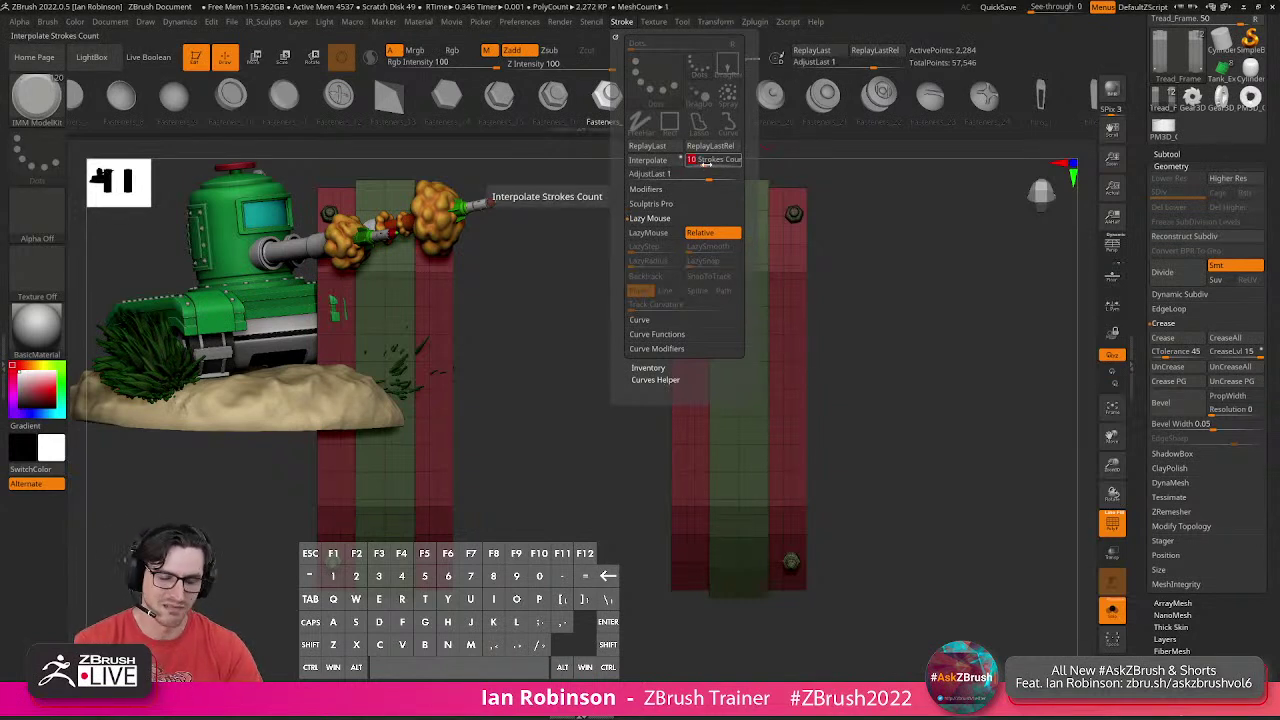
{"action": "left_click", "coordinate": [648, 161]}
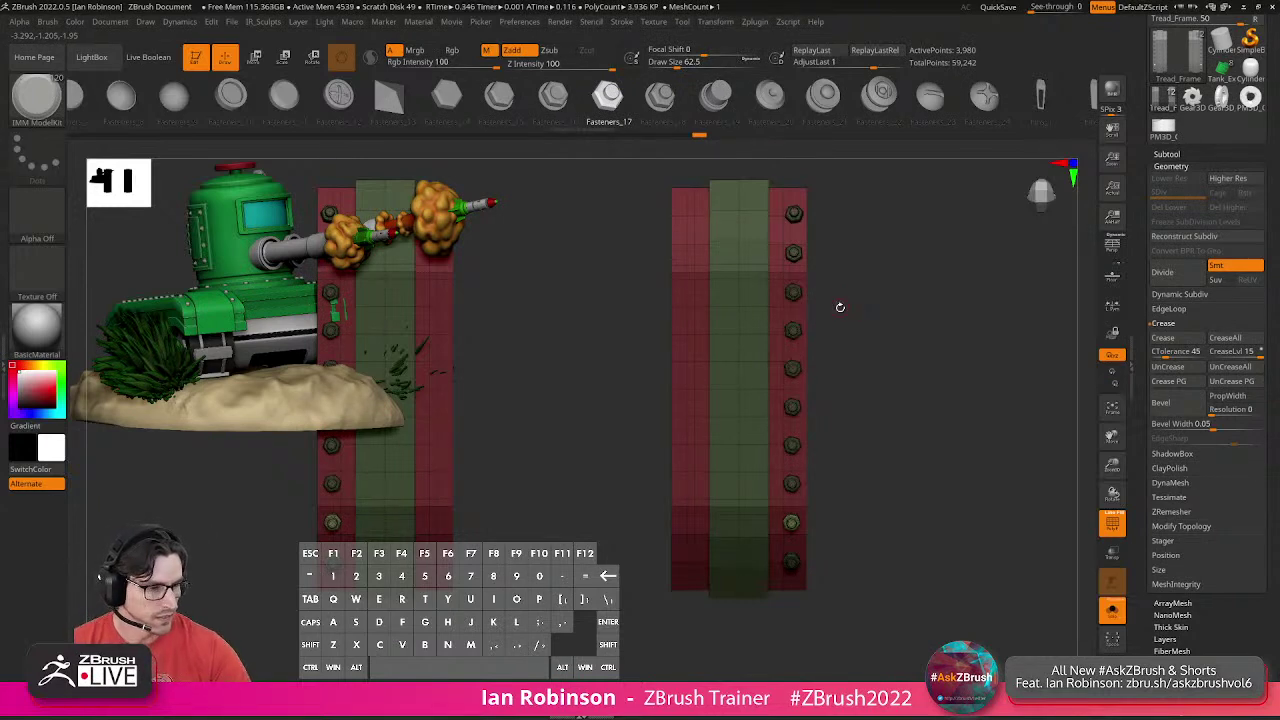
{"action": "mouse_move", "coordinate": [848, 314]}
{"action": "left_mouse_down"}
{"action": "mouse_move", "coordinate": [837, 306]}
{"action": "mouse_move", "coordinate": [886, 328]}
{"action": "left_mouse_up"}
Try duplicating the interpolated bolt row sideways with the gizmo, then undo the copy.
{"action": "key", "text": "w"}
{"action": "key", "text": "q"}
{"action": "left_click", "coordinate": [799, 292], "text": "ctrl+shift"}
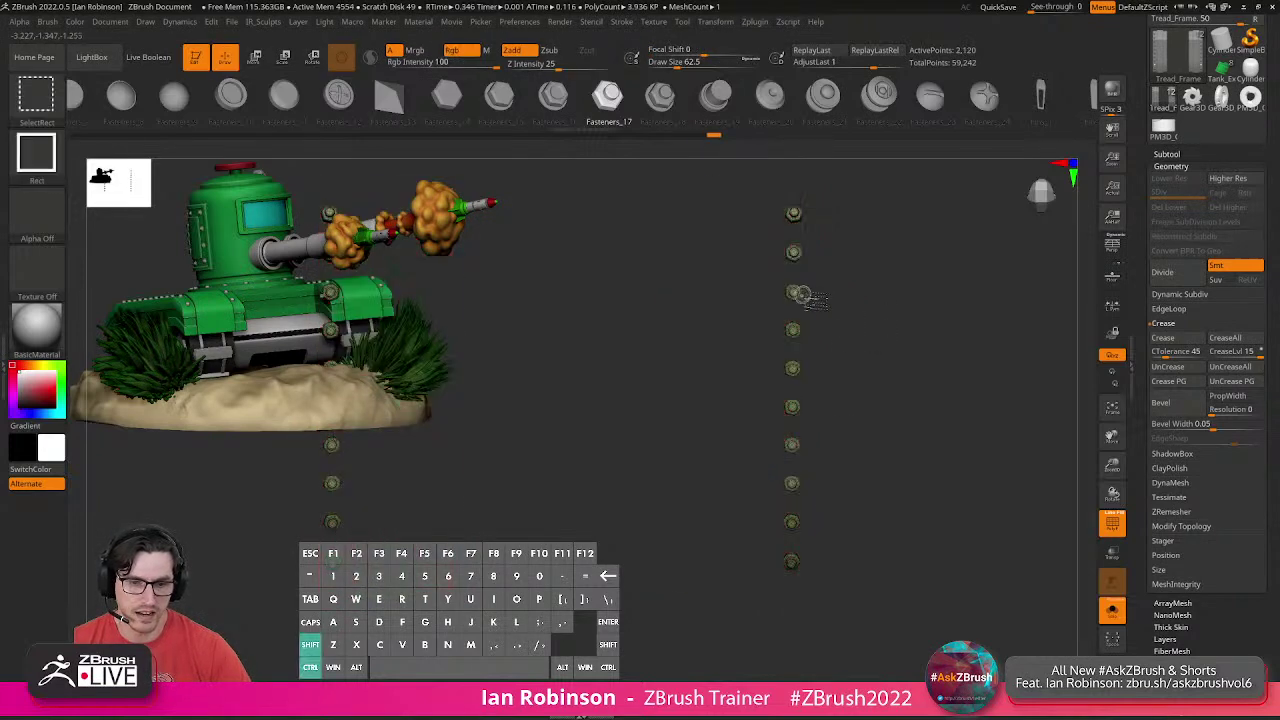
{"action": "left_click", "coordinate": [901, 310], "text": "ctrl+shift"}
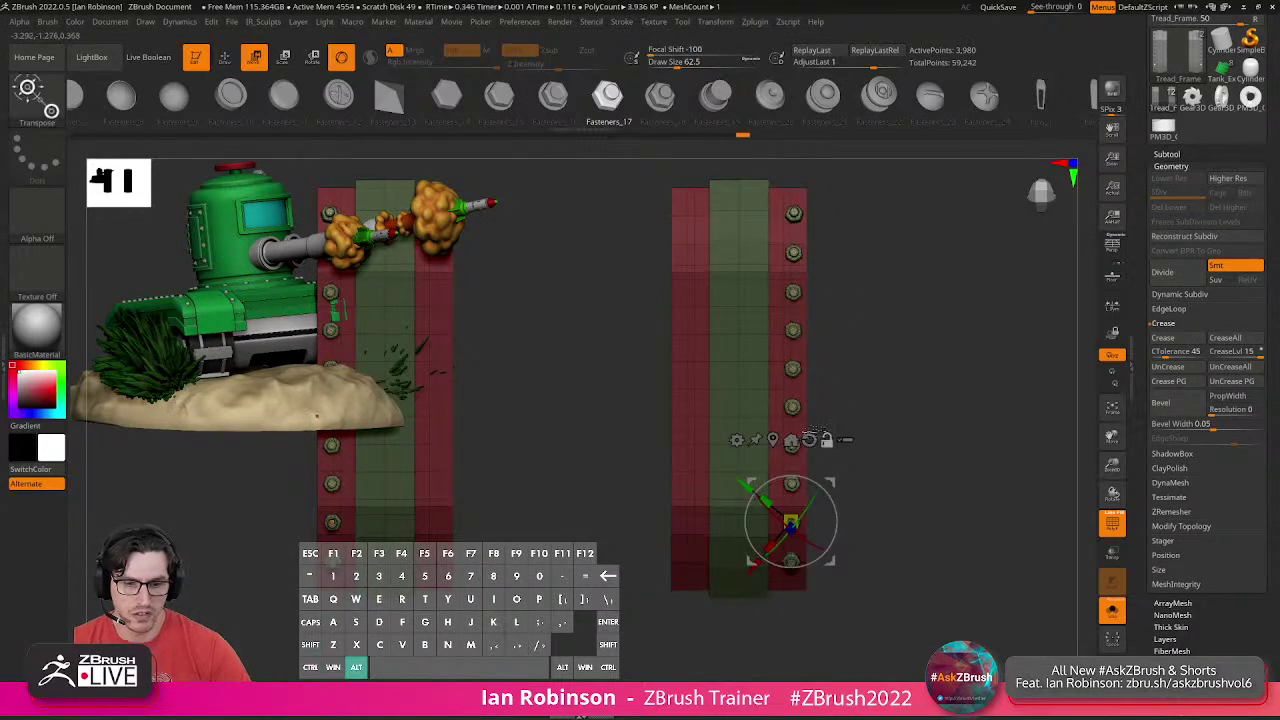
{"action": "left_click", "coordinate": [790, 440]}
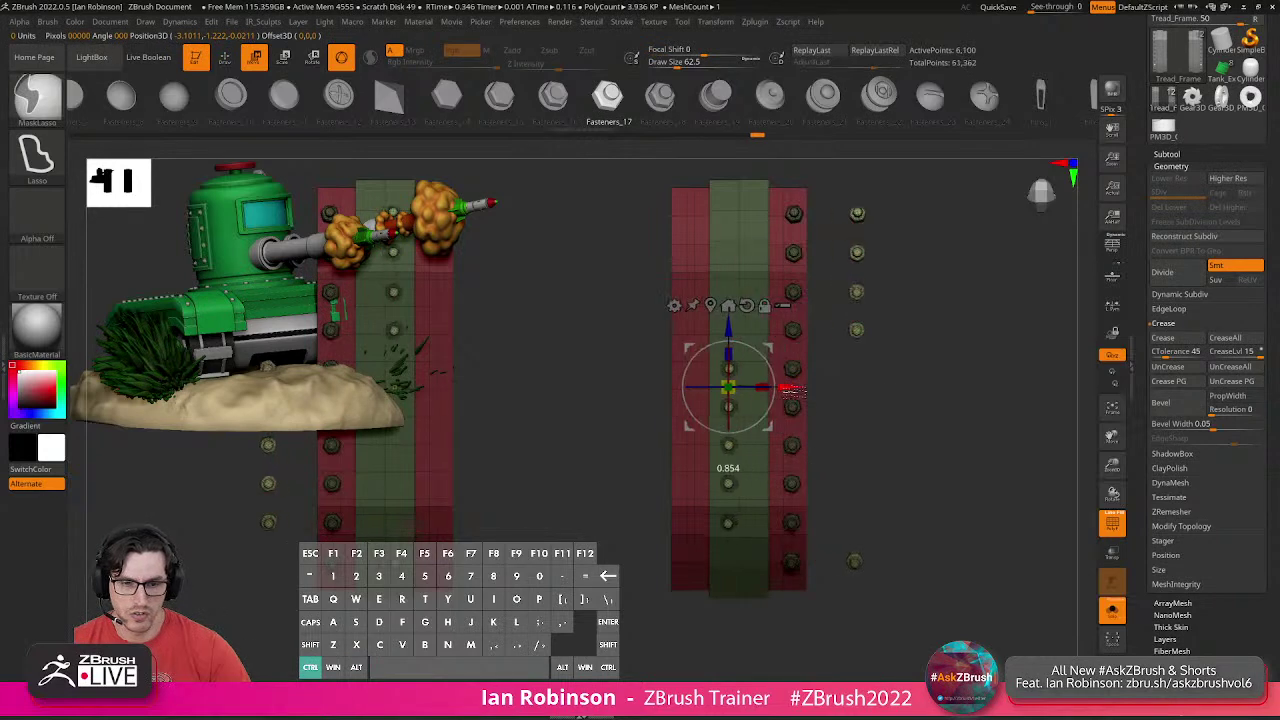
{"action": "left_click_drag", "start_coordinate": [855, 386], "coordinate": [815, 386]}
{"action": "key", "text": "ctrl+z"}
{"action": "right_click_drag", "start_coordinate": [910, 388], "coordinate": [930, 389], "text": "ctrl"}
{"action": "key", "text": "q"}
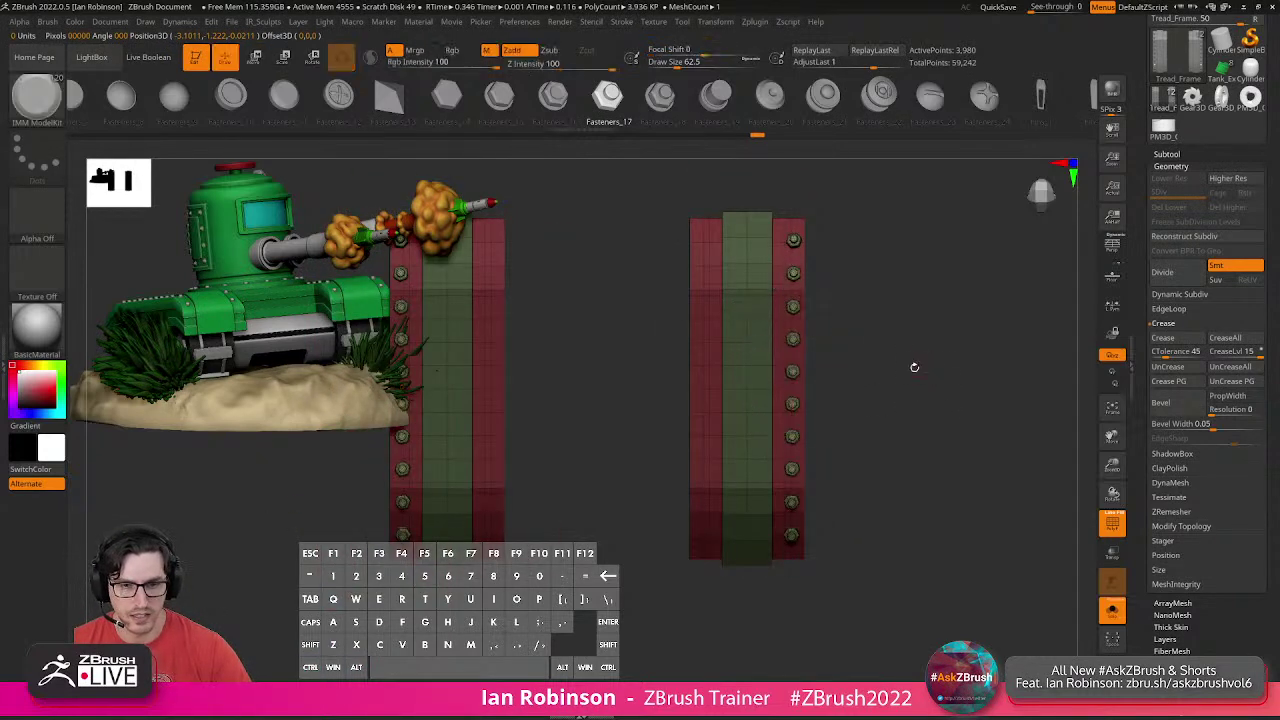
Check the bolts by isolating their polygroup, restore full visibility, clear the mask, and apply Mirror And Weld to the tread frames.
{"action": "left_click", "coordinate": [795, 275], "text": "ctrl+shift"}
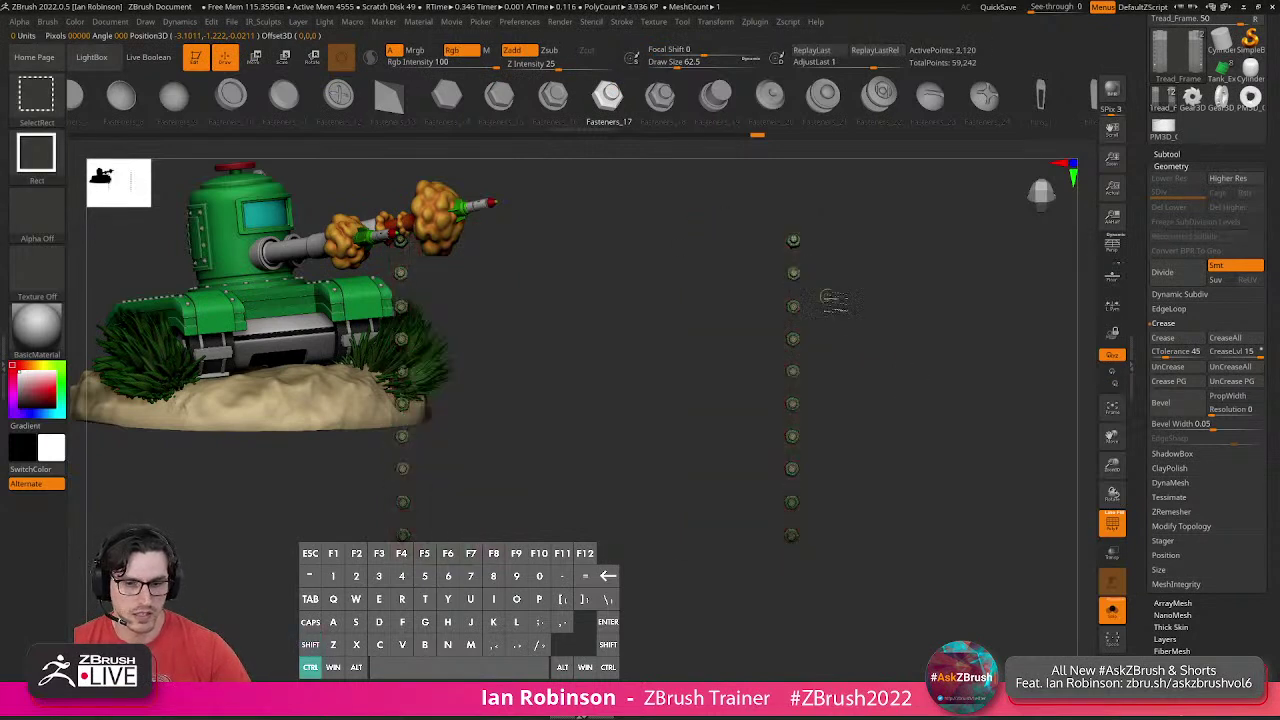
{"action": "left_click_drag", "start_coordinate": [811, 289], "coordinate": [906, 326], "text": "ctrl+shift"}
{"action": "left_click", "coordinate": [900, 325], "text": "ctrl+shift"}
{"action": "key", "text": "space"}
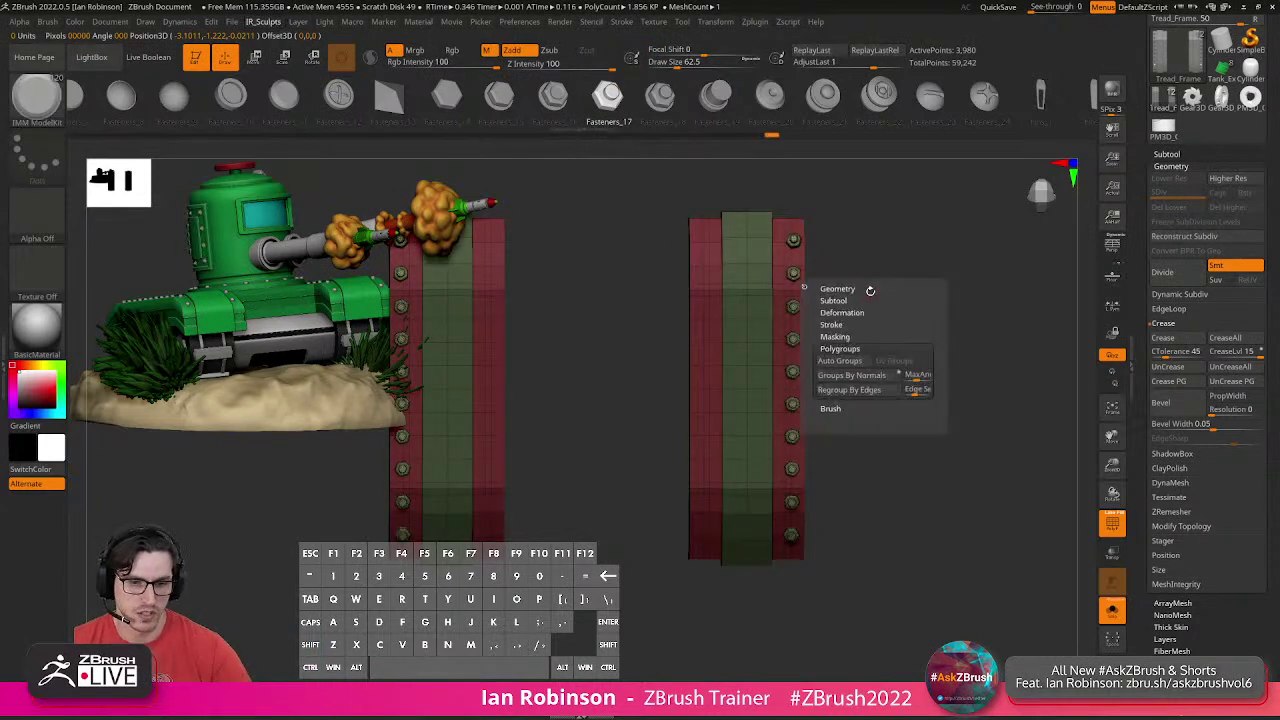
{"action": "key", "text": "w"}
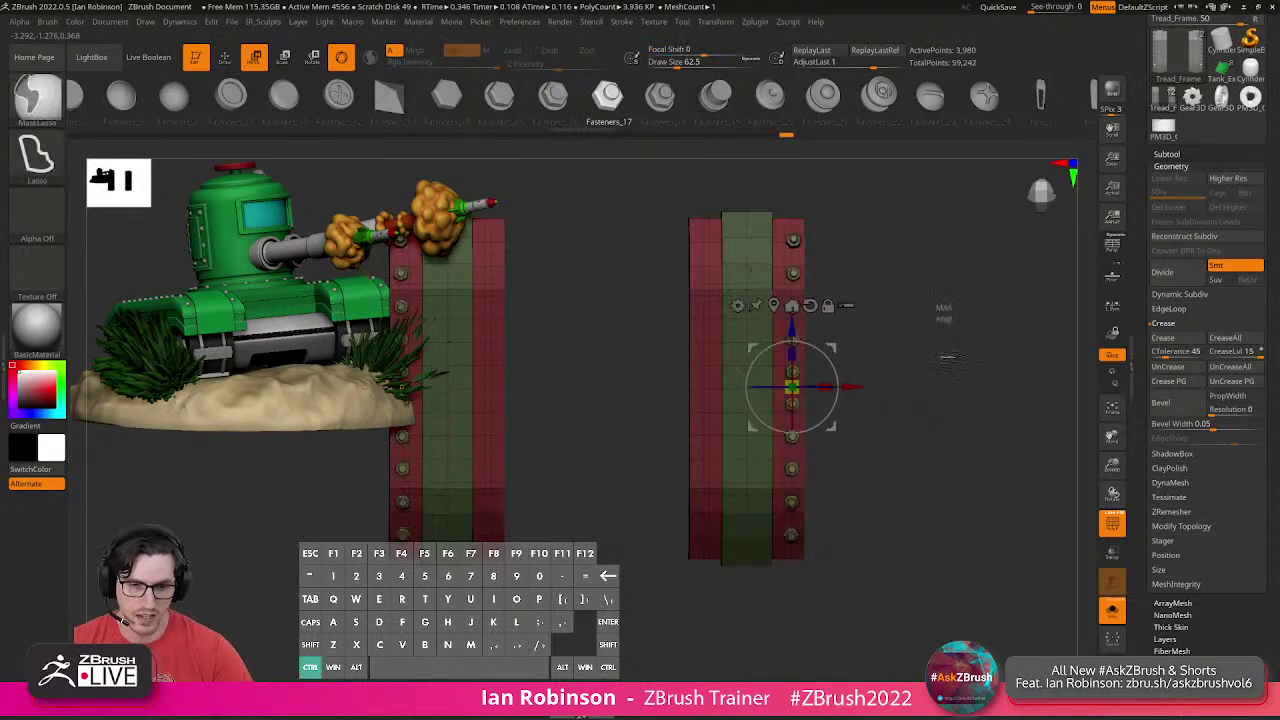
{"action": "left_click", "coordinate": [933, 330], "text": "ctrl"}
{"action": "key", "text": "space"}
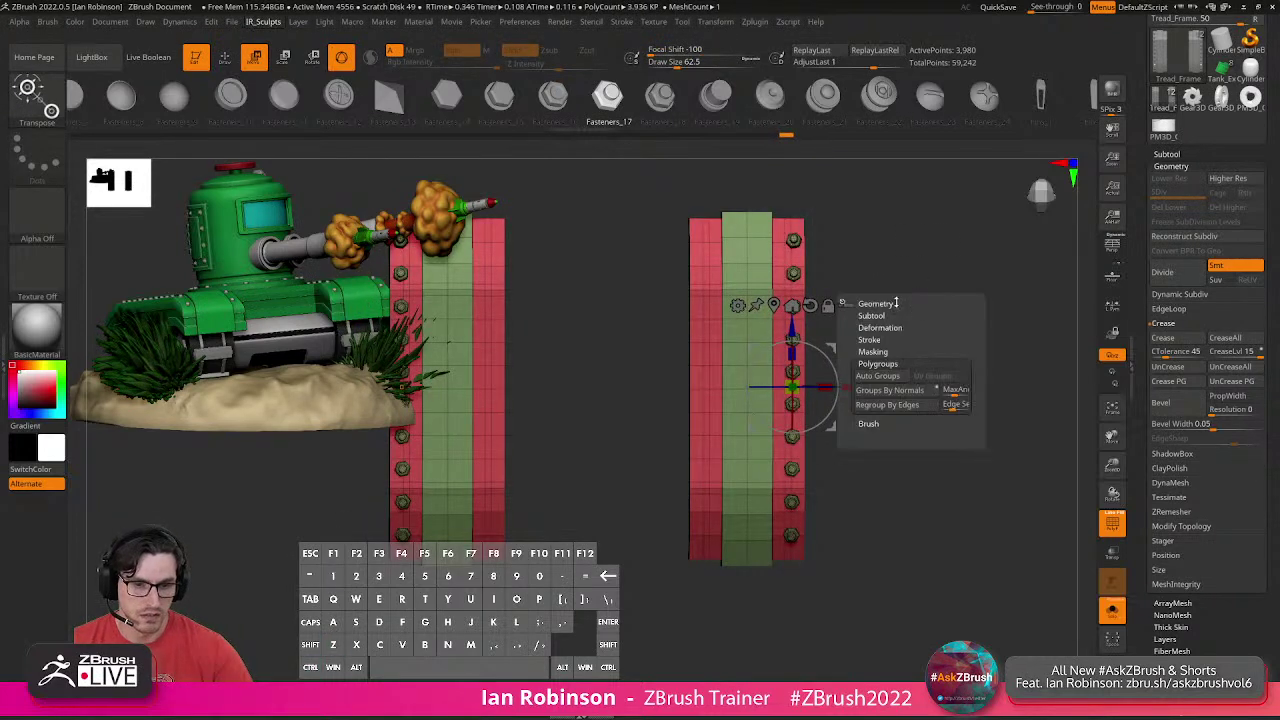
{"action": "left_click", "coordinate": [893, 300]}
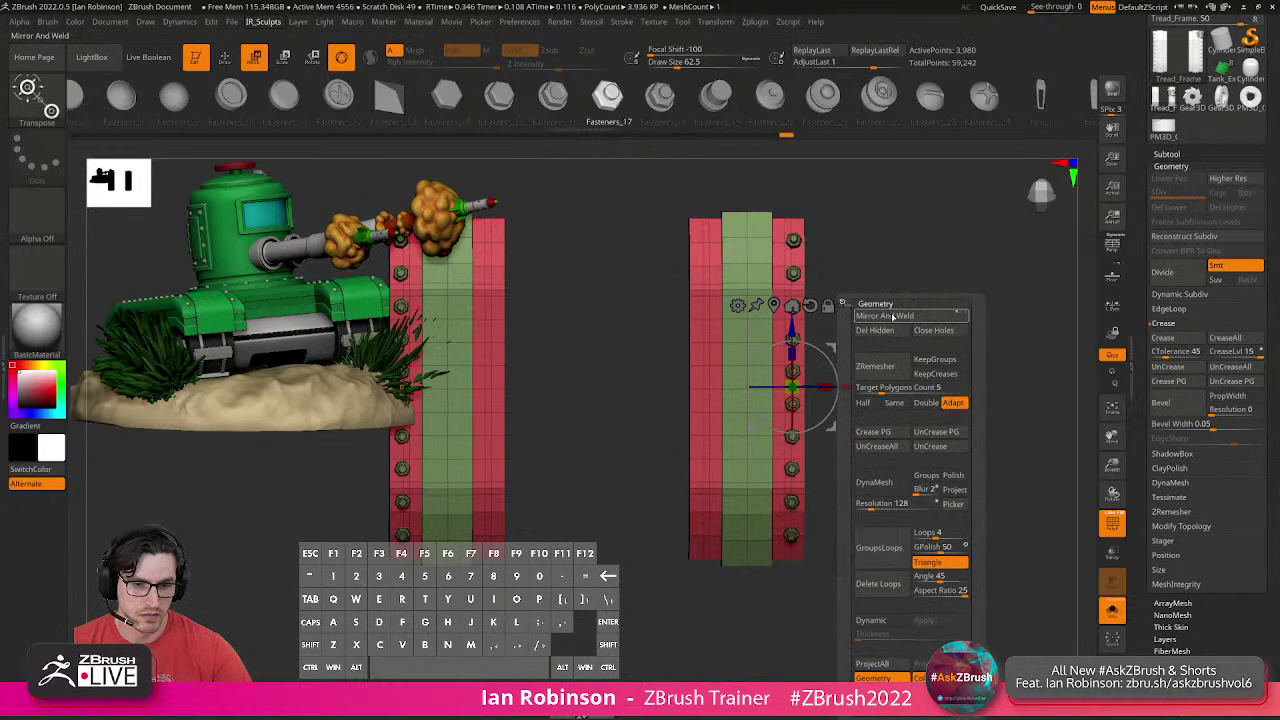
Mask everything except the bolt row and duplicate it about 0.68 units across onto the inner red strip, then clear the mask.
{"action": "left_click", "coordinate": [800, 372], "text": "ctrl+shift"}
{"action": "left_click", "coordinate": [891, 374], "text": "ctrl"}
{"action": "key", "text": "ctrl"}
{"action": "left_click_drag", "start_coordinate": [857, 372], "coordinate": [768, 387], "text": "ctrl"}
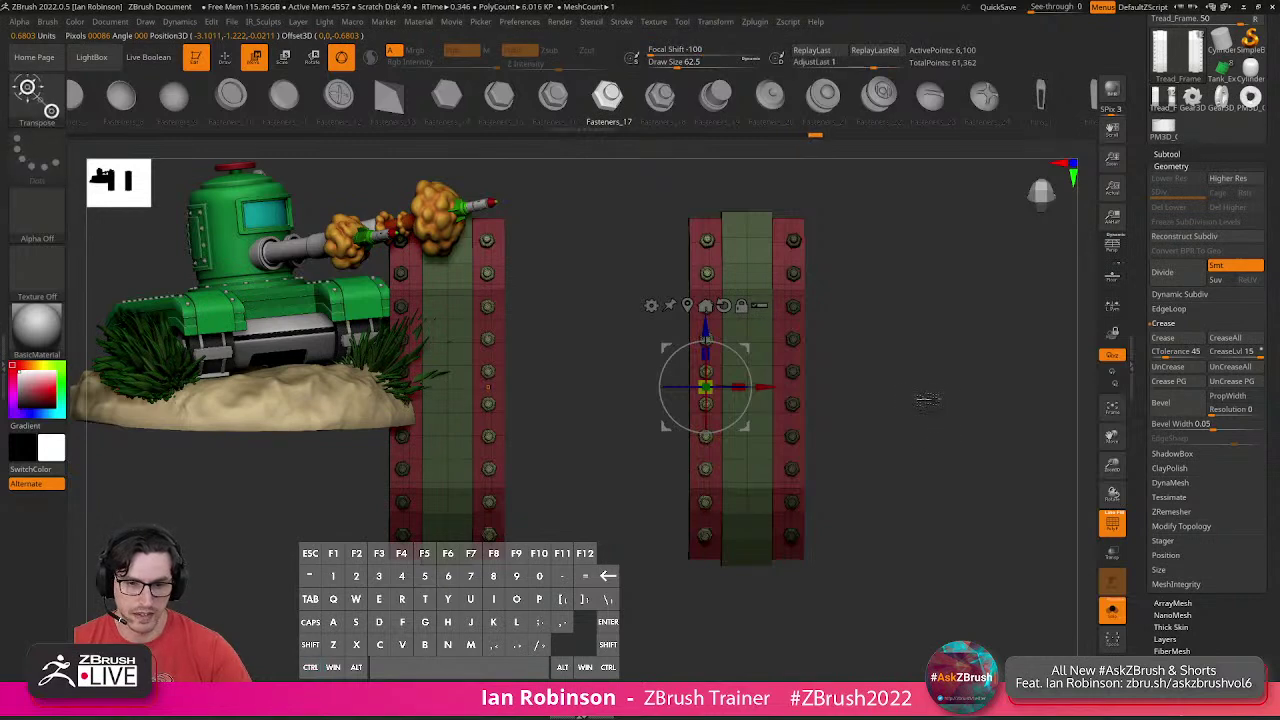
{"action": "left_click_drag", "start_coordinate": [929, 400], "coordinate": [943, 416], "text": "ctrl"}
Centre the gizmo on both unmasked bolt rows and nudge them sideways by about 0.008 units.
{"action": "left_click", "coordinate": [791, 341], "text": "ctrl+shift"}
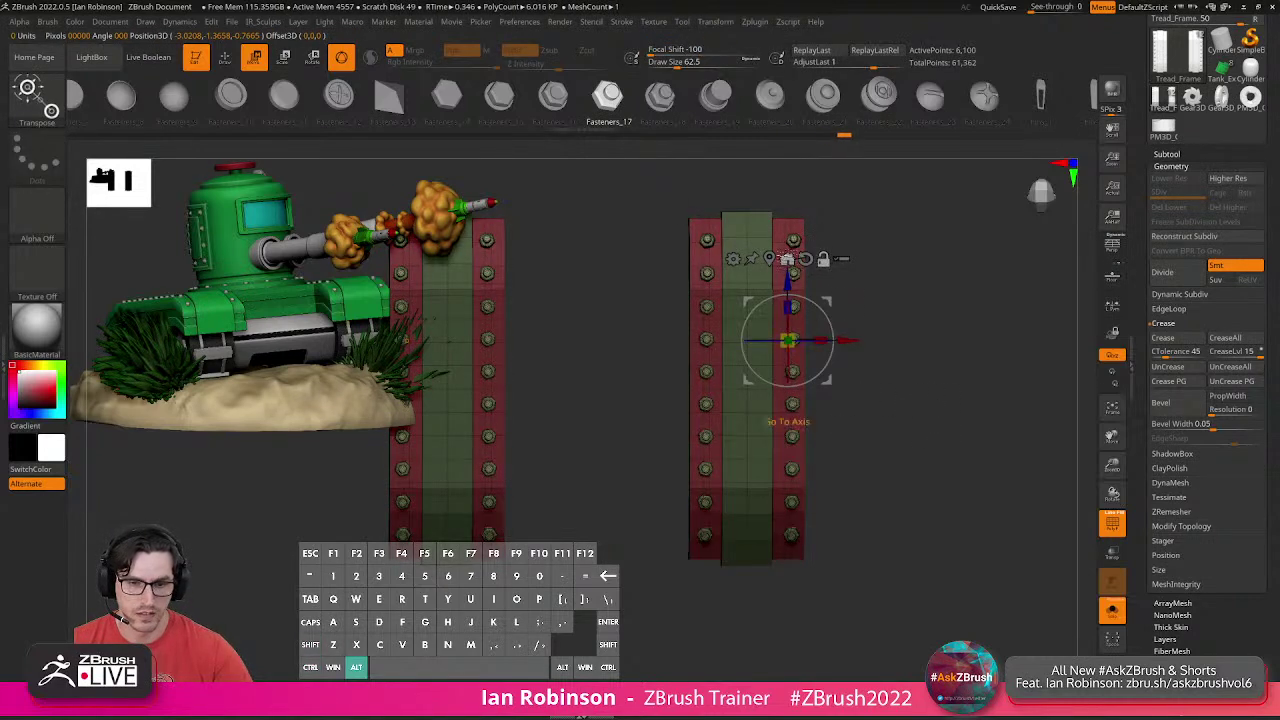
{"action": "left_click", "coordinate": [787, 258], "text": "alt"}
{"action": "left_click_drag", "start_coordinate": [811, 387], "coordinate": [812, 387]}
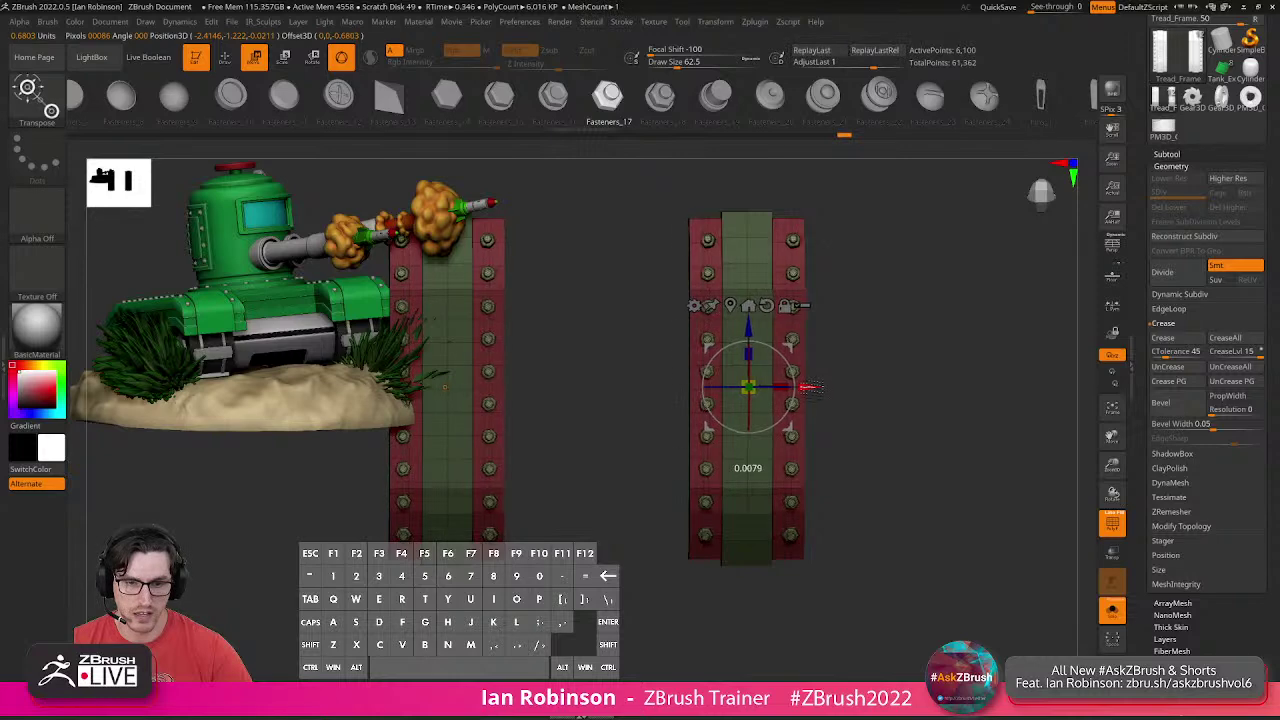
{"action": "key", "text": "q"}
Turn off Solo to show the whole tank, then select the CockPit1 vent panel and display its polyframe.
{"action": "mouse_move", "coordinate": [908, 423]}
{"action": "left_mouse_down", "text": "alt"}
{"action": "mouse_move", "coordinate": [891, 386]}
{"action": "mouse_move", "coordinate": [917, 355]}
{"action": "mouse_move", "coordinate": [917, 418]}
{"action": "left_mouse_up", "text": "alt"}
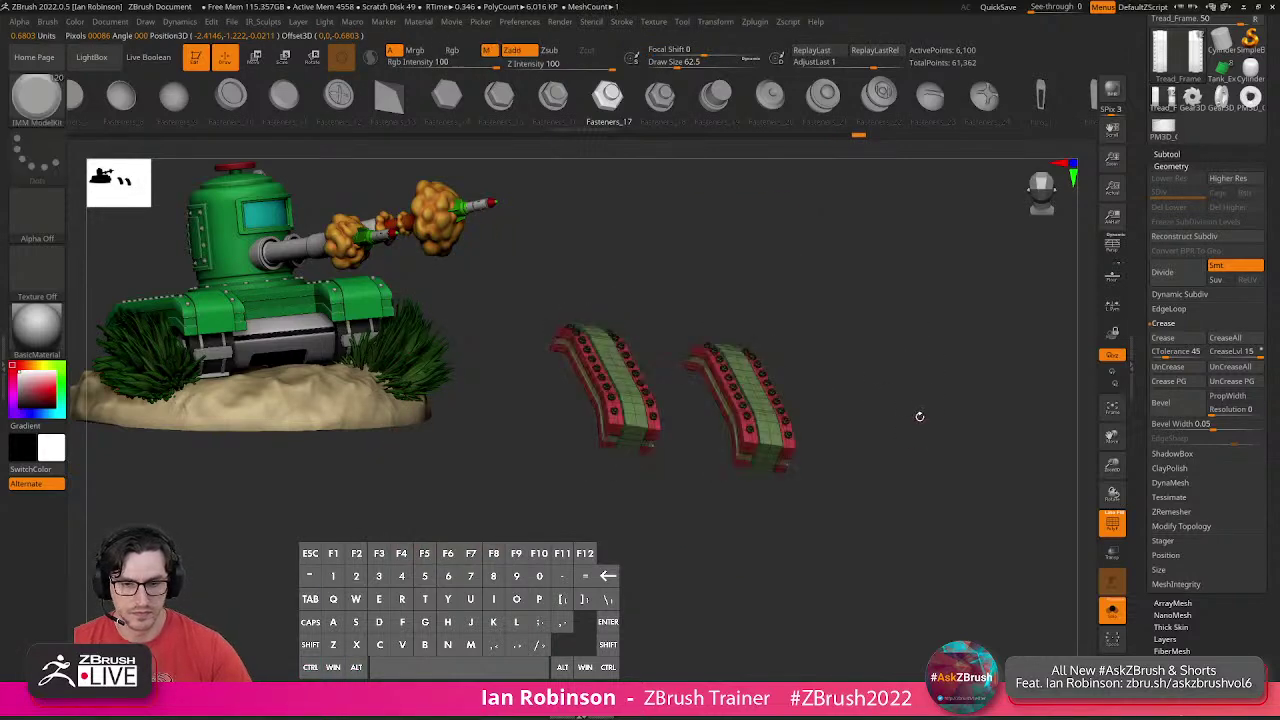
{"action": "key", "text": "shift+f"}
{"action": "left_click", "coordinate": [1104, 615]}
{"action": "left_click_drag", "start_coordinate": [986, 520], "coordinate": [788, 483], "text": "alt"}
{"action": "mouse_move", "coordinate": [626, 341]}
{"action": "right_mouse_down", "text": "alt"}
{"action": "mouse_move", "coordinate": [560, 265]}
{"action": "mouse_move", "coordinate": [623, 338]}
{"action": "right_mouse_up", "text": "alt"}
{"action": "left_click", "coordinate": [645, 360], "text": "alt"}
{"action": "key", "text": "shift+f"}
{"action": "key", "text": "shift+f"}
{"action": "key", "text": "shift+f"}
Set the draw size to about 47 and step the cockpit vent panel down one subdivision level.
{"action": "key", "text": "s"}
{"action": "left_click_drag", "start_coordinate": [660, 331], "coordinate": [656, 331]}
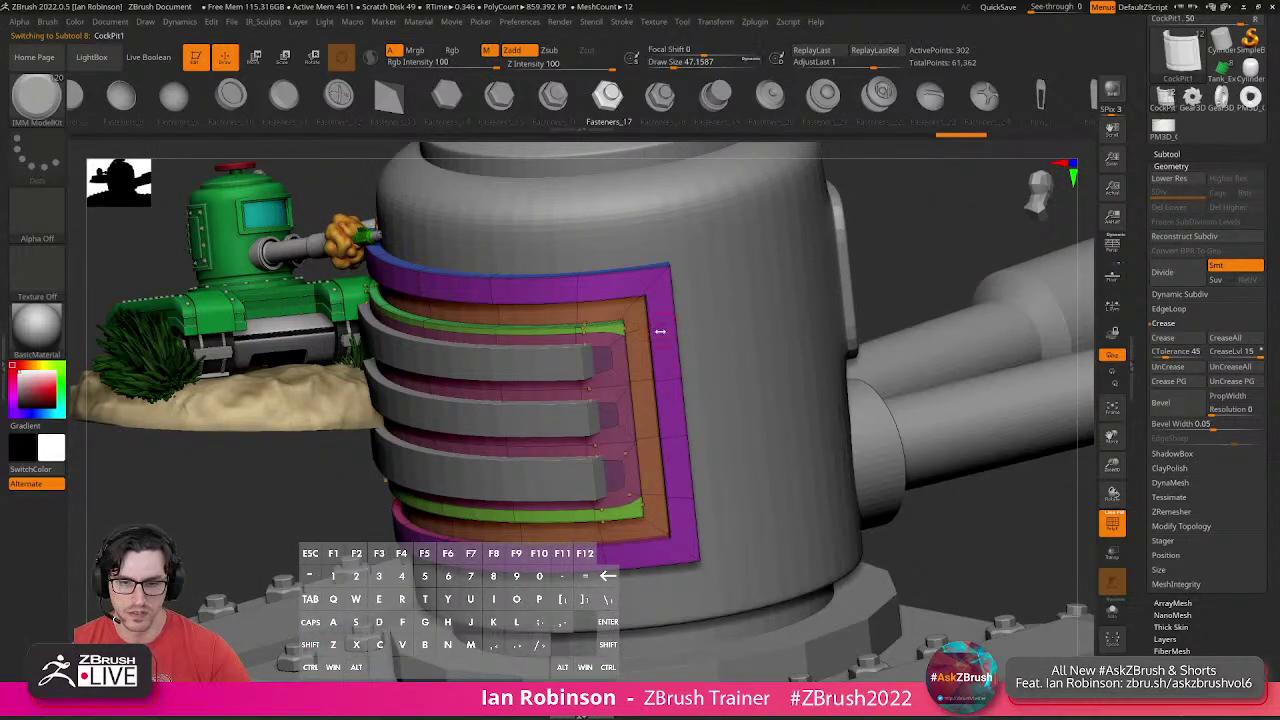
{"action": "right_click_drag", "start_coordinate": [653, 334], "coordinate": [632, 354], "text": "alt"}
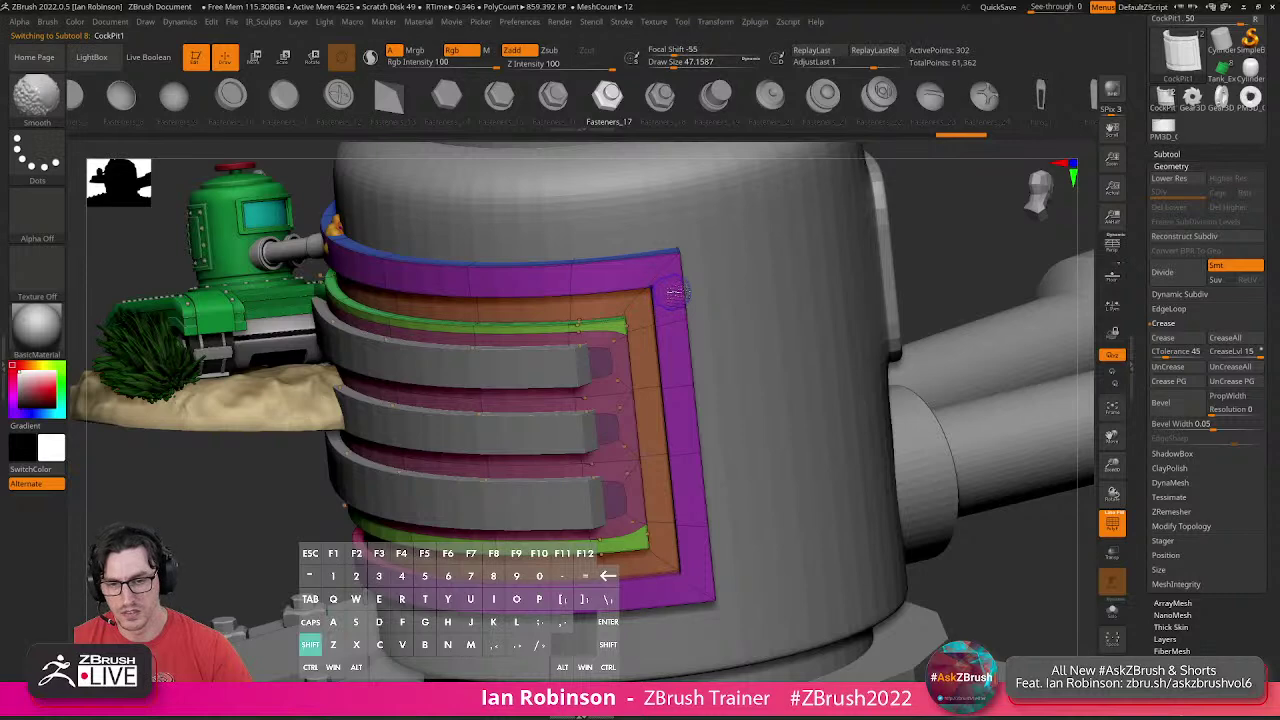
{"action": "key", "text": "shift+d"}
{"action": "right_click_drag", "start_coordinate": [675, 323], "coordinate": [679, 310]}
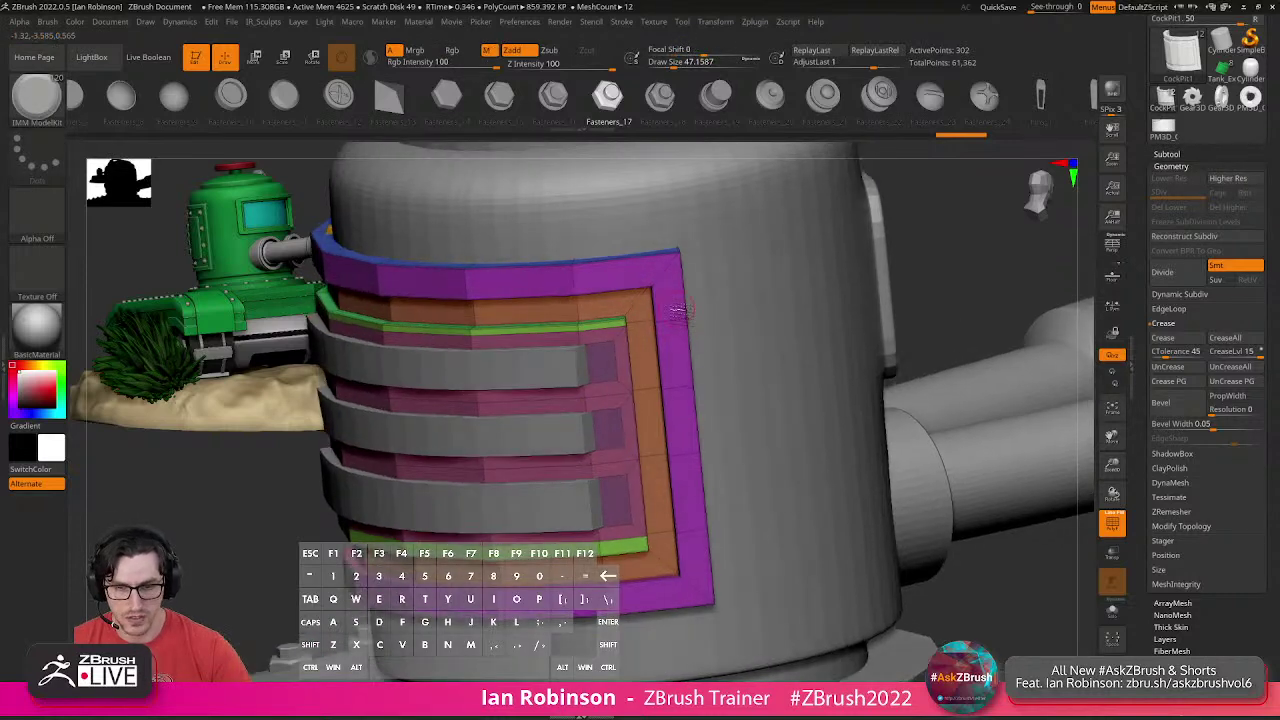
Insert two edge loops around the cockpit vent panel's frame using ZModeler's Insert edge action.
{"action": "key", "text": "b"}
{"action": "key", "text": "z"}
{"action": "key", "text": "m"}
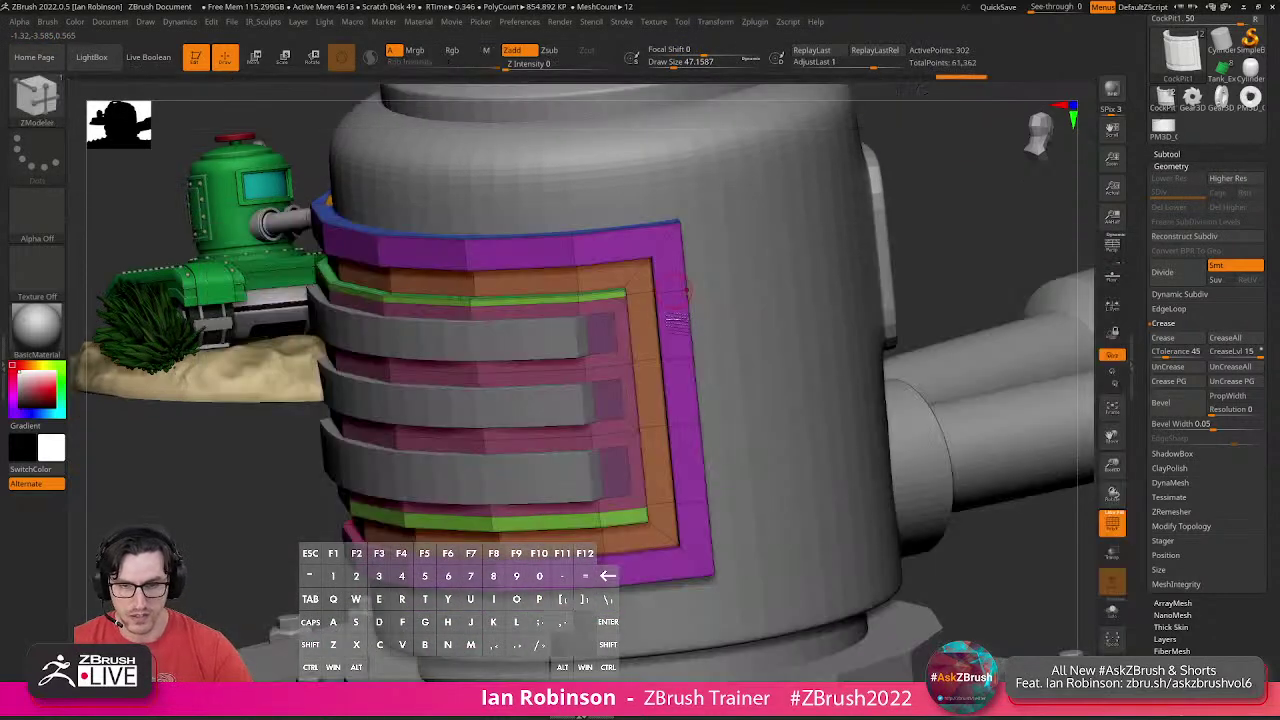
{"action": "key", "text": "space"}
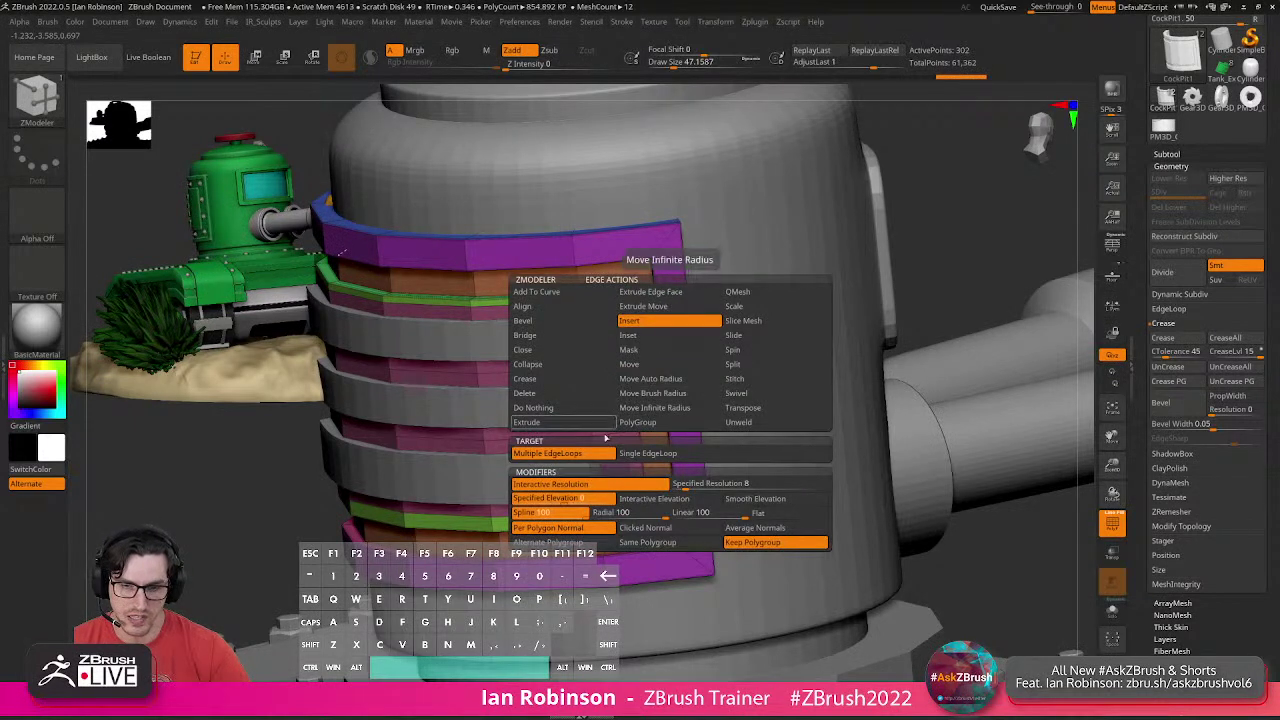
{"action": "left_click", "coordinate": [637, 456]}
{"action": "left_click", "coordinate": [672, 298]}
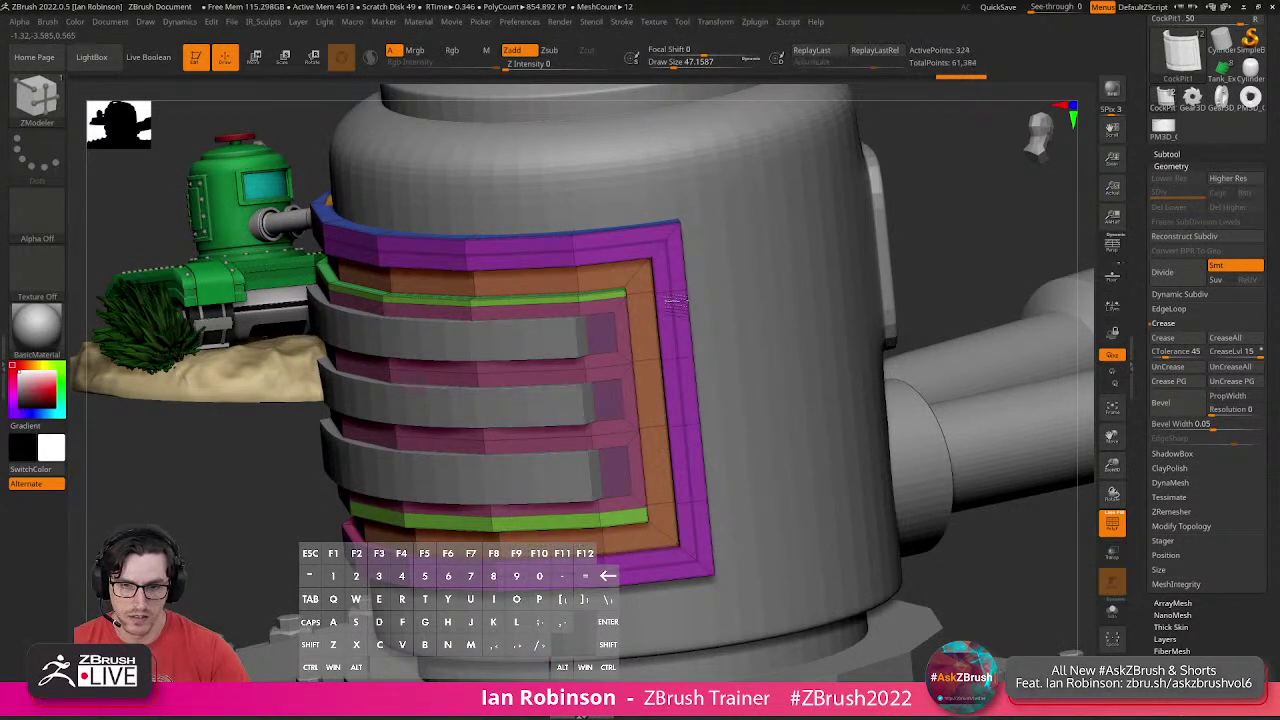
{"action": "left_click", "coordinate": [673, 308]}
{"action": "right_click_drag", "start_coordinate": [673, 324], "coordinate": [795, 375], "text": "alt"}
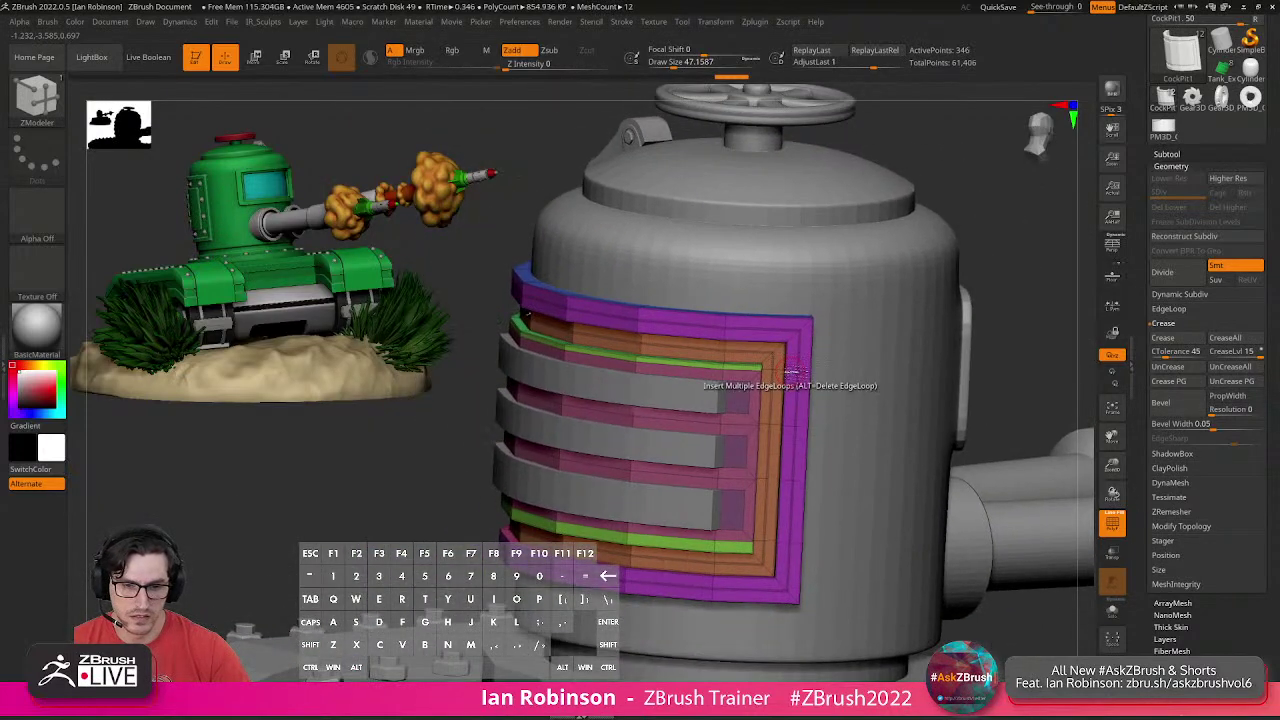
Use the IMM Draw Size plugin to set a draw size of 37.5 for consistently sized cockpit bolts.
{"action": "left_click", "coordinate": [755, 22]}
{"action": "left_click", "coordinate": [800, 259]}
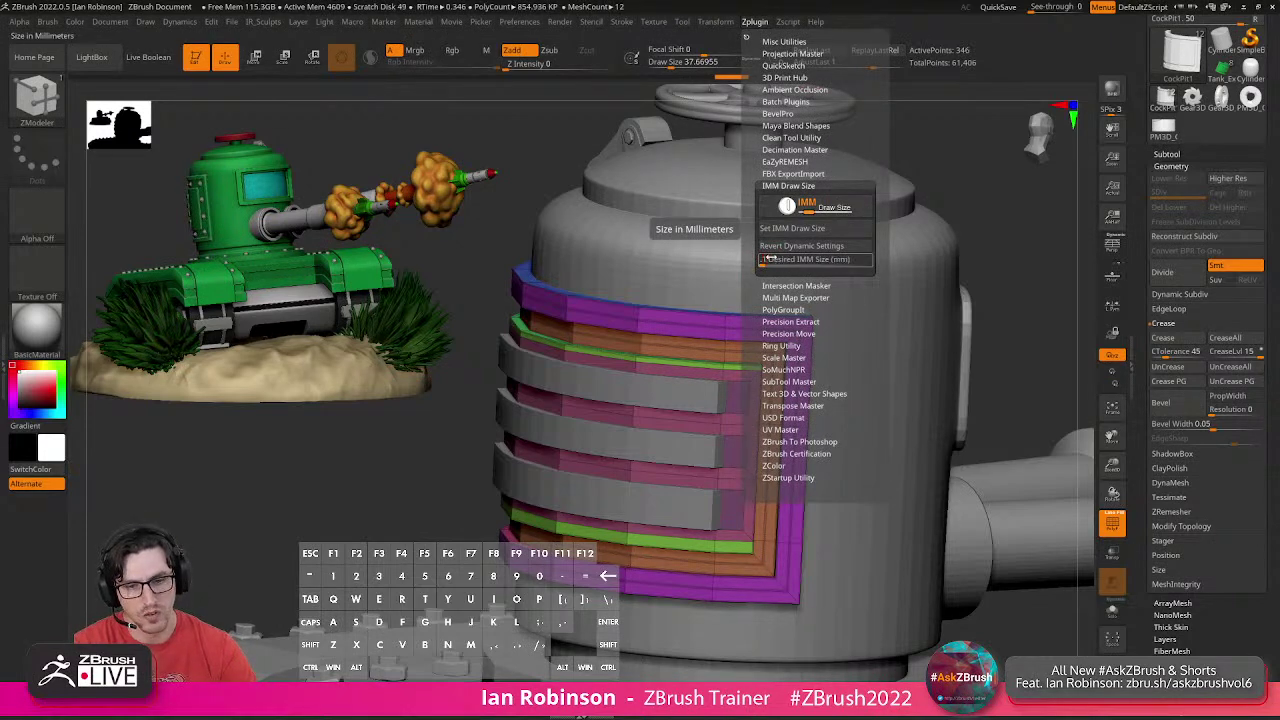
{"action": "key", "text": "Return"}
{"action": "left_click", "coordinate": [769, 246]}
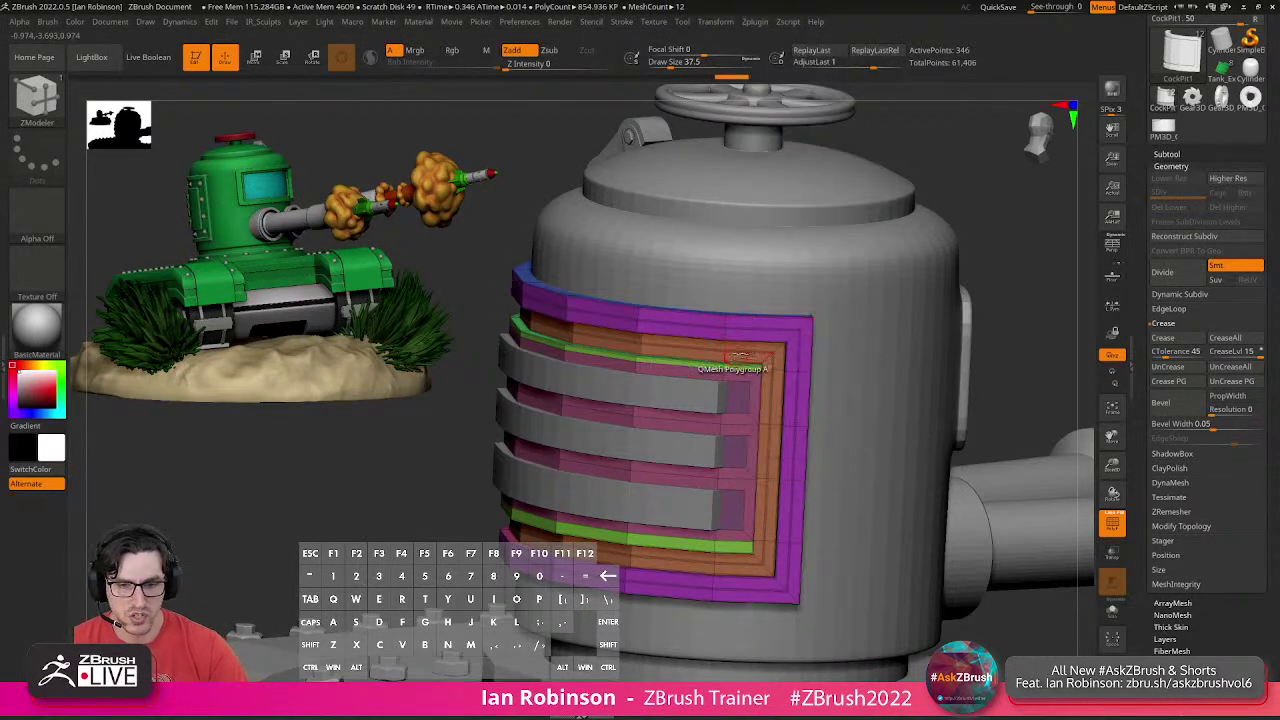
Insert three mirrored Fasteners_19 bolts from IMM ModelKit down the vertical side of the purple vent frame, starting at its upper corner.
{"action": "key", "text": "b"}
{"action": "key", "text": "i"}
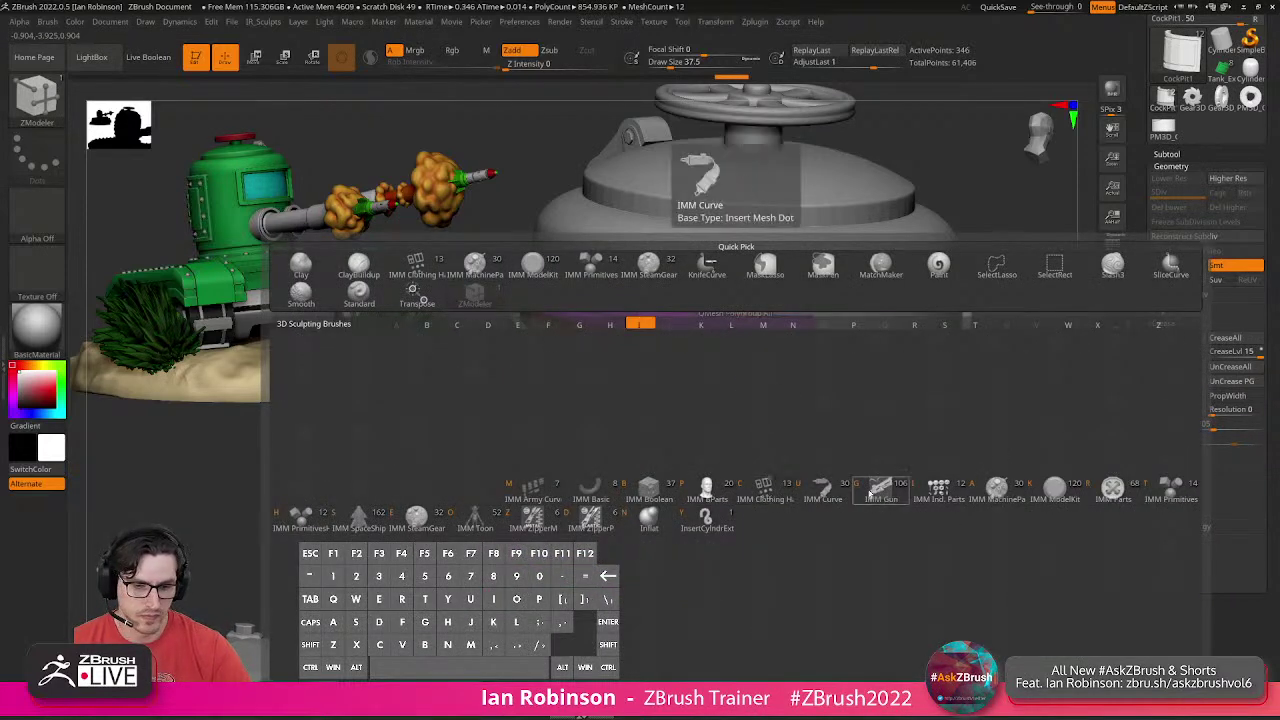
{"action": "left_click", "coordinate": [1055, 490]}
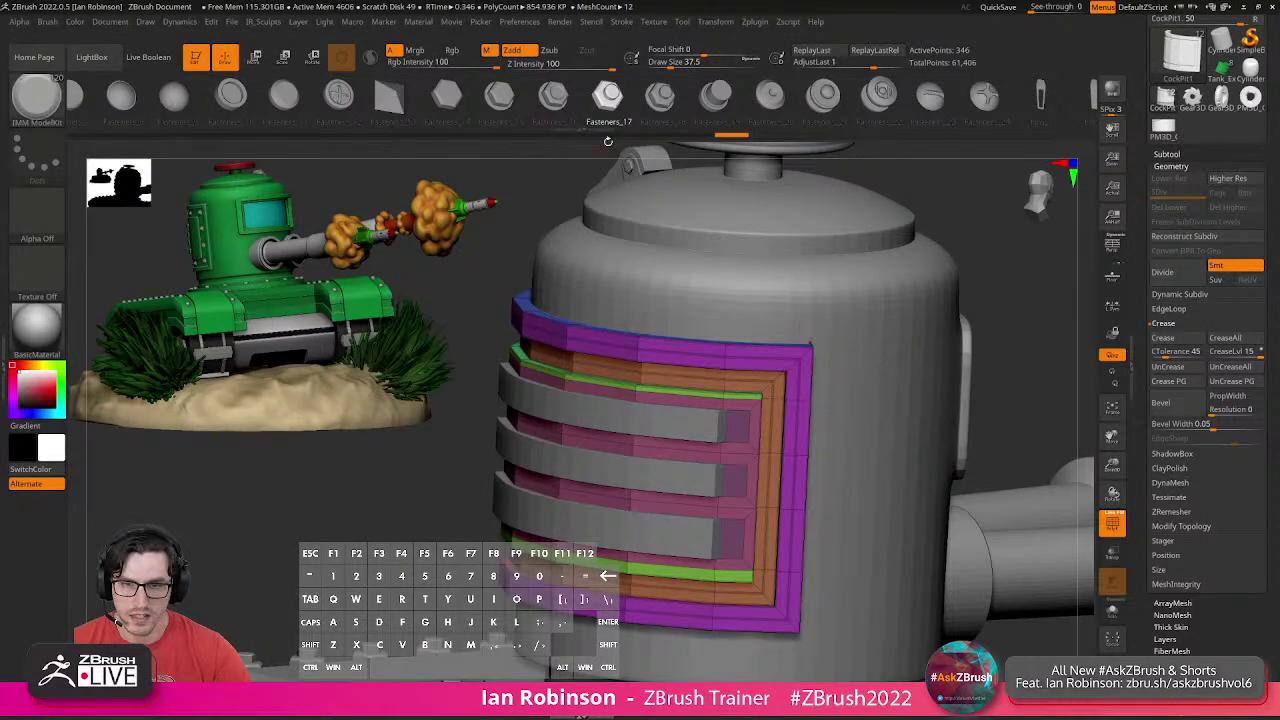
{"action": "left_click", "coordinate": [716, 95]}
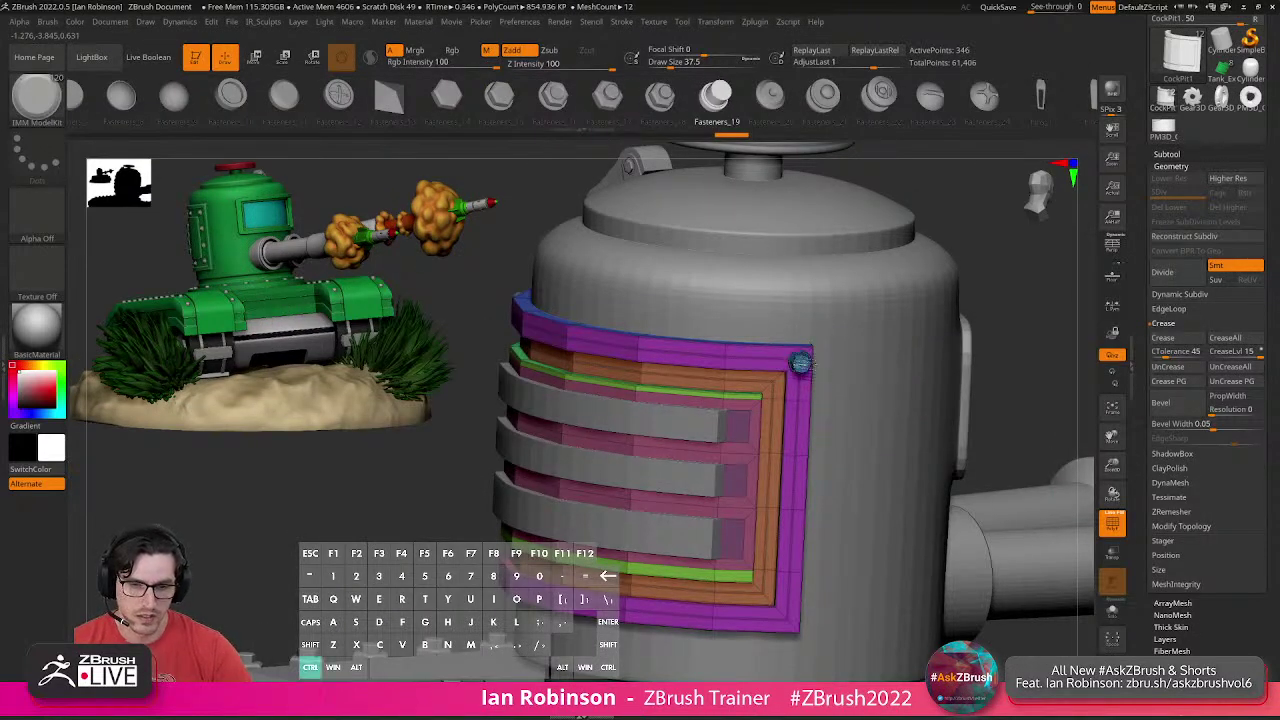
{"action": "left_click", "coordinate": [801, 363]}
{"action": "left_click", "coordinate": [799, 458]}
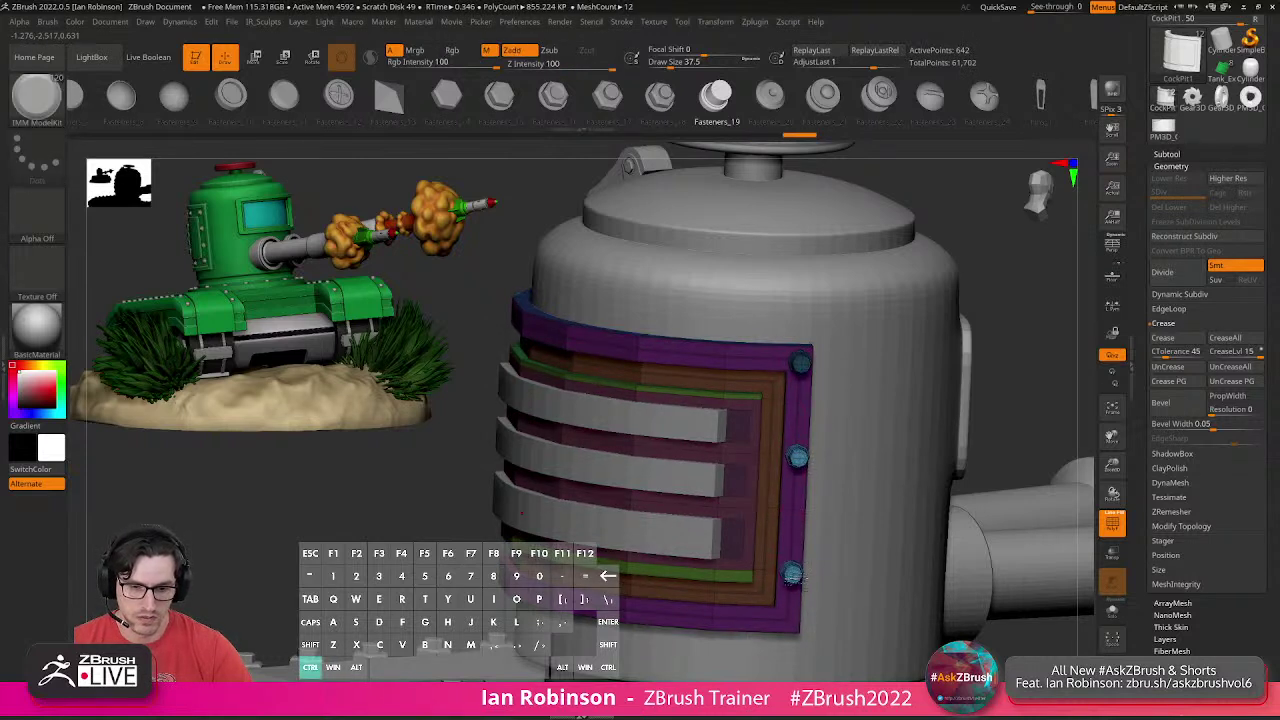
Insert mirrored Fasteners_19 bolts along the vent frame's top edge, including a single bolt at its centre.
{"action": "left_click_drag", "start_coordinate": [984, 462], "coordinate": [860, 438]}
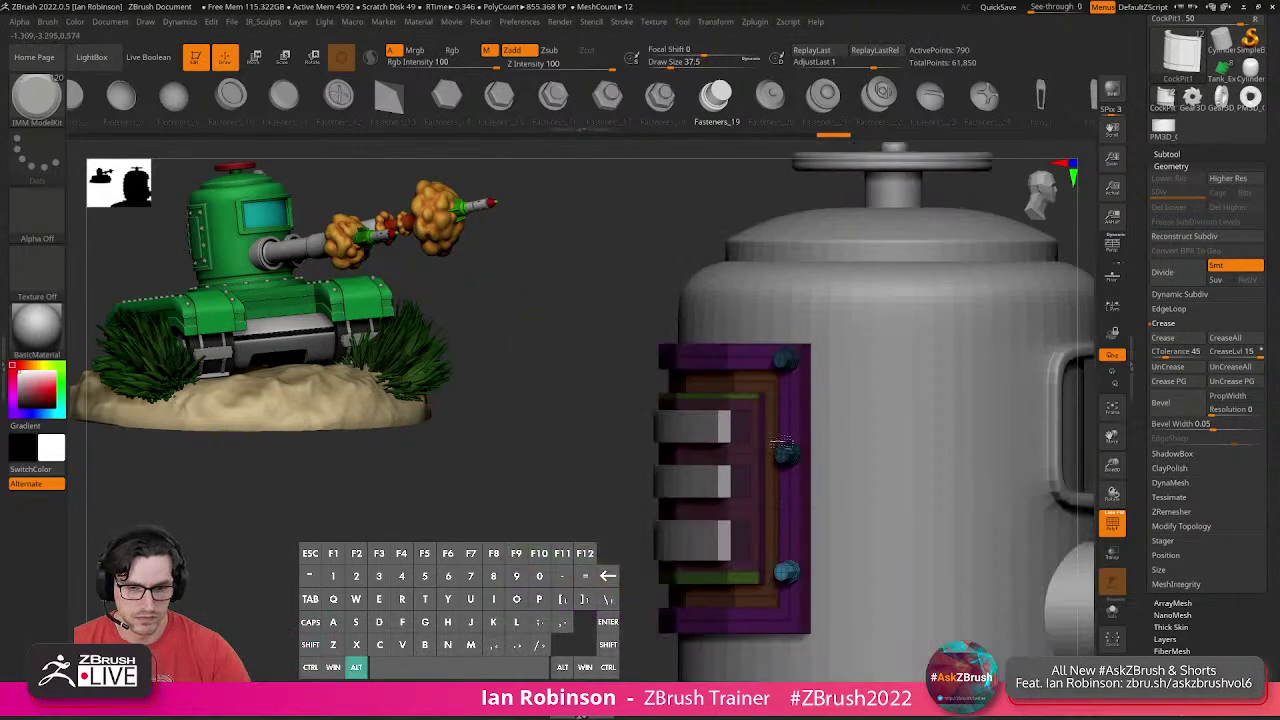
{"action": "left_click_drag", "start_coordinate": [562, 433], "coordinate": [735, 420]}
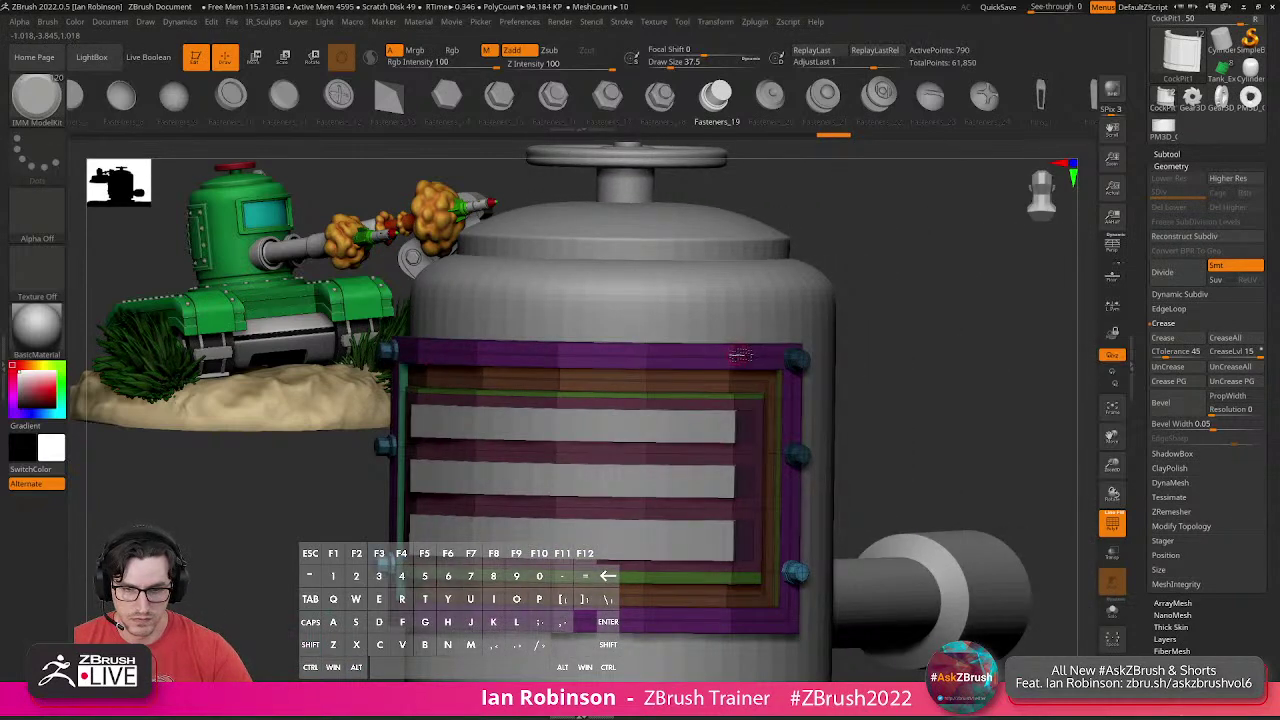
{"action": "left_click", "coordinate": [740, 355]}
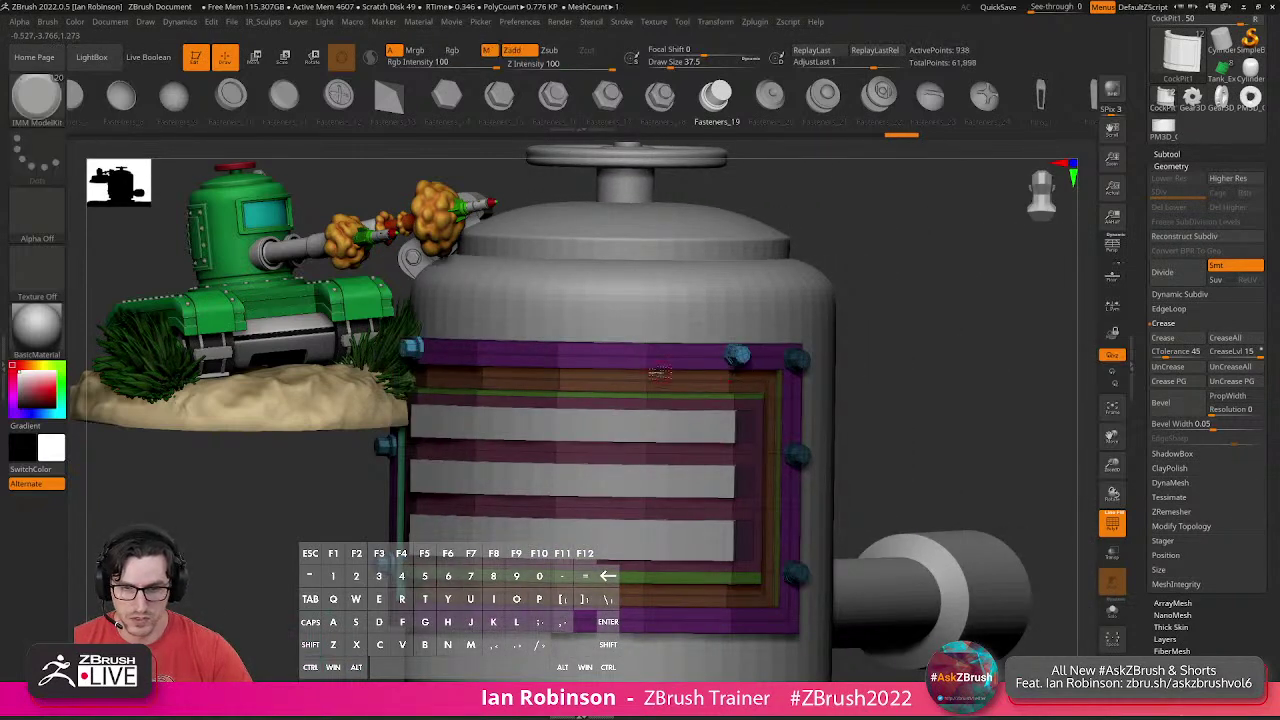
{"action": "left_click", "coordinate": [651, 358]}
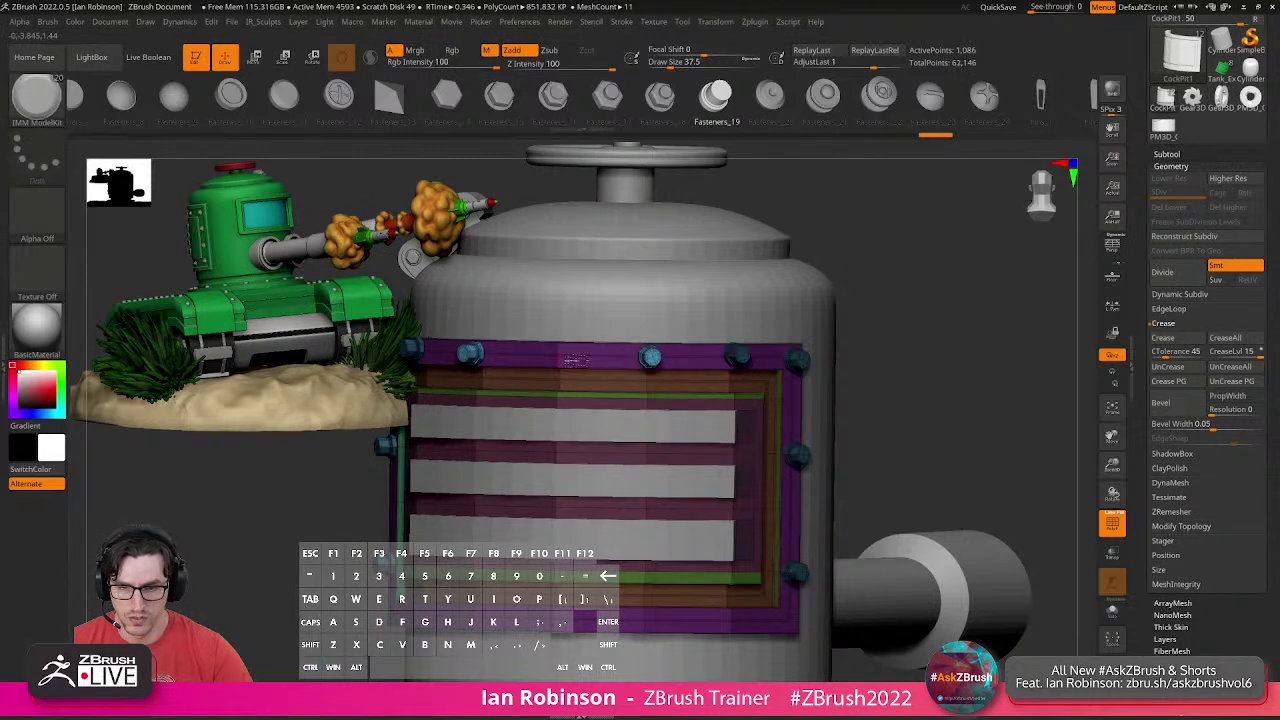
{"action": "left_click", "coordinate": [561, 358], "text": "ctrl"}
{"action": "left_click_drag", "start_coordinate": [900, 410], "coordinate": [990, 375], "text": "alt"}
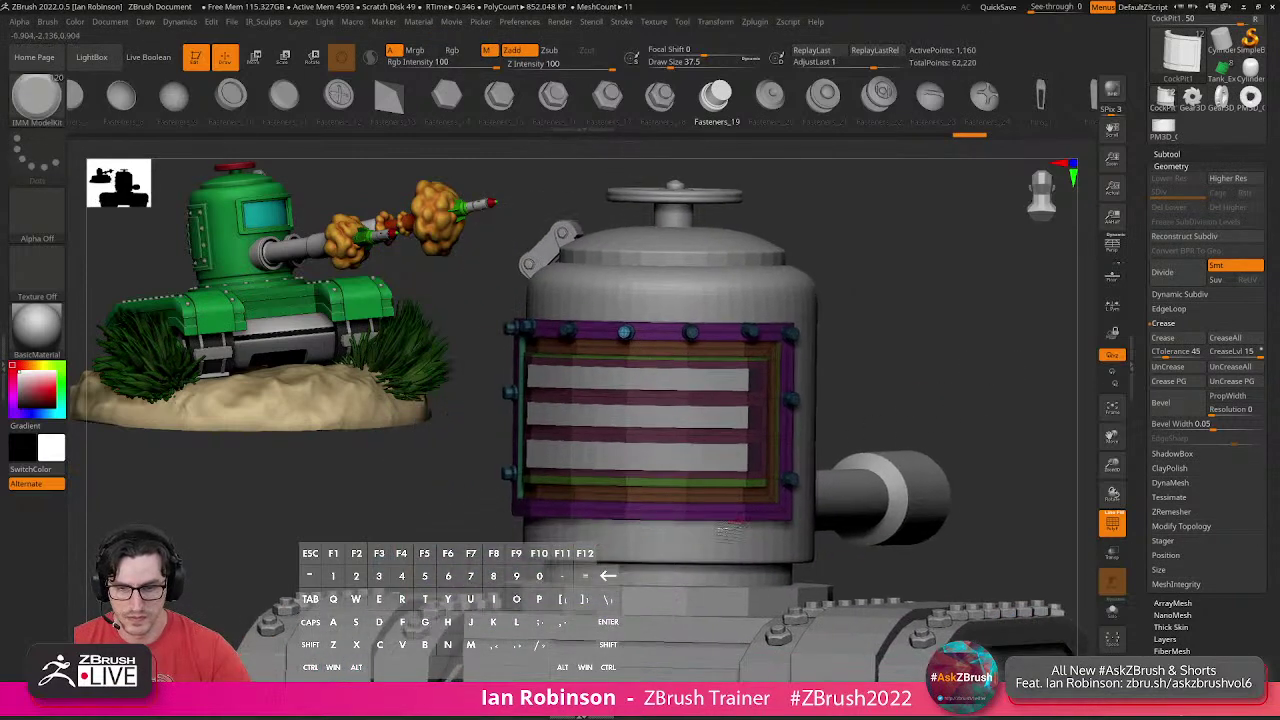
Insert mirrored Fasteners_19 bolts along the purple vent frame's bottom edge, including a single bolt at its centre and bolts at the corners.
{"action": "left_click", "coordinate": [629, 516], "text": "ctrl"}
{"action": "key", "text": "ctrl+z"}
{"action": "left_click_drag", "start_coordinate": [625, 514], "coordinate": [622, 513]}
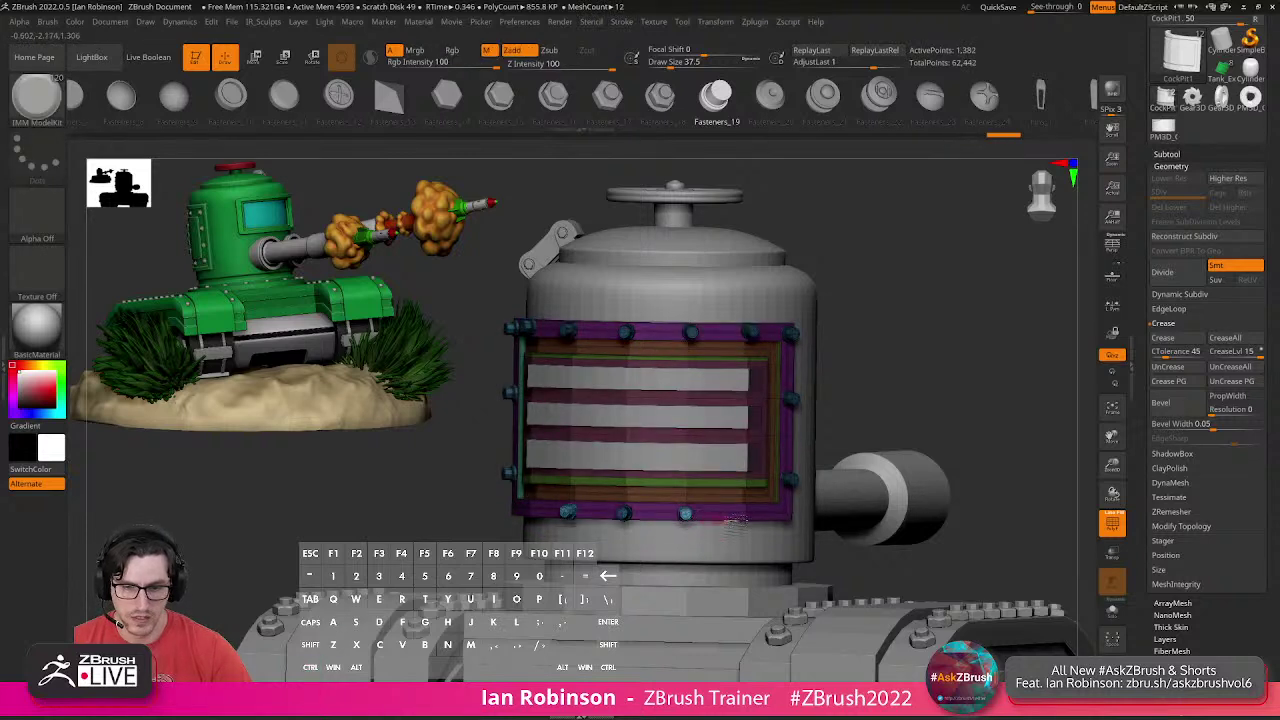
{"action": "left_click", "coordinate": [750, 515]}
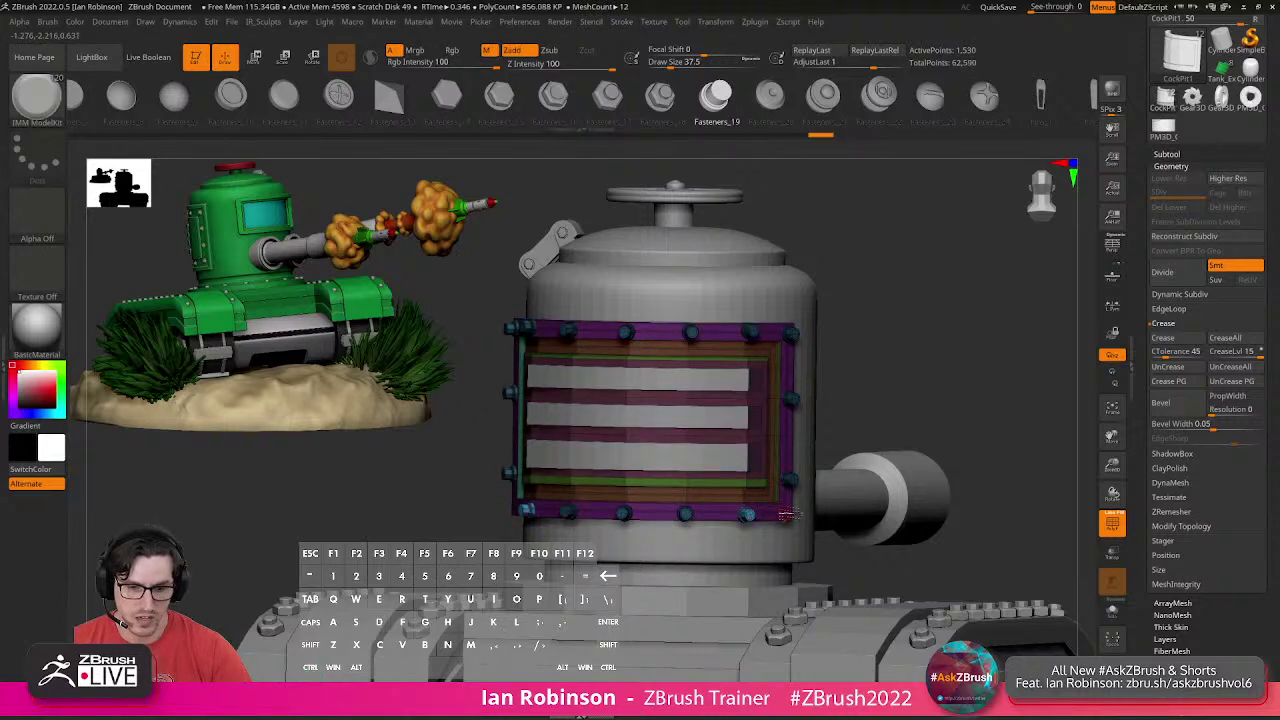
Mask all but the two lower bolts on the vent frame's vertical side and move them down so the lowest reaches the bottom corner.
{"action": "mouse_move", "coordinate": [790, 514]}
{"action": "right_mouse_down"}
{"action": "mouse_move", "coordinate": [940, 465]}
{"action": "mouse_move", "coordinate": [958, 385]}
{"action": "mouse_move", "coordinate": [978, 378]}
{"action": "mouse_move", "coordinate": [955, 394]}
{"action": "right_mouse_up"}
{"action": "mouse_move", "coordinate": [930, 385]}
{"action": "left_mouse_down", "text": "ctrl"}
{"action": "mouse_move", "coordinate": [950, 405]}
{"action": "mouse_move", "coordinate": [914, 394]}
{"action": "mouse_move", "coordinate": [843, 334]}
{"action": "left_mouse_up", "text": "ctrl"}
{"action": "left_click", "coordinate": [798, 472], "text": "ctrl+shift"}
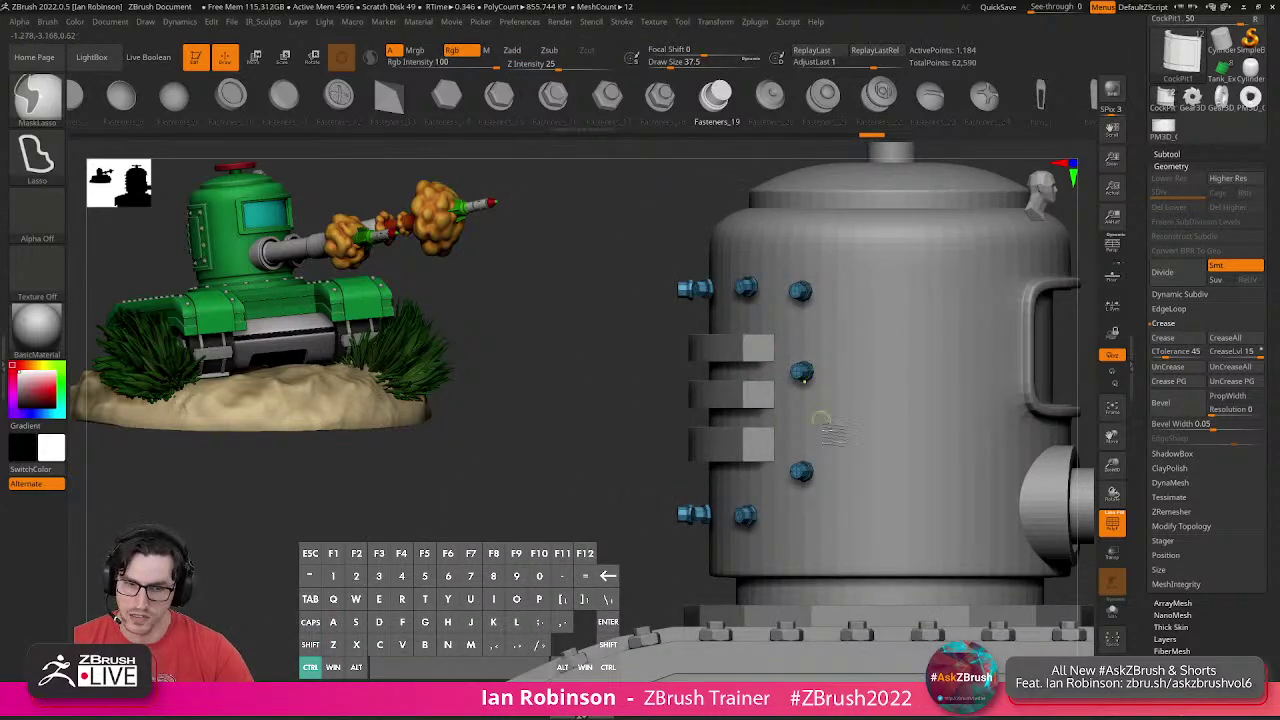
{"action": "mouse_move", "coordinate": [610, 327]}
{"action": "left_mouse_down", "text": "ctrl"}
{"action": "mouse_move", "coordinate": [745, 460]}
{"action": "mouse_move", "coordinate": [860, 480]}
{"action": "left_mouse_up", "text": "ctrl"}
{"action": "key", "text": "w"}
{"action": "left_click", "coordinate": [767, 434], "text": "alt"}
{"action": "left_click", "coordinate": [731, 434], "text": "alt"}
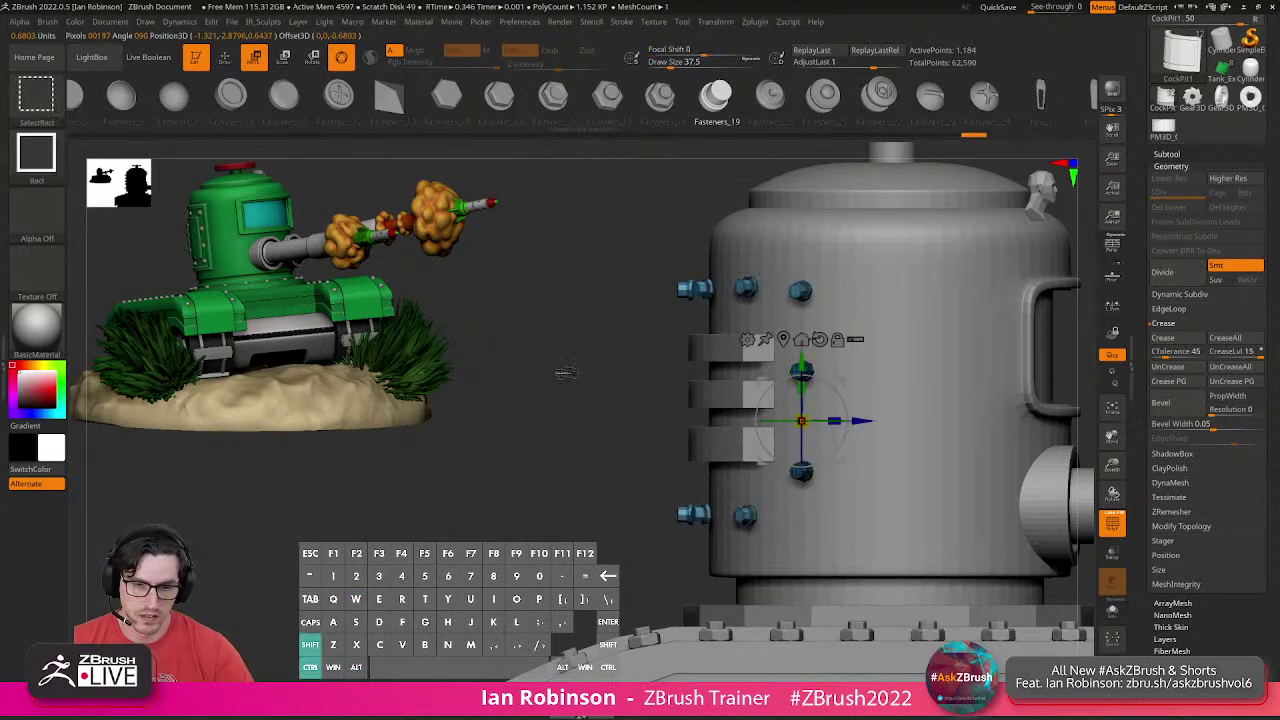
{"action": "left_click", "coordinate": [563, 373], "text": "ctrl+shift"}
{"action": "left_click_drag", "start_coordinate": [801, 366], "coordinate": [801, 400]}
{"action": "key", "text": "q"}
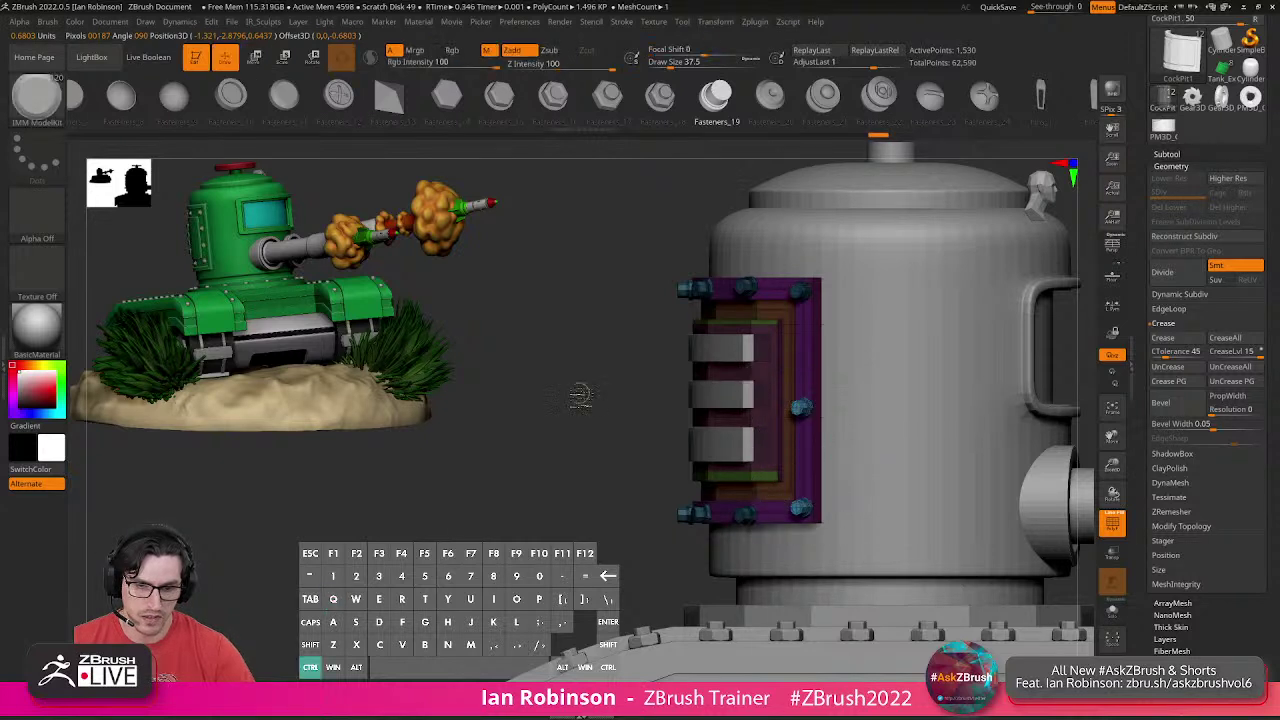
Try raising the middle side bolt and adding another bolt beneath it on the vent frame's vertical side.
{"action": "key", "text": "w"}
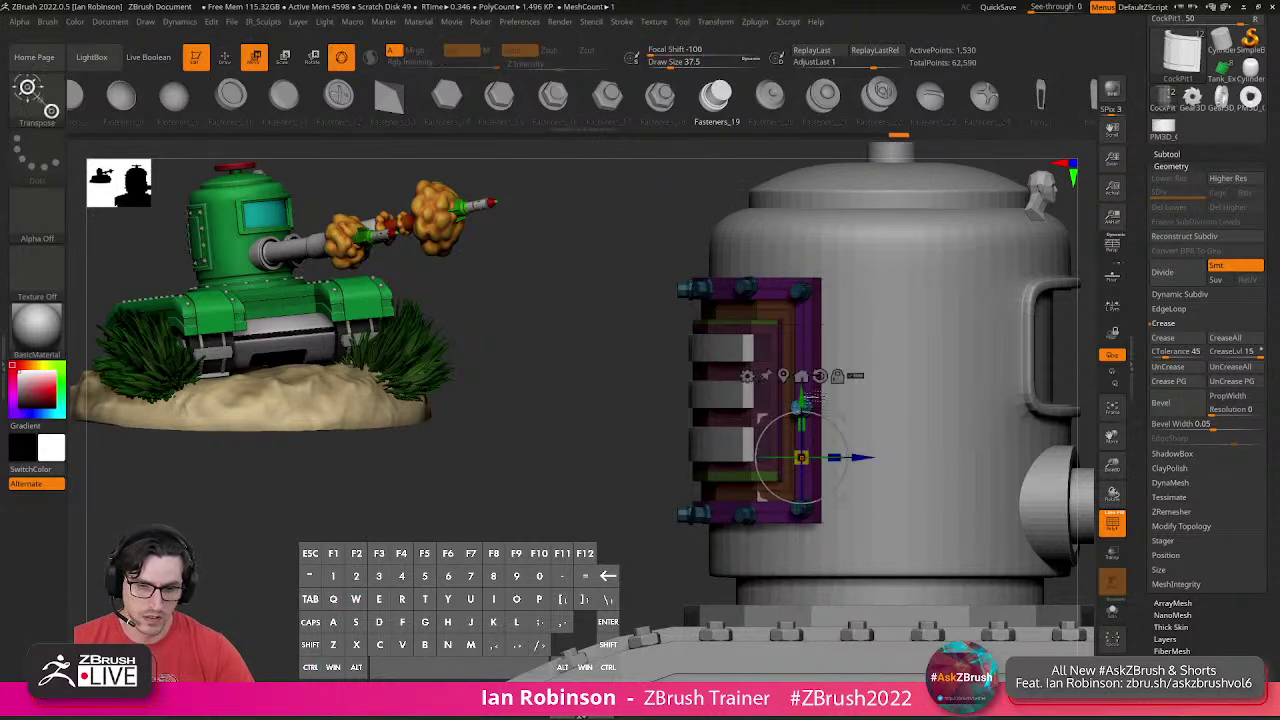
{"action": "left_click_drag", "start_coordinate": [815, 370], "coordinate": [817, 357]}
{"action": "key", "text": "q"}
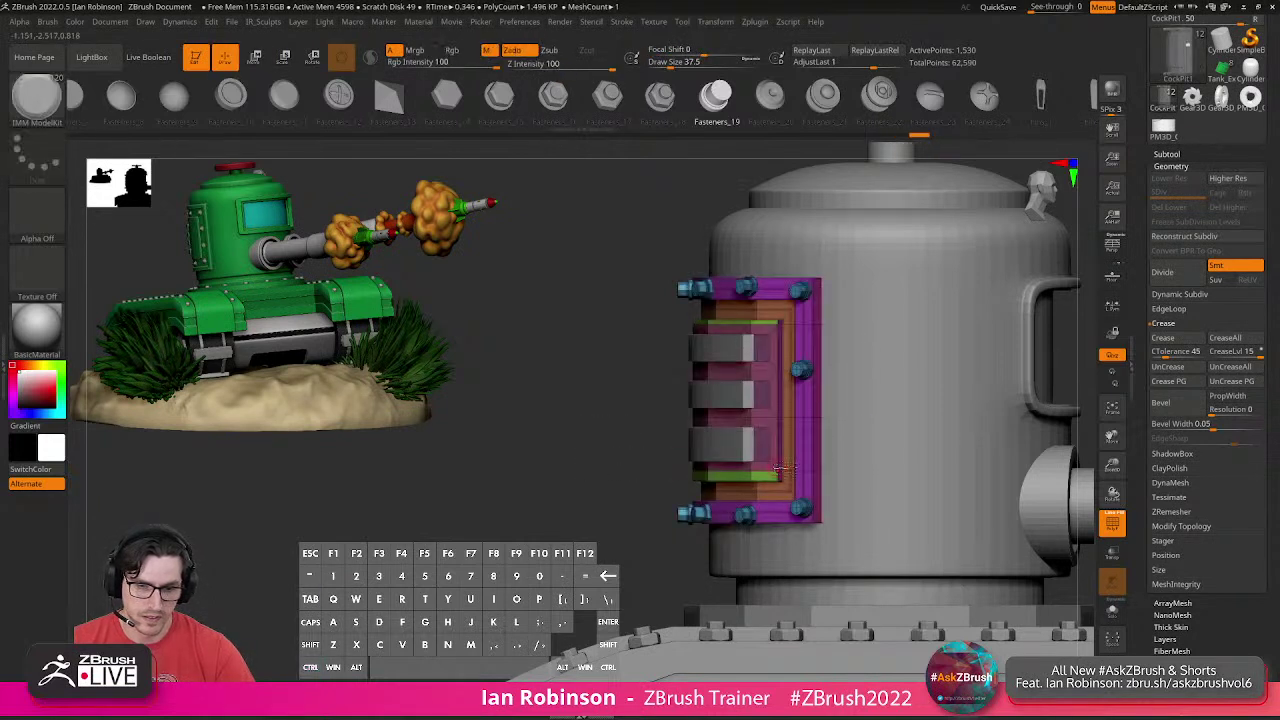
{"action": "key", "text": "ctrl"}
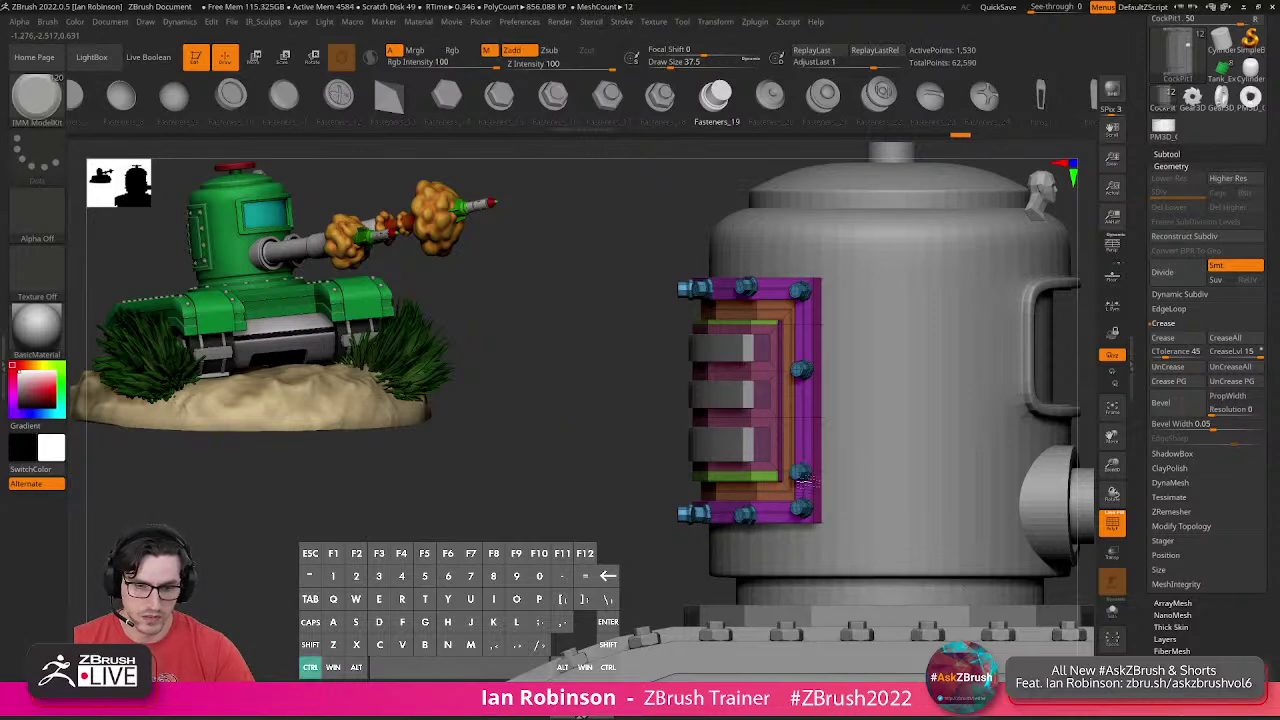
Move the middle side bolt vertically so it sits midway between the vent frame's upper and lower corner bolts.
{"action": "left_click_drag", "start_coordinate": [586, 449], "coordinate": [855, 427]}
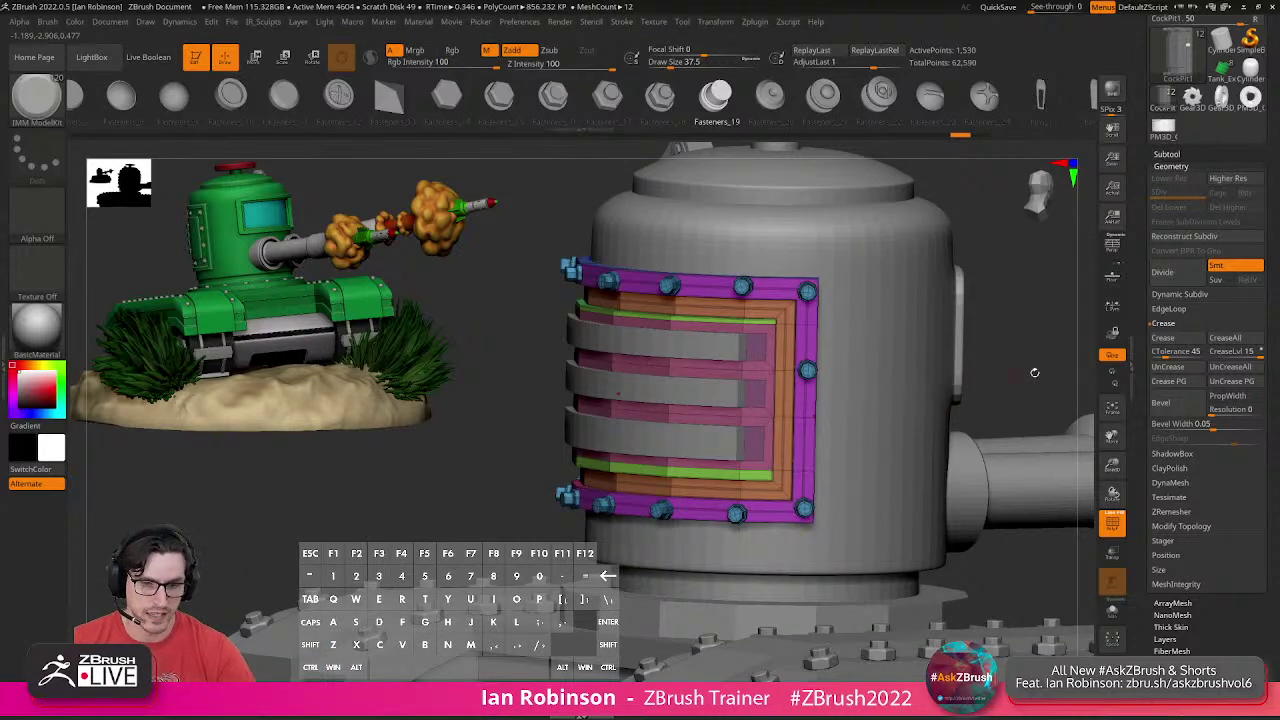
{"action": "left_click_drag", "start_coordinate": [1016, 375], "coordinate": [1057, 367], "text": "shift"}
{"action": "mouse_move", "coordinate": [957, 350]}
{"action": "left_mouse_down", "text": "ctrl"}
{"action": "mouse_move", "coordinate": [758, 343]}
{"action": "mouse_move", "coordinate": [915, 403]}
{"action": "left_mouse_up", "text": "ctrl"}
{"action": "left_click", "coordinate": [906, 401], "text": "ctrl"}
{"action": "key", "text": "w"}
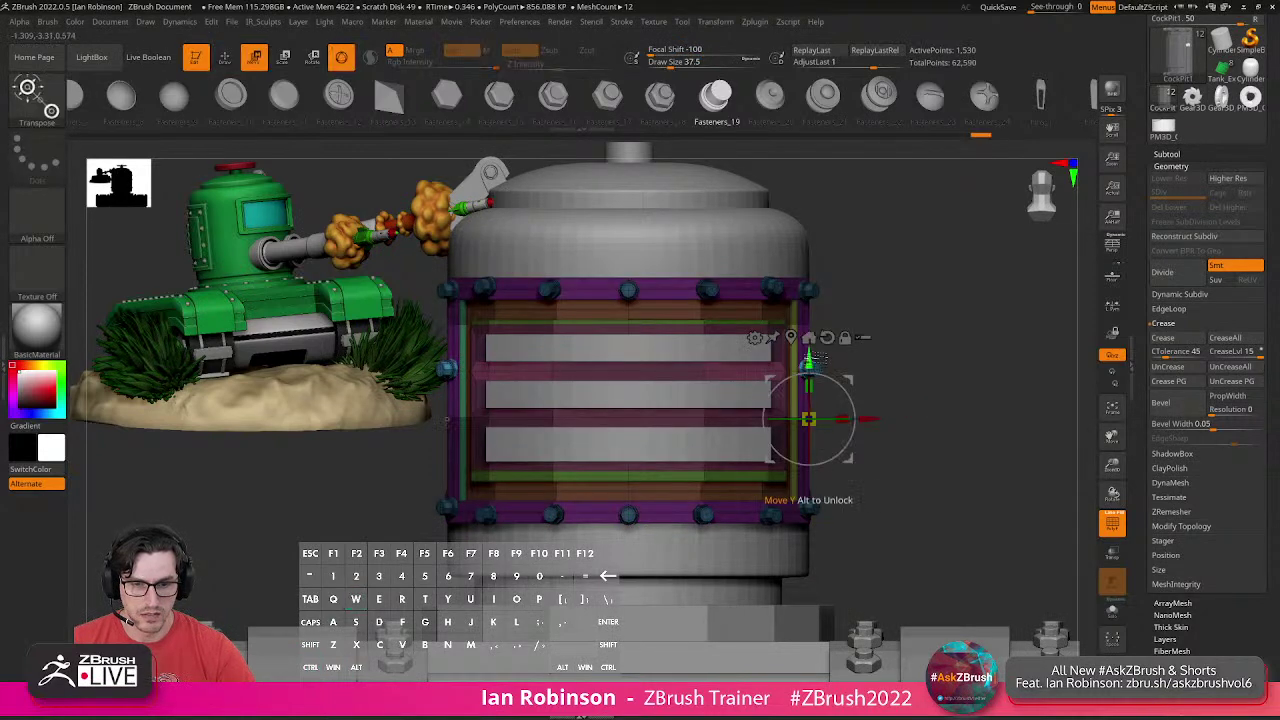
{"action": "key", "text": "q"}
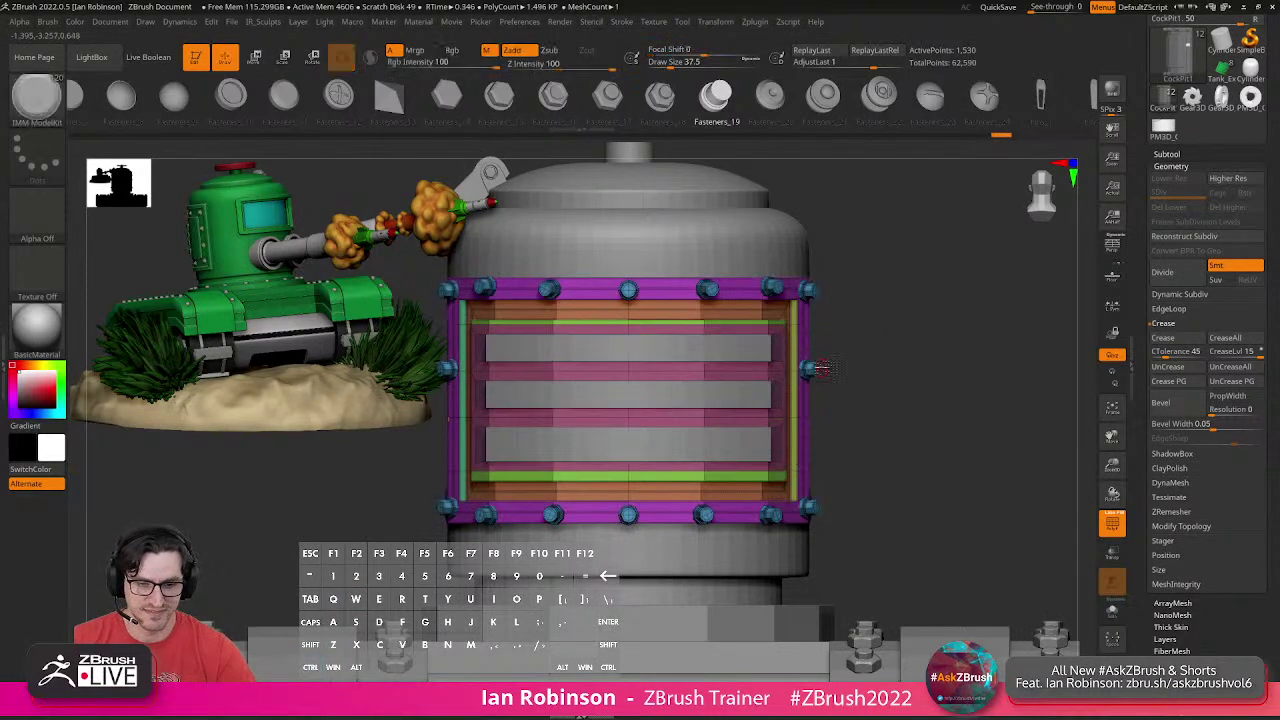
{"action": "key", "text": "shift+f"}
{"action": "key", "text": "w"}
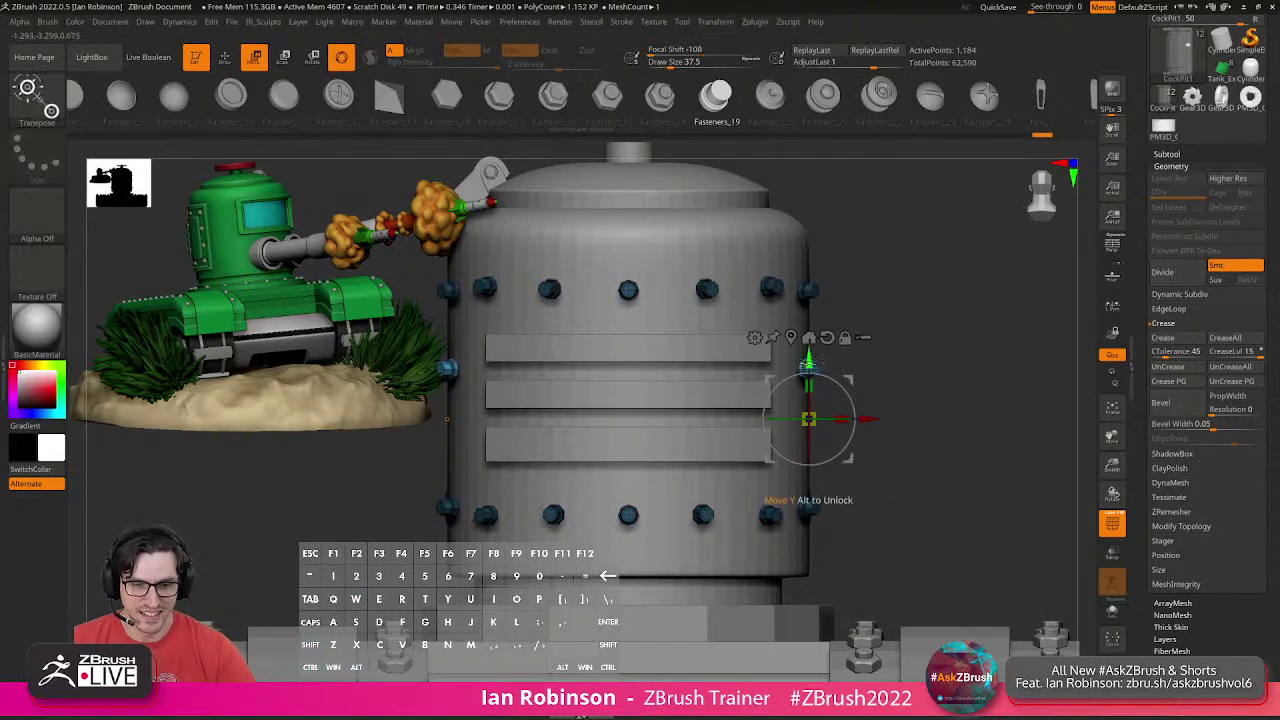
{"action": "left_click", "coordinate": [920, 371], "text": "ctrl+shift"}
{"action": "left_click_drag", "start_coordinate": [822, 360], "coordinate": [822, 388]}
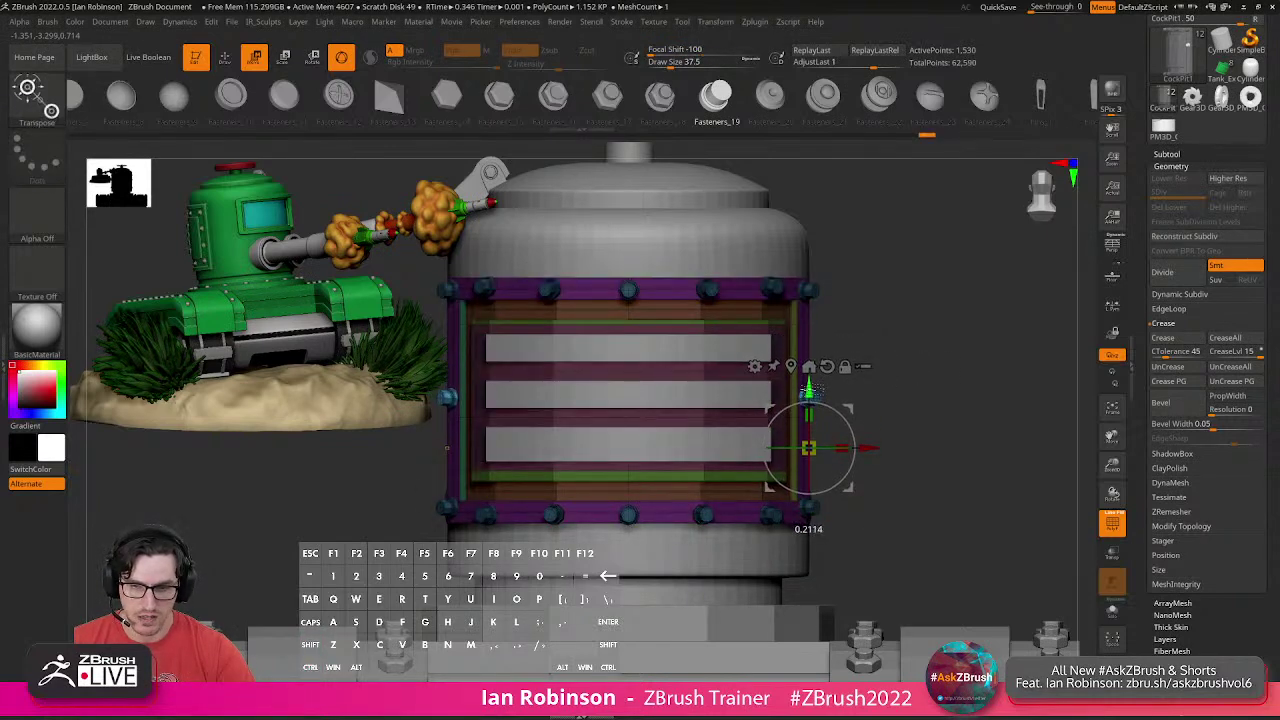
{"action": "key", "text": "q"}
Mask the vent frame so only its bolts stay unmasked, and centre the transform gizmo on the bolts.
{"action": "left_click_drag", "start_coordinate": [937, 403], "coordinate": [874, 443]}
{"action": "mouse_move", "coordinate": [553, 415]}
{"action": "left_mouse_down", "text": "alt"}
{"action": "mouse_move", "coordinate": [551, 397]}
{"action": "mouse_move", "coordinate": [865, 349]}
{"action": "mouse_move", "coordinate": [890, 373]}
{"action": "left_mouse_up", "text": "alt"}
{"action": "left_click", "coordinate": [806, 340], "text": "ctrl+shift"}
{"action": "left_click", "coordinate": [920, 338], "text": "ctrl"}
{"action": "left_click", "coordinate": [921, 335], "text": "ctrl+shift"}
{"action": "left_click", "coordinate": [918, 332], "text": "ctrl"}
{"action": "key", "text": "w"}
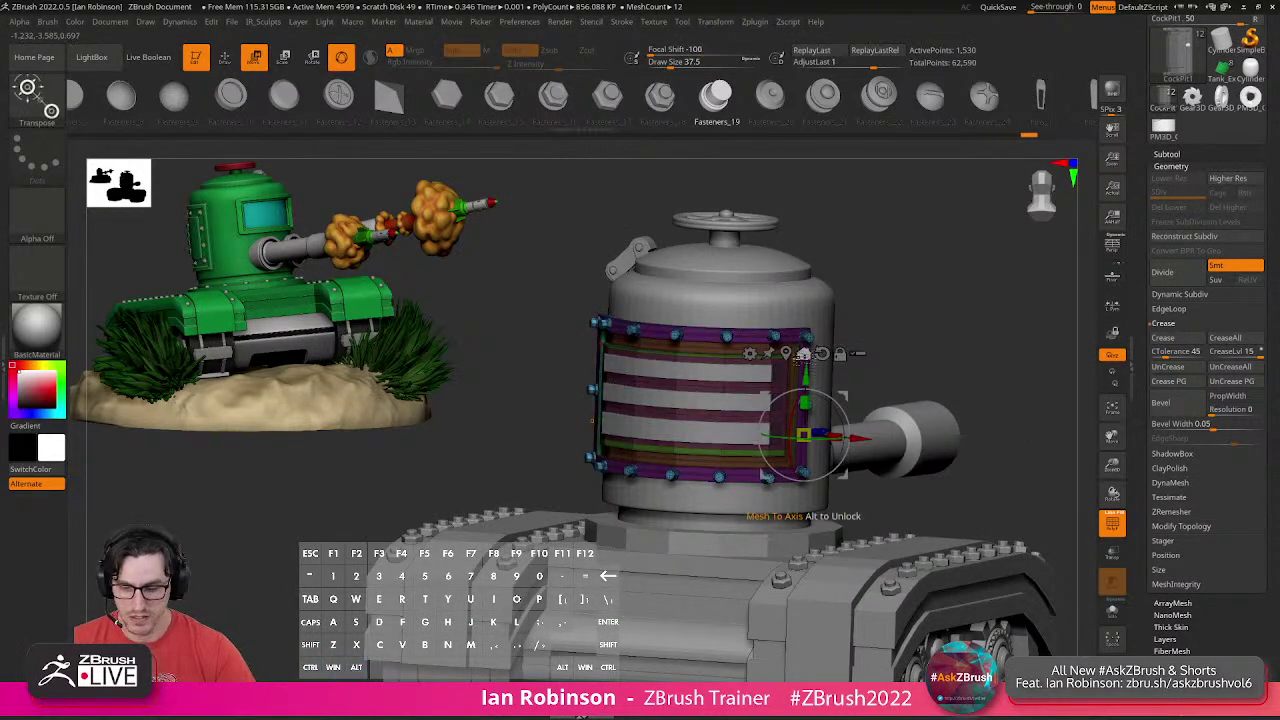
{"action": "key", "text": "alt"}
{"action": "left_click", "coordinate": [788, 353], "text": "alt"}
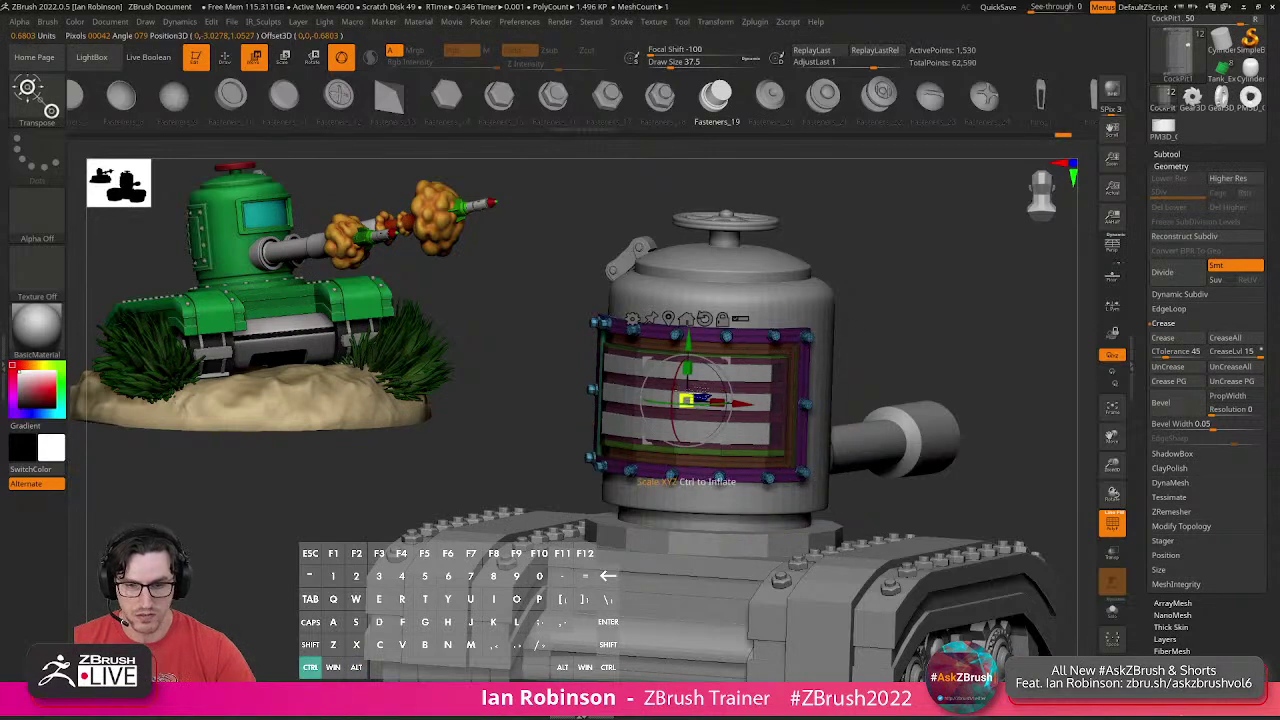
{"action": "key", "text": "q"}
Activate the CockPit_base ring beneath the turret, display its polygroups, and scale it up slightly from its centre.
{"action": "mouse_move", "coordinate": [908, 360]}
{"action": "left_mouse_down"}
{"action": "mouse_move", "coordinate": [940, 337]}
{"action": "mouse_move", "coordinate": [950, 352]}
{"action": "mouse_move", "coordinate": [891, 351]}
{"action": "mouse_move", "coordinate": [915, 372]}
{"action": "mouse_move", "coordinate": [889, 344]}
{"action": "mouse_move", "coordinate": [846, 360]}
{"action": "mouse_move", "coordinate": [962, 352]}
{"action": "mouse_move", "coordinate": [1037, 431]}
{"action": "mouse_move", "coordinate": [906, 432]}
{"action": "left_mouse_up"}
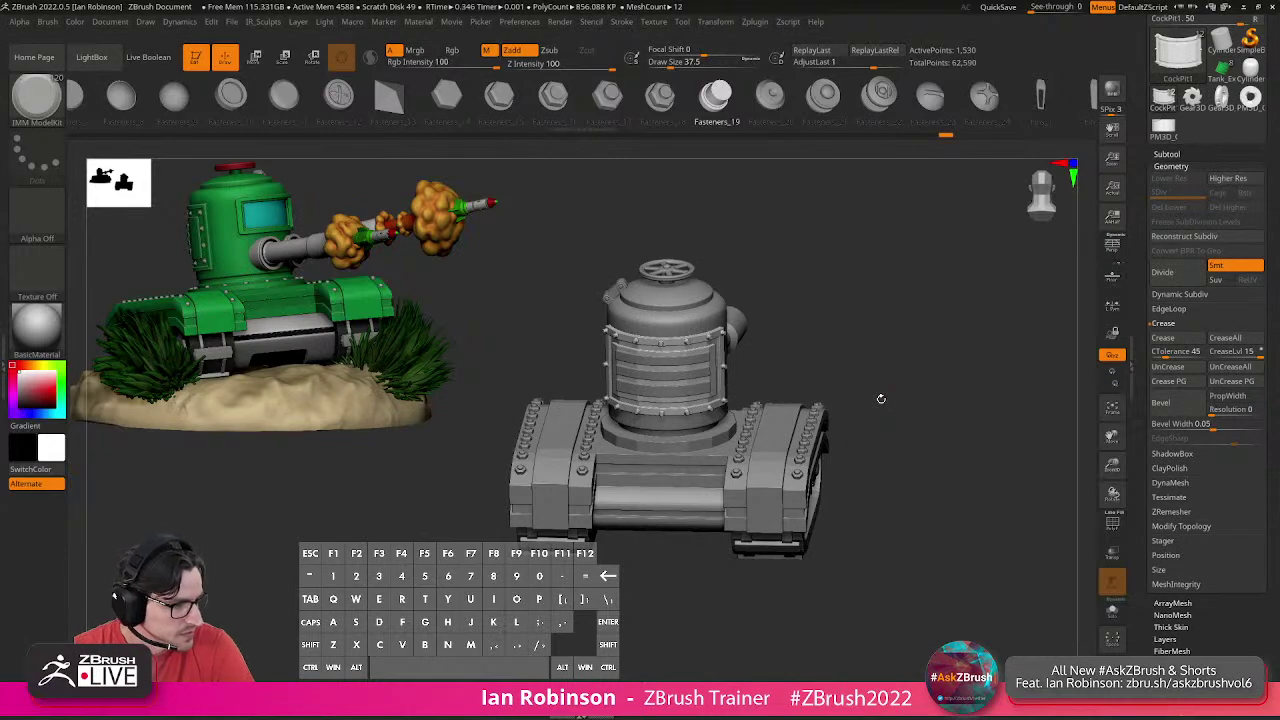
{"action": "left_click_drag", "start_coordinate": [802, 383], "coordinate": [911, 511]}
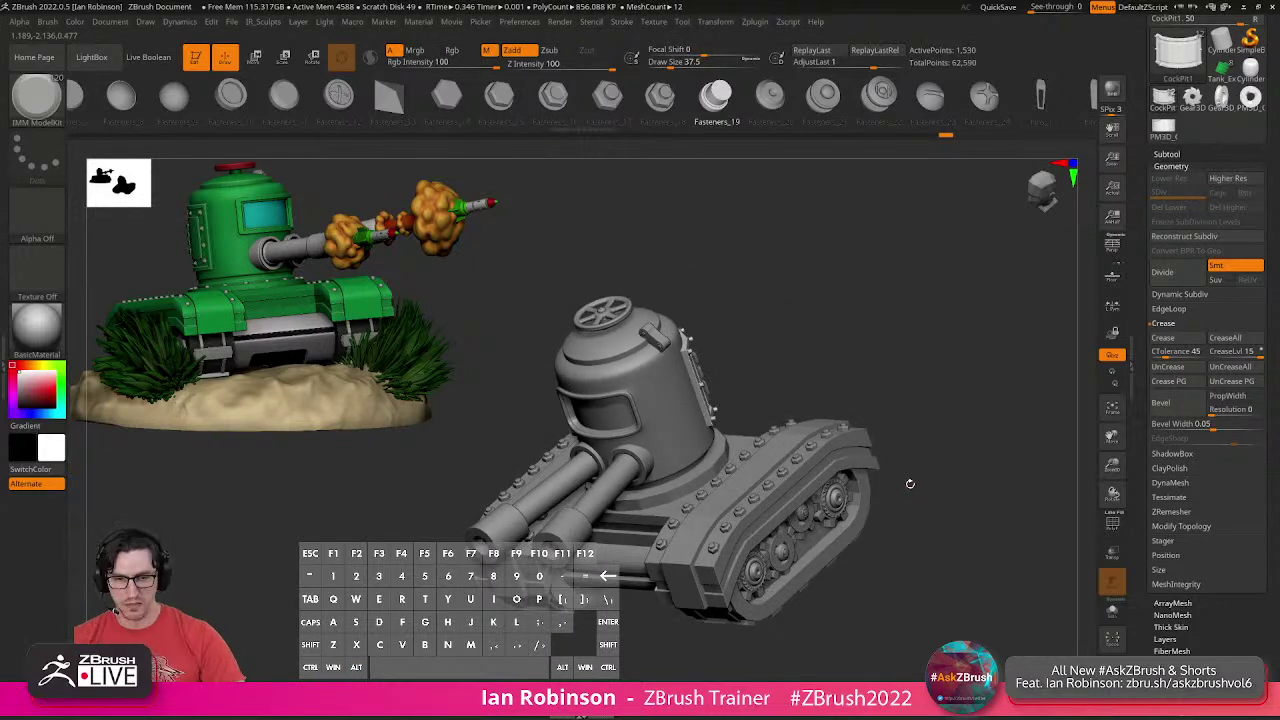
{"action": "left_click_drag", "start_coordinate": [841, 364], "coordinate": [830, 395], "text": "alt"}
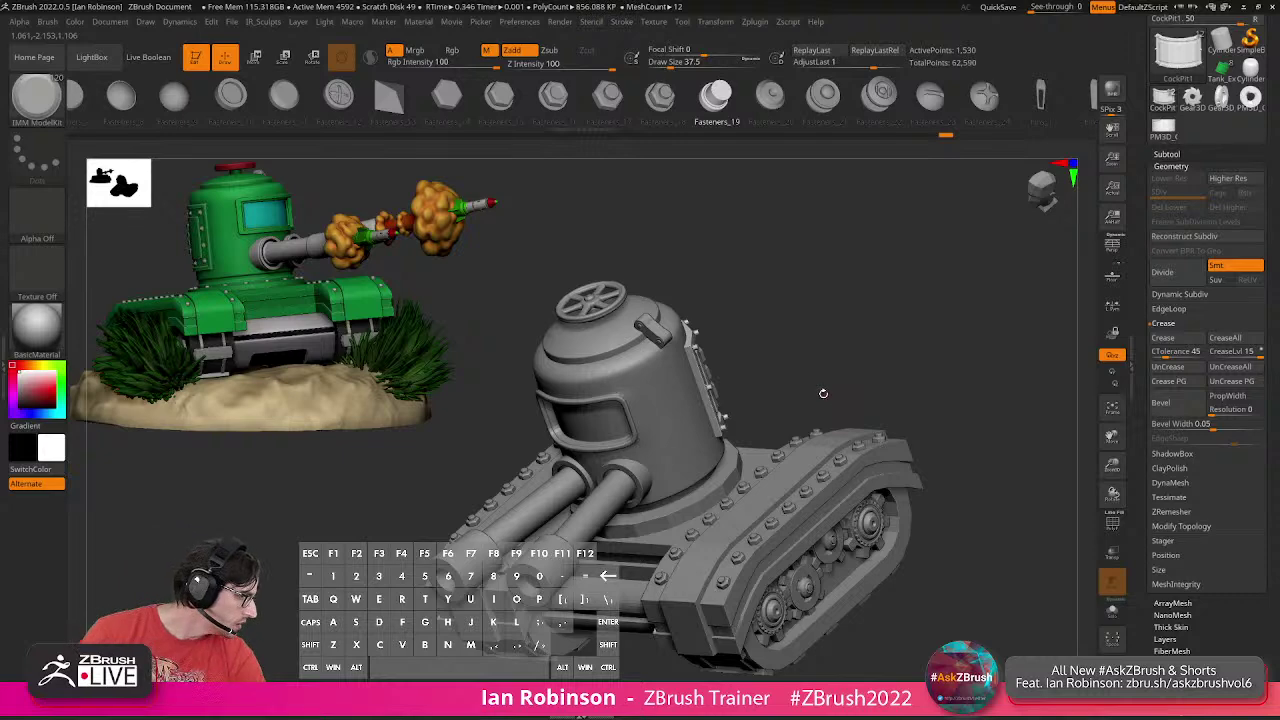
{"action": "left_click", "coordinate": [733, 468], "text": "alt"}
{"action": "key", "text": "f"}
{"action": "key", "text": "shift+f"}
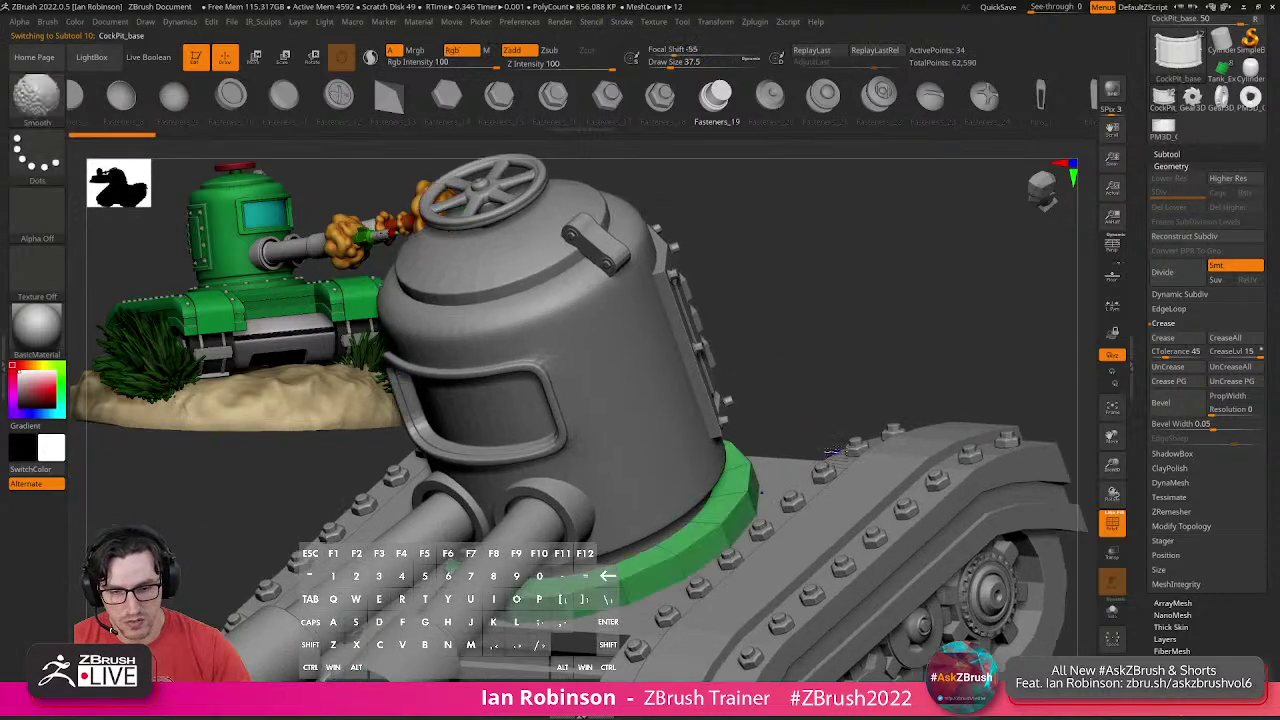
{"action": "left_click_drag", "start_coordinate": [845, 376], "coordinate": [818, 402]}
{"action": "key", "text": "w"}
{"action": "left_click", "coordinate": [540, 312], "text": "alt"}
{"action": "left_click_drag", "start_coordinate": [606, 507], "coordinate": [618, 497]}
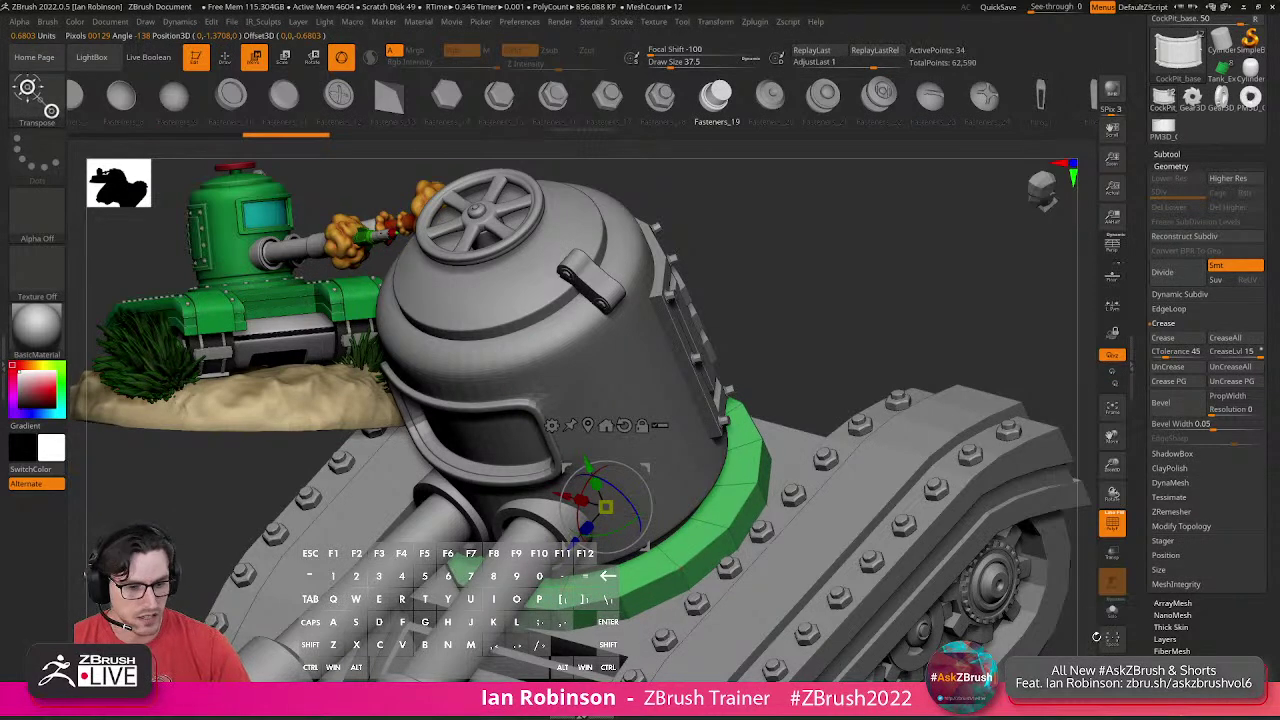
{"action": "key", "text": "q"}
{"action": "mouse_move", "coordinate": [851, 386]}
{"action": "left_mouse_down", "text": "alt"}
{"action": "mouse_move", "coordinate": [823, 351]}
{"action": "mouse_move", "coordinate": [862, 360]}
{"action": "left_mouse_up", "text": "alt"}
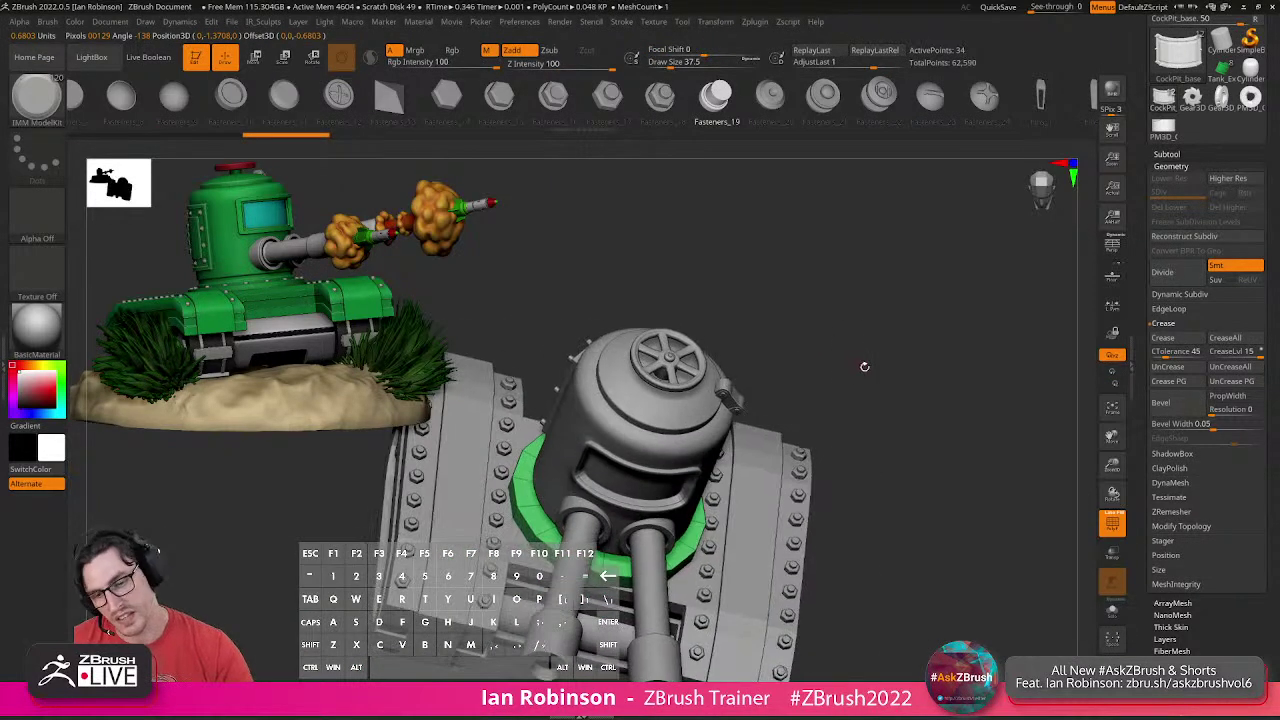
Polygroup the cockpit base ring with Groups By Normals and crease its polygroup borders with Crease PG.
{"action": "key", "text": "2"}
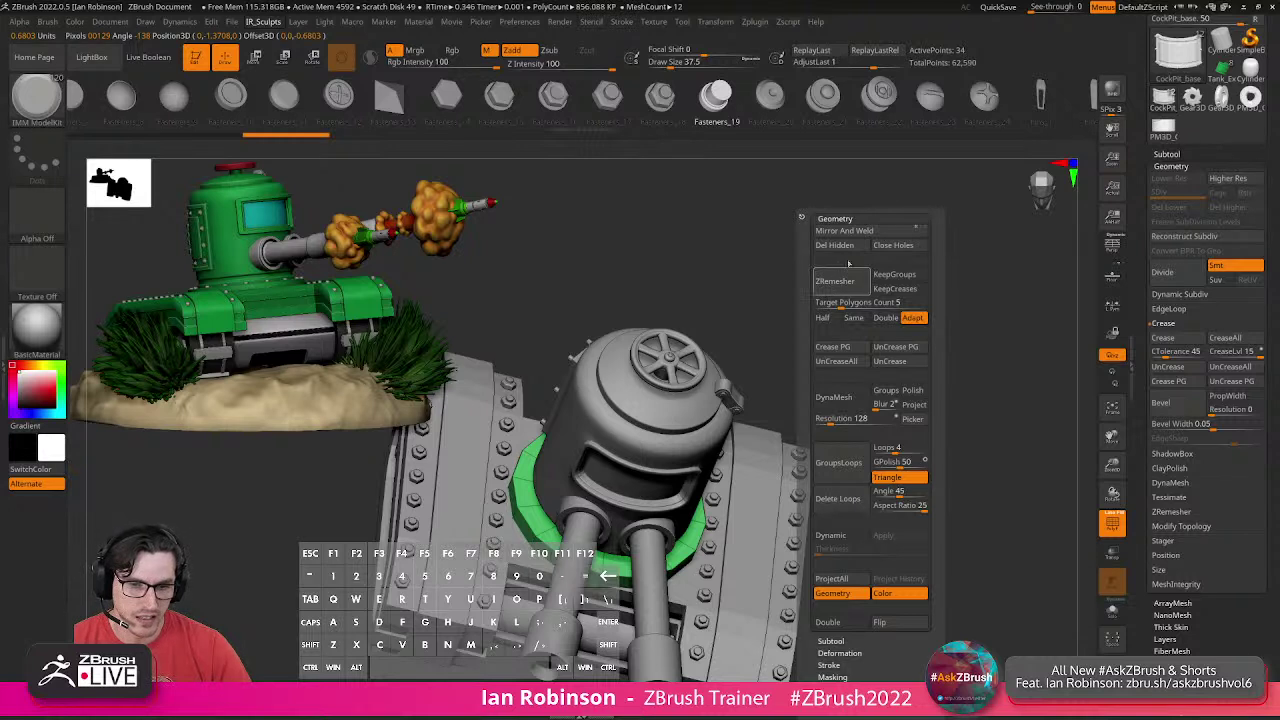
{"action": "left_click", "coordinate": [834, 218]}
{"action": "left_click", "coordinate": [838, 279]}
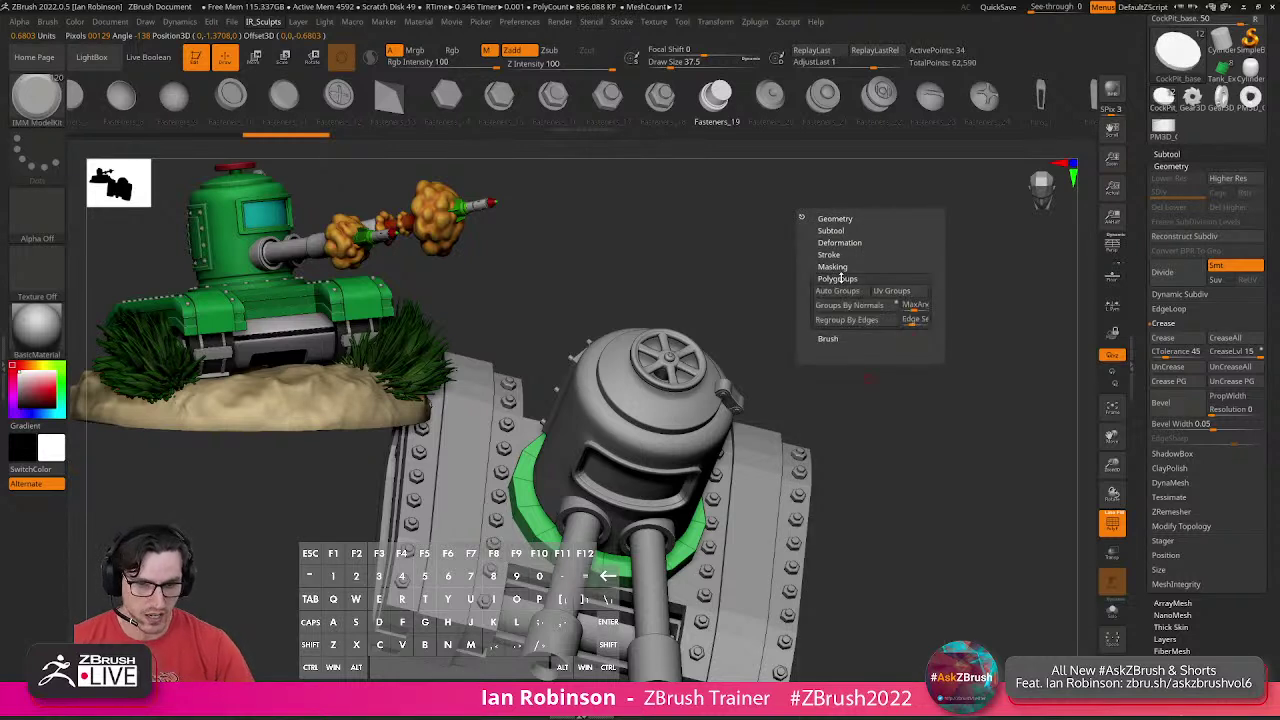
{"action": "left_click", "coordinate": [866, 308]}
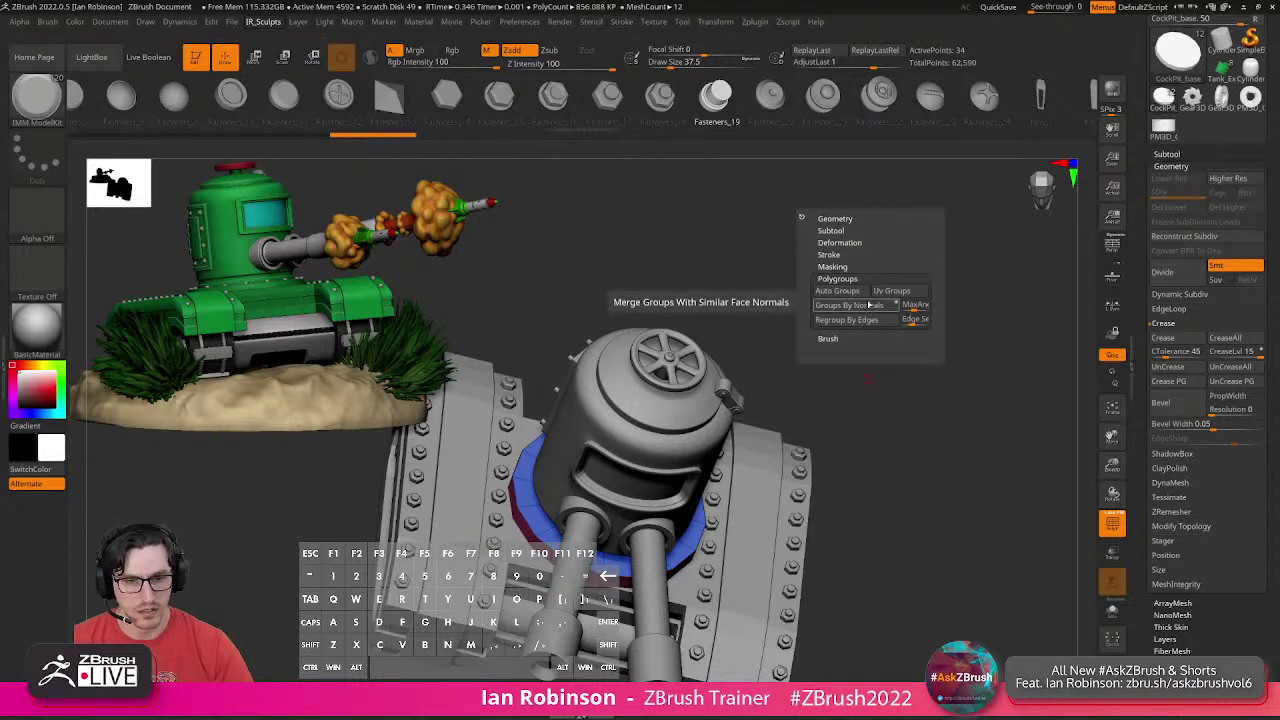
{"action": "left_click", "coordinate": [836, 218]}
{"action": "left_click", "coordinate": [841, 350]}
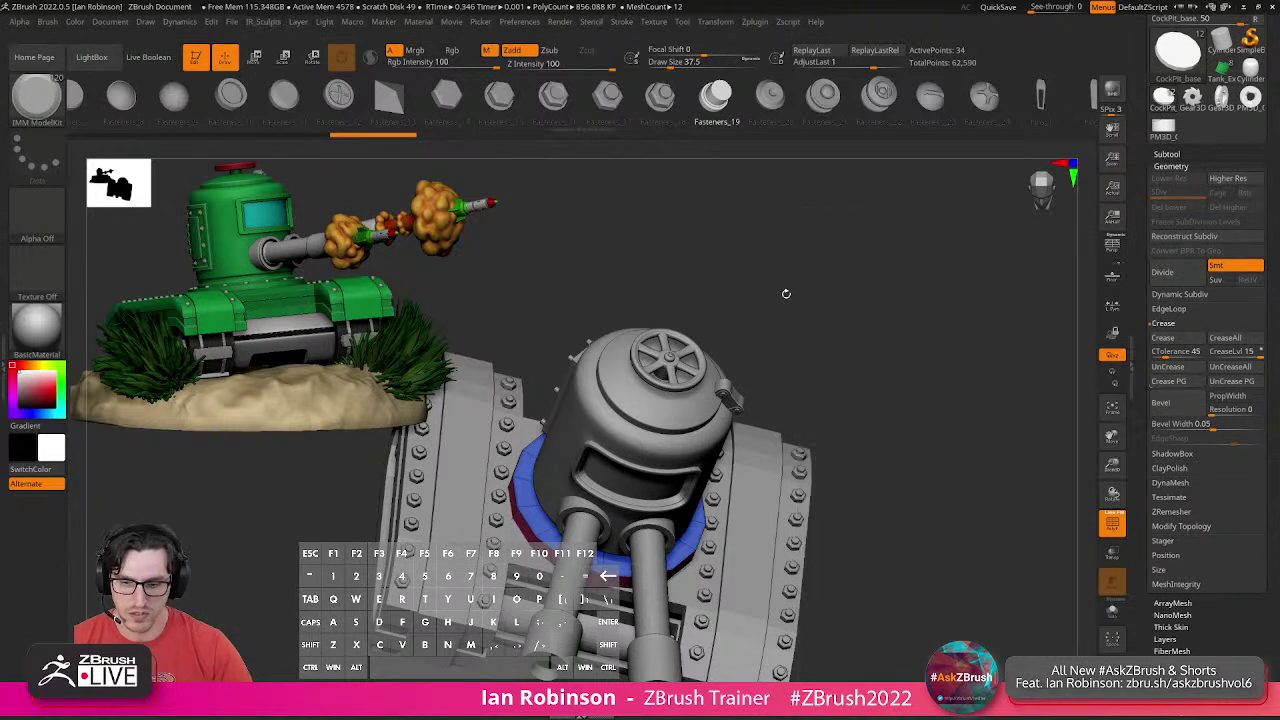
Try subdividing the creased cockpit base ring to level 3, and undo the subdivisions.
{"action": "key", "text": "ctrl+d"}
{"action": "key", "text": "shift+f"}
{"action": "key", "text": "shift+f"}
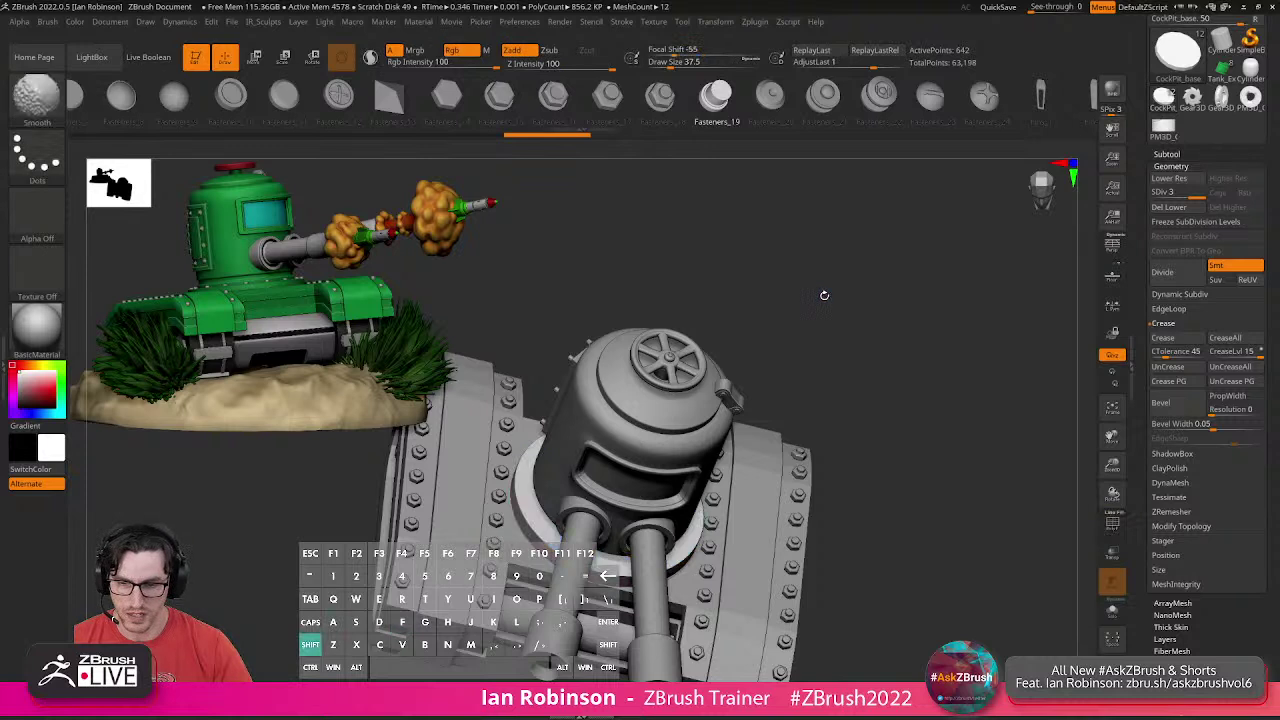
{"action": "key", "text": "ctrl+z"}
{"action": "key", "text": "ctrl+z"}
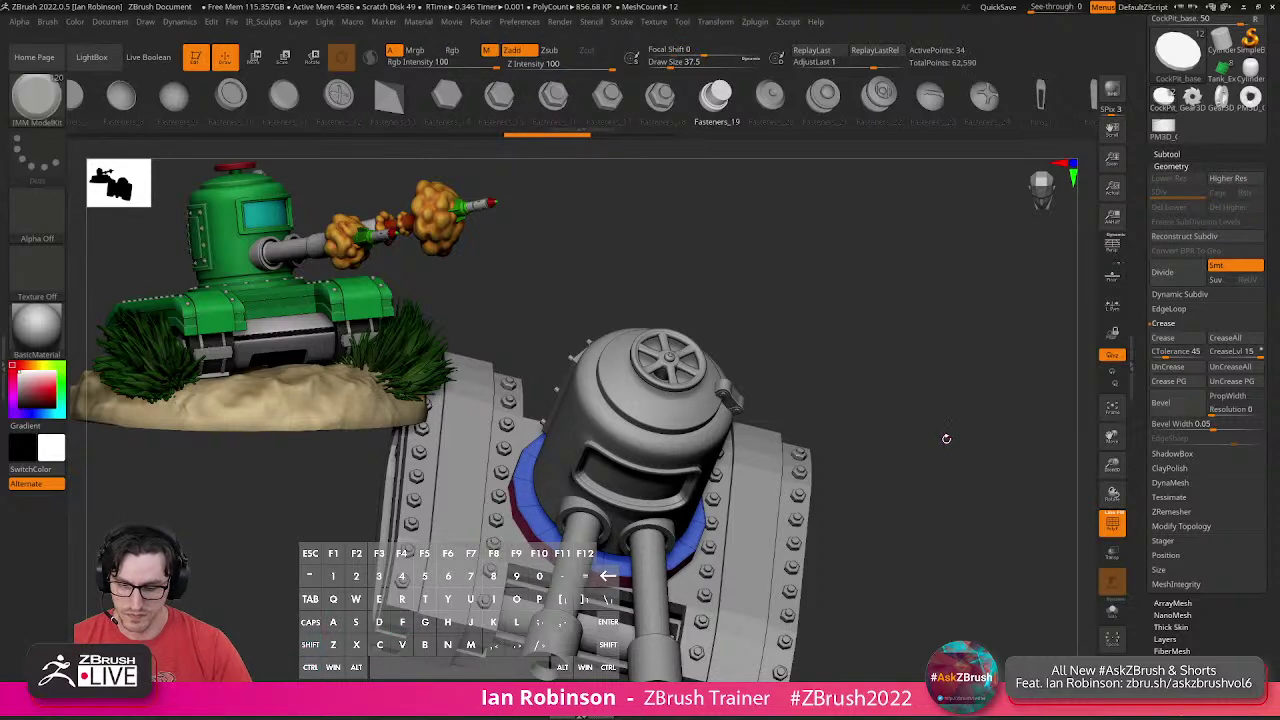
Isolate the cockpit base and insert multiple concentric edge loops across its circular face with ZModeler.
{"action": "left_click", "coordinate": [1113, 611]}
{"action": "left_click_drag", "start_coordinate": [1034, 577], "coordinate": [834, 472], "text": "shift"}
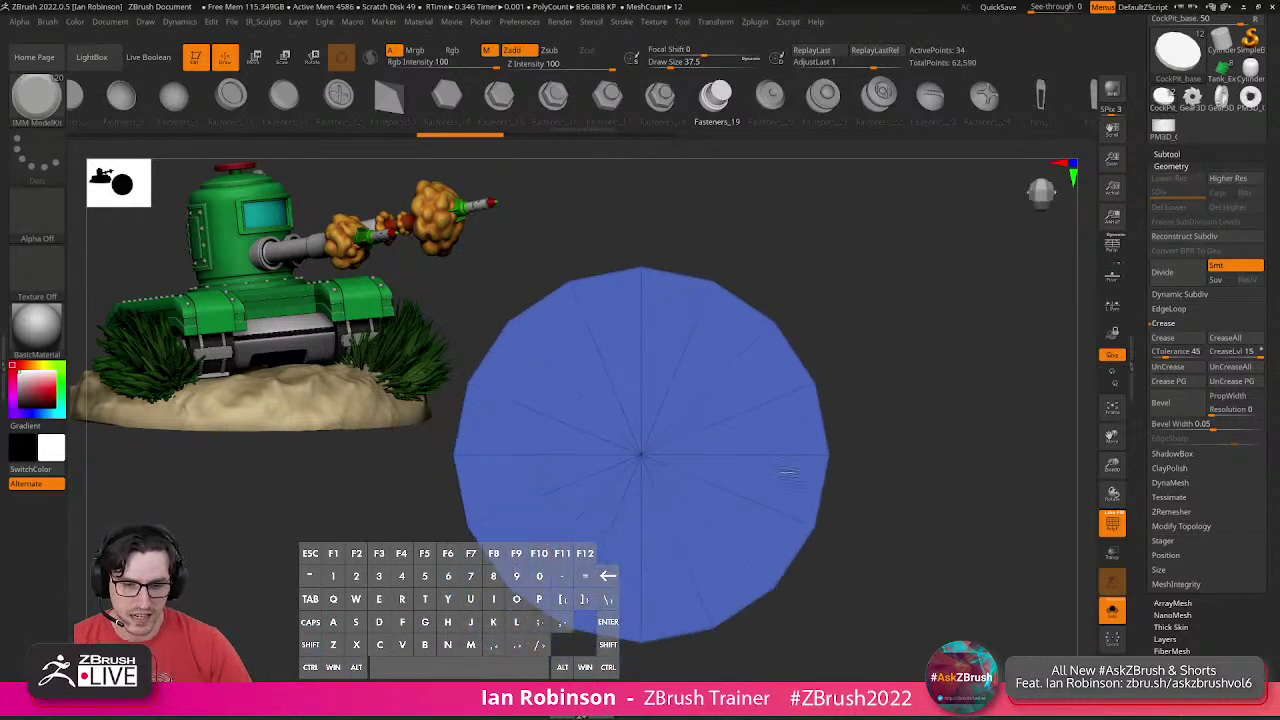
{"action": "key", "text": "b"}
{"action": "key", "text": "z"}
{"action": "key", "text": "m"}
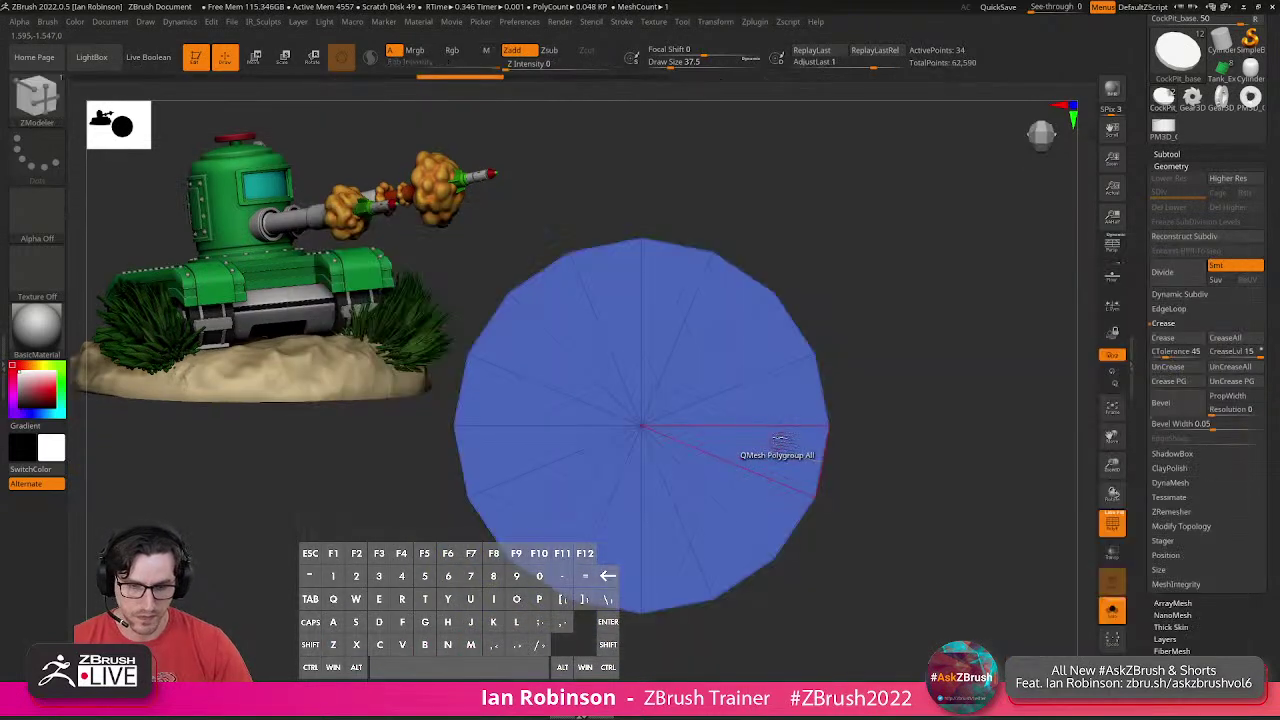
{"action": "left_click_drag", "start_coordinate": [810, 425], "coordinate": [857, 397]}
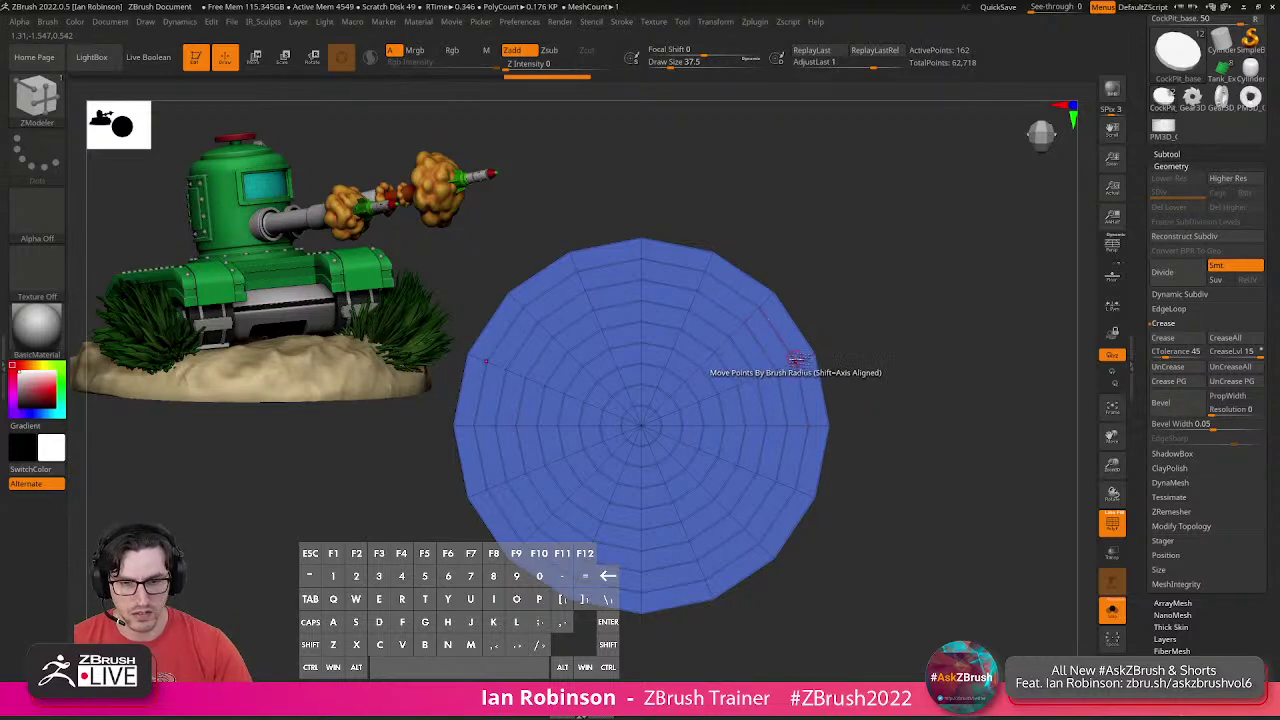
Insert a Bolt Head from the IMM Ind. Parts brush on the outermost inner edge loop of the cockpit base's circular face.
{"action": "left_click_drag", "start_coordinate": [838, 362], "coordinate": [854, 351]}
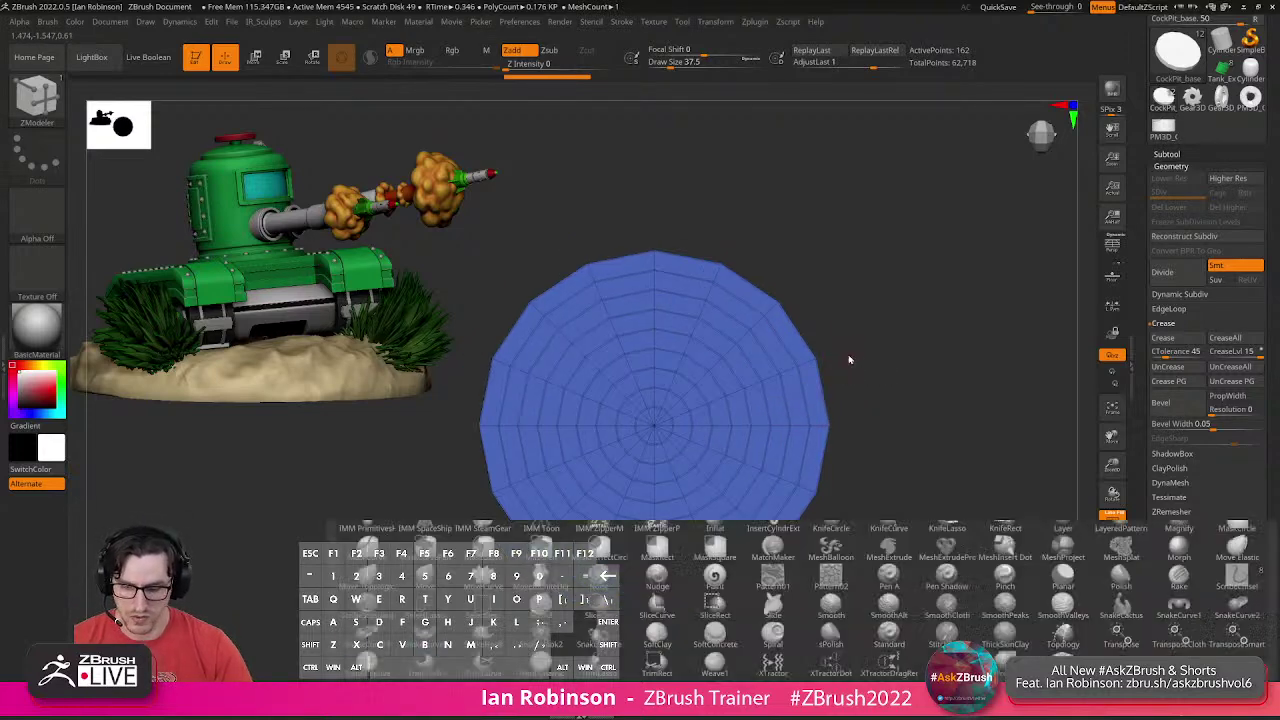
{"action": "key", "text": "b"}
{"action": "key", "text": "i"}
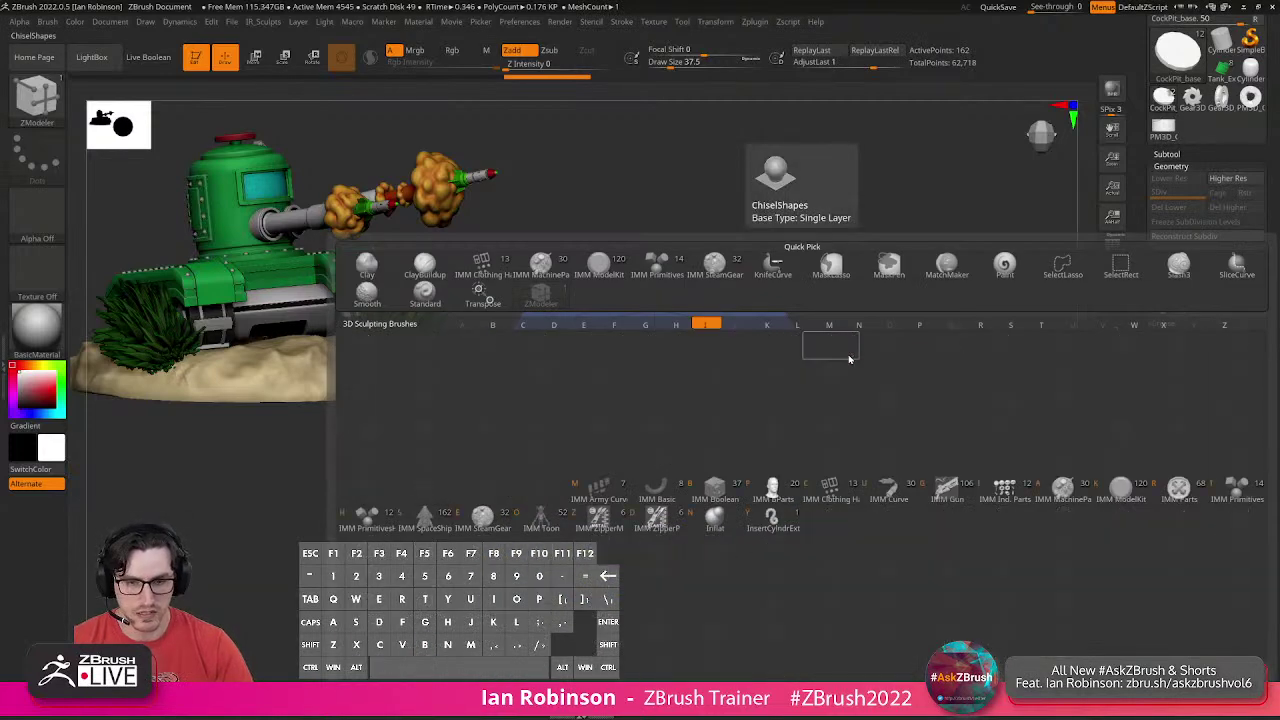
{"action": "left_click", "coordinate": [1005, 489]}
{"action": "left_click", "coordinate": [253, 100]}
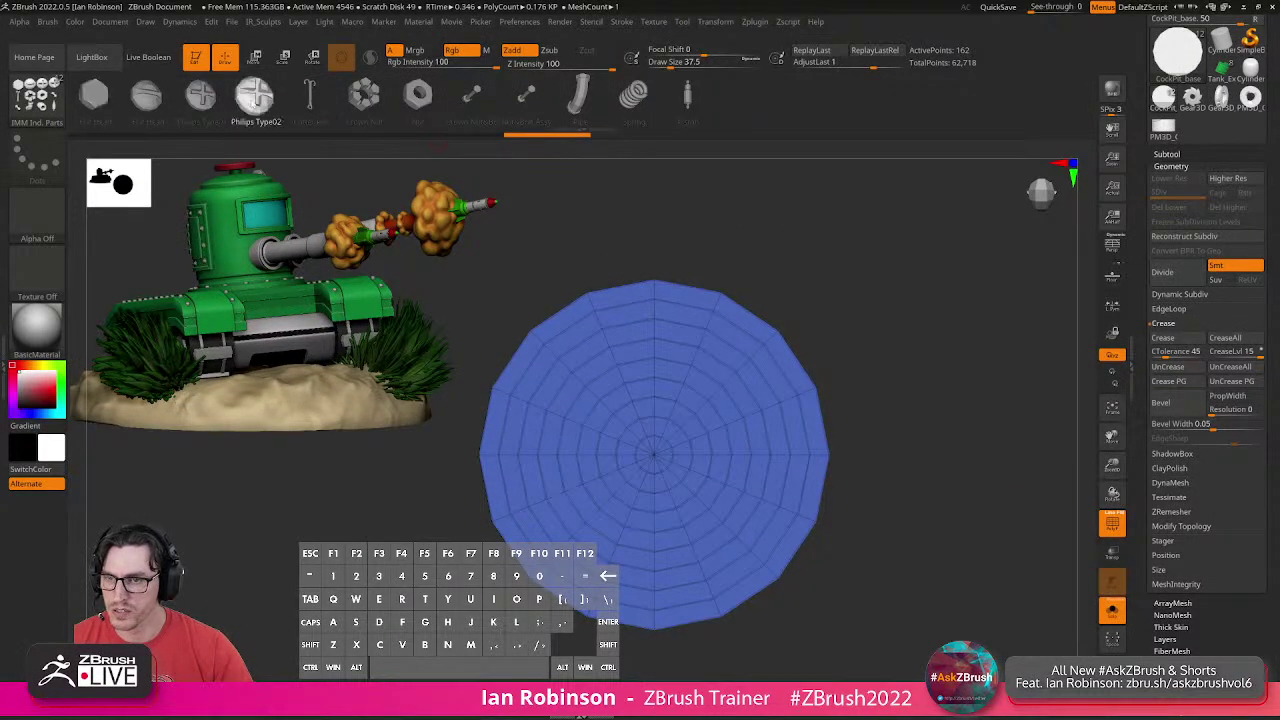
{"action": "left_click", "coordinate": [94, 95]}
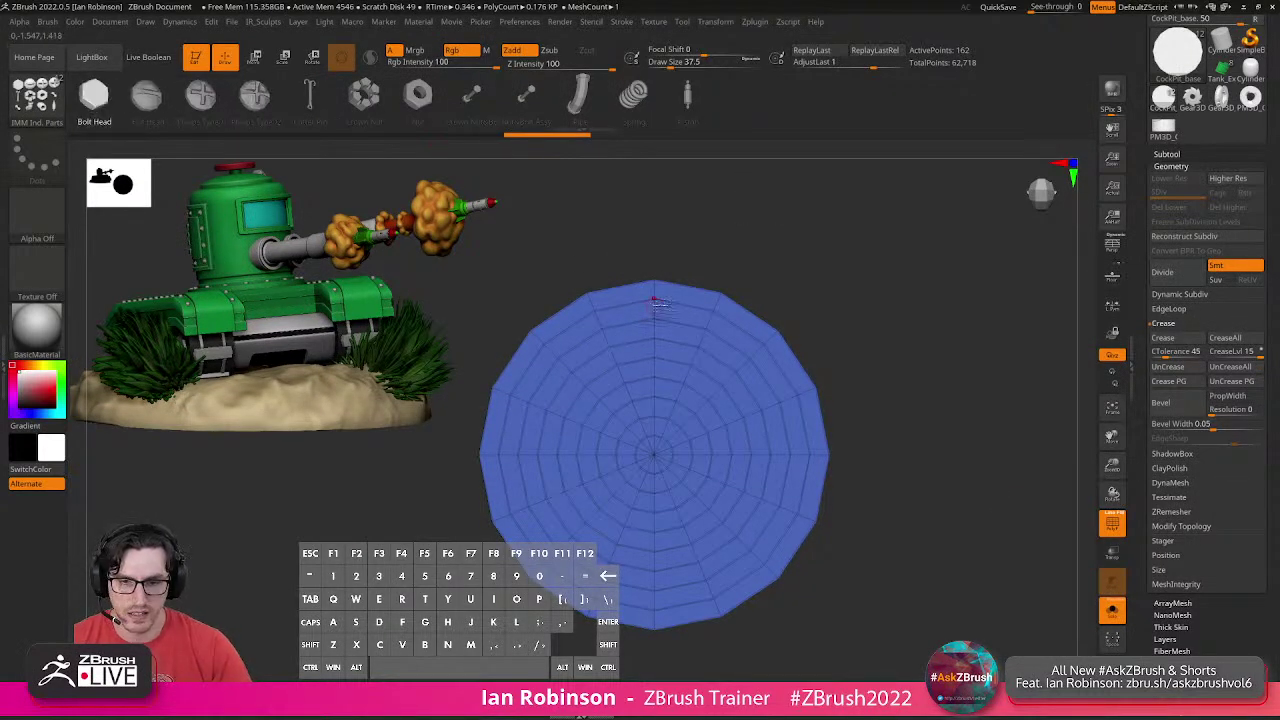
{"action": "left_click", "coordinate": [654, 300]}
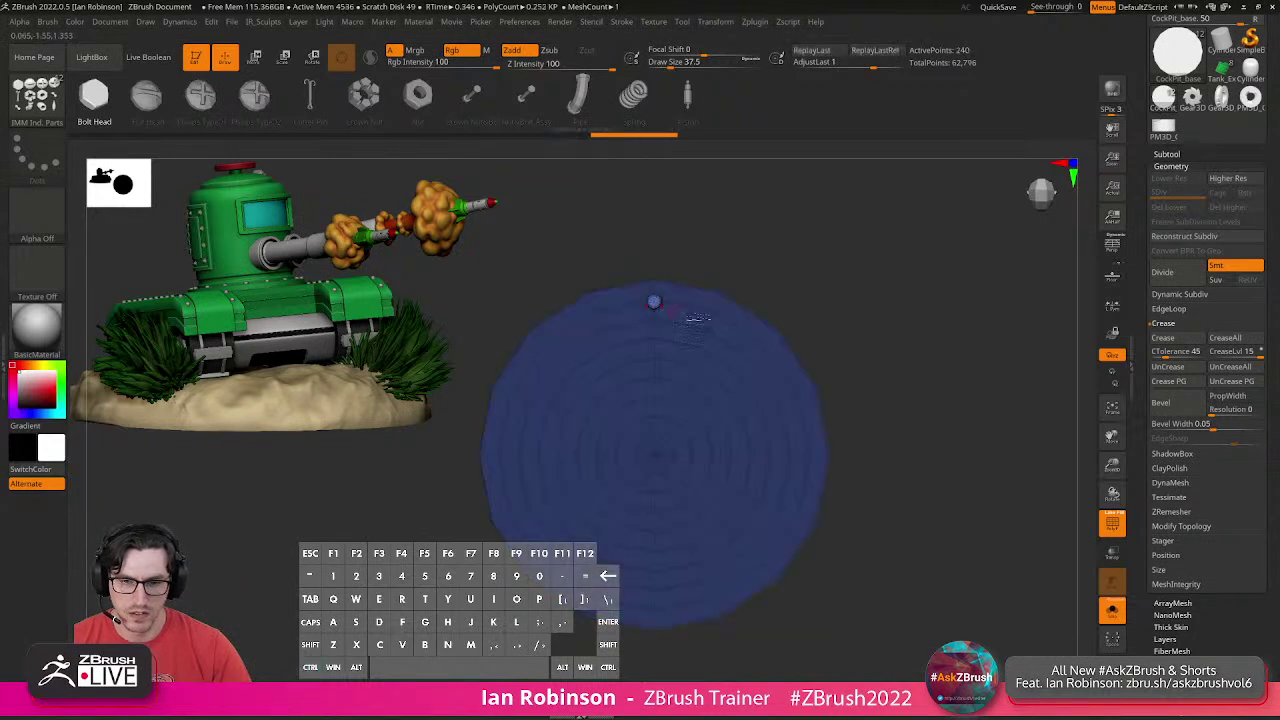
Insert evenly spaced Bolt Heads around the outermost inner edge loop of the cockpit base's circular face and clear the mask.
{"action": "left_click", "coordinate": [715, 311]}
{"action": "left_click", "coordinate": [765, 344]}
{"action": "left_click", "coordinate": [798, 397], "text": "ctrl"}
{"action": "left_click", "coordinate": [810, 455], "text": "ctrl"}
{"action": "left_click", "coordinate": [801, 513]}
{"action": "left_click", "coordinate": [763, 567]}
{"action": "left_click", "coordinate": [716, 598]}
{"action": "left_click", "coordinate": [653, 610]}
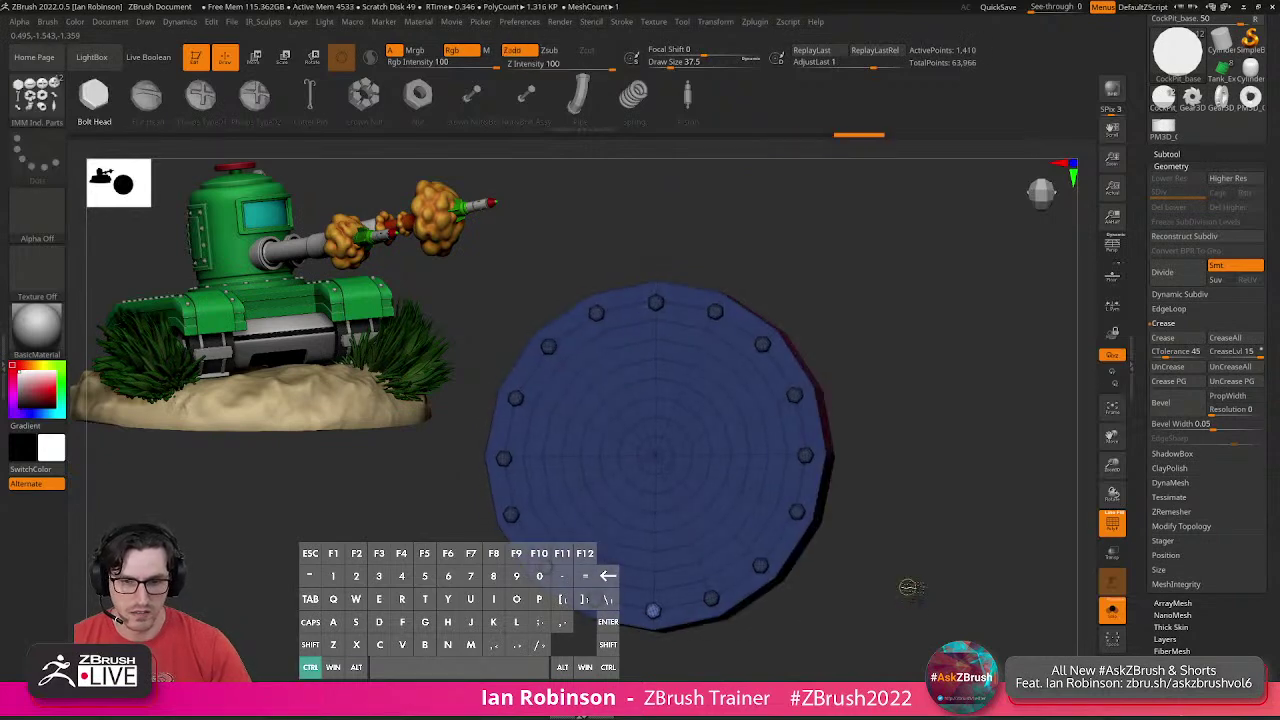
{"action": "left_click_drag", "start_coordinate": [909, 594], "coordinate": [936, 626], "text": "ctrl"}
Exit Solo mode to bring back the full tank and toggle the polyframe display.
{"action": "left_click_drag", "start_coordinate": [940, 636], "coordinate": [986, 611]}
{"action": "left_click", "coordinate": [1112, 610]}
{"action": "left_click_drag", "start_coordinate": [1020, 563], "coordinate": [988, 533]}
{"action": "key", "text": "shift+f"}
{"action": "key", "text": "shift+f"}
{"action": "key", "text": "shift+f"}
{"action": "left_click_drag", "start_coordinate": [877, 349], "coordinate": [835, 440], "text": "alt"}
Select the CockPit1 subtool with the polyframe hidden and examine the bolted vent frame and base ring.
{"action": "left_click", "coordinate": [565, 527], "text": "alt"}
{"action": "key", "text": "shift+f"}
{"action": "key", "text": "shift+f"}
{"action": "left_click", "coordinate": [596, 475], "text": "alt"}
{"action": "key", "text": "shift+f"}
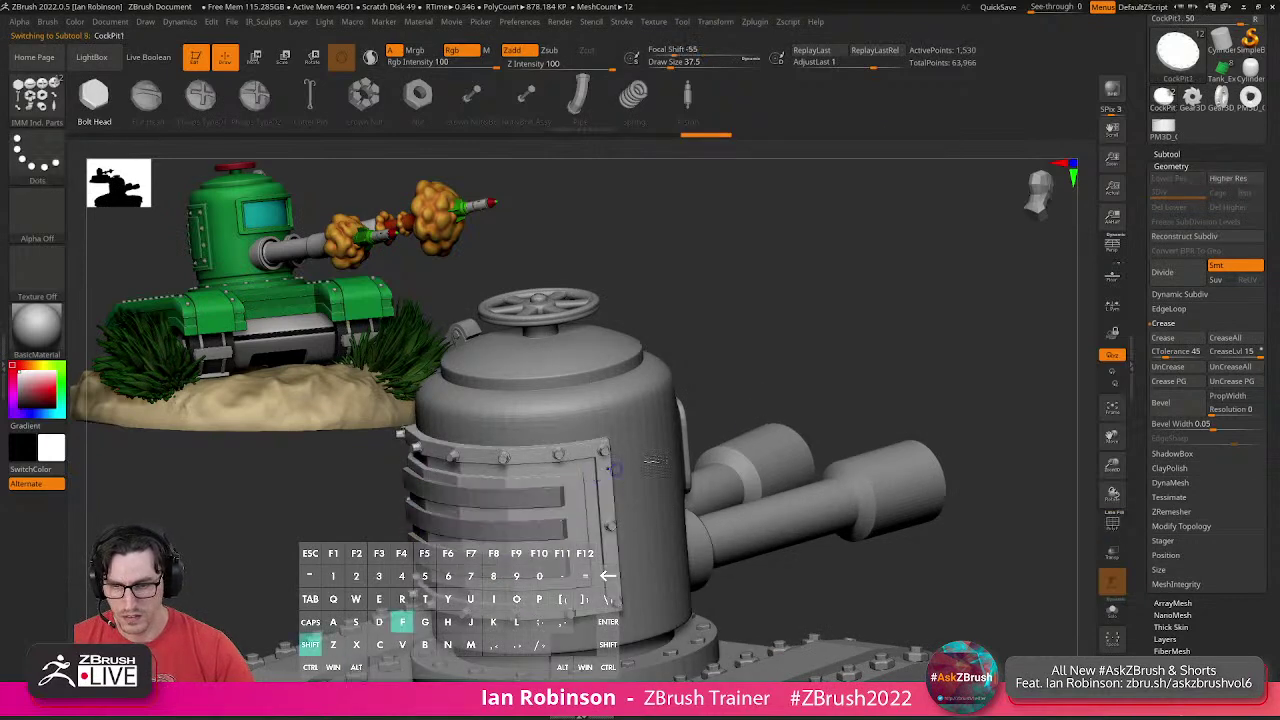
{"action": "key", "text": "shift+f"}
{"action": "key", "text": "shift+f"}
{"action": "left_click_drag", "start_coordinate": [869, 380], "coordinate": [770, 473]}
{"action": "left_click_drag", "start_coordinate": [838, 436], "coordinate": [900, 528]}
Save the tank tool over the existing Tank_BlockOut_01.ztl file in the LiveStream_Version folder.
{"action": "left_click_drag", "start_coordinate": [1271, 144], "coordinate": [1259, 265]}
{"action": "left_click", "coordinate": [1222, 37]}
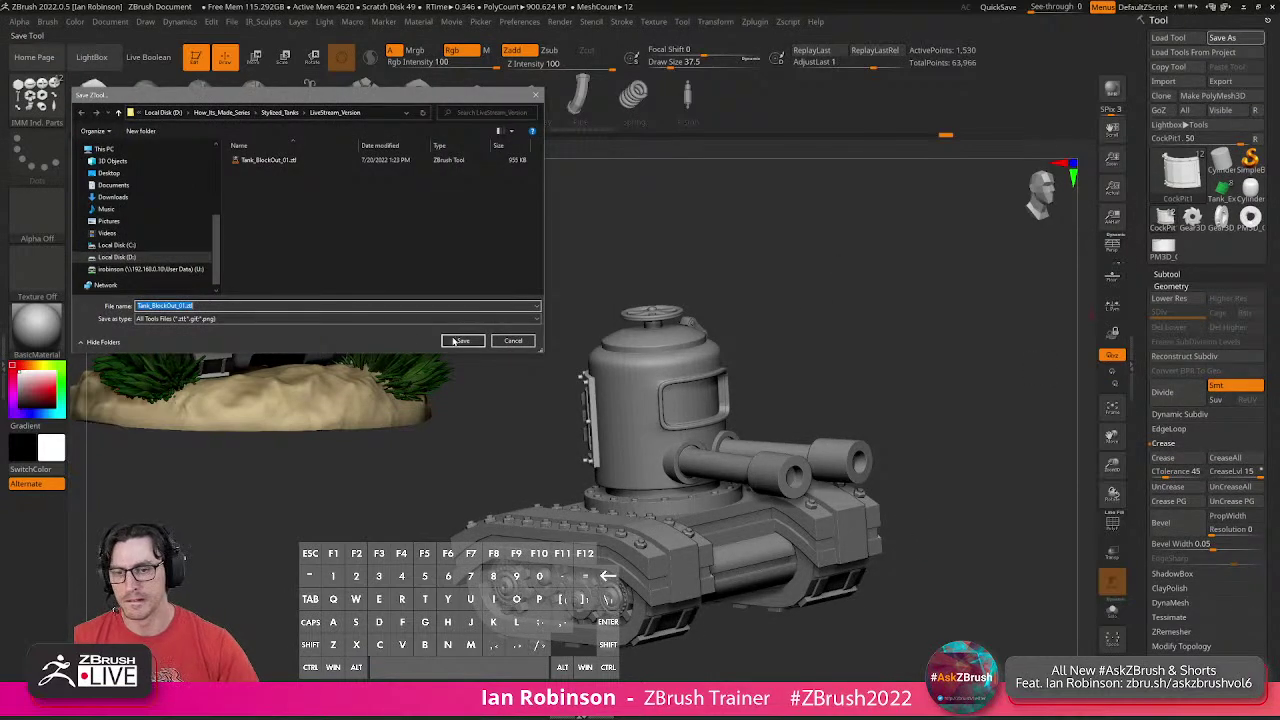
{"action": "left_click", "coordinate": [462, 341]}
{"action": "left_click", "coordinate": [648, 360]}
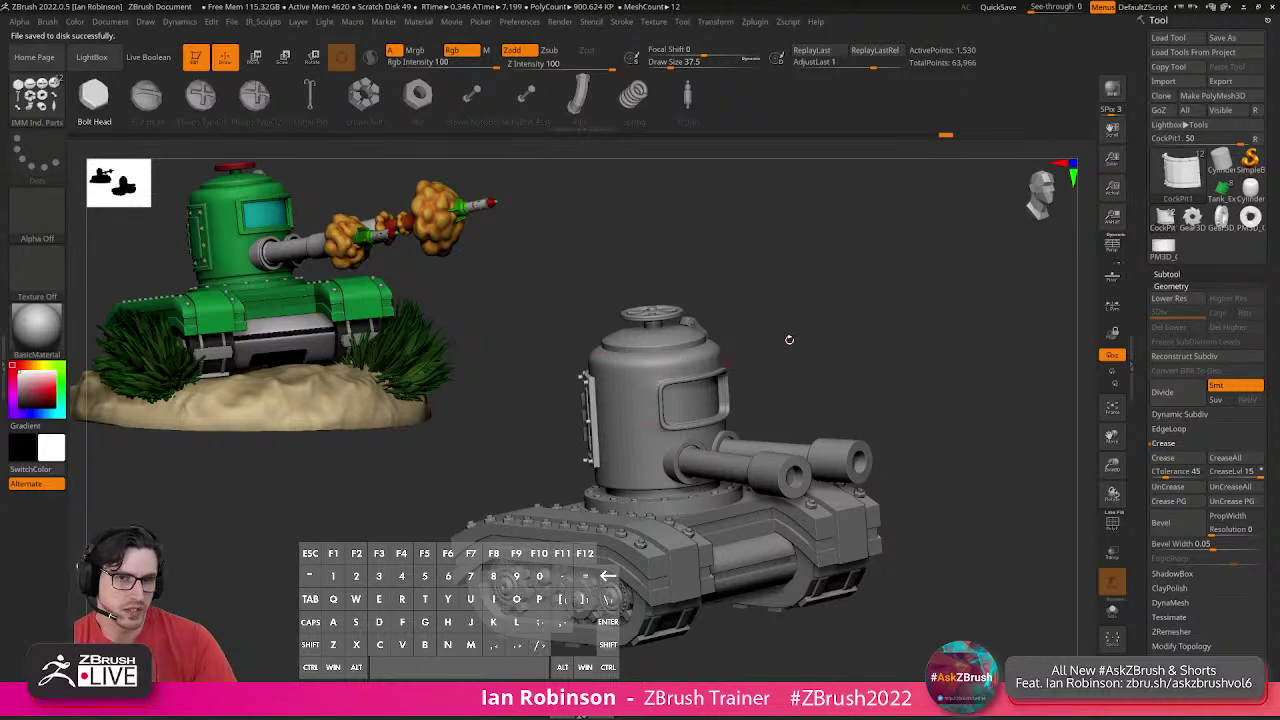
{"action": "left_click_drag", "start_coordinate": [808, 325], "coordinate": [824, 336]}
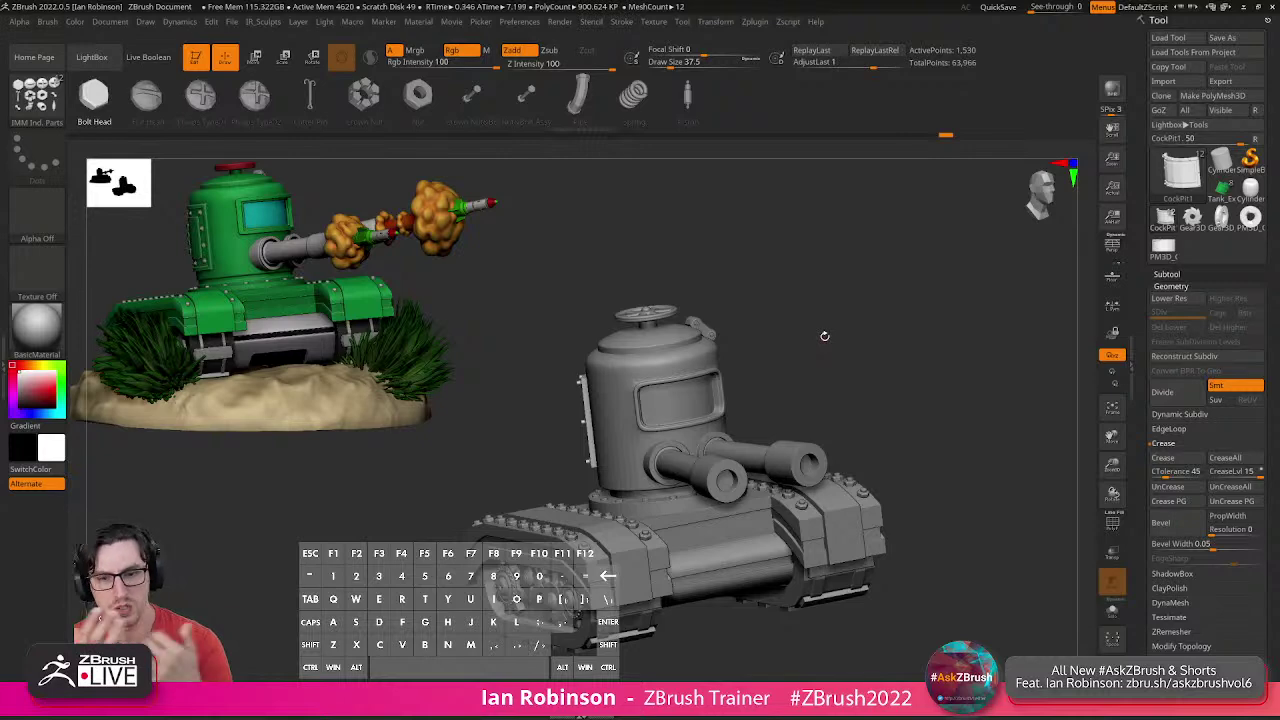
Switch the active brush from IMM Ind. Parts to ZModeler.
{"action": "key", "text": "b"}
{"action": "key", "text": "m"}
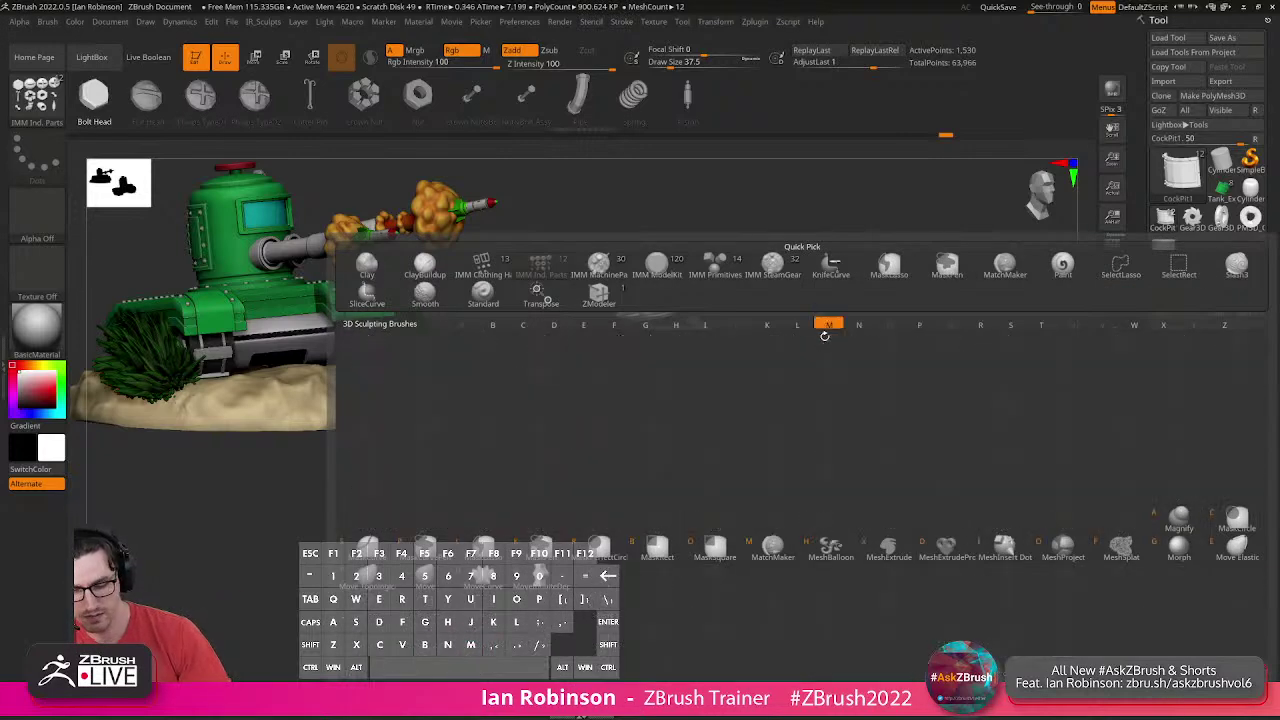
{"action": "key", "text": "b"}
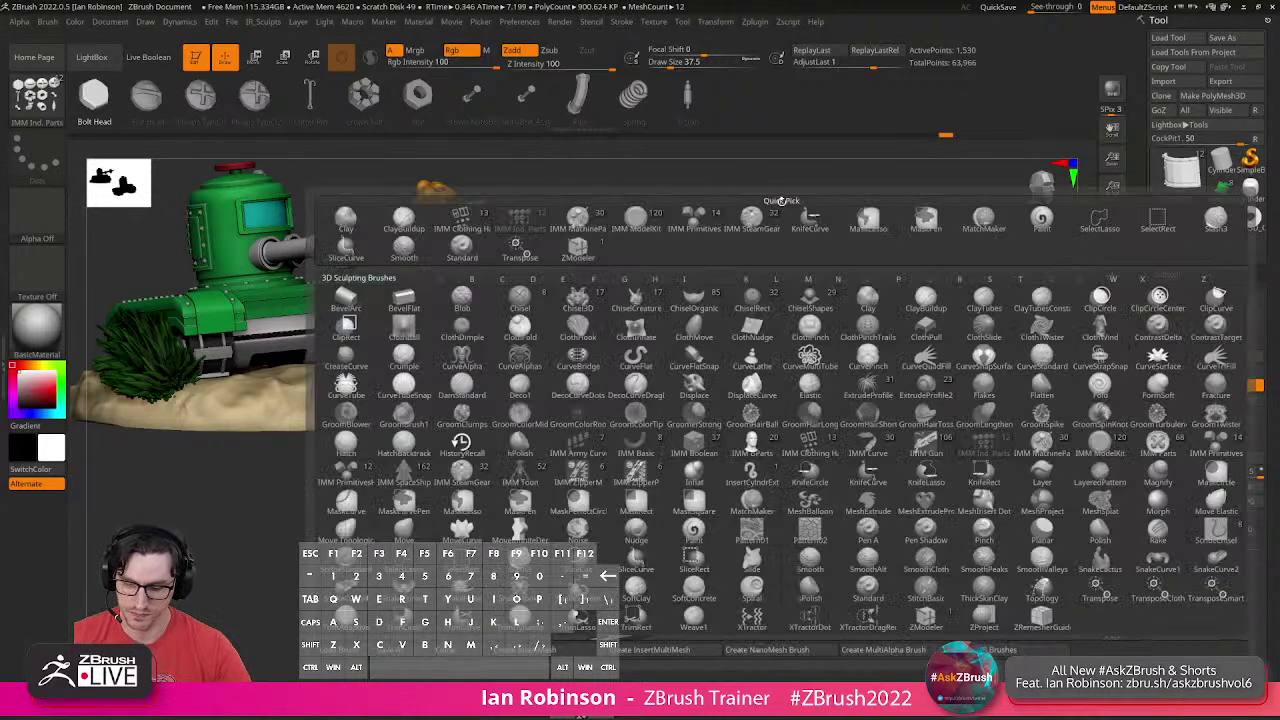
{"action": "key", "text": "z"}
{"action": "key", "text": "m"}
{"action": "key", "text": "alt"}
{"action": "mouse_move", "coordinate": [848, 256]}
{"action": "left_mouse_down"}
{"action": "mouse_move", "coordinate": [851, 277]}
{"action": "mouse_move", "coordinate": [880, 287]}
{"action": "mouse_move", "coordinate": [850, 278]}
{"action": "left_mouse_up"}
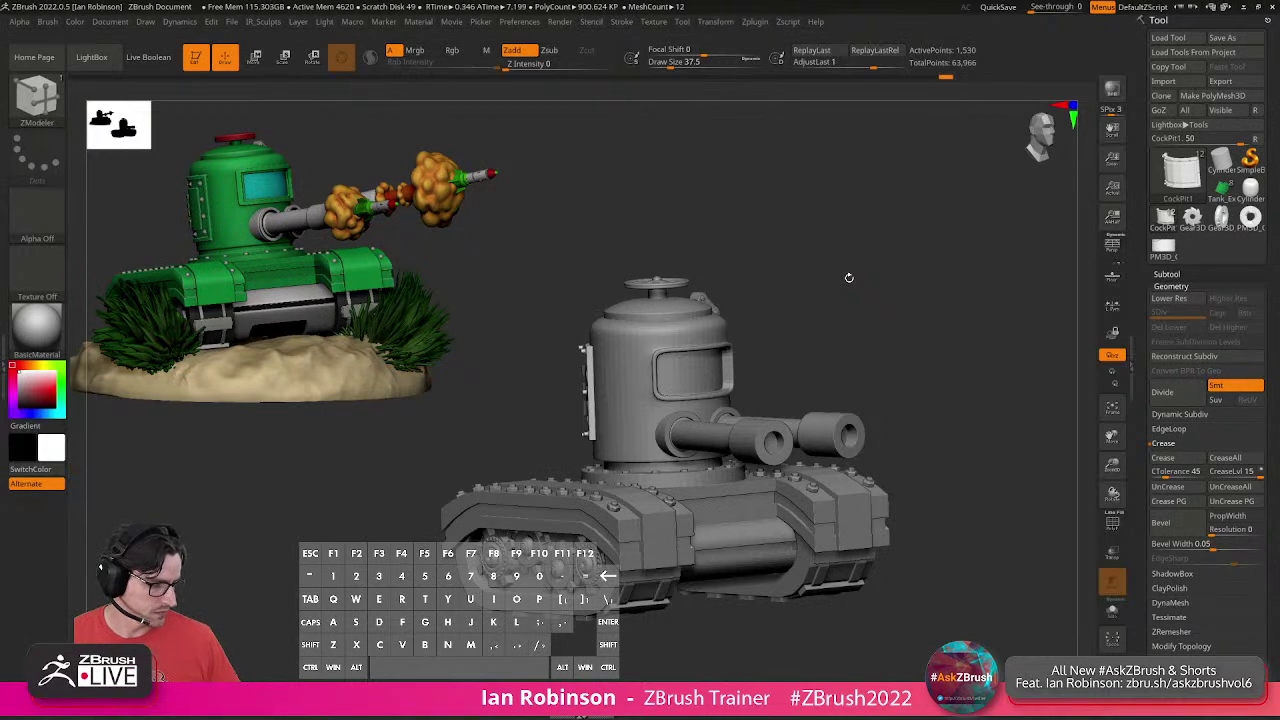
Save the tank tool once more, overwriting the existing file.
{"action": "left_click_drag", "start_coordinate": [872, 305], "coordinate": [880, 302]}
{"action": "left_click", "coordinate": [1222, 37]}
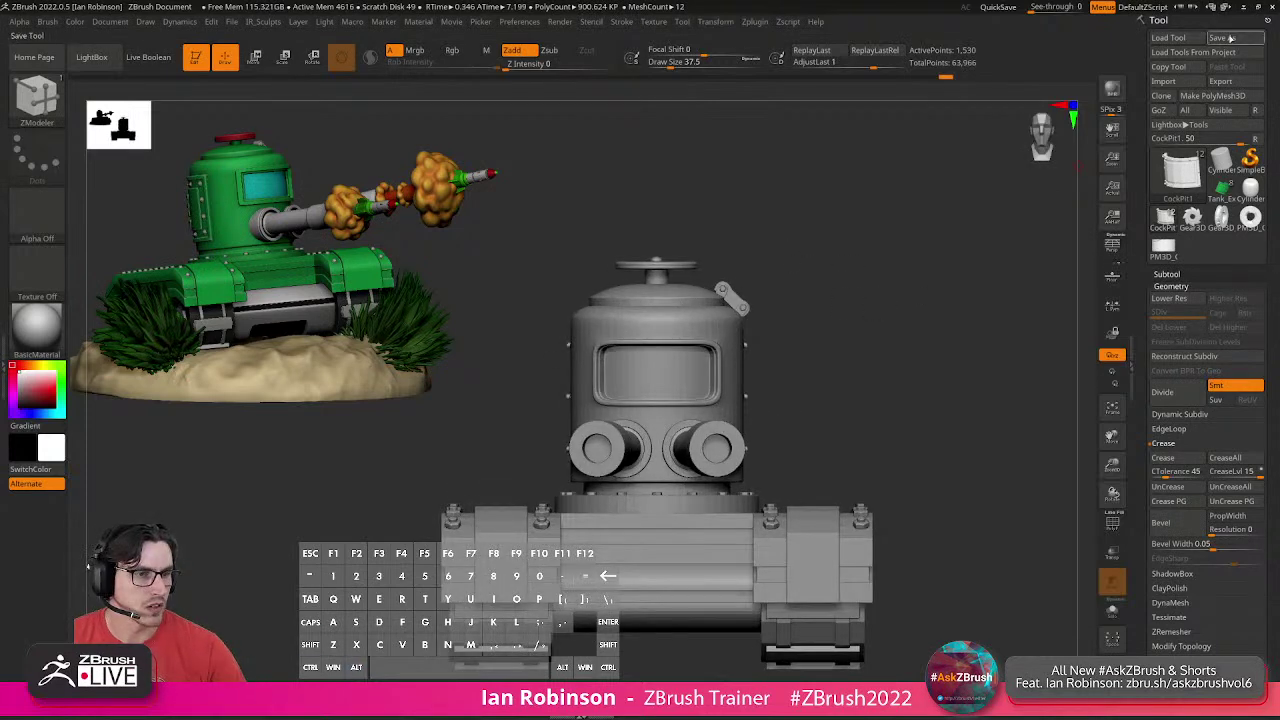
{"action": "key", "text": "Return"}
{"action": "key", "text": "Return"}
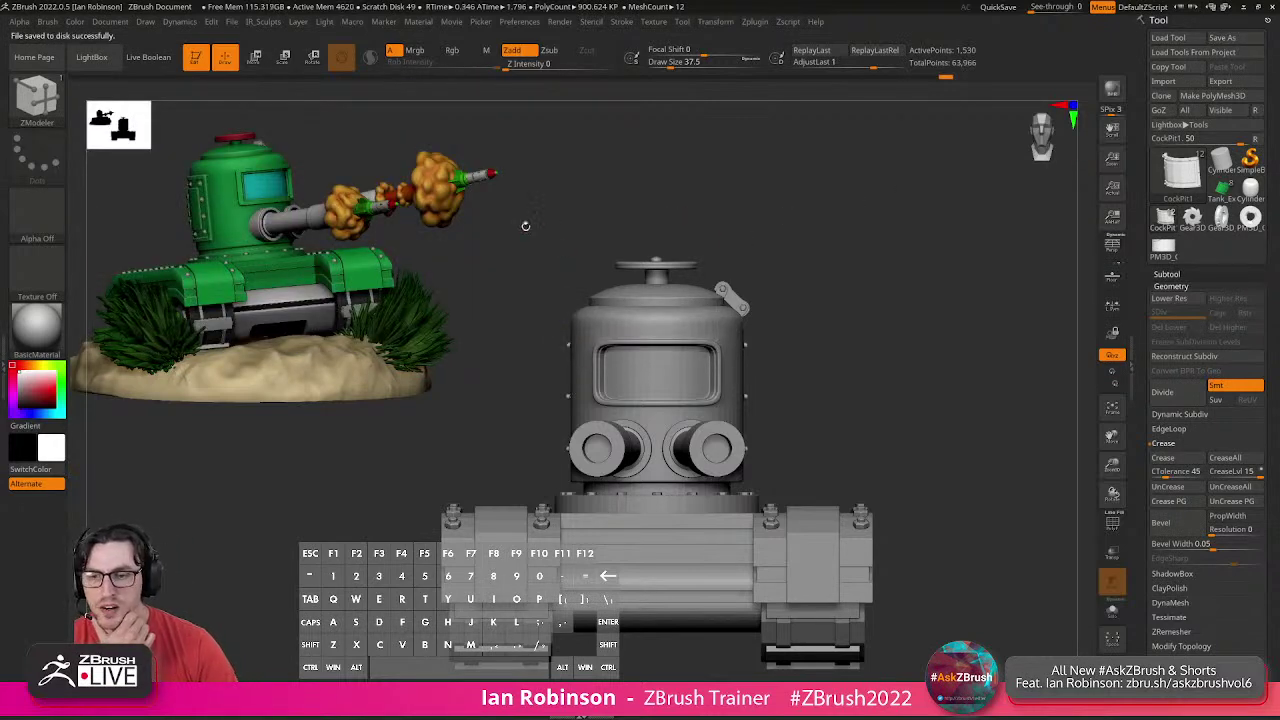
Switch to the Tank_Example_Build_Render tool, clear the leftover canvas images, and unhide all of its parts.
{"action": "left_click", "coordinate": [1222, 188]}
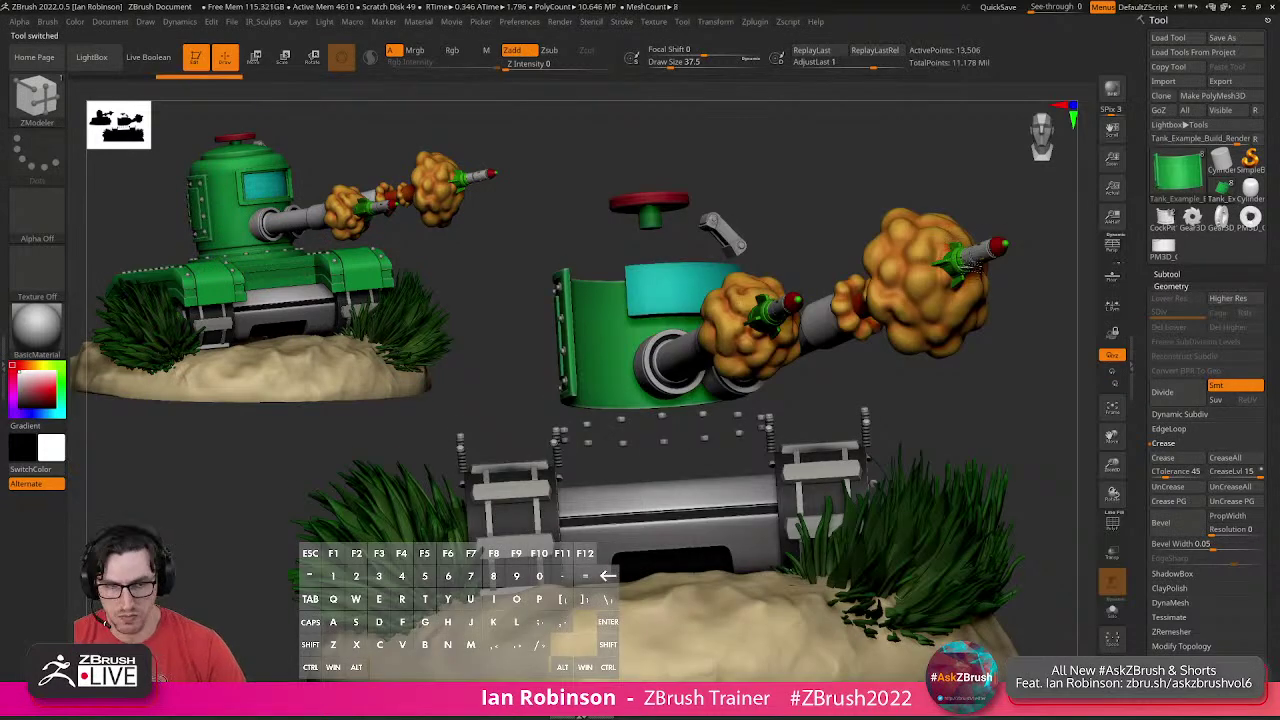
{"action": "key", "text": "ctrl+n"}
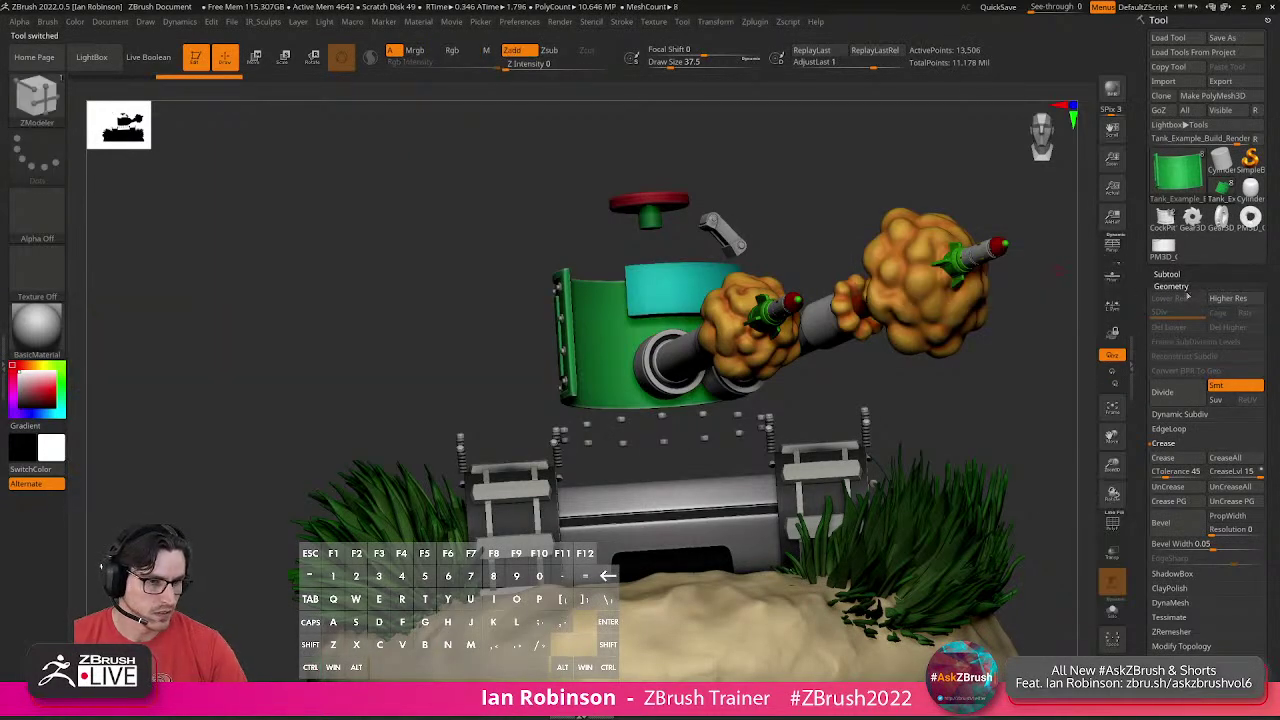
{"action": "left_click", "coordinate": [1174, 286]}
{"action": "left_click", "coordinate": [1166, 273]}
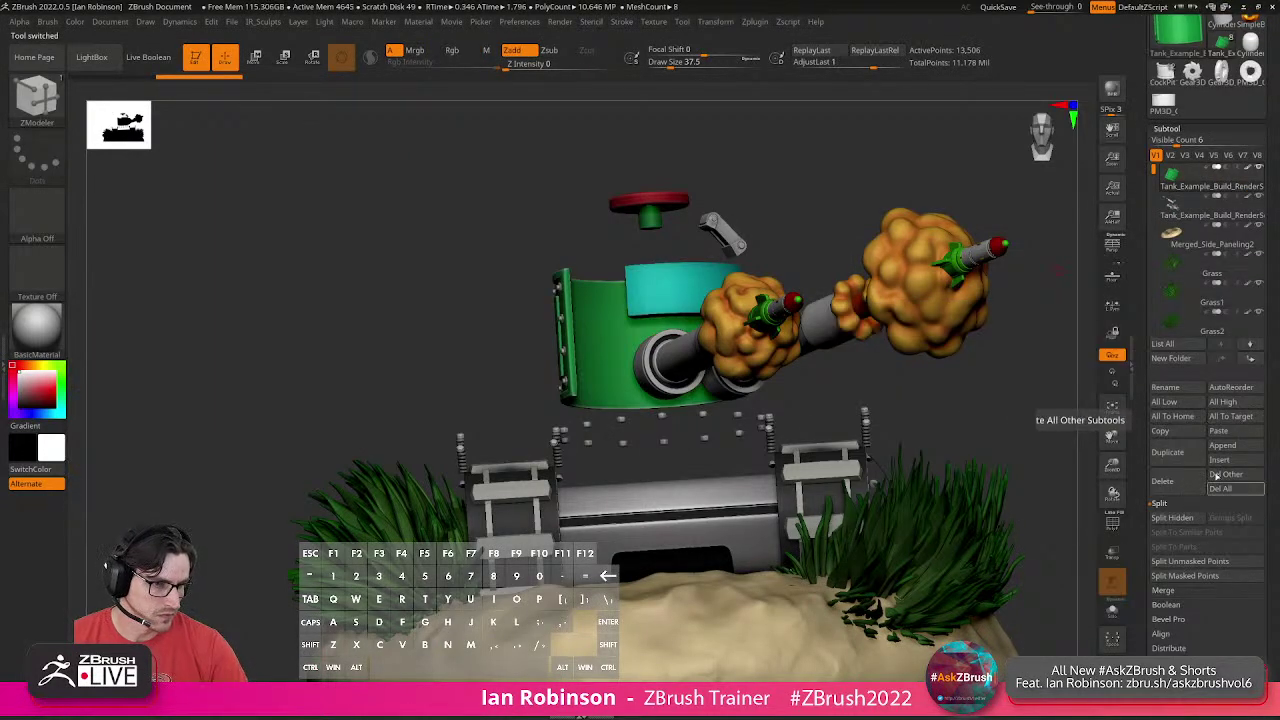
{"action": "left_click", "coordinate": [1030, 348], "text": "ctrl+shift"}
{"action": "mouse_move", "coordinate": [1031, 349]}
{"action": "left_mouse_down", "text": "alt"}
{"action": "mouse_move", "coordinate": [997, 346]}
{"action": "mouse_move", "coordinate": [968, 373]}
{"action": "mouse_move", "coordinate": [937, 371]}
{"action": "left_mouse_up", "text": "alt"}
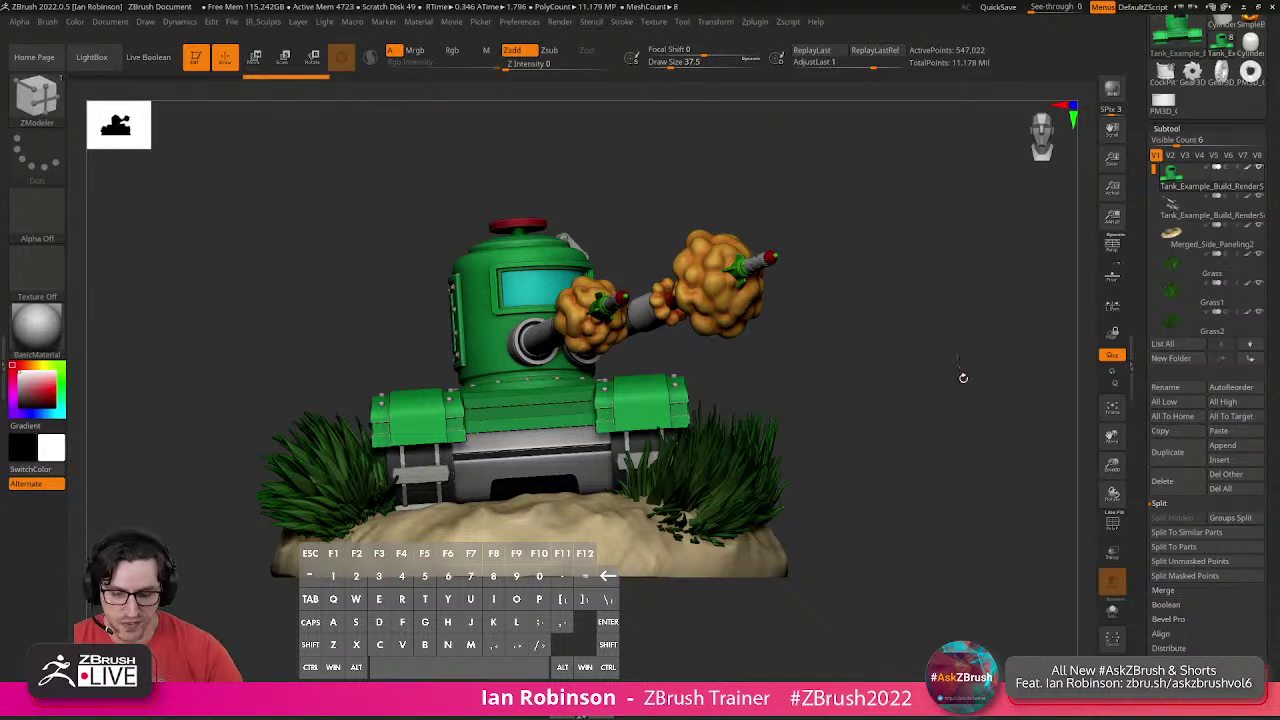
Look through the NPR project folder in LightBox for cartoon rendering resources.
{"action": "key", "text": "comma"}
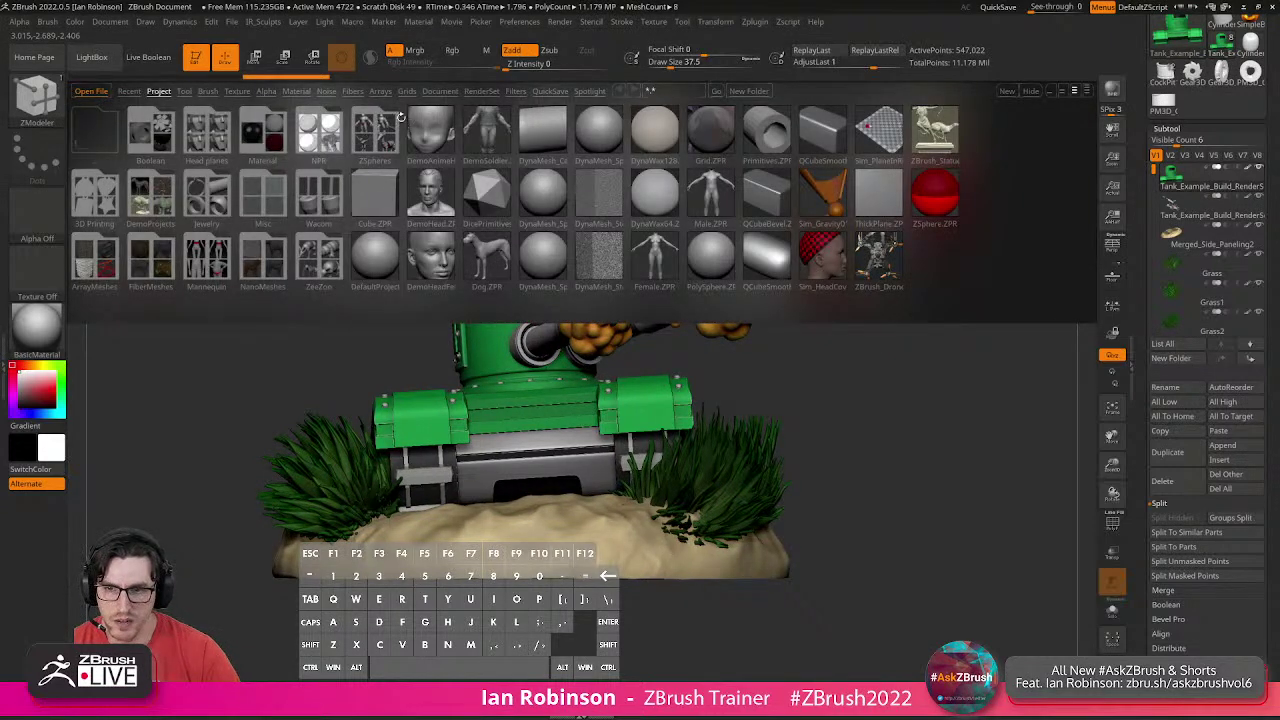
{"action": "left_click", "coordinate": [322, 129]}
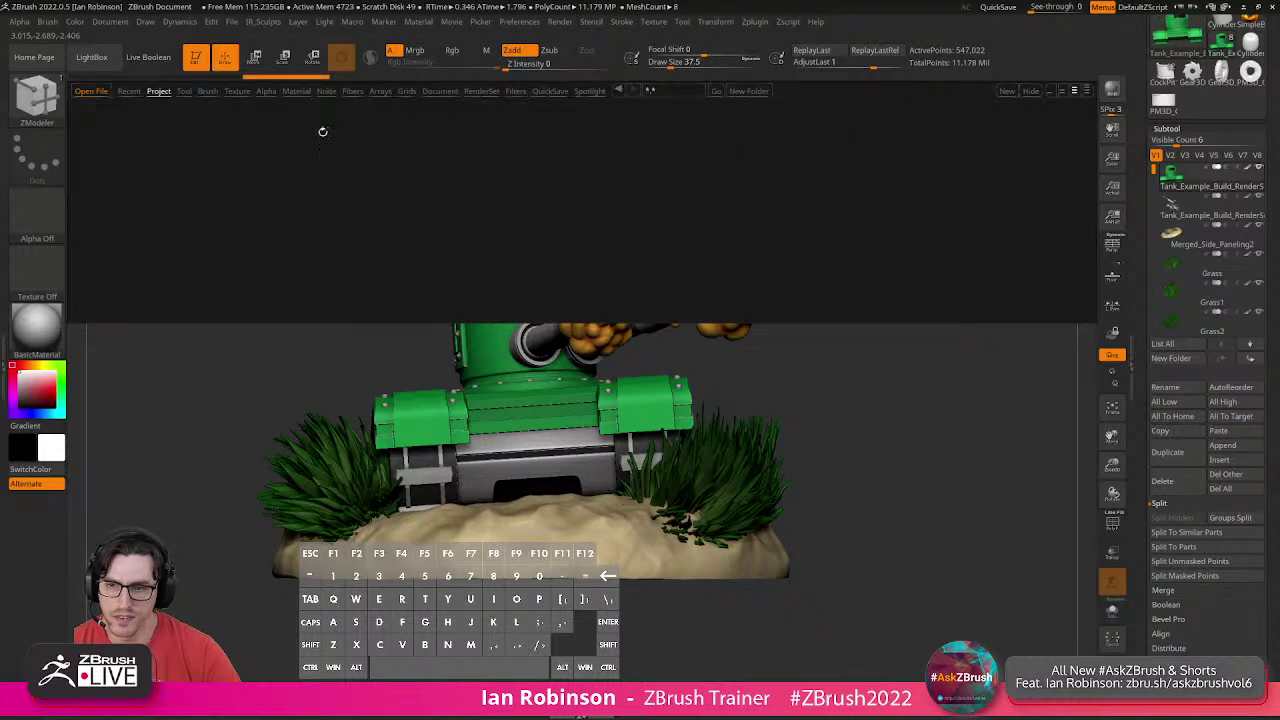
{"action": "key", "text": "comma"}
{"action": "key", "text": "comma"}
{"action": "key", "text": "comma"}
{"action": "key", "text": "comma"}
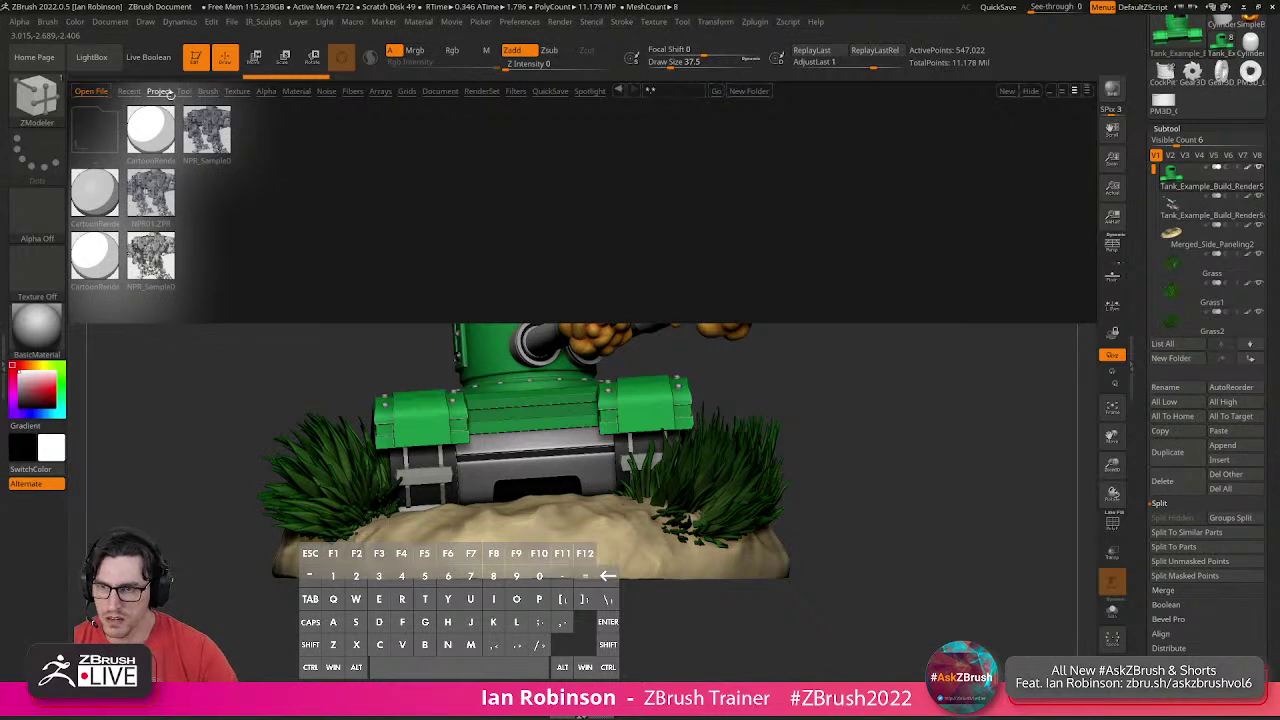
{"action": "left_click", "coordinate": [113, 126]}
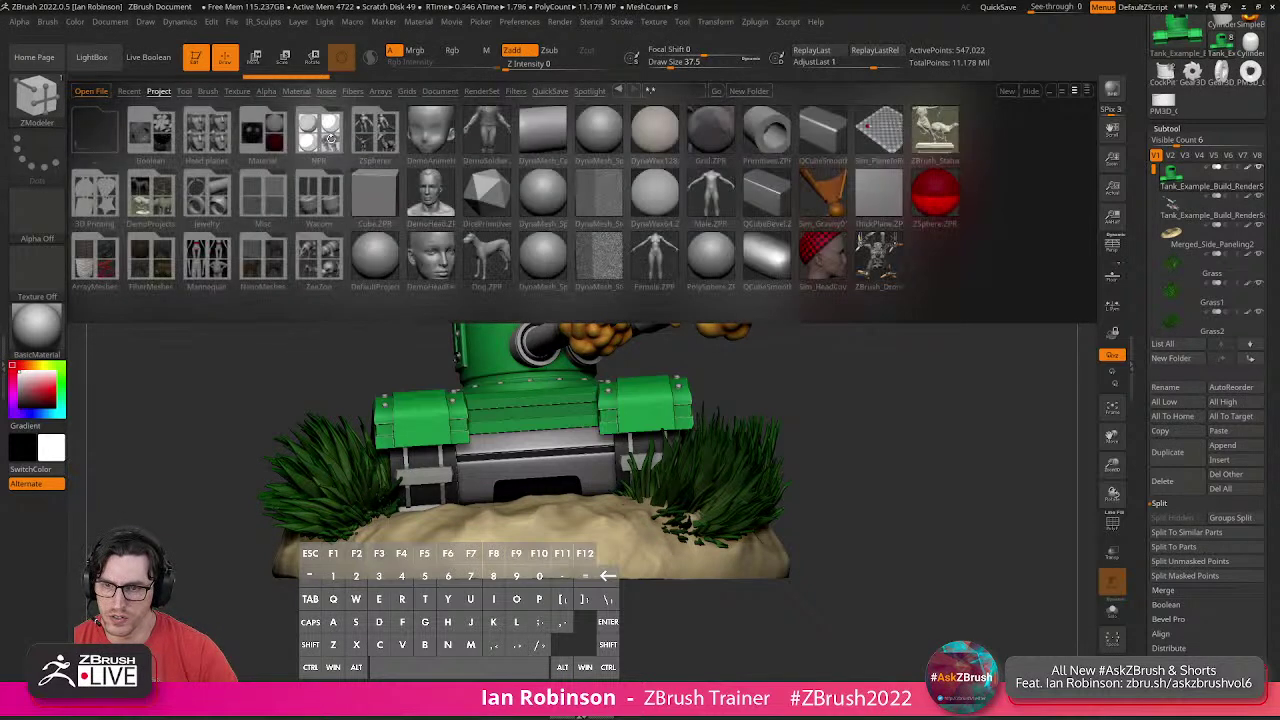
Look through the Filters render presets and their parent folder in LightBox, and close LightBox.
{"action": "left_click", "coordinate": [515, 91]}
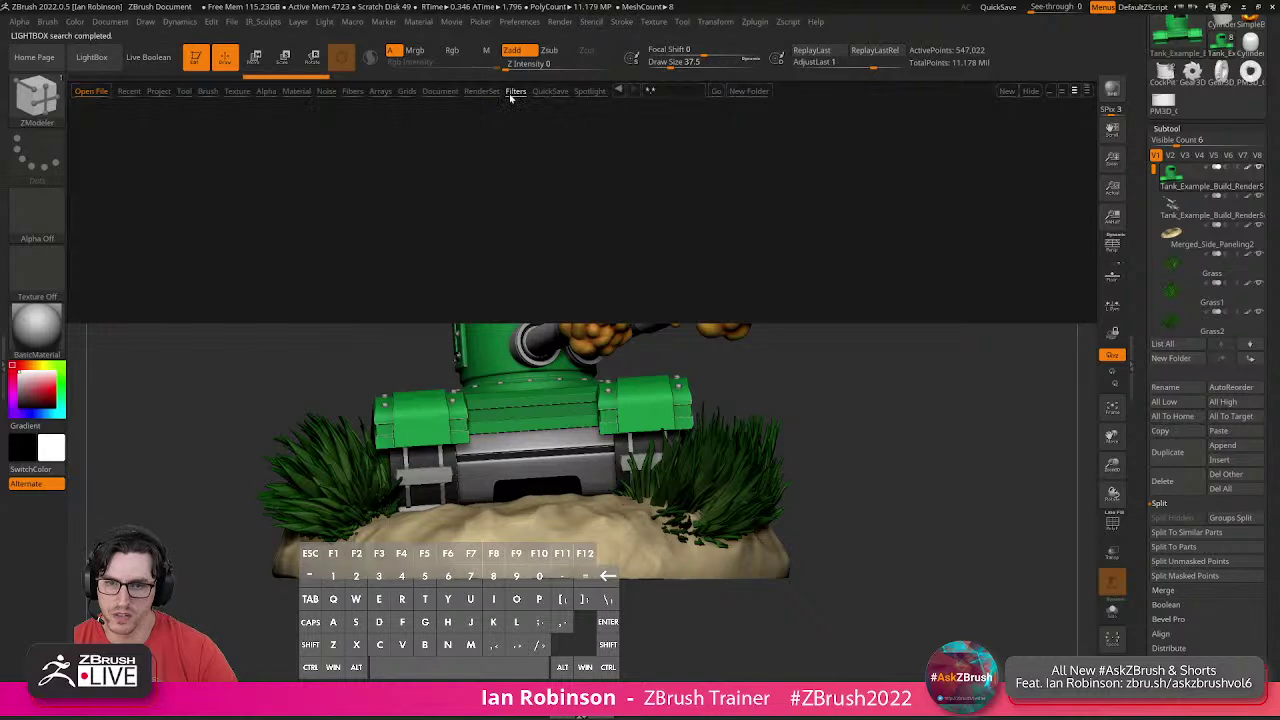
{"action": "mouse_move", "coordinate": [876, 187]}
{"action": "left_mouse_down"}
{"action": "mouse_move", "coordinate": [694, 189]}
{"action": "mouse_move", "coordinate": [878, 189]}
{"action": "left_mouse_up"}
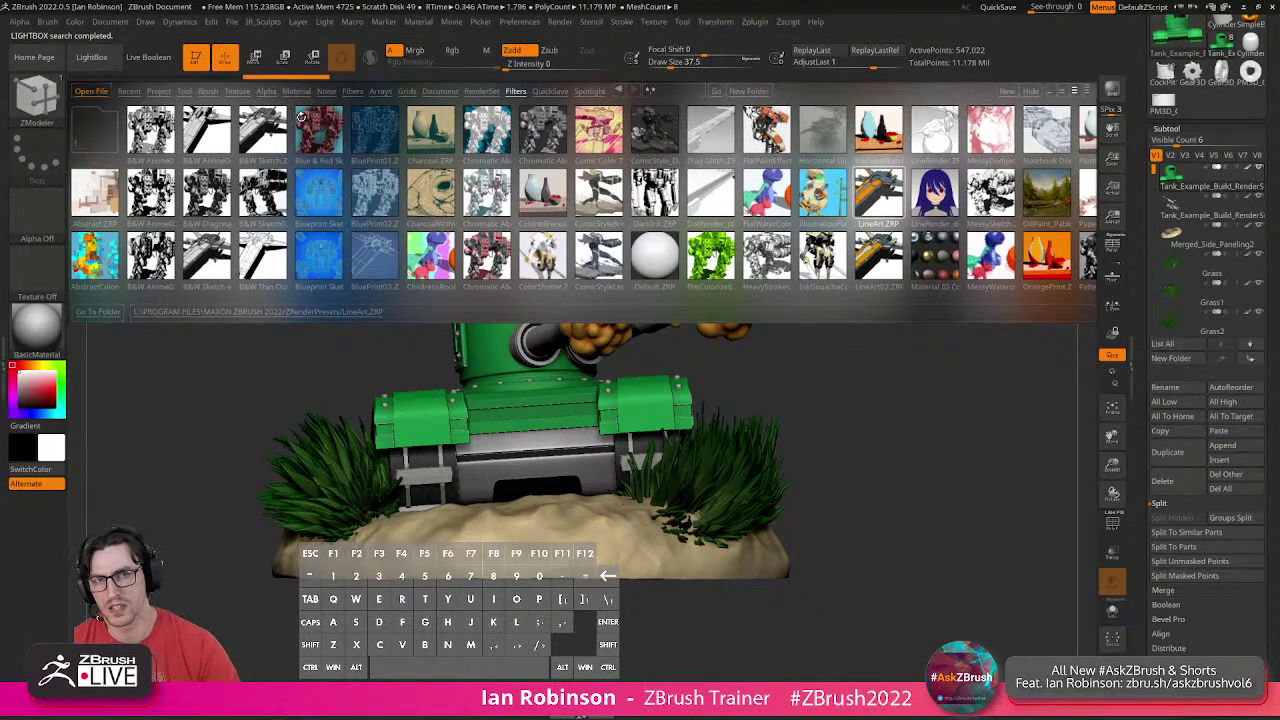
{"action": "left_click", "coordinate": [109, 133]}
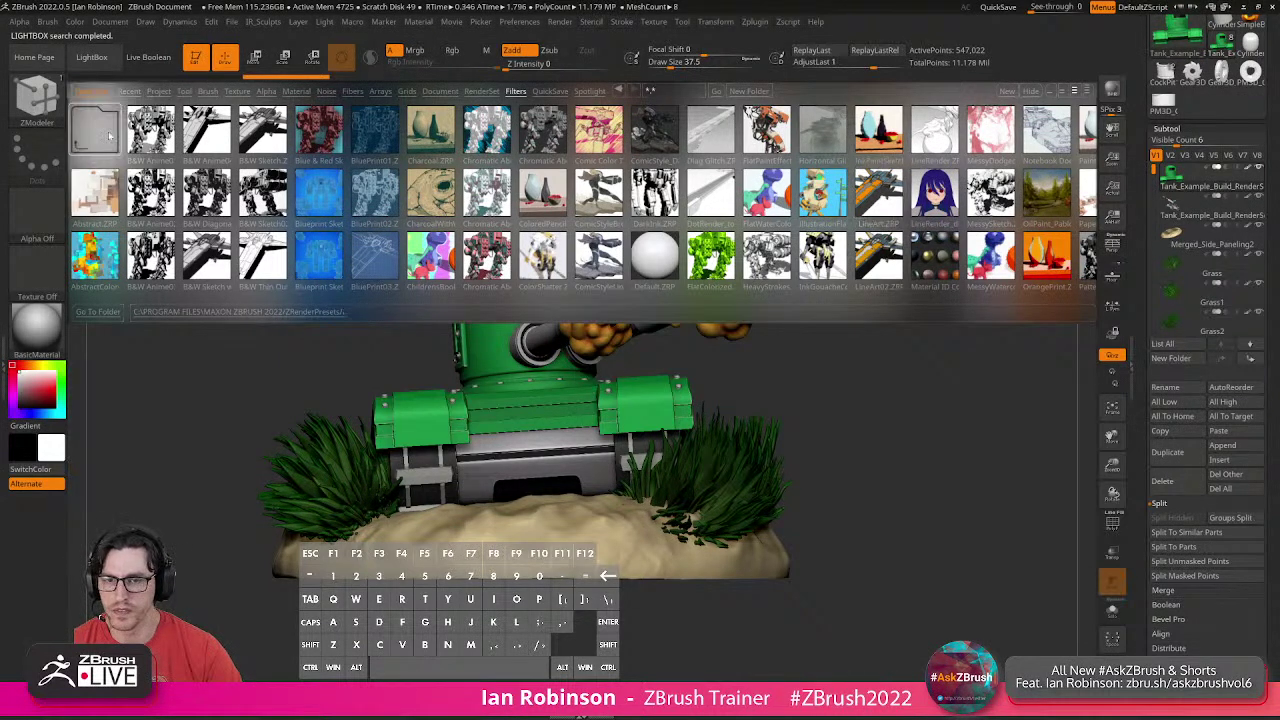
{"action": "double_click", "coordinate": [99, 128]}
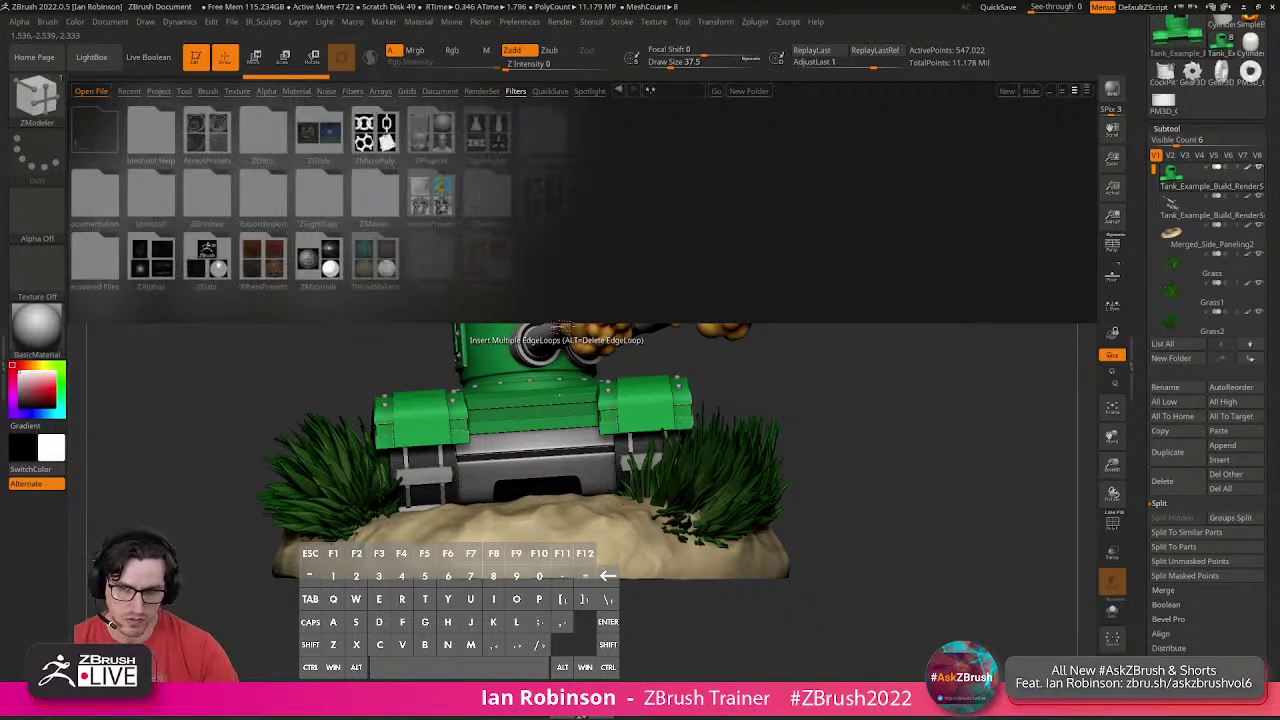
{"action": "left_click", "coordinate": [159, 91]}
{"action": "key", "text": "comma"}
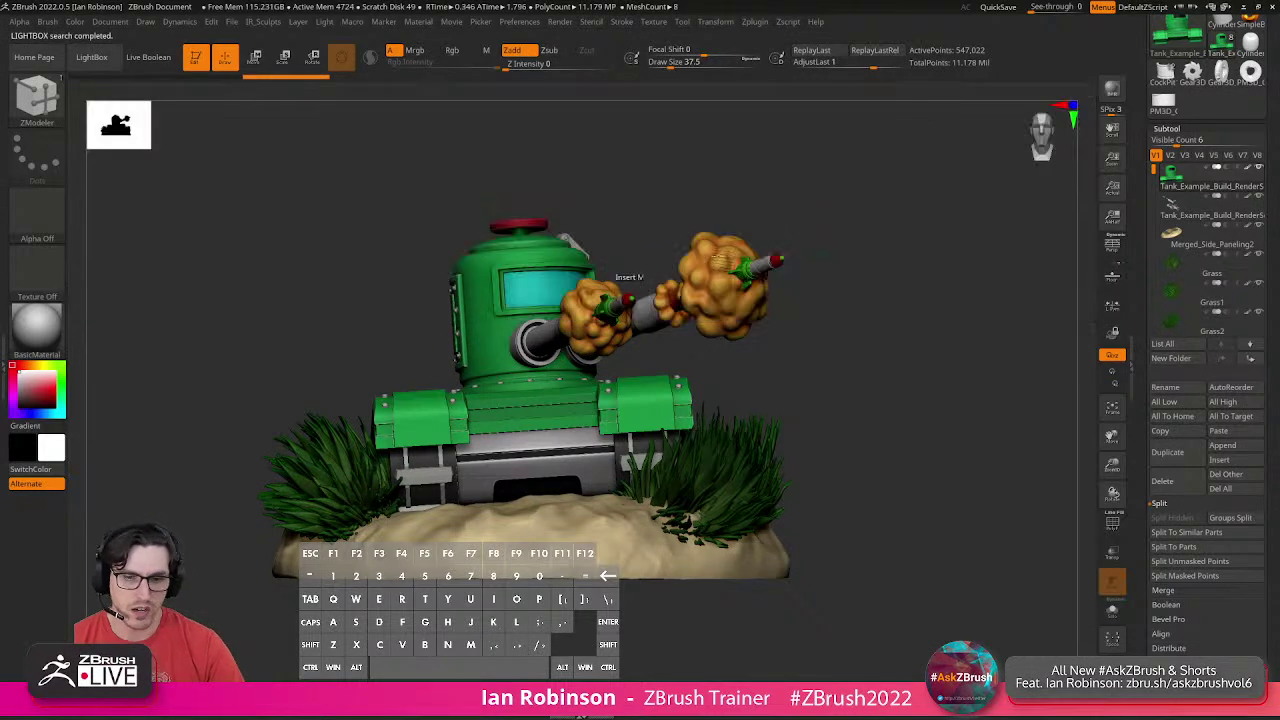
Switch to the Toon_Shading_ZBrush.txt notes in Notepad.
{"action": "mouse_move", "coordinate": [844, 251]}
{"action": "left_mouse_down"}
{"action": "mouse_move", "coordinate": [855, 265]}
{"action": "mouse_move", "coordinate": [852, 253]}
{"action": "mouse_move", "coordinate": [869, 251]}
{"action": "mouse_move", "coordinate": [903, 280]}
{"action": "left_mouse_up"}
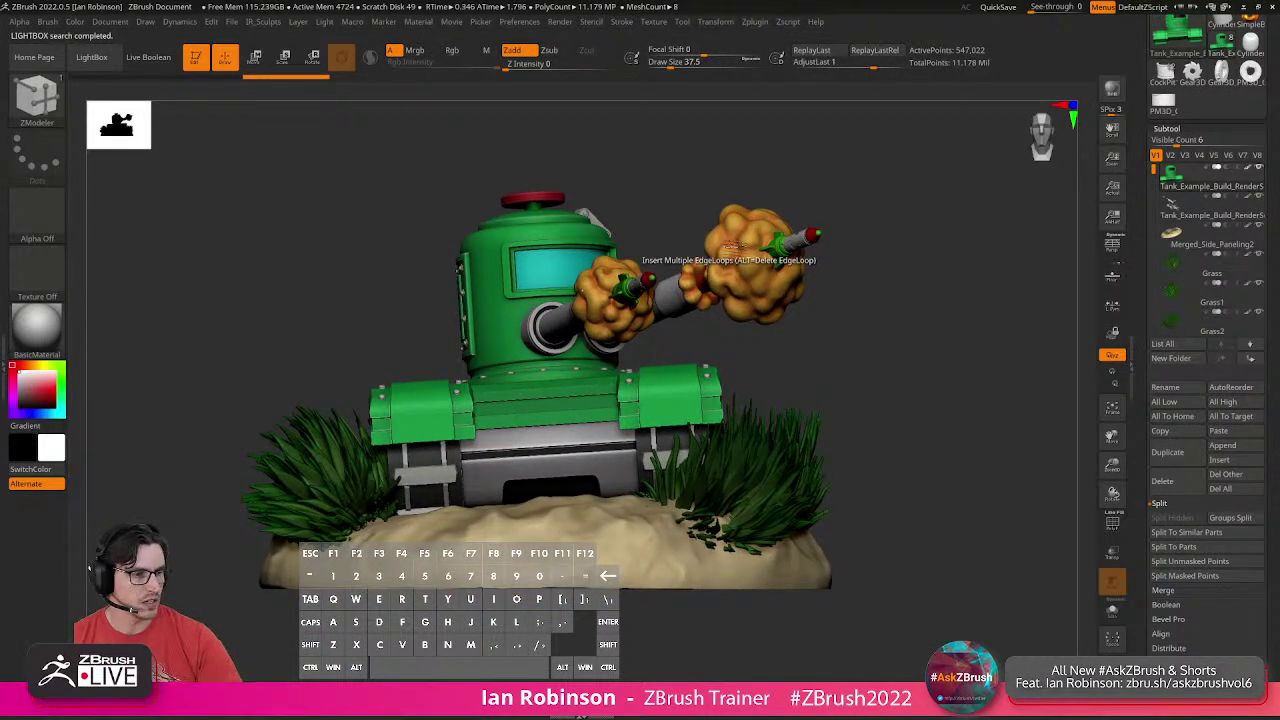
{"action": "key", "text": "alt+Tab"}
{"action": "key", "text": "alt+Tab"}
{"action": "key", "text": "alt+Tab"}
{"action": "key", "text": "alt+Tab"}
{"action": "key", "text": "alt+Tab"}
{"action": "key", "text": "alt+Tab"}
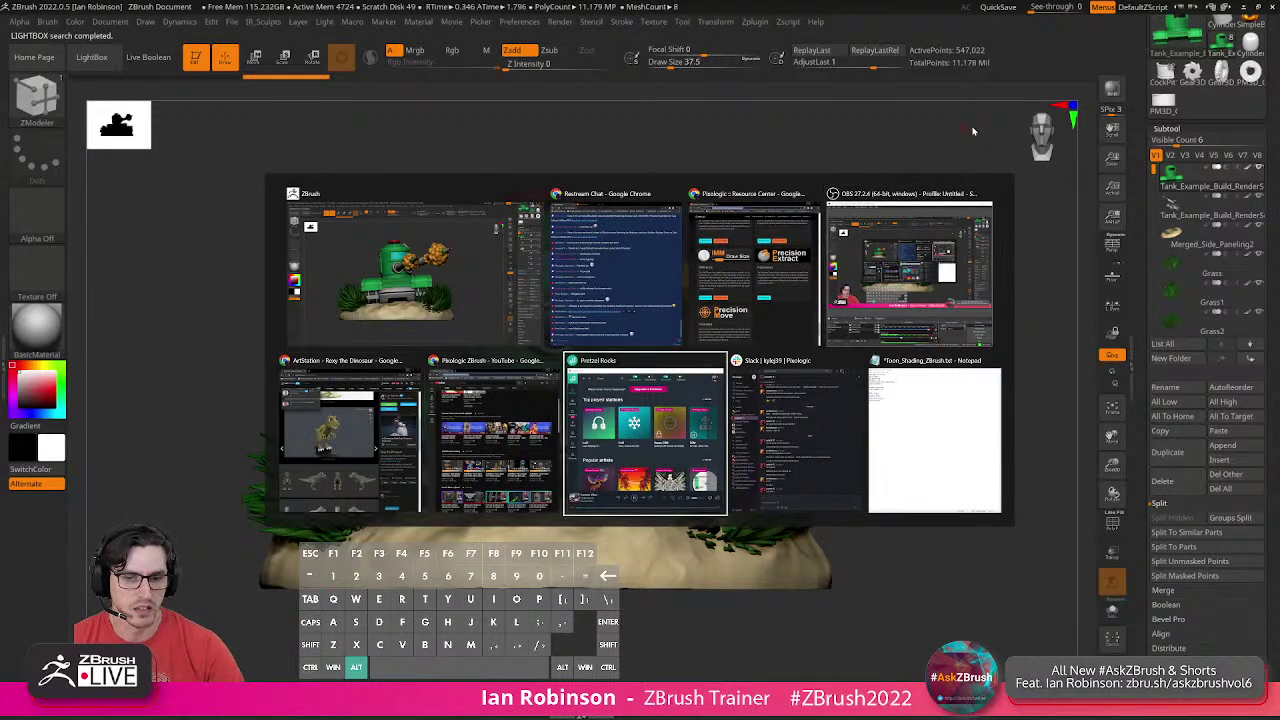
{"action": "key", "text": "alt+Tab"}
{"action": "key", "text": "alt+Tab"}
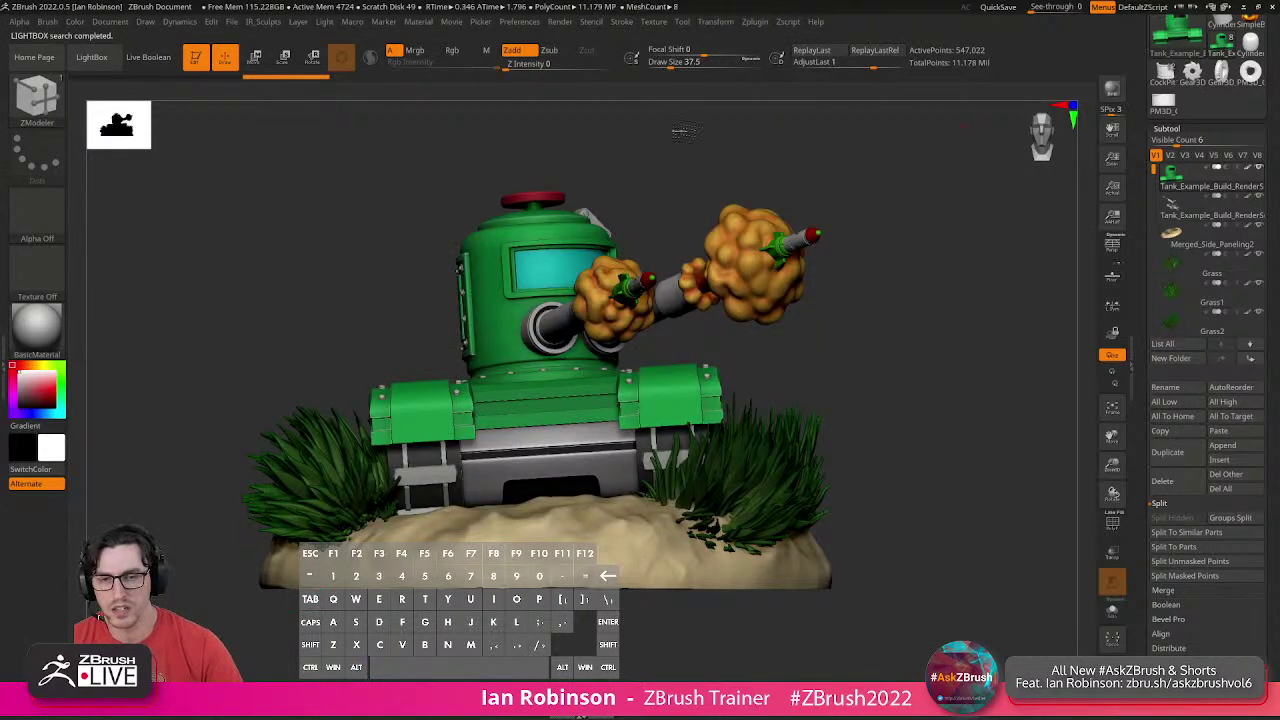
Apply the SkinShade4 material to the example tank.
{"action": "left_click", "coordinate": [47, 338]}
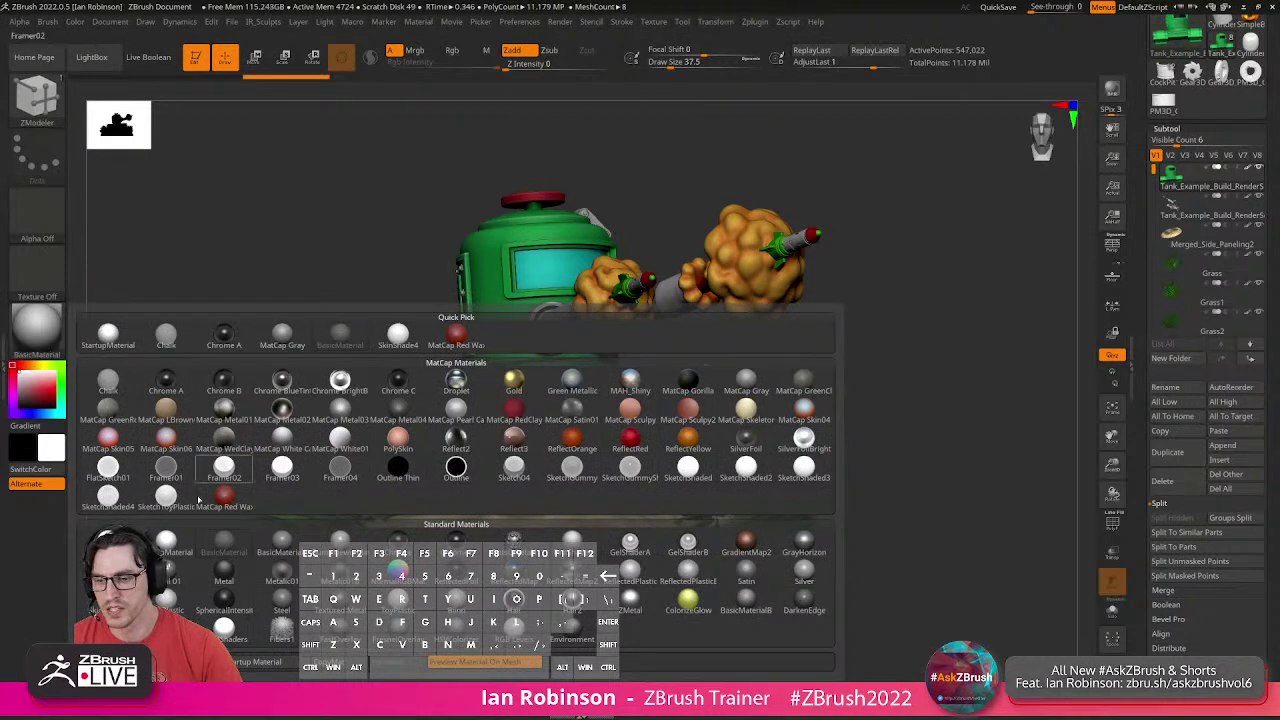
{"action": "left_click", "coordinate": [398, 333]}
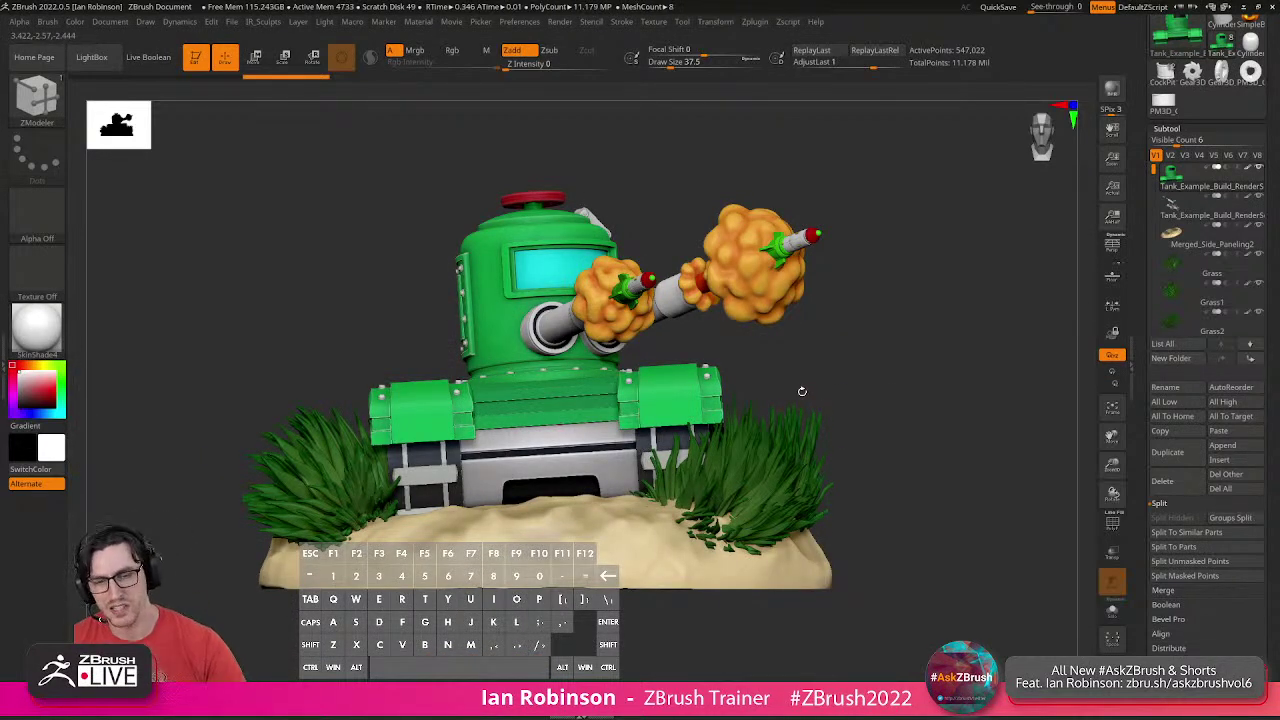
{"action": "left_click_drag", "start_coordinate": [840, 354], "coordinate": [811, 337]}
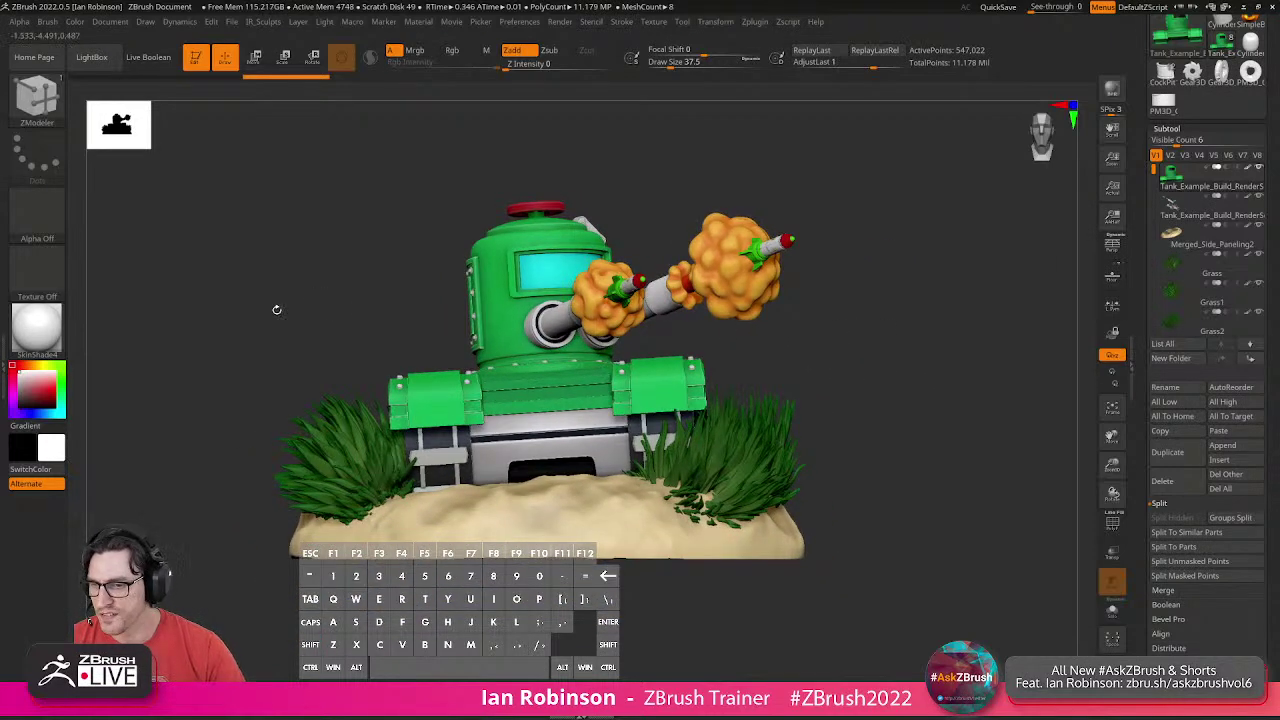
Dock the Material palette beside the canvas so the SkinShade4 settings stay open.
{"action": "left_click", "coordinate": [418, 22]}
{"action": "left_click", "coordinate": [409, 37]}
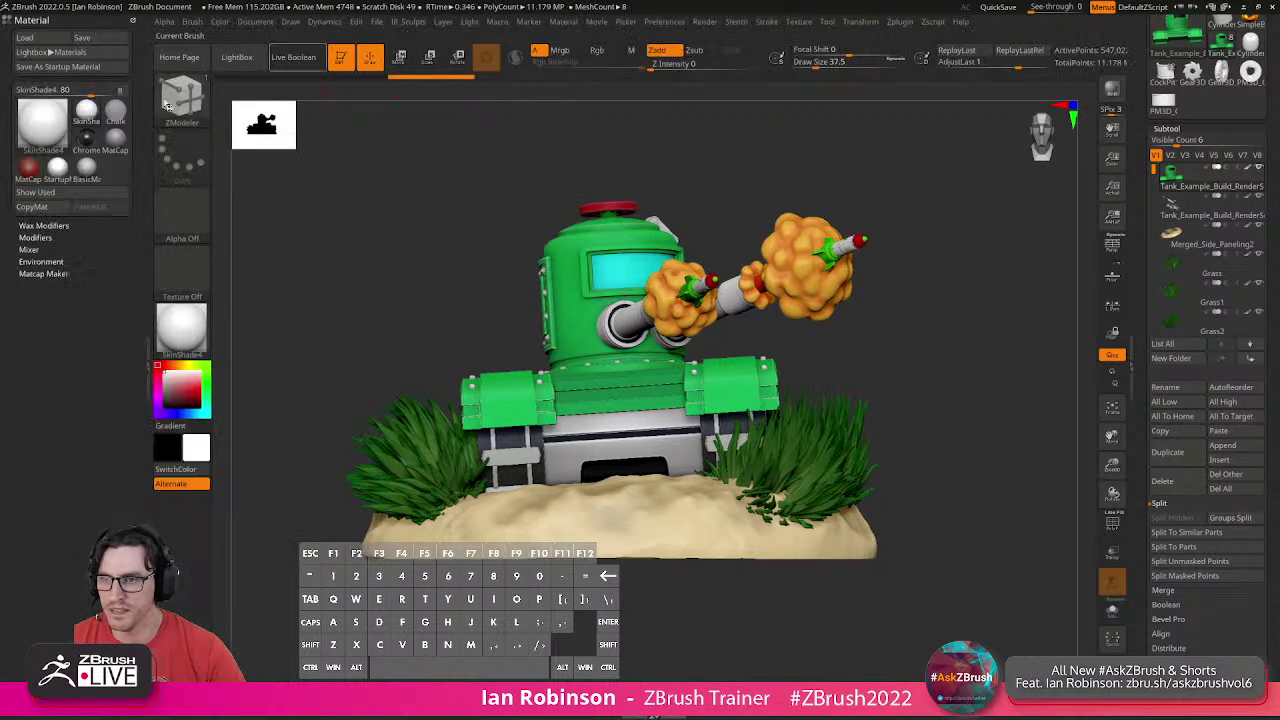
{"action": "left_click", "coordinate": [32, 147]}
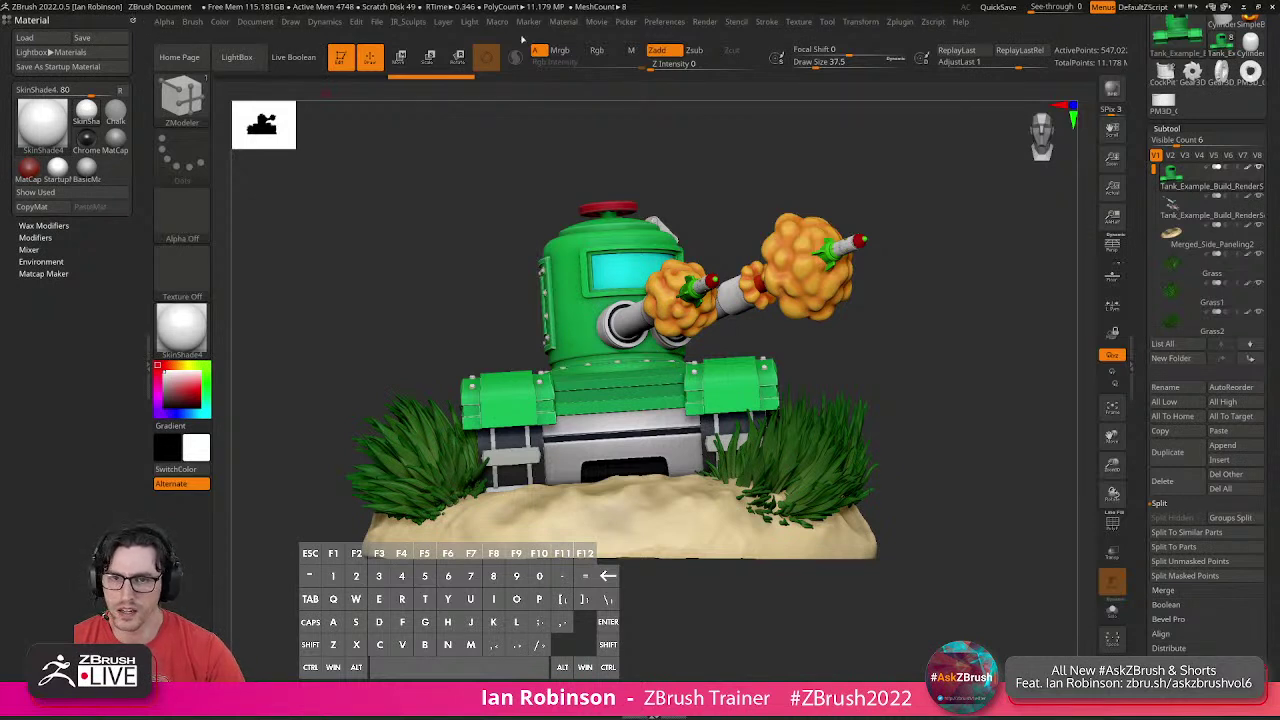
{"action": "left_click", "coordinate": [563, 22]}
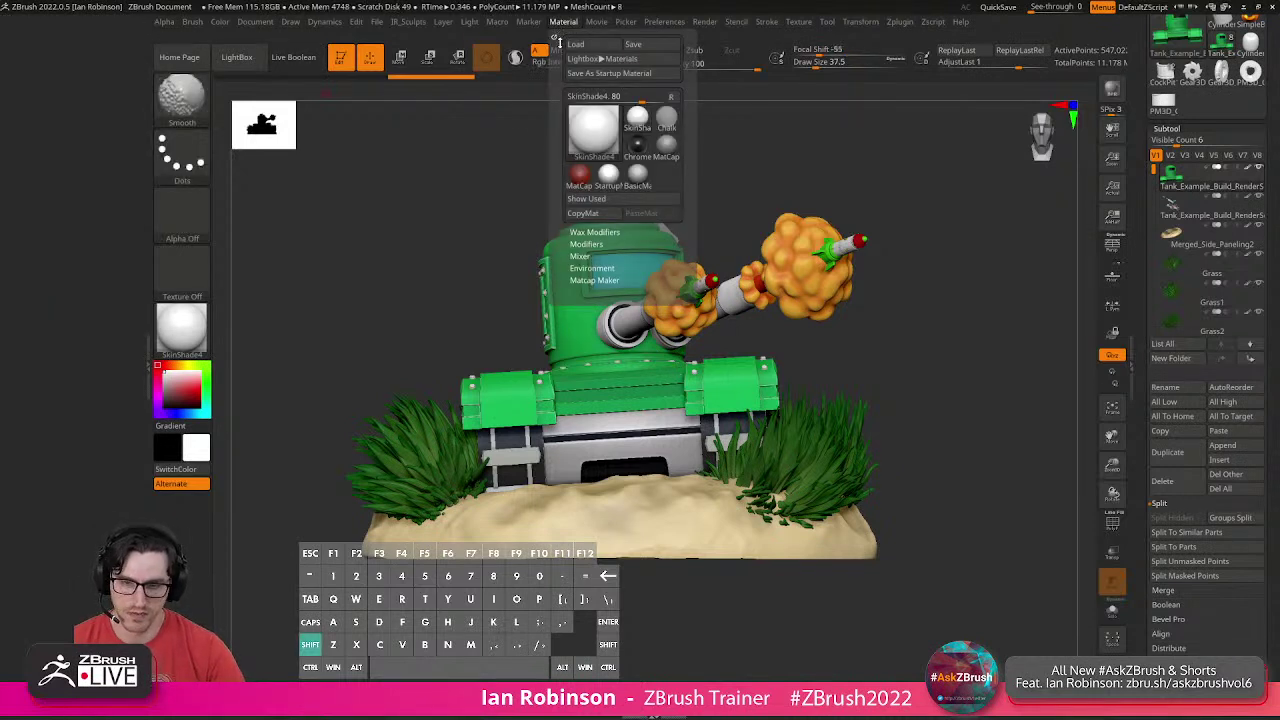
{"action": "key", "text": "shift"}
{"action": "left_click", "coordinate": [553, 37]}
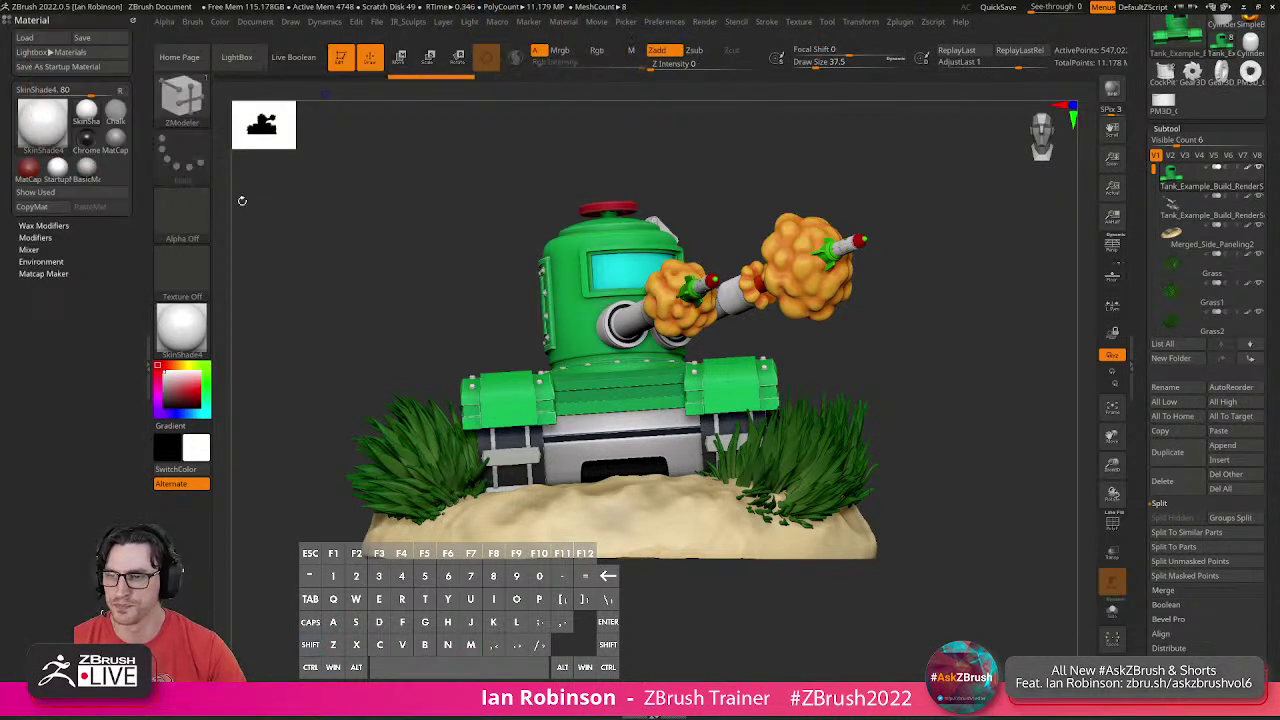
Set the Specular value of the SkinShade4 material to 0 in its modifiers.
{"action": "left_click", "coordinate": [40, 238]}
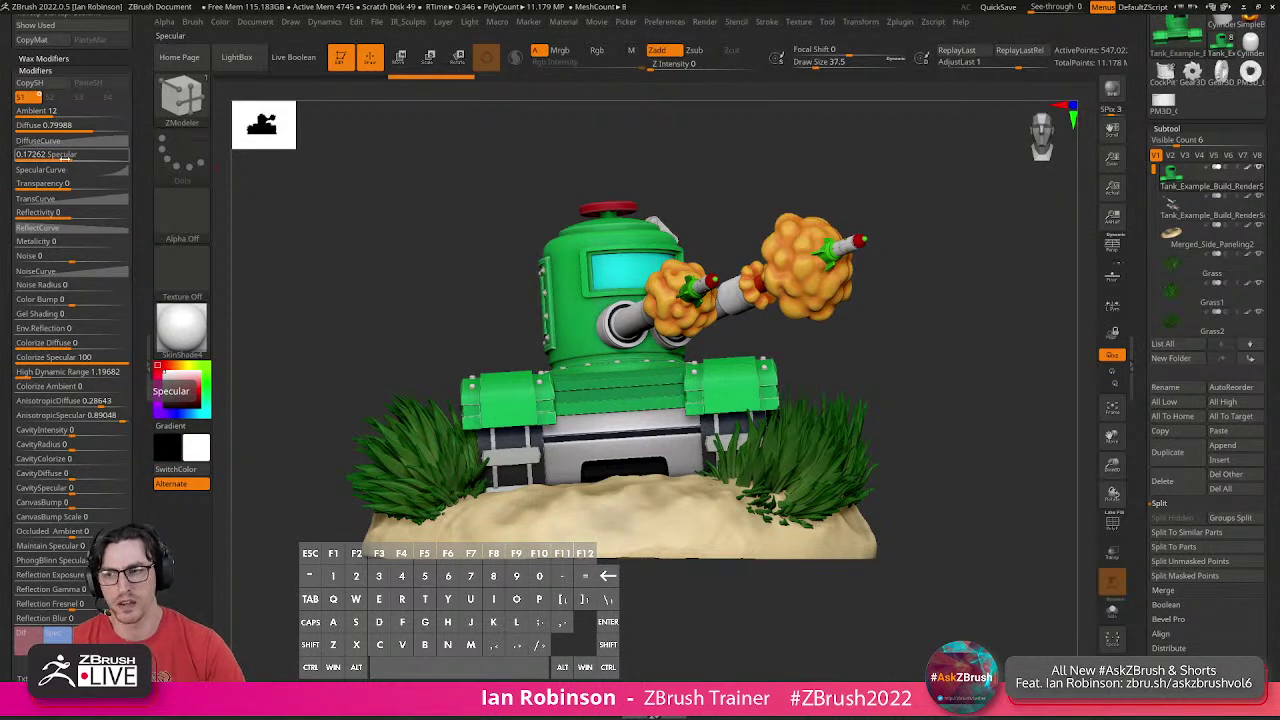
{"action": "left_click_drag", "start_coordinate": [60, 155], "coordinate": [106, 158]}
{"action": "left_click", "coordinate": [22, 169]}
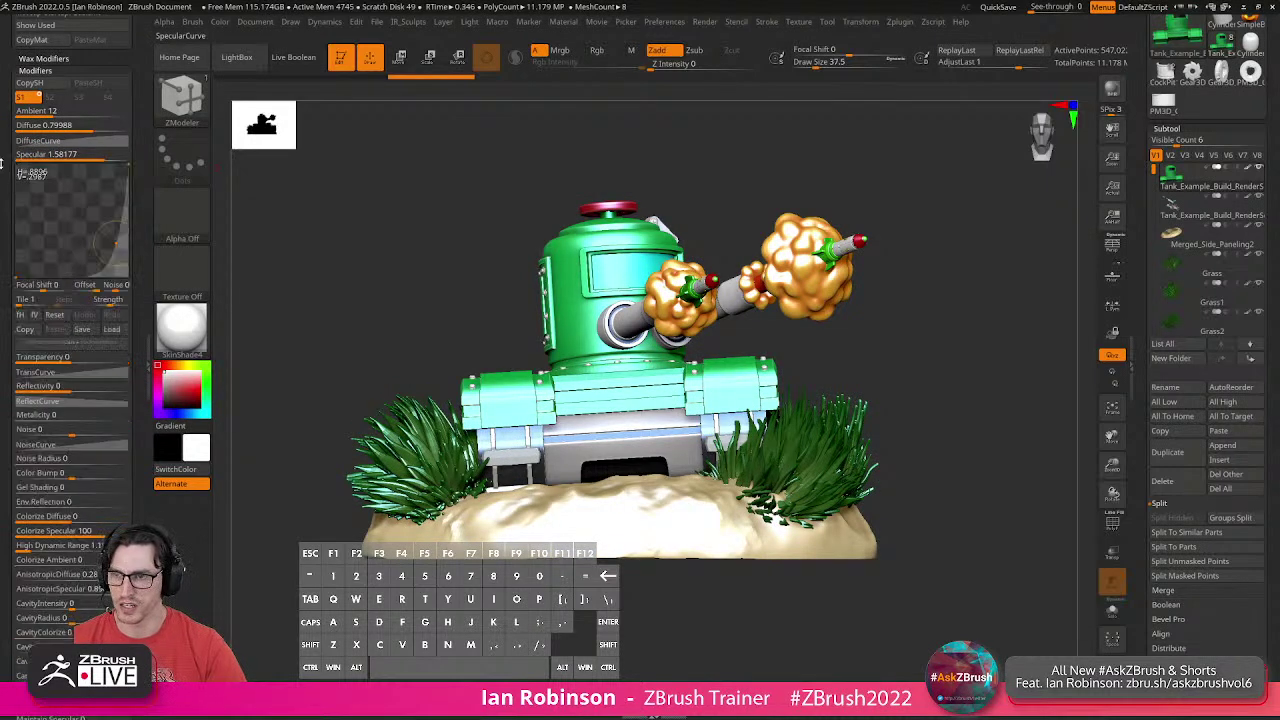
{"action": "left_click_drag", "start_coordinate": [20, 157], "coordinate": [25, 157]}
{"action": "type", "text": "0"}
{"action": "key", "text": "Return"}
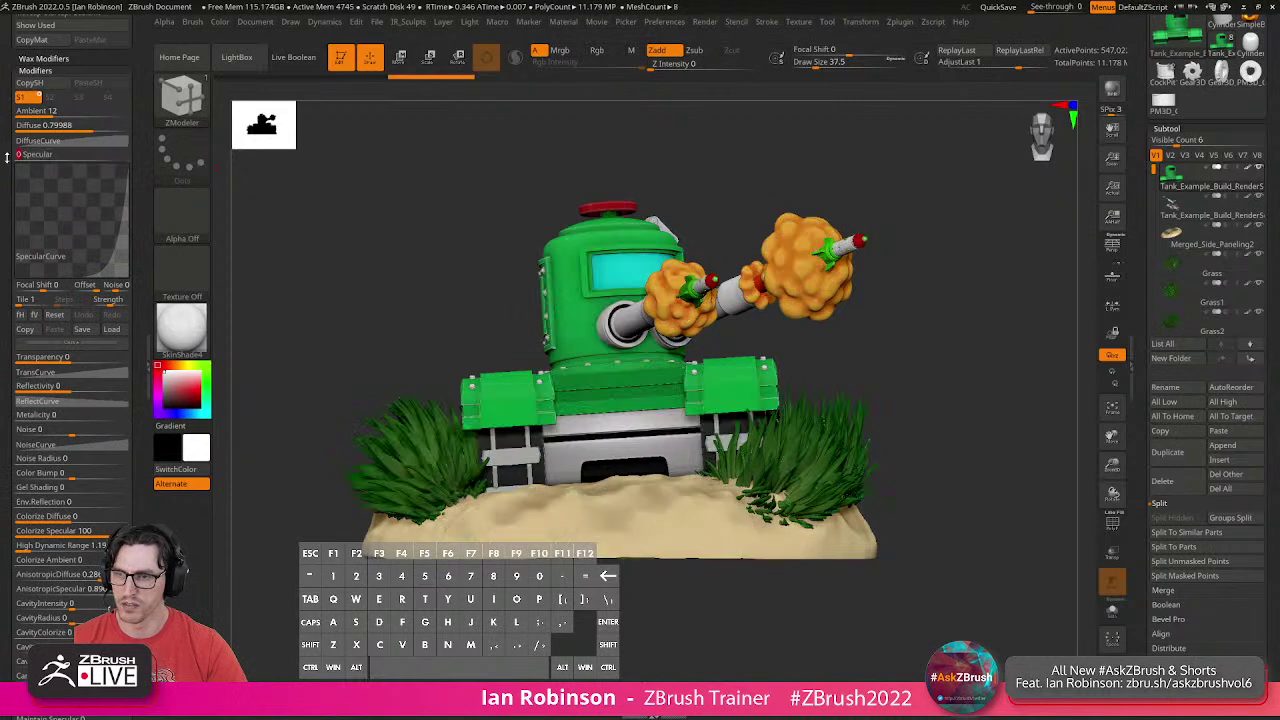
Turn SkinShade4's diffuse curve into a hard step with Steps 1 and Steps Strength 1, and set Ambient to 0.
{"action": "left_click", "coordinate": [75, 142]}
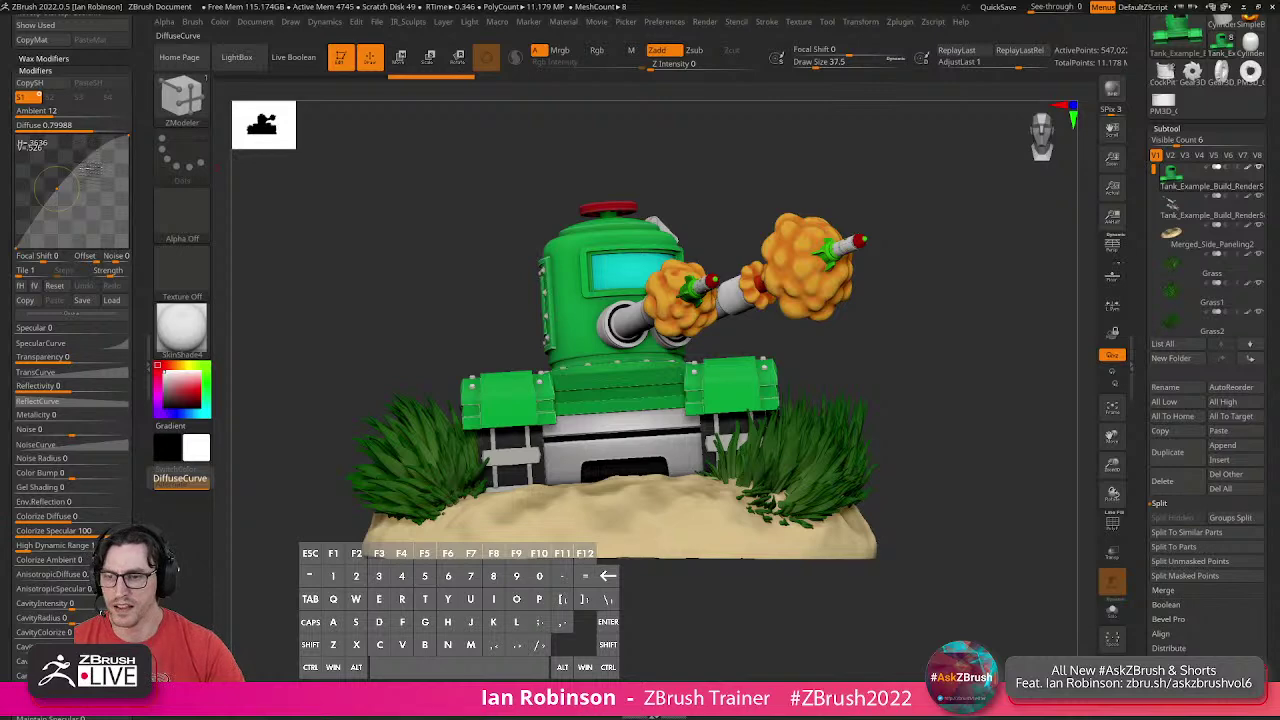
{"action": "left_click", "coordinate": [110, 272]}
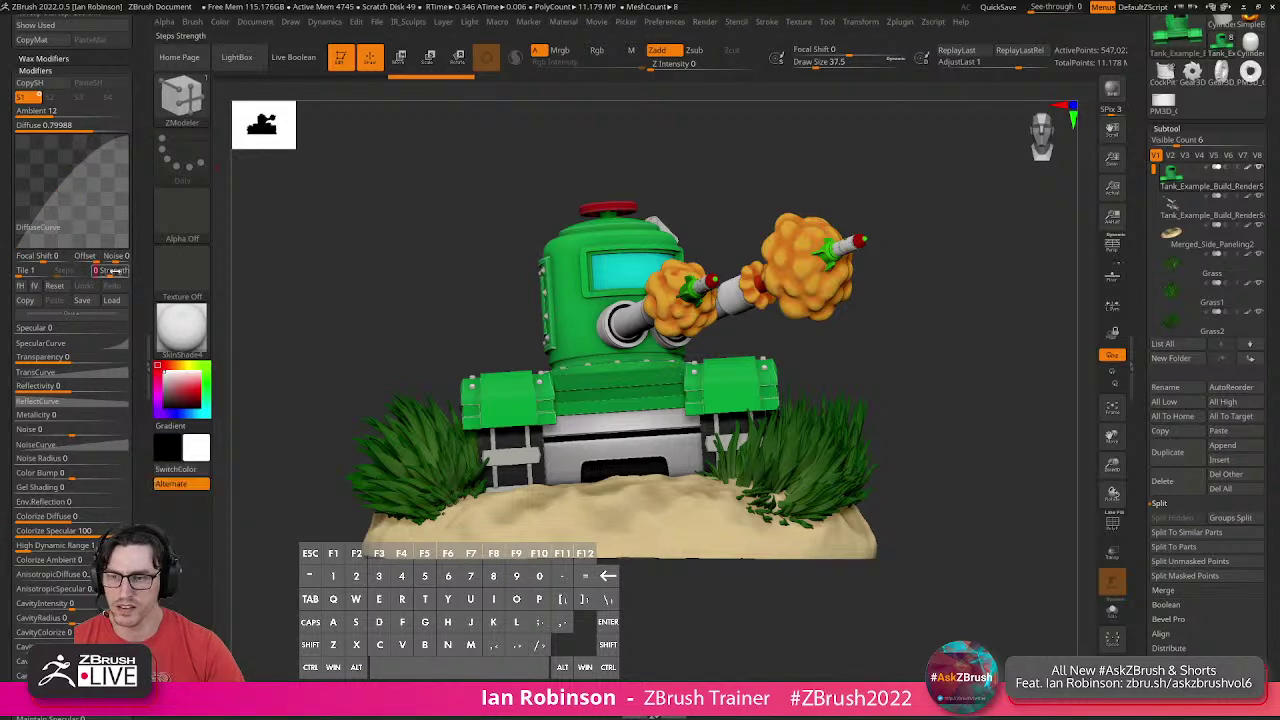
{"action": "key", "text": "Return"}
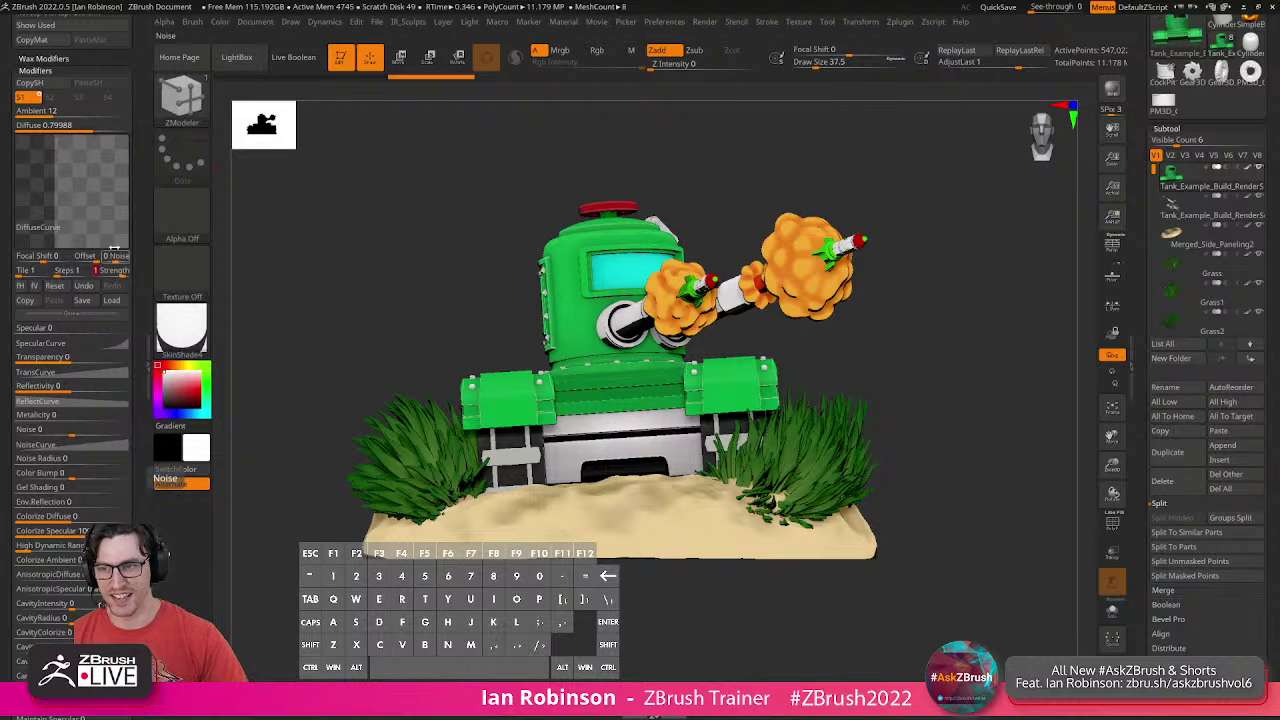
{"action": "left_click_drag", "start_coordinate": [45, 115], "coordinate": [8, 115]}
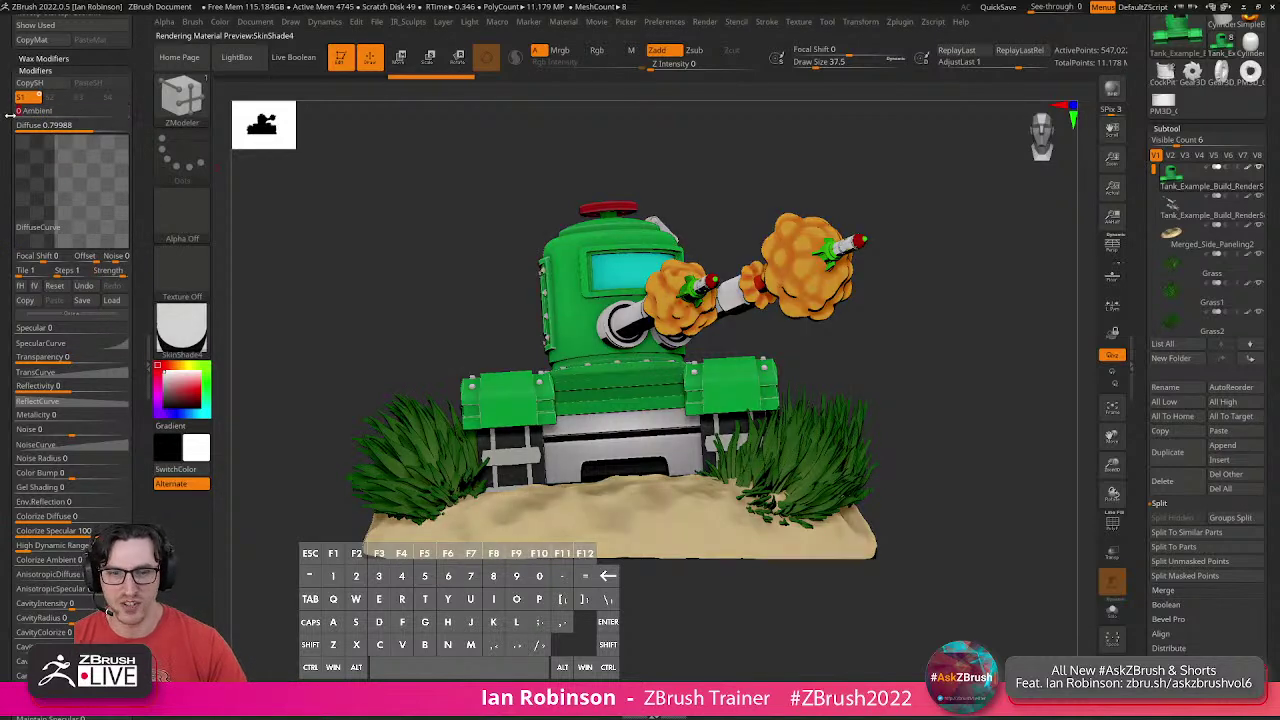
{"action": "mouse_move", "coordinate": [429, 238]}
{"action": "left_mouse_down"}
{"action": "mouse_move", "coordinate": [446, 254]}
{"action": "mouse_move", "coordinate": [412, 250]}
{"action": "left_mouse_up"}
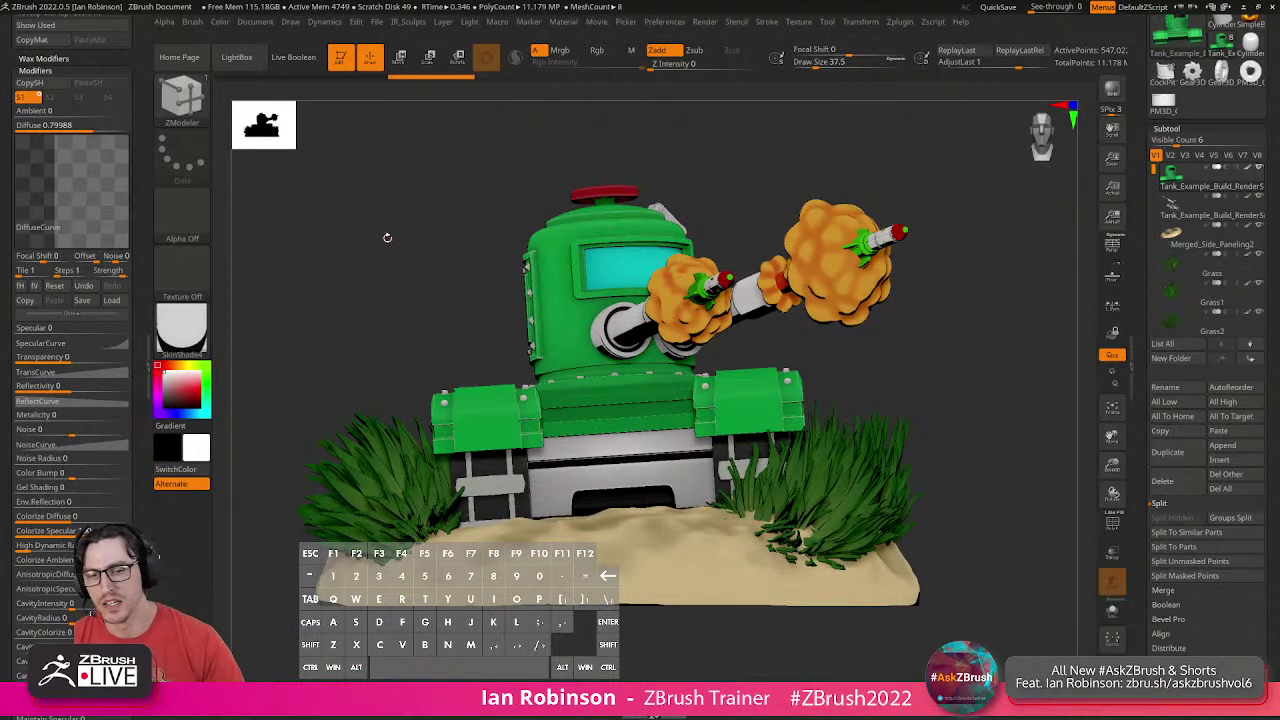
Try Ambient 9 and about 21 steps on the diffuse curve, and return Steps to 1.
{"action": "left_click", "coordinate": [712, 25]}
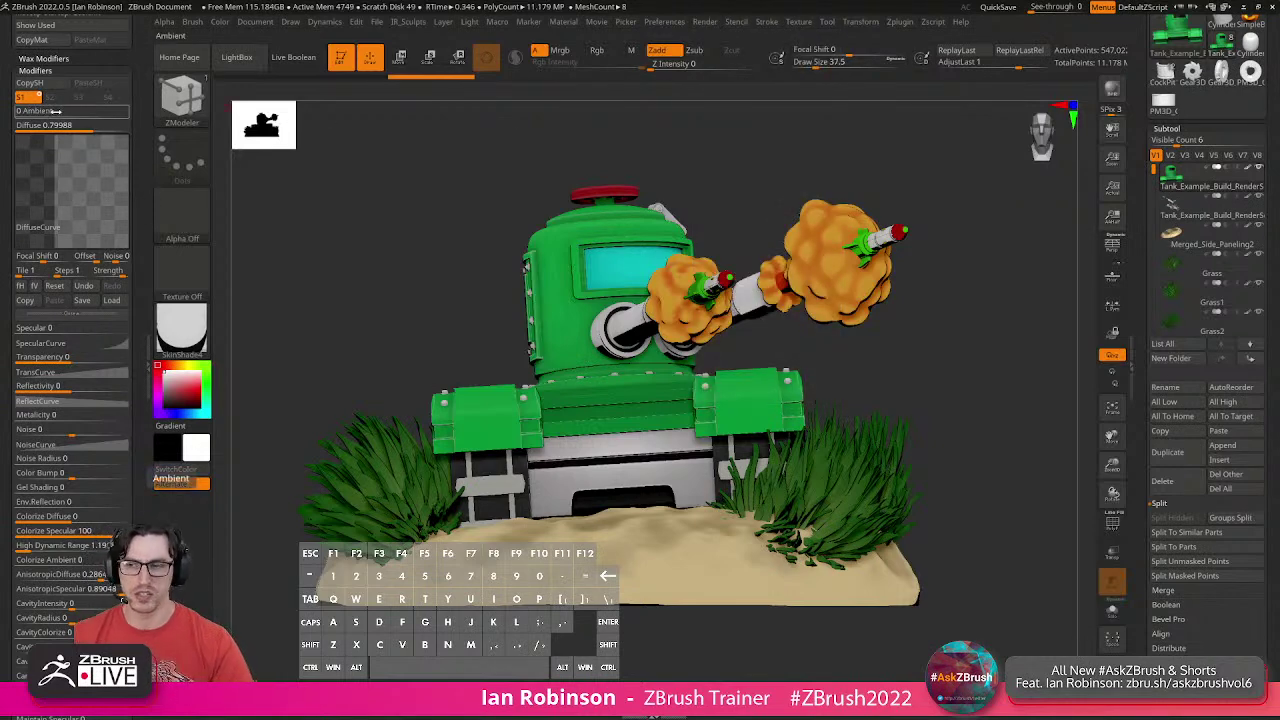
{"action": "left_click", "coordinate": [51, 113]}
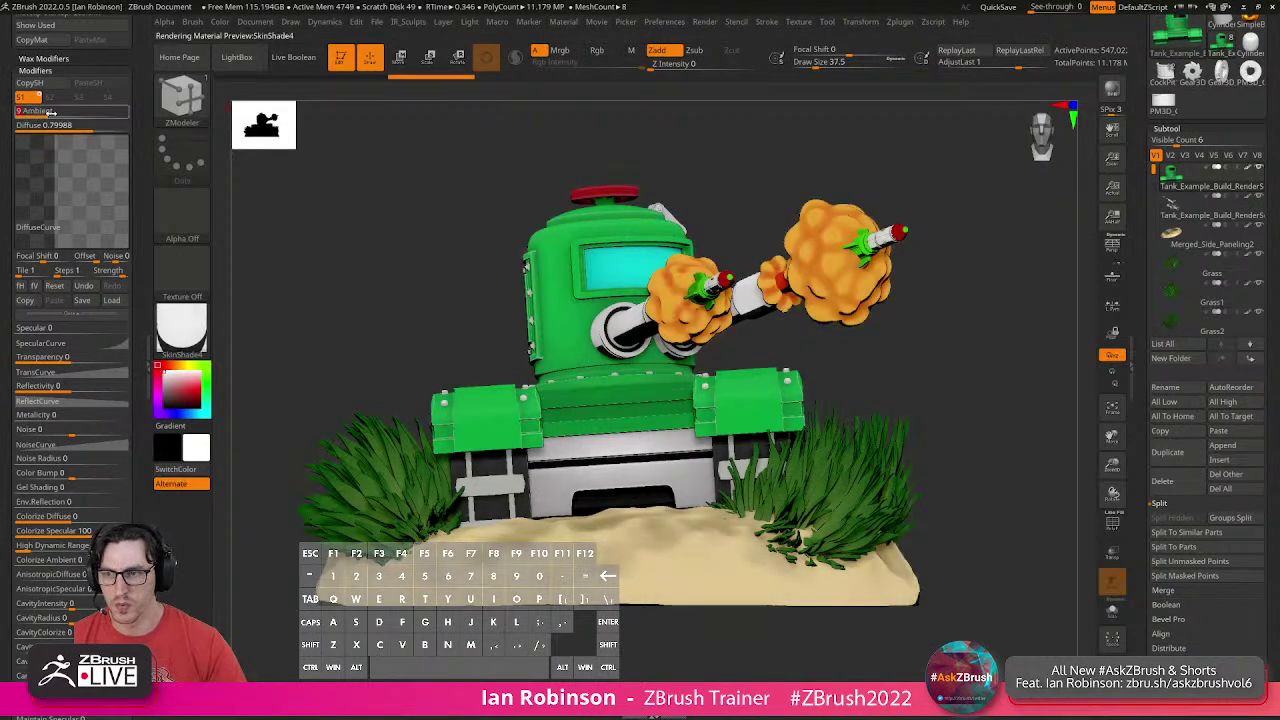
{"action": "mouse_move", "coordinate": [181, 334]}
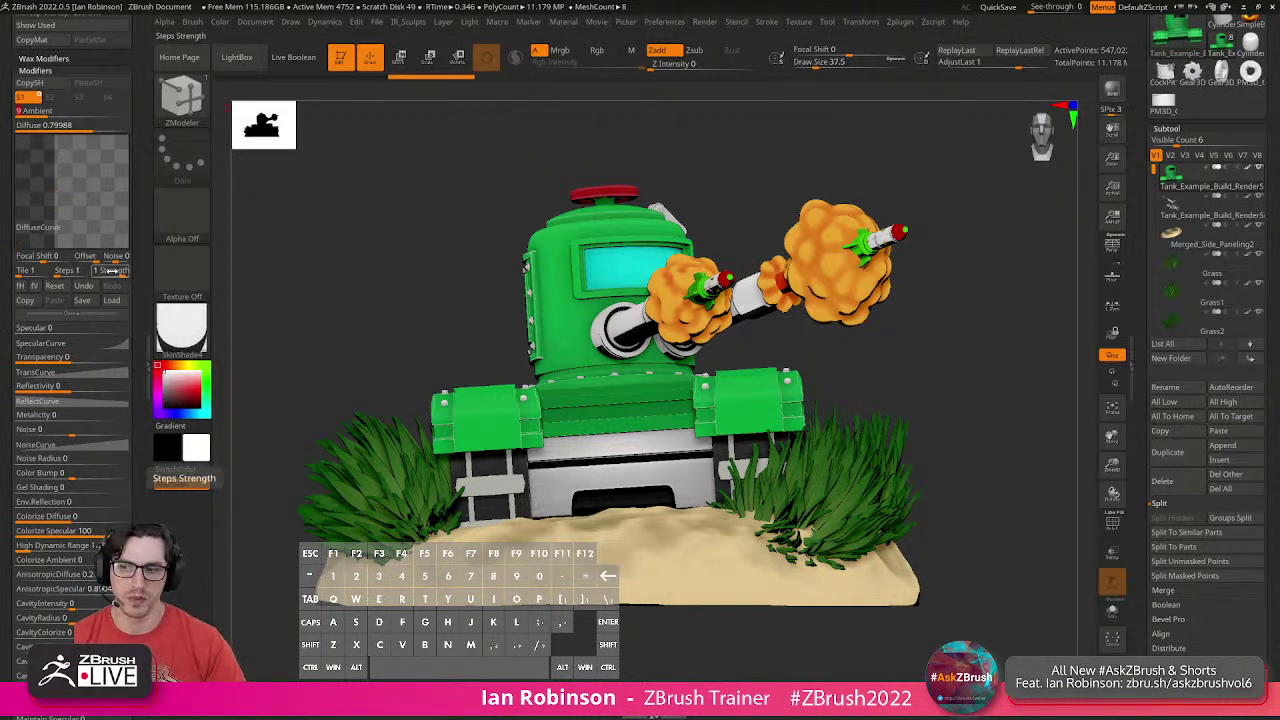
{"action": "left_click_drag", "start_coordinate": [62, 270], "coordinate": [78, 270]}
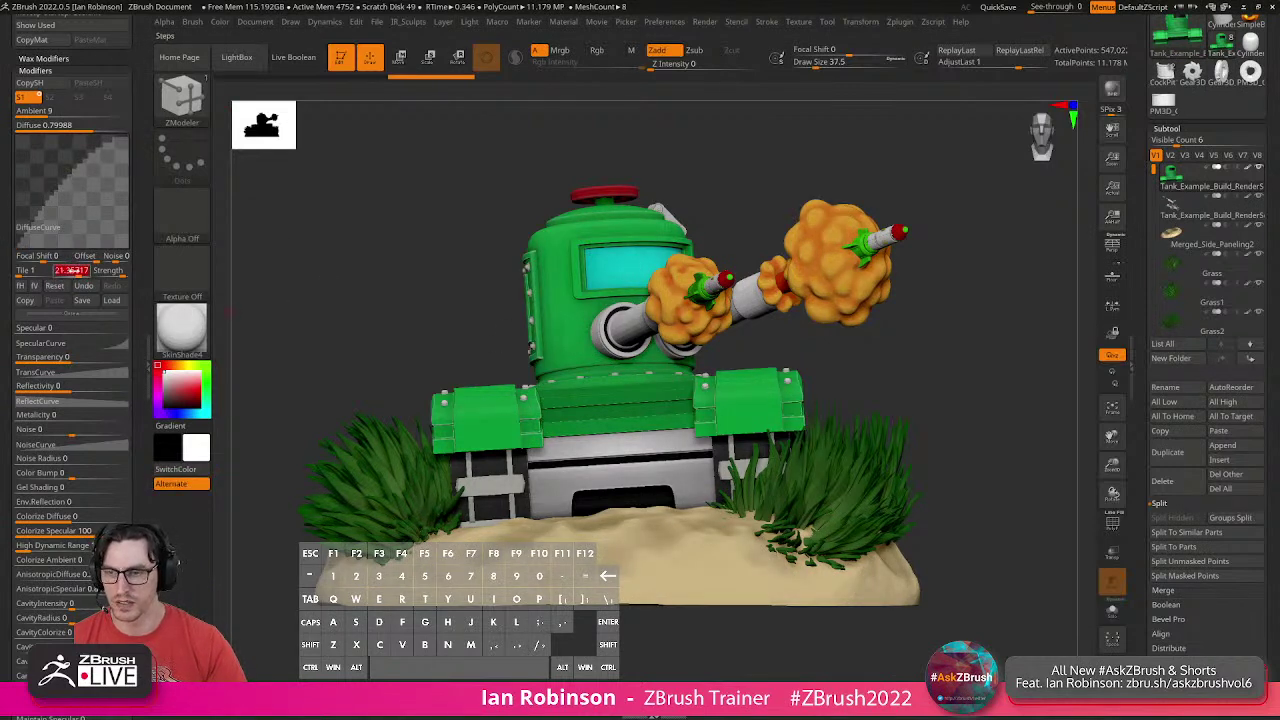
{"action": "left_click_drag", "start_coordinate": [72, 271], "coordinate": [52, 272]}
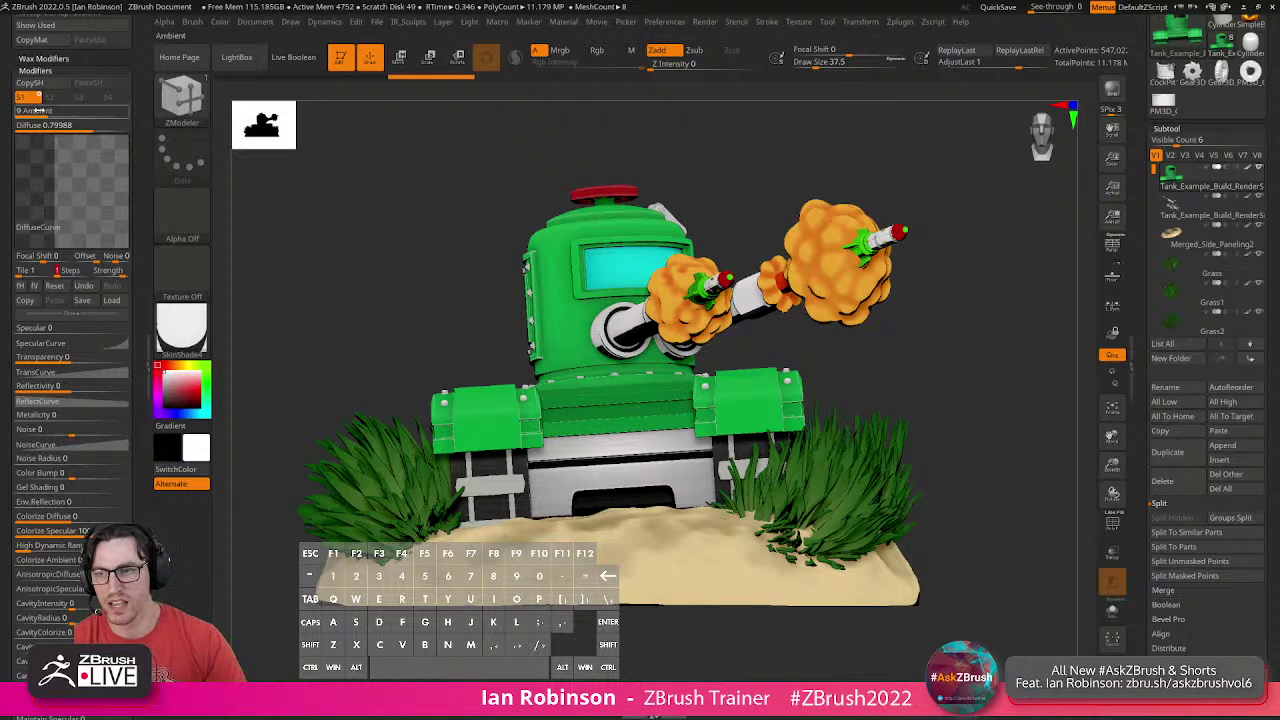
Test SkinShade4's Diffuse at 1 and 0, and set it to 0.85.
{"action": "mouse_move", "coordinate": [83, 126]}
{"action": "left_mouse_down"}
{"action": "mouse_move", "coordinate": [95, 127]}
{"action": "mouse_move", "coordinate": [62, 128]}
{"action": "mouse_move", "coordinate": [100, 130]}
{"action": "left_mouse_up"}
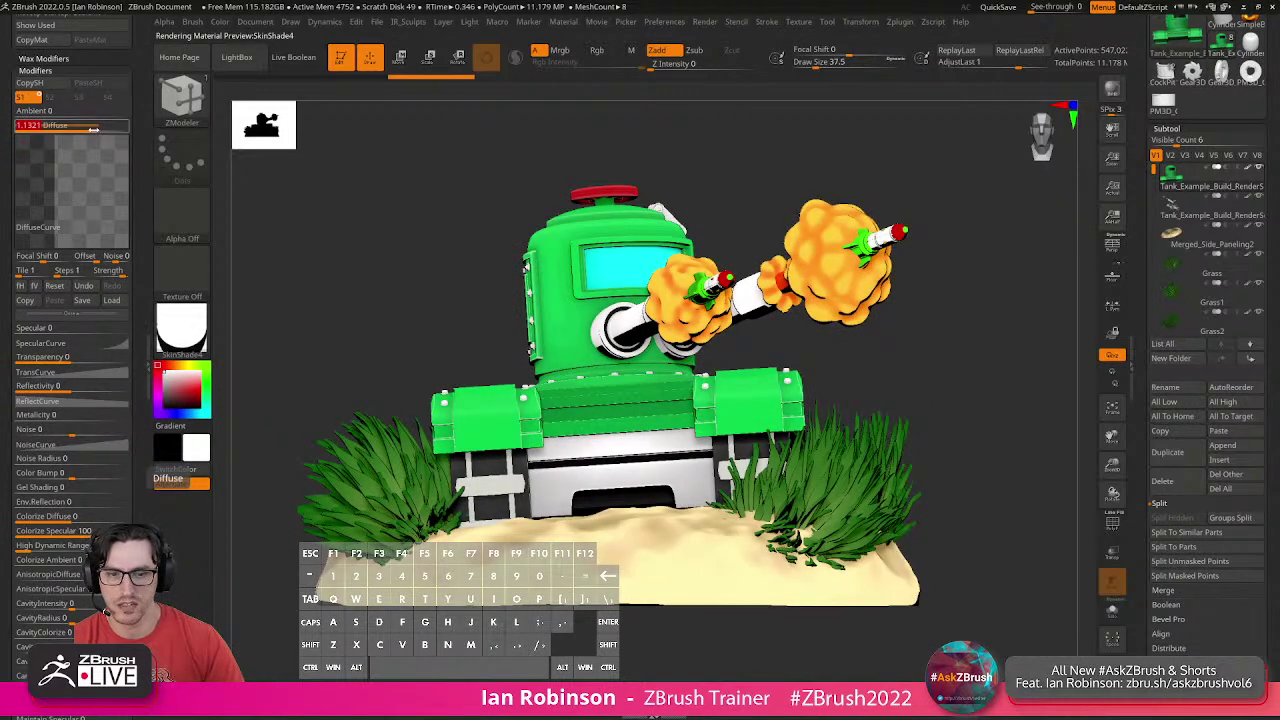
{"action": "type", "text": "1"}
{"action": "key", "text": "Return"}
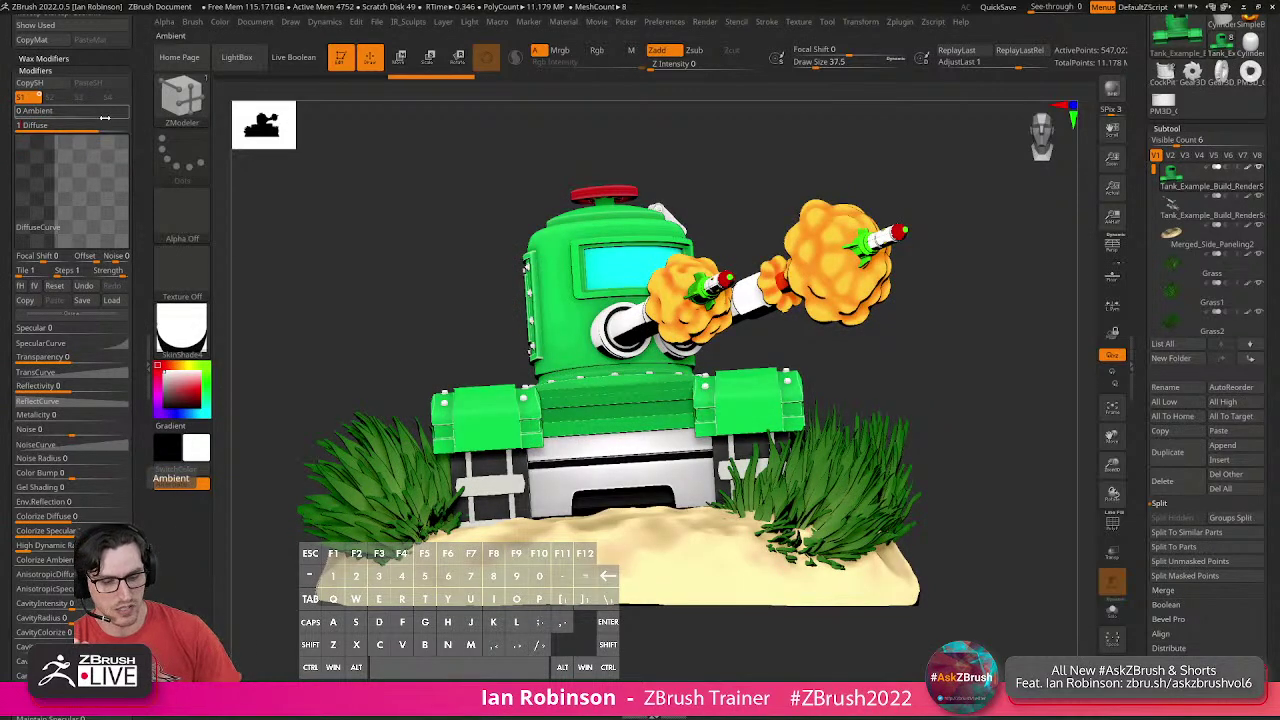
{"action": "type", "text": "0"}
{"action": "key", "text": "Return"}
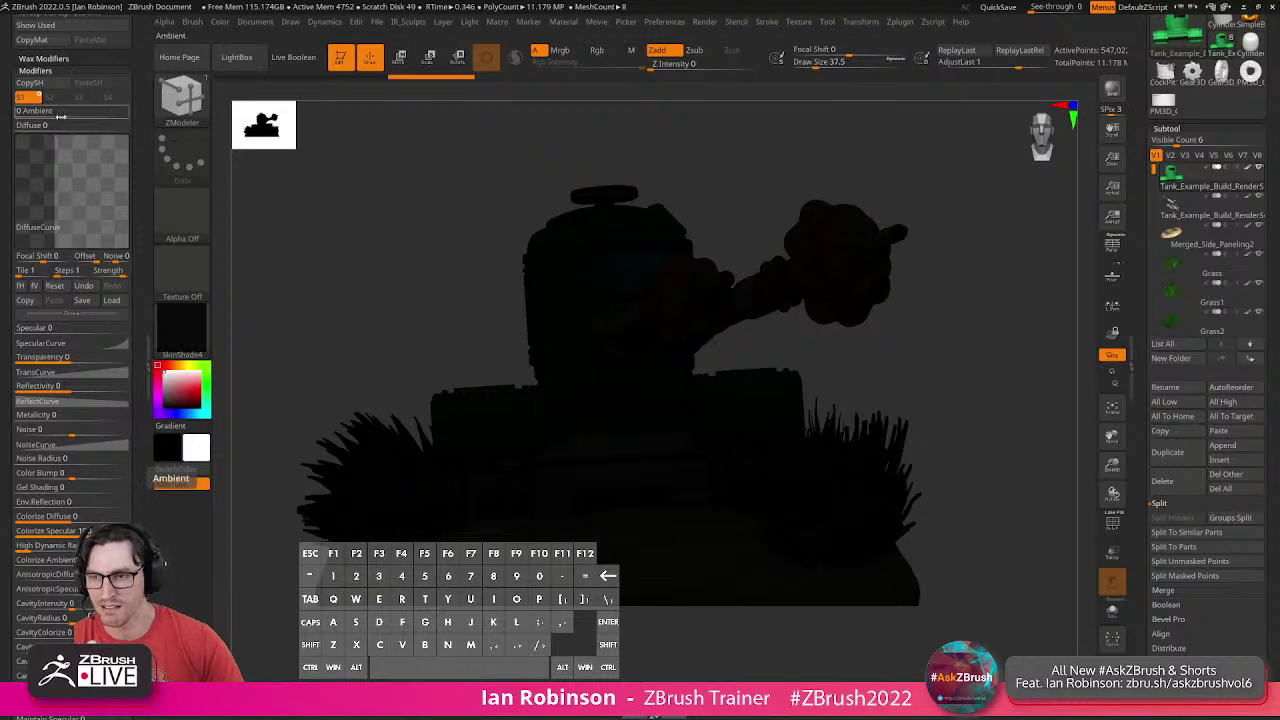
{"action": "left_click", "coordinate": [61, 124]}
{"action": "type", "text": ".85"}
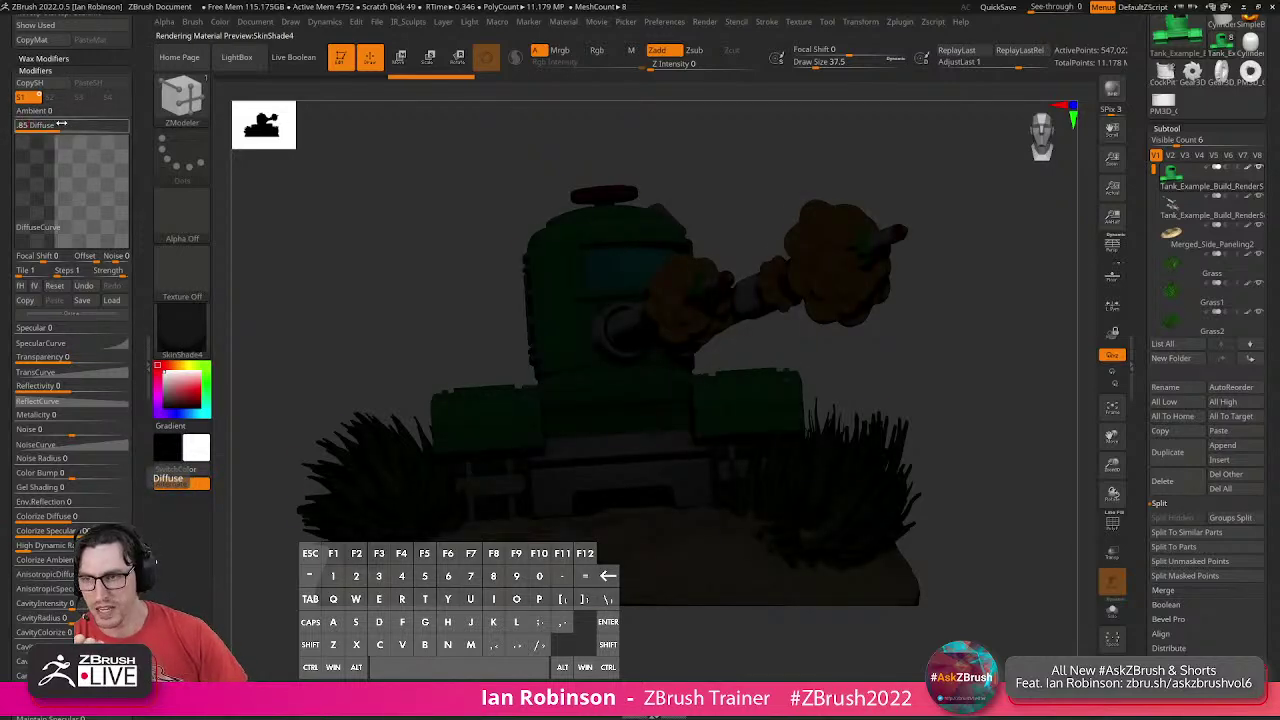
{"action": "key", "text": "Return"}
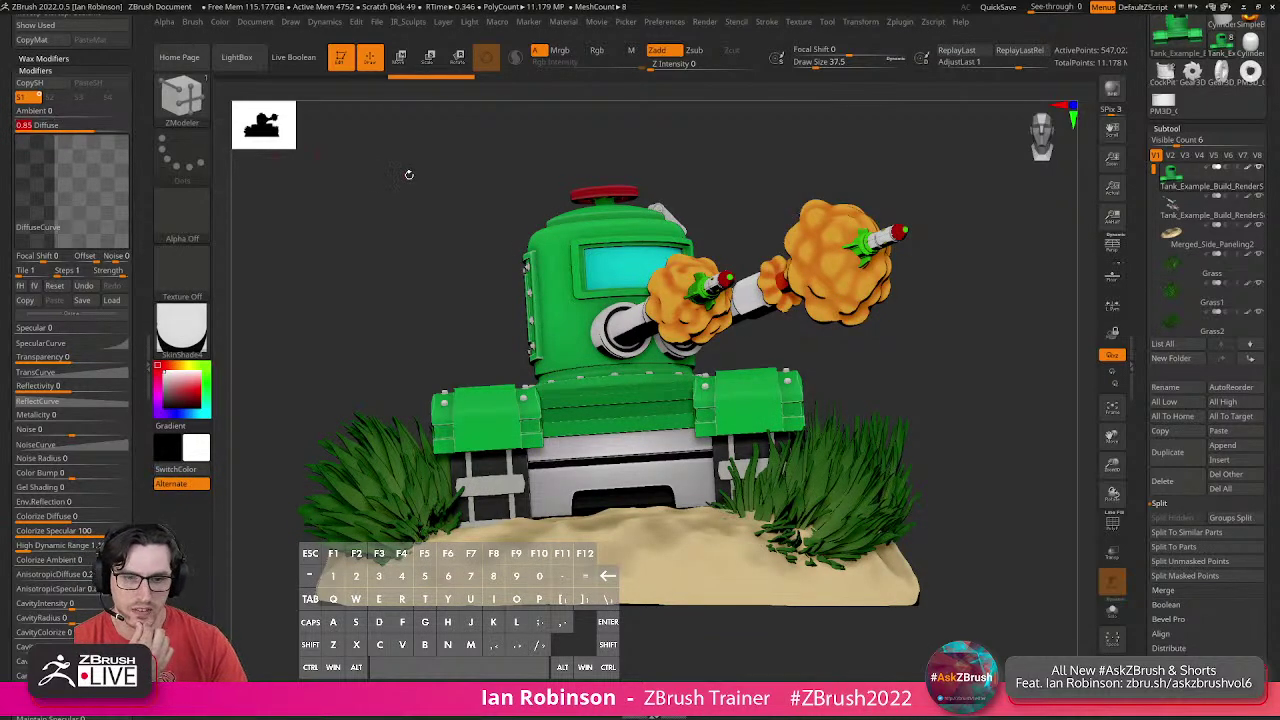
{"action": "left_click_drag", "start_coordinate": [694, 191], "coordinate": [925, 303]}
{"action": "left_click_drag", "start_coordinate": [871, 269], "coordinate": [690, 233], "text": "alt"}
{"action": "left_click", "coordinate": [50, 70]}
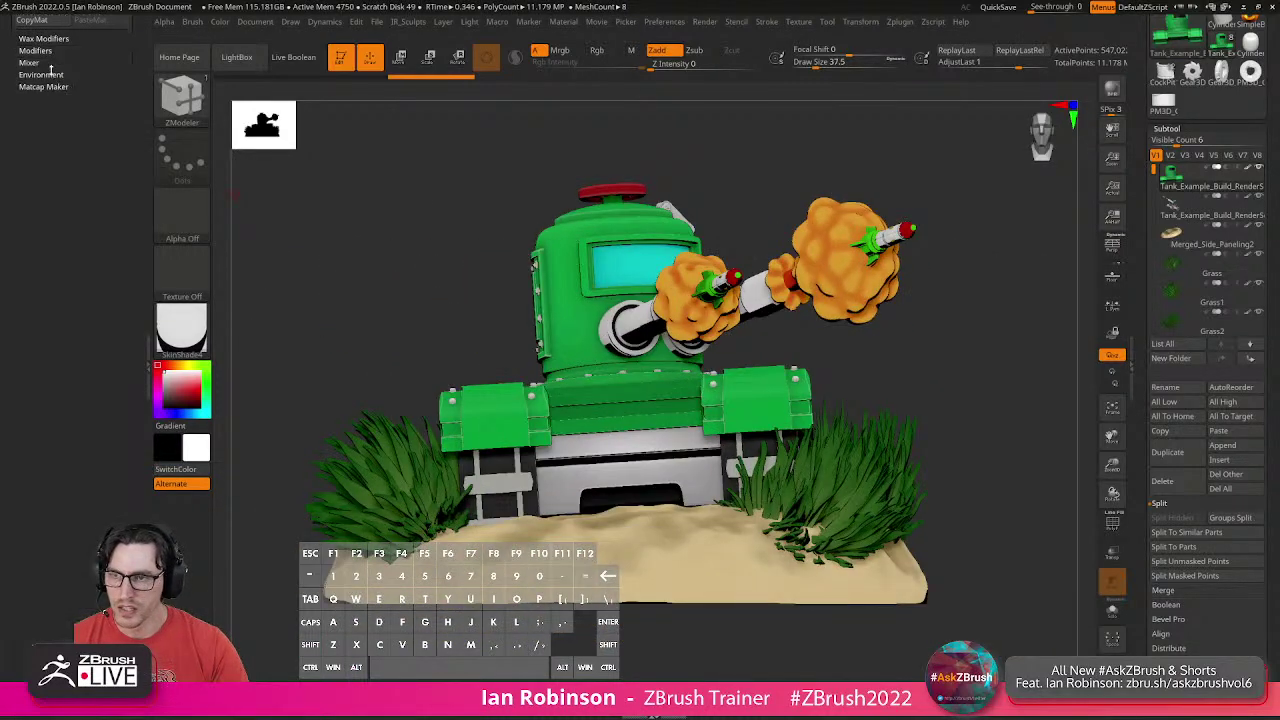
{"action": "left_click_drag", "start_coordinate": [99, 84], "coordinate": [104, 176]}
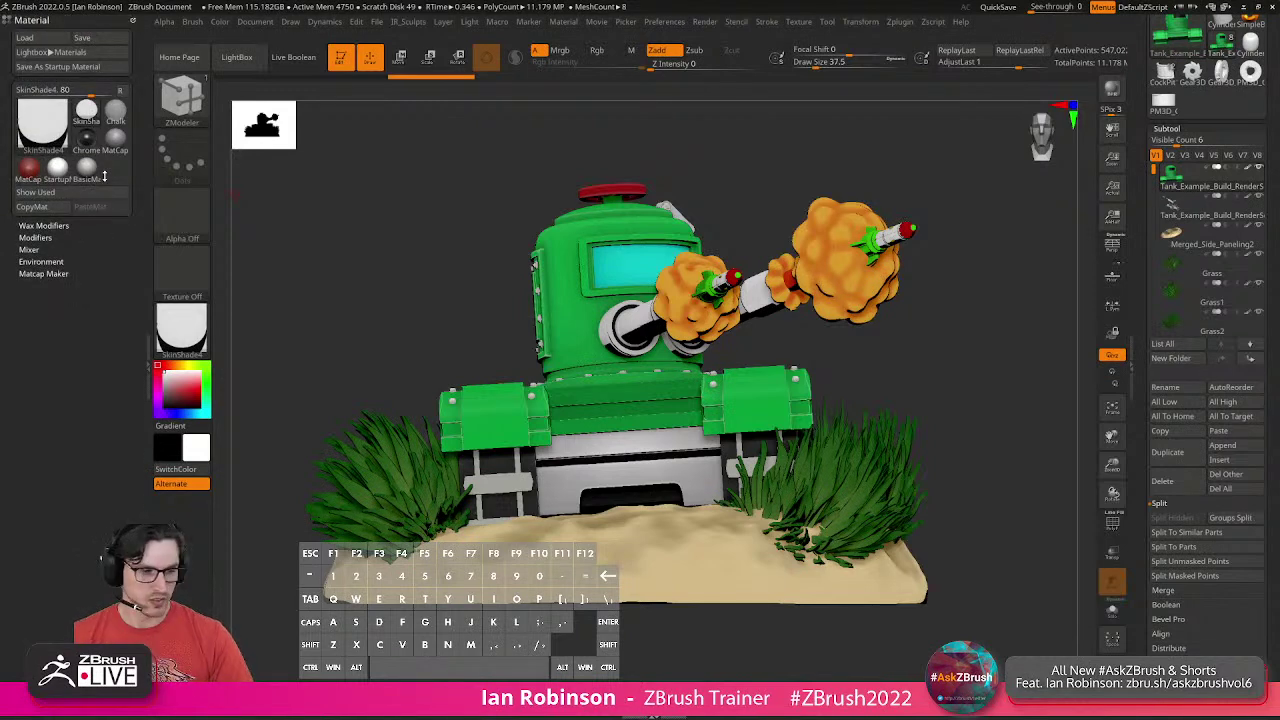
{"action": "left_click", "coordinate": [45, 238]}
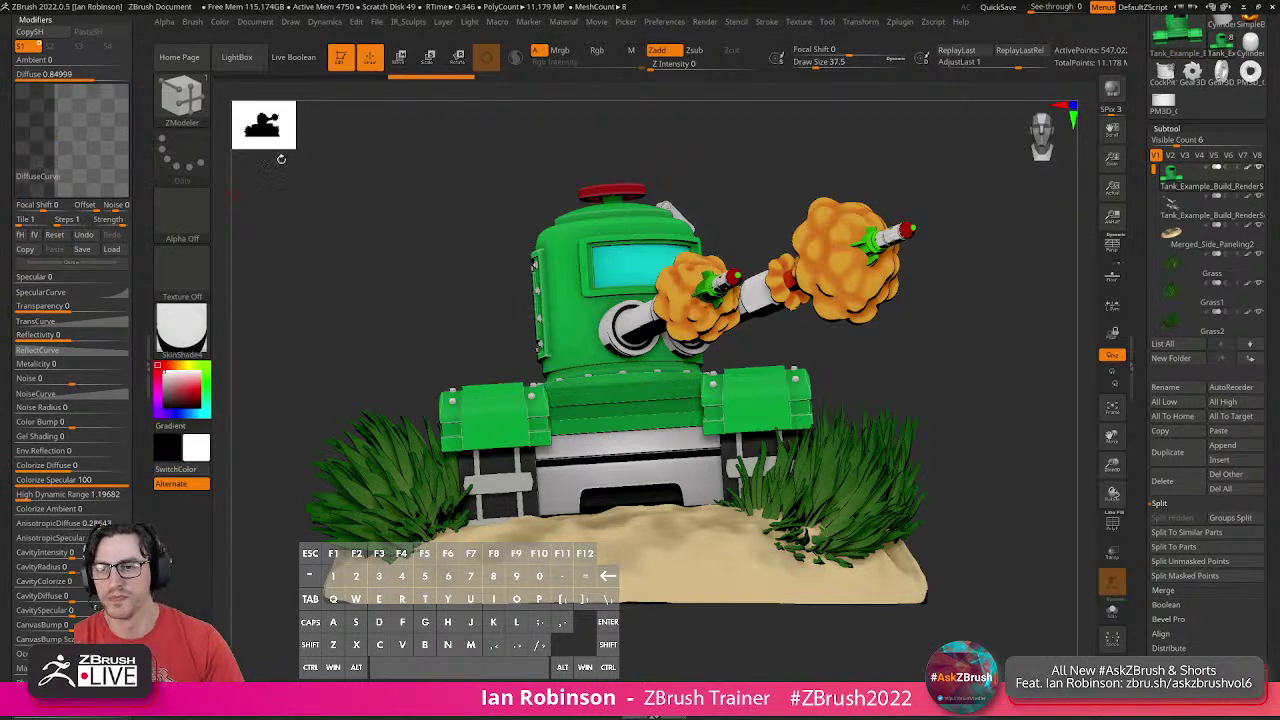
Dock the Render palette above the Material settings and enable Flat Shadow in the render properties.
{"action": "left_click", "coordinate": [704, 21]}
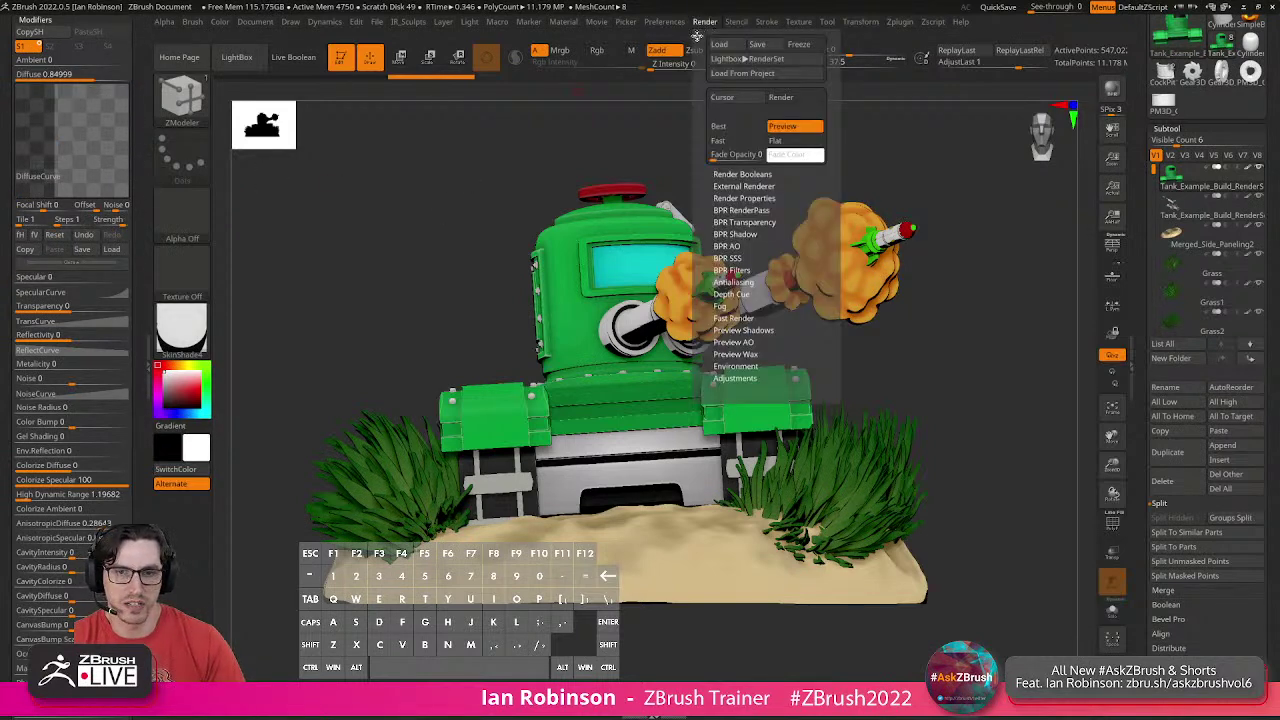
{"action": "left_click", "coordinate": [697, 33]}
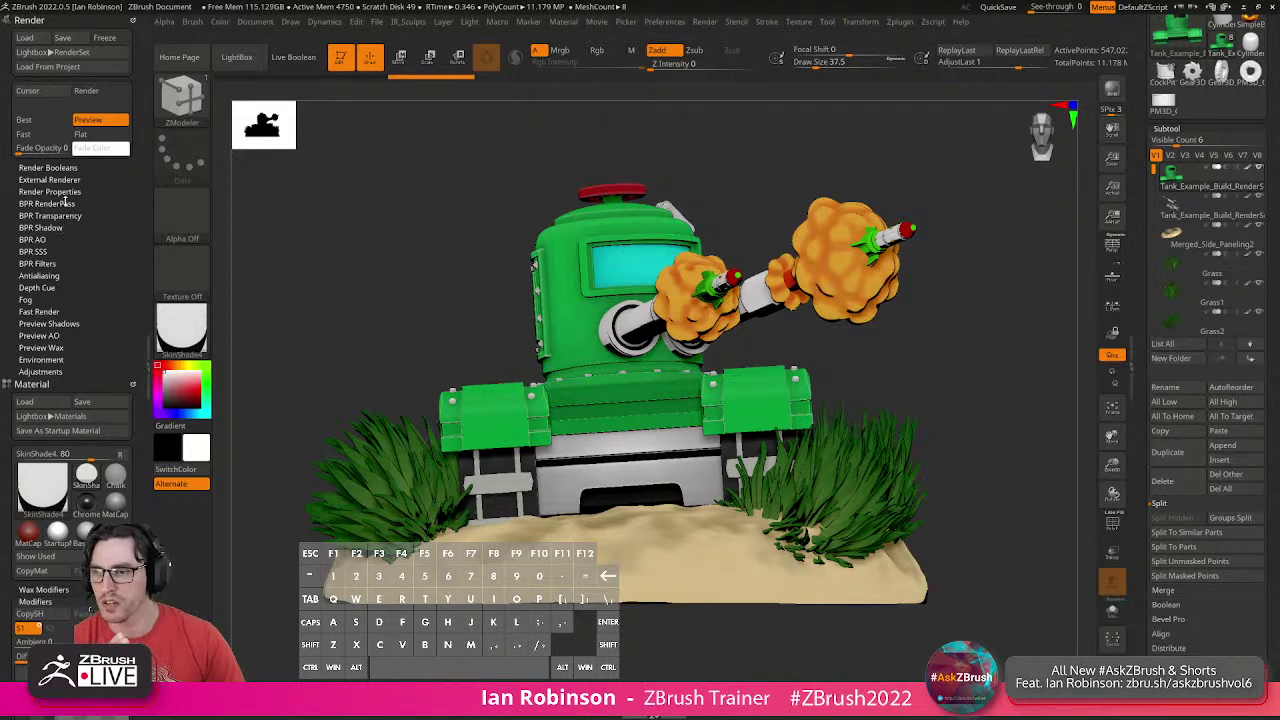
{"action": "left_click", "coordinate": [66, 192]}
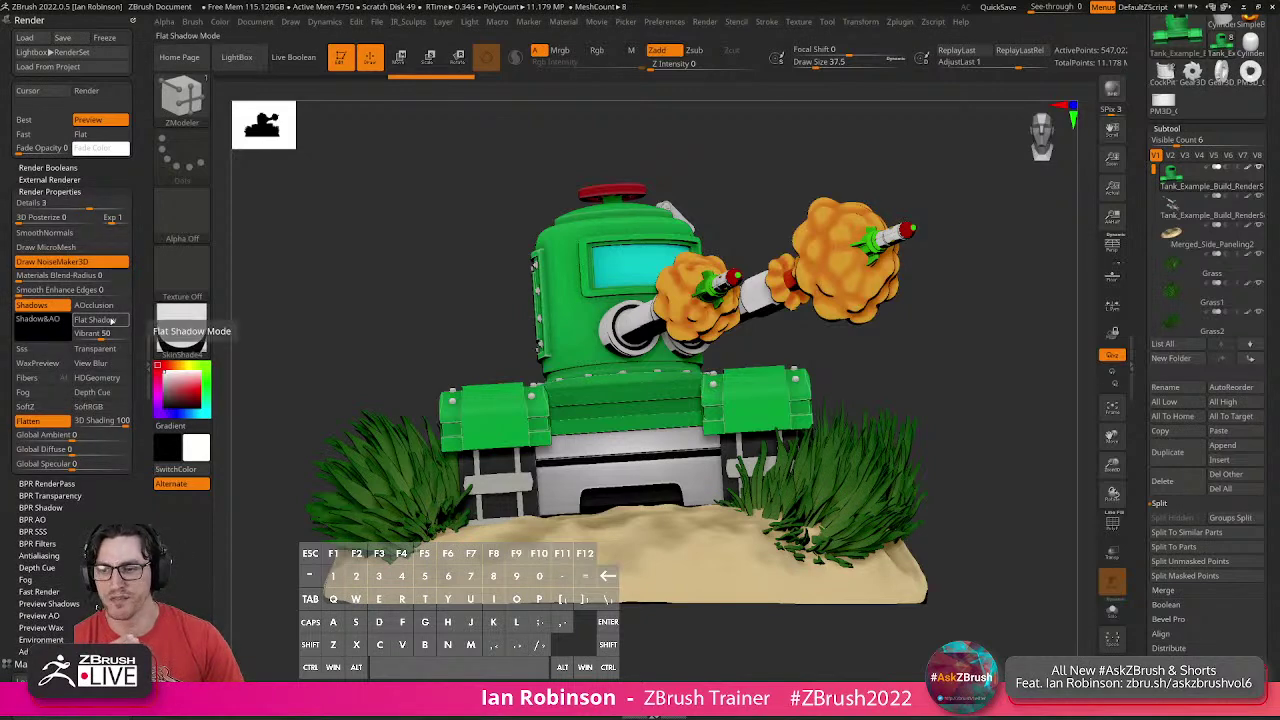
{"action": "left_click", "coordinate": [112, 320]}
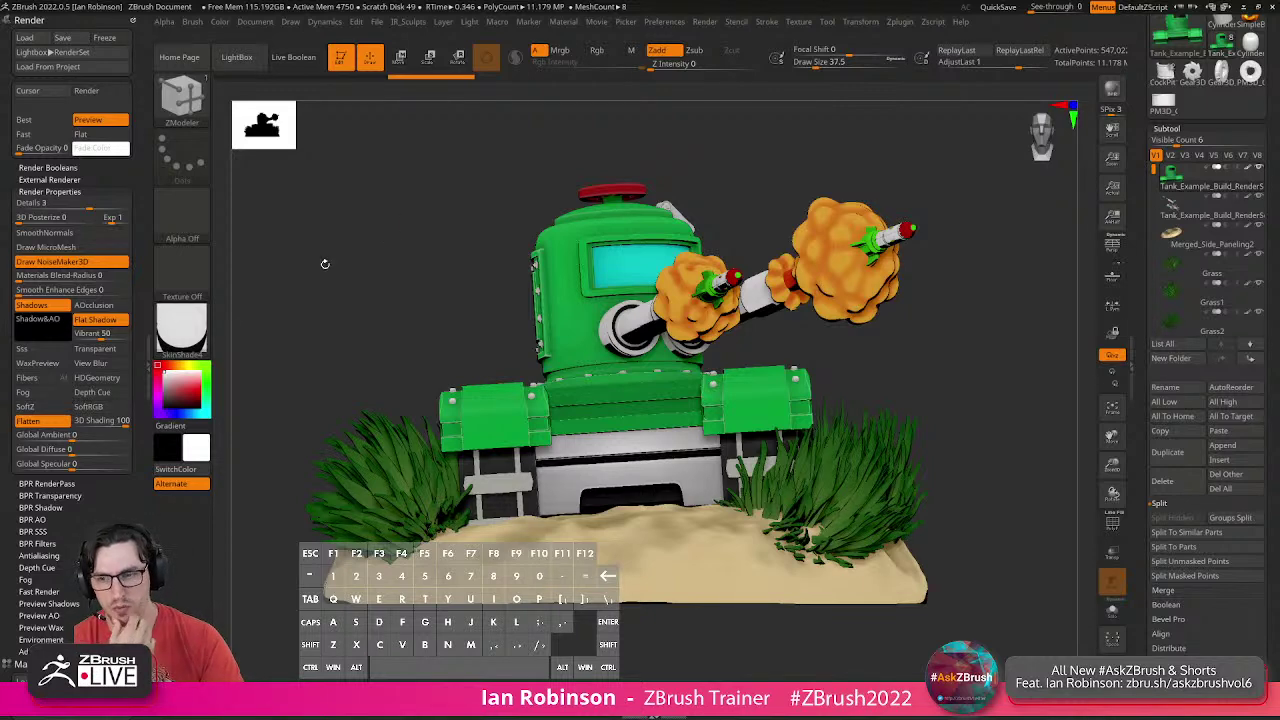
Look through the available MatCap and standard materials while keeping SkinShade4 active.
{"action": "left_click", "coordinate": [181, 325]}
{"action": "mouse_move", "coordinate": [601, 442]}
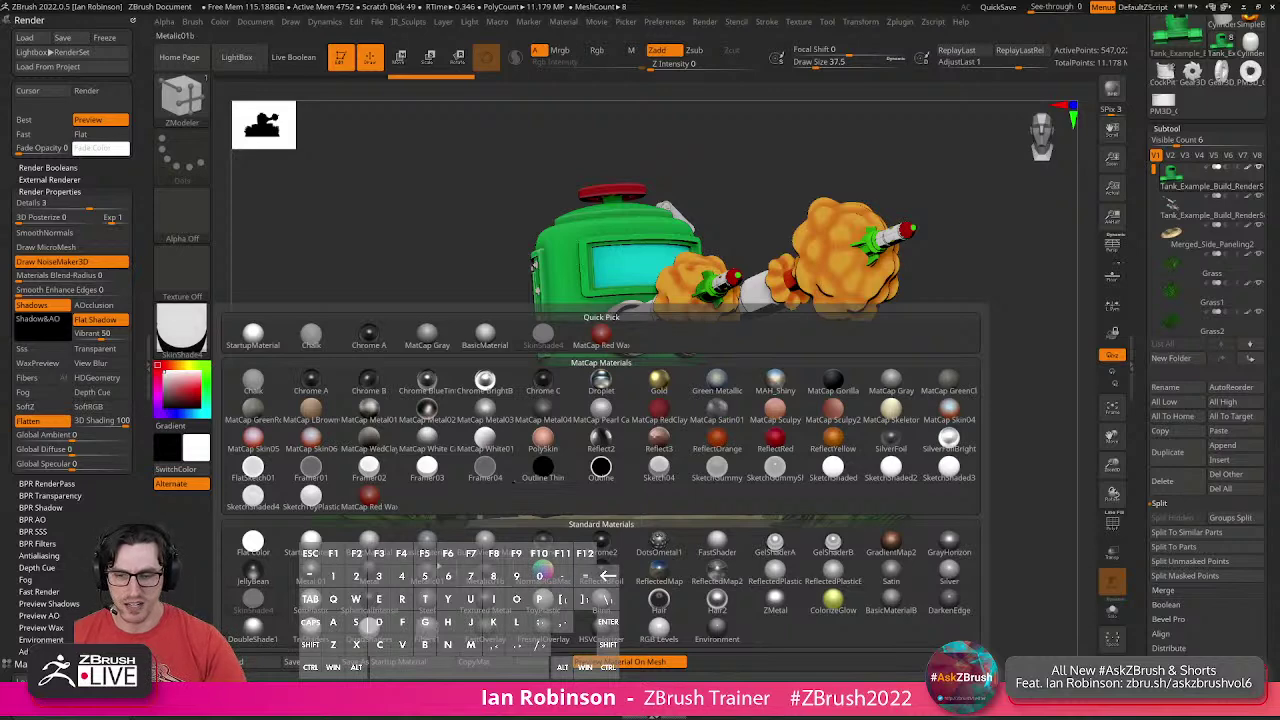
{"action": "mouse_move", "coordinate": [433, 567]}
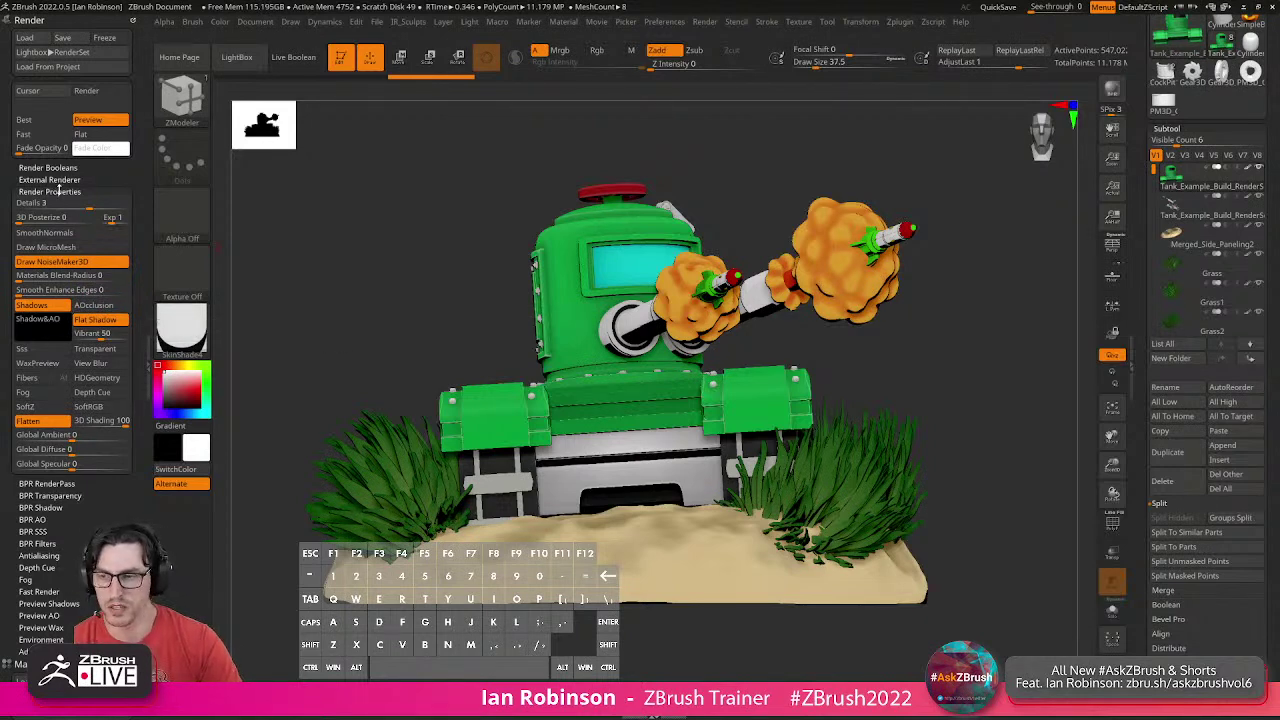
Collapse the render properties and run a BPR render of the tank to check its flat shadows.
{"action": "left_click", "coordinate": [57, 191]}
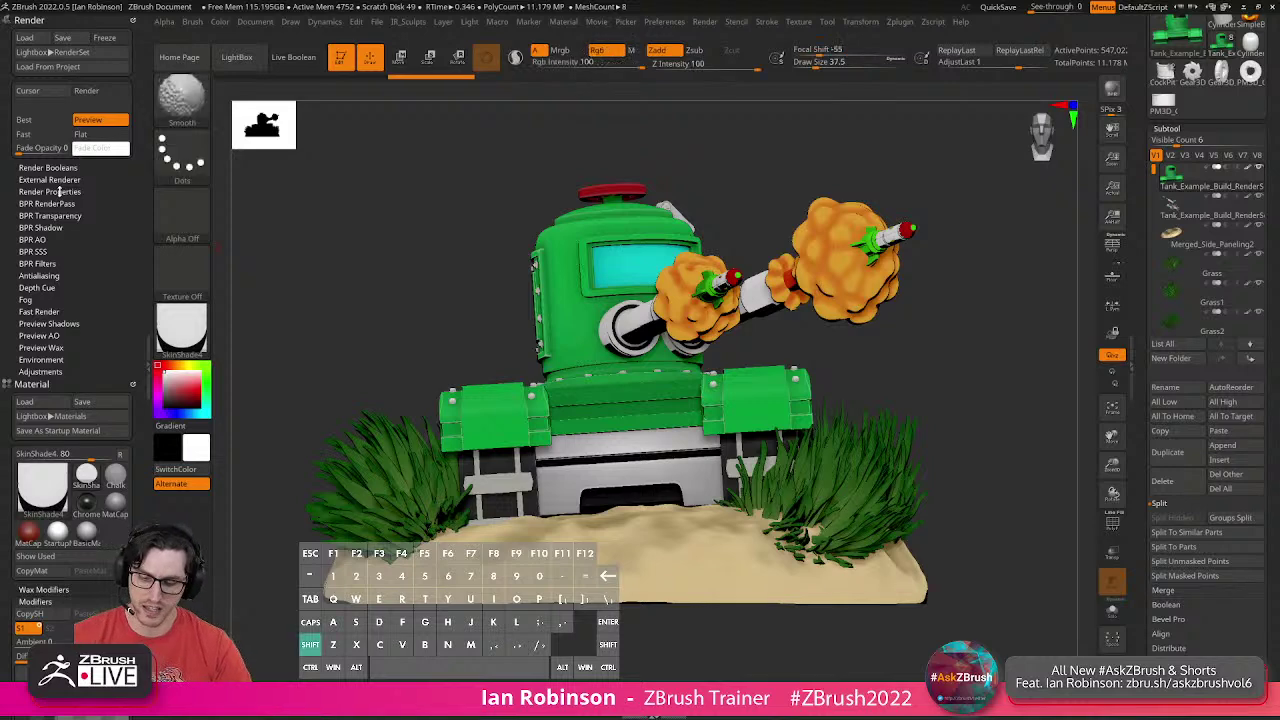
{"action": "key", "text": "shift+r"}
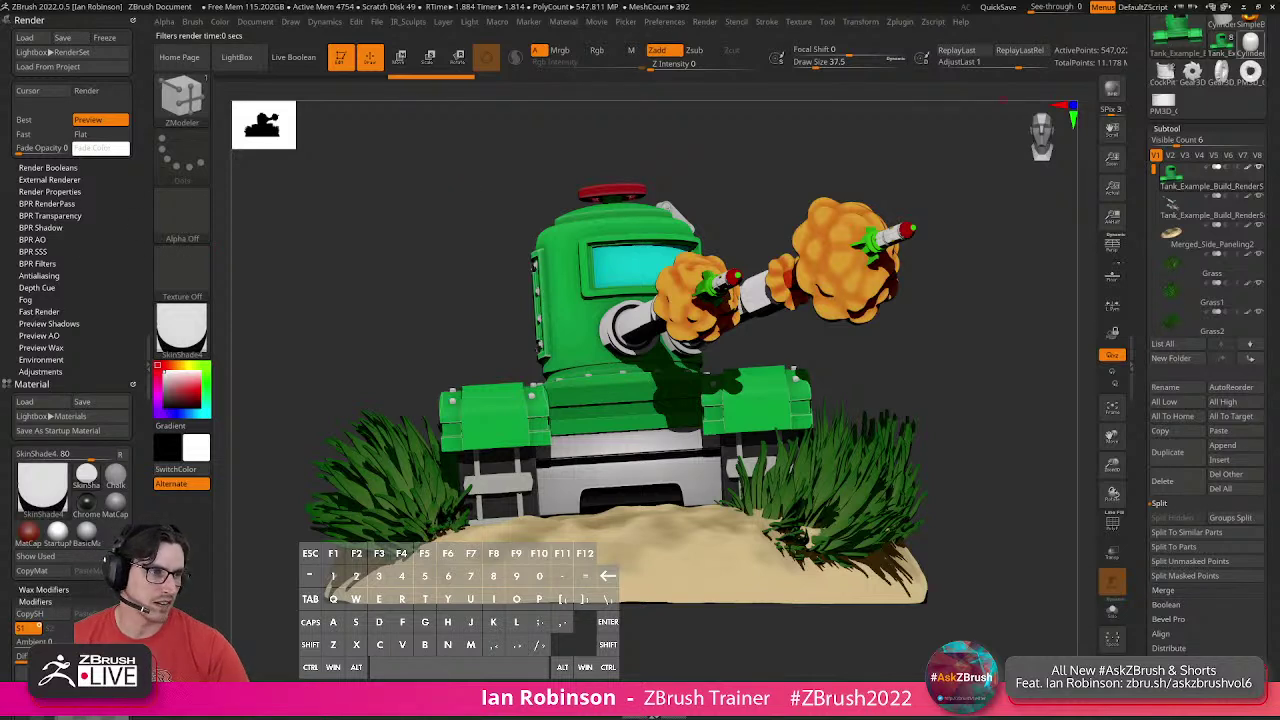
{"action": "mouse_move", "coordinate": [1250, 44]}
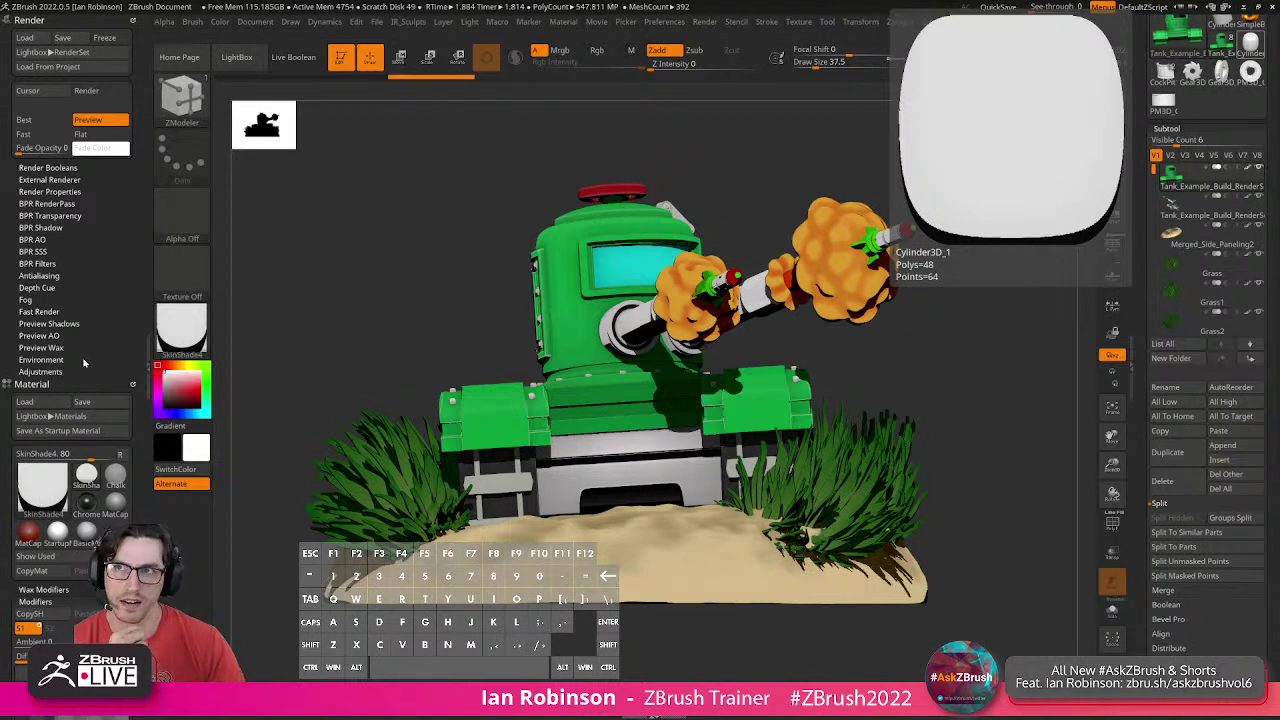
Re-render the tank with BPR, enable the first BPR filter (F1) and set its type to Outline Cavity.
{"action": "left_click", "coordinate": [47, 264]}
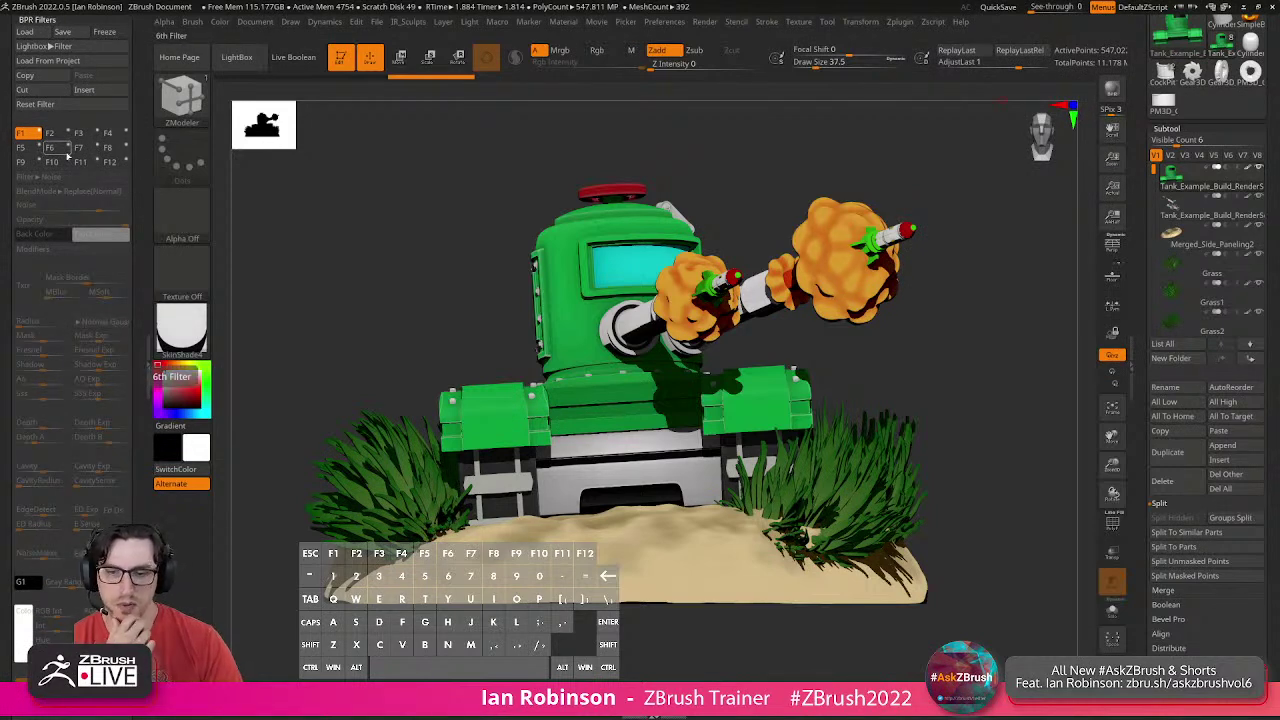
{"action": "key", "text": "shift+r"}
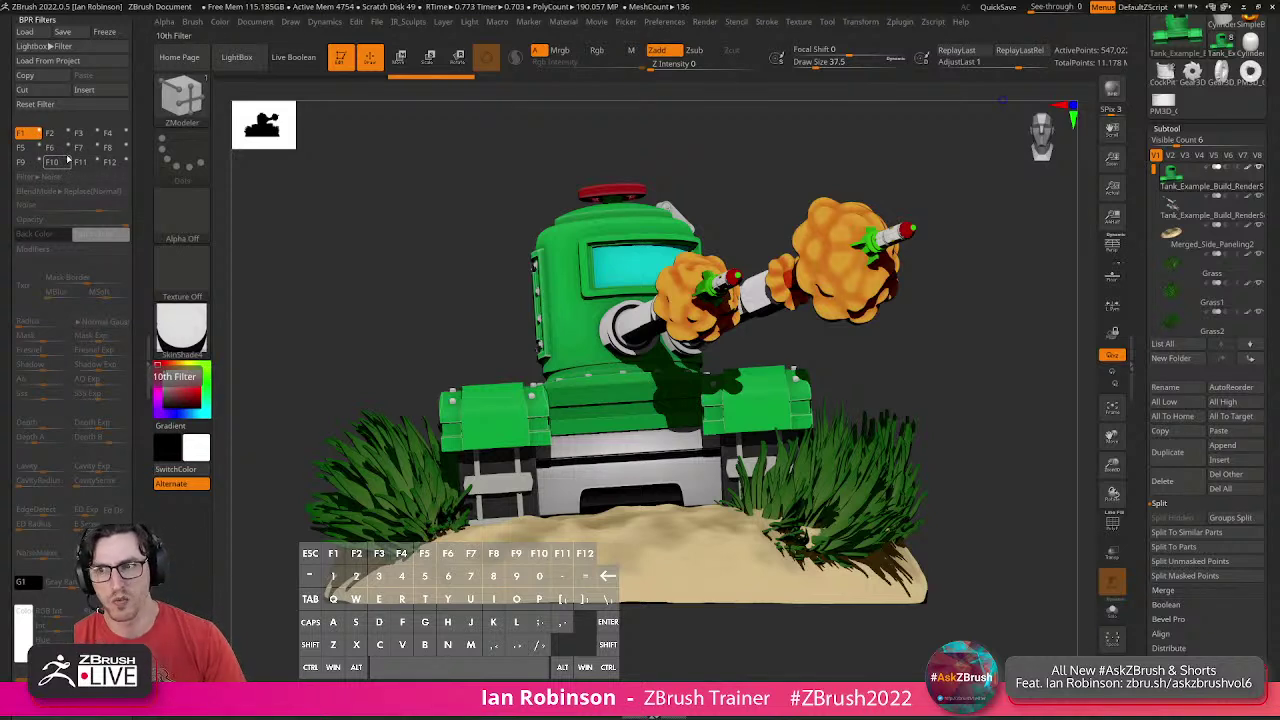
{"action": "left_click", "coordinate": [24, 132]}
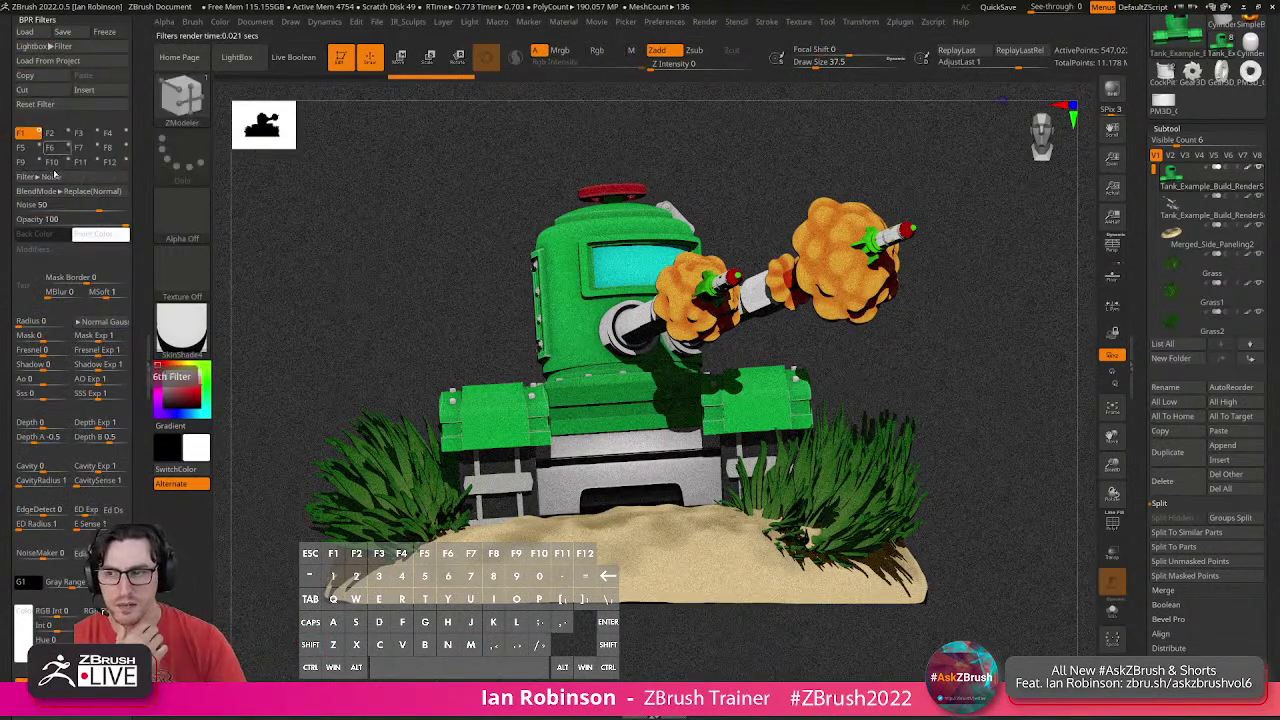
{"action": "left_click", "coordinate": [48, 176]}
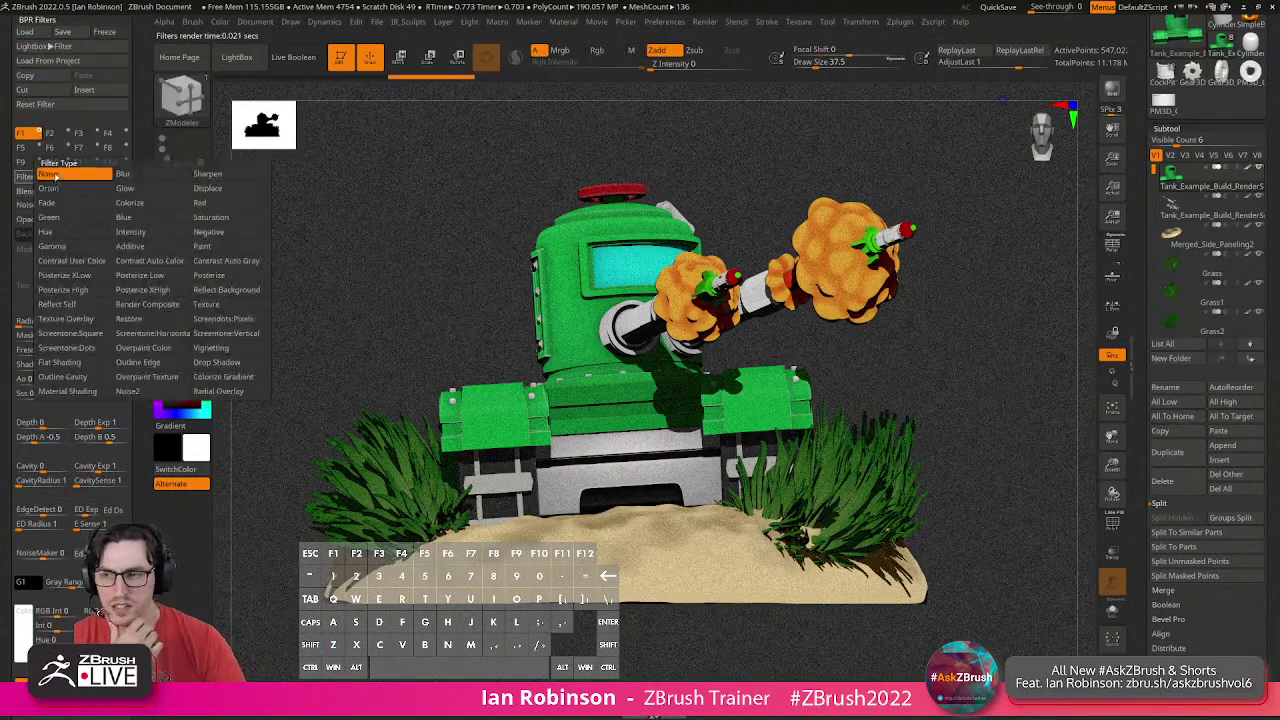
{"action": "left_click", "coordinate": [79, 377]}
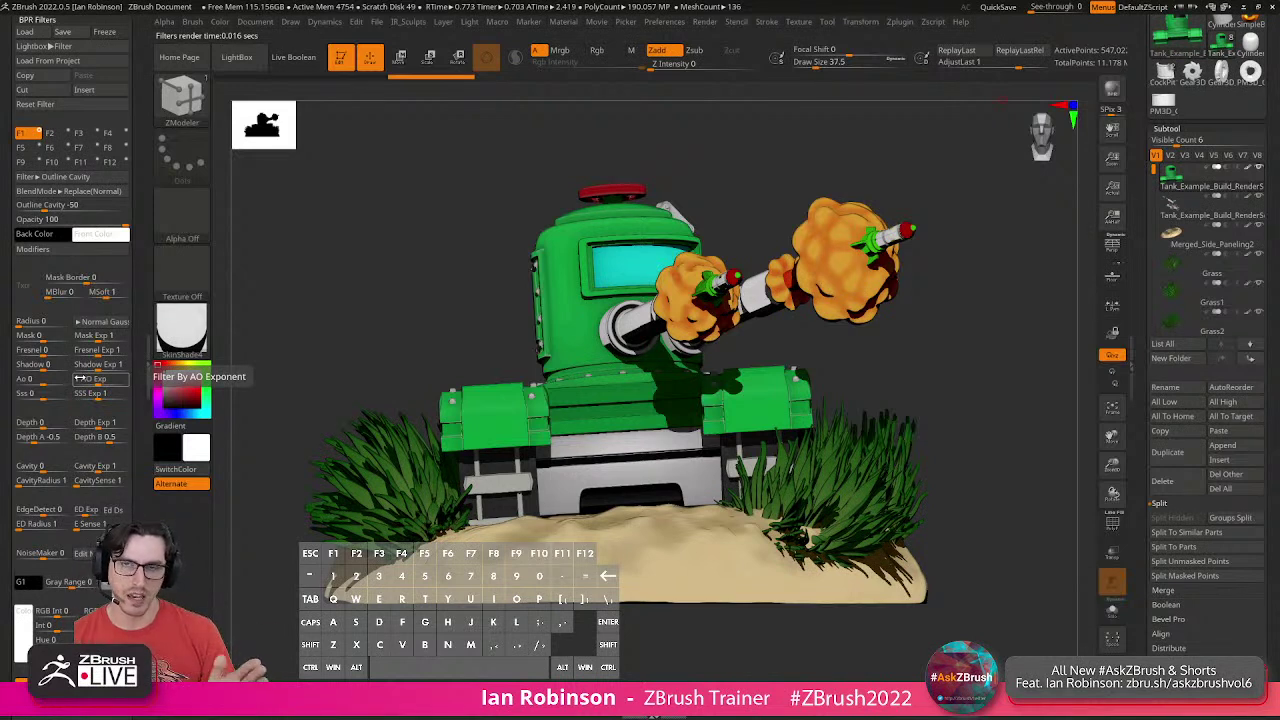
Re-render the tank with BPR and set the F1 filter's Outline Cavity strength to -61.
{"action": "left_click_drag", "start_coordinate": [373, 302], "coordinate": [314, 306]}
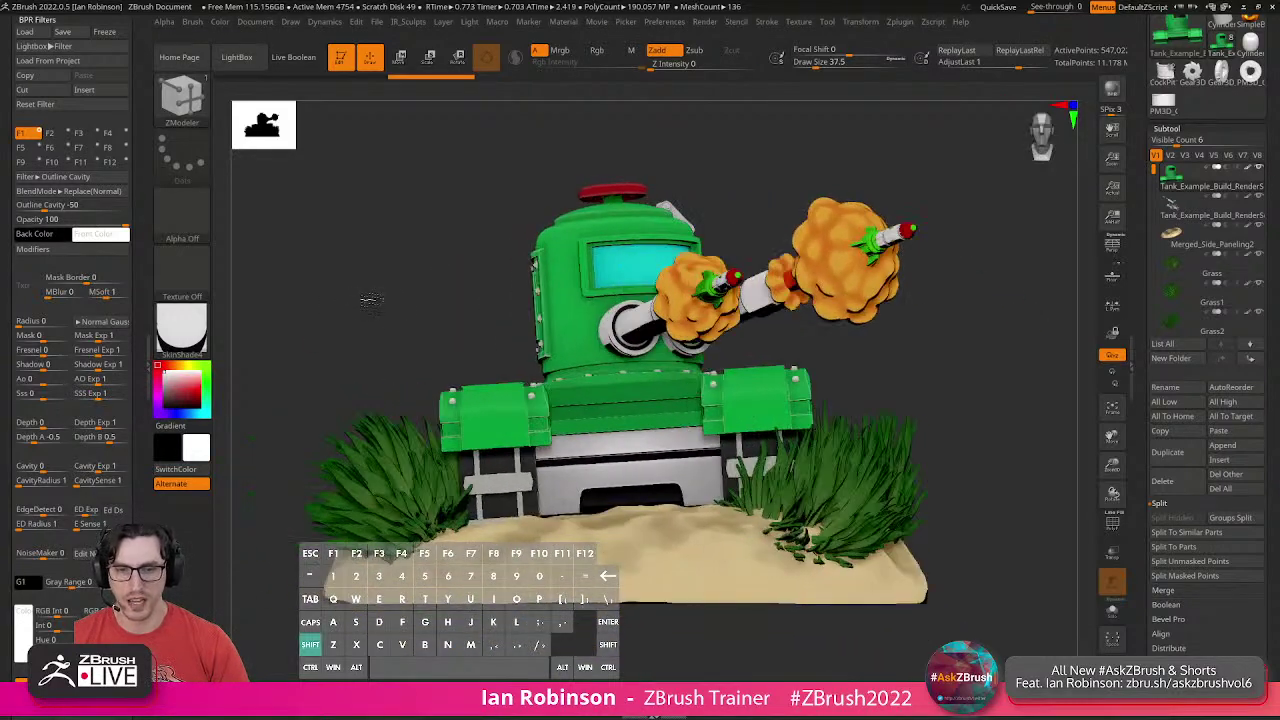
{"action": "key", "text": "shift+r"}
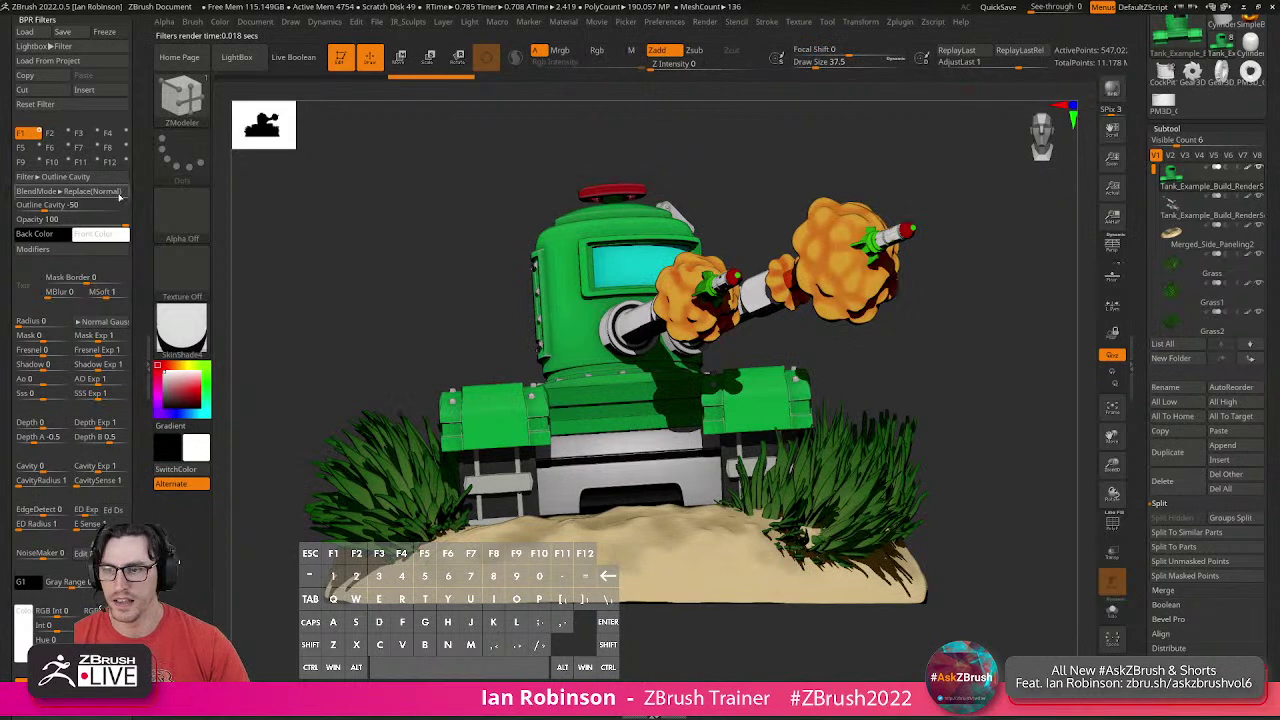
{"action": "left_click", "coordinate": [70, 205]}
{"action": "left_click_drag", "start_coordinate": [66, 205], "coordinate": [44, 207]}
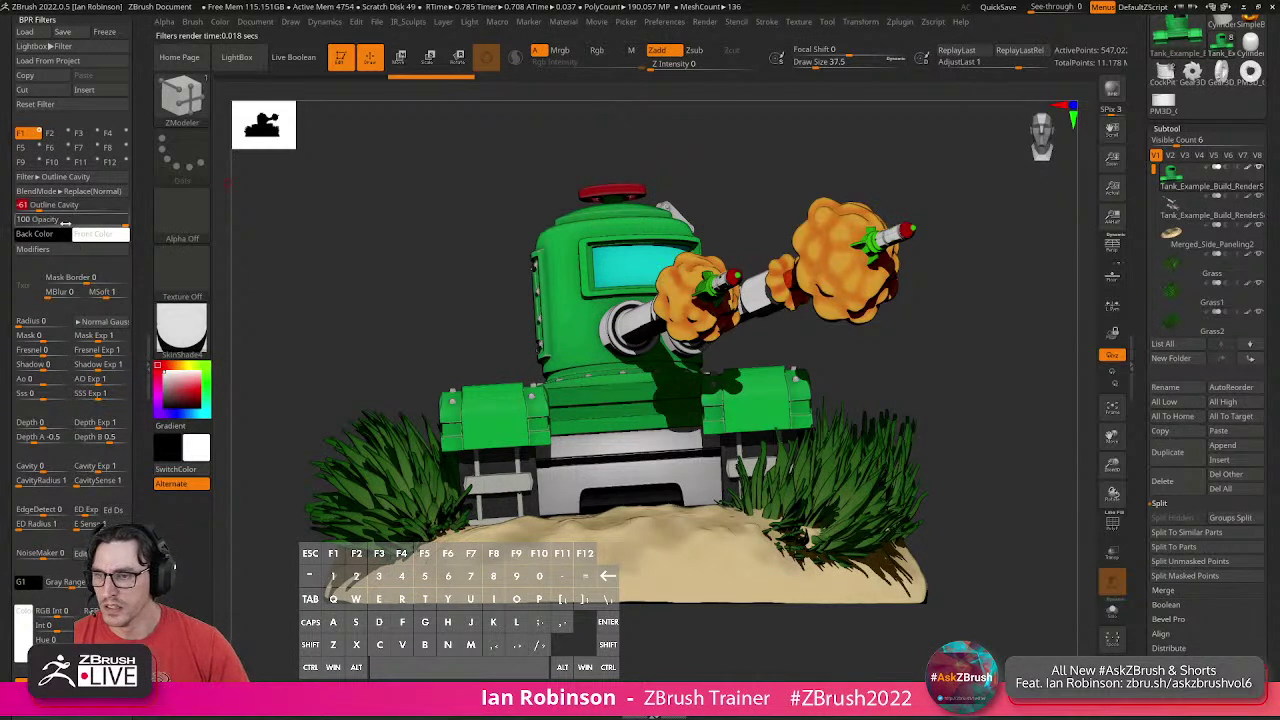
In the F1 filter's modifiers, enable Interior Cavity, lower Cavity Noise to 0.00975 and test the Cavity Radius.
{"action": "left_click", "coordinate": [33, 248]}
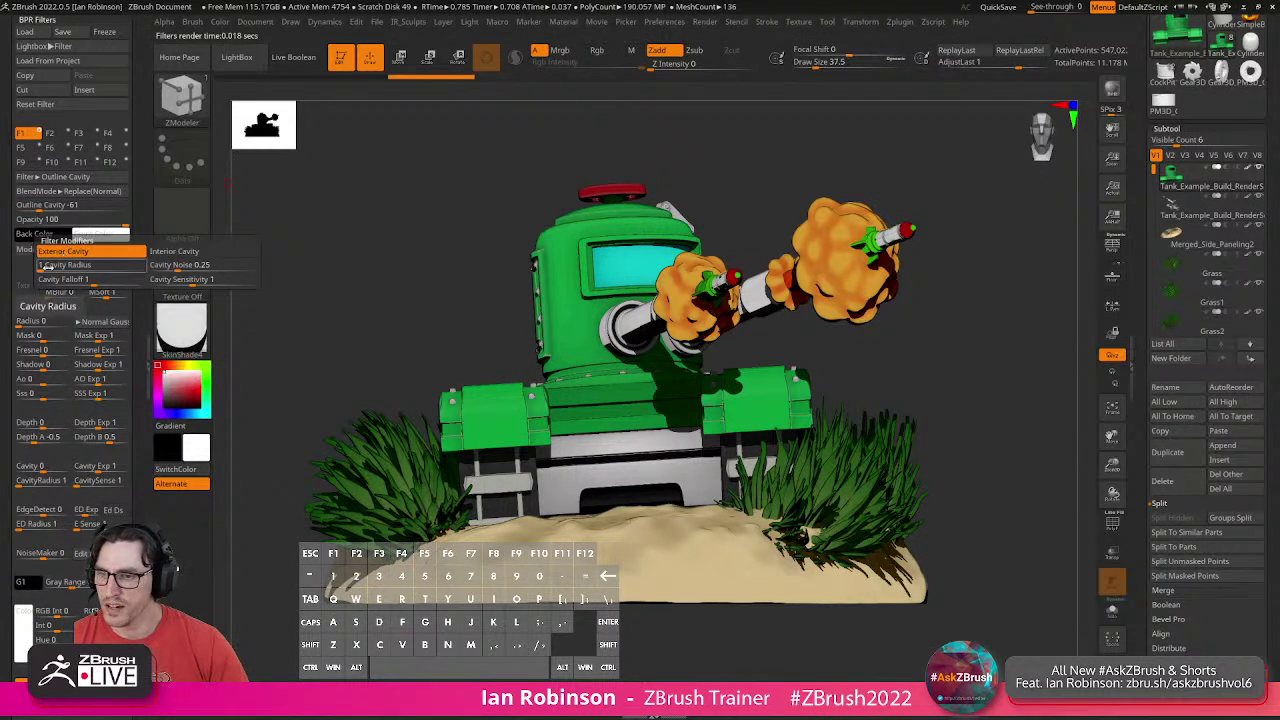
{"action": "left_click_drag", "start_coordinate": [48, 265], "coordinate": [40, 271]}
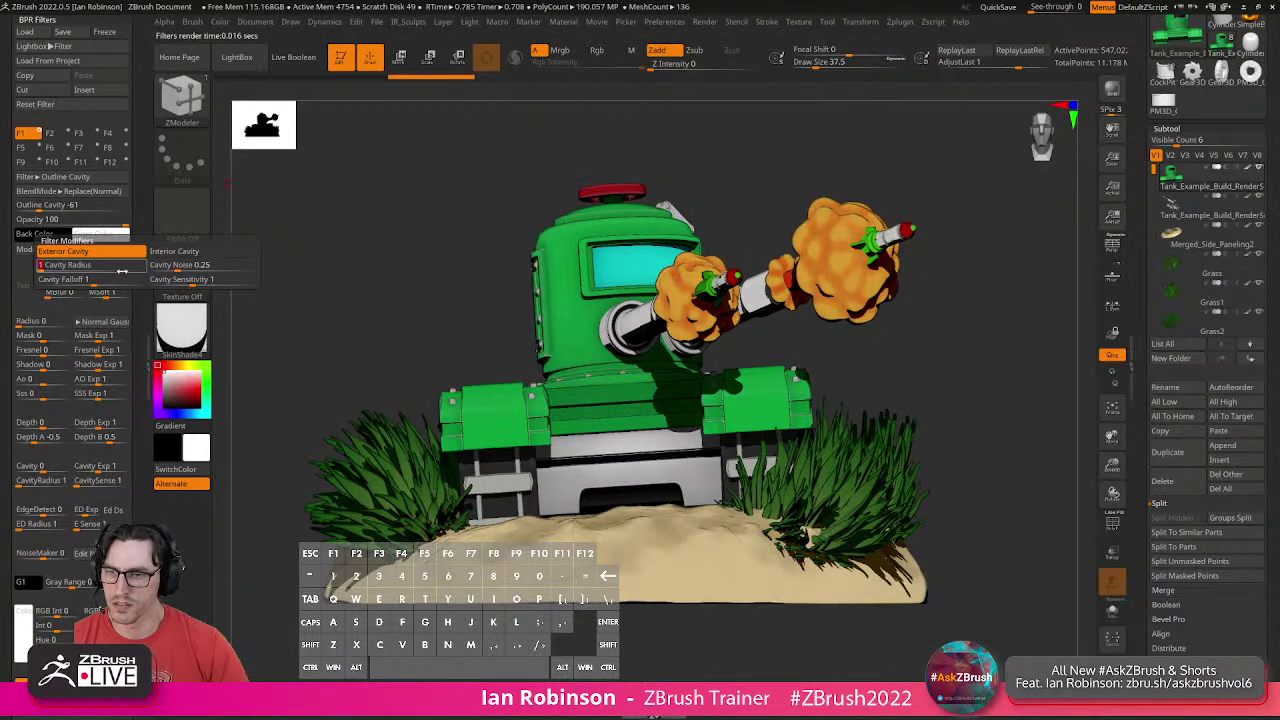
{"action": "left_click", "coordinate": [175, 251]}
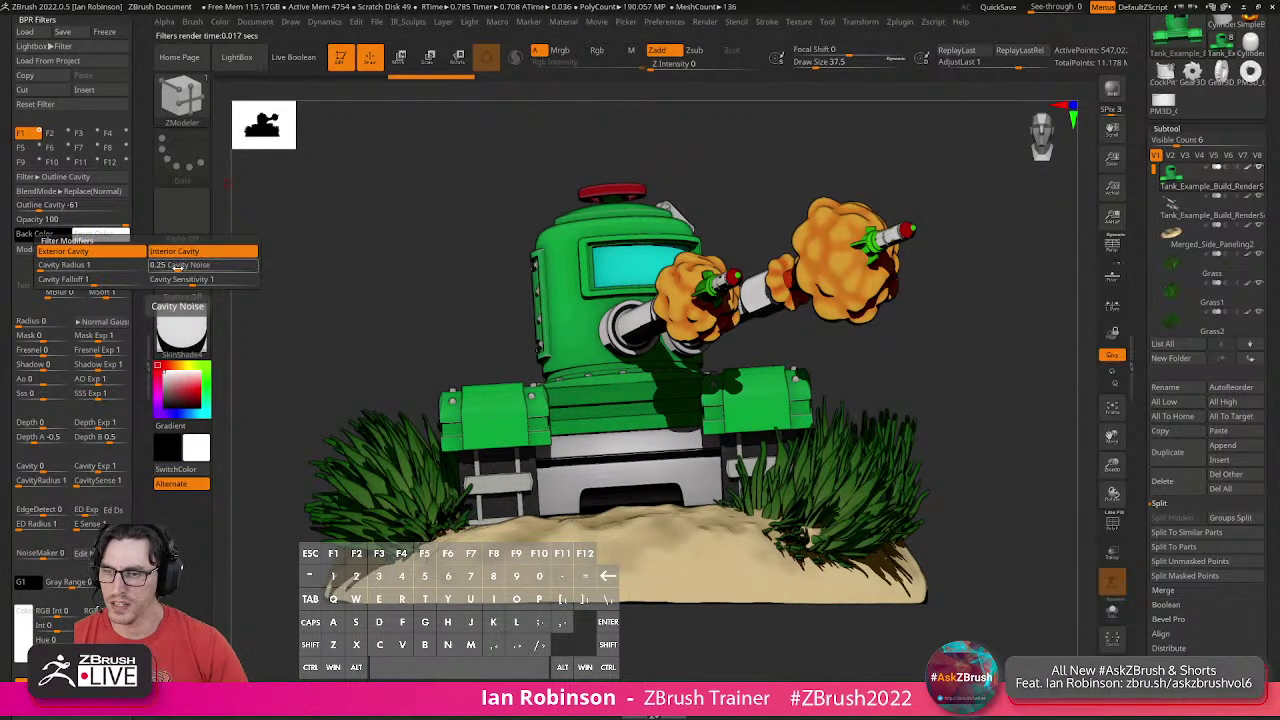
{"action": "left_click_drag", "start_coordinate": [177, 265], "coordinate": [155, 267]}
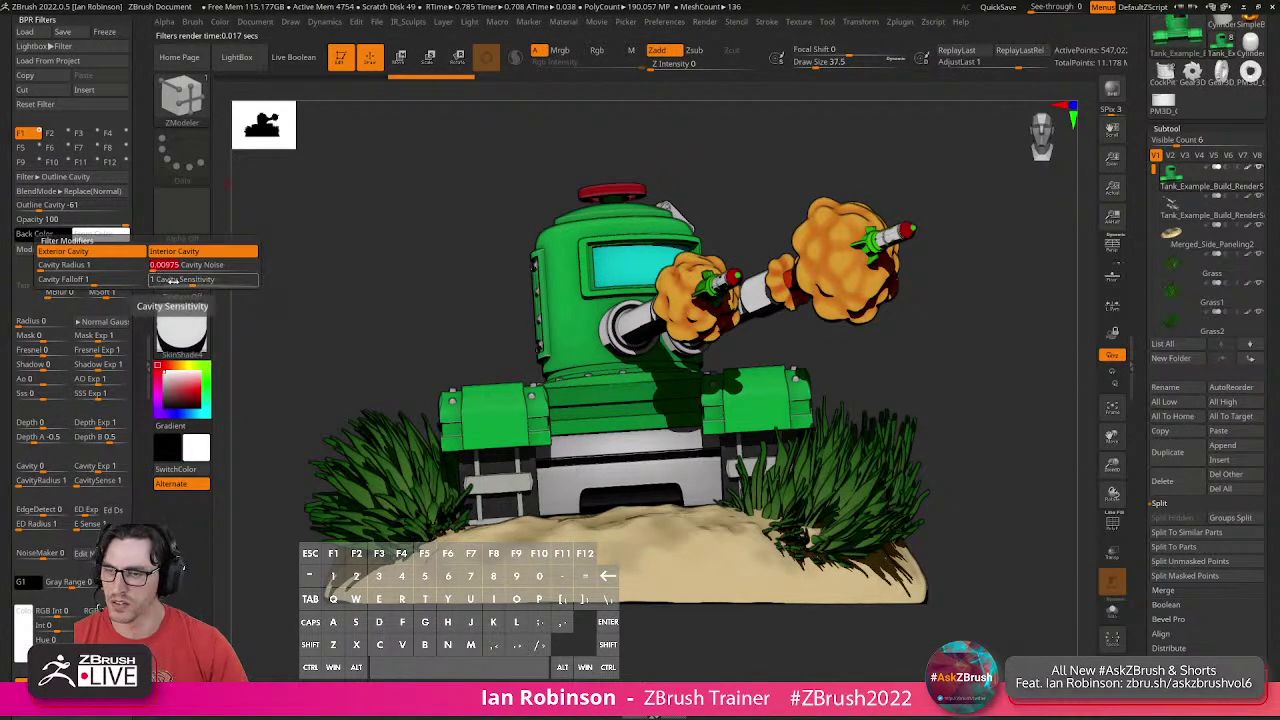
{"action": "left_click", "coordinate": [50, 265]}
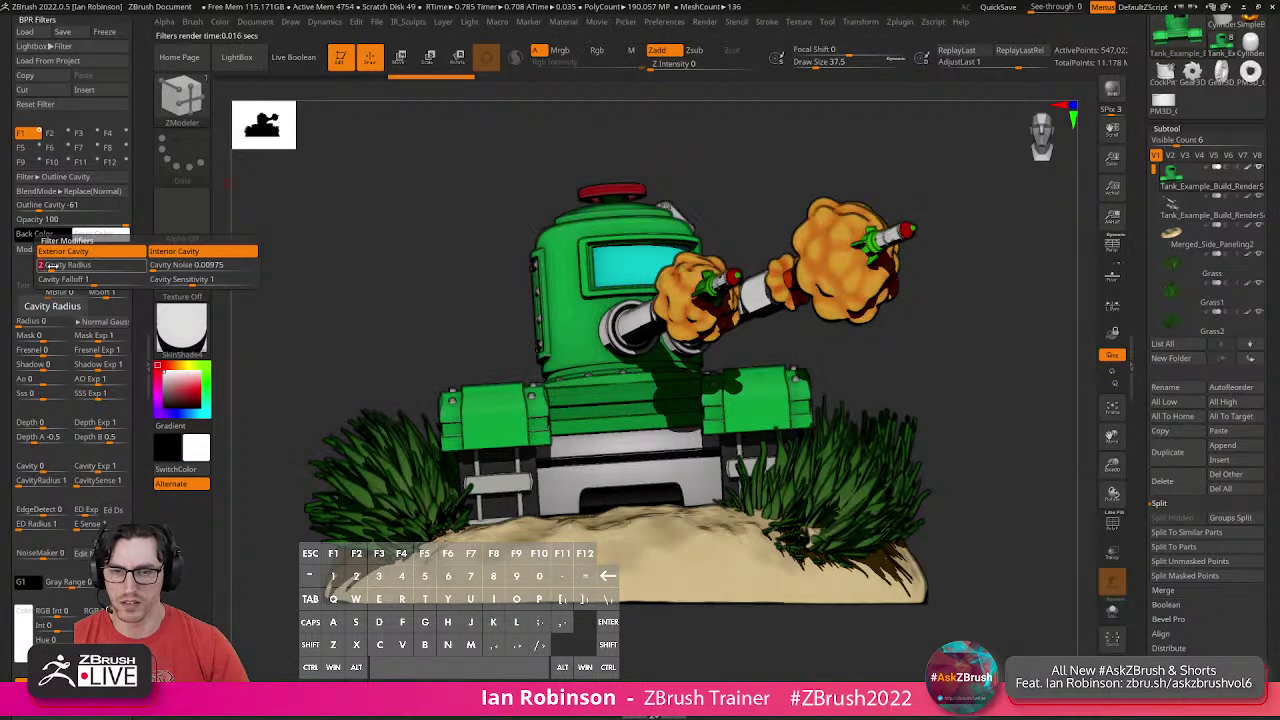
{"action": "left_click", "coordinate": [44, 268]}
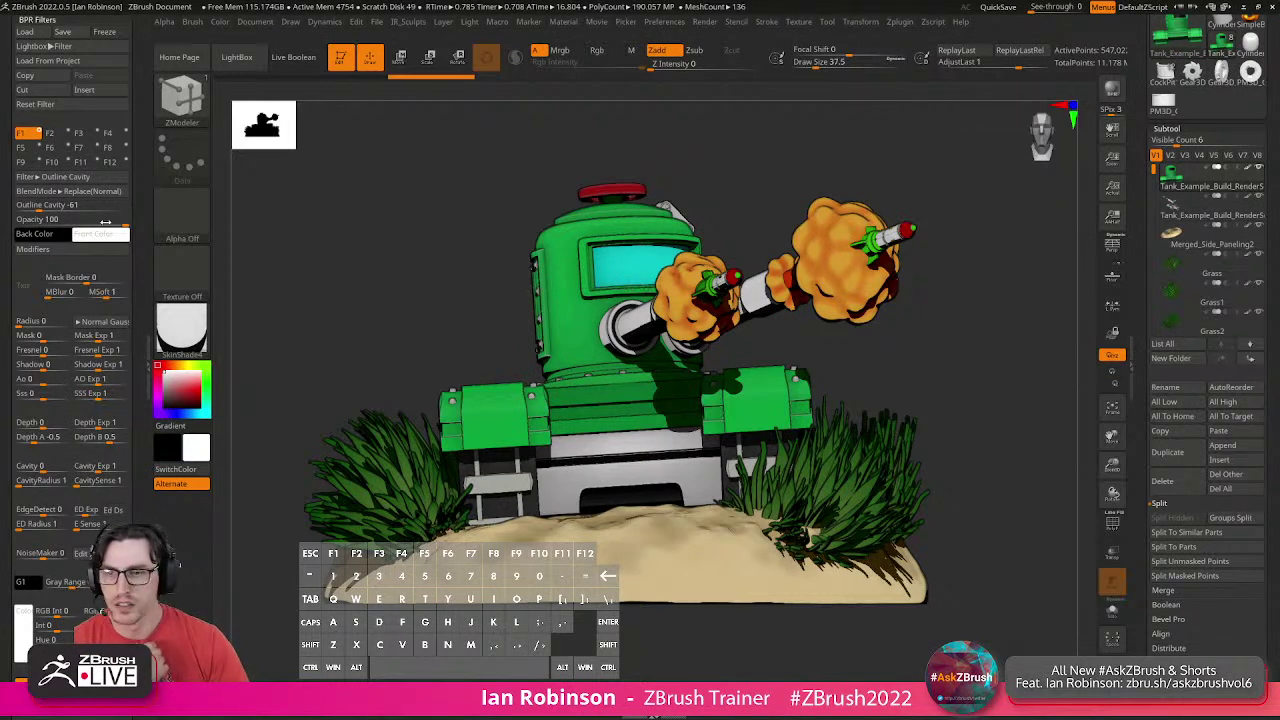
Enable the second BPR filter (F2) and set its type to Outline Edge.
{"action": "left_click", "coordinate": [68, 178]}
{"action": "left_click", "coordinate": [57, 132]}
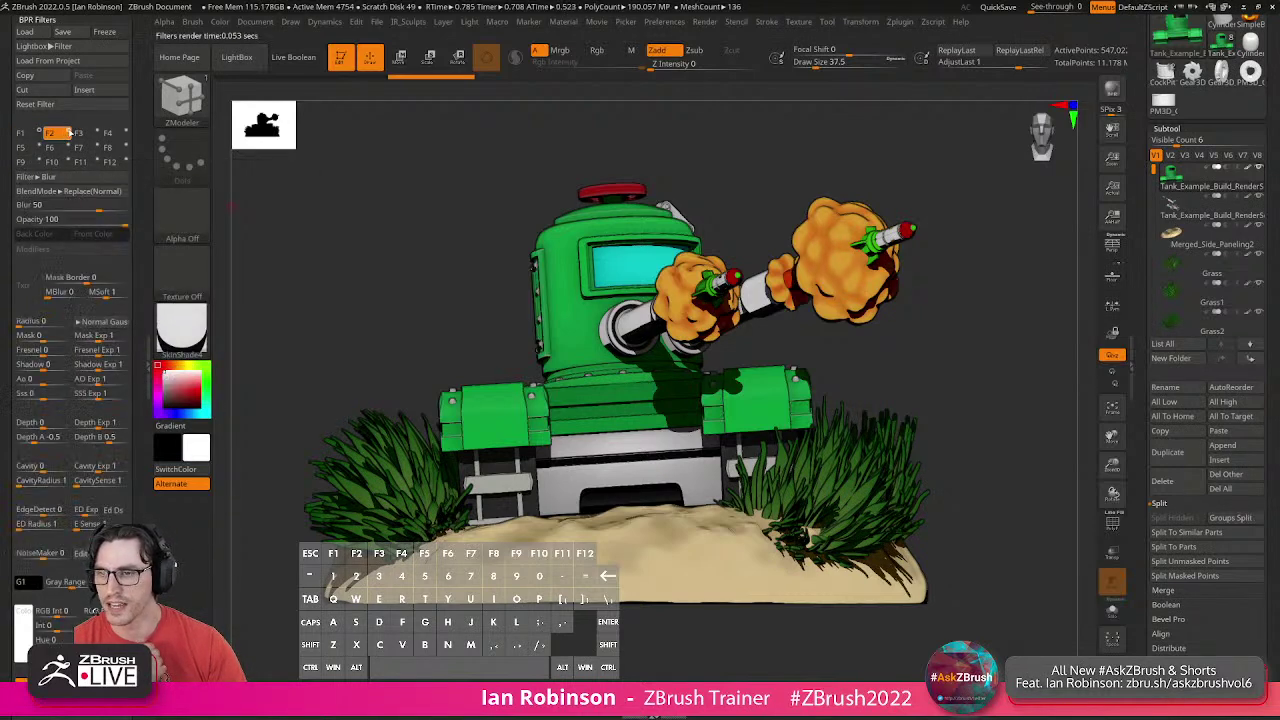
{"action": "left_click", "coordinate": [68, 177]}
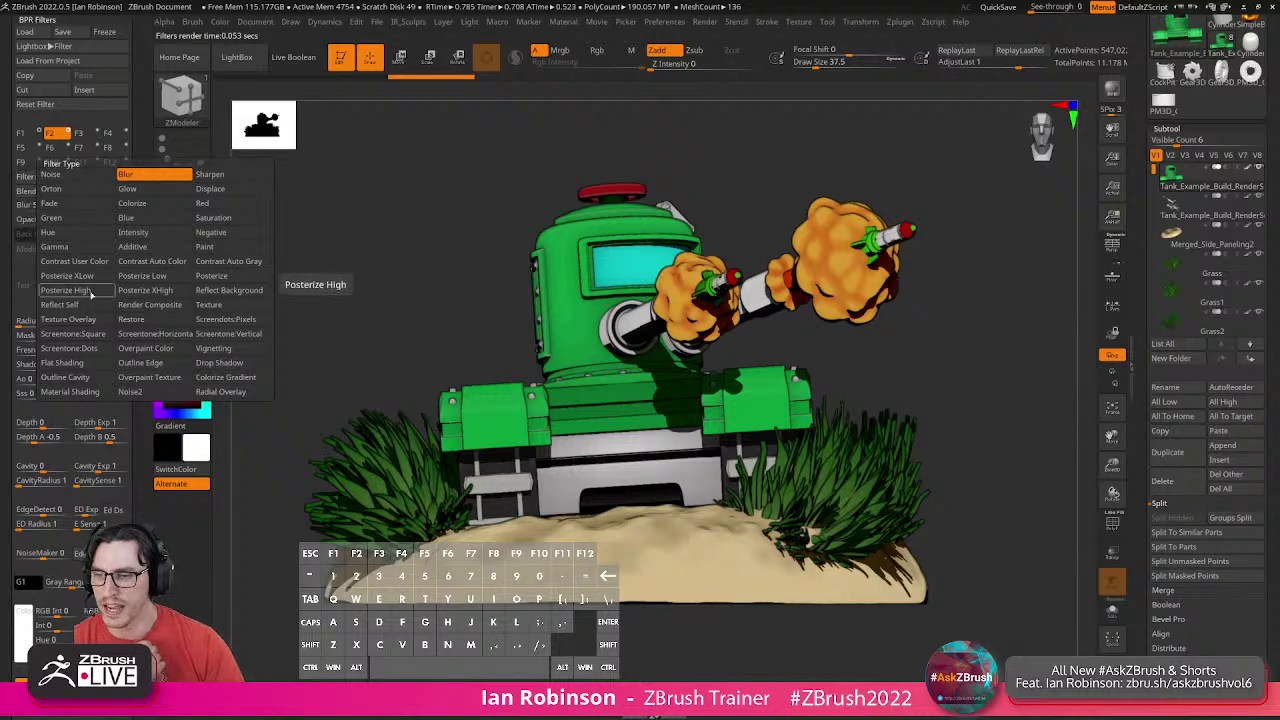
{"action": "left_click", "coordinate": [149, 364]}
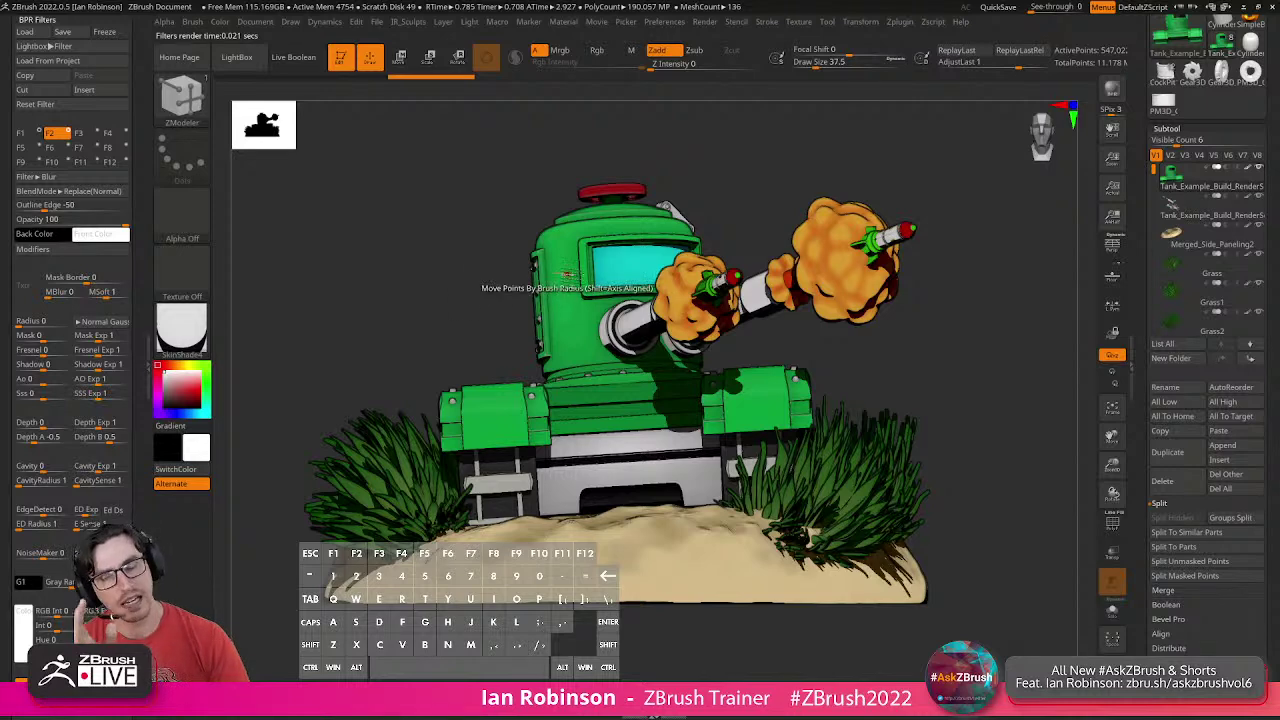
Enable the third BPR filter (F3) as Overpaint Texture and re-render a closer view of the tank.
{"action": "left_click", "coordinate": [80, 133]}
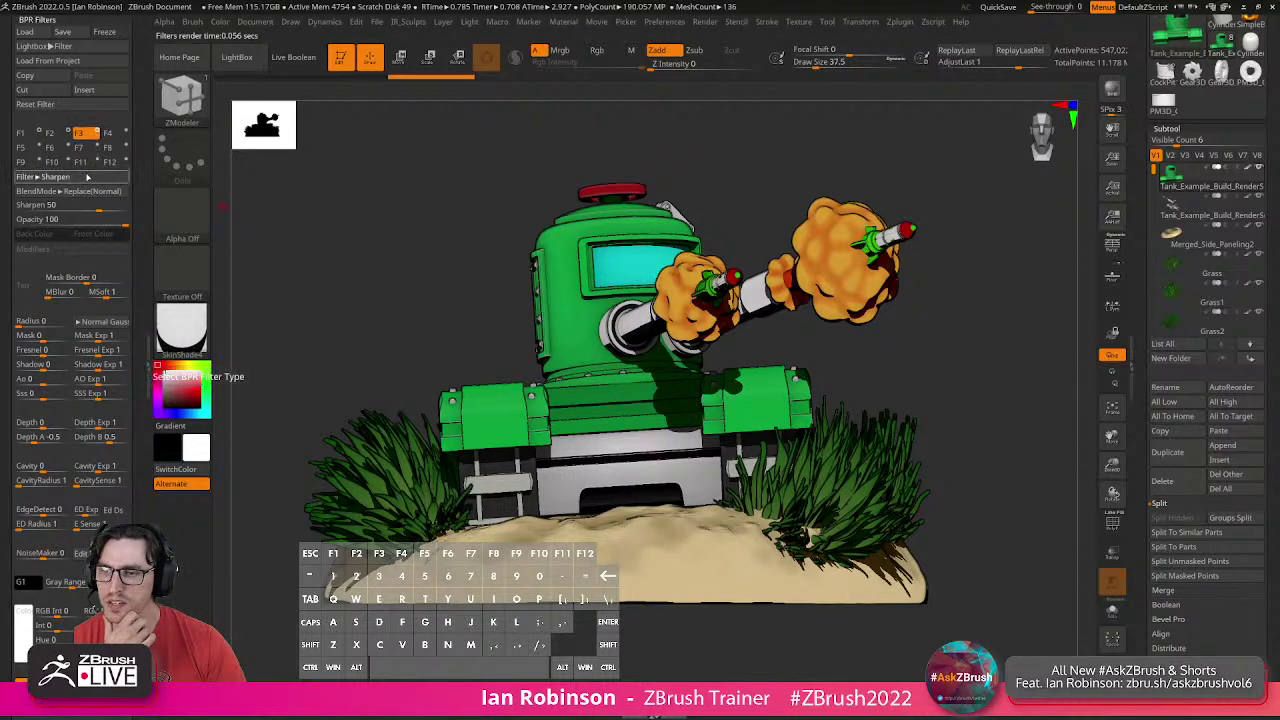
{"action": "left_click", "coordinate": [45, 176]}
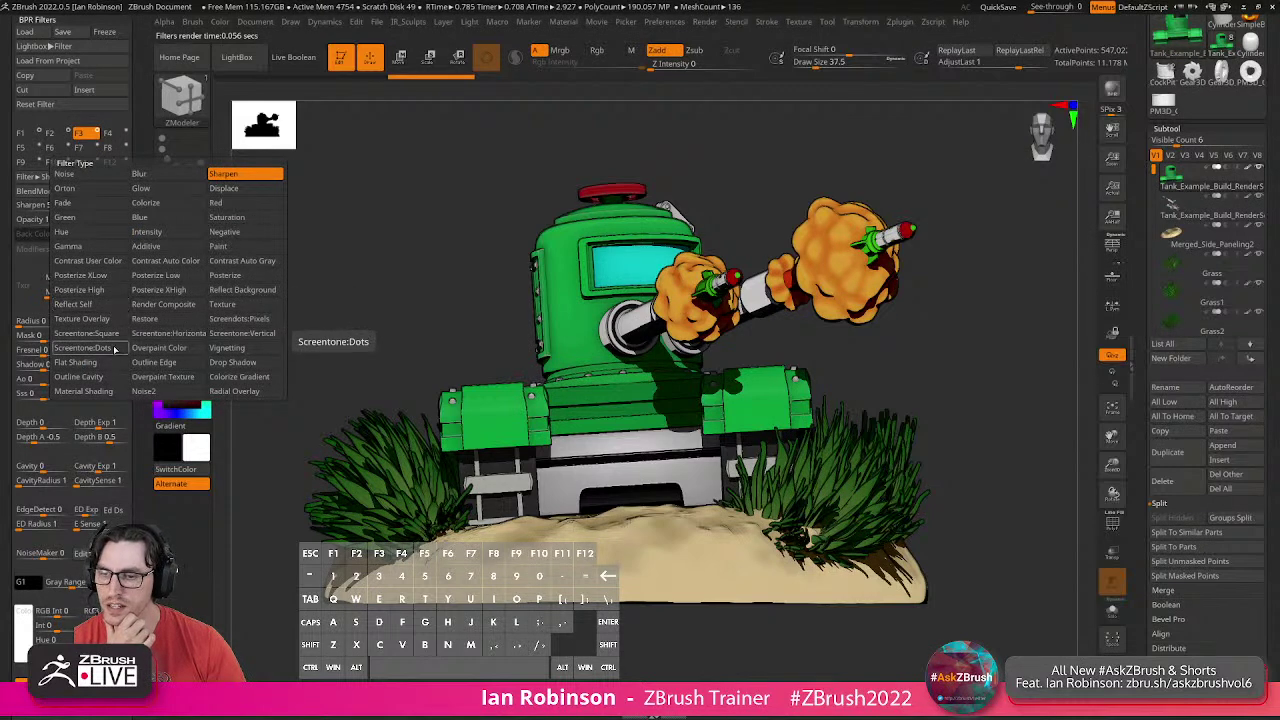
{"action": "left_click", "coordinate": [154, 377]}
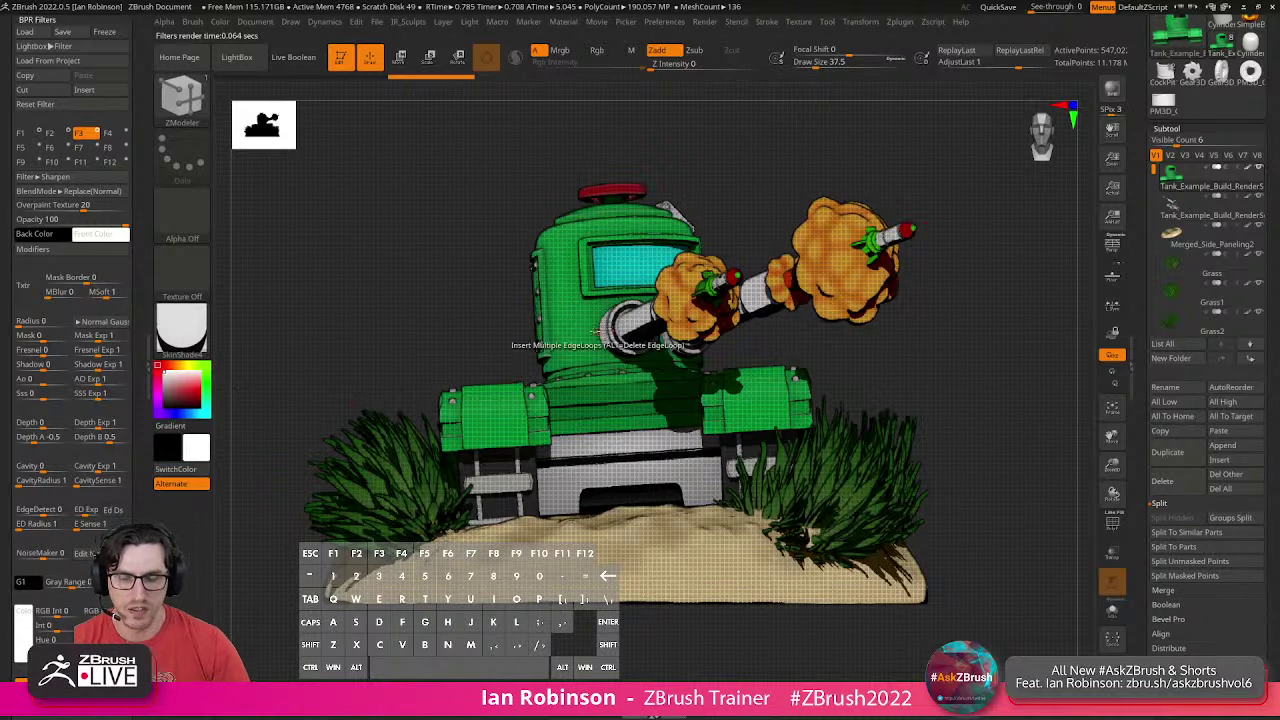
{"action": "key", "text": "alt"}
{"action": "right_click_drag", "start_coordinate": [580, 267], "coordinate": [589, 308], "text": "alt"}
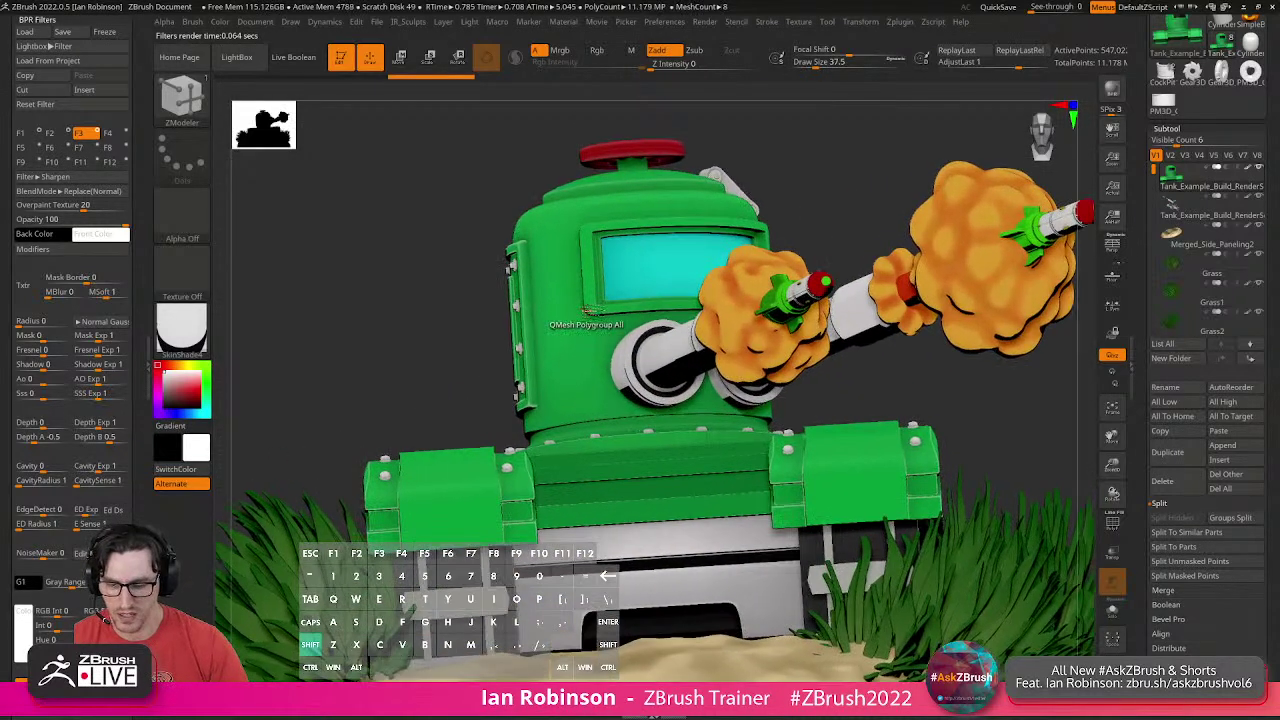
{"action": "key", "text": "shift+r"}
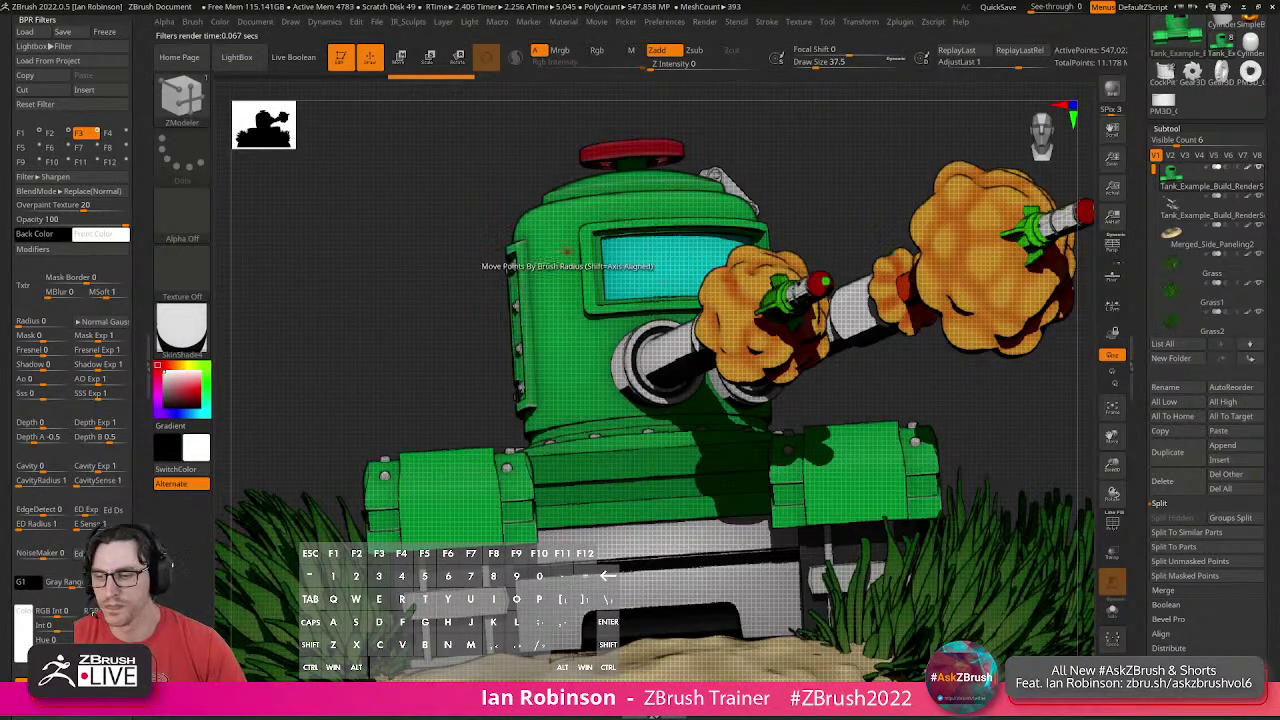
Set the F3 filter's Mask to 1, its Overpaint Texture strength to 17 and its Opacity to 65.
{"action": "left_click", "coordinate": [35, 337]}
{"action": "mouse_move", "coordinate": [36, 336]}
{"action": "left_mouse_down"}
{"action": "mouse_move", "coordinate": [24, 343]}
{"action": "mouse_move", "coordinate": [60, 340]}
{"action": "left_mouse_up"}
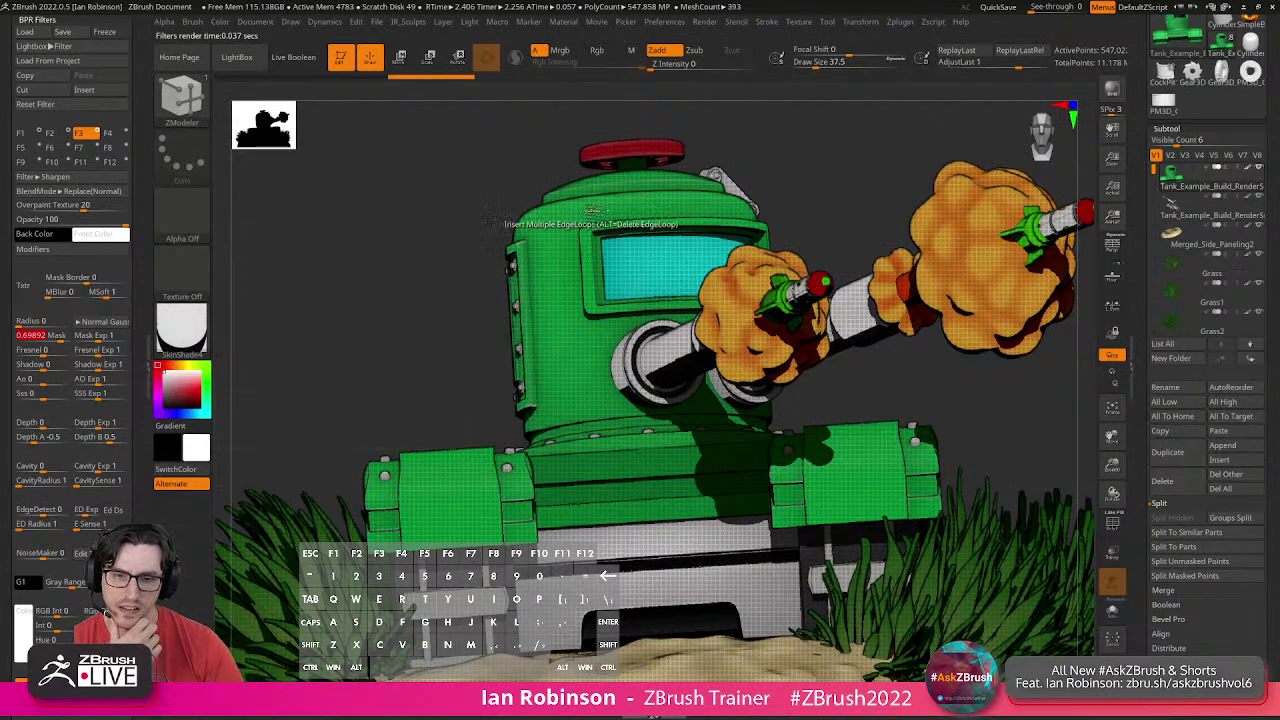
{"action": "left_click", "coordinate": [78, 340]}
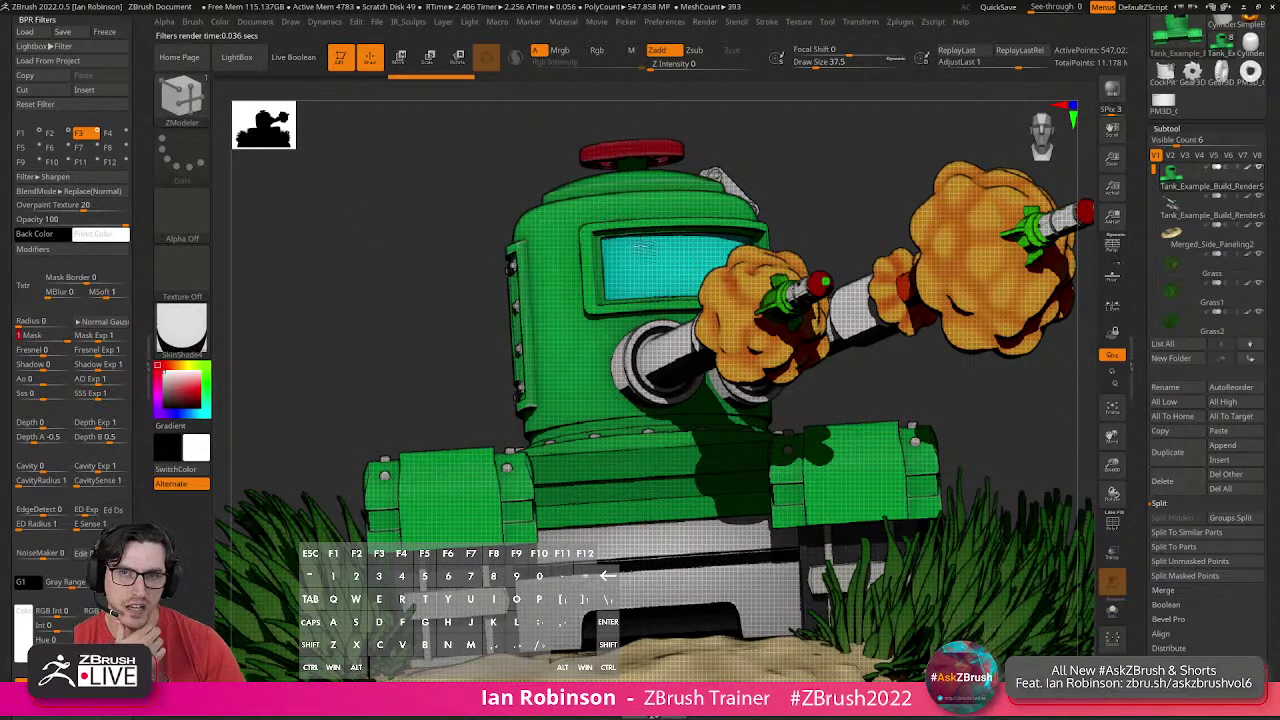
{"action": "left_click", "coordinate": [40, 250]}
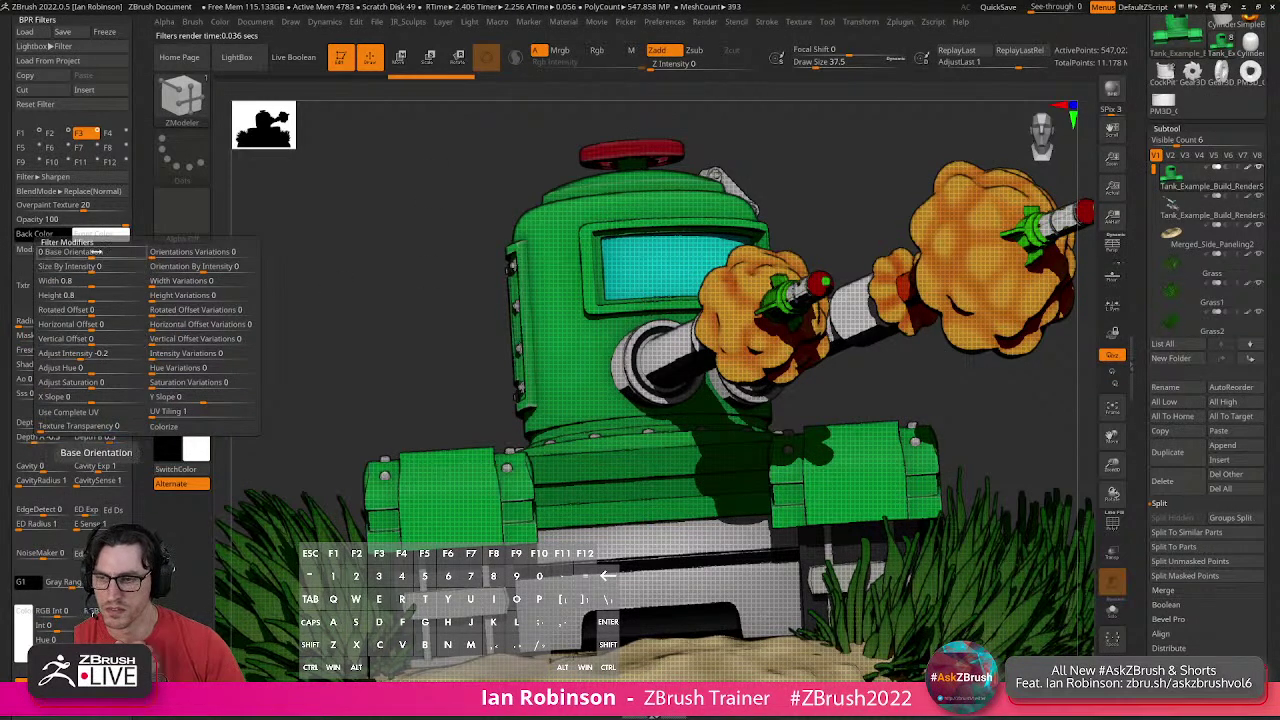
{"action": "left_click_drag", "start_coordinate": [82, 207], "coordinate": [95, 222]}
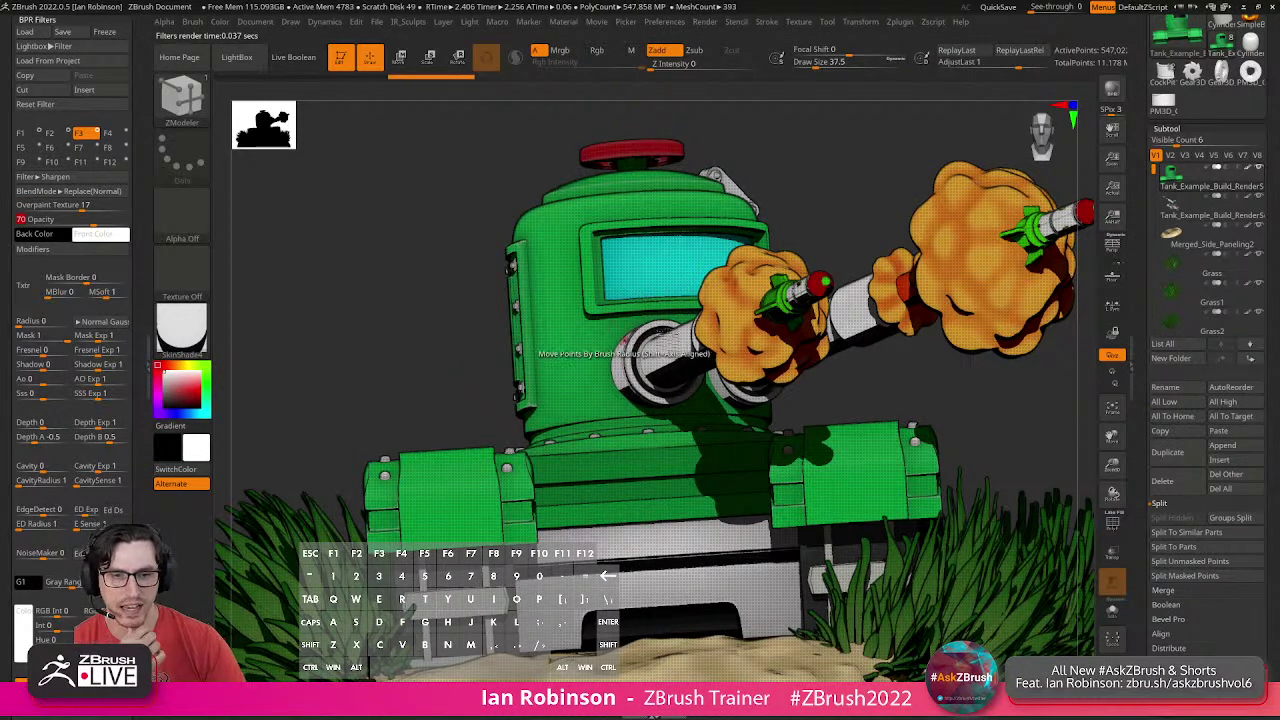
{"action": "left_click_drag", "start_coordinate": [96, 222], "coordinate": [90, 222]}
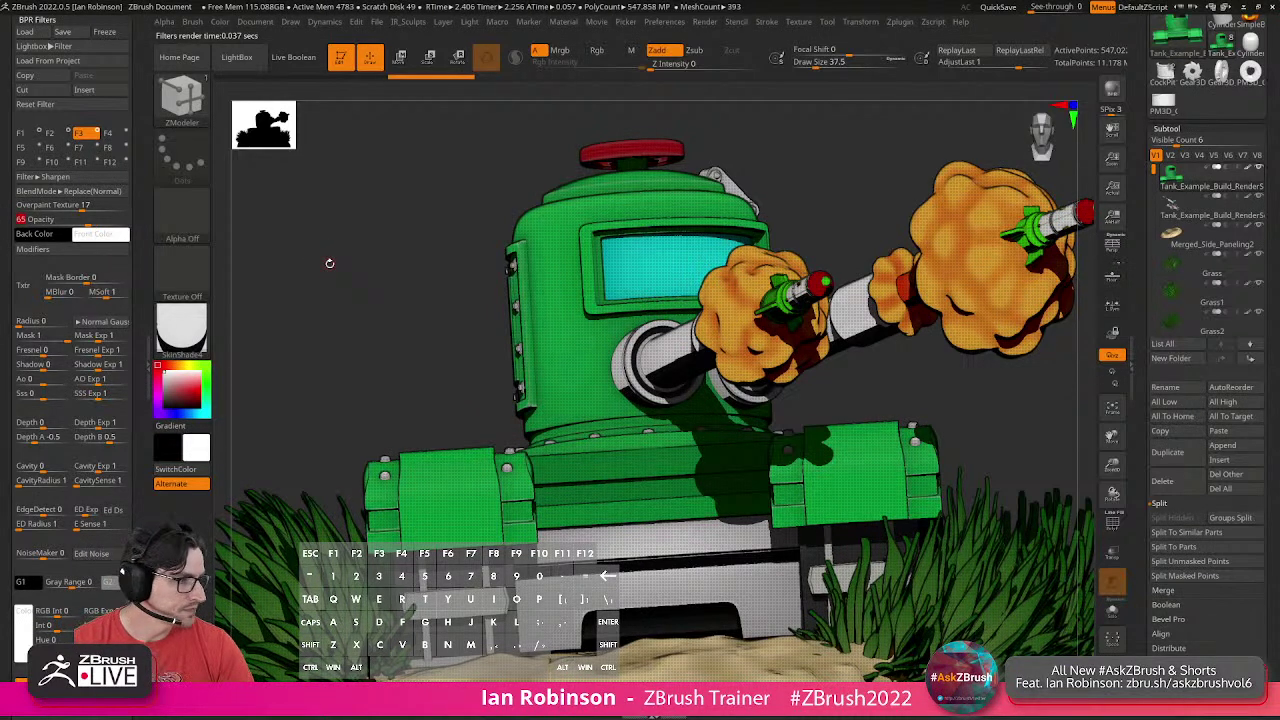
Enable the fourth BPR filter (F4) and set its type to Contrast Auto Color.
{"action": "left_click", "coordinate": [118, 133]}
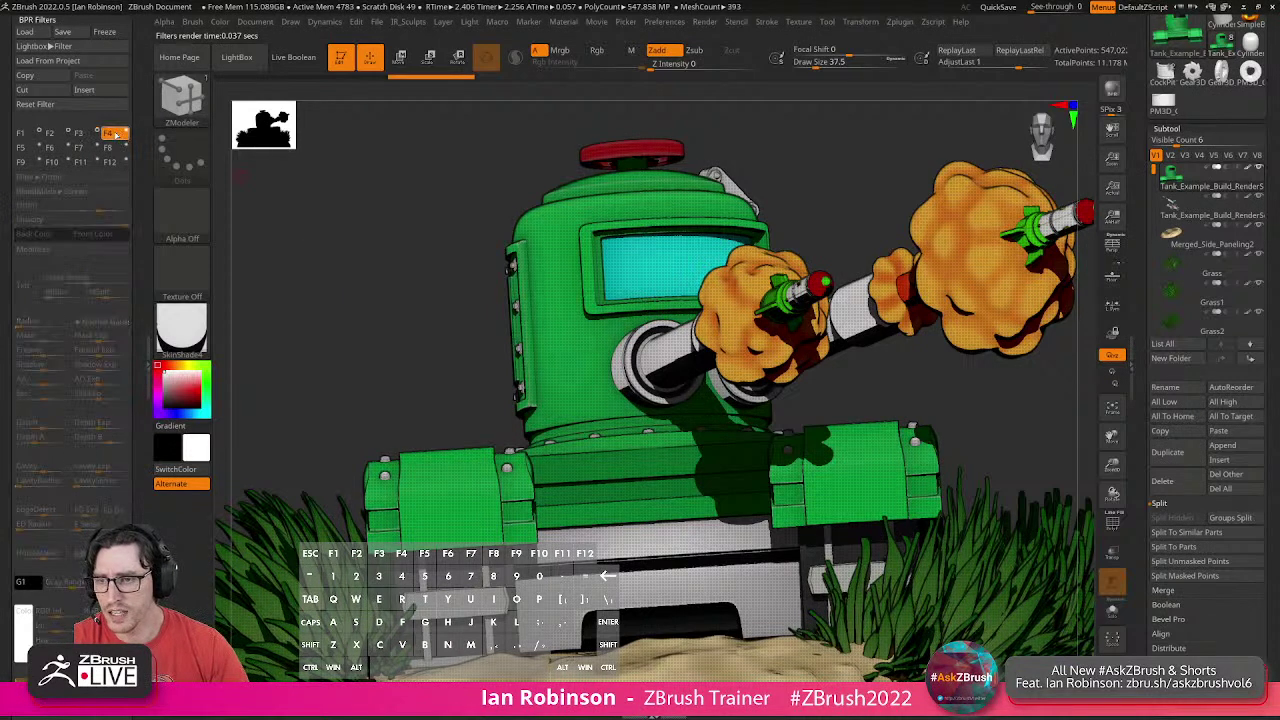
{"action": "left_click", "coordinate": [126, 133]}
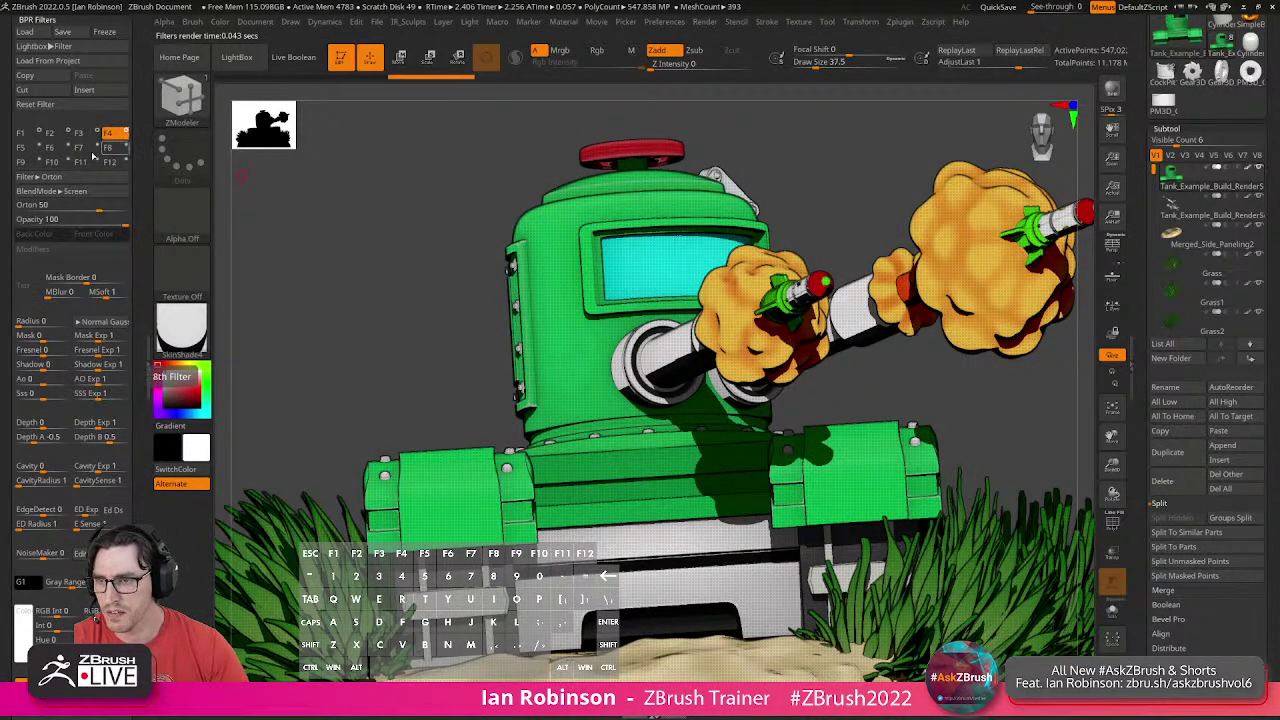
{"action": "left_click", "coordinate": [80, 181]}
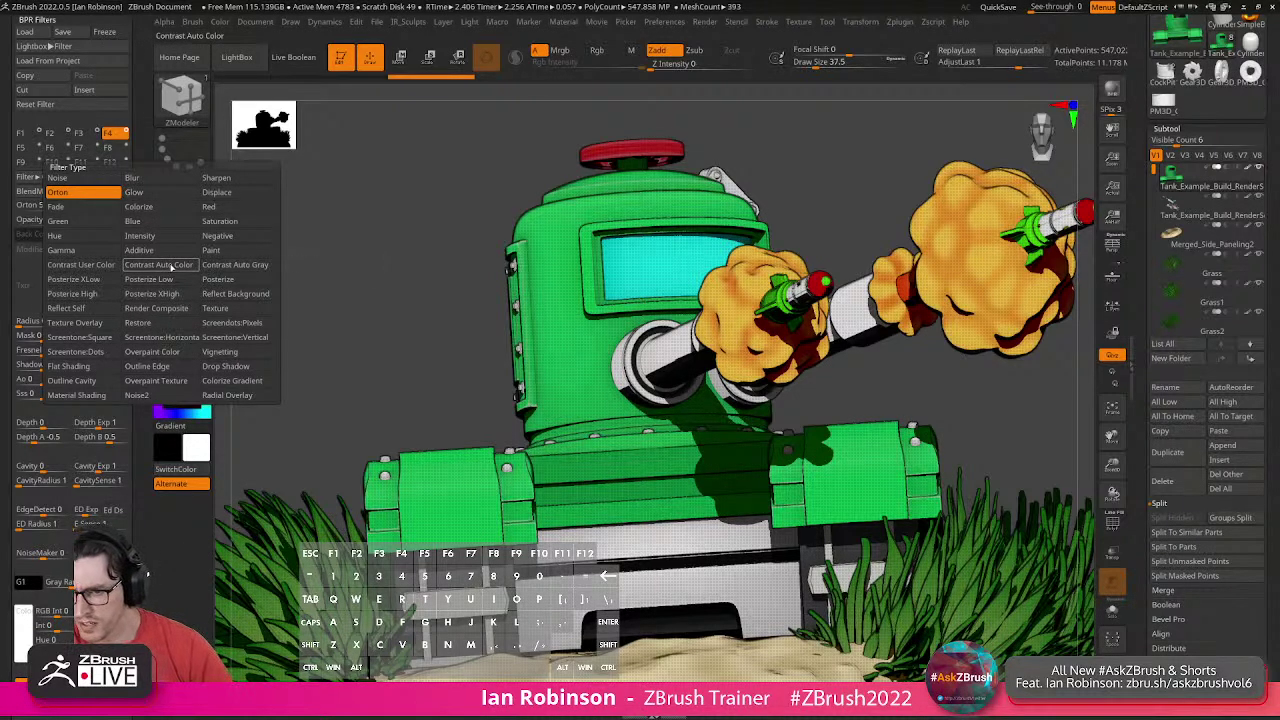
{"action": "left_click", "coordinate": [172, 266]}
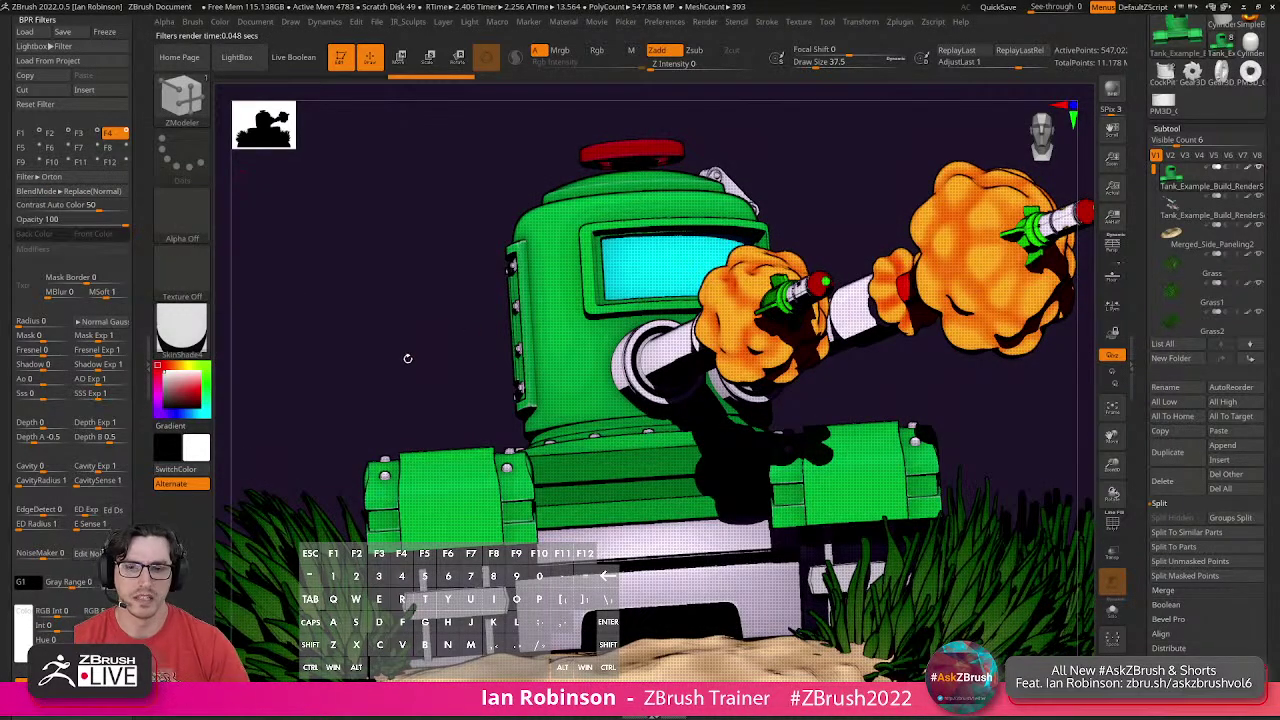
Re-render the filtered tank with BPR from several views to check the comic-style look.
{"action": "key", "text": "f"}
{"action": "key", "text": "f"}
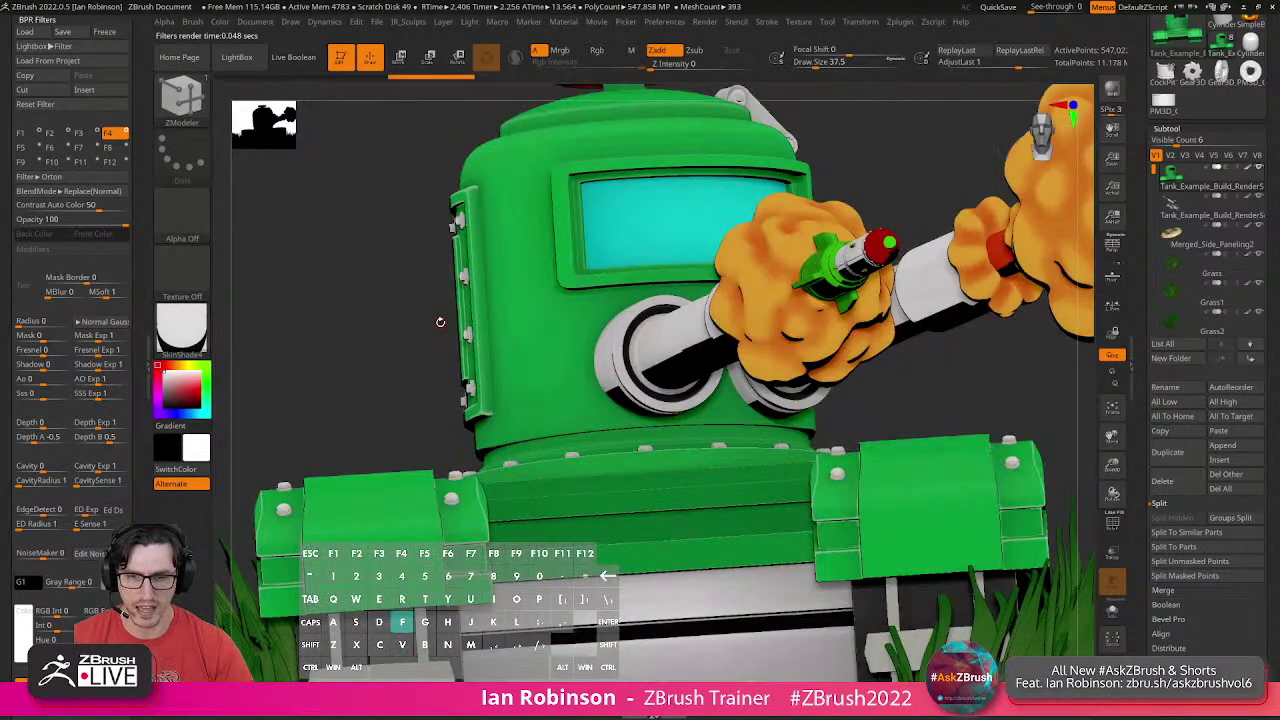
{"action": "key", "text": "shift+r"}
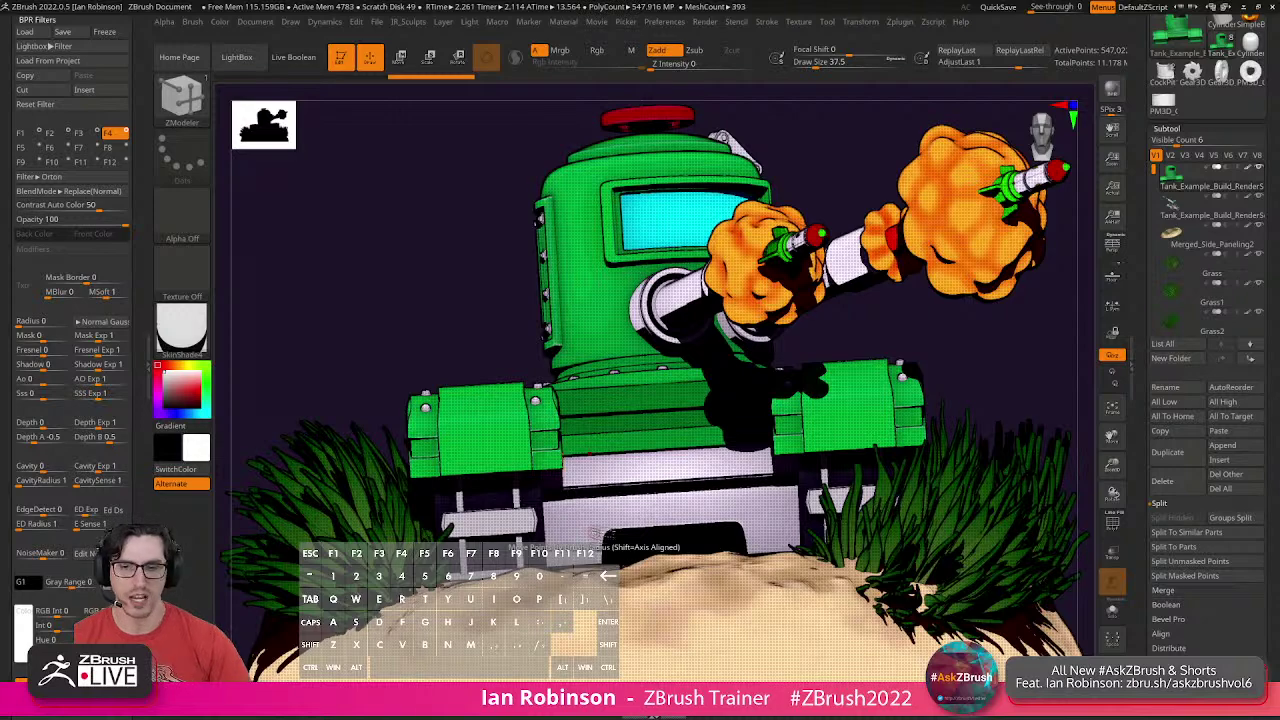
{"action": "mouse_move", "coordinate": [400, 284]}
{"action": "left_mouse_down"}
{"action": "mouse_move", "coordinate": [448, 281]}
{"action": "mouse_move", "coordinate": [415, 308]}
{"action": "left_mouse_up"}
{"action": "key", "text": "shift"}
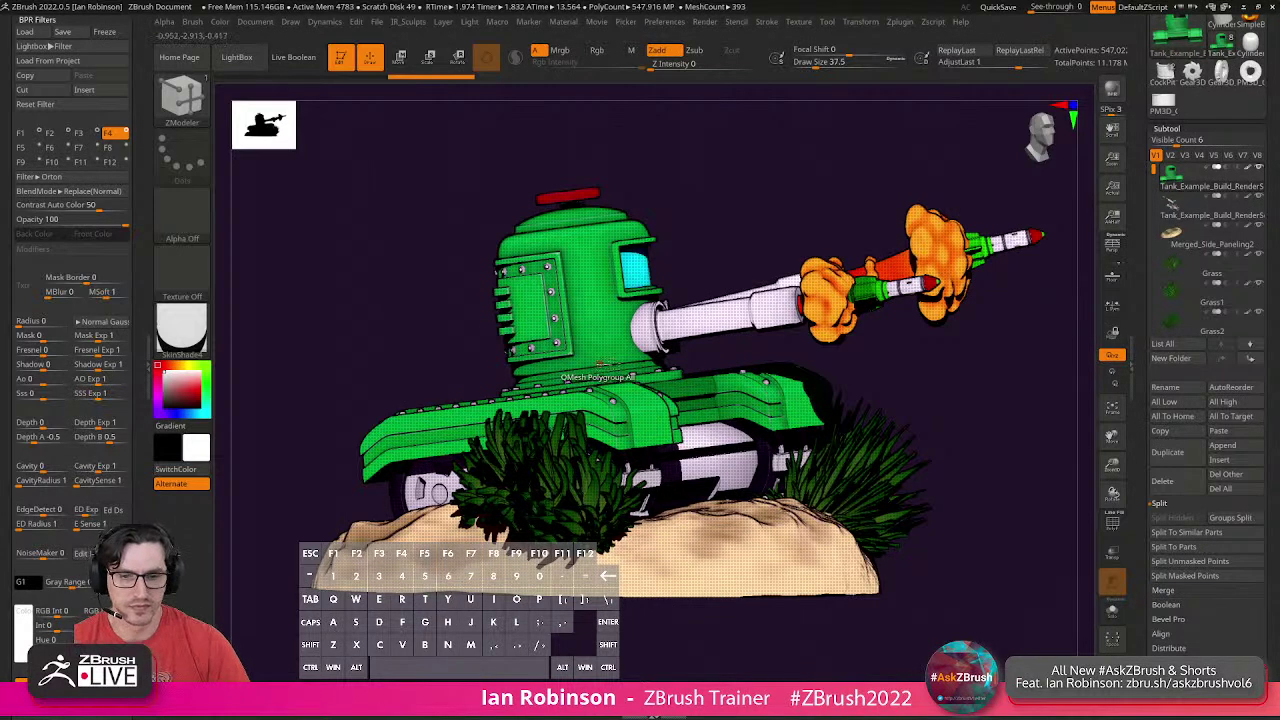
{"action": "mouse_move", "coordinate": [889, 371]}
{"action": "left_mouse_down"}
{"action": "mouse_move", "coordinate": [908, 392]}
{"action": "mouse_move", "coordinate": [886, 394]}
{"action": "mouse_move", "coordinate": [889, 413]}
{"action": "left_mouse_up"}
{"action": "key", "text": "shift+r"}
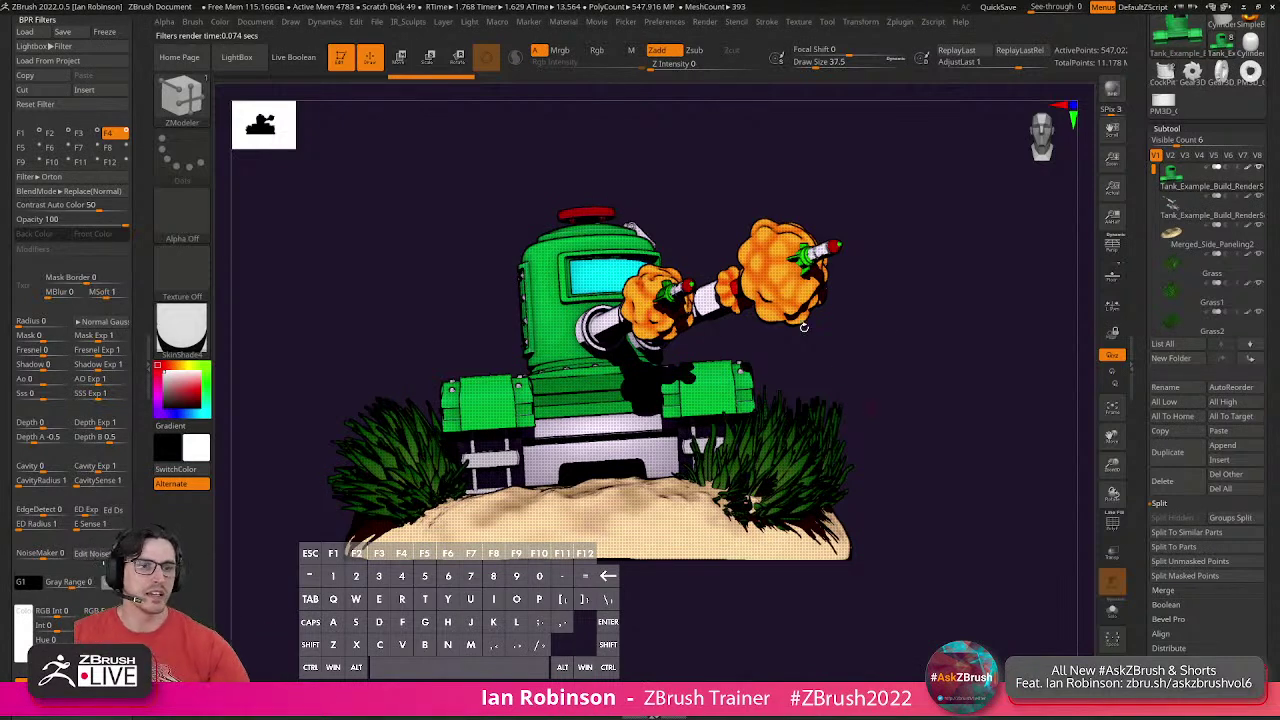
Switch to the unpainted CockPit1 tank tool and make BasicMaterial the active material.
{"action": "left_click", "coordinate": [1163, 72]}
{"action": "left_click_drag", "start_coordinate": [903, 357], "coordinate": [920, 360]}
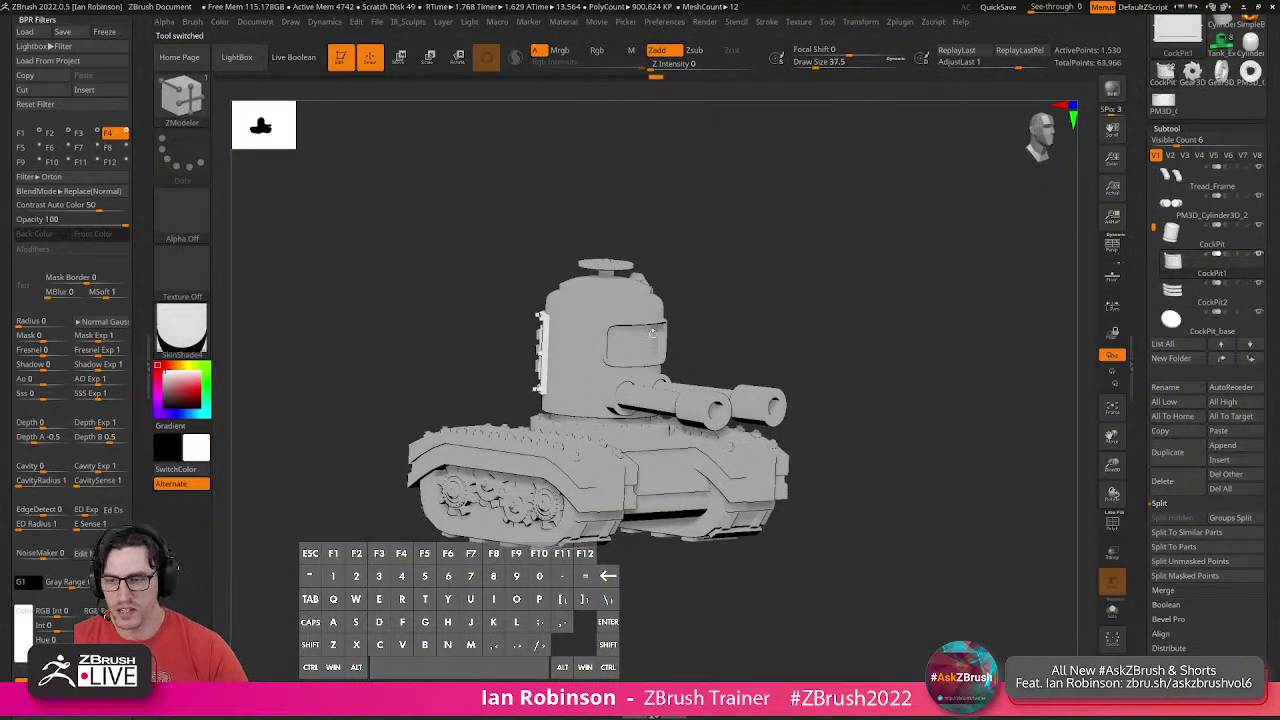
{"action": "left_click", "coordinate": [182, 325]}
{"action": "left_click", "coordinate": [378, 541]}
{"action": "left_click_drag", "start_coordinate": [871, 371], "coordinate": [820, 357]}
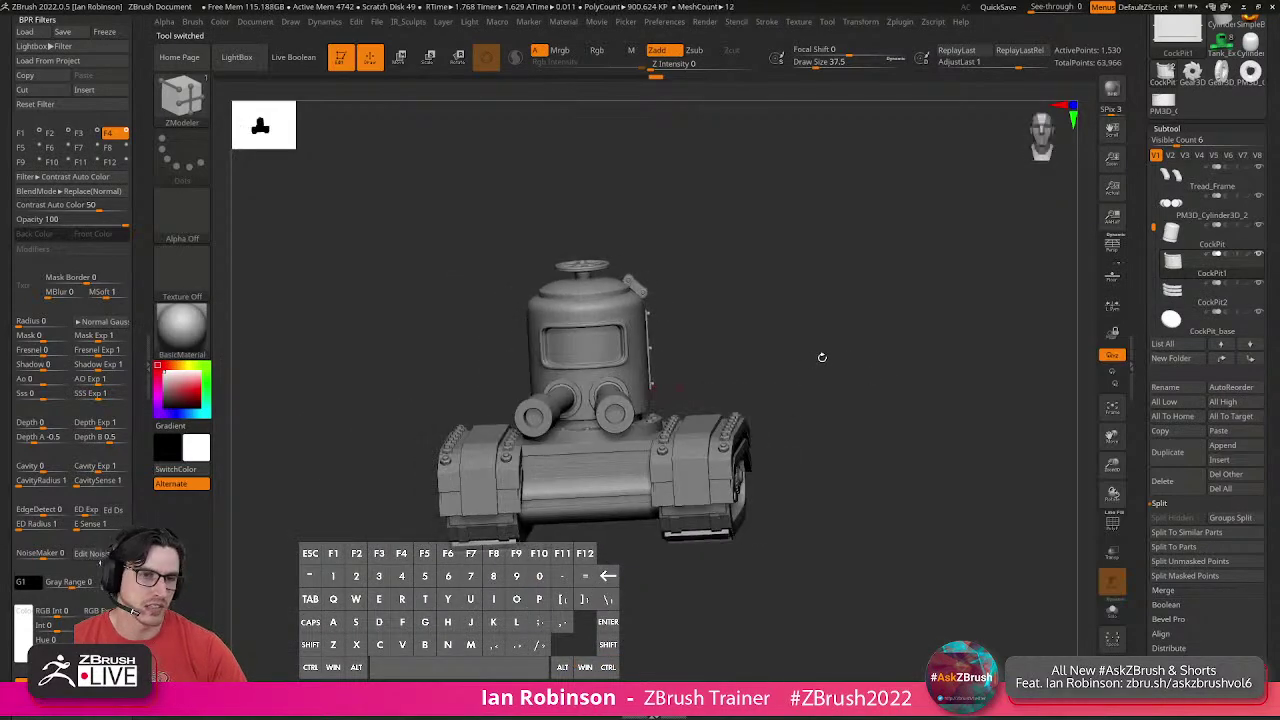
Inspect the plain grey tank, switch back to the painted tank example and check it in BasicMaterial.
{"action": "left_click_drag", "start_coordinate": [877, 264], "coordinate": [823, 380]}
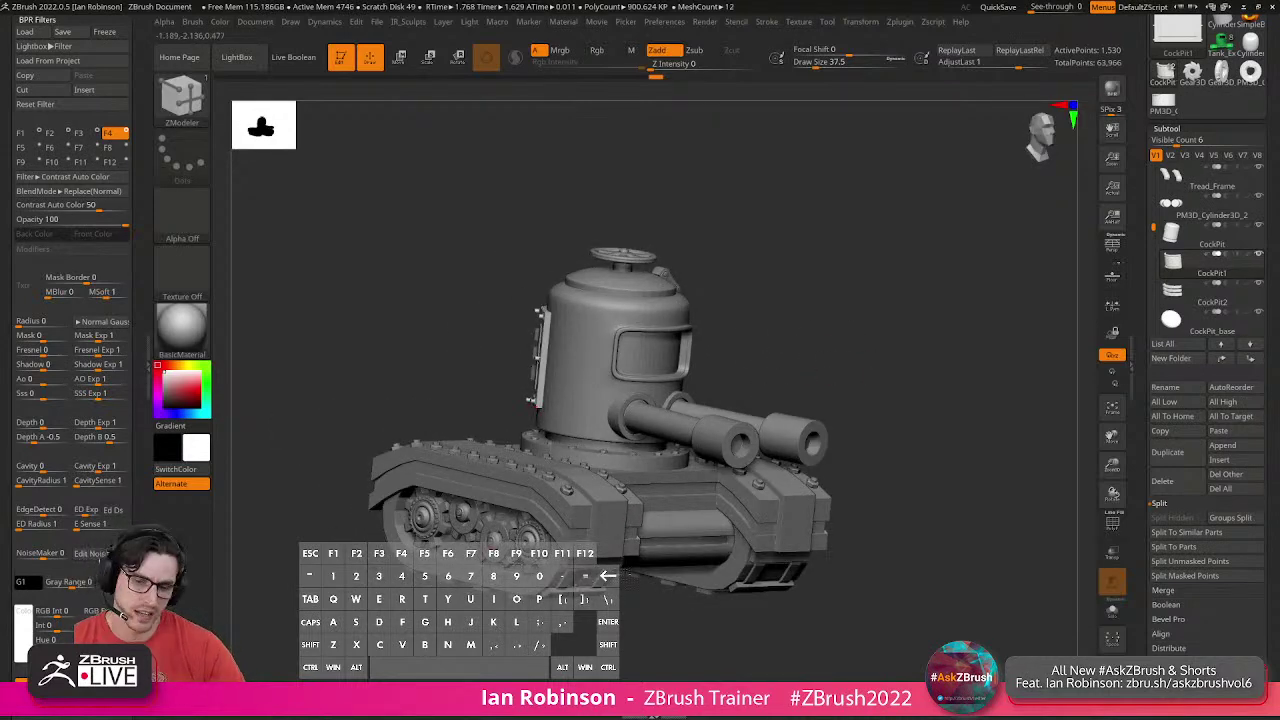
{"action": "left_click_drag", "start_coordinate": [986, 289], "coordinate": [870, 335], "text": "alt"}
{"action": "left_click", "coordinate": [1221, 43]}
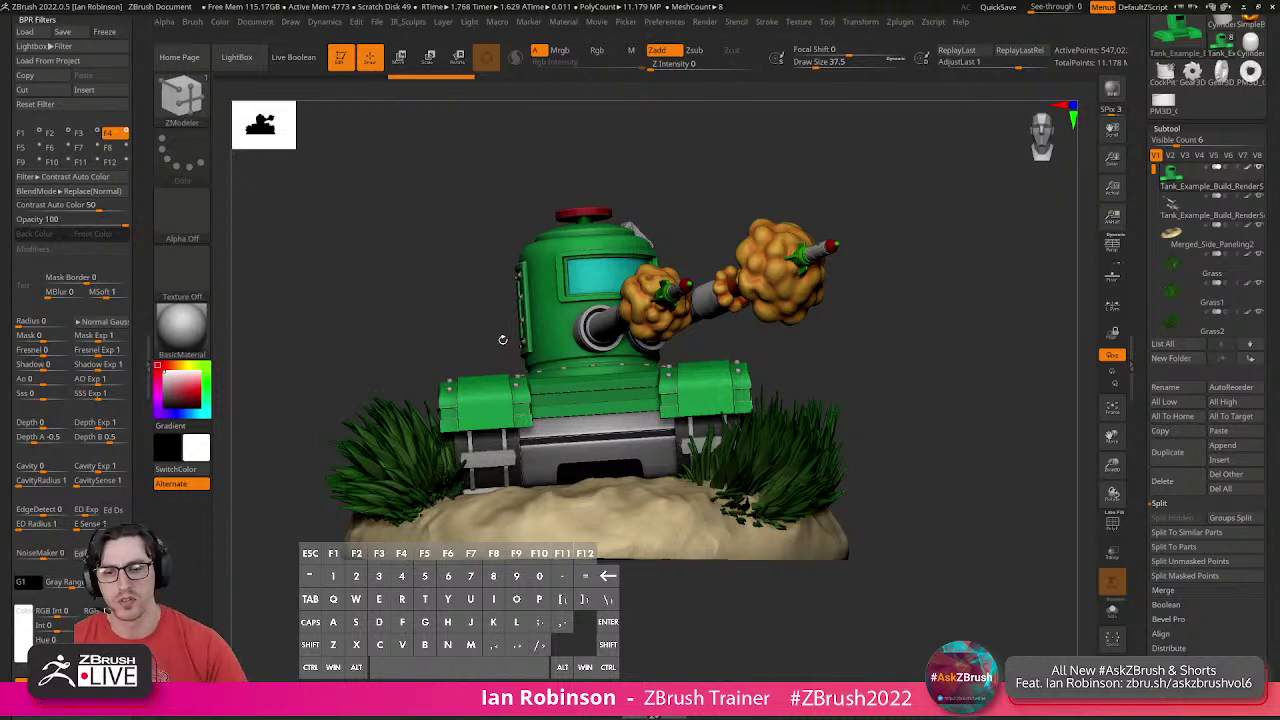
{"action": "left_click_drag", "start_coordinate": [468, 303], "coordinate": [480, 309]}
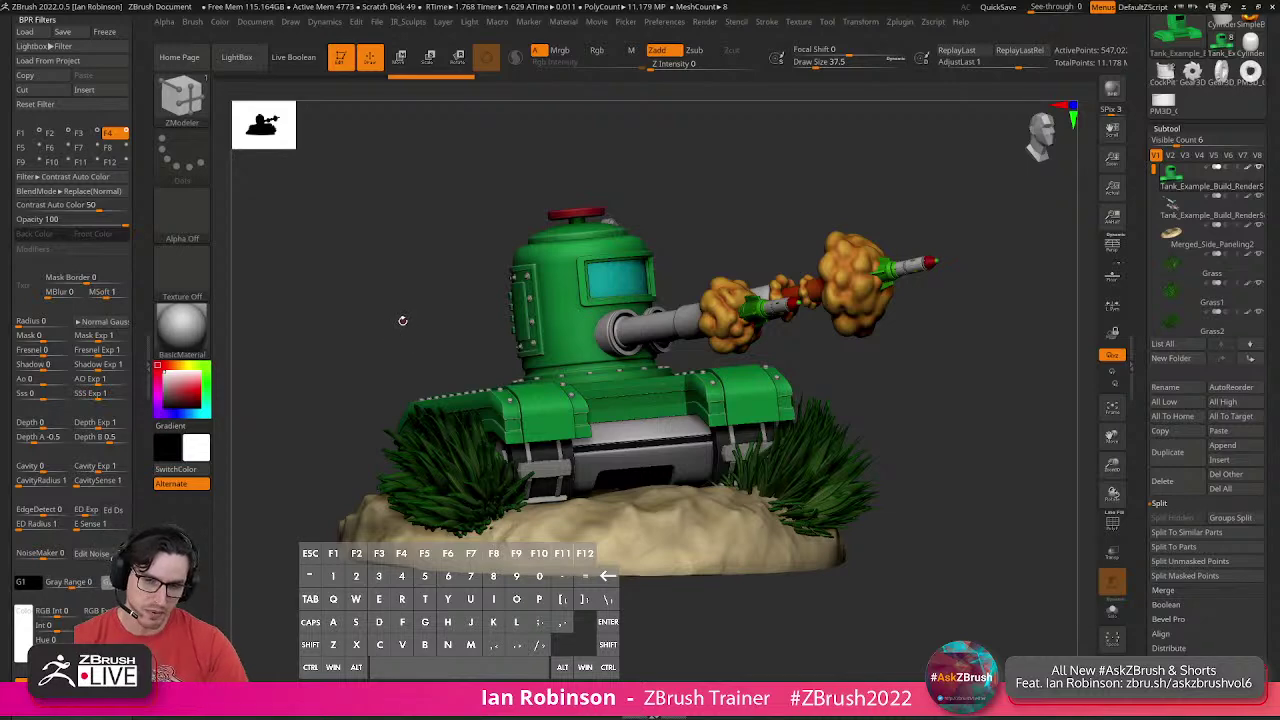
Make SkinShade4 the active material and render the painted tank with BPR from a slightly rotated view.
{"action": "left_click", "coordinate": [181, 325]}
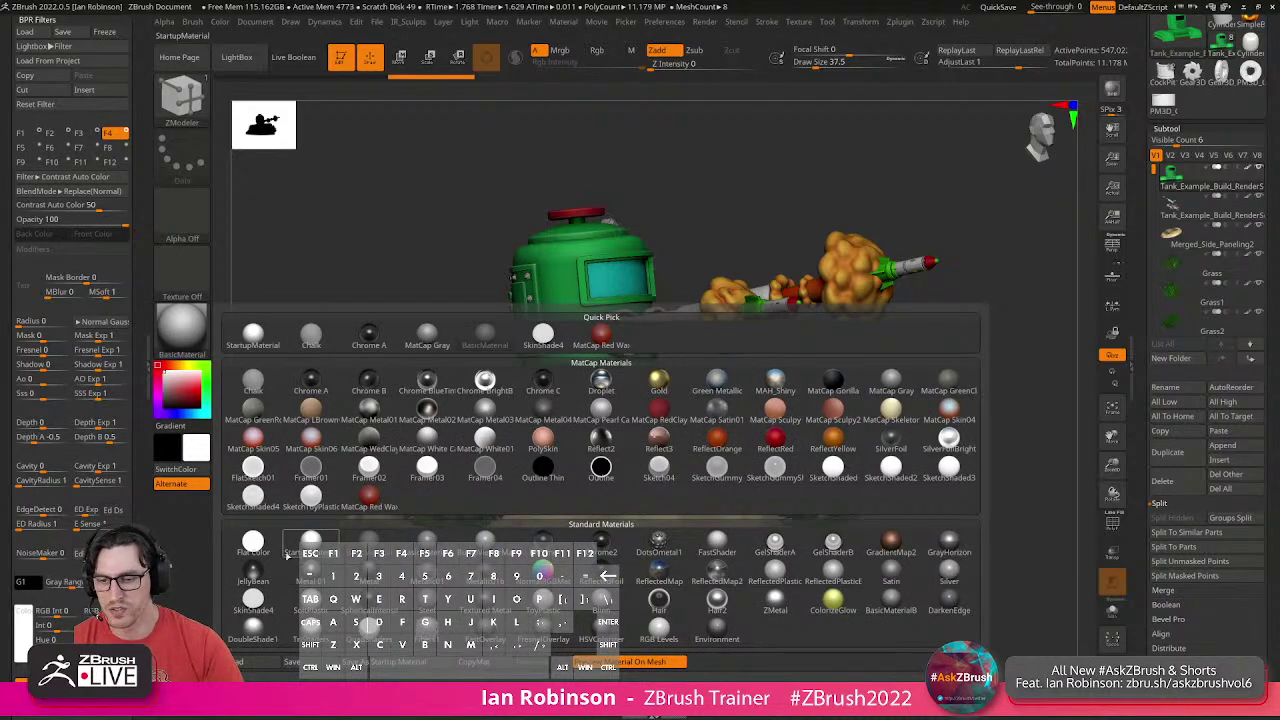
{"action": "left_click", "coordinate": [262, 597]}
{"action": "left_click_drag", "start_coordinate": [330, 350], "coordinate": [386, 346]}
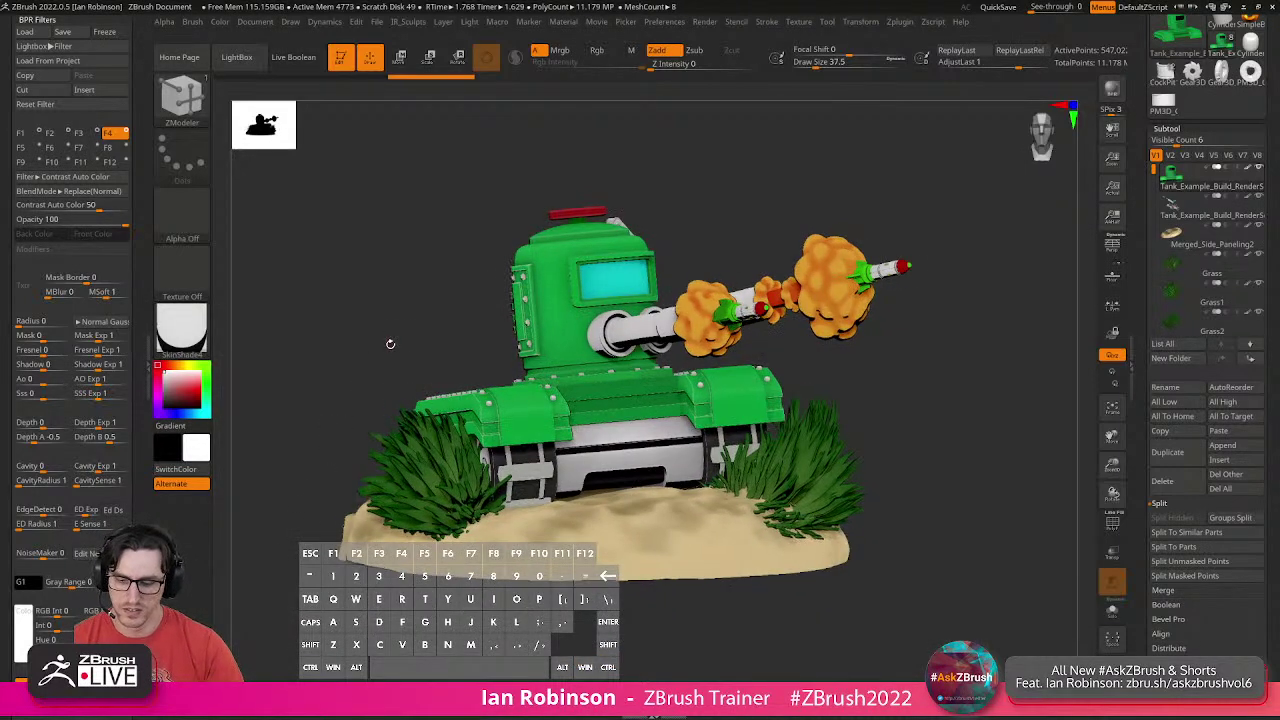
{"action": "key", "text": "shift+r"}
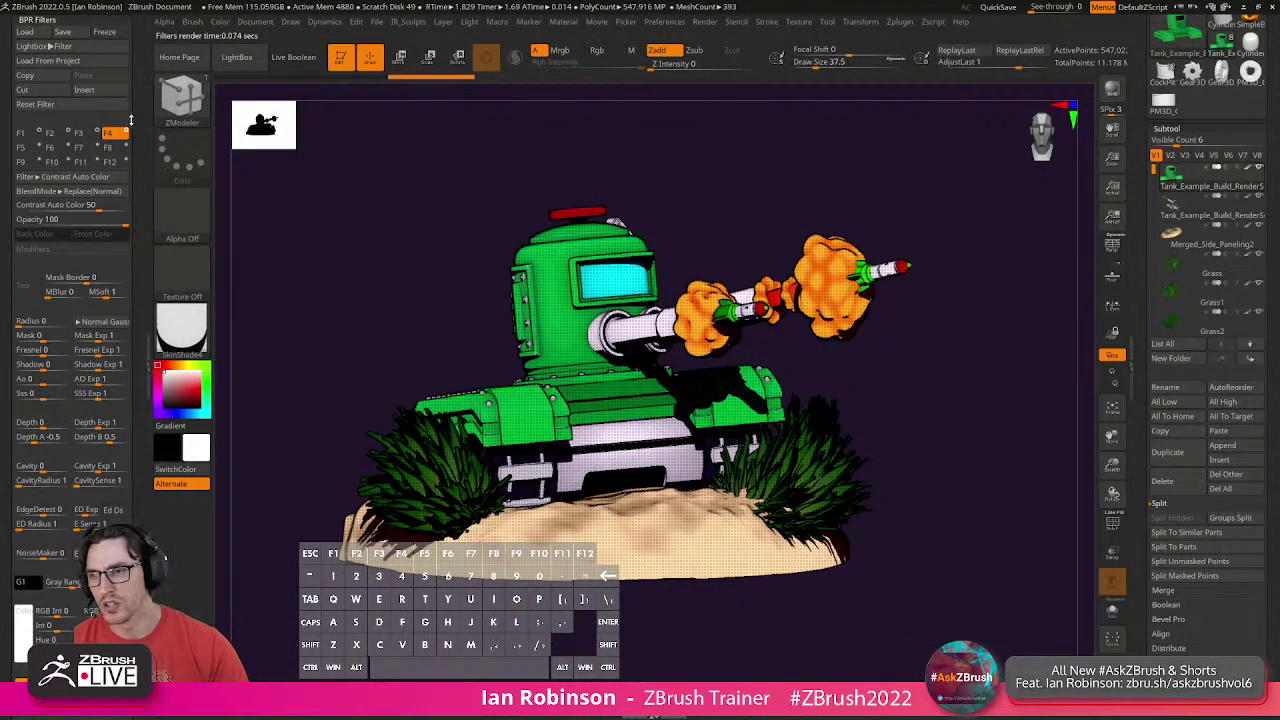
Save the BPR filter setup as a ZRenderPreset file in the LiveStream_Version folder.
{"action": "left_click", "coordinate": [62, 31]}
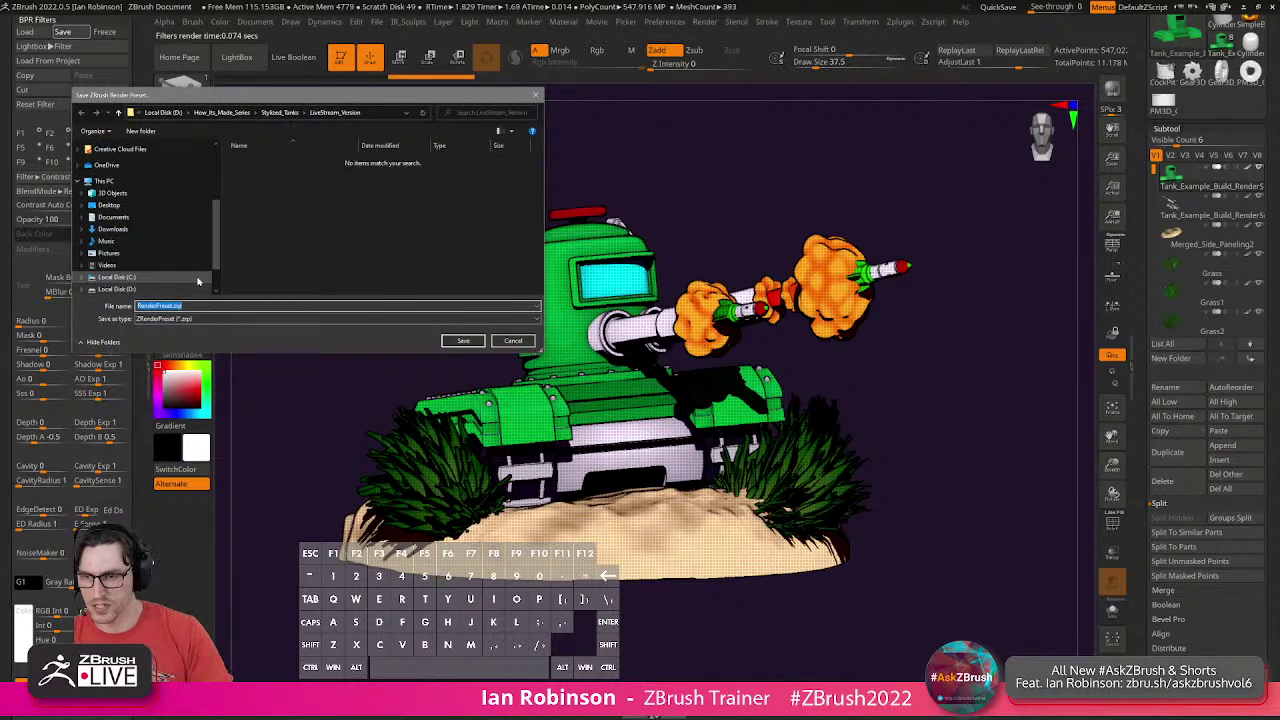
{"action": "key", "text": "Return"}
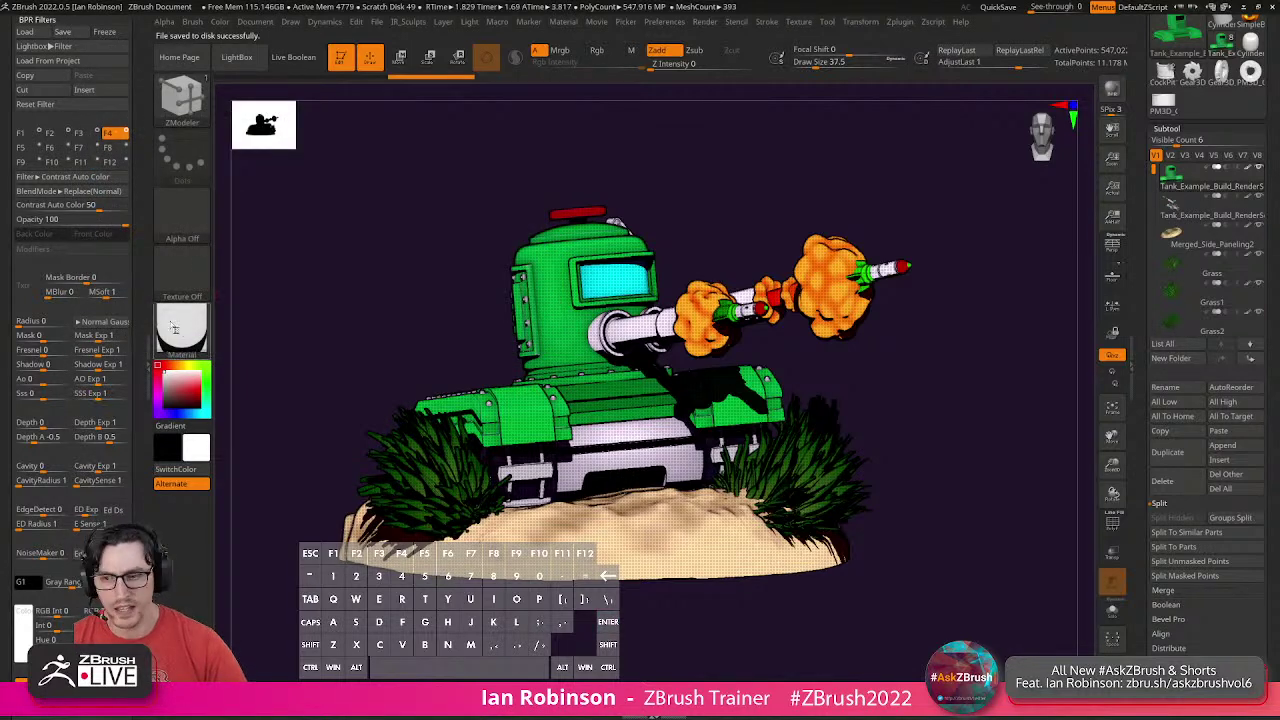
{"action": "left_click_drag", "start_coordinate": [108, 118], "coordinate": [105, 277]}
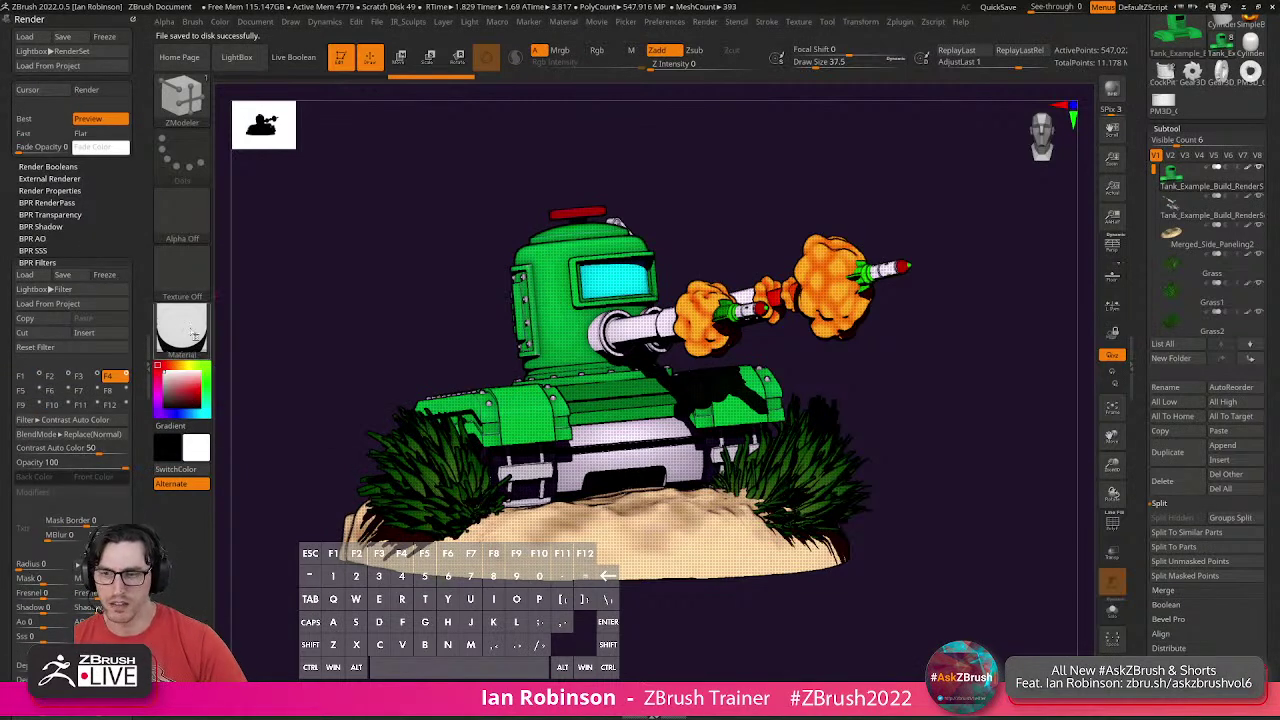
Save the SkinShade4 material as a ZMaterial file named CartoonMaterials in the LiveStream_Version folder.
{"action": "left_click", "coordinate": [564, 21]}
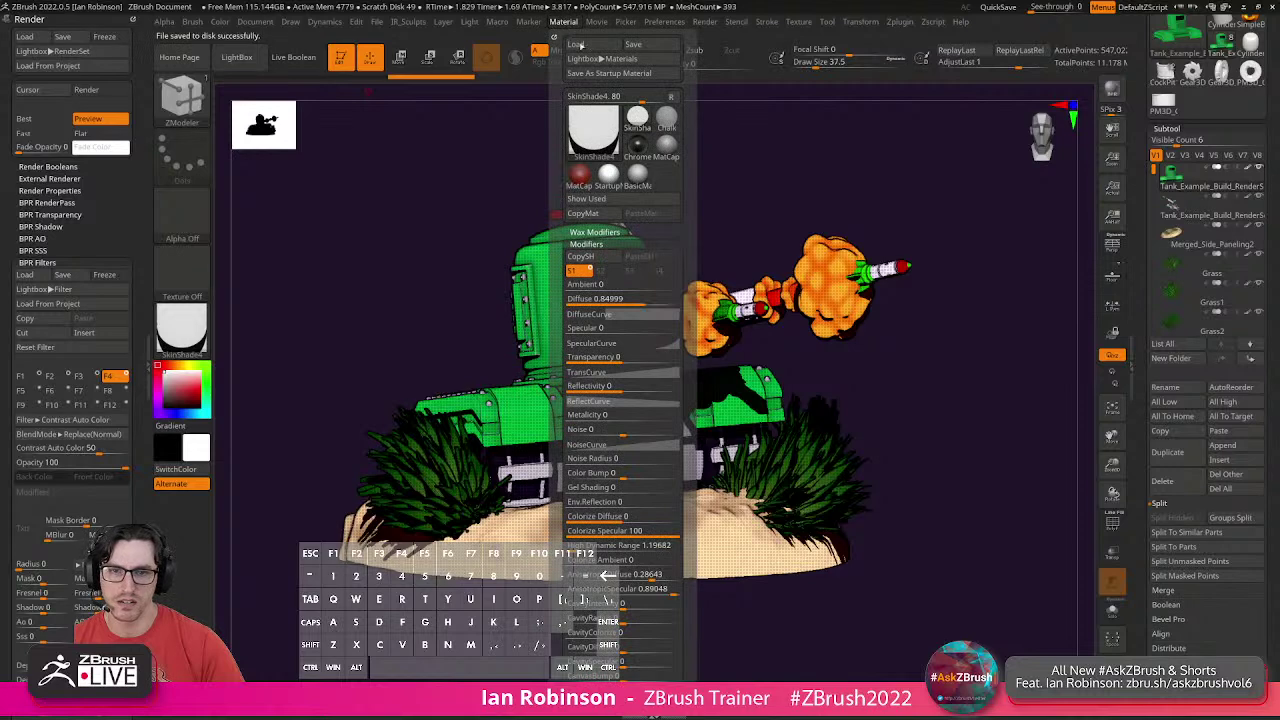
{"action": "left_click", "coordinate": [634, 44]}
{"action": "type", "text": "Cart"}
{"action": "key", "text": "BackSpace"}
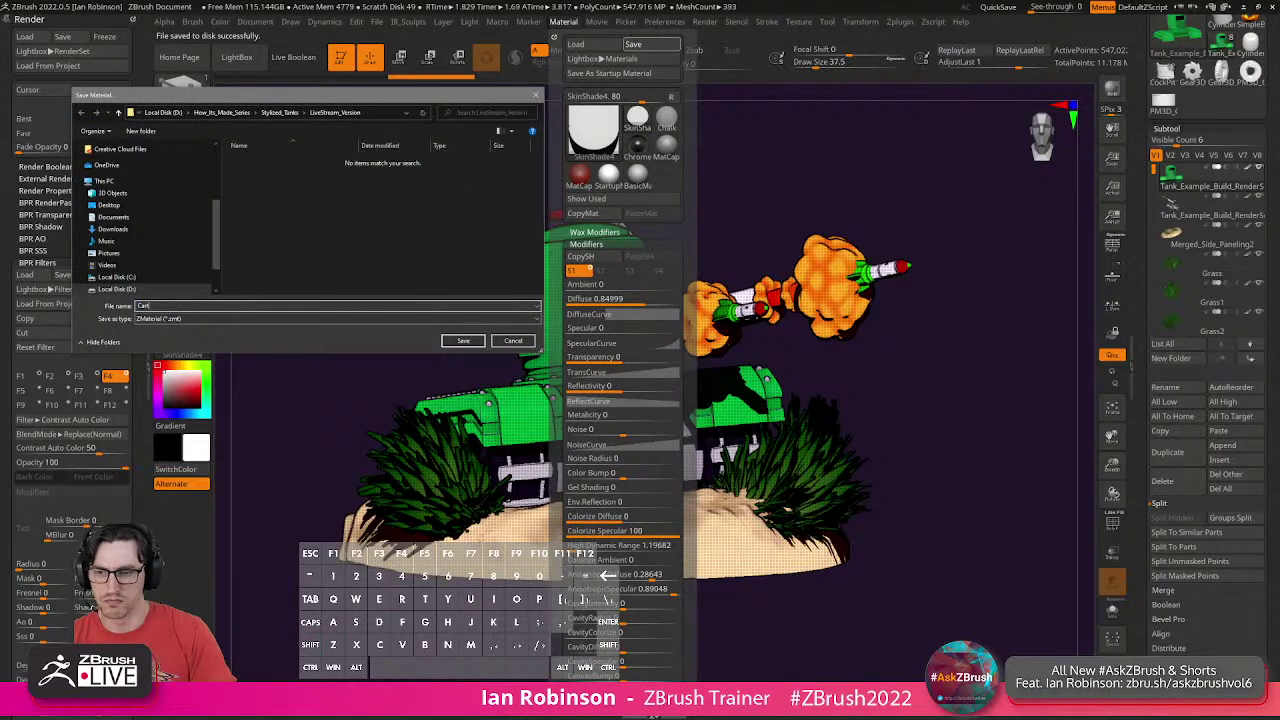
{"action": "type", "text": "toonMaterials"}
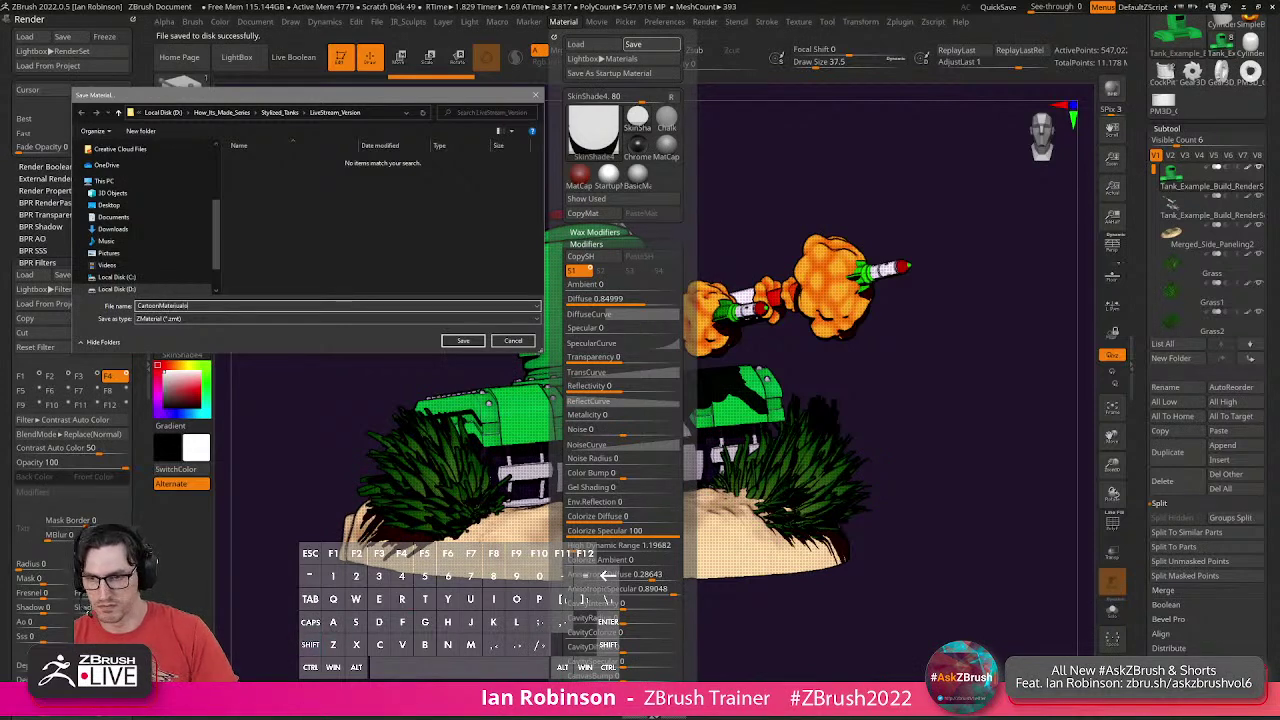
{"action": "key", "text": "BackSpace"}
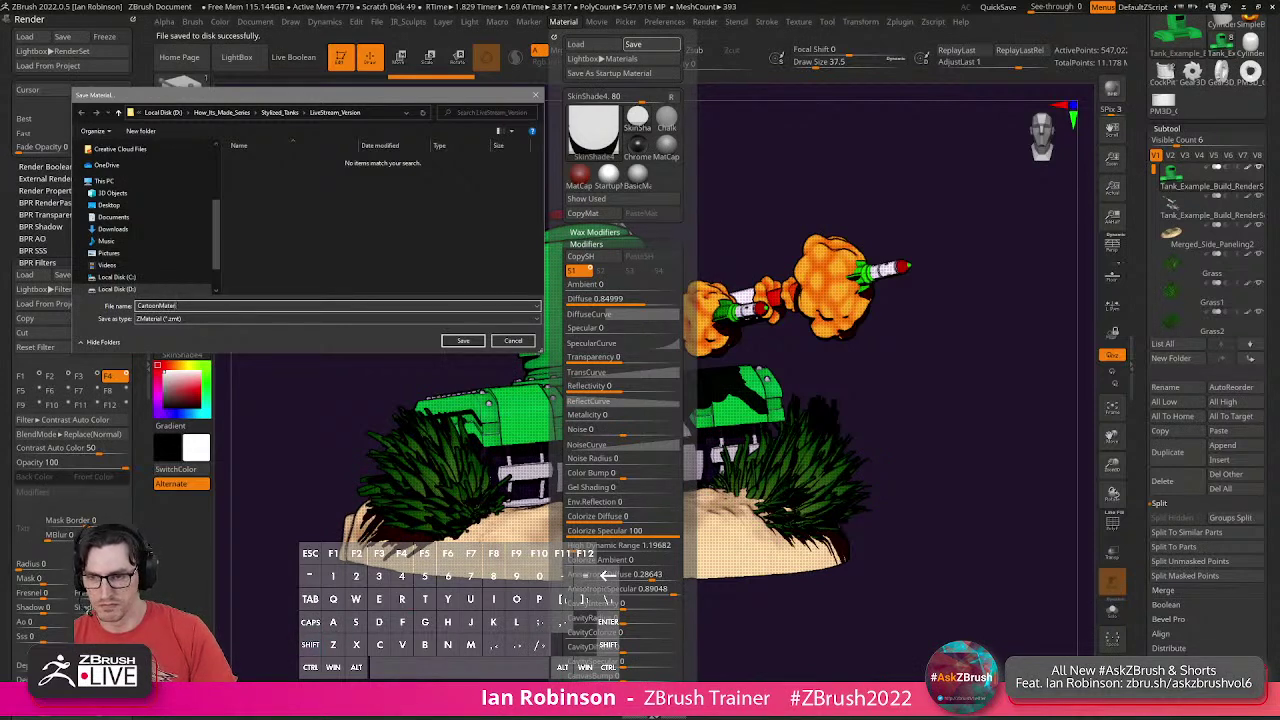
{"action": "key", "text": "Return"}
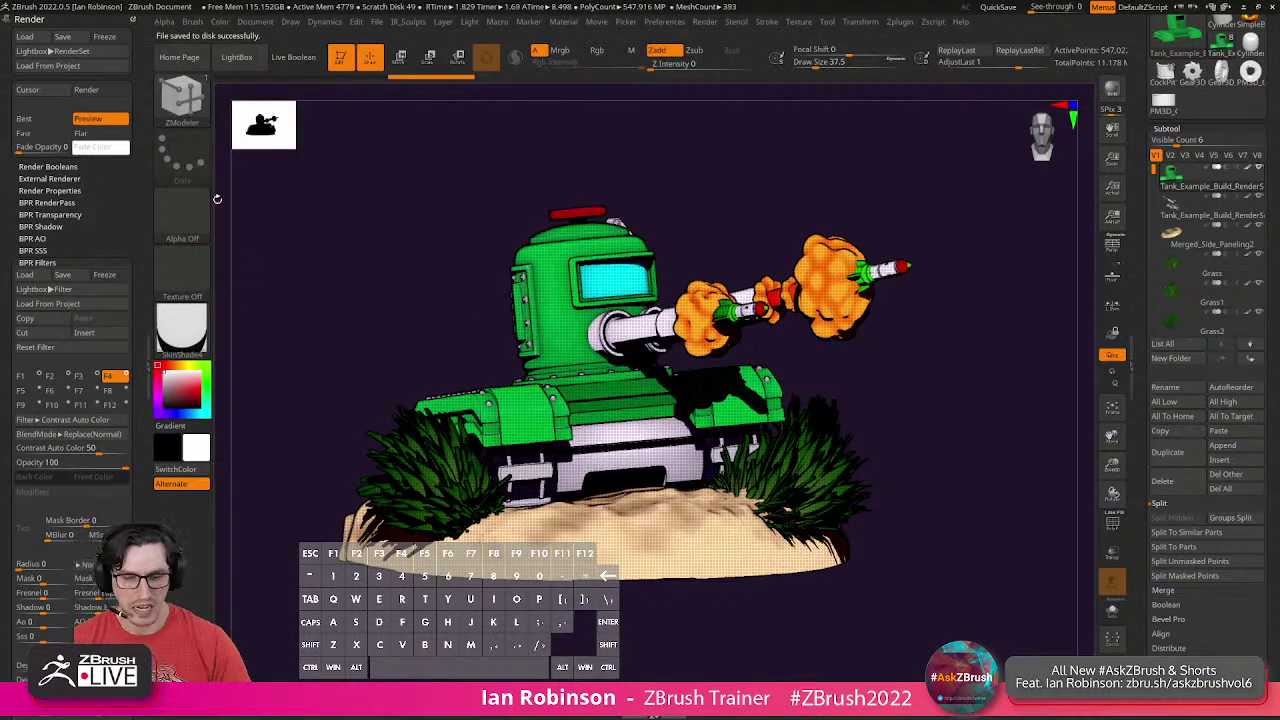